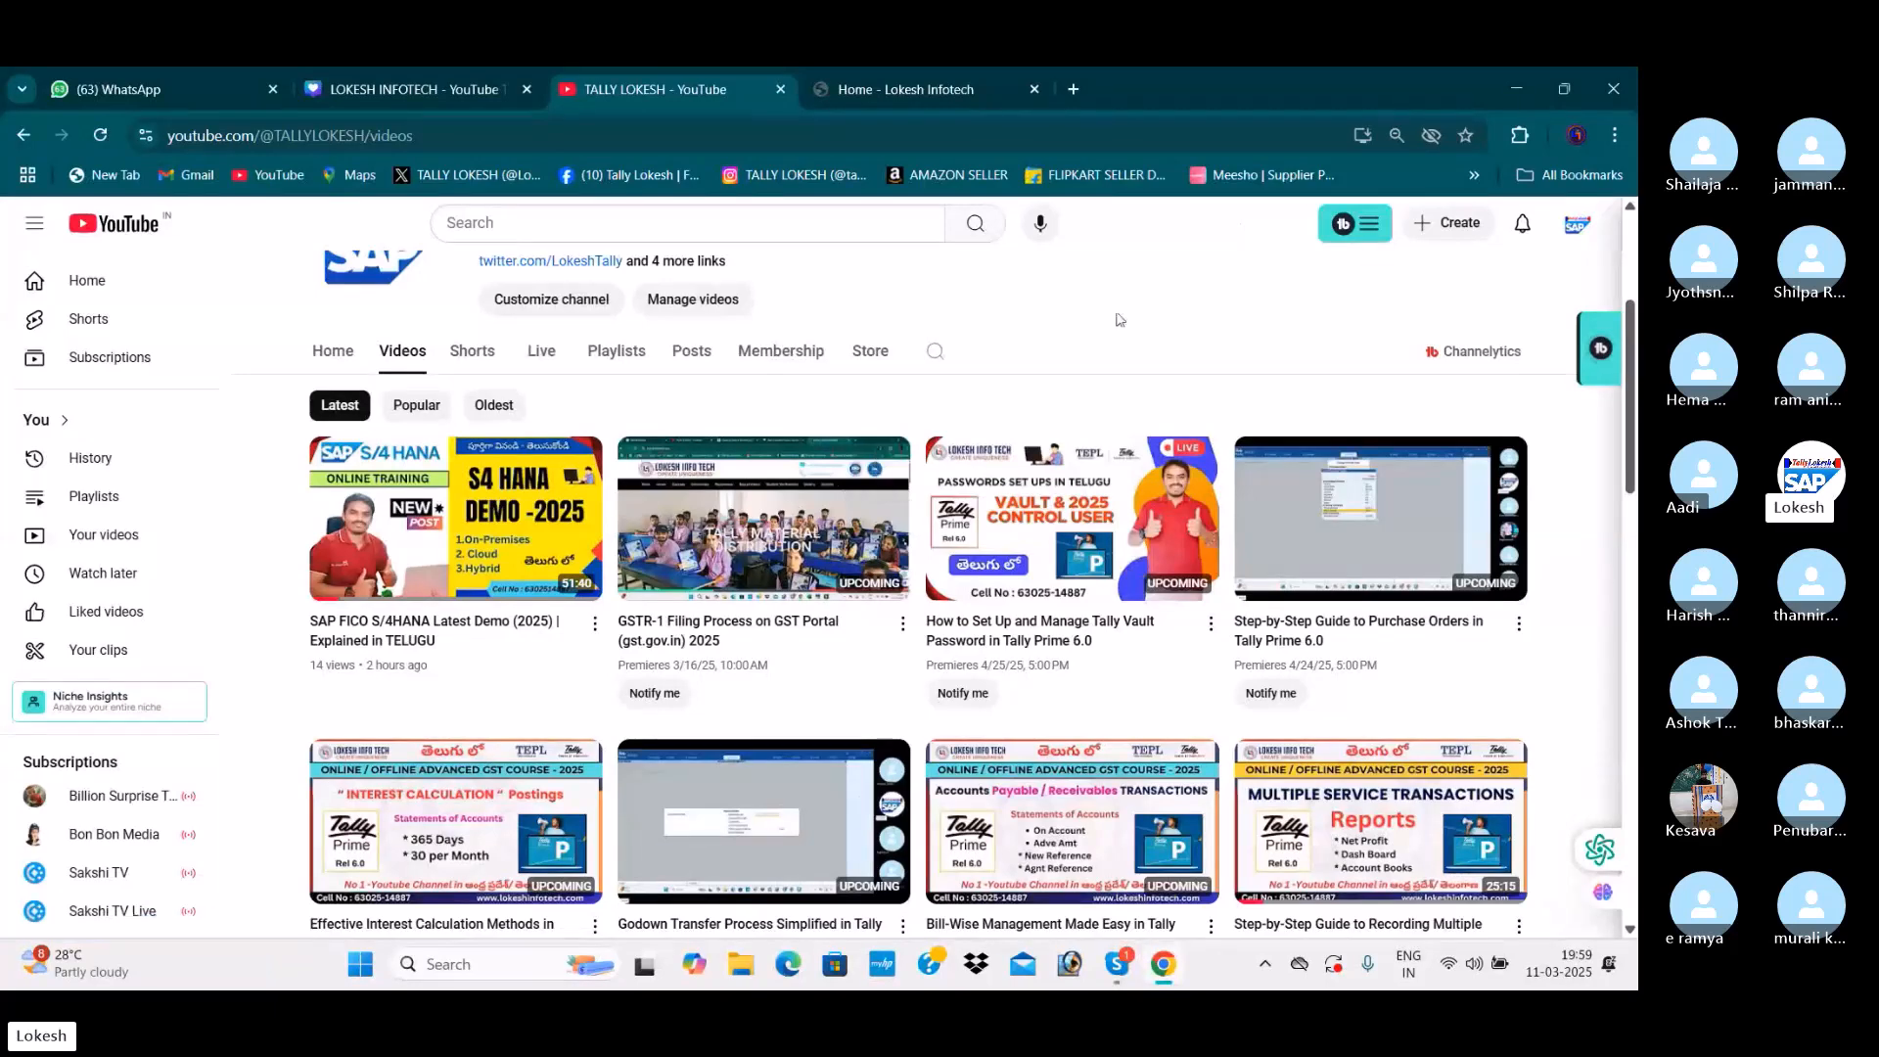
Step: Look through the TALLY LOKESH YouTube channel's video list and the Lokesh Infotech home page banner slides
scroll(1120, 319, "up", 2)
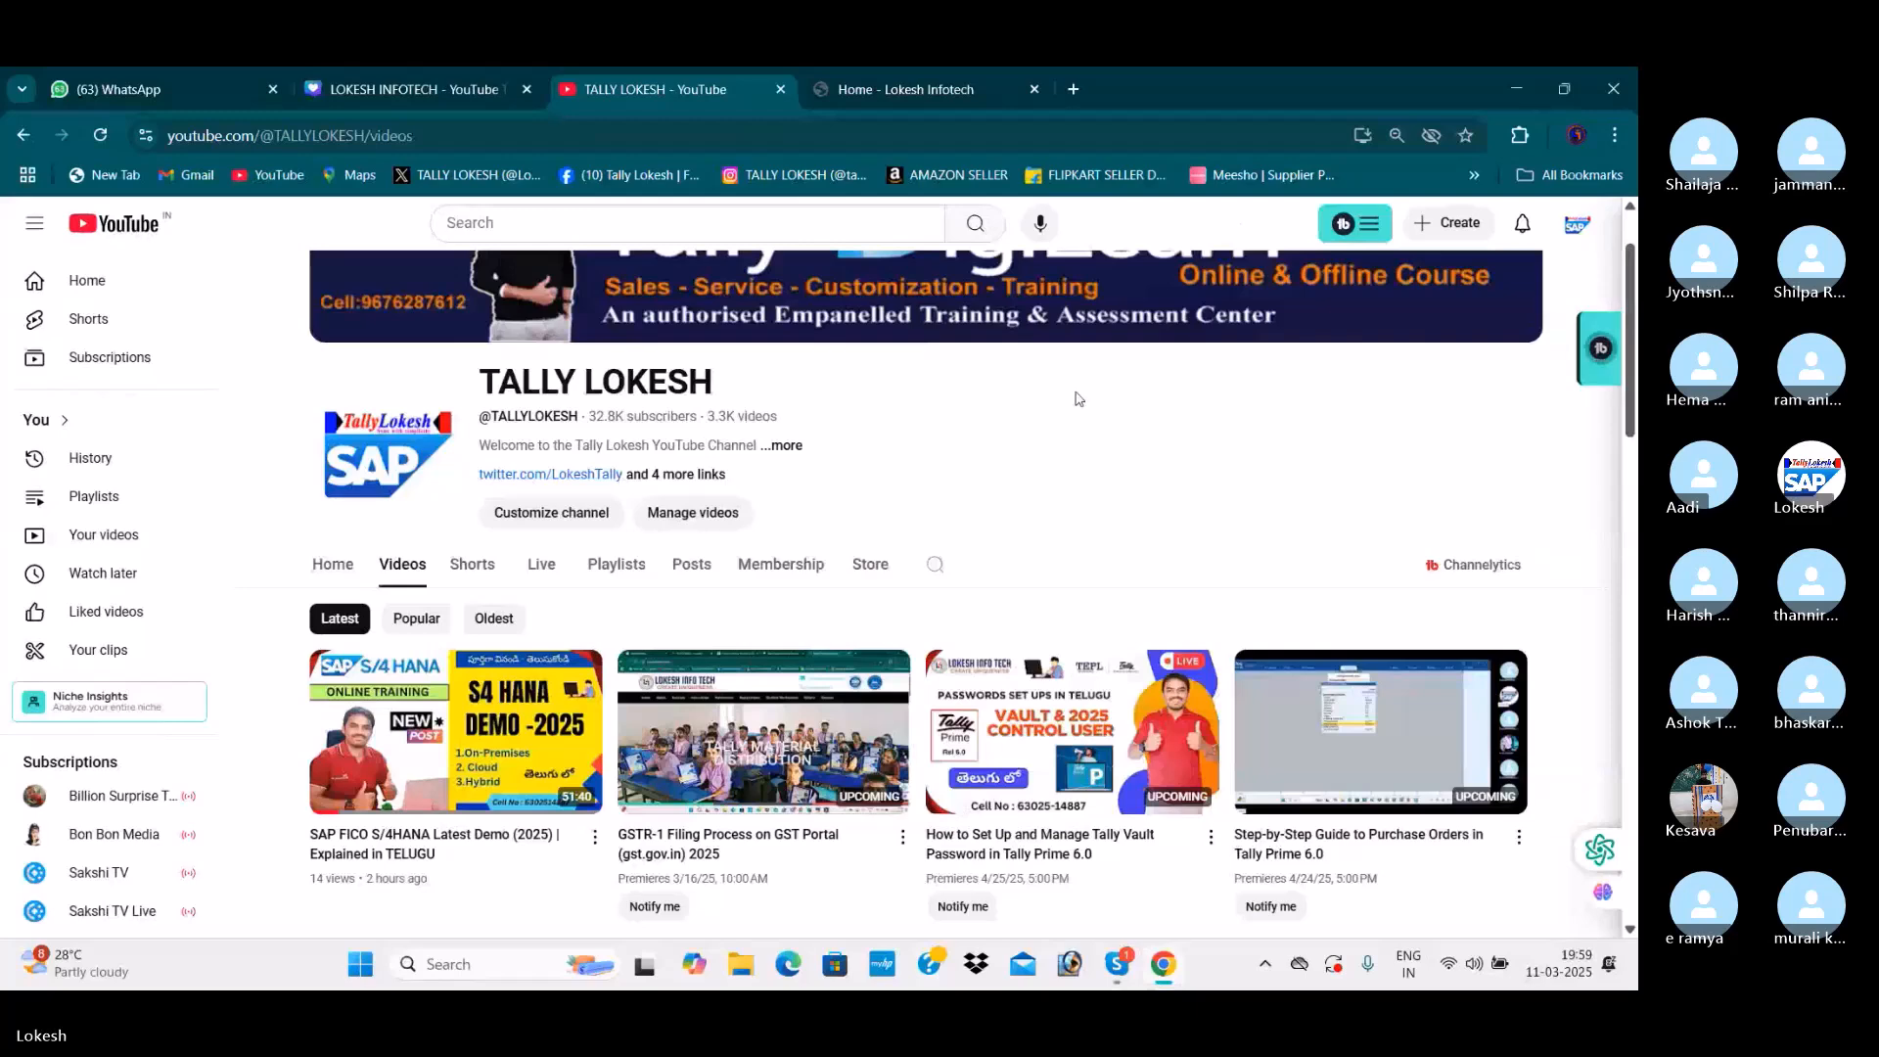
scroll(1078, 398, "down", 8)
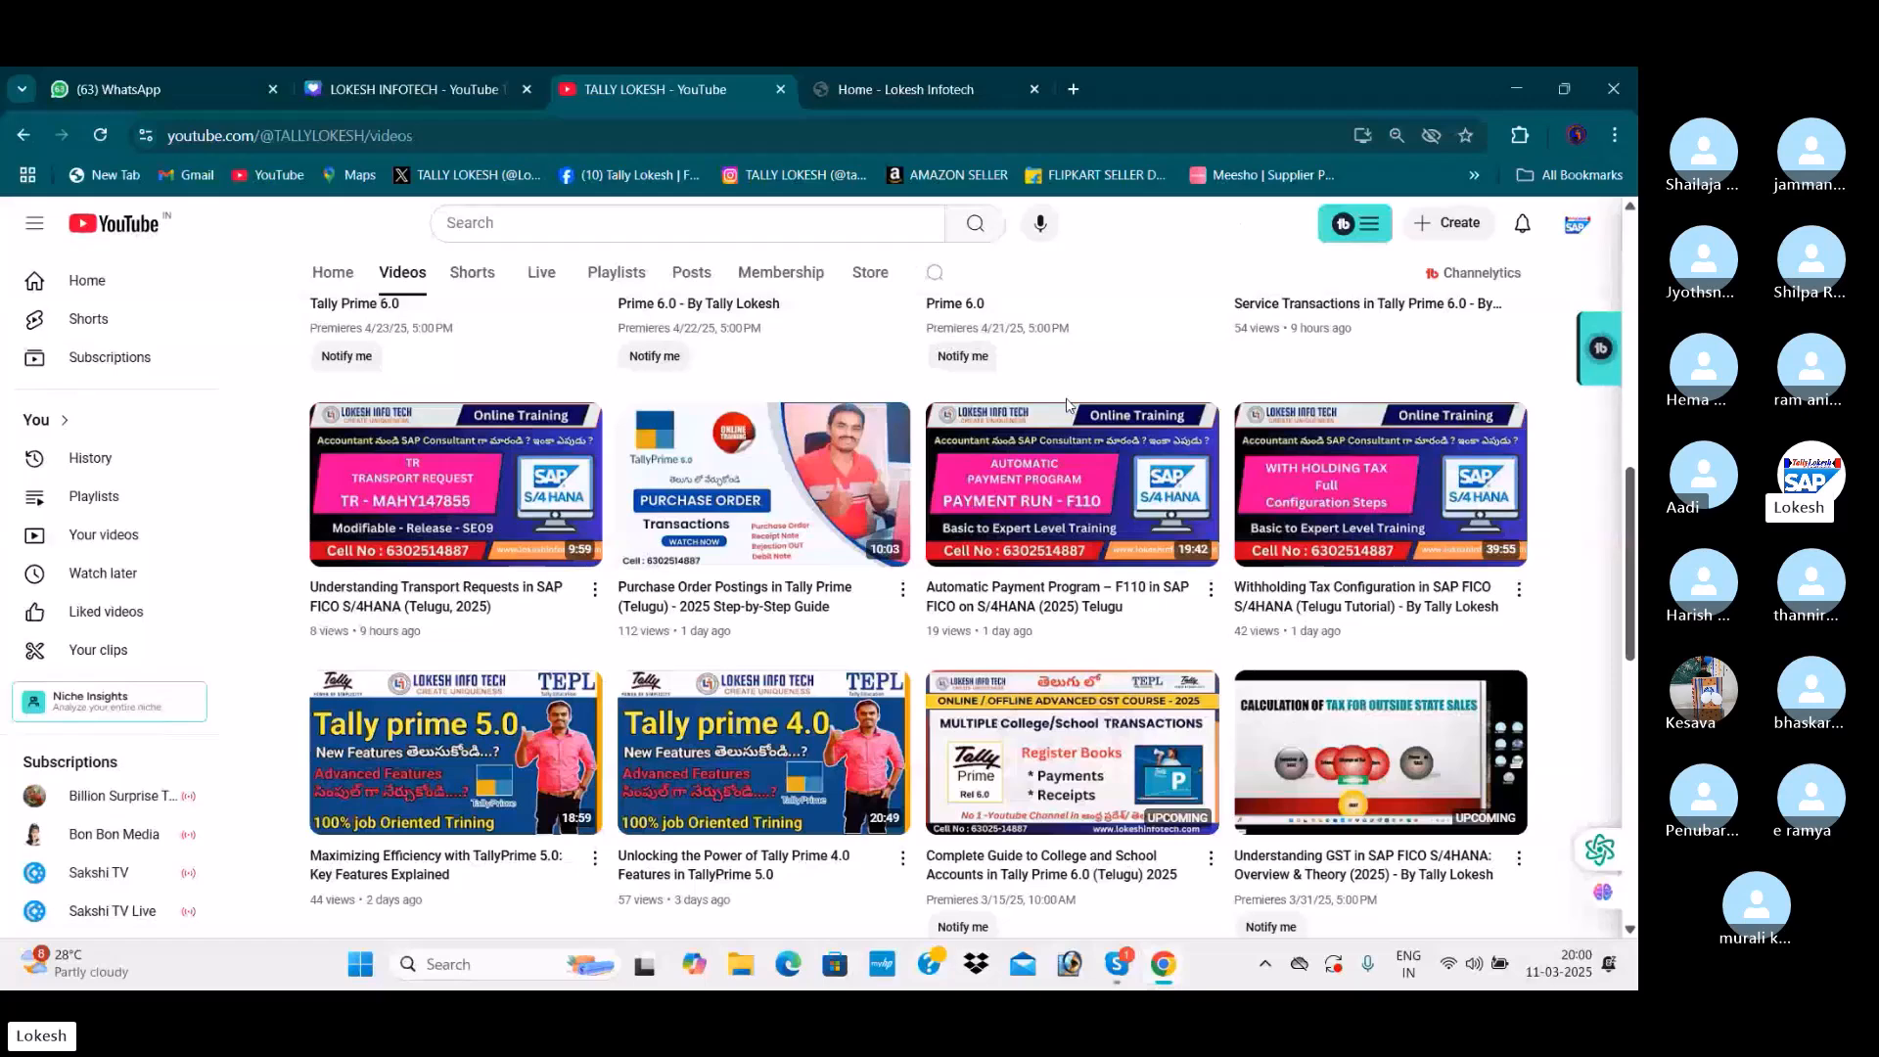
key("ctrl+Tab")
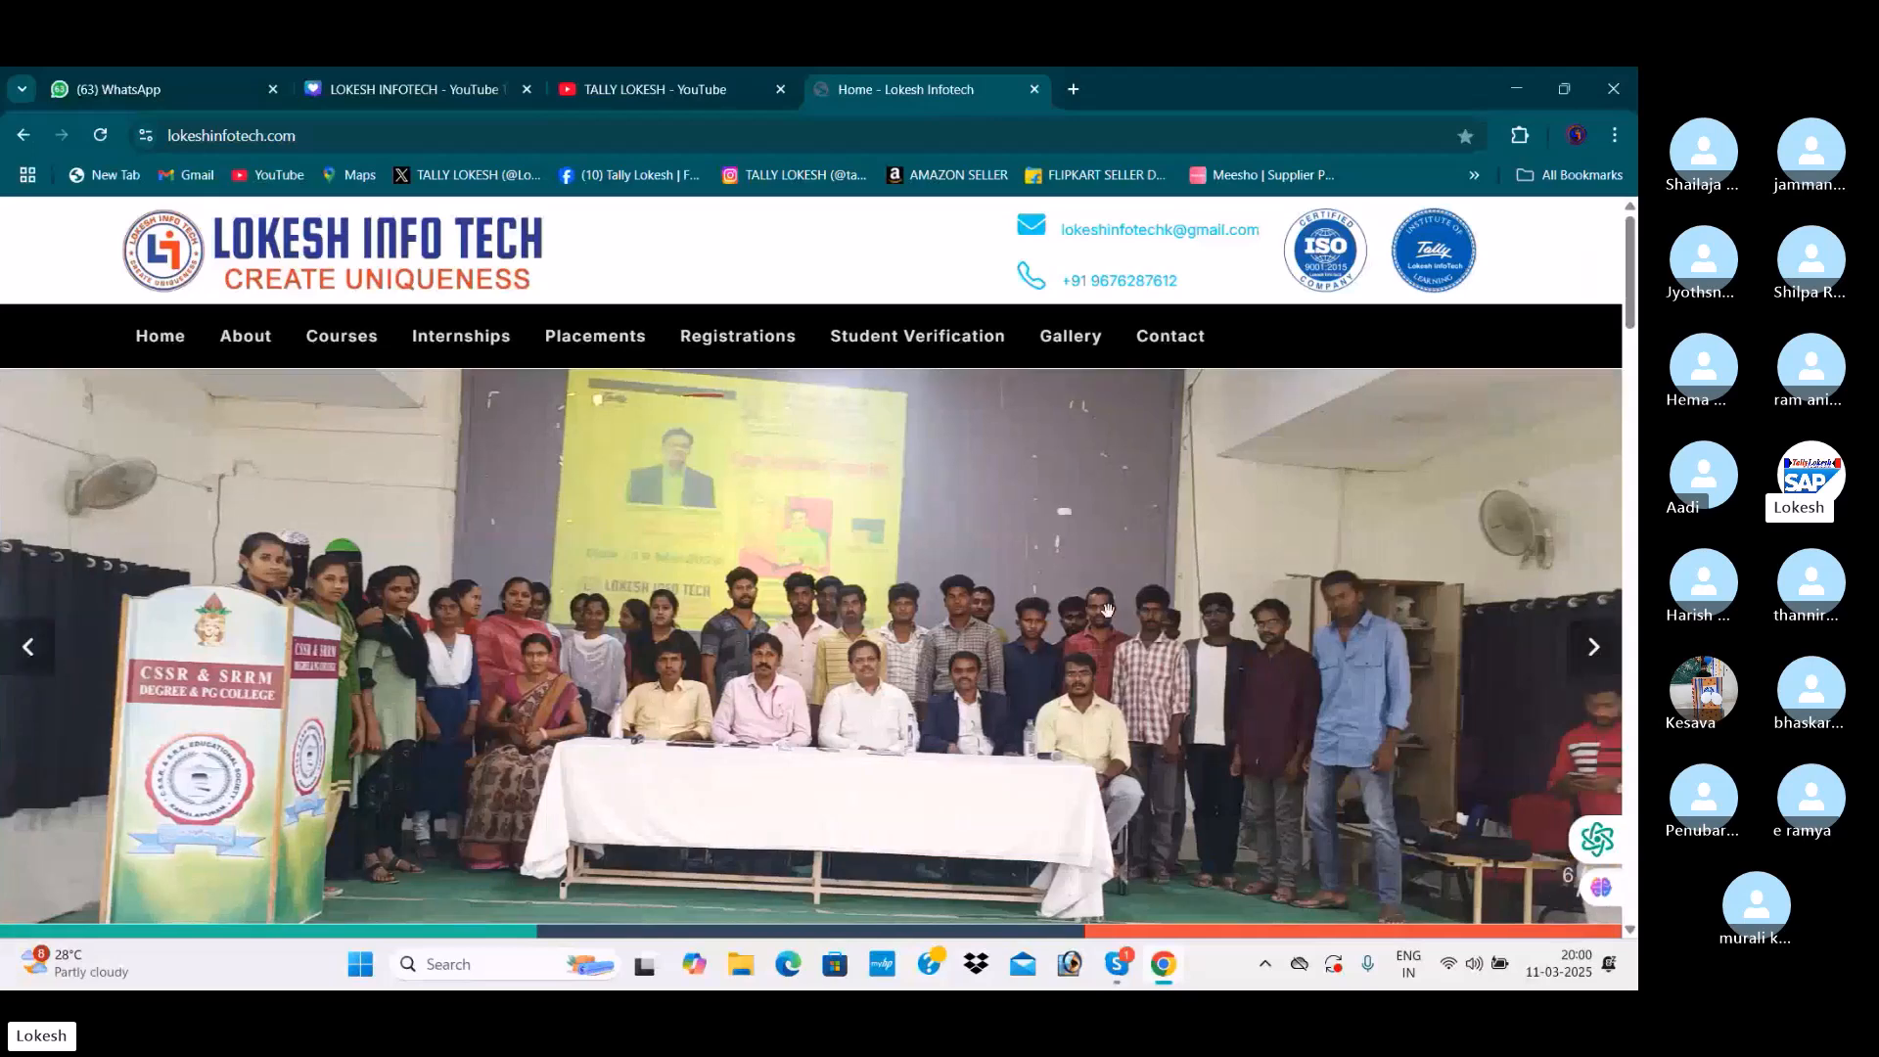
scroll(1504, 646, "down", 1)
scroll(1547, 651, "up", 1)
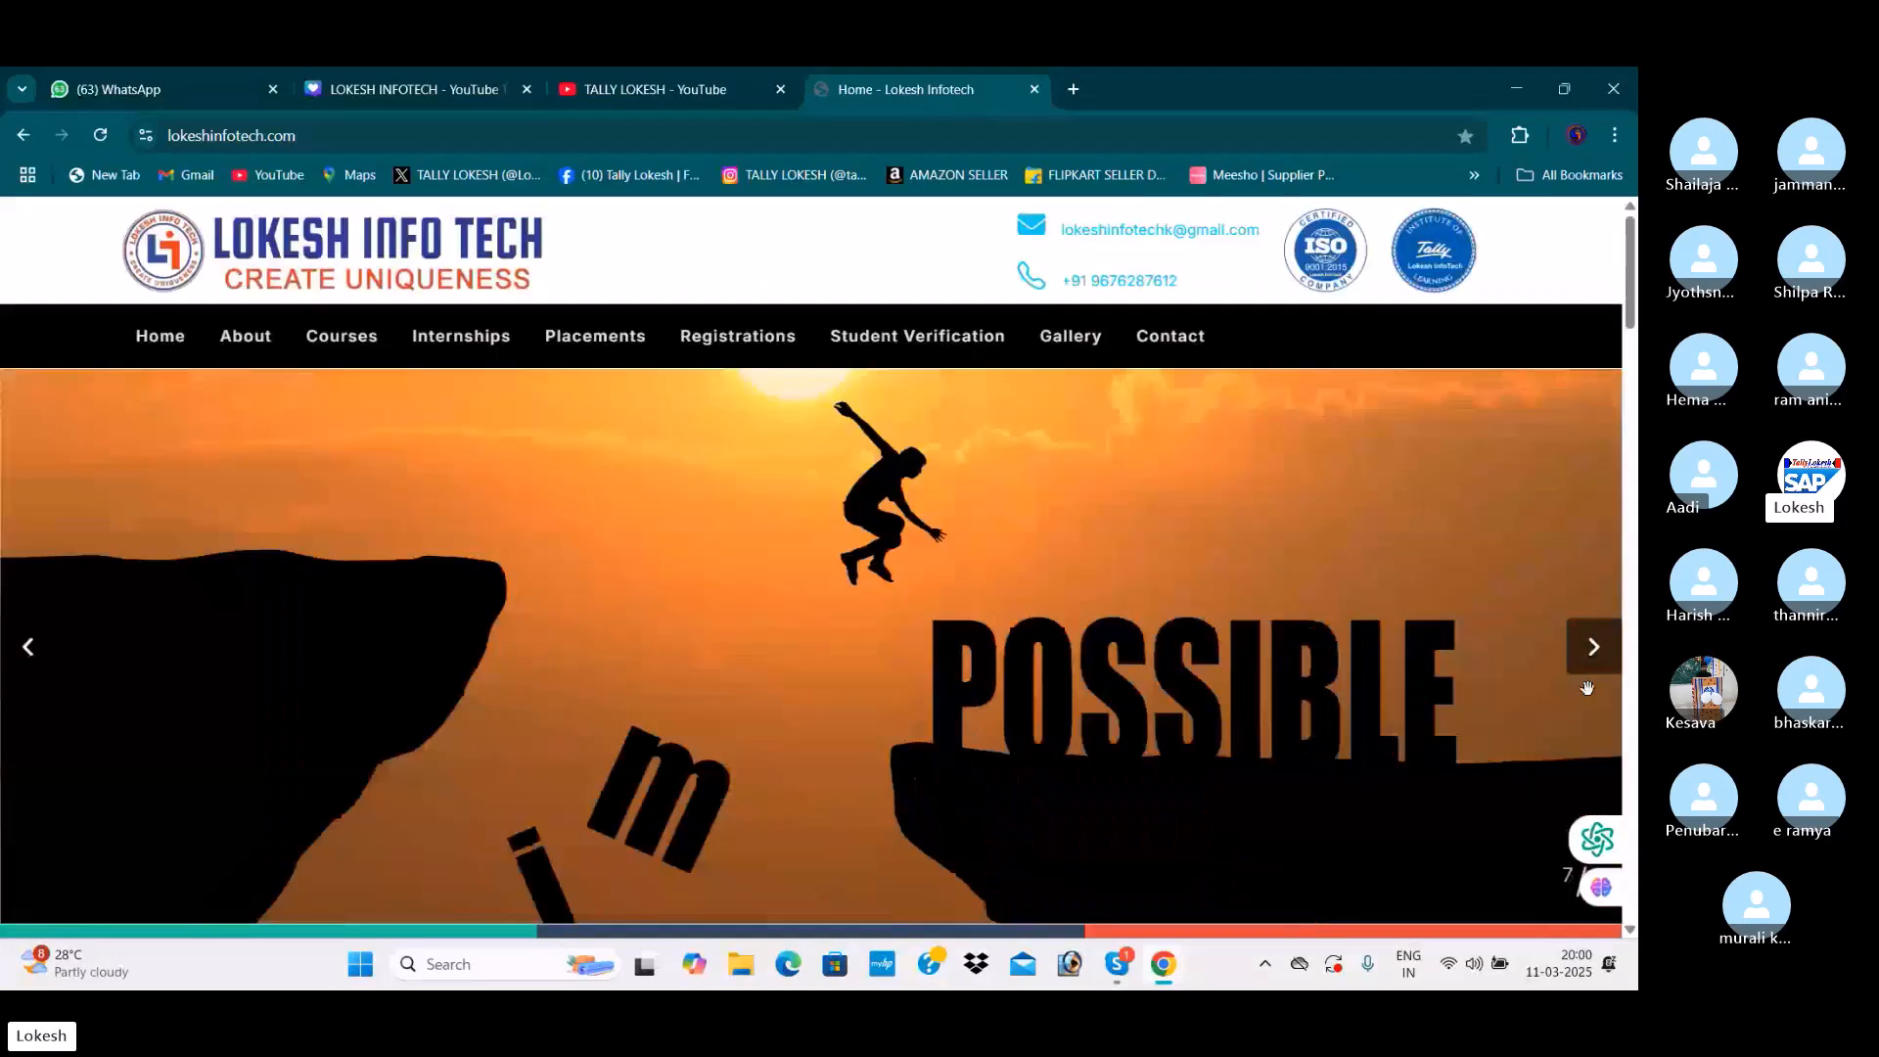
left_click(1594, 661)
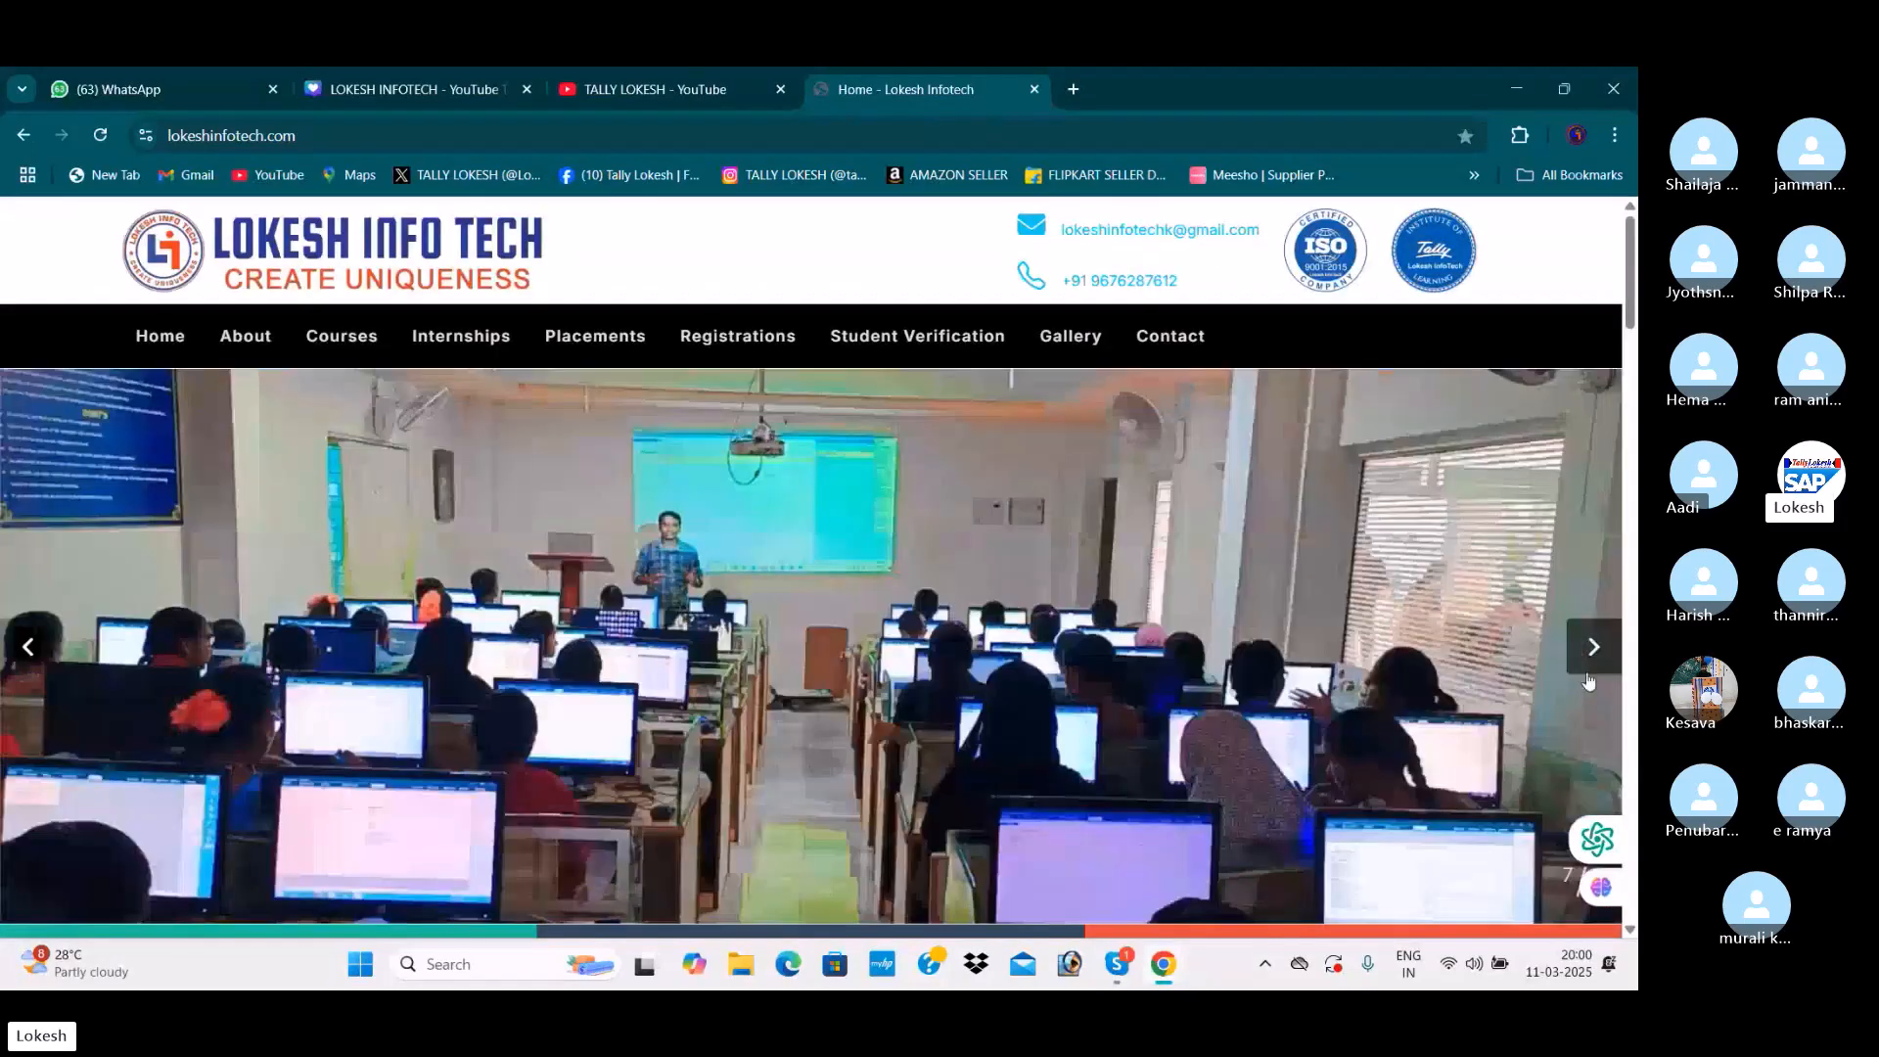
left_click(1592, 665)
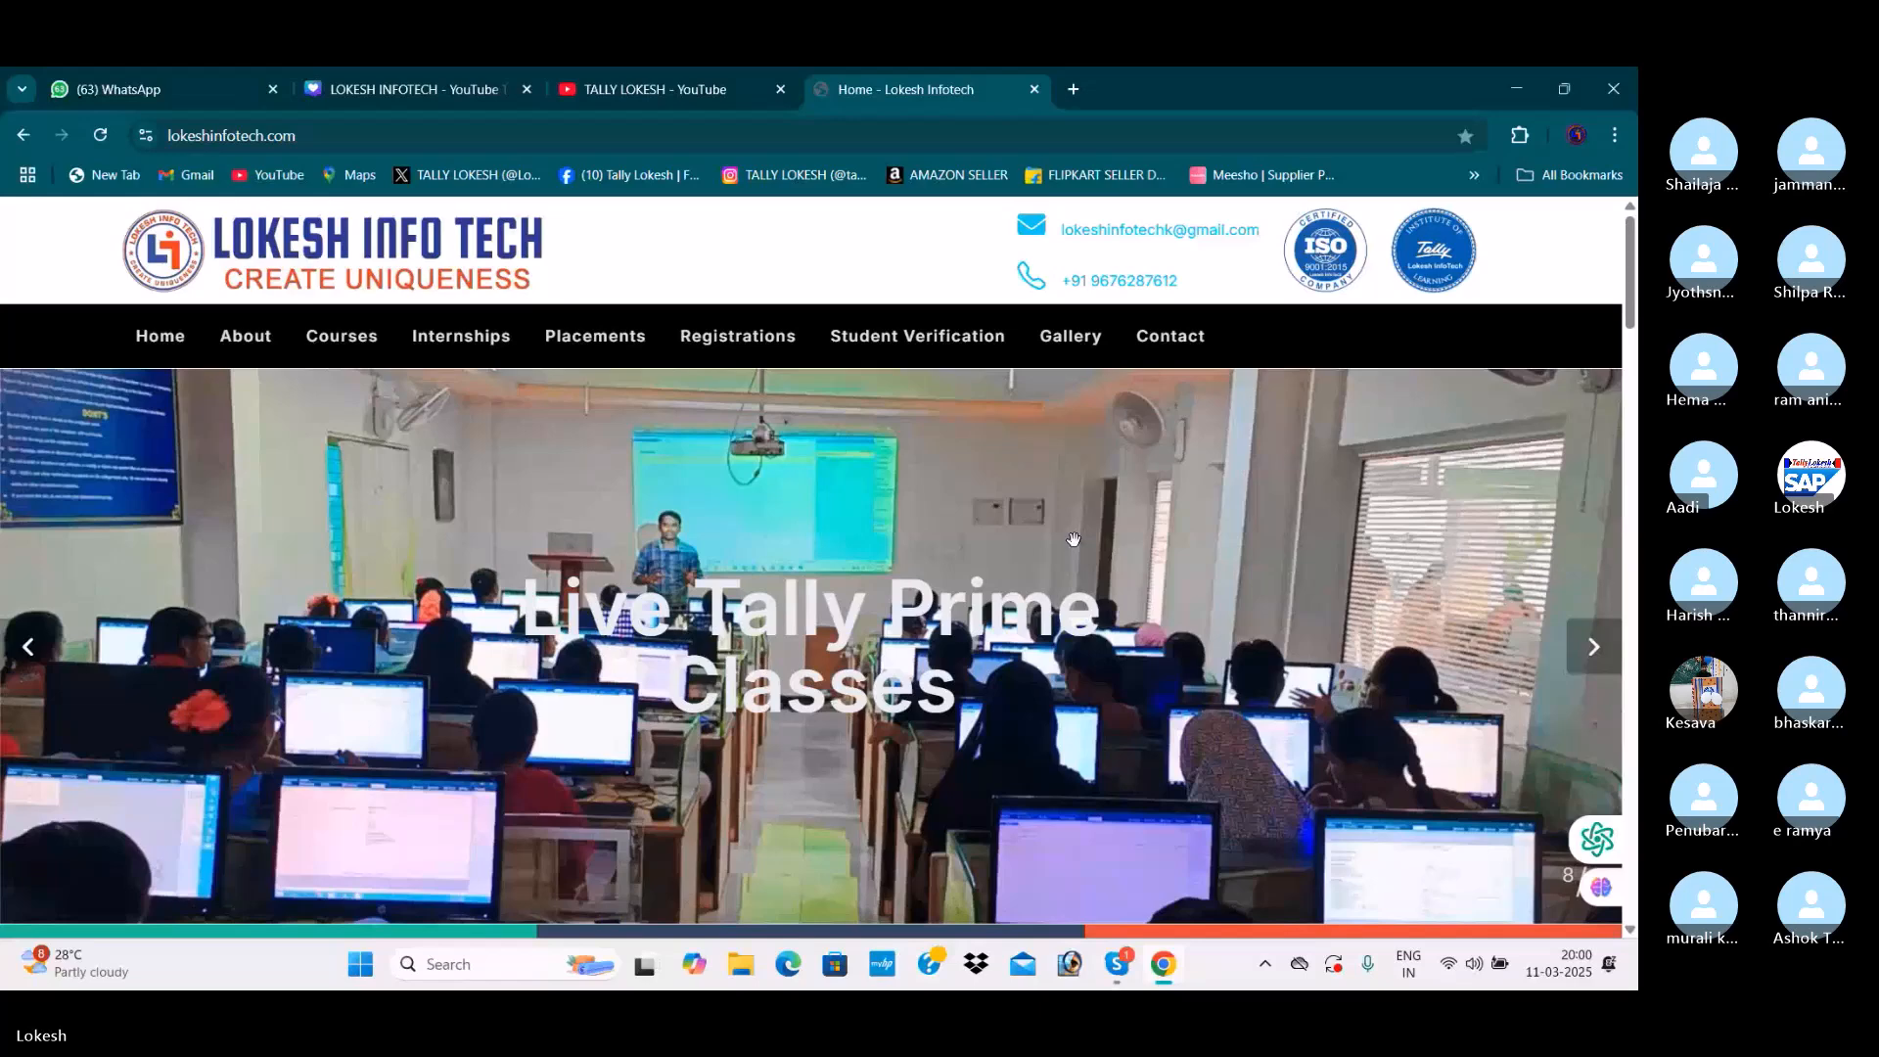
Step: Switch to the Skype call and dismiss the recording notice
key("alt+Tab")
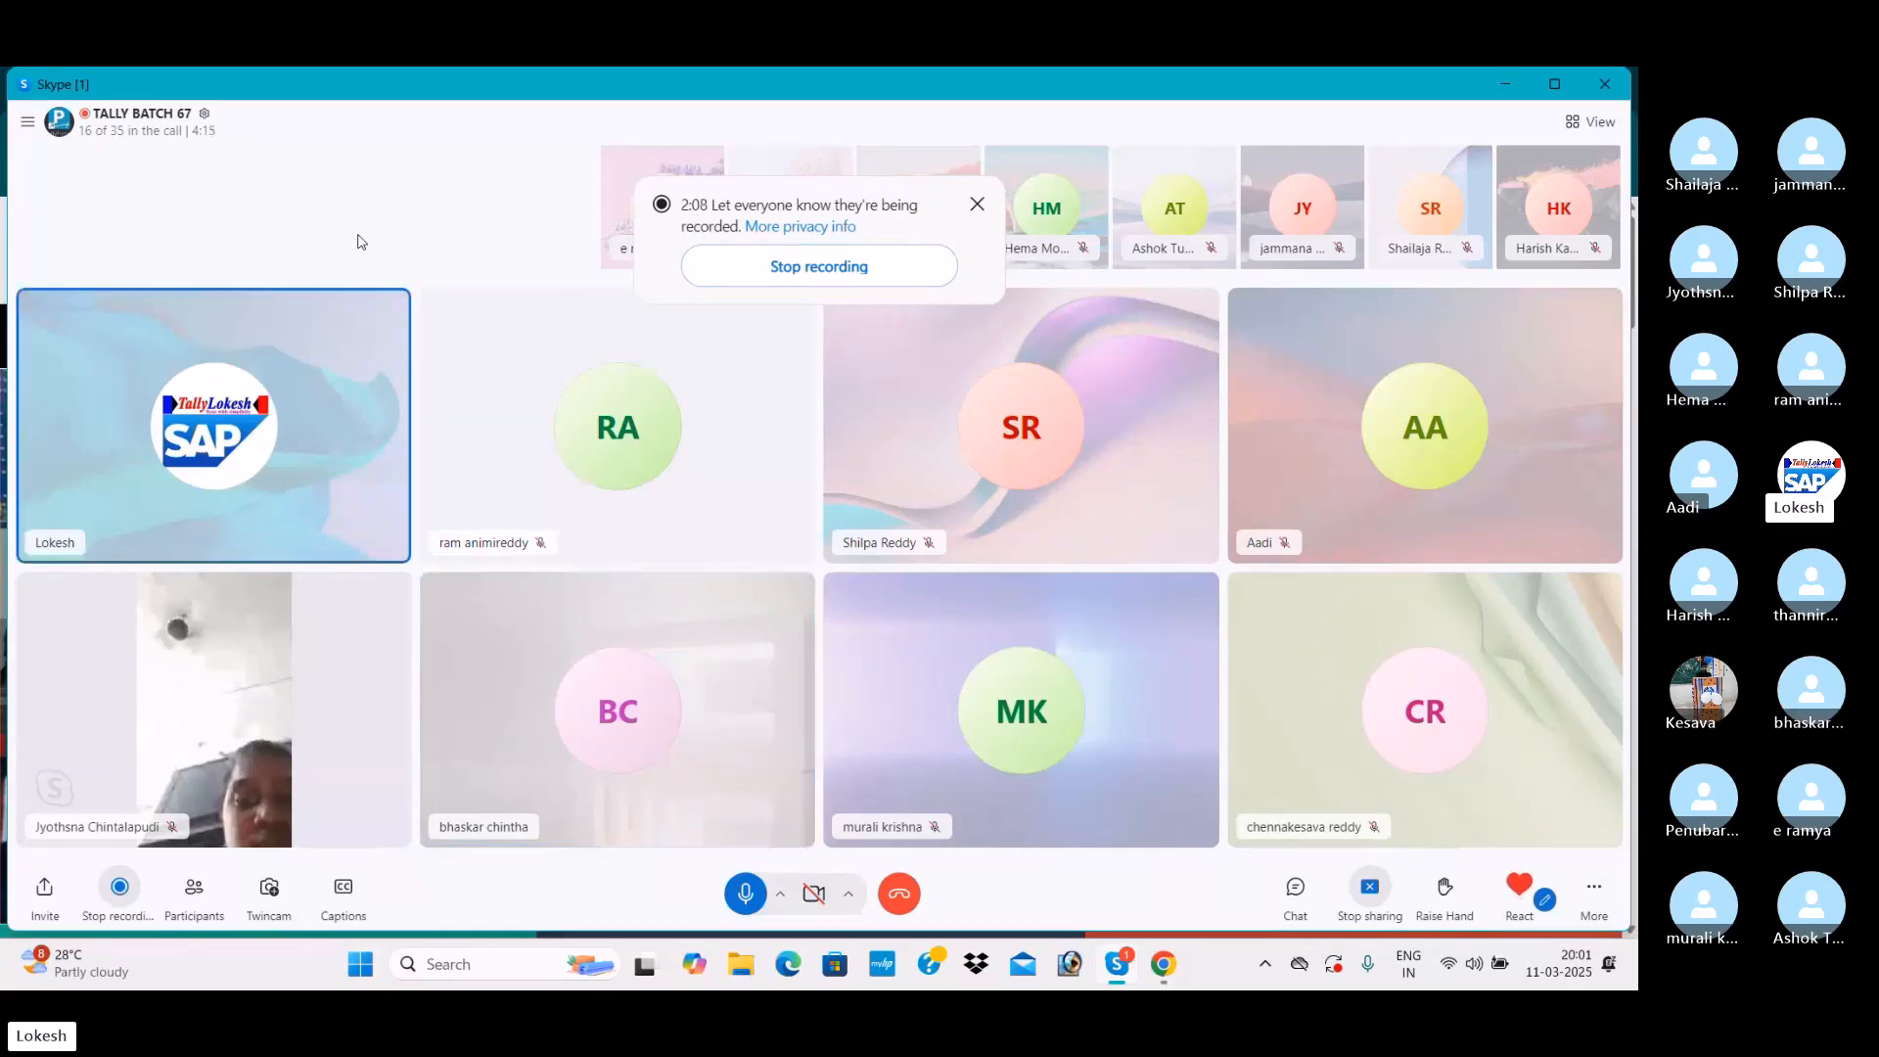
left_click(975, 207)
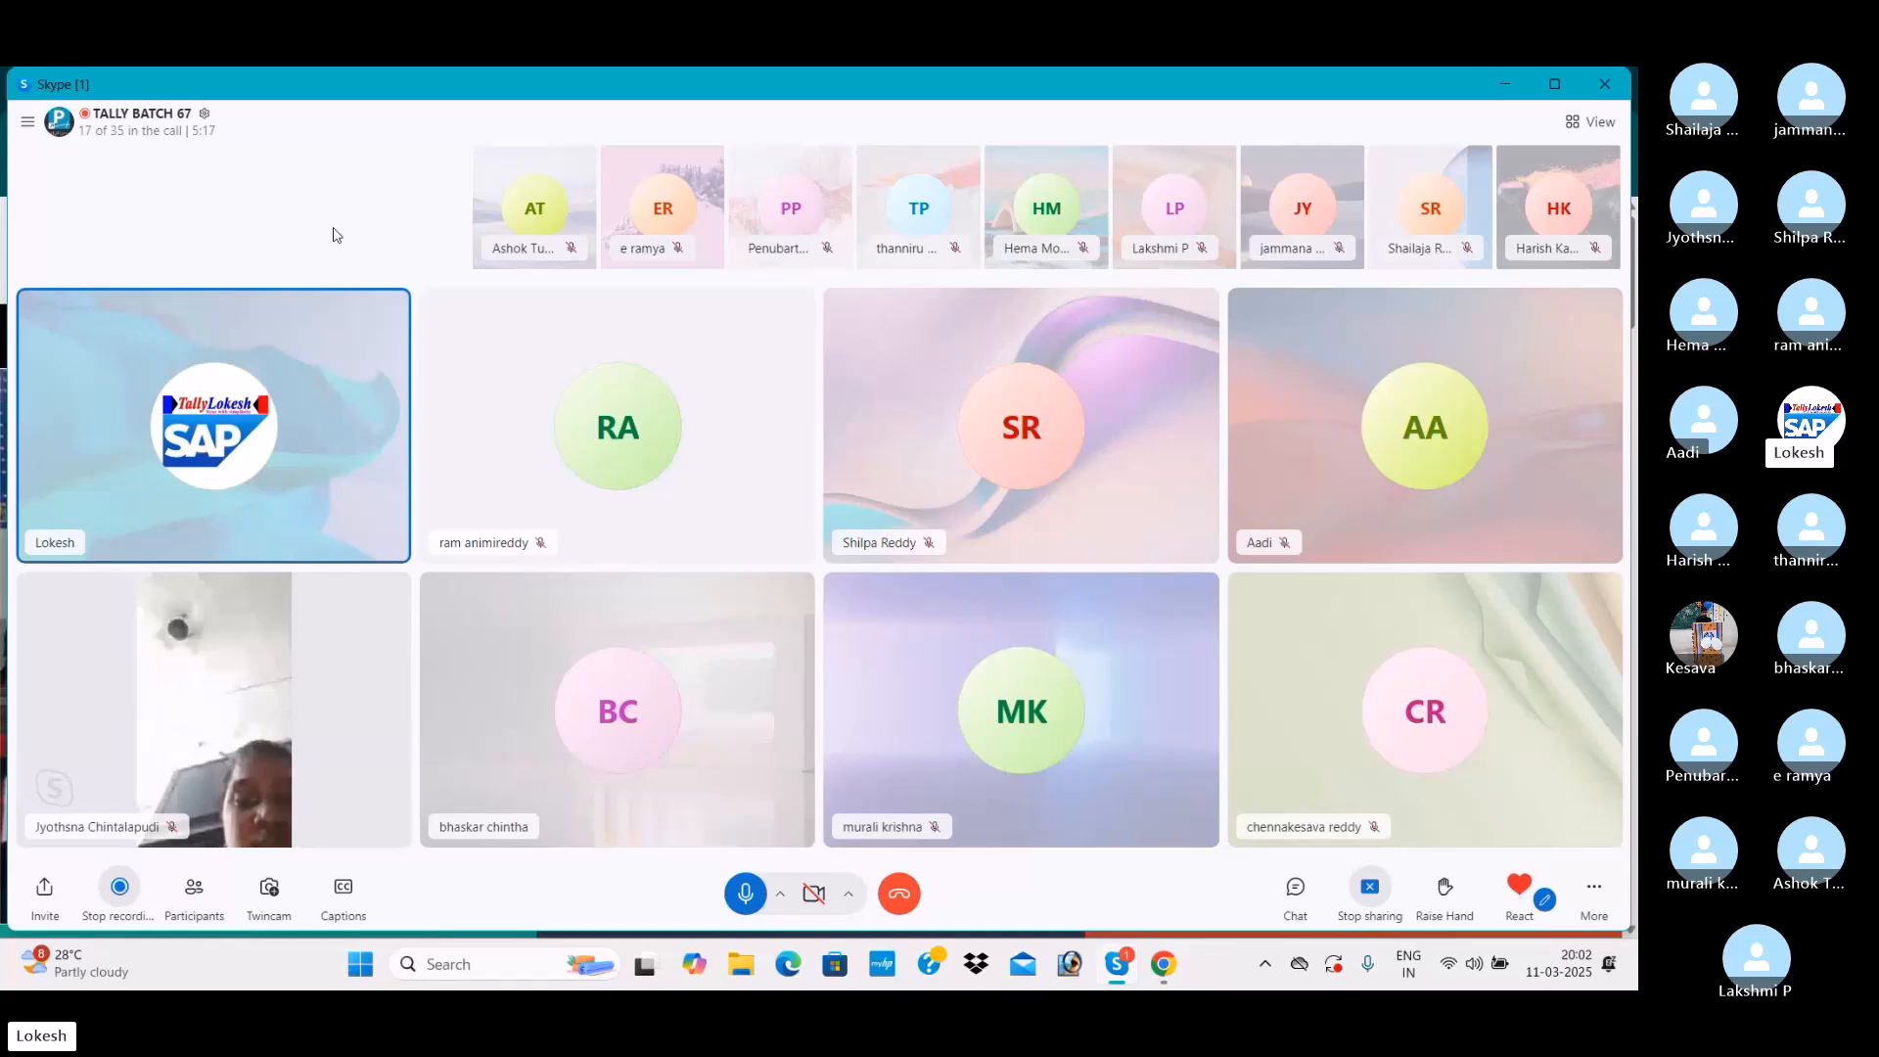
key("alt+Tab")
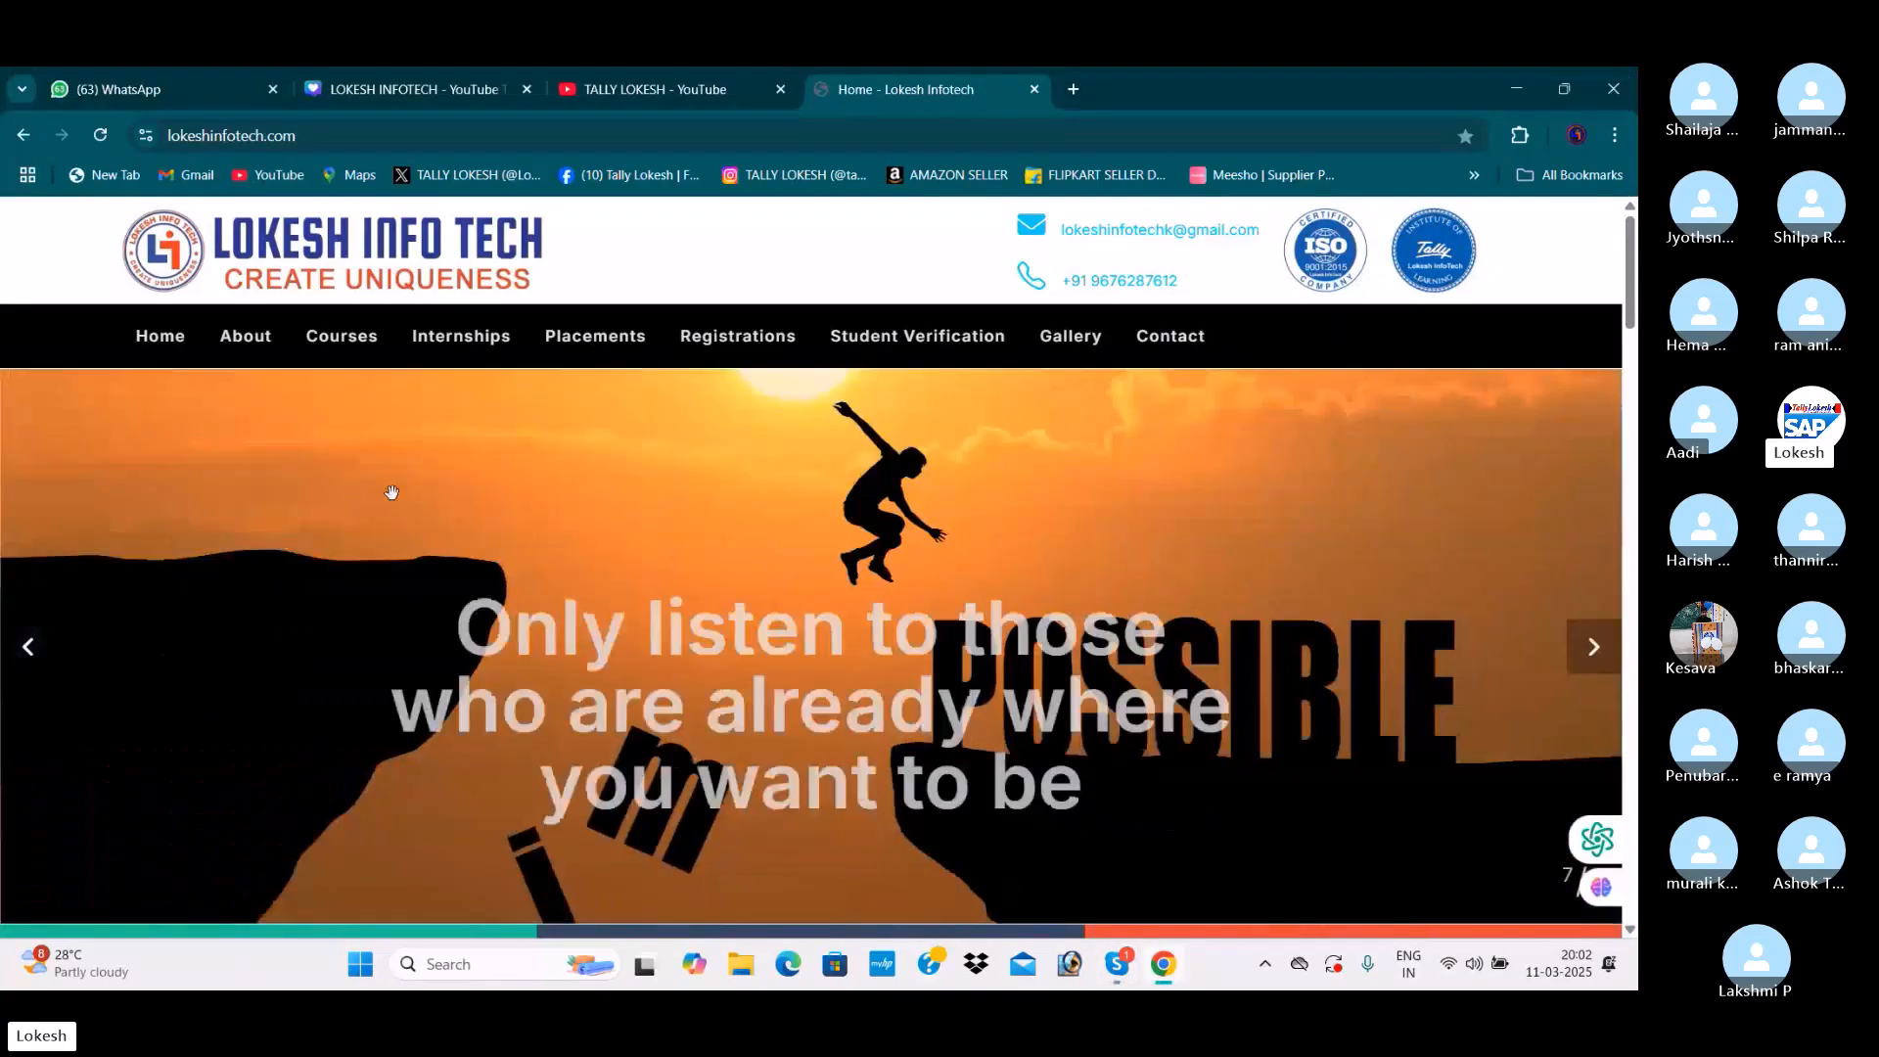
scroll(411, 479, "down", 1)
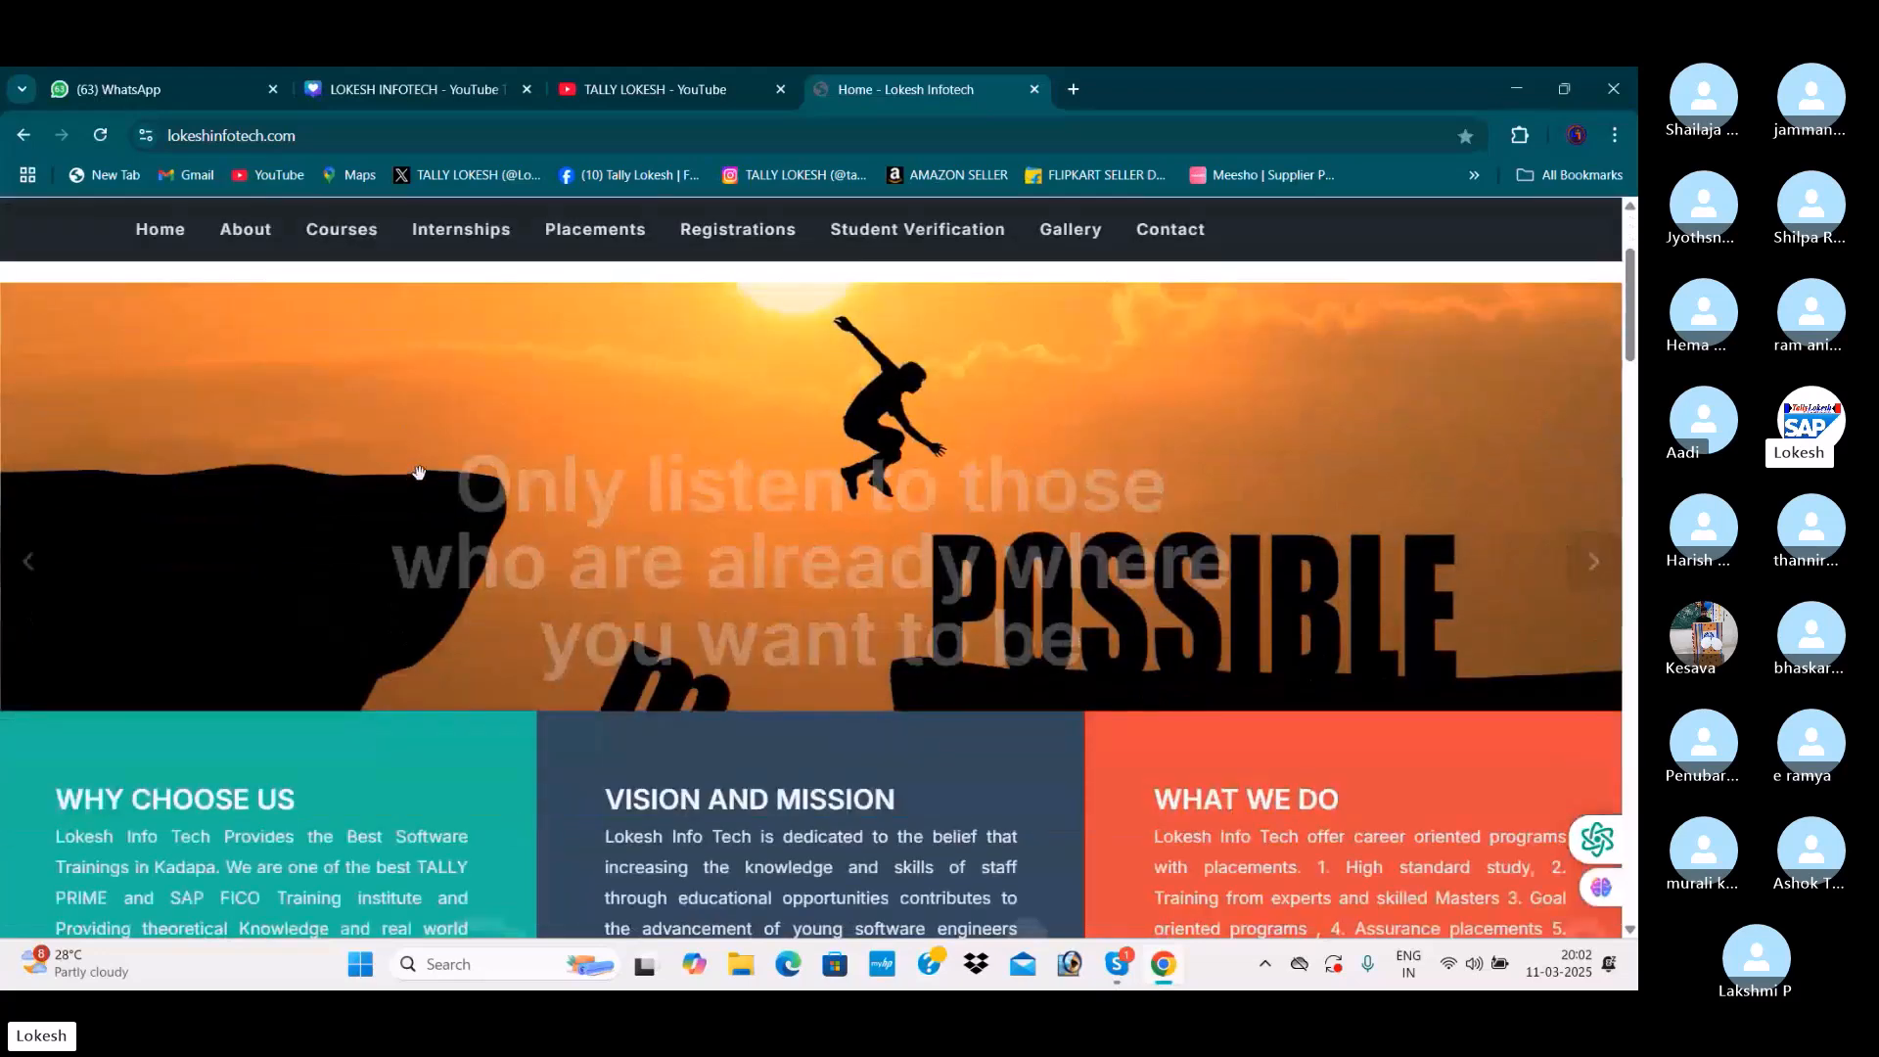
scroll(421, 470, "up", 1)
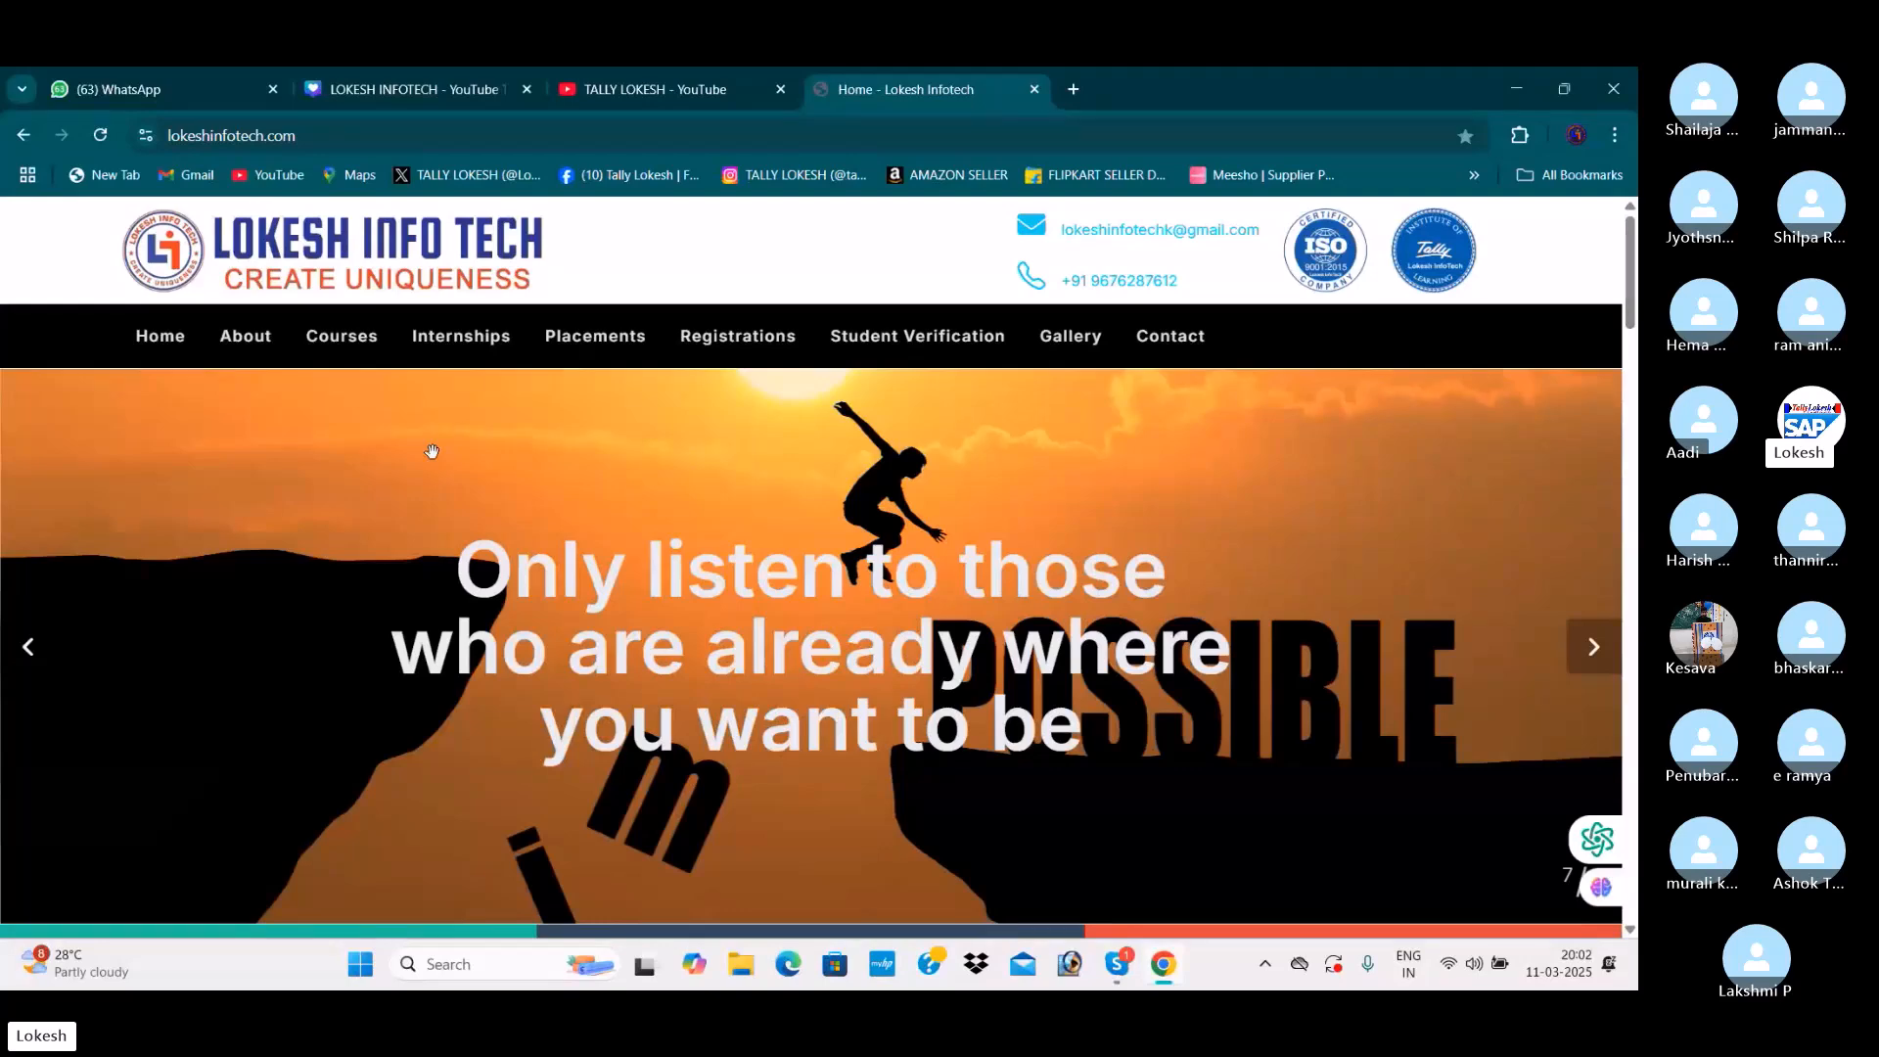
Step: Minimize the open Skype and browser windows and launch Tally Prime from the desktop
key("alt+Tab")
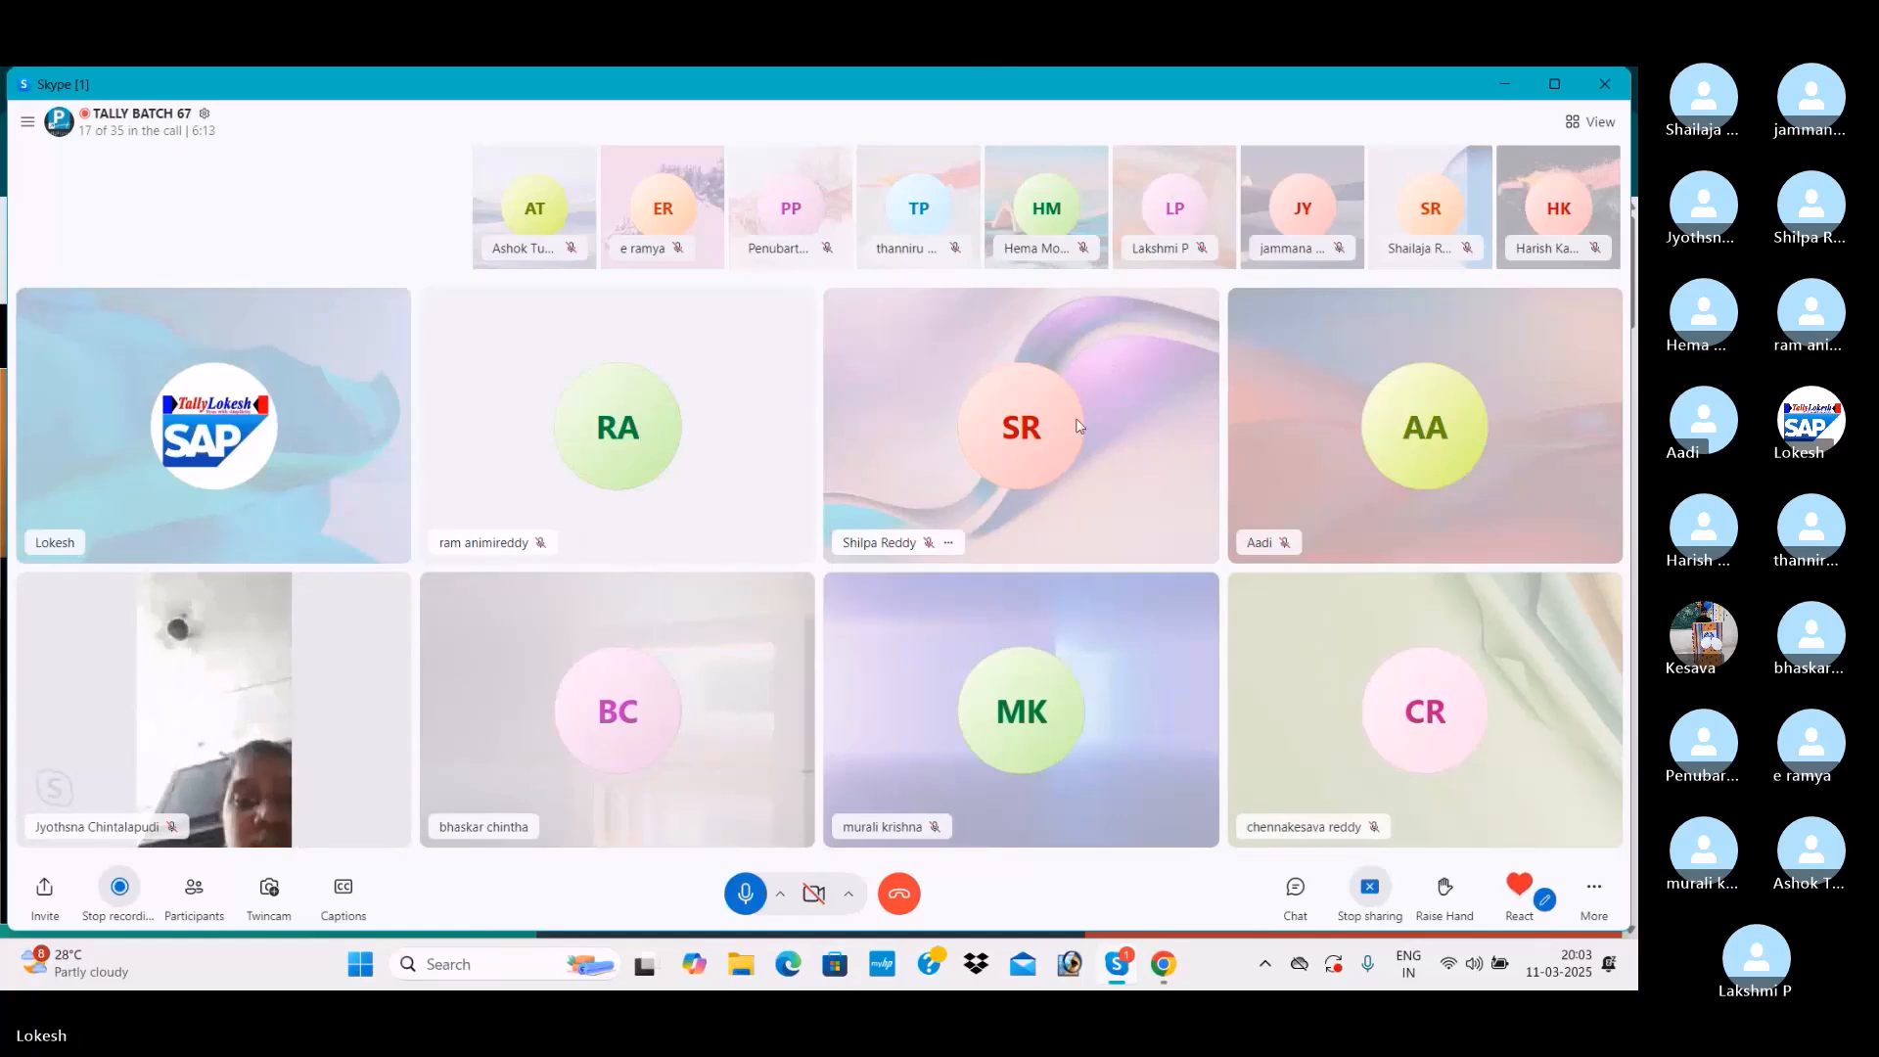
left_click(1505, 84)
left_click(1503, 81)
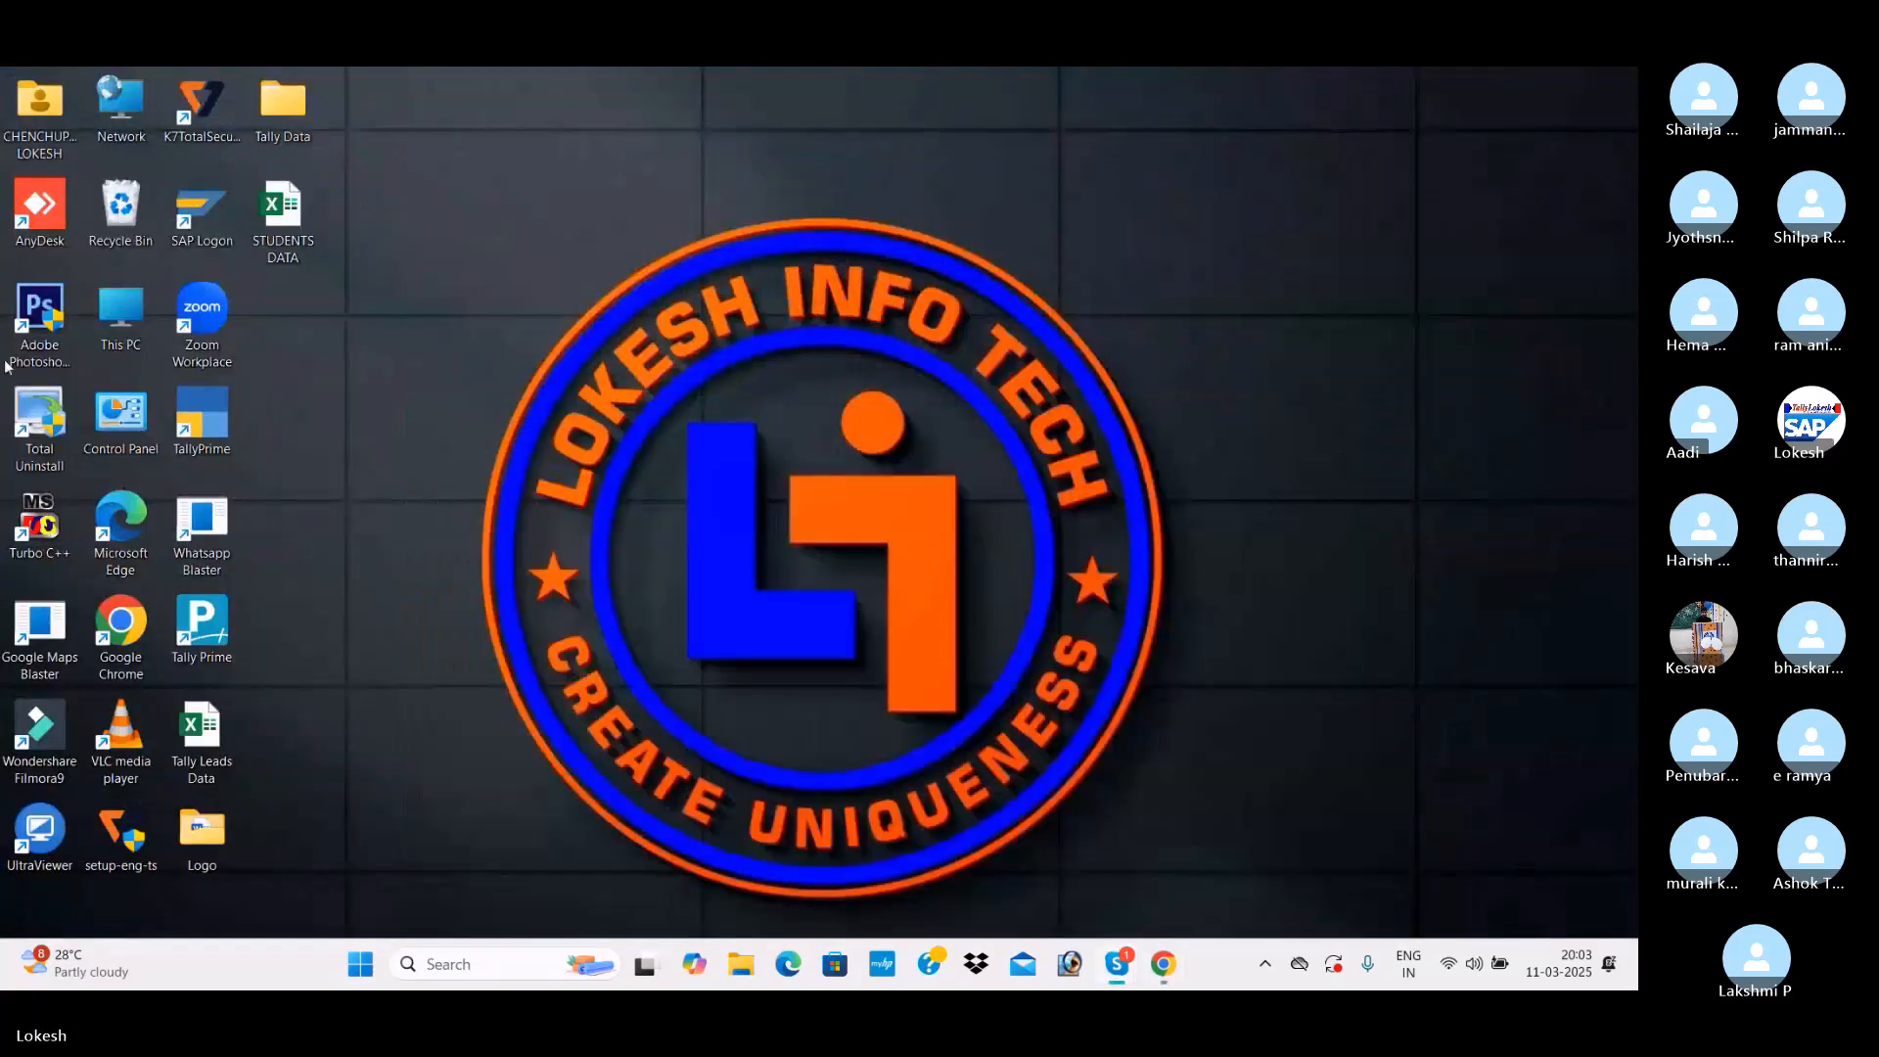
double_click(233, 634)
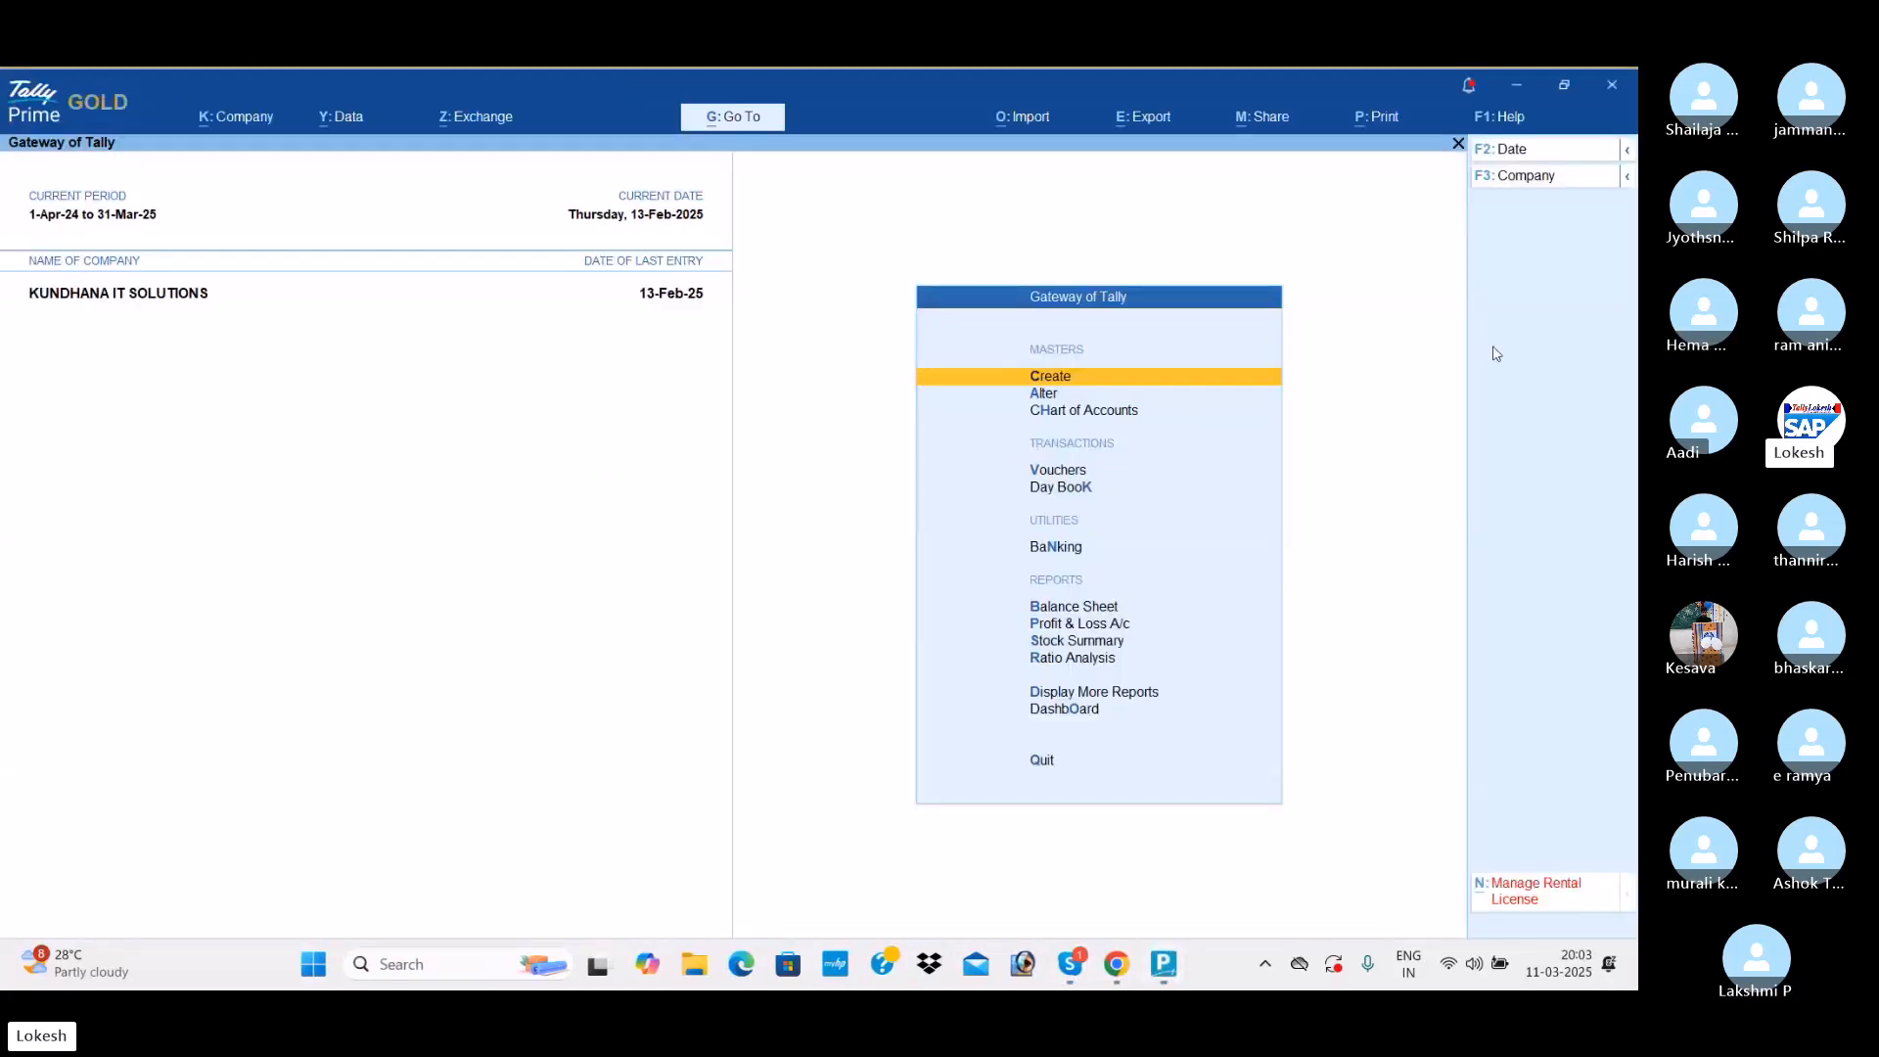
Step: Shut the currently loaded company, KUNDHANA IT SOLUTIONS
left_click(1529, 182)
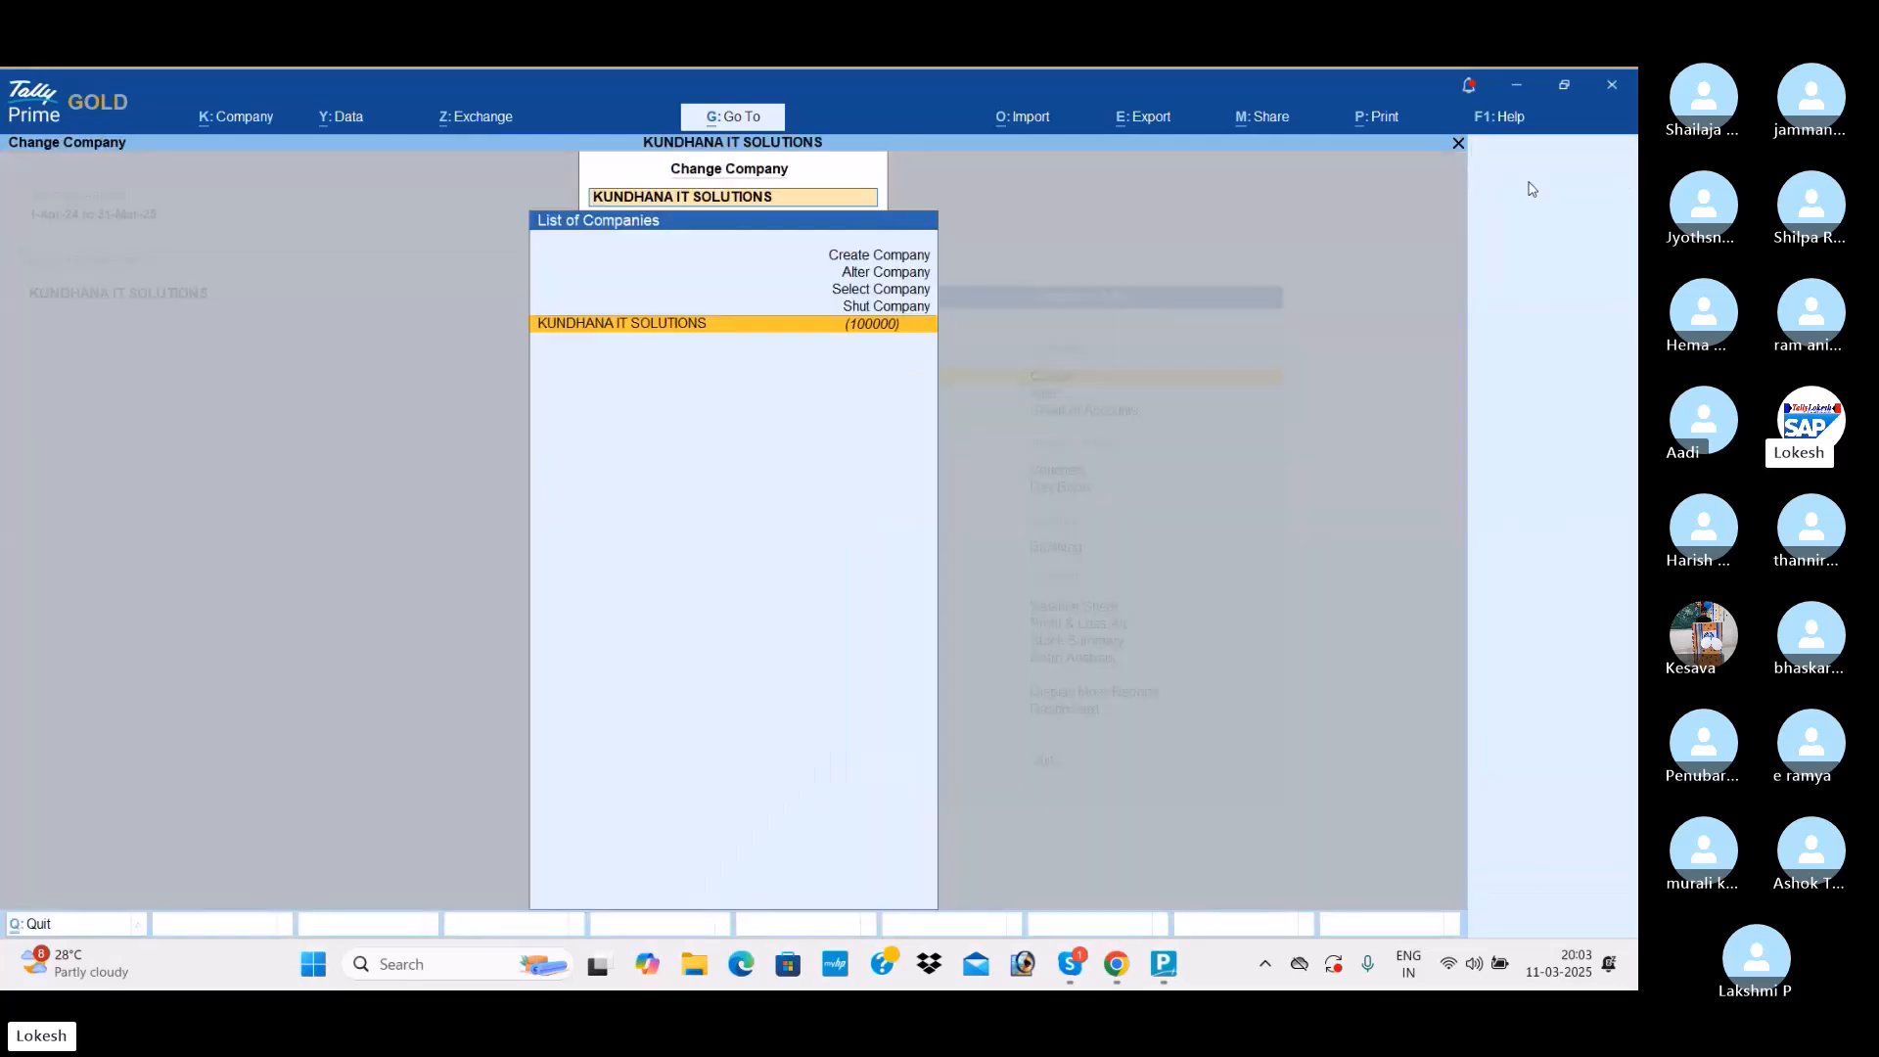
key("Up")
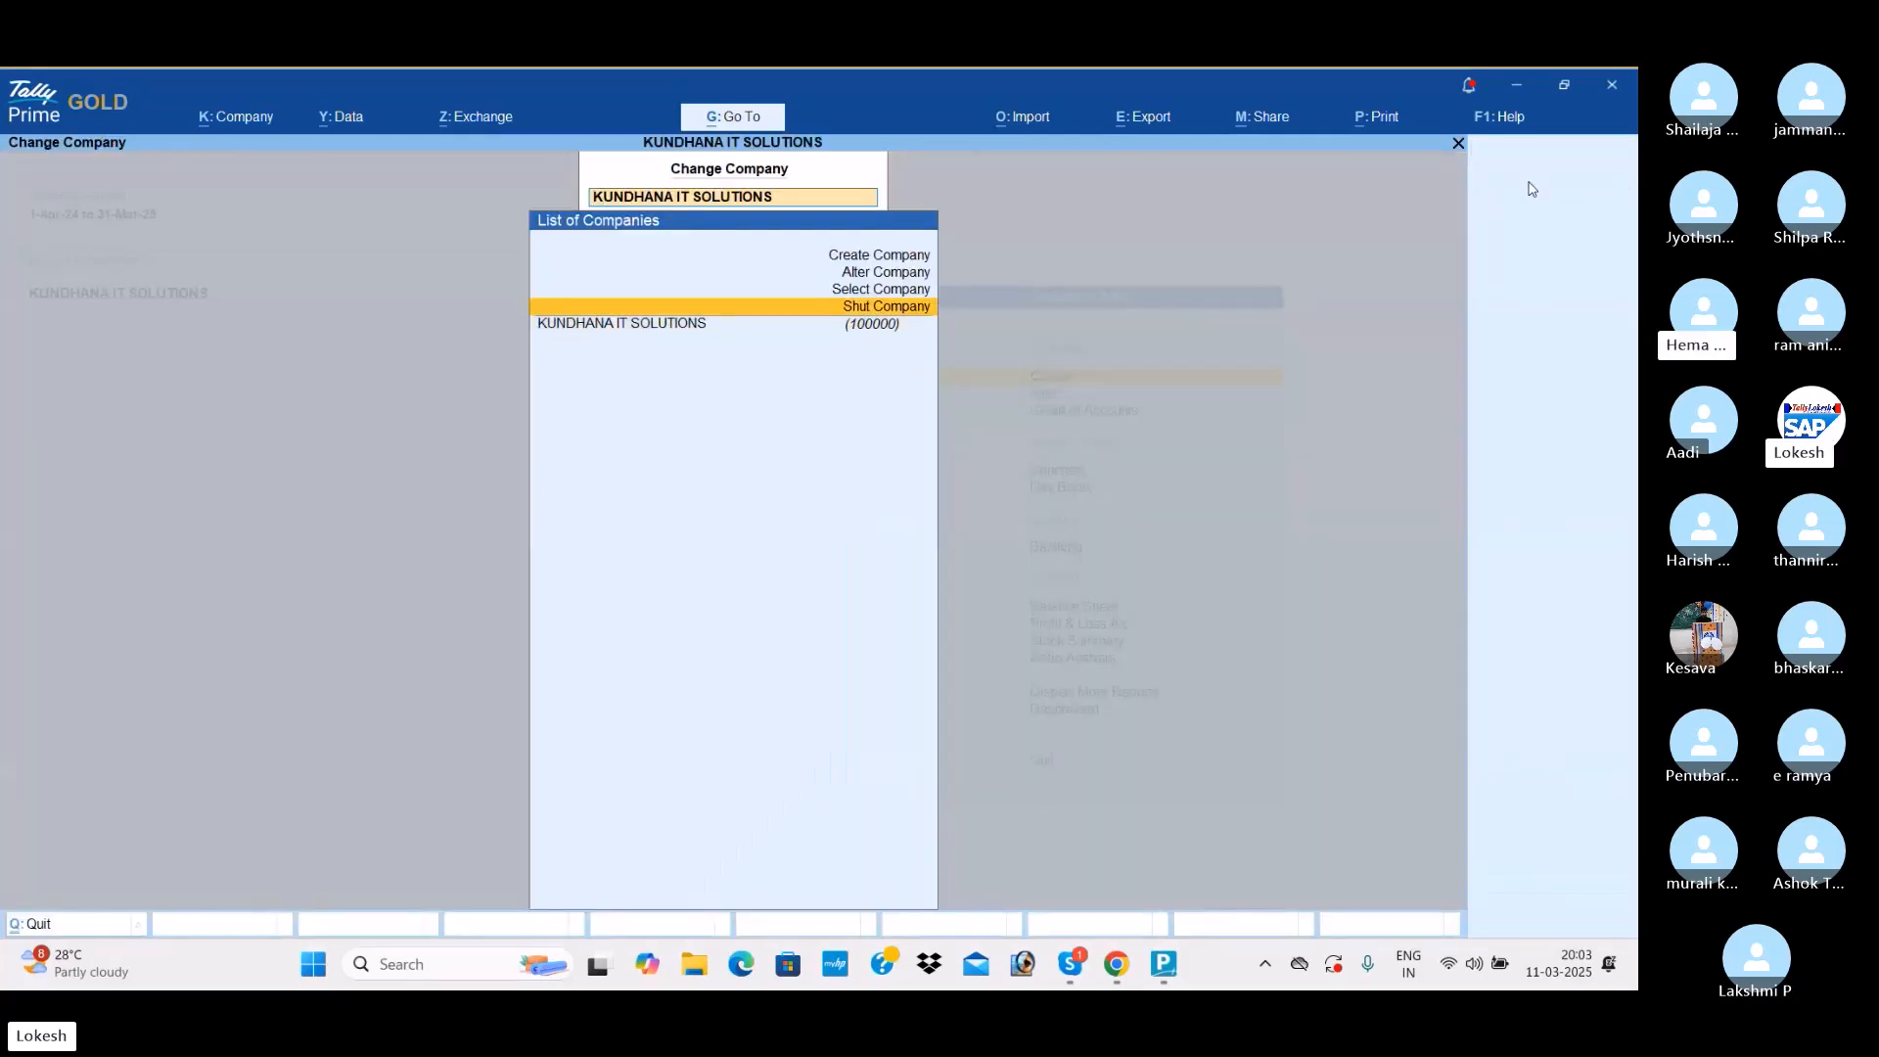
key("Return")
key("Return")
key("y")
Step: Start creating a new company and name it RK MOBILE STORE MARCH 03
key("Up")
key("Up")
key("Up")
key("Up")
key("Up")
key("Return")
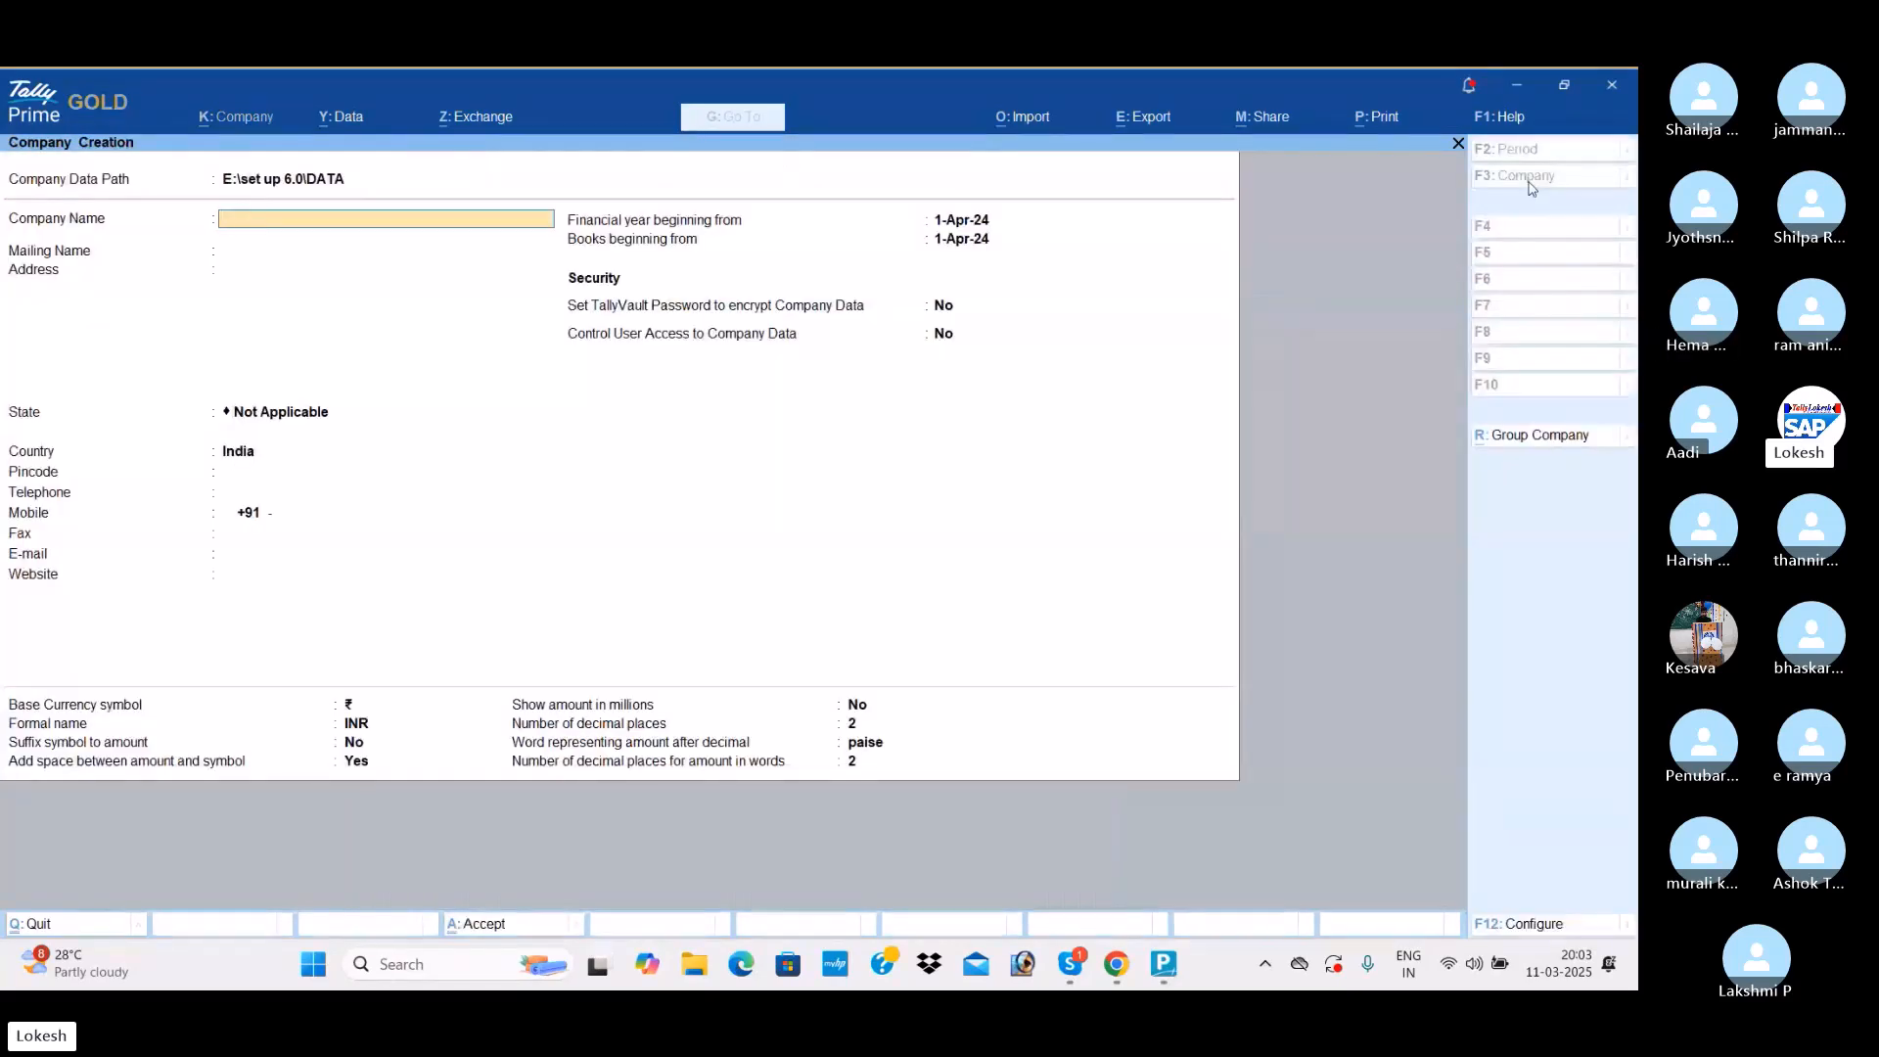
type("RK")
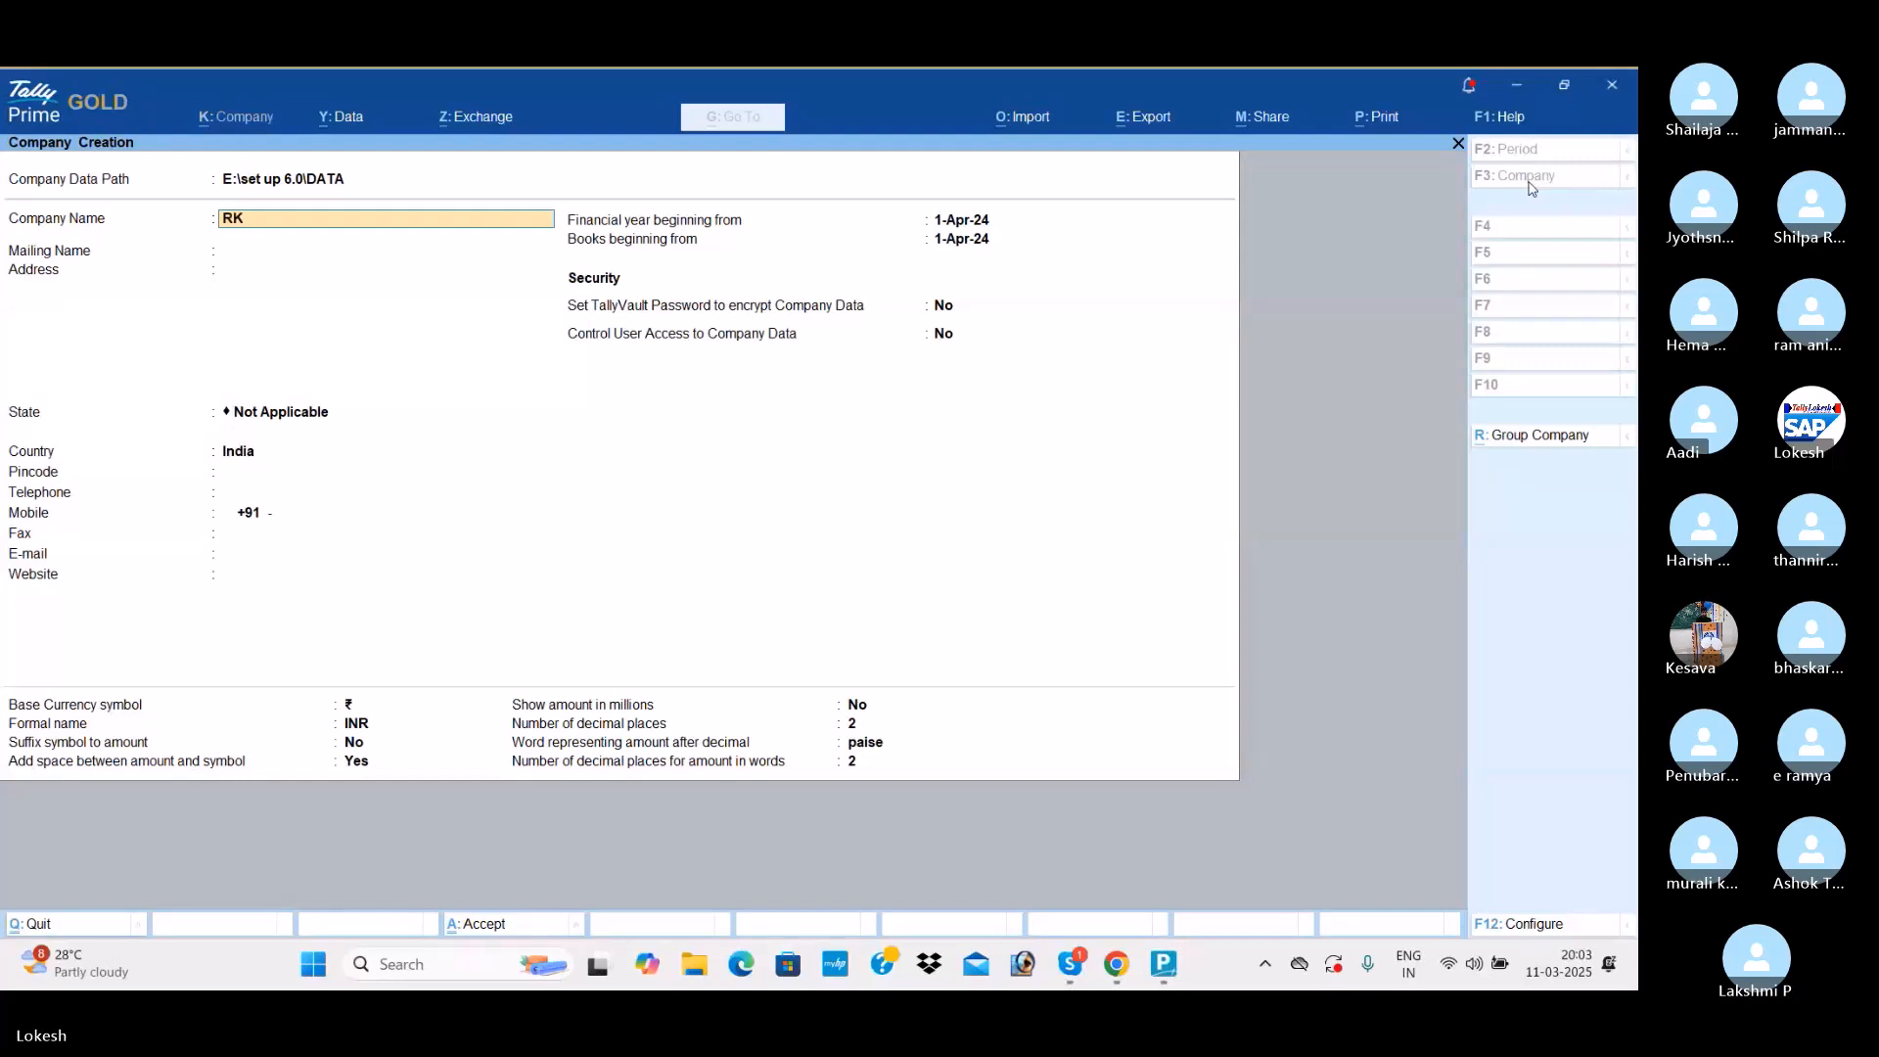
type(" MOBILE STORE")
type("BNM")
key("BackSpace")
key("BackSpace")
key("BackSpace")
type("MARCH 03")
key("Return")
Step: Set the company's state to Andhra Pradesh and save the new company with the remaining defaults
key("Return")
key("Return")
key("Down")
key("Down")
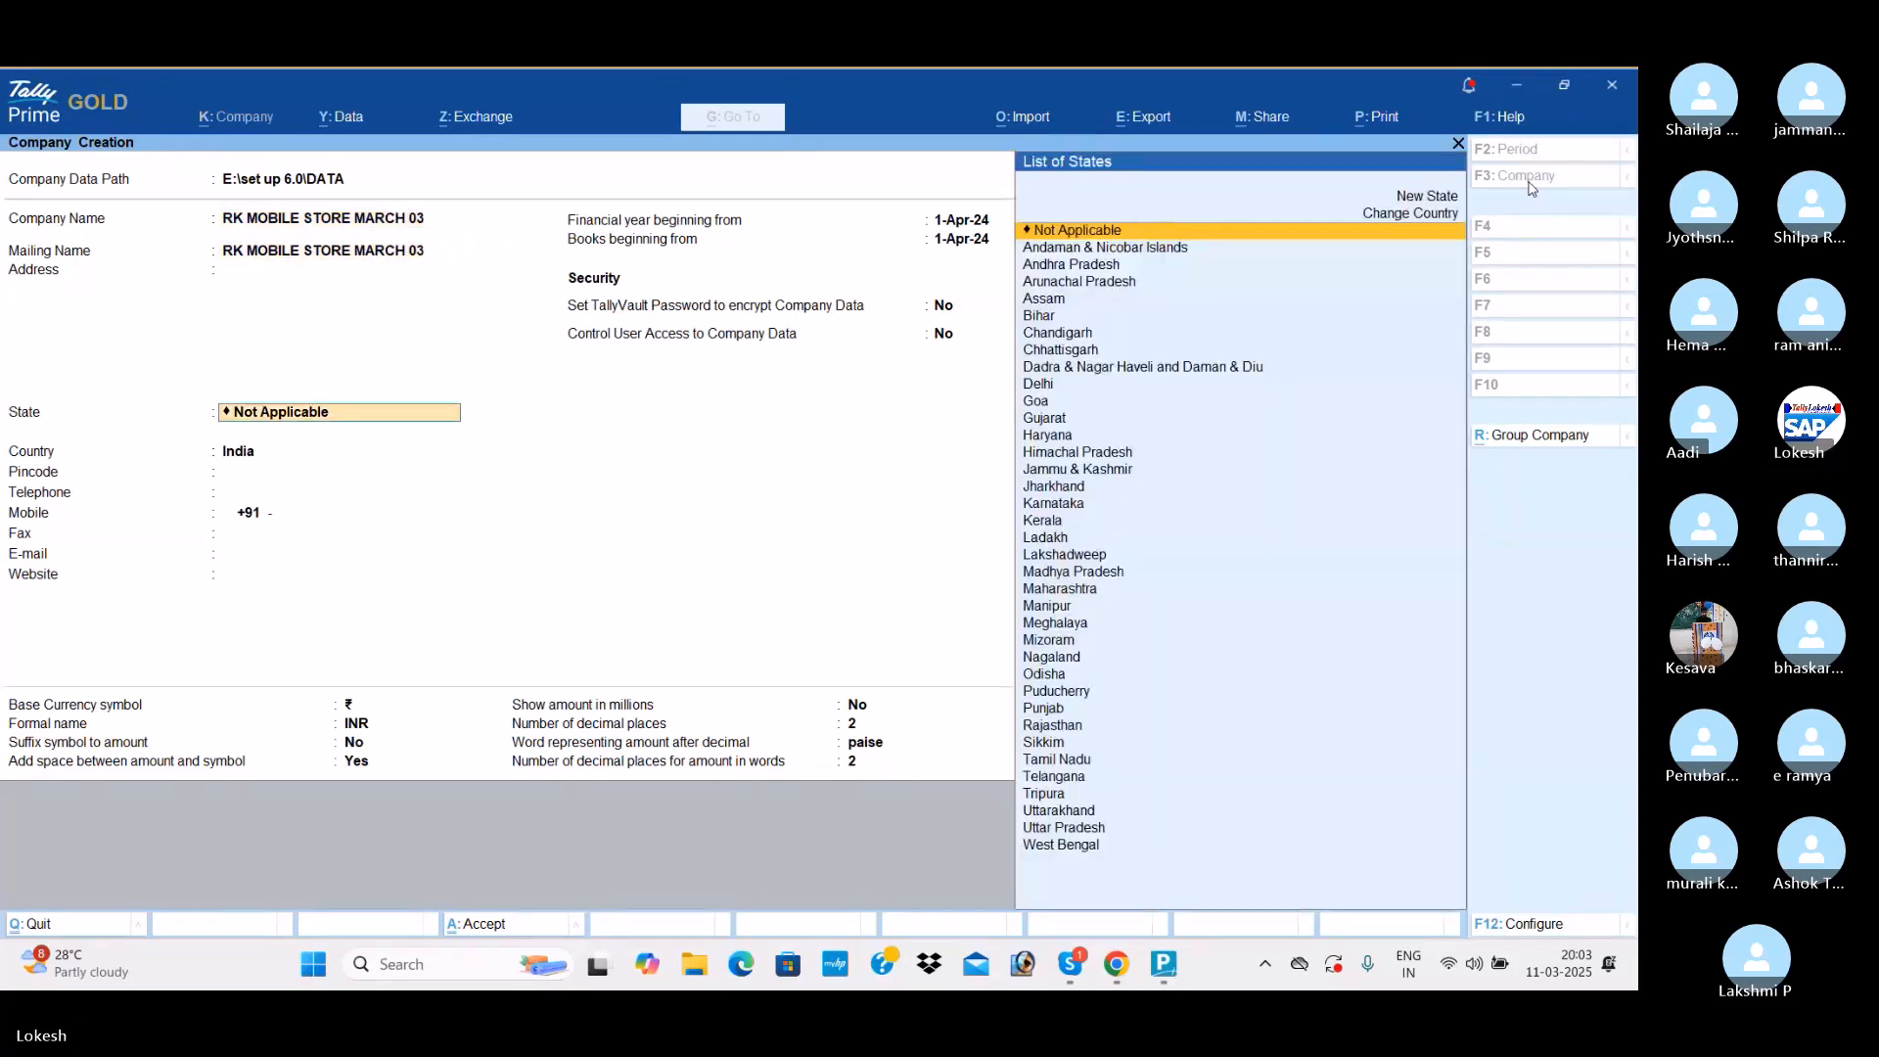
key("Return")
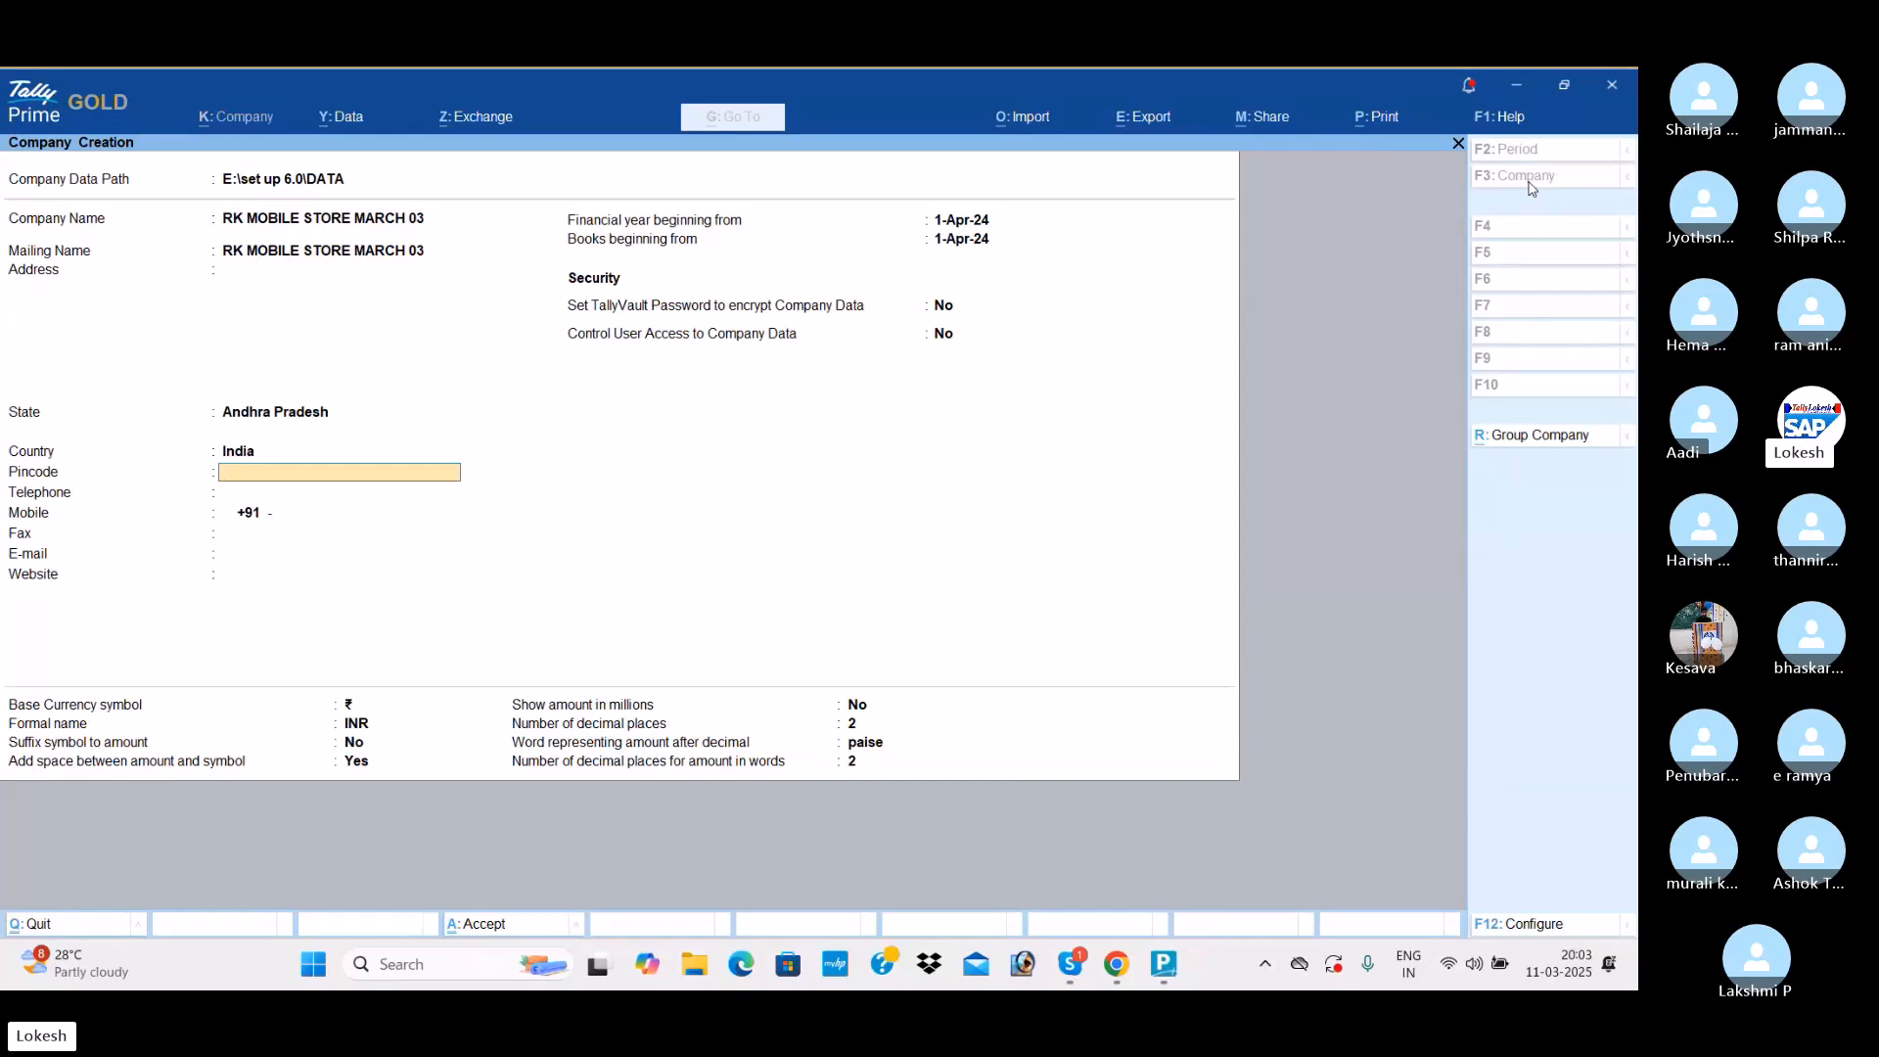
key("ctrl")
key("ctrl+a")
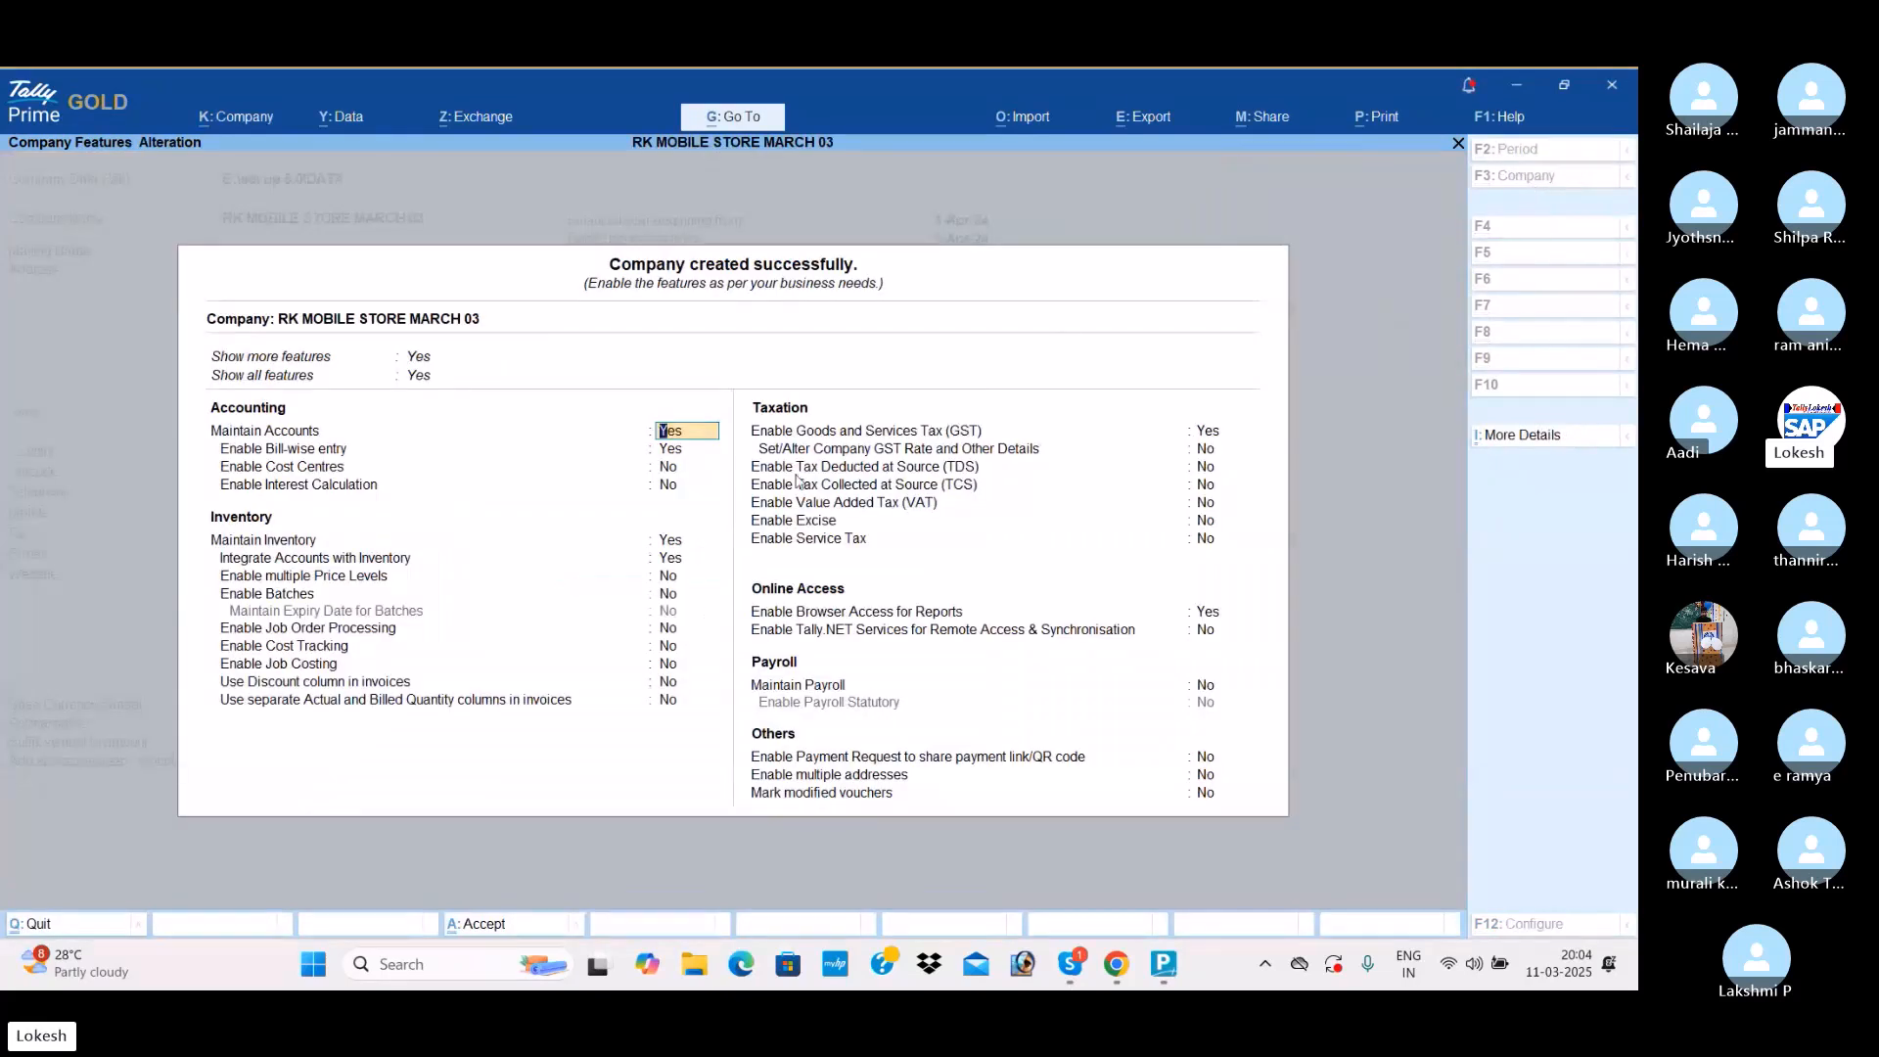
Step: Set Enable Bill-wise entry to No in the company's accounting features
key("Return")
type("n")
key("Return")
key("Return")
key("Return")
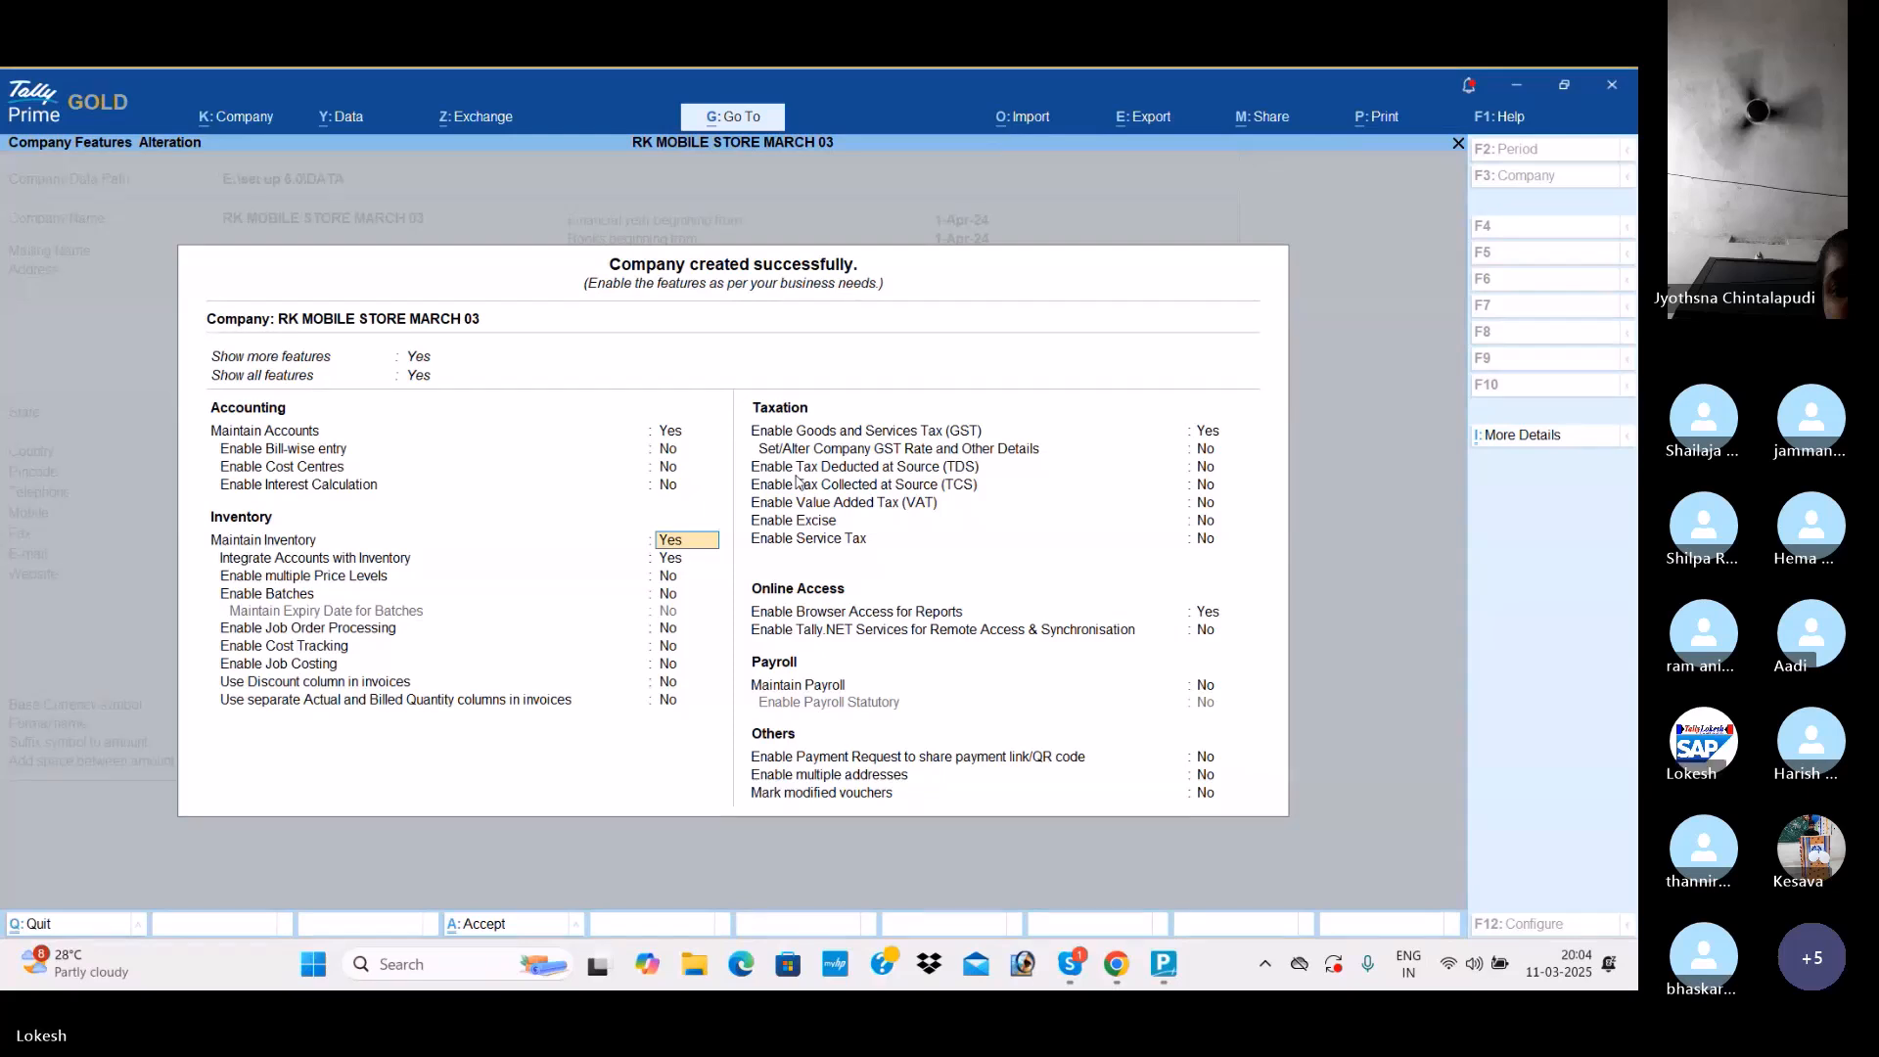
Step: Keep the inventory features as they are and set Enable Goods and Services Tax (GST) to No
key("Down")
key("Down")
key("Down")
key("Down")
key("Down")
key("Down")
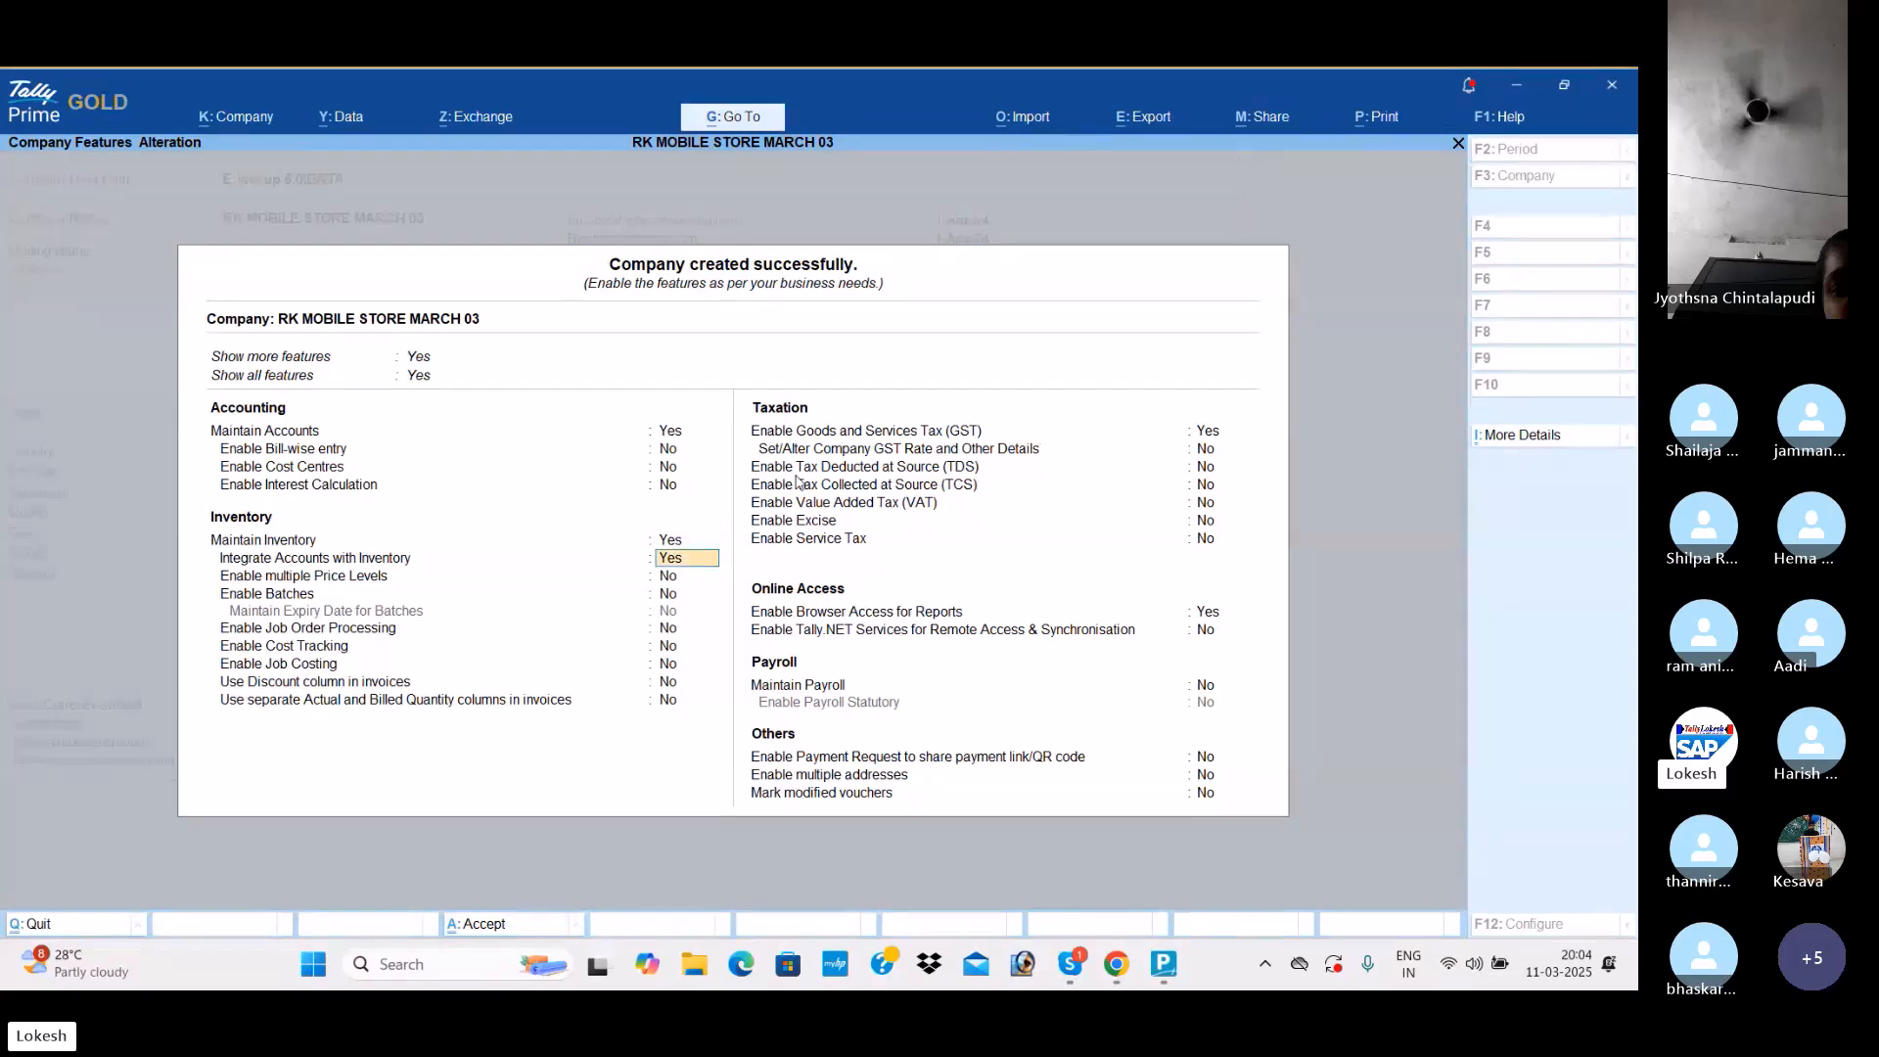
key("Down")
key("Down")
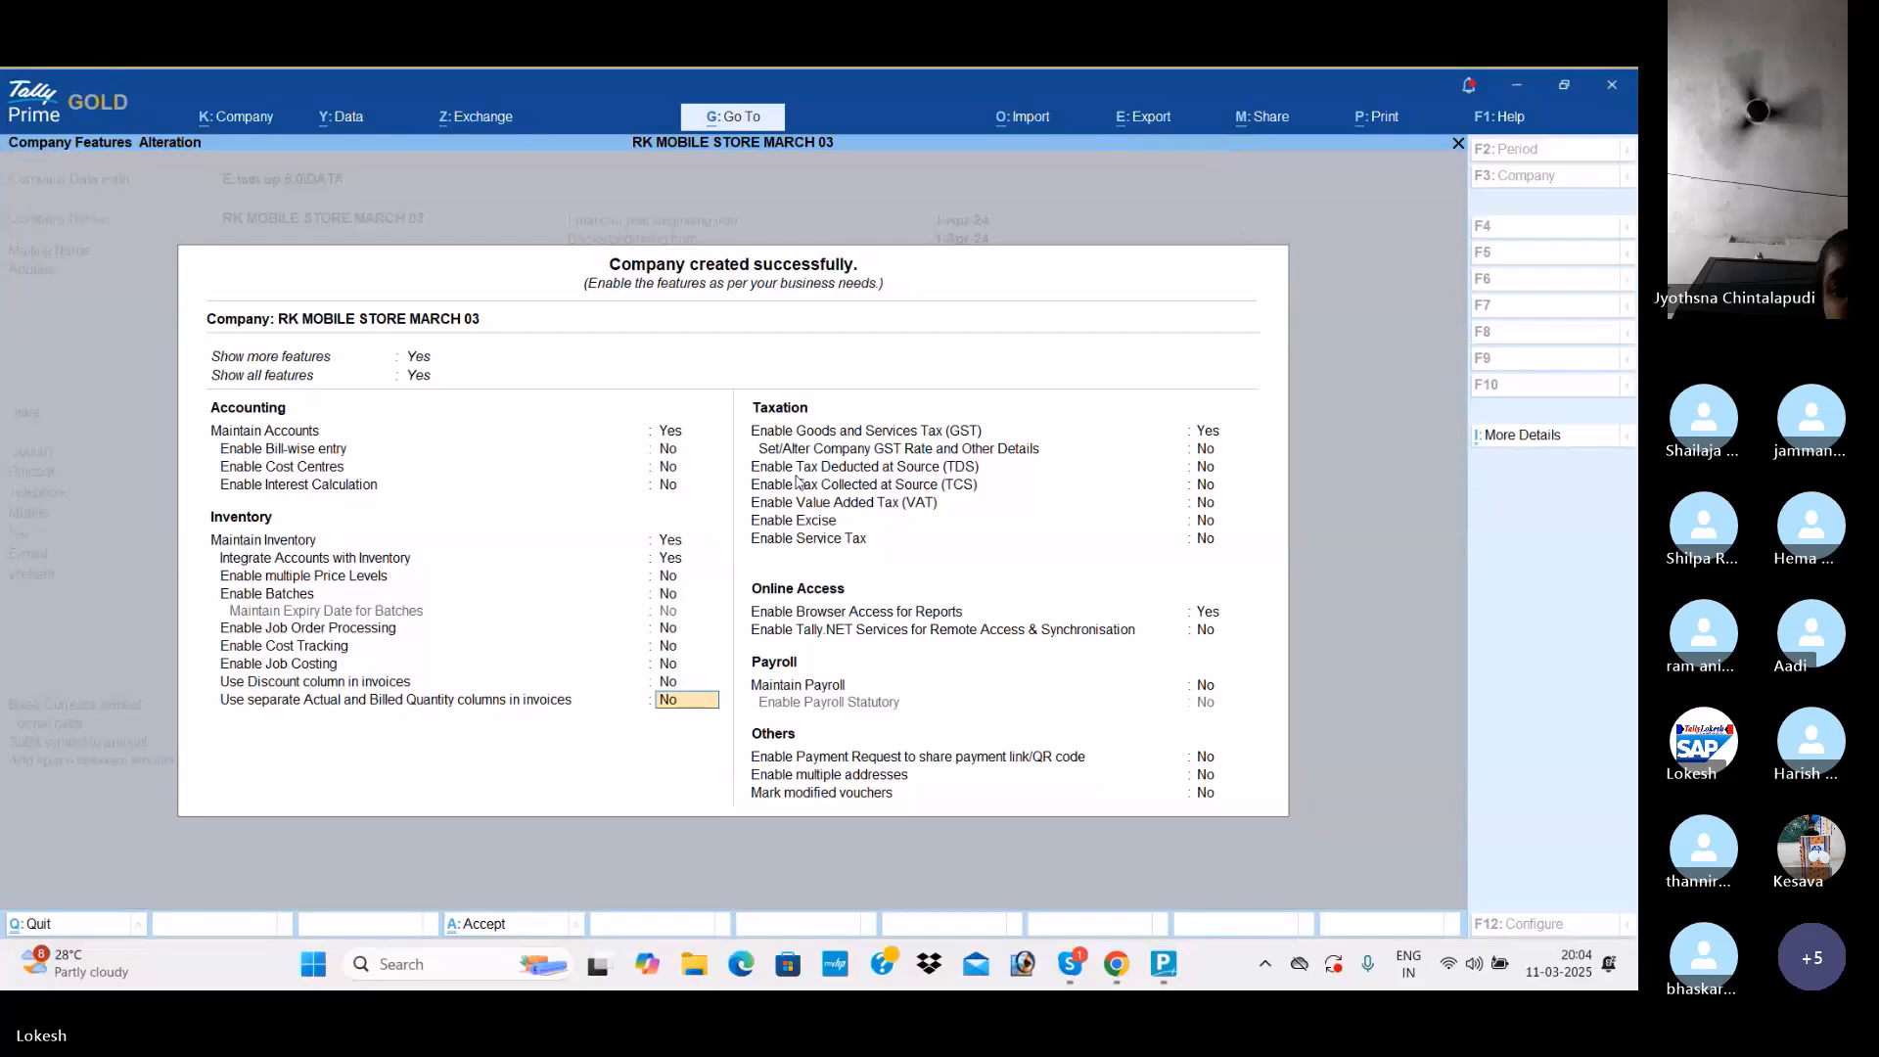
key("n")
key("Down")
key("Down")
key("Down")
key("Down")
key("Down")
key("Down")
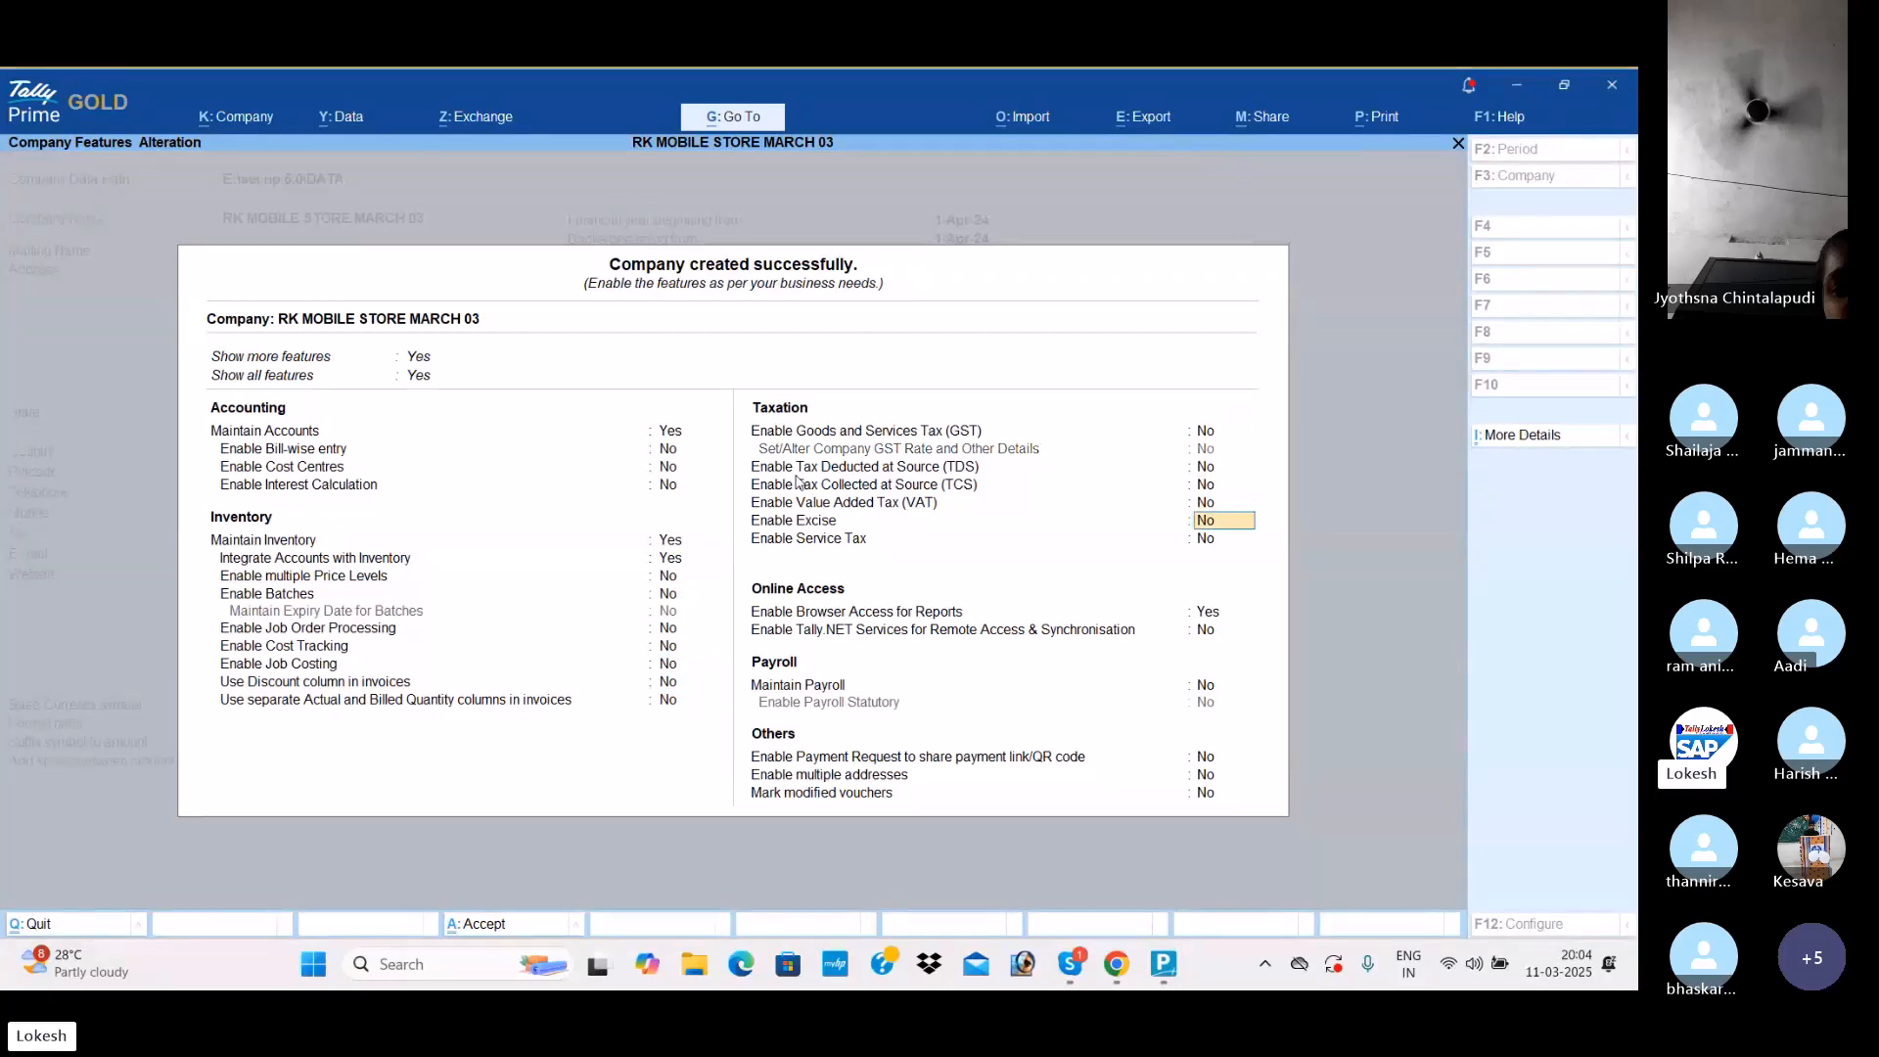
Step: Set Enable Browser Access for Reports to No in the online access features
key("n")
key("Down")
key("Down")
key("Down")
key("Down")
key("Down")
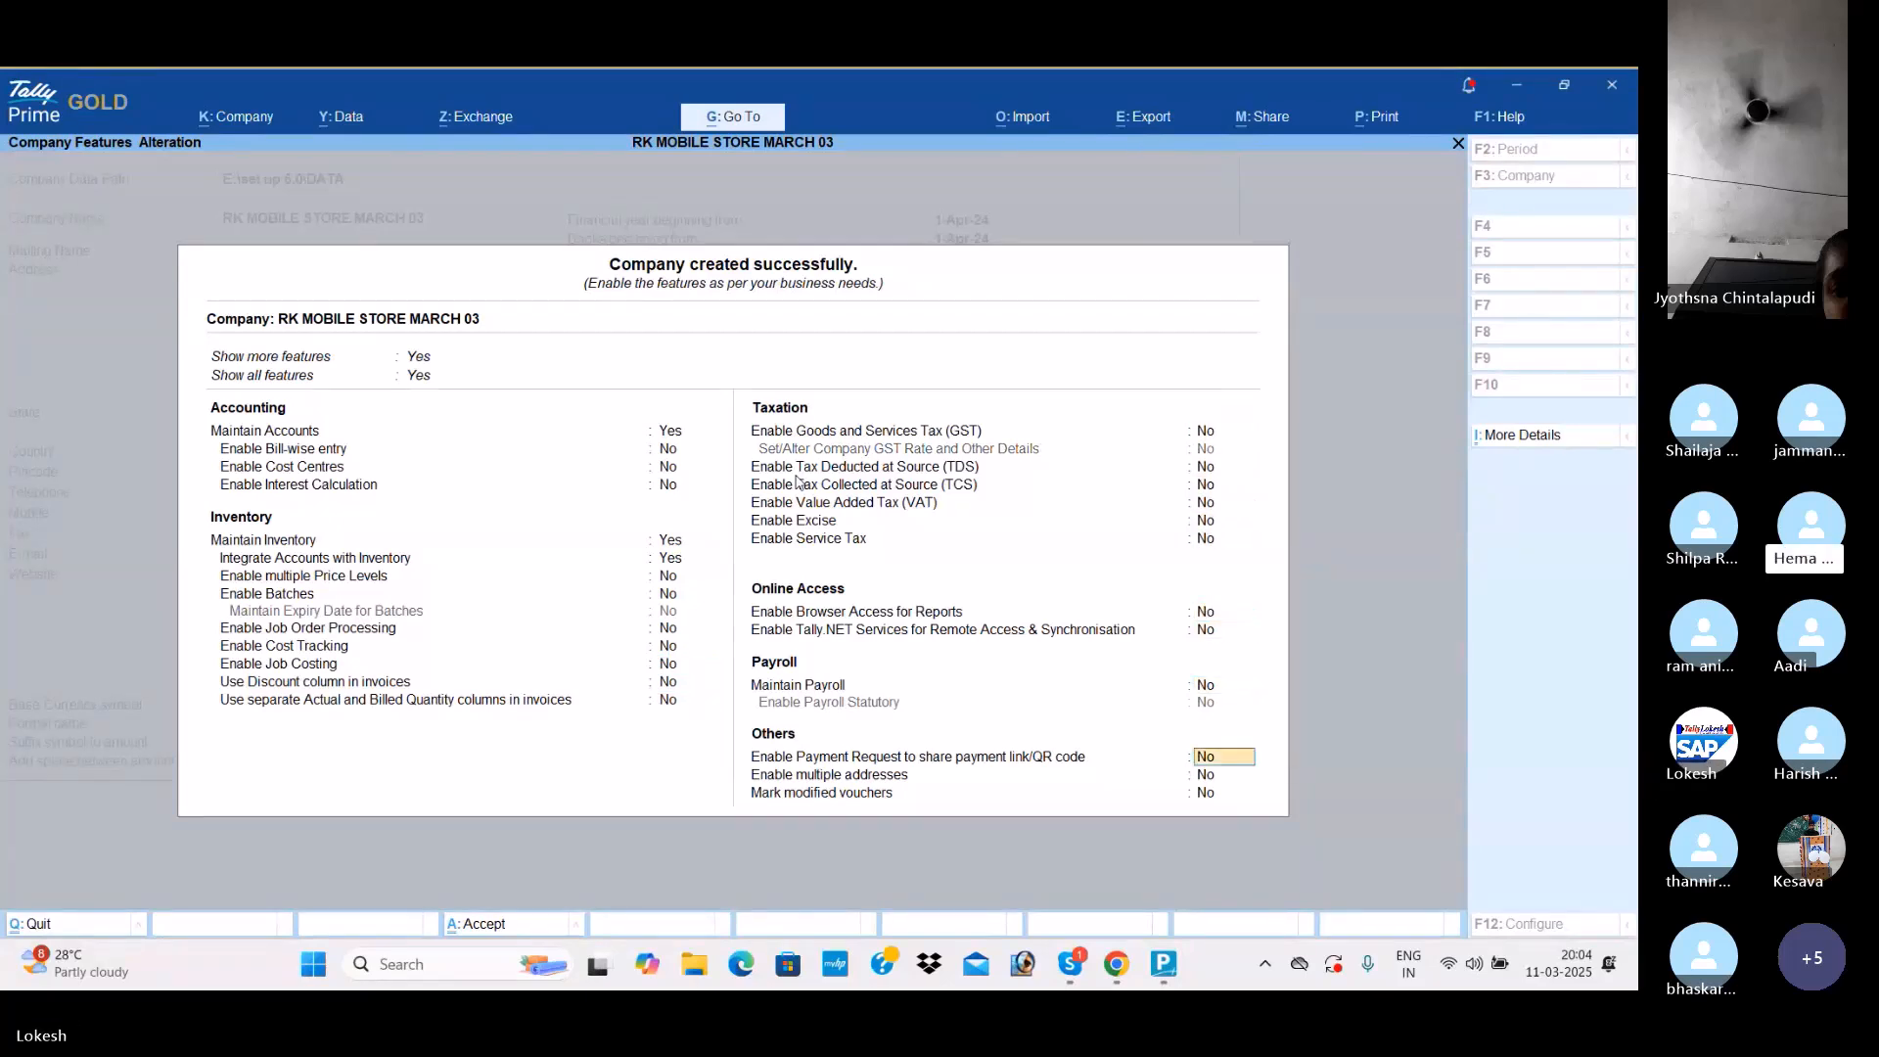
Step: Finish the remaining feature options and accept the feature settings for RK MOBILE STORE MARCH 03
key("alt+Tab")
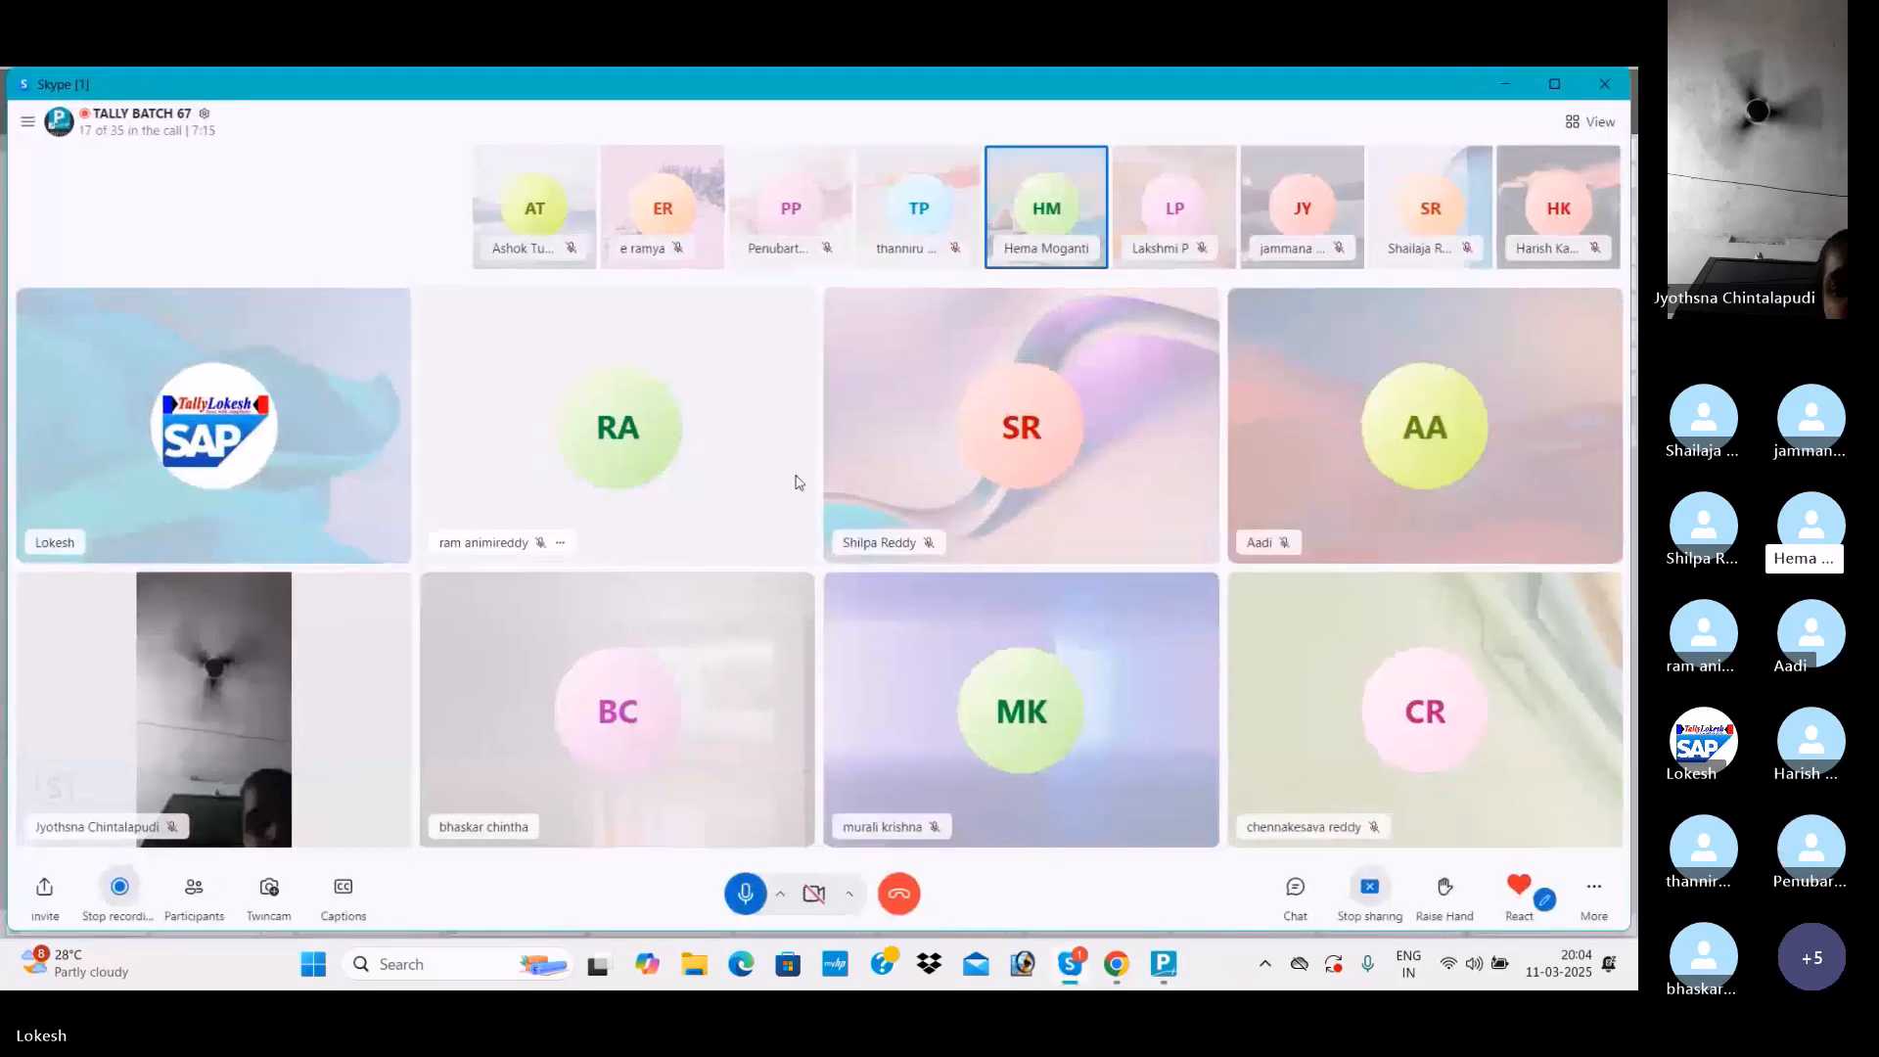
key("alt+Tab")
key("Return")
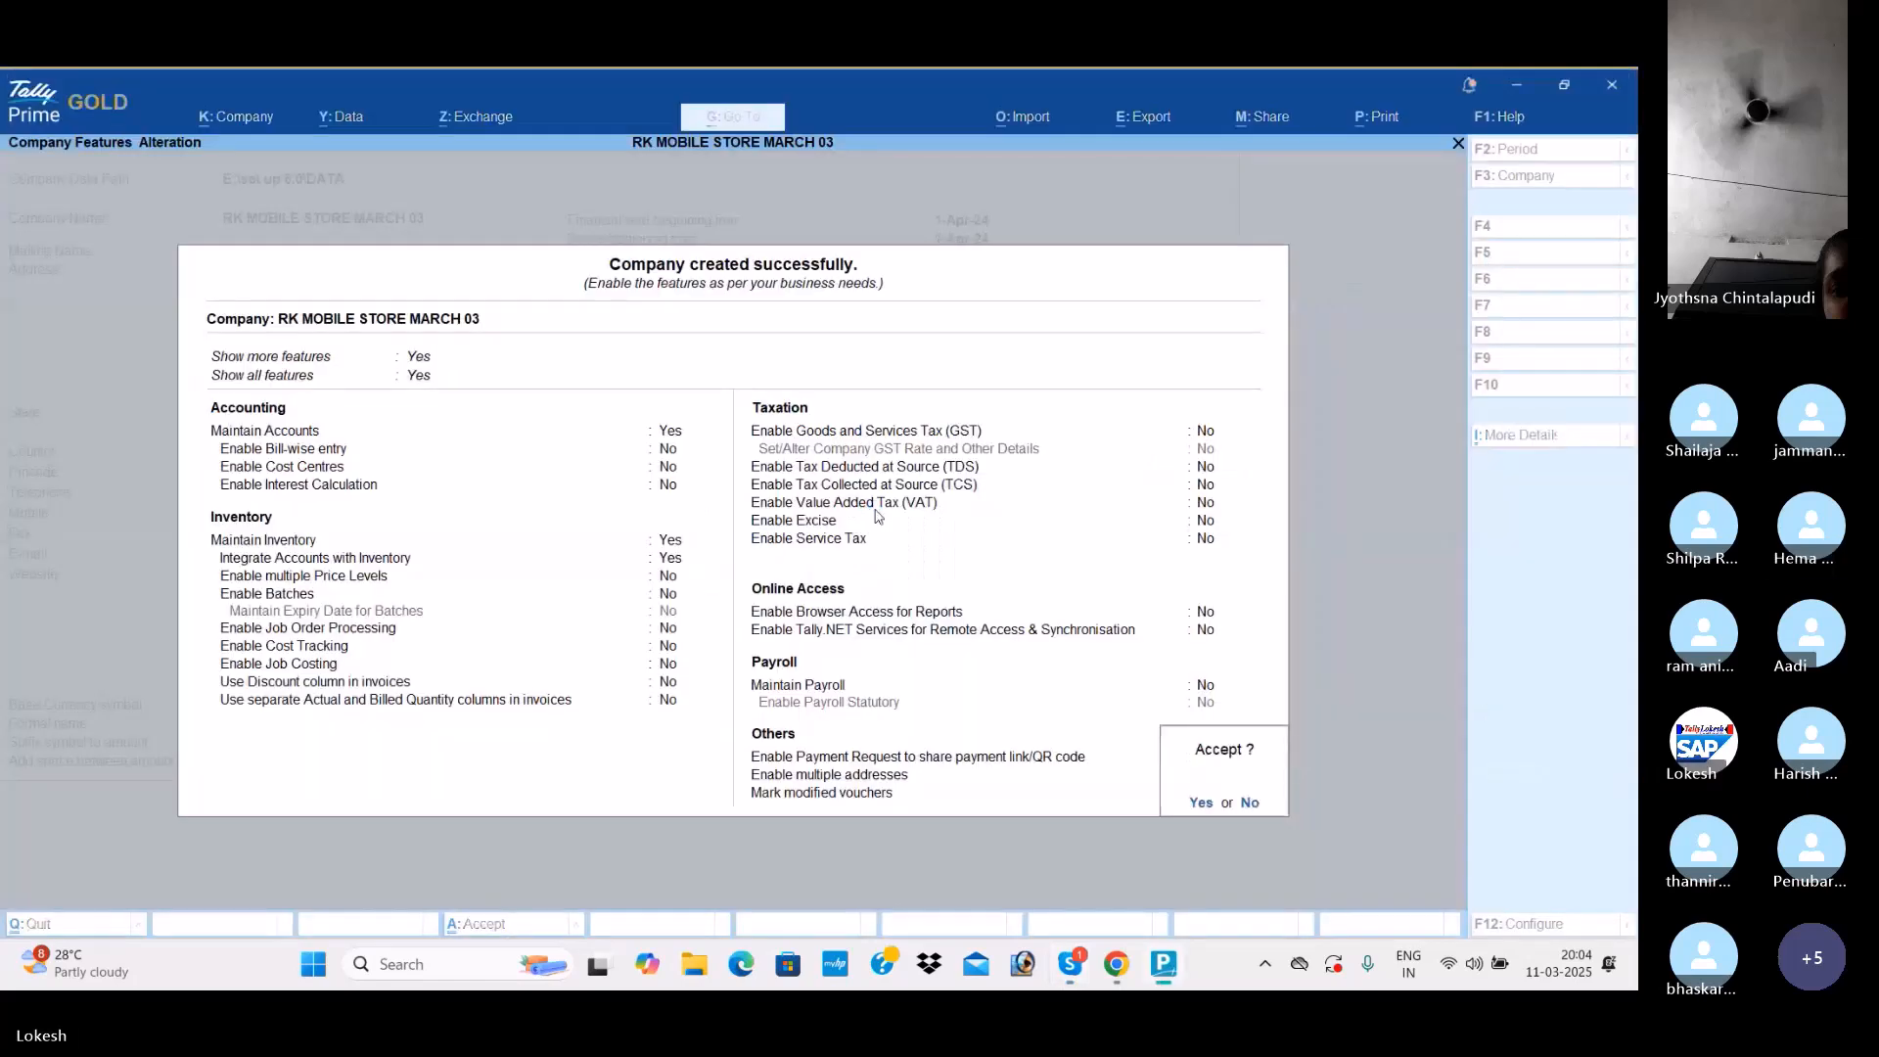
key("Return")
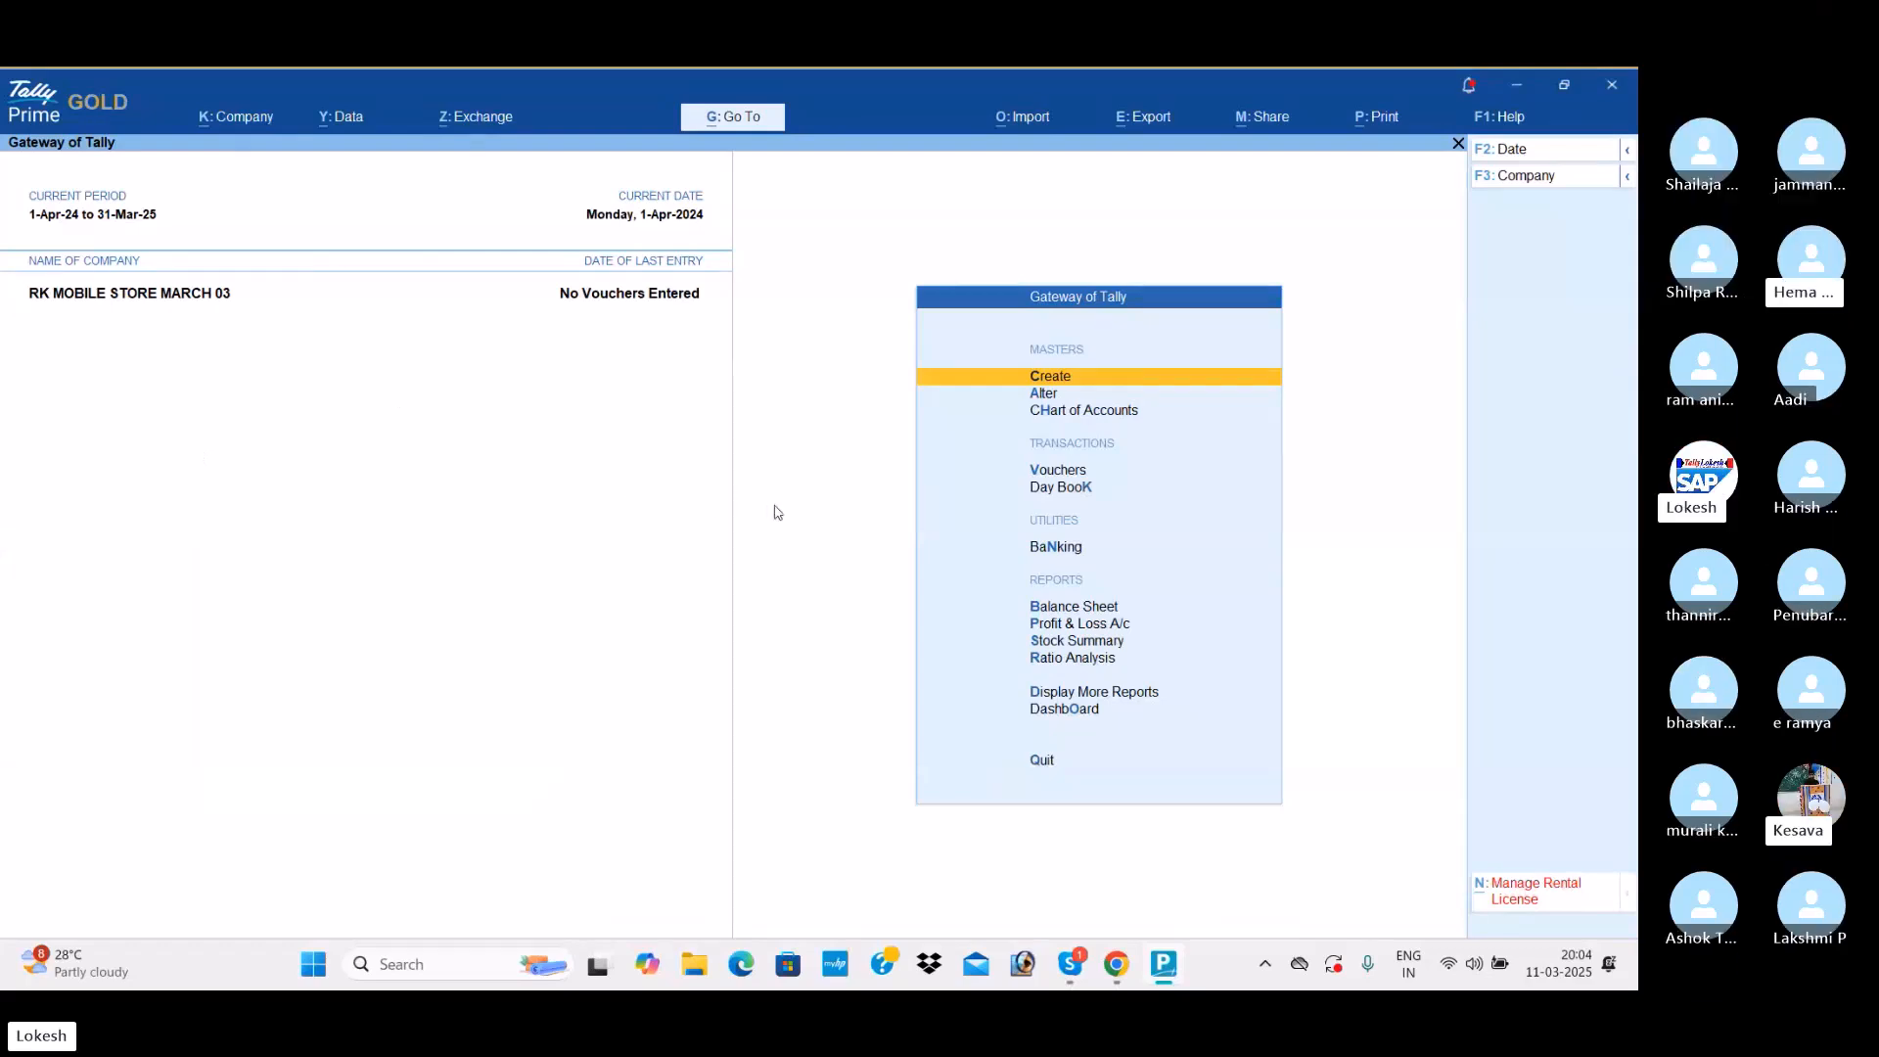
left_click(1443, 966)
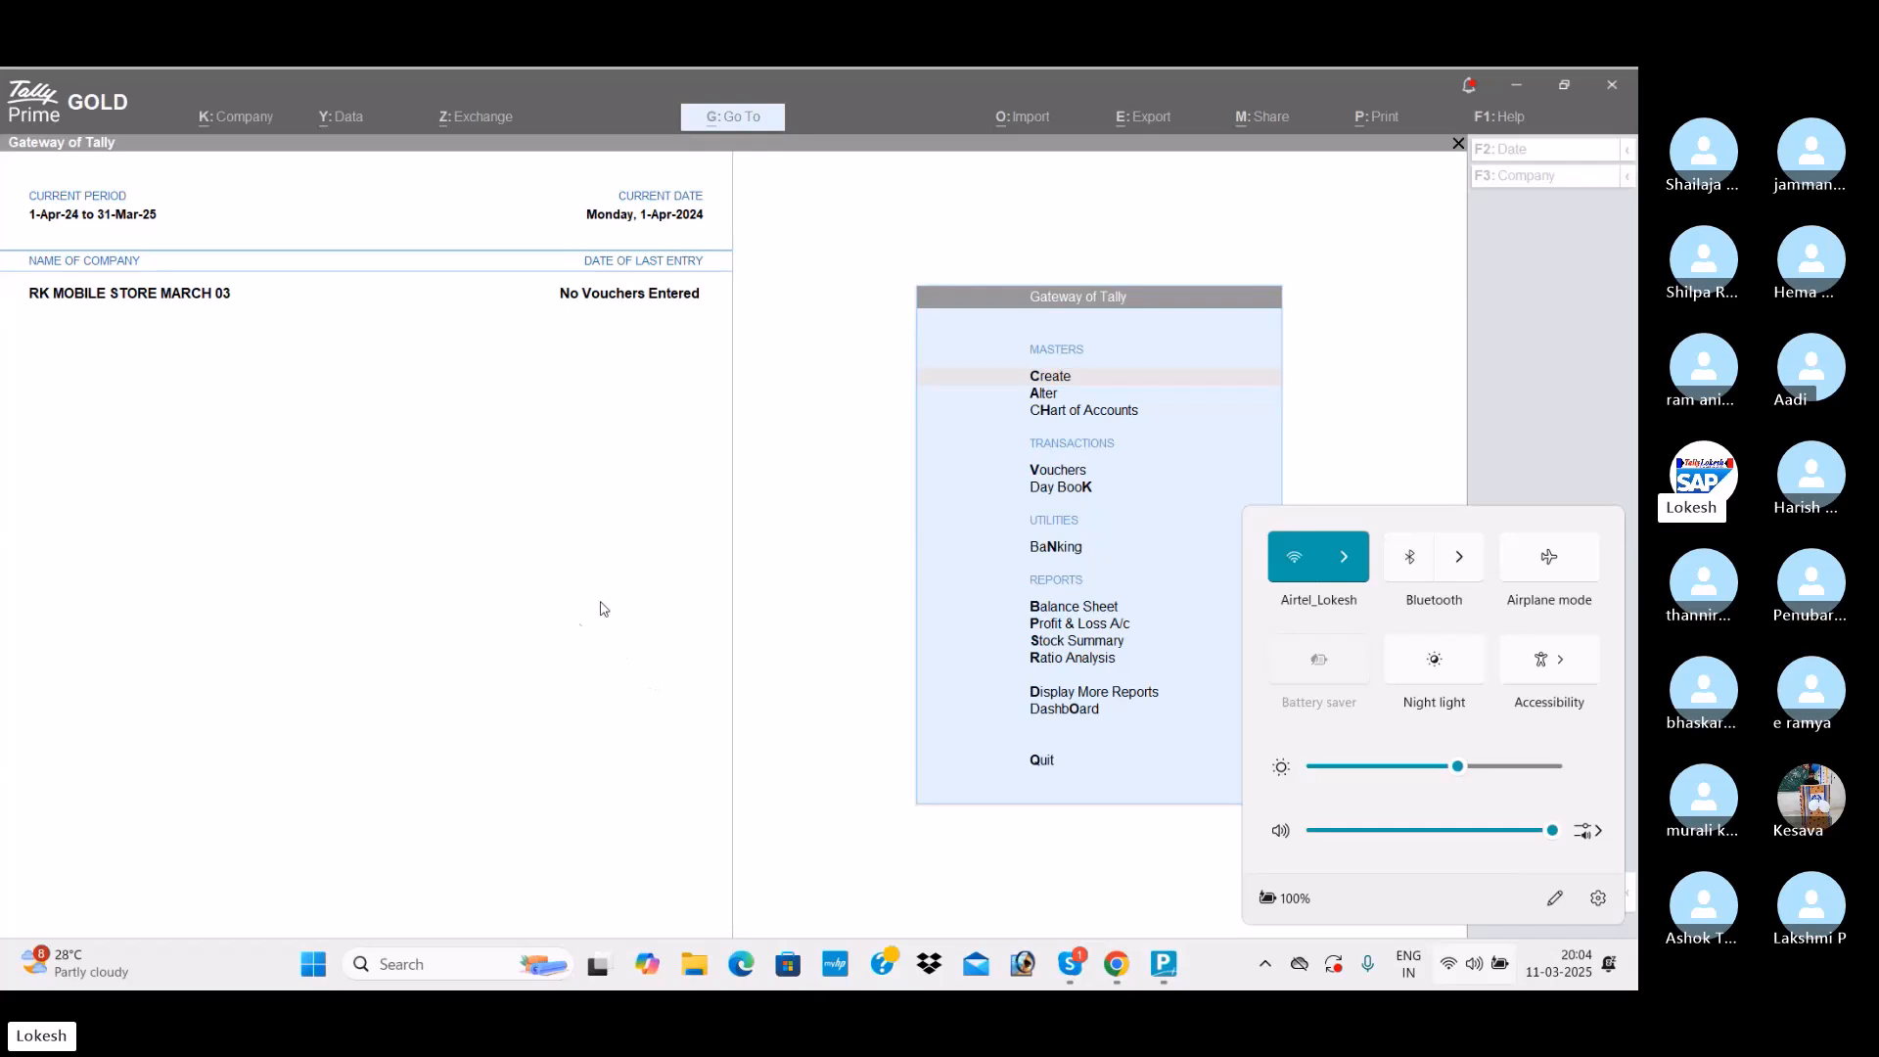
left_click(601, 603)
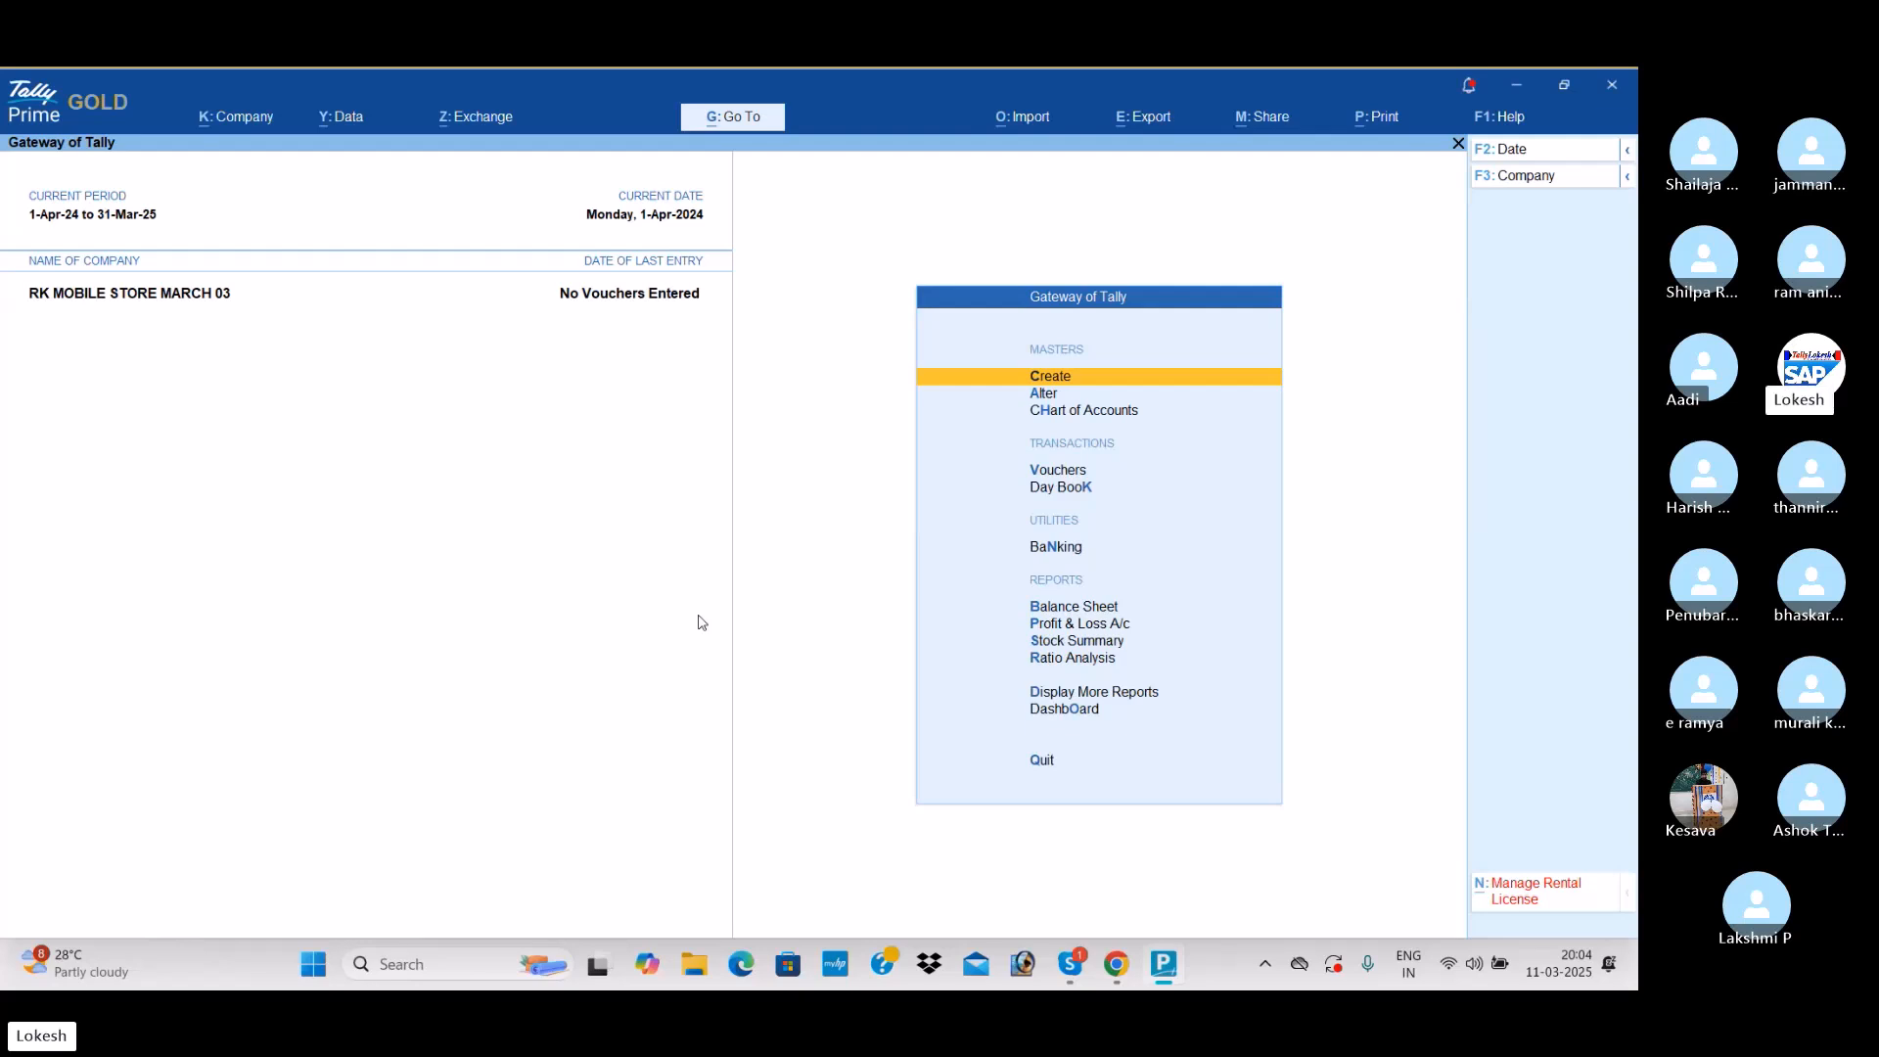
Step: Open the list of masters for creation and review its accounting and inventory master types
key("Down")
key("Up")
key("Return")
key("Down")
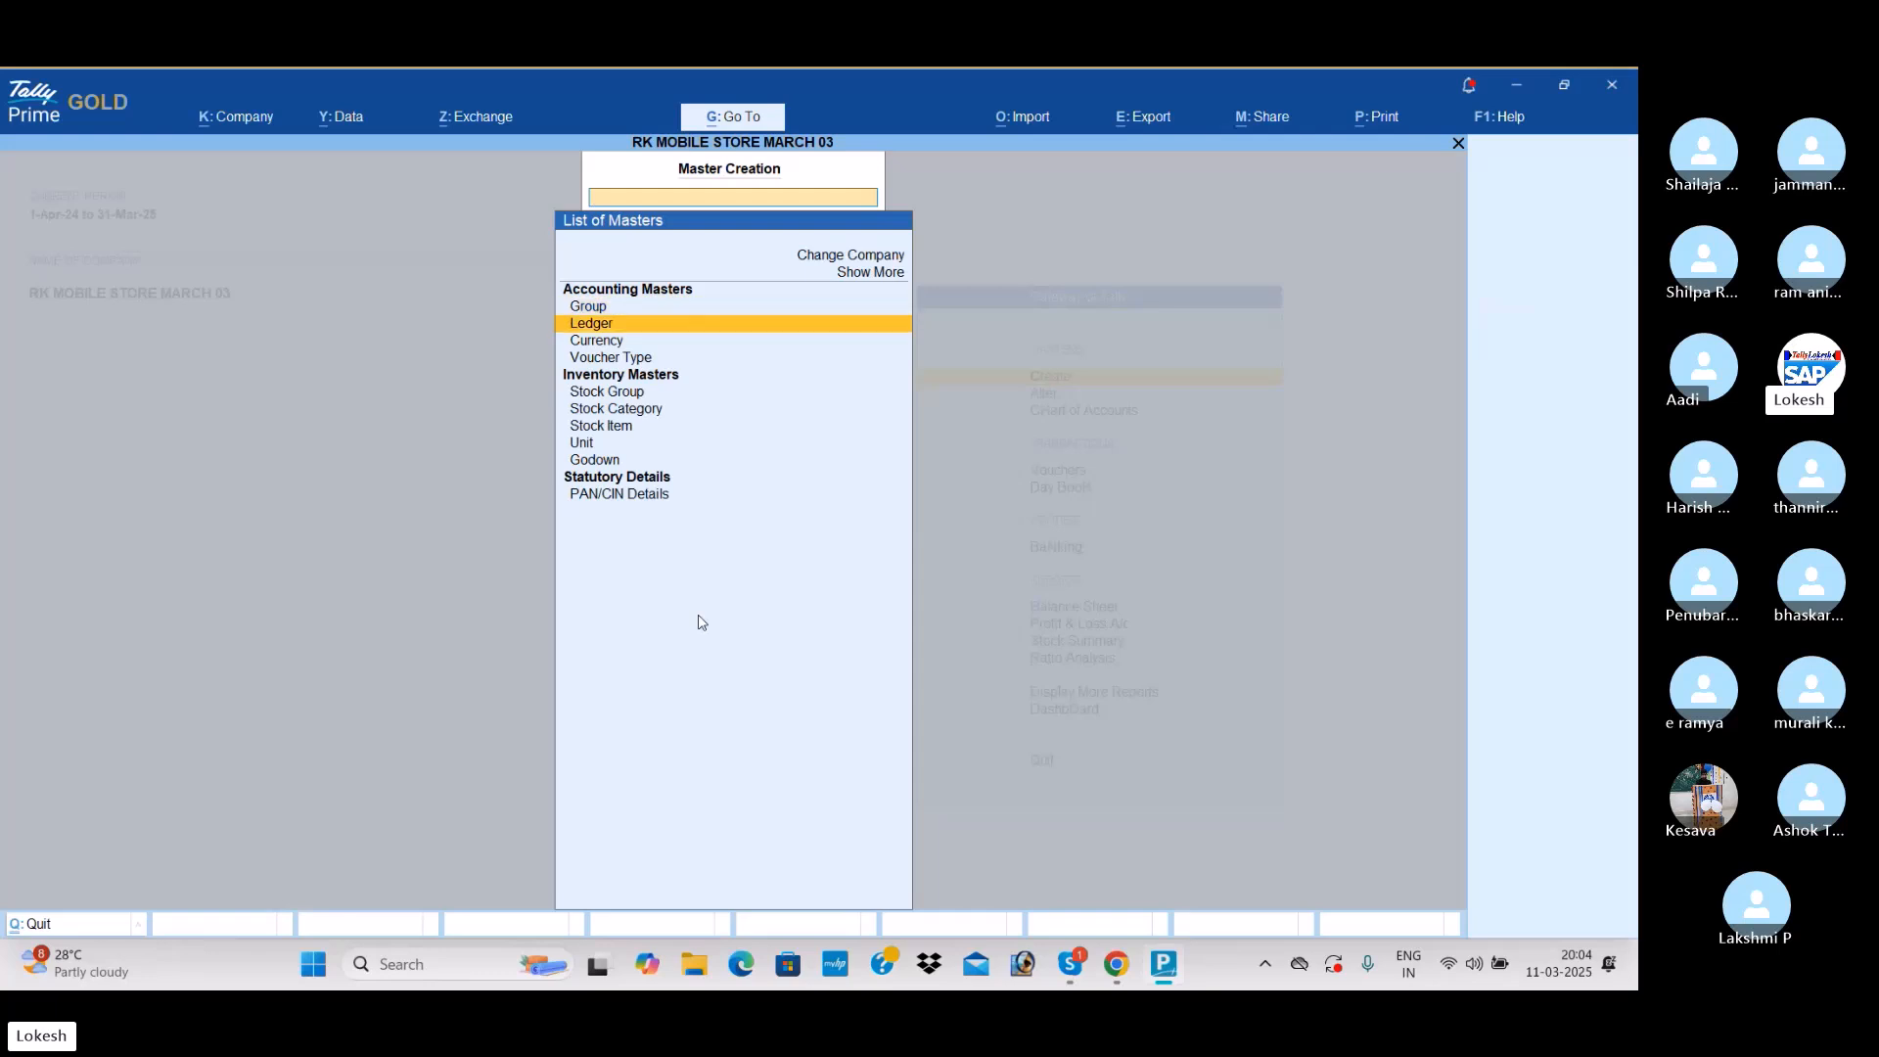
key("Down")
key("Down")
key("Down")
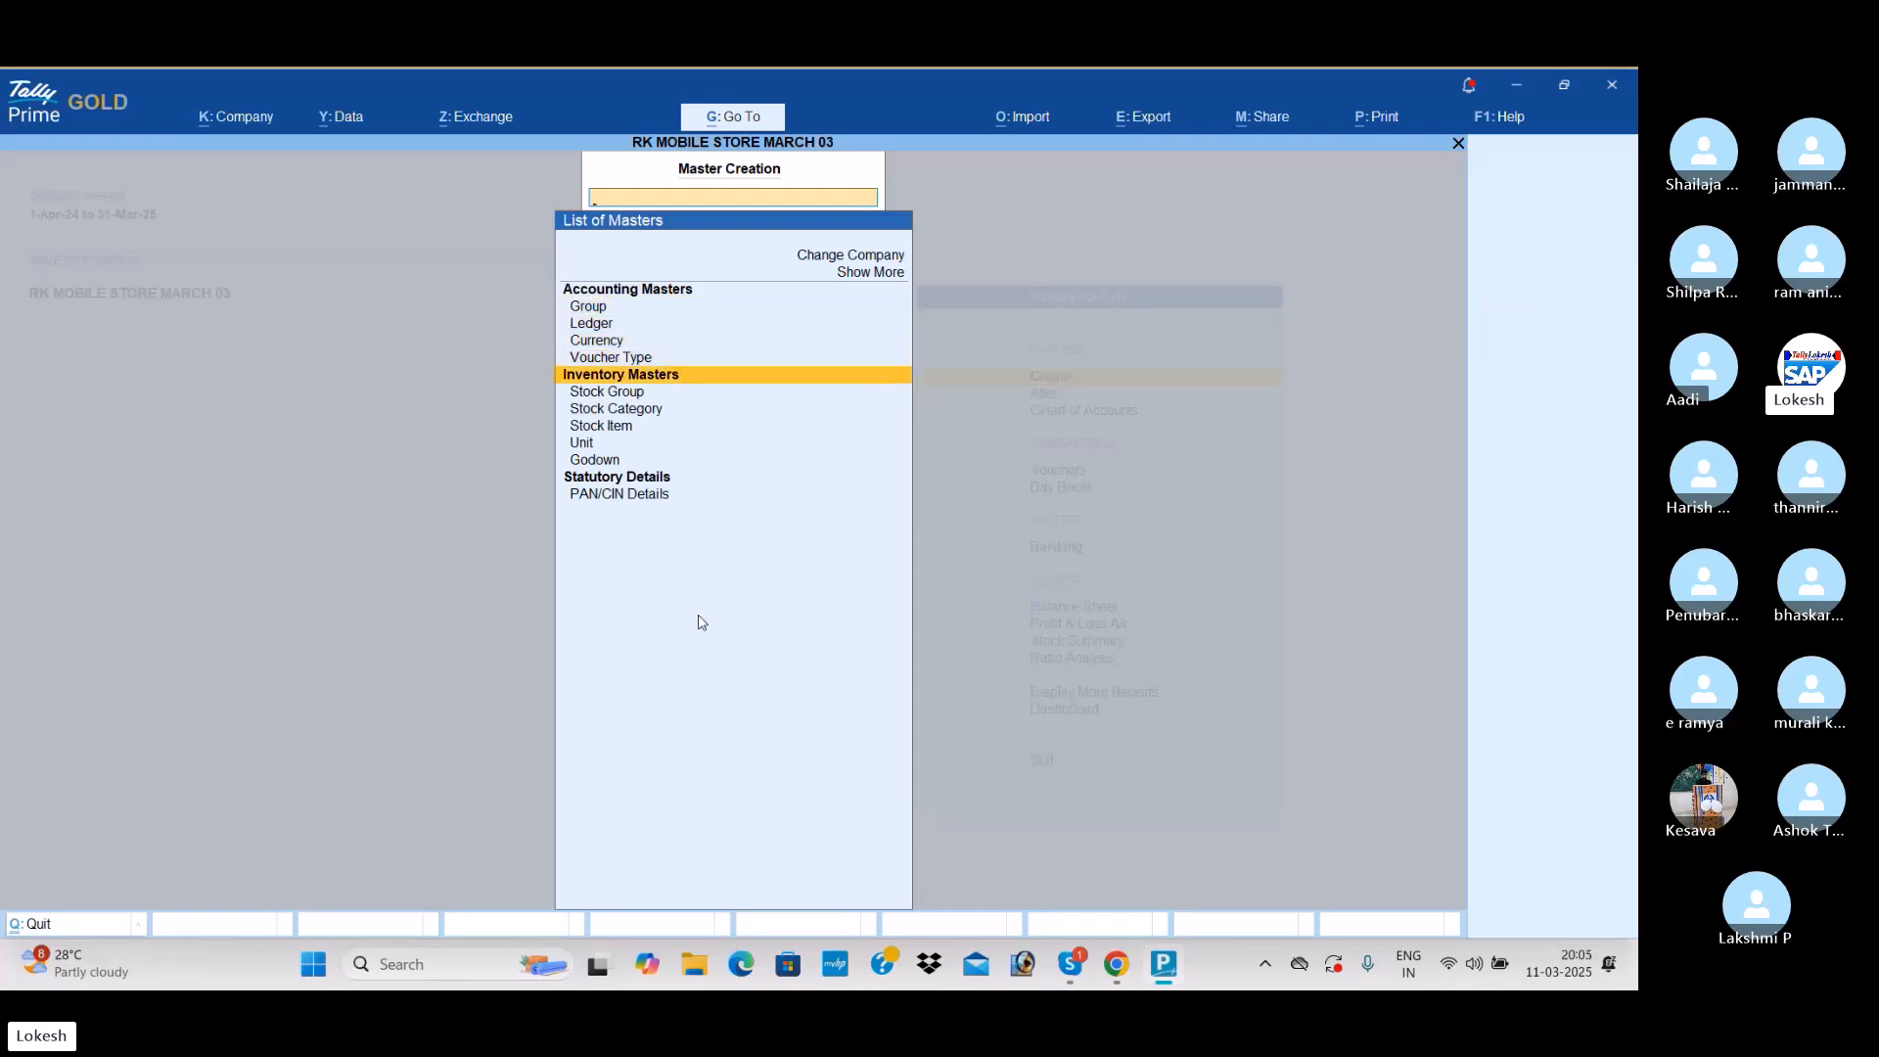
key("Up")
key("Up")
key("Up")
key("Up")
key("Up")
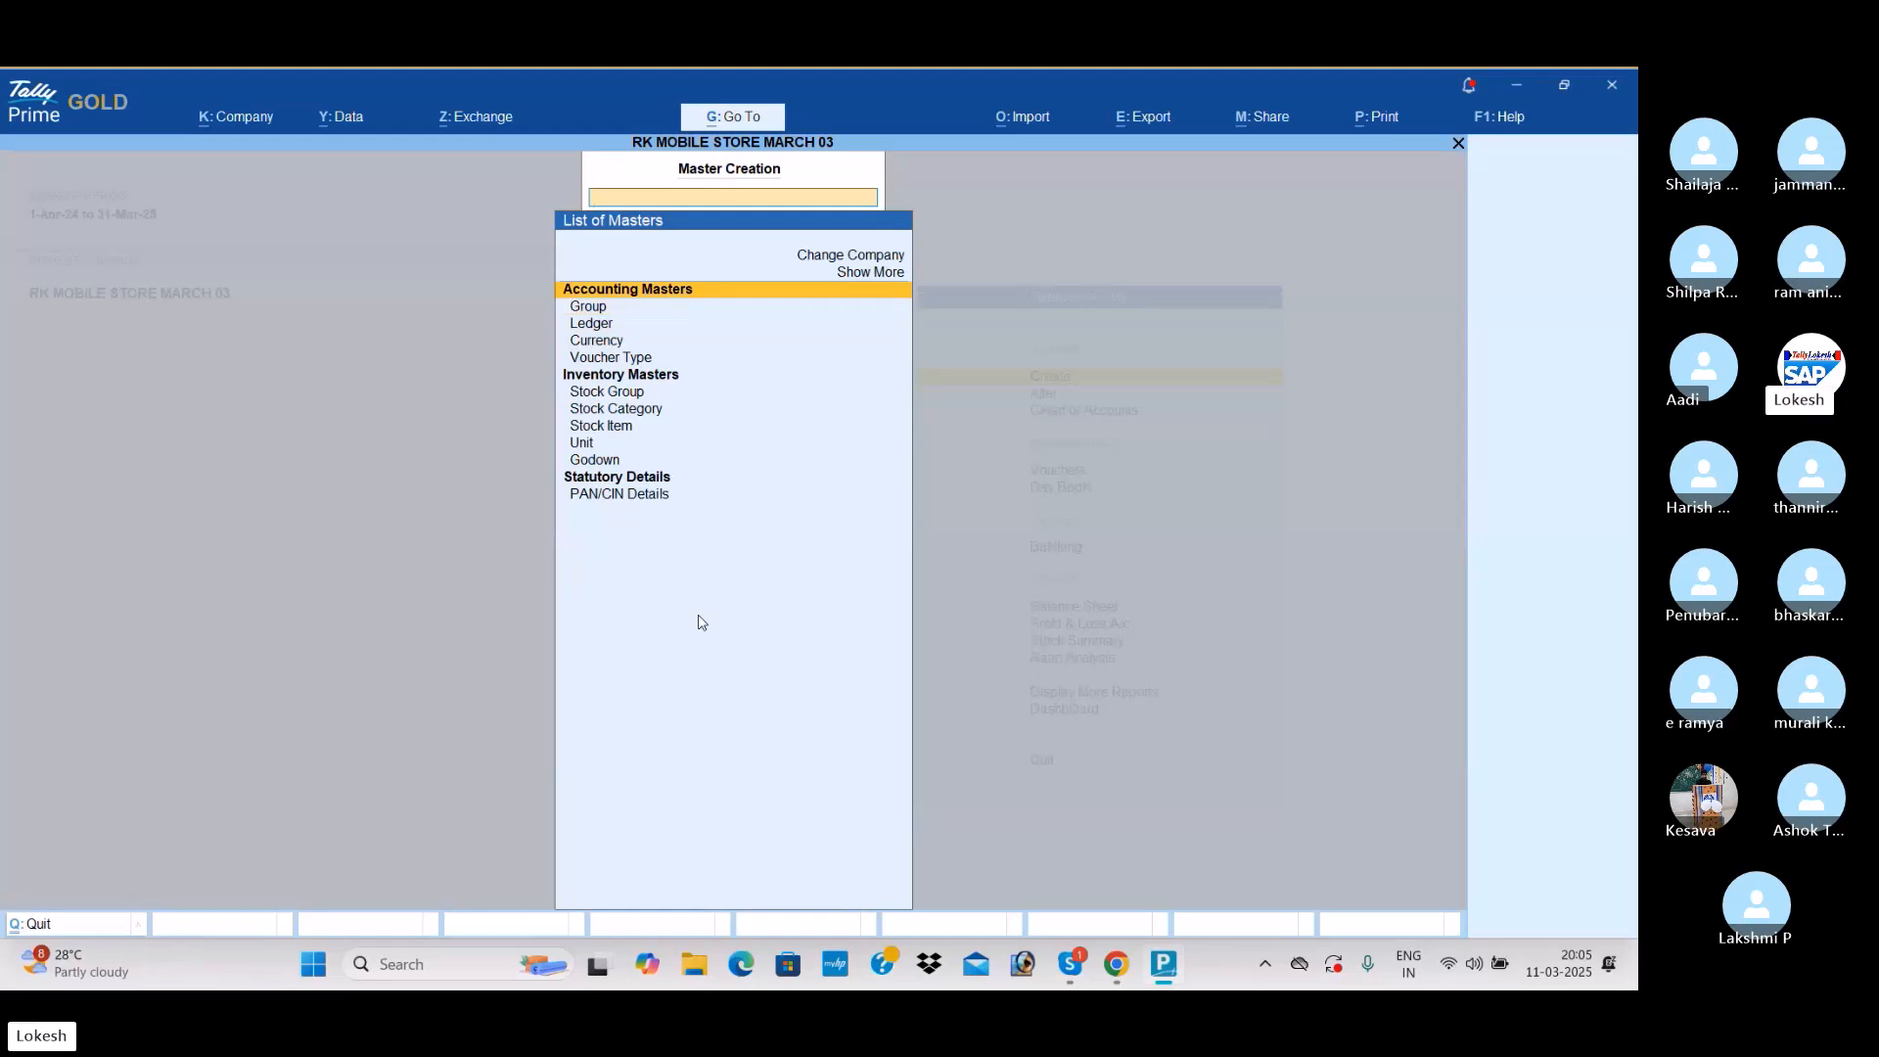
key("Down")
key("Down")
key("Down")
key("Down")
key("Down")
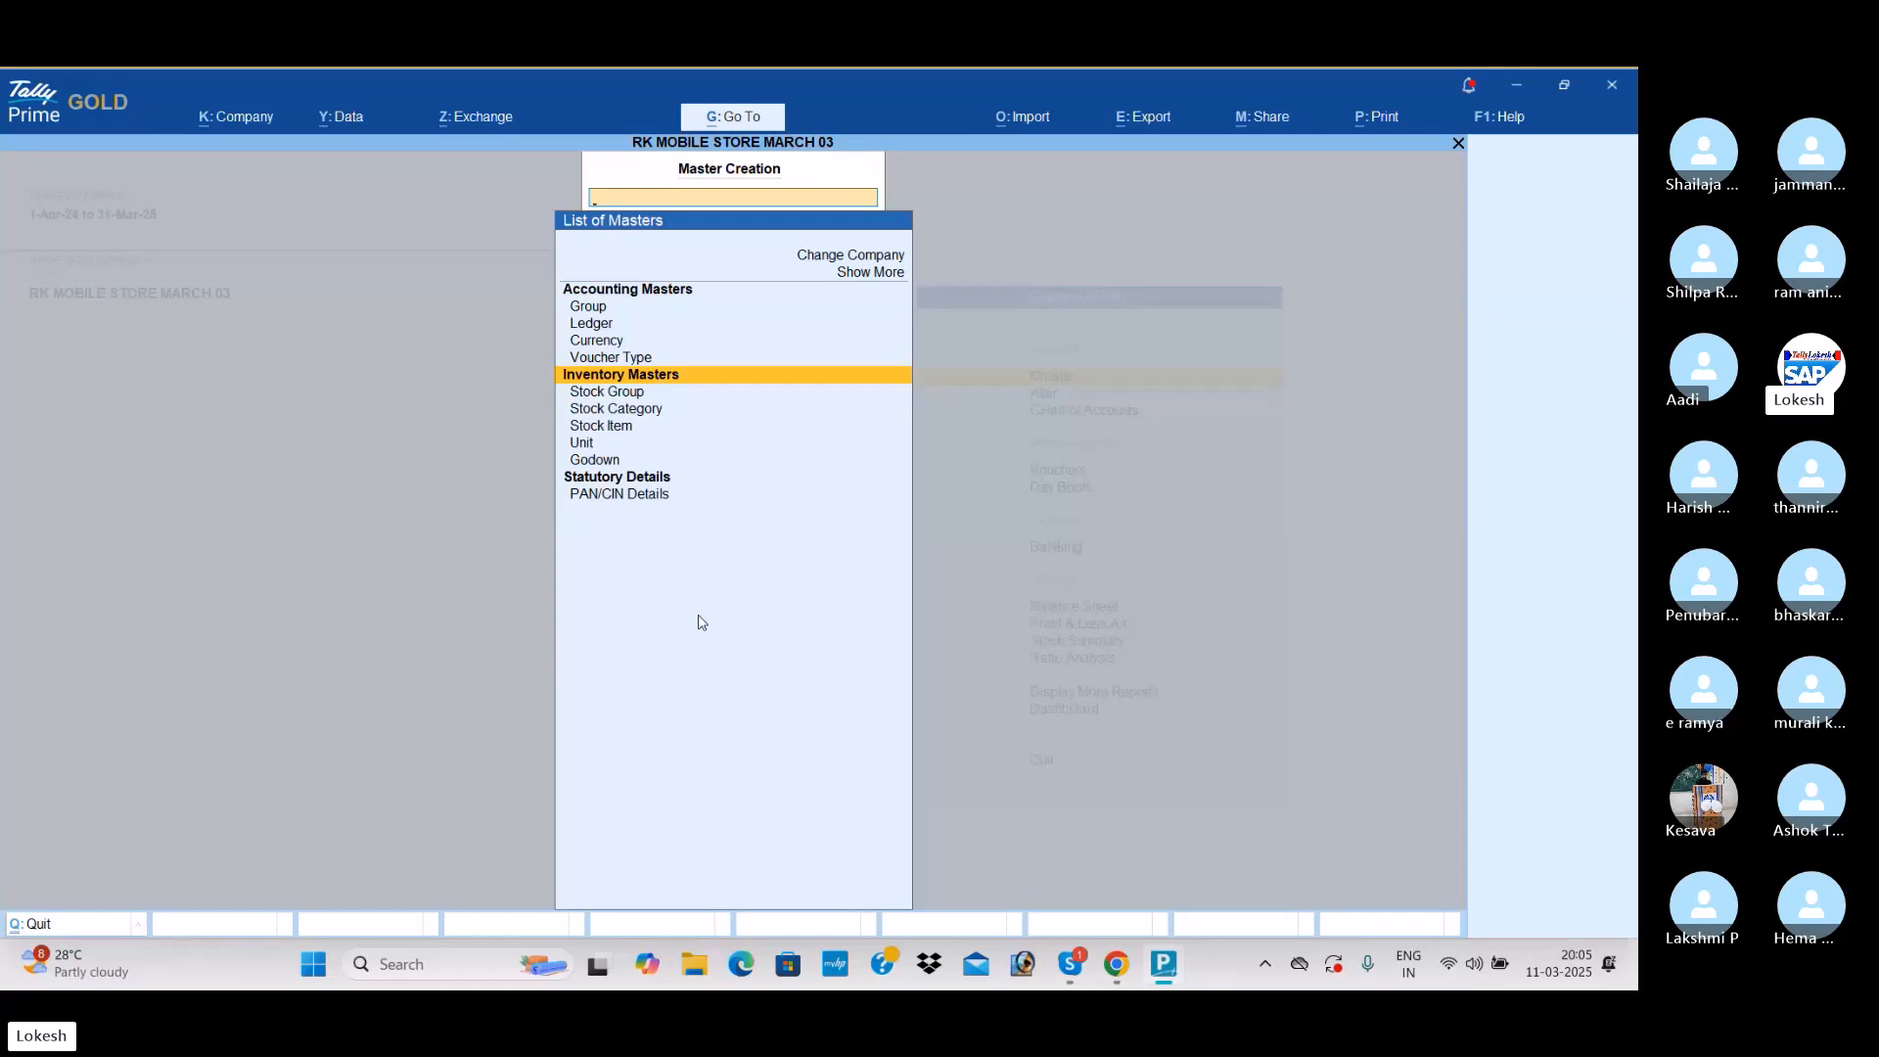
Step: Review the inventory master types from Stock Group to Godown in the list of masters and close the list
key("Down")
key("Down")
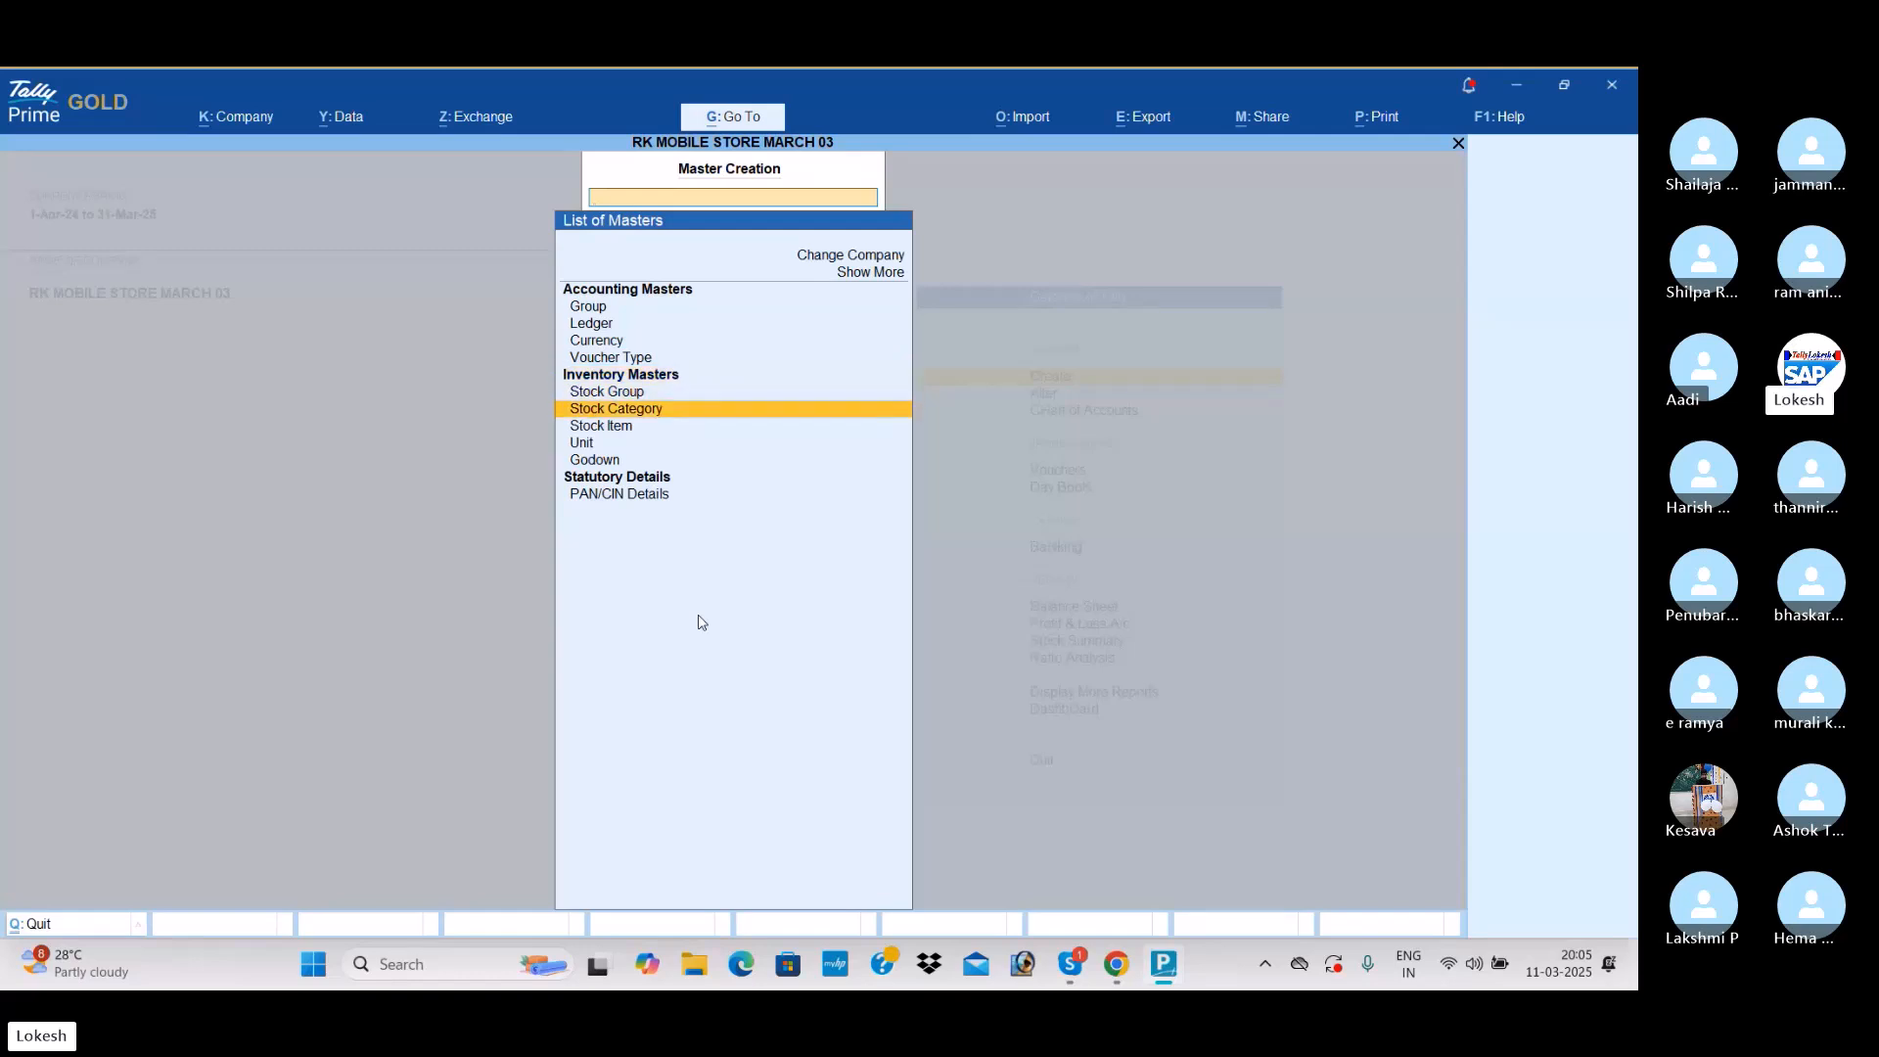
key("Down")
key("Down")
key("Down")
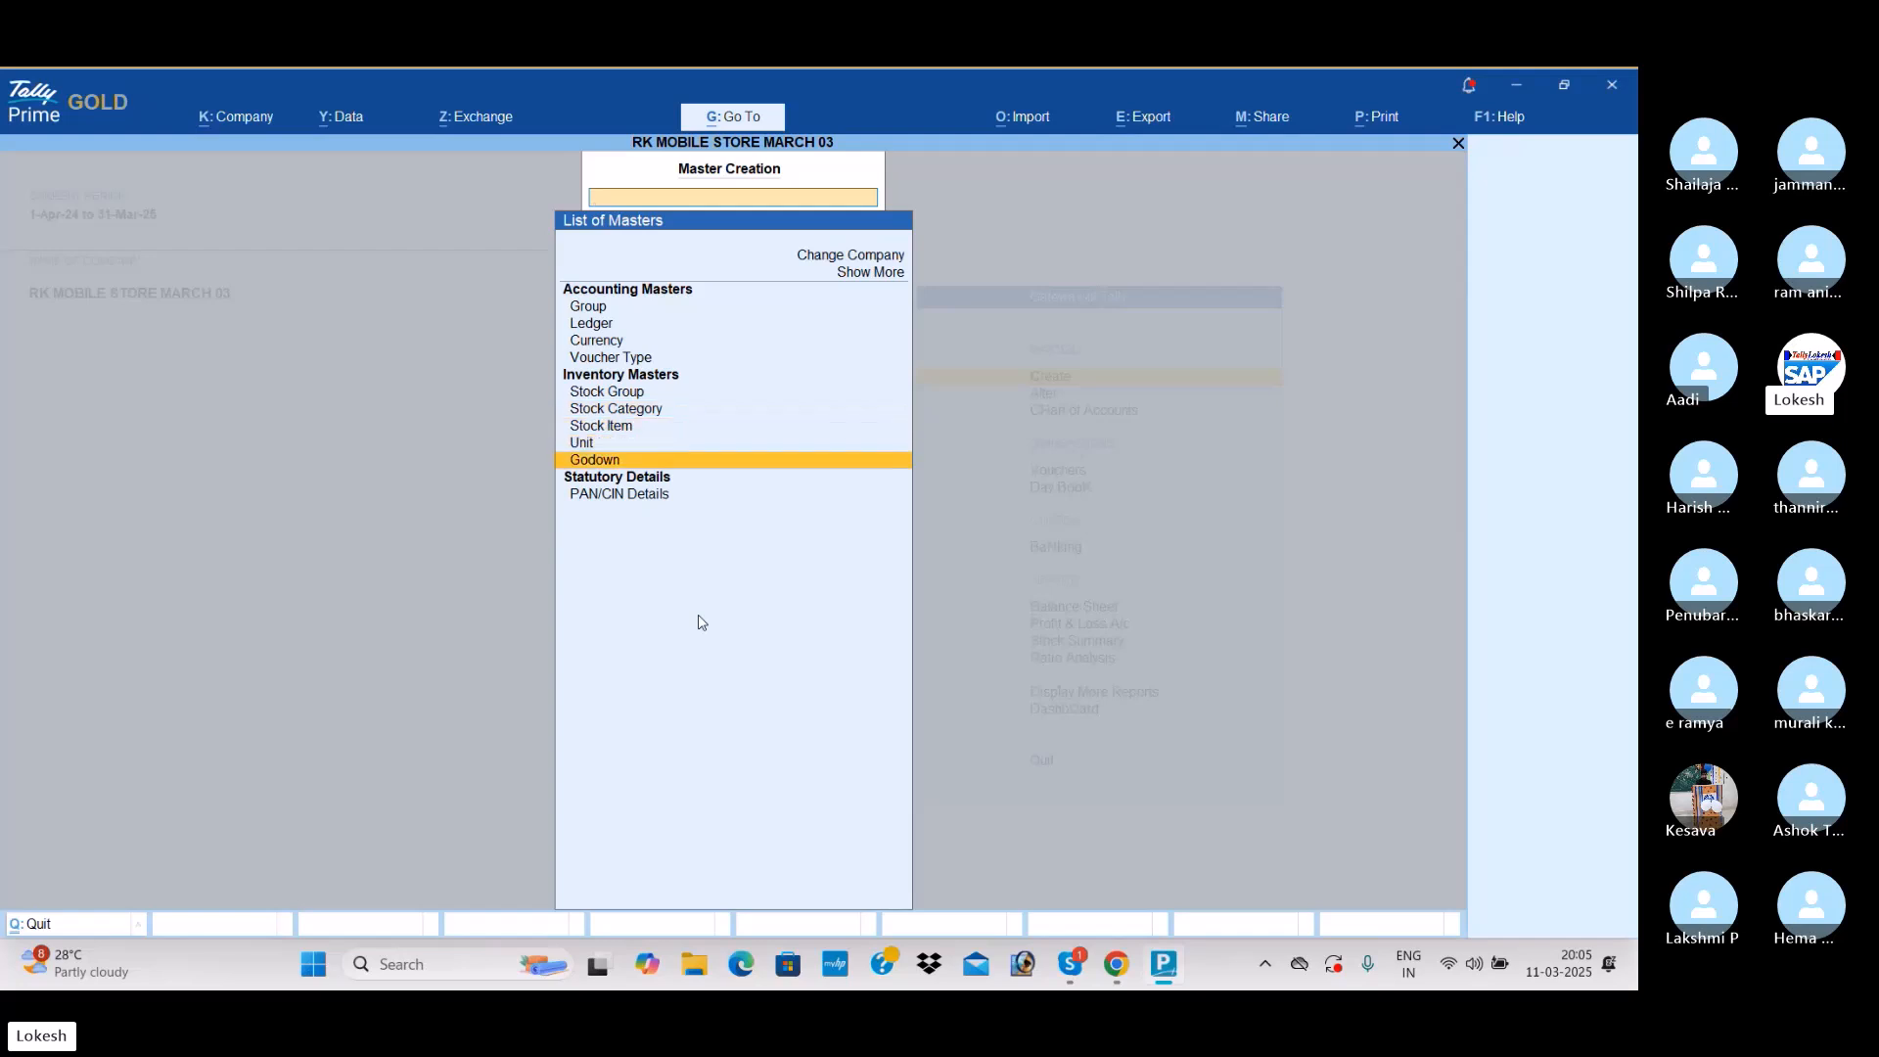
key("Up")
key("Up")
key("Up")
key("Up")
key("Up")
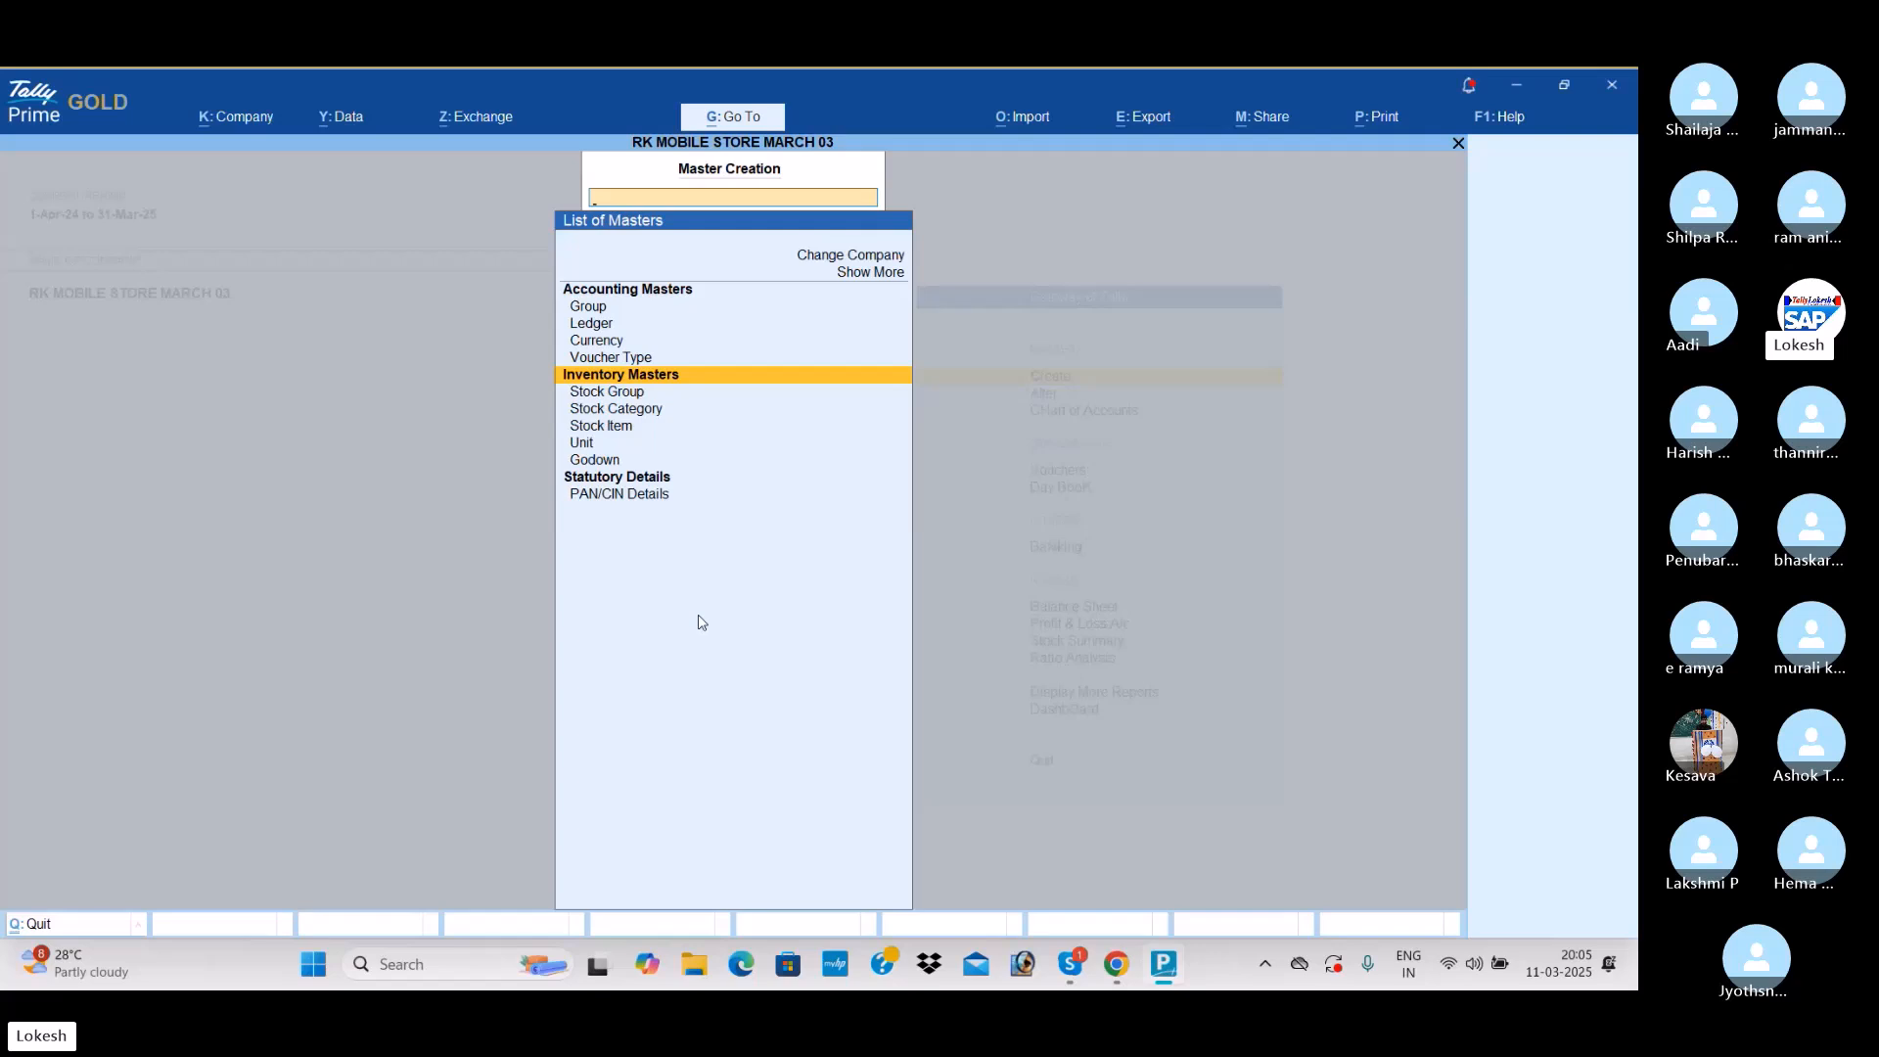
key("Escape")
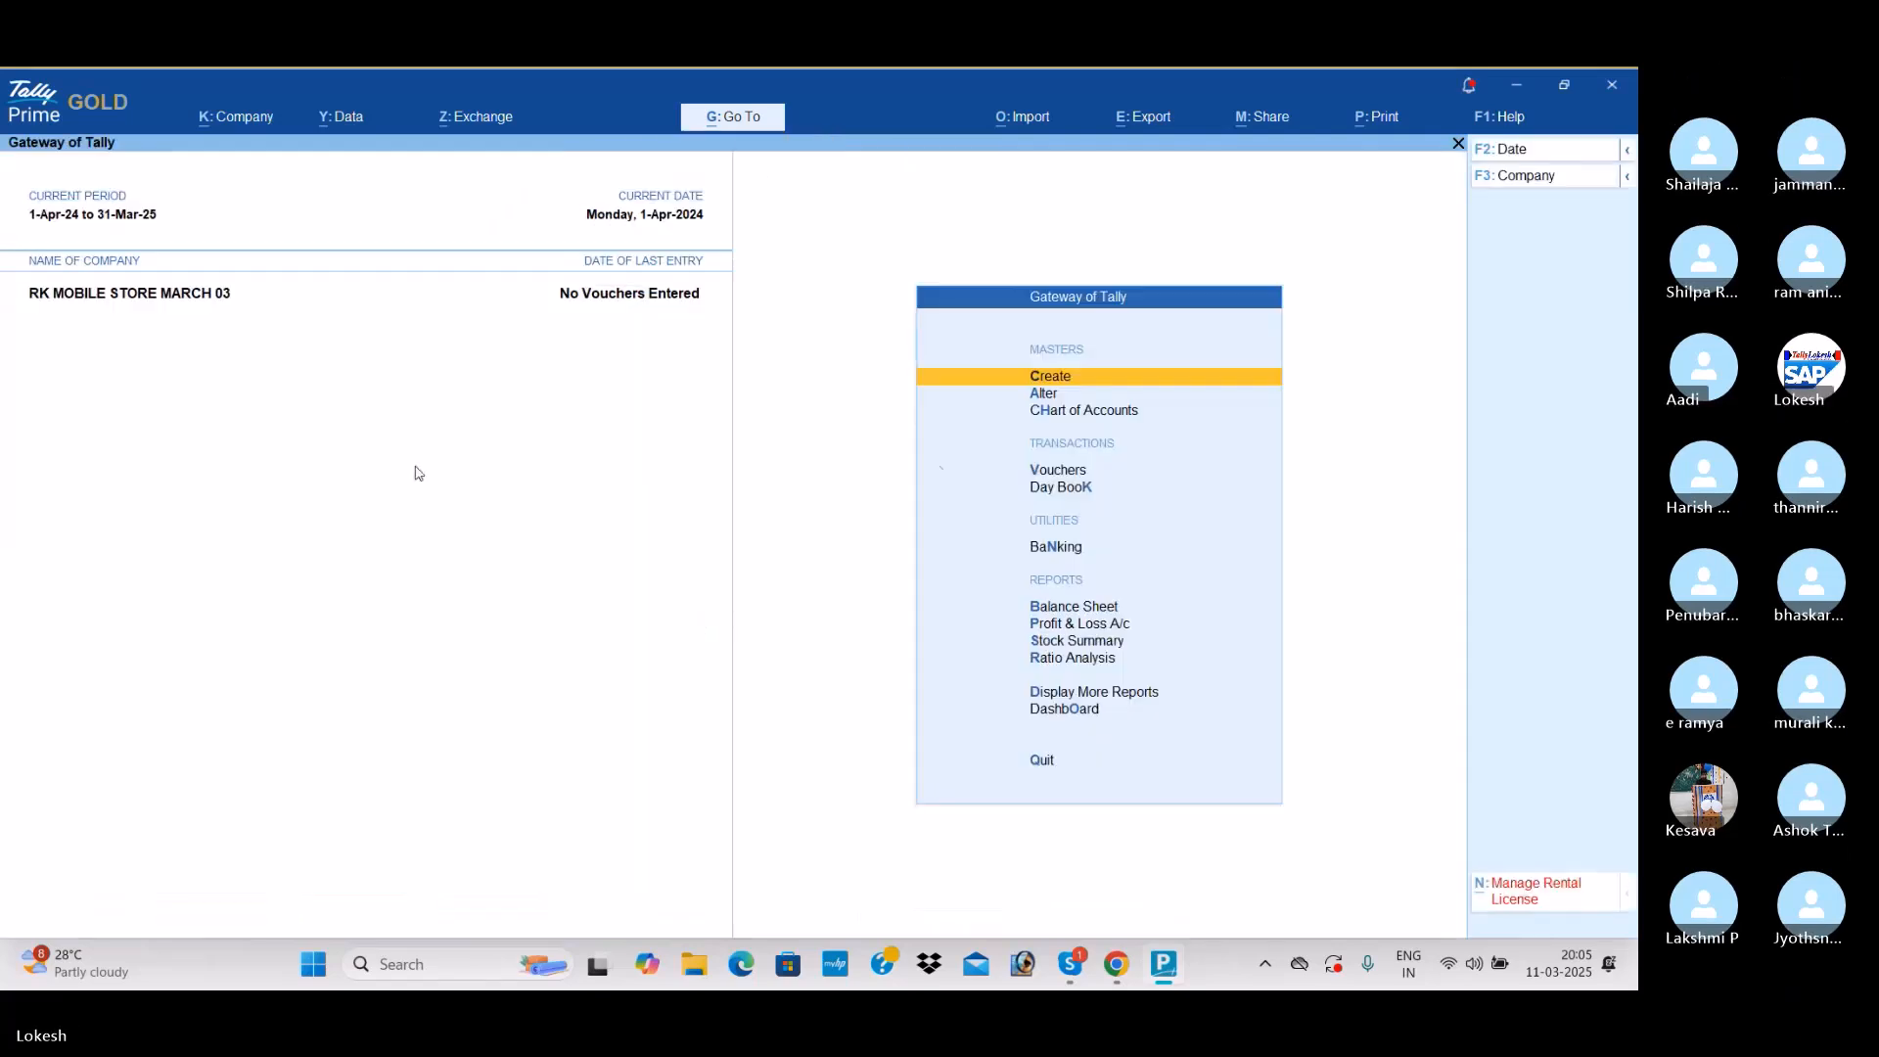
Step: Set Maintain Inventory to No in the company features and accept the settings
left_click(259, 119)
left_click(274, 370)
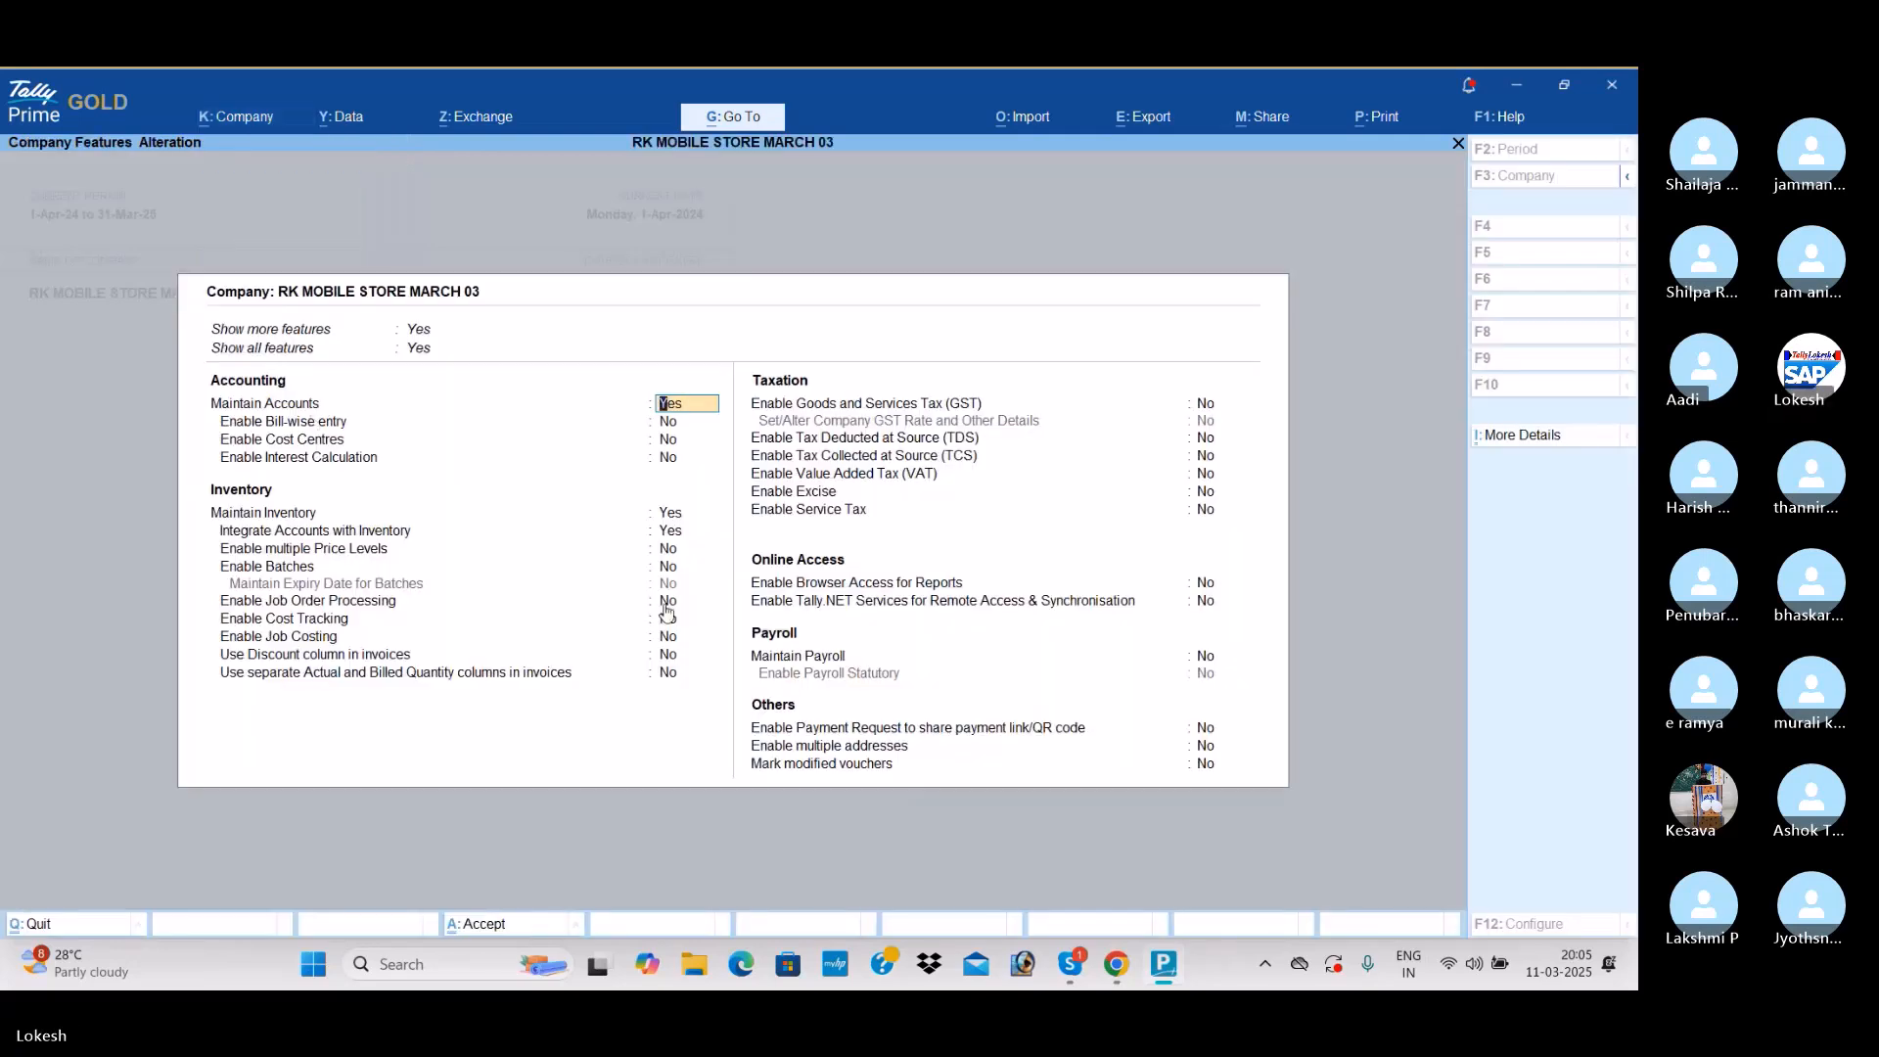
left_click(668, 513)
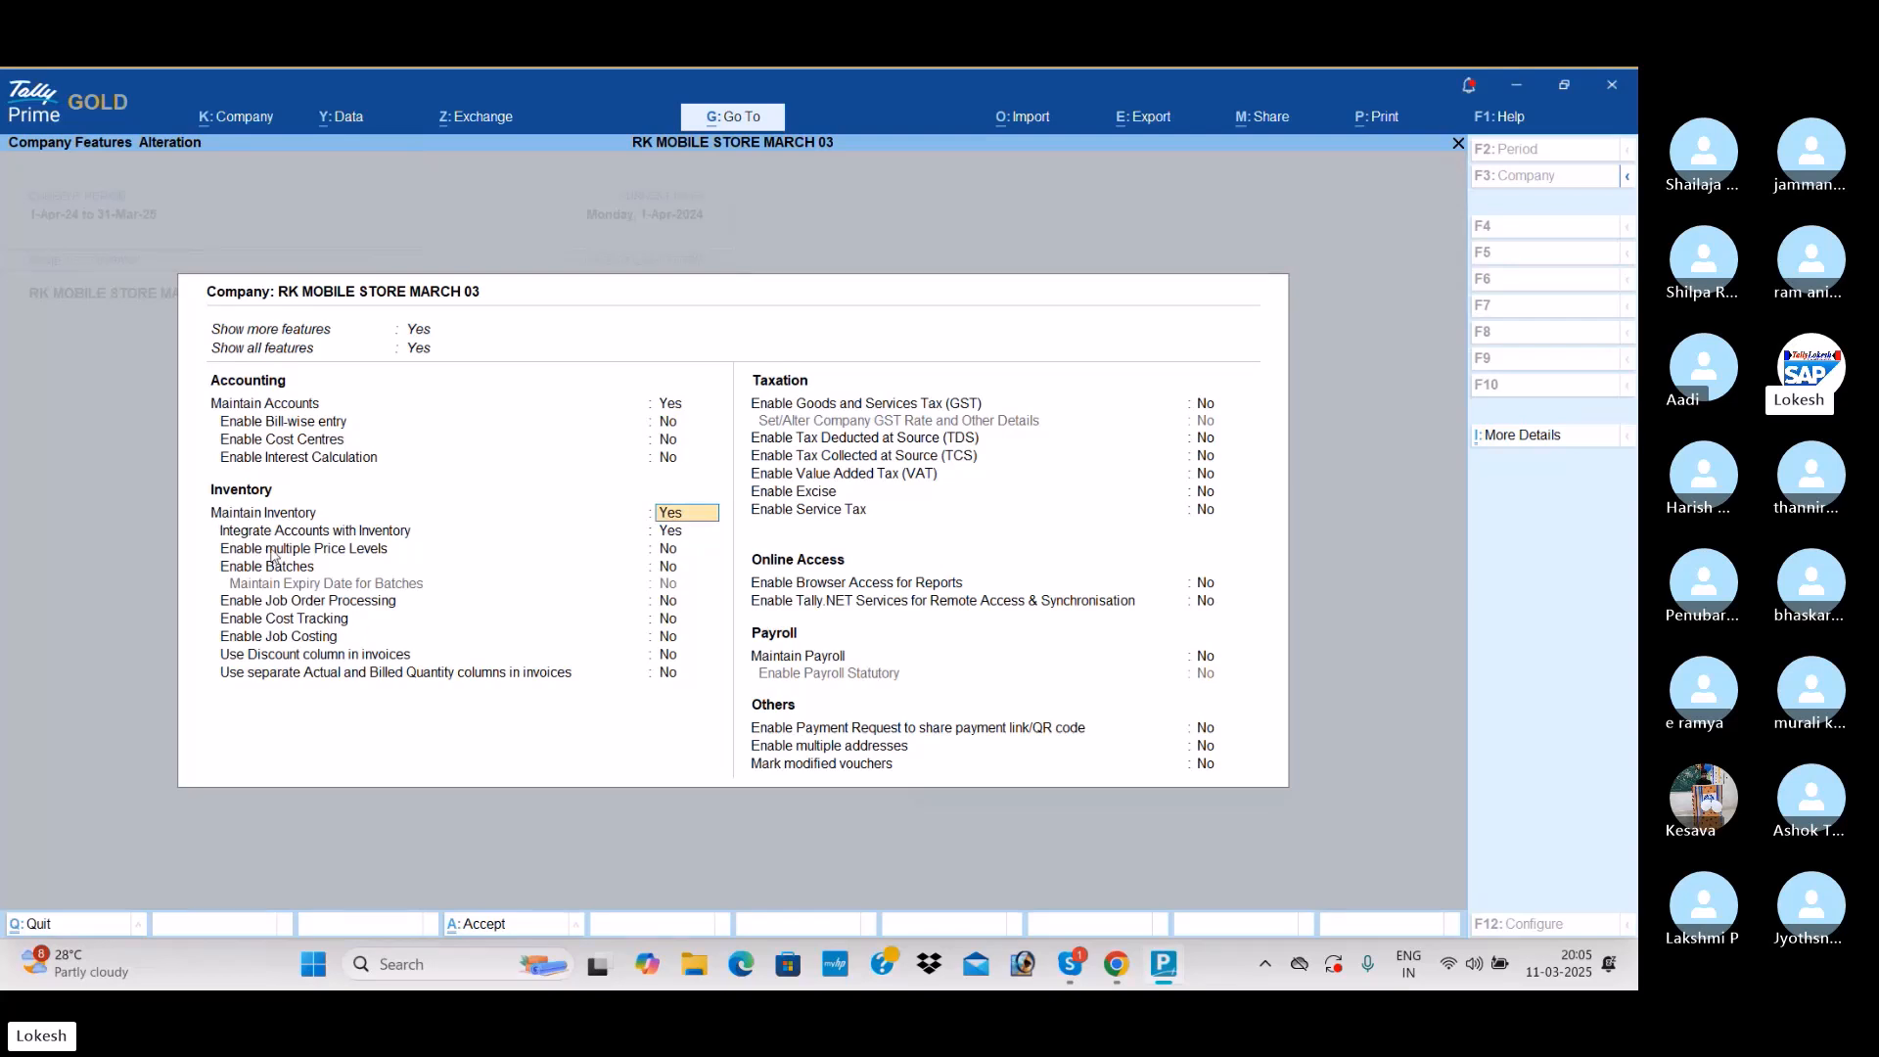
key("n")
key("Return")
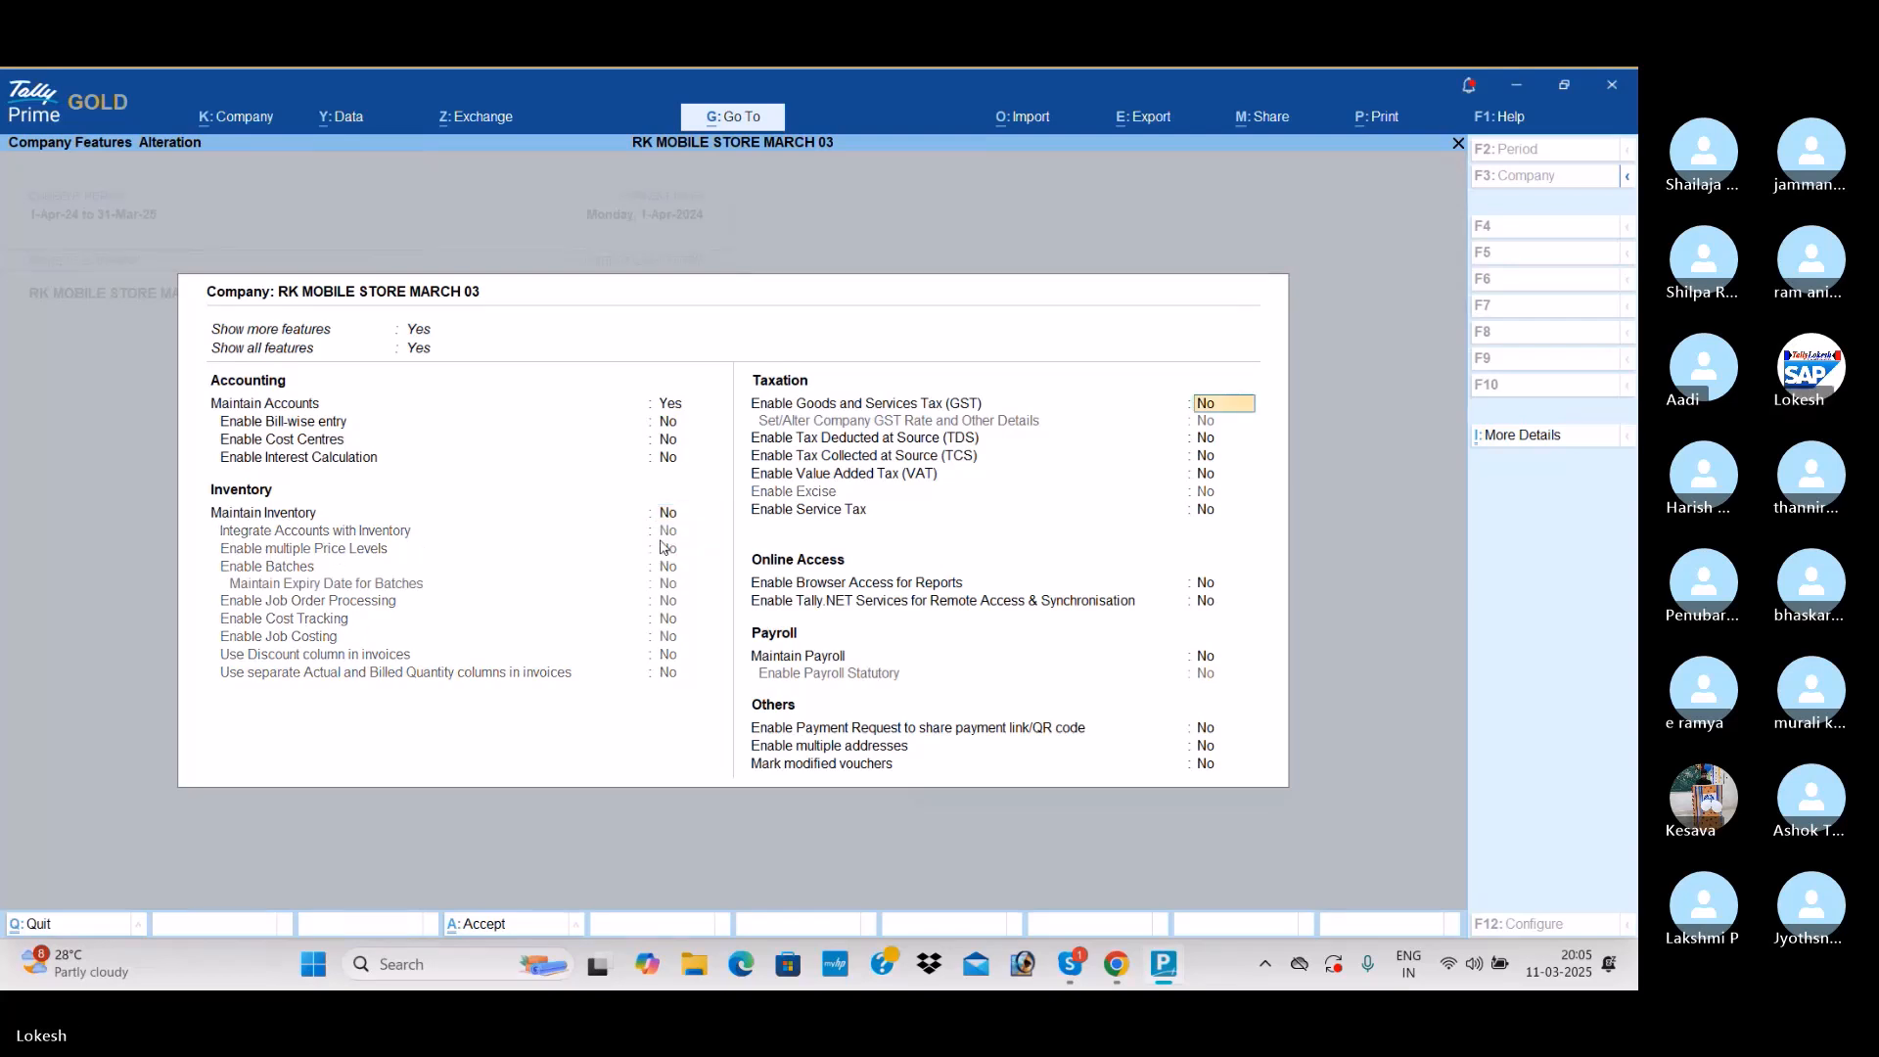
key("ctrl+a")
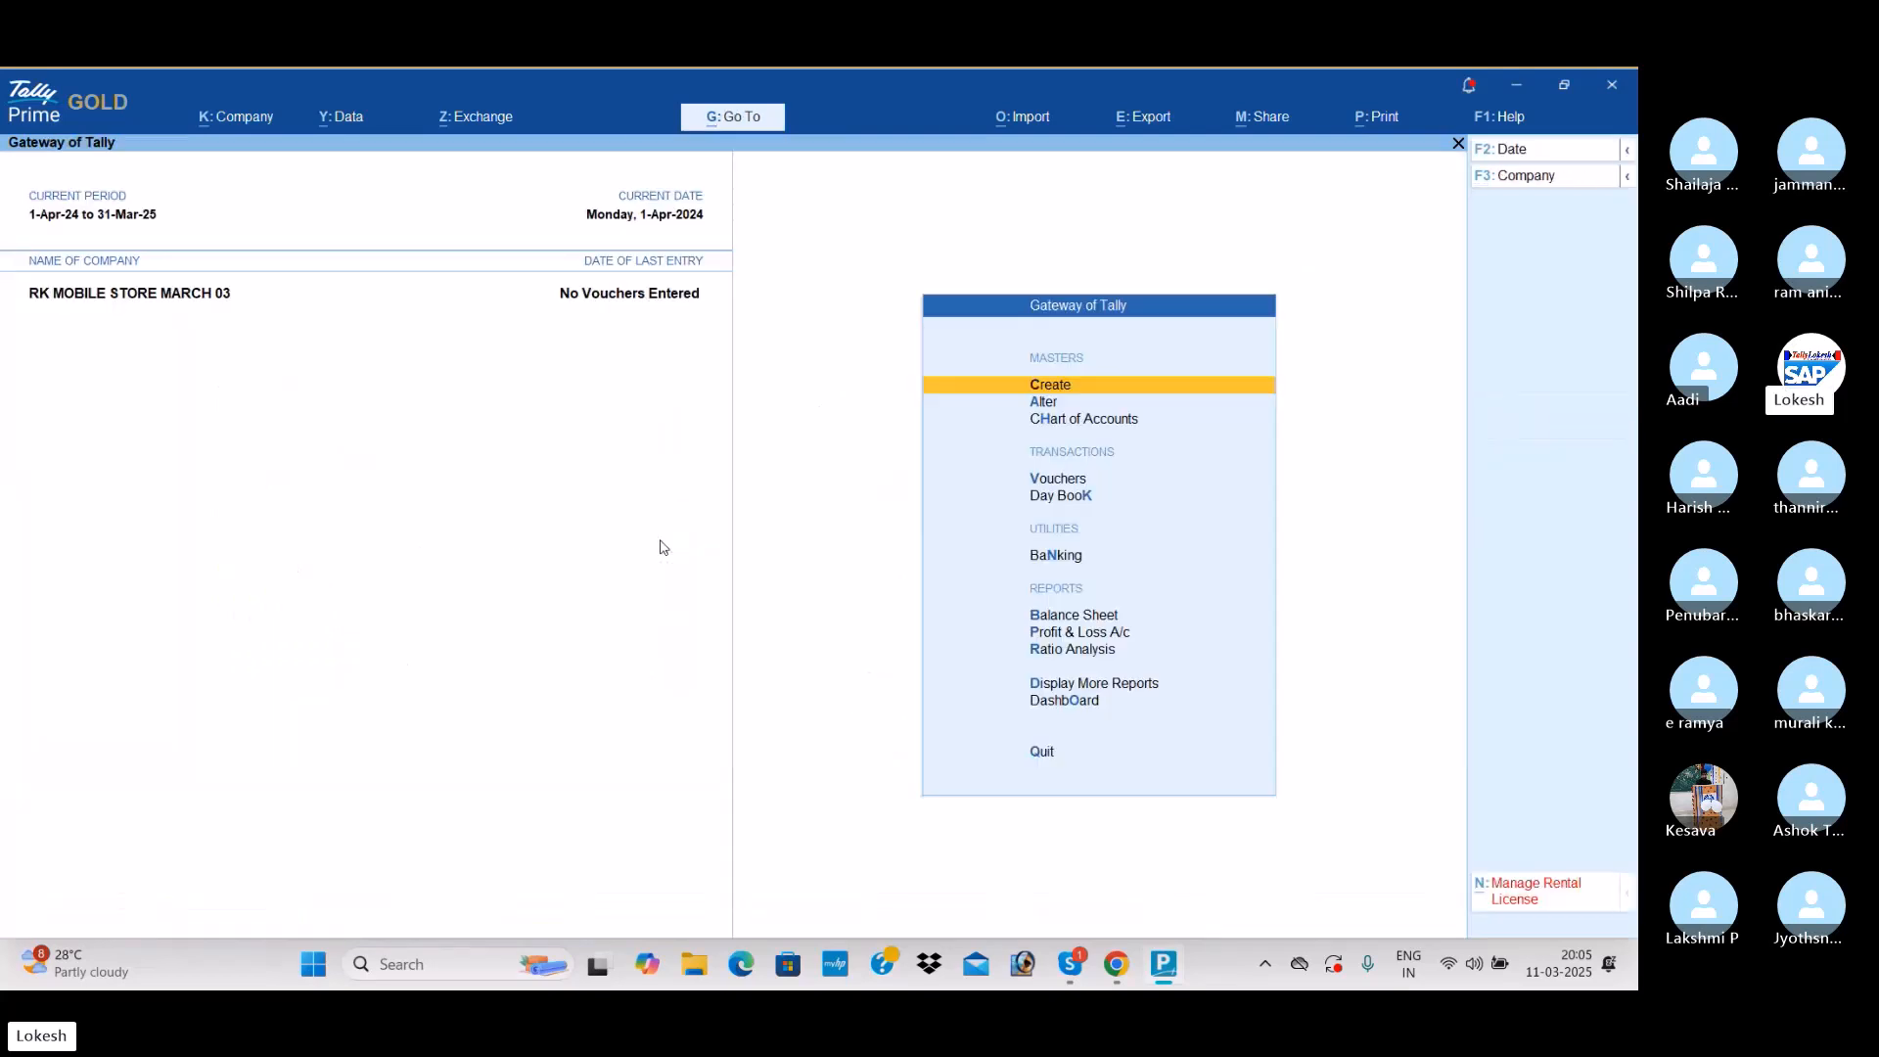
Step: Examine which master types the creation list offers with inventory turned off, and close the list
key("Return")
key("Down")
key("Down")
key("Down")
key("Down")
key("Up")
key("Escape")
Step: Set Maintain Inventory and Integrate Accounts with Inventory to Yes in the company features and accept the settings
left_click(238, 119)
left_click(350, 368)
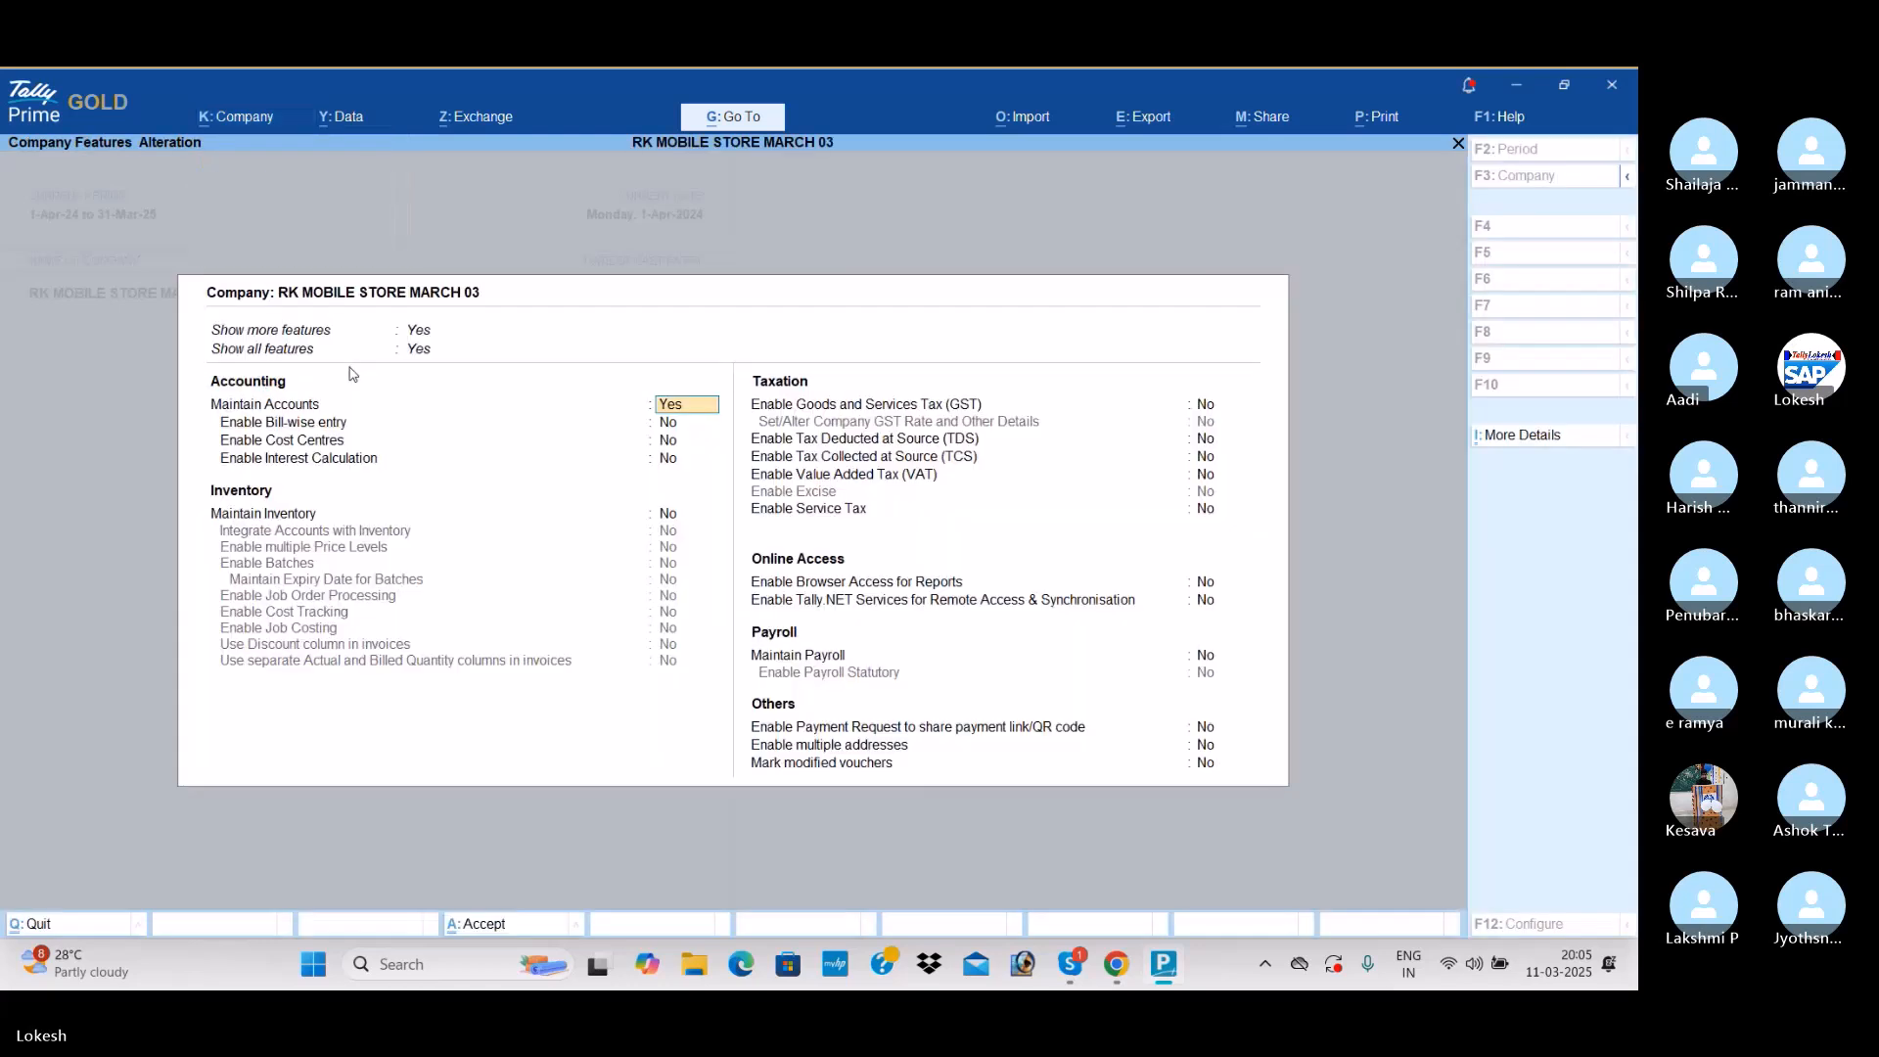
left_click(674, 519)
type("yy")
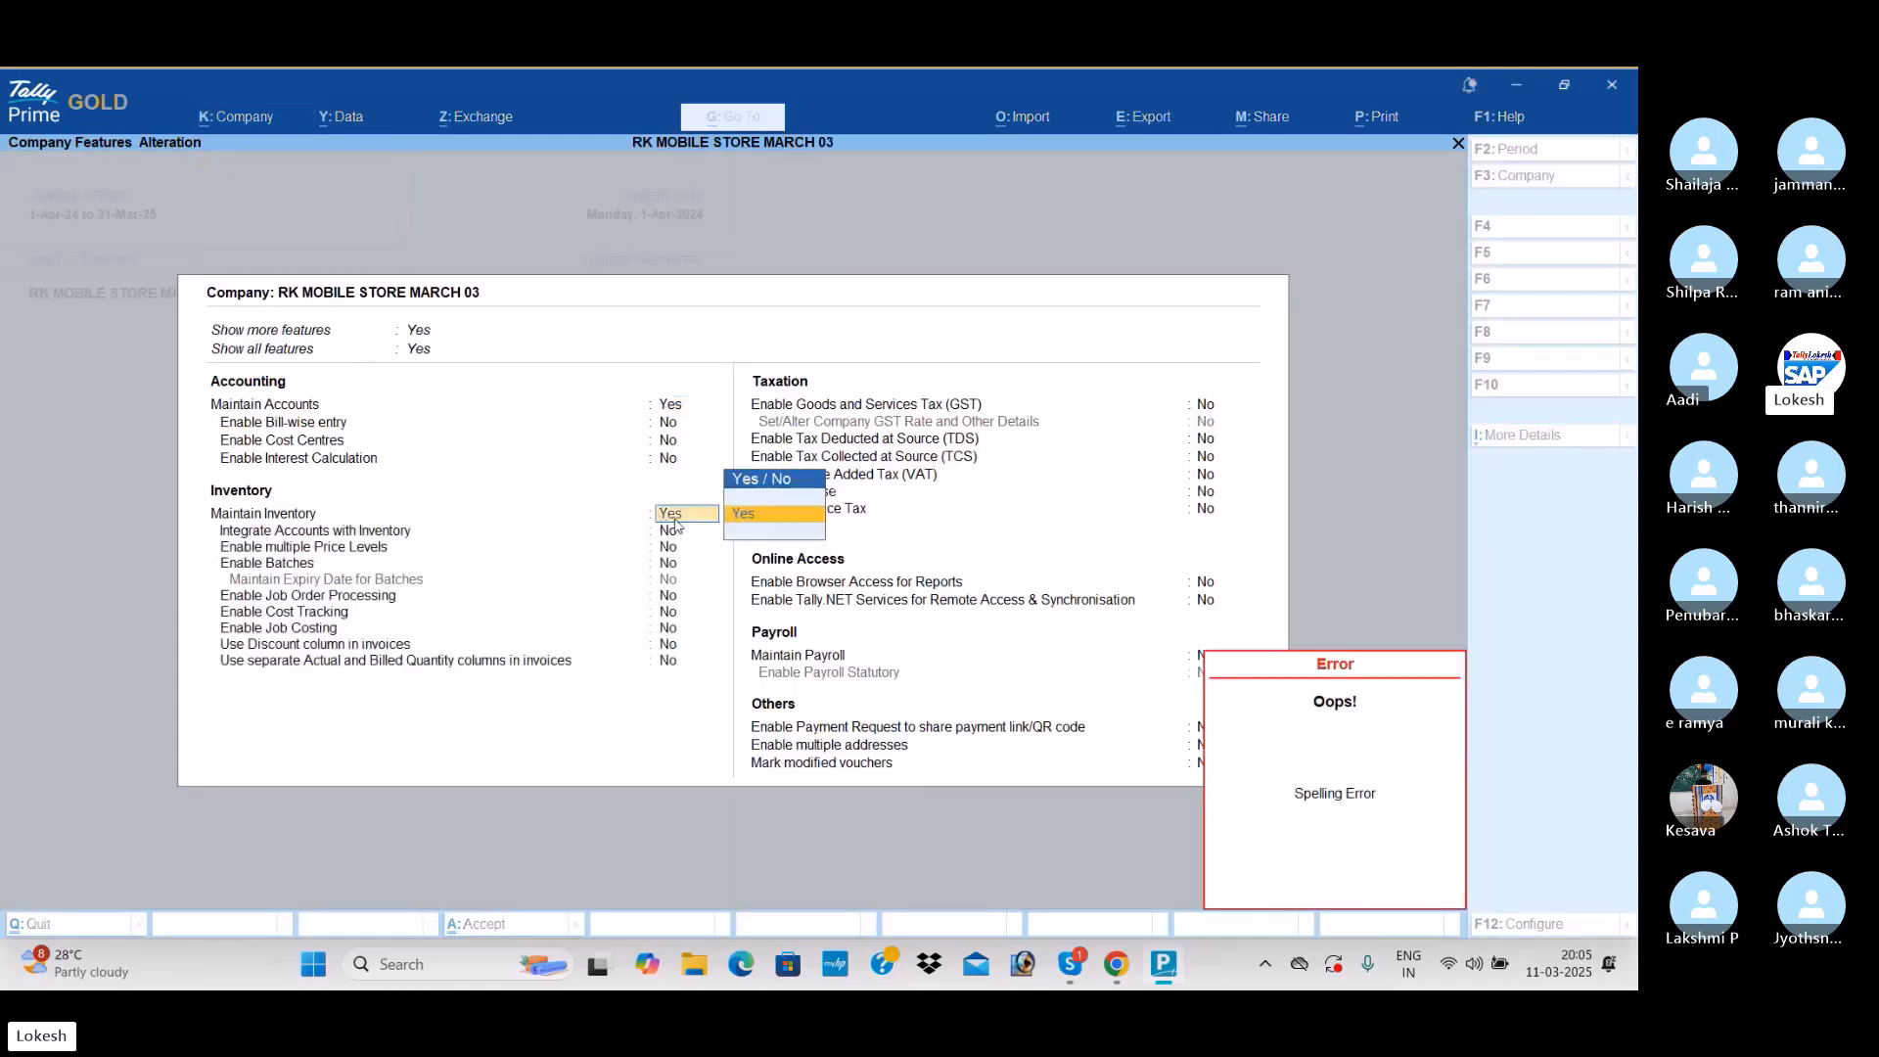
key("Return")
key("Return")
type("y")
key("Return")
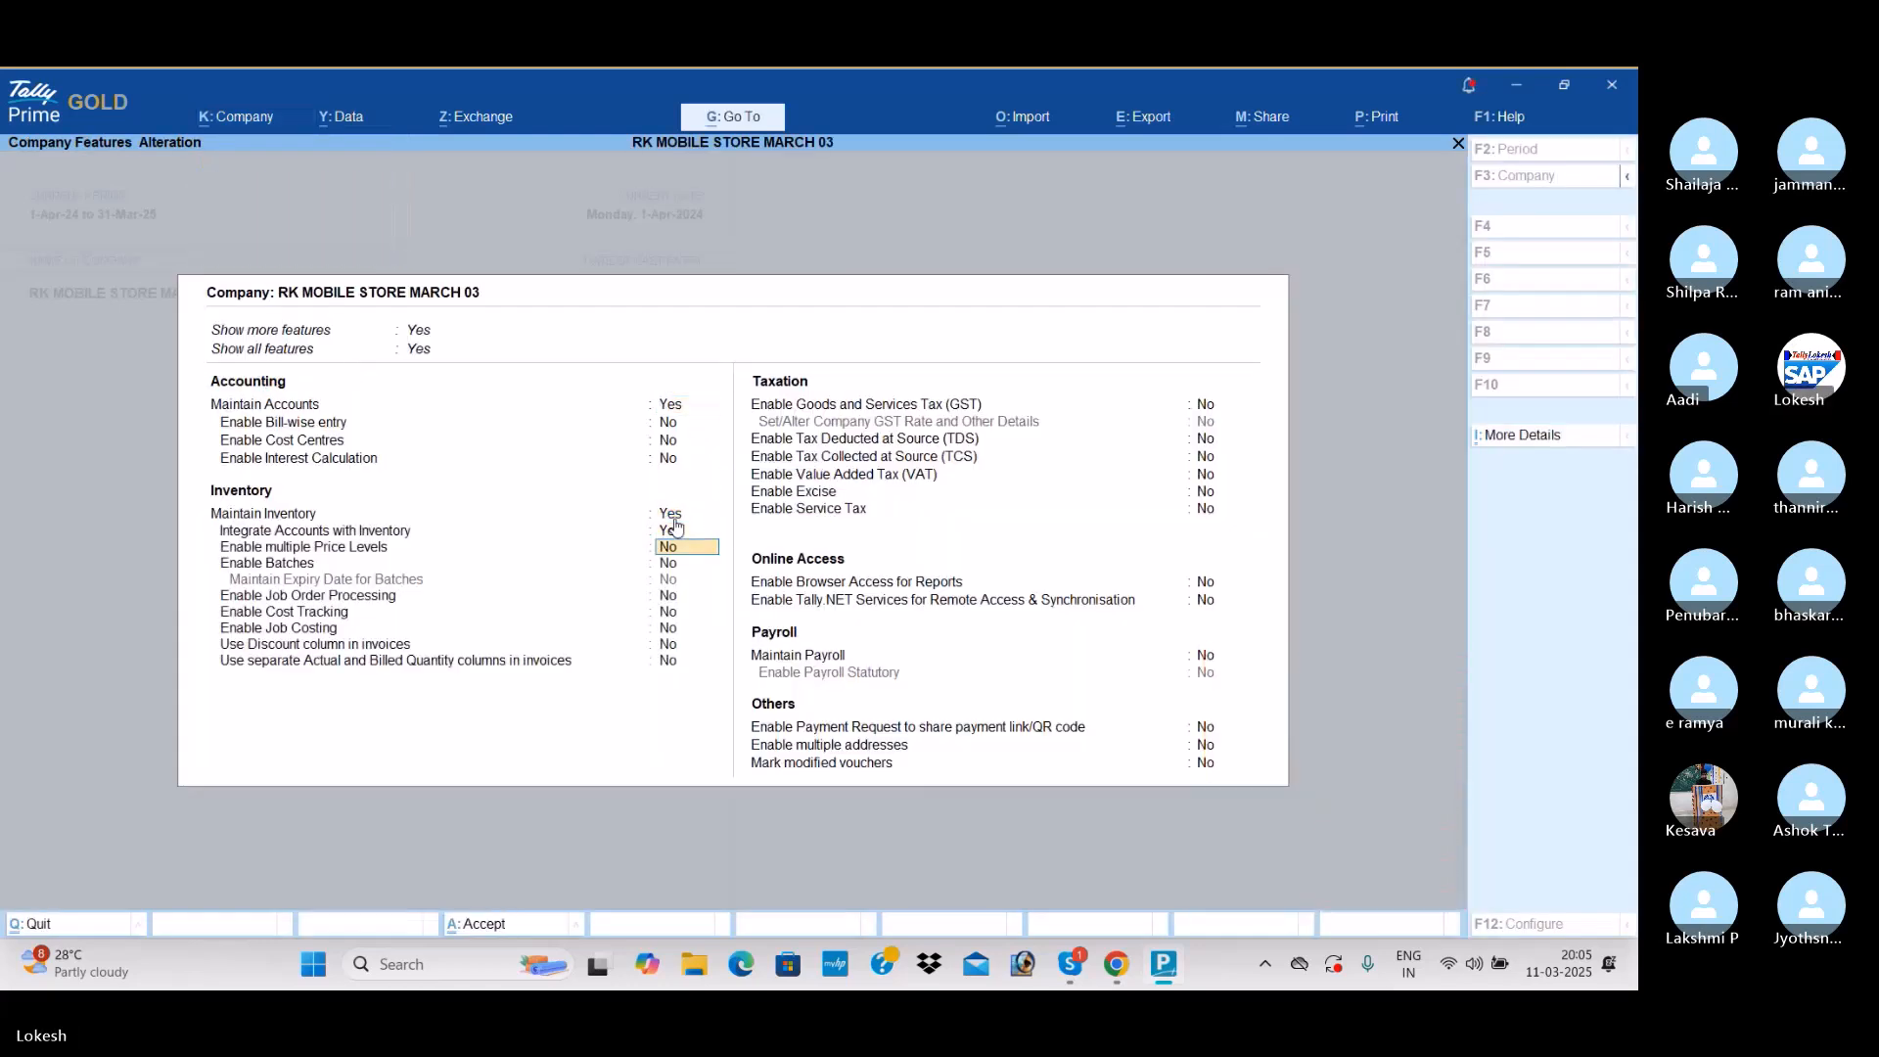
key("ctrl+a")
Step: Create a ledger named Capital under the Capital Account group, starting from the list of masters
key("Return")
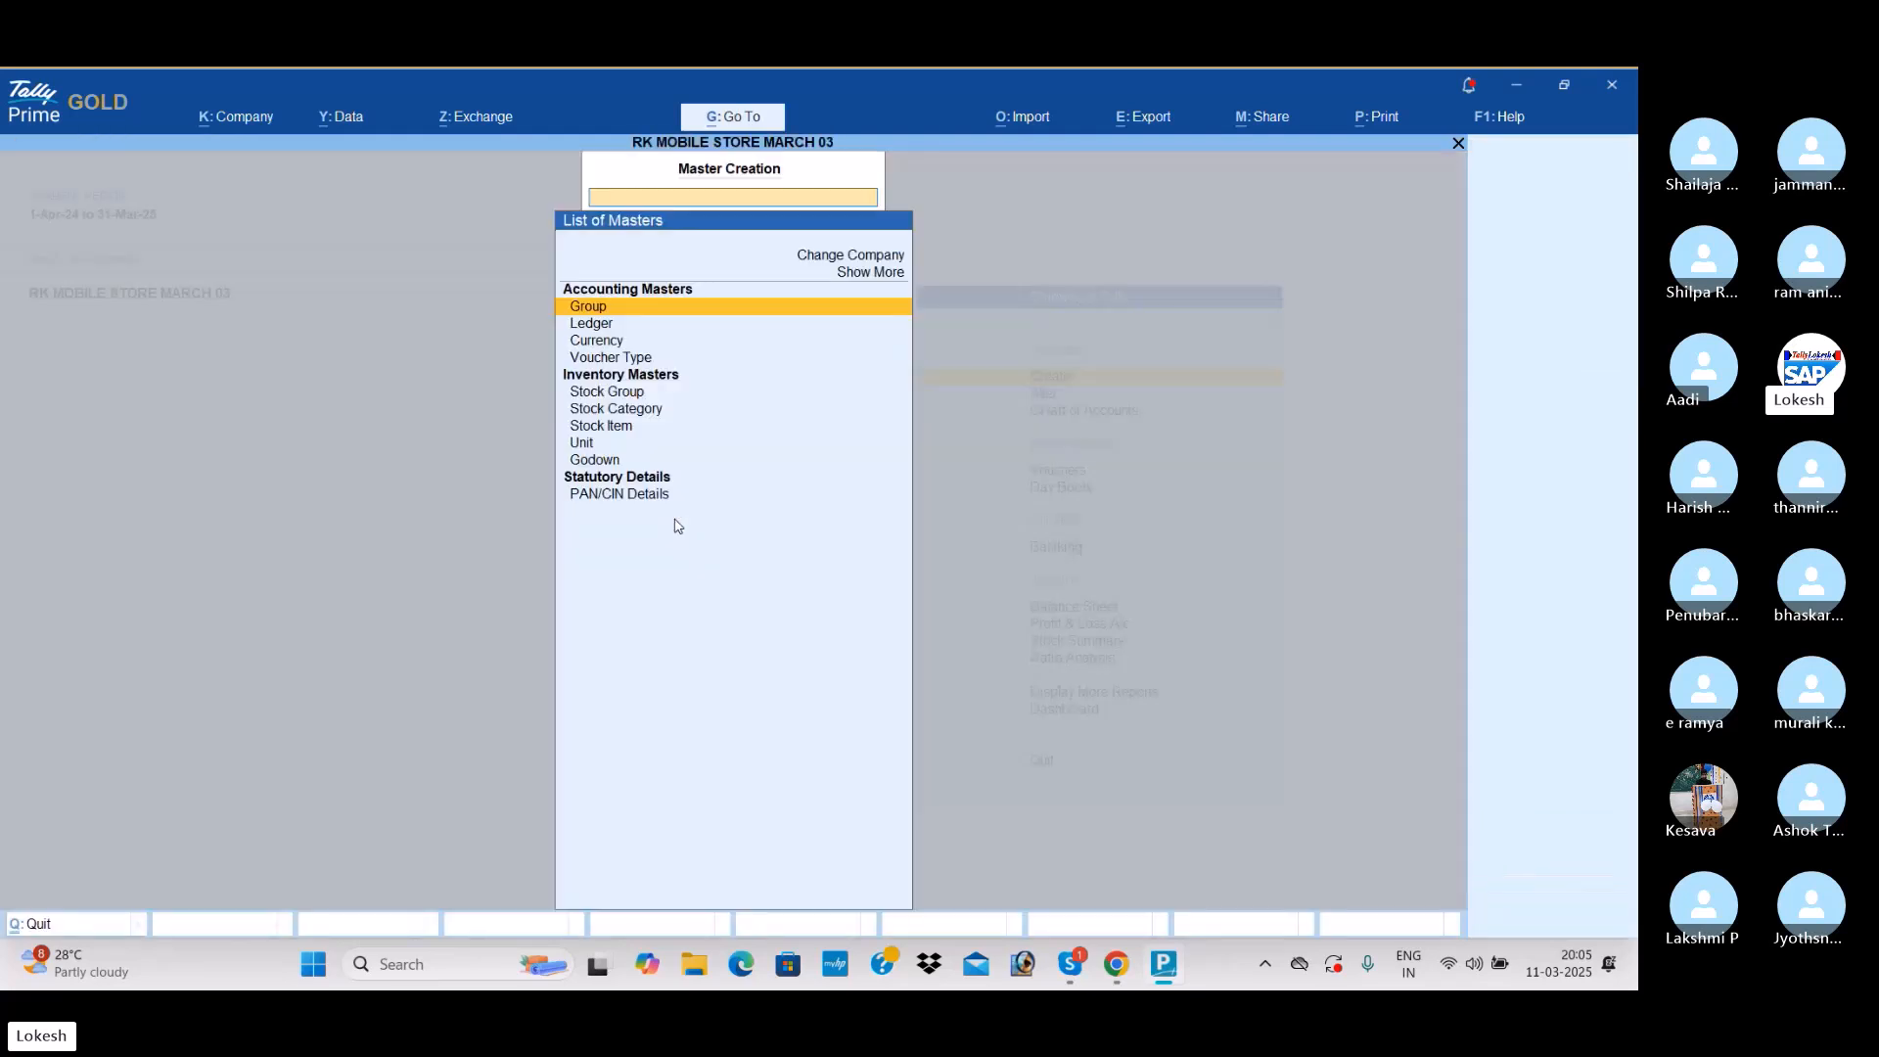
key("Down")
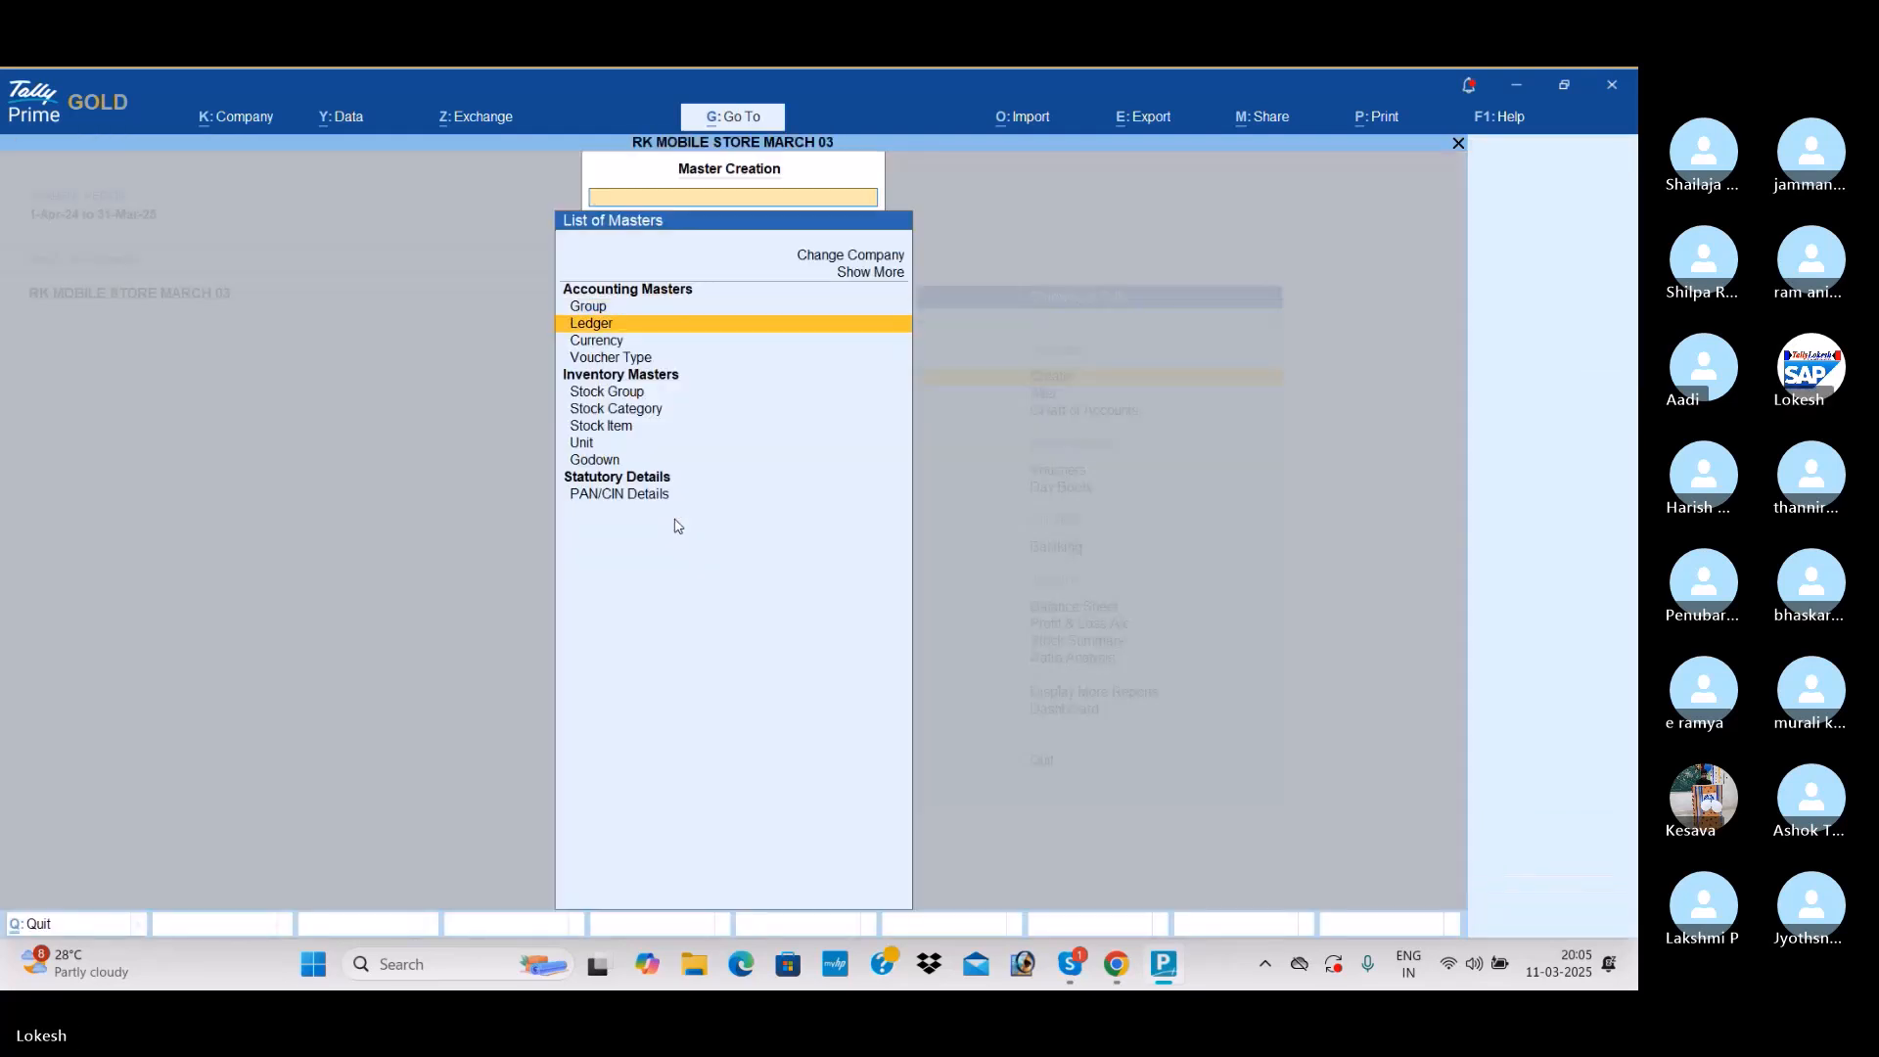
key("Return")
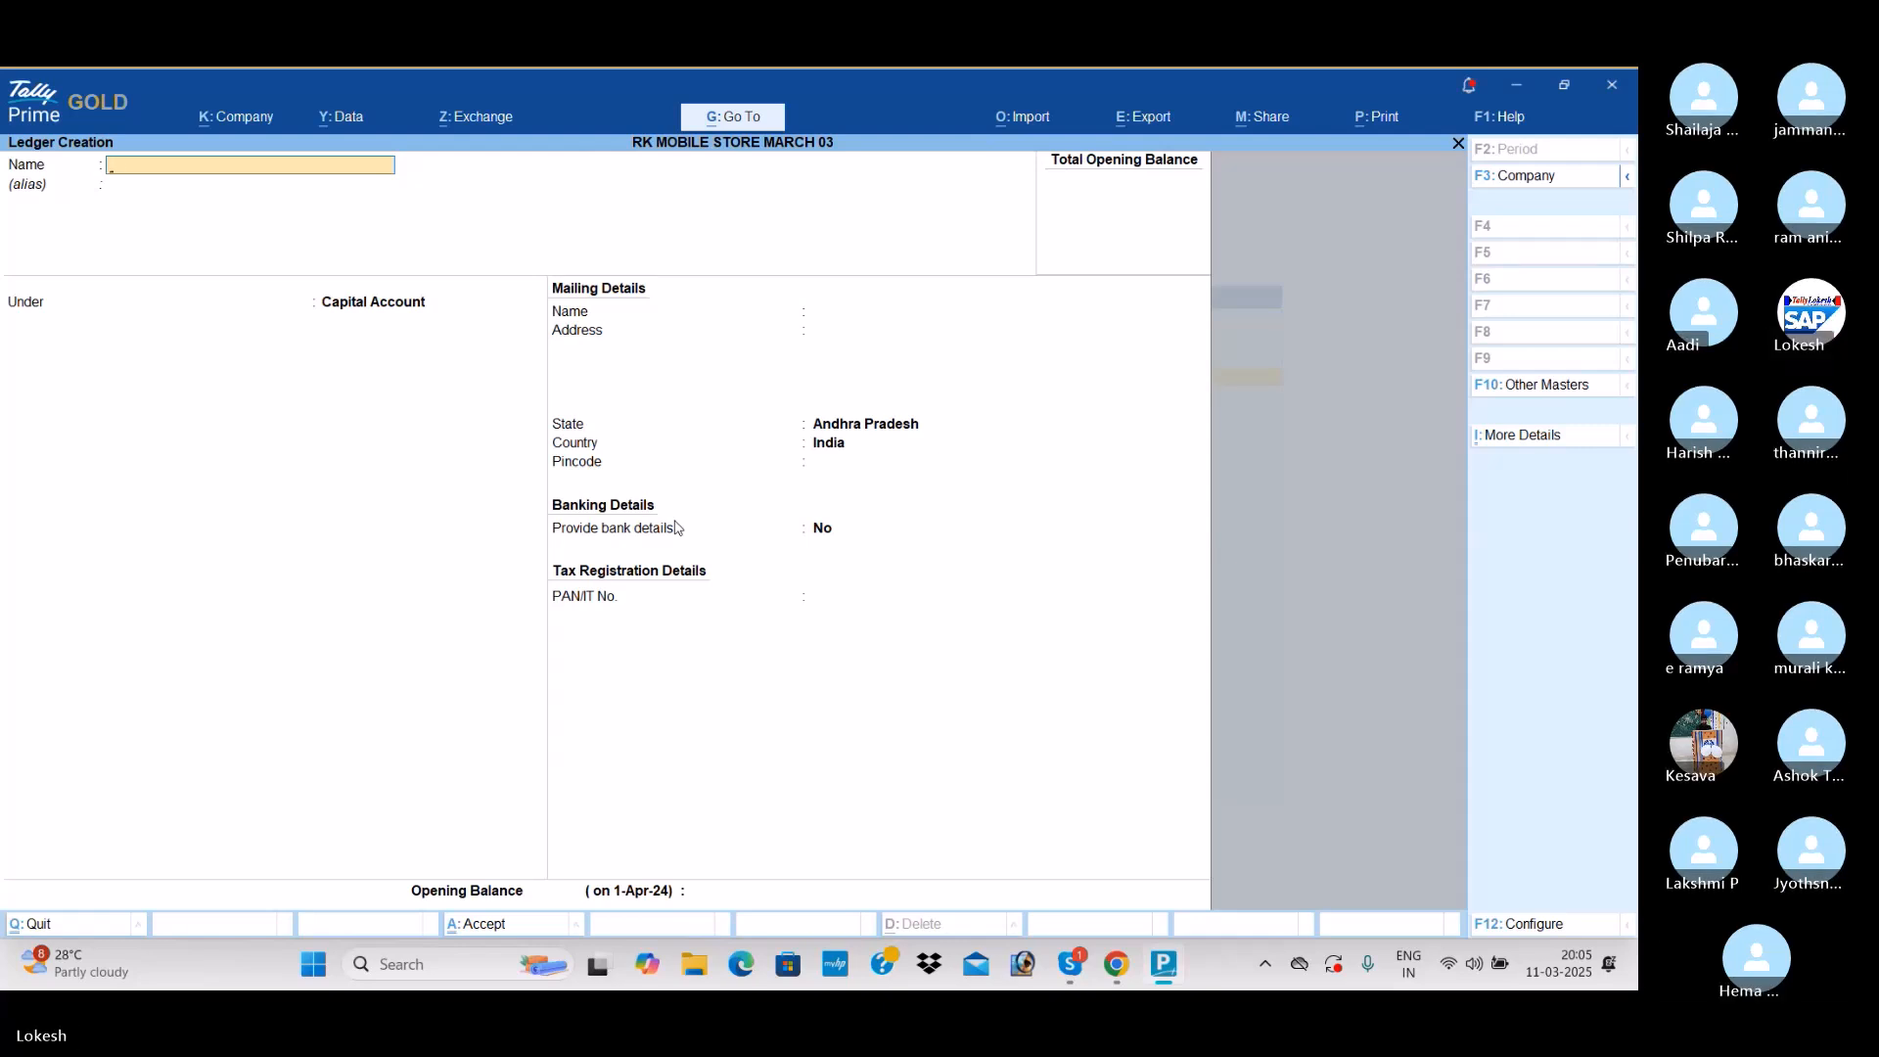
type("Ca")
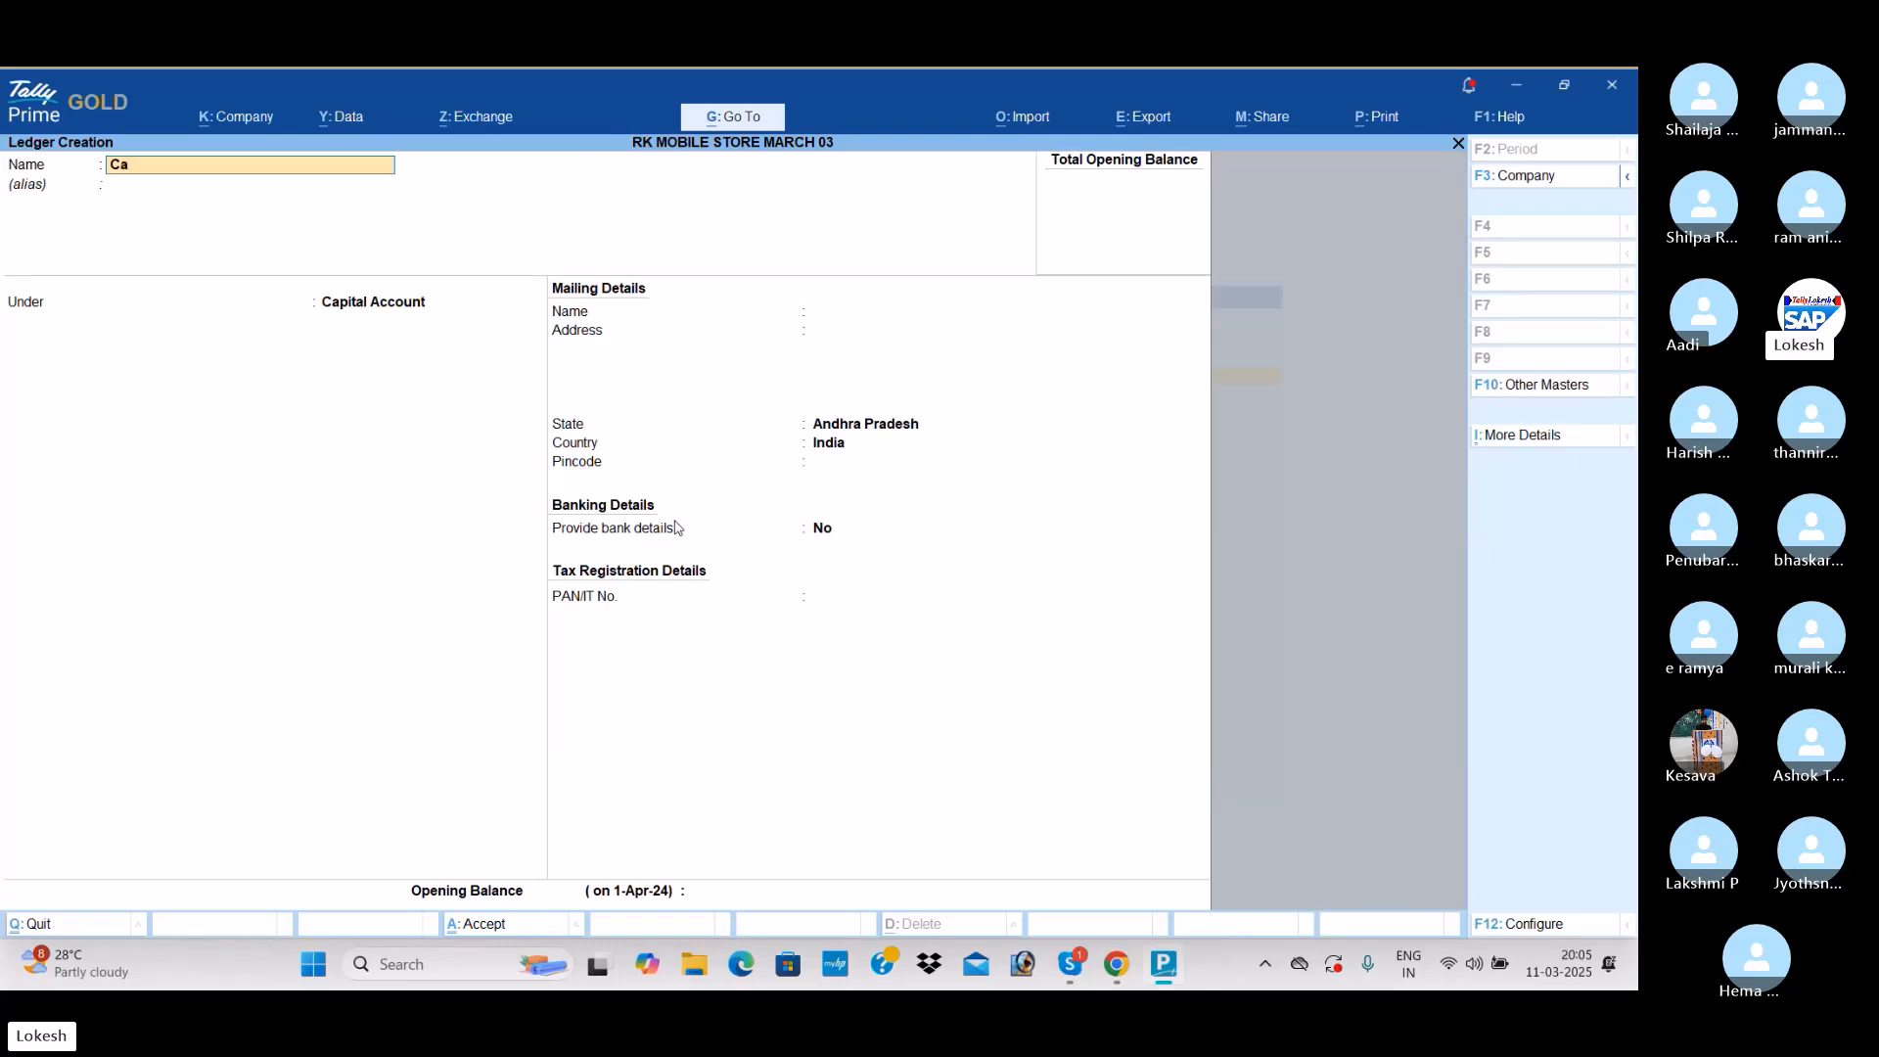
type("pital")
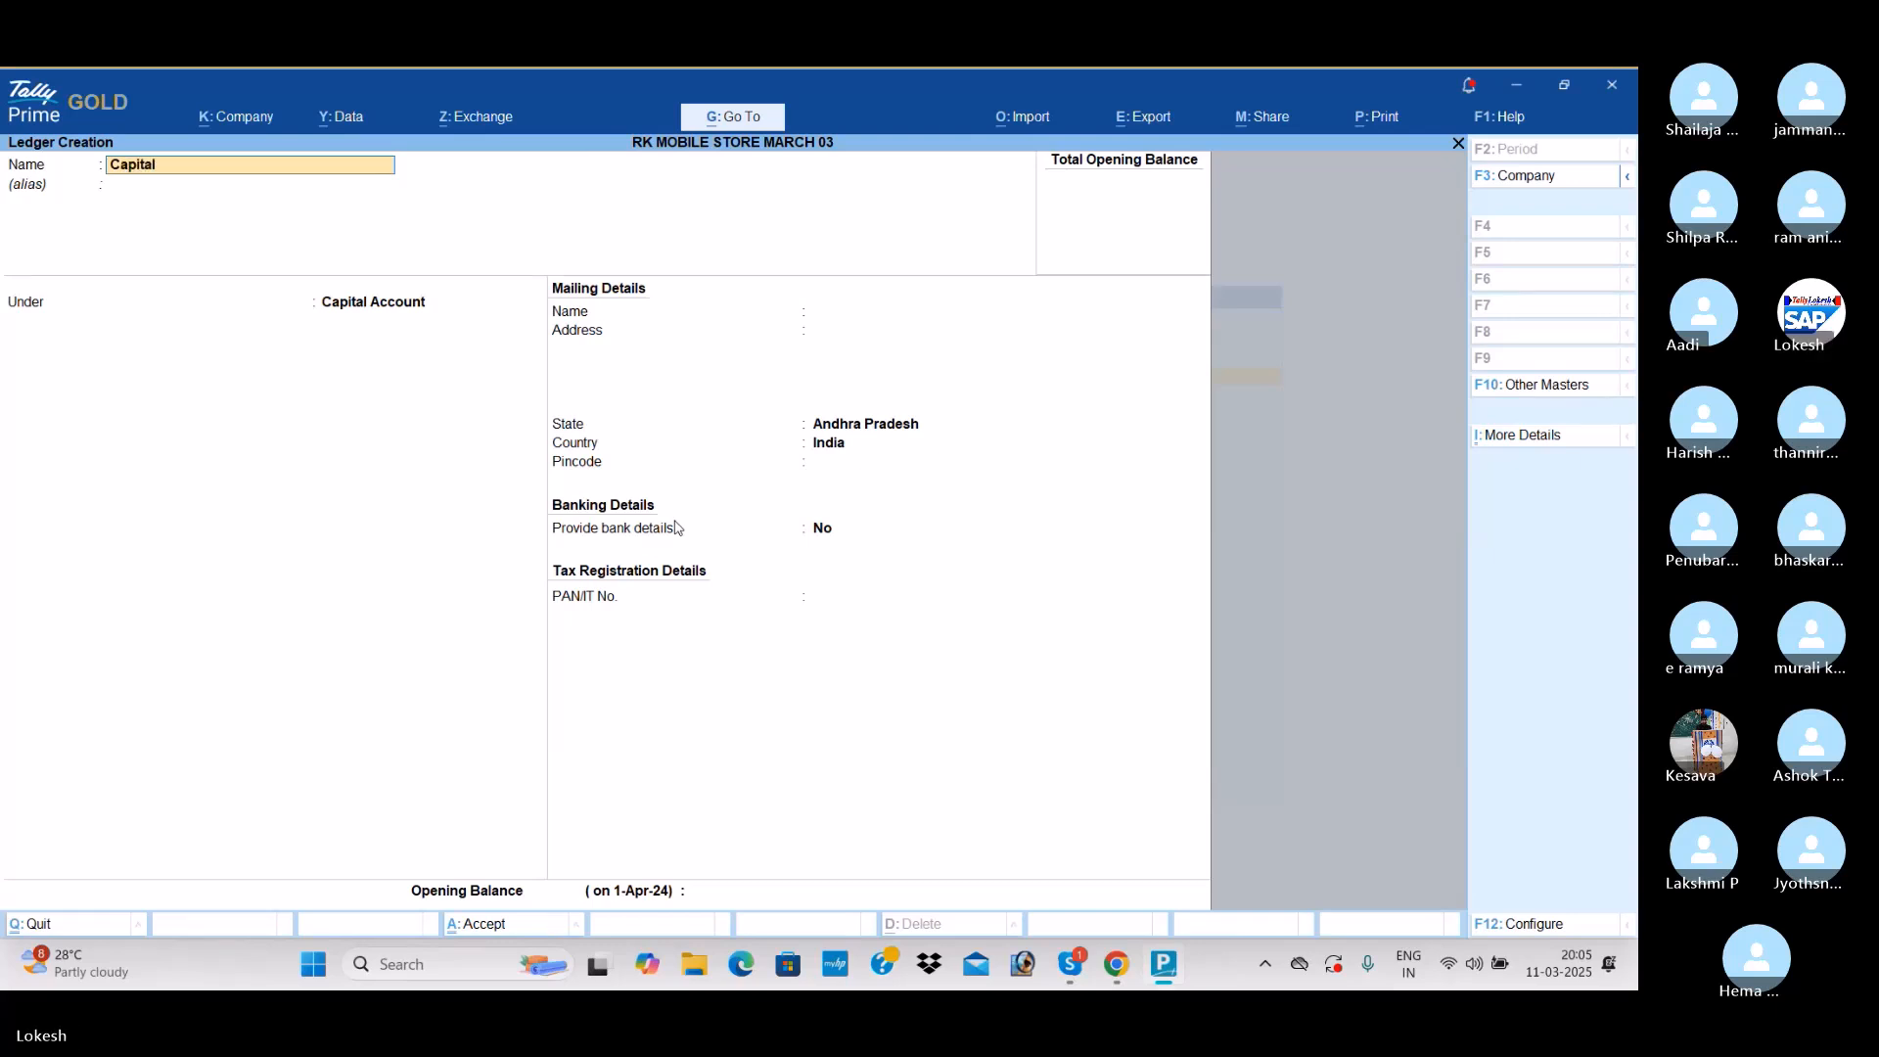
key("Return")
key("Return")
key("Return")
key("ctrl+a")
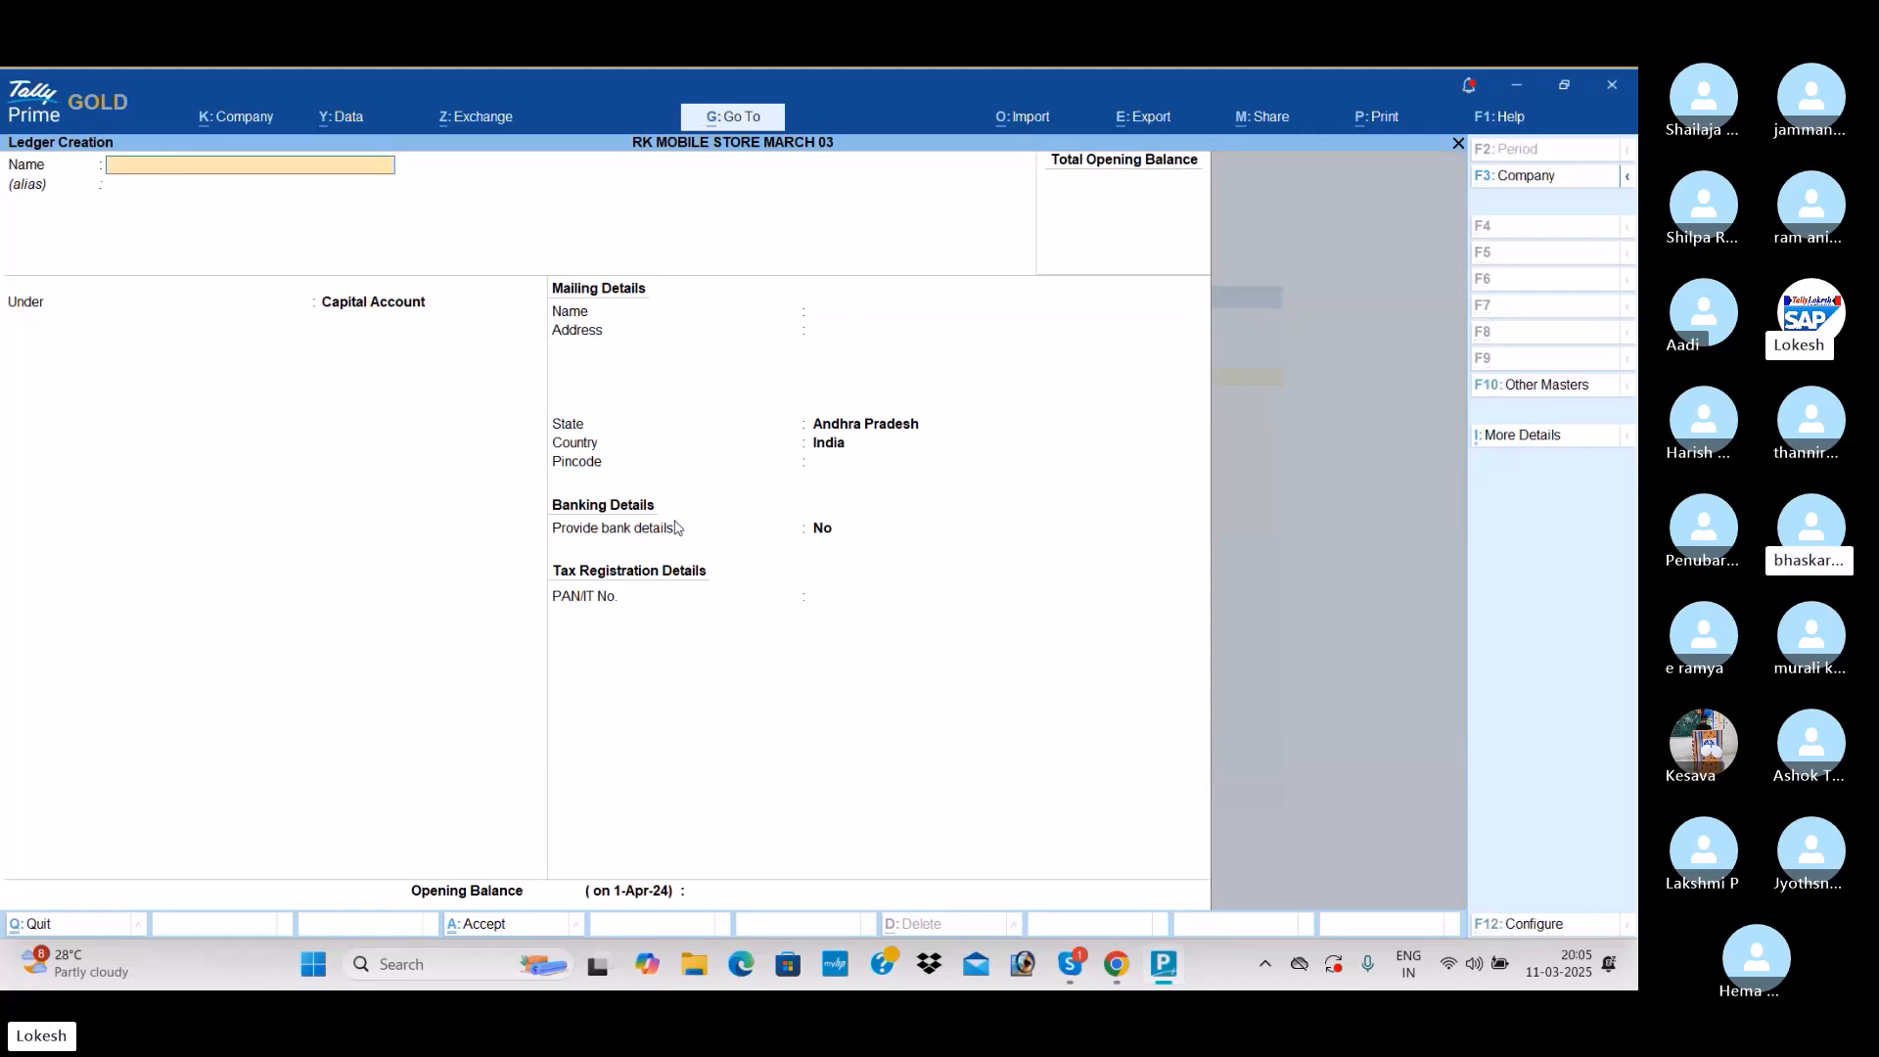
Step: Create a ledger named Sbi Bank under Bank Accounts, leaving the bank account details empty
type("Sib")
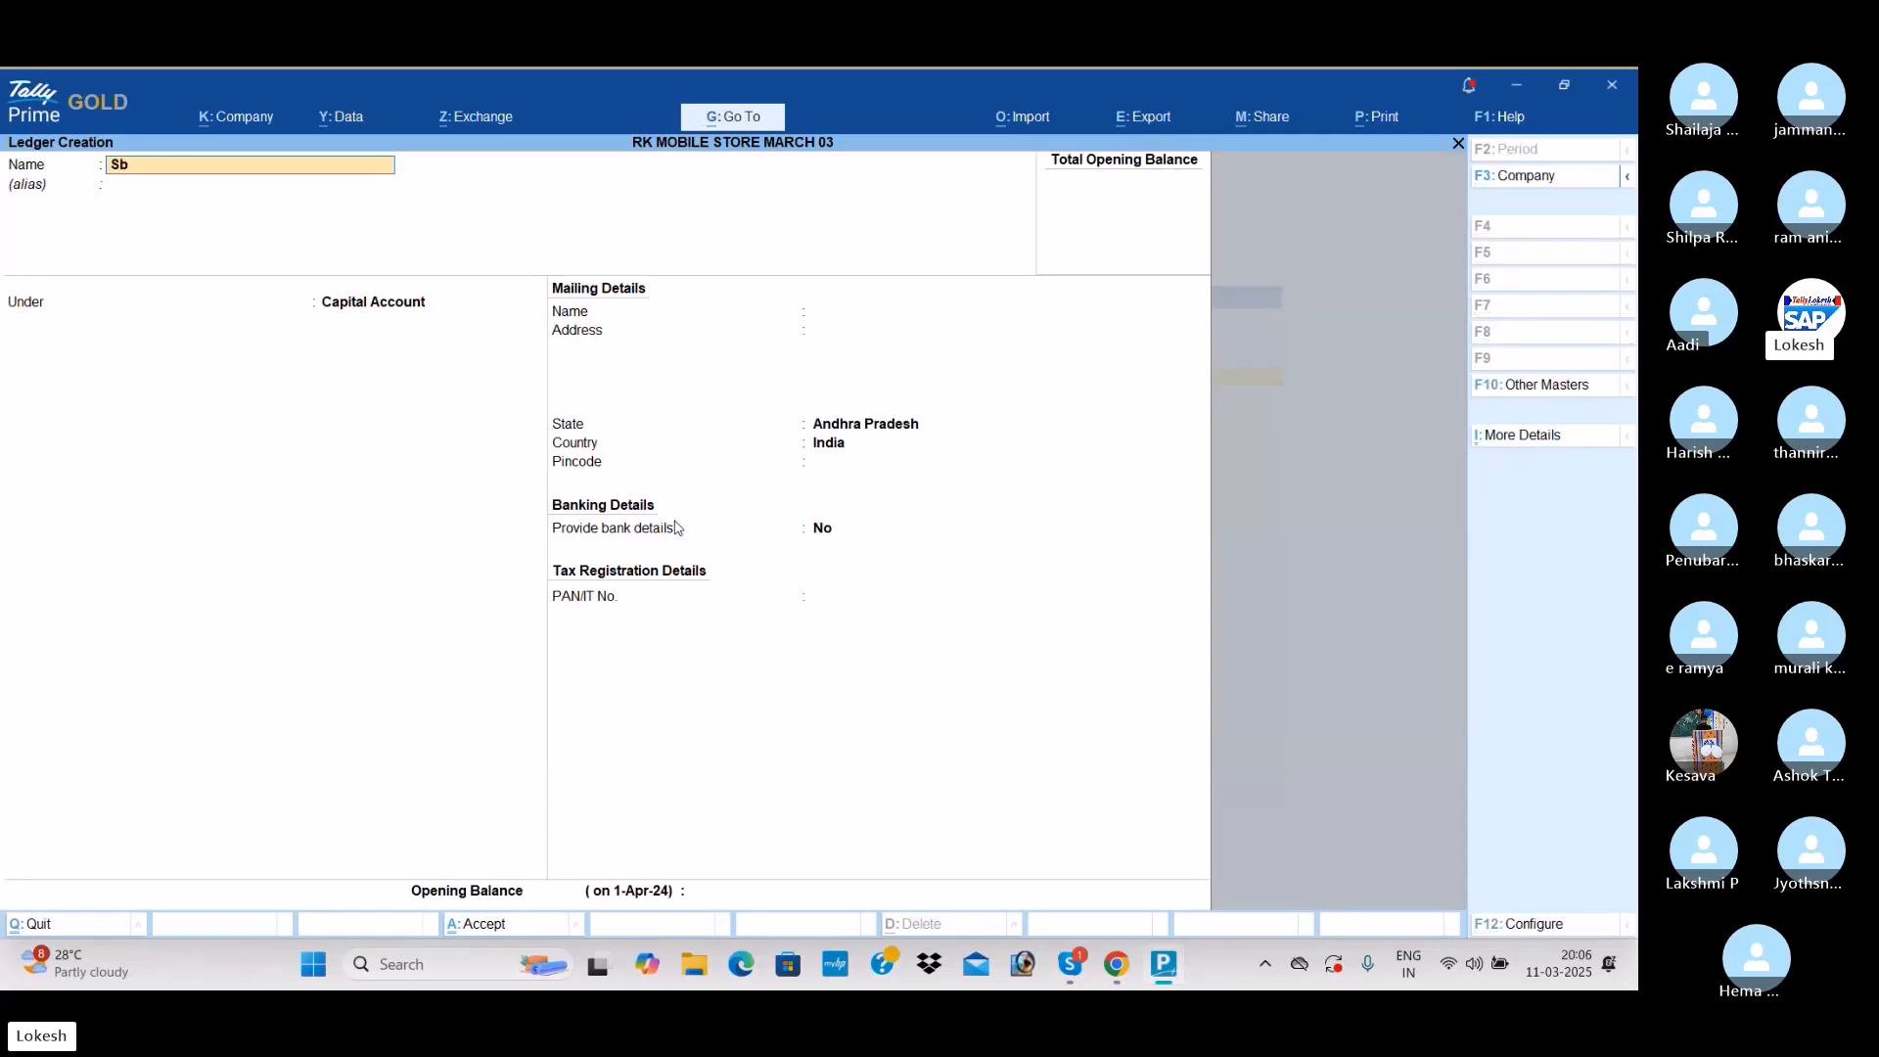
type("i Ban")
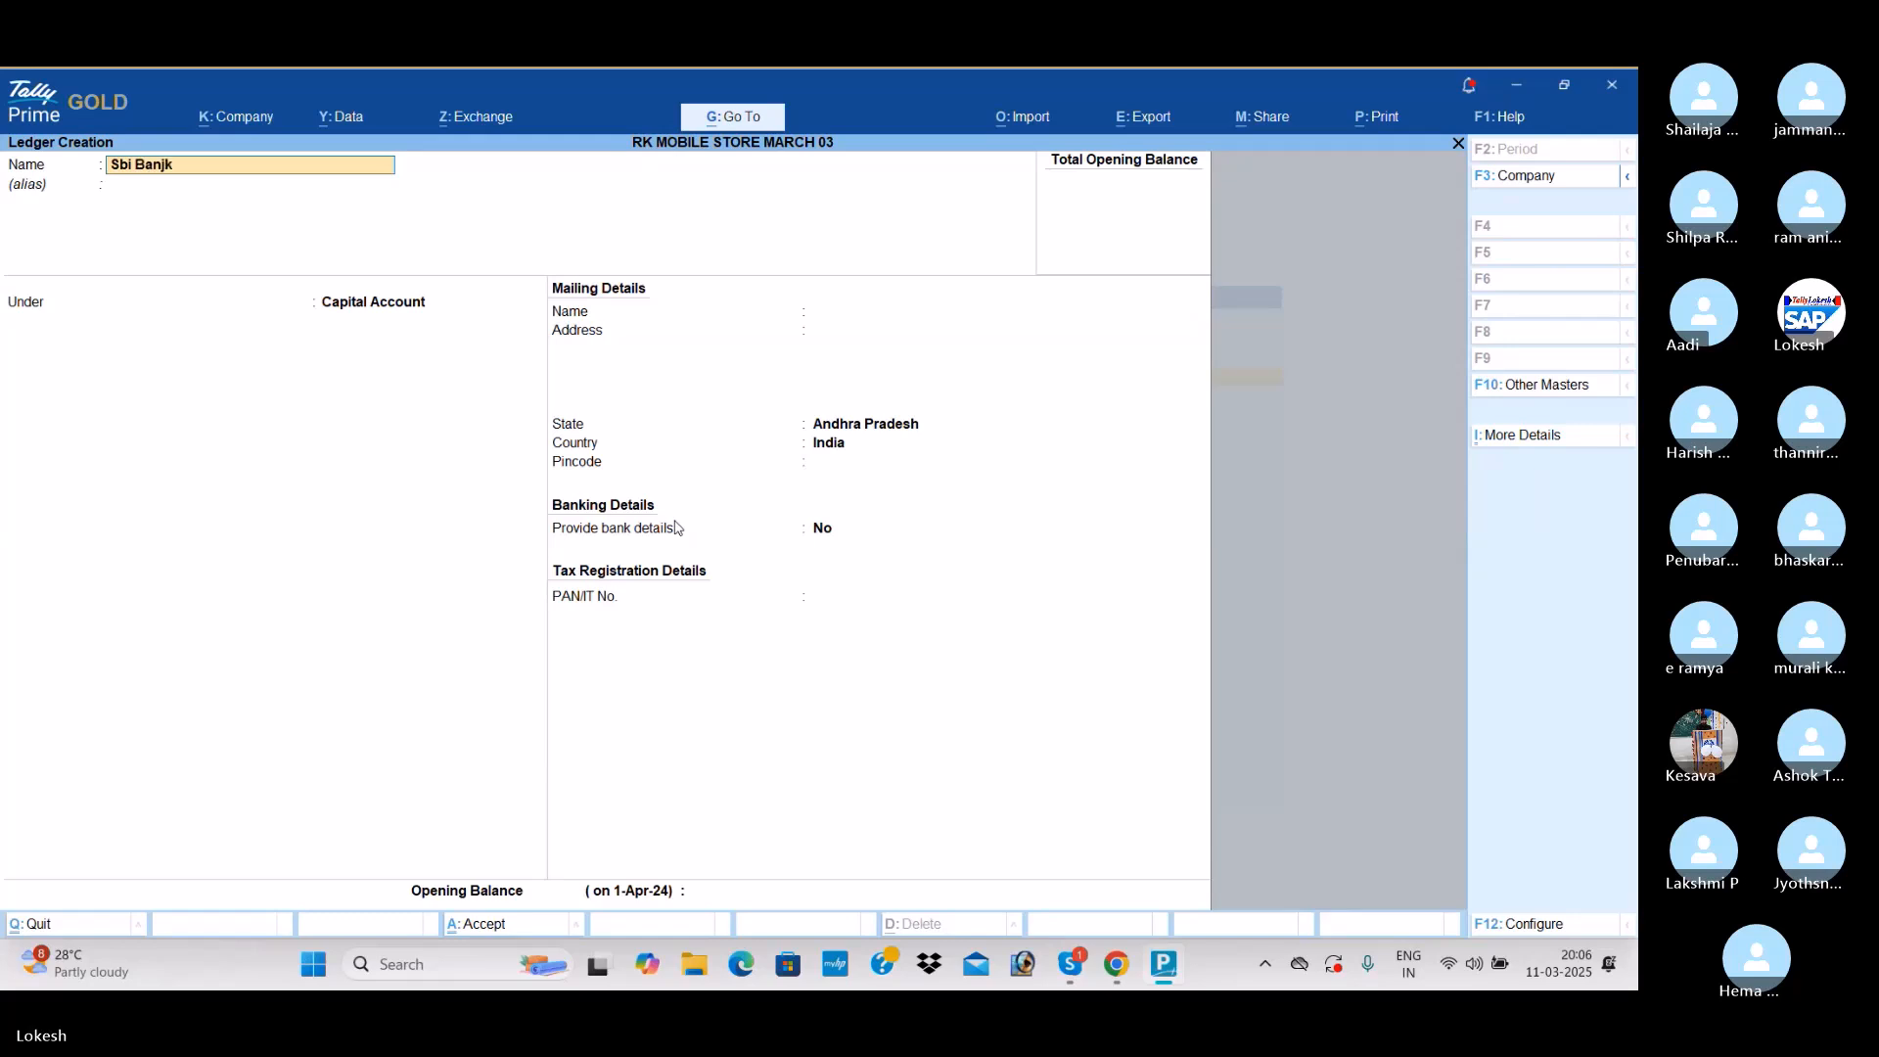
type("k")
key("Return")
type("Ba")
key("Return")
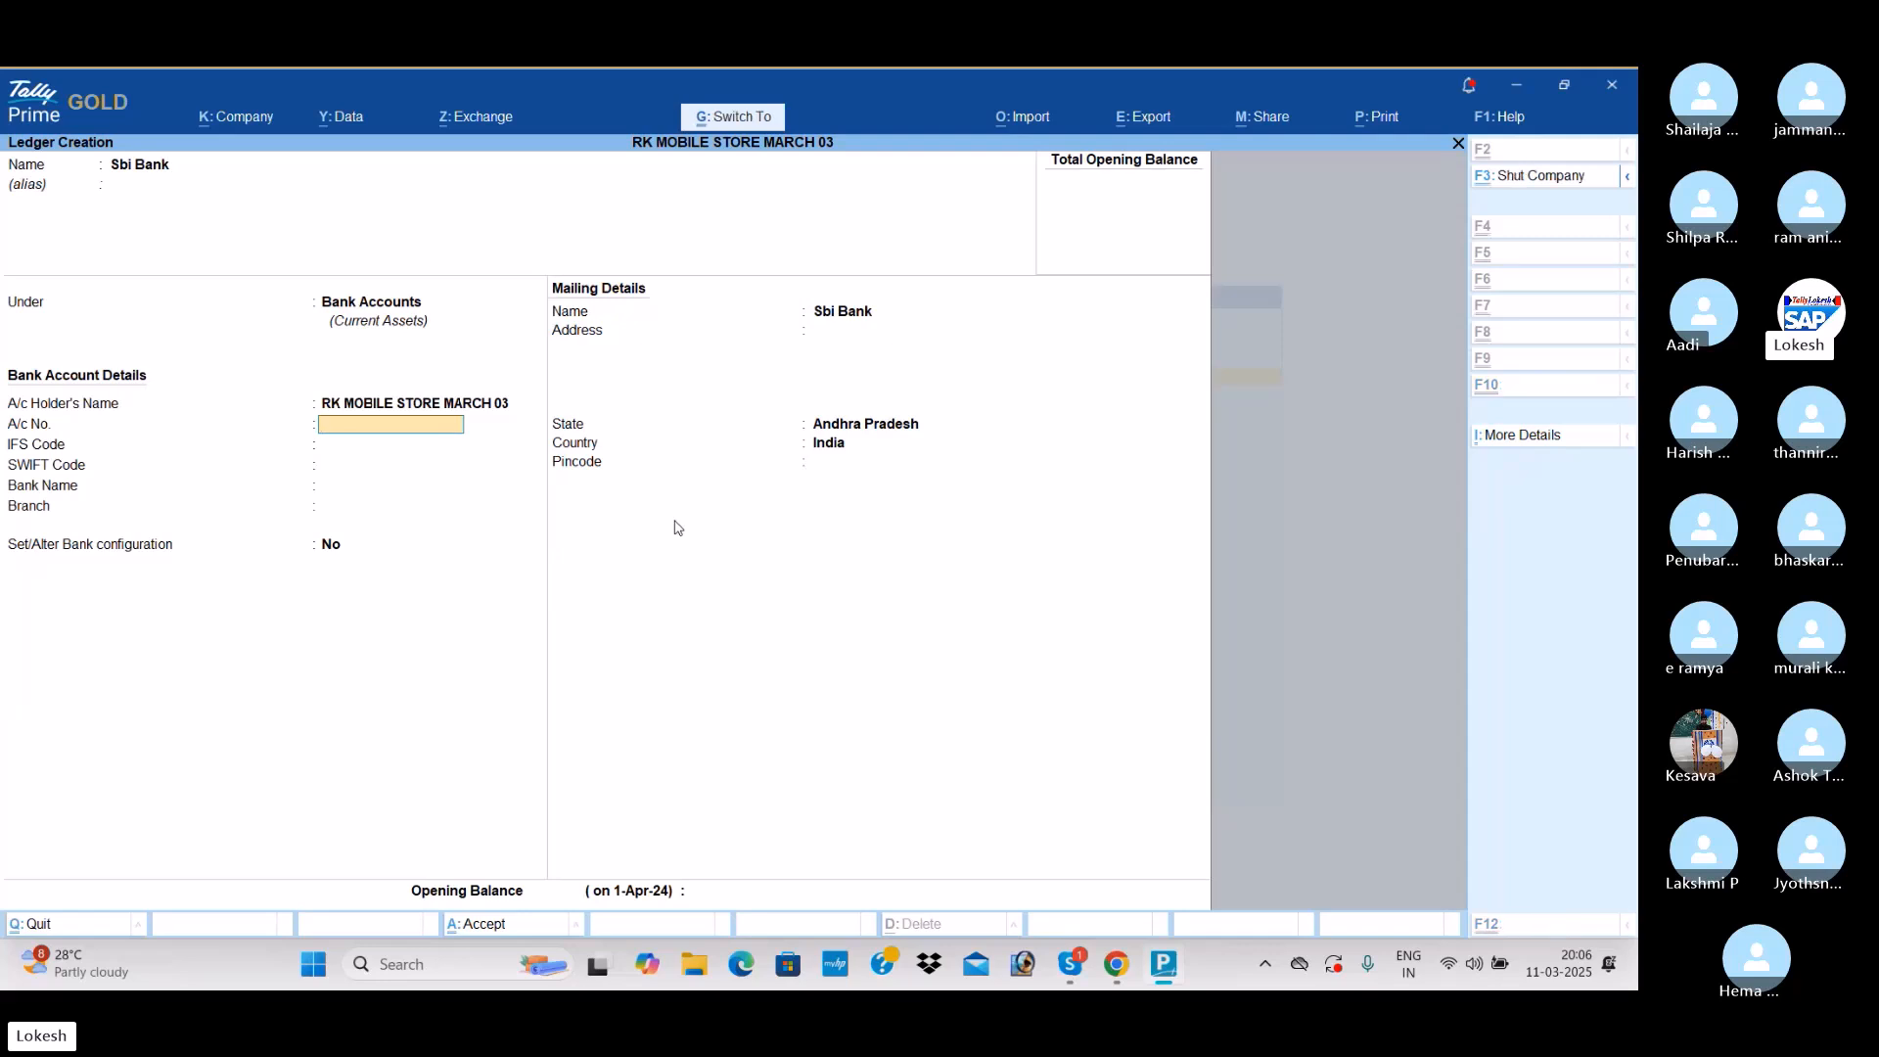
key("ctrl+a")
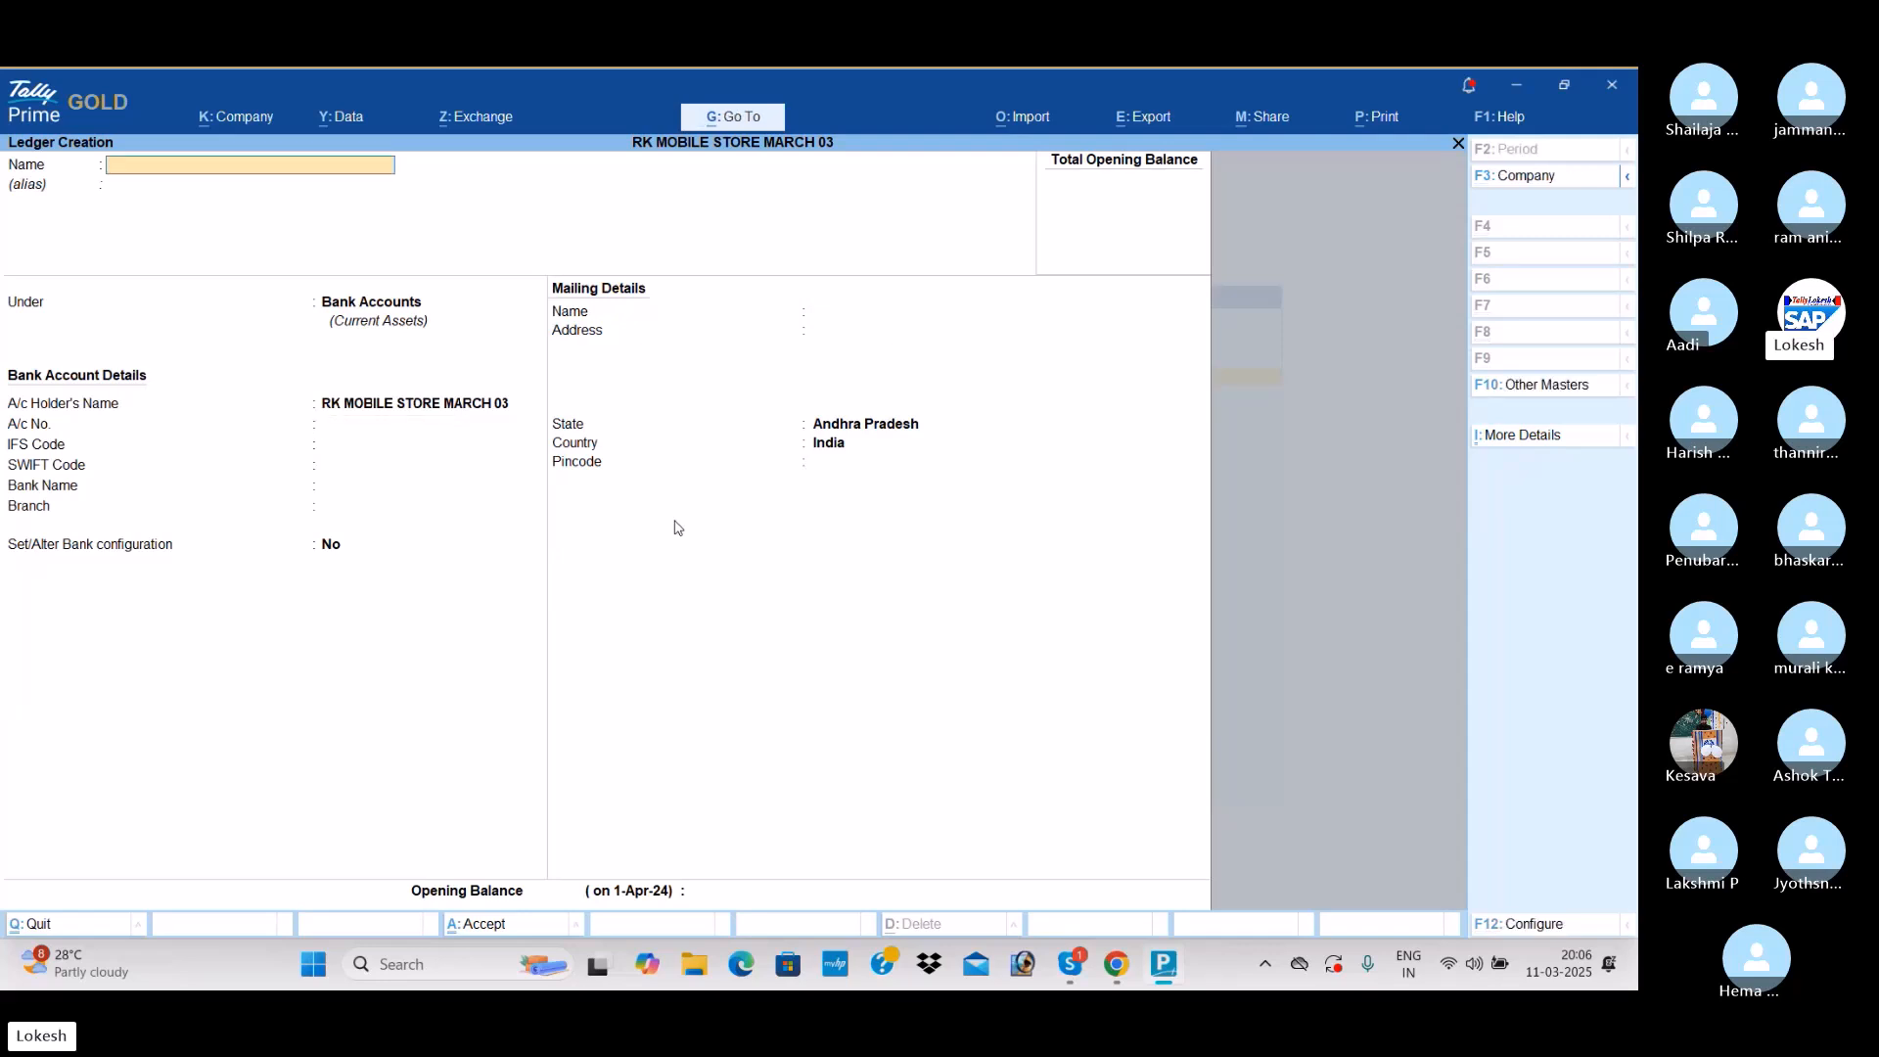
Step: Create a ledger named Purchase under Purchase Accounts with the ledger type Not Applicable
type("Purchase")
key("Return")
type("pu")
key("Return")
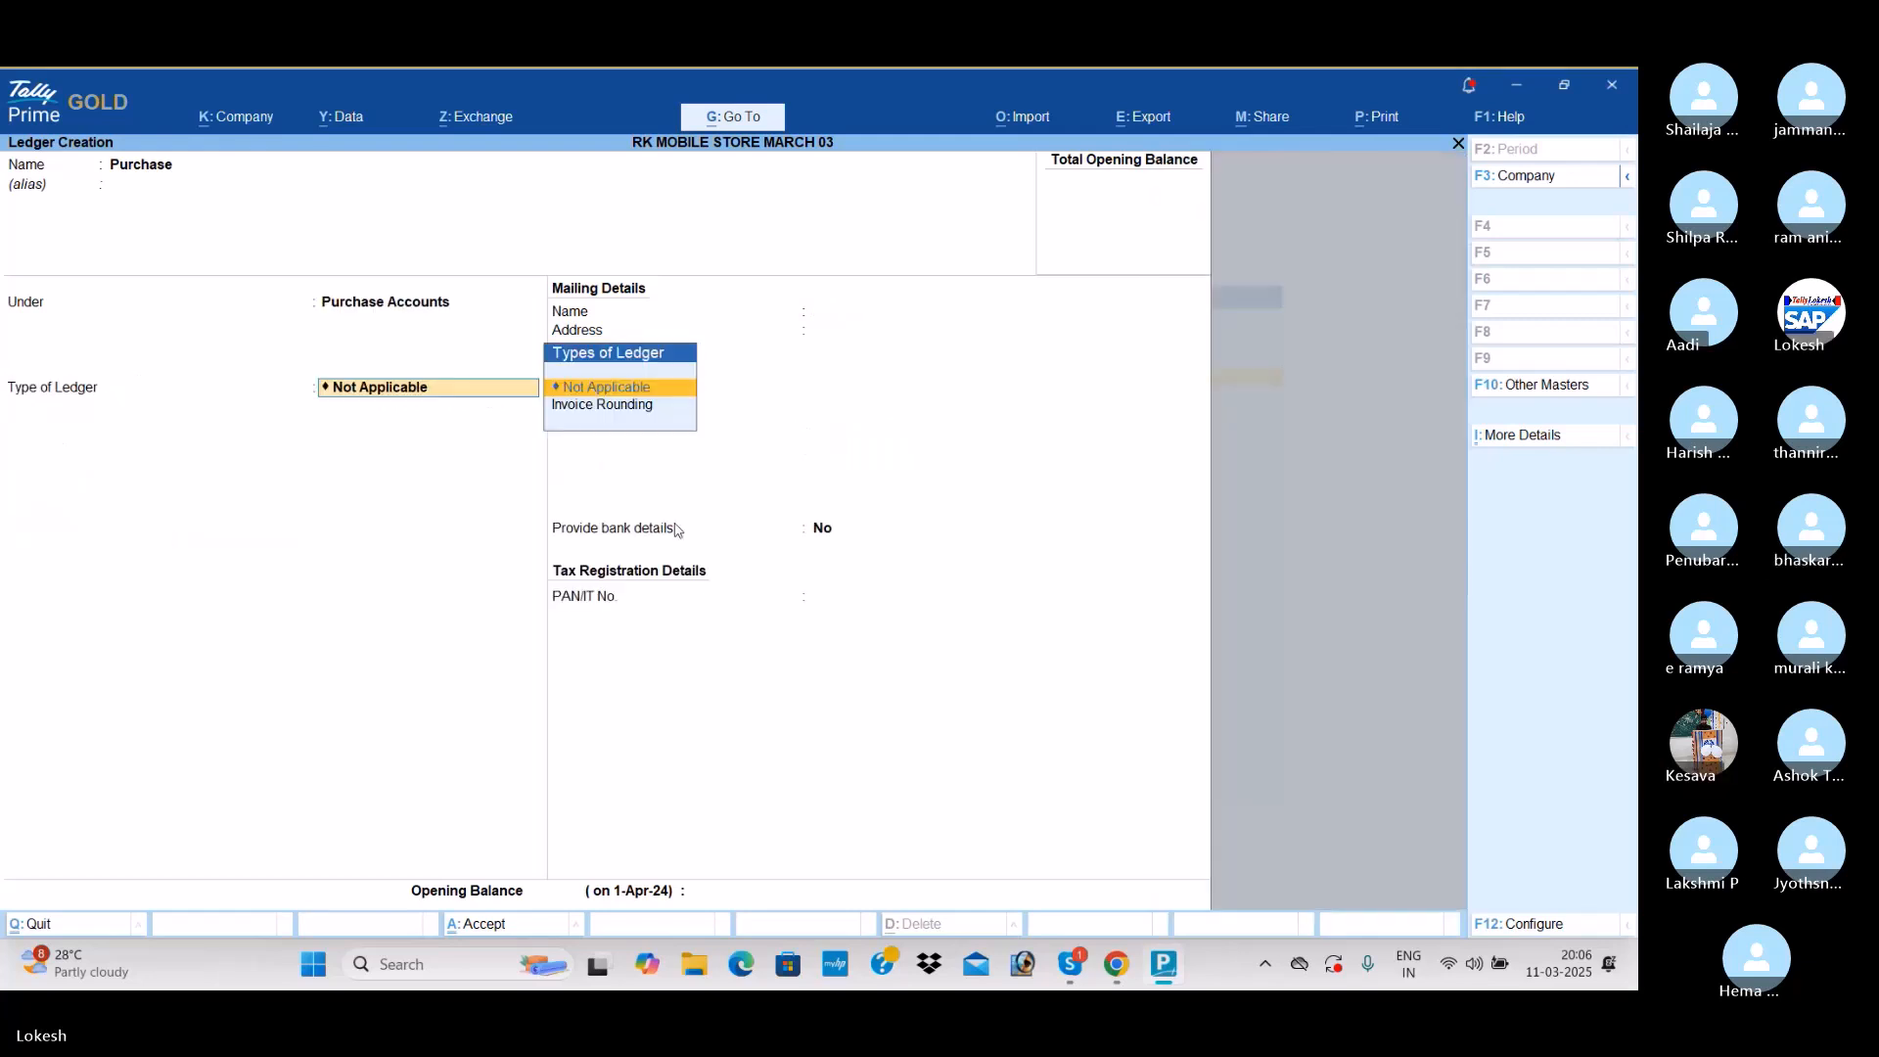
key("ctrl+a")
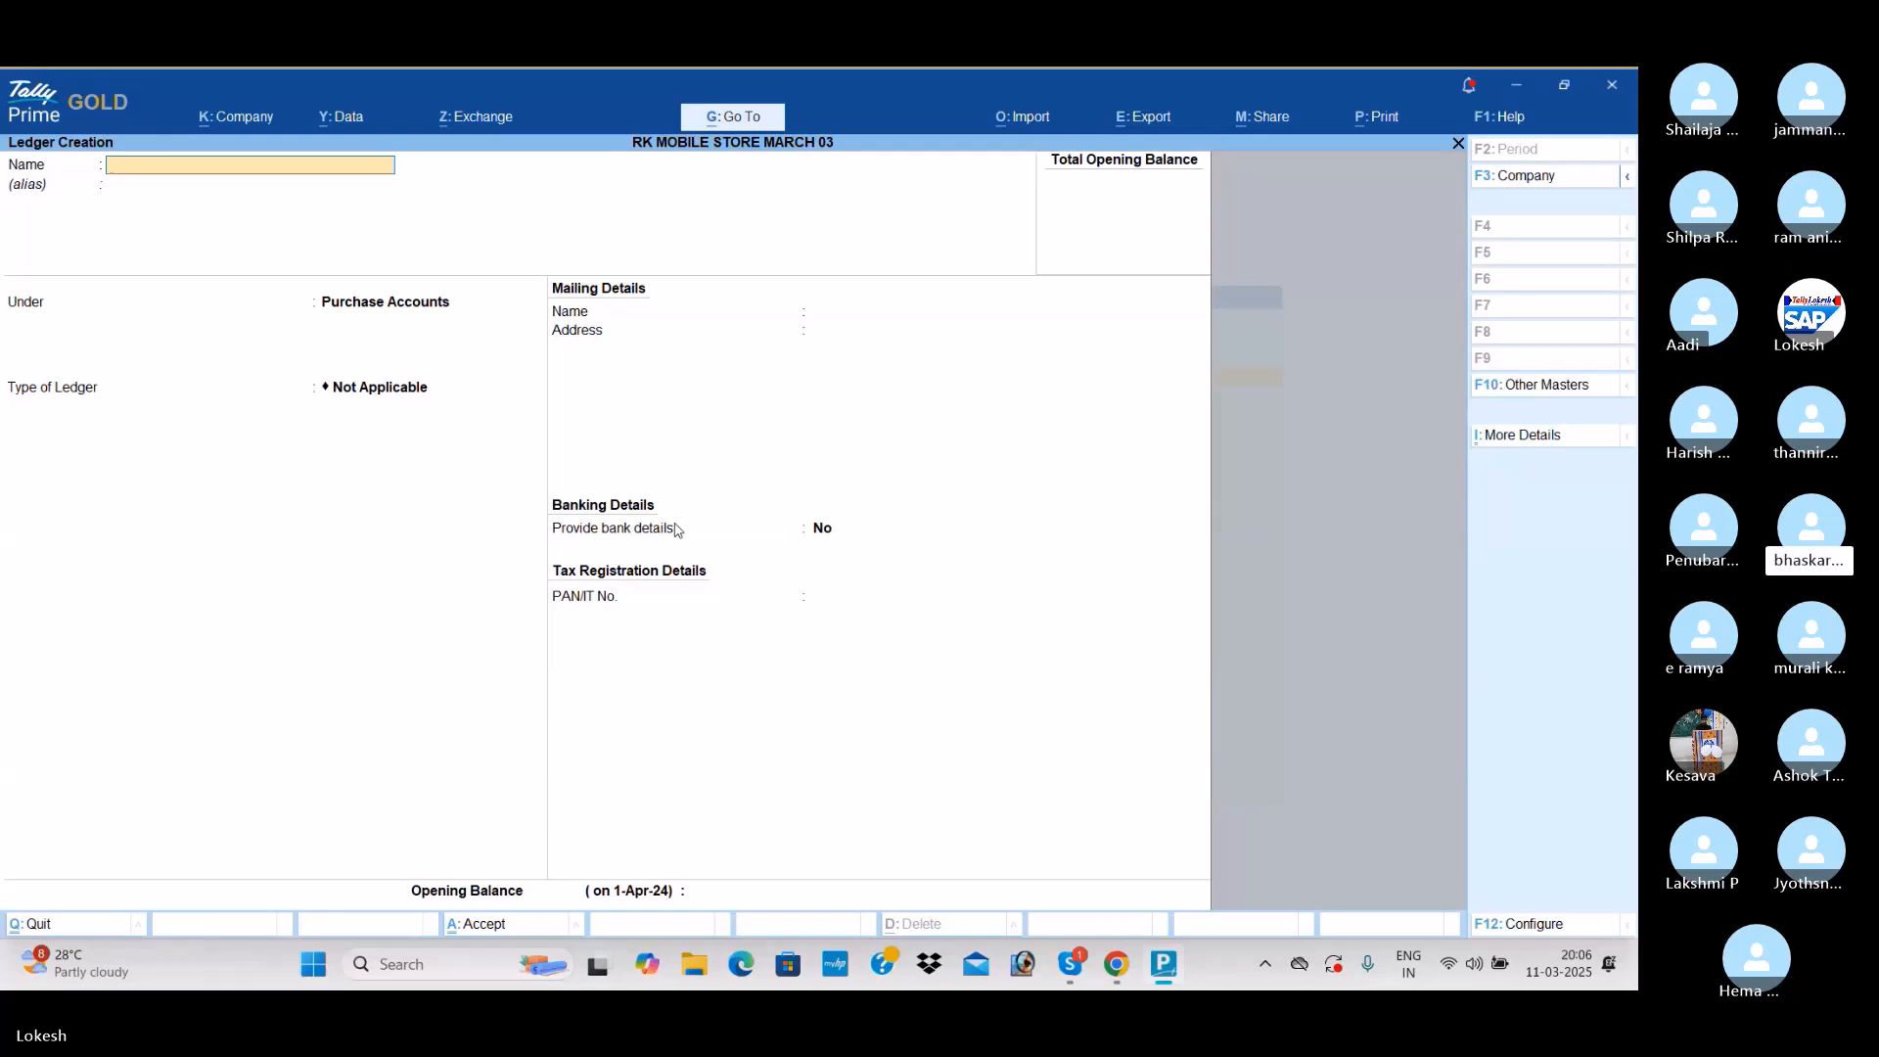
Step: Create a ledger named Balu Mobile Store under Sundry Creditors
type("Balu Mobile Store")
key("Return")
type("Sun")
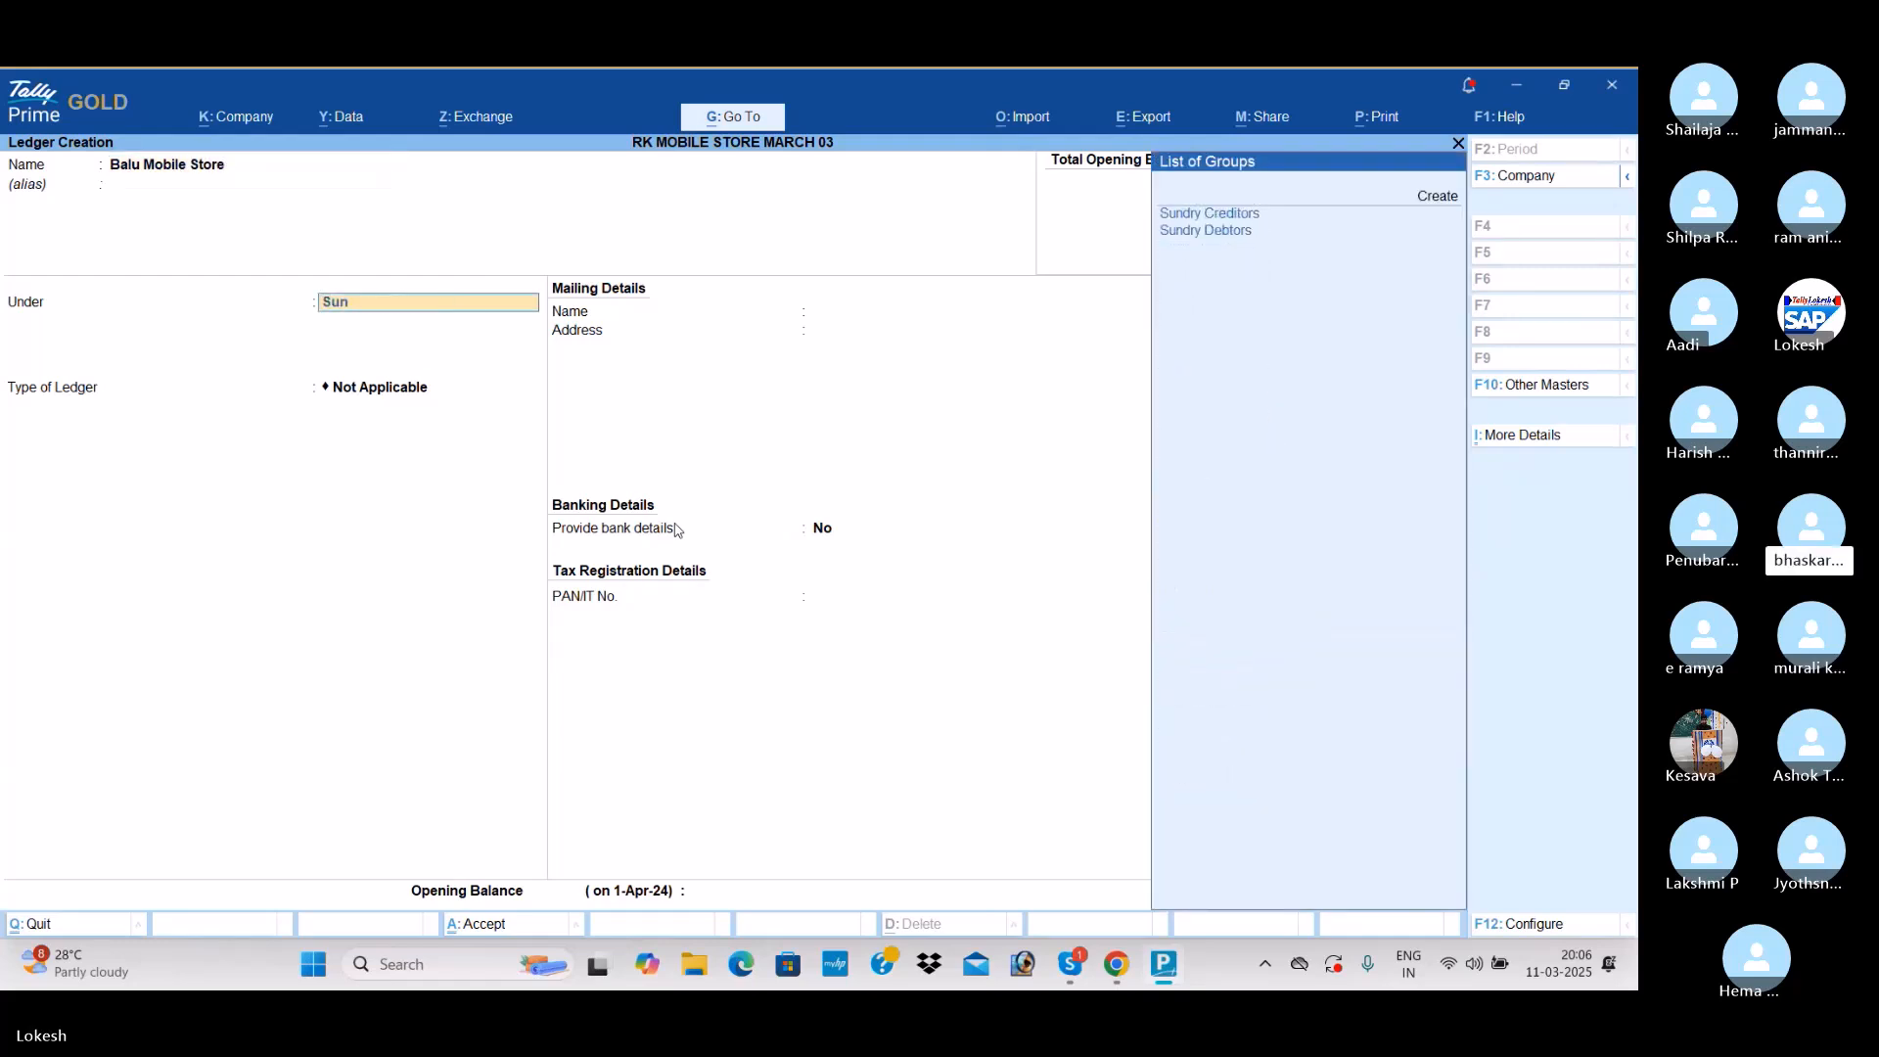
key("Return")
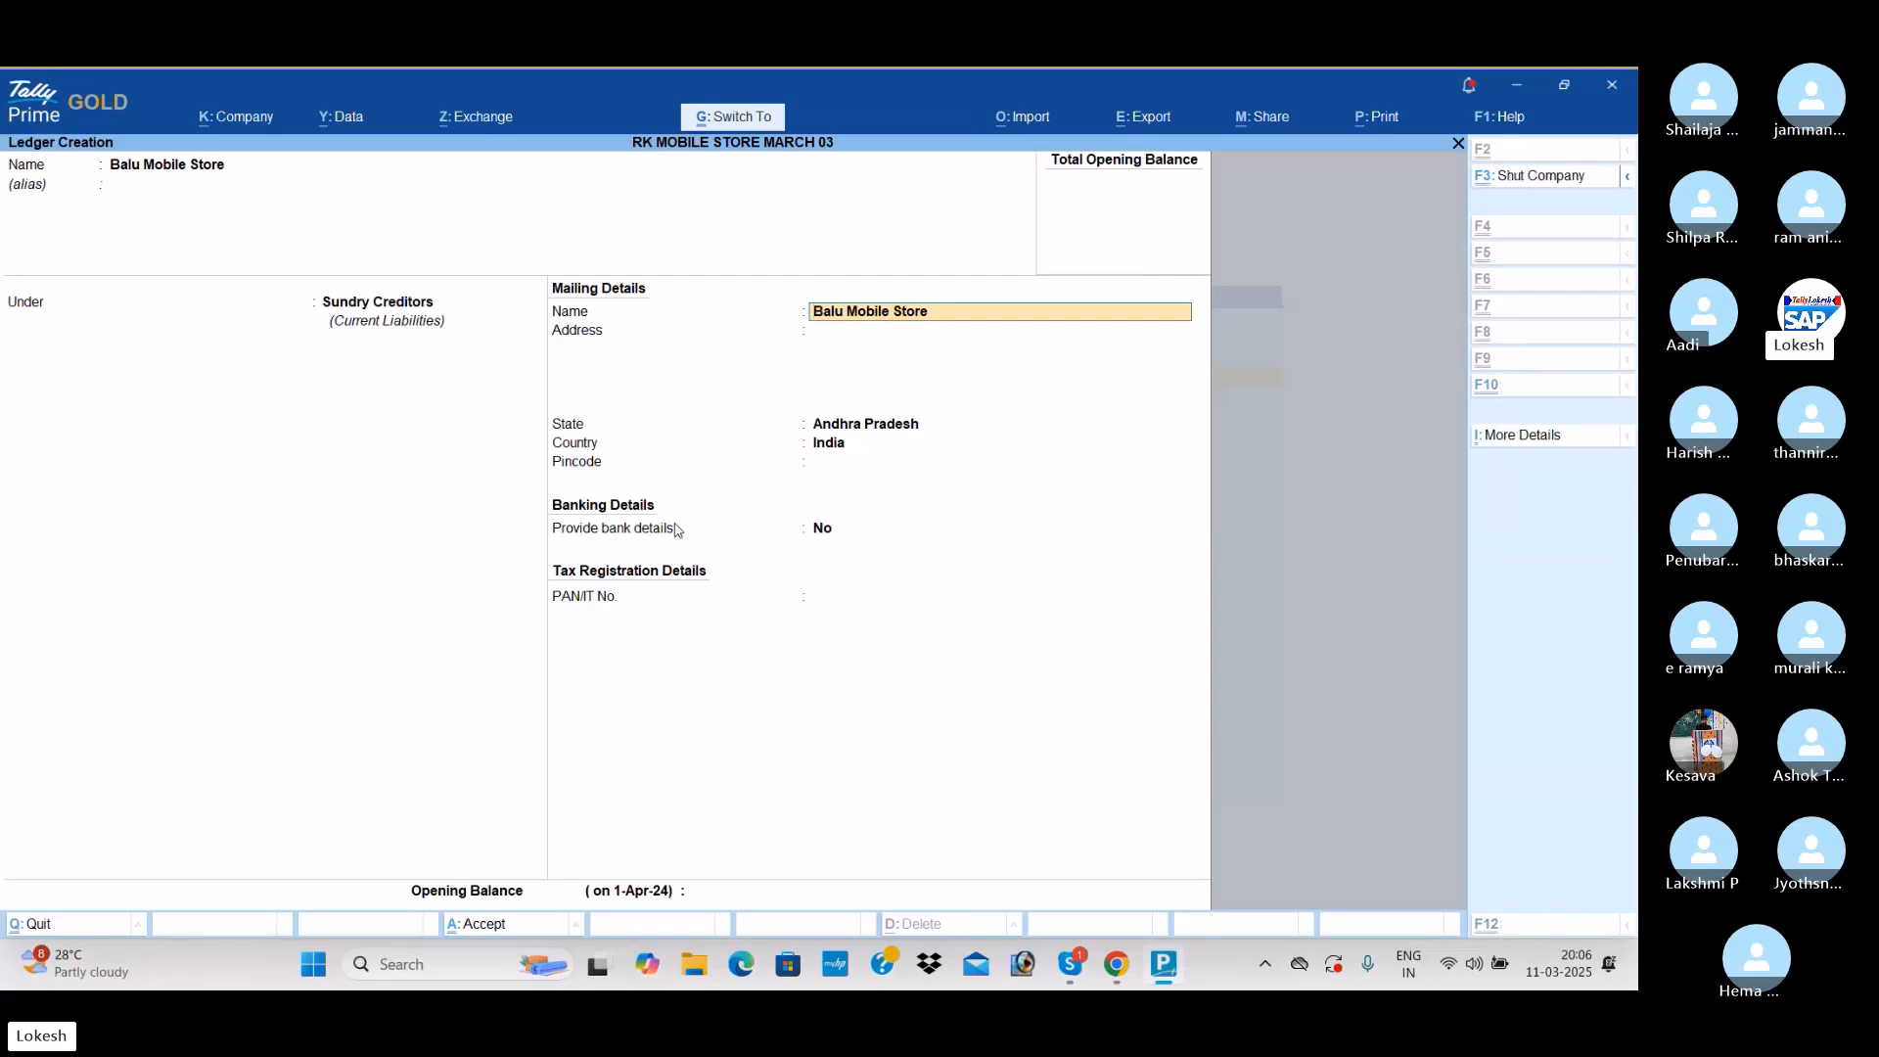
key("ctrl+a")
Step: Create a ledger named Sales under Sales Accounts with the ledger type Not Applicable
type("Sales")
key("Return")
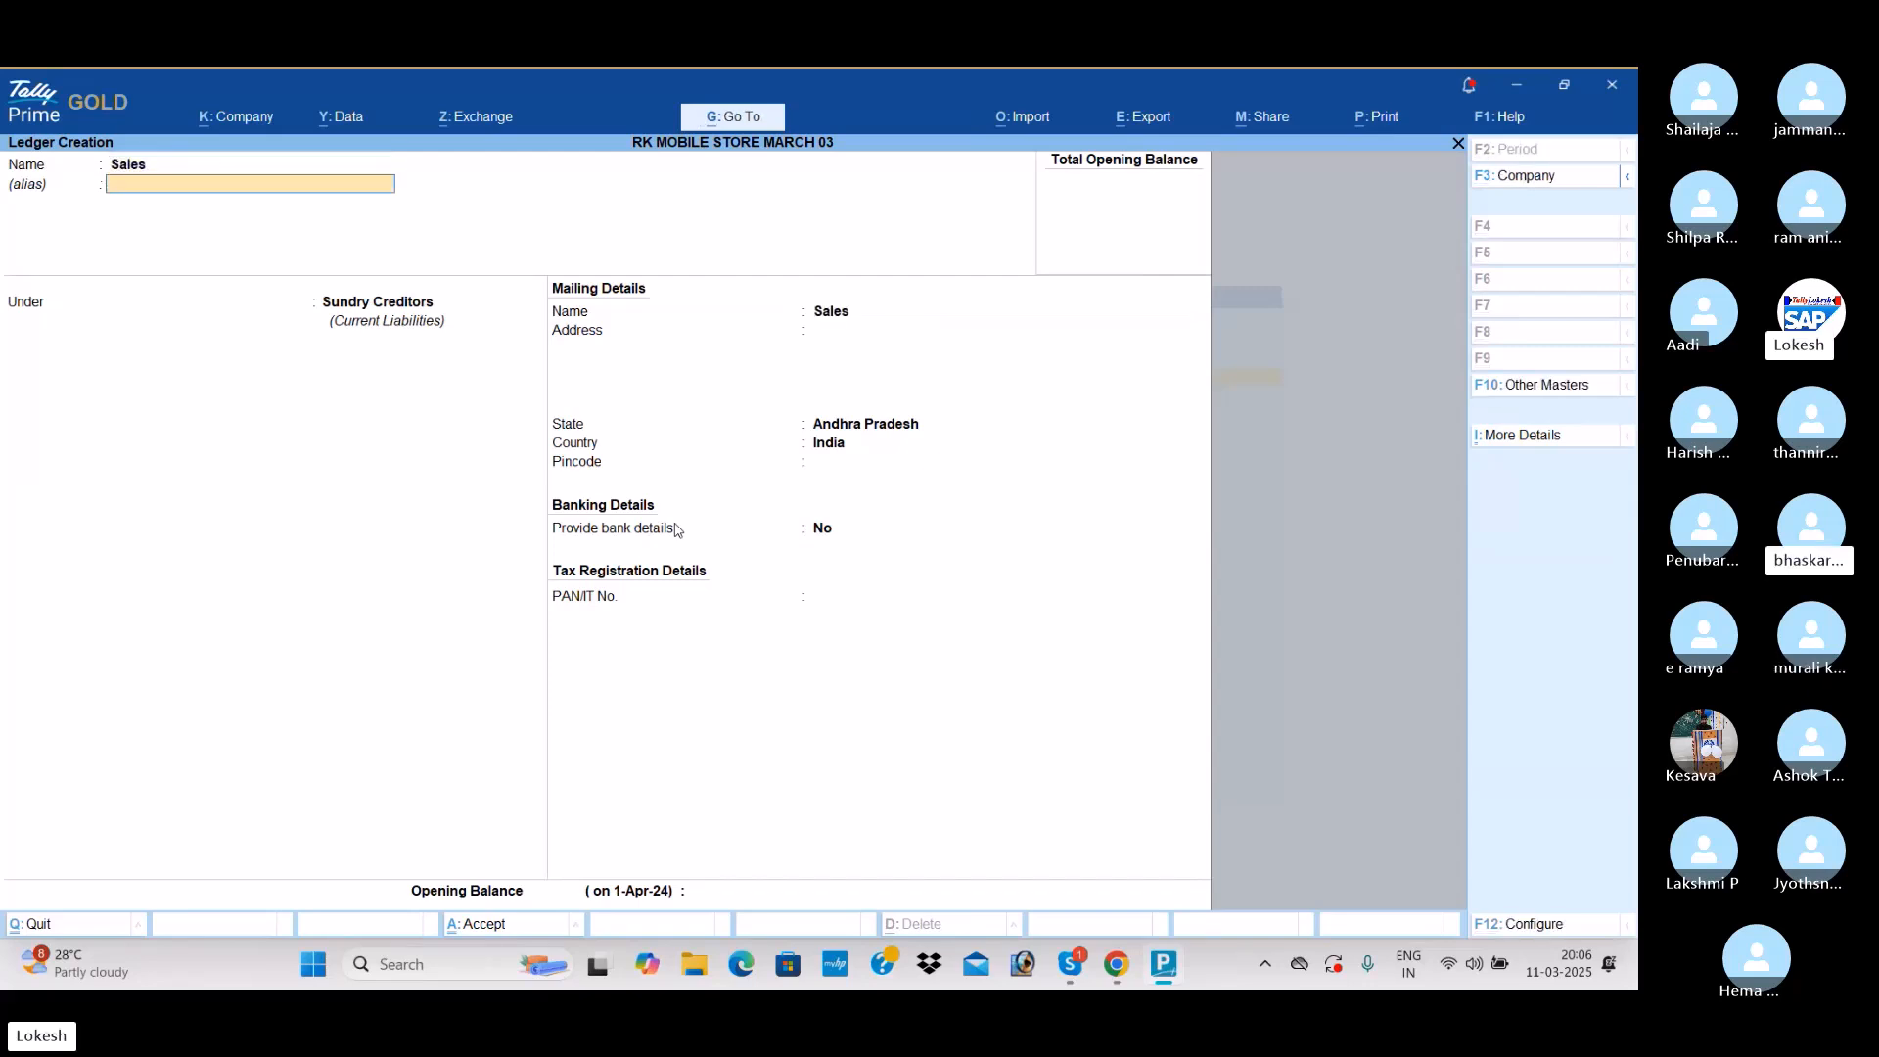
key("Return")
type("sa")
key("Return")
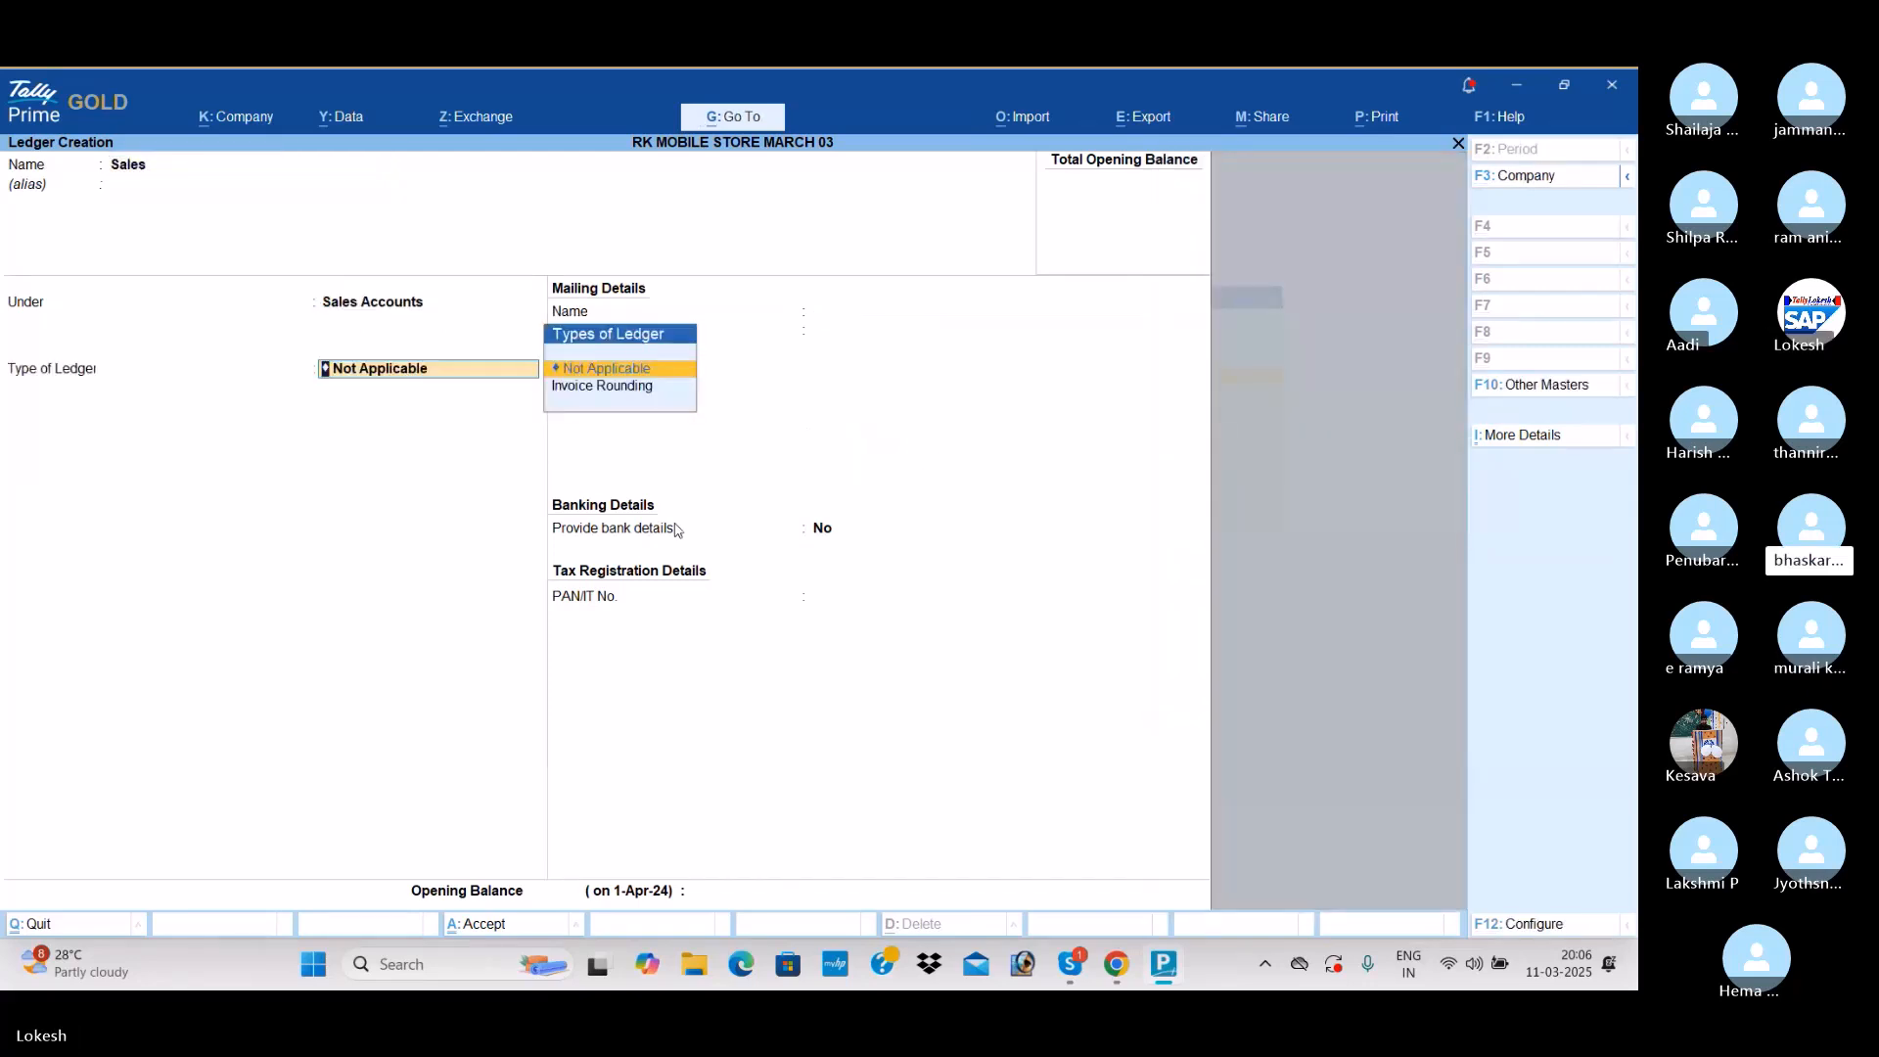
key("ctrl+a")
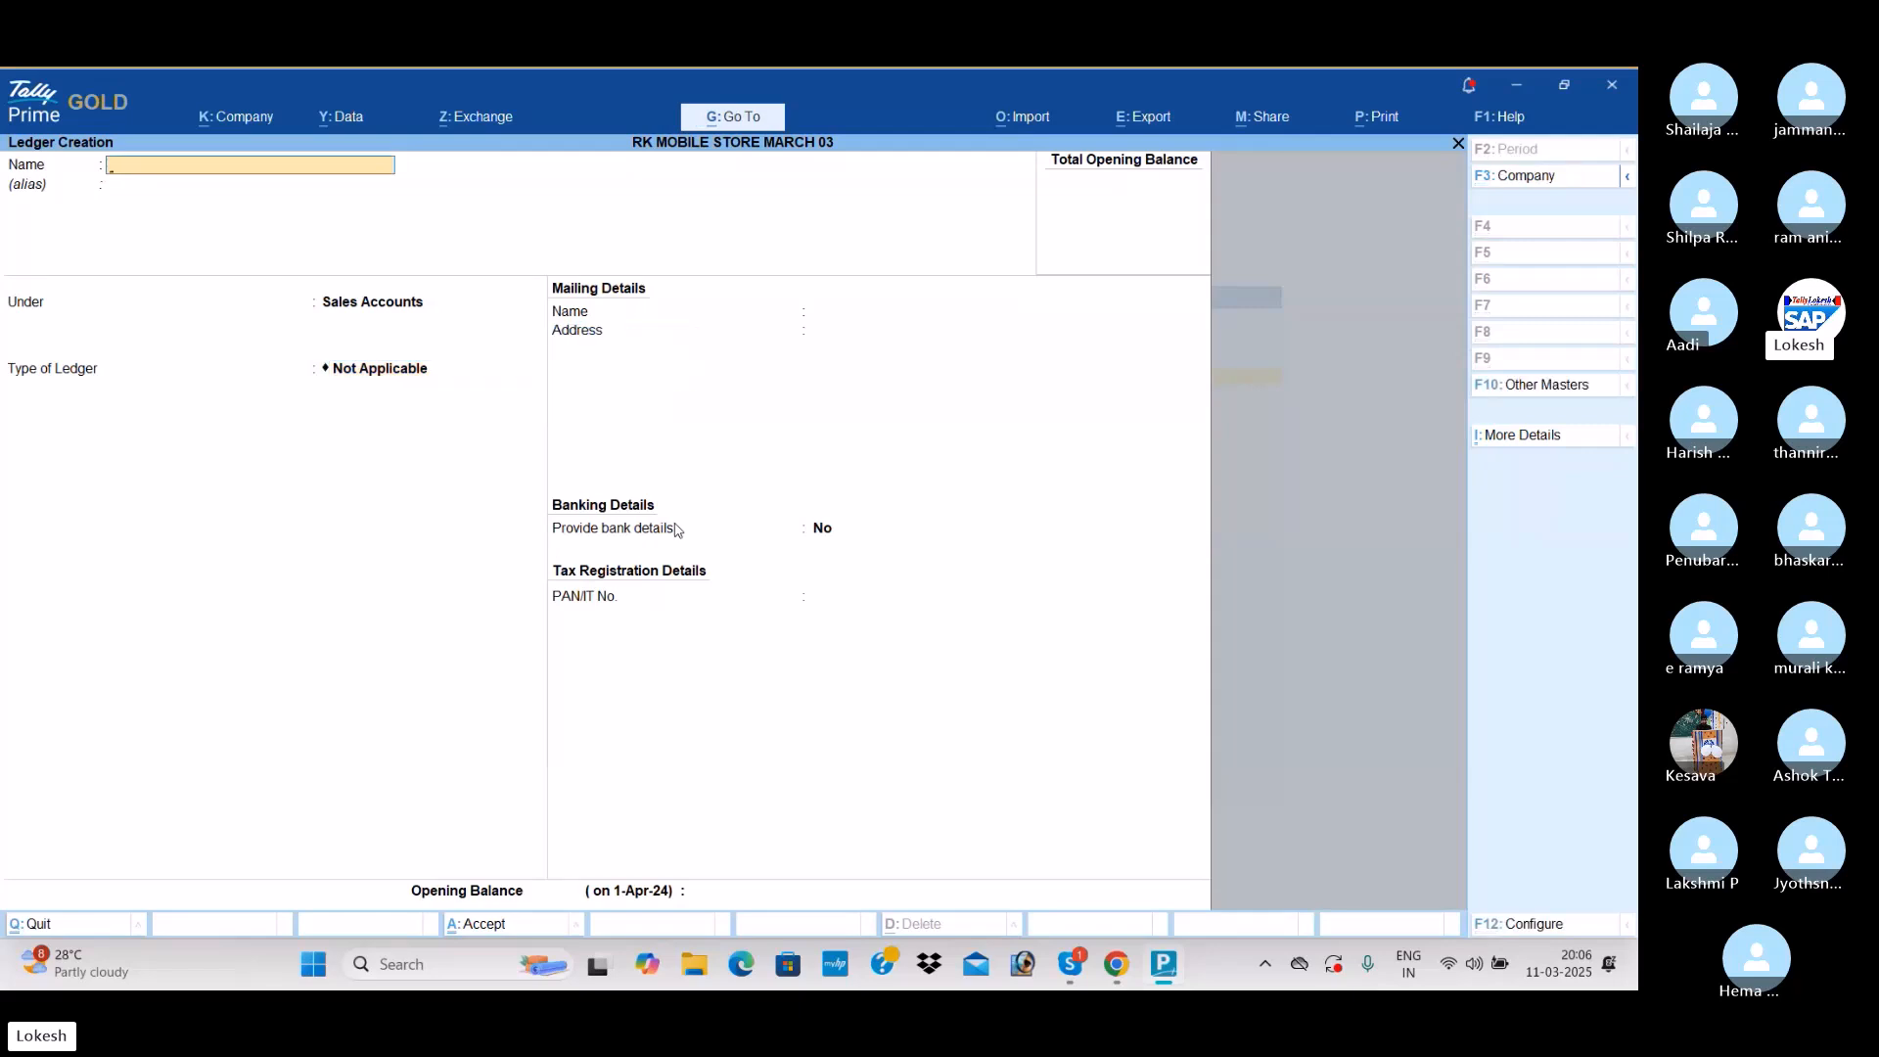
Step: Create a ledger named Kamal Mobile Store under Sundry Debtors
type("Kamal")
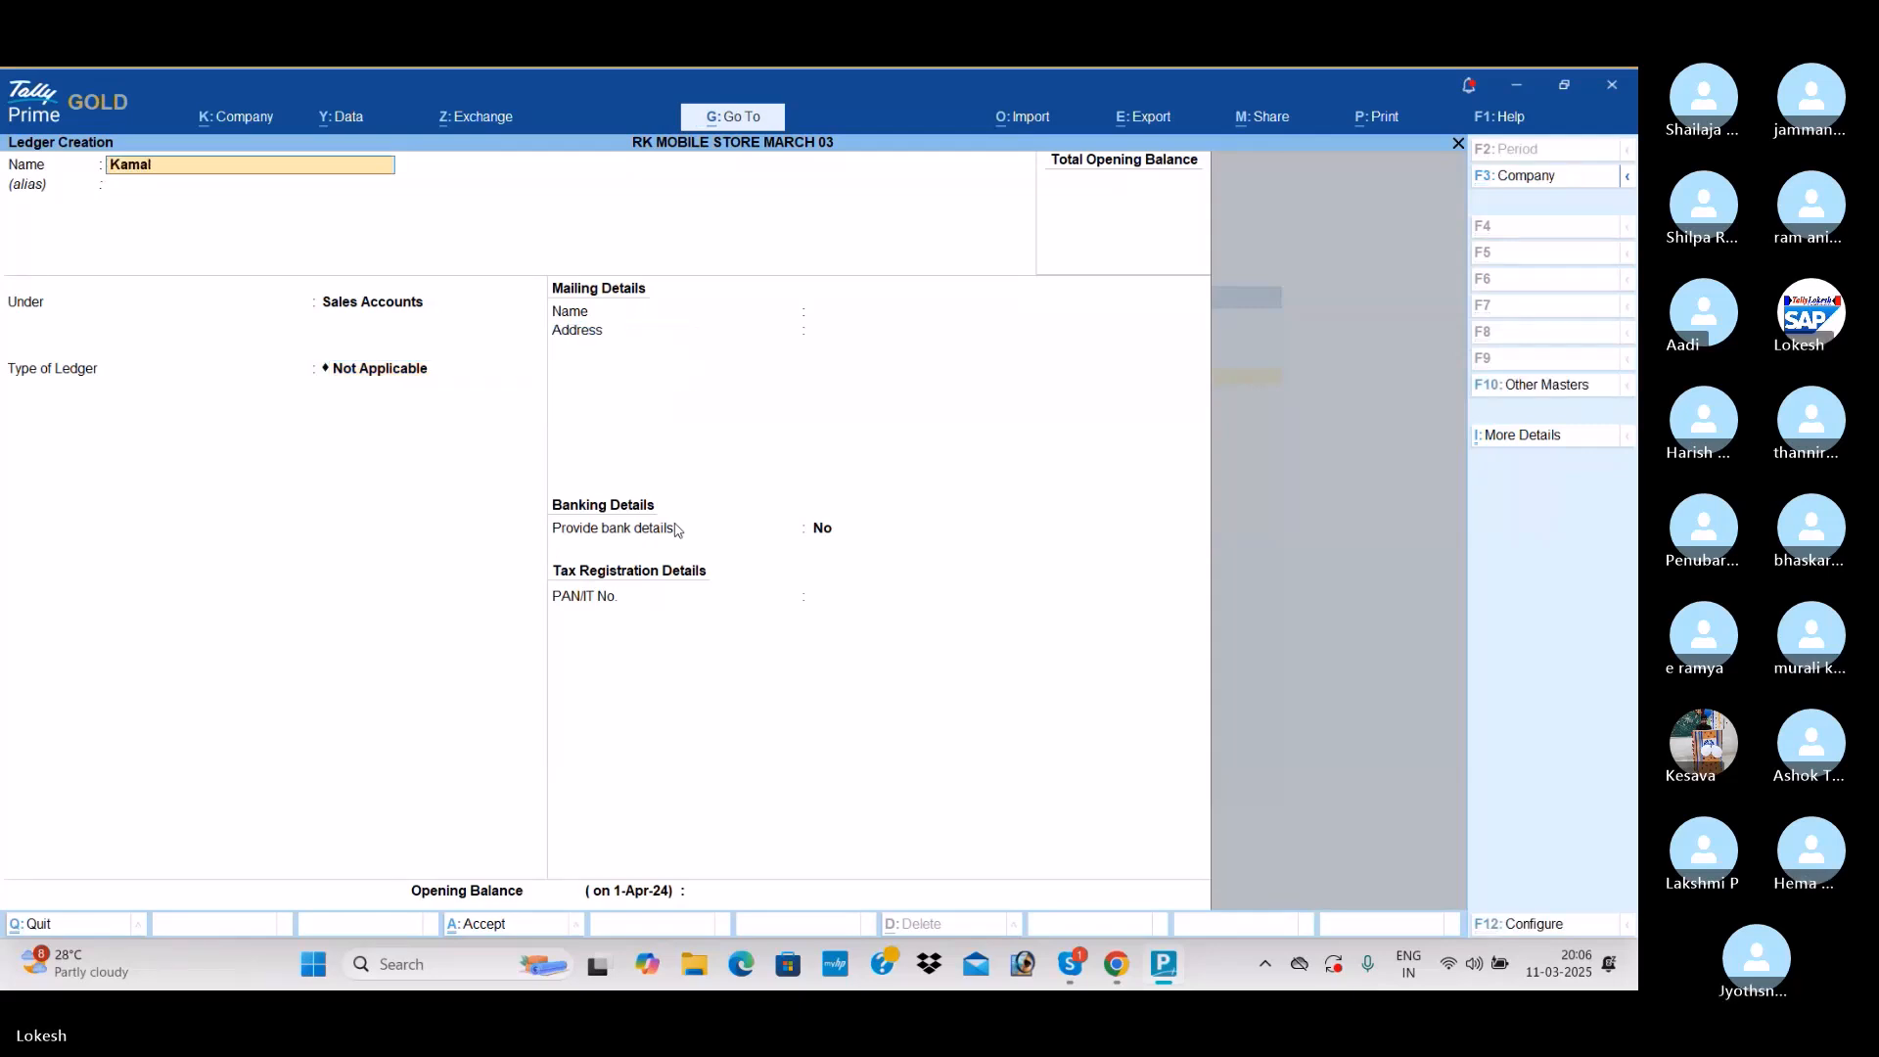
type(" Mobbiel")
key("BackSpace")
key("BackSpace")
key("BackSpace")
type("le Store")
key("Return")
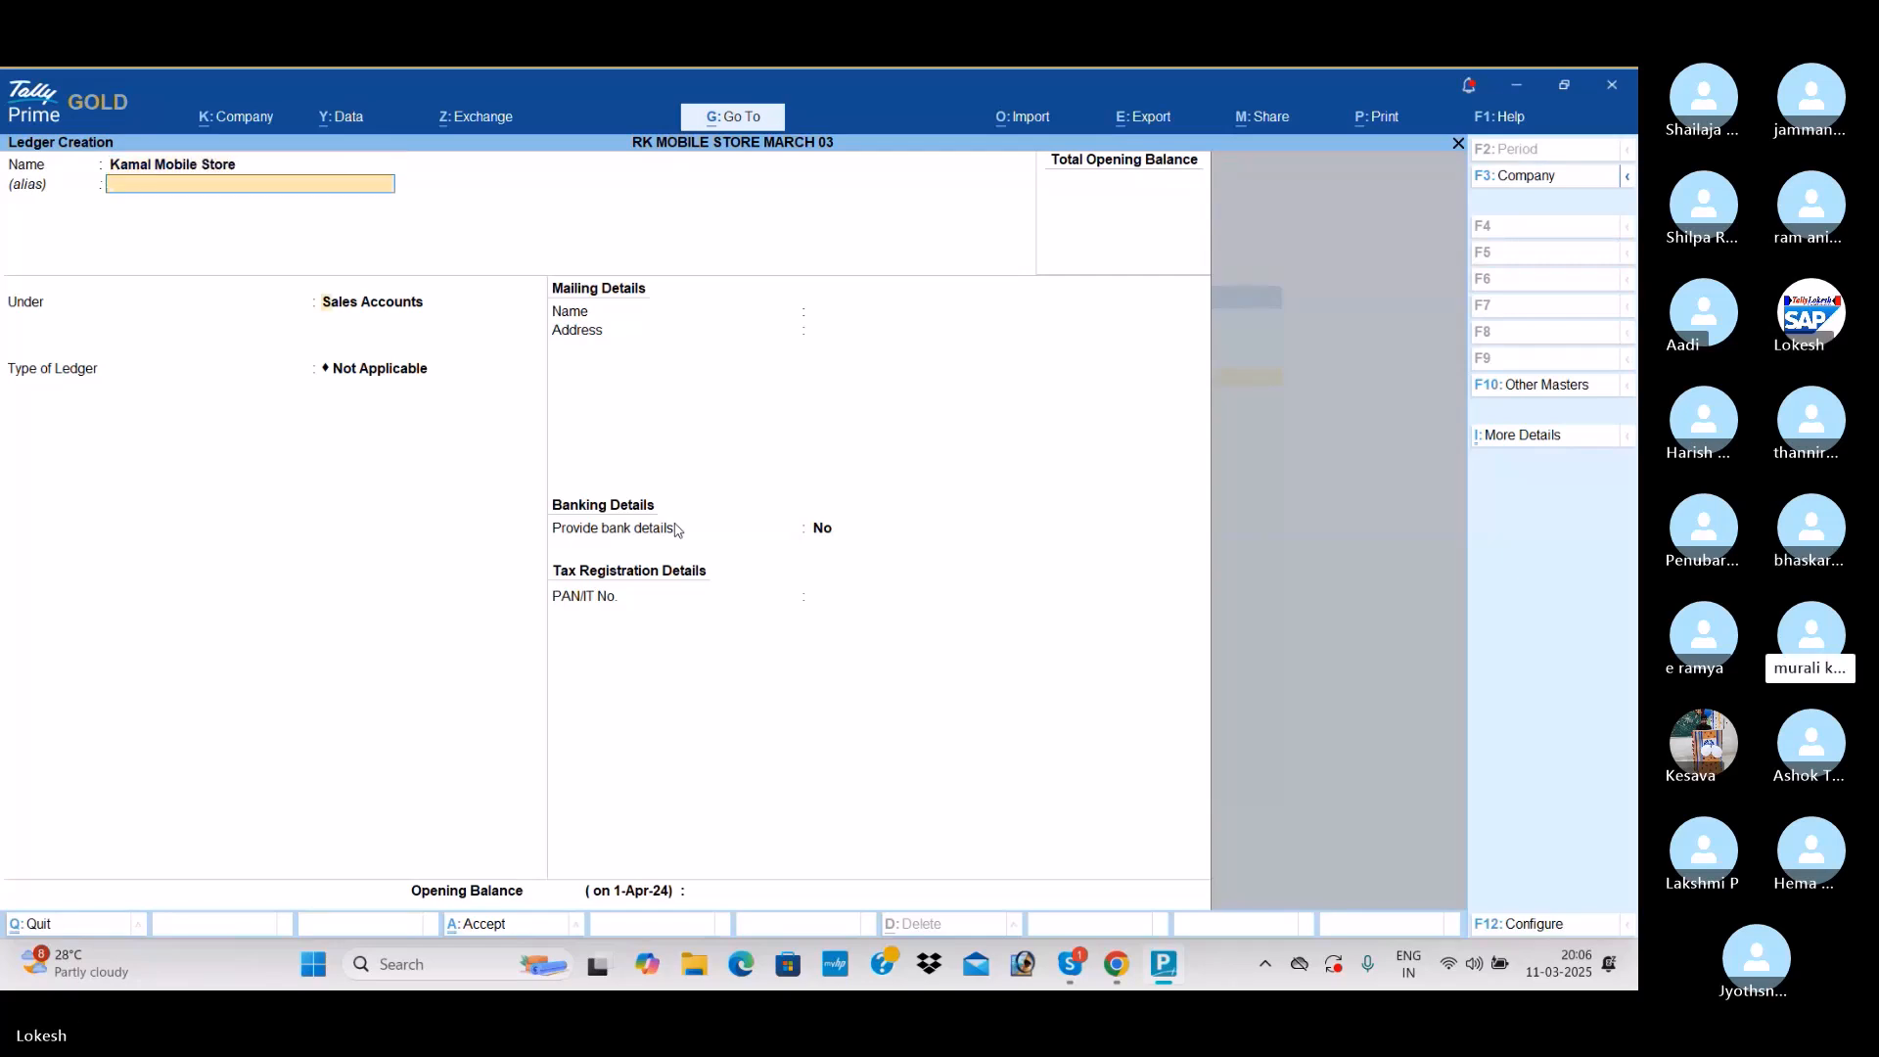
key("Return")
type("Sun")
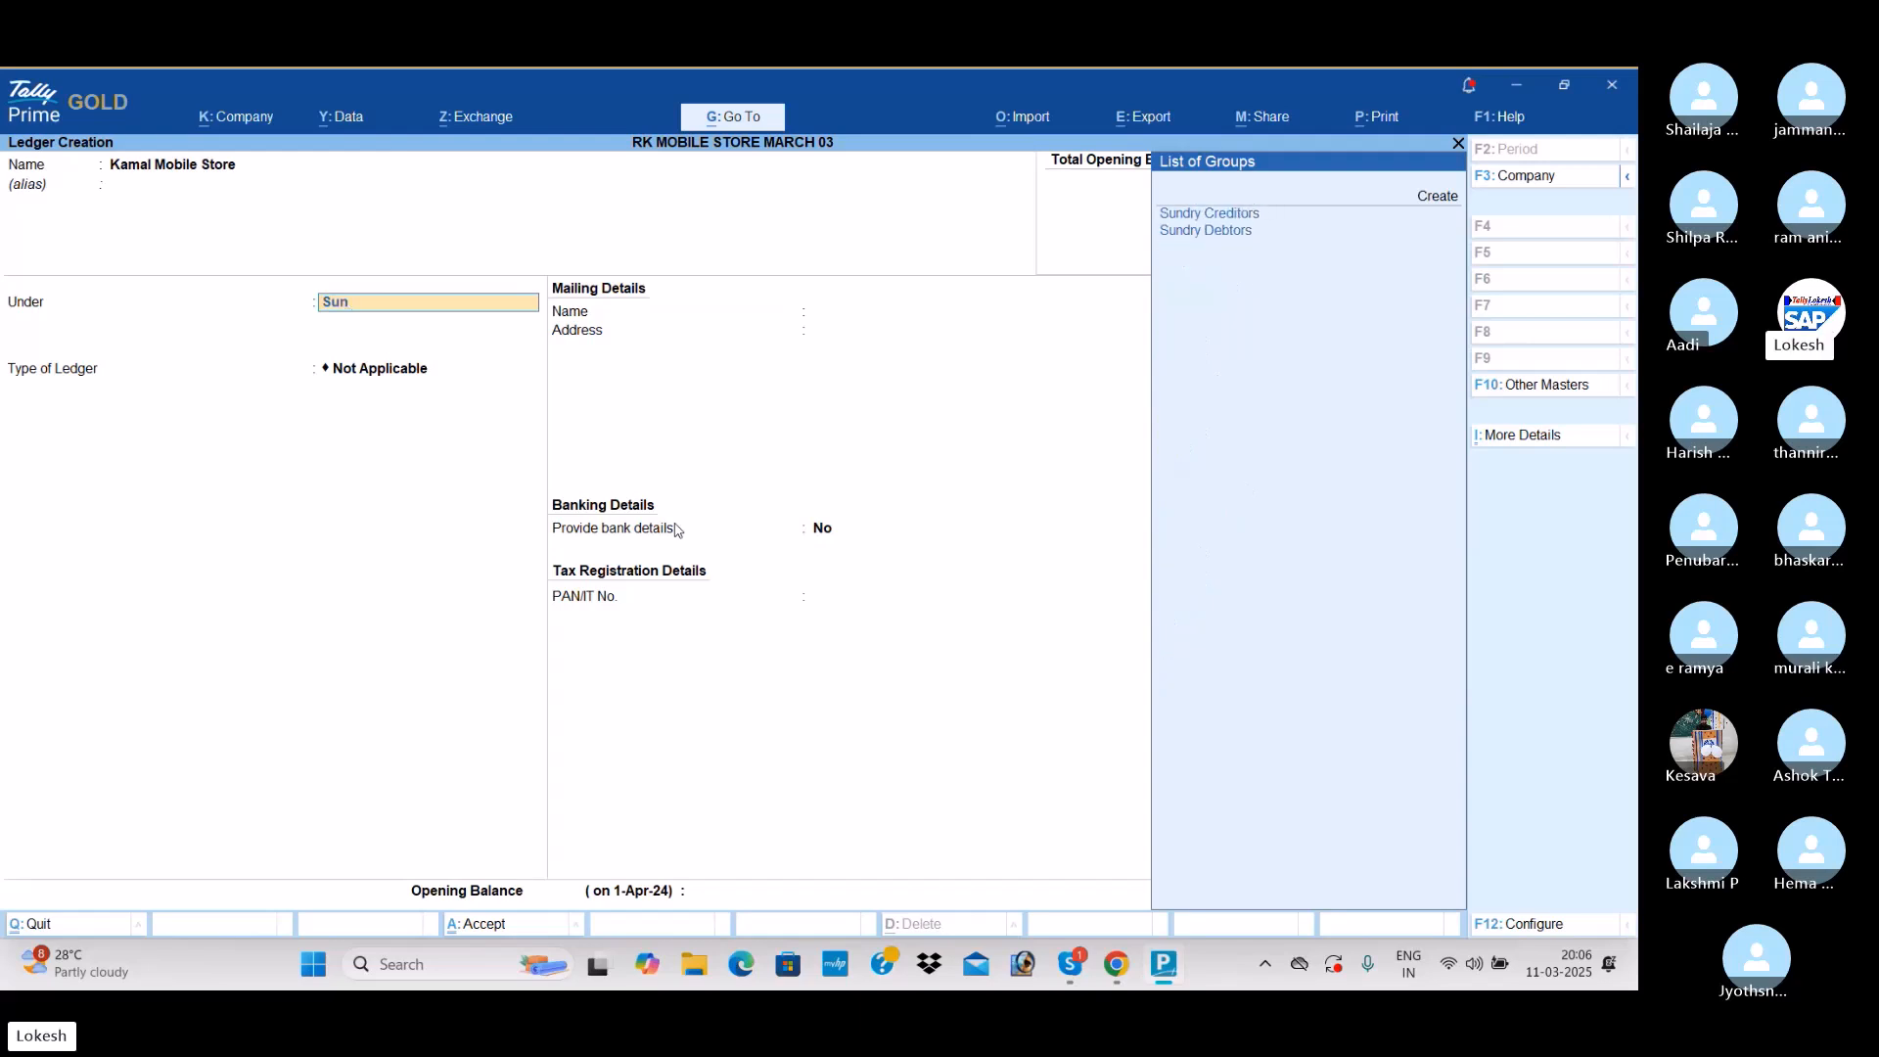
key("Down")
key("Return")
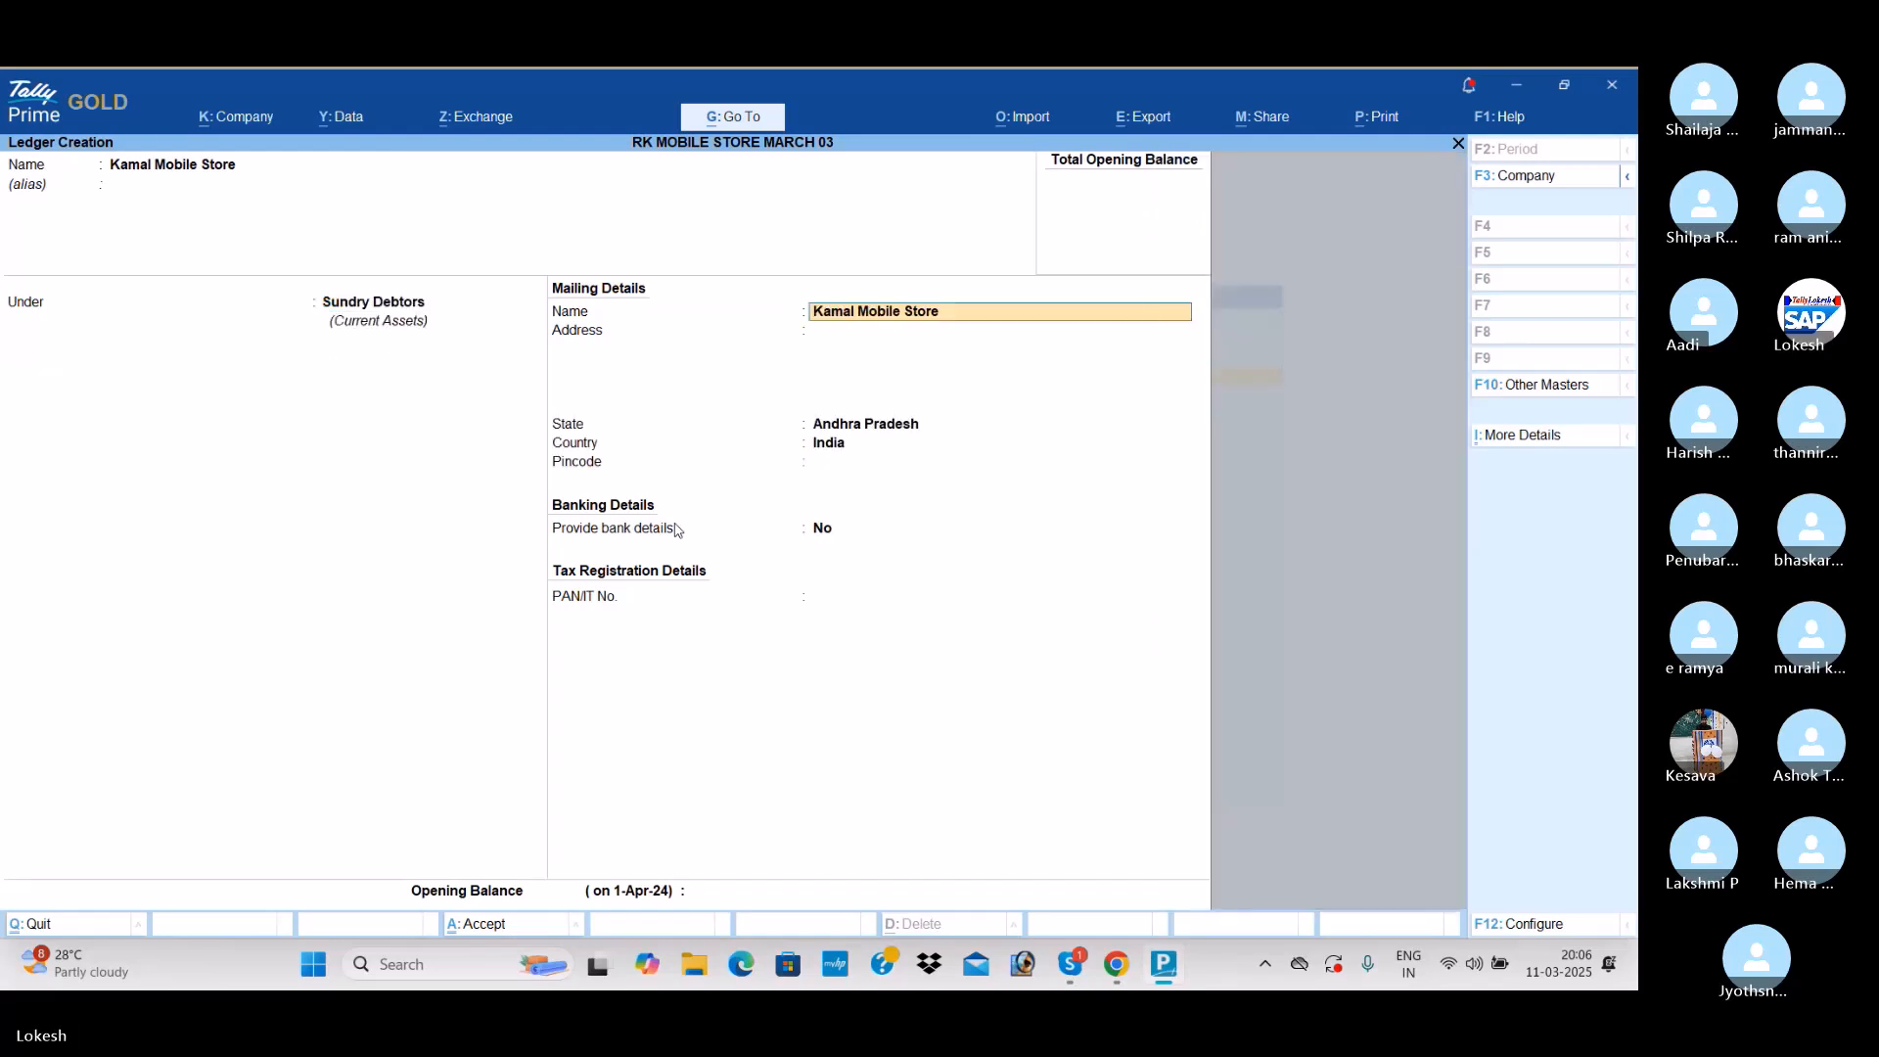
key("ctrl+a")
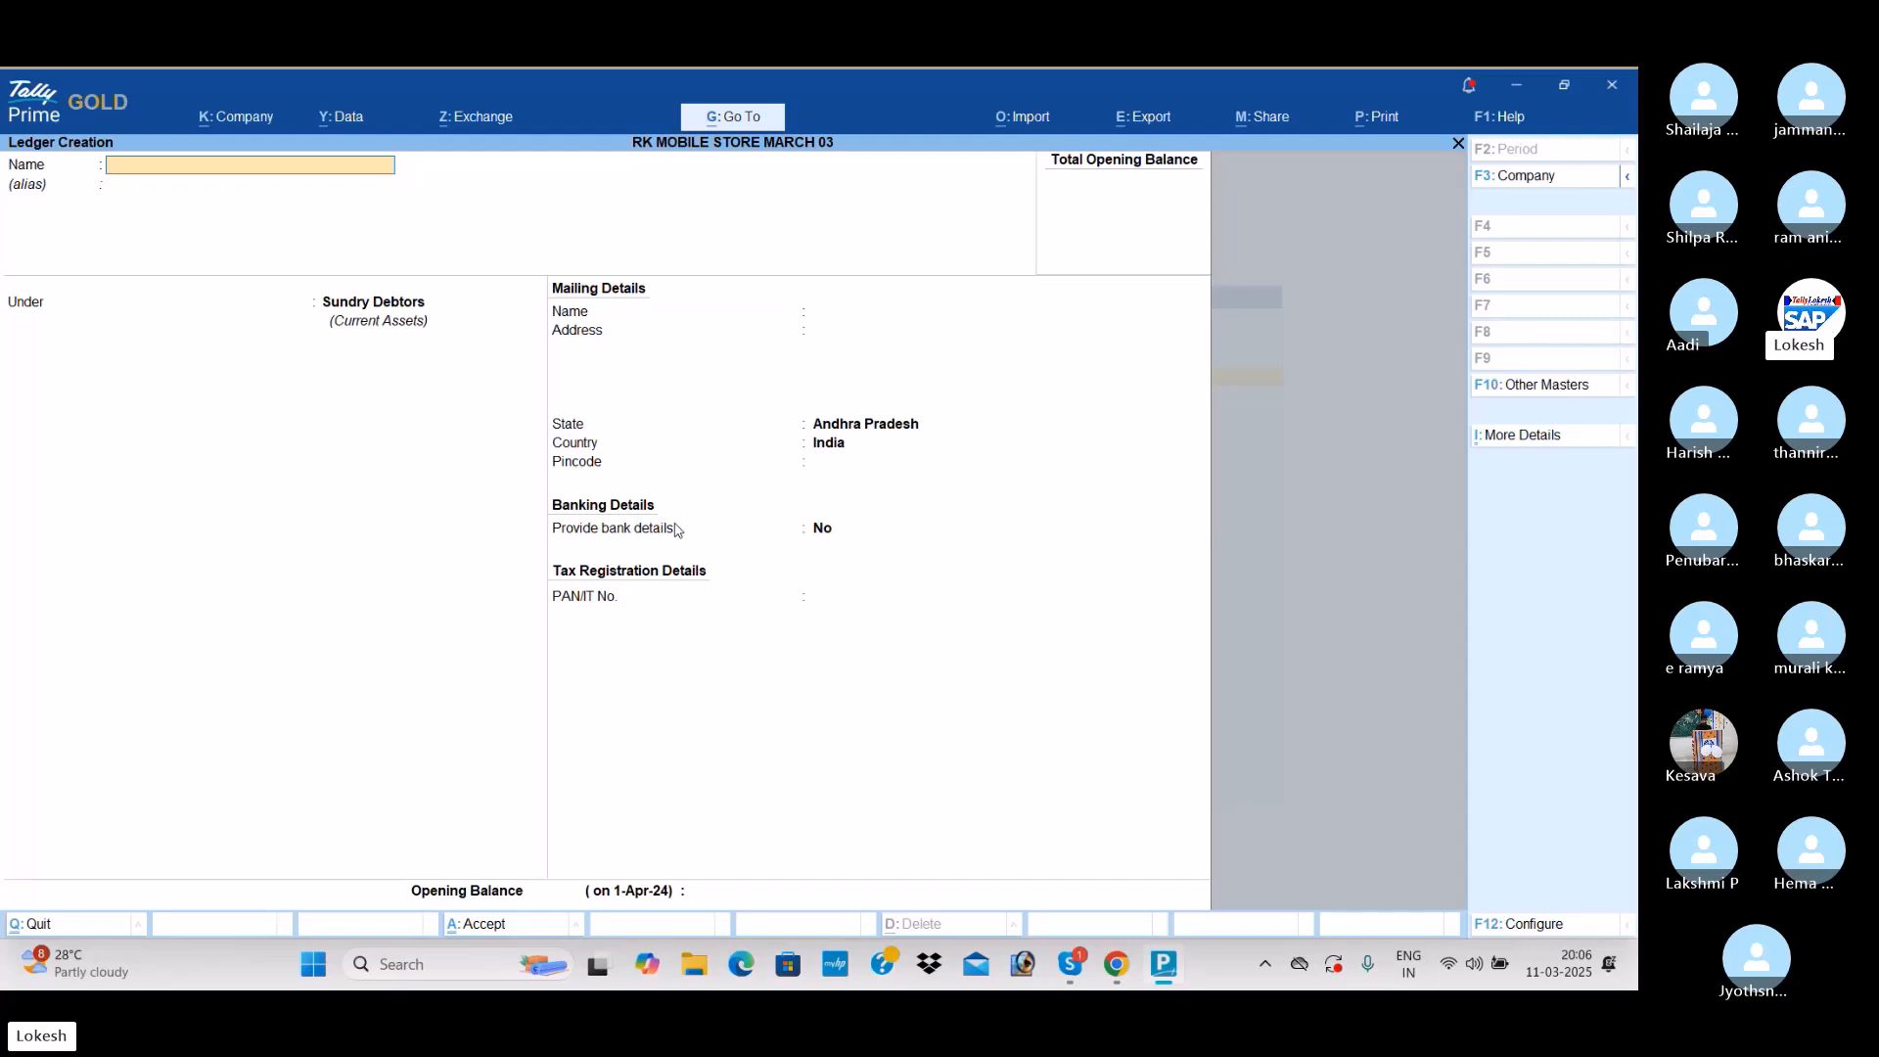
Step: Create a ledger named Tally Software under Fixed Assets
type("Tally Software")
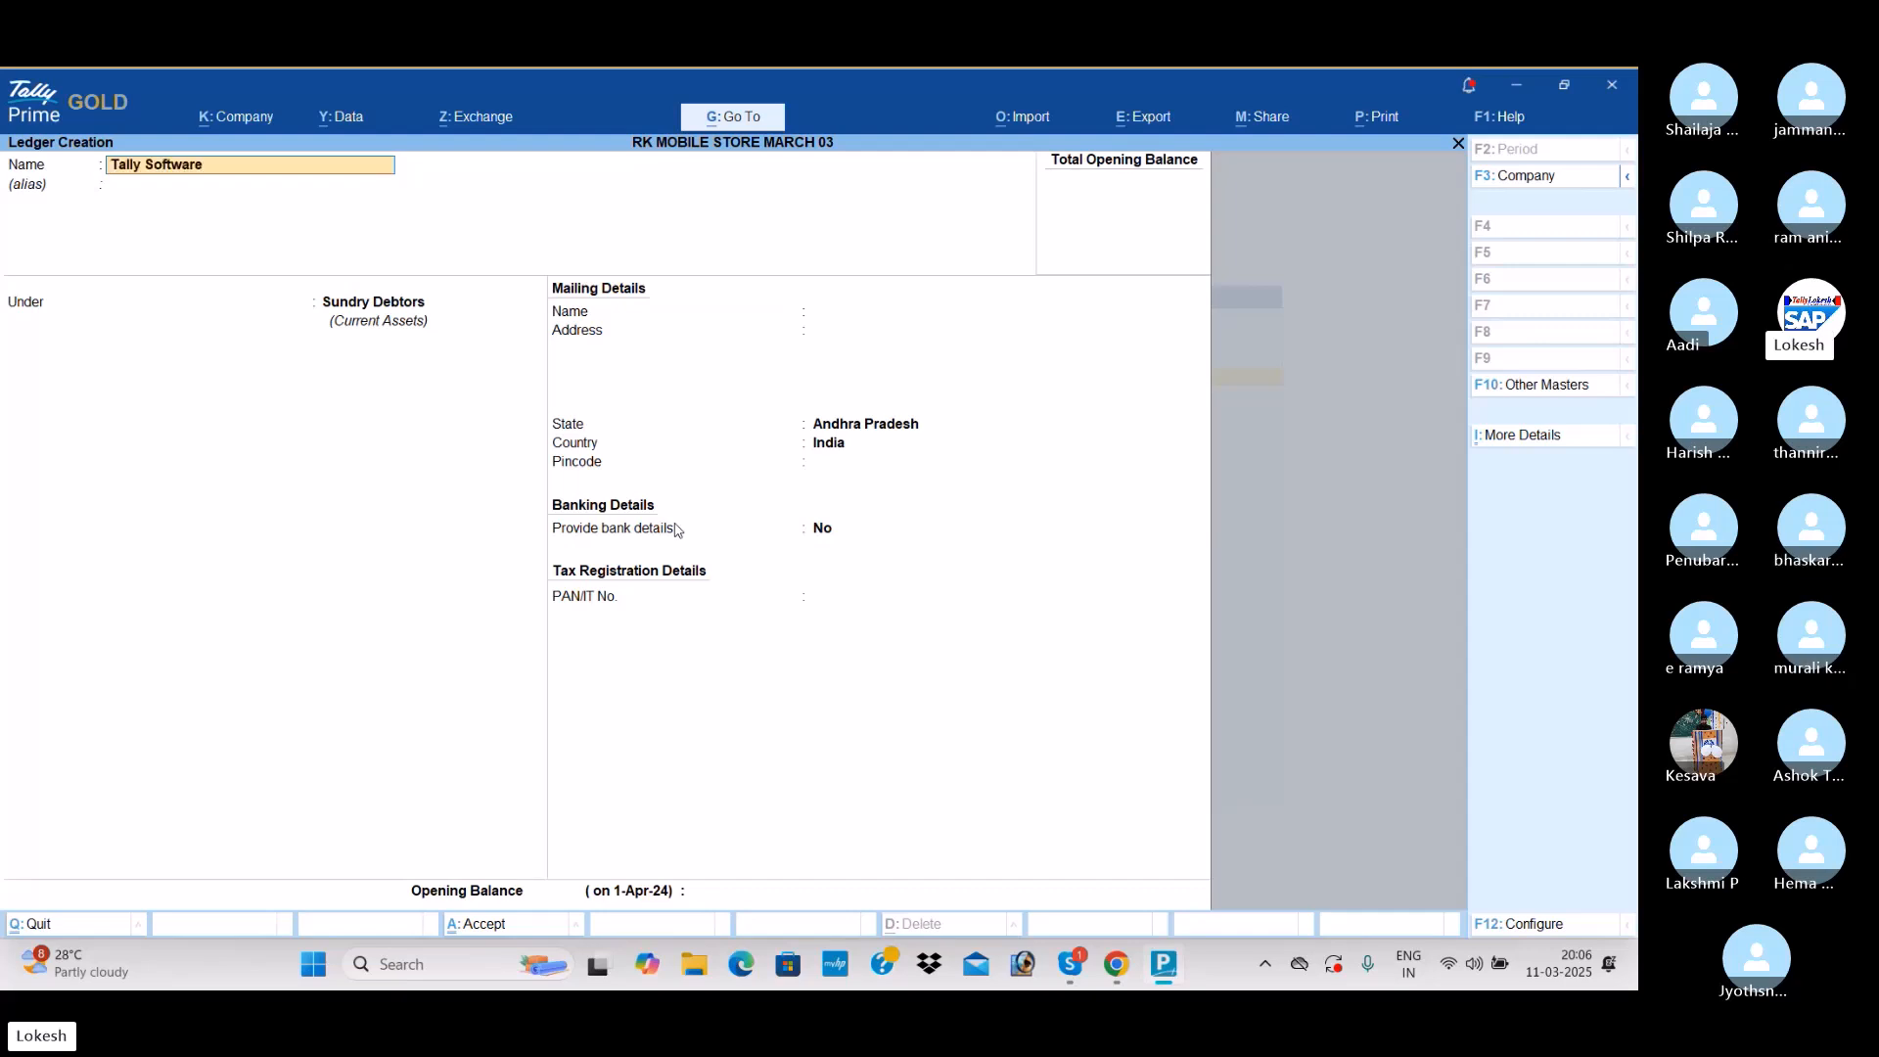
key("Return")
key("Return")
type("f")
key("Return")
key("ctrl+a")
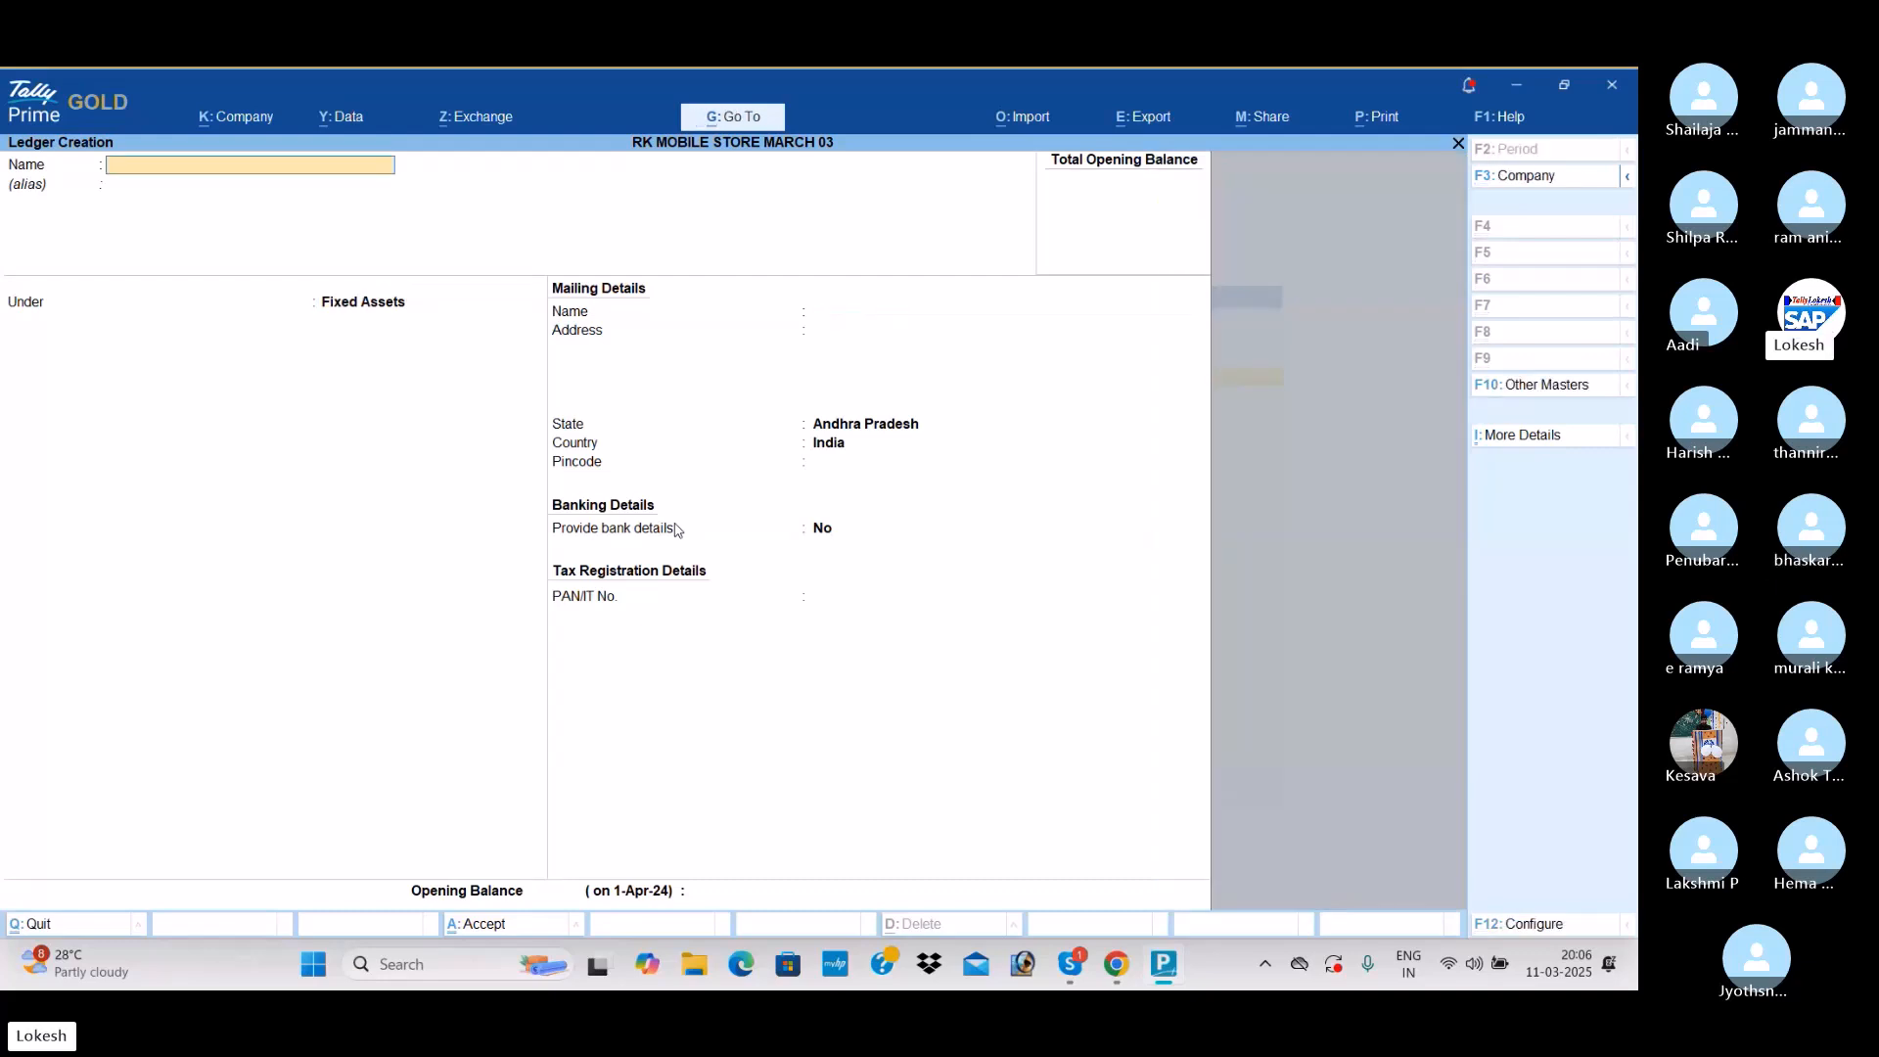
Step: Create a ledger named Into Tech Solutons under Sundry Creditors
type("Inte")
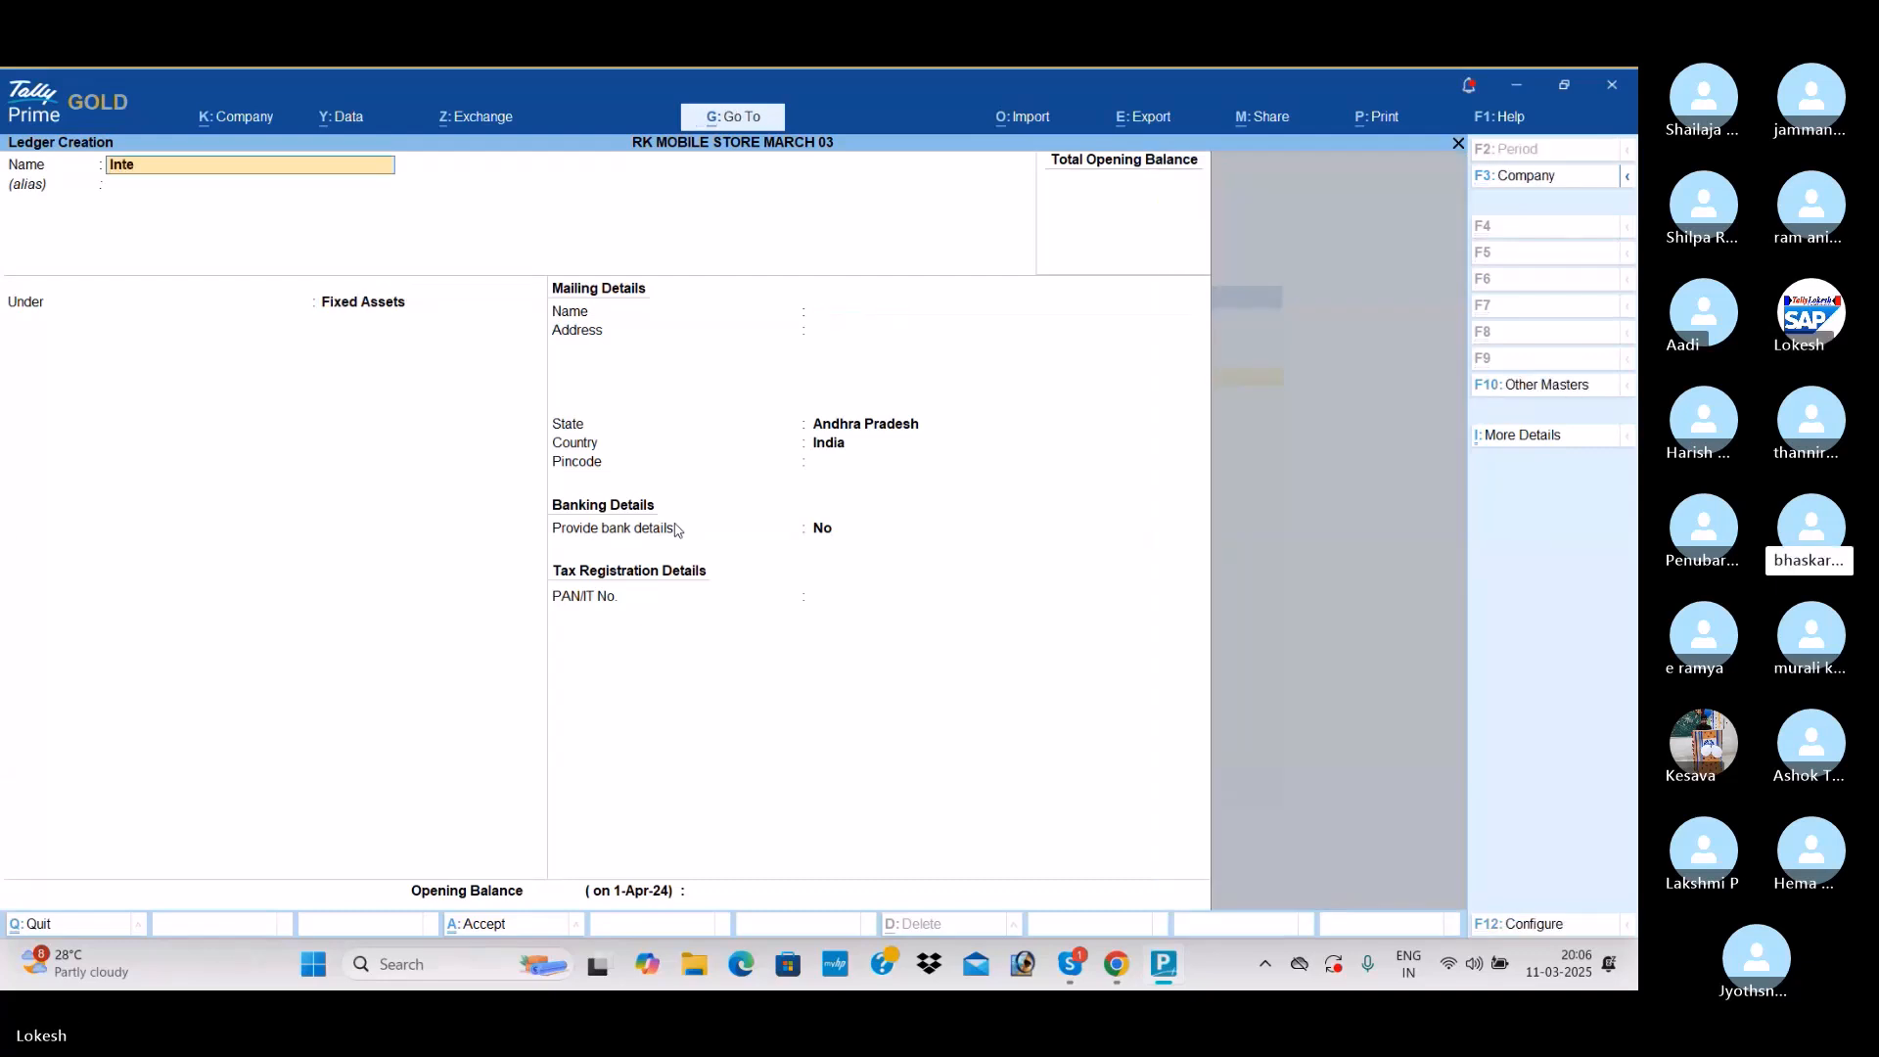
key("BackSpace")
type("o Tech")
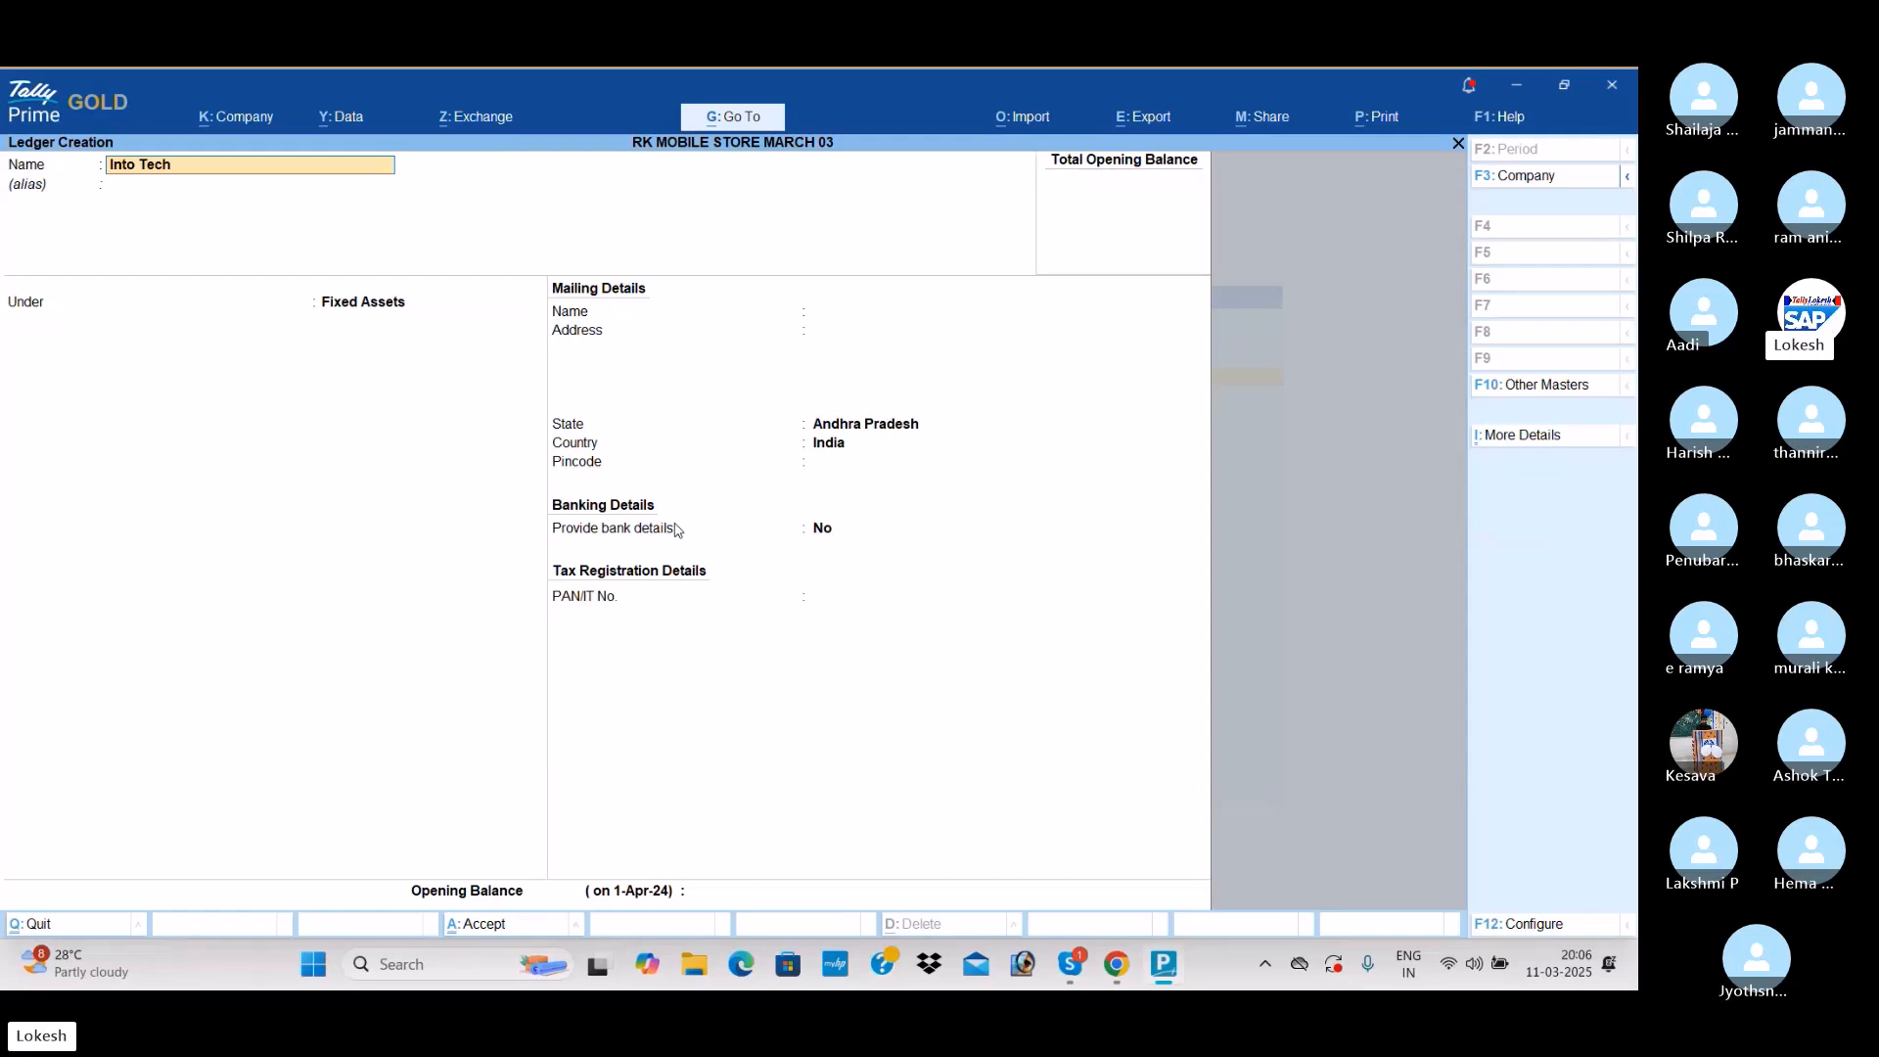
type(" Solutons")
key("Return")
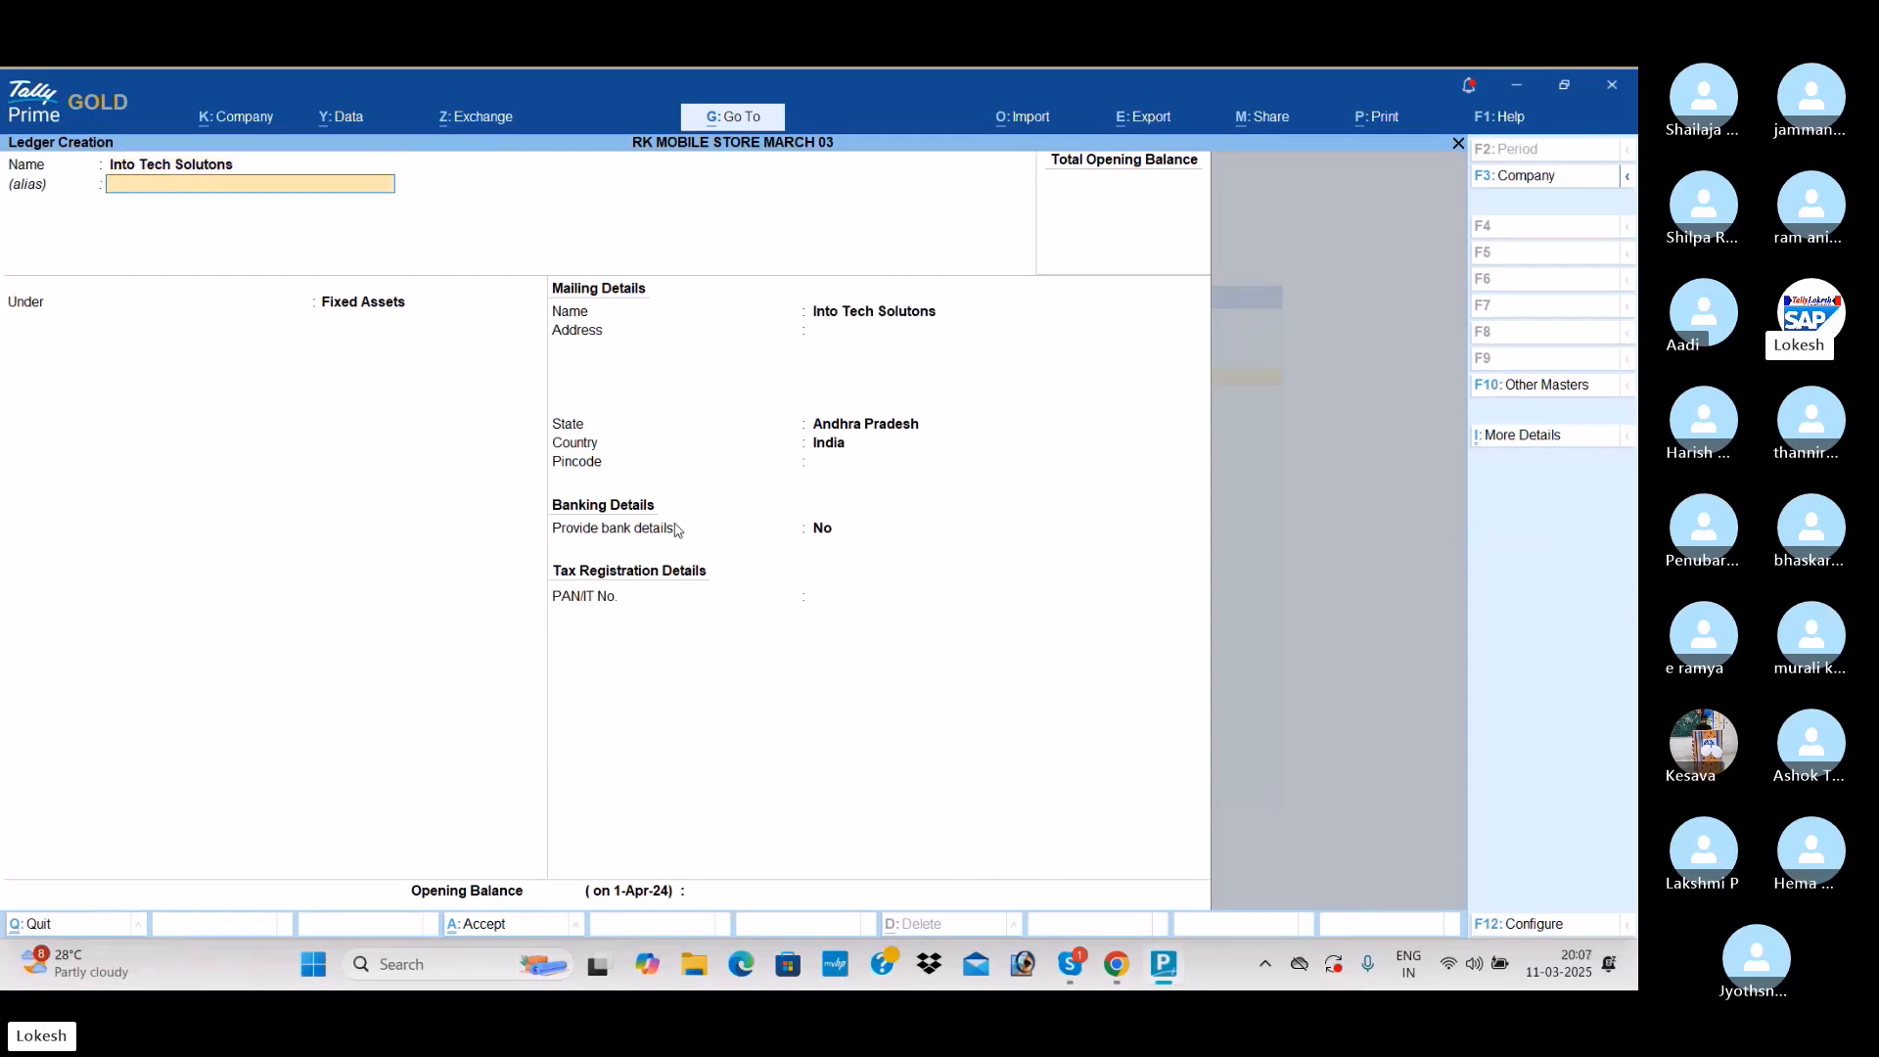
type("Sun")
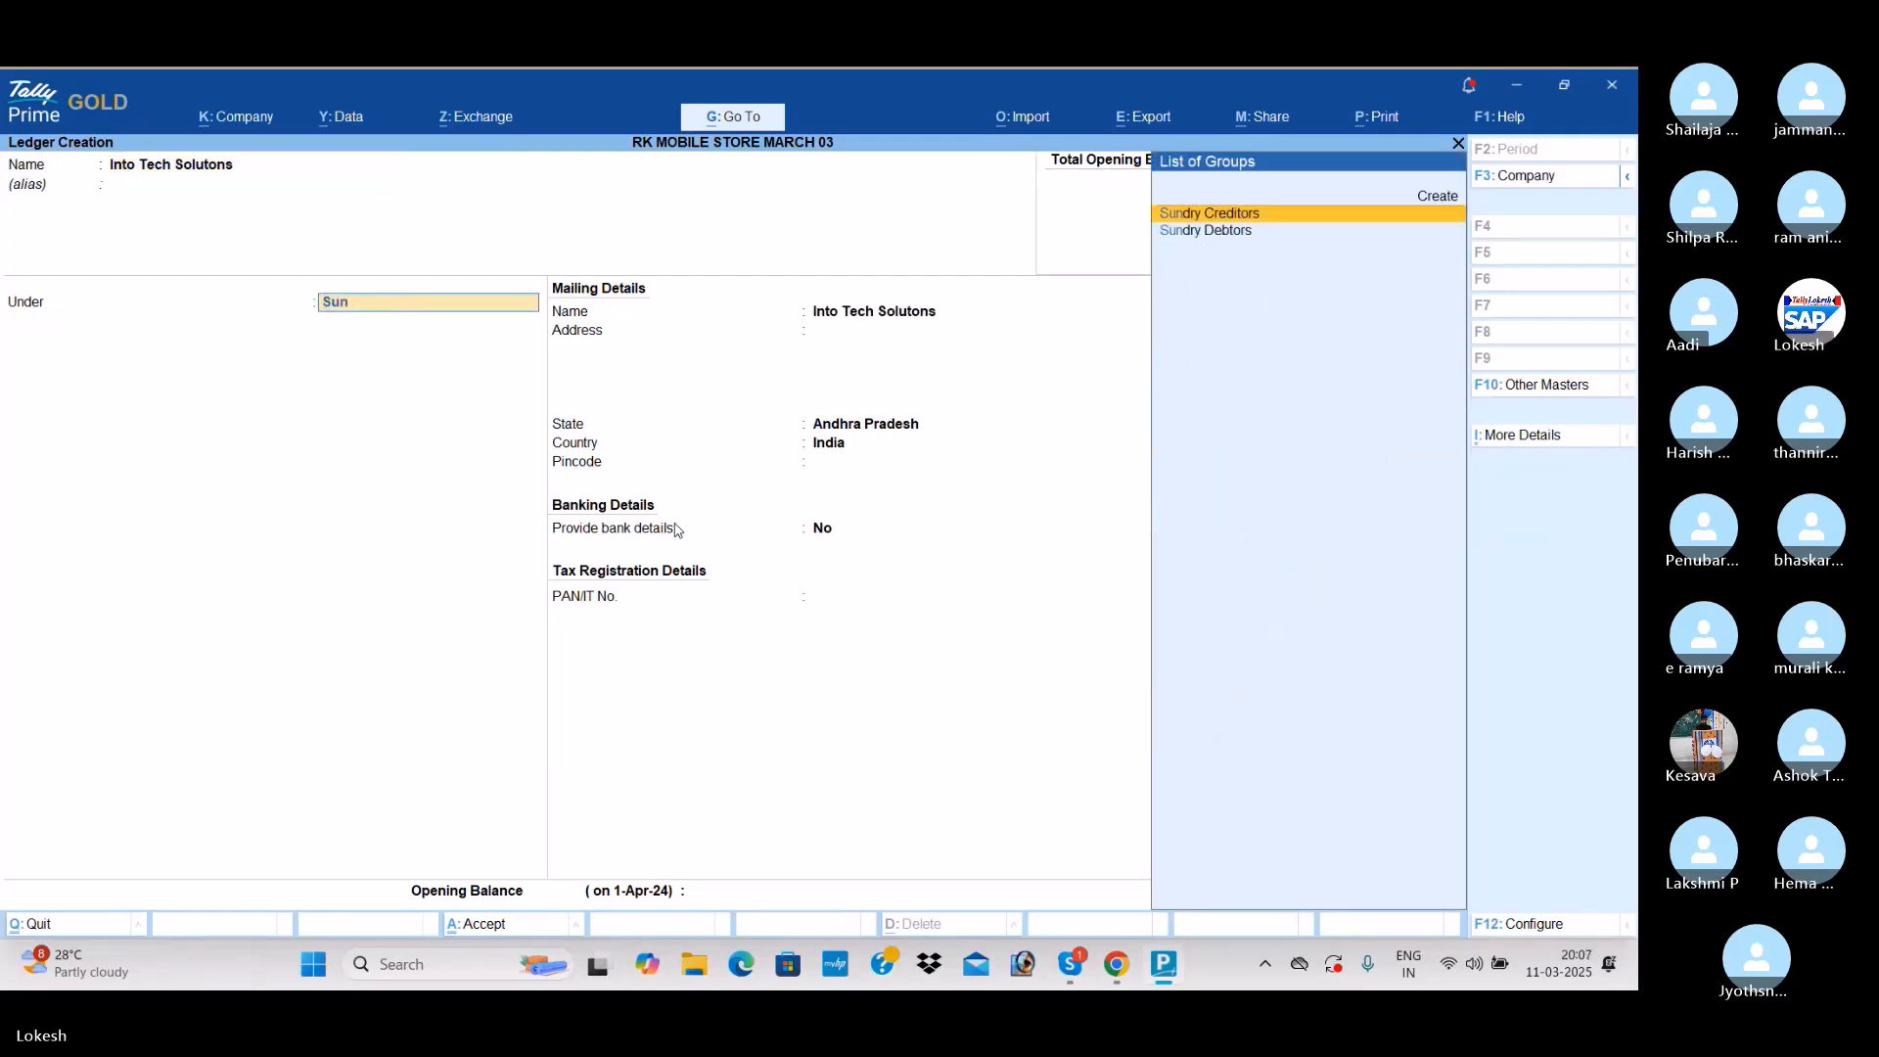
key("Return")
key("ctrl+a")
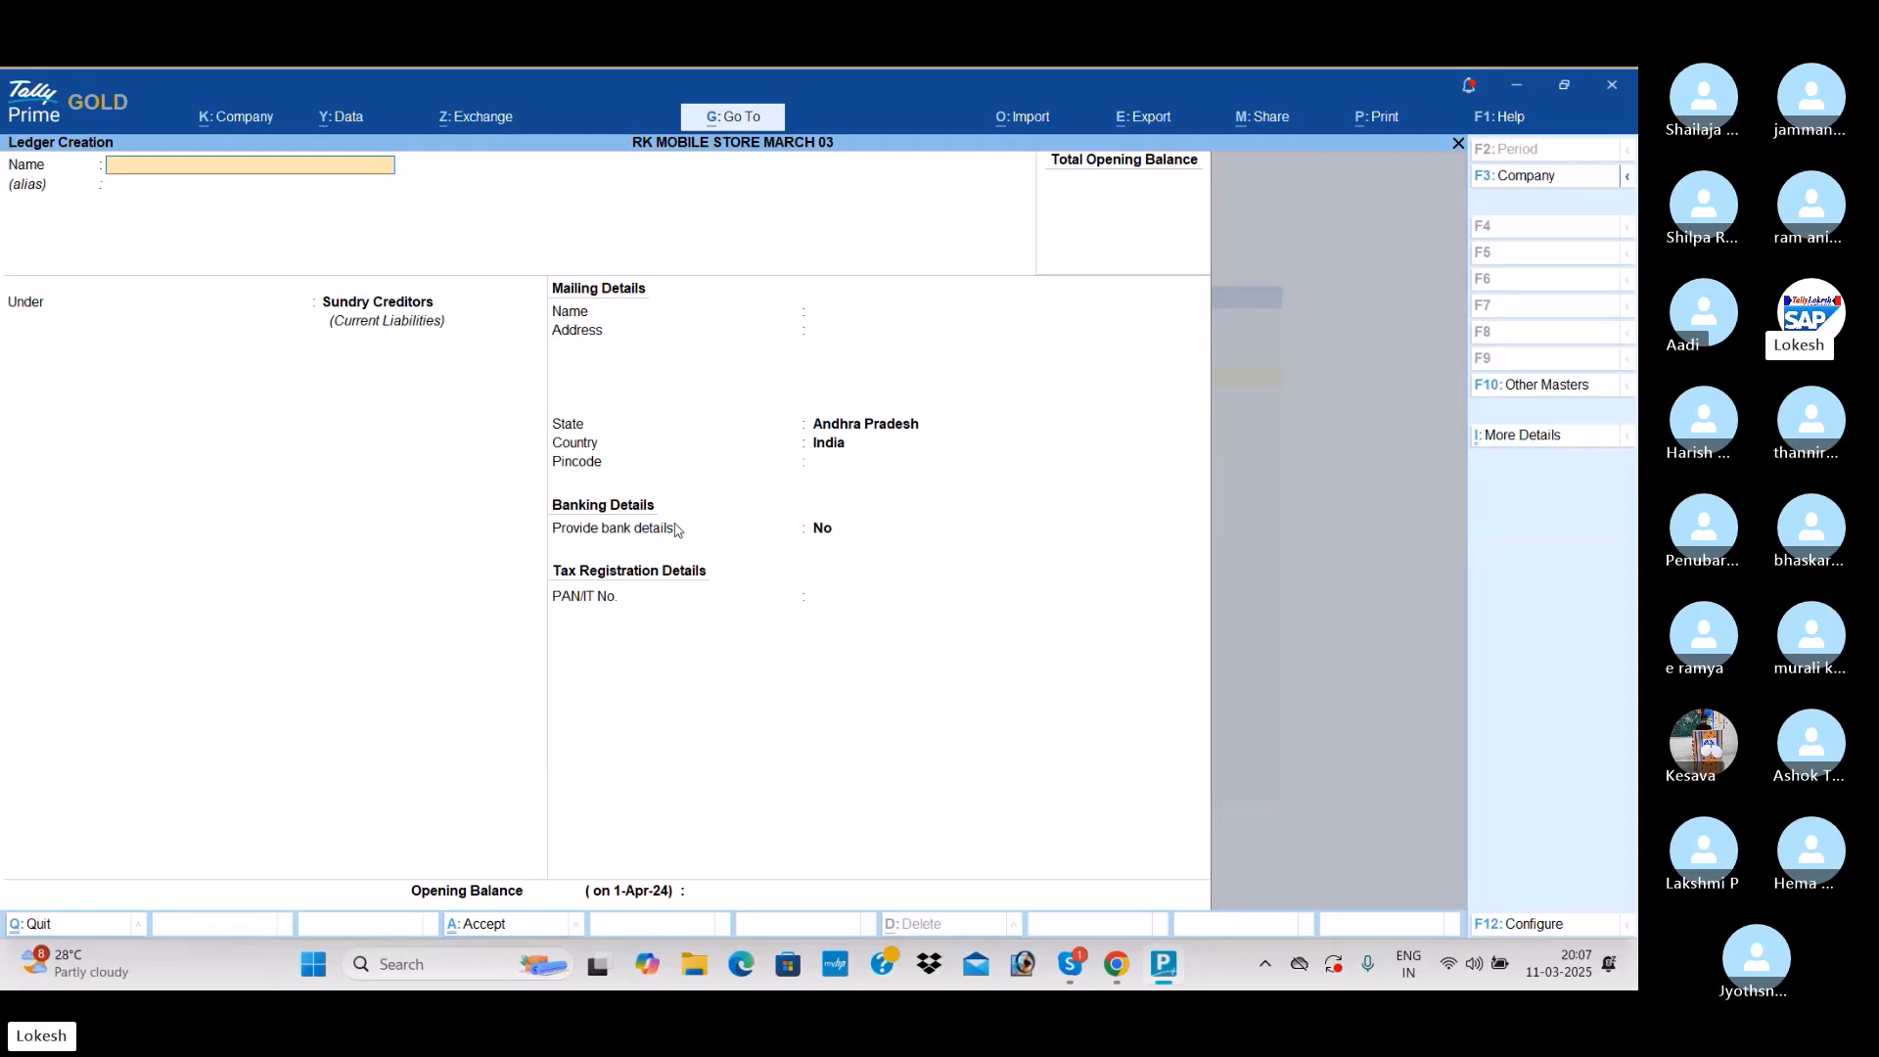
Step: Create a ledger named Rent under Indirect Expenses with the ledger type Not Applicable, then leave ledger creation
type("Rent")
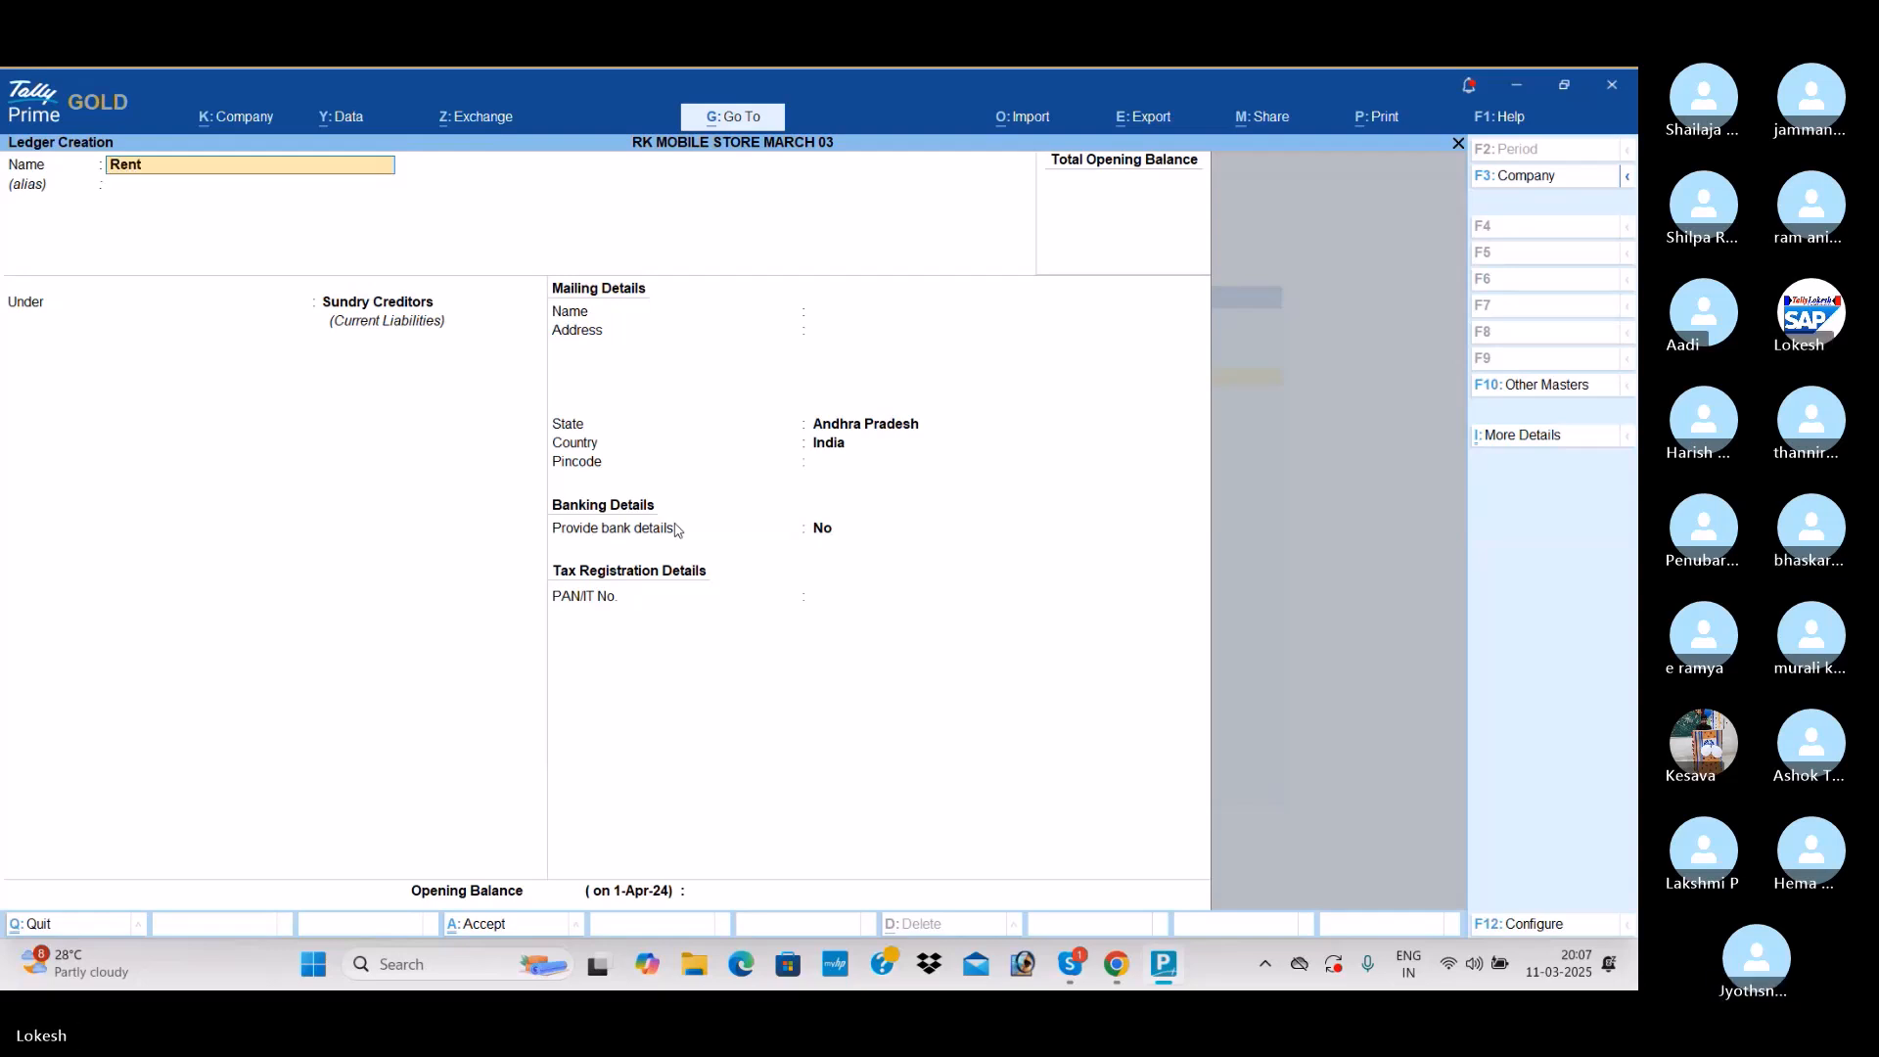
key("Return")
type("indi")
key("Return")
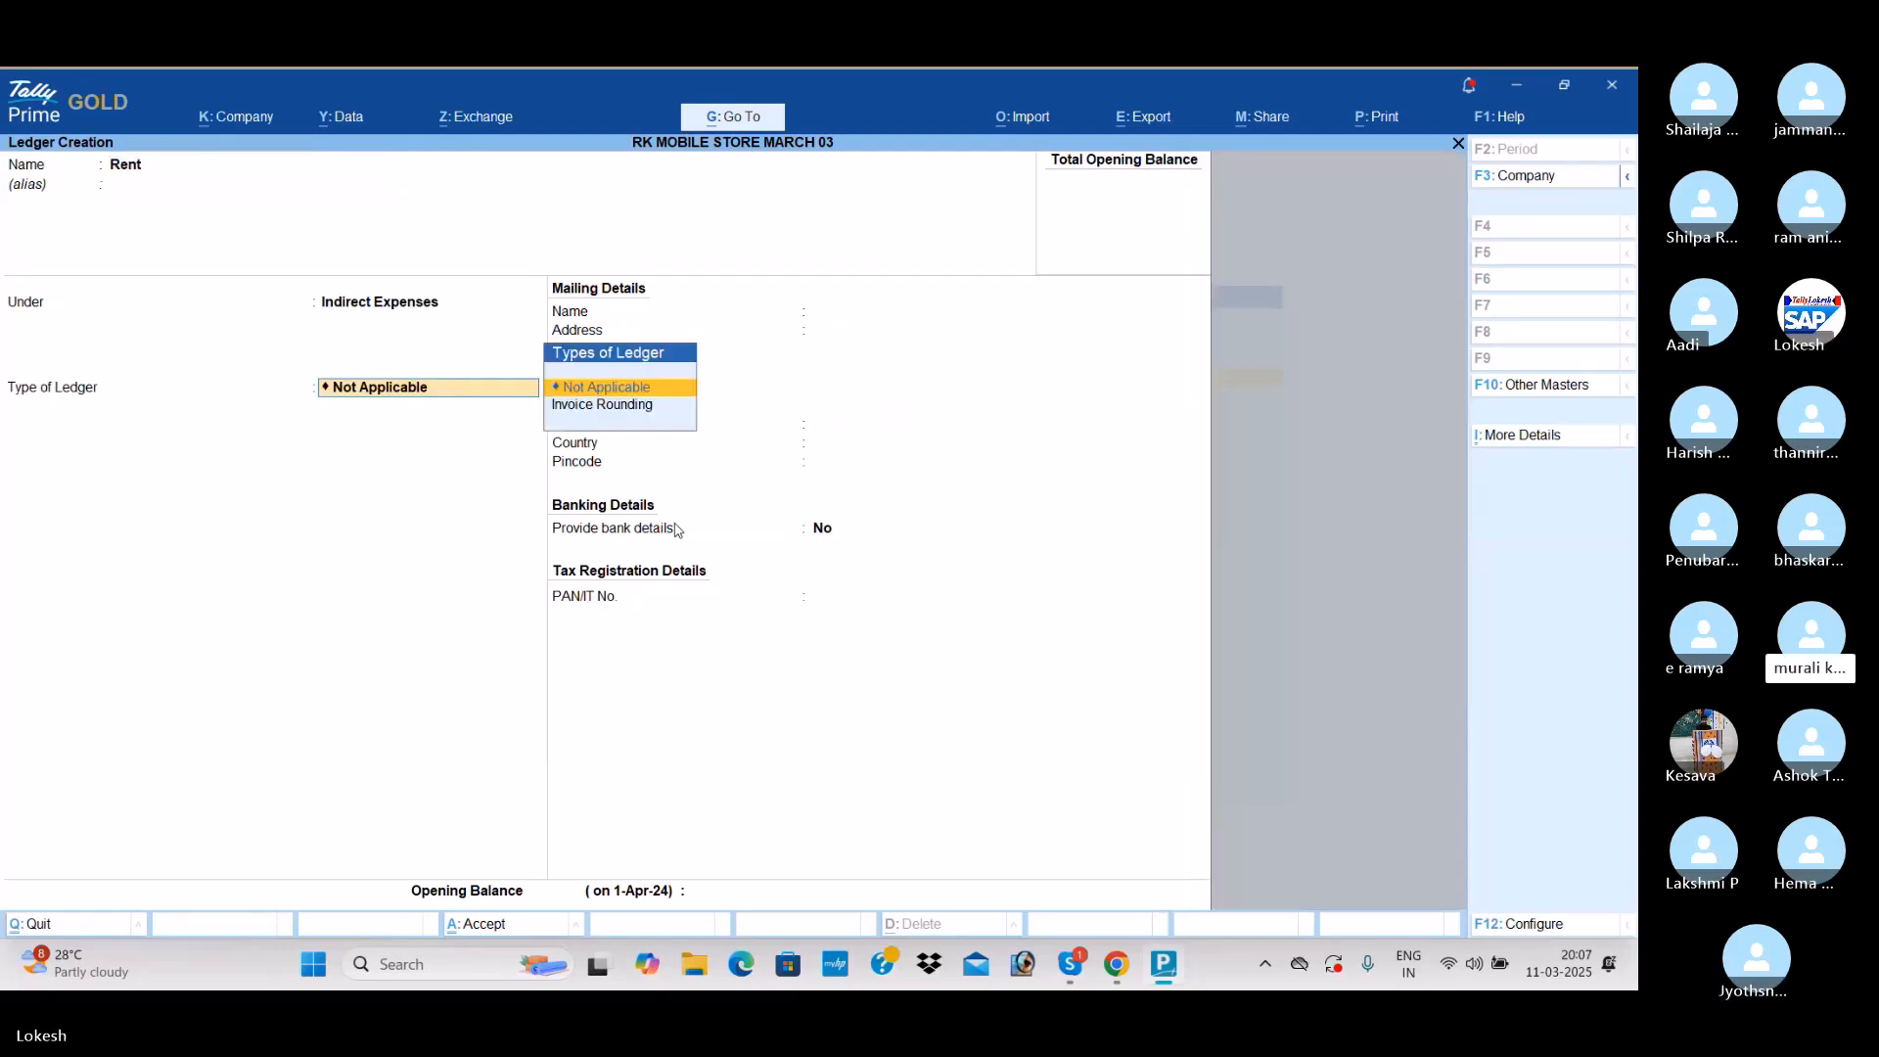
key("ctrl+a")
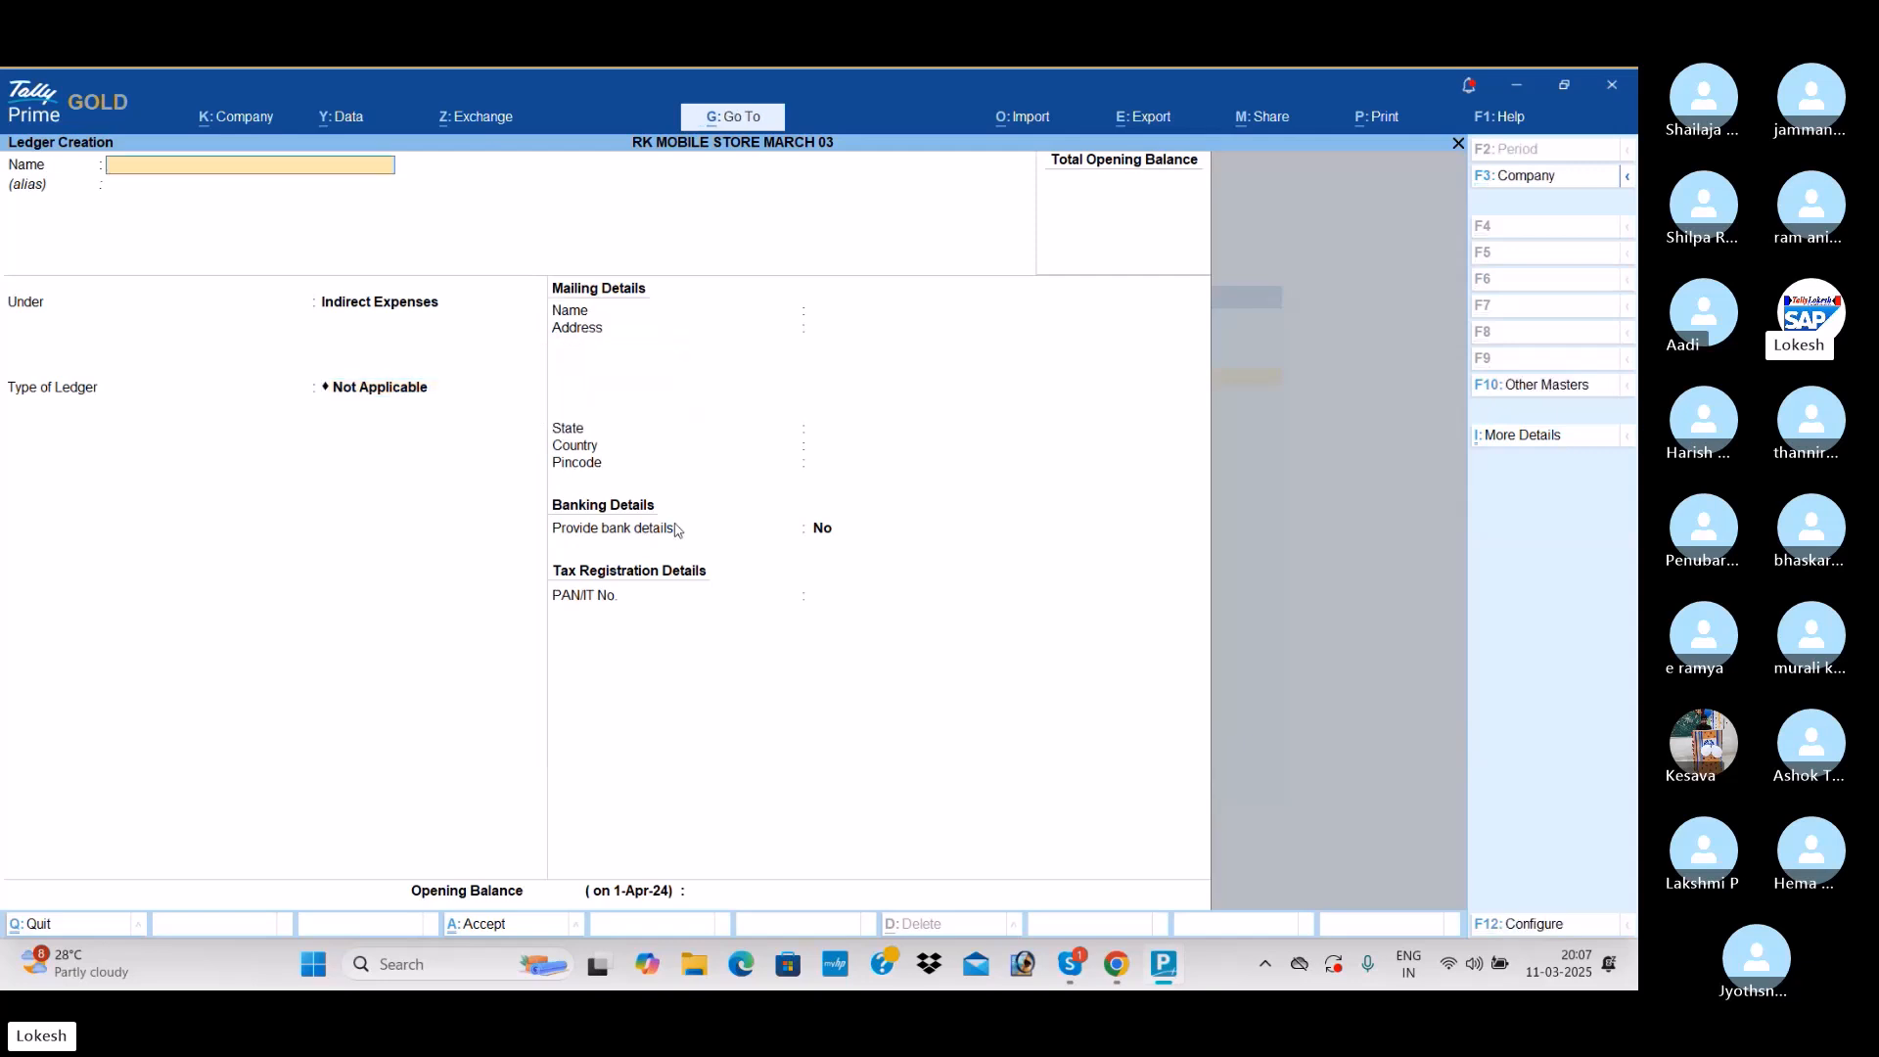
key("Escape")
key("Return")
Step: Create a simple unit with the symbol dz, the formal name Dozens and 0 decimal places
key("Down")
key("Down")
key("Down")
key("Down")
key("Down")
key("Down")
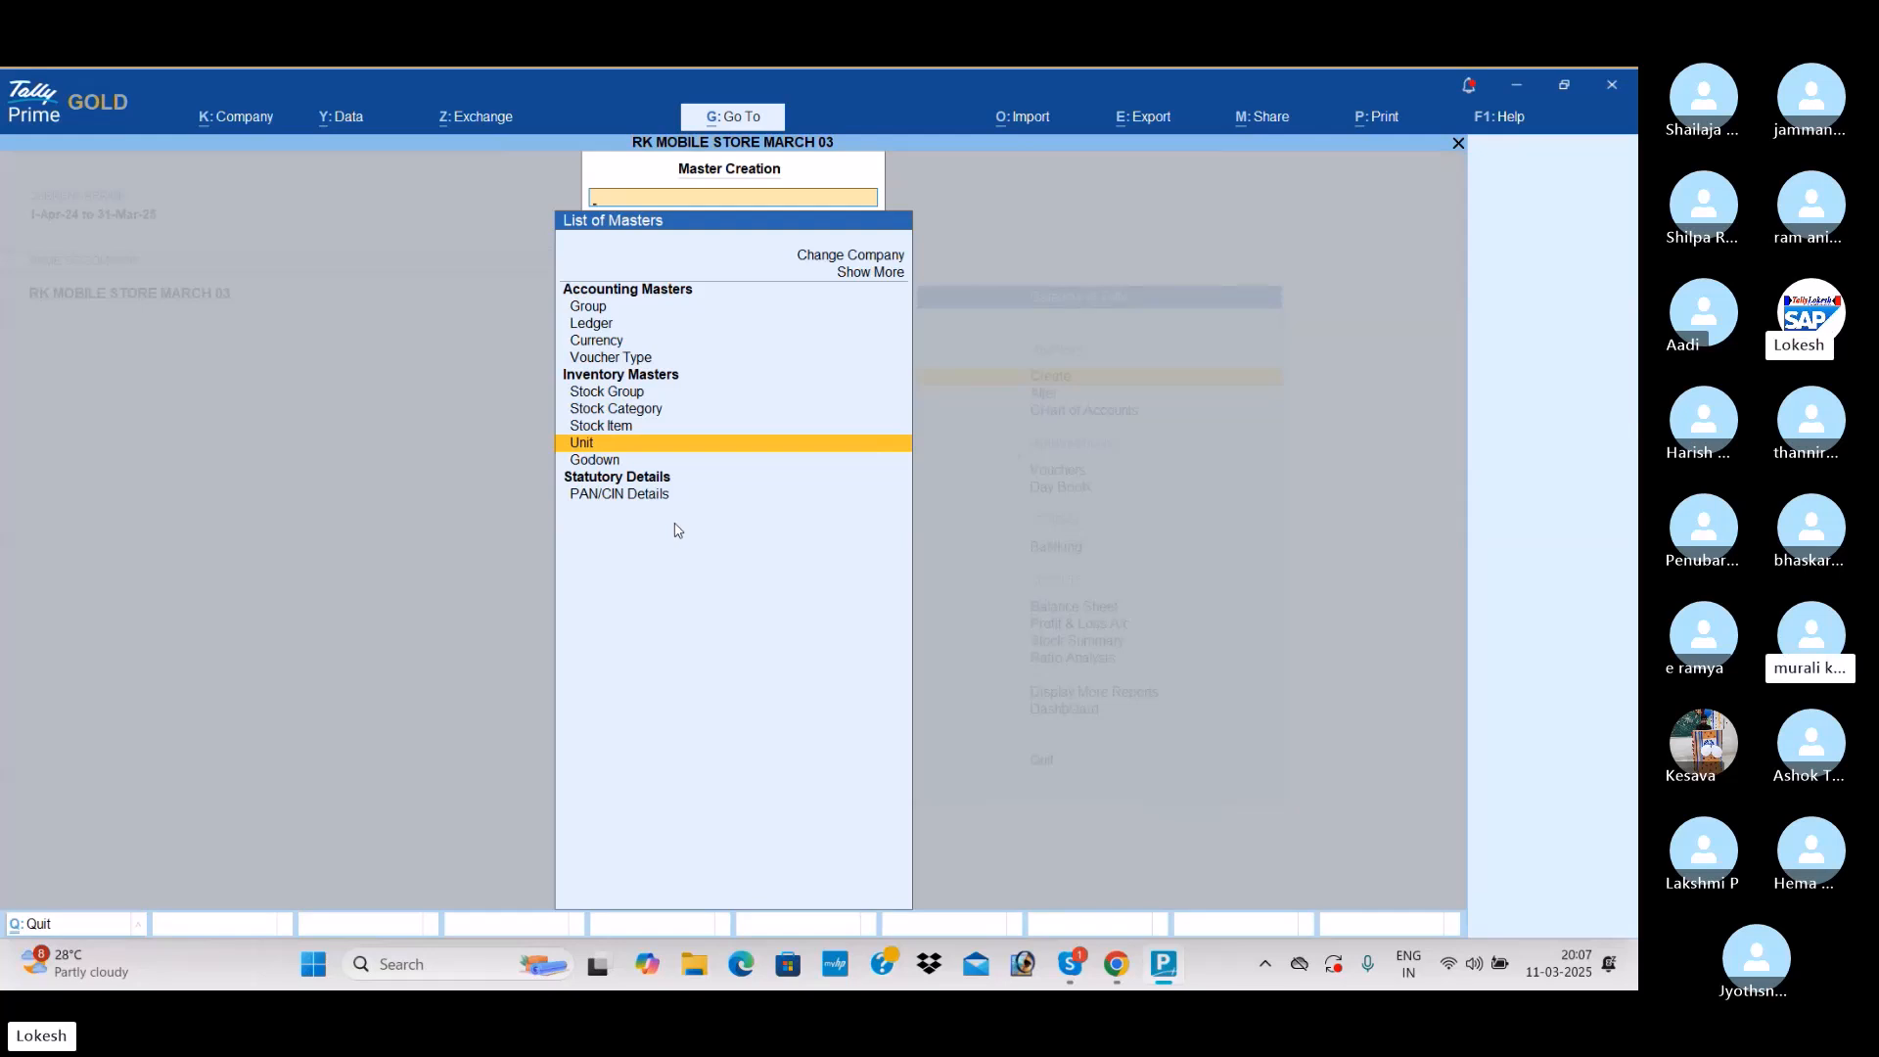
key("Return")
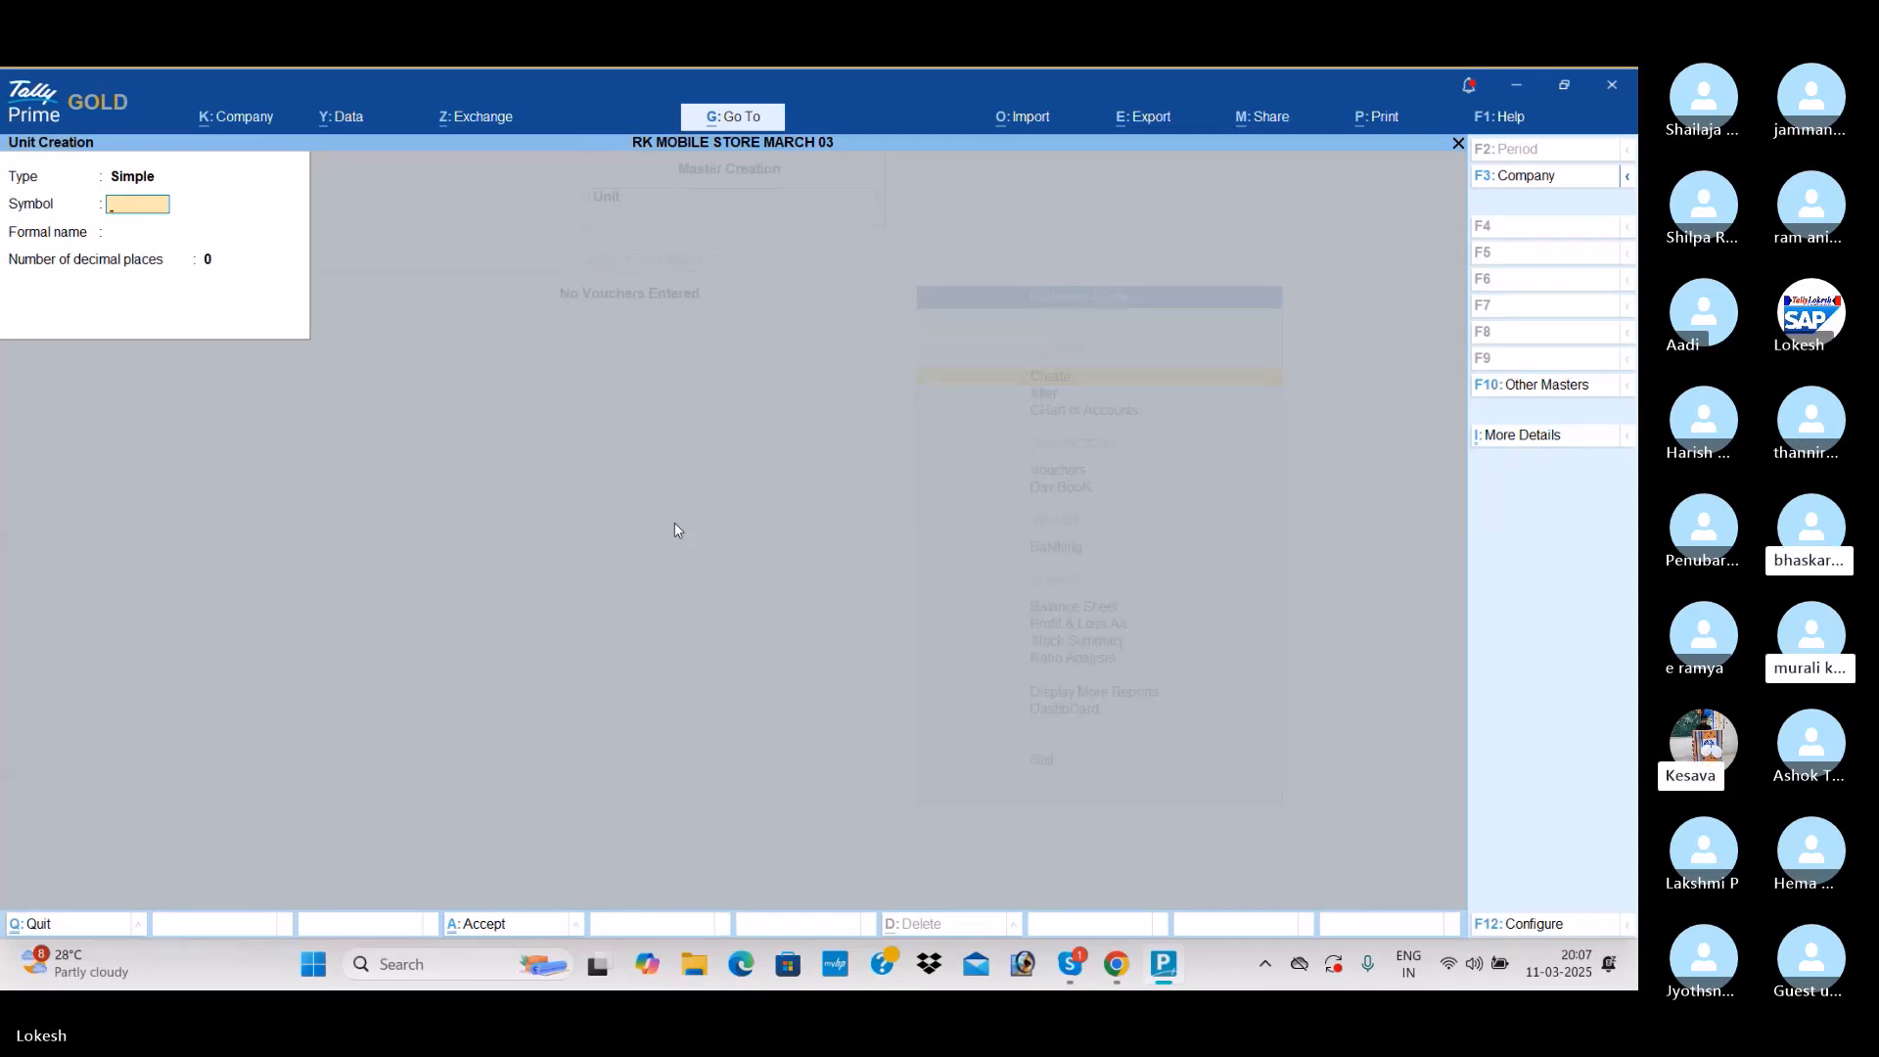
type("dz")
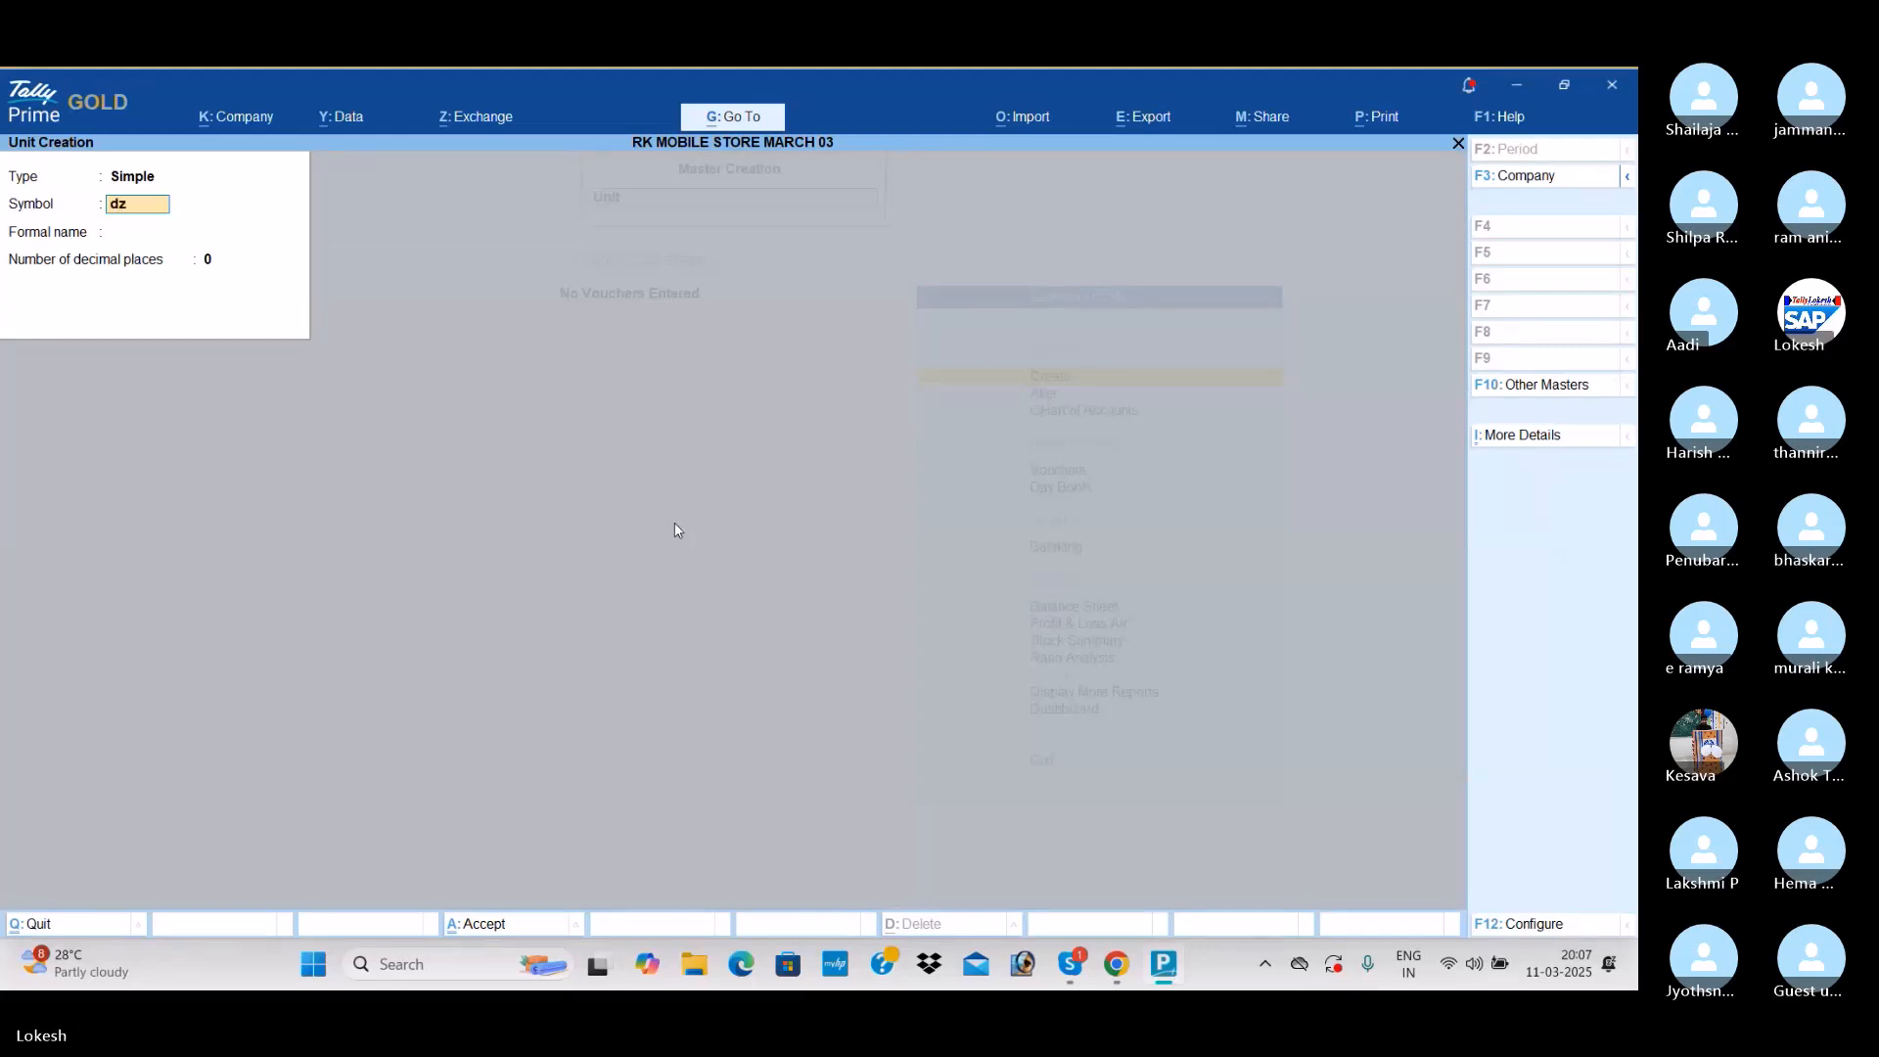
key("Return")
type("Dozens")
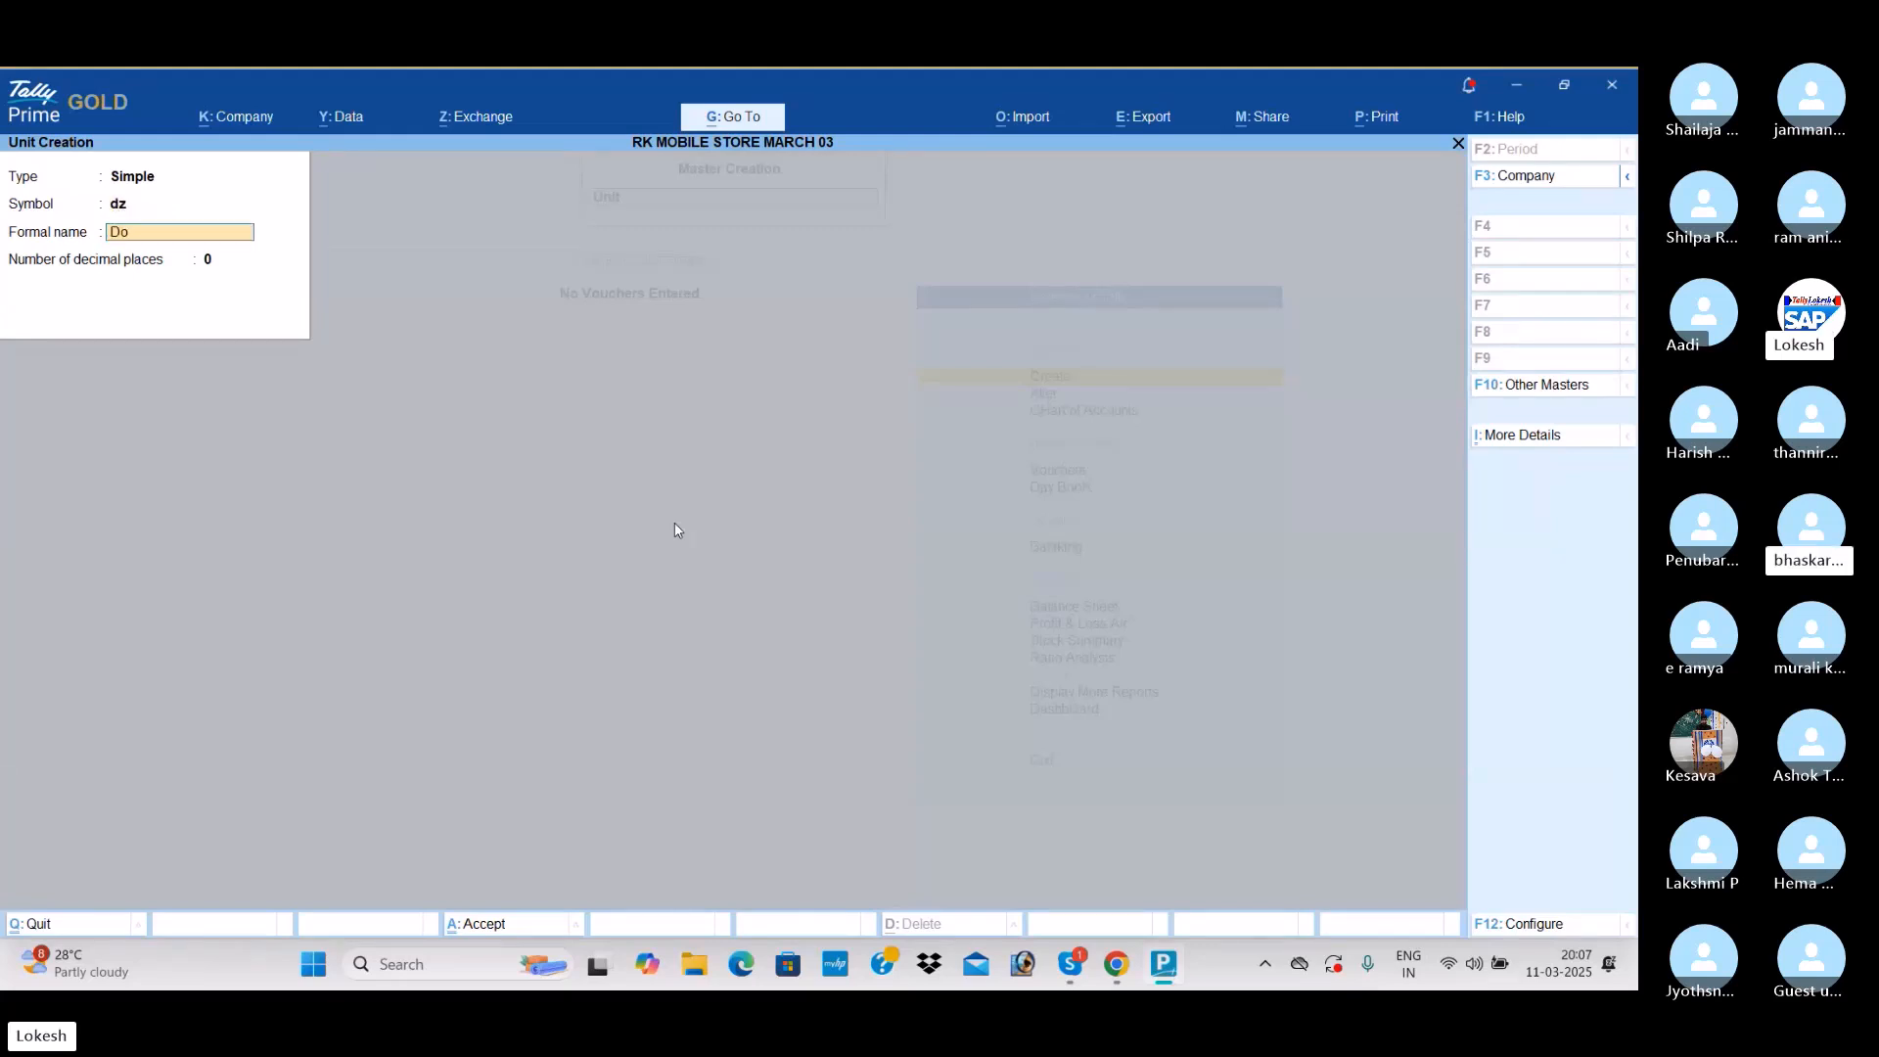
key("Return")
key("Return")
key("Return")
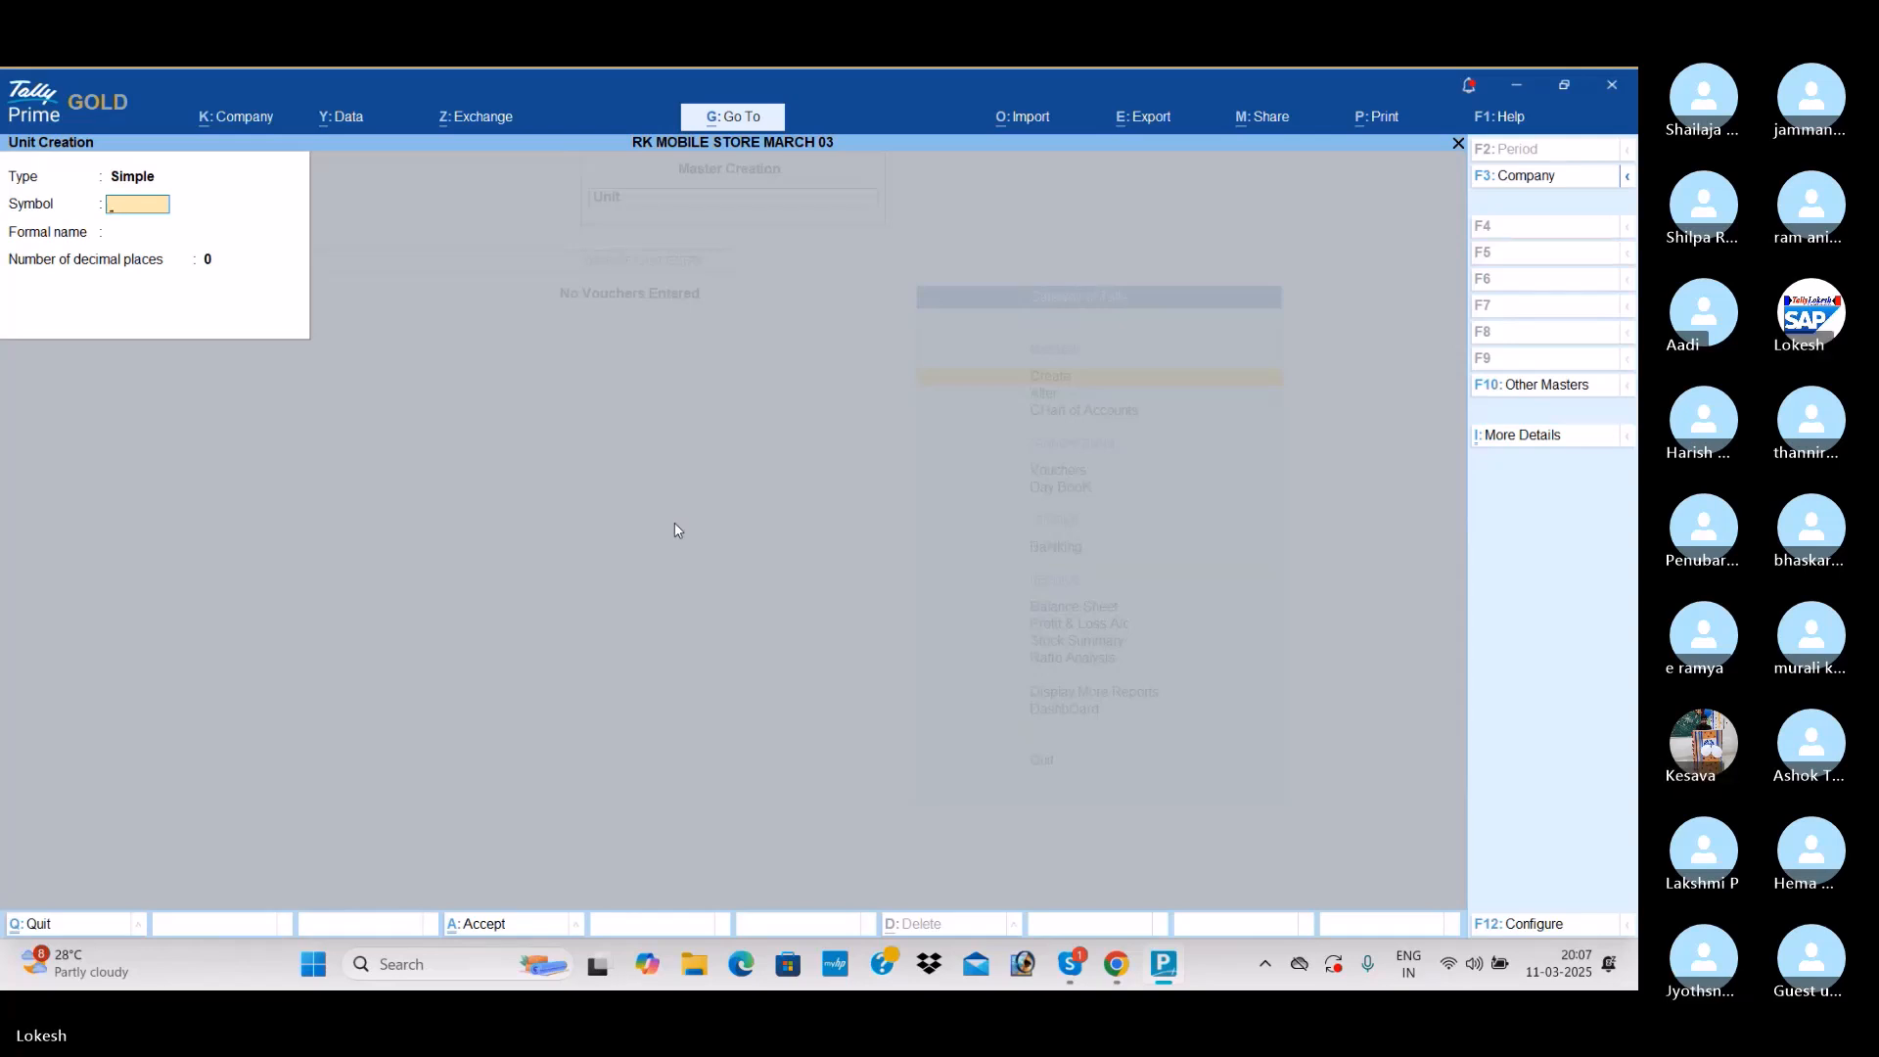
Step: Create a simple unit with the symbol kg, the formal name Kilograms and 0 decimal places
type("kg")
key("Return")
type("Kilograms")
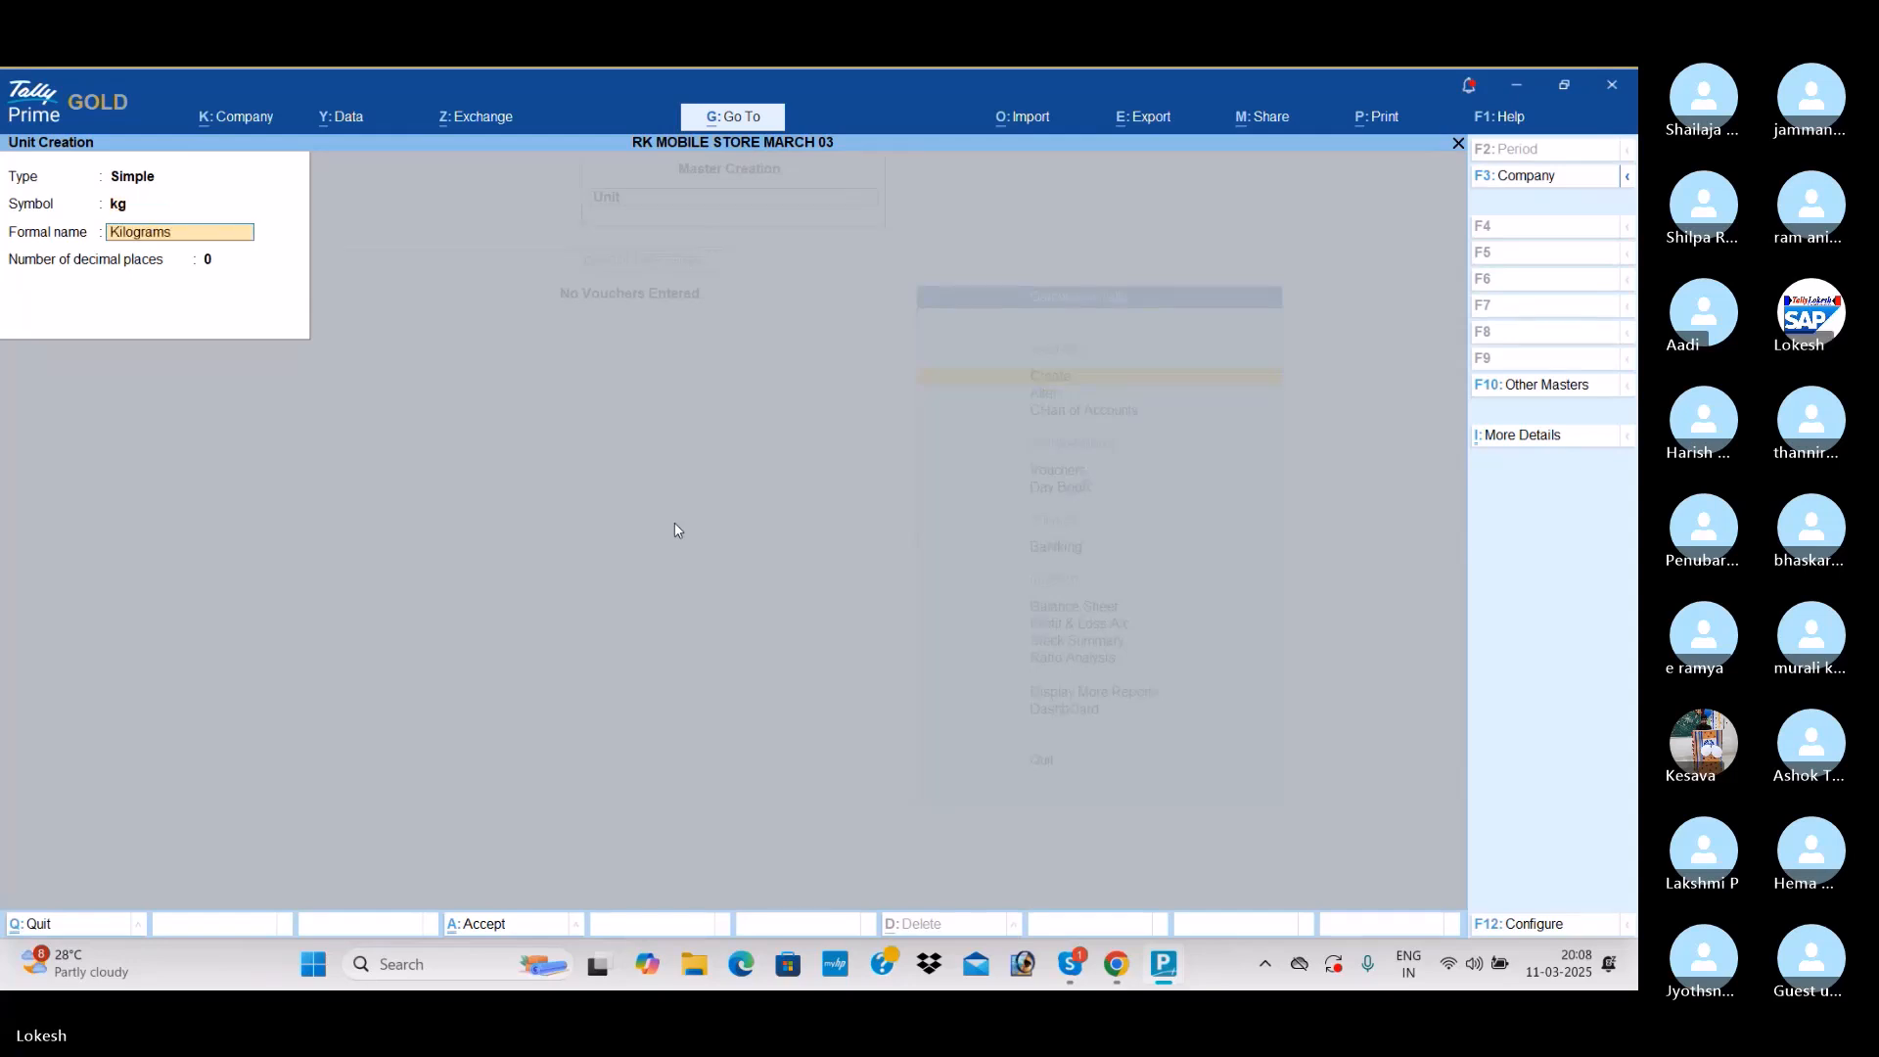
key("Return")
key("Return")
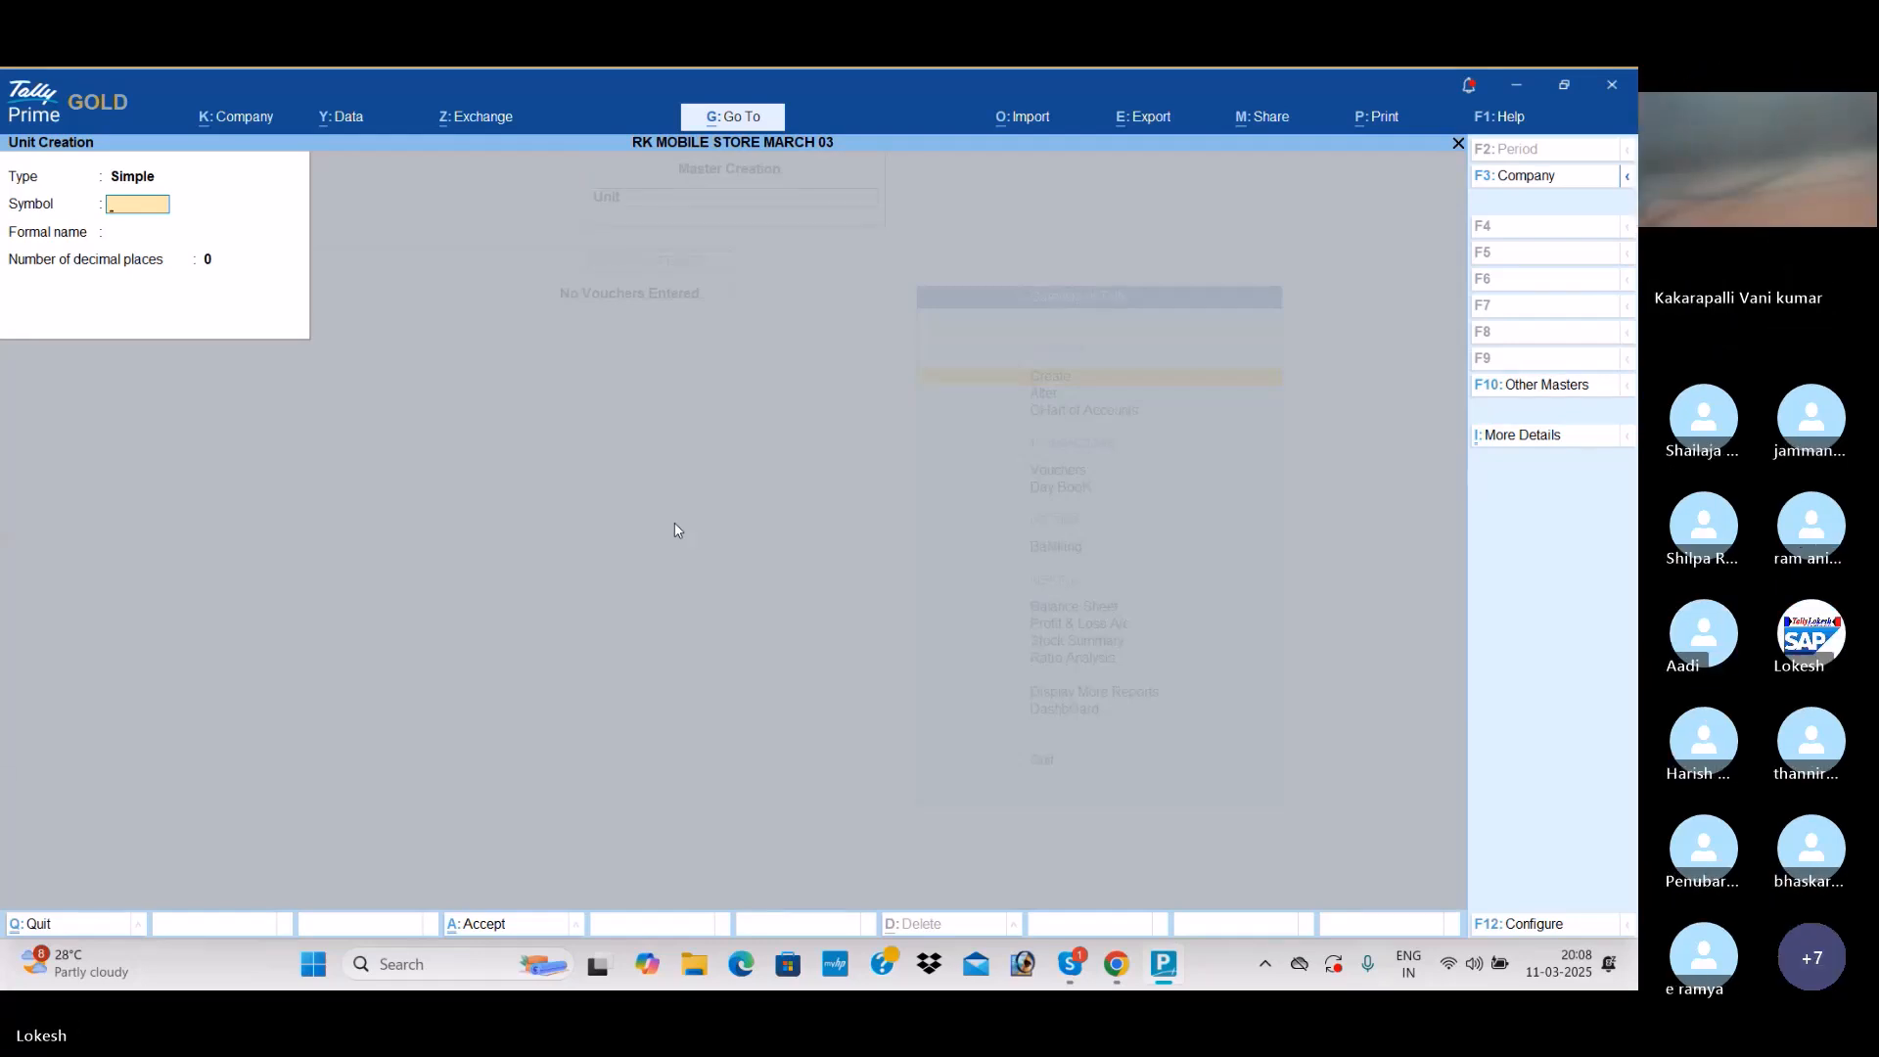
Step: Create a simple unit with the symbol pc, the formal name Pices and 0 decimal places
type("pc")
key("Return")
type("Pices")
key("Return")
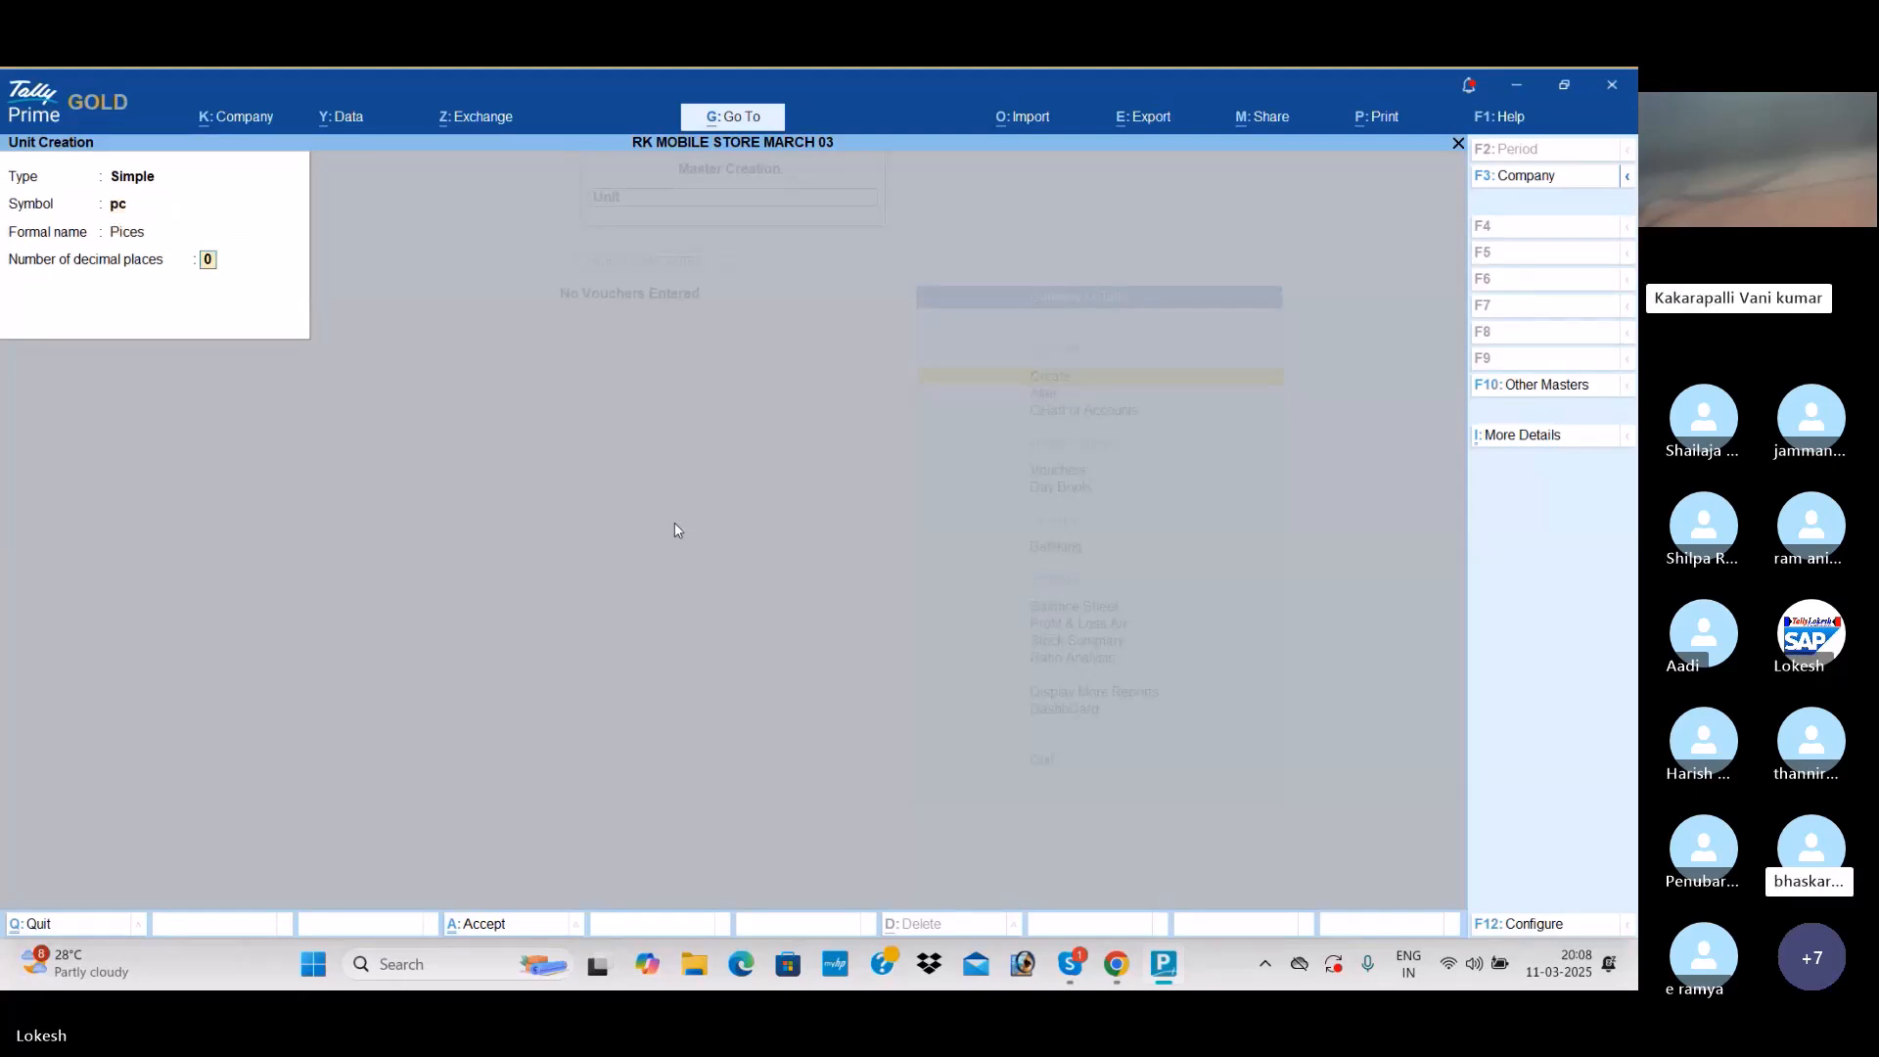
key("Return")
key("Return")
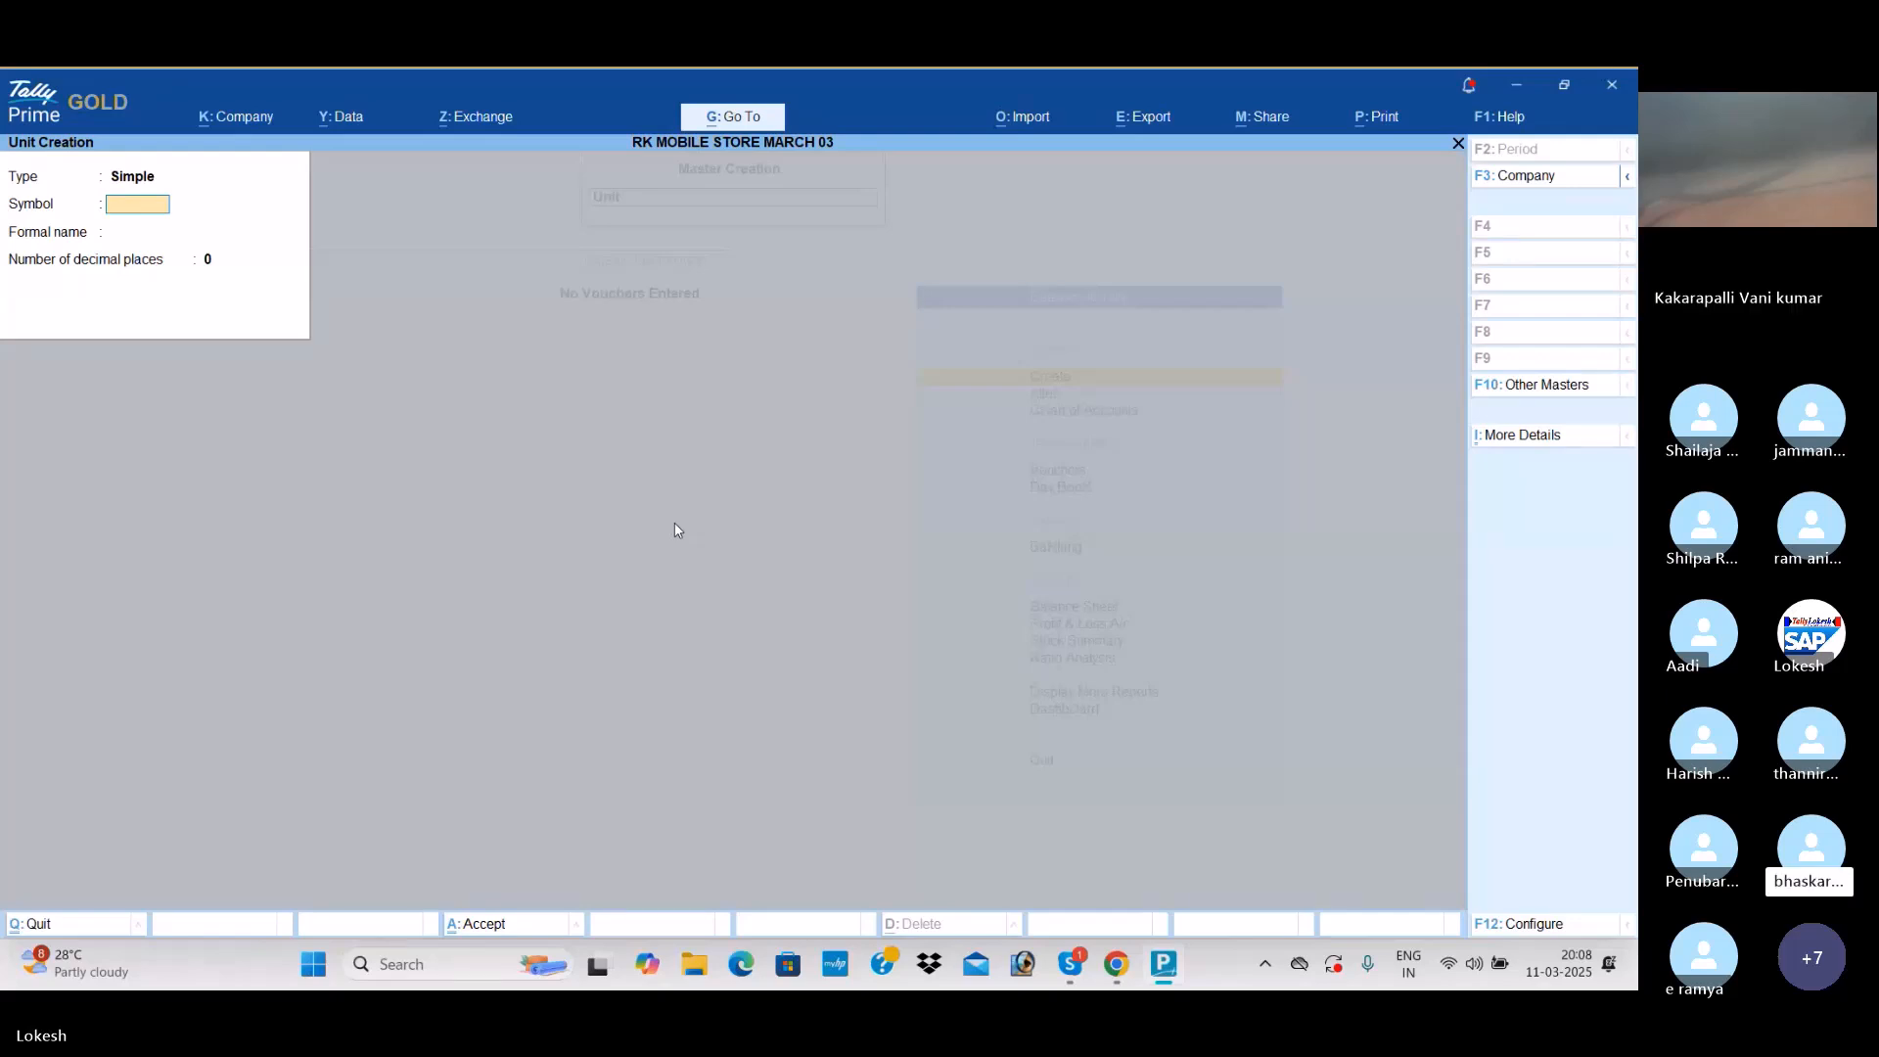
Step: Create a simple unit with the symbol nos, the formal name Numbers and 0 decimal places
type("nos")
key("Return")
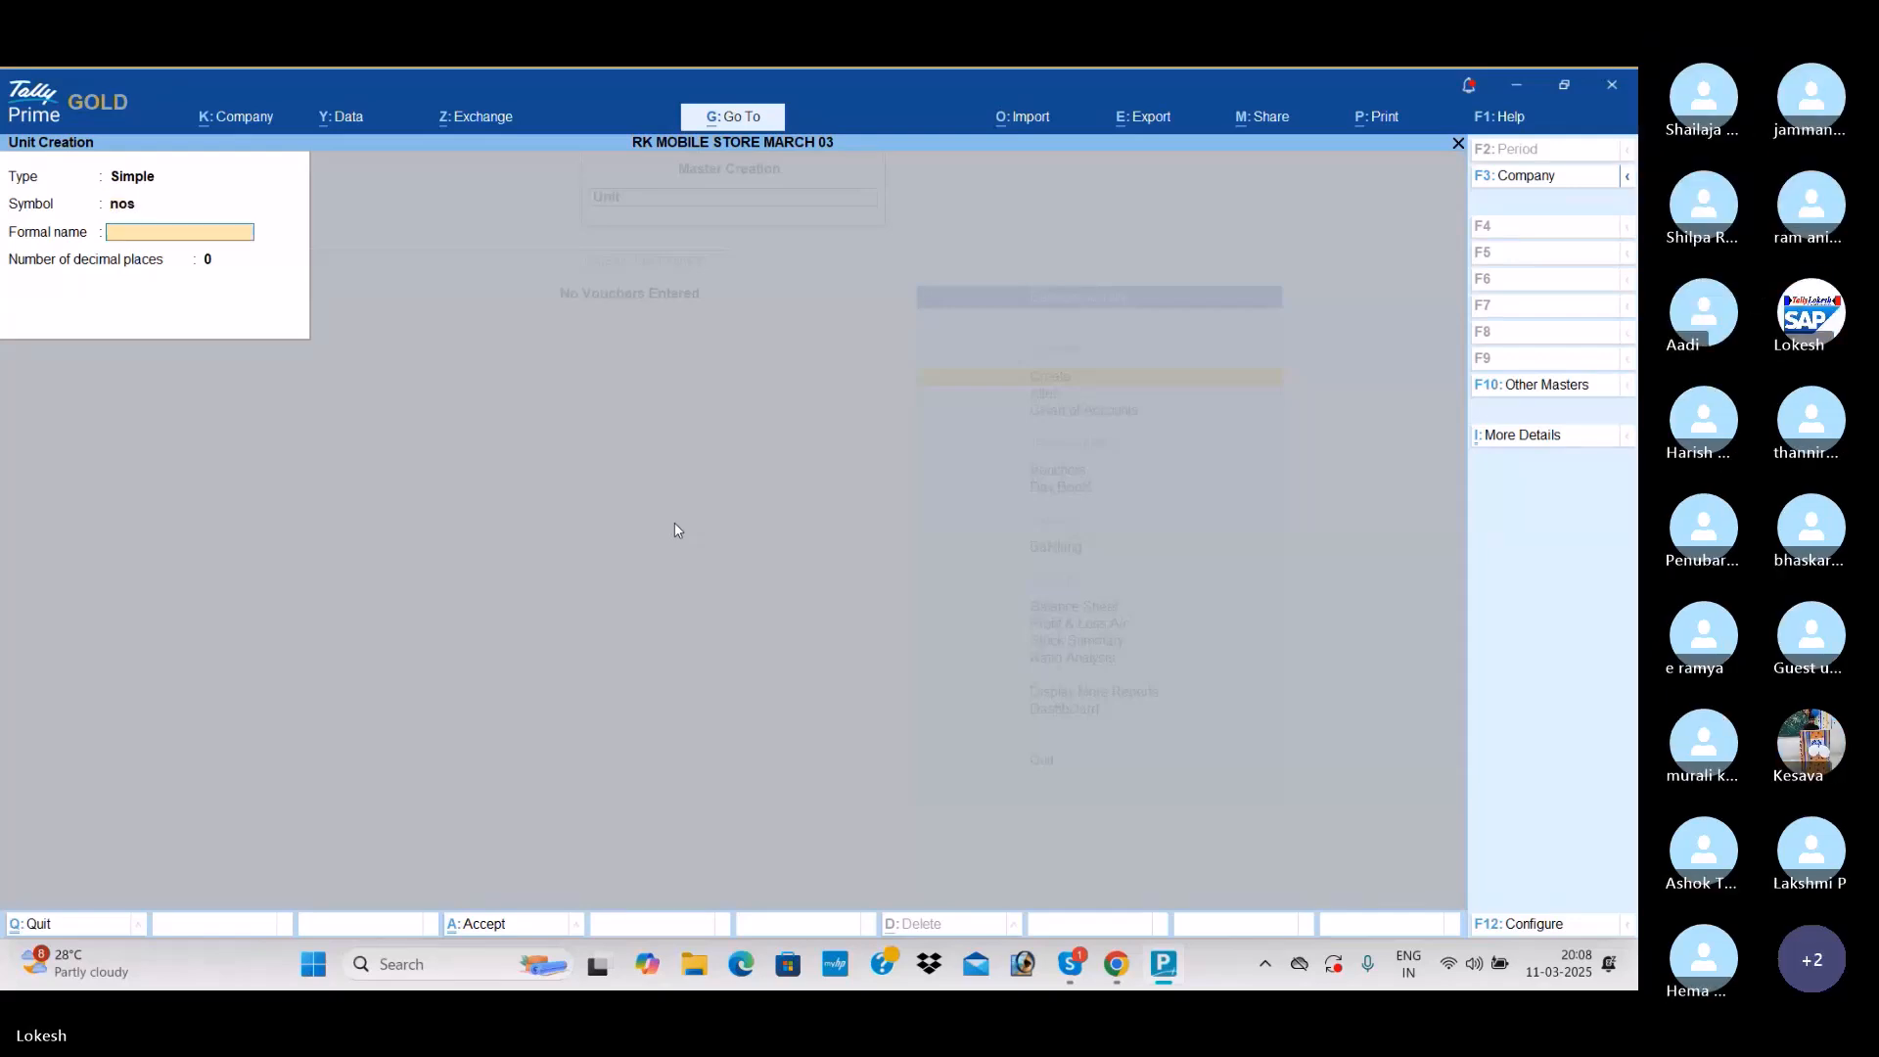
type("Numbers")
key("Return")
key("Return")
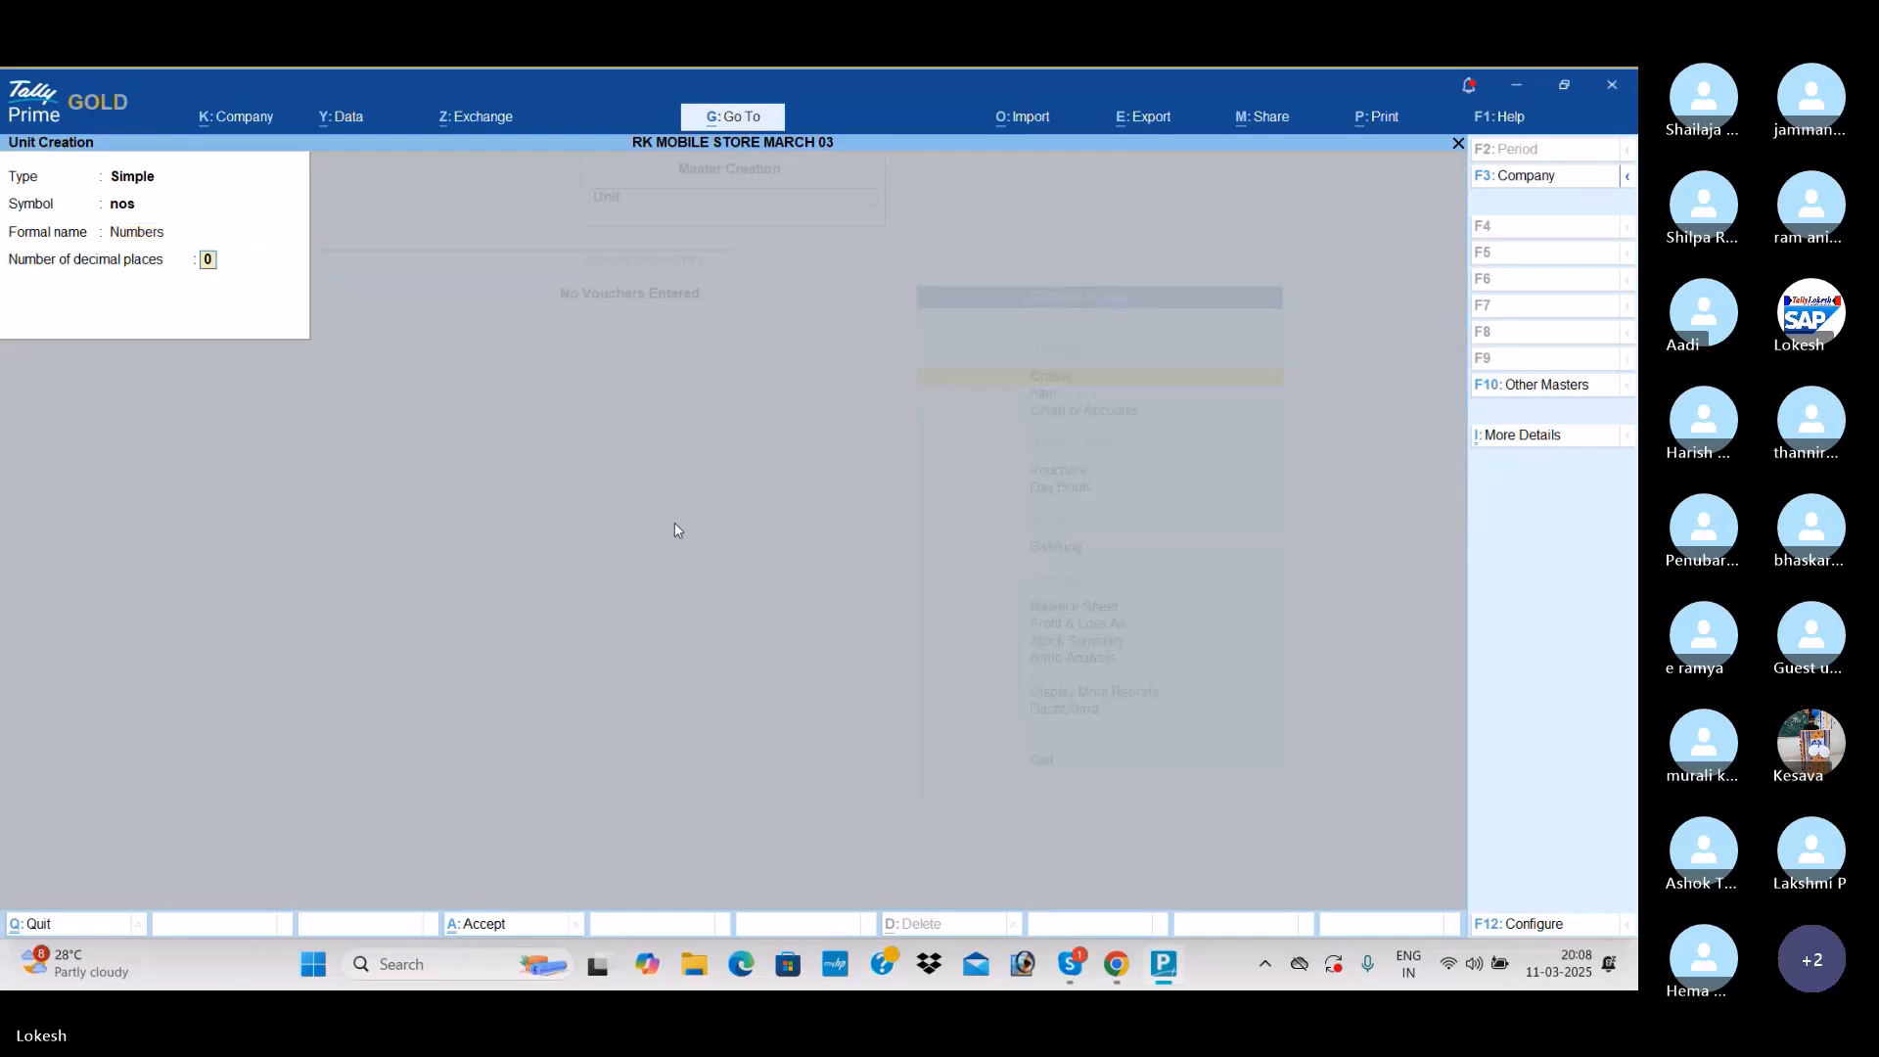
key("Return")
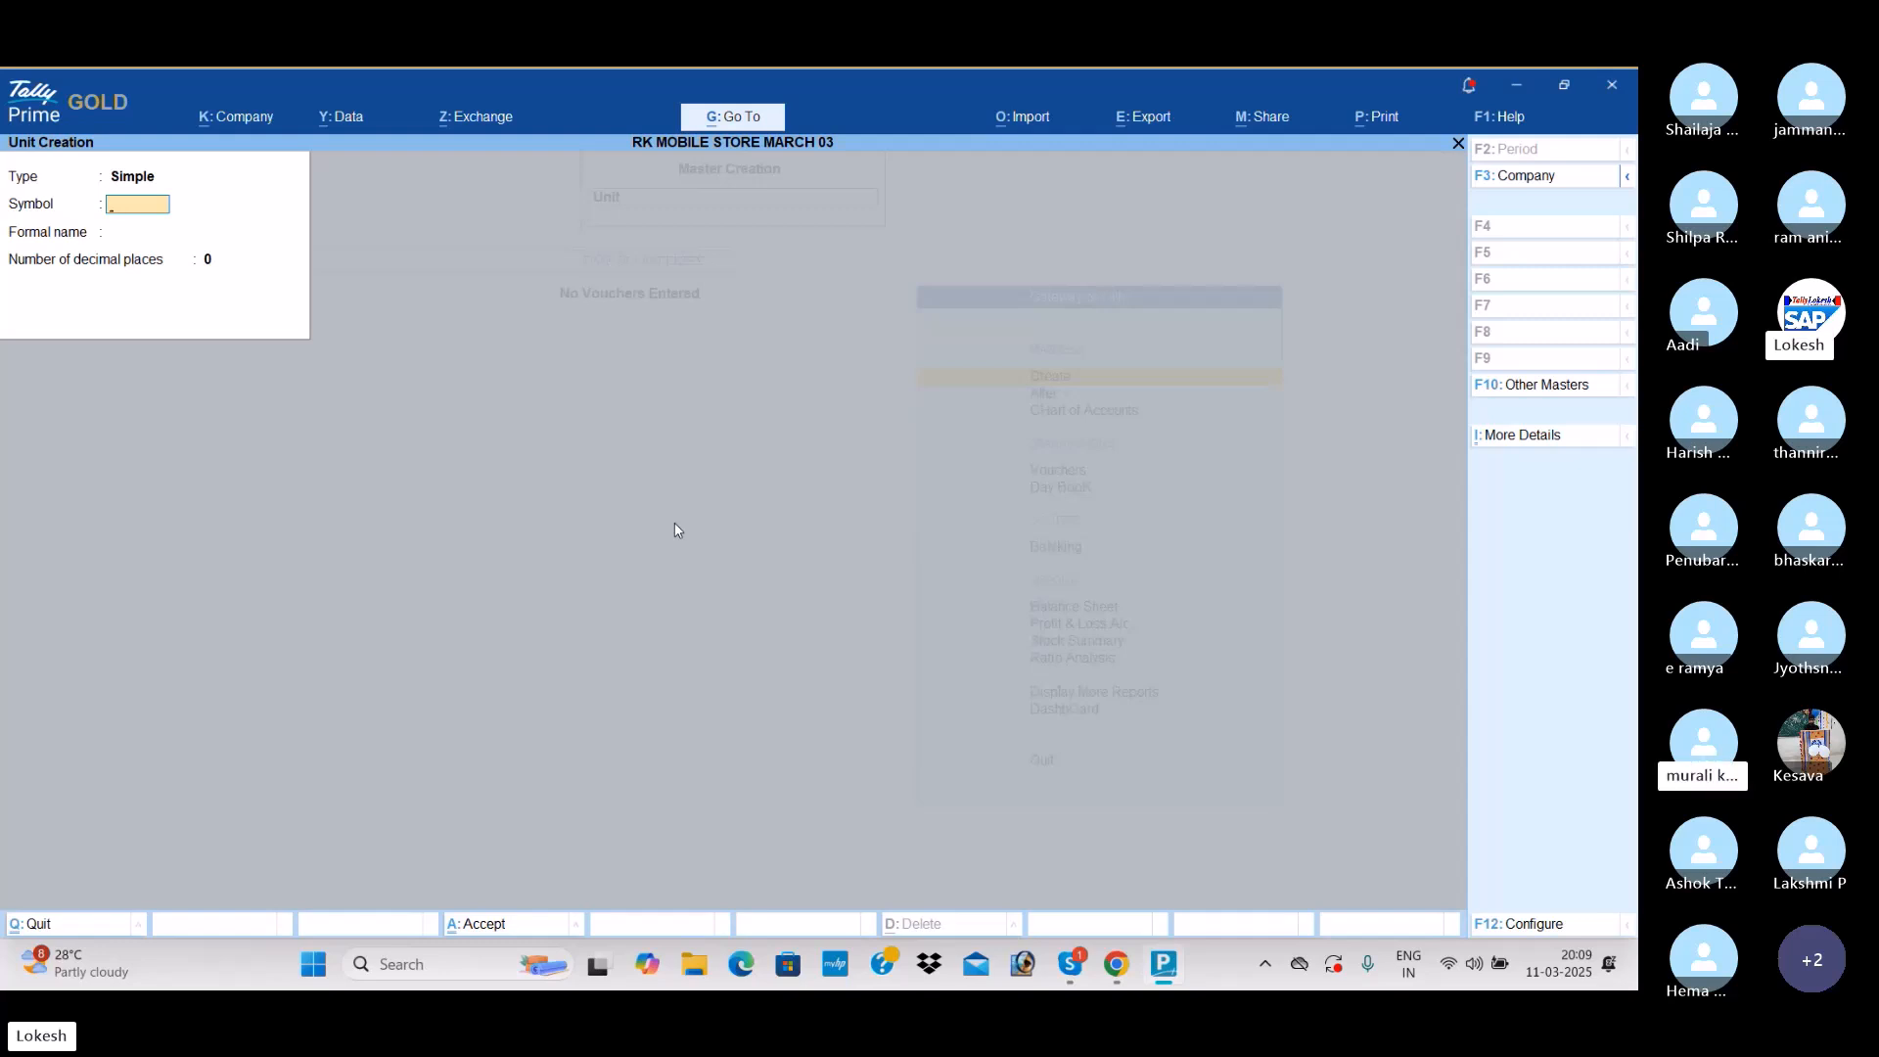
Step: Create a simple unit with the symbol pk, the formal name Packet and 0 decimal places
type("pk")
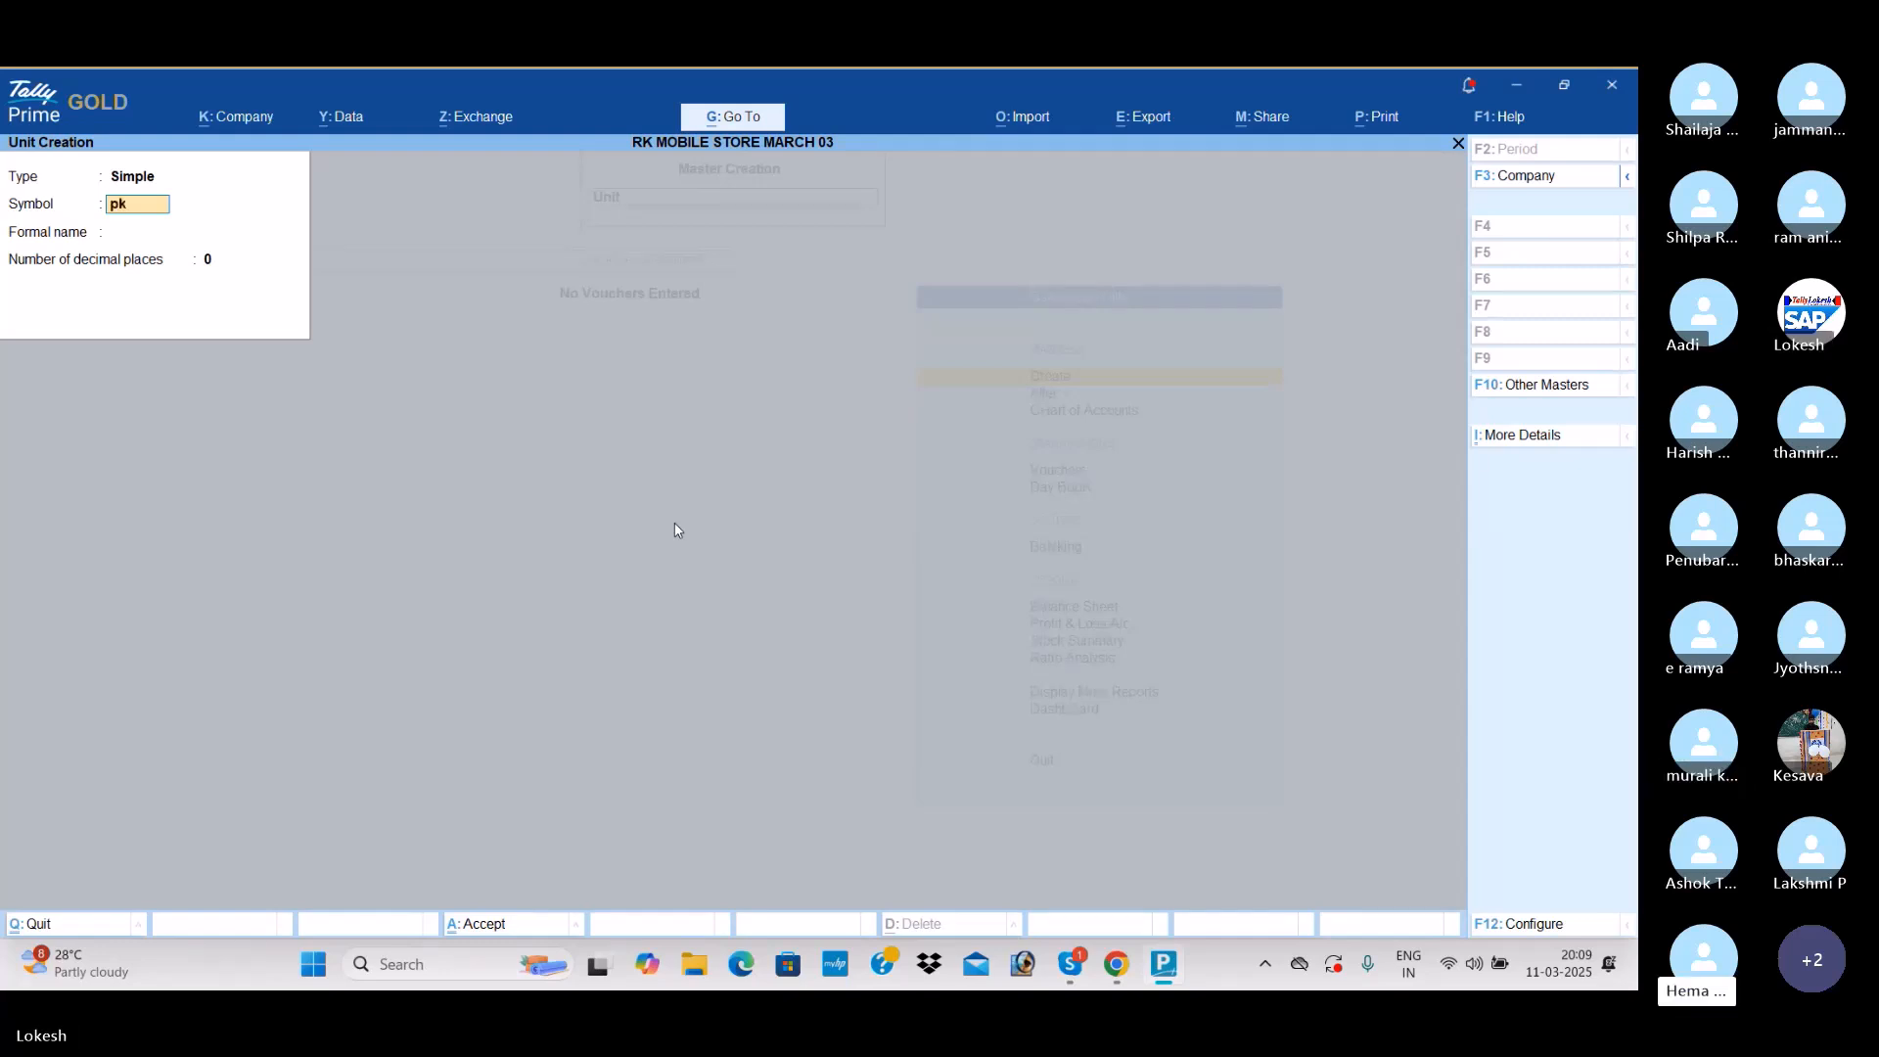
key("Return")
type("Packet")
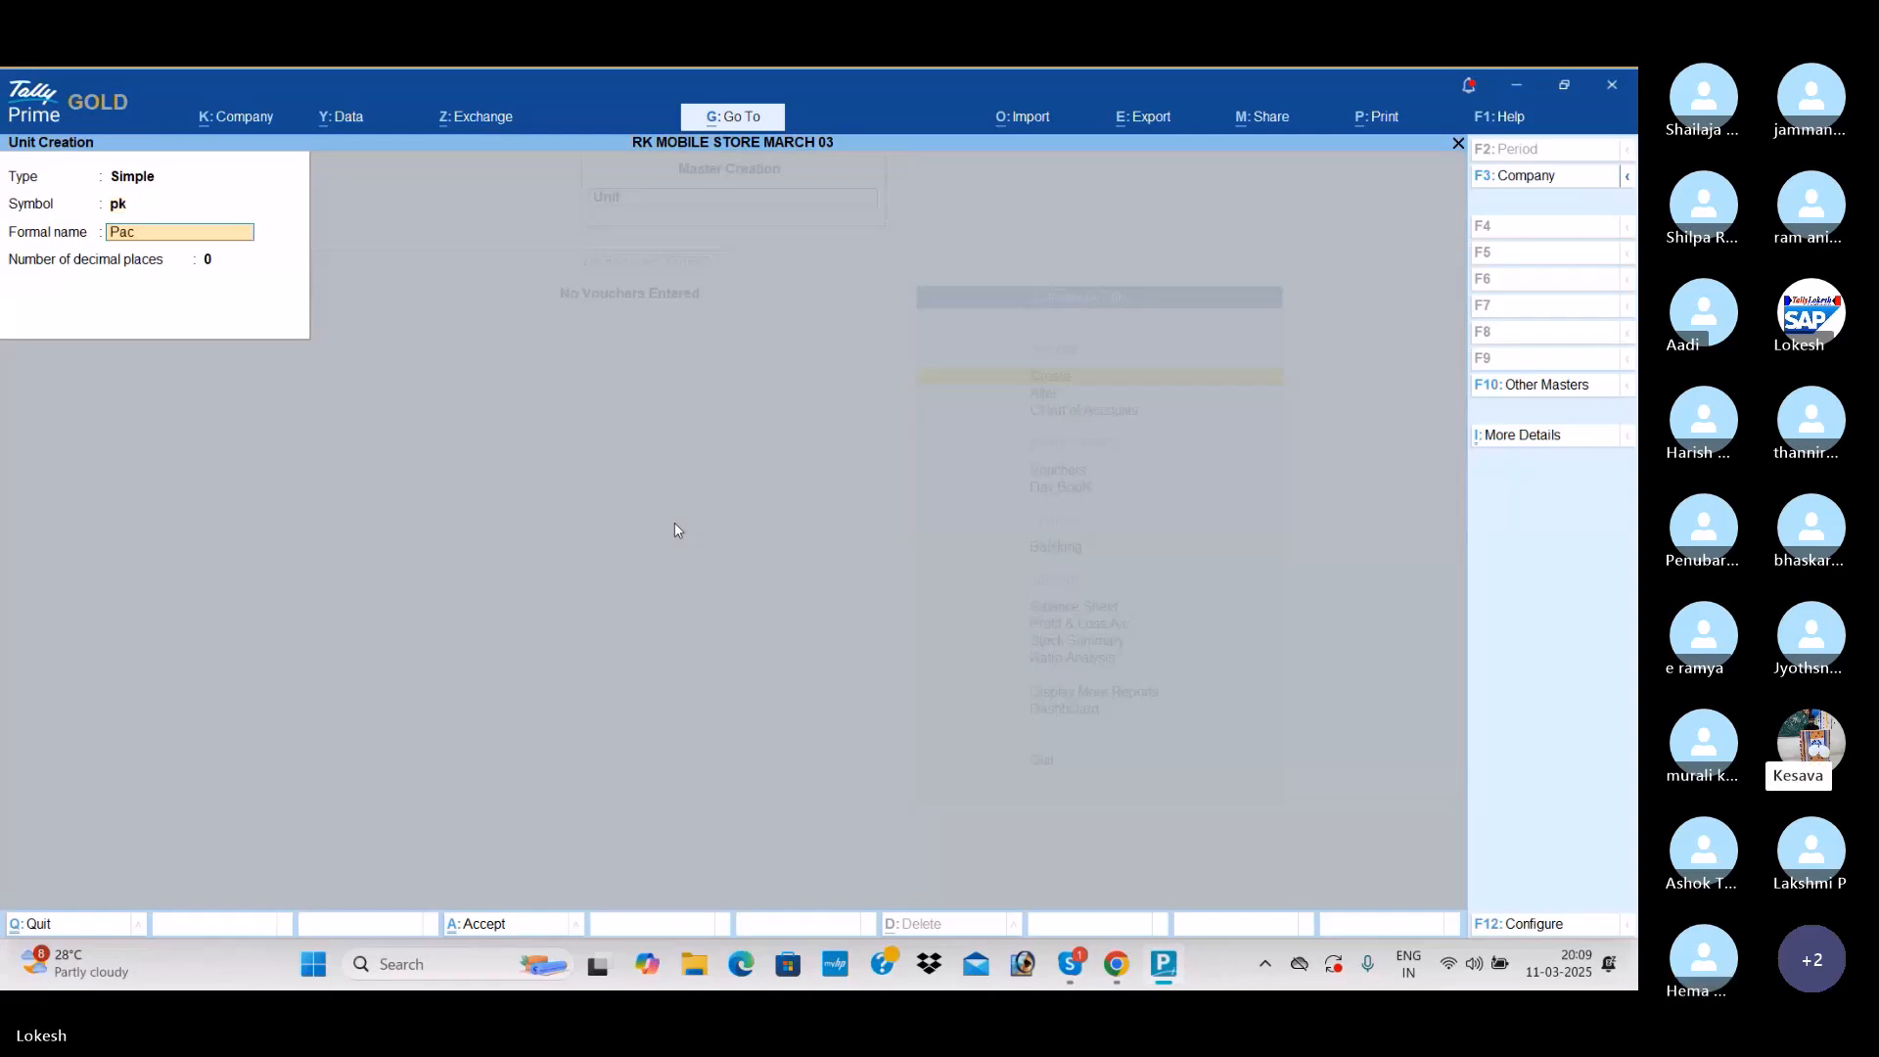
key("Return")
key("Return")
key("Return")
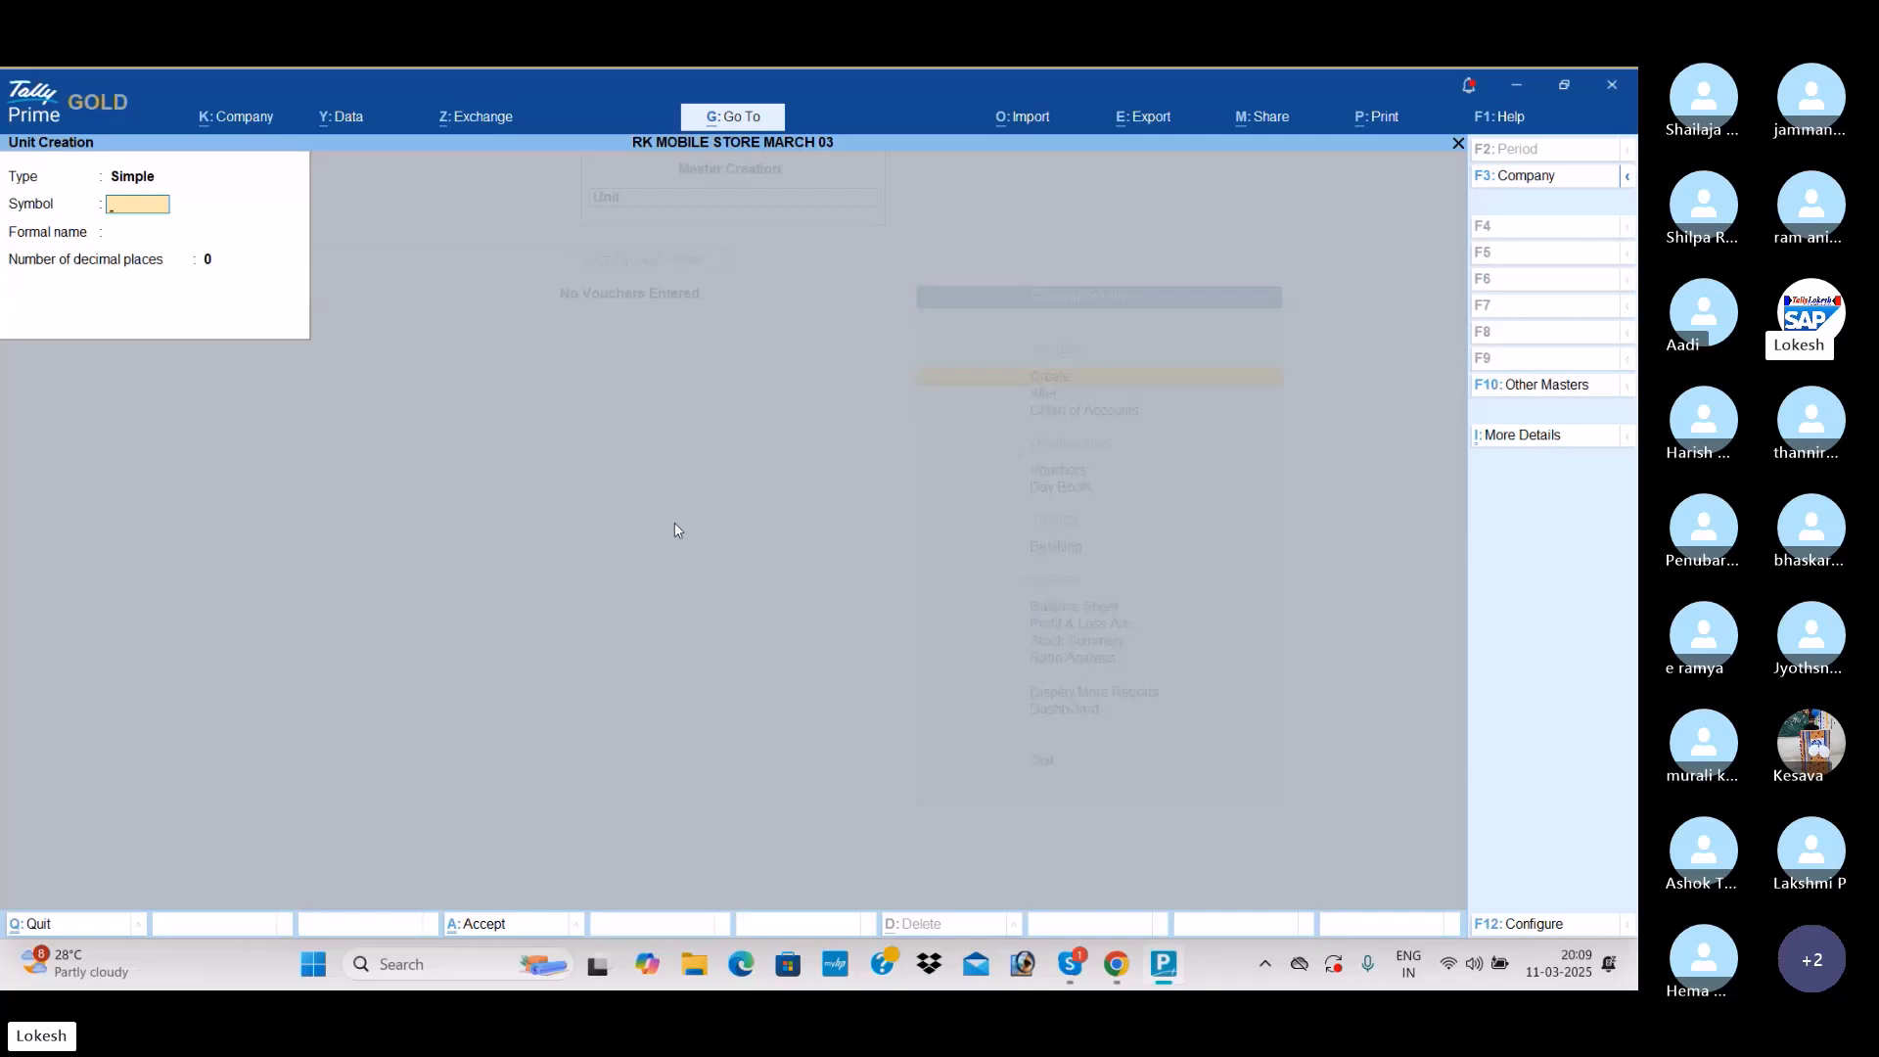
Step: Create a simple unit with the symbol bt, the formal name Bottels and 0 decimal places, and leave unit creation
type("bt")
key("Return")
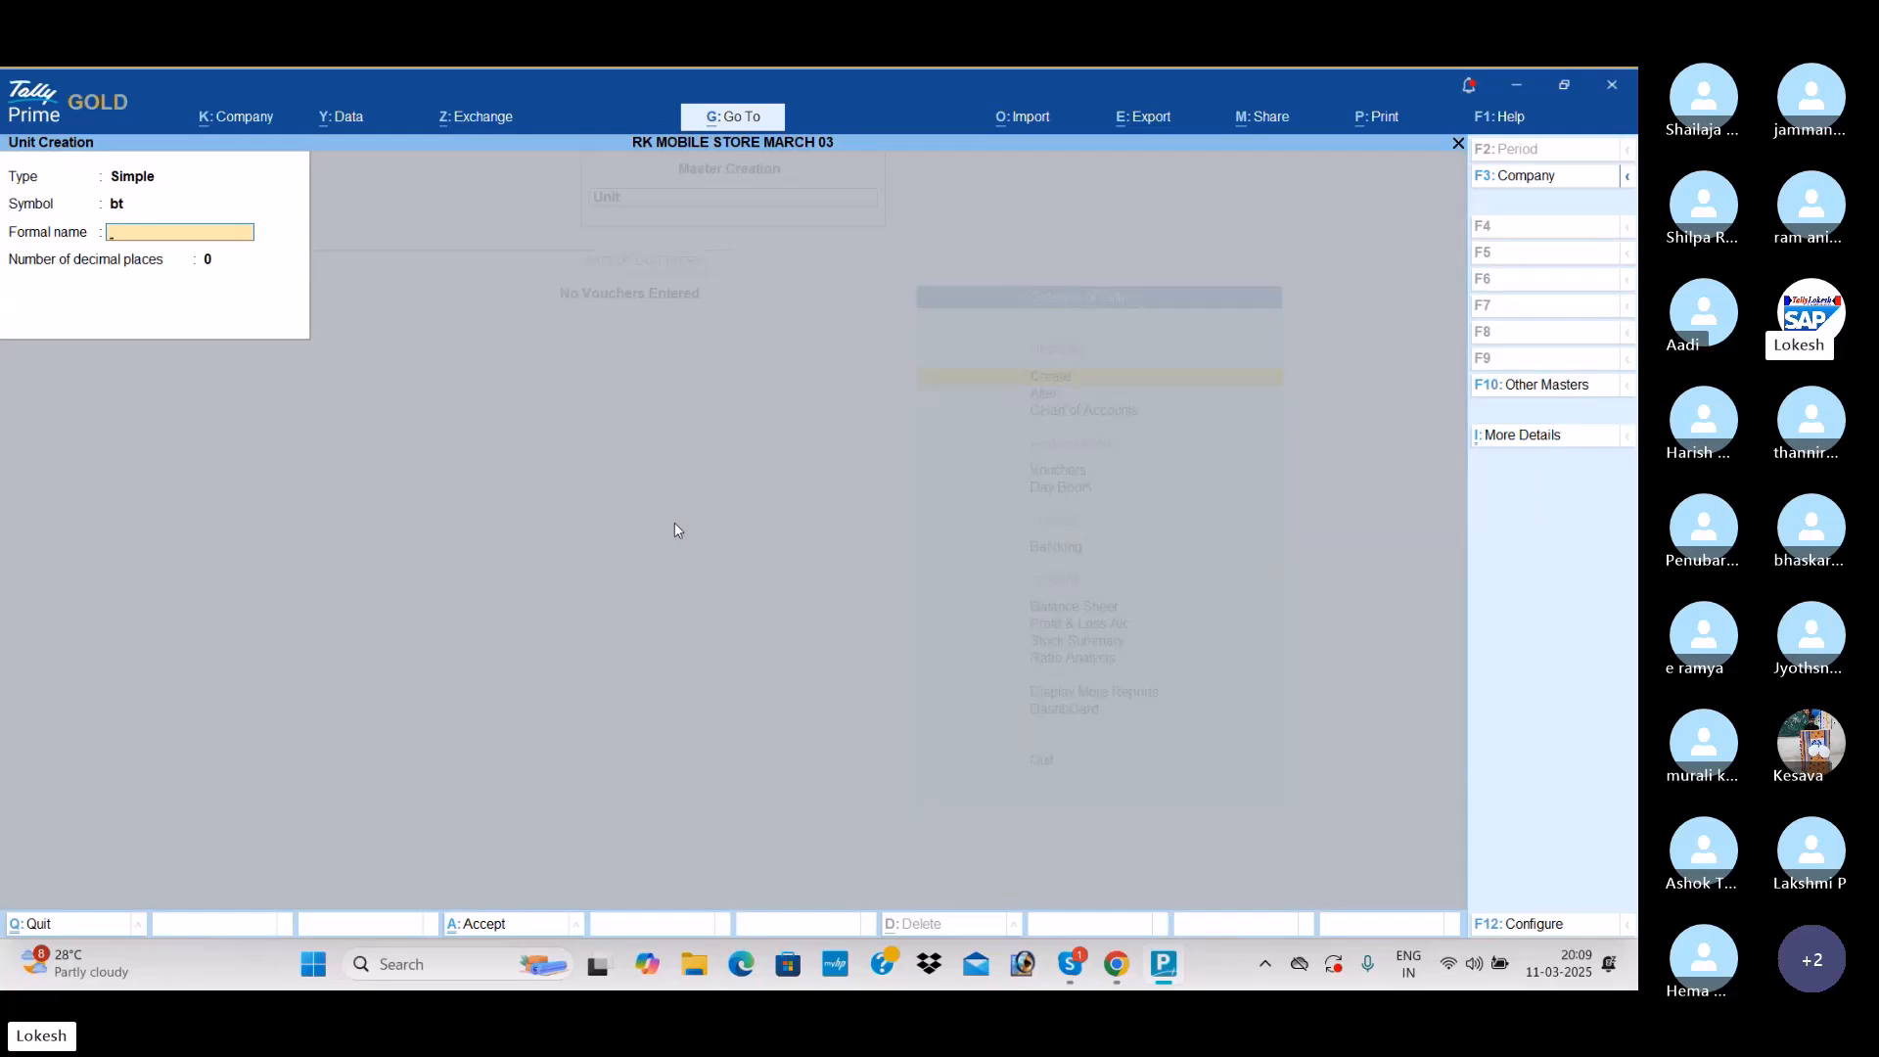
type("Bottels")
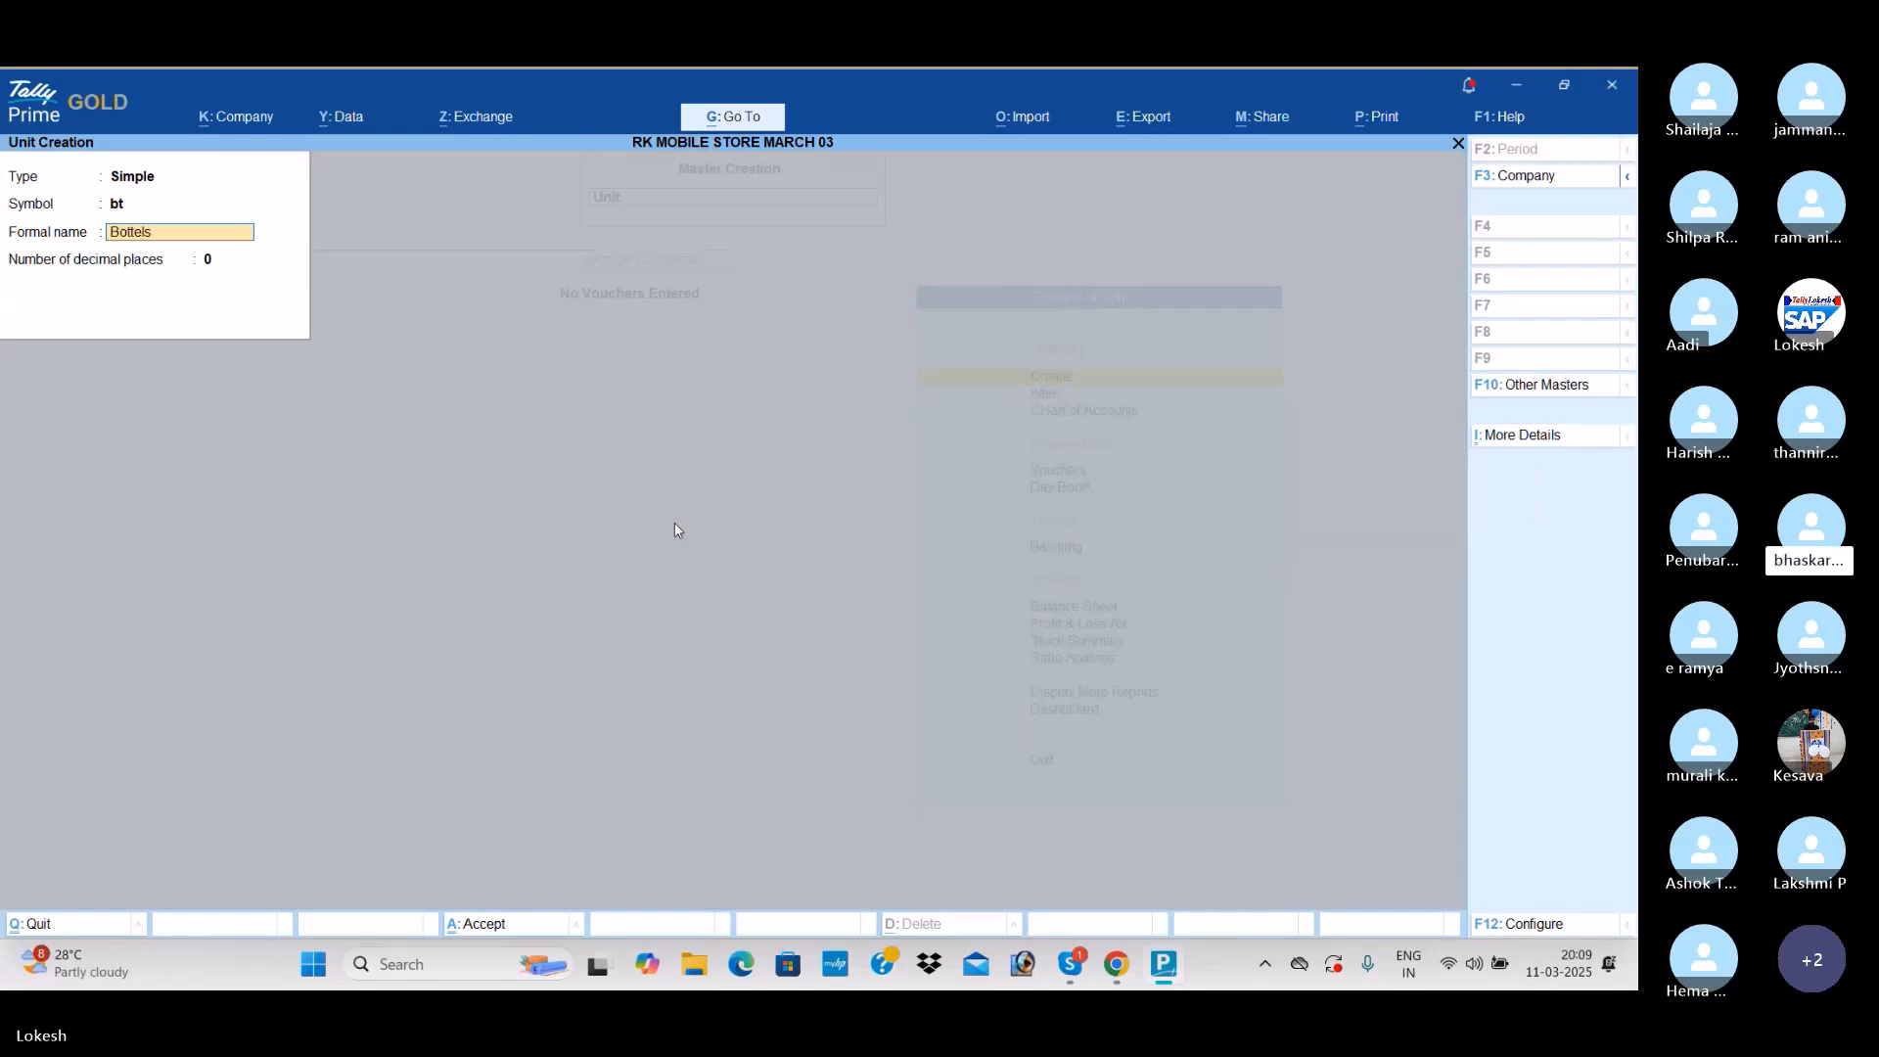
key("Return")
key("Return")
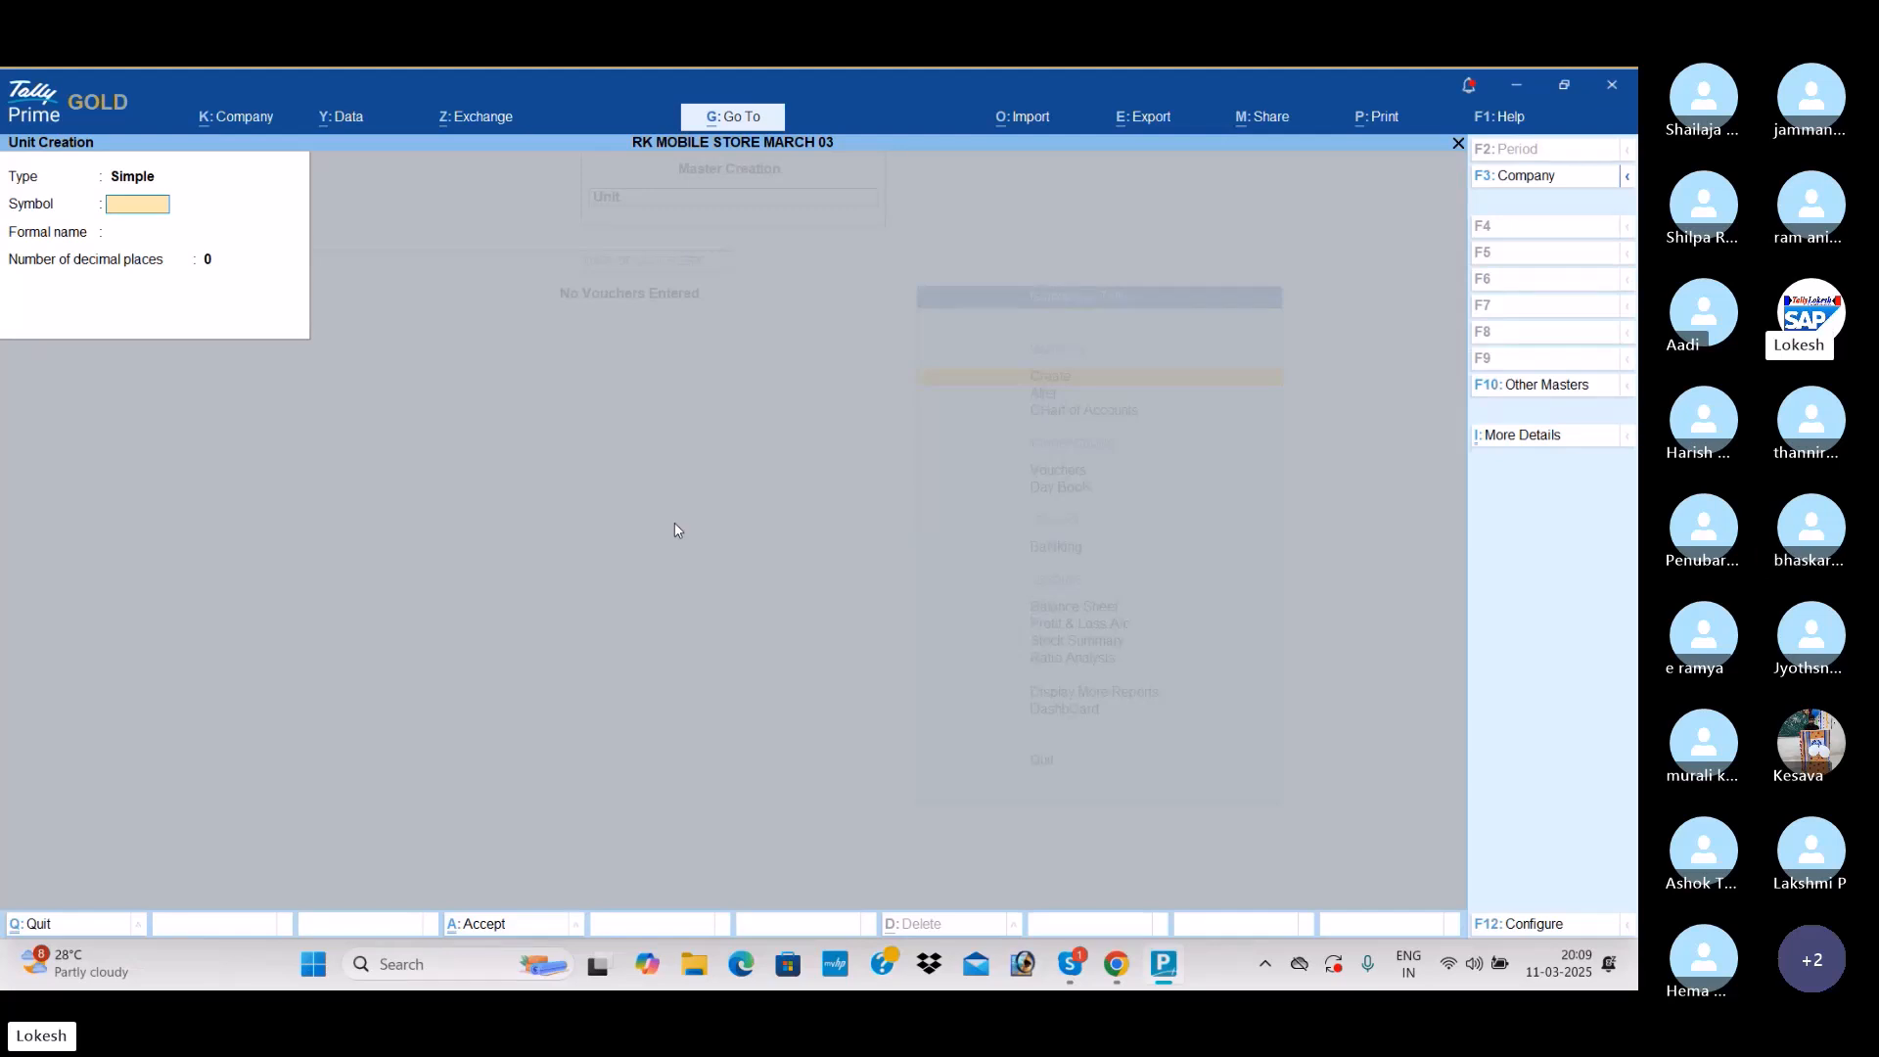
key("Escape")
key("y")
Step: Create a stock group named Mobiles under Primary, with item quantities not added
key("Up")
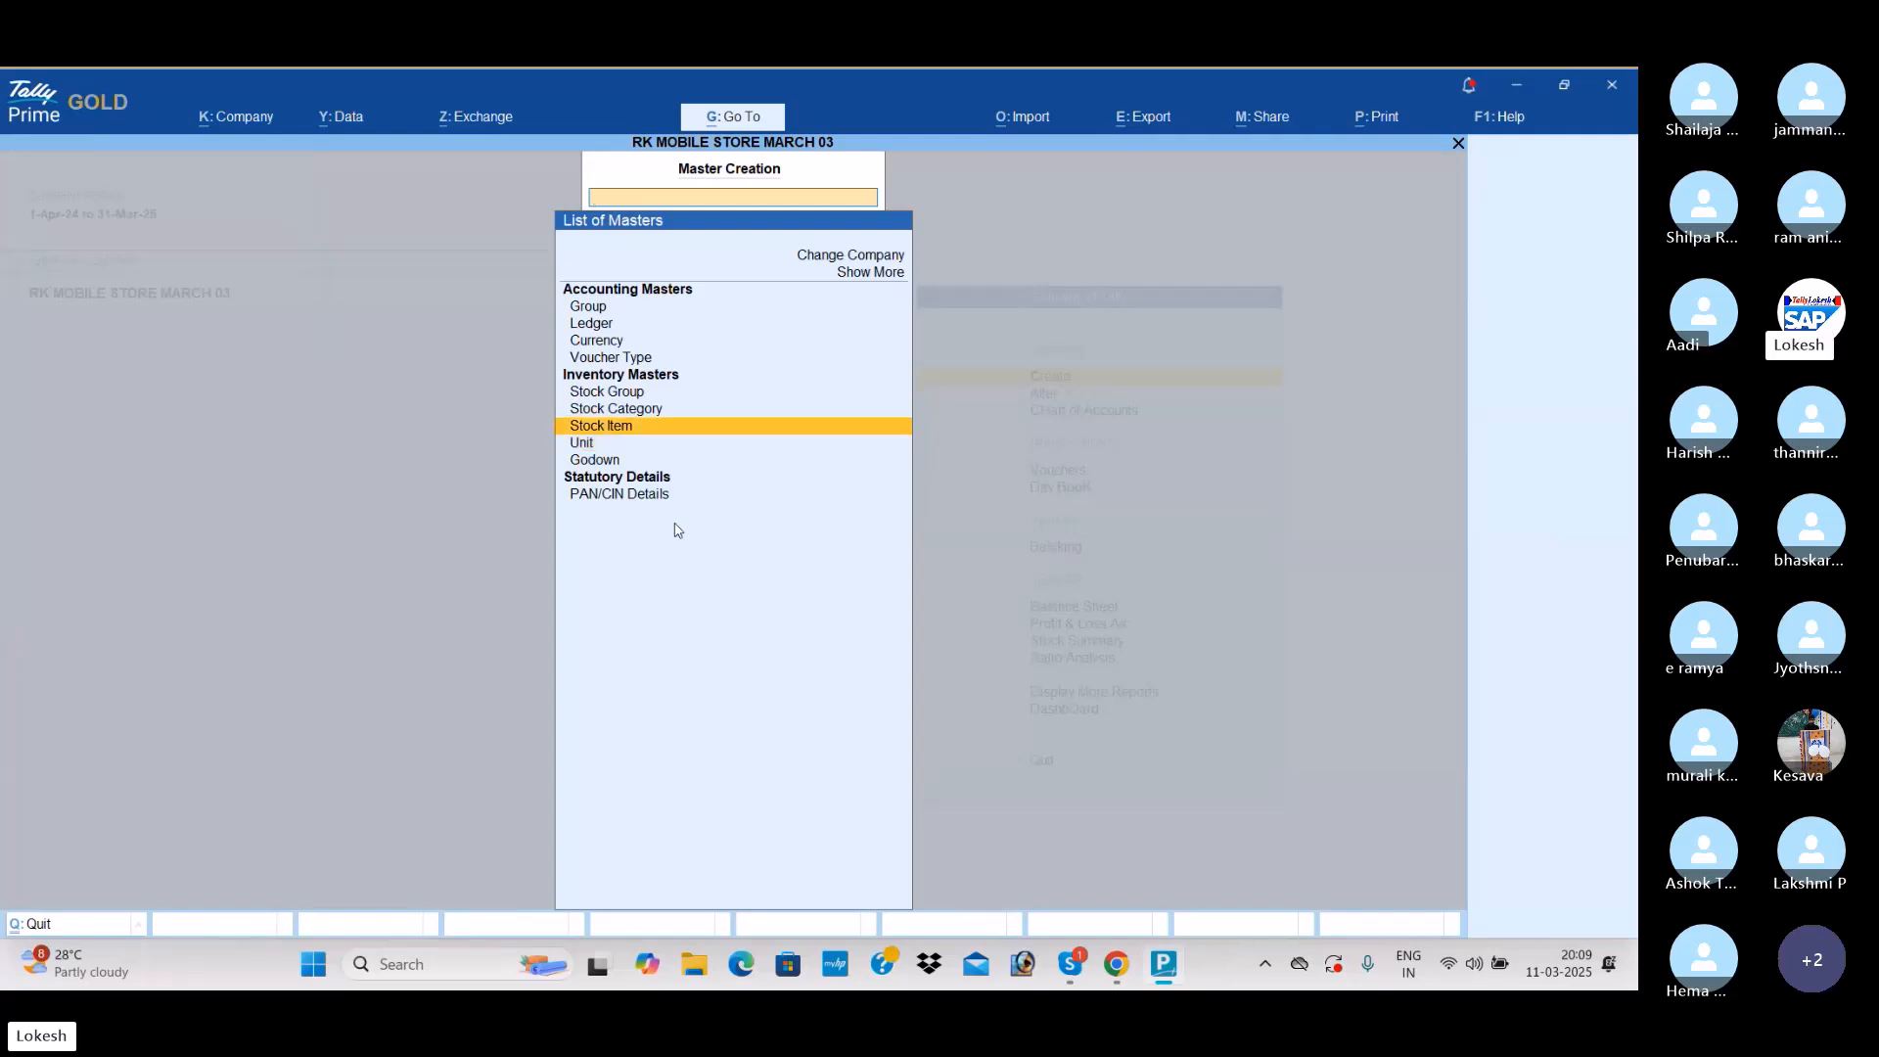
key("Up")
key("Up")
key("Down")
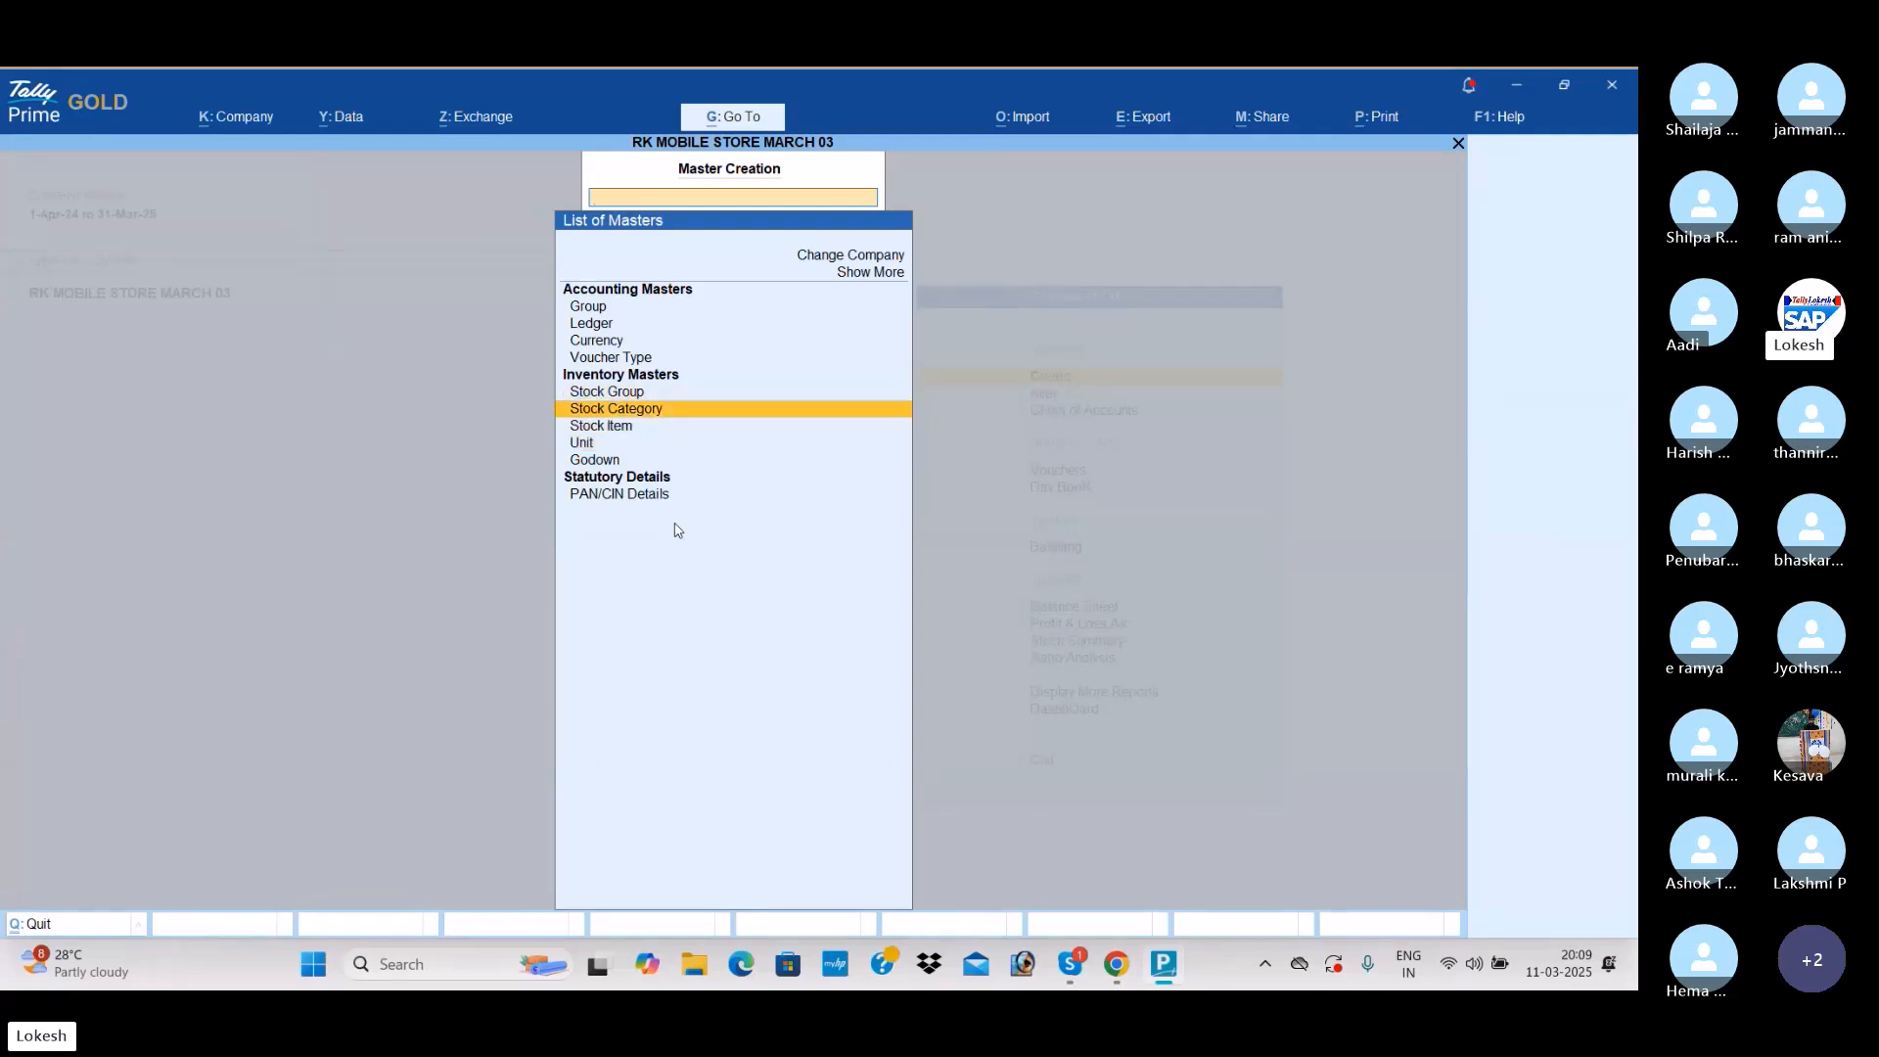
key("Up")
key("Down")
key("Down")
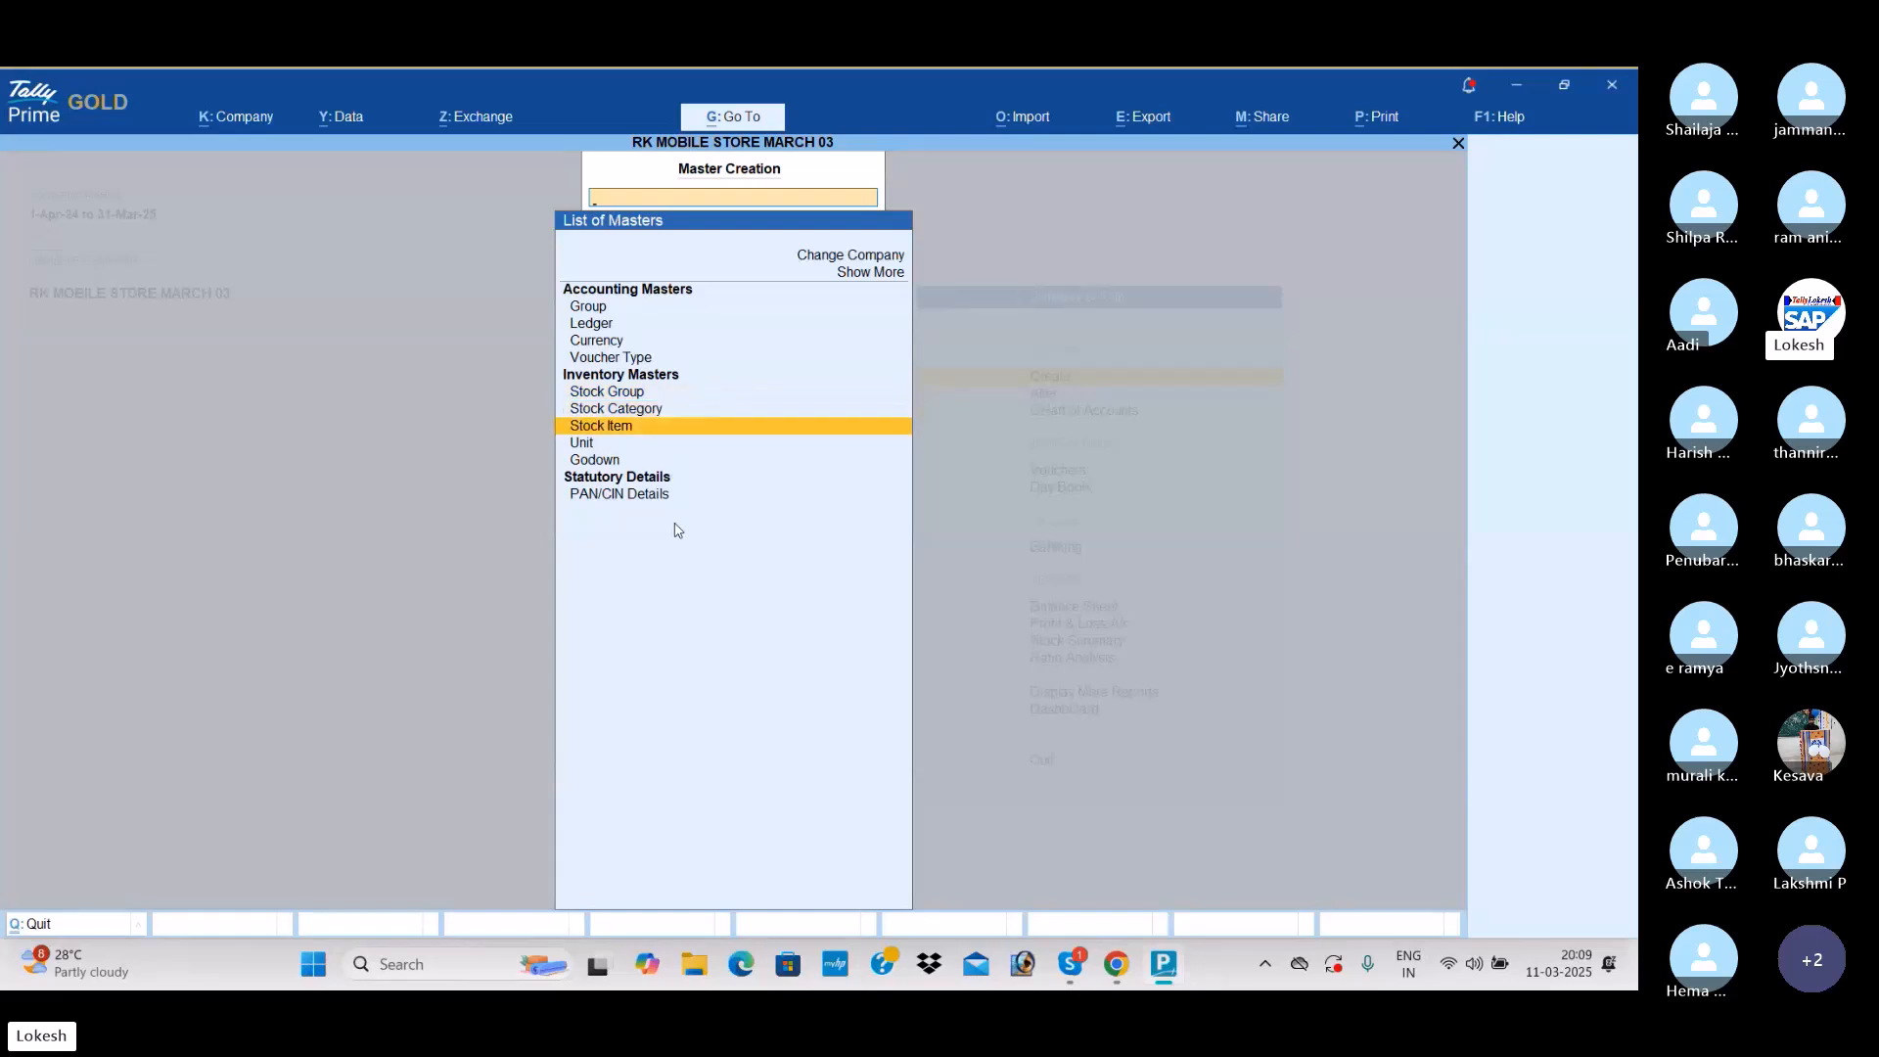
key("Up")
key("Up")
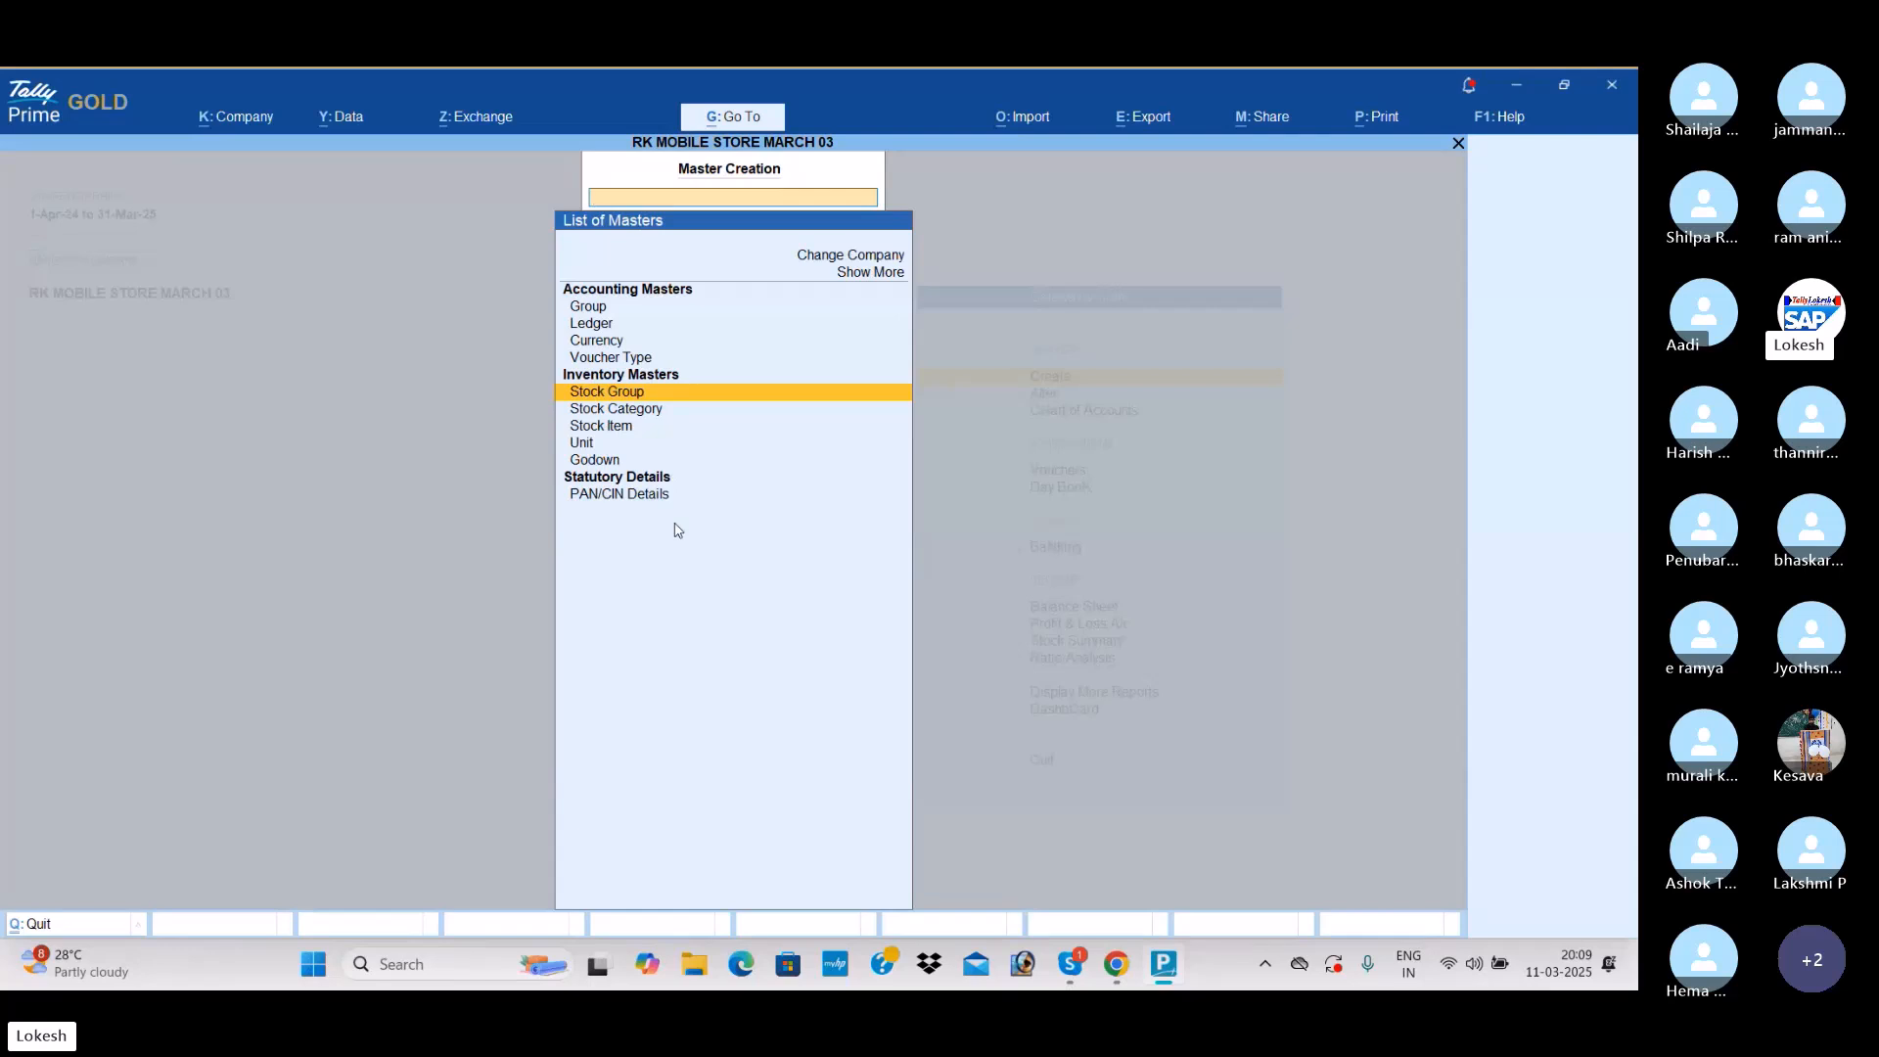
key("Return")
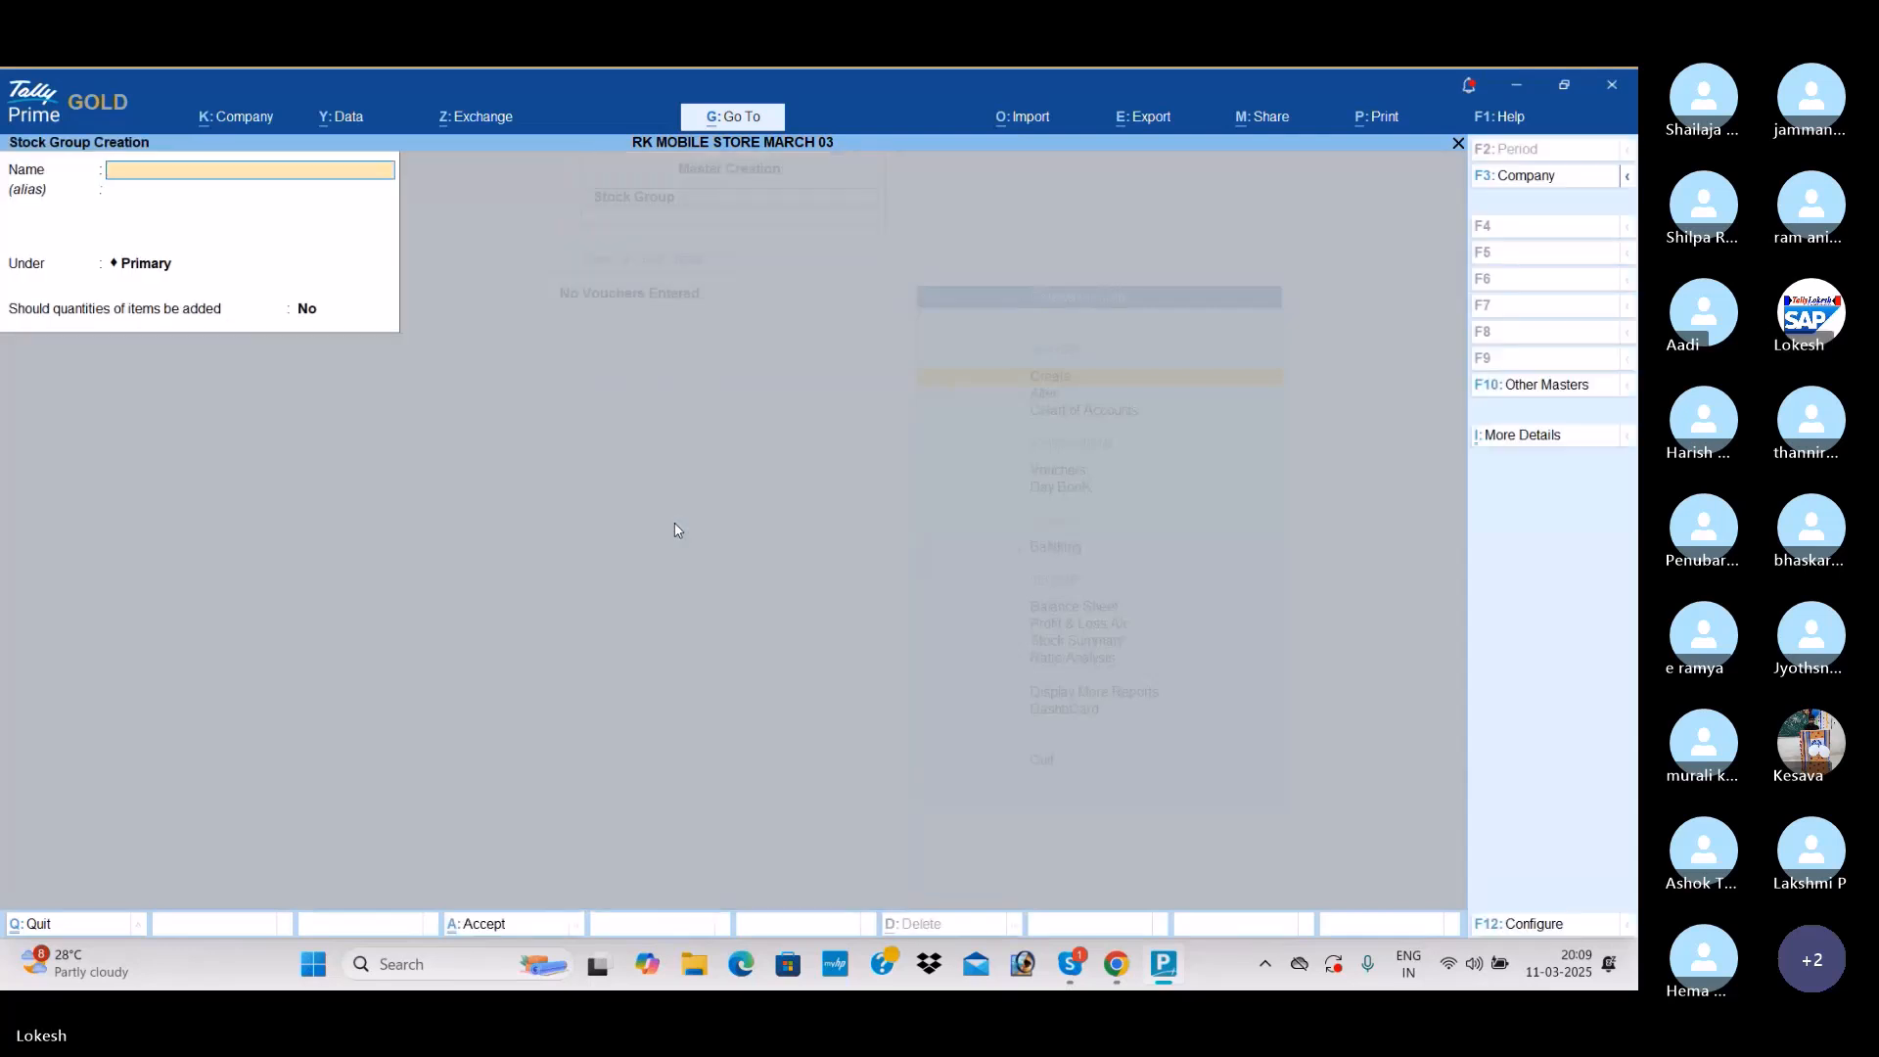
type("M")
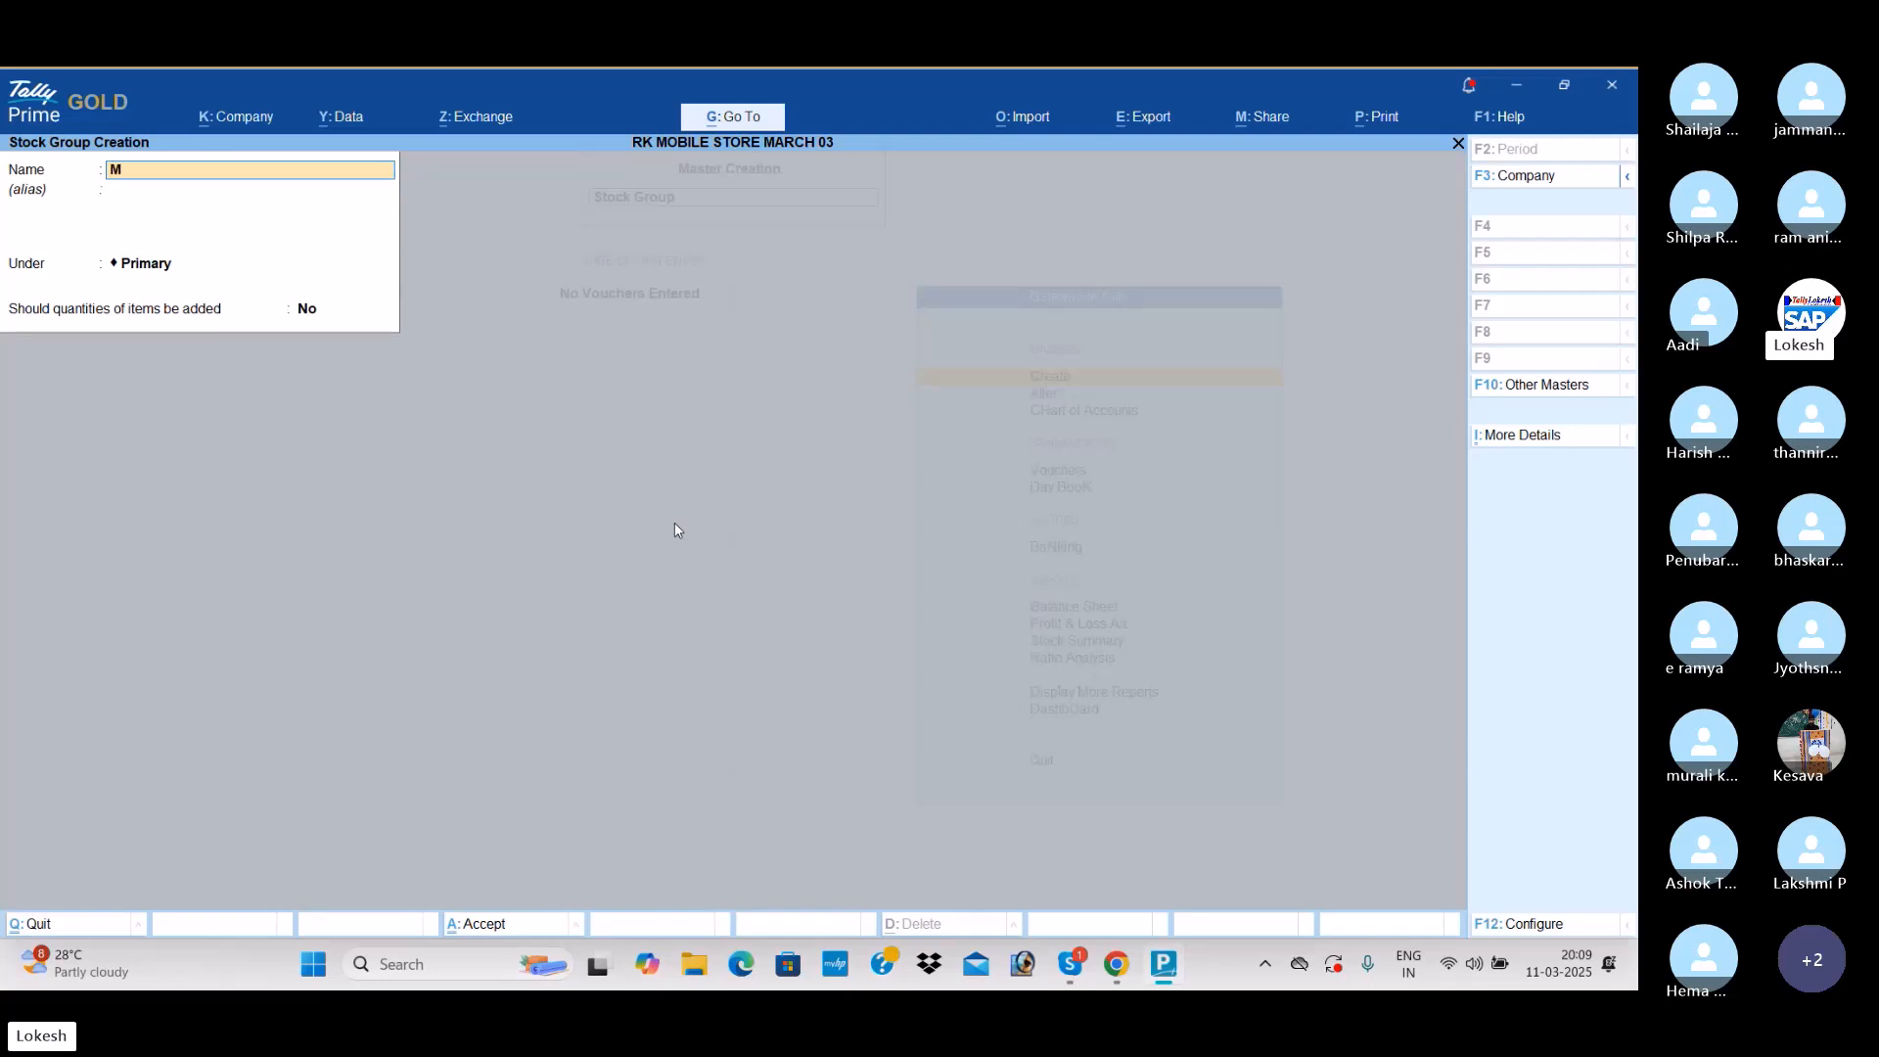
type("obiles")
key("Return")
key("Return")
key("Return")
key("Return")
key("Return")
Step: Create a stock group named Airdopes under Primary, with item quantities not added
type("Air")
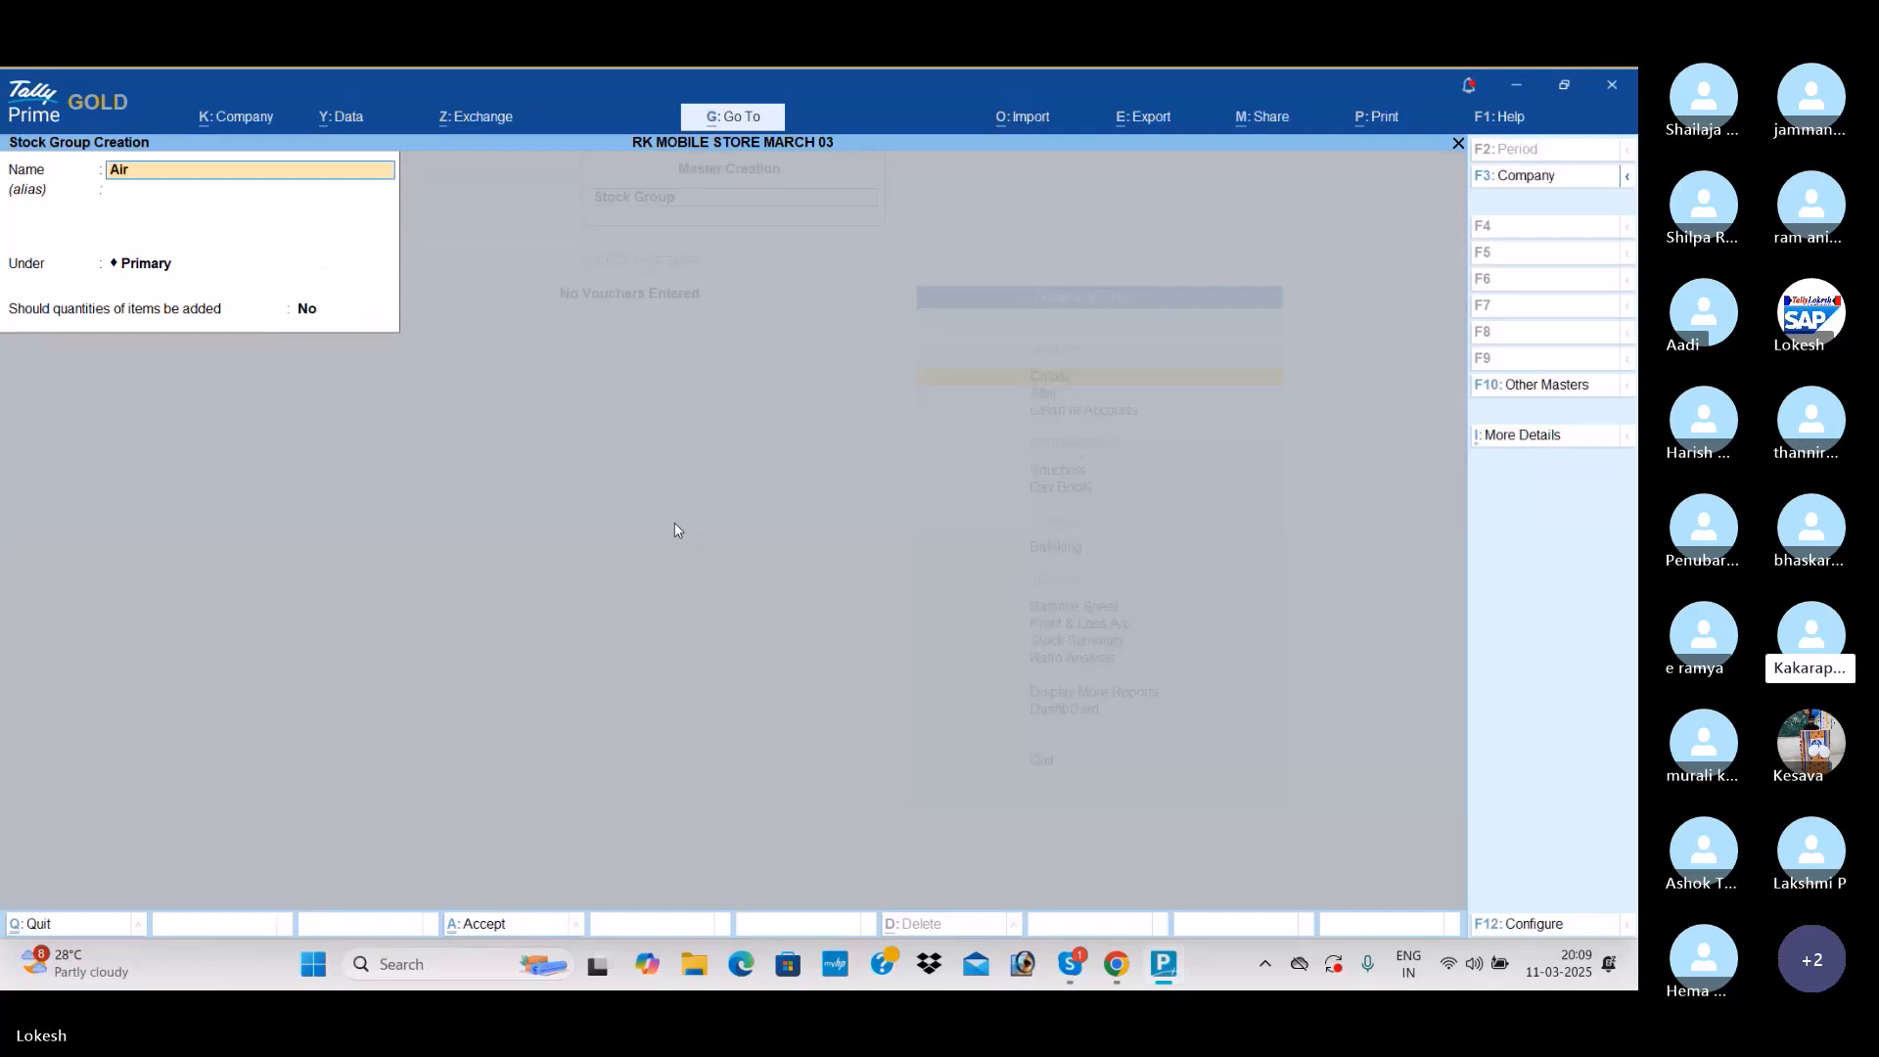
type("dopes")
key("Return")
key("Return")
key("Return")
key("Return")
key("Return")
Step: Create a stock group named Pendrives under Primary, with item quantities not added
type("Pendrives")
key("Return")
key("Return")
key("Return")
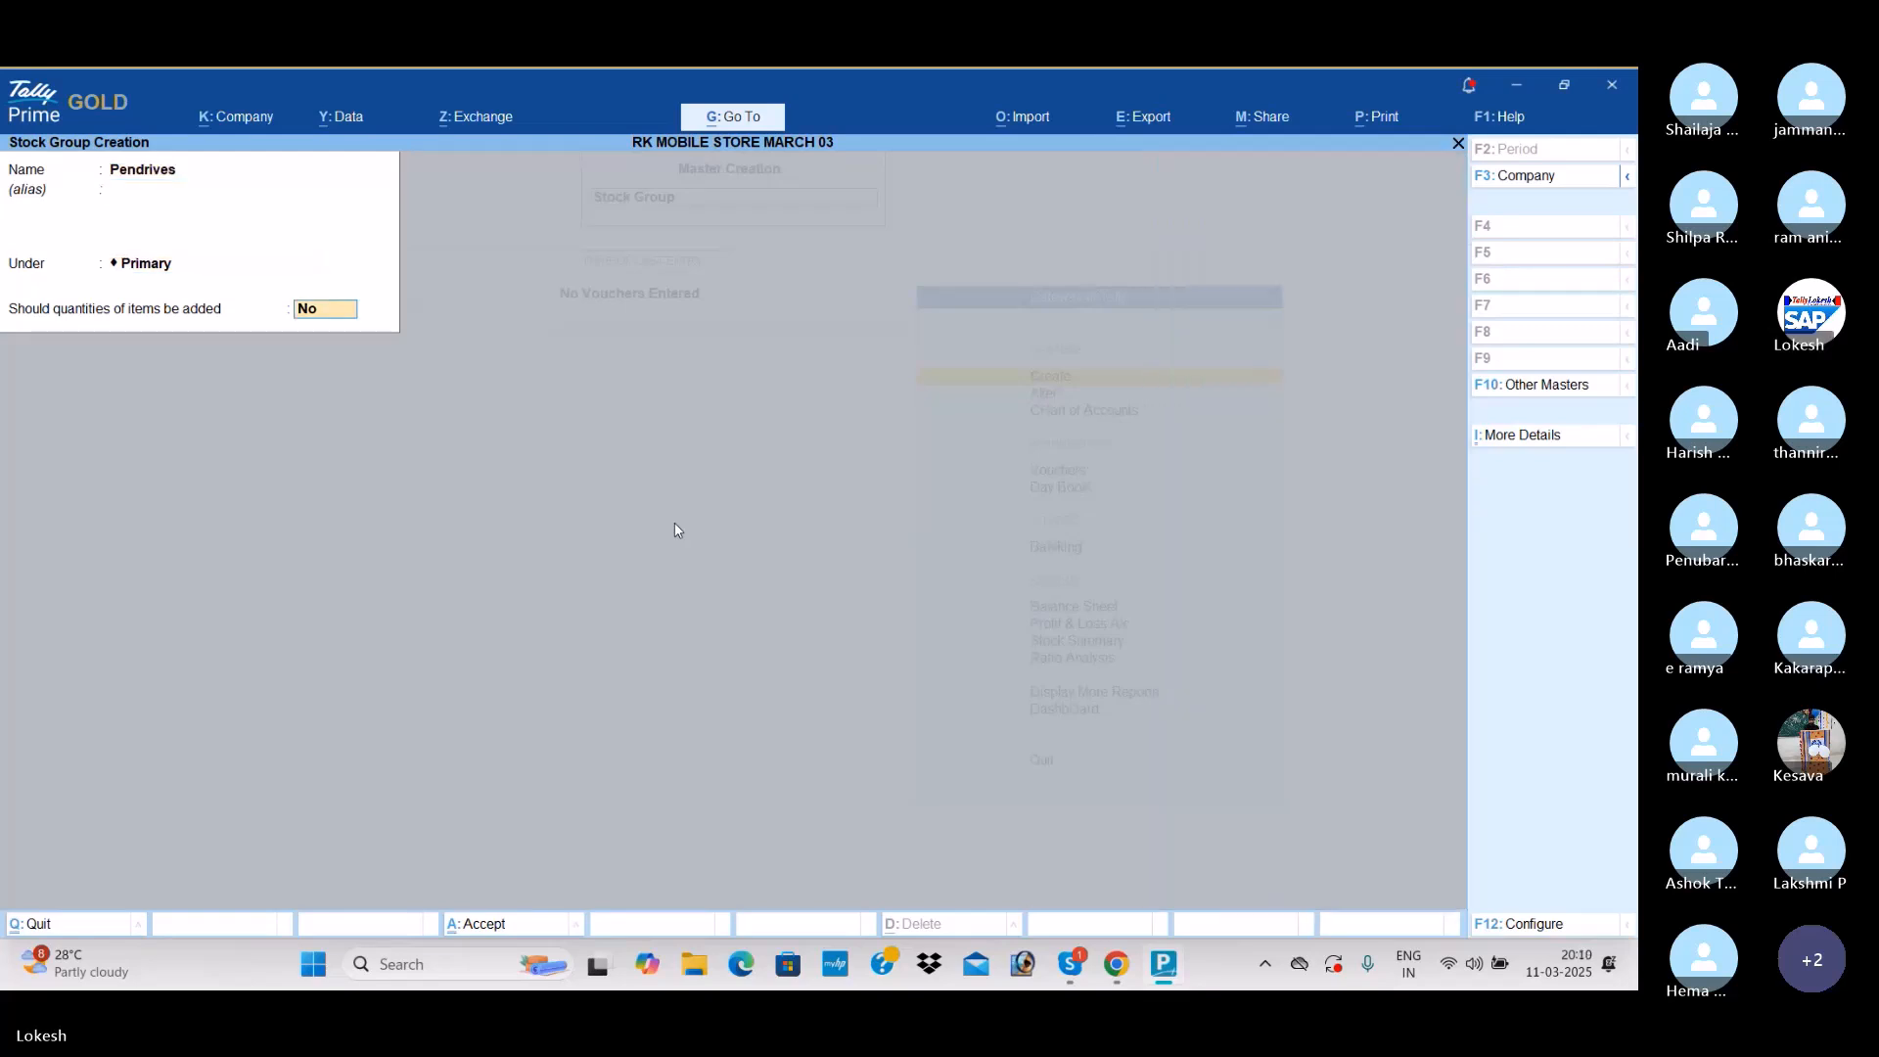
key("Return")
key("Return")
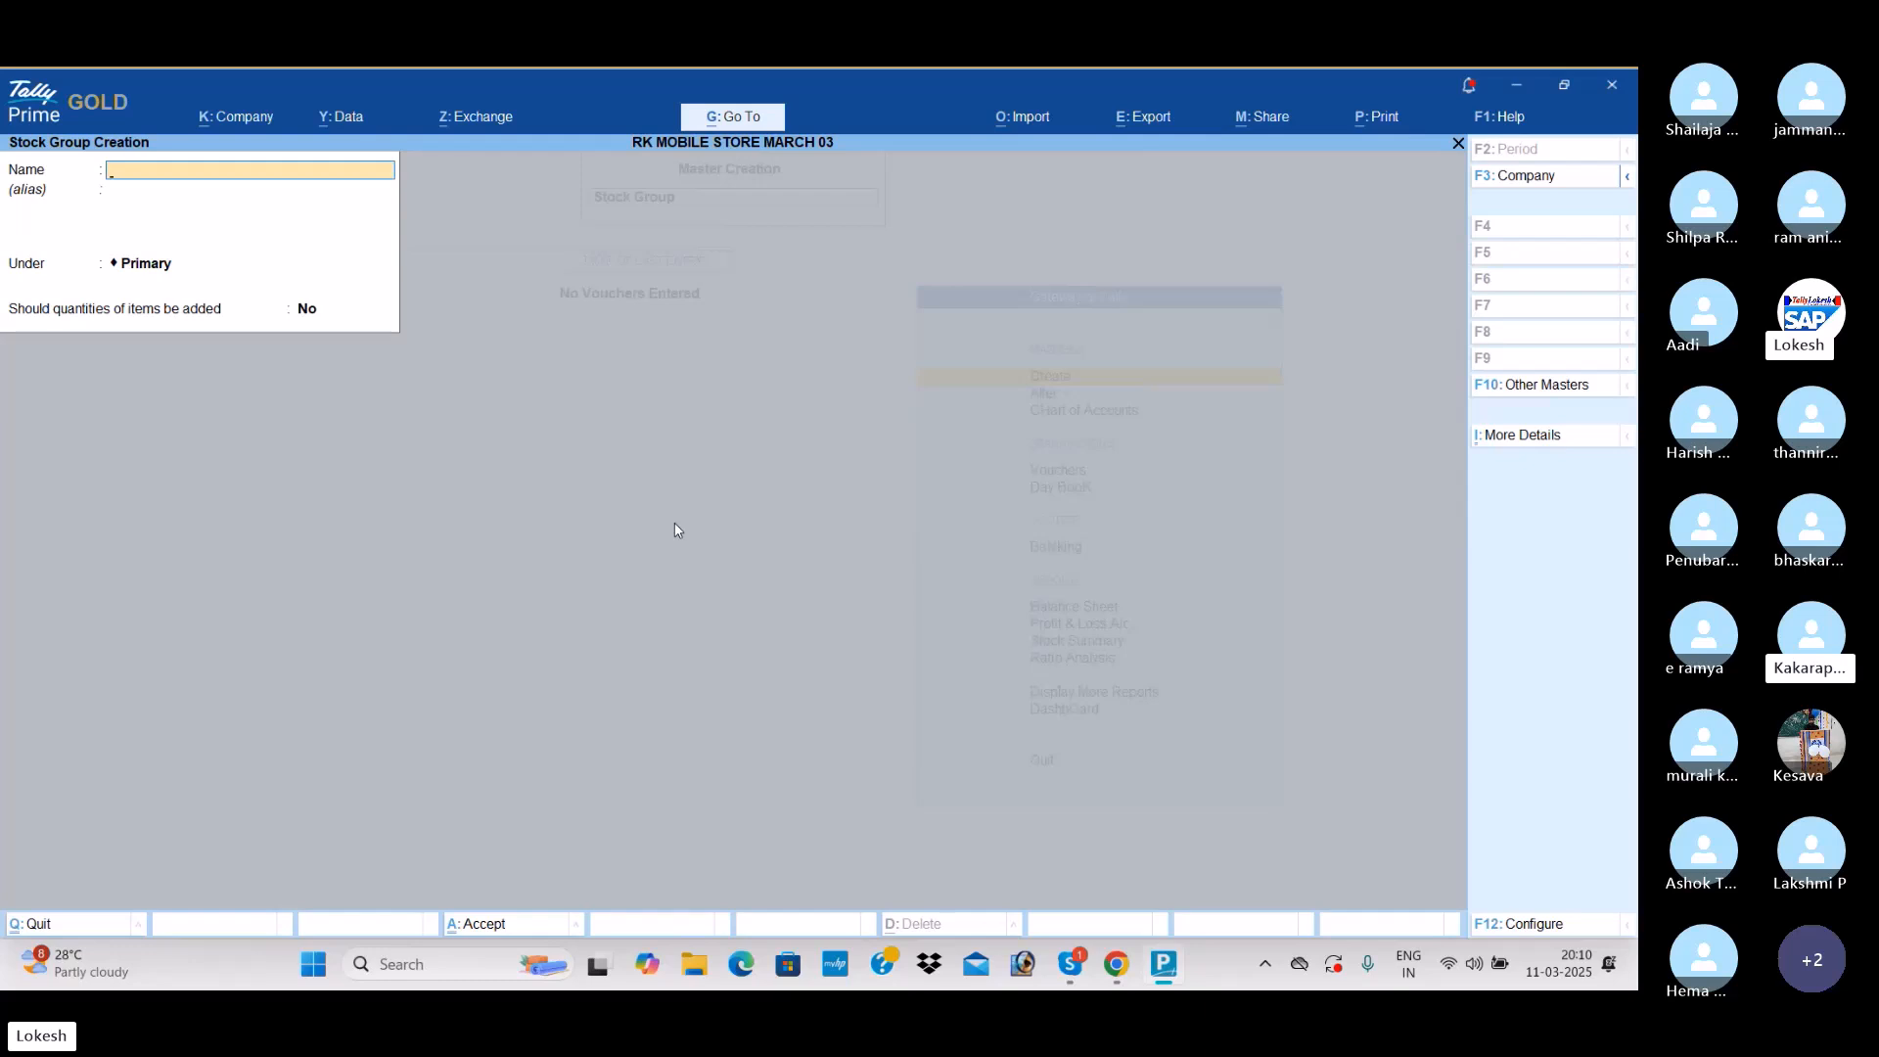
Step: Leave stock group creation and start creating a stock item from the inventory masters
key("Escape")
key("Return")
key("Down")
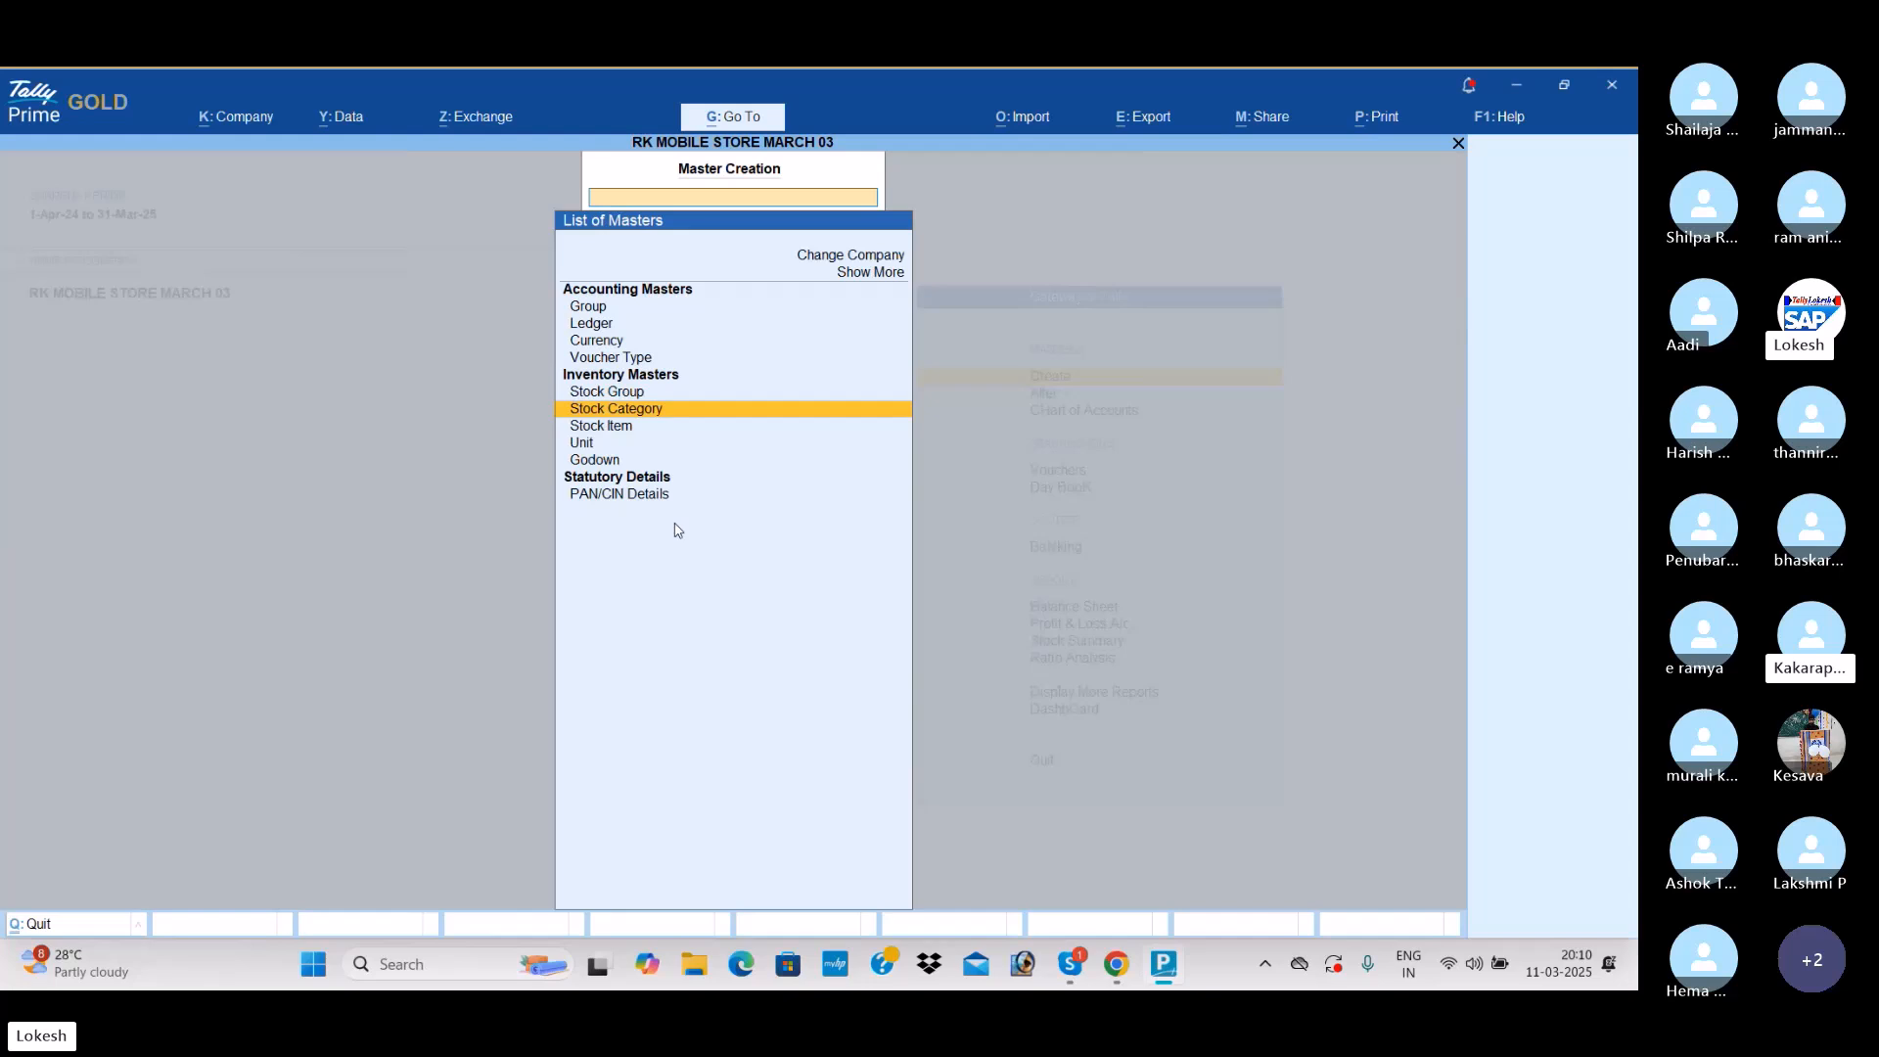
key("Down")
key("Return")
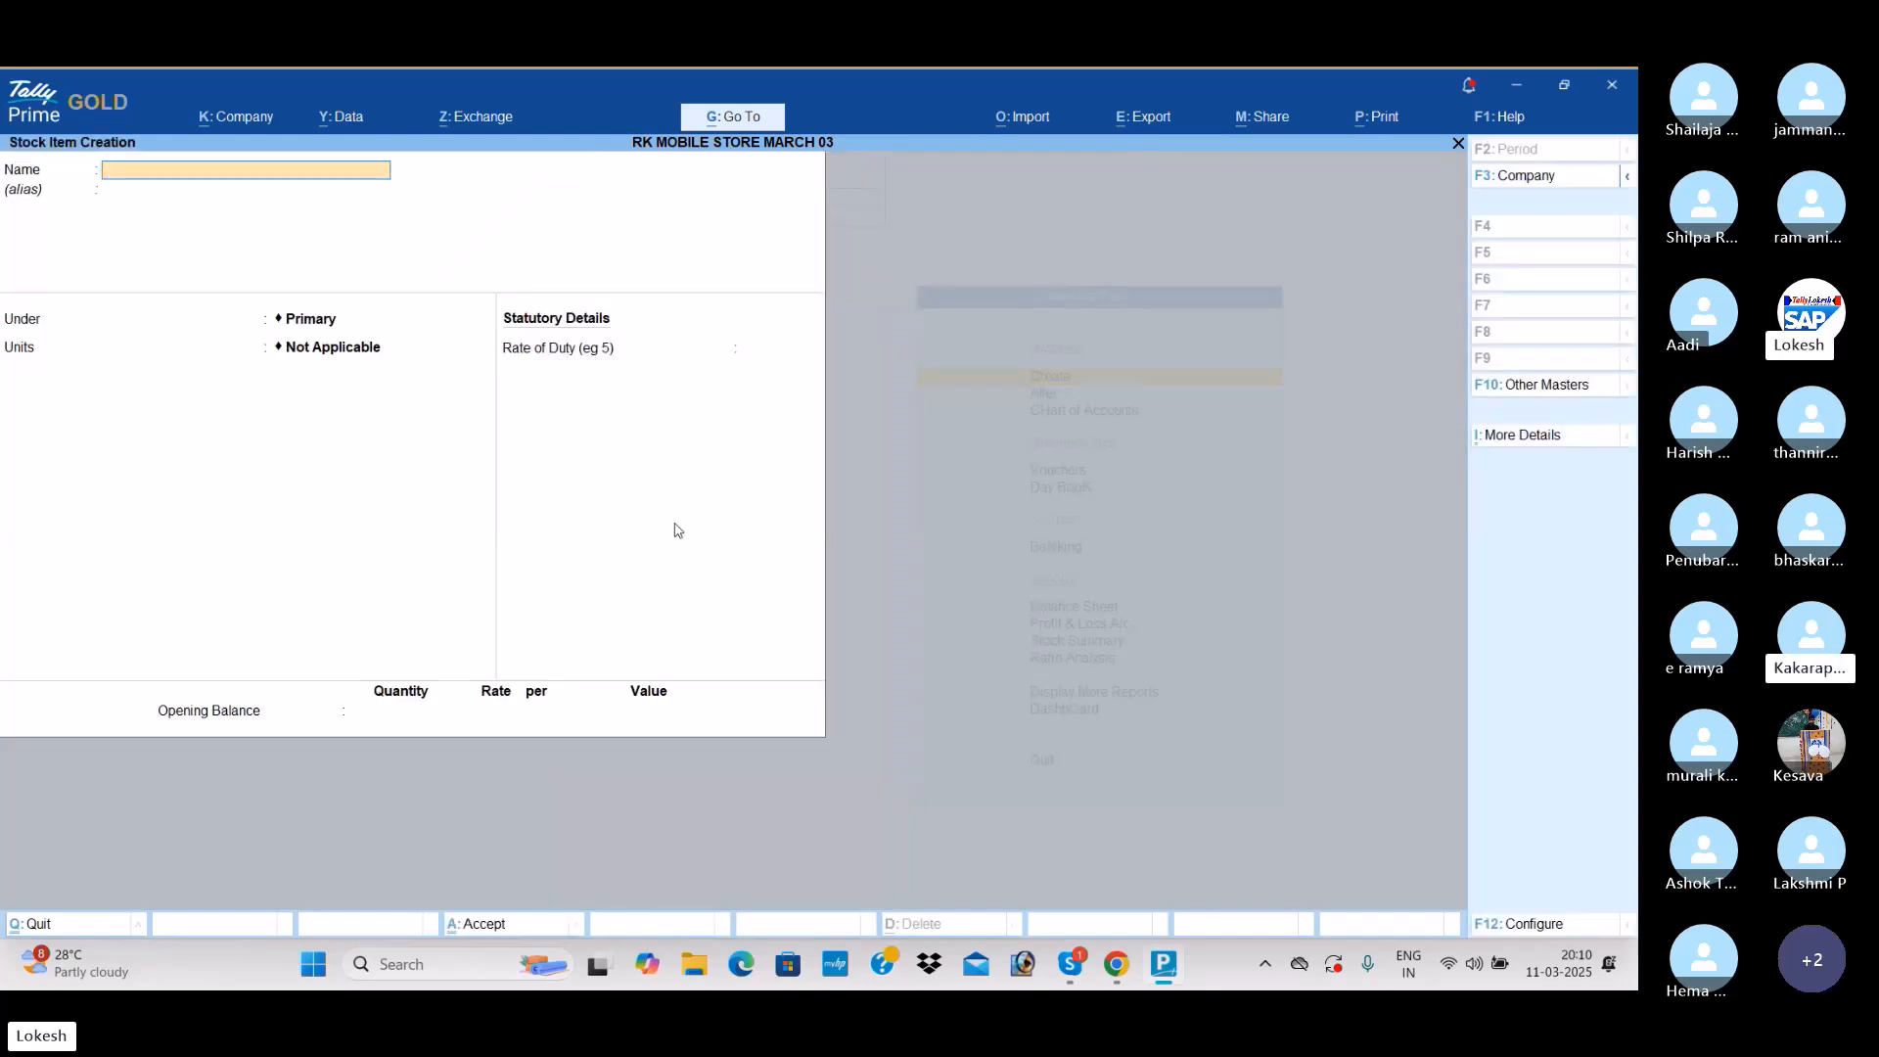
Step: Create a stock item named Vivo under the Mobiles group with the unit nos
type("Vivo")
key("Return")
key("Return")
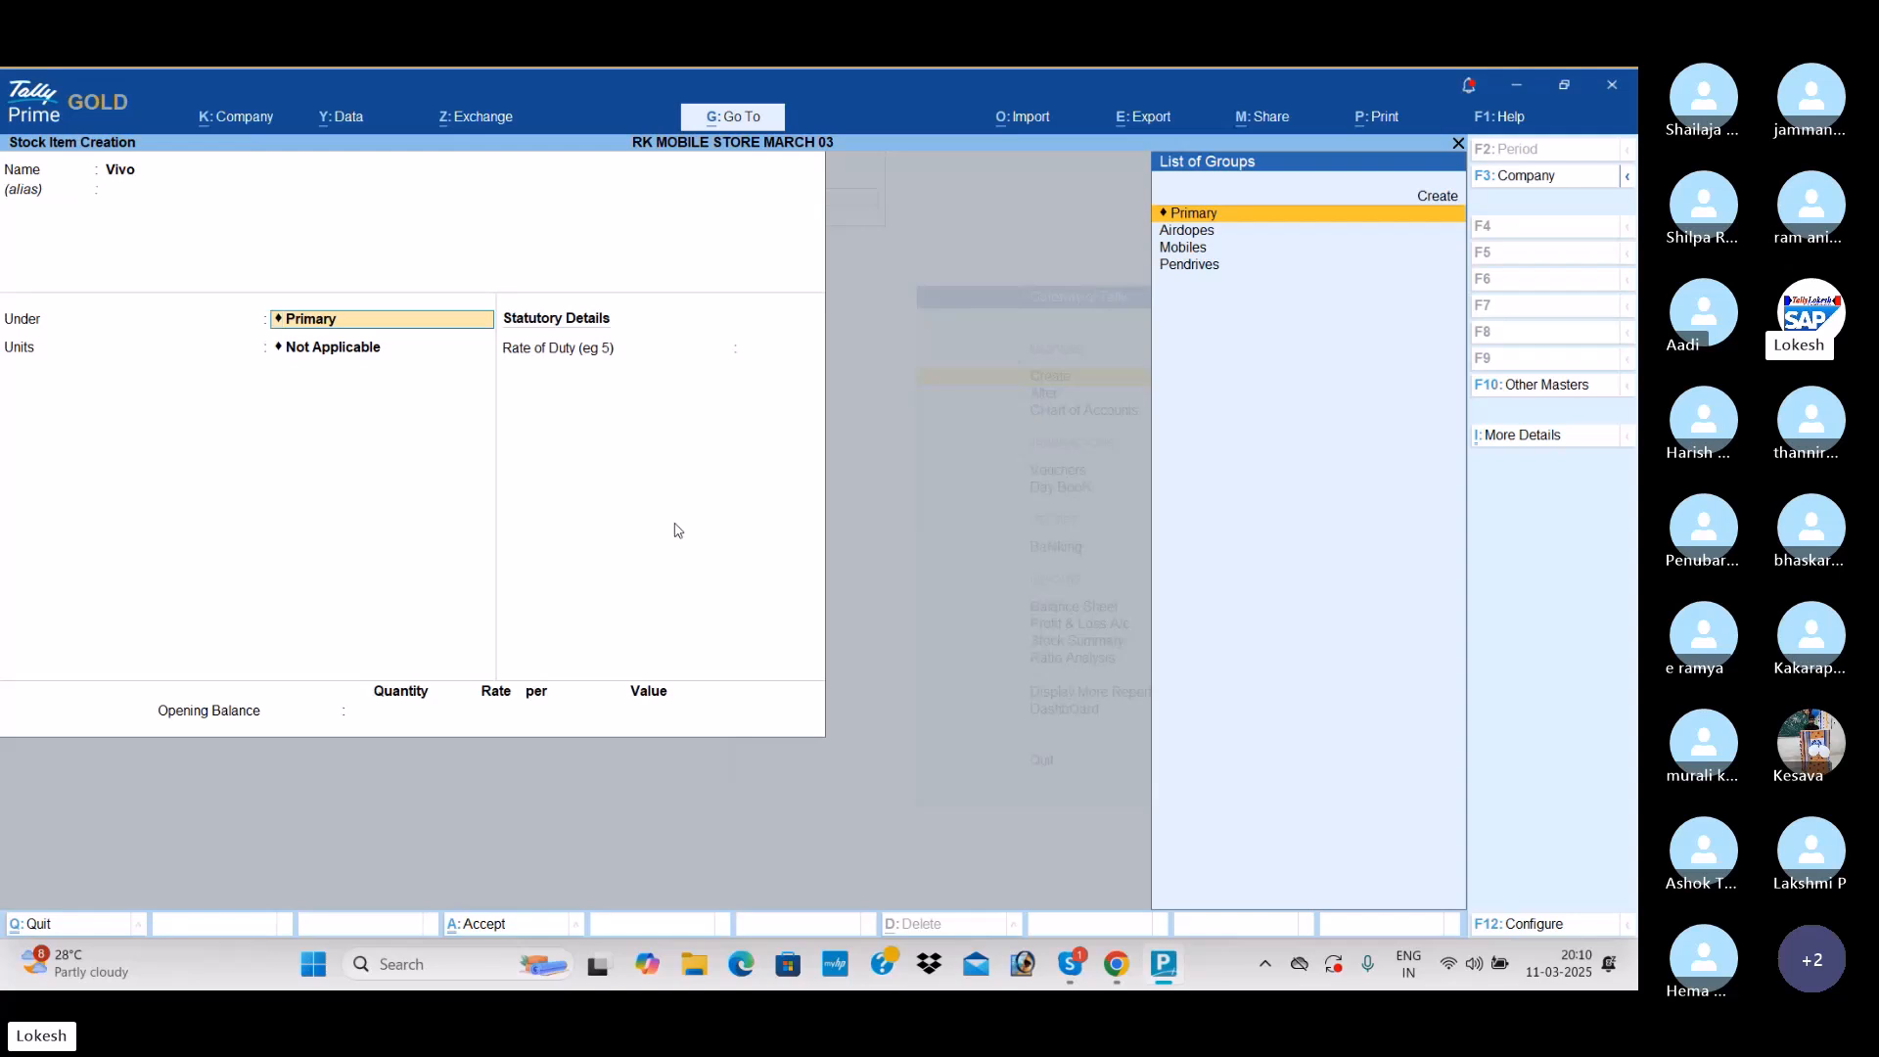
key("Down")
key("Down")
key("Return")
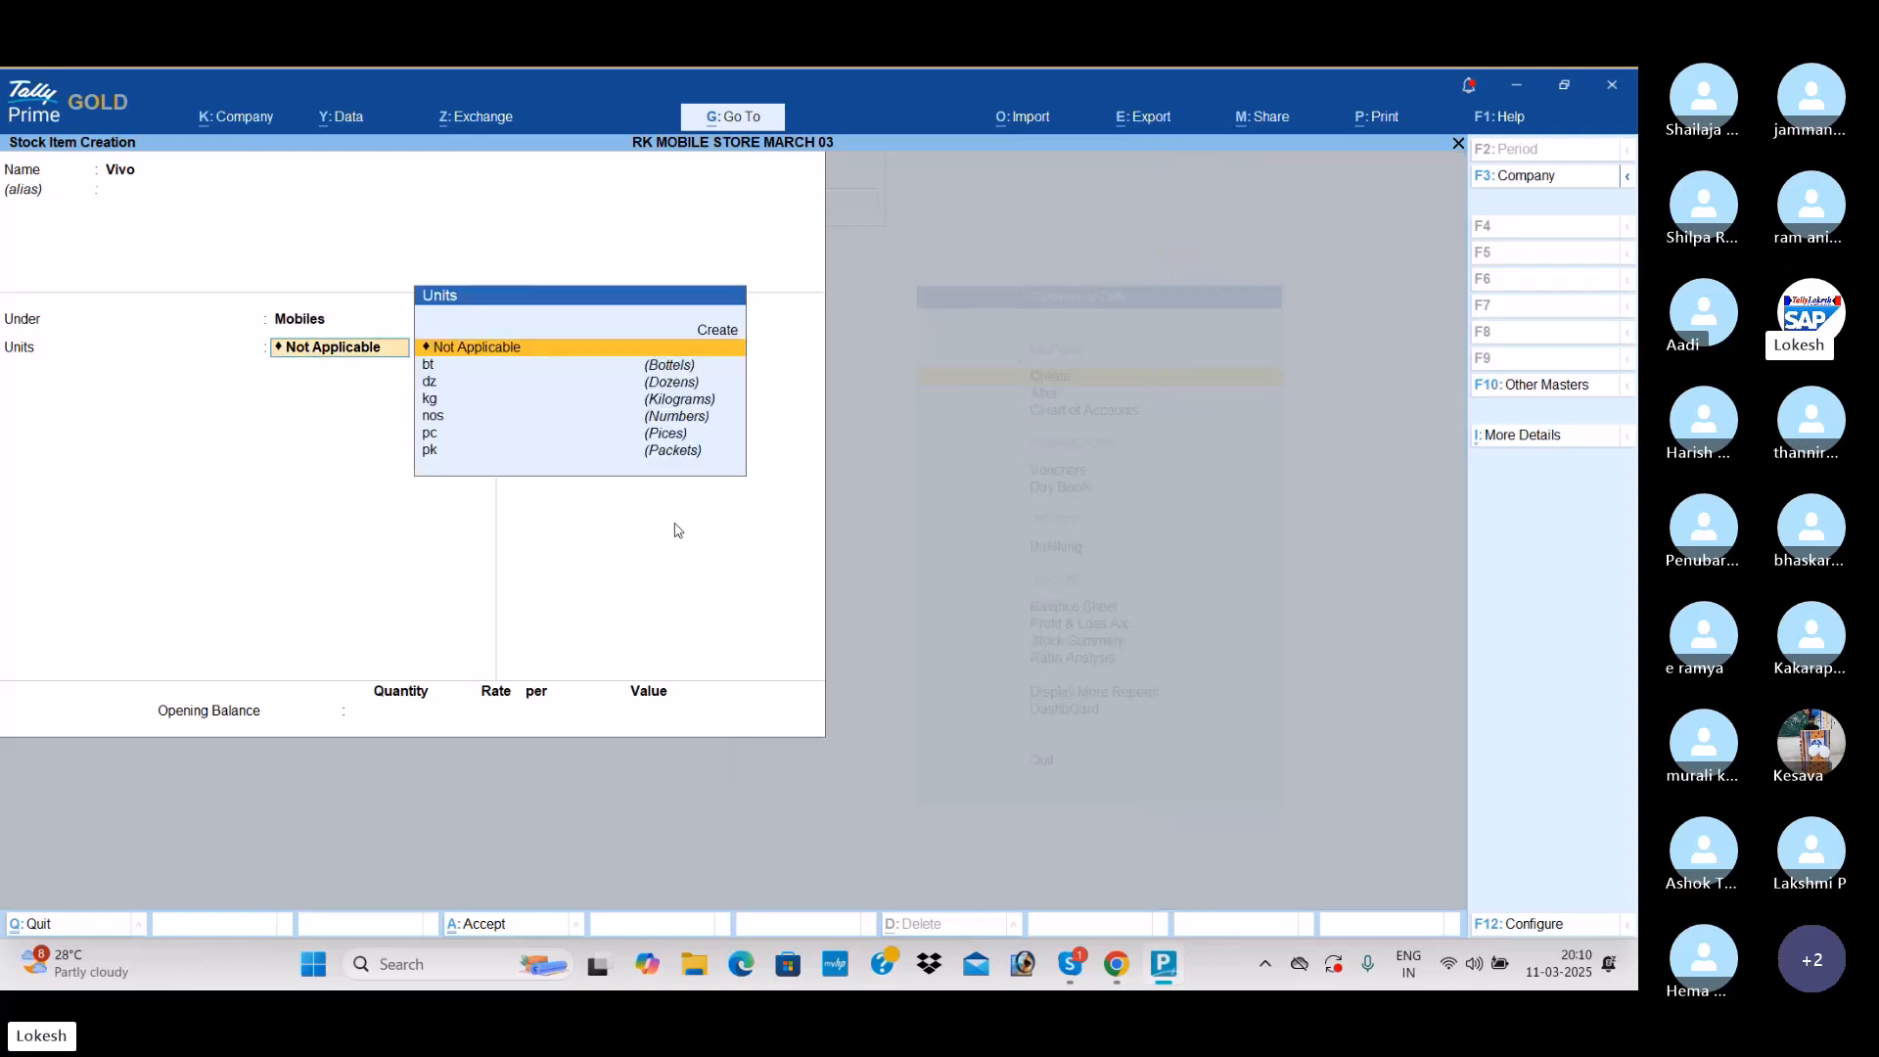
key("Down")
key("Down")
key("Down")
key("Down")
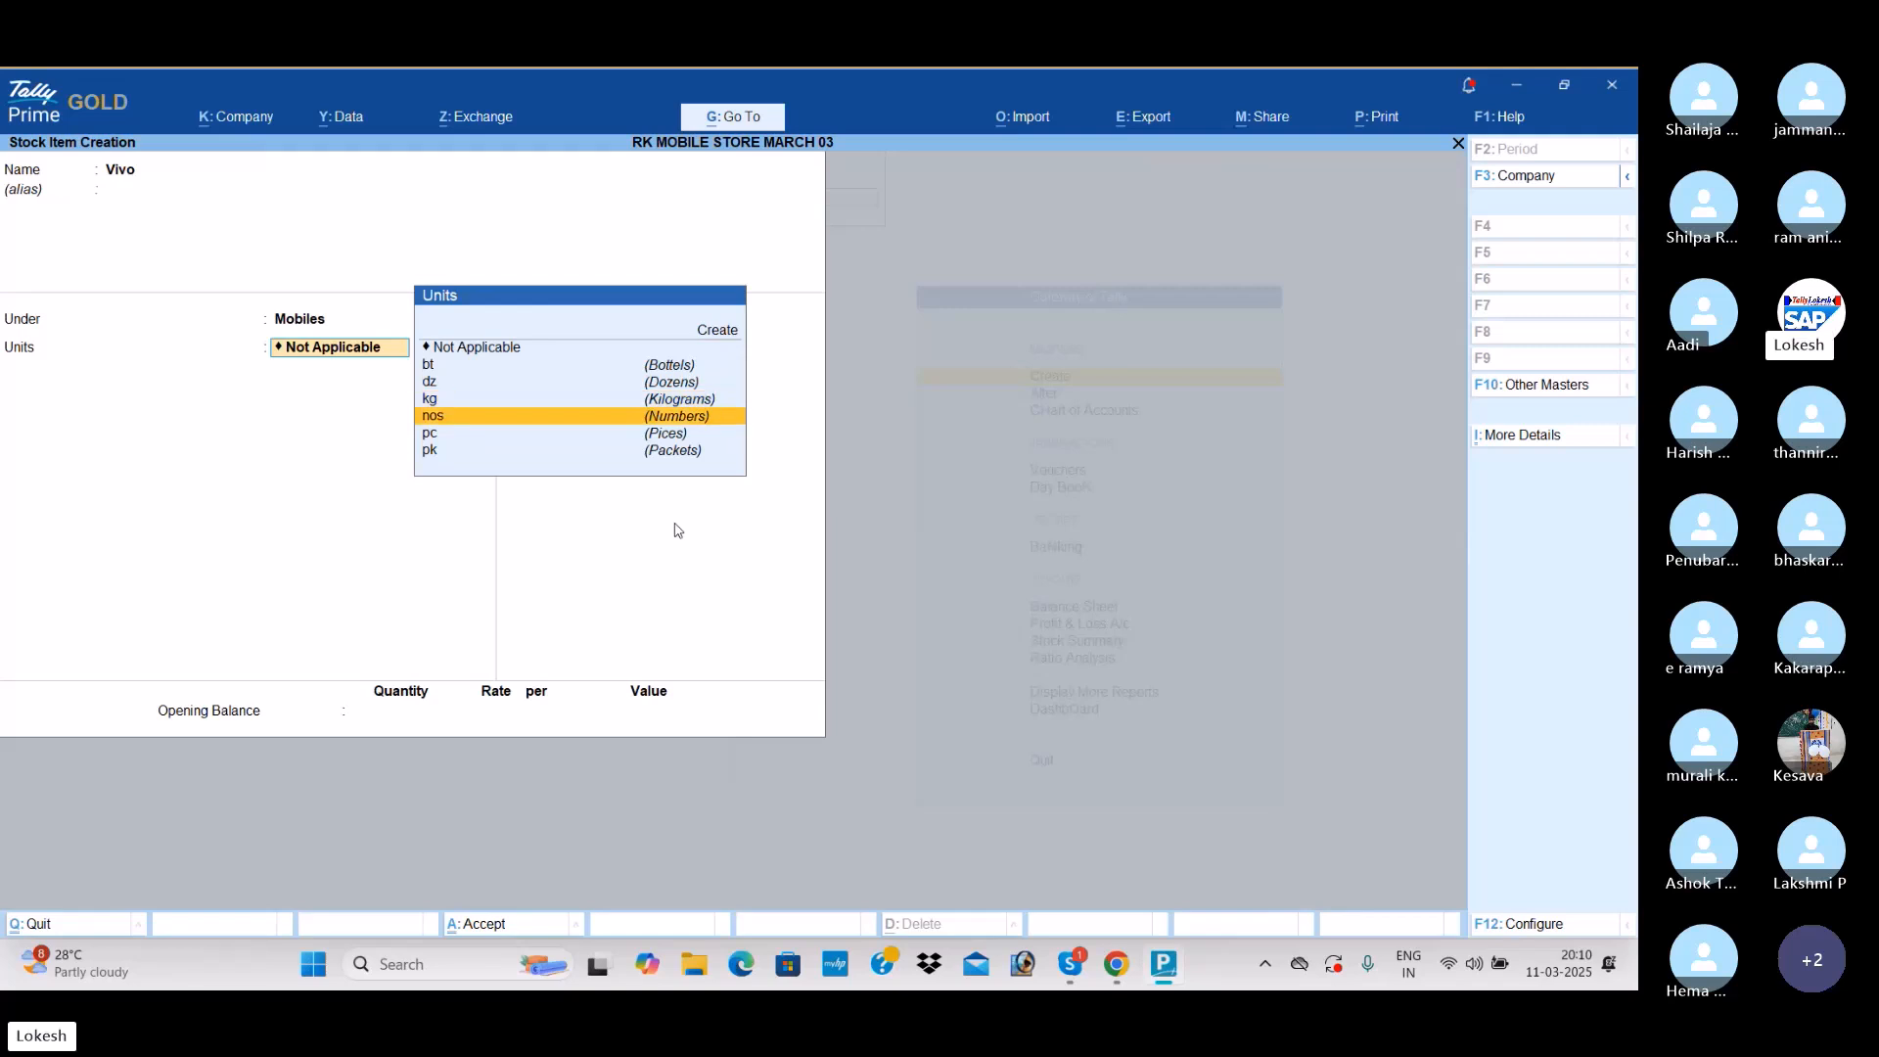
key("Return")
key("Return")
key("Return")
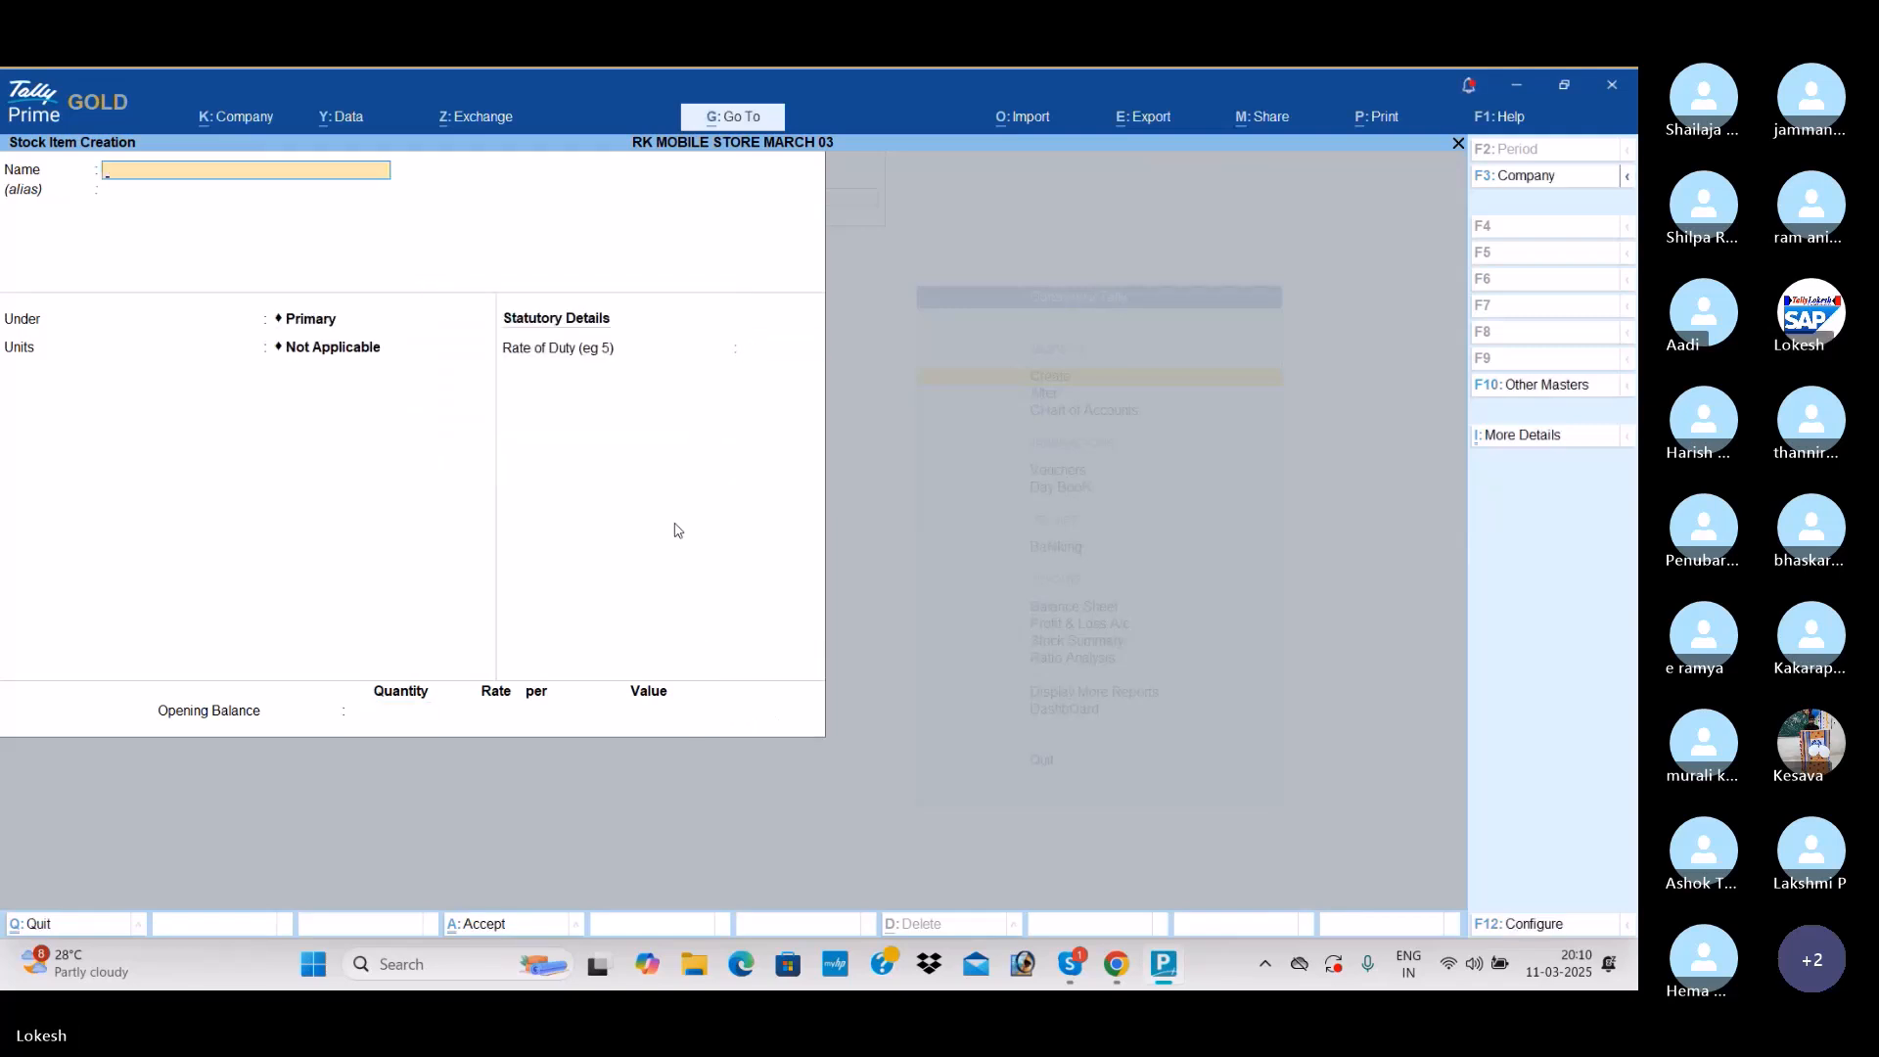
Step: Create a stock item named Nokia under the Mobiles group with the unit nos
type("Nokia")
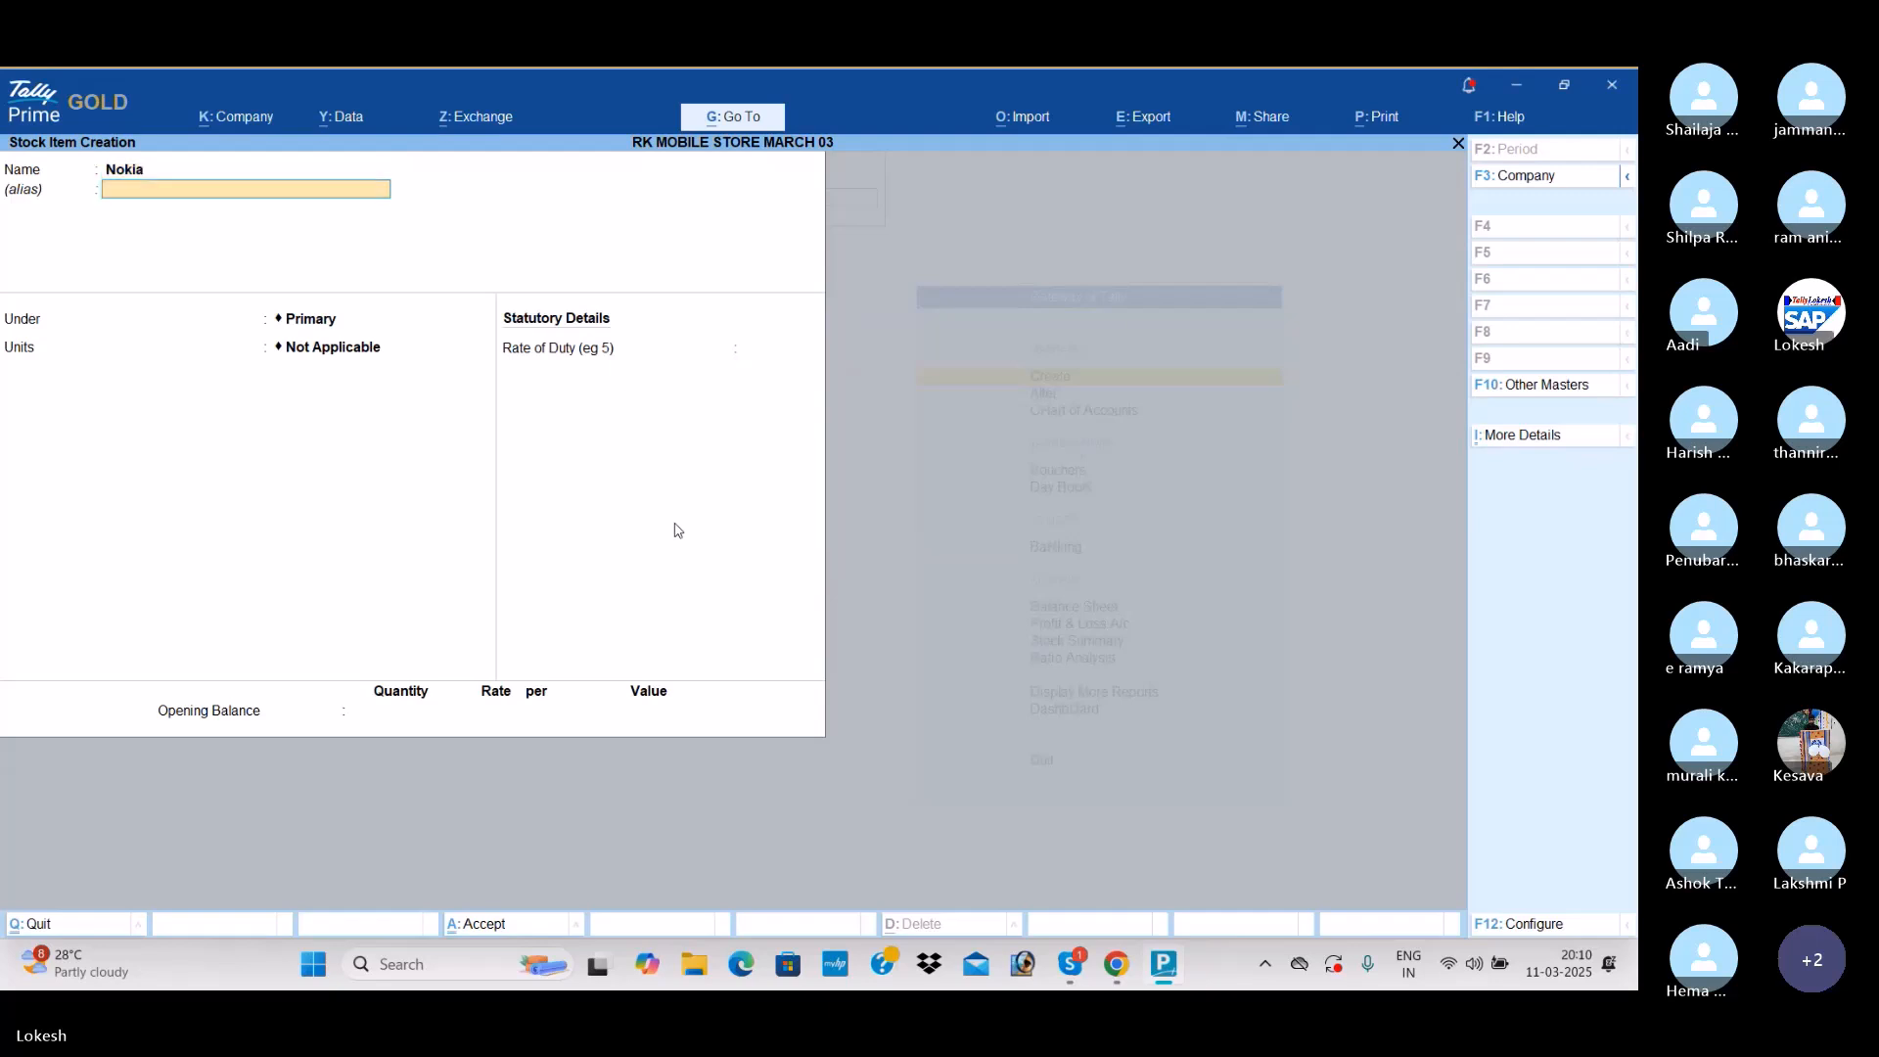
key("Return")
key("Down")
key("Down")
key("Return")
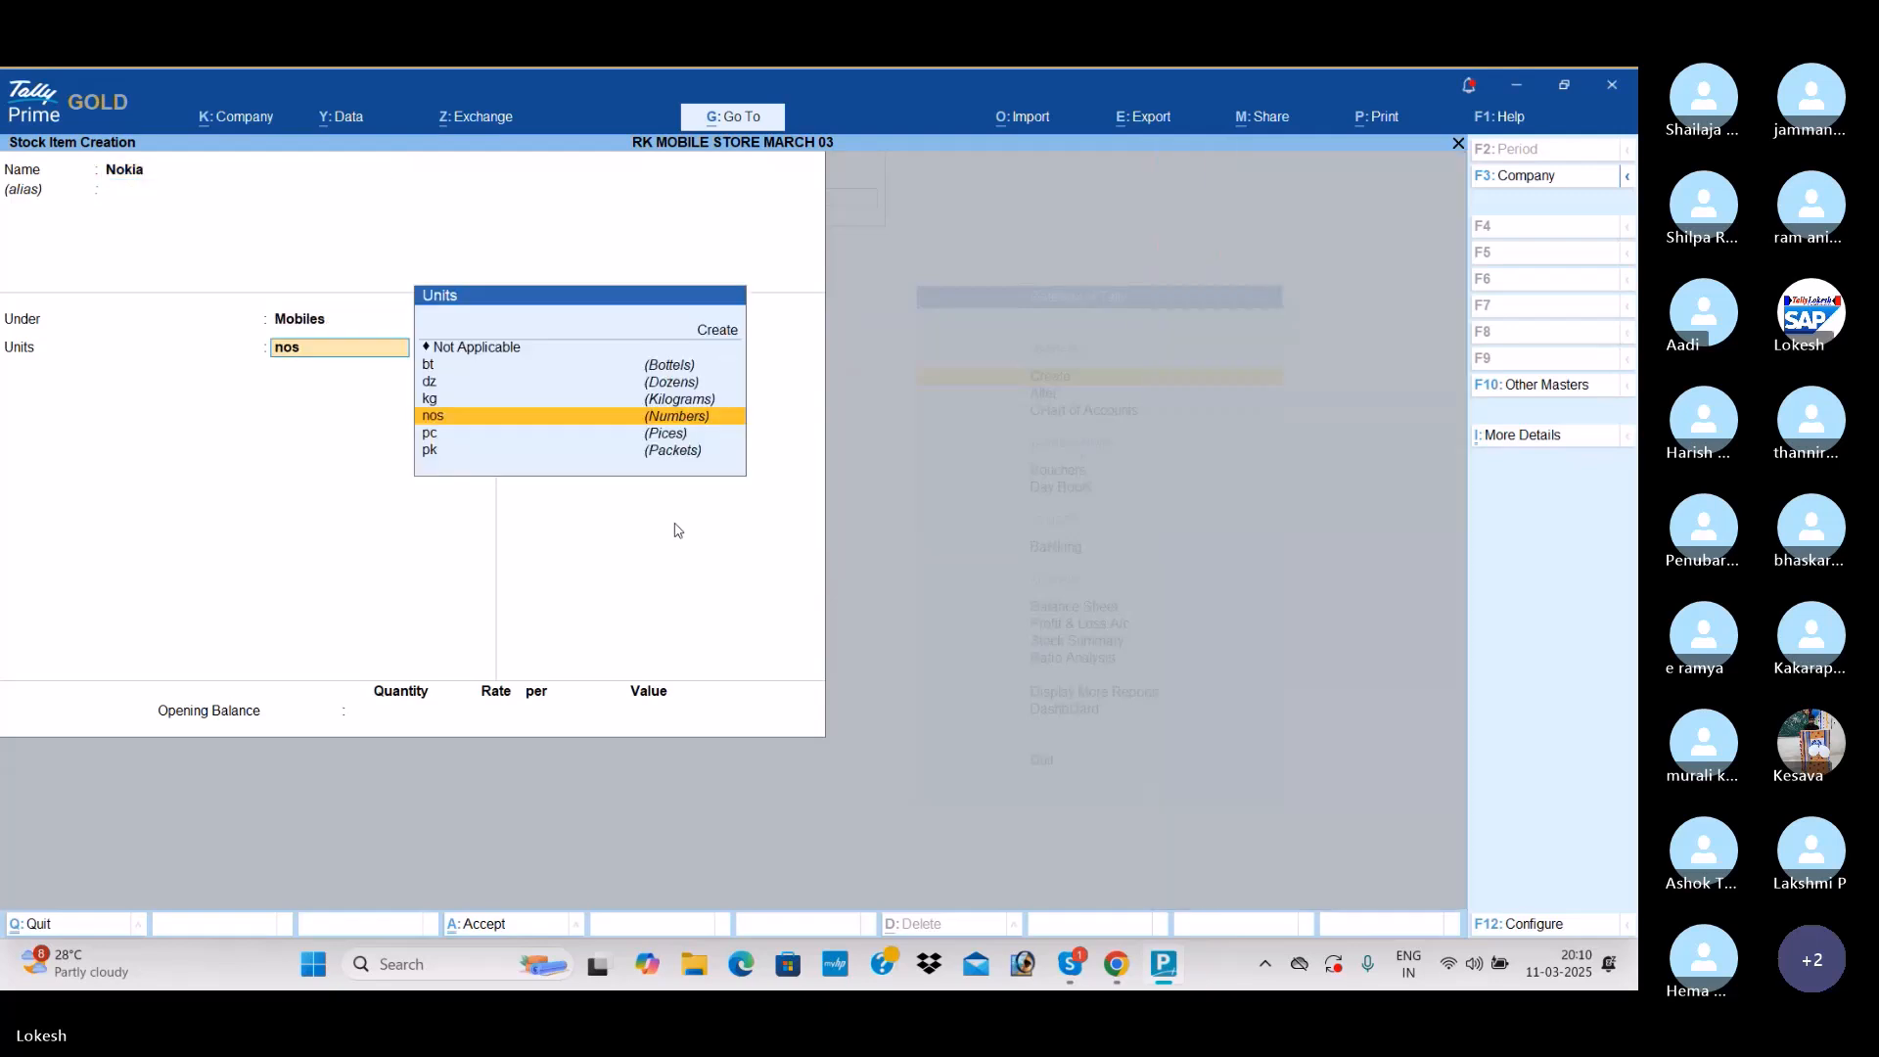
key("Return")
key("Return")
key("Return")
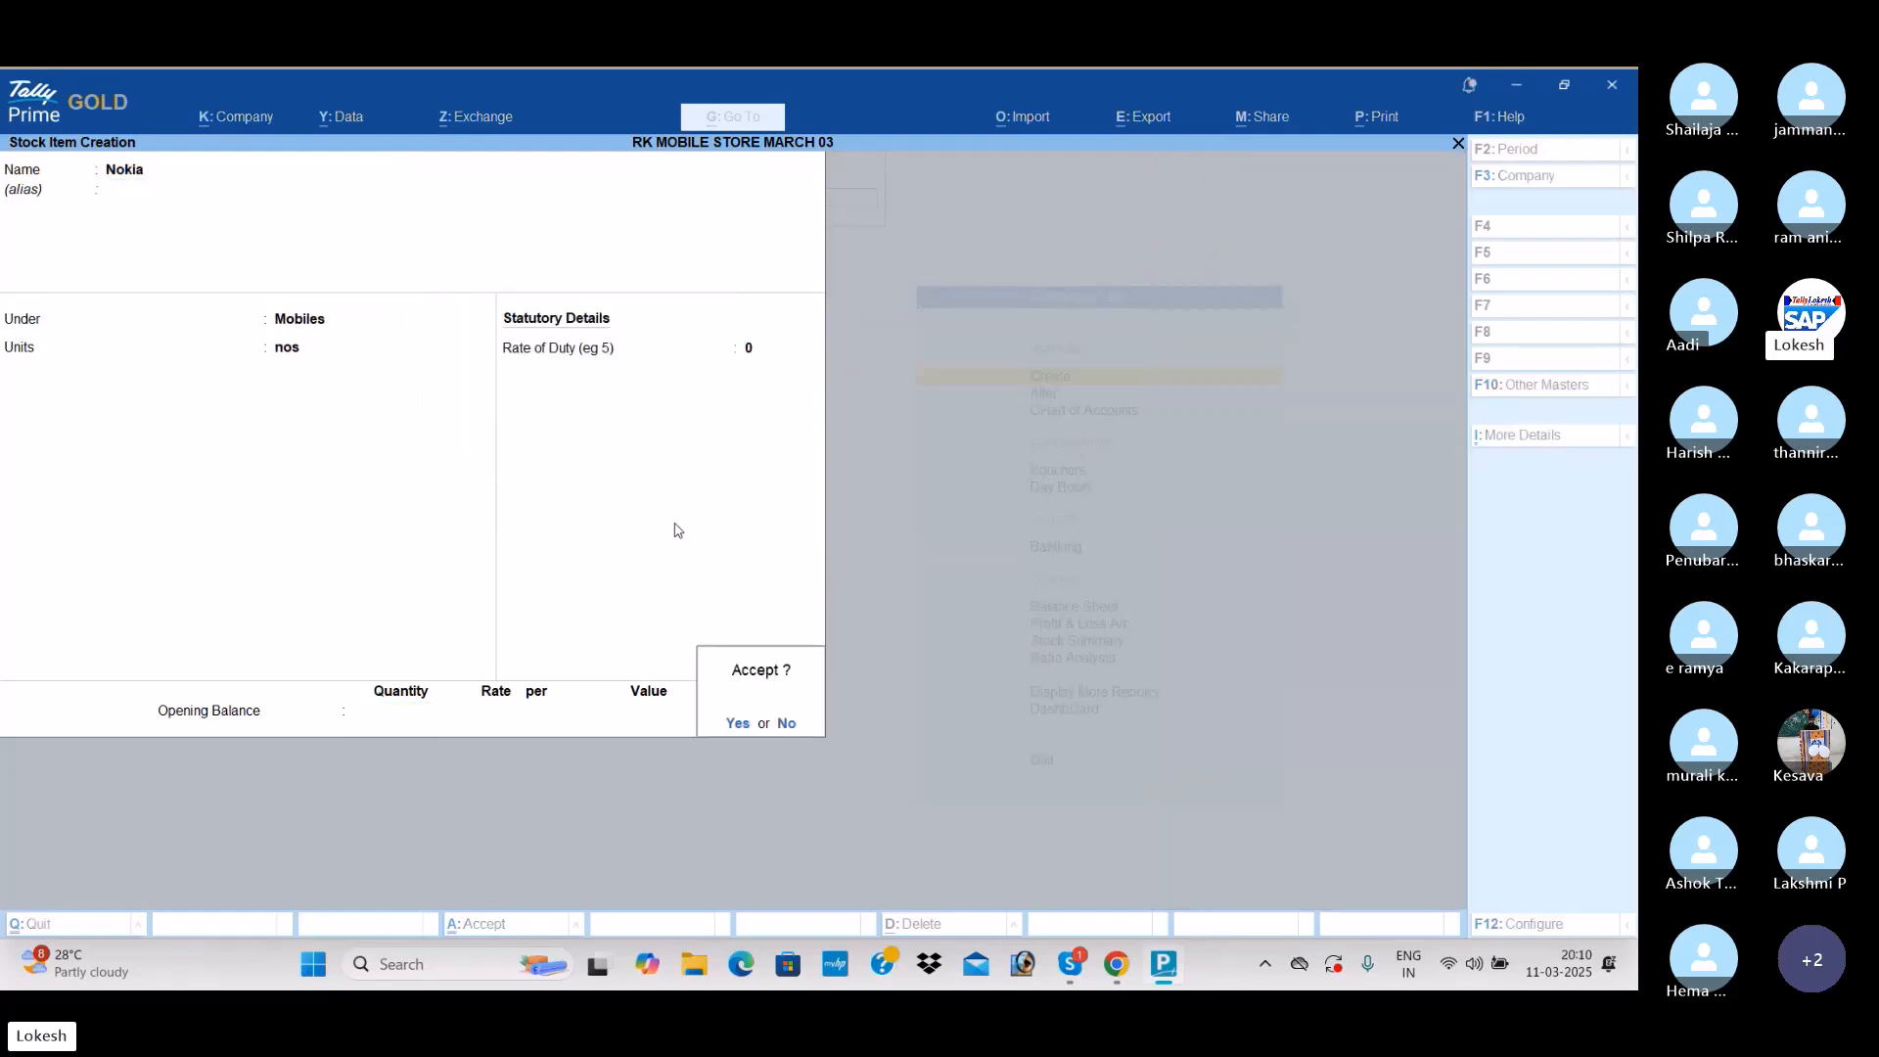
key("Return")
Step: Create a stock item named Oppo under the Mobiles group with the unit nos
type("Oppo")
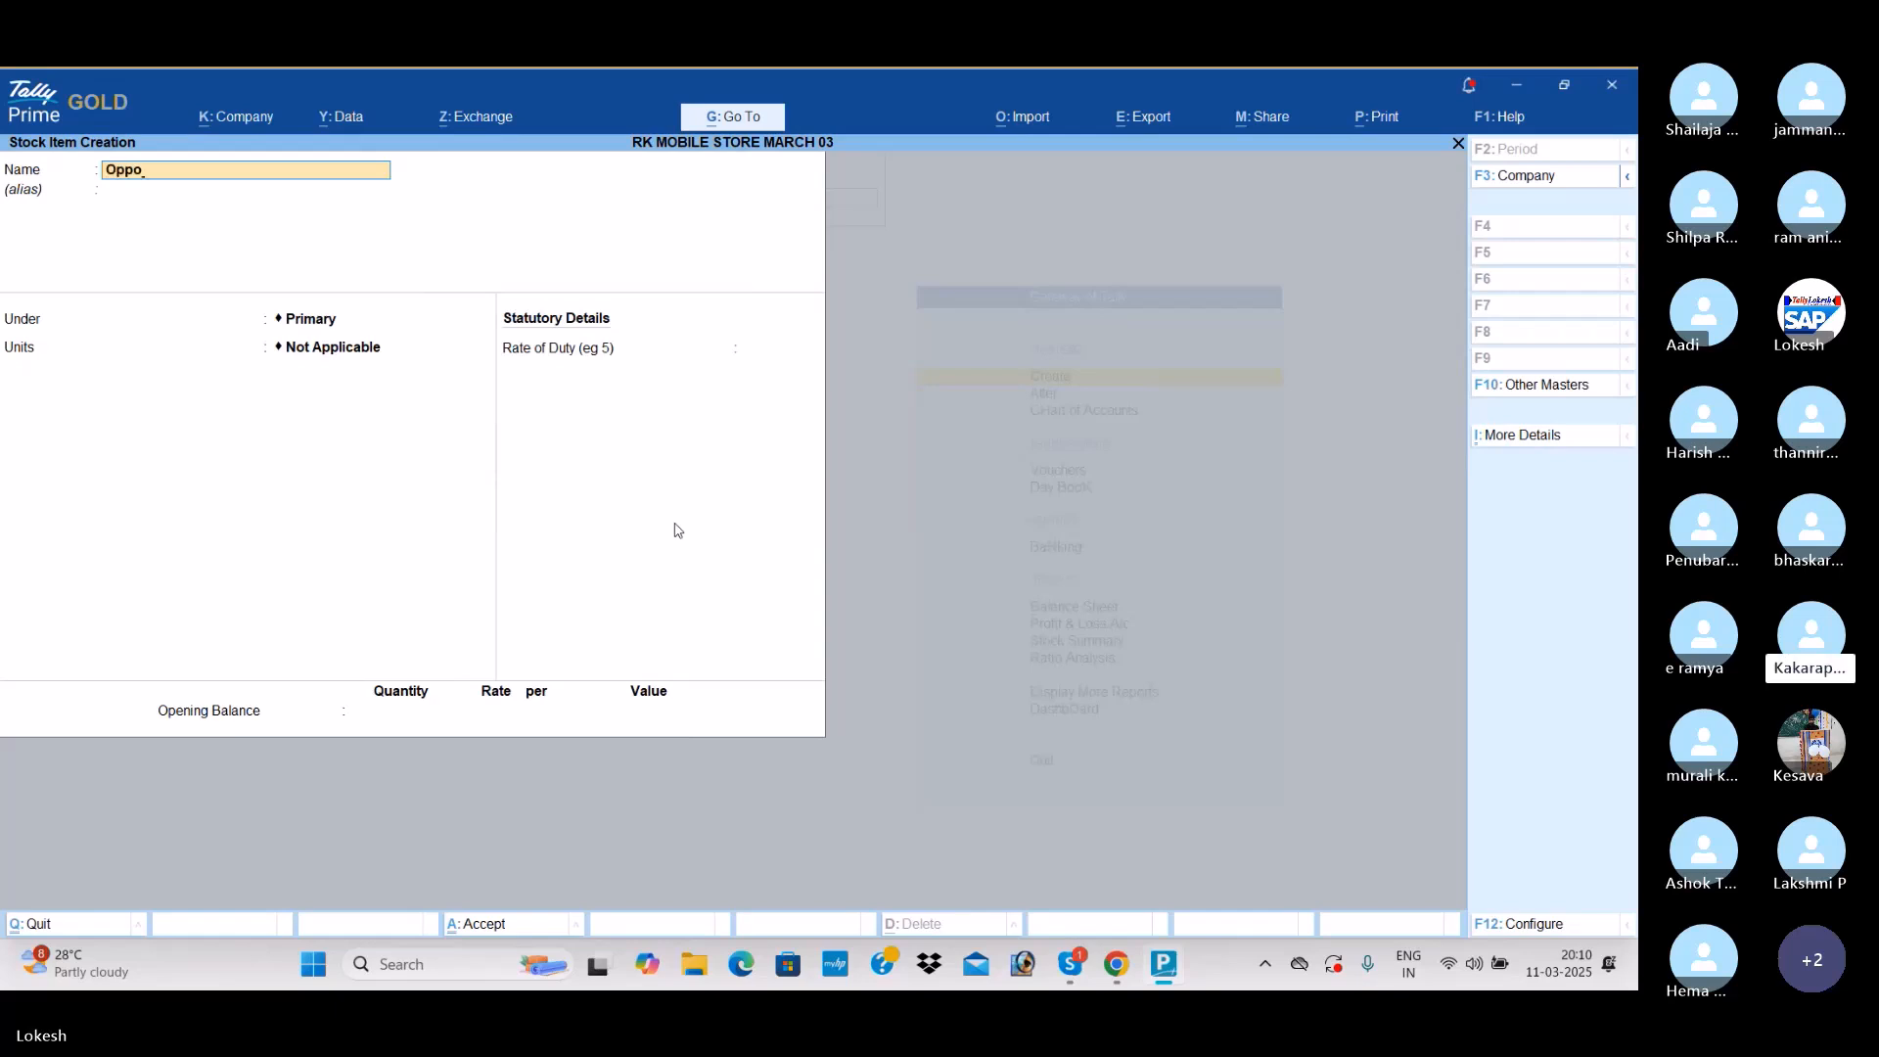
key("Return")
key("Return")
key("Down")
key("Down")
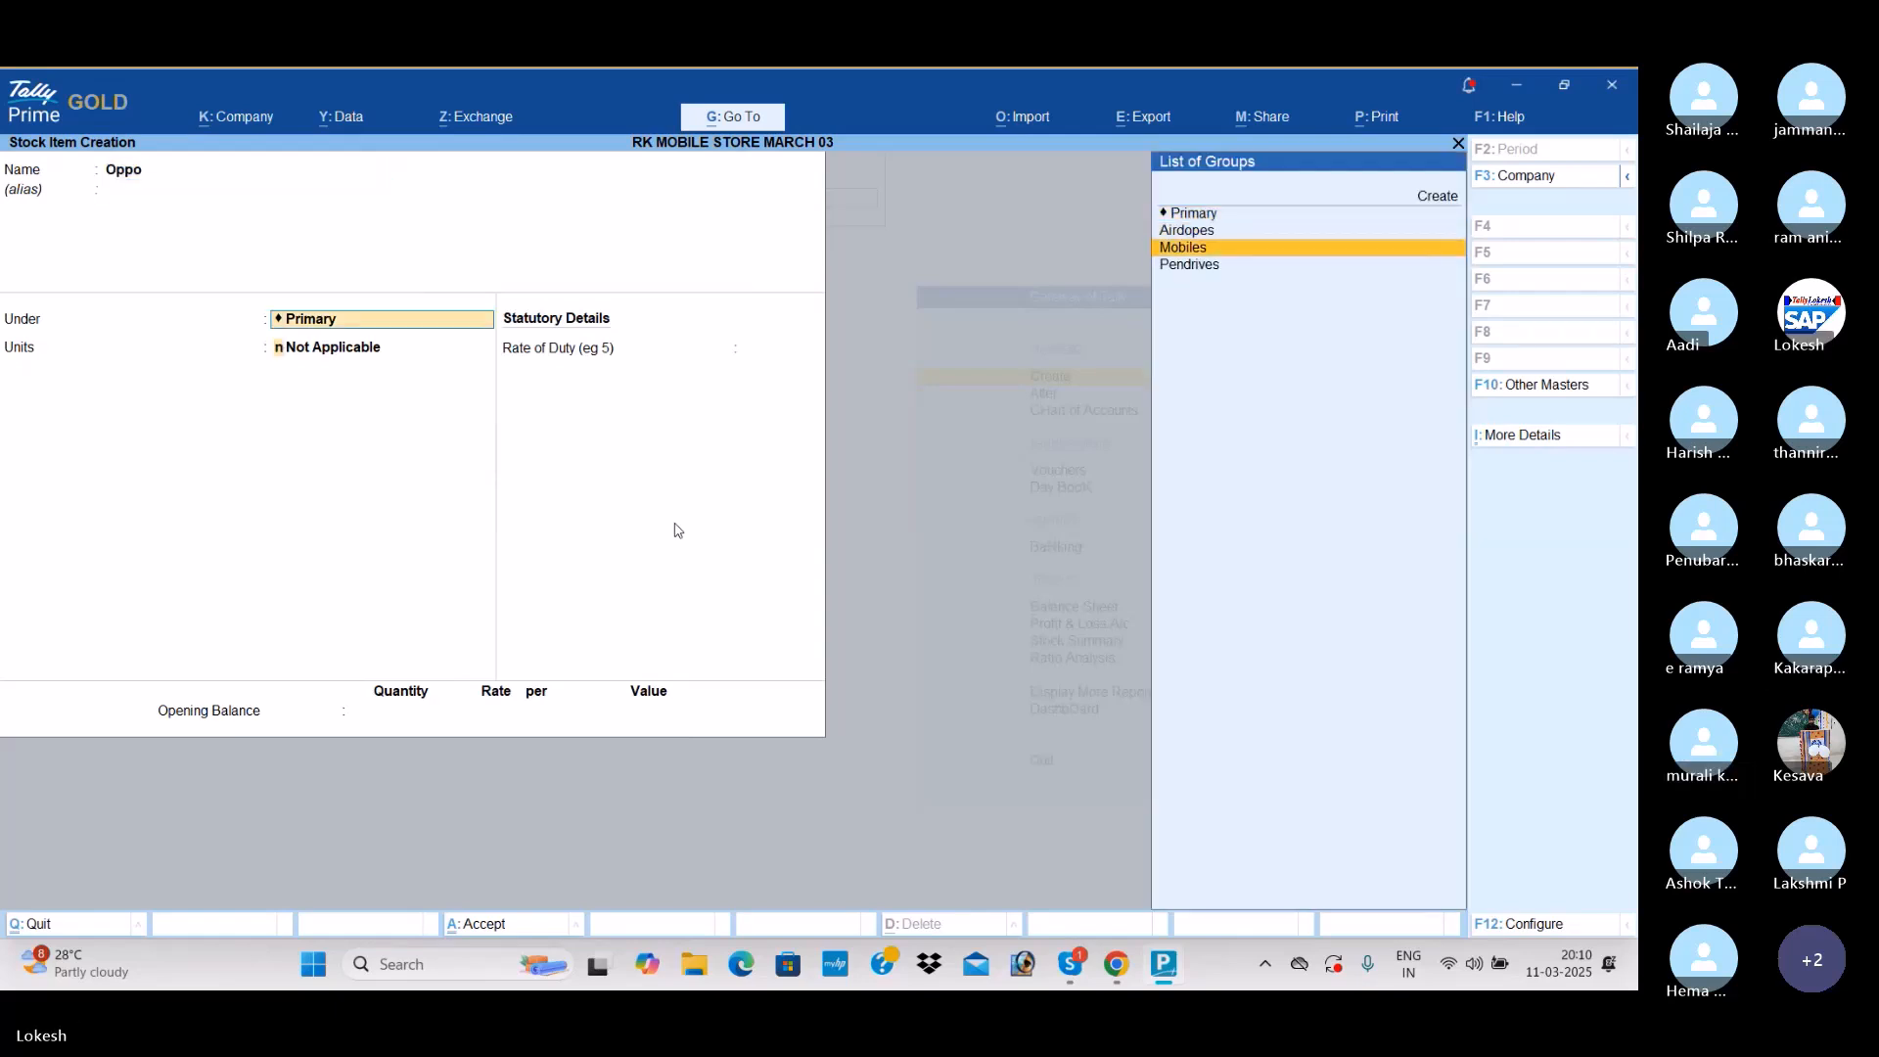
key("Return")
key("Return")
key("Return")
key("Return")
key("Return")
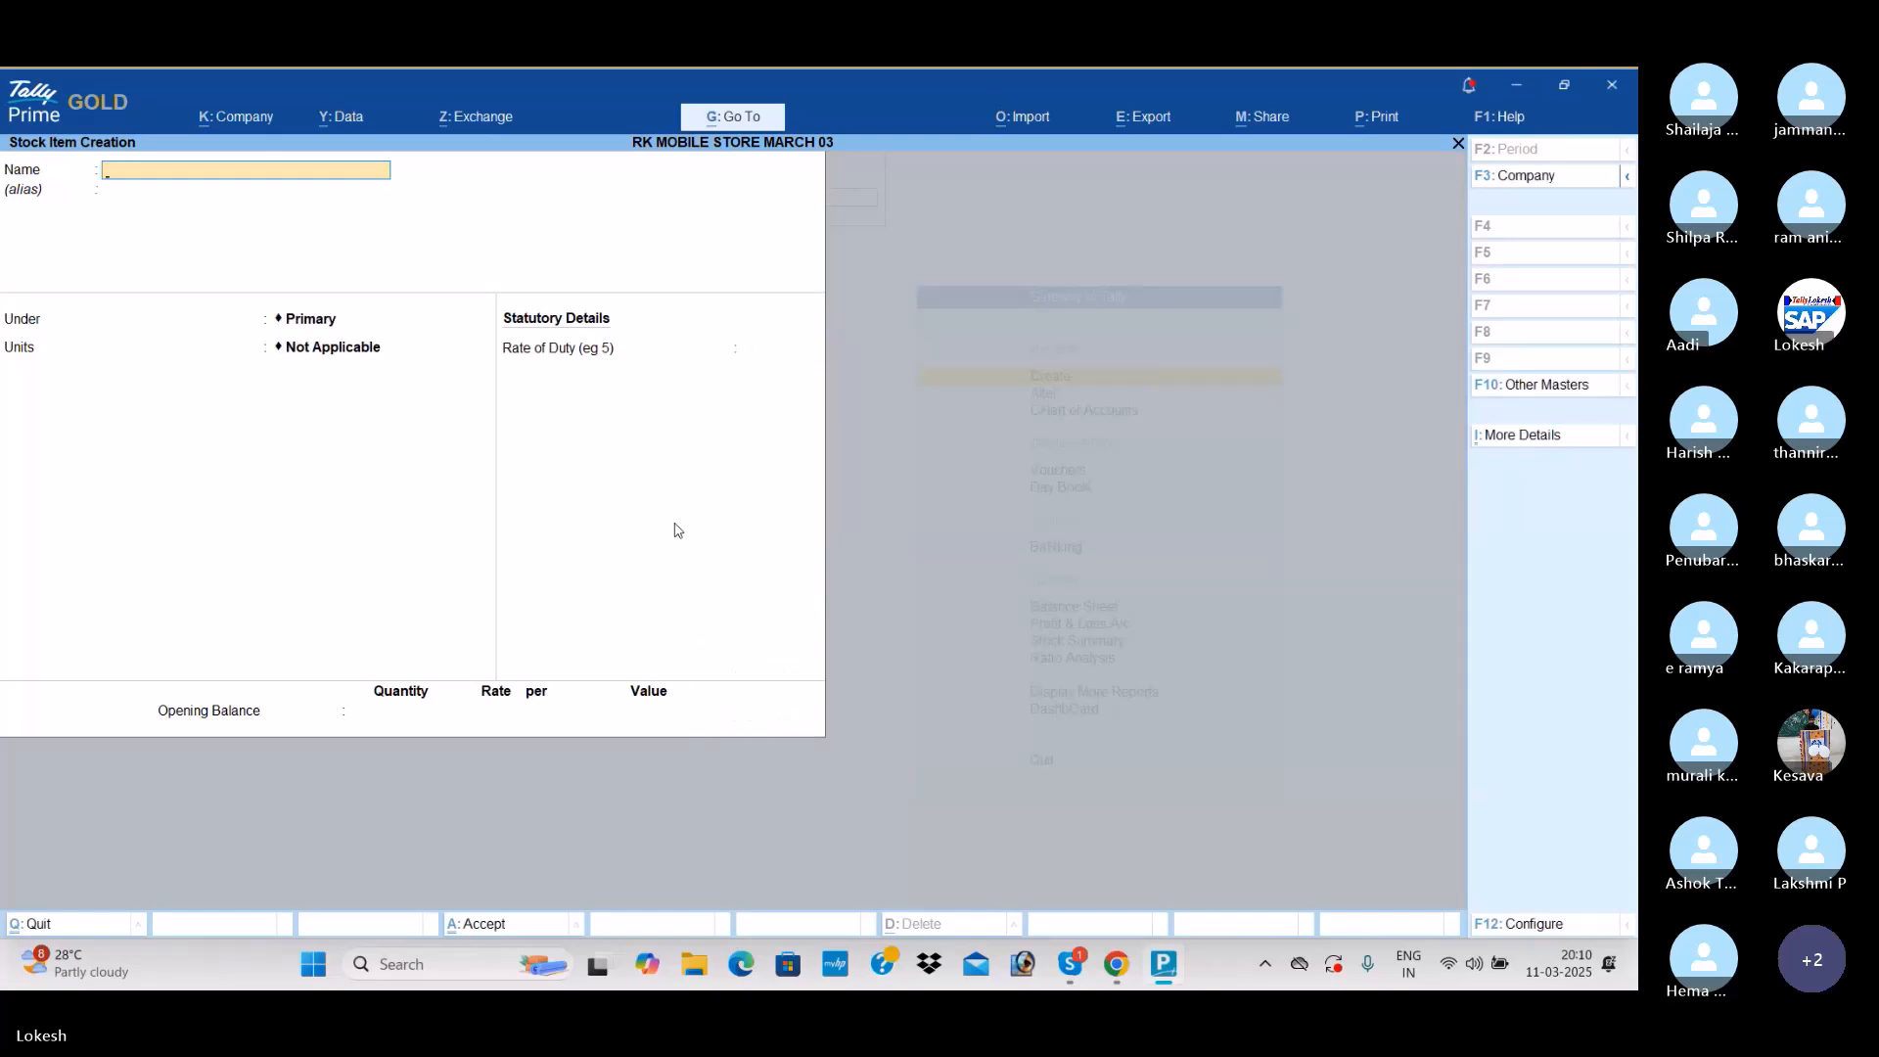
Step: Create a stock item named Boat under the Airdopes group with the unit nos
type("Boat")
key("Return")
key("Return")
key("Down")
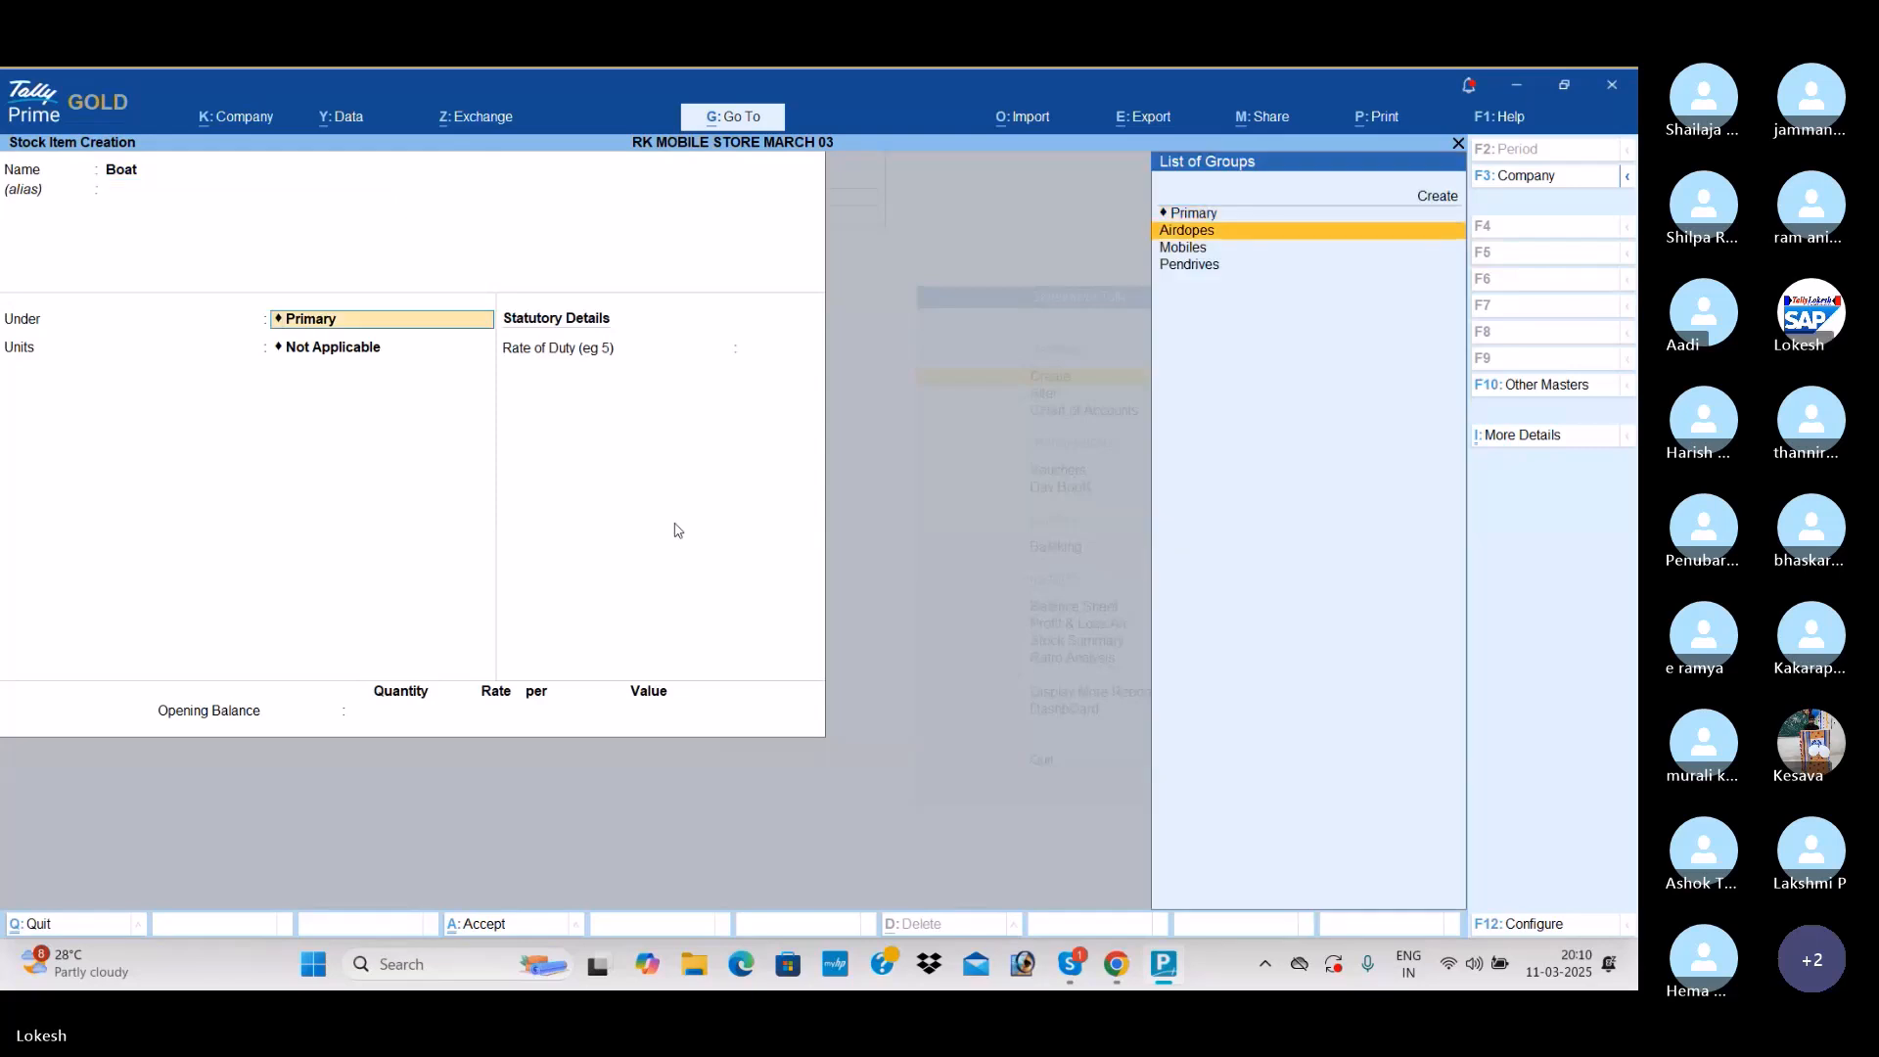
key("Return")
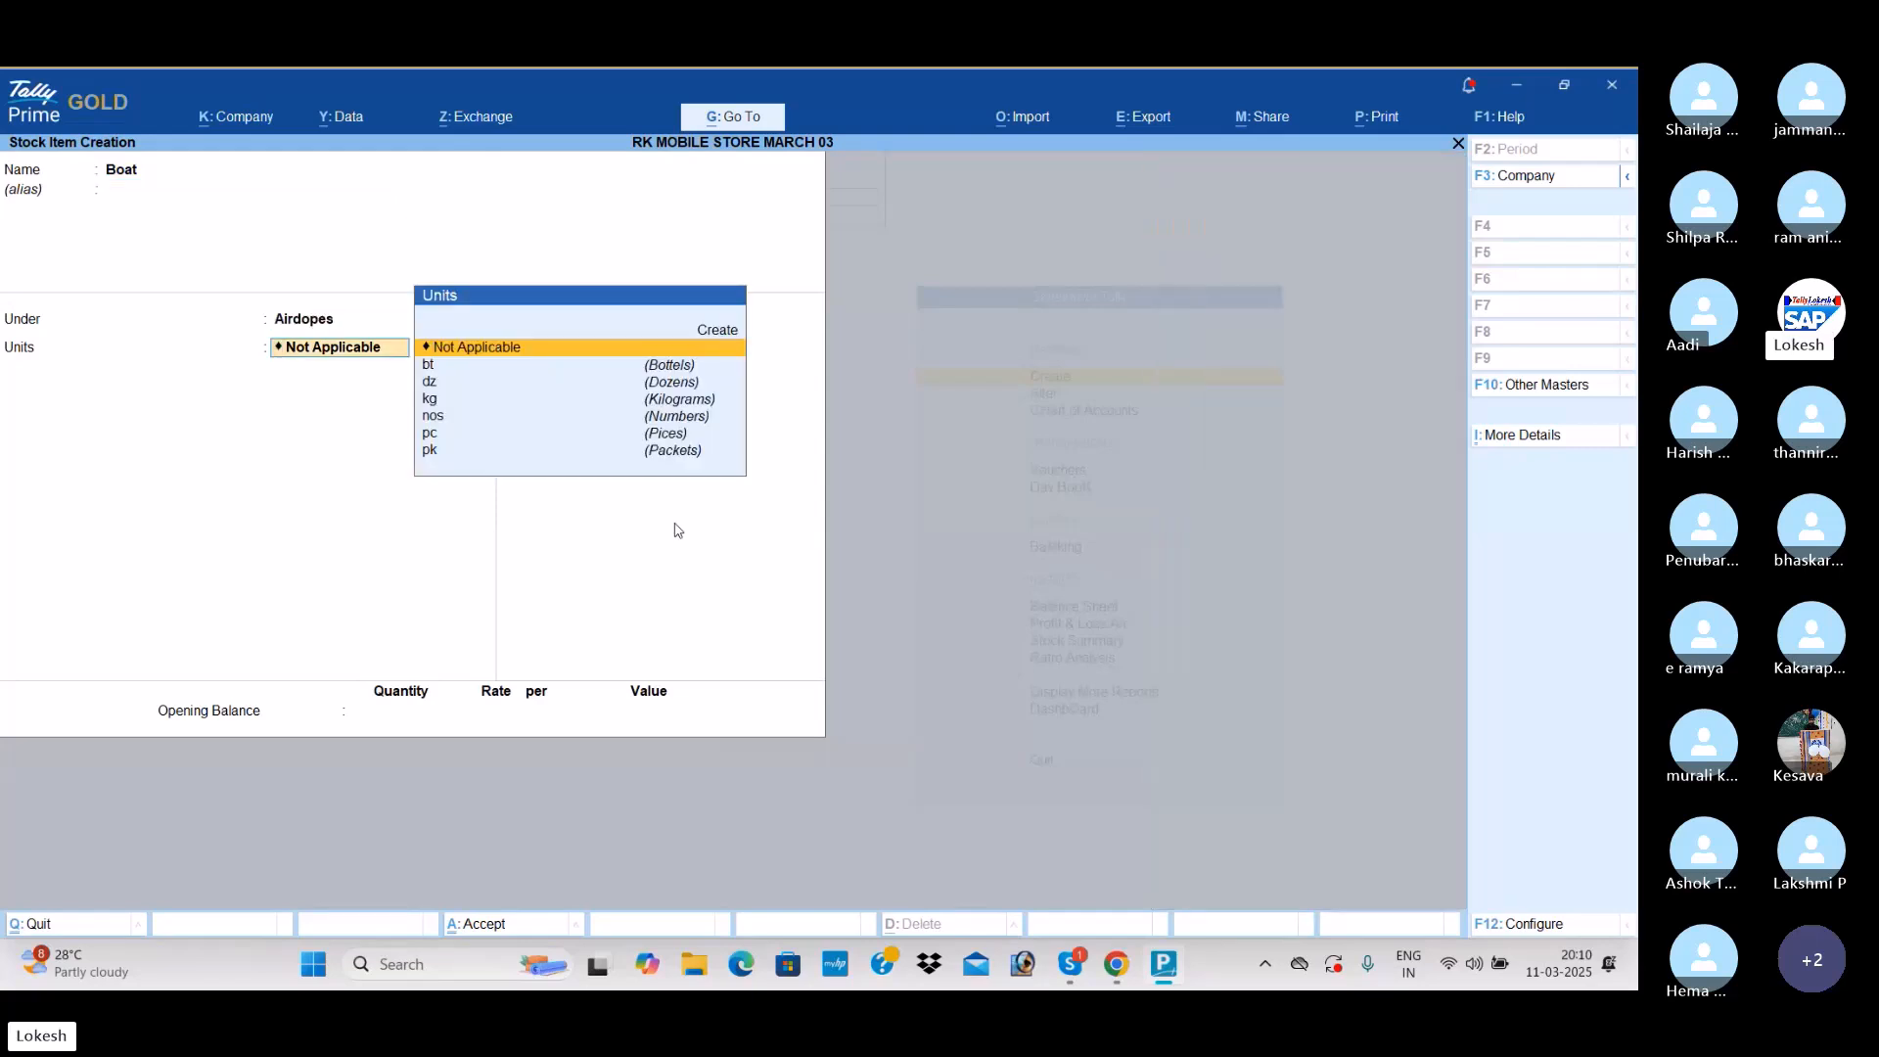
key("Down")
key("Down")
key("Down")
key("Down")
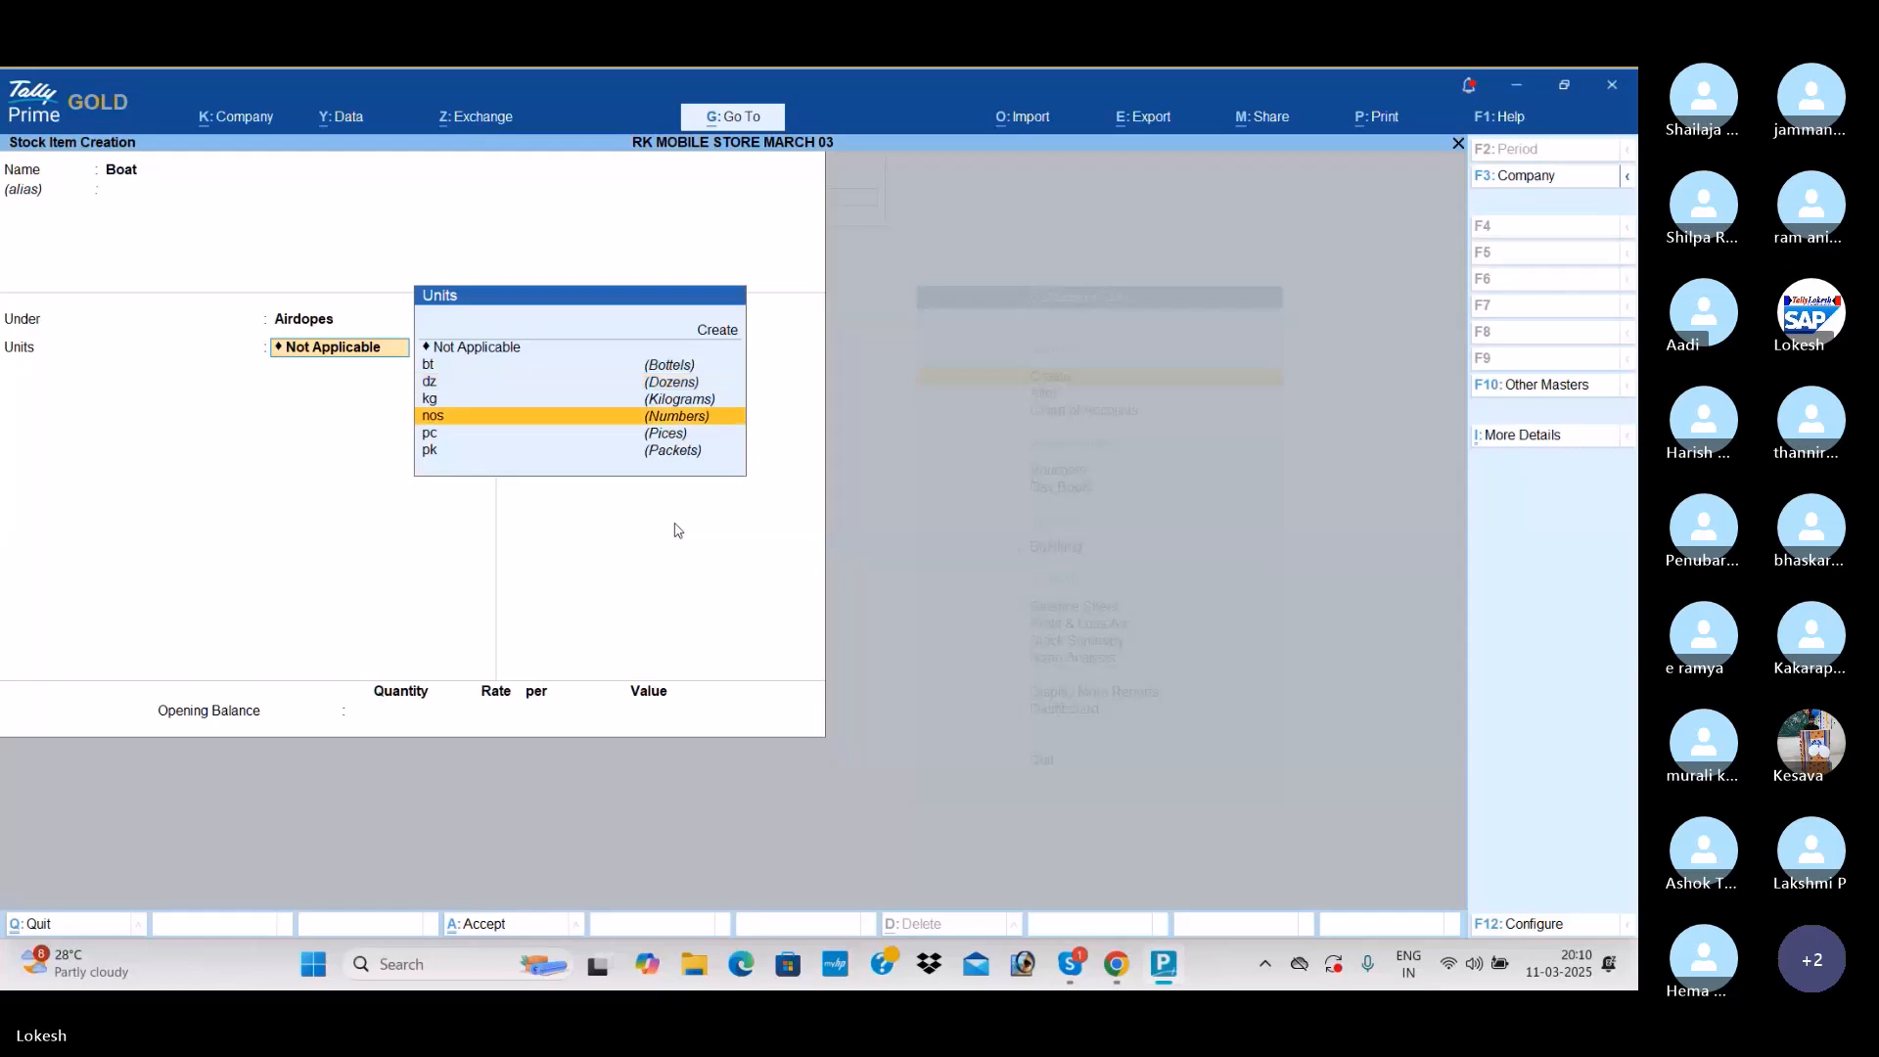
key("Return")
key("Return")
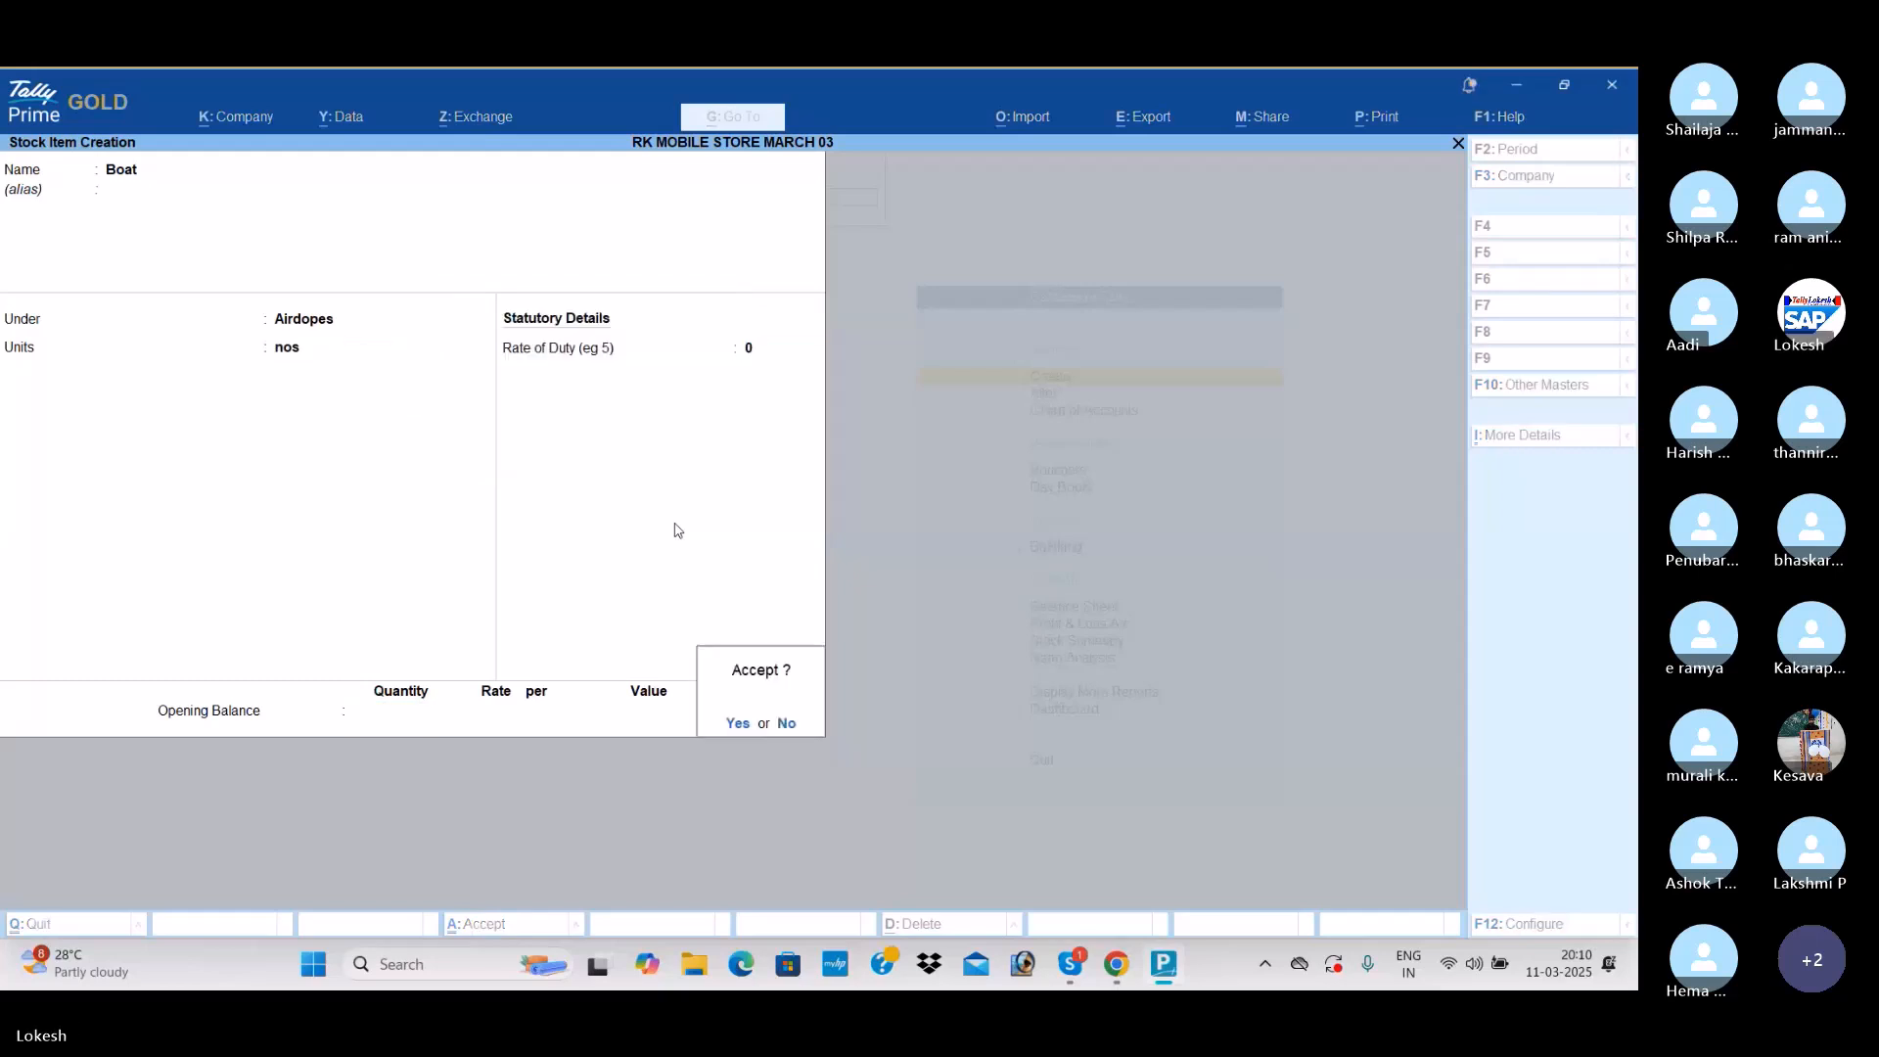
key("Return")
Step: Create a stock item named Jbl under the Airdopes group with the unit nos
type("Jbl")
key("Return")
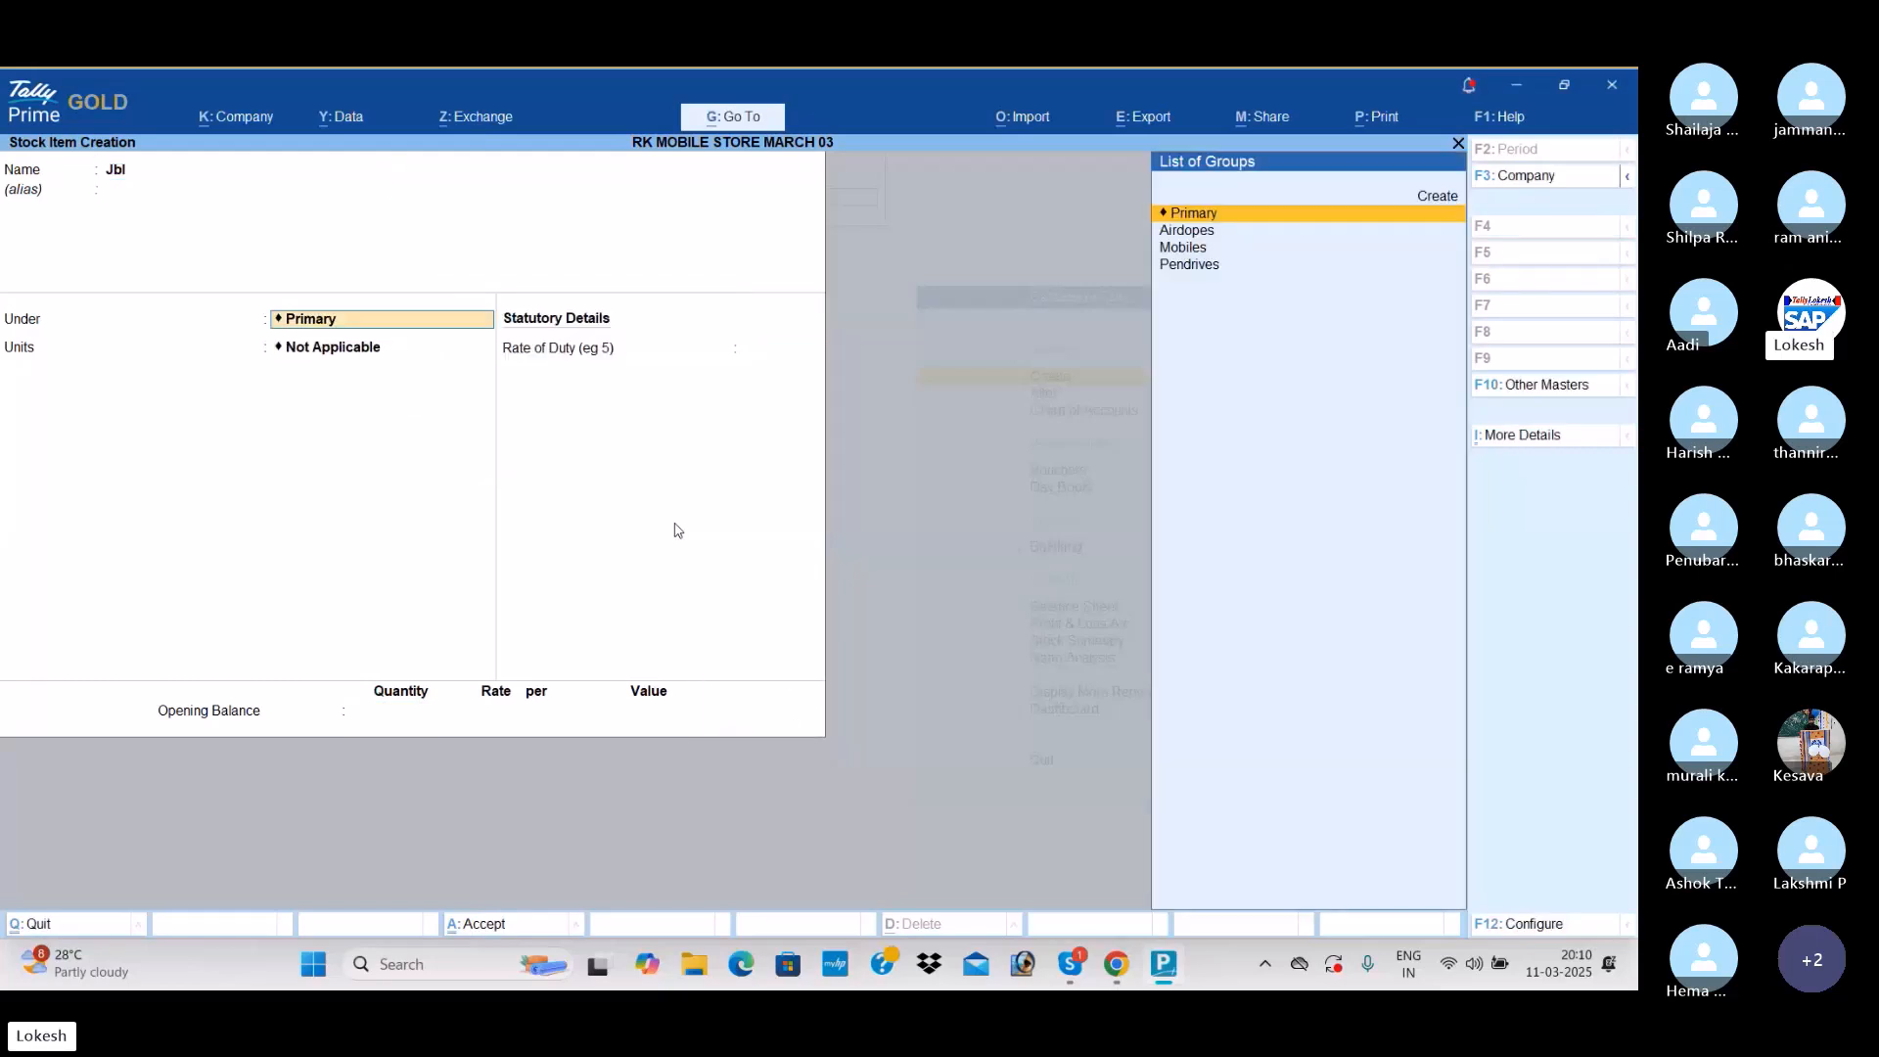
key("Down")
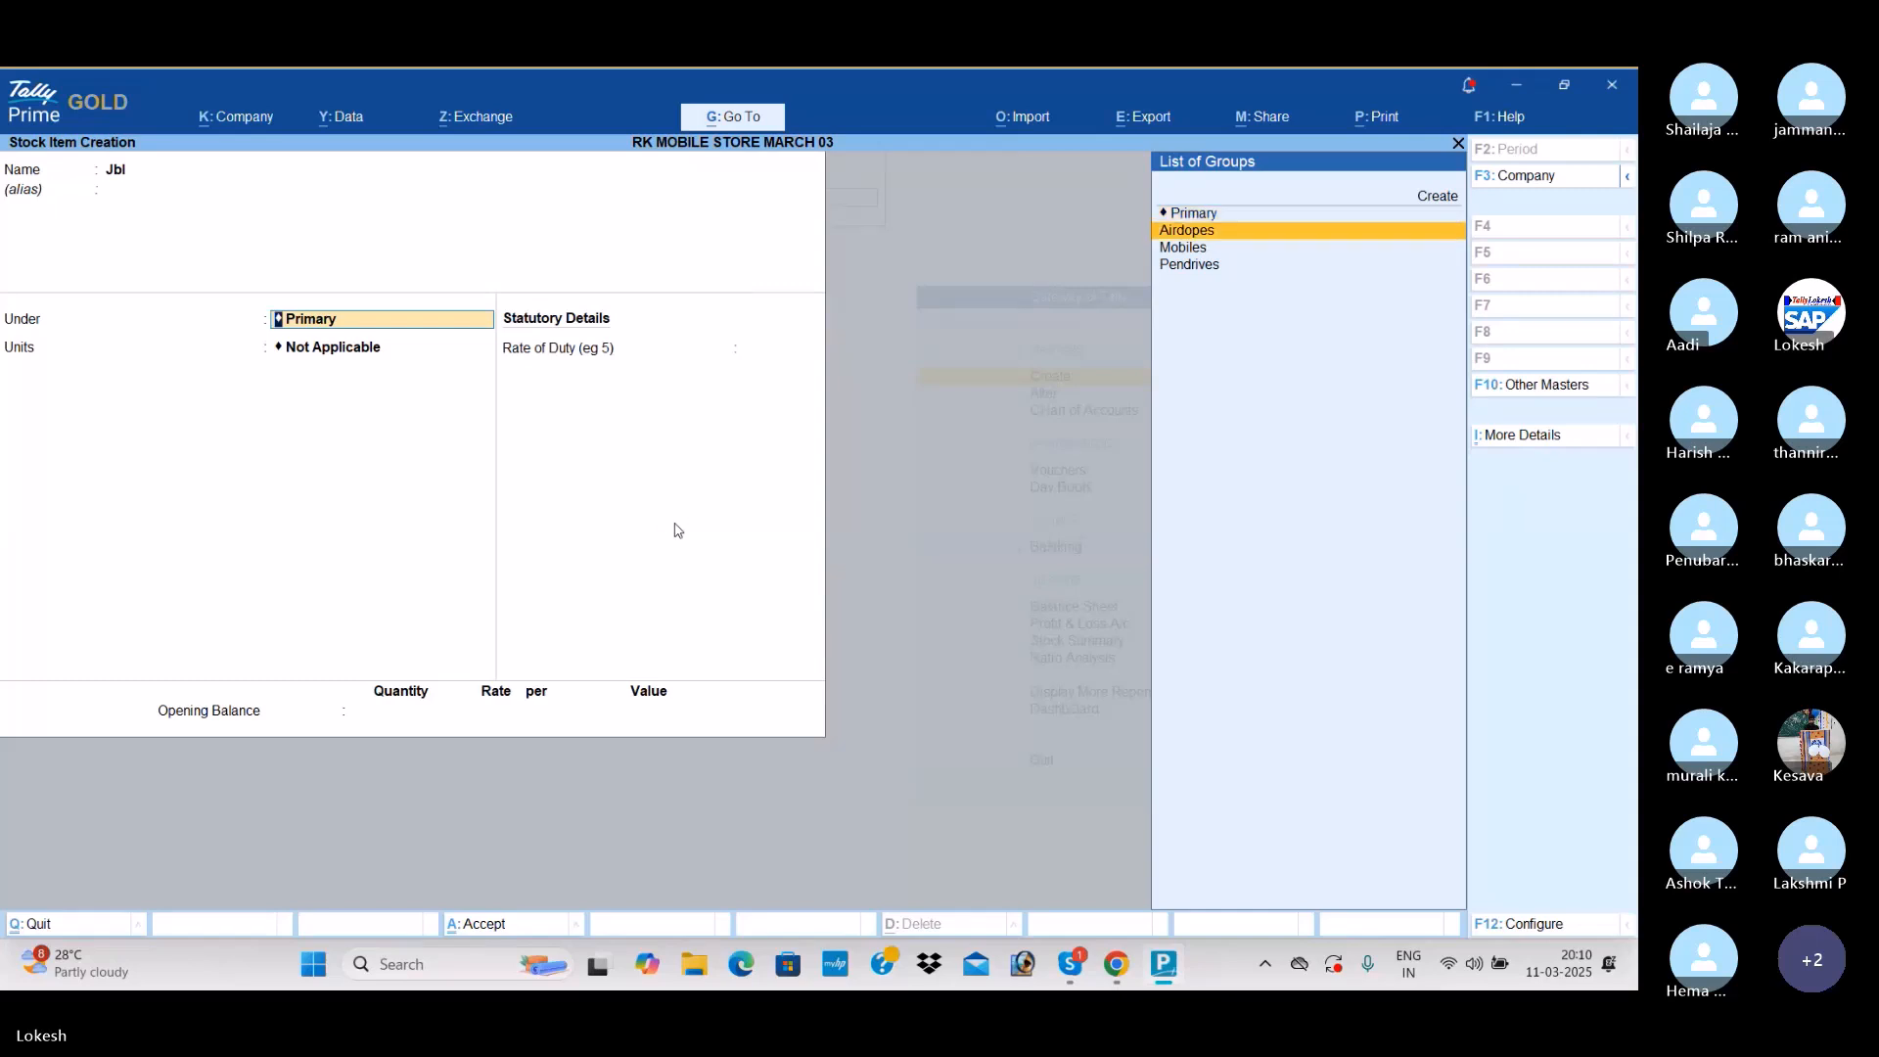
key("Return")
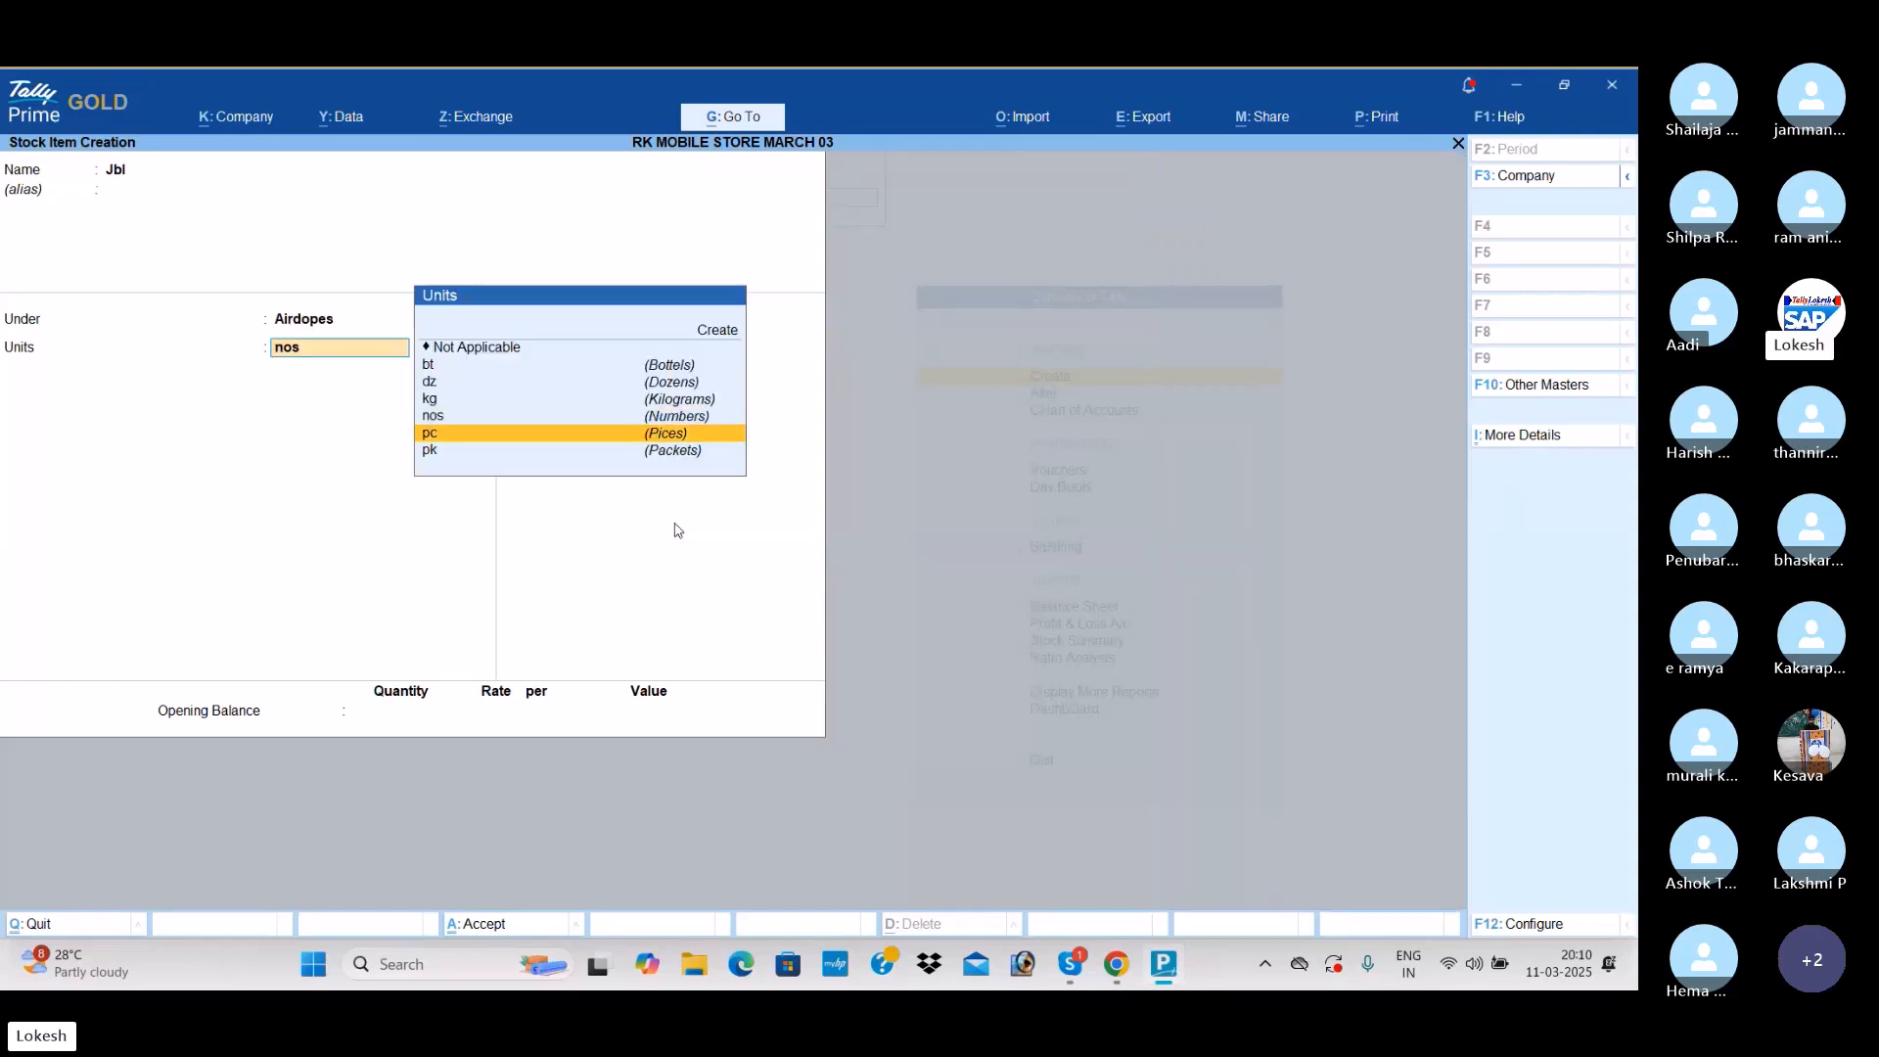
key("Down")
key("Up")
key("Return")
key("Return")
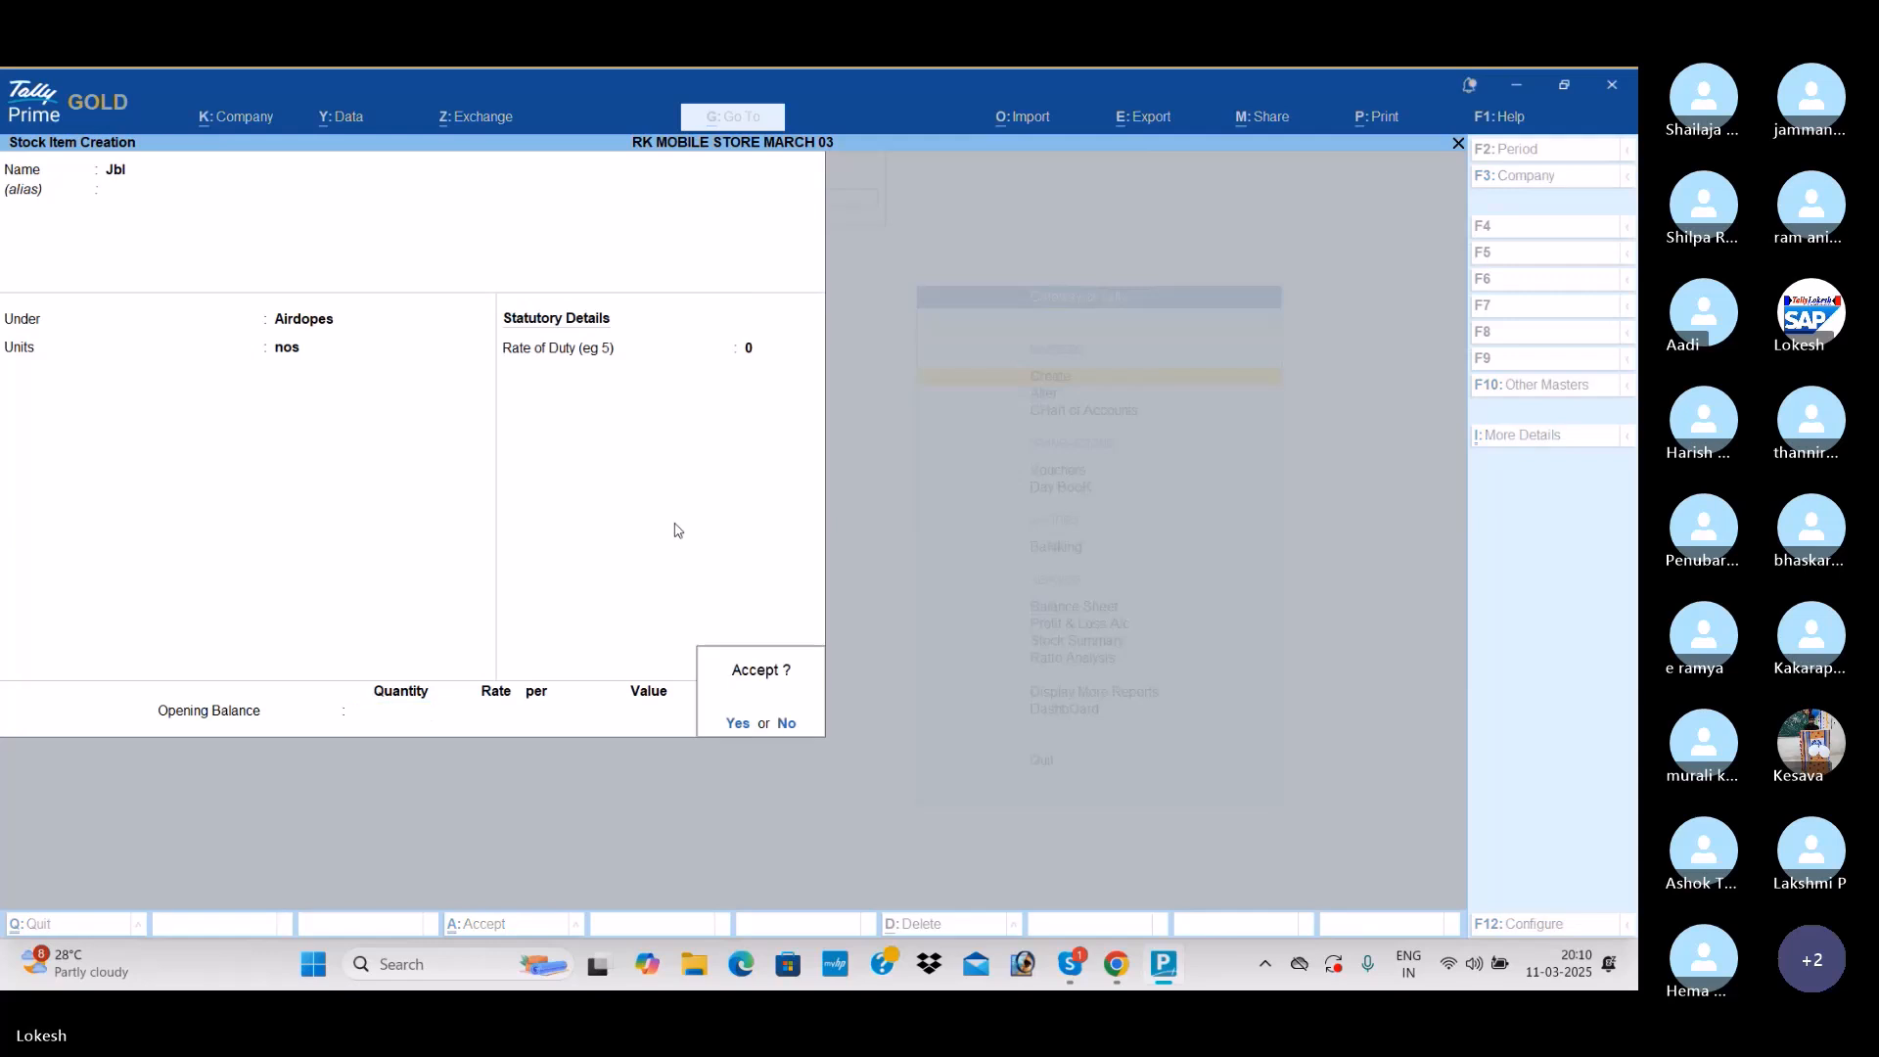
key("Return")
Step: Create a stock item named Noise under the Airdopes group with the unit nos
type("Nois")
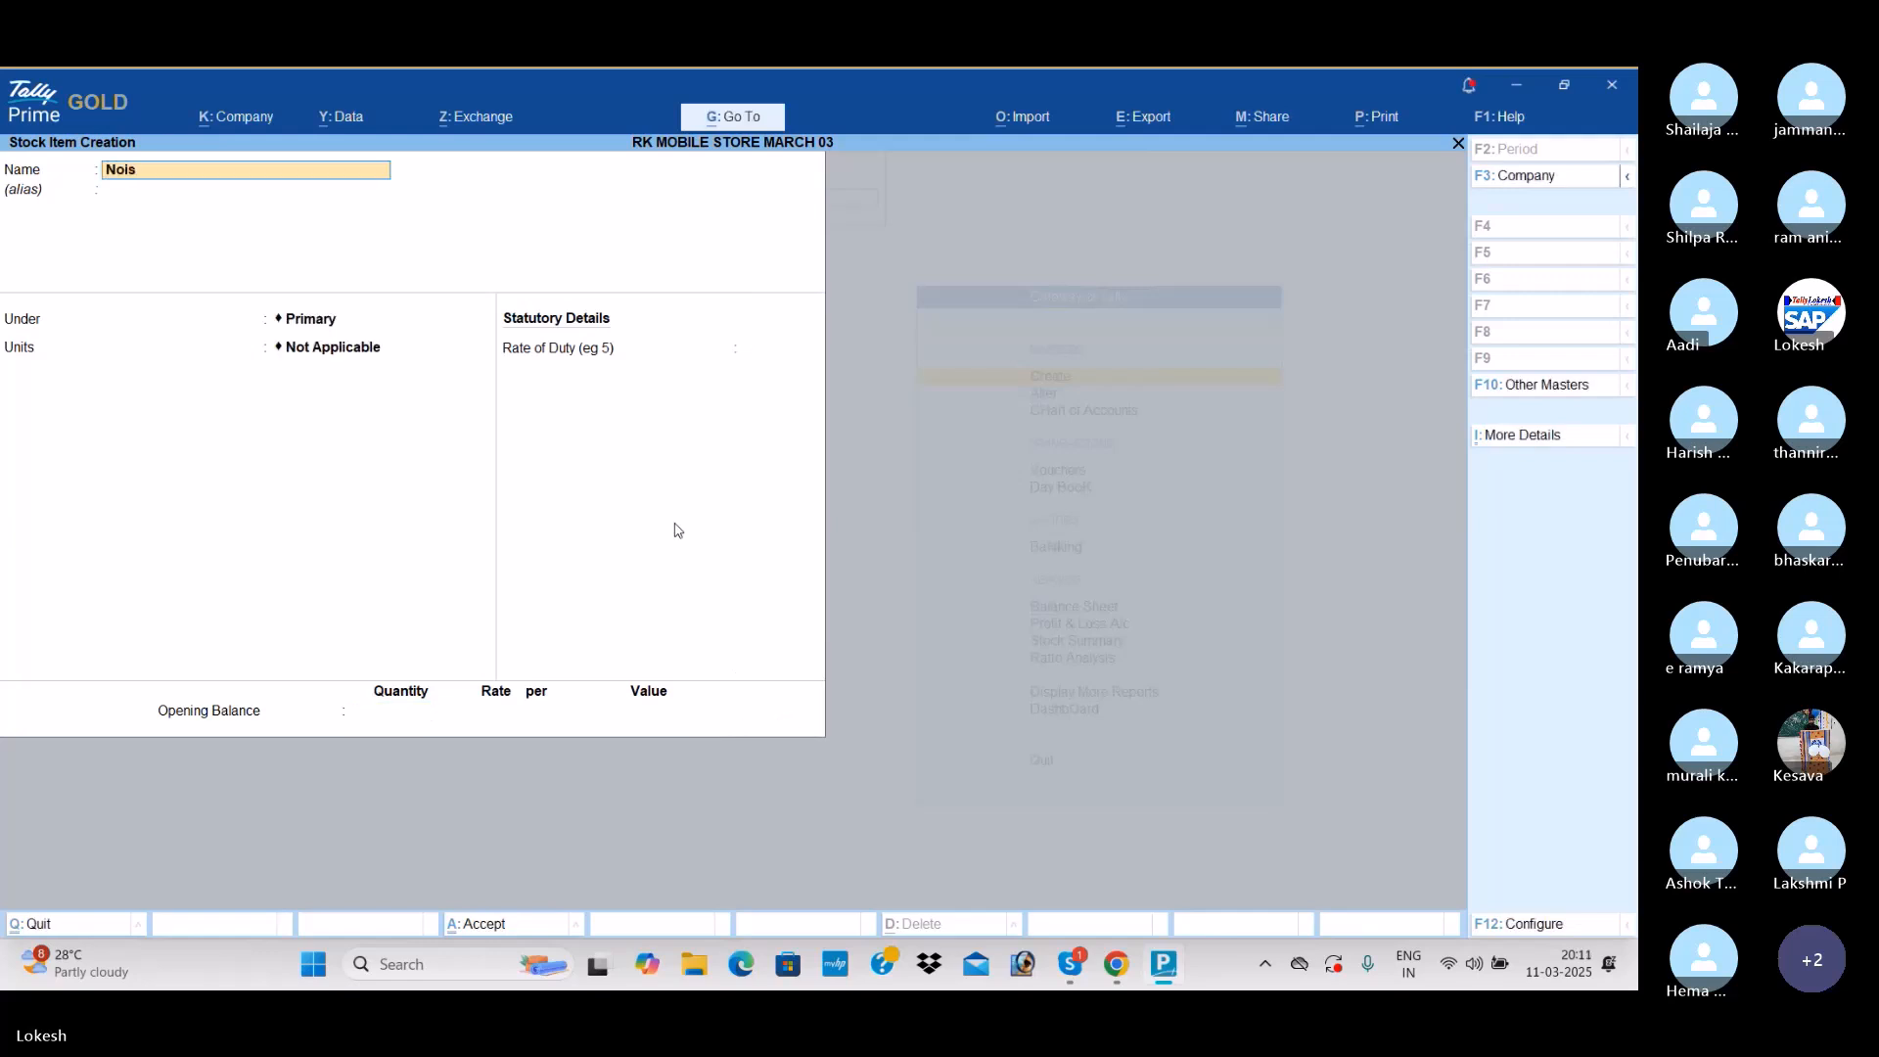
type("e")
key("Return")
key("Return")
key("Down")
key("Down")
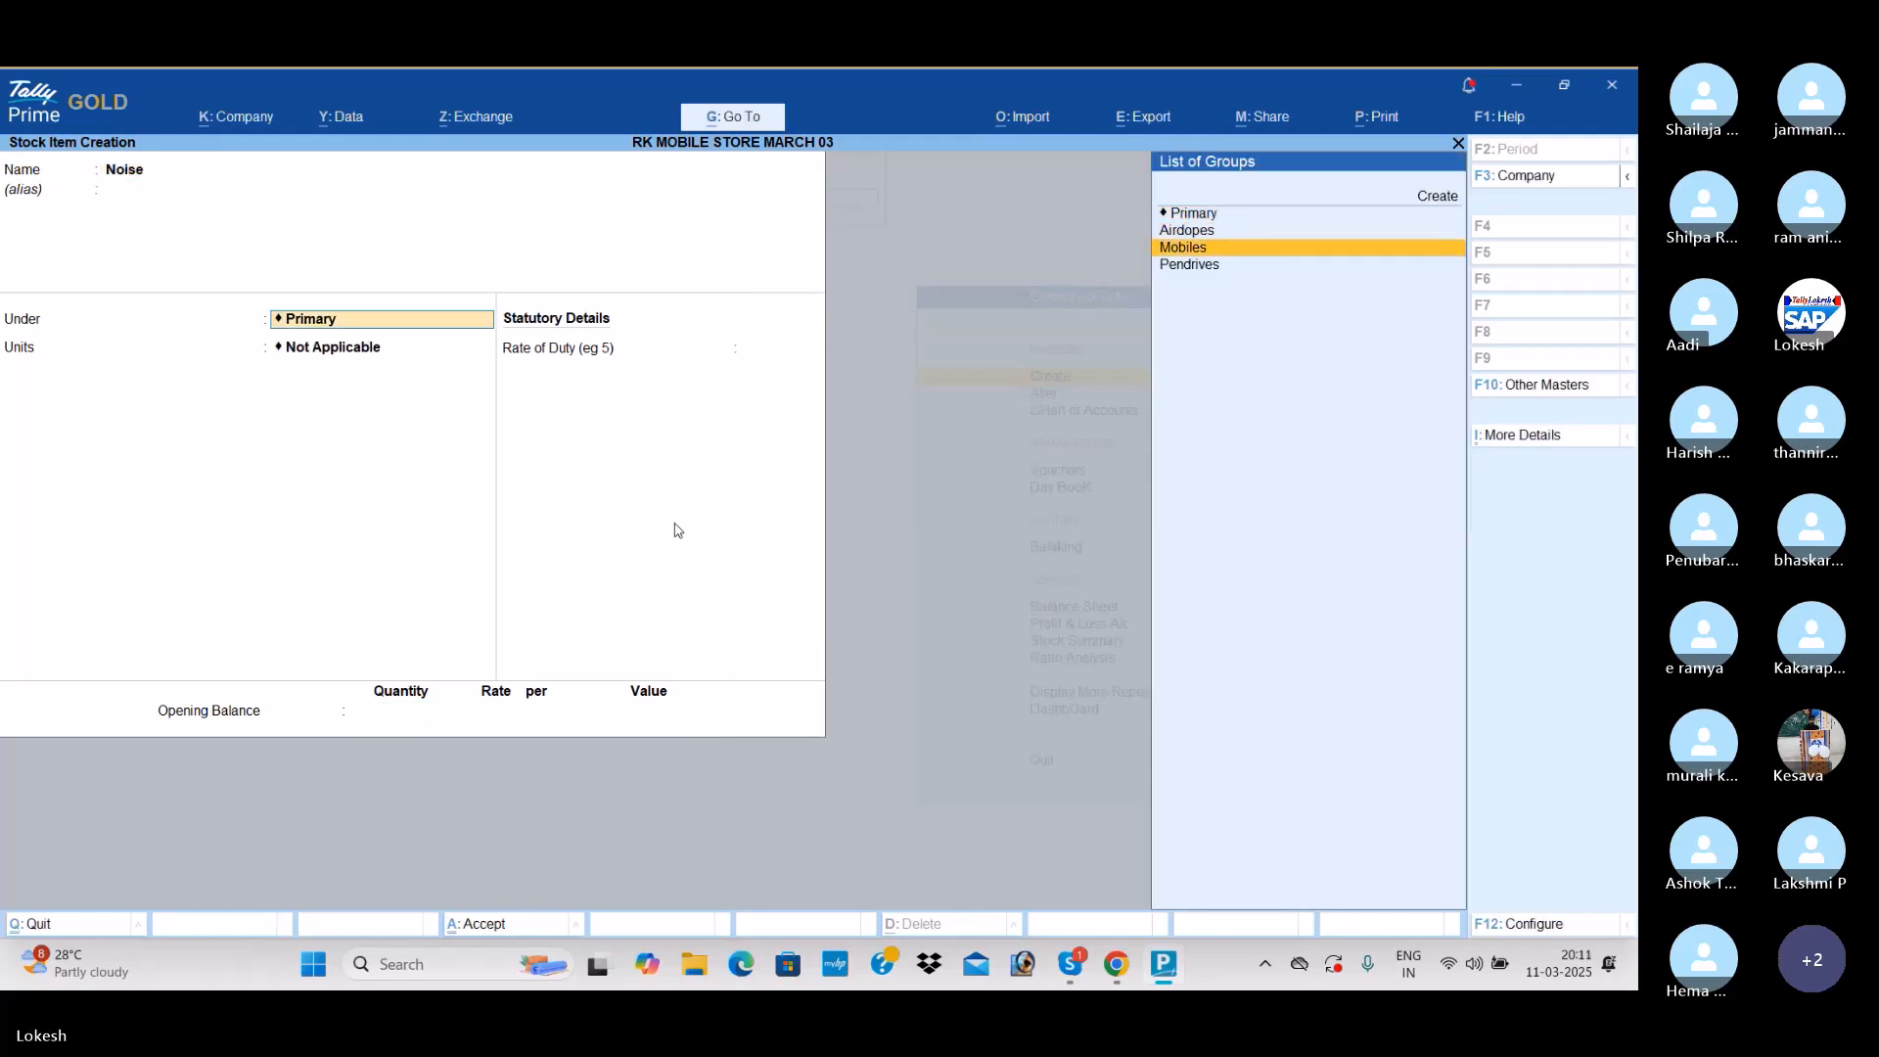
key("Return")
key("BackSpace")
key("Down")
key("Up")
key("Up")
key("Return")
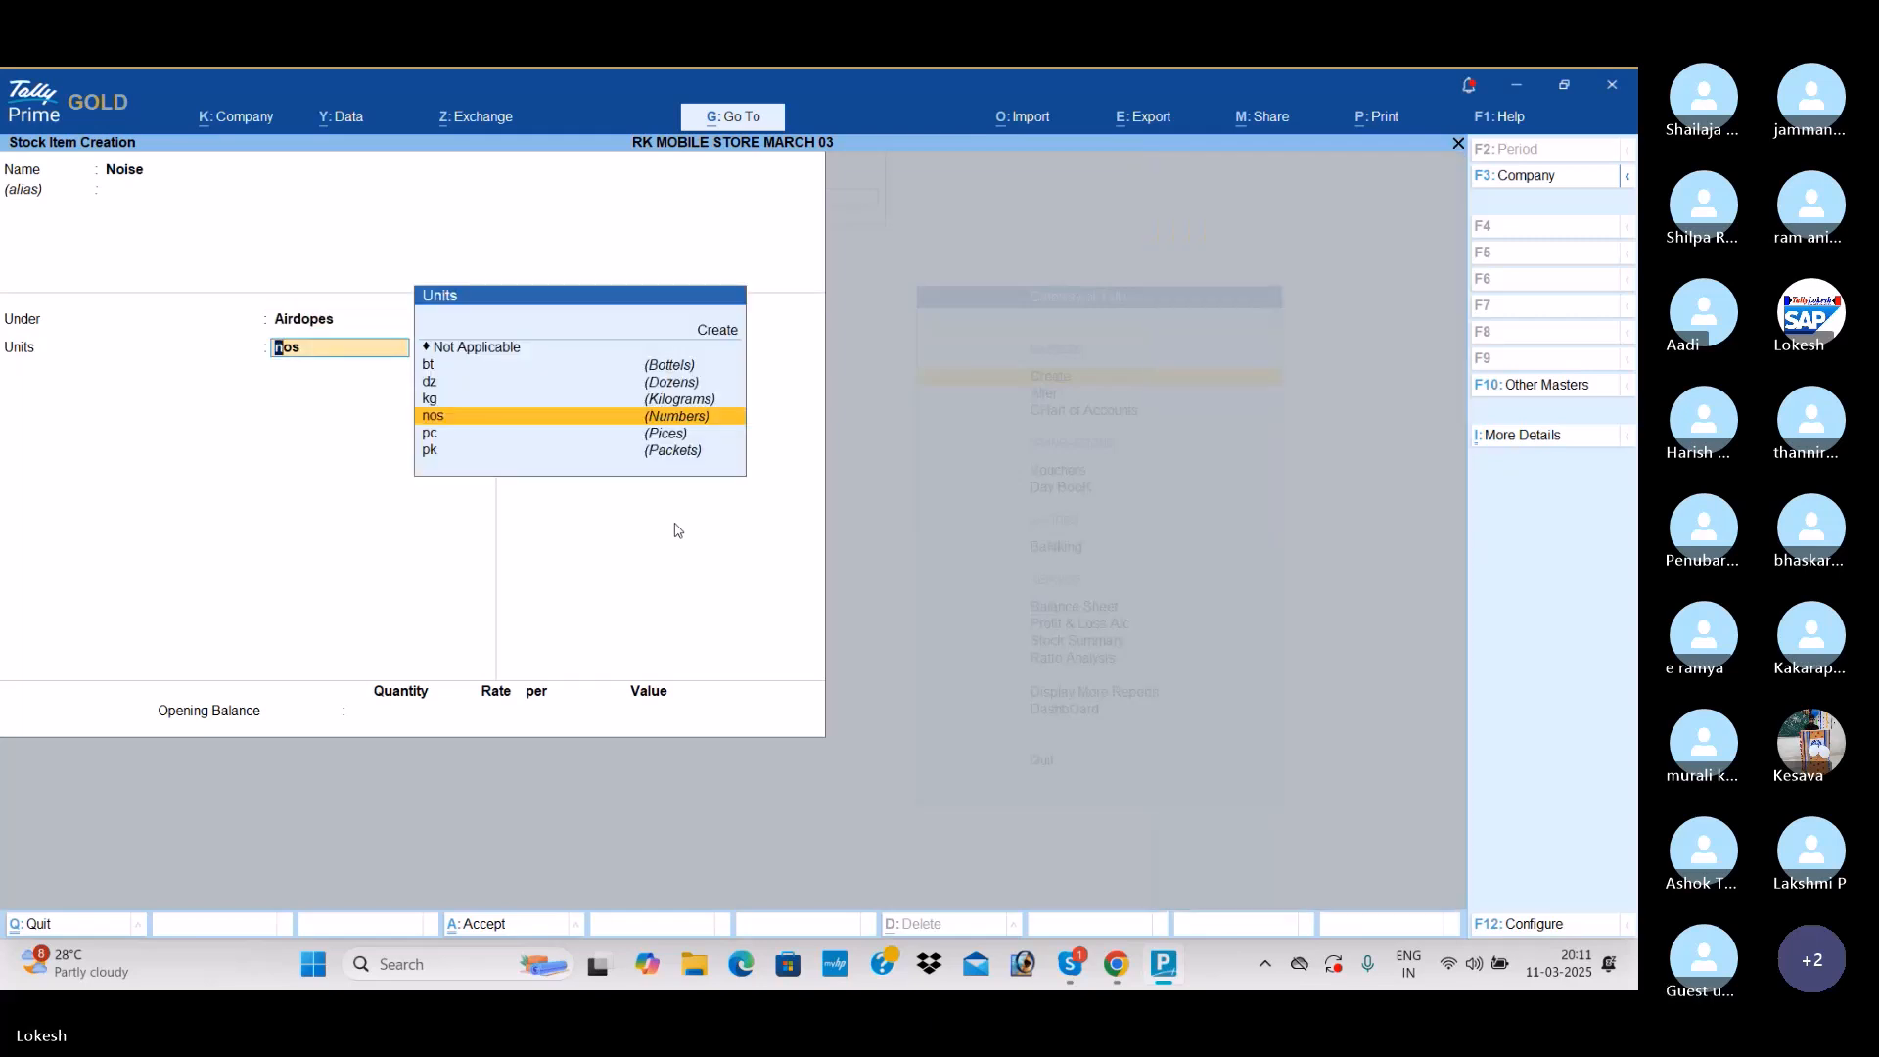
key("Return")
key("Return")
key("Return")
key("Return")
Step: Create a stock item named Hp under the Pendrives group with the unit nos
type("Hp")
key("Return")
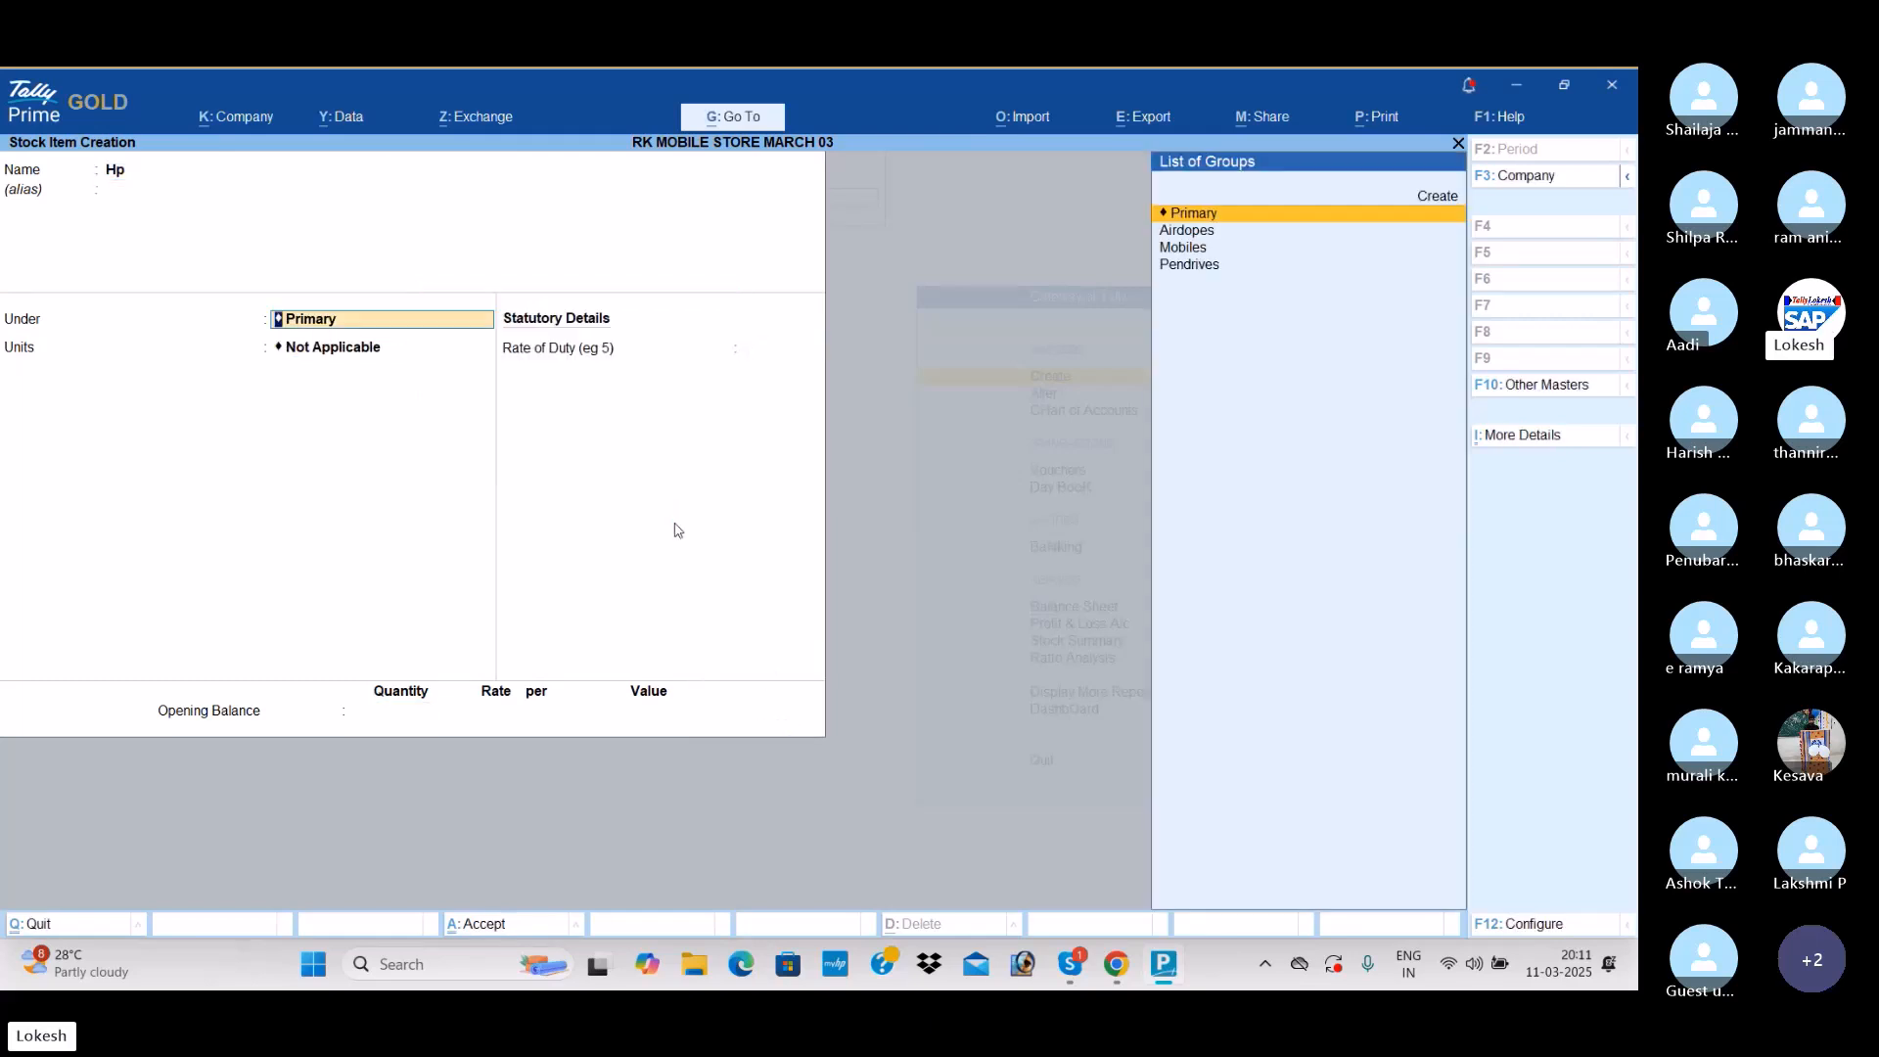
key("Down")
key("Down")
key("Down")
key("Return")
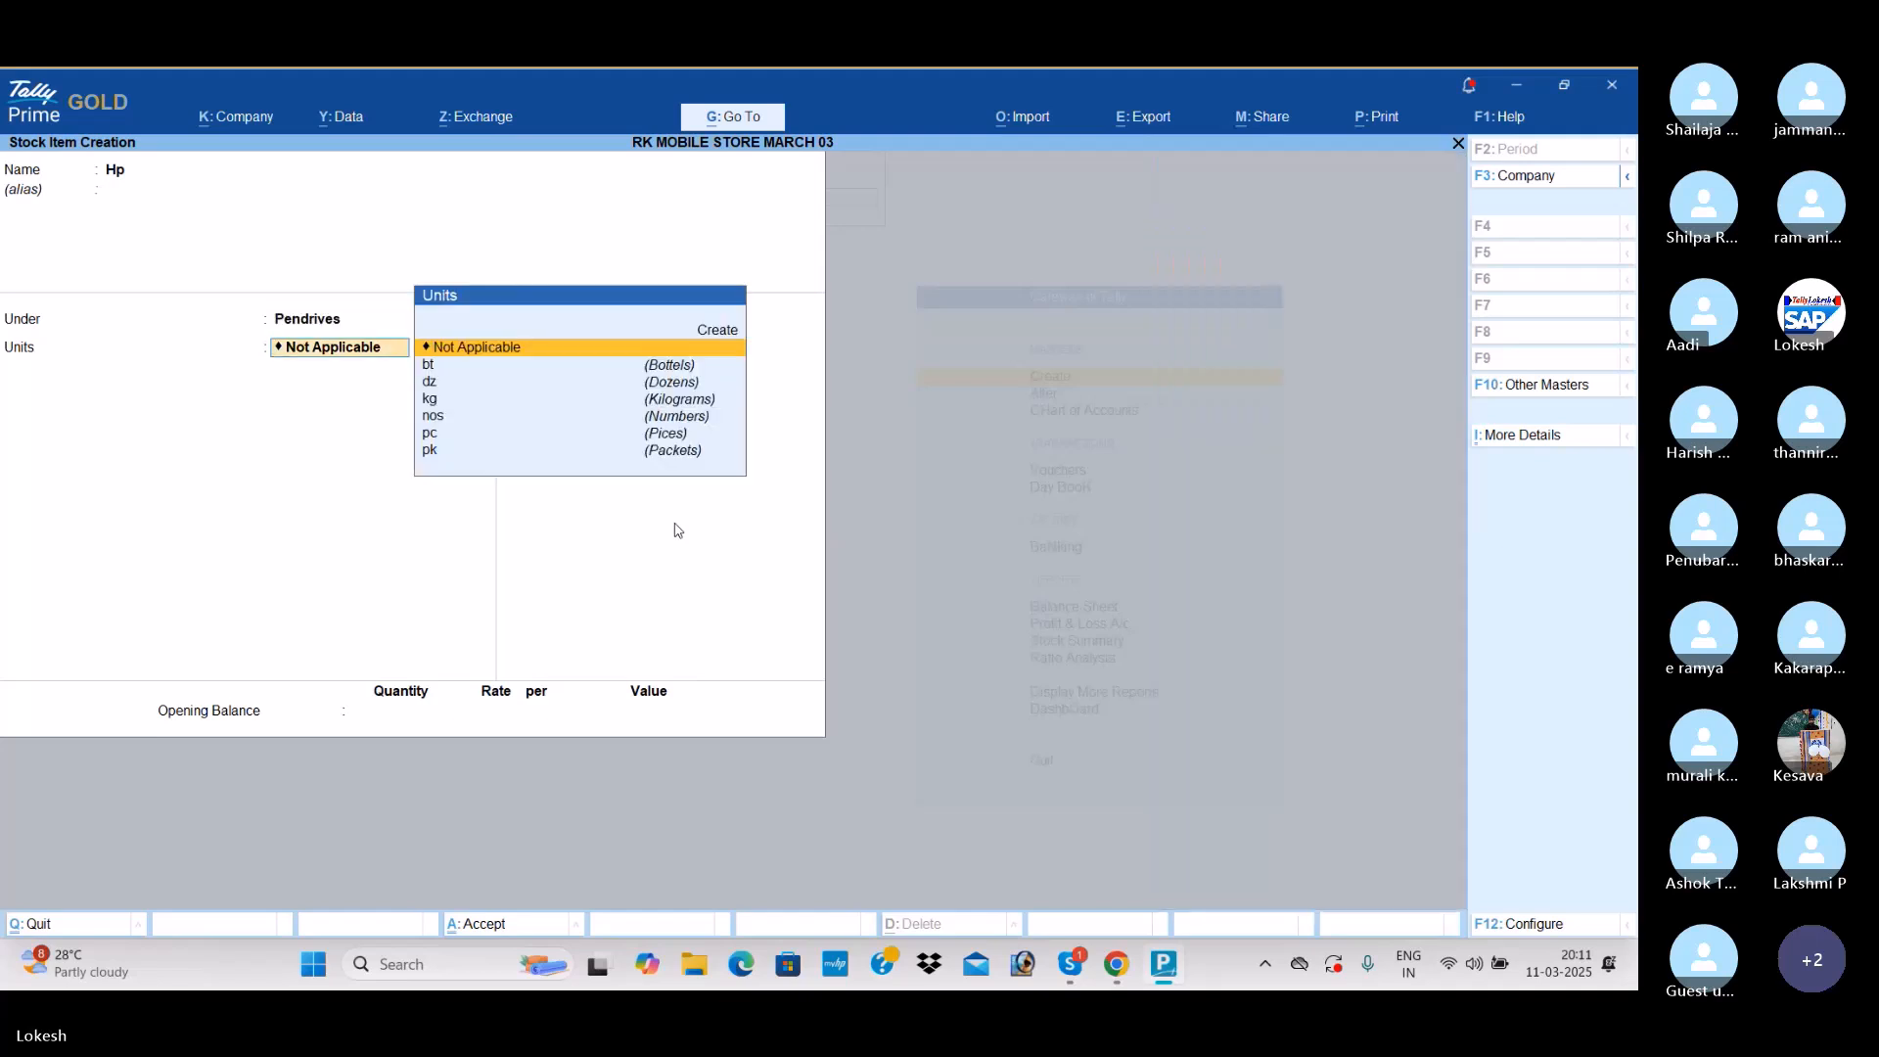
key("Down")
key("Down")
key("Down")
key("Down")
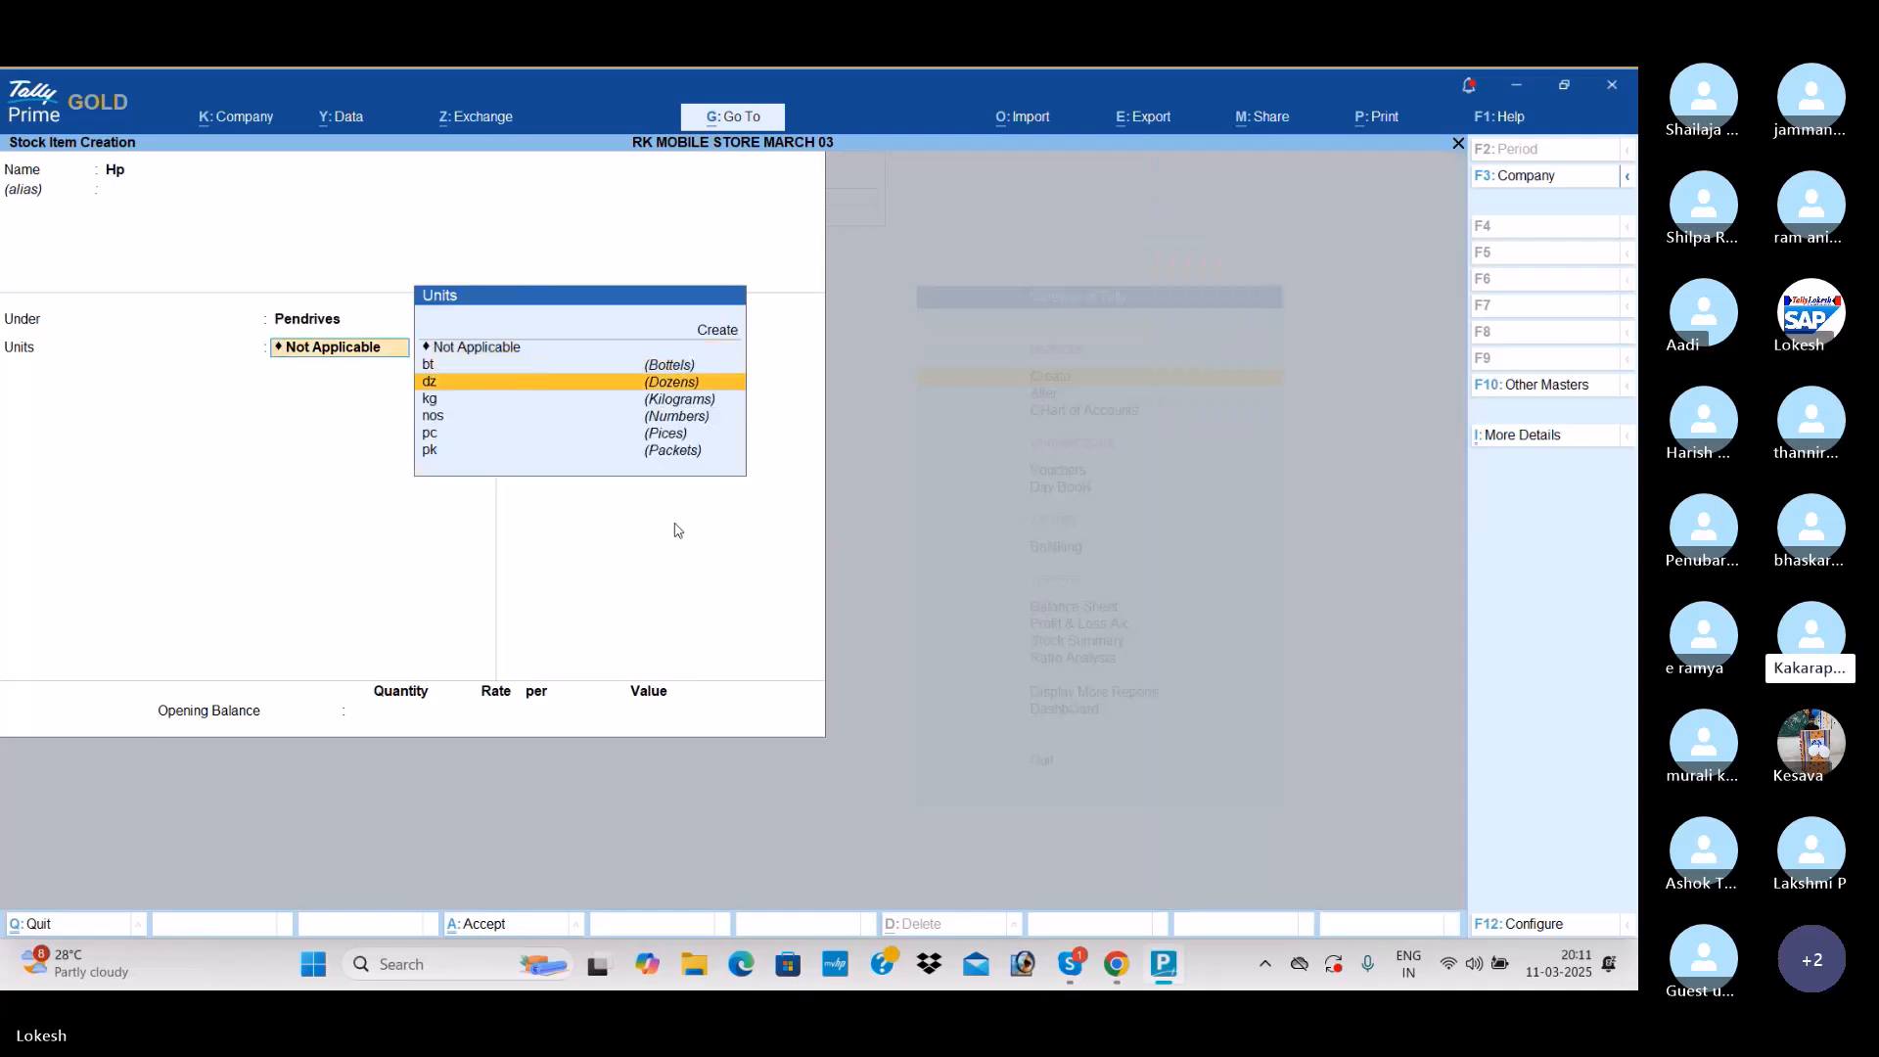
key("Return")
key("Return")
key("Return")
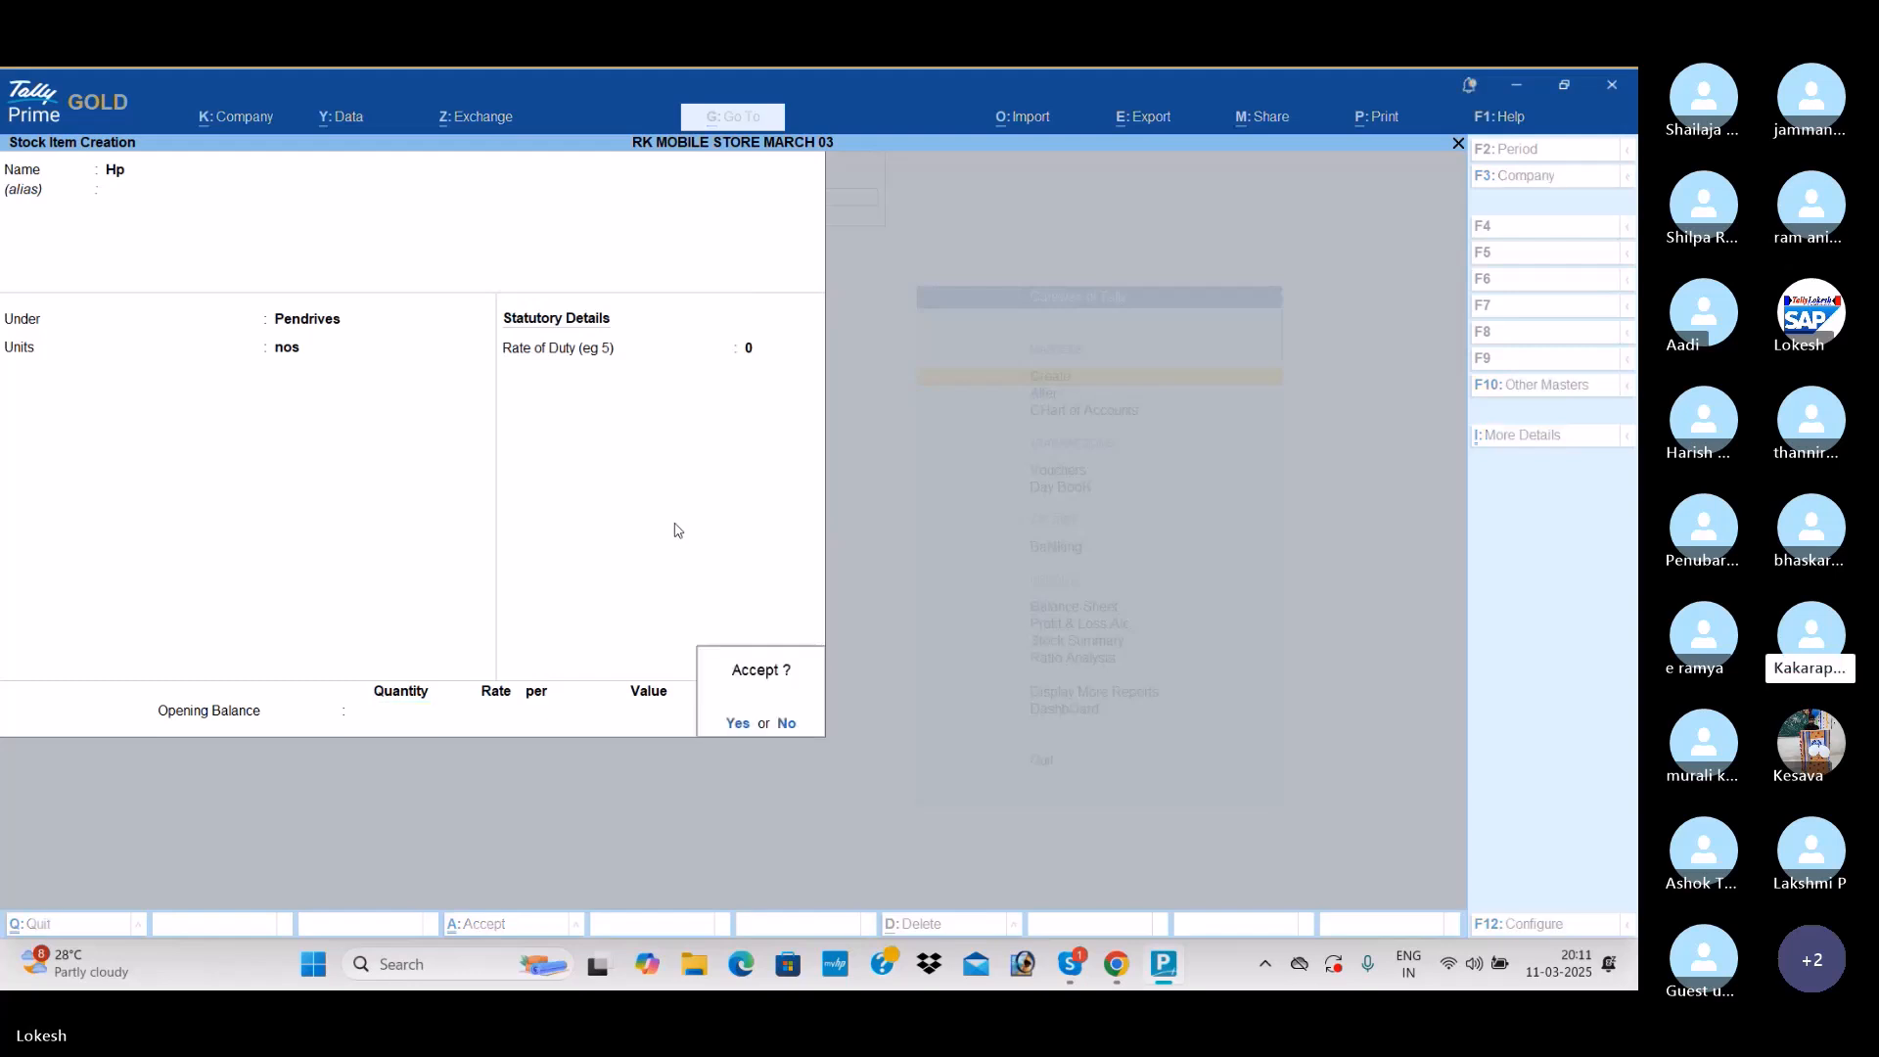
key("Return")
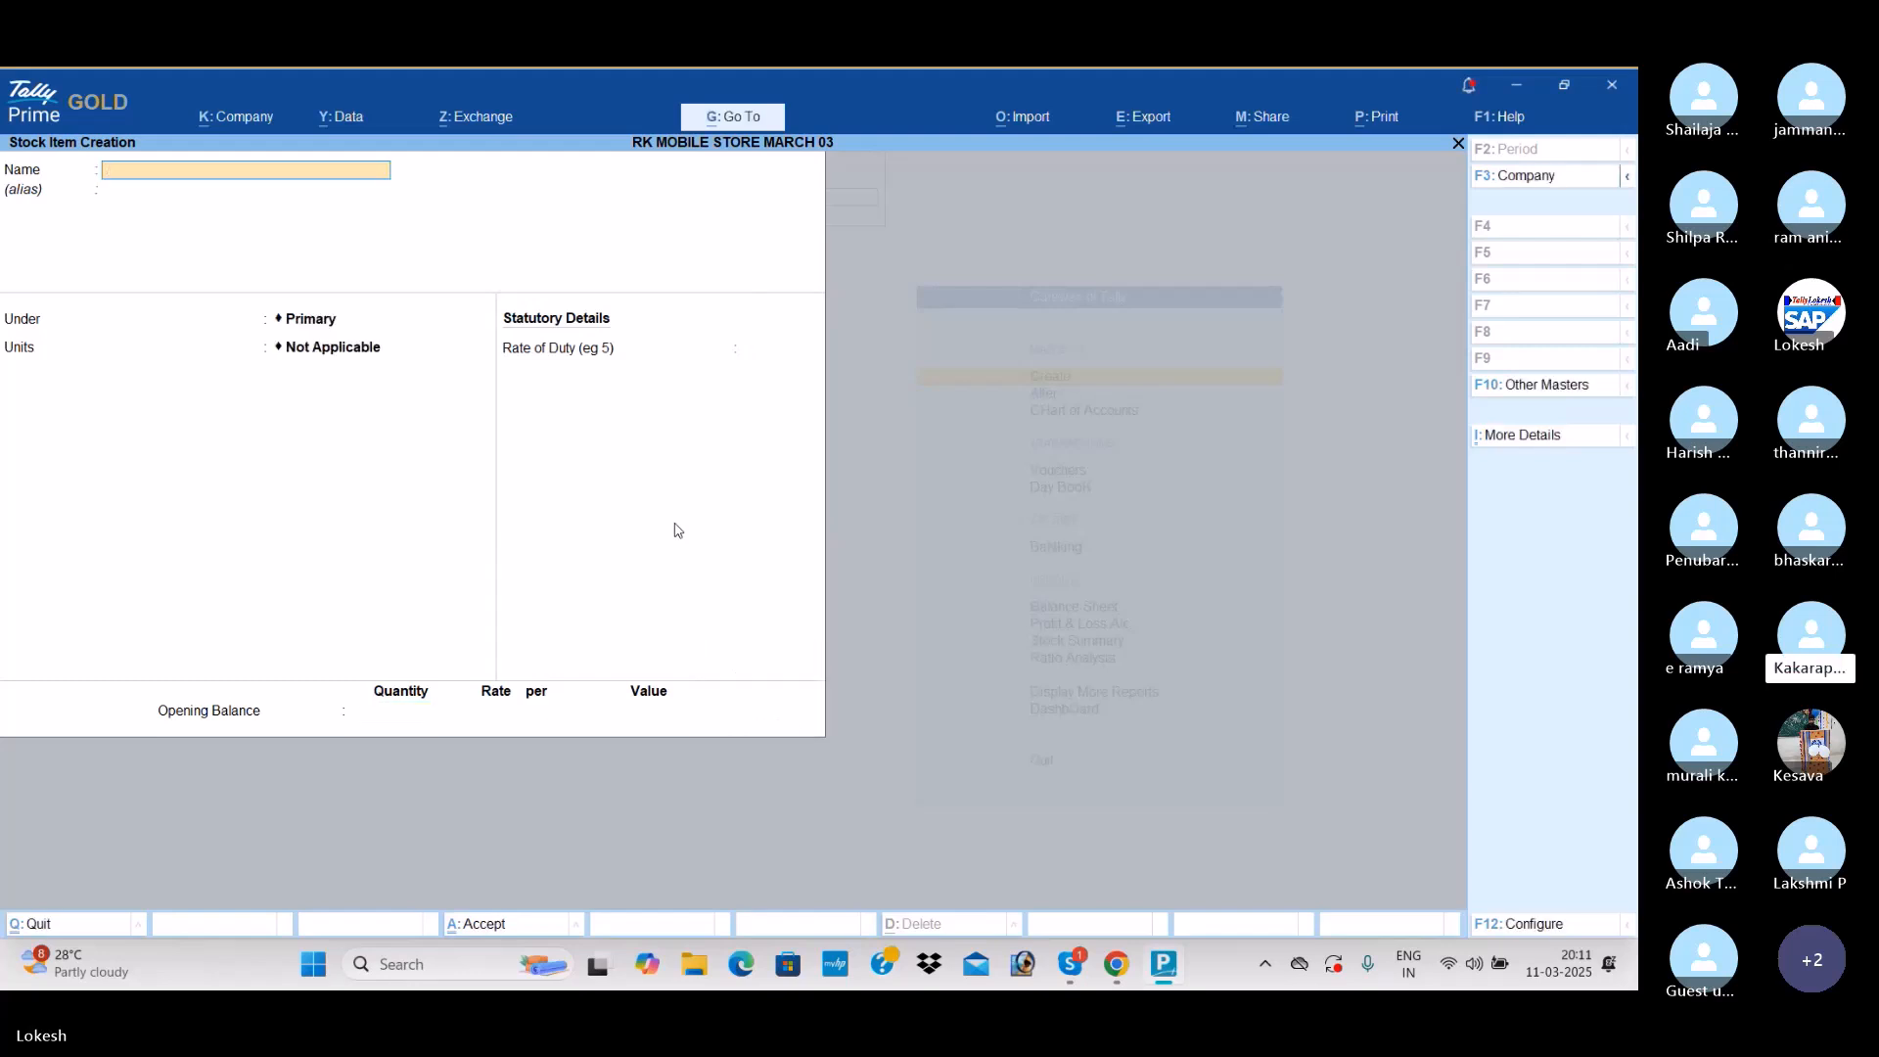
Step: Create a stock item named Sandisk under the Pendrives group with the unit nos
type("Sandisk")
key("Return")
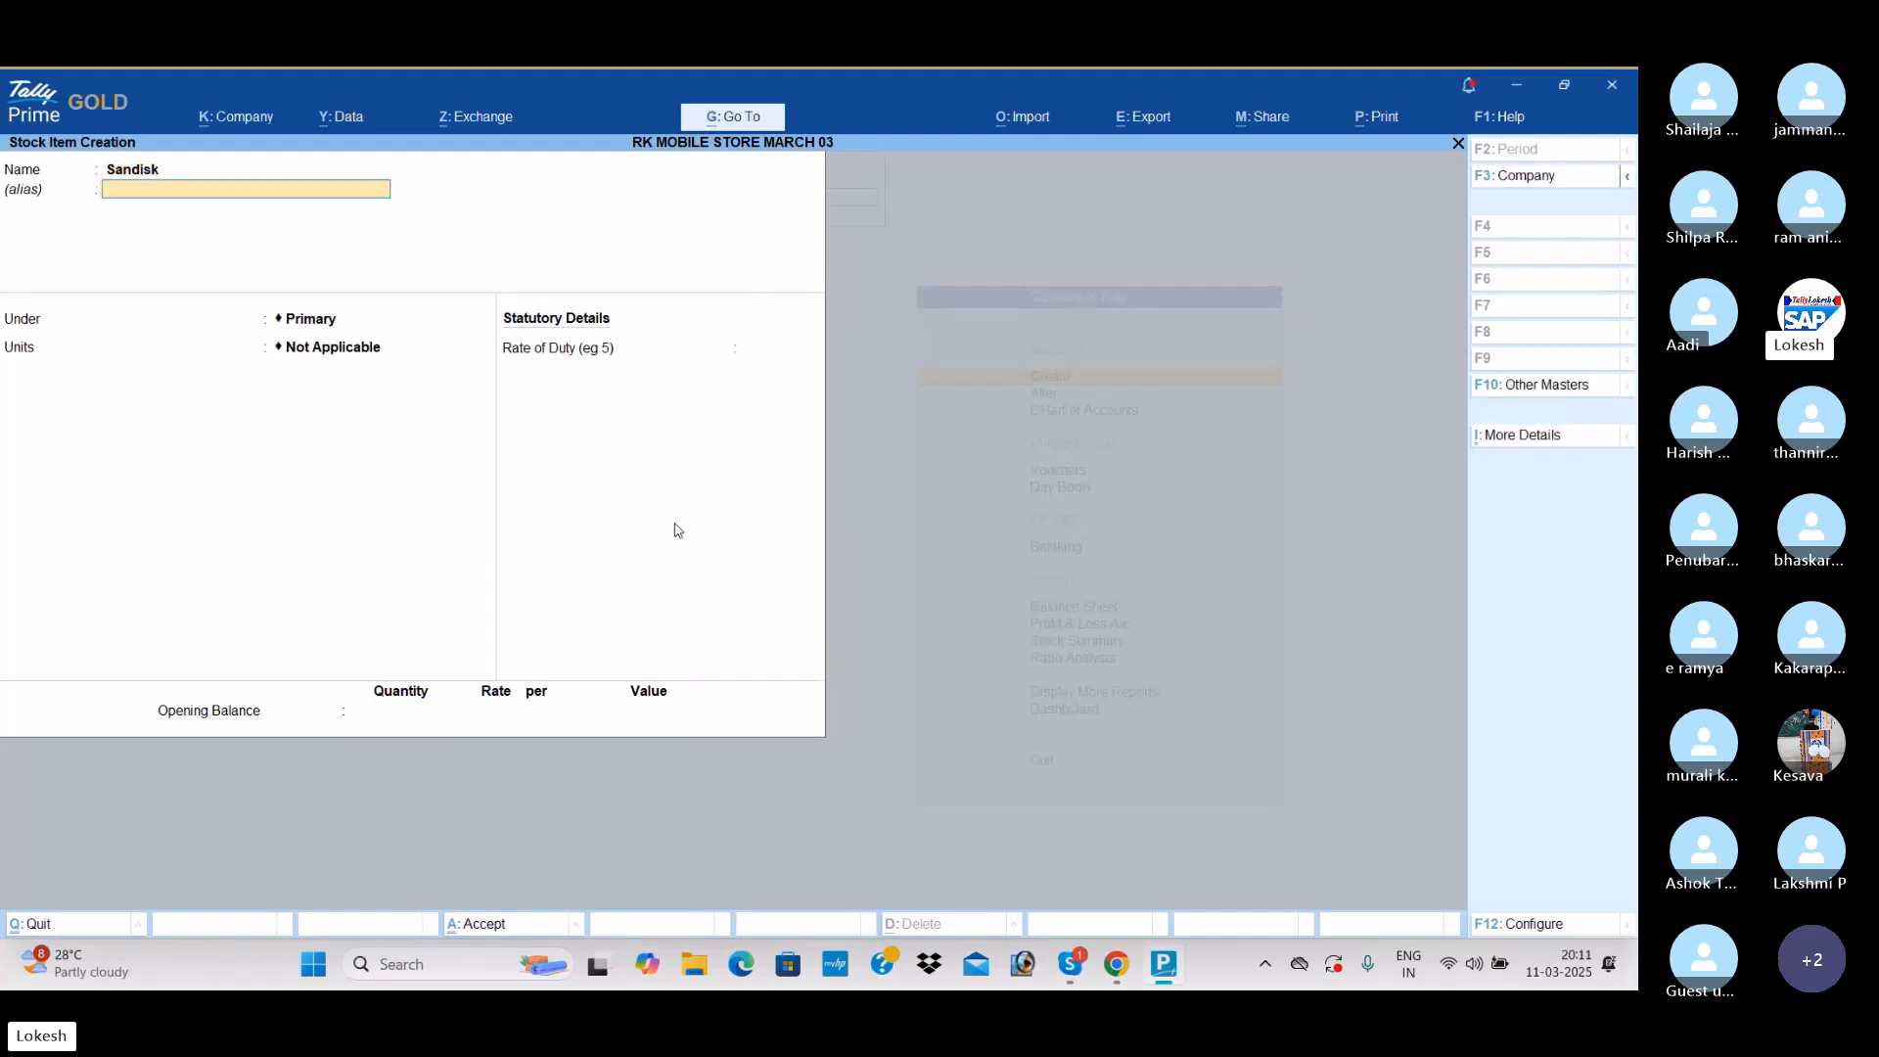
key("Return")
key("Down")
key("Down")
key("Down")
key("Return")
key("Down")
key("Down")
key("Down")
key("Down")
key("Return")
key("Return")
key("Return")
key("Return")
Step: Create a stock item named Samsung under the Pendrives group with the unit nos, and leave stock item creation
type("Samsung")
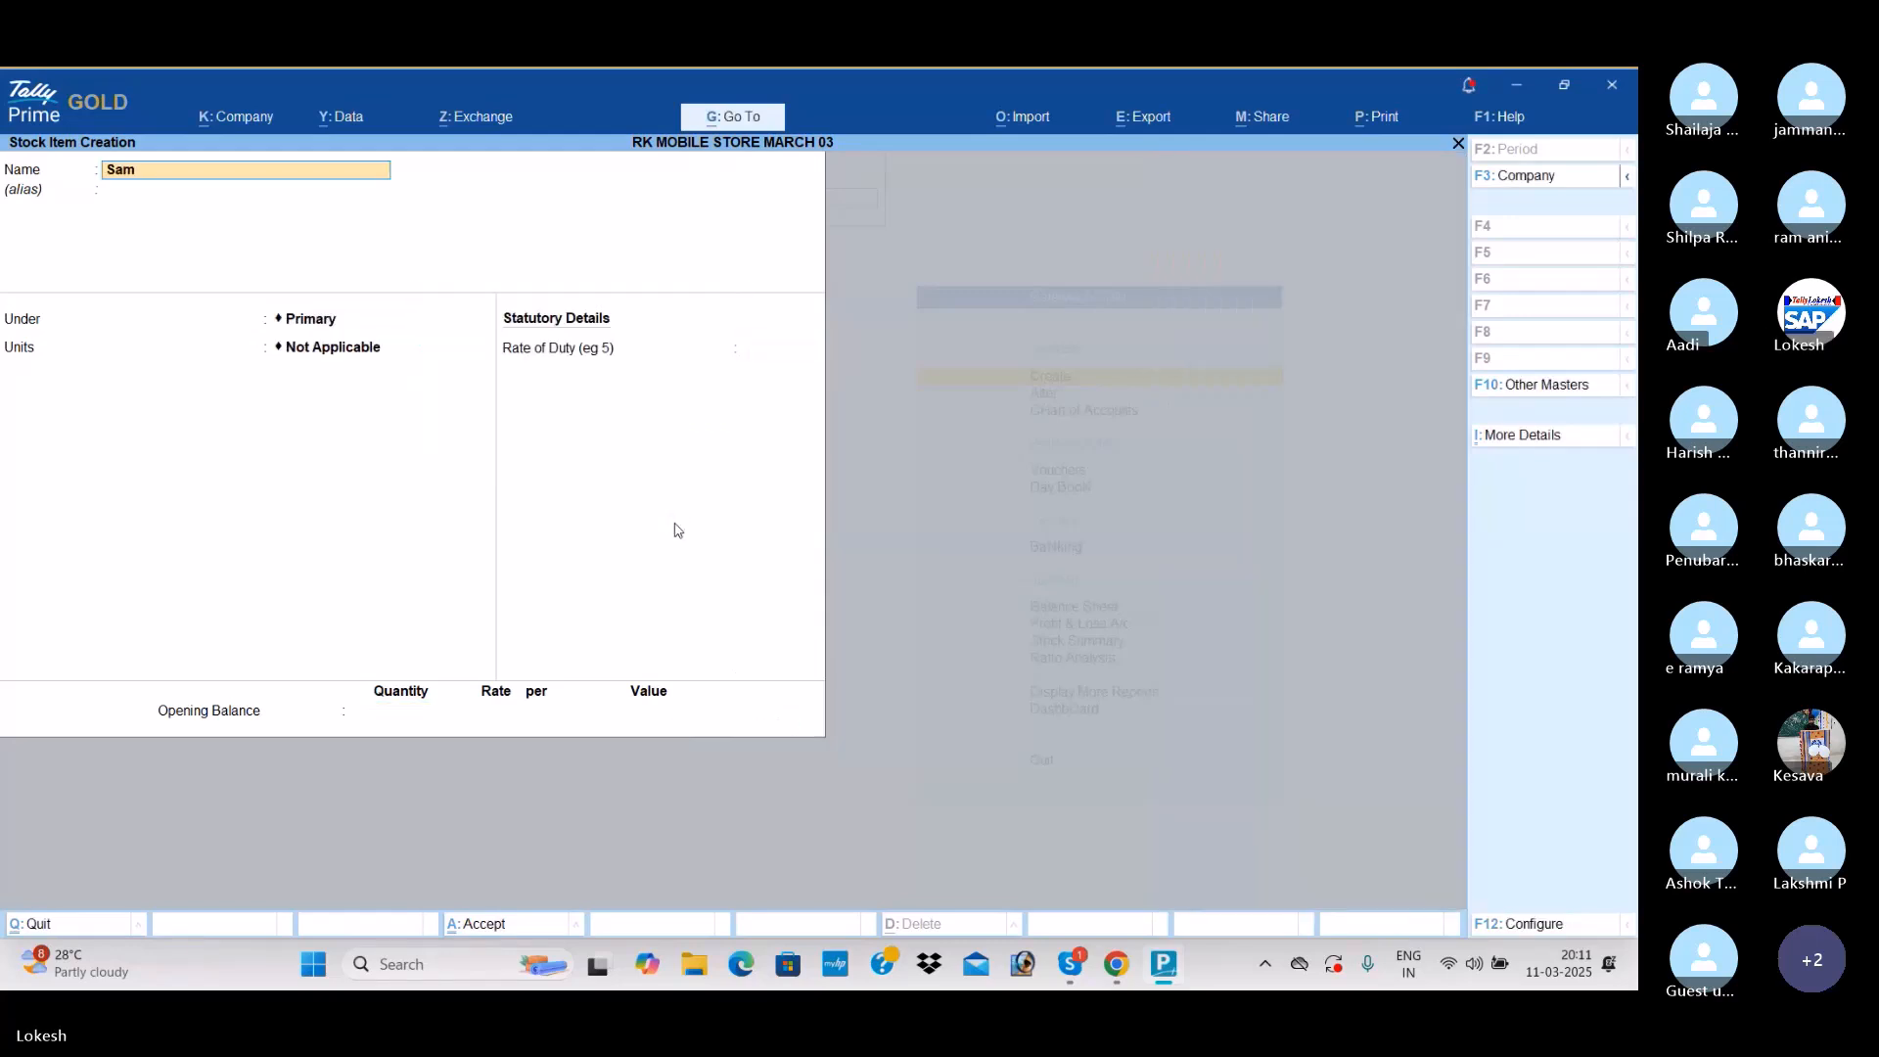
key("Return")
key("Down")
key("Down")
key("Down")
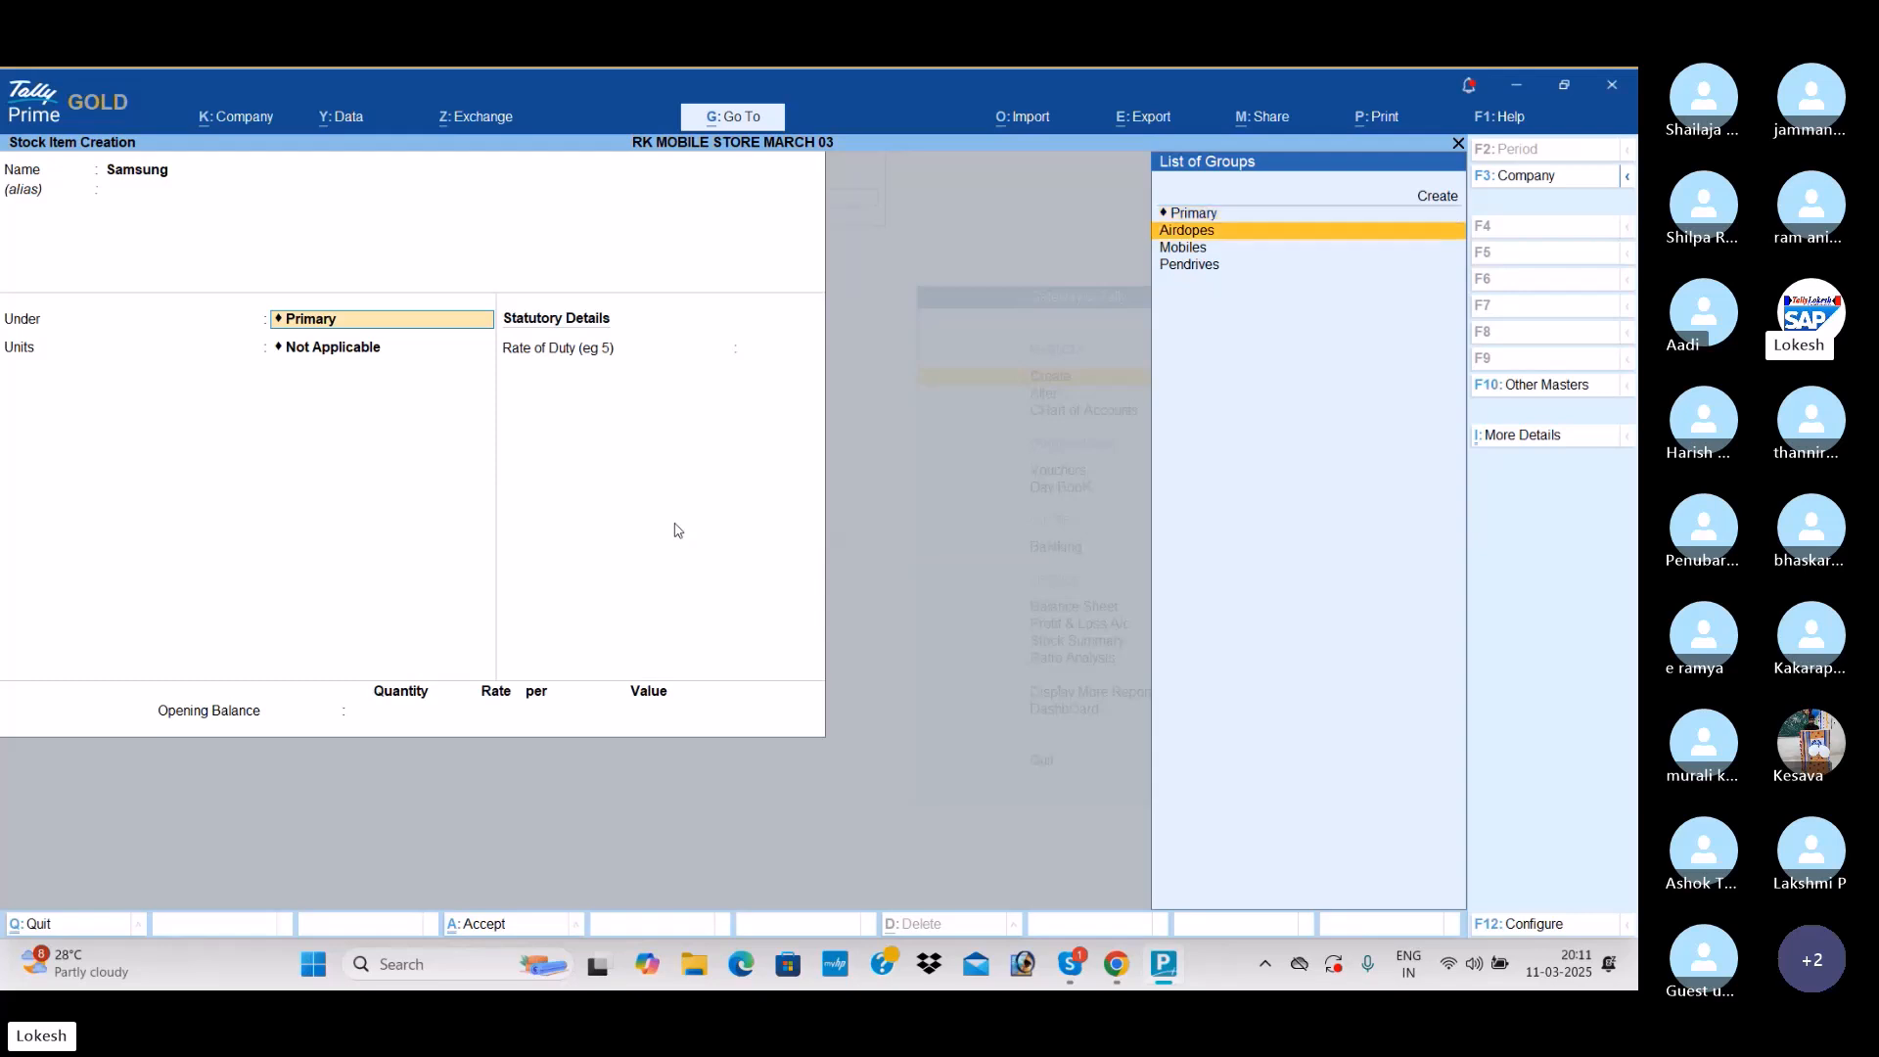
key("Return")
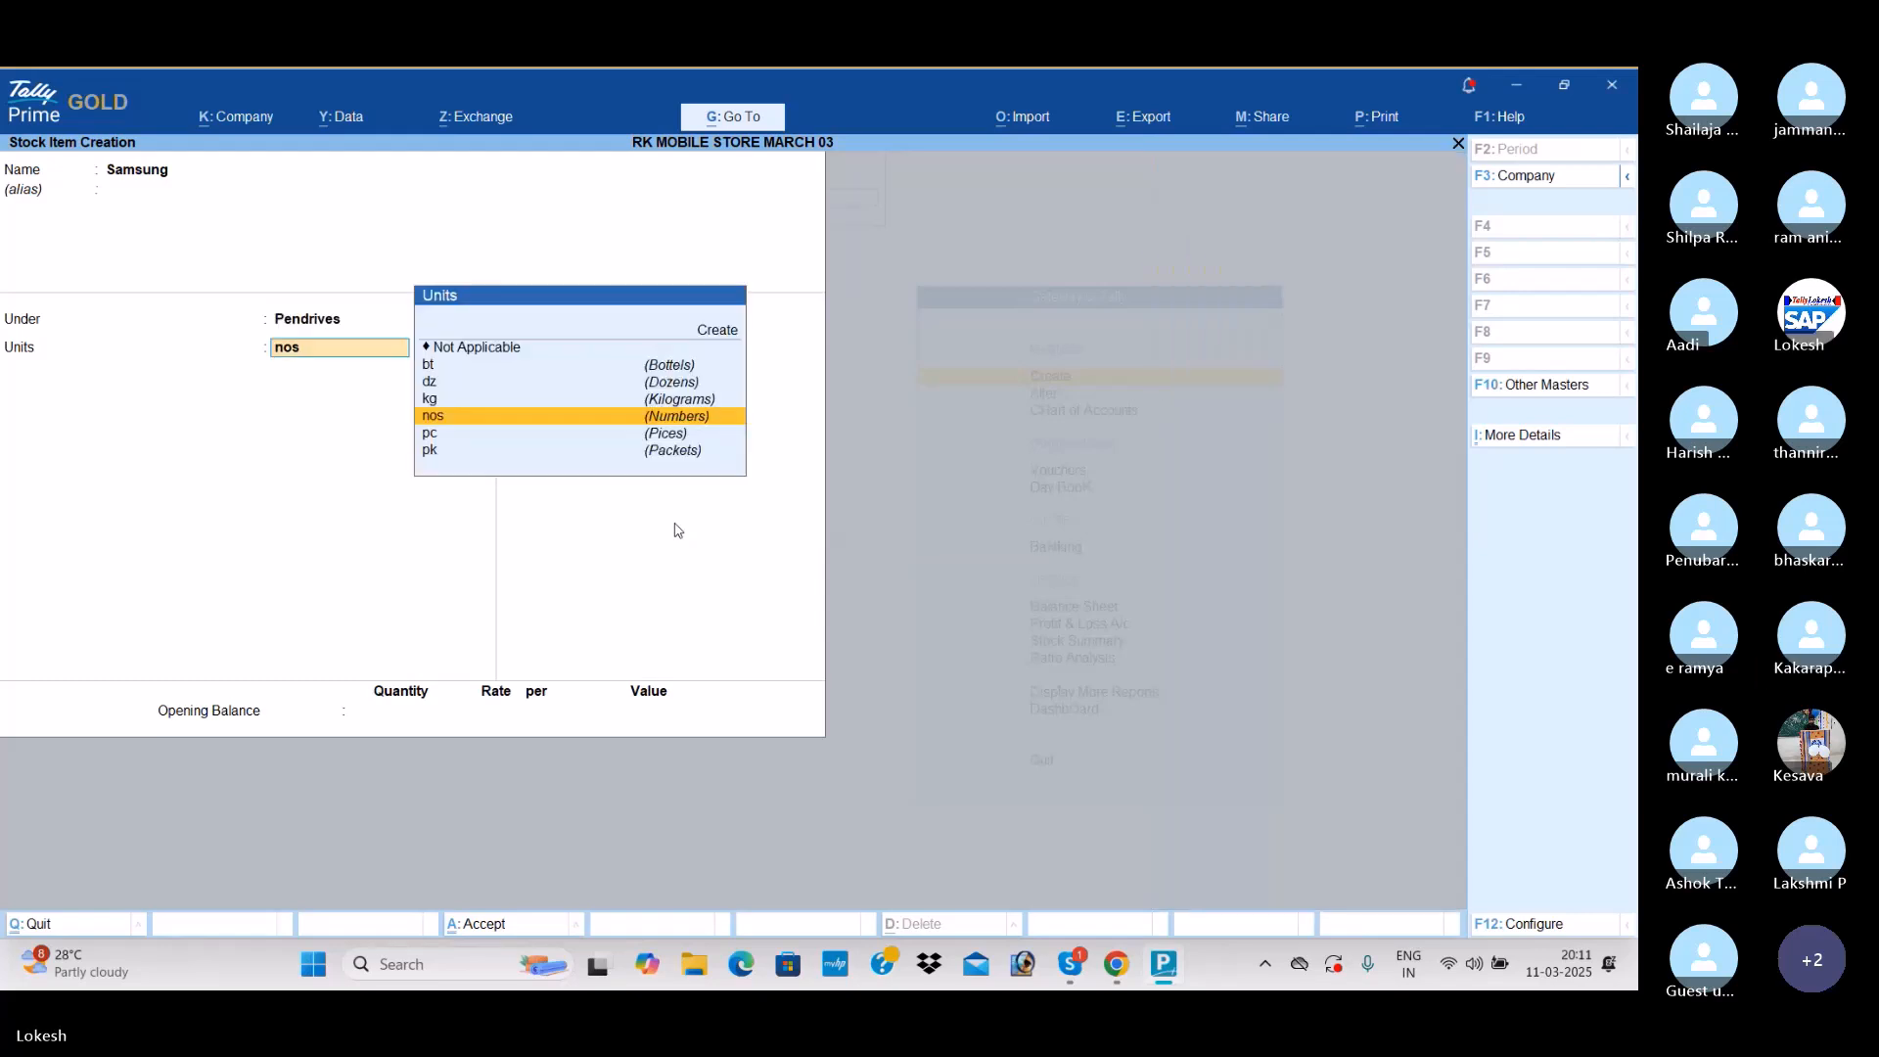
key("Return")
key("Return")
key("Return")
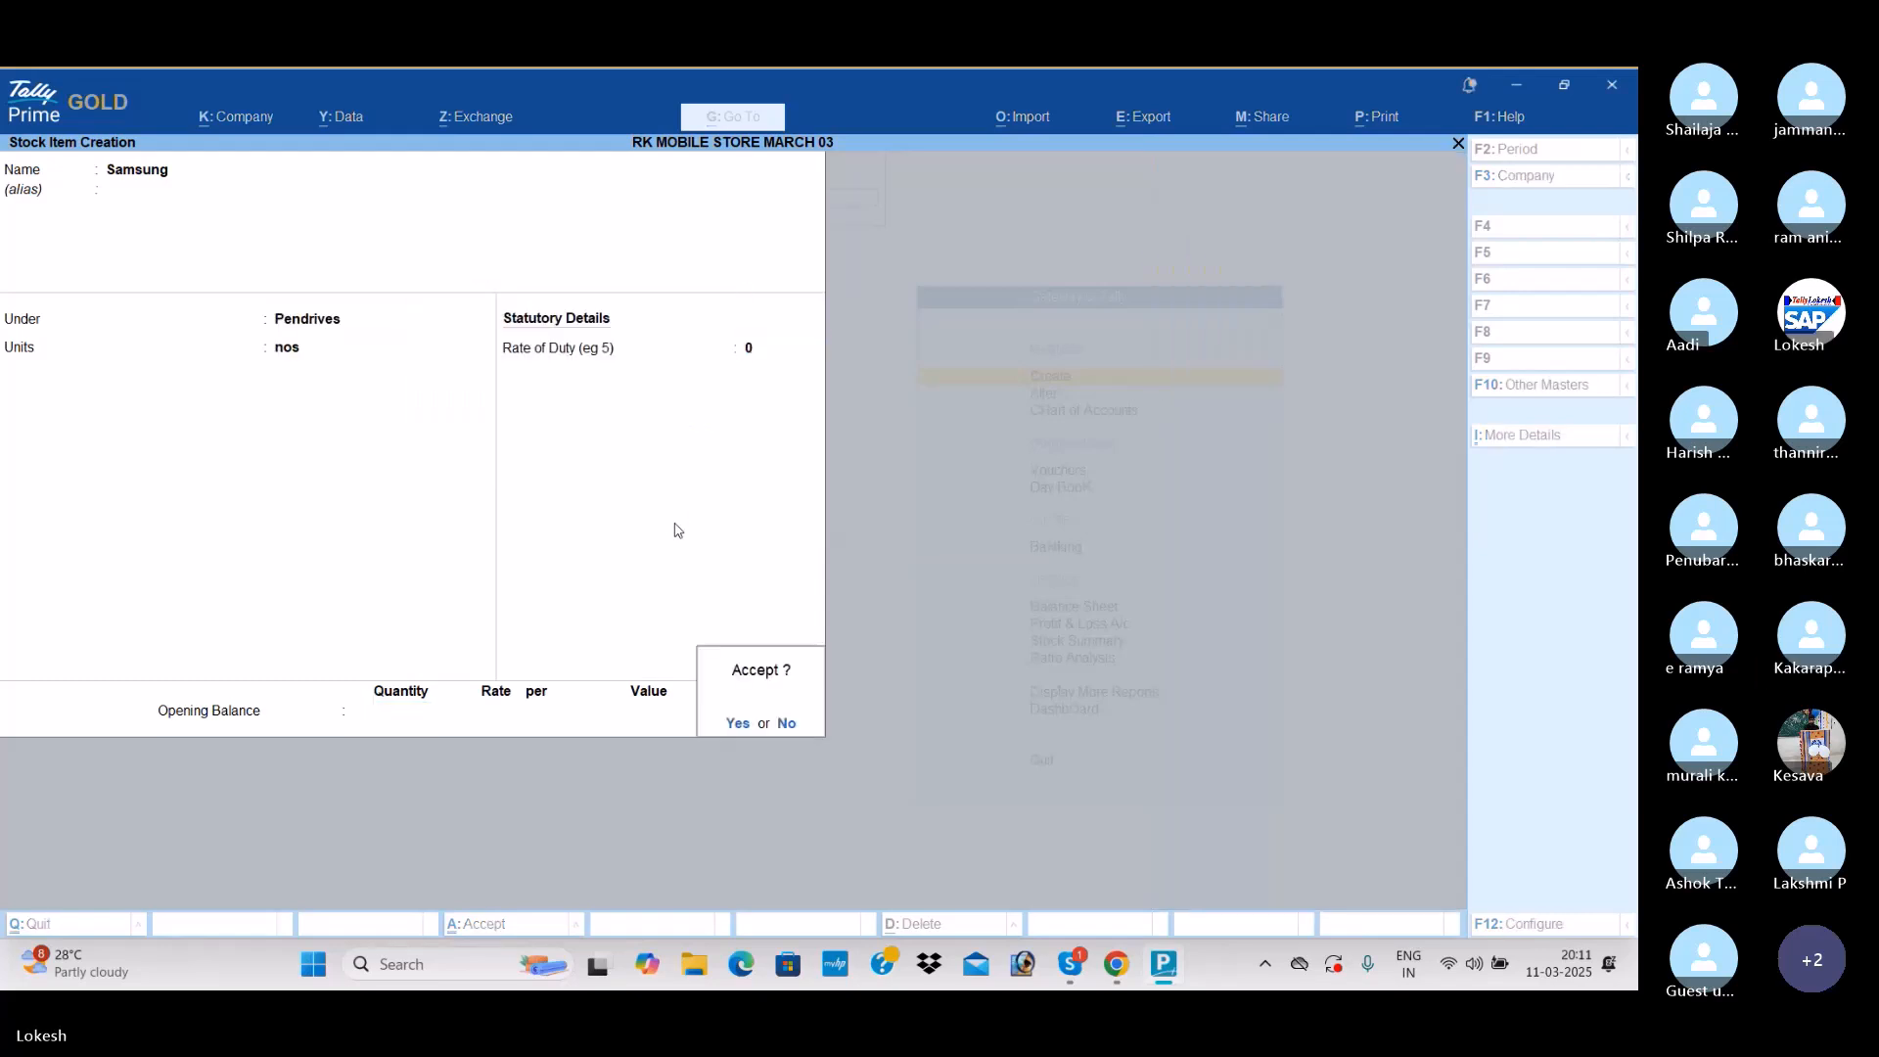
key("Return")
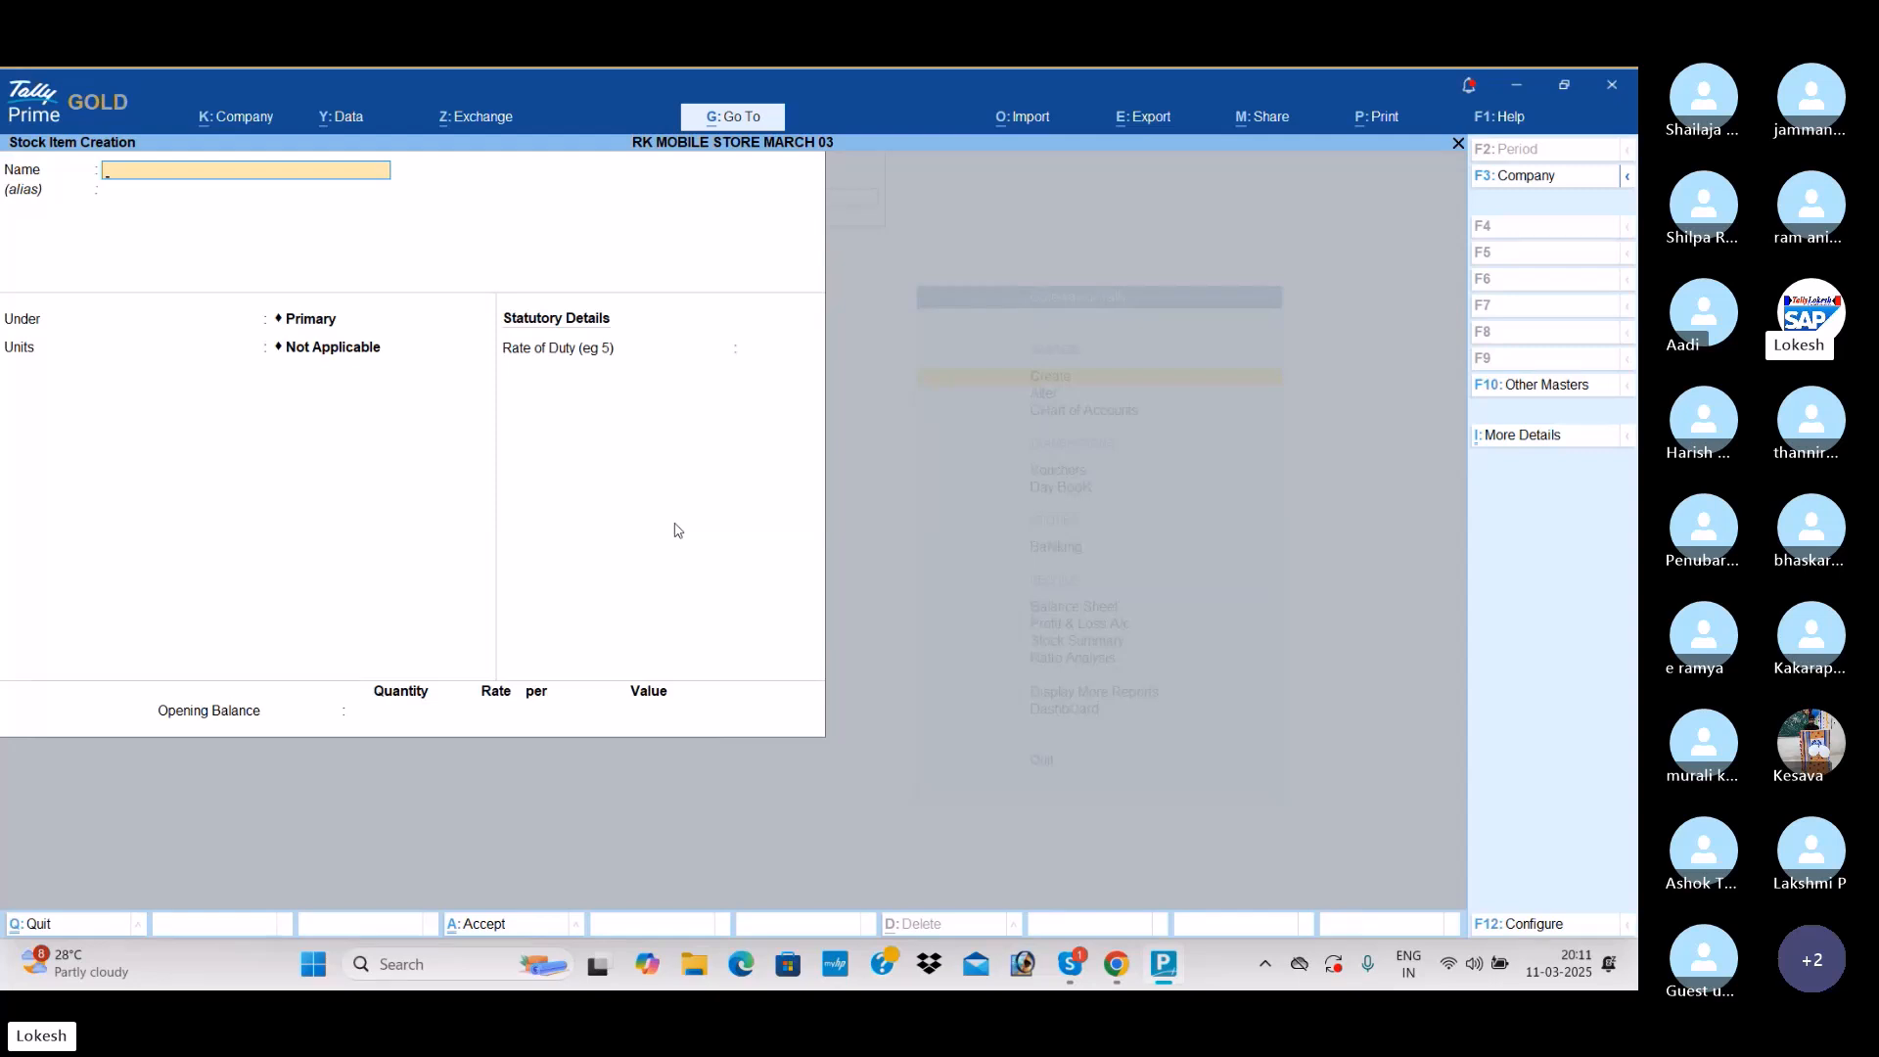
key("Escape")
key("y")
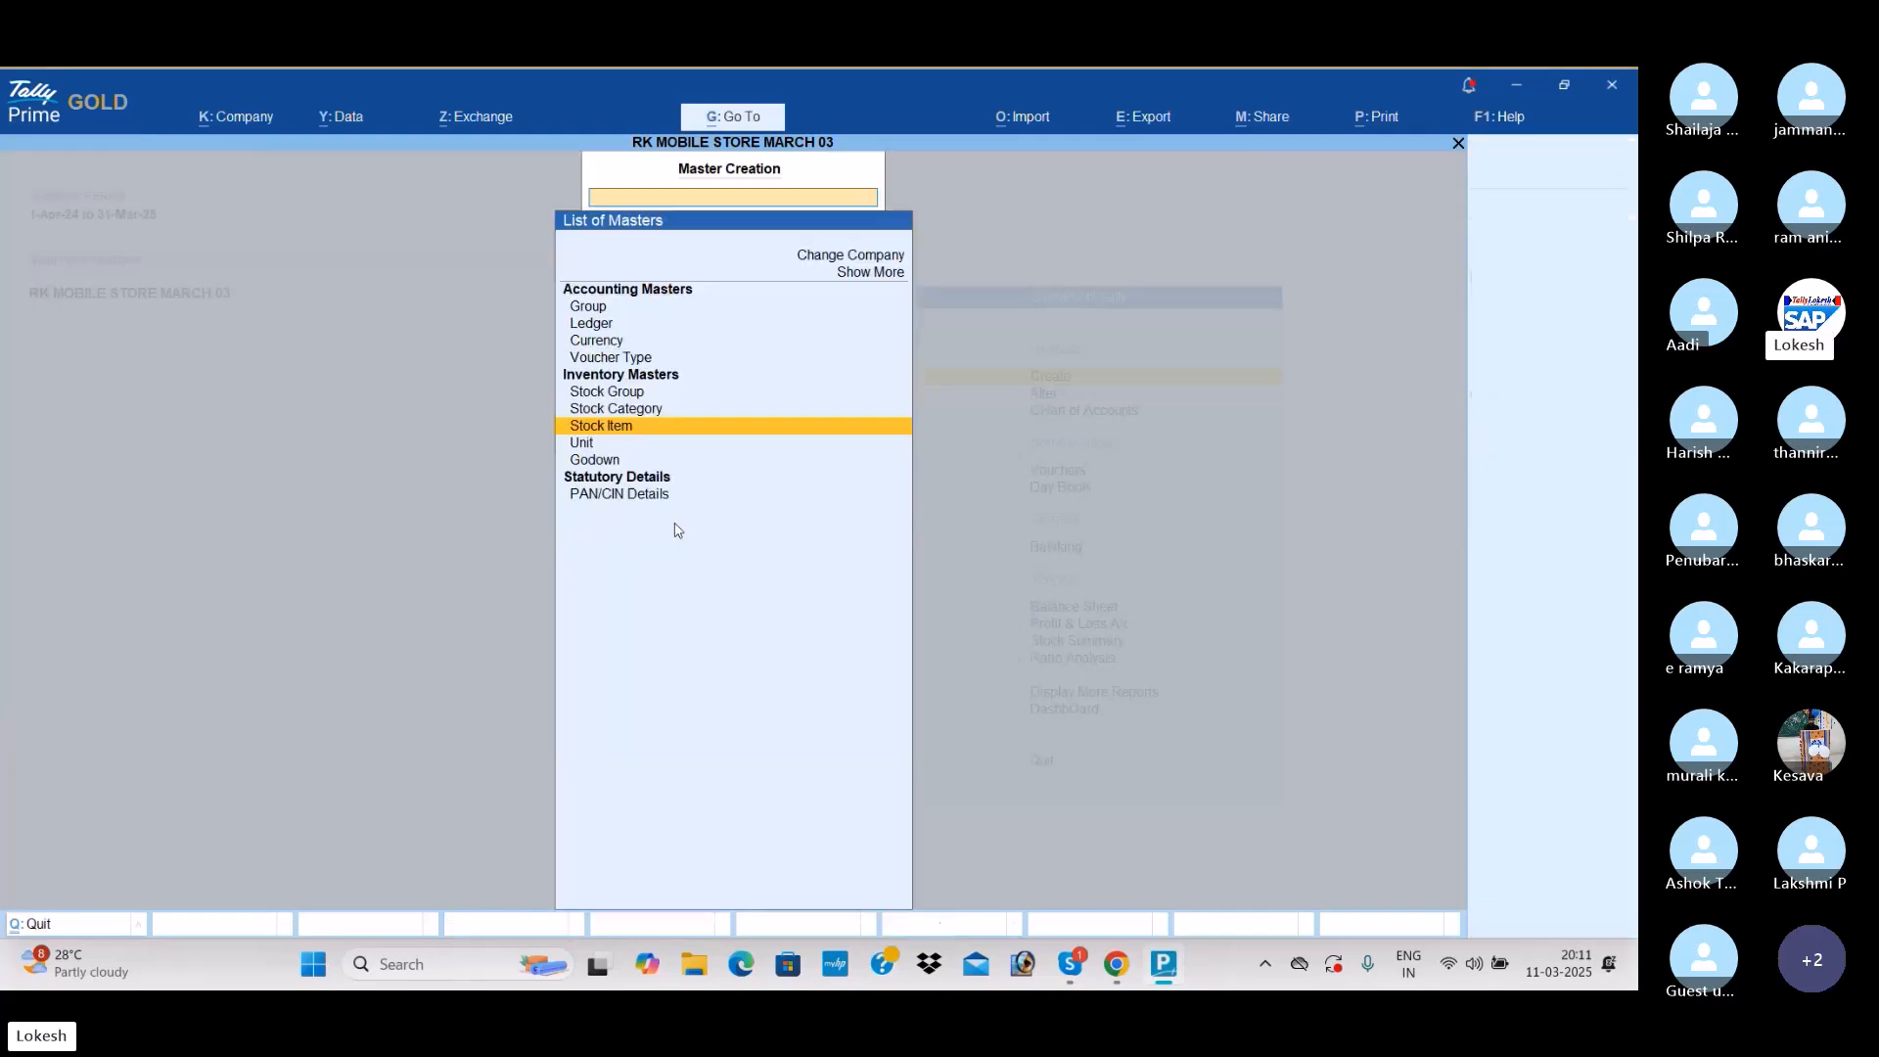
Step: Examine the stock item Boat in master alteration, and leave it without changes
key("Escape")
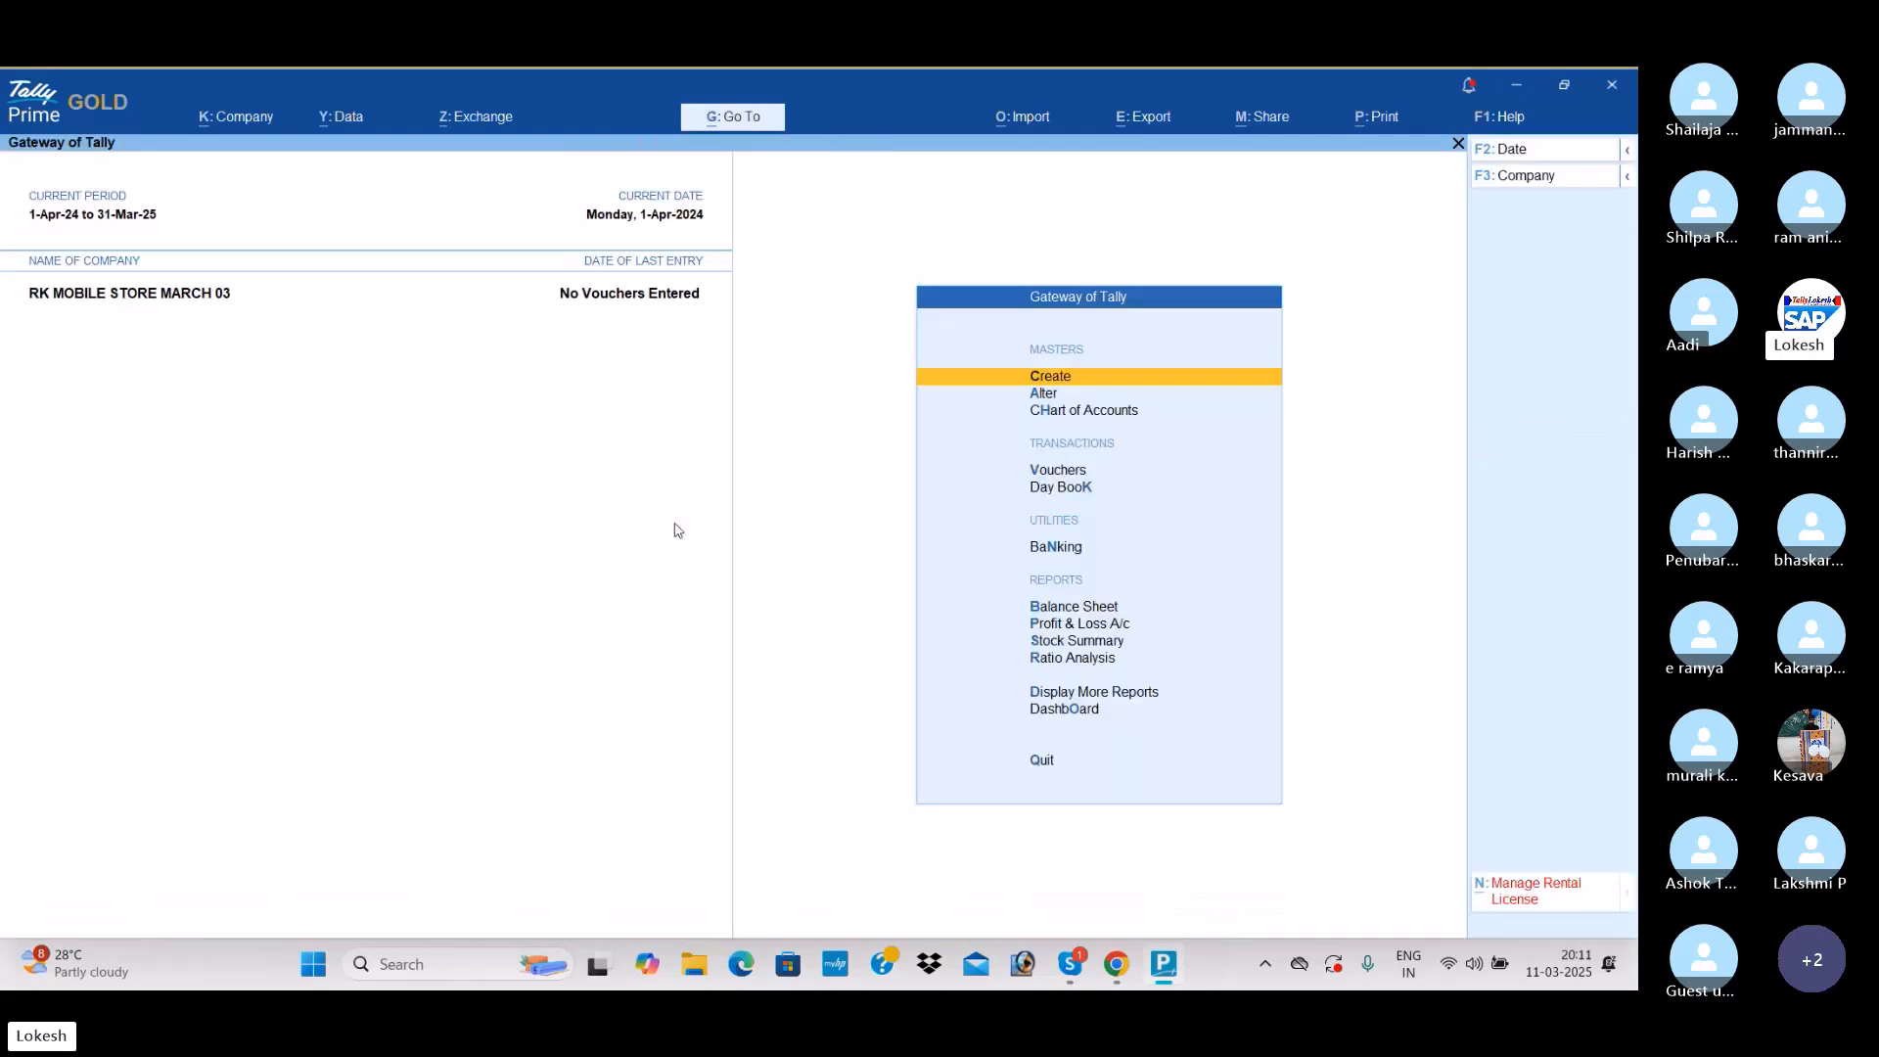
key("Down")
key("Return")
key("Down")
key("Down")
key("Down")
key("Down")
key("Down")
key("Down")
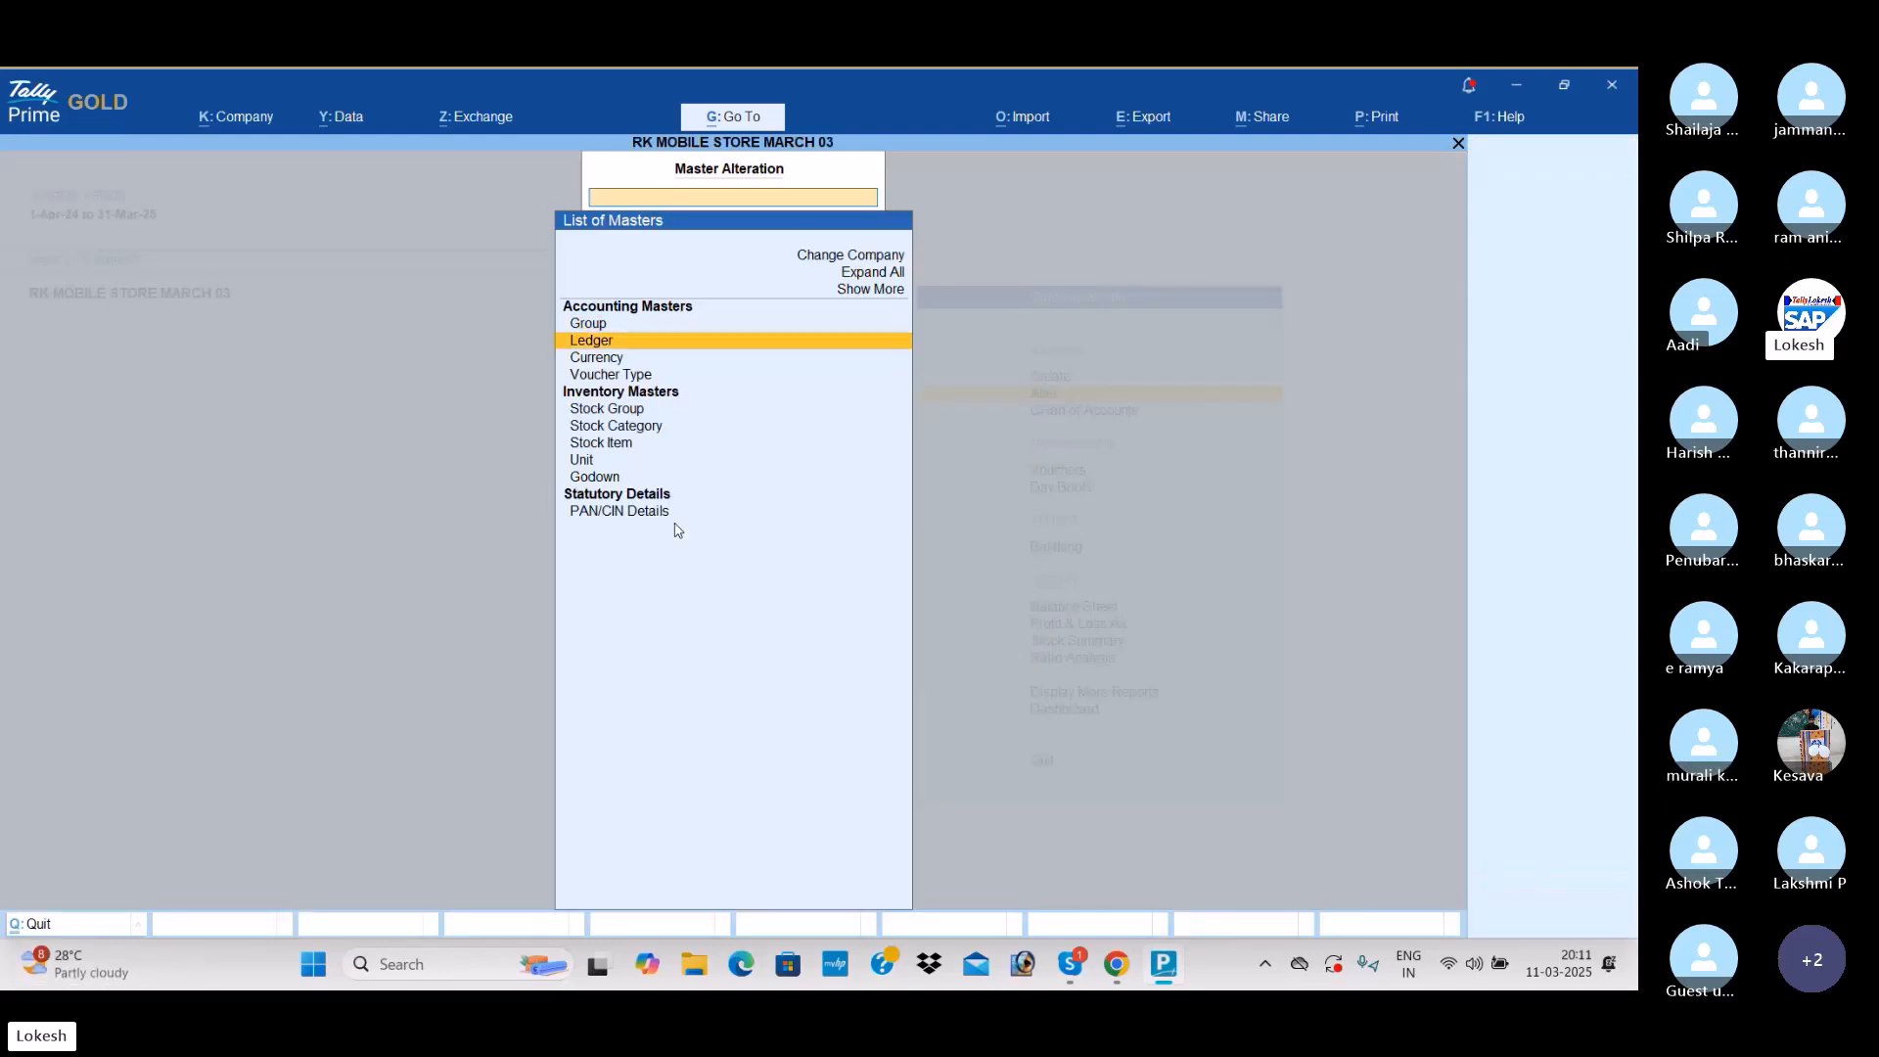
key("Return")
key("Return")
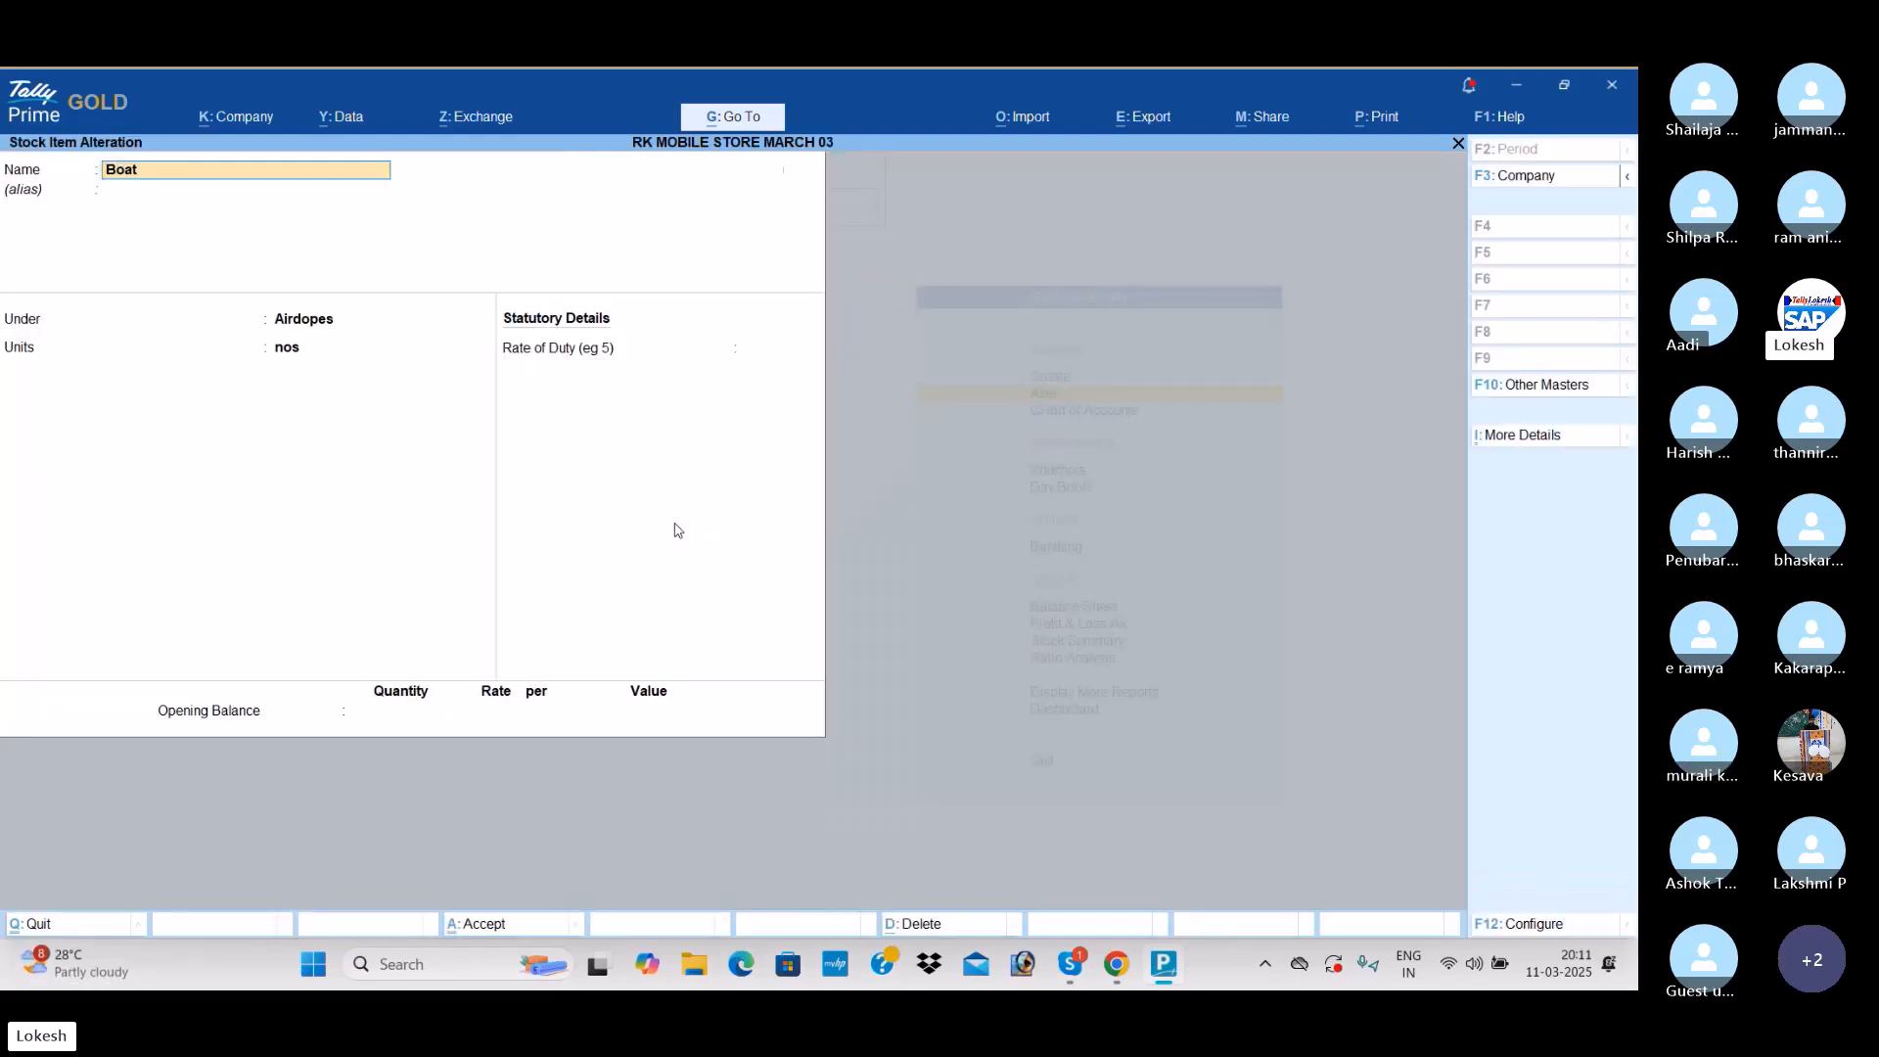
key("Escape")
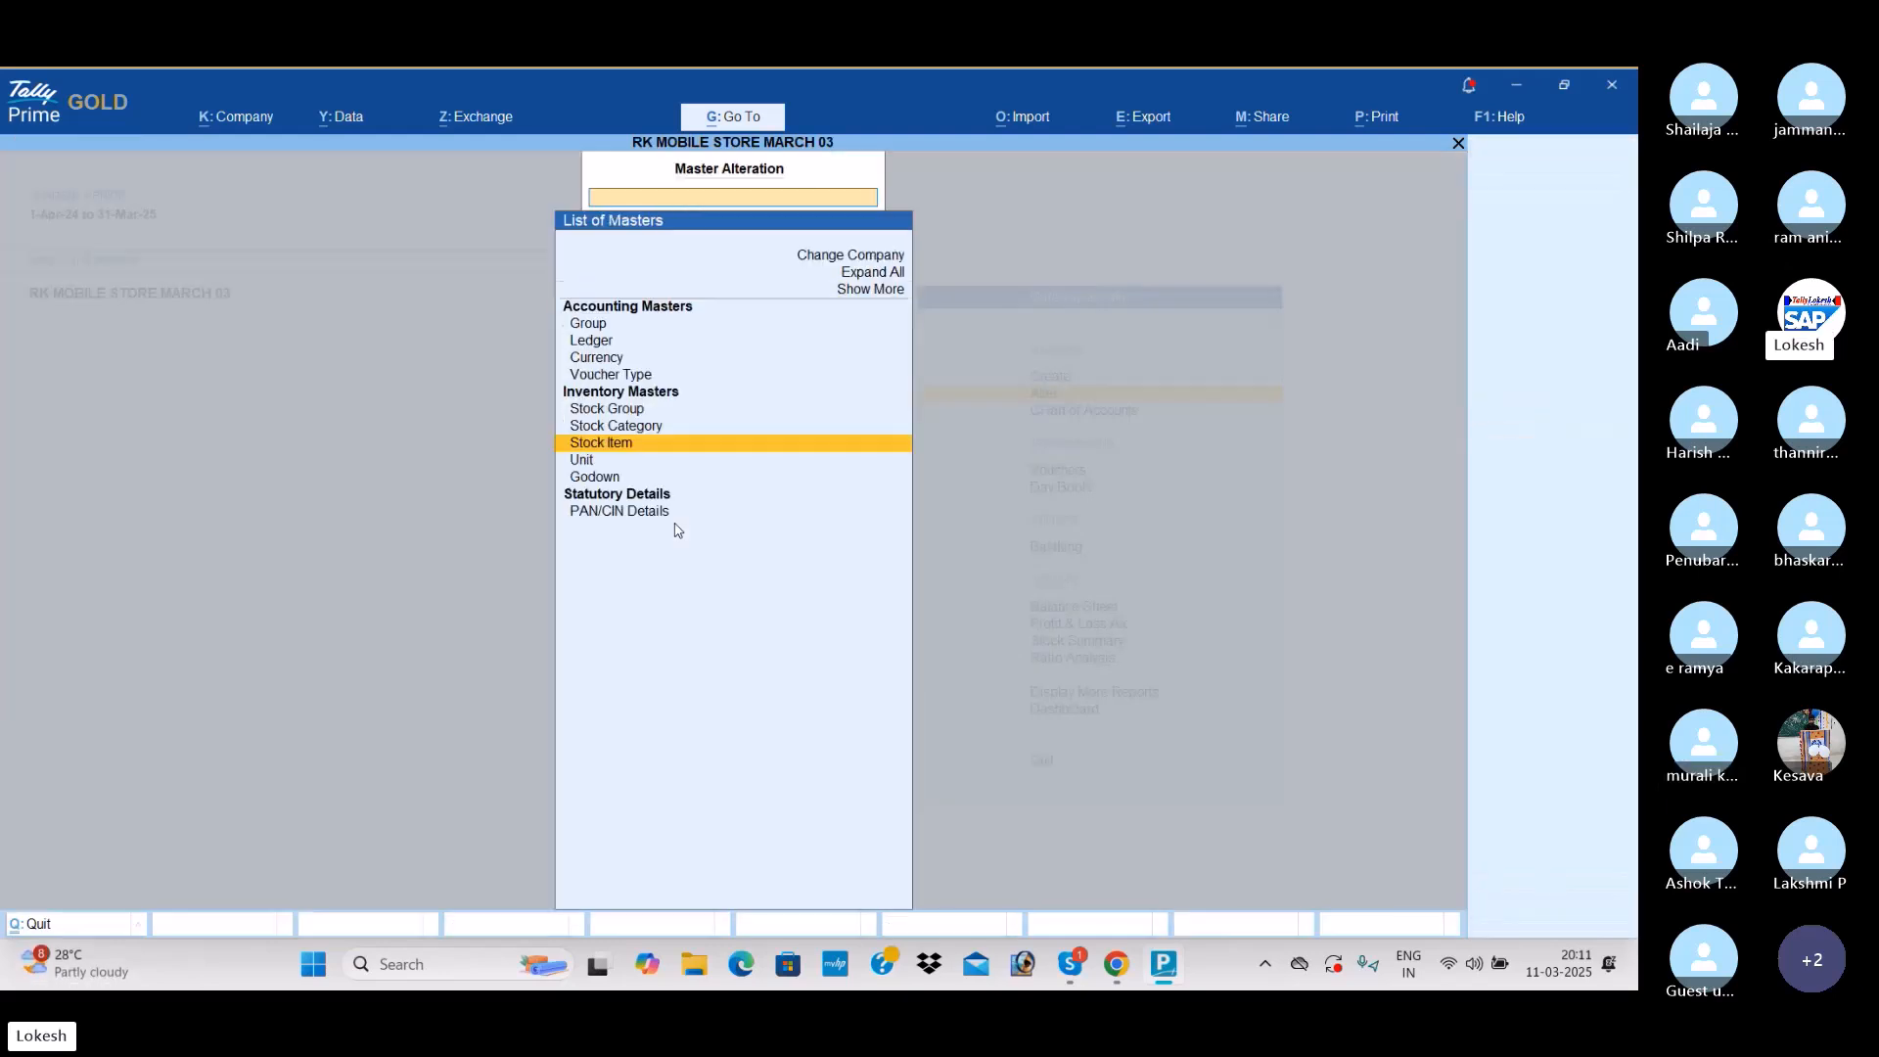
key("Escape")
key("Escape")
Step: Start a receipt voucher and credit the Capital ledger with 15,00,000
key("Down")
key("Down")
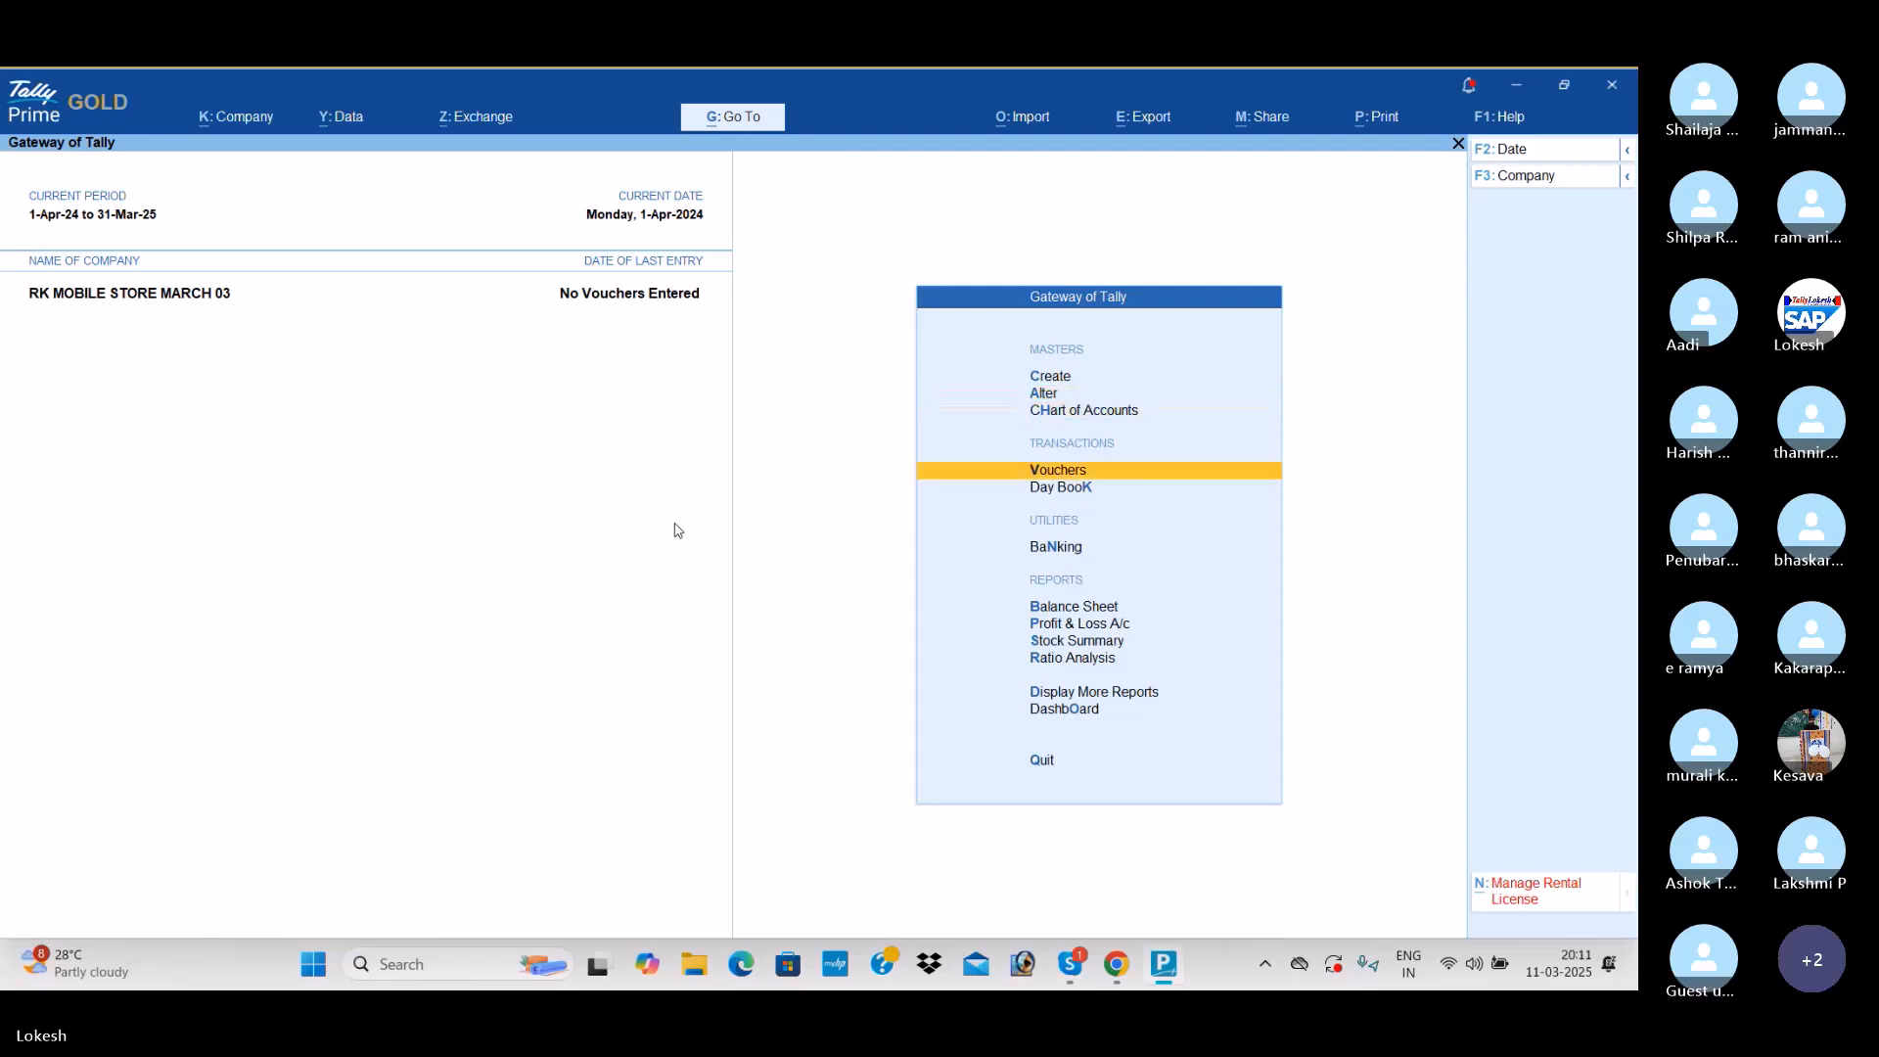
key("Return")
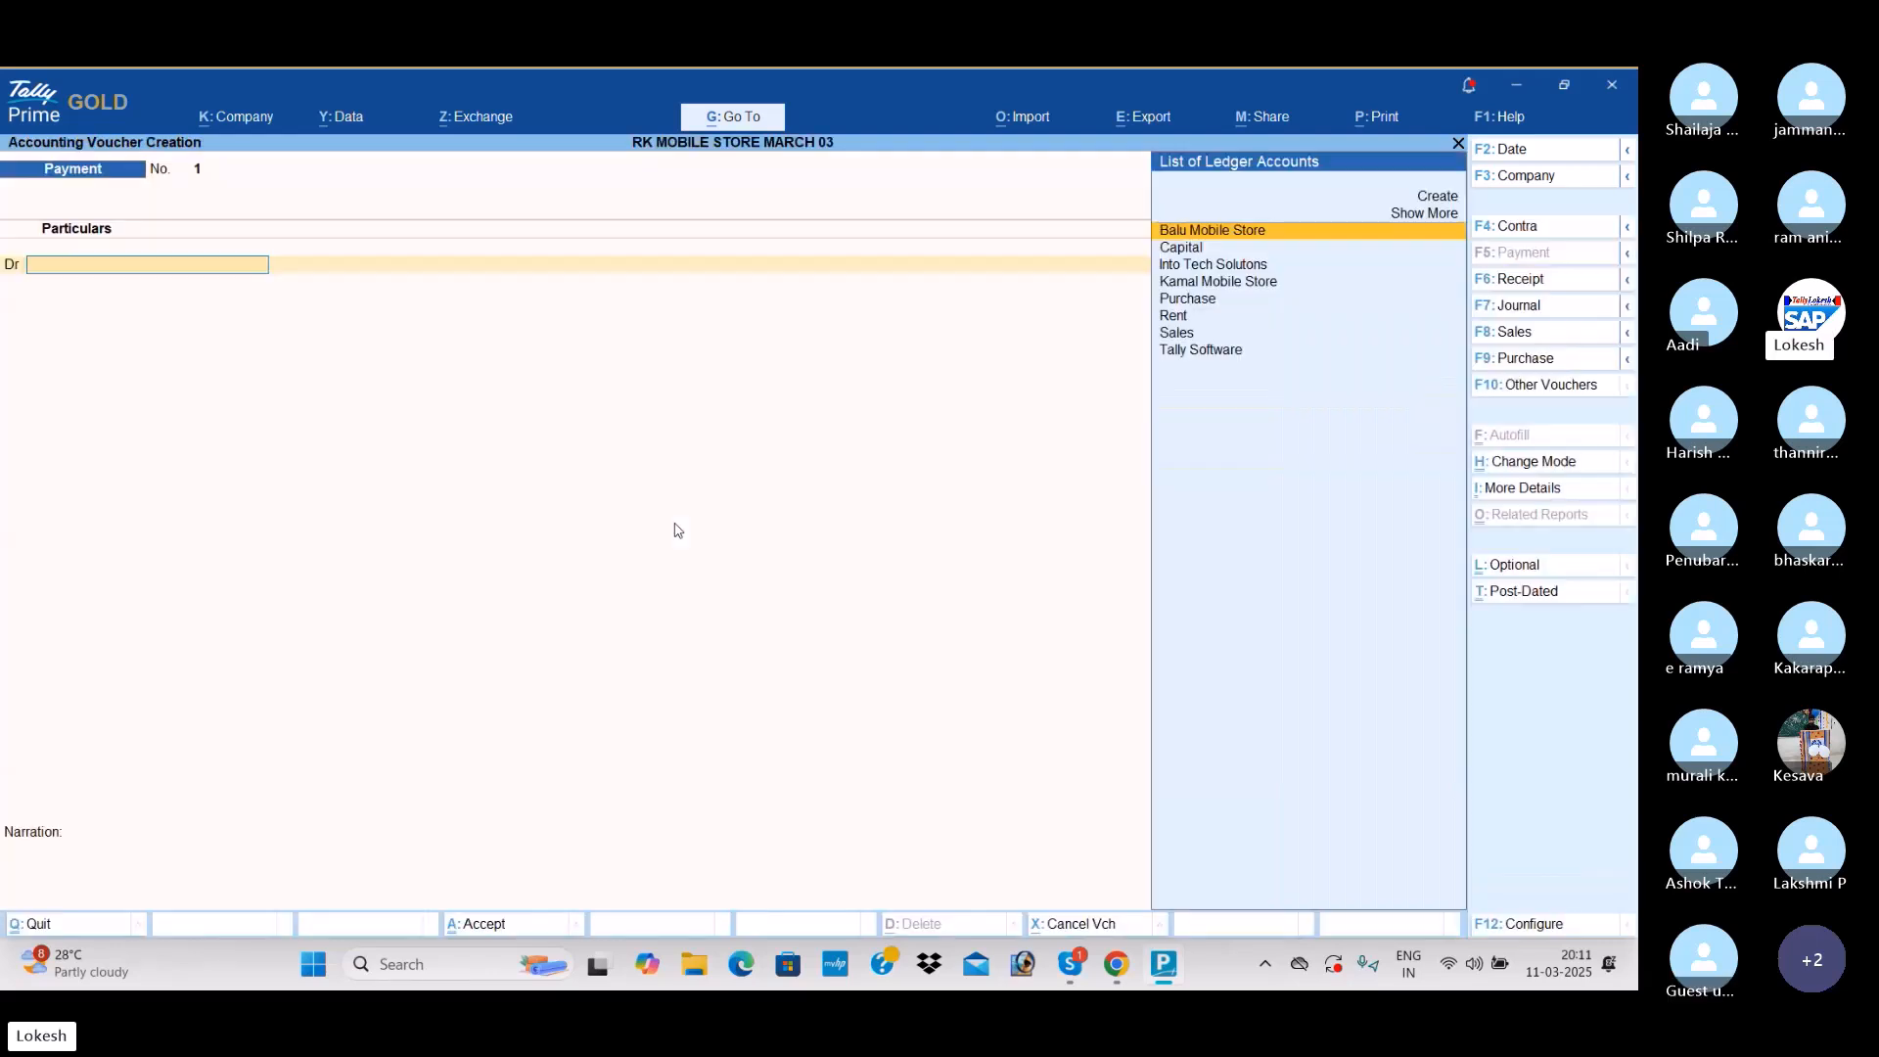
left_click(1538, 282)
key("Down")
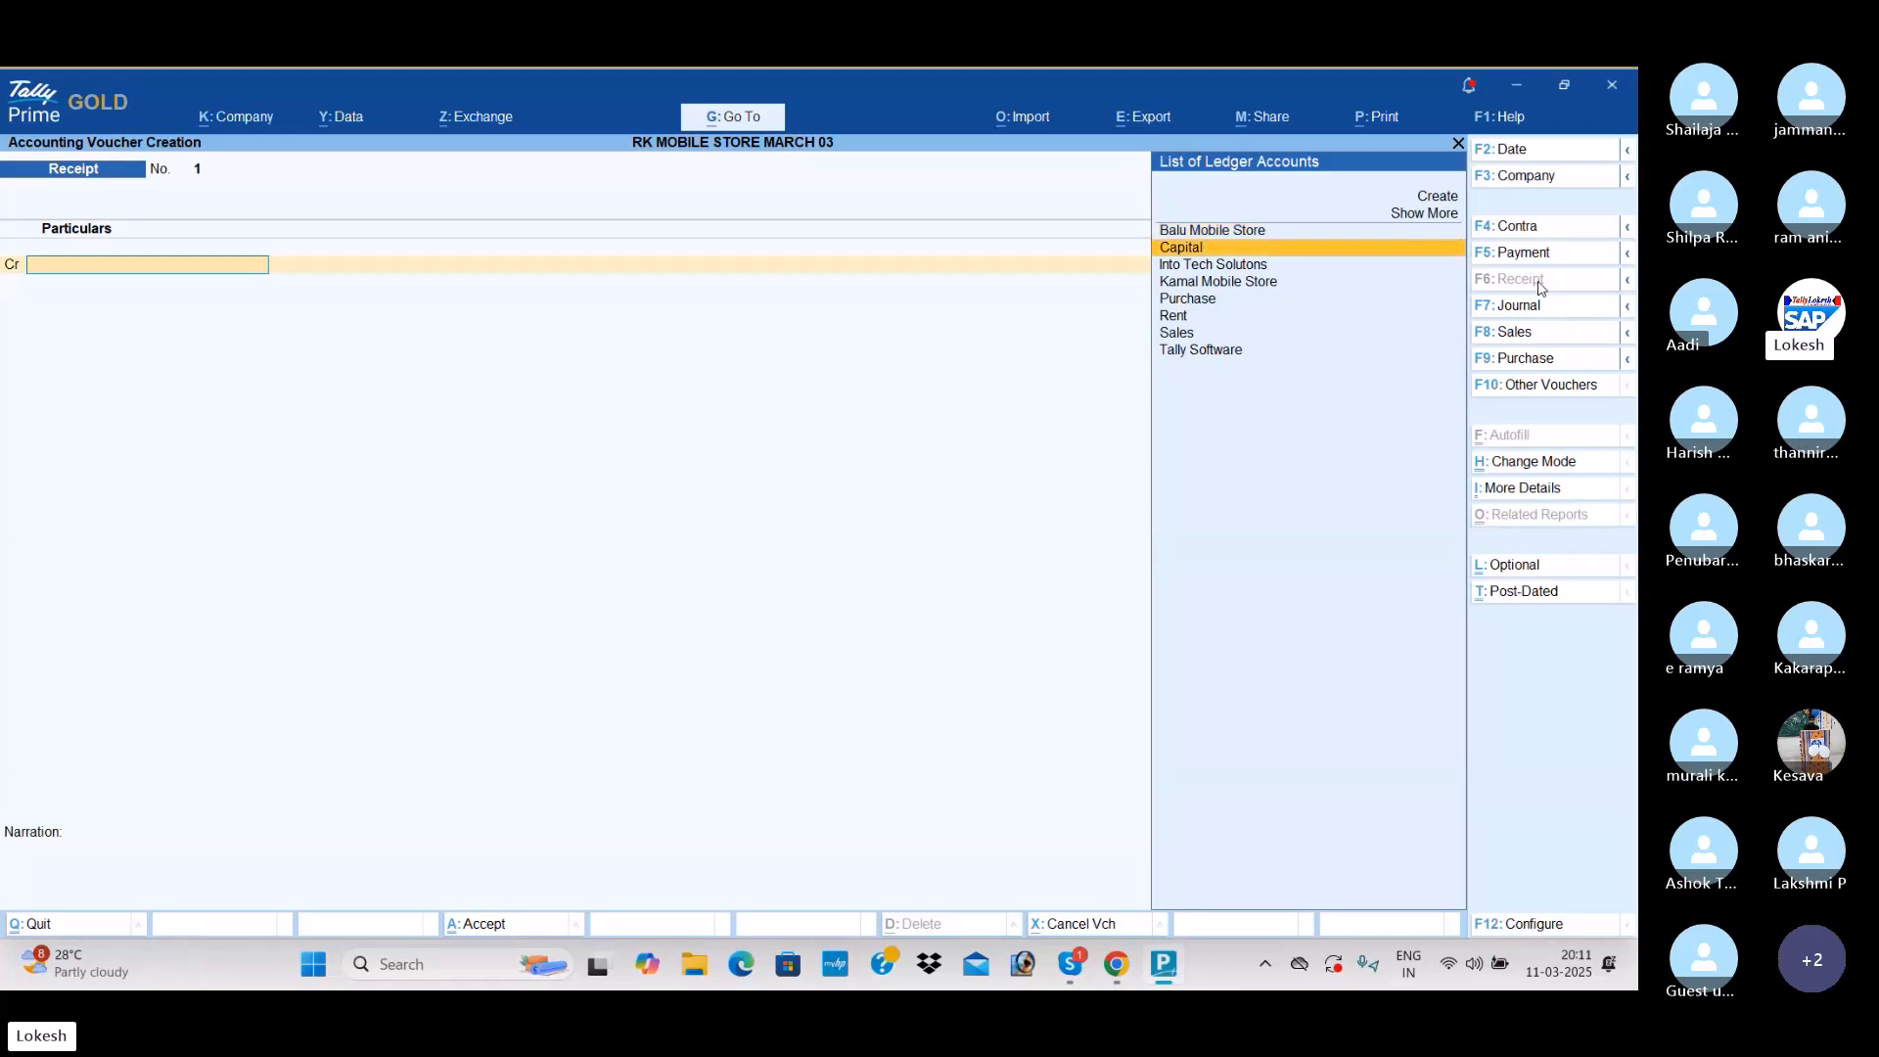
key("Return")
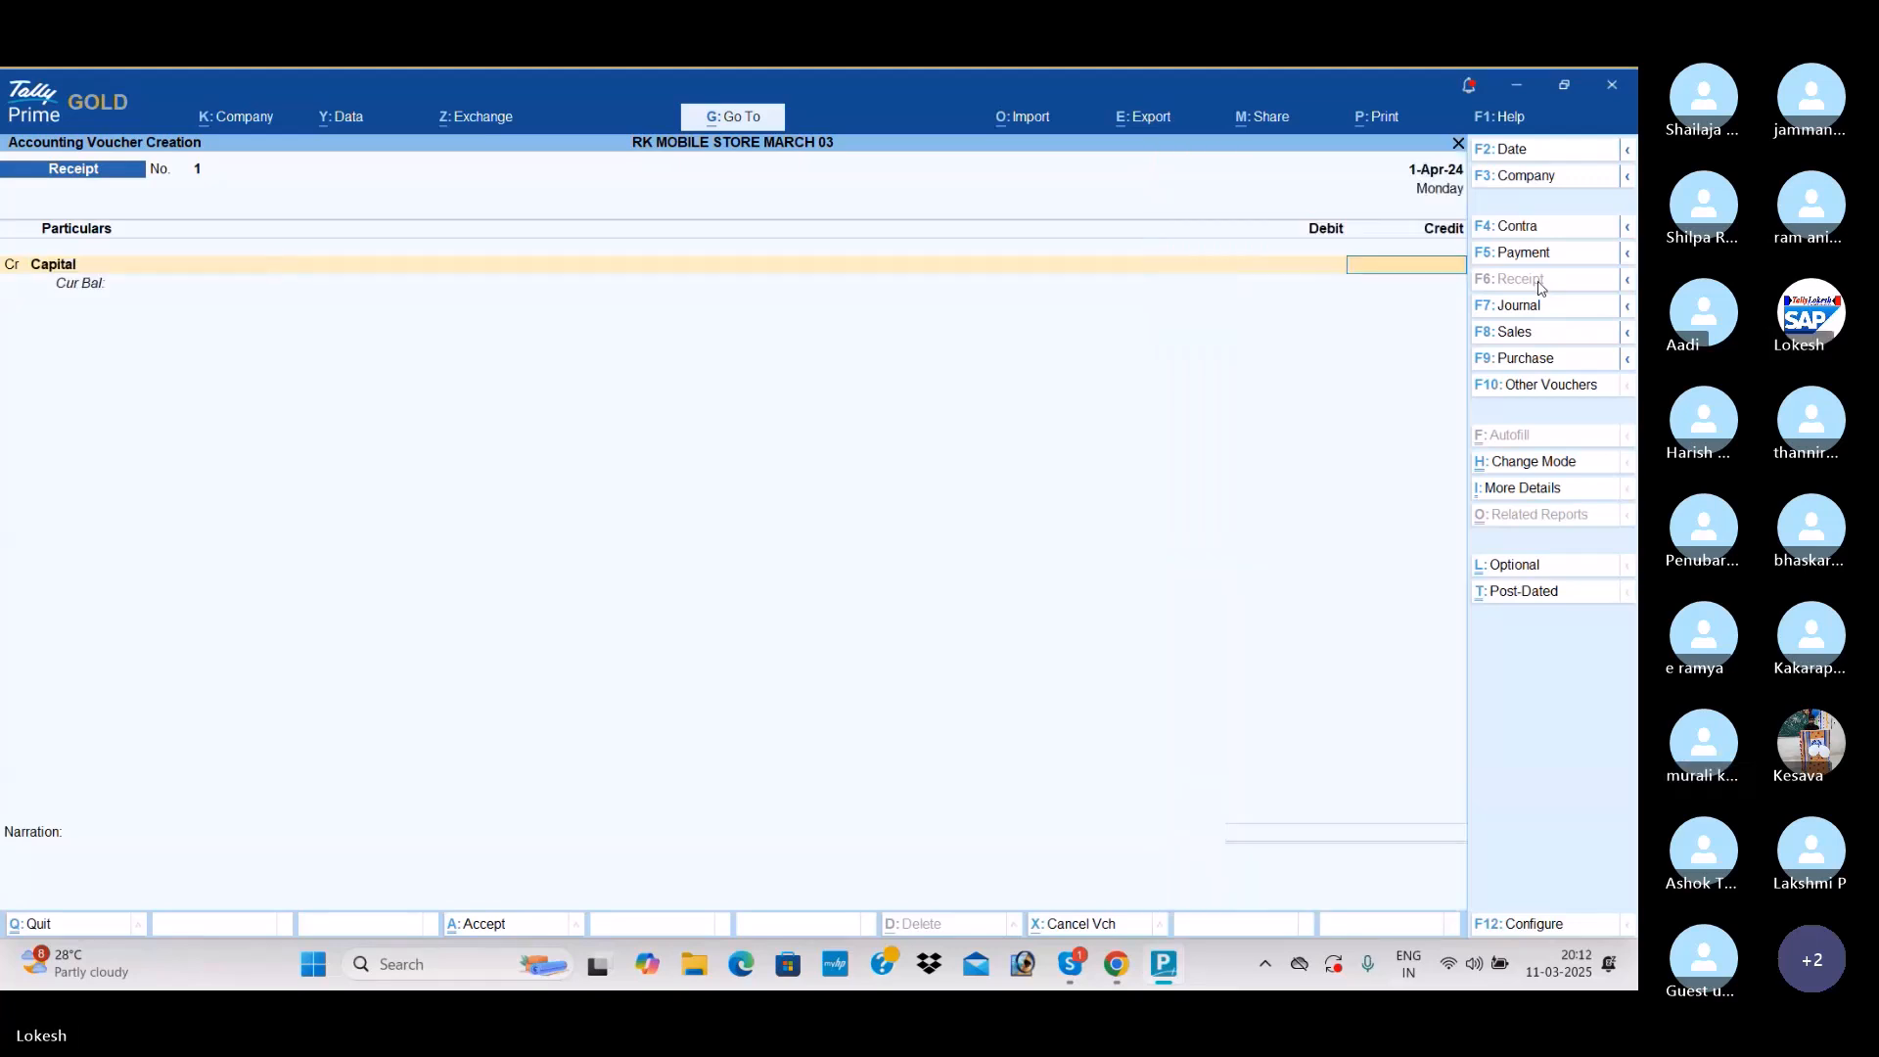
type("15,00,000")
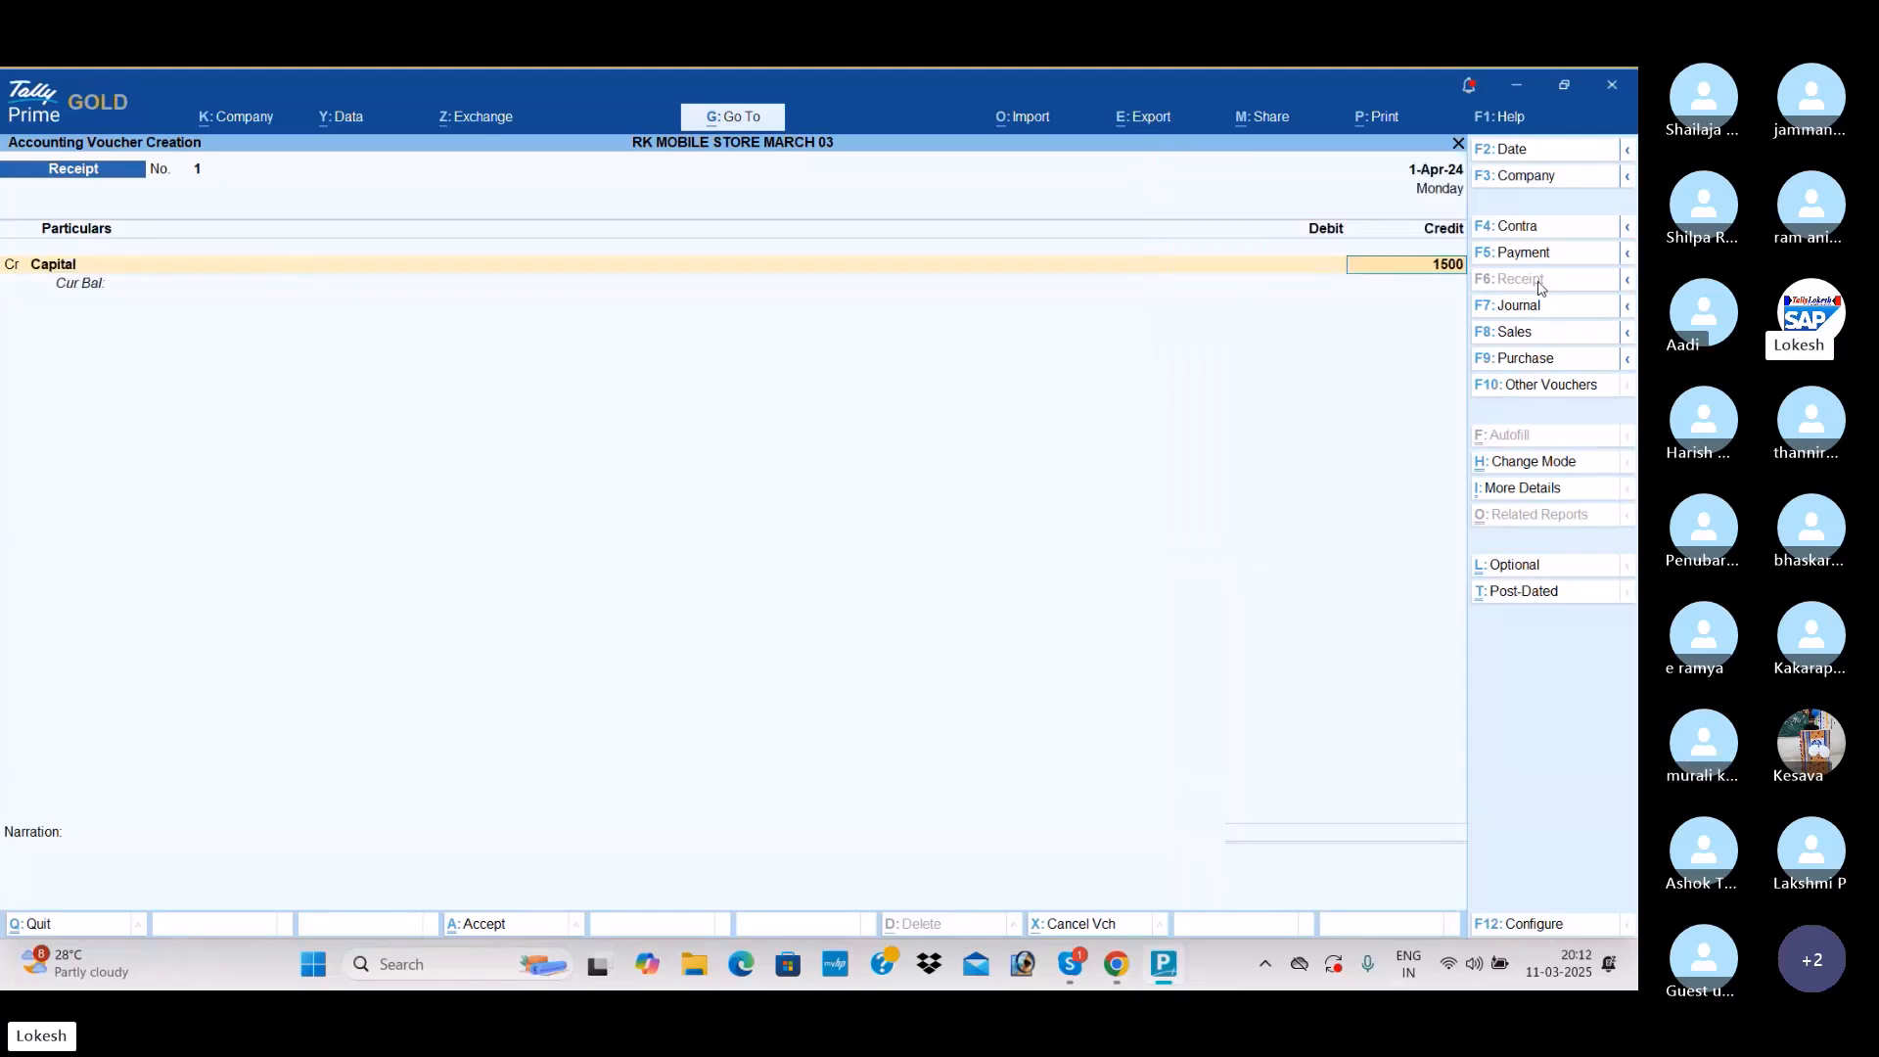
key("Return")
Step: Debit the Cash ledger for the full receipt amount and save the voucher without a narration
key("Return")
key("Down")
key("Down")
key("Return")
key("Return")
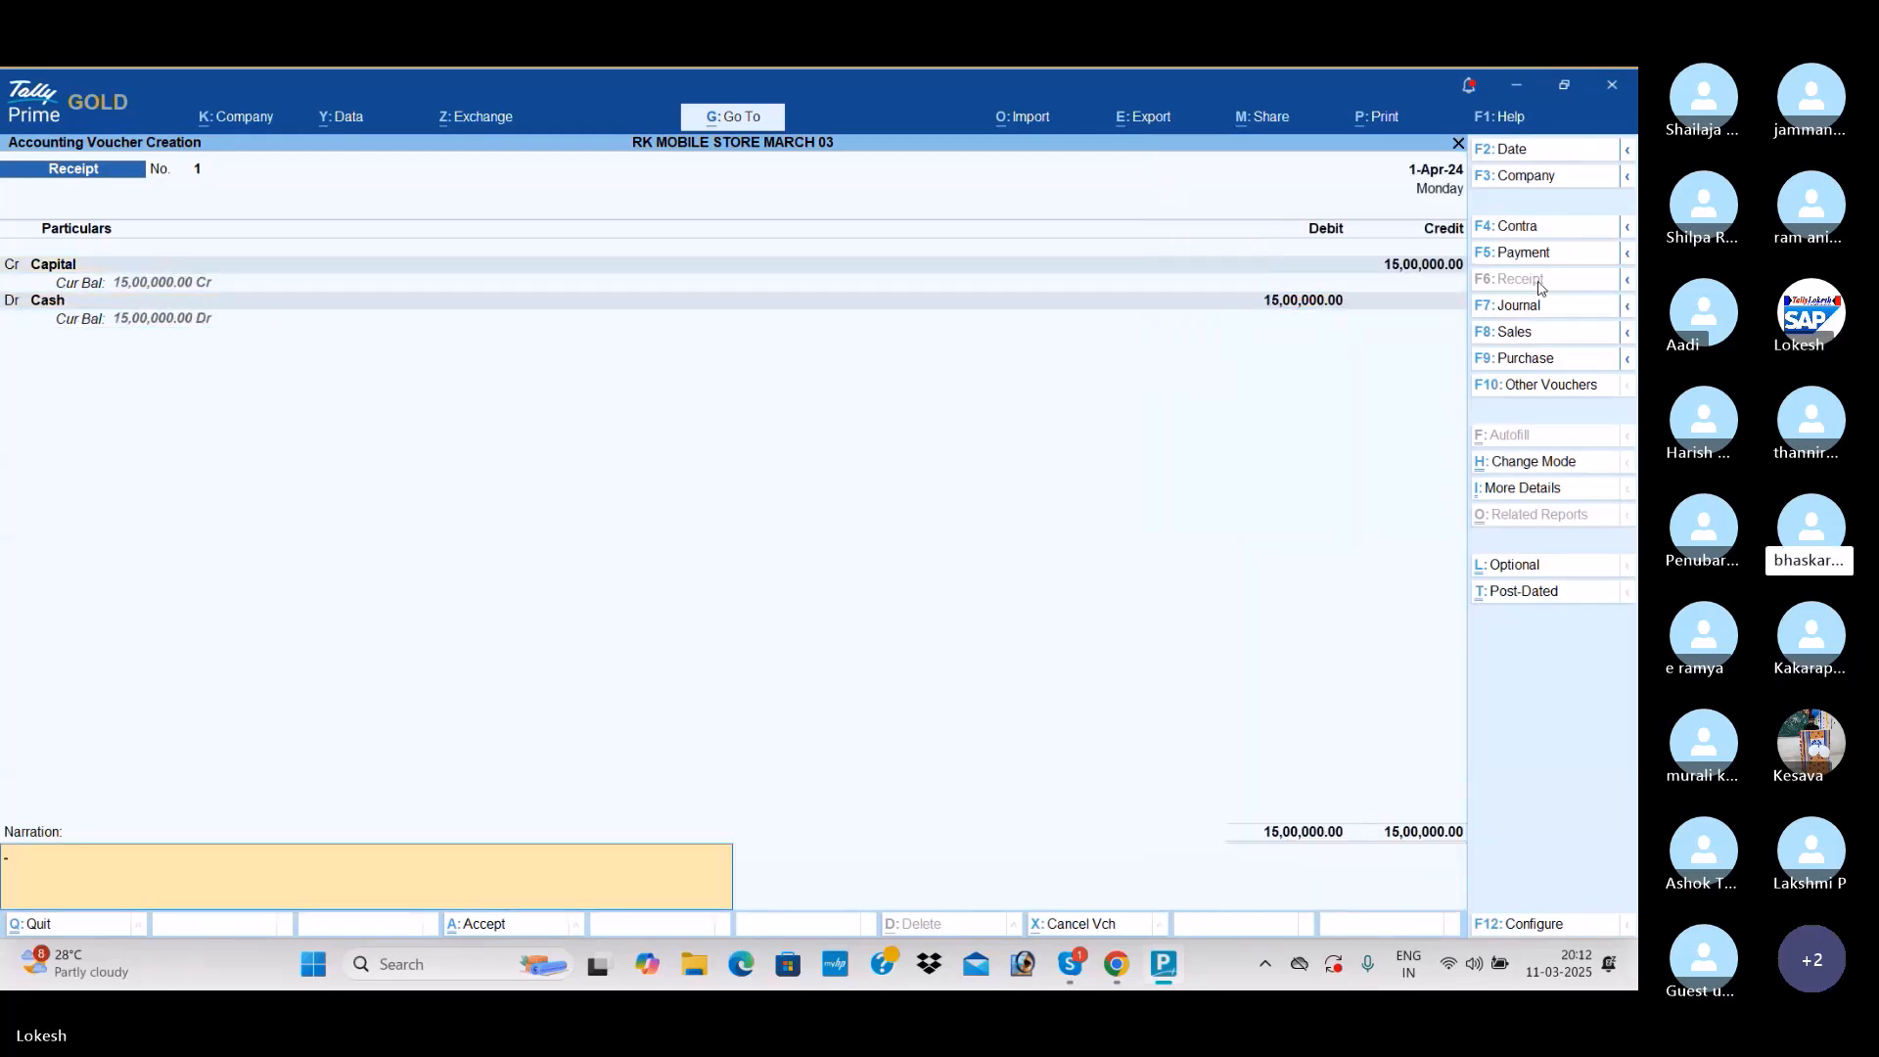
key("Return")
key("Return")
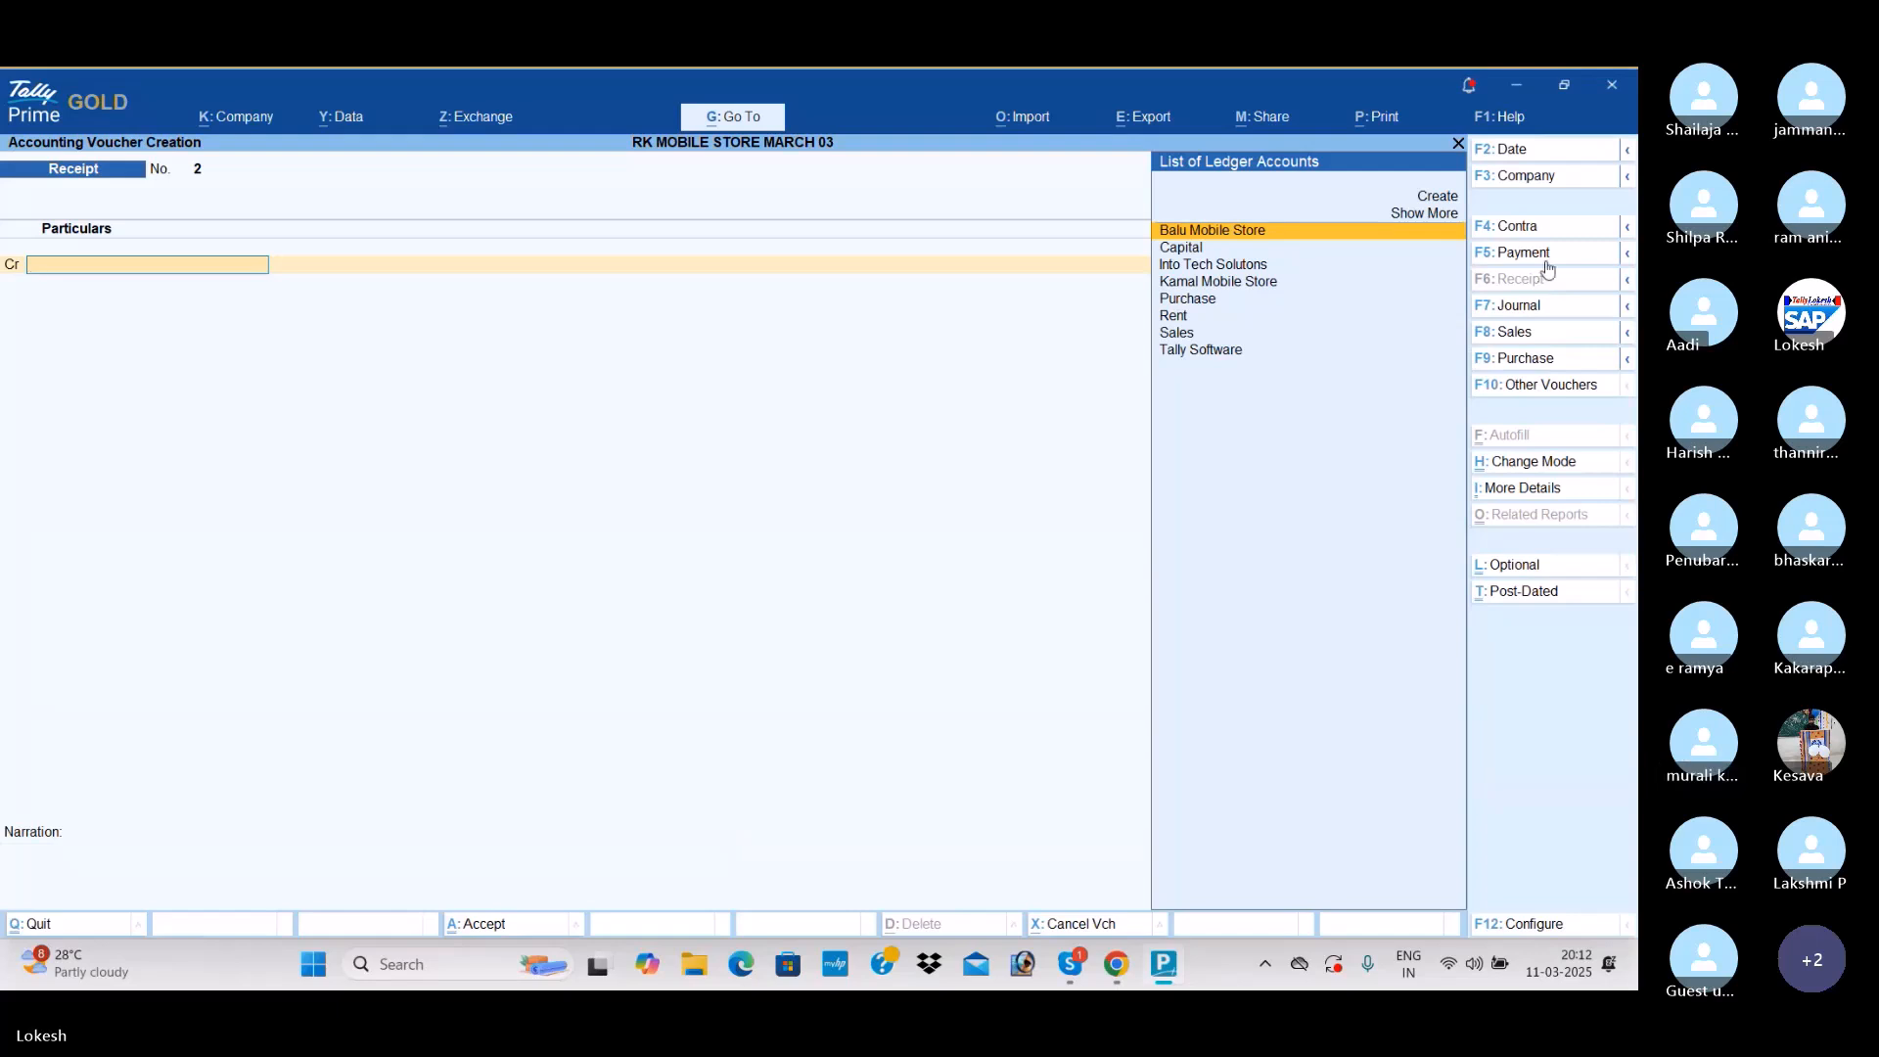
Step: Record and save a contra voucher that credits Cash with 50,000
left_click(1548, 231)
key("Return")
type("50000")
key("Return")
key("Return")
key("Return")
key("Return")
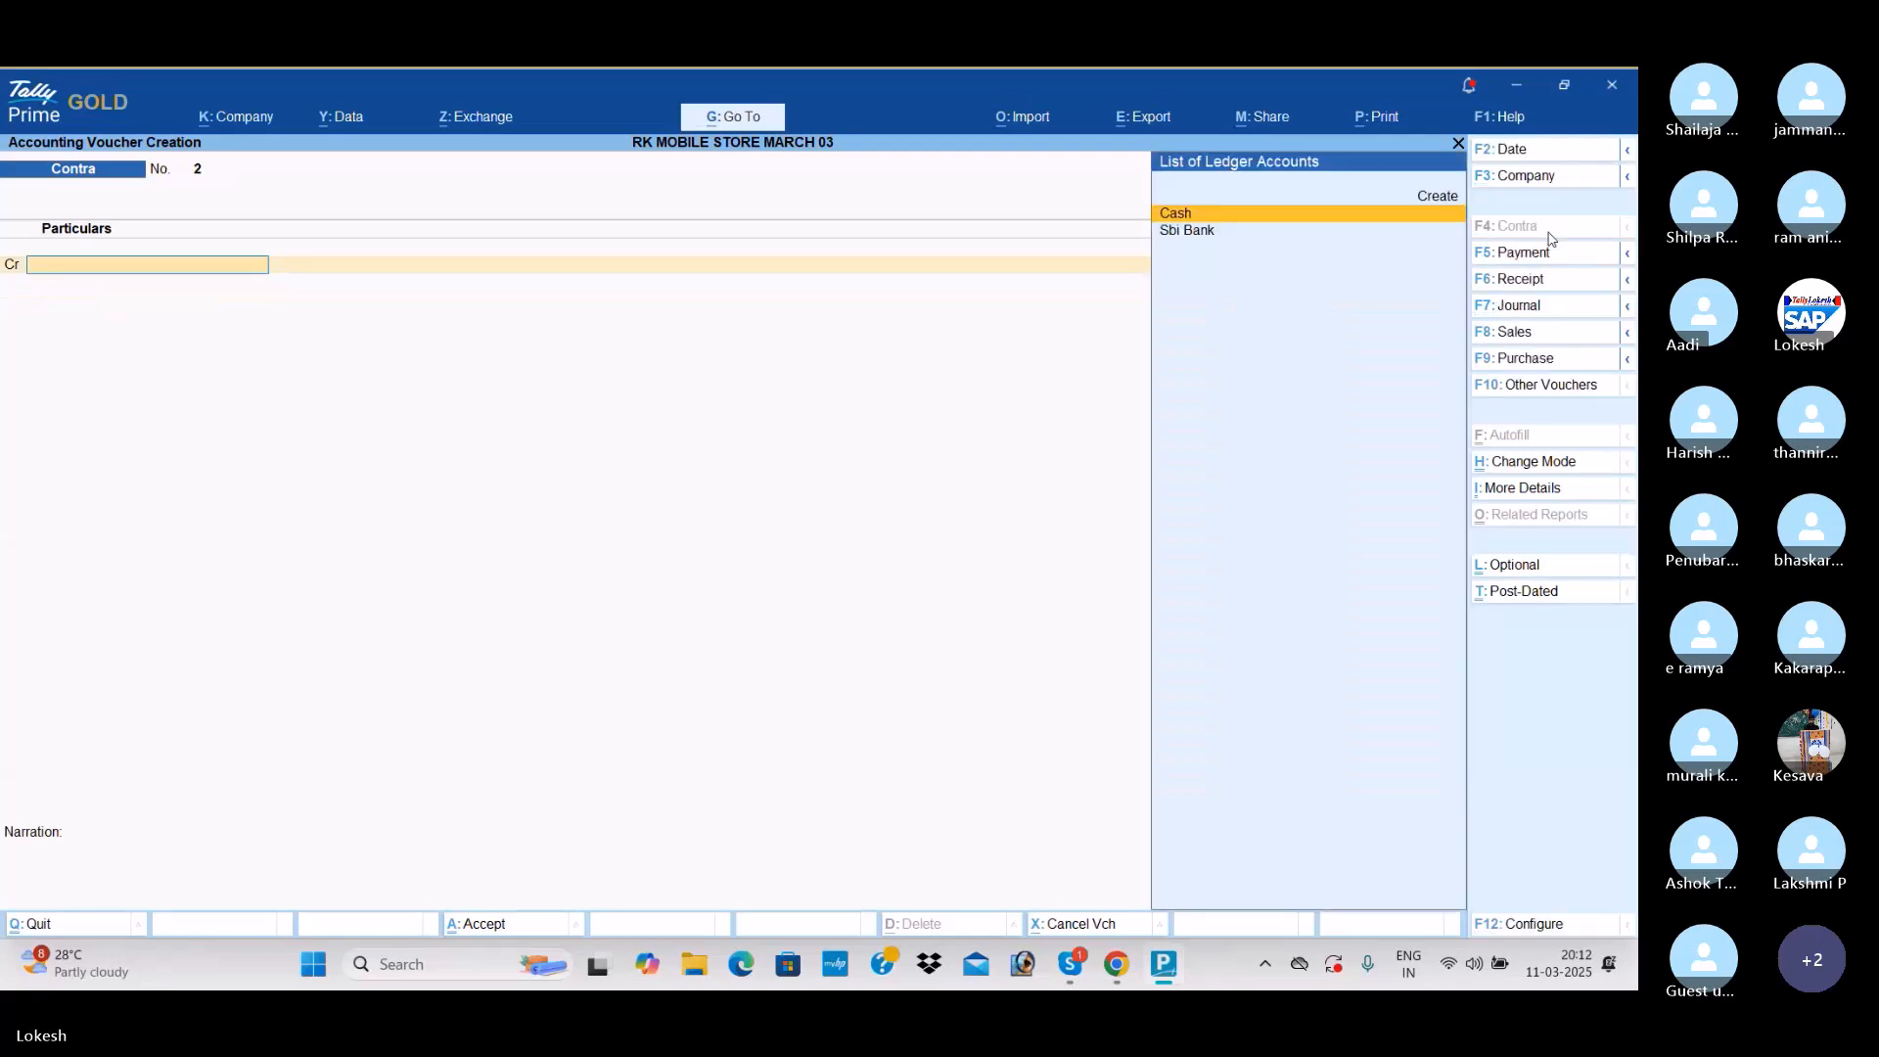
Step: Start a purchase voucher with Balu Mobile Store as the party, leaving the supplier invoice number blank
left_click(1569, 360)
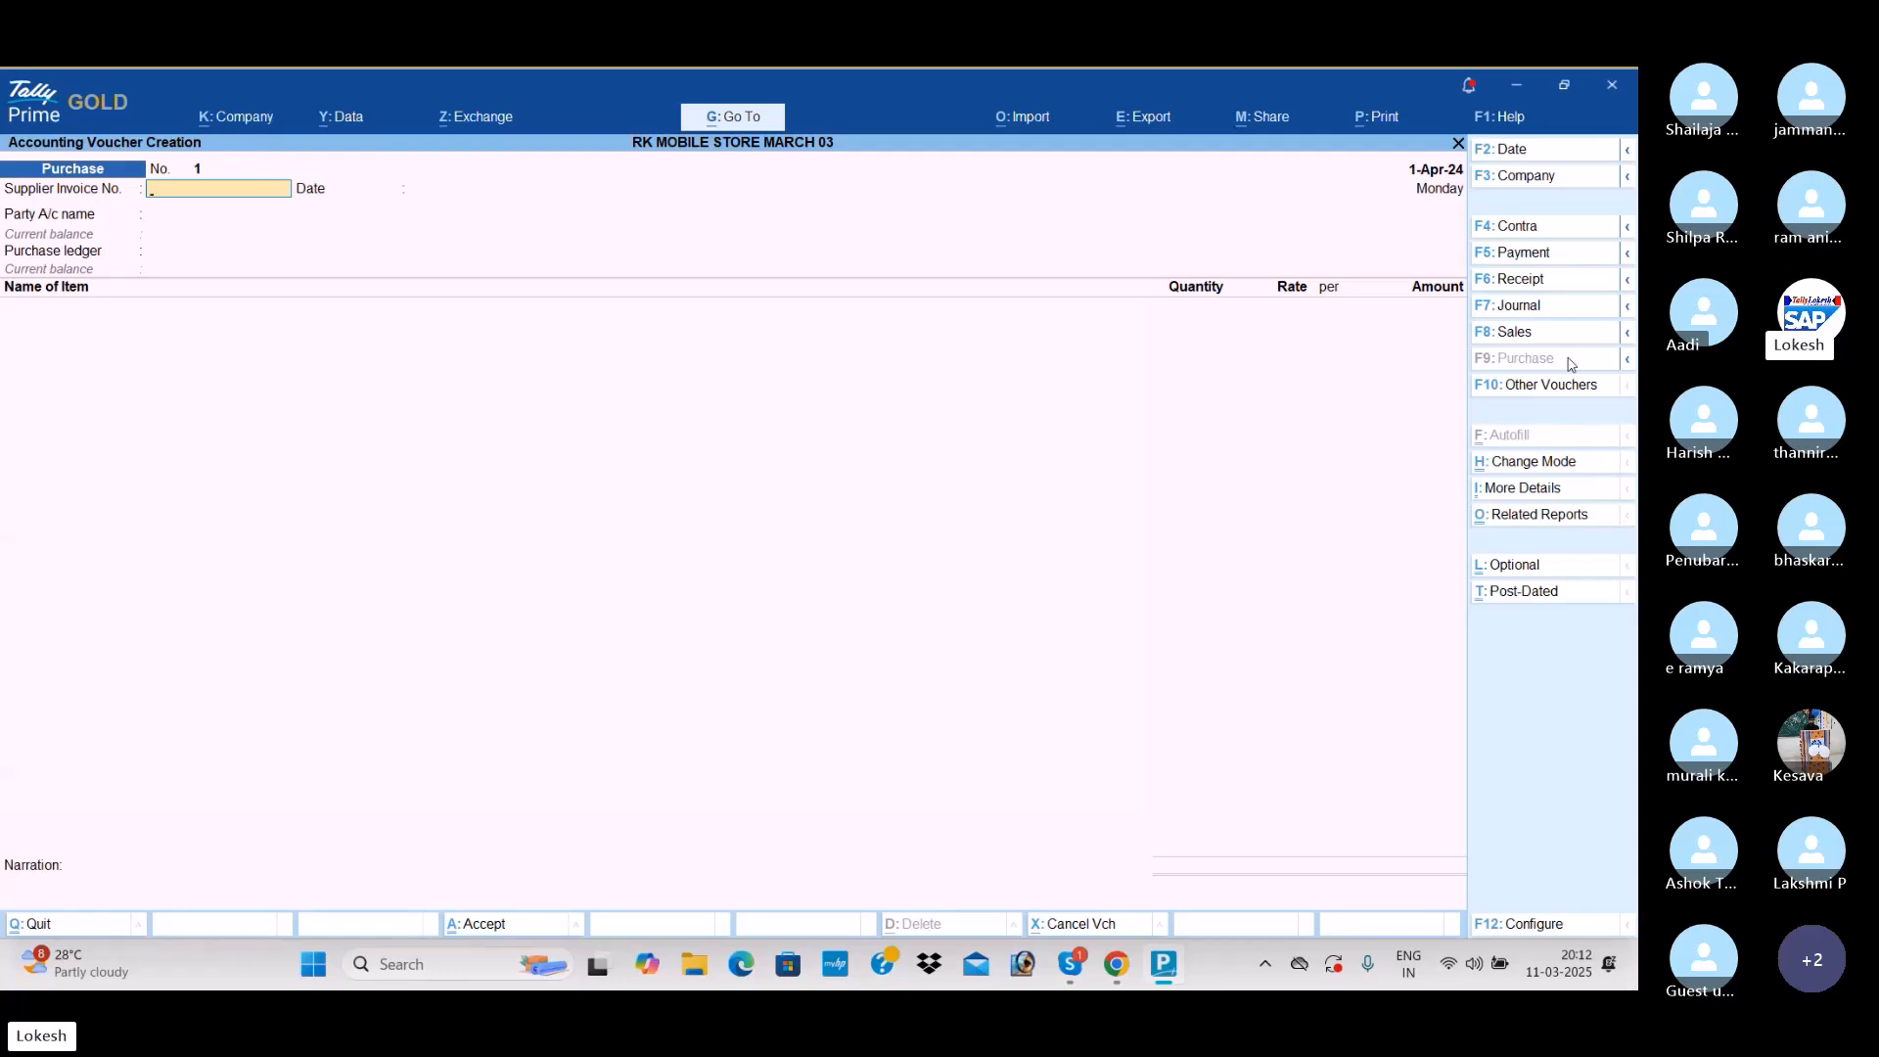
key("Return")
key("Return")
key("Return")
key("Return")
key("Return")
key("Return")
key("Return")
key("Return")
key("Return")
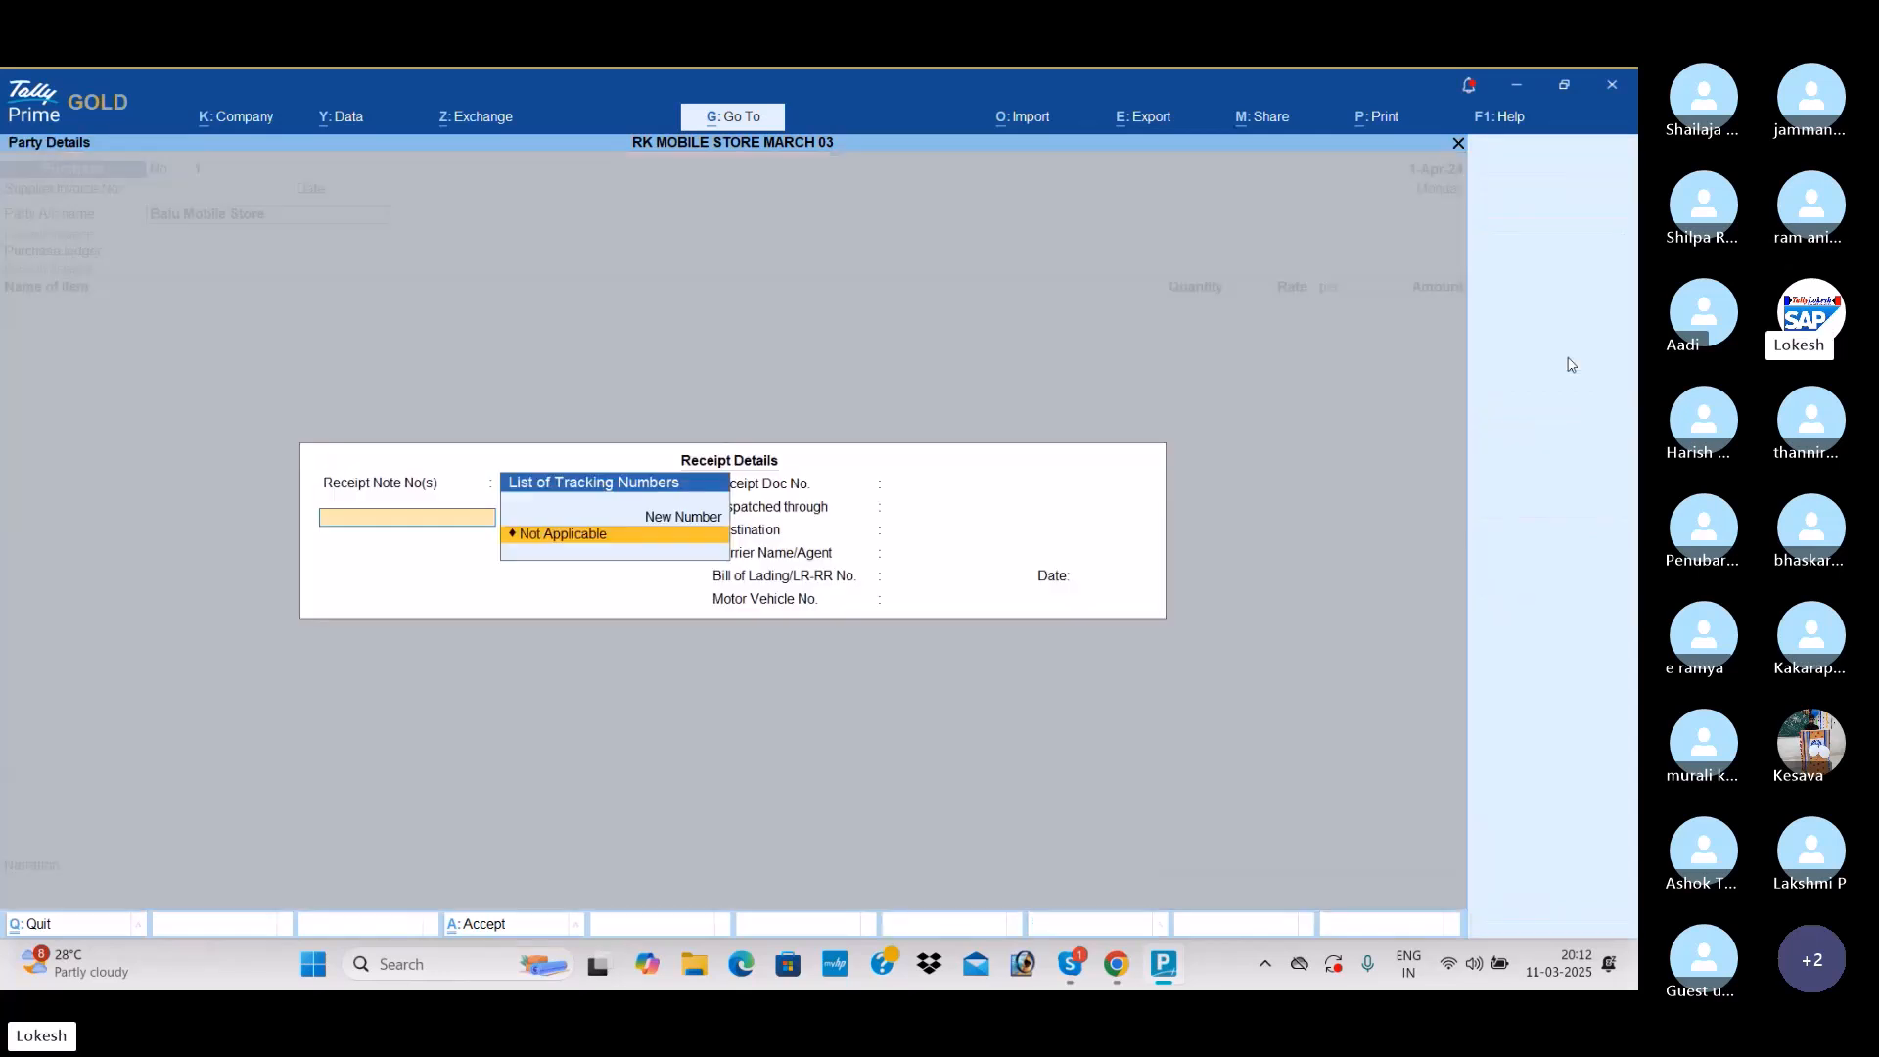
Step: Accept the default receipt and party details, and choose Purchase as the purchase ledger
key("Return")
key("Return")
key("Return")
key("Return")
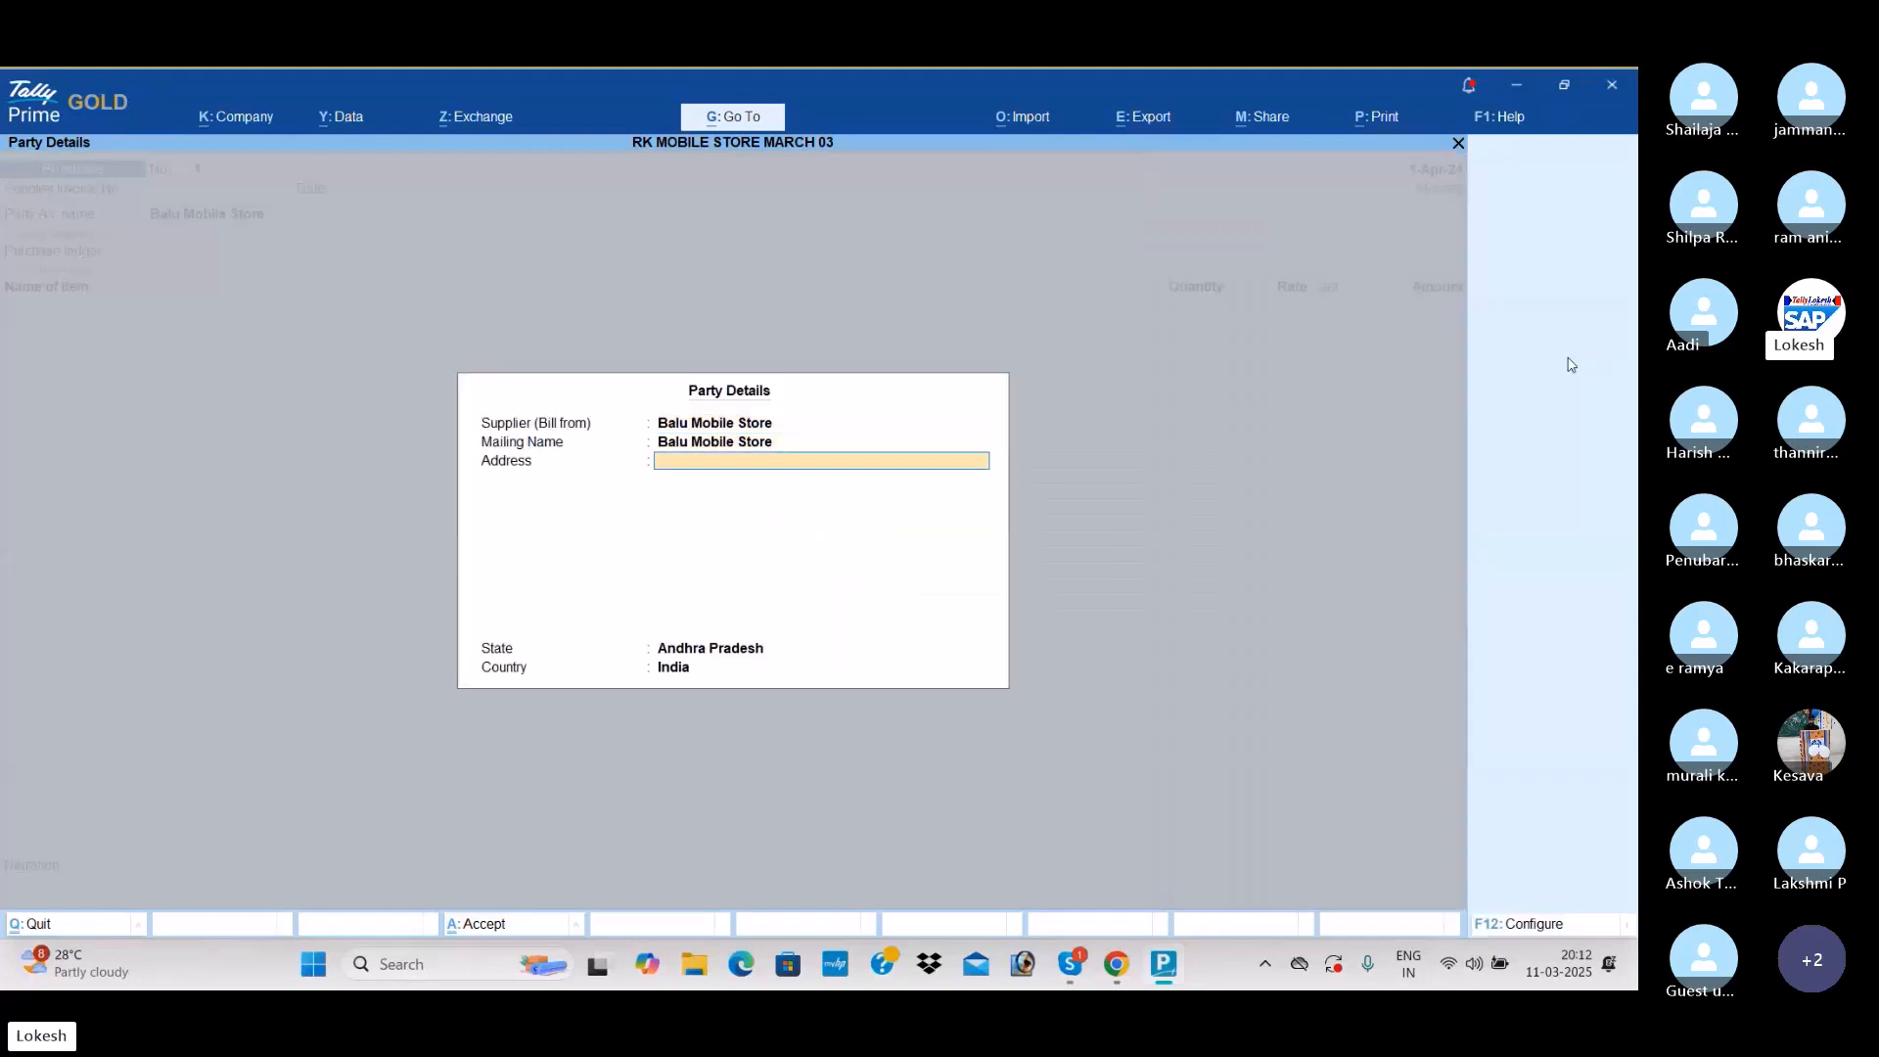
key("Return")
key("Return")
key("Return")
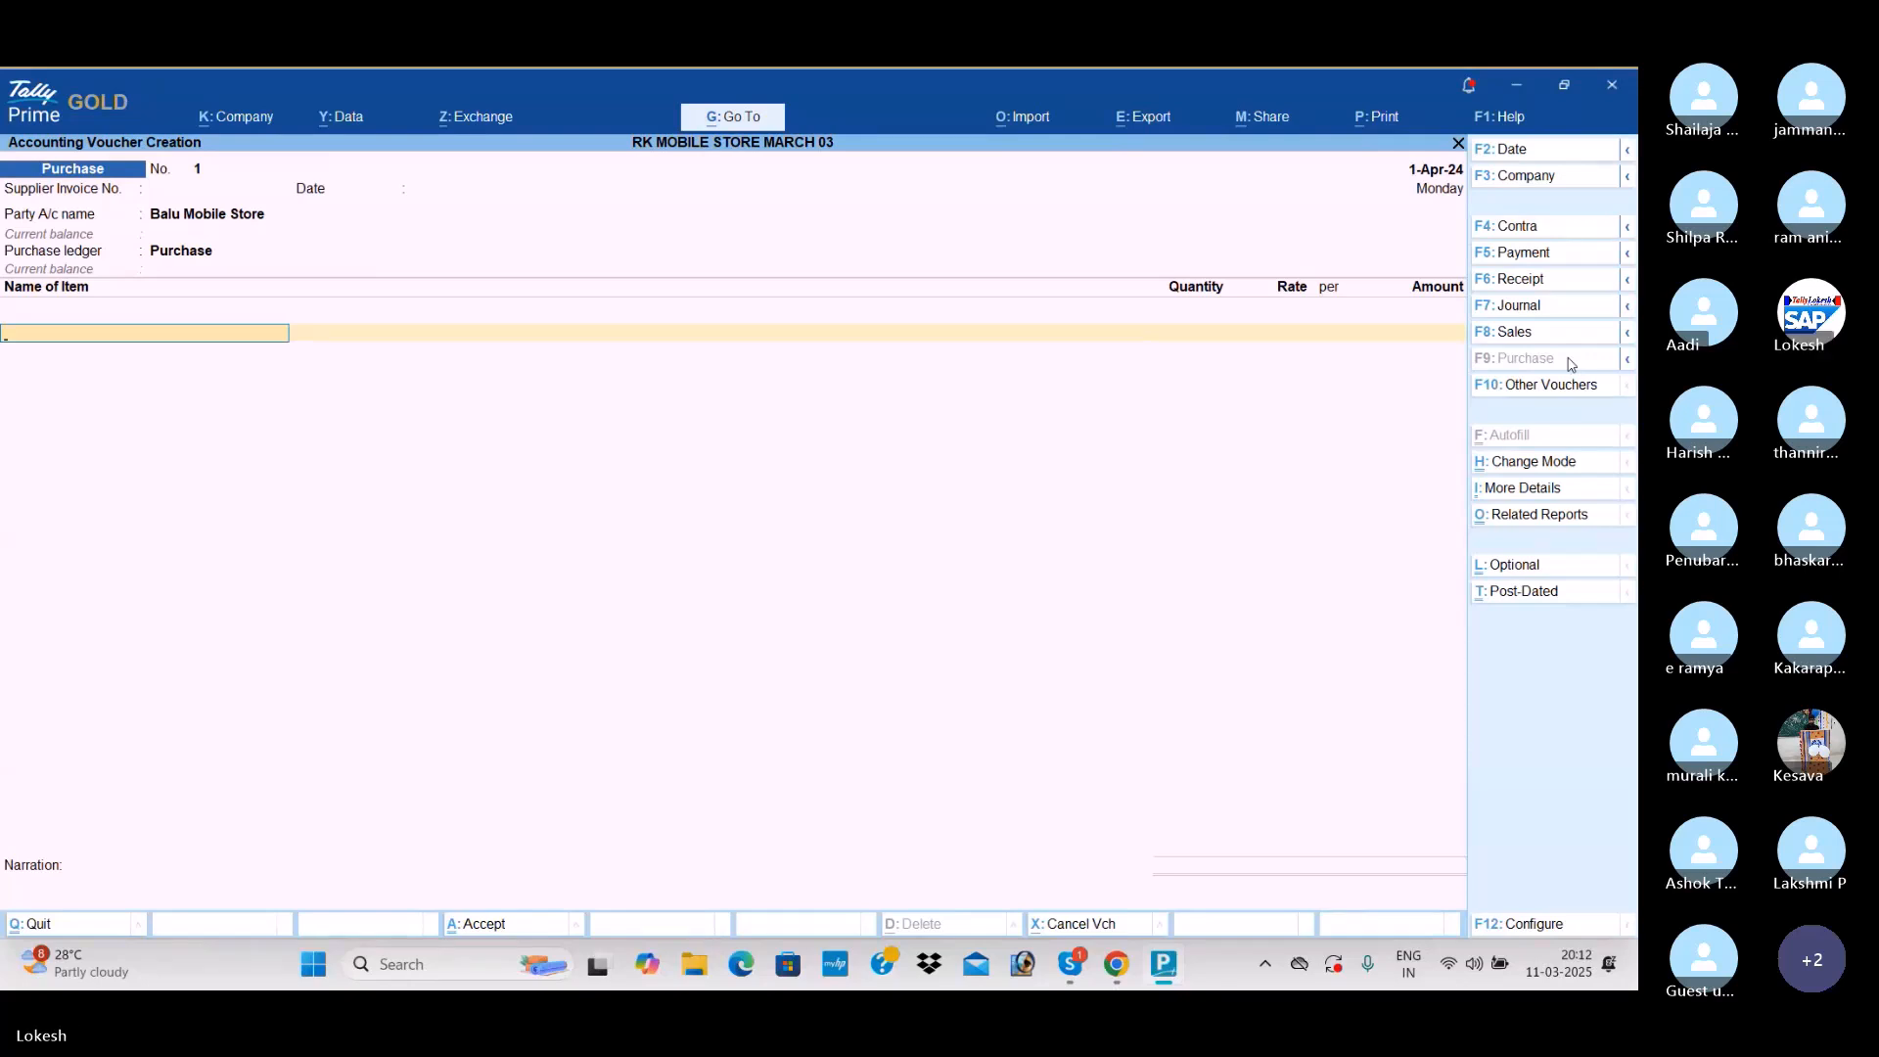
Step: Add the item Vivo to the purchase voucher with 50 nos at a rate of 15,000 and no tracking number
type("vivo")
key("Return")
key("Return")
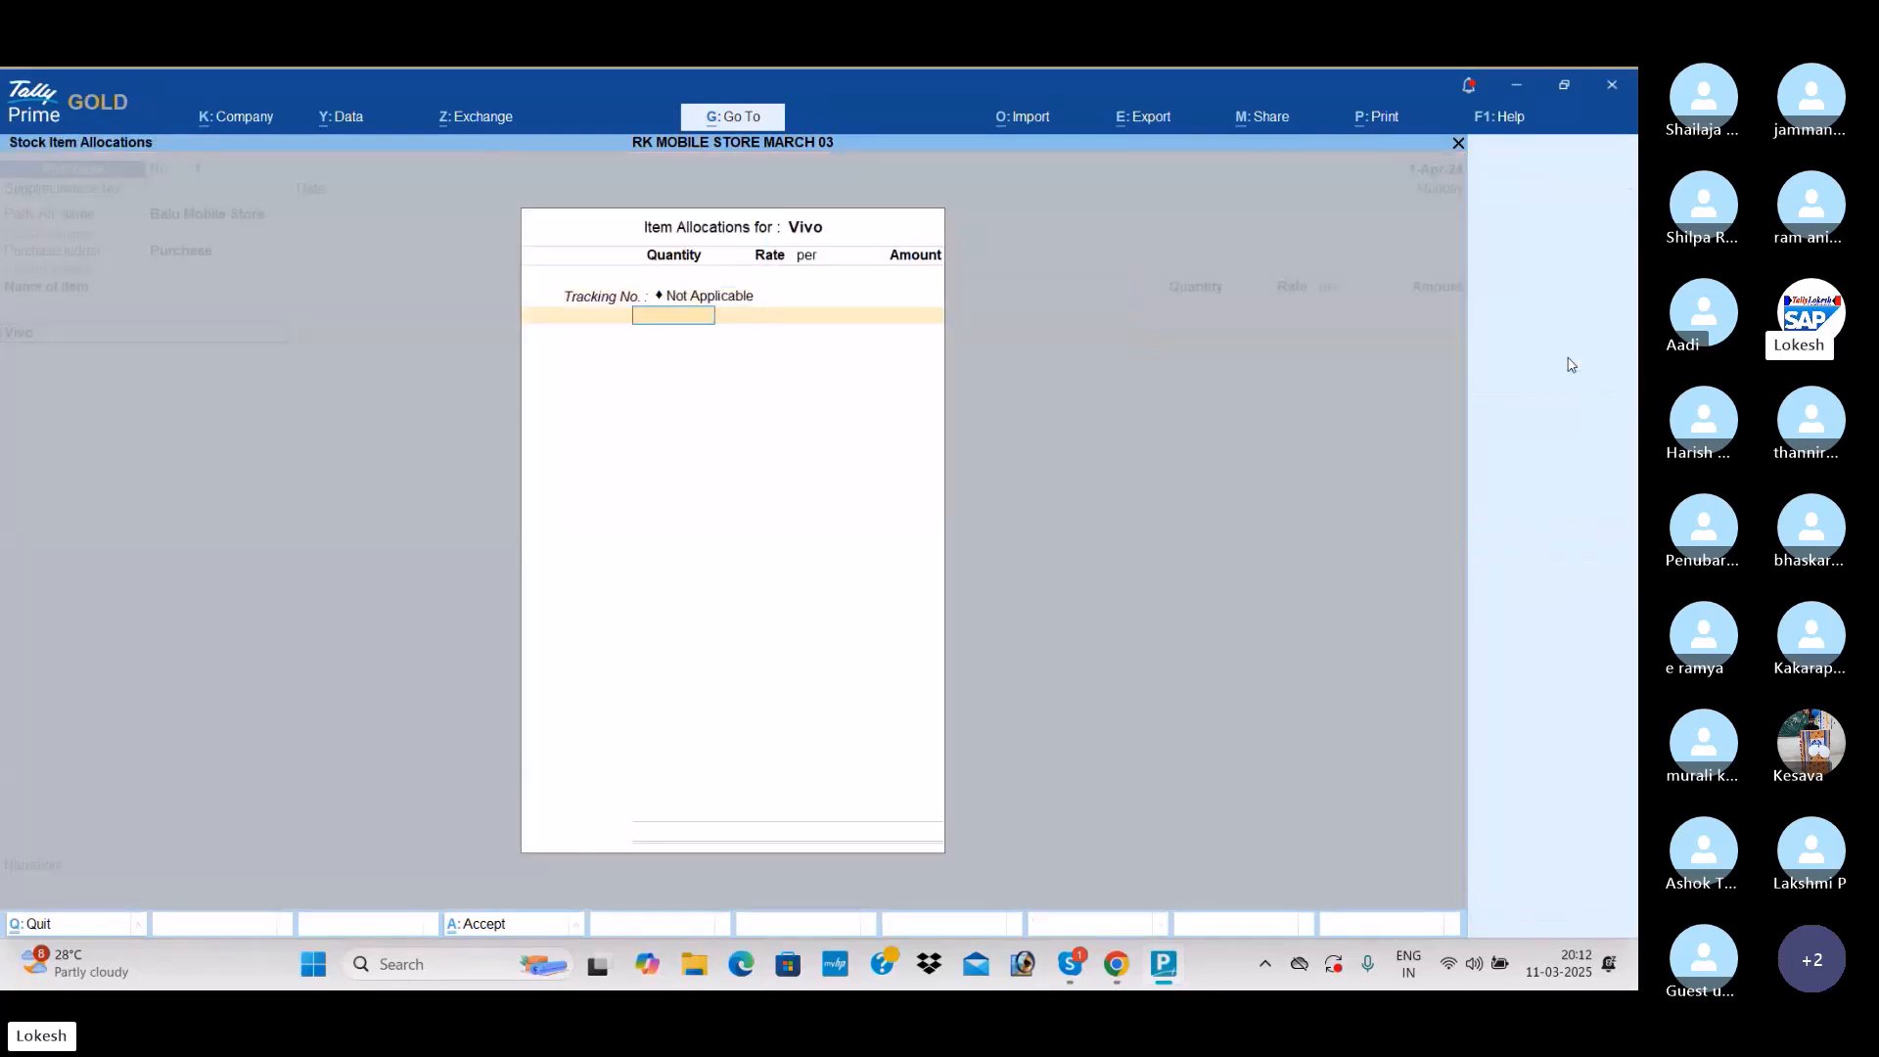
type("50")
key("Return")
type("15,000")
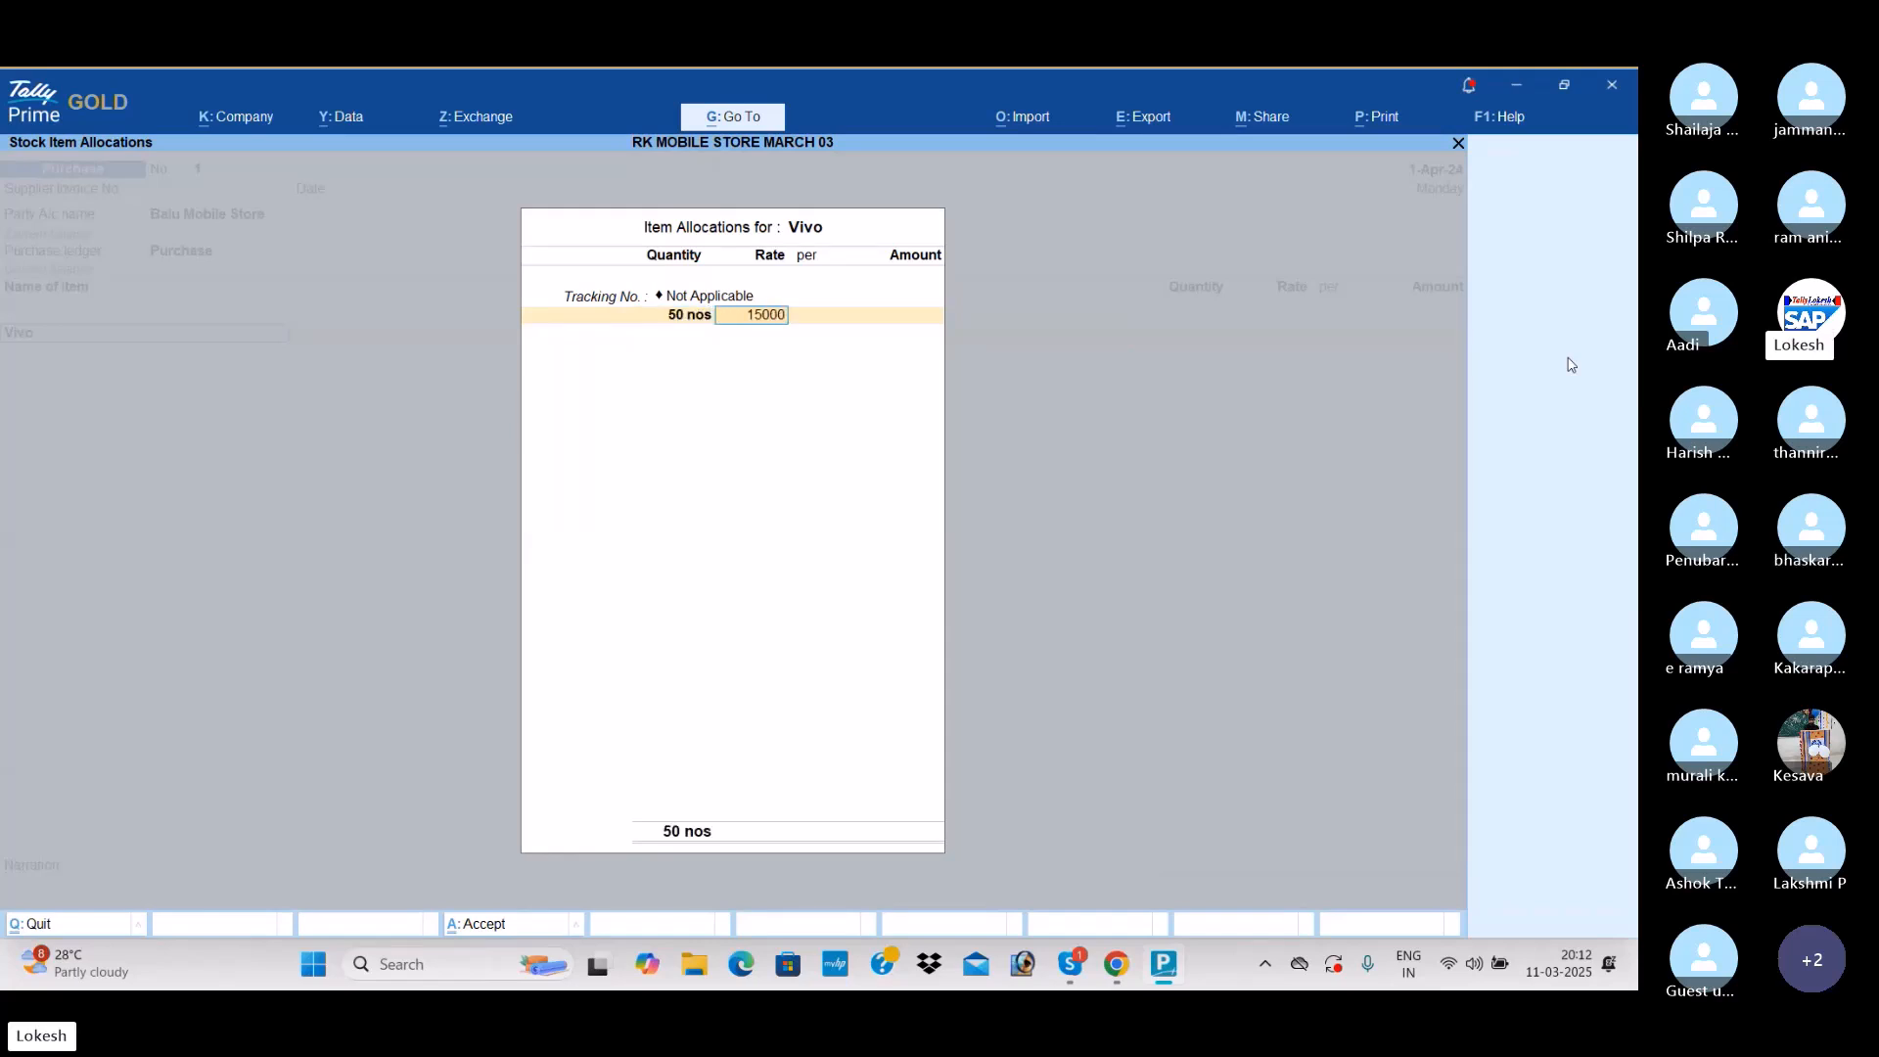
key("Return")
key("Return")
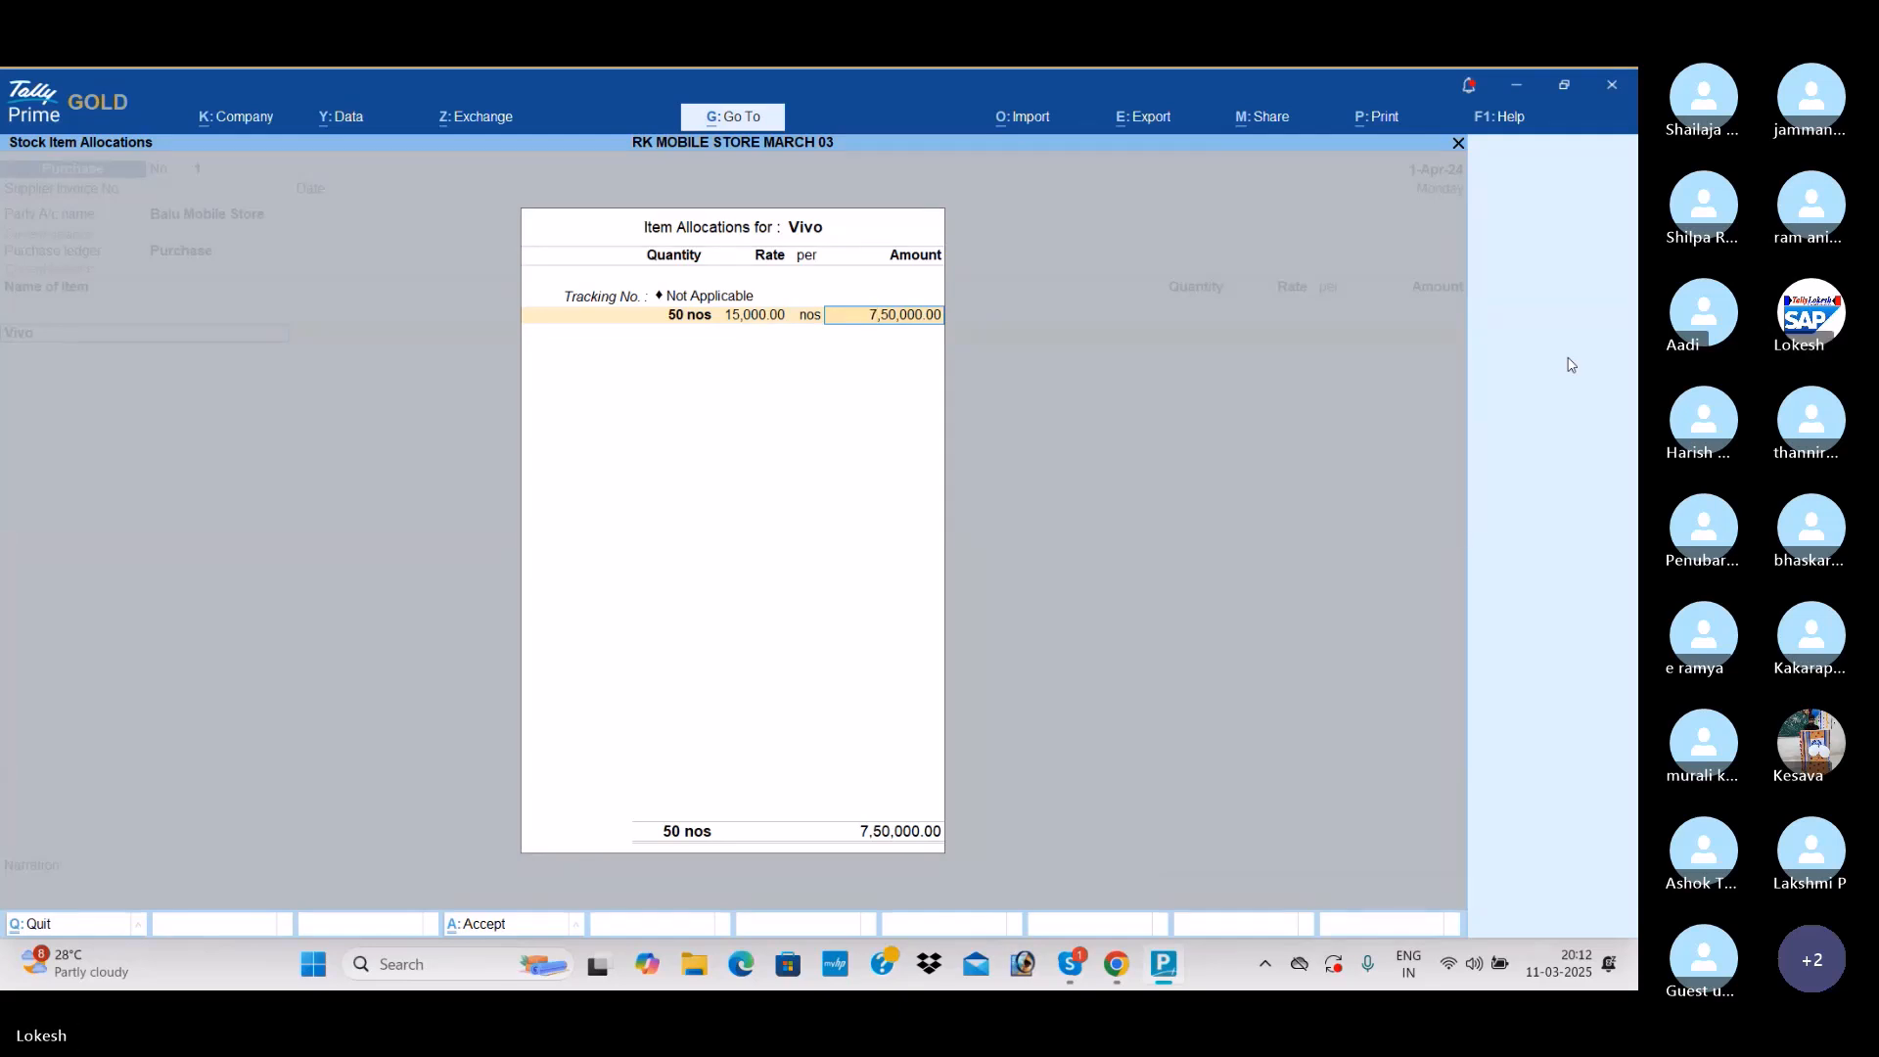
key("Return")
key("Return")
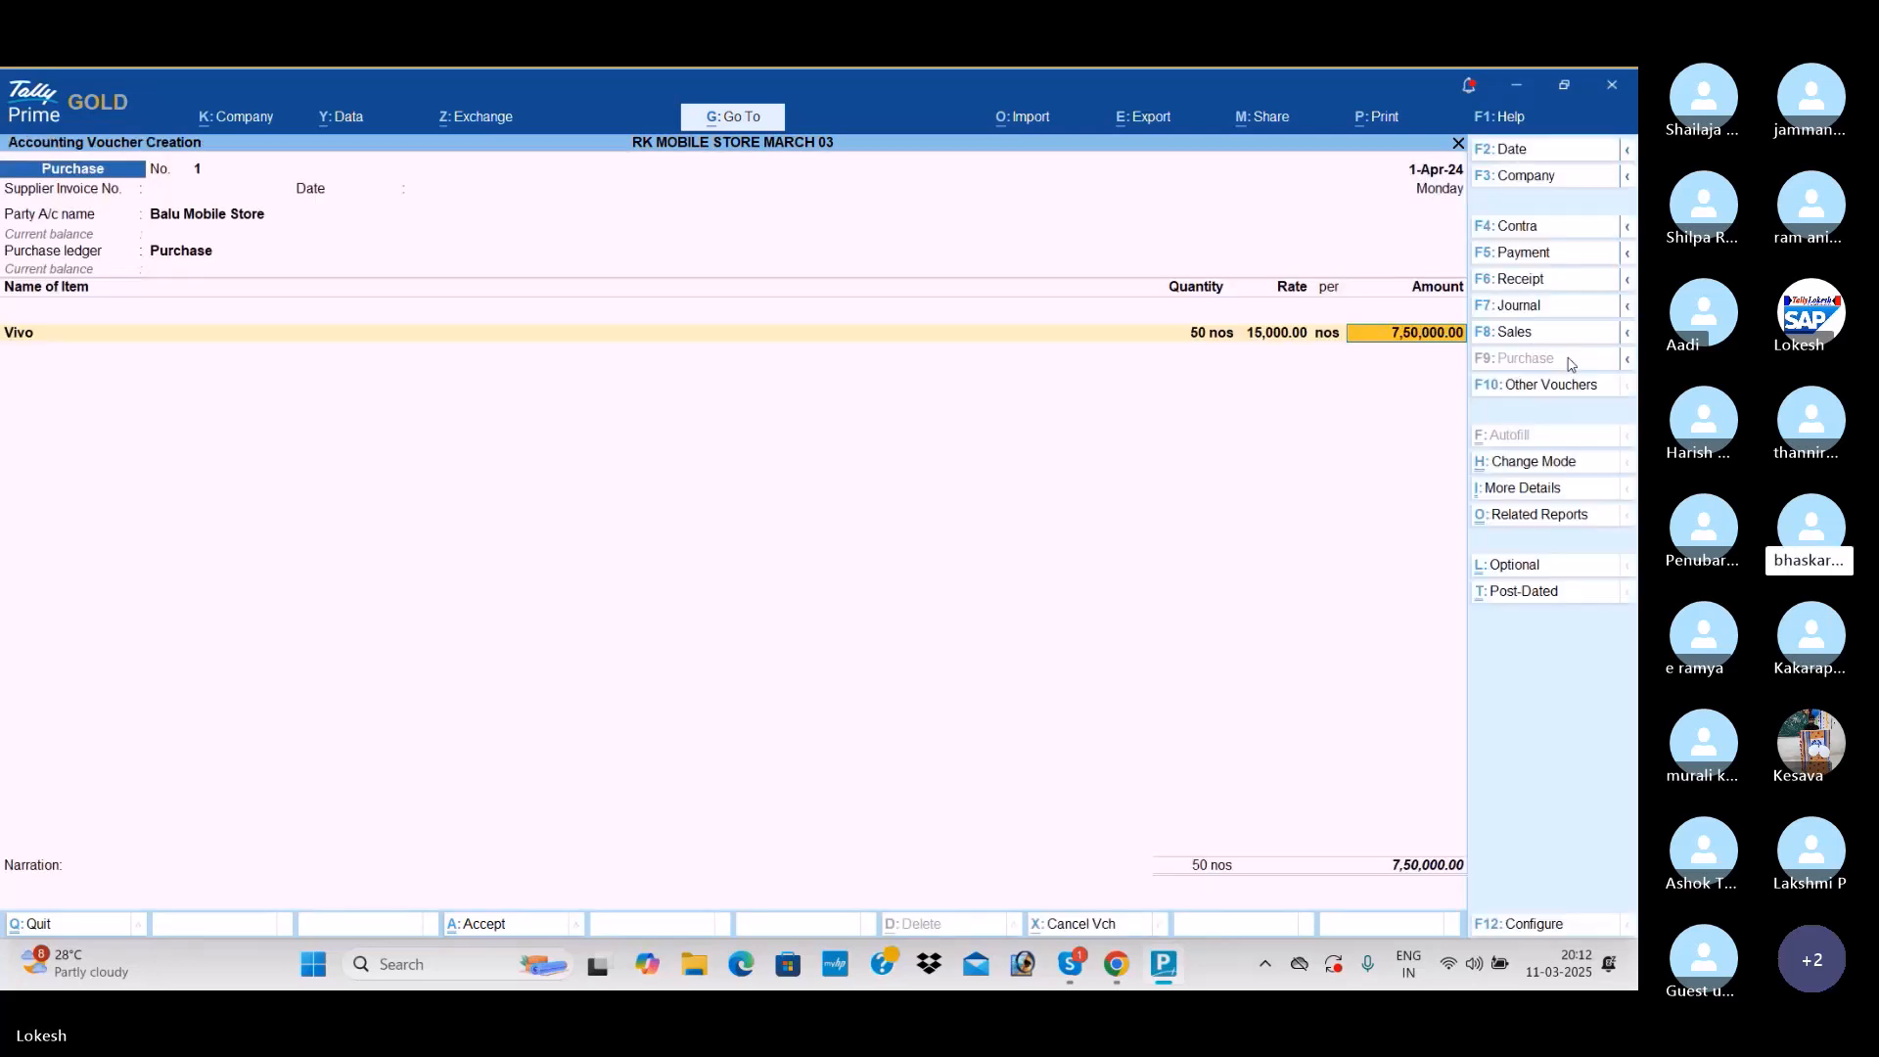
Step: Add the item Nokia to the purchase voucher with 50 nos at a rate of 20,000 and no tracking number
type("No")
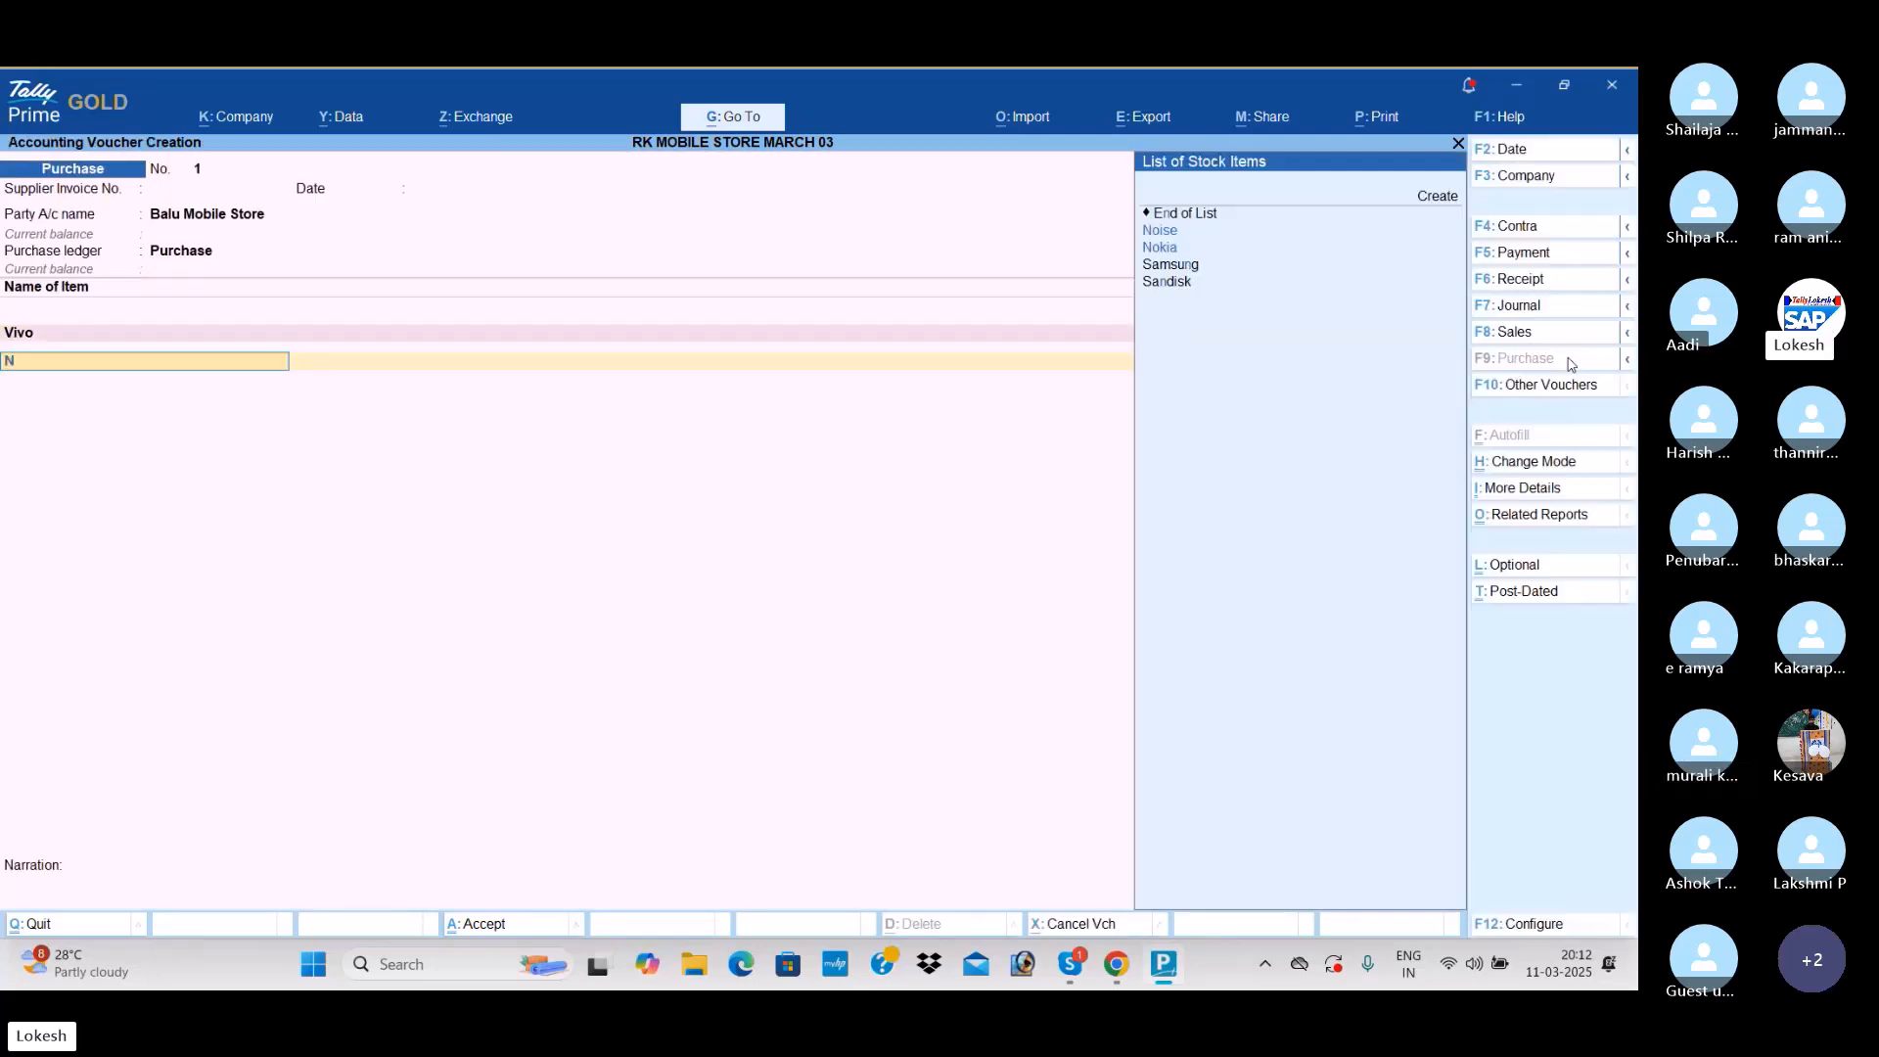
key("Return")
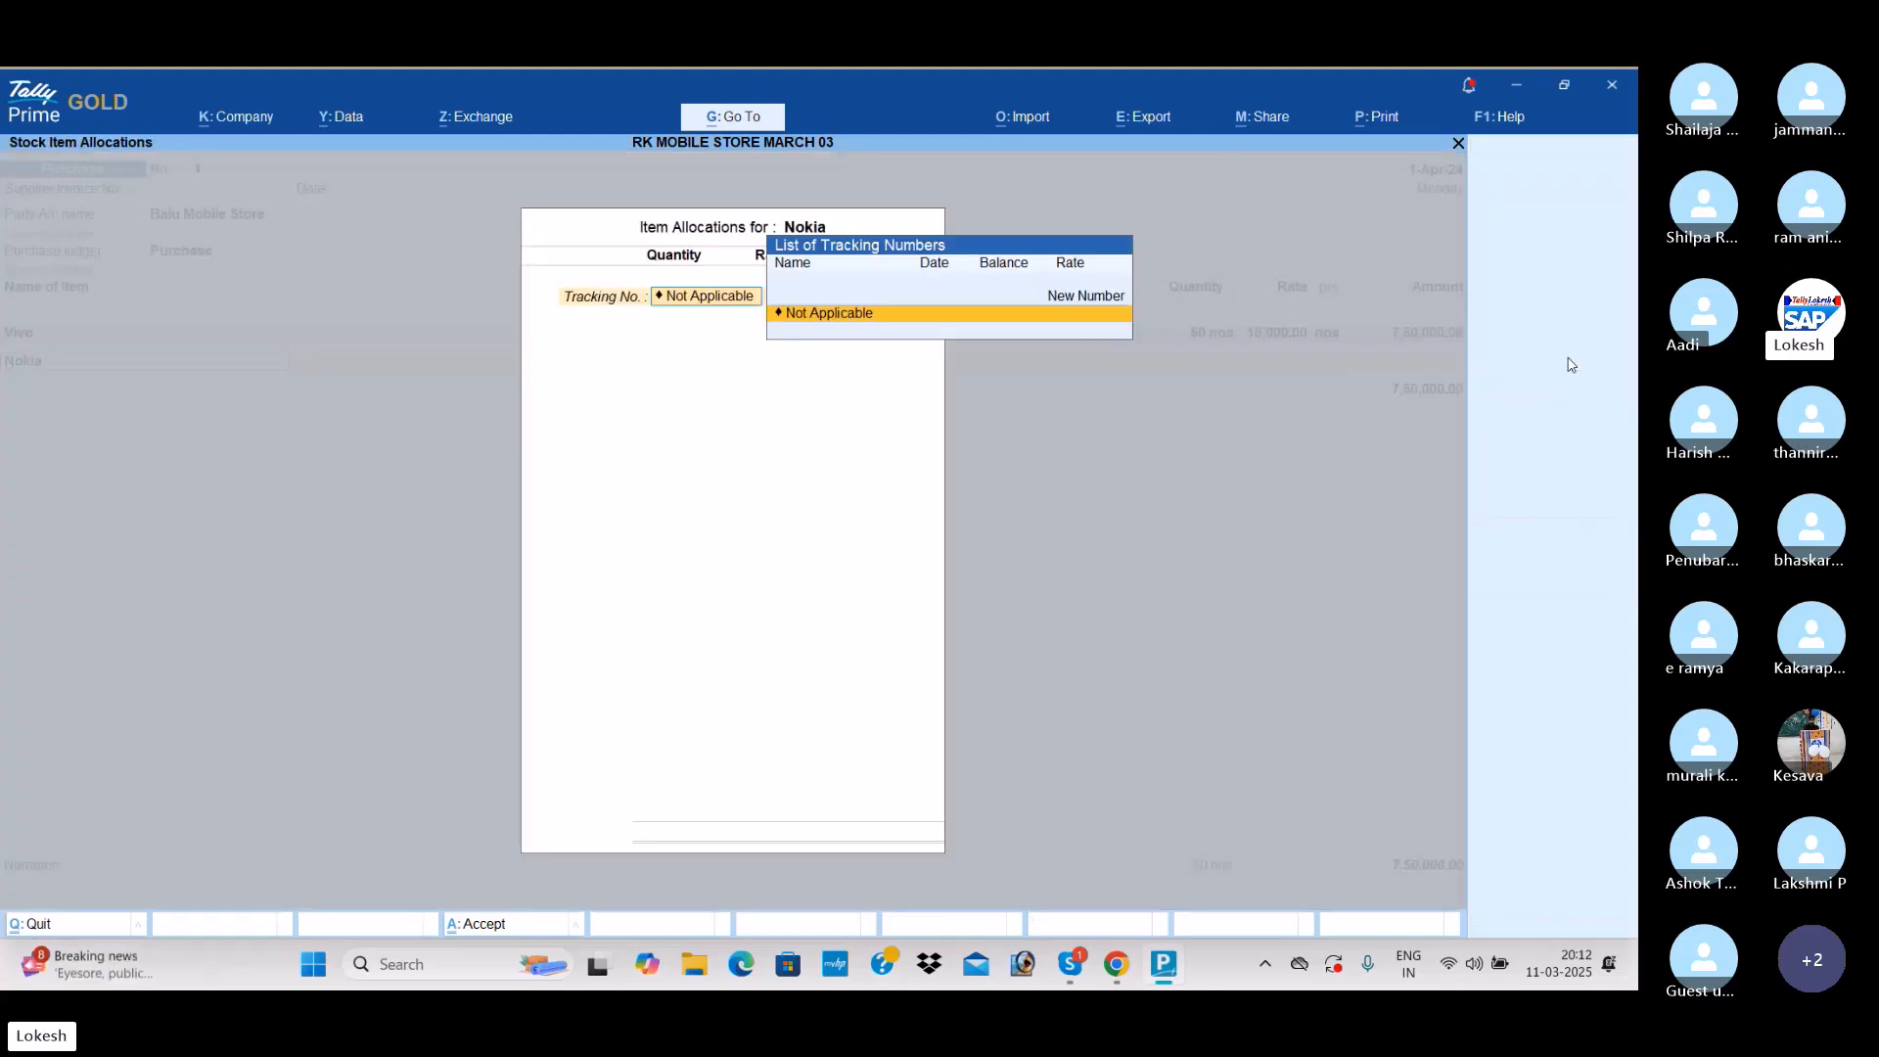
key("Return")
type("50")
key("Return")
type("20000")
key("Return")
key("Return")
key("Return")
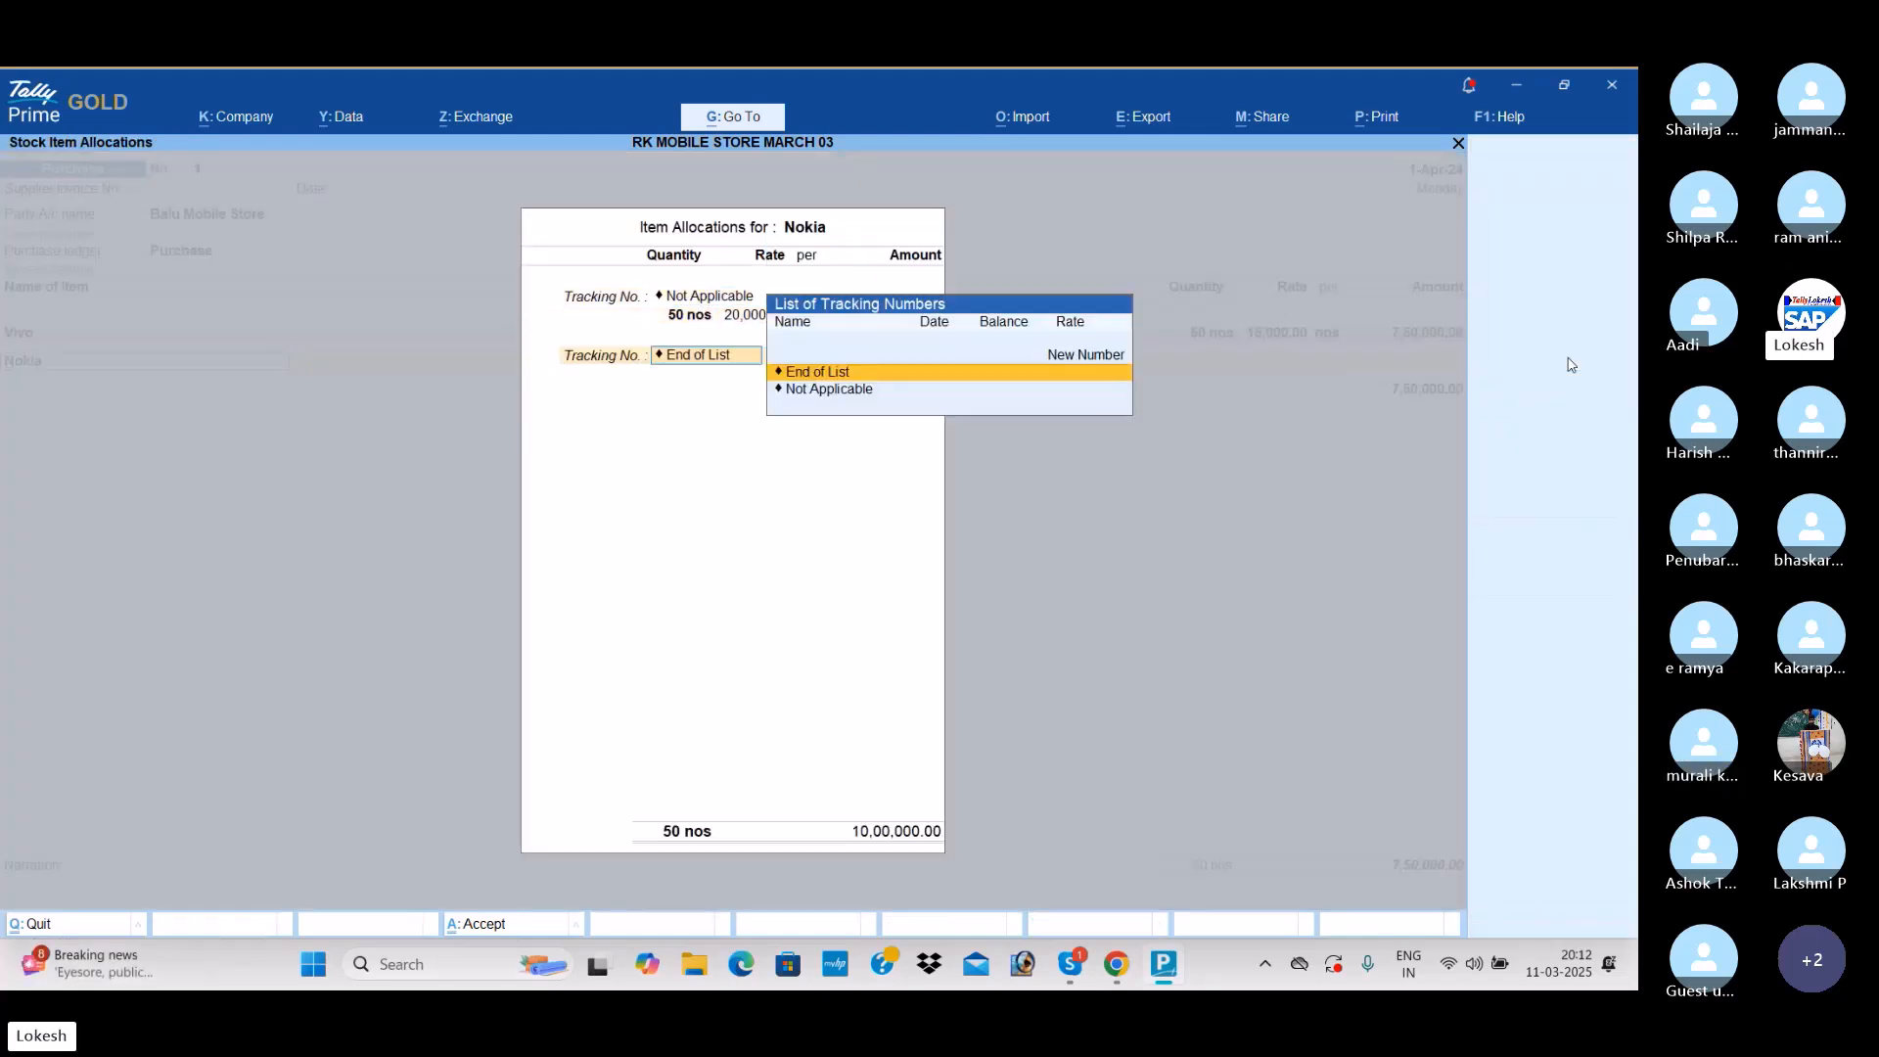
key("Return")
Step: Add the item Oppo to the purchase voucher with 50 nos at a rate of 25,000 and no tracking number
type("oppo")
key("Return")
key("Return")
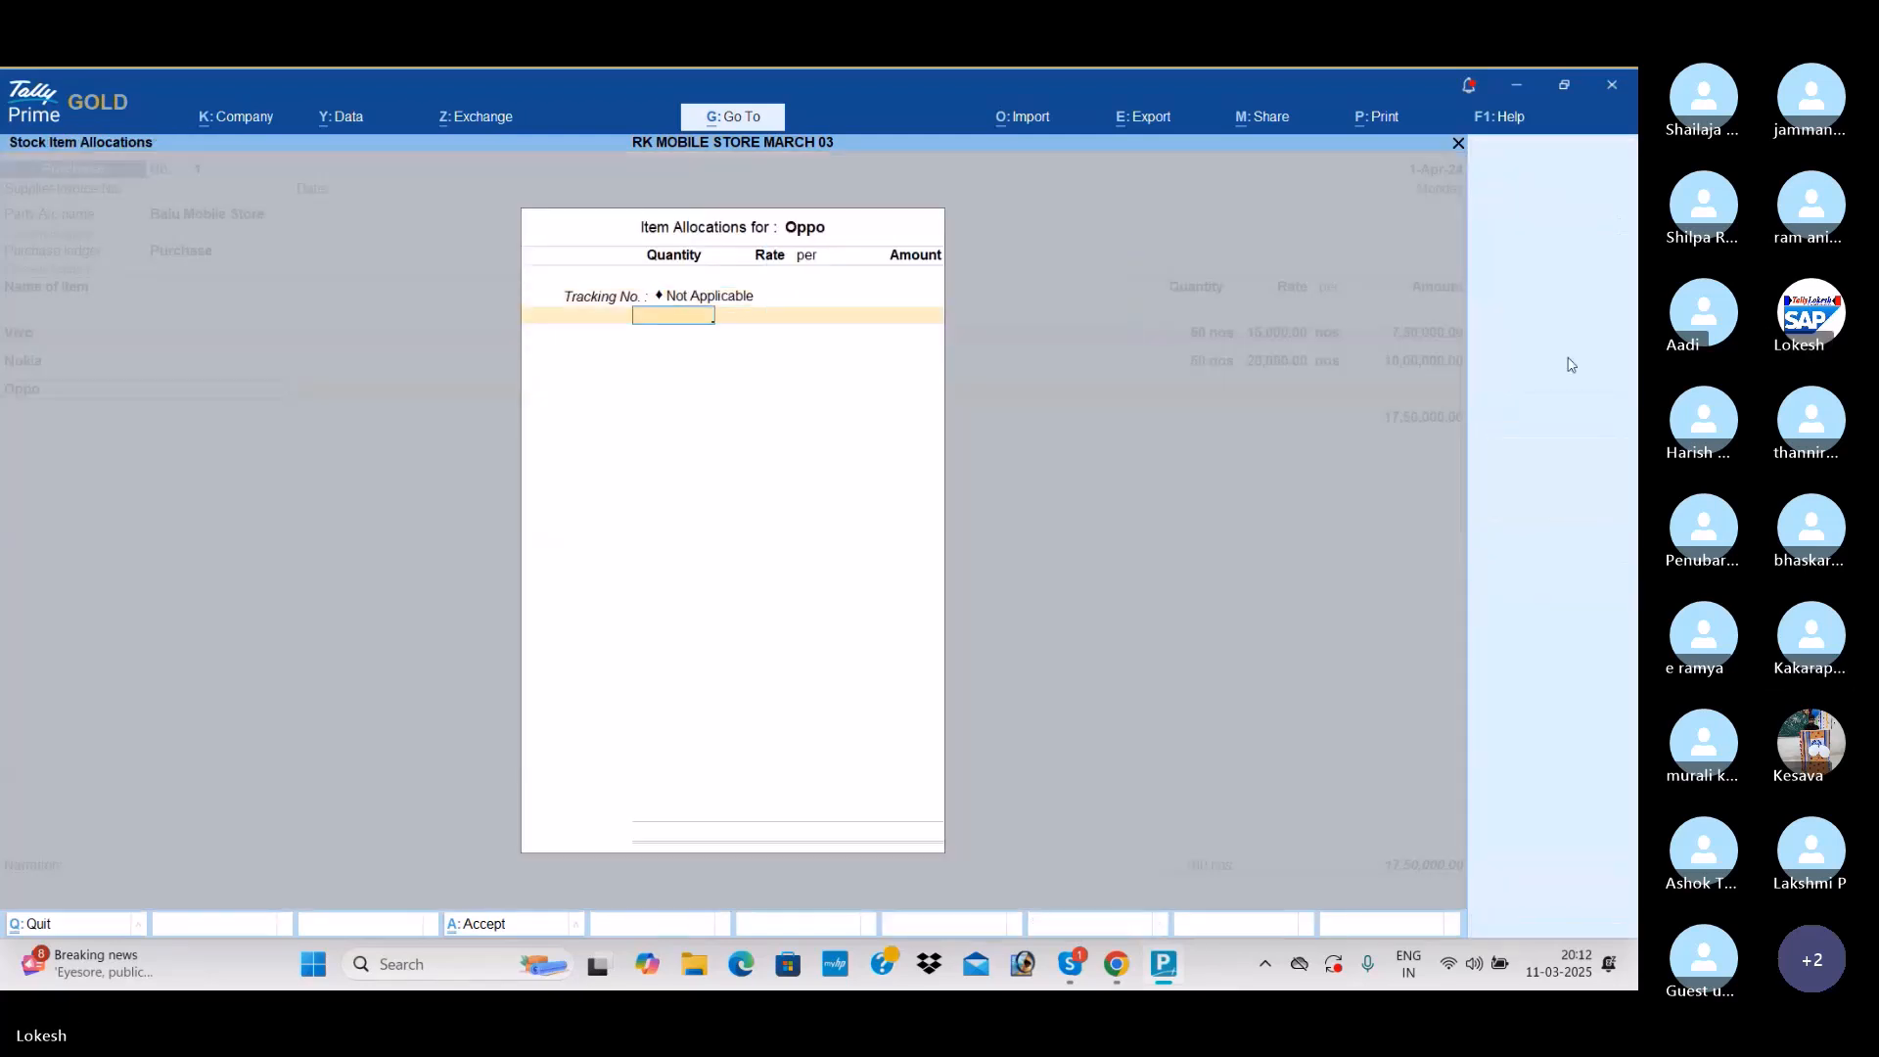
type("50")
key("Return")
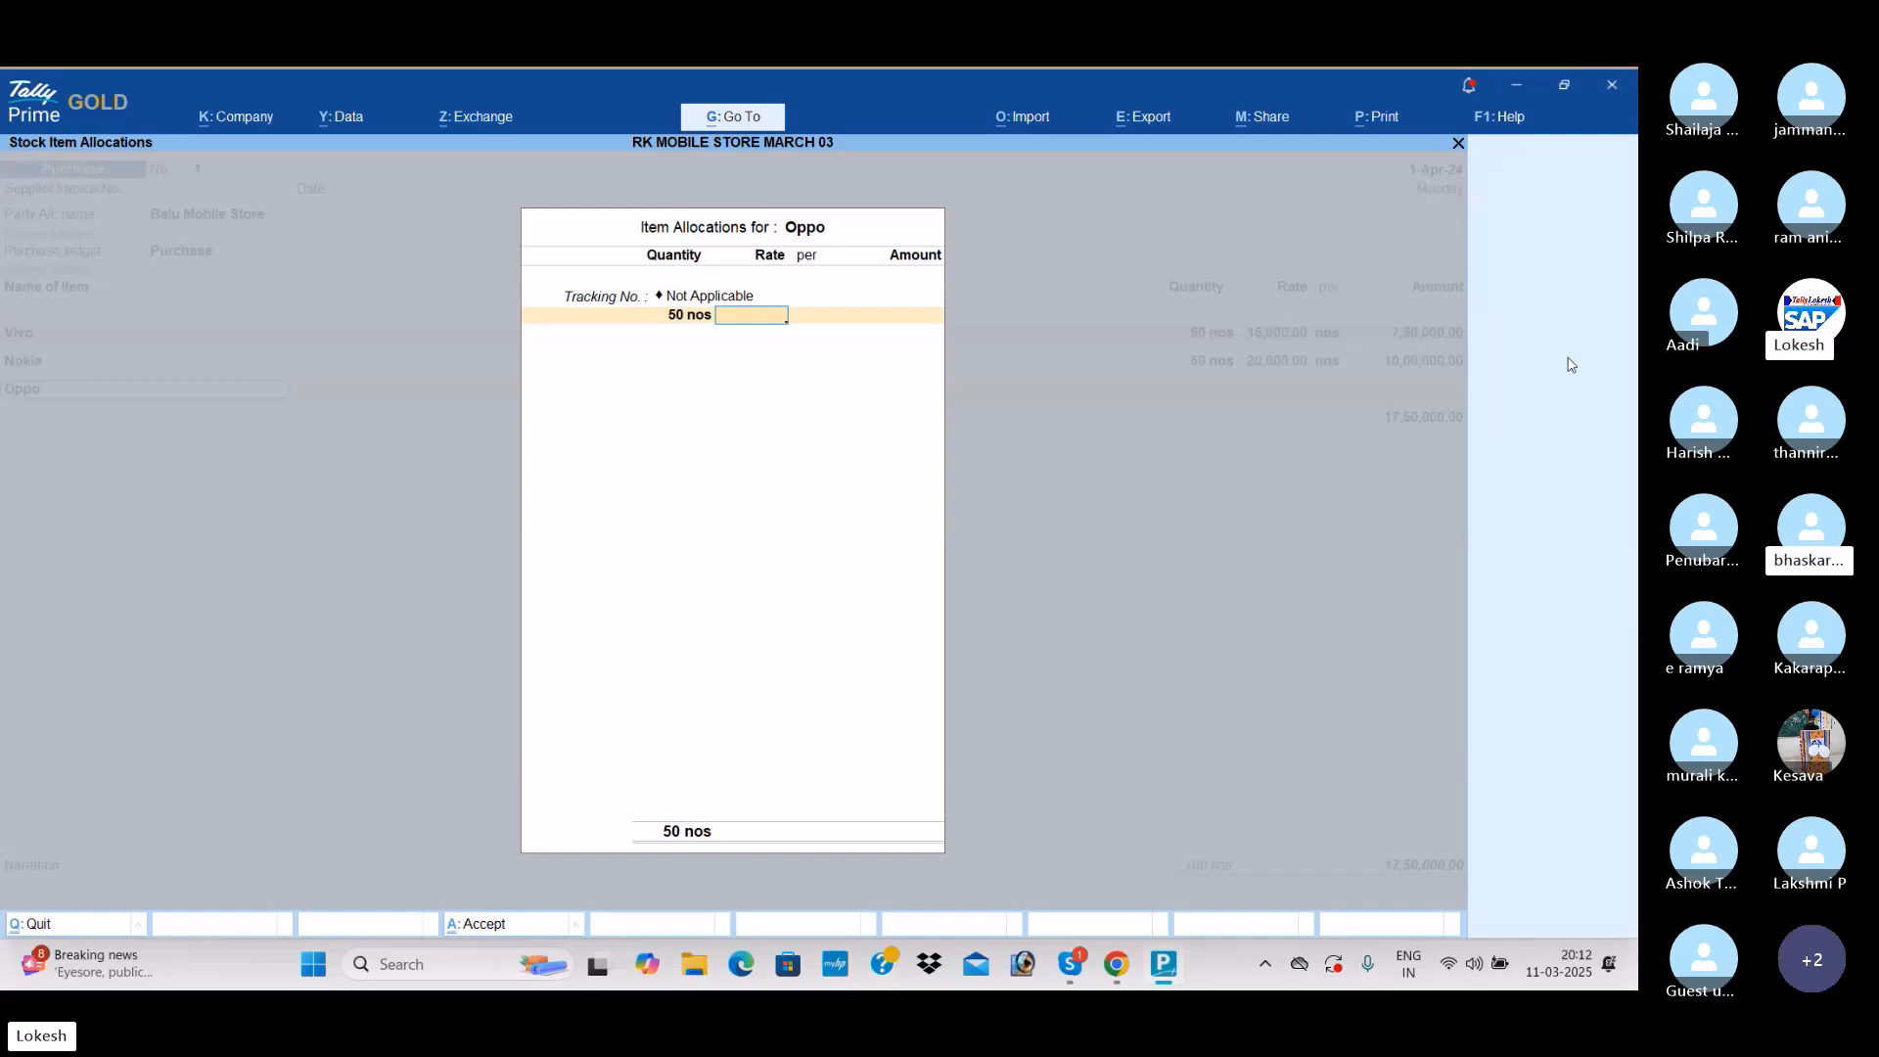
type("25000")
key("Return")
key("Return")
key("Return")
key("Return")
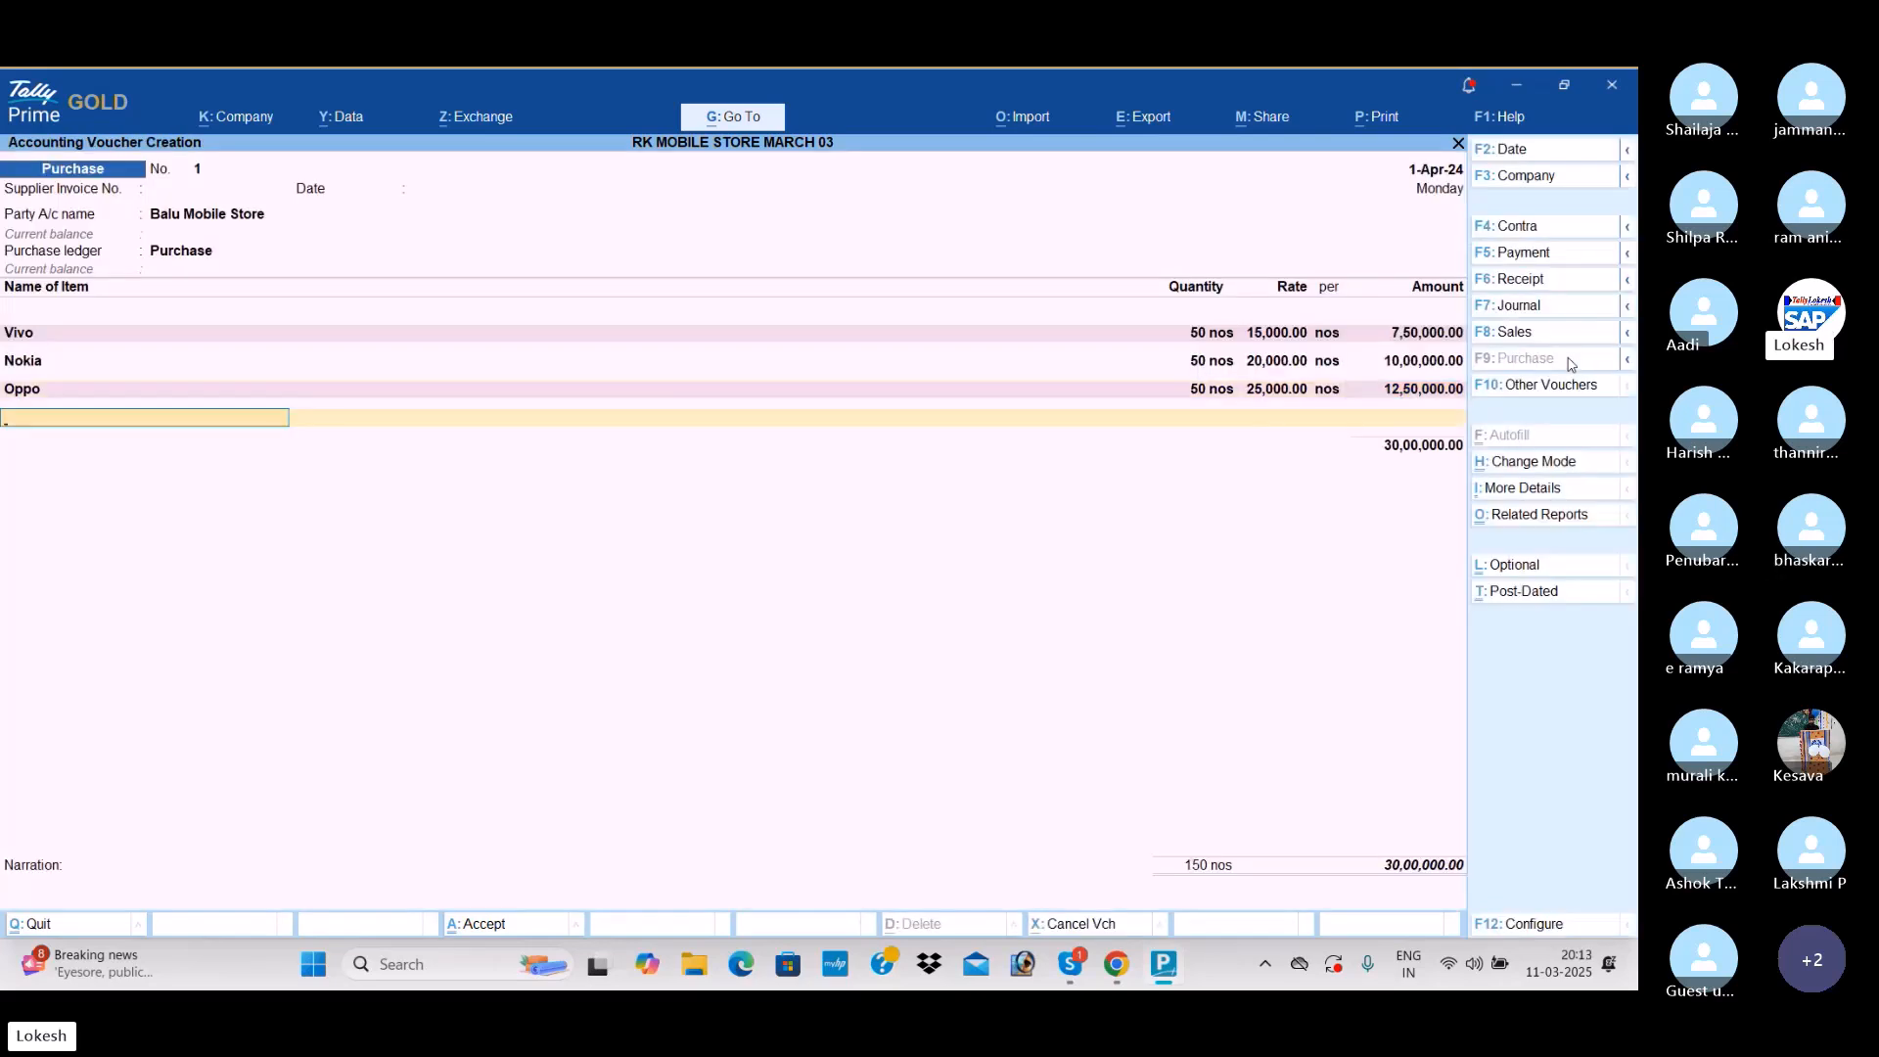
Step: Add the item Boat to the purchase voucher with 30 nos at a rate of 1,500 and no tracking number
type("bo")
key("Return")
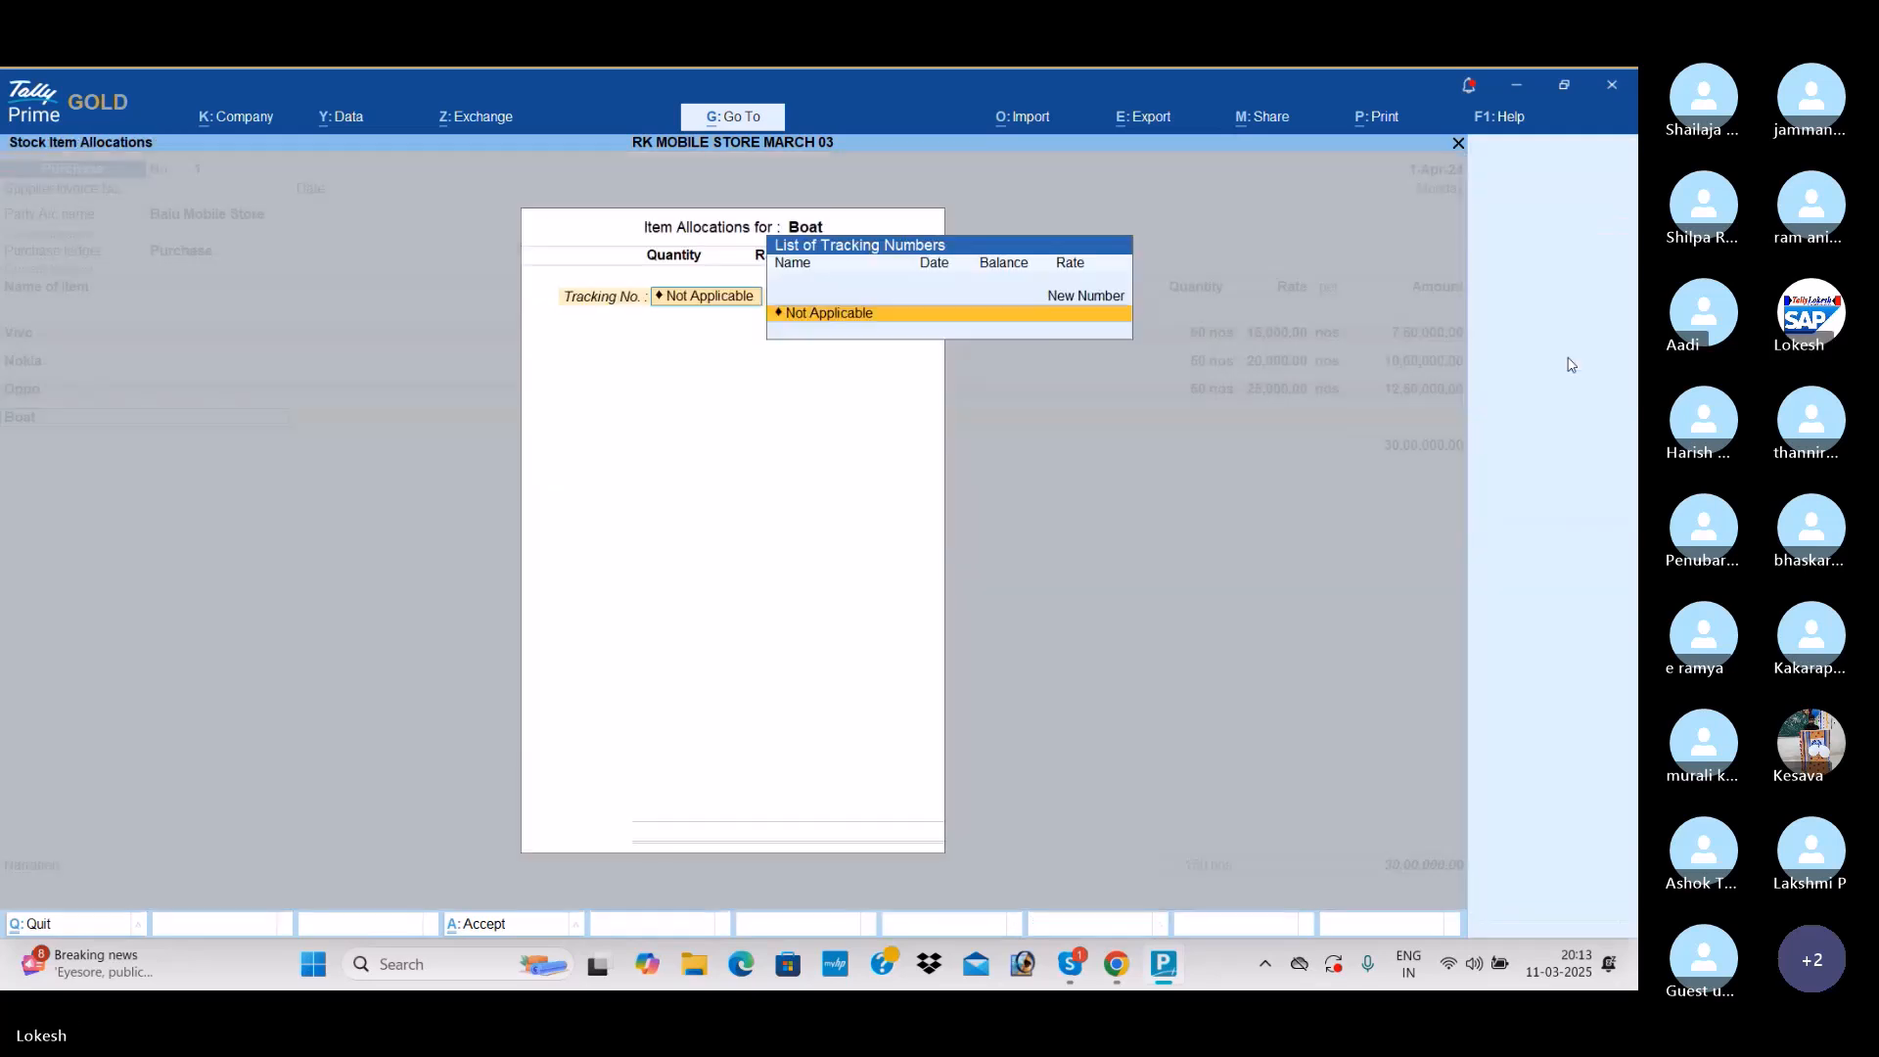
key("Return")
type("30")
key("Return")
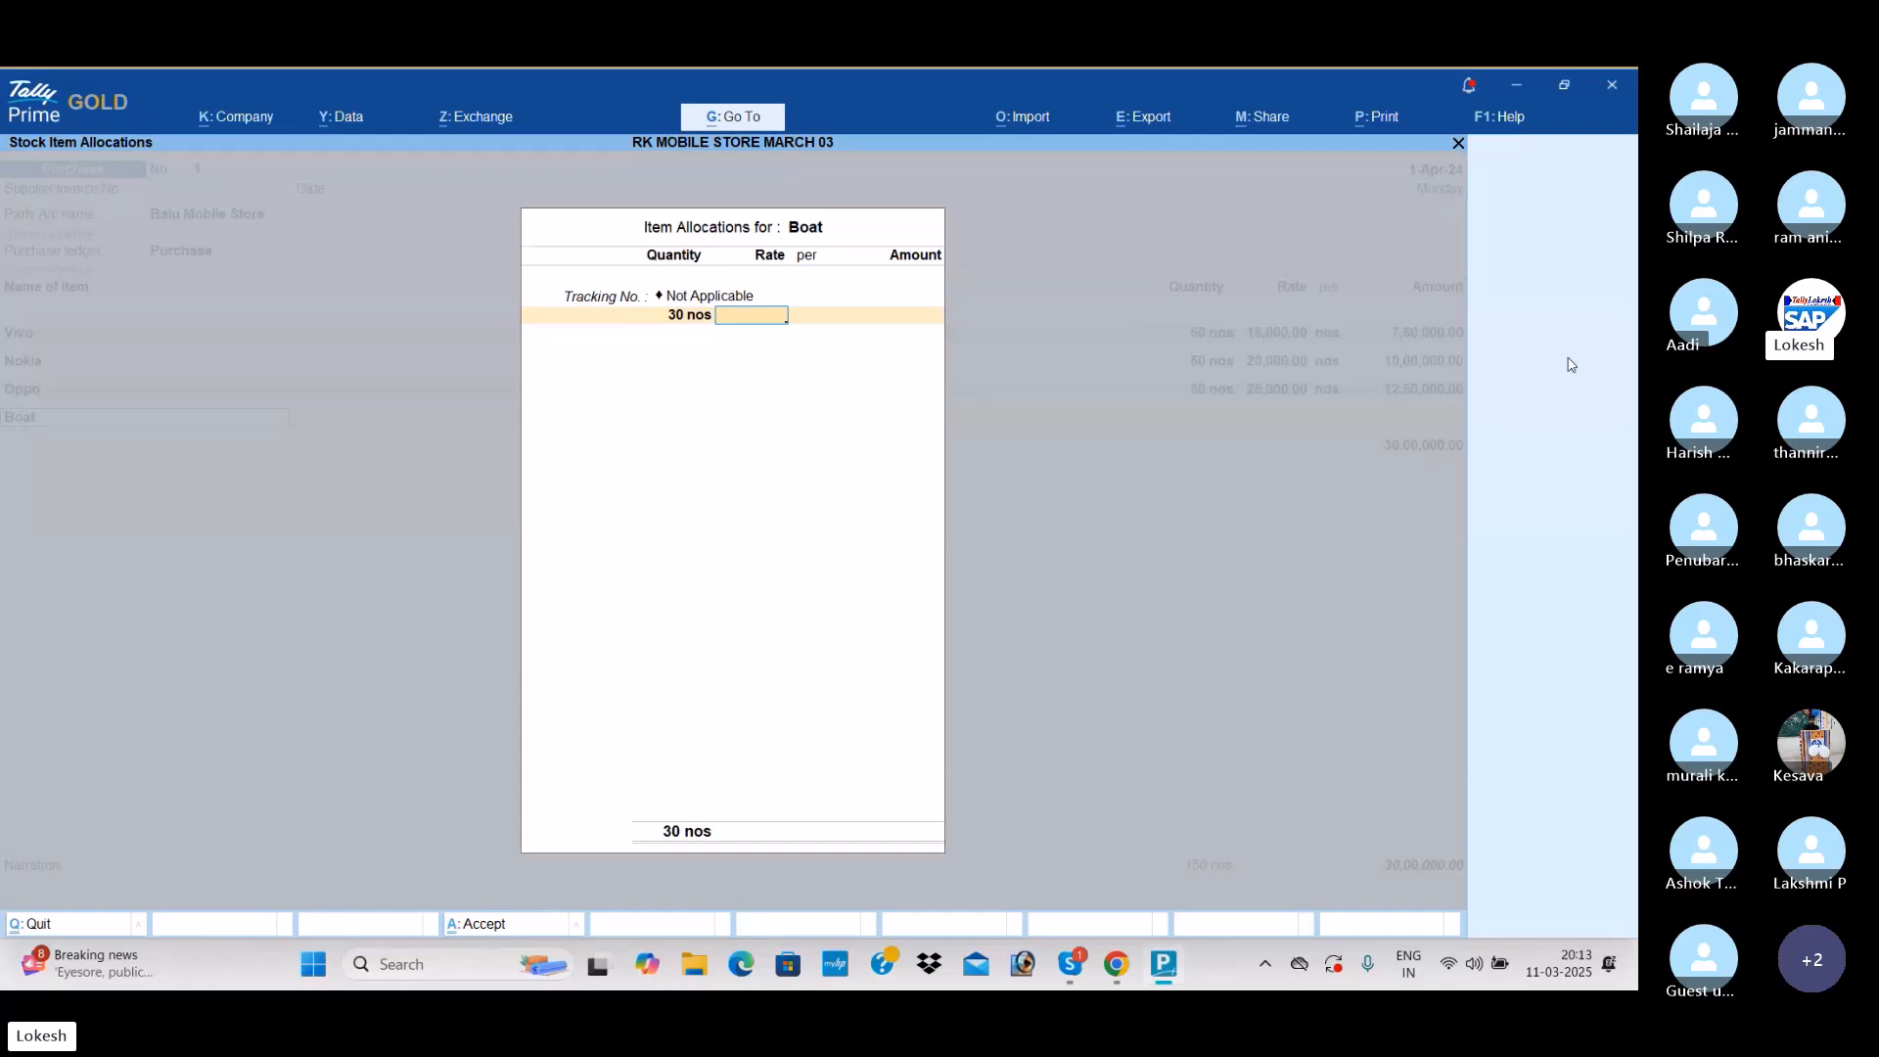
type("1,500")
key("Return")
key("Return")
key("Return")
key("Return")
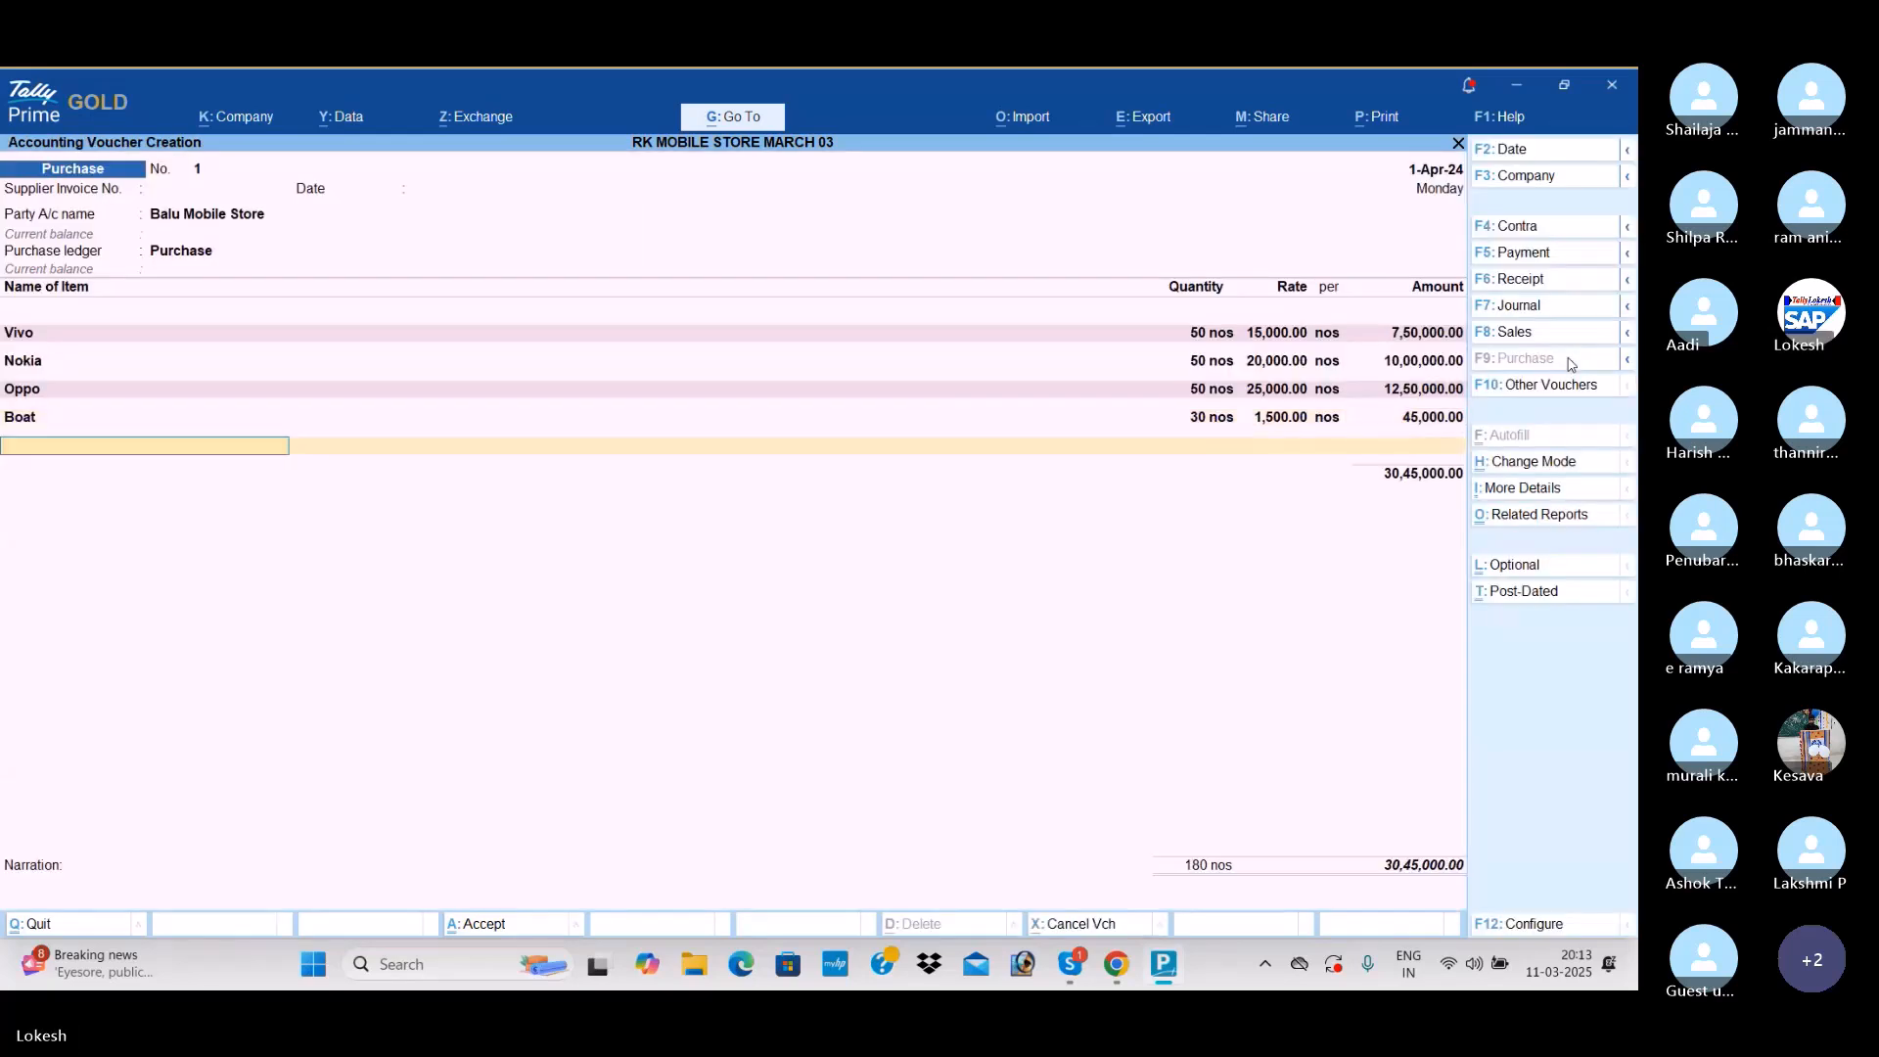
Step: Add the item Jbl to the purchase voucher with 40 nos at a rate of 500 and no tracking number
type("Jb")
key("Return")
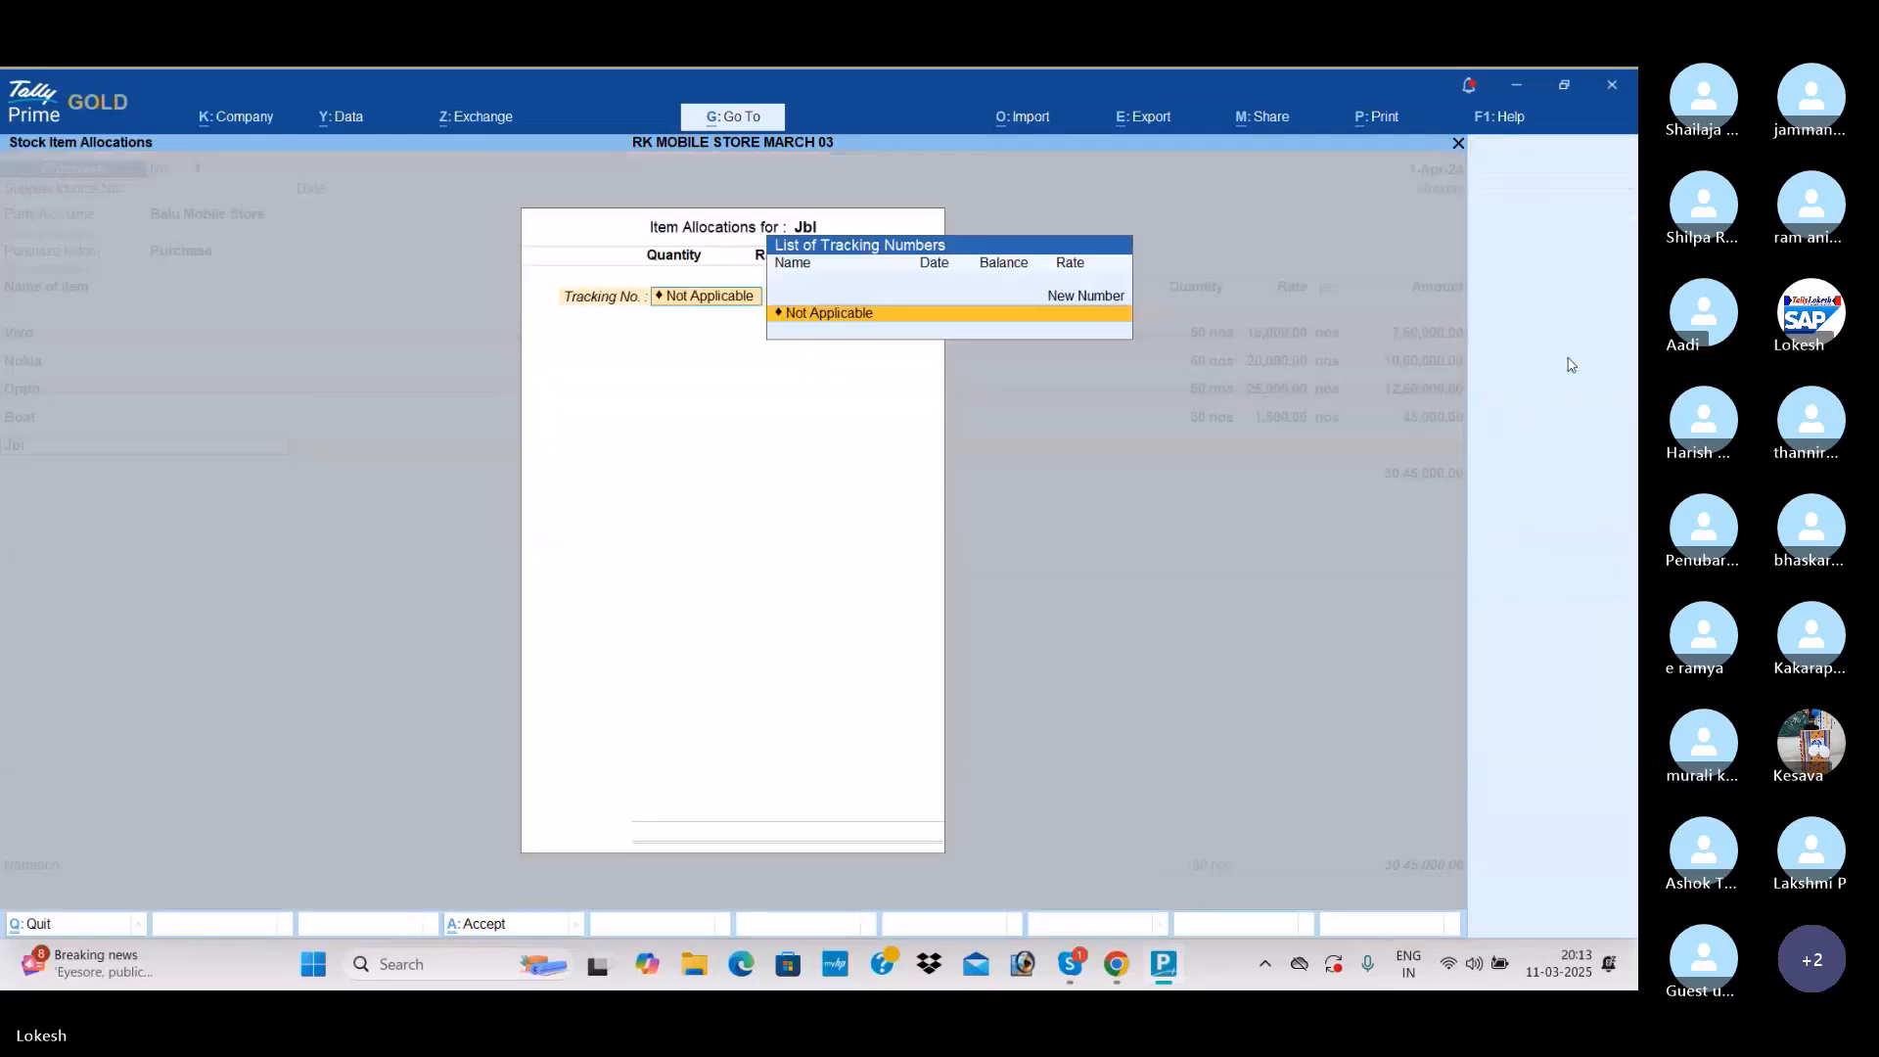
type("40")
key("Return")
type("500")
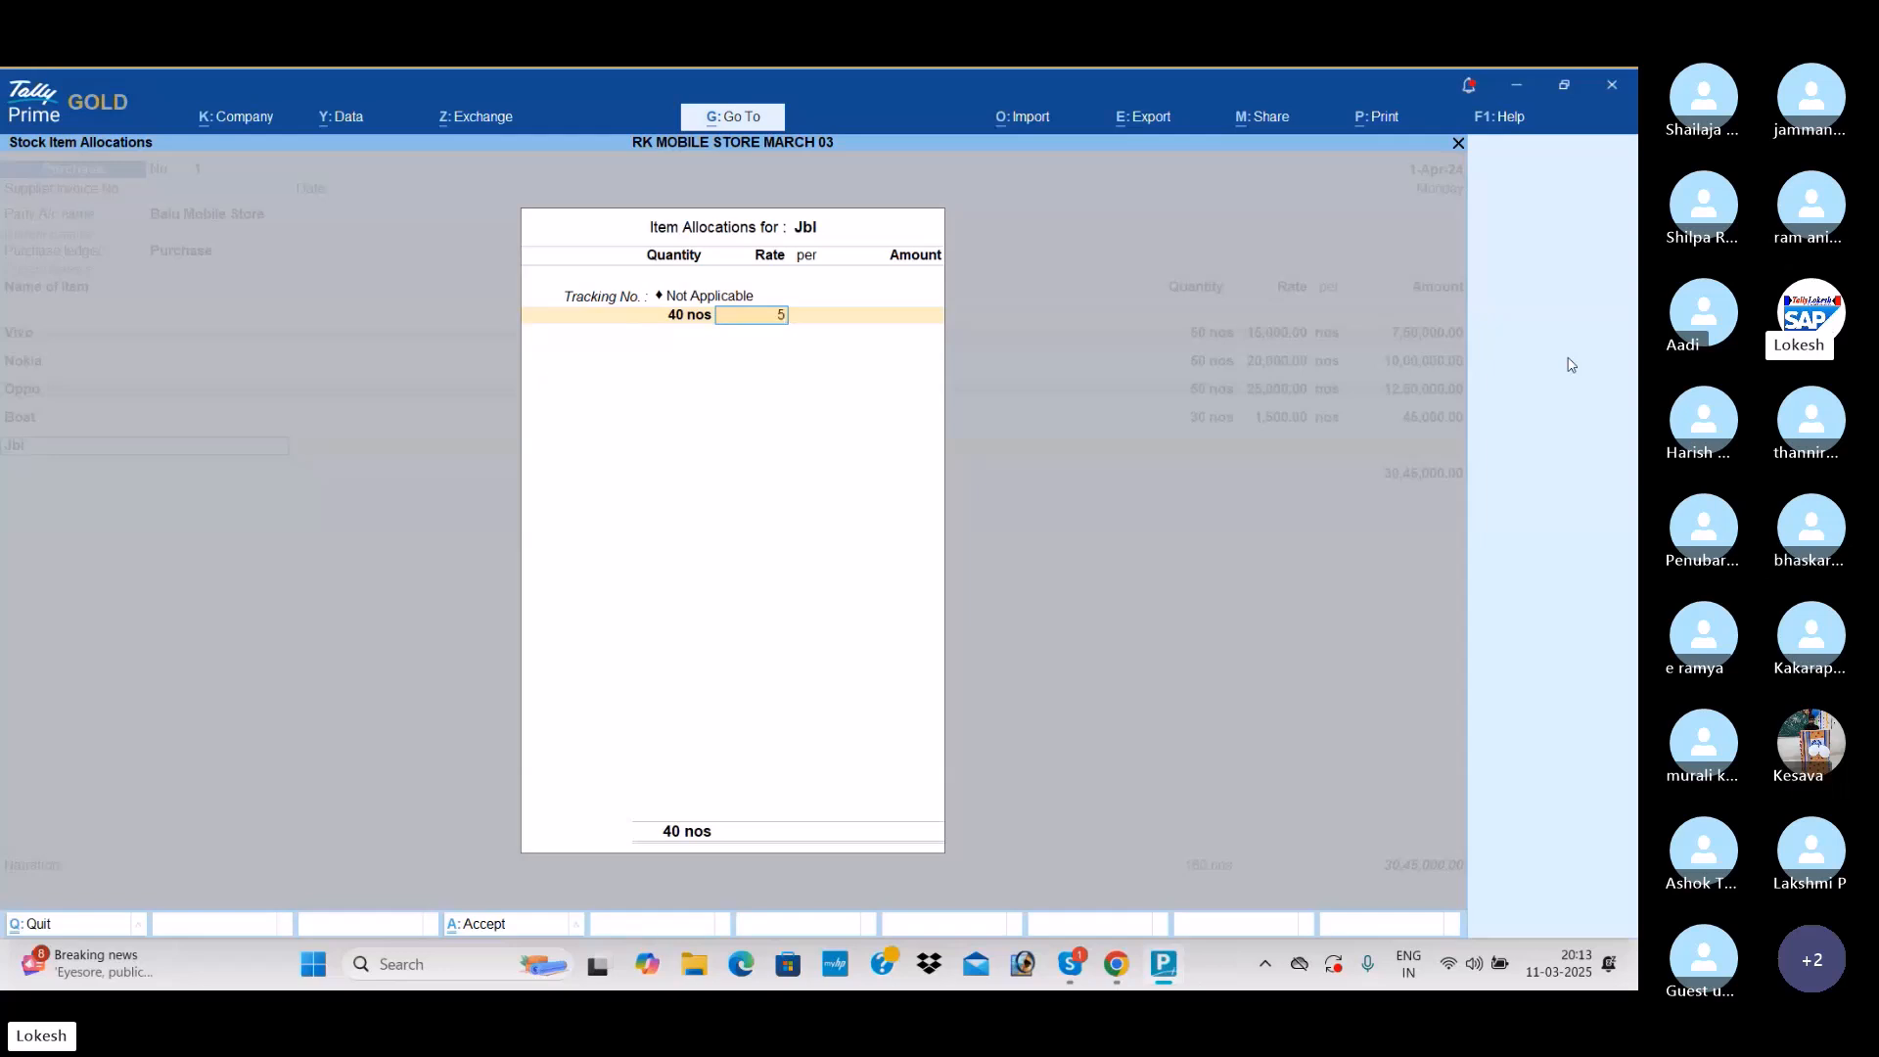
key("Return")
key("Return")
key("Return")
key("Return")
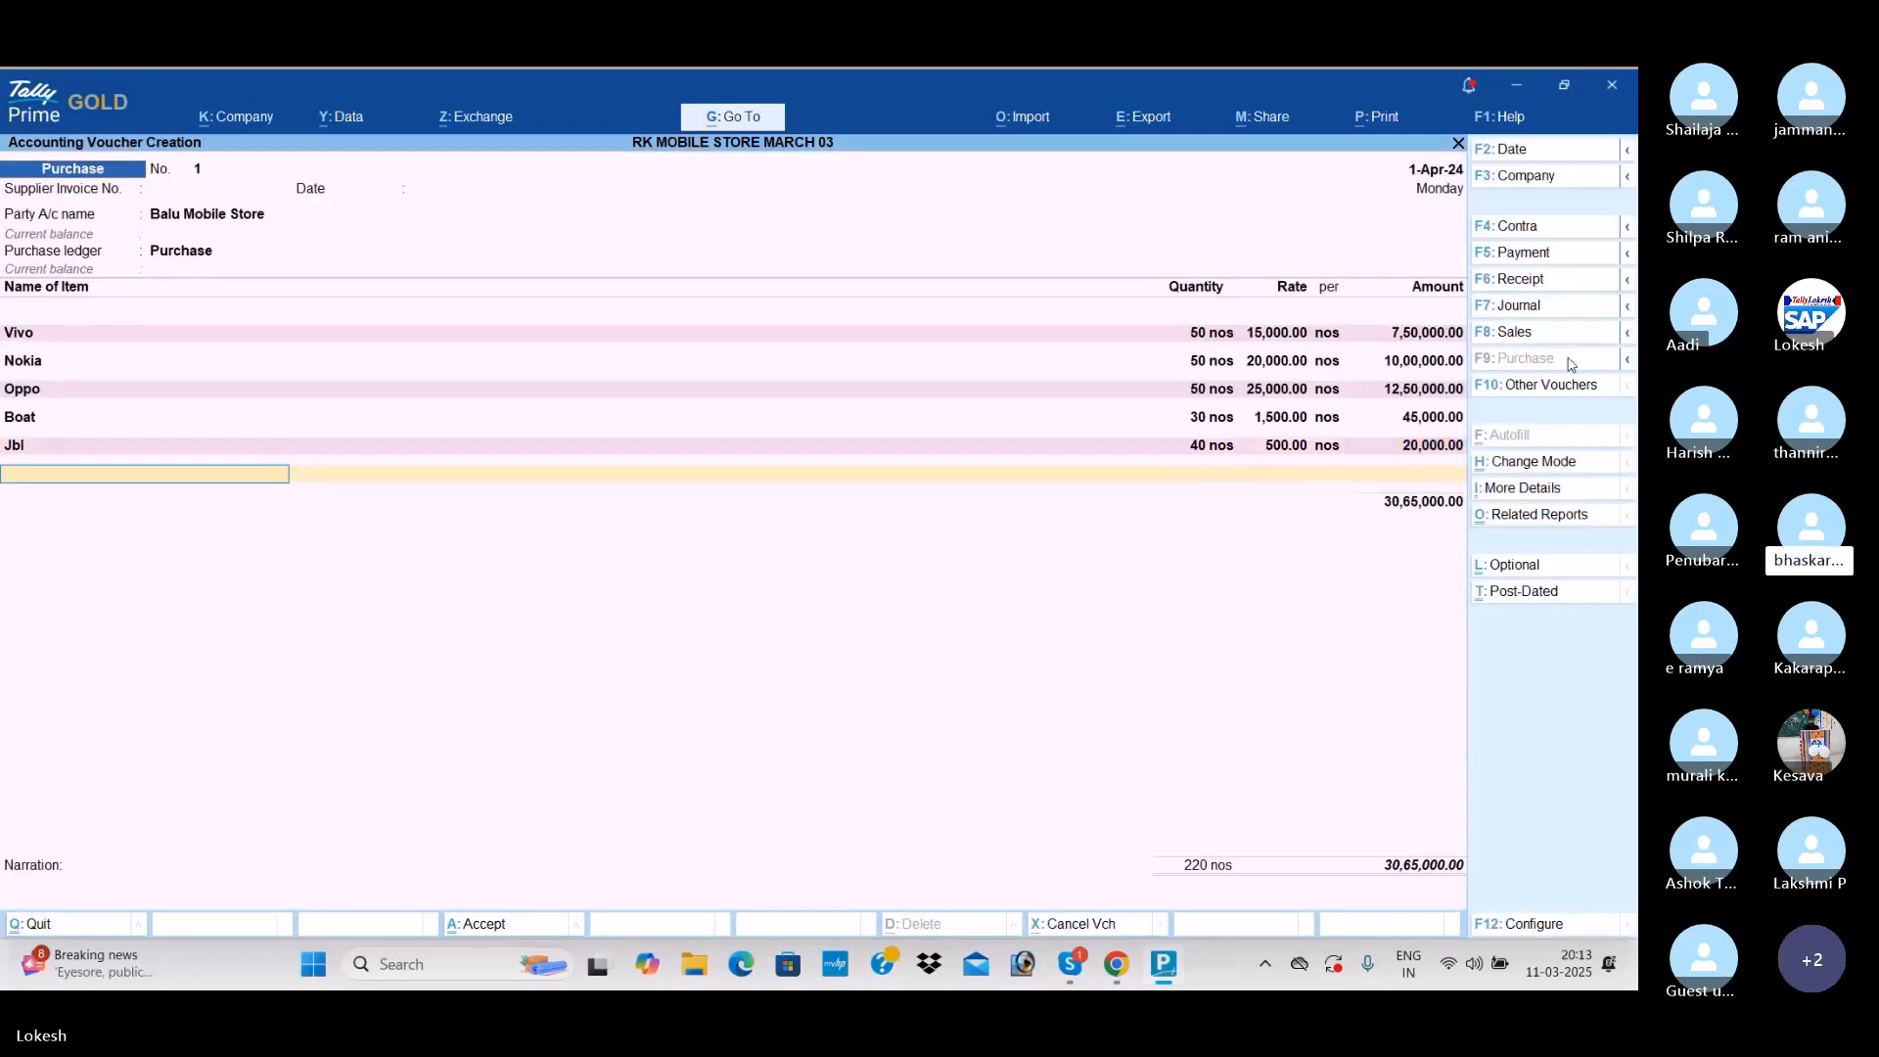
Step: Add the item Noise to the purchase voucher with 50 nos at a rate of 1,000 and no tracking number
type("No")
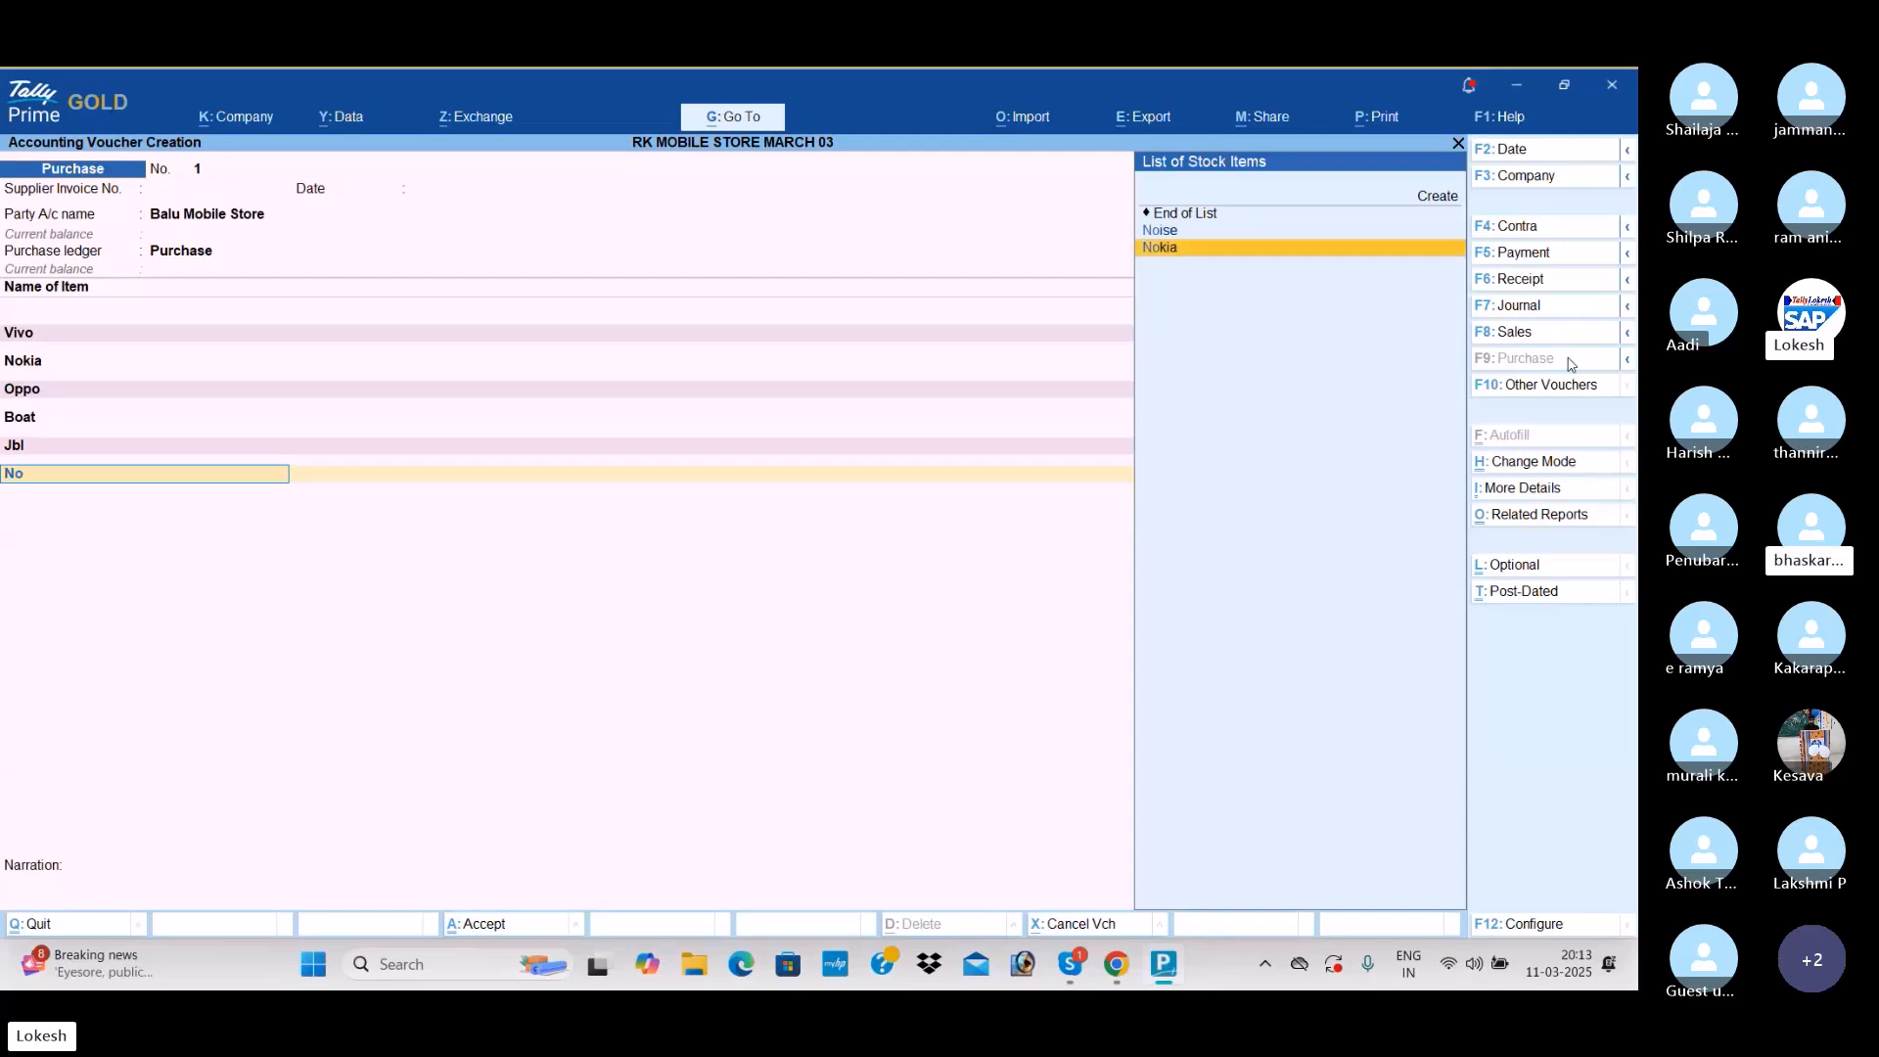
key("Up")
key("Return")
key("Return")
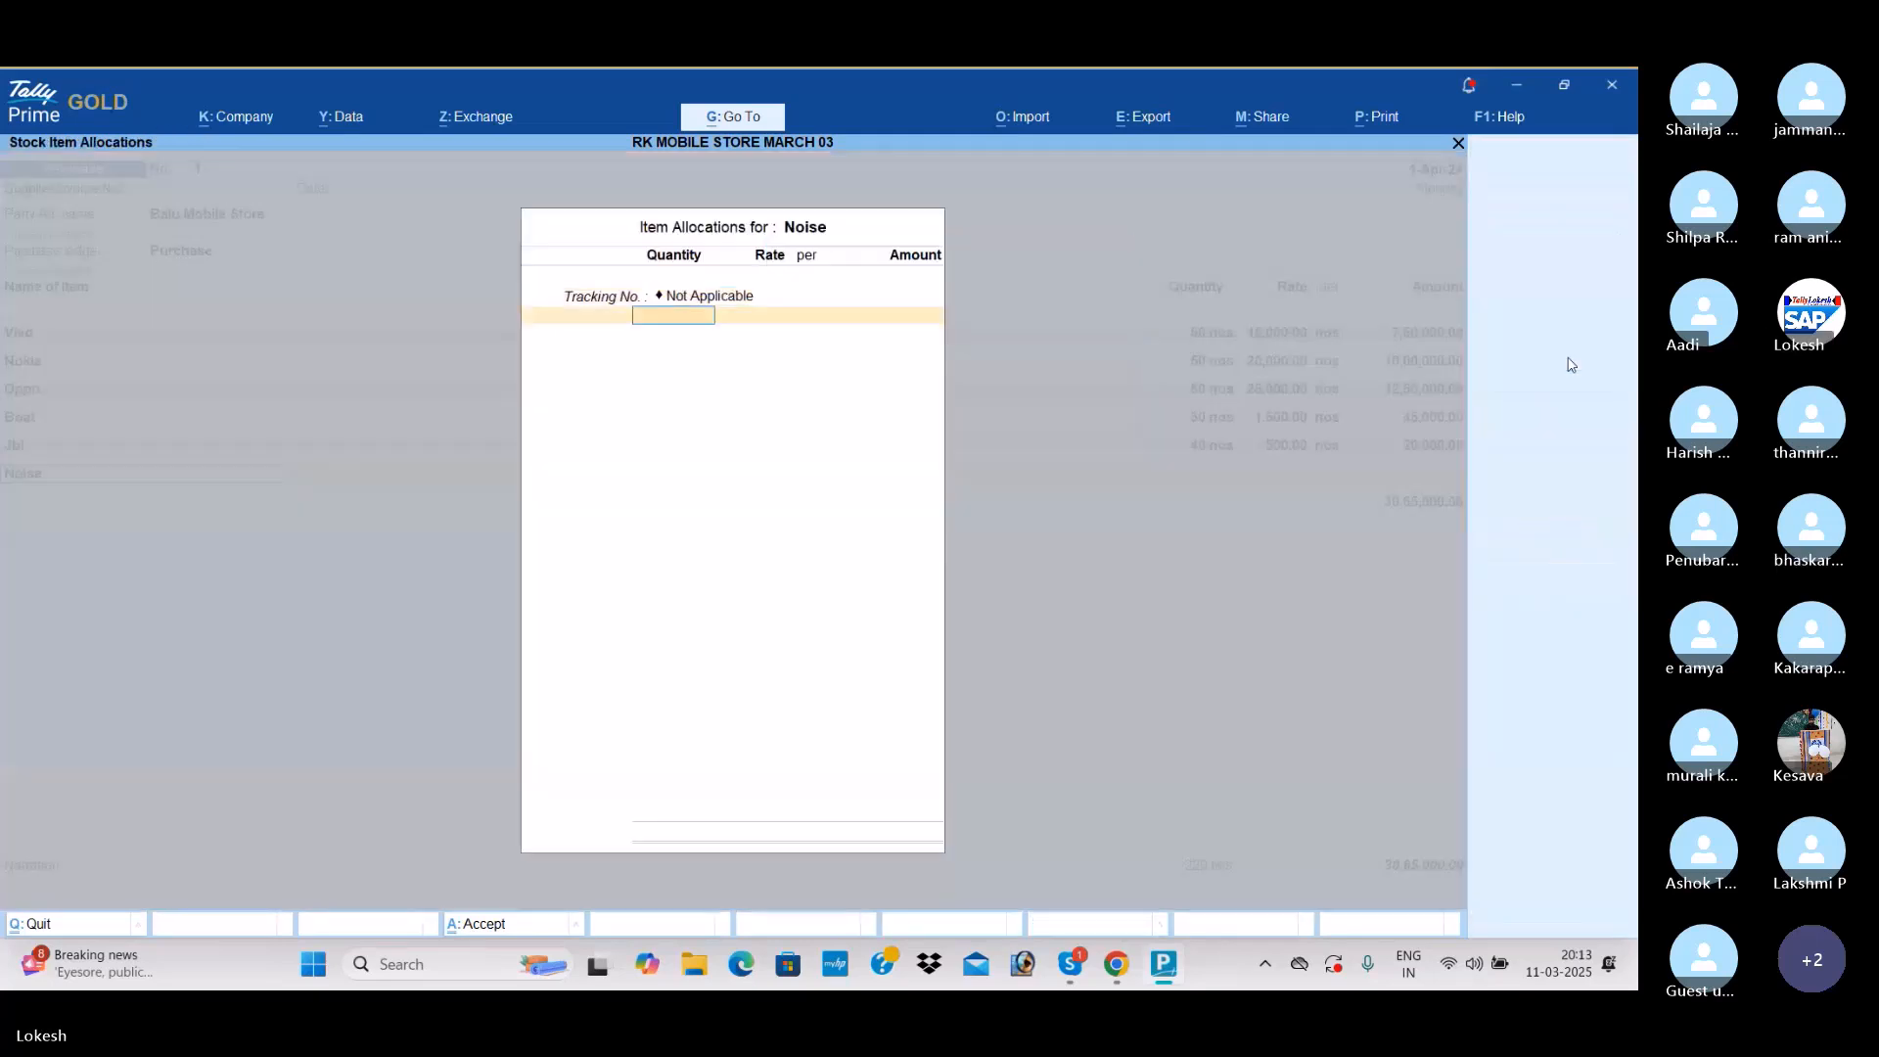
type("50")
key("Return")
type("1000")
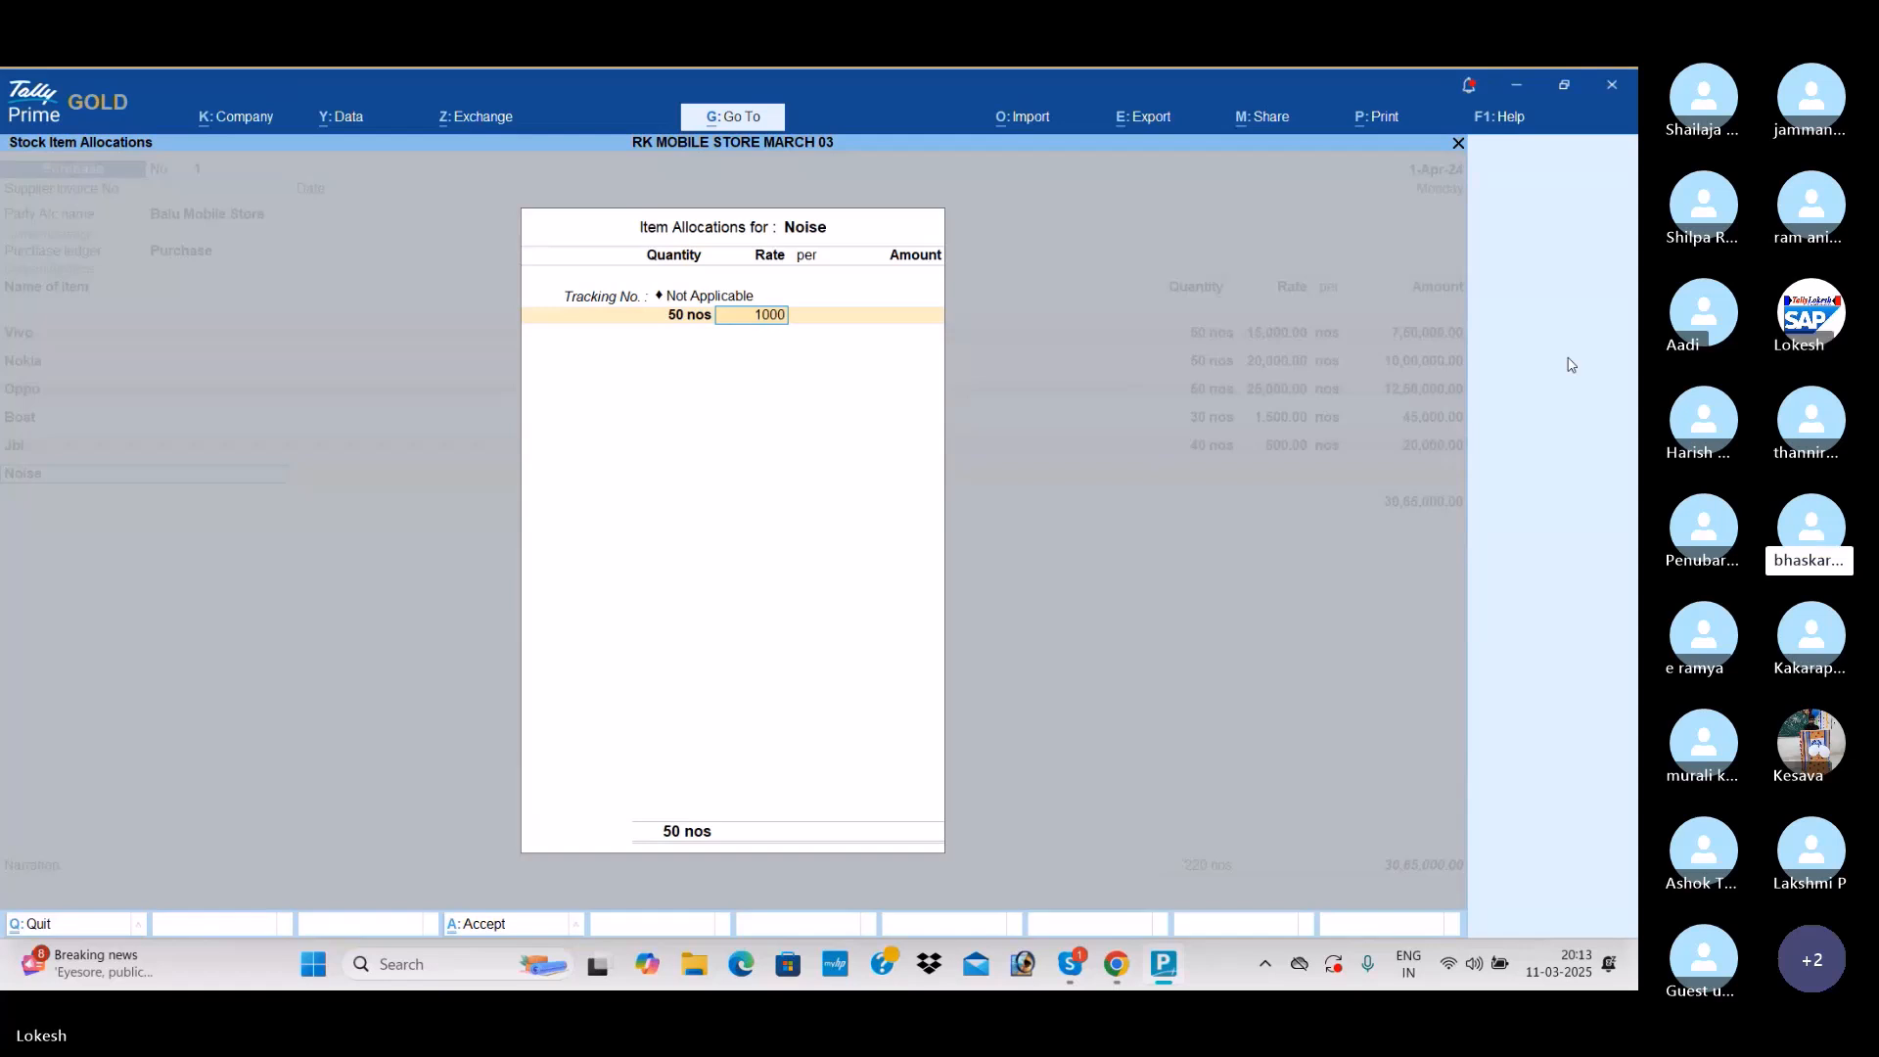
key("Return")
key("Return")
key("Return")
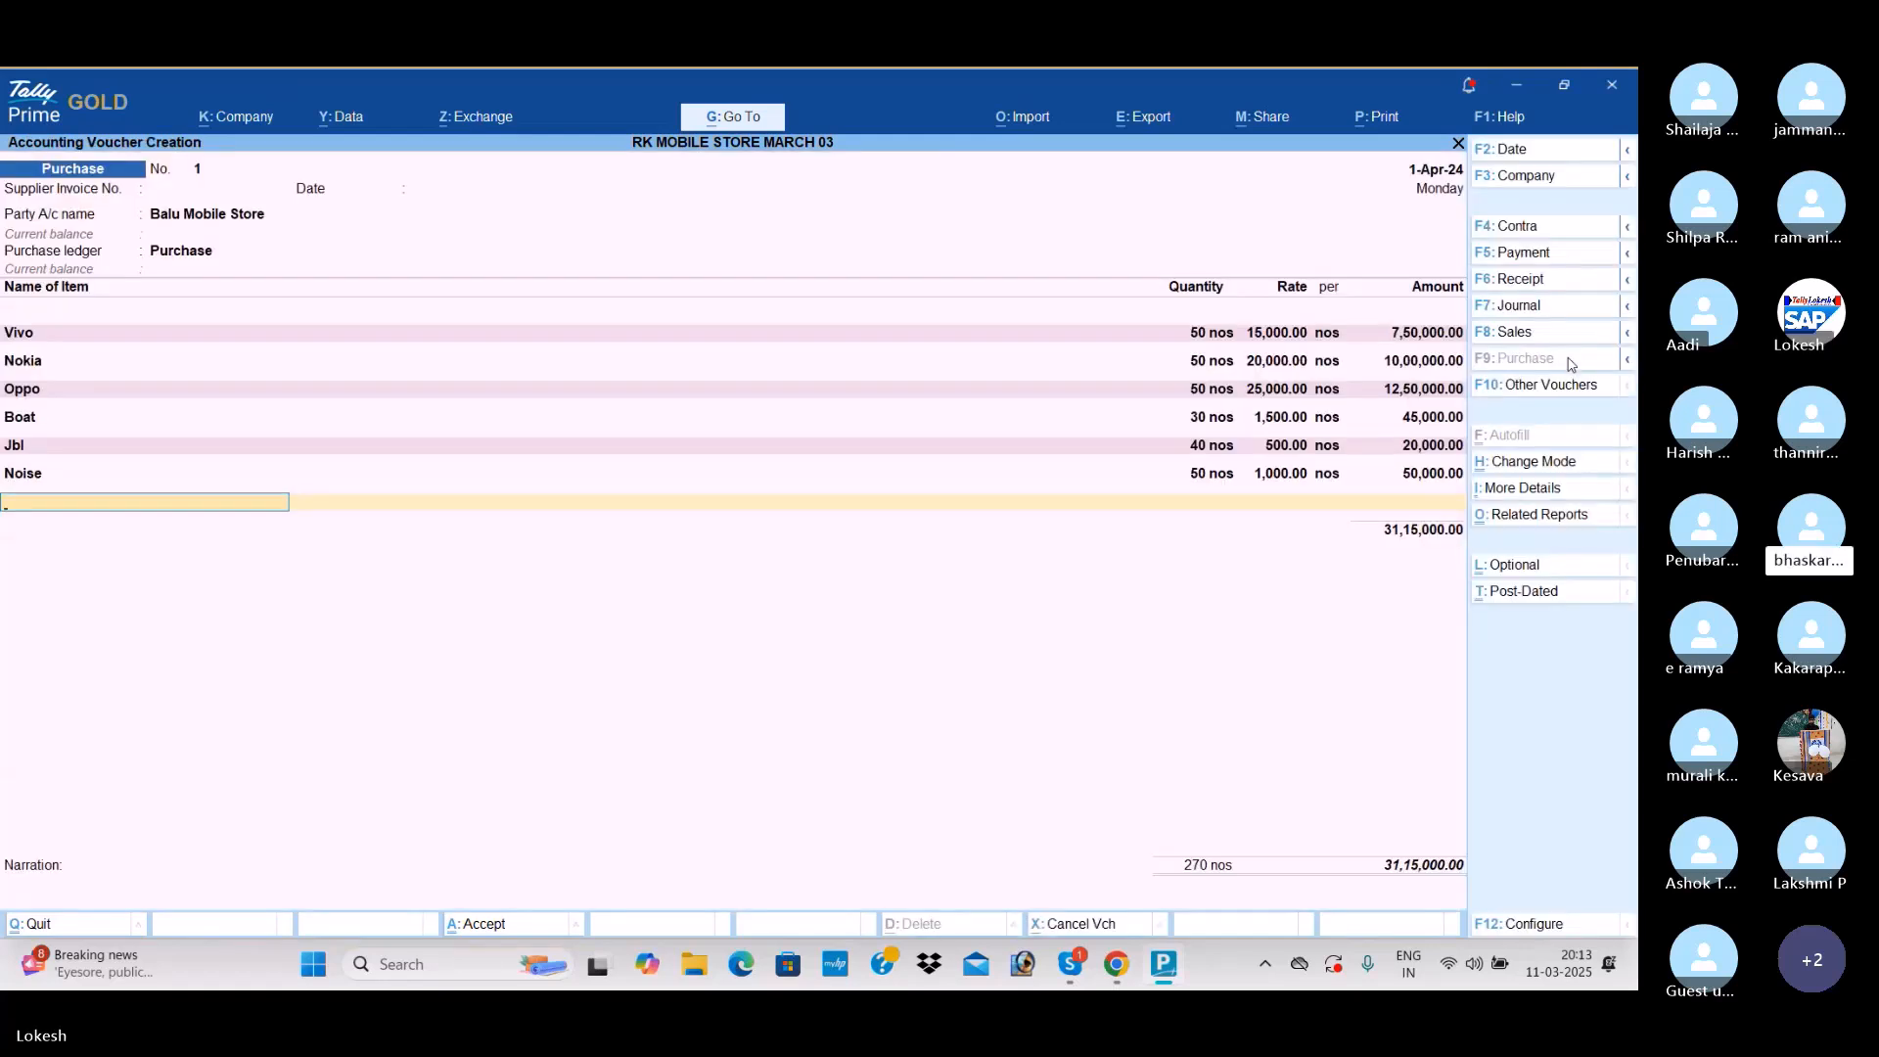
Step: Add the item Hp to the purchase voucher with 60 nos at a rate of 500 and no tracking number
type("Hp")
key("Return")
key("Return")
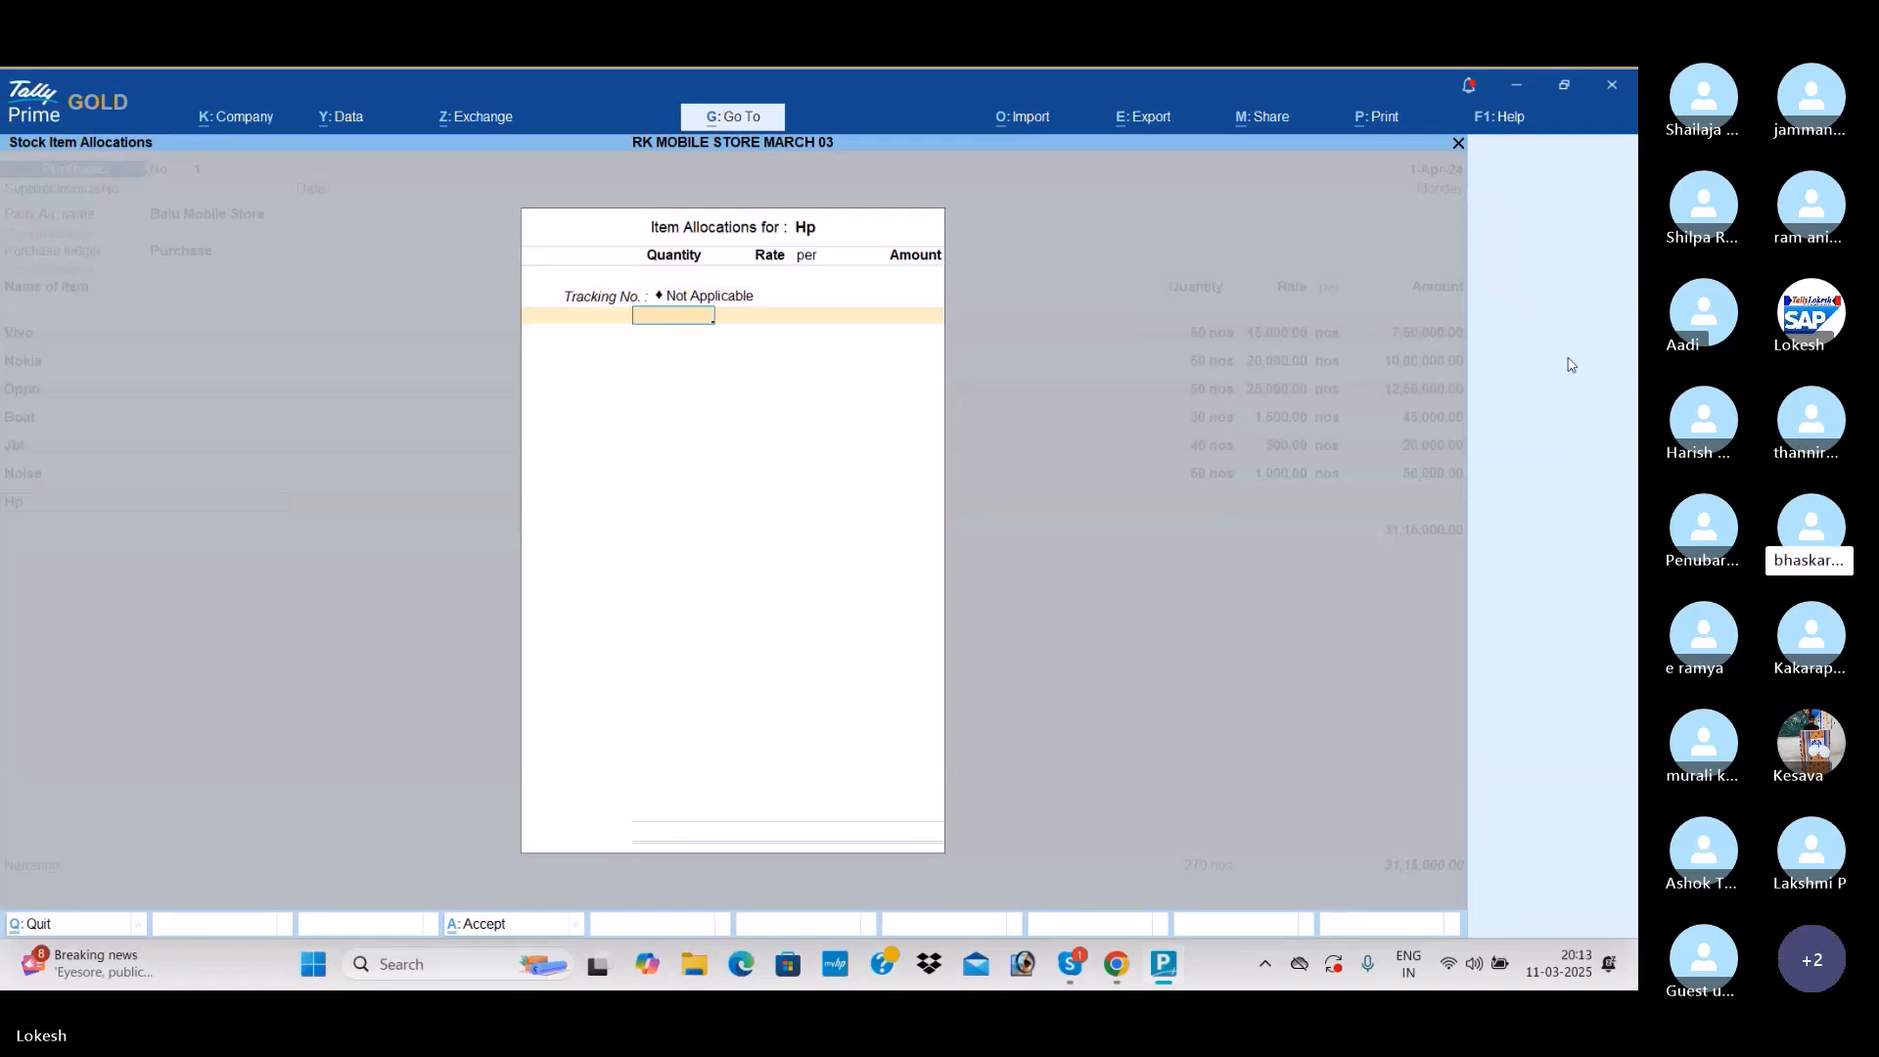
type("60")
key("Return")
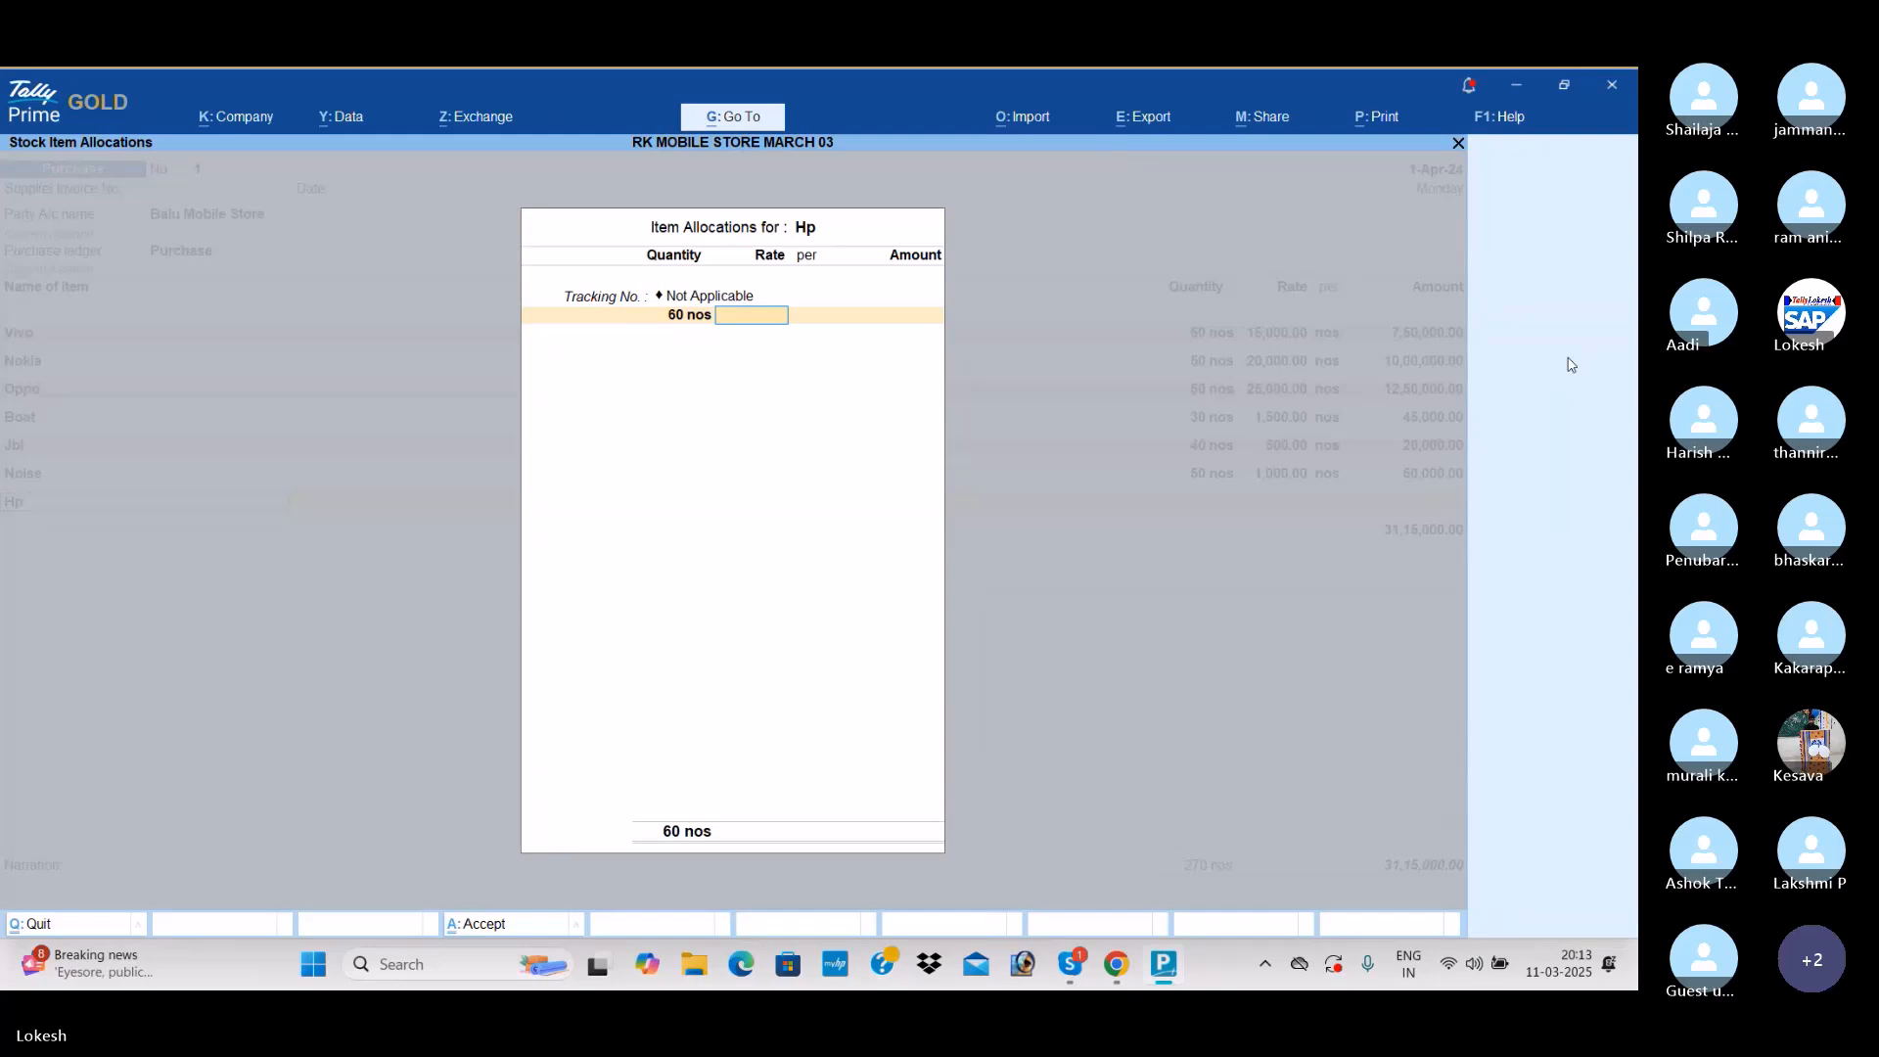
type("500")
key("Return")
key("Return")
key("Return")
key("Return")
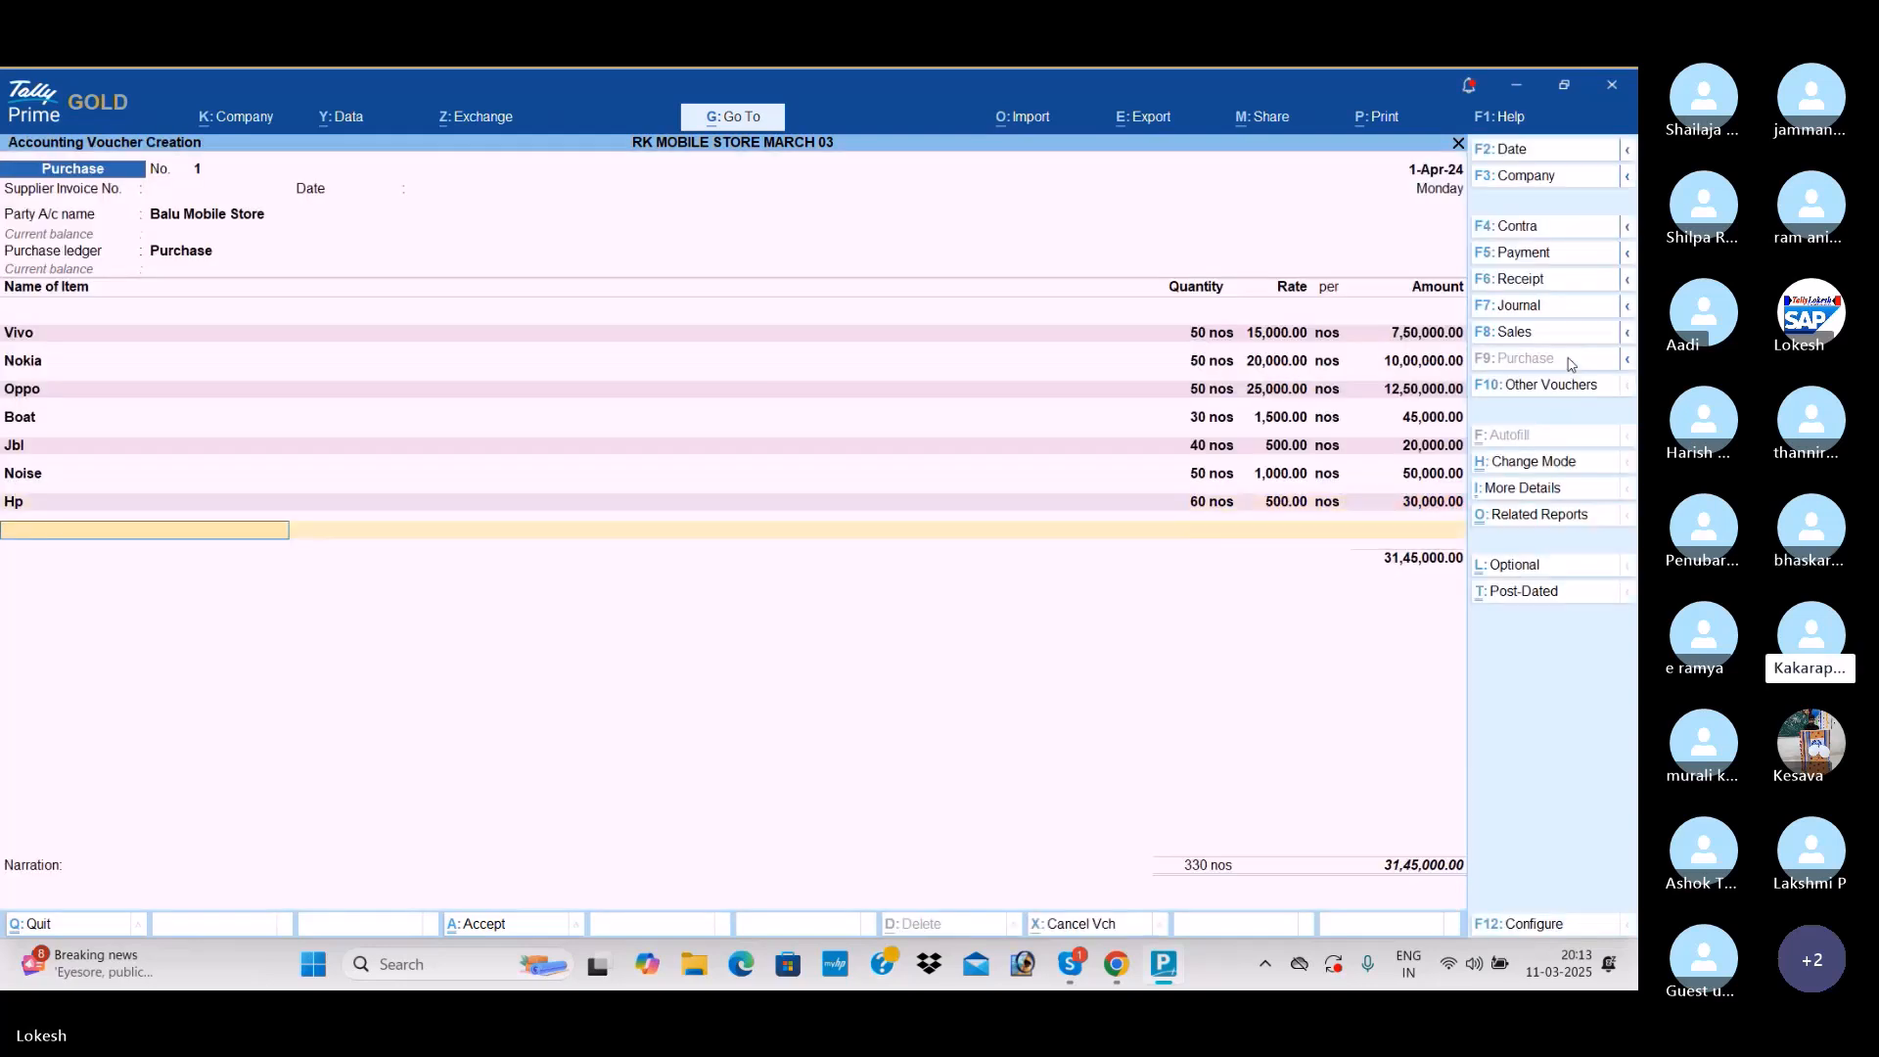
Step: Add the item Sandisk to the purchase voucher with 70 nos at a rate of 600 and no tracking number
type("Sa")
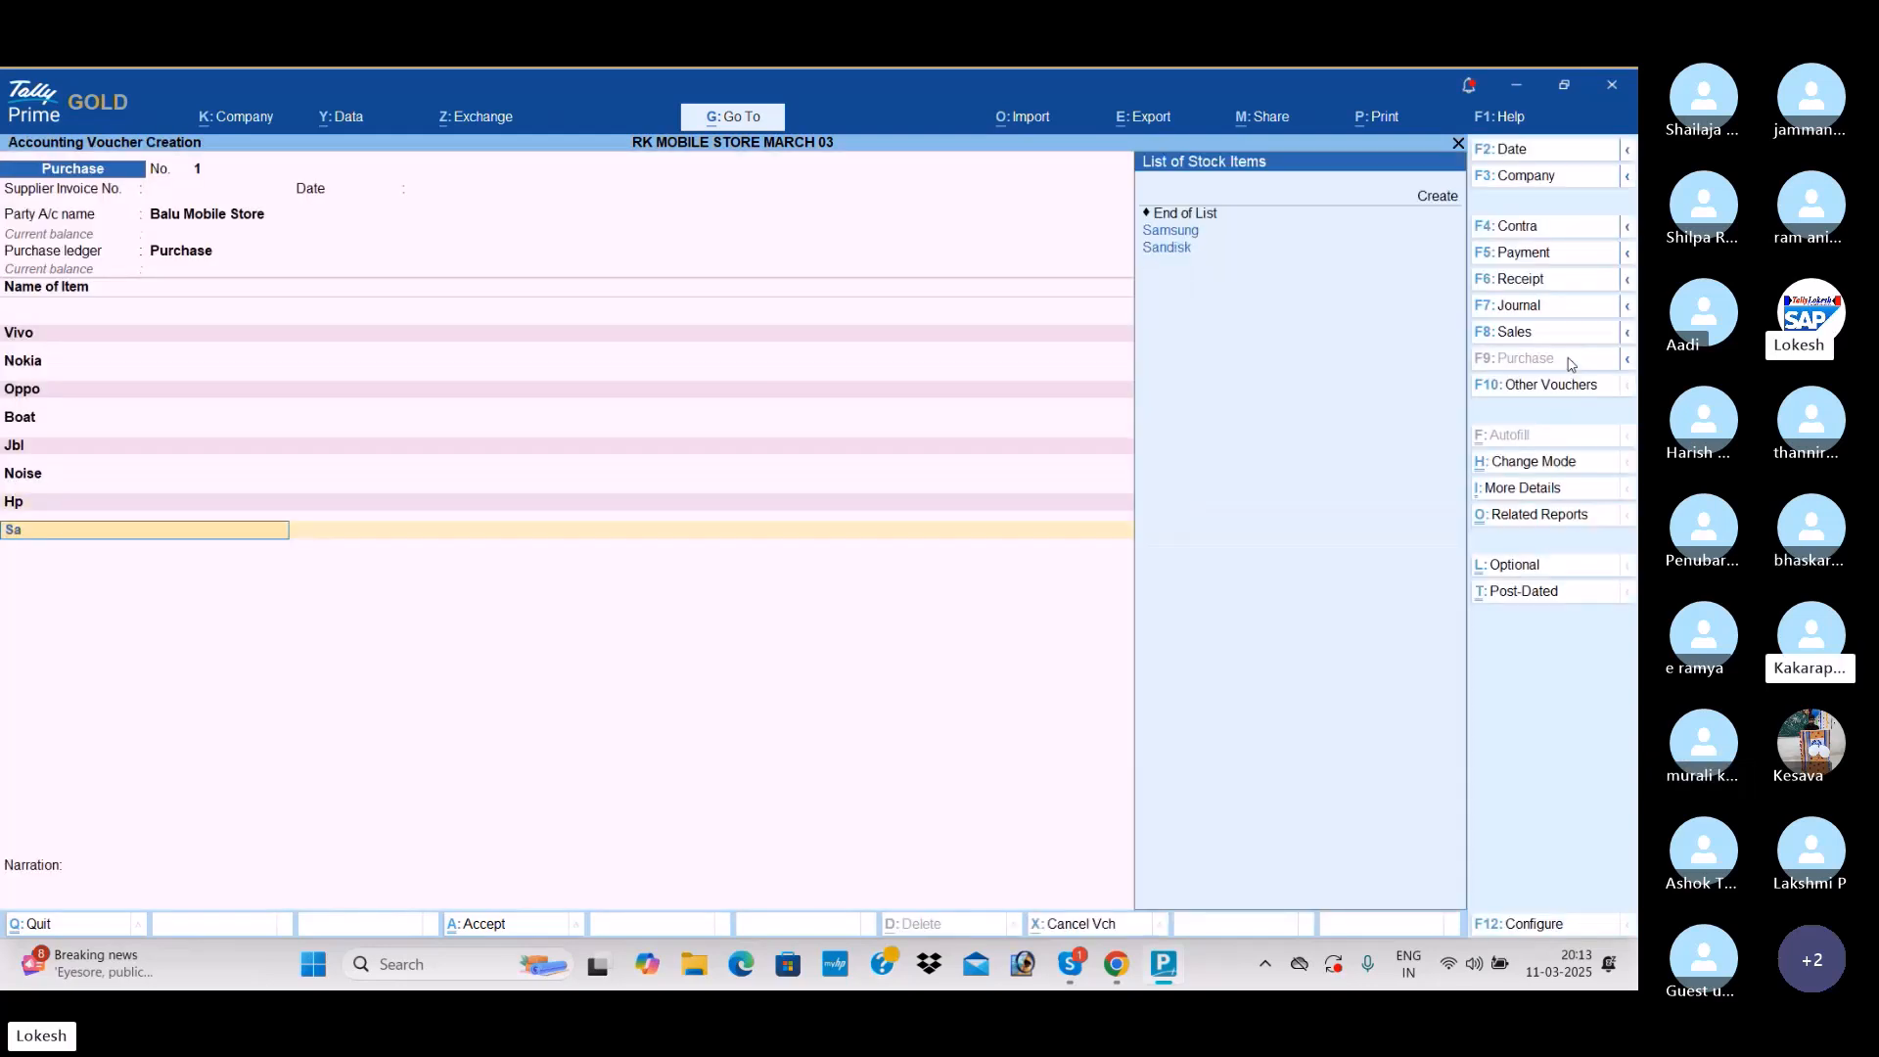
key("Down")
key("Return")
key("Return")
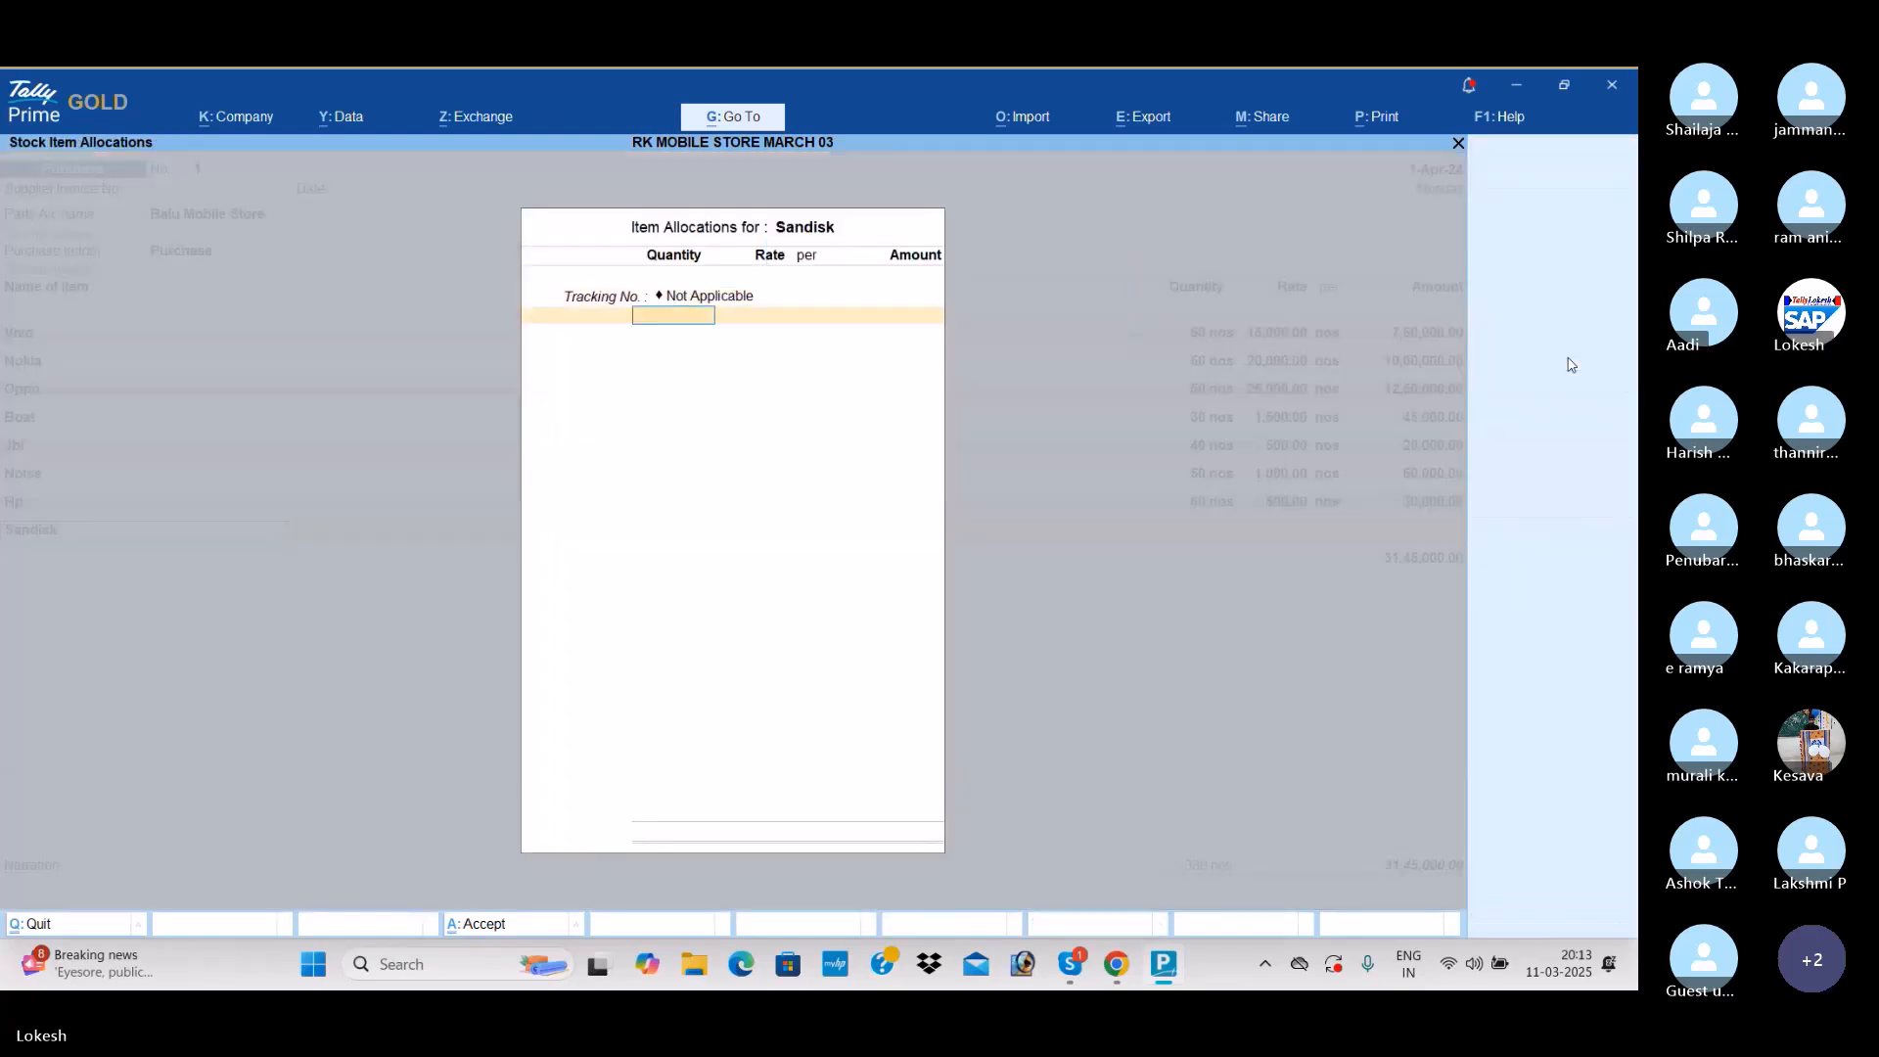
type("70")
key("Return")
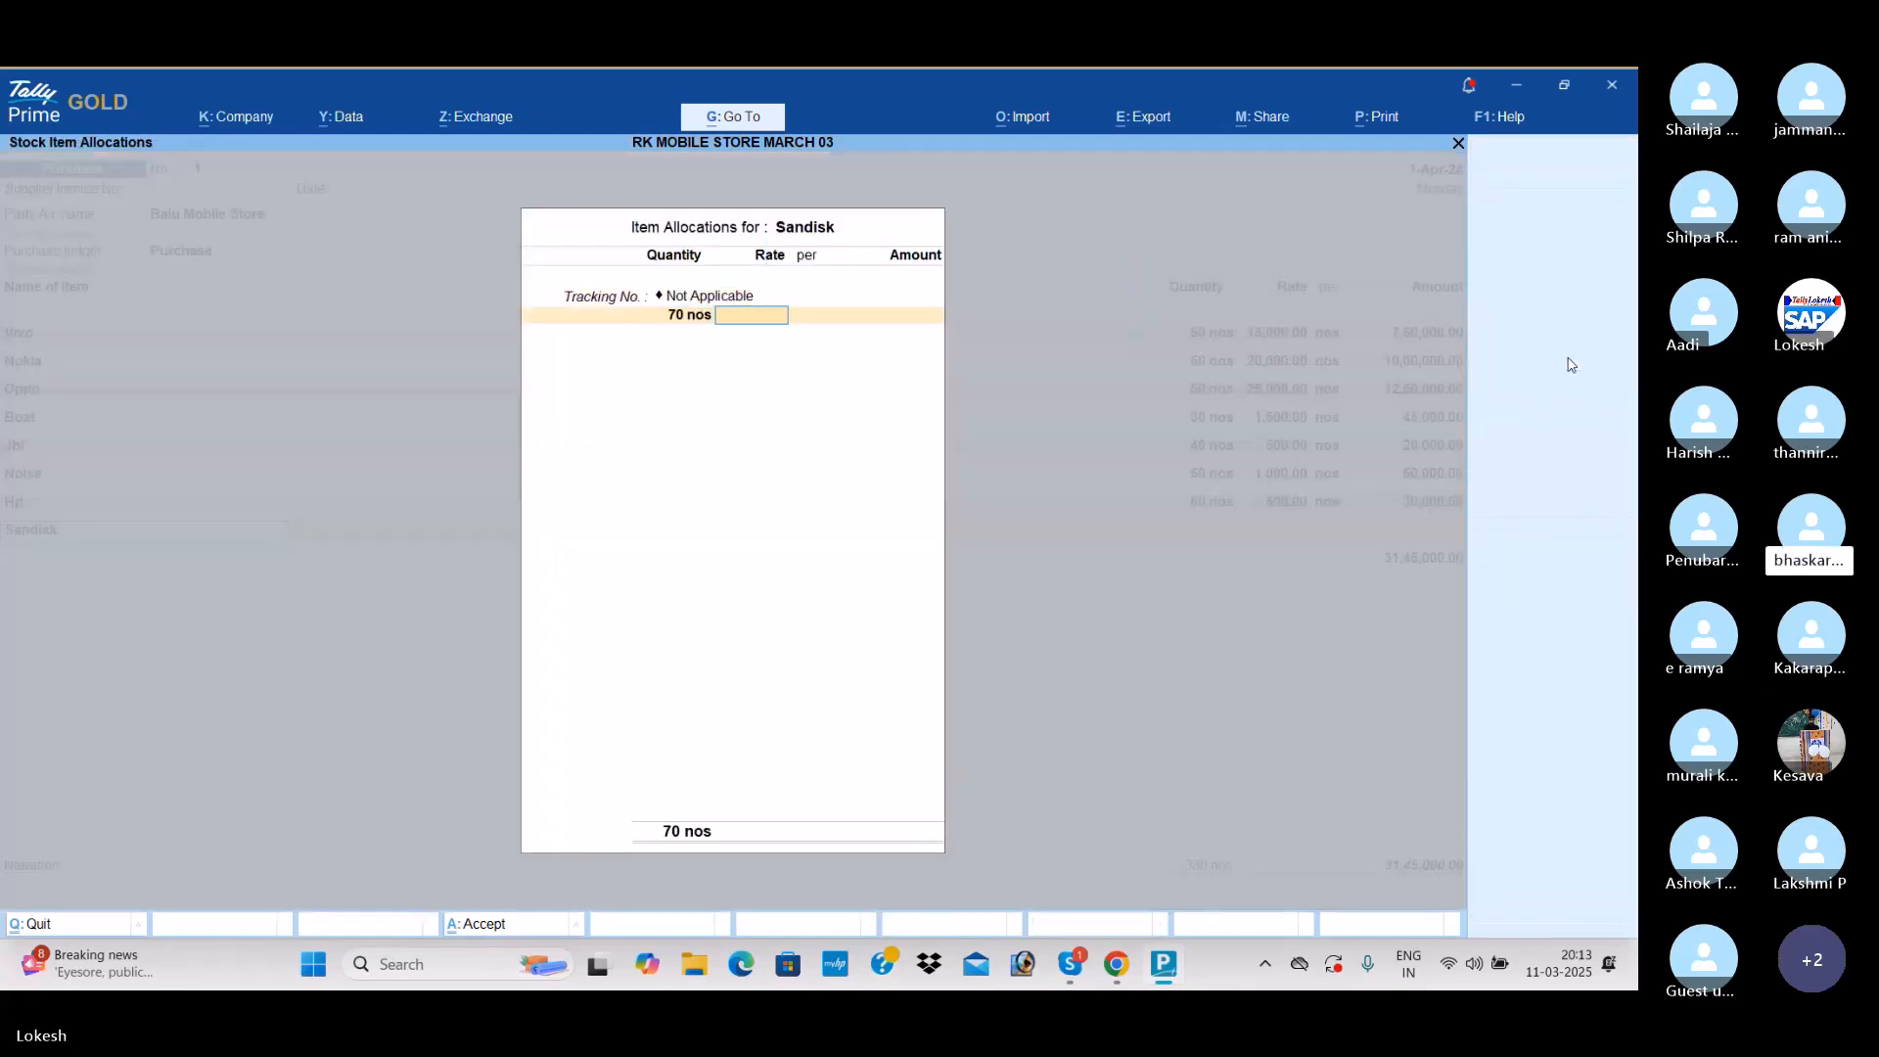
type("600")
key("Return")
key("Return")
key("Return")
key("Return")
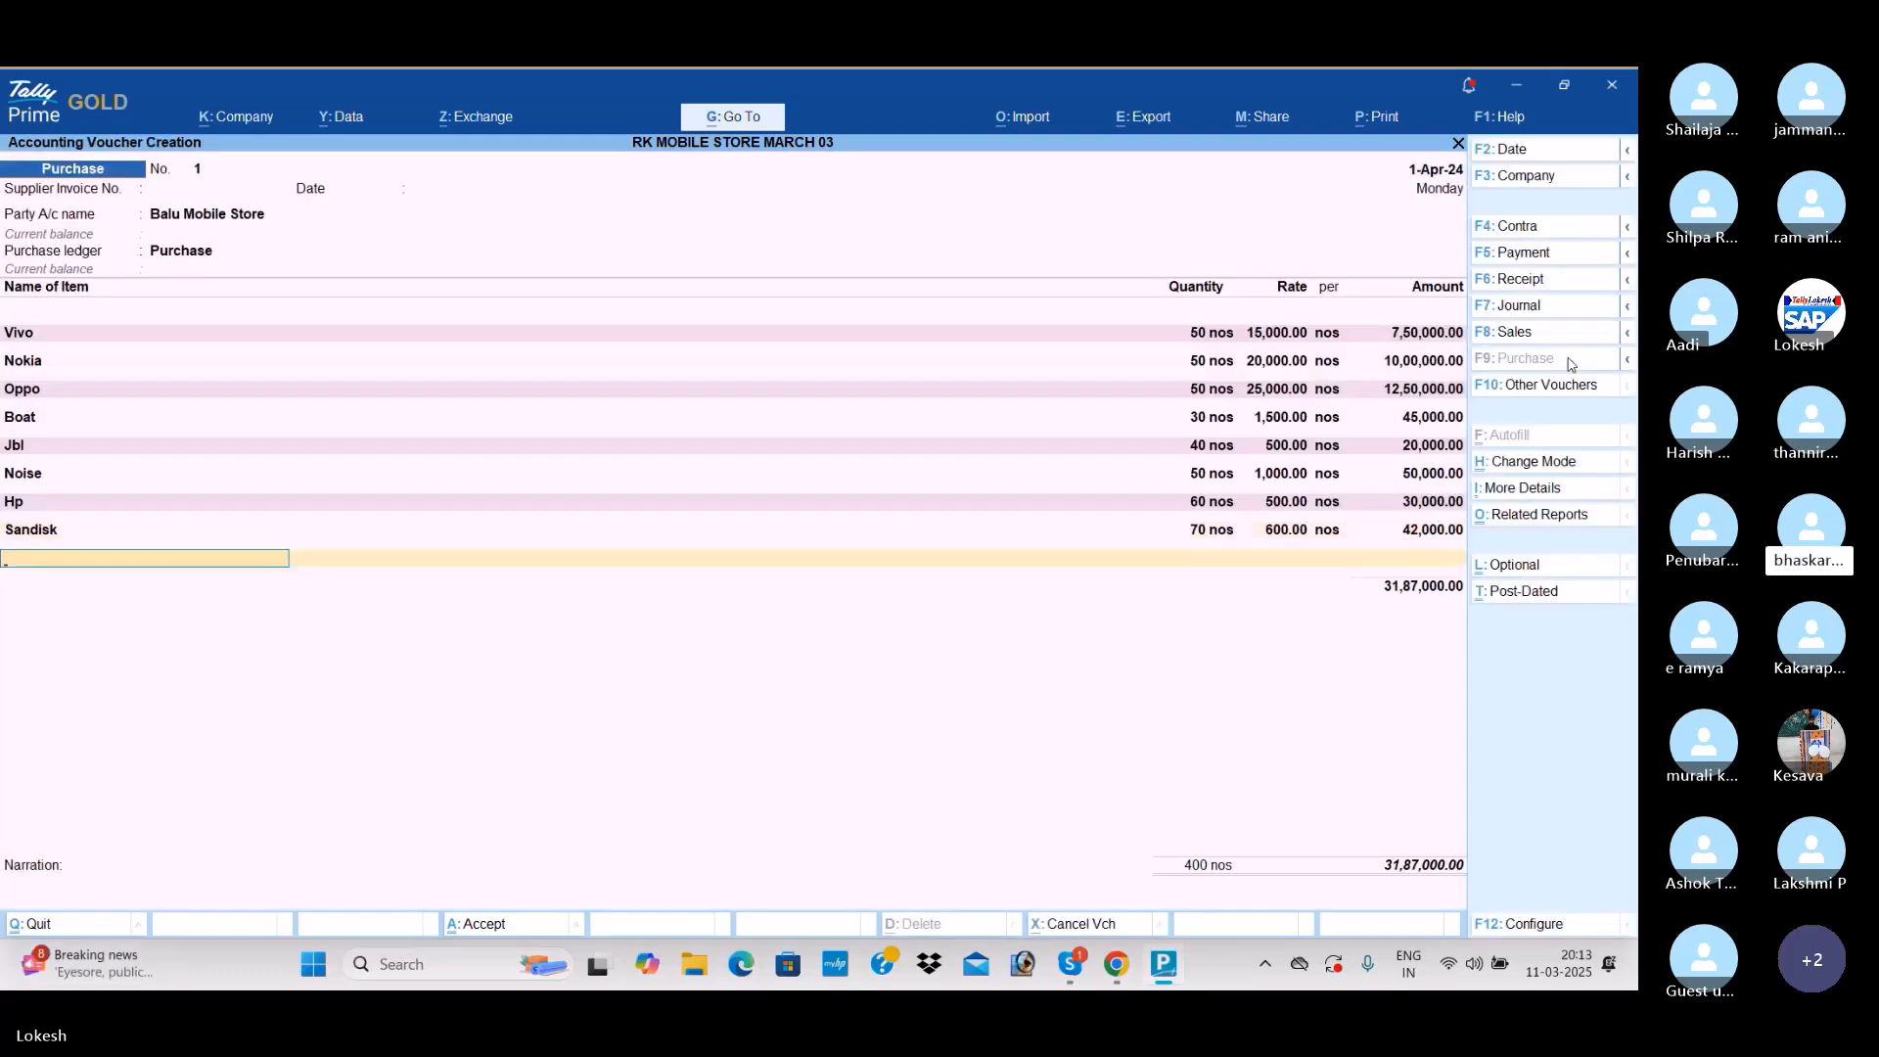
Step: Add the item Samsung to the purchase voucher with 80 nos at a rate of 800 and no tracking number
type("Sa")
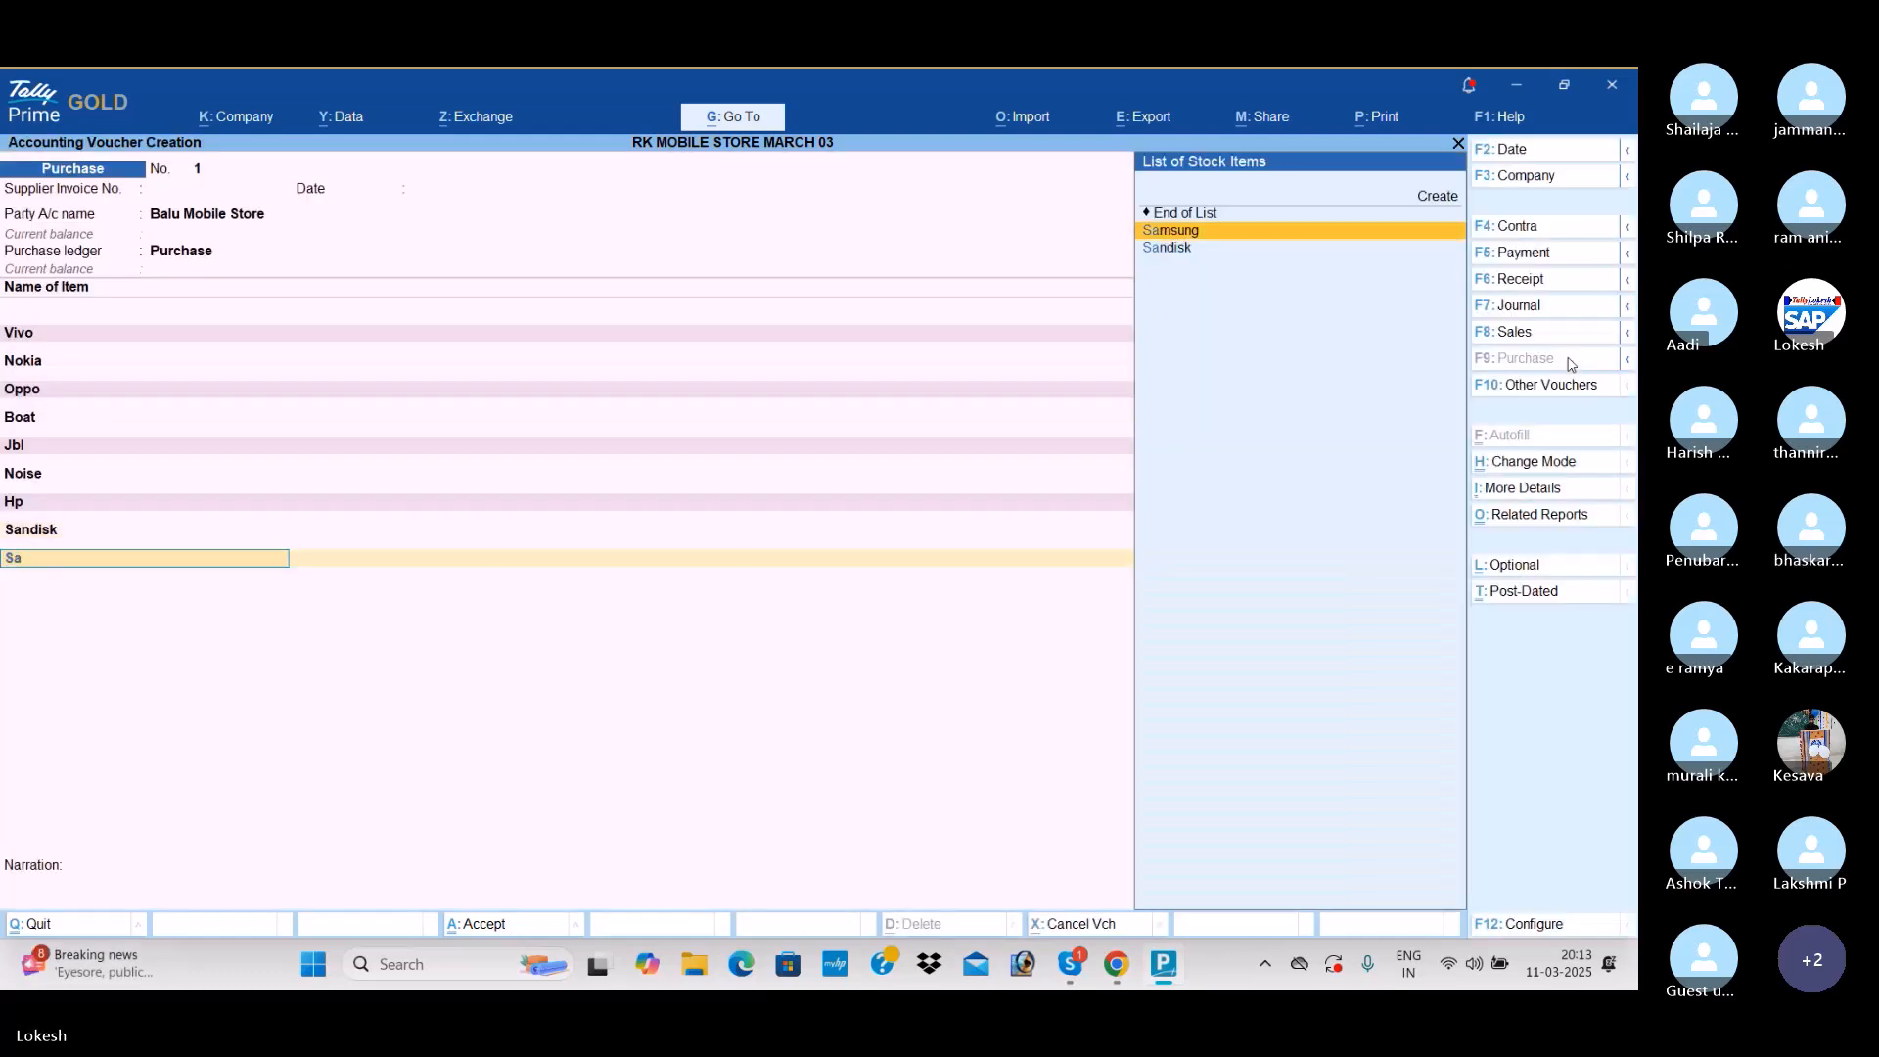
key("Return")
type("80")
key("Return")
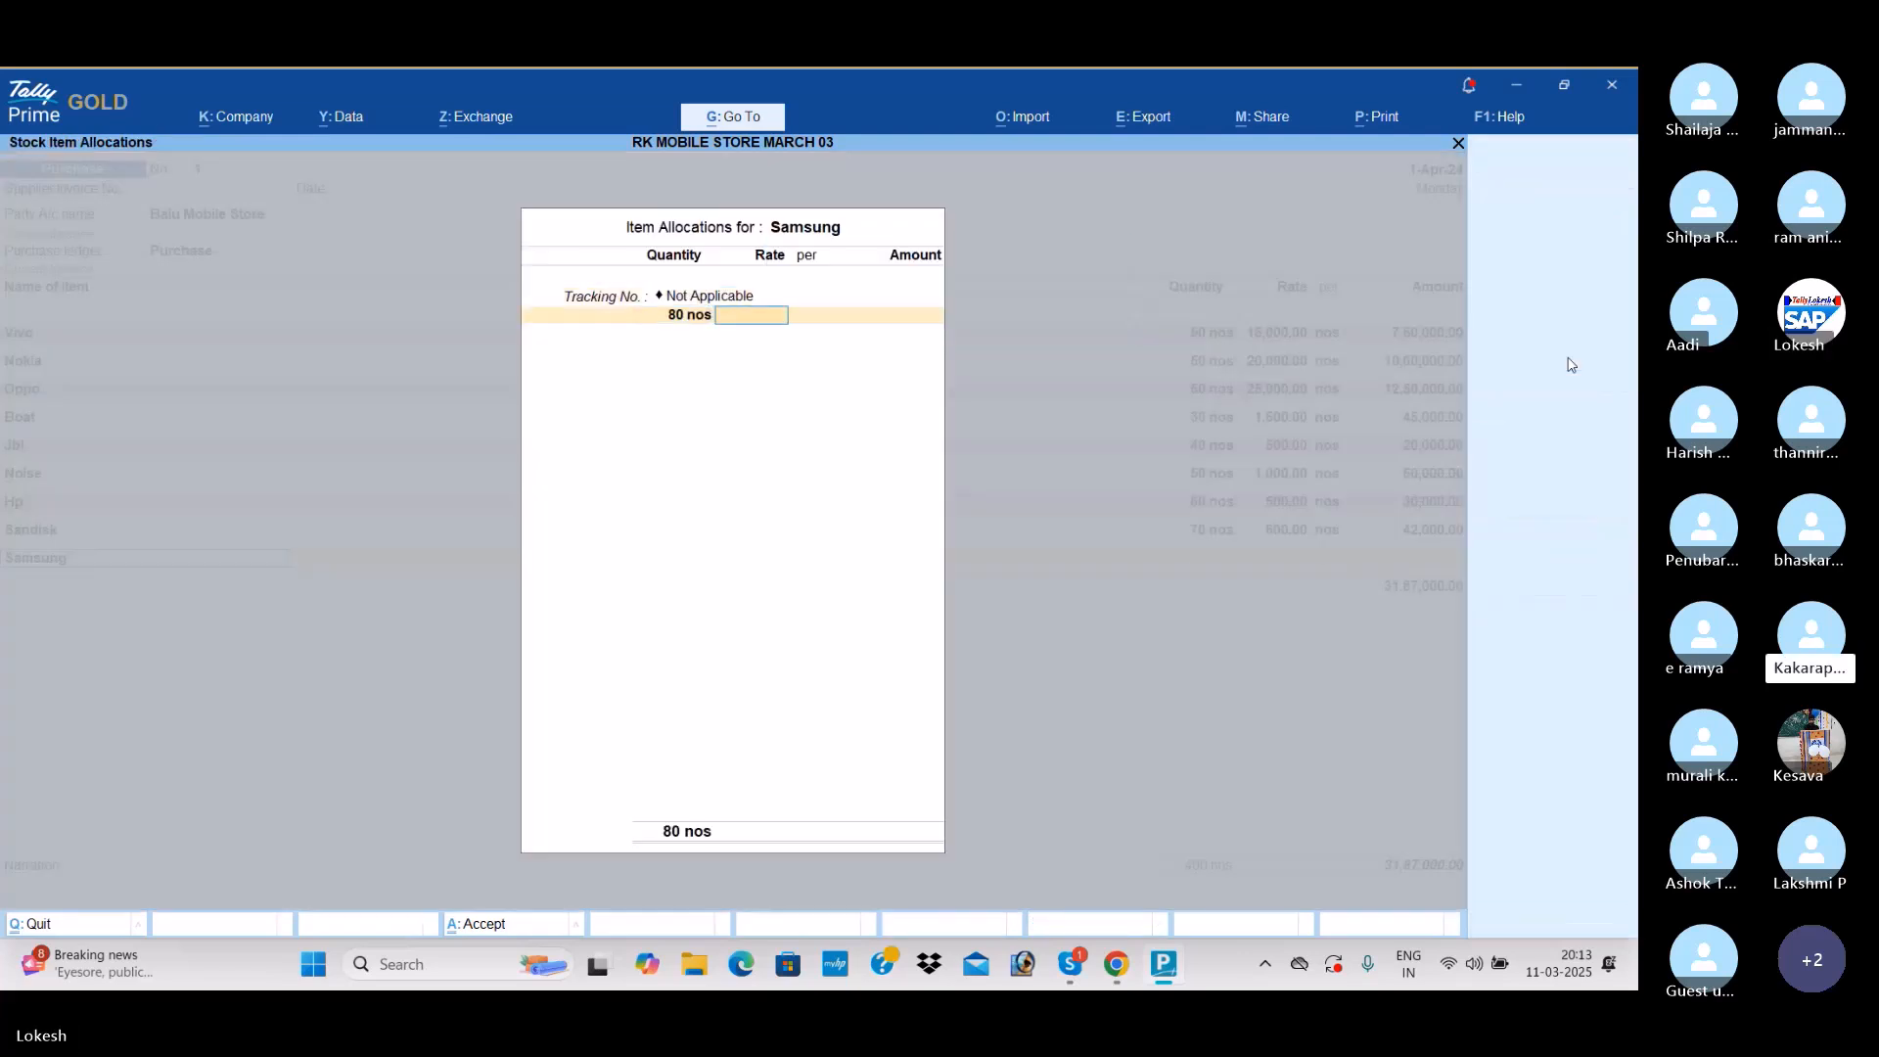
type("800")
key("Return")
key("Return")
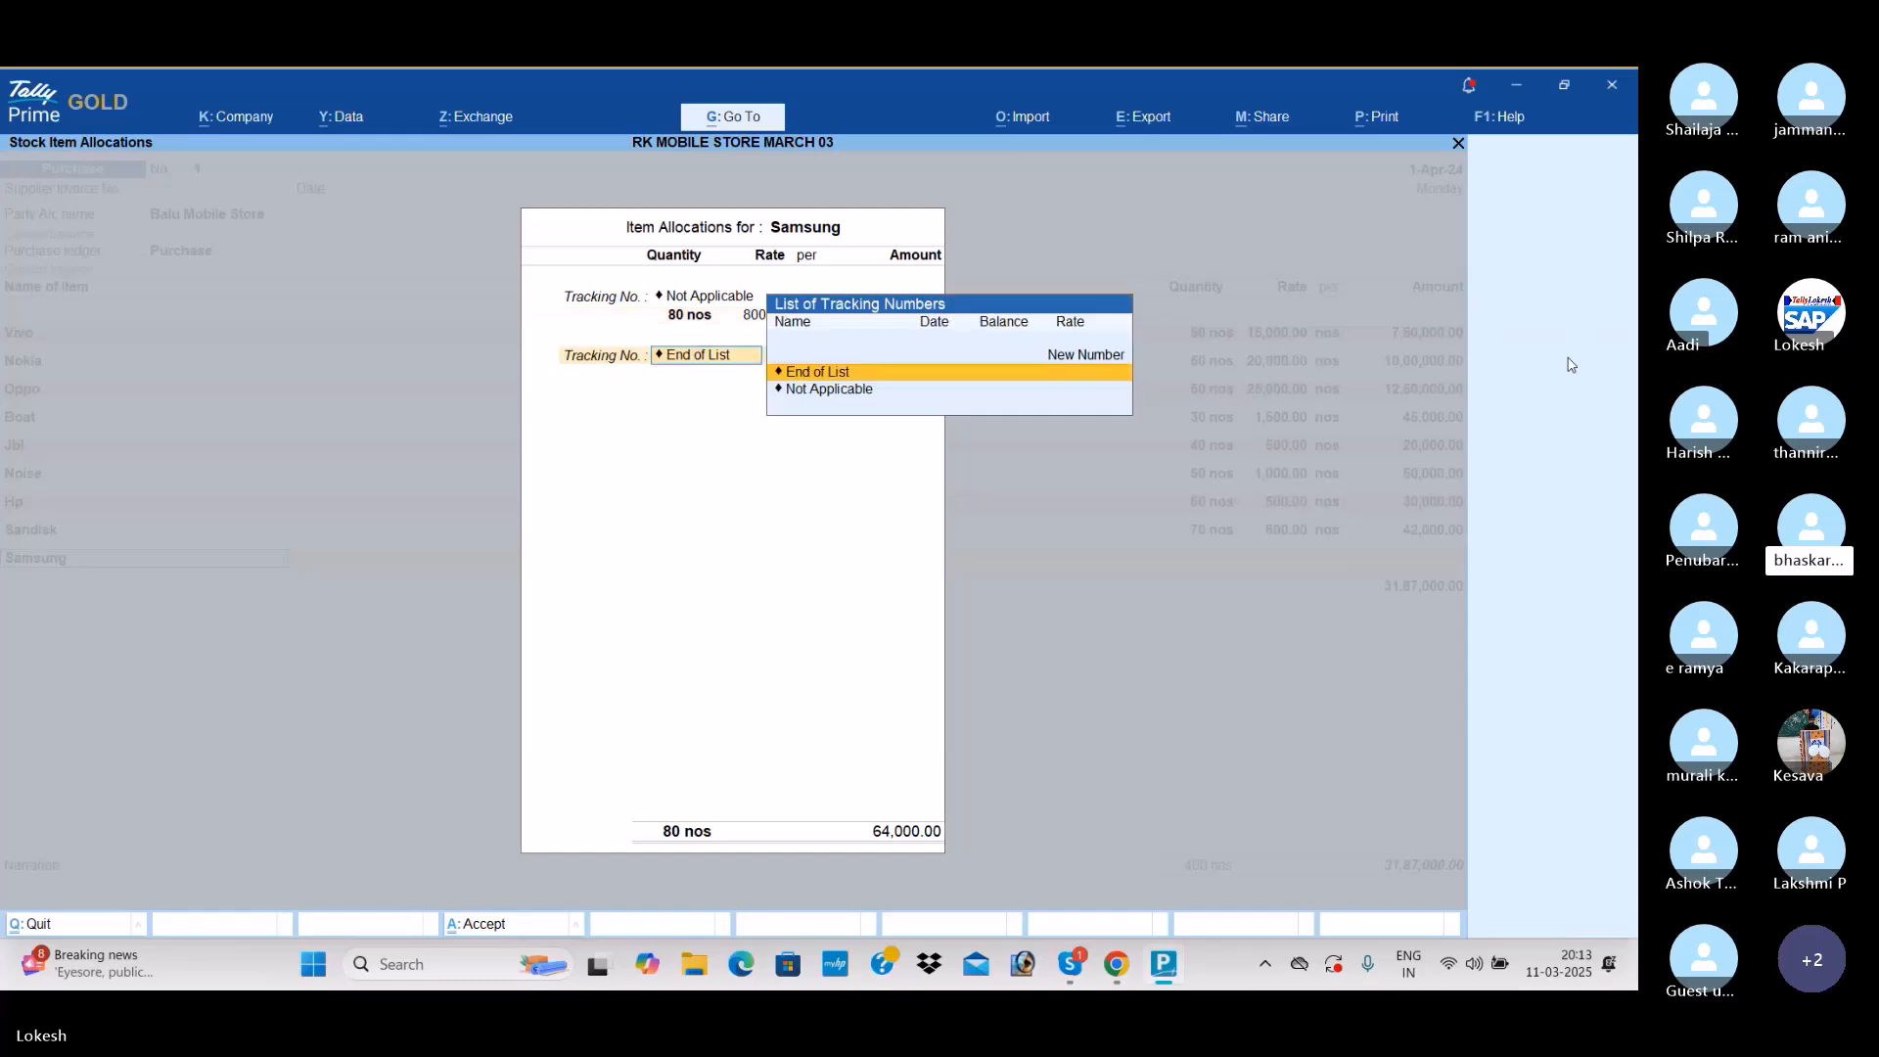
key("Return")
key("Return")
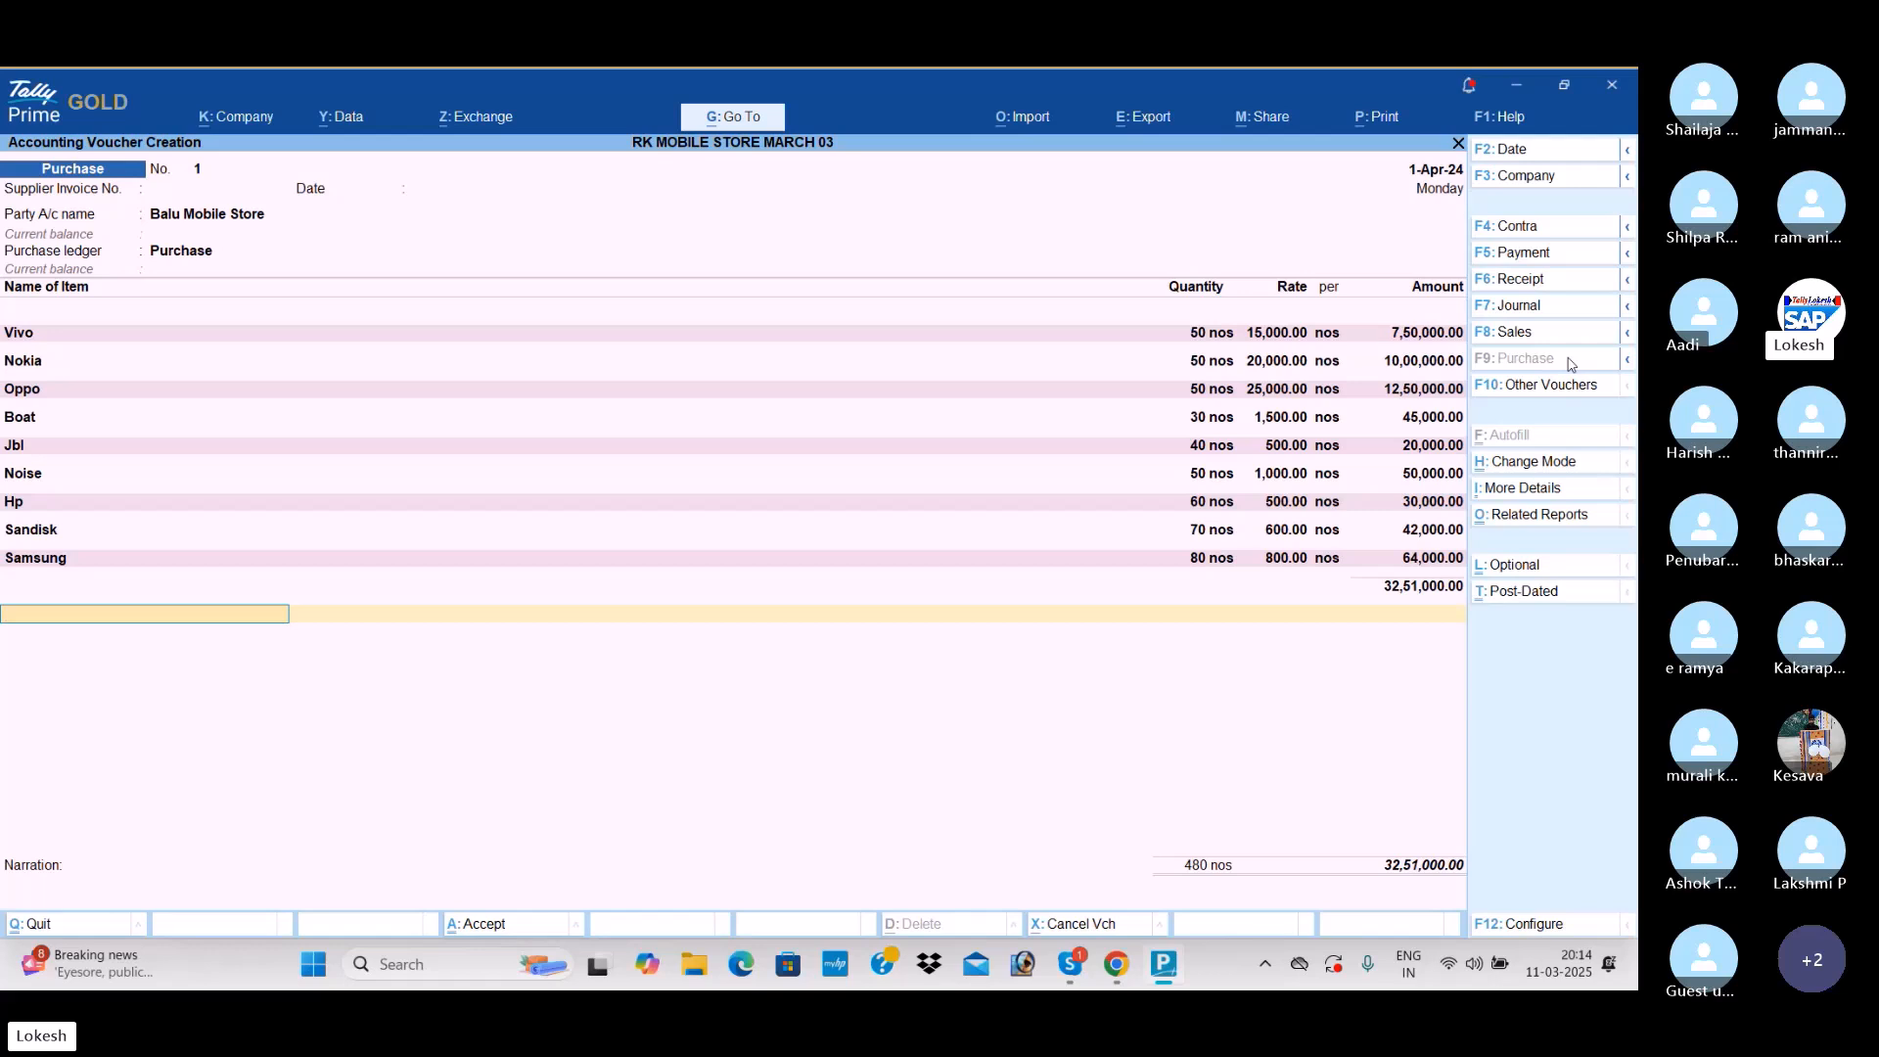
Step: End the item list and save the Balu Mobile Store purchase voucher without a narration
key("Return")
key("Return")
key("Return")
key("Return")
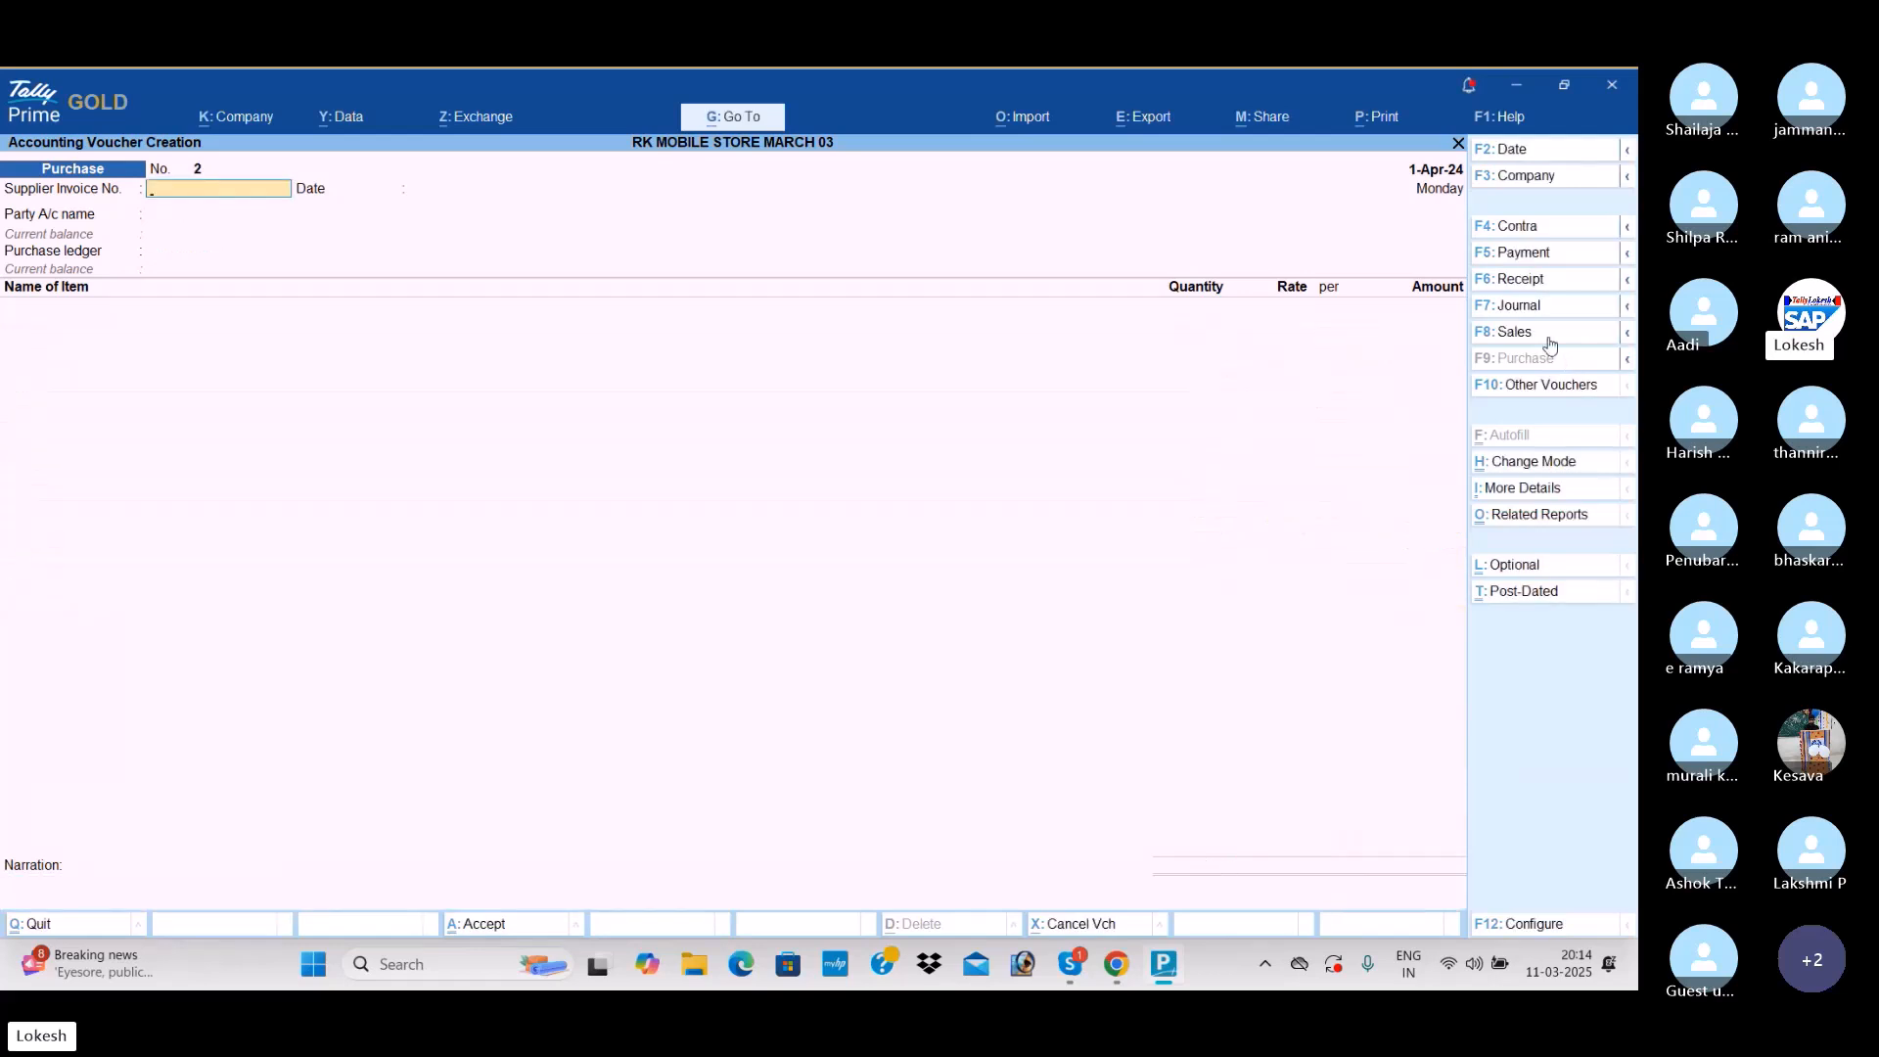
Step: Start a sales voucher for the party Kamal Mobile Store with the Sales ledger, accepting the dispatch and party details unchanged
left_click(1549, 337)
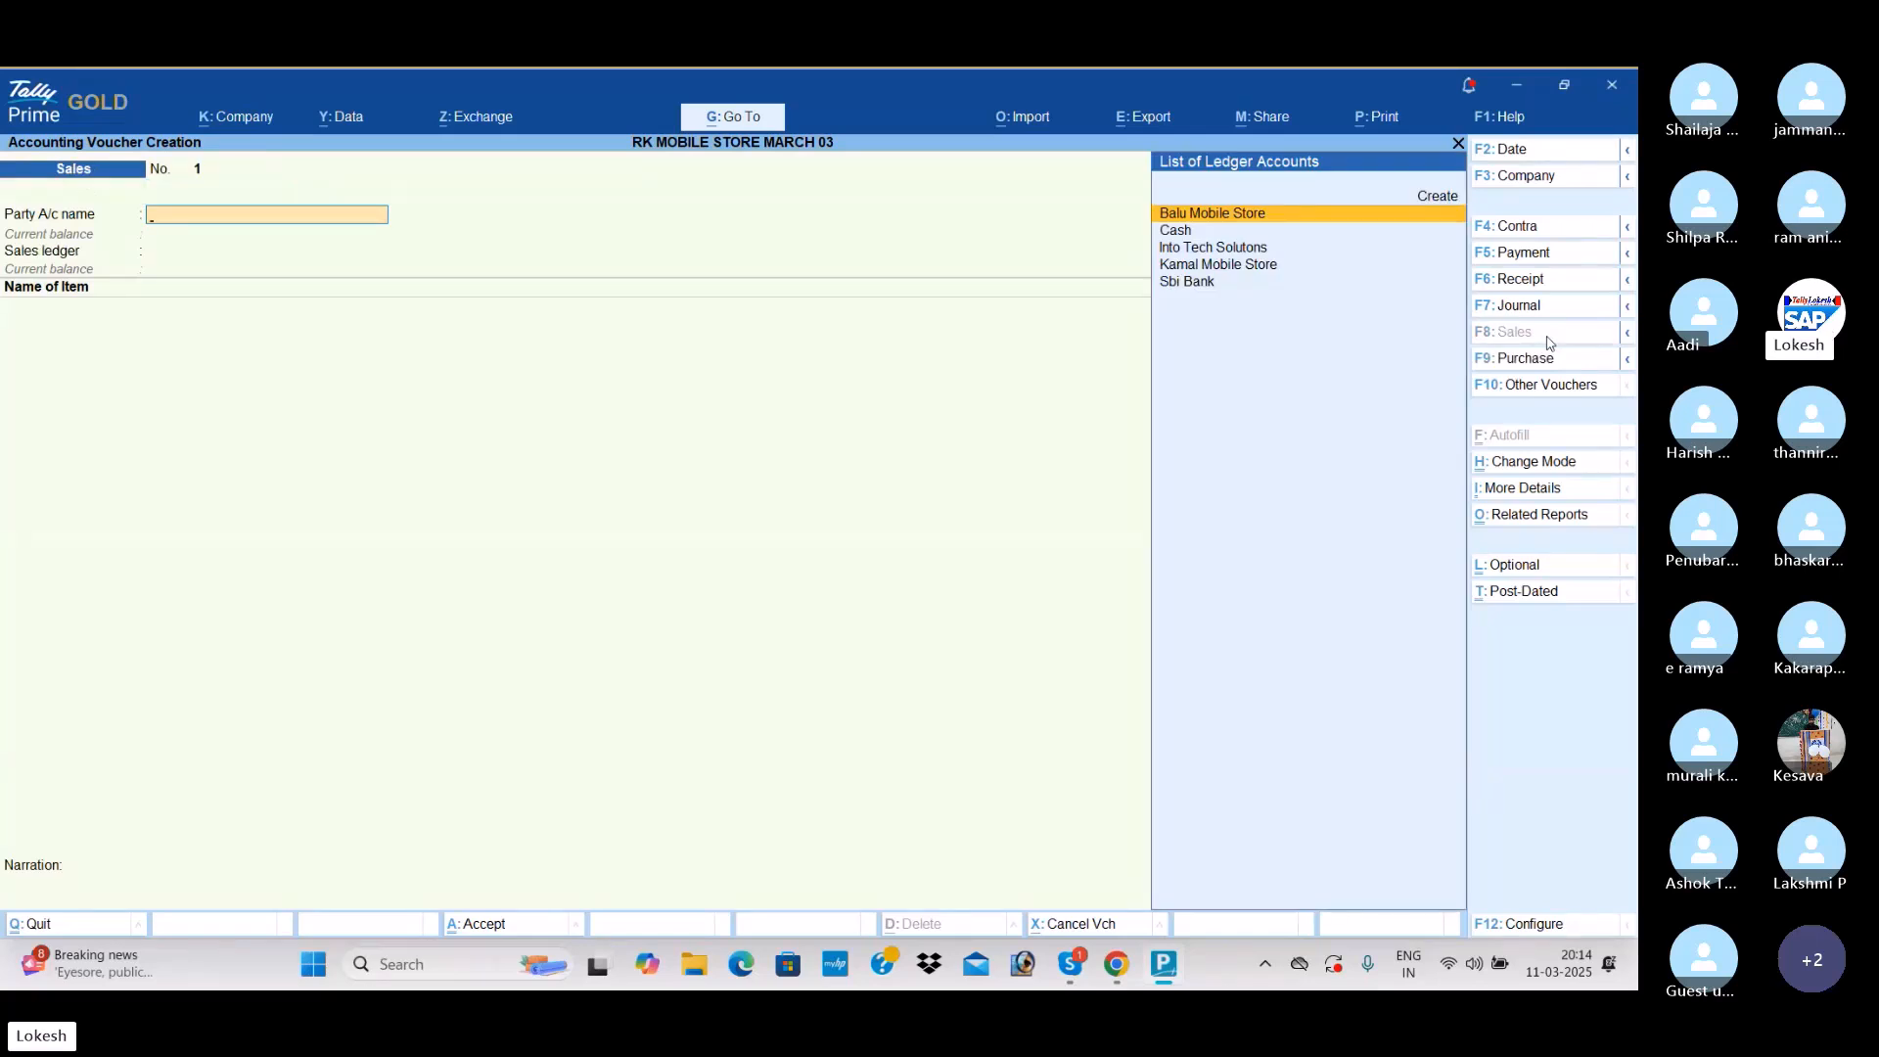
key("Down")
key("Down")
key("Down")
key("Return")
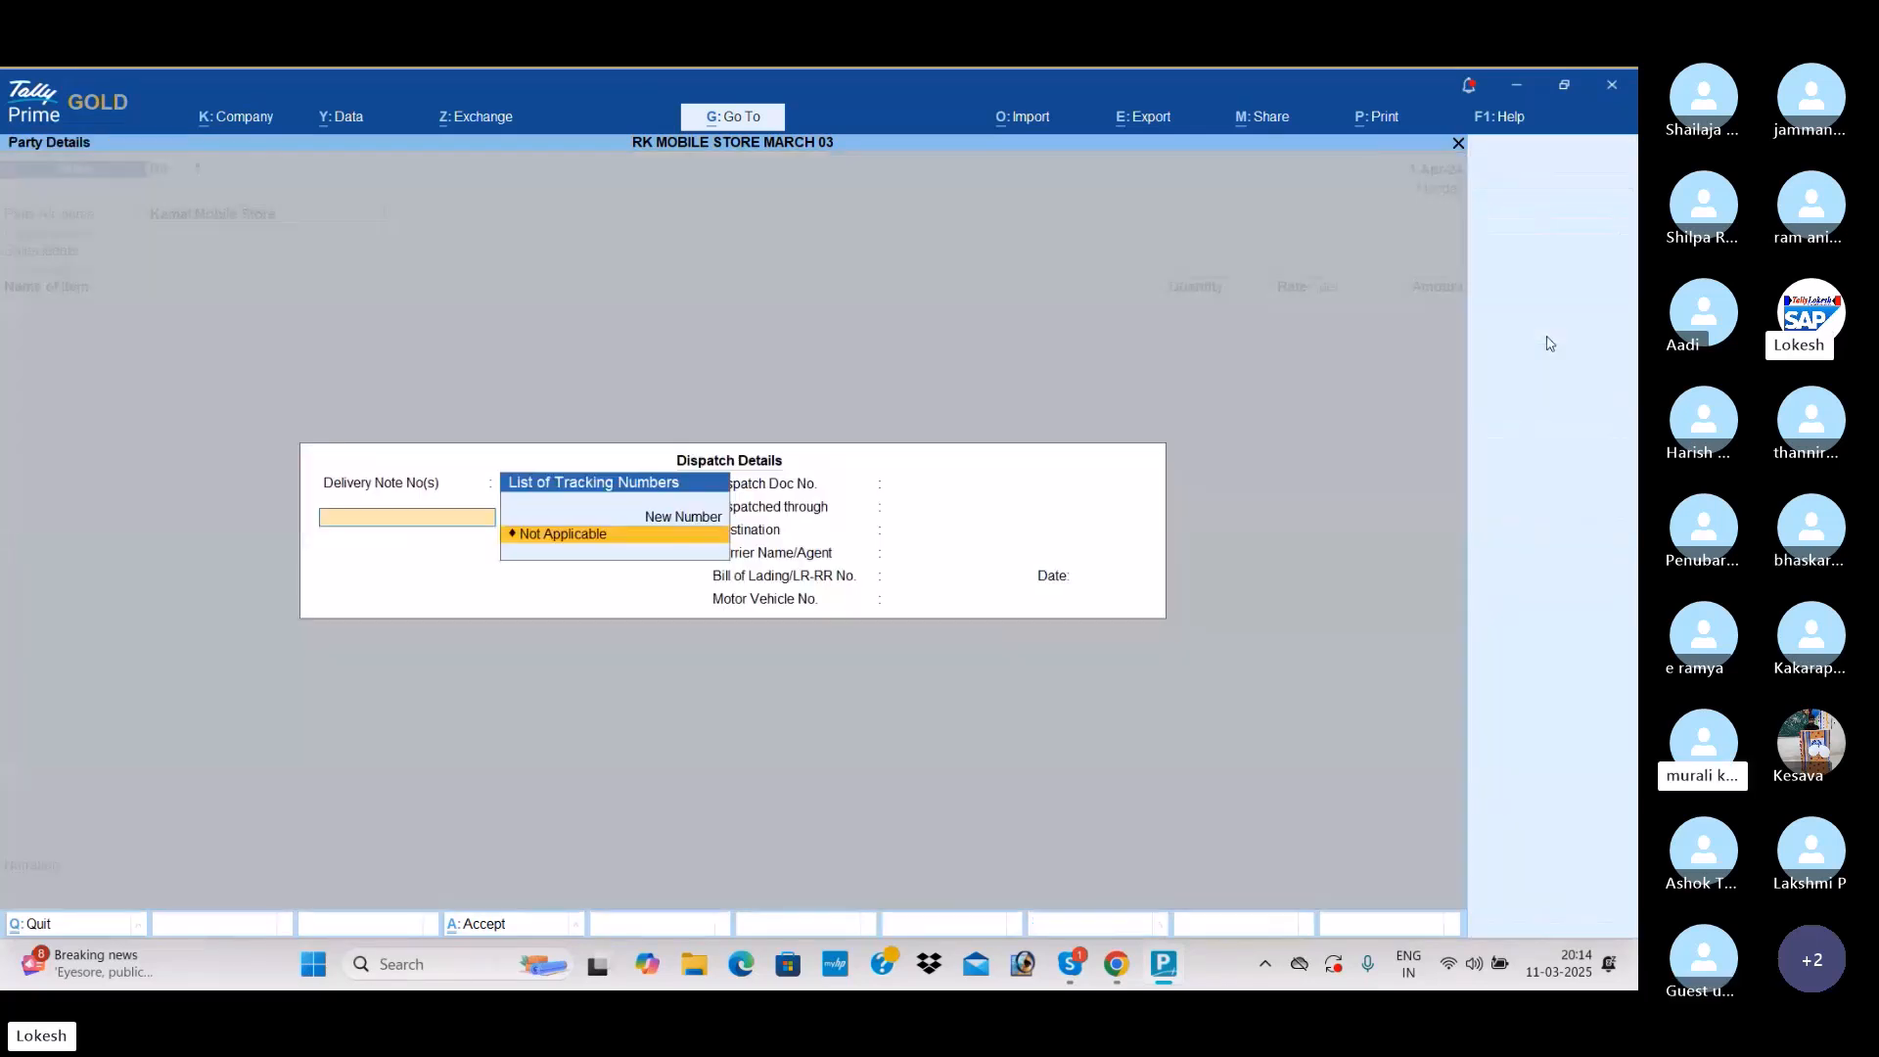
key("ctrl+a")
key("ctrl+a")
key("Return")
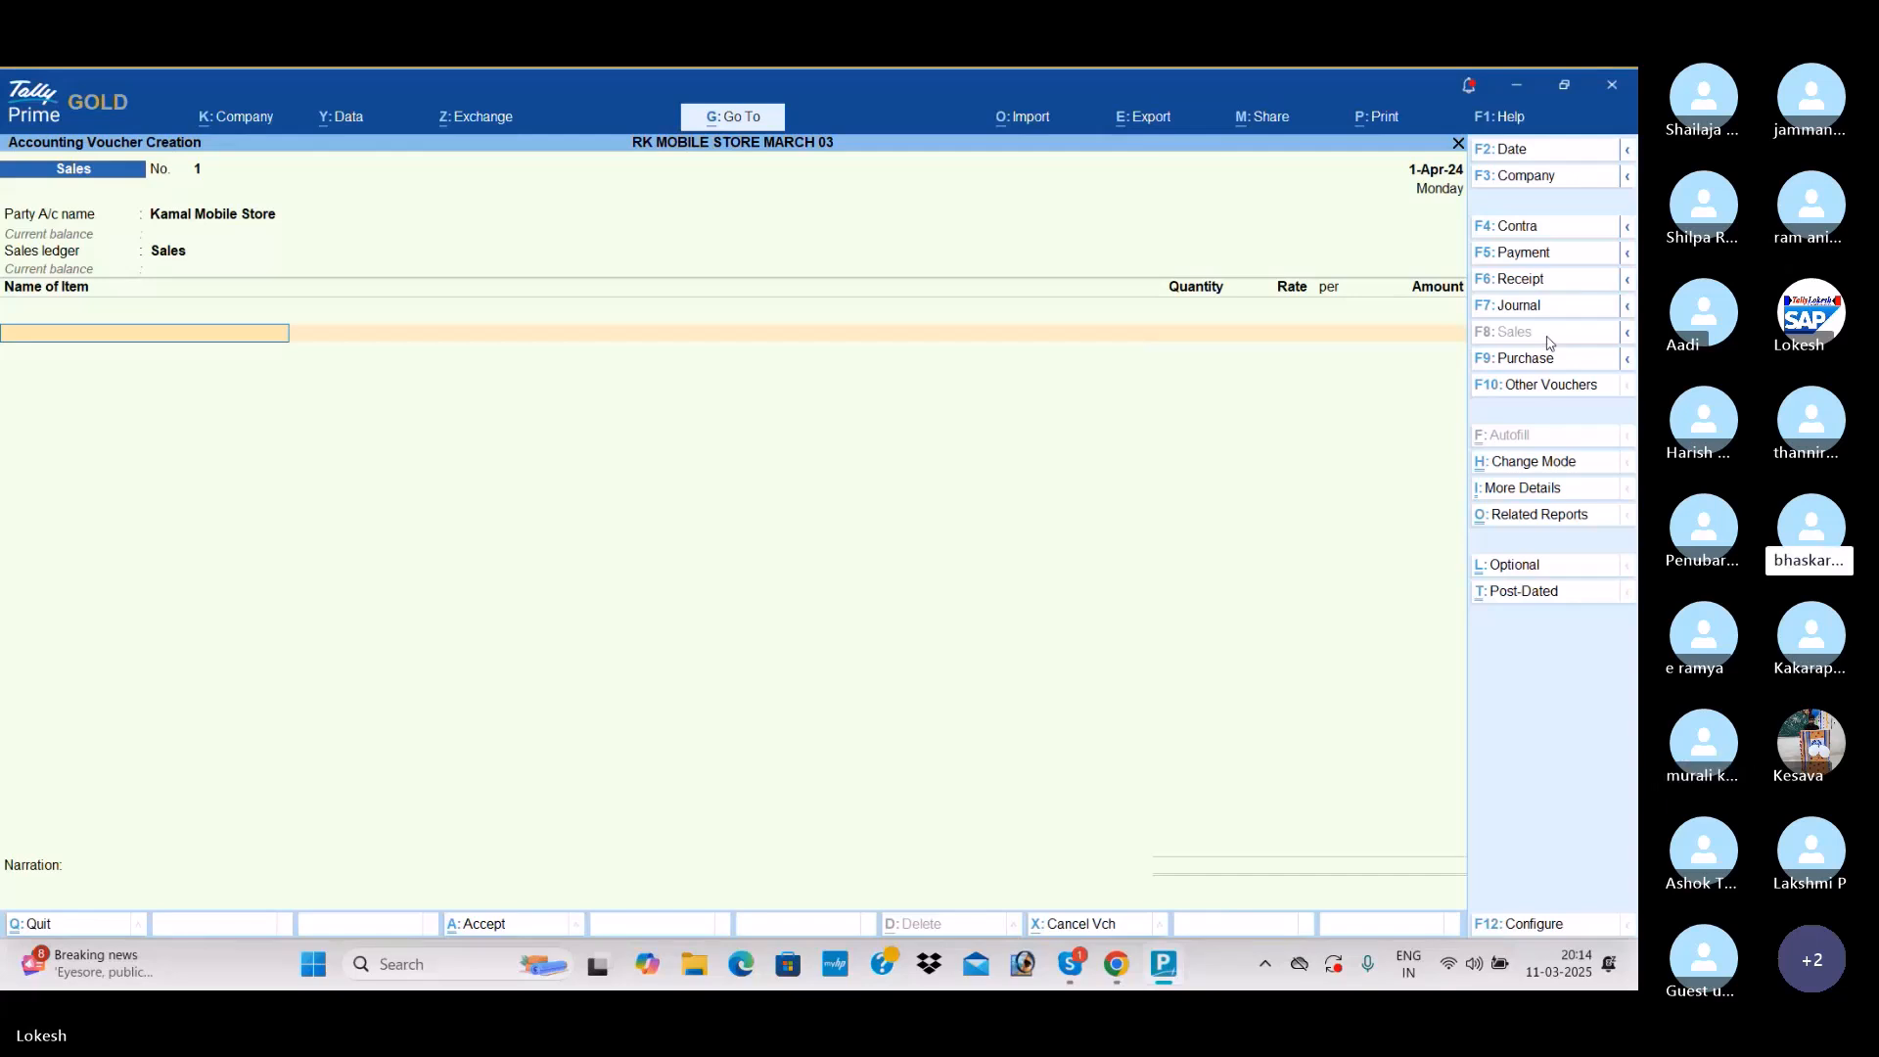
Step: Add the item Vivo to the sales voucher with 30 nos at a rate of 20,000 and no tracking number
type("Vi")
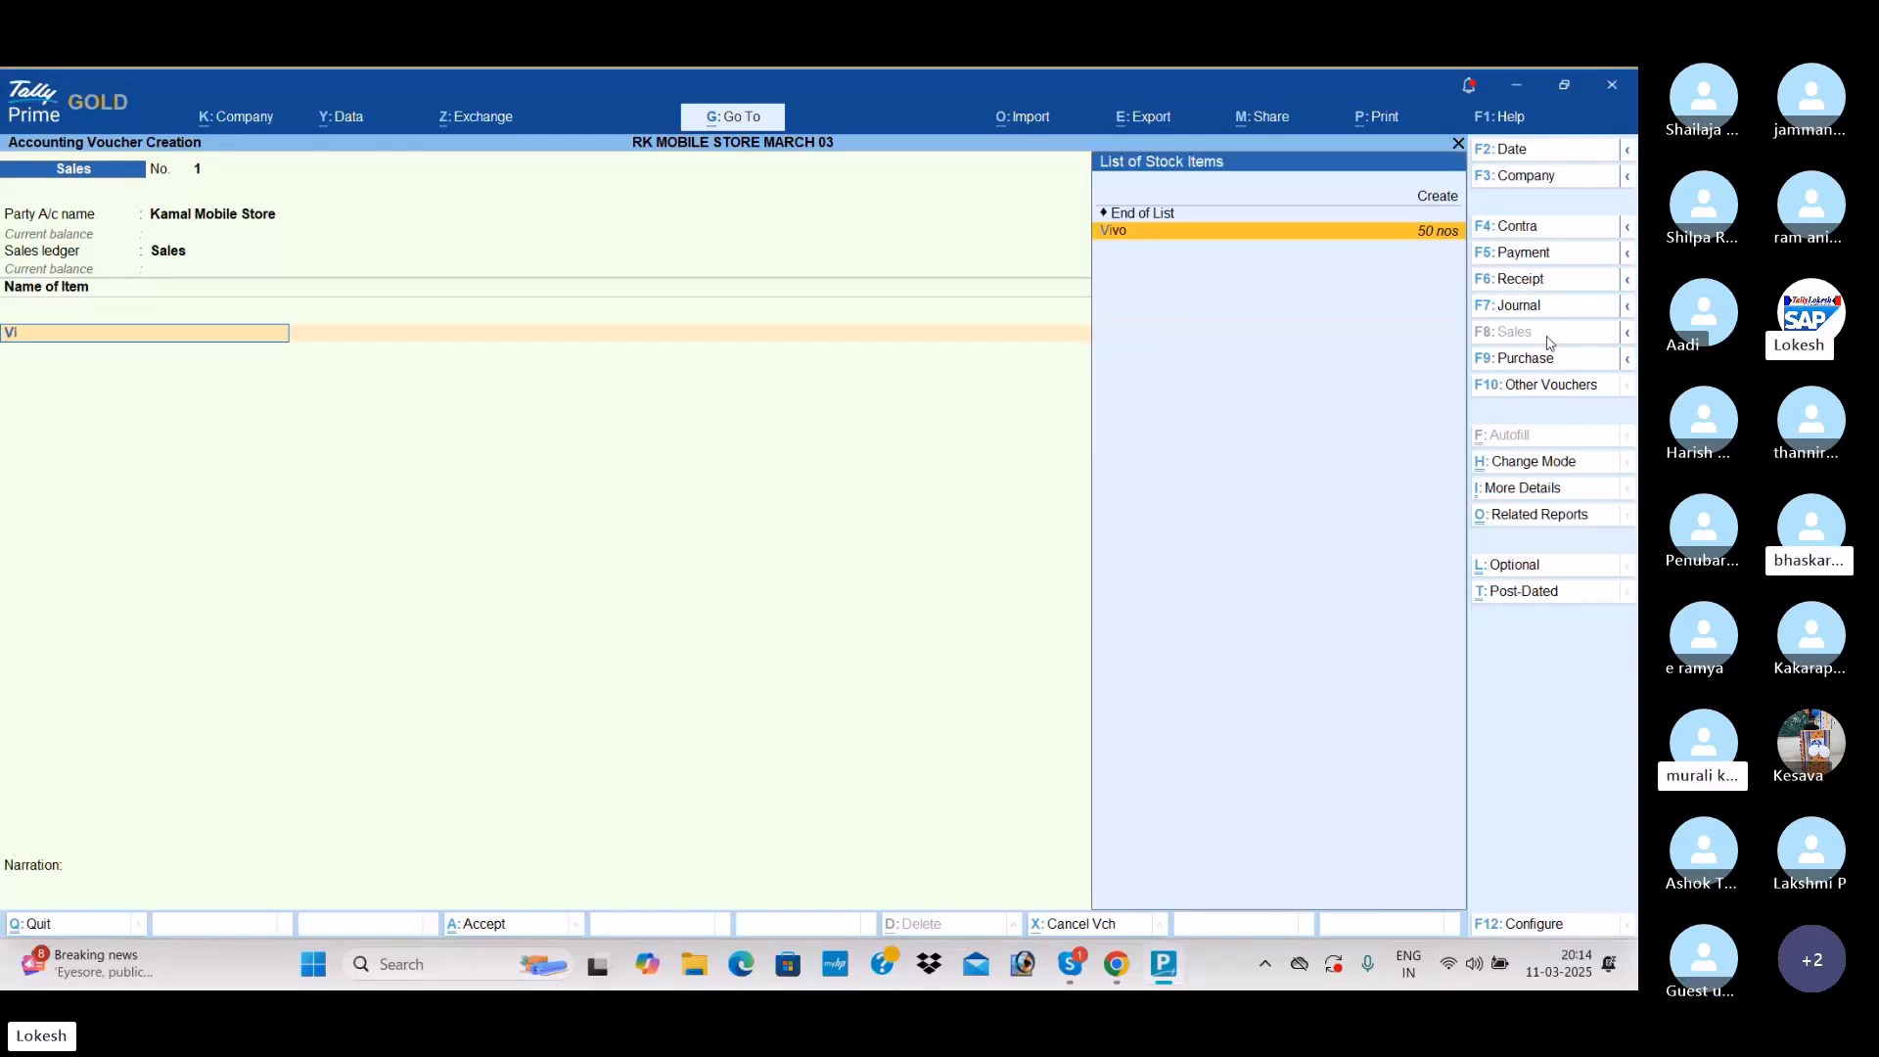
key("Return")
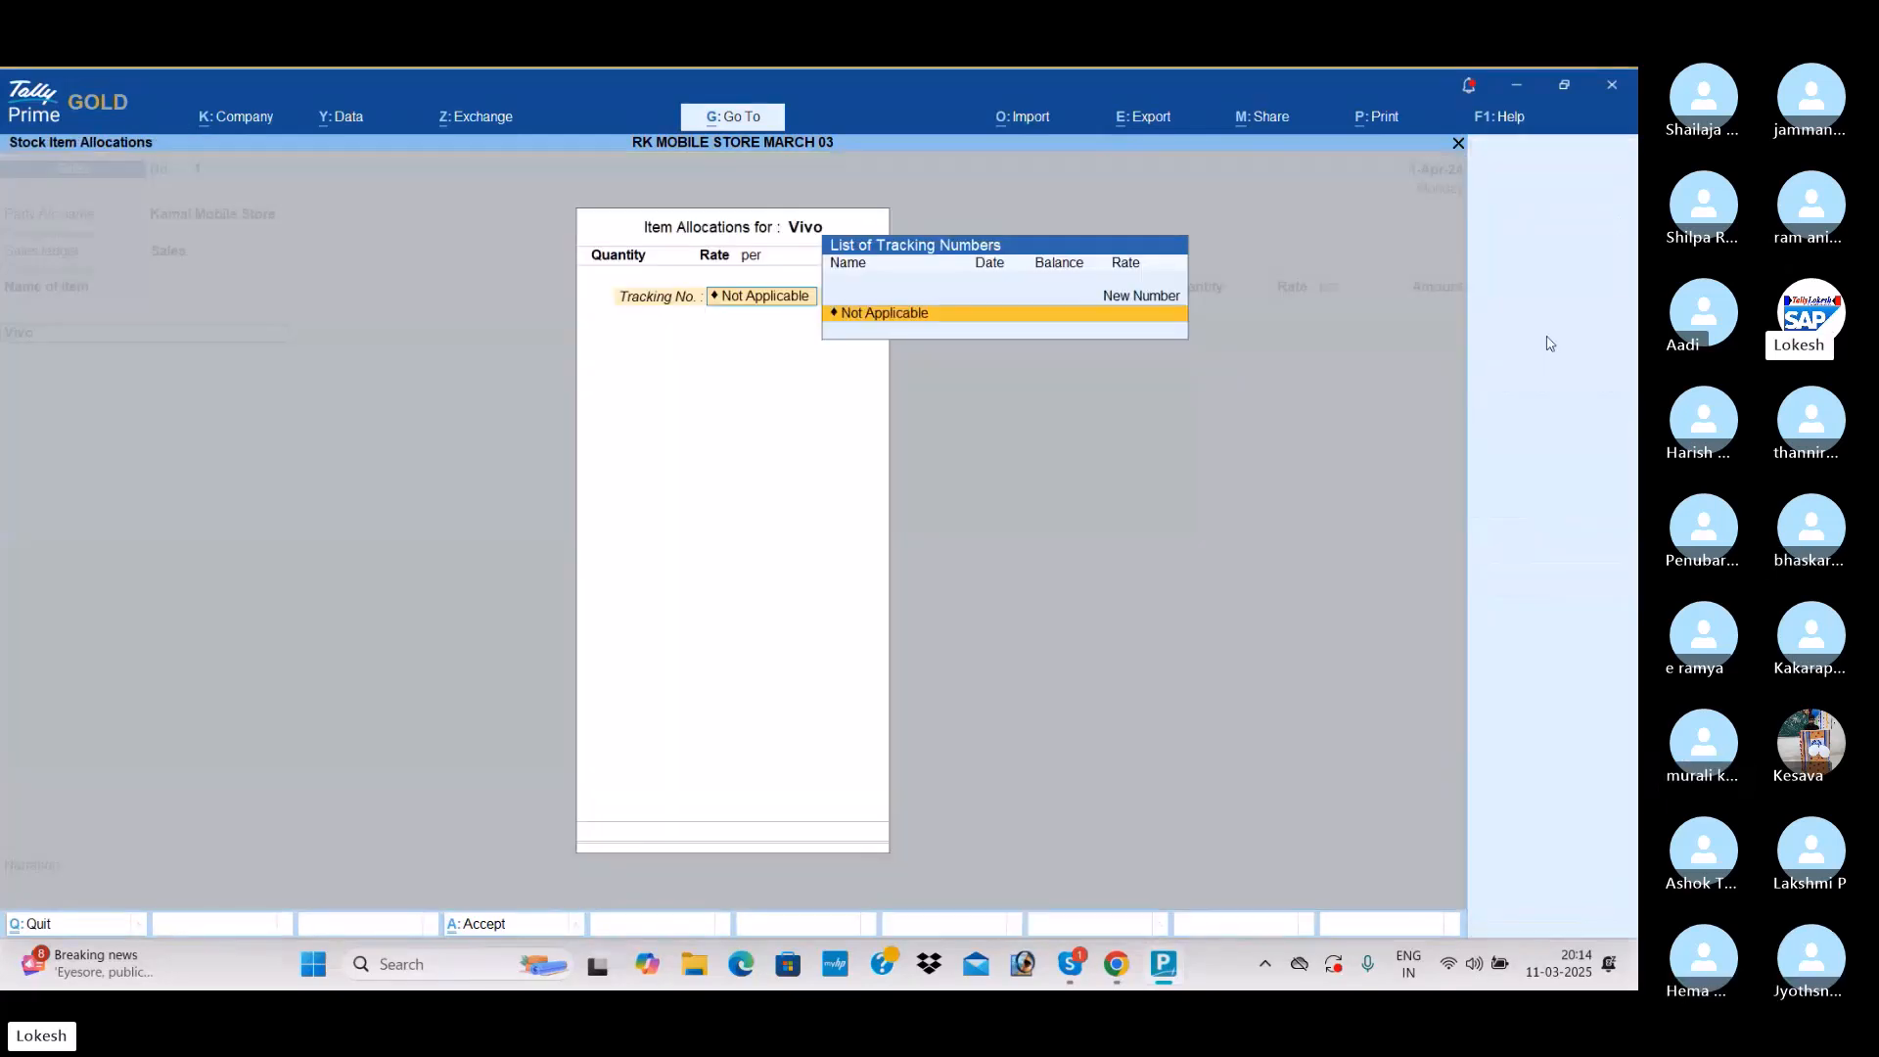
key("Return")
type("30")
key("Return")
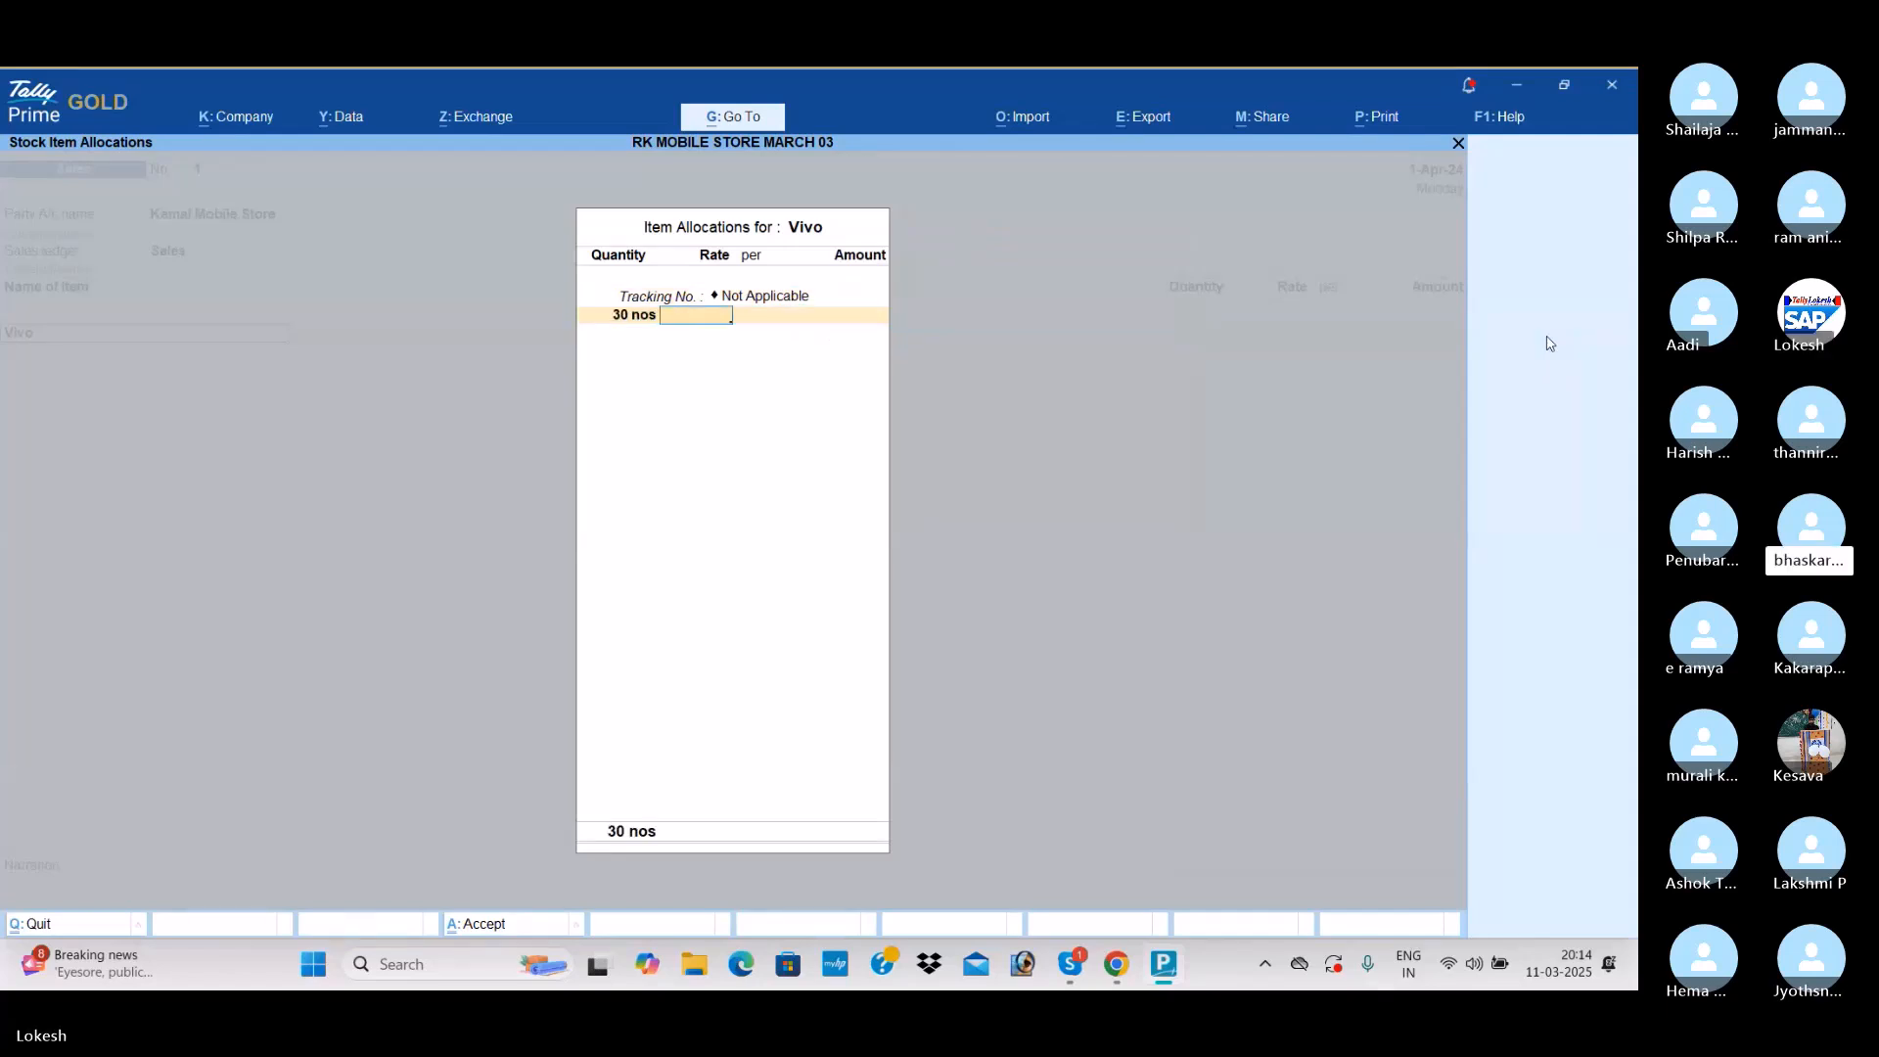
type("20000")
key("Return")
key("Return")
key("Return")
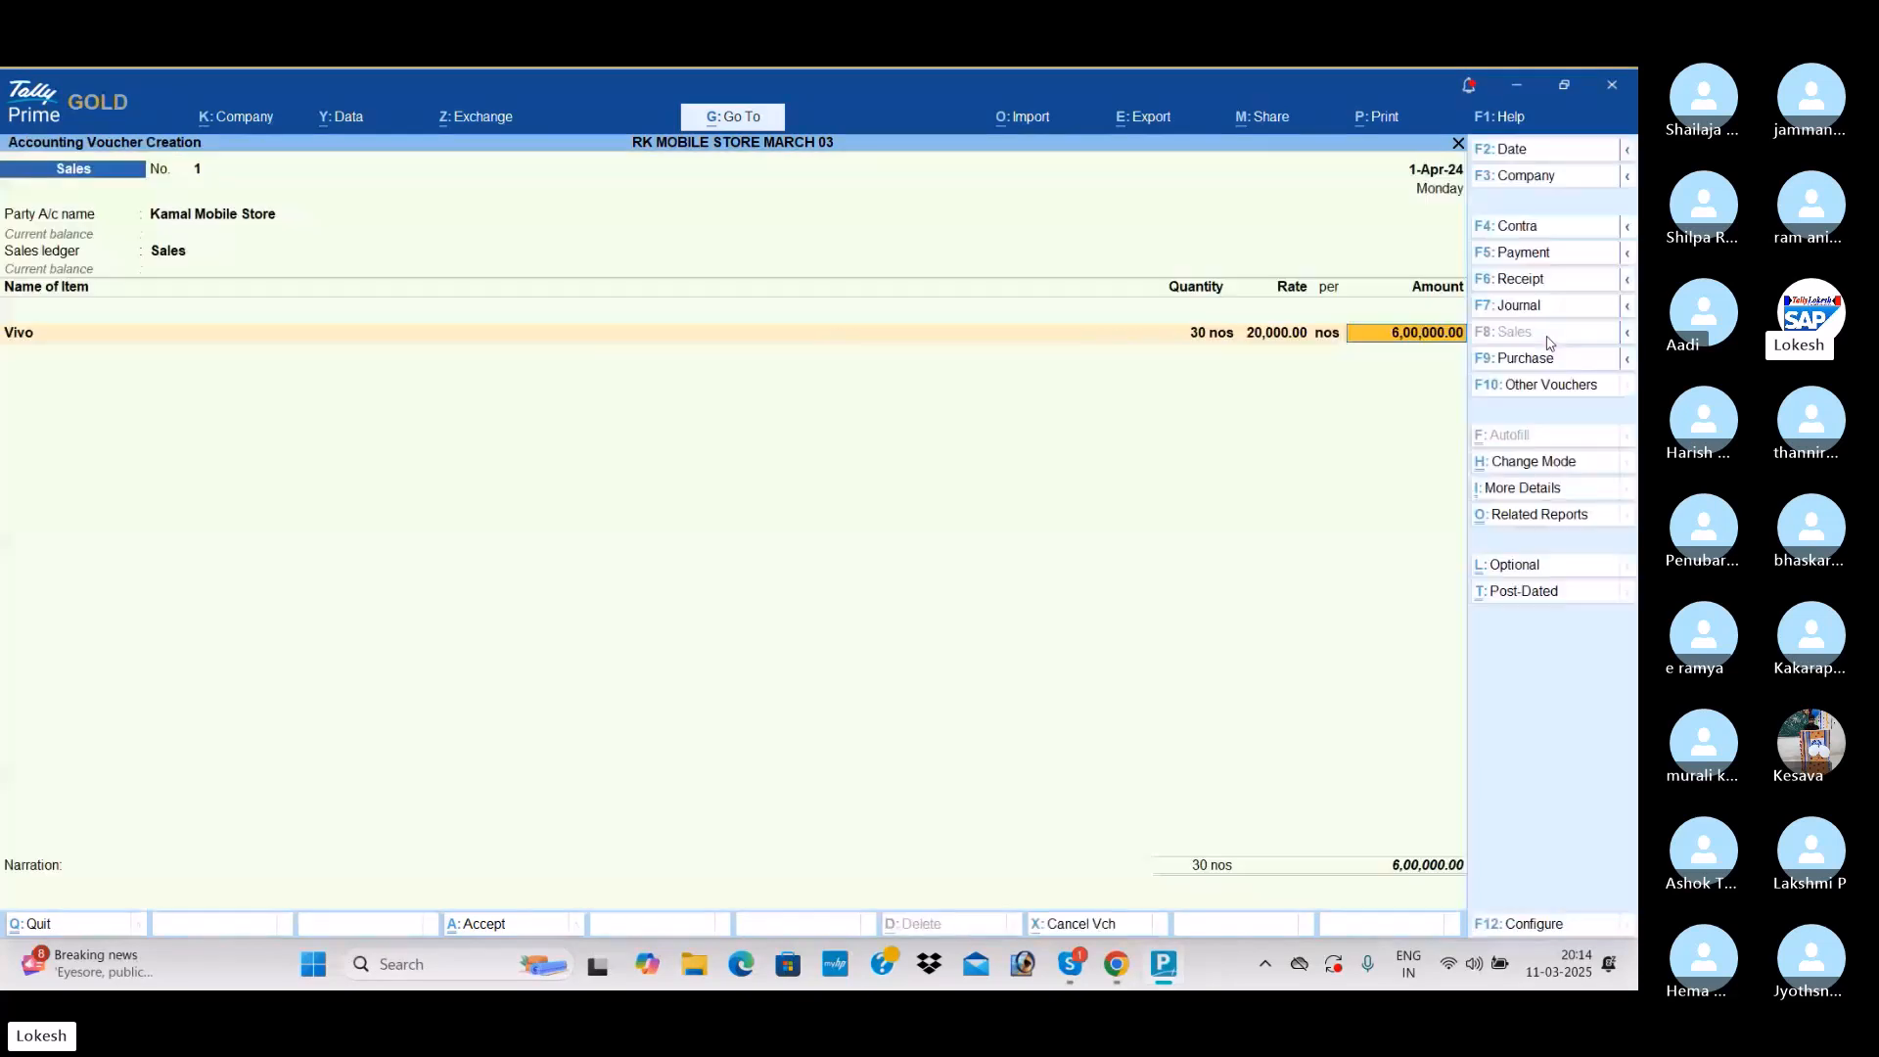
key("Return")
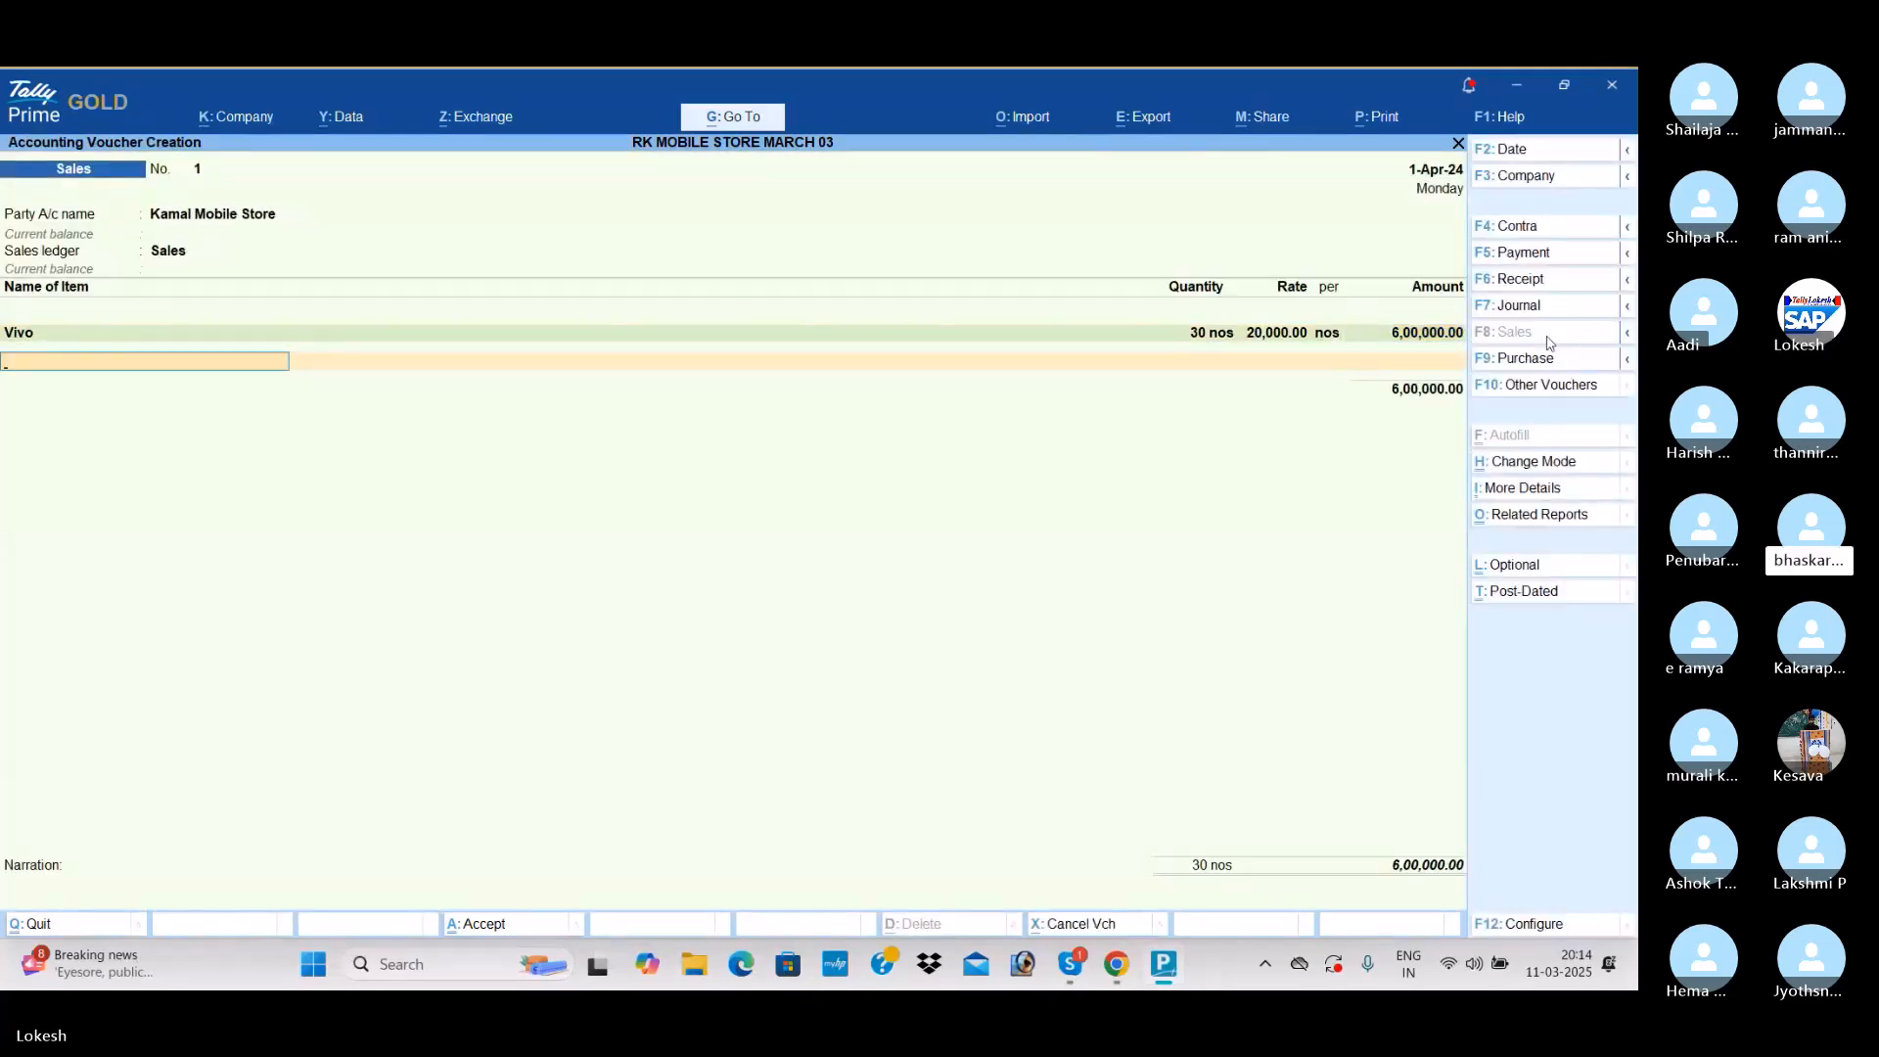
Step: Add the item Nokia to the sales voucher with 20 nos at a rate of 25,000 and no tracking number
type("N")
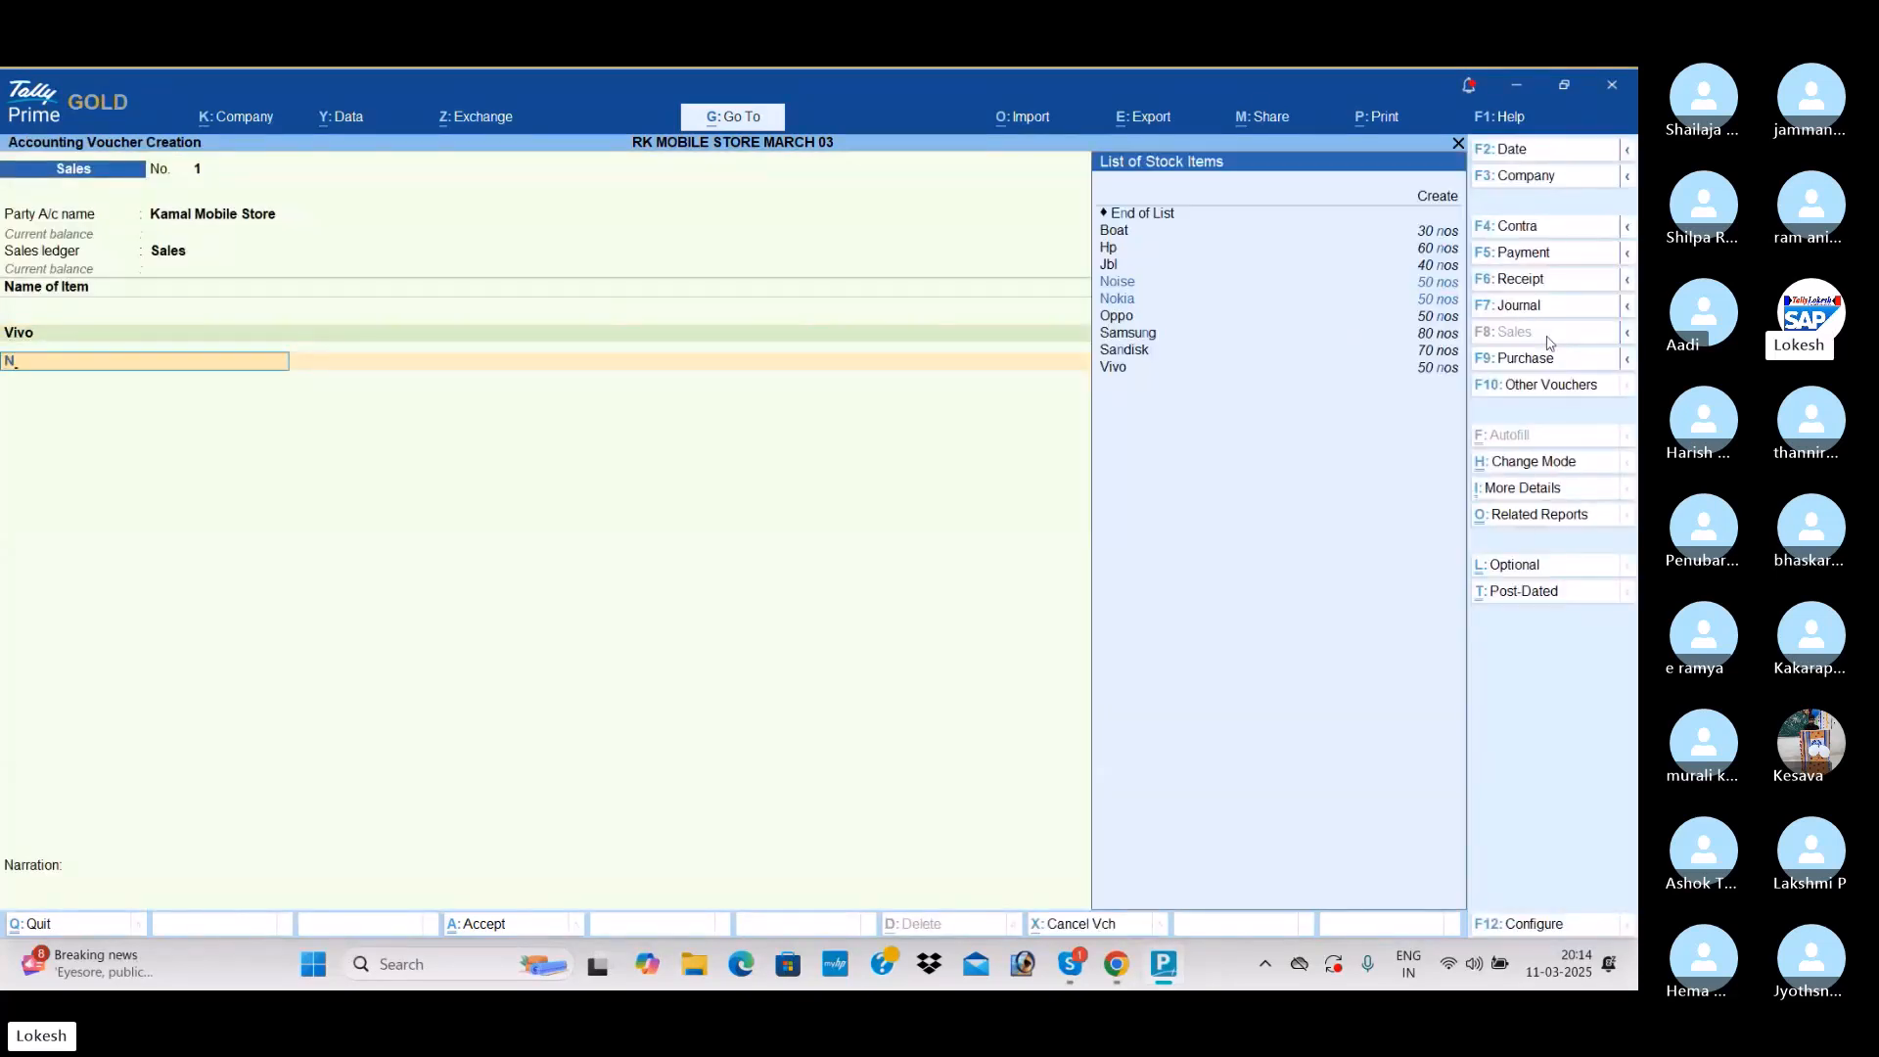
type("o")
key("Down")
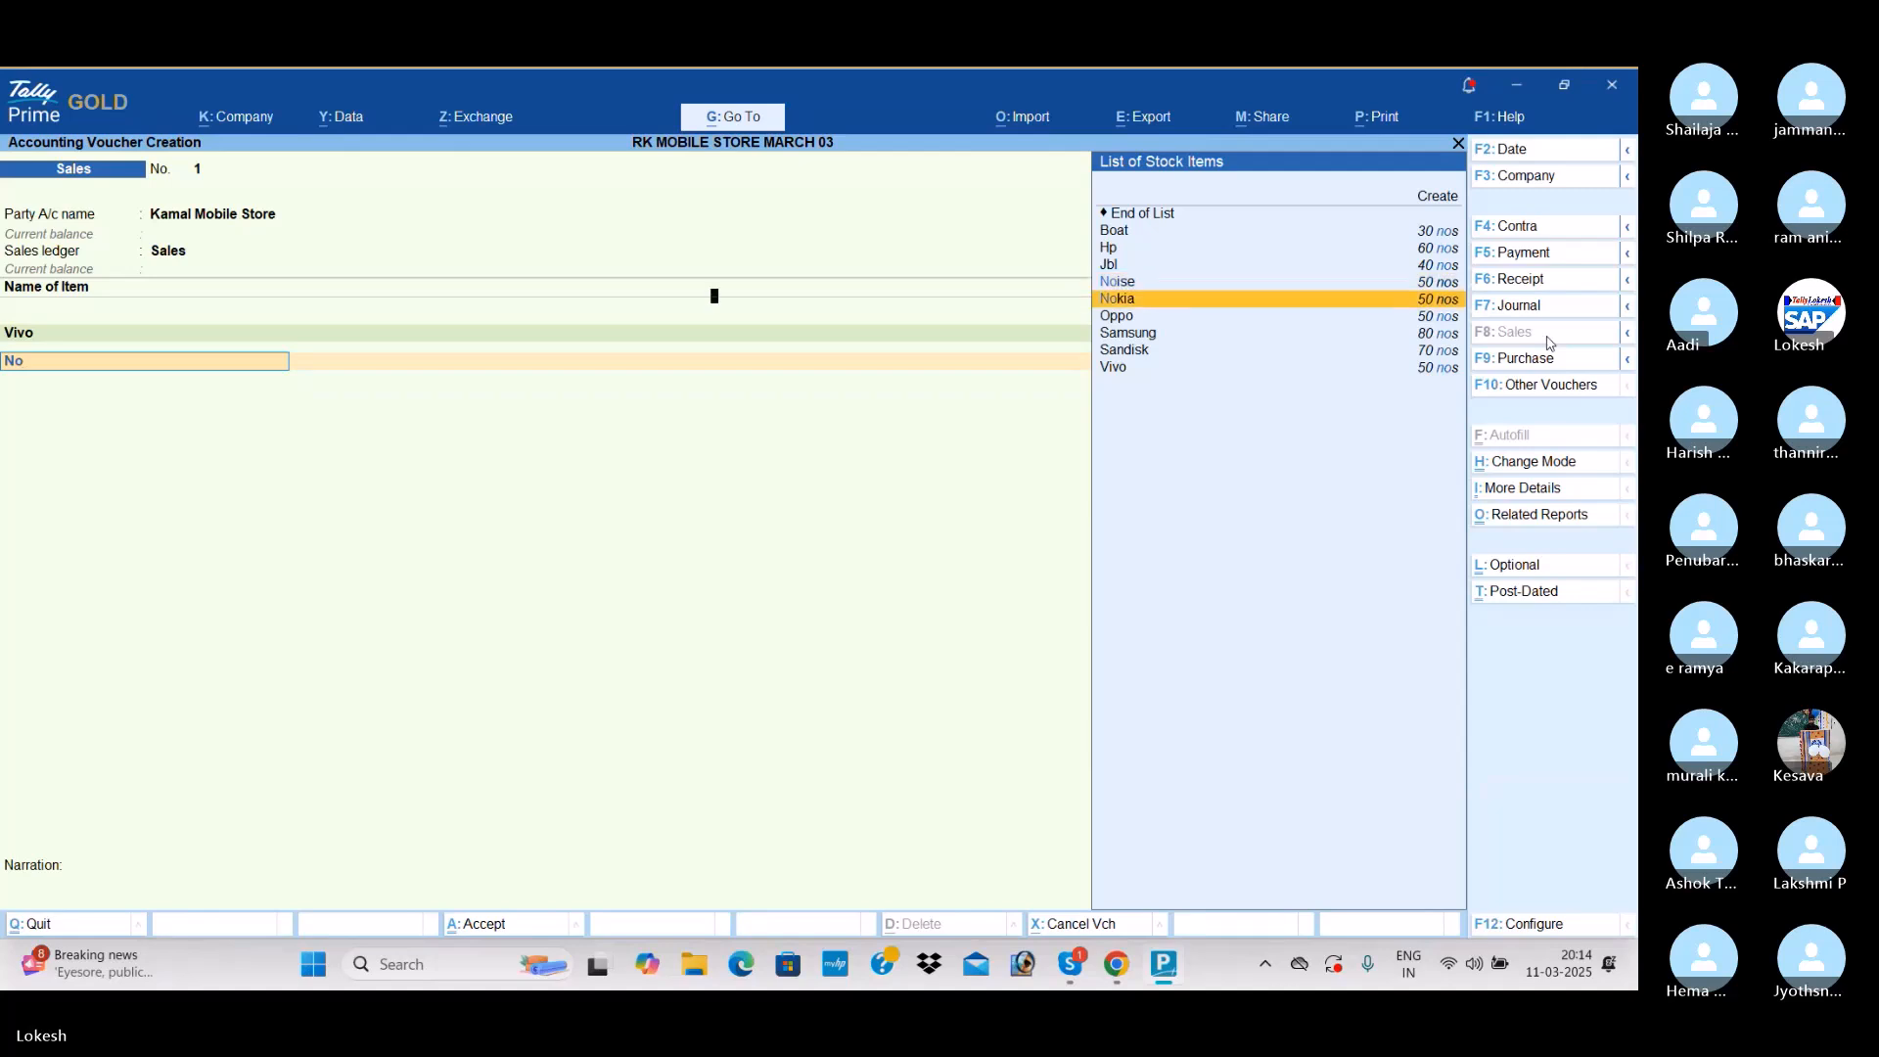
key("Return")
type("20")
key("Return")
type("25,000")
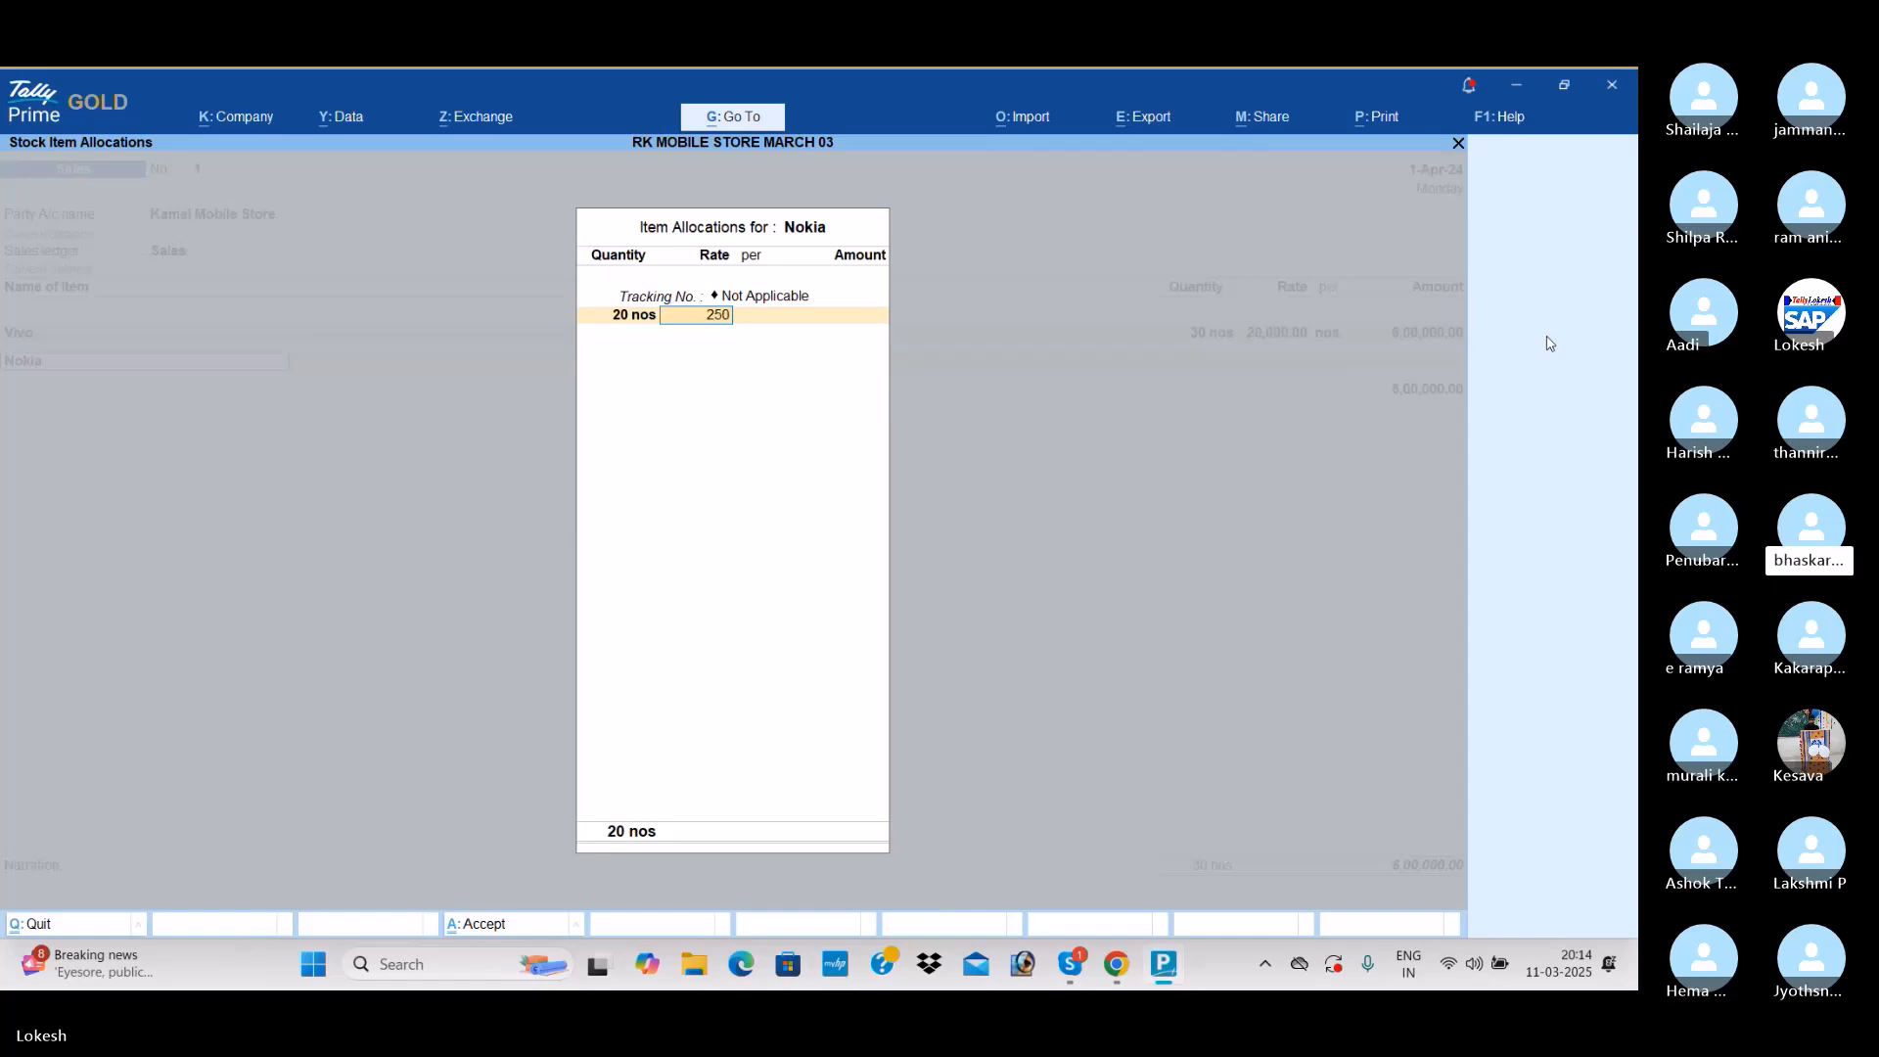
key("Return")
key("Return")
key("Return")
key("Return")
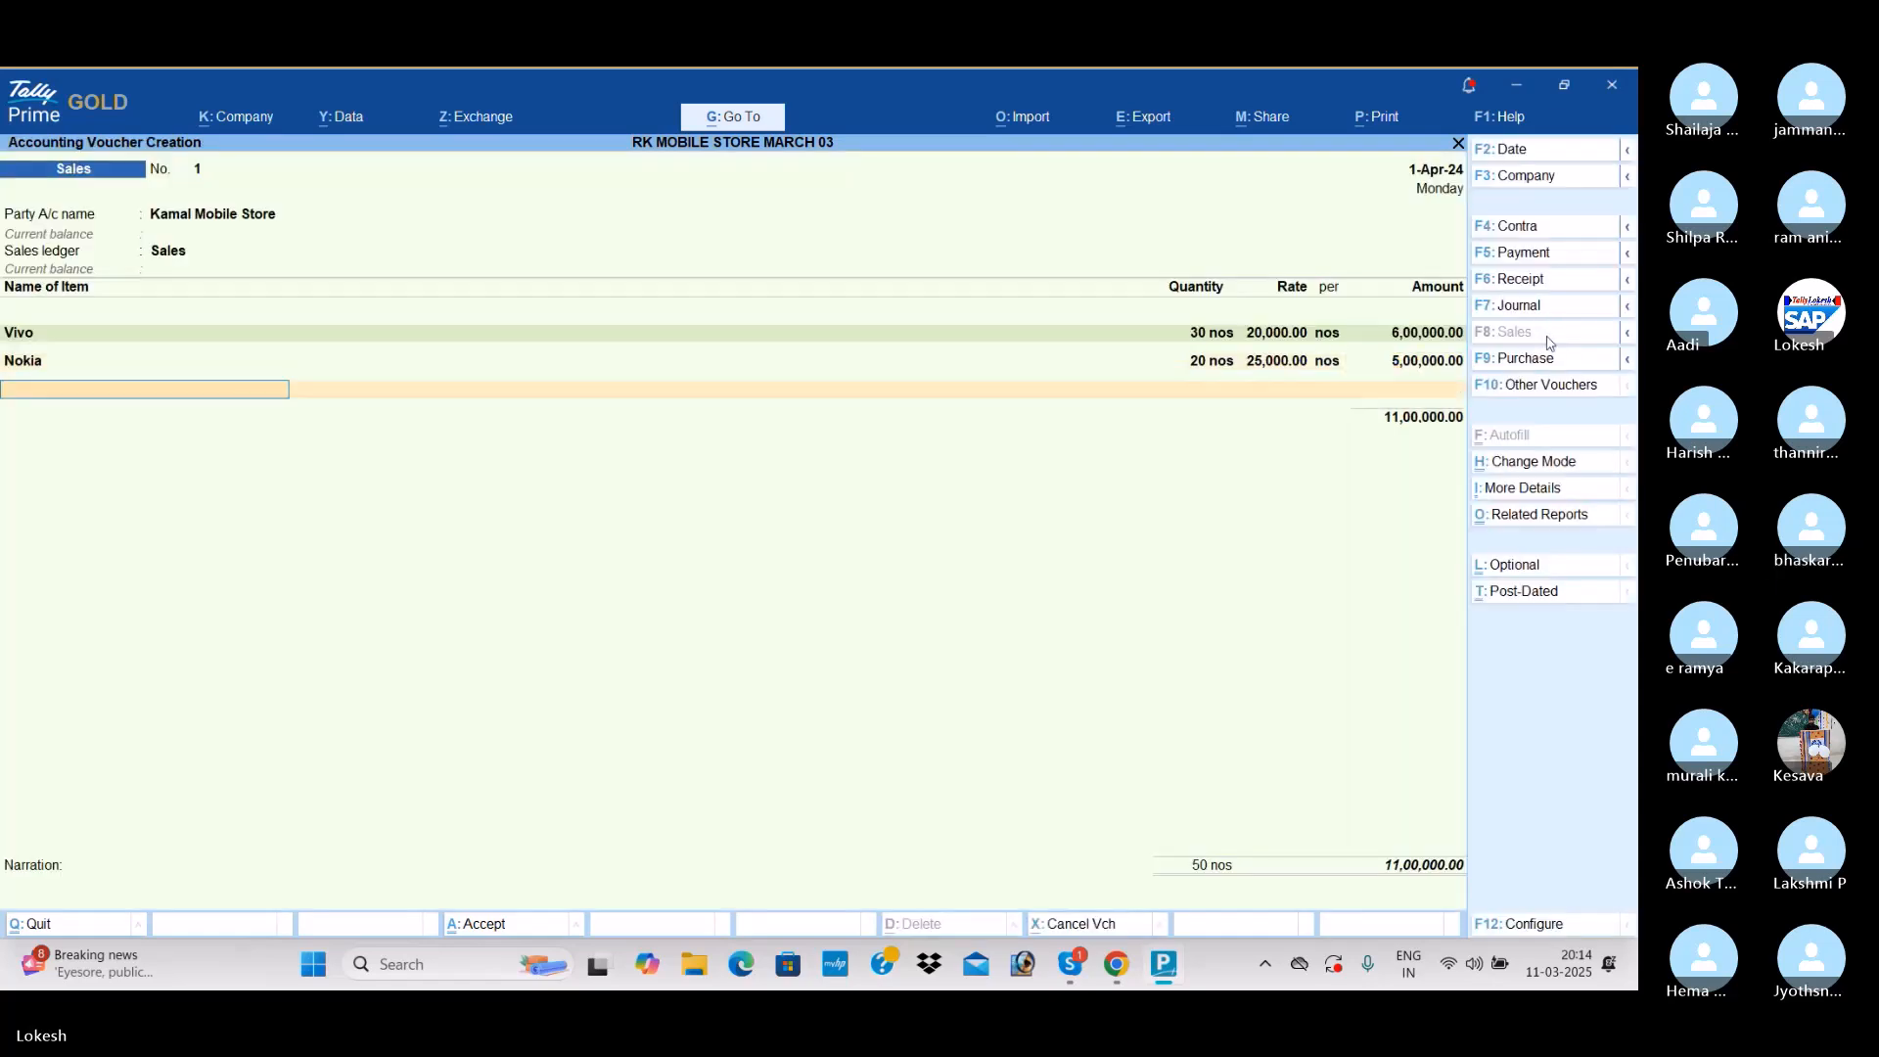
Step: Add the item Sandisk to the sales voucher with 40 nos at a rate of 1,000 and no tracking number
type("Sa")
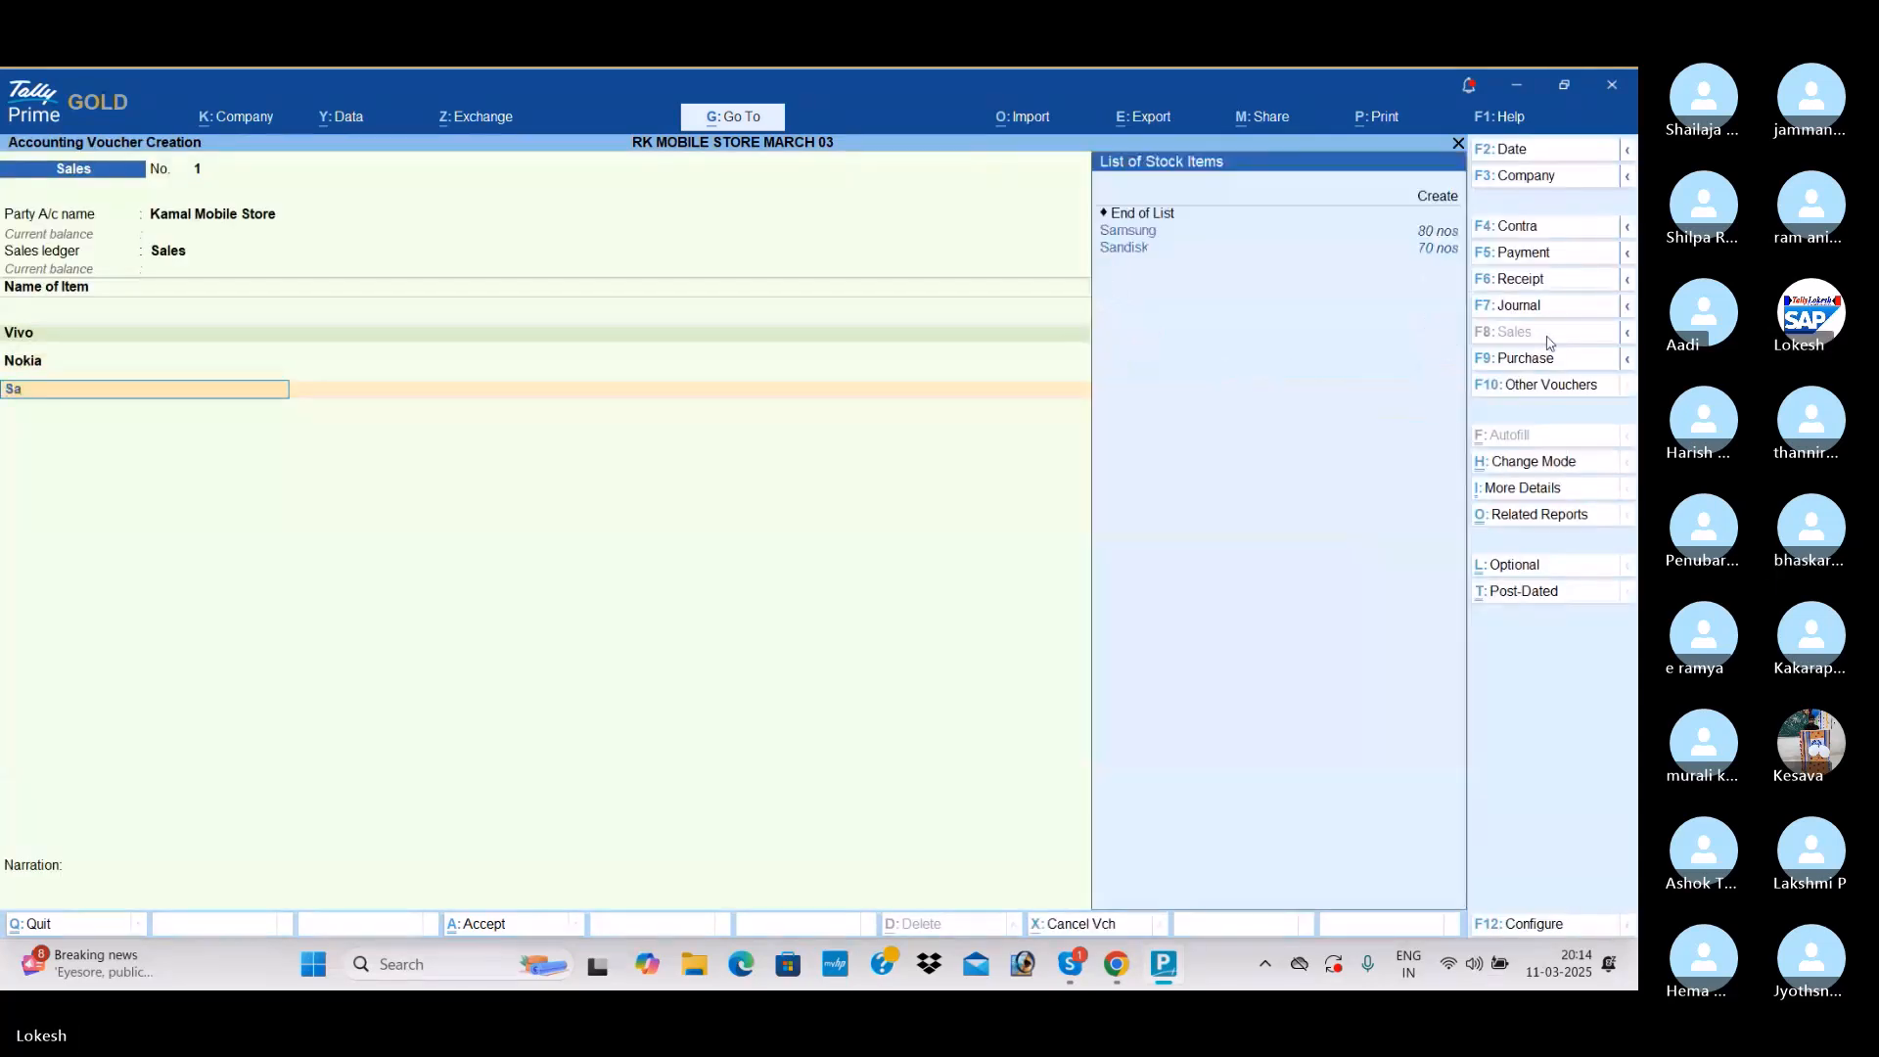
key("Down")
key("Return")
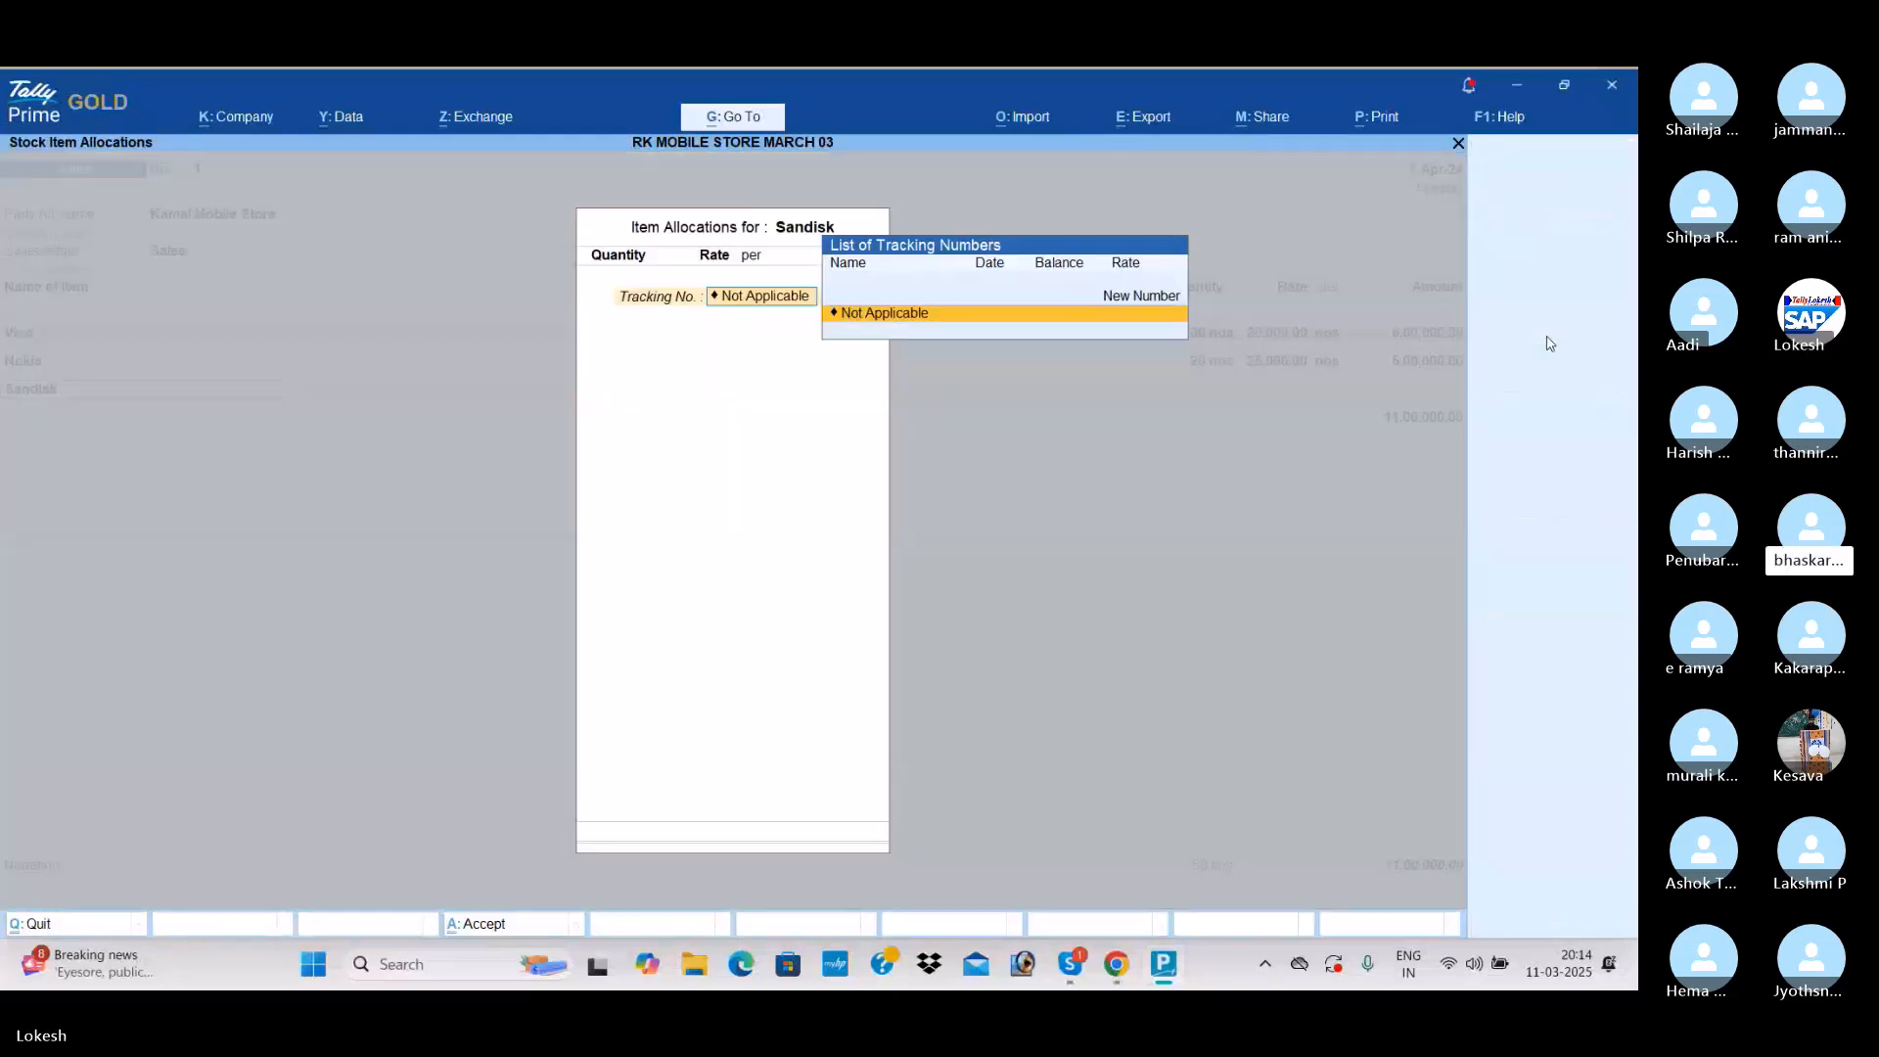
type("40")
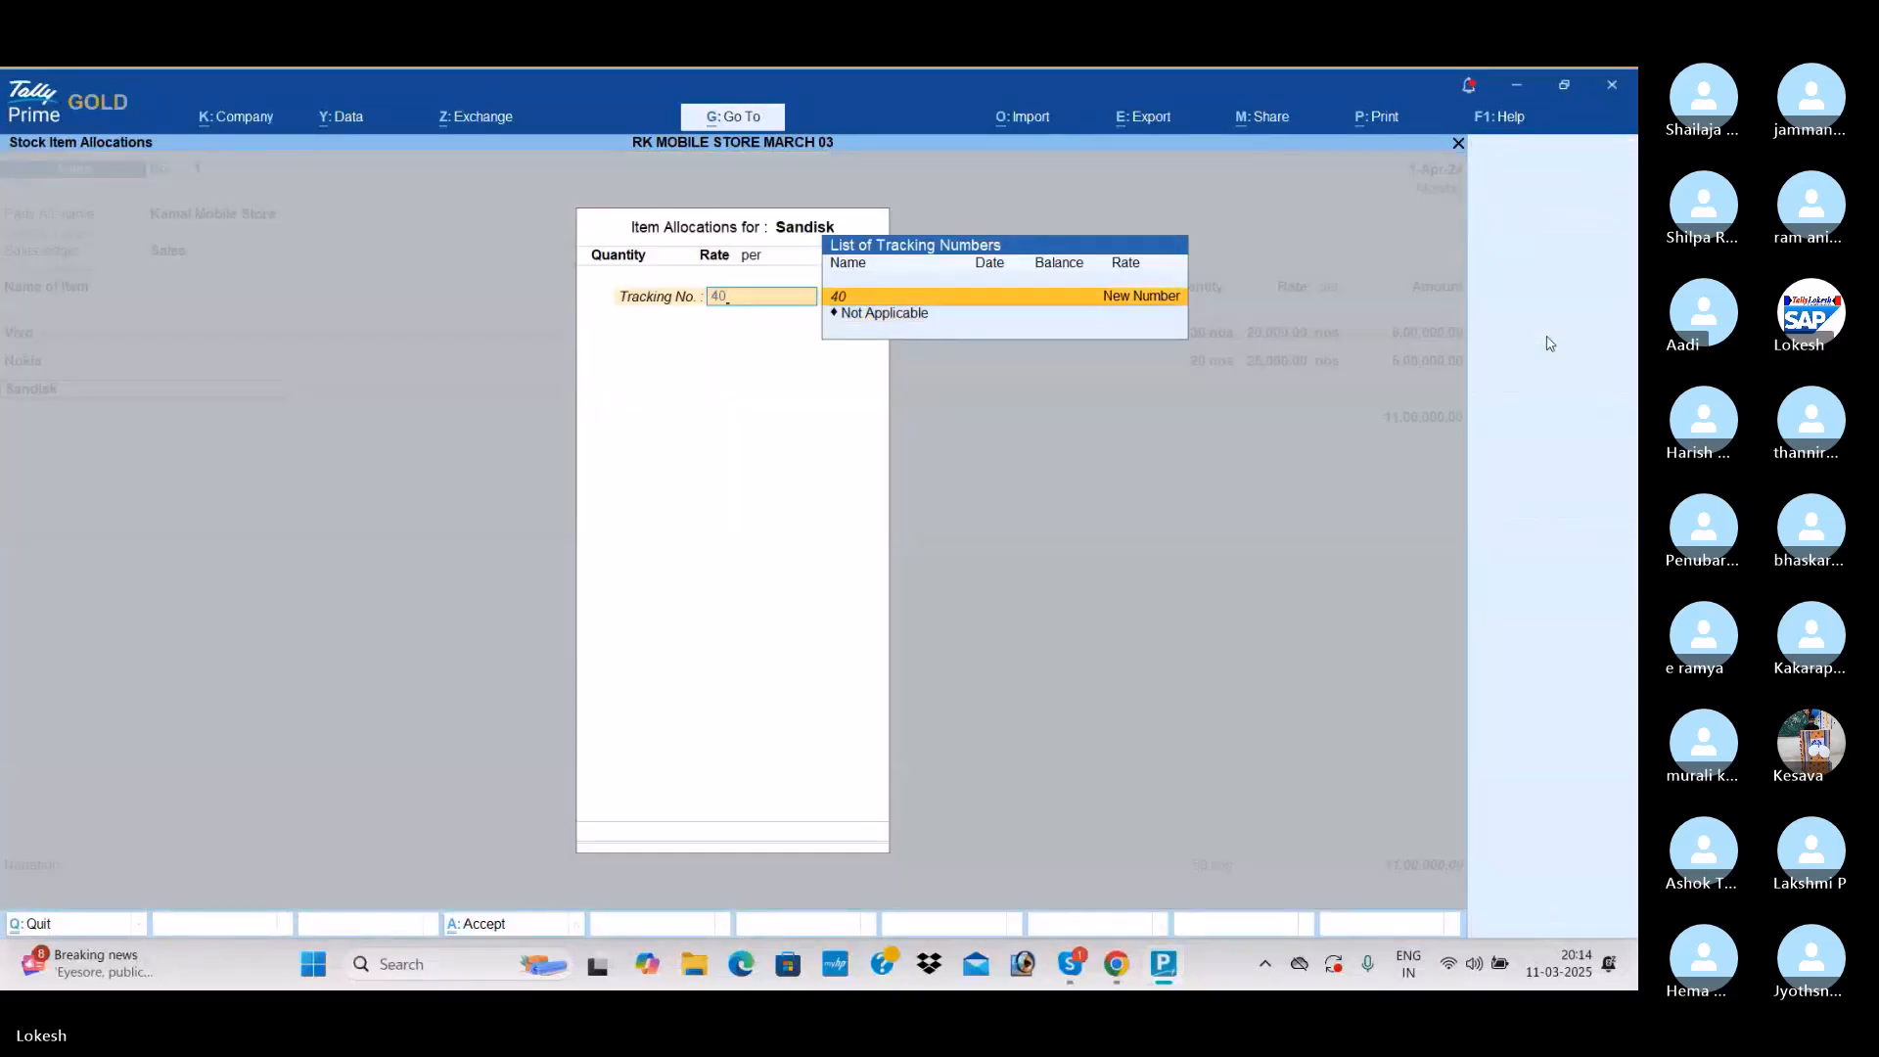
key("BackSpace")
key("BackSpace")
key("Return")
type("4")
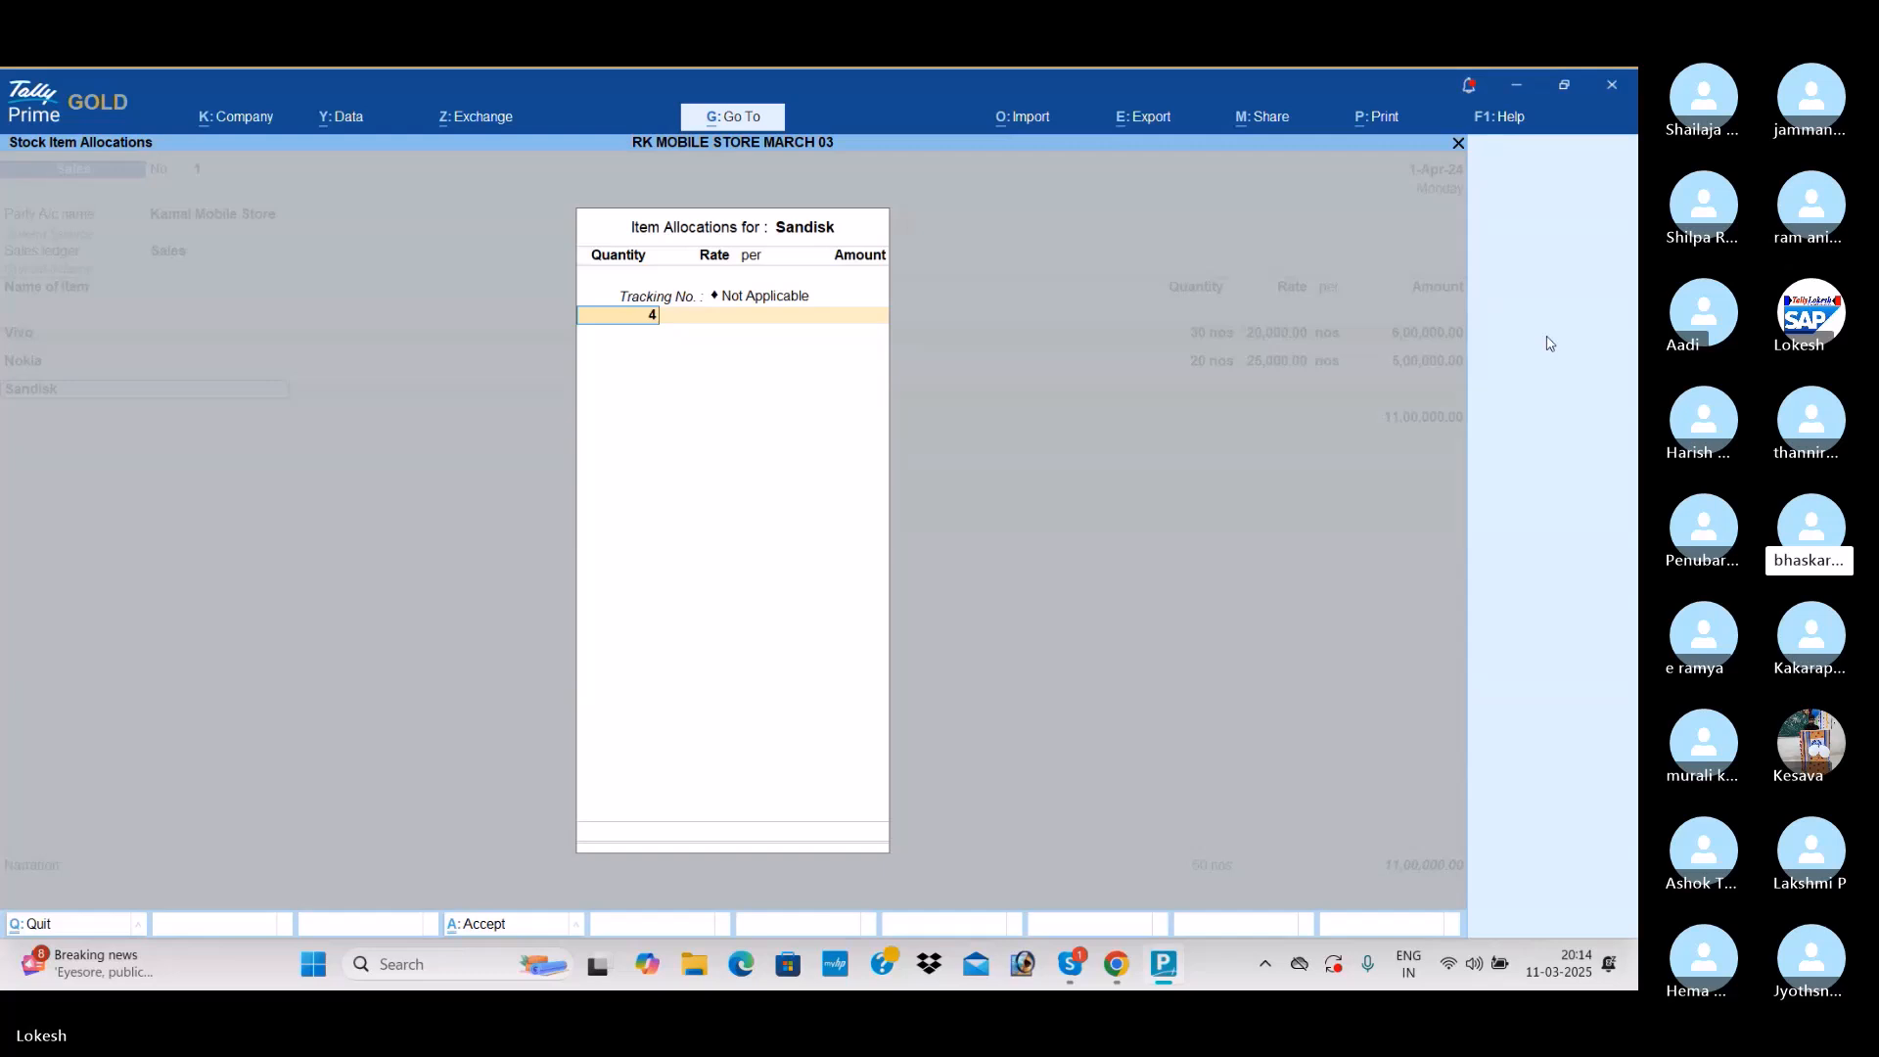
type("0")
key("Return")
type("1000")
key("Return")
key("Return")
key("Return")
key("Return")
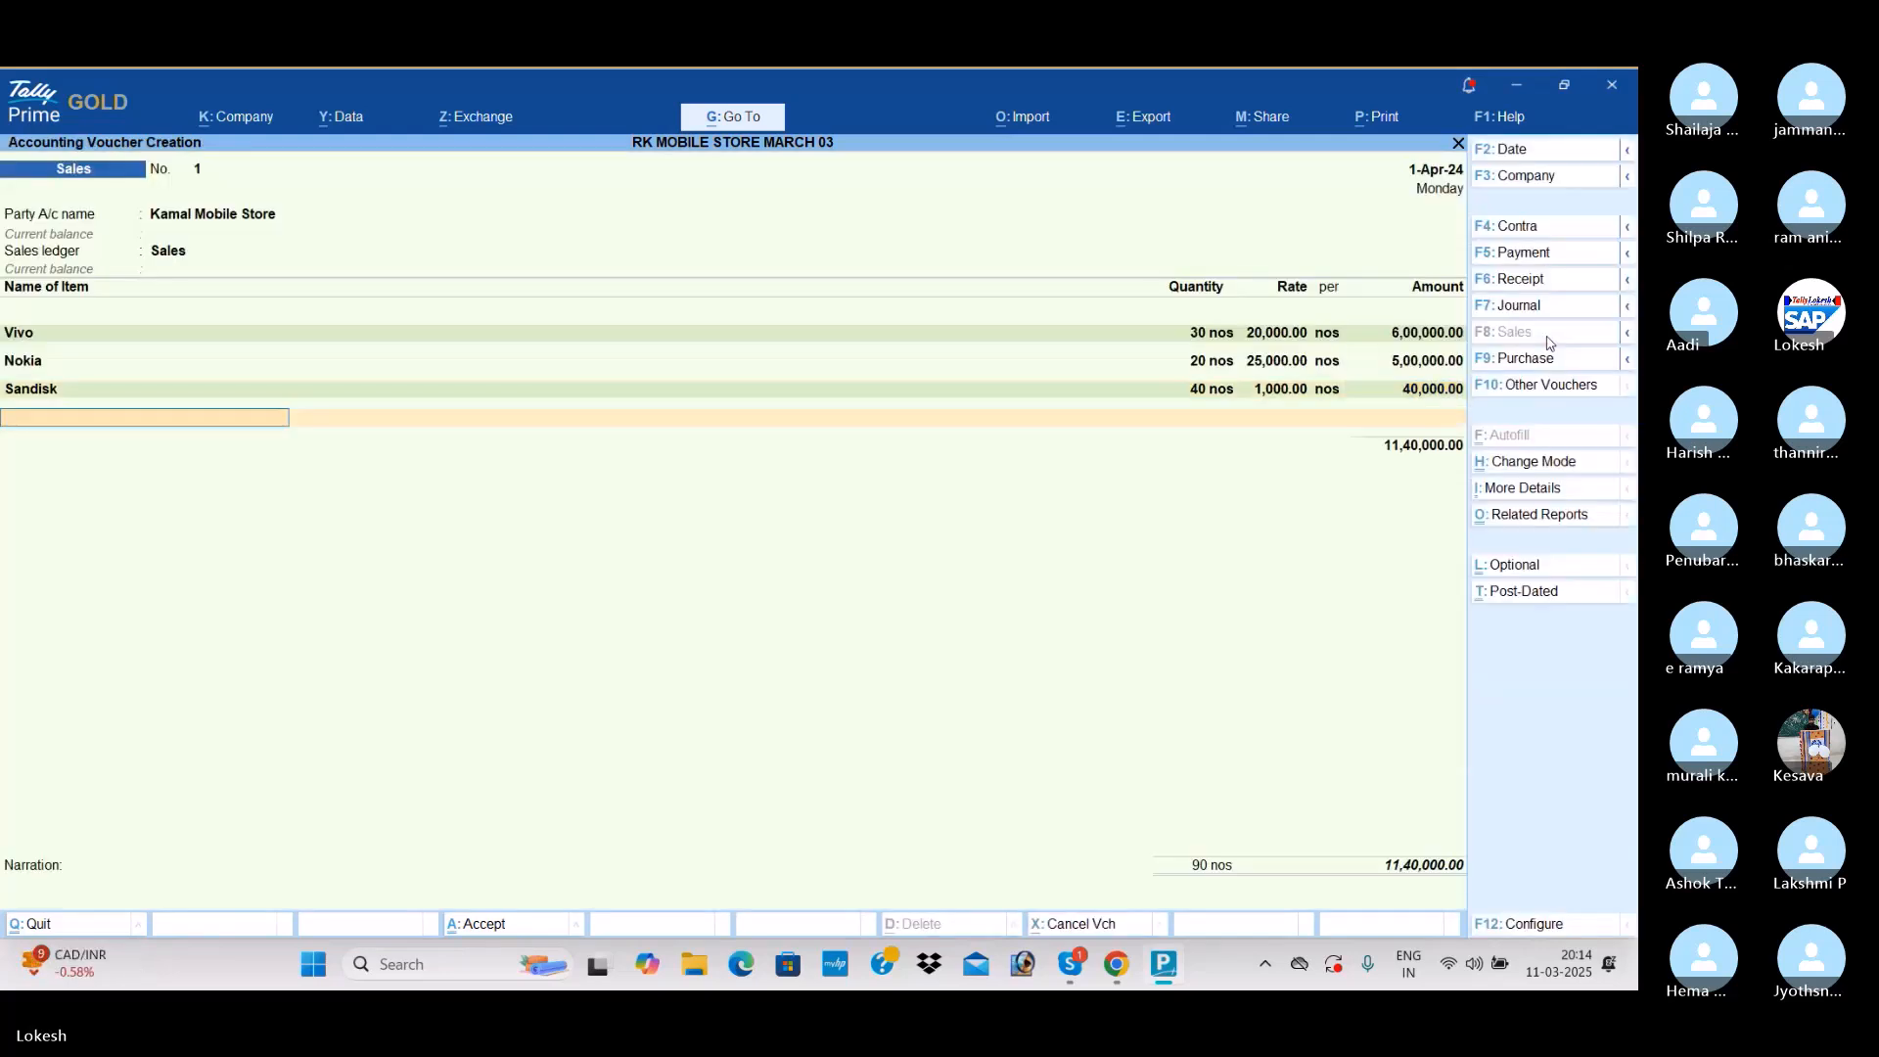
Step: Add the item Boat to the sales voucher with 30 nos at a rate of 2,000 and no tracking number
type("bo")
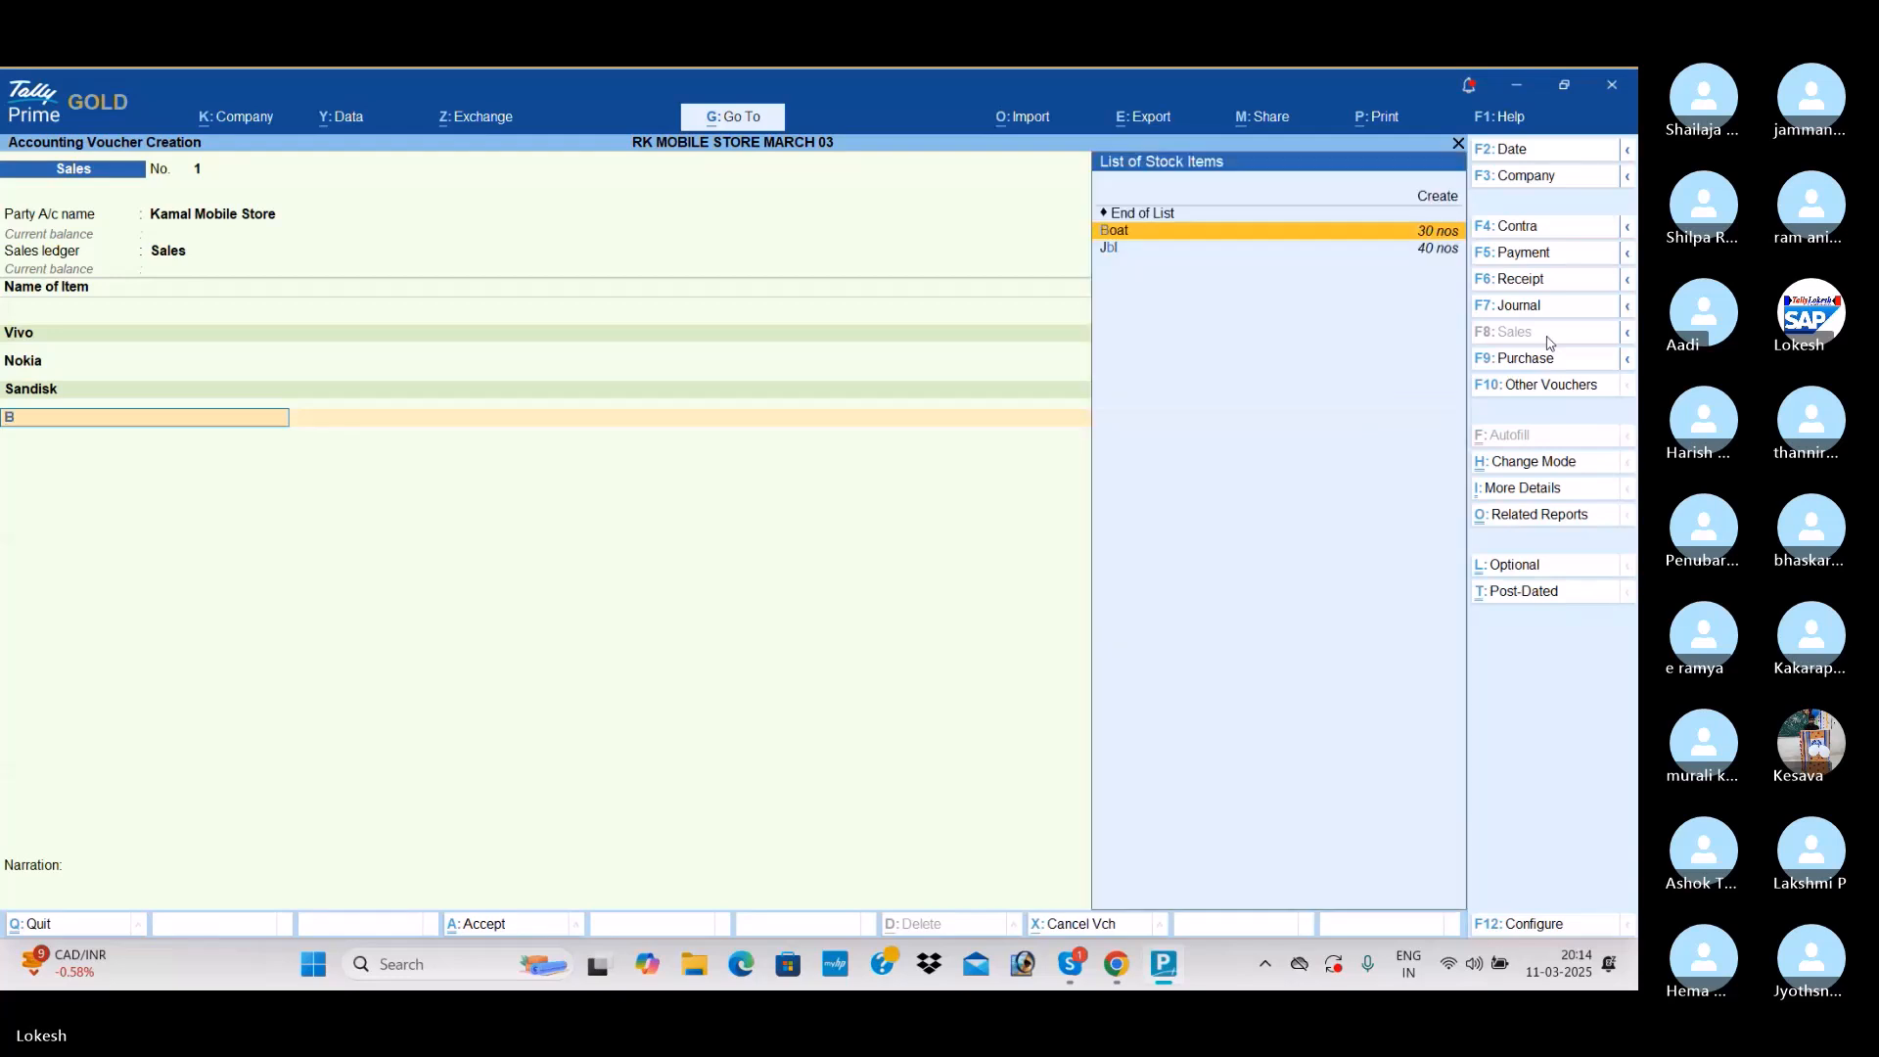
key("Return")
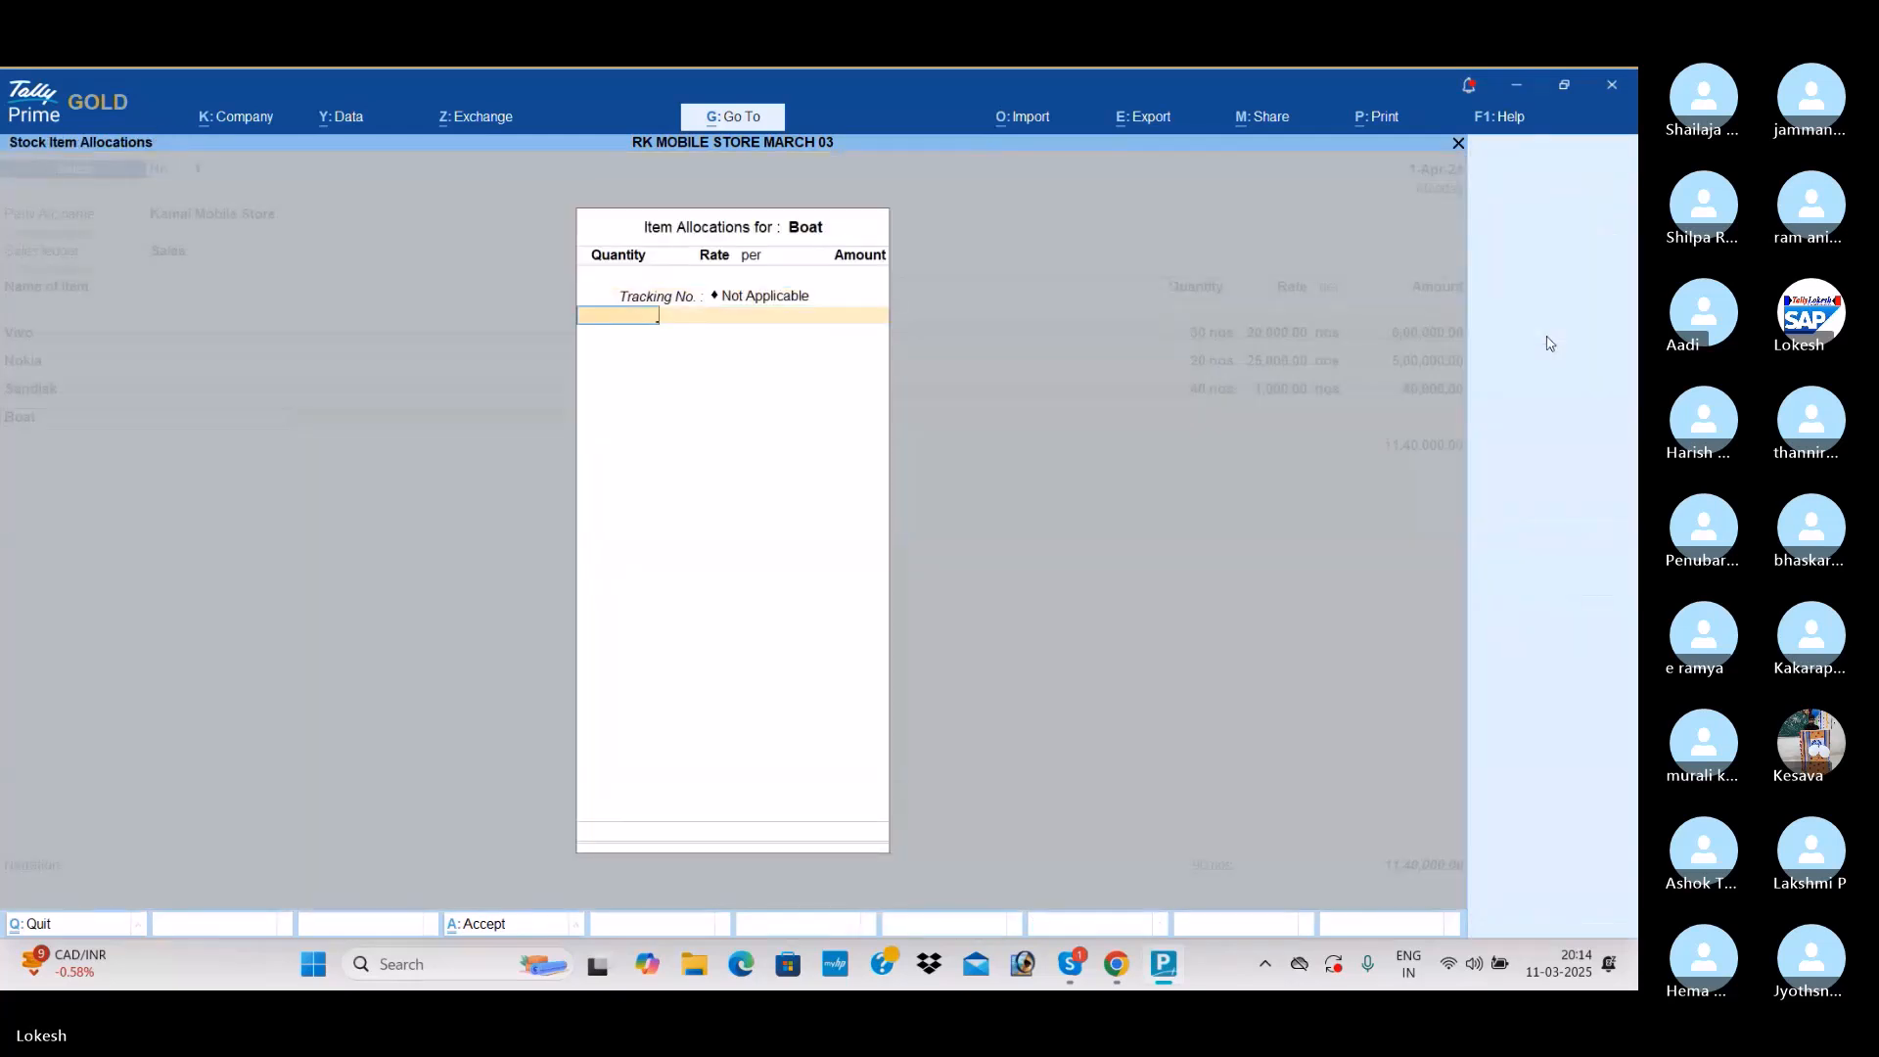
type("30")
key("Return")
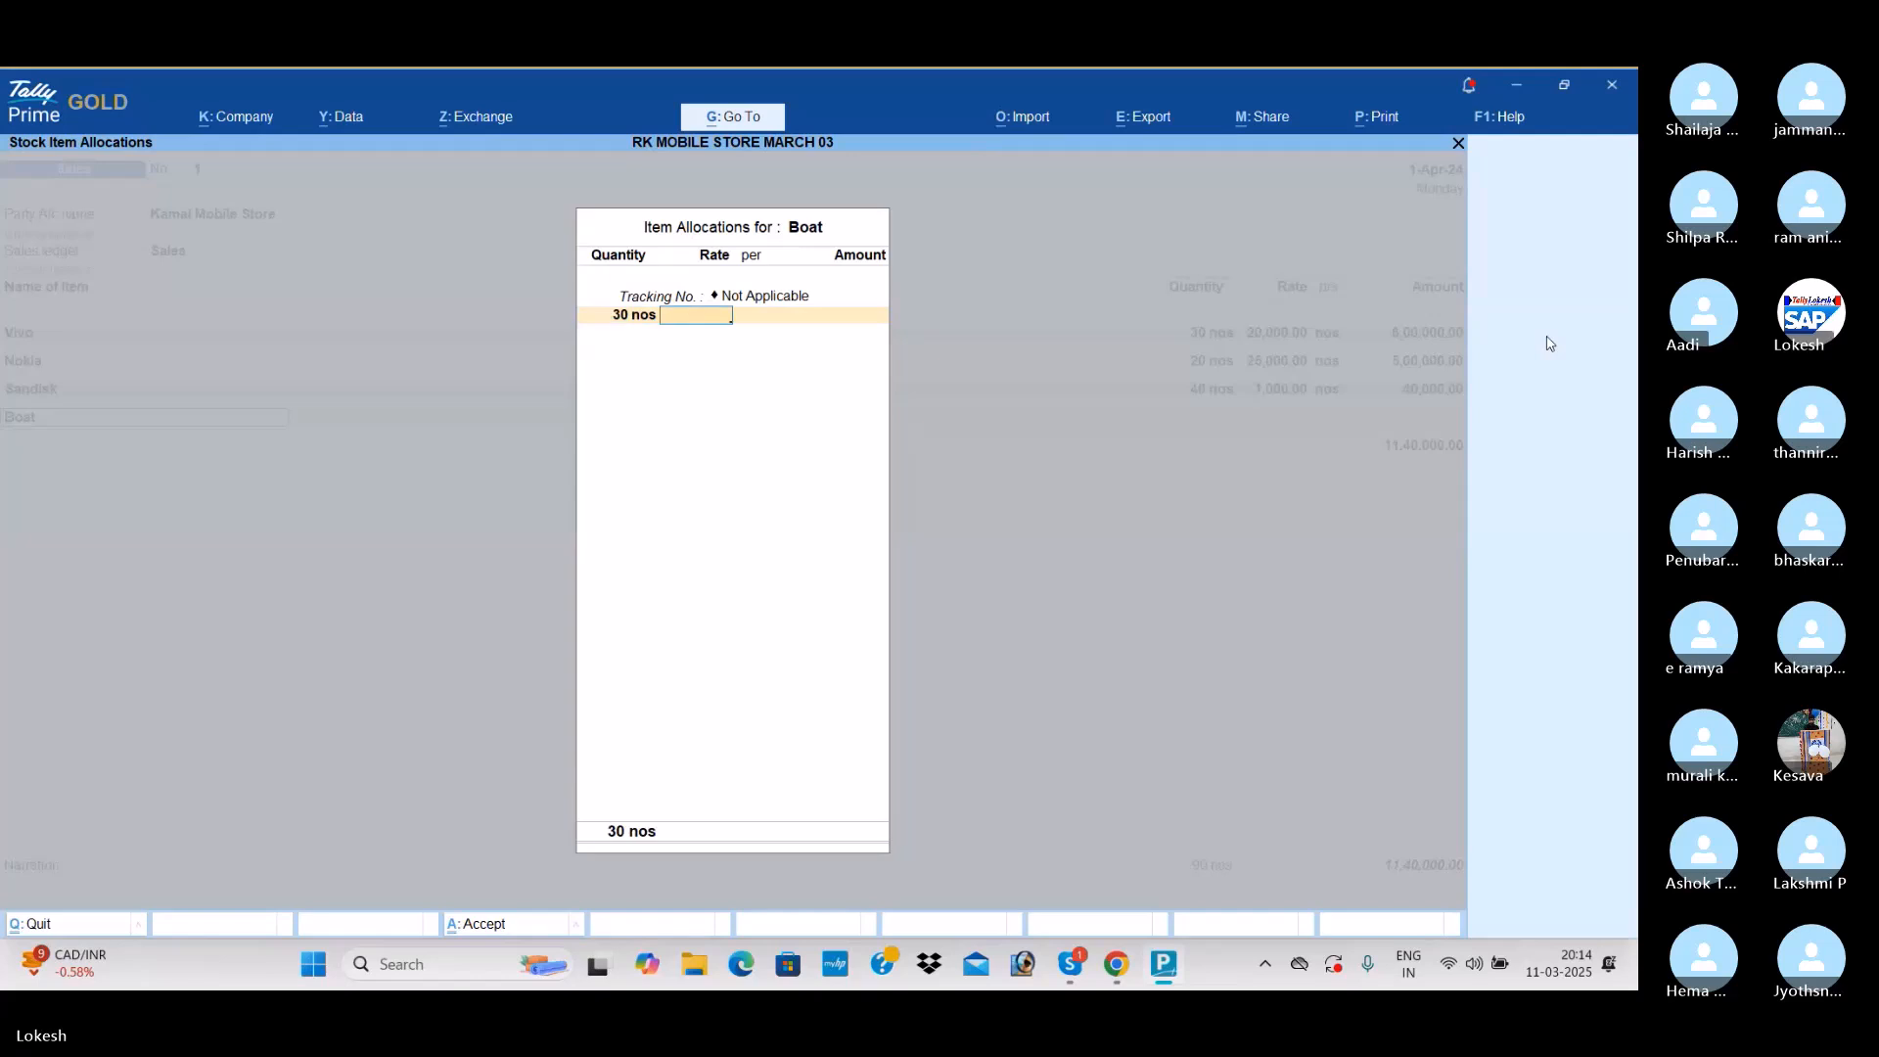
type("2000")
key("Return")
key("Return")
key("Return")
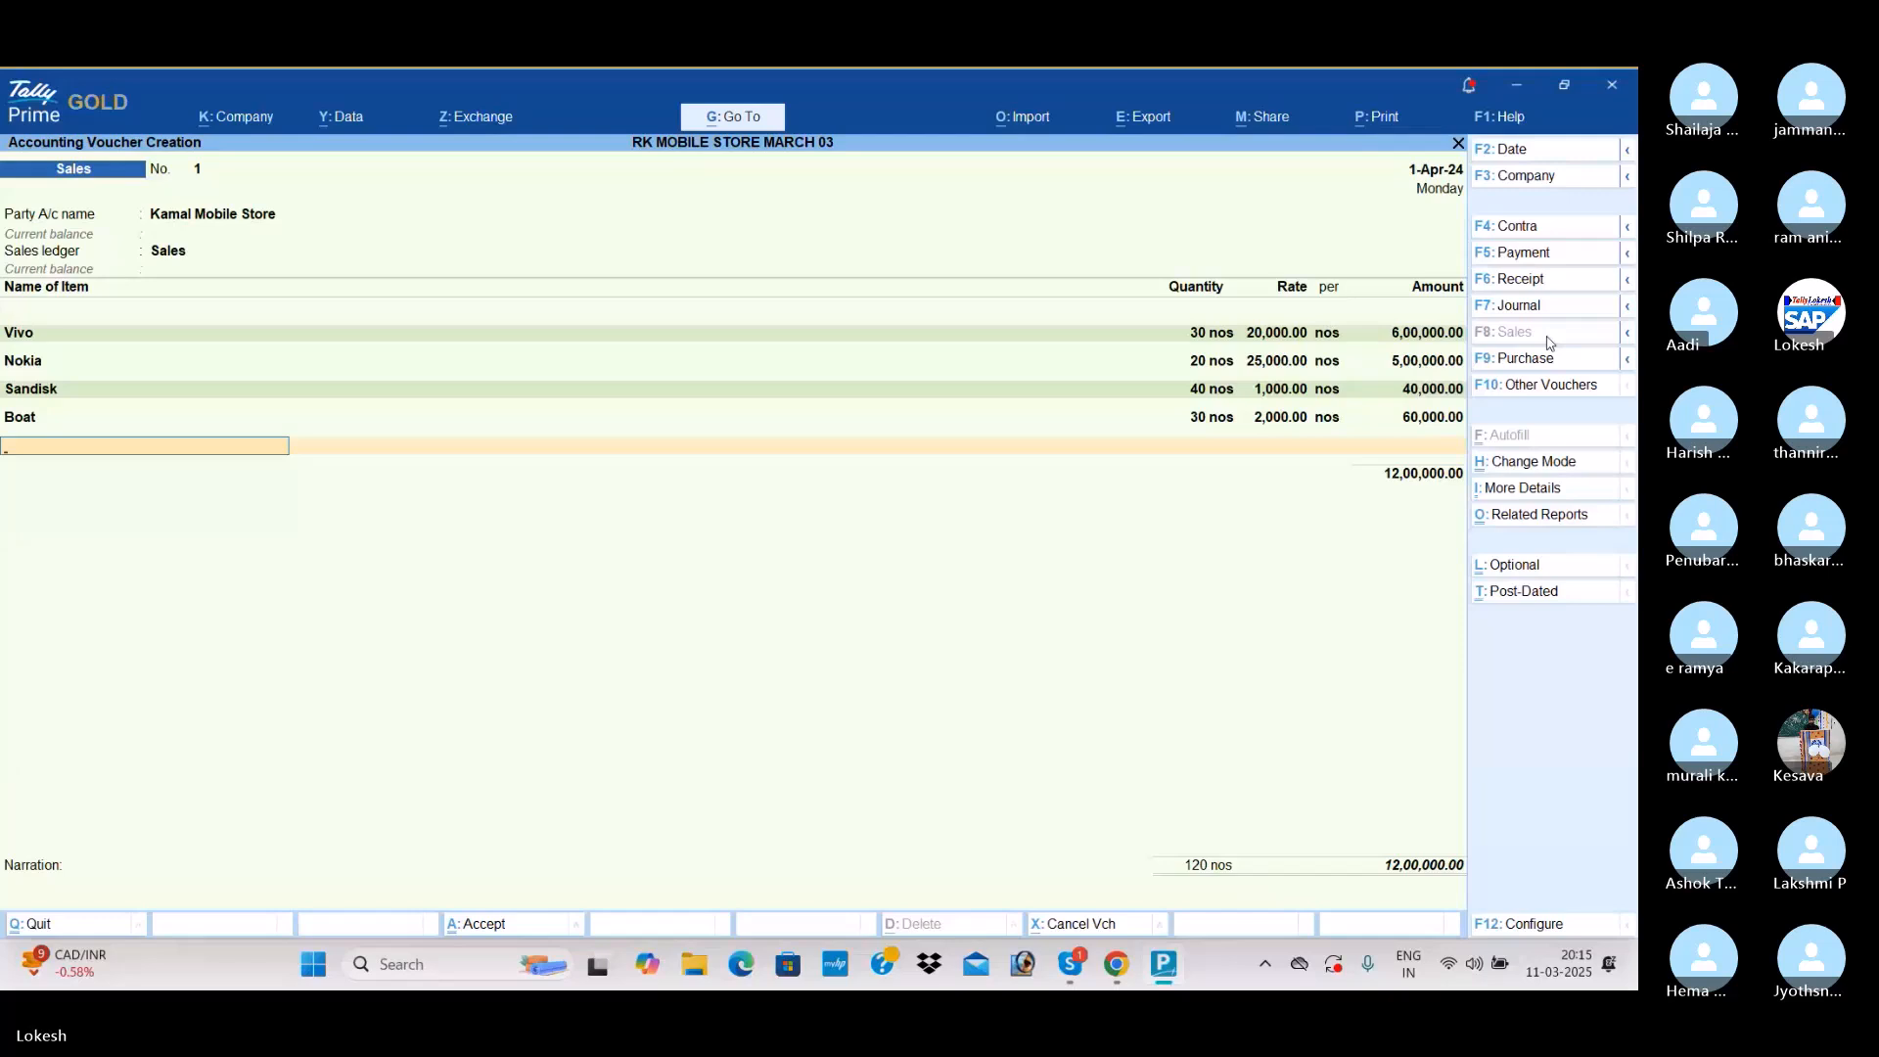
Step: Add the item Jbl to the sales voucher with 20 nos at a rate of 1,000 and no tracking number
type("jbl")
key("Return")
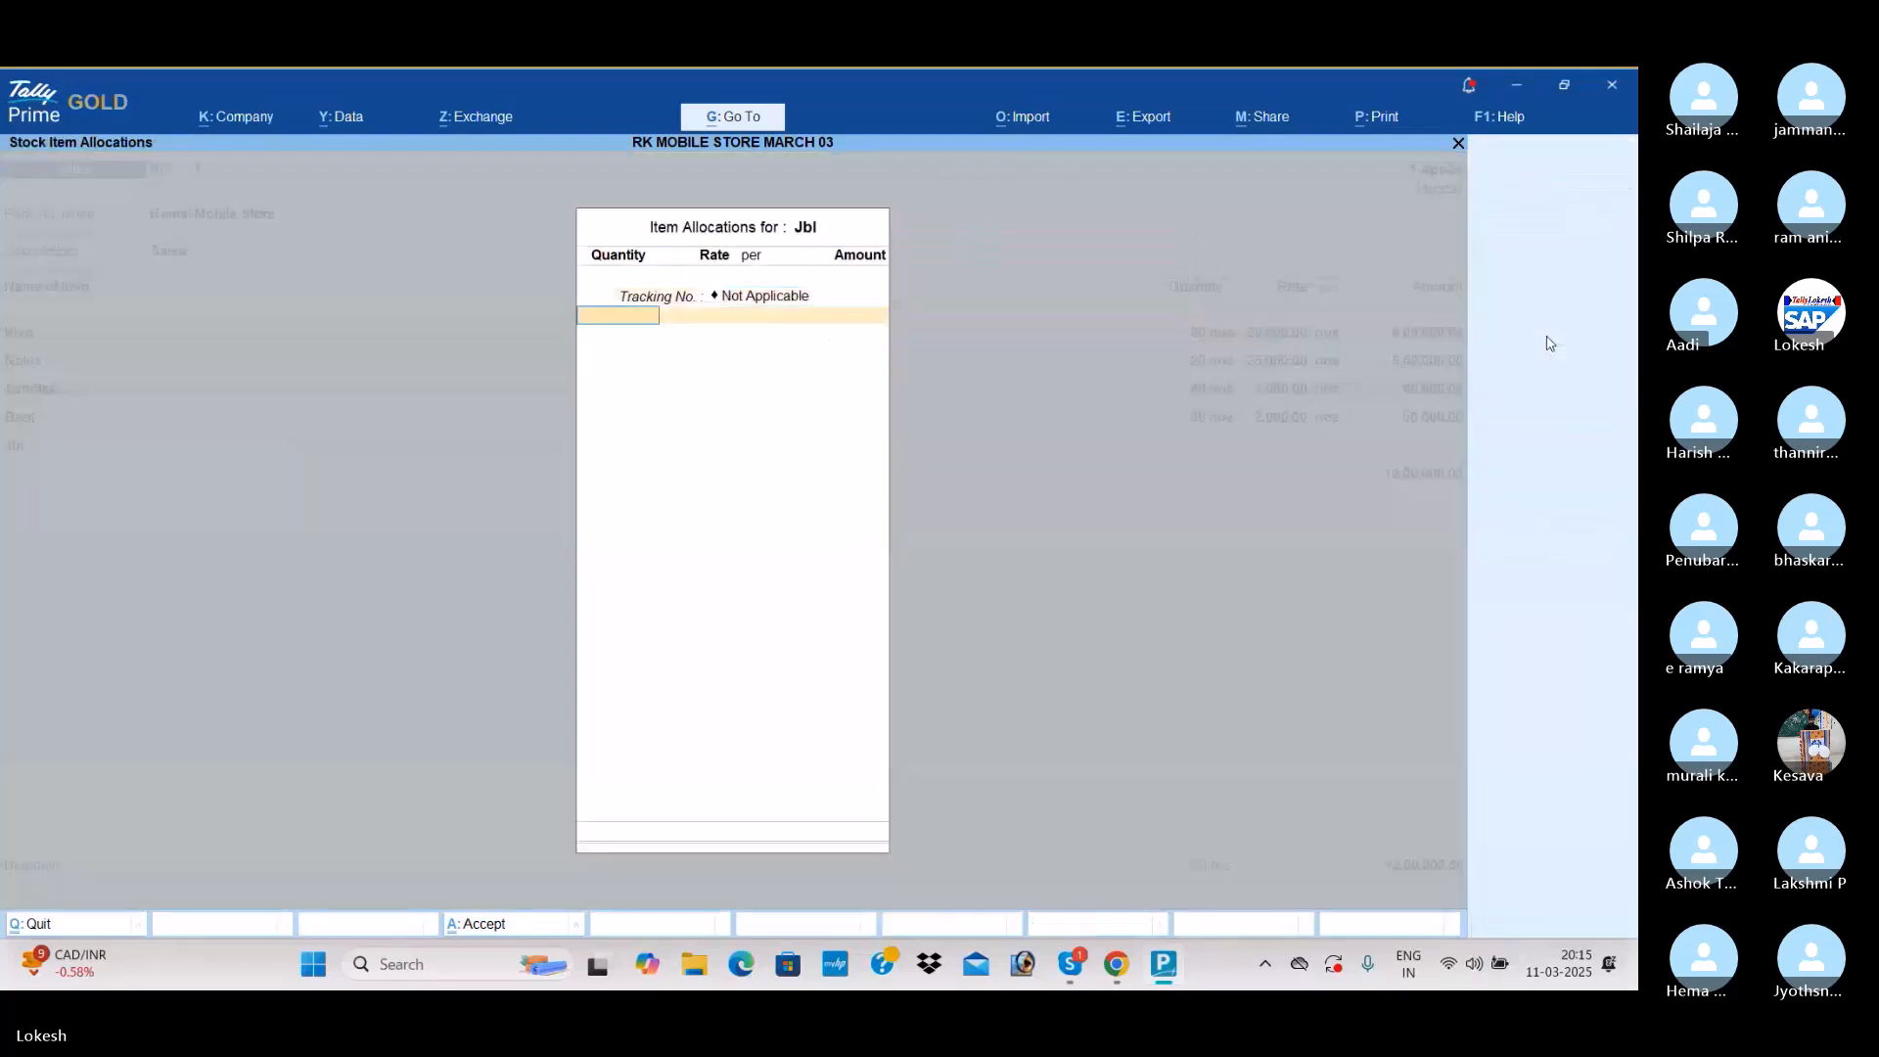
type("20")
key("Return")
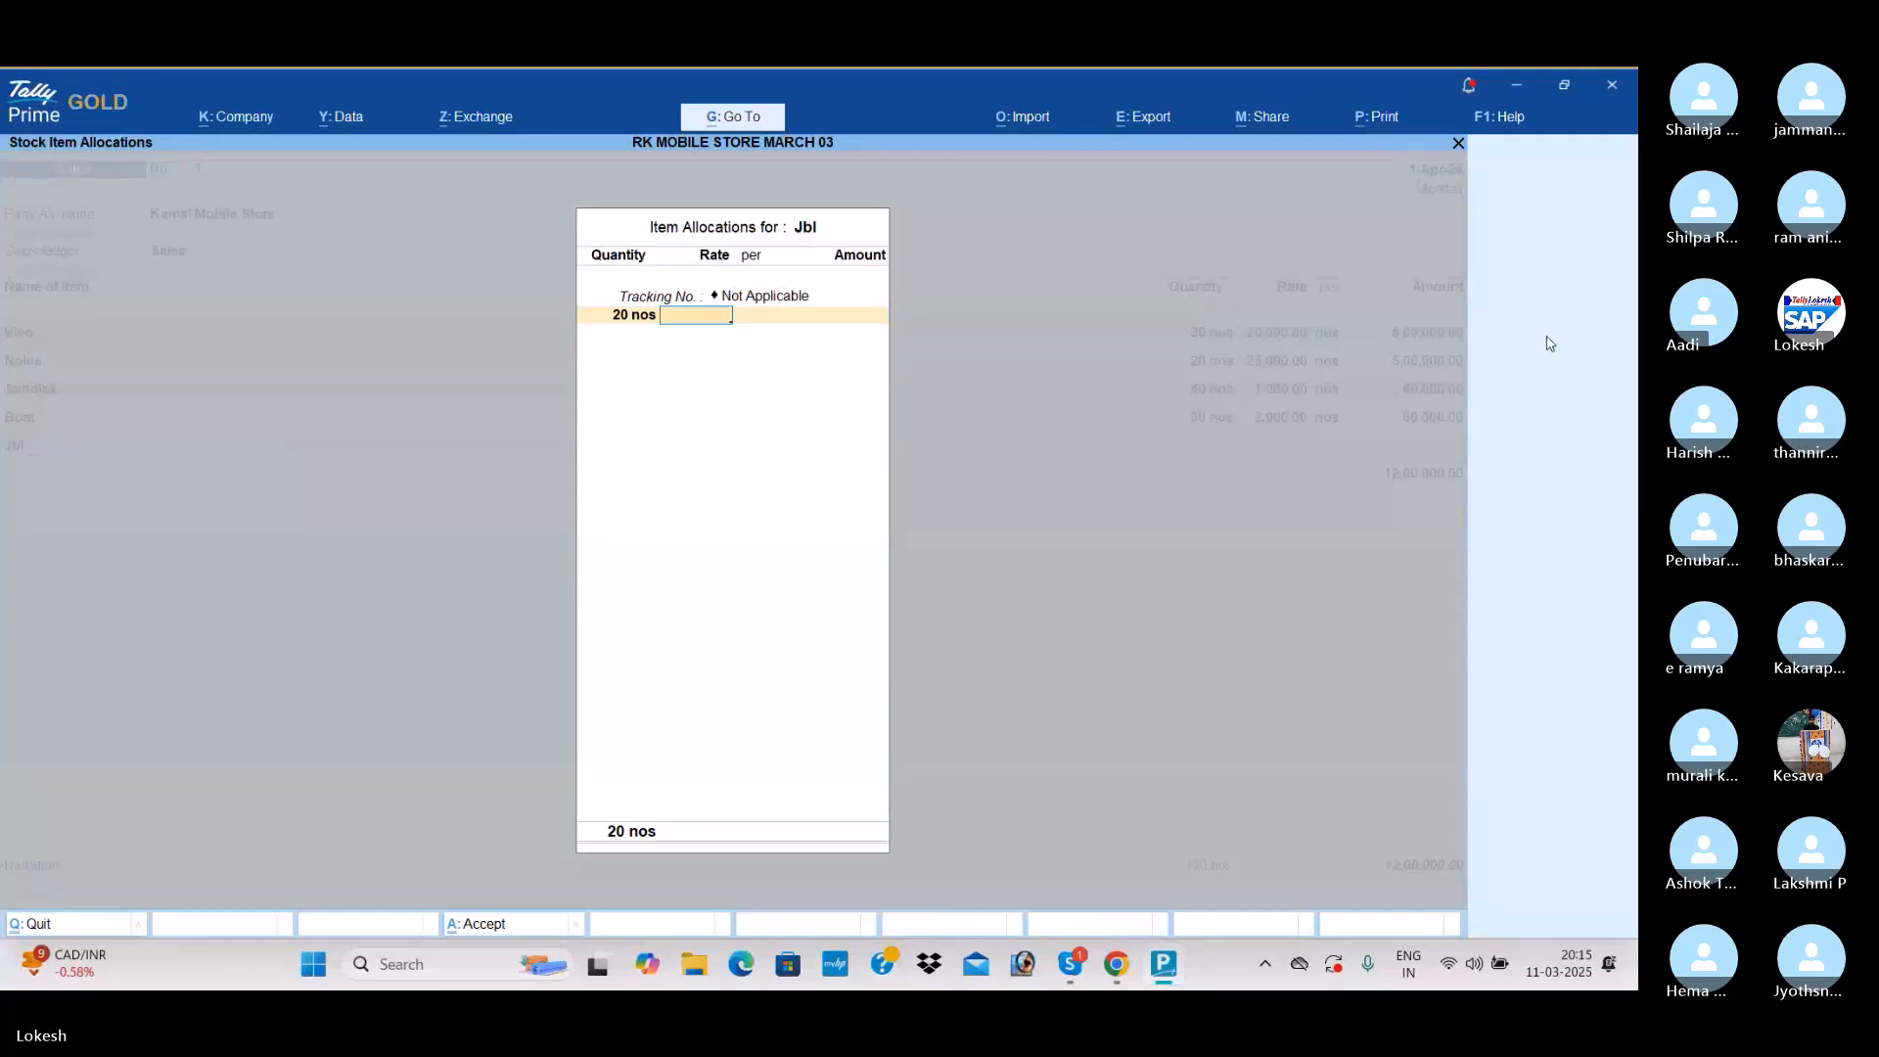
type("1,000")
key("Return")
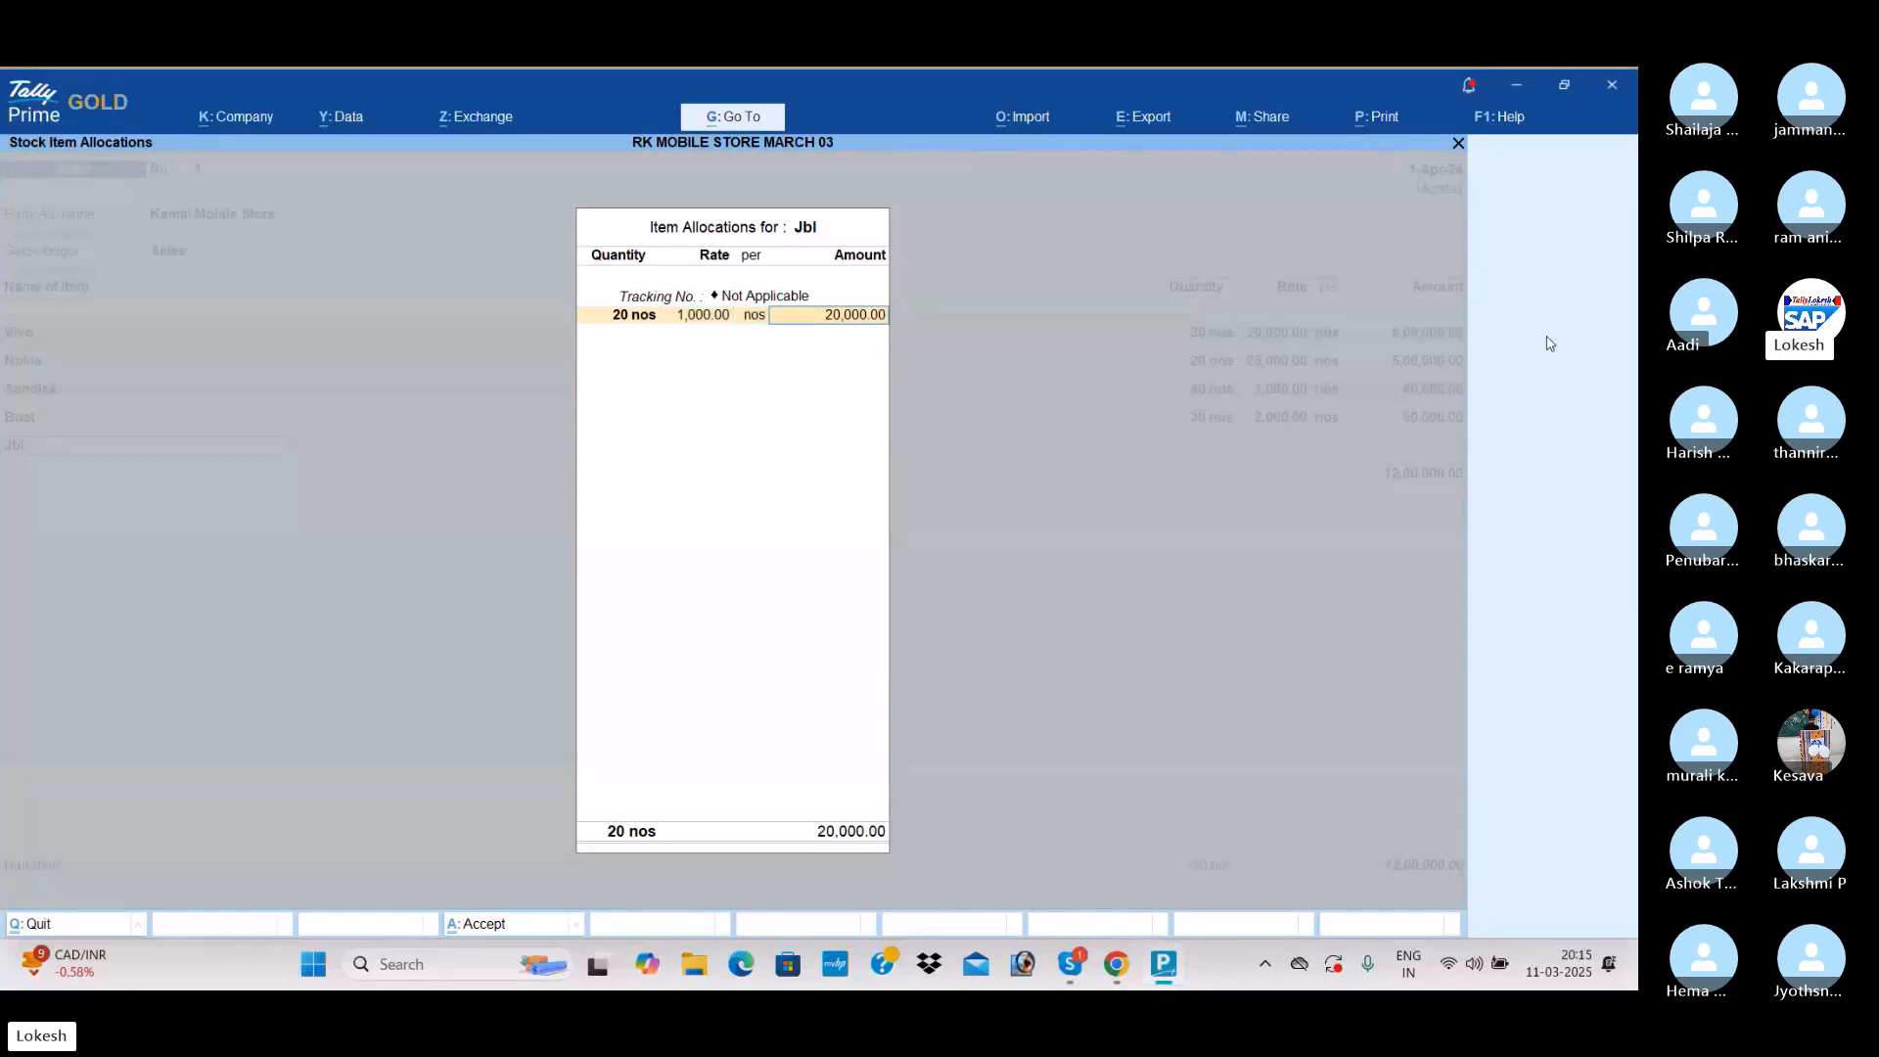
key("Return")
key("Return")
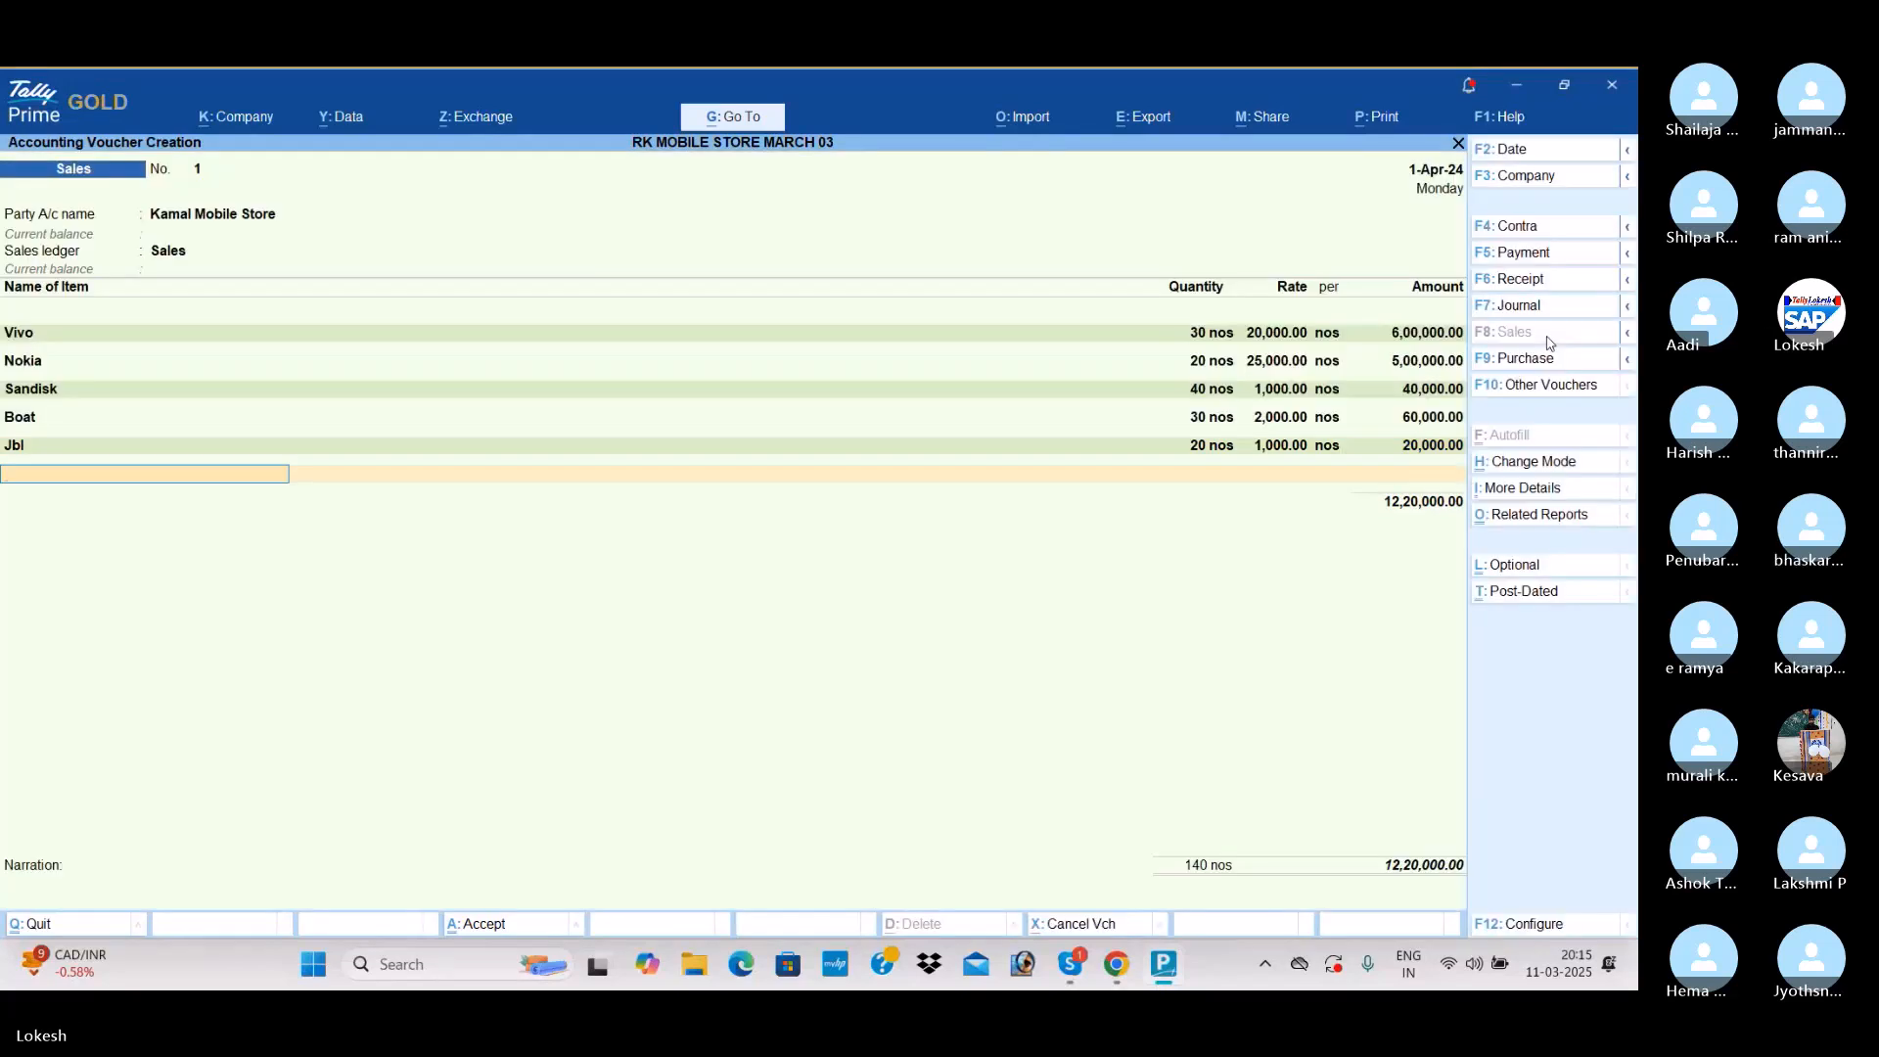
Step: Add the item Noise to the sales voucher with 25 nos at a rate of 1,200 and no tracking number
type("No")
key("Down")
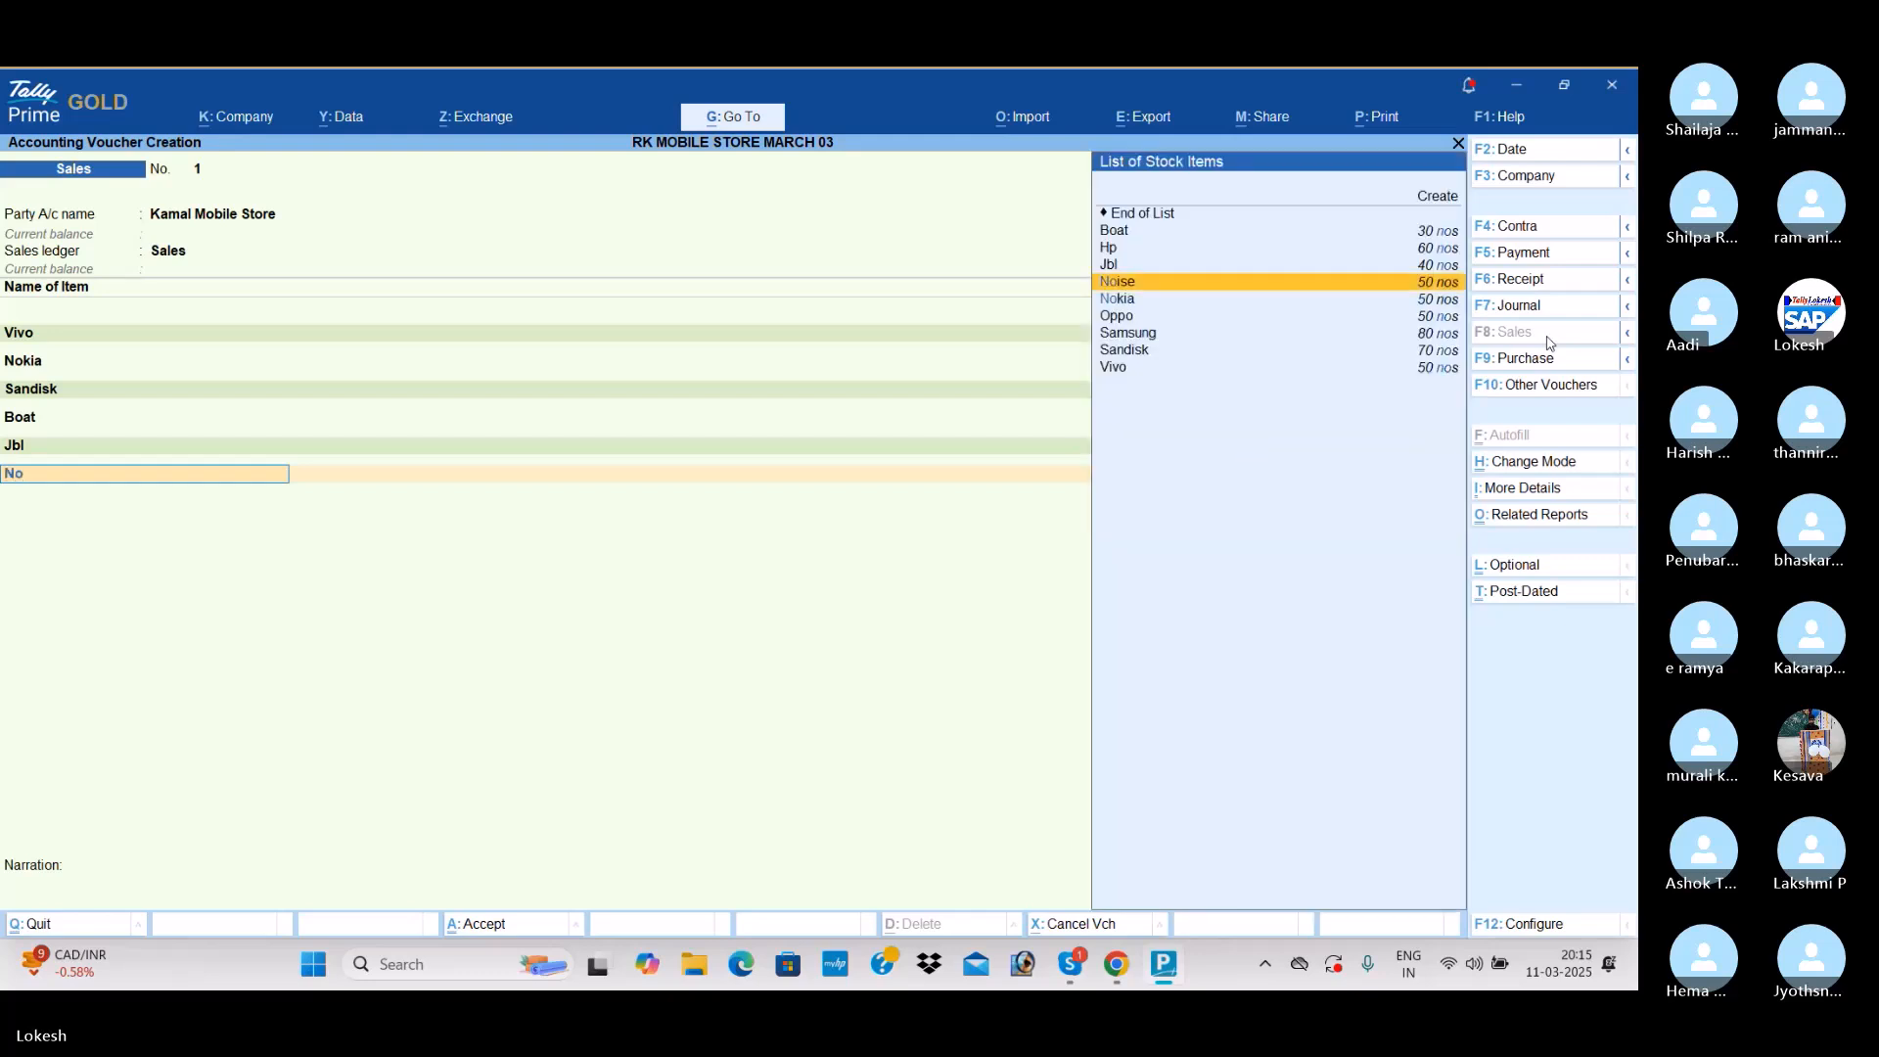
key("Return")
key("Return")
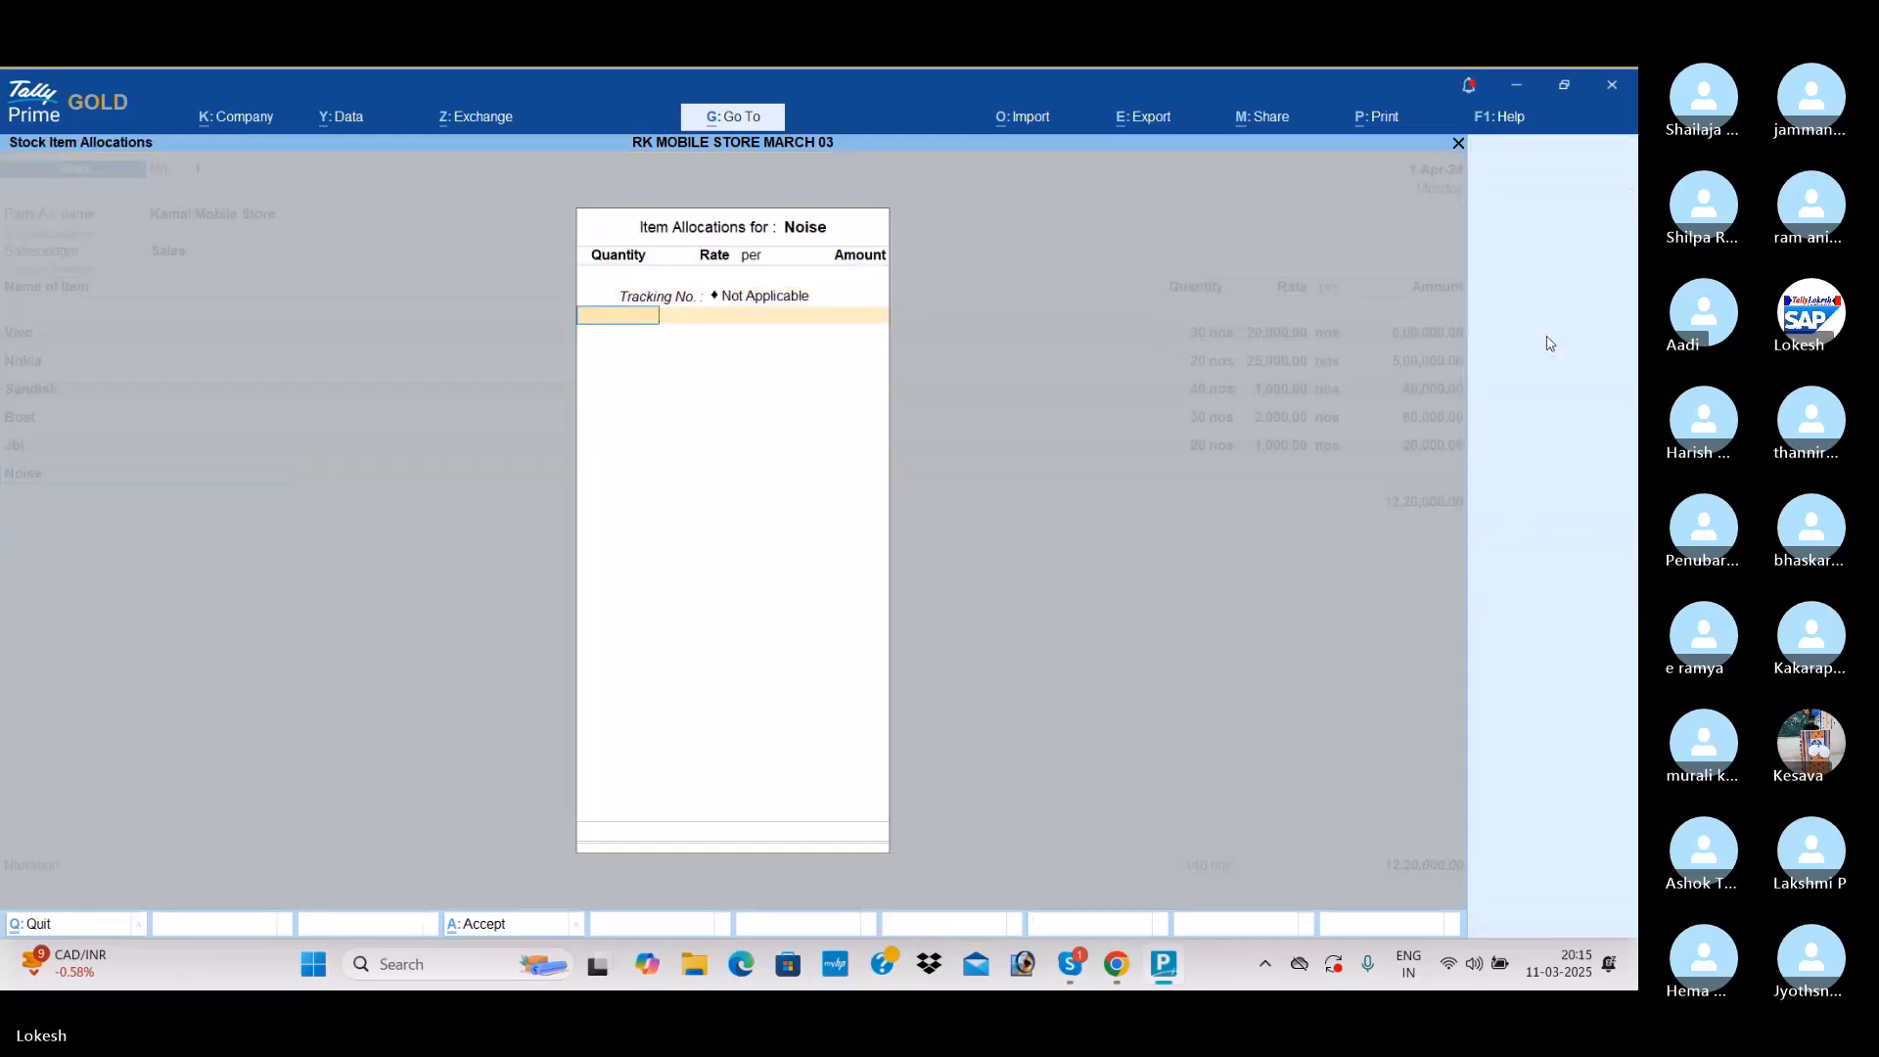
type("25")
key("Return")
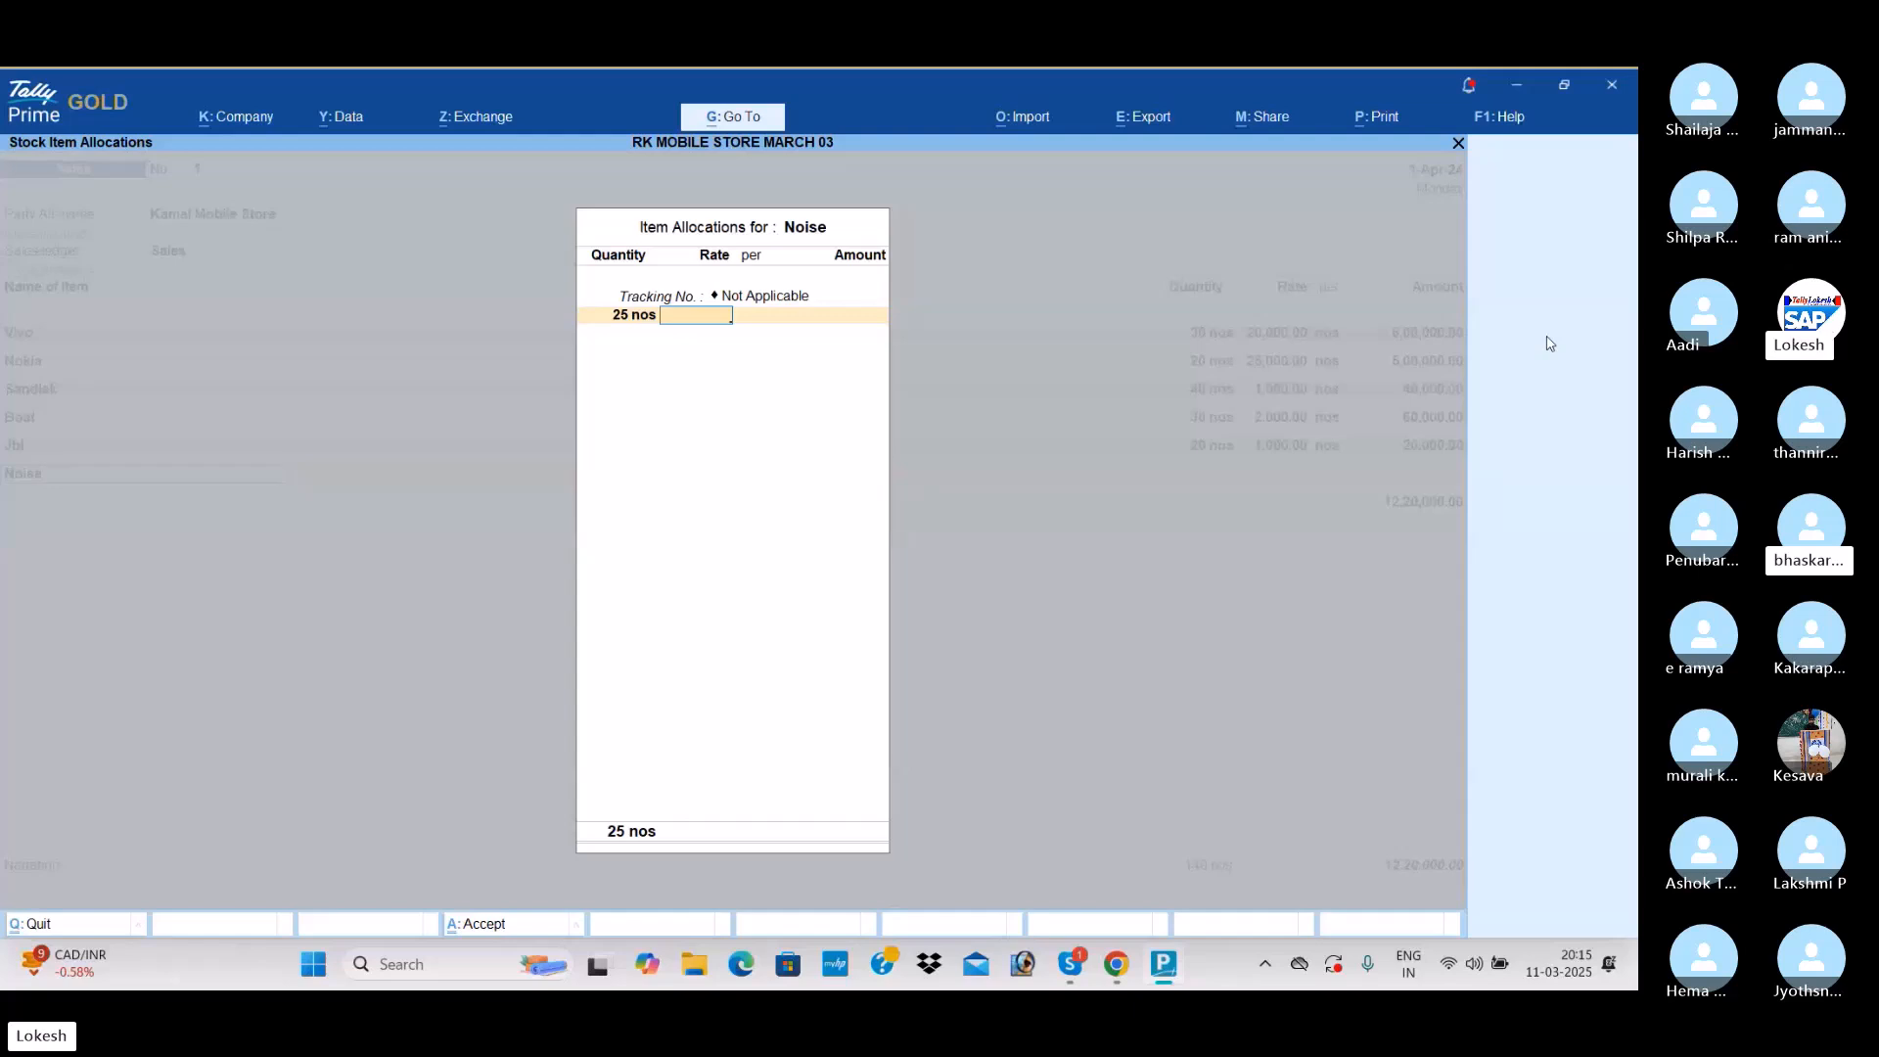
type("1200")
key("Return")
key("Return")
key("Return")
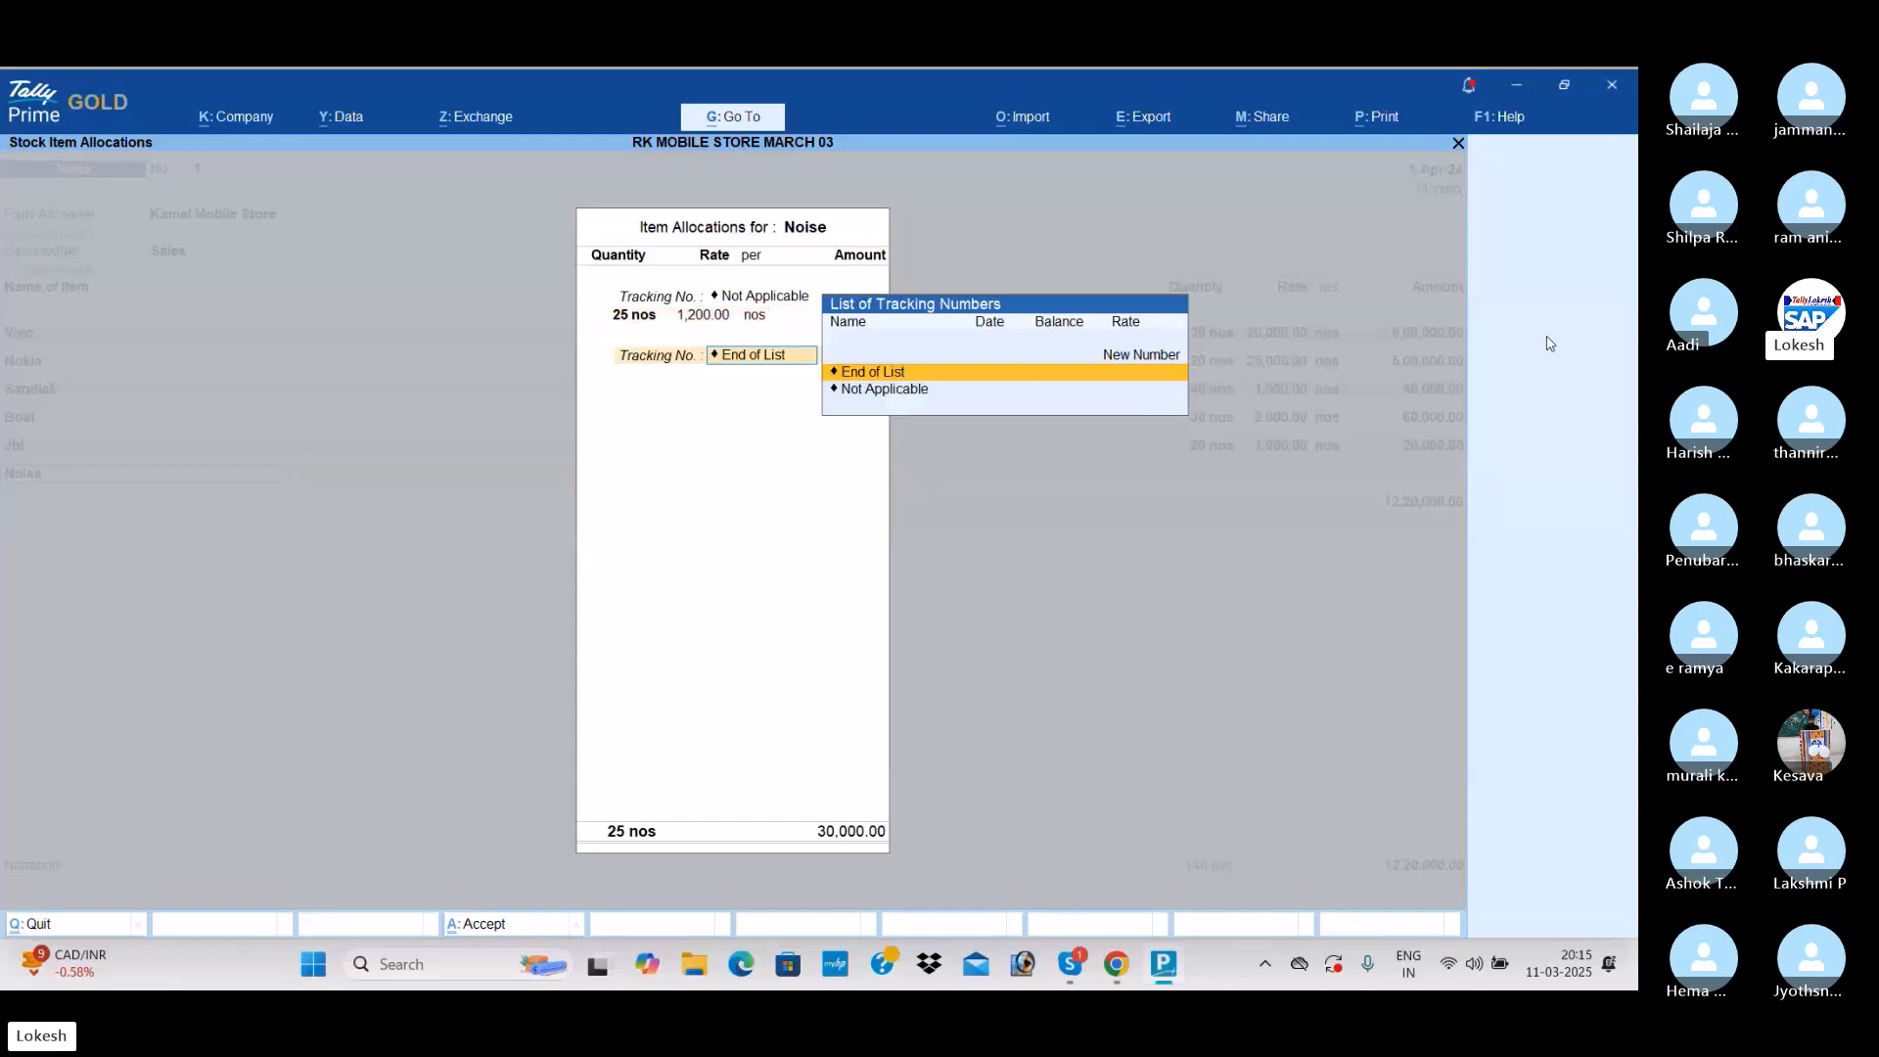
key("Return")
Step: End the item list and save the Kamal Mobile Store sales voucher without extra ledgers or narration
key("Return")
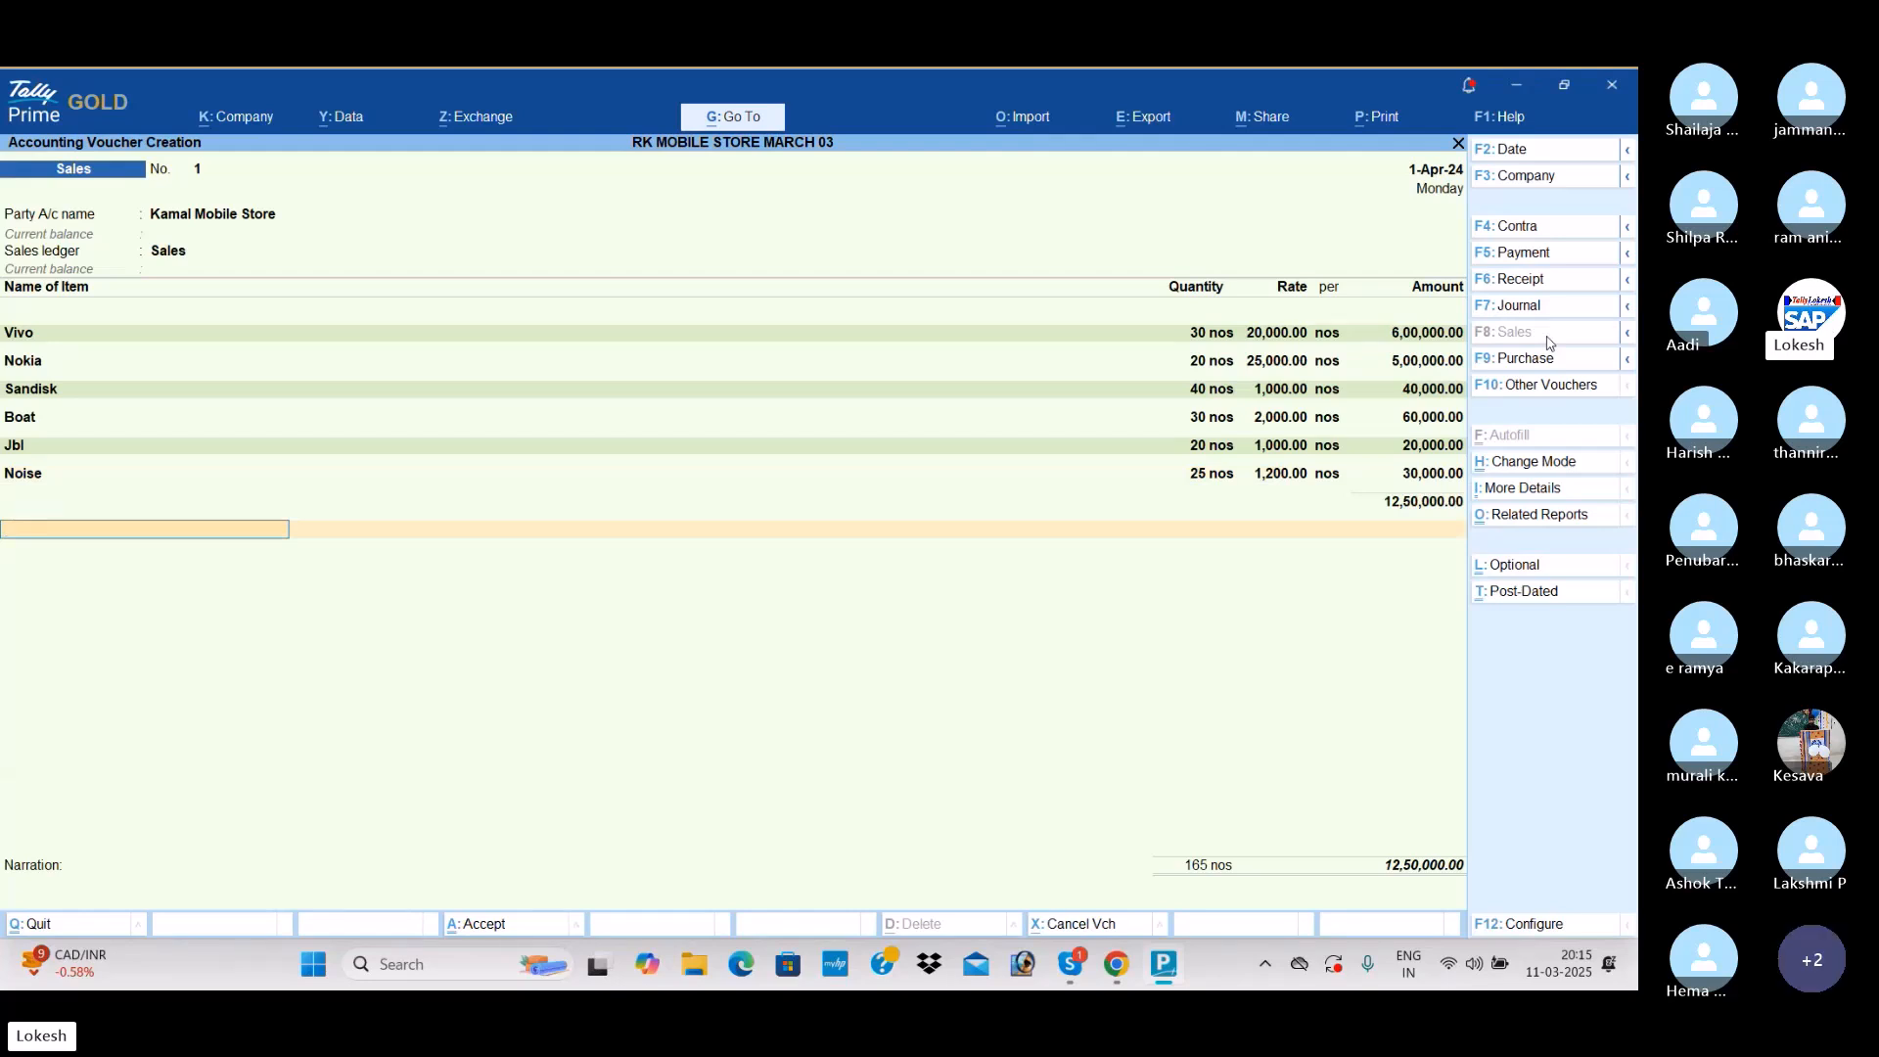
key("Return")
key("Return")
key("Return")
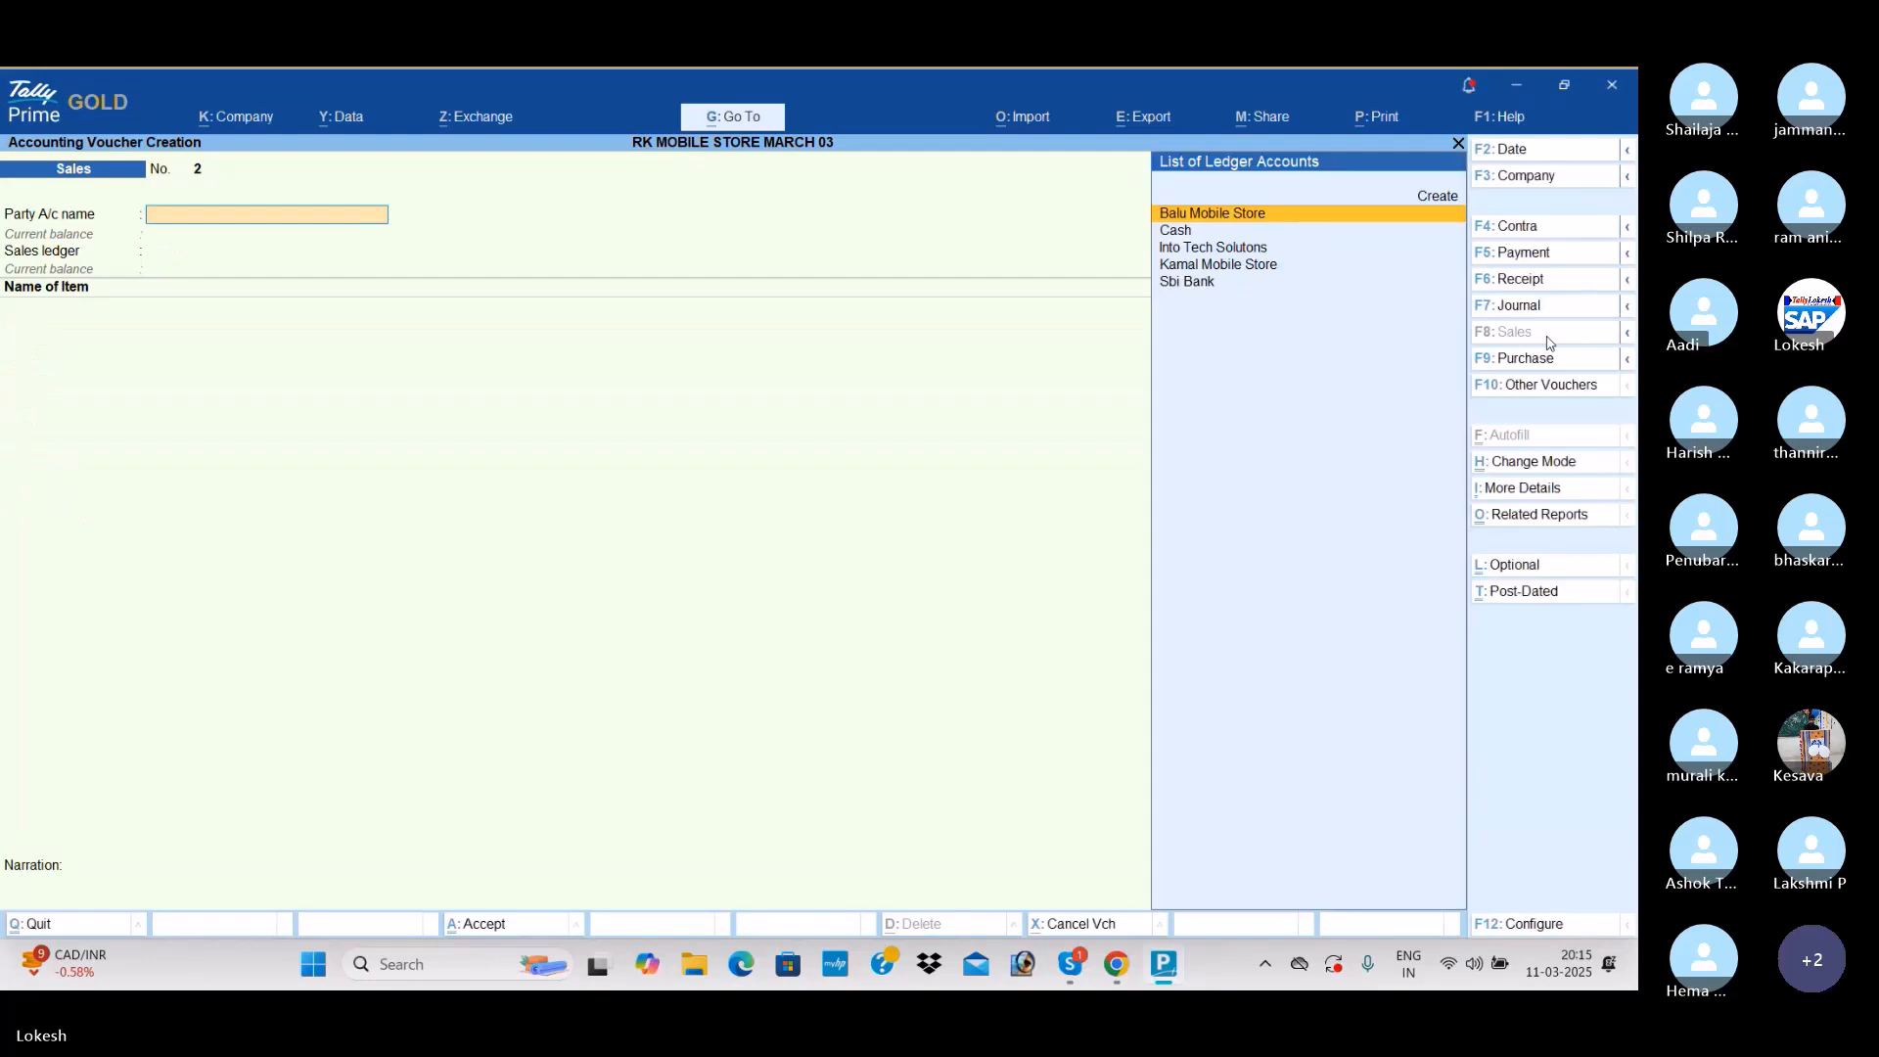
Step: Record a journal voucher debiting Tally Software 22,000 and crediting Into Tech Solutons, leaving the narration blank
left_click(1573, 308)
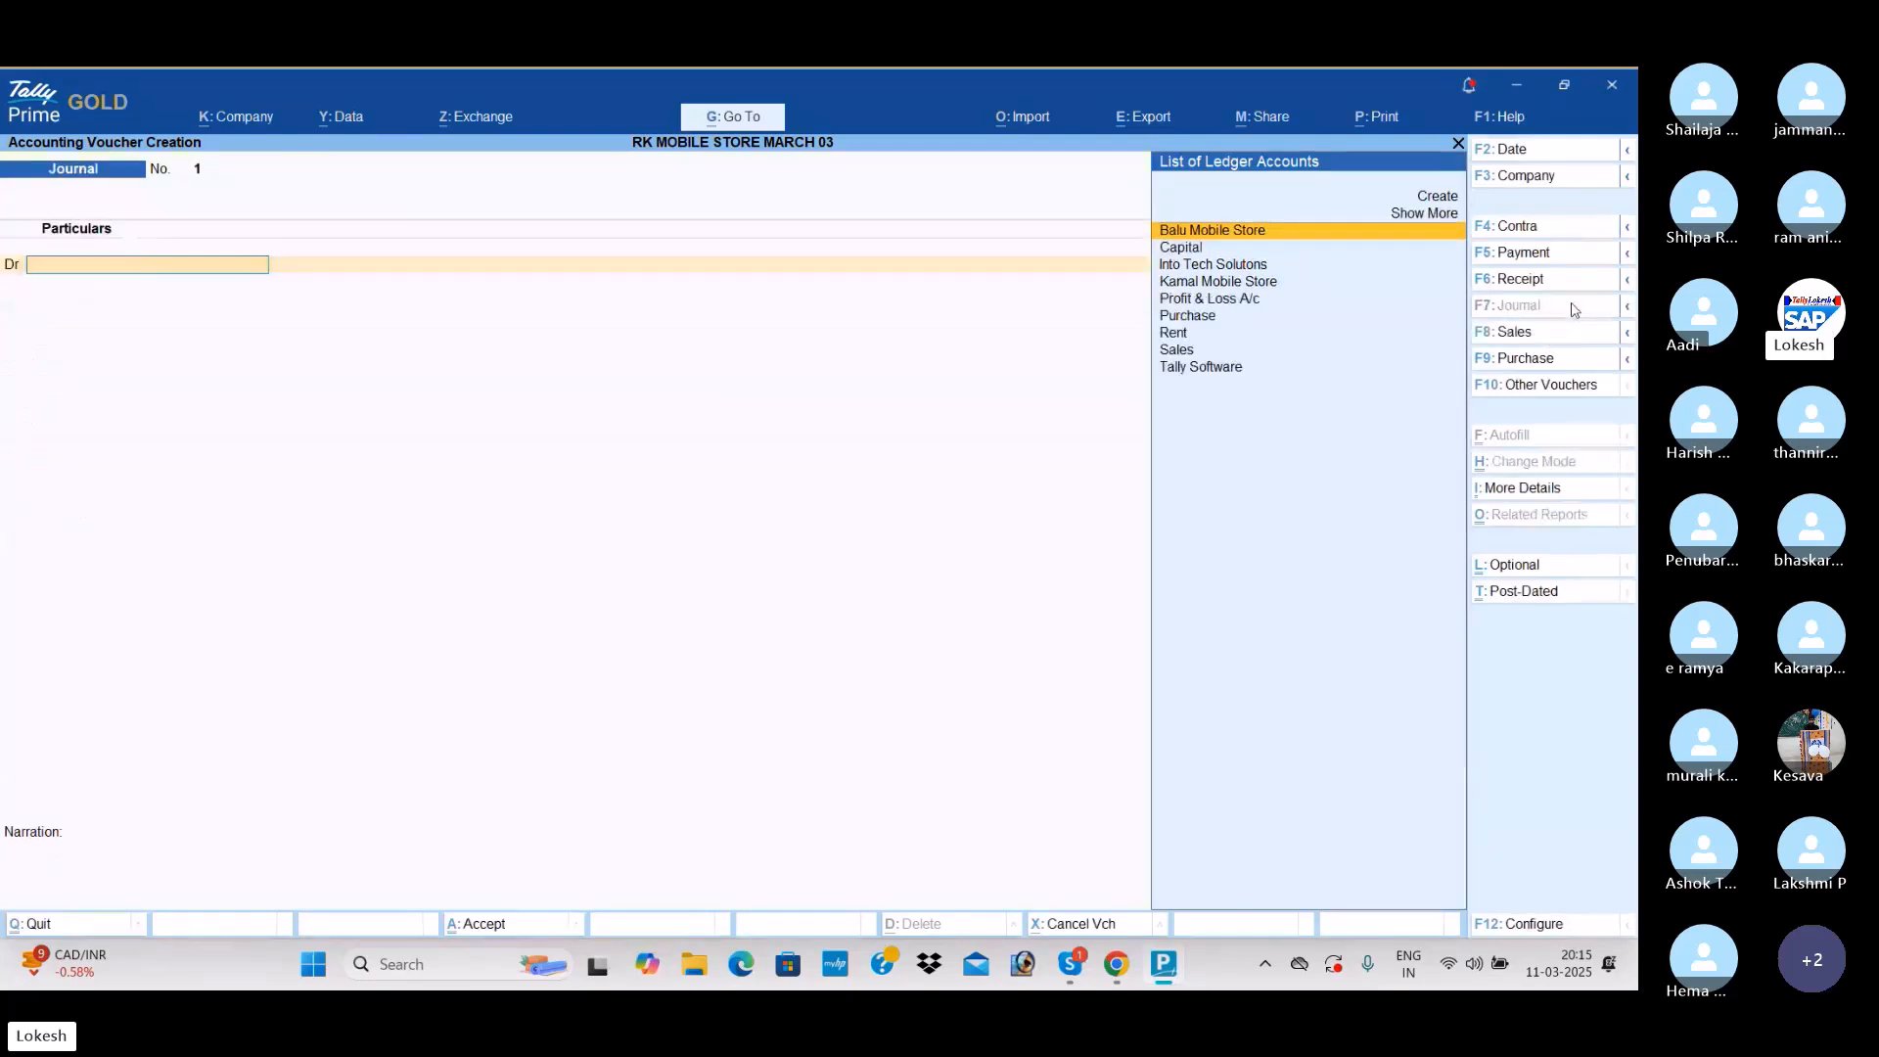
type("ta")
key("Return")
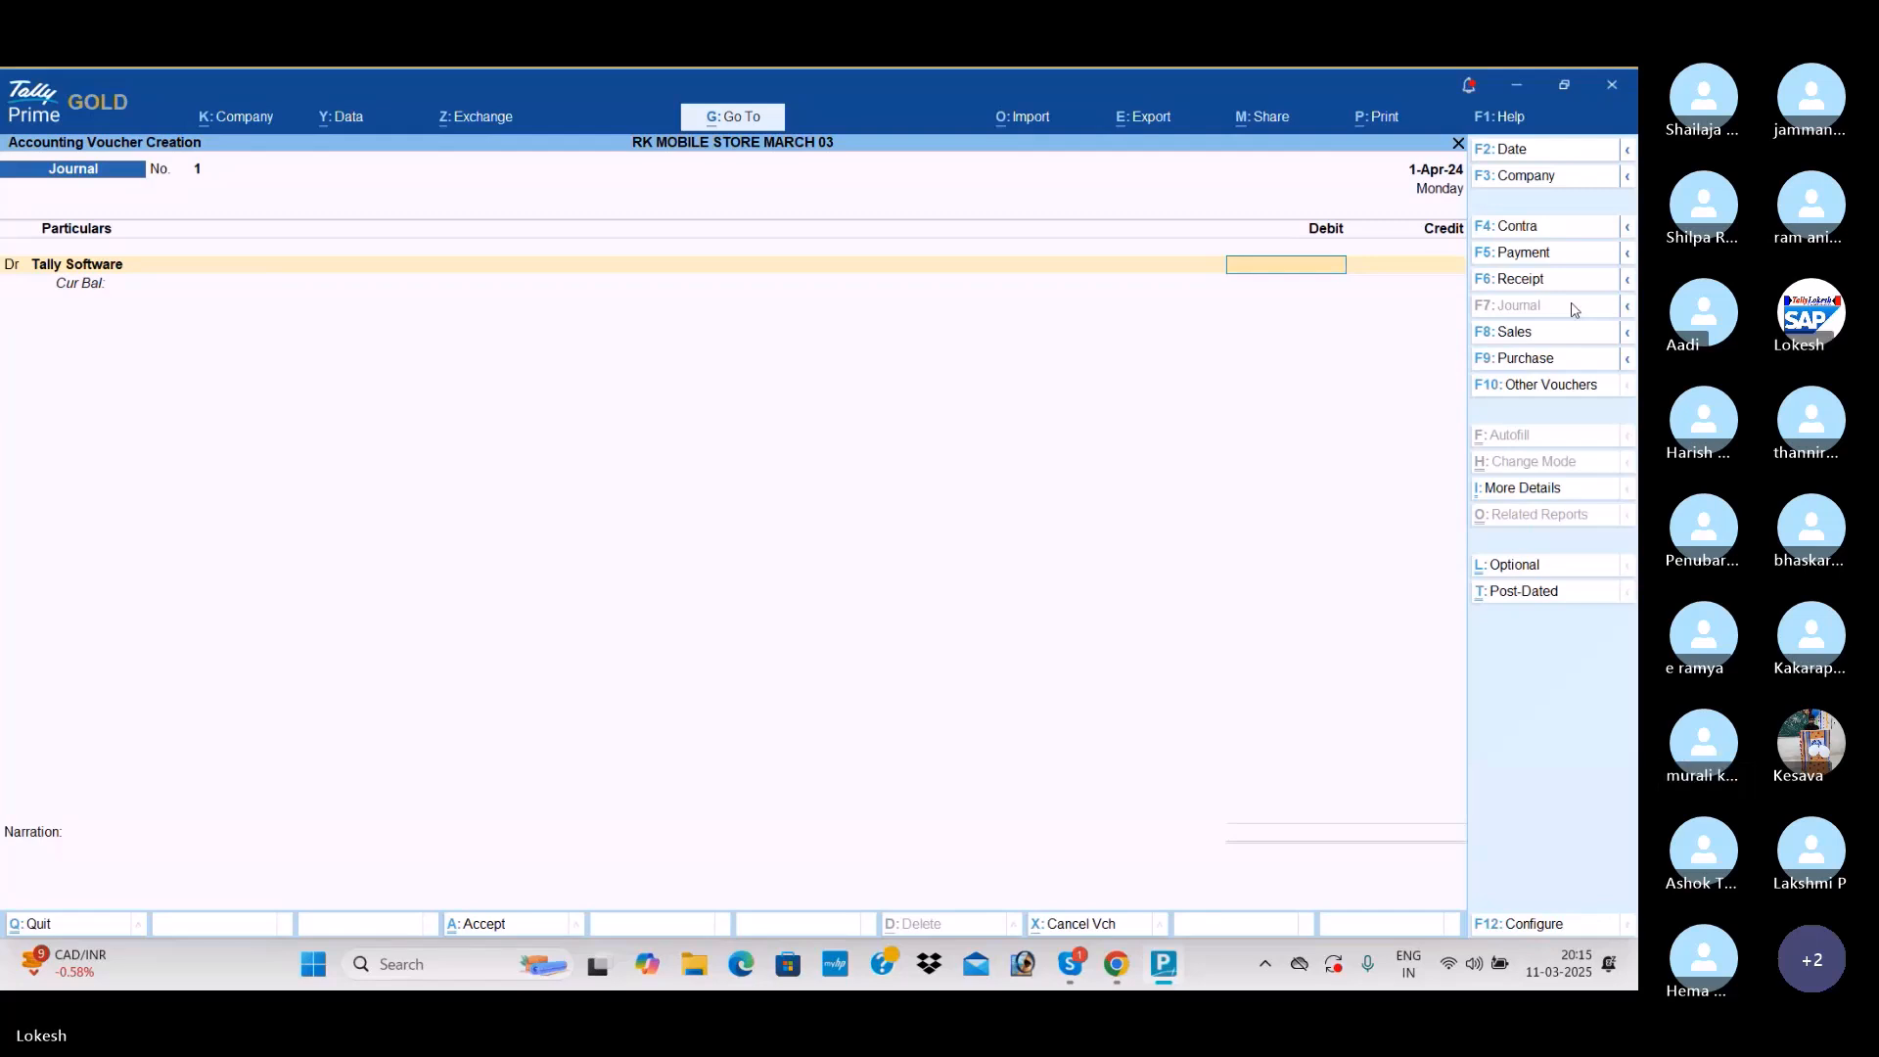
type("22000")
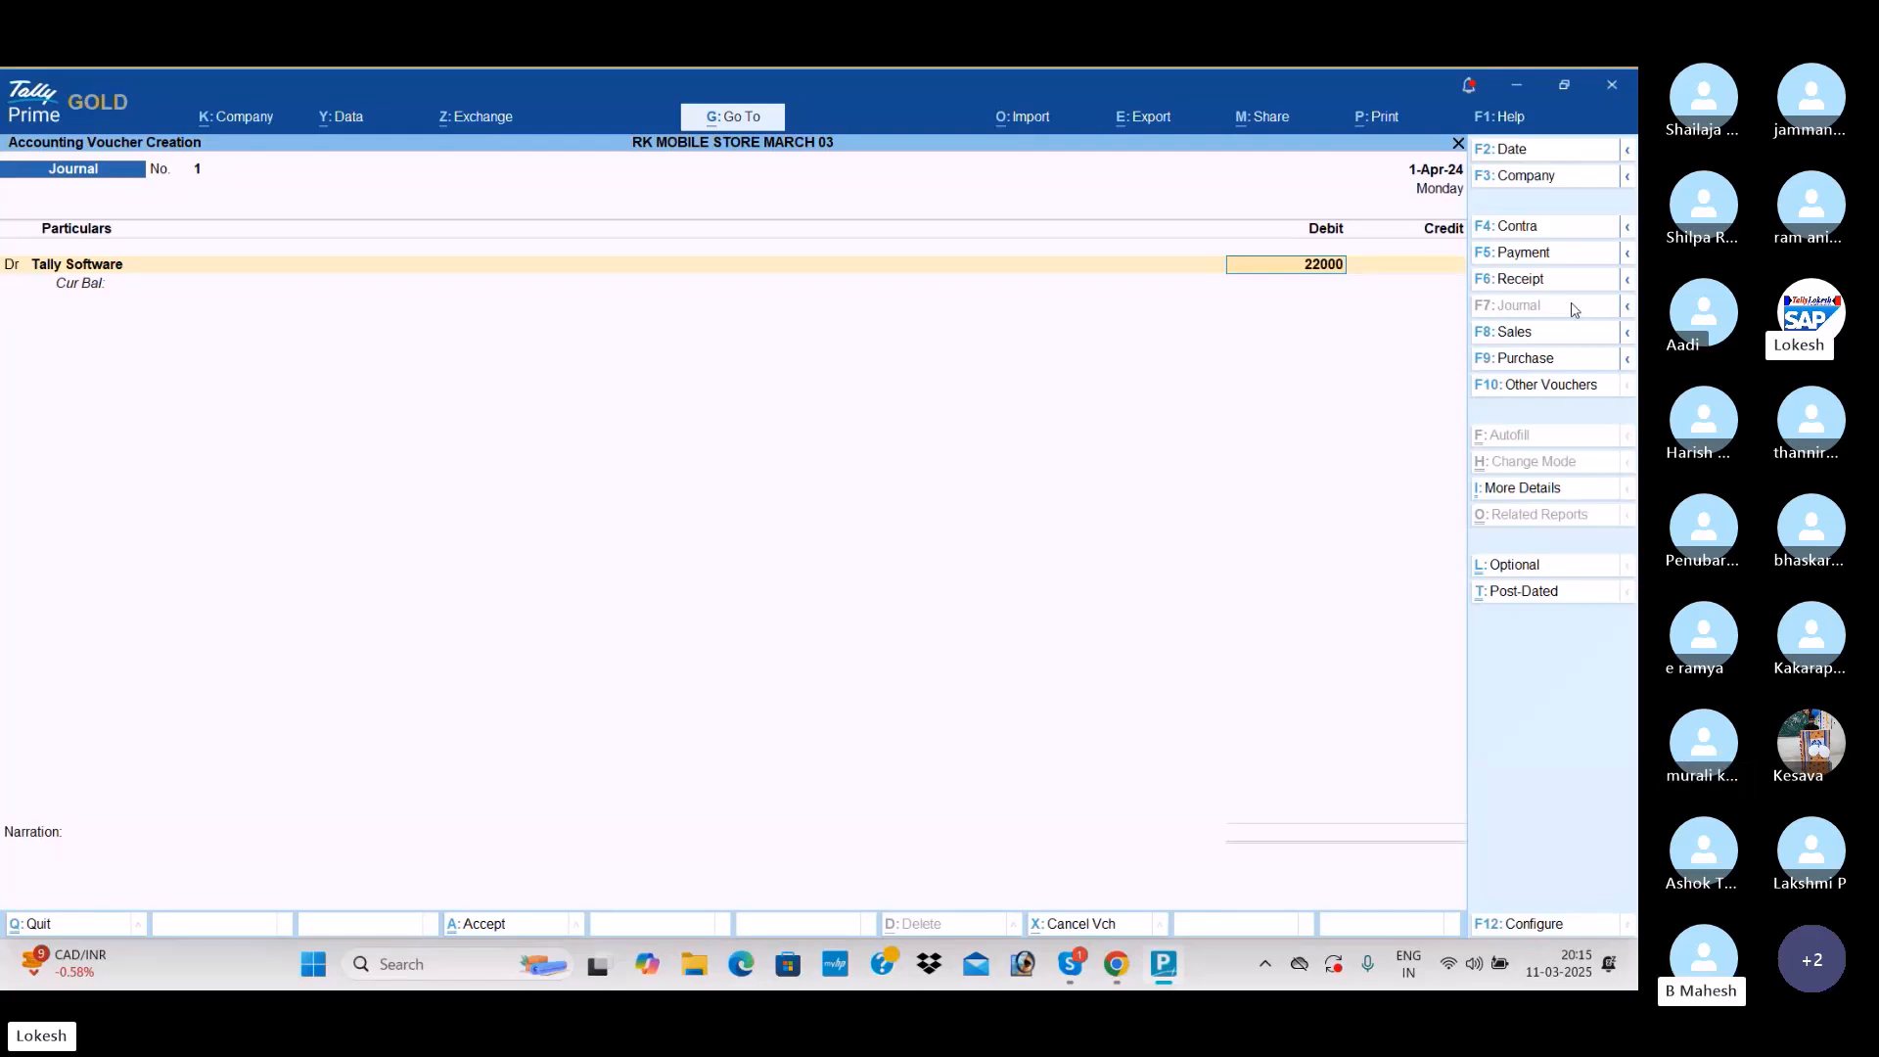
key("Return")
key("Down")
key("Down")
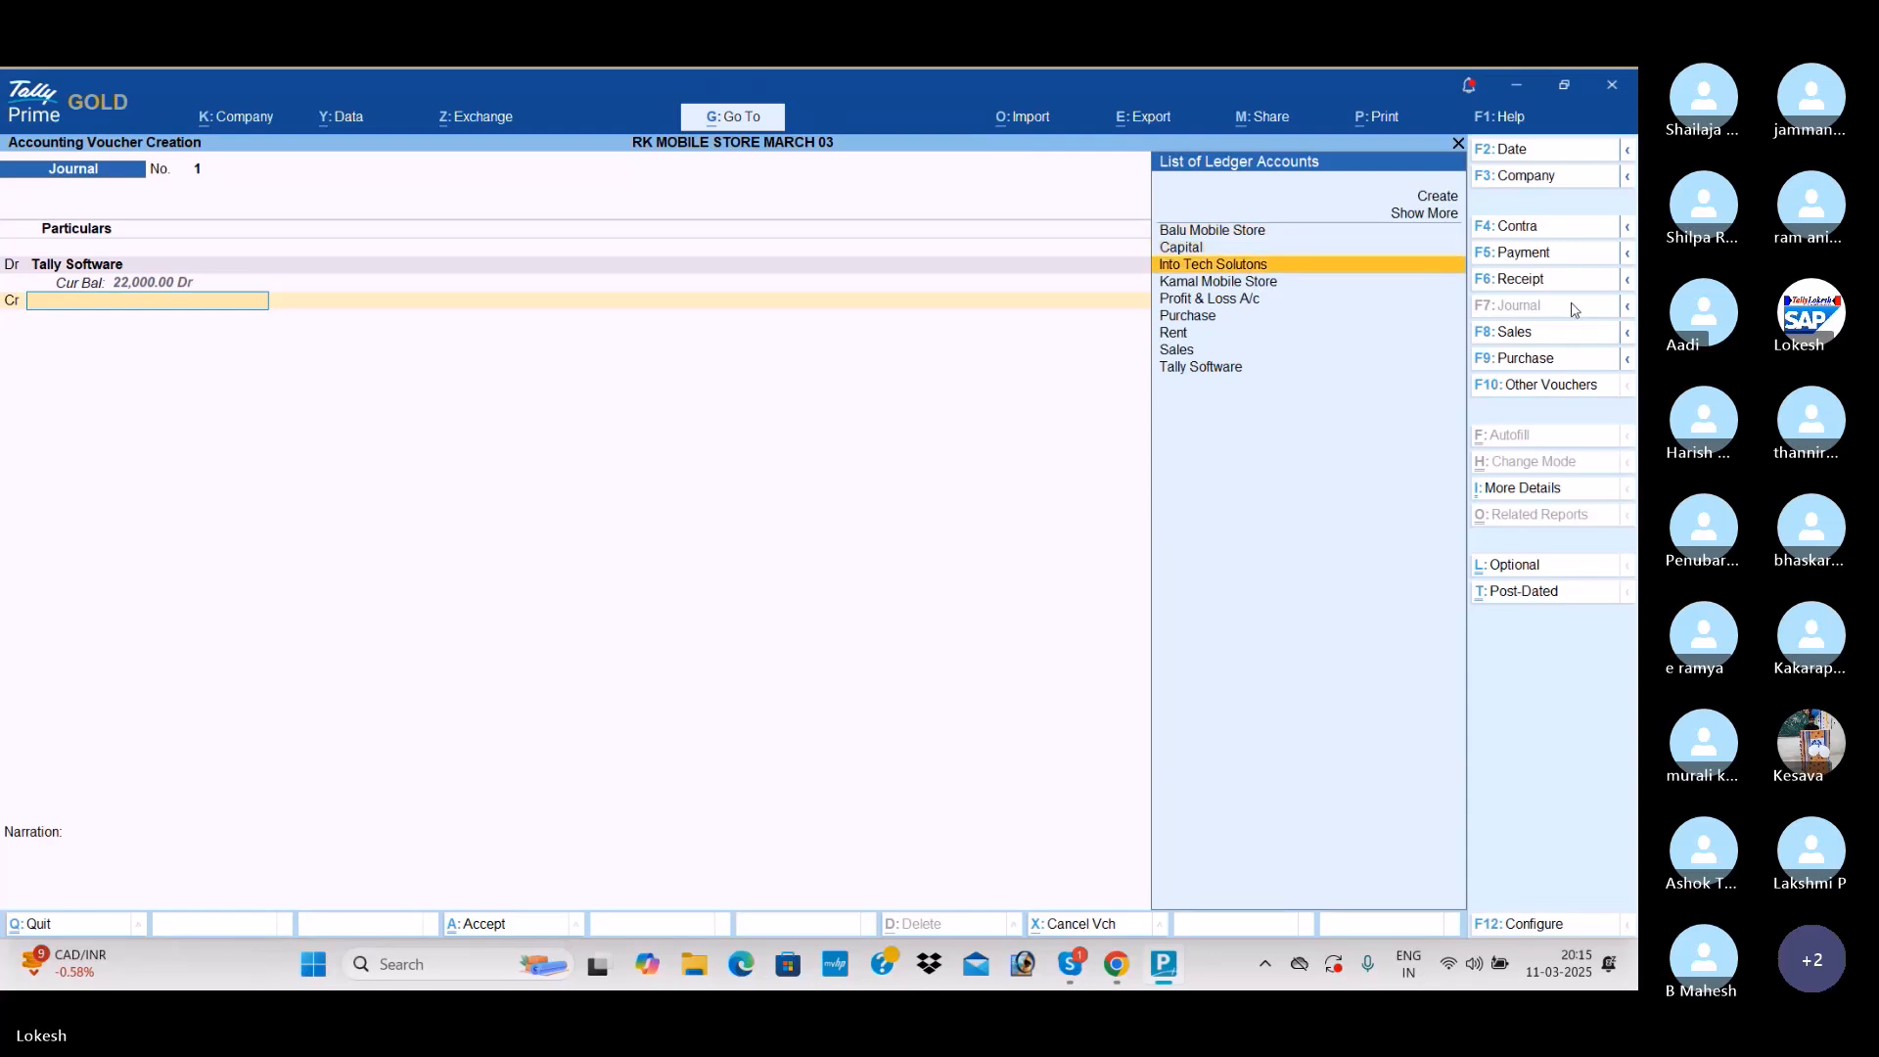
key("Return")
key("Return")
key("Return")
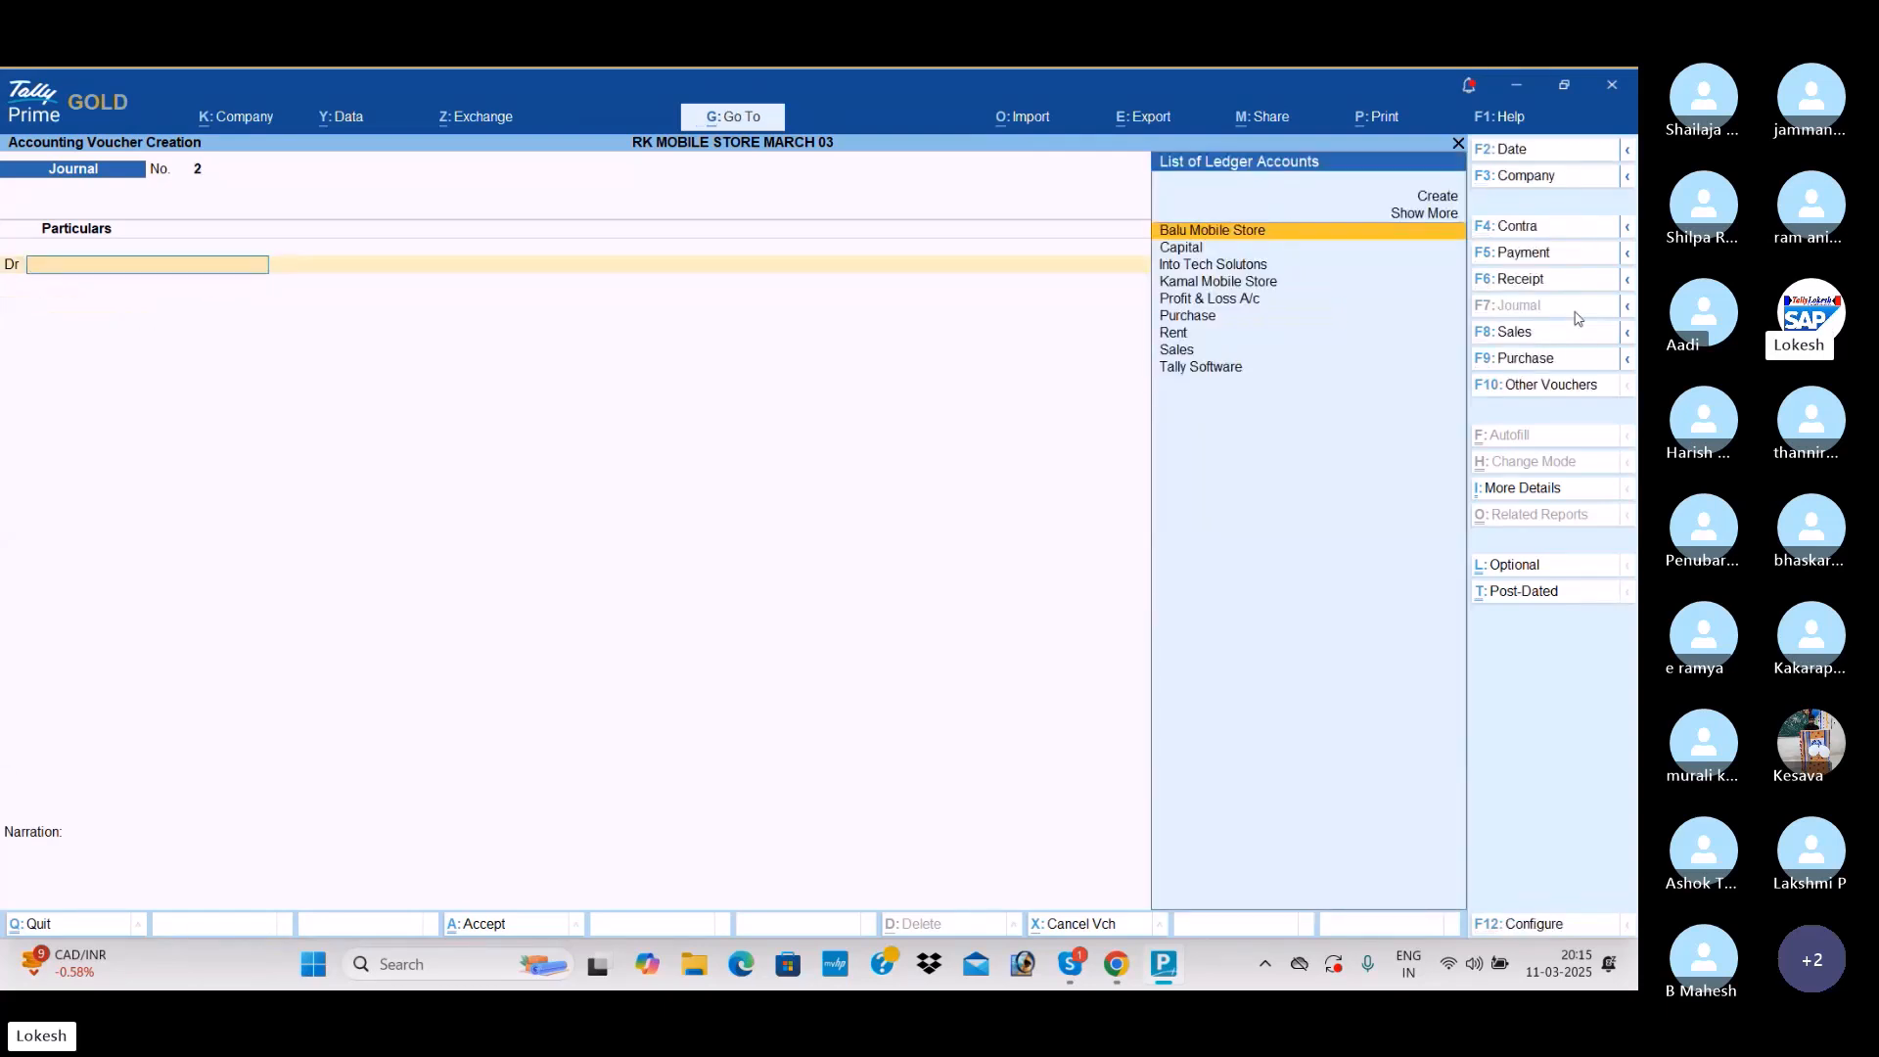
Step: Record a payment voucher debiting Balu Mobile Store 2,00,000, with the narration left blank
left_click(1535, 255)
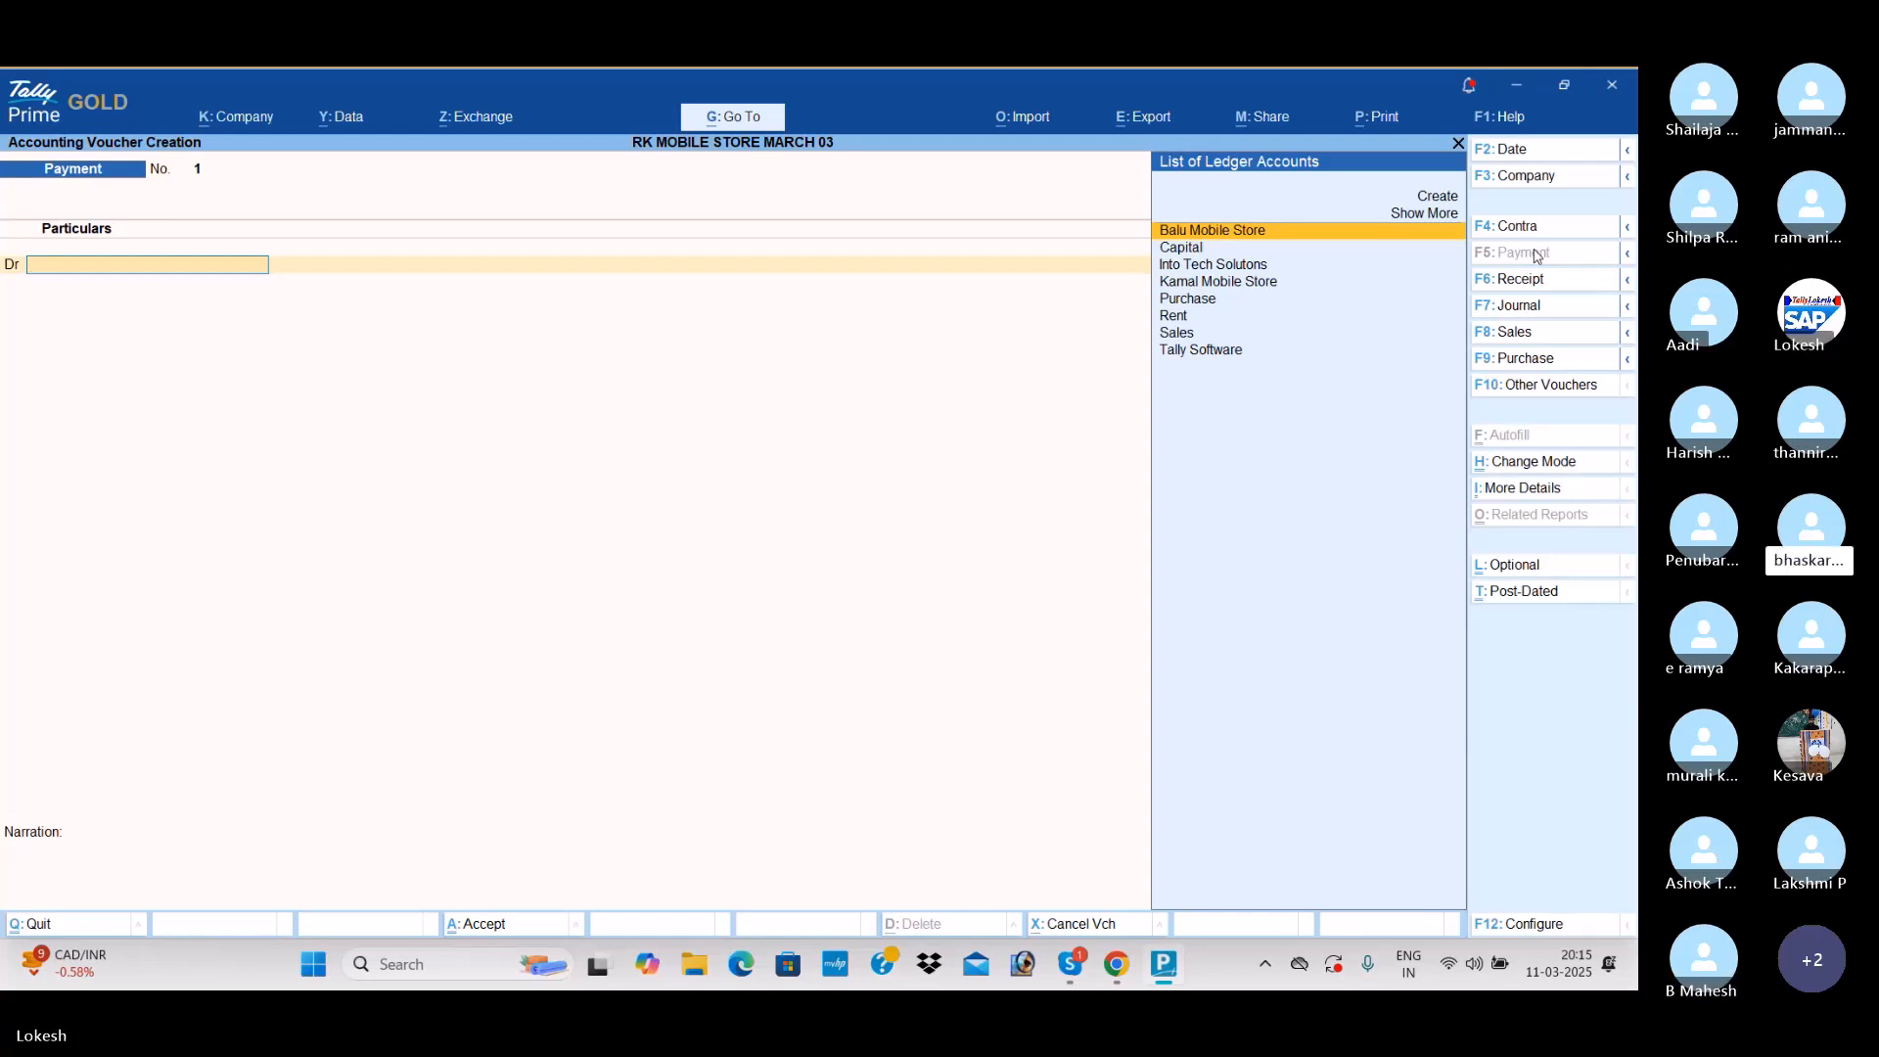
key("Return")
type("2,00,000")
key("Return")
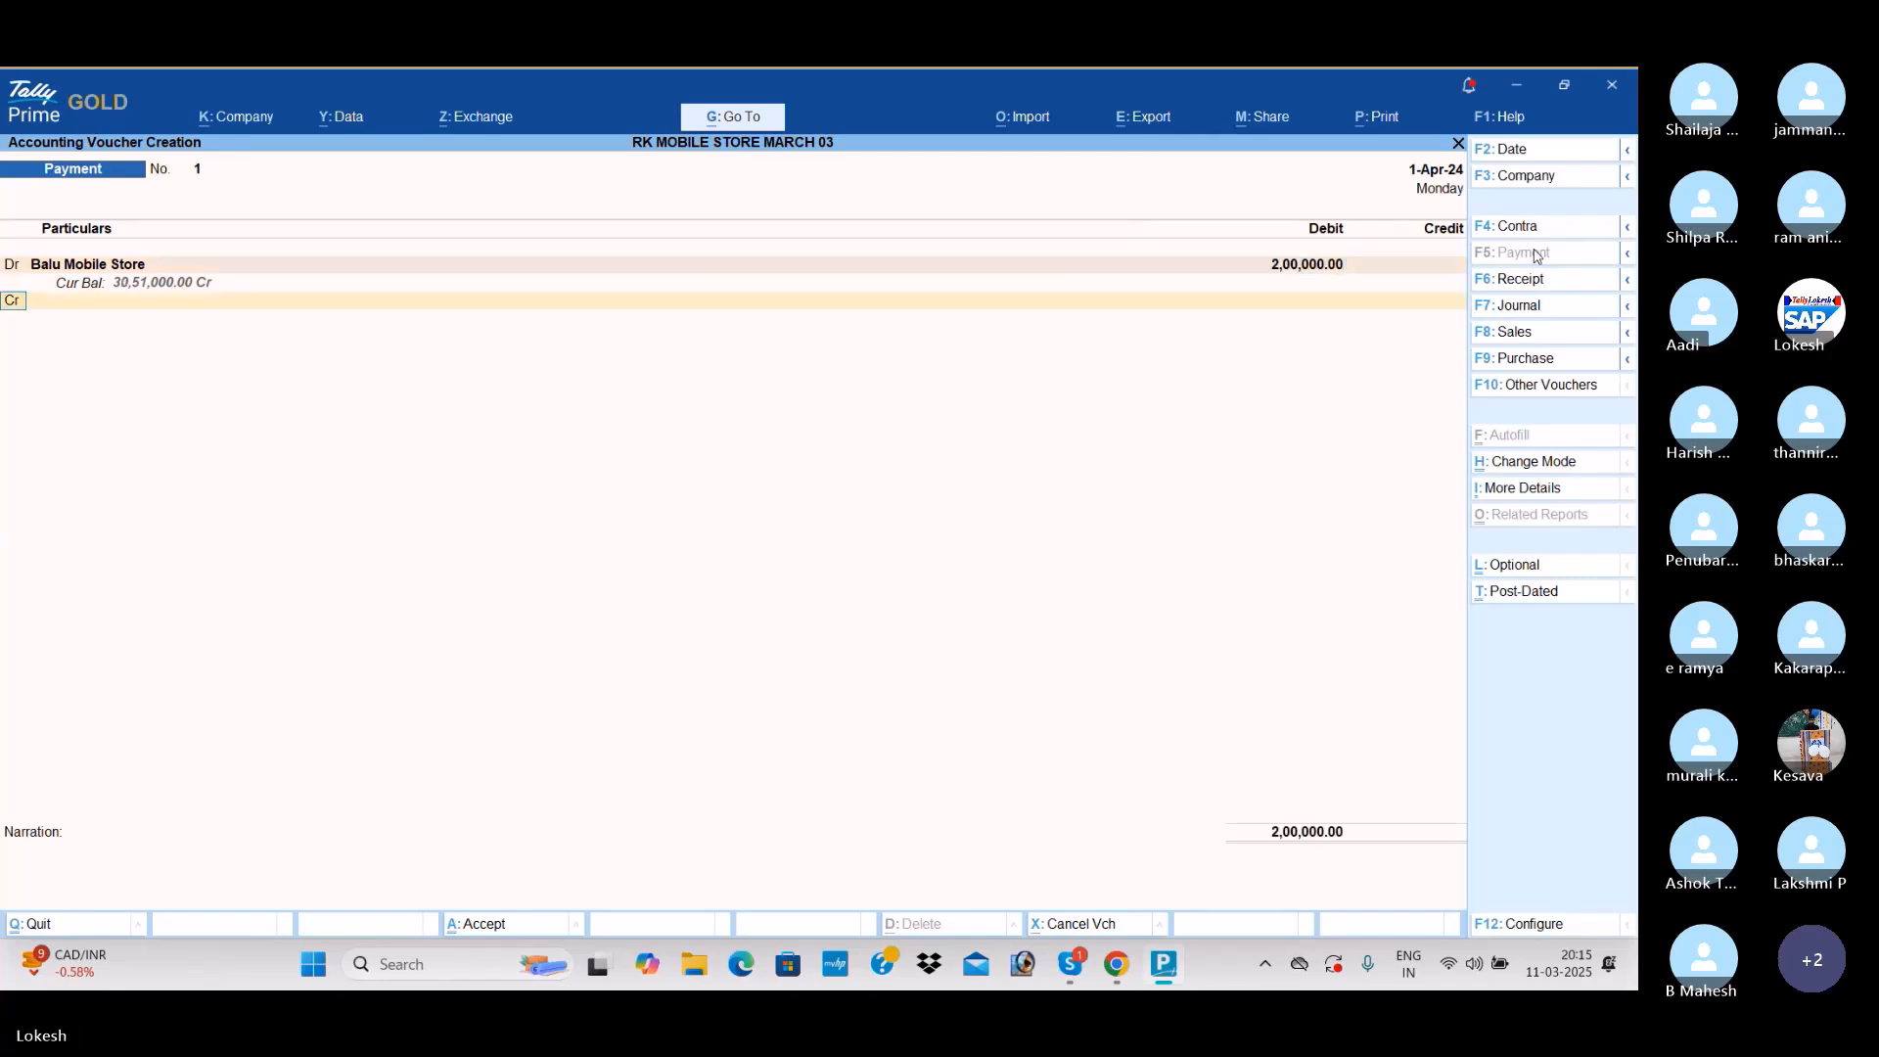
key("Return")
key("Down")
key("Return")
key("Return")
key("Return")
key("Return")
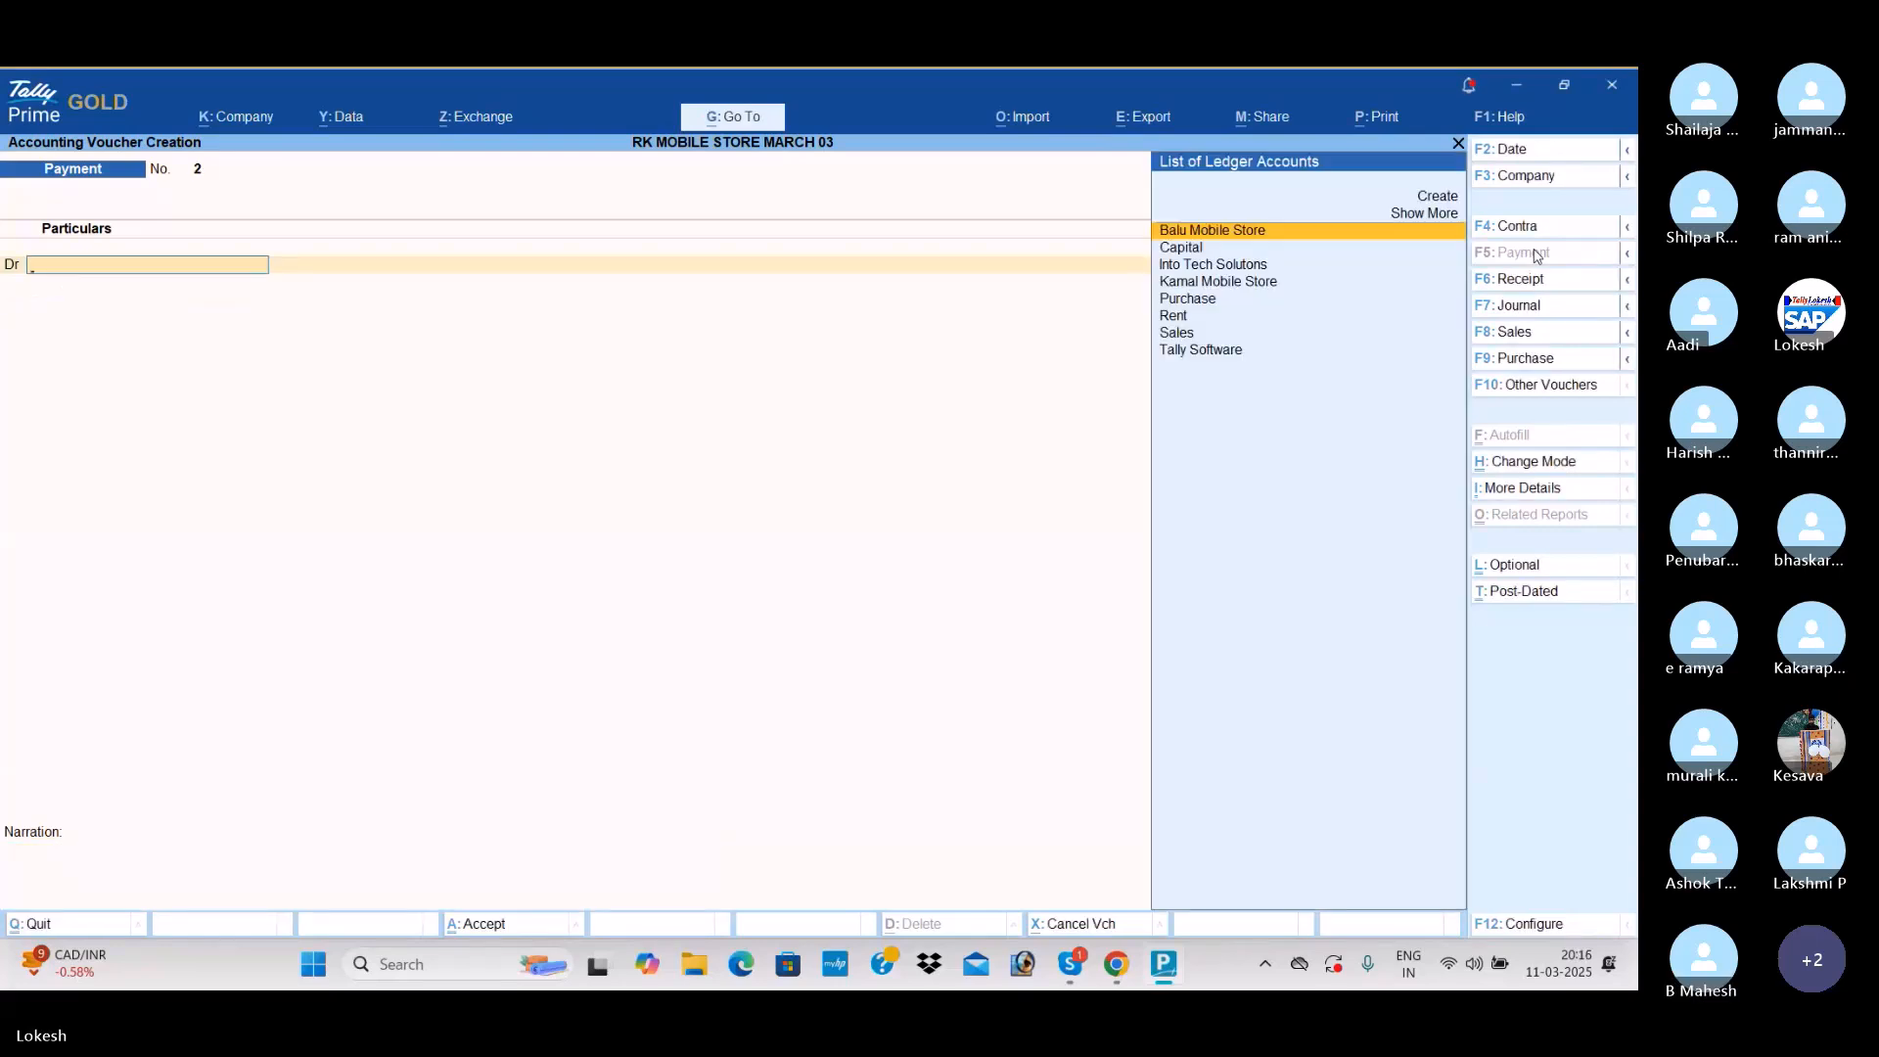
Step: Record a receipt voucher crediting Kamal Mobile Store 1,00,000 and debiting Cash, with the narration left blank
left_click(1564, 288)
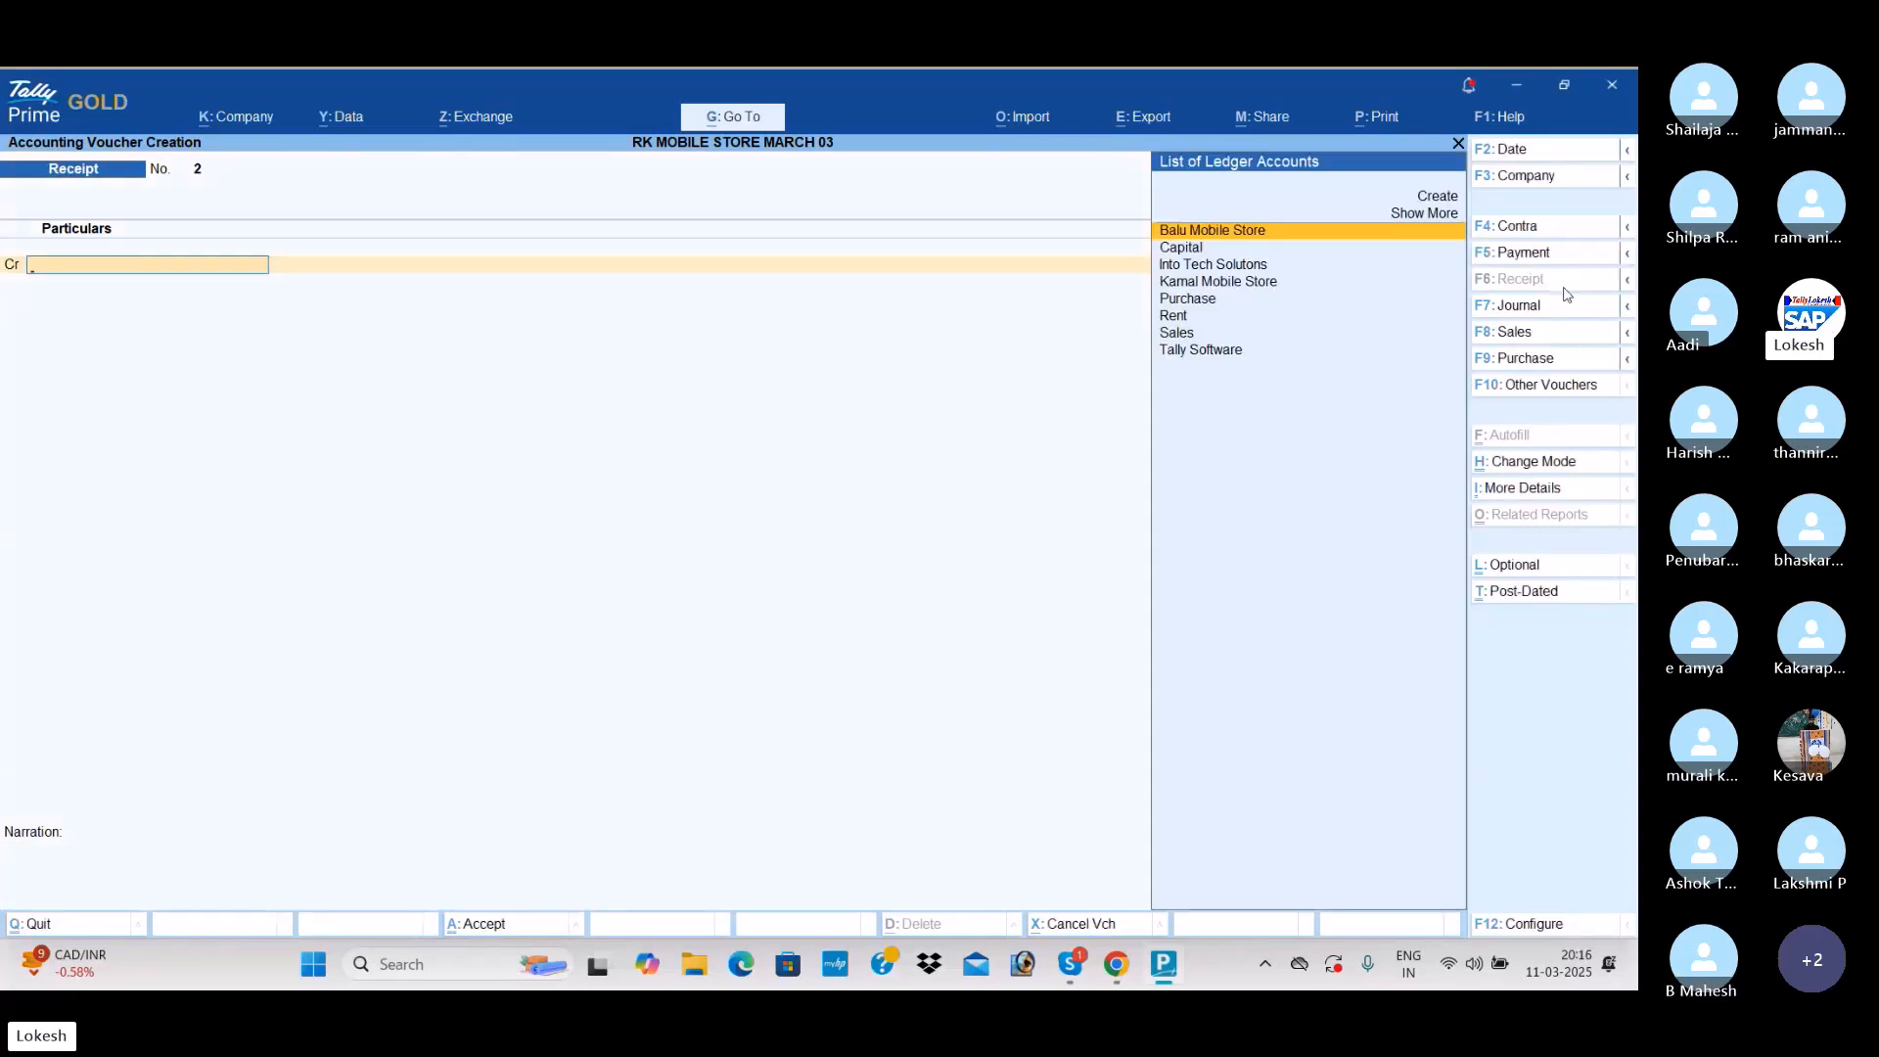
key("Down")
key("Down")
key("Down")
key("Return")
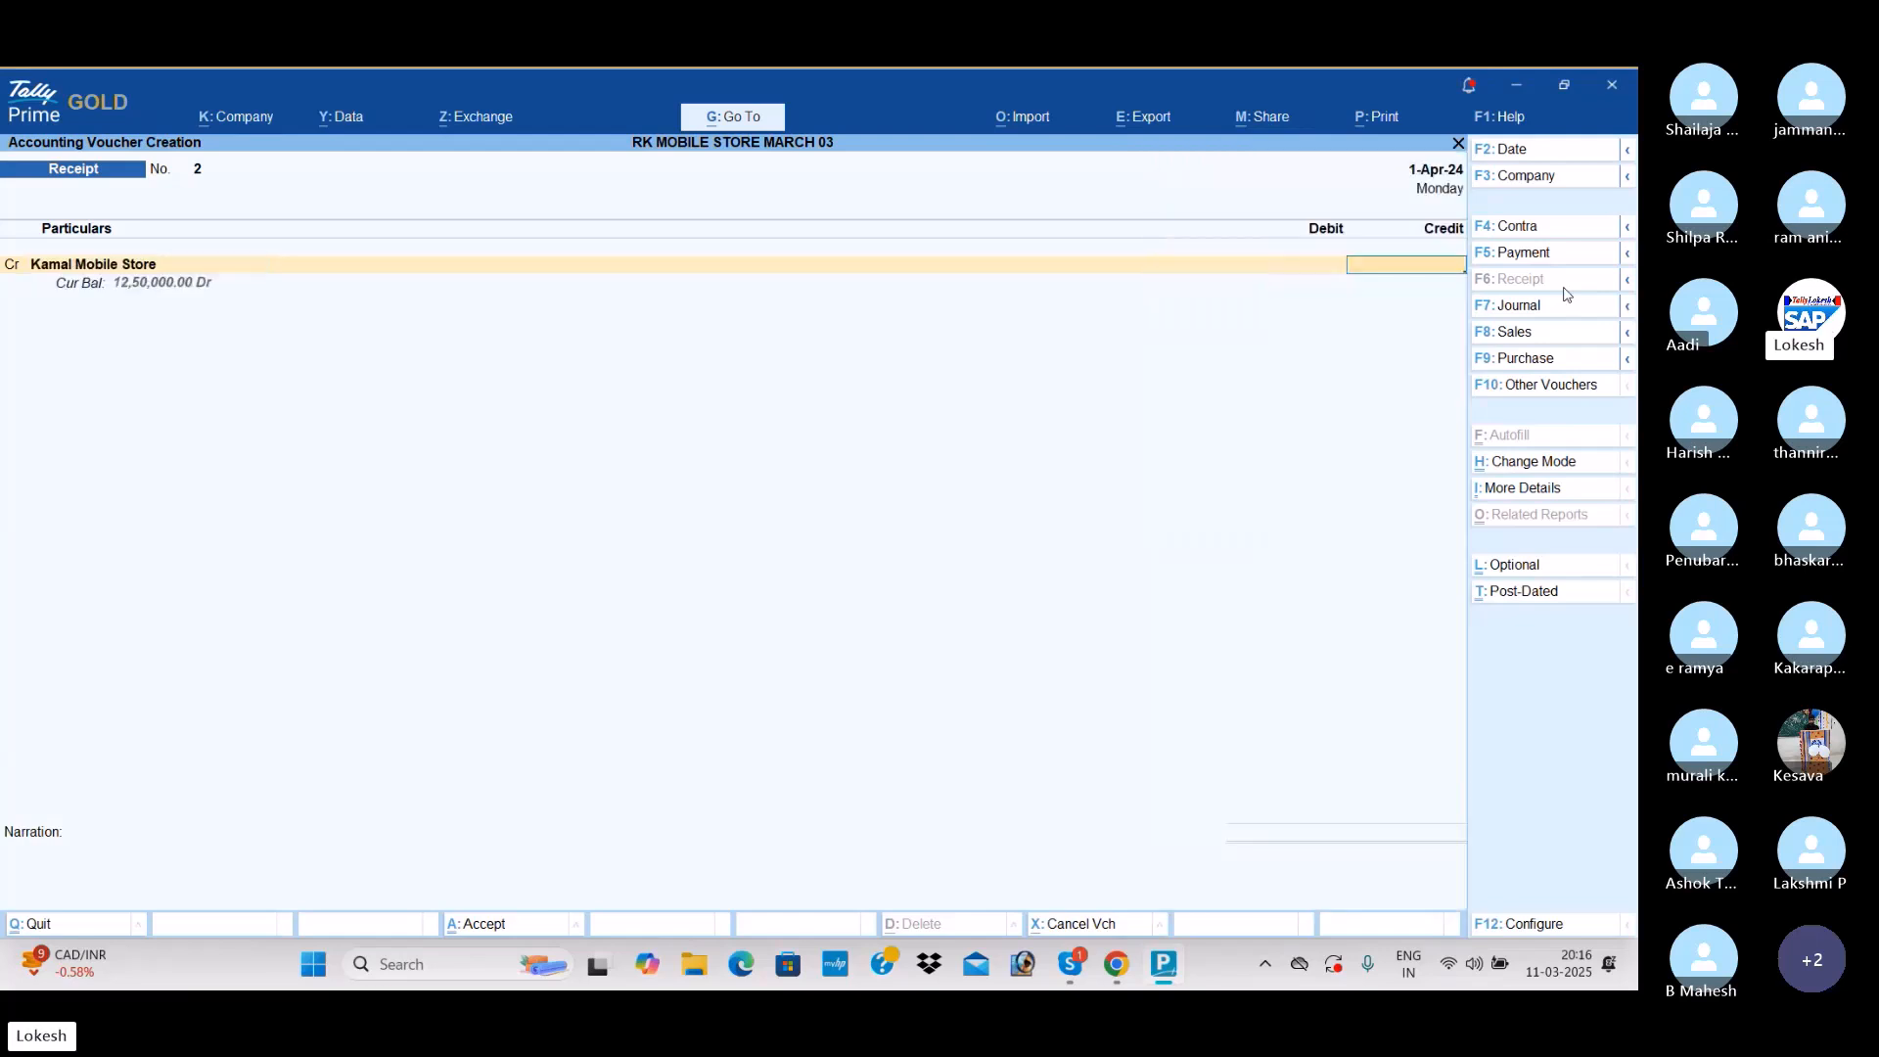
type("100000")
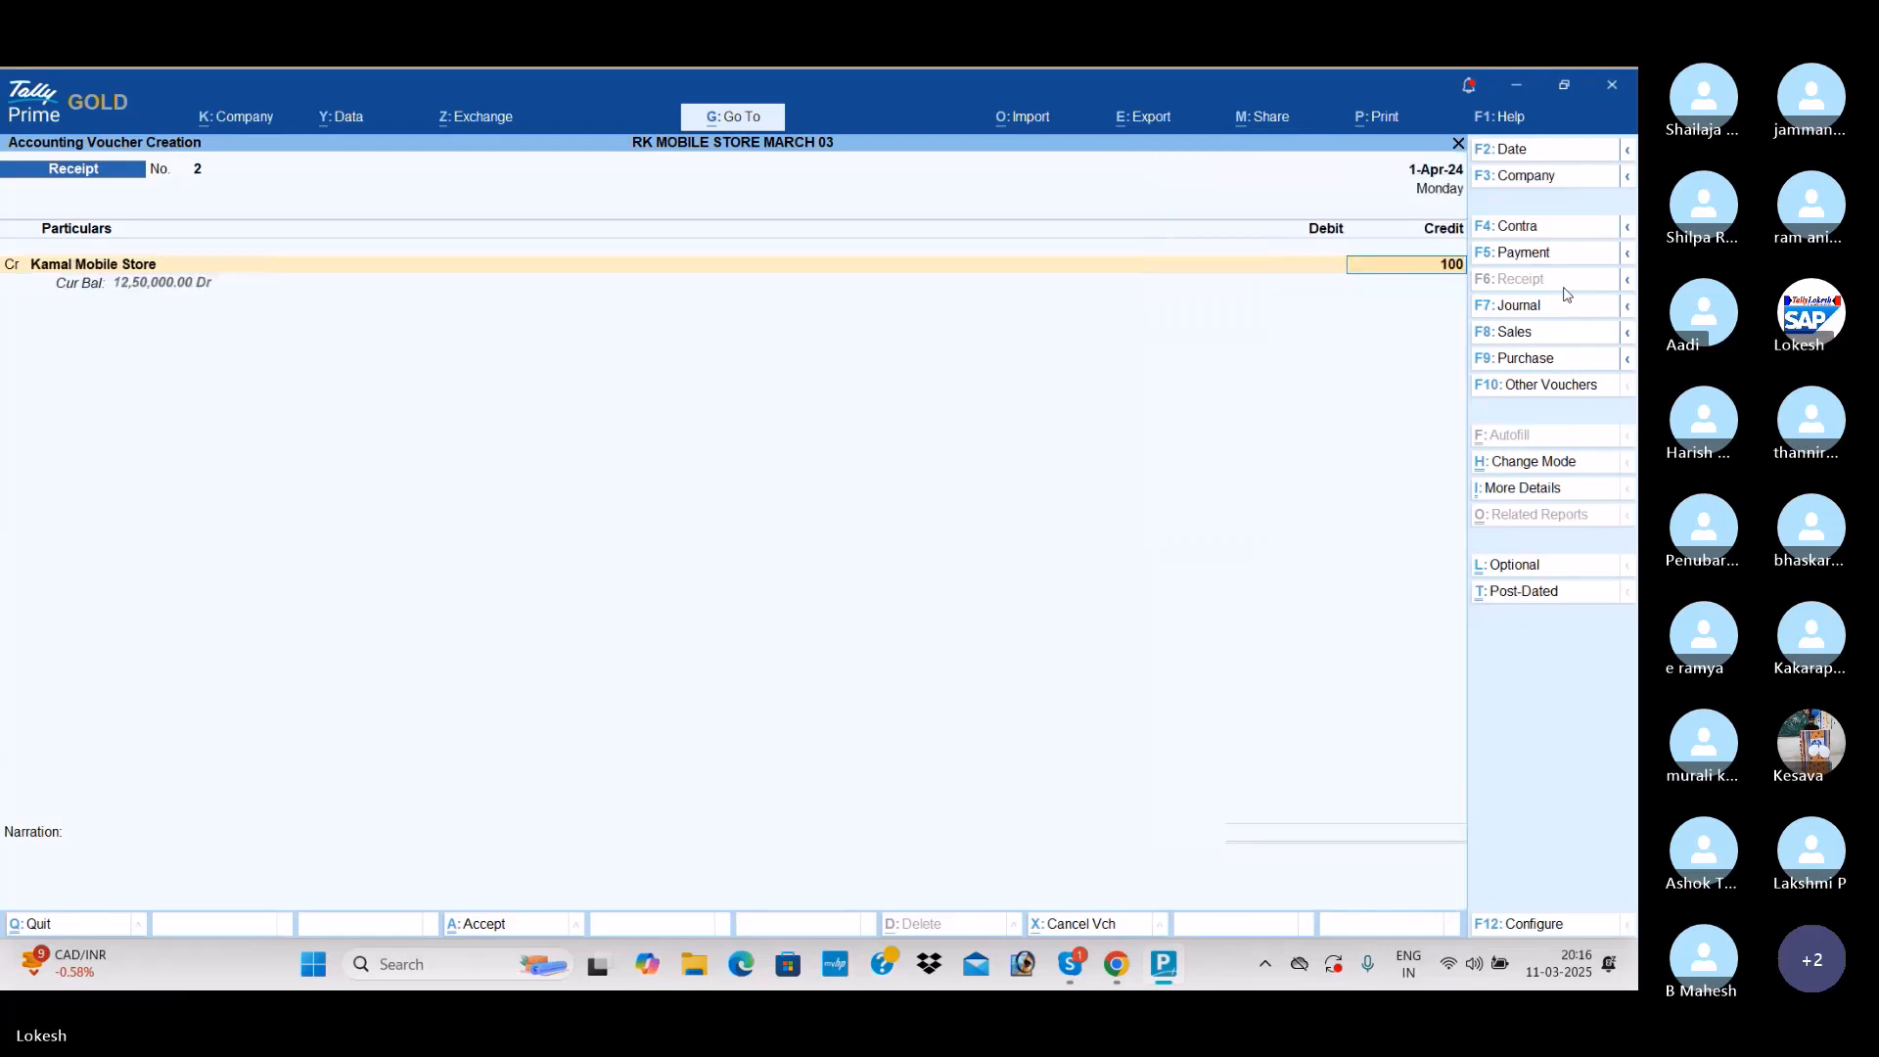
key("Return")
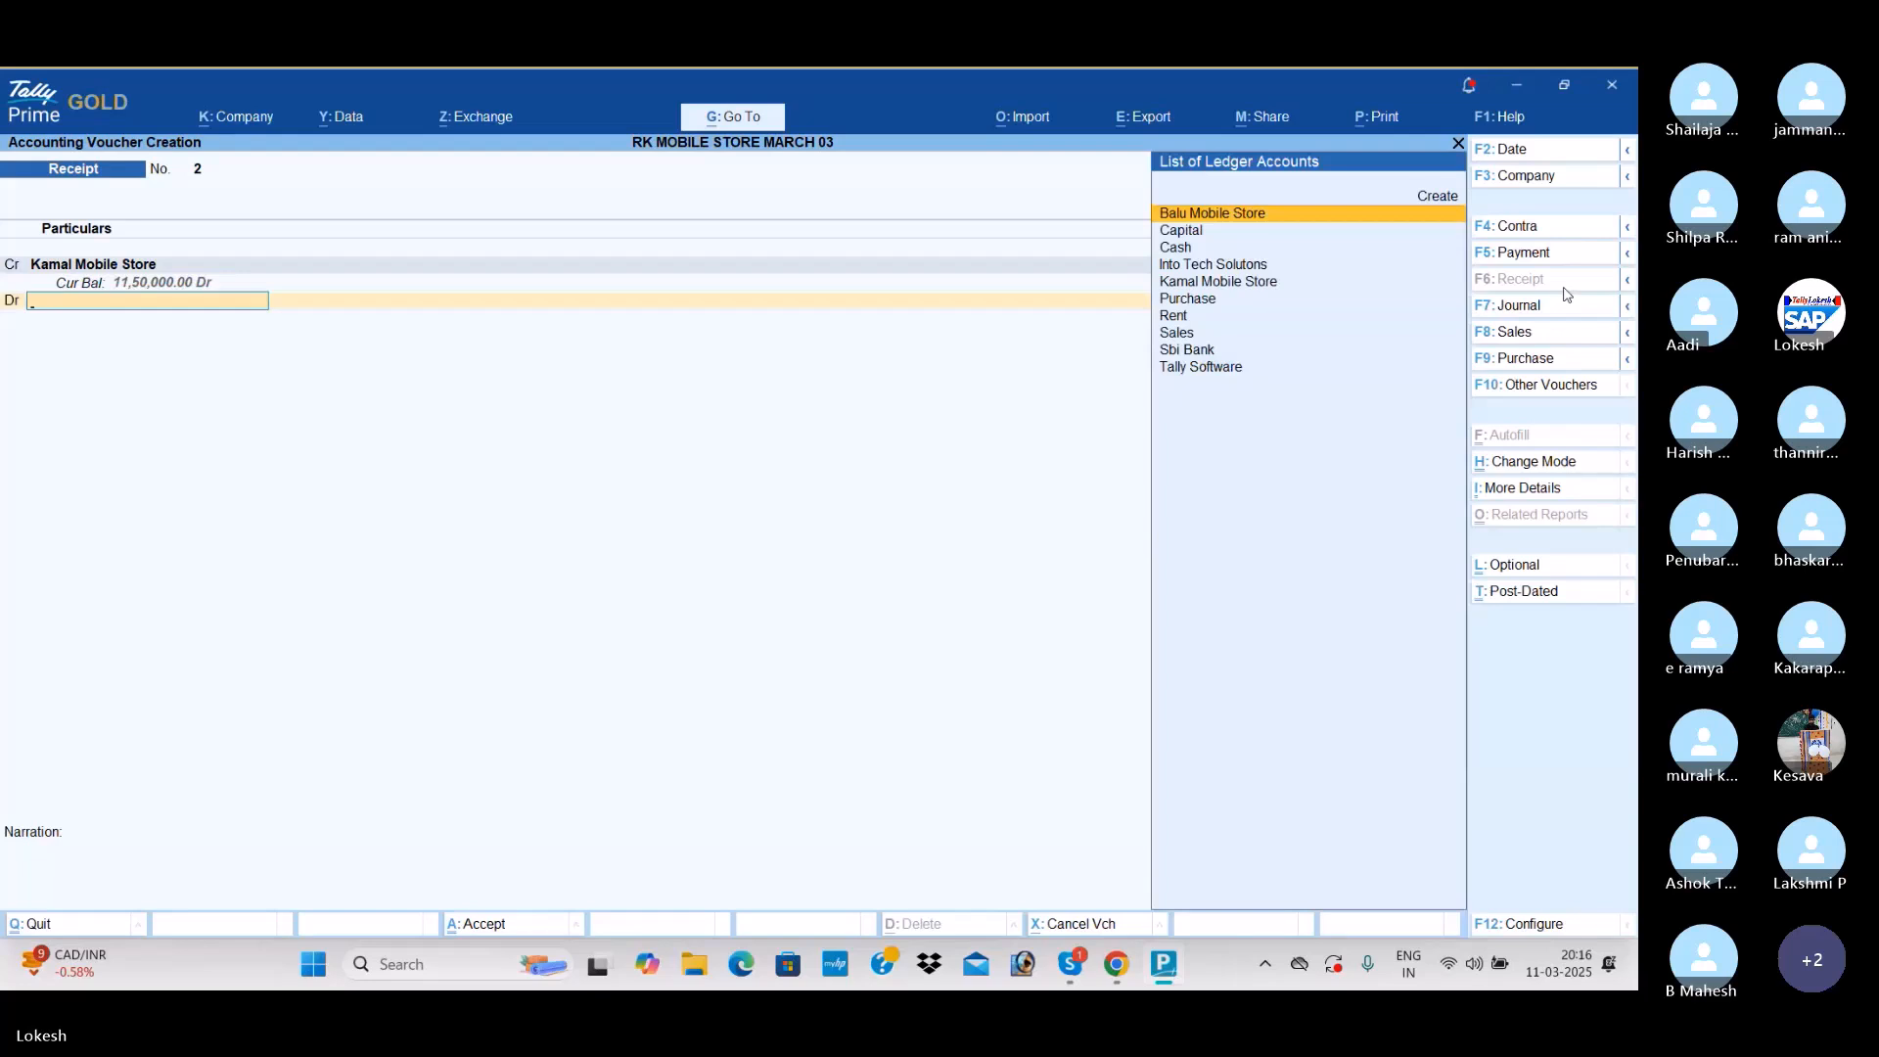
type("cas")
key("Return")
key("Return")
key("Return")
key("Return")
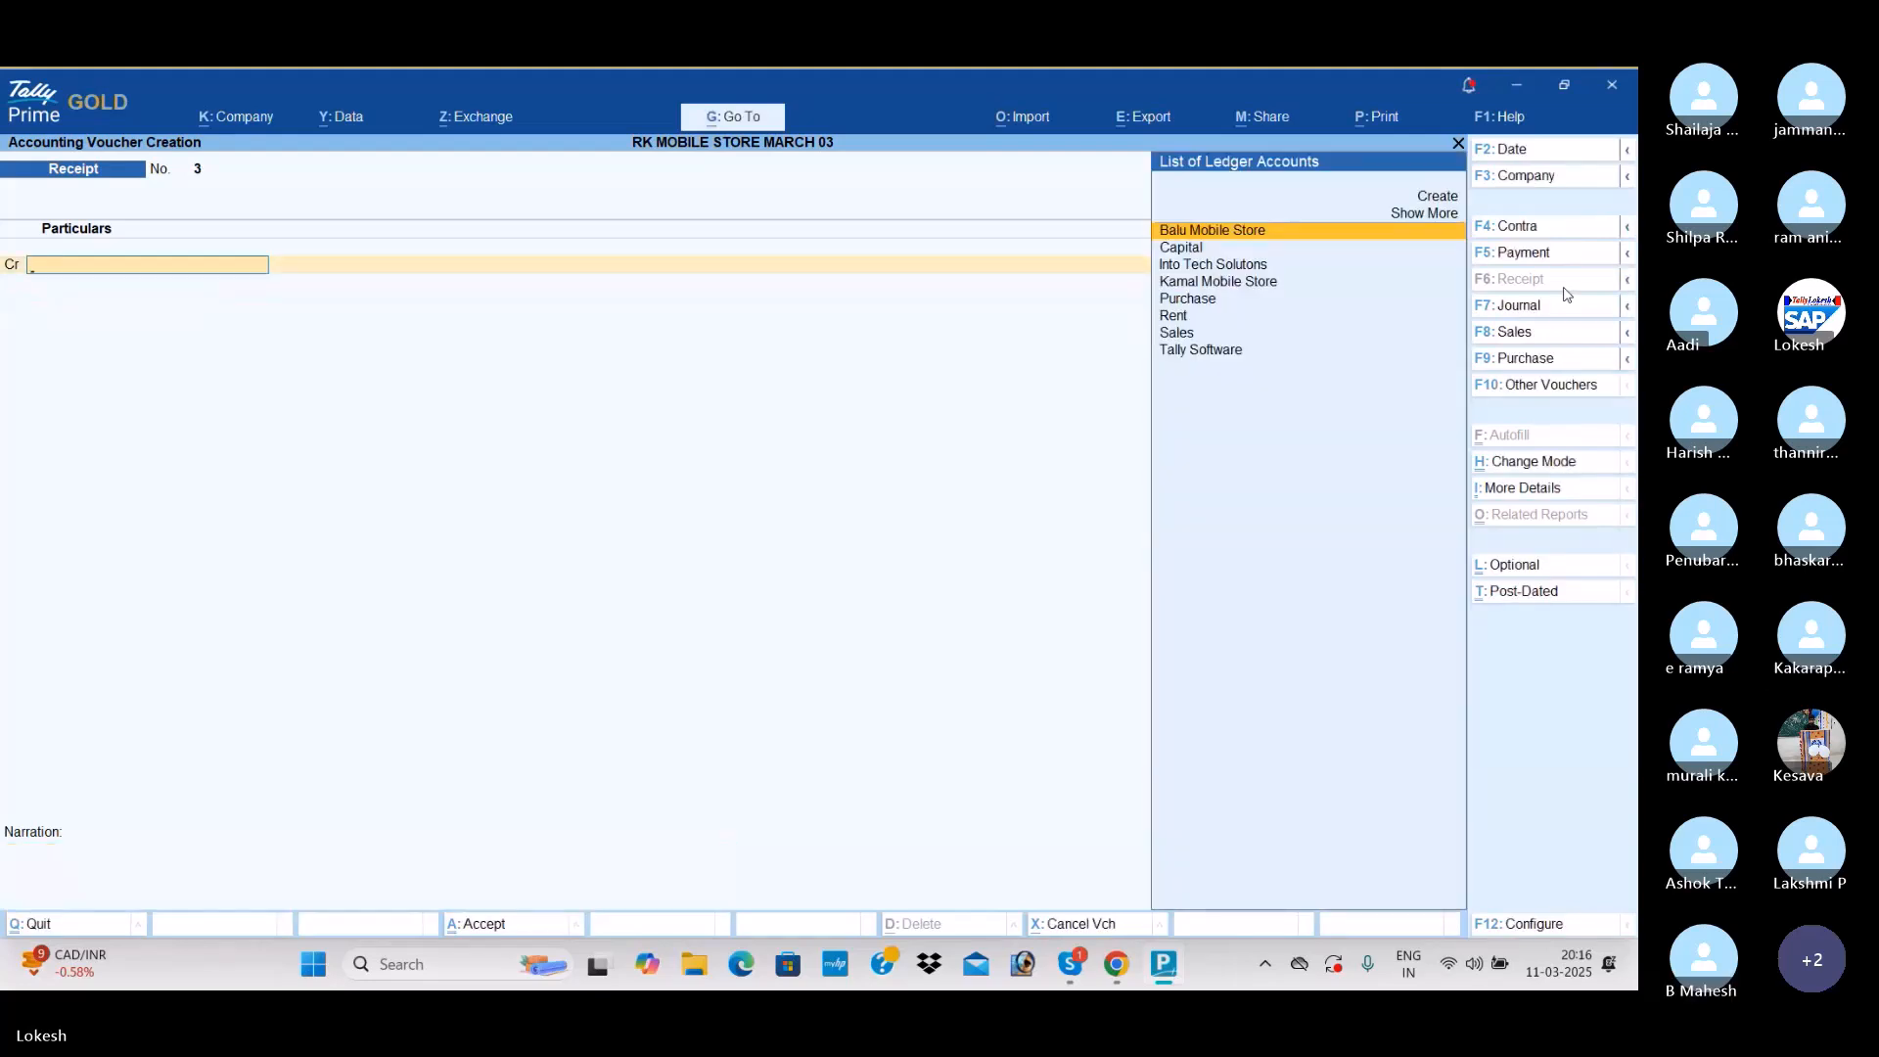
Step: Record a payment voucher debiting Rent 26,000 and crediting Cash, with the narration left blank
left_click(1561, 254)
type("re")
key("Return")
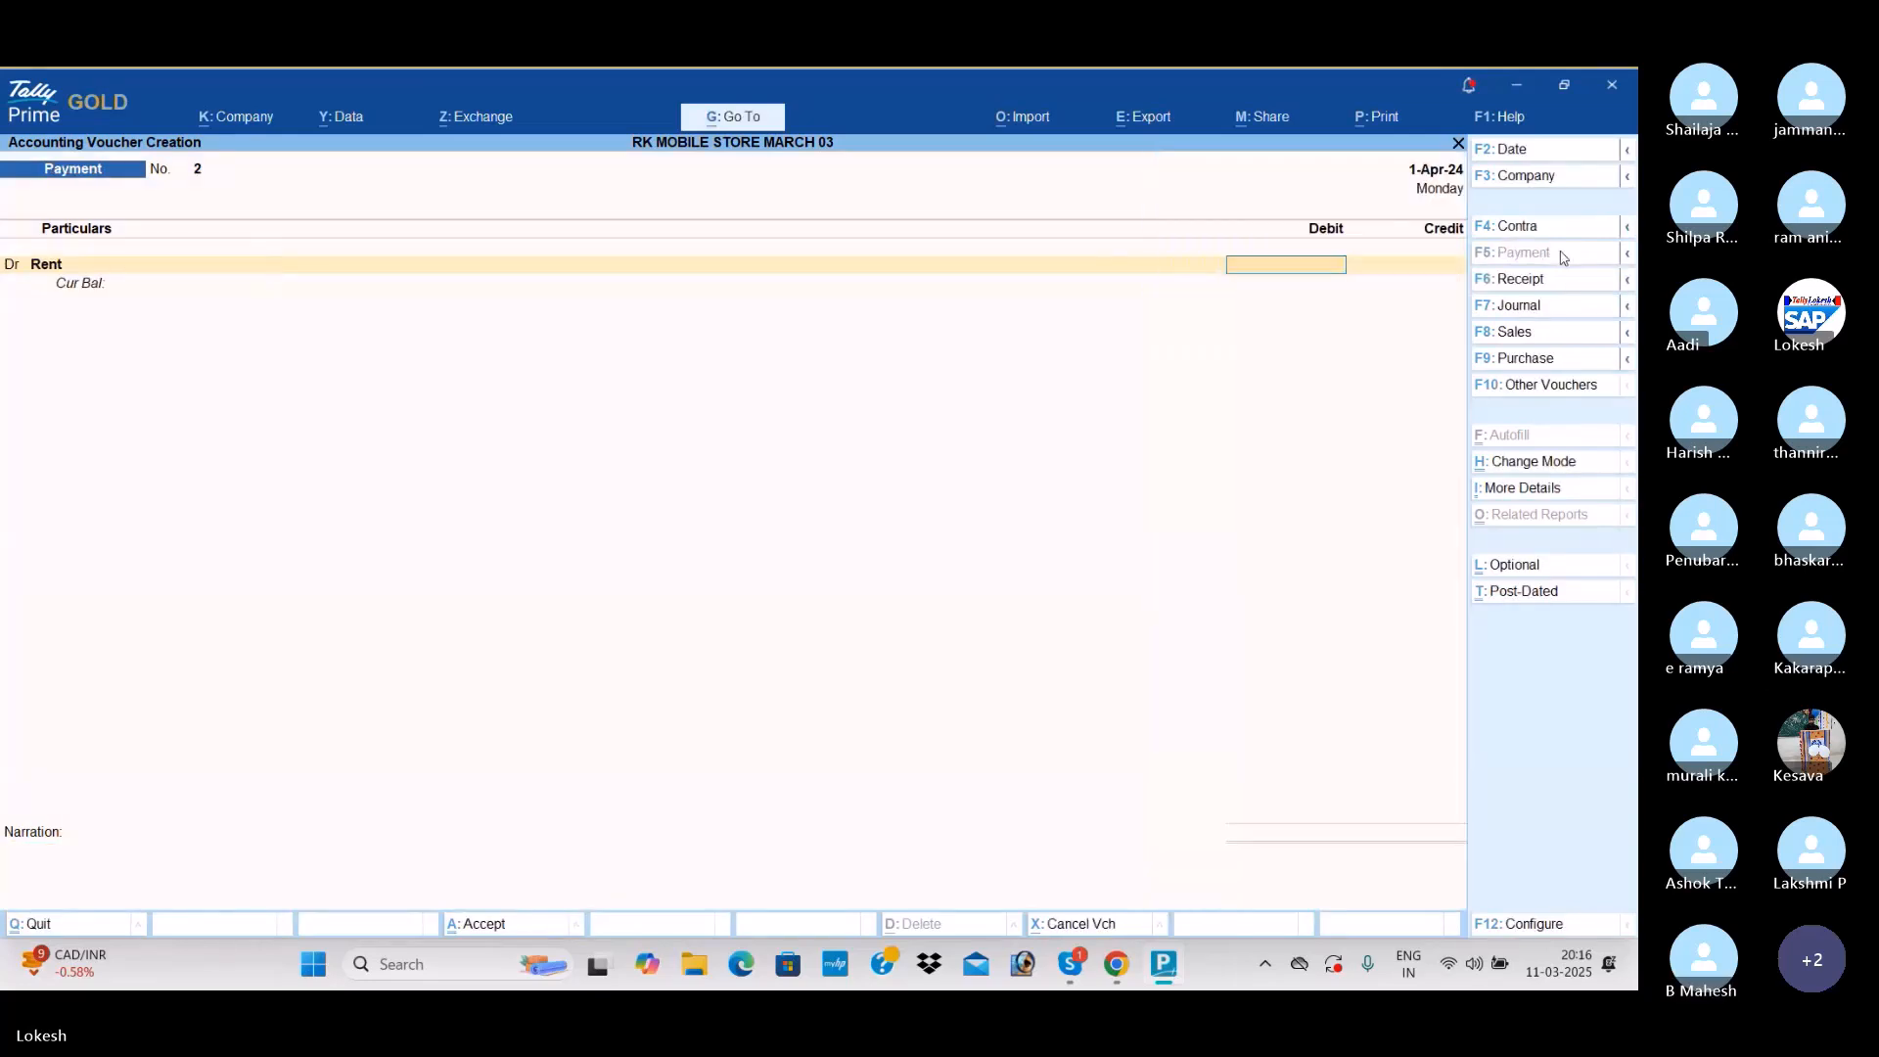
type("26000")
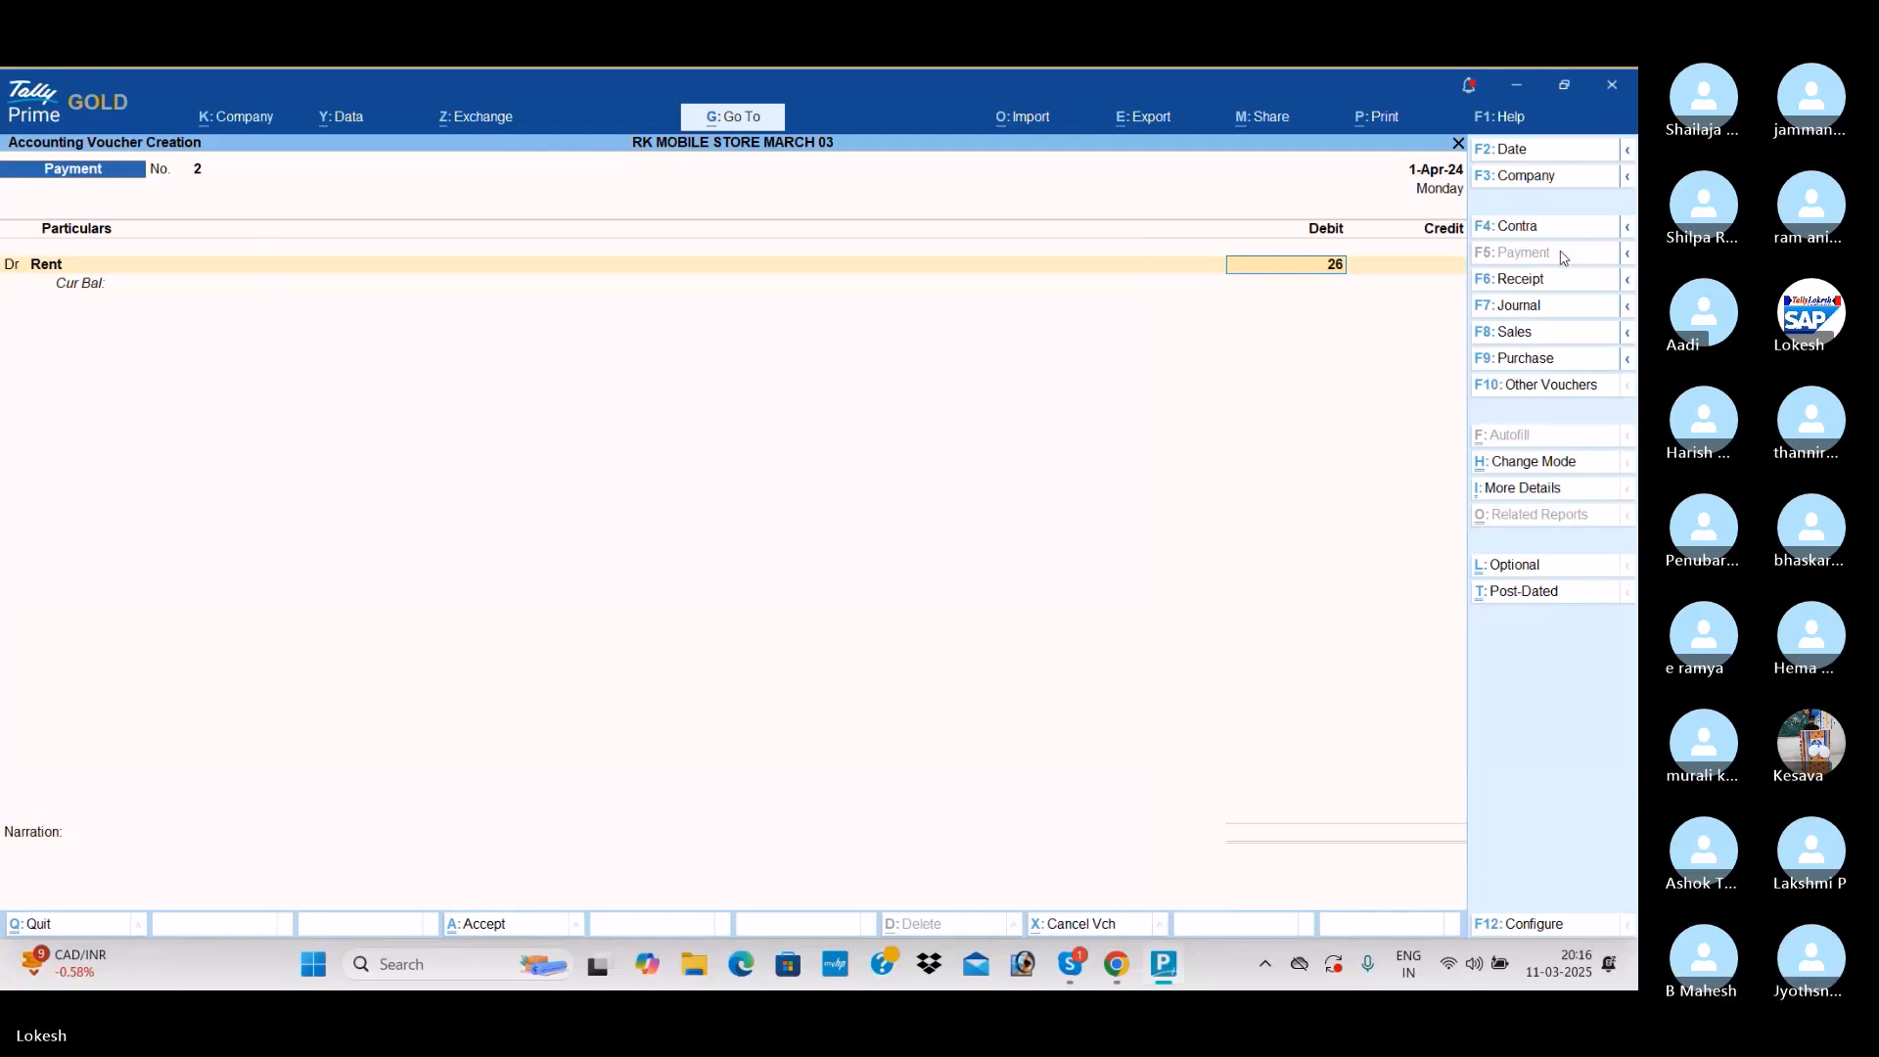
key("Return")
key("Down")
key("Down")
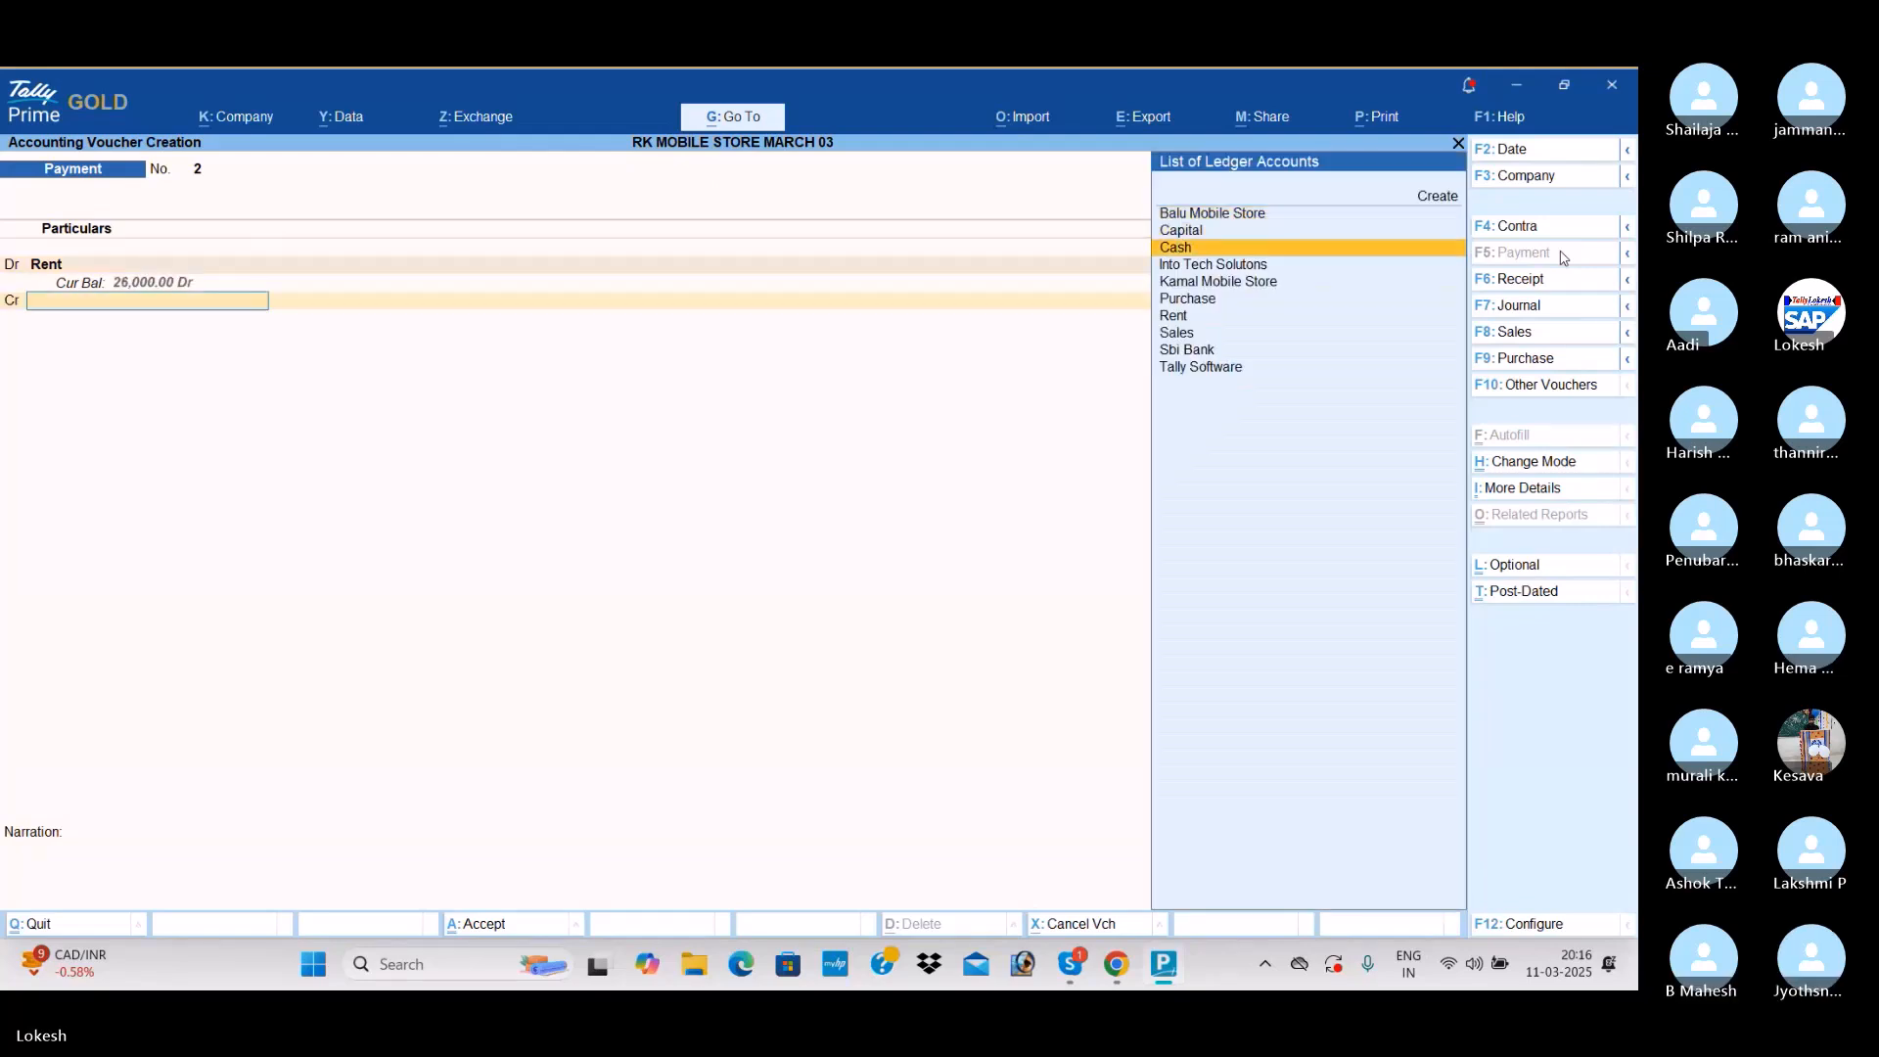
key("Return")
key("Return")
key("Return")
key("Return")
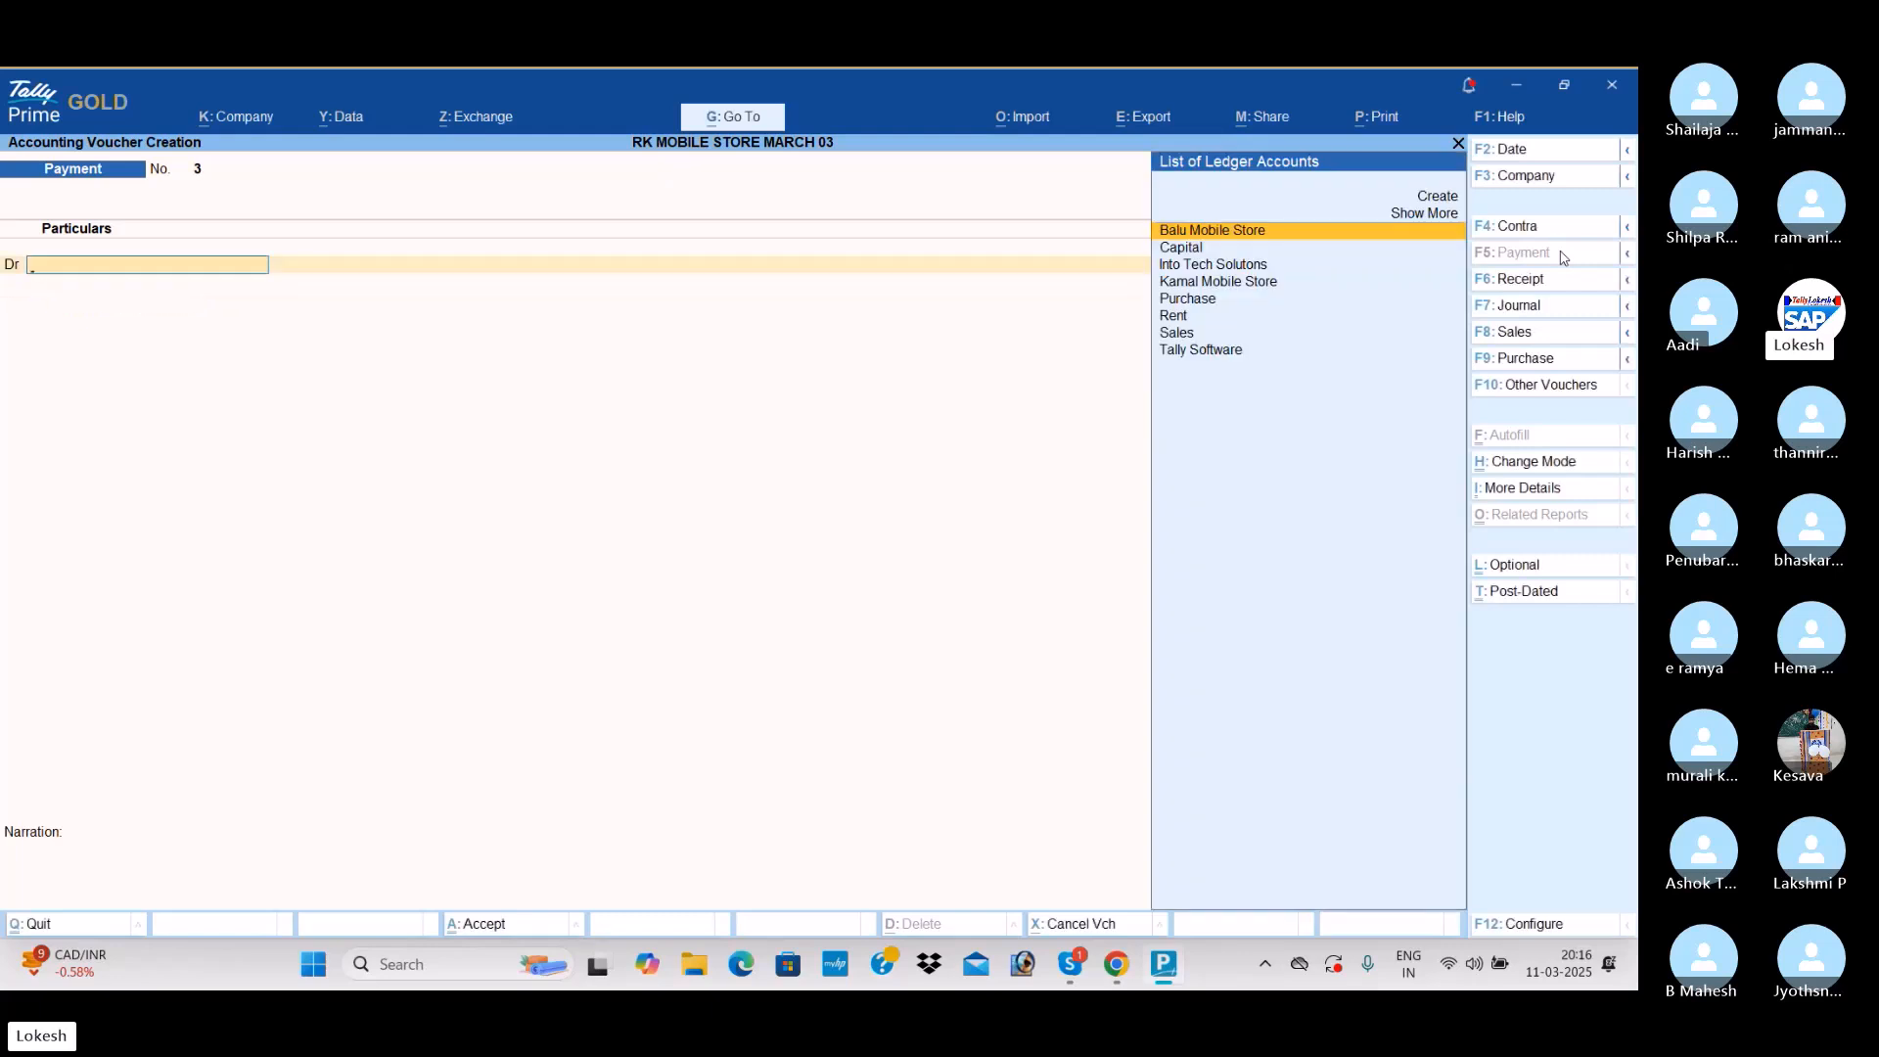
Step: Leave voucher entry and review the vouchers recorded in the Day Book for 1-Apr-24
key("Escape")
key("Return")
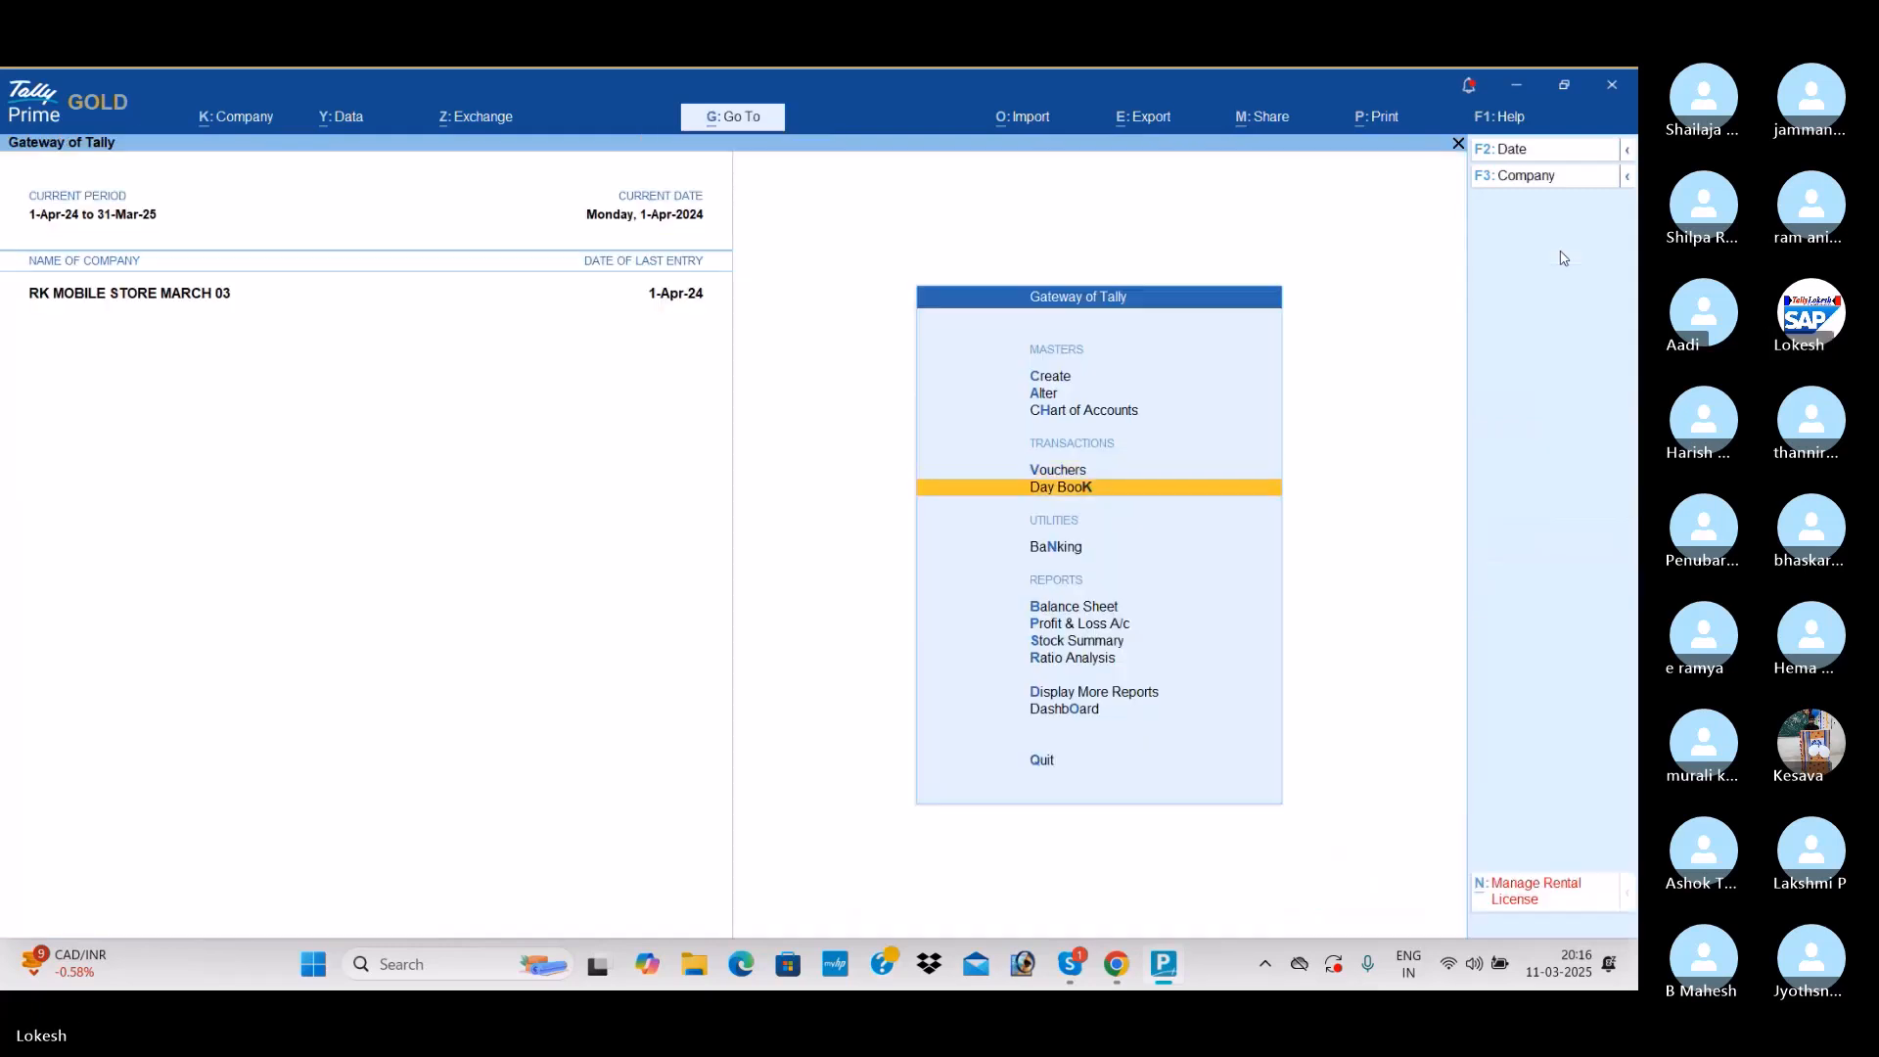
key("Return")
key("Down")
key("Down")
key("Down")
key("Down")
key("Down")
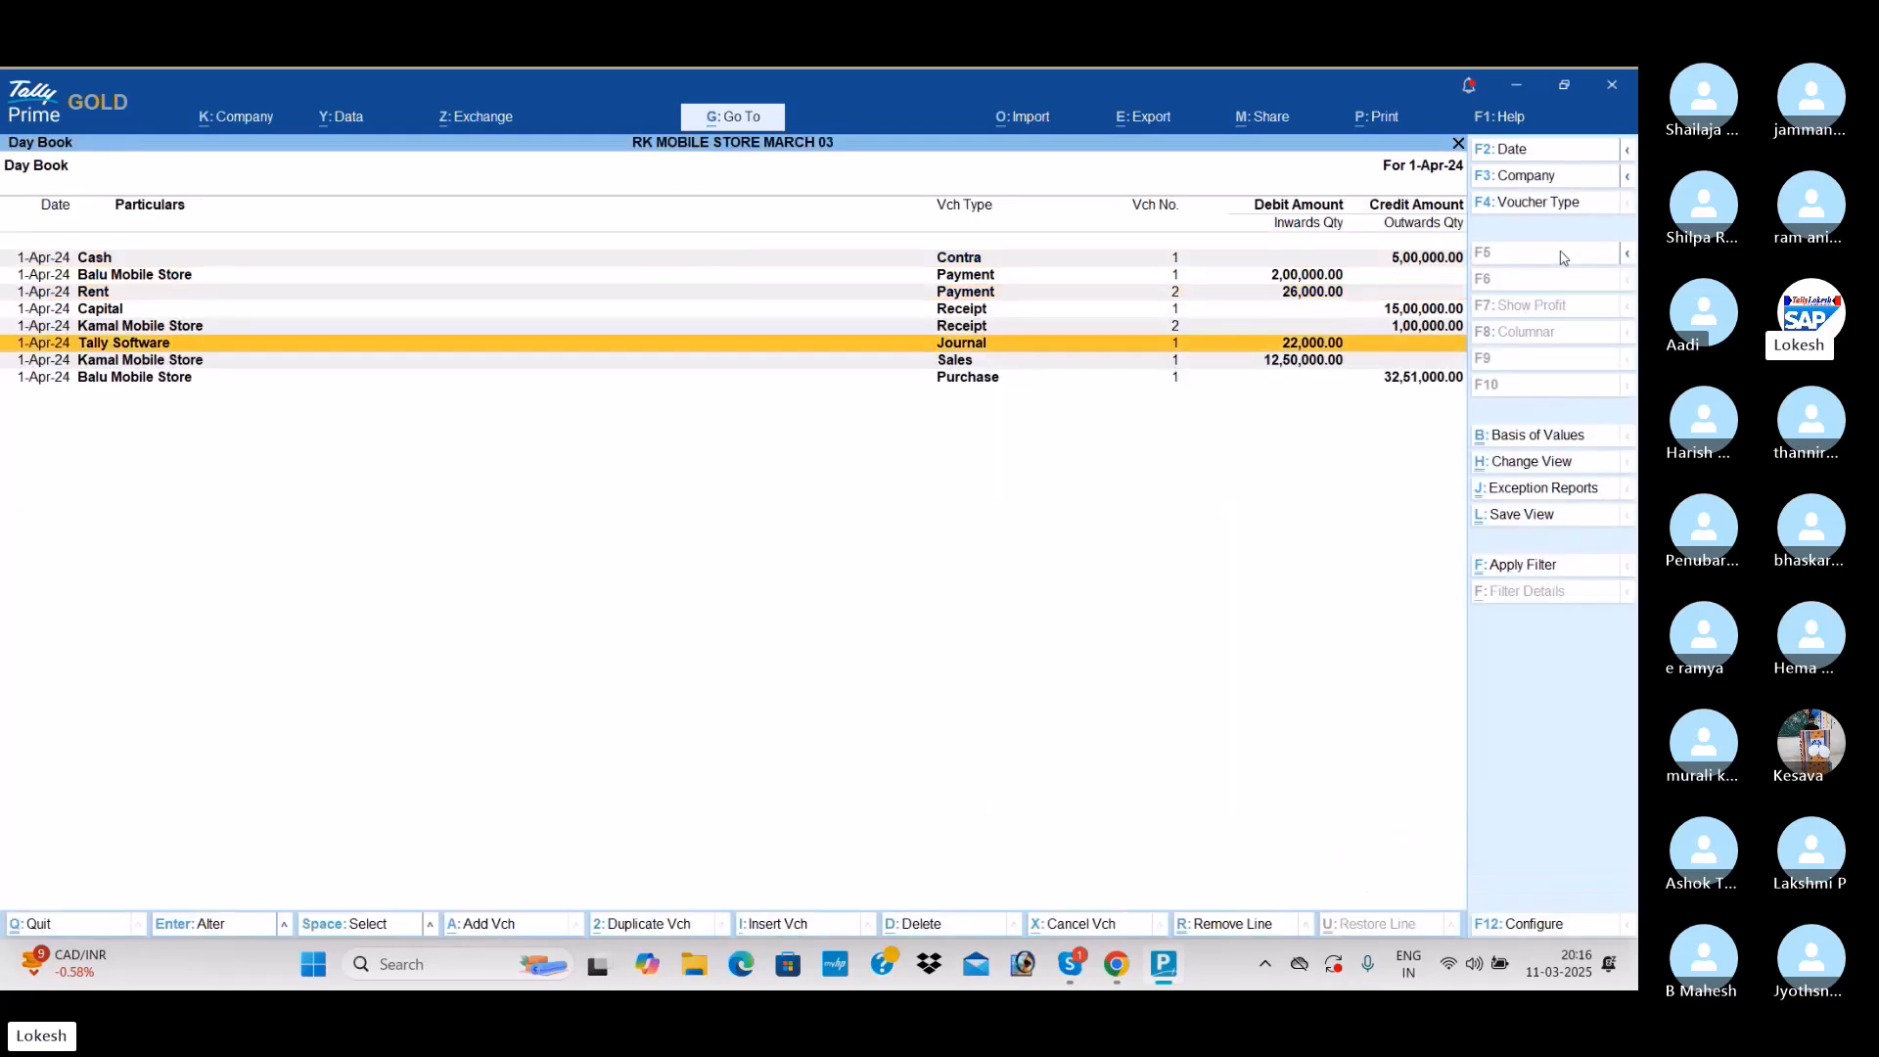
key("Escape")
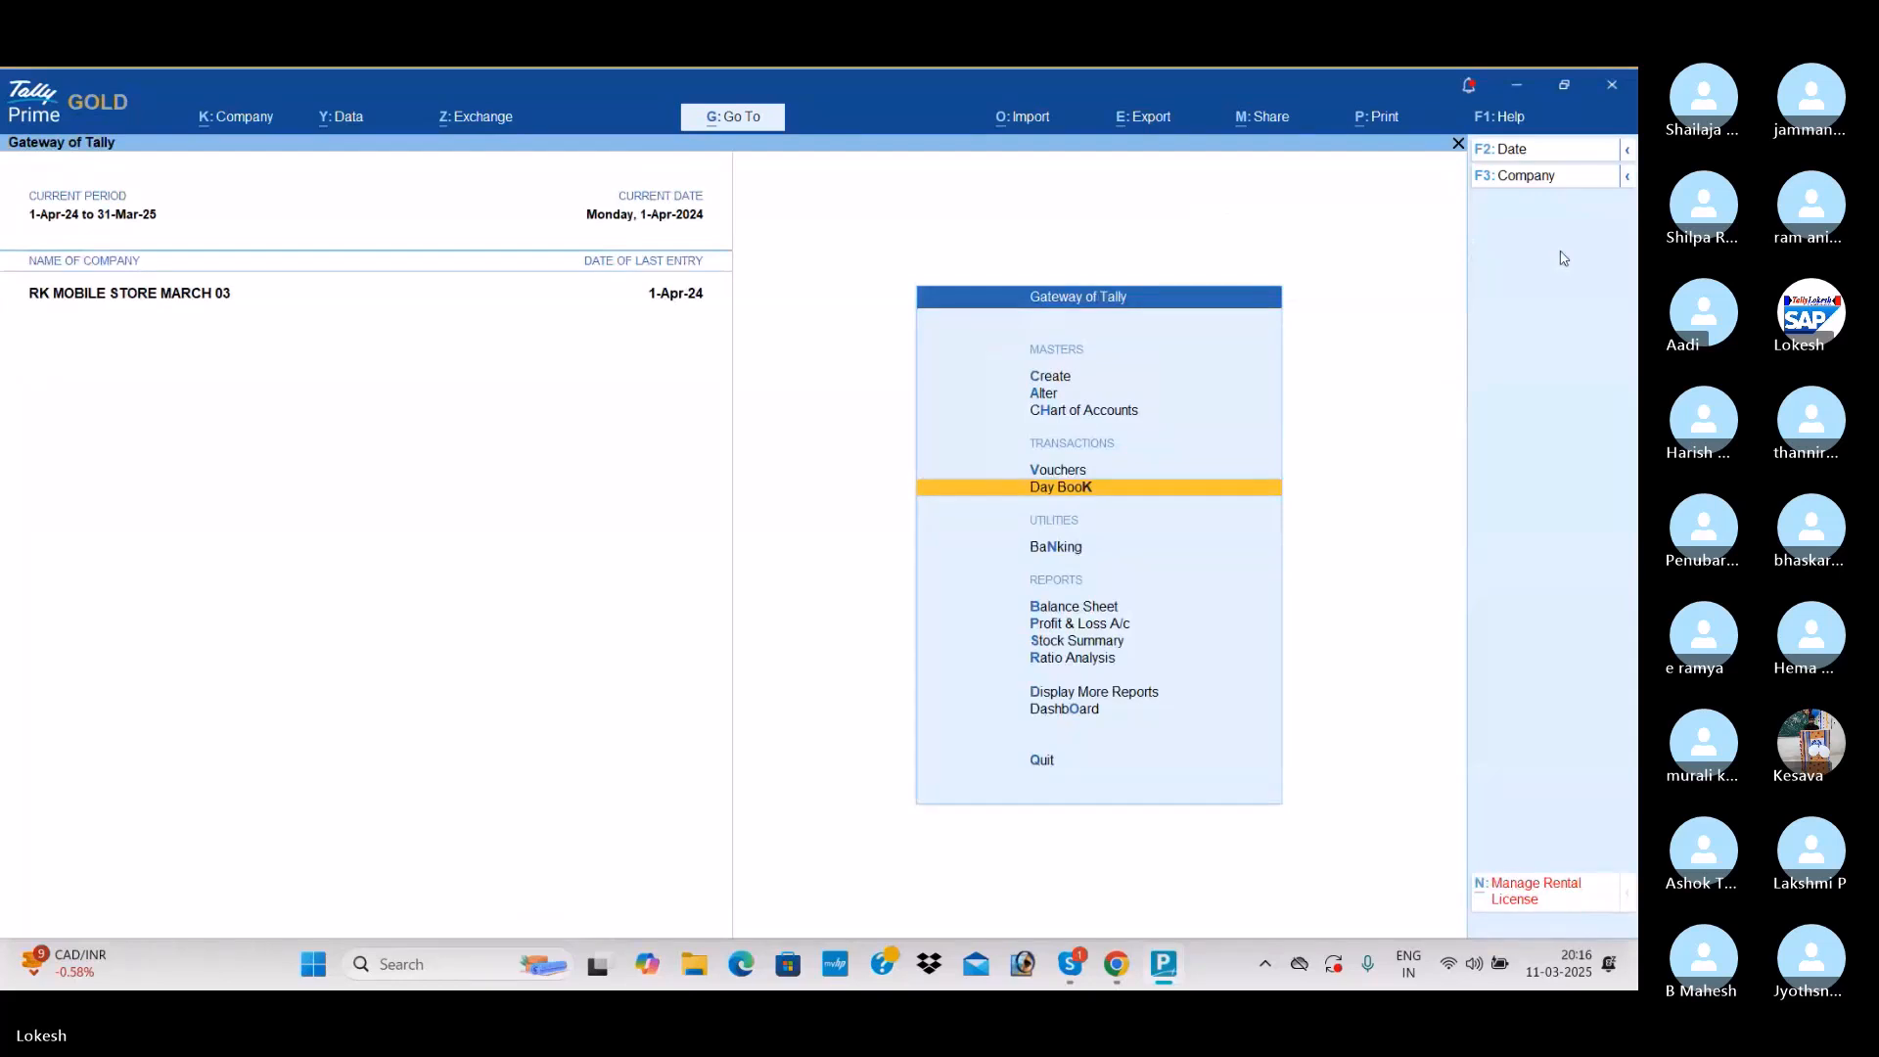
Step: Display the company's Profit & Loss A/c report
key("Down")
key("Down")
key("Down")
key("Return")
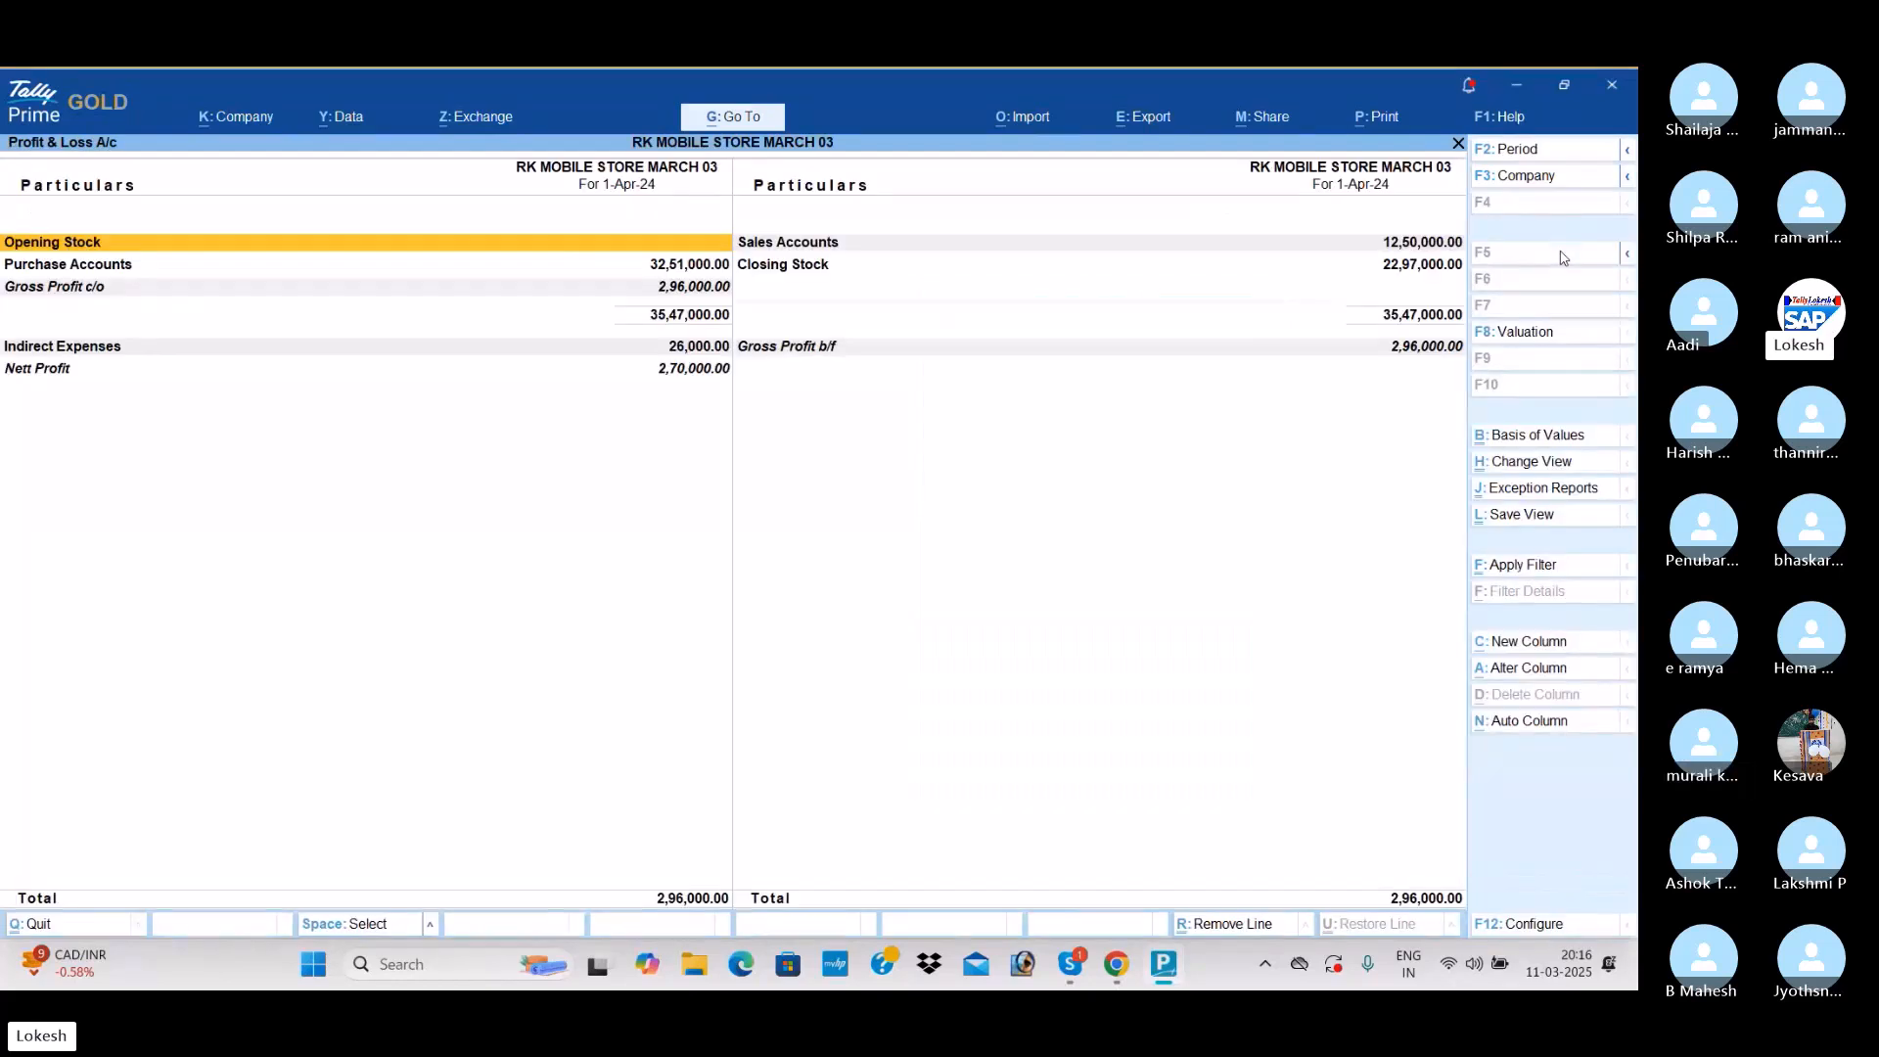
Step: Go through the detailed lines of the Profit & Loss A/c down to Nett Profit and close the report
key("Down")
key("Down")
key("Down")
key("Down")
key("Down")
key("Down")
key("Down")
key("Down")
key("Down")
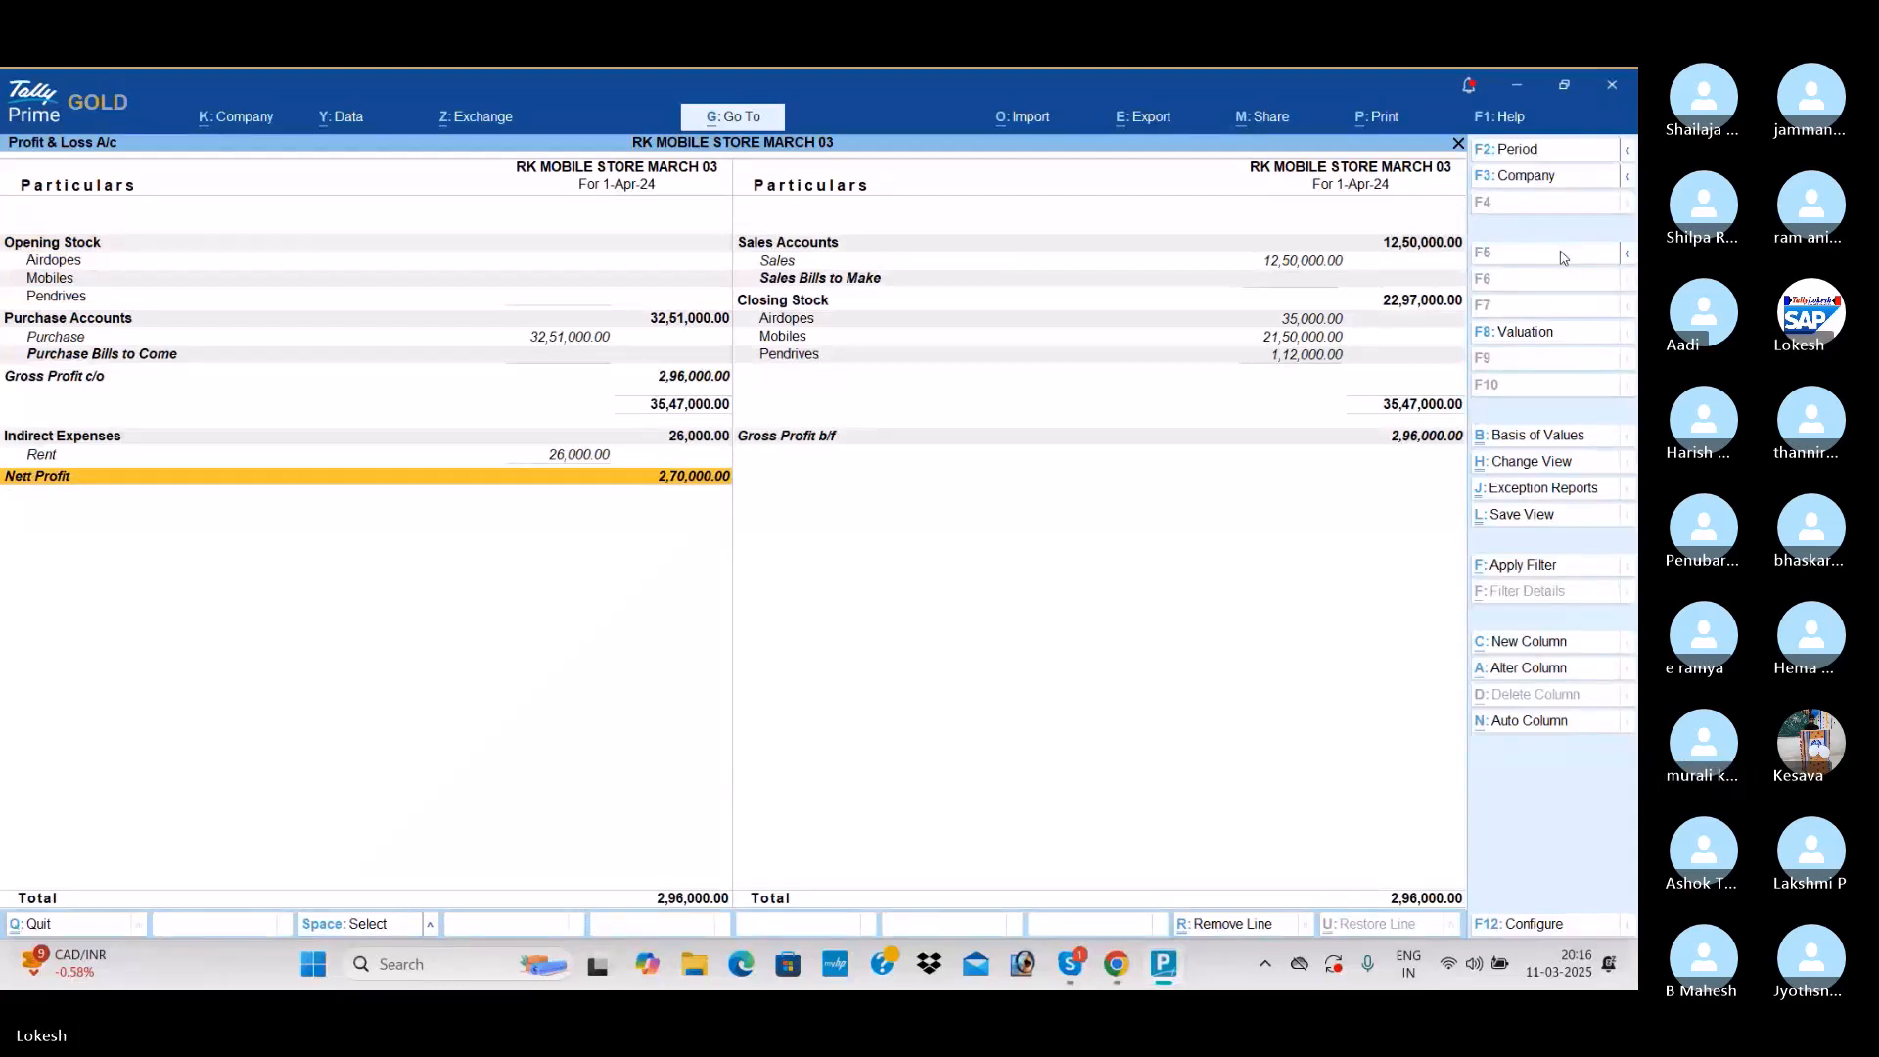
key("Escape")
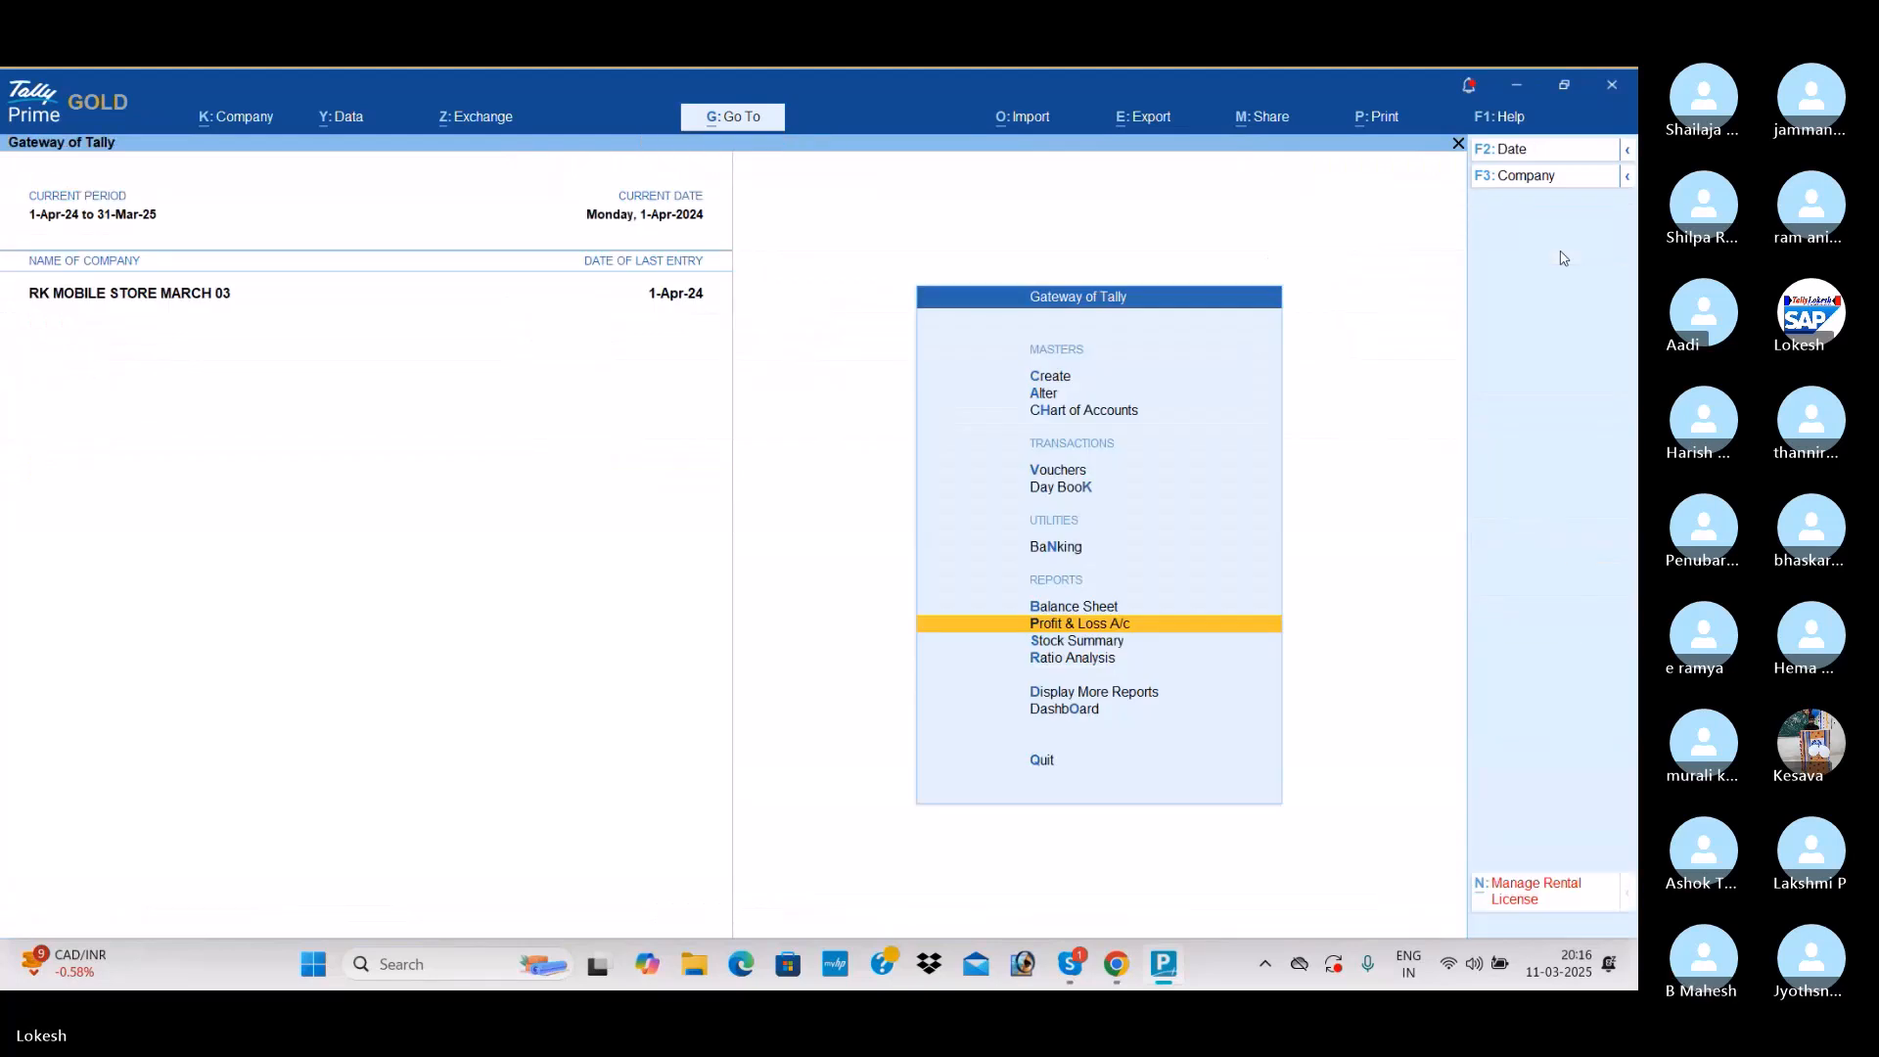
Step: Display the Stock Summary in detailed format with the items under each stock group
key("Down")
key("Return")
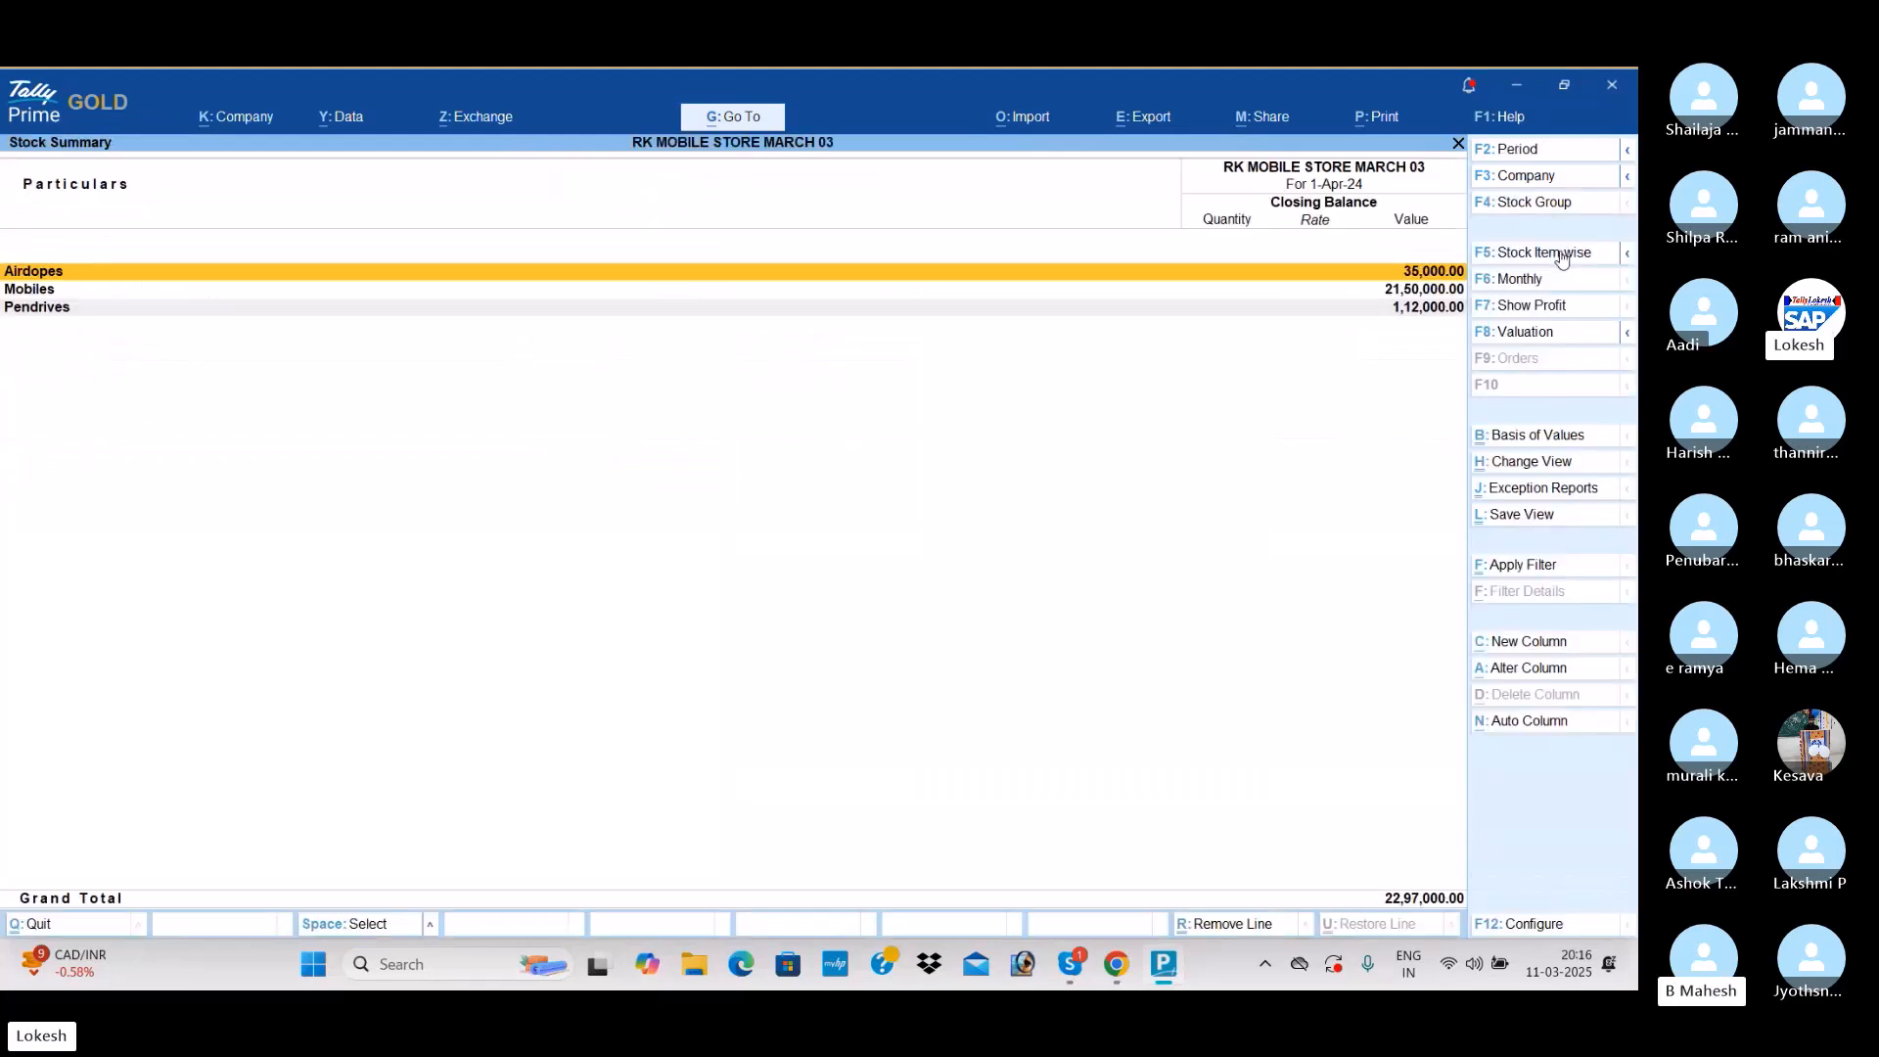
key("alt")
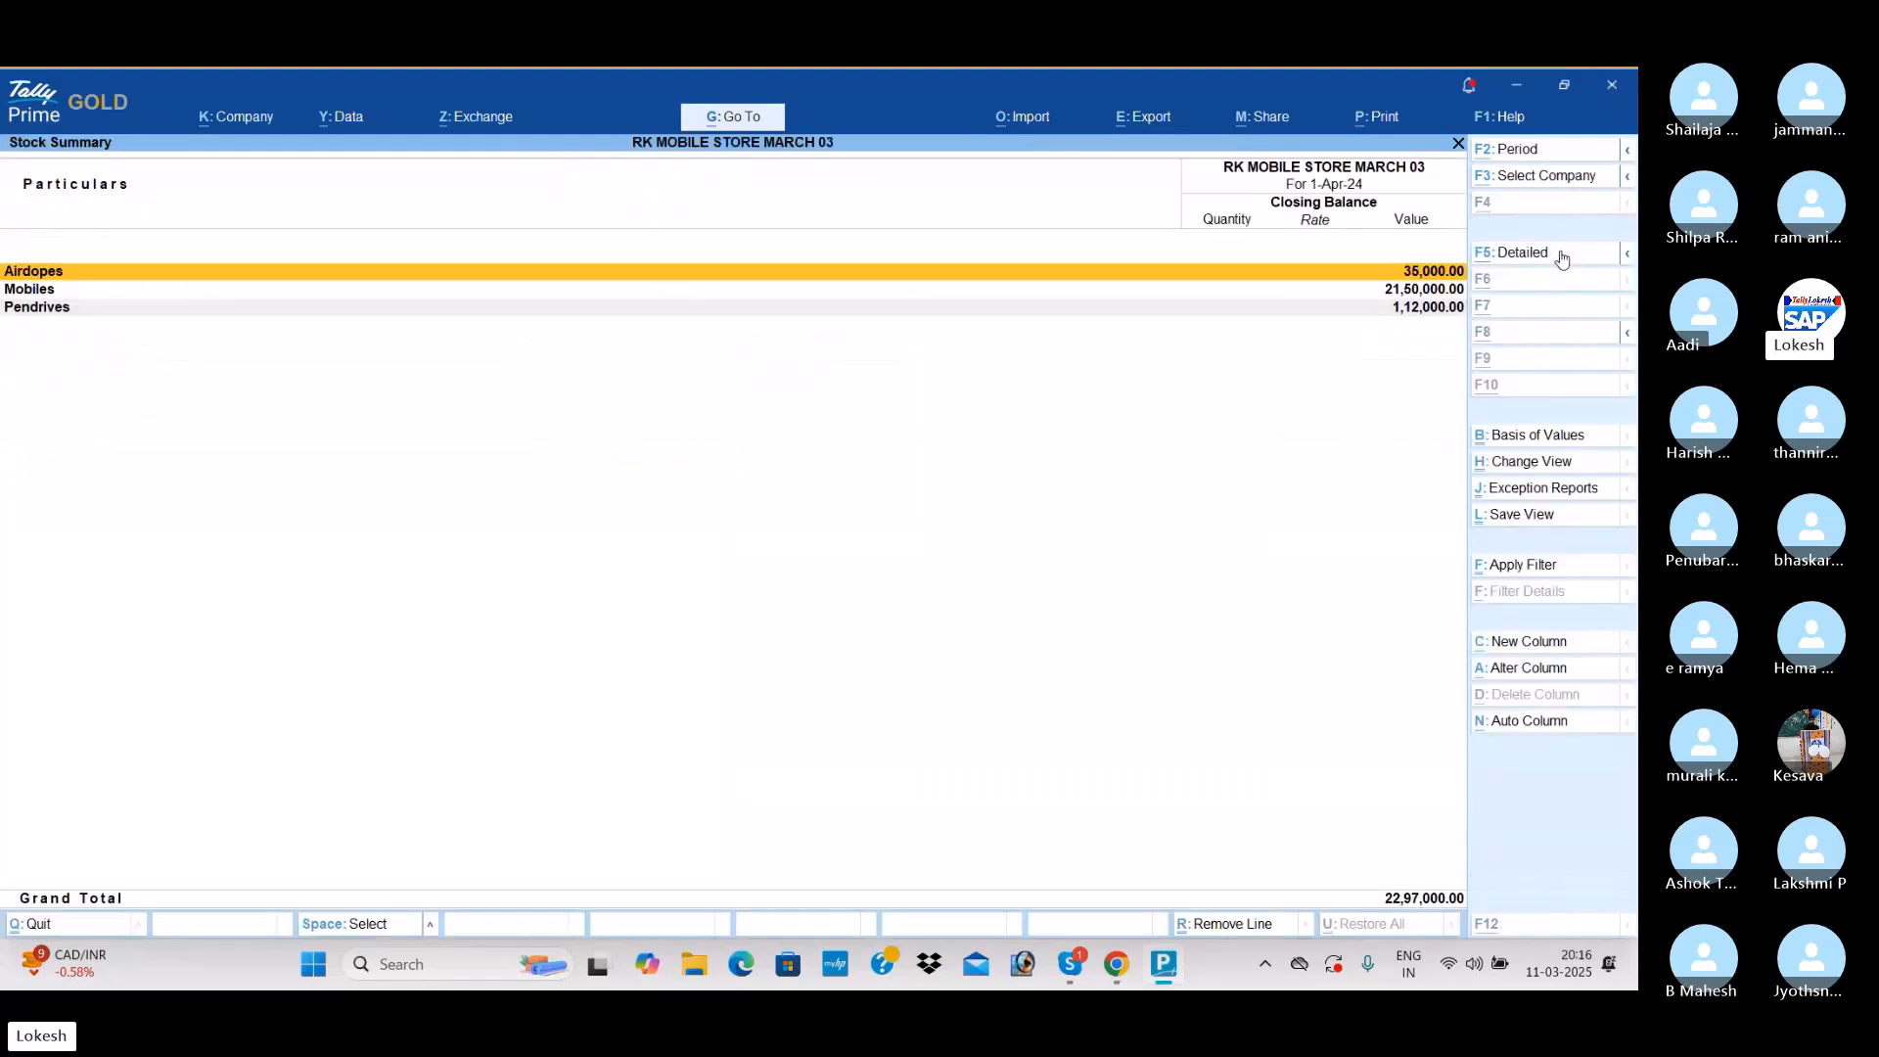
key("alt+F5")
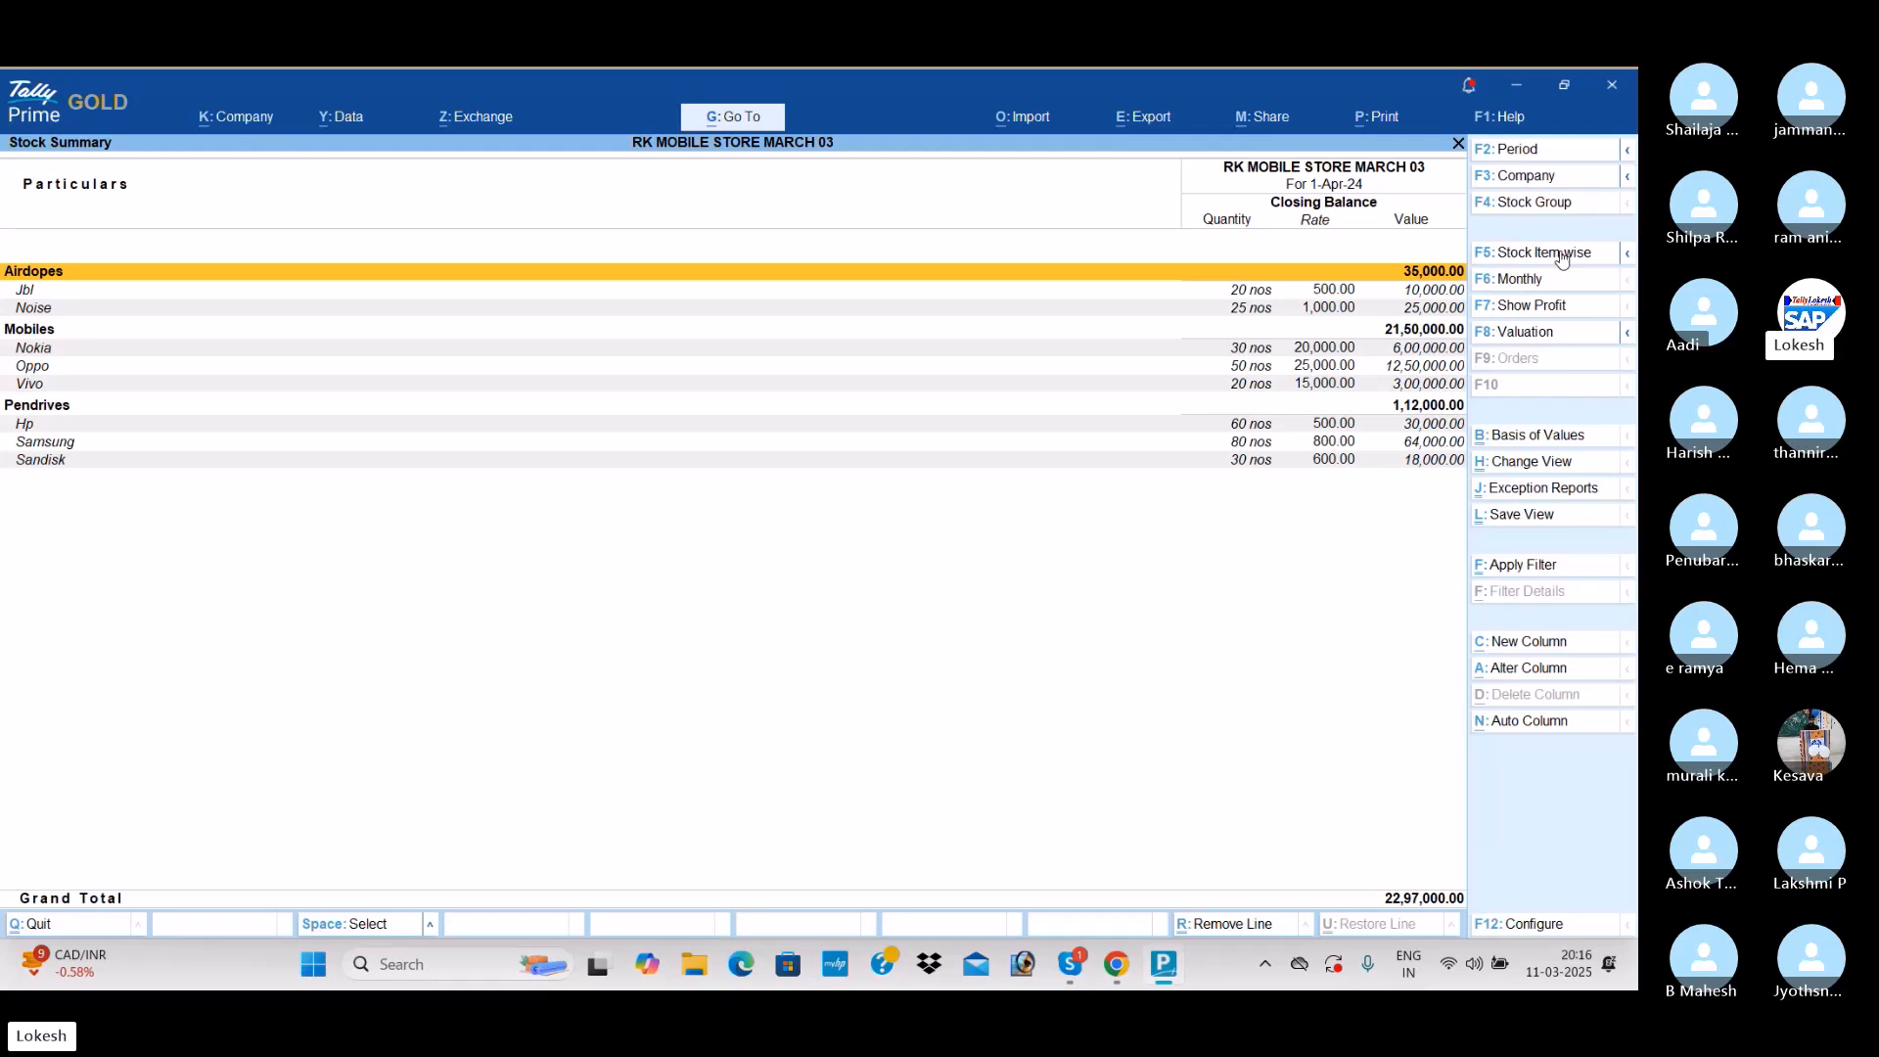
Step: Configure the Stock Summary with Show Goods Inwards and Show Goods Outwards set to Yes
left_click(1542, 926)
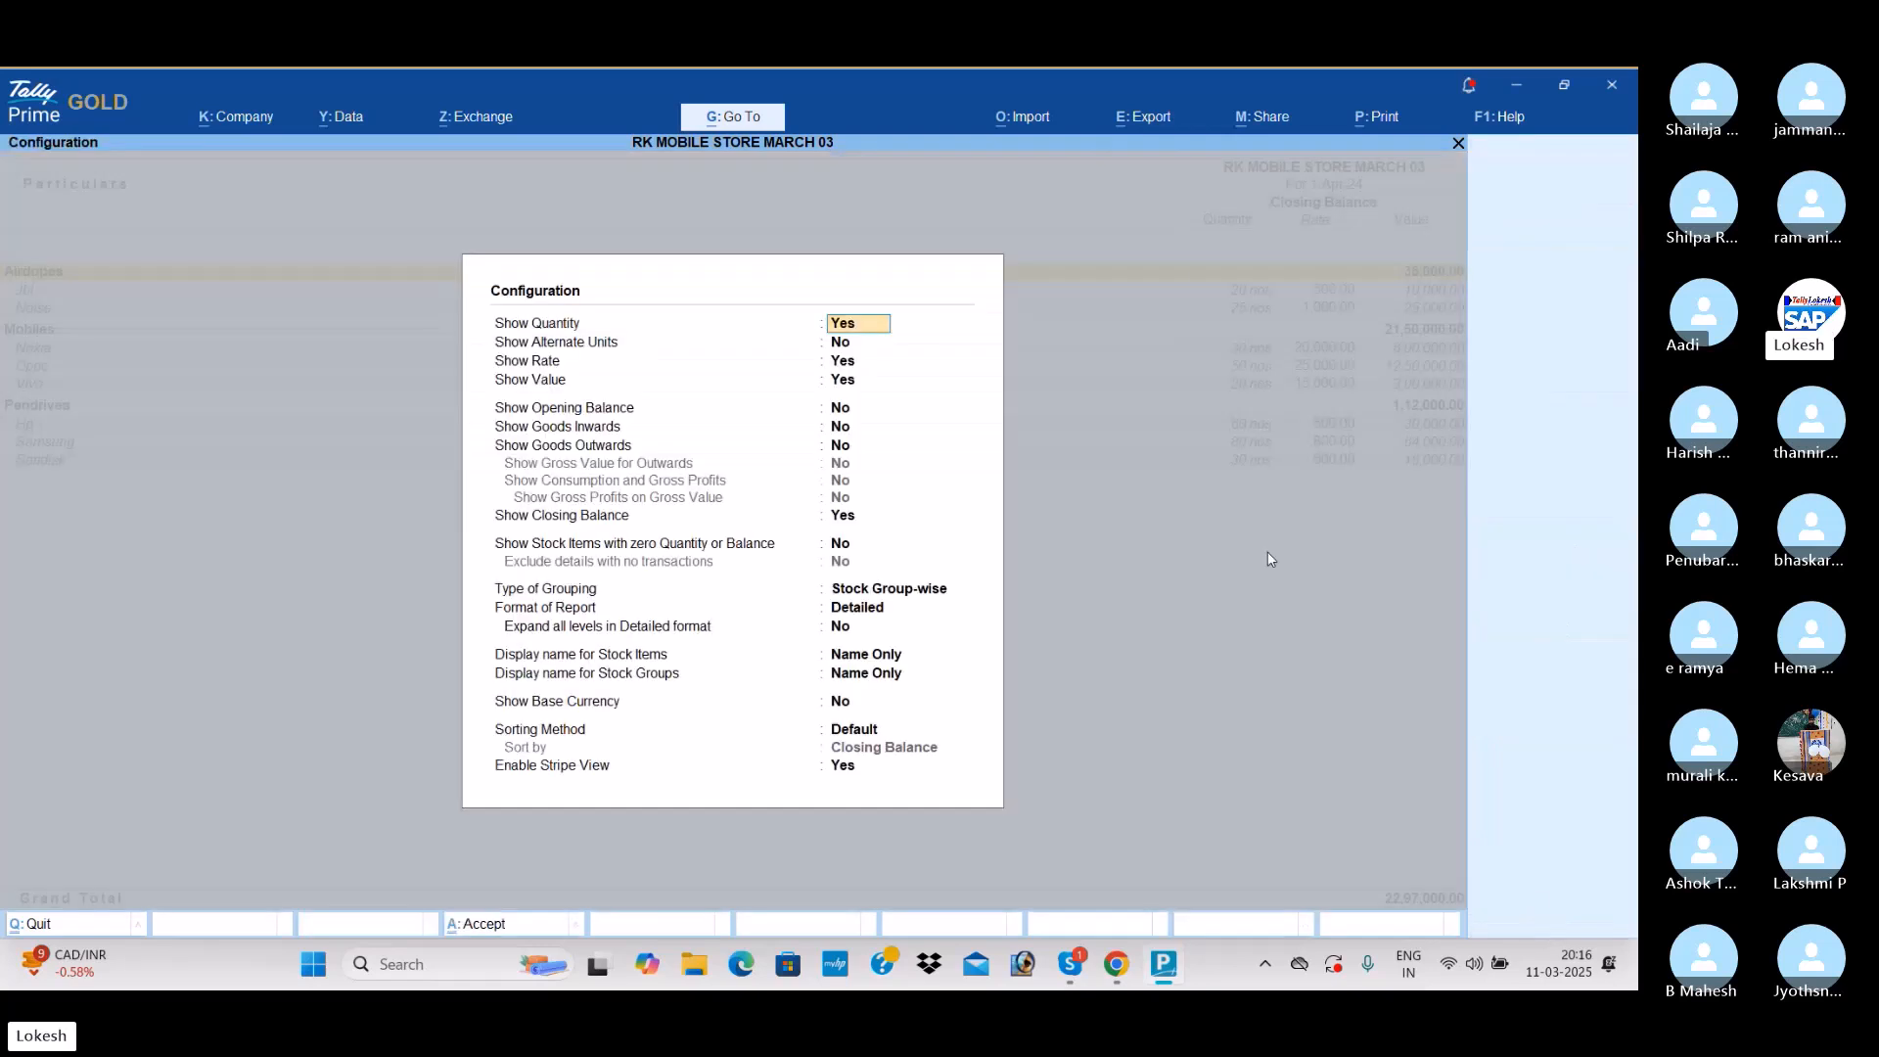
key("Down")
key("Down")
key("Down")
key("Down")
key("Down")
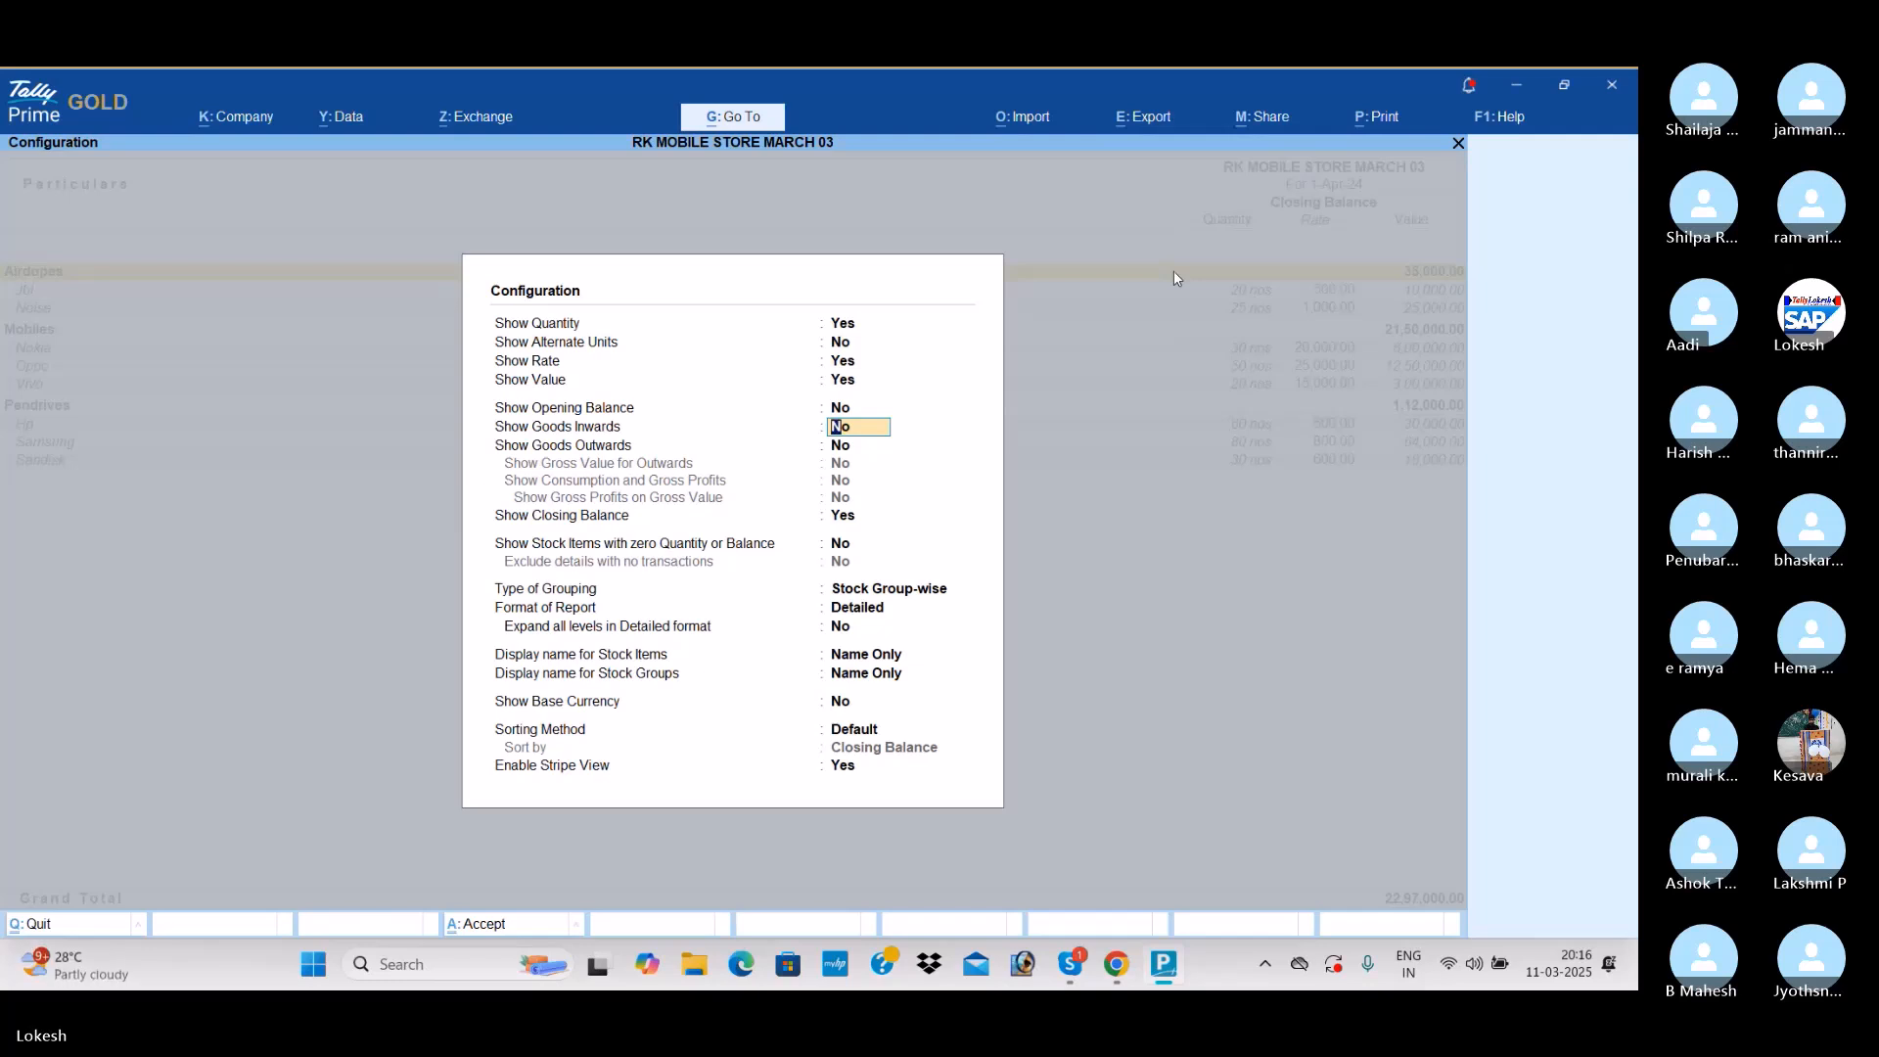
type("y")
key("Return")
type("y")
key("Return")
key("Return")
key("Return")
key("Return")
key("Return")
key("Return")
key("Return")
key("Return")
key("Return")
key("Return")
key("Return")
key("Return")
key("Return")
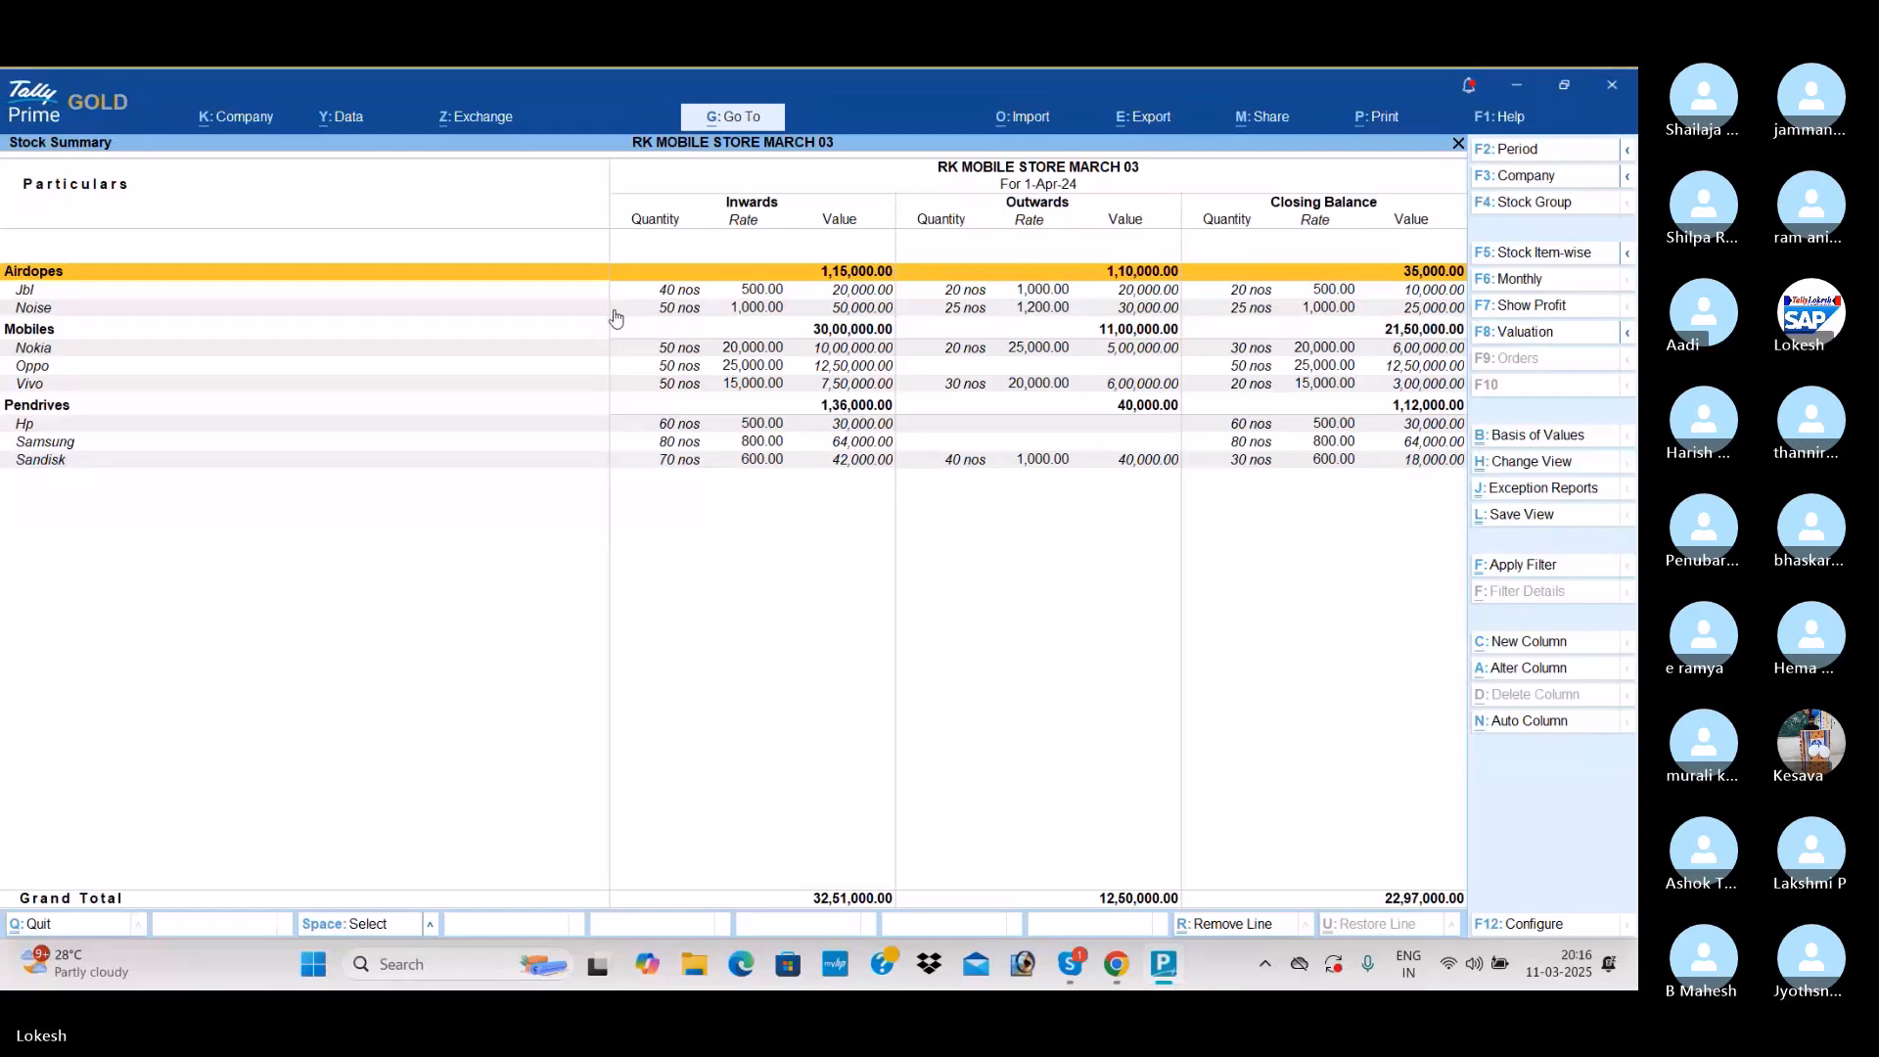
Step: Examine the inward, outward and closing figures for Jbl, Noise, Nokia, Oppo and Vivo, and close the Stock Summary
left_click(674, 297)
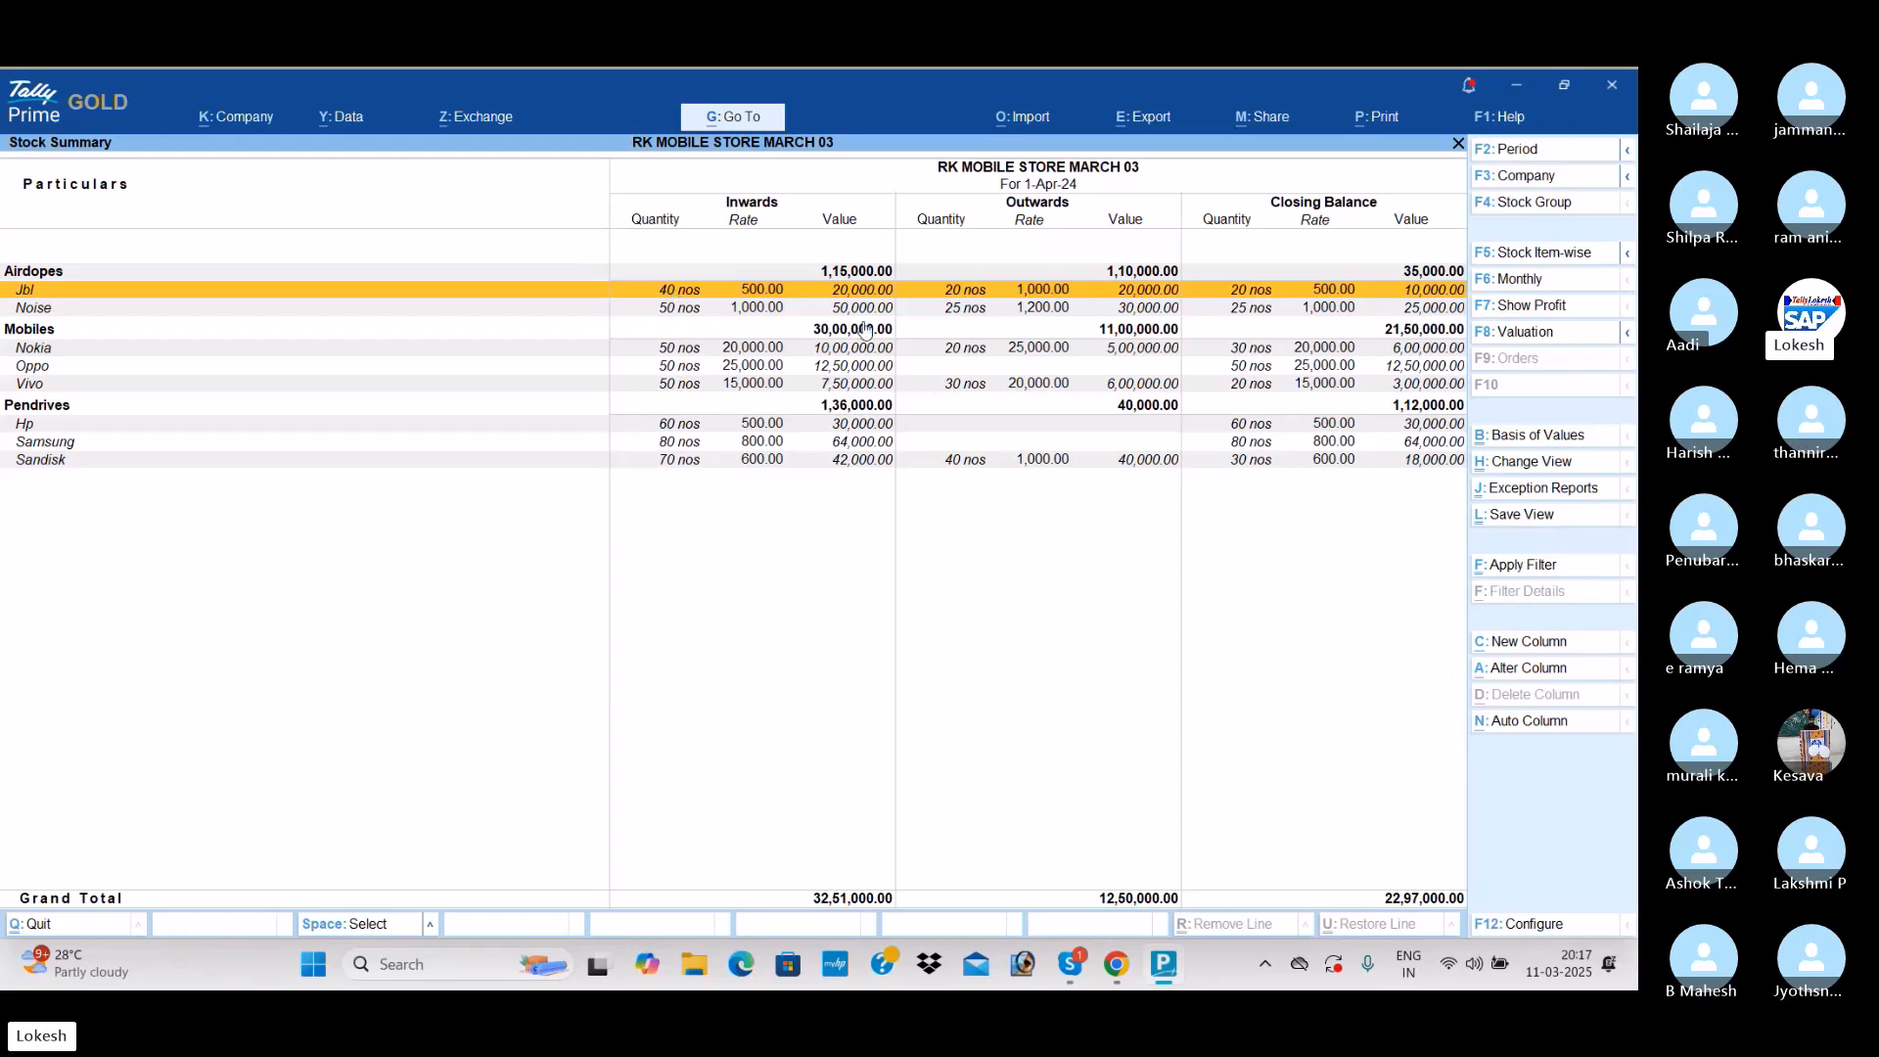
left_click(676, 307)
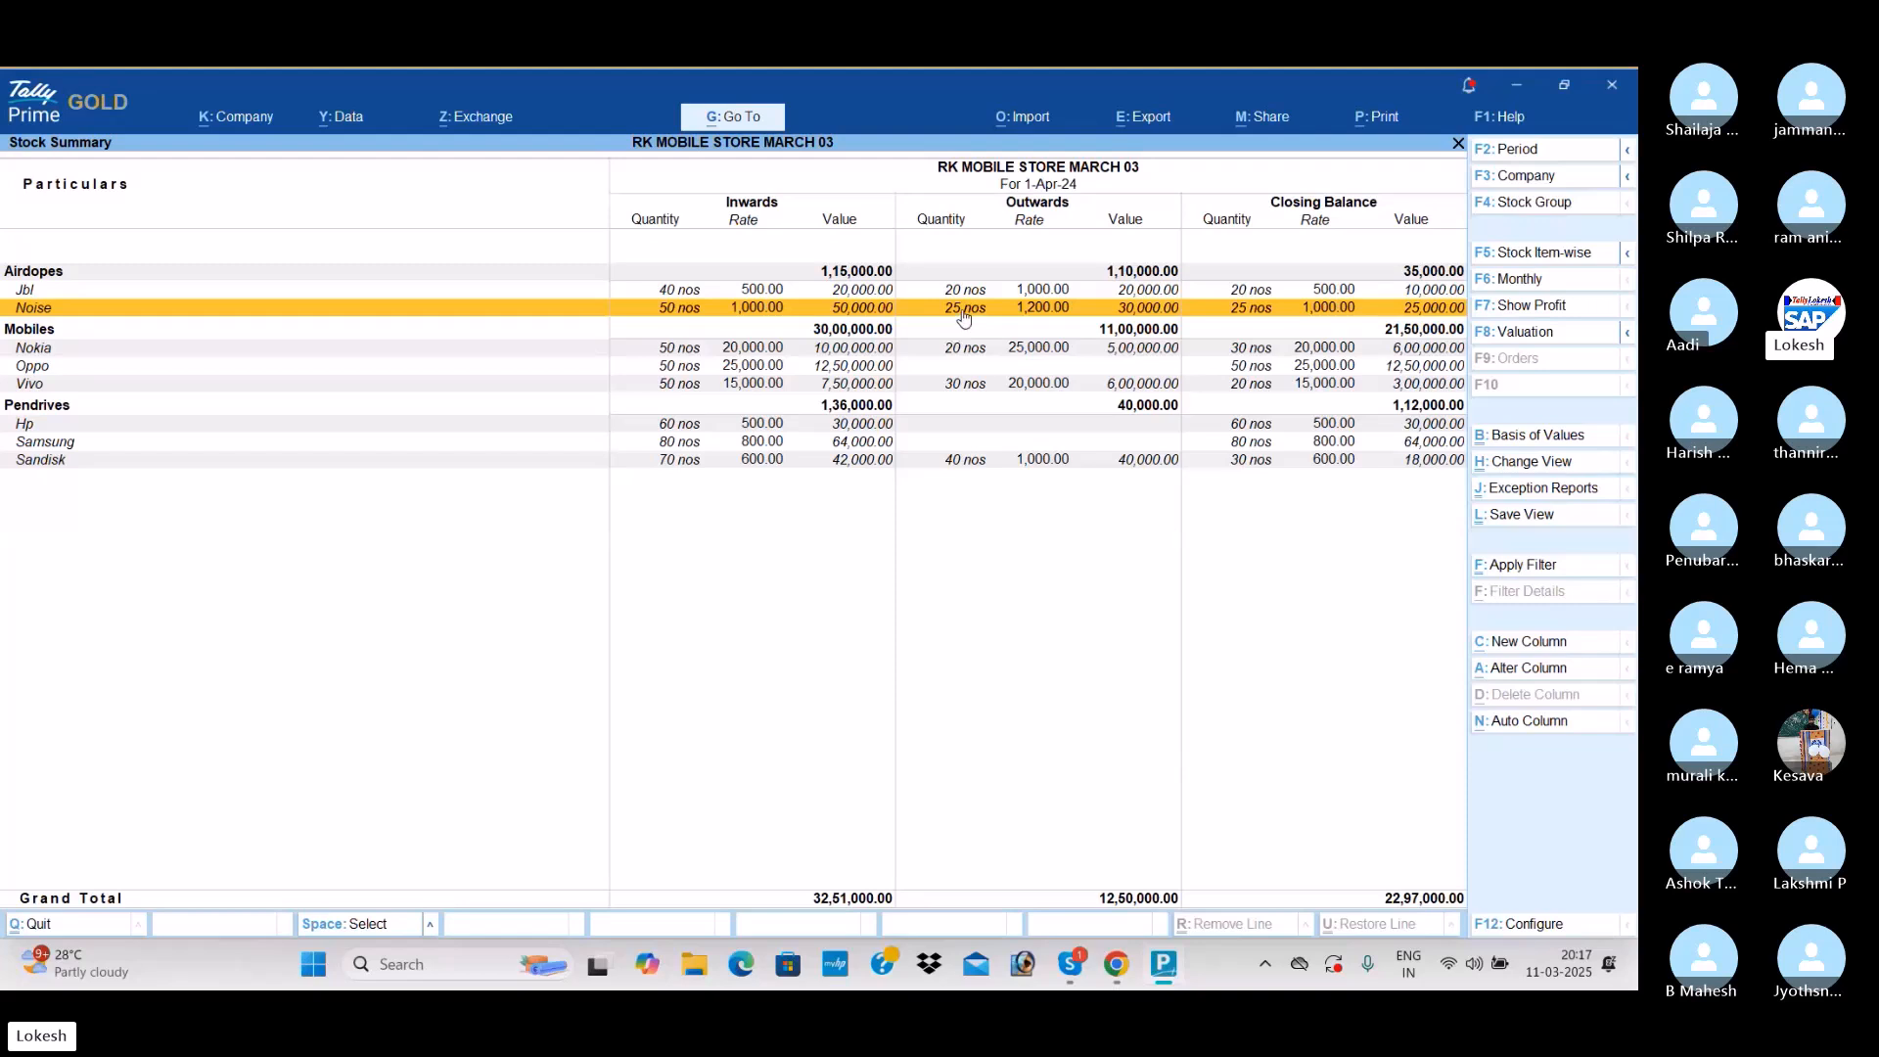
left_click(675, 352)
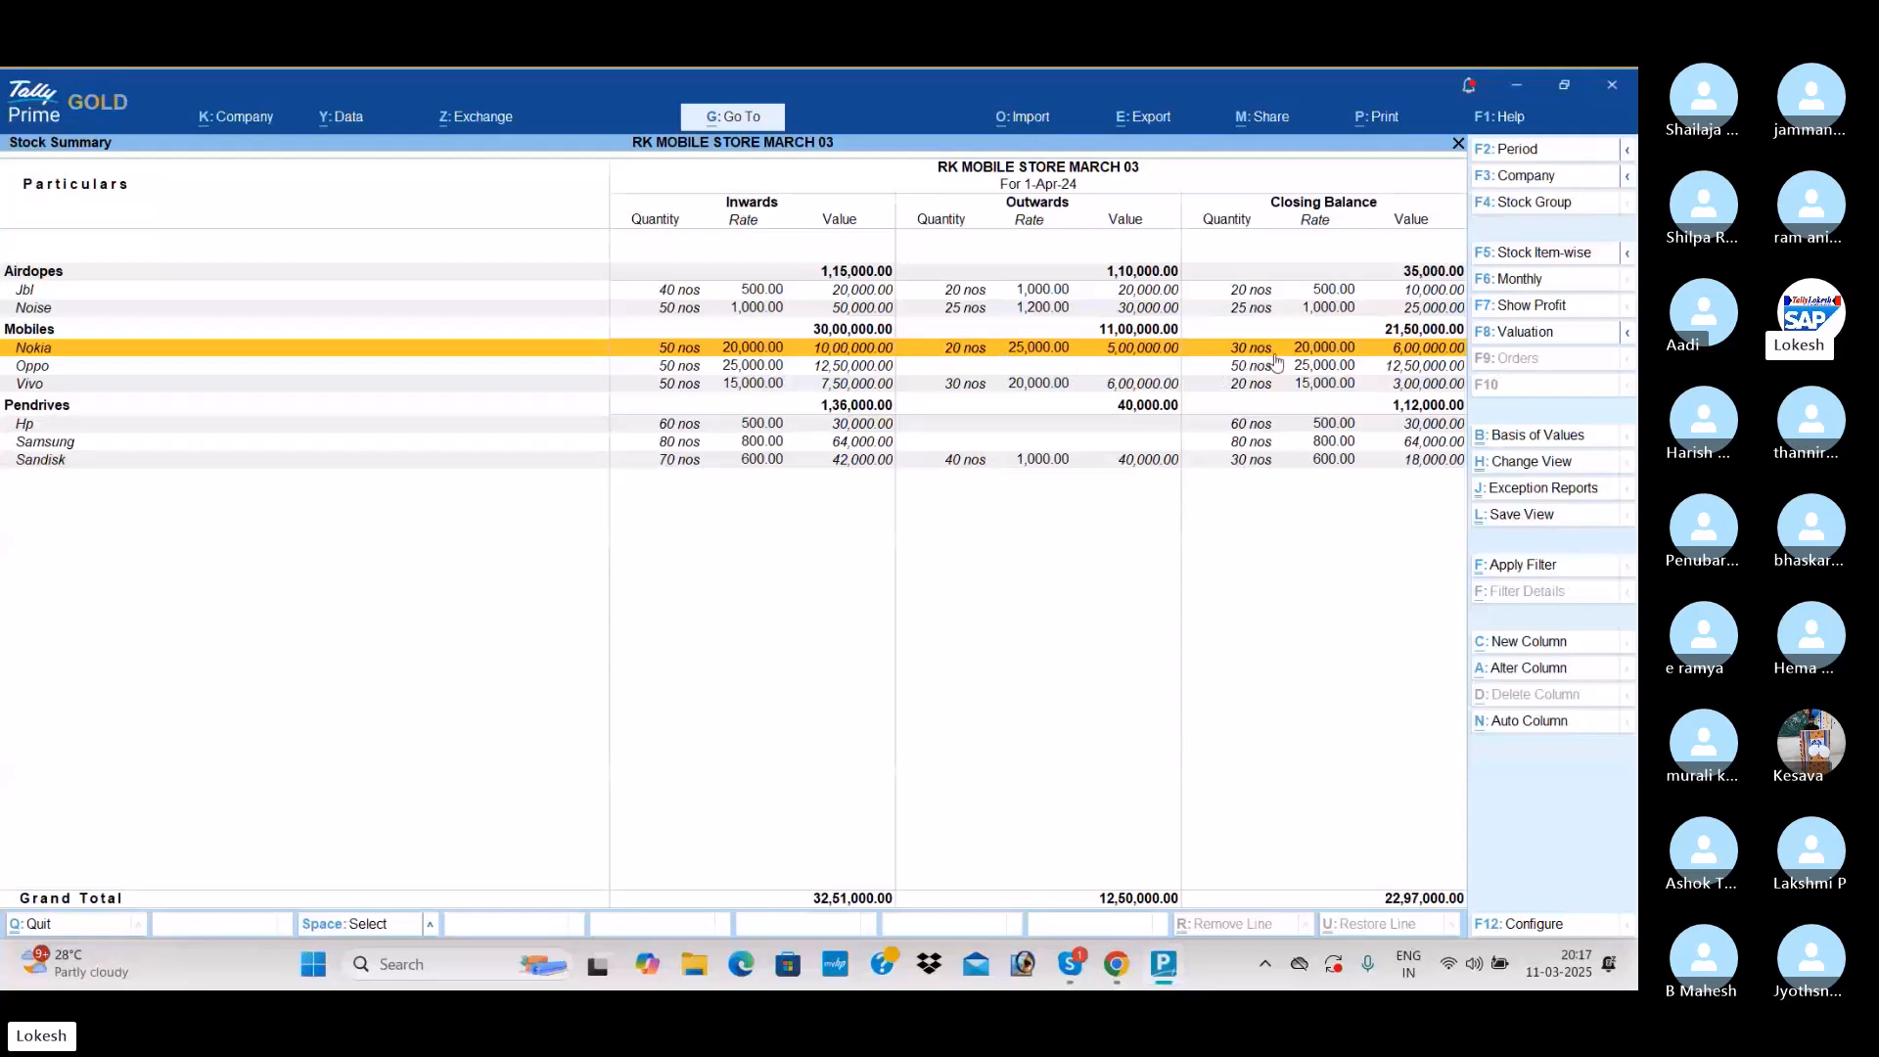
left_click(691, 370)
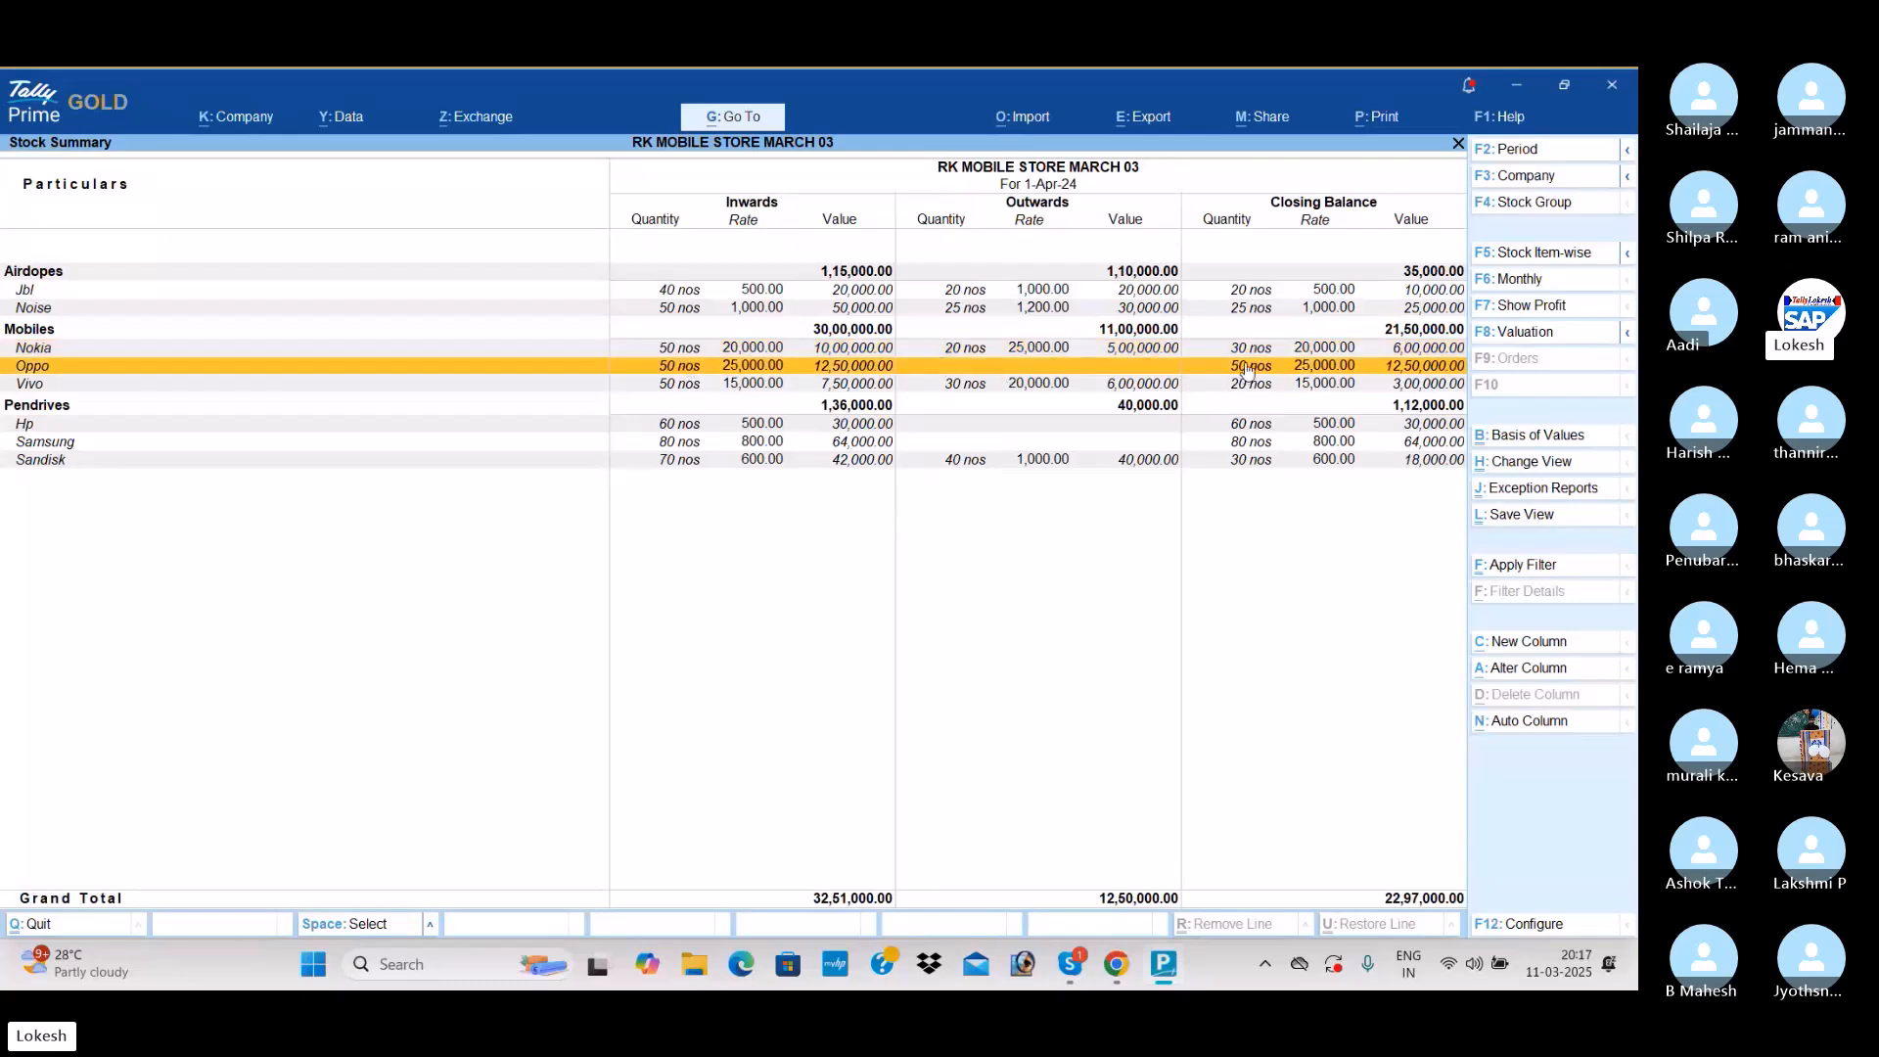
left_click(721, 391)
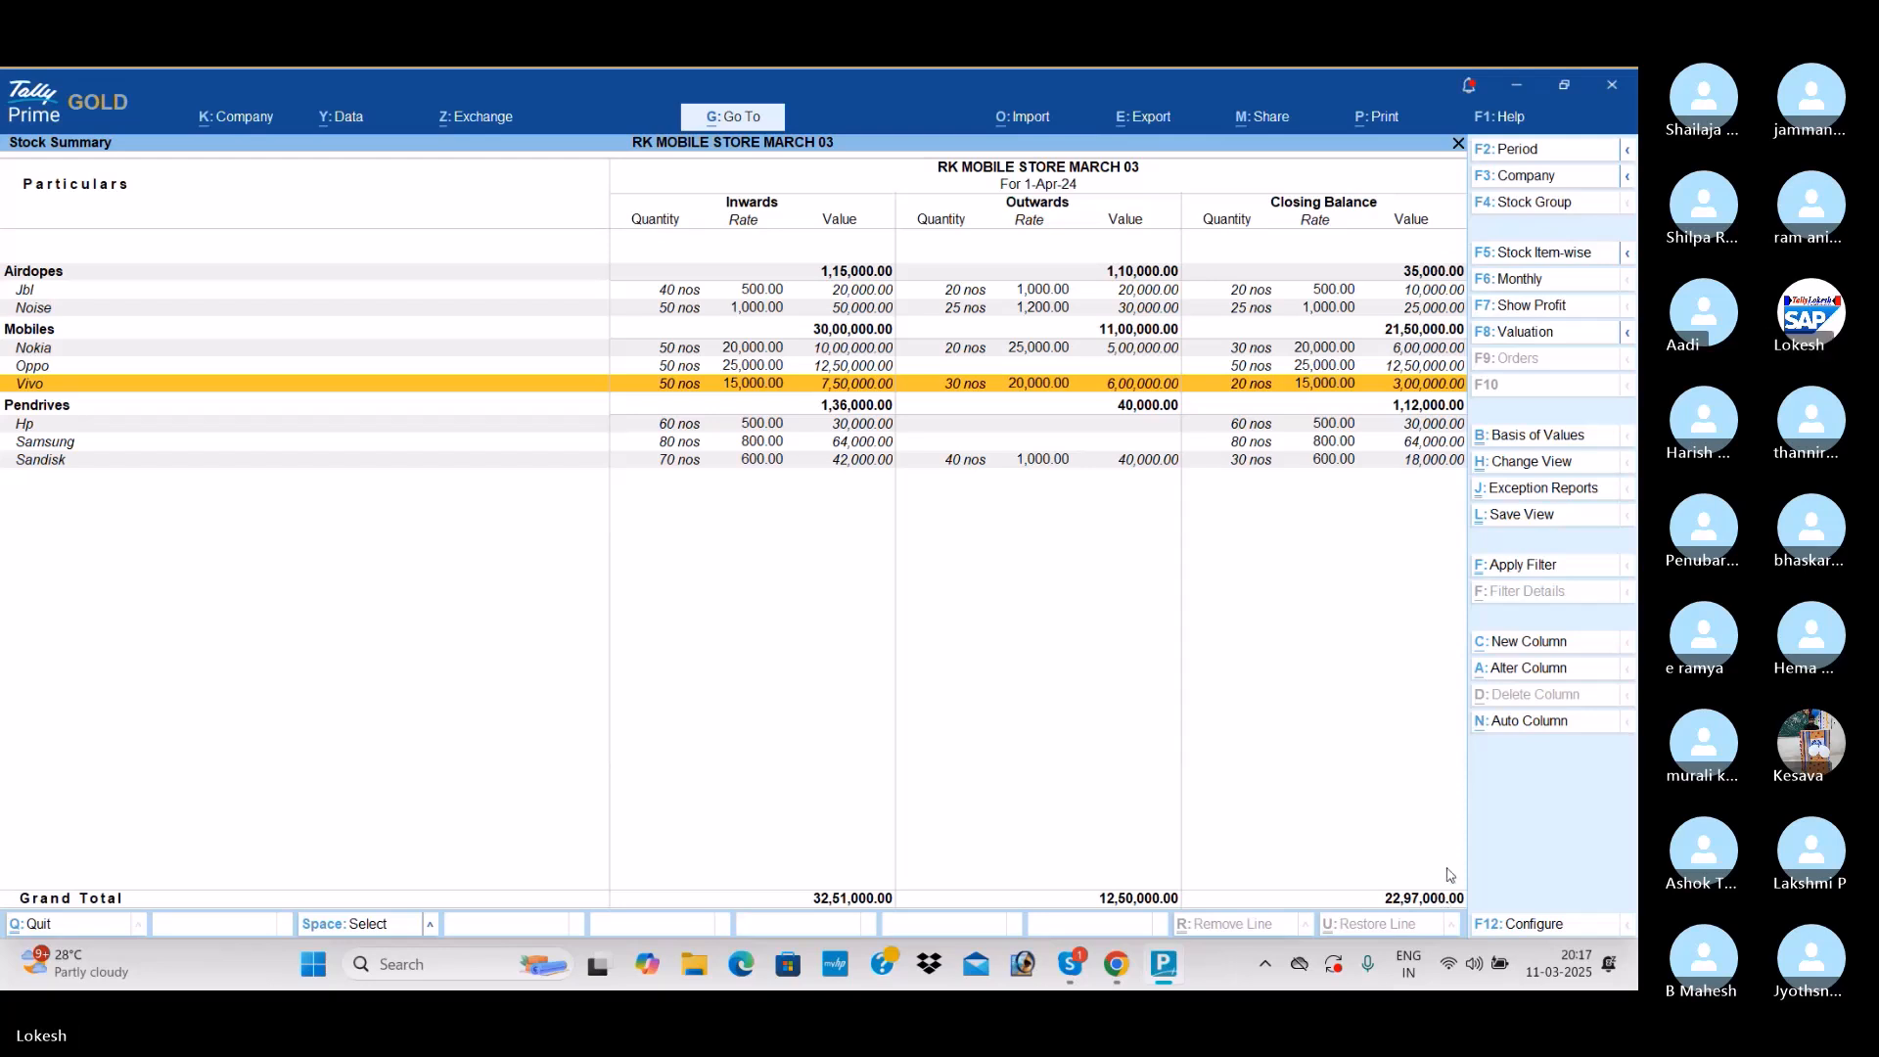
key("Escape")
Step: Review the company's Dashboard and return to the Gateway of Tally
key("Down")
key("Down")
key("Down")
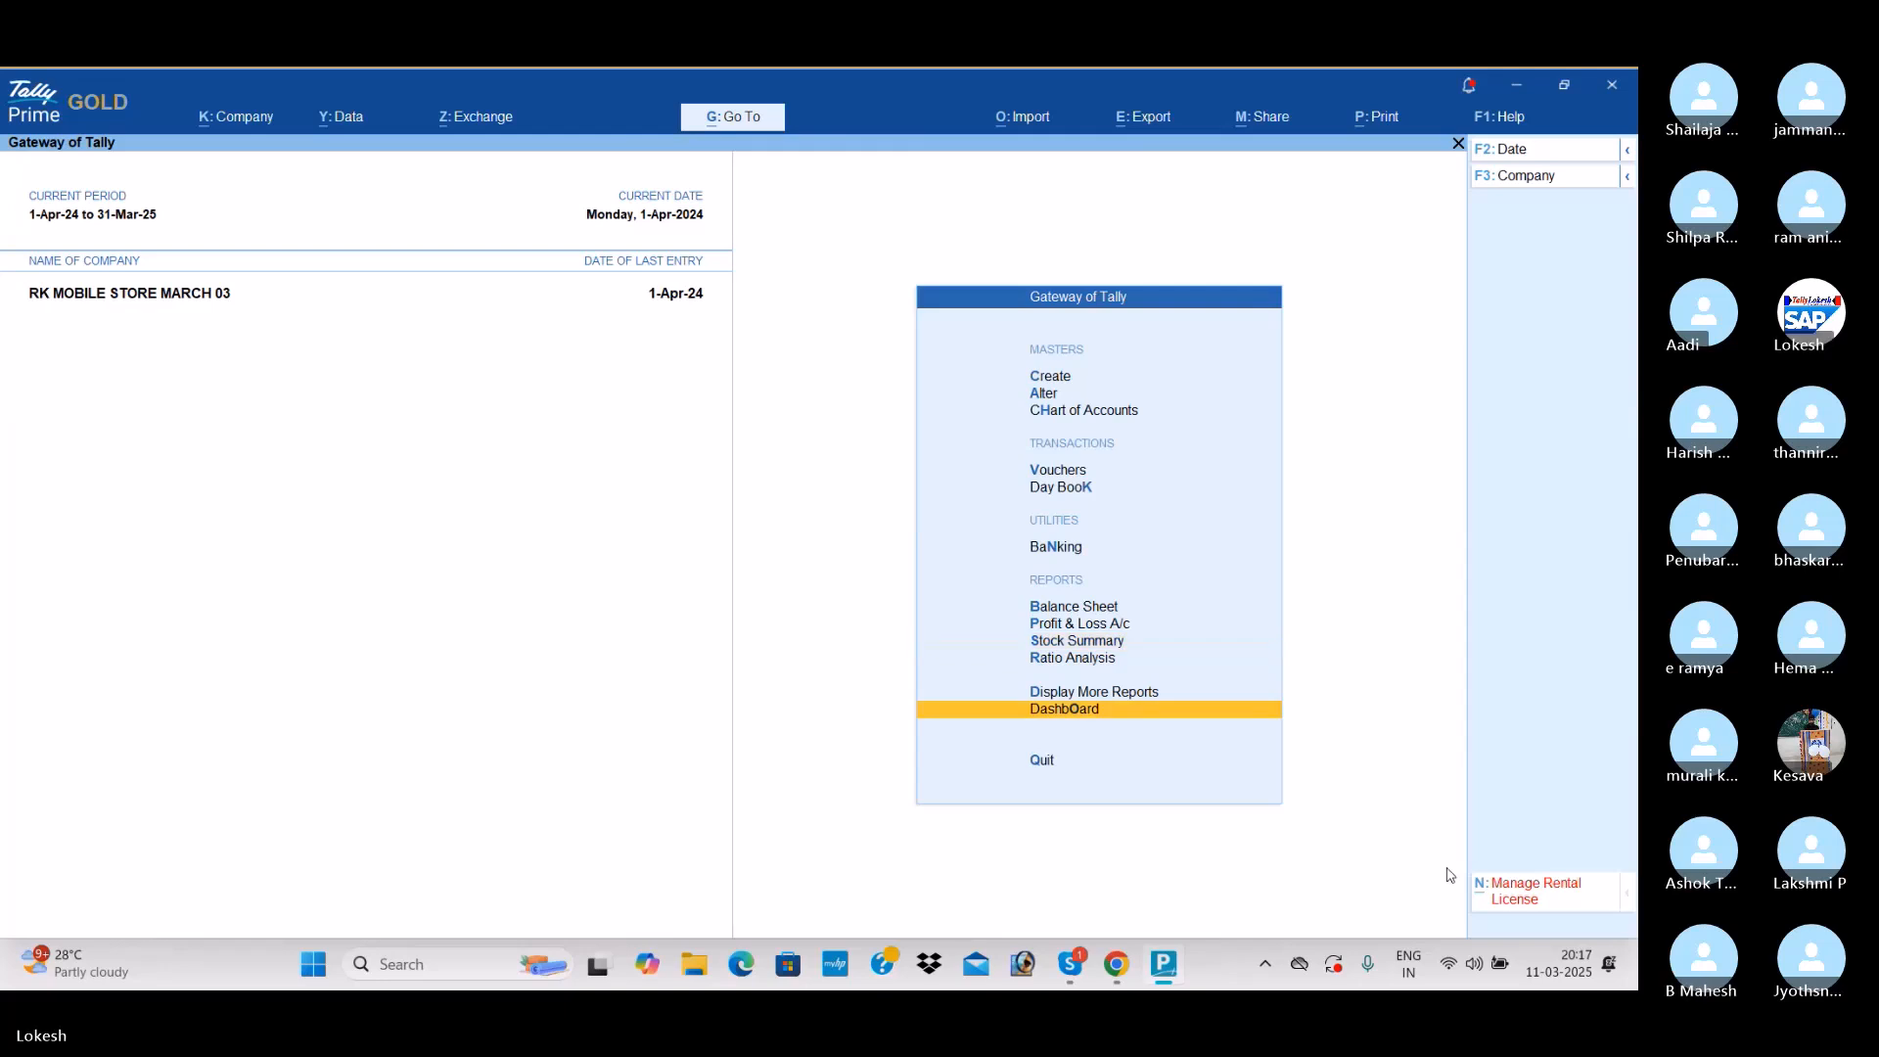
key("Return")
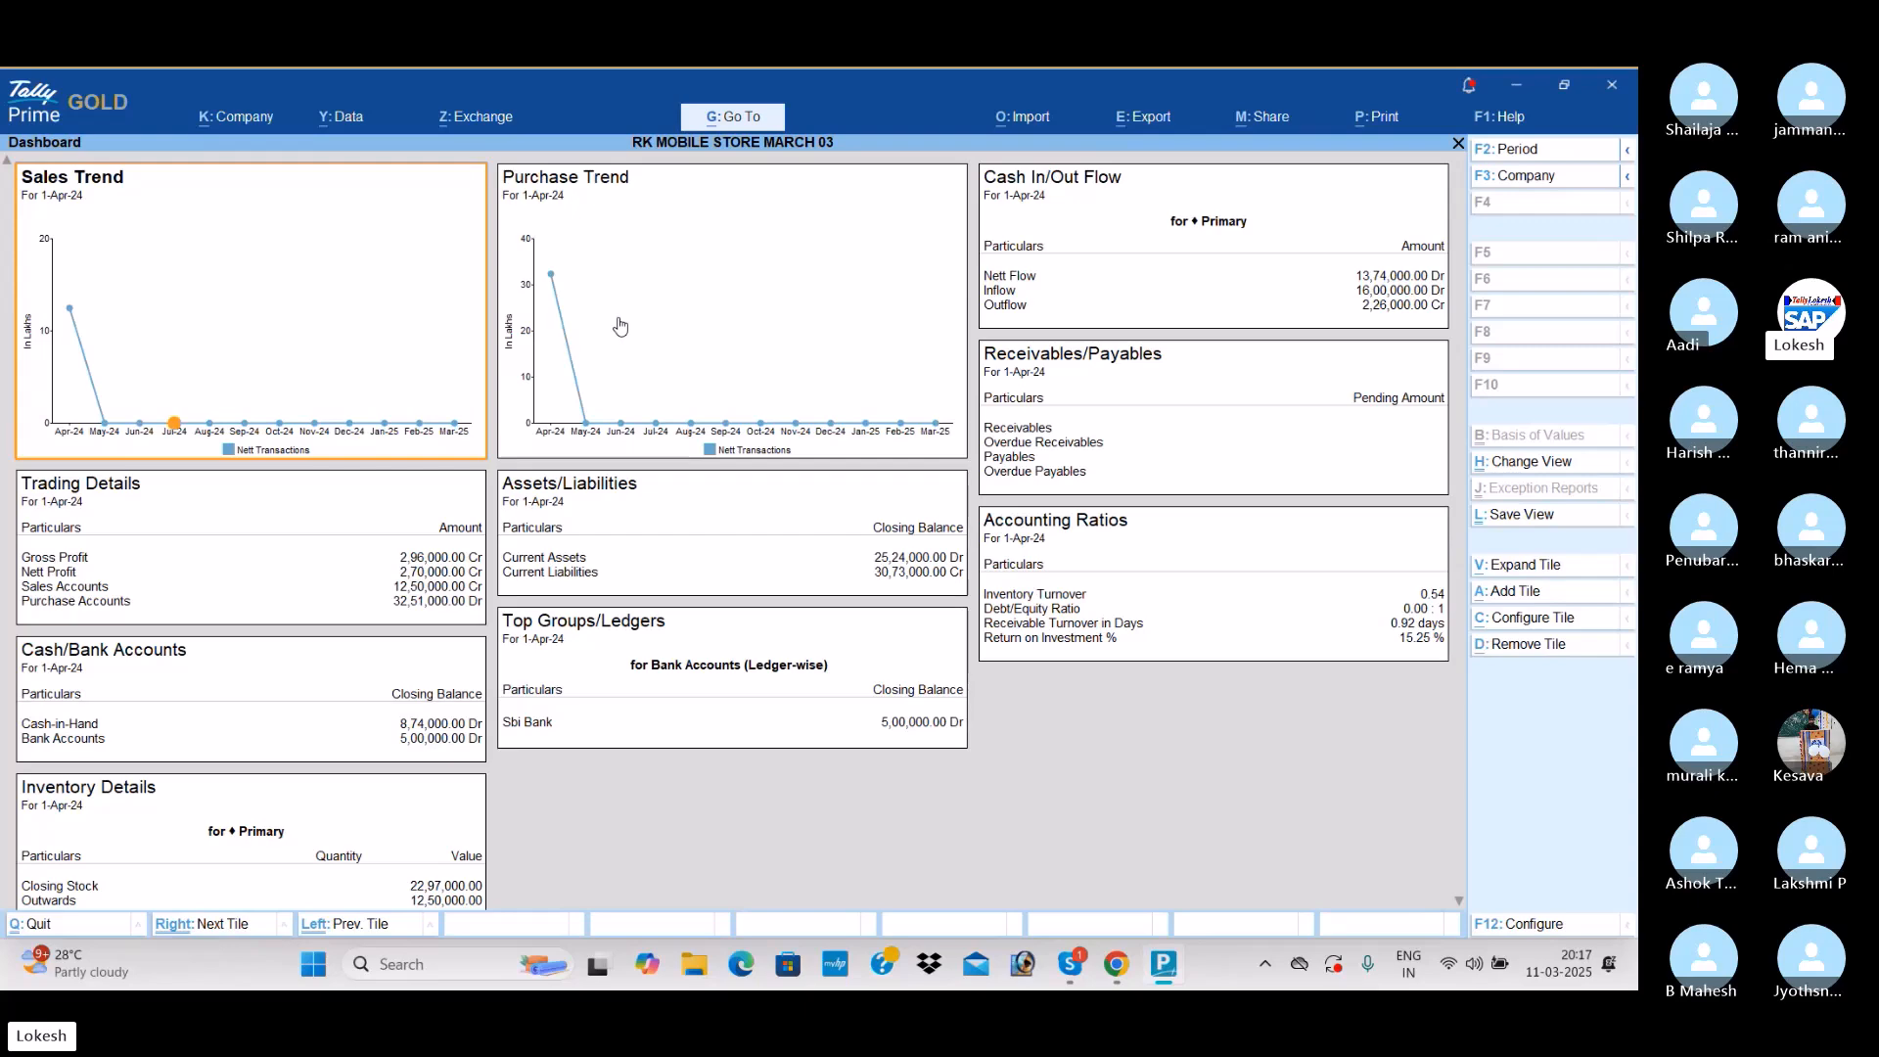
key("Escape")
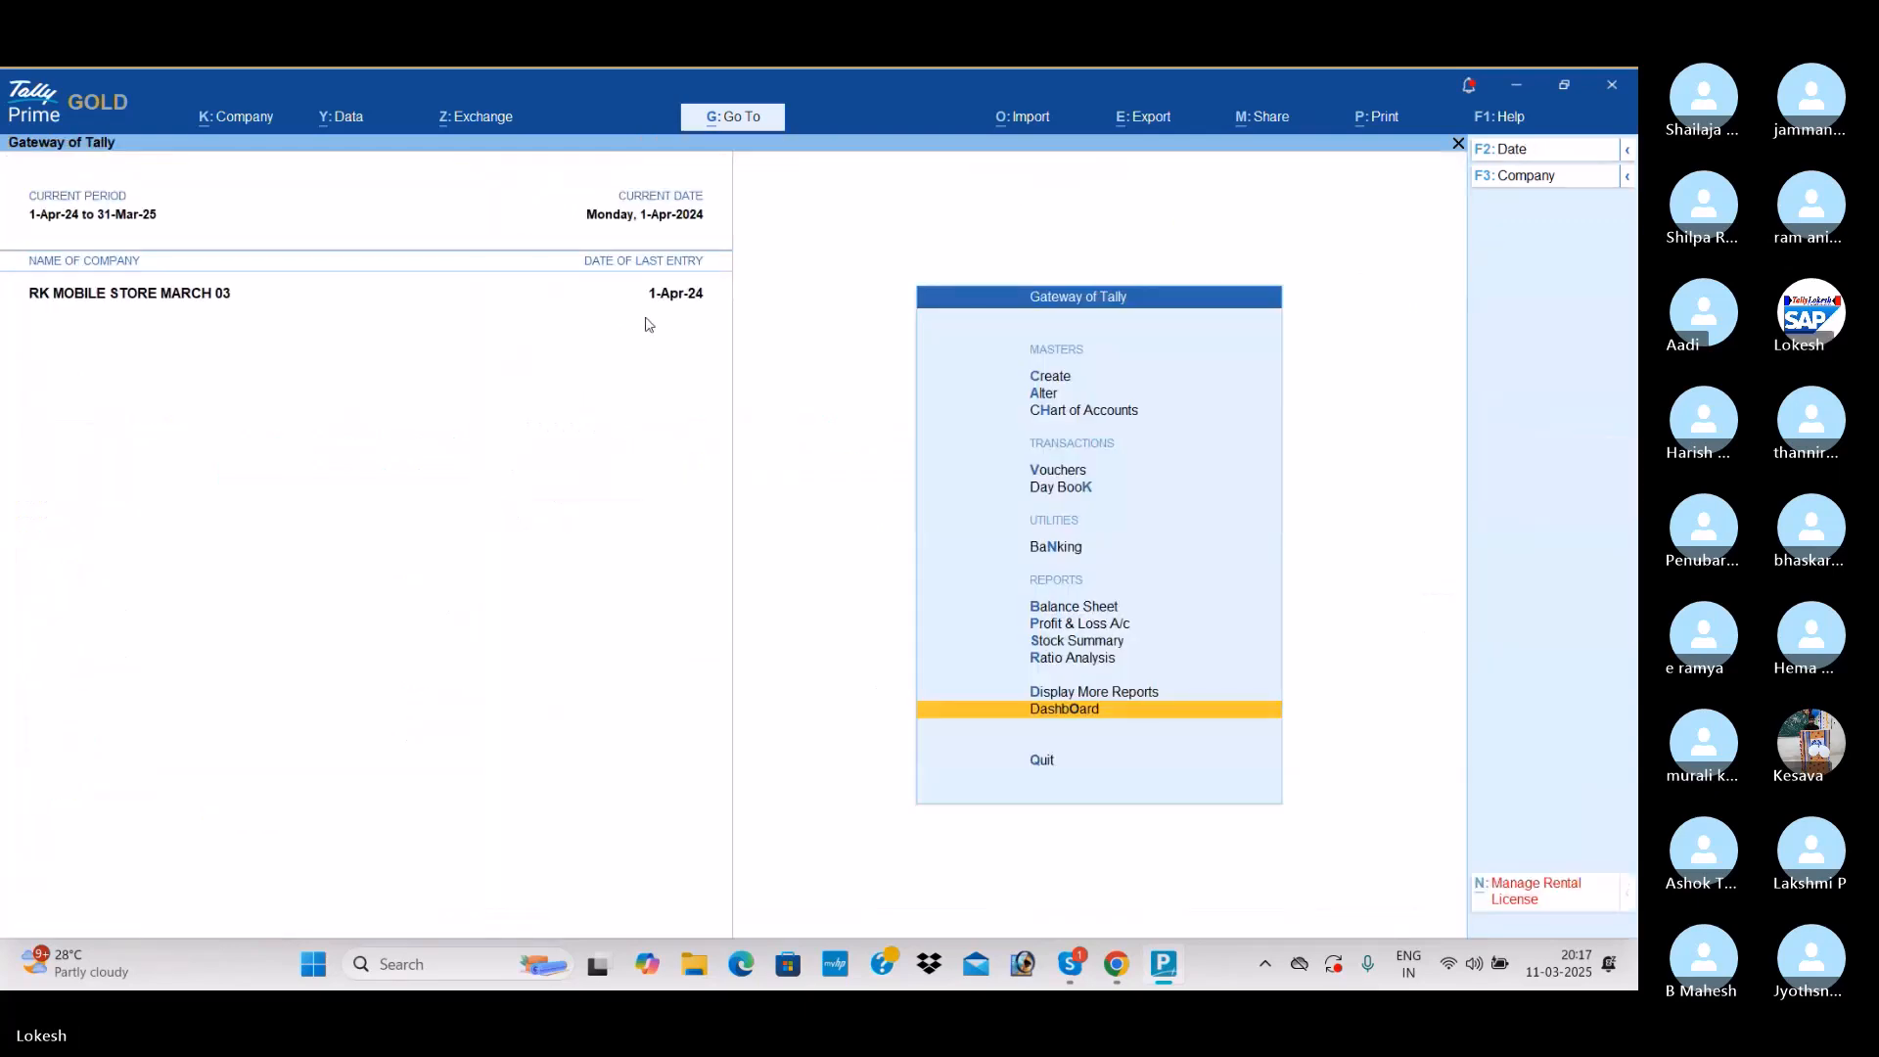
Step: Review the company's Trial Balance in detailed format and close it
key("Up")
key("Return")
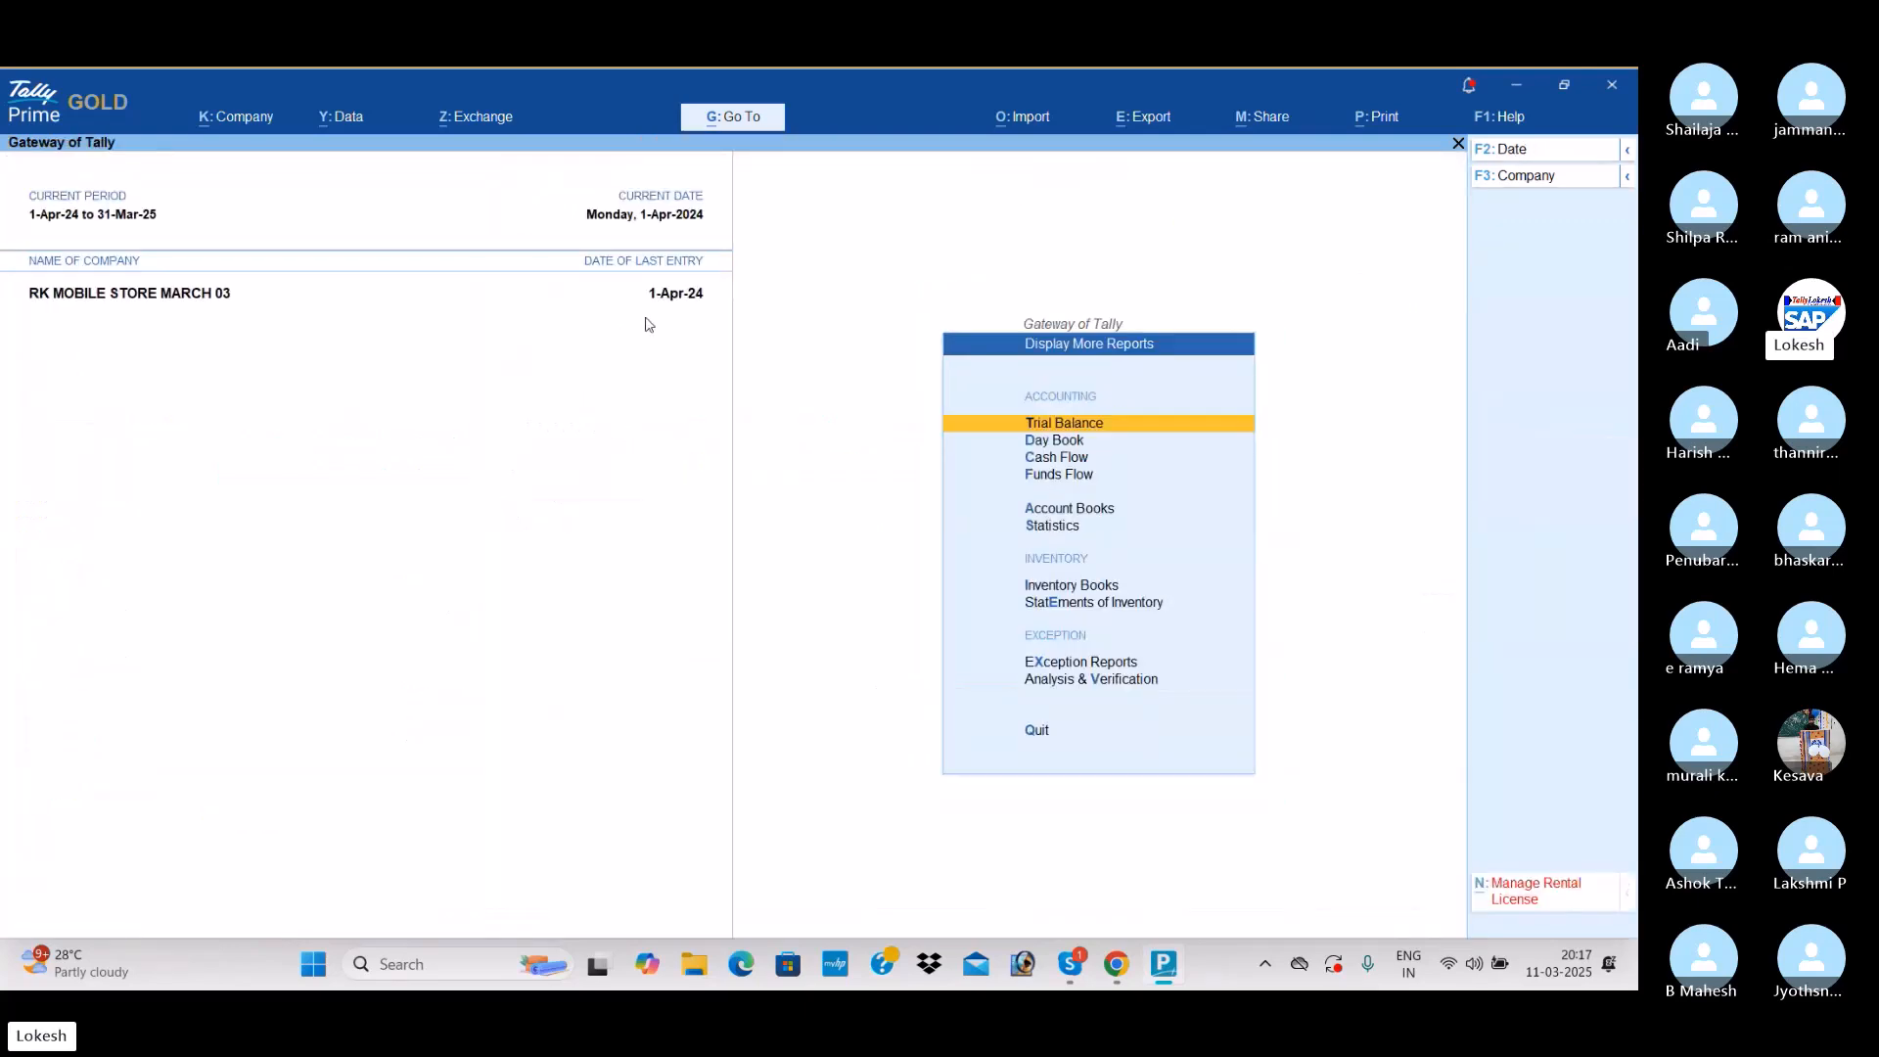
key("Return")
key("alt+F5")
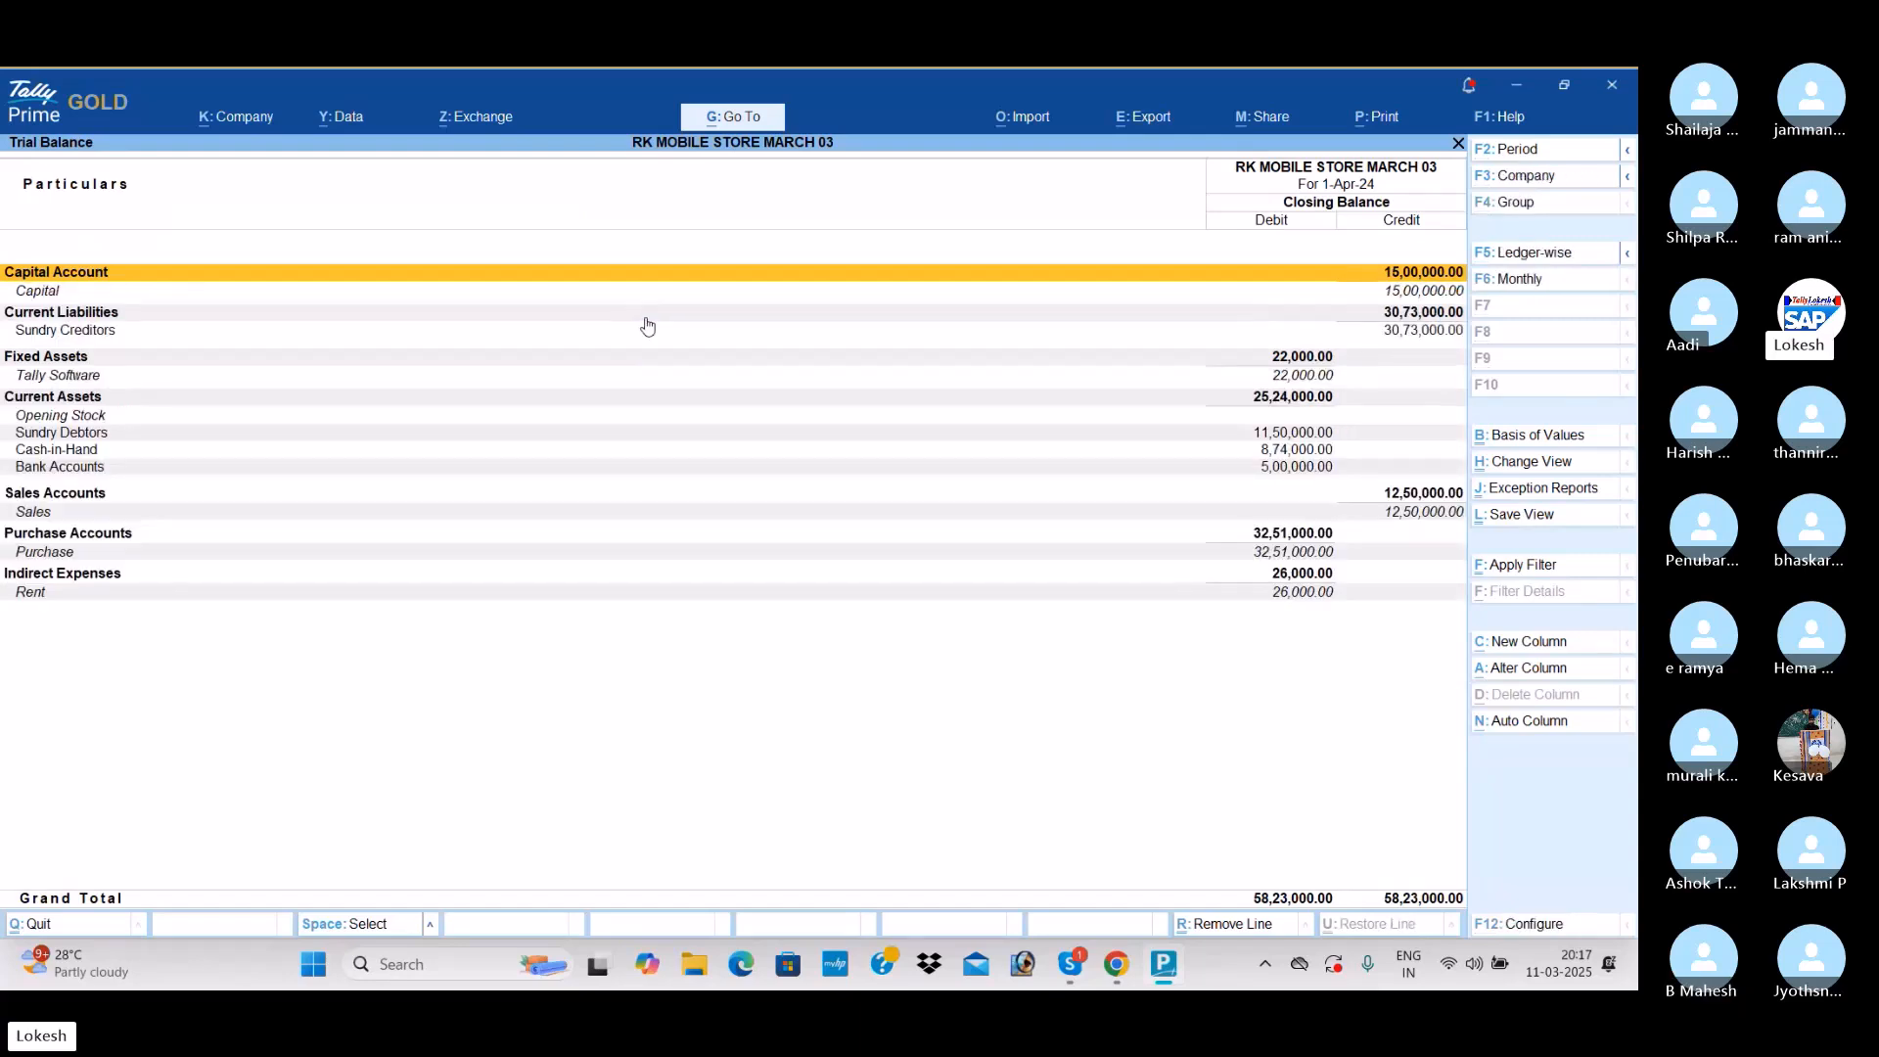
key("Escape")
Step: Review the Cash/Bank Book summary from the Account Books and close it
key("Down")
key("Down")
key("Down")
key("Down")
key("Return")
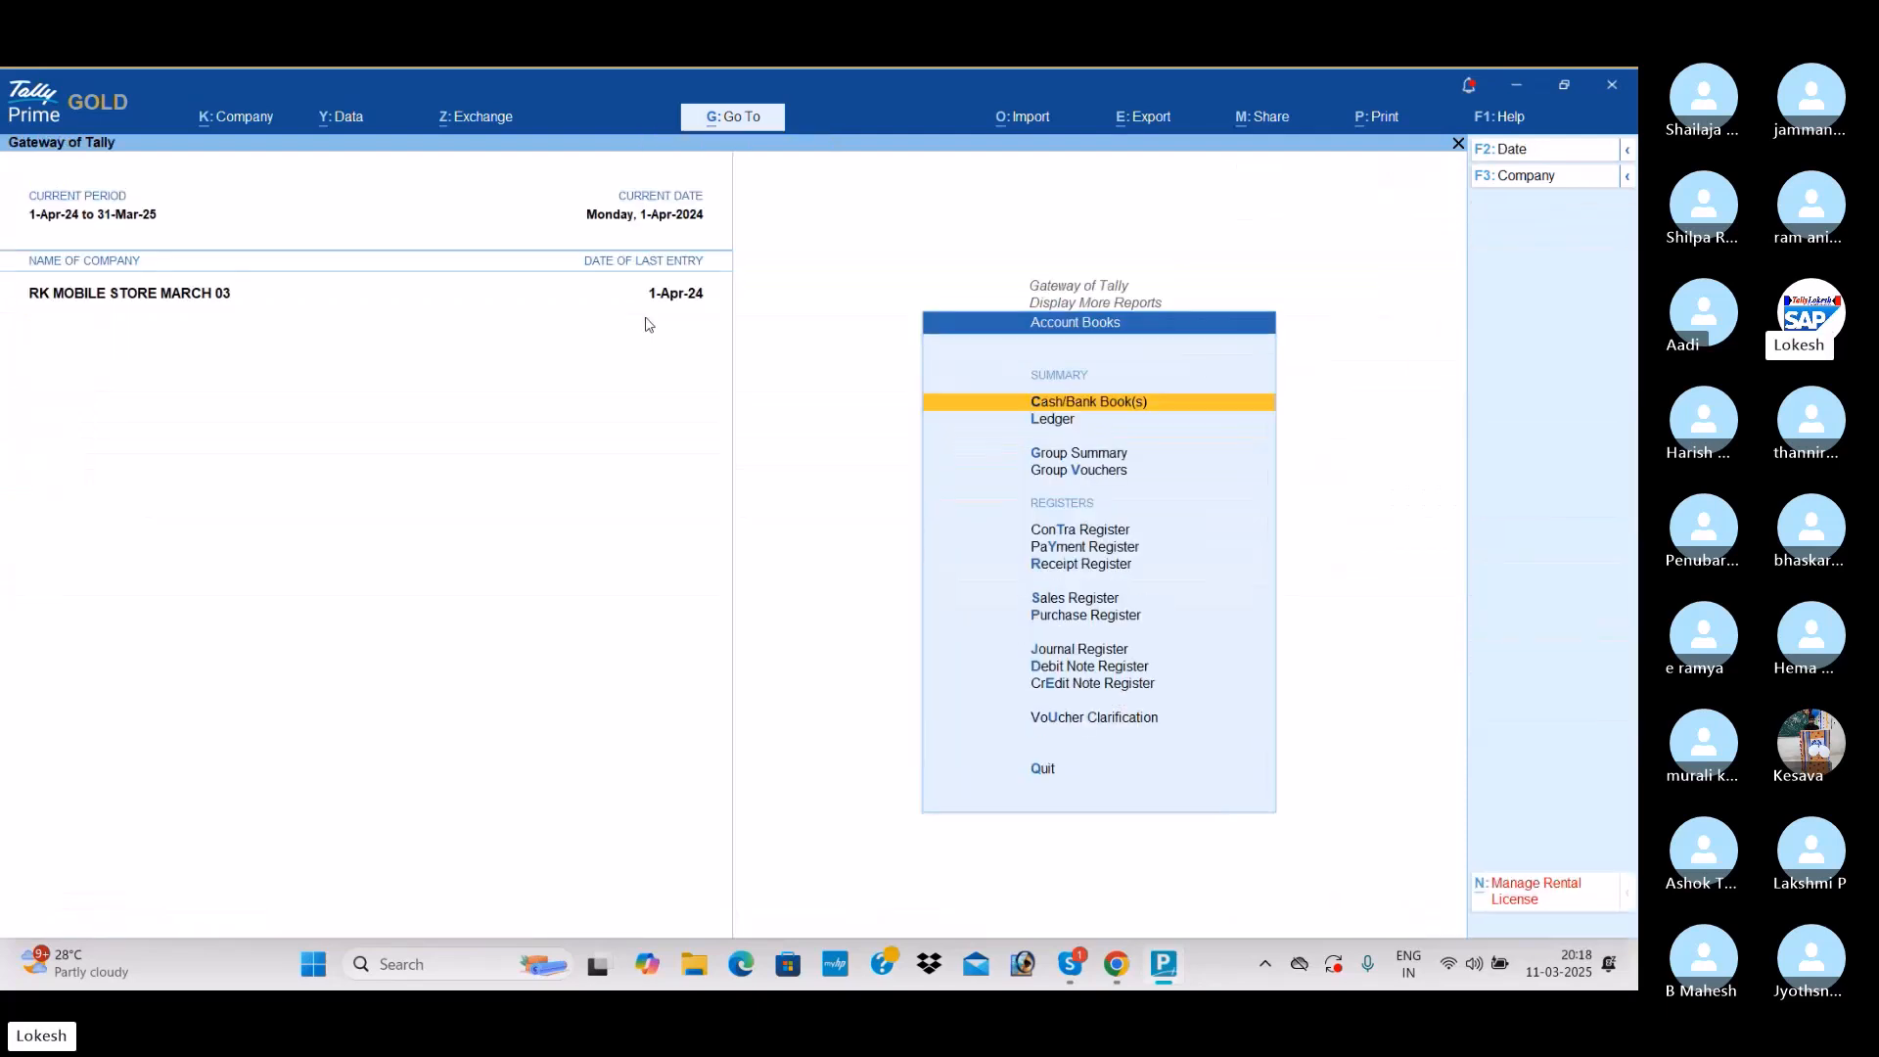
key("Return")
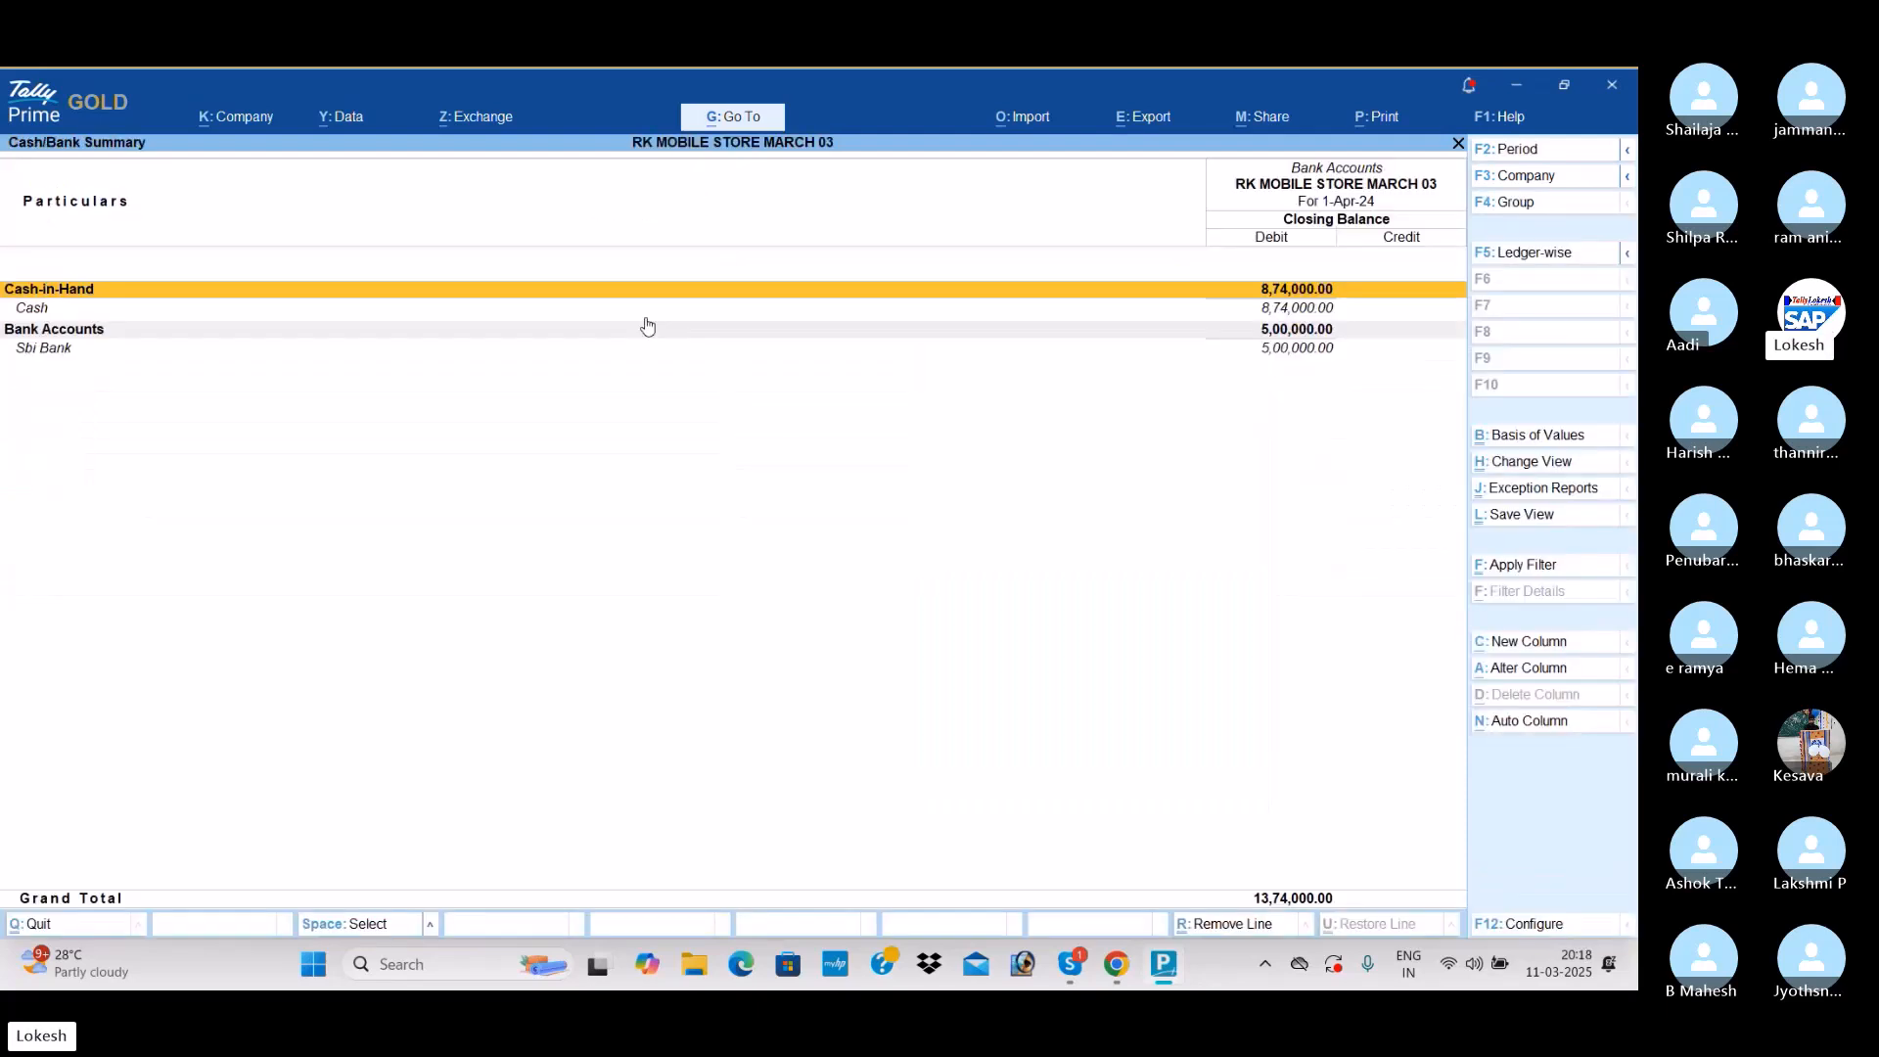
key("Escape")
Step: Review the monthly Purchase Register from the Account Books and close it
key("Down")
key("Down")
key("Down")
key("Down")
key("Down")
key("Down")
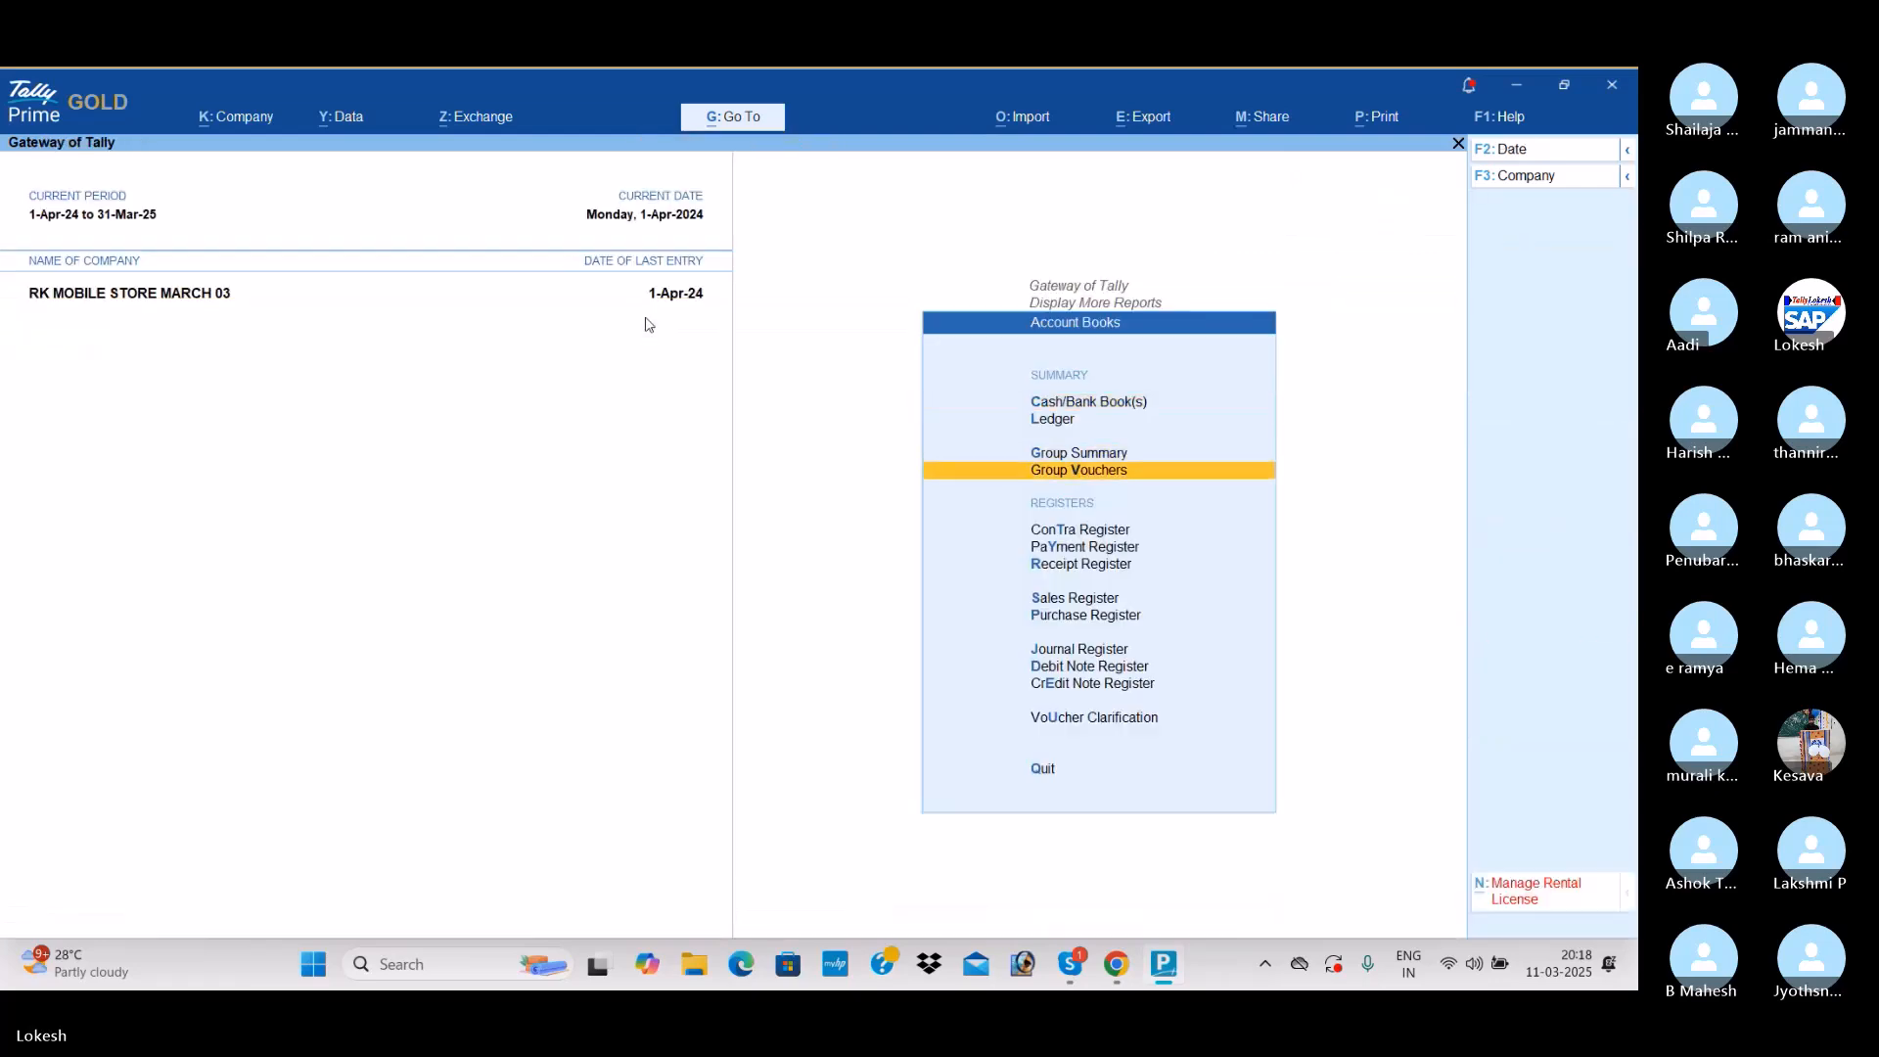
key("Down")
key("Down")
key("Return")
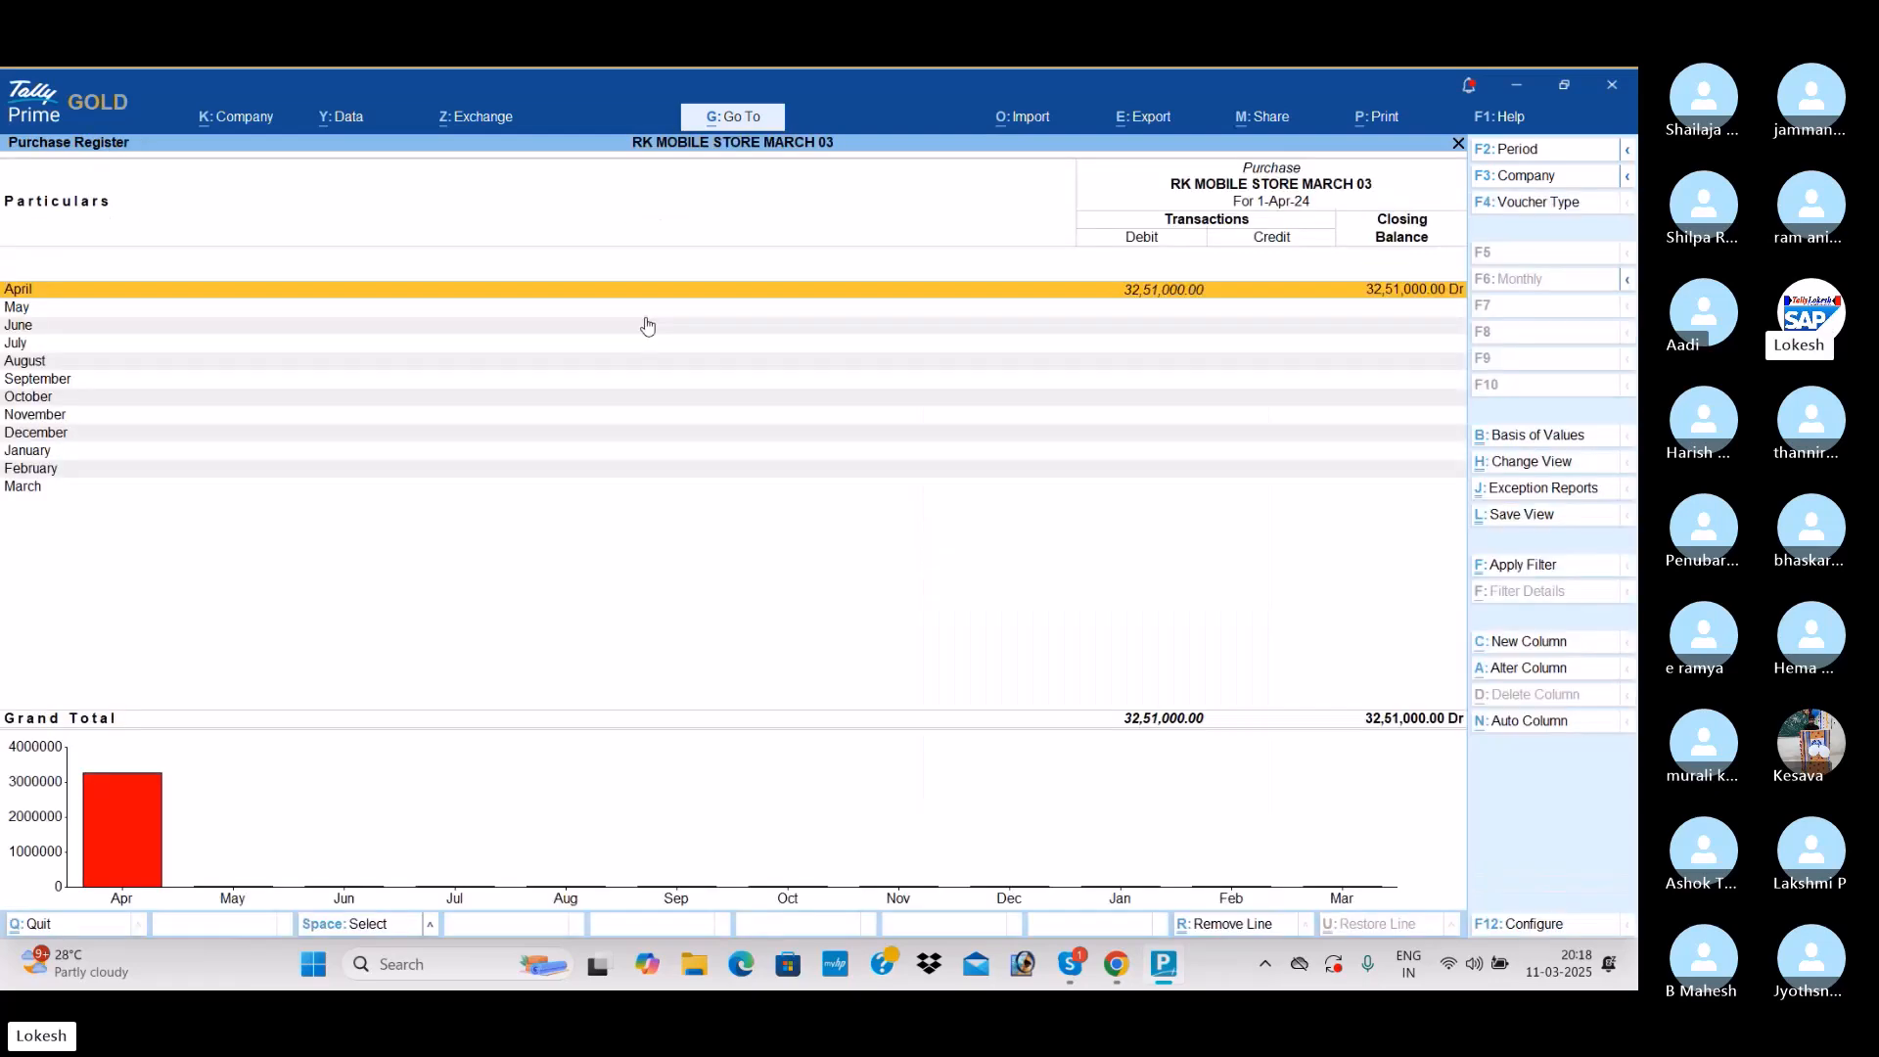
key("Escape")
Step: Review the monthly Sales Register from the Account Books and close it
key("Up")
key("Return")
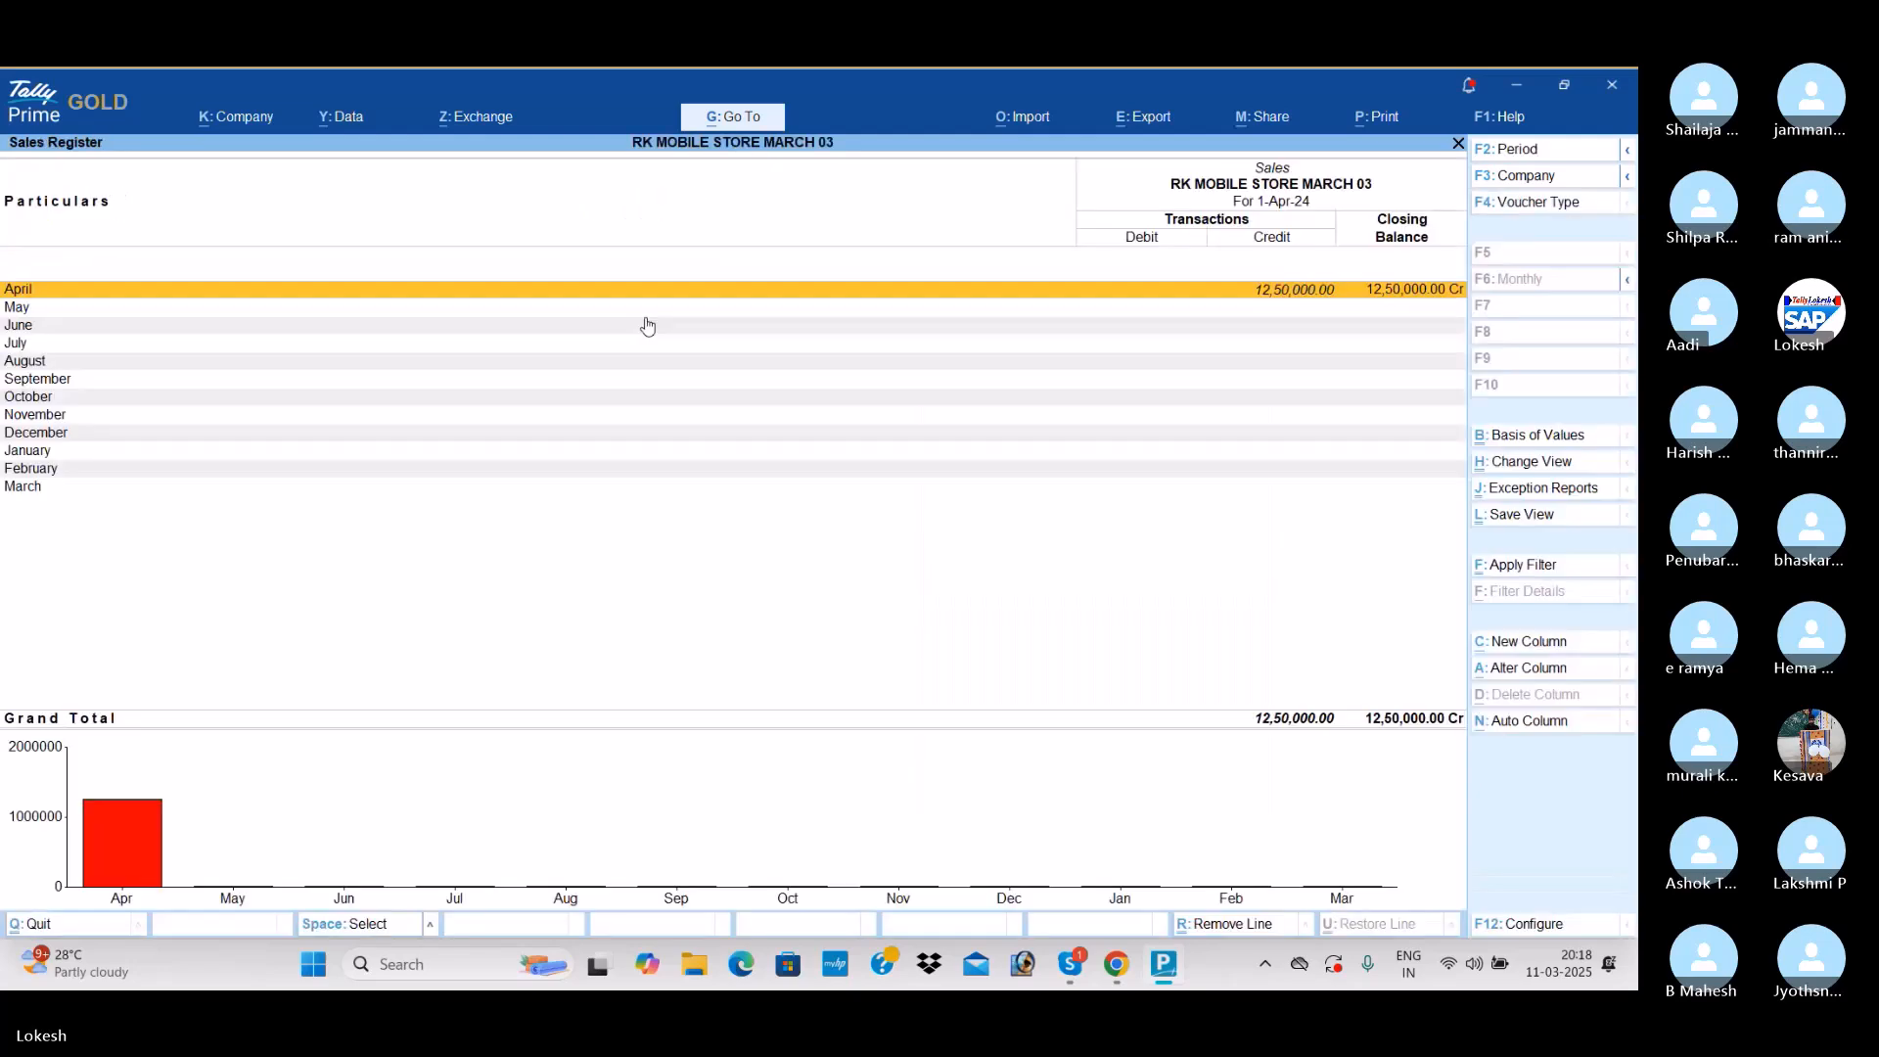
key("Escape")
Step: Review the April vouchers in the Receipt Register and return to the Account Books
key("Up")
key("Return")
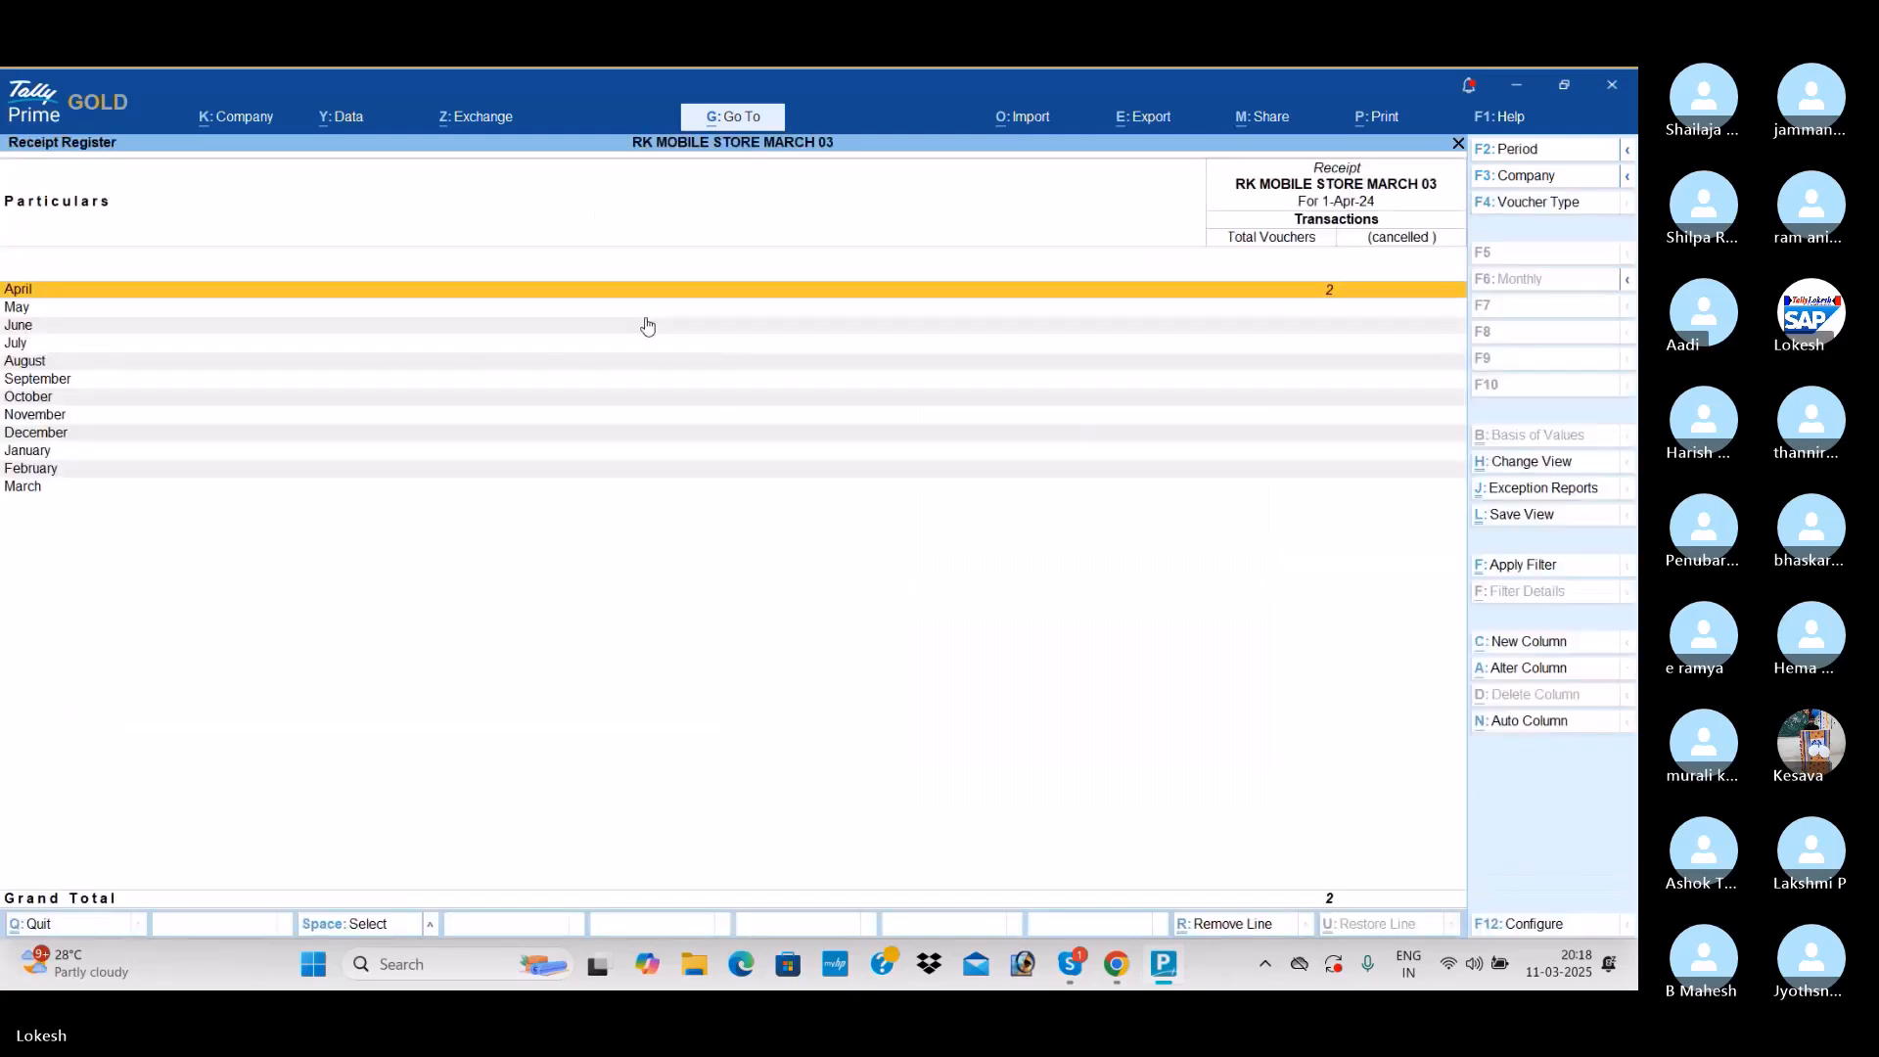
key("Return")
key("Escape")
key("Escape")
Step: Review the April vouchers in the Payment Register and return to the Account Books
key("Up")
key("Return")
key("Return")
key("Escape")
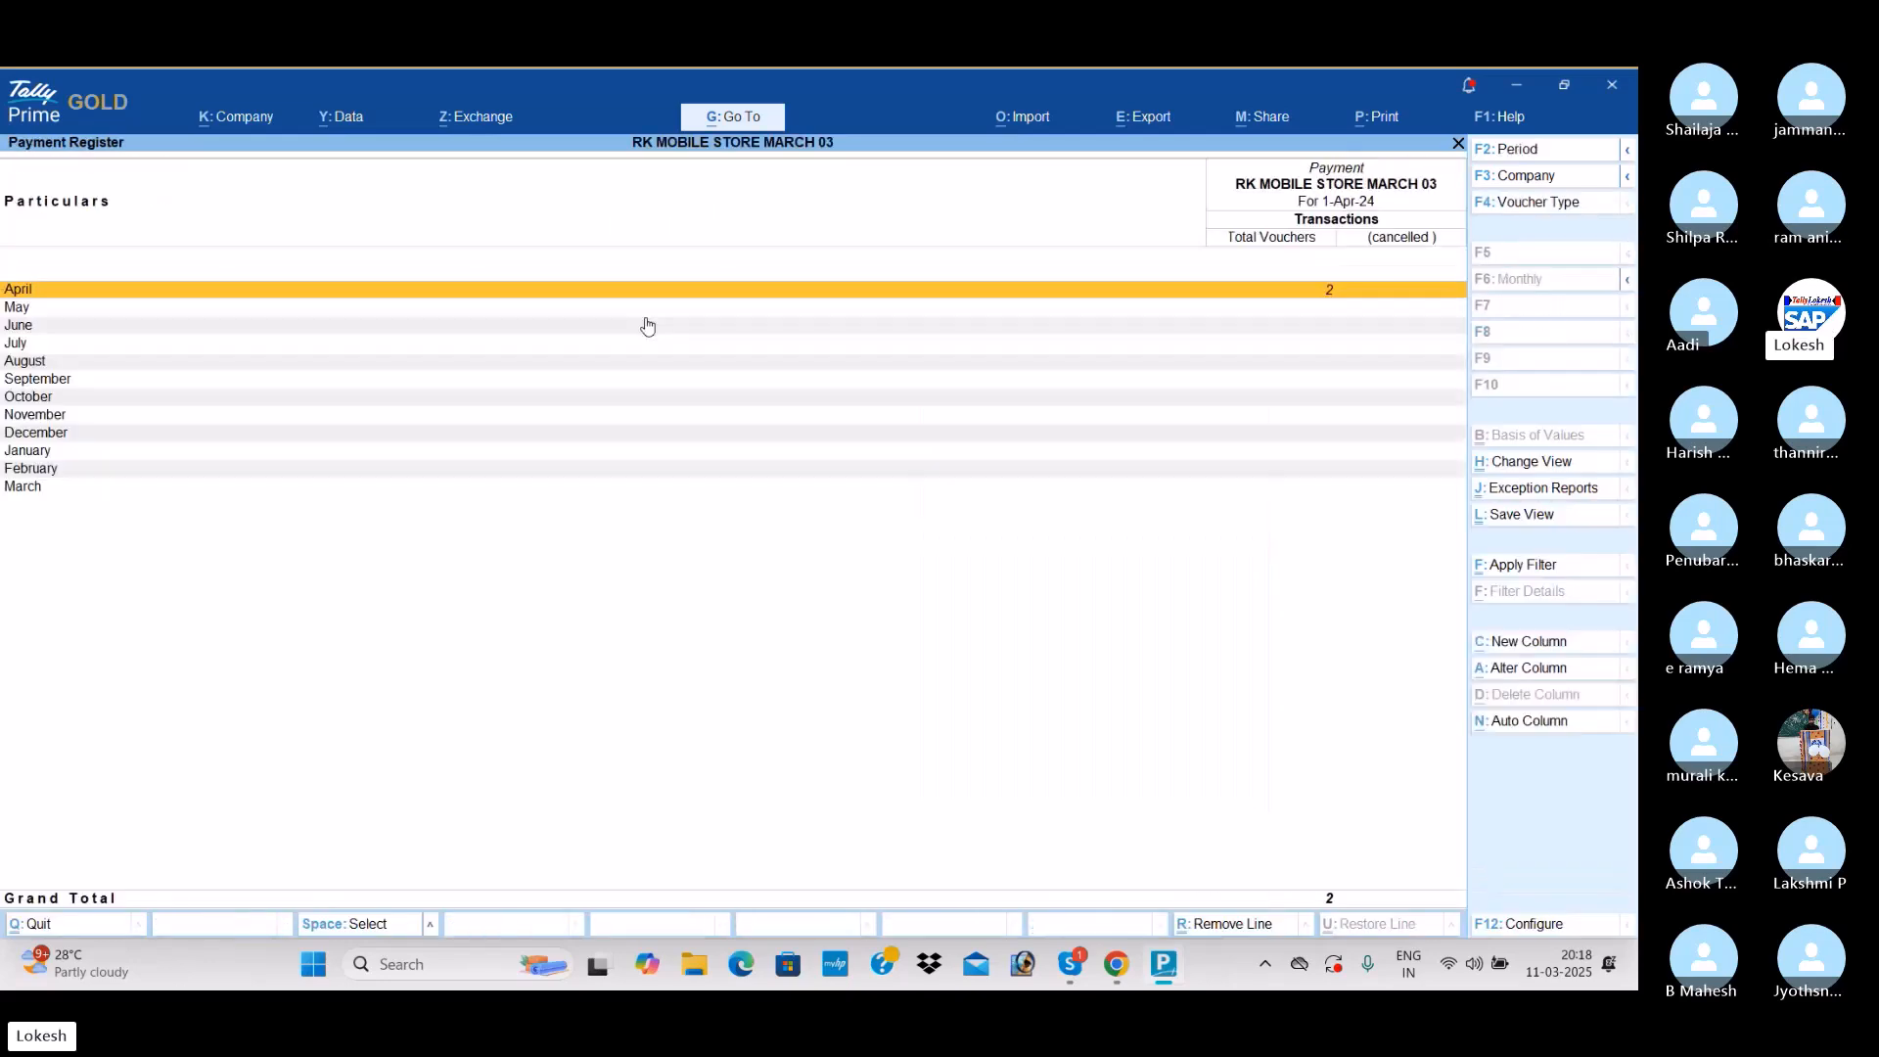
key("Escape")
Step: Review the April vouchers in the Contra Register and leave the Account Books
key("Up")
key("Return")
key("Return")
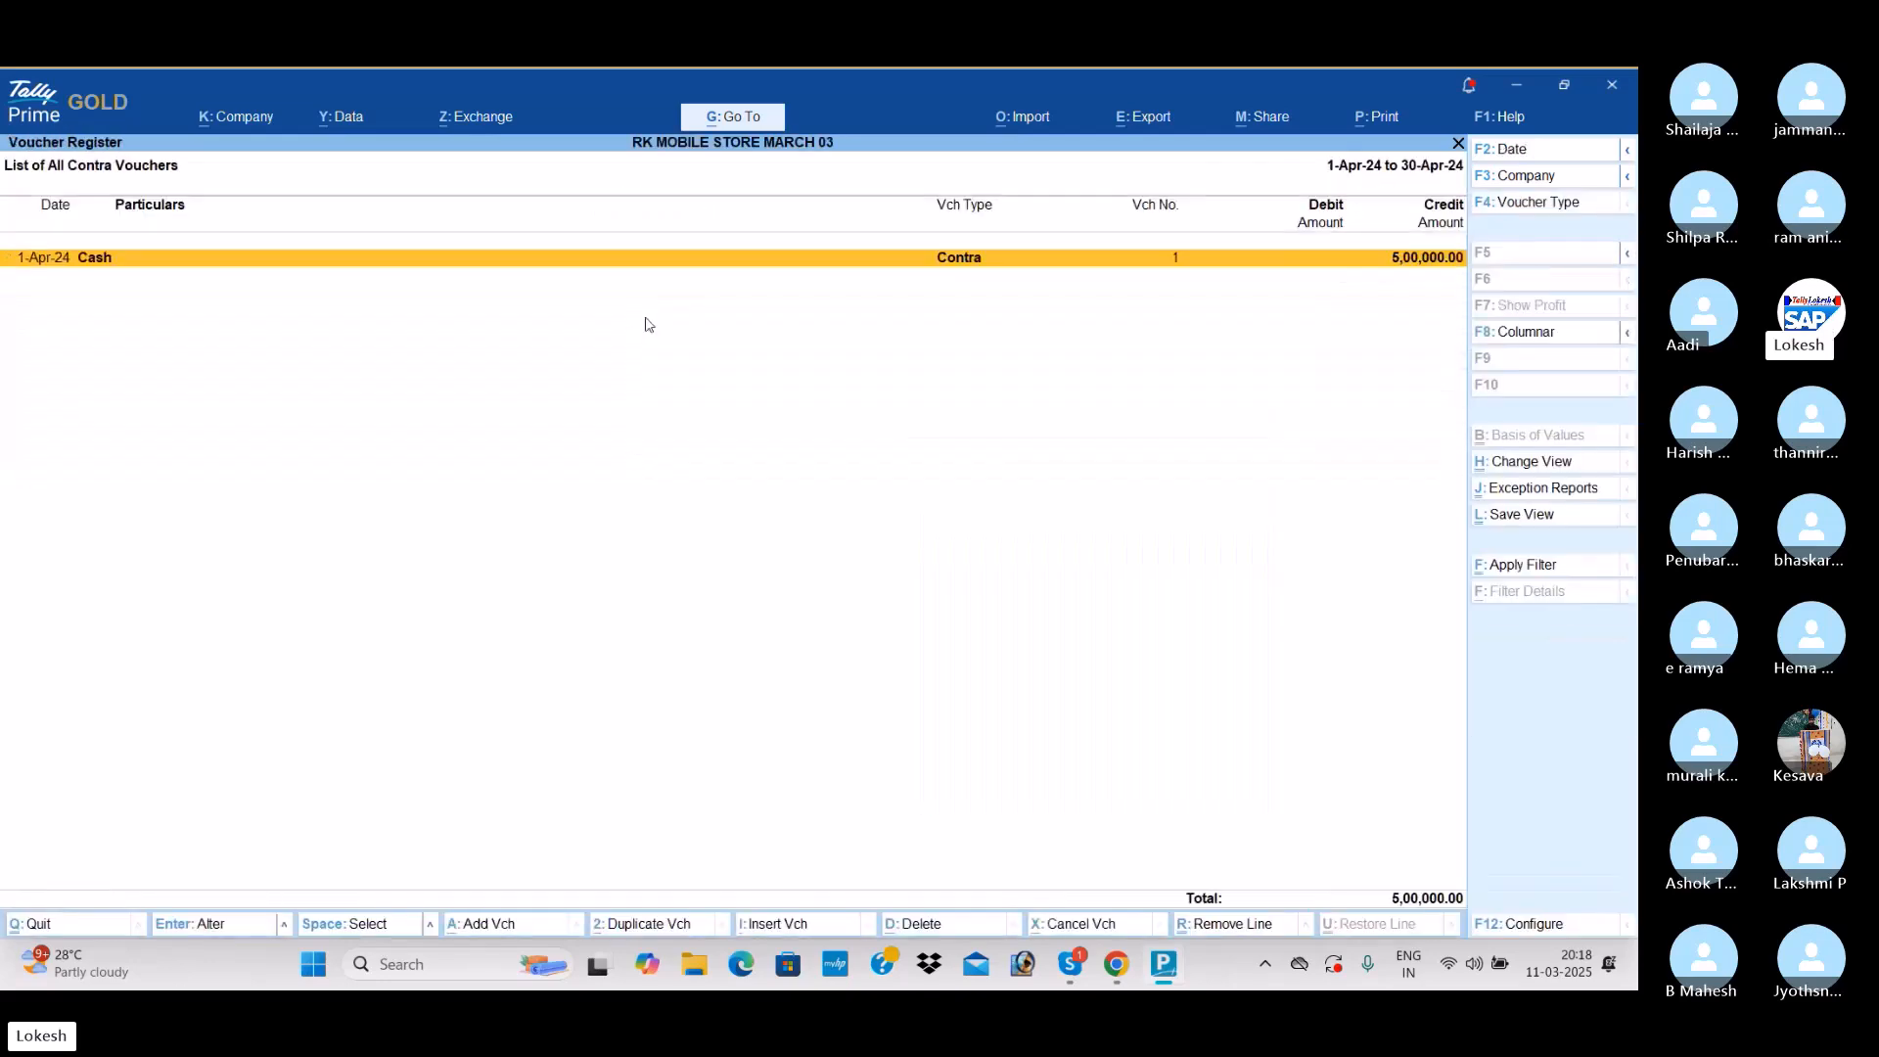
key("Escape")
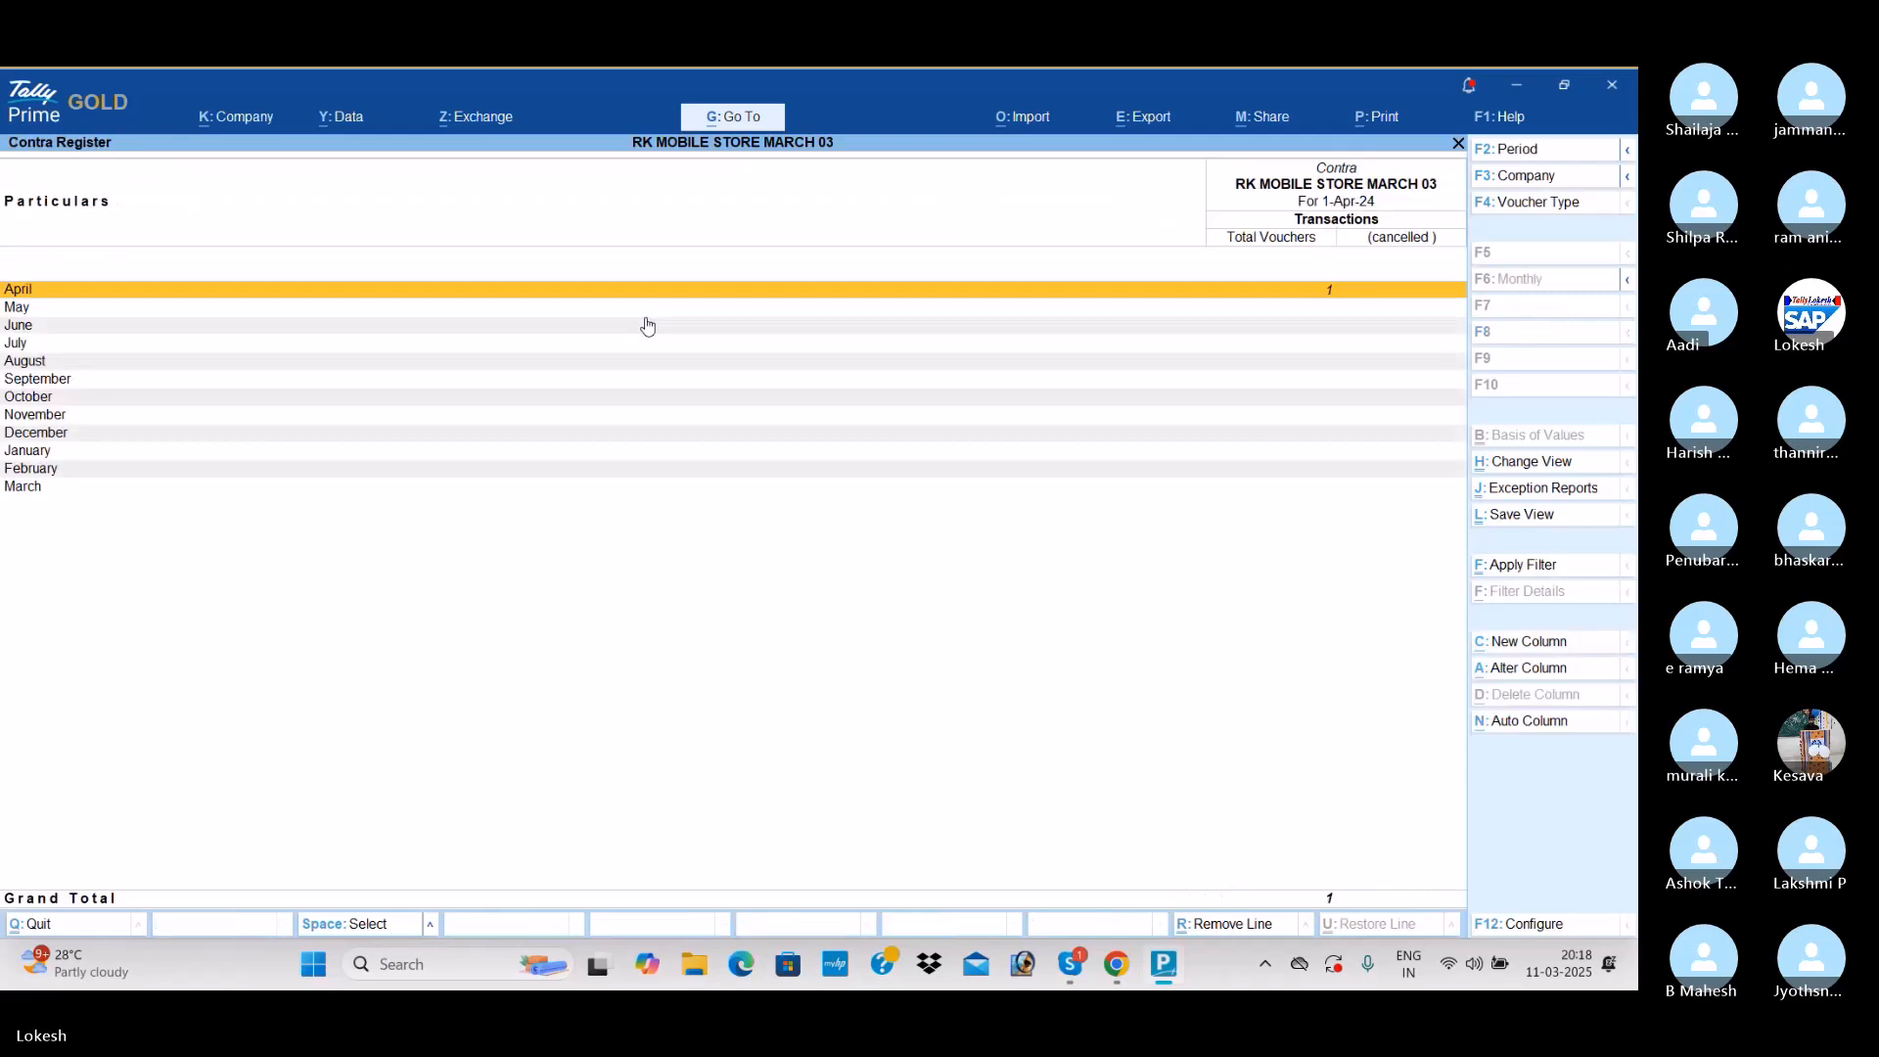
key("Escape")
key("Escape")
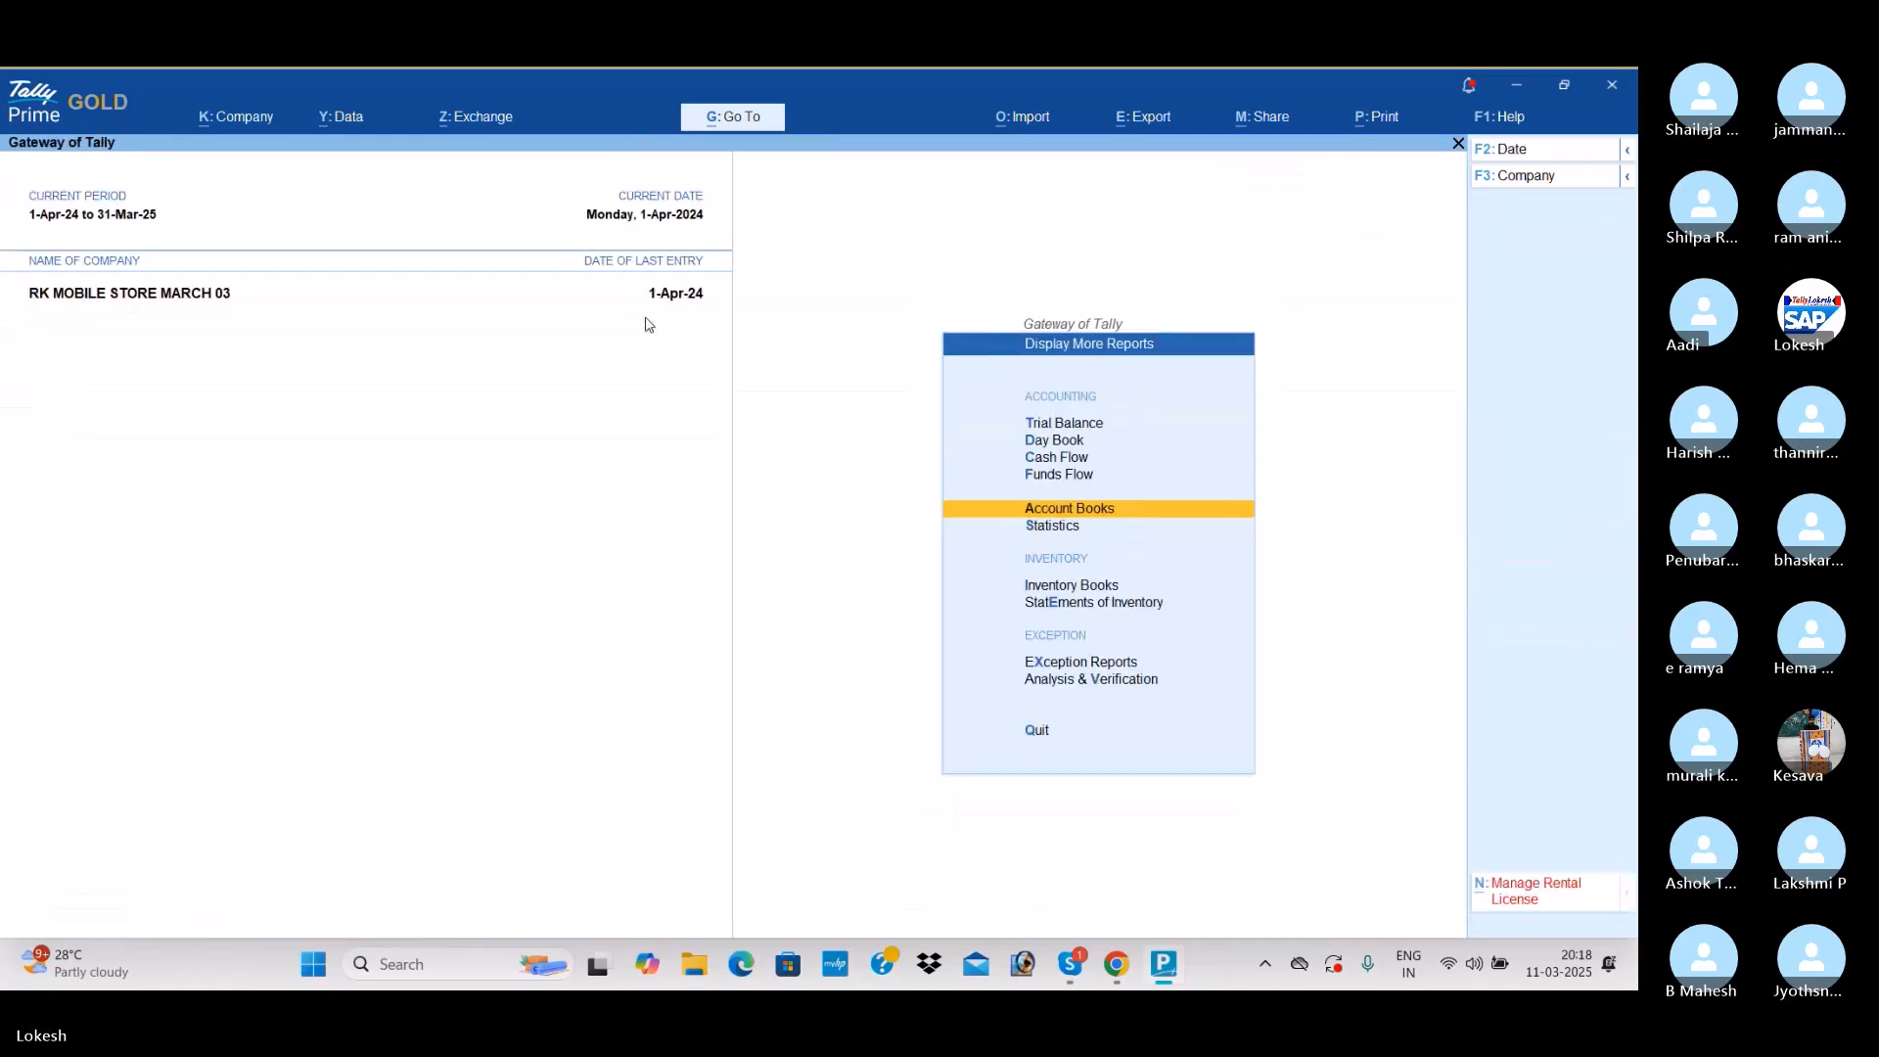
Step: Display the Statistics report and examine the number of vouchers for each voucher type from Contra to Sales
key("Down")
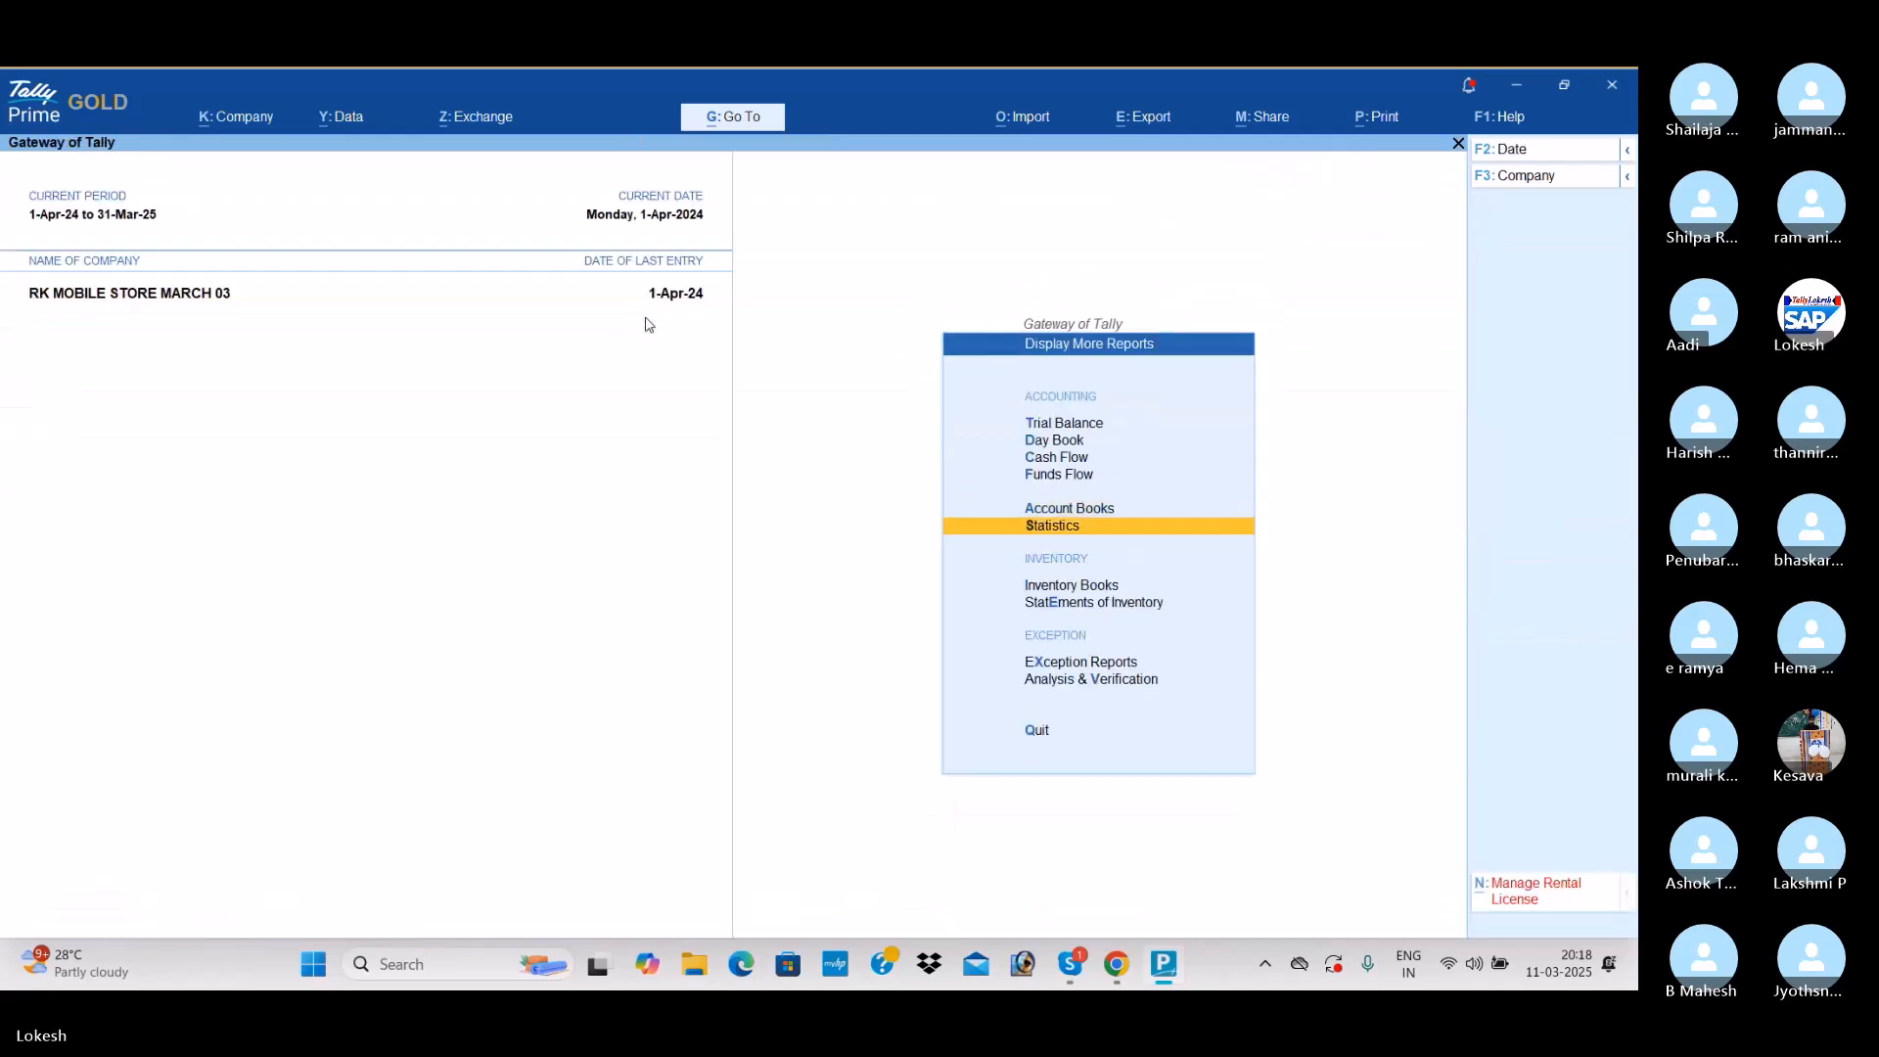
key("Return")
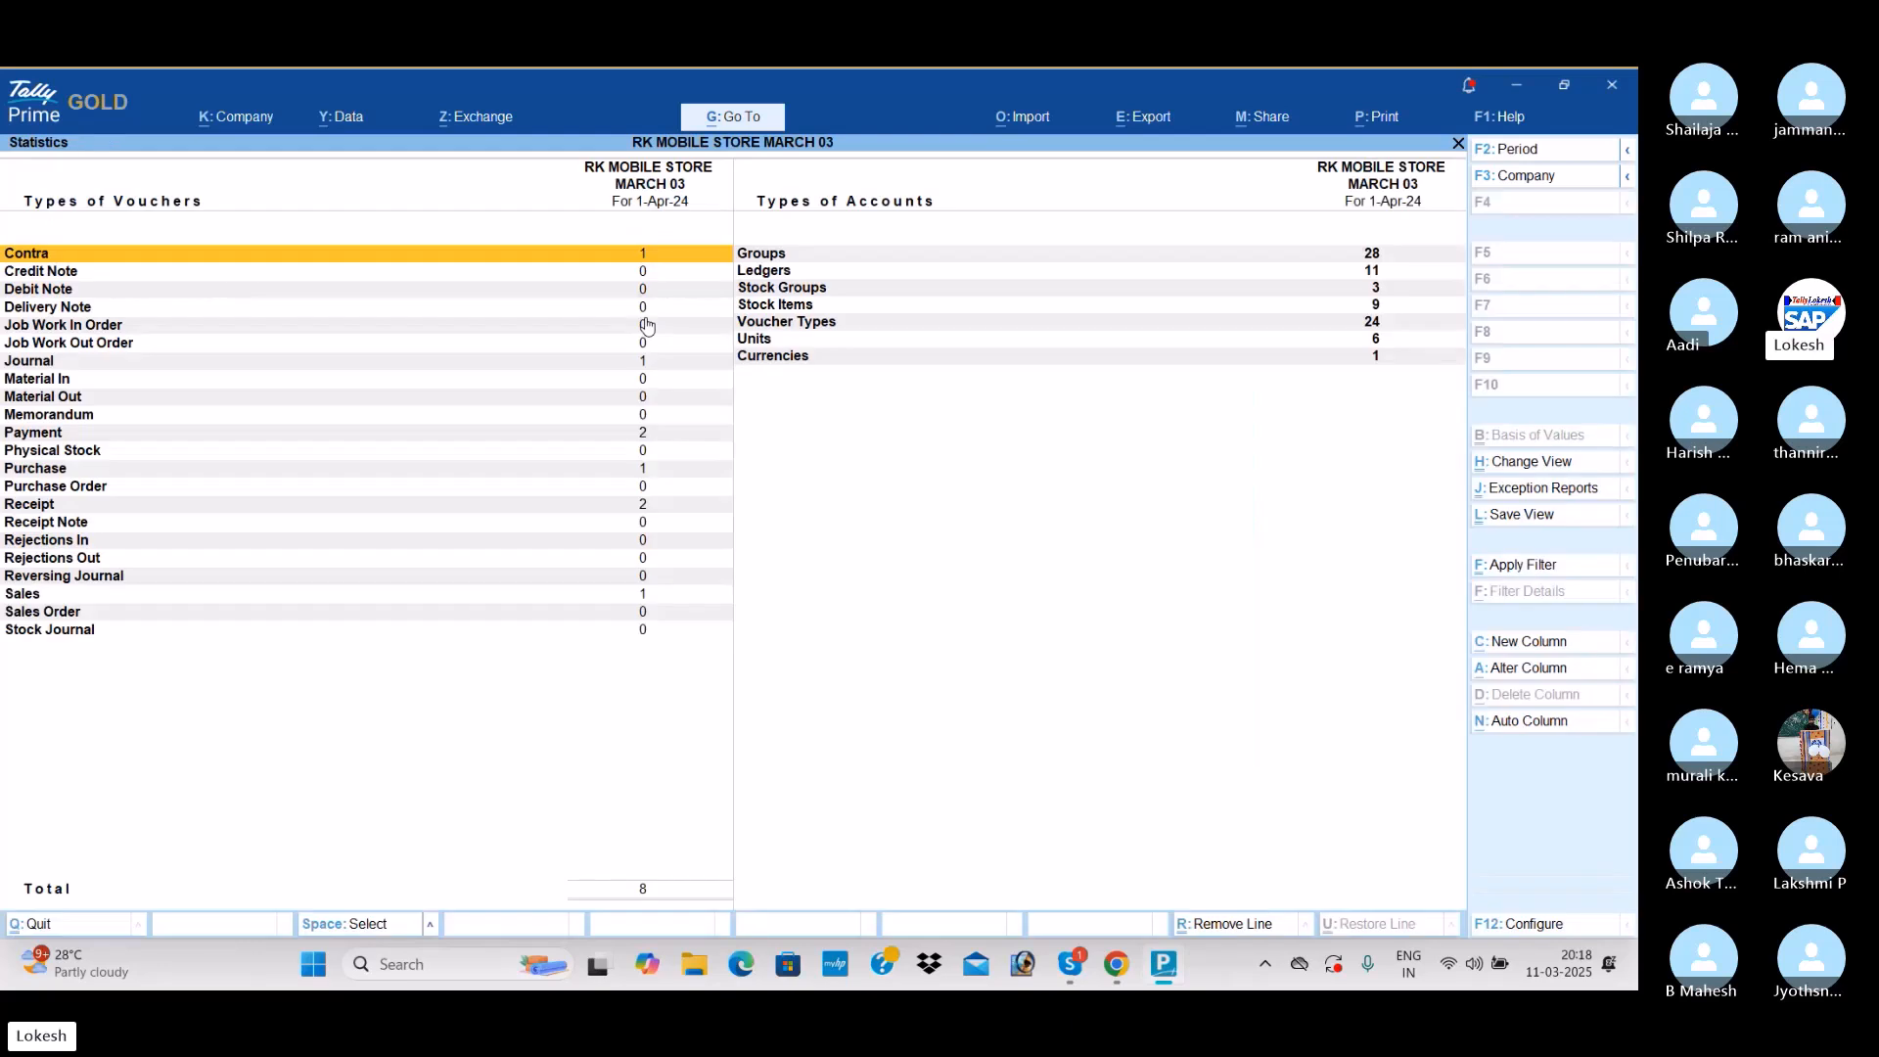
key("Down")
key("Down")
key("Down")
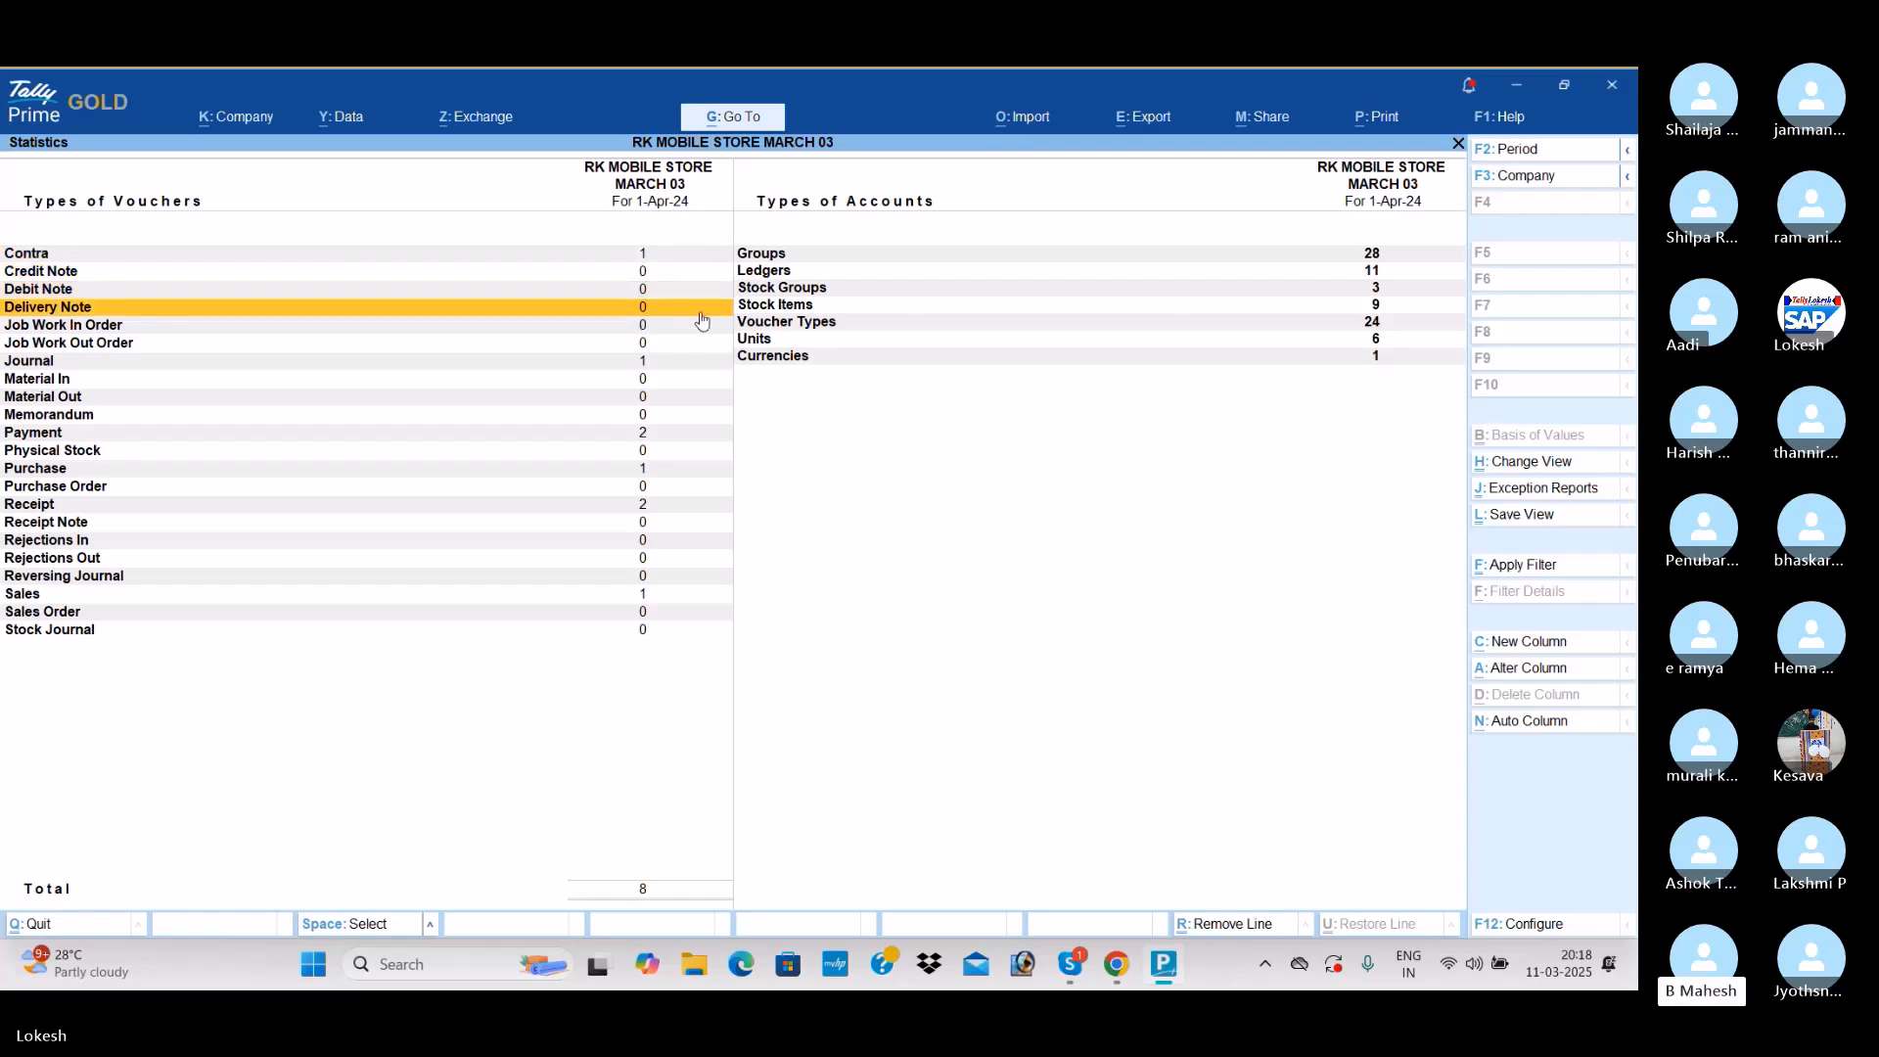
key("Down")
key("Down")
key("Down")
key("Down")
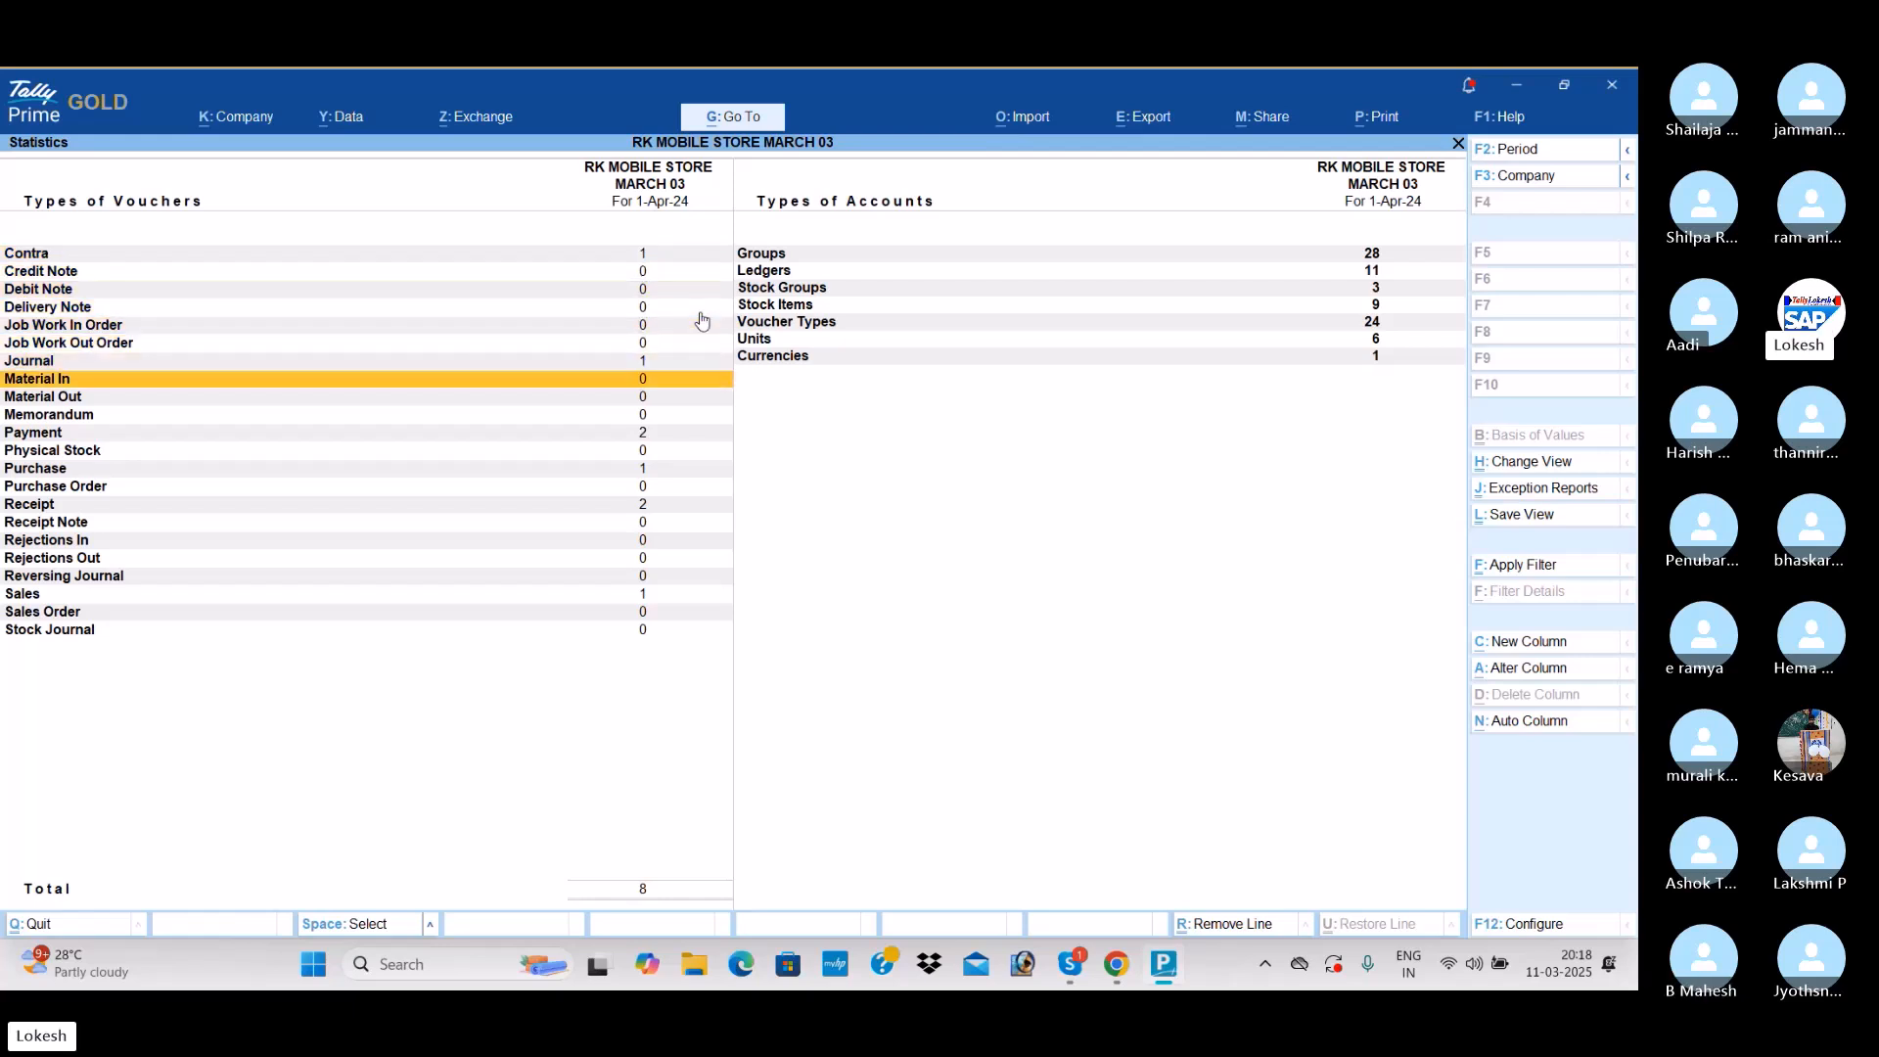
key("Down")
key("Down")
key("Down")
key("Down")
key("Down")
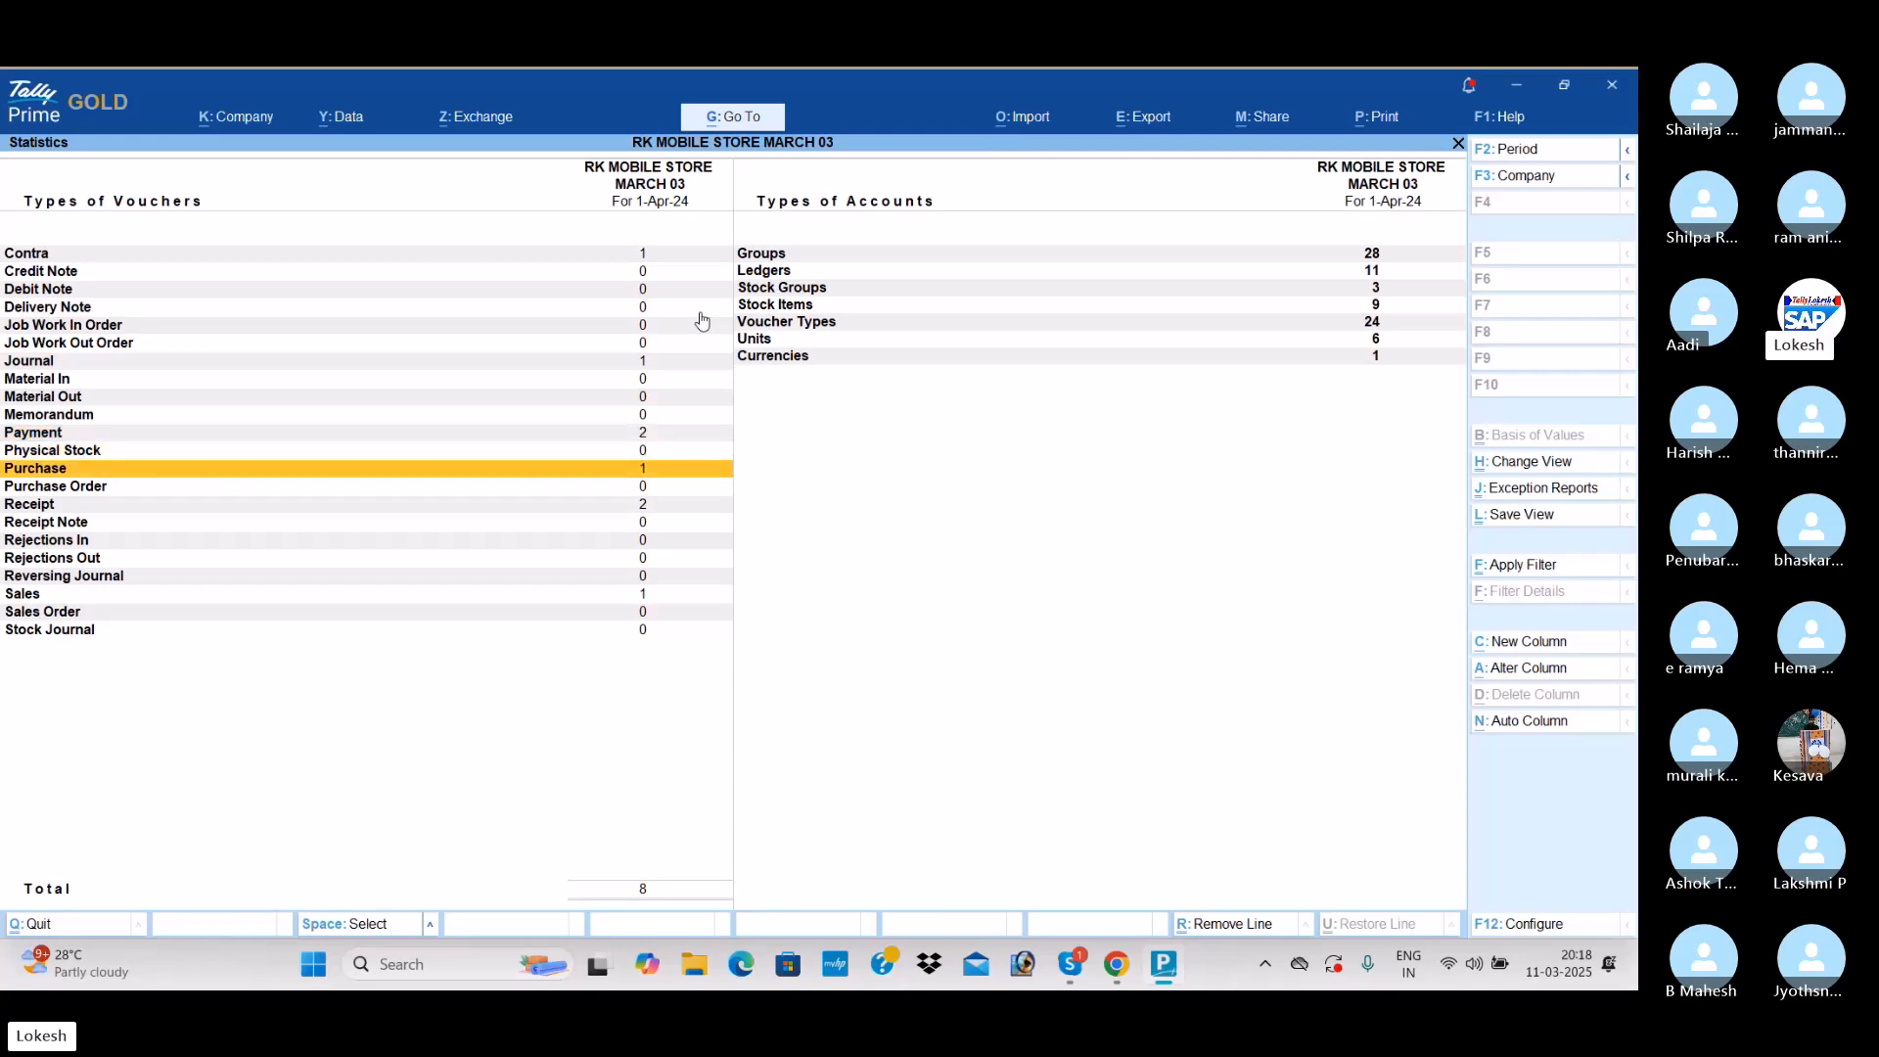
key("Down")
key("Down")
key("Down")
key("Down")
key("Down")
key("Down")
key("Down")
key("Down")
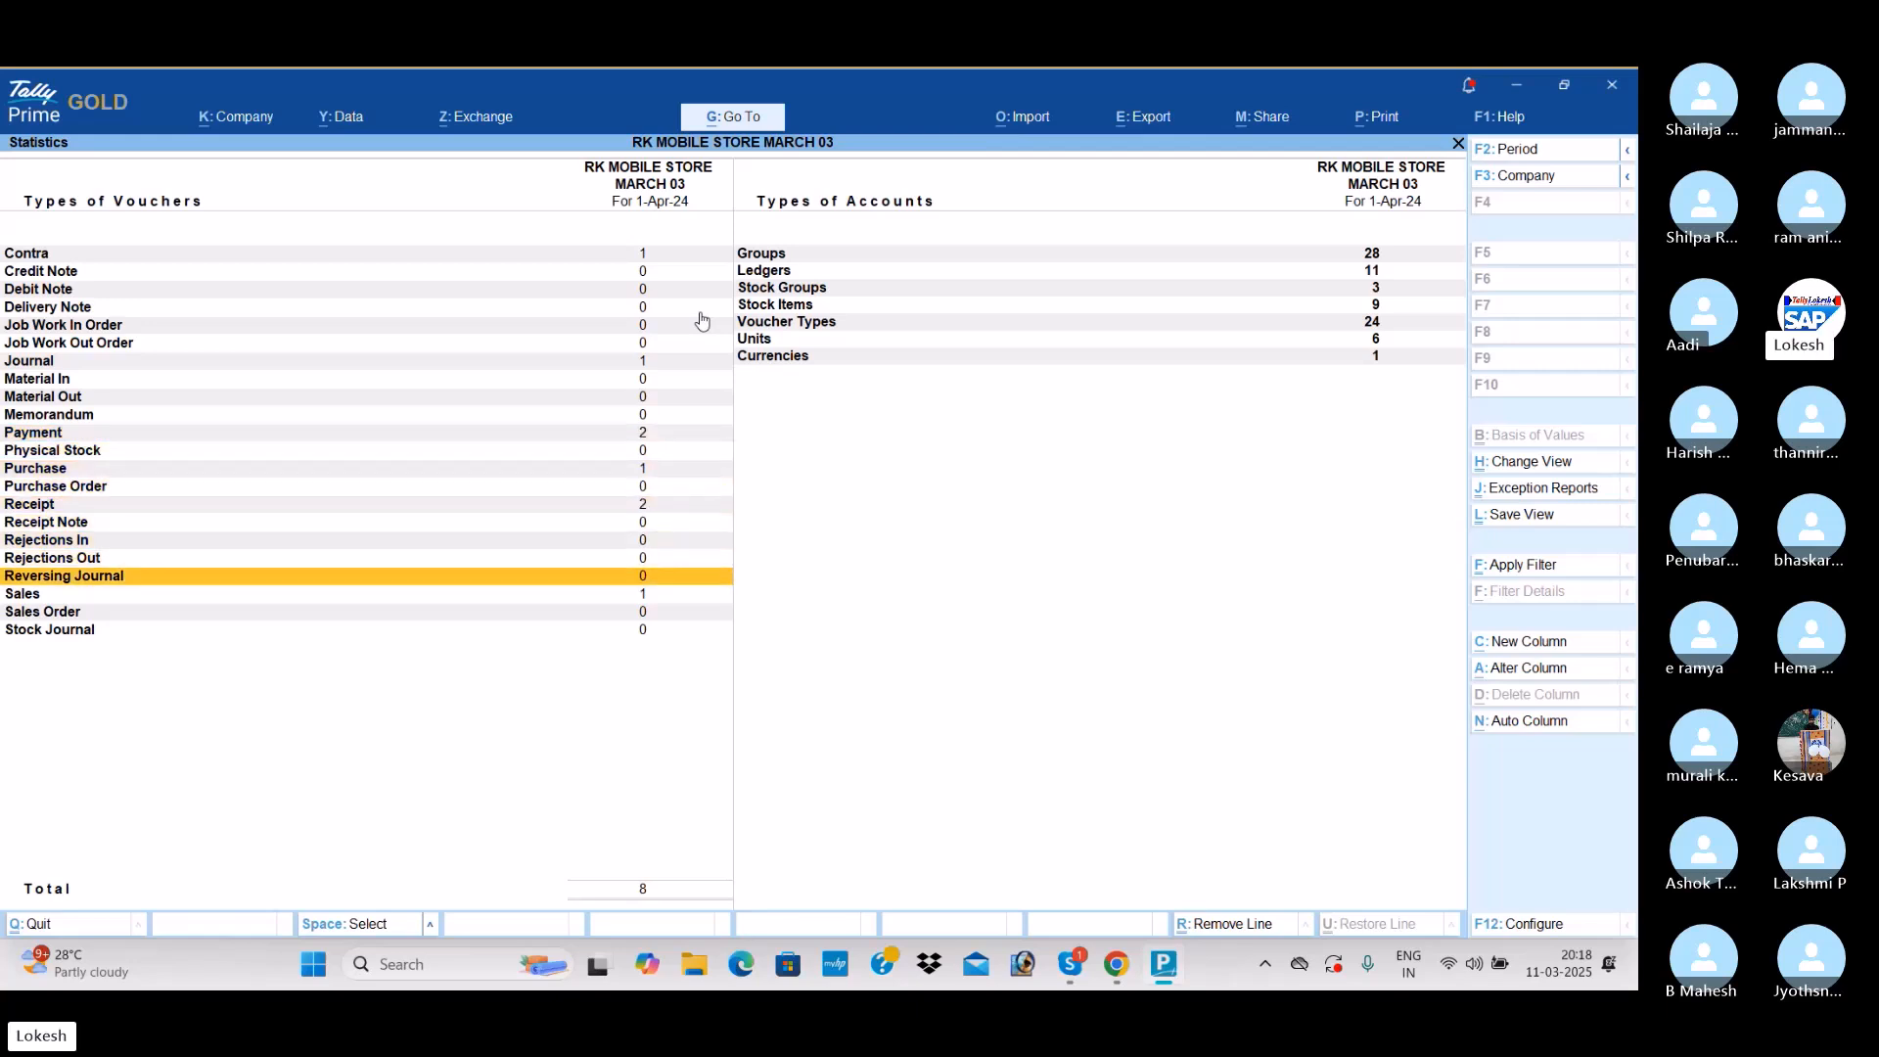
key("Up")
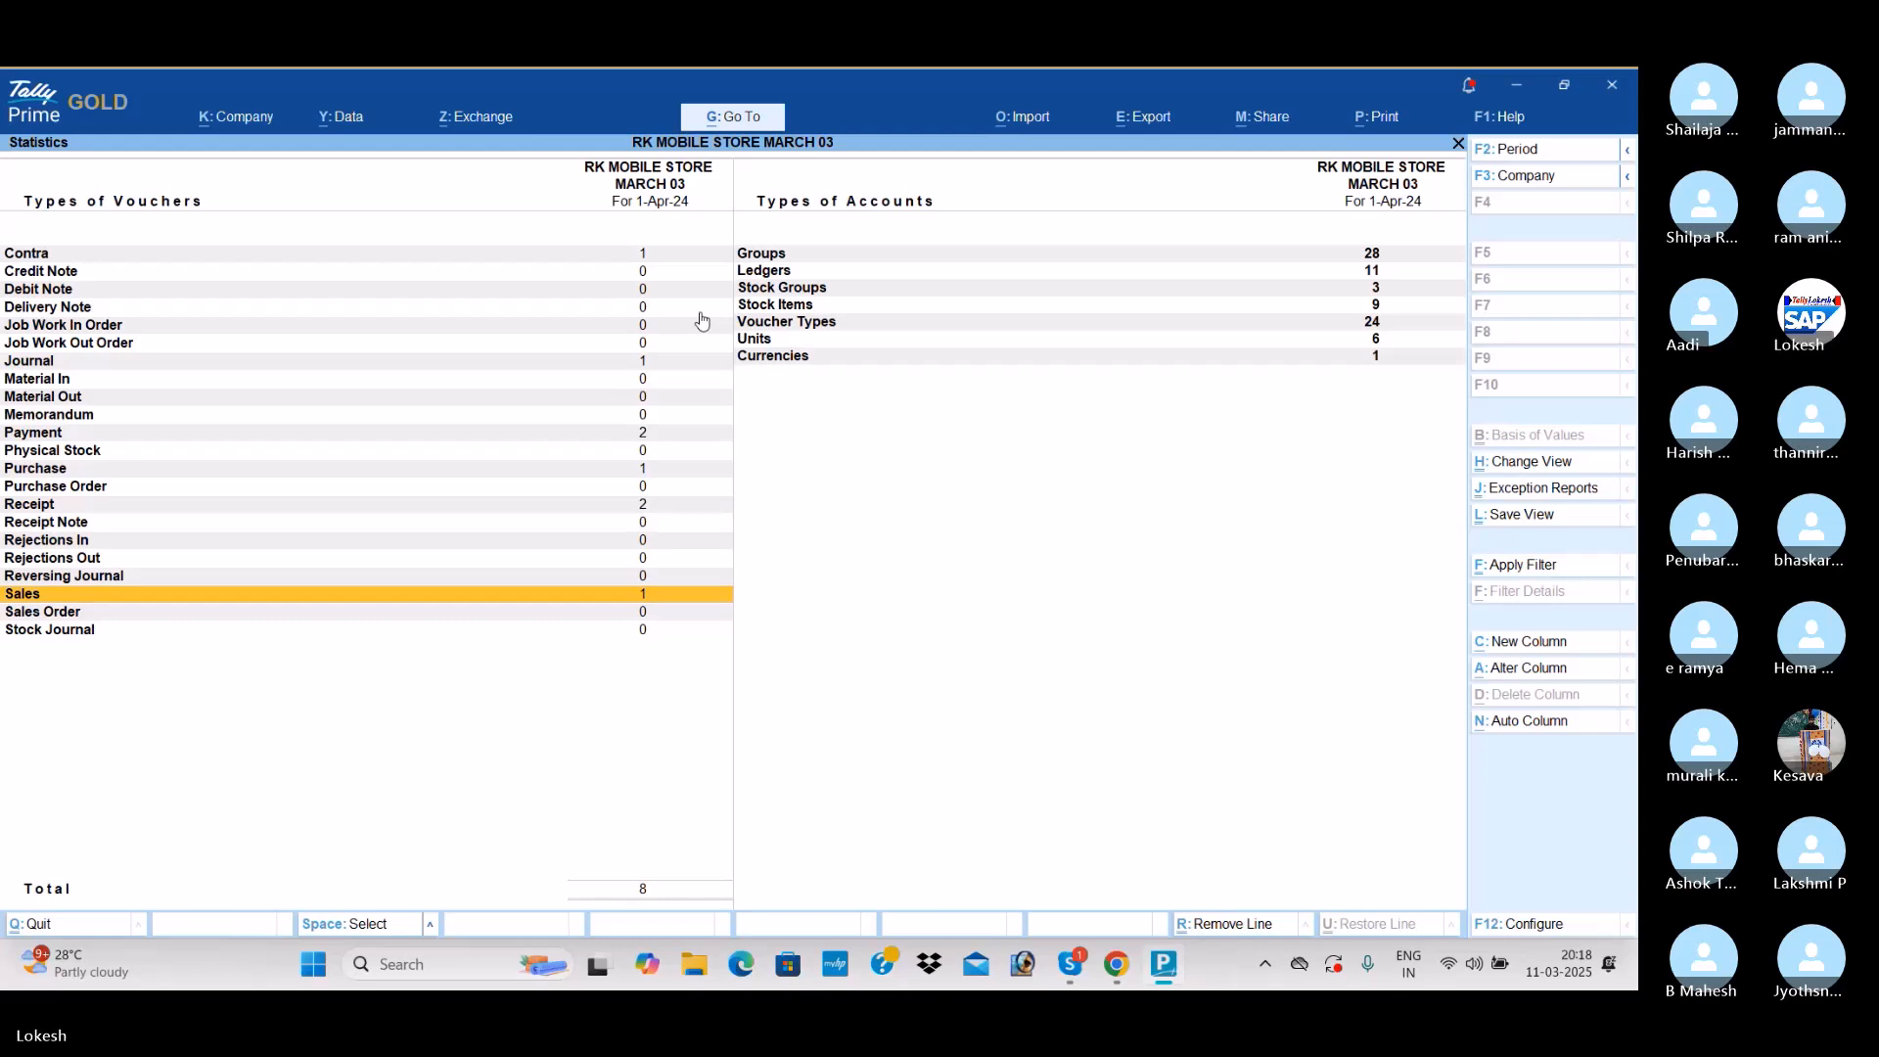
Step: Examine the master counts in the Statistics report from Groups to Currencies and leave the report
key("Down")
key("Up")
key("Right")
key("Up")
key("Up")
key("Up")
key("Up")
key("Up")
key("Up")
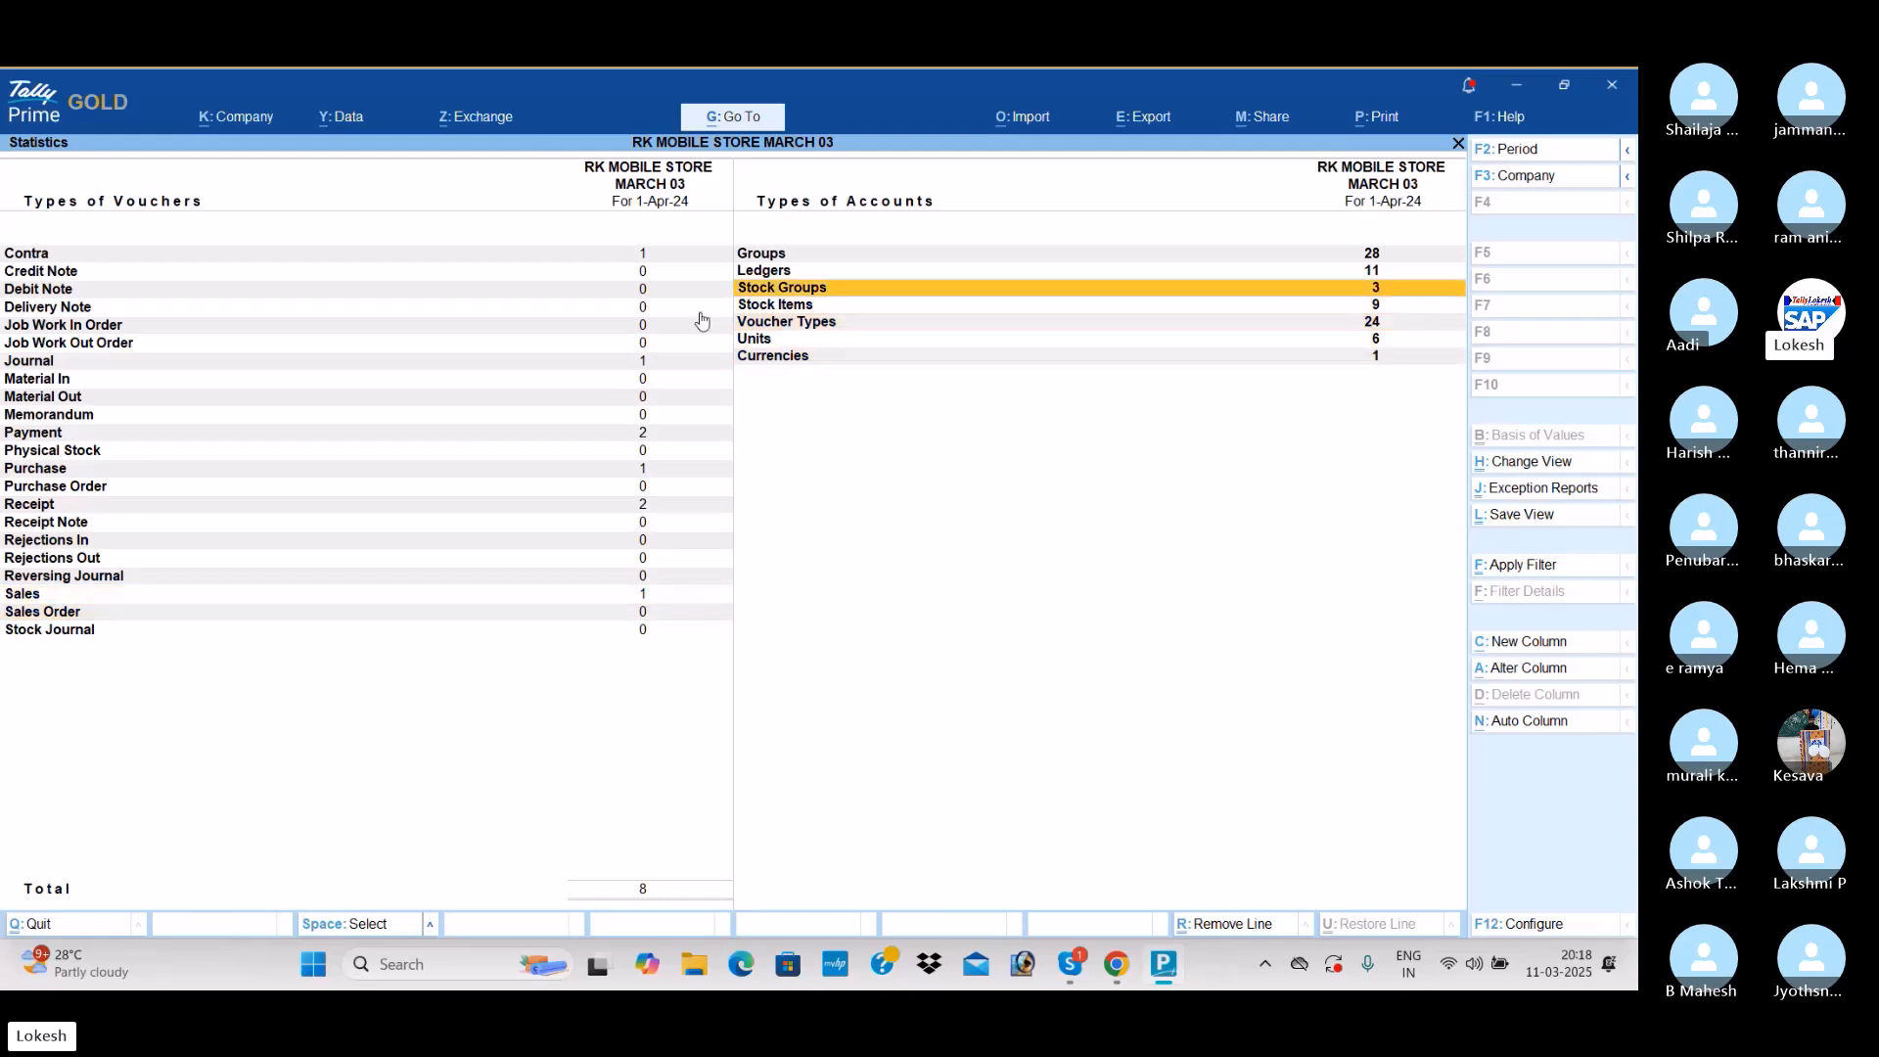
key("Down")
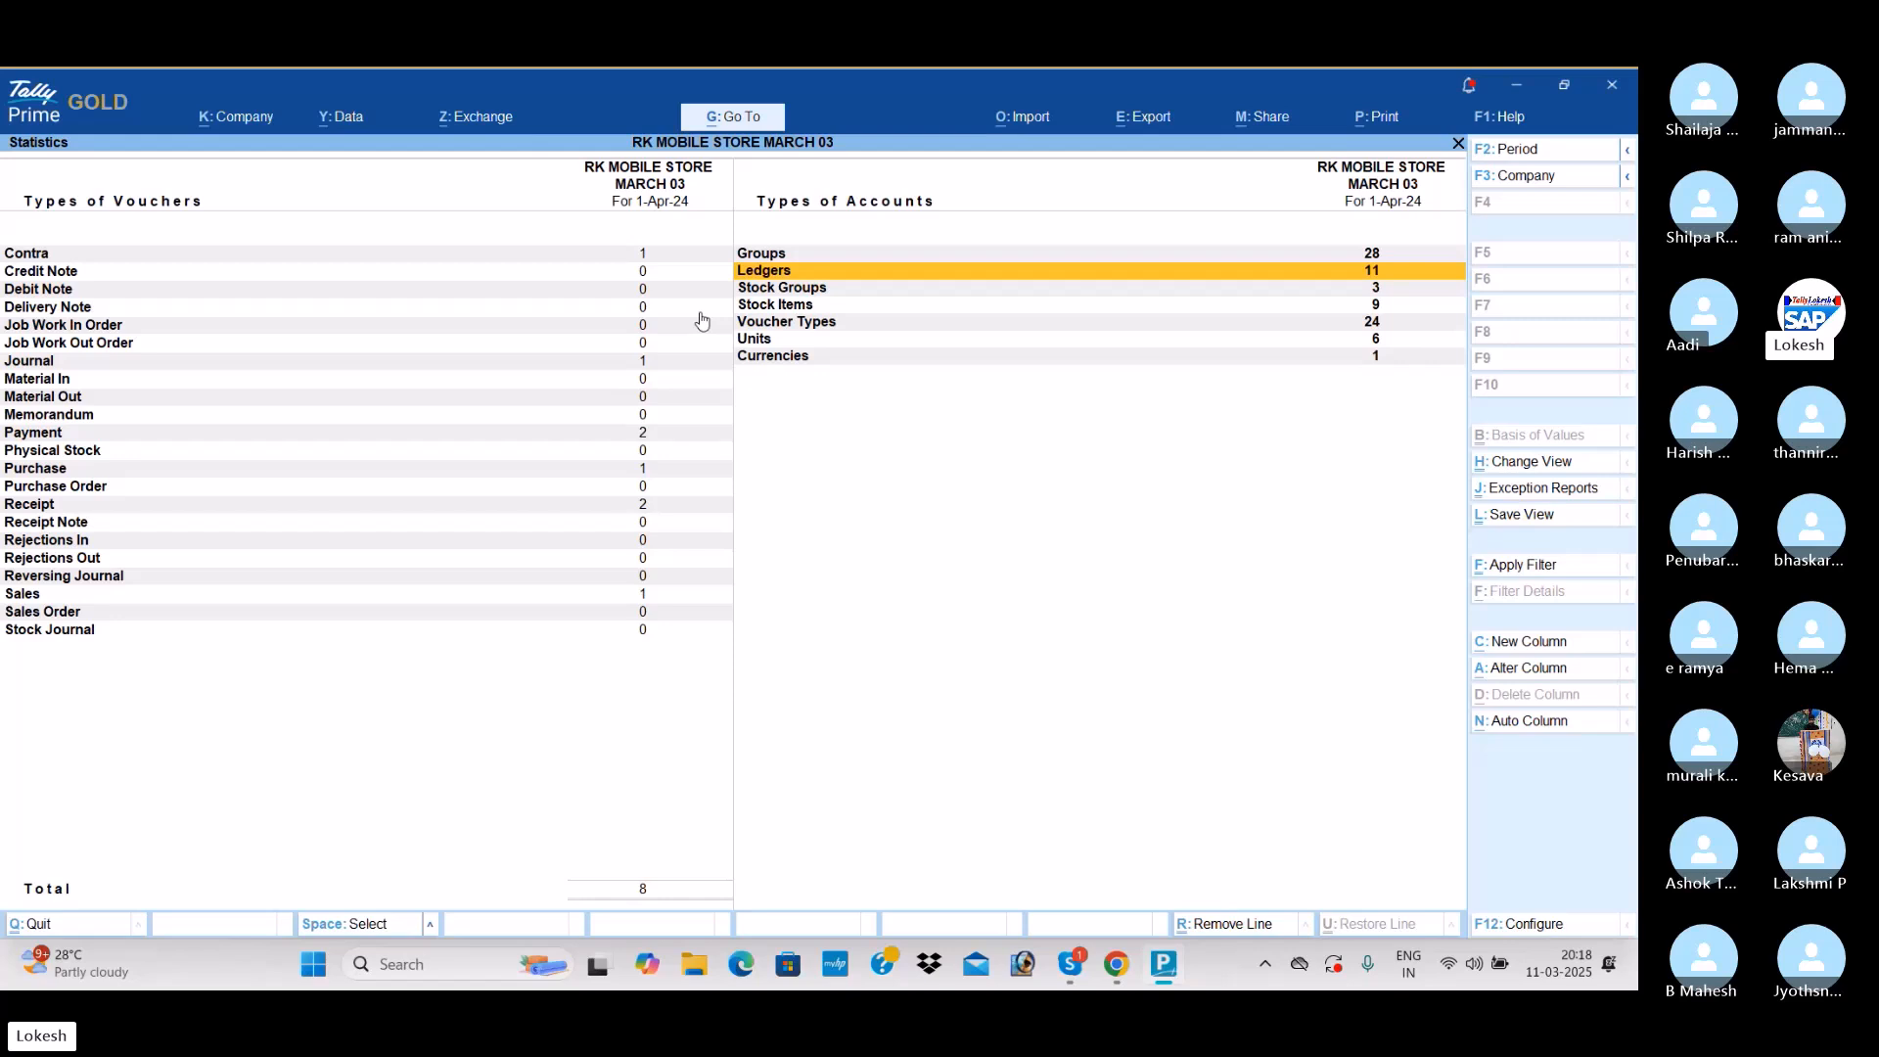
key("Down")
key("Down")
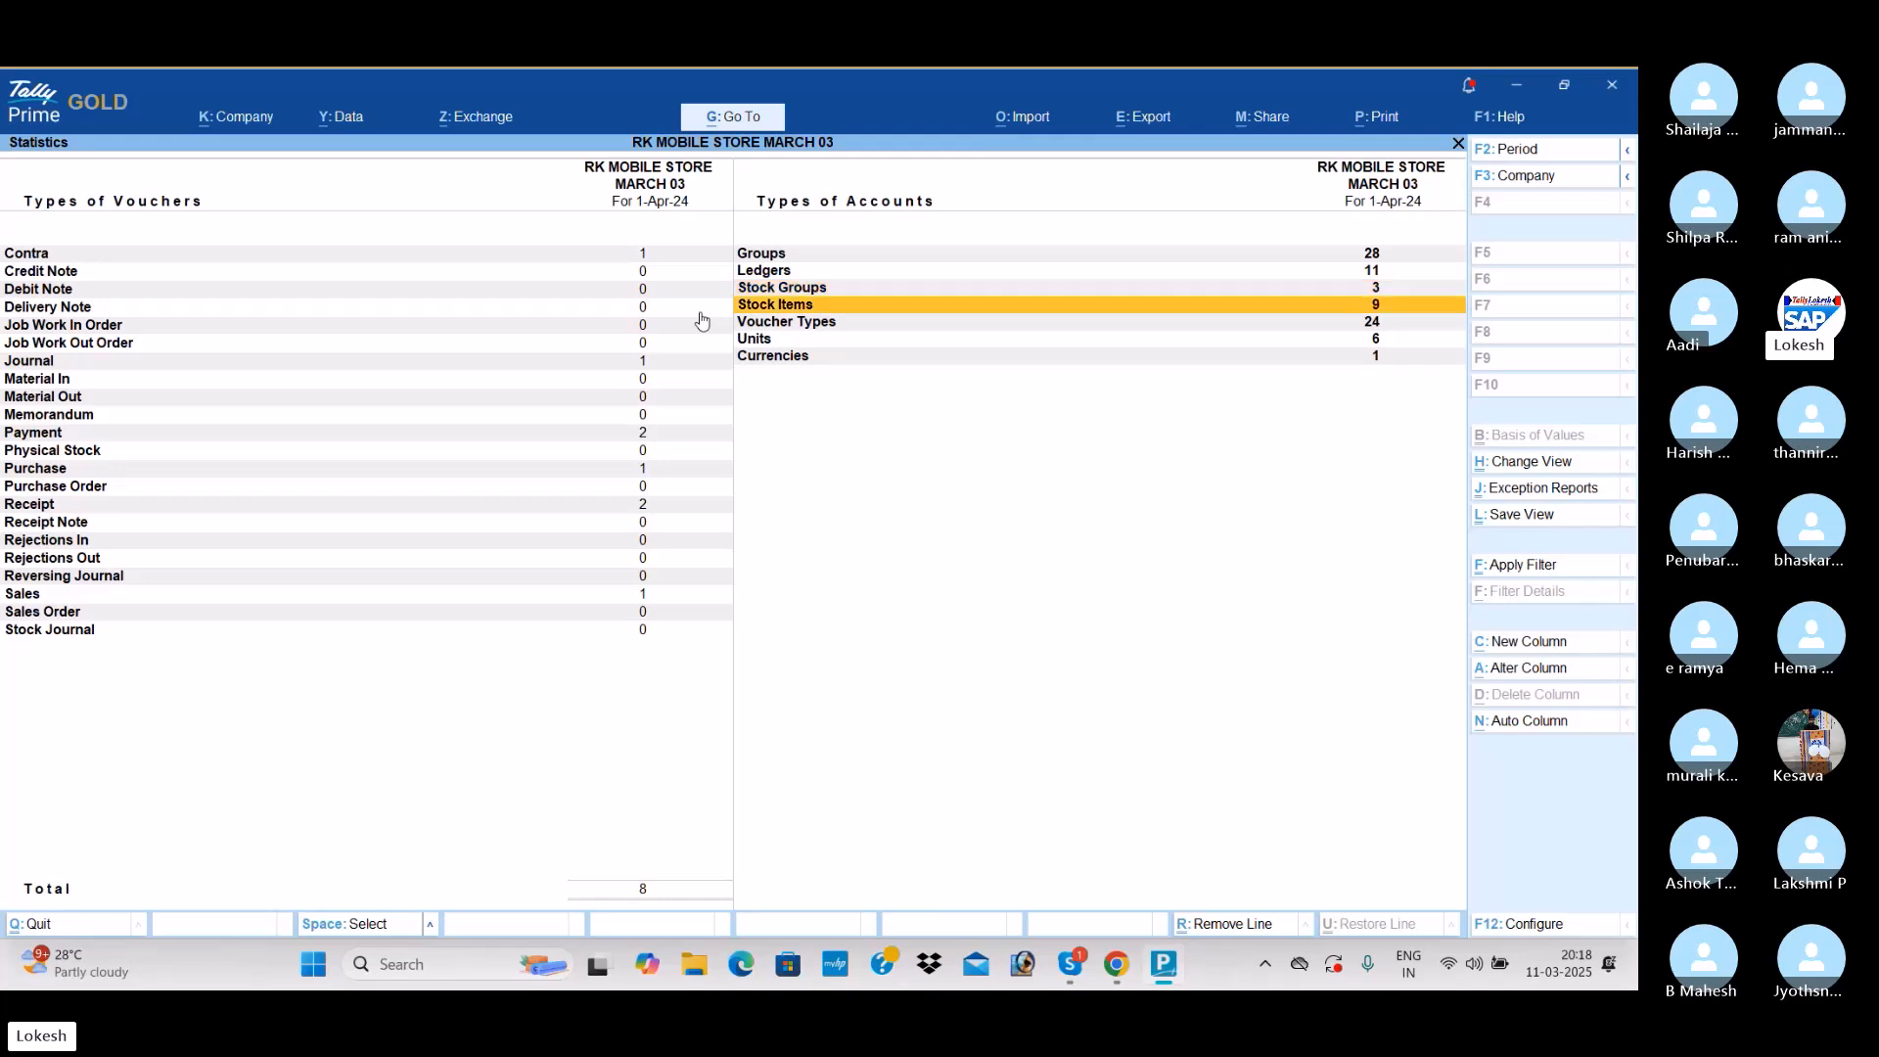
key("Down")
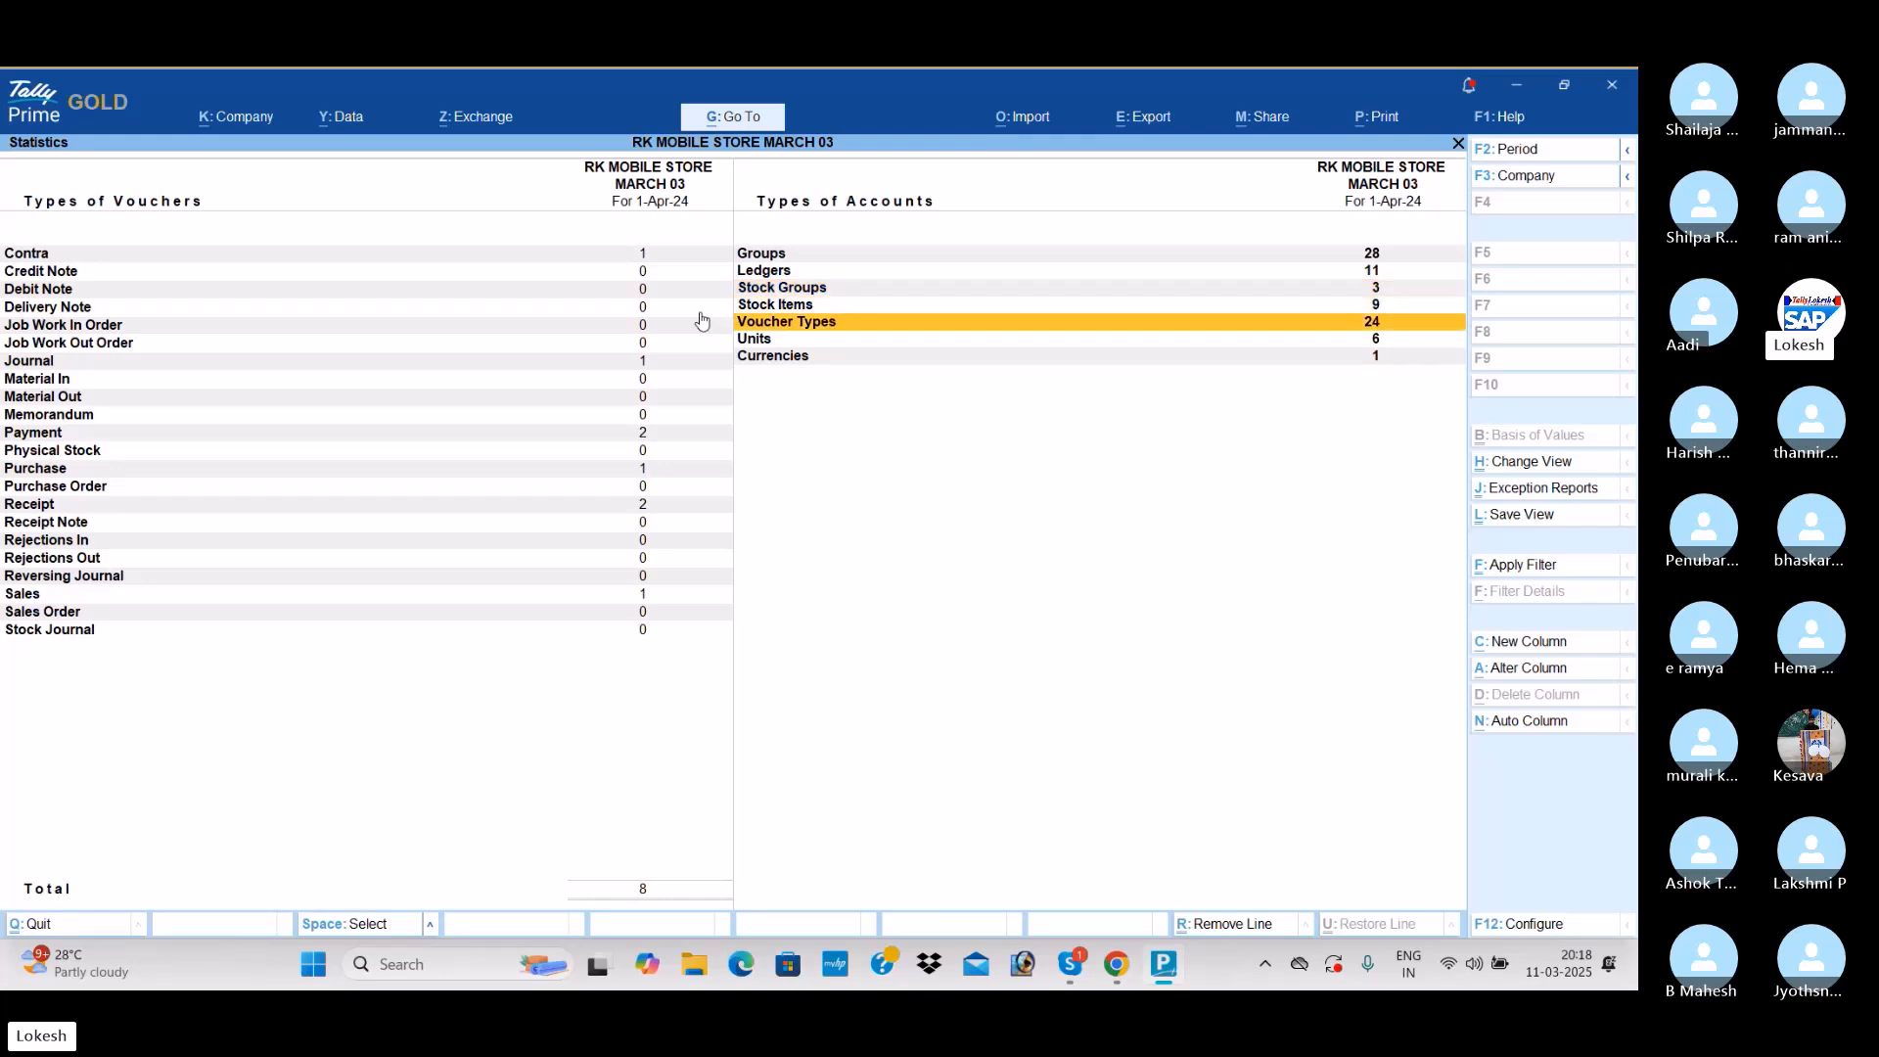
key("Down")
key("Down")
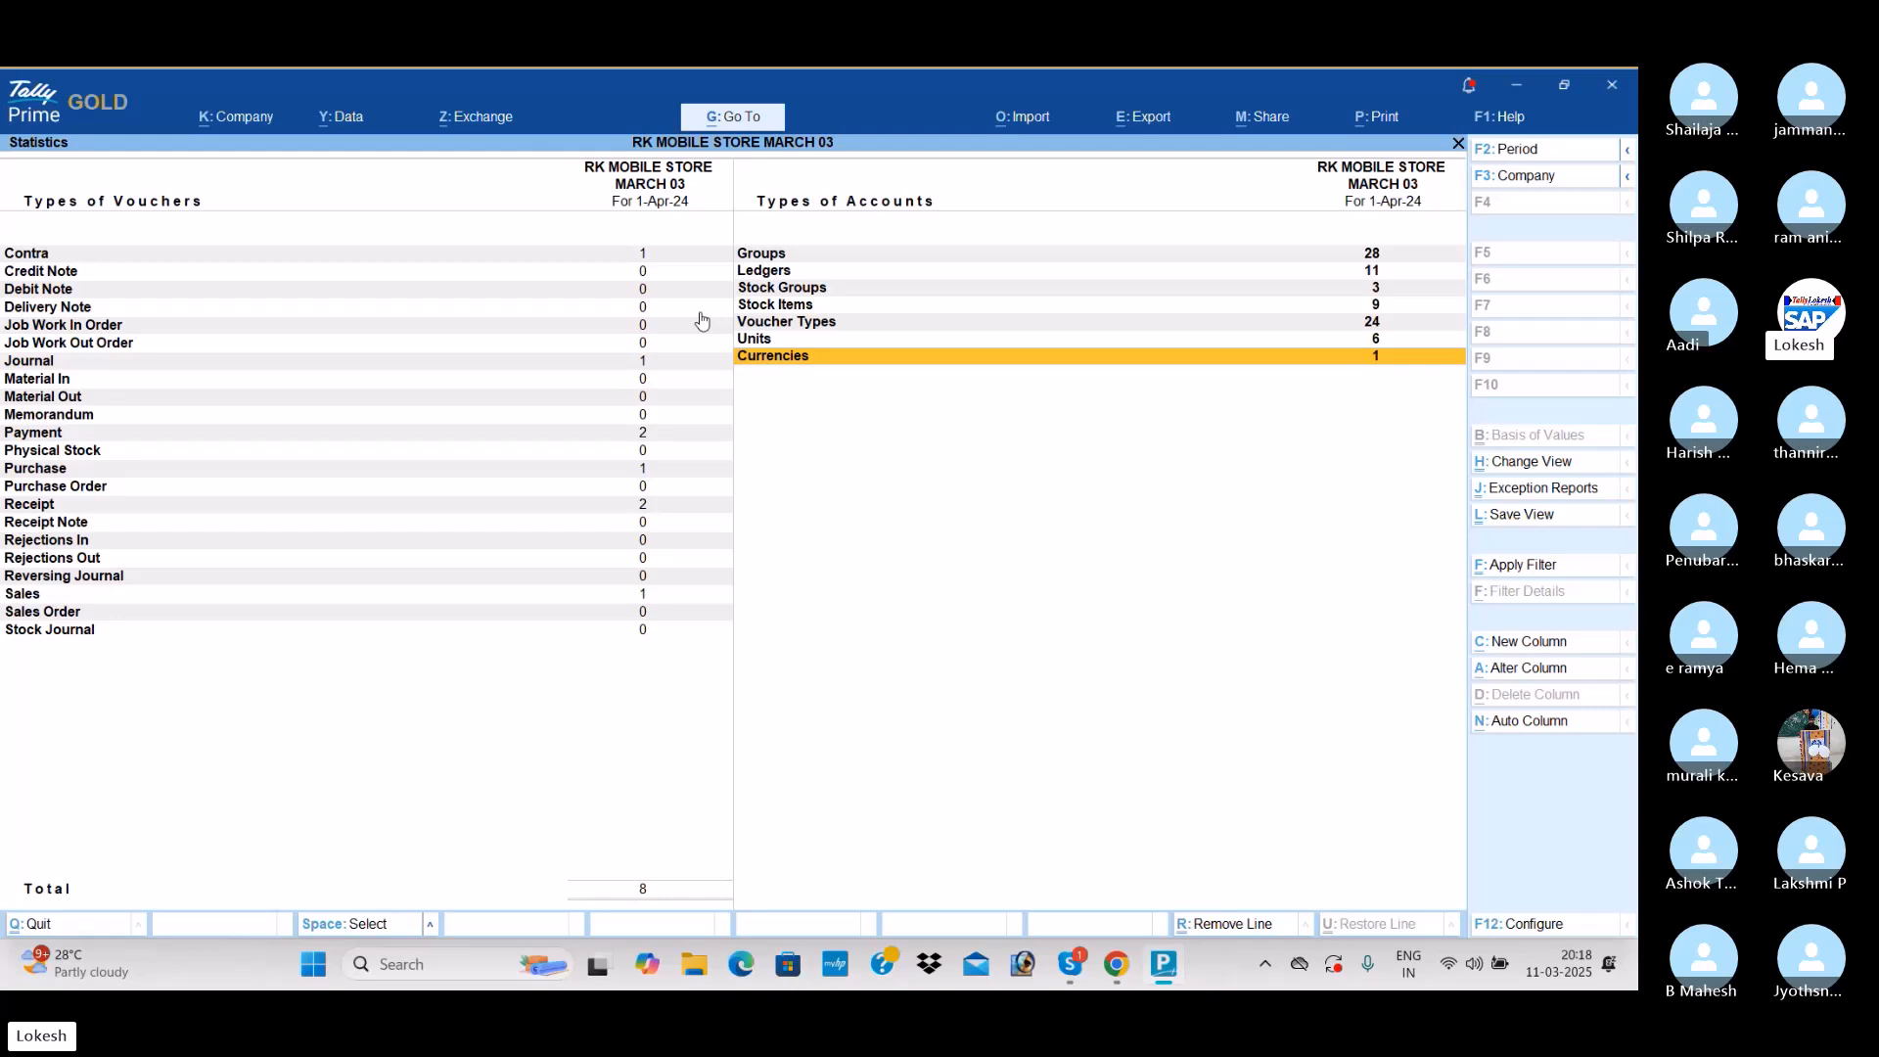
key("Escape")
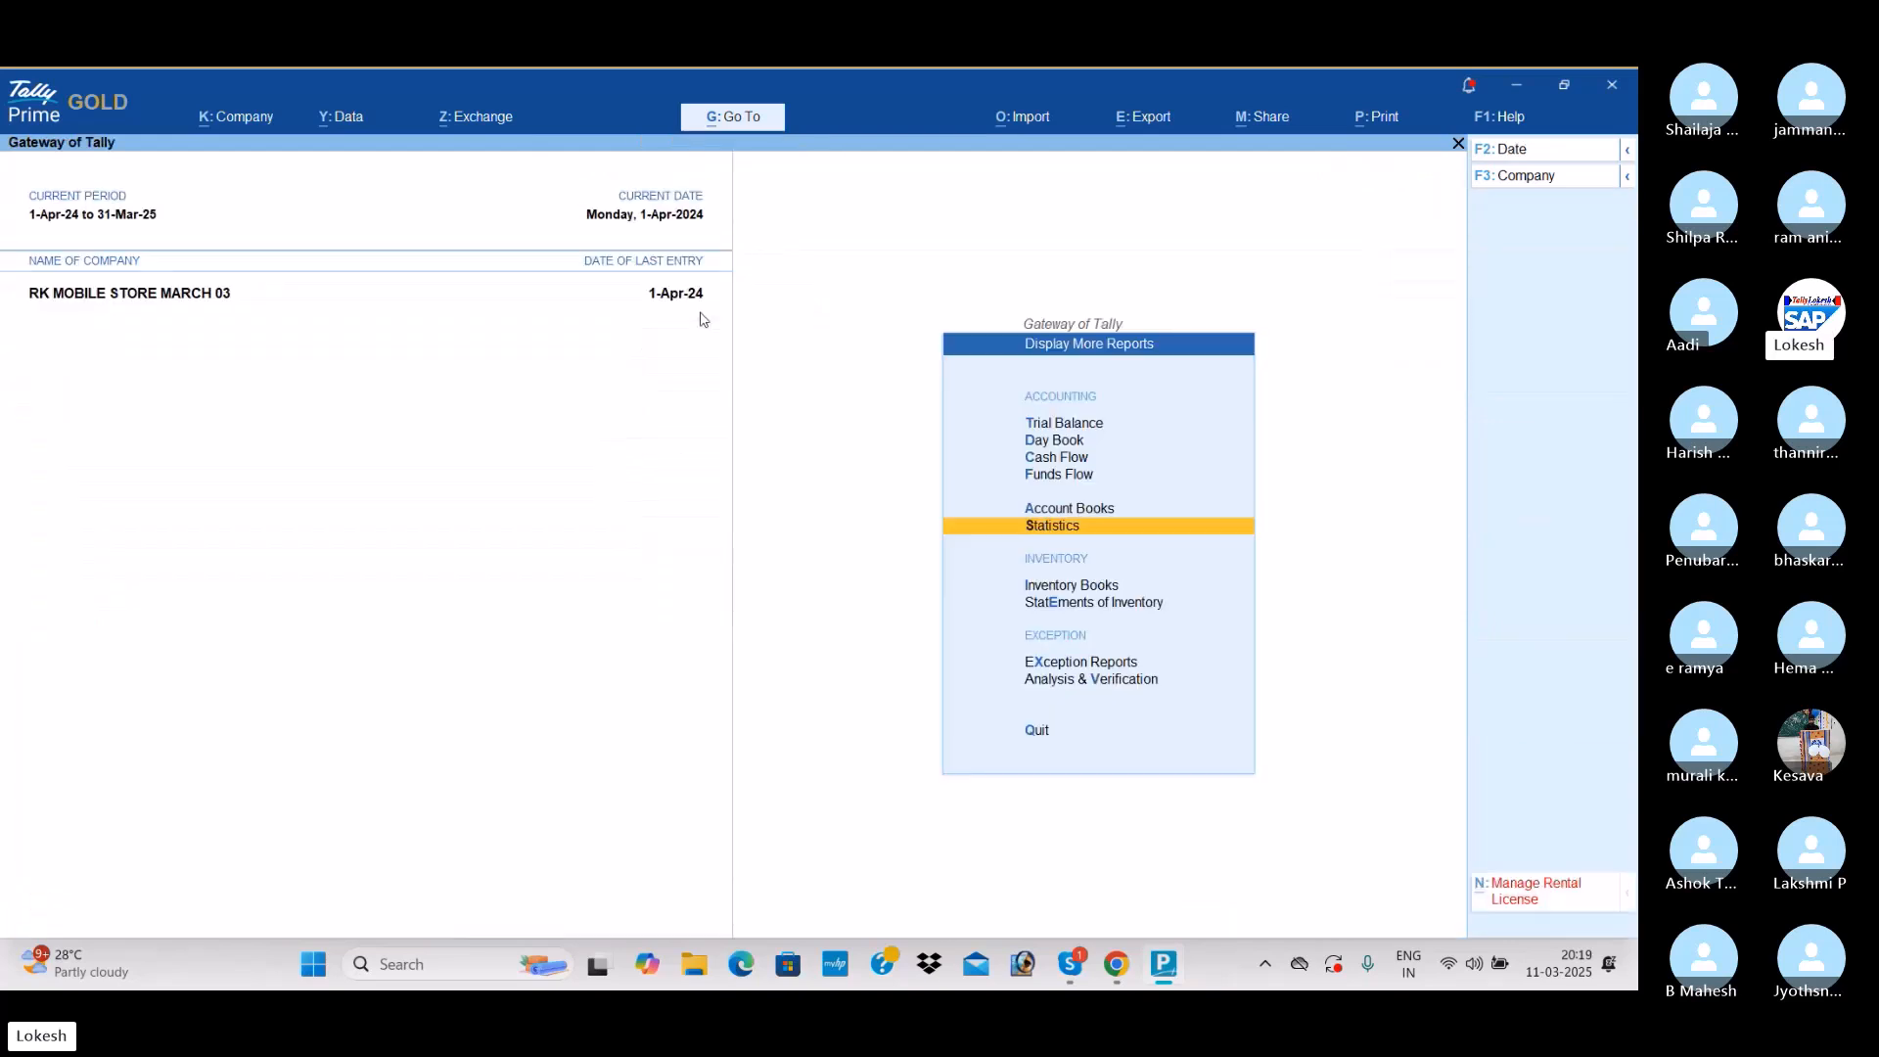
Step: View the Balance Sheet from the Gateway of Tally and close it
key("Escape")
key("Up")
key("Up")
key("Up")
key("Up")
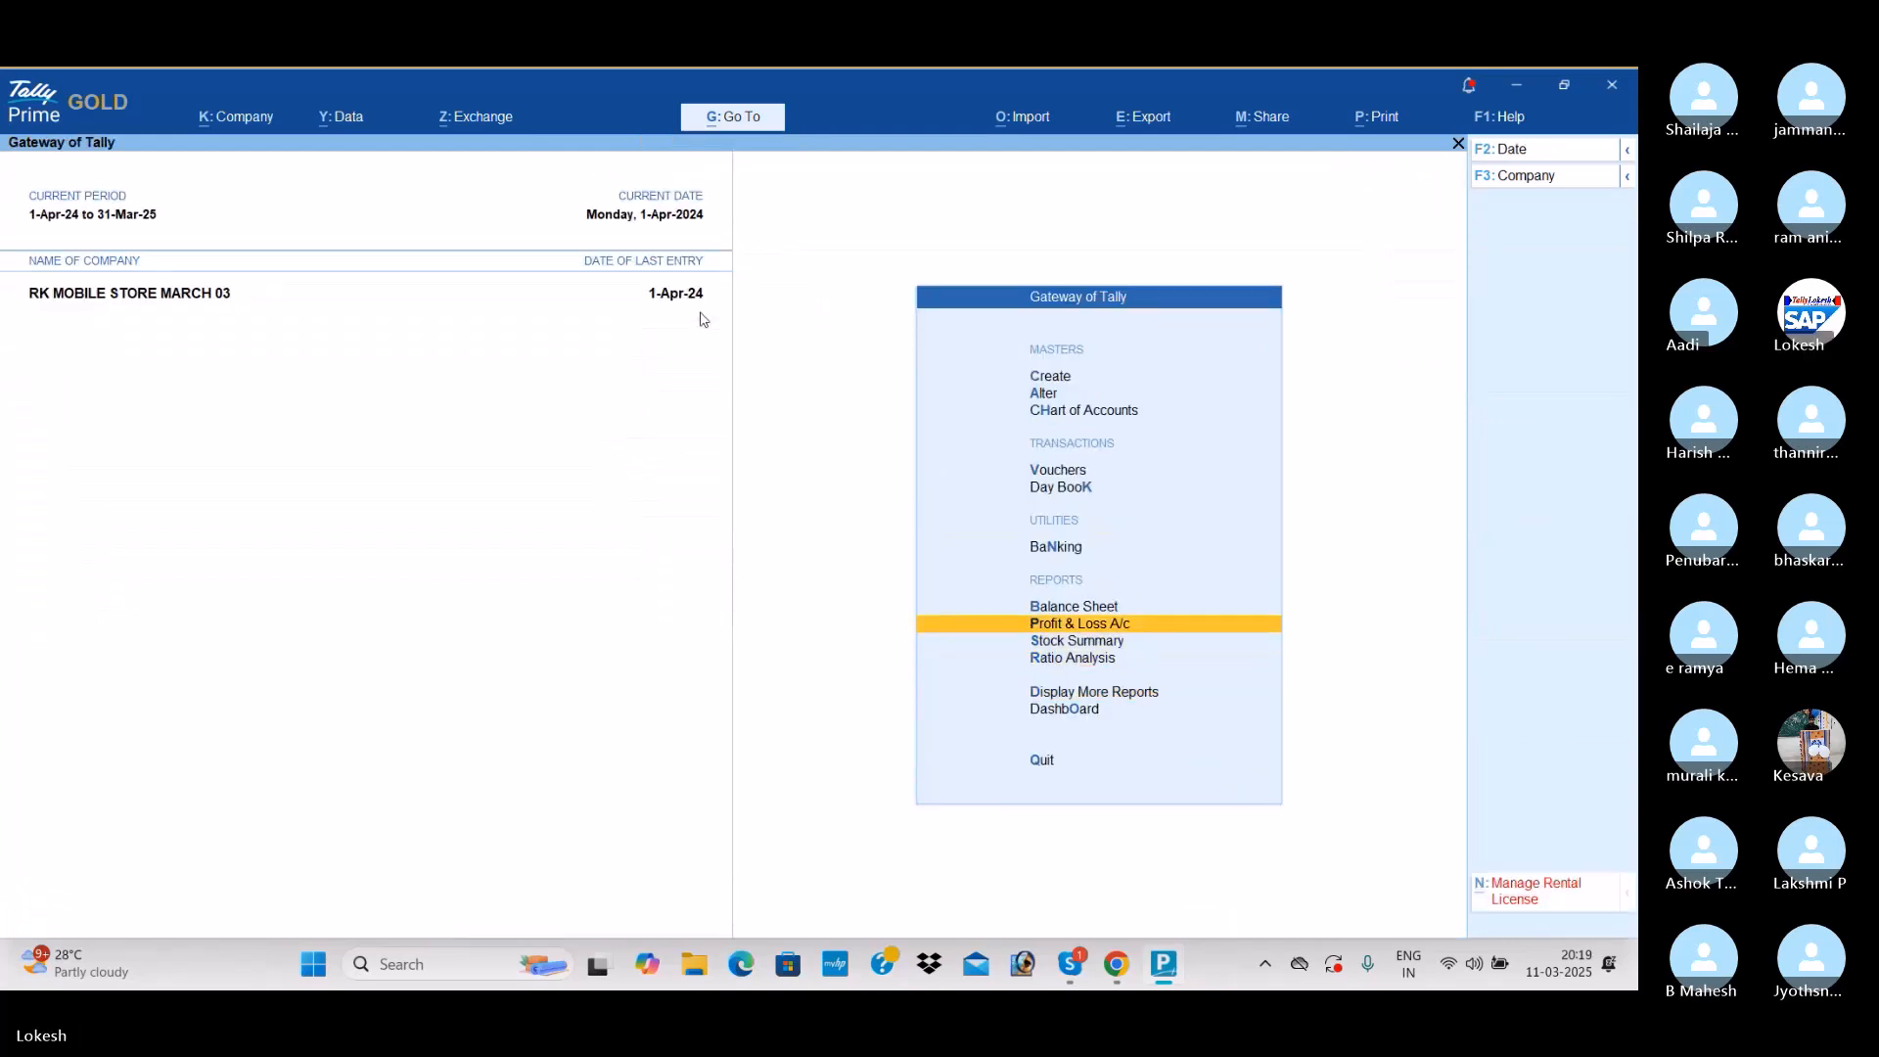
key("Return")
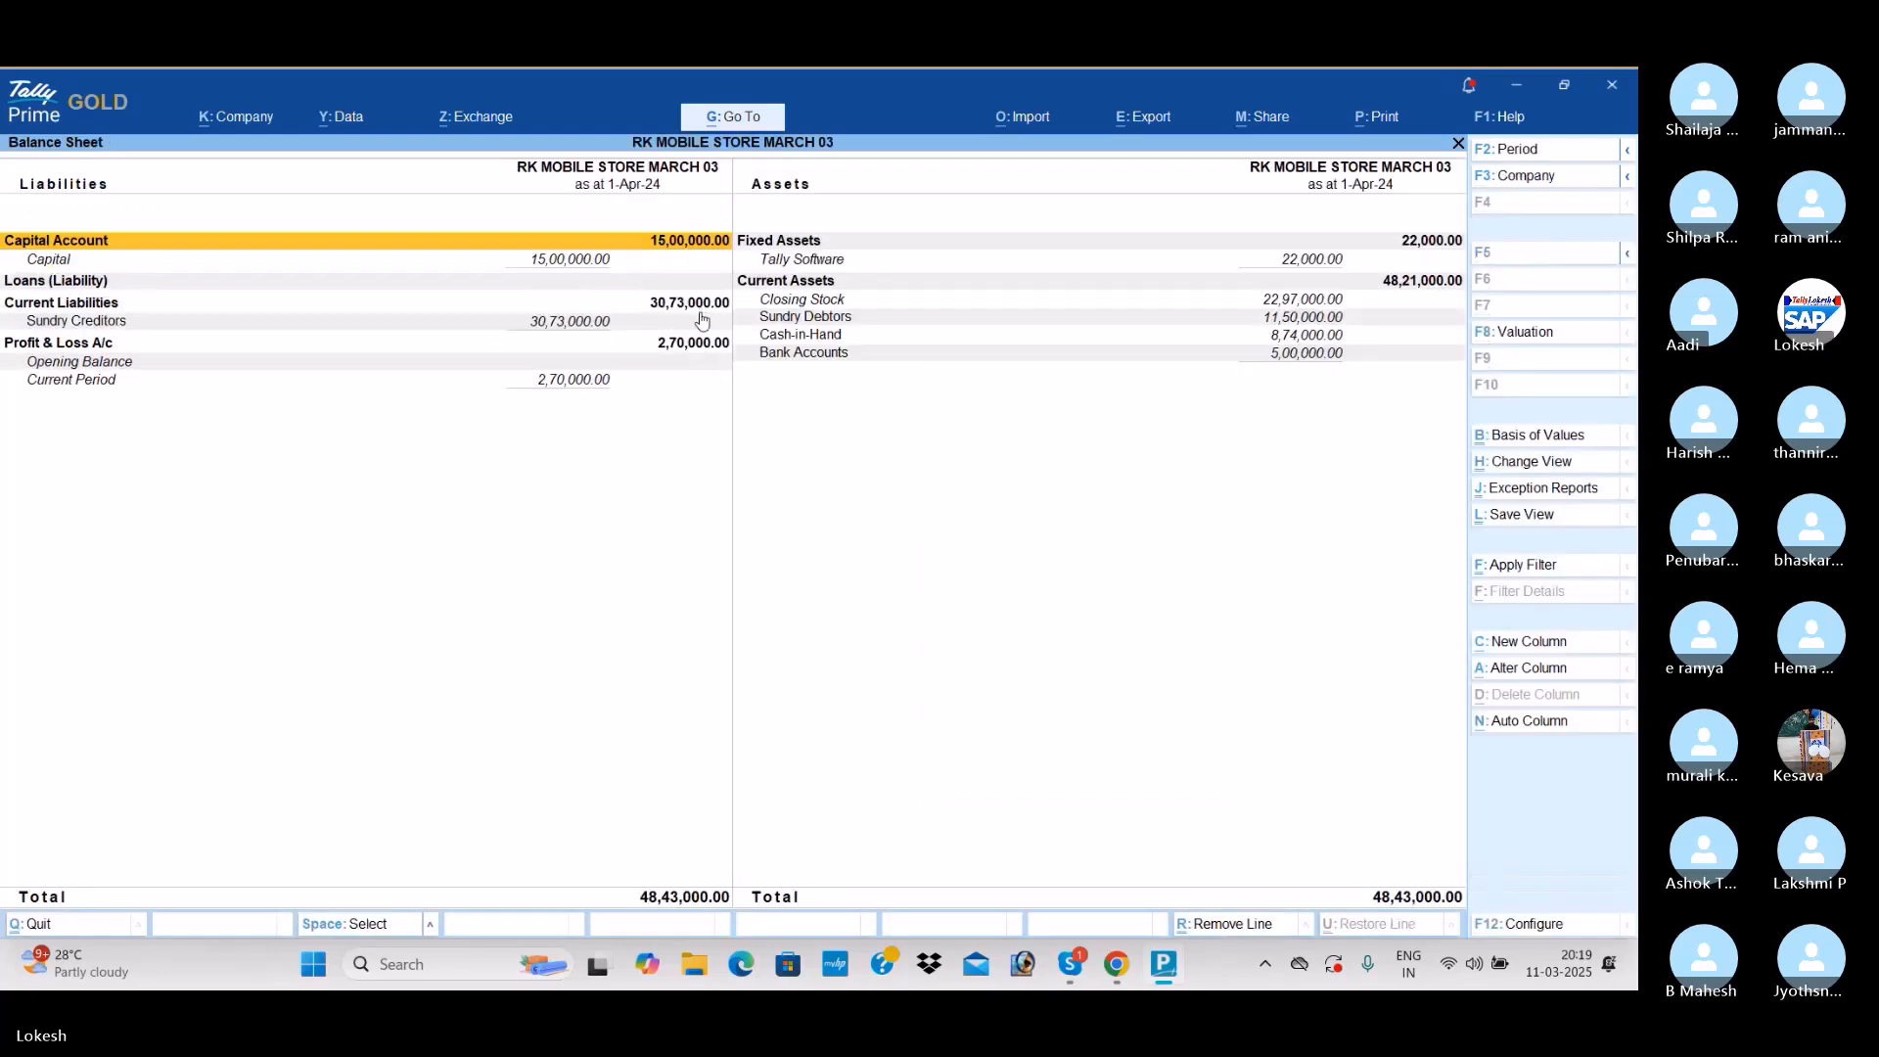
key("Escape")
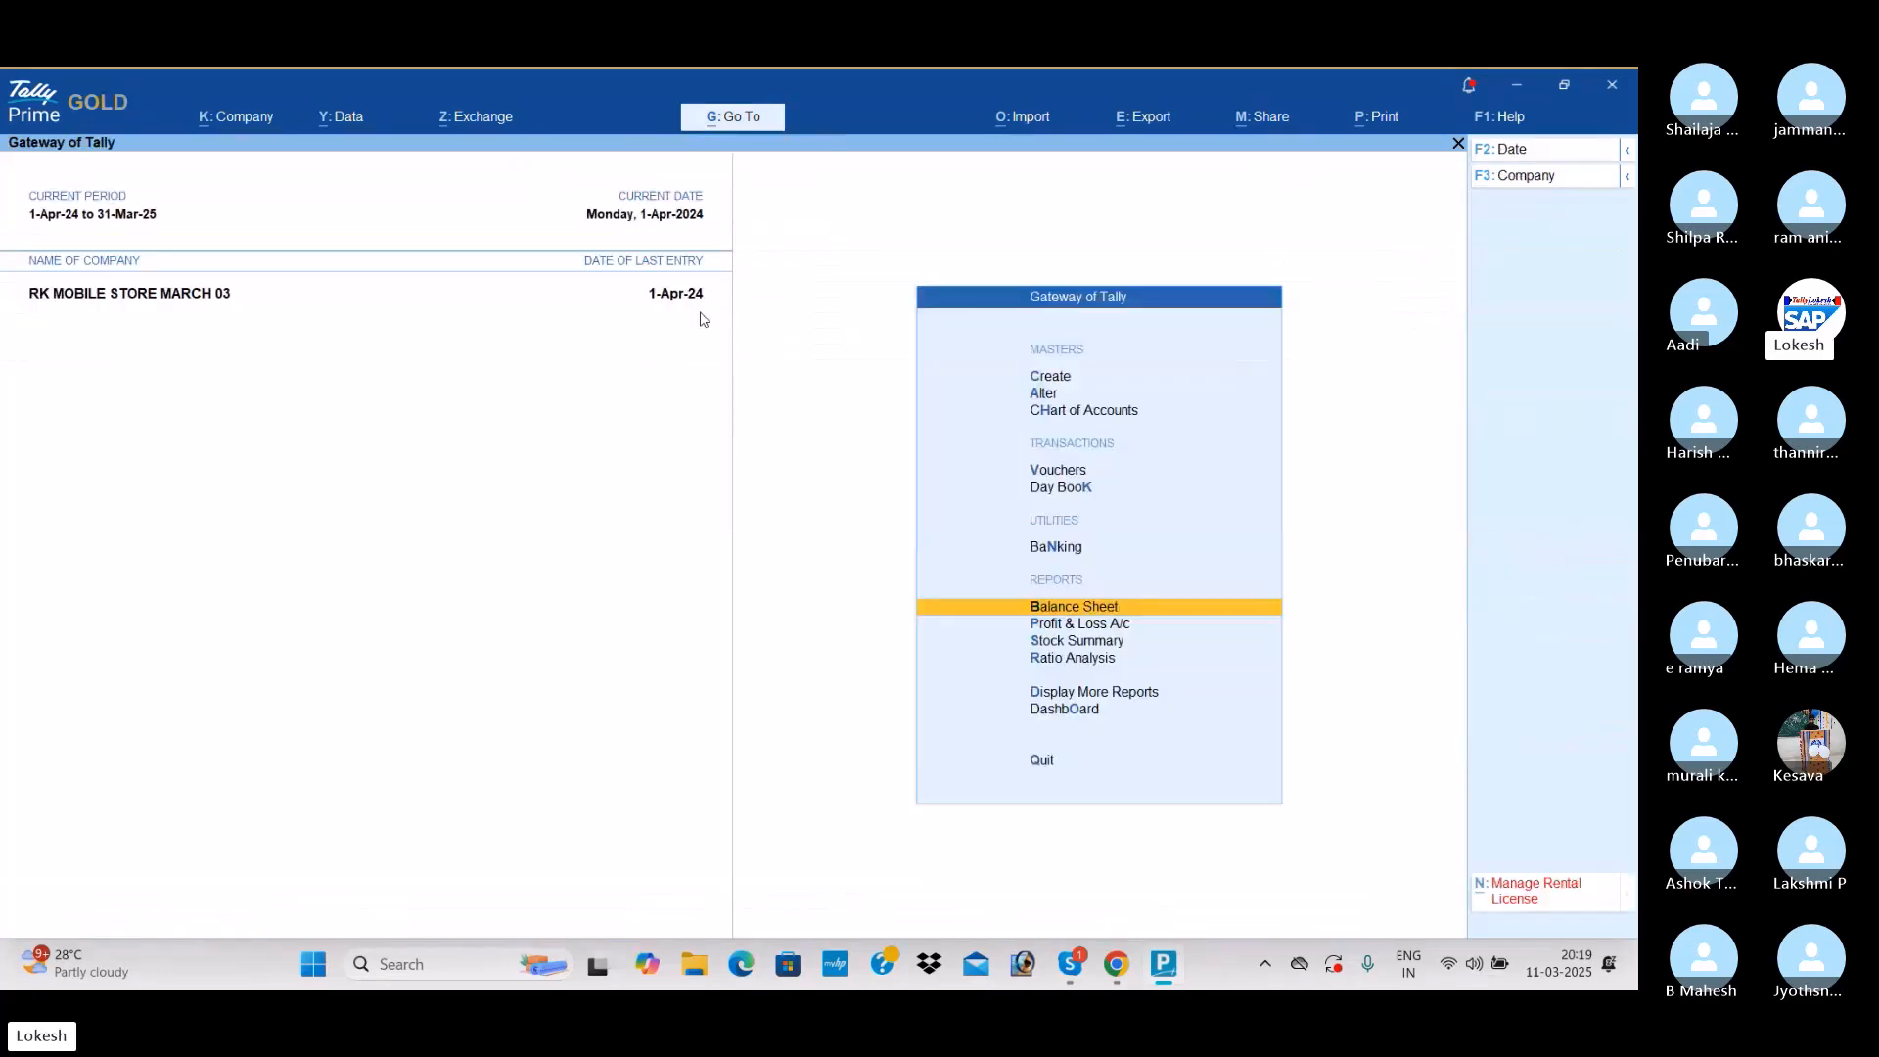
Step: Create a stock group named Medicines under Primary, without adding up item quantities
key("Up")
key("Up")
key("Up")
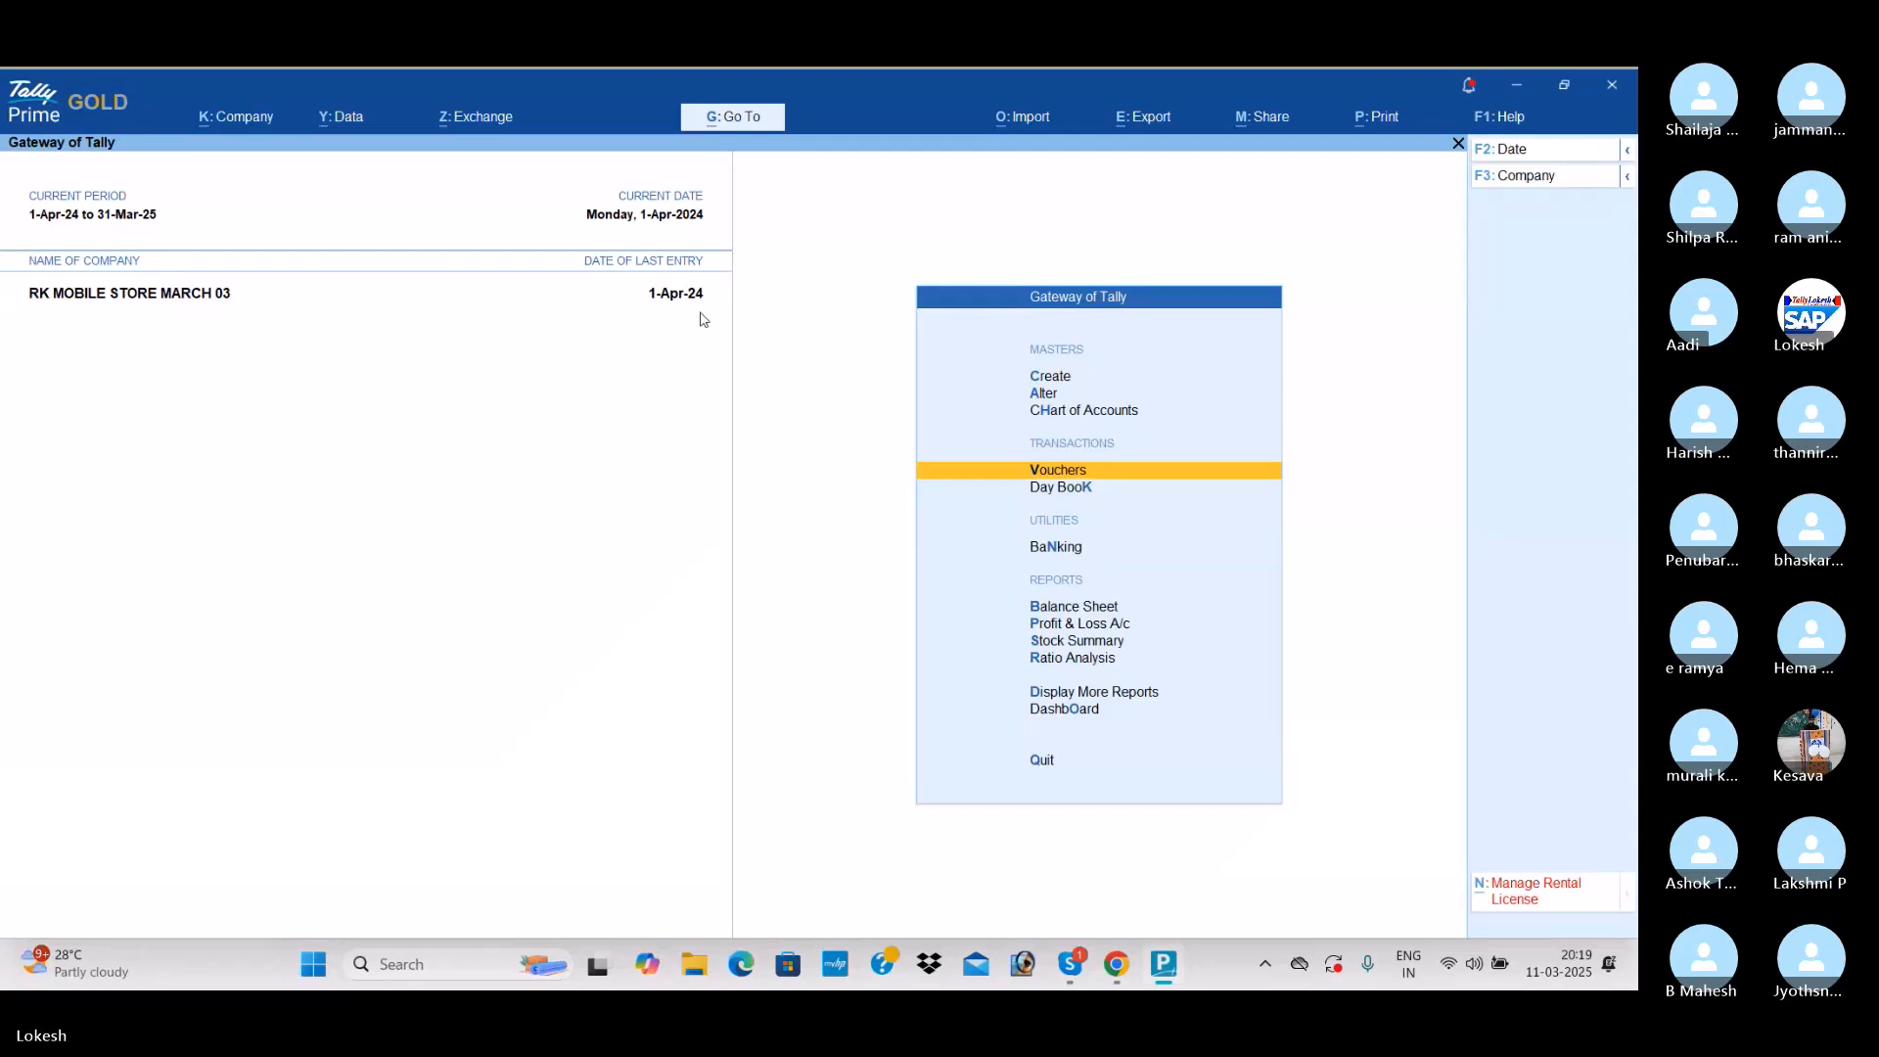
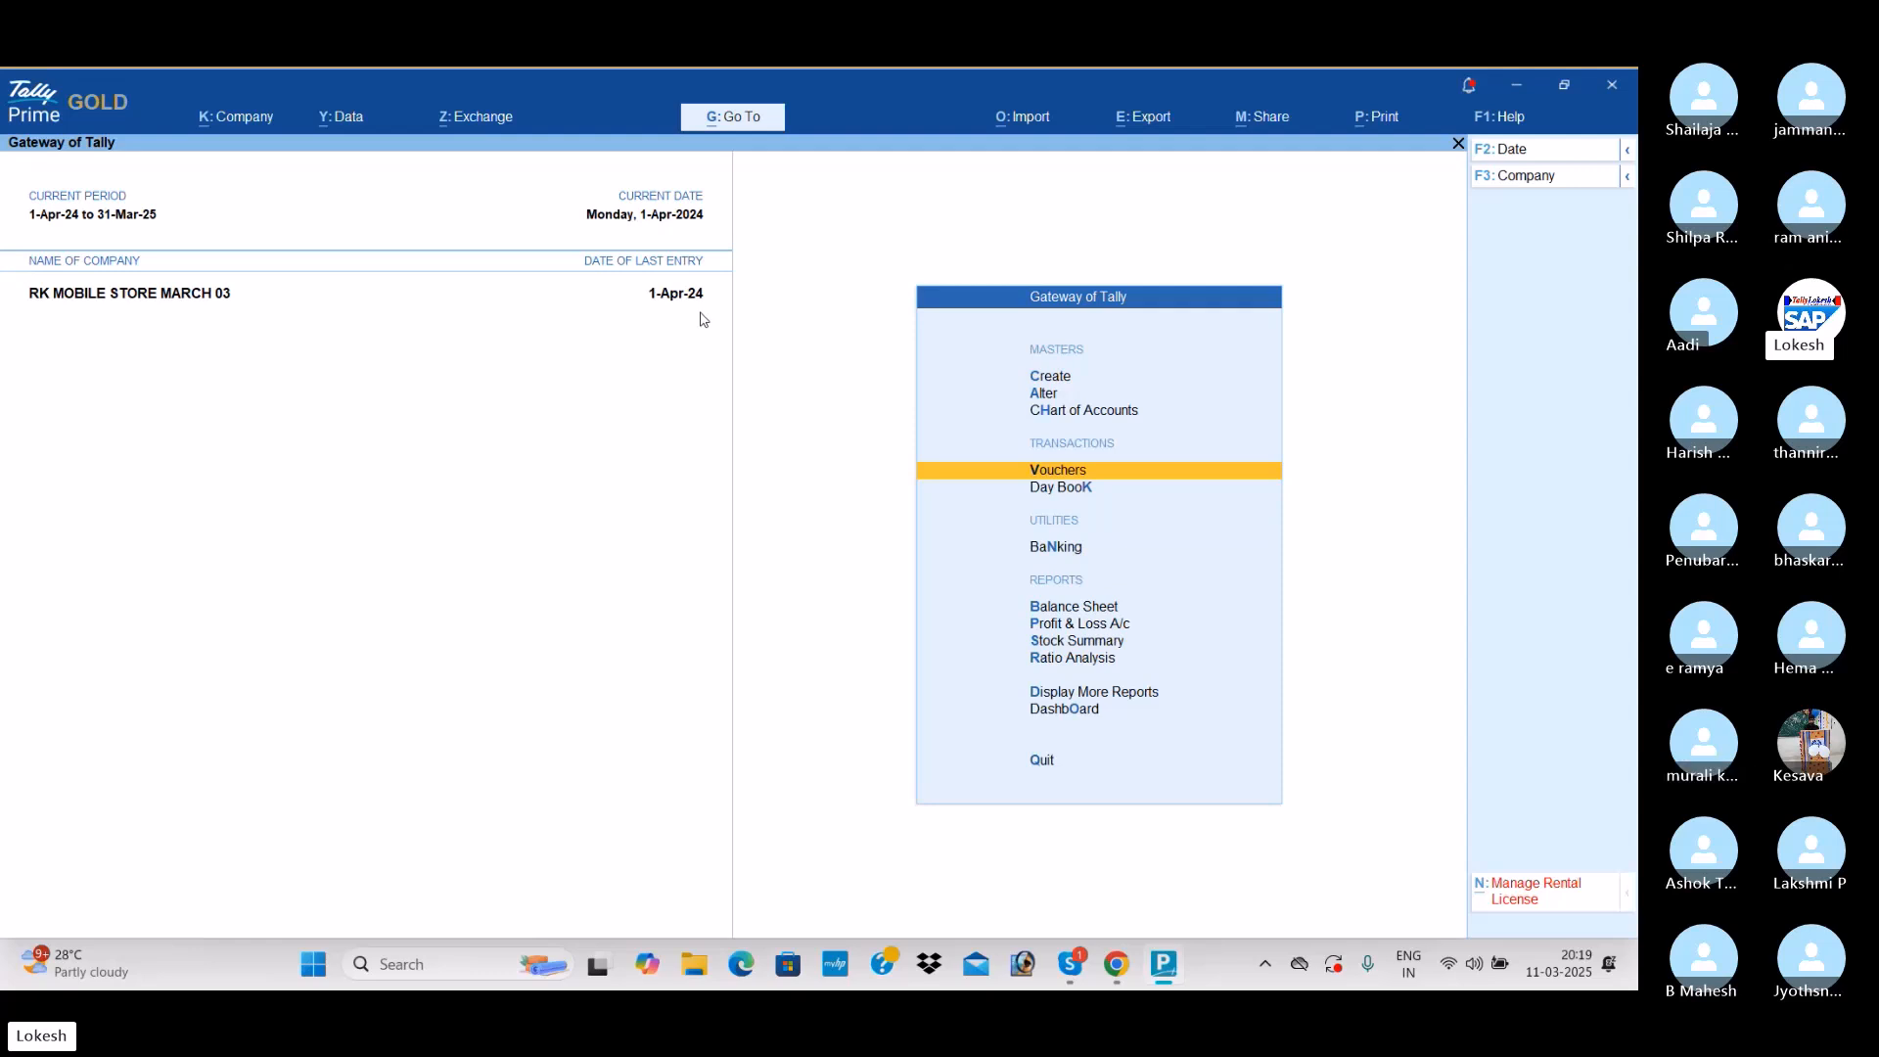
key("Up")
key("Up")
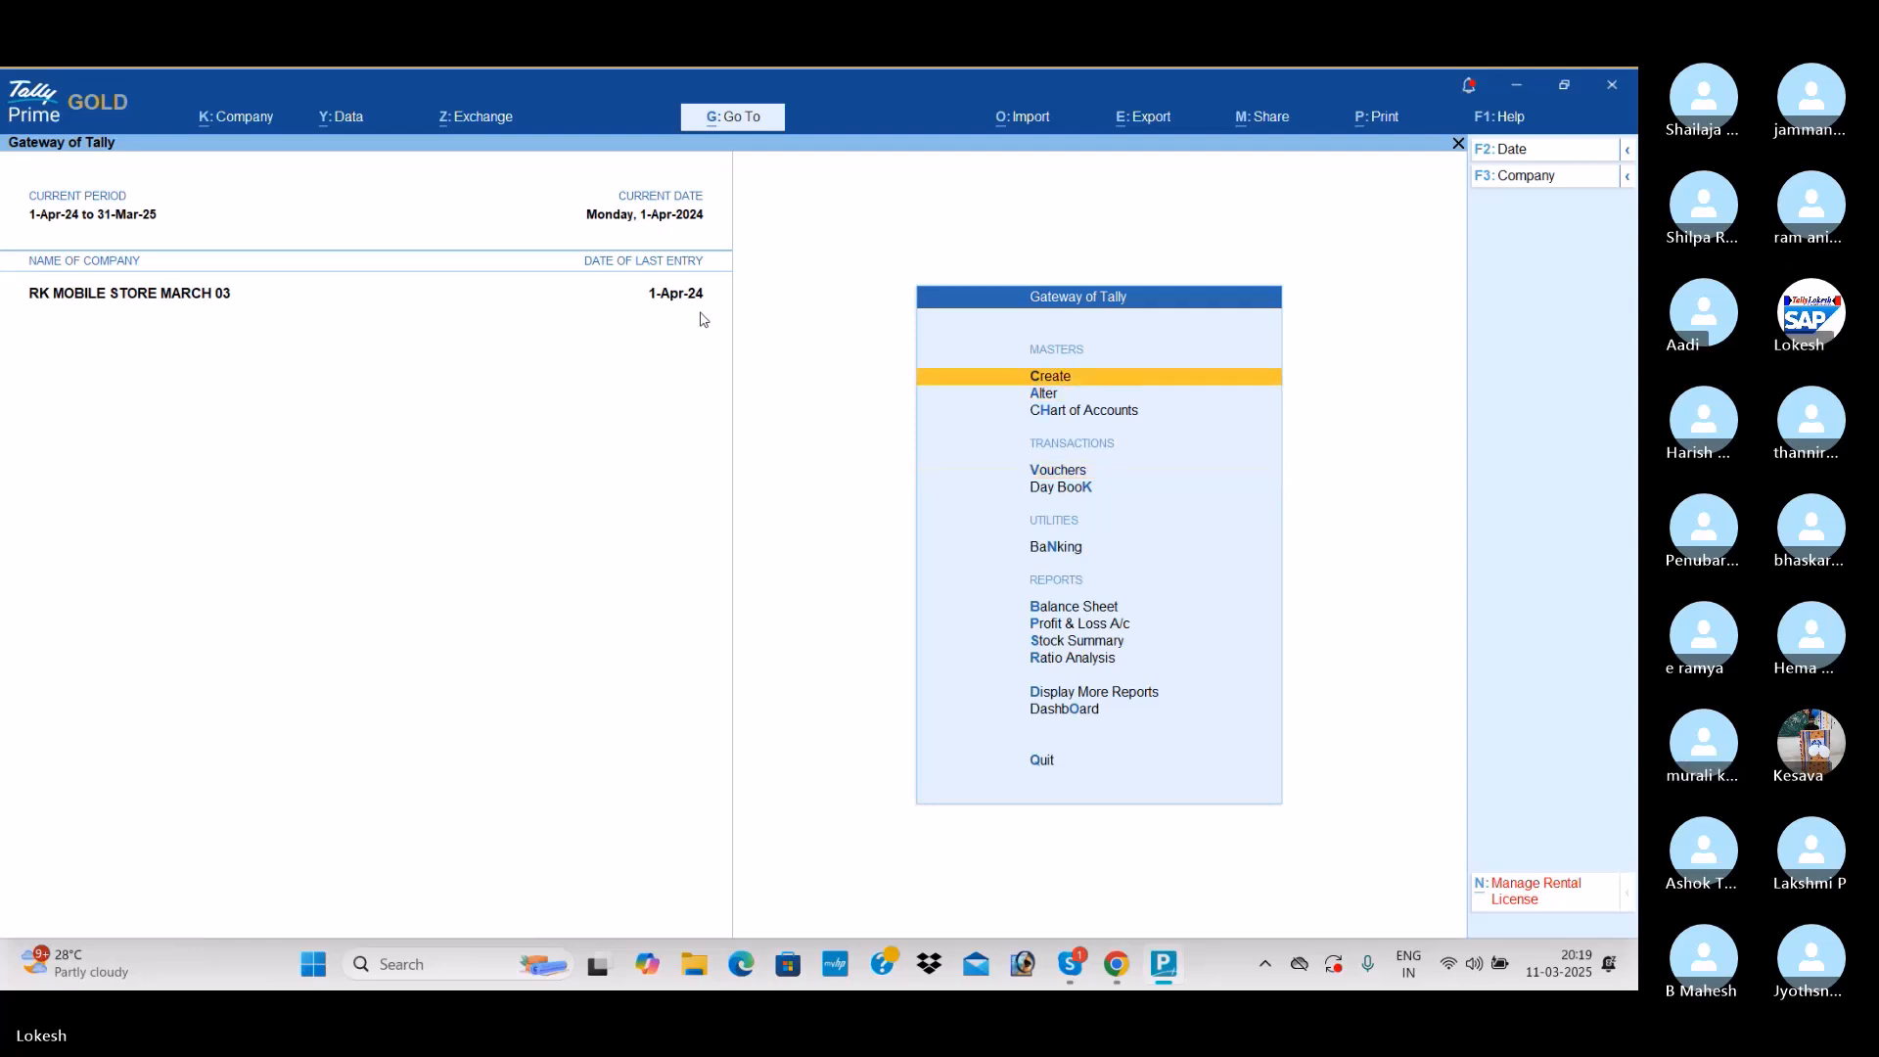
key("Up")
key("Return")
key("Down")
key("Down")
key("Down")
key("Down")
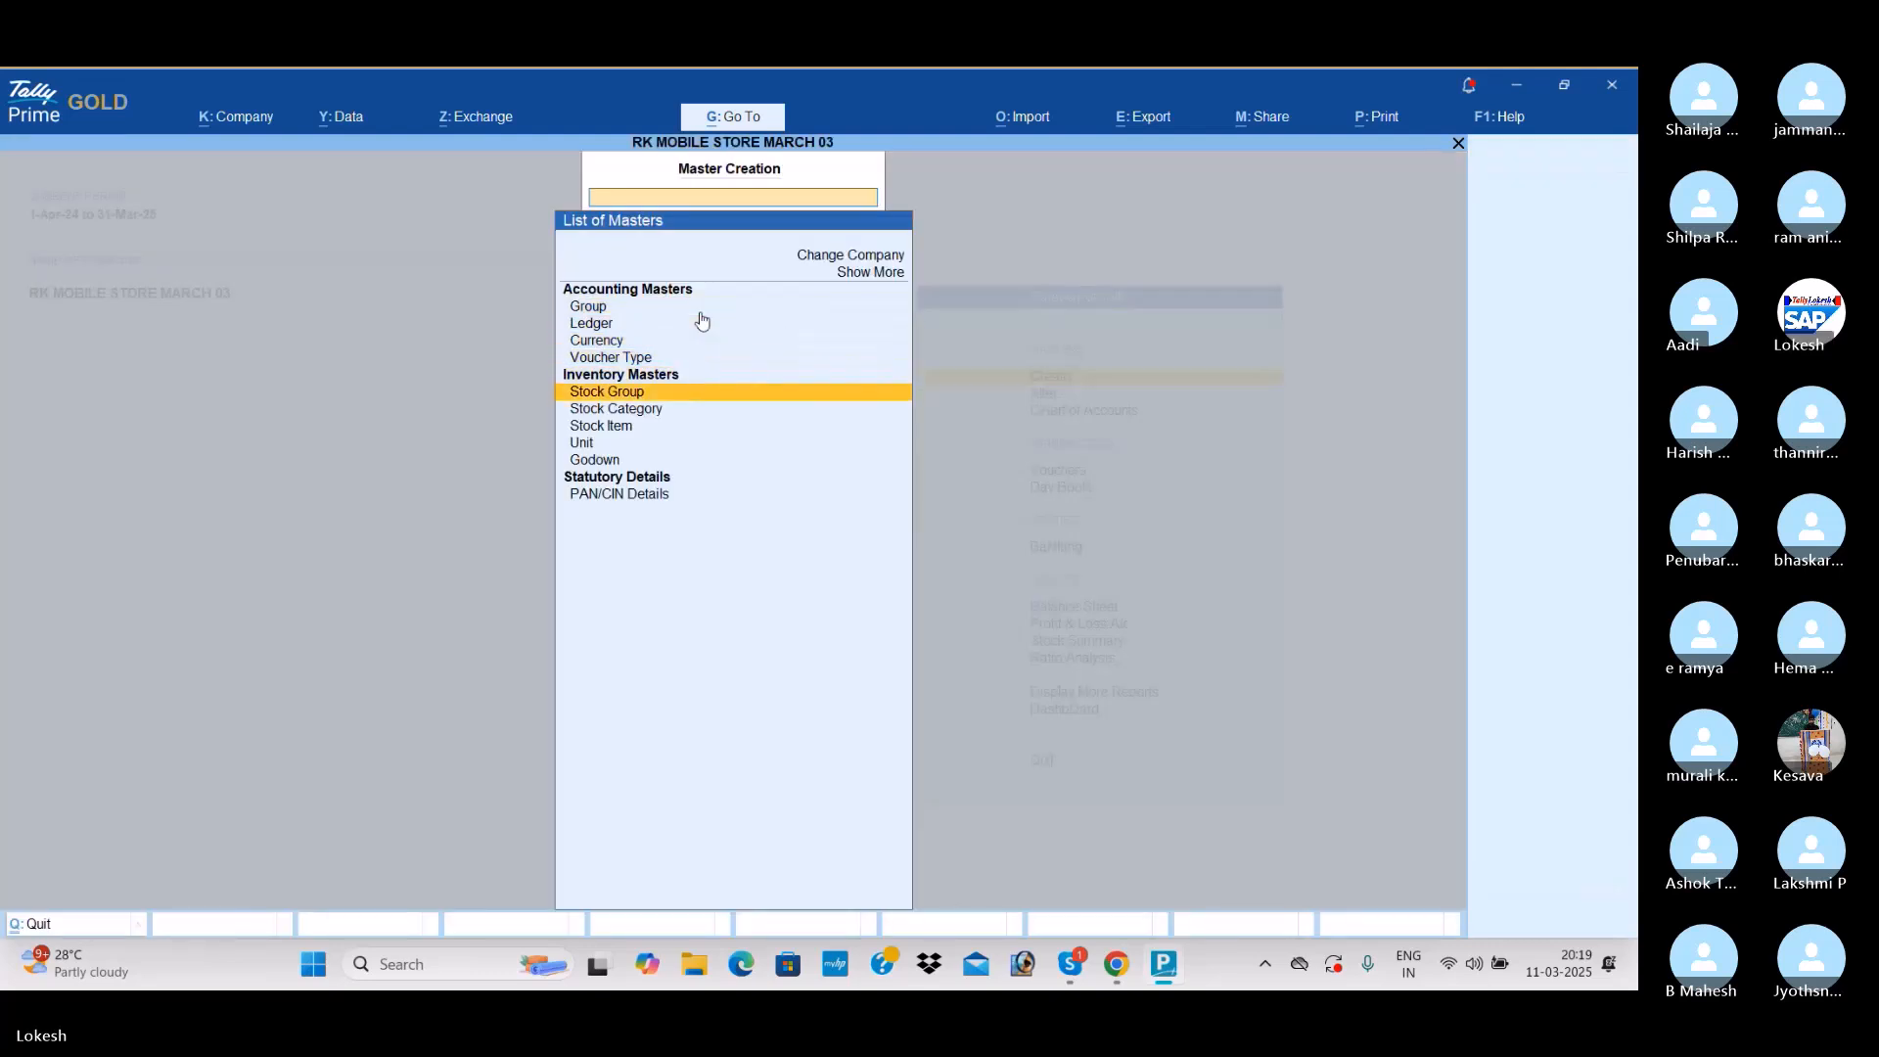
key("Return")
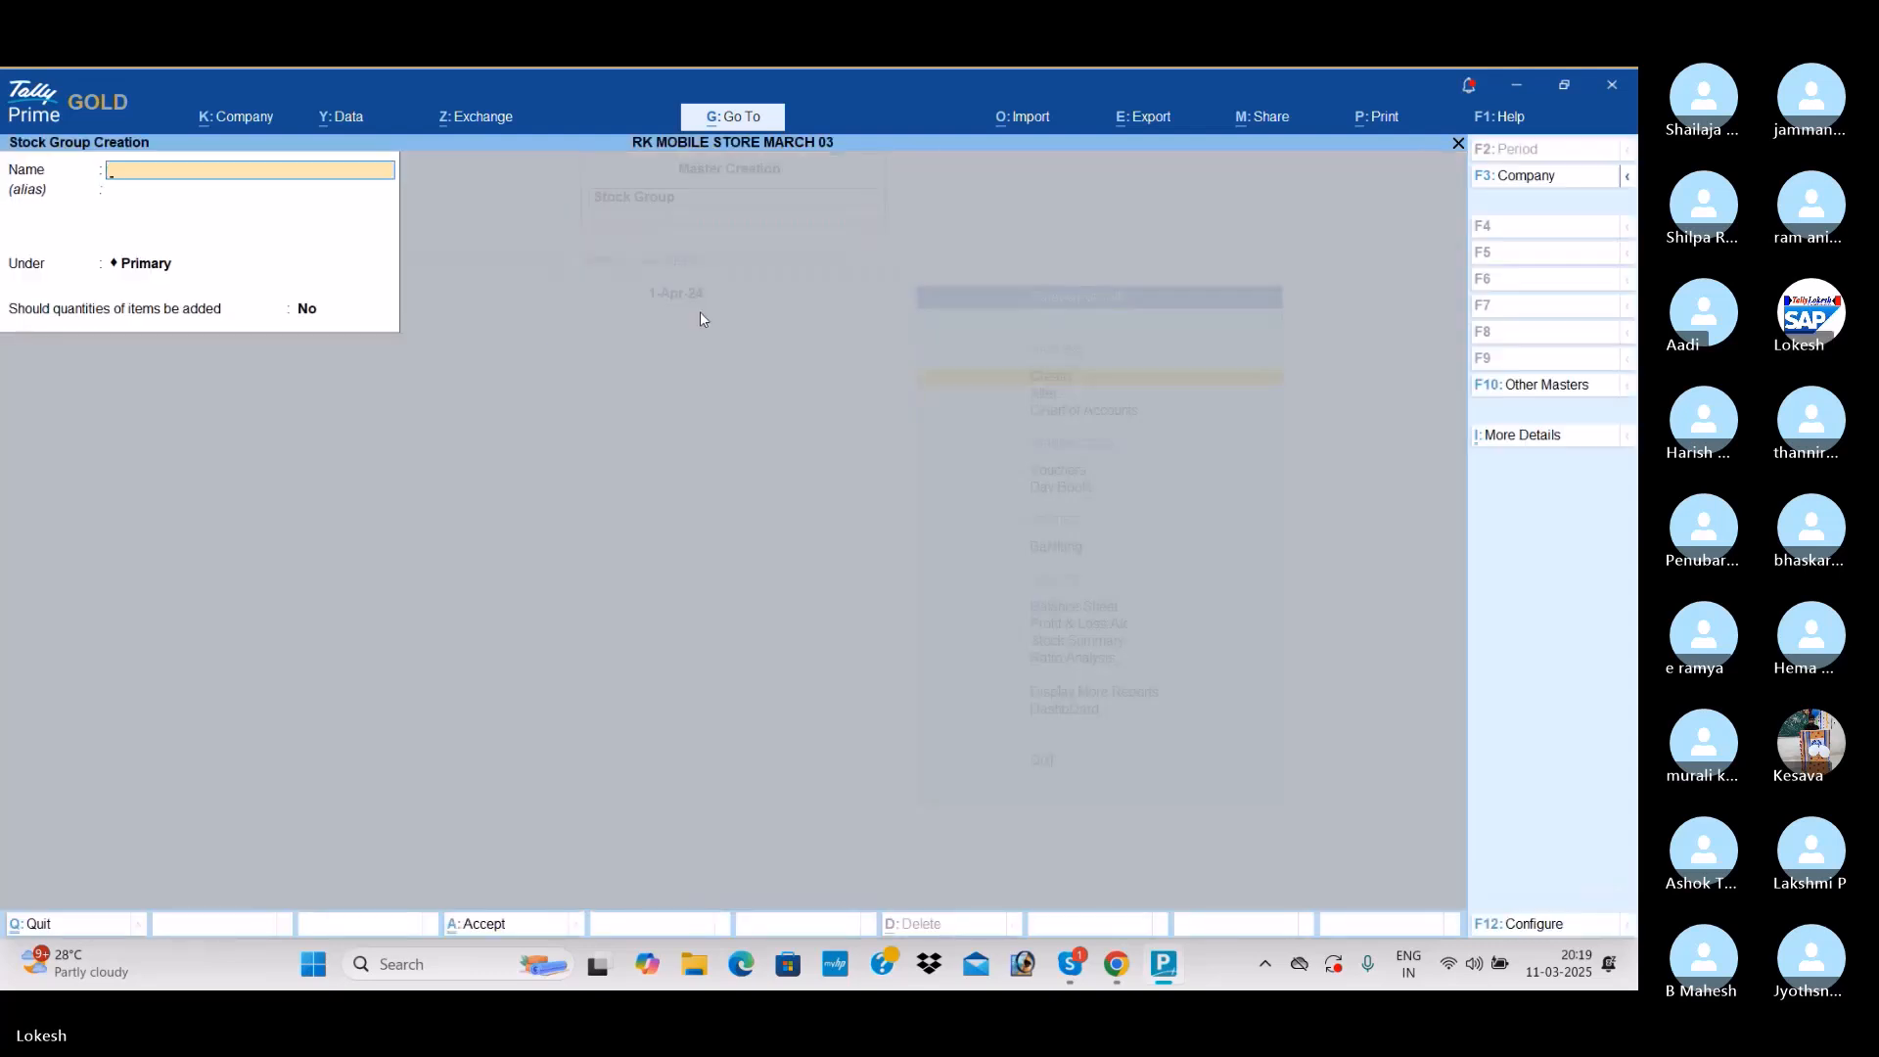
type("Medicine")
key("Return")
key("Return")
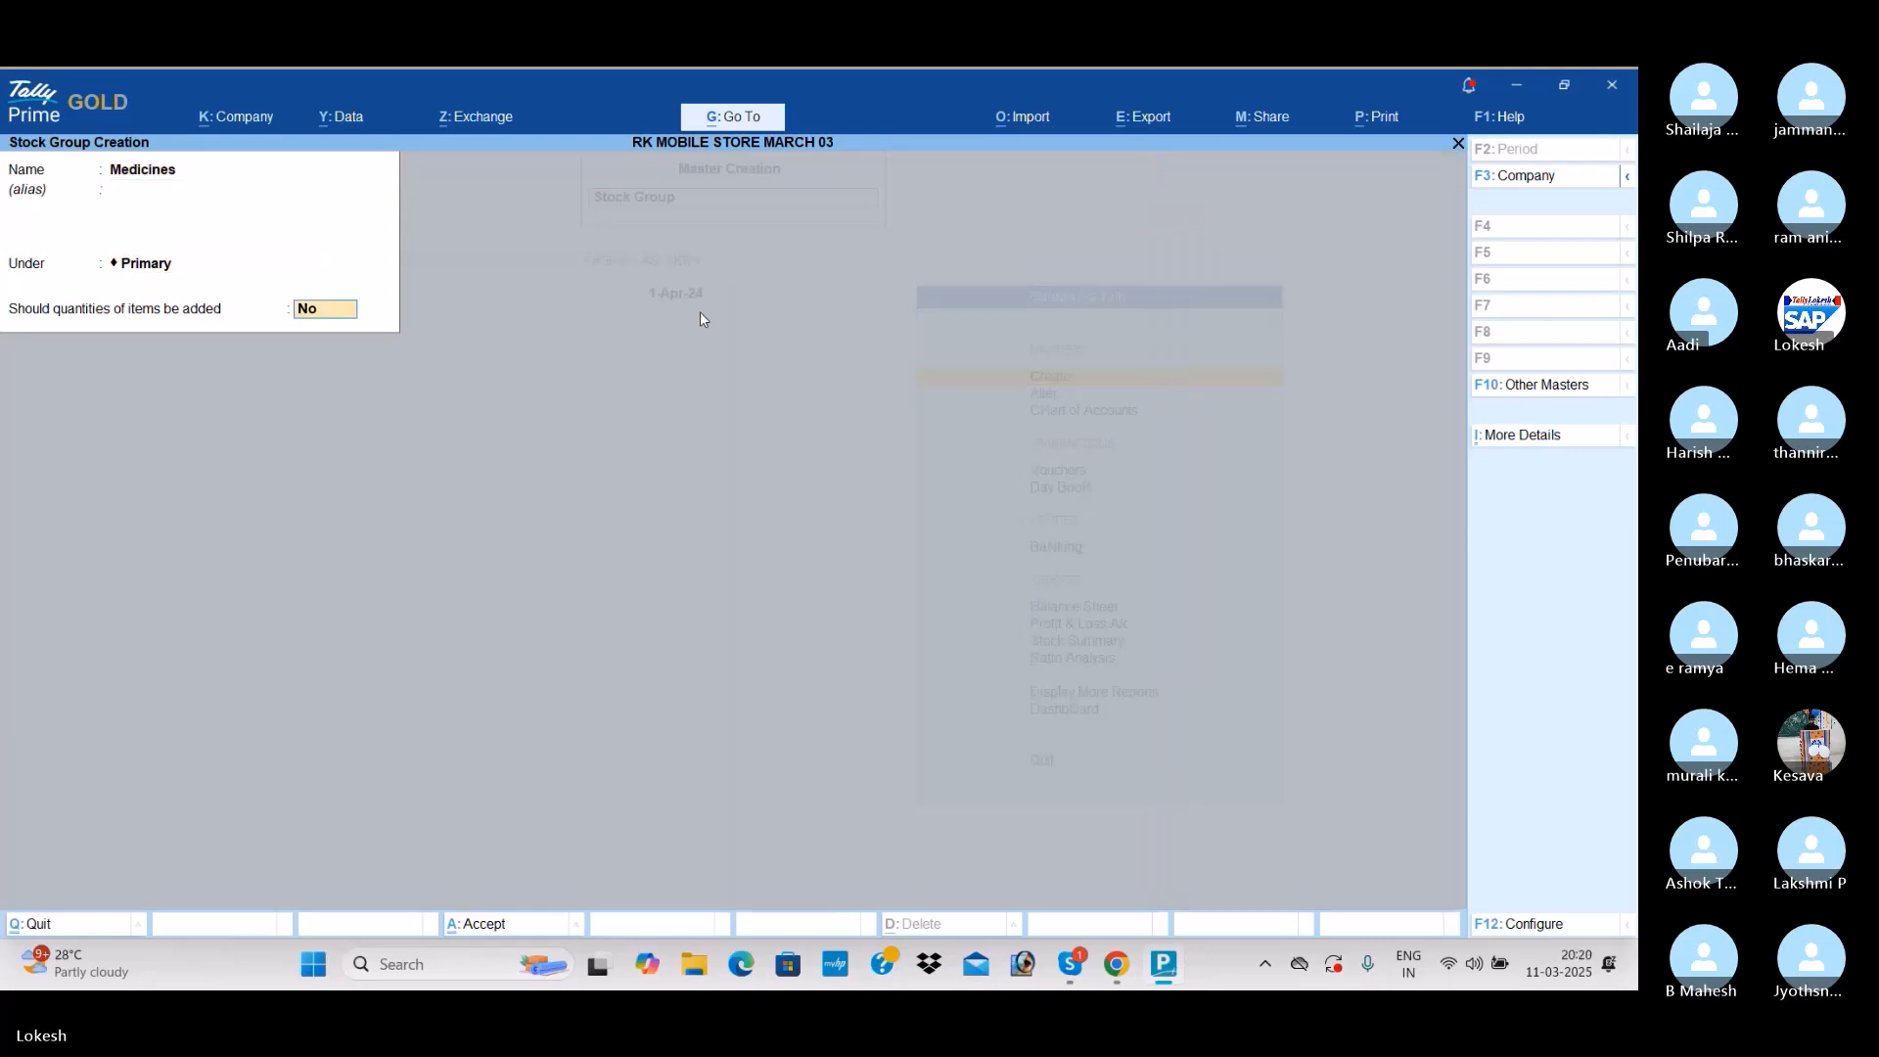
key("Return")
Step: Create a stock group named General Items under Primary and leave stock group creation
type("Ge")
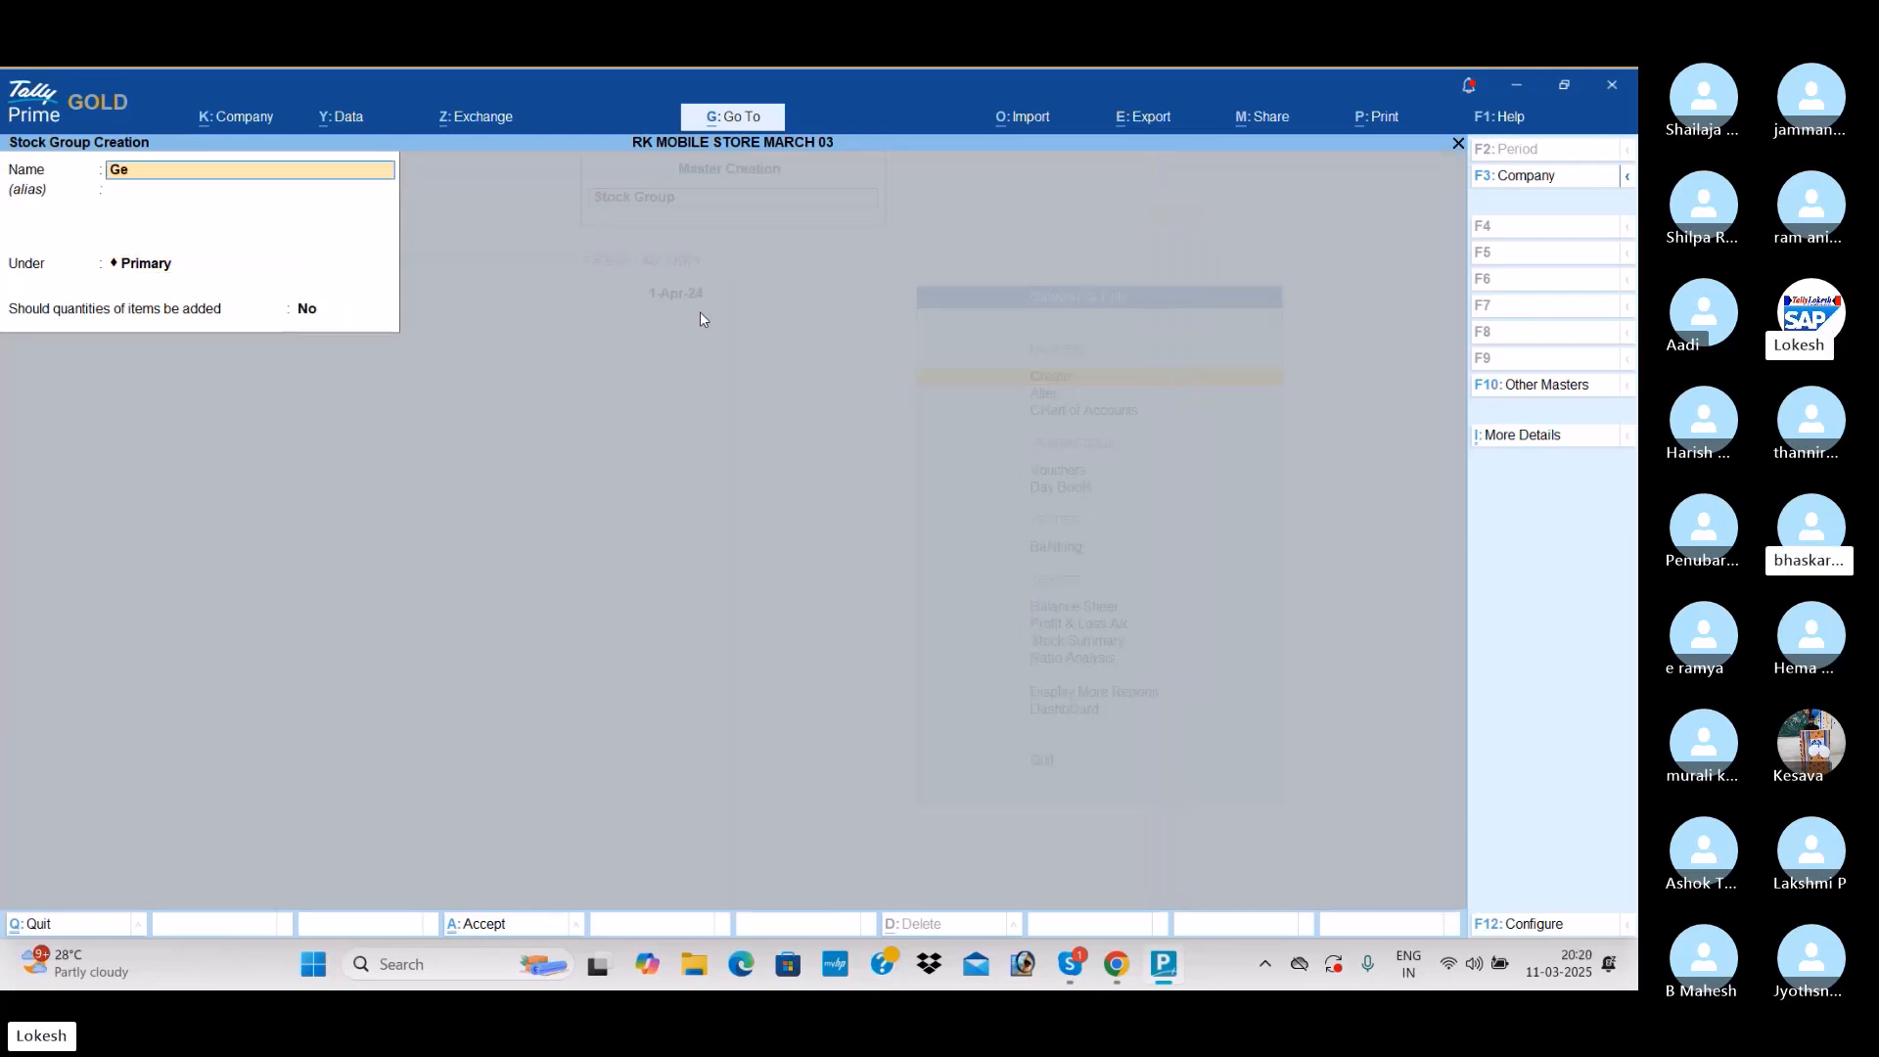
type("neral Items")
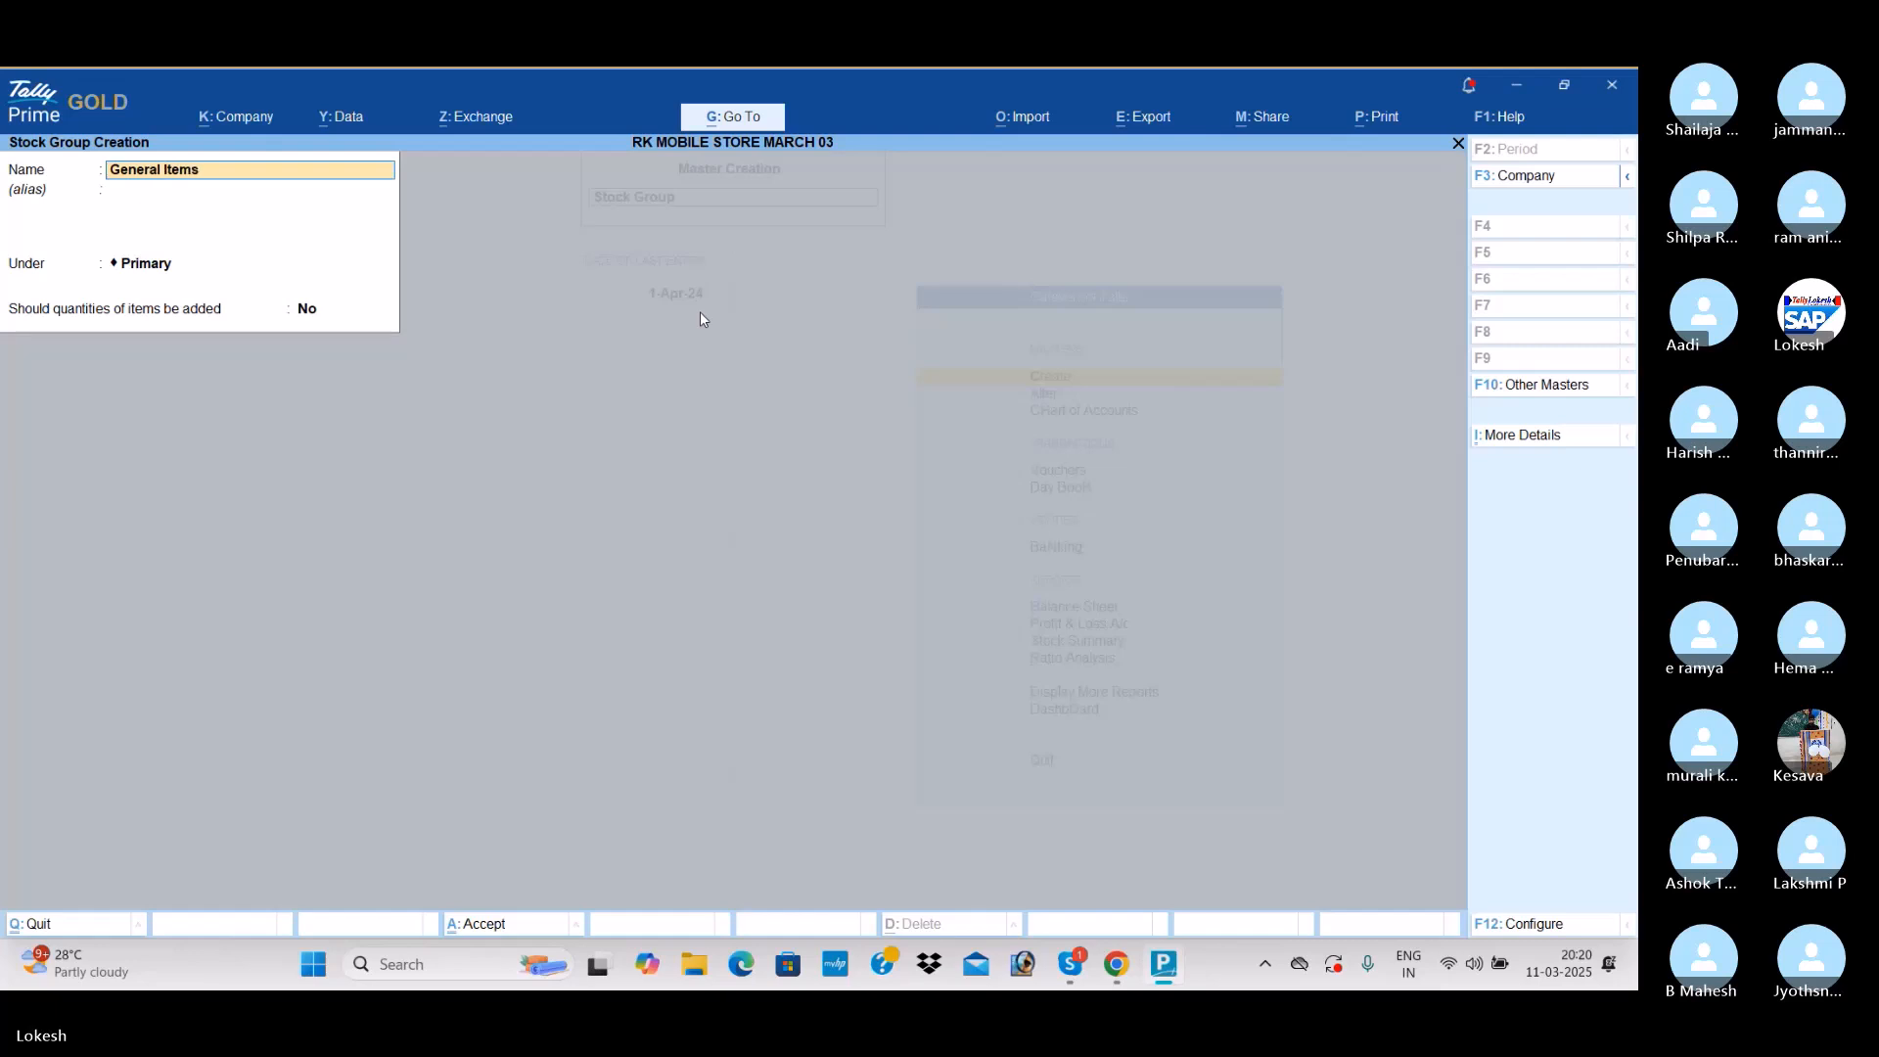
key("Return")
key("Return")
key("Return")
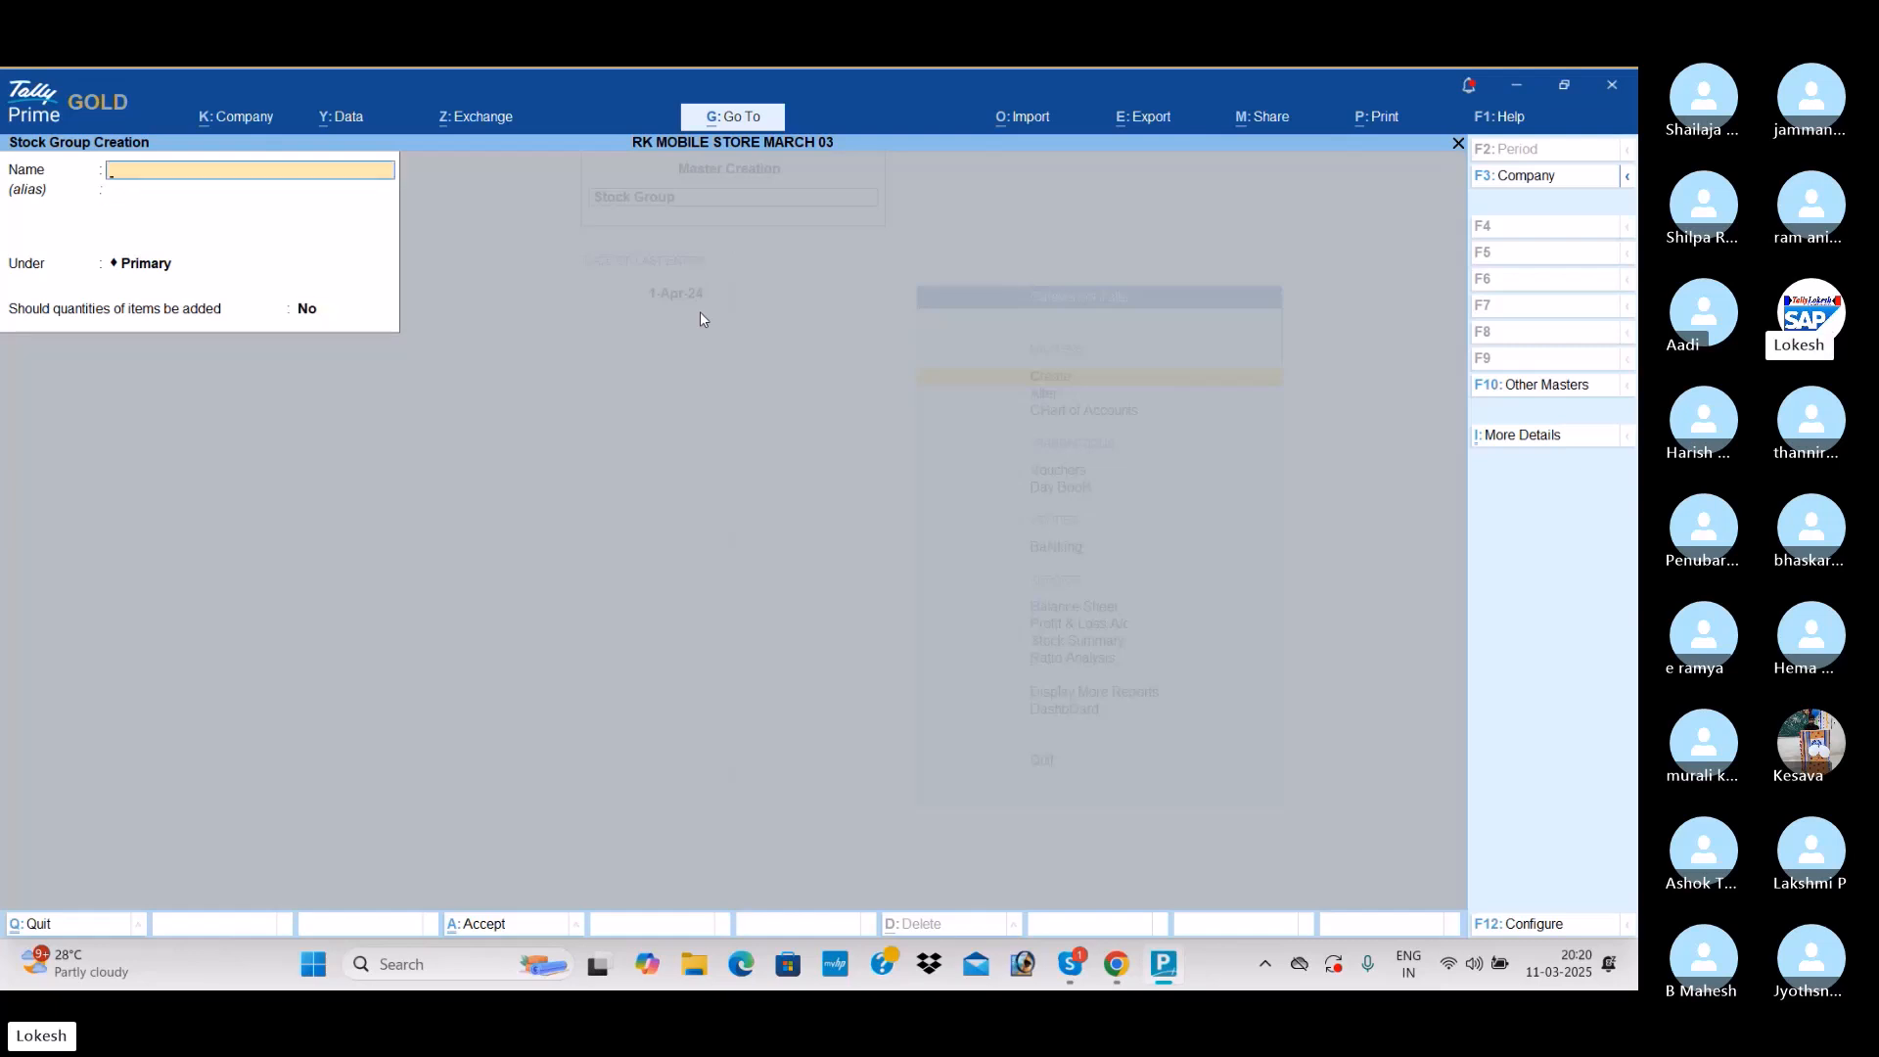
key("Escape")
Step: Open stock category creation and create the category Painkillers under Primary
key("Down")
key("Return")
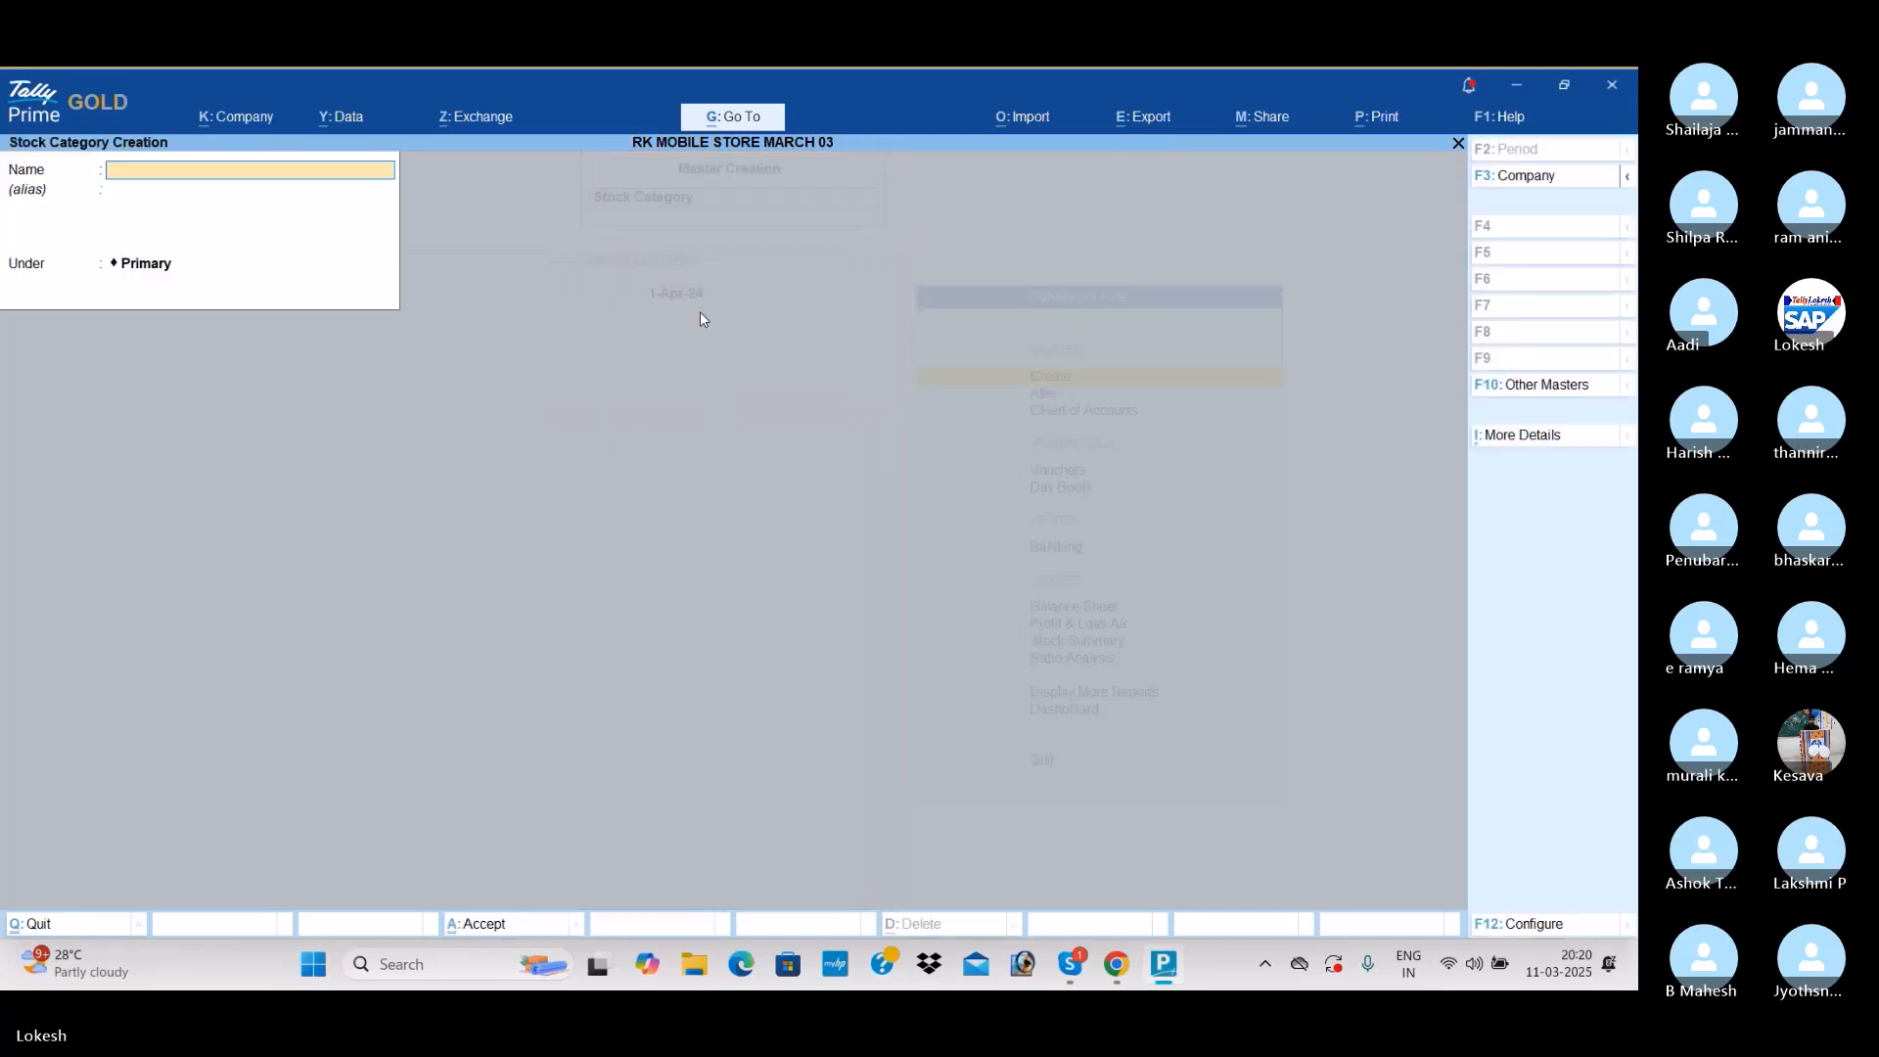
type("Painkillers")
key("Return")
key("Return")
key("Return")
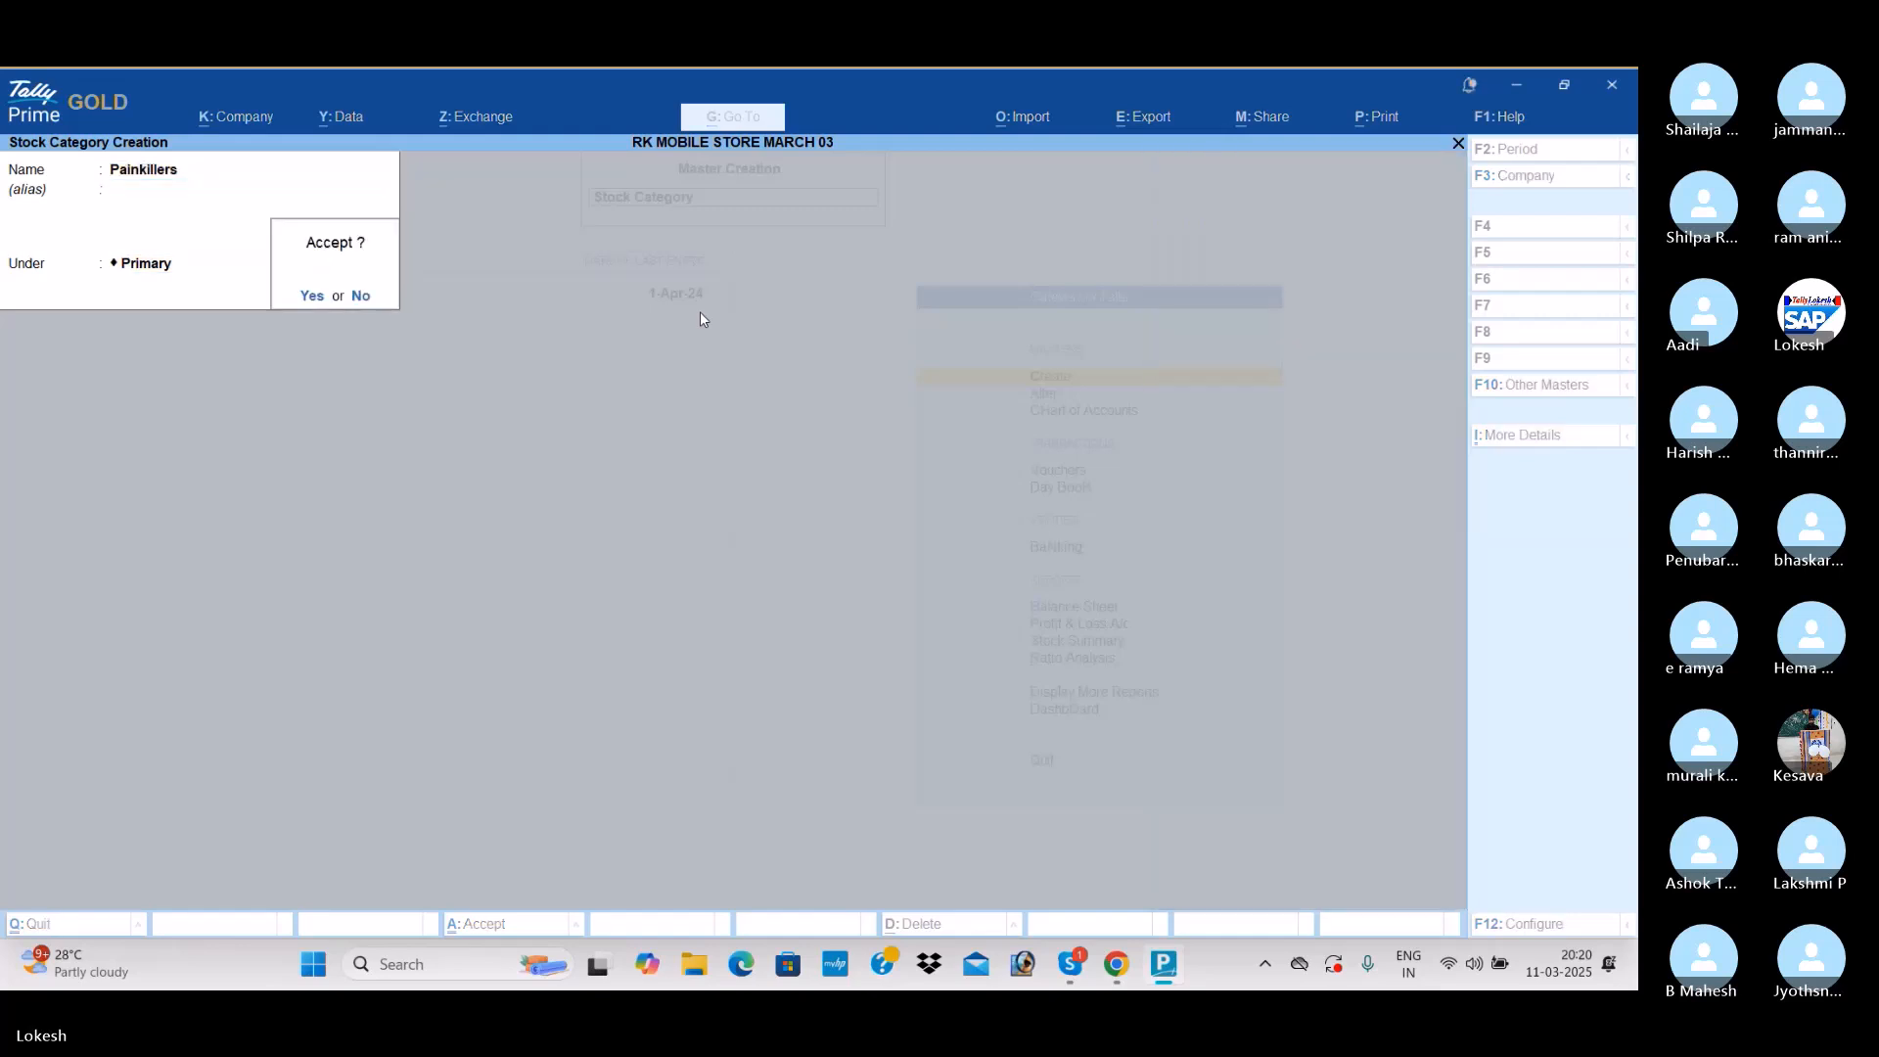
key("Return")
Step: Create a stock category named Antibiotics under Primary
type("Antibi")
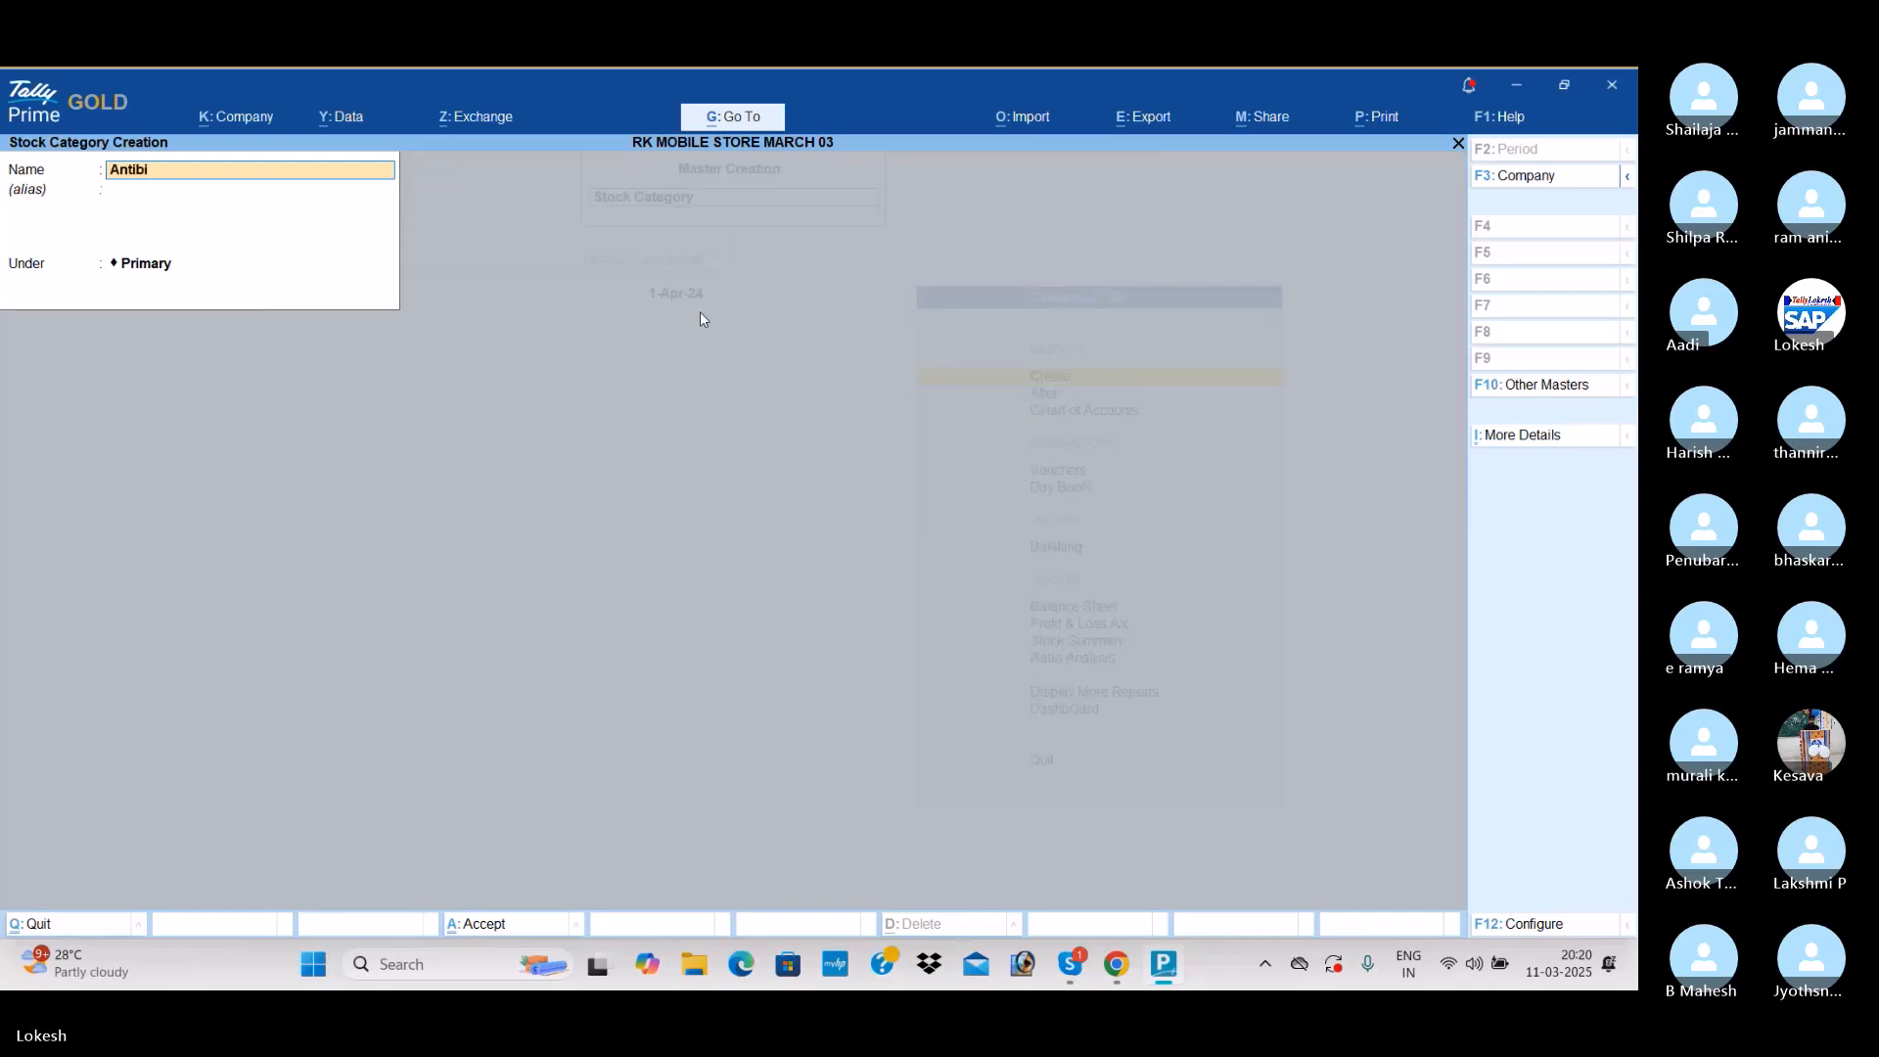
type("otics")
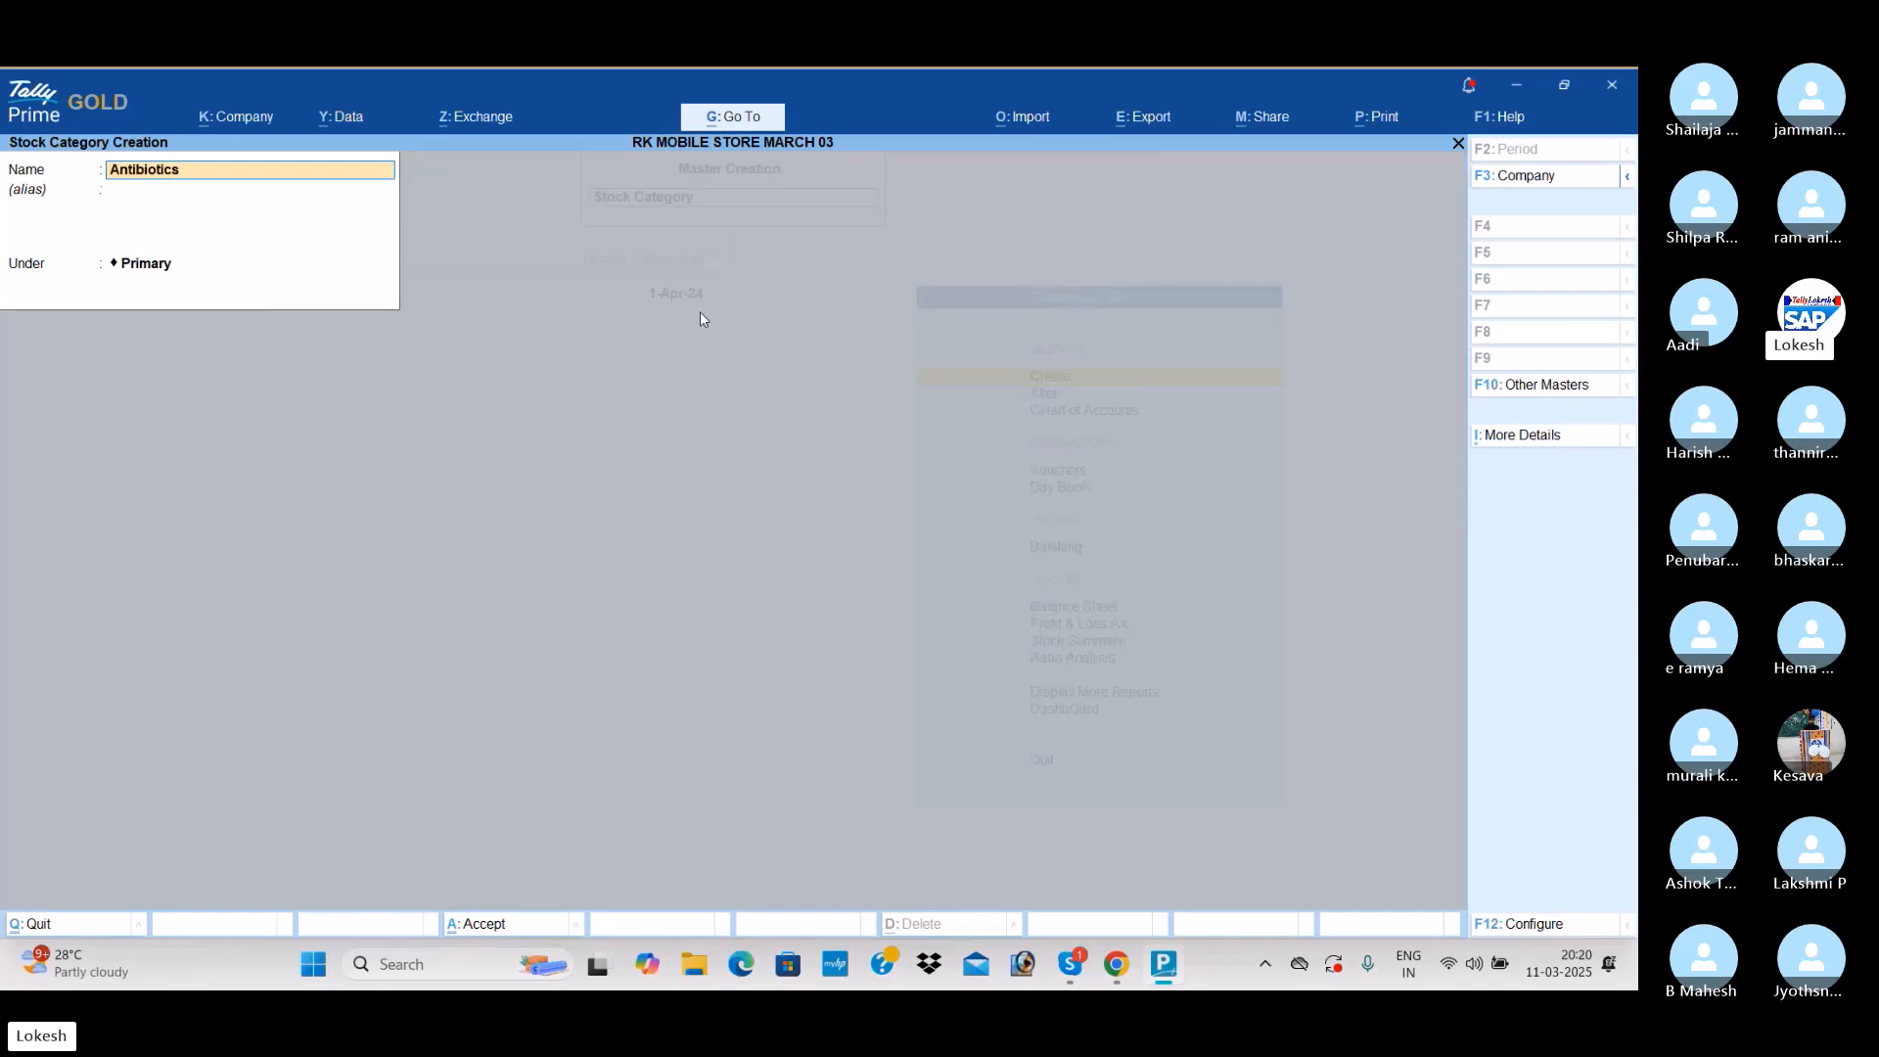
key("Return")
key("Return")
key("Return")
key("Return")
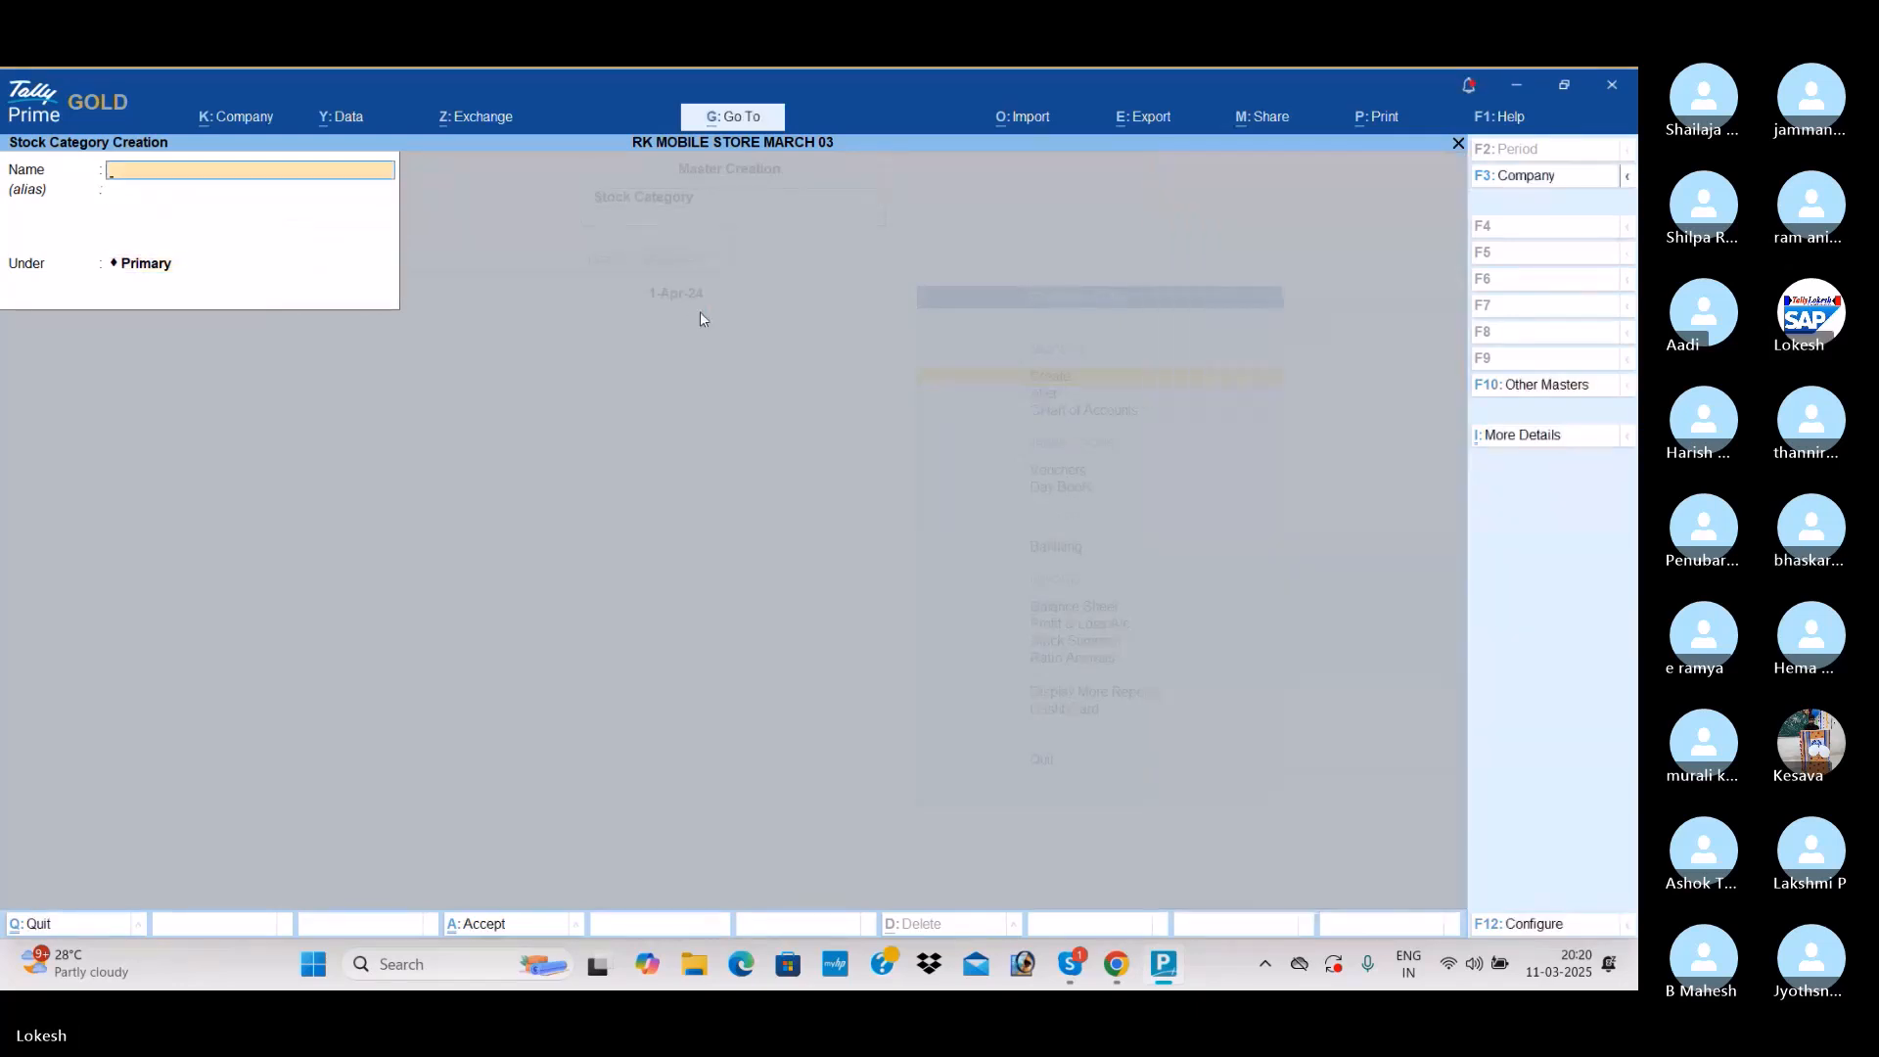
Step: Create a stock category named Syrups under Primary
type("Syrup")
key("Return")
key("Return")
key("Return")
key("Return")
Step: Create a stock category named Soaps under Primary
type("Soaps")
key("Return")
key("Return")
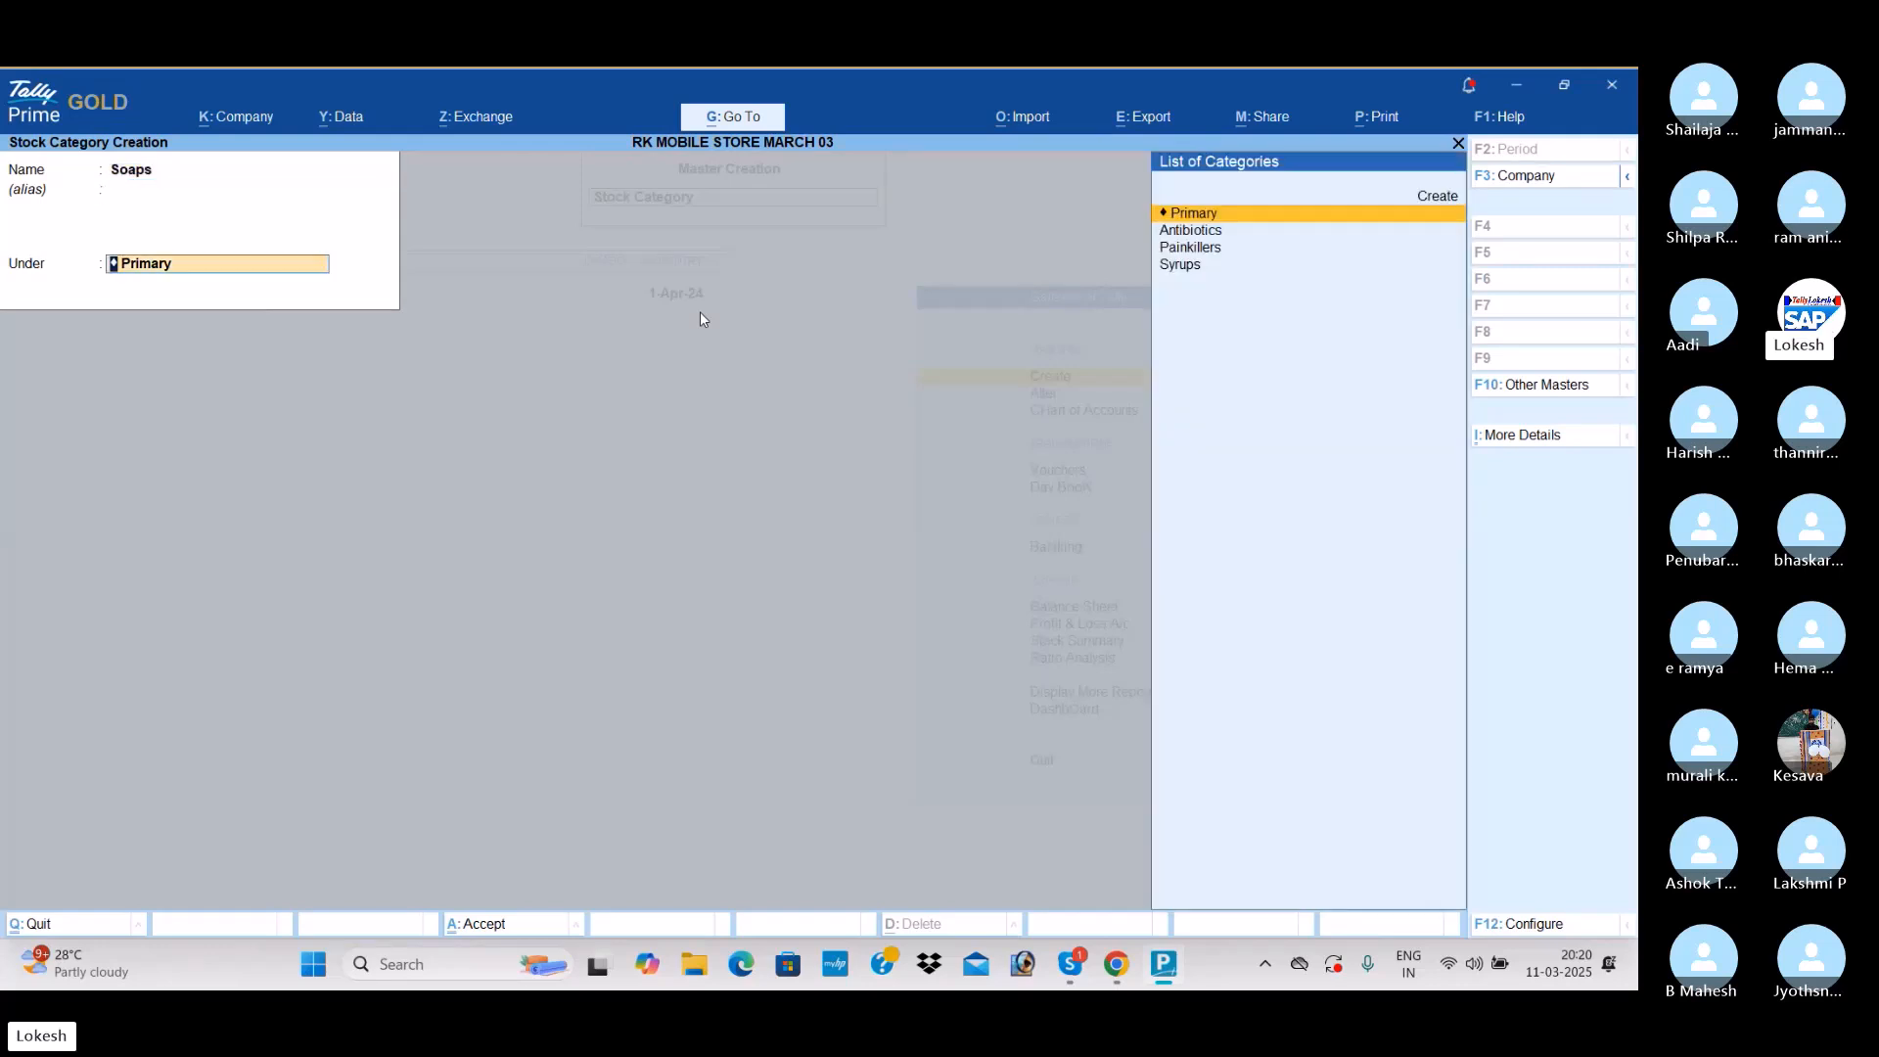
key("Return")
key("Return")
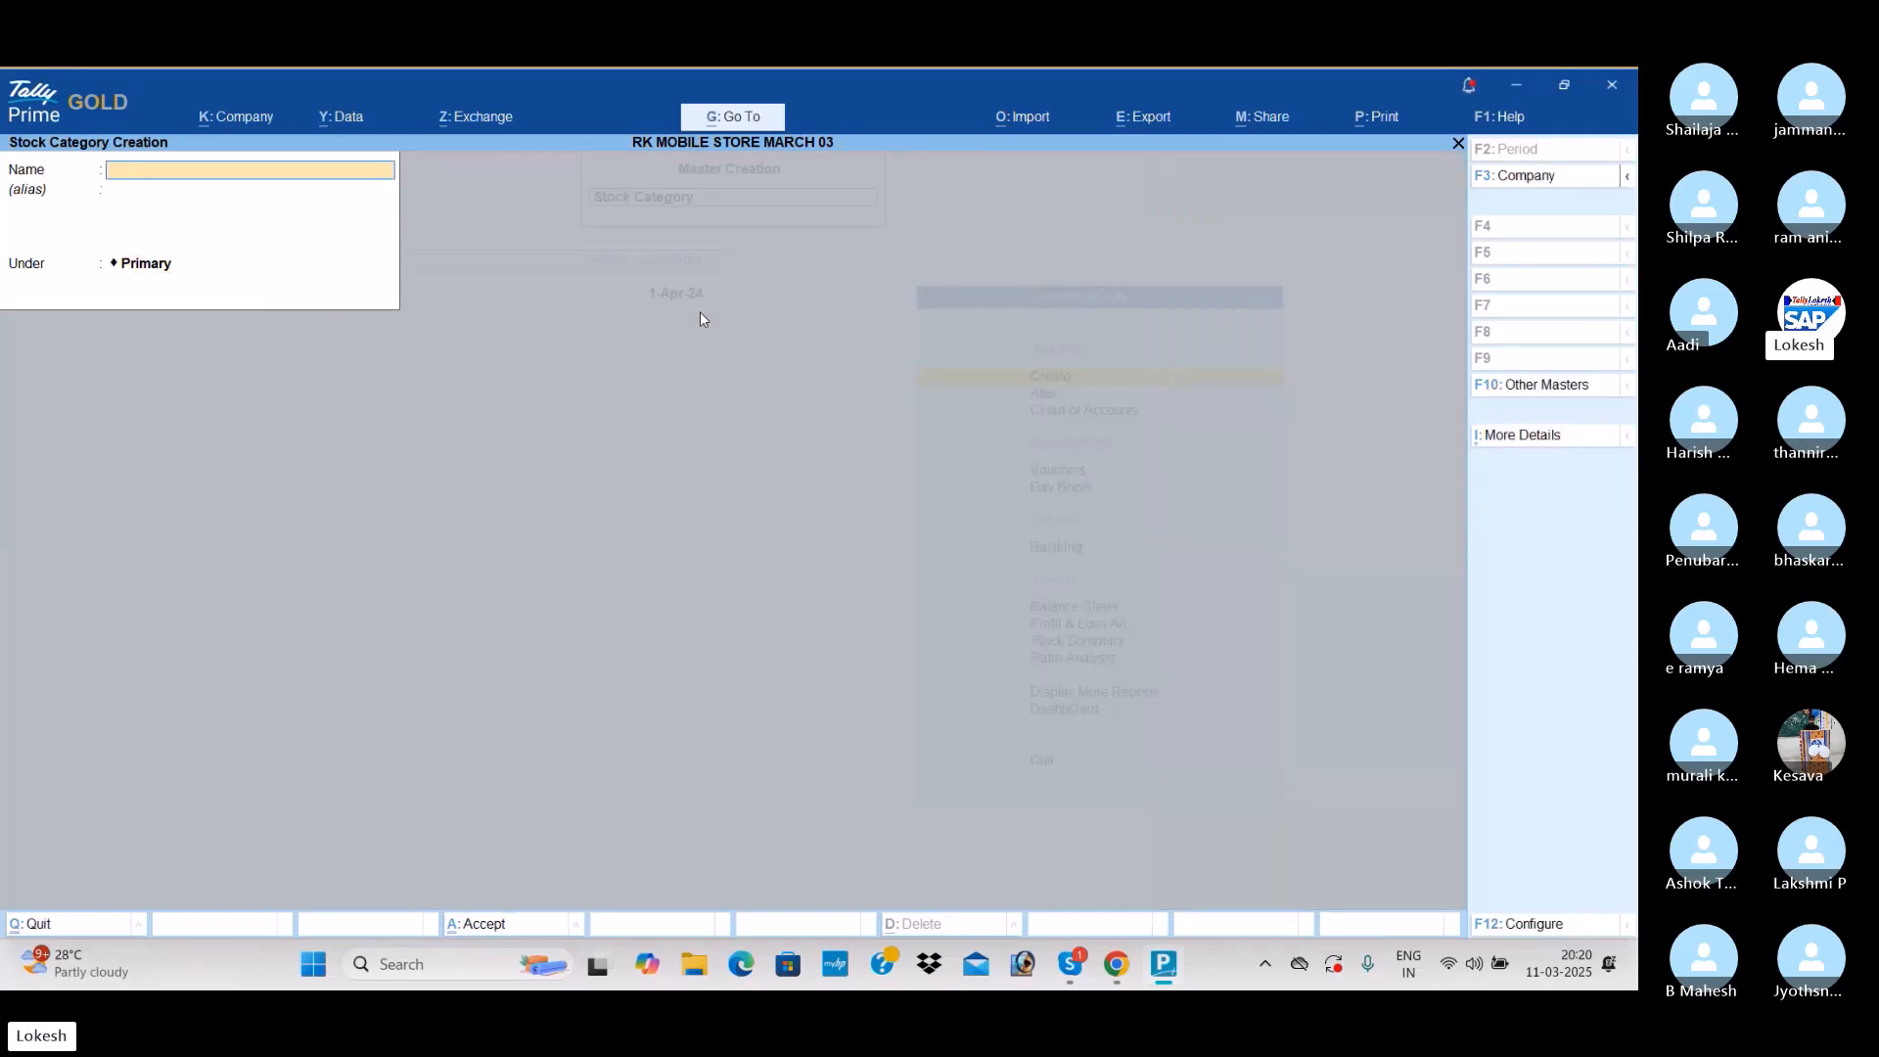
Step: Create a stock category named Toothpaste under Primary
type("Tot")
key("BackSpace")
type("othpaste")
key("Return")
key("Return")
key("Return")
Step: Create a stock category named Shampoos under Primary and leave stock category creation
type("Sah")
key("BackSpace")
key("BackSpace")
type("ha")
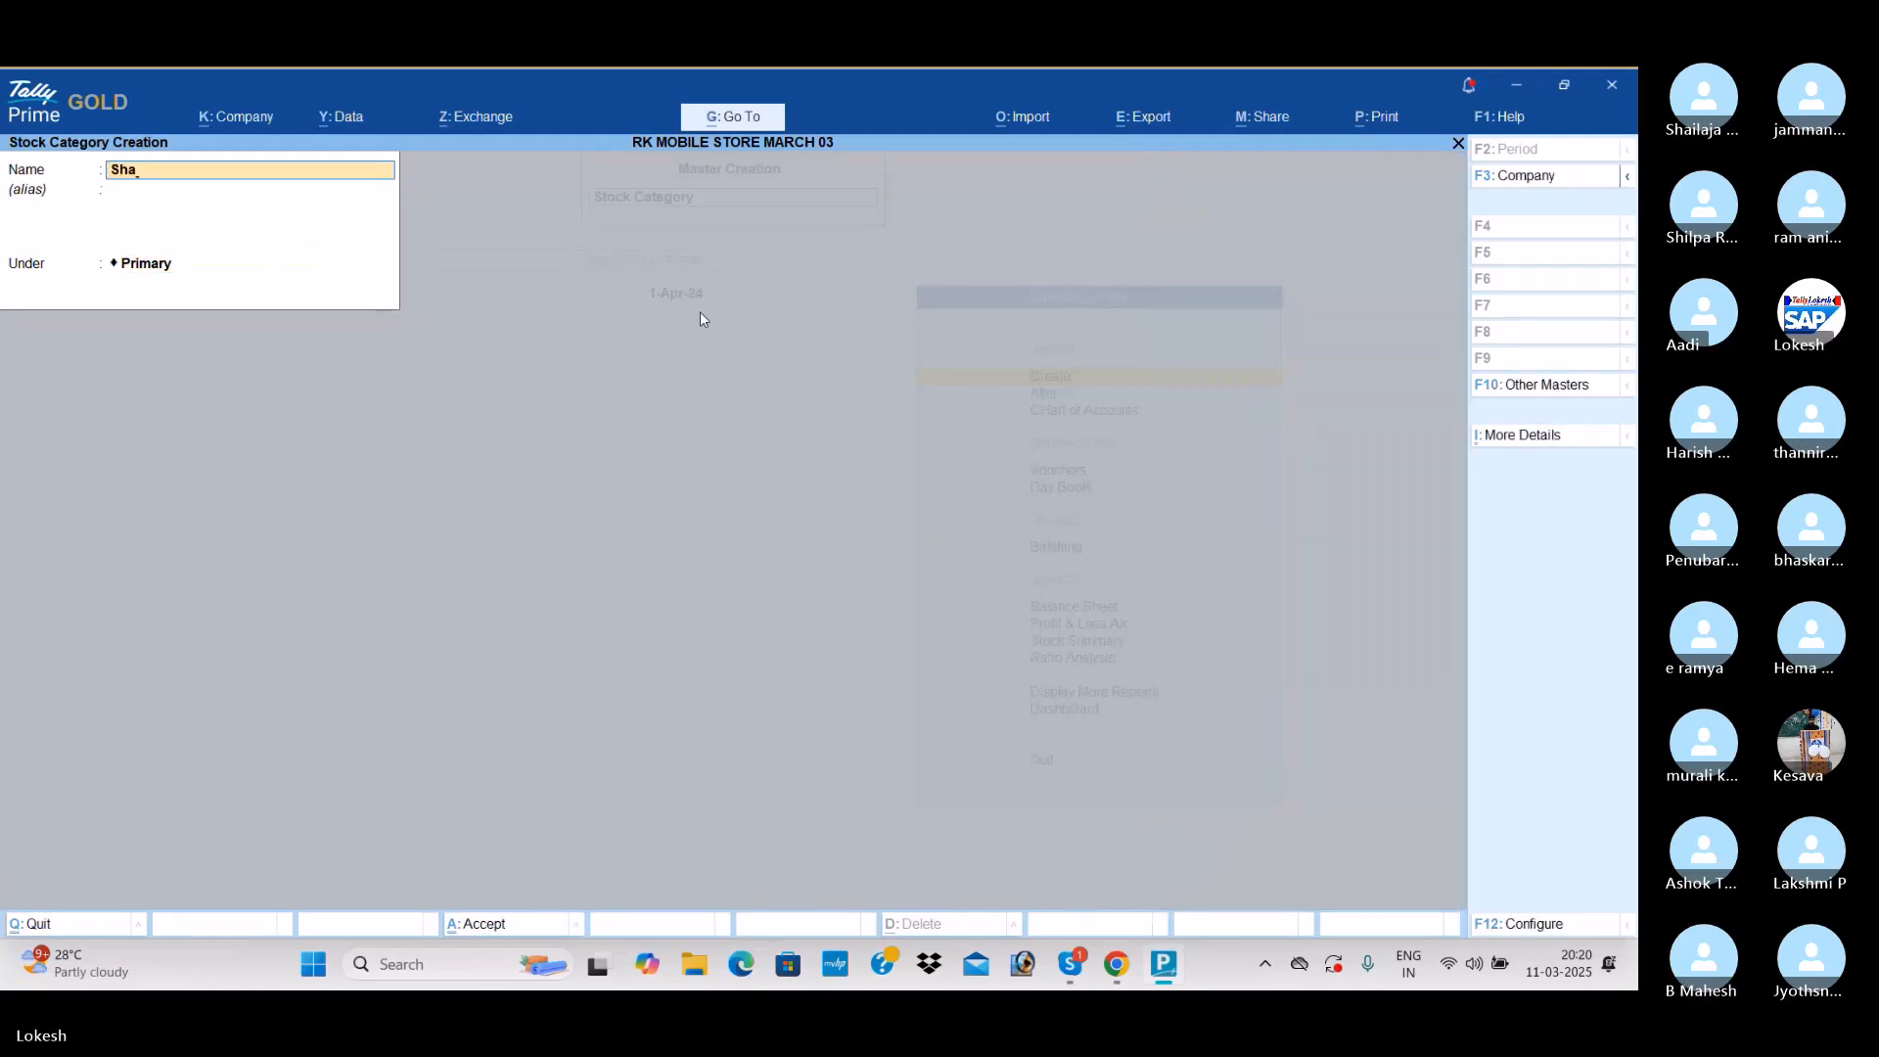
type("mpoos")
key("Return")
key("Return")
key("Return")
key("Return")
key("Escape")
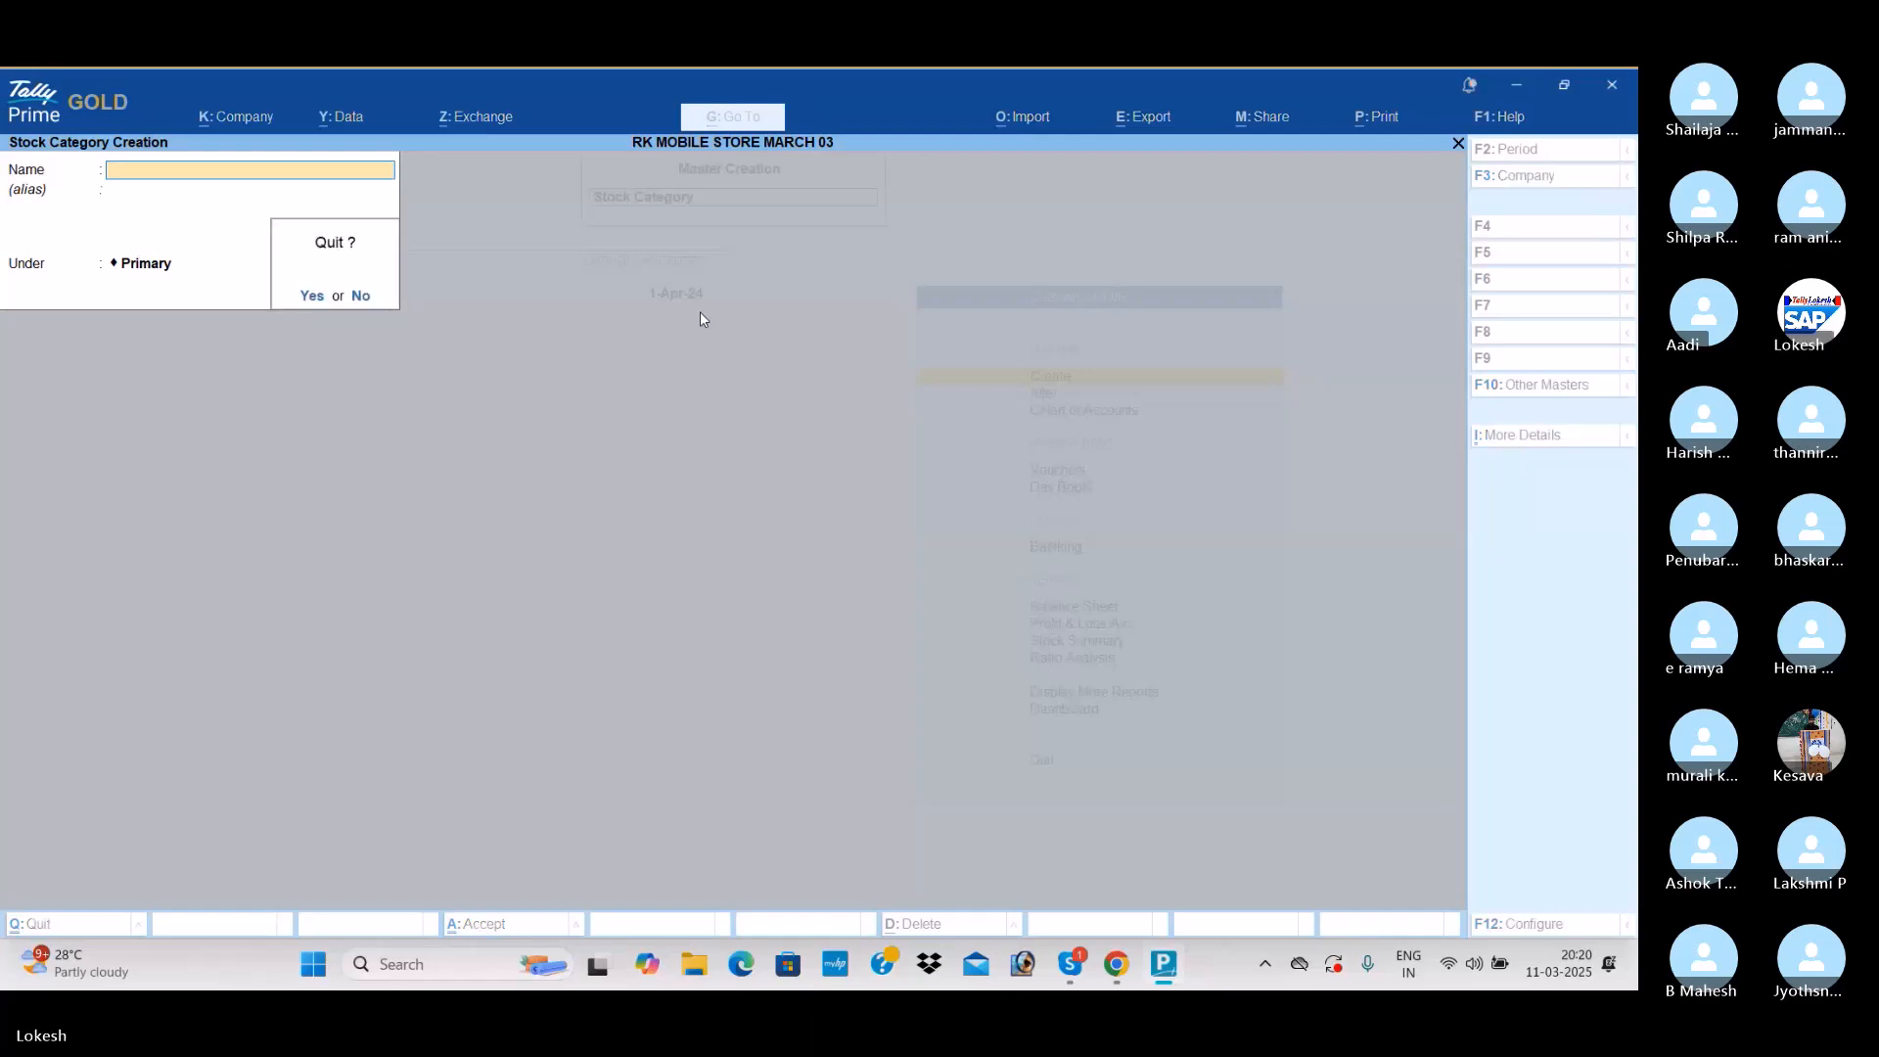
key("Return")
Step: Start a new stock item named Nimsulide and choose Medicines as its group
key("Down")
key("Return")
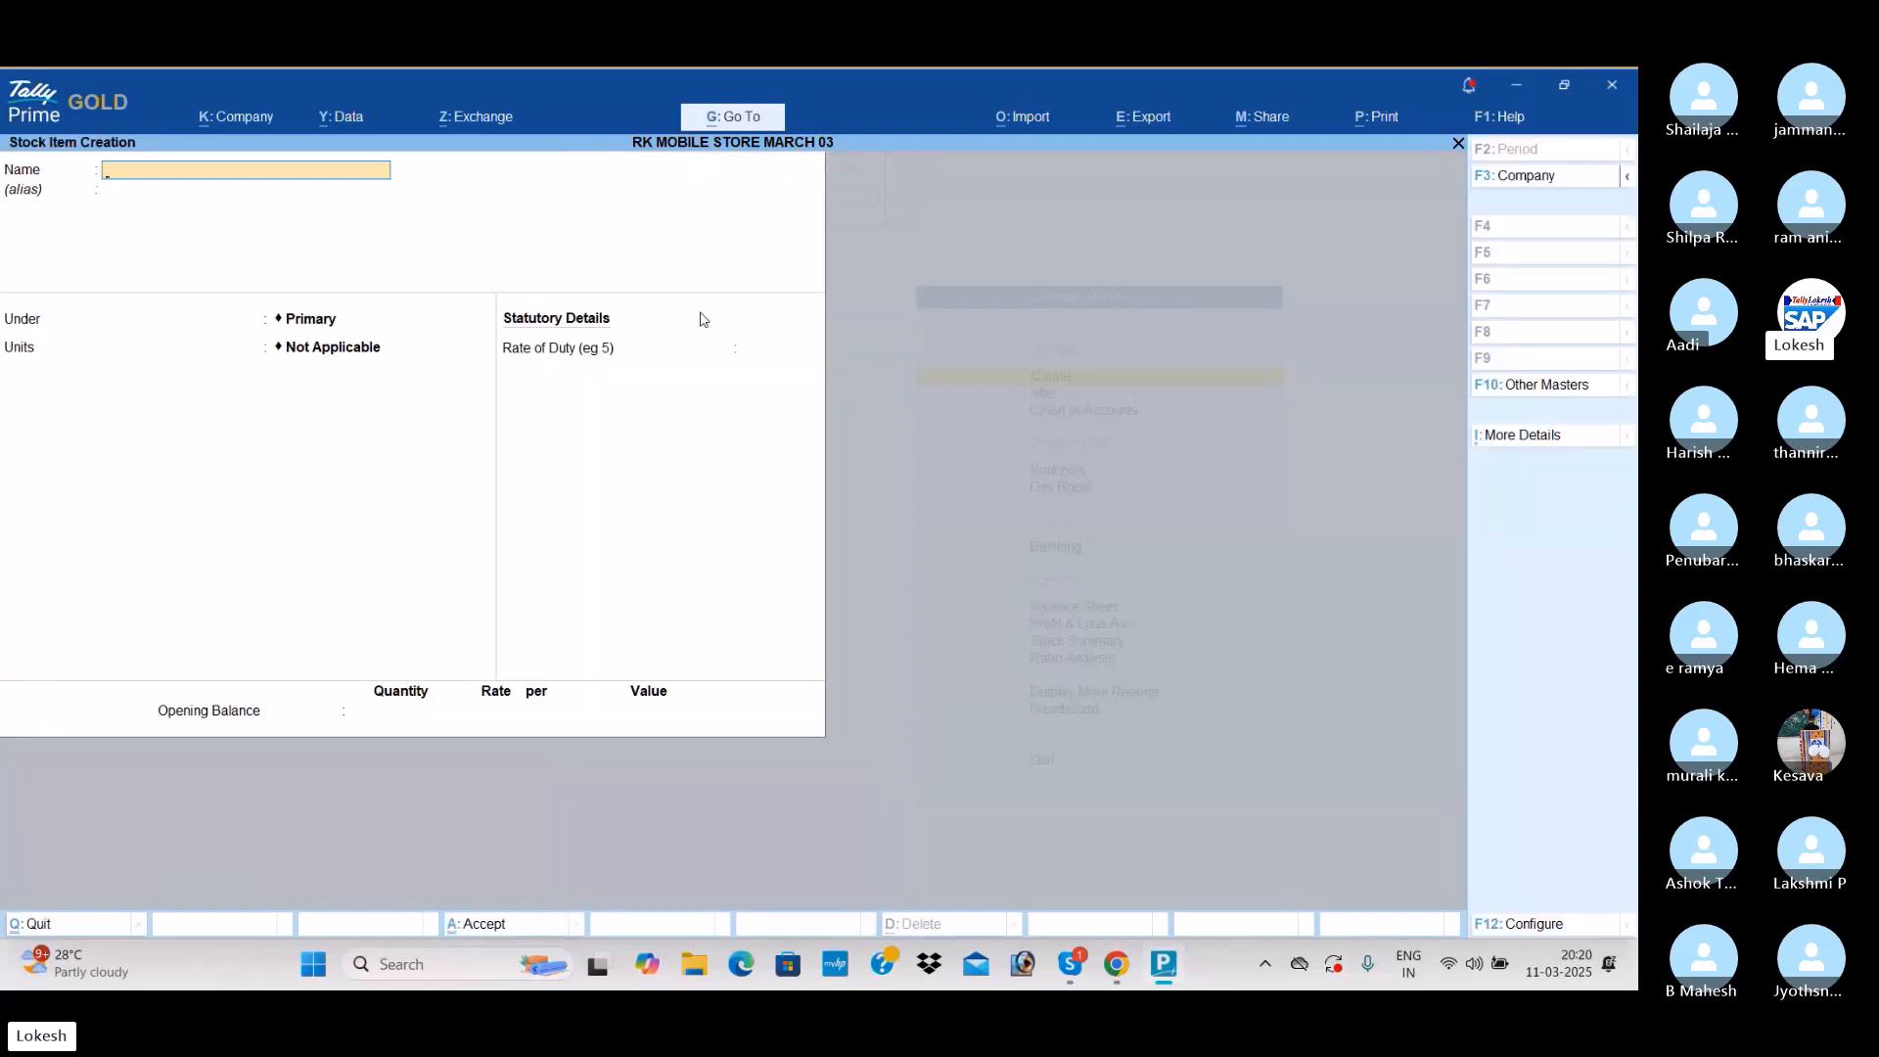
type("Nimsulide")
key("Return")
key("Down")
key("Down")
key("Down")
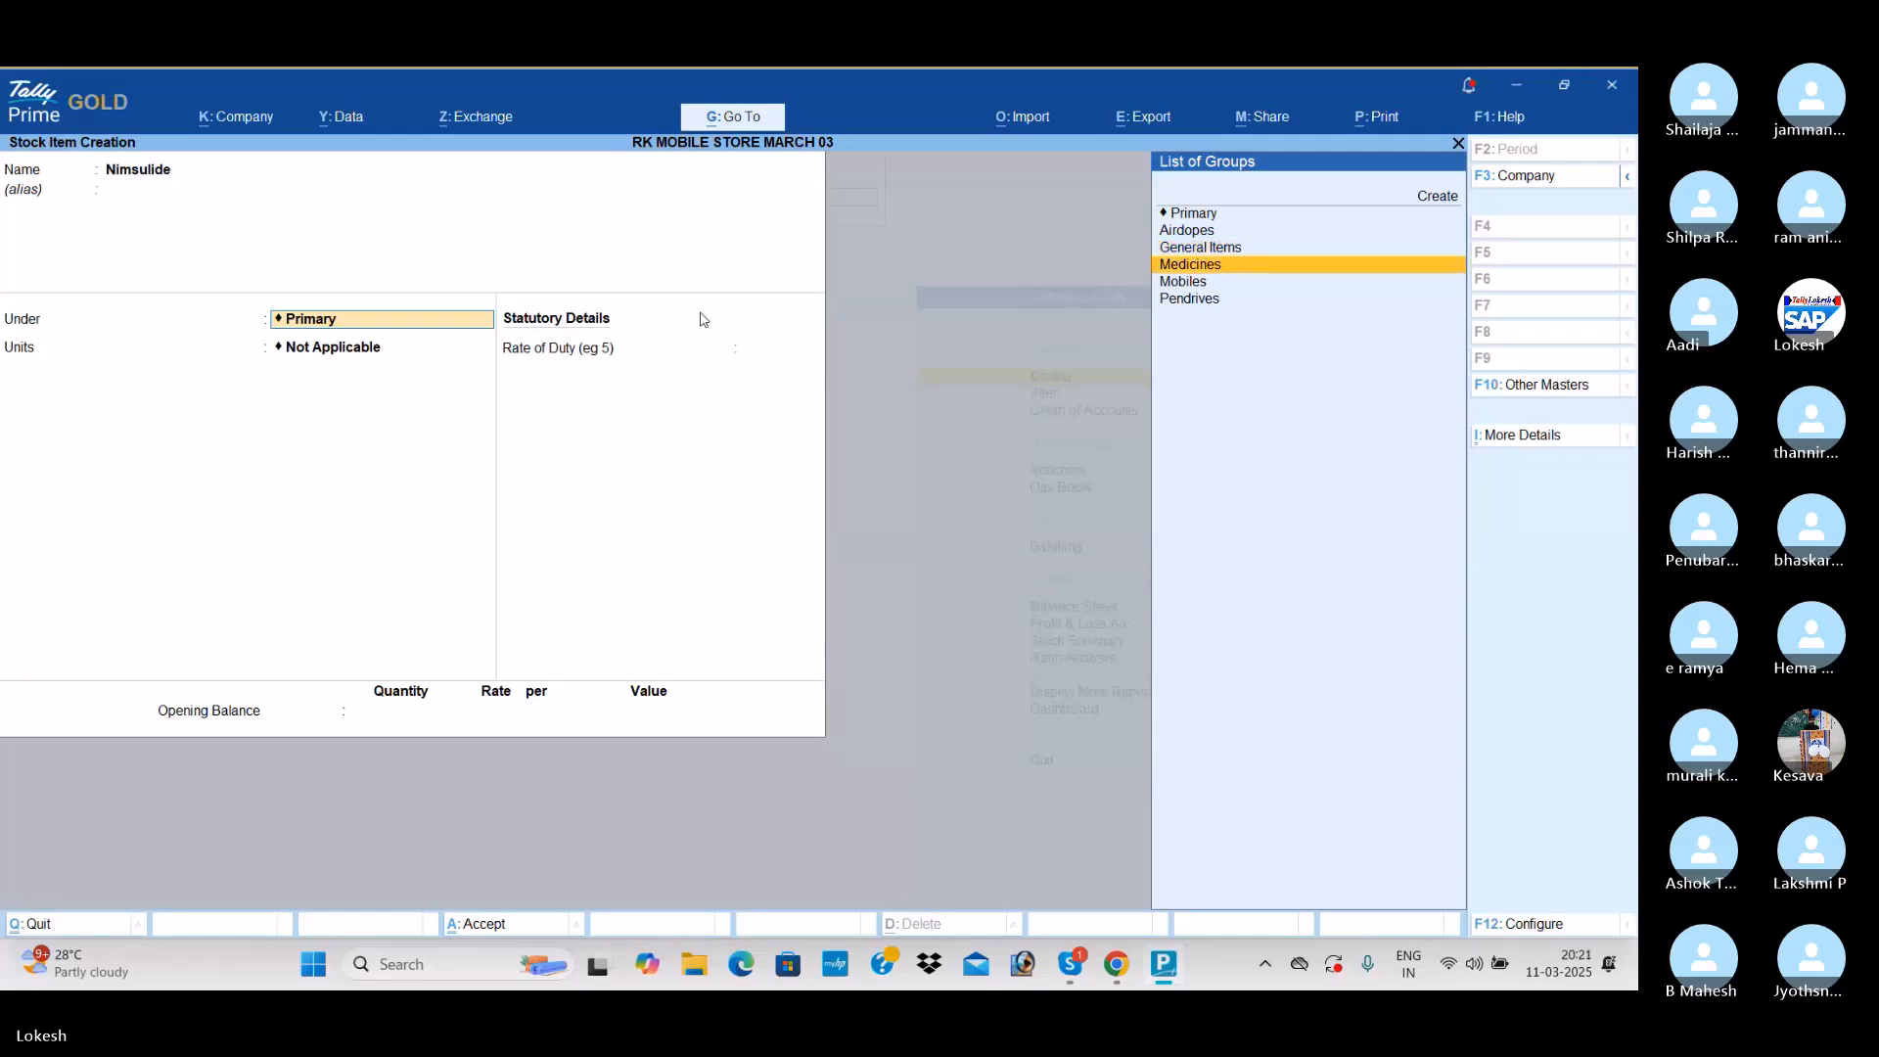
Step: Put the Nimsulide item under the Medicines group and enable the use of stock categories for stock items
key("Return")
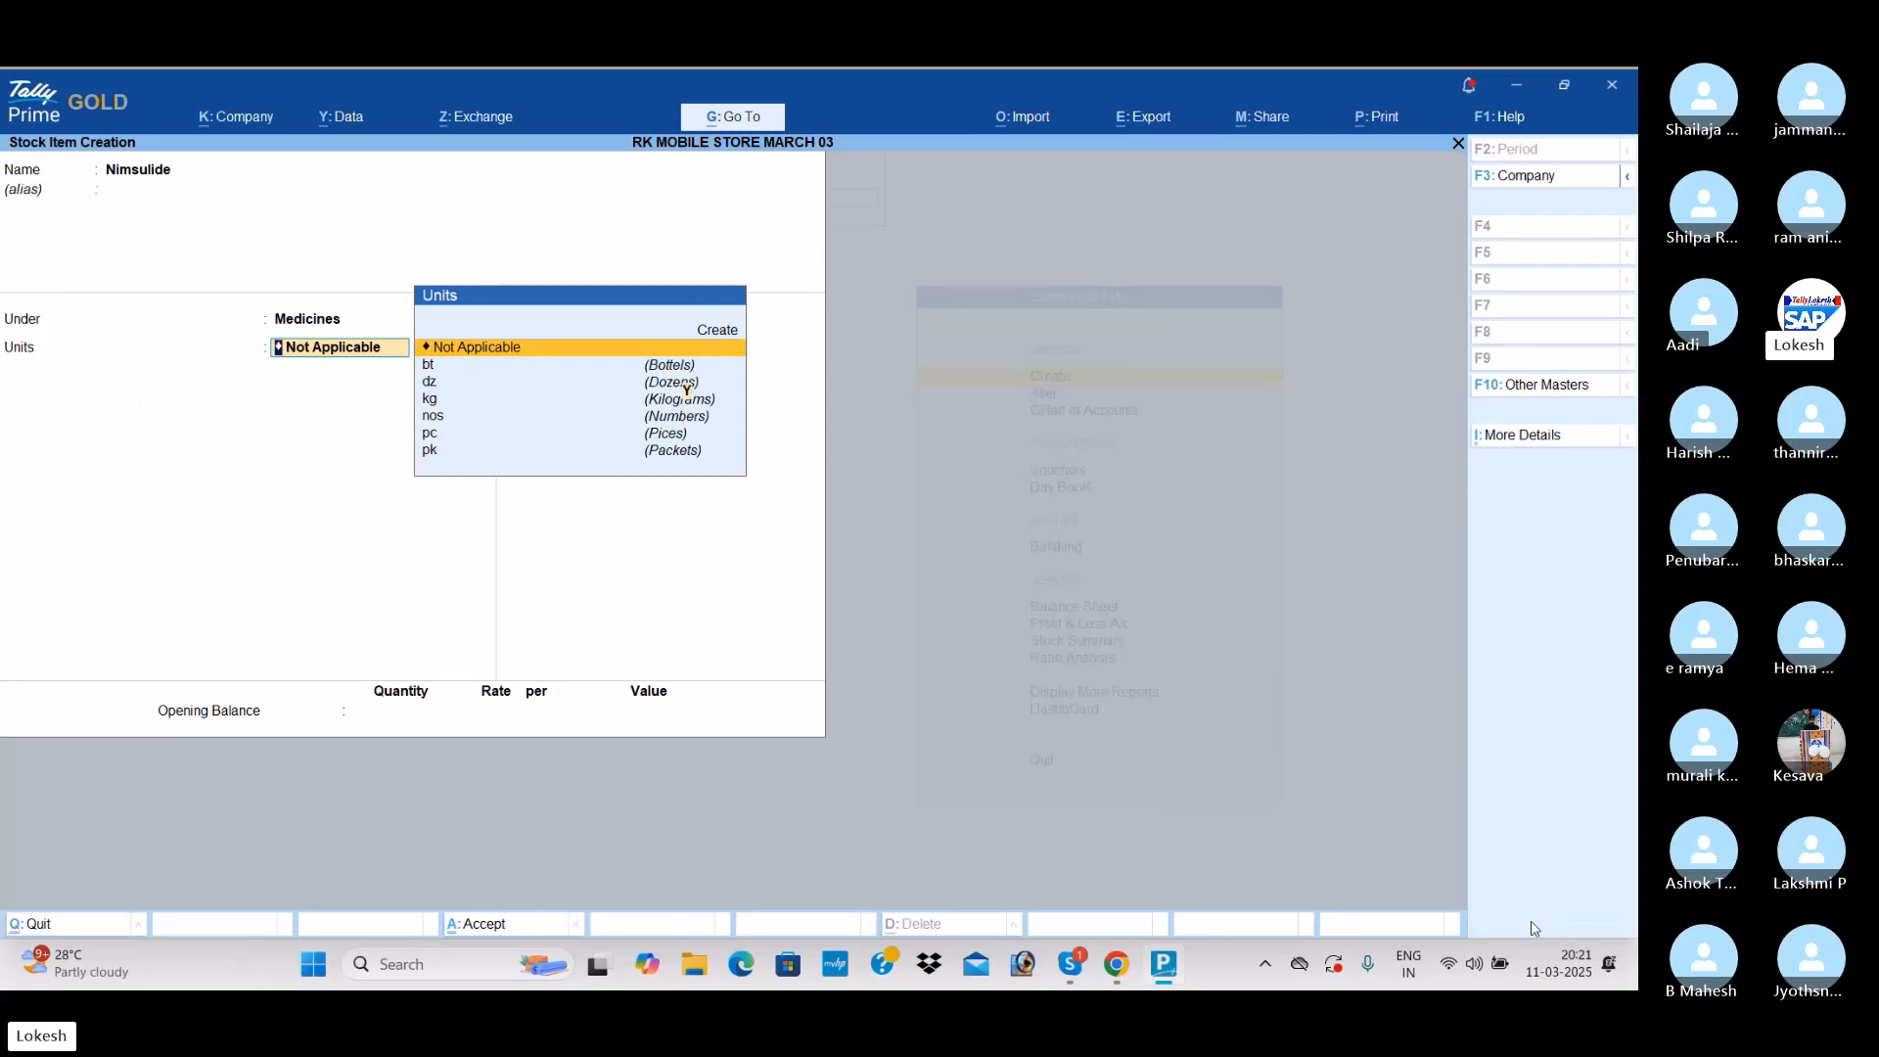
left_click(1532, 924)
left_click(697, 538)
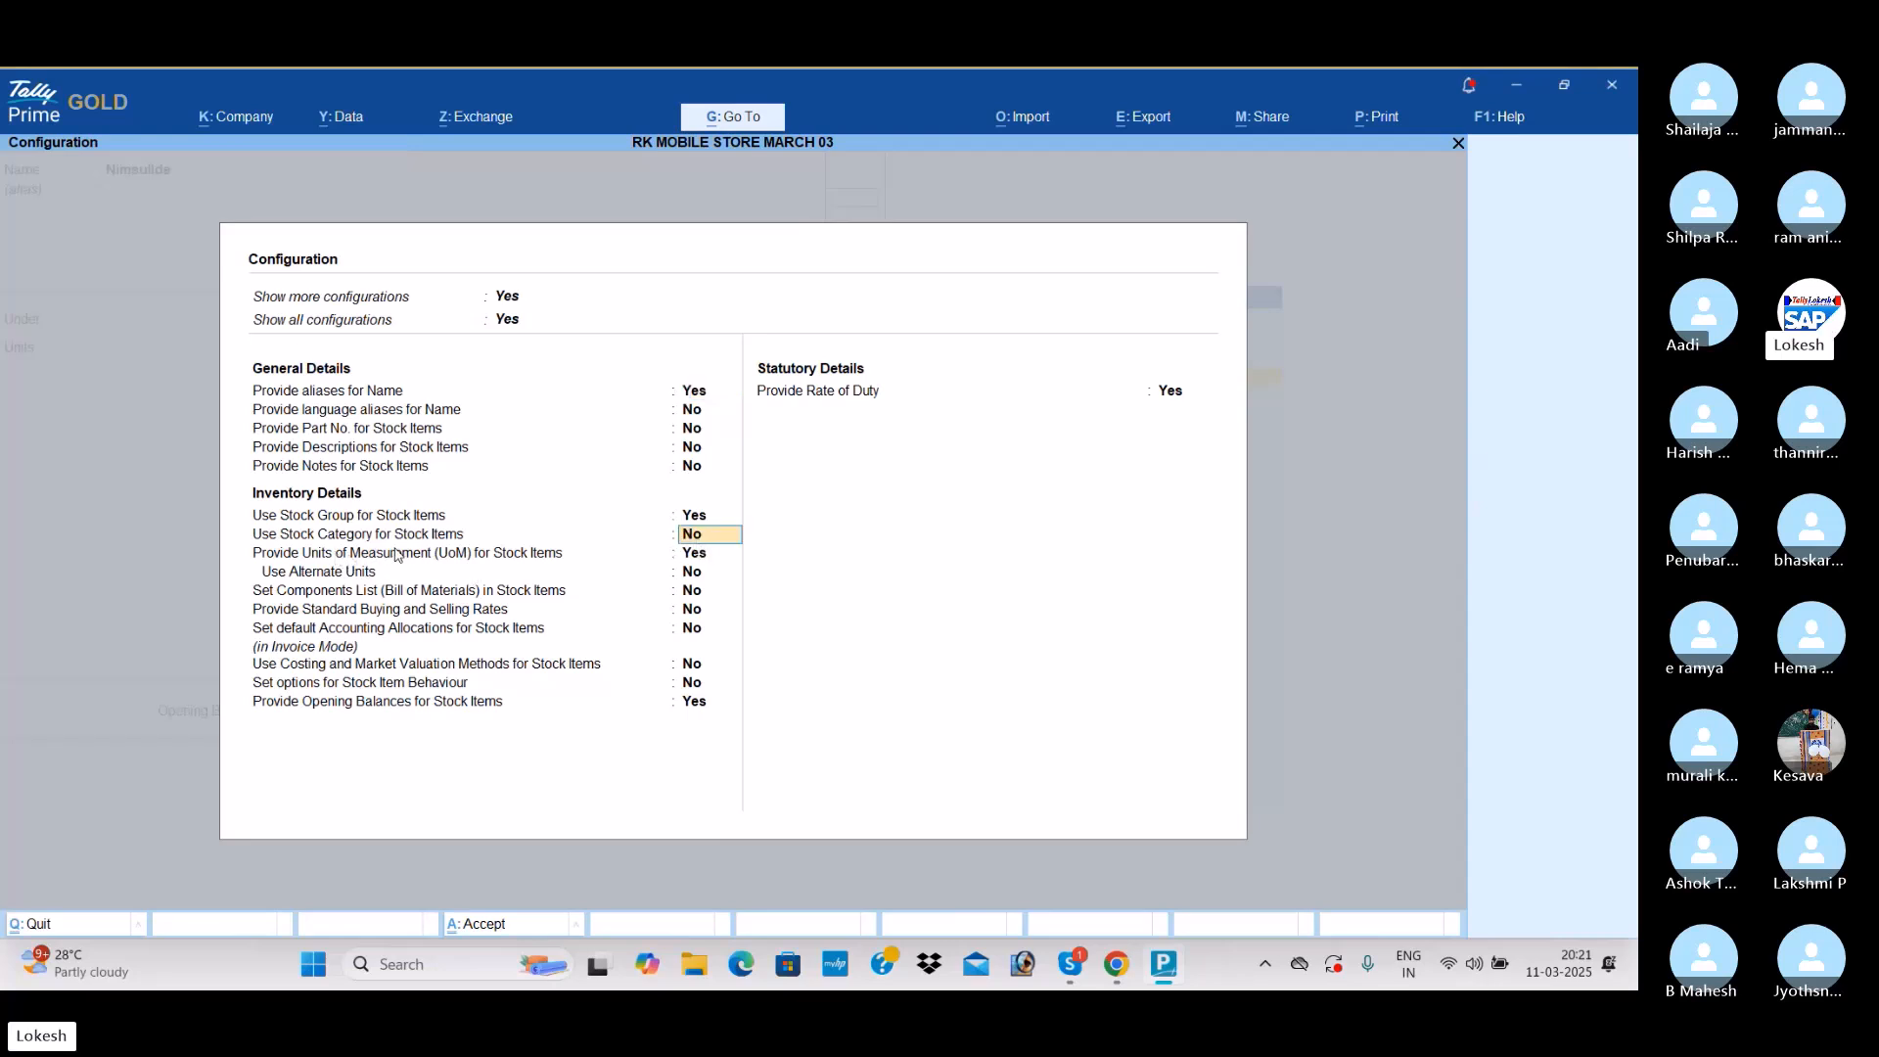
type("y")
key("Return")
key("ctrl+a")
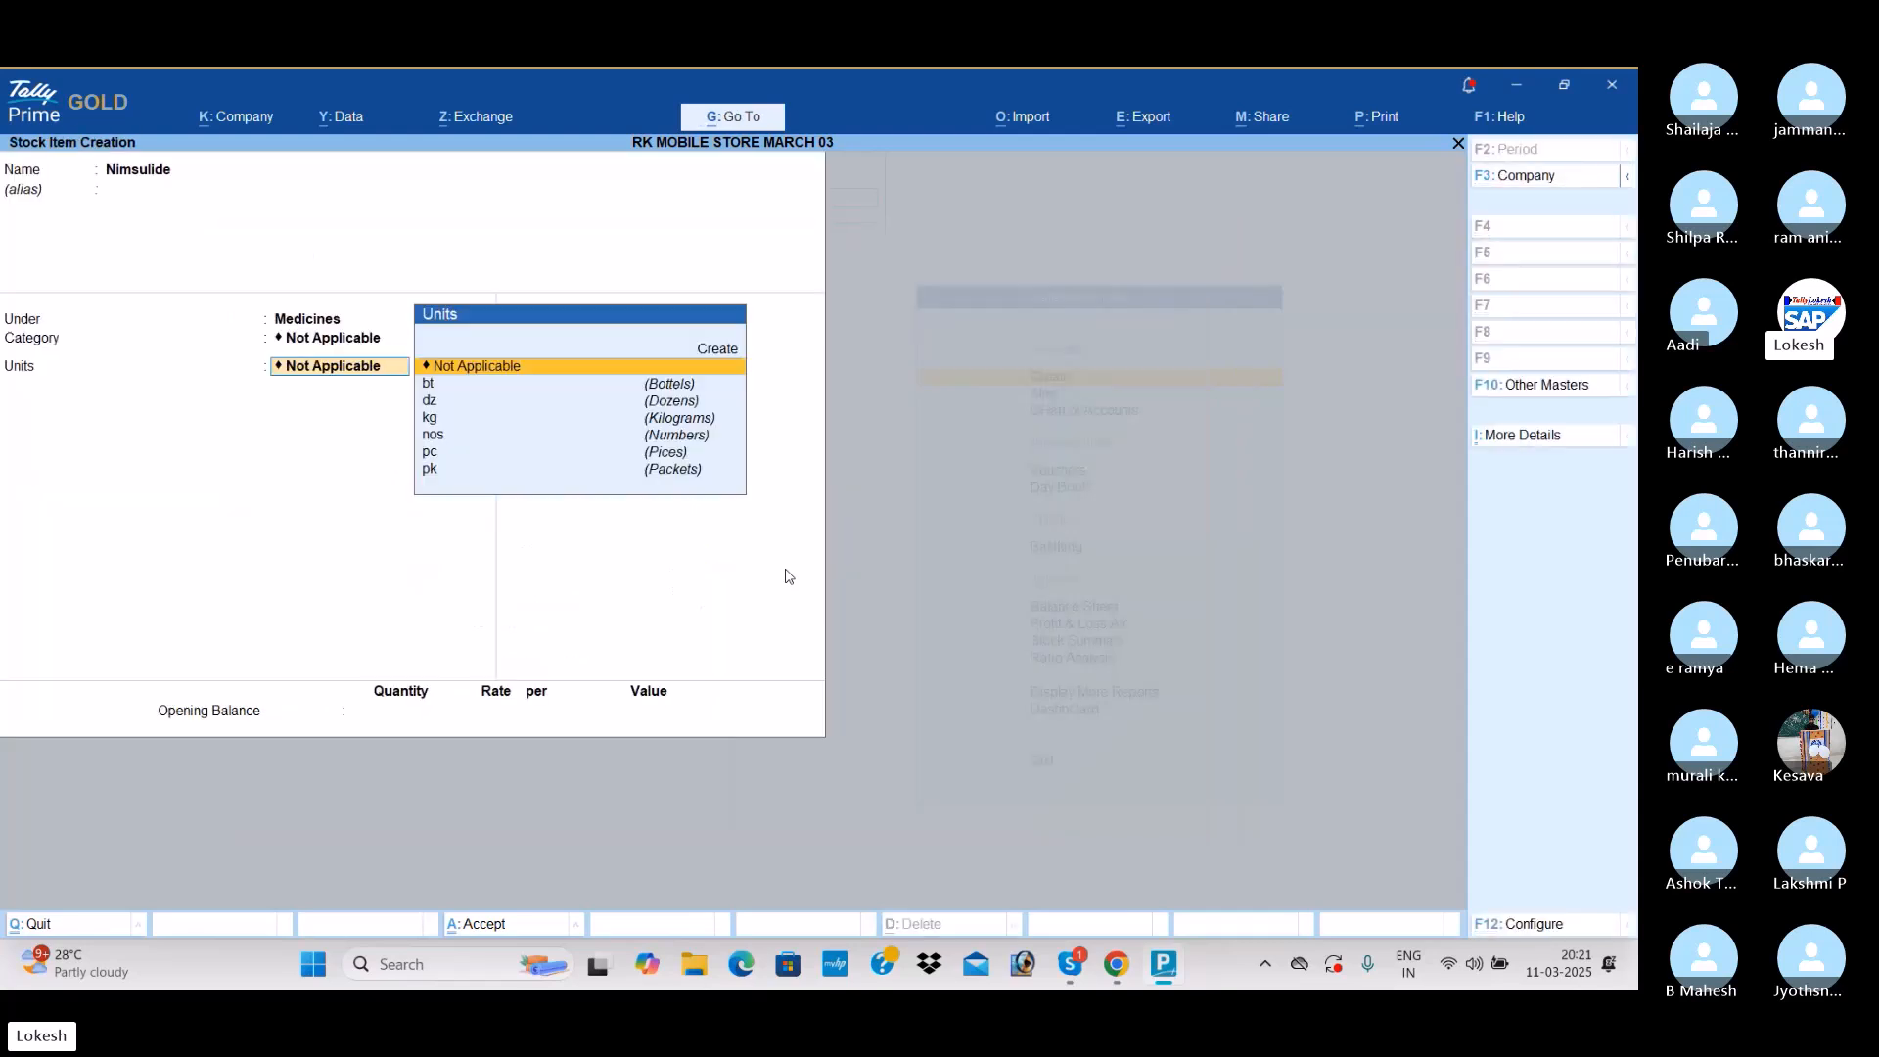
Step: Assign the Painkillers category to the Nimsulide stock item
left_click(302, 329)
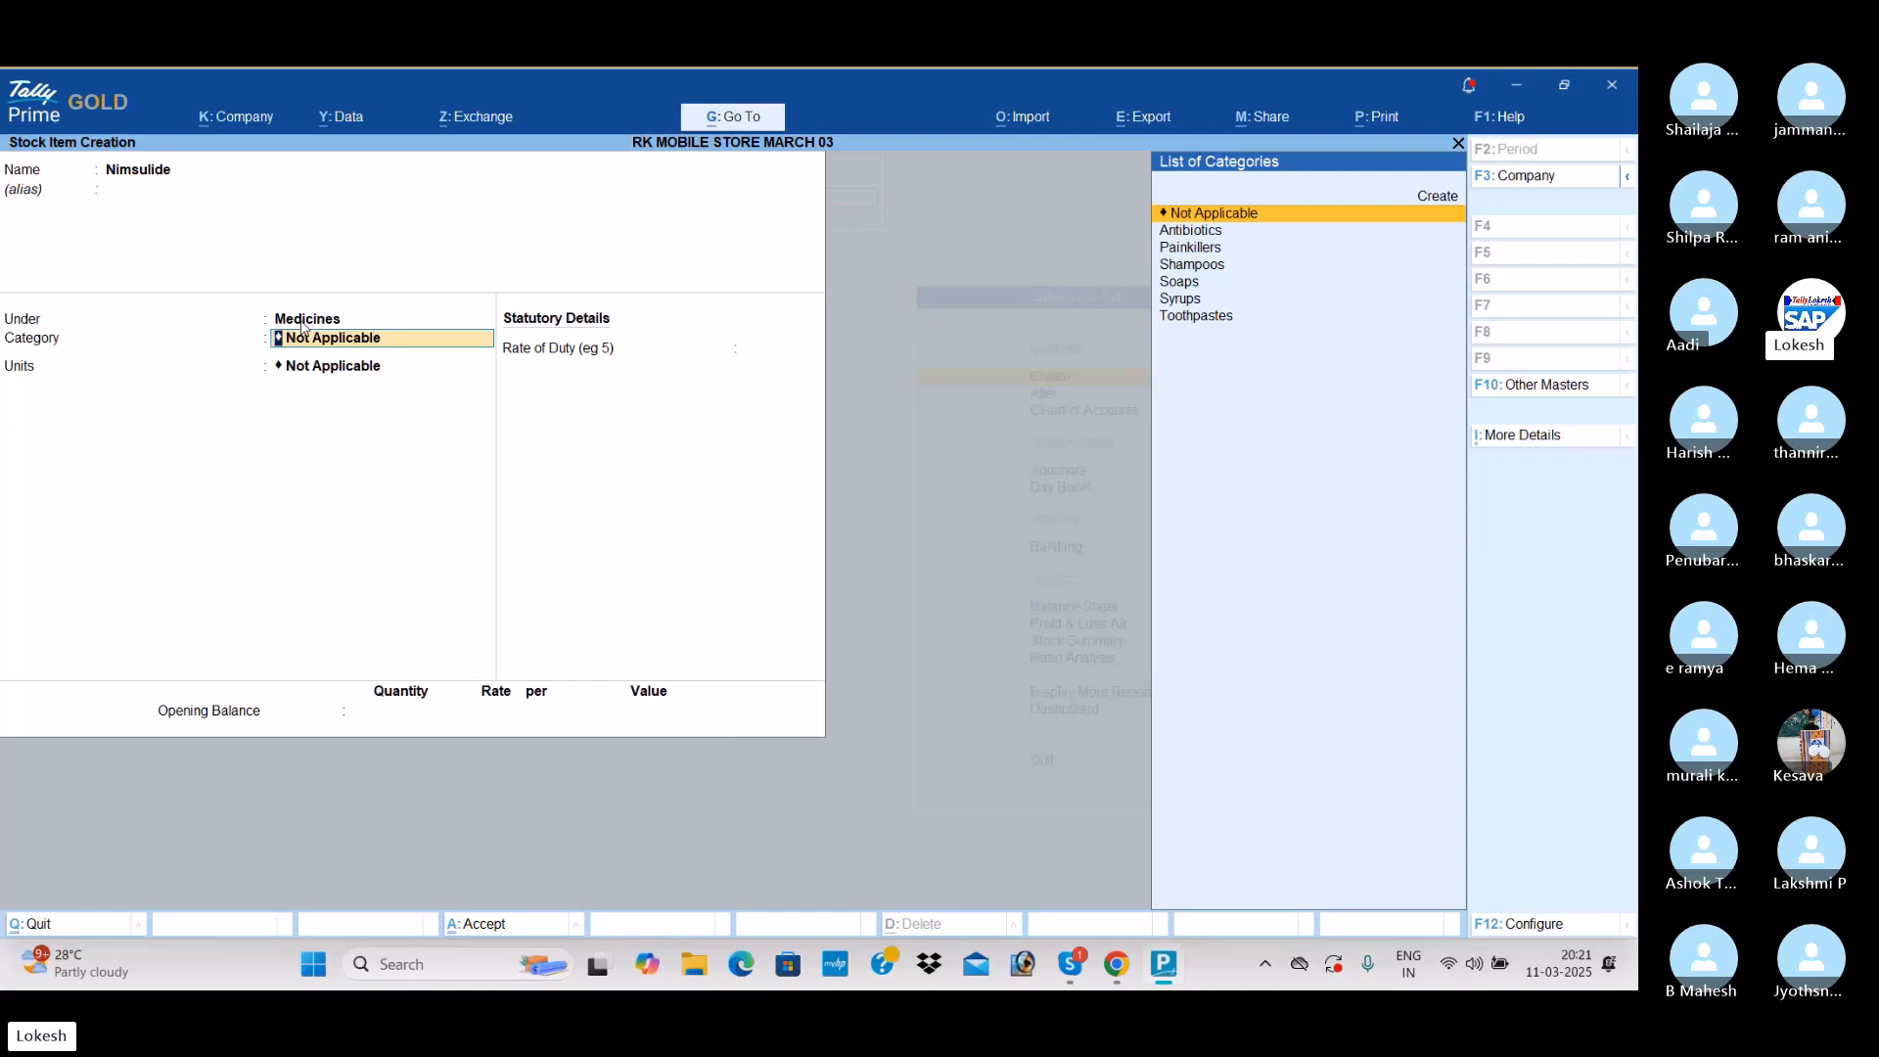
key("Down")
key("Down")
key("Return")
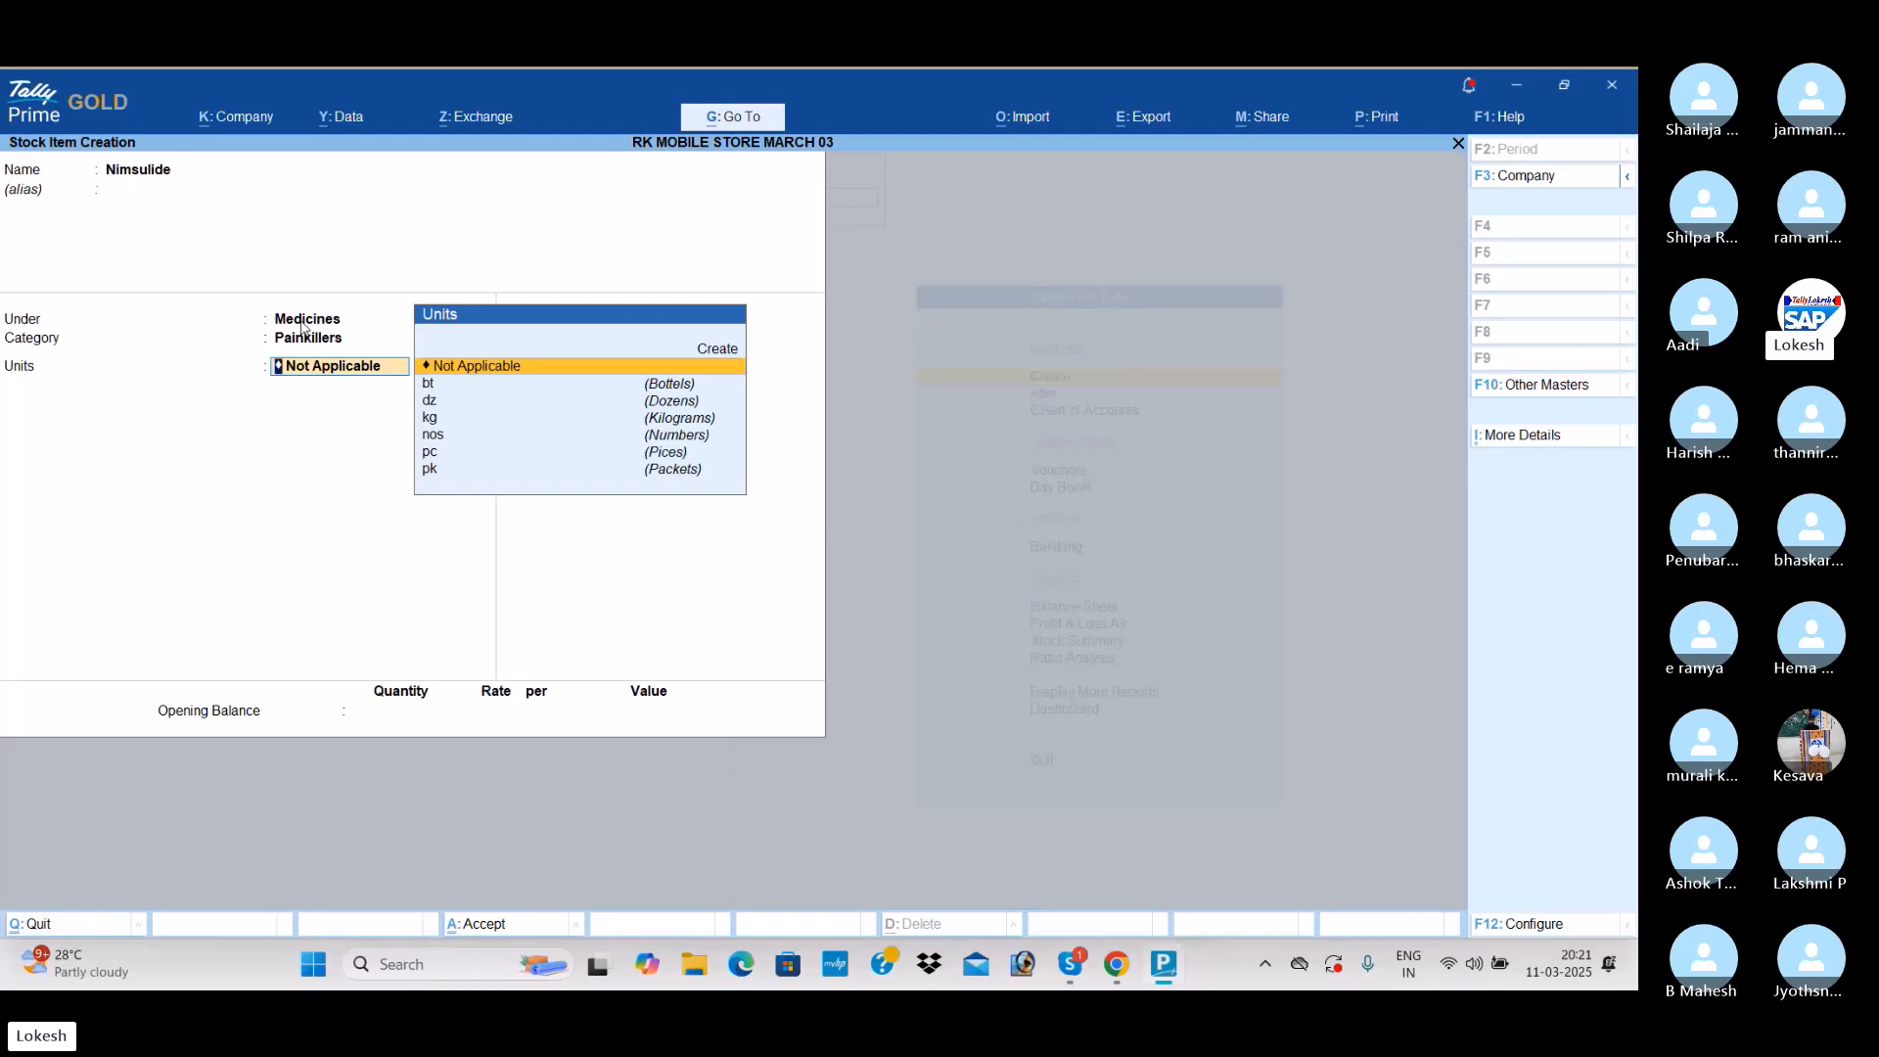
Step: Create a simple unit with symbol bx, formal name Boxes and 0 decimal places, for the Nimsulide item
key("Down")
key("Down")
key("Down")
key("Down")
key("Down")
key("Up")
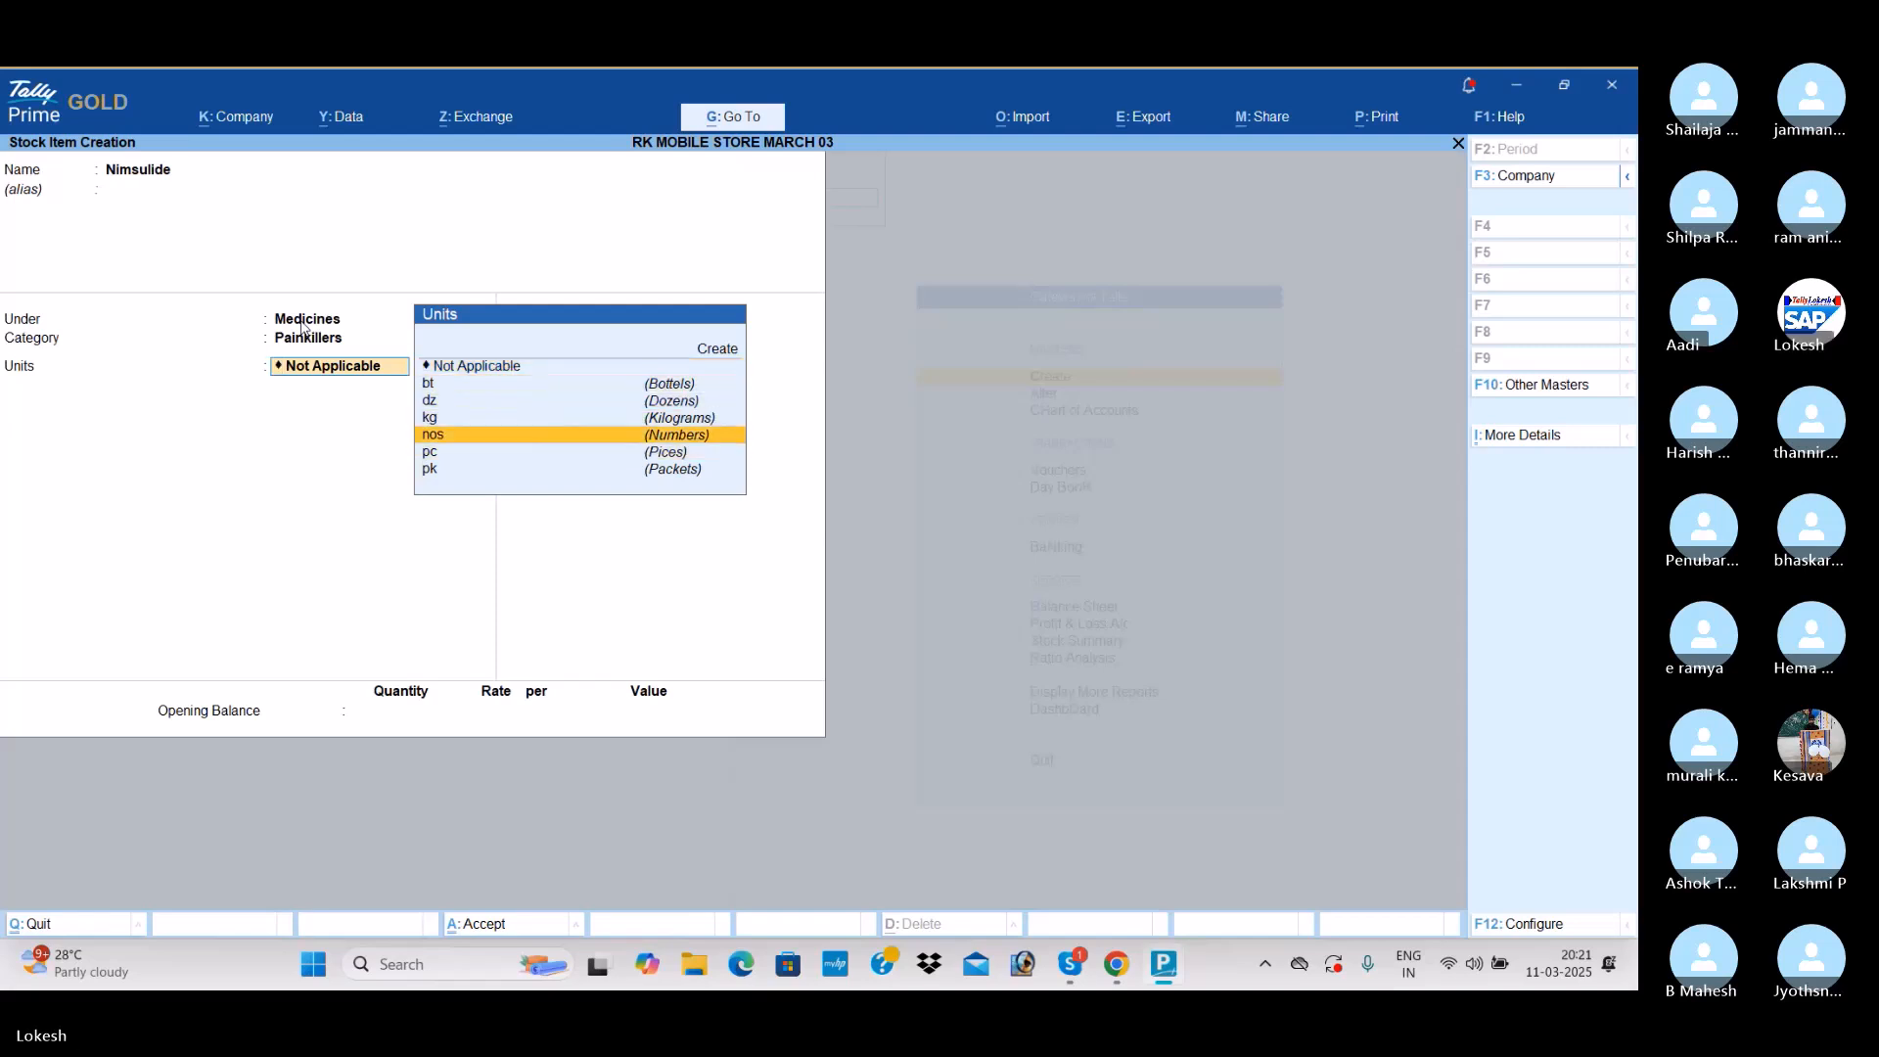
key("Up")
key("Up")
key("Up")
key("Up")
key("Up")
key("Return")
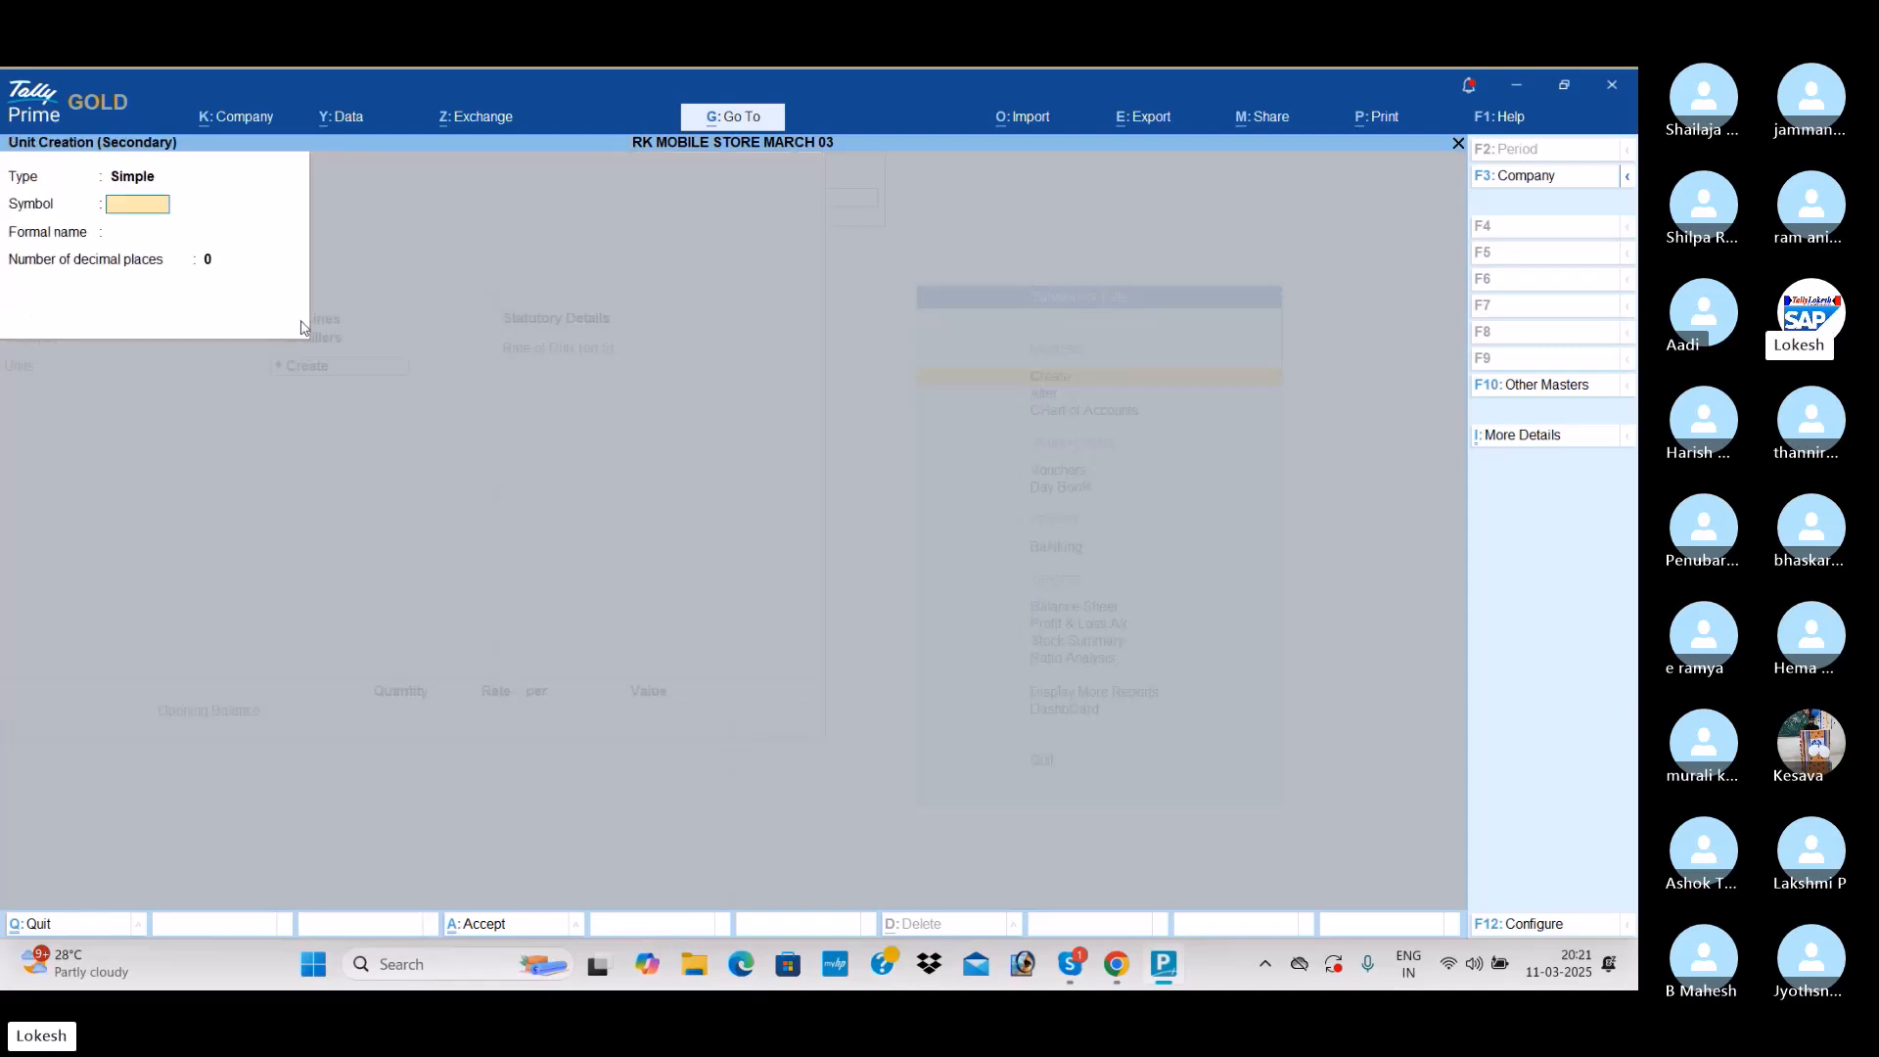
type("bx")
key("Return")
type("Bo")
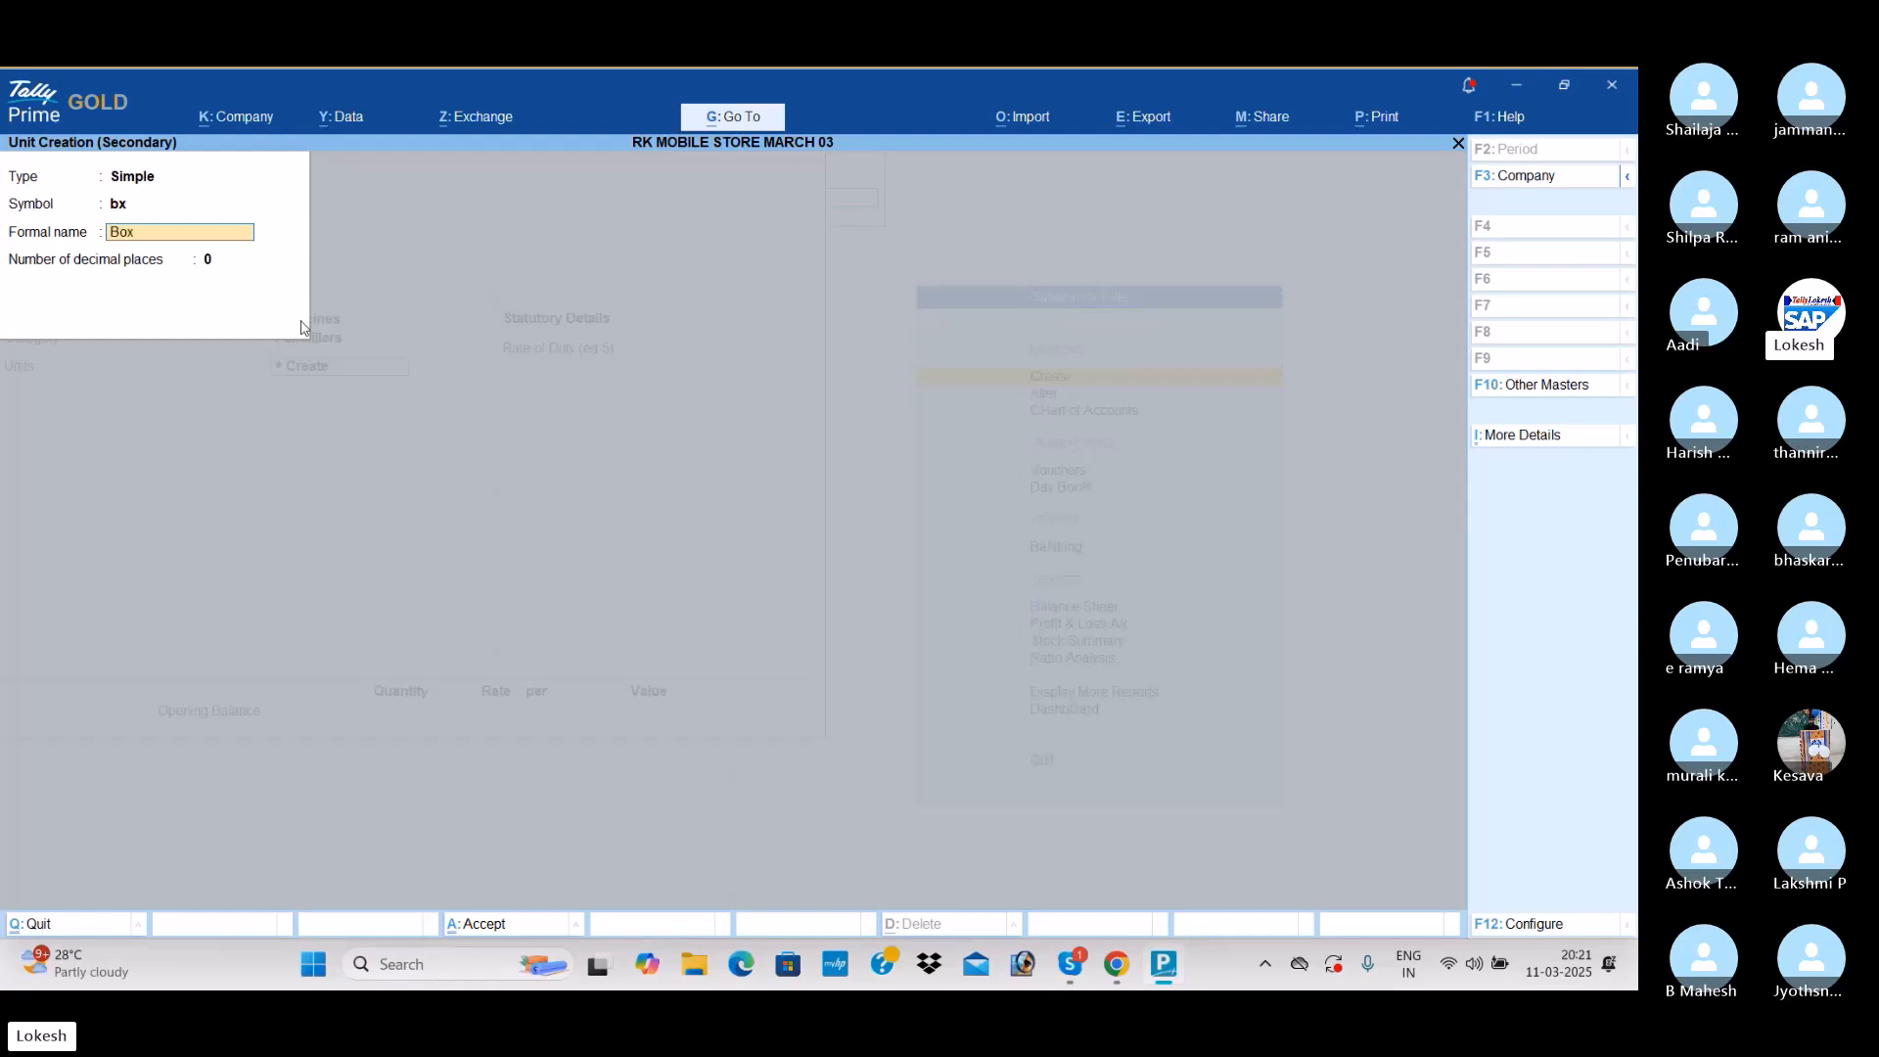
type("x")
key("Return")
key("Return")
key("Return")
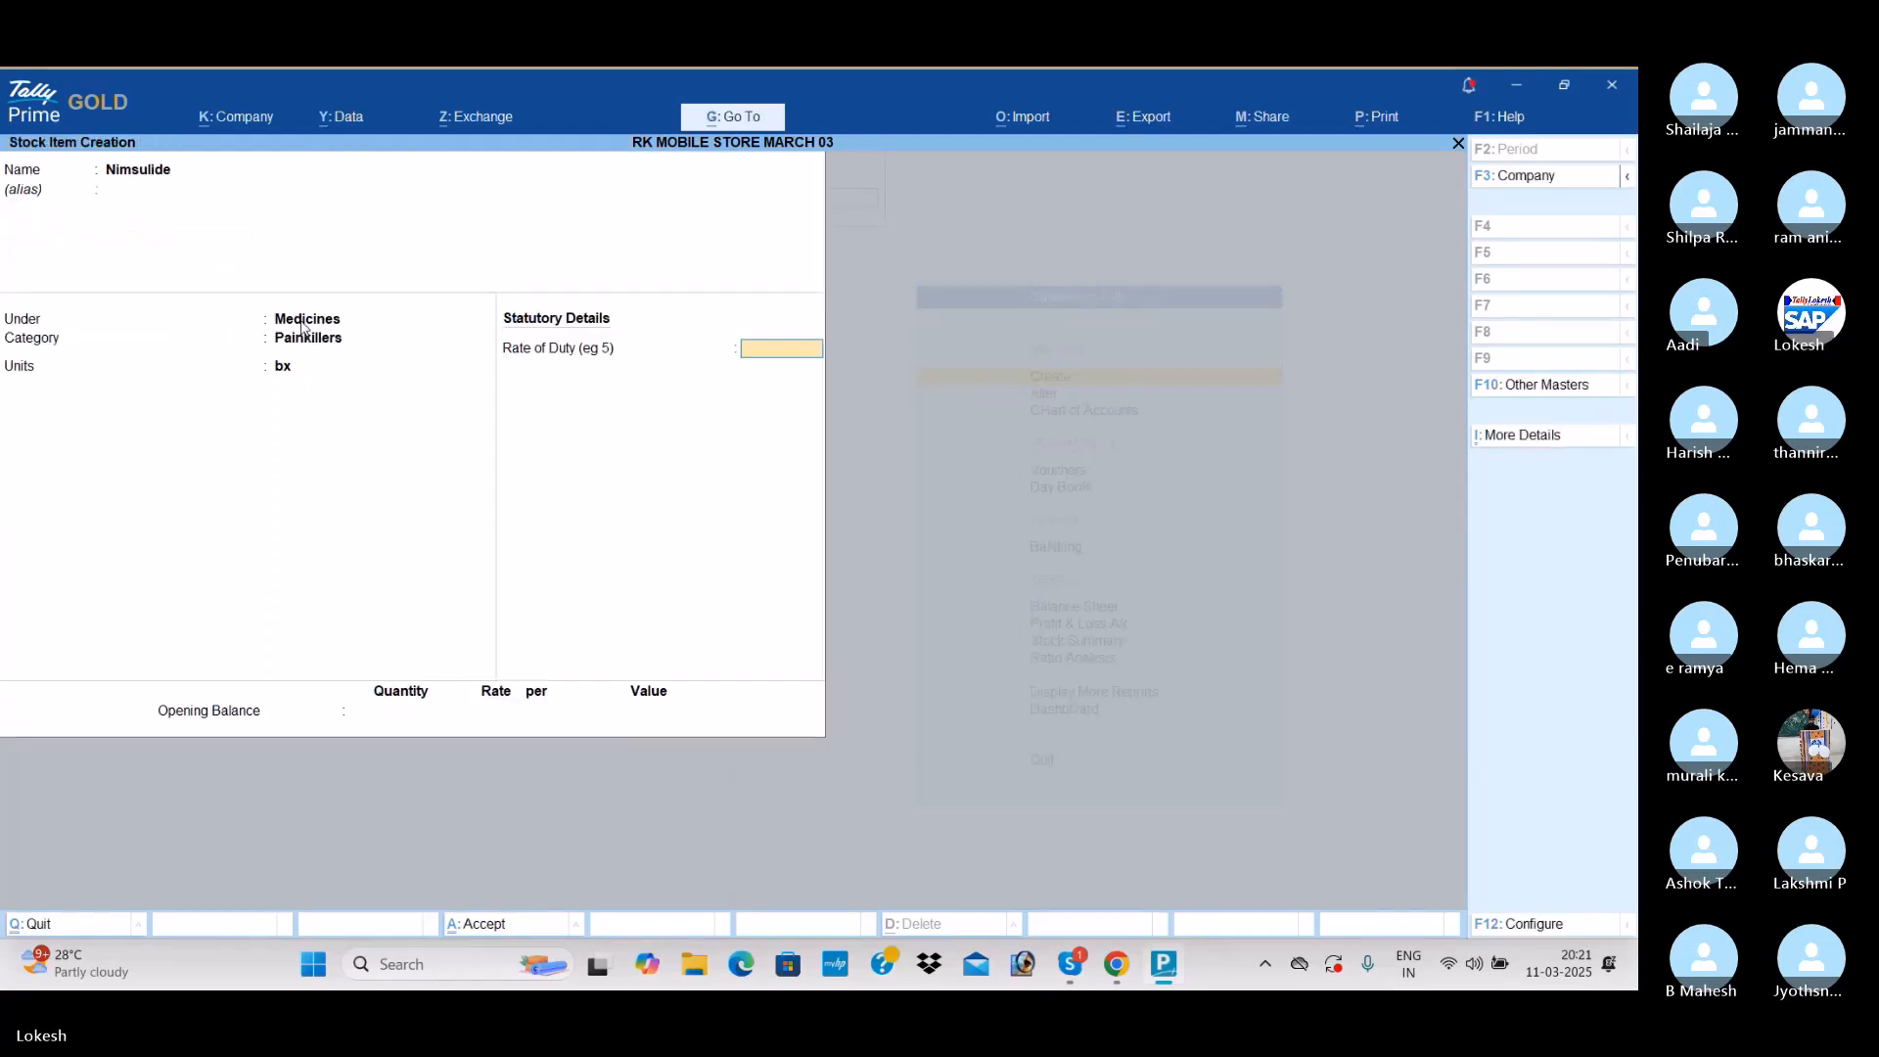
Step: Save the Nimsulide stock item, leaving the rate of duty and opening balance blank
key("Return")
key("Return")
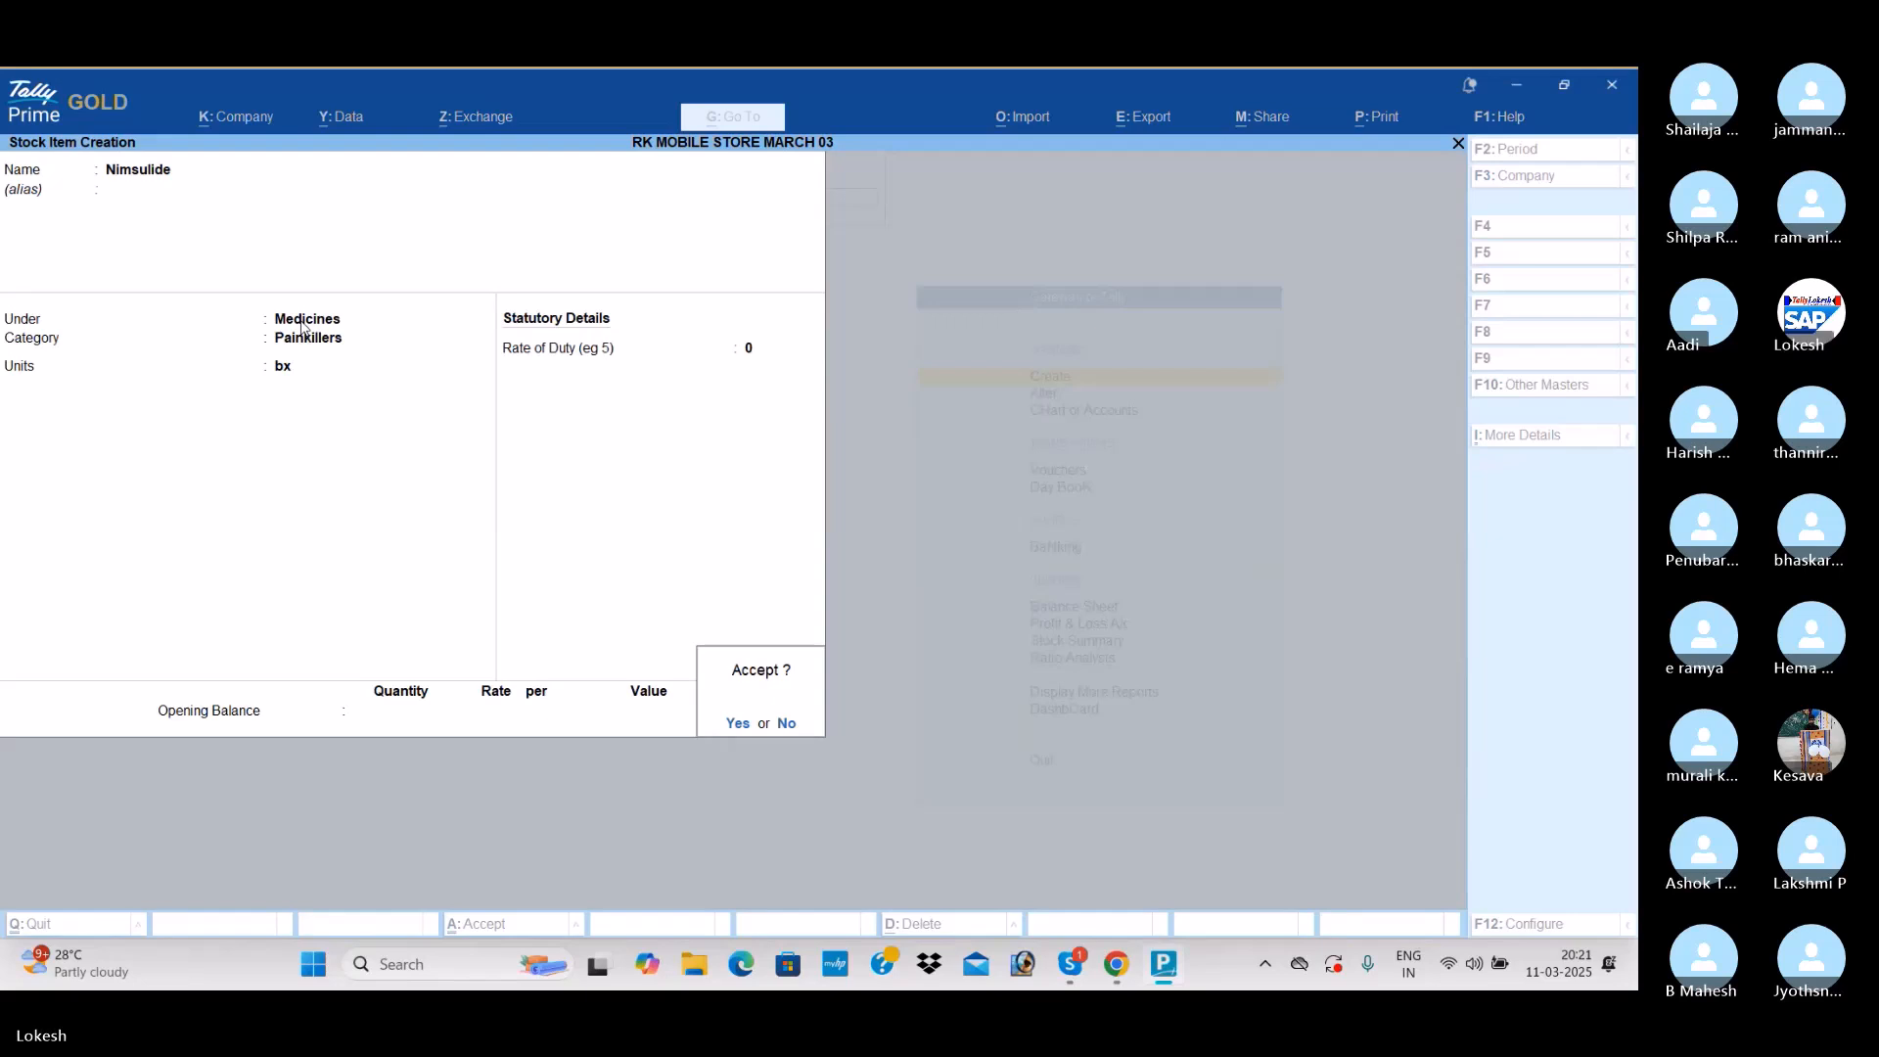
key("Return")
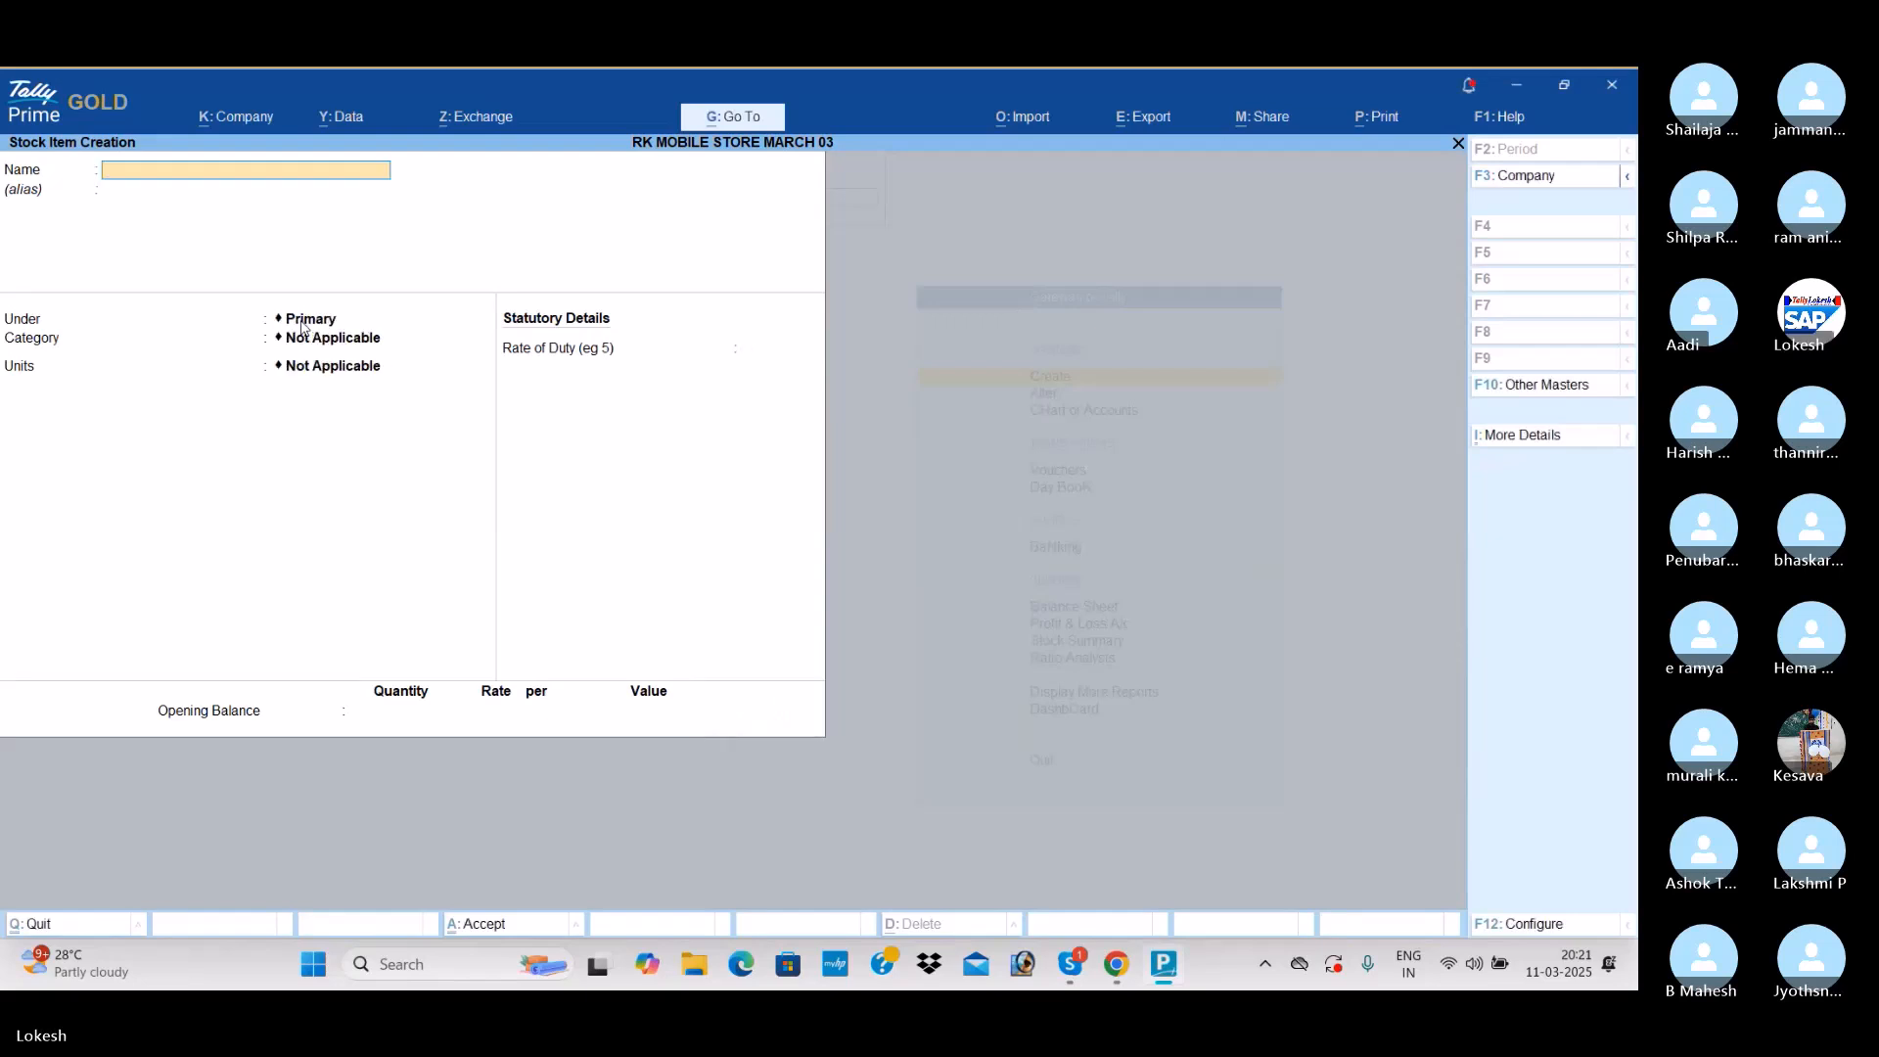
Step: Start a new stock item named Overran under the Medicines group
type("Overran")
key("Return")
key("Down")
key("Down")
key("Down")
key("Return")
Step: Set Overran's category to Painkillers, keep the unit bx, and save the item without an opening balance
key("Down")
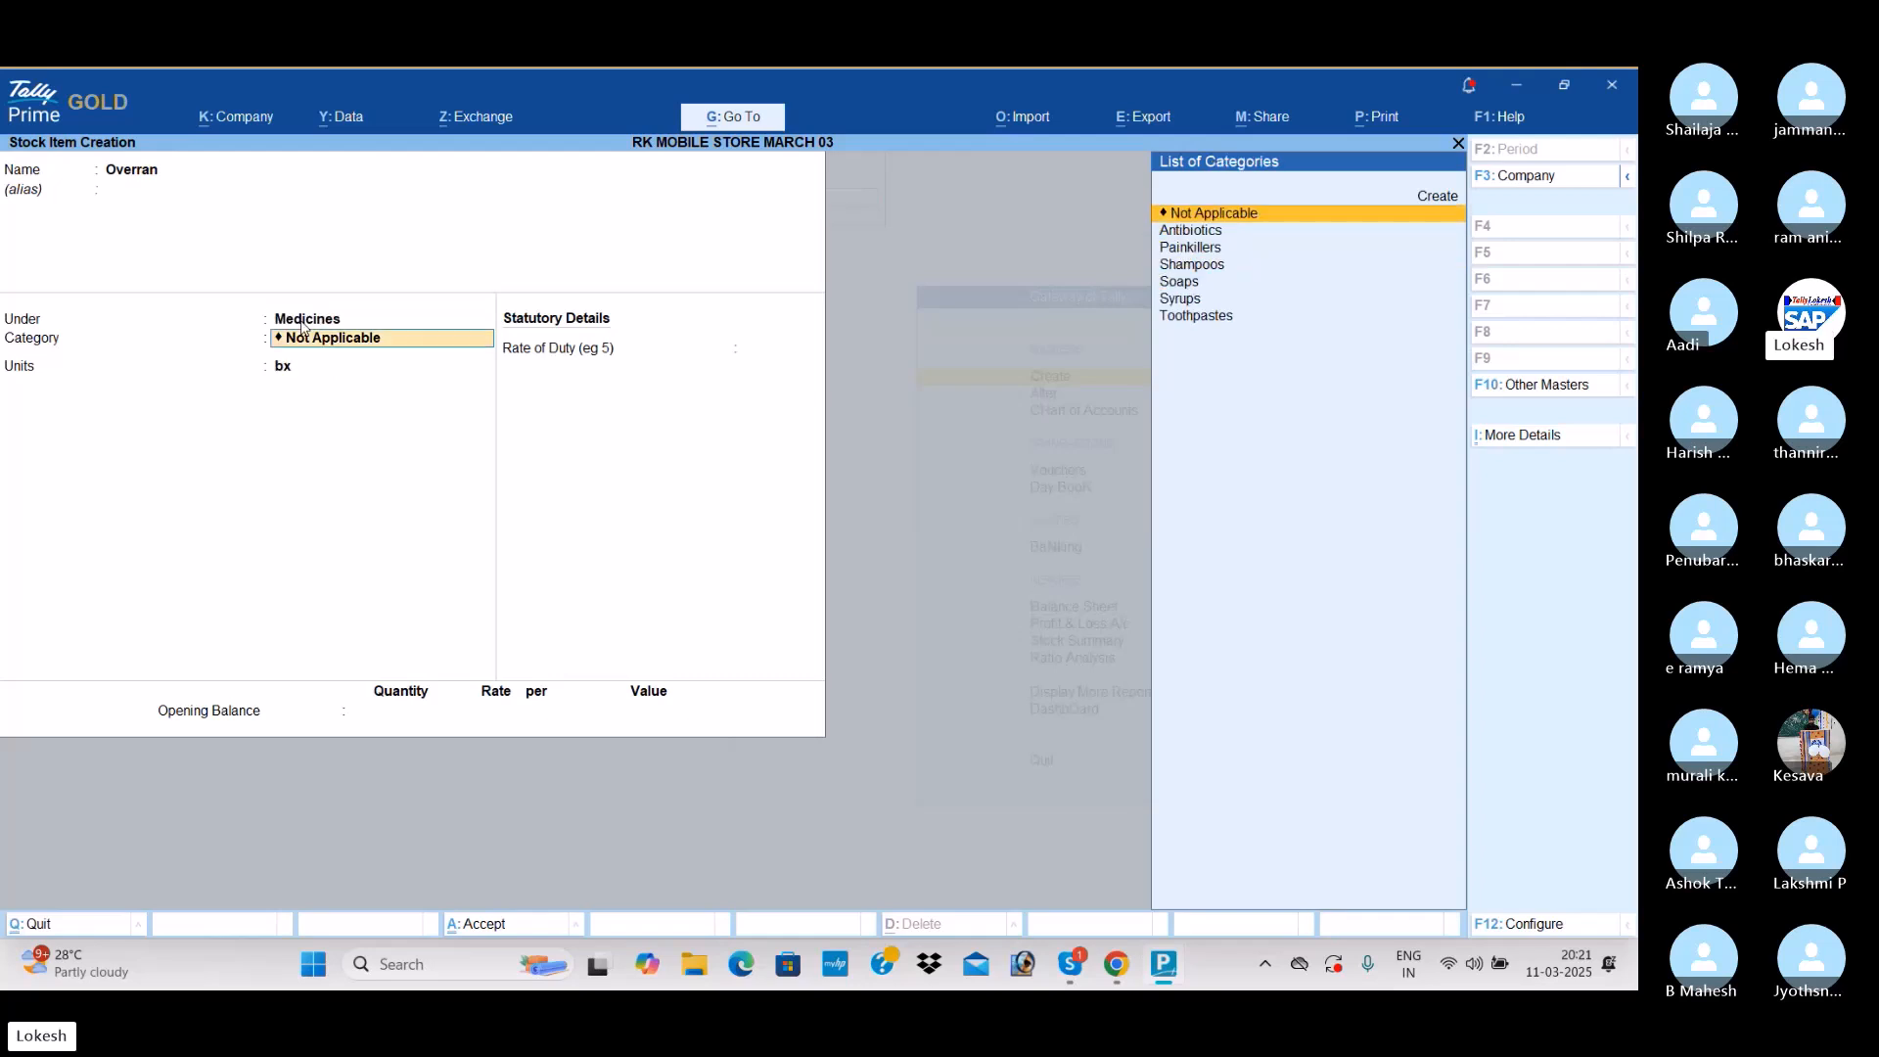
type("P")
key("Return")
key("Return")
key("Return")
key("Return")
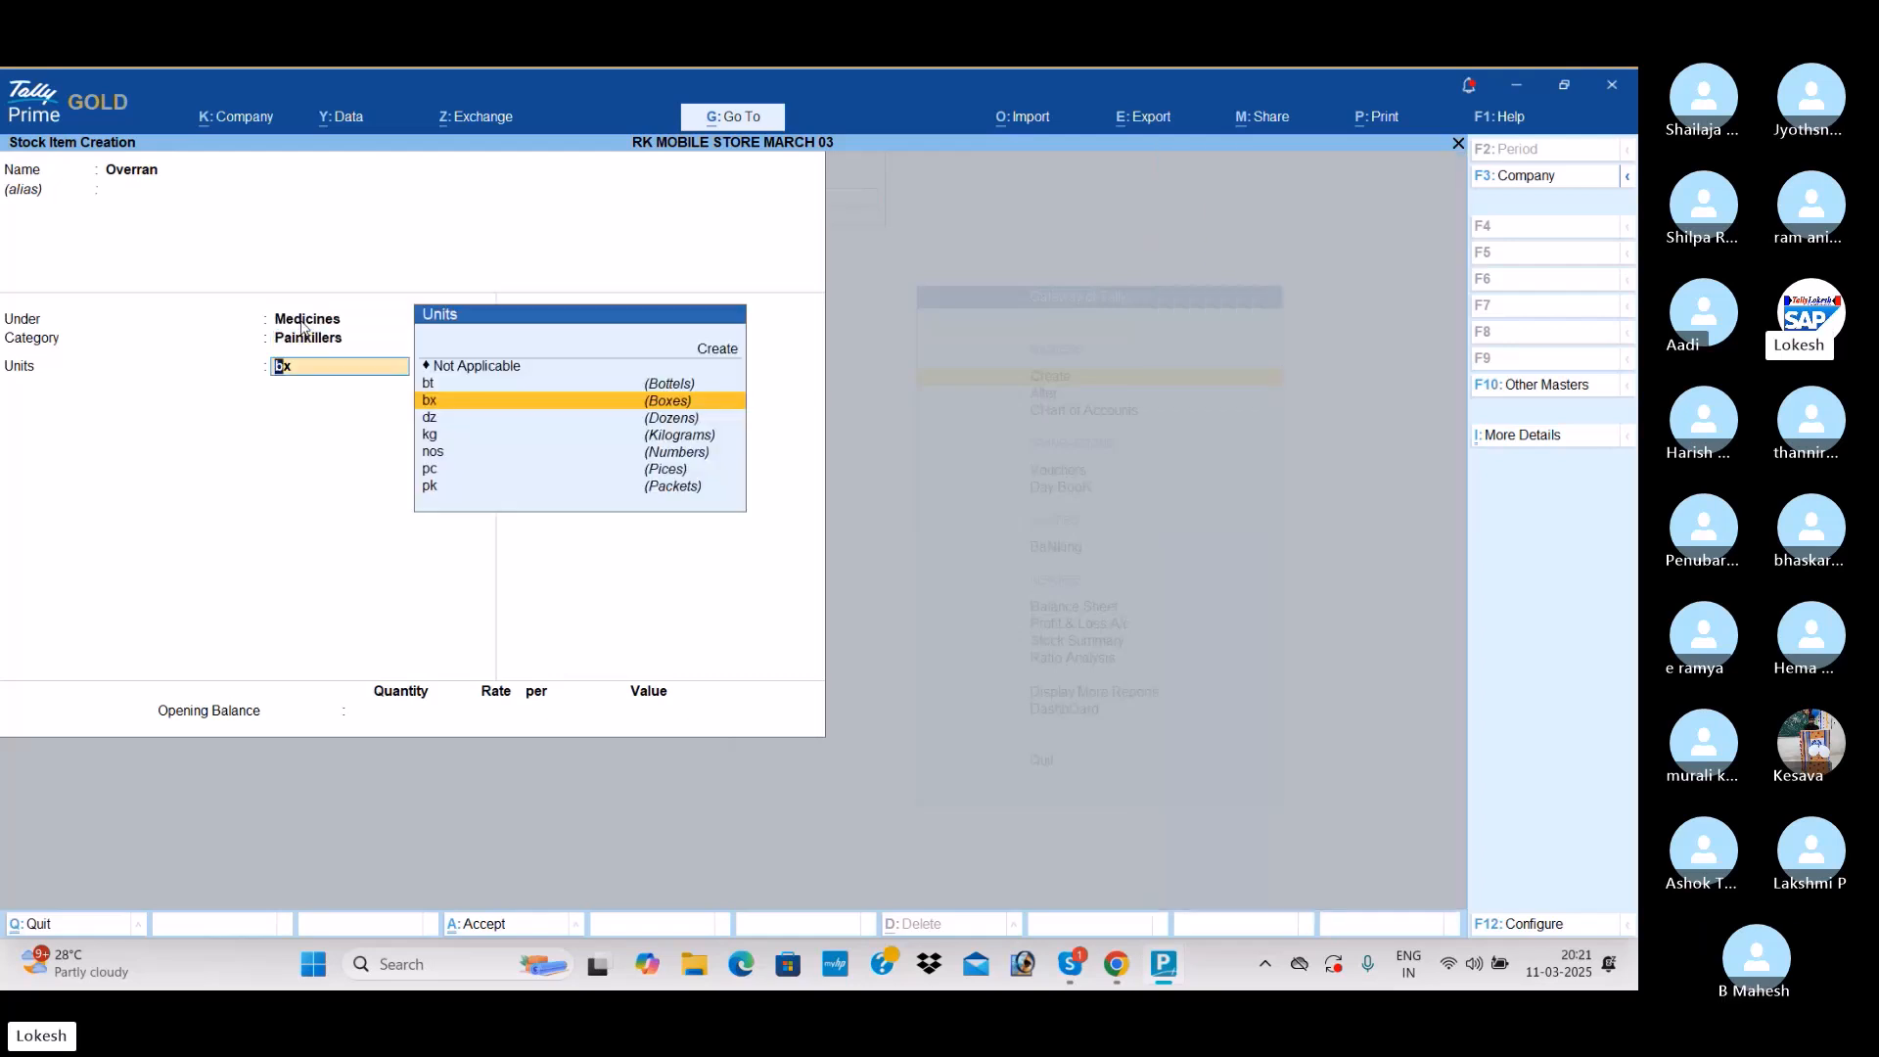
key("Return")
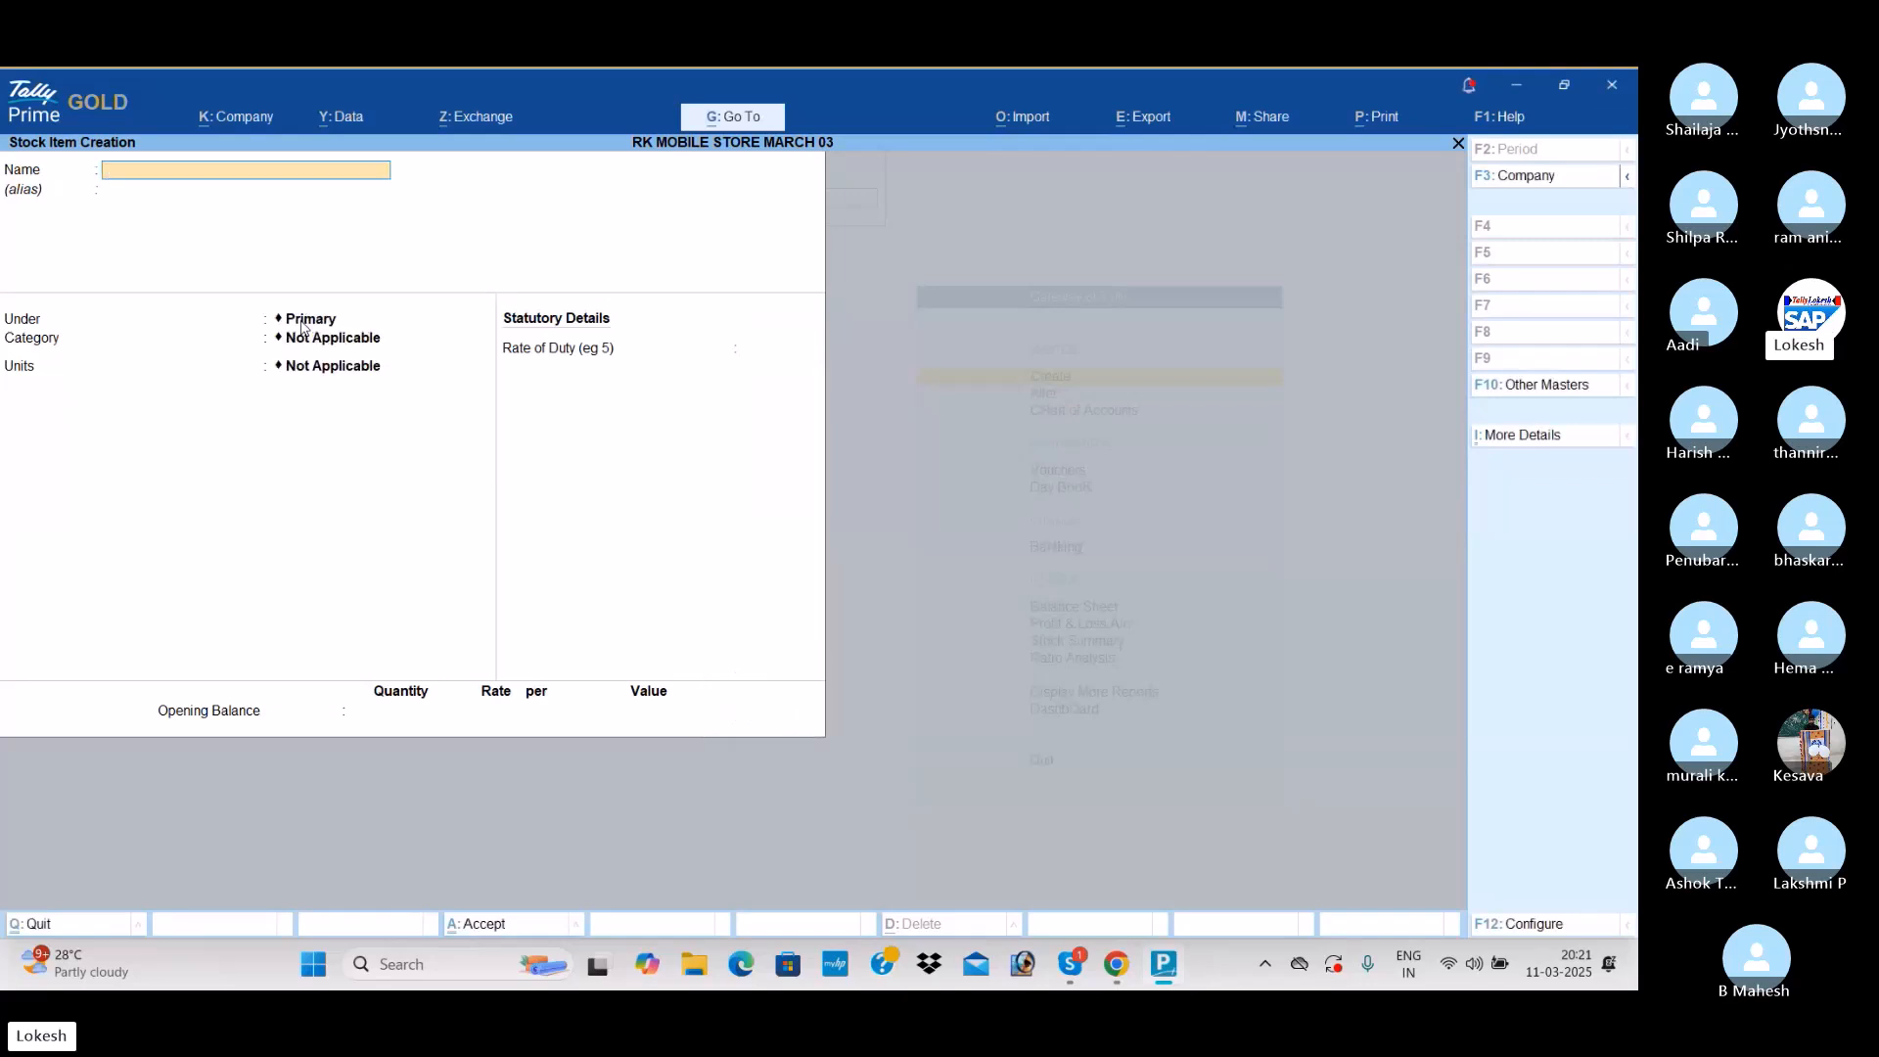
Step: Start a new stock item named Amoxicillin under the Medicines group
type("Amoxicili")
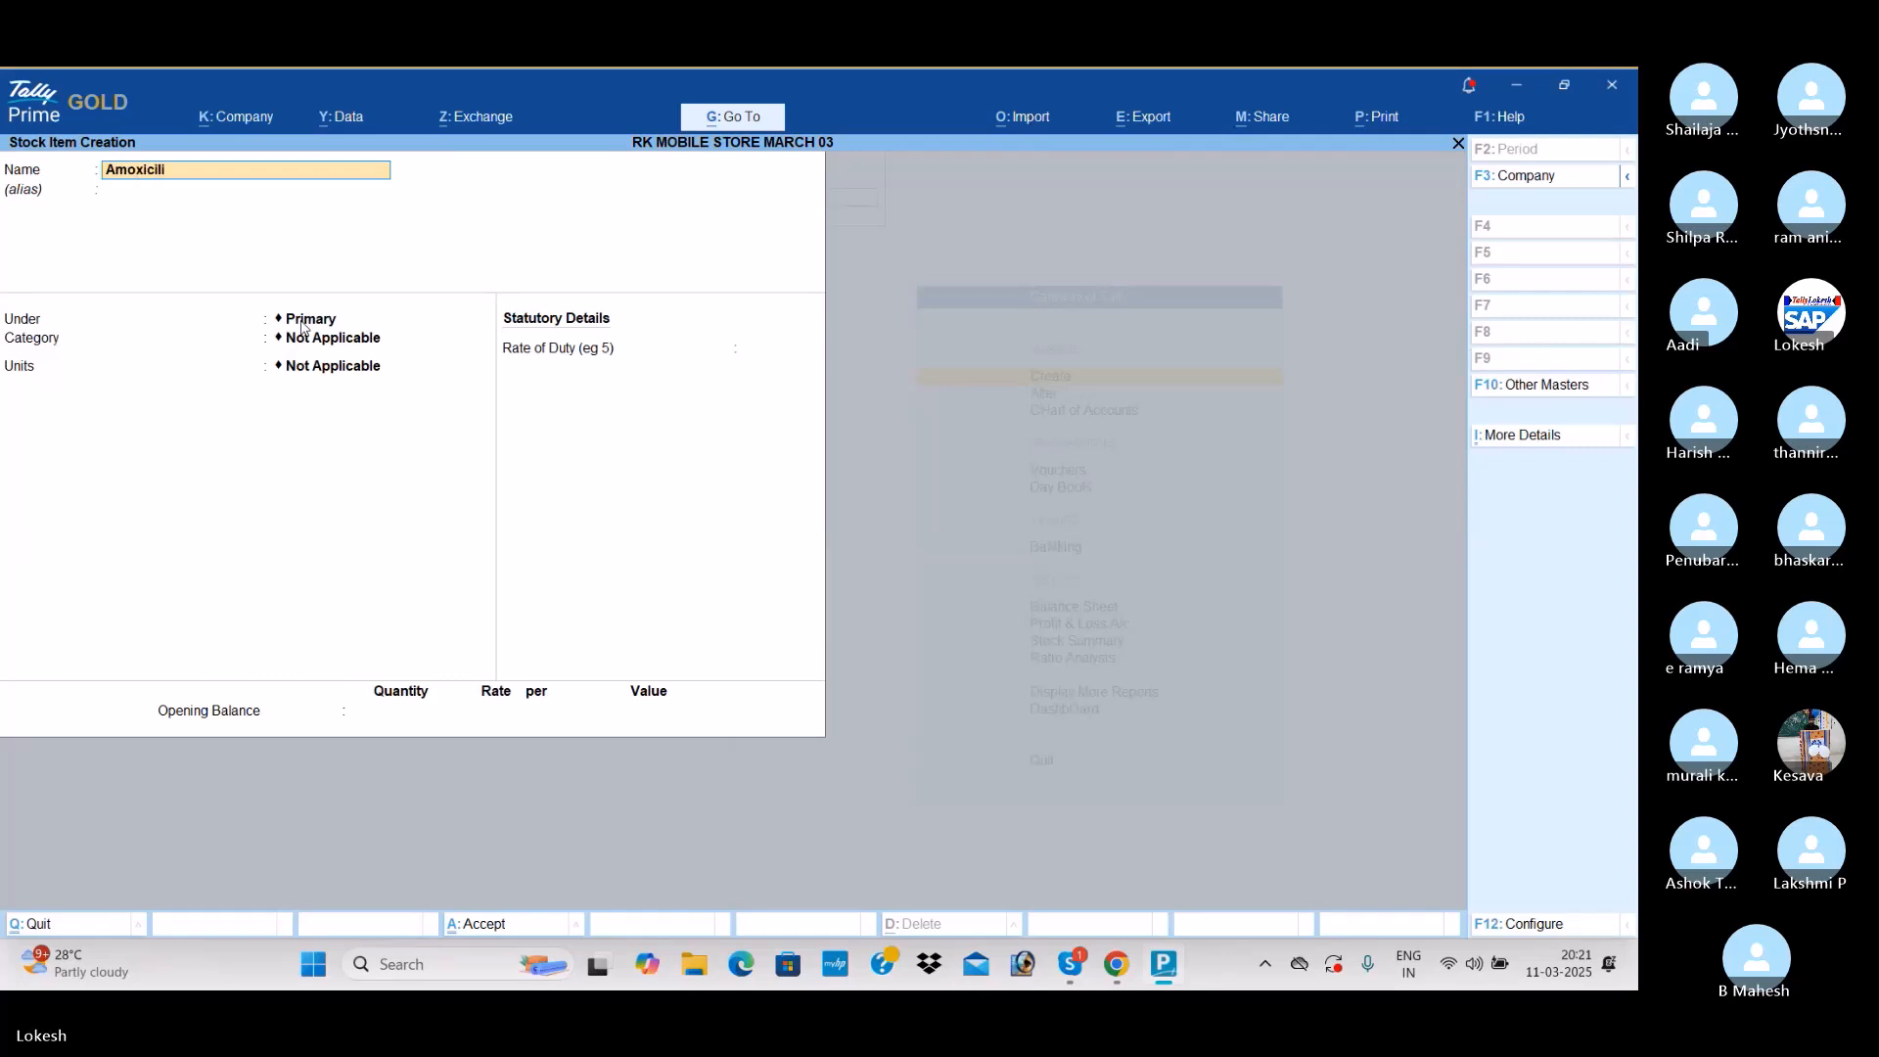
key("BackSpace")
type("lin")
key("Return")
key("Down")
key("Down")
key("Return")
Step: Set Amoxicillin's category to Antibiotics, keep the unit bx, and save the item without an opening balance
key("Down")
key("Down")
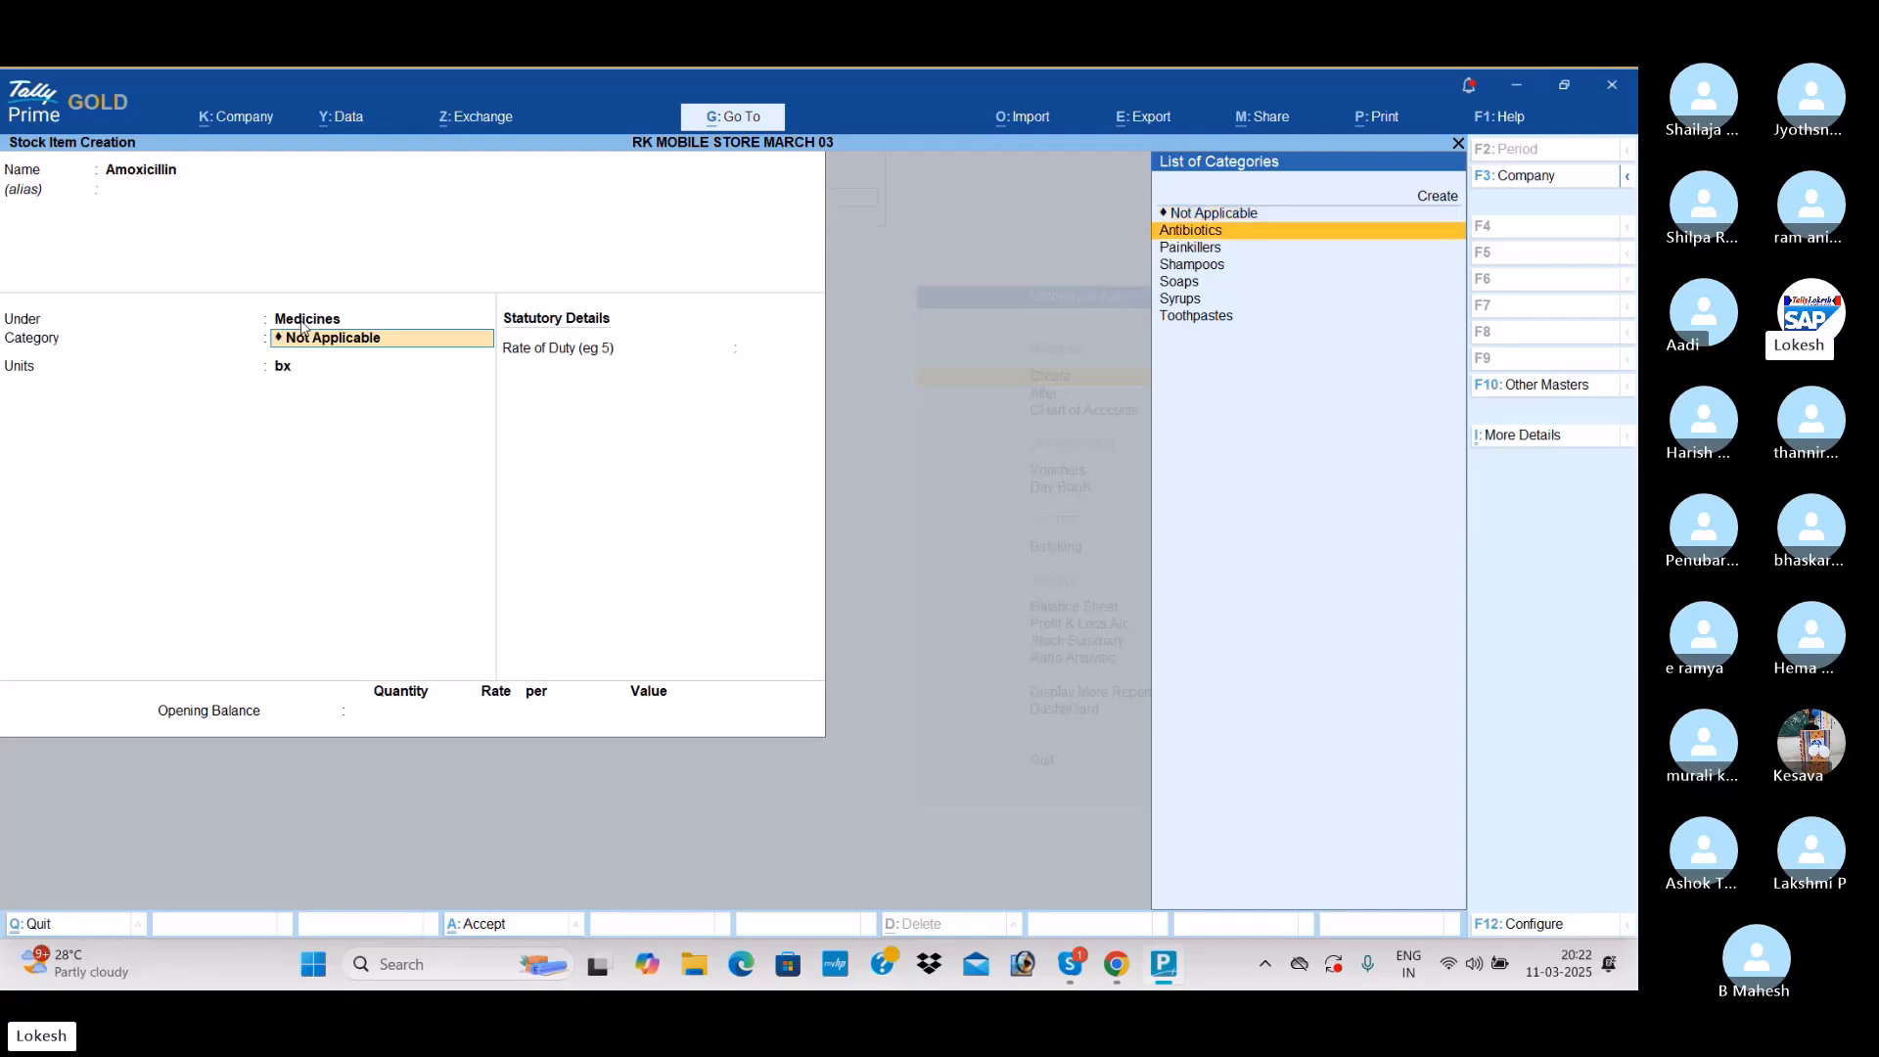
key("Up")
key("Return")
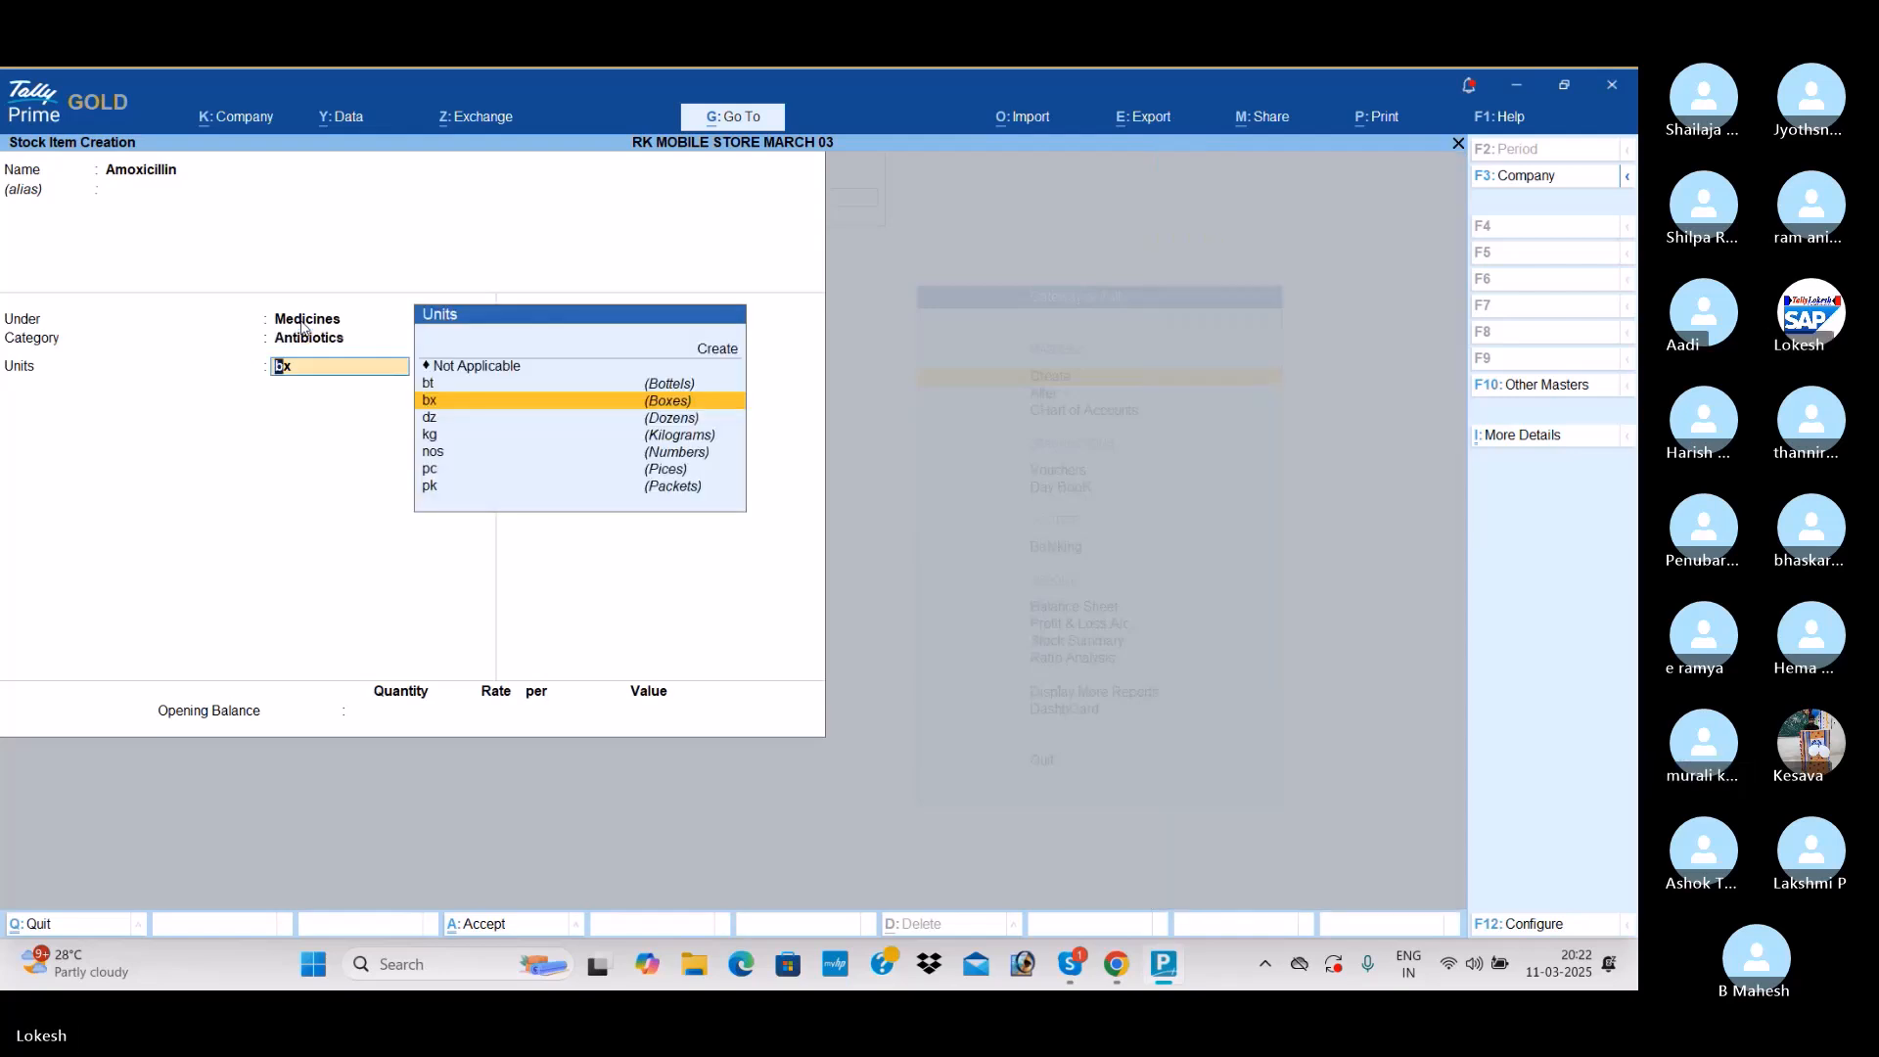
key("Return")
key("Return")
key("Return")
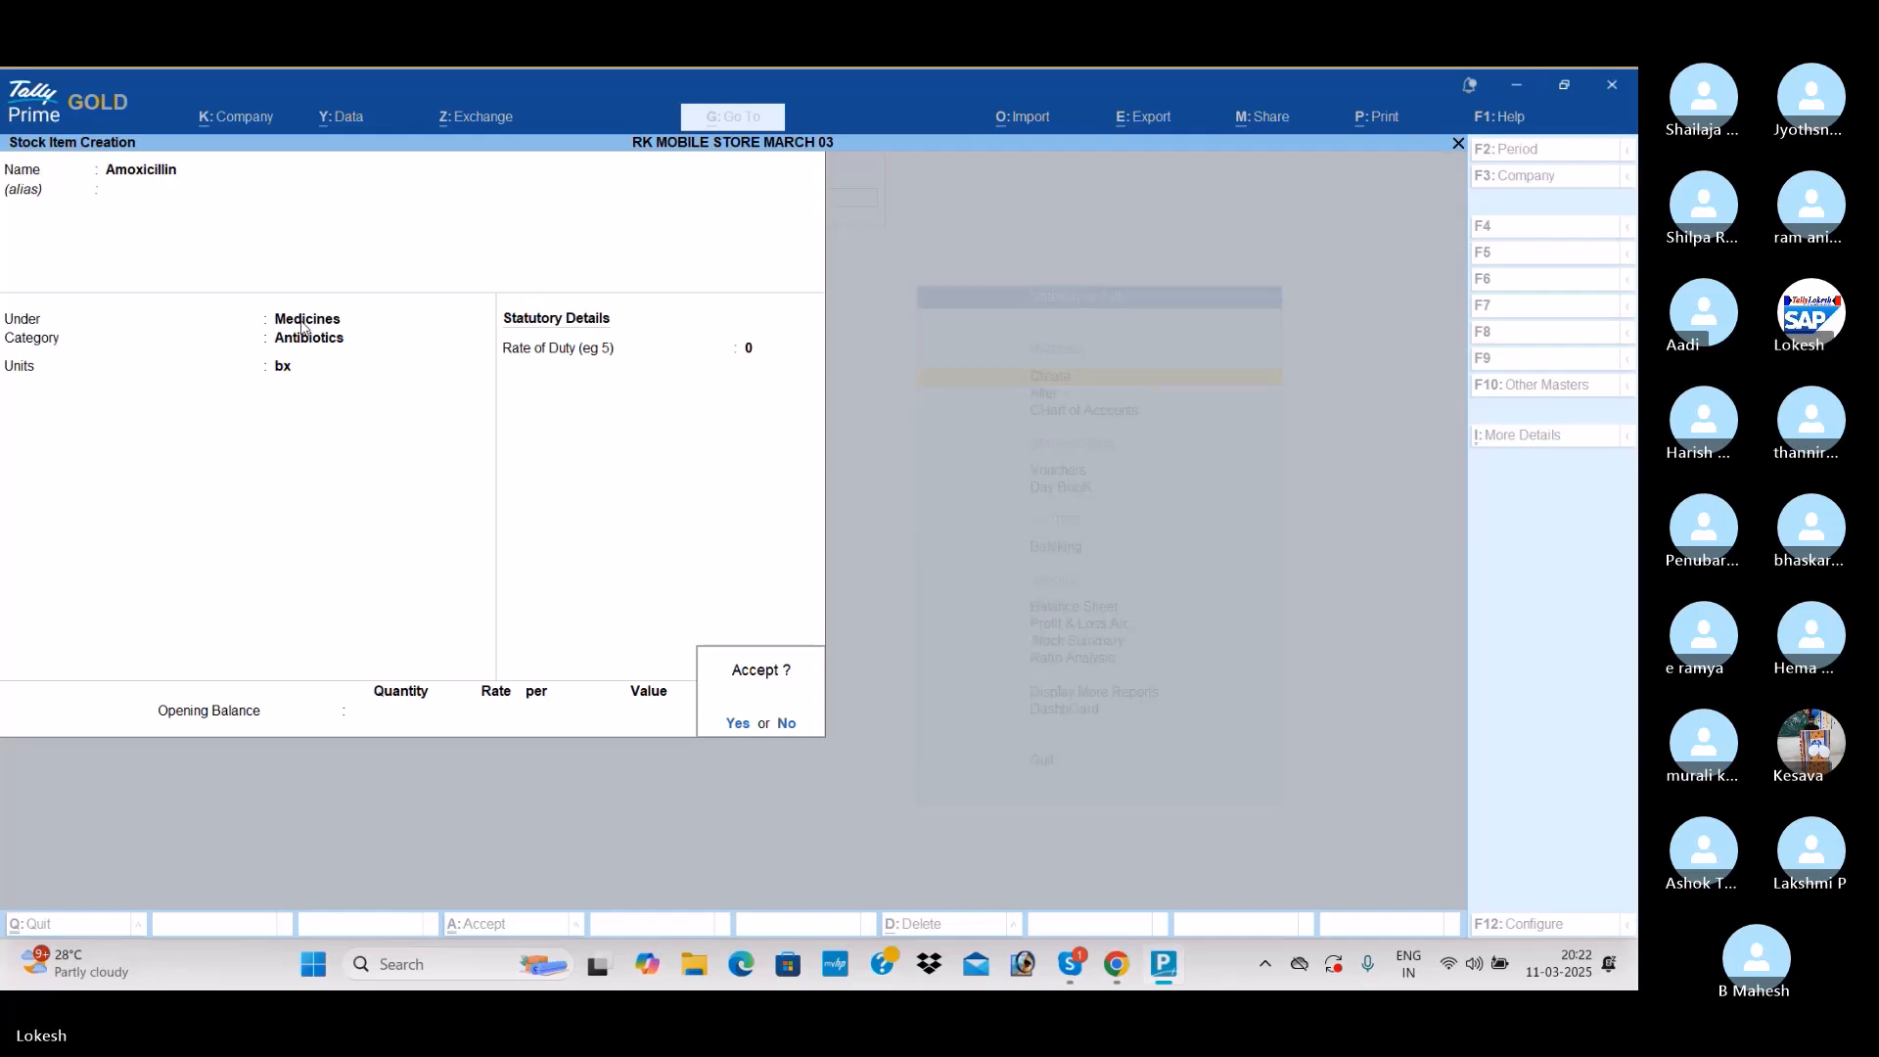
key("Return")
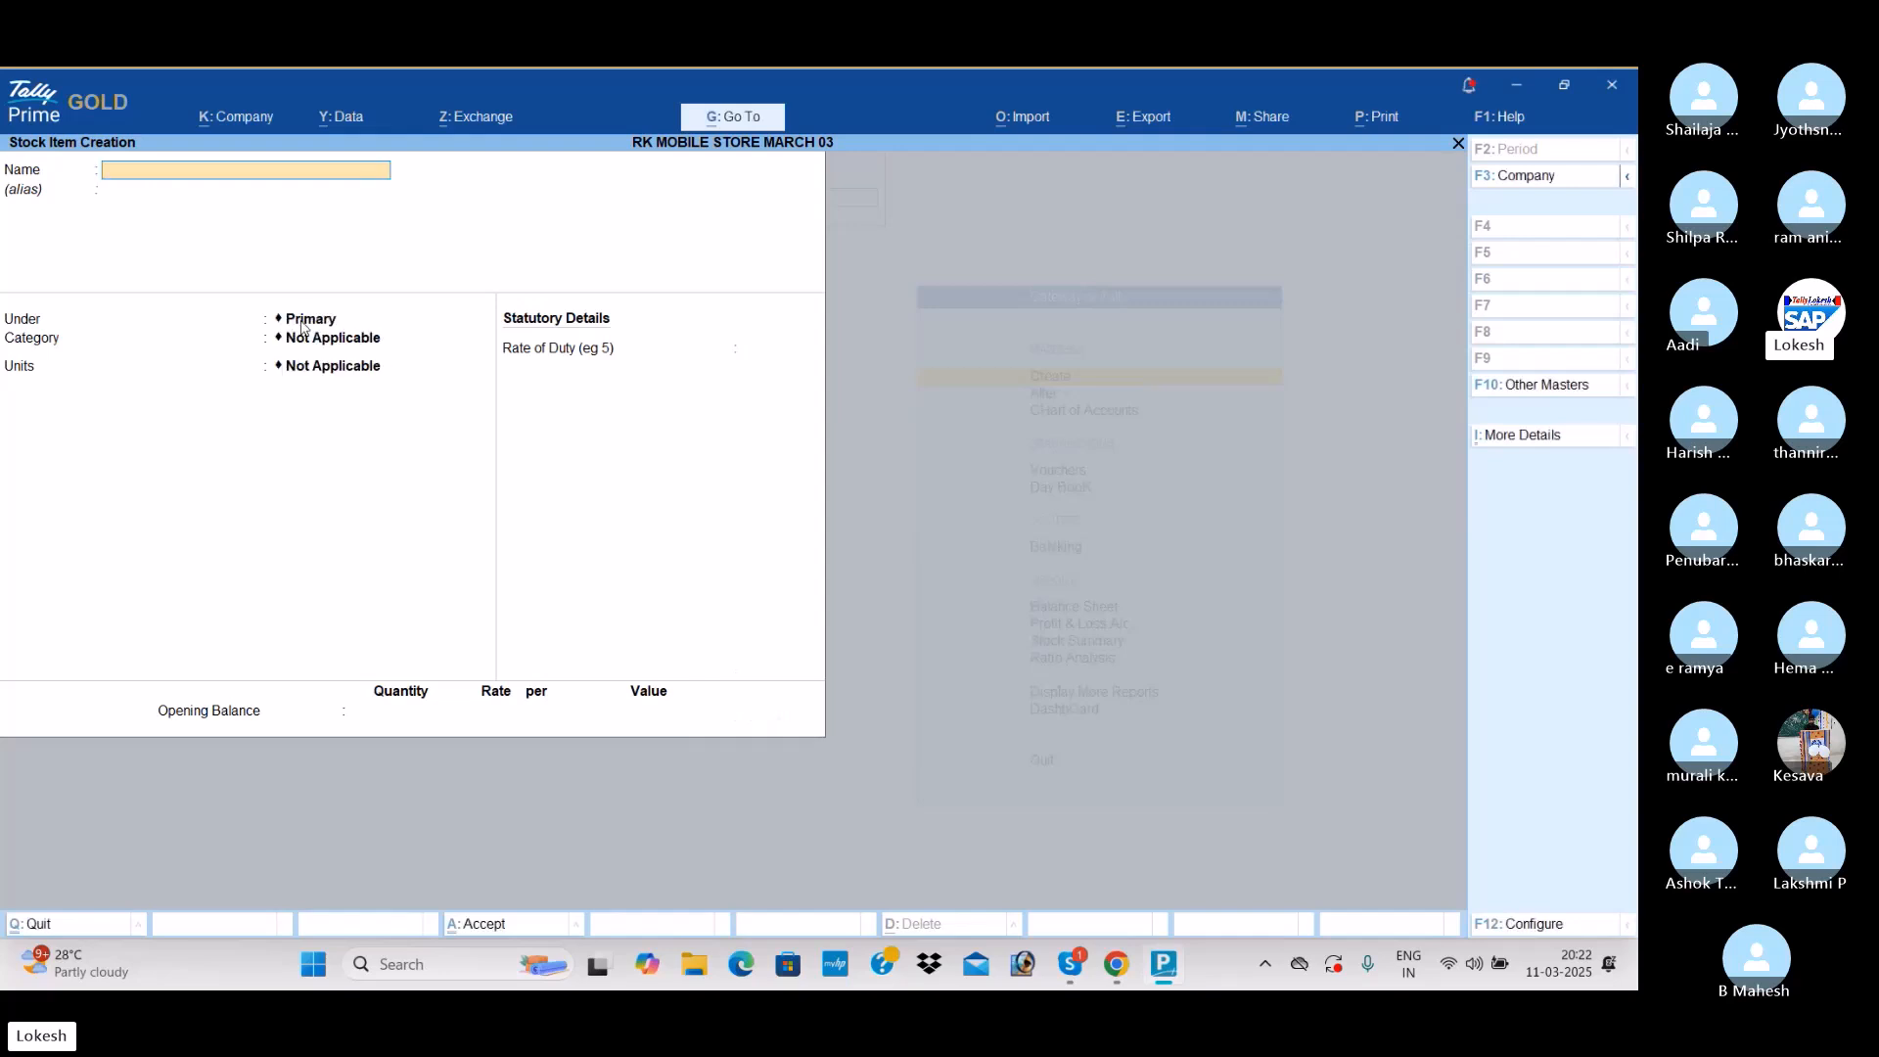
Step: Start a new stock item named Zyntus under the Medicines group
type("Zyntus")
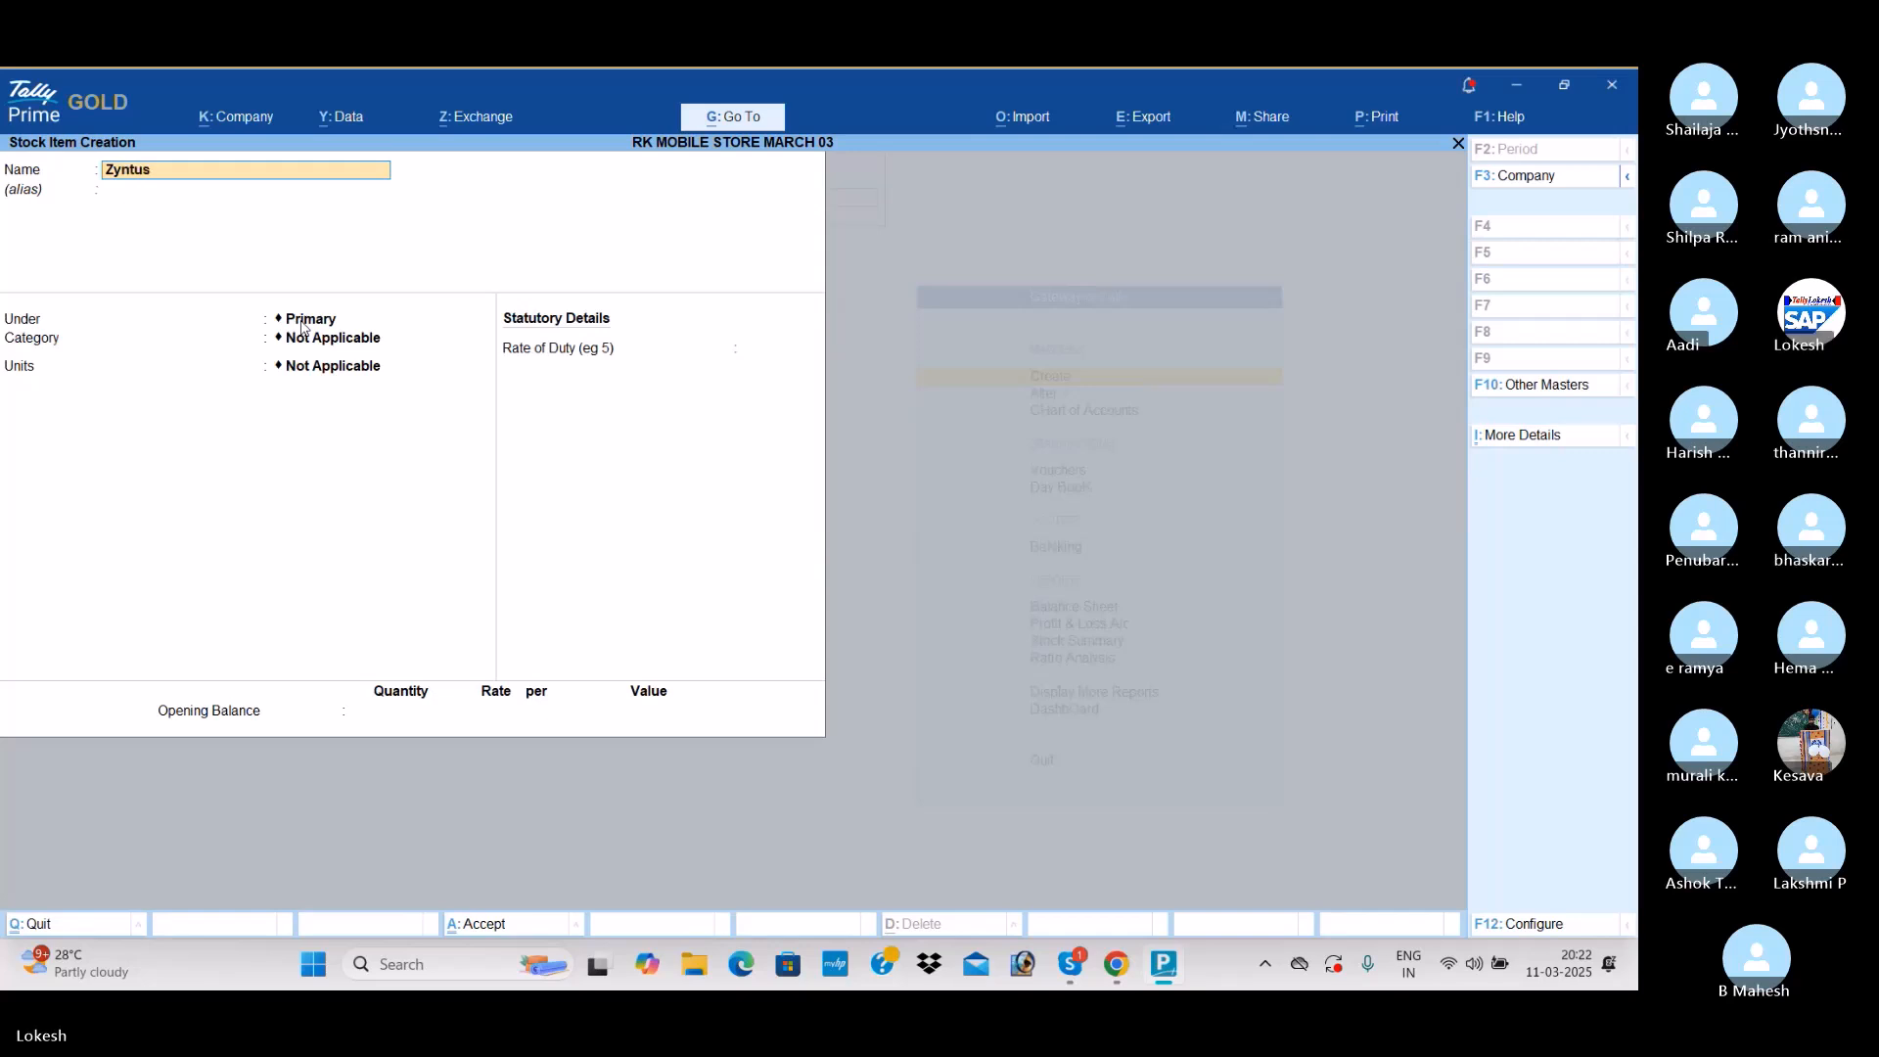
key("Return")
key("Return")
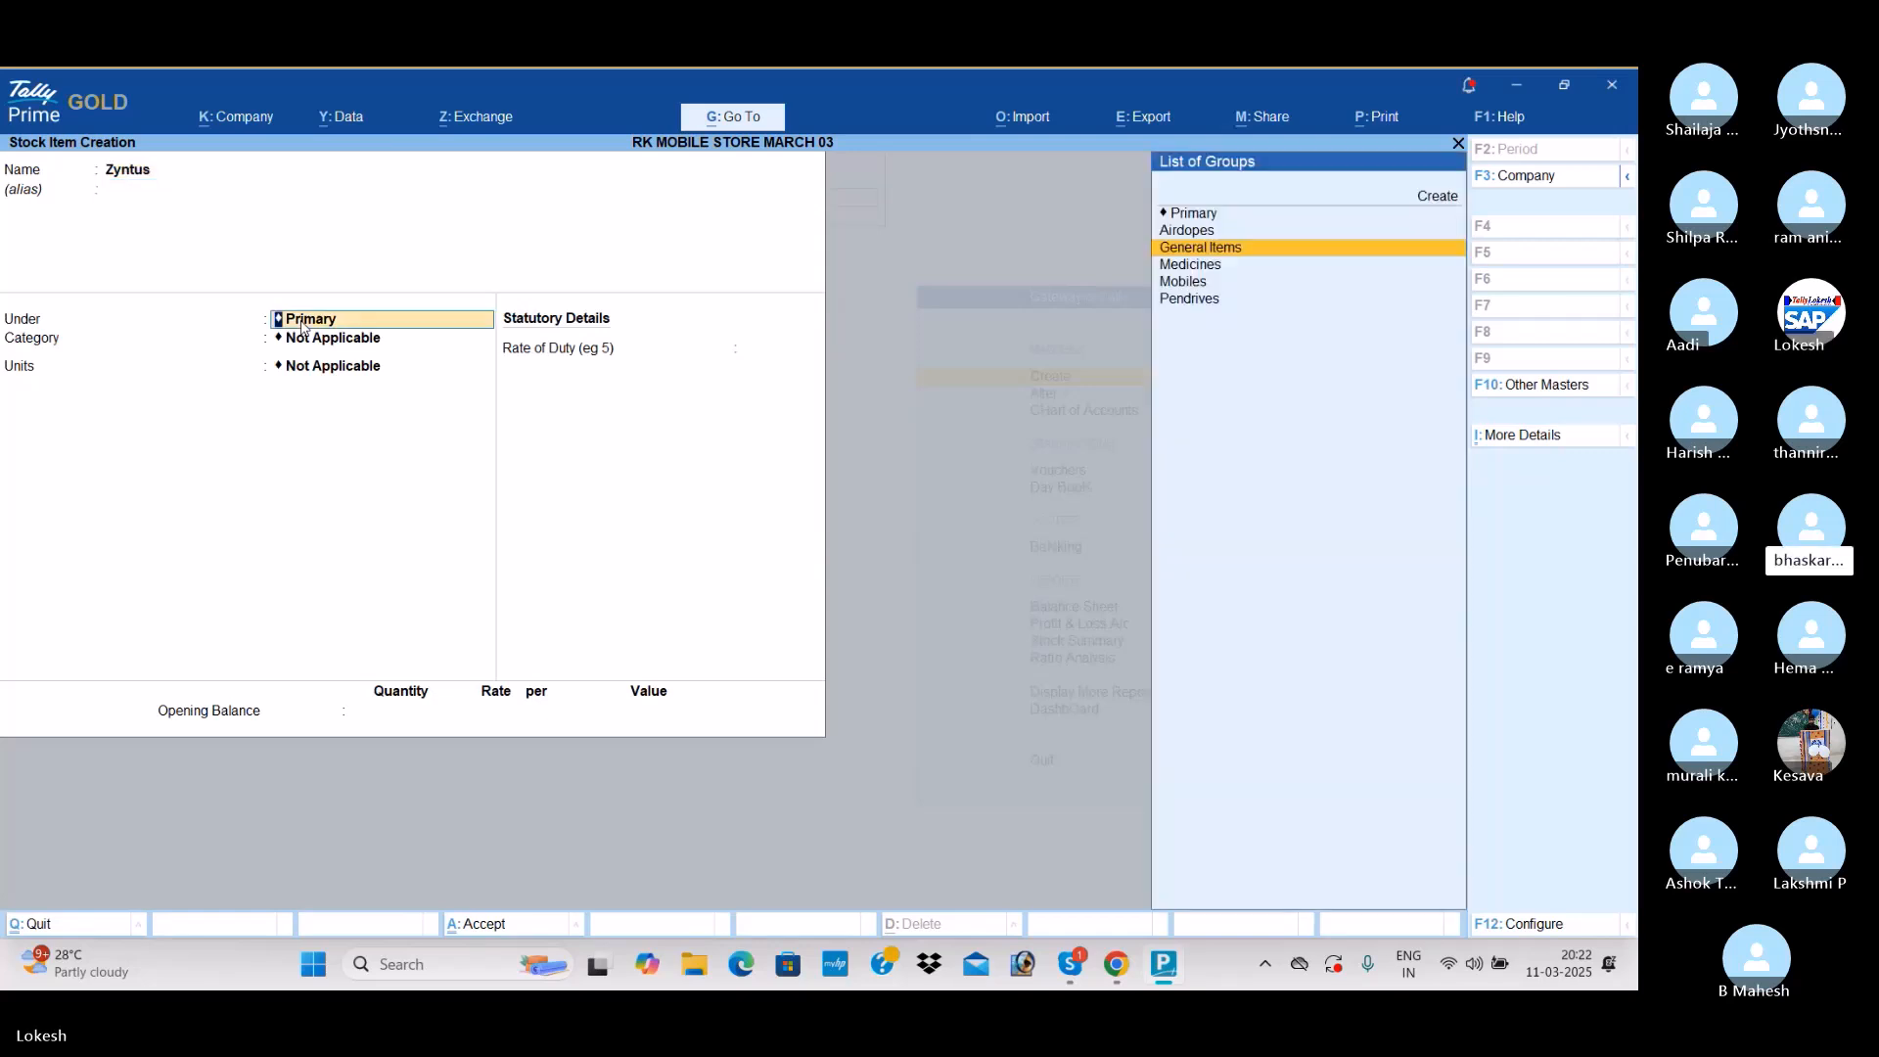
type("m")
key("Return")
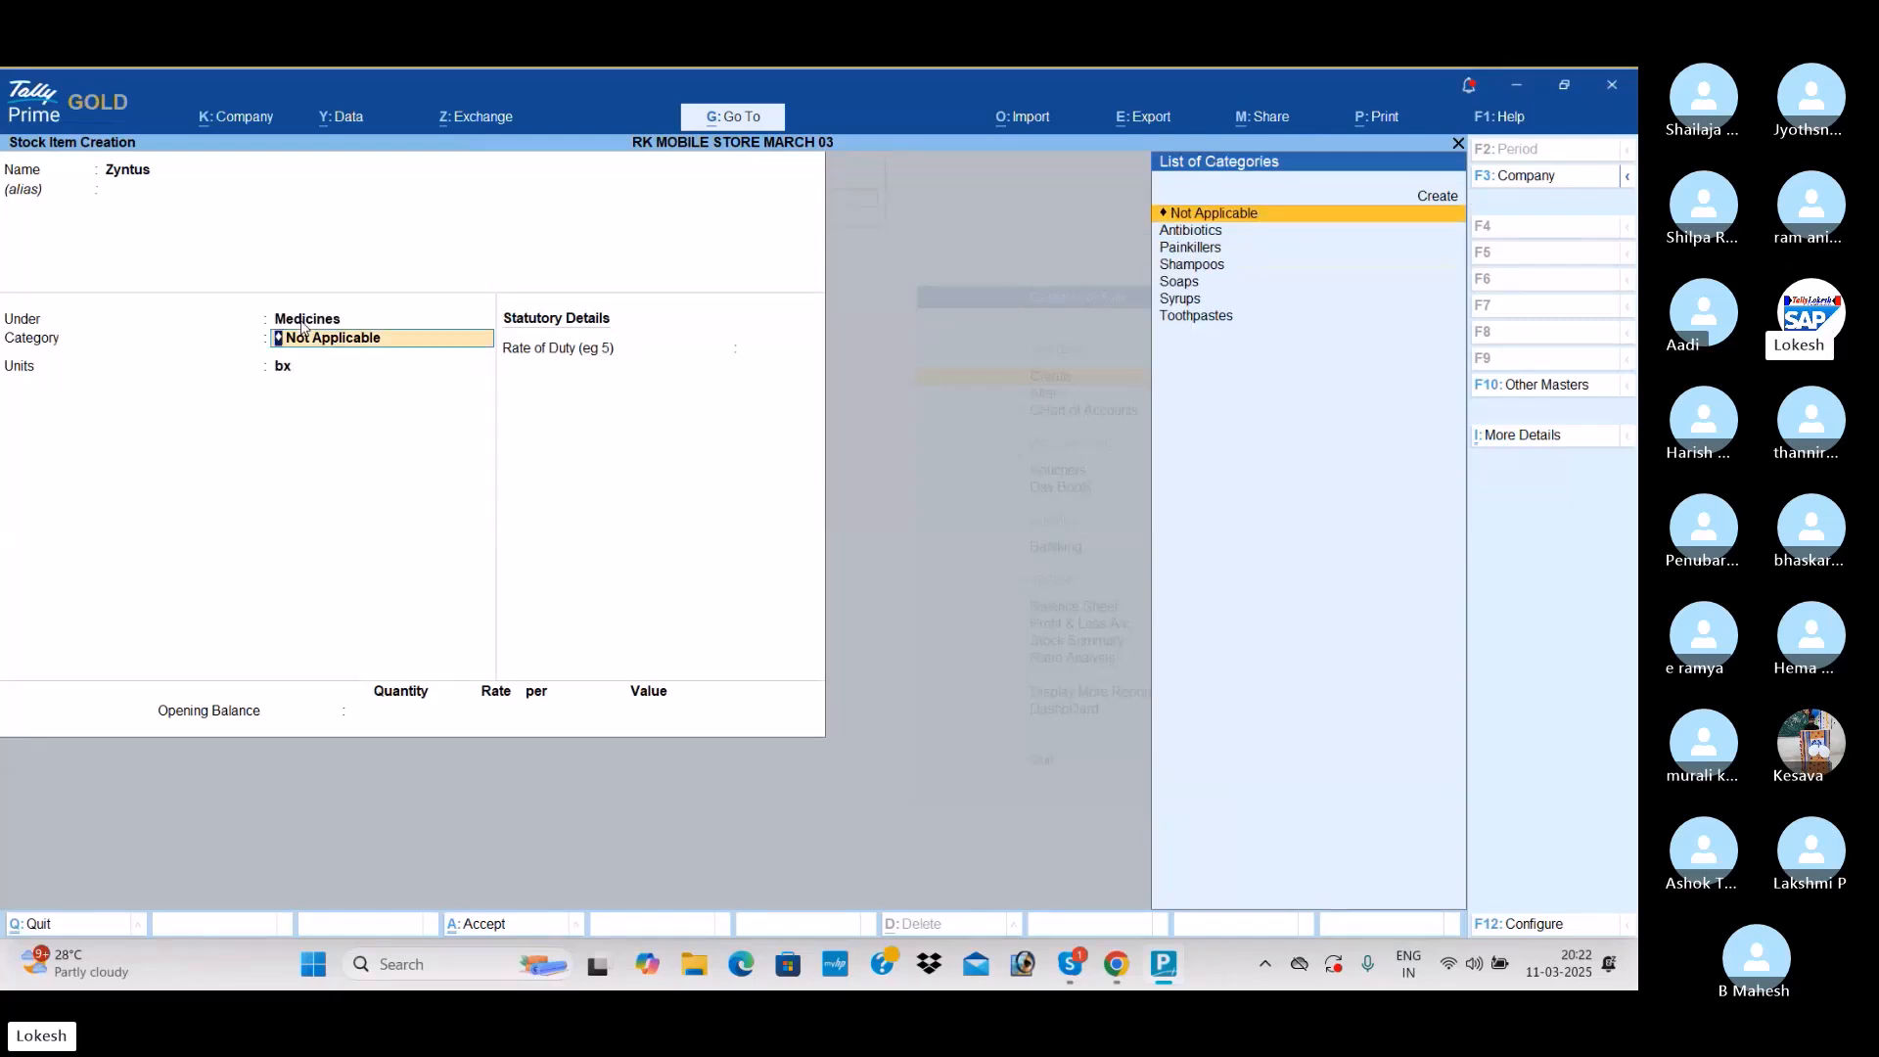
Step: Set Zyntus's category to Syrups and its unit to bt, and save the item without an opening balance
key("Down")
key("Down")
key("Down")
key("Down")
key("Down")
key("Return")
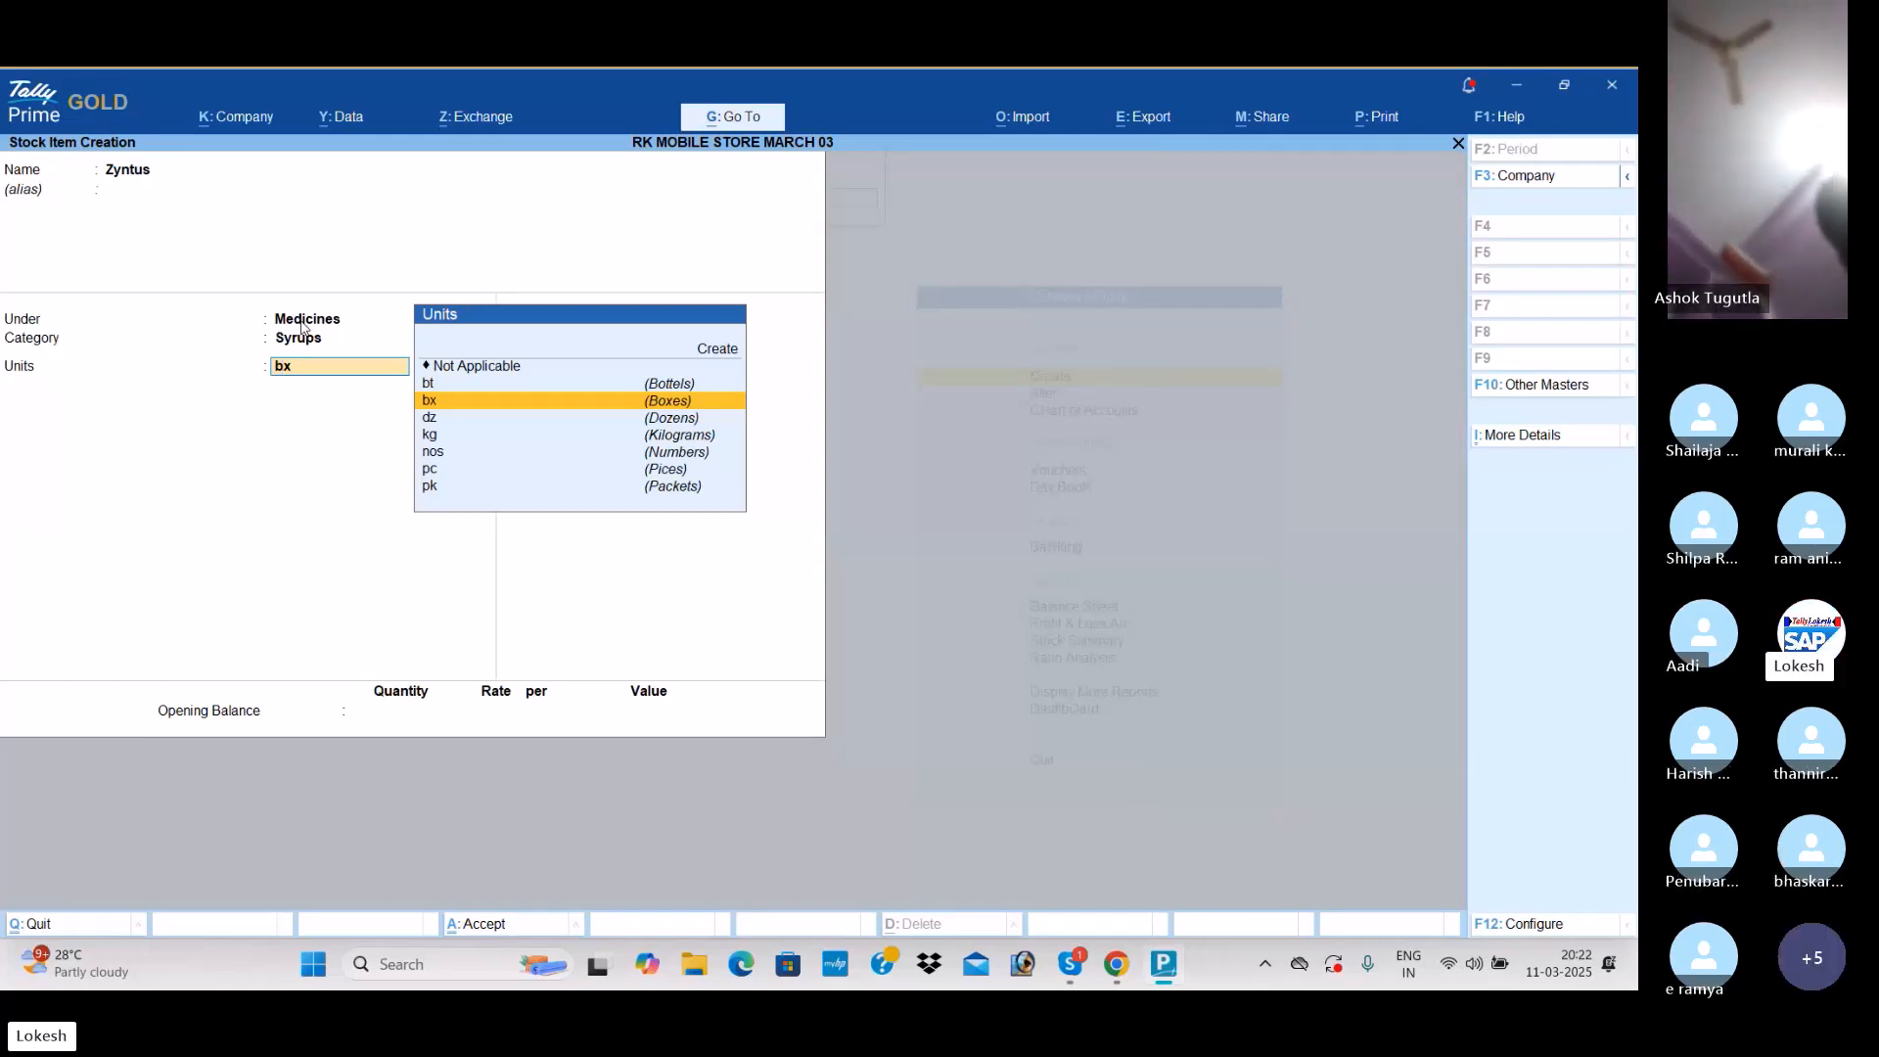
key("Up")
key("Return")
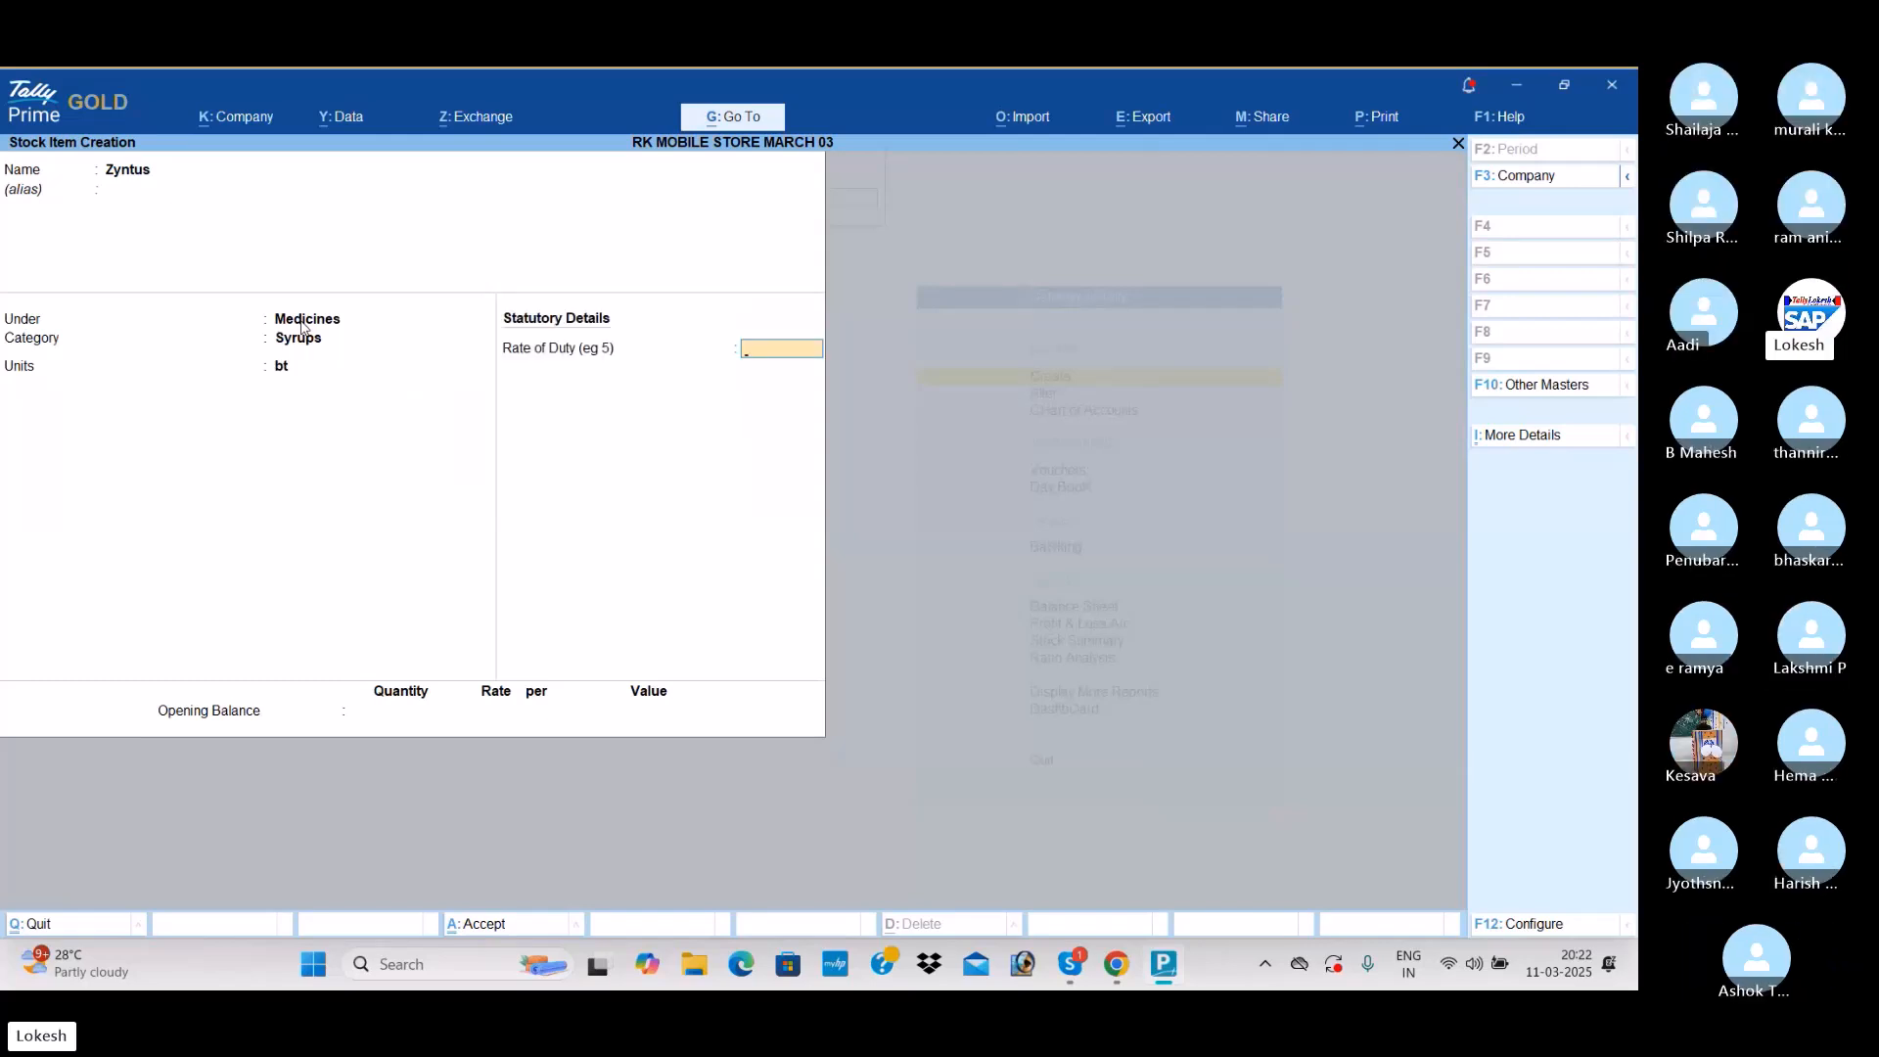
key("Return")
key("Return")
key("Return")
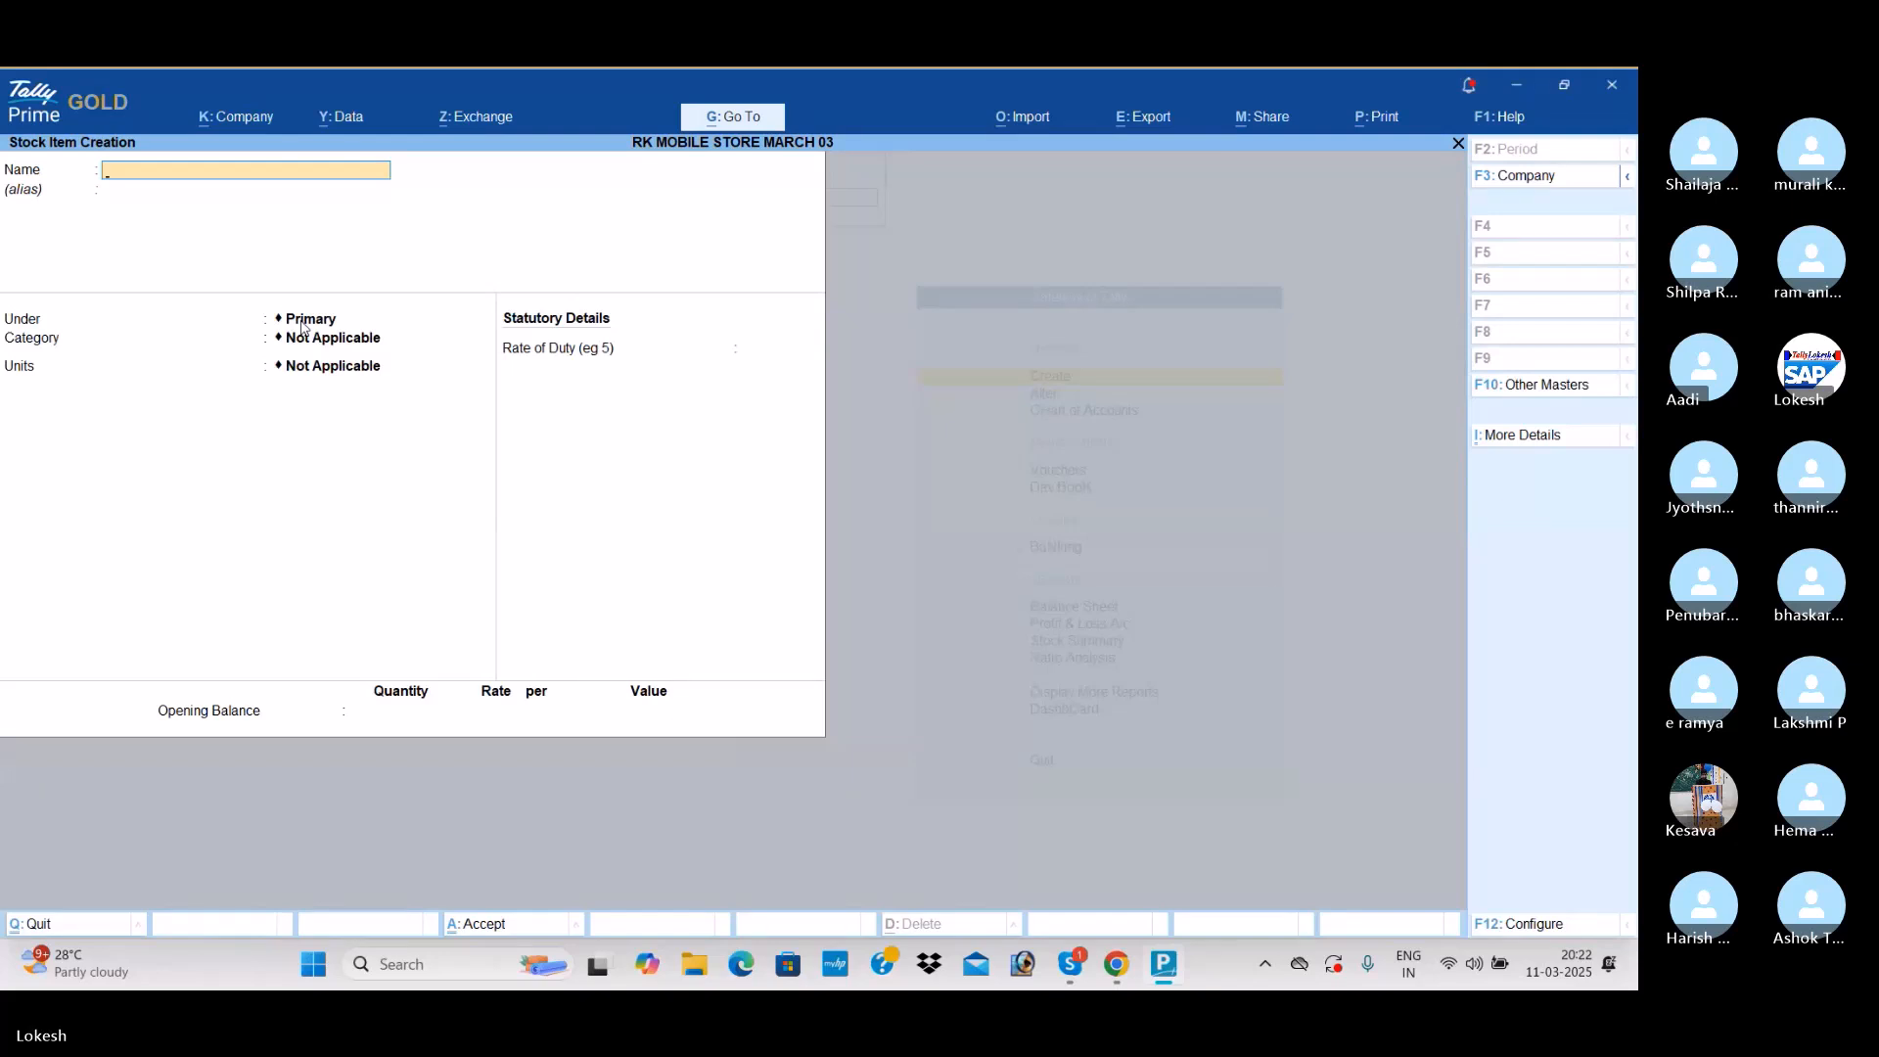
Step: Start a new stock item named Pears under the General Items group
type("Pears")
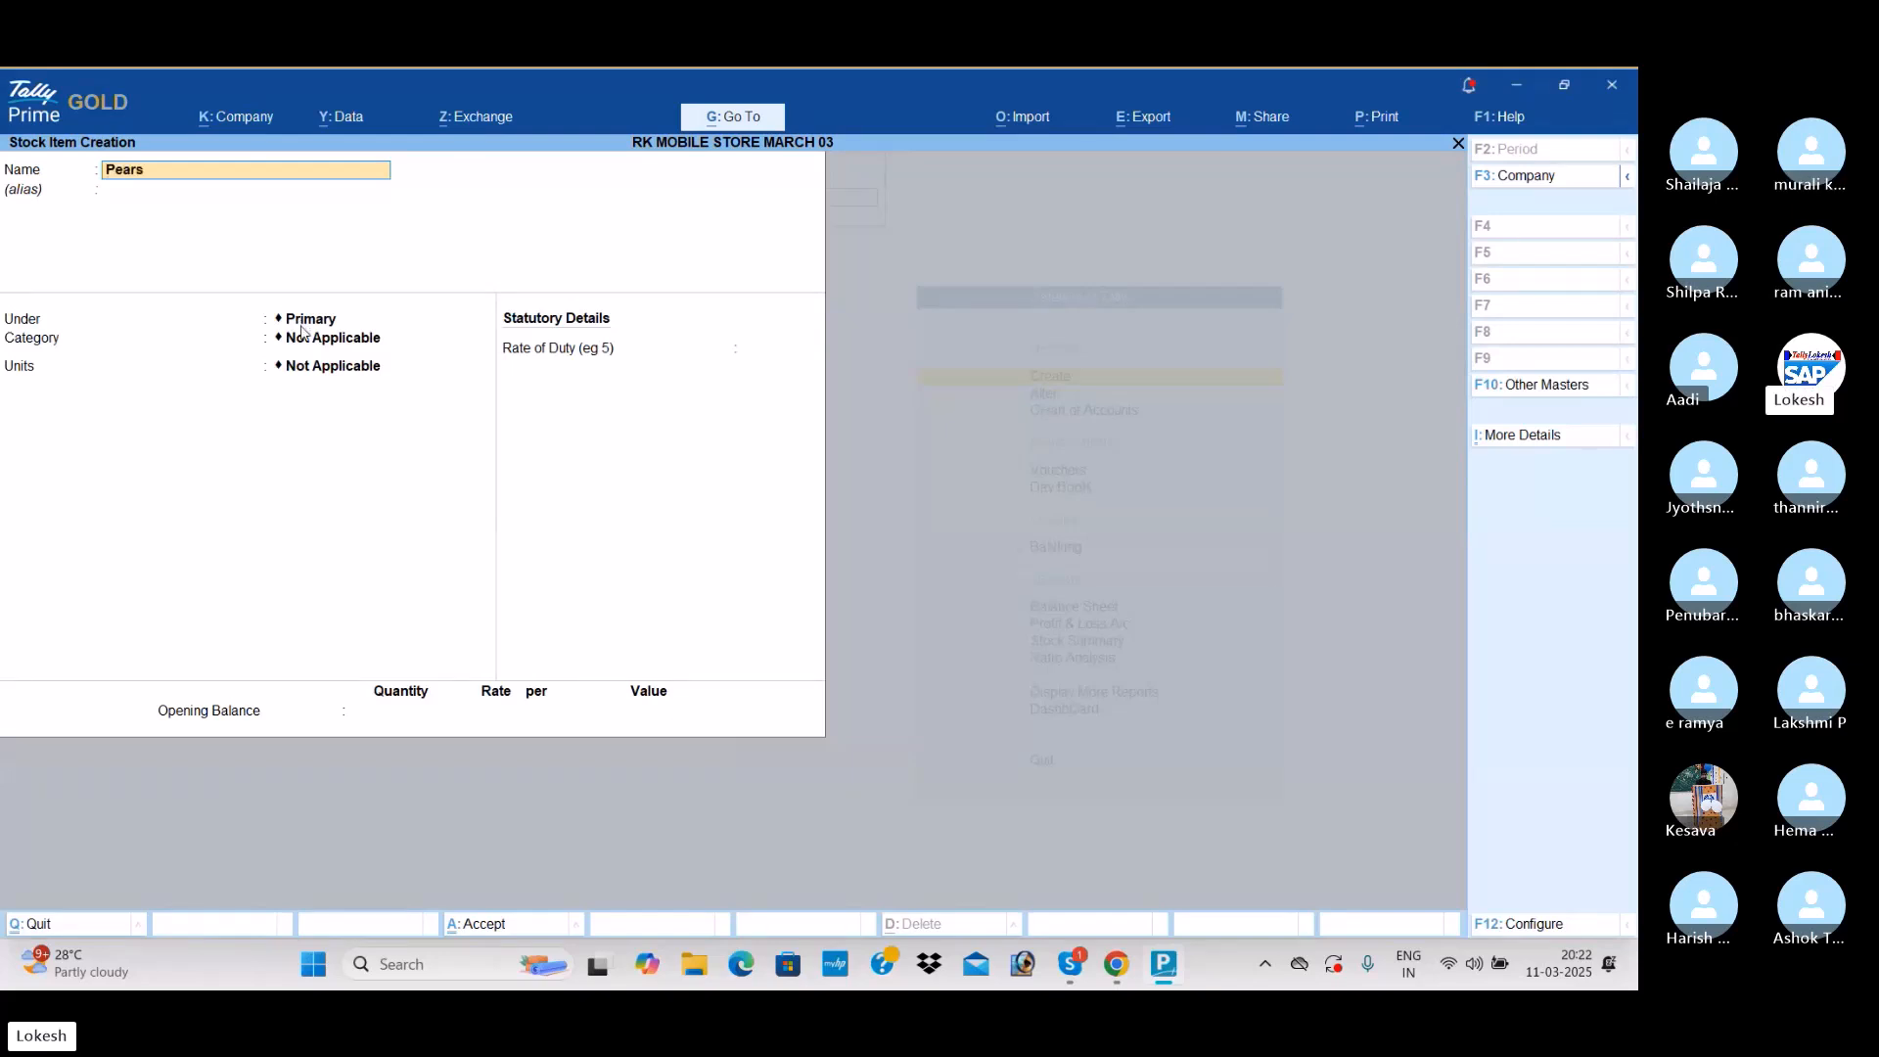
key("Return")
key("Return")
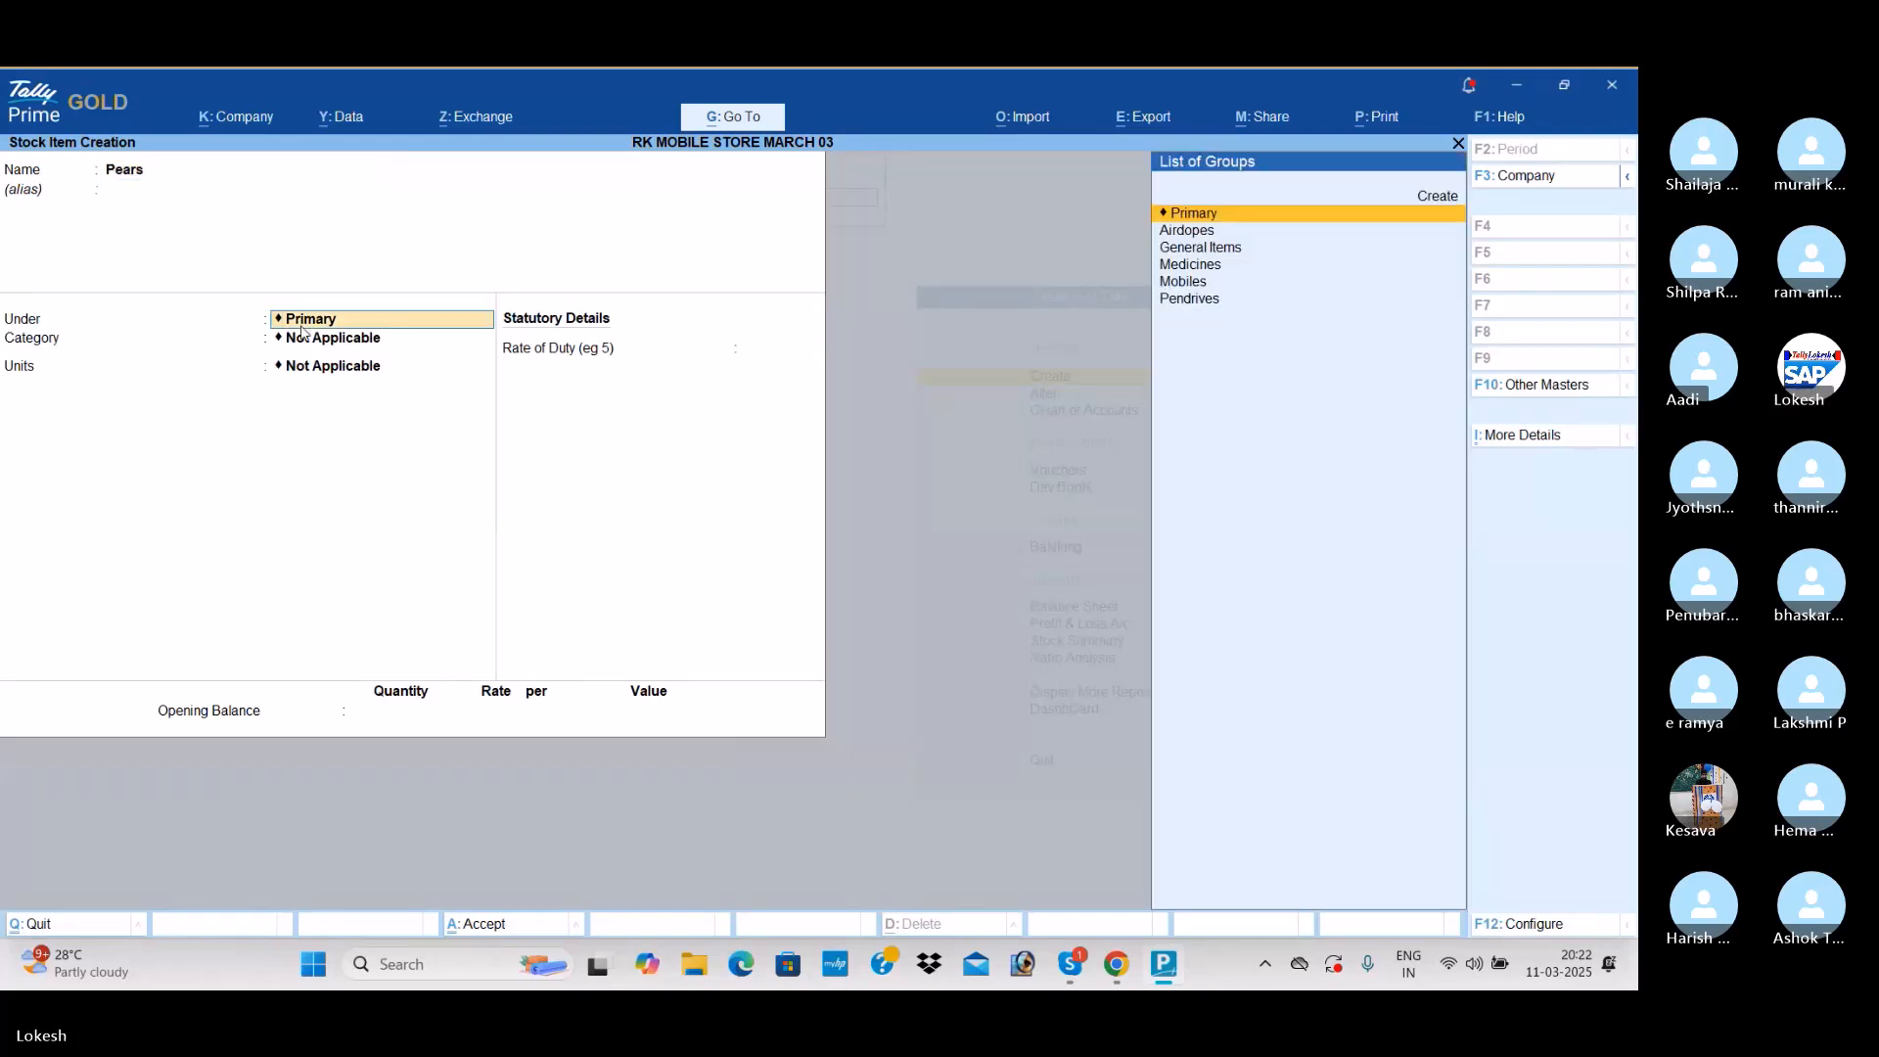
key("Down")
key("Down")
key("Return")
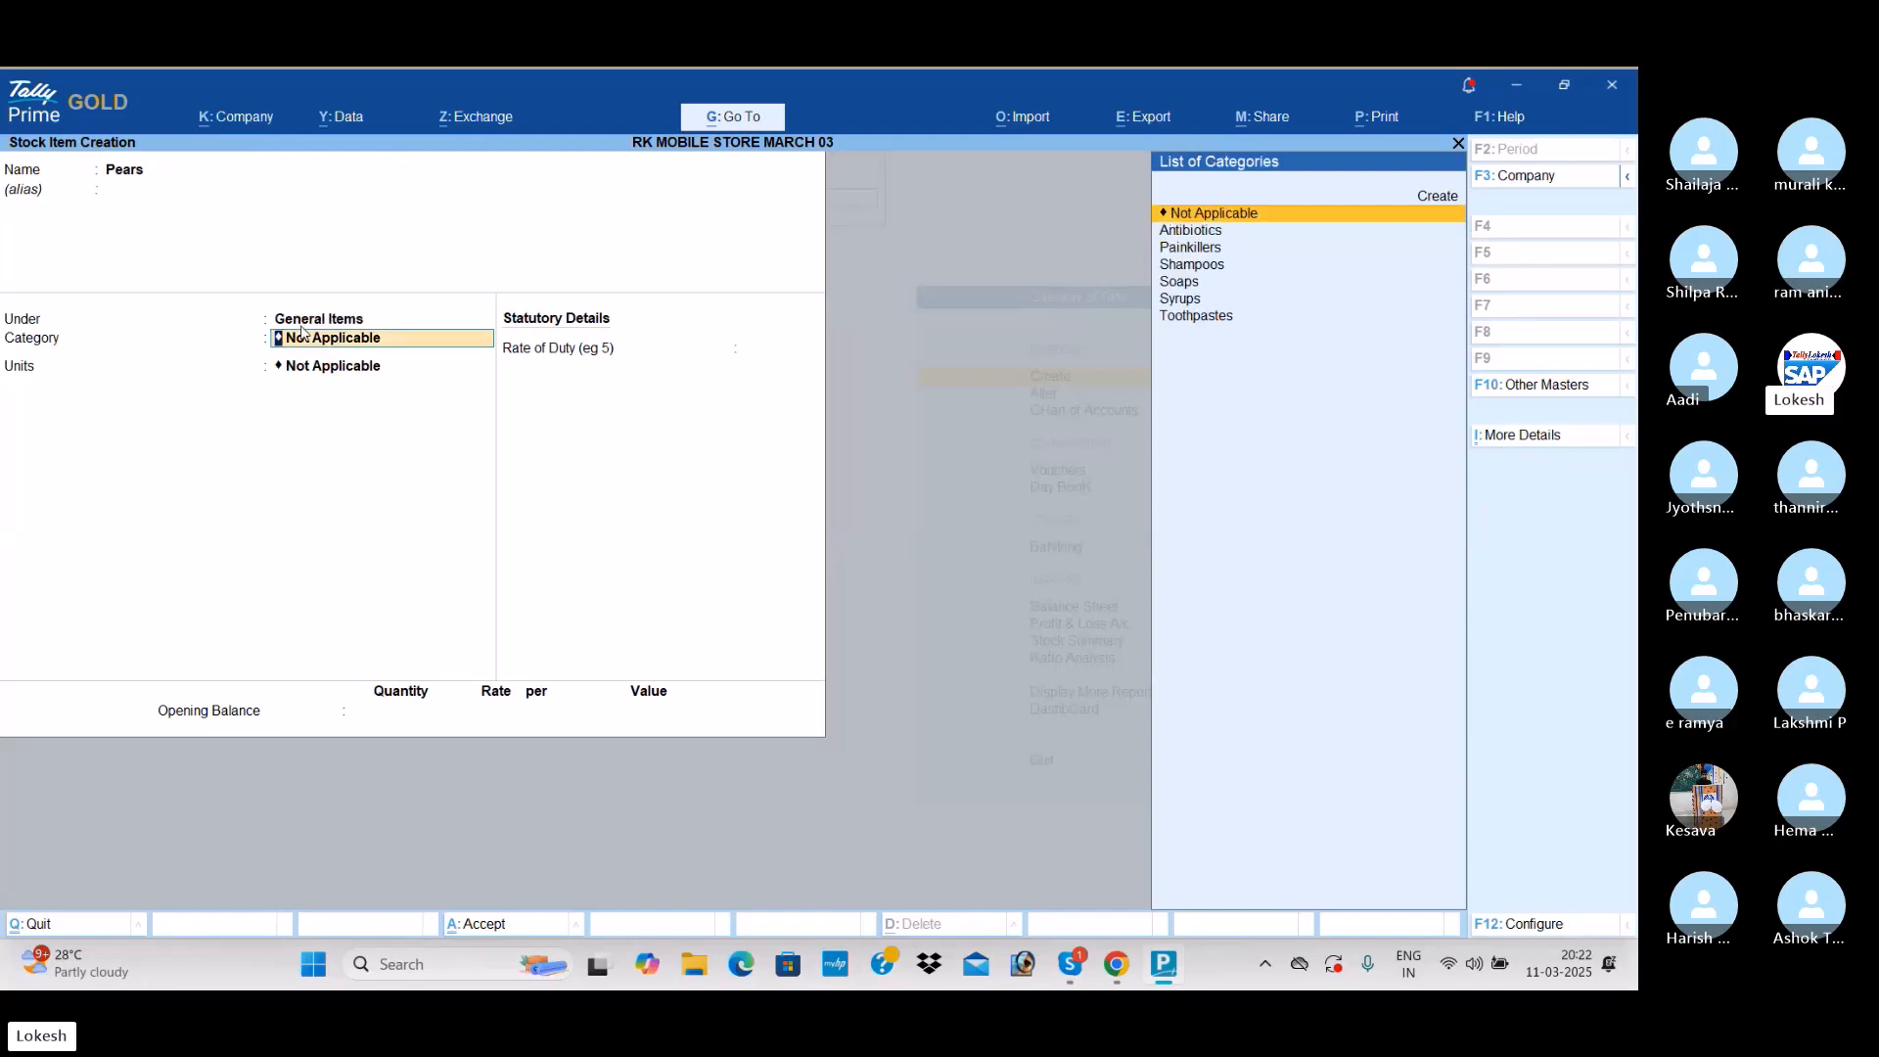
Step: Set Pears's category to Soaps and its unit to bx, and save the item without an opening balance
key("Down")
key("Down")
key("Down")
key("Down")
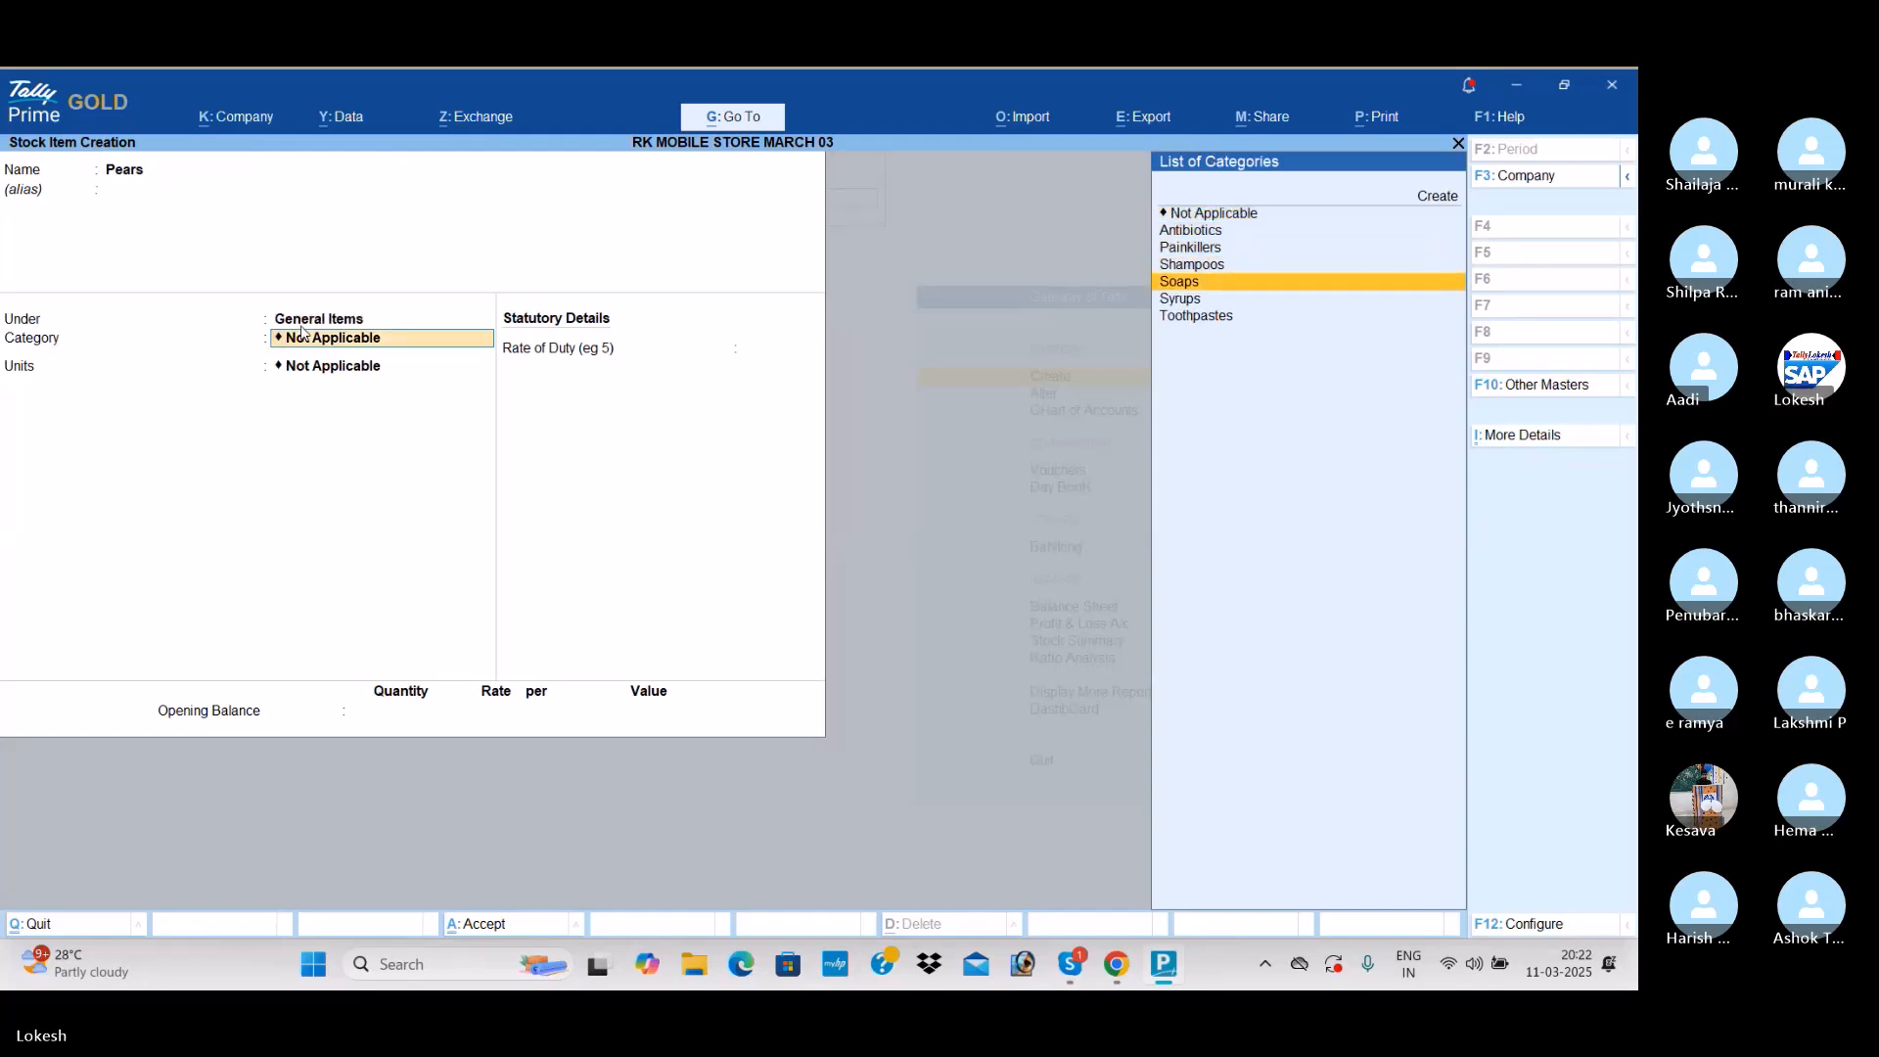
key("Return")
key("Down")
key("Down")
key("Down")
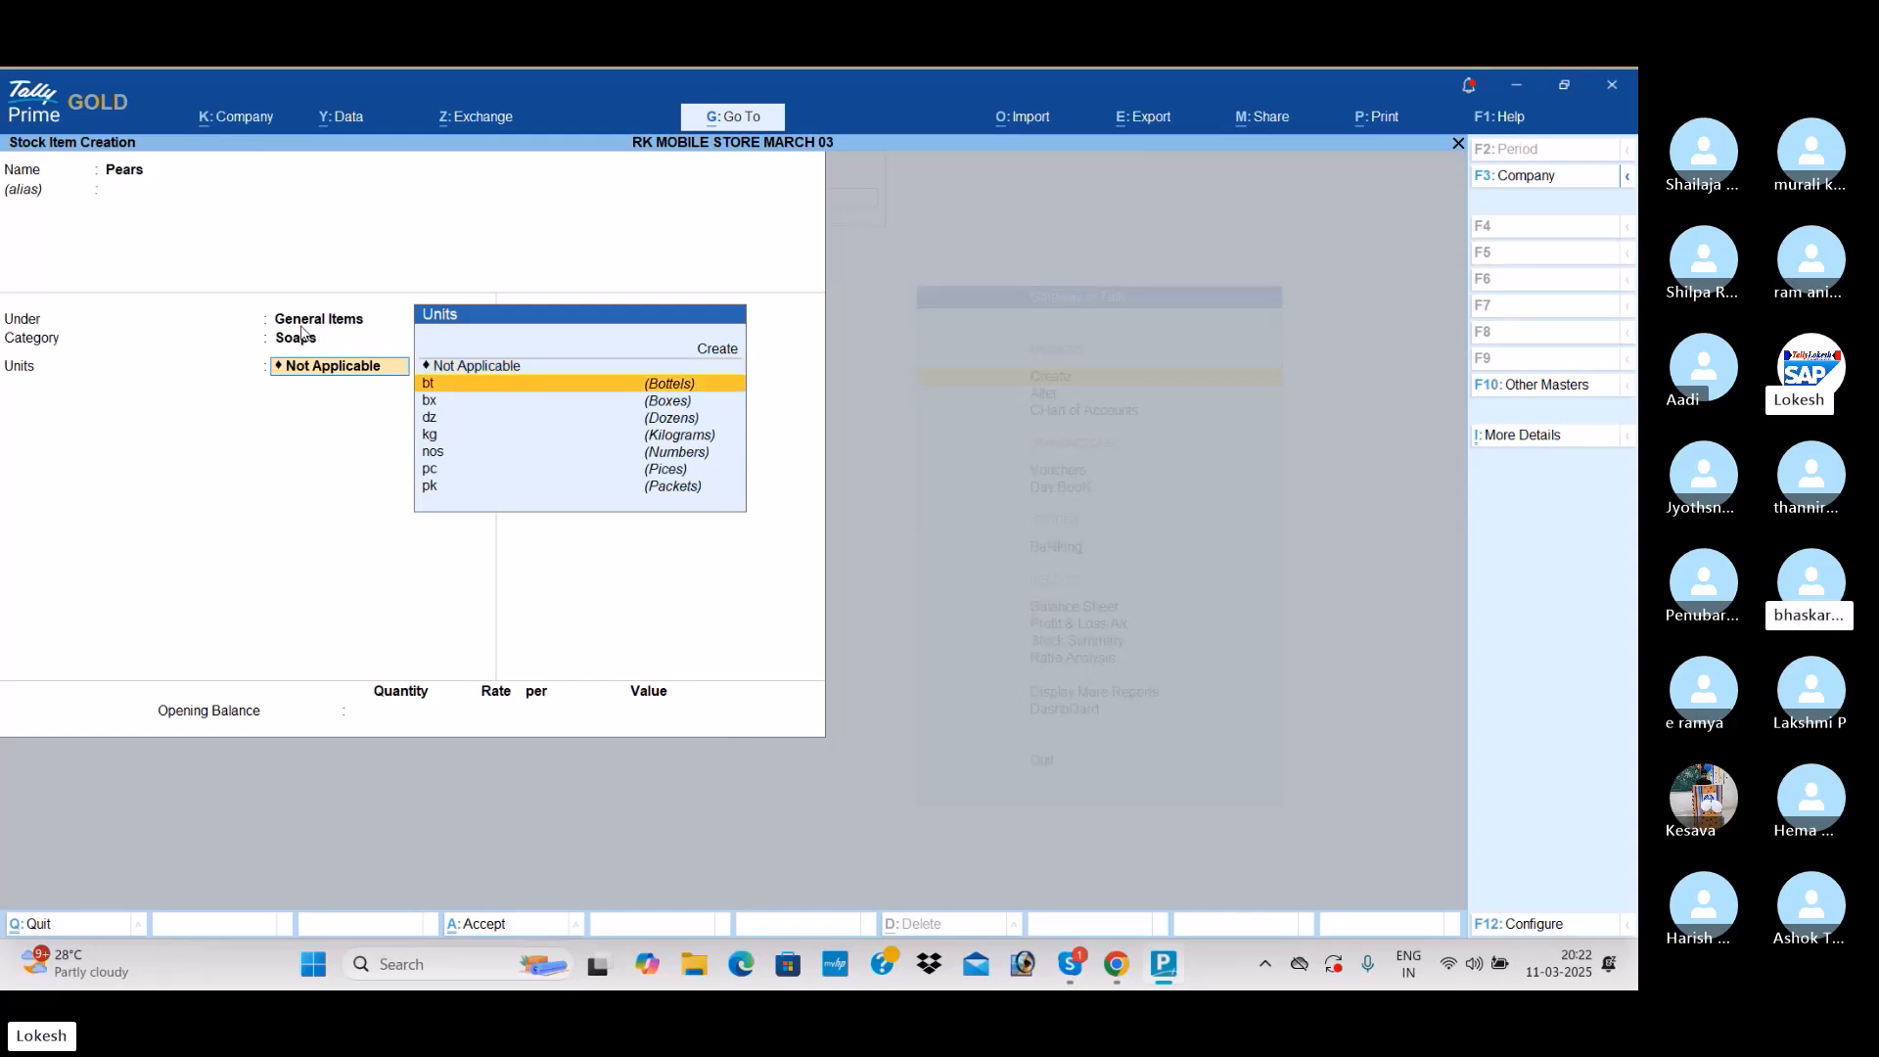
key("Up")
key("Return")
key("Return")
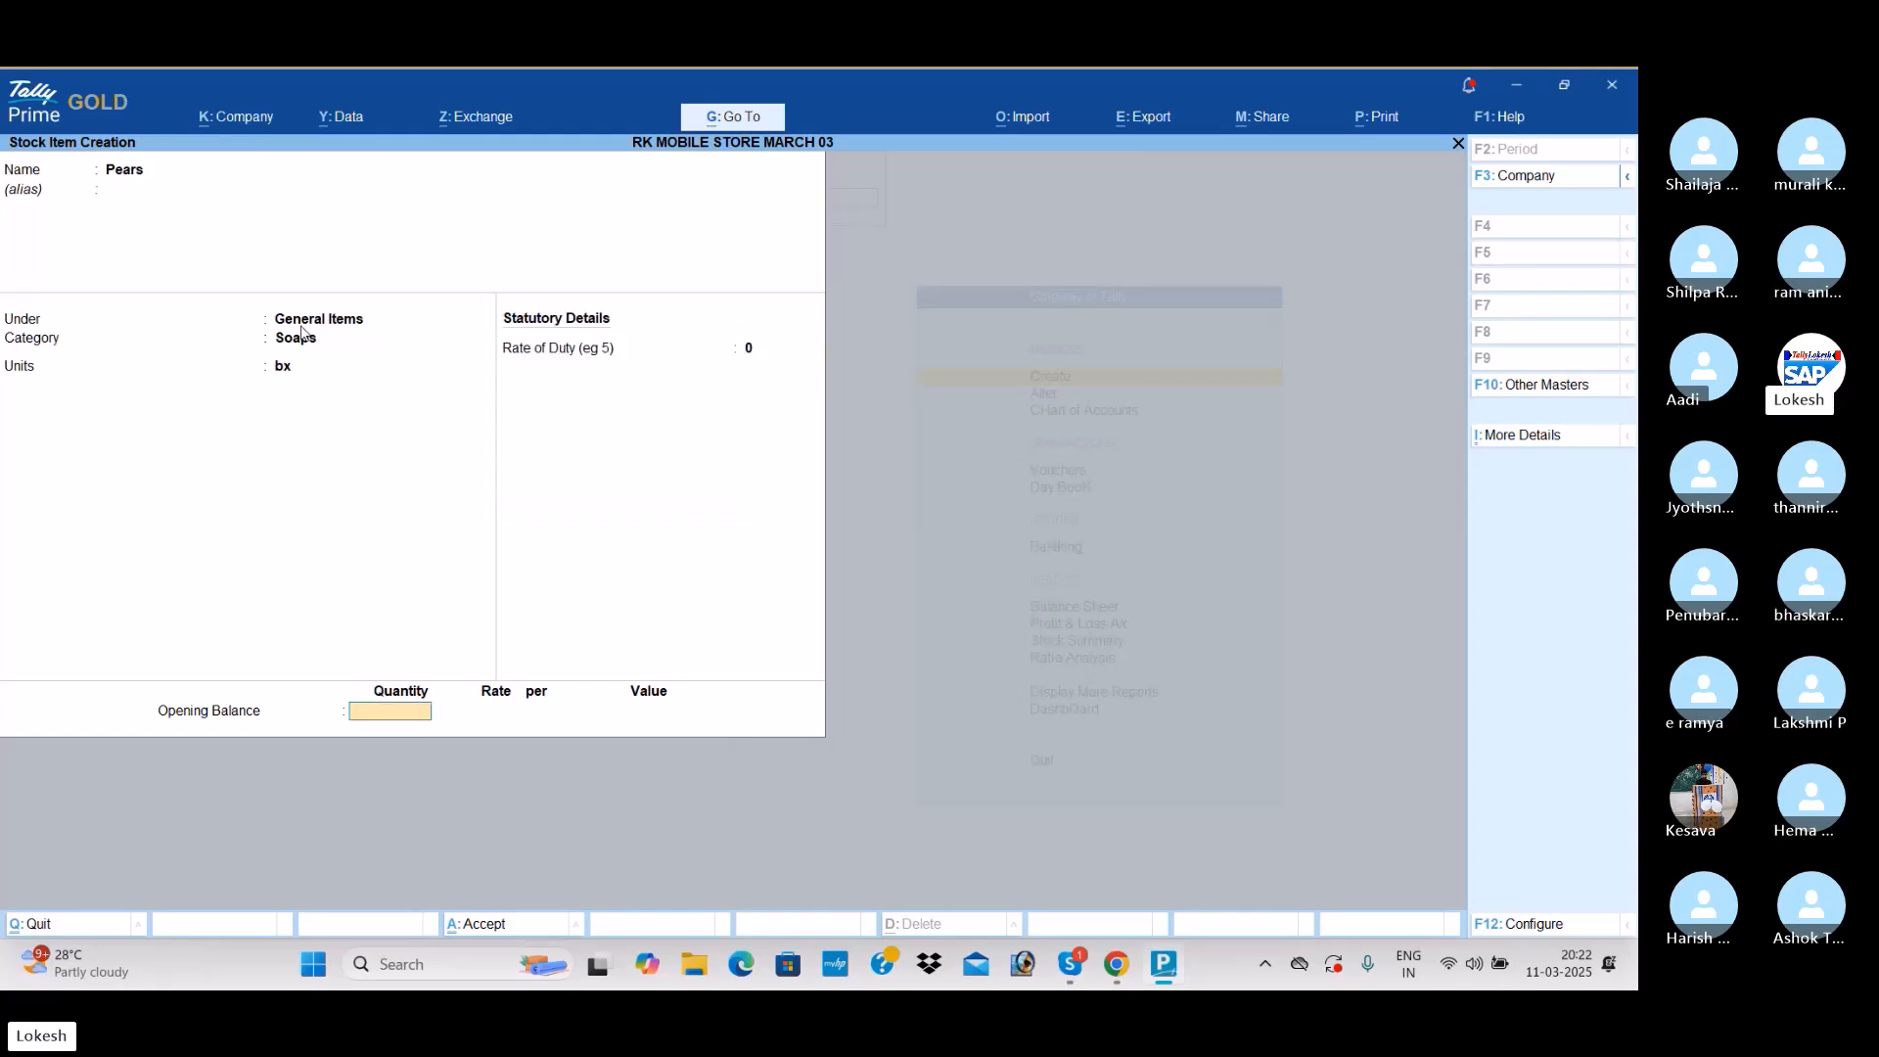
key("Return")
key("Return")
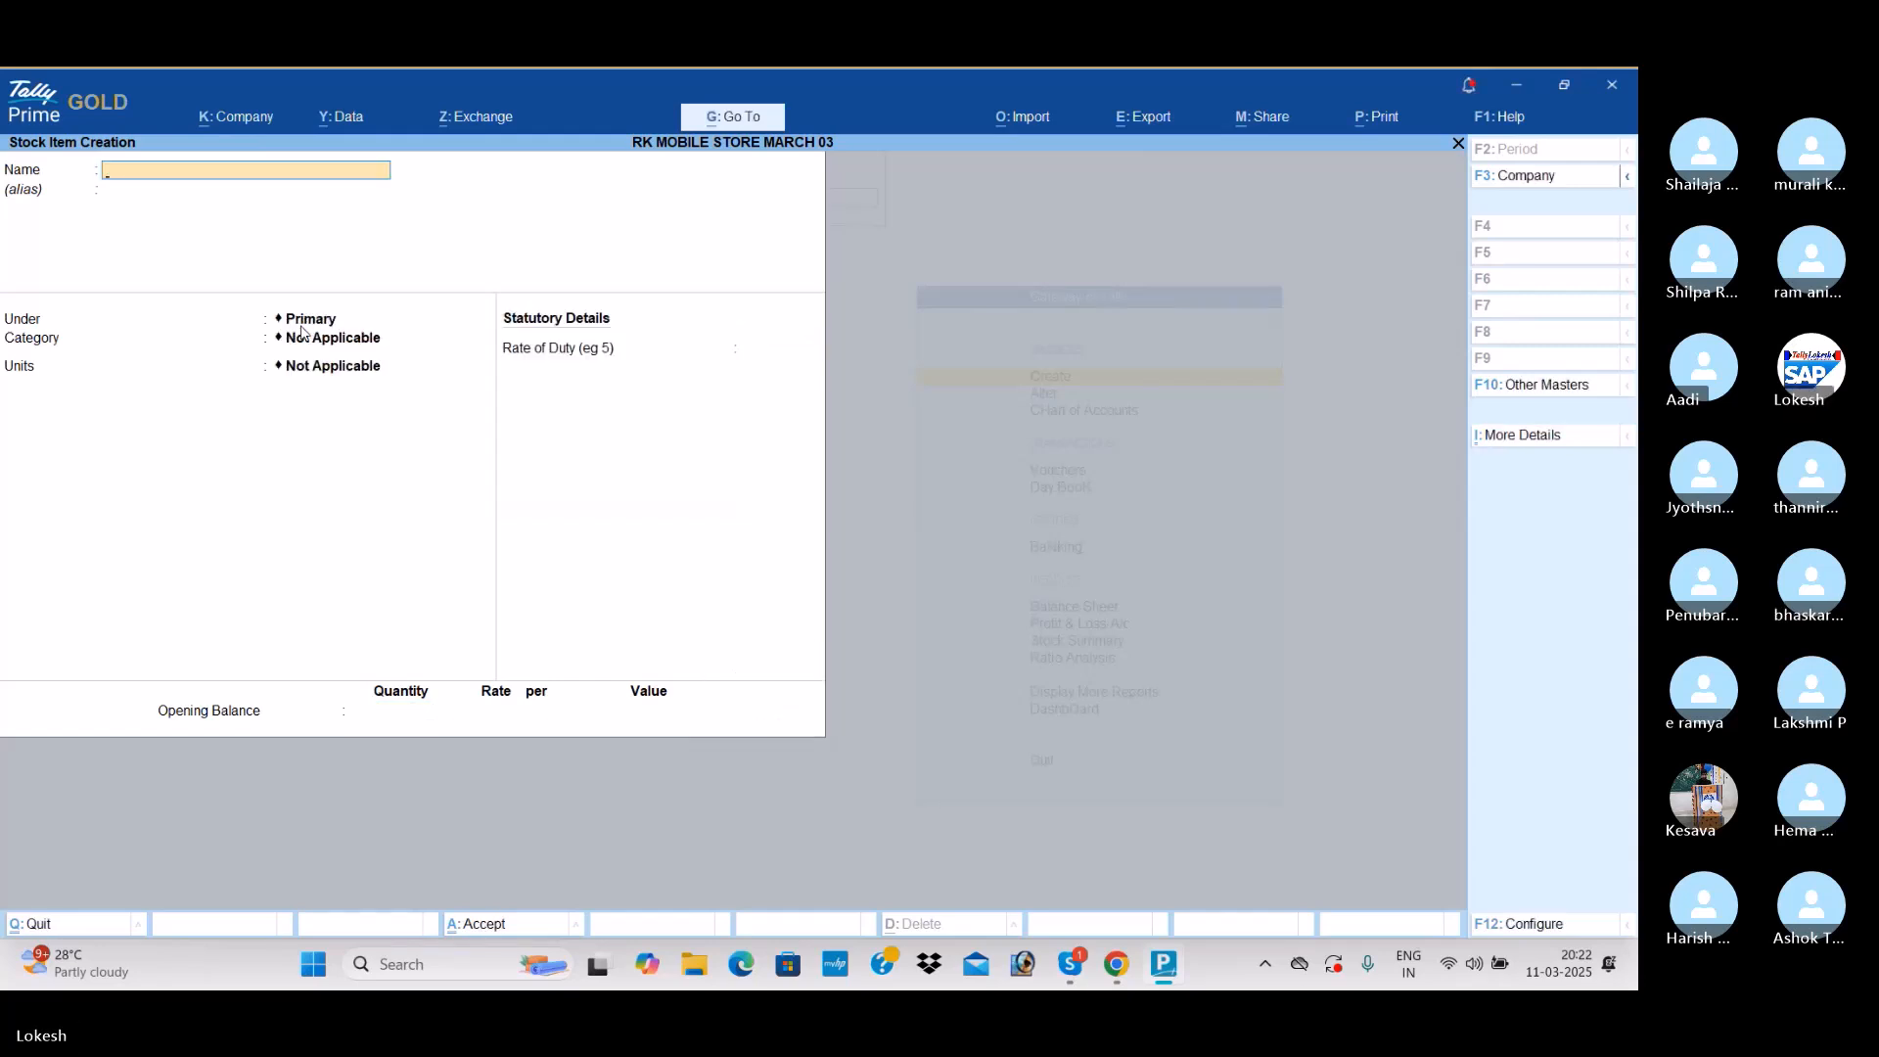
Step: Start a new stock item named Cibaca under the General Items group
type("Cib")
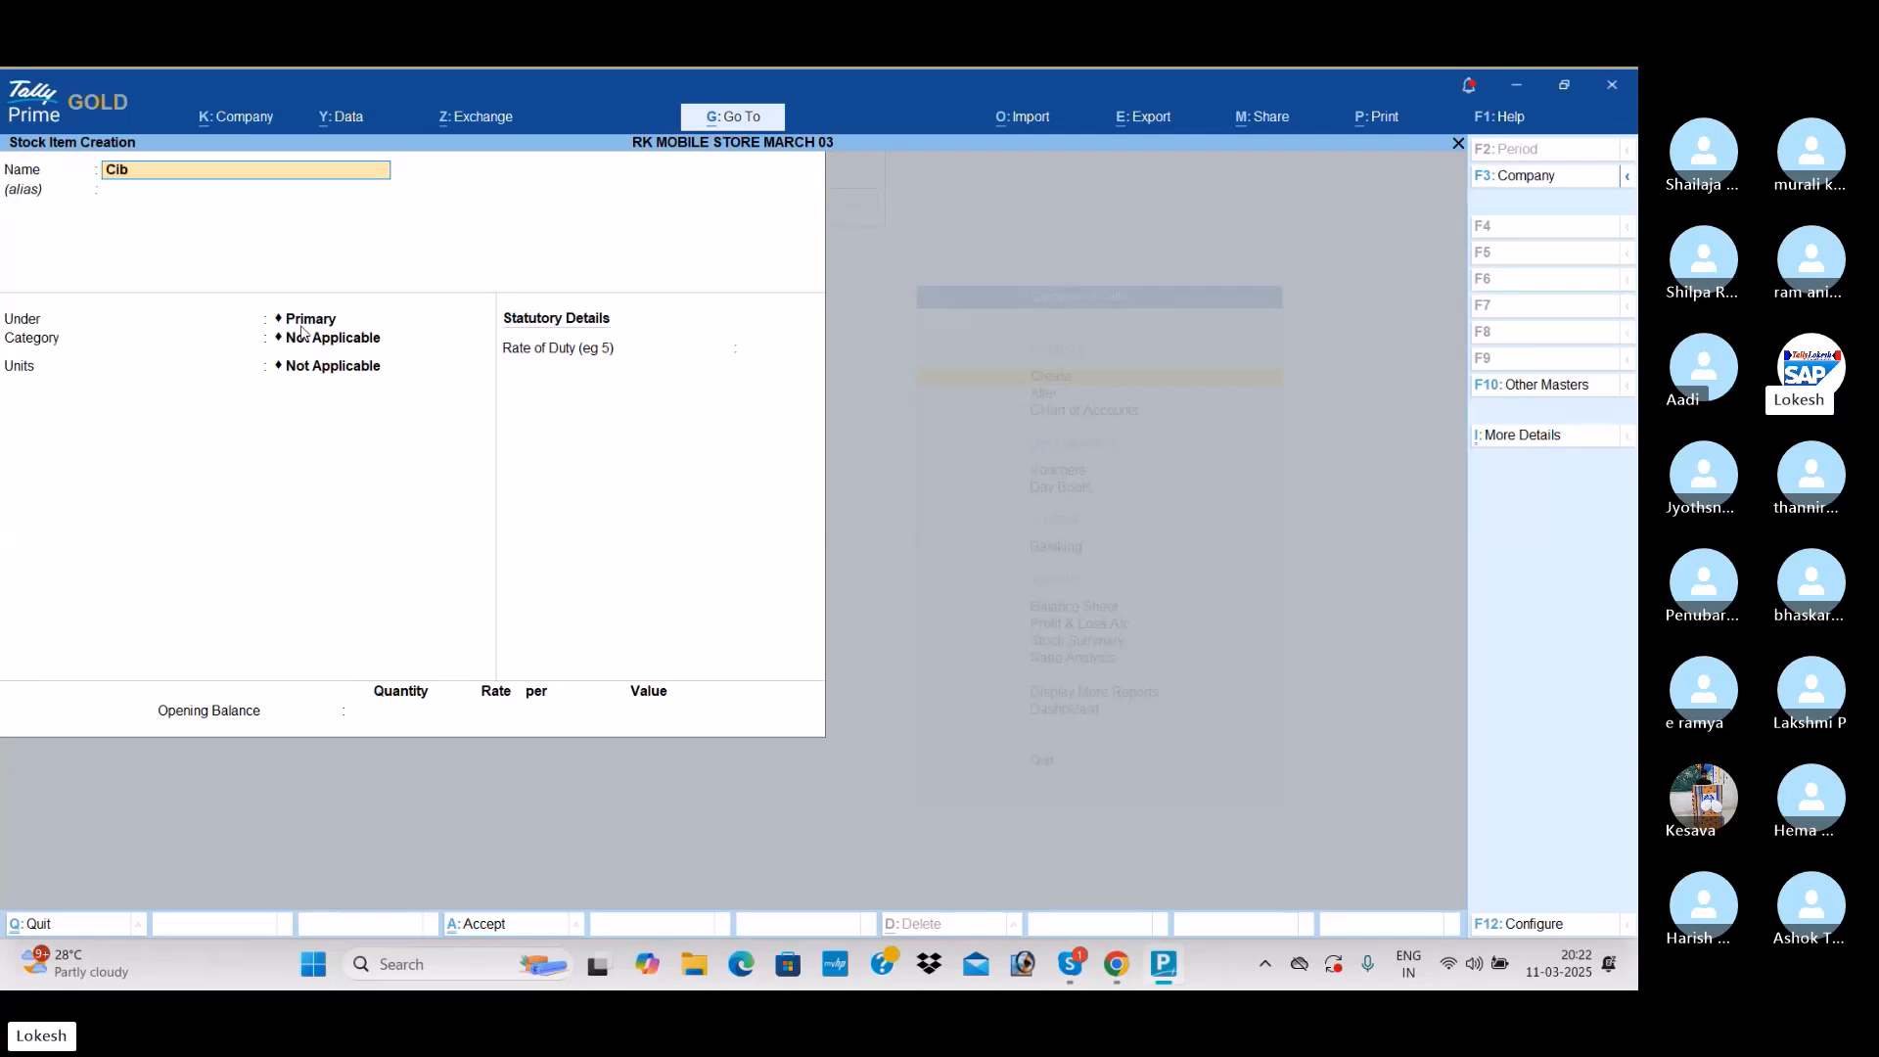
type("aca")
key("Return")
key("Down")
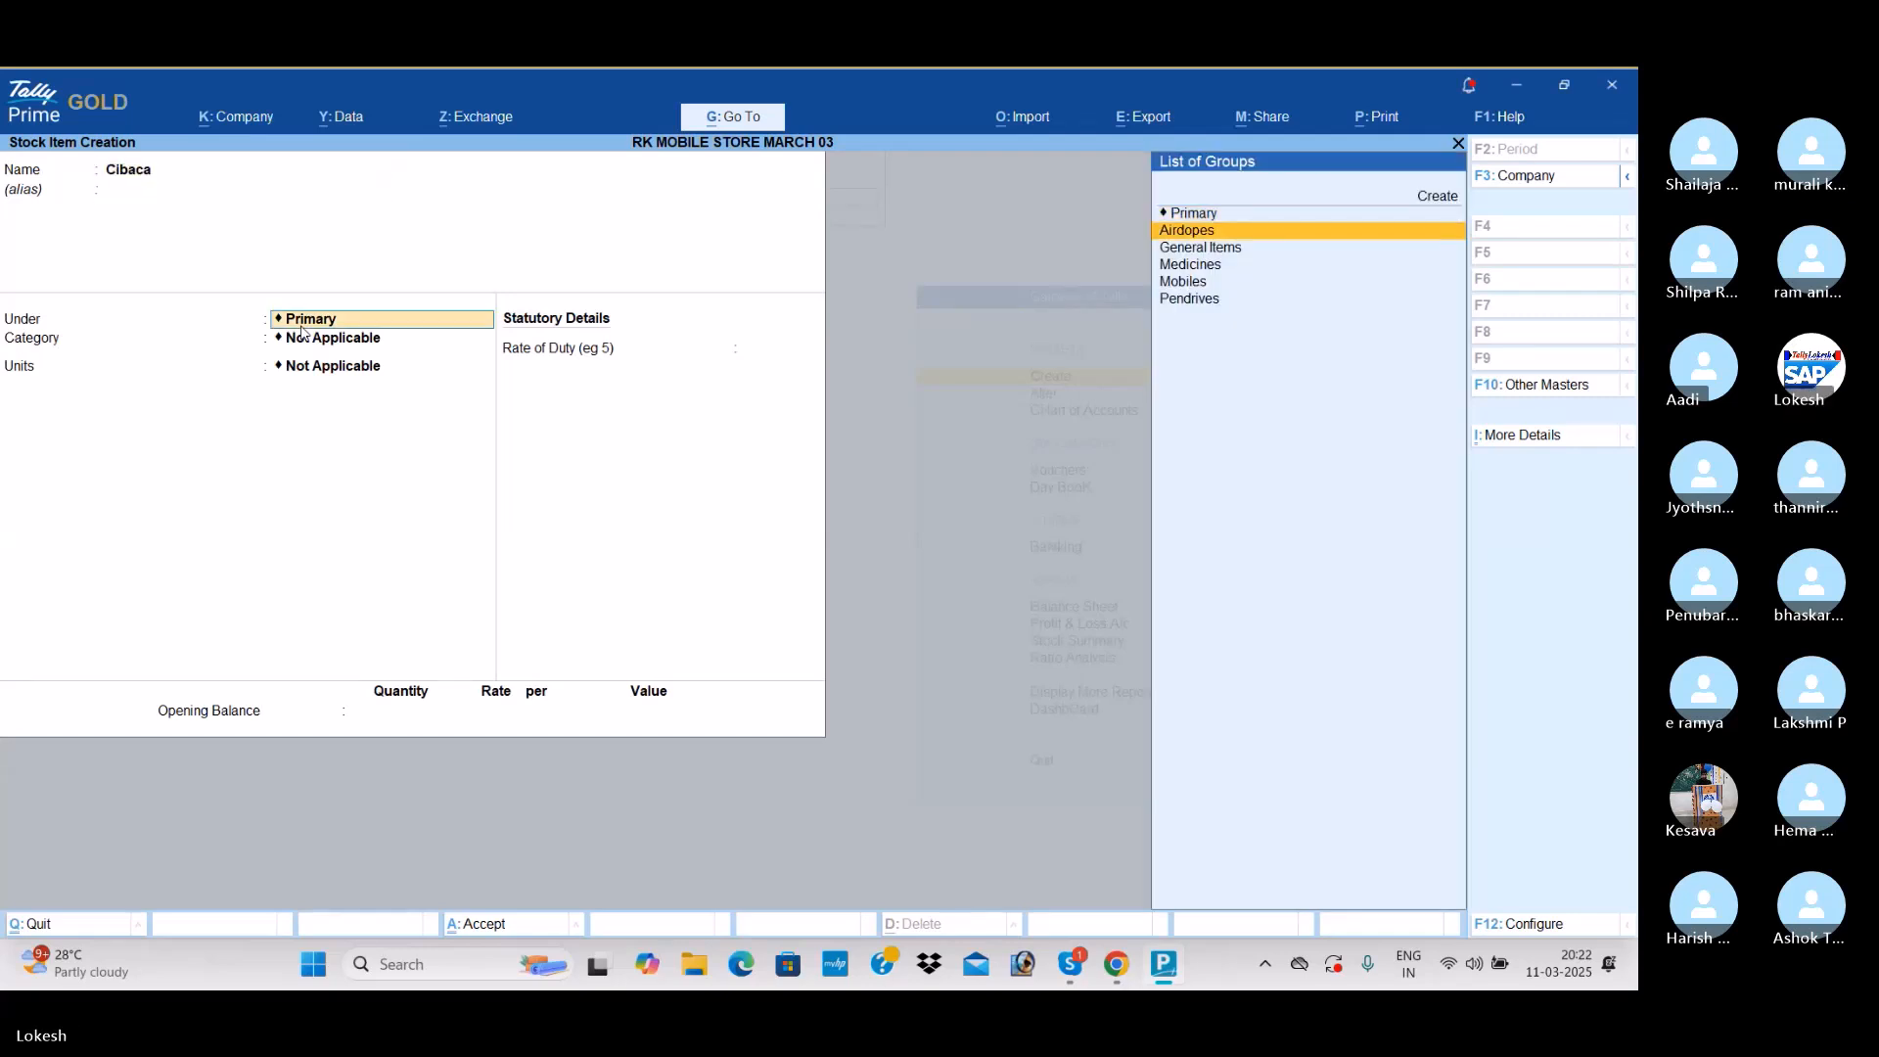
key("Down")
key("Return")
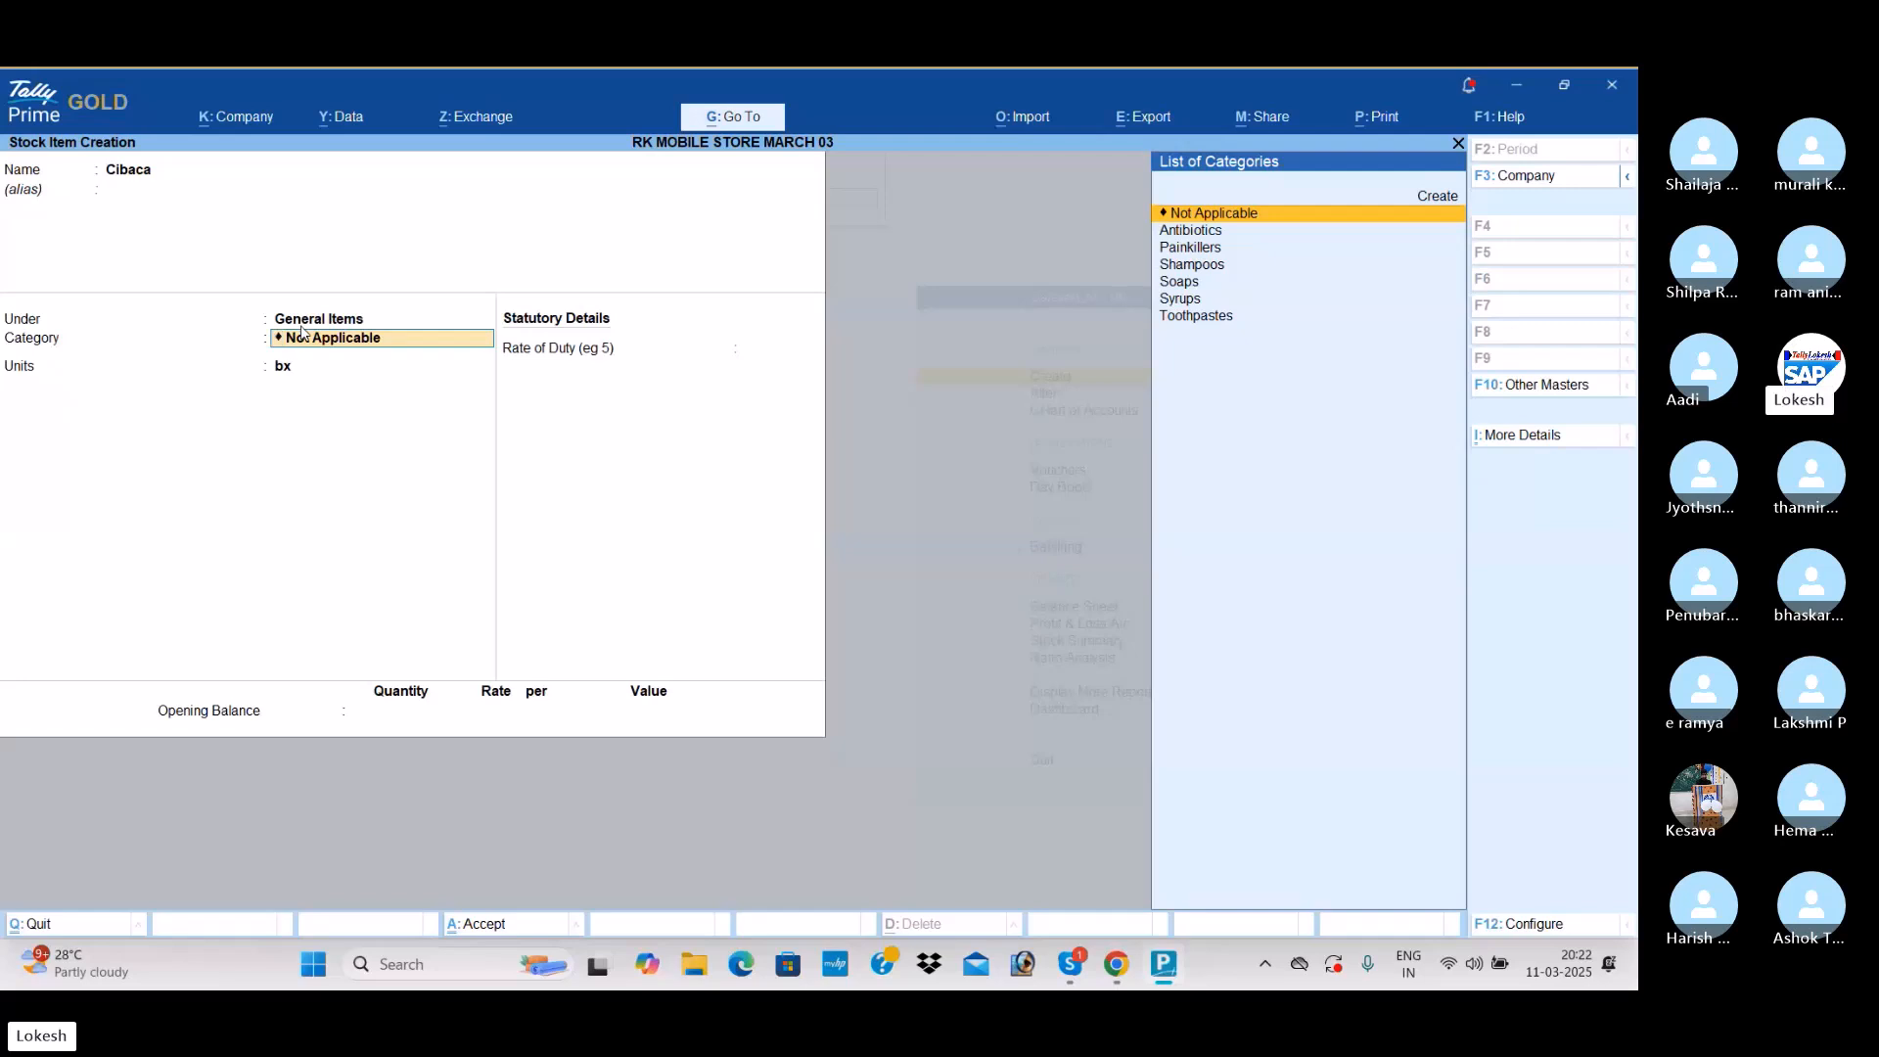
Step: Set Cibaca's category to Toothpastes and its unit to pk, and save the item without an opening balance
key("Down")
key("Down")
key("Down")
key("Down")
key("Down")
key("Down")
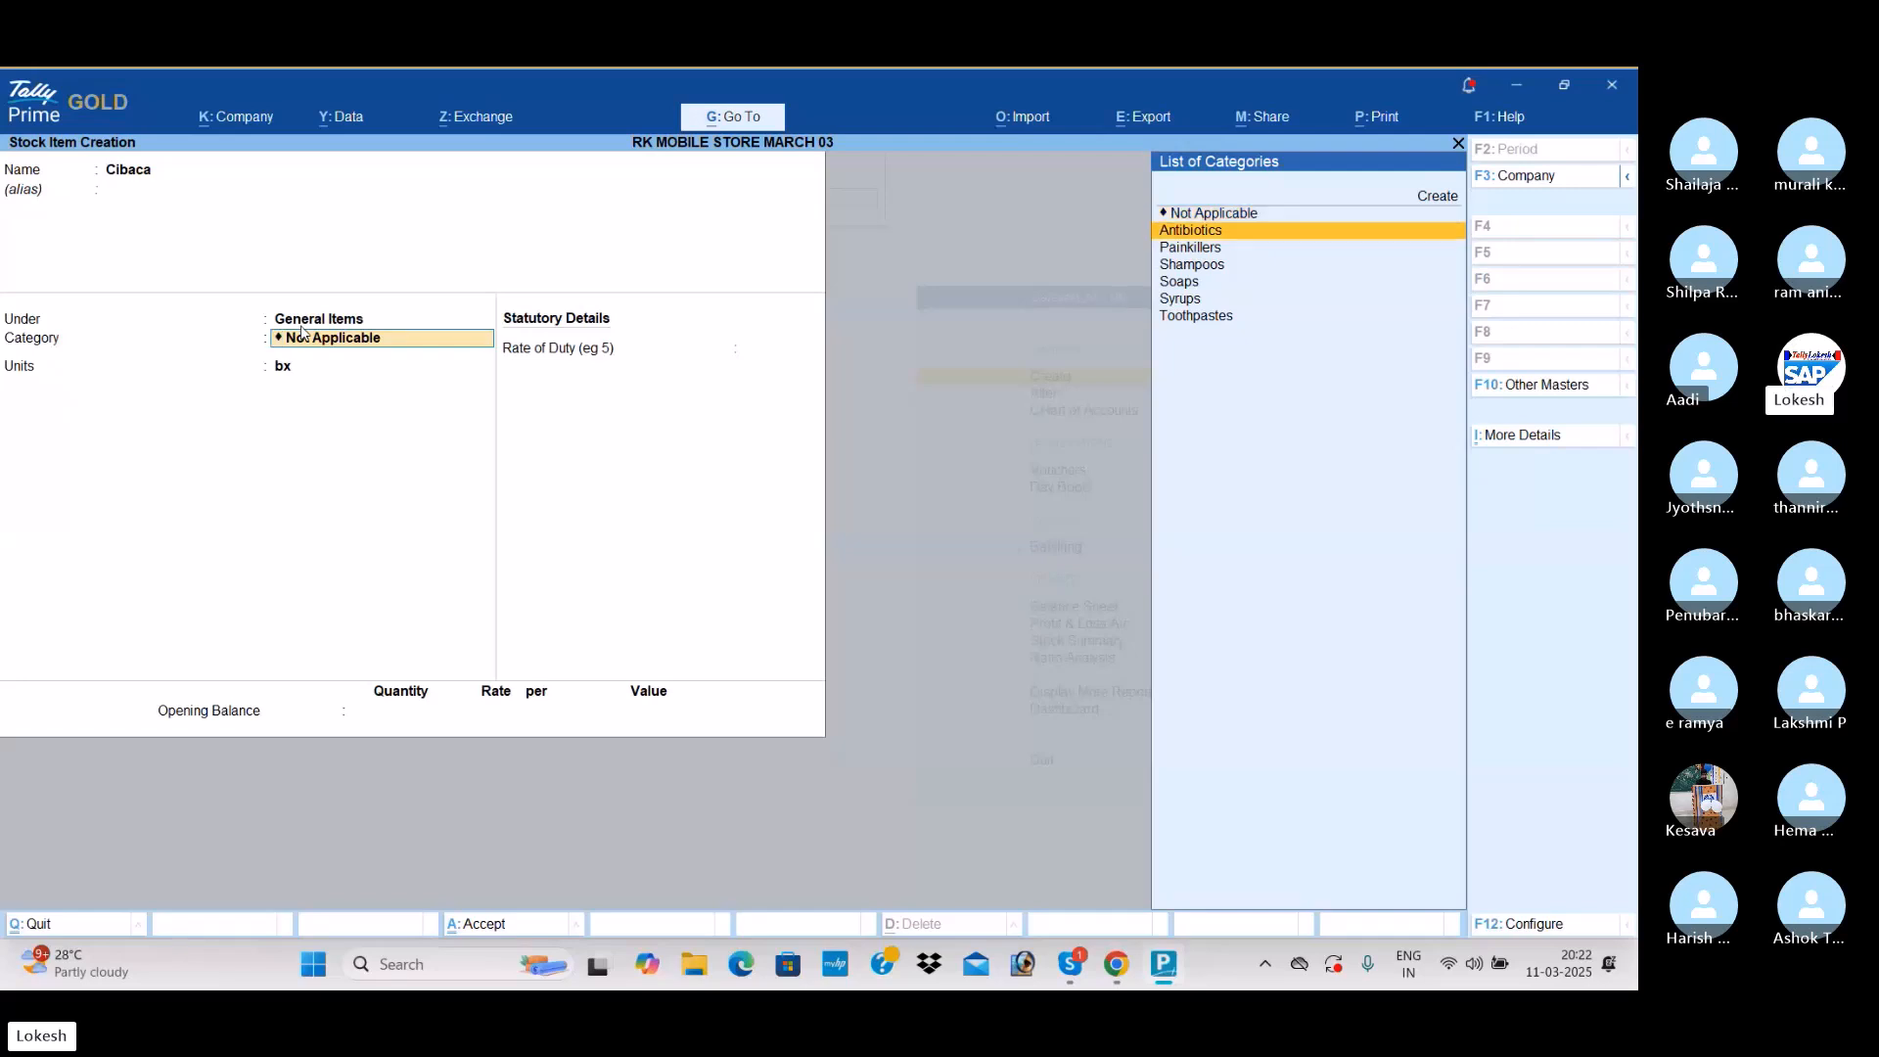
key("Return")
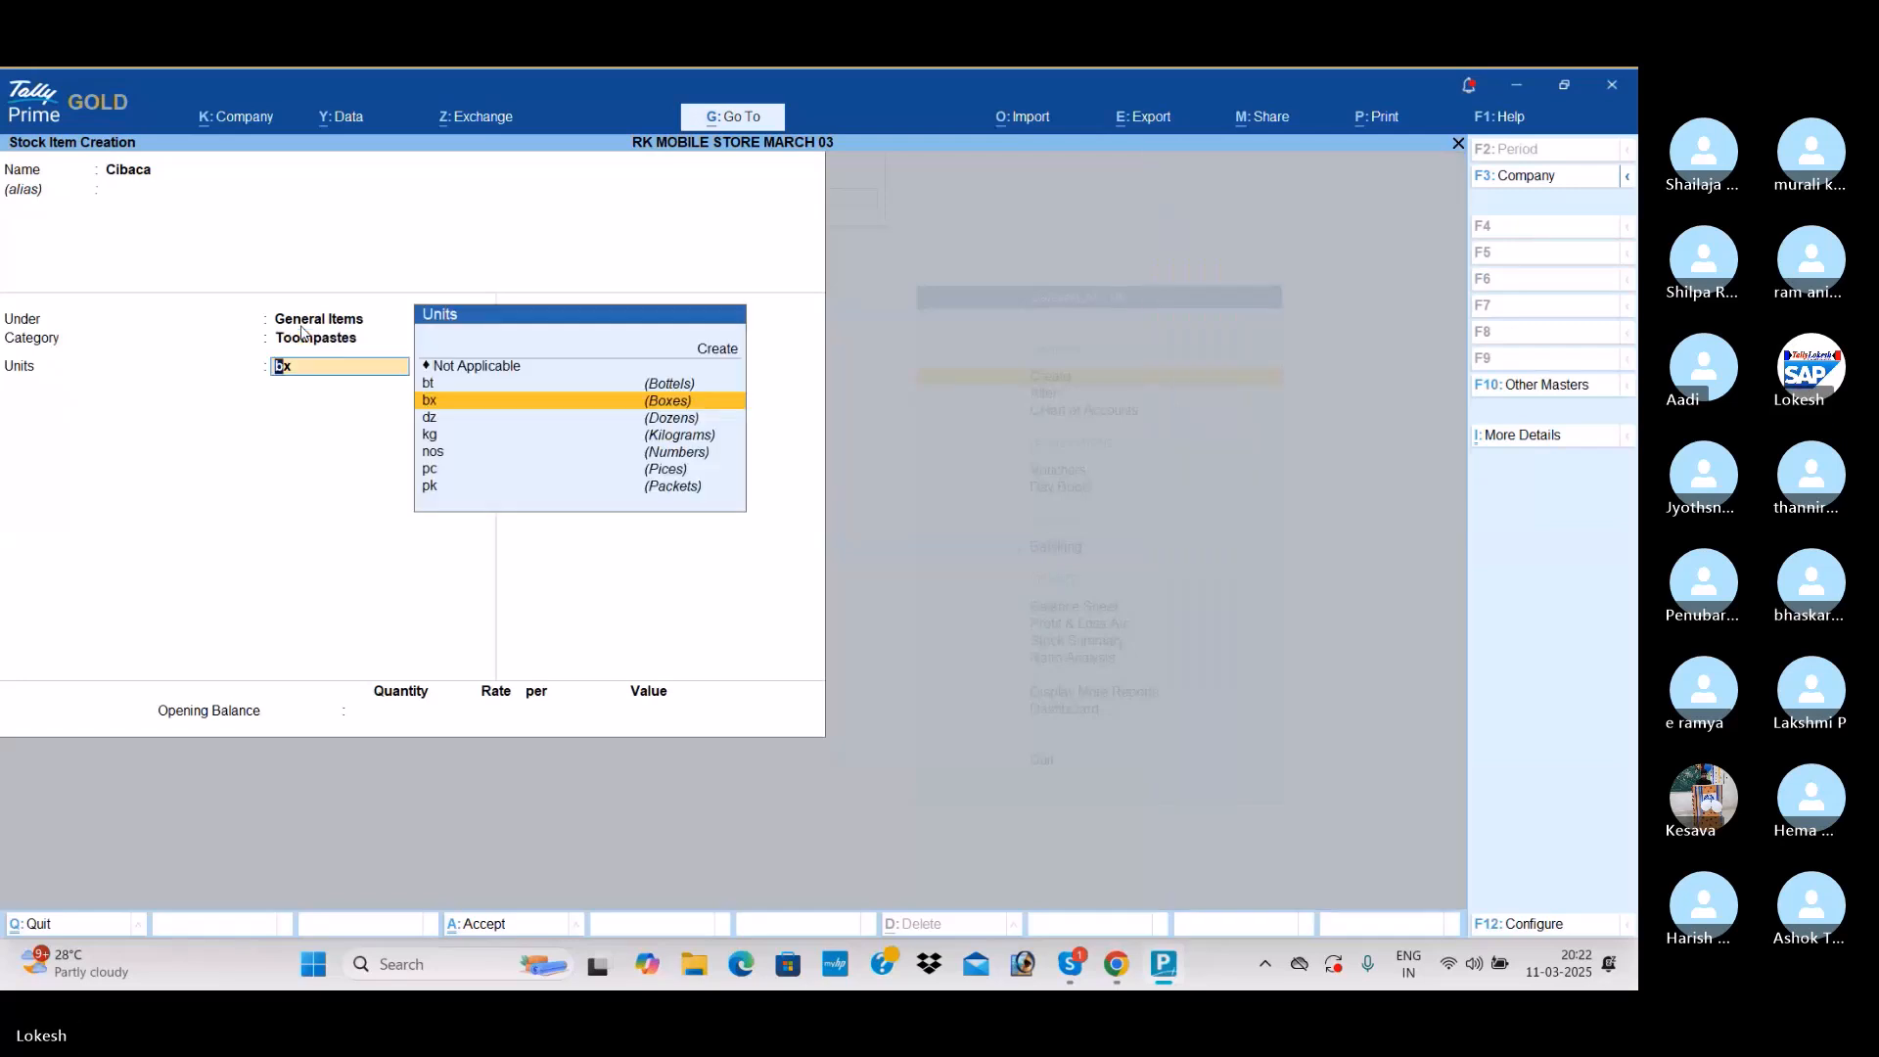
key("Down")
key("Down")
key("Down")
key("Down")
key("Down")
key("Return")
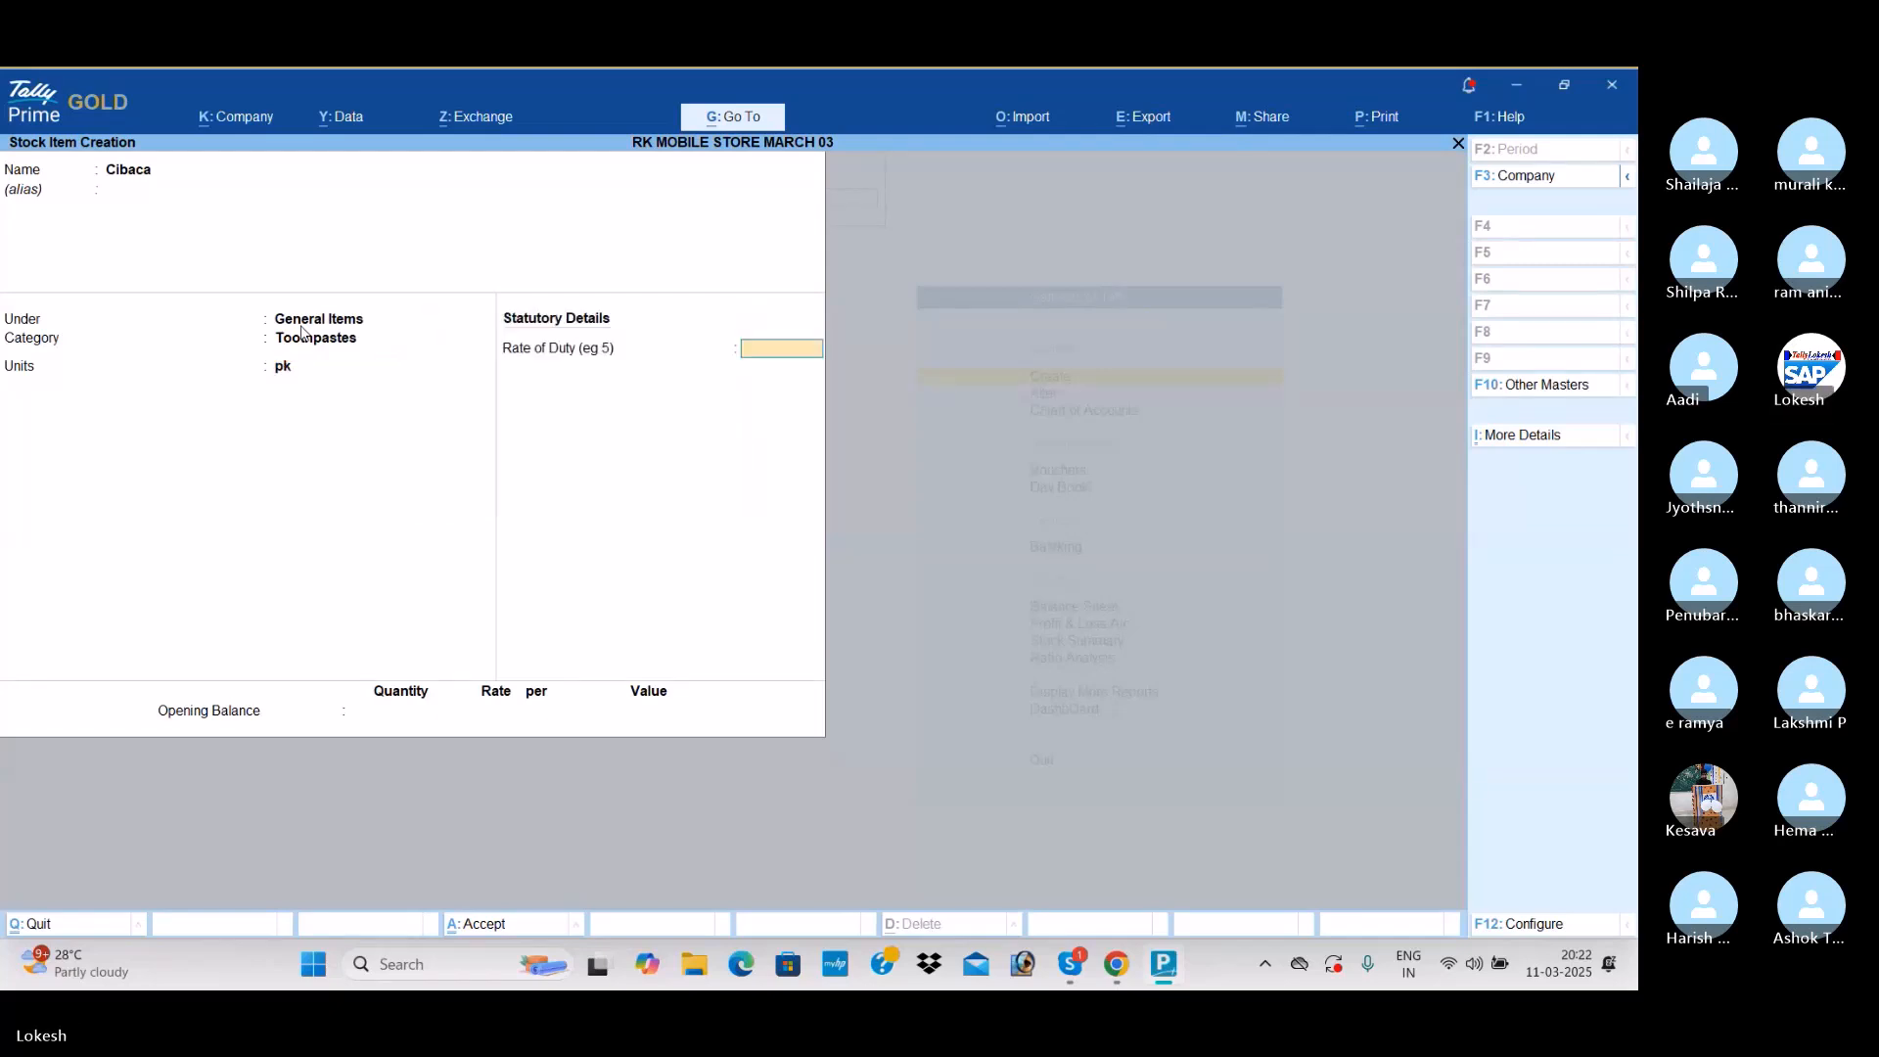
key("Return")
key("Return")
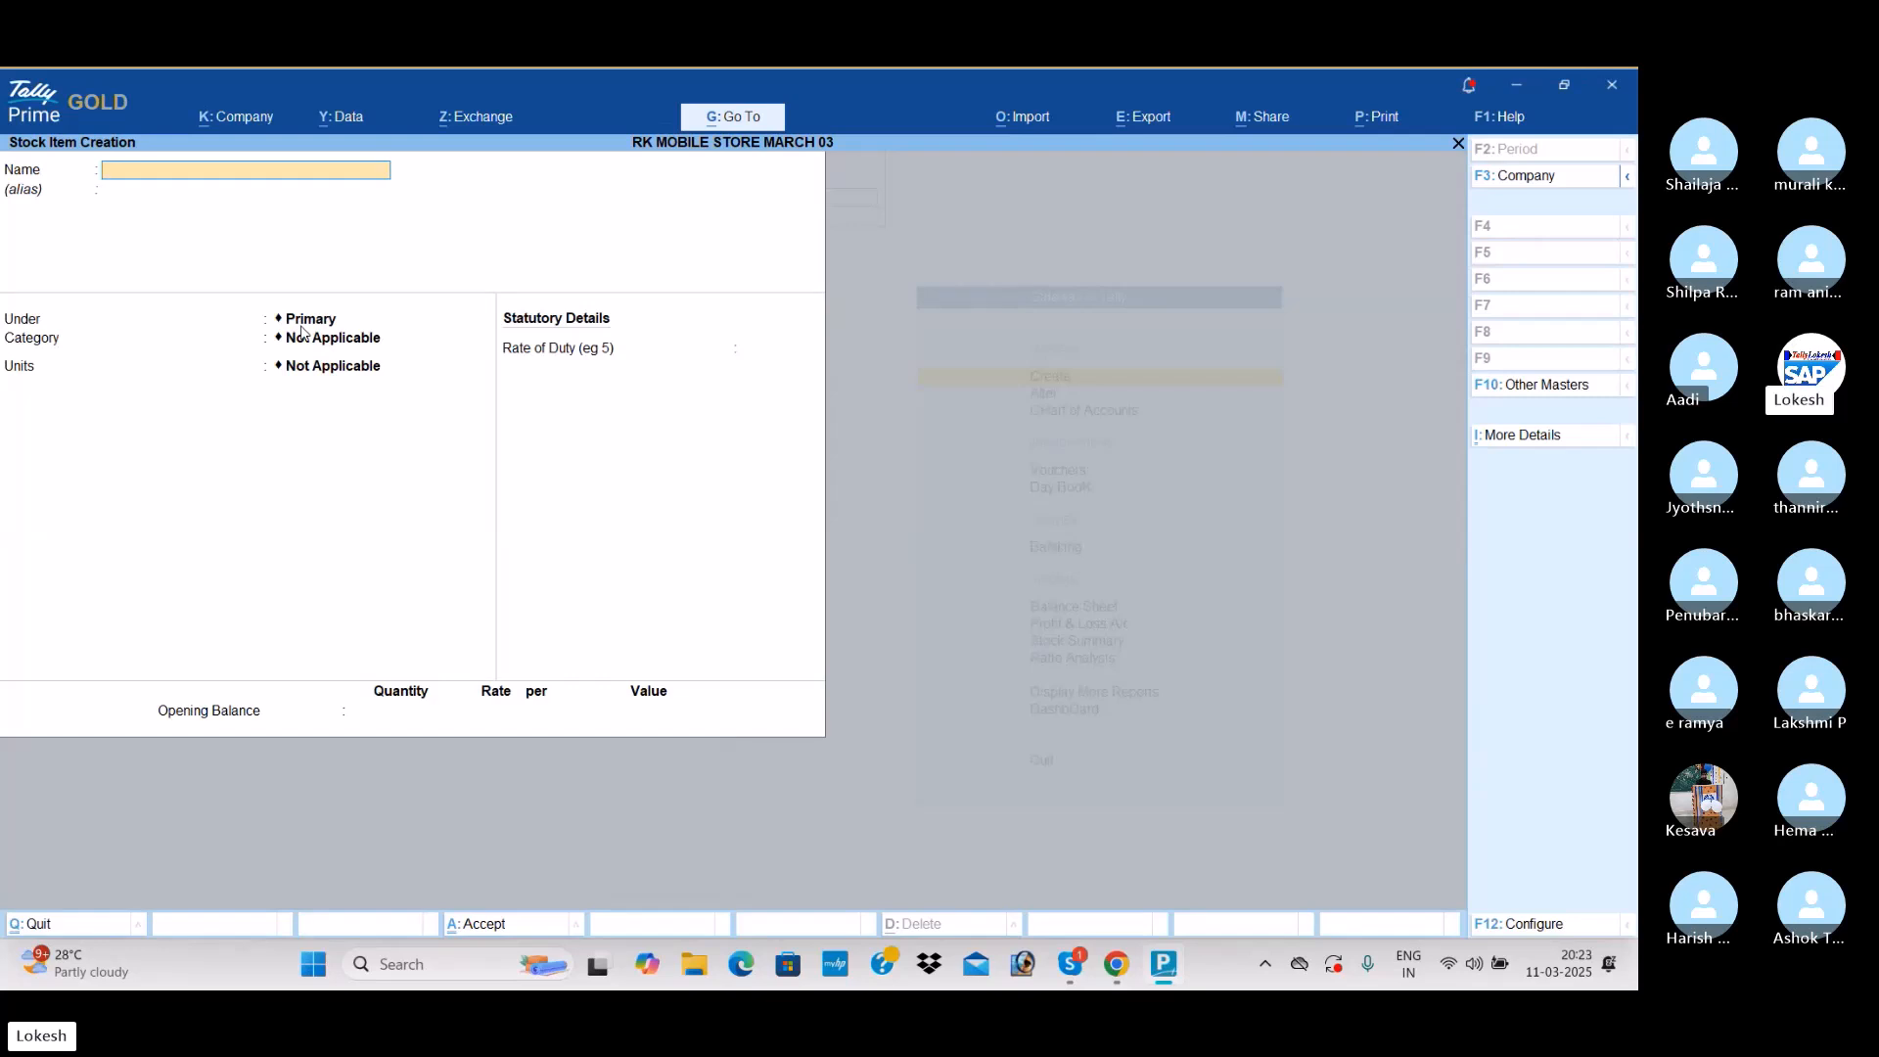
Step: Leave stock item creation and open a new payment voucher
key("Escape")
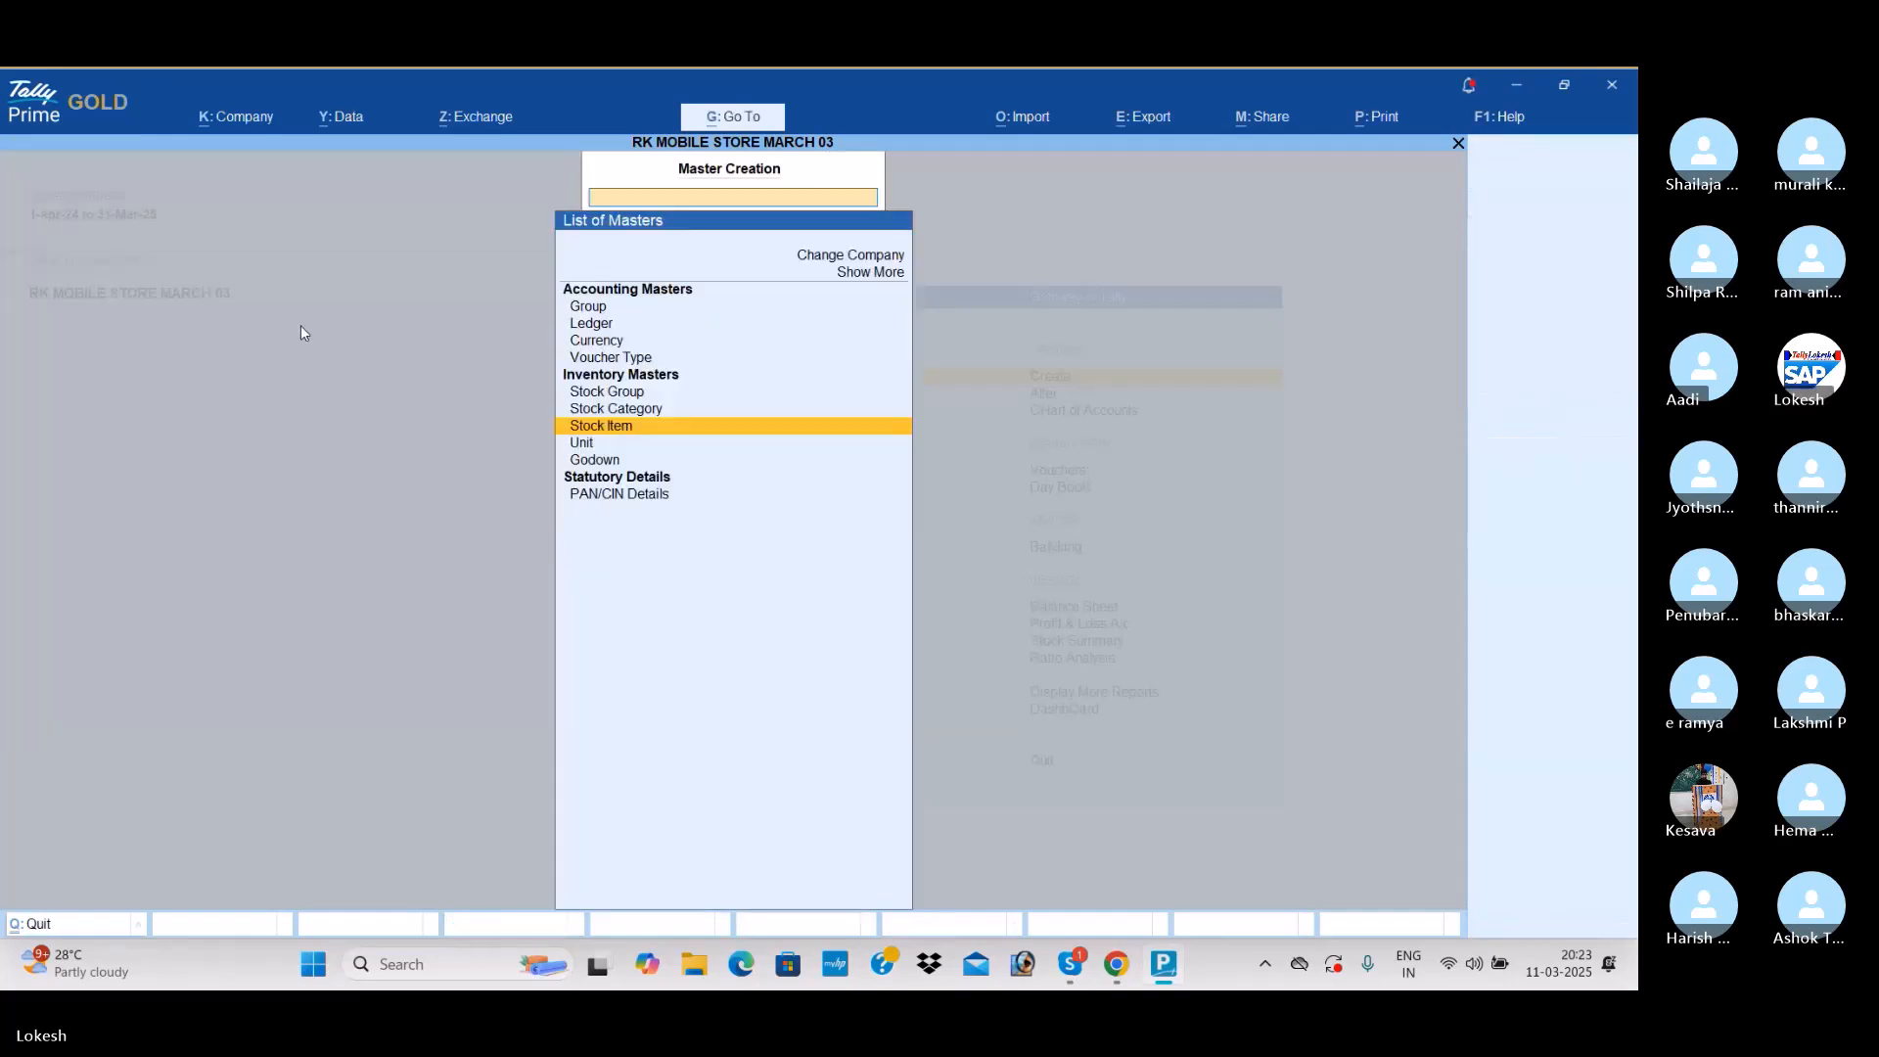
key("Escape")
key("Down")
key("Down")
key("Down")
key("Return")
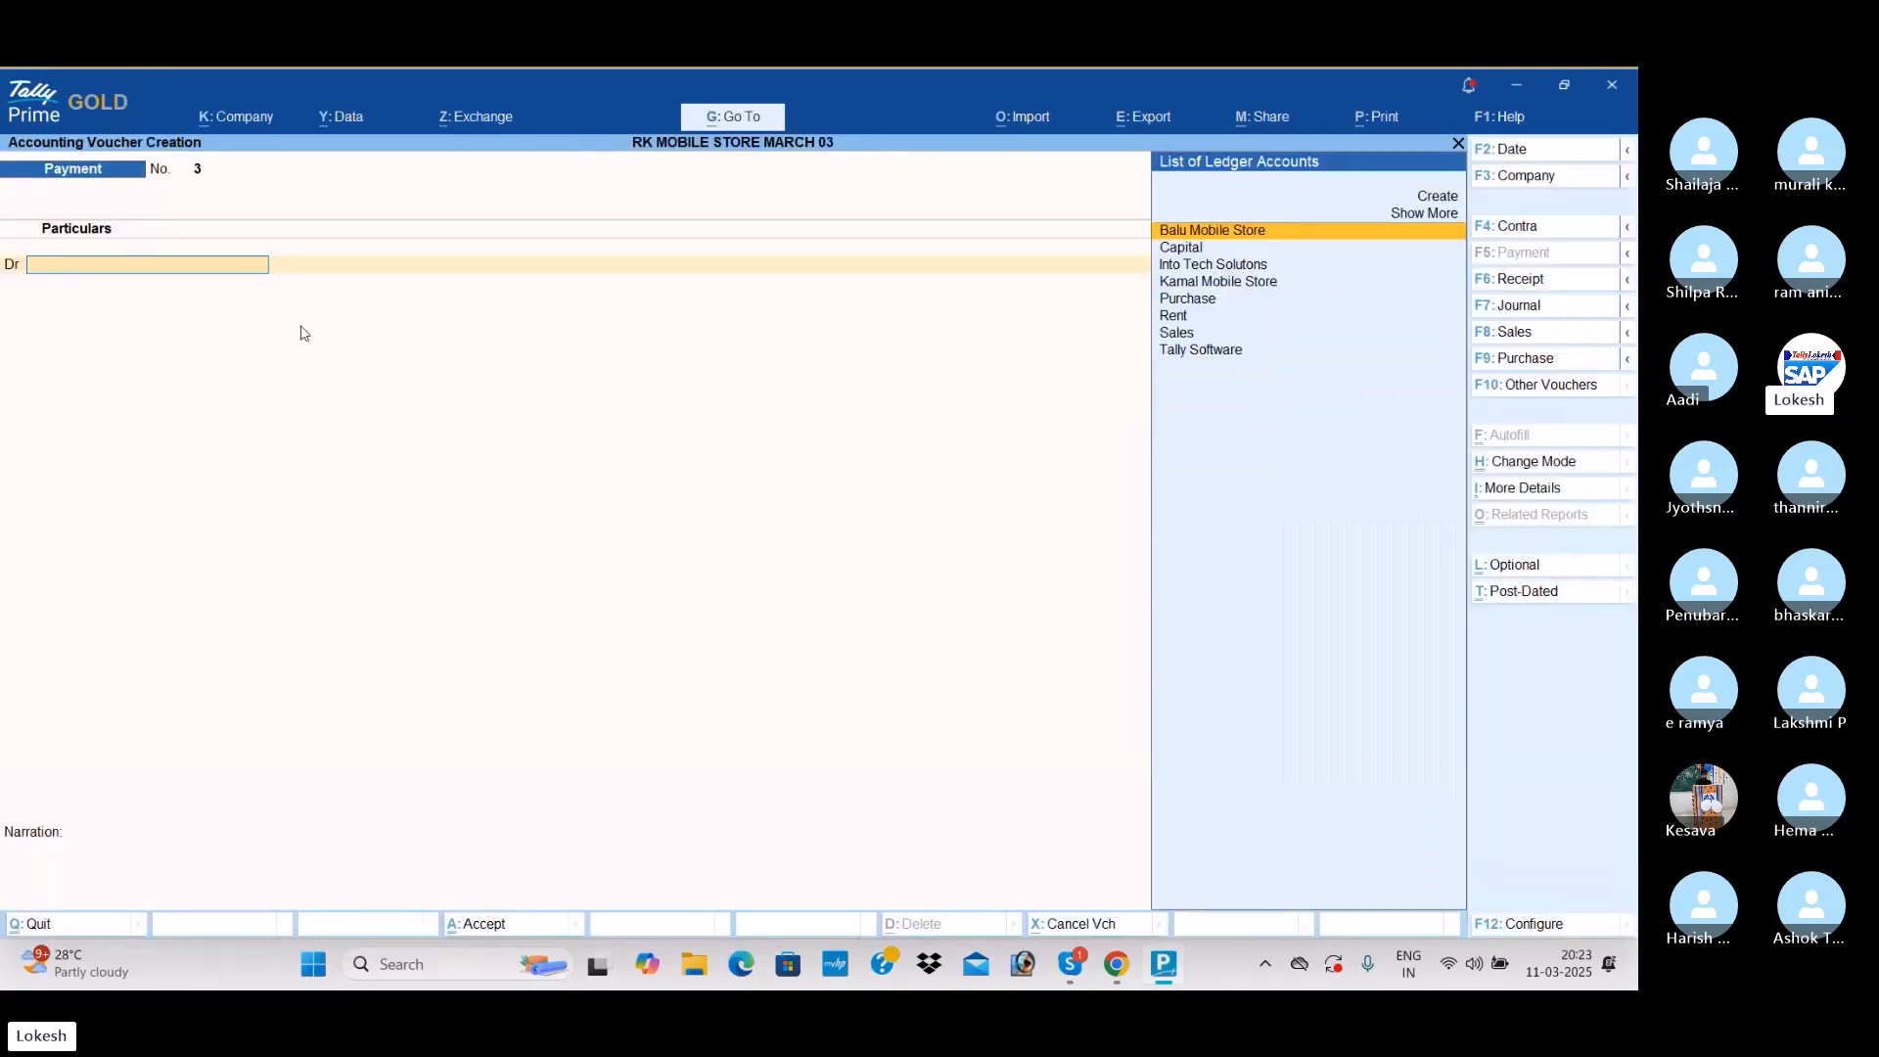
left_click(1529, 359)
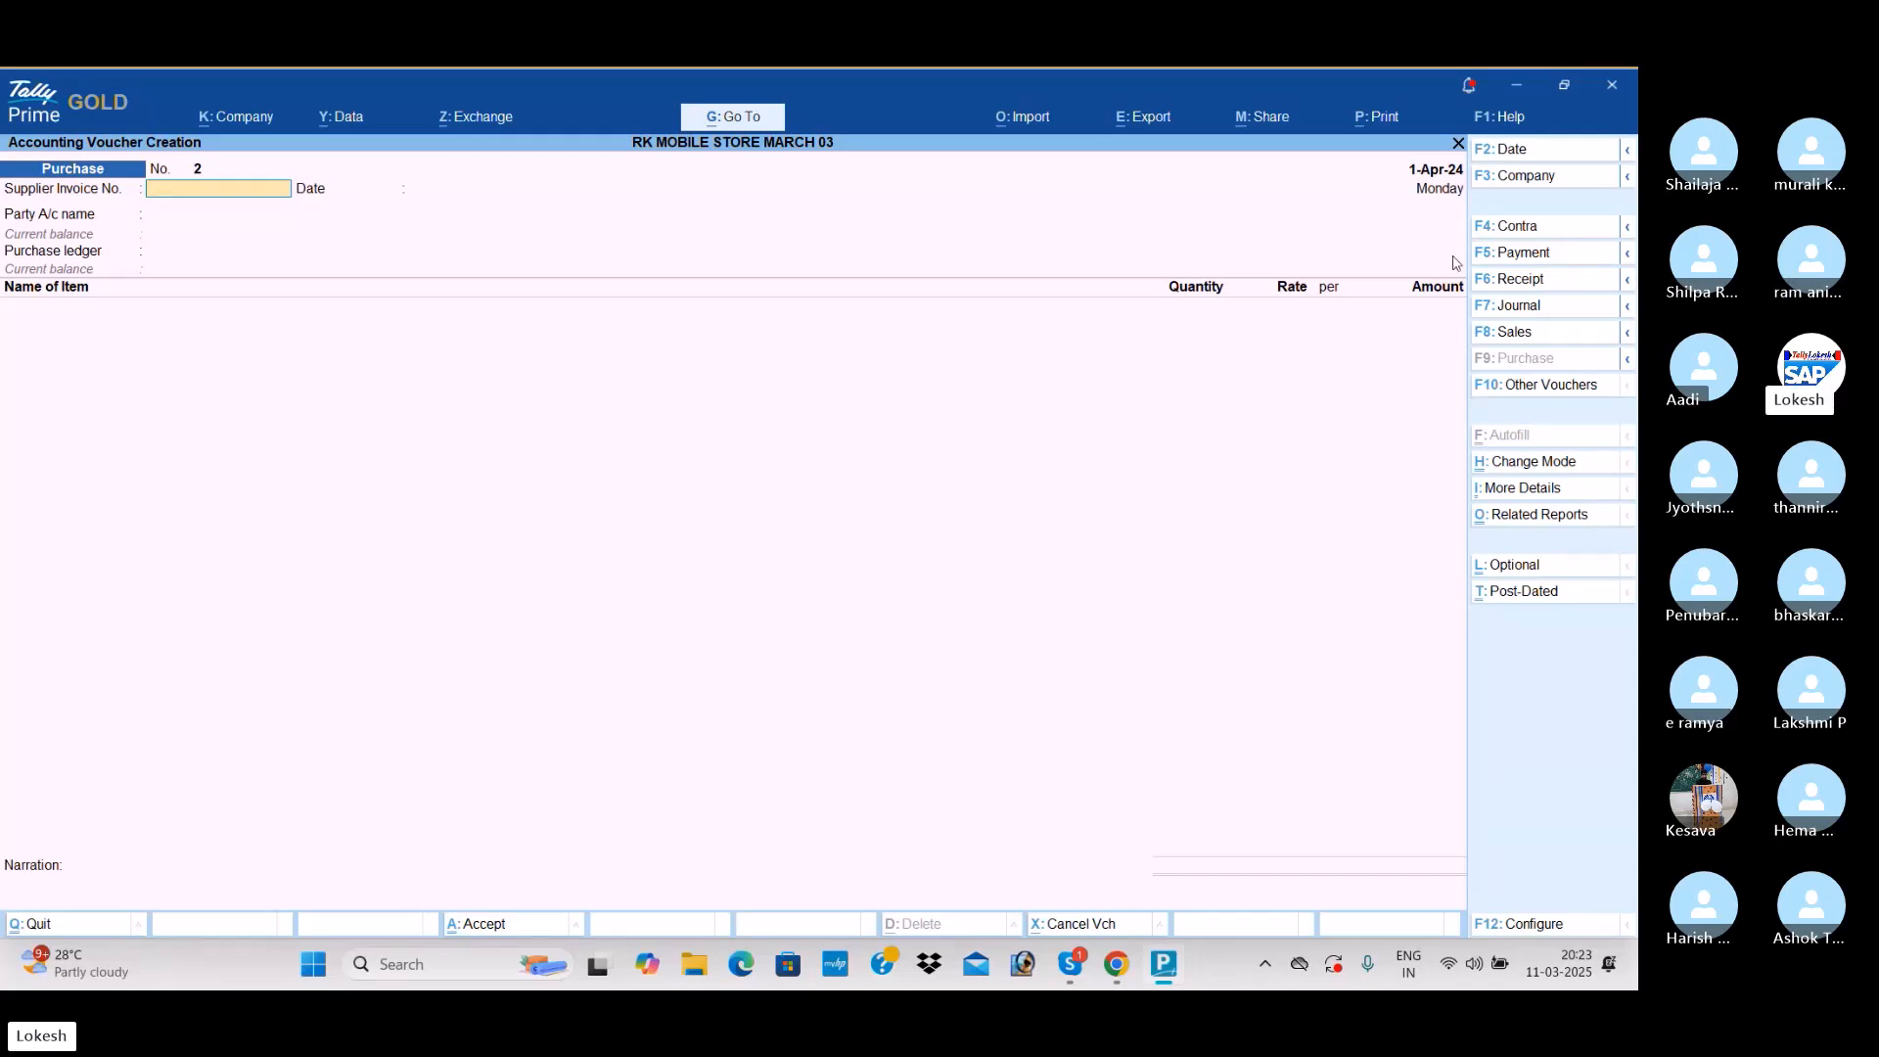
left_click(1511, 257)
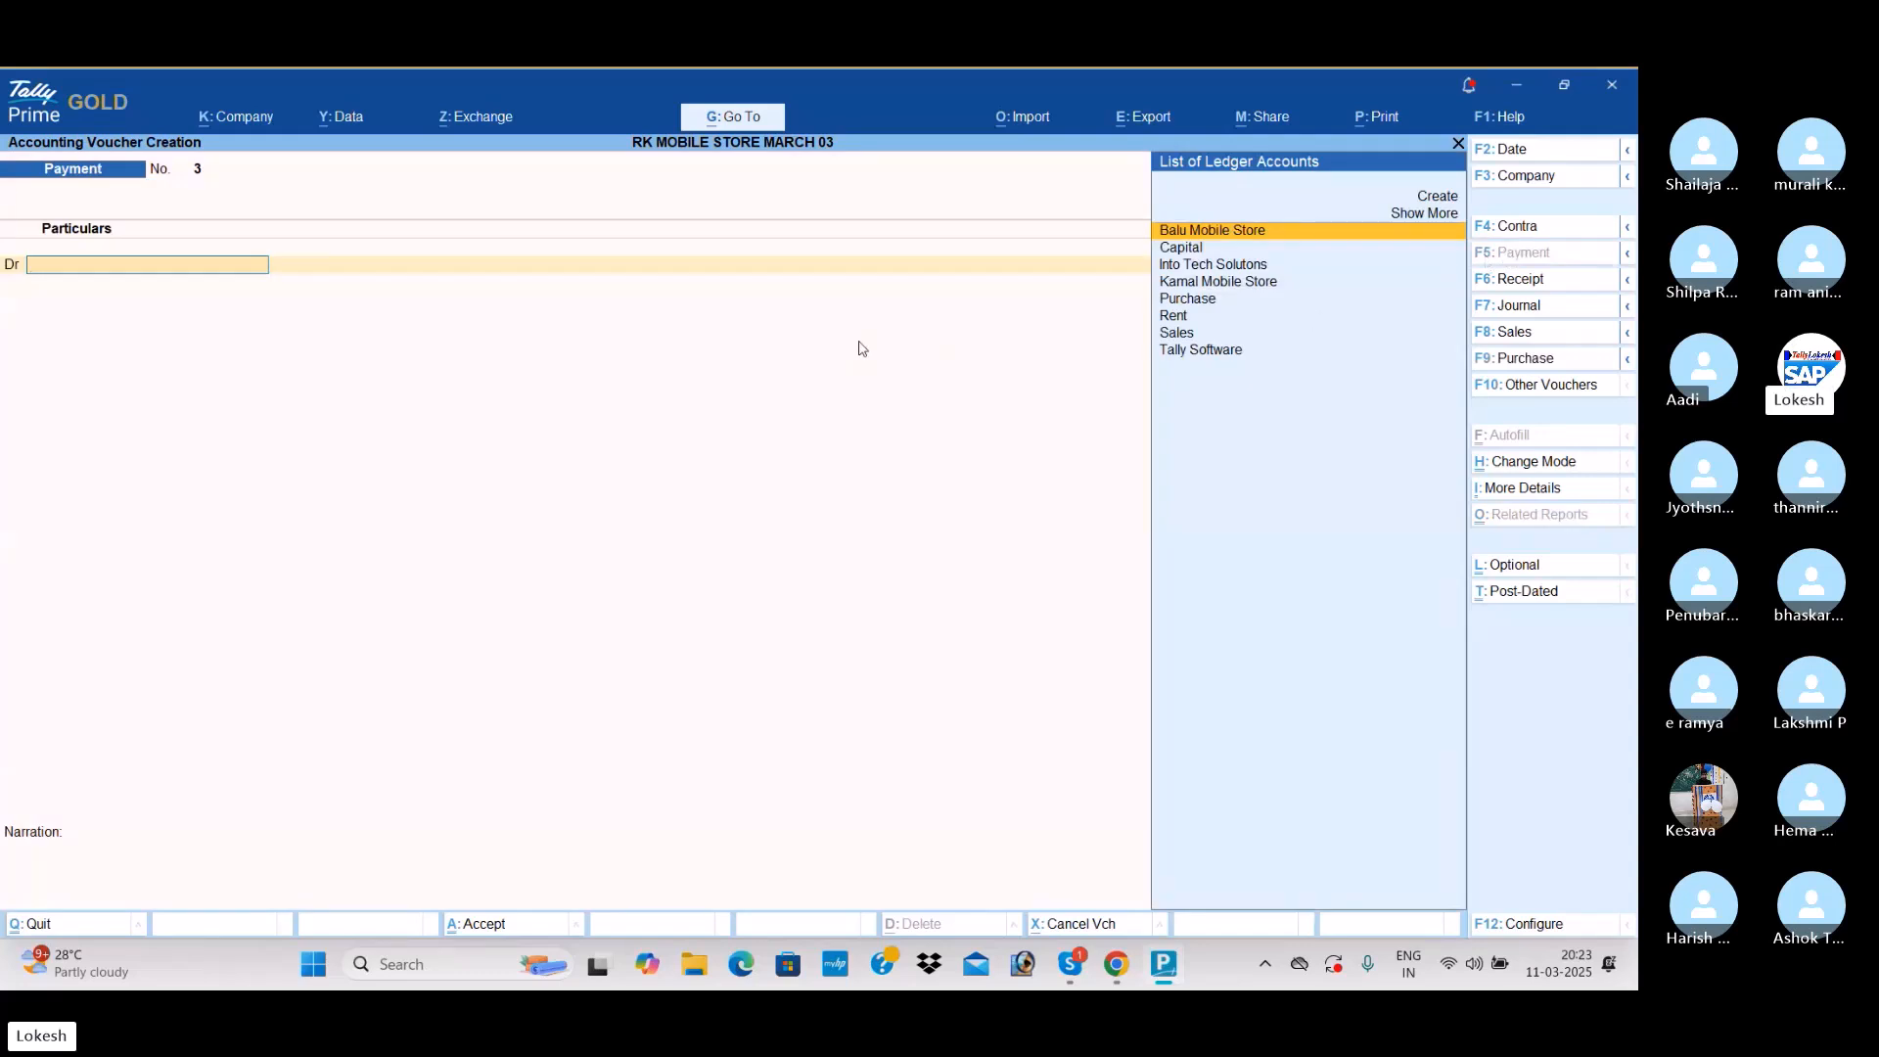
Step: Create a Transport Expenses ledger under Direct Expenses from the payment voucher and debit it with 20,000
key("alt+c")
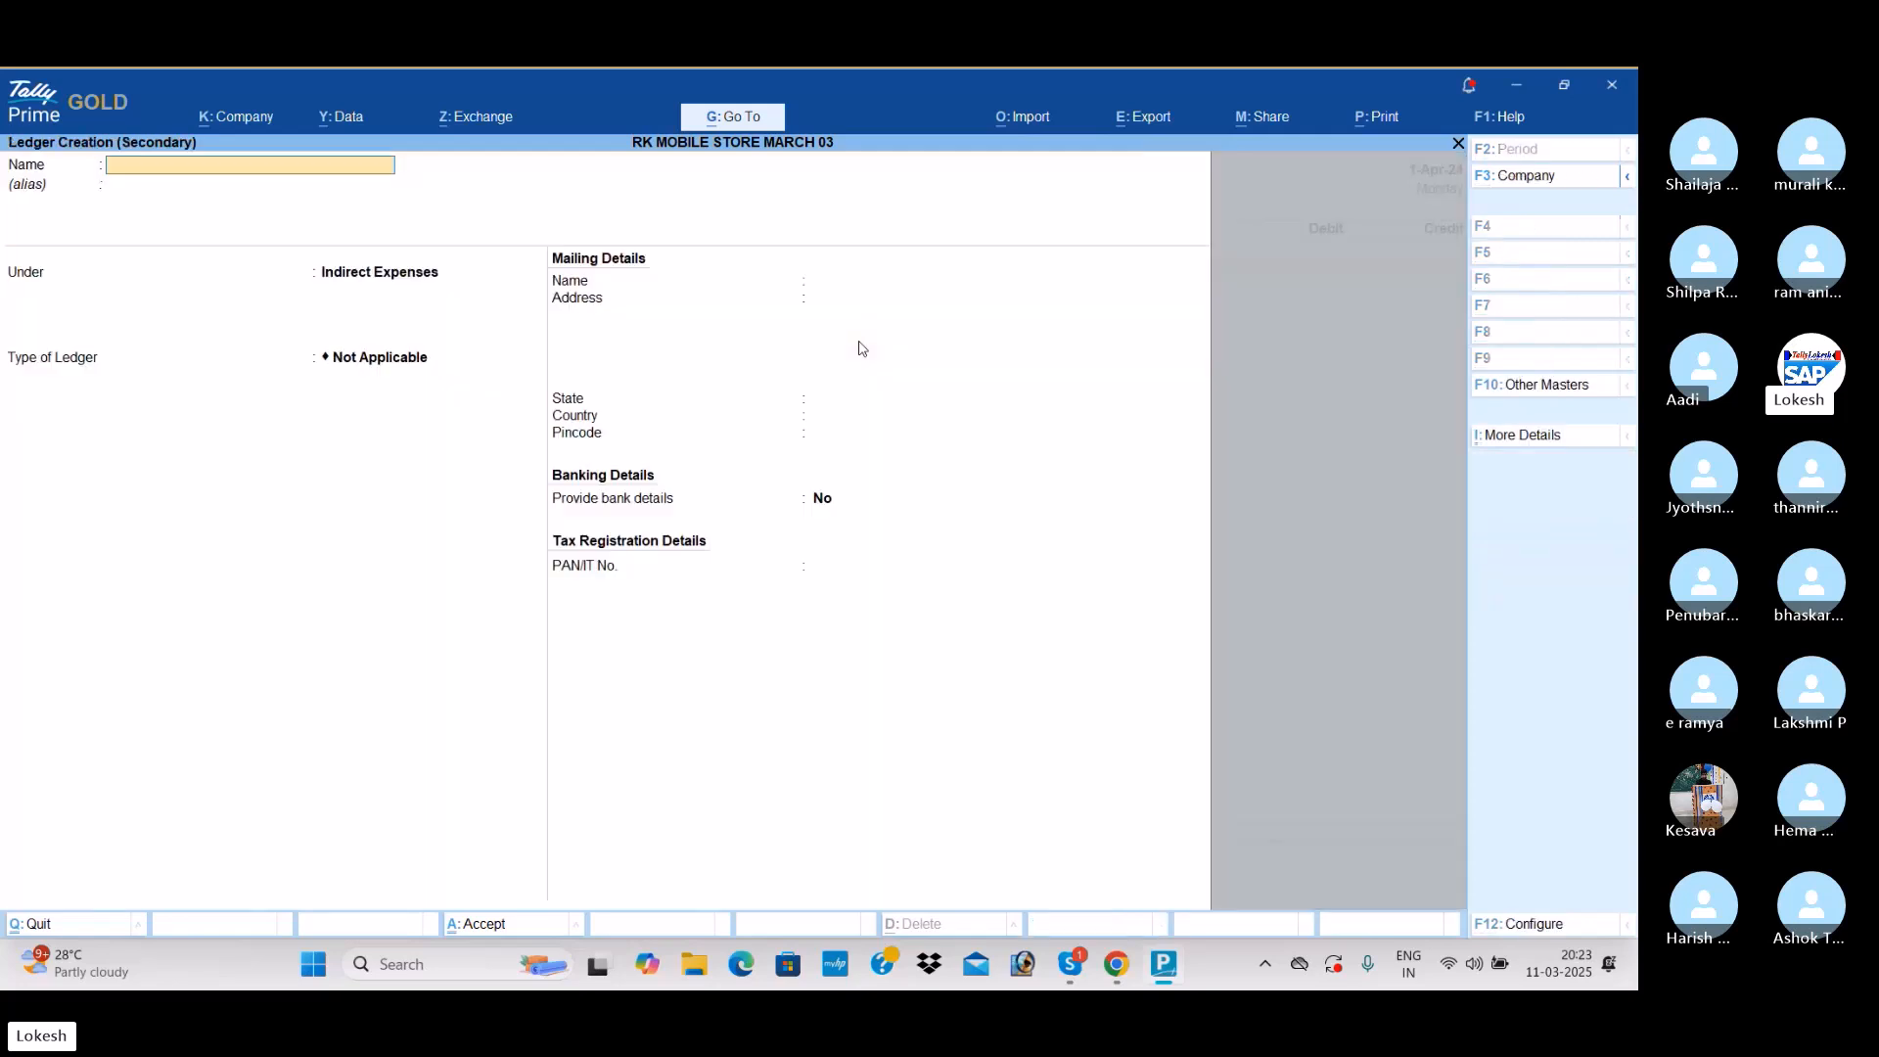
type("Transport expenses")
key("Return")
key("Return")
type("Dir")
key("Return")
key("Return")
key("Return")
key("Return")
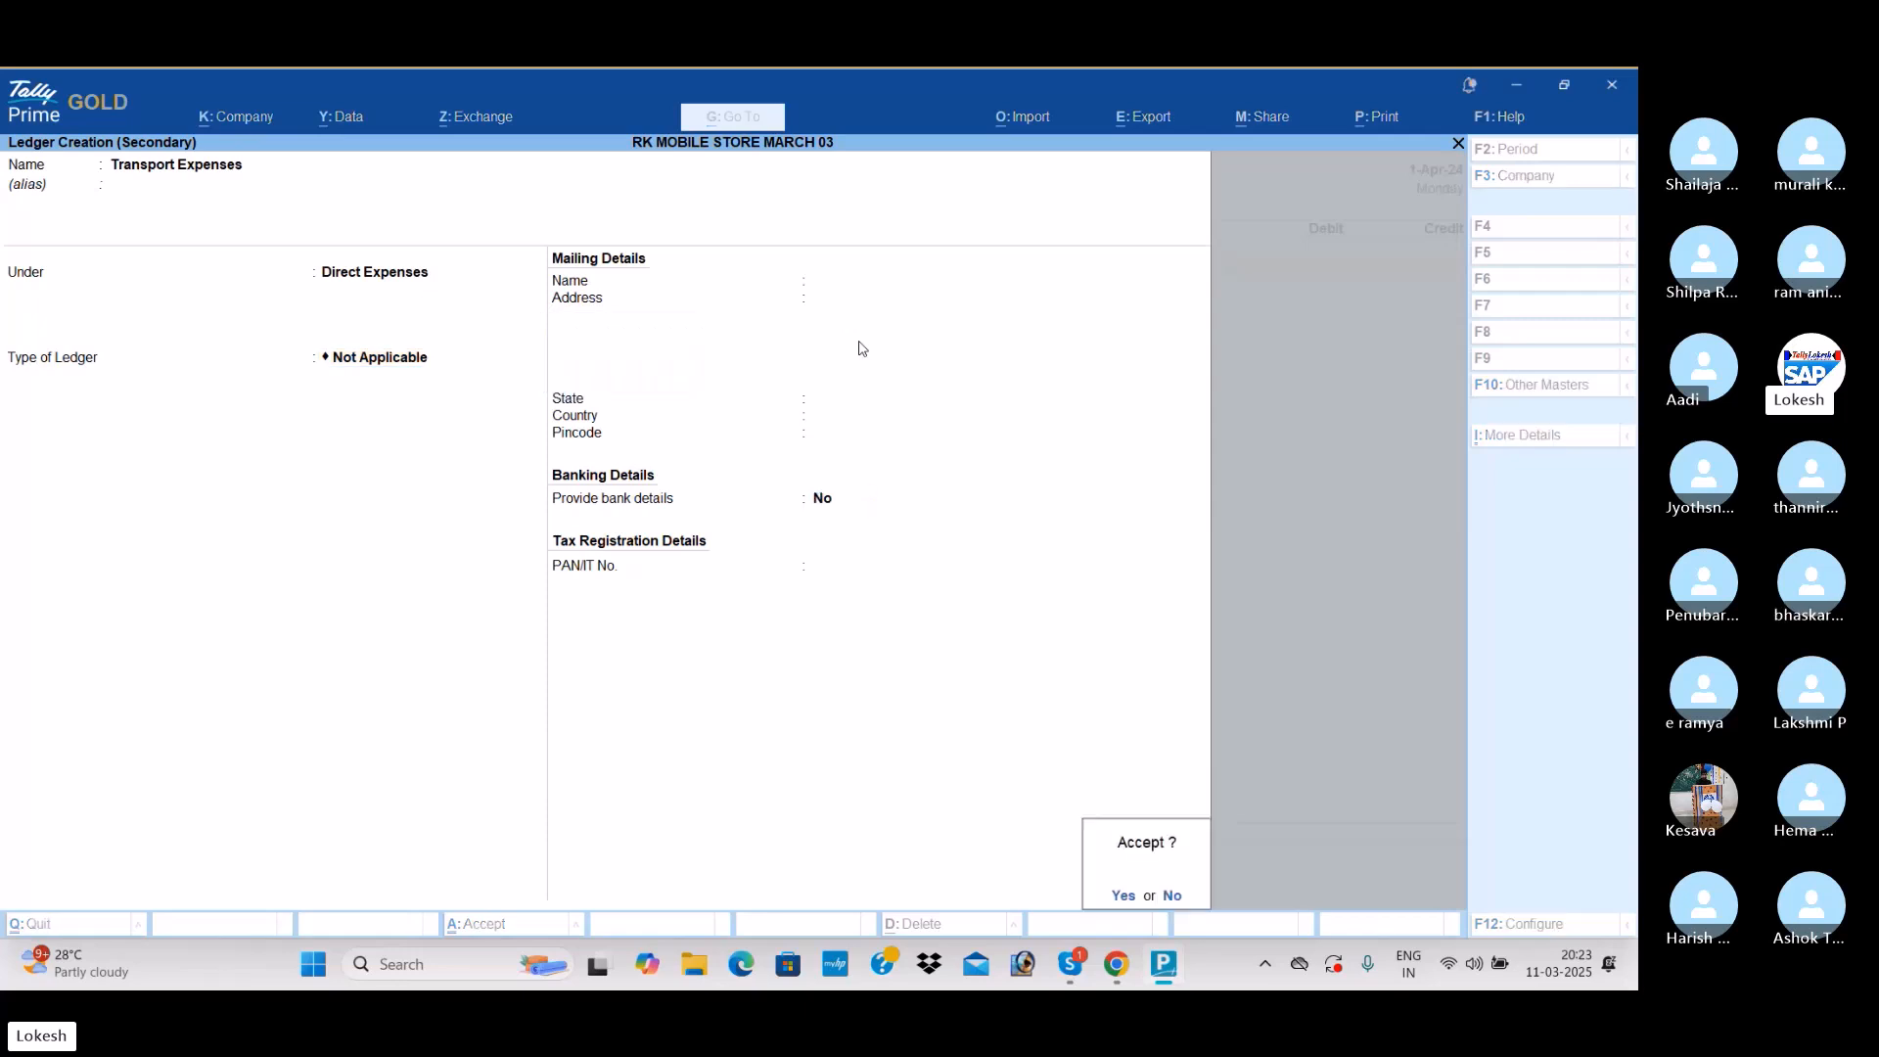
key("Return")
type("20000")
key("Return")
Step: Add a second debit line for the existing Rent ledger with an amount of 25,000
type("d")
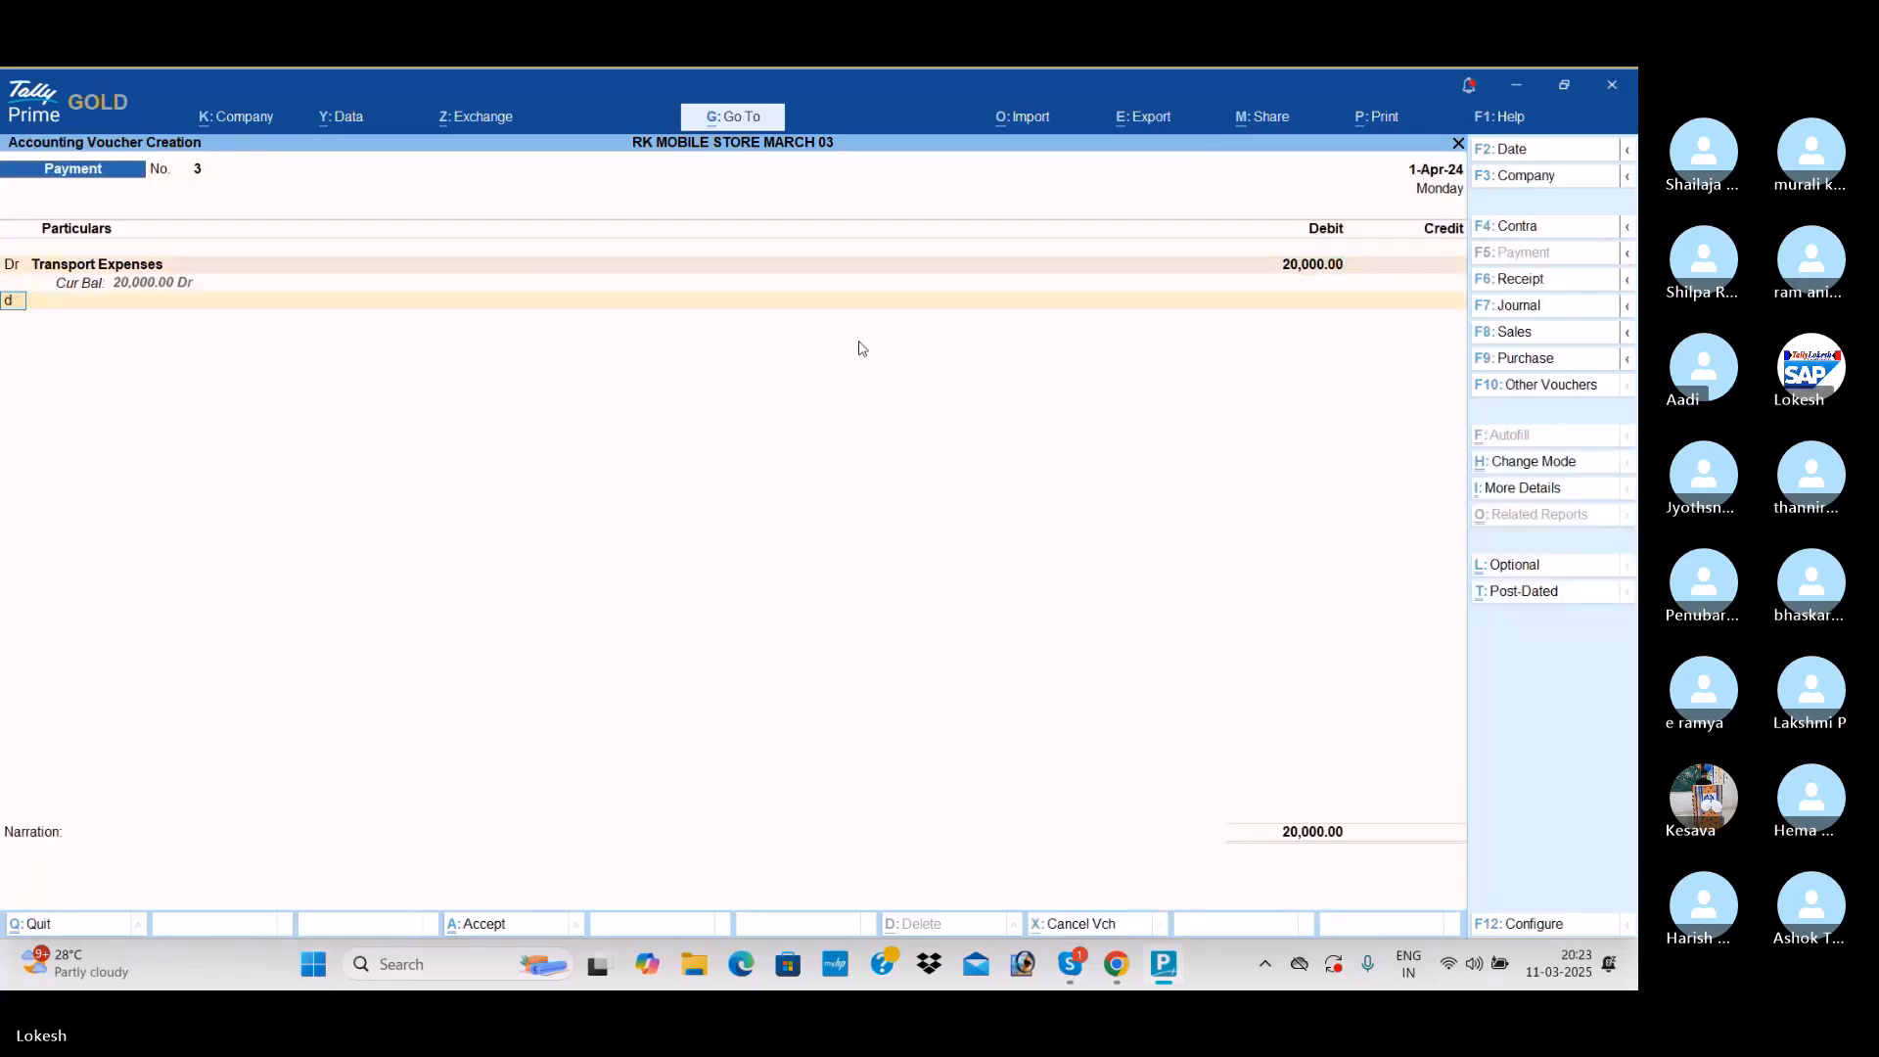
key("Return")
key("alt+c")
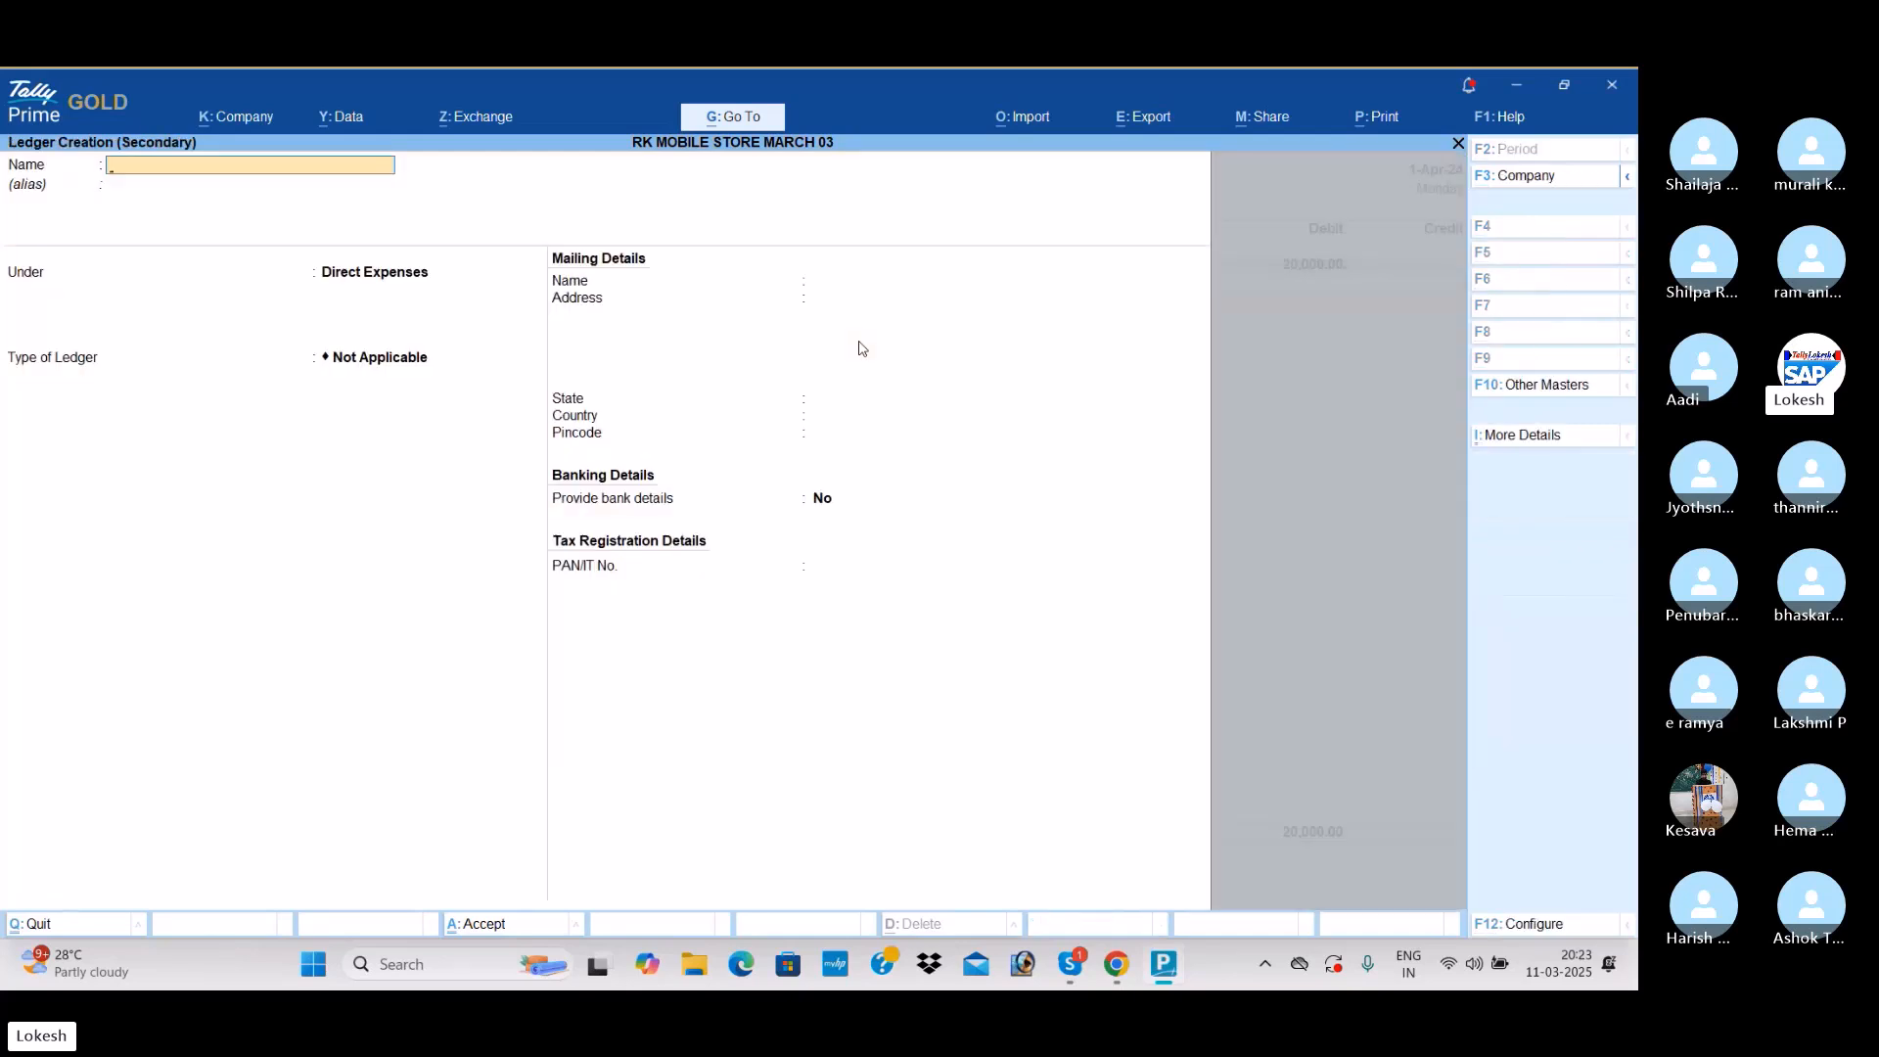
key("Escape")
key("Return")
type("re")
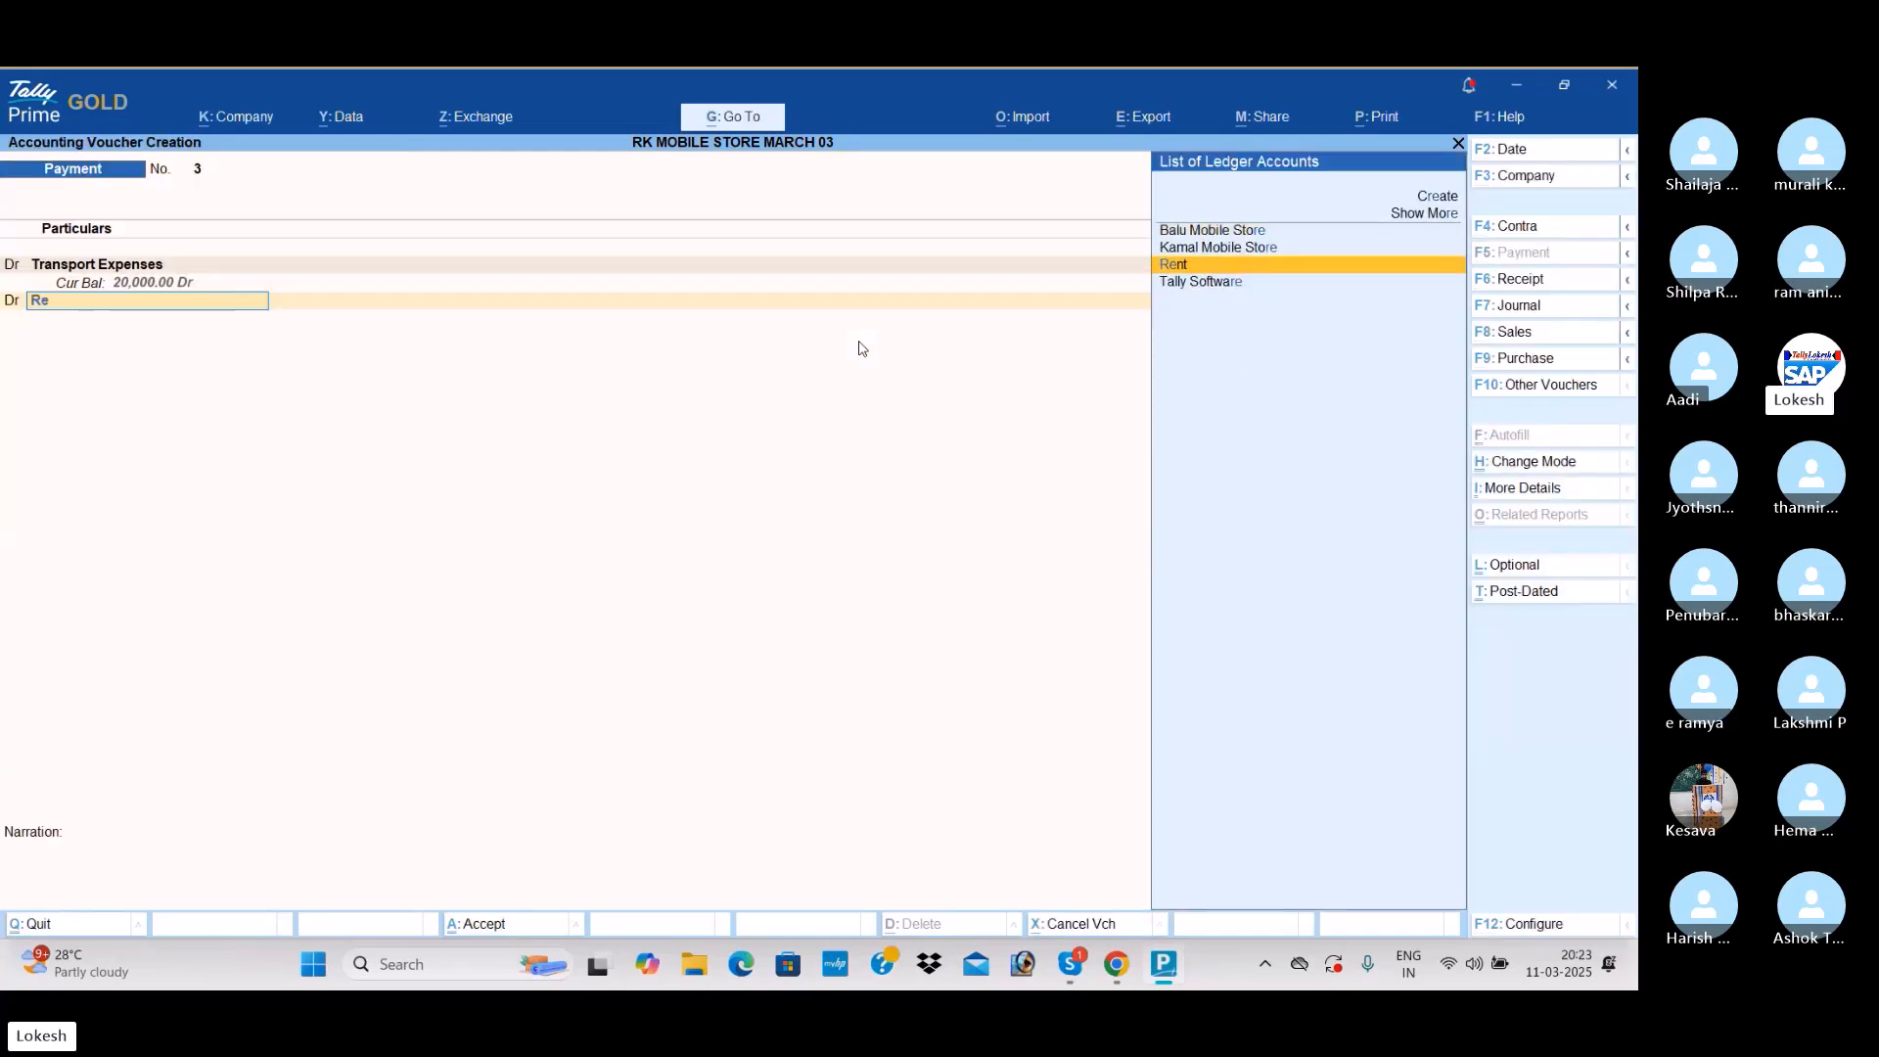
key("Return")
type("25000")
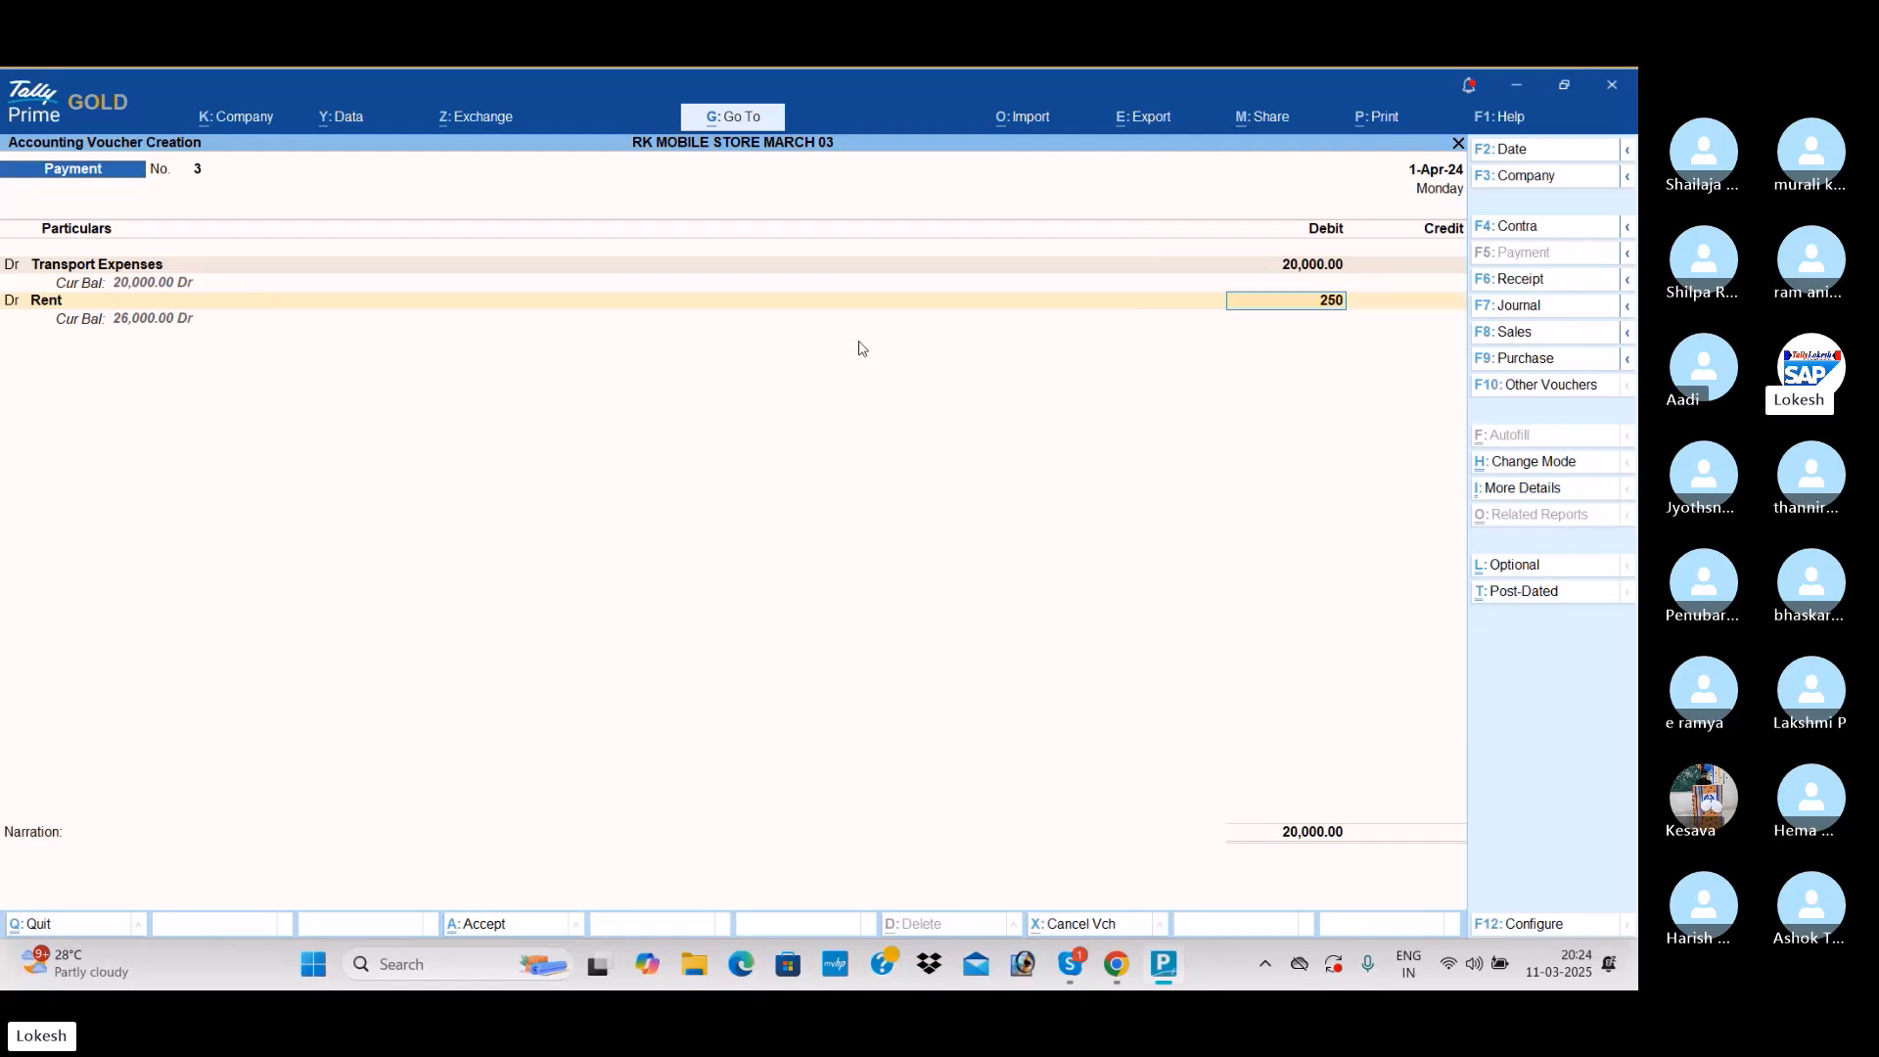
key("Return")
Step: Add a debit line for a new Factory Exp ledger under Direct Expenses with an amount of 10,000
type("d")
key("Return")
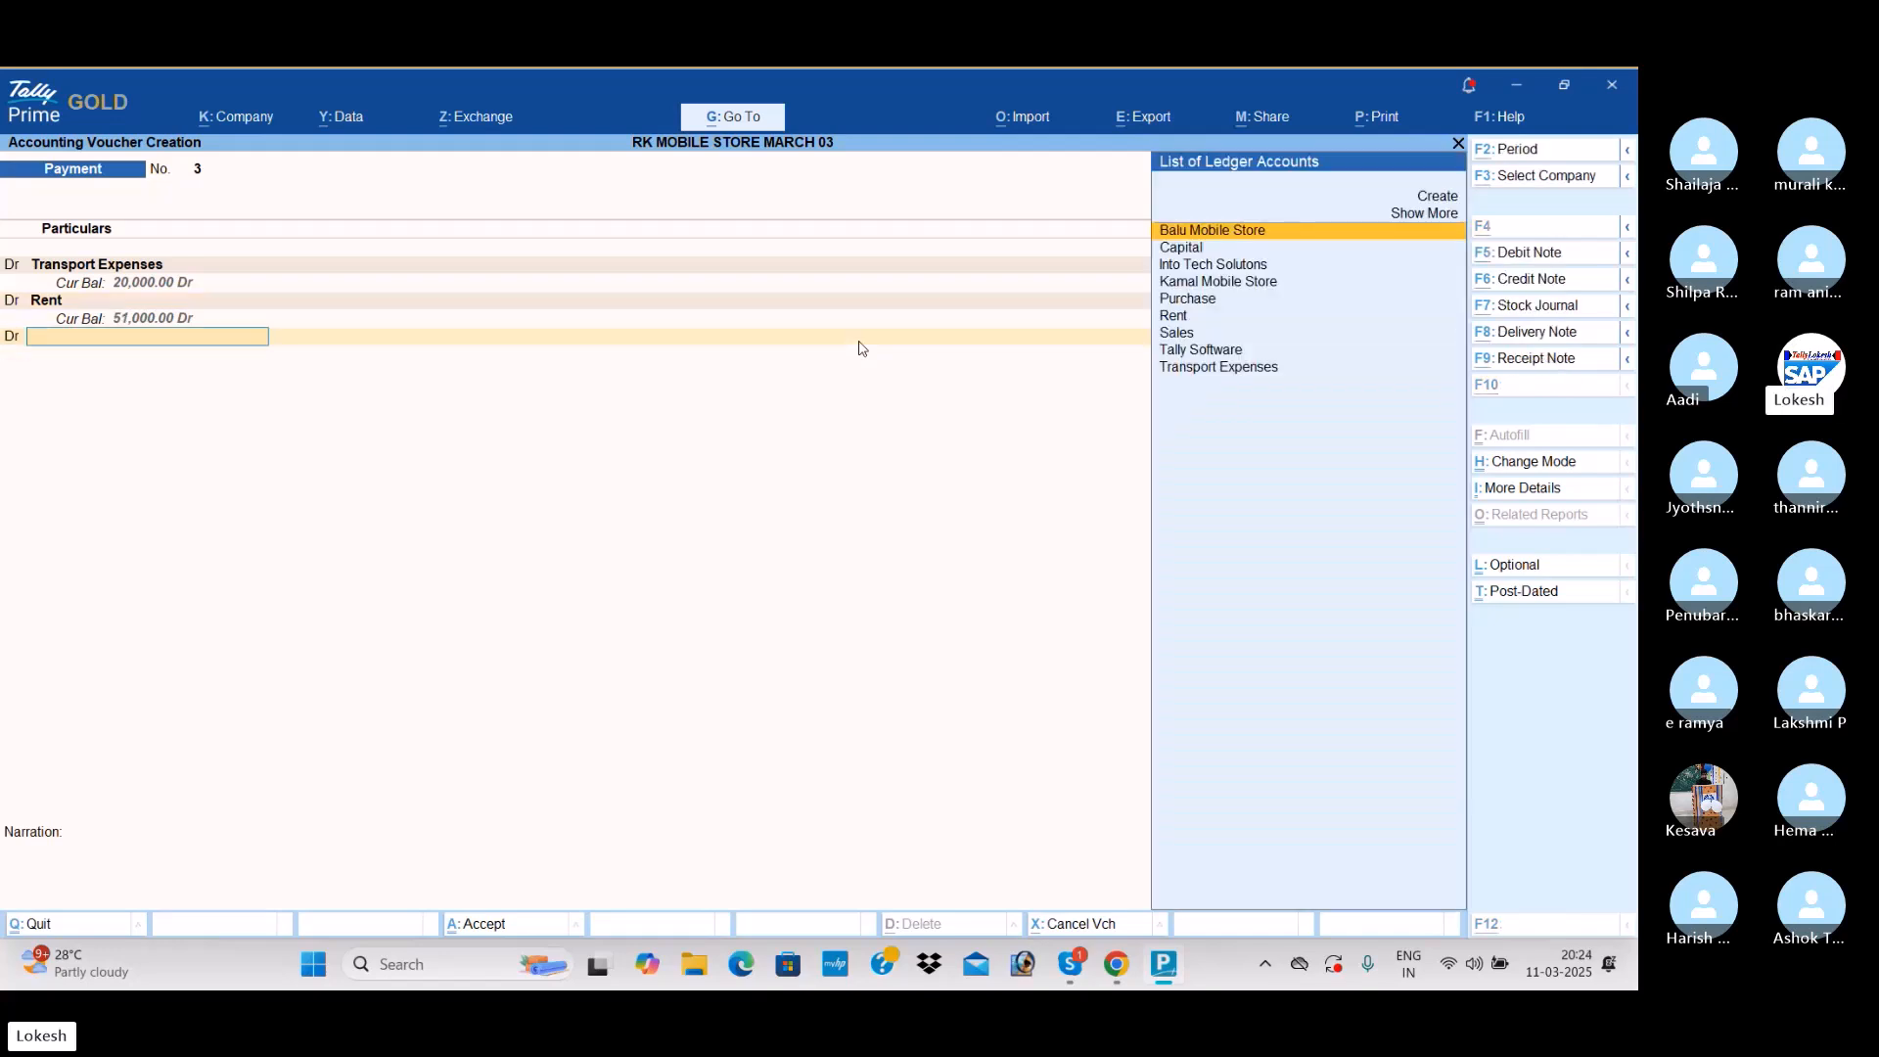
key("alt+c")
type("Factory Exp")
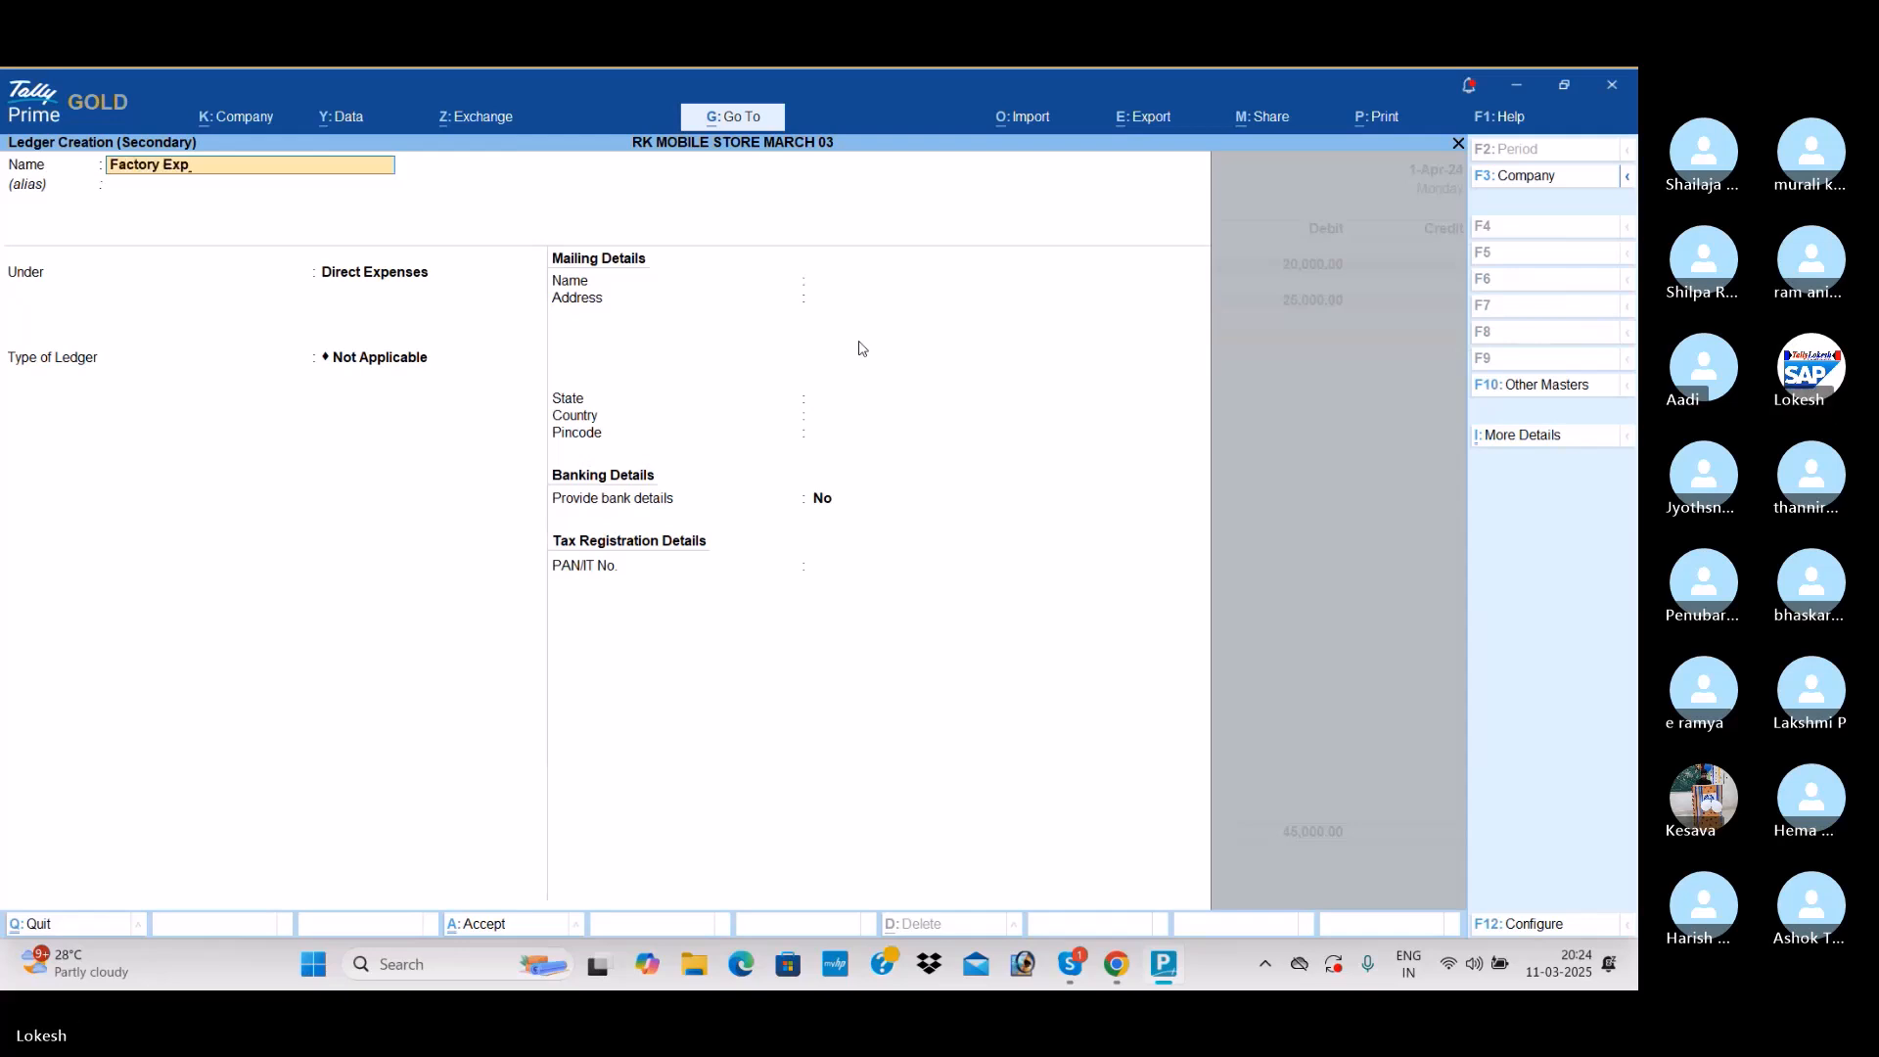
key("Return")
key("Return")
key("Return")
key("ctrl+a")
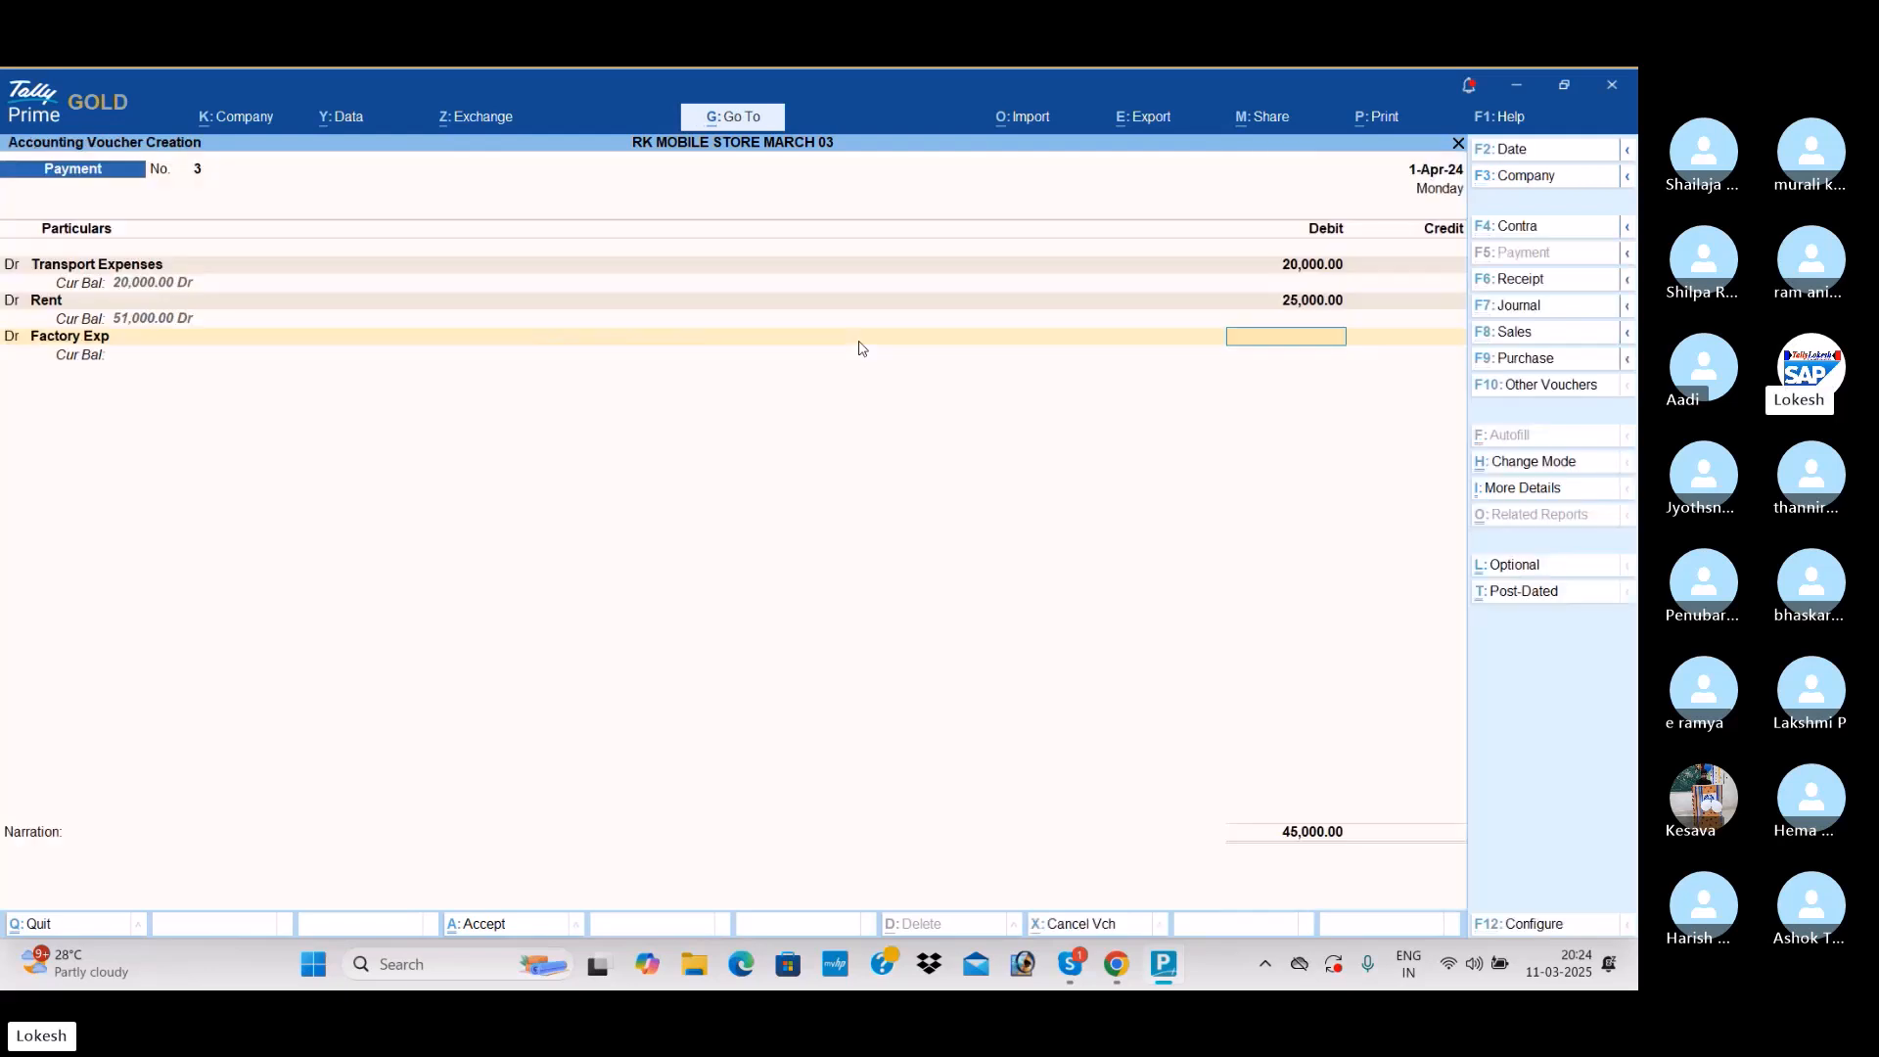
type("10000")
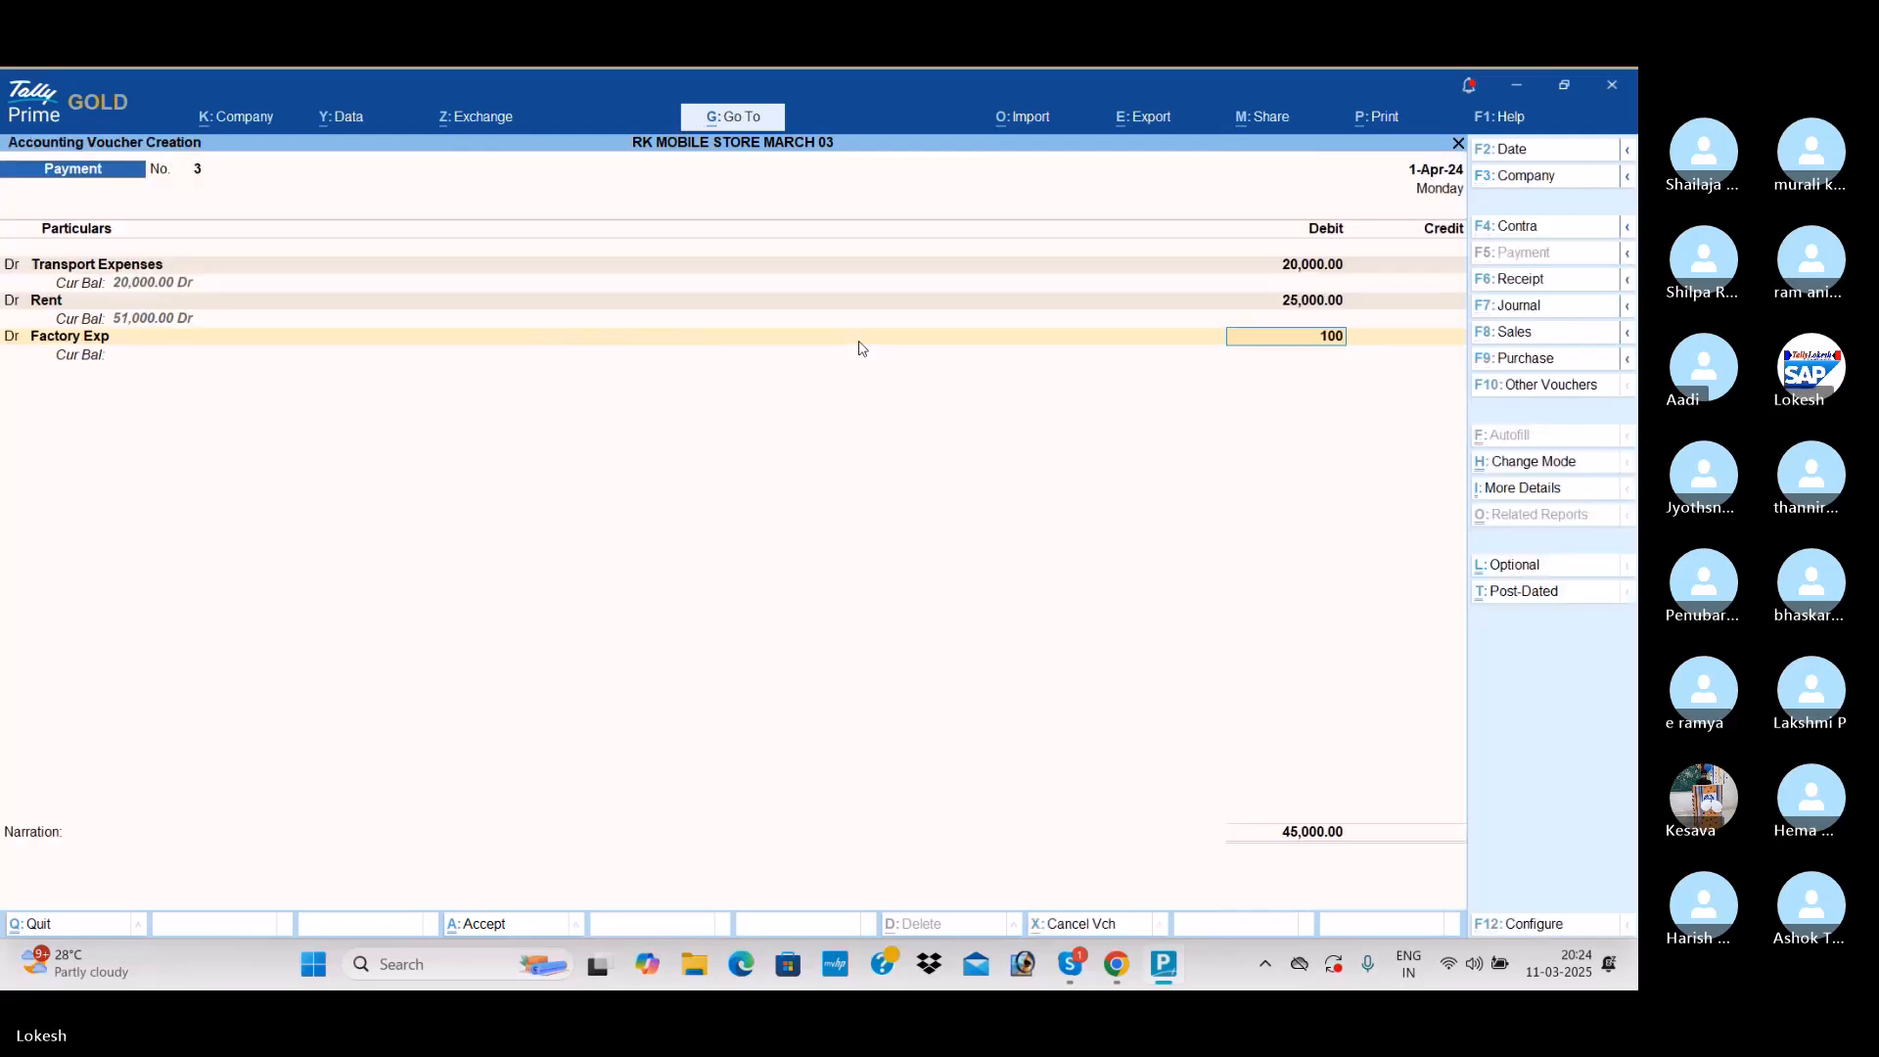
key("Return")
Step: Add a debit line for a new Marketing Exp ledger under Indirect Expenses with an amount of 25,000
key("Return")
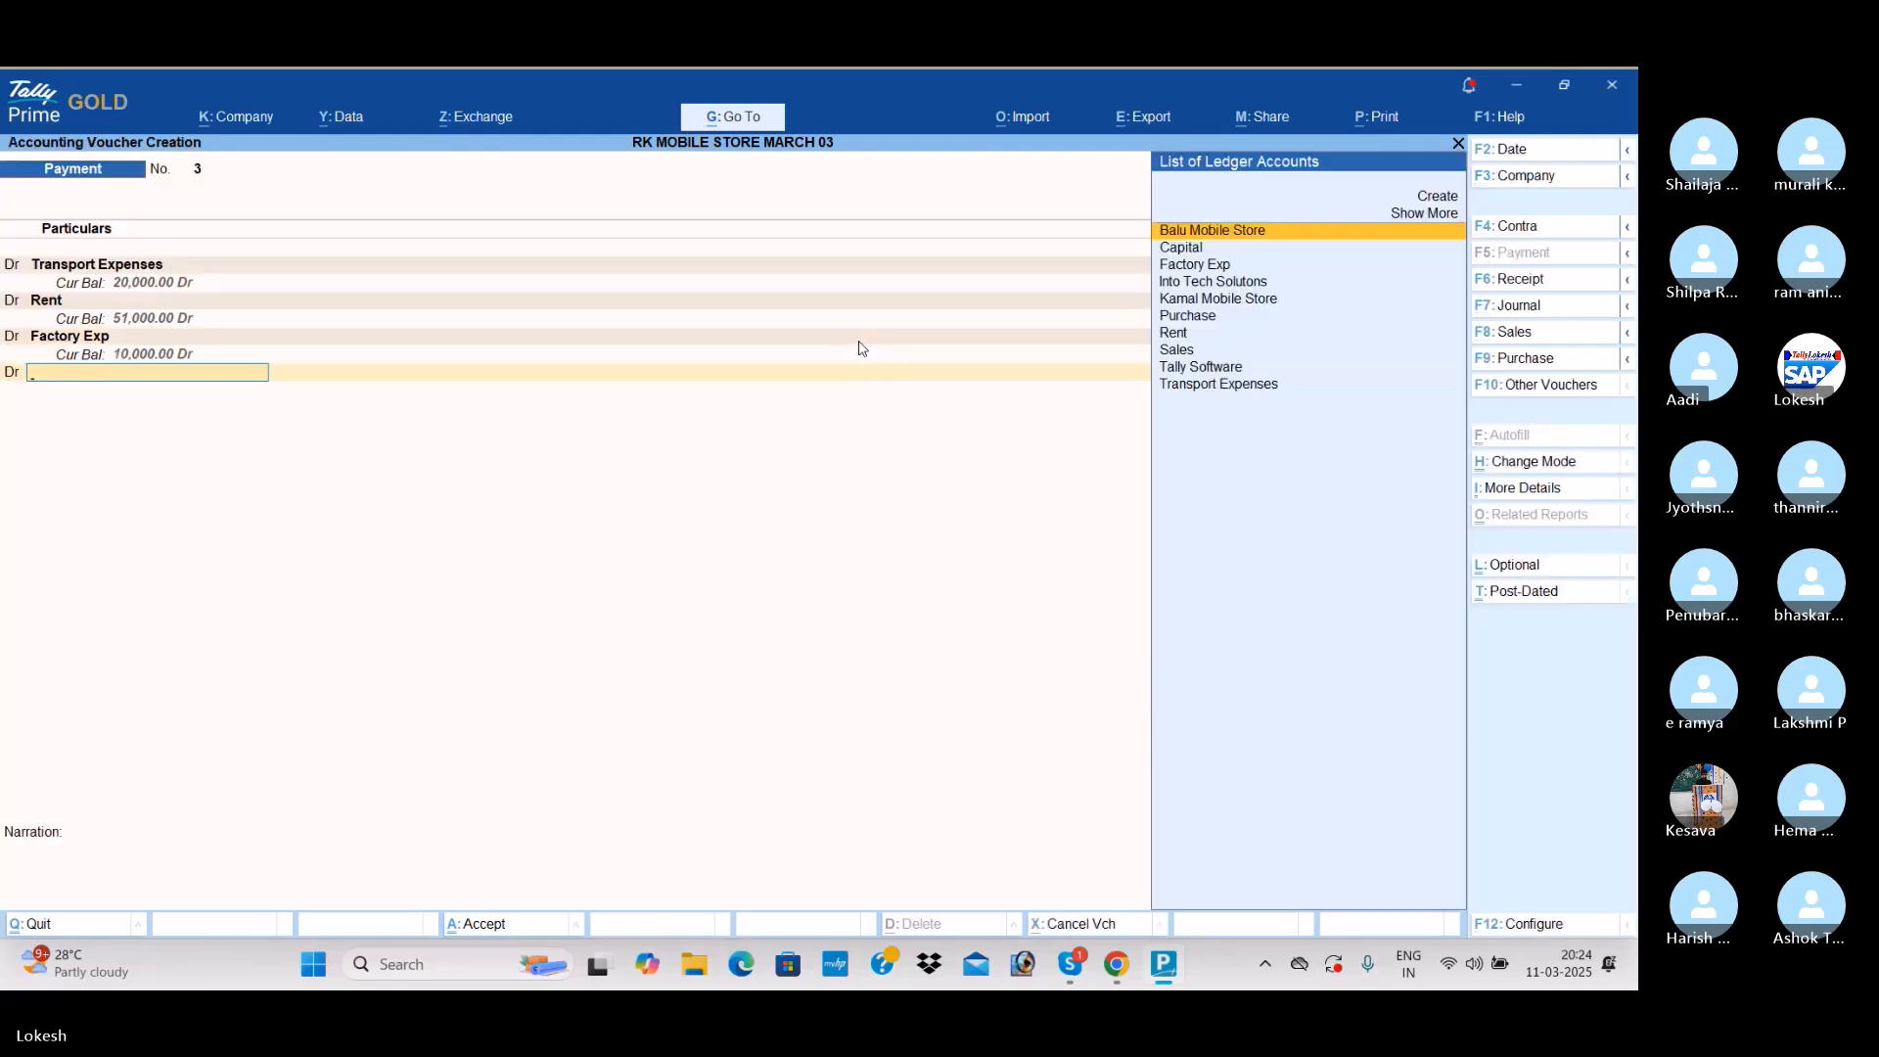
key("alt+c")
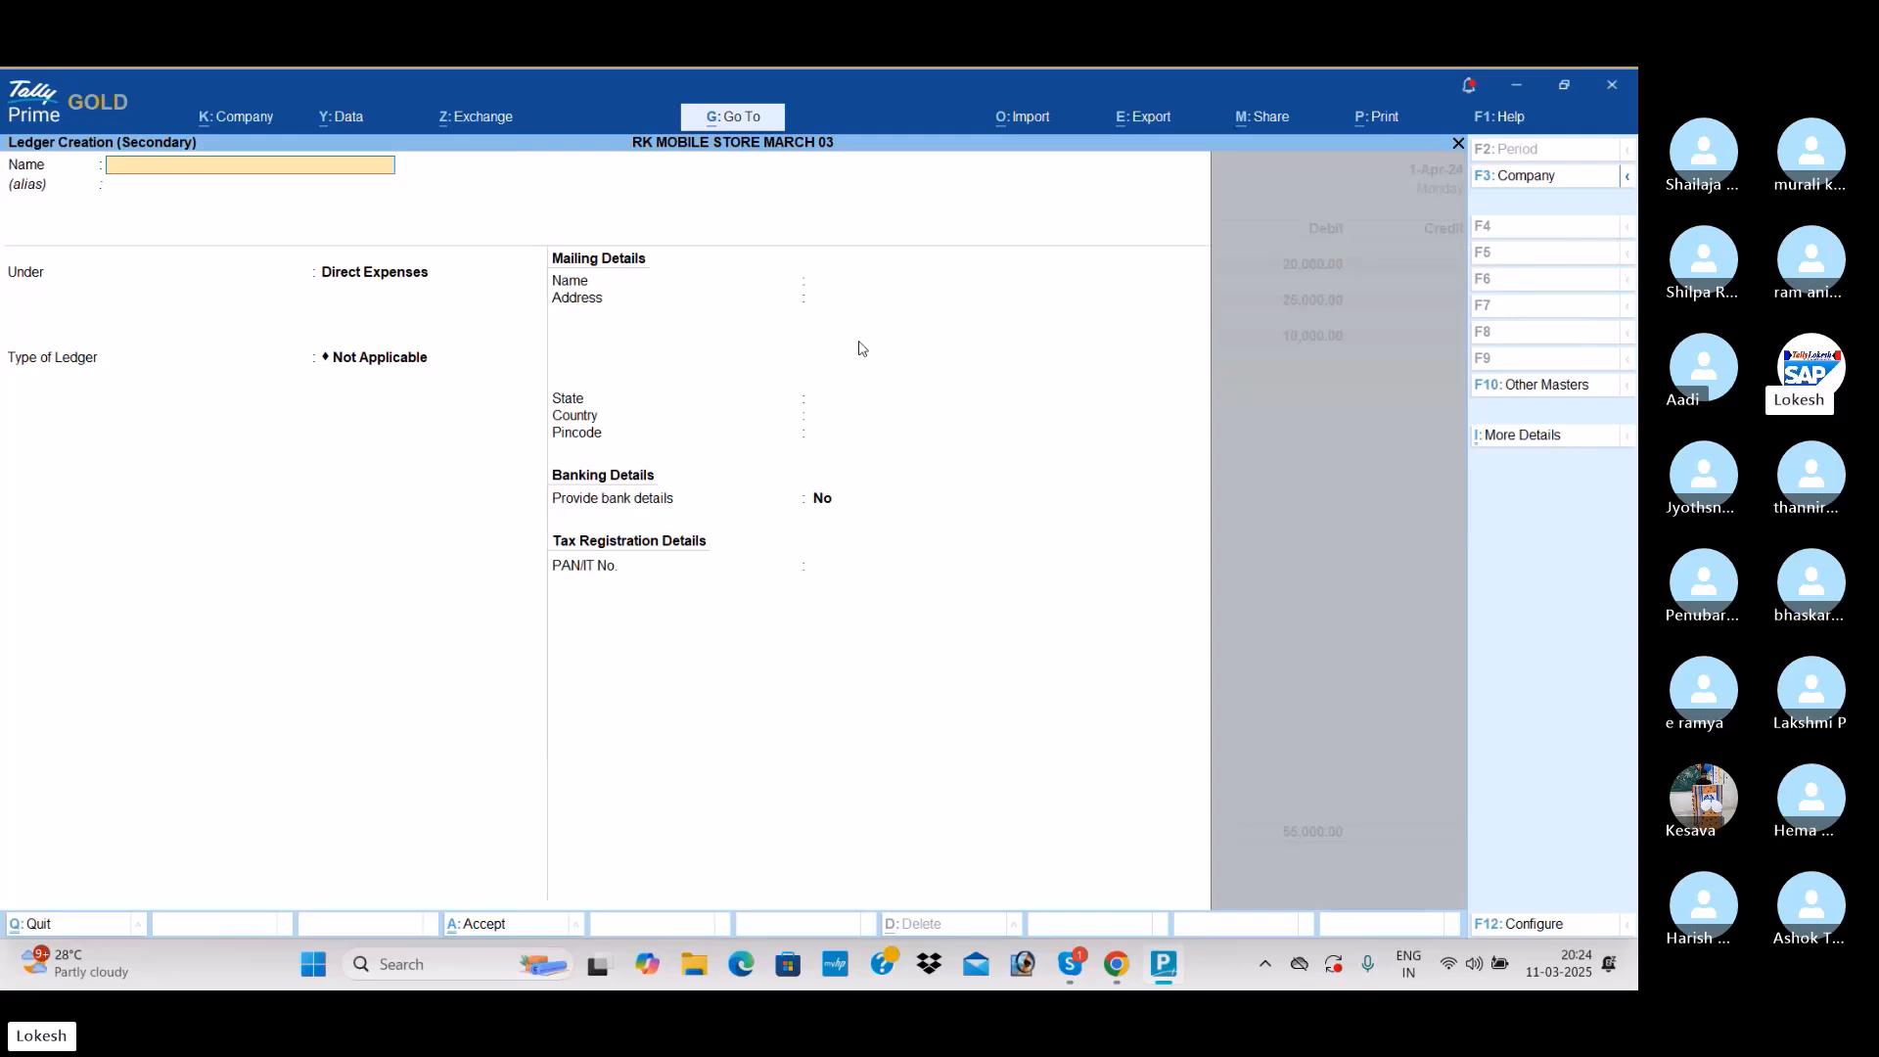
type("Marketing Exp")
key("Return")
type("Ind")
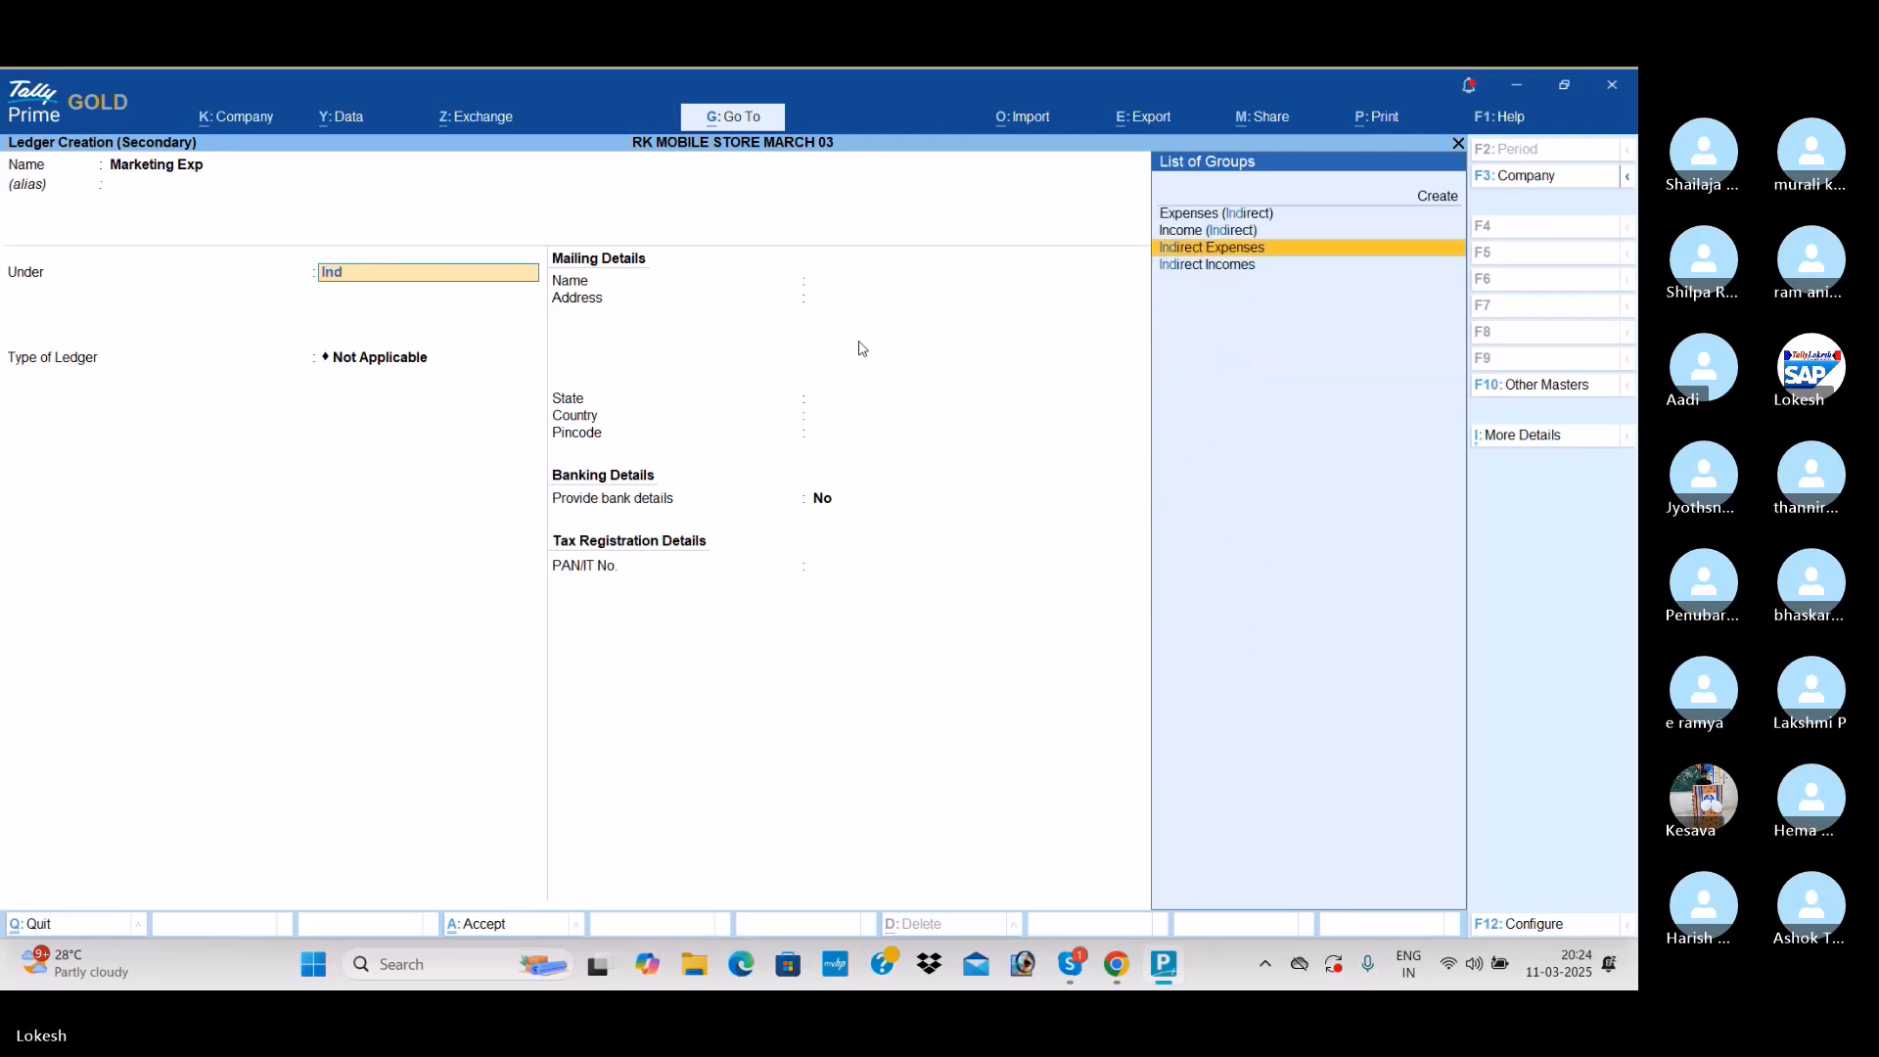
key("Return")
key("ctrl+a")
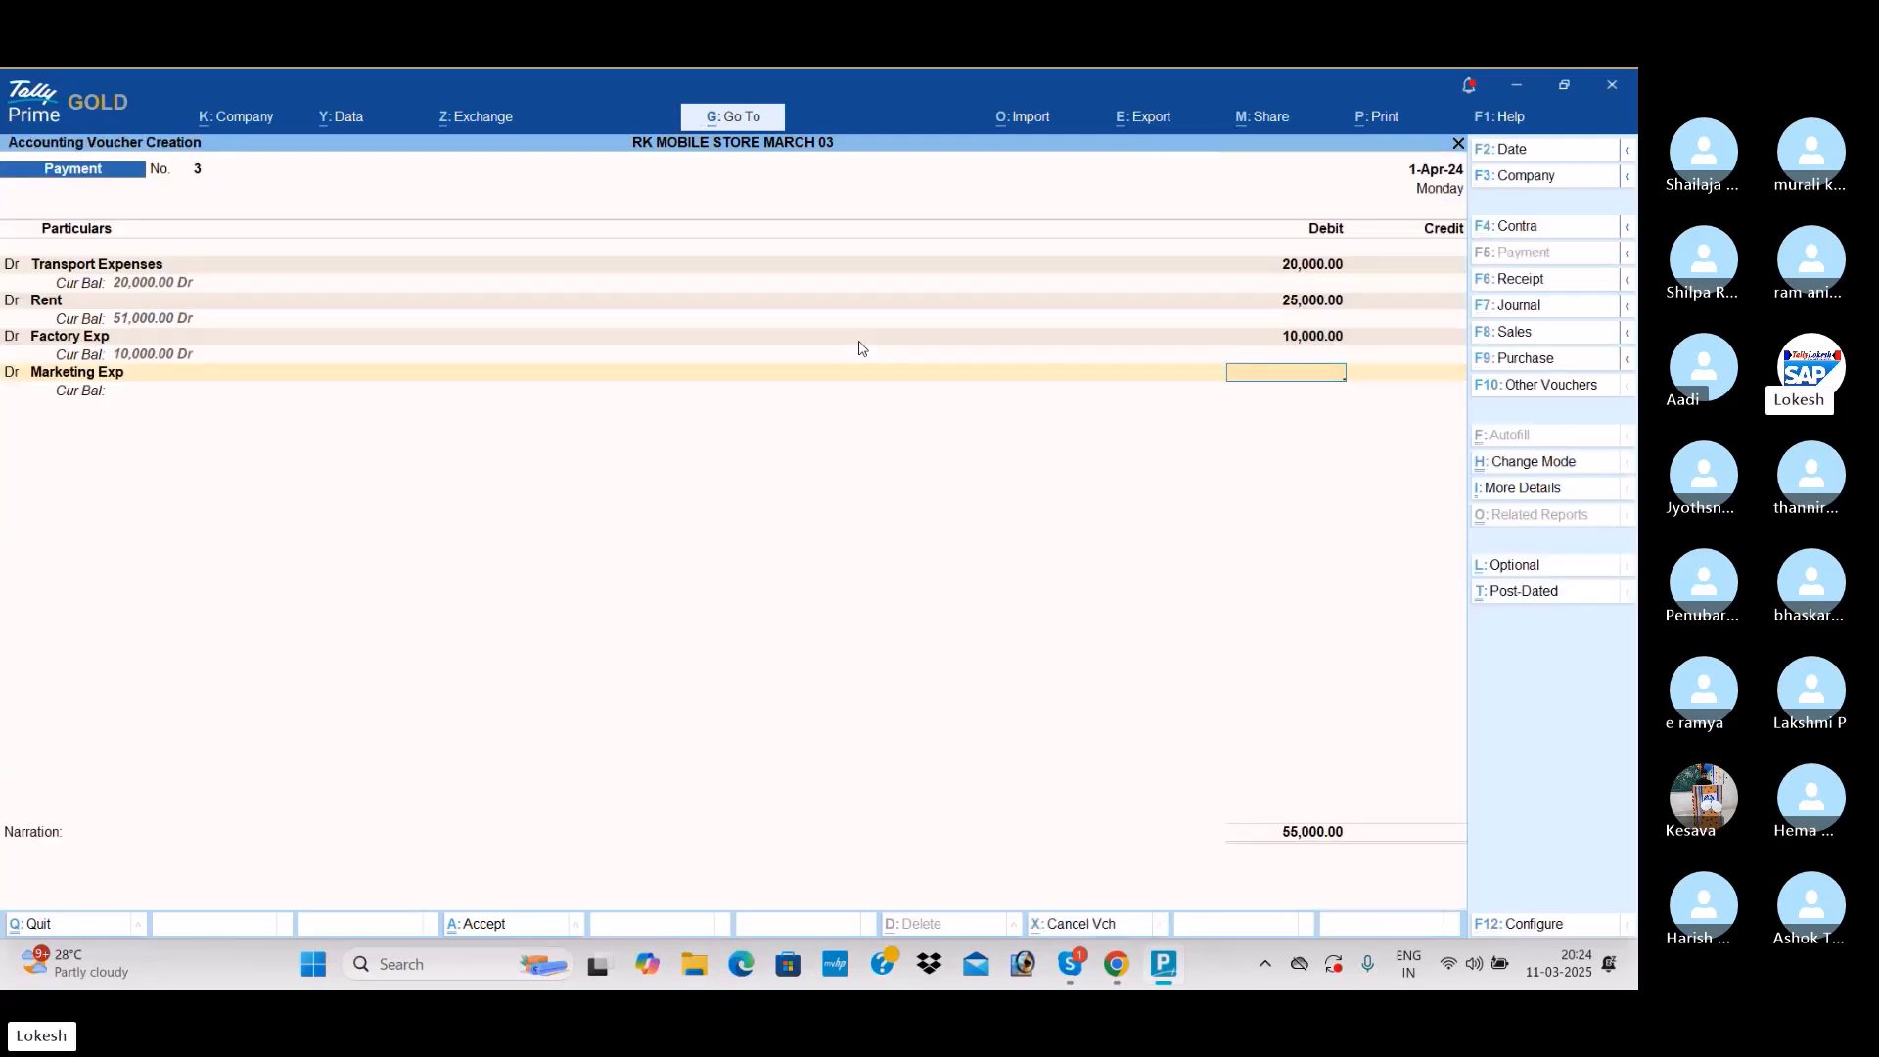
type("25000")
key("Return")
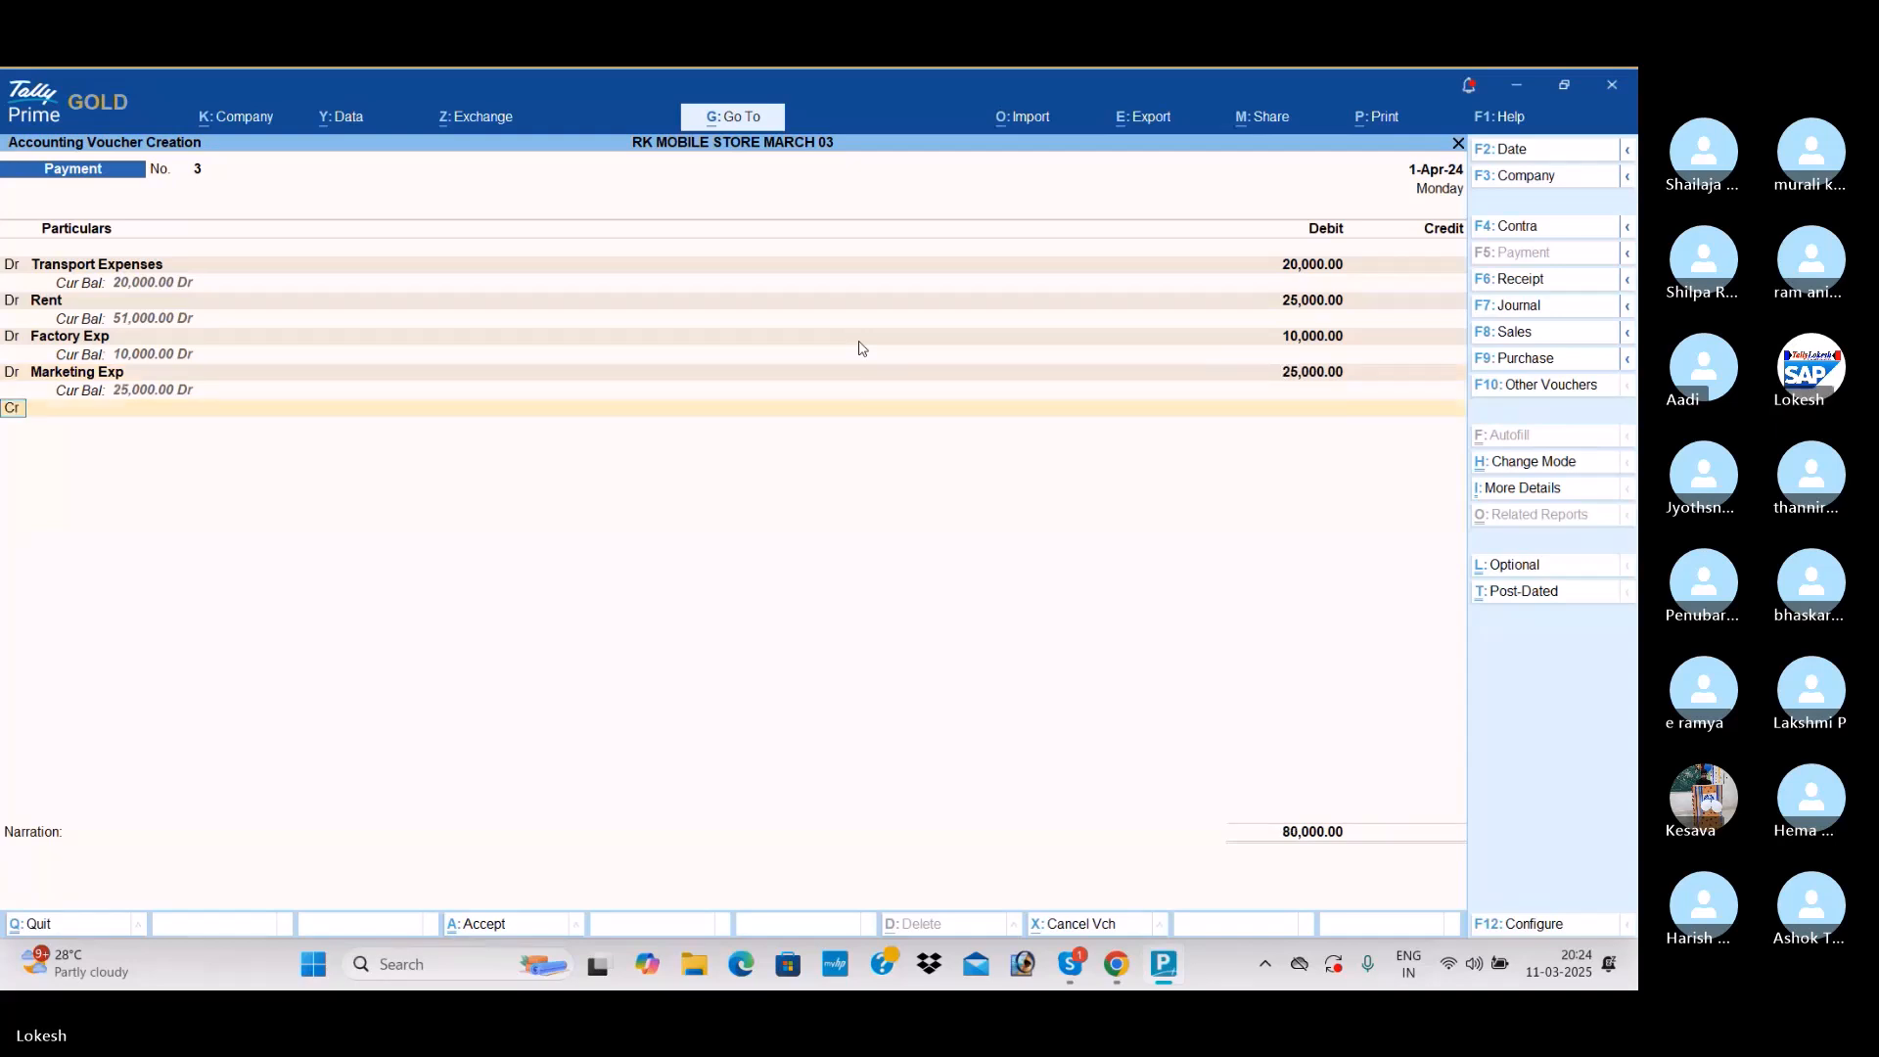
Step: Add a debit line for a new Food Exp ledger under Indirect Expenses with an amount of 2,500
key("BackSpace")
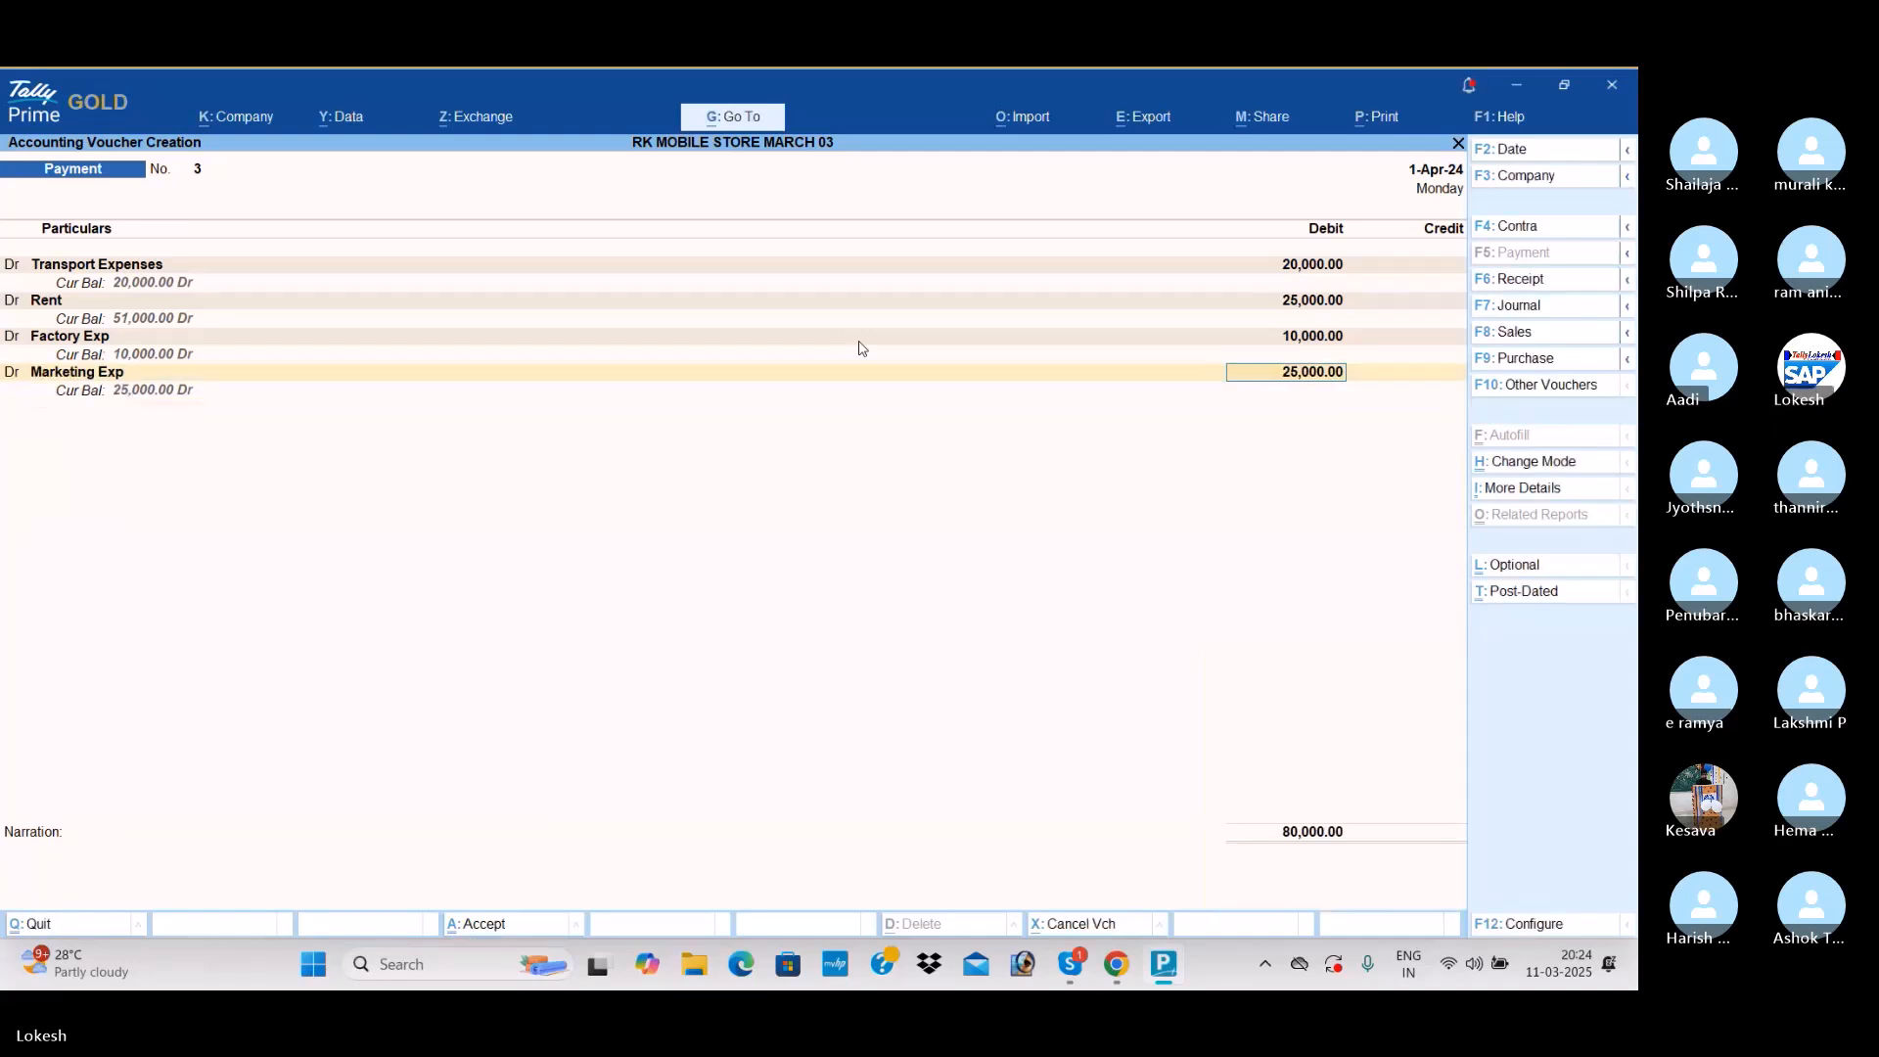
key("Return")
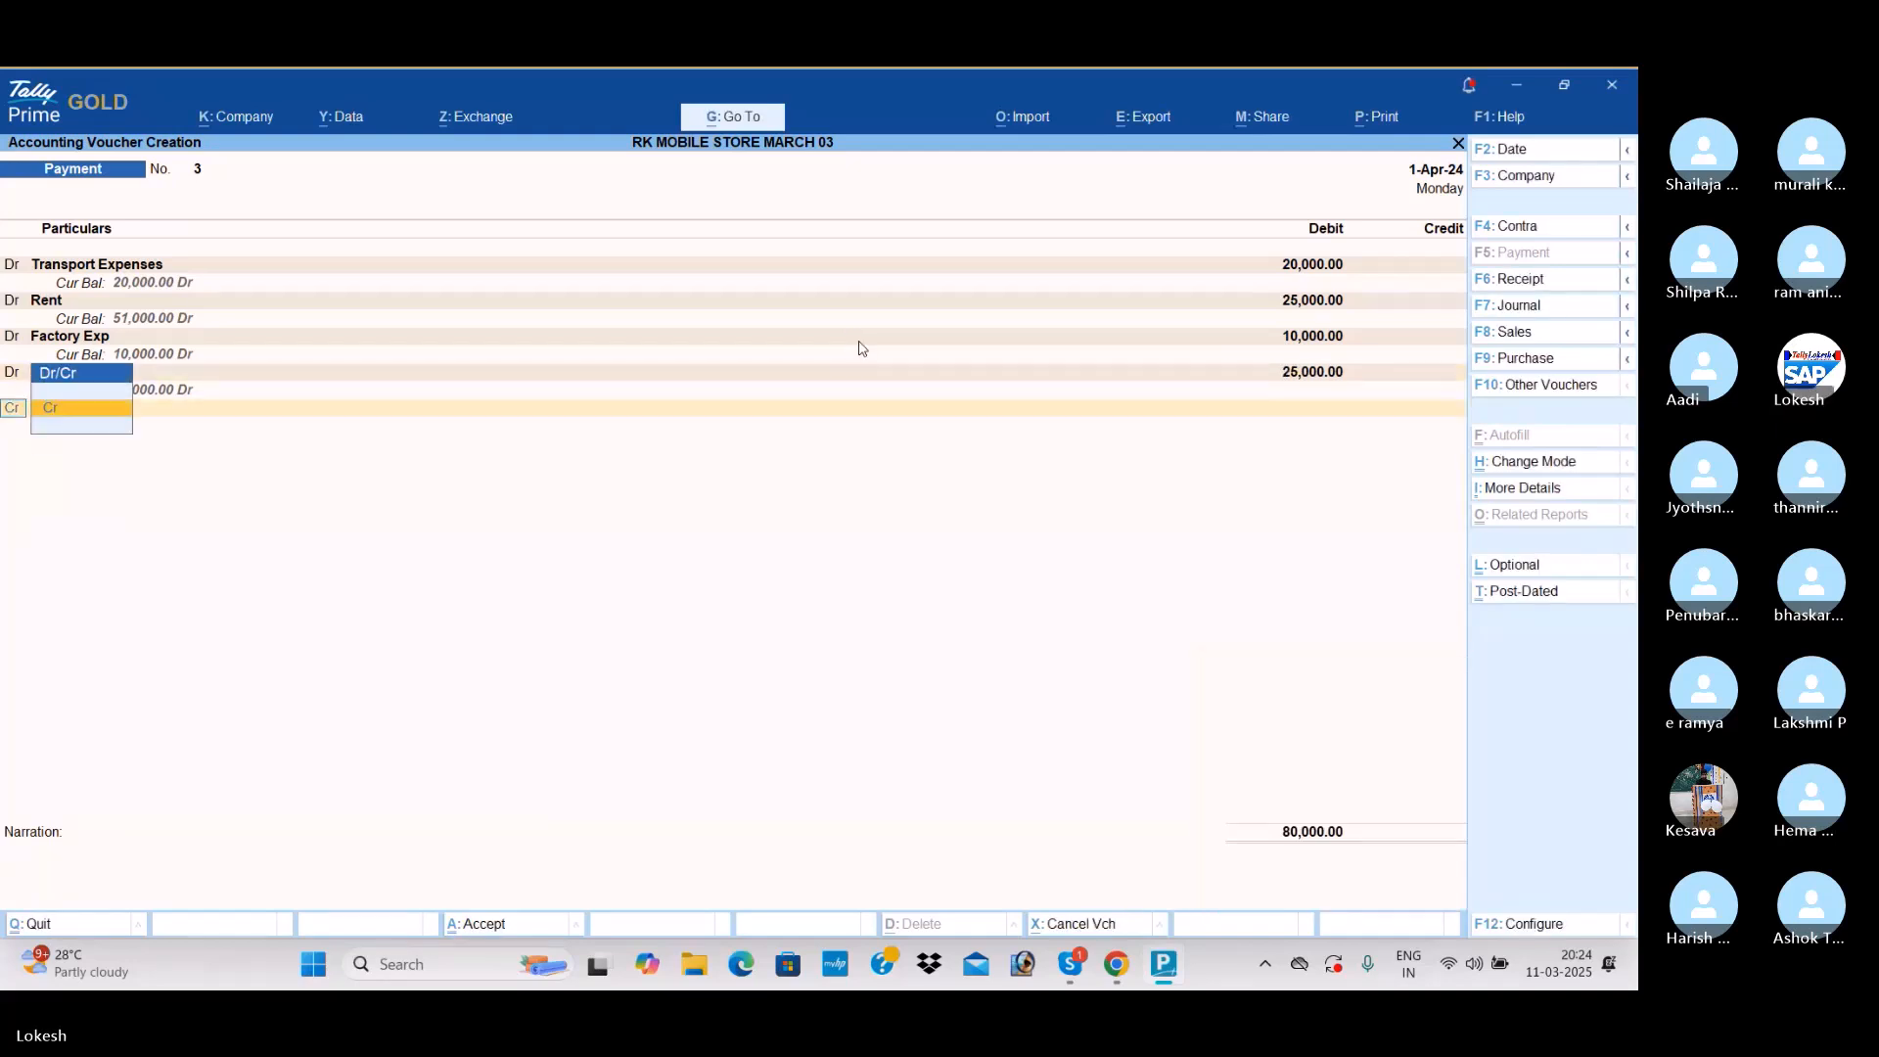
key("Return")
key("BackSpace")
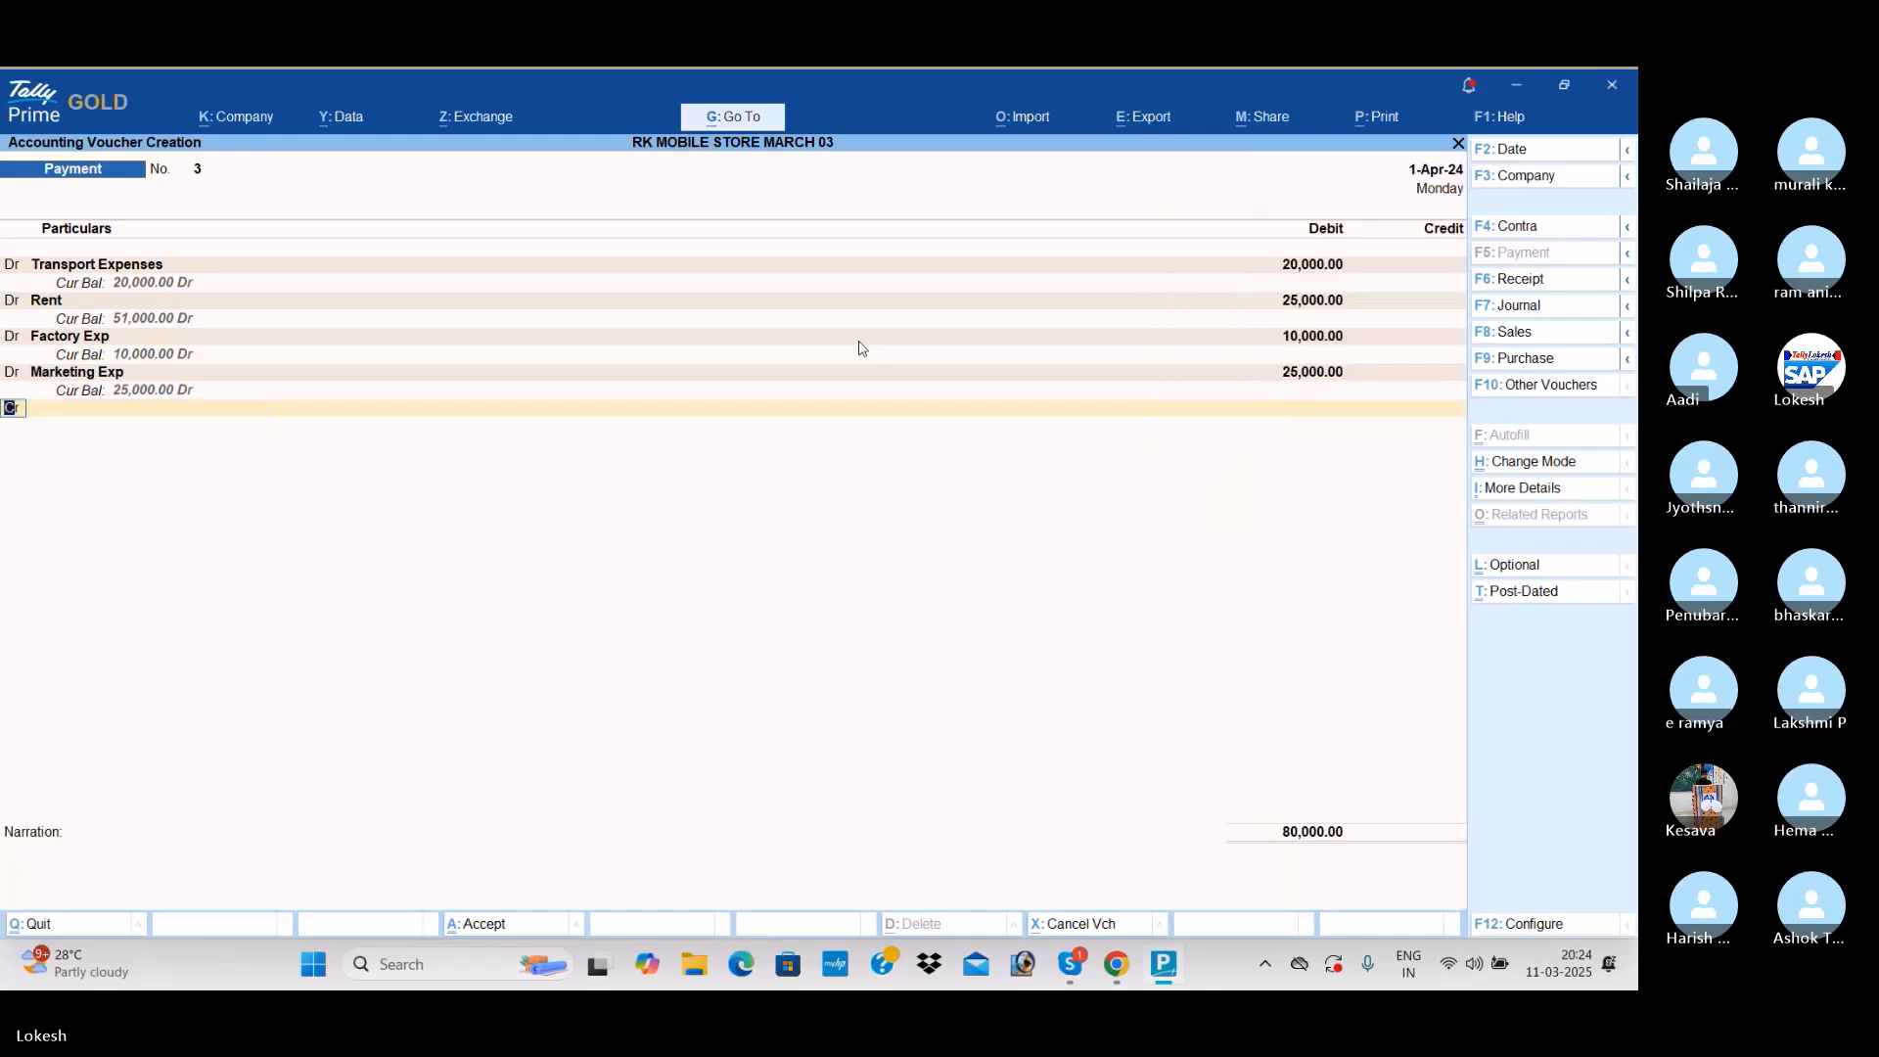
type("d")
key("Return")
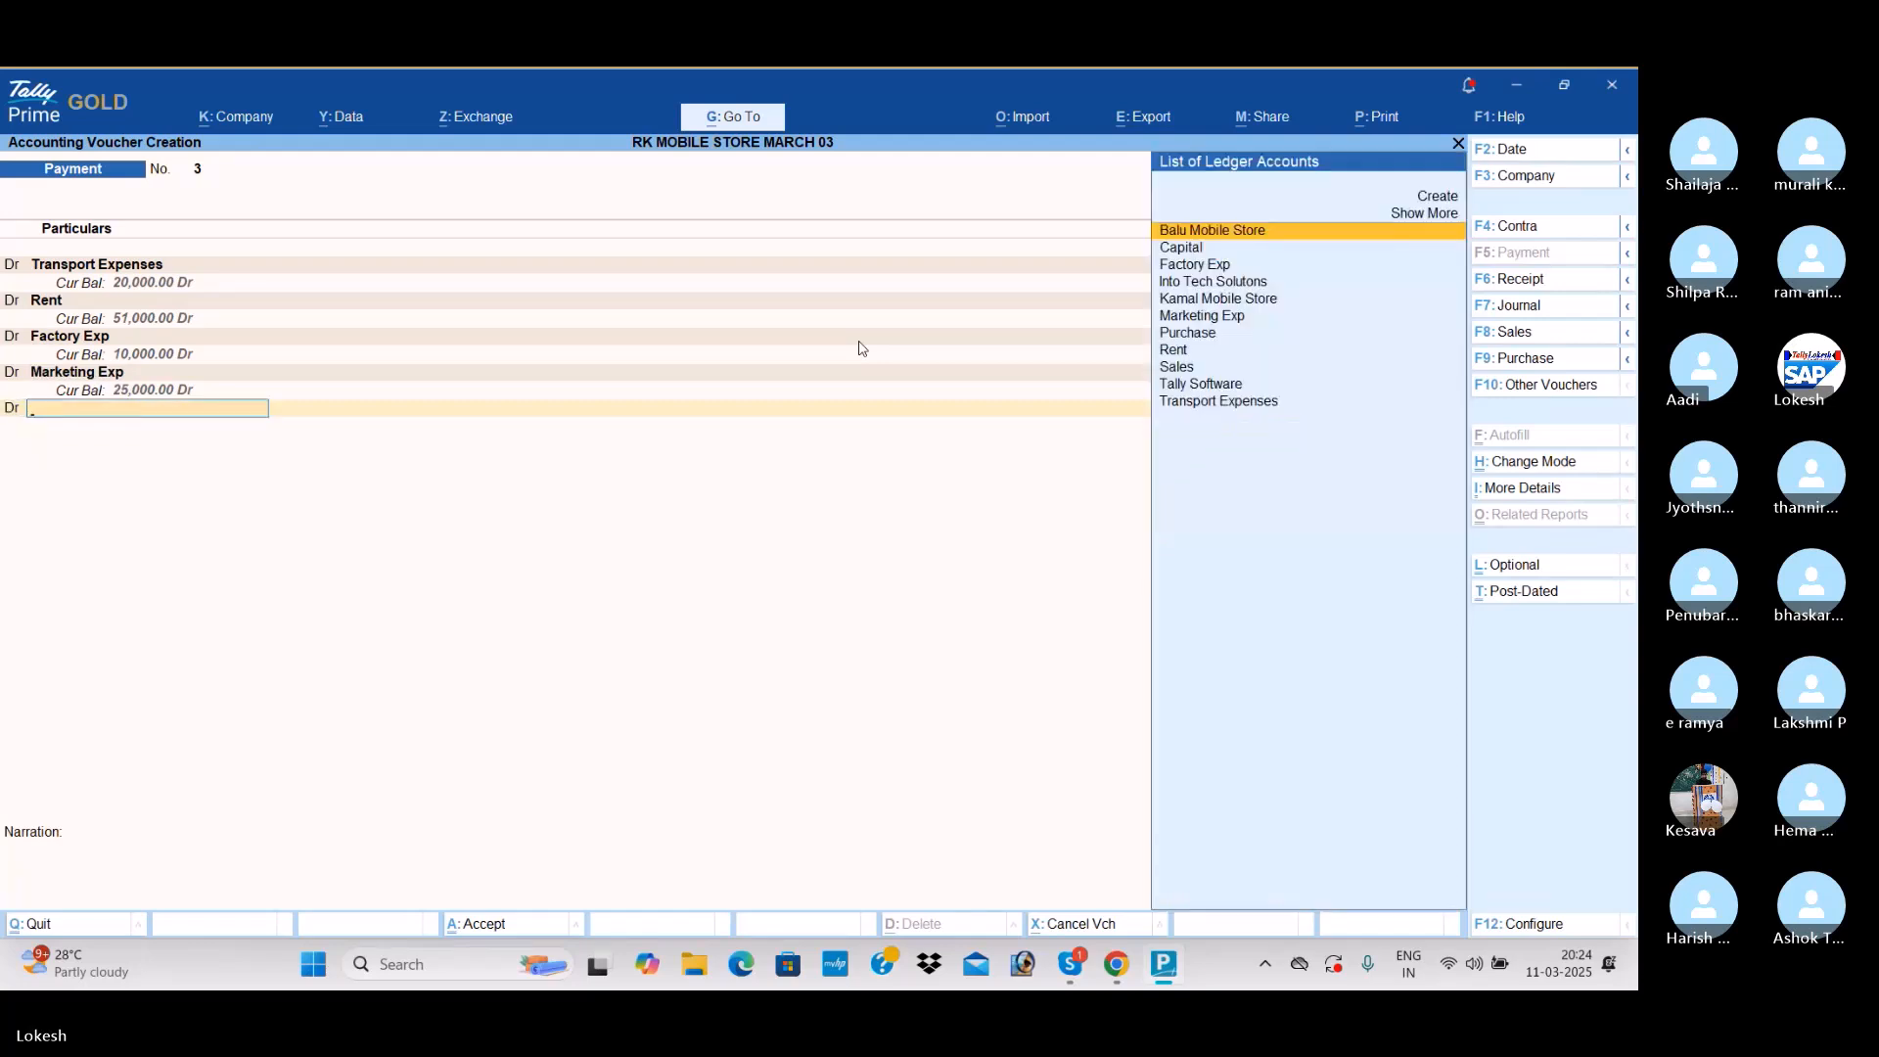
key("alt+c")
type("Food exp")
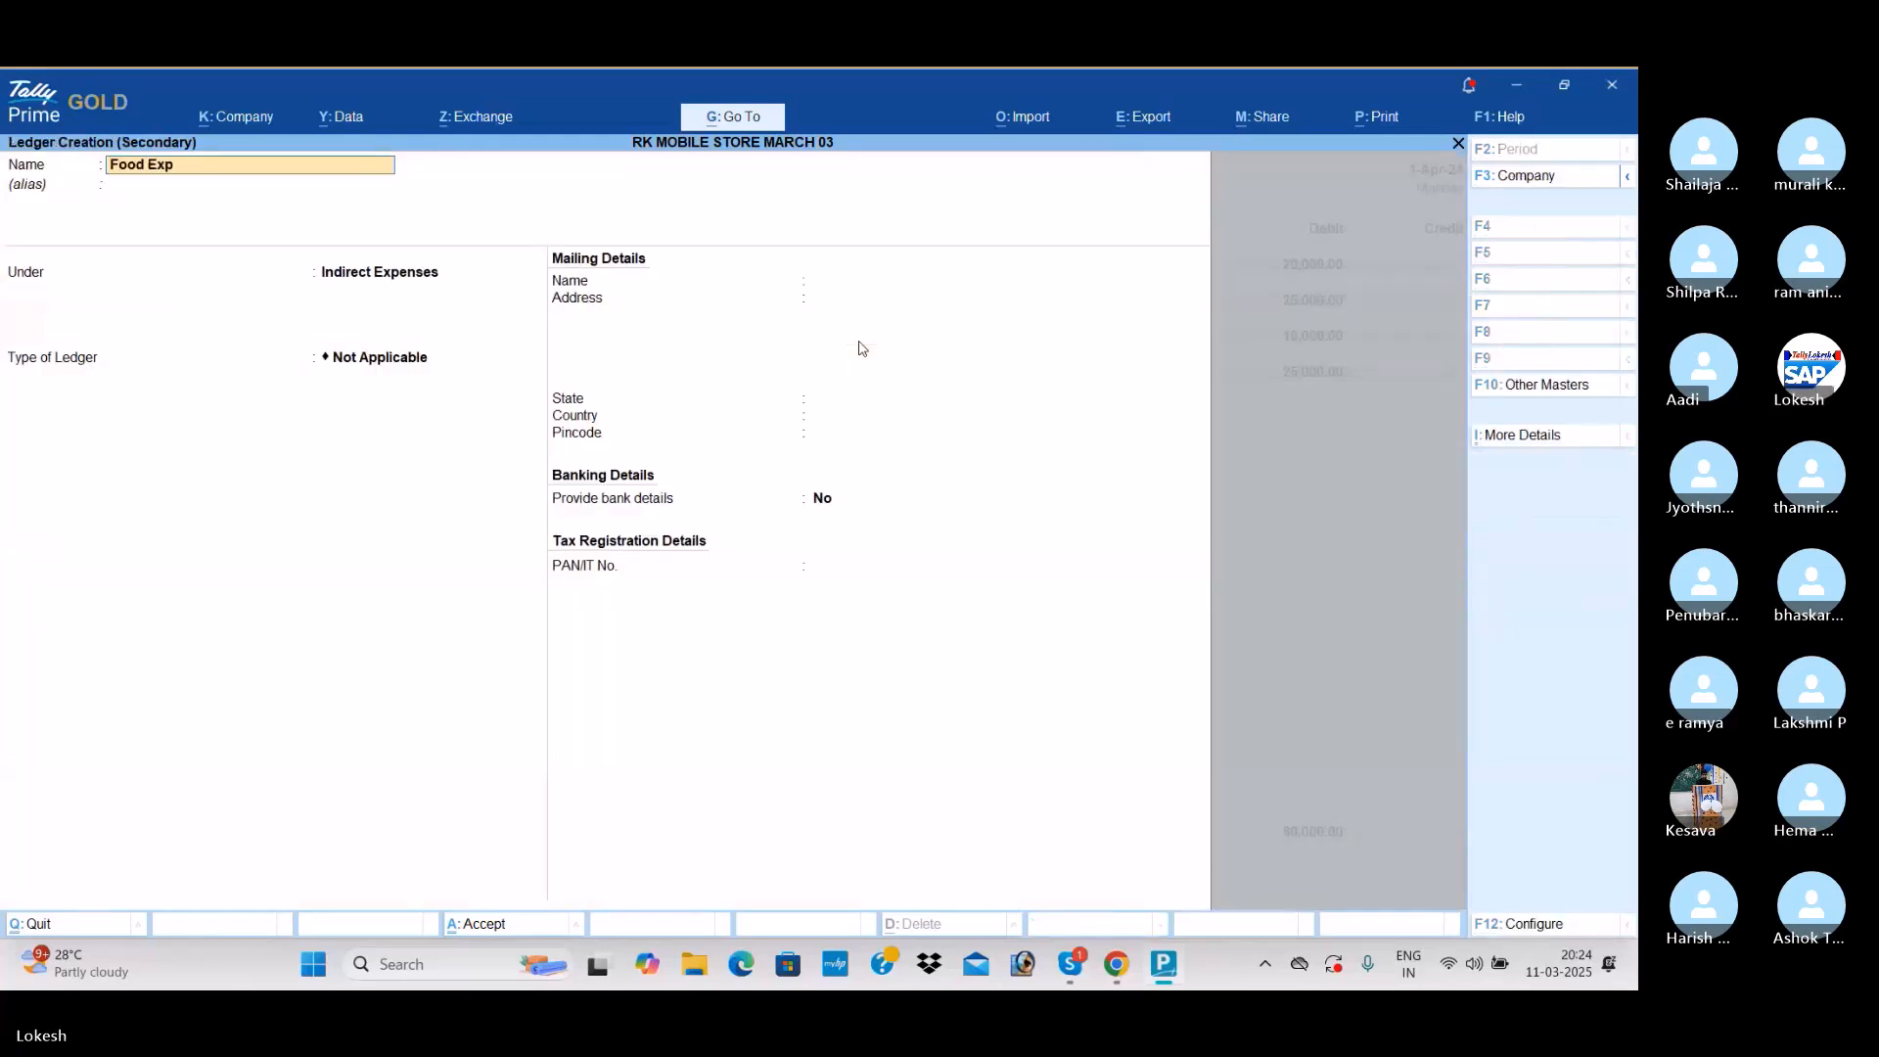
key("Return")
key("Return")
key("ctrl+a")
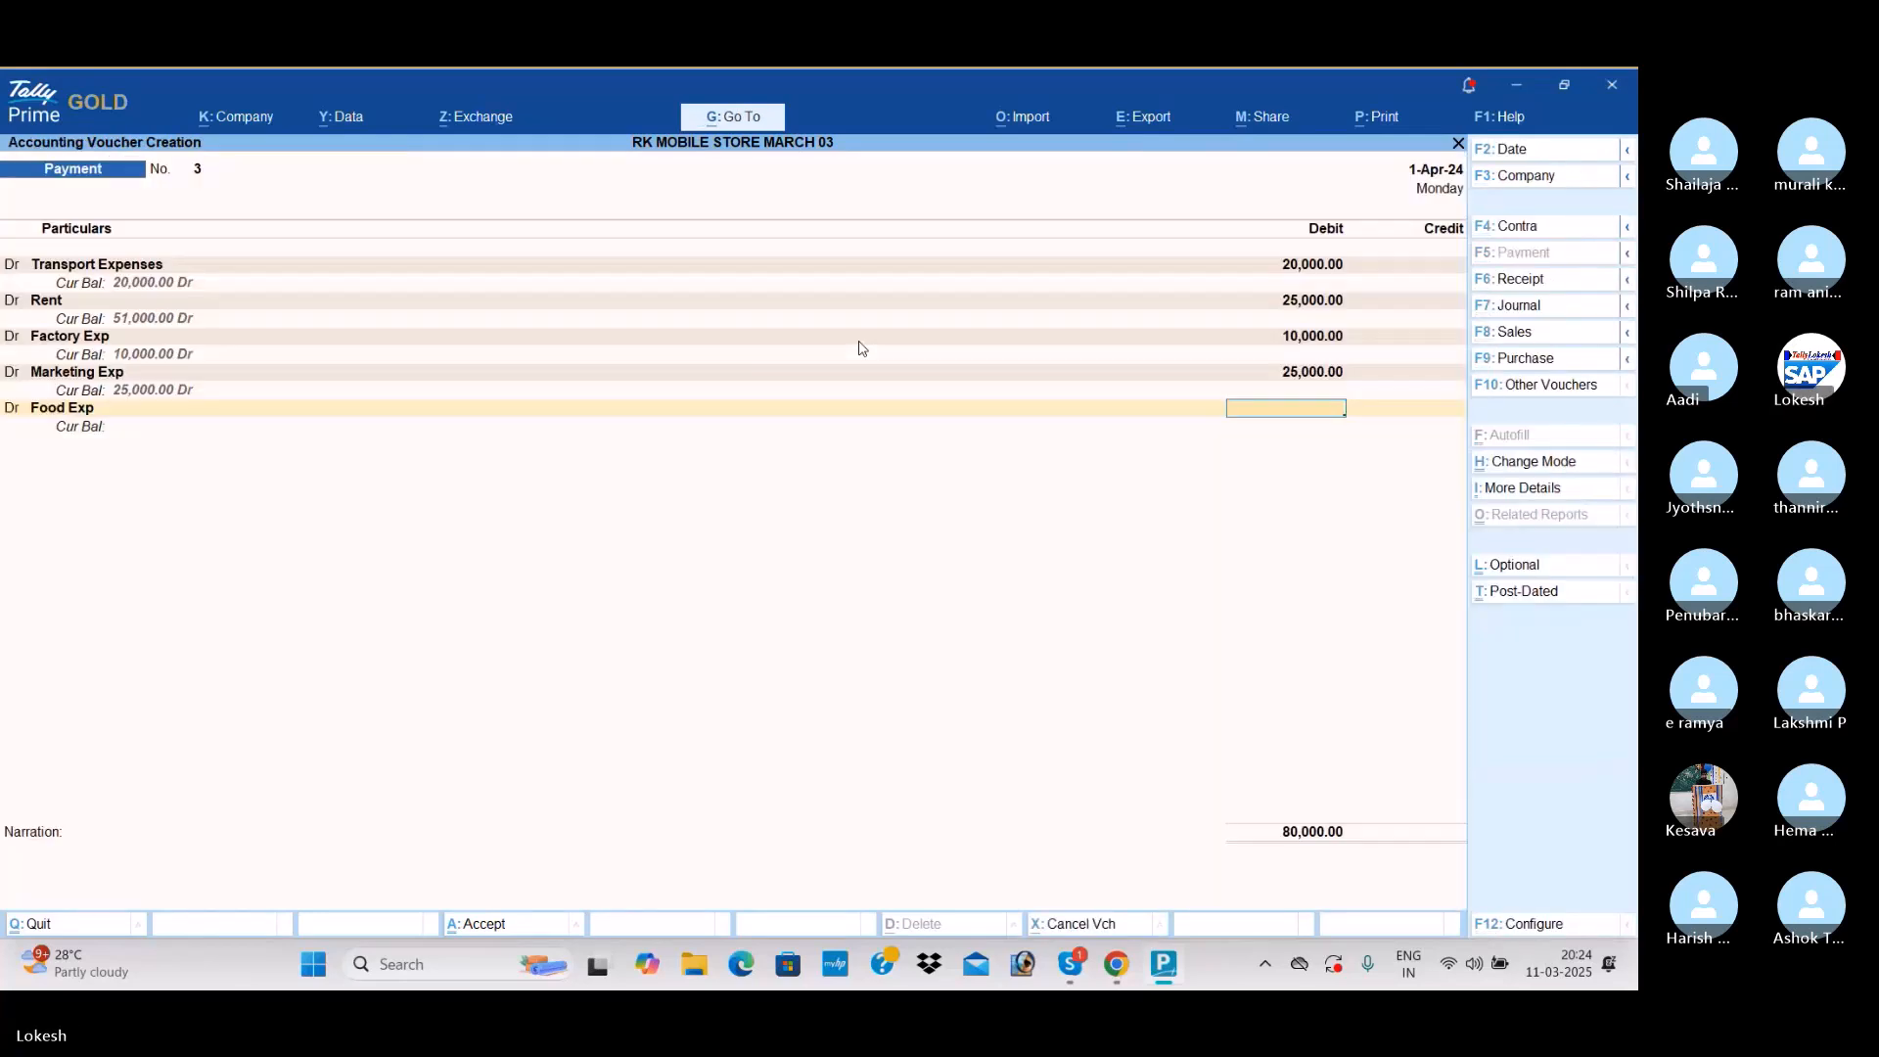
type("2500")
key("Return")
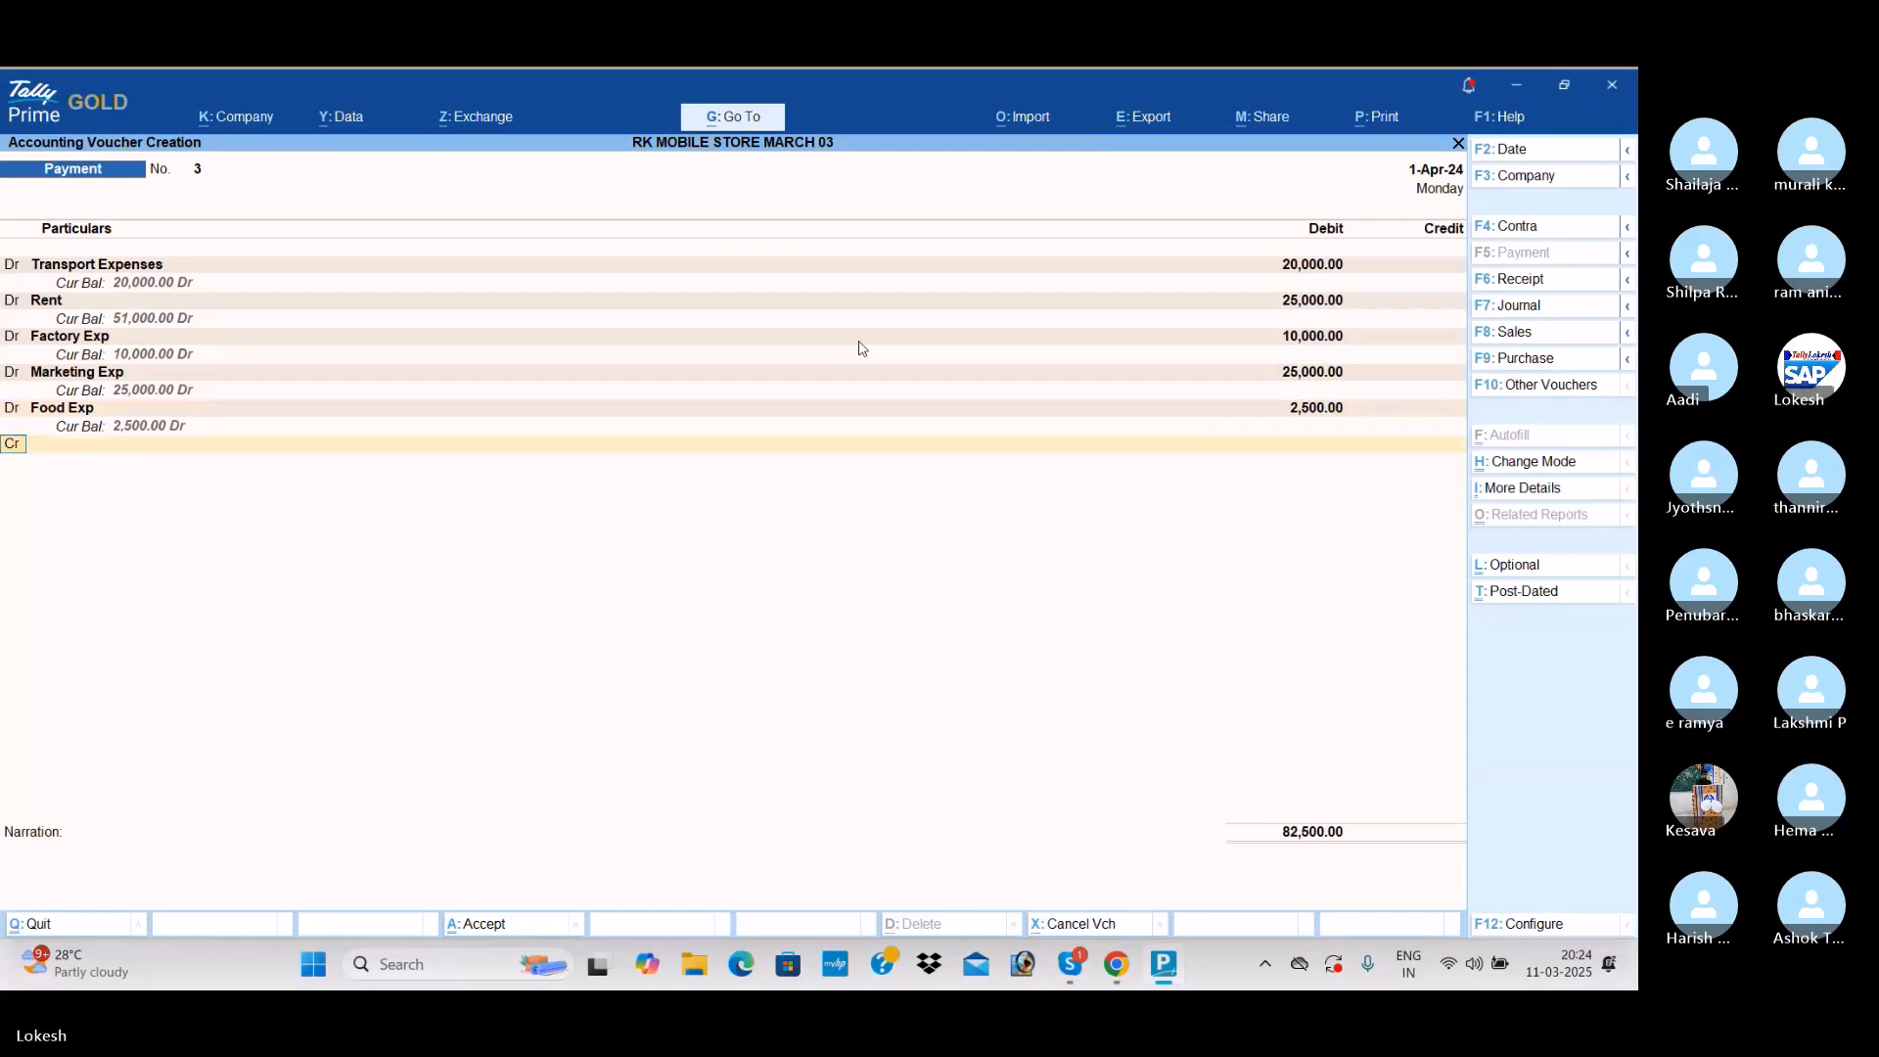
Step: Add a debit line for a new Fire Insurance Paid ledger under Direct Expenses with an amount of 30,000
key("alt+c")
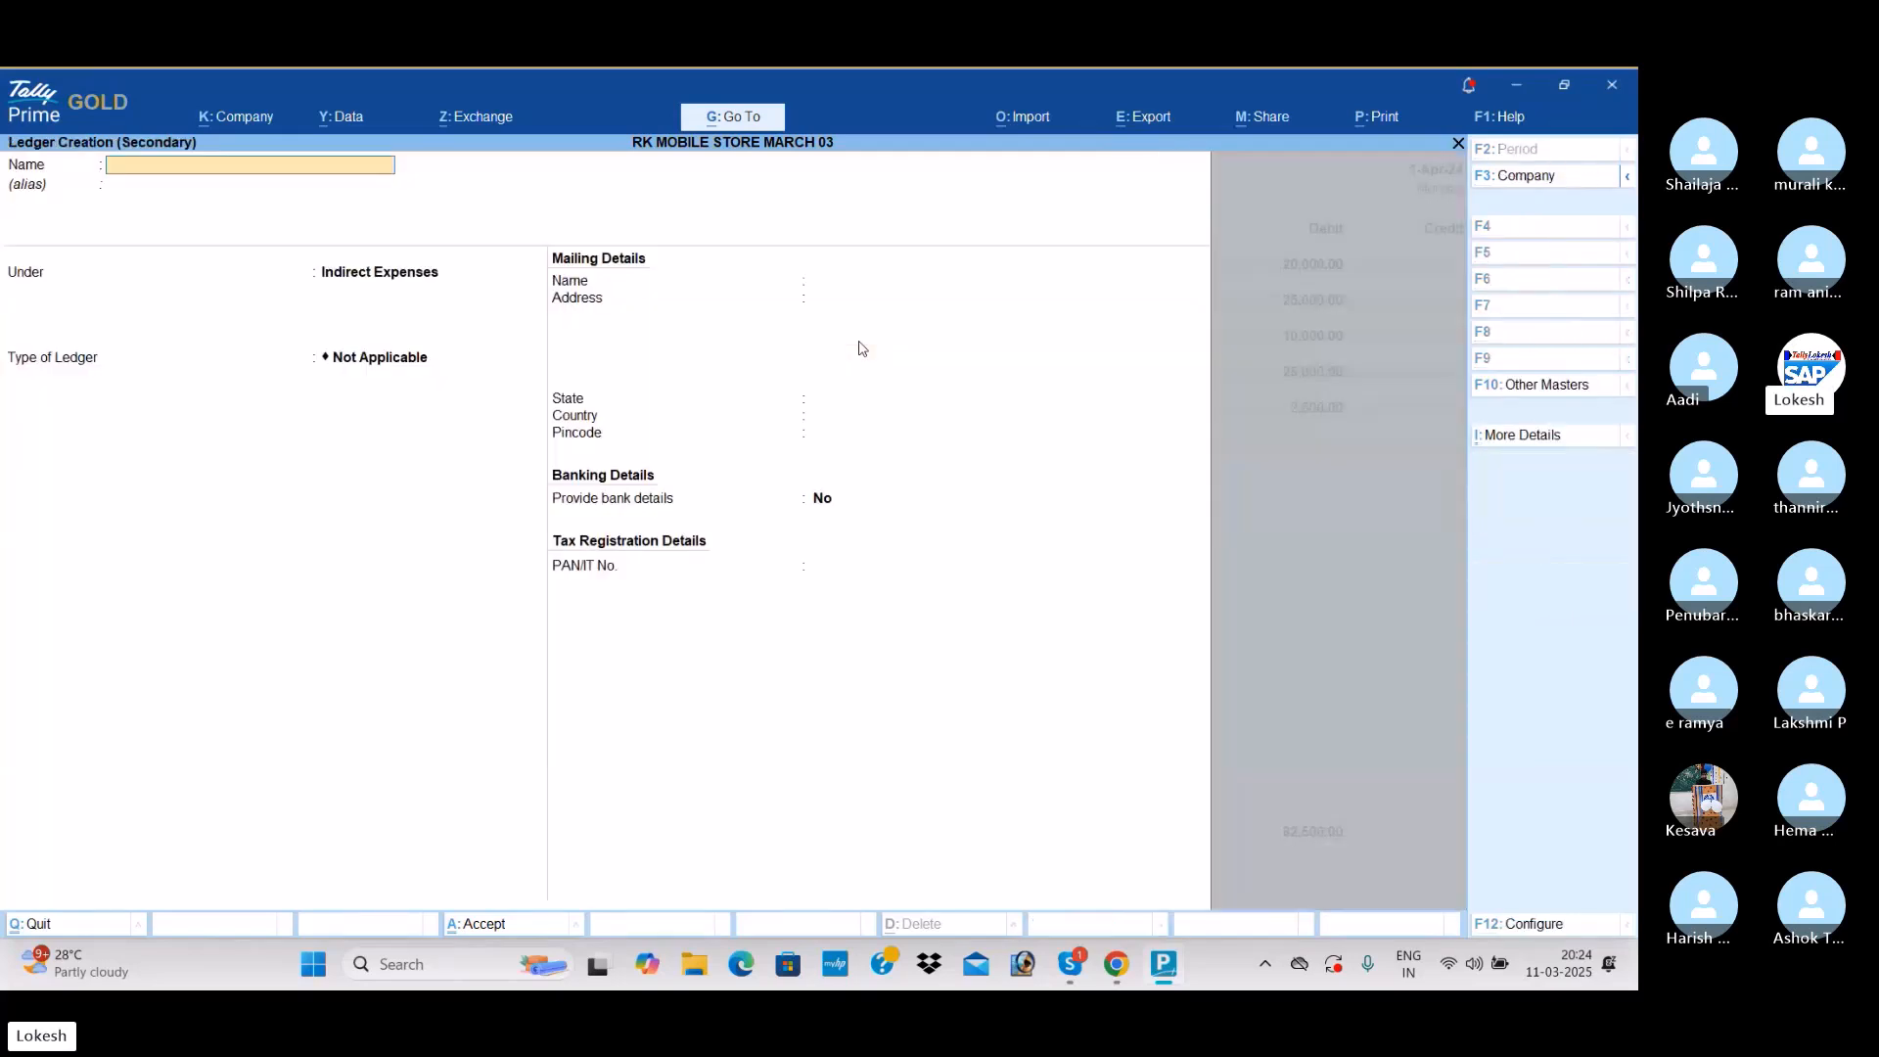
type("Fire insurance Paid")
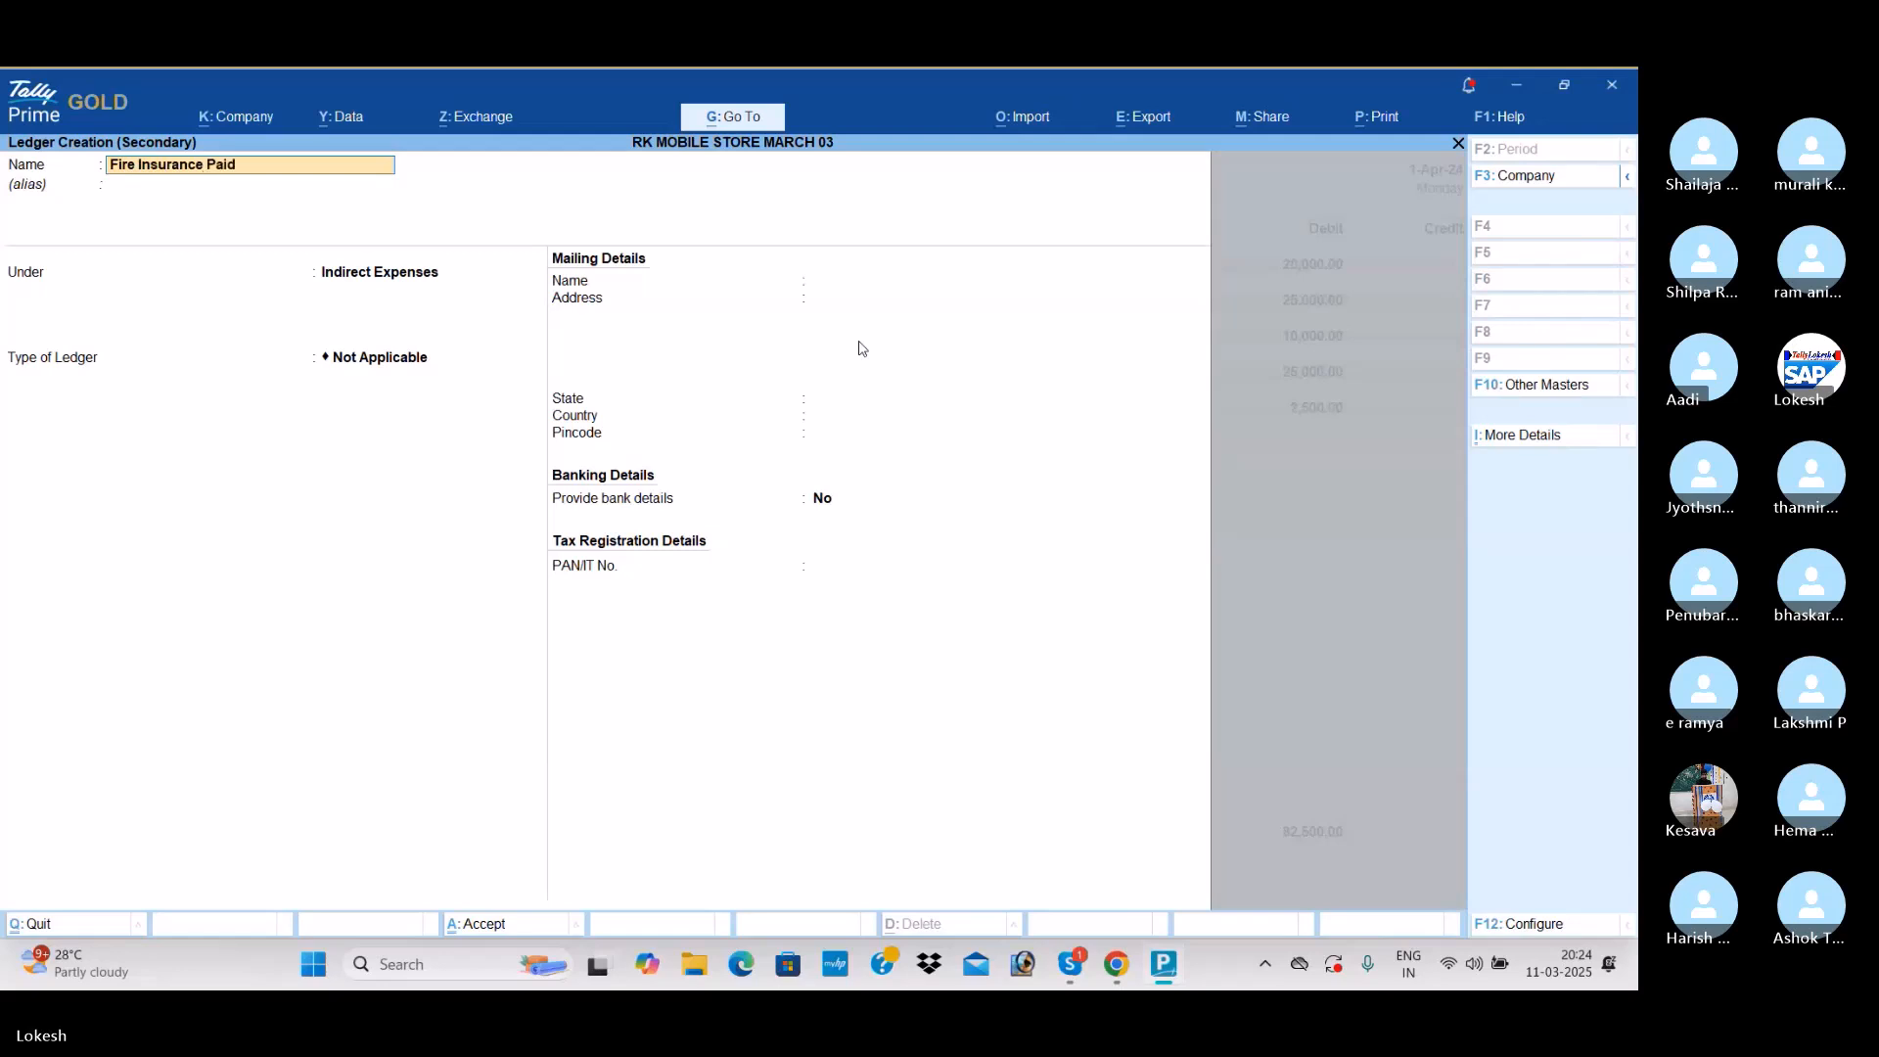
key("Return")
type("Dir")
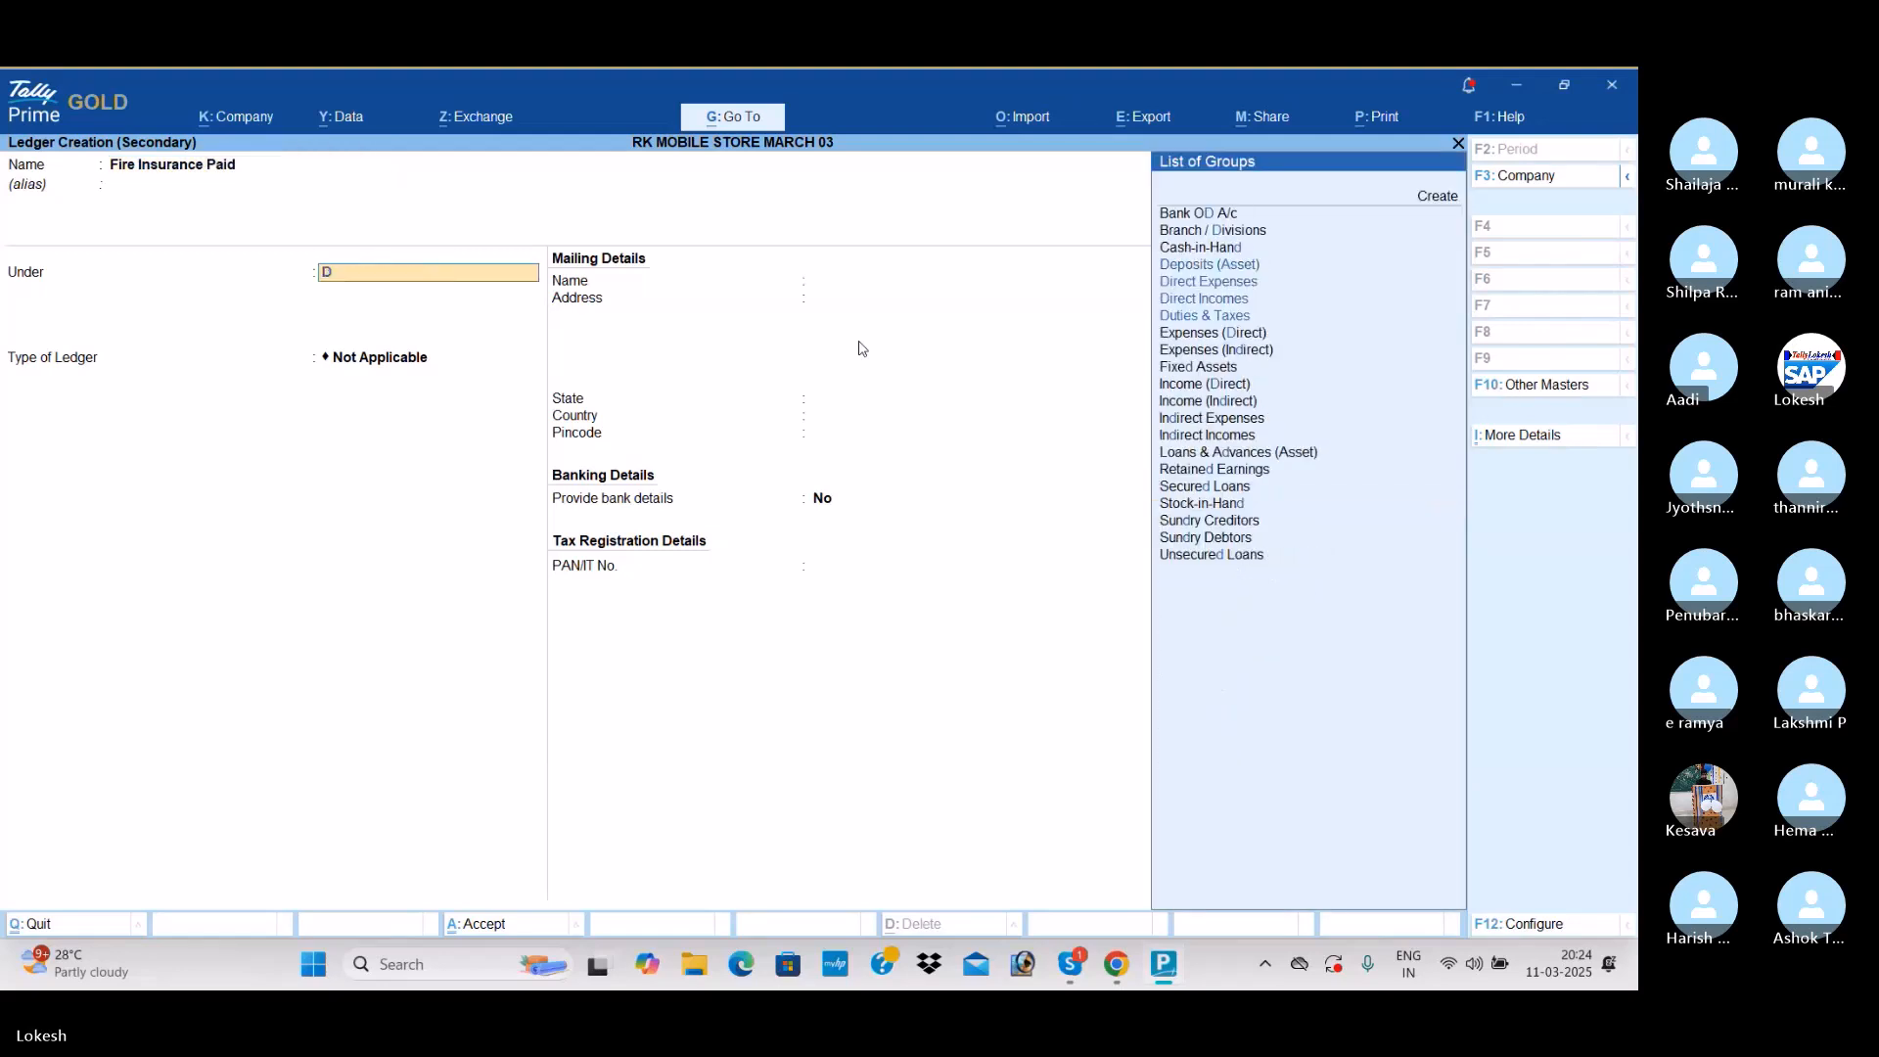
key("Return")
key("ctrl+a")
type("3000")
key("Return")
Step: Add a credit line for the Cash ledger to balance the payment voucher's expense debits
key("c")
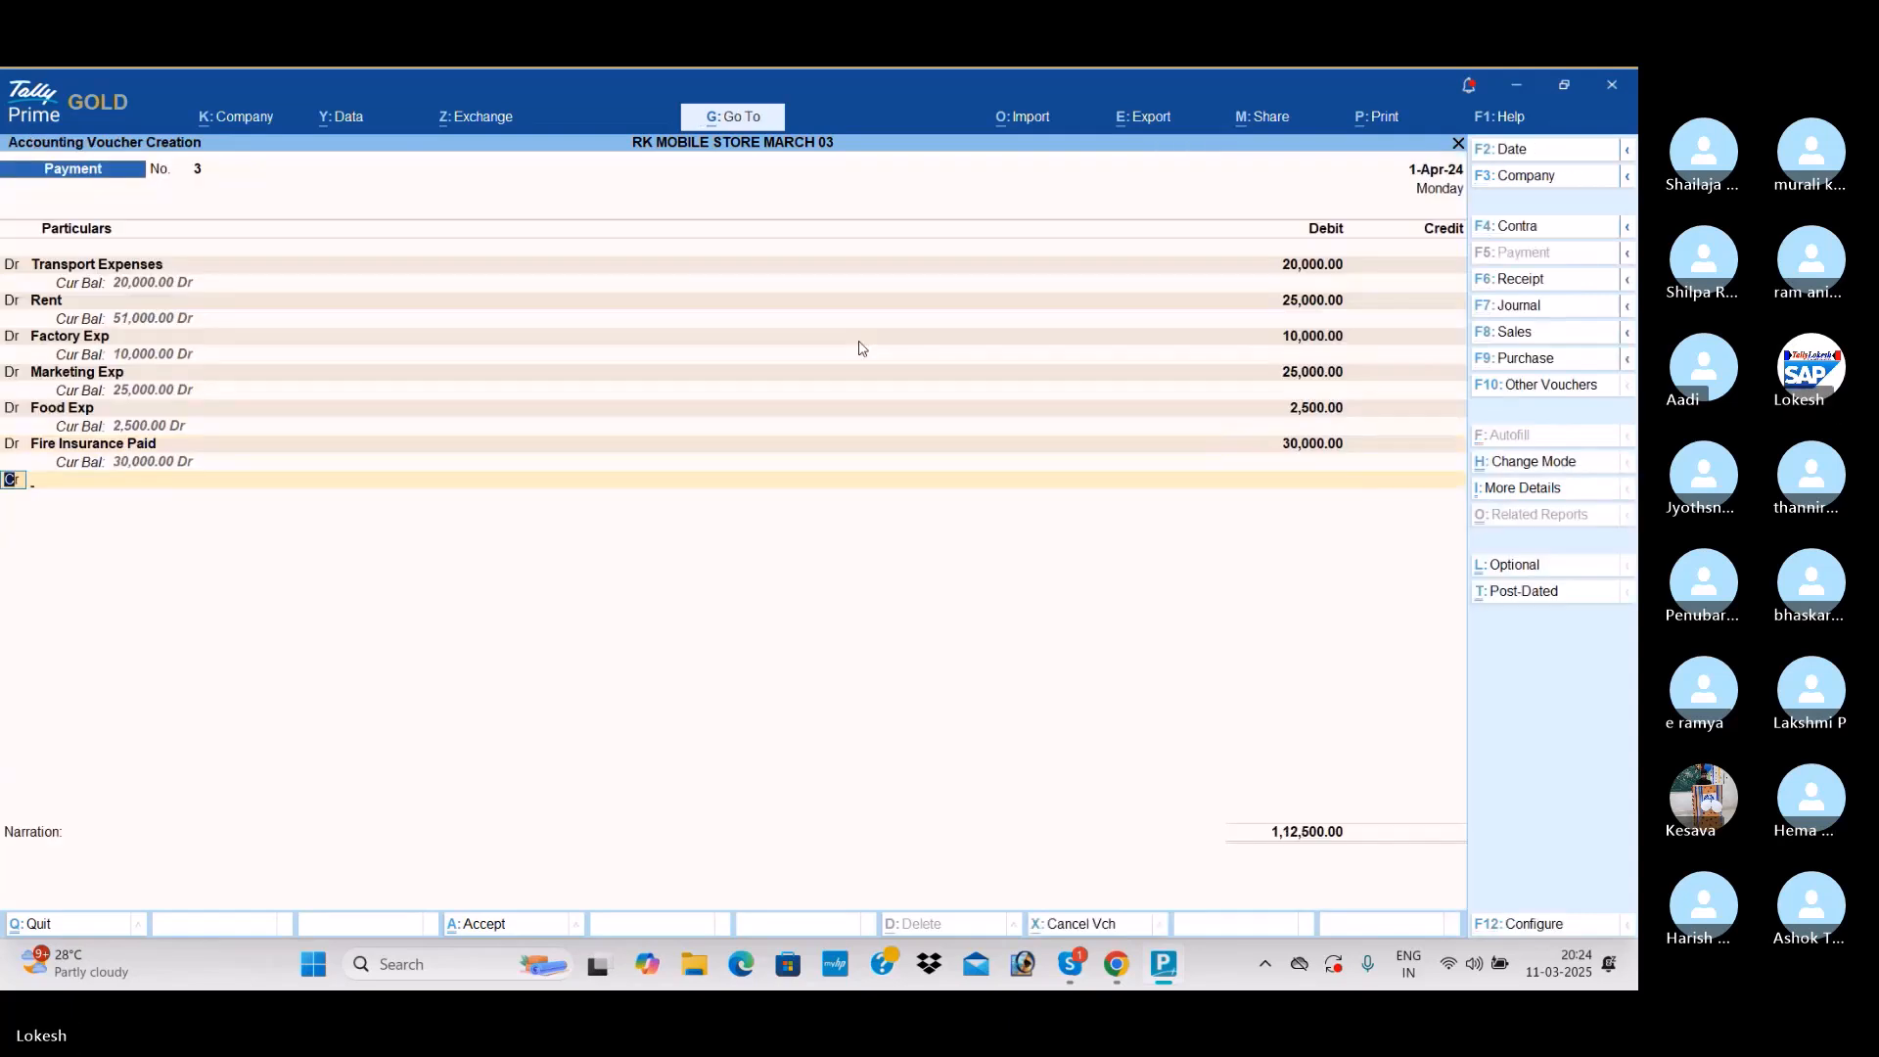
key("Return")
key("Down")
key("Down")
key("Return")
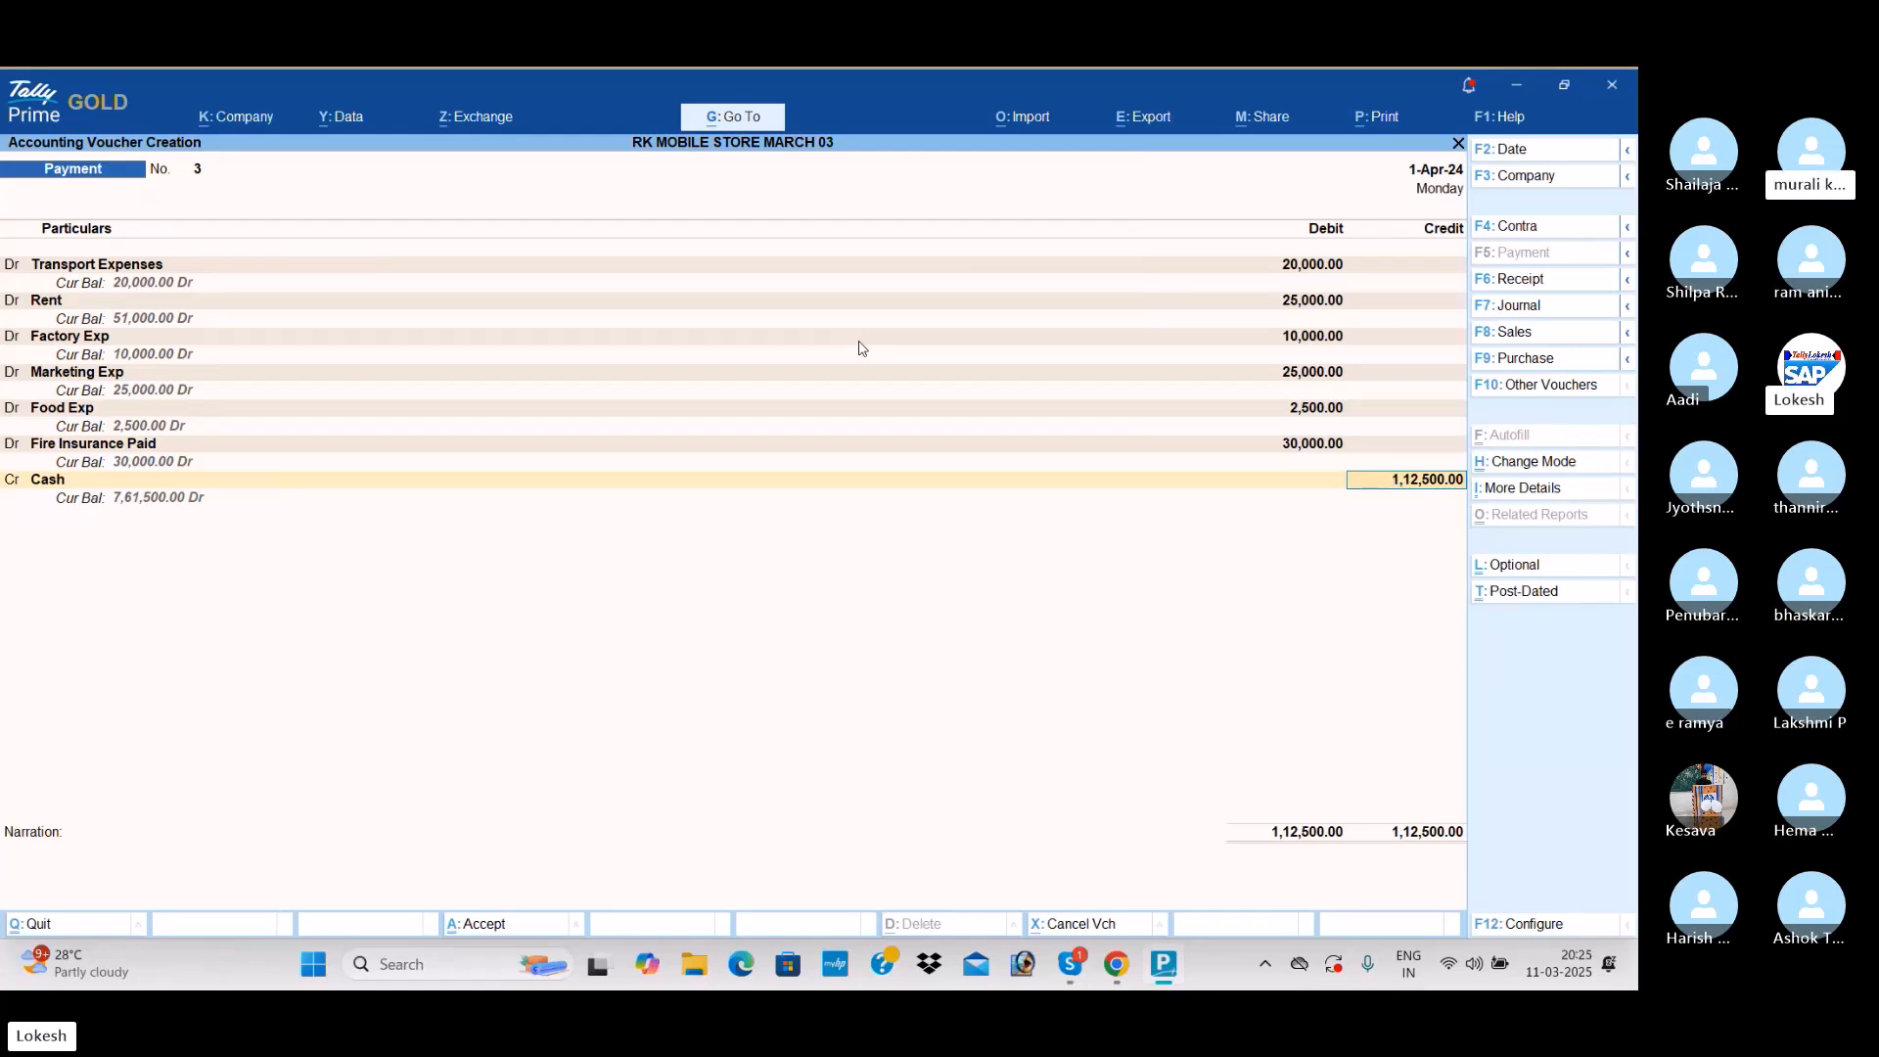
Step: Save the cash payment voucher for the expenses with the narration left blank
key("Return")
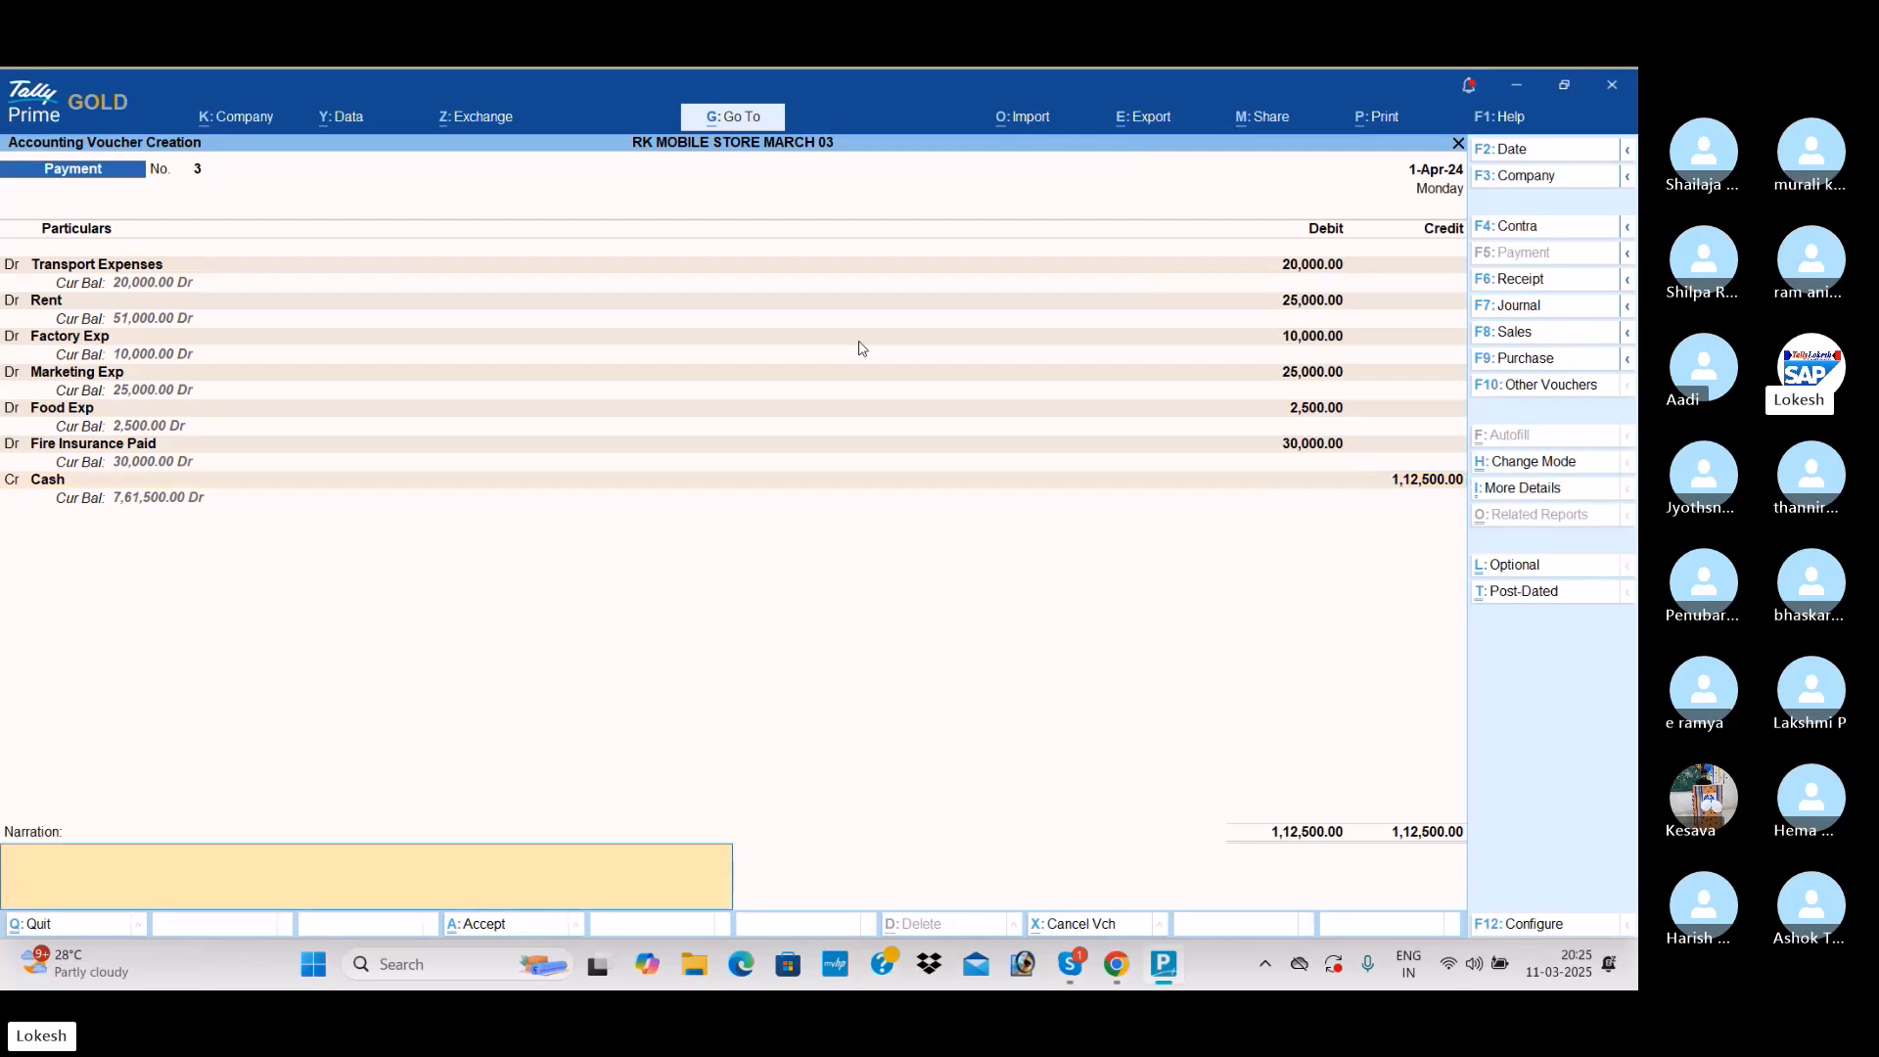
key("Return")
key("Return")
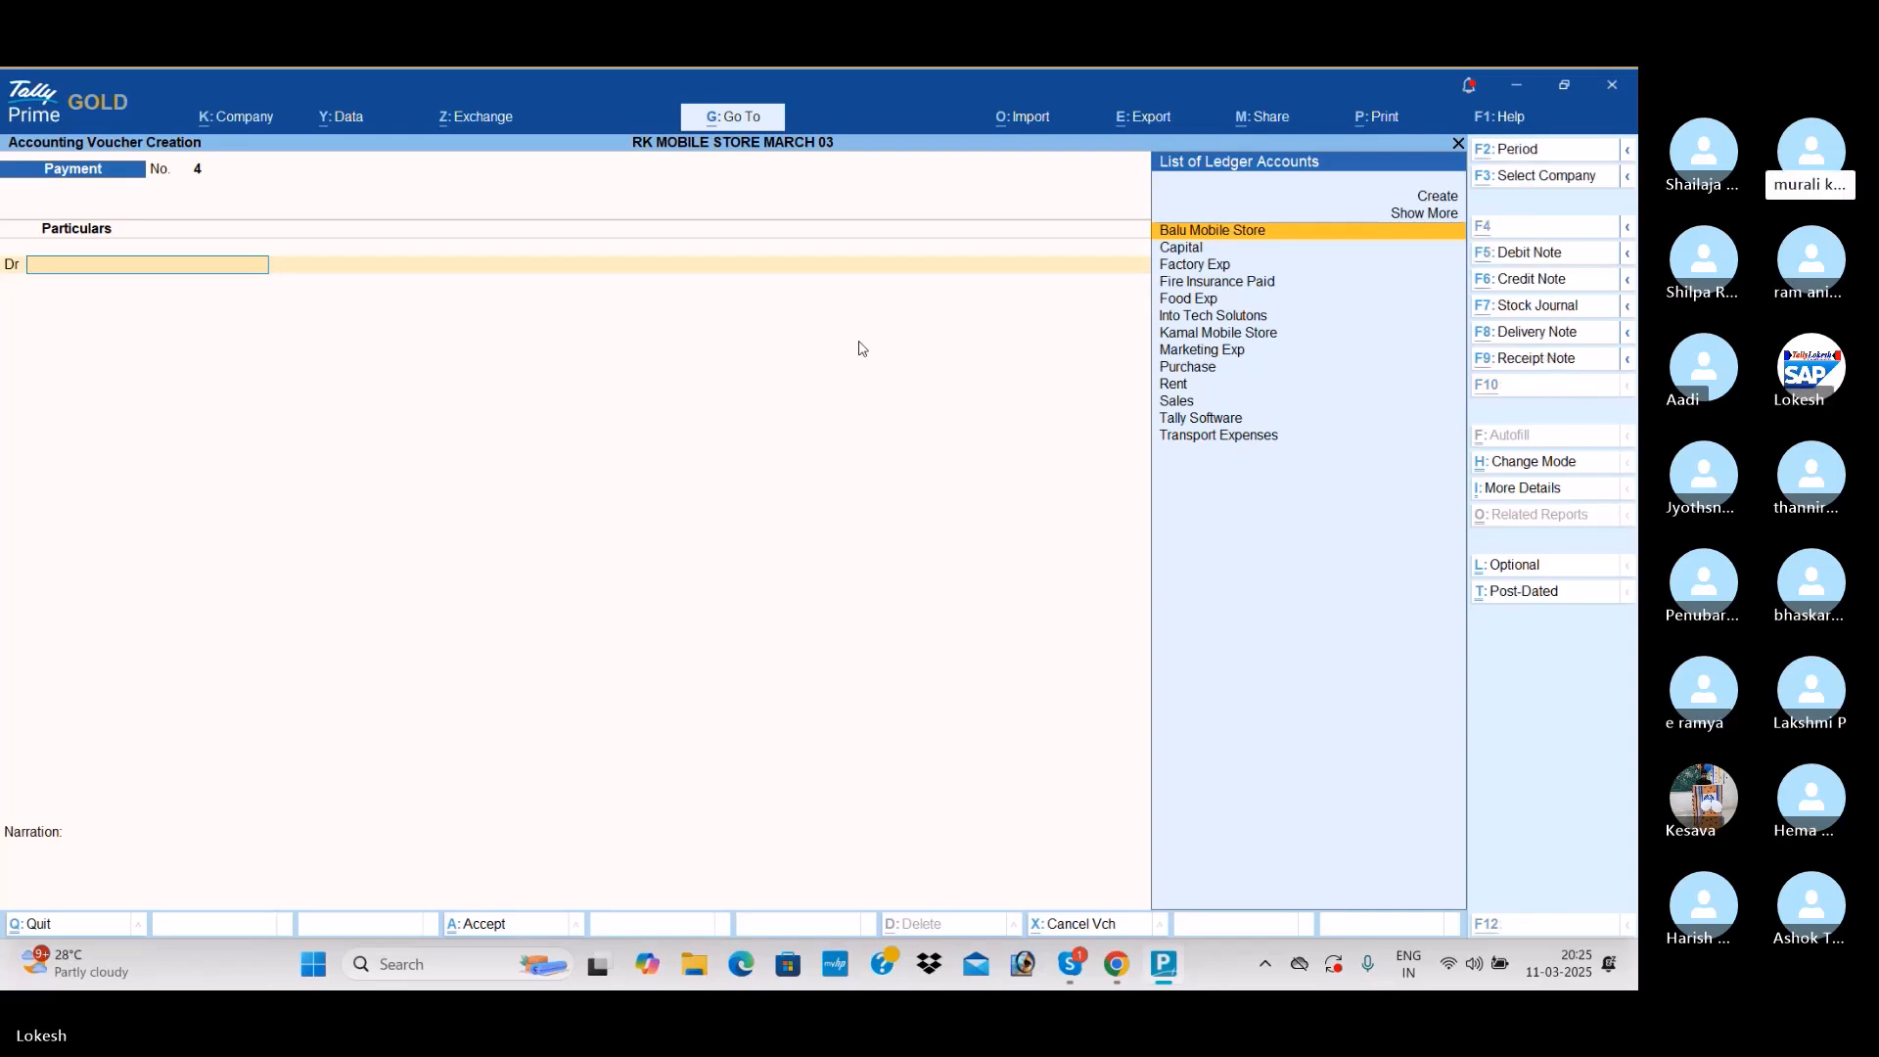
Step: Switch to Skype and end the group call
key("alt+Tab")
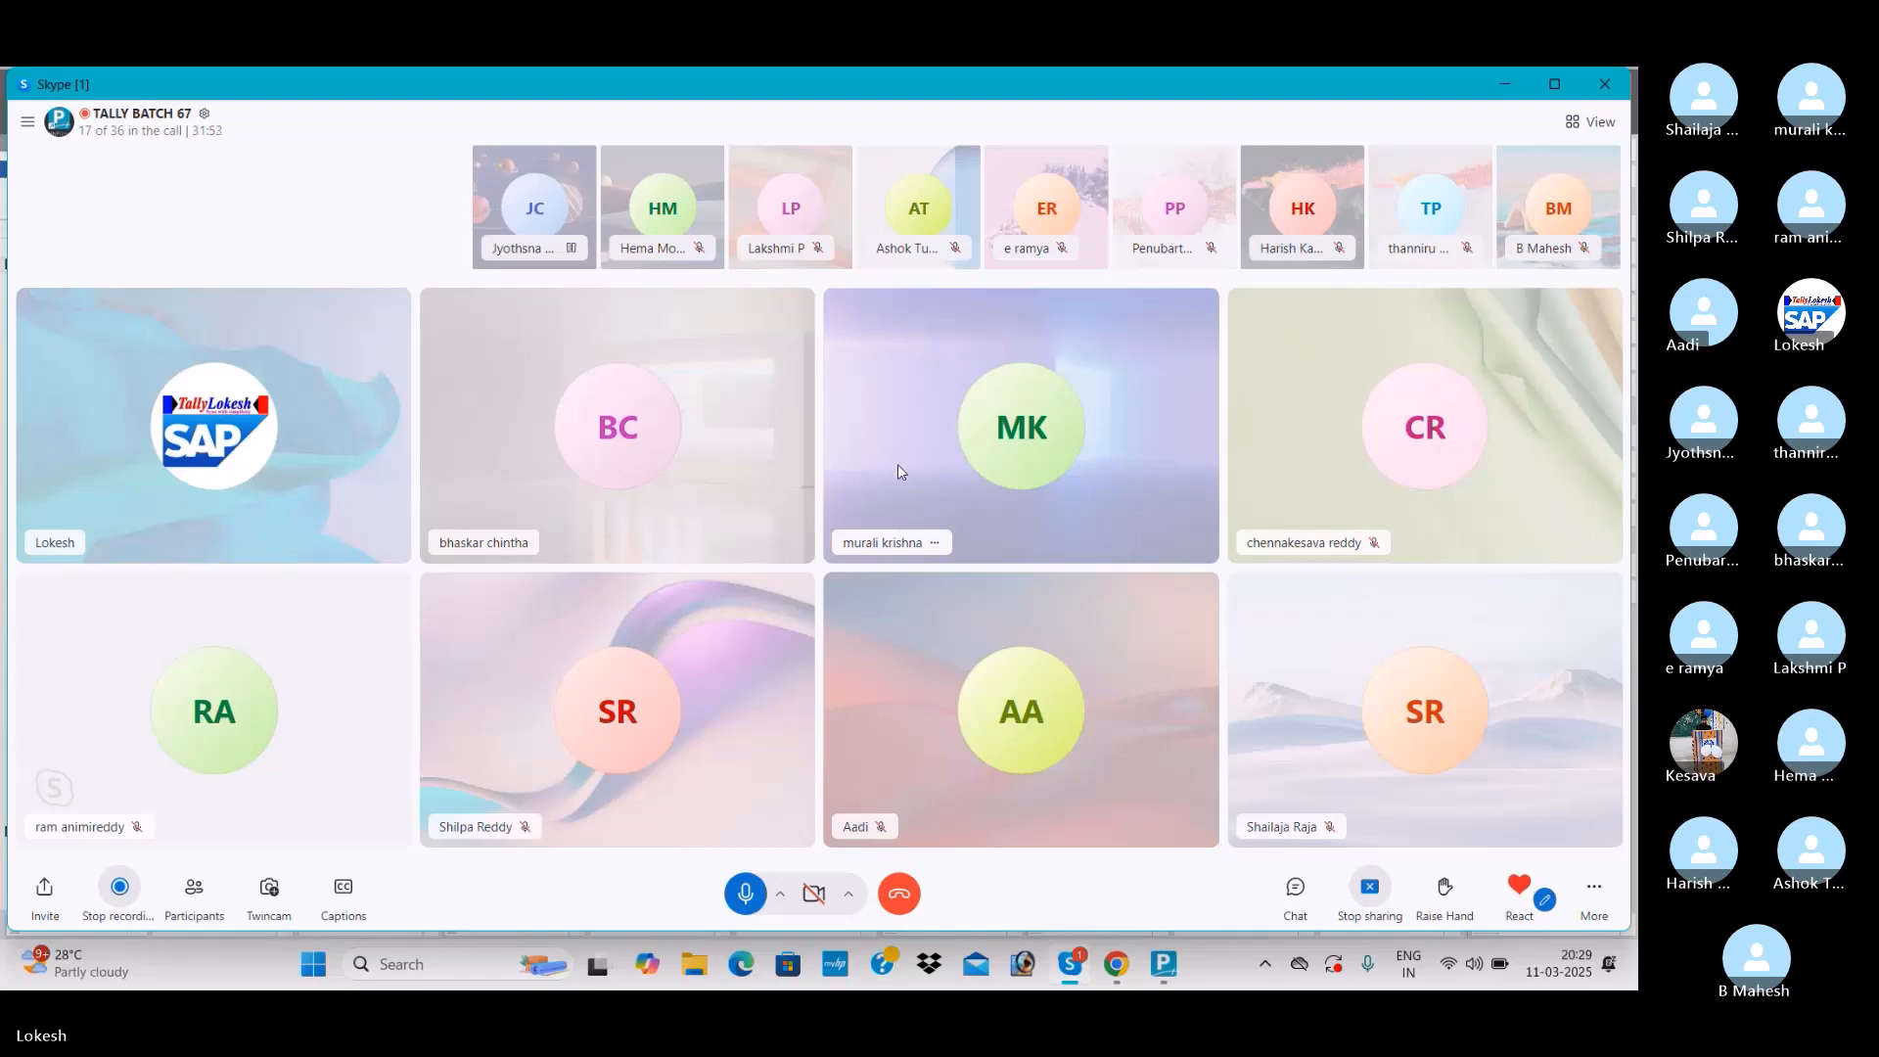
left_click(907, 894)
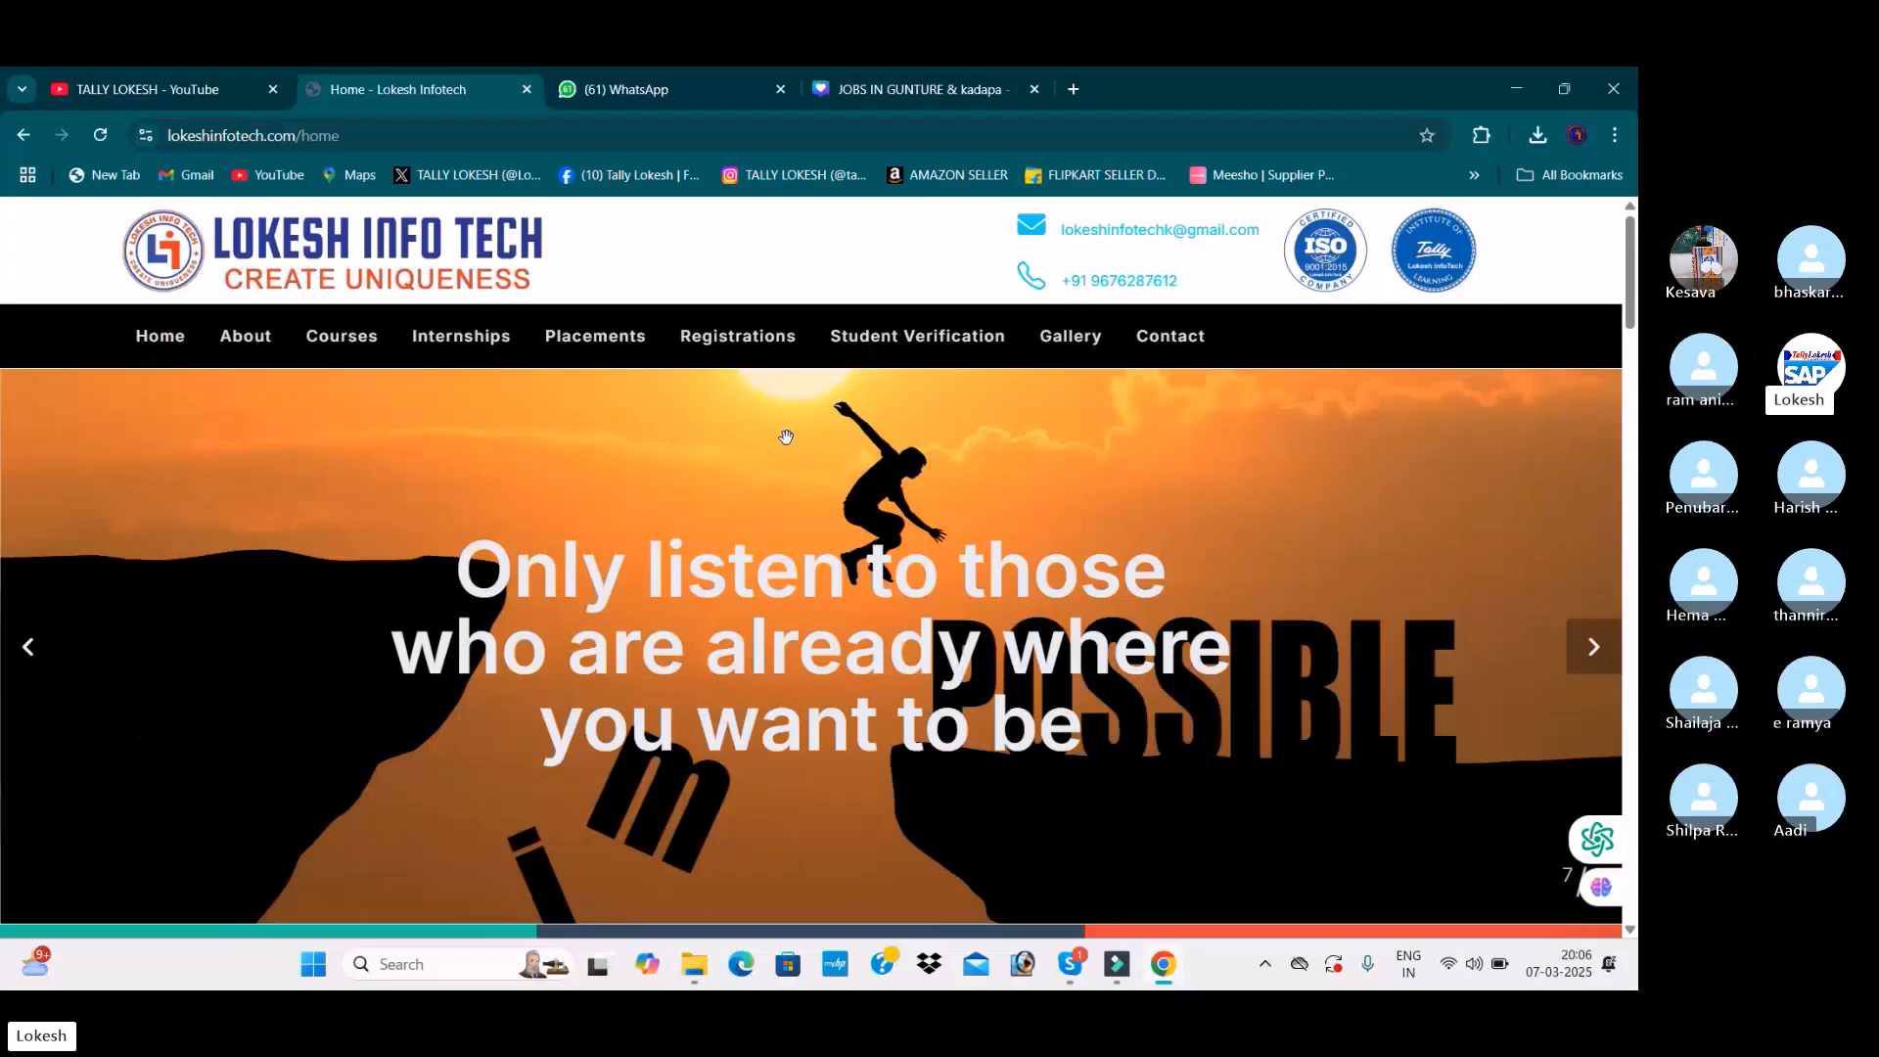
Step: Switch to the institute's YouTube channel in the browser and look through its latest videos
left_click(139, 86)
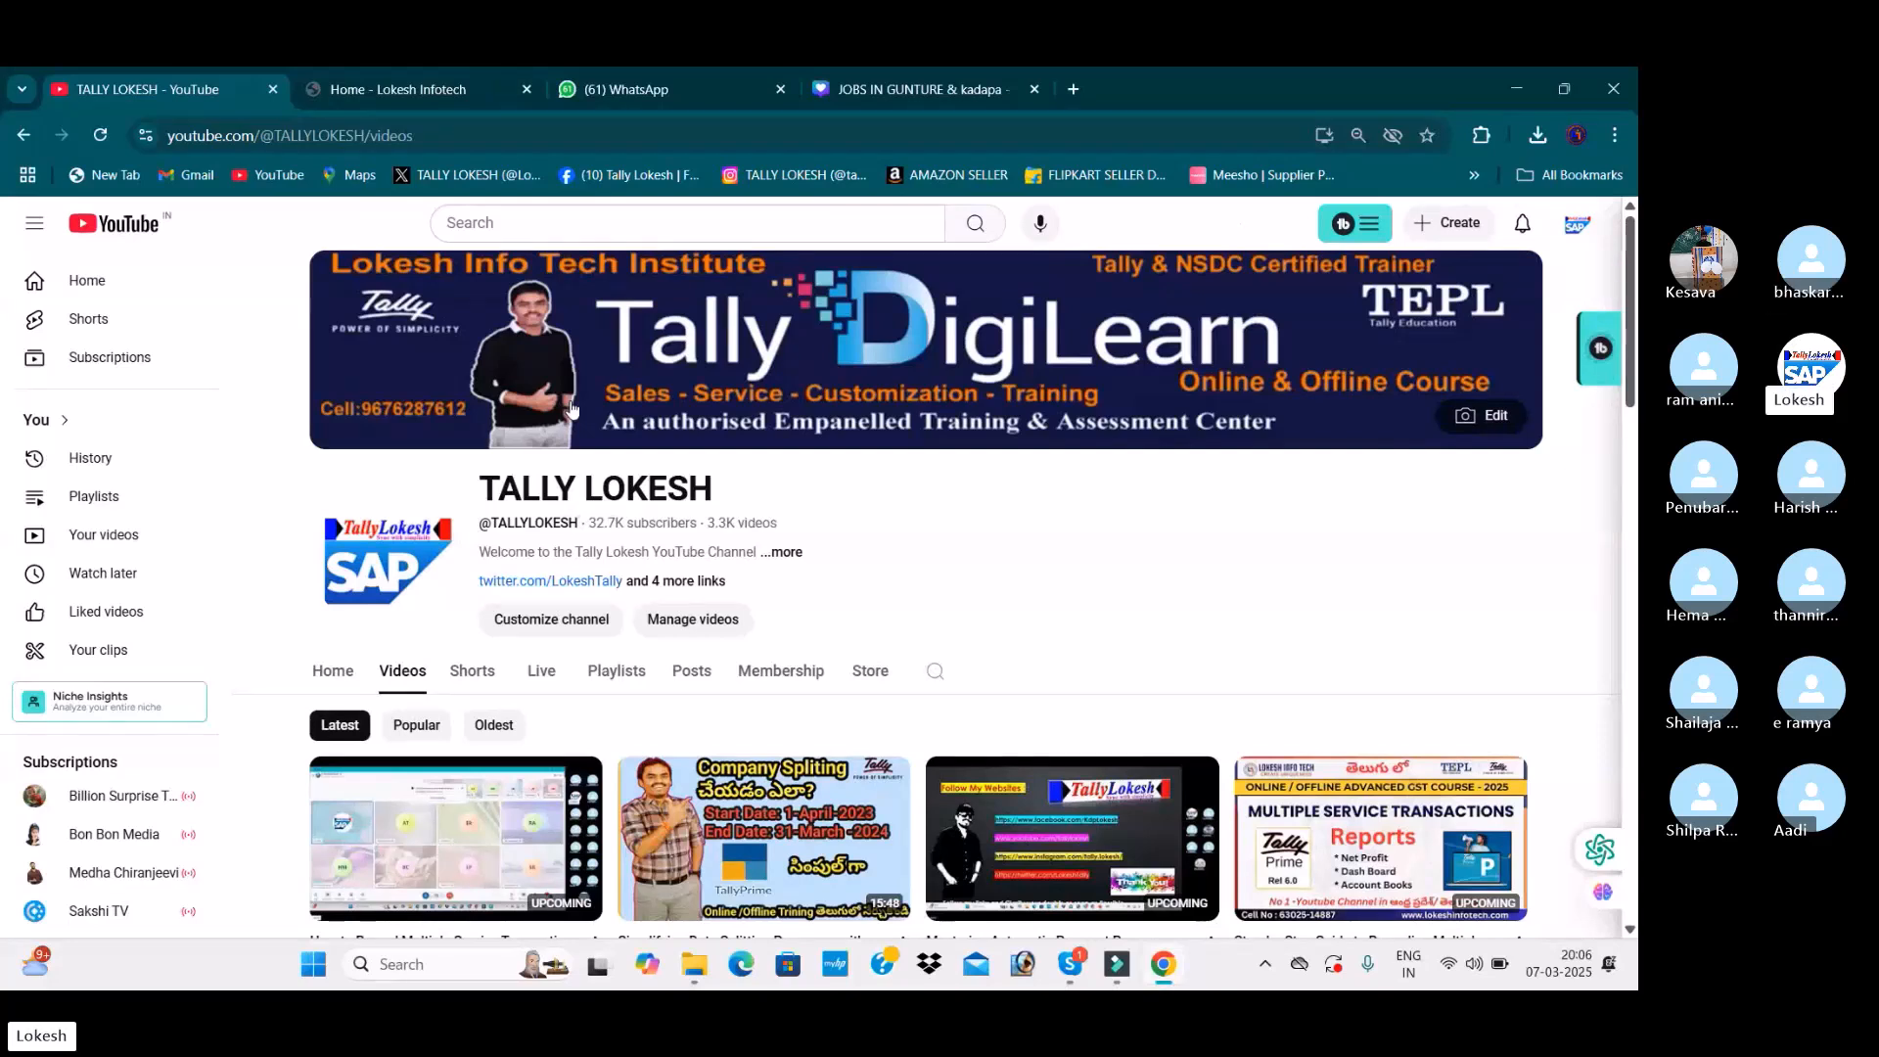
scroll(724, 419, "down", 2)
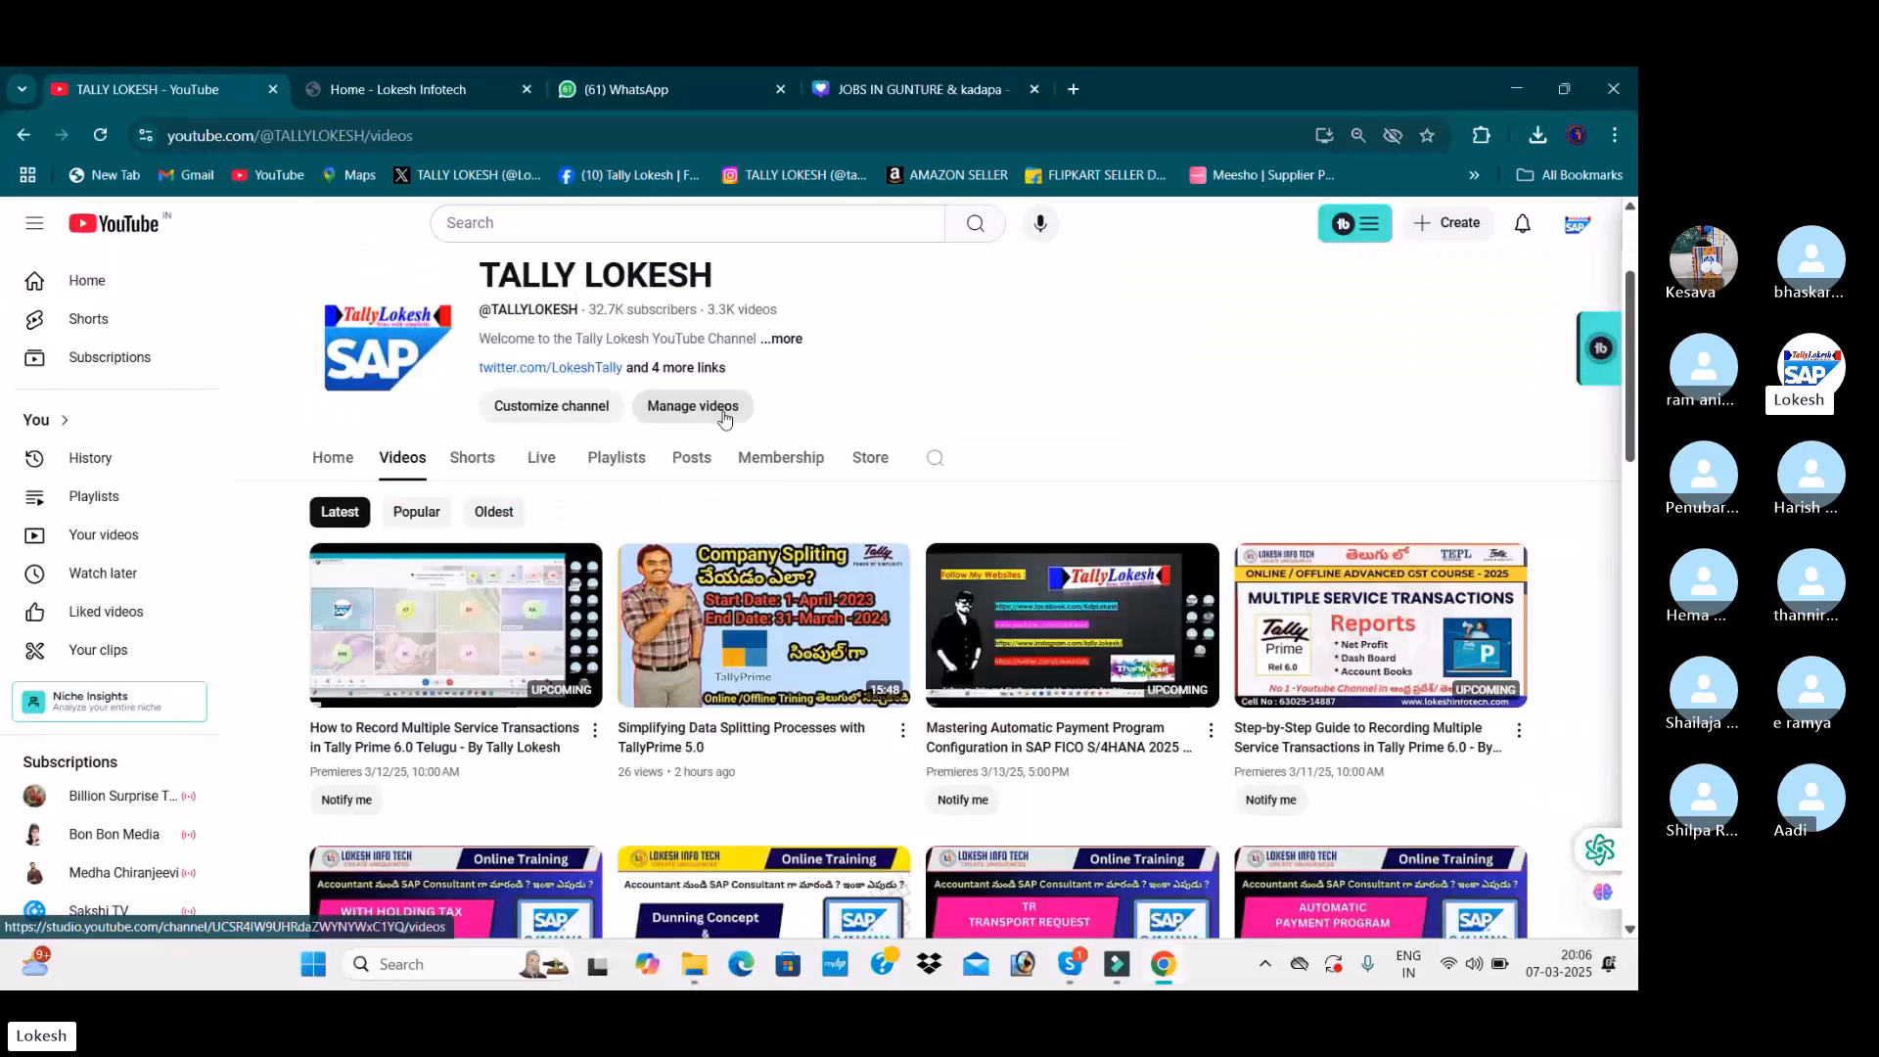
scroll(725, 419, "down", 2)
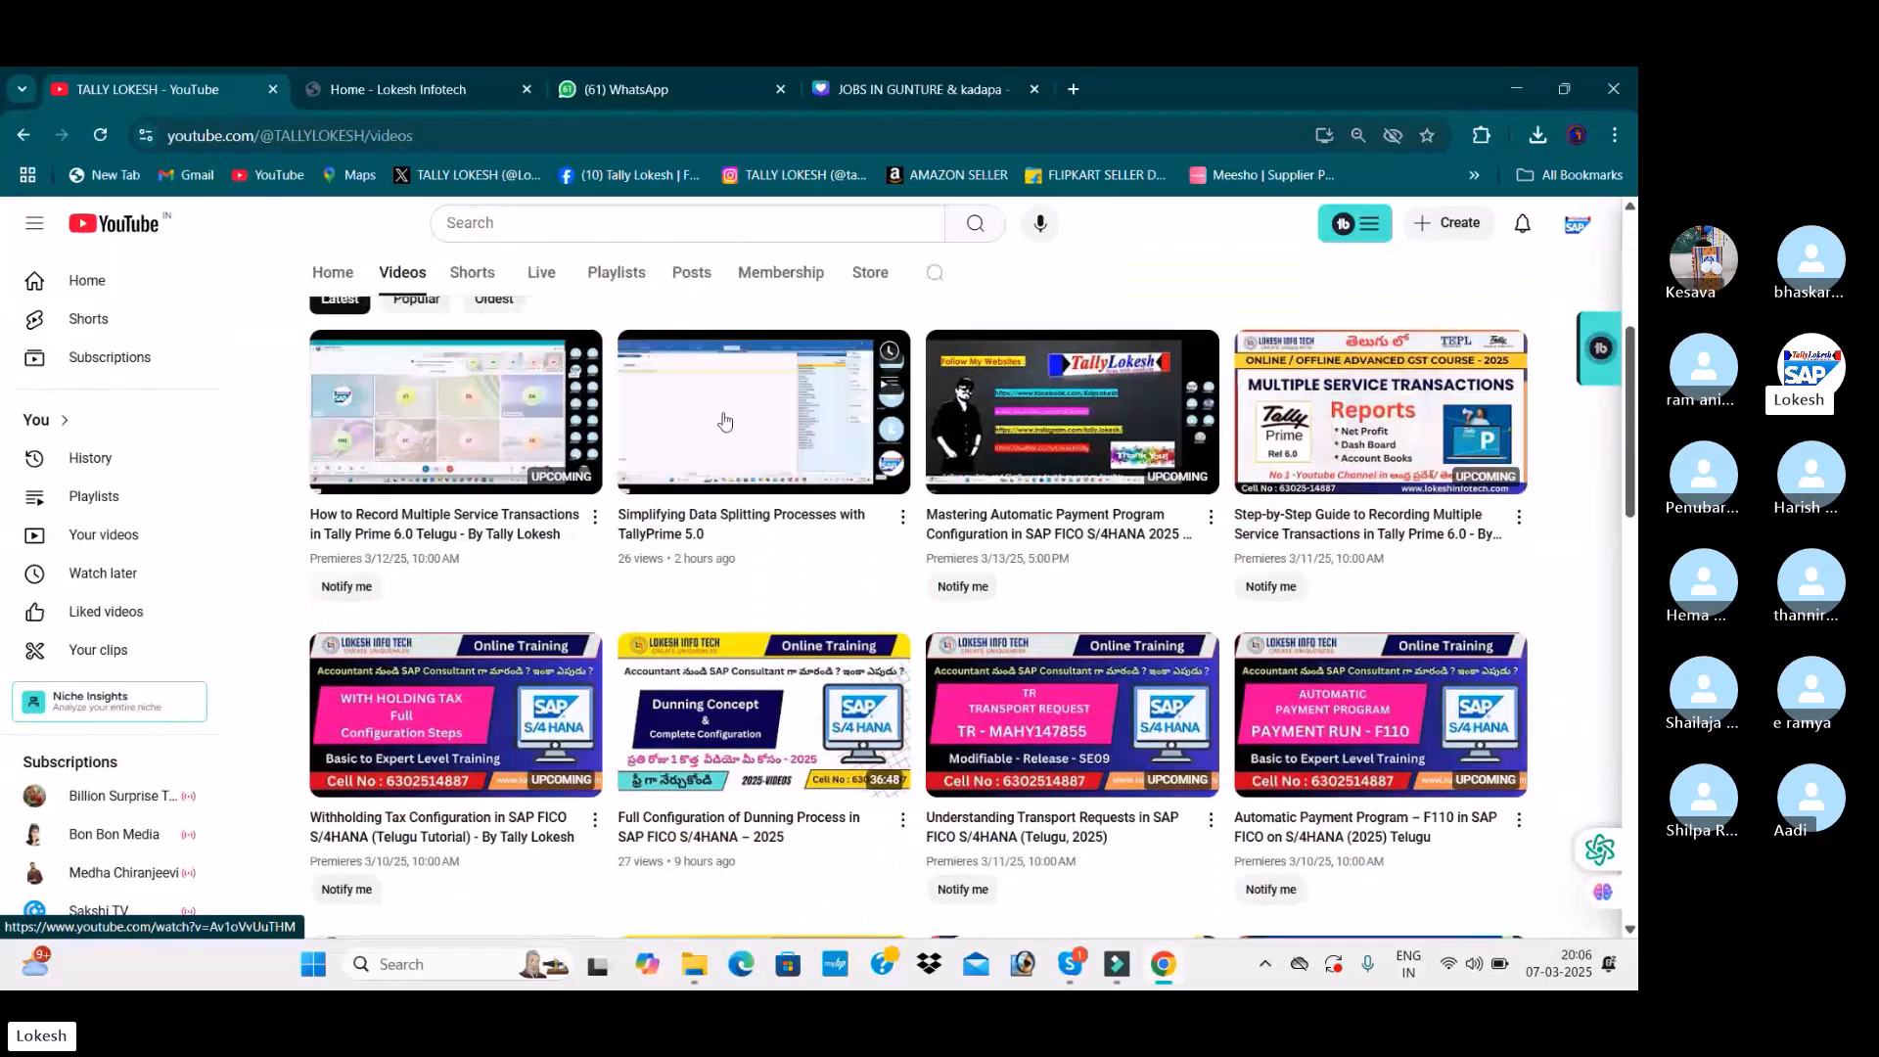
scroll(1025, 545, "down", 1)
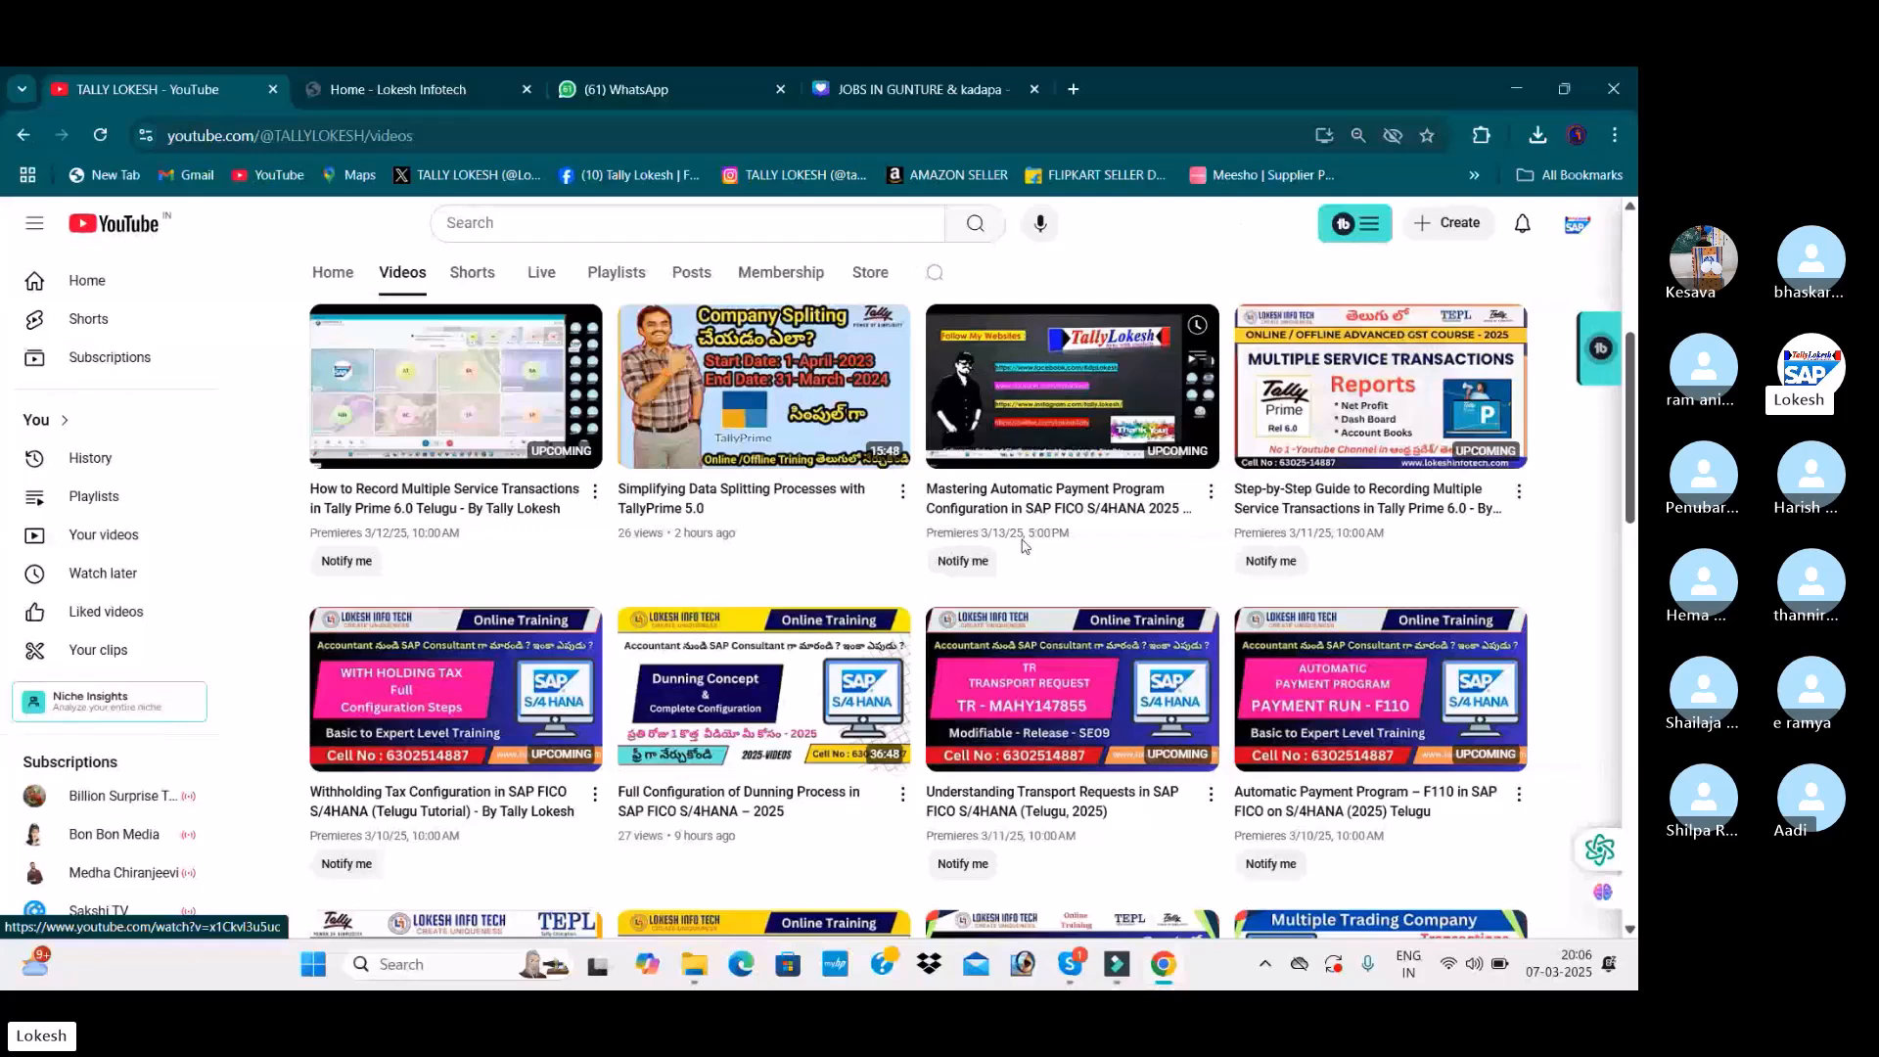
scroll(1025, 545, "up", 4)
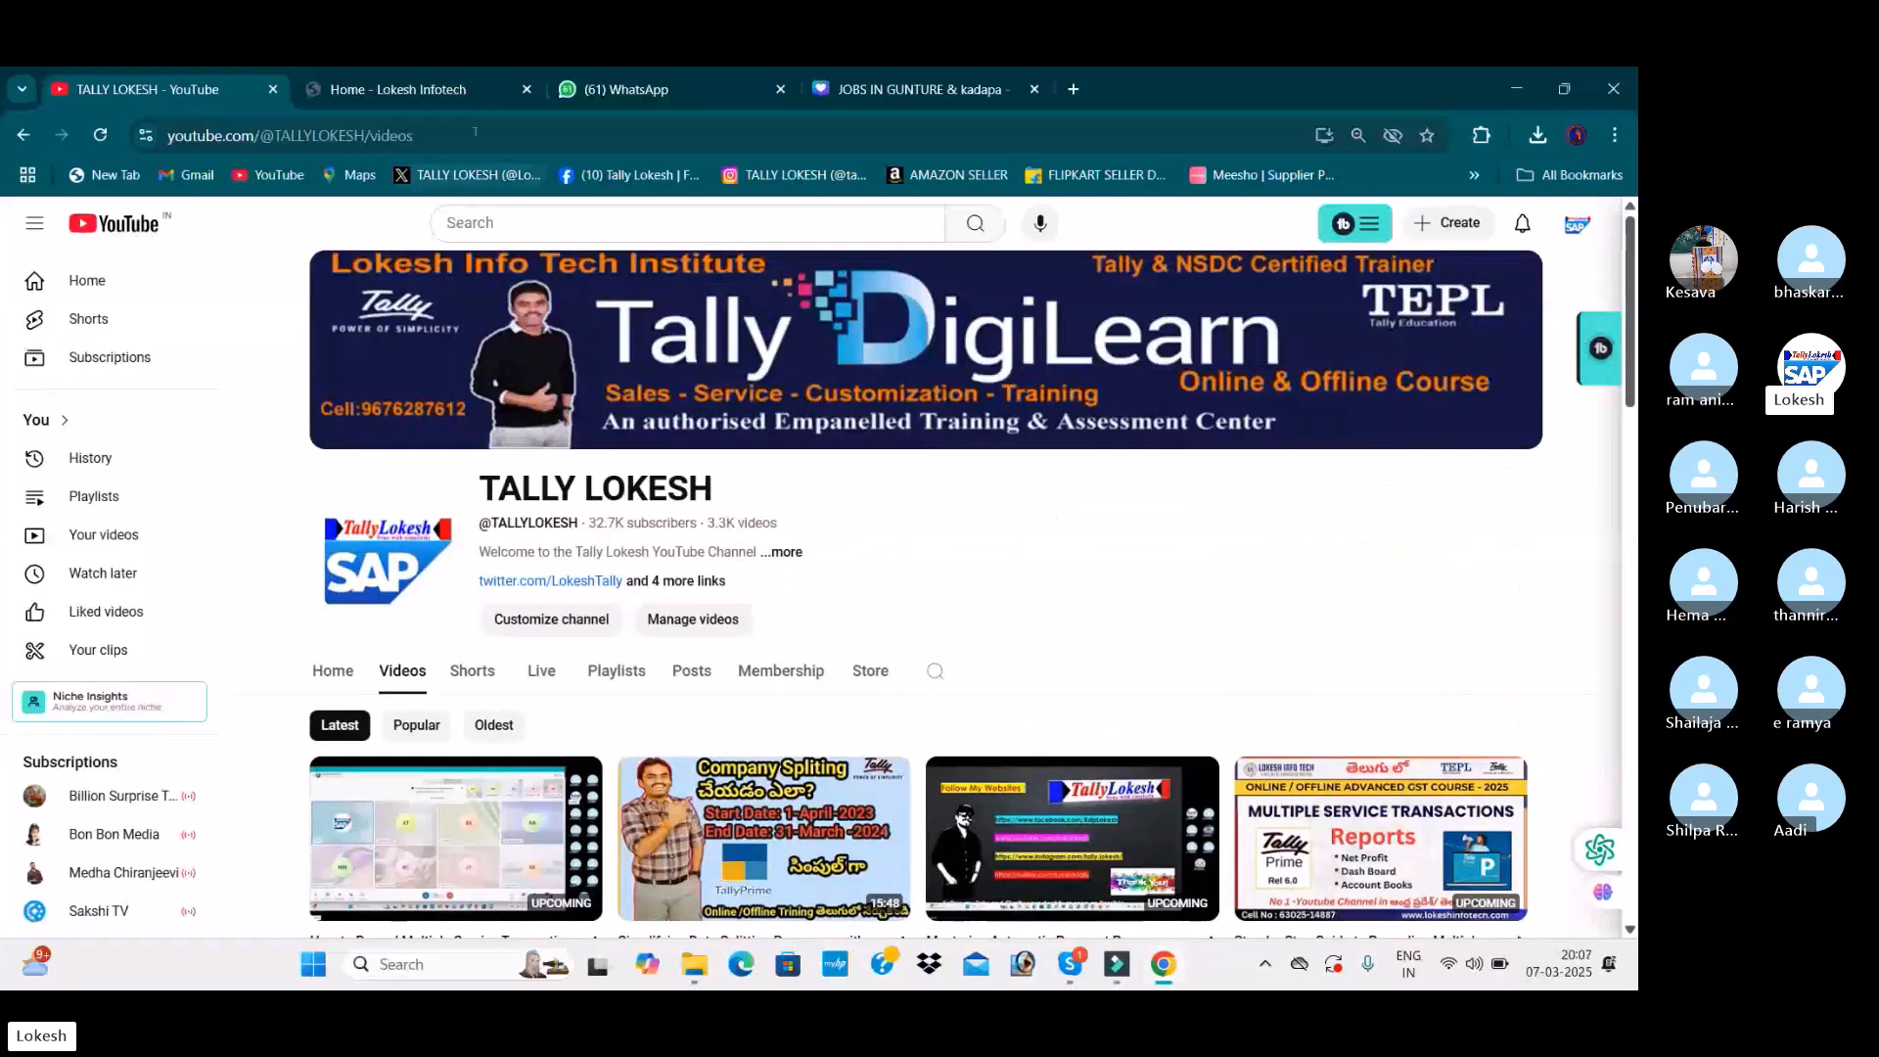
Step: Browse the institute website's home page banners, Gallery photos and Placements page
left_click(419, 93)
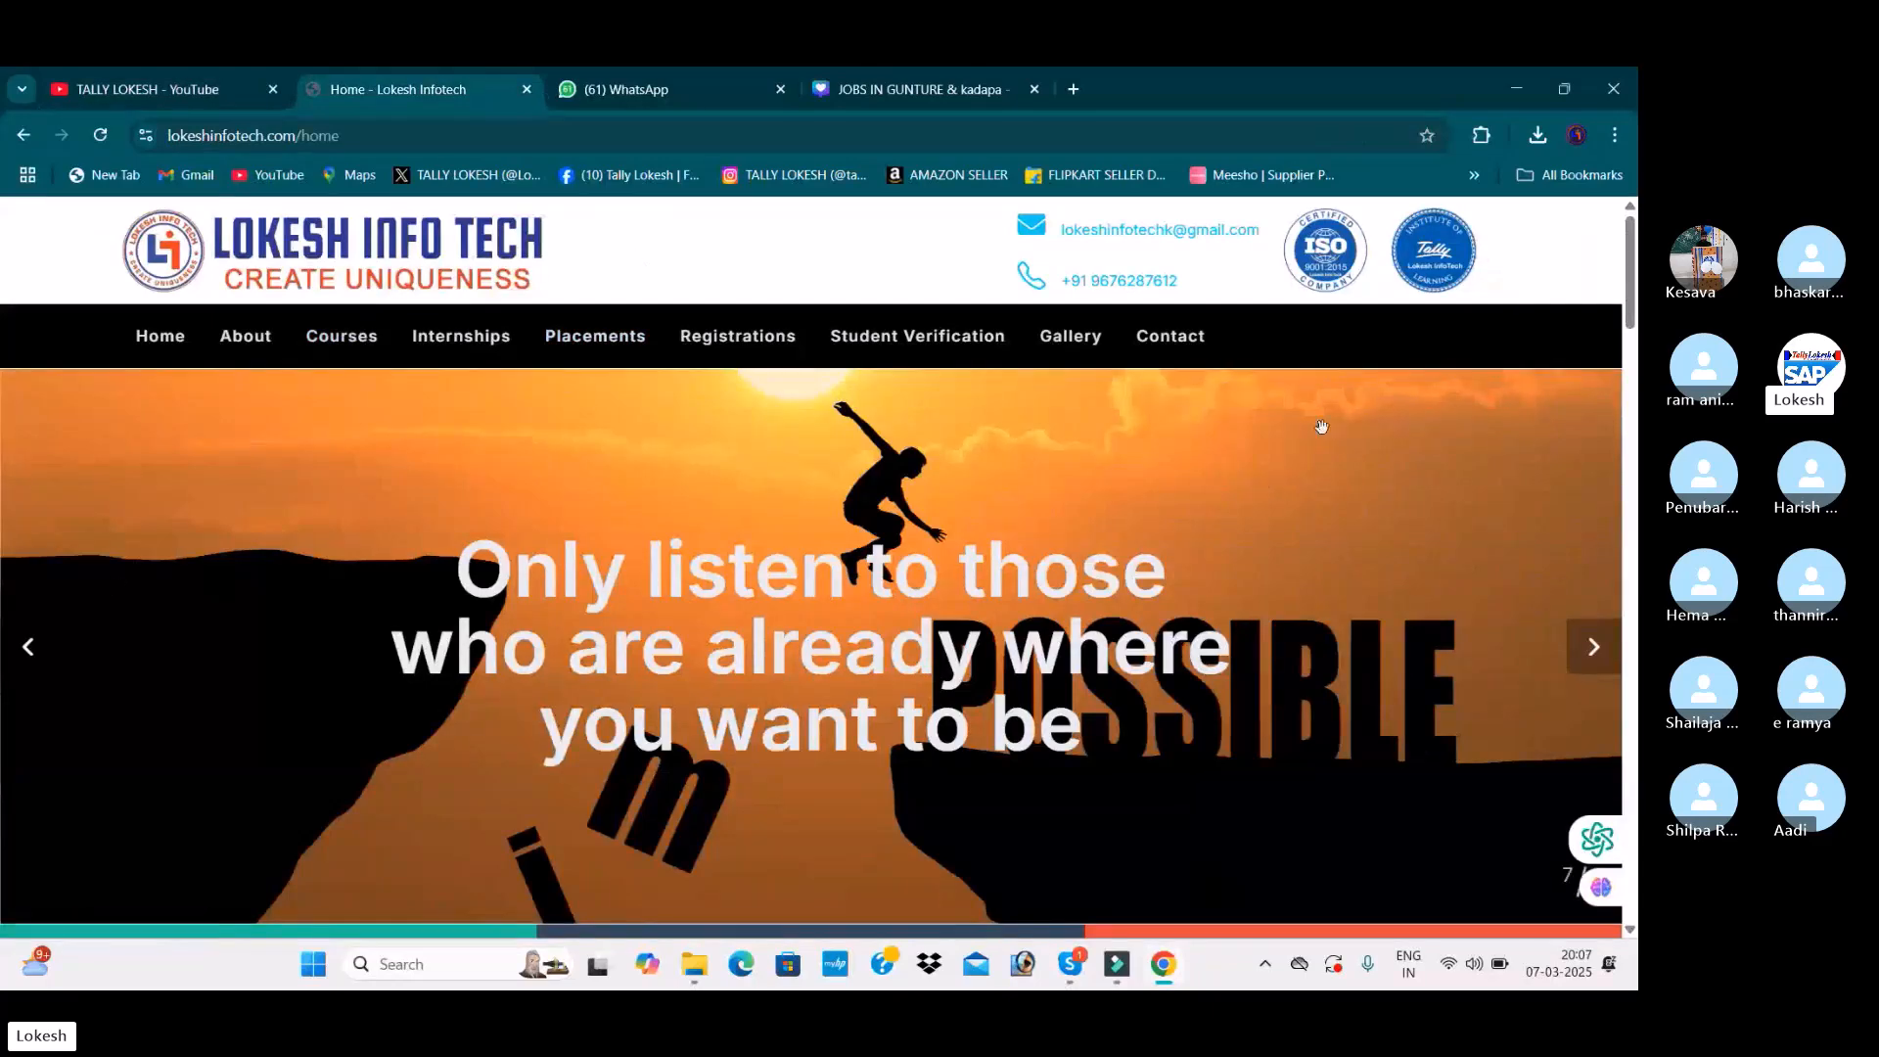
left_click(1594, 648)
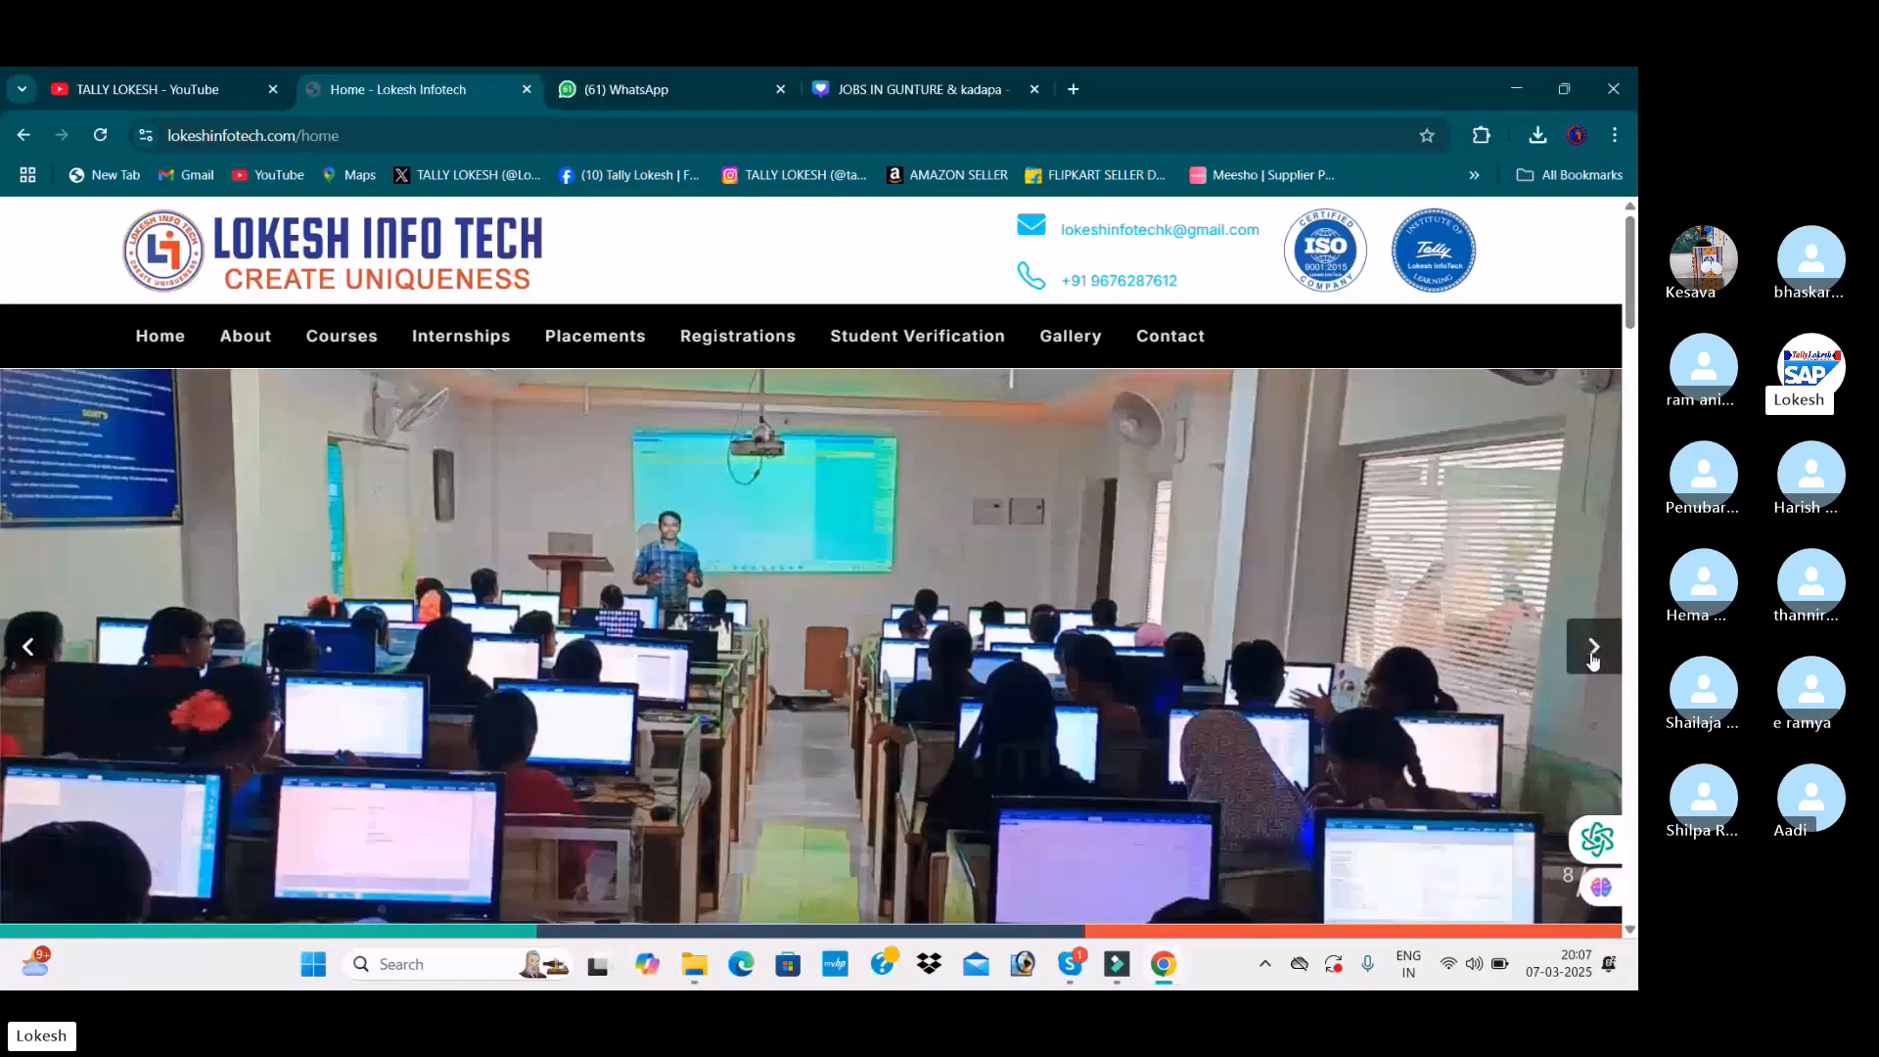
left_click(1594, 653)
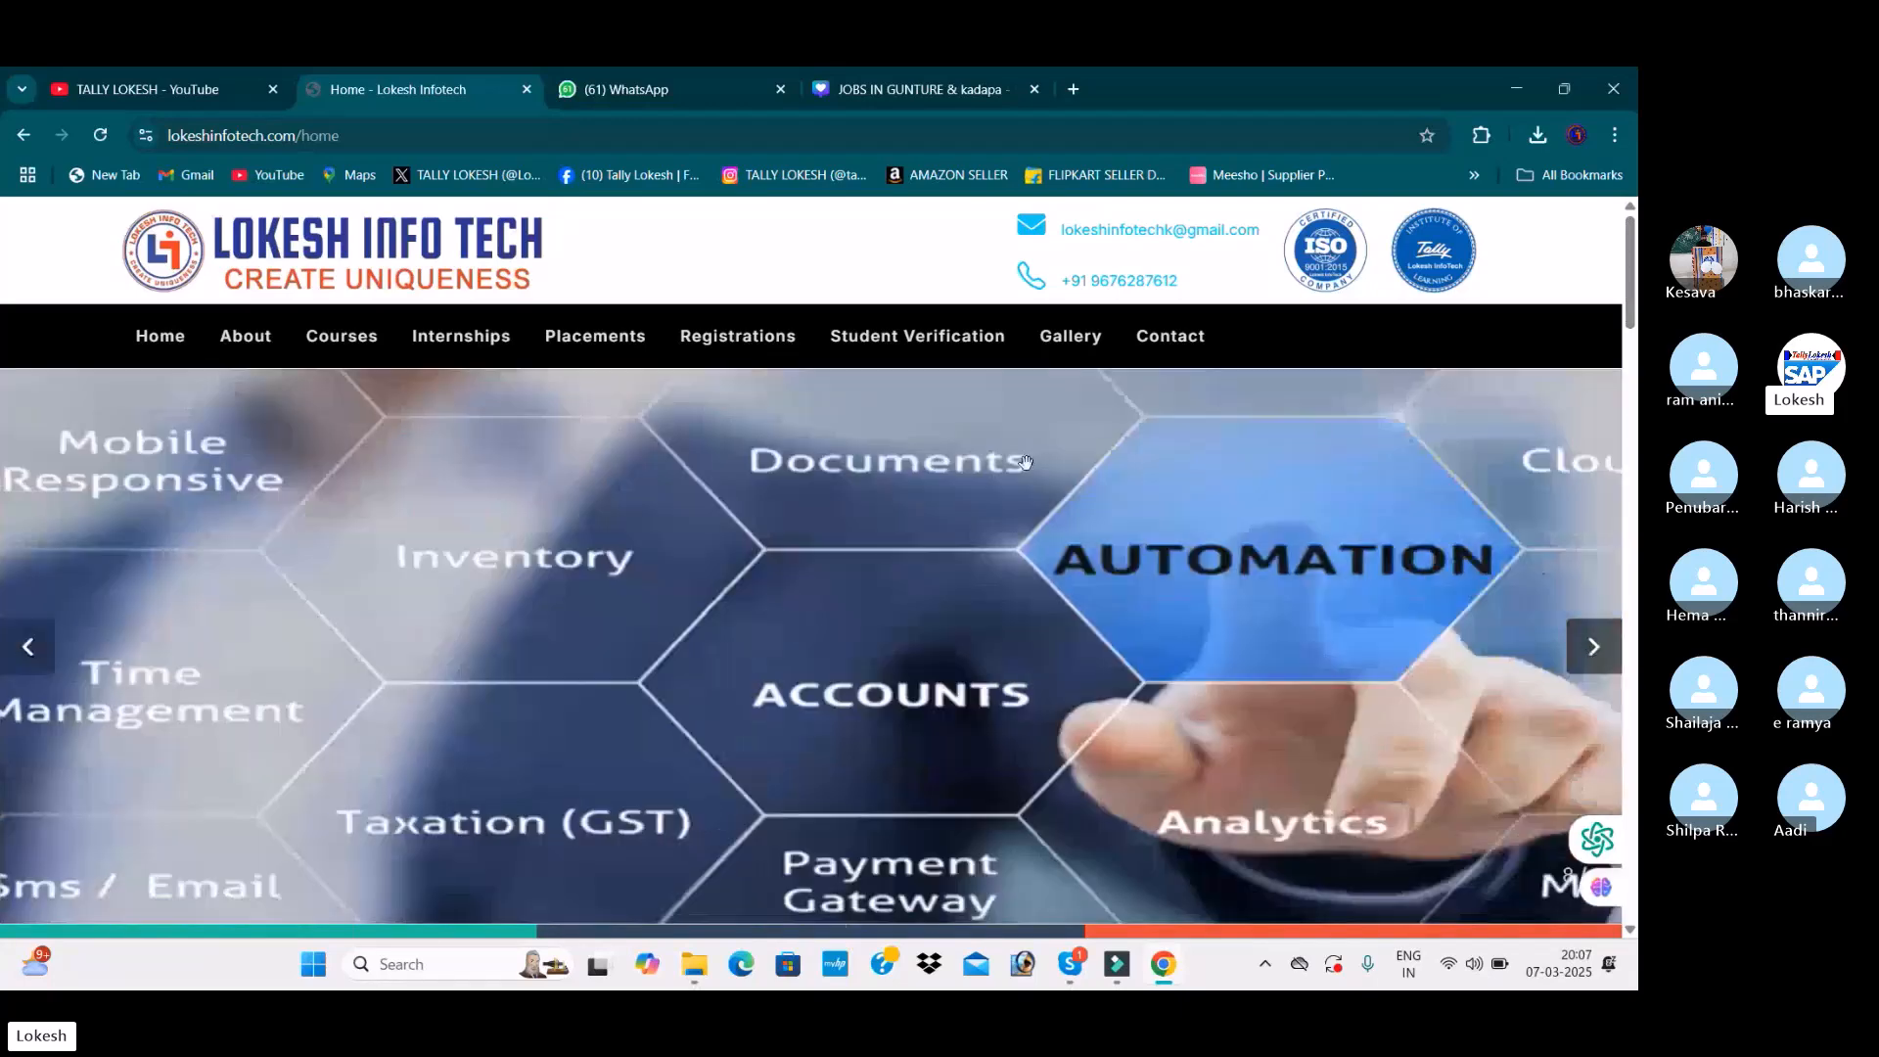
left_click(1062, 340)
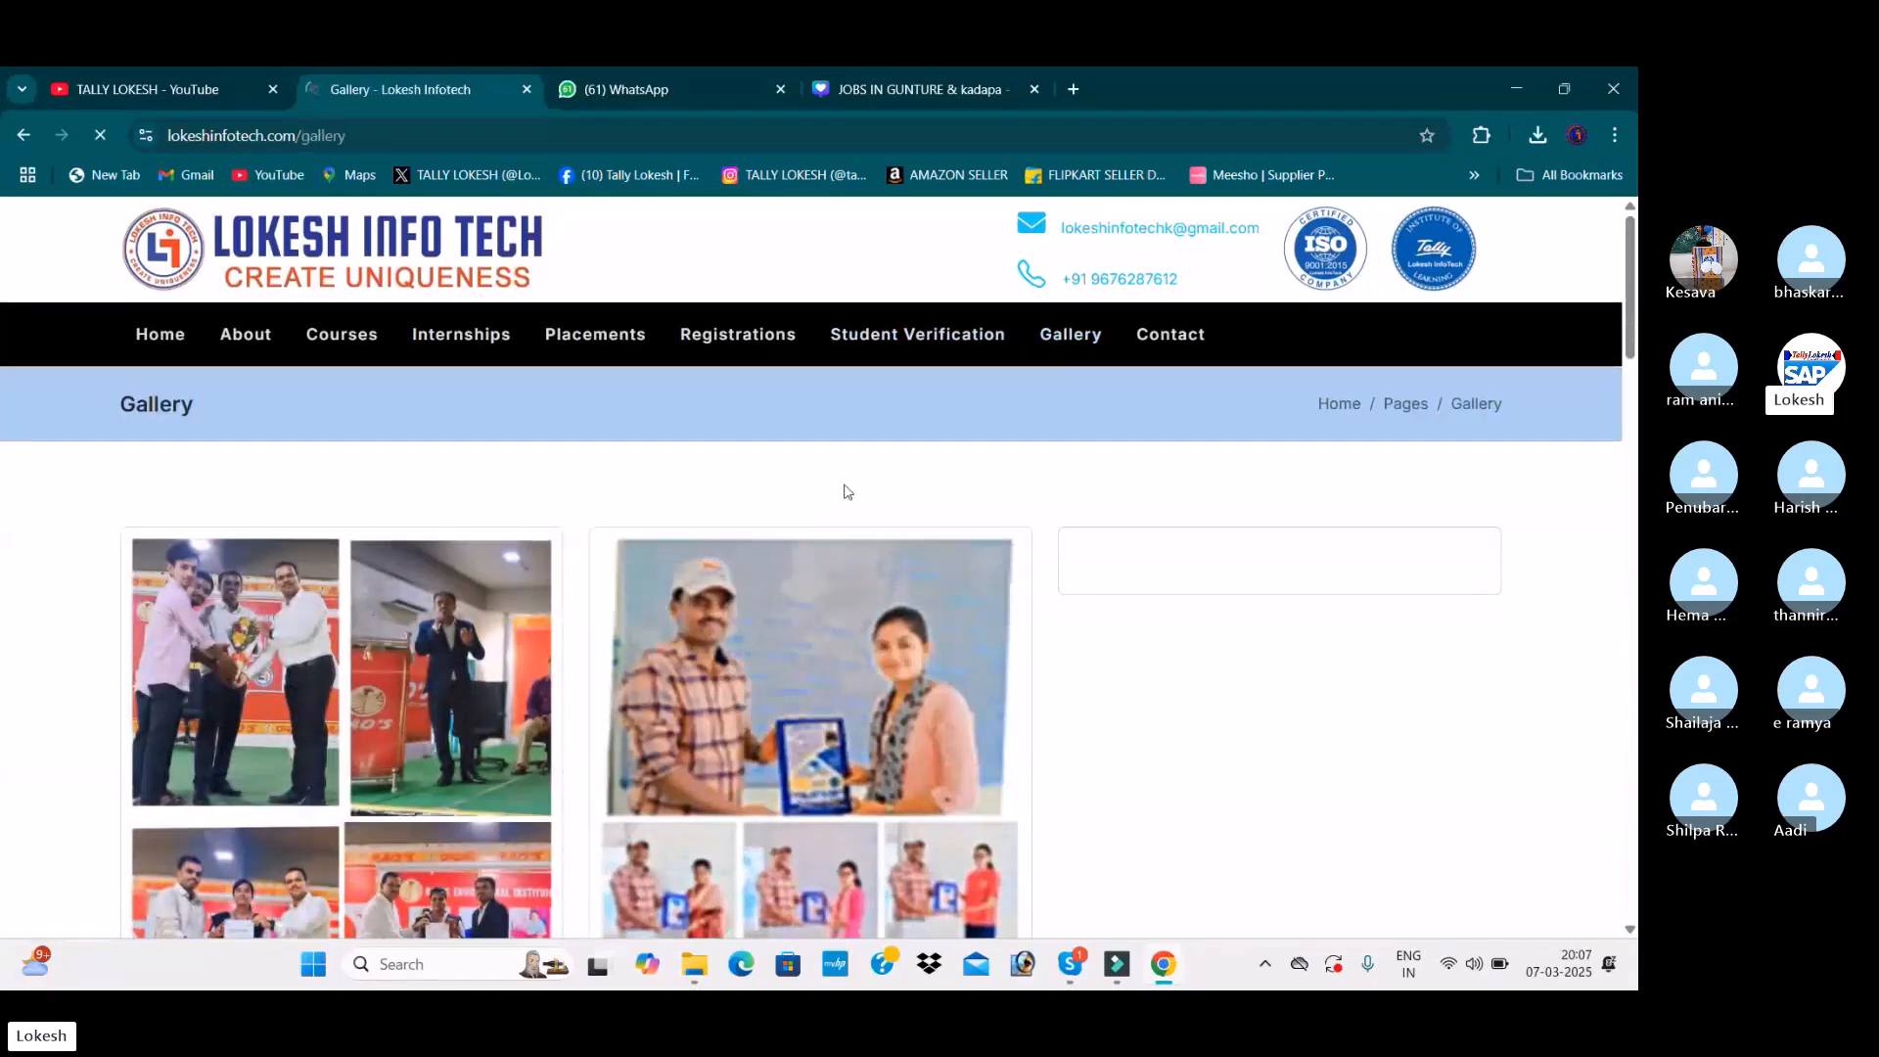
scroll(844, 483, "down", 2)
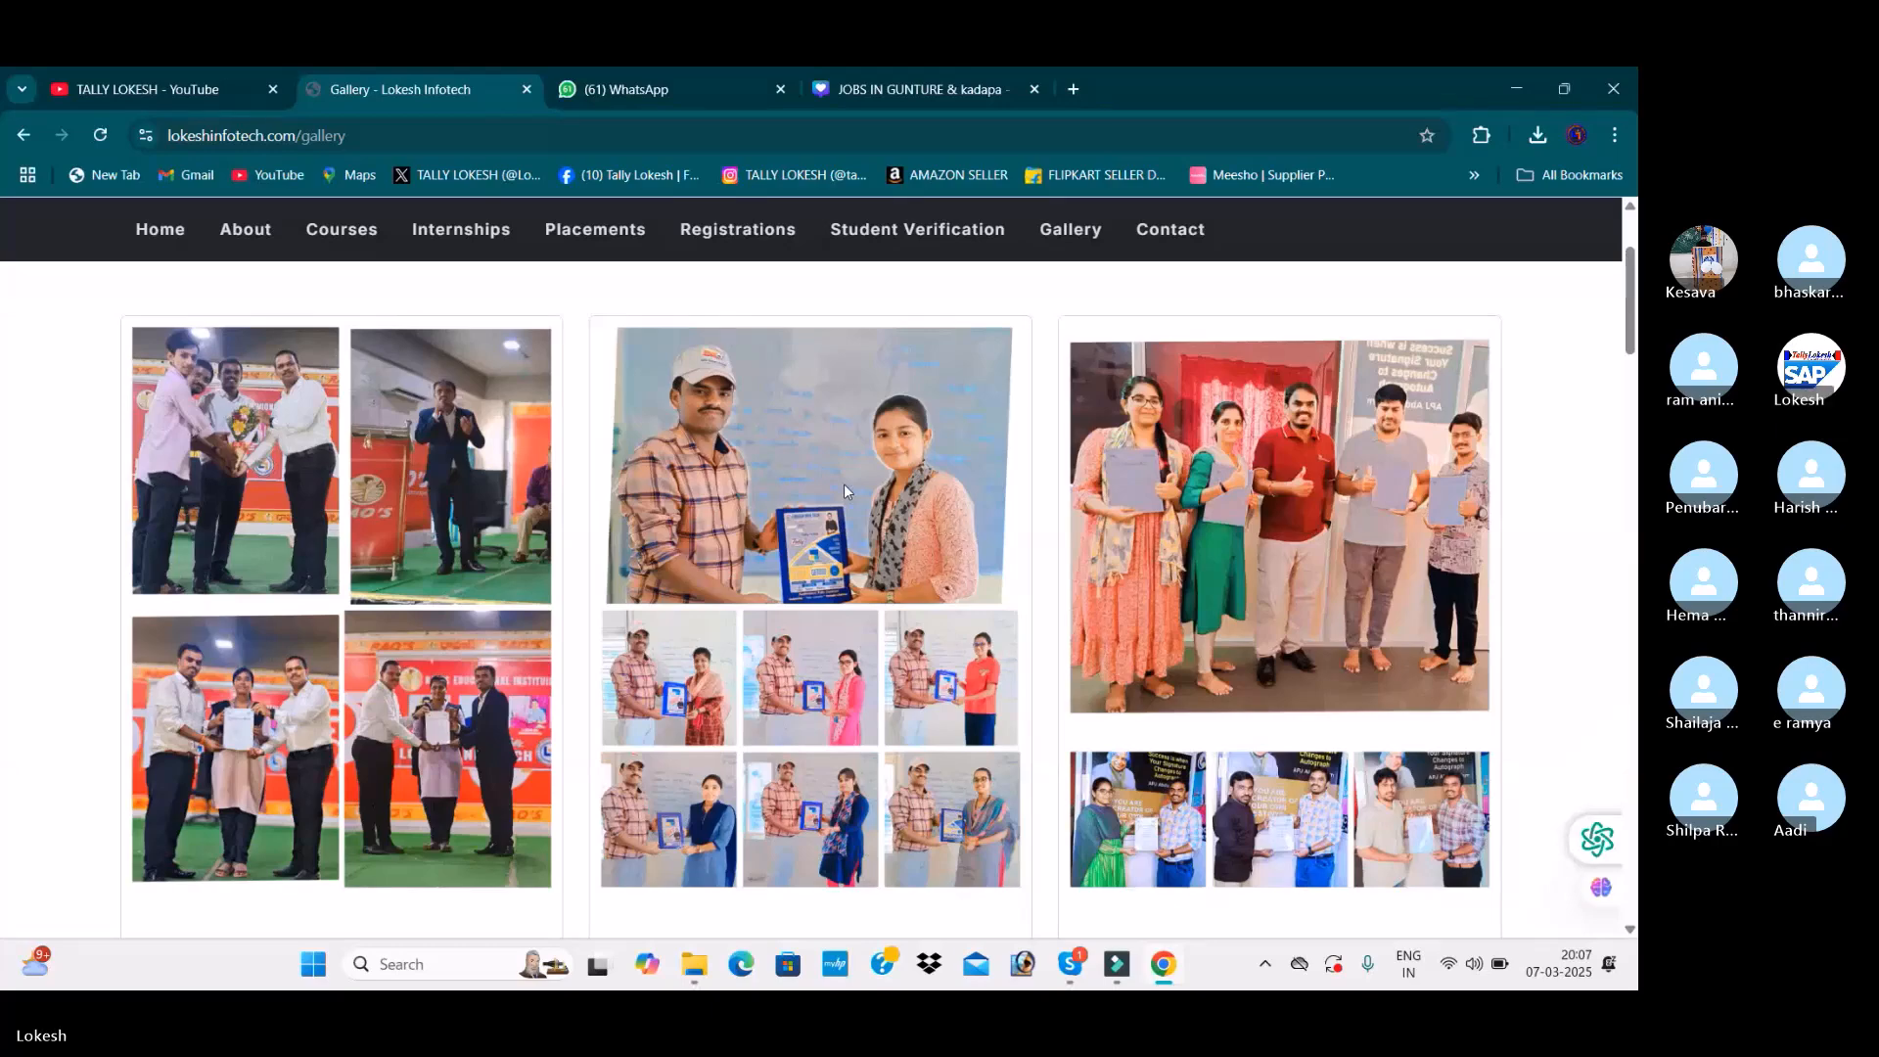
scroll(844, 487, "down", 3)
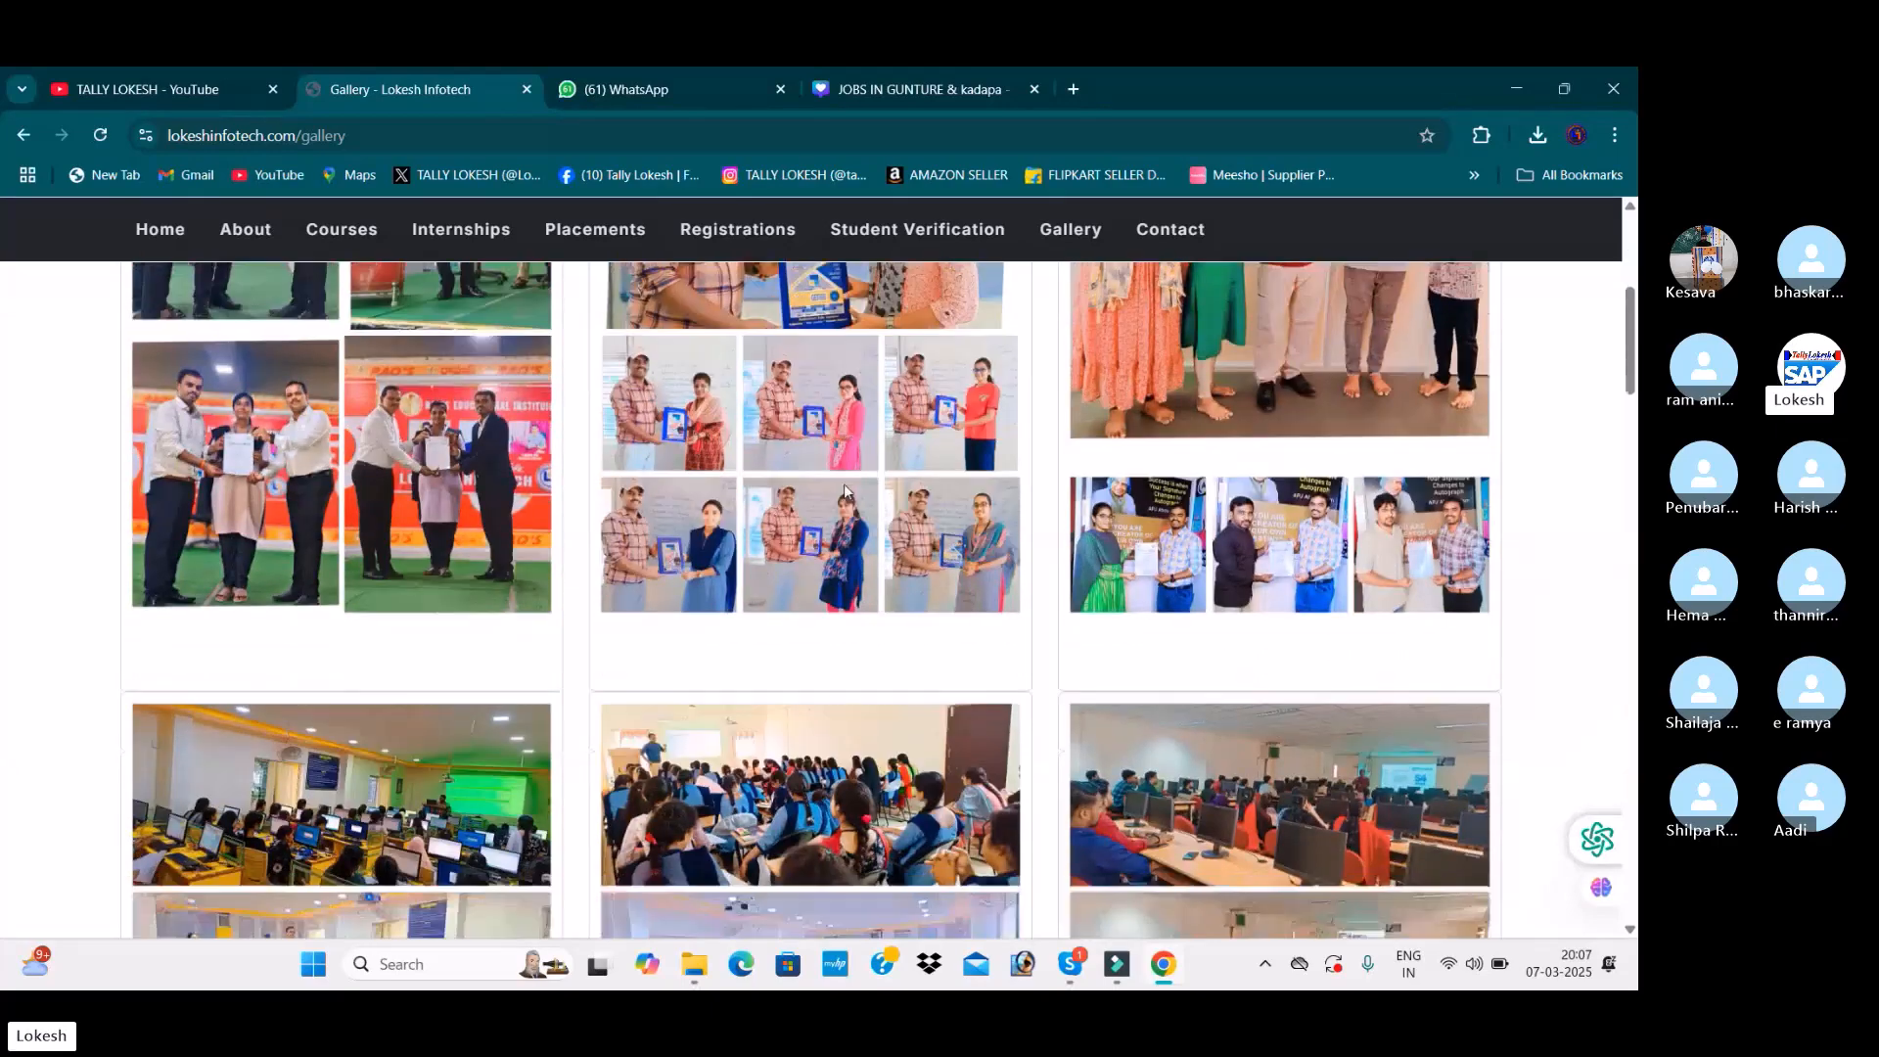
scroll(845, 487, "down", 4)
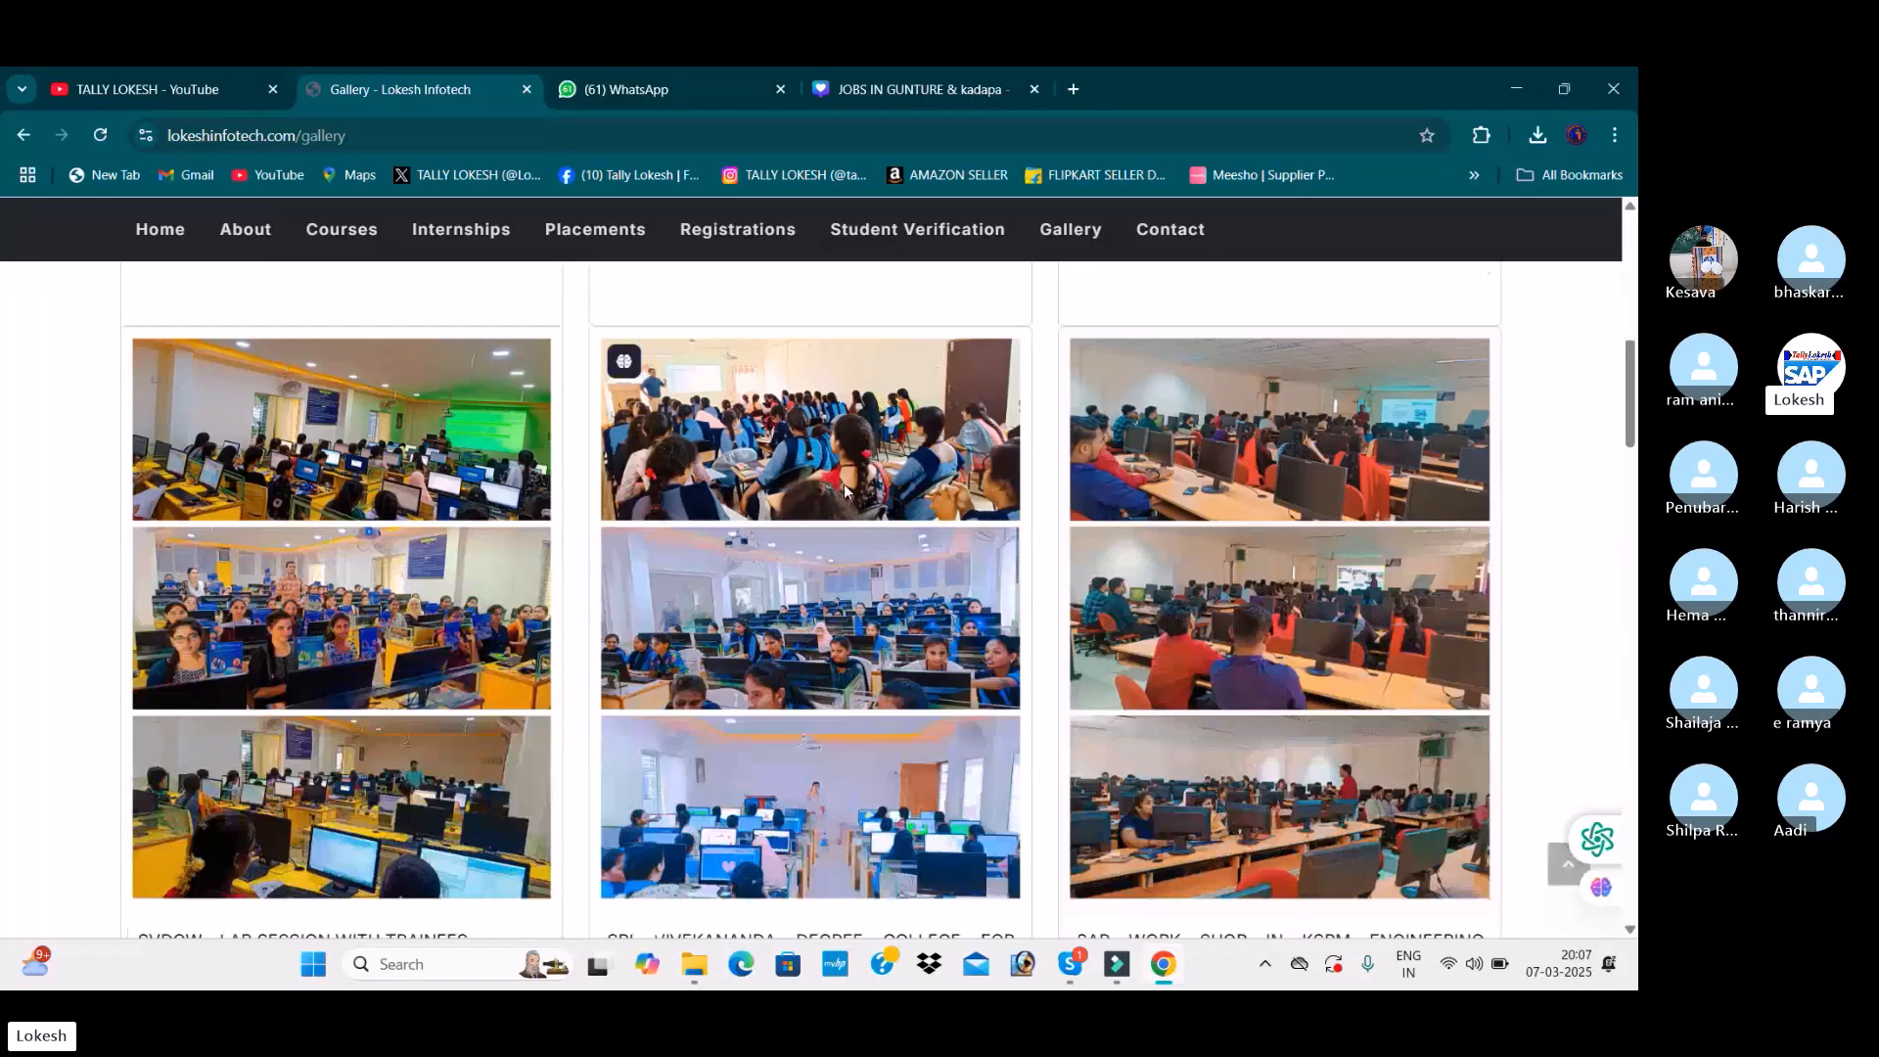
scroll(845, 490, "down", 1)
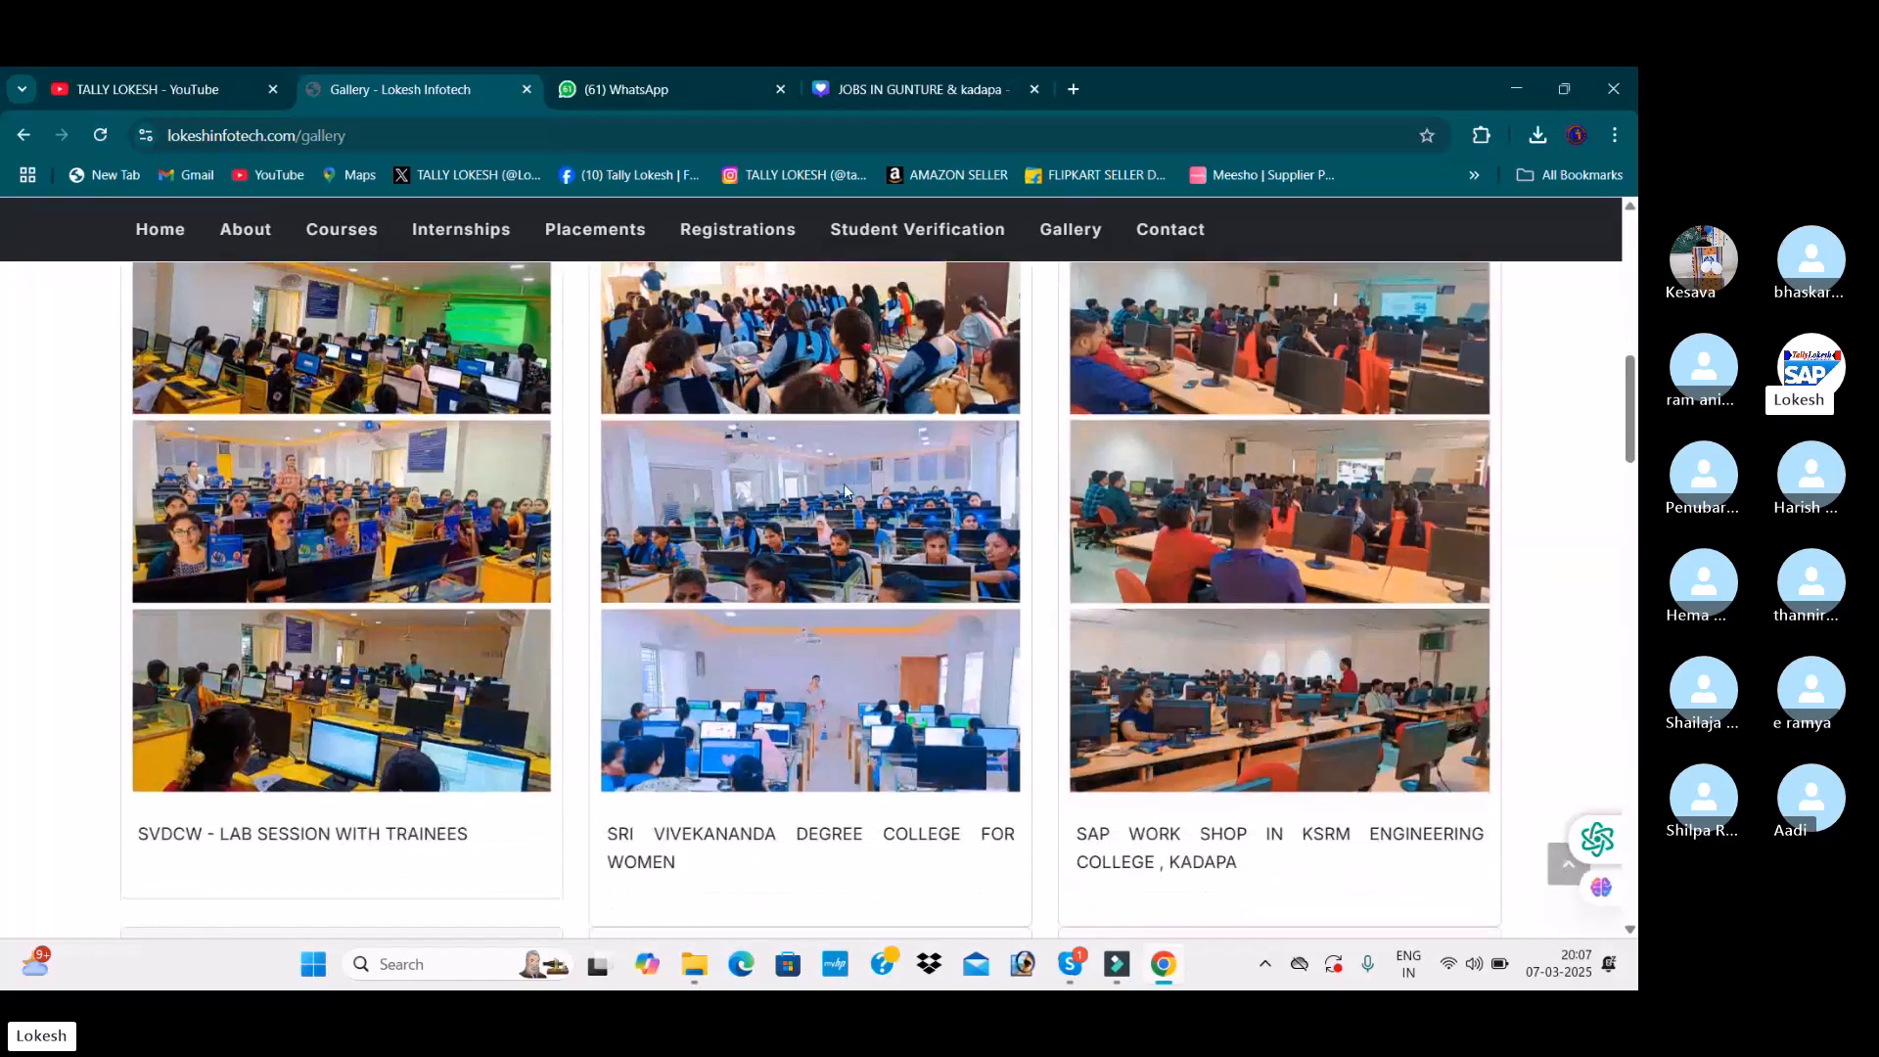
scroll(845, 490, "down", 6)
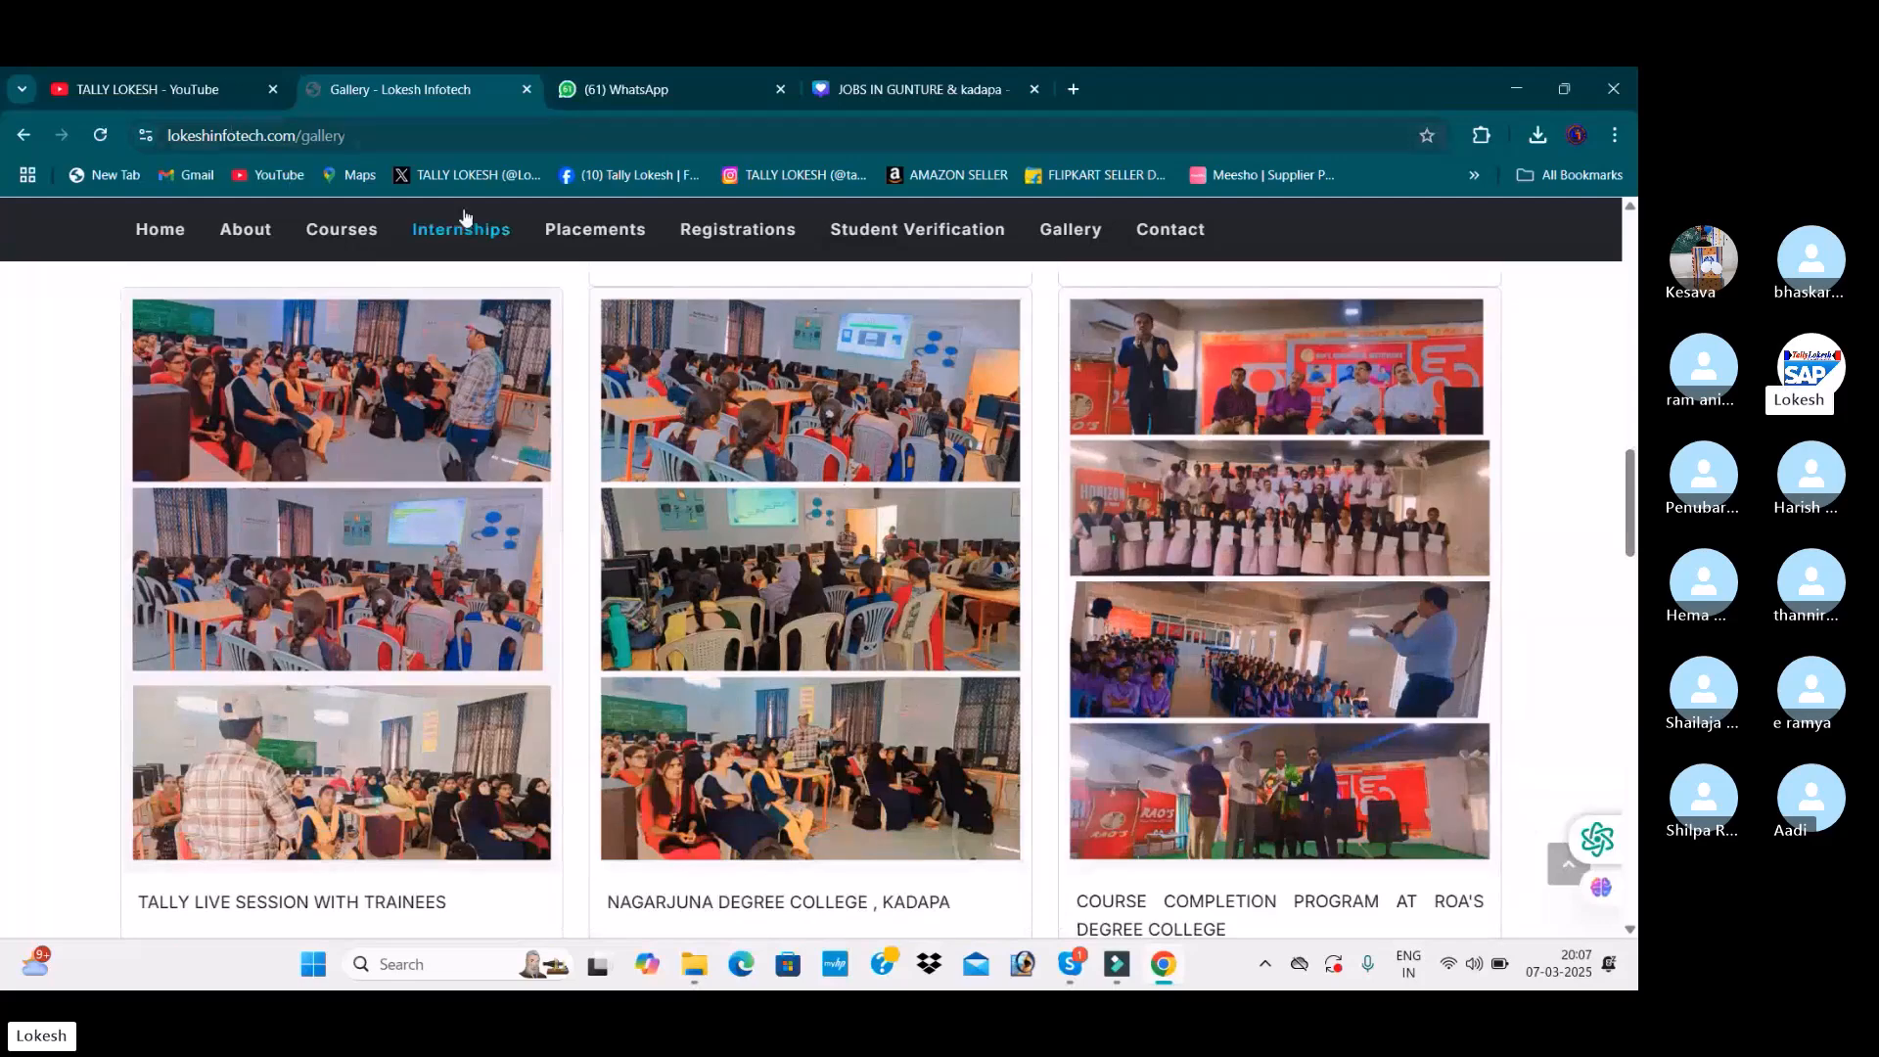
left_click(563, 231)
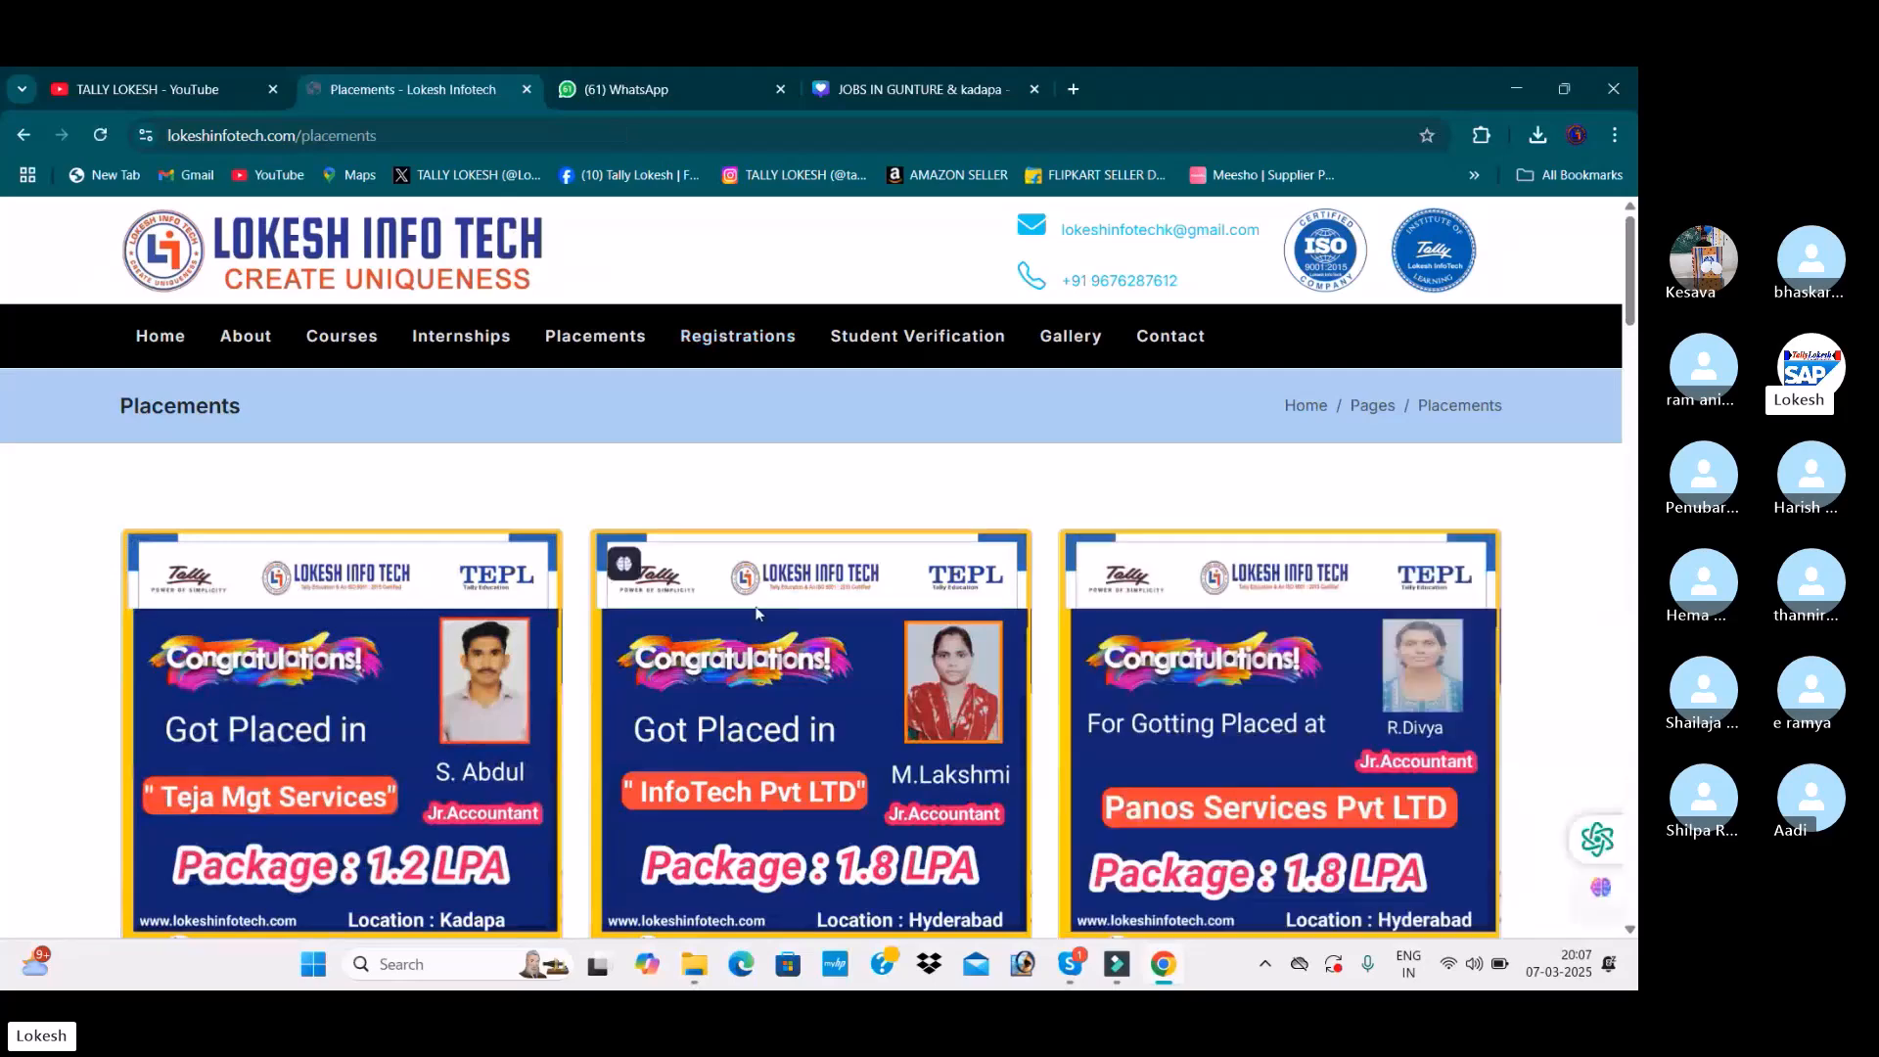
scroll(861, 727, "down", 3)
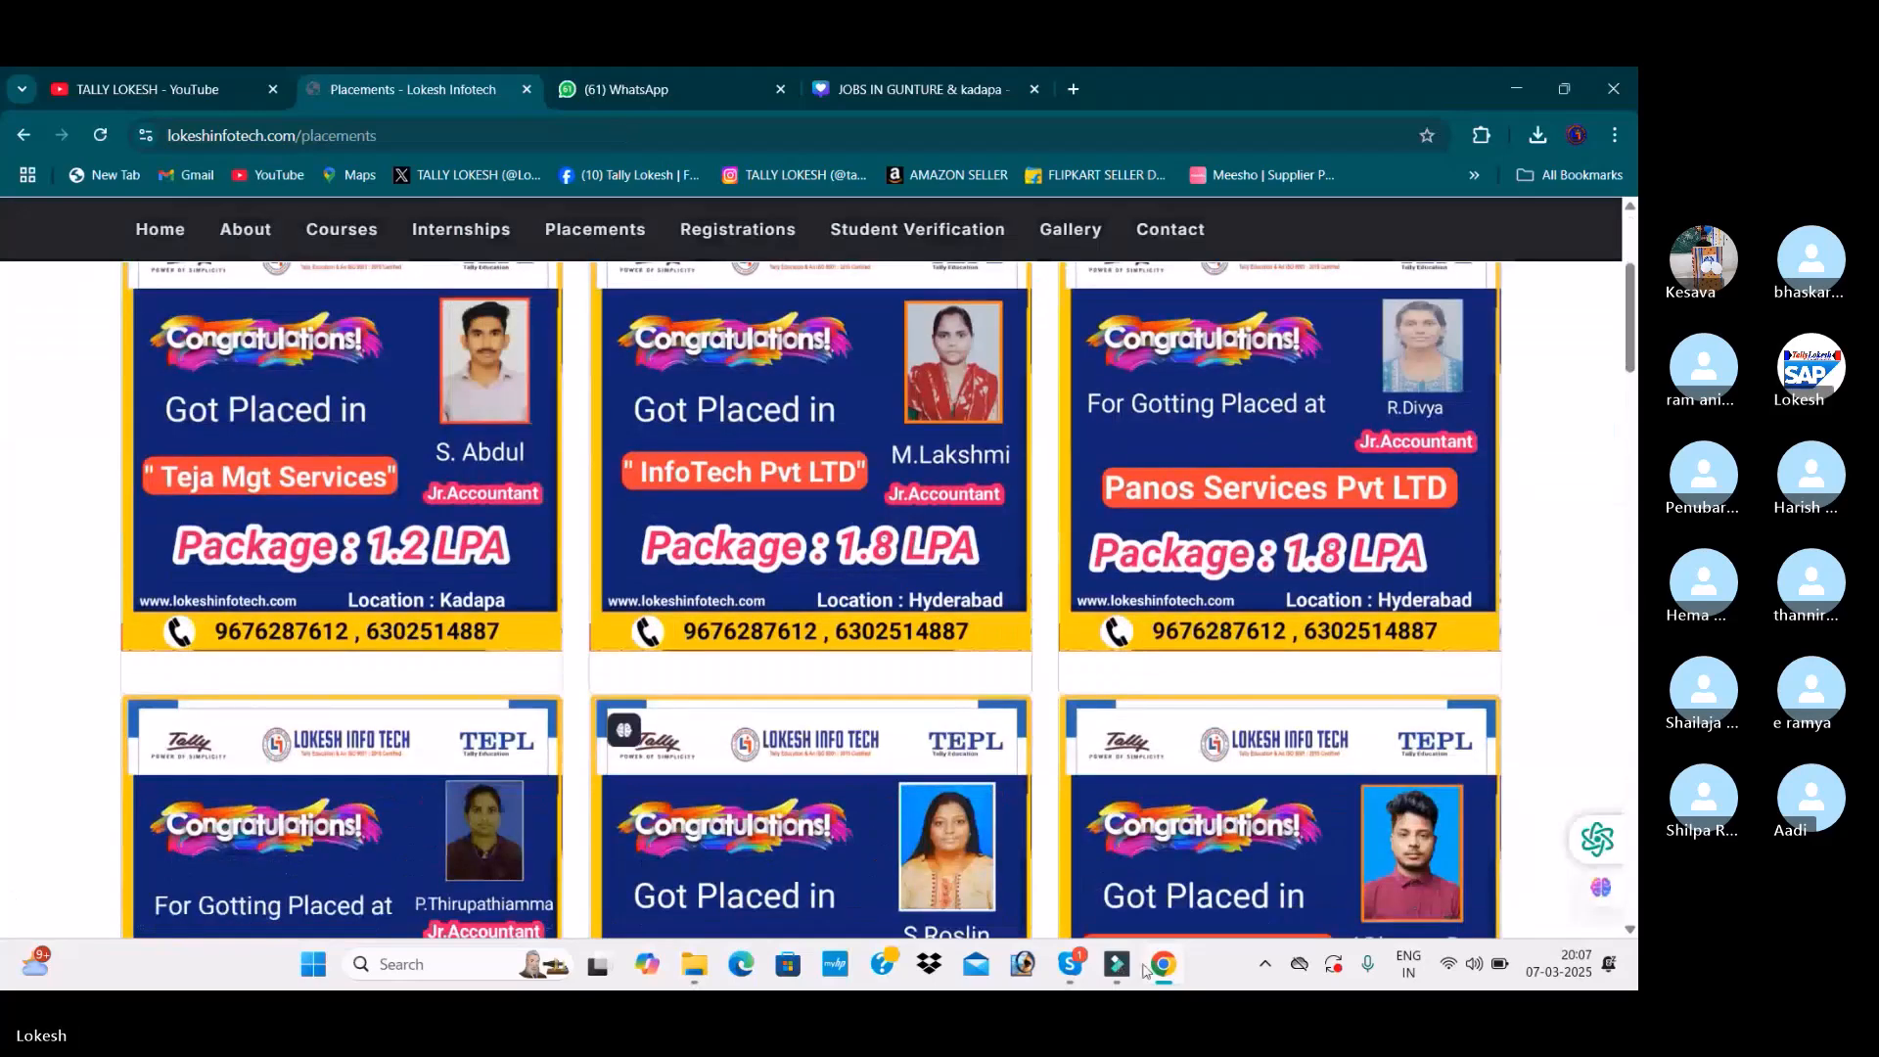
Step: Switch to TallyPrime and shut the KUNDHANA IT SOLUTIONS company
left_click(1513, 83)
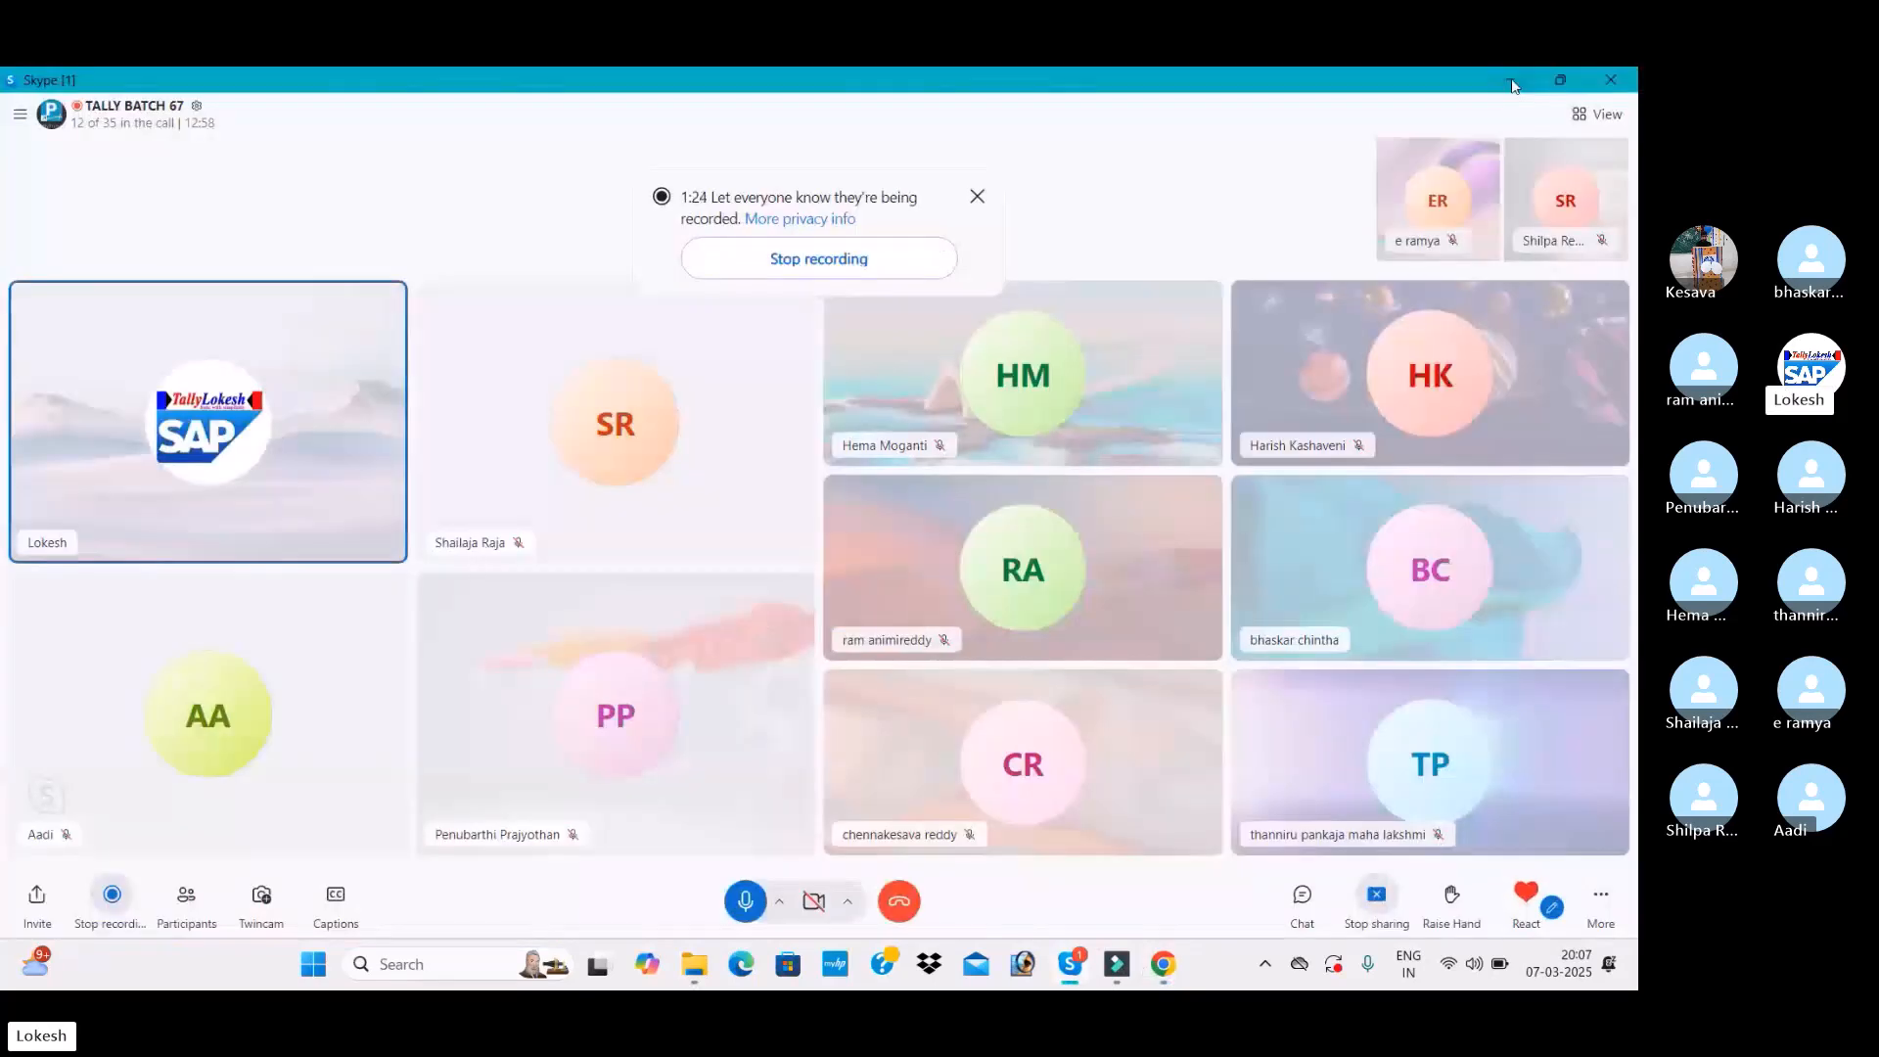
left_click(1513, 82)
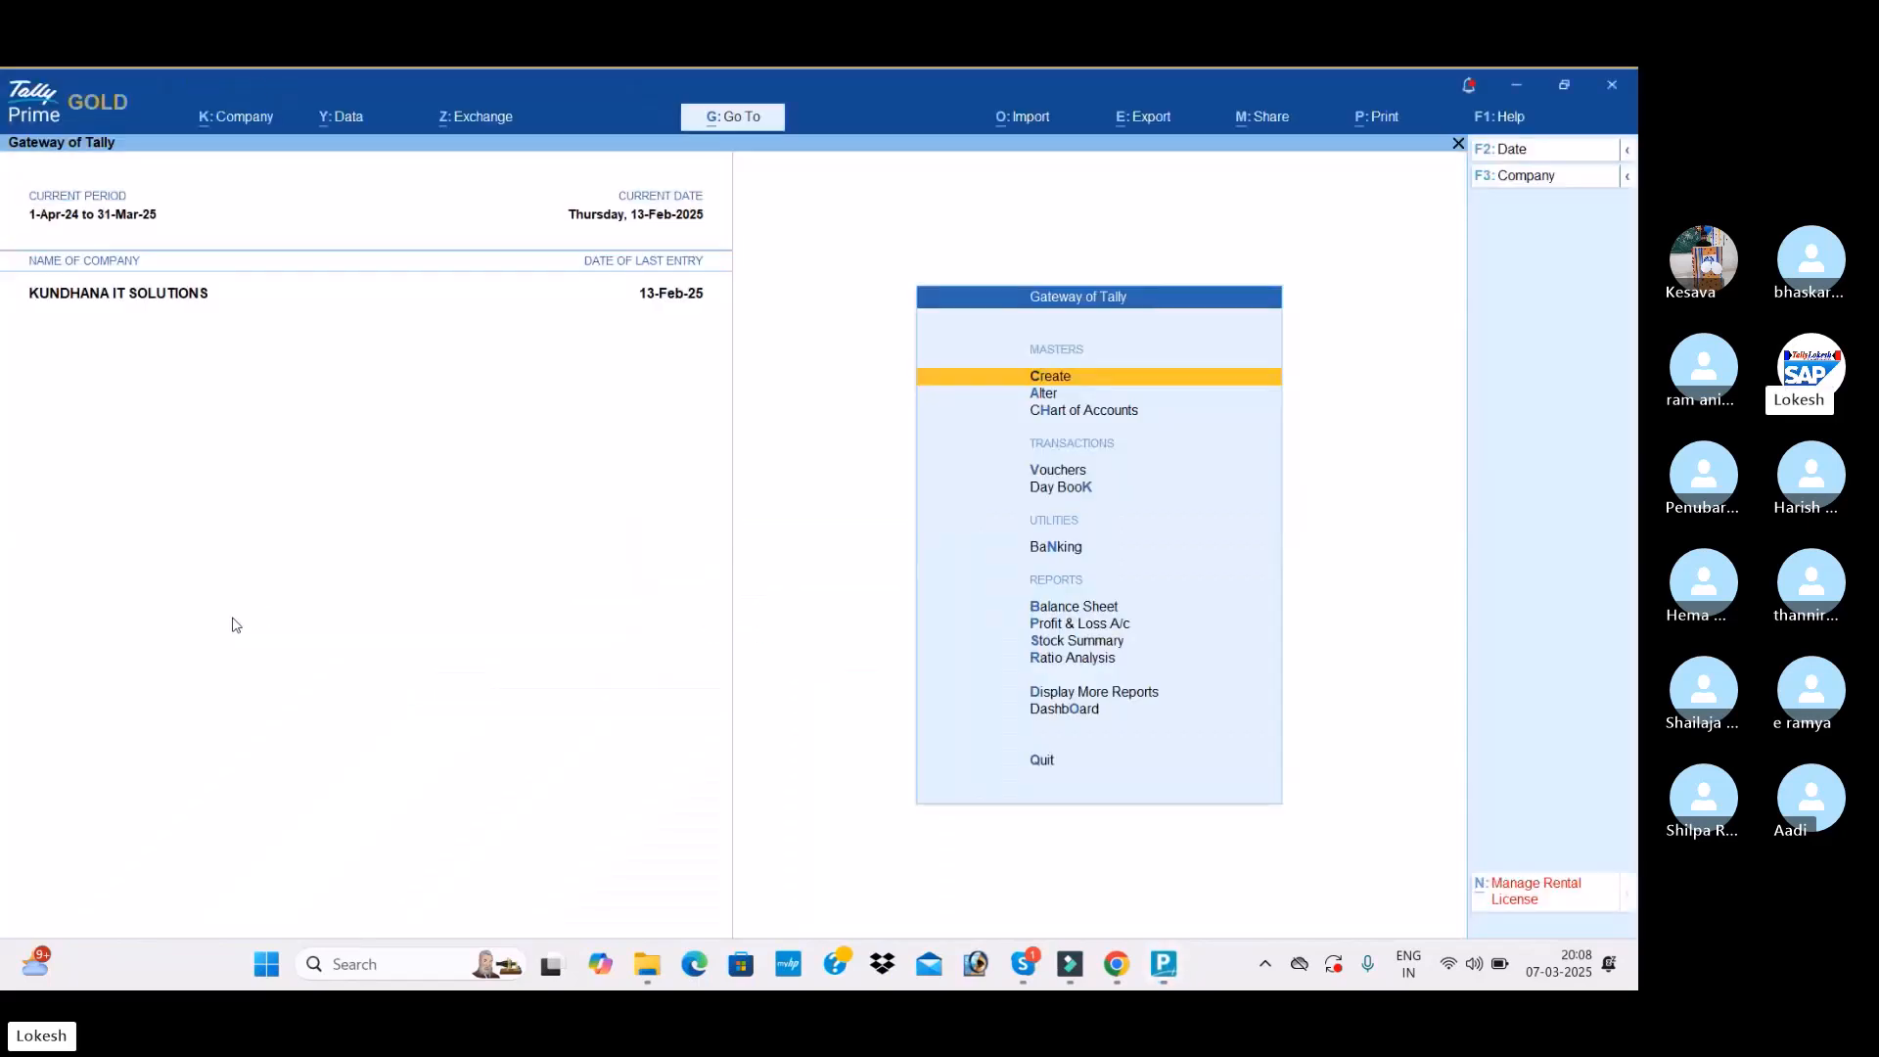
left_click(1542, 186)
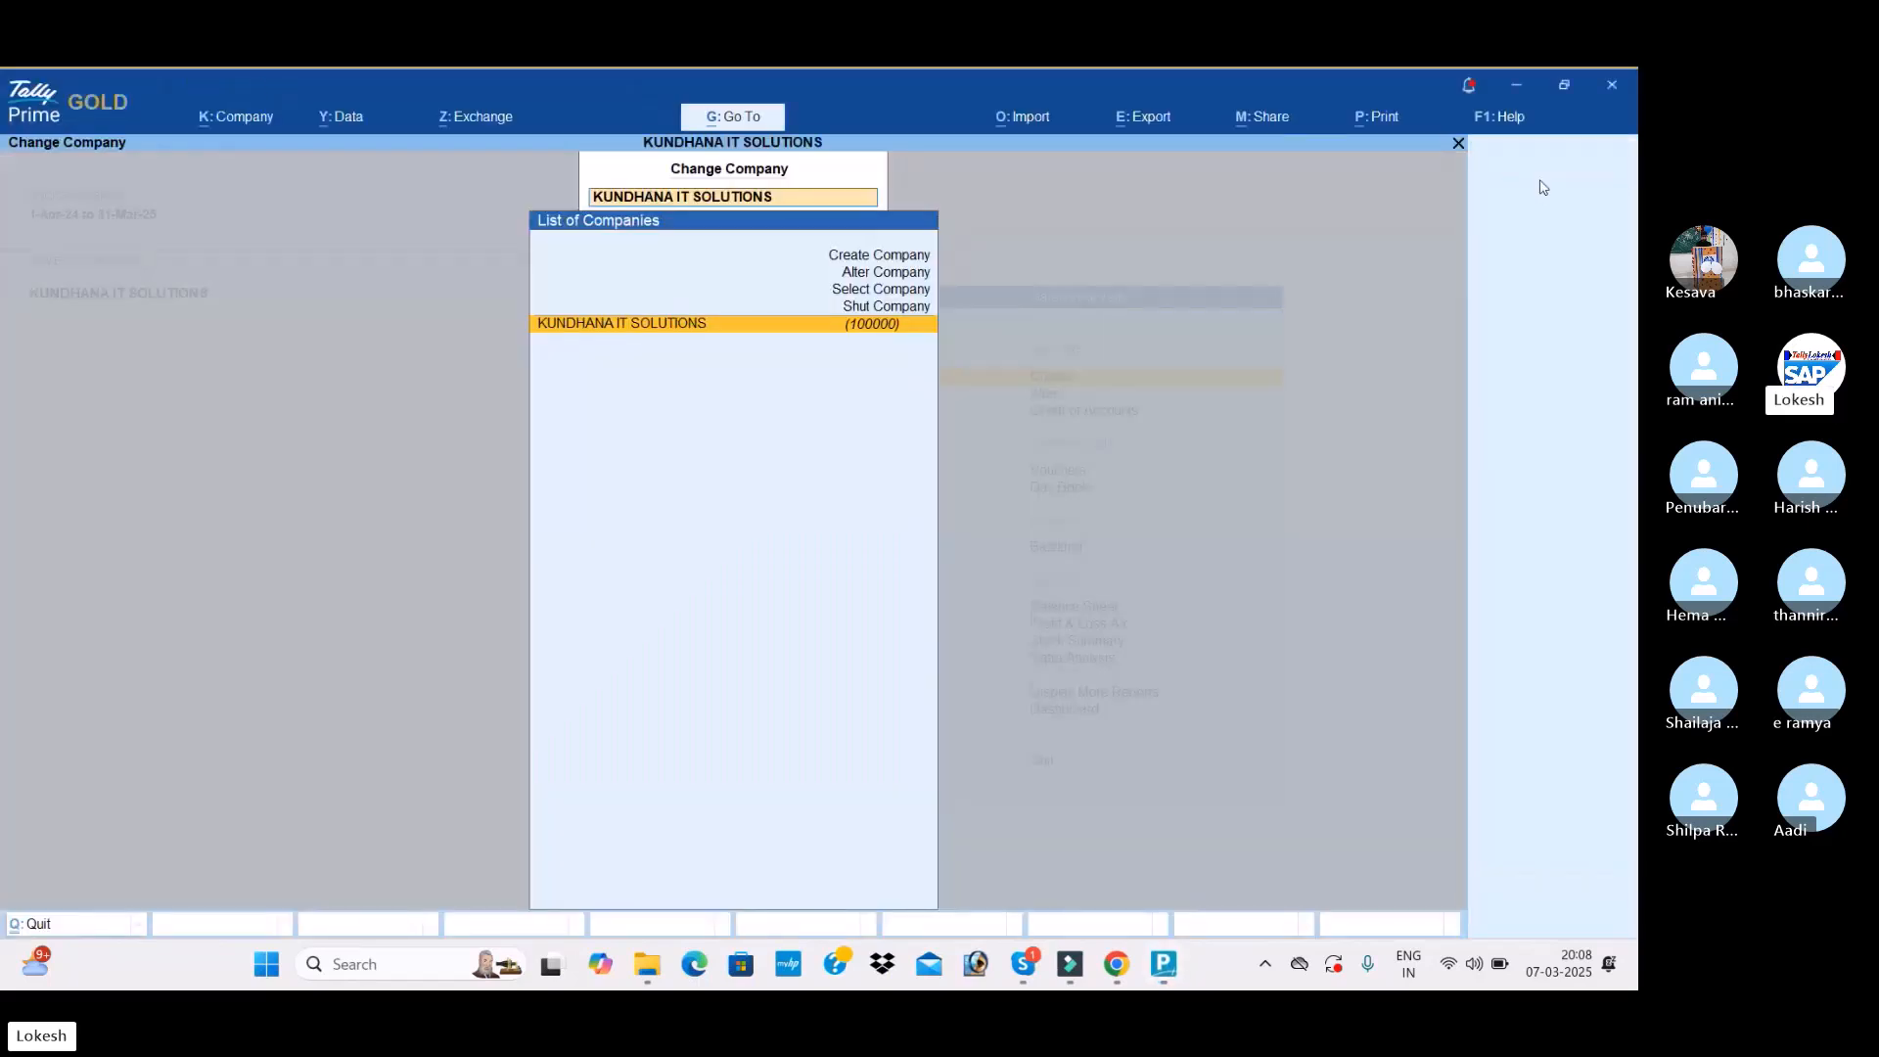
key("Up")
key("Return")
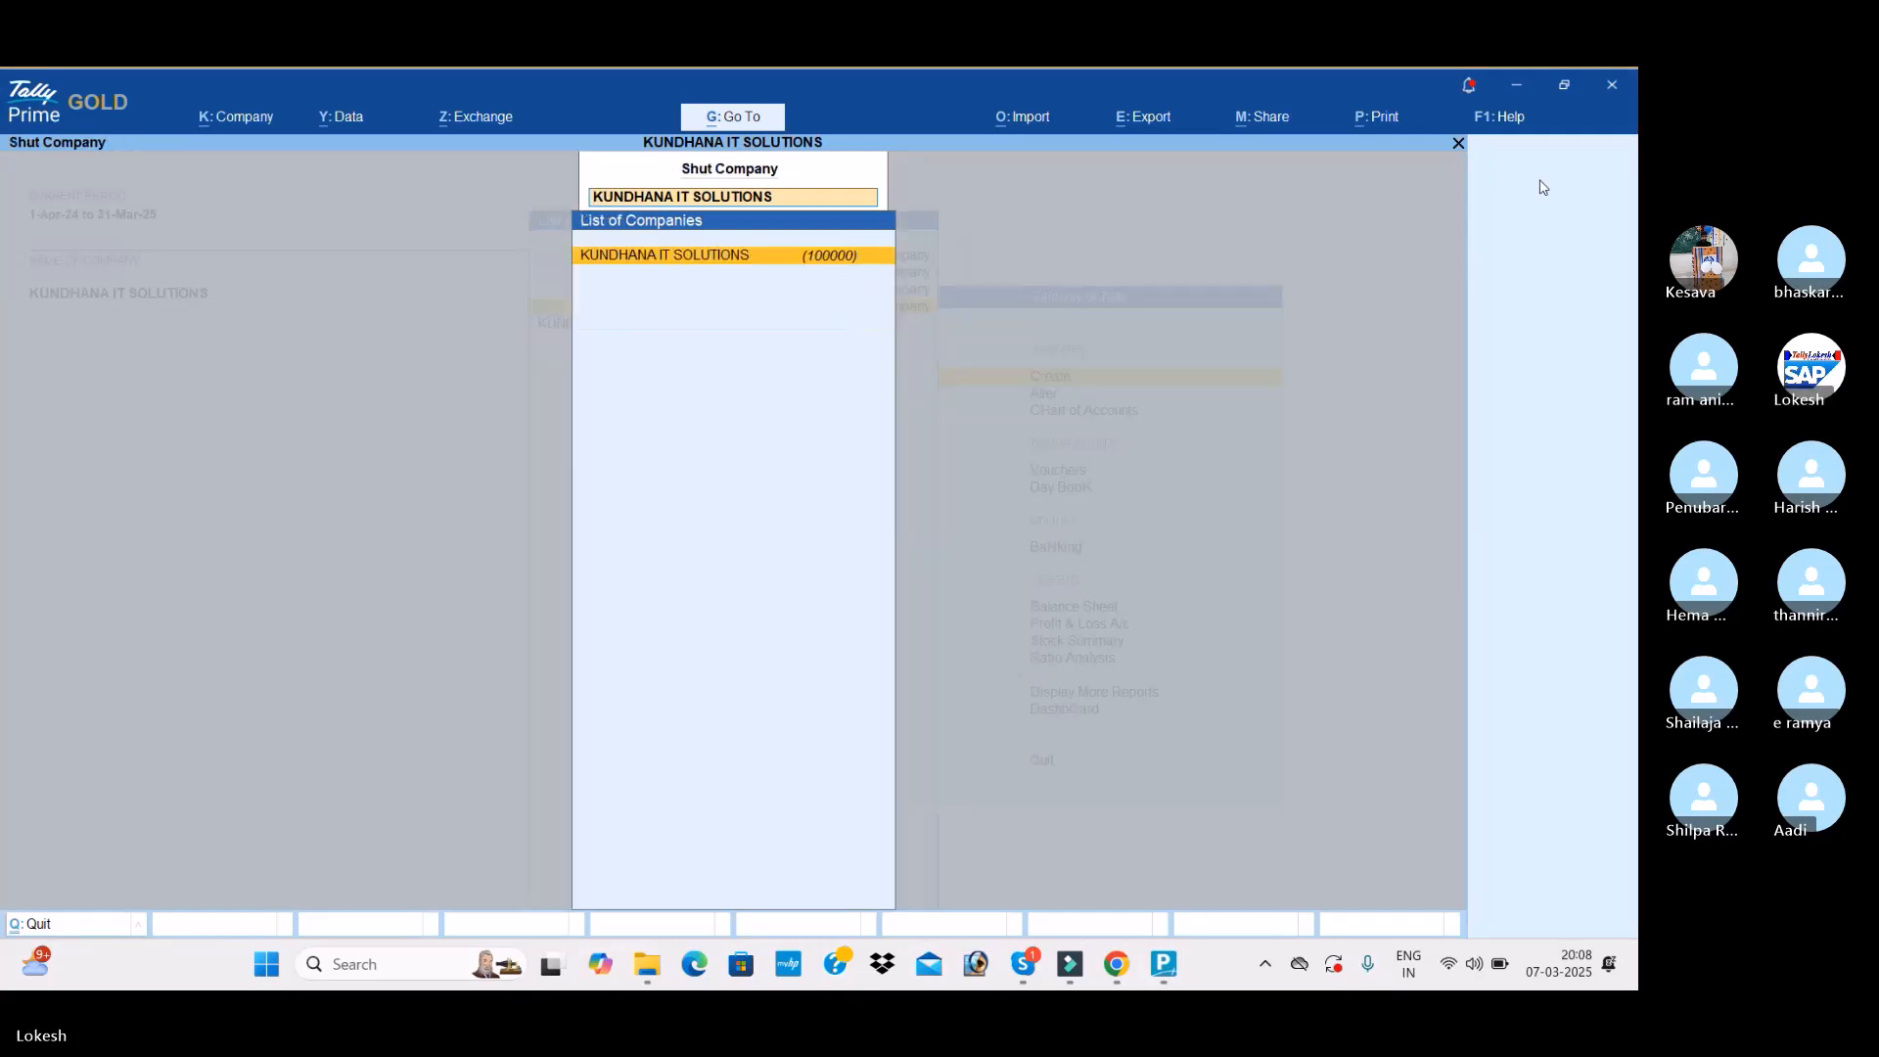
key("Return")
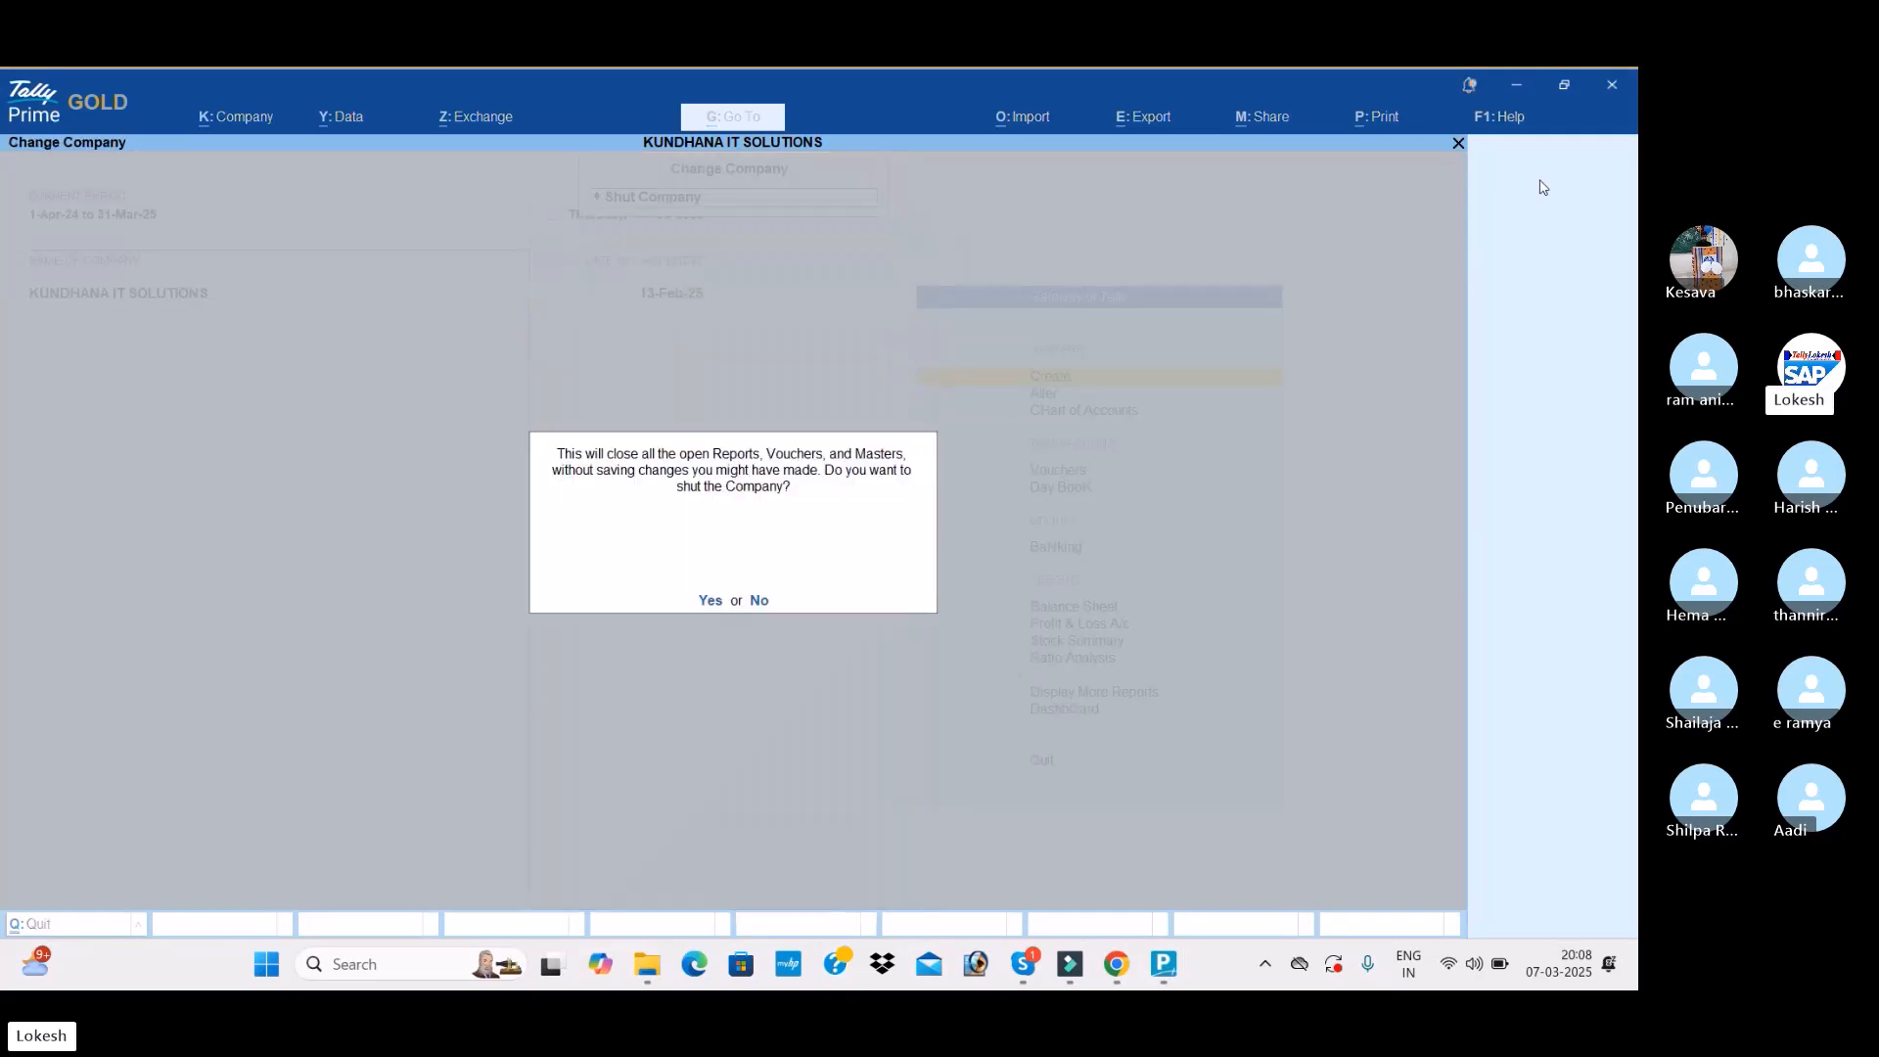
key("Return")
Step: Start creating a new company named Wisdom Educational Institute March 07
key("Up")
key("Up")
key("Up")
key("Up")
key("Up")
key("Up")
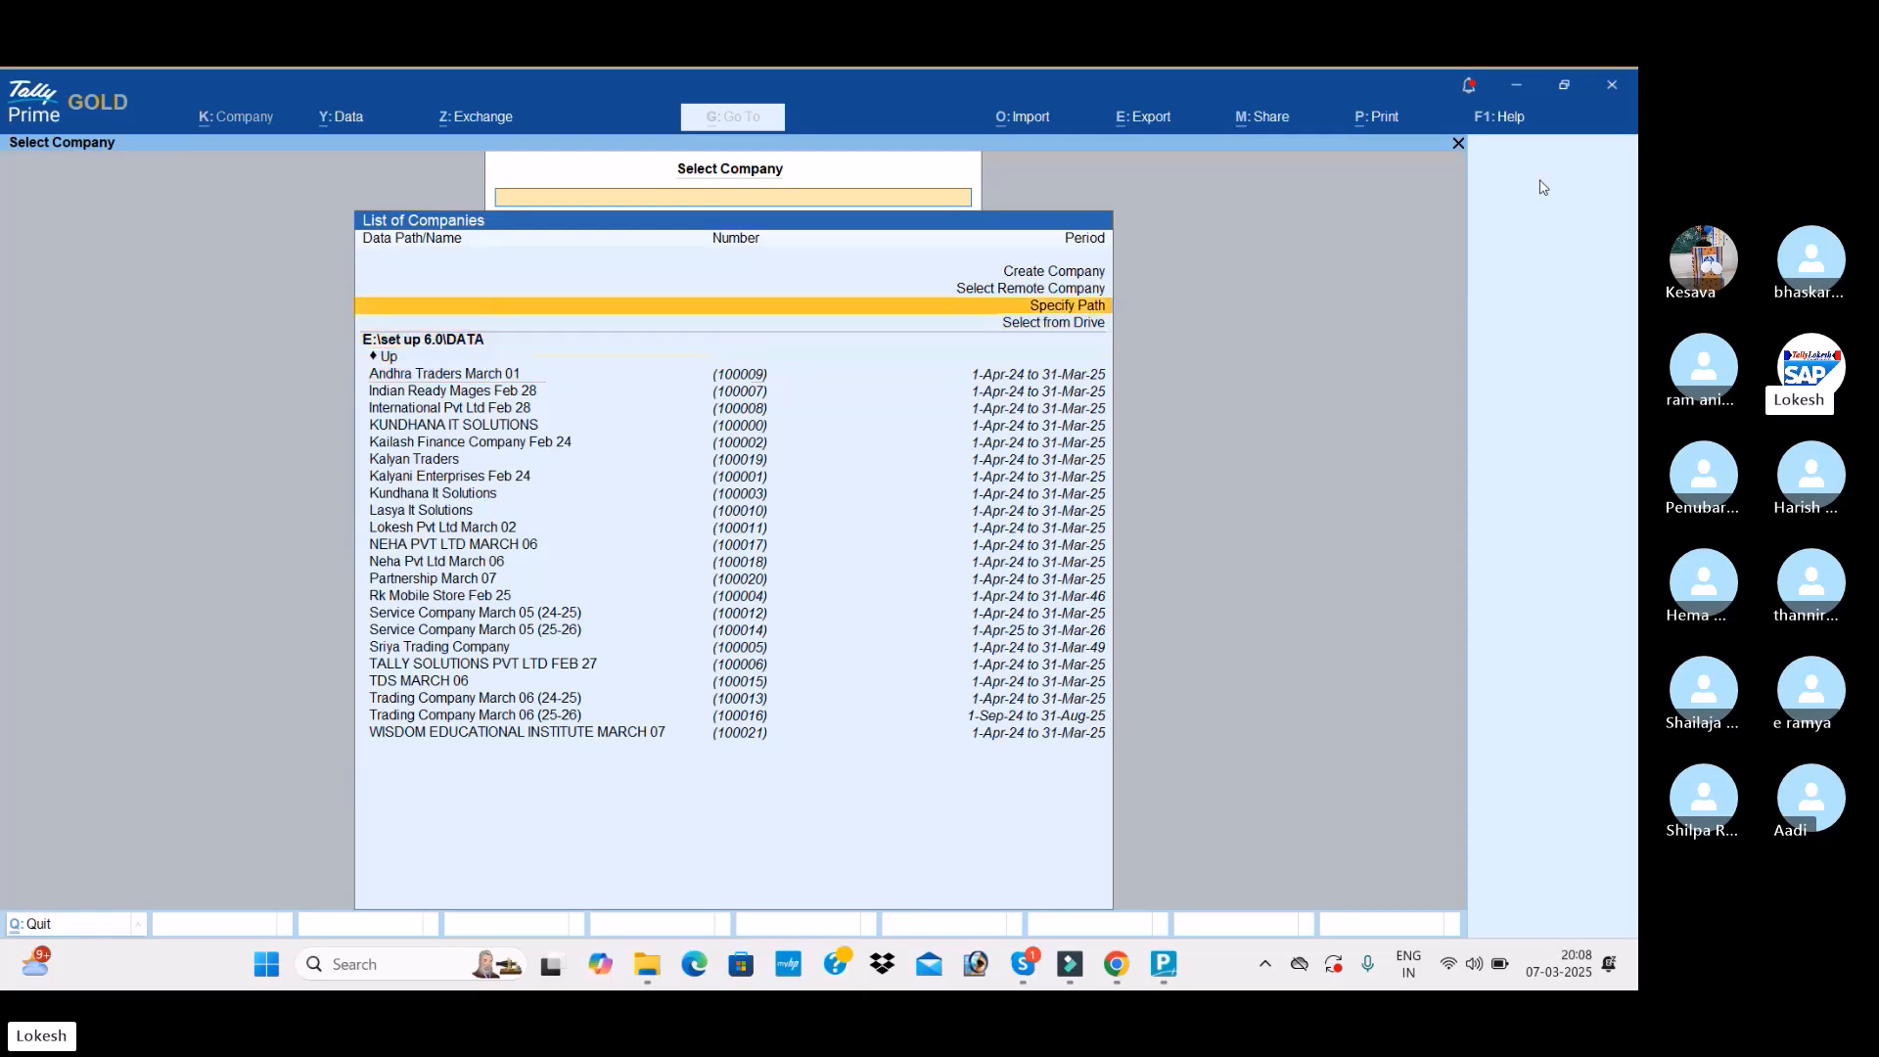
key("Return")
type("Wisdom Education")
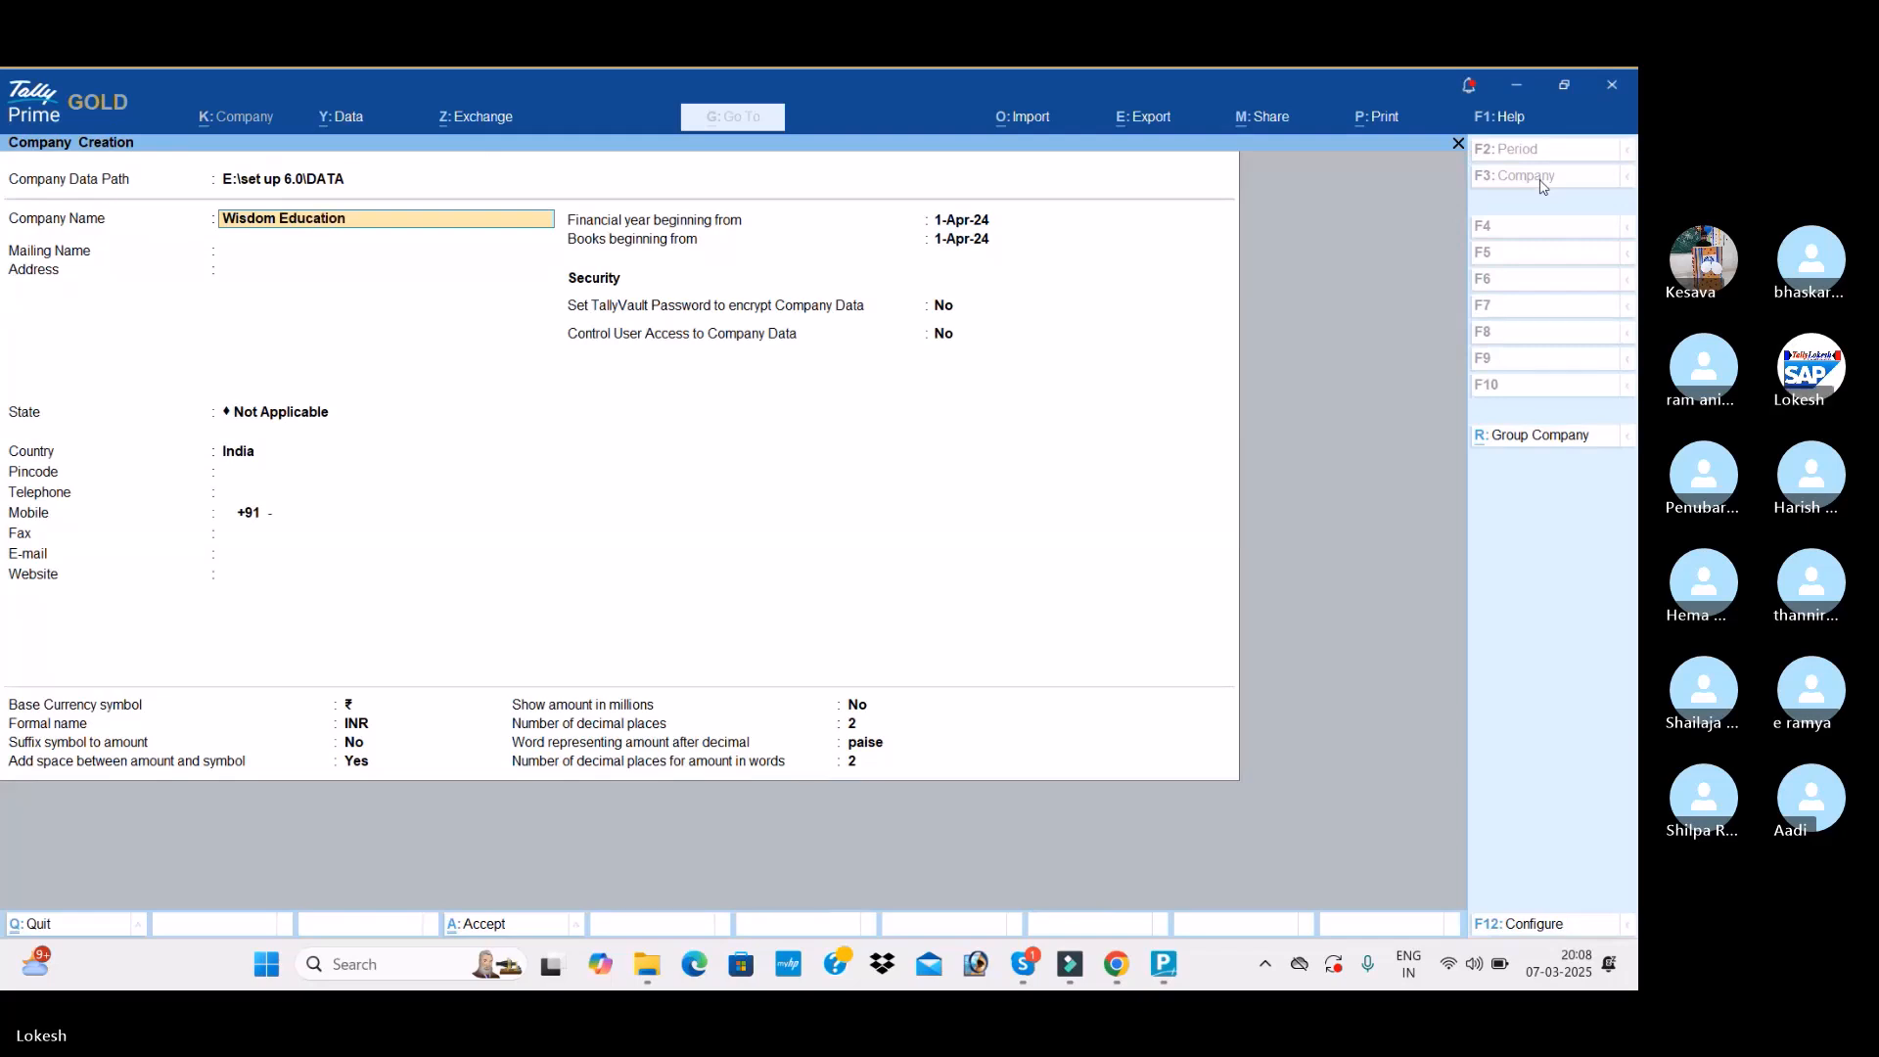
type("al Instit")
key("BackSpace")
key("BackSpace")
type("ute March 07")
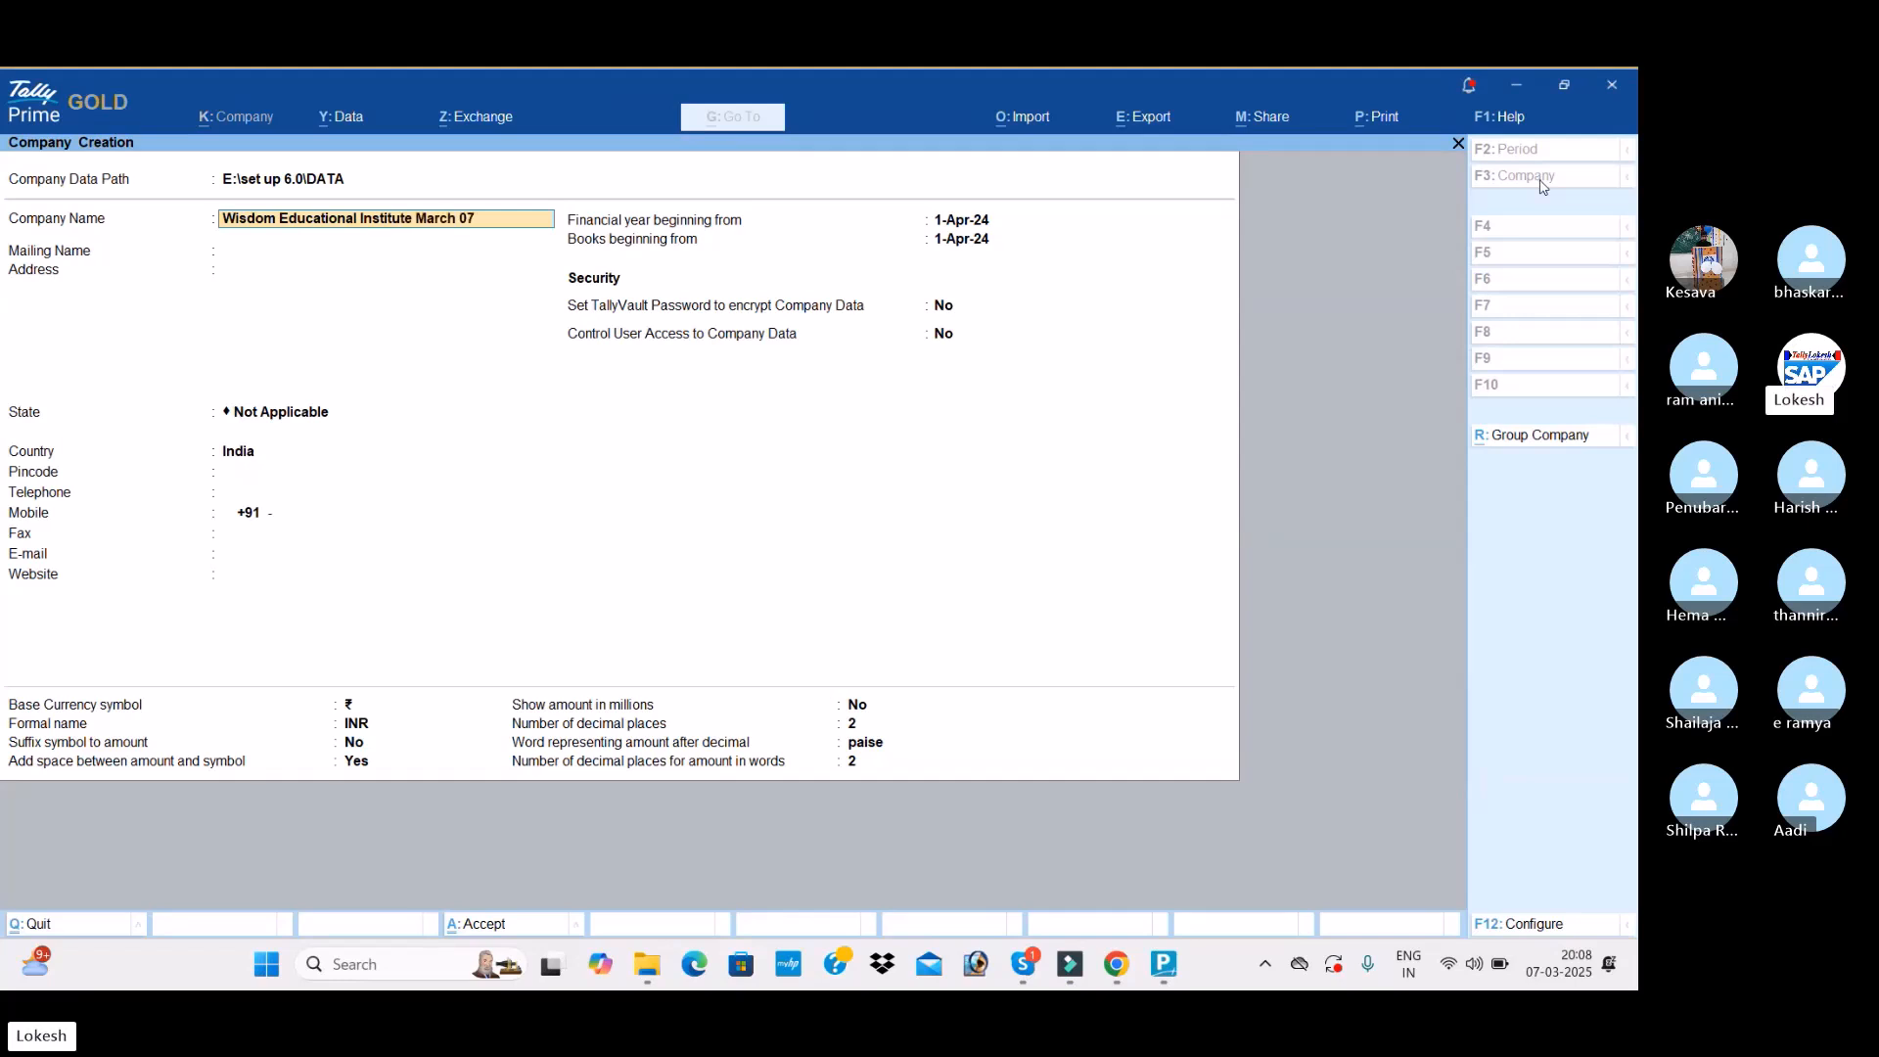
Step: Set the new company's state to Andhra Pradesh, leave the address blank and save the company
key("Return")
key("Return")
key("Return")
key("Down")
key("Down")
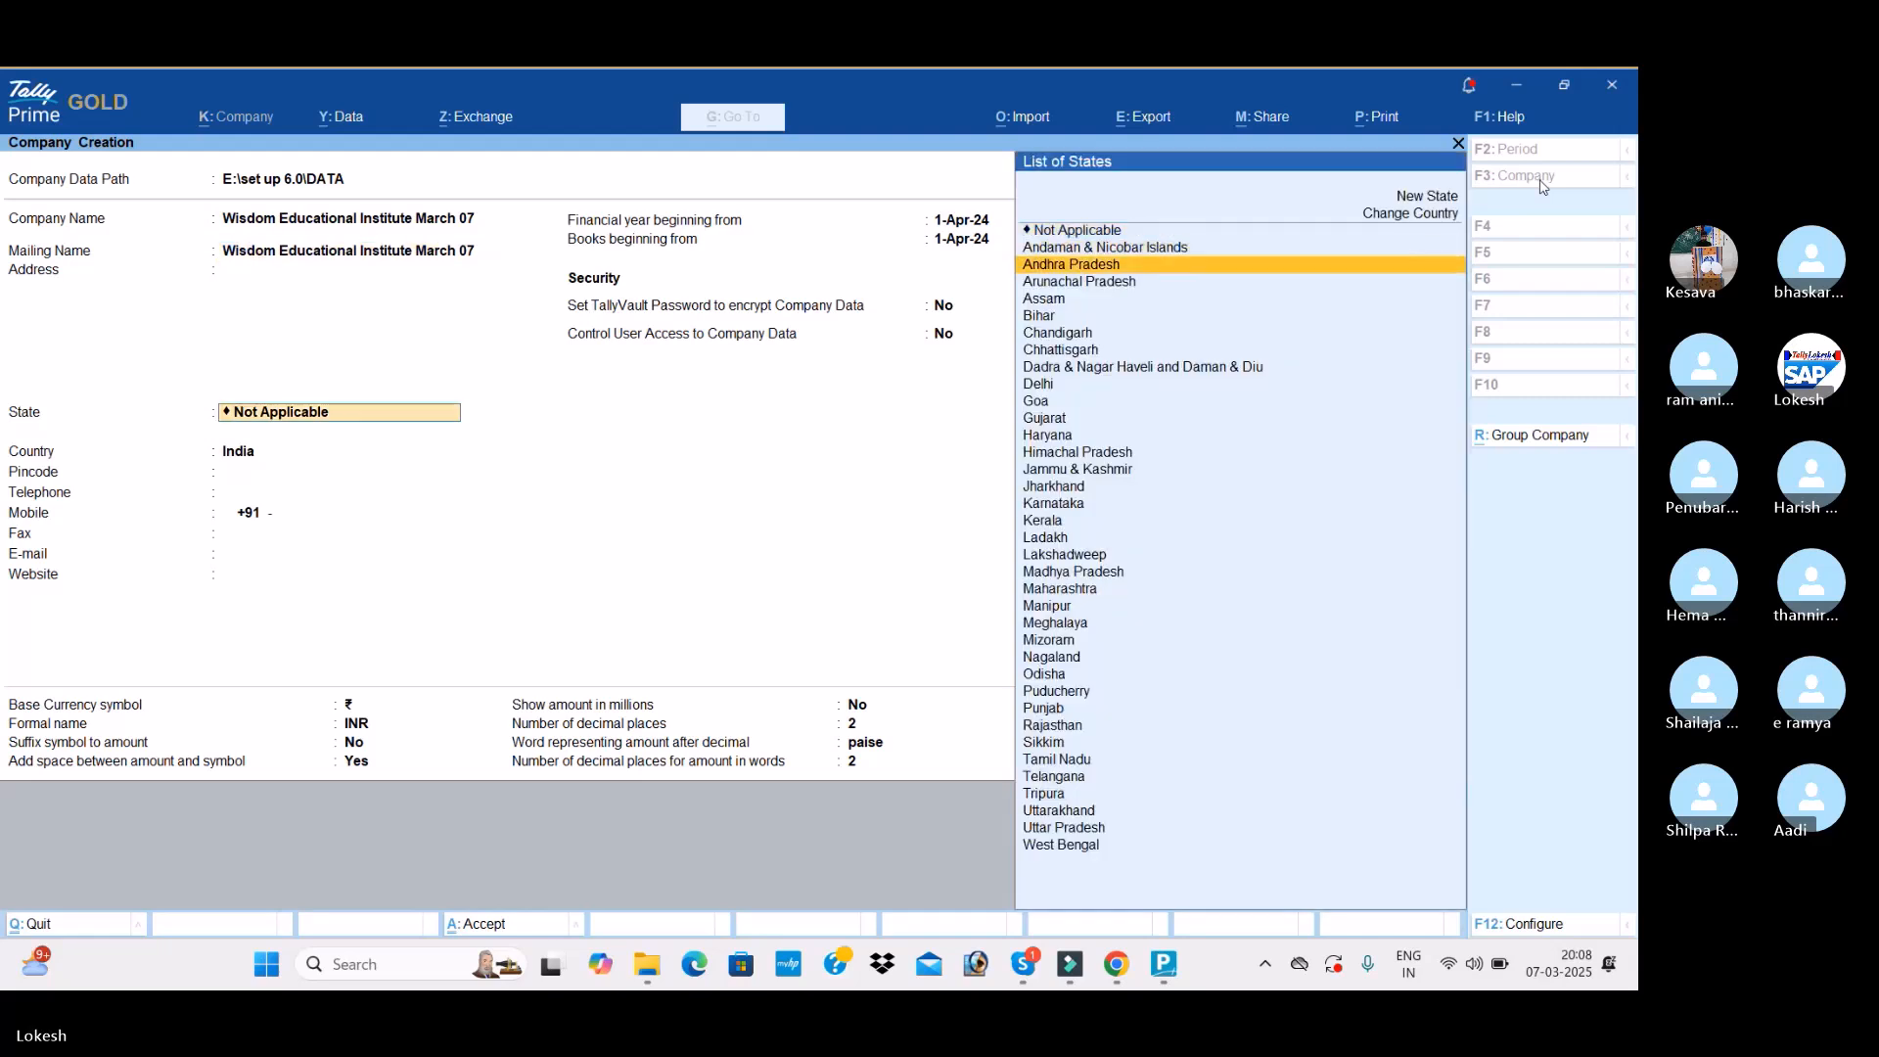
key("Return")
key("ctrl")
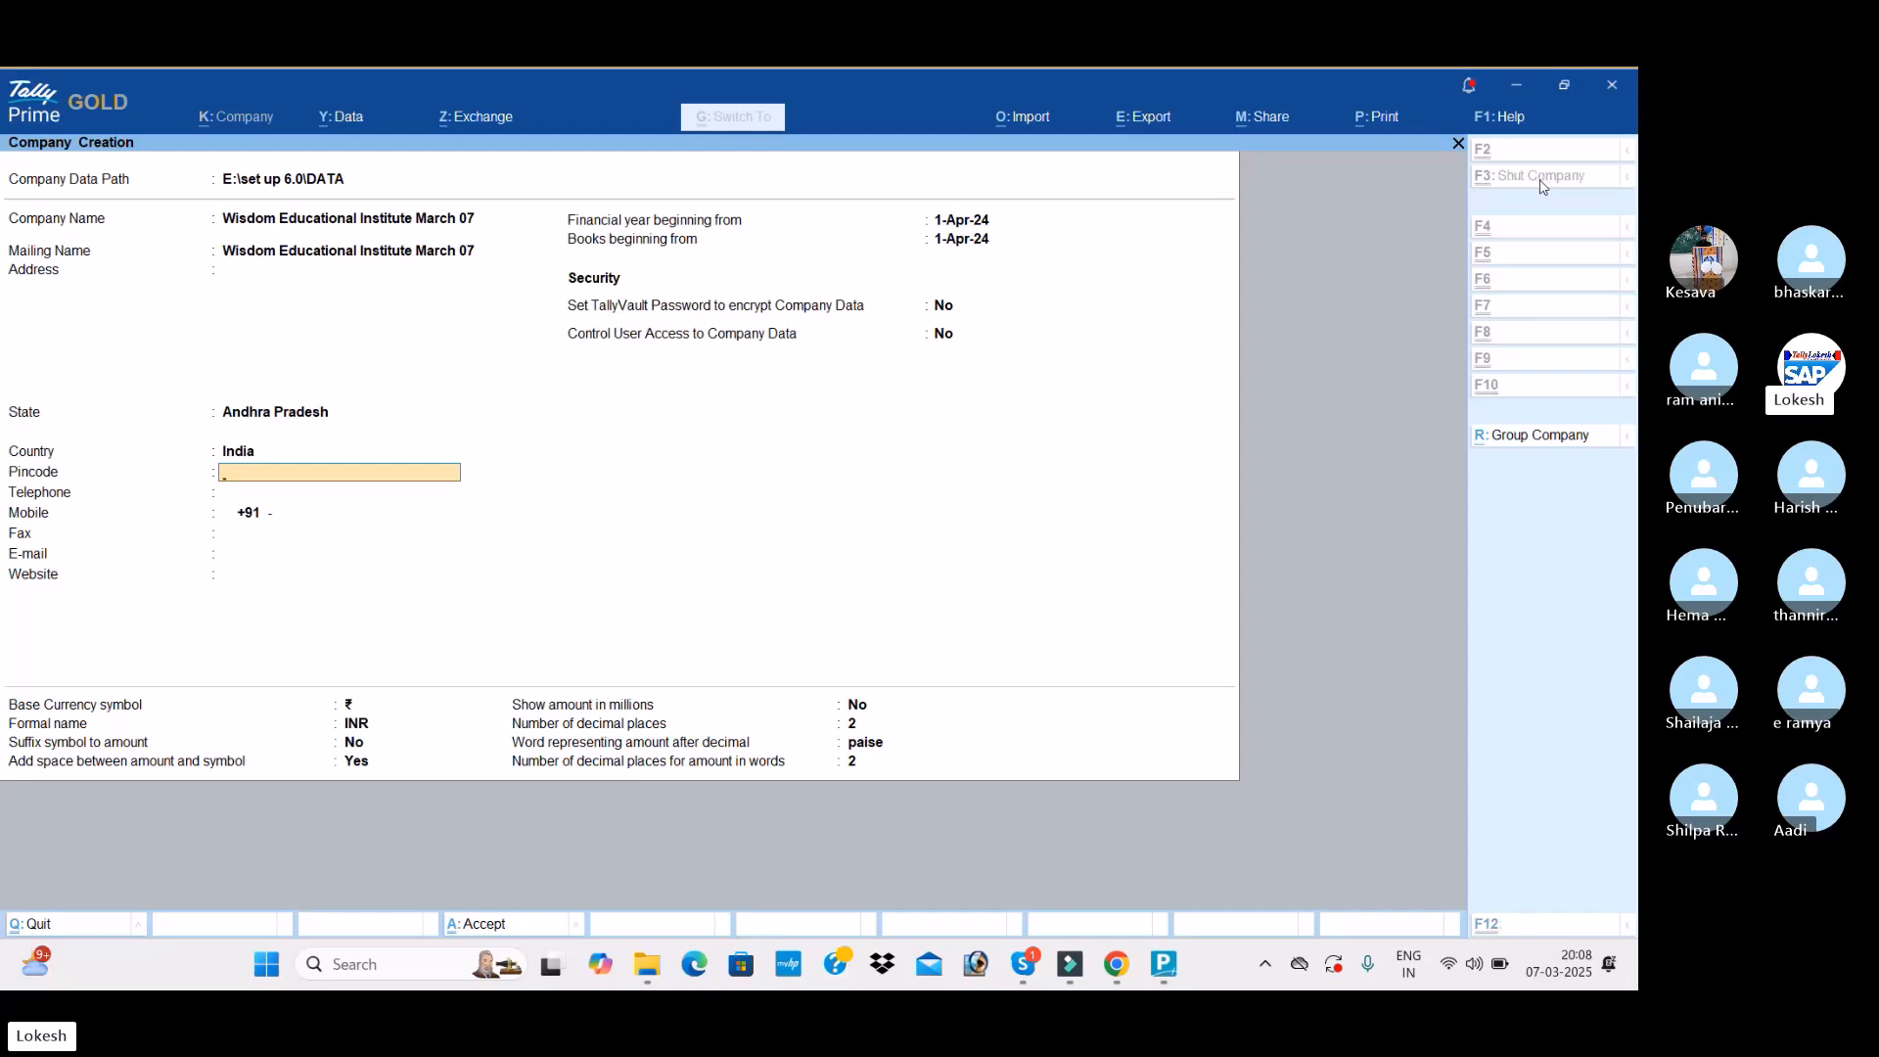
key("ctrl+a")
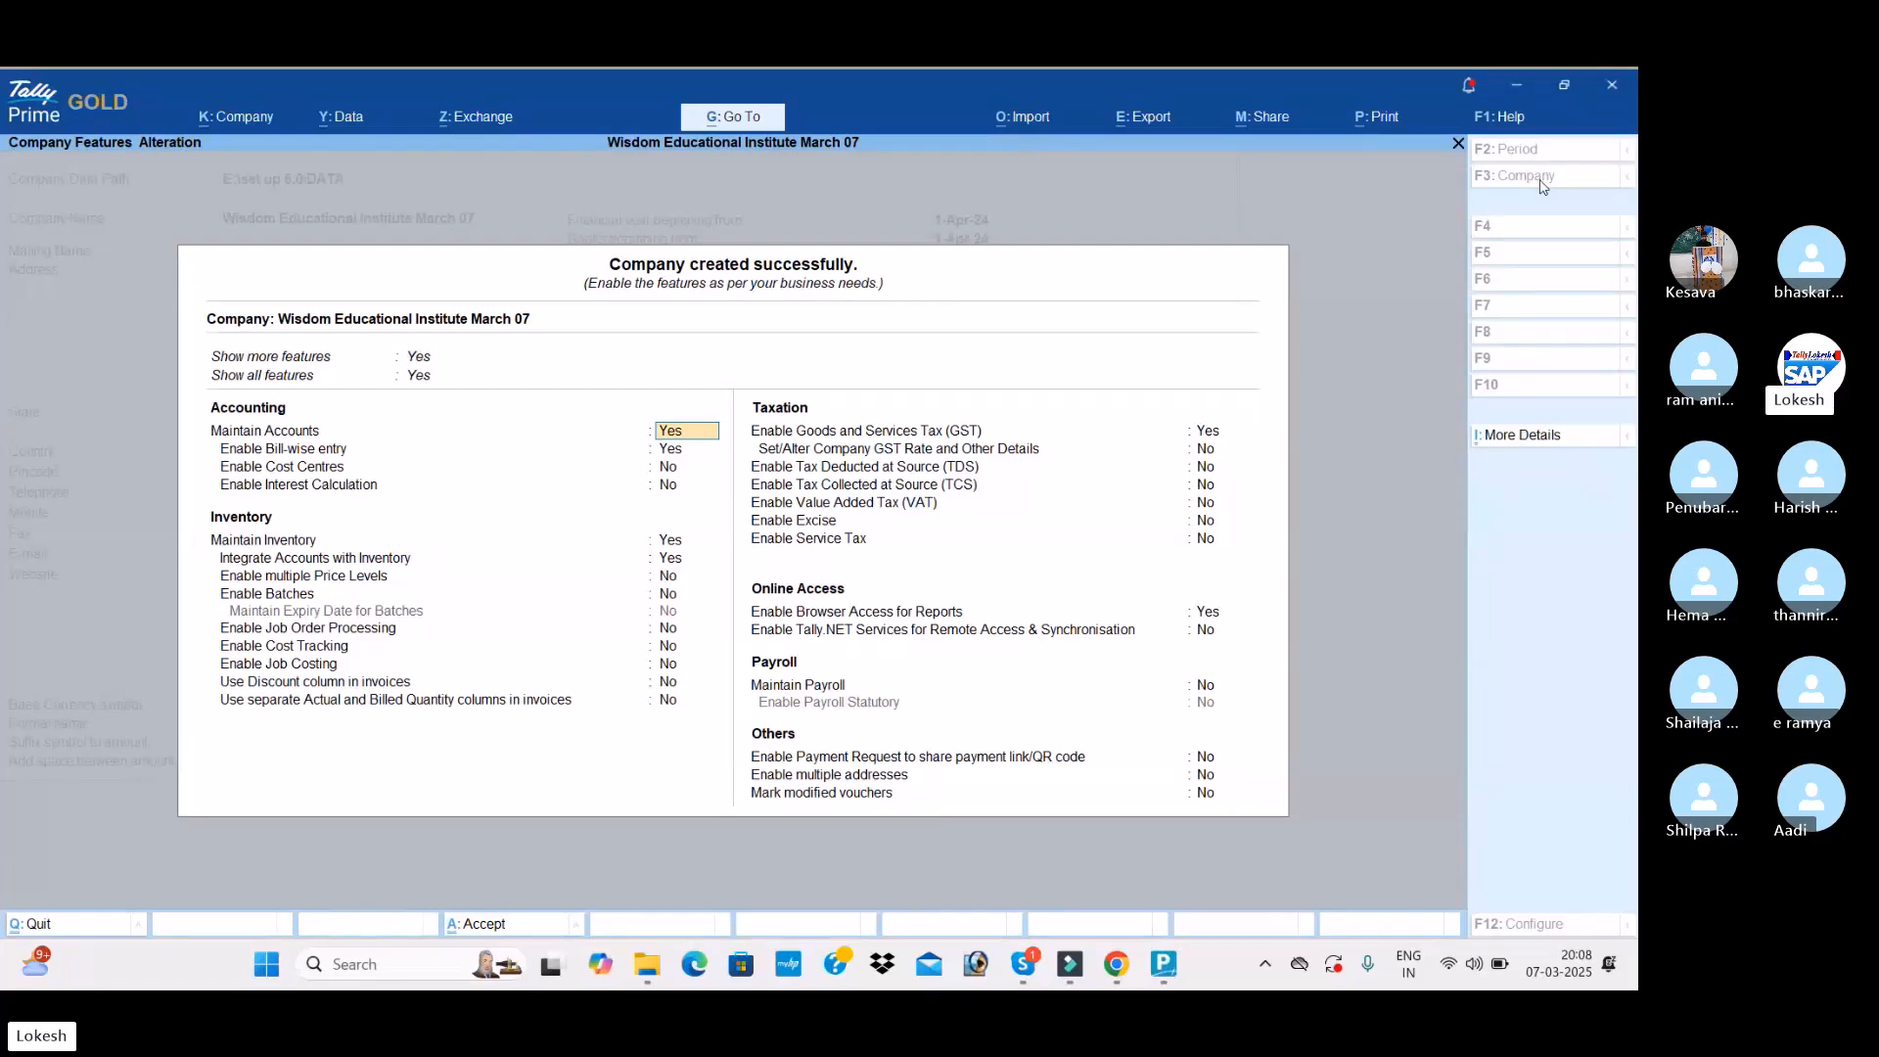
Step: Disable bill-wise entry, inventory, GST and browser access for reports in the company features, keeping accounts enabled, and accept them
key("Return")
key("n")
key("Return")
key("Return")
key("n")
key("Return")
key("n")
key("Return")
key("Return")
key("Return")
key("Return")
key("Return")
key("n")
key("Return")
key("Return")
key("Return")
key("Return")
key("Return")
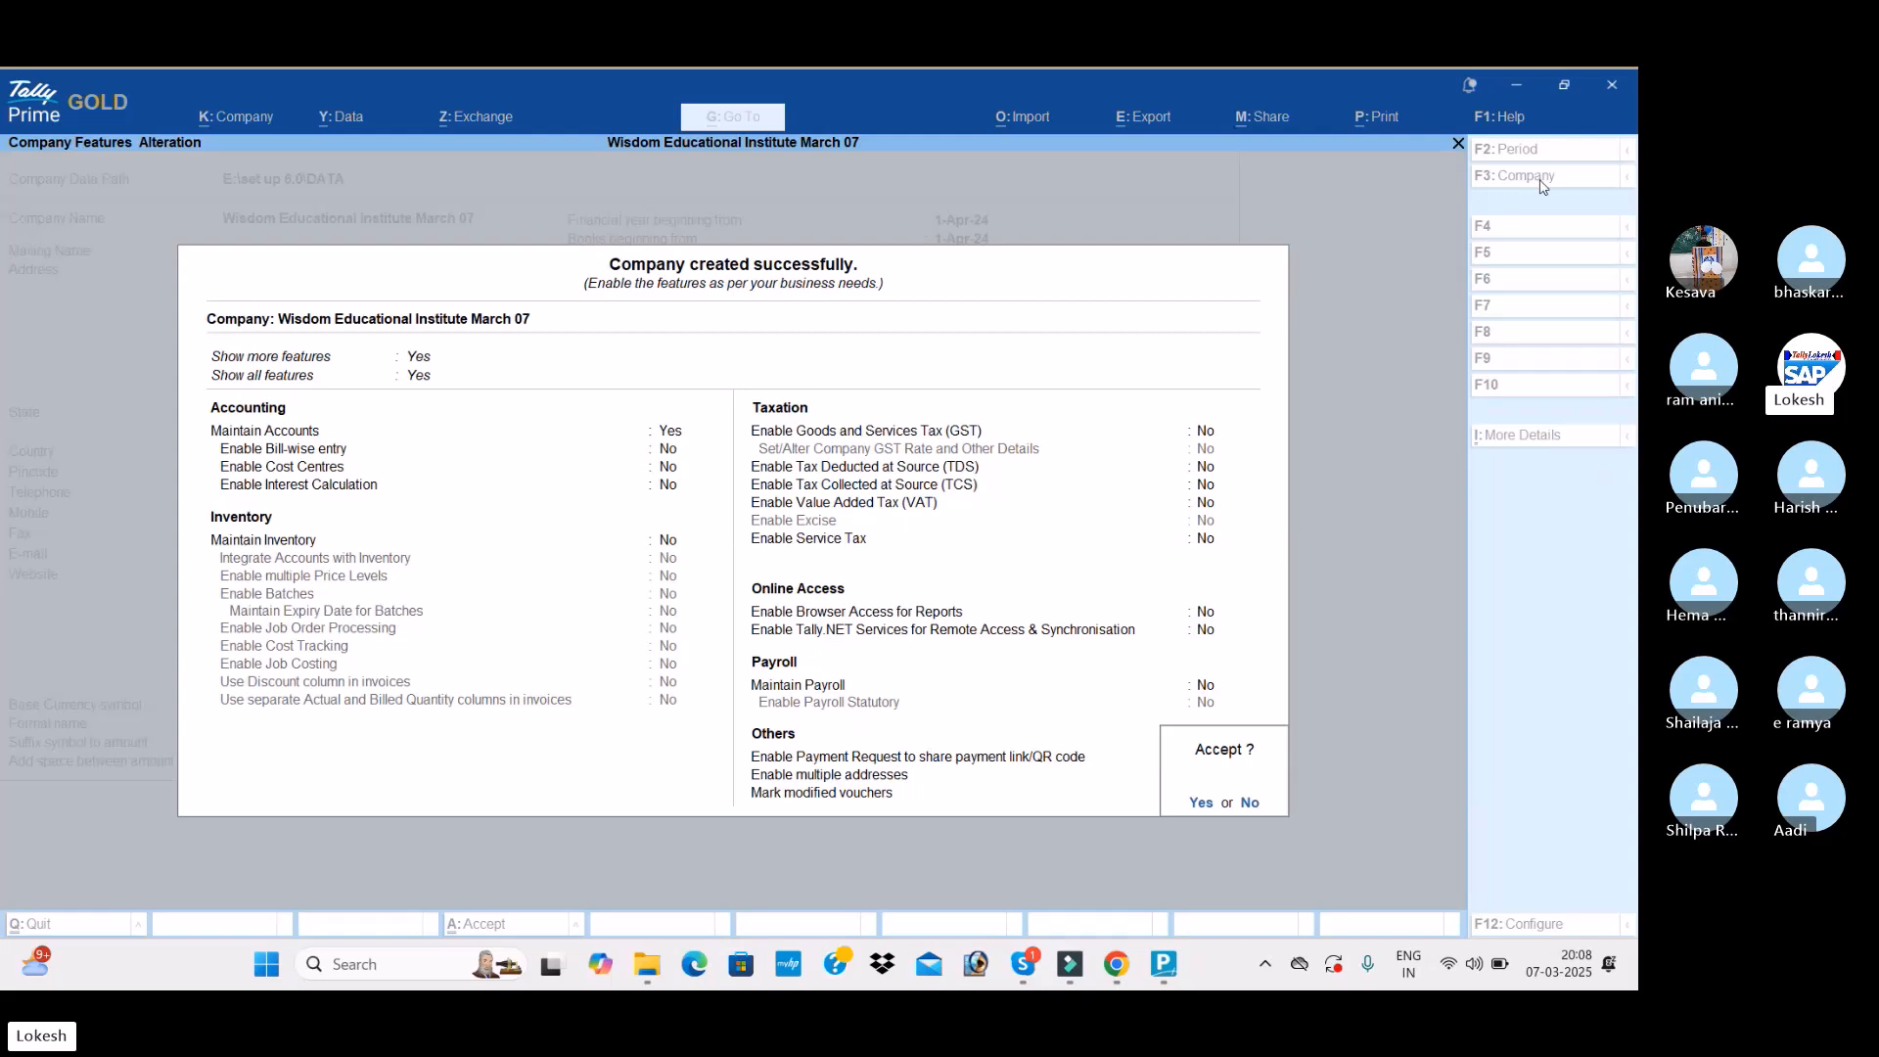
key("Return")
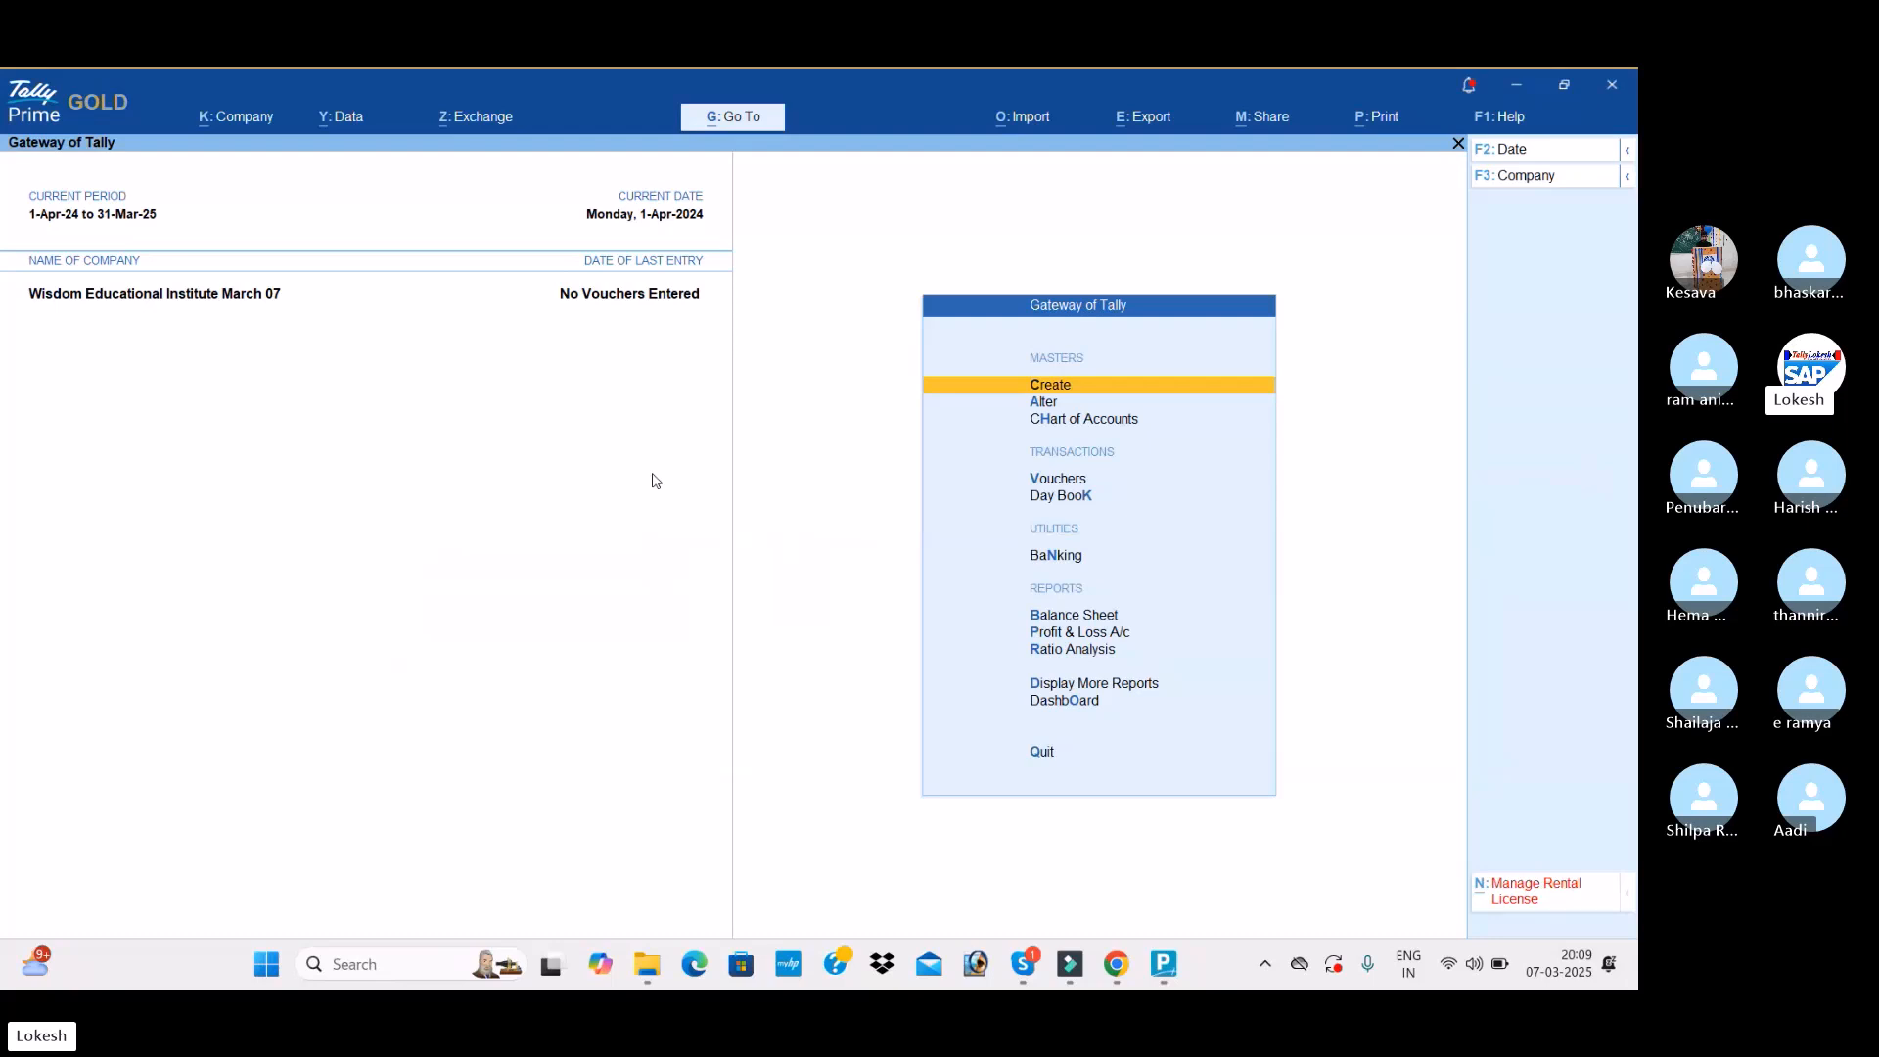
Step: Review the lists of groups and ledgers in the new company's chart of accounts
key("Down")
key("Down")
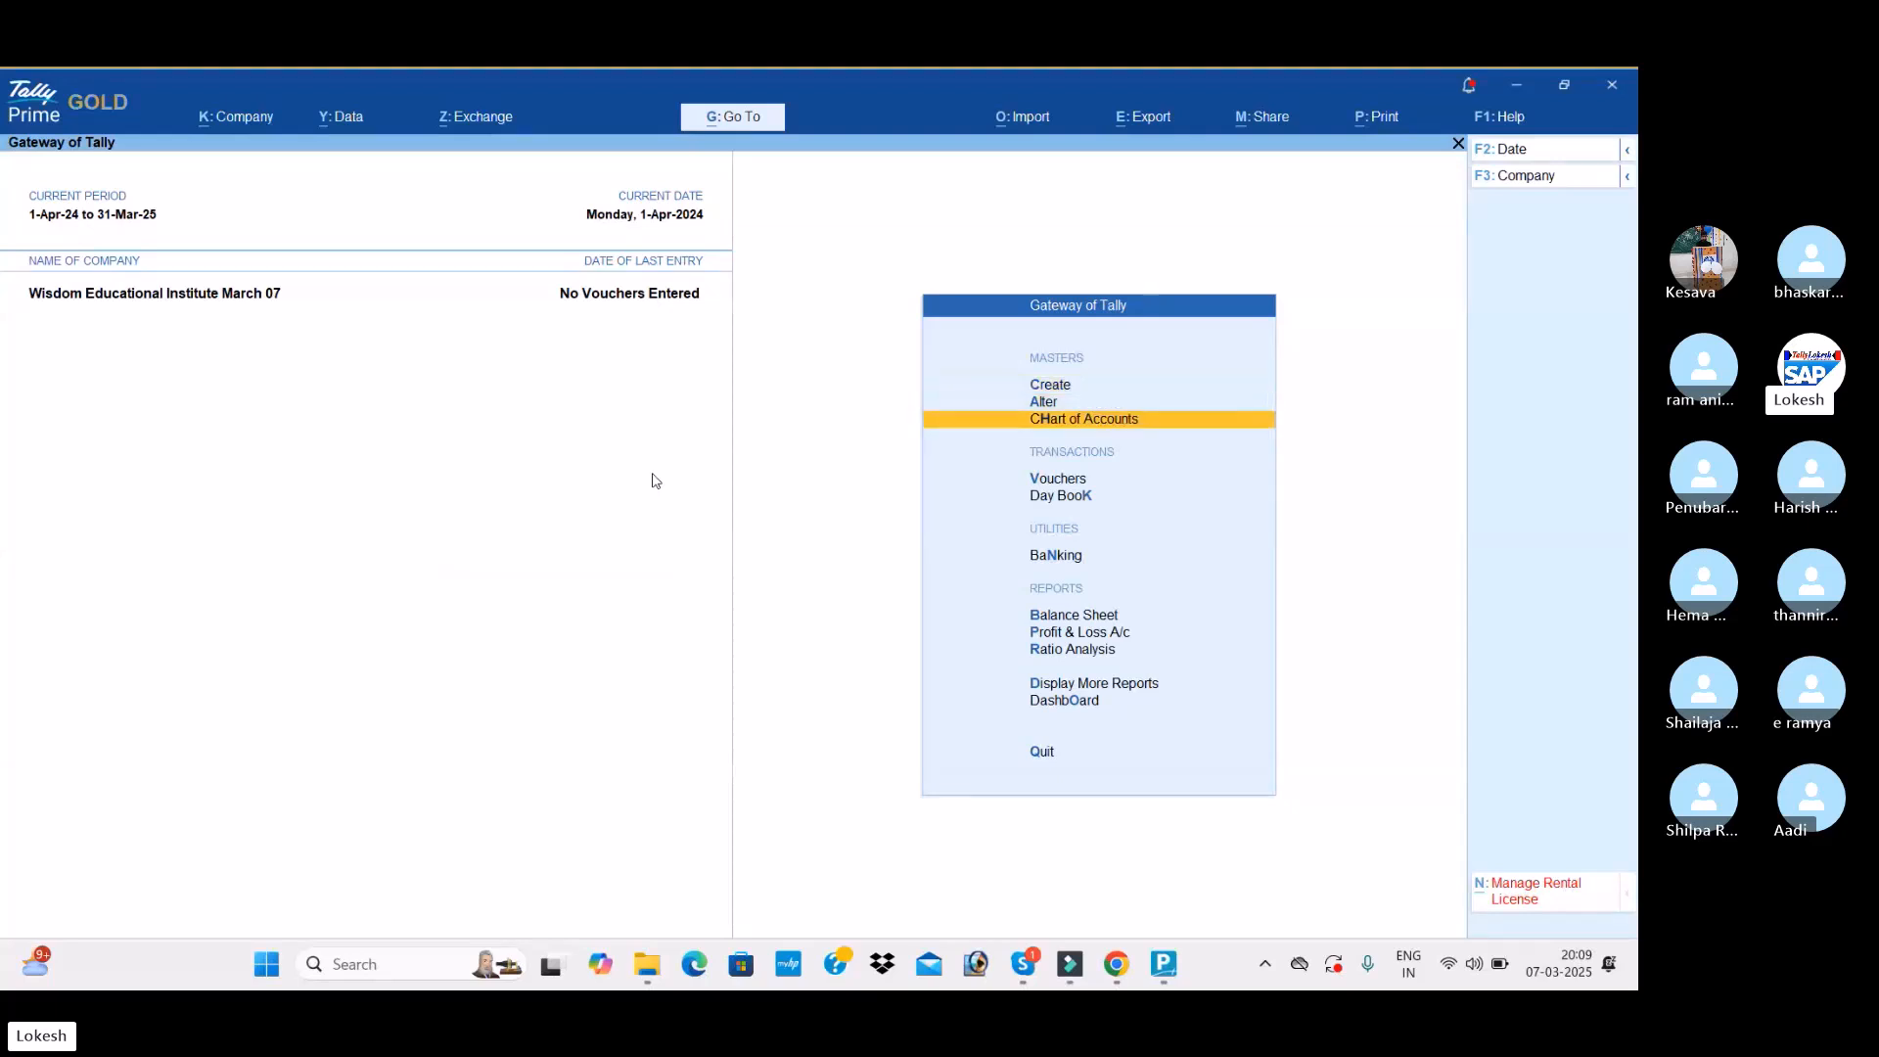
key("Return")
key("Up")
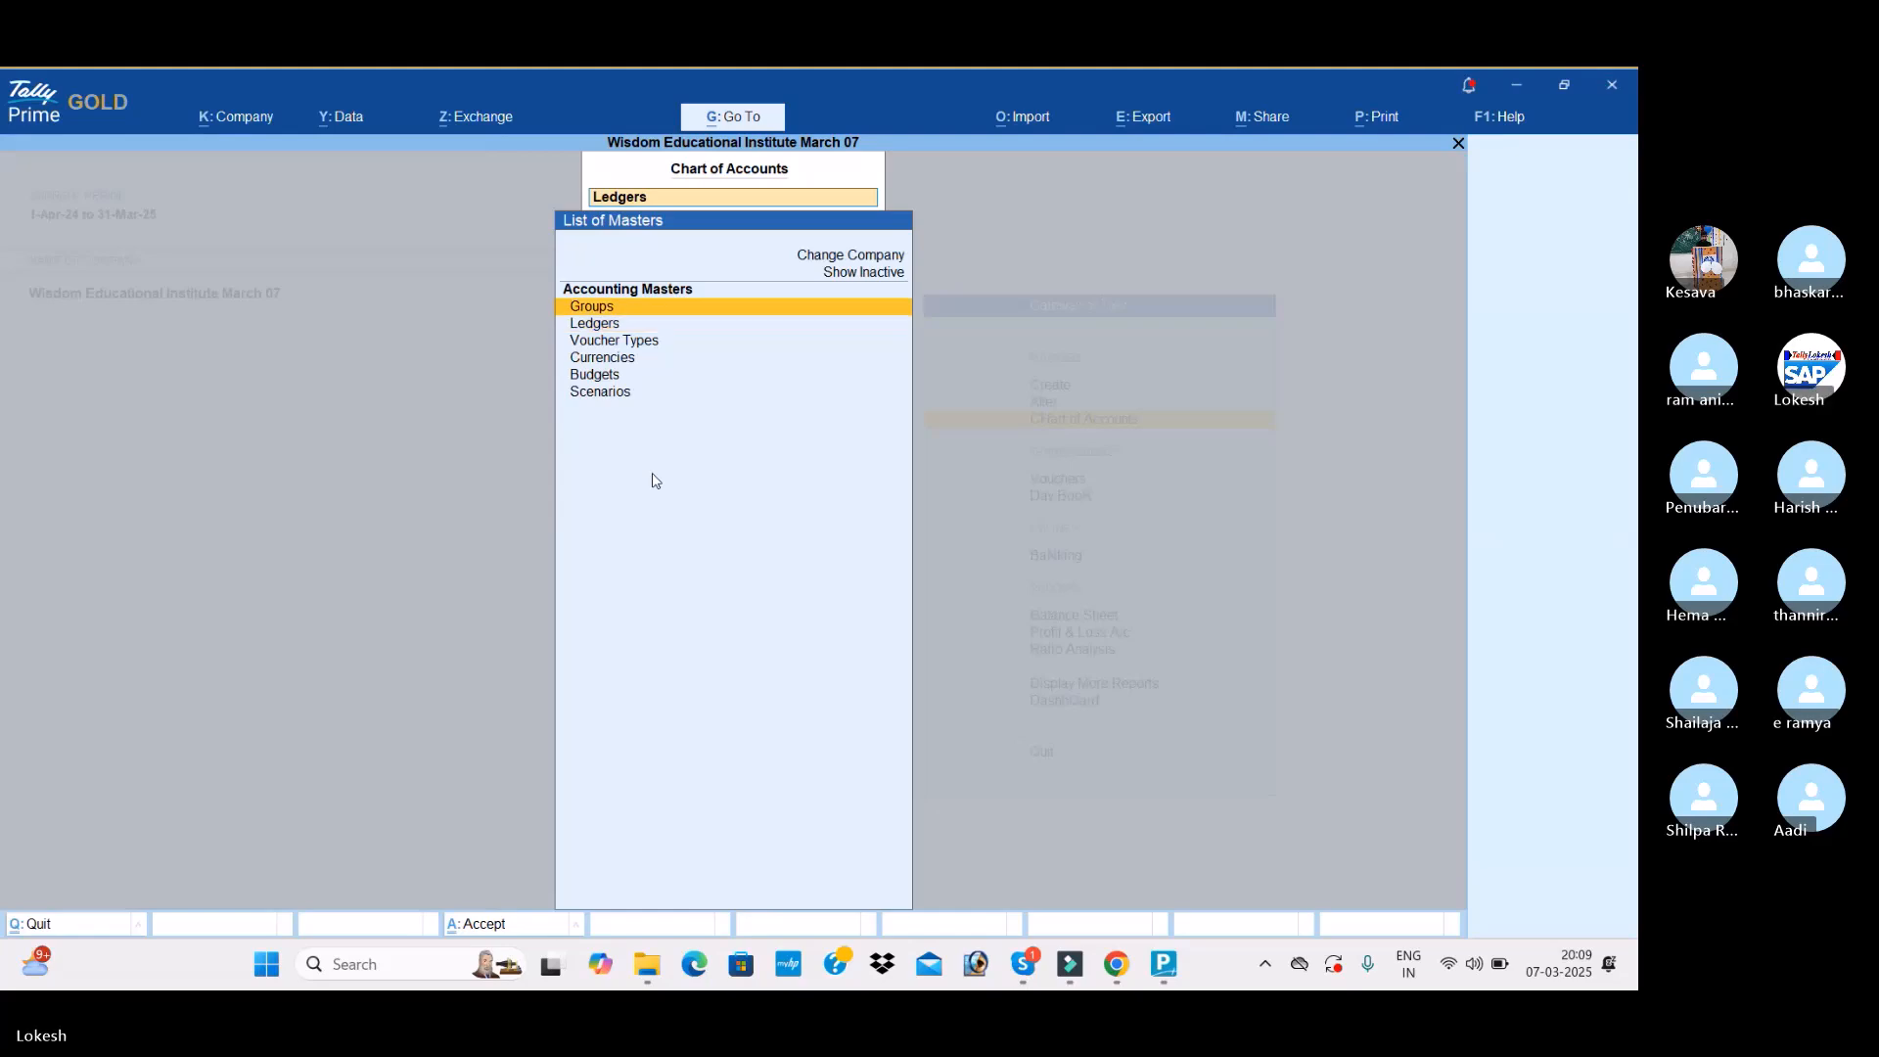
key("Return")
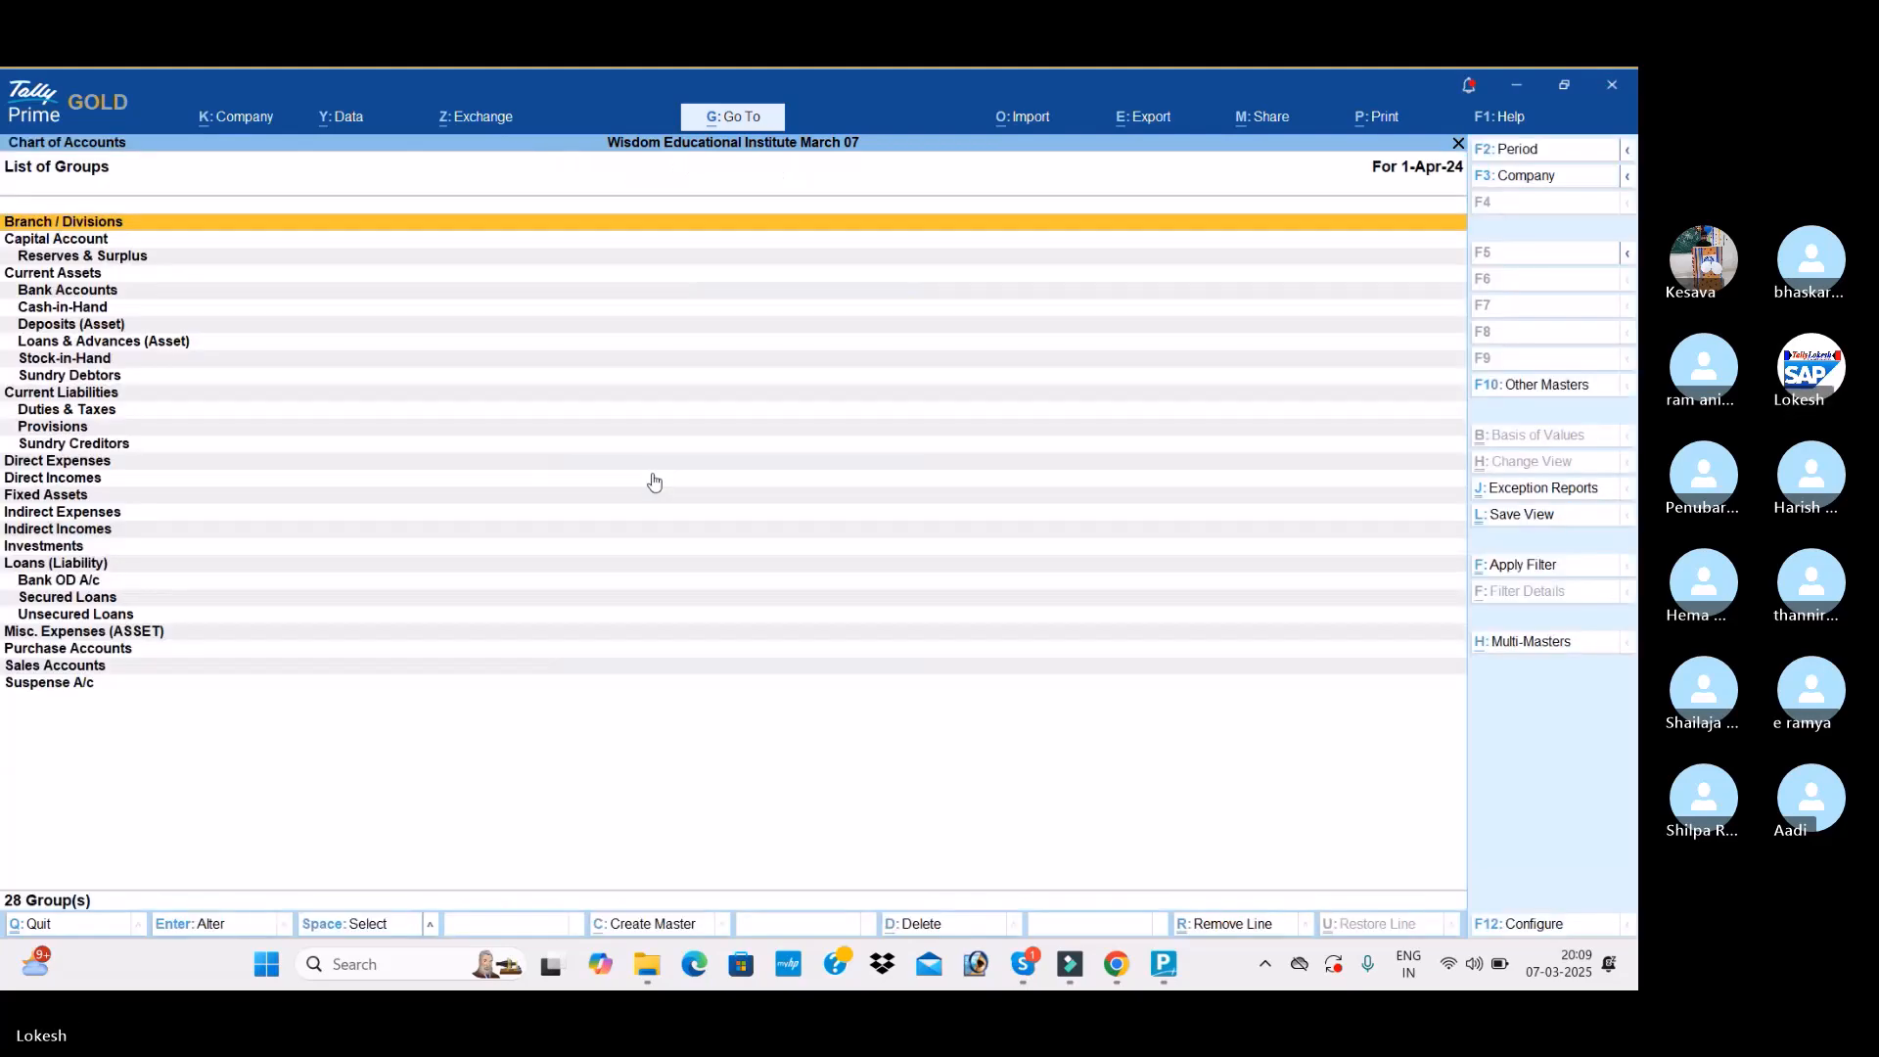
key("BackSpace")
key("Down")
key("Return")
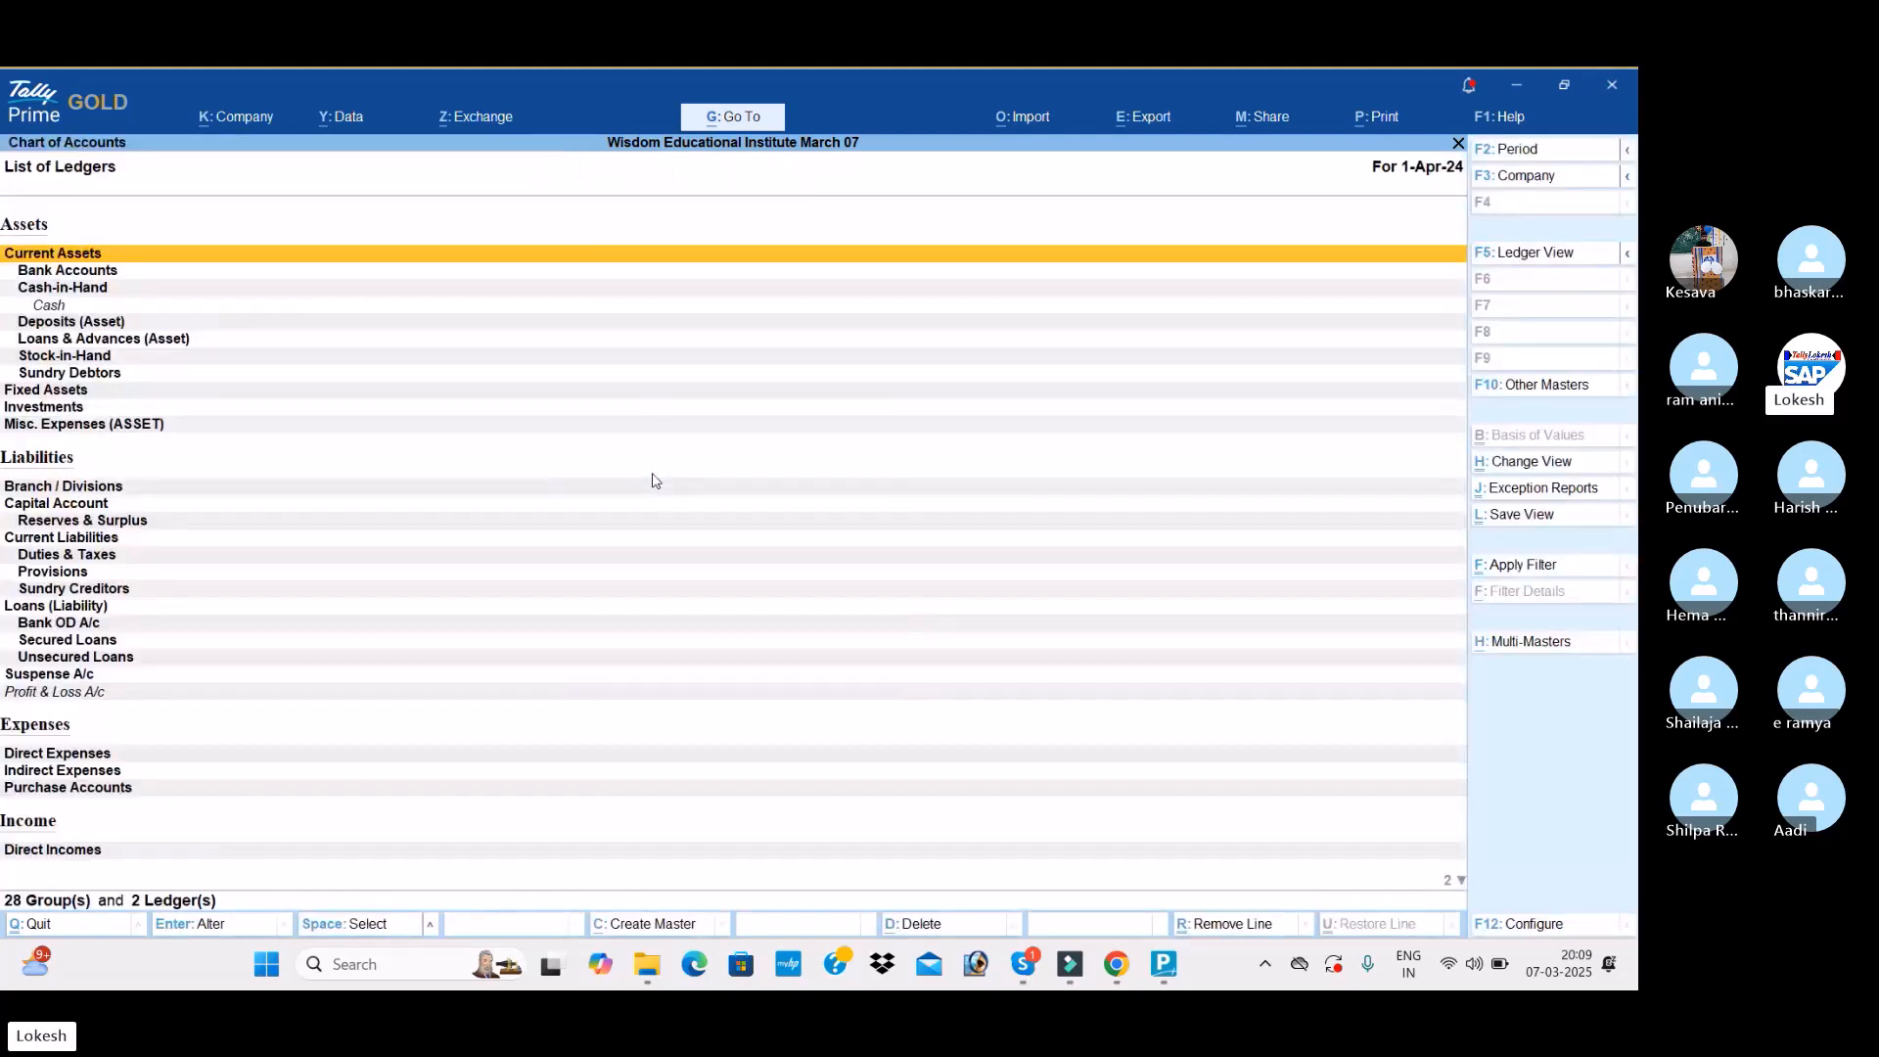
Step: View the list of voucher types in the chart of accounts and return to the Gateway of Tally
key("BackSpace")
key("Down")
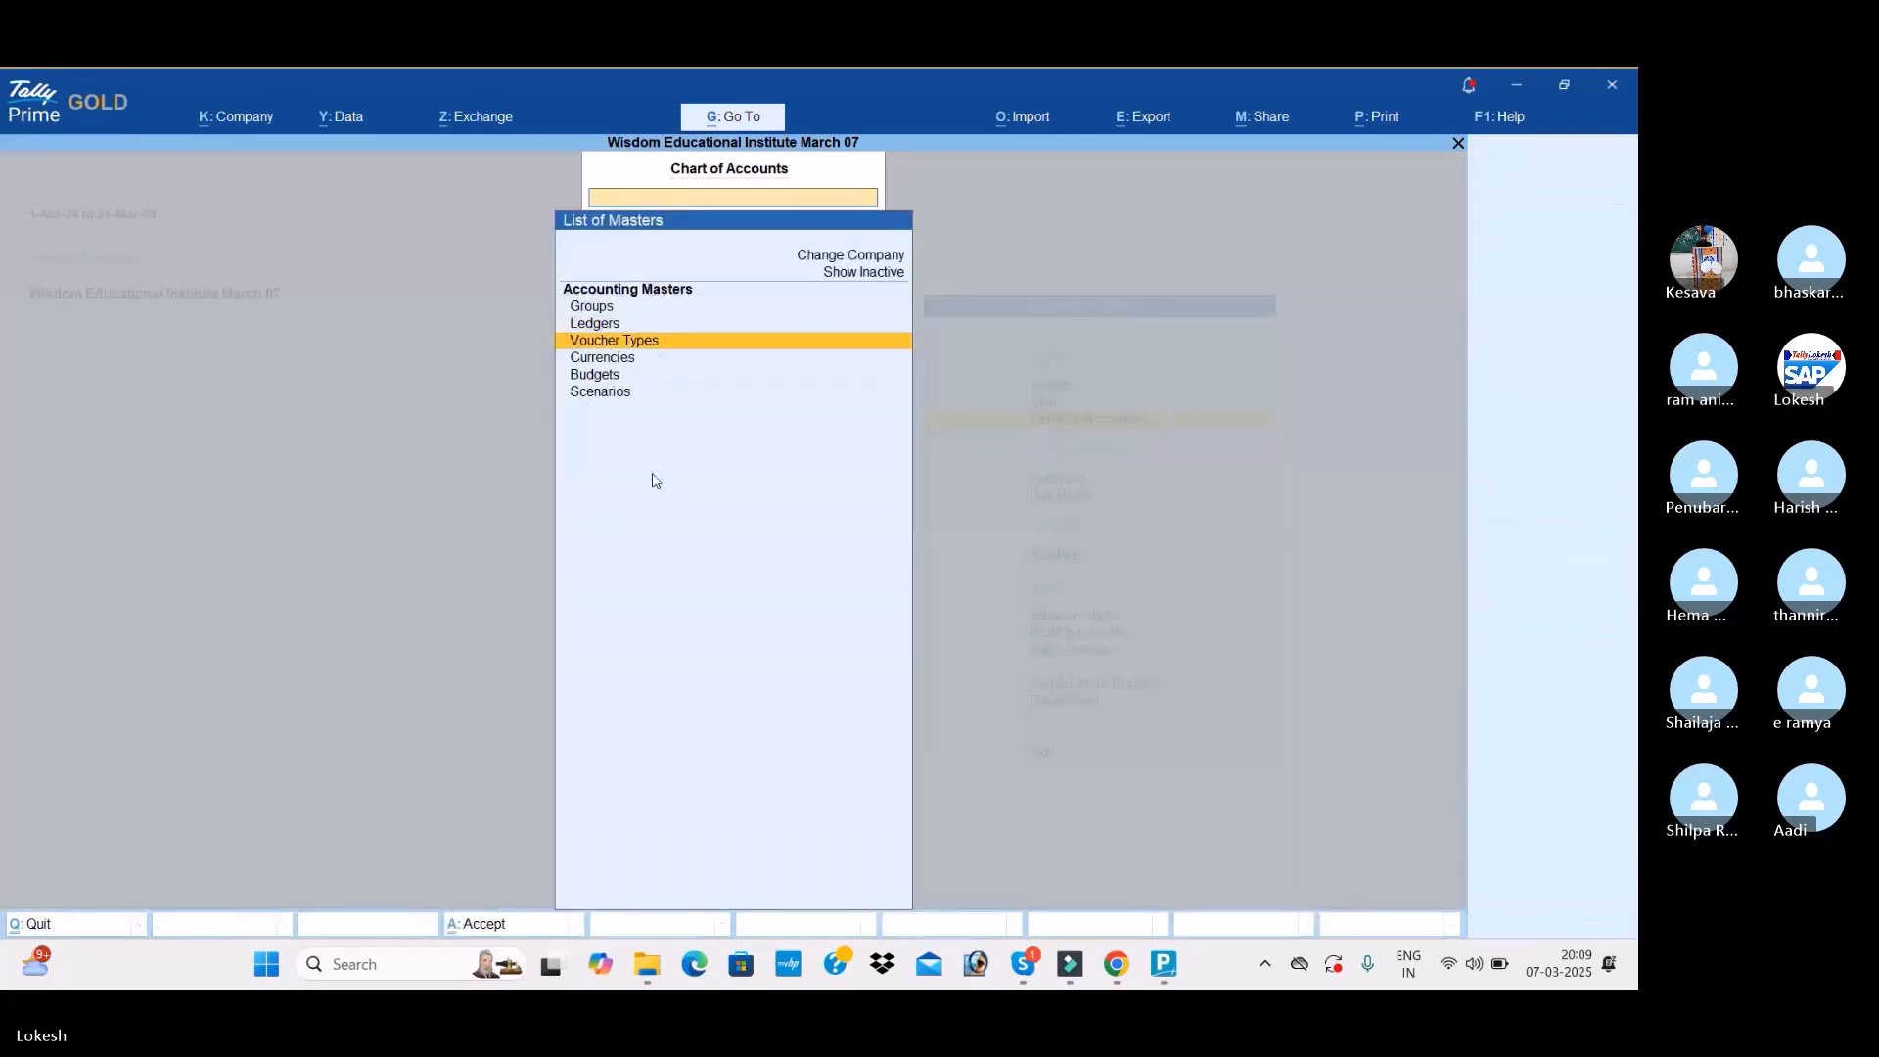
key("Return")
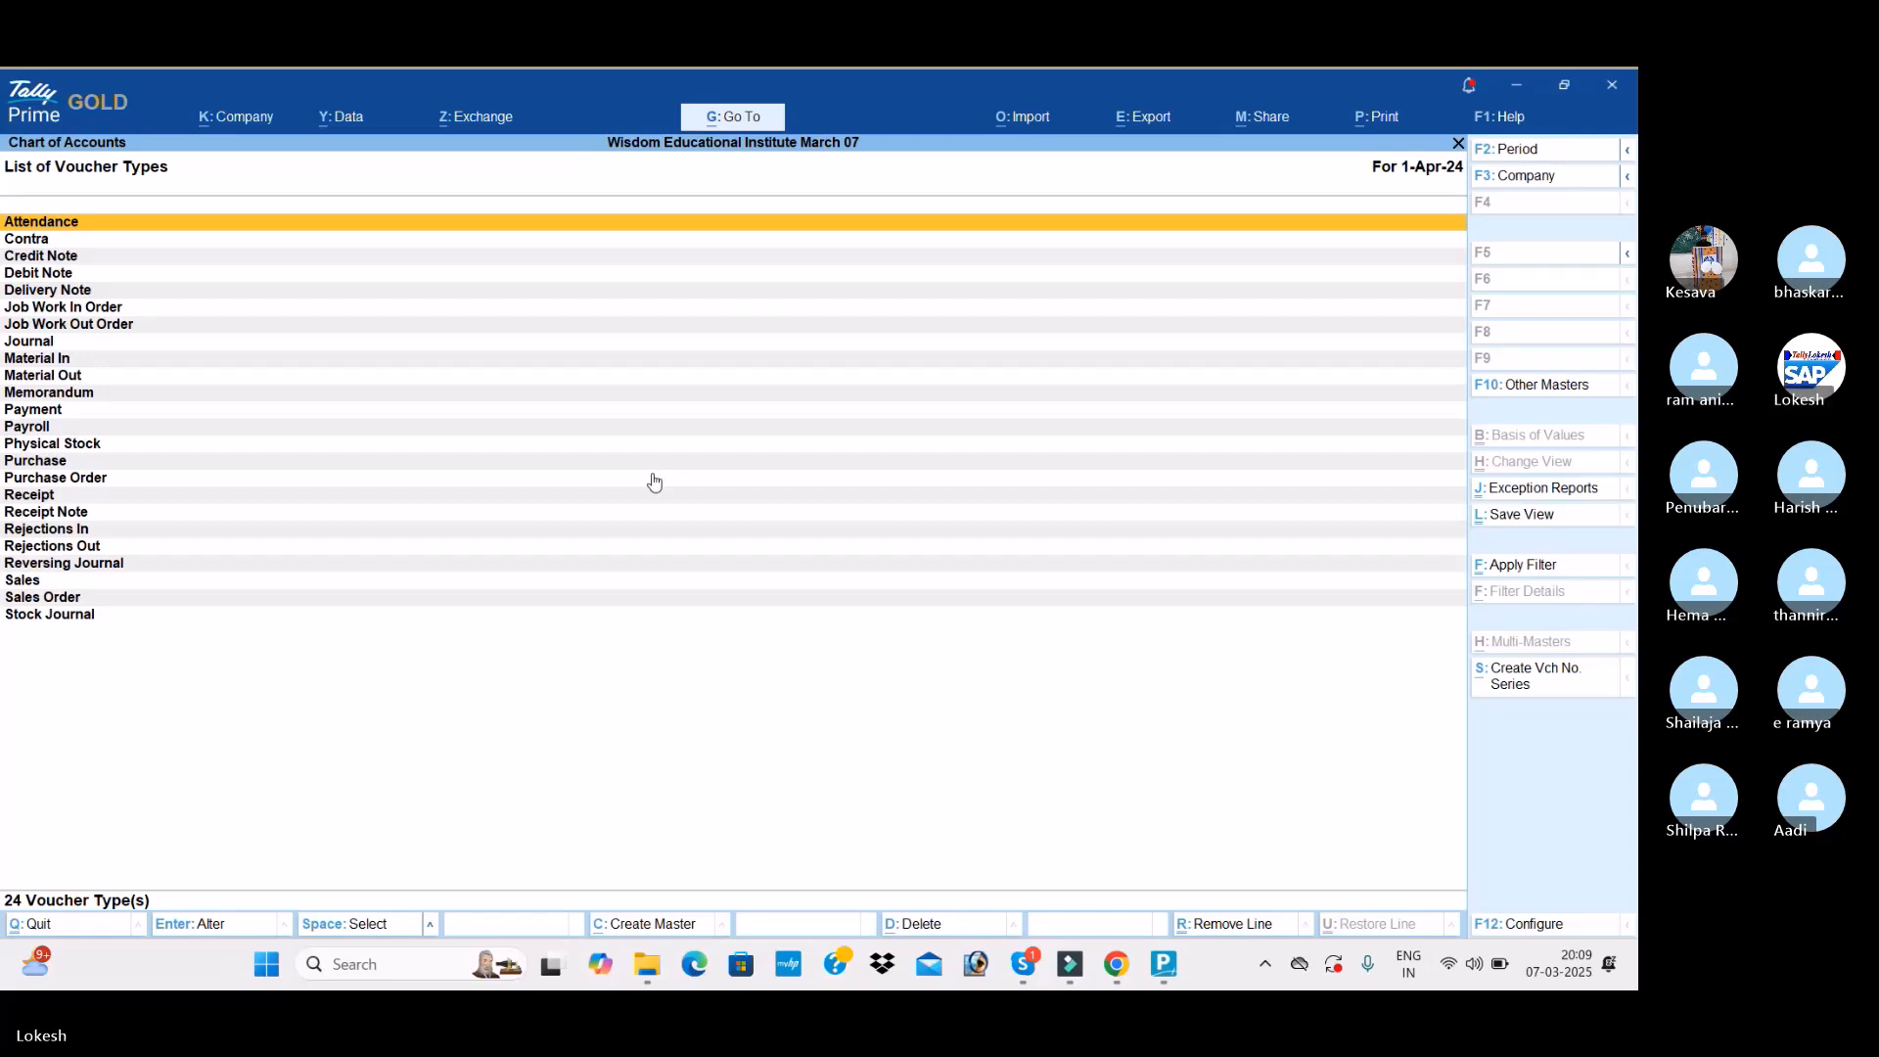
key("BackSpace")
key("Escape")
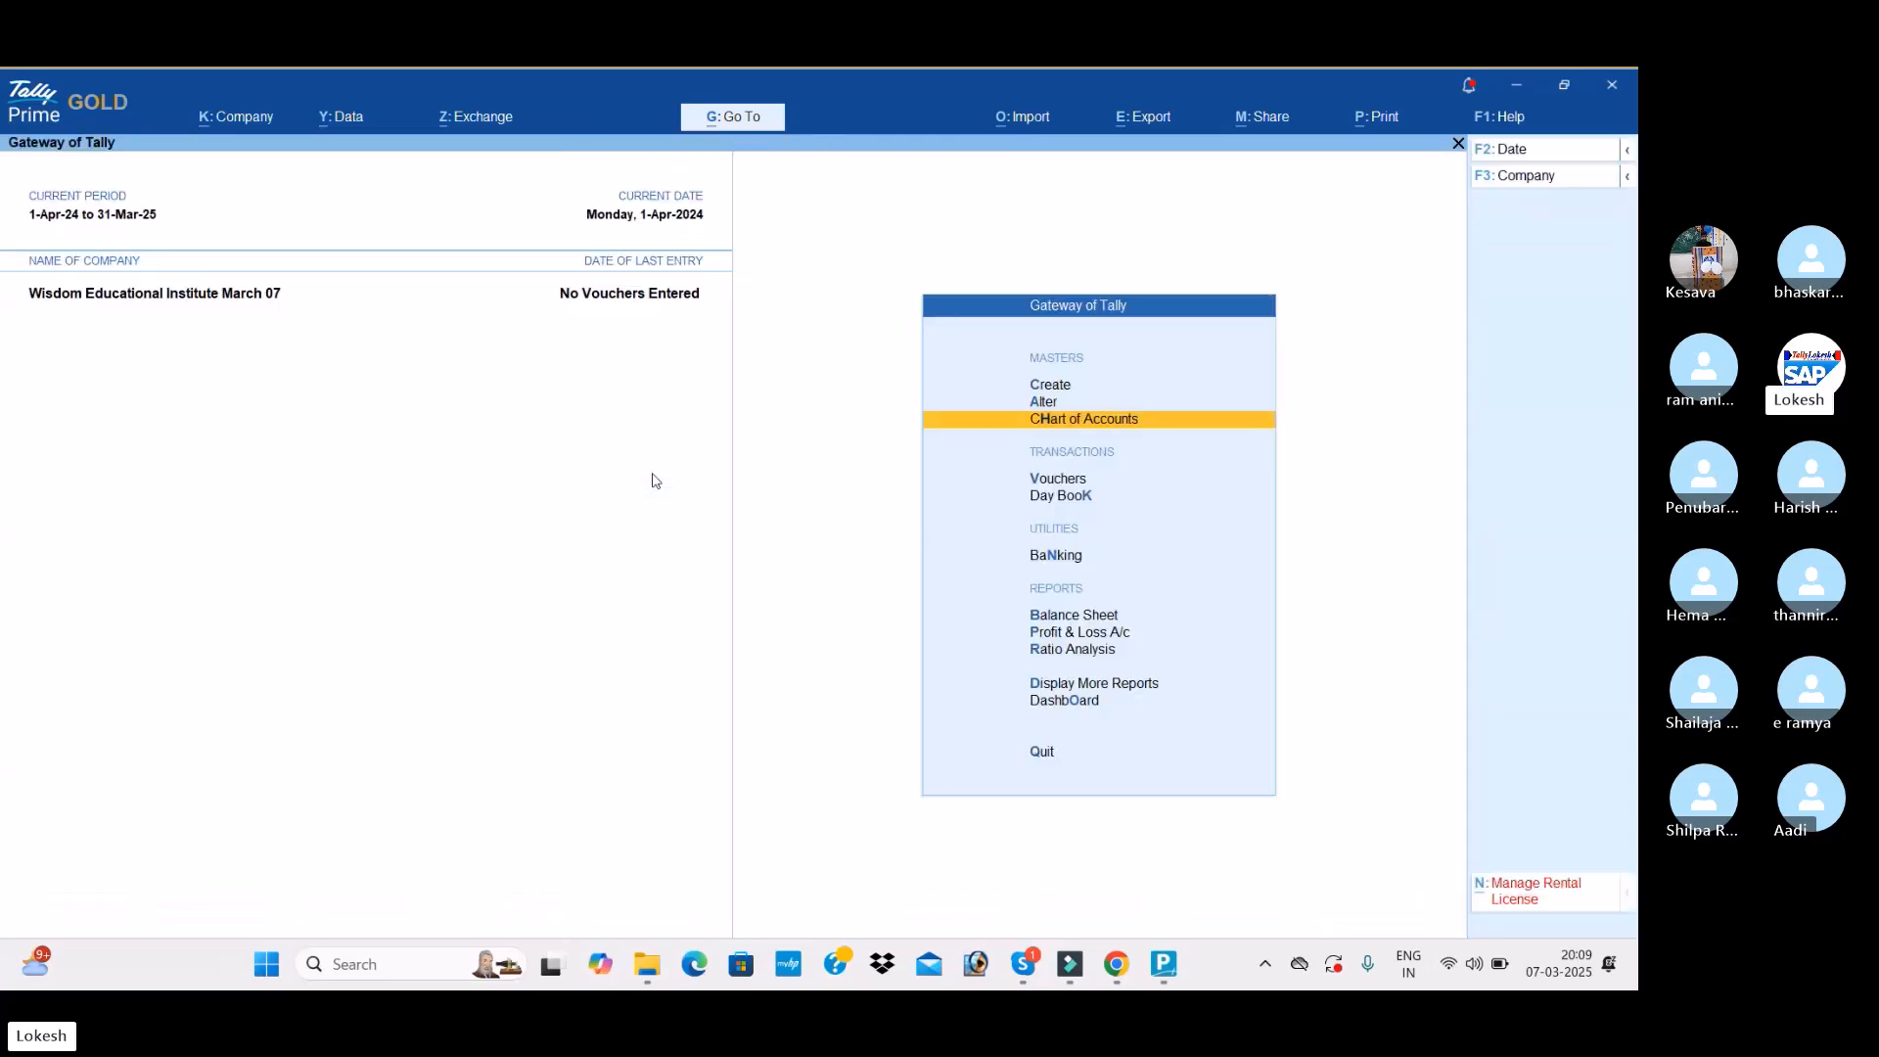
Step: Open the list of accounting masters that can be created for the company
key("Up")
key("Up")
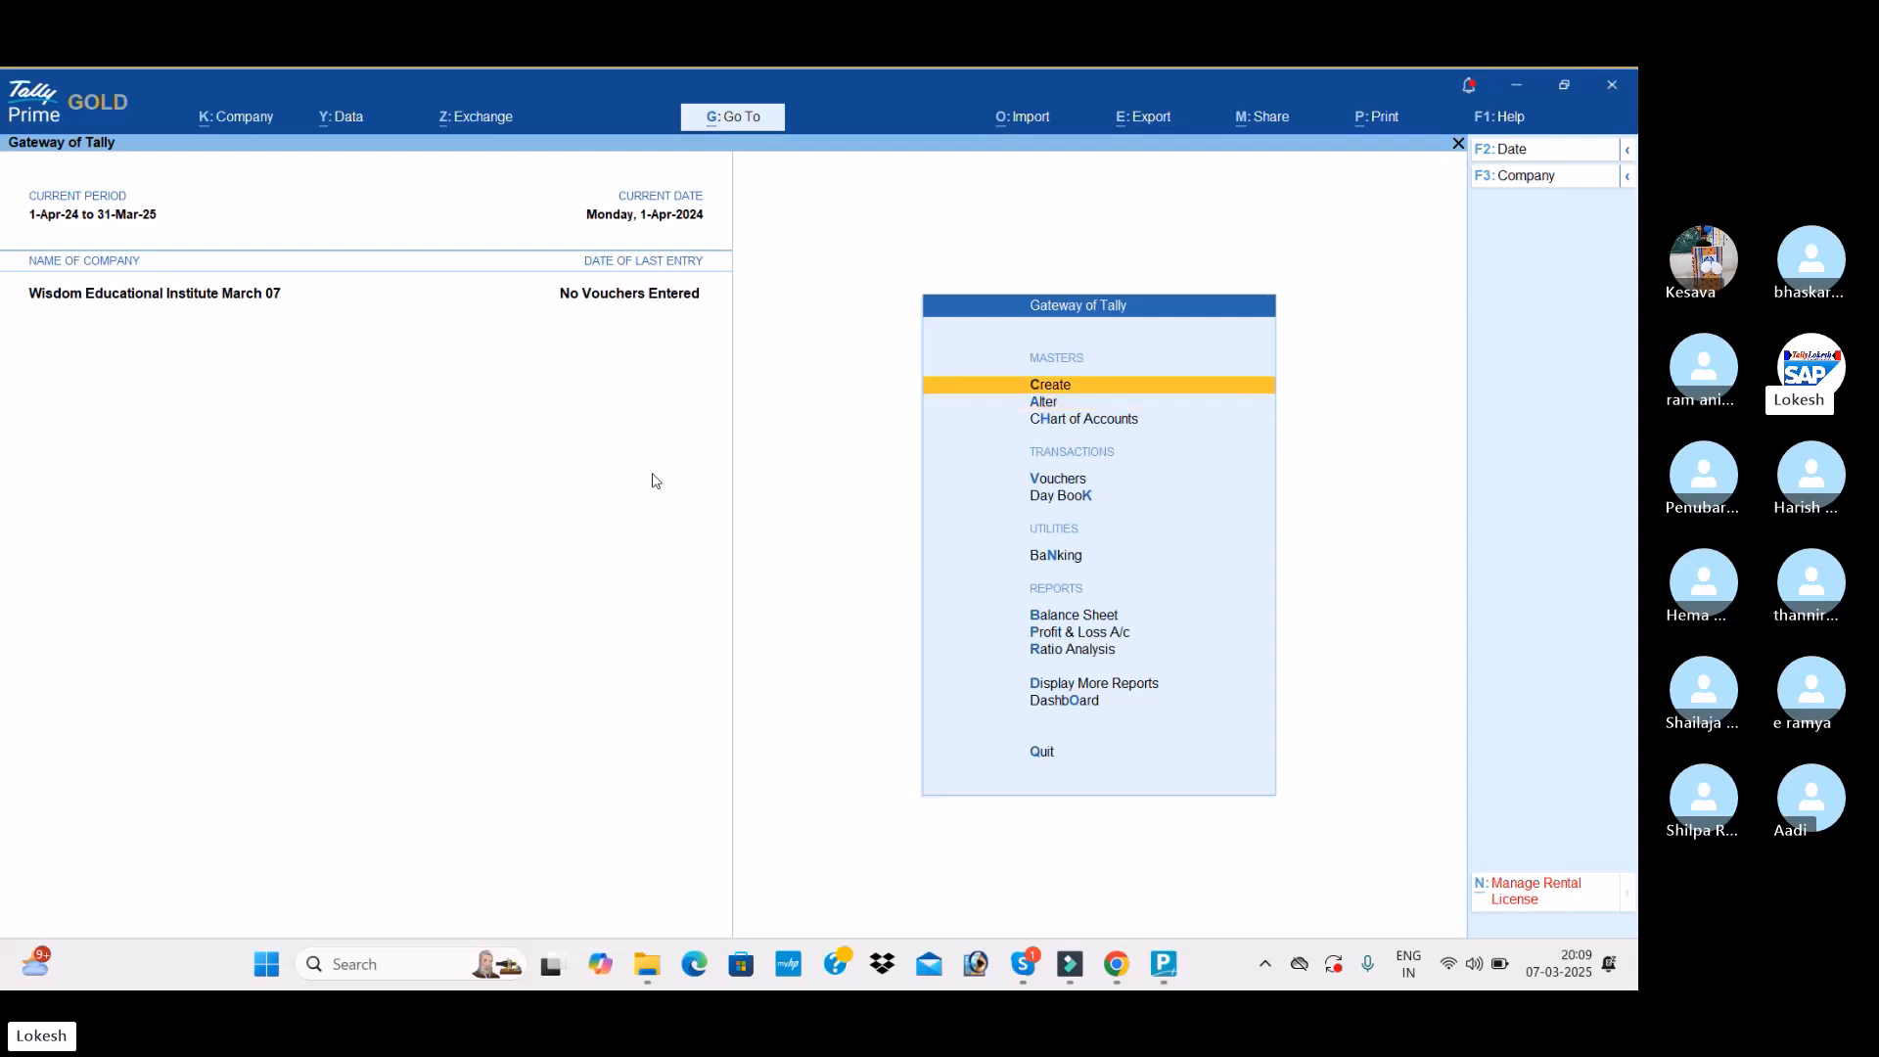
key("Return")
key("Return")
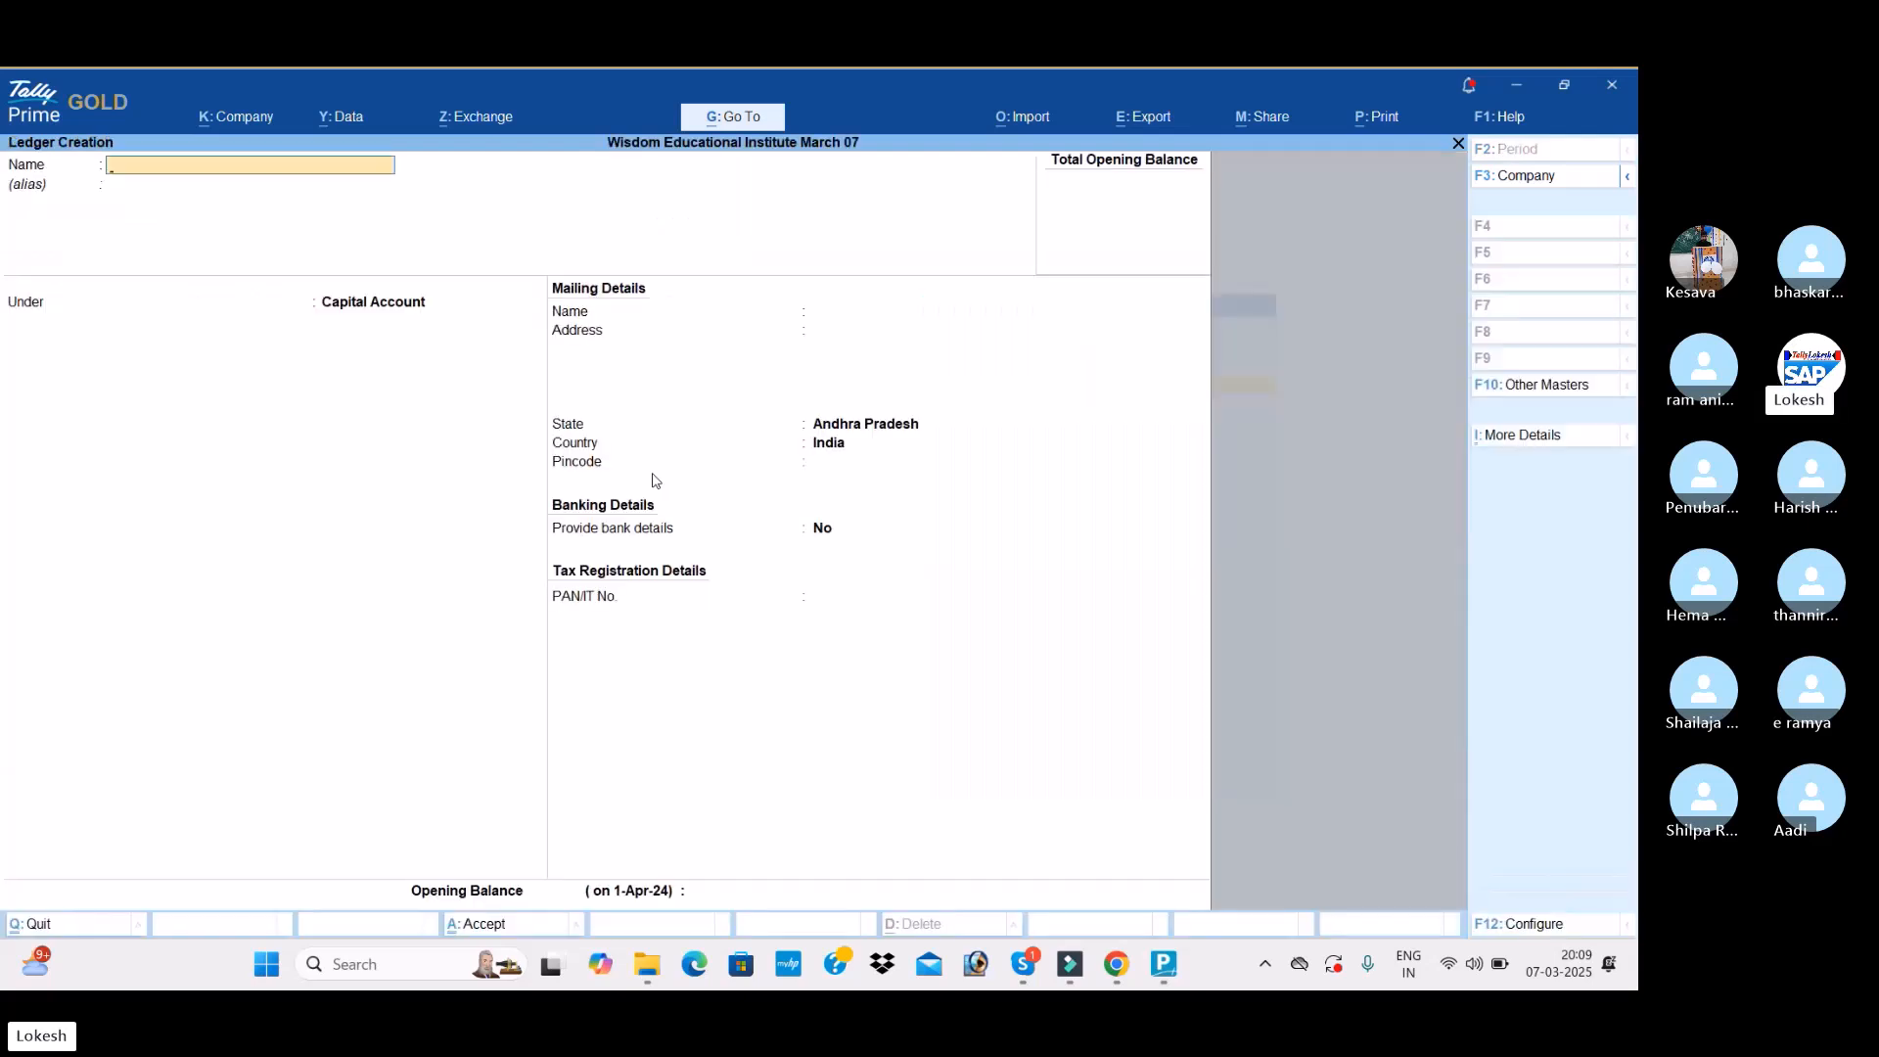
key("Escape")
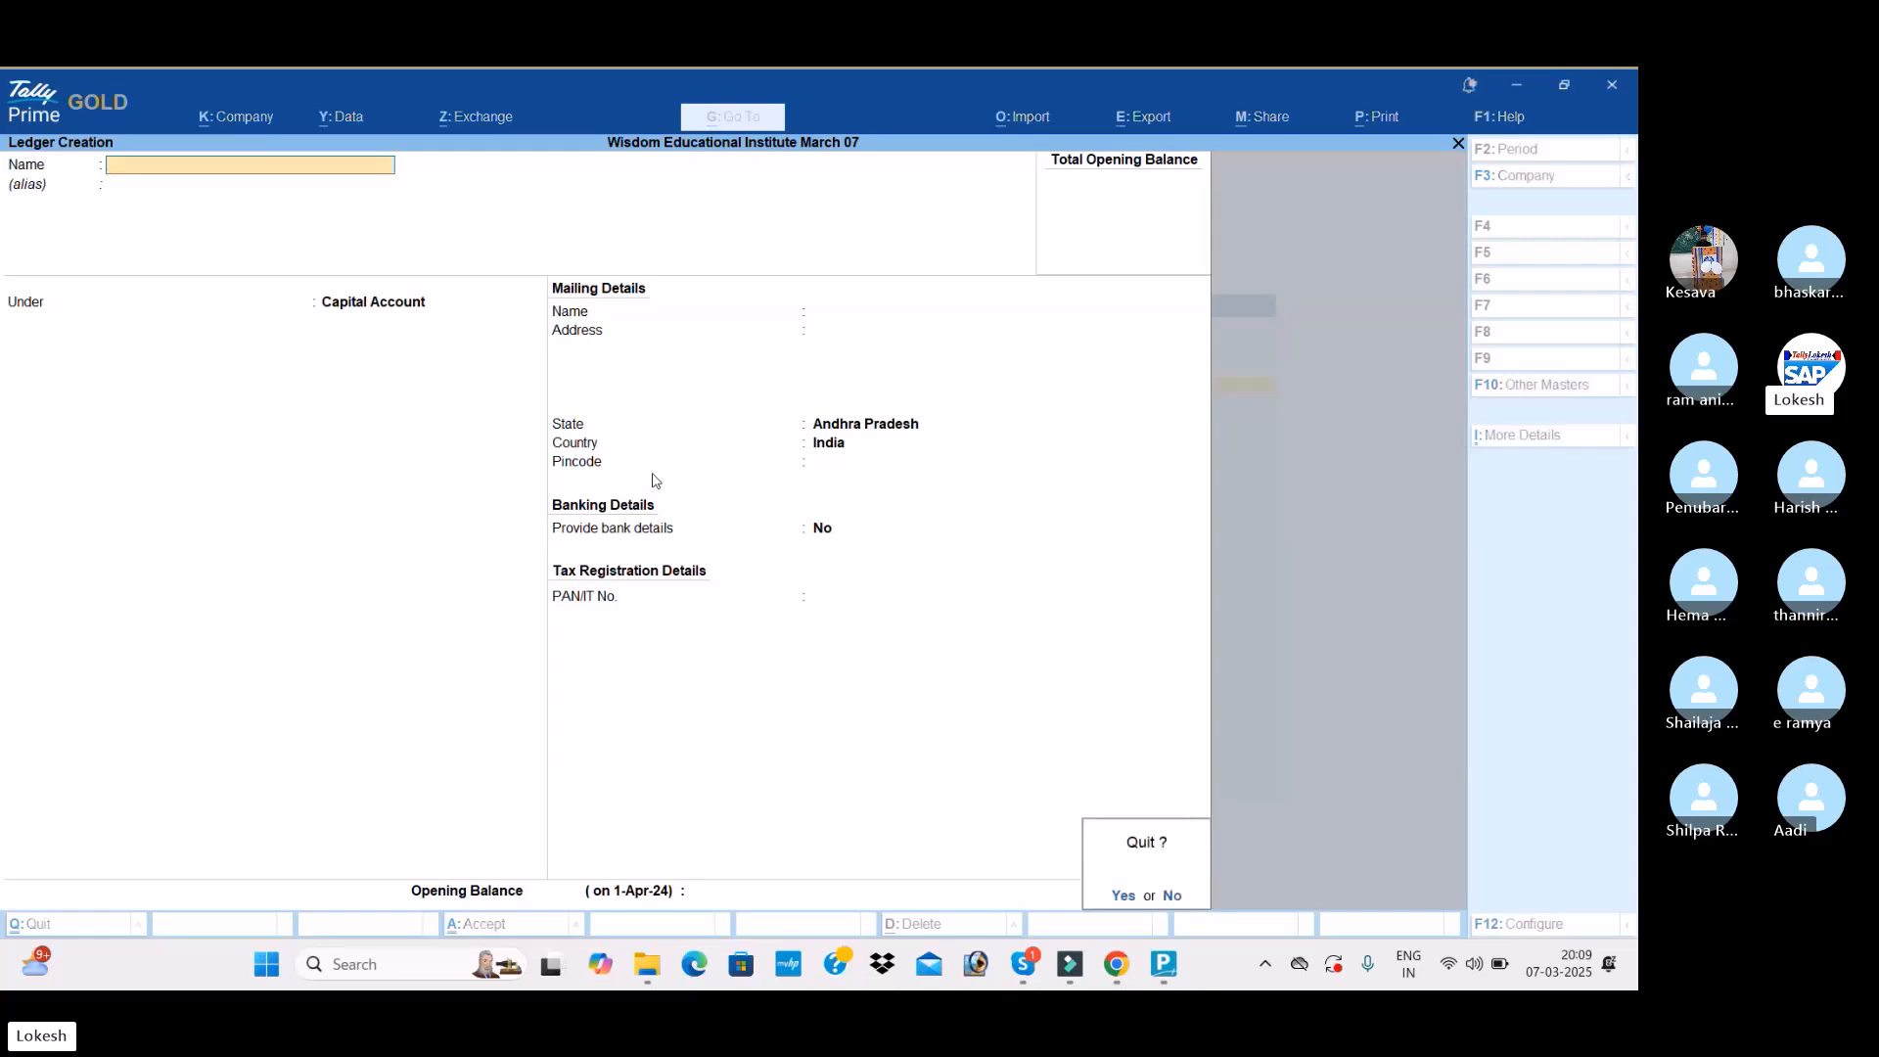
key("y")
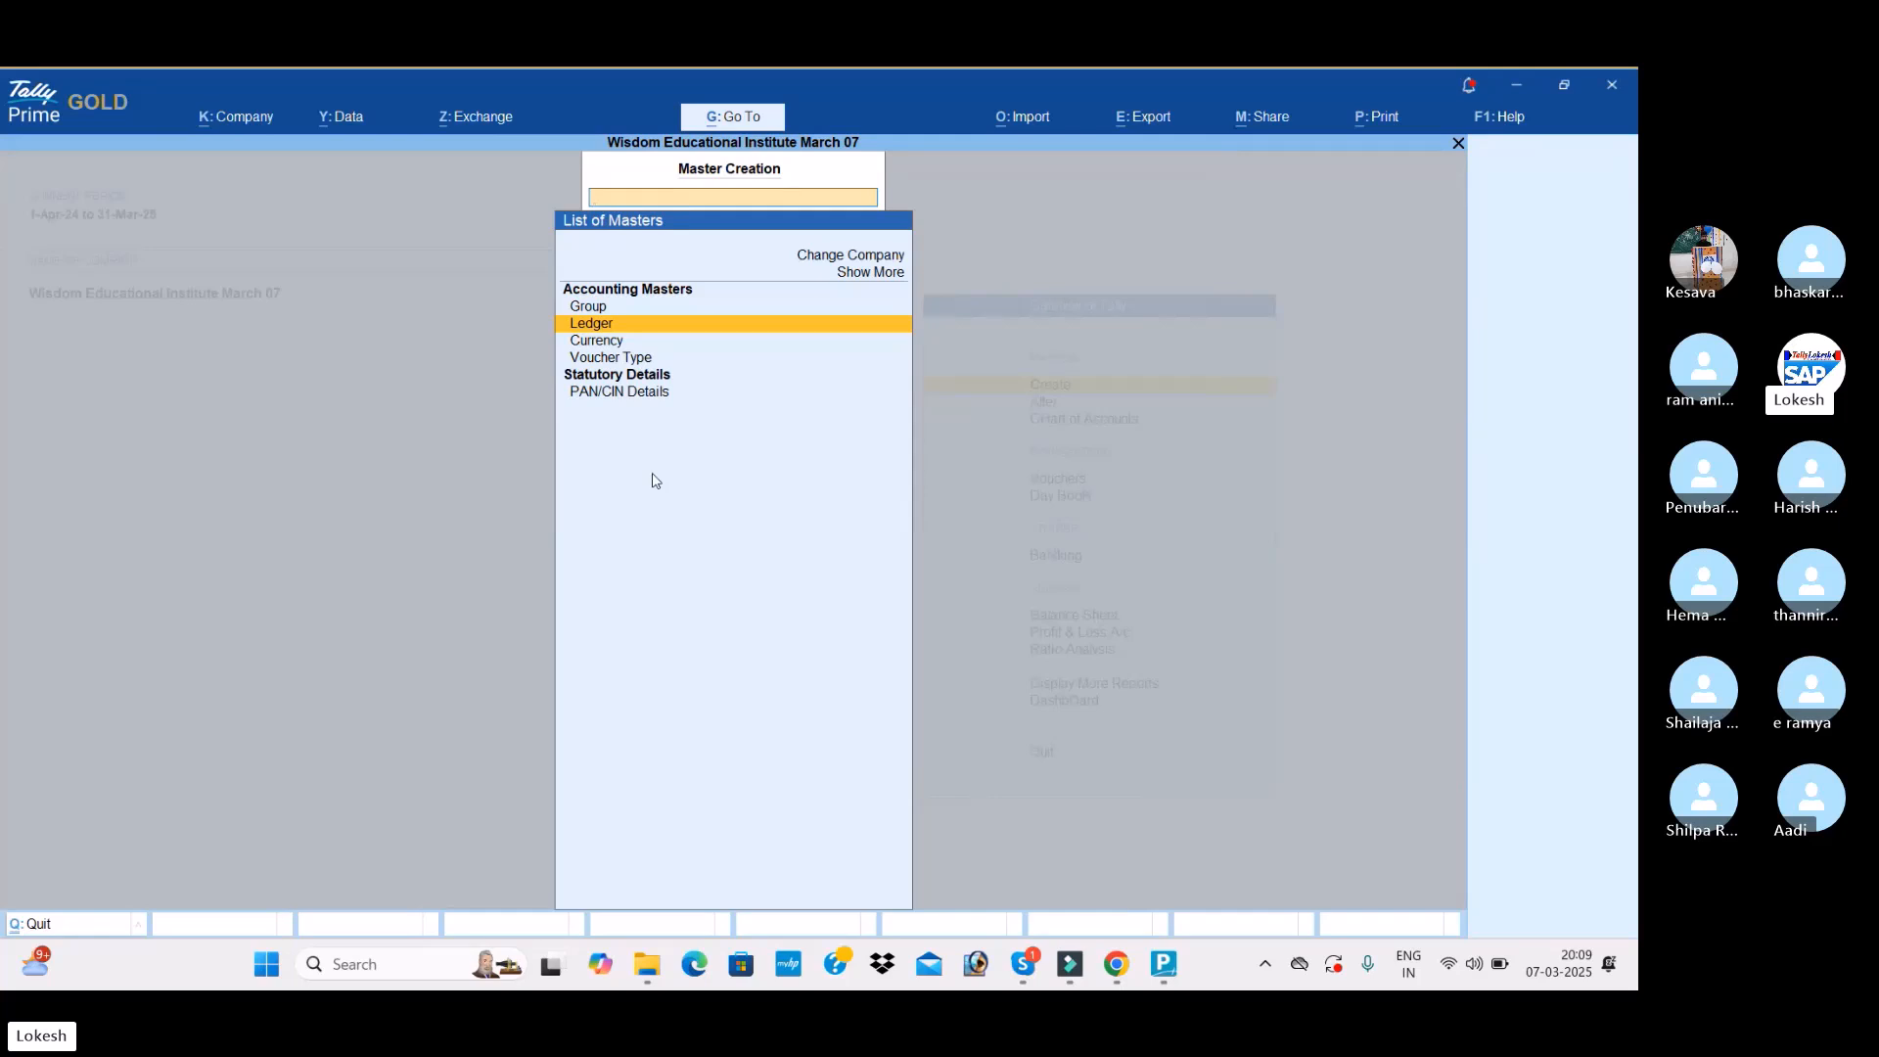
Step: Create a group named College Expenses under Indirect Expenses, keeping the remaining options at their defaults
key("Up")
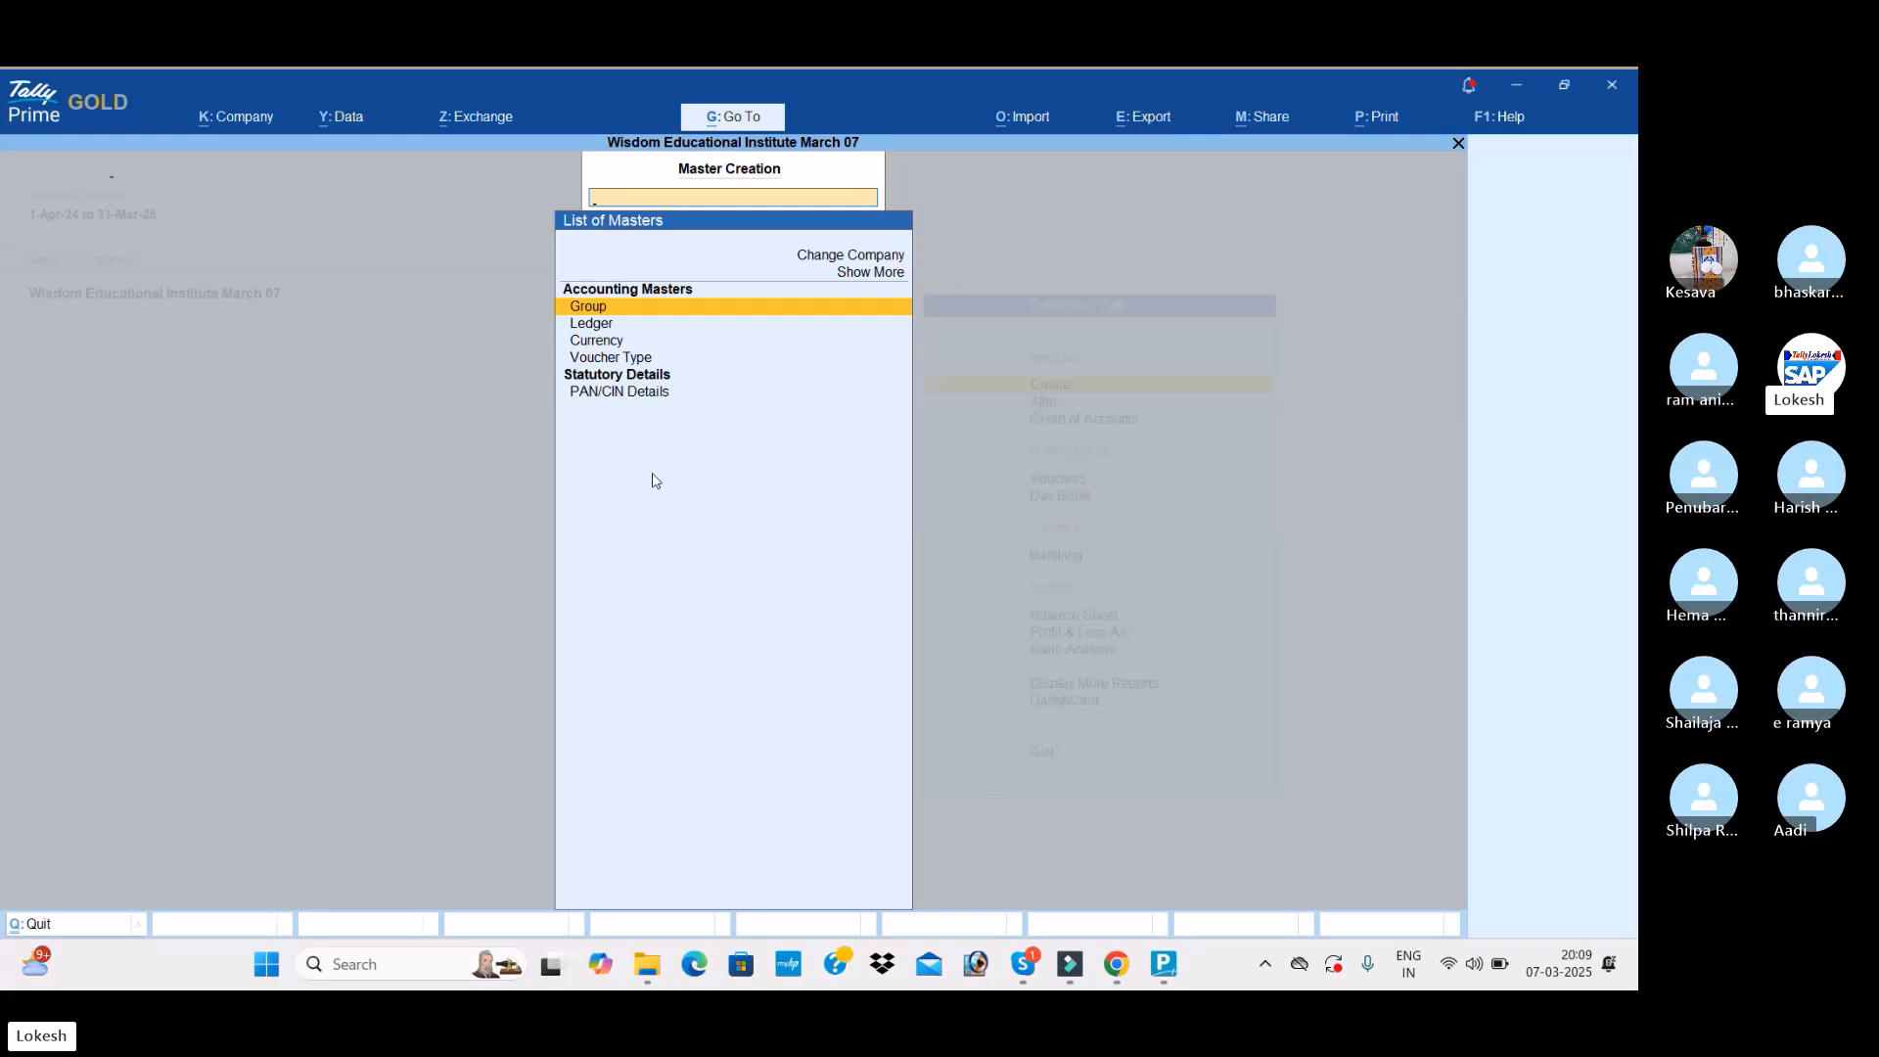
key("Return")
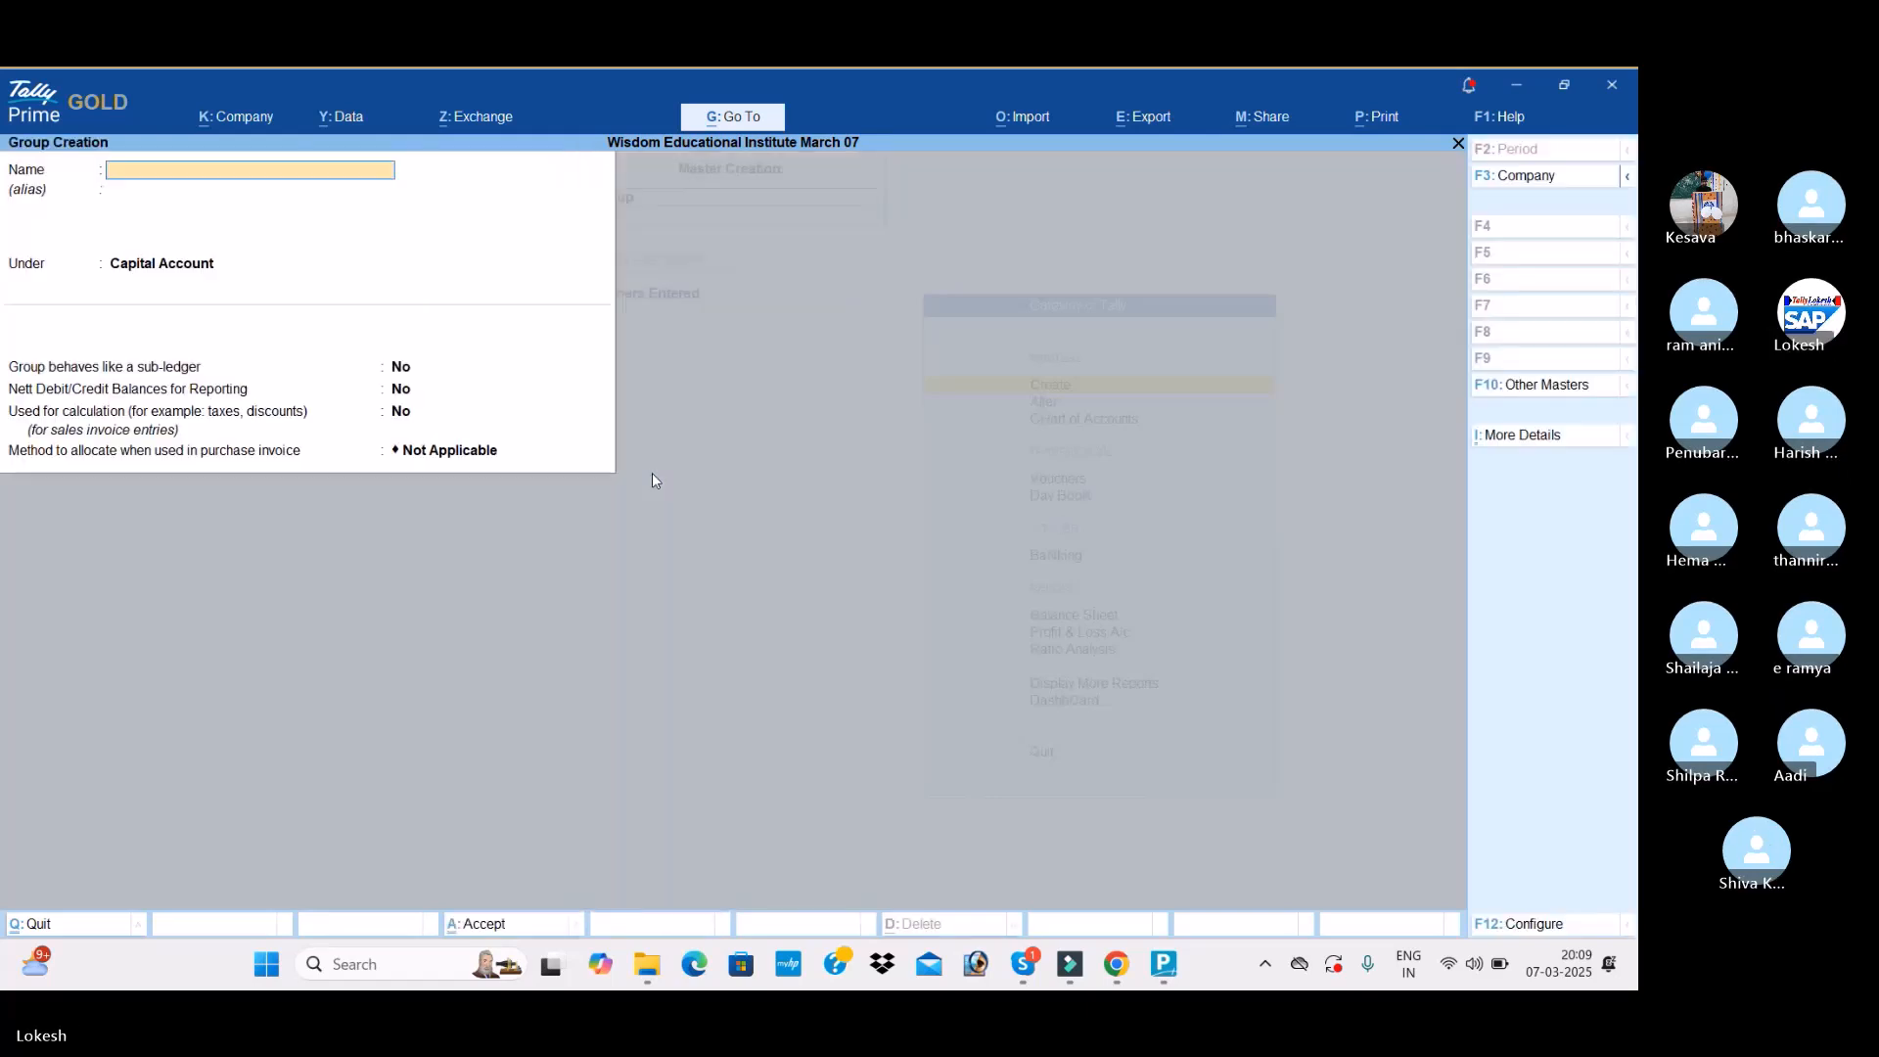
type("Colle")
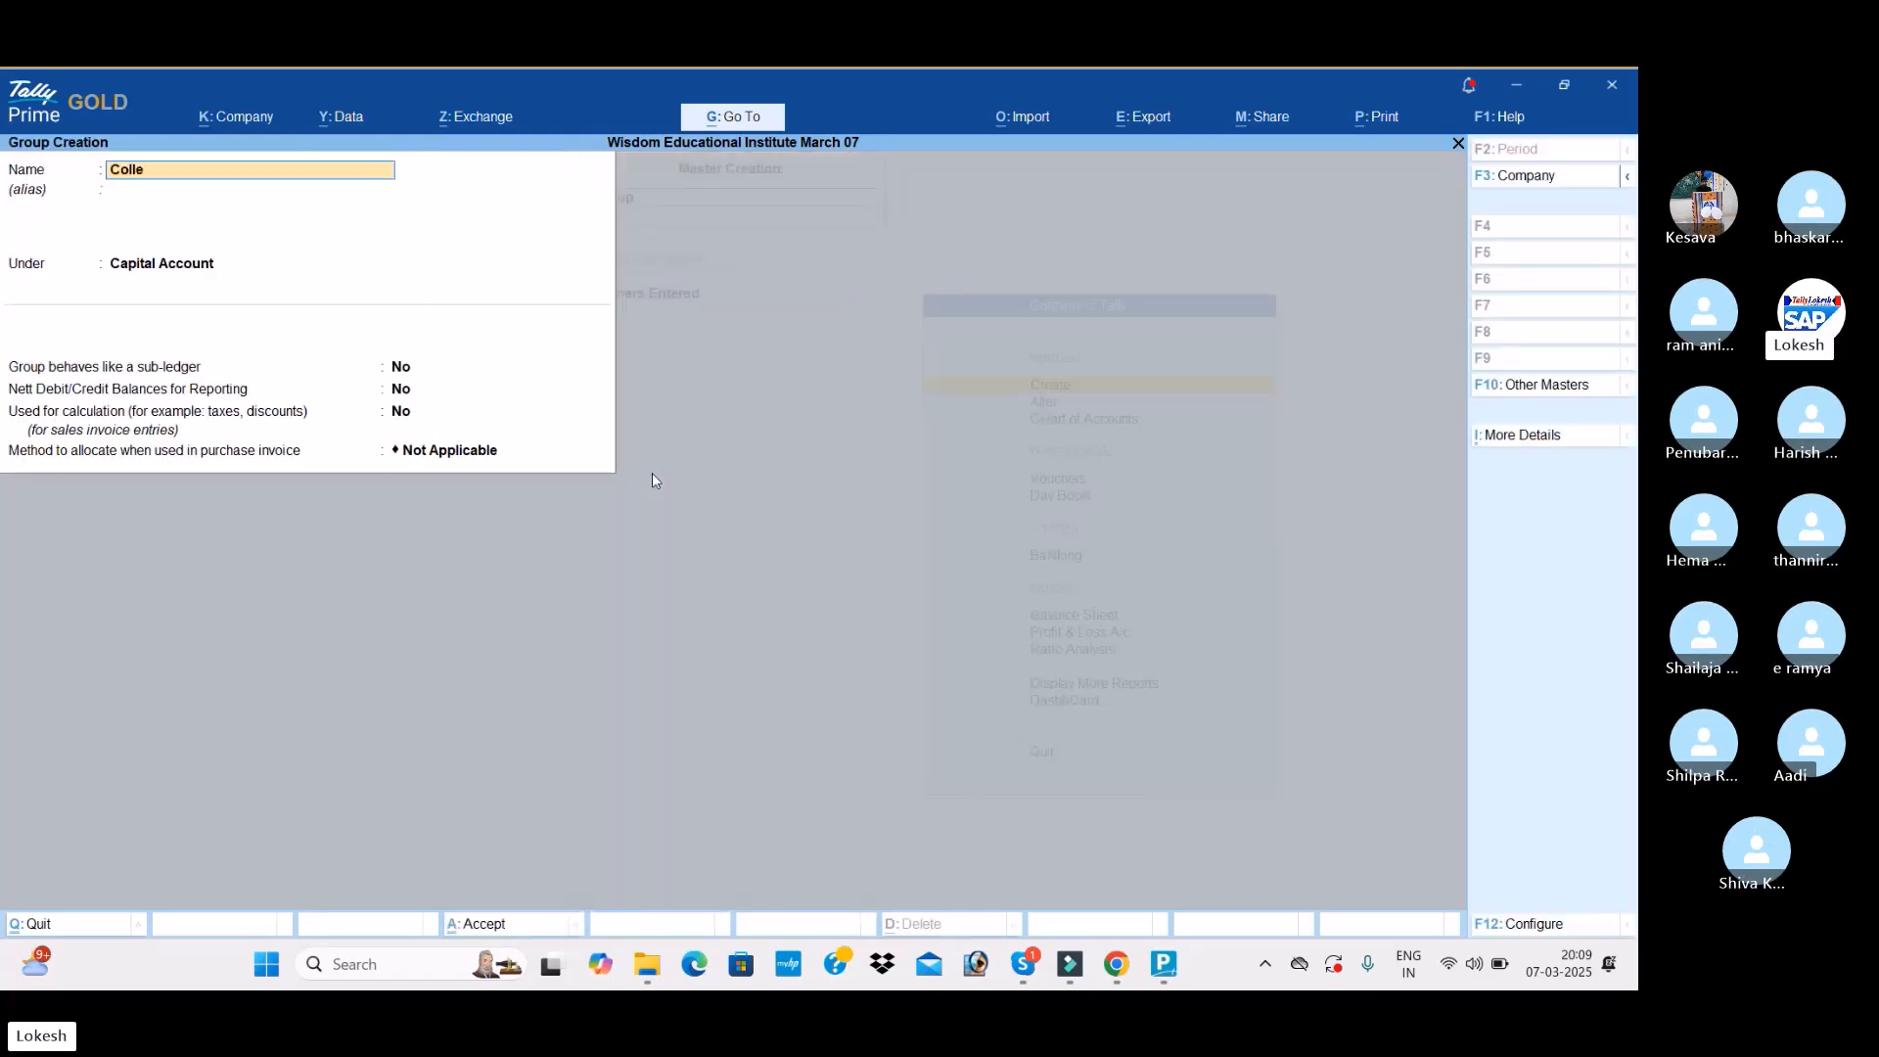
type("ge expenses")
key("Return")
key("Return")
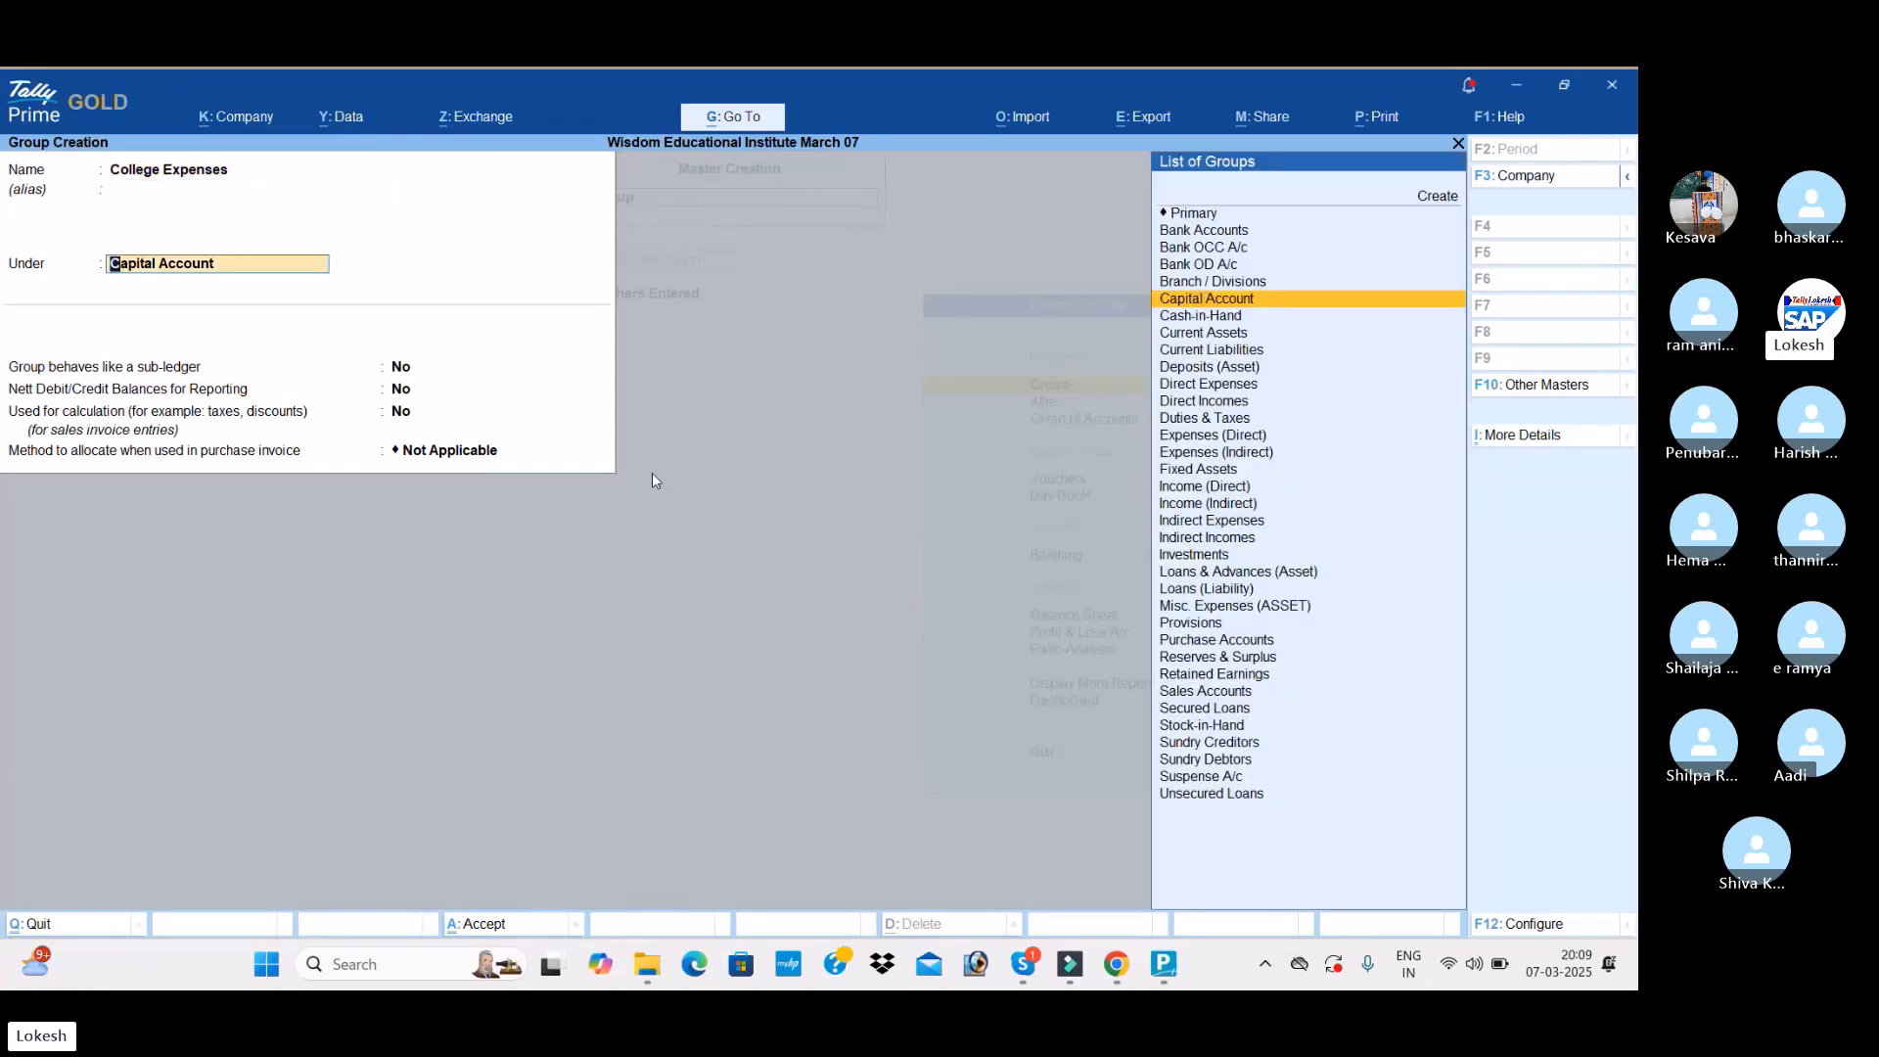
type("ind")
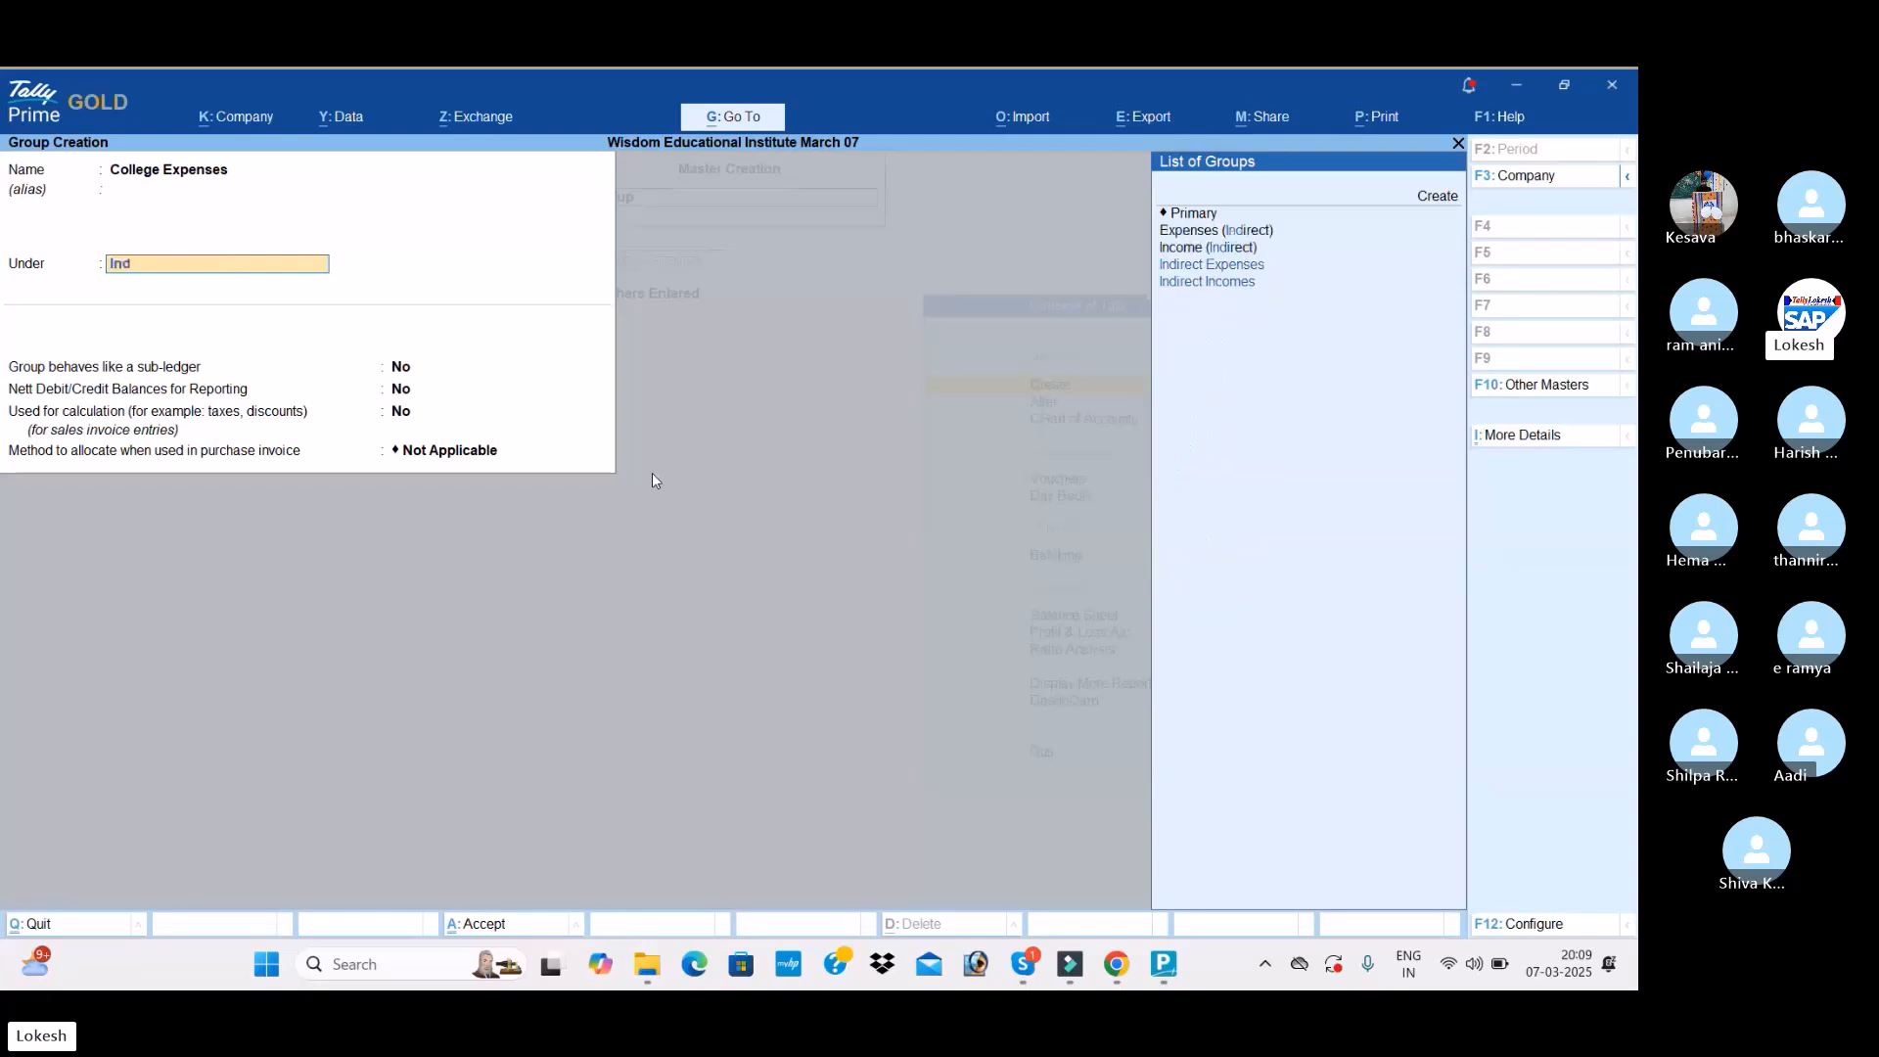
key("Return")
key("Return")
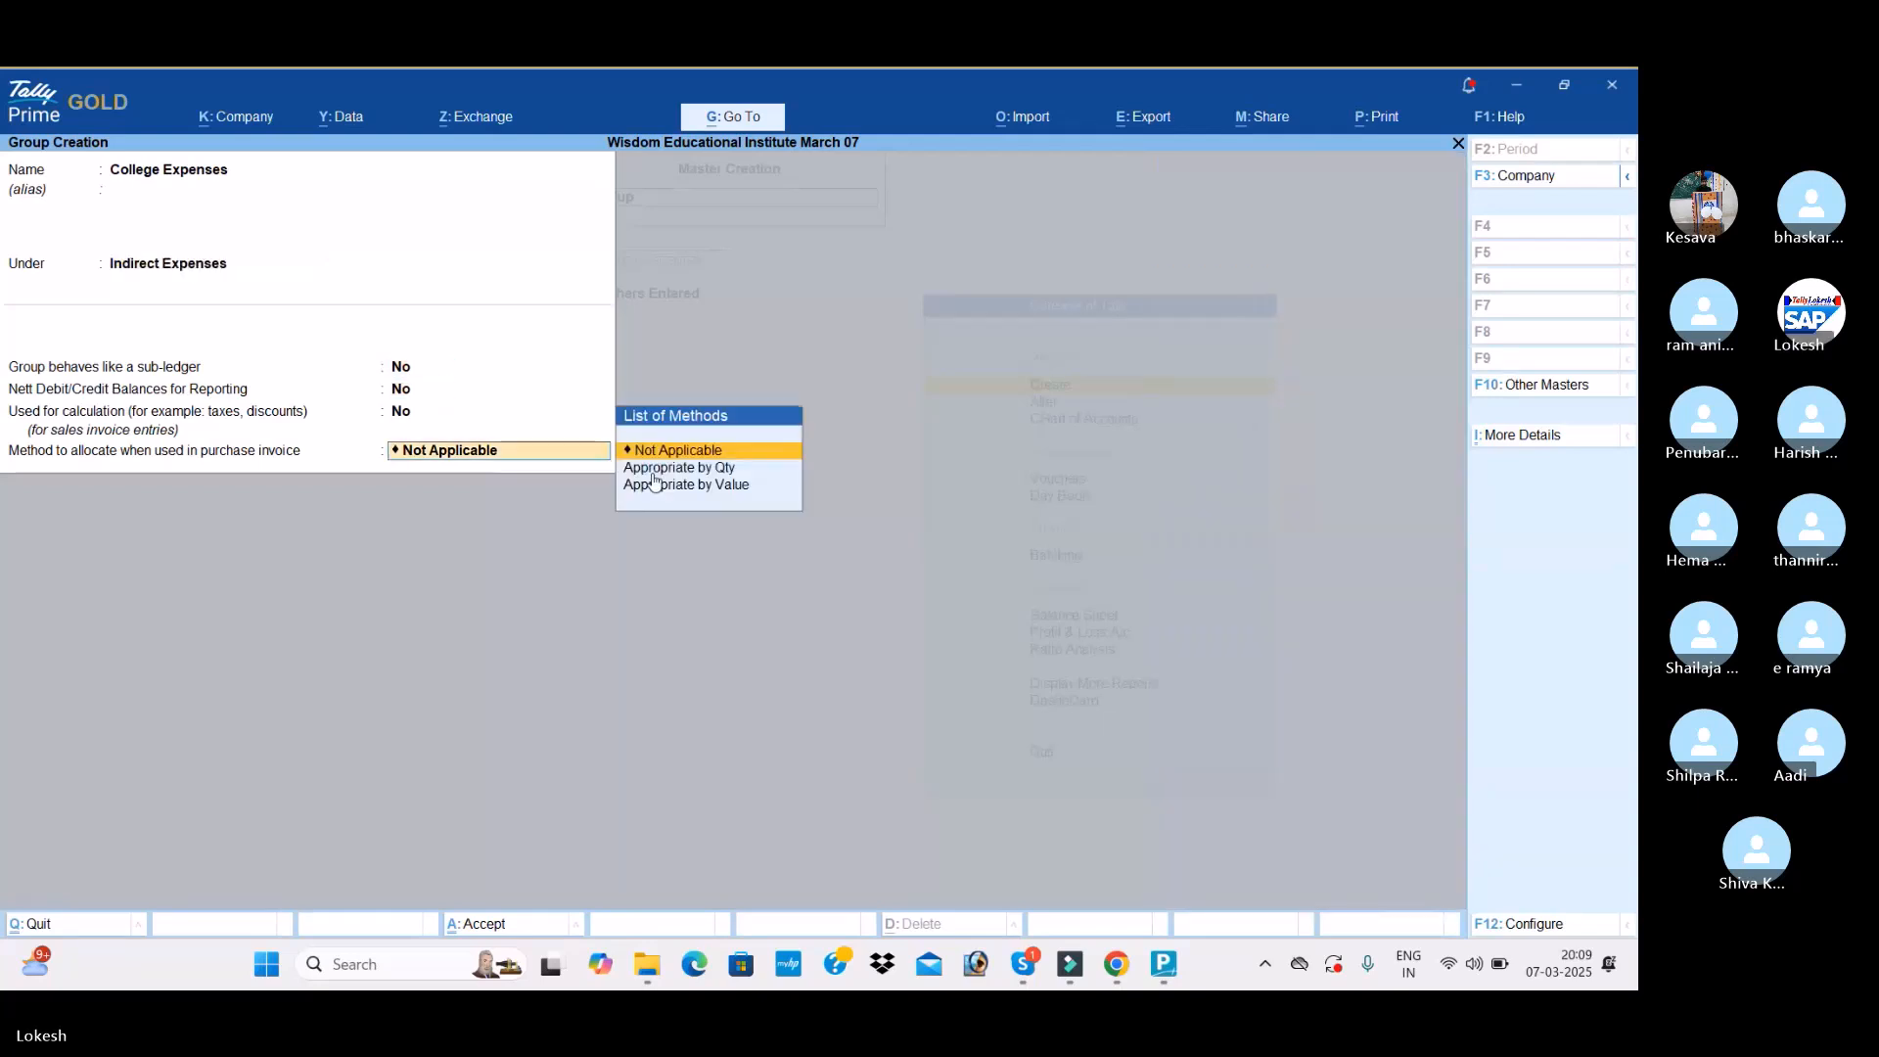
key("Return")
key("Return")
key("Return")
Step: Create a group named College Incomes under Indirect Incomes, keeping the remaining options at their defaults
type("College Income")
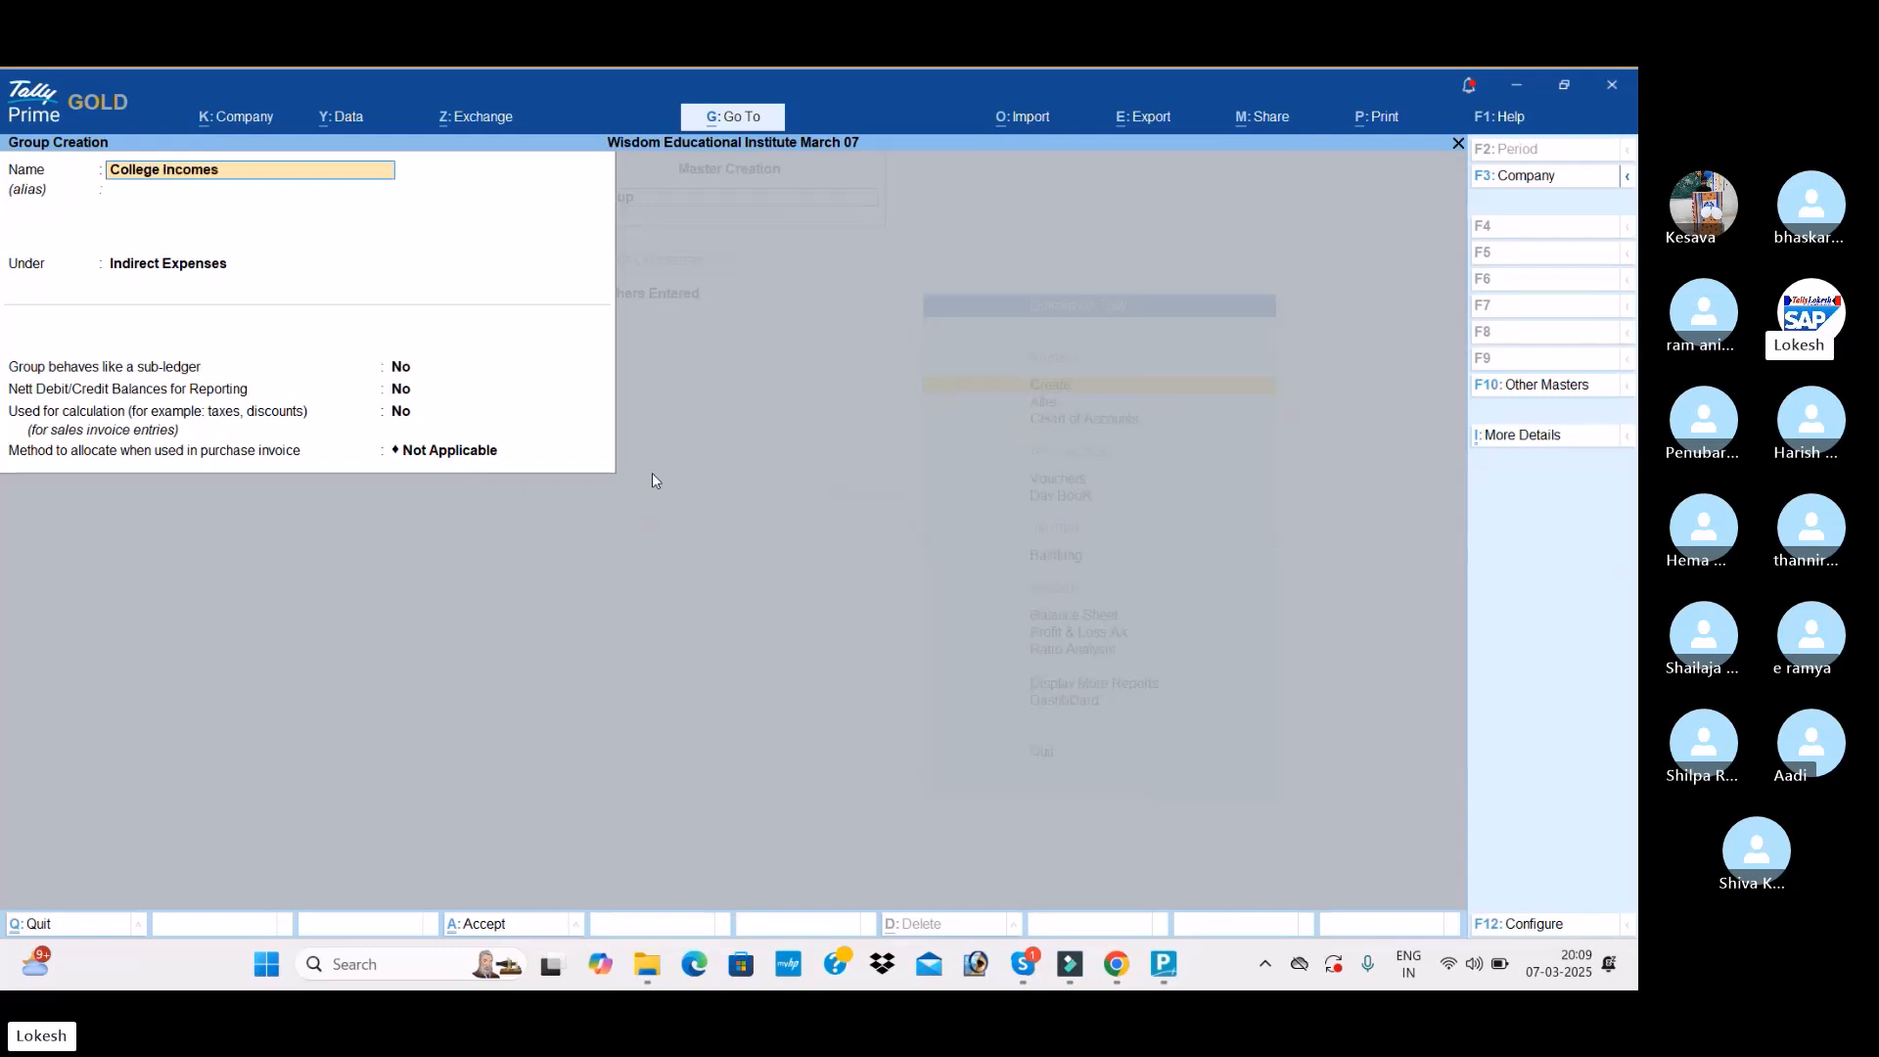
type("s")
key("Return")
key("Down")
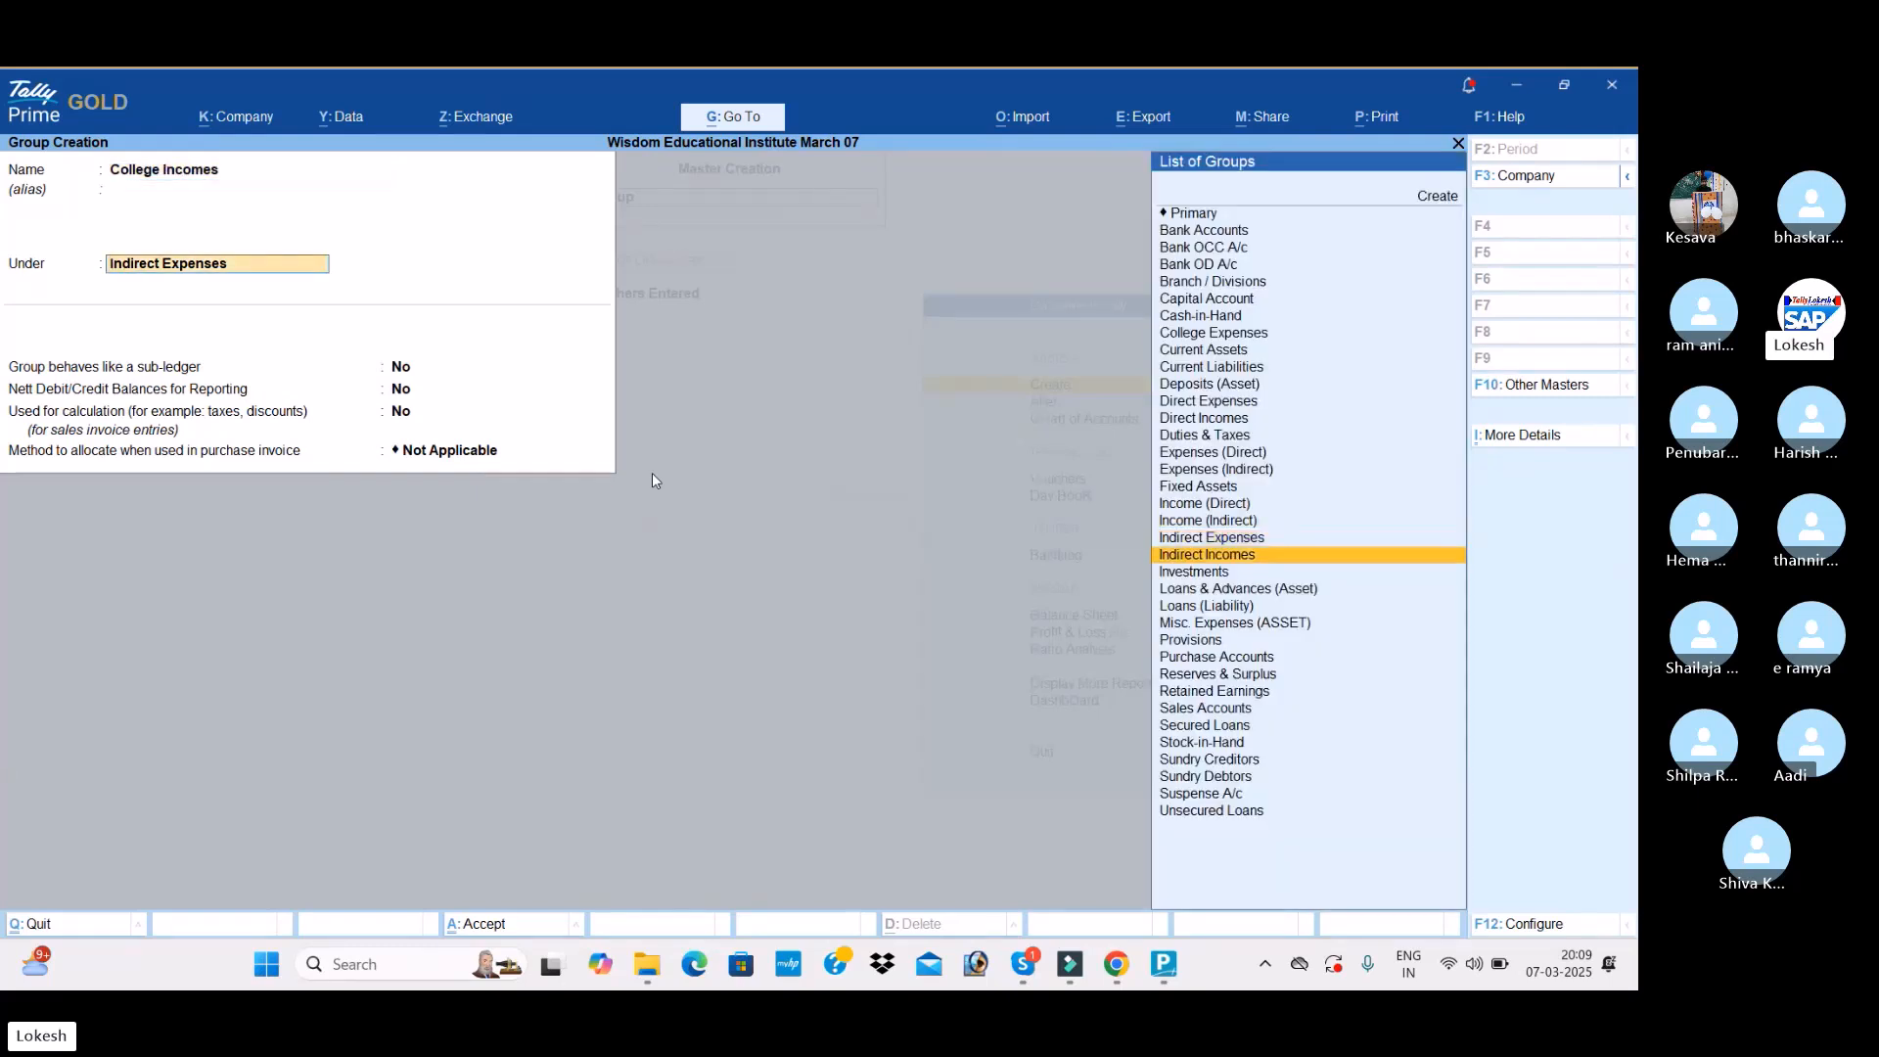
key("Return")
key("Return")
key("Return")
key("Return")
key("Return")
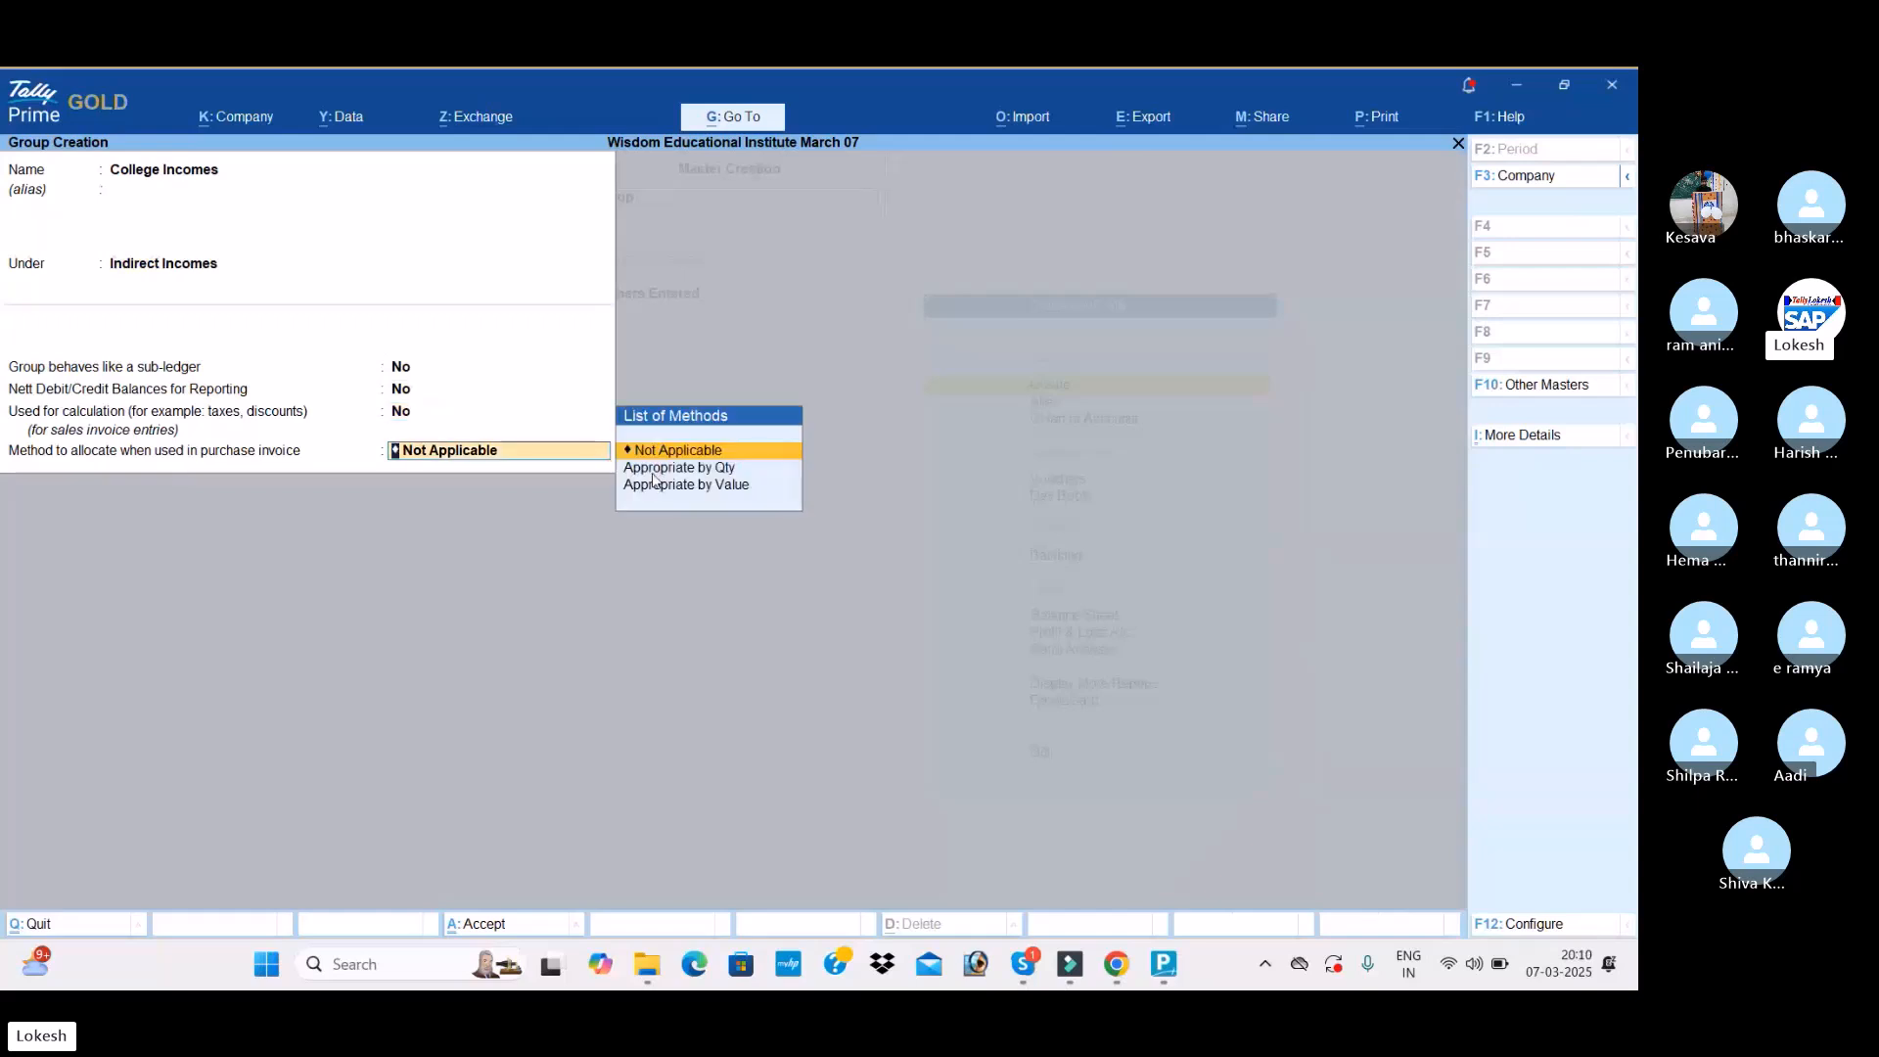
key("Return")
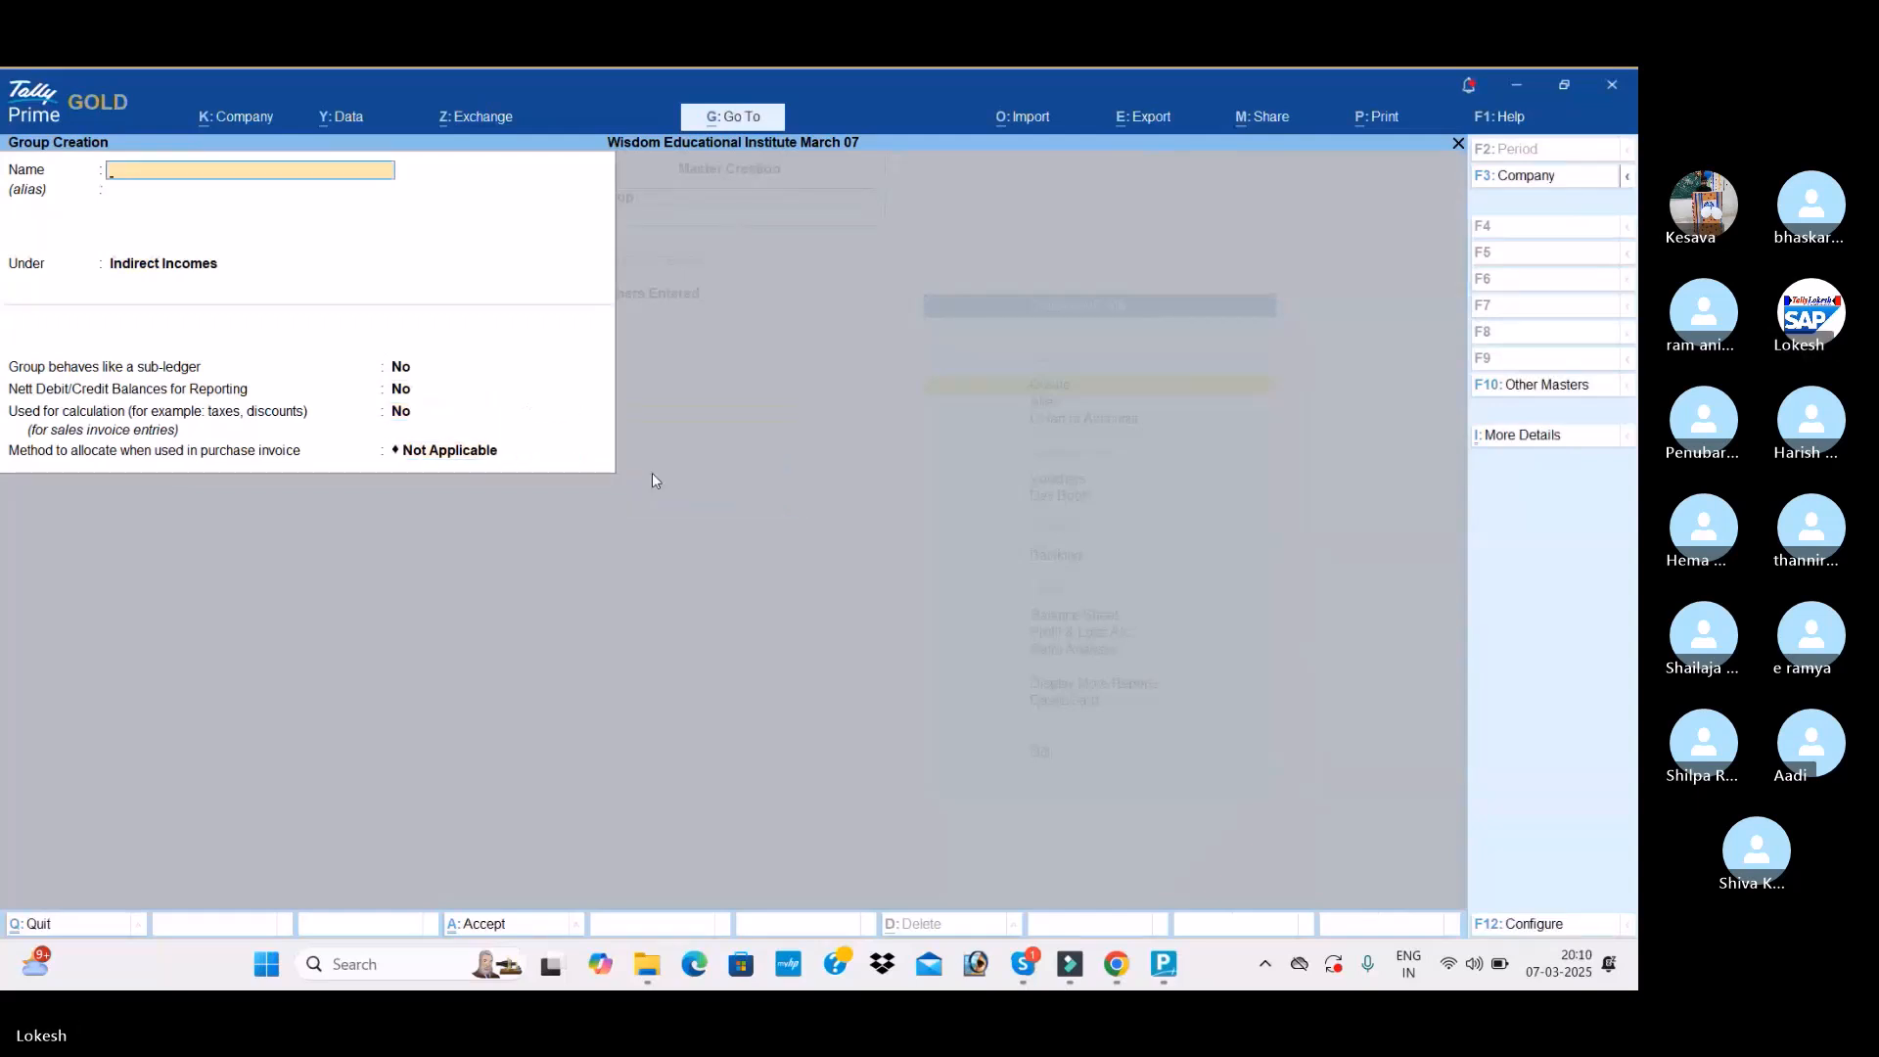
Step: Create a group named School Expenes under Indirect Expenses and save it
type("Scho")
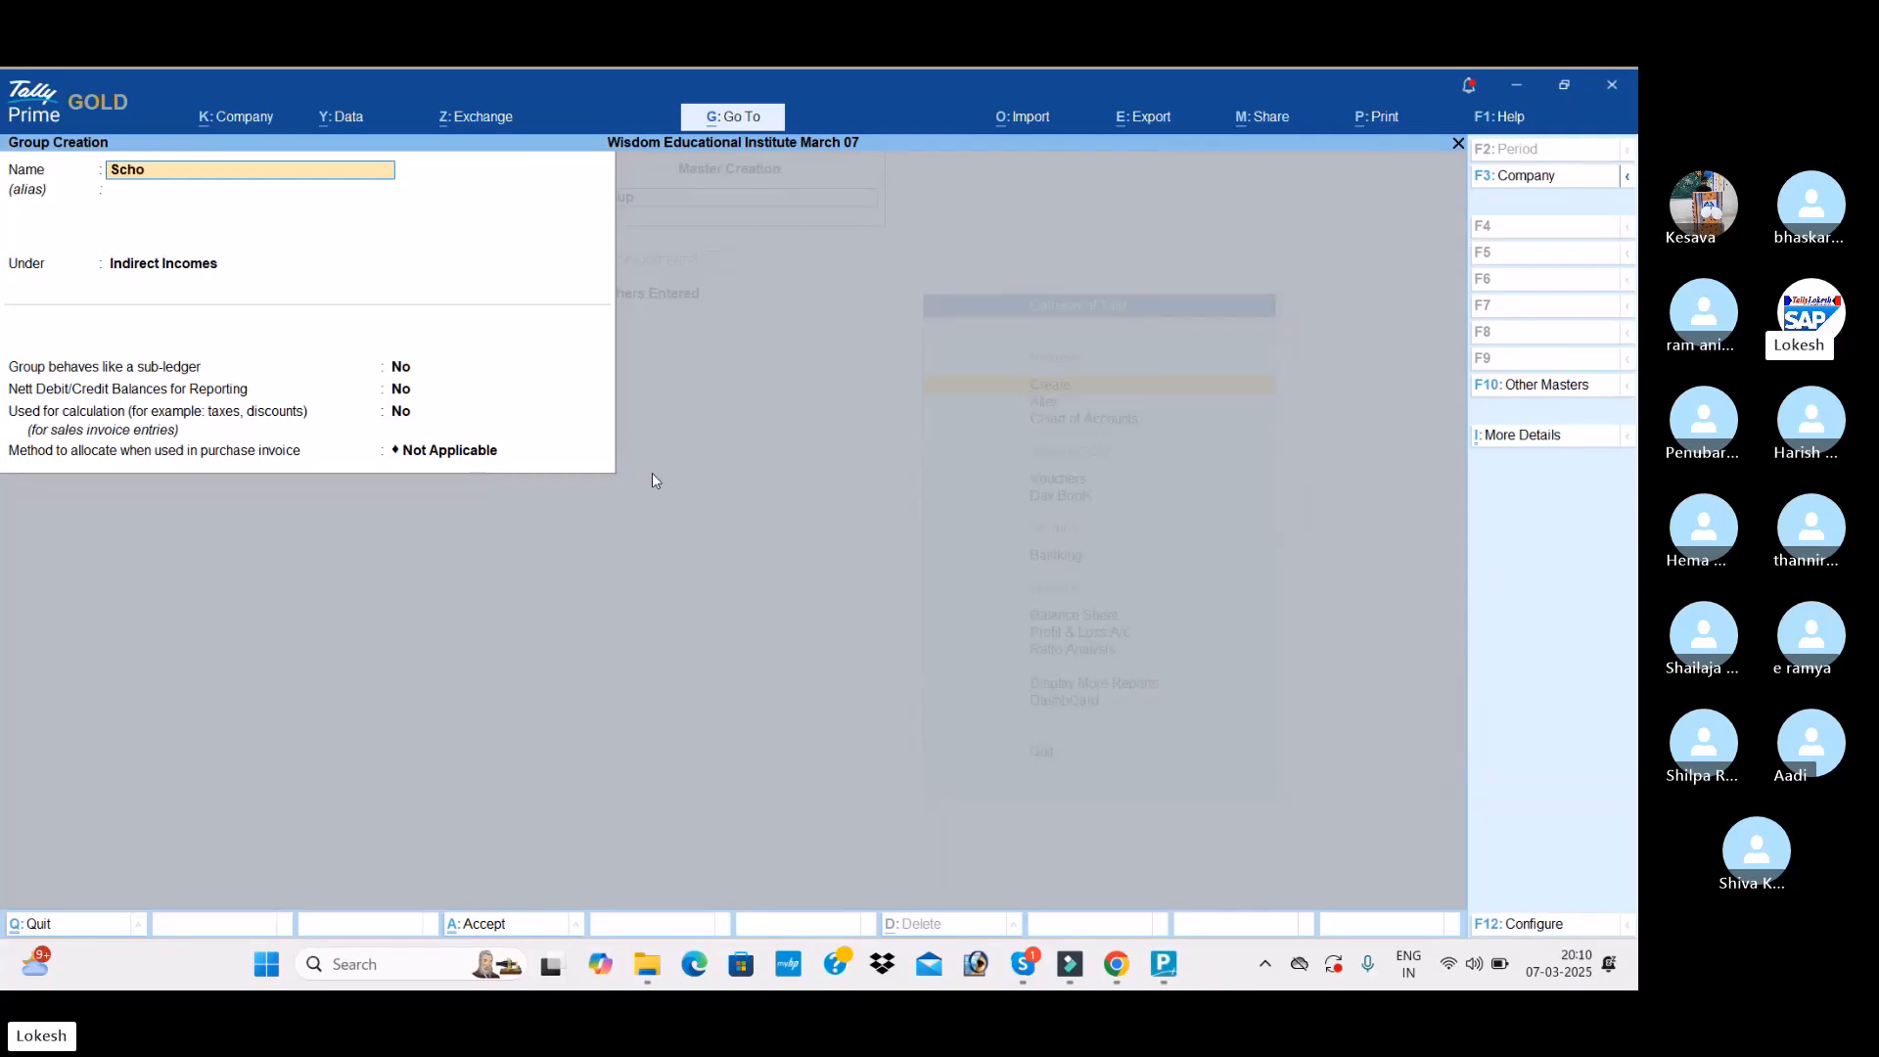
key("alt+Tab")
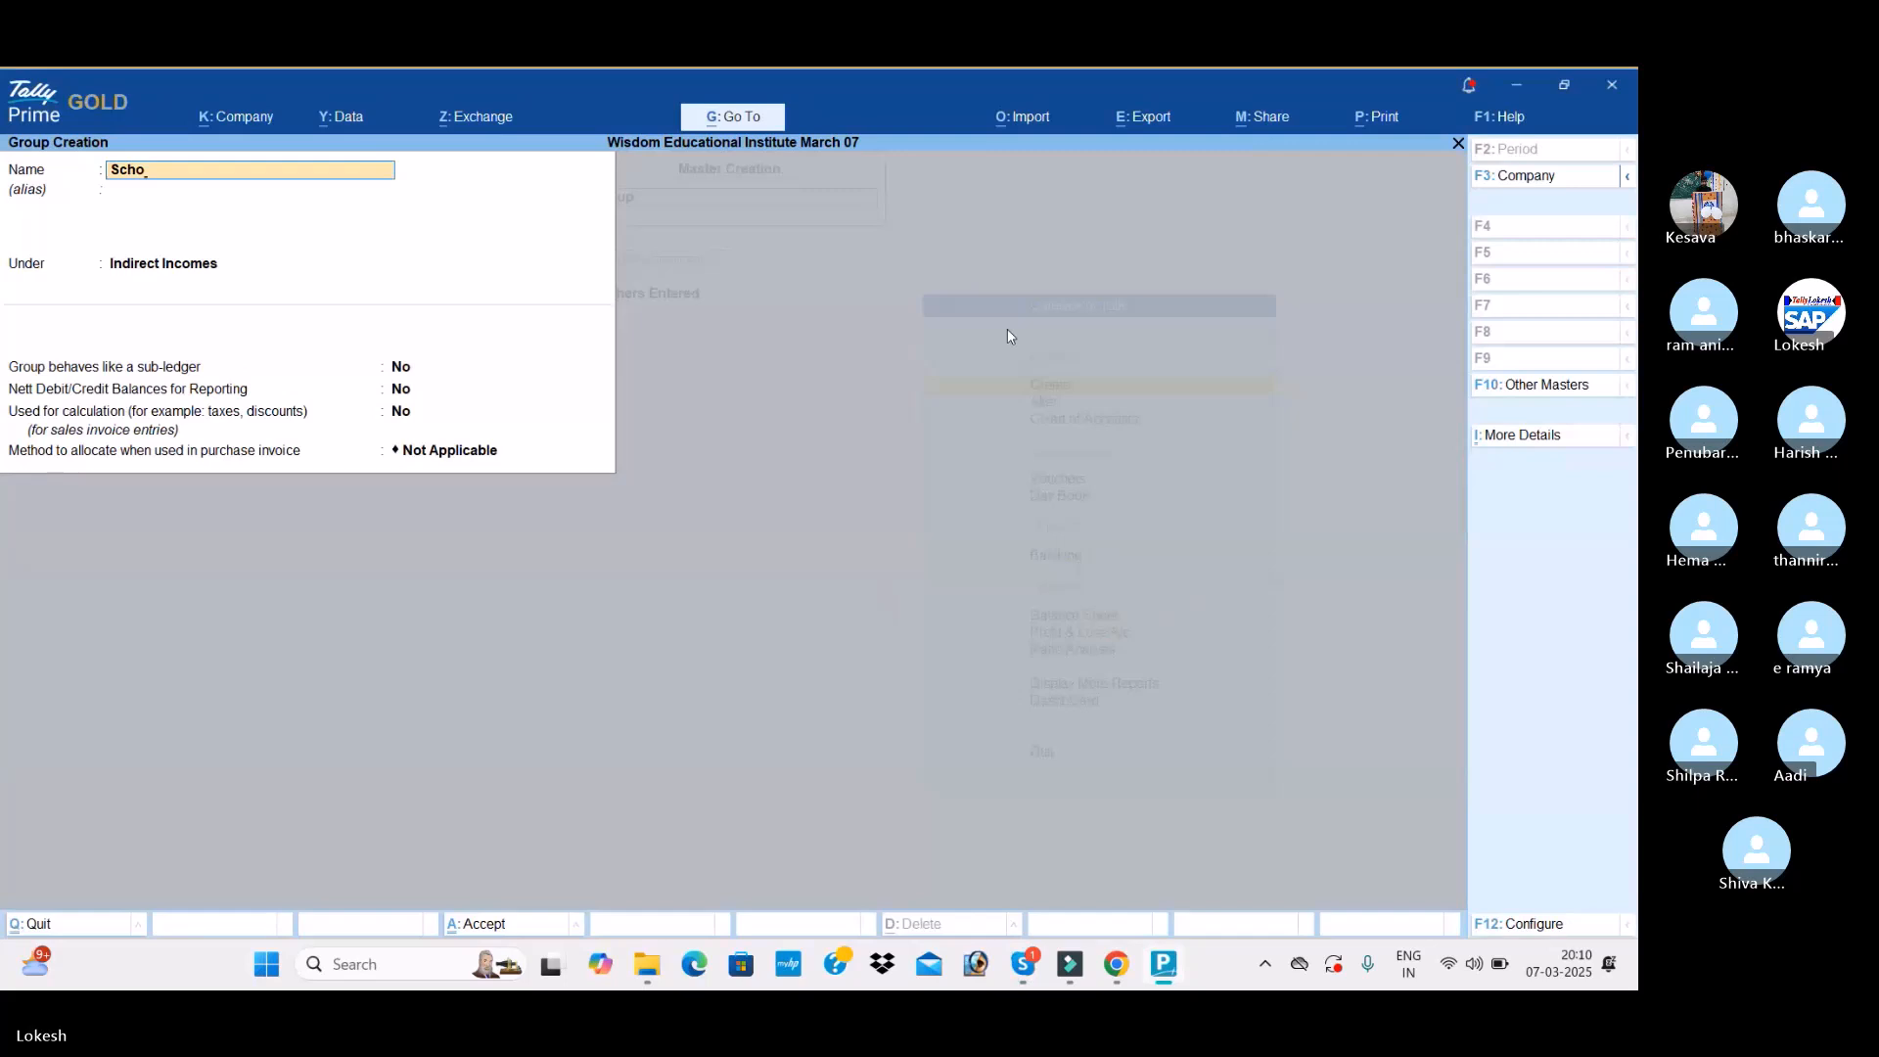
type("Ex")
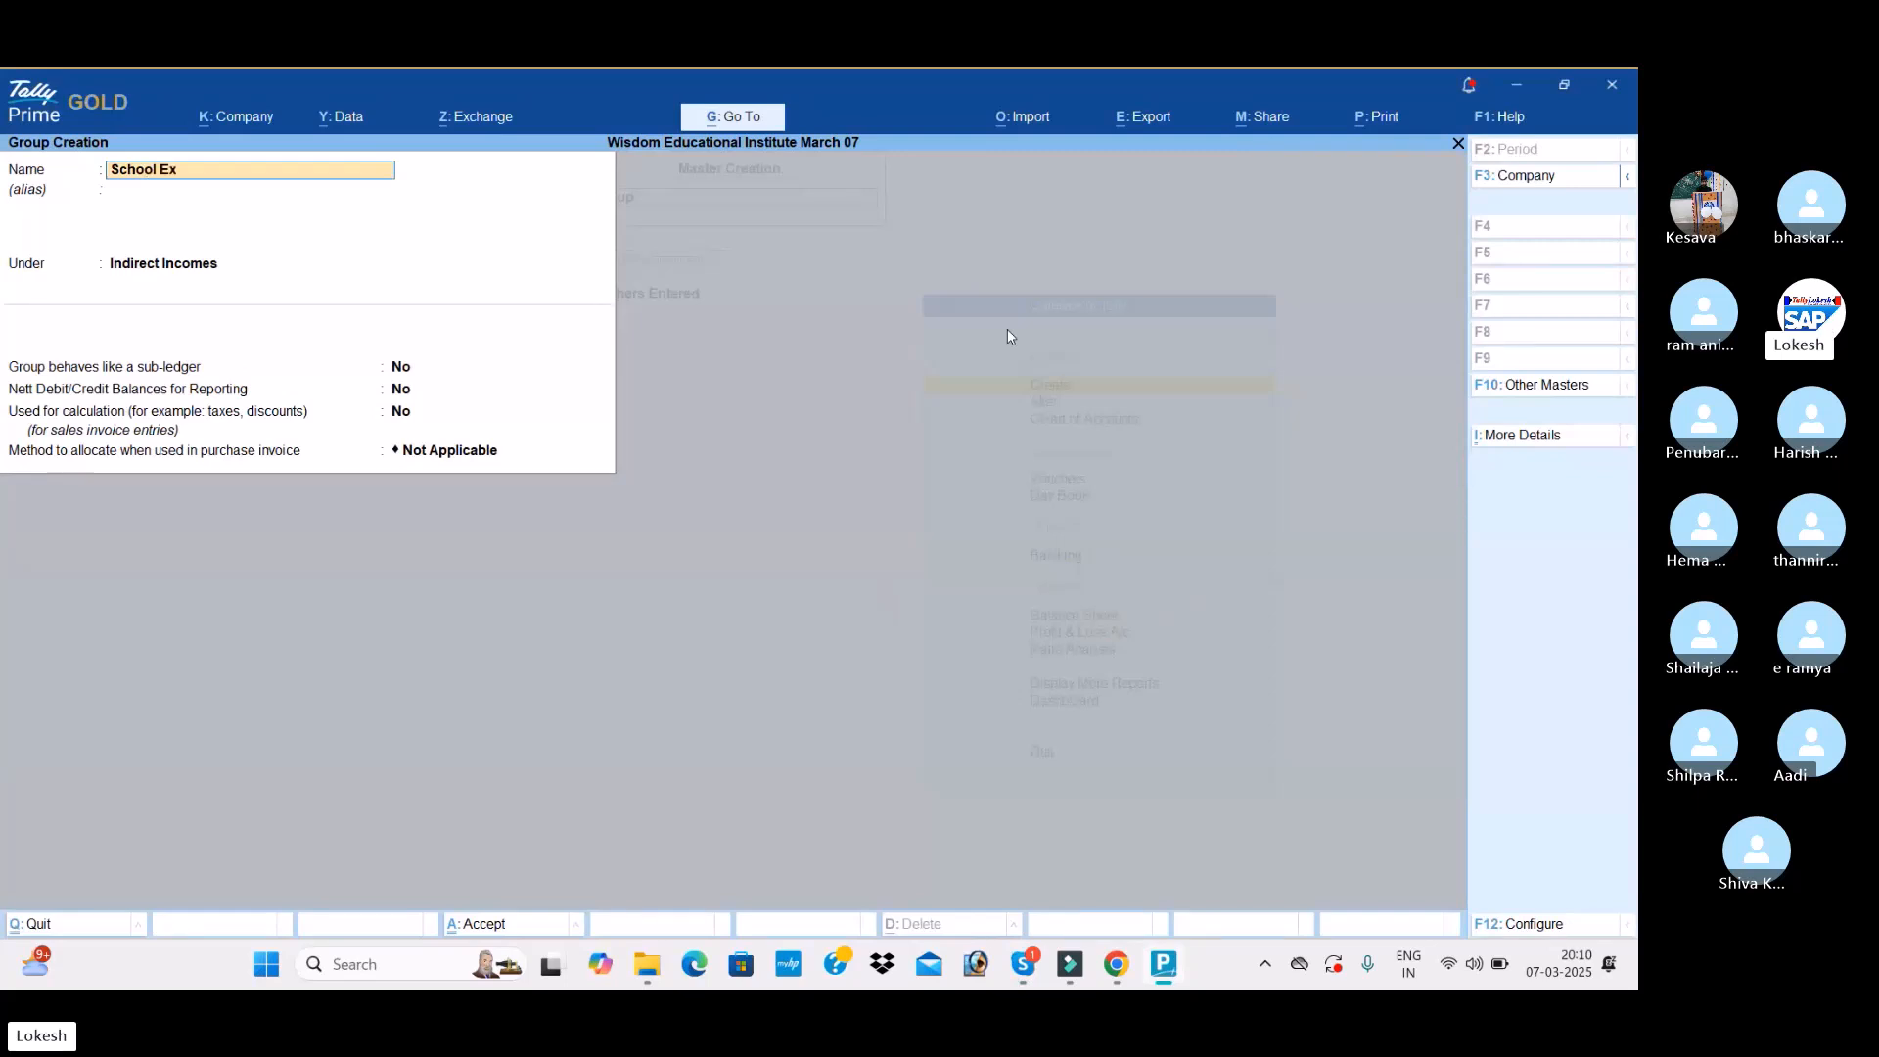
type("penes")
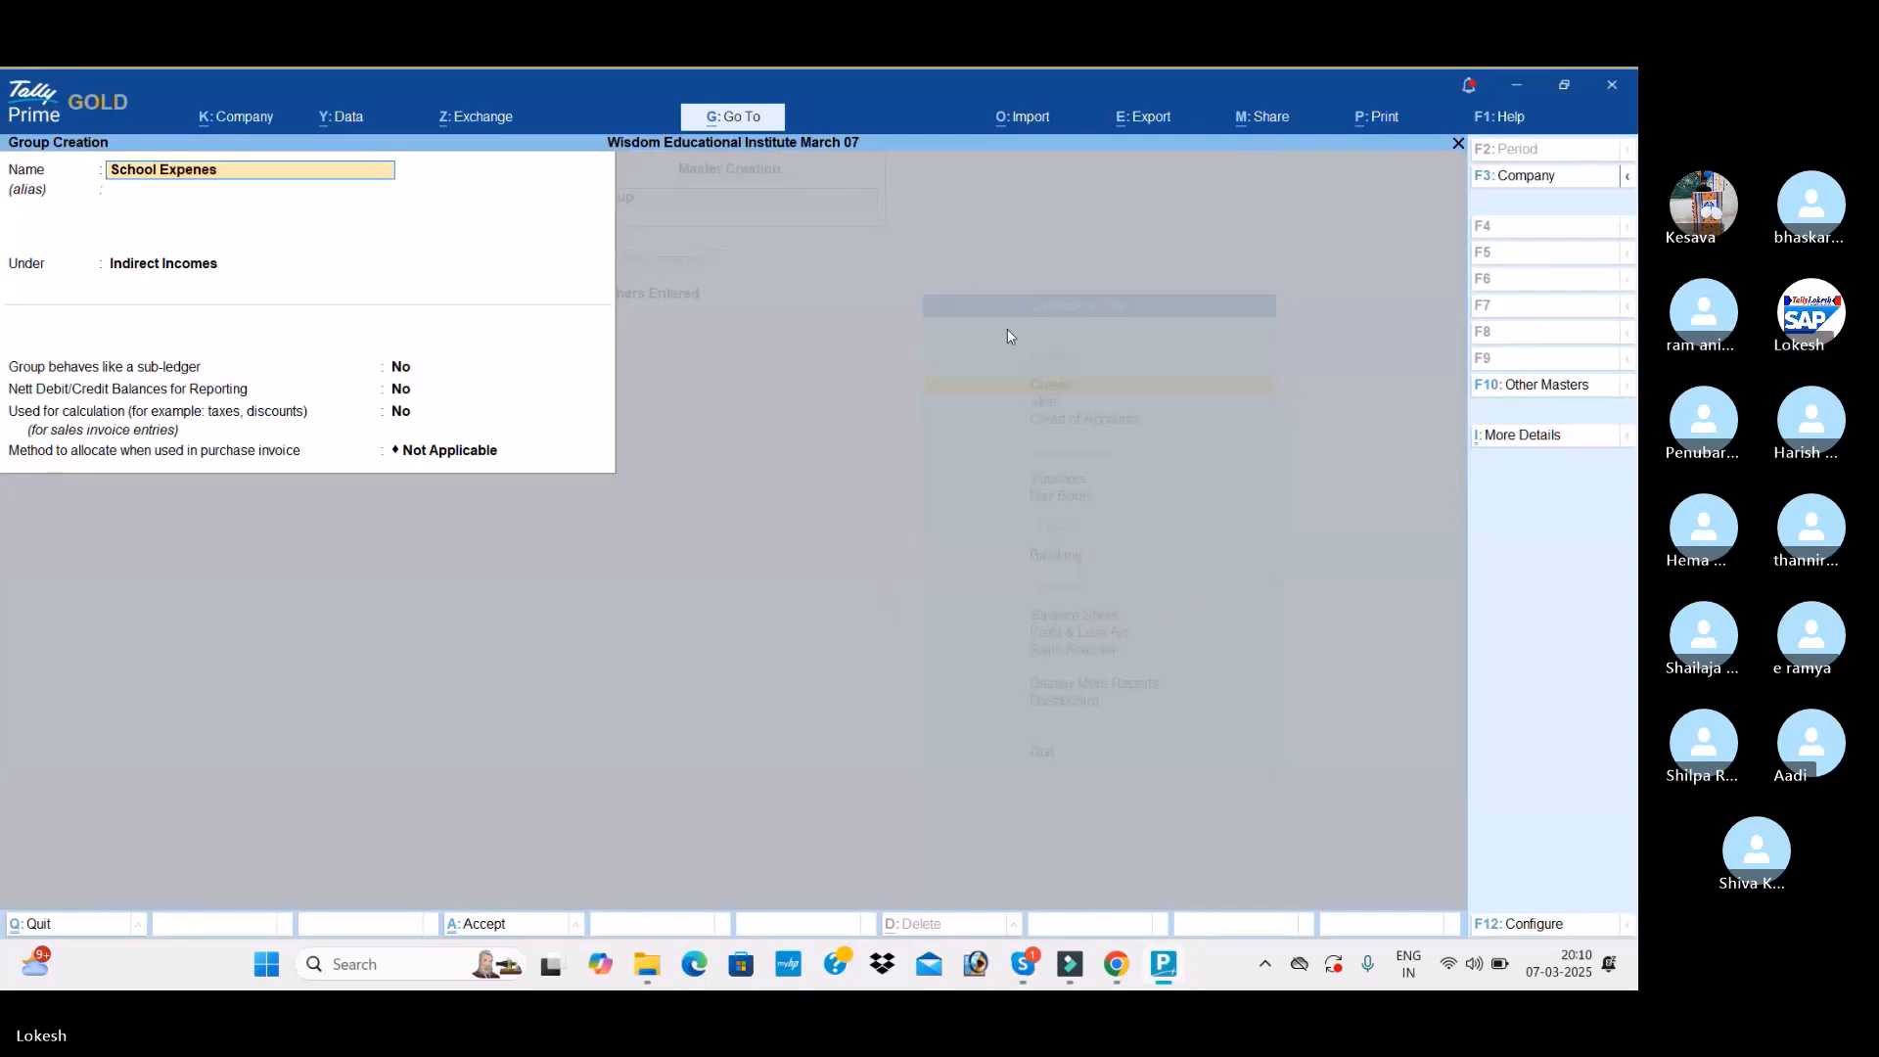
key("Return")
key("Return")
key("Up")
key("Return")
key("Return")
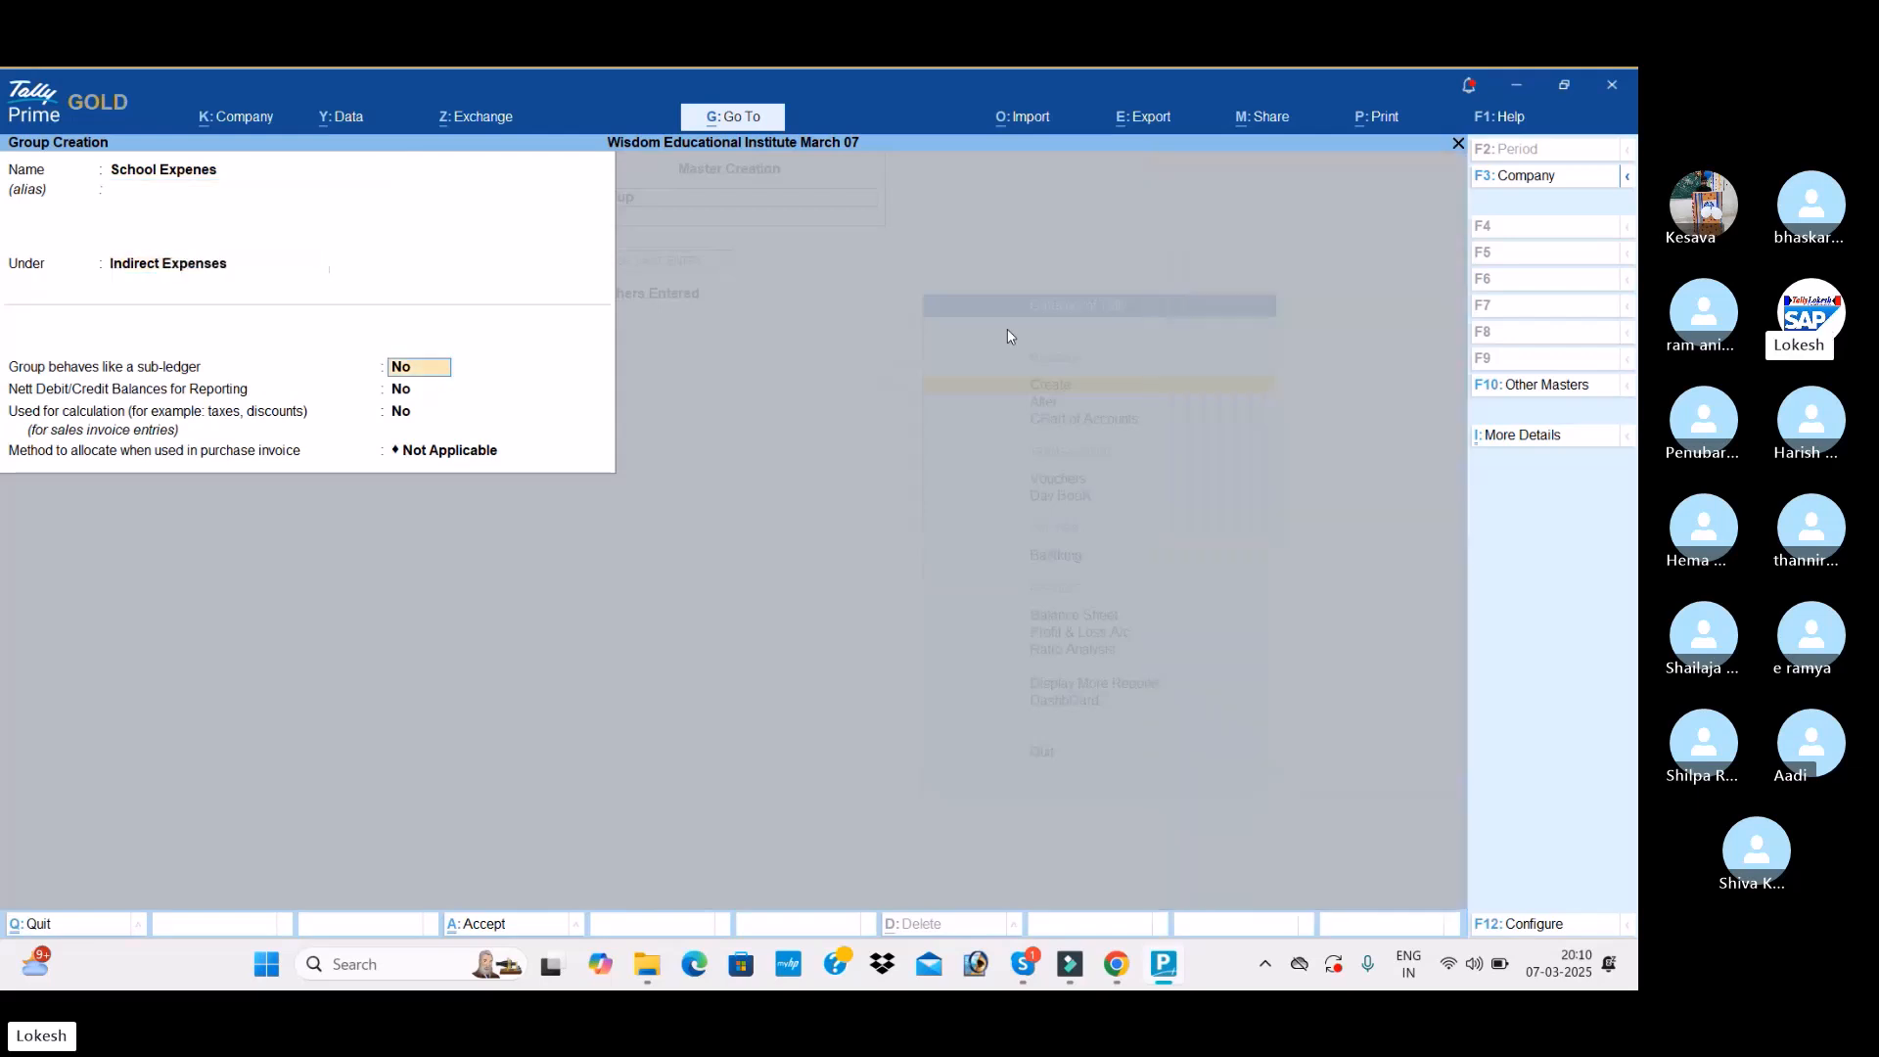
key("ctrl+a")
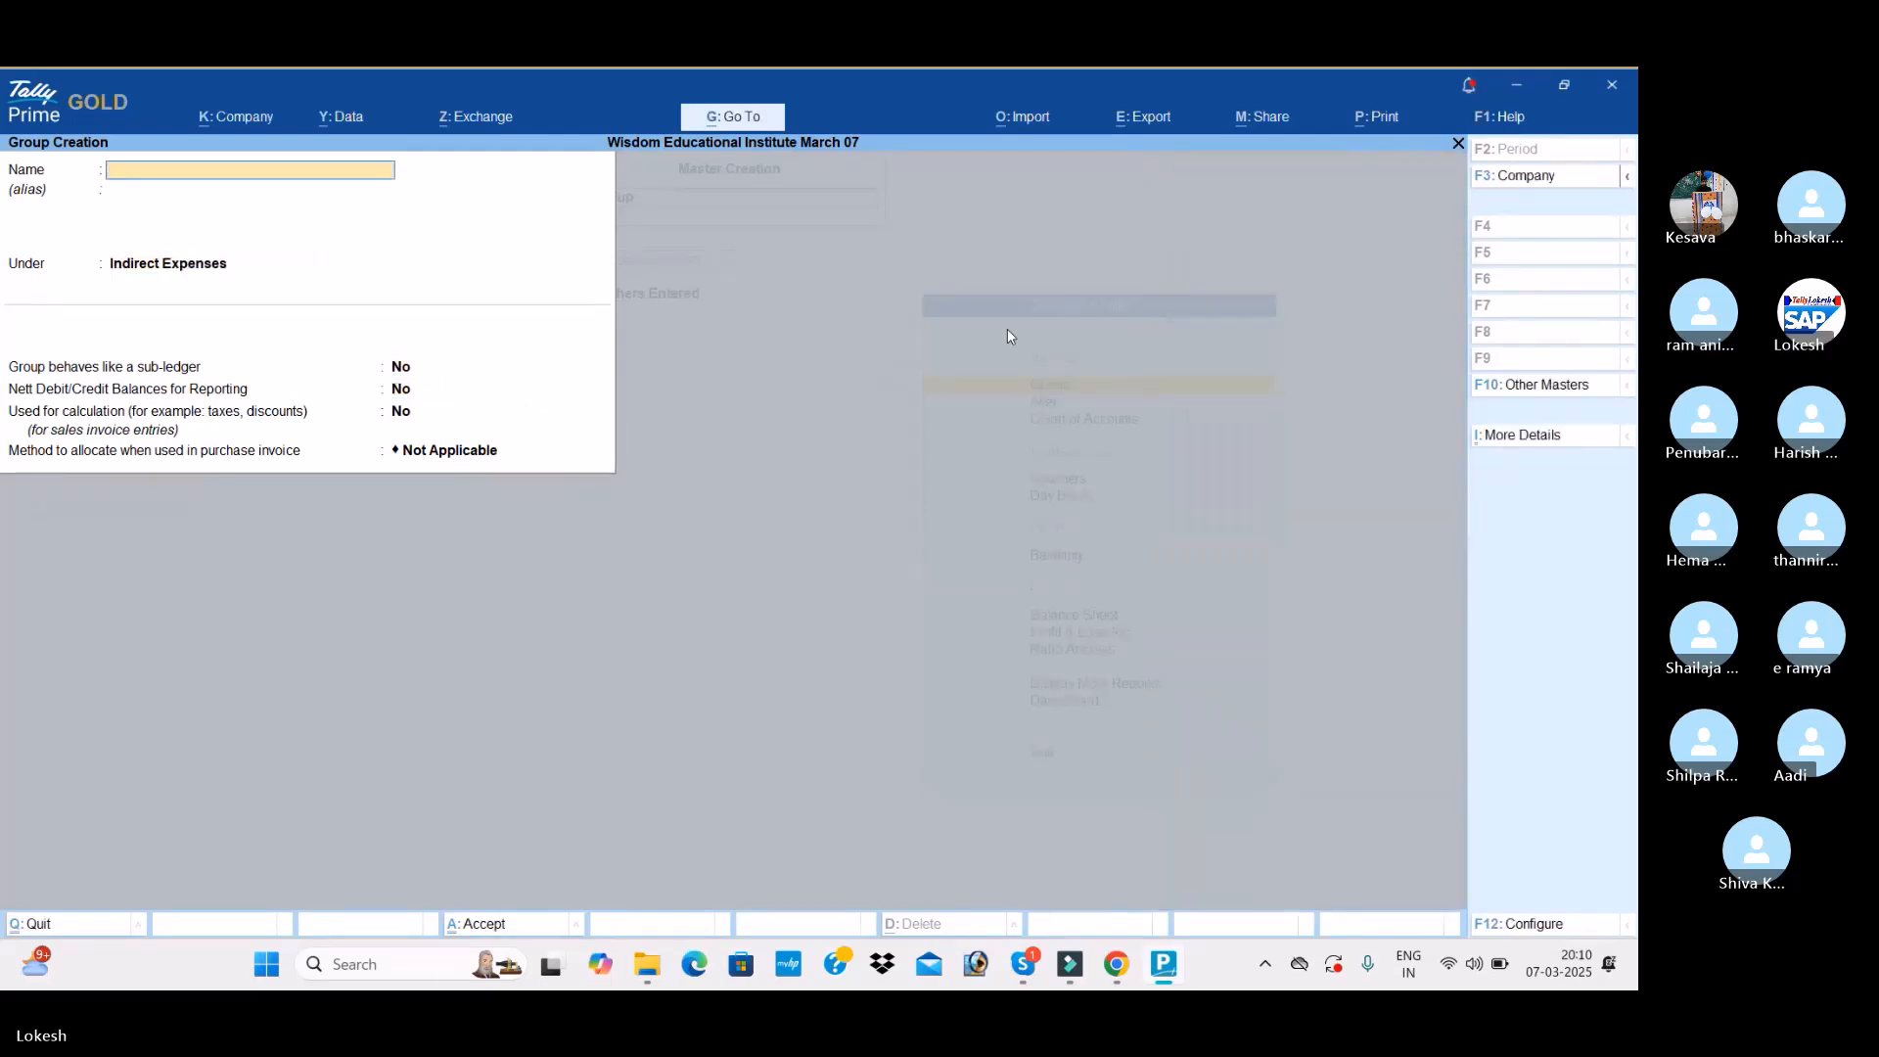
Step: Create a group named School Incomes under Indirect Incomes and save it
type("School Income")
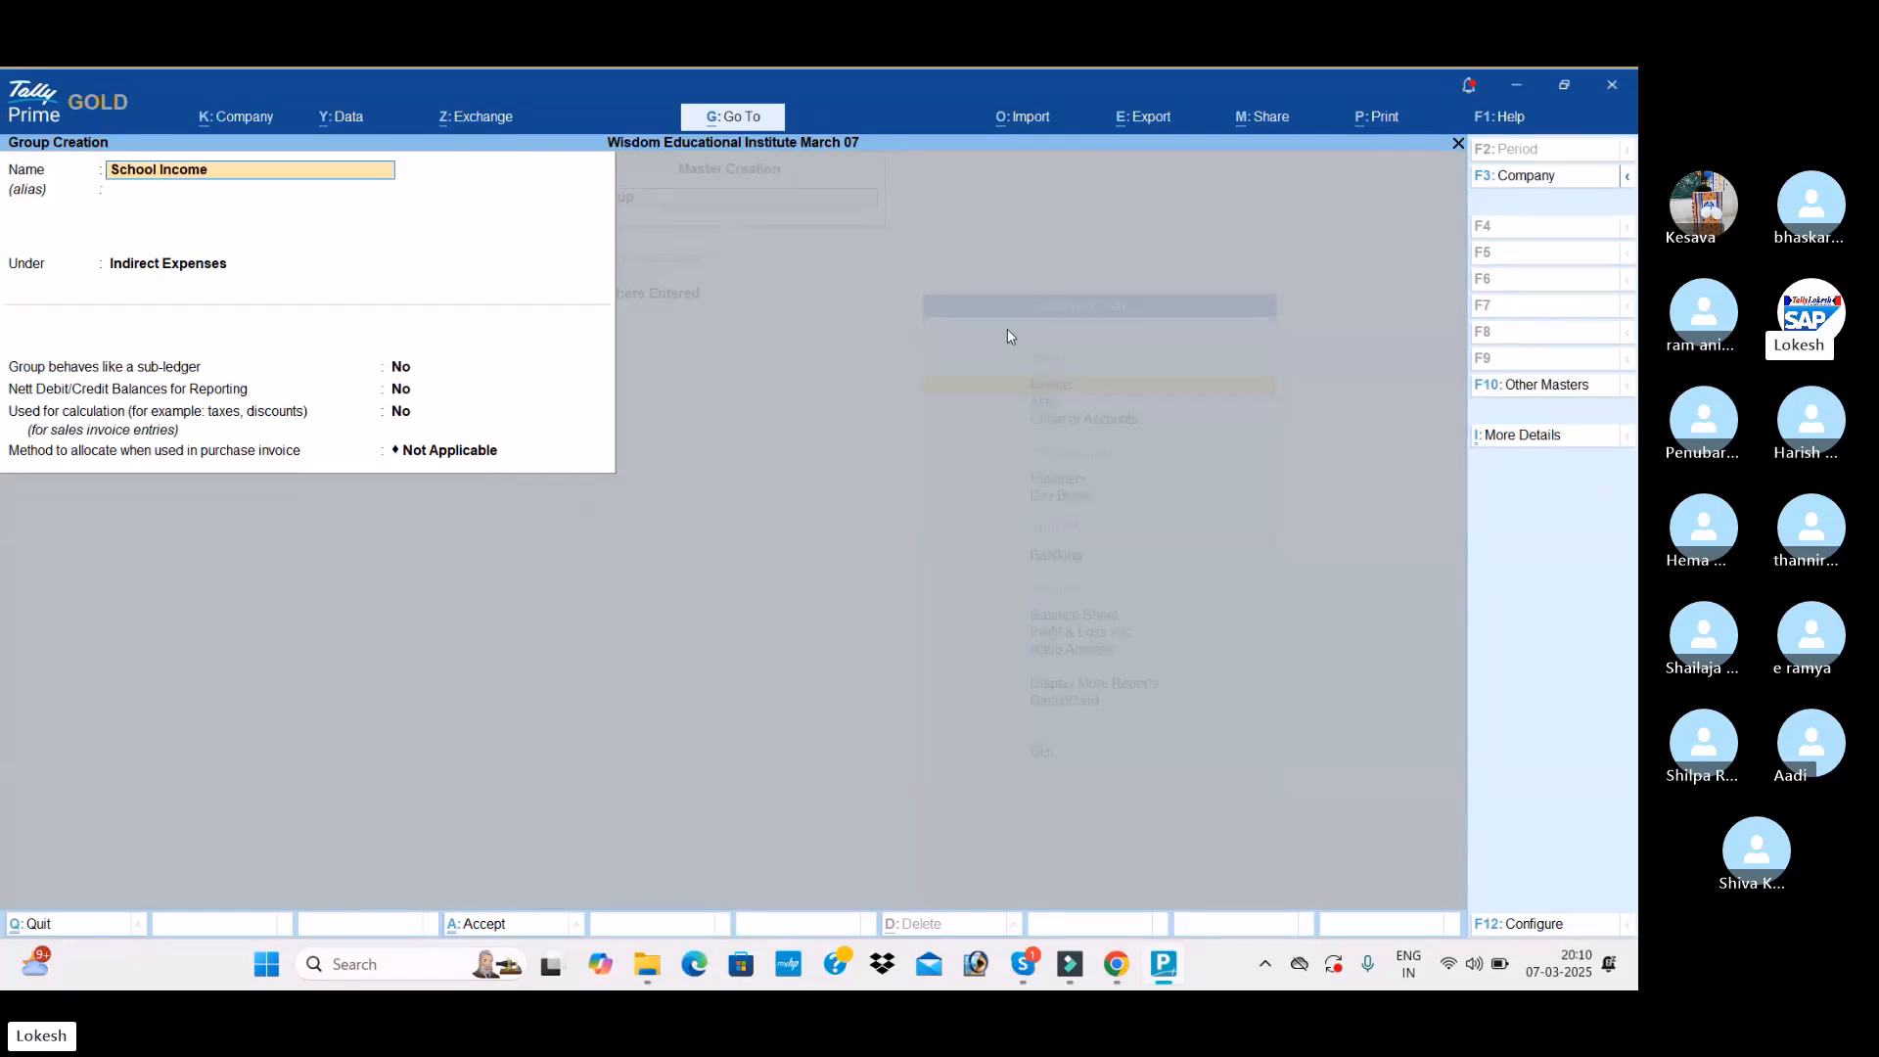
type("s")
key("Return")
key("Return")
key("Return")
key("Return")
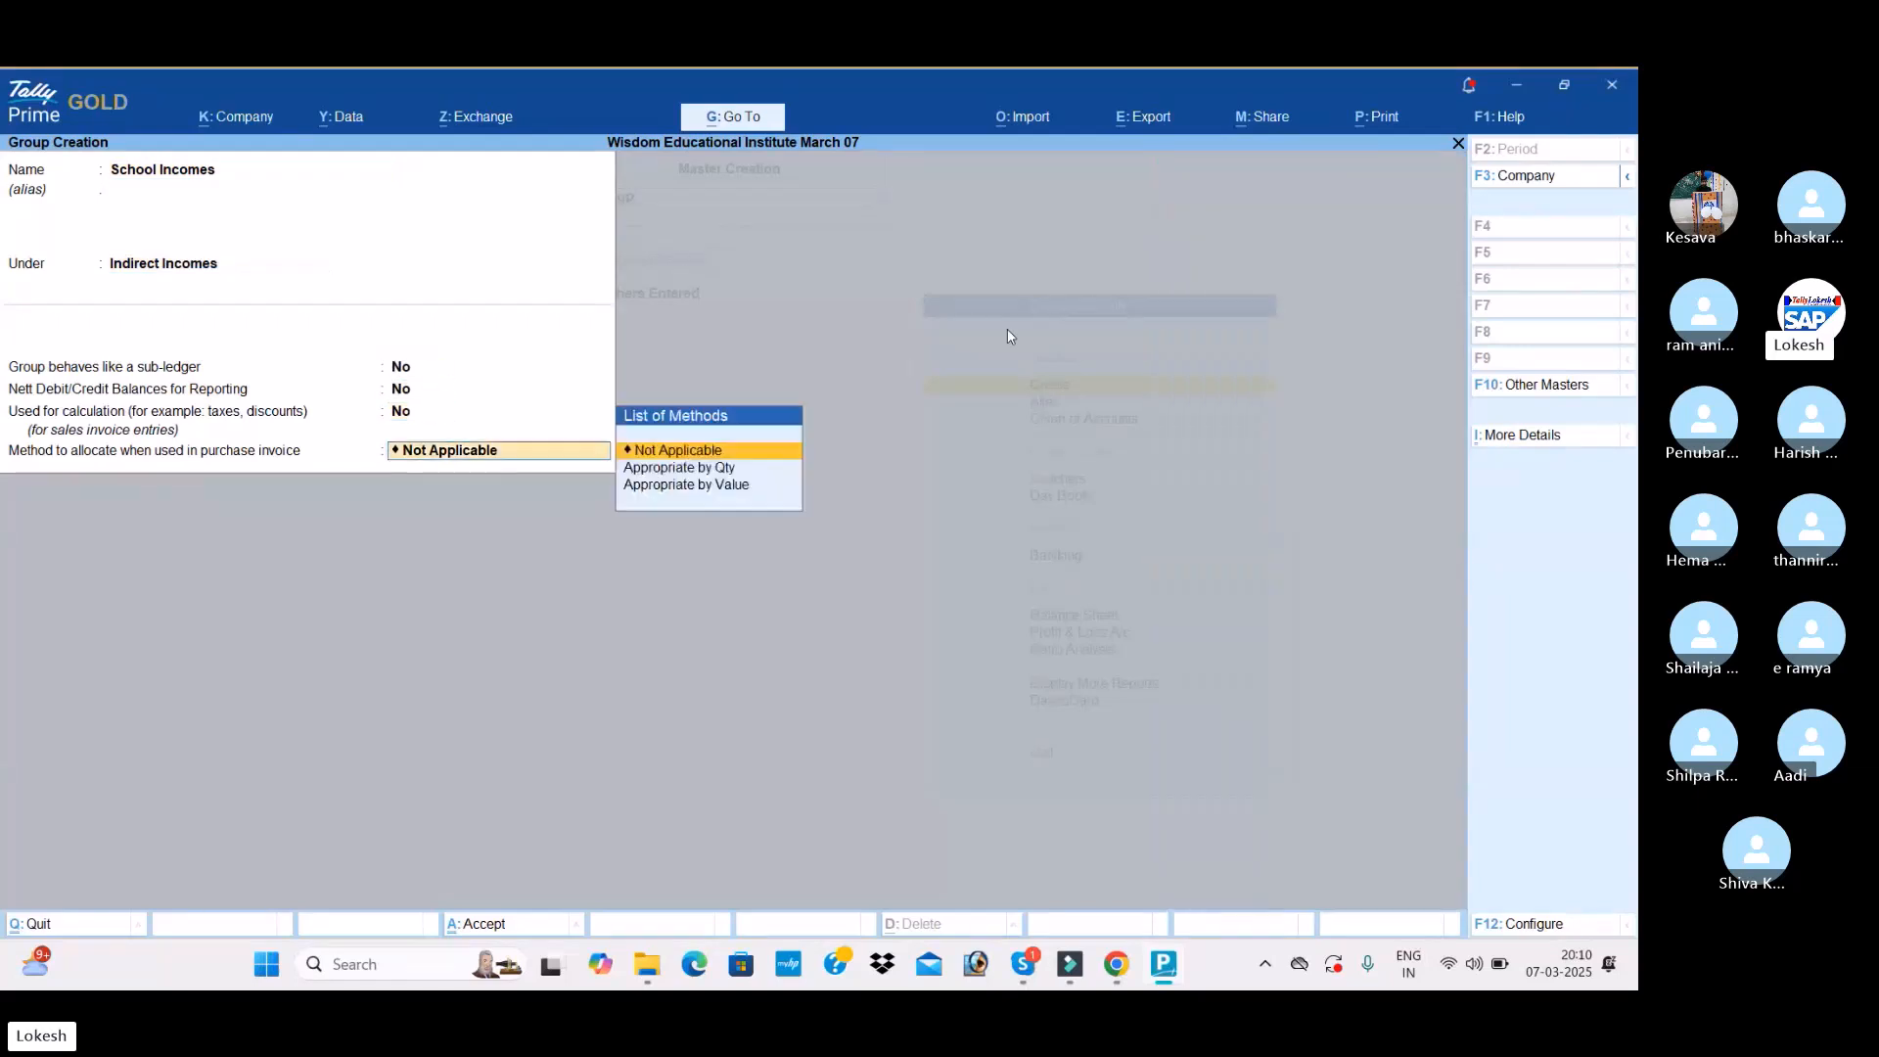
key("Return")
key("Return")
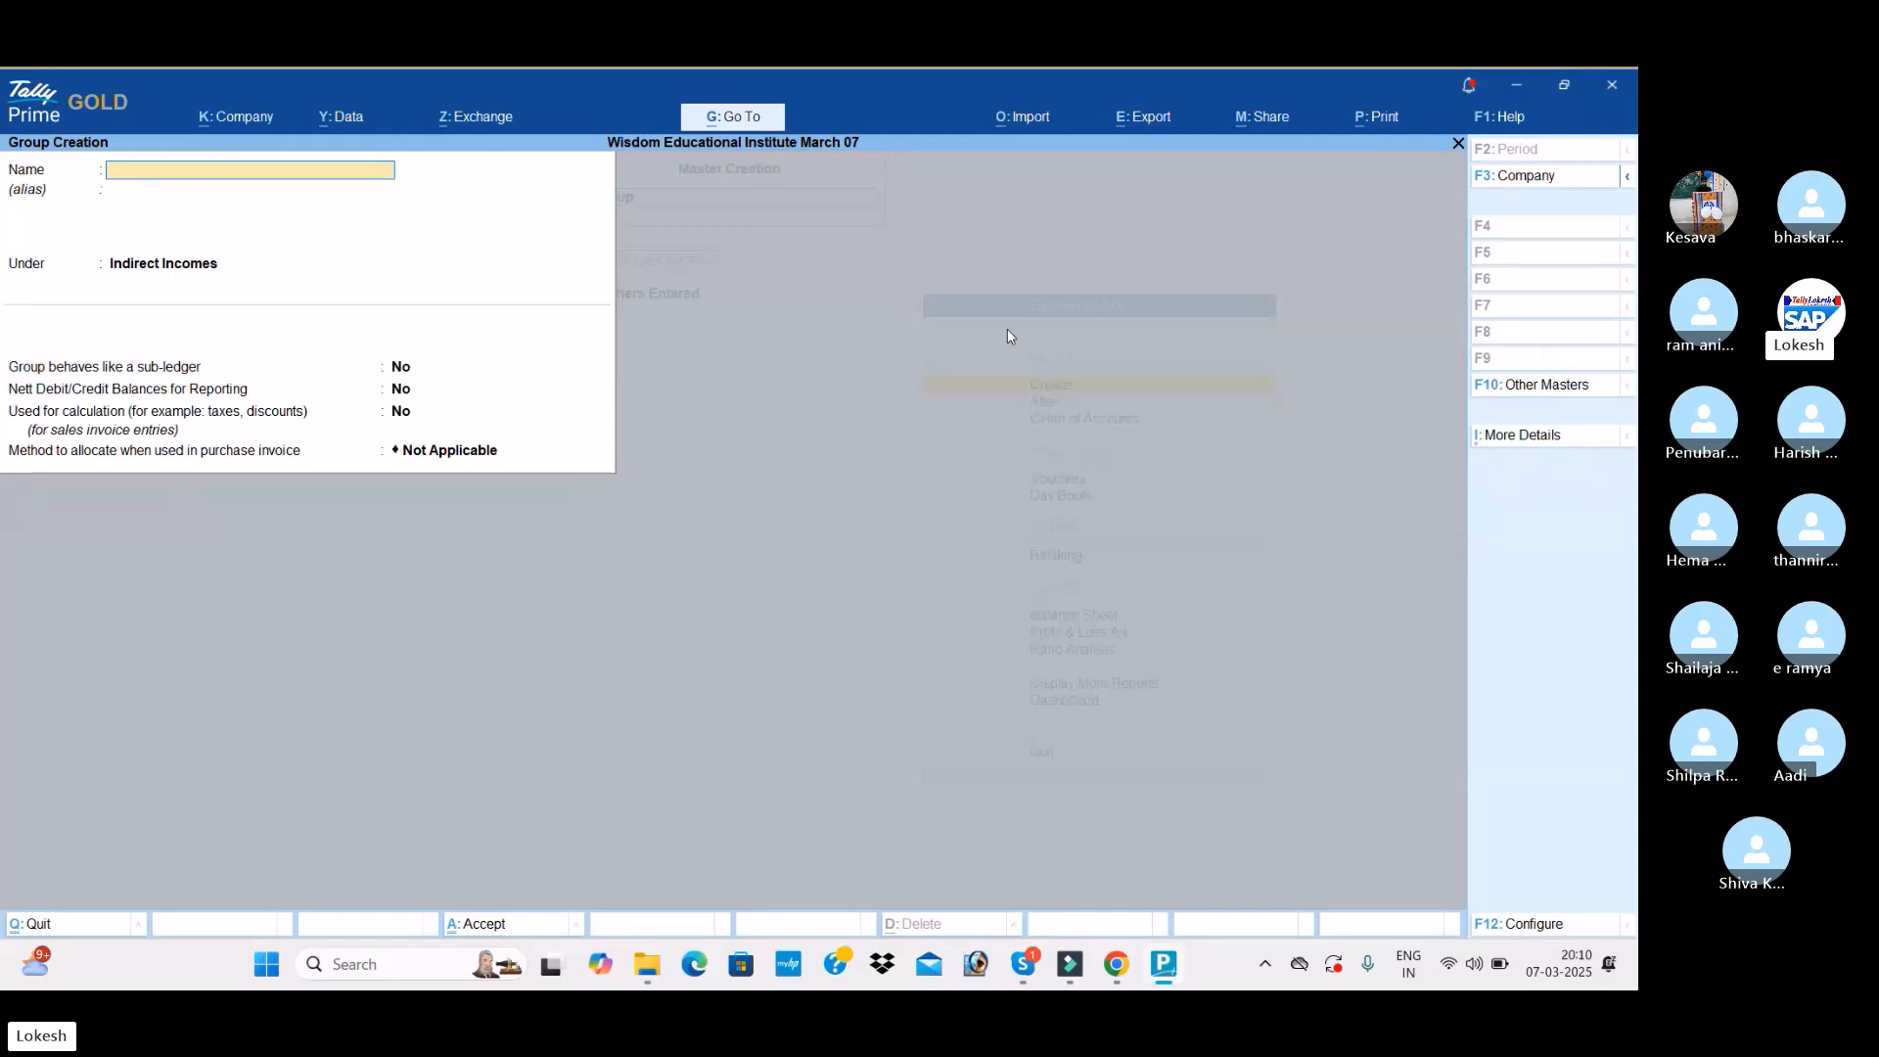
Step: Leave group creation, then create and save a ledger named Capital under Capital Account
key("Escape")
key("Return")
key("Down")
key("Return")
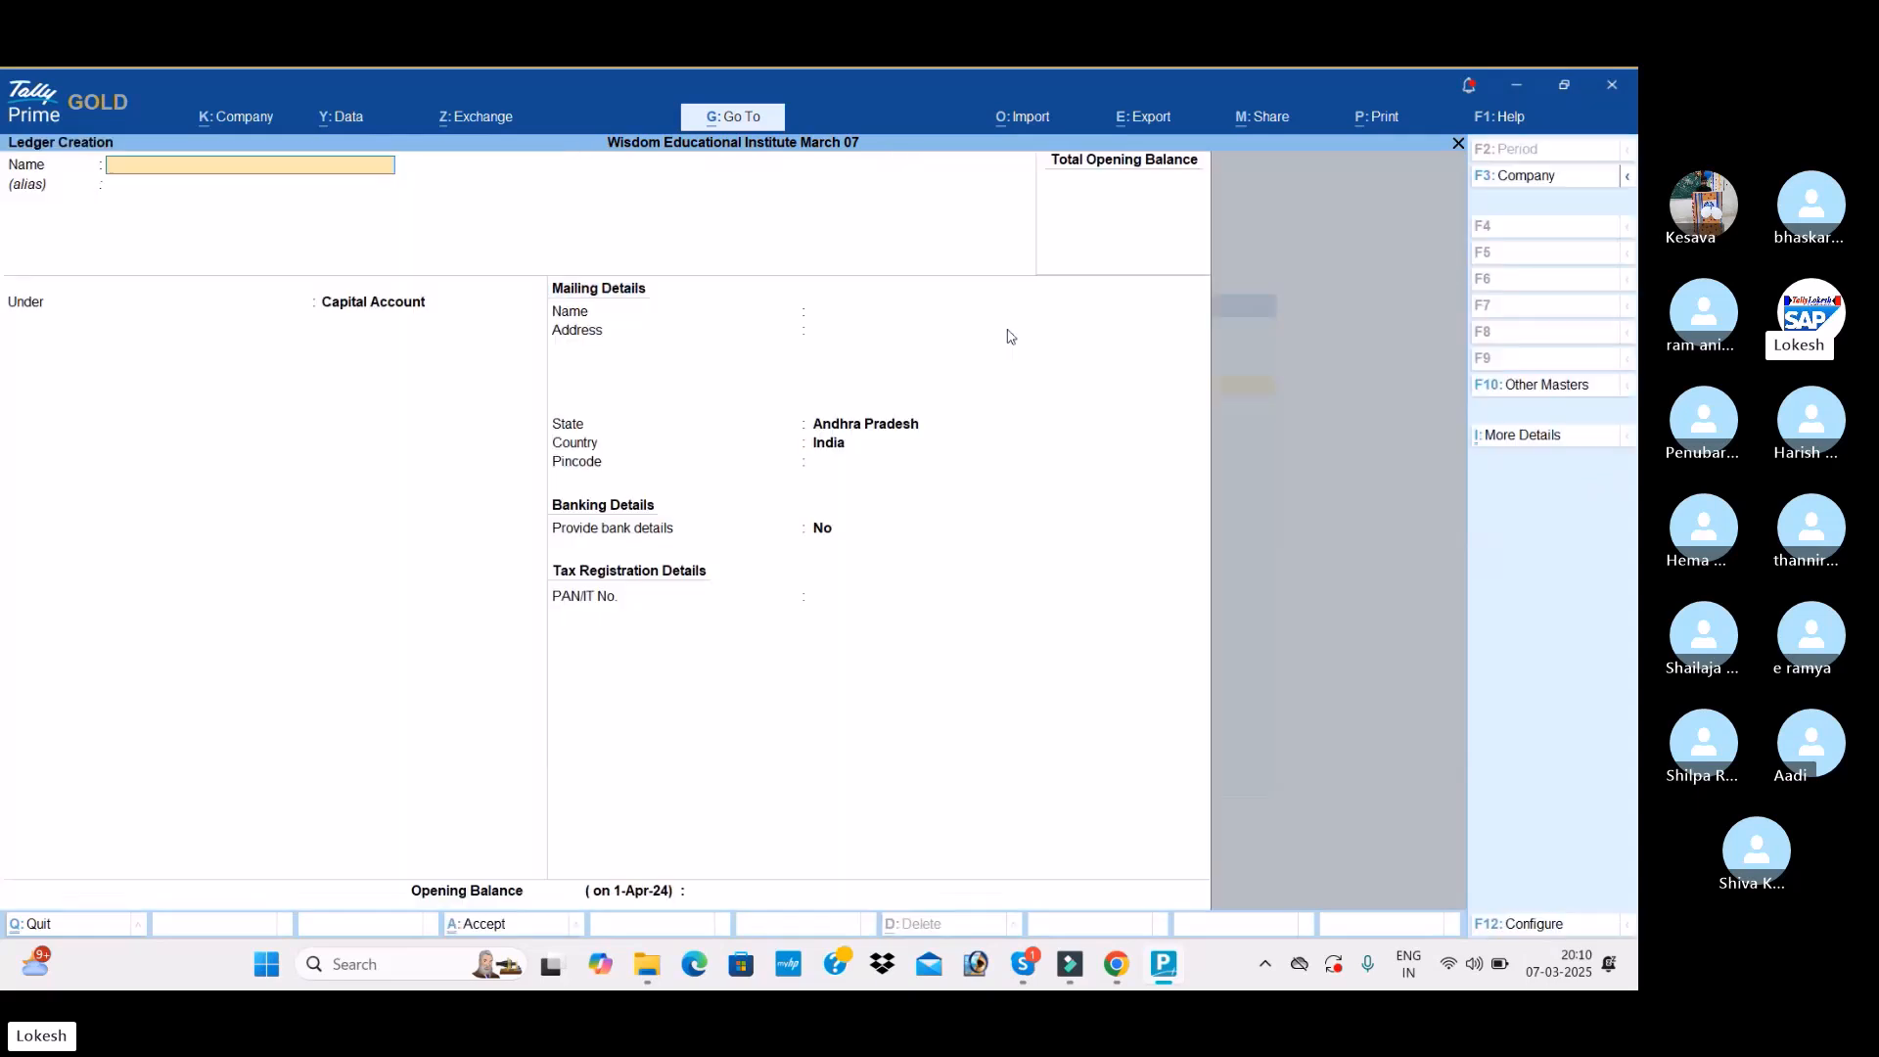
type("Capital")
key("Return")
key("Return")
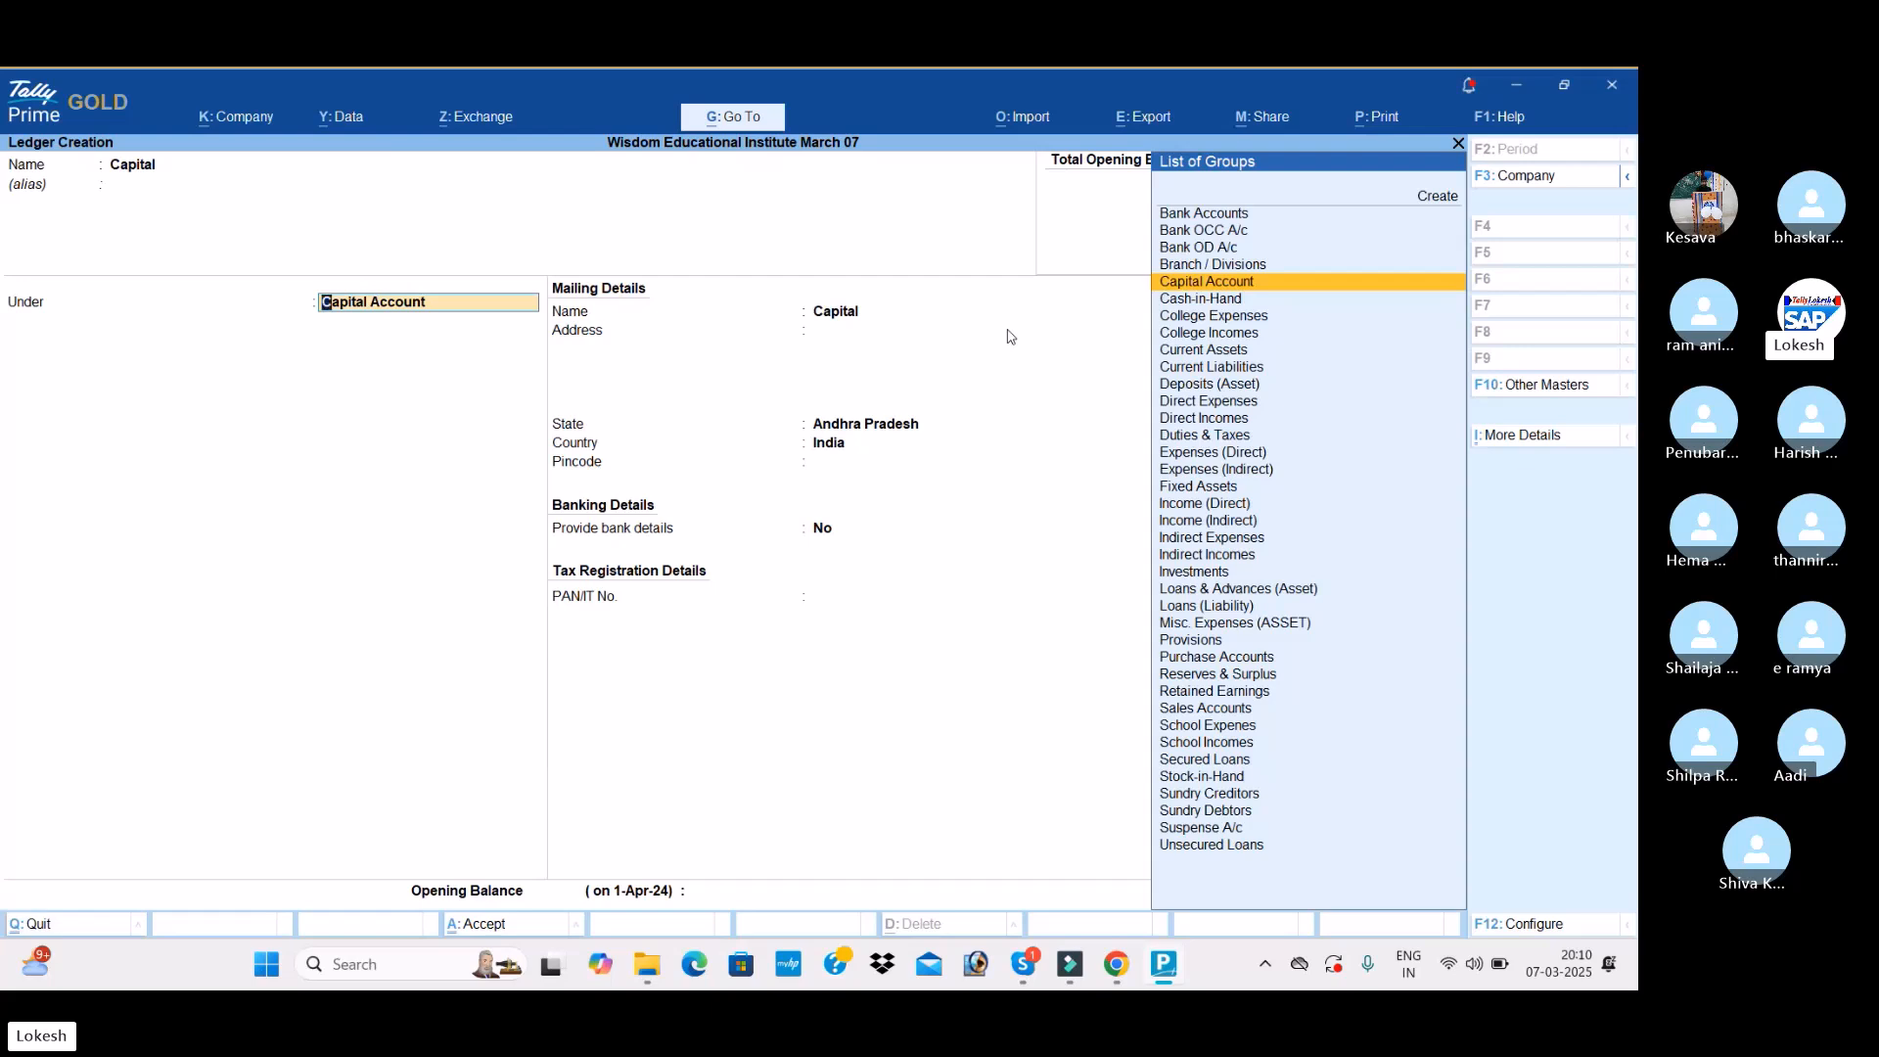
key("Return")
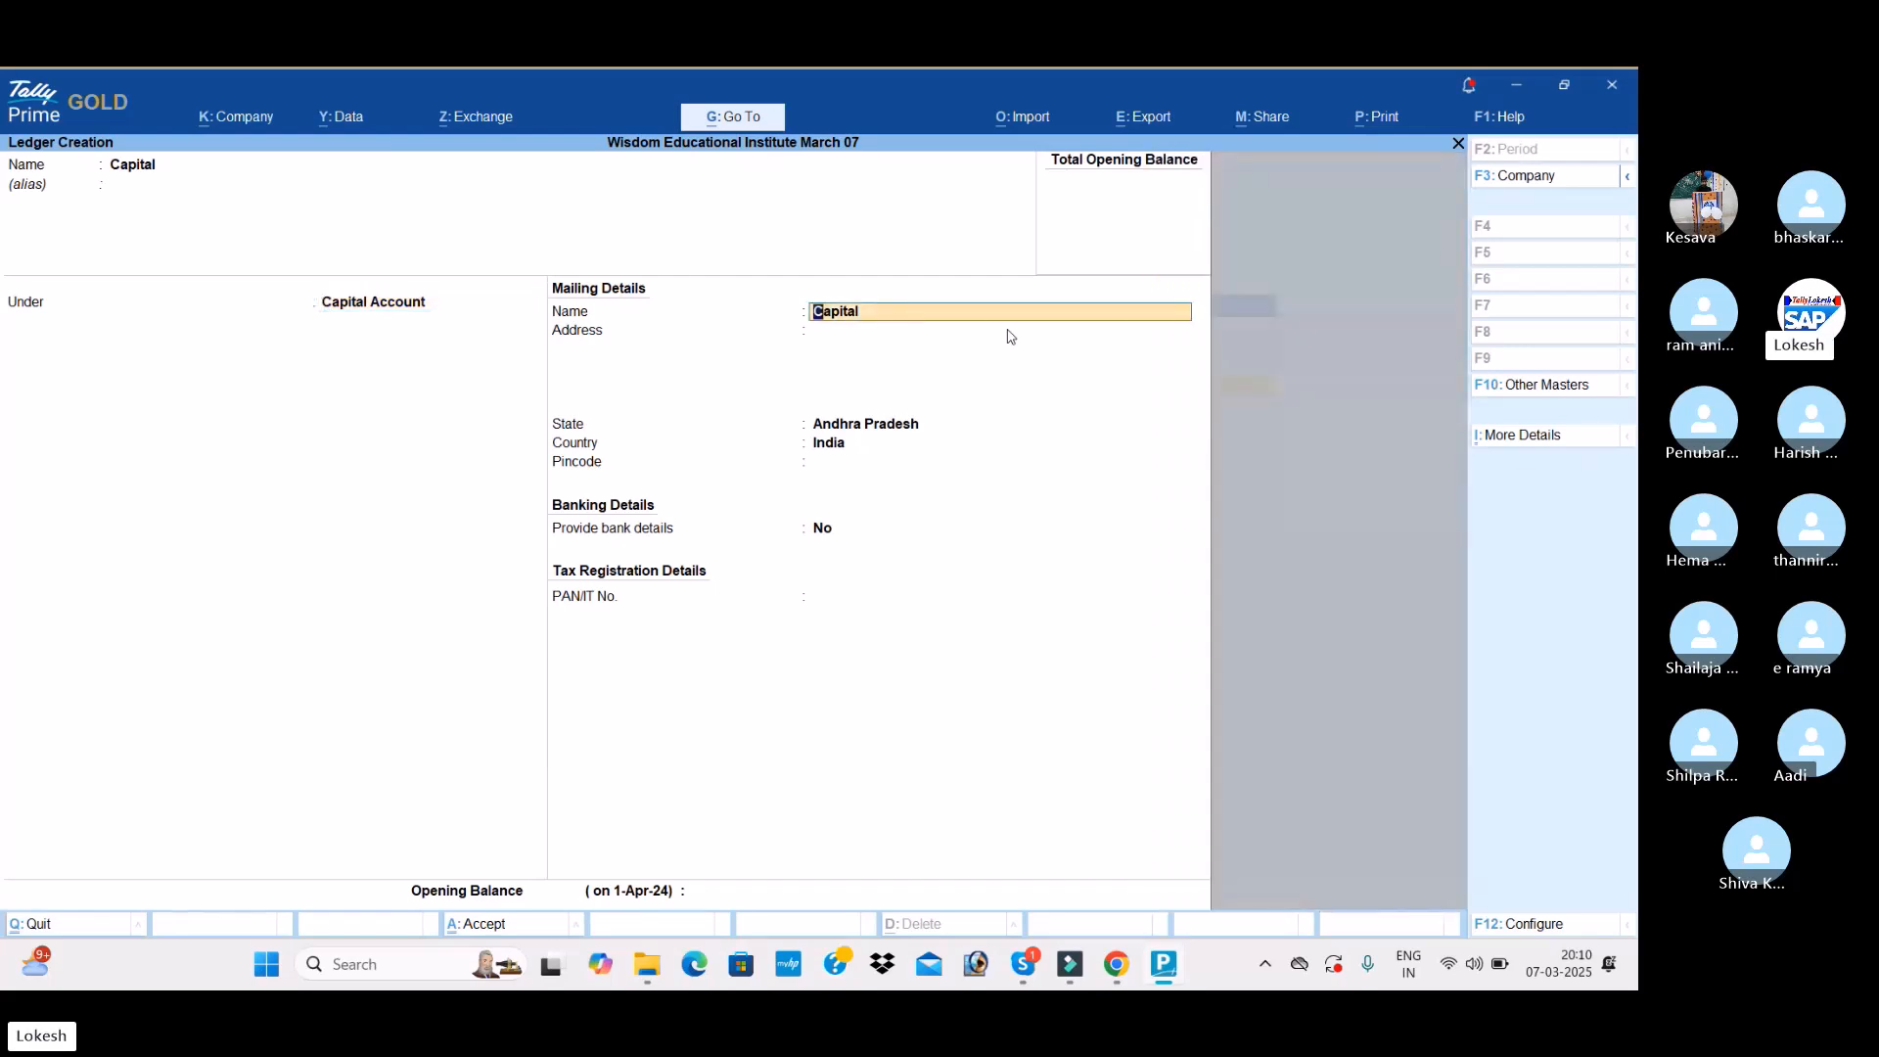
key("ctrl+a")
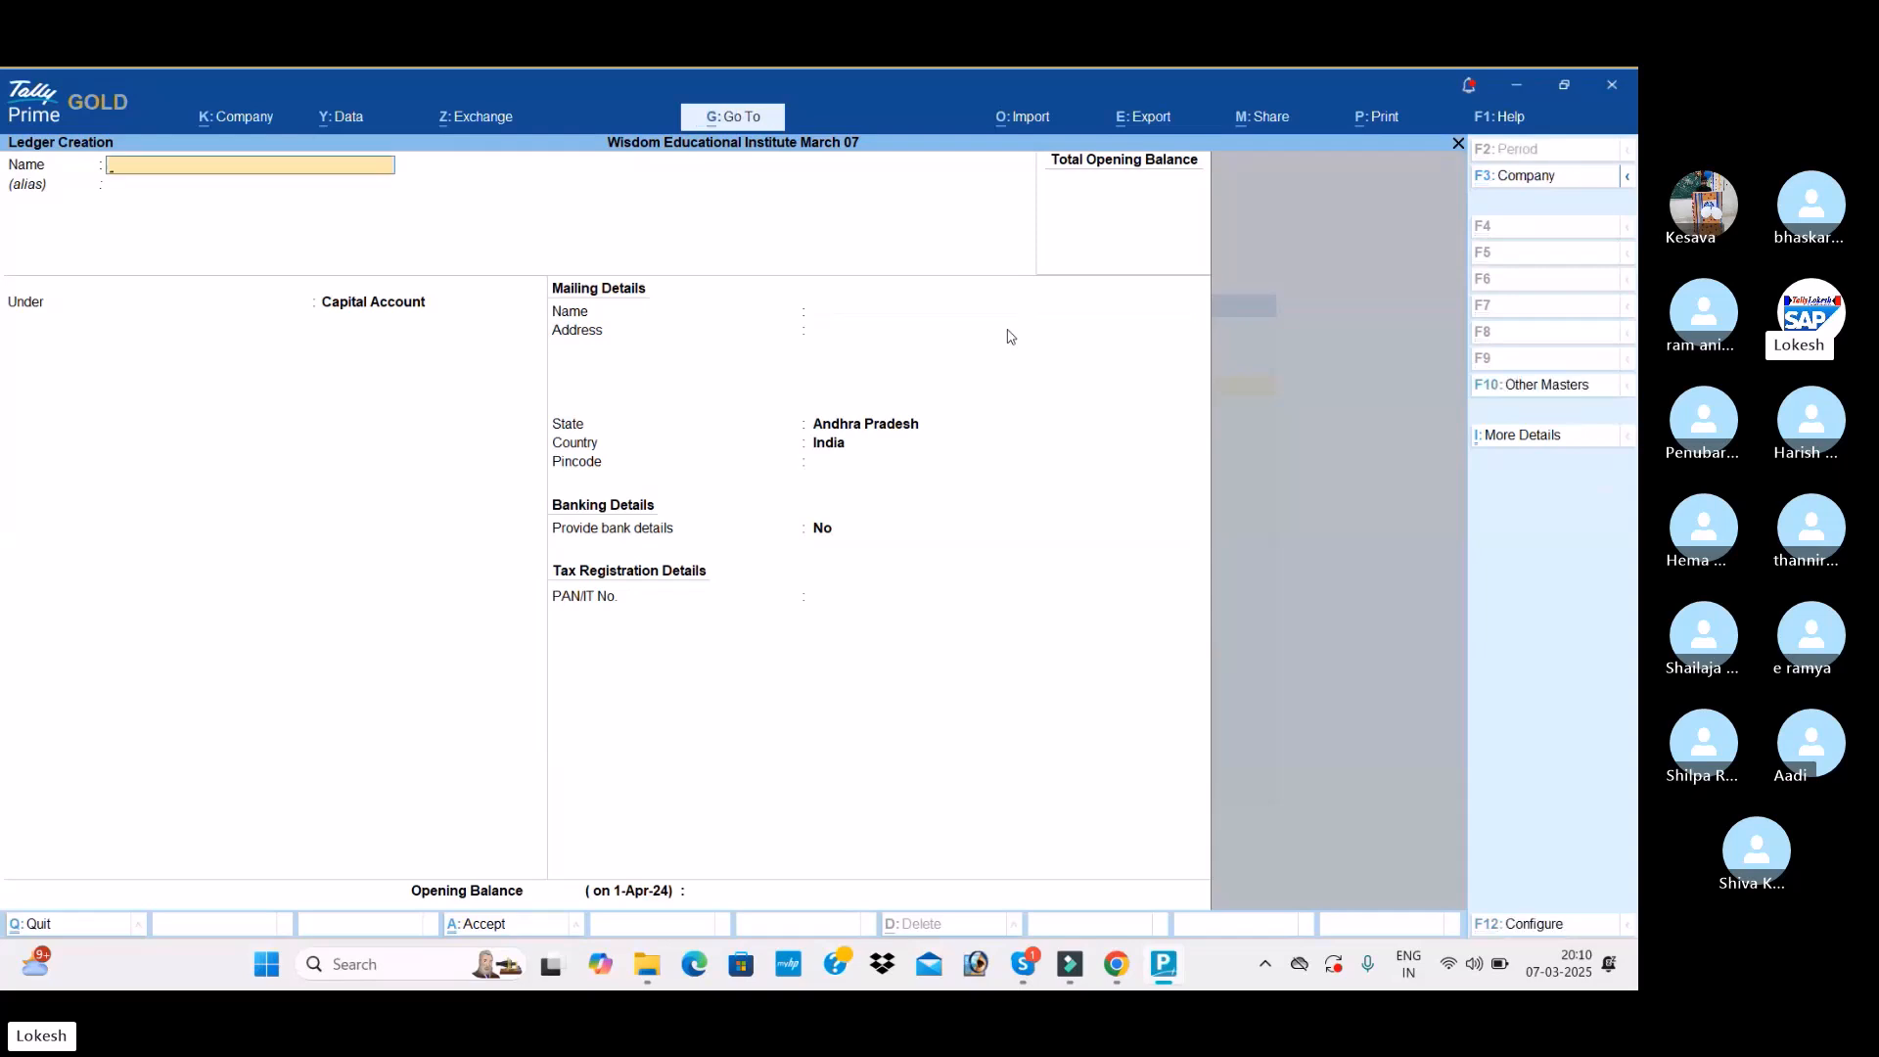
Step: Name the new ledger Salaries Ce, leaving its alias blank
type("Salaries")
type("Ce")
key("Return")
key("Return")
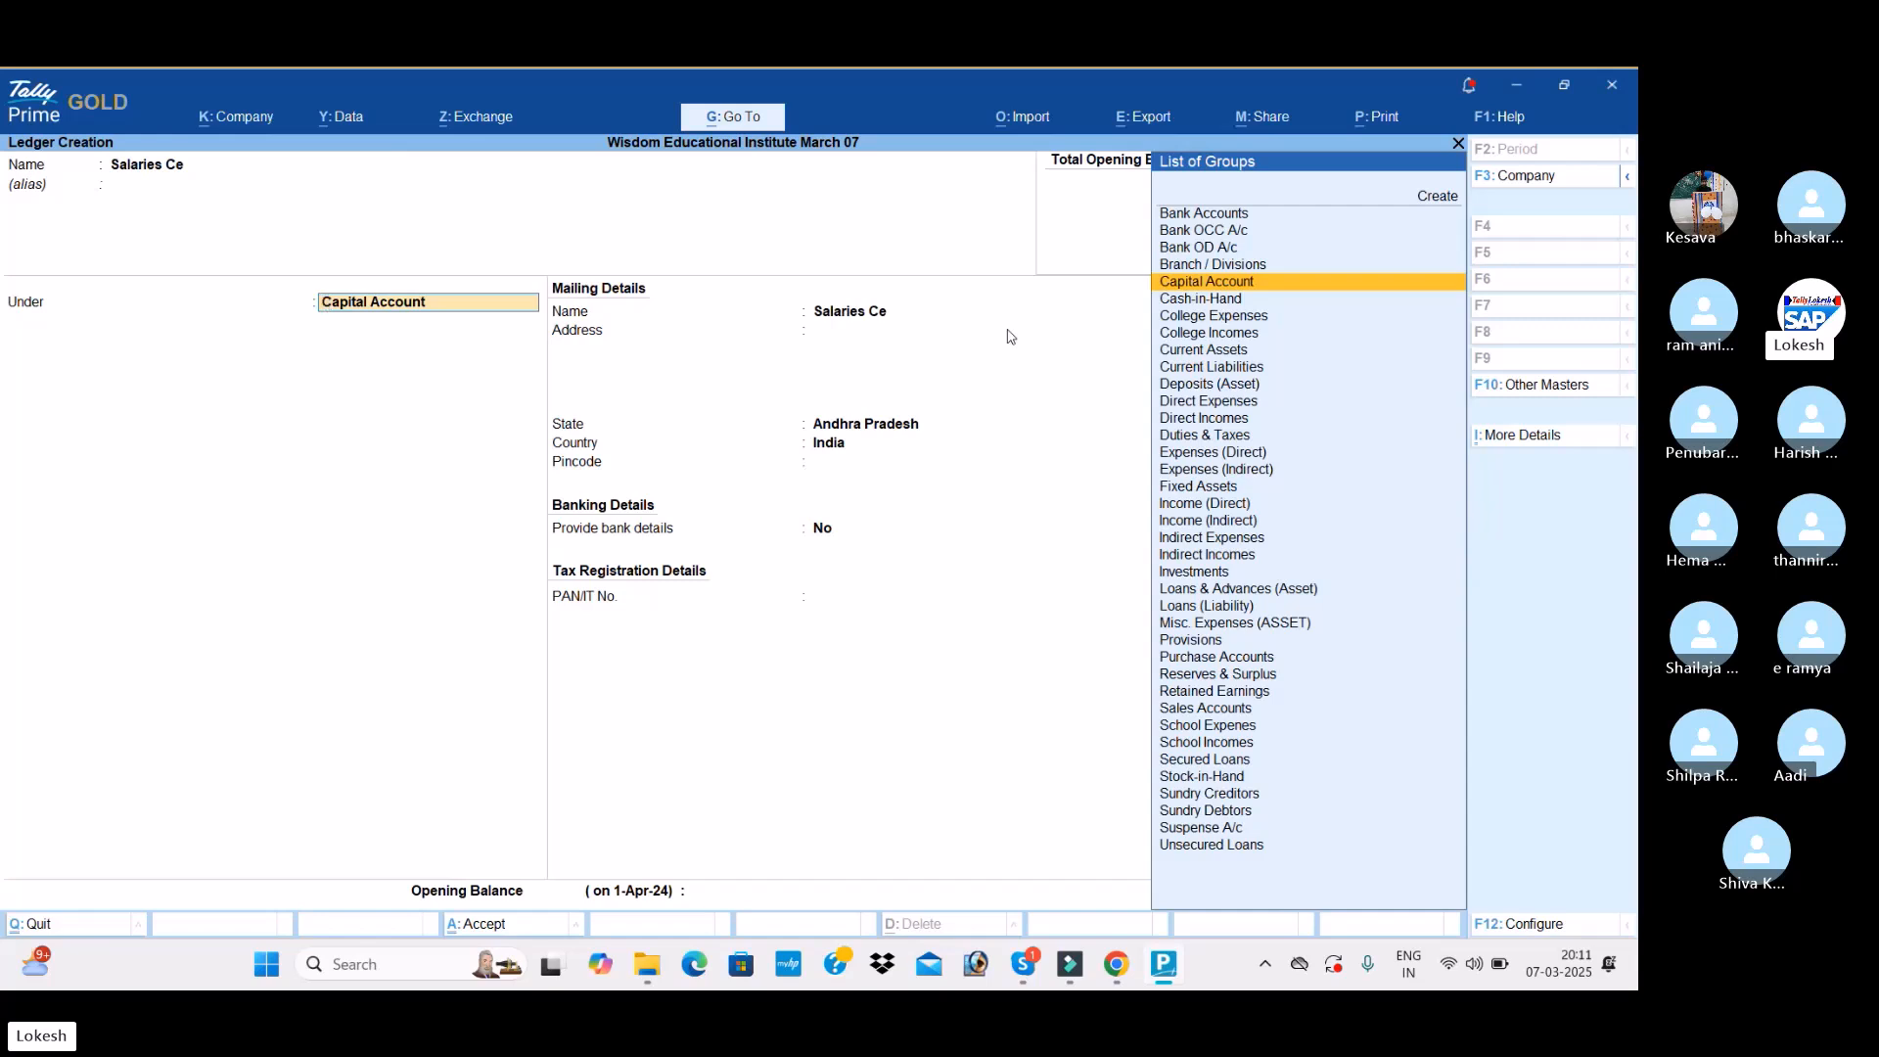
Step: Assign the Salaries Ce ledger to the Indirect Expenses group
key("Up")
key("Up")
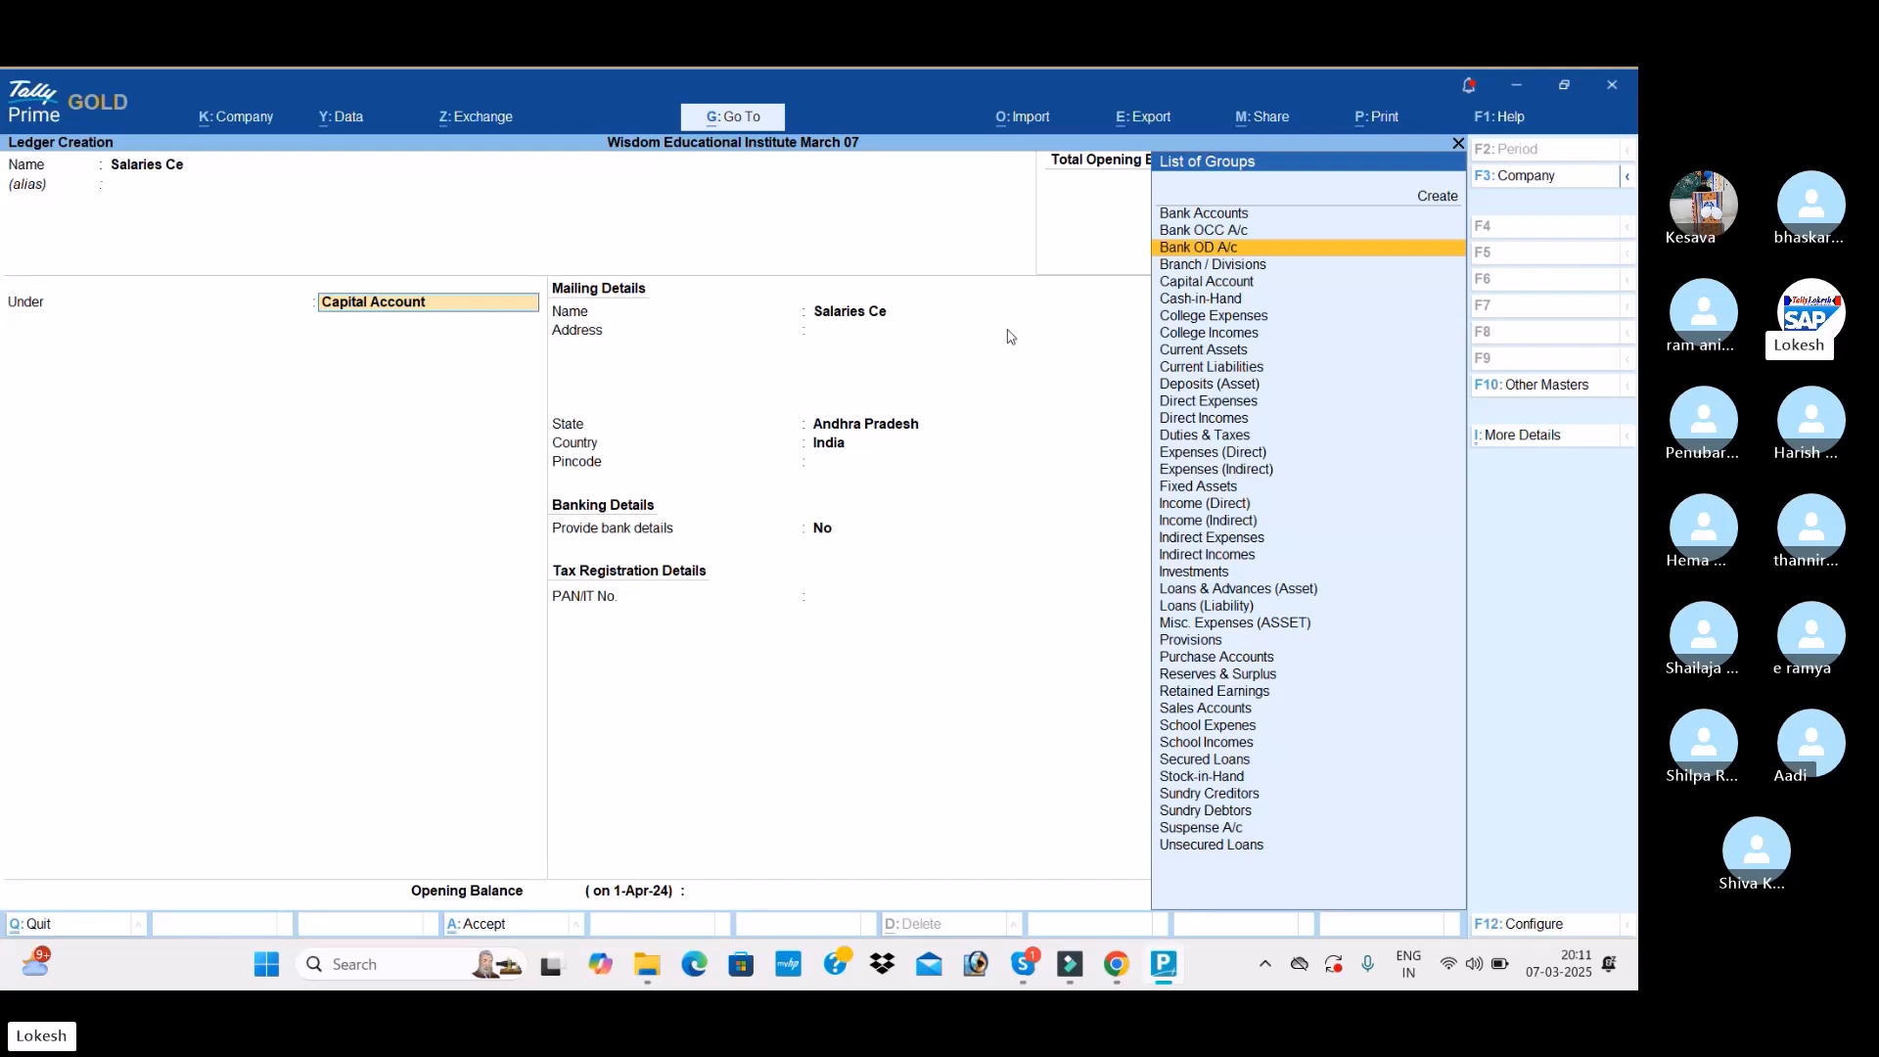
key("Return")
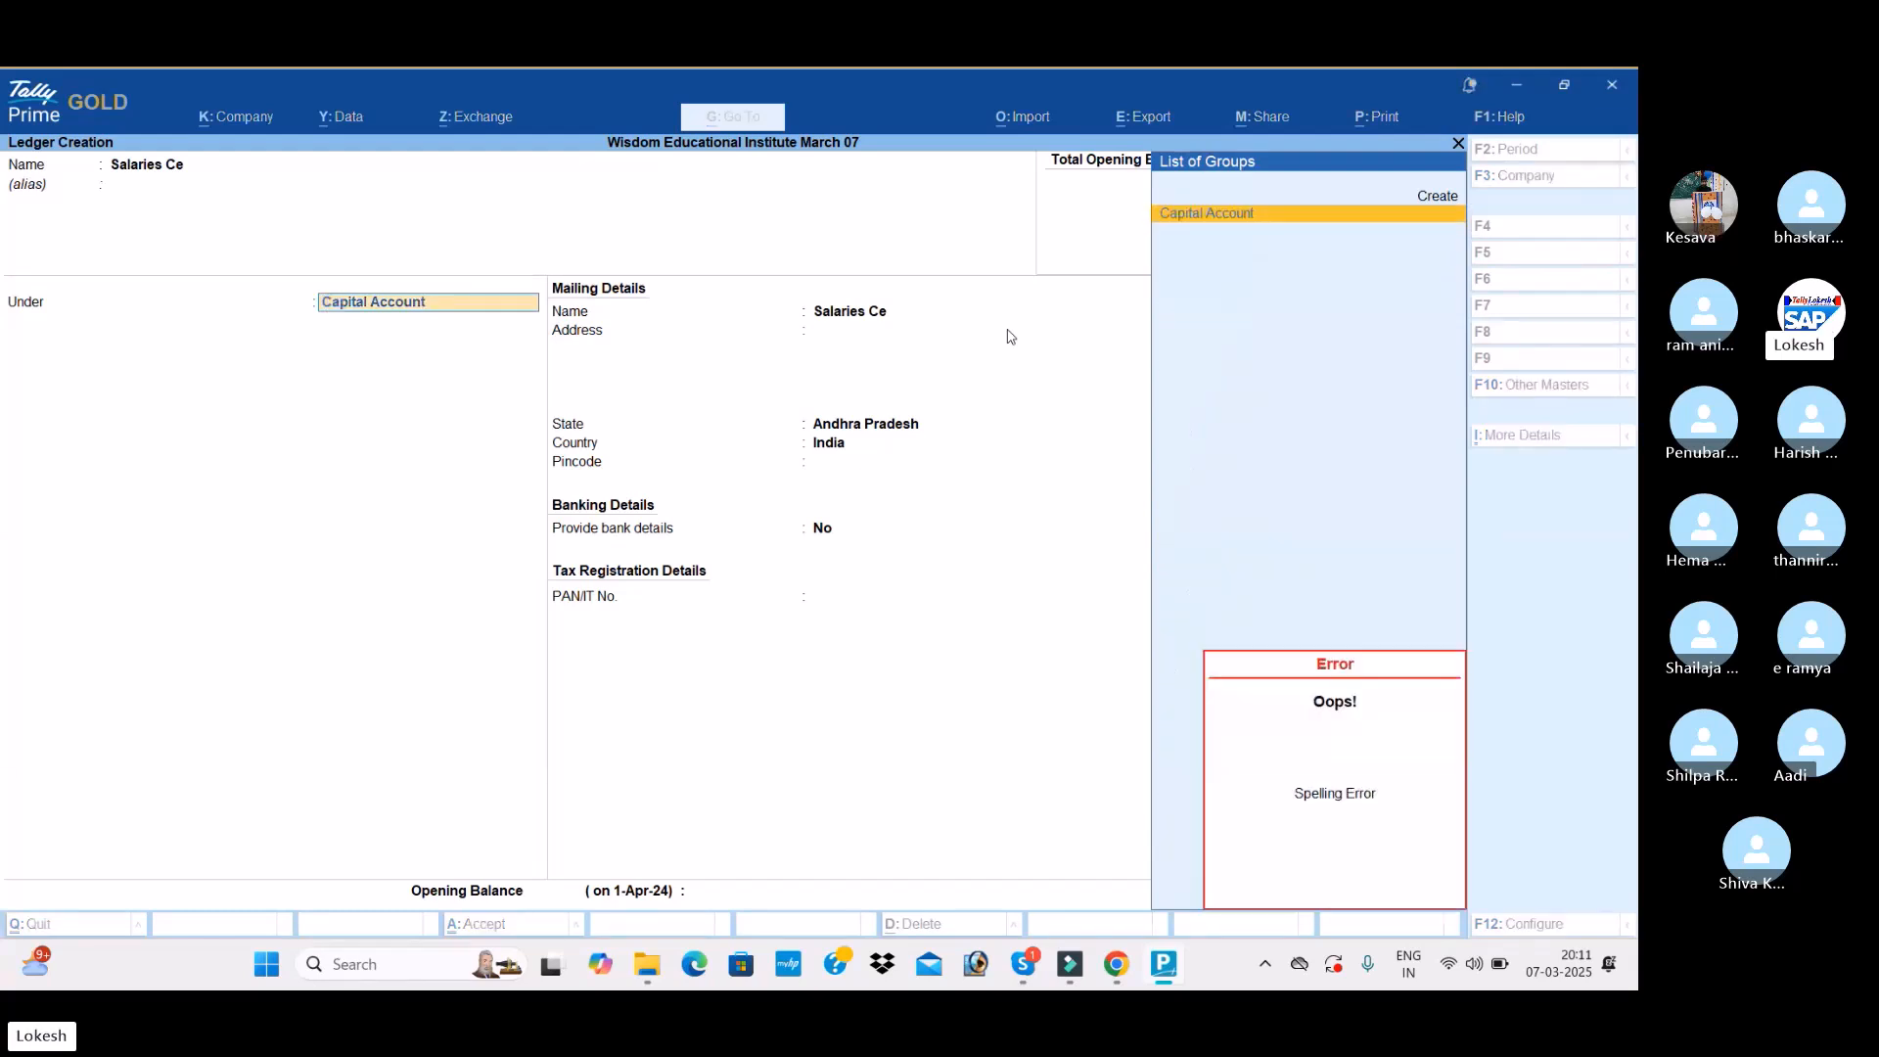
key("BackSpace")
type("Ind")
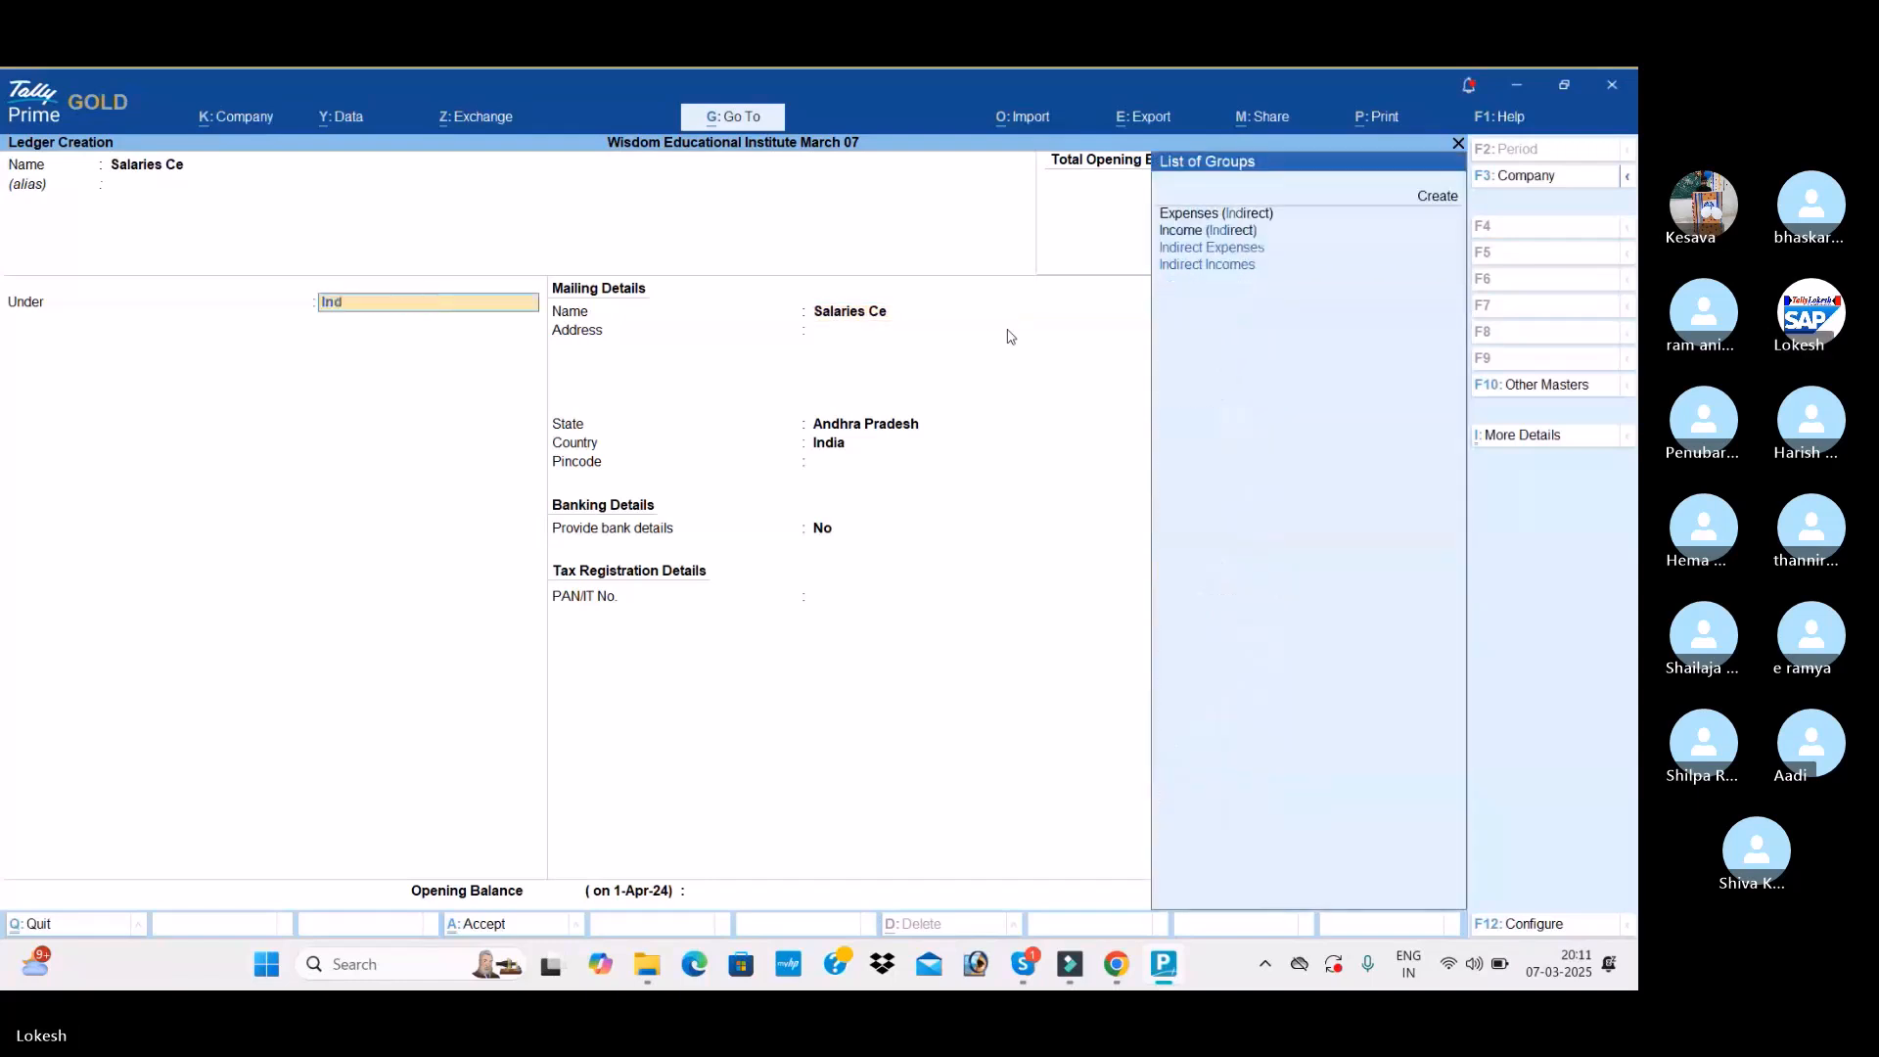
key("Up")
key("Return")
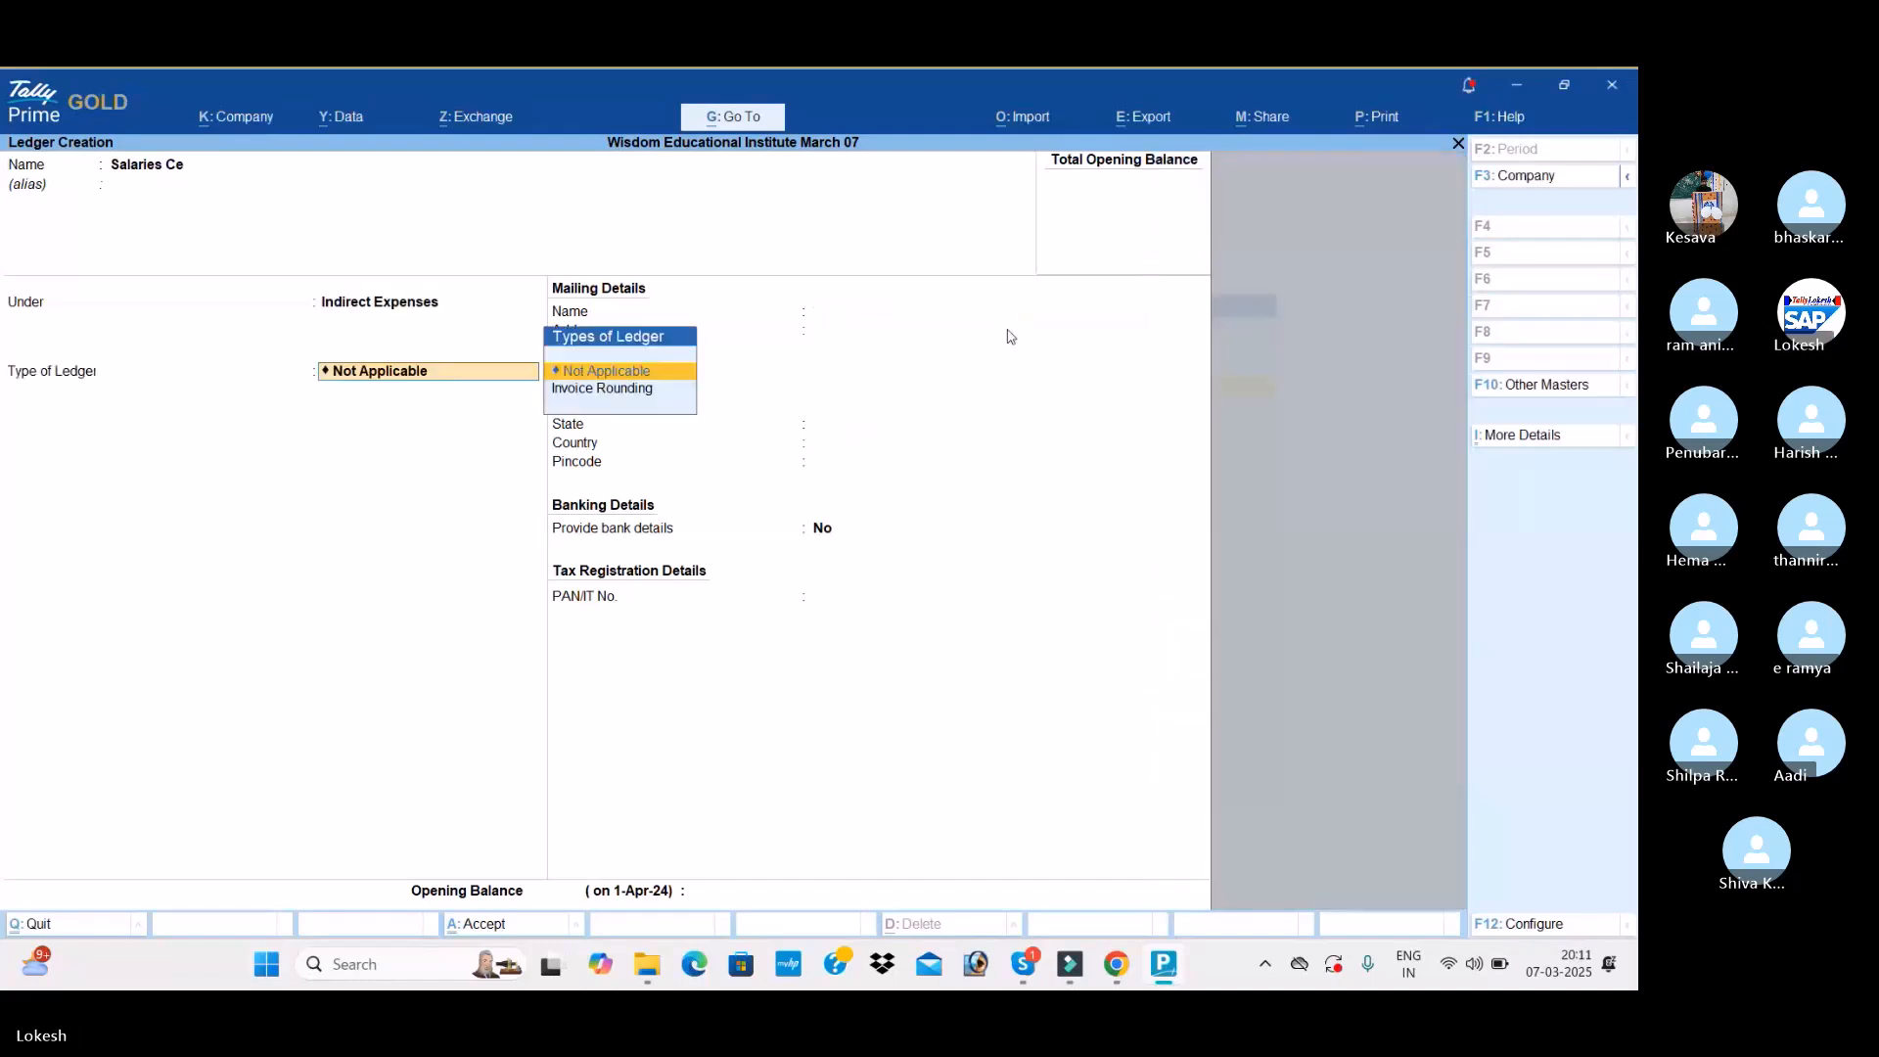
Step: Change the Salaries Ce ledger's parent group to College Expenses and save the ledger
key("BackSpace")
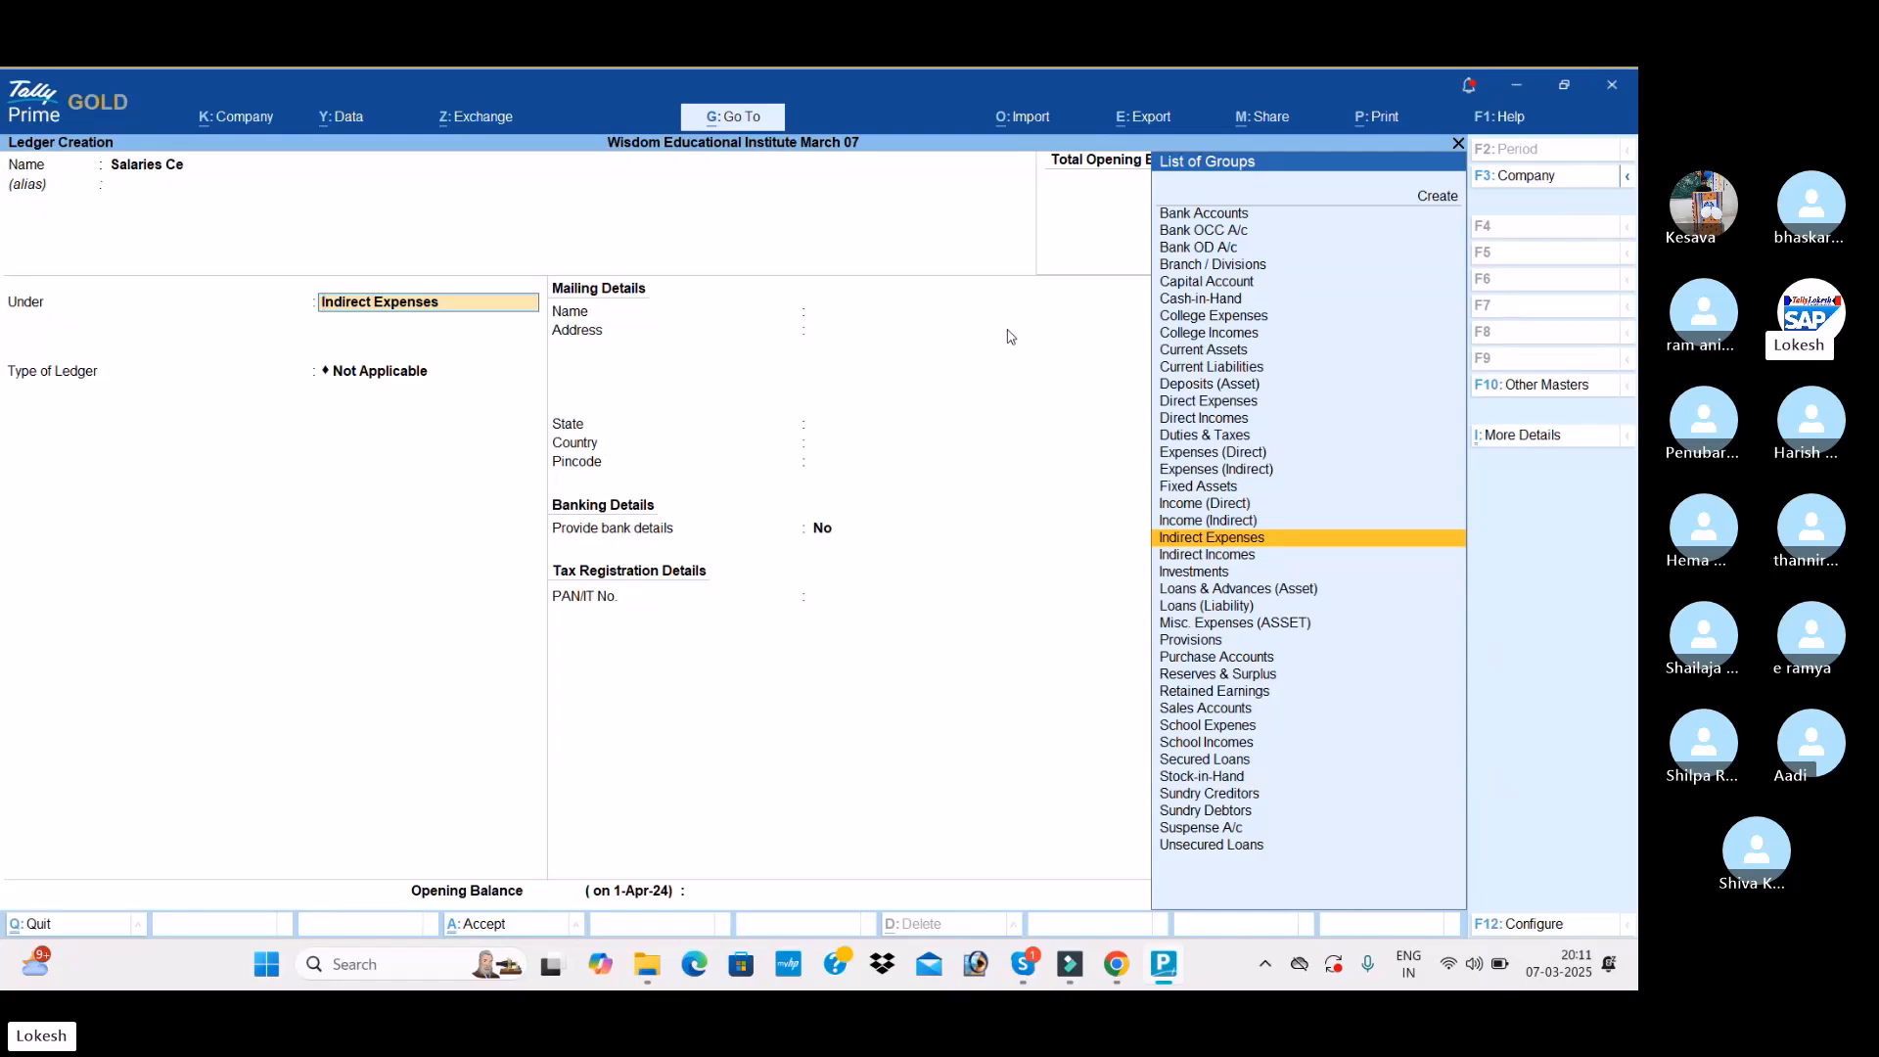
type("Co")
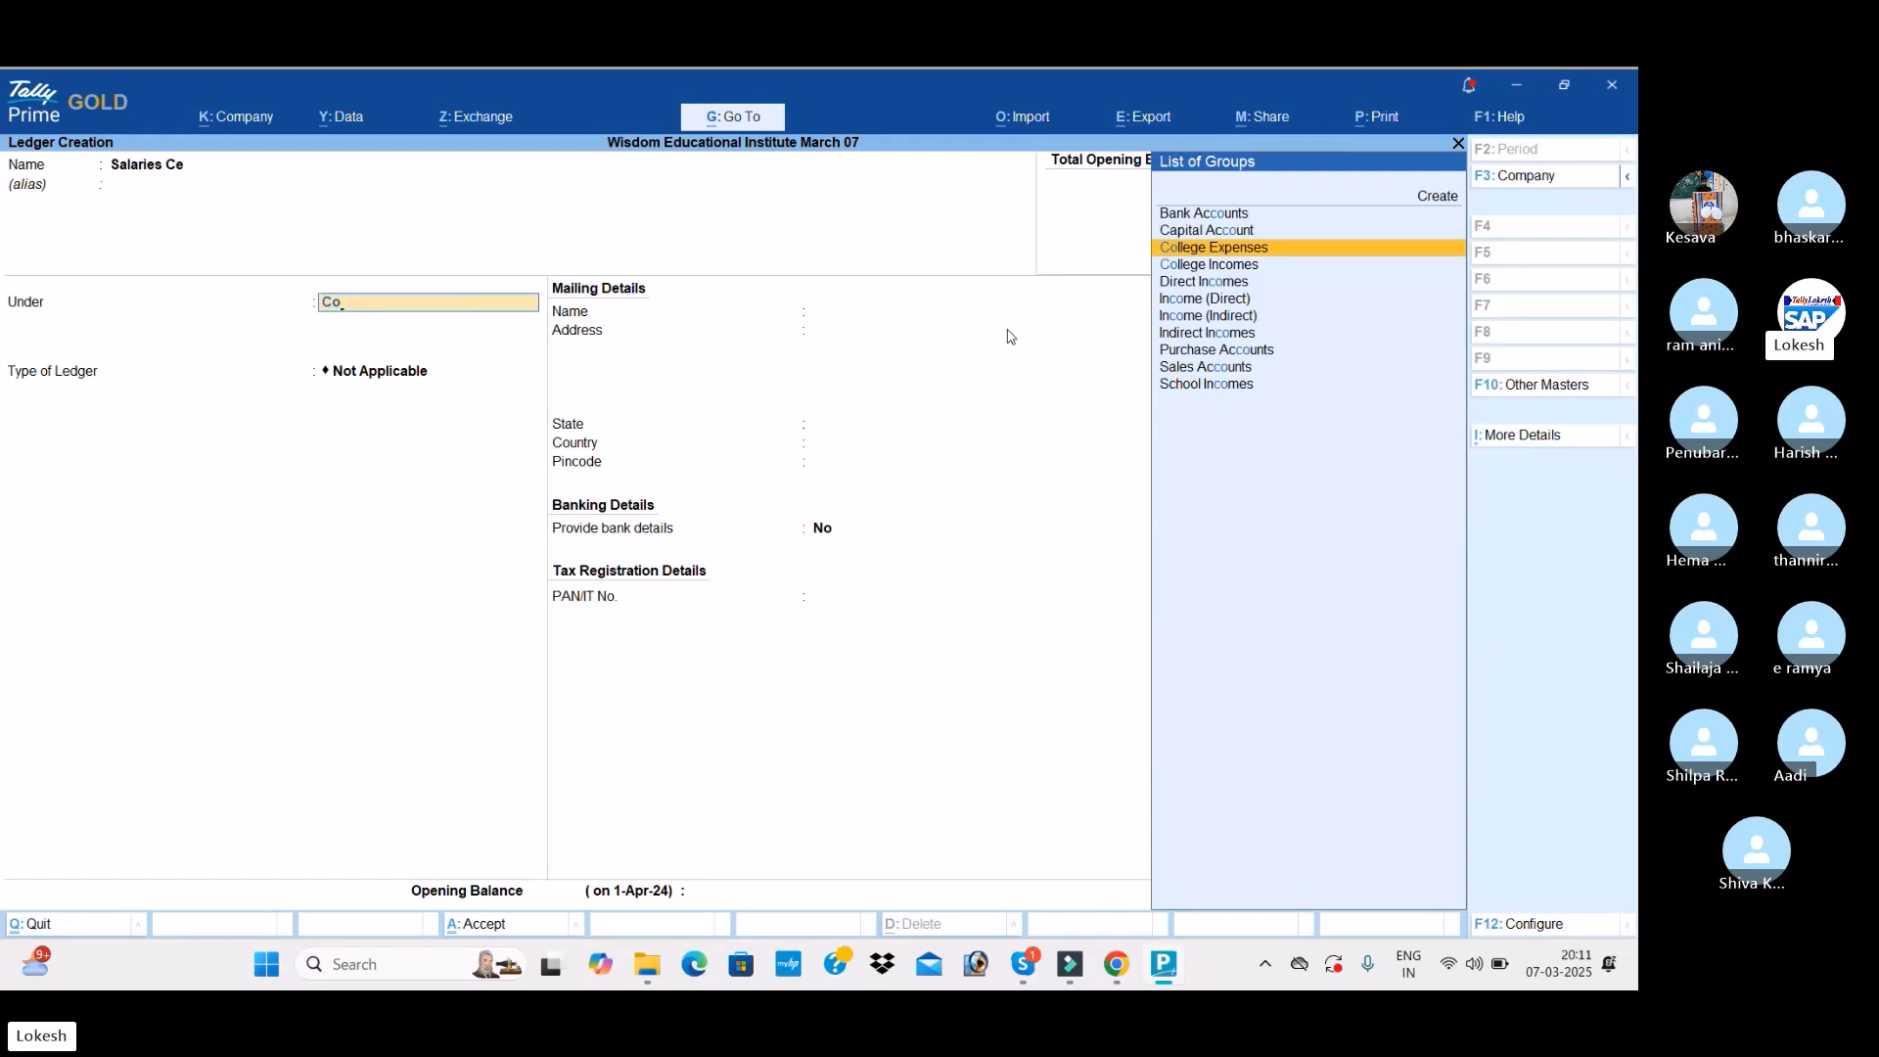
key("Down")
key("Up")
key("Return")
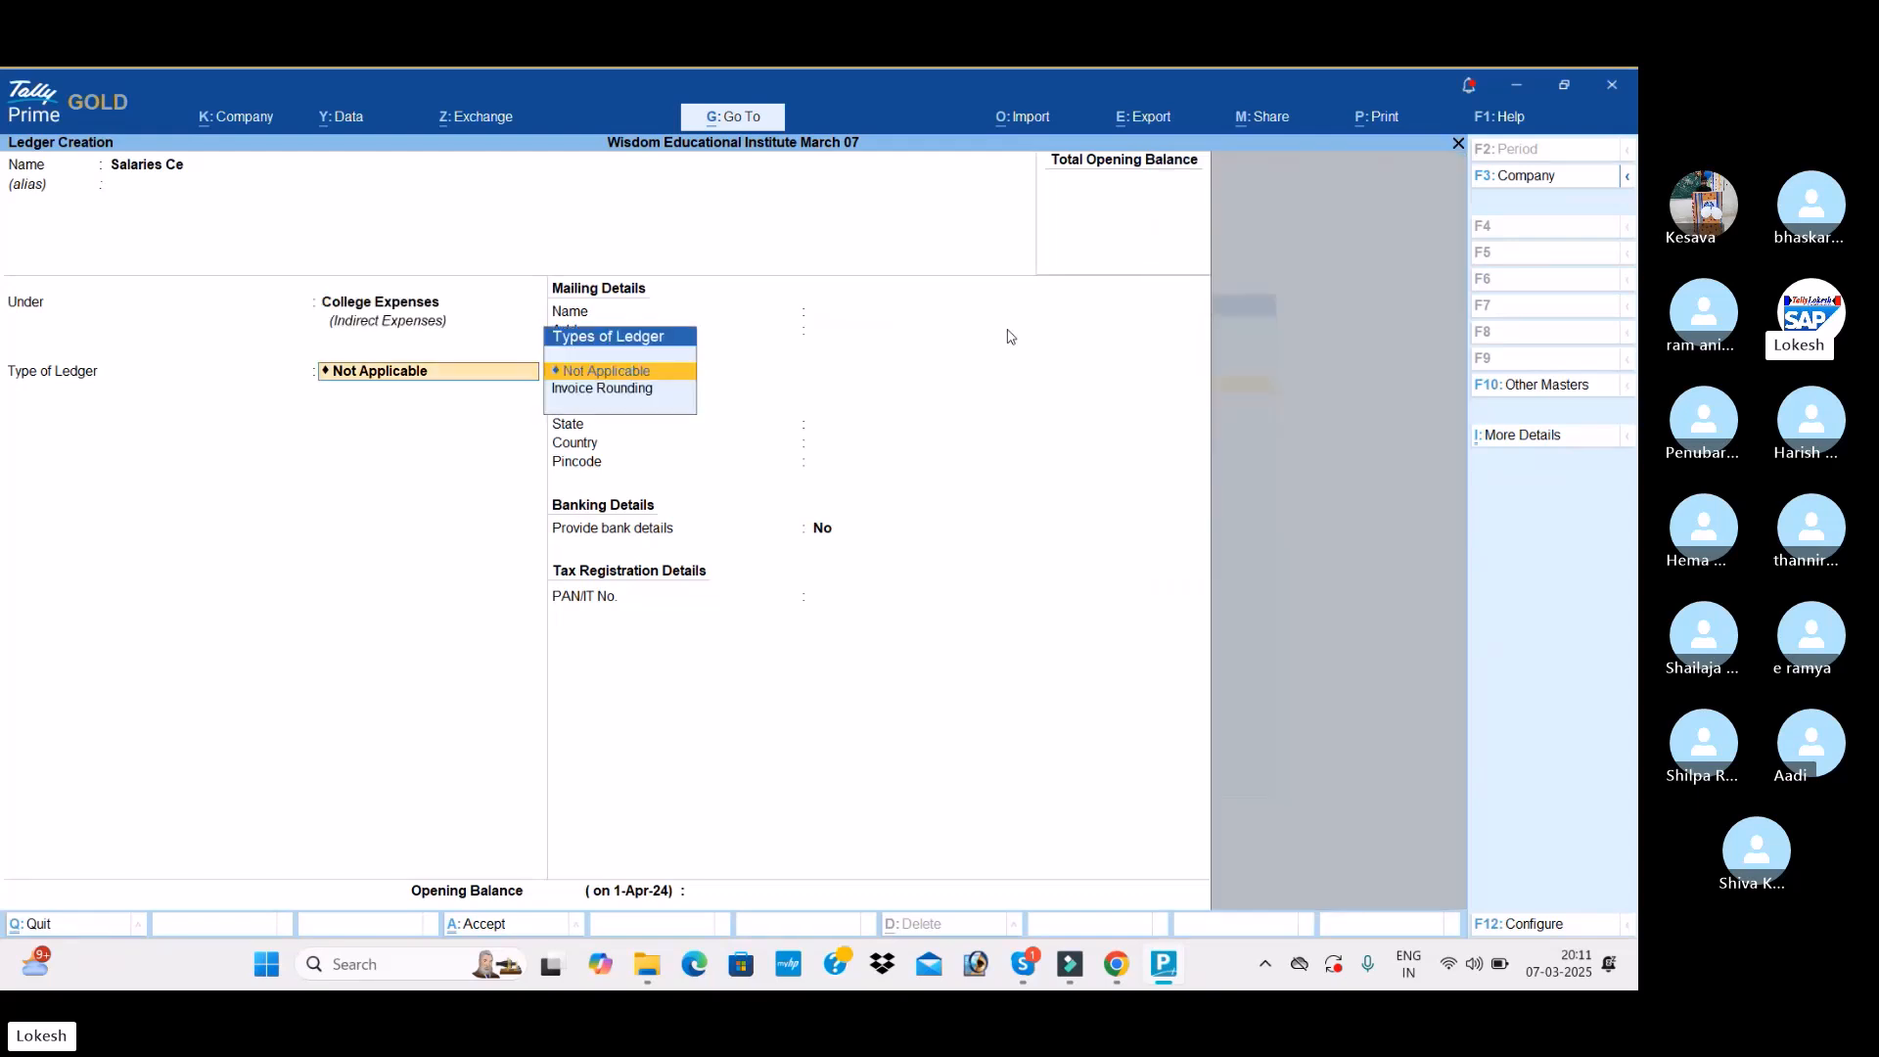
key("BackSpace")
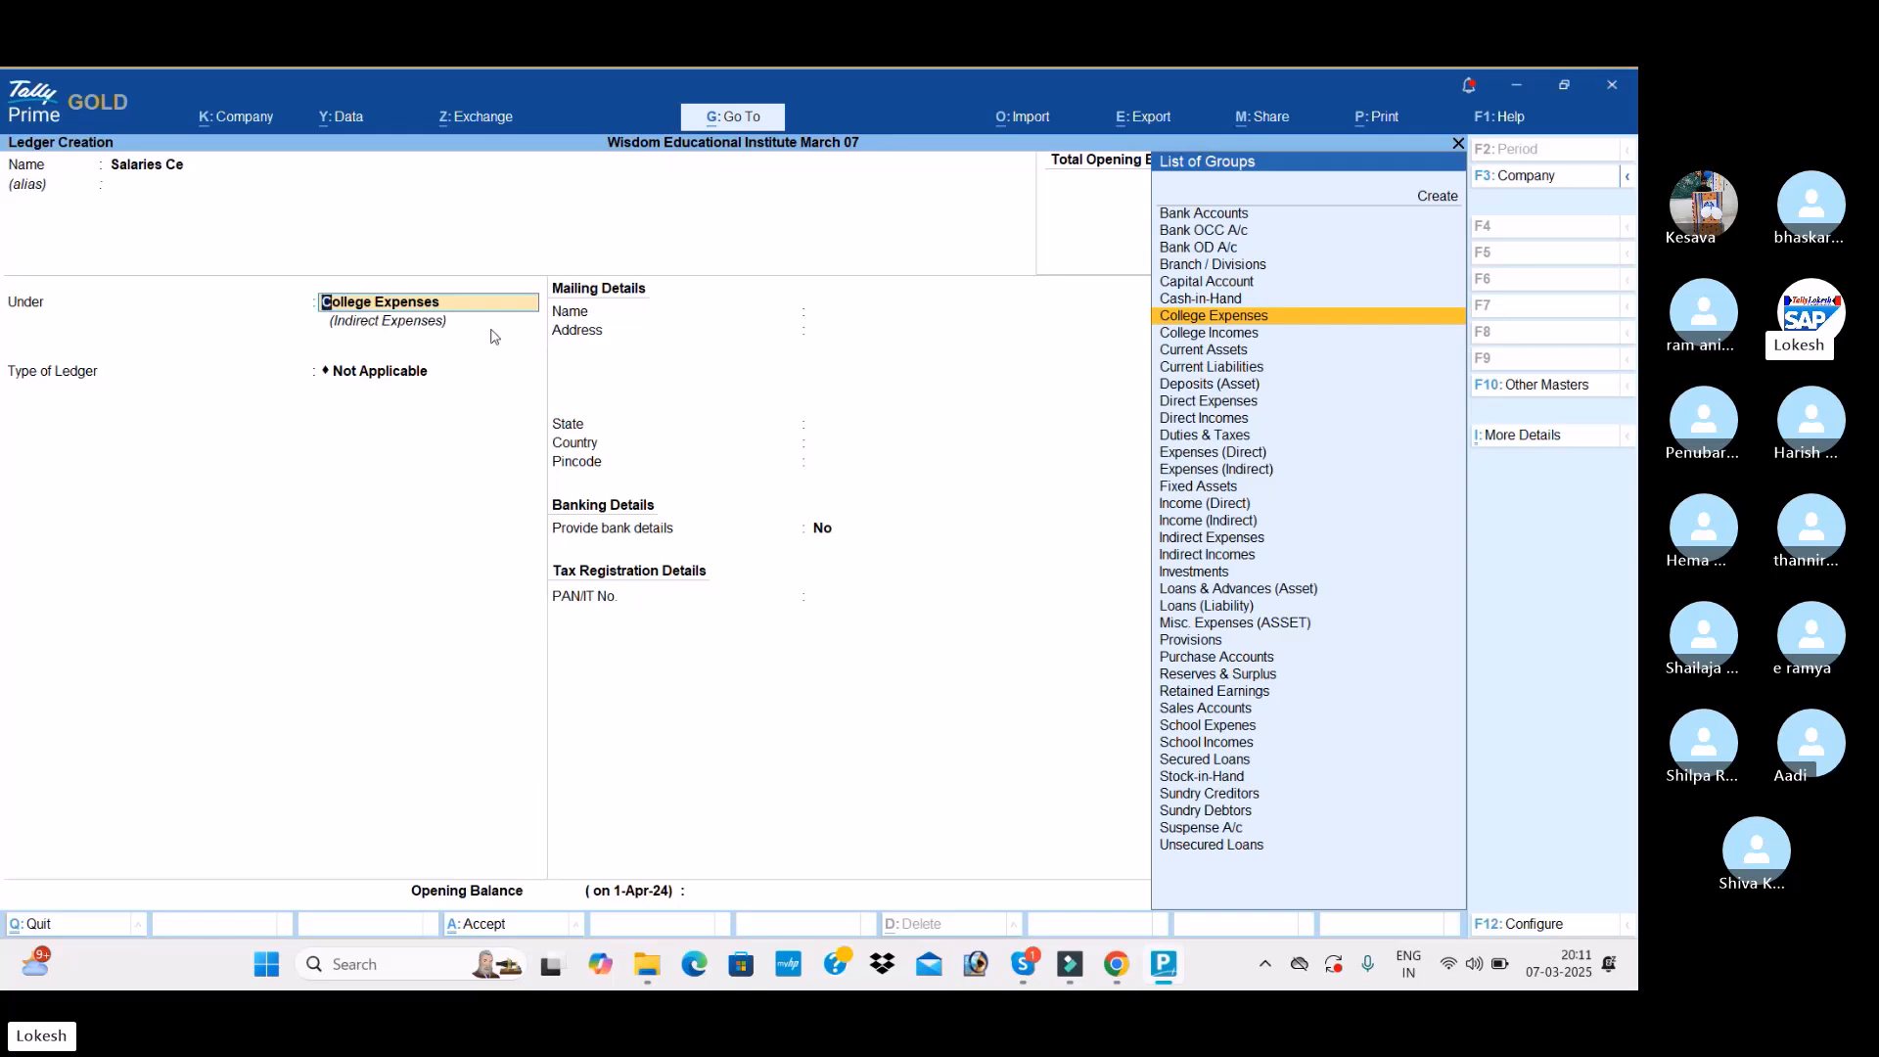
key("Return")
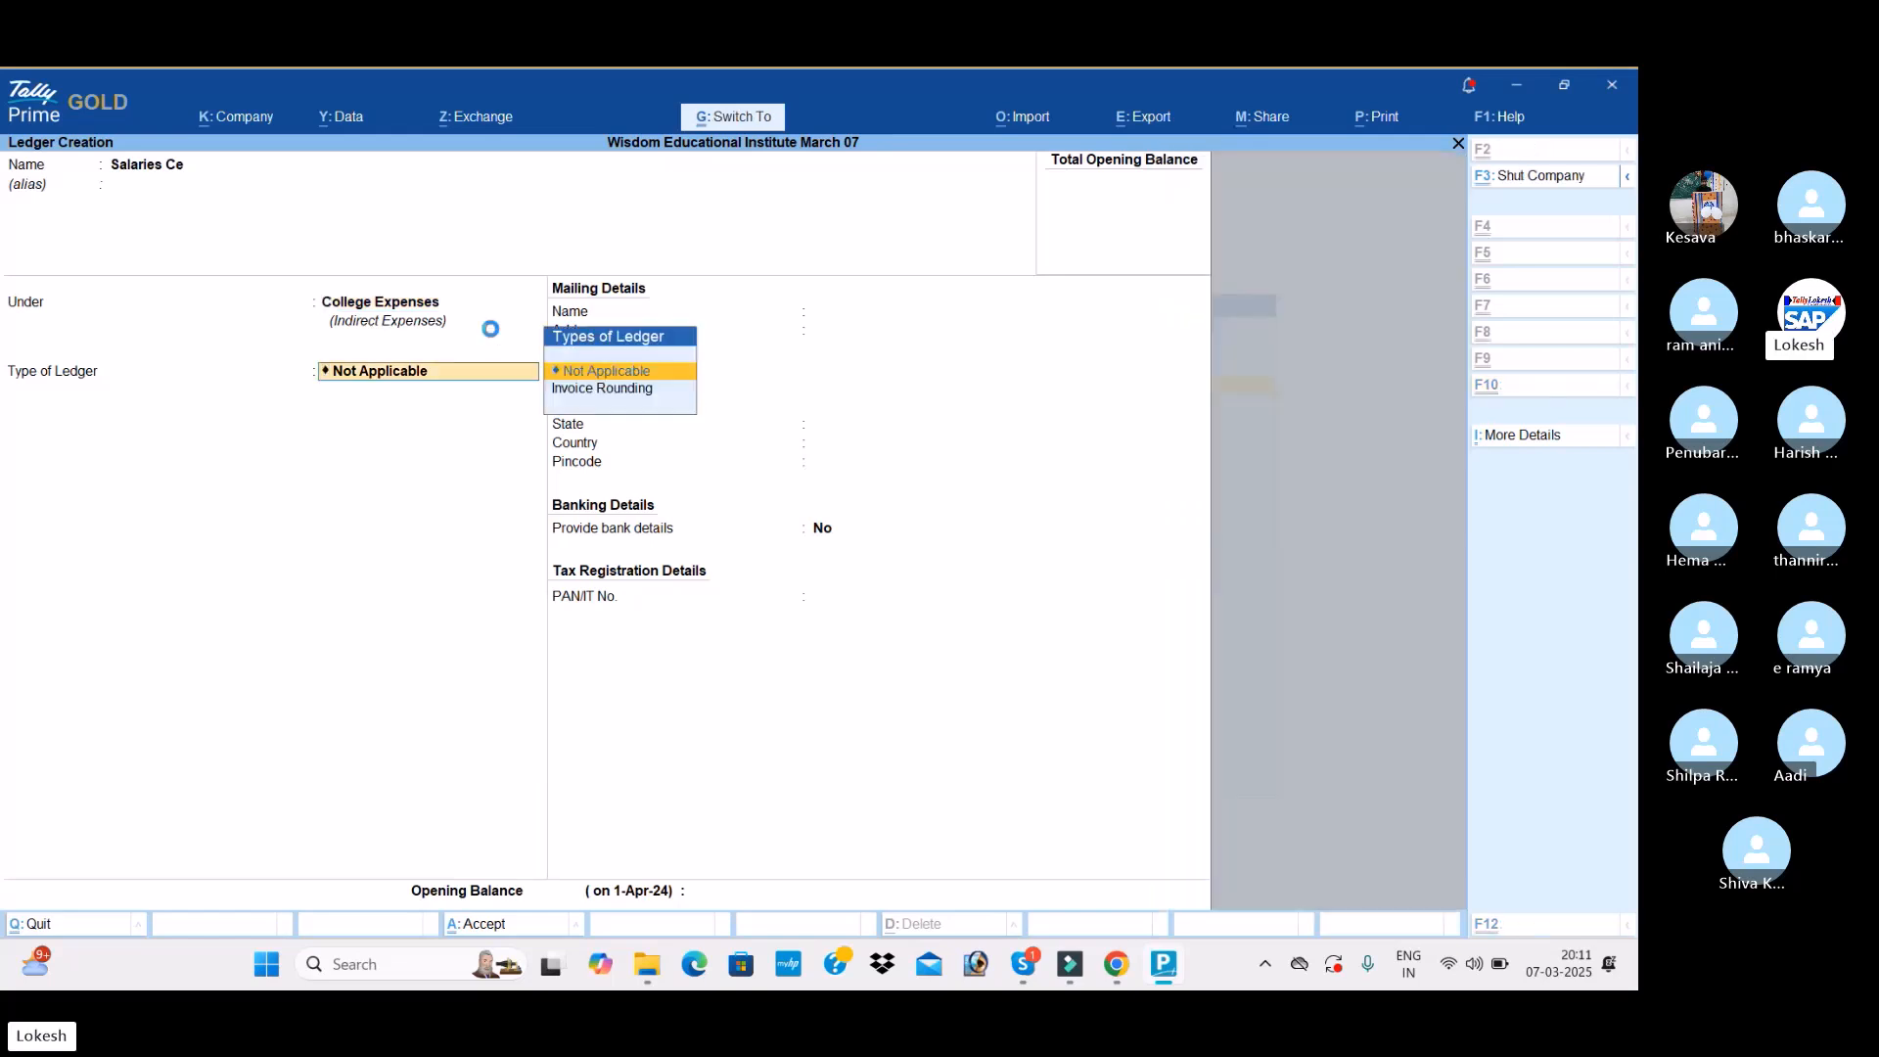
key("ctrl+a")
Step: Create and save a ledger named Rent Ce under College Expenses
type("Rent Ce")
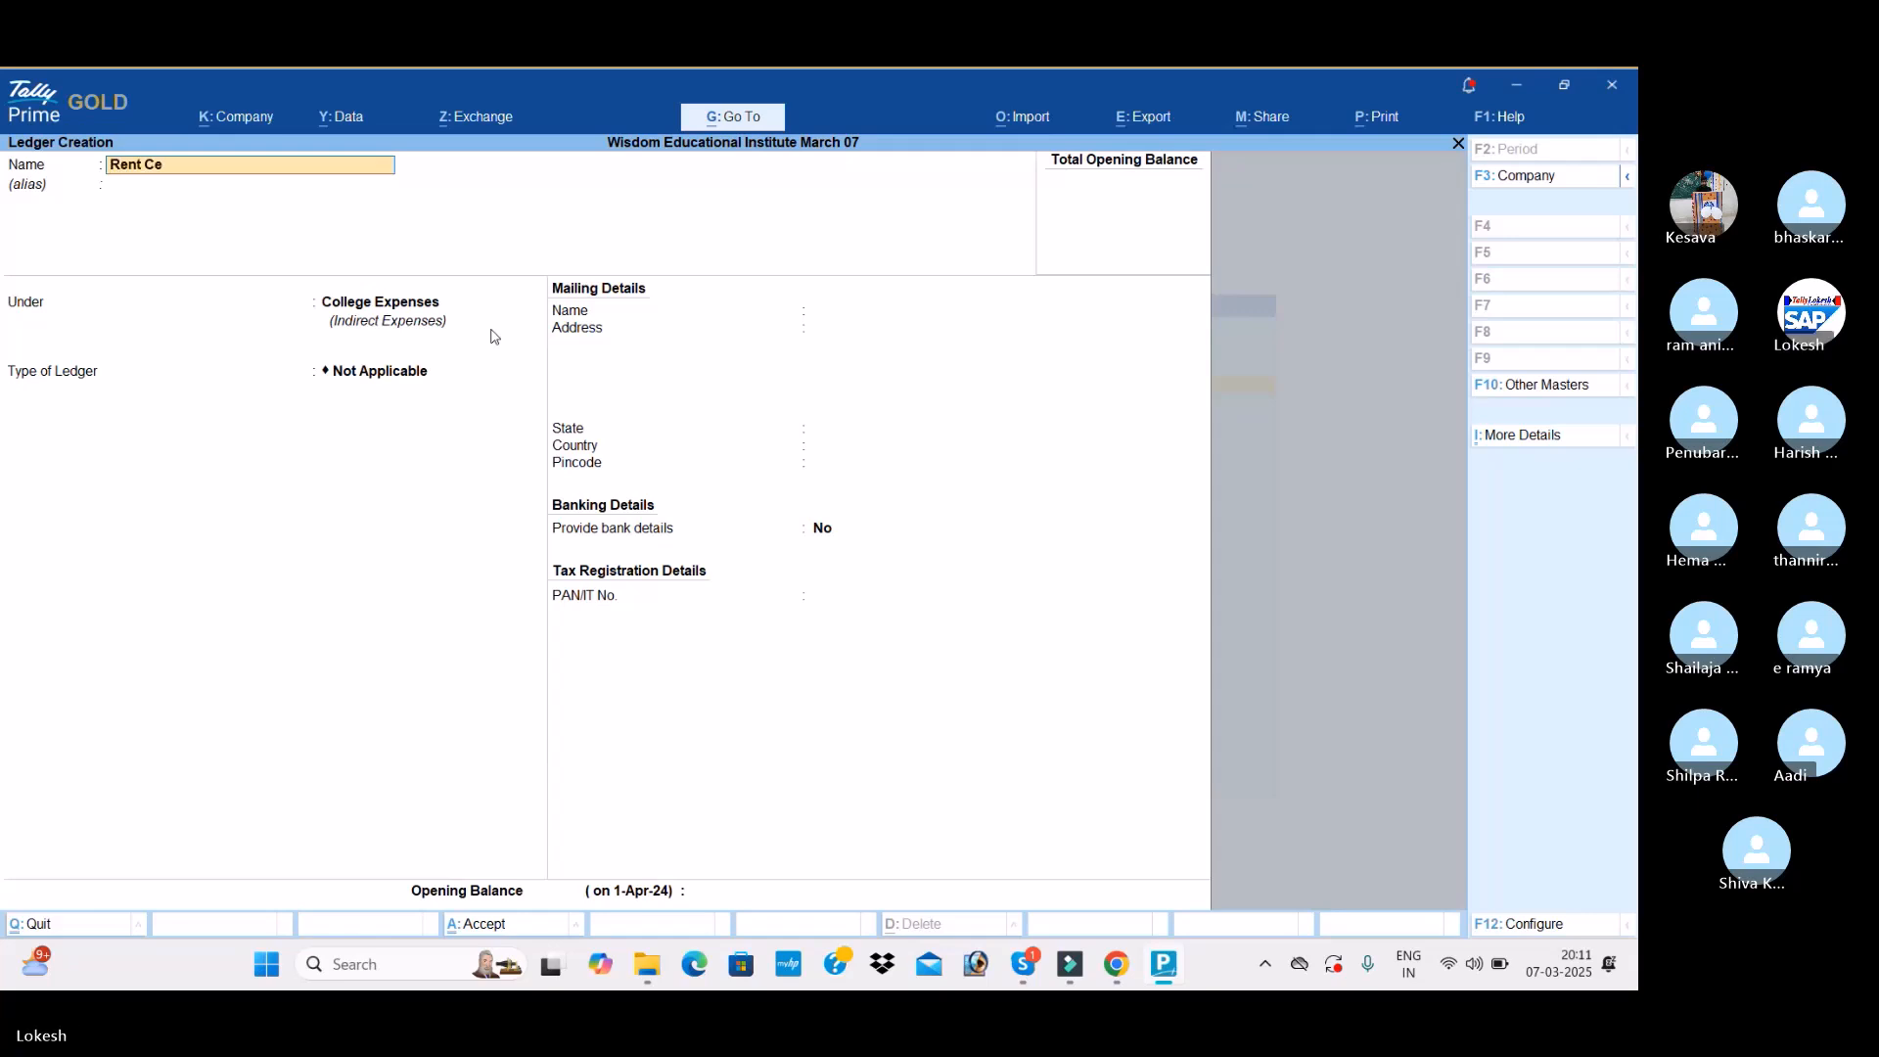
key("Return")
key("Return")
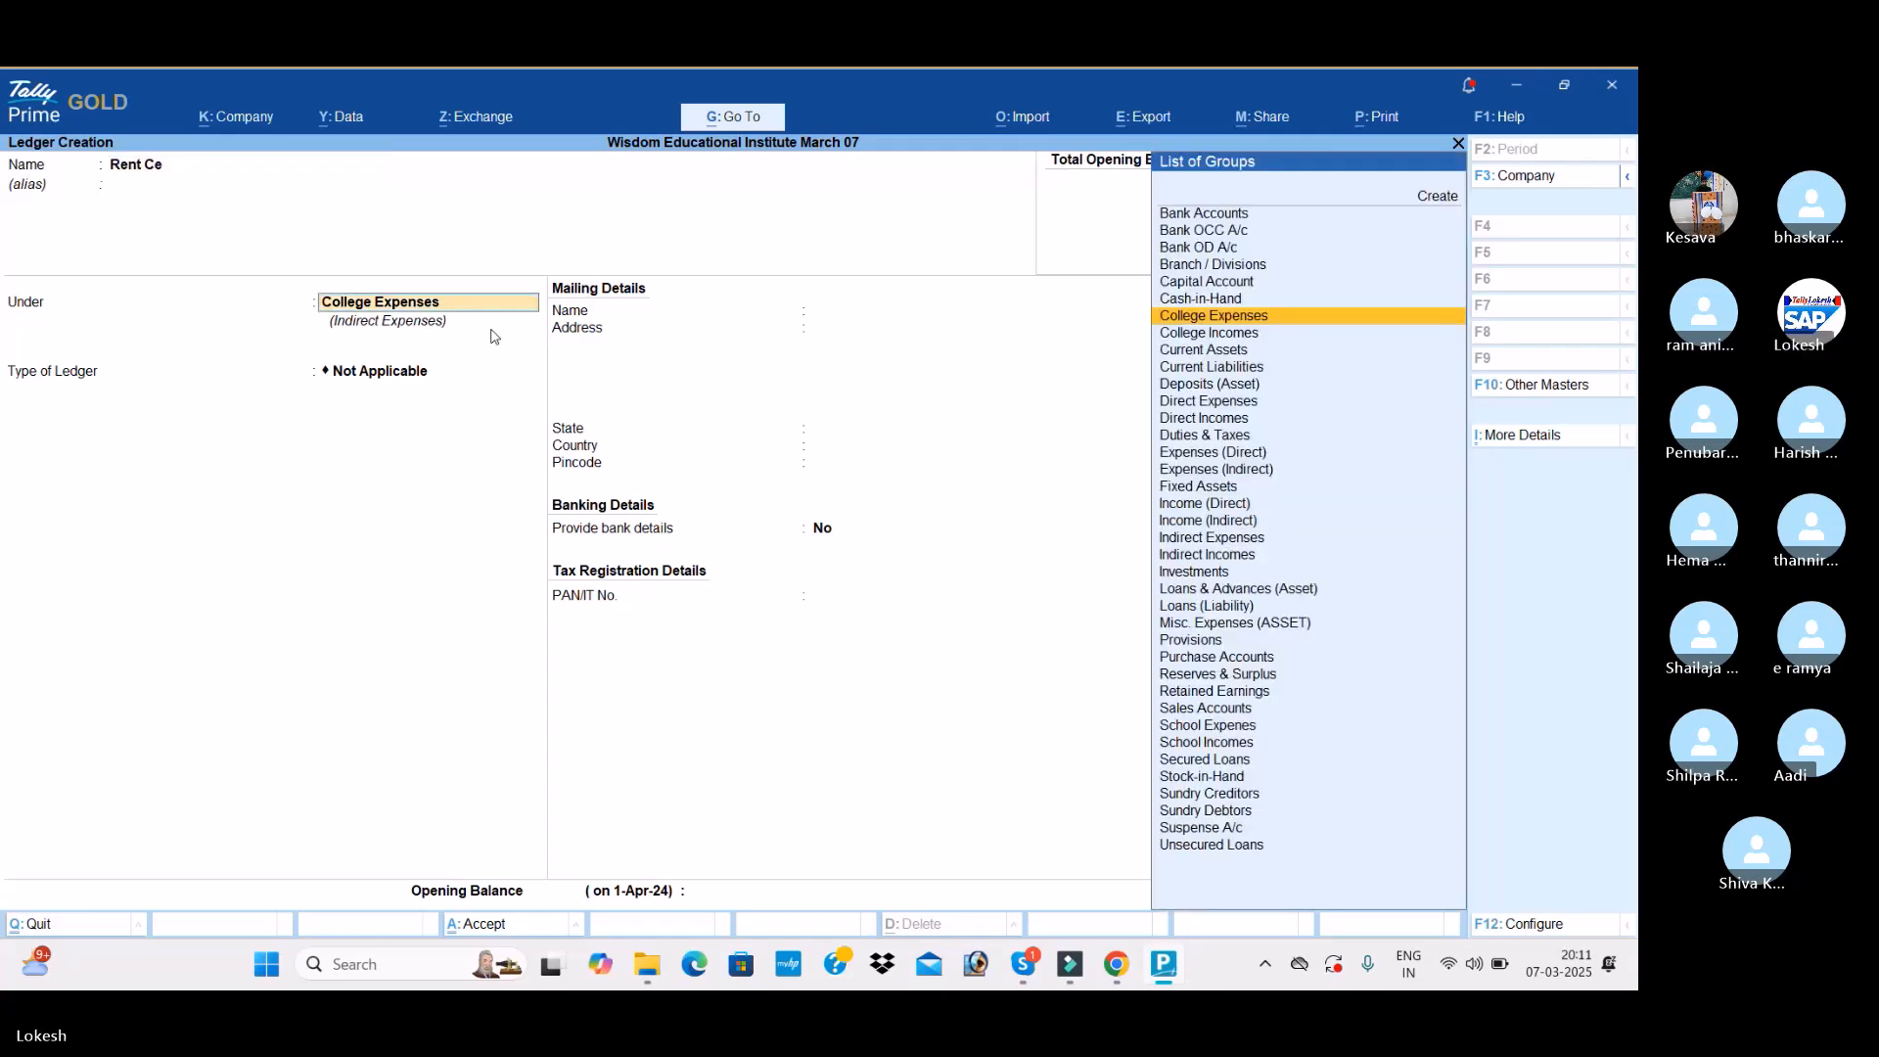
key("Return")
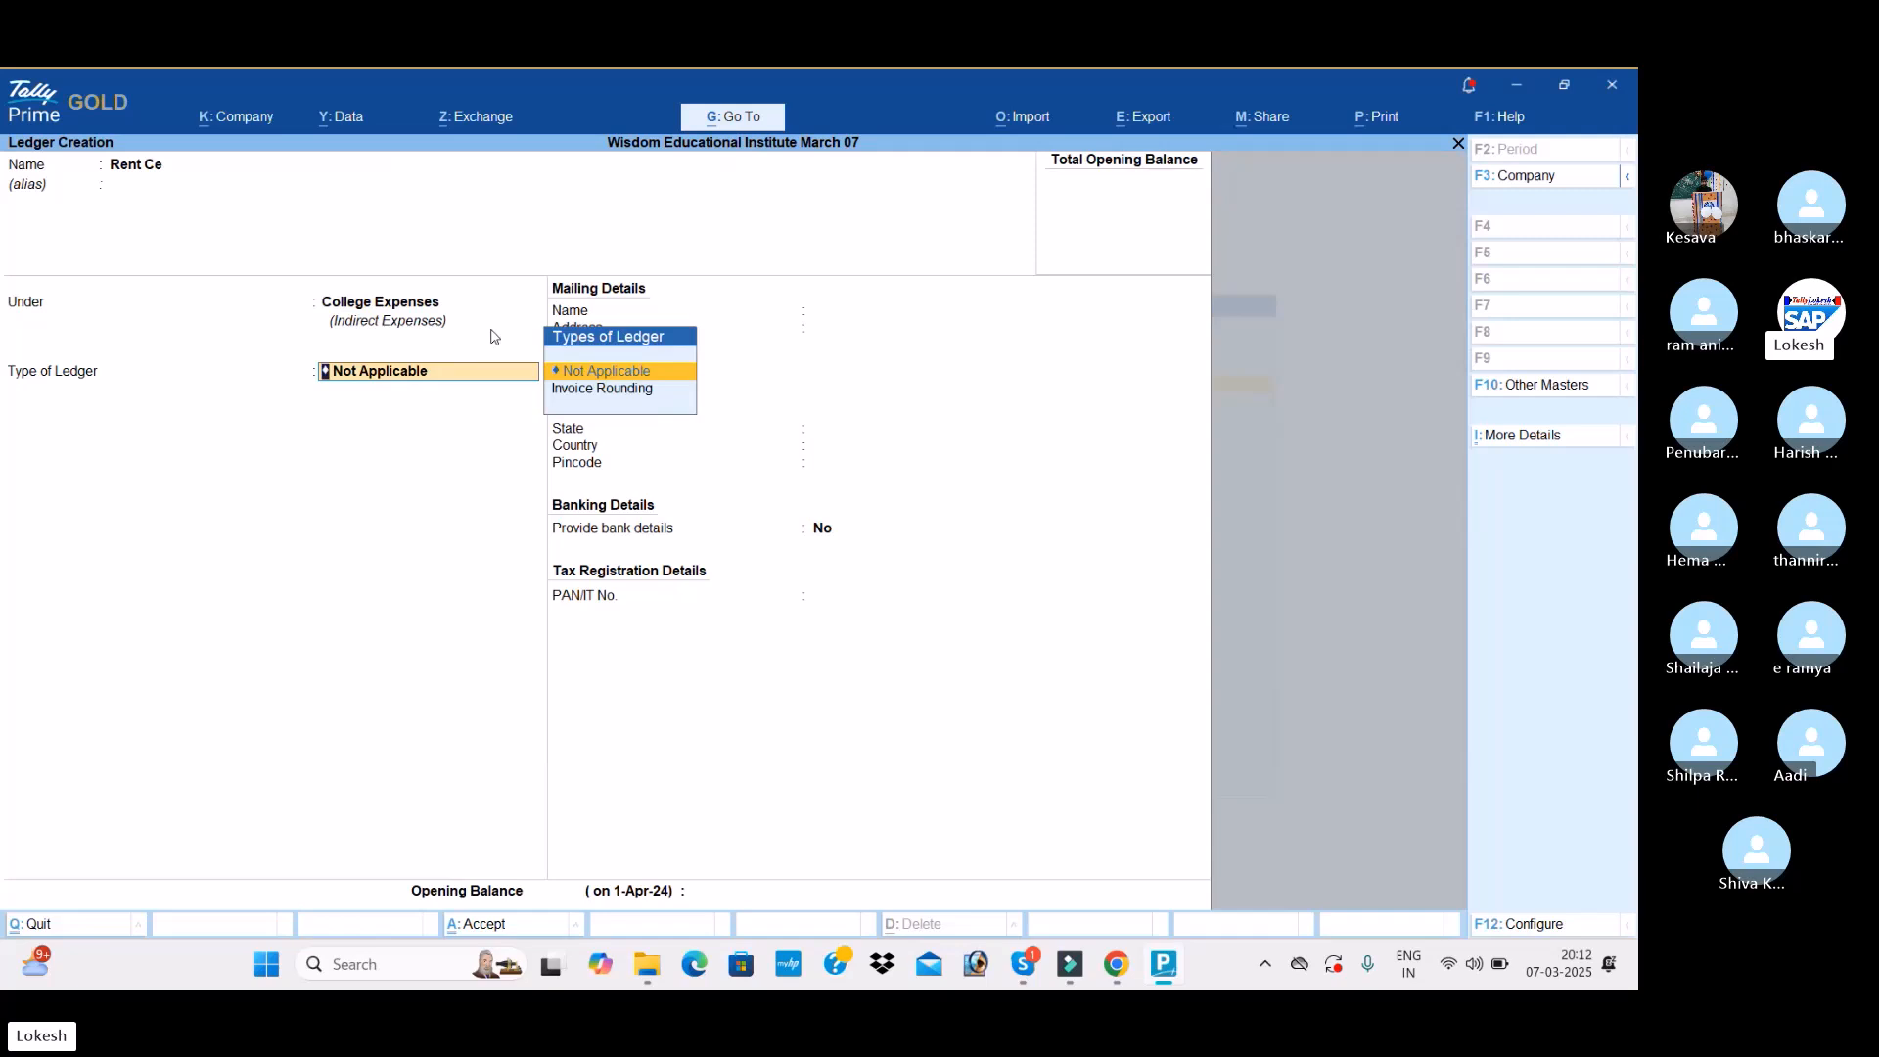
key("ctrl+a")
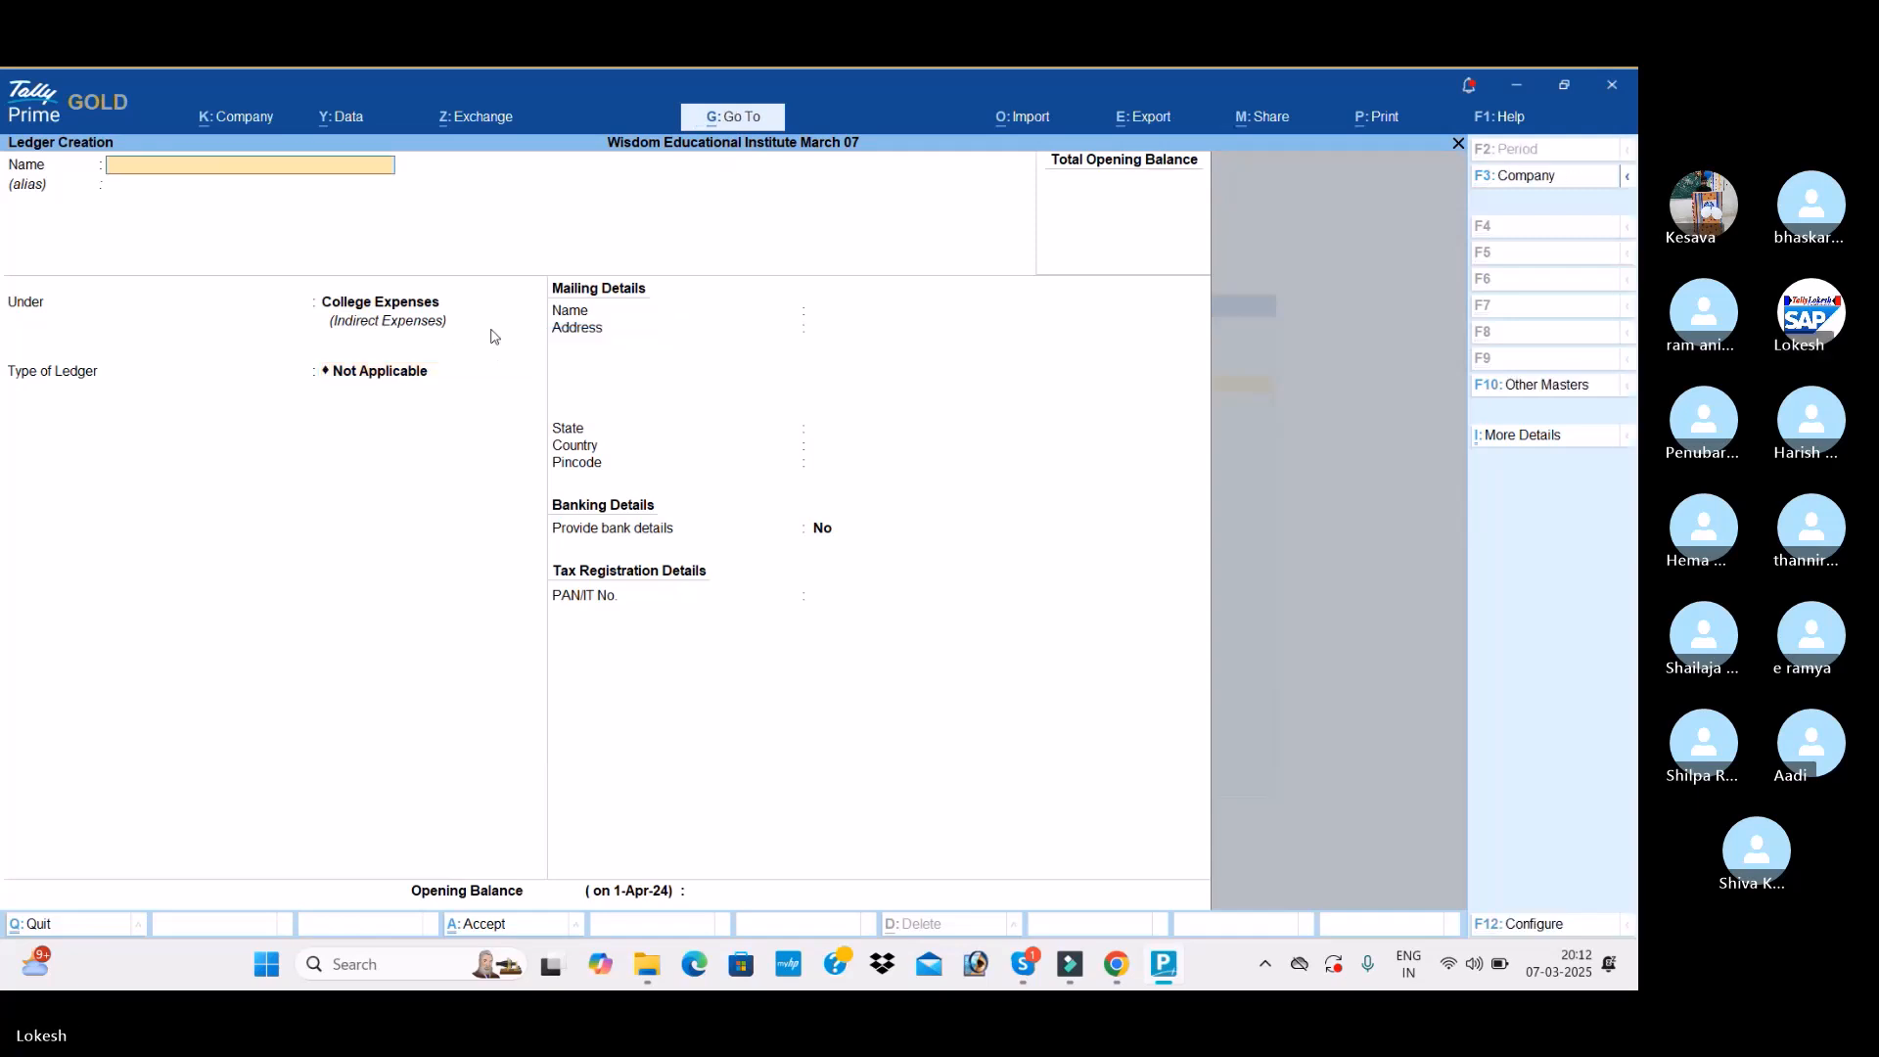
Step: Create and save two ledgers under College Expenses, named Tele Bill Ce and Electricity Bill Ce
type("Tele Bill Ce")
key("Return")
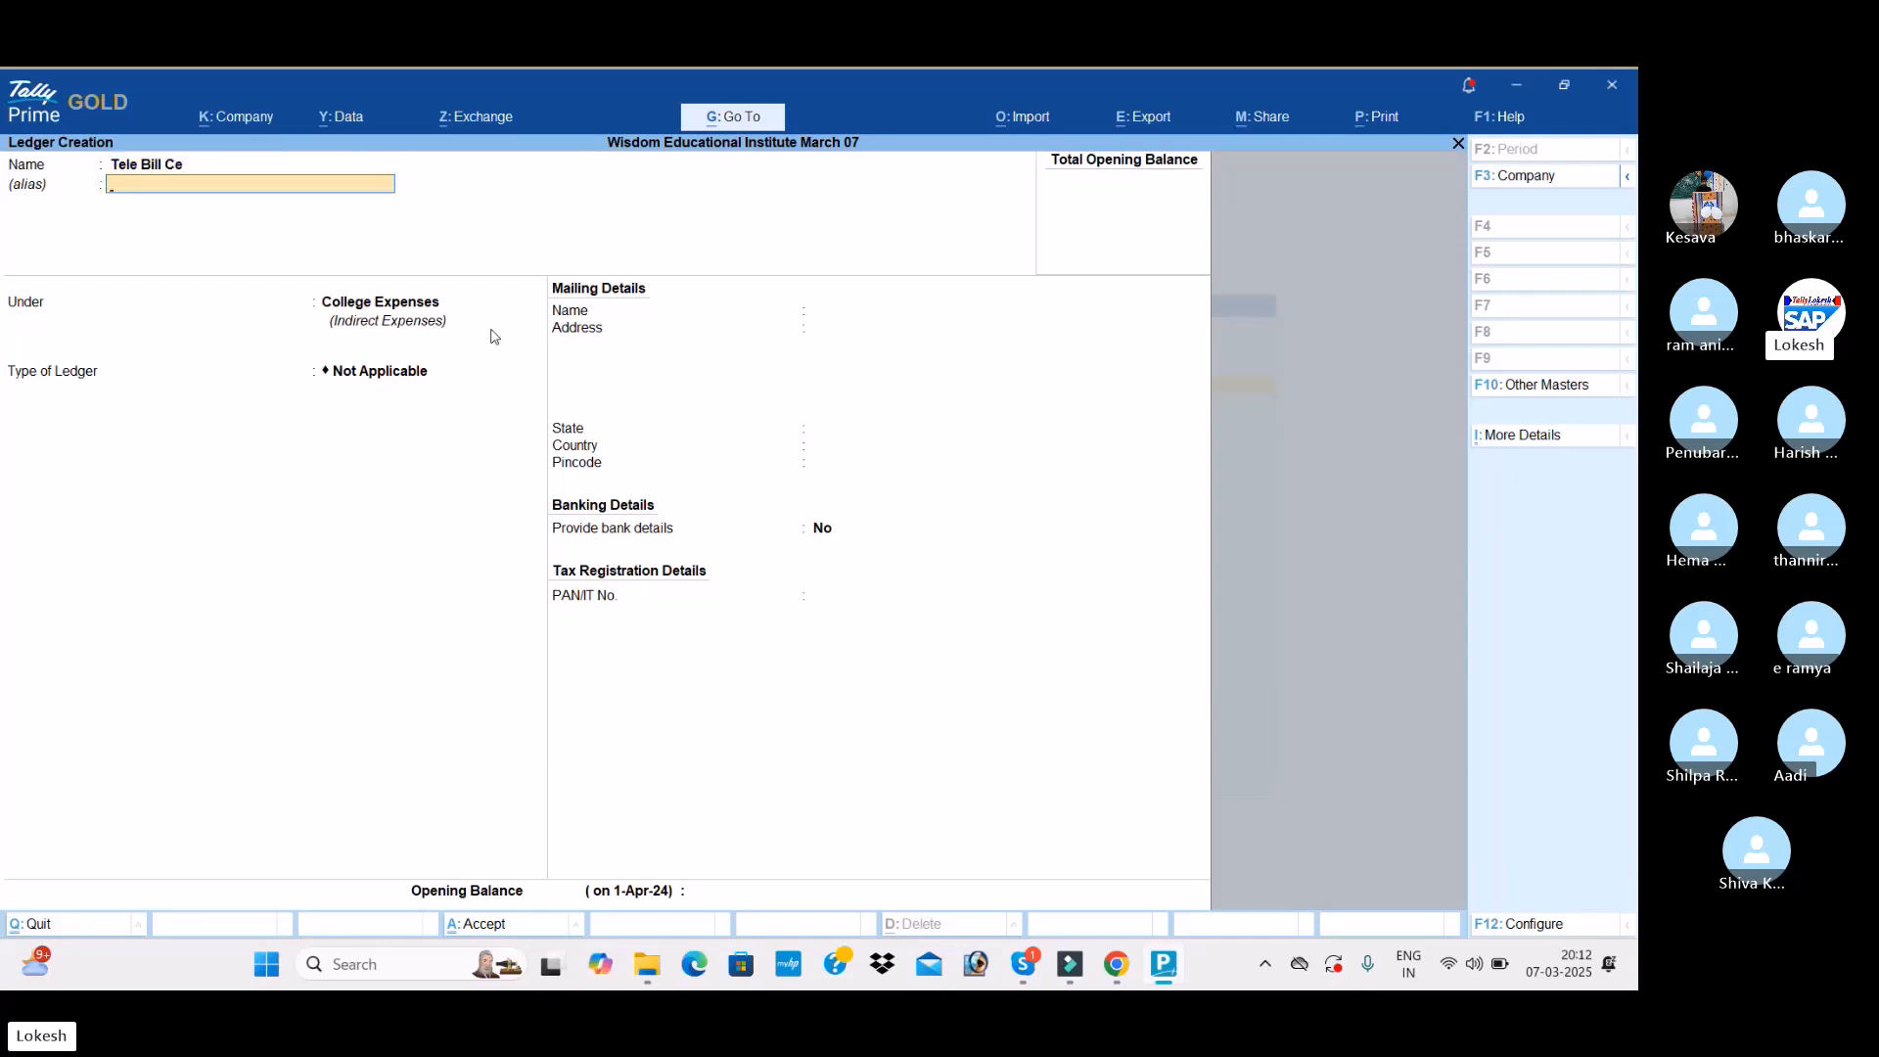
key("ctrl+a")
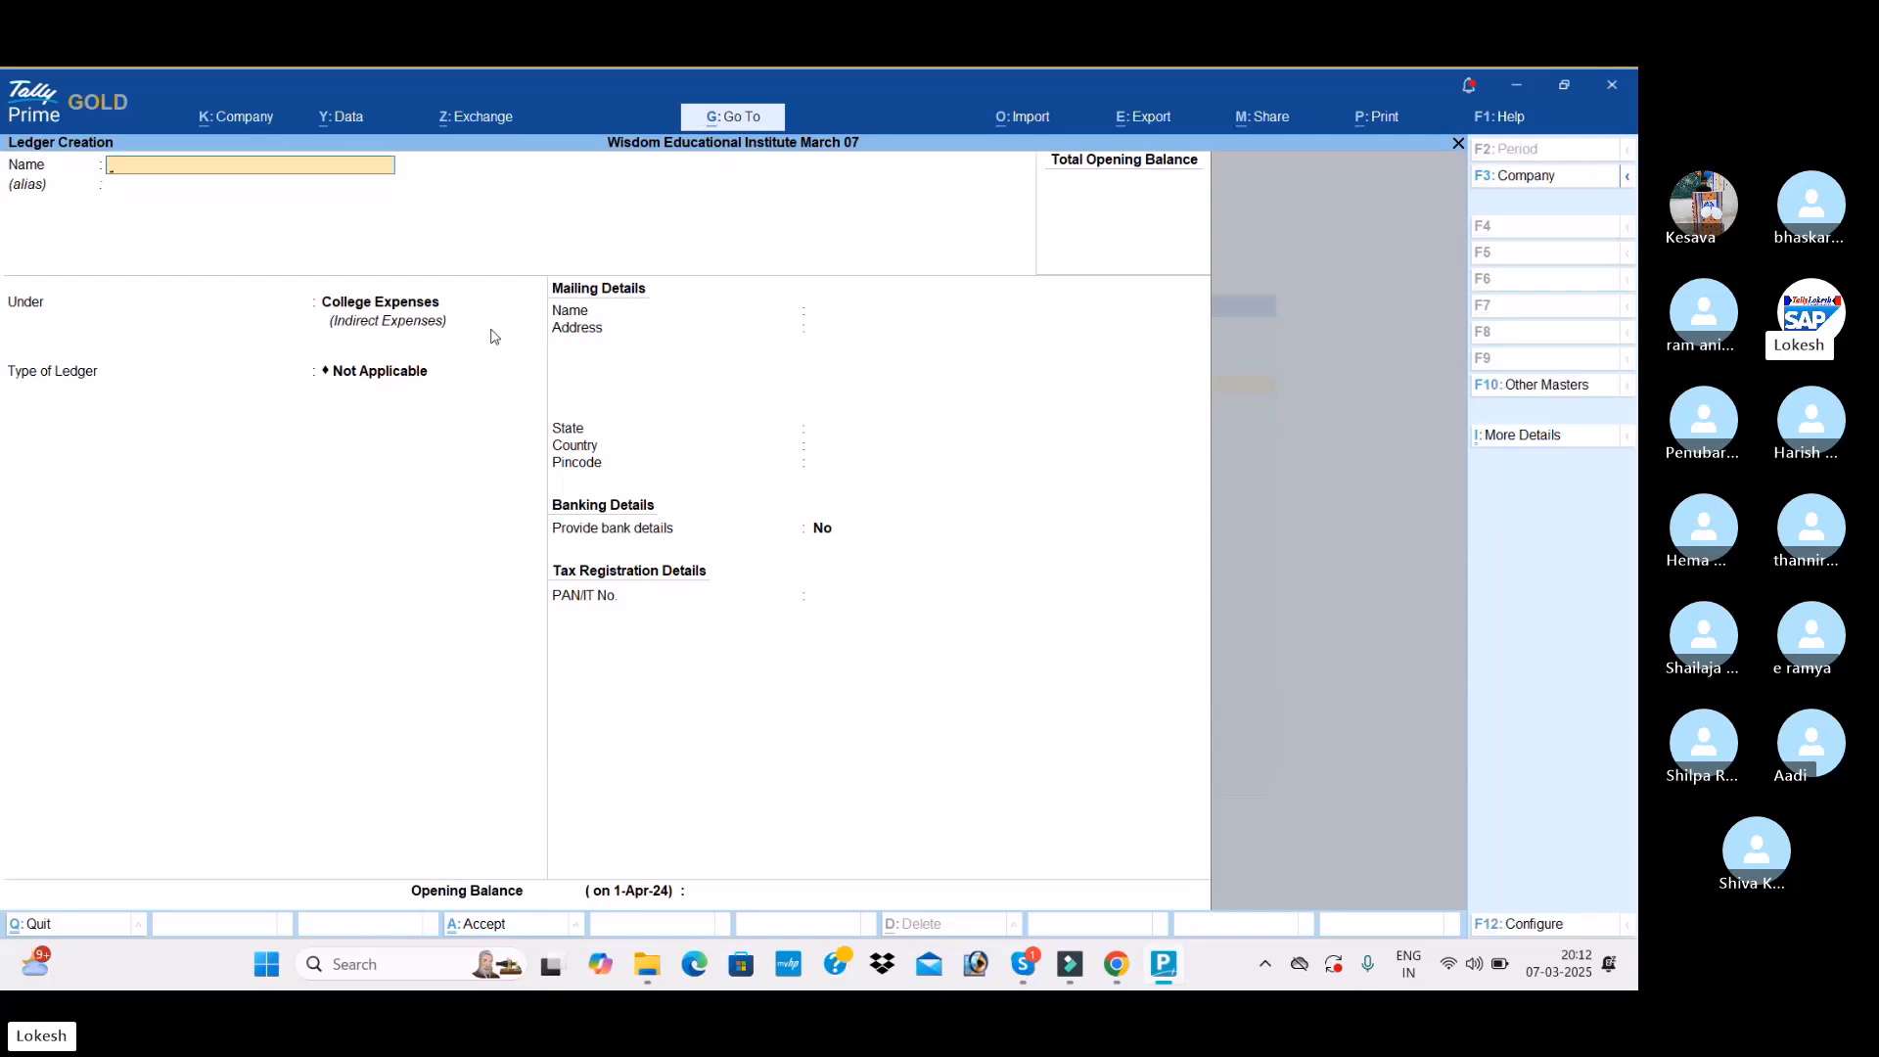
type("Electricity Bill Ce")
key("Return")
key("ctrl+a")
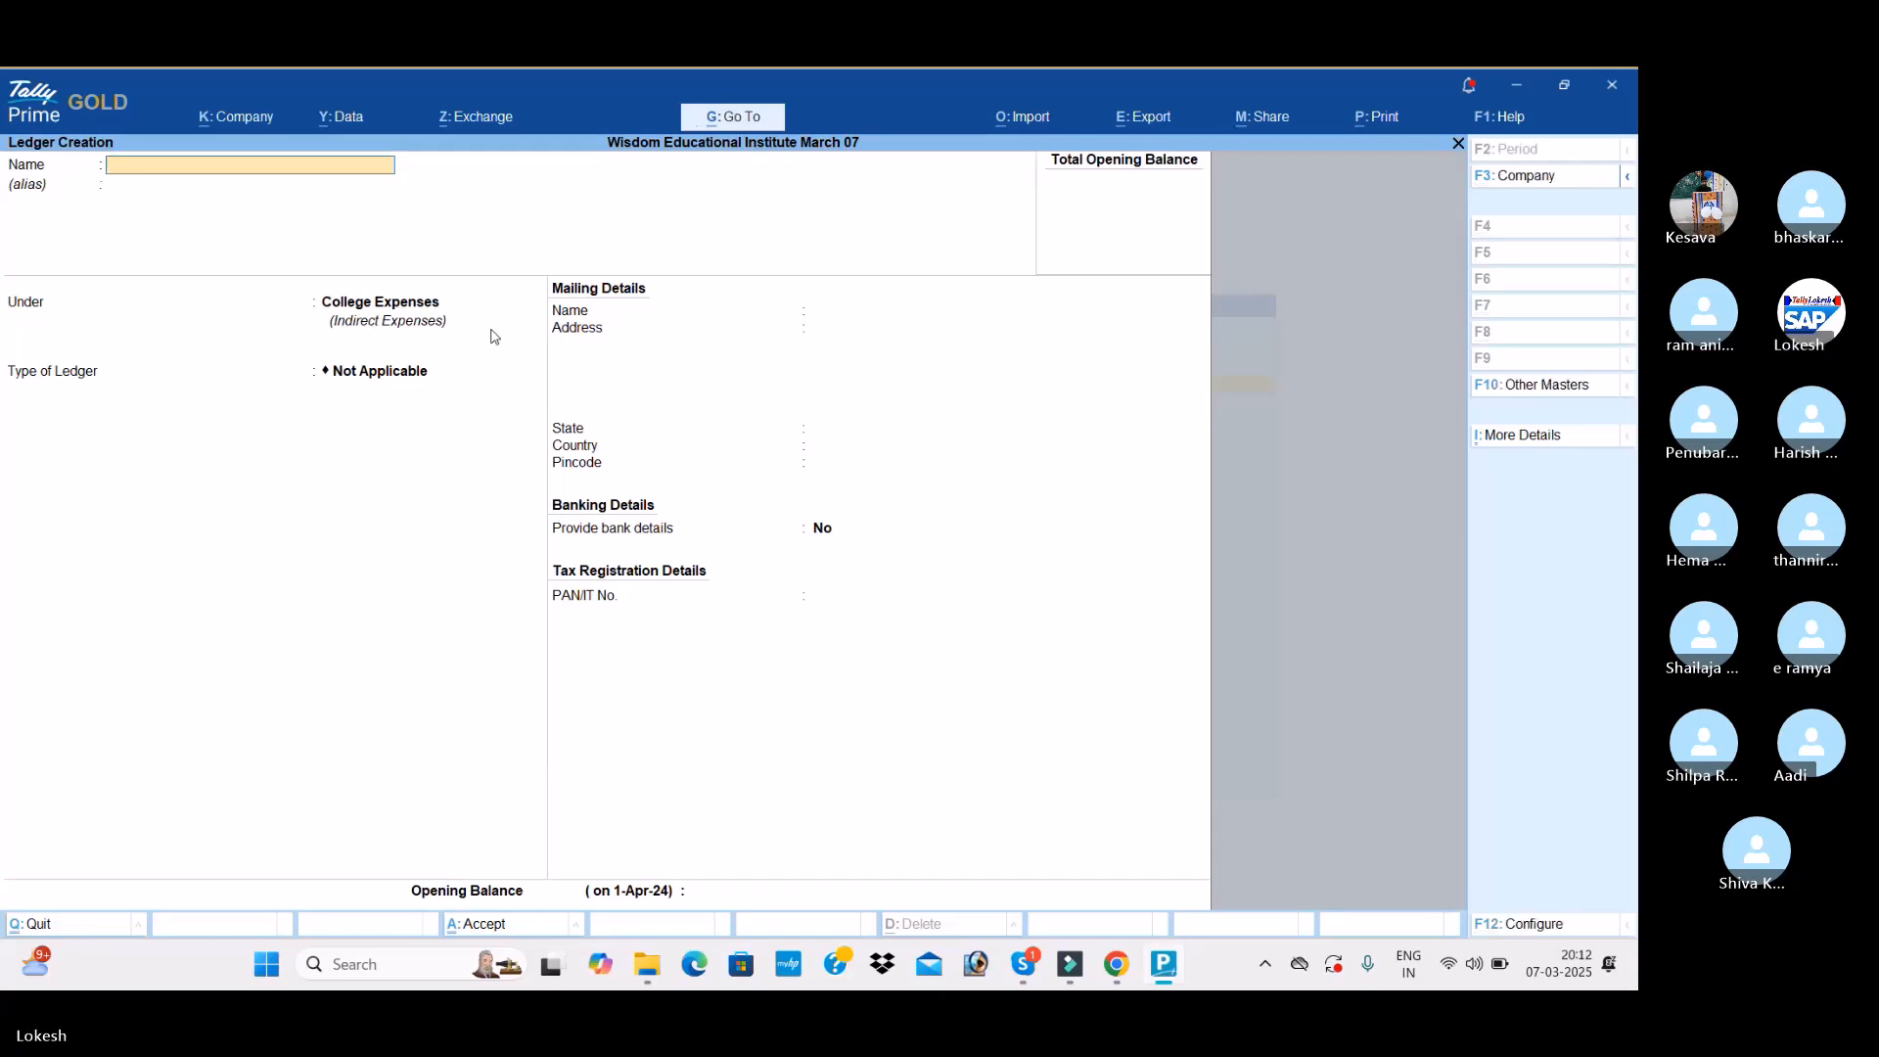
Step: Create and save a ledger named Registration Forms Exp Ce under College Expenses
type("Registration Forms exp ce")
key("Return")
key("Return")
key("ctrl+a")
Step: Create and save a ledger named Traveling Exp Ce under College Expenses
type("Tra")
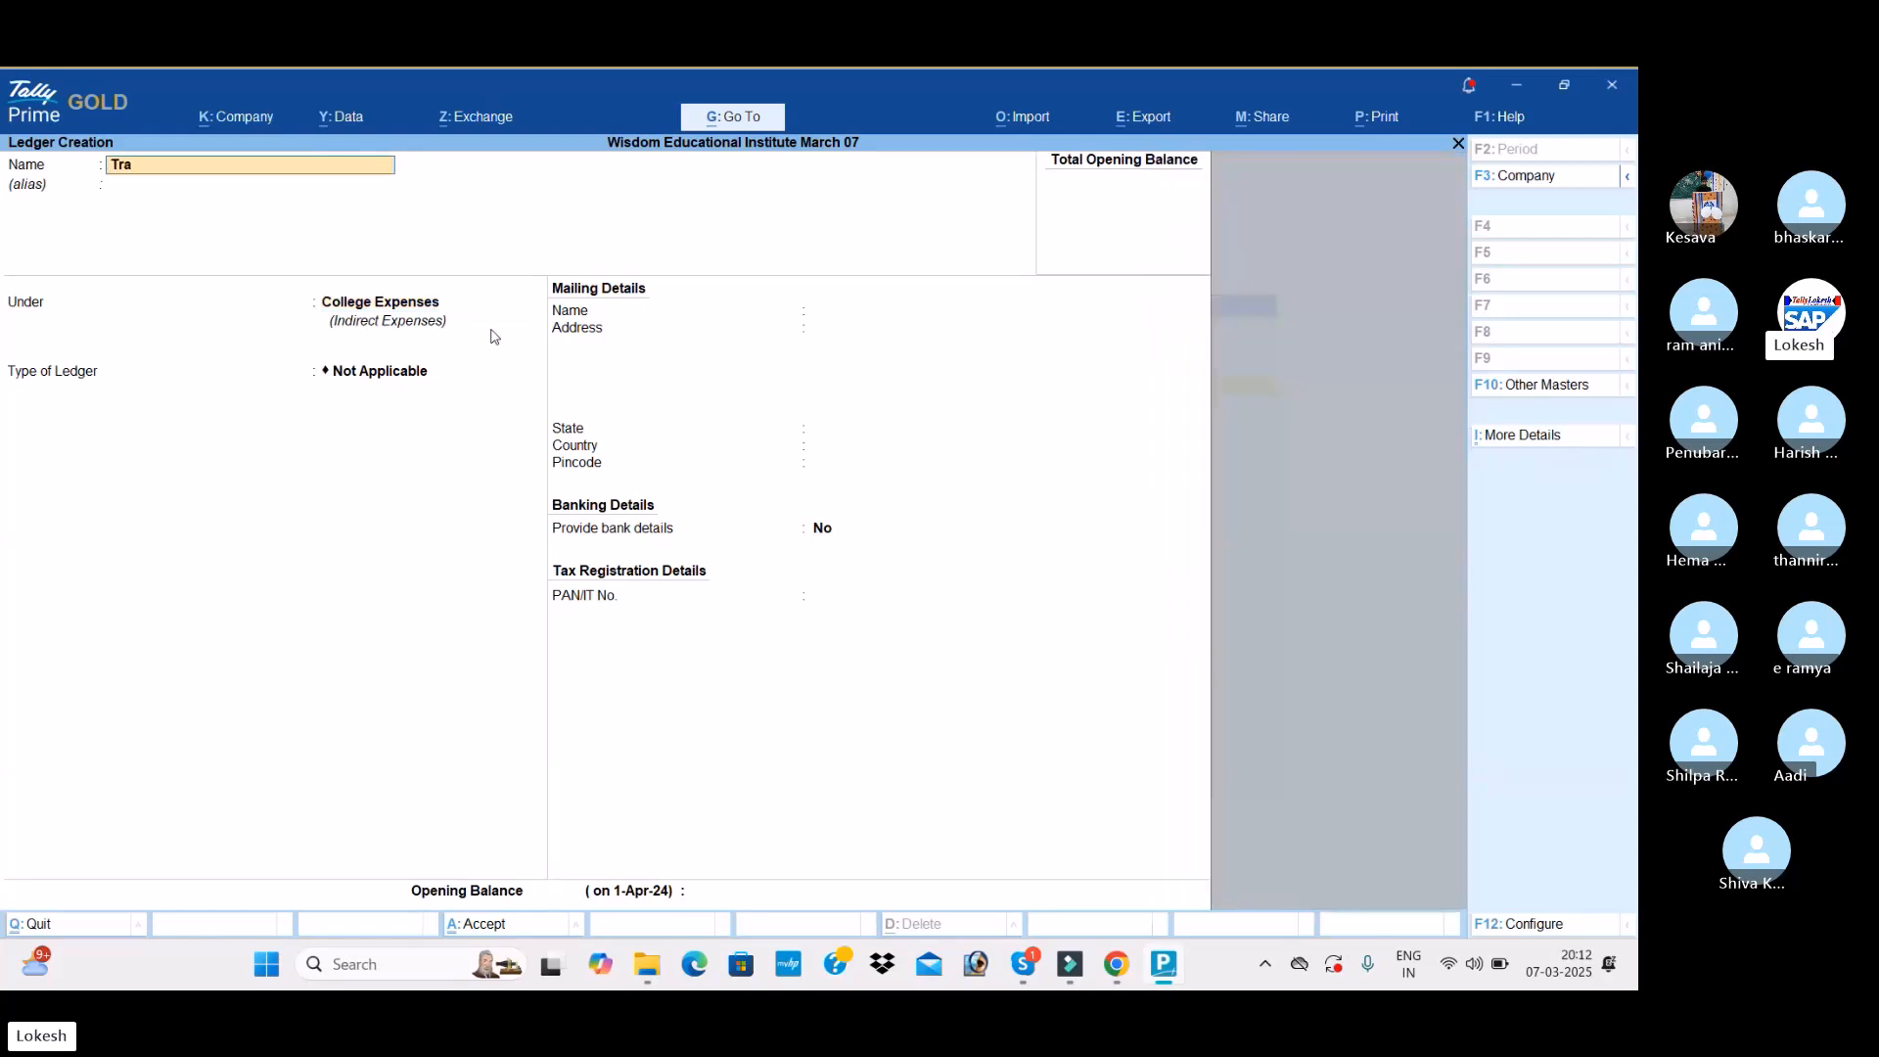
type("veling Exp Ce")
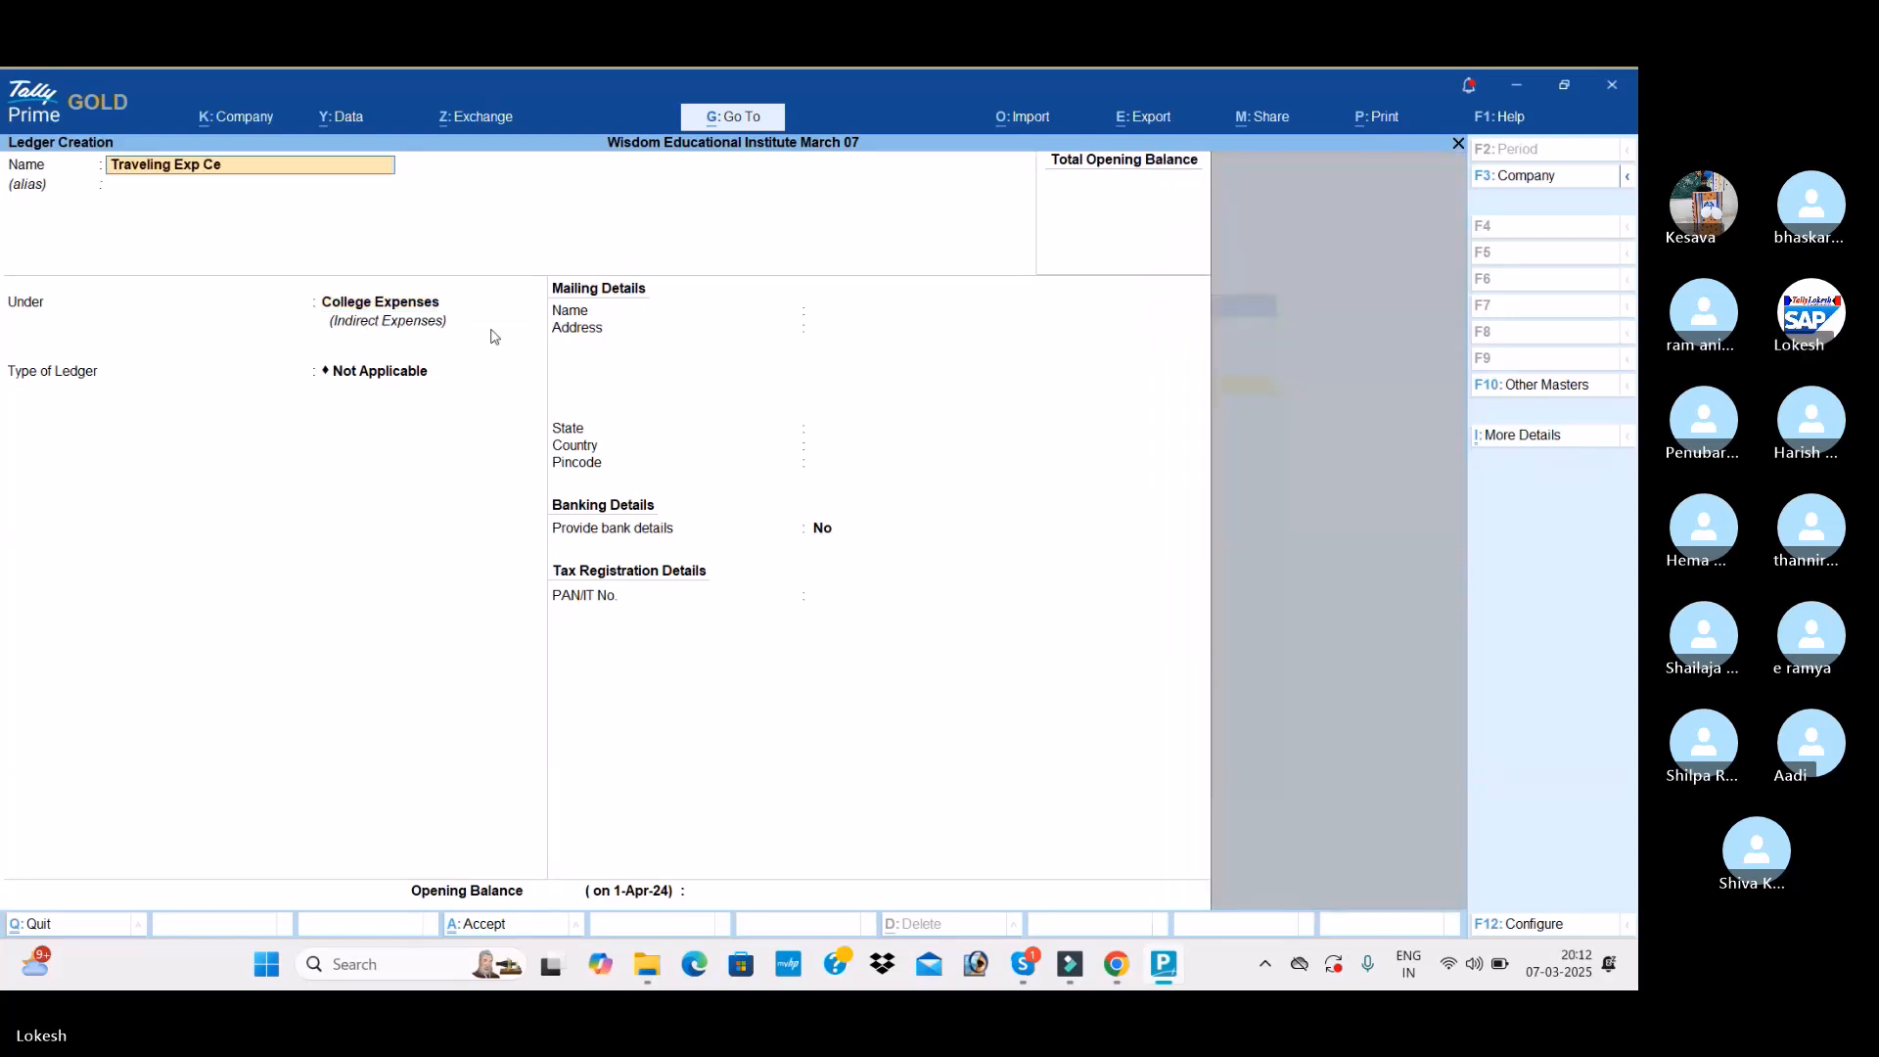
key("Return")
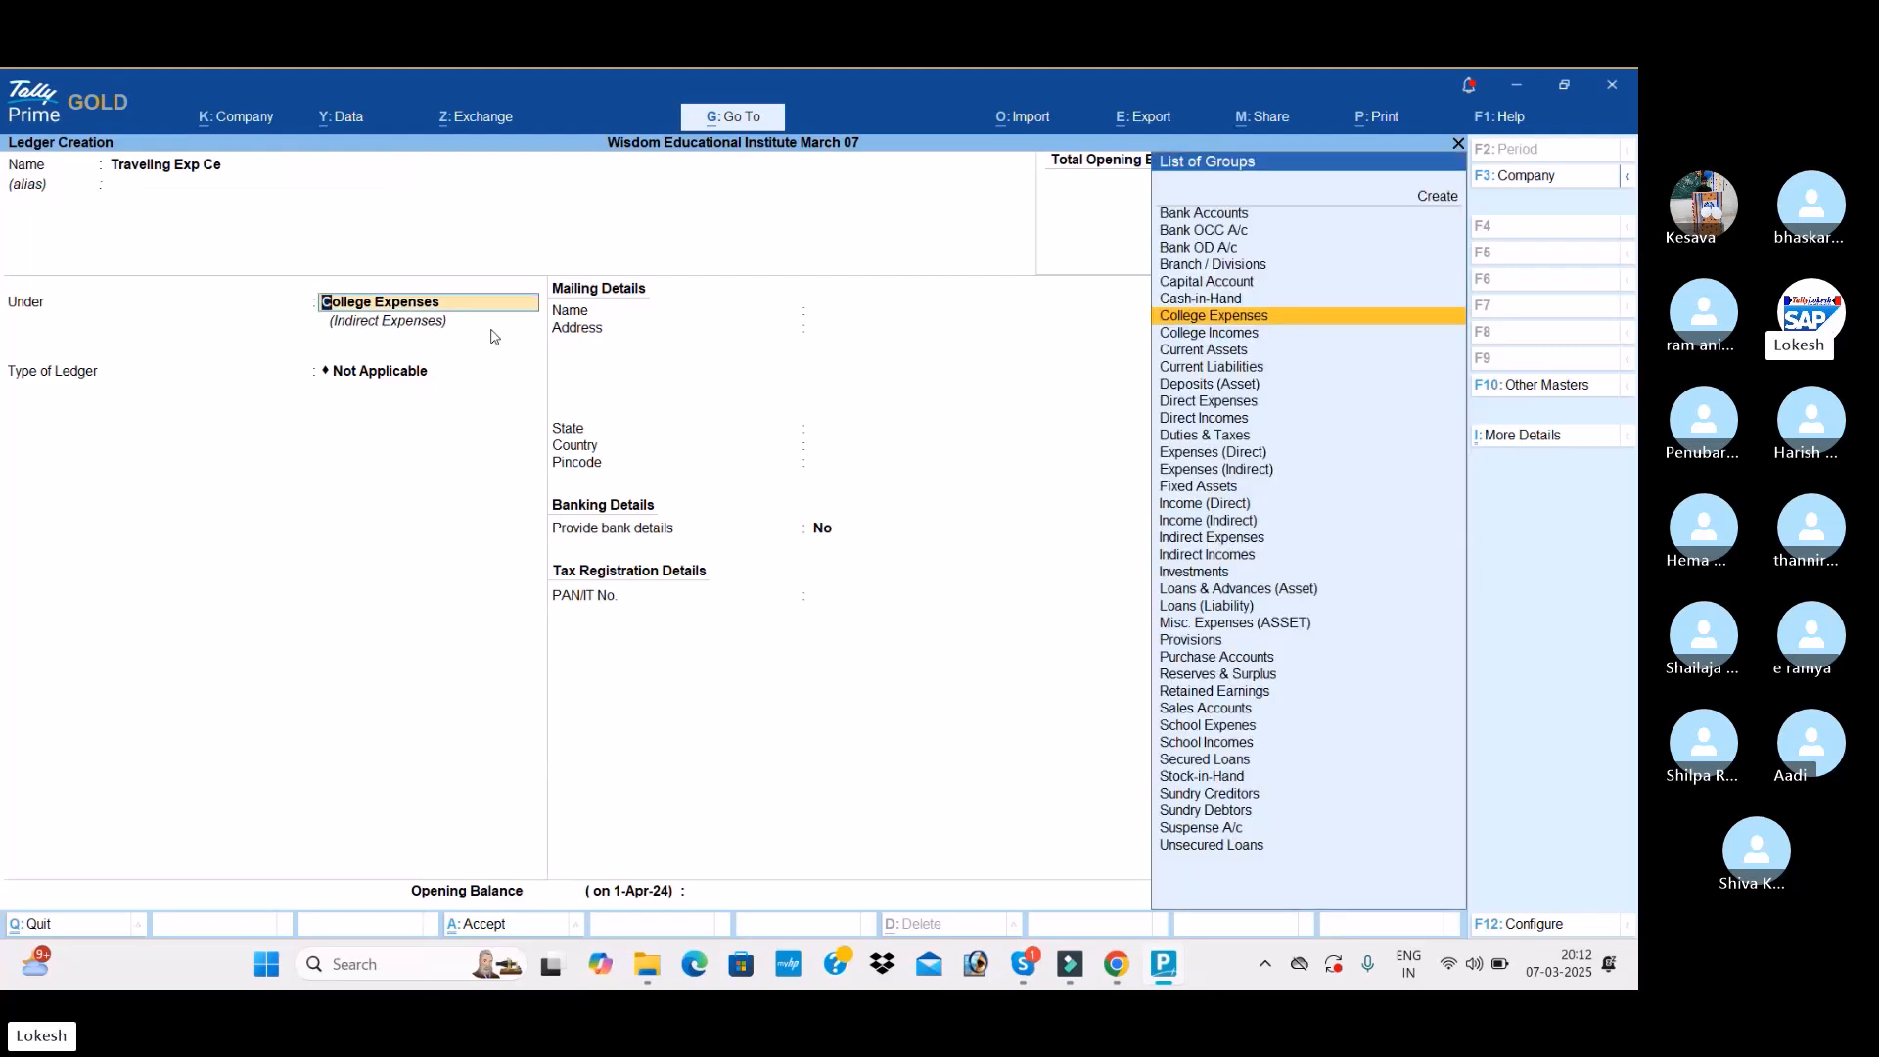
key("ctrl+a")
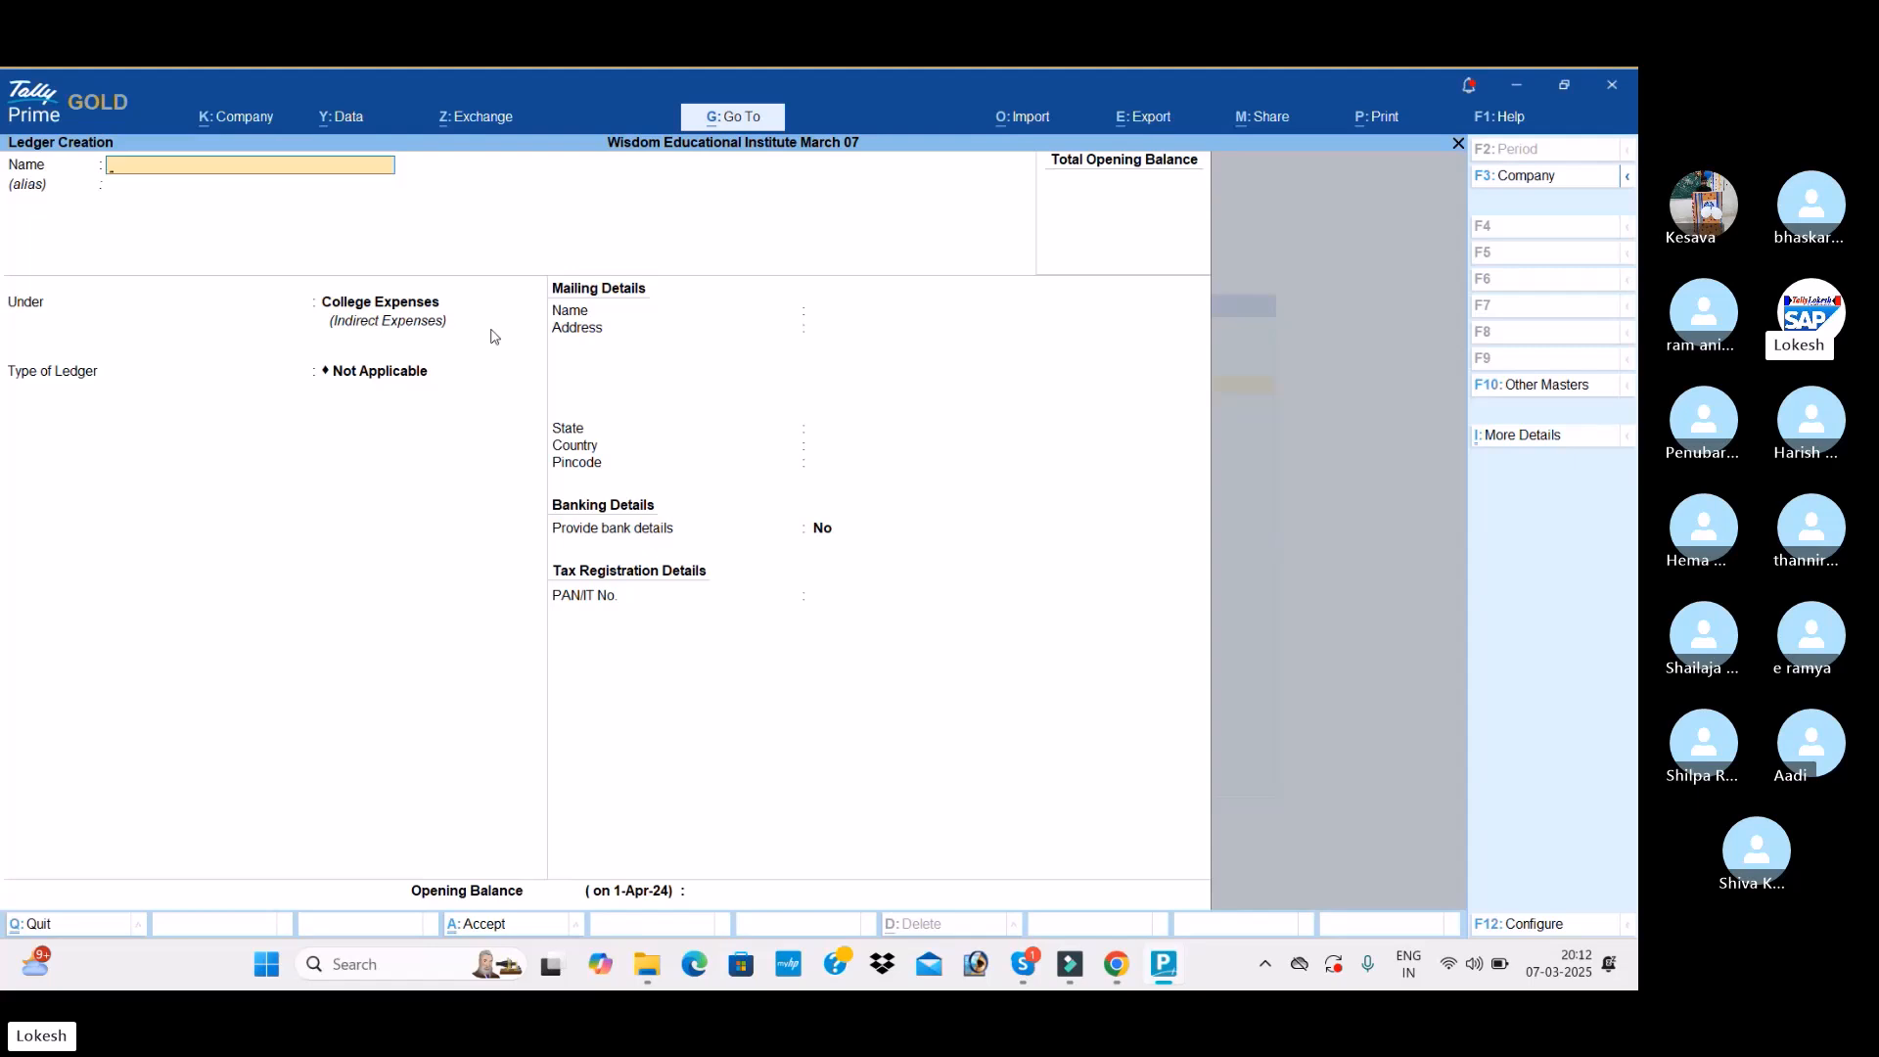
Step: Create and save a ledger named Admission Fee CI under College Incomes
type("Admission fee C")
key("Return")
key("Return")
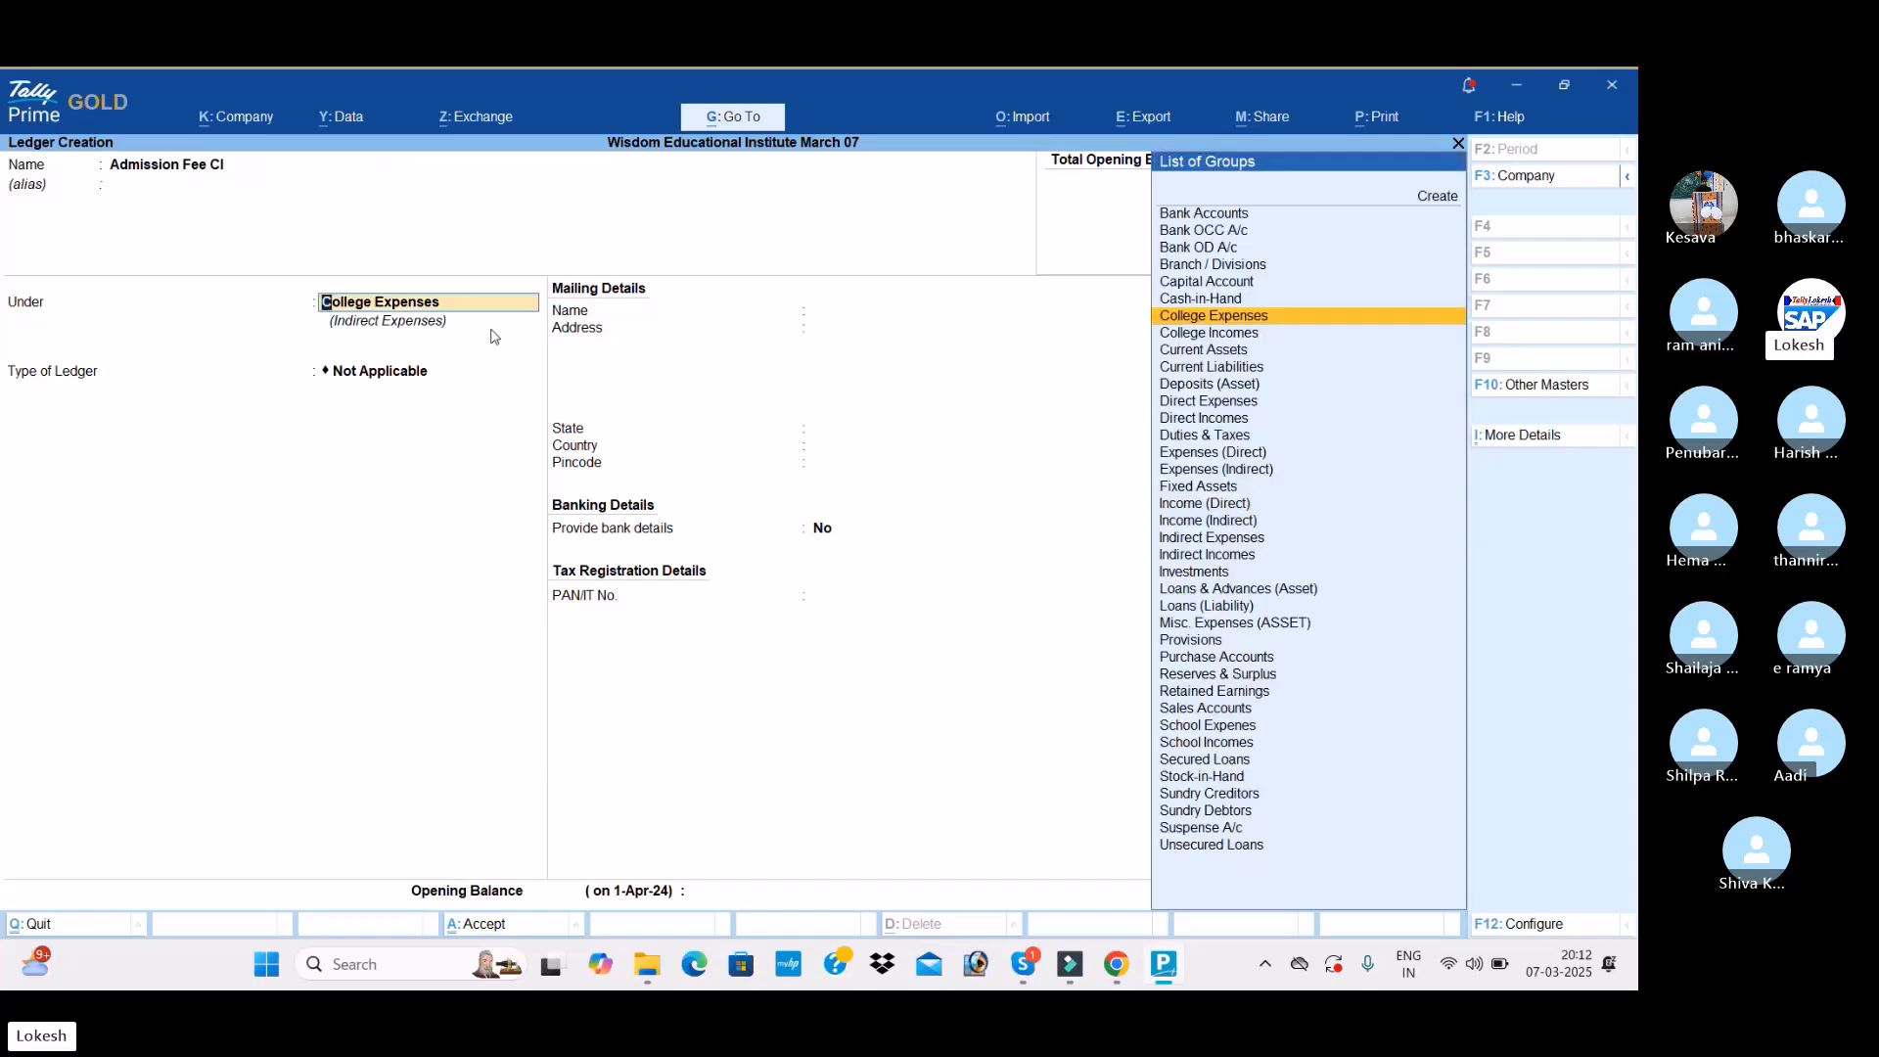
key("Down")
key("Return")
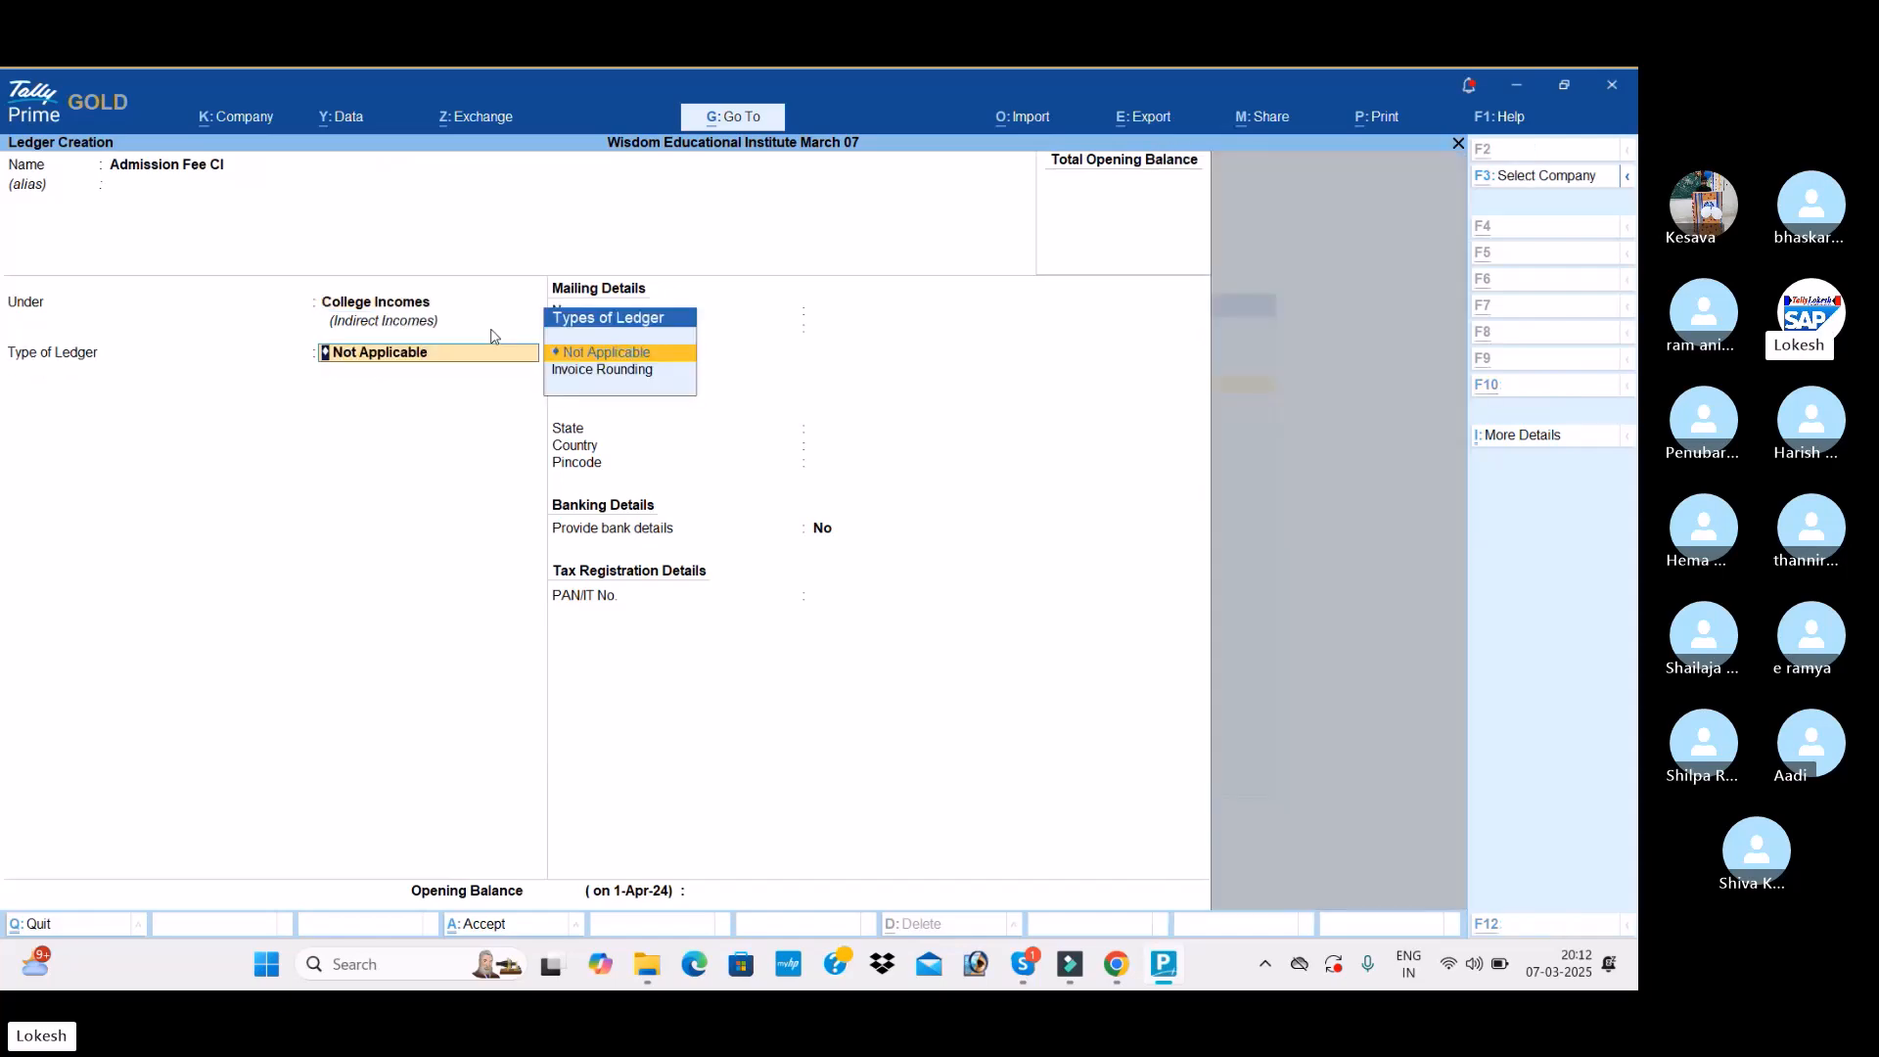
key("alt+Tab")
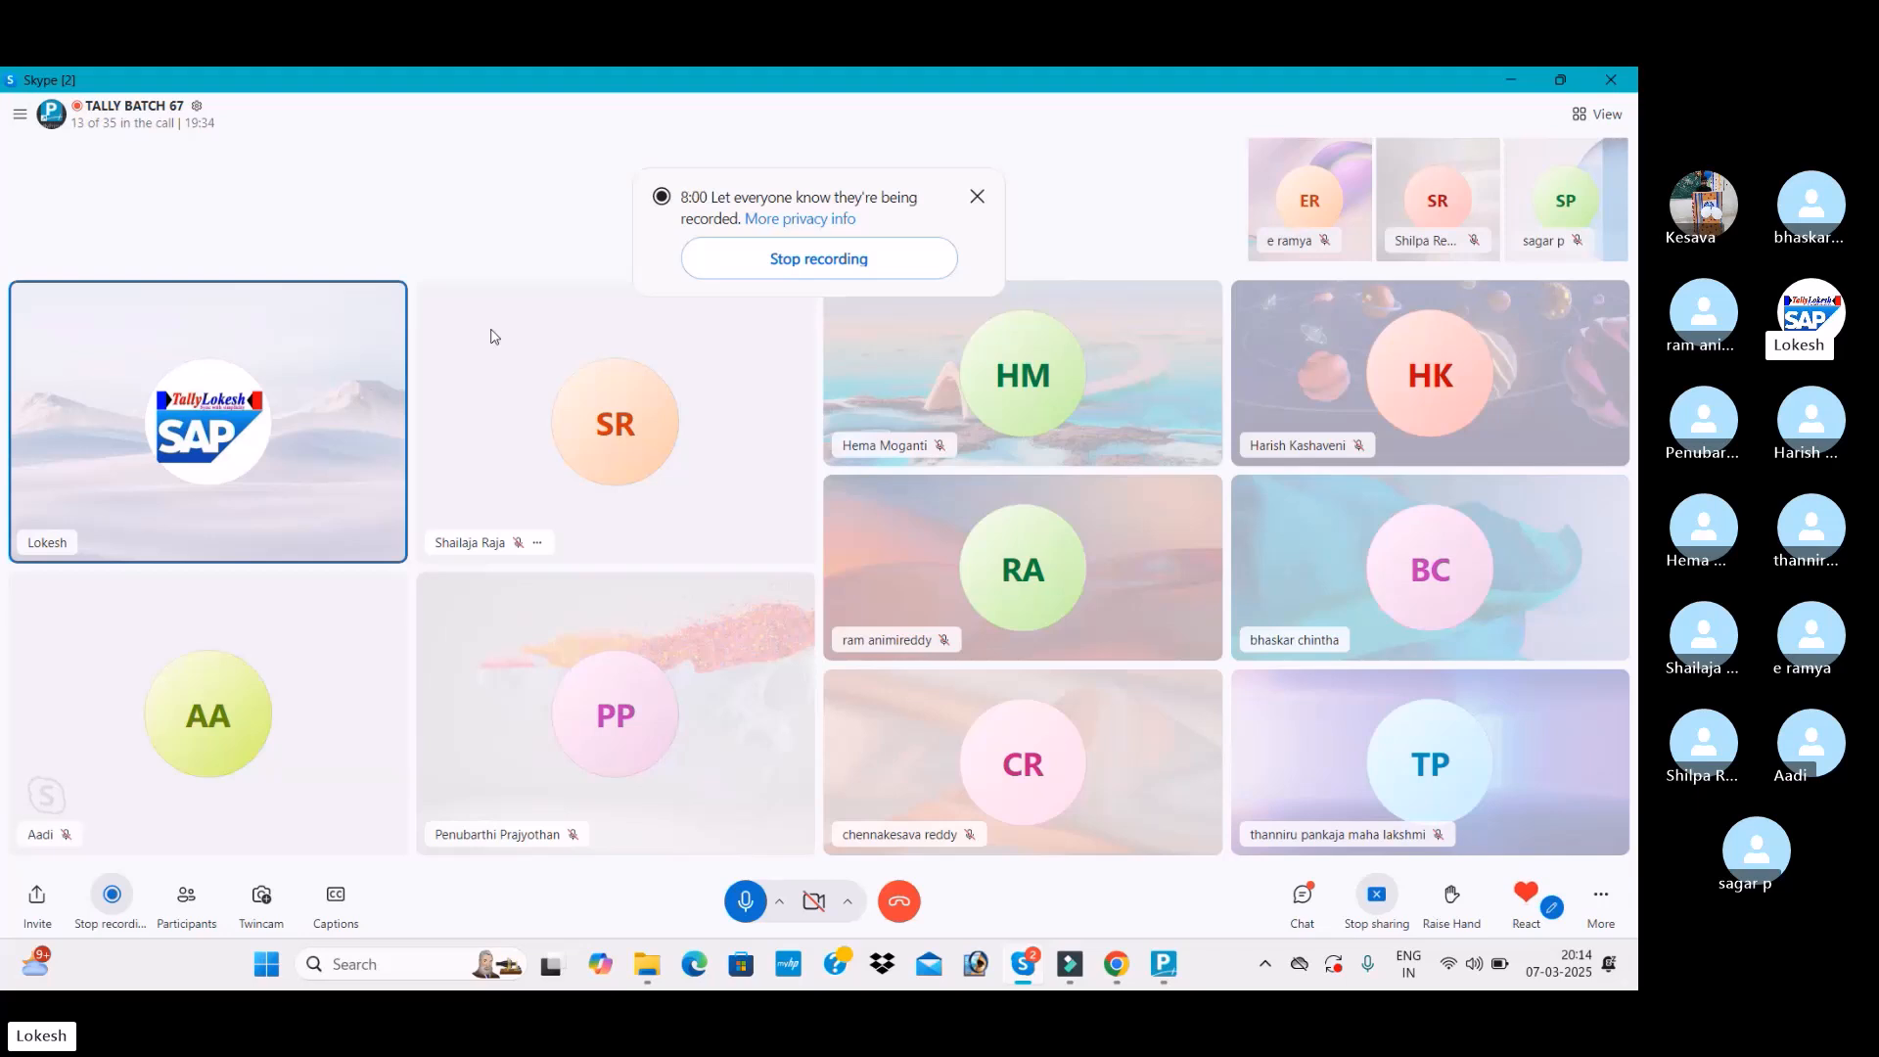
key("alt+Tab")
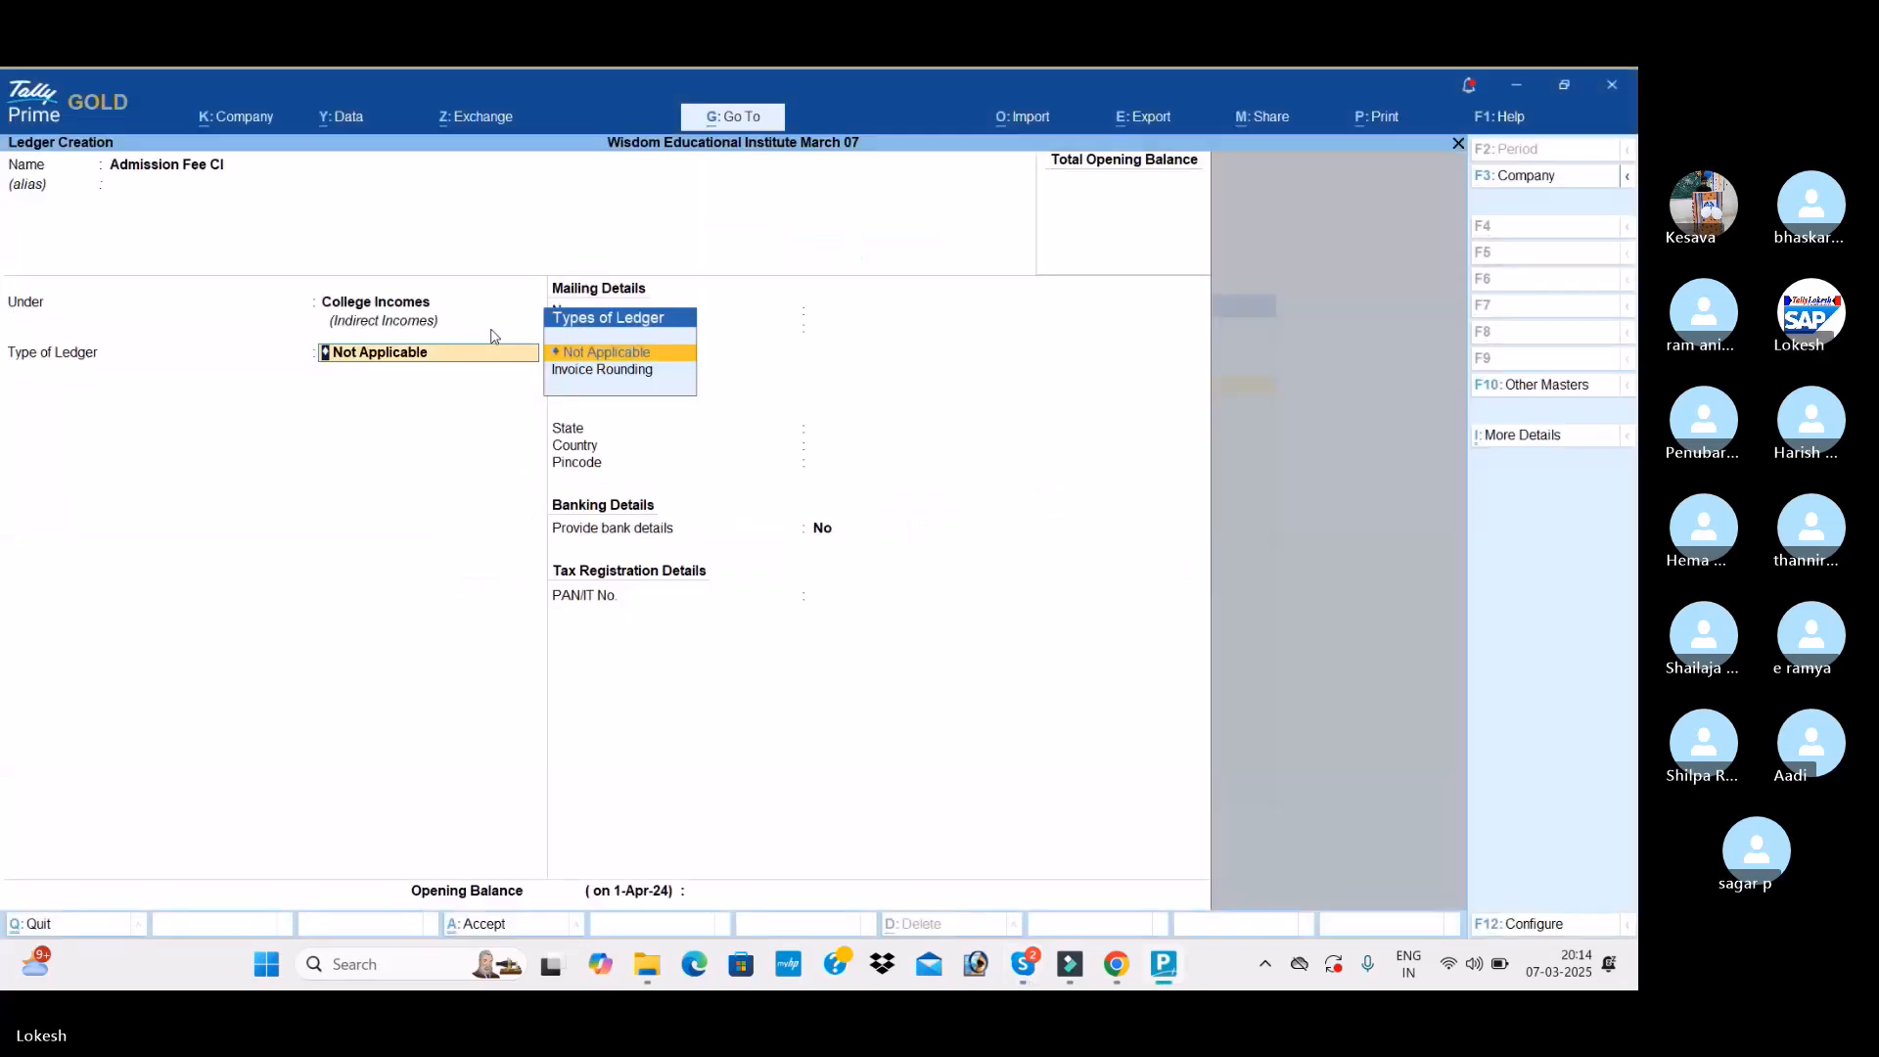
key("ctrl+a")
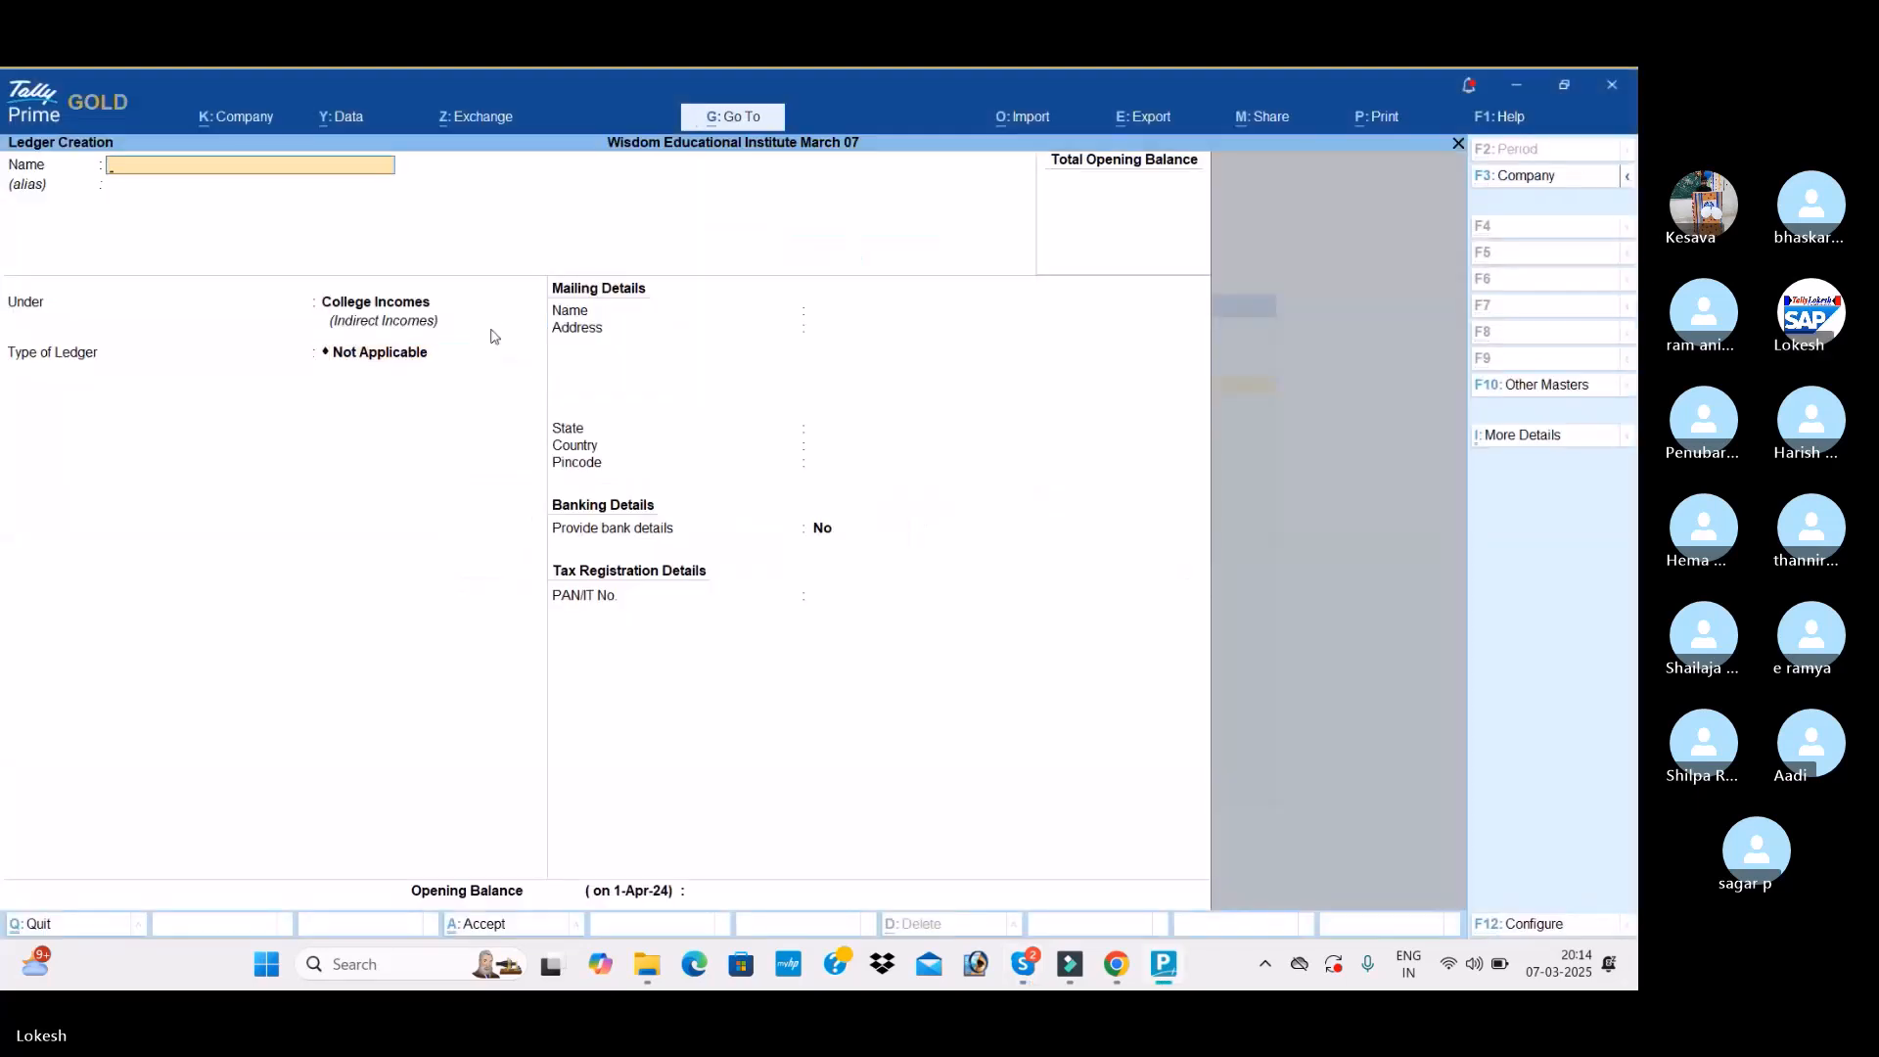
Step: Create and save a ledger named Tuitions Fee CI under College Incomes
type("T")
key("BackSpace")
key("BackSpace")
type("itions Fee")
type(" Co")
key("BackSpace")
type("l")
key("Return")
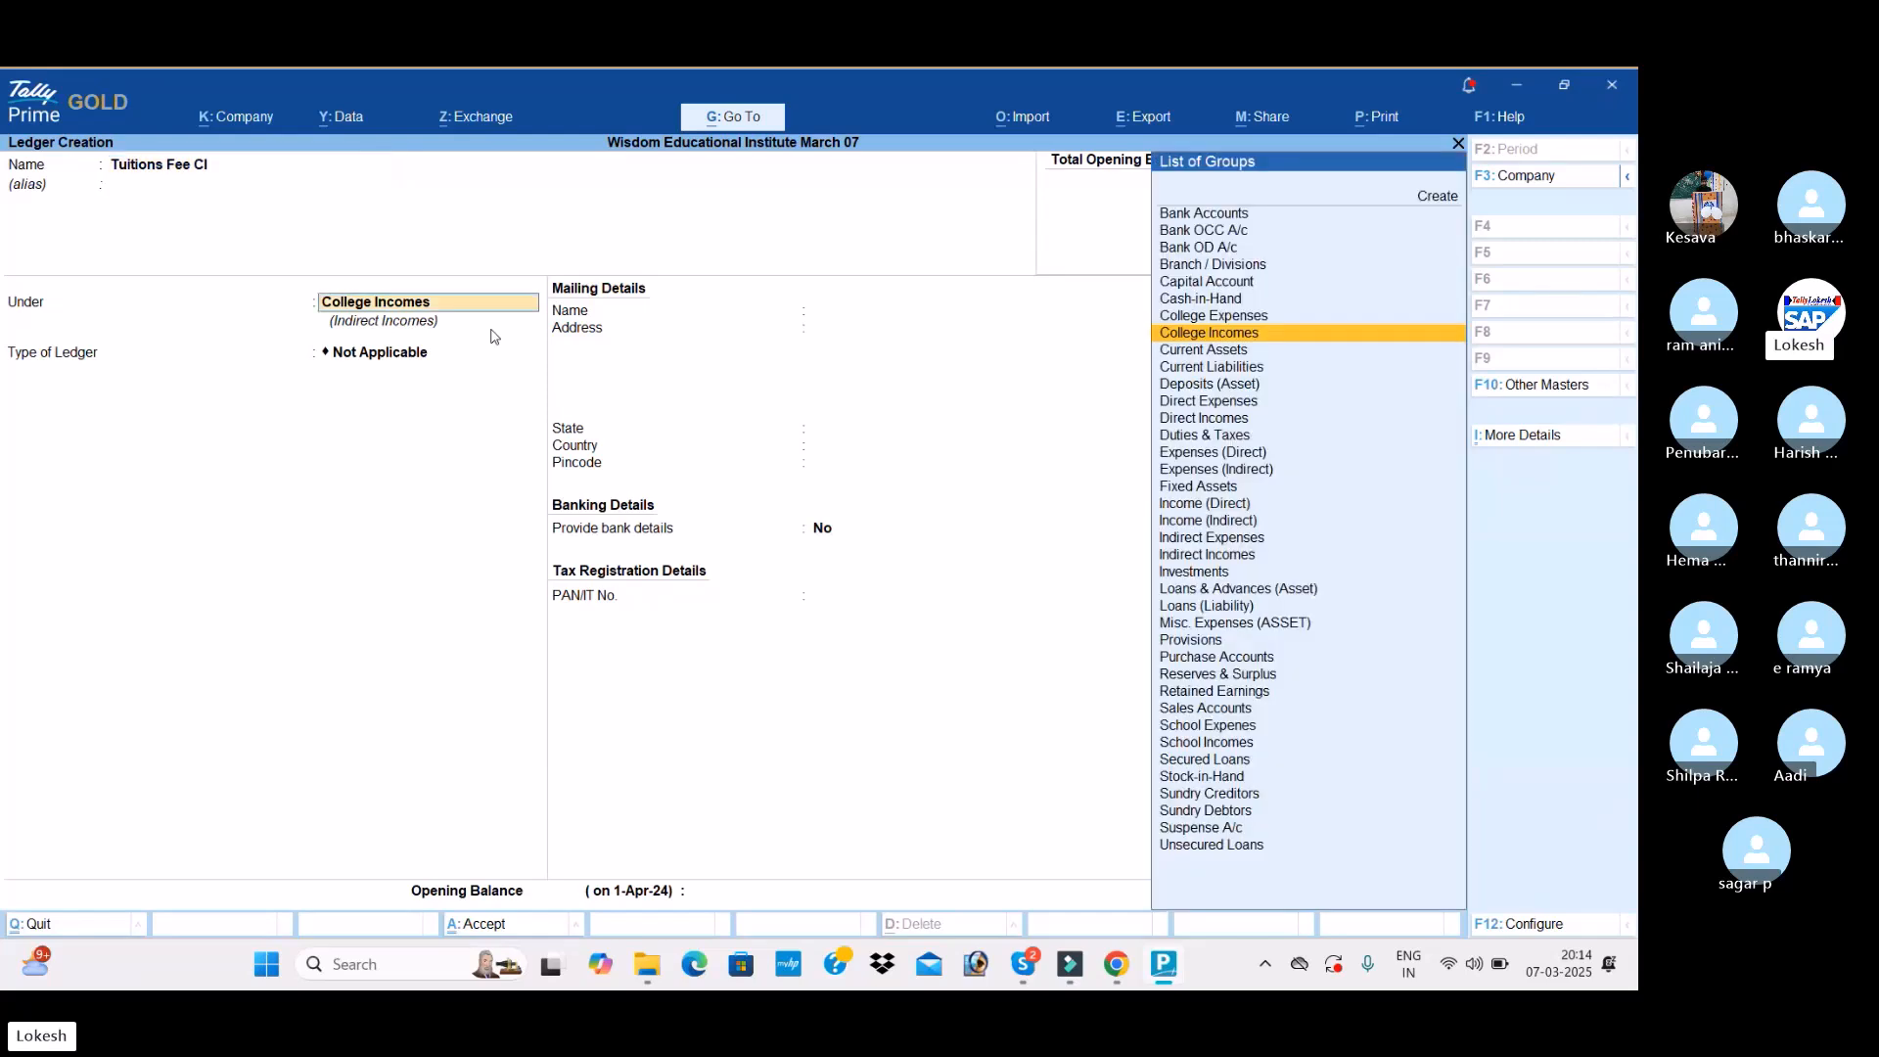
key("ctrl+a")
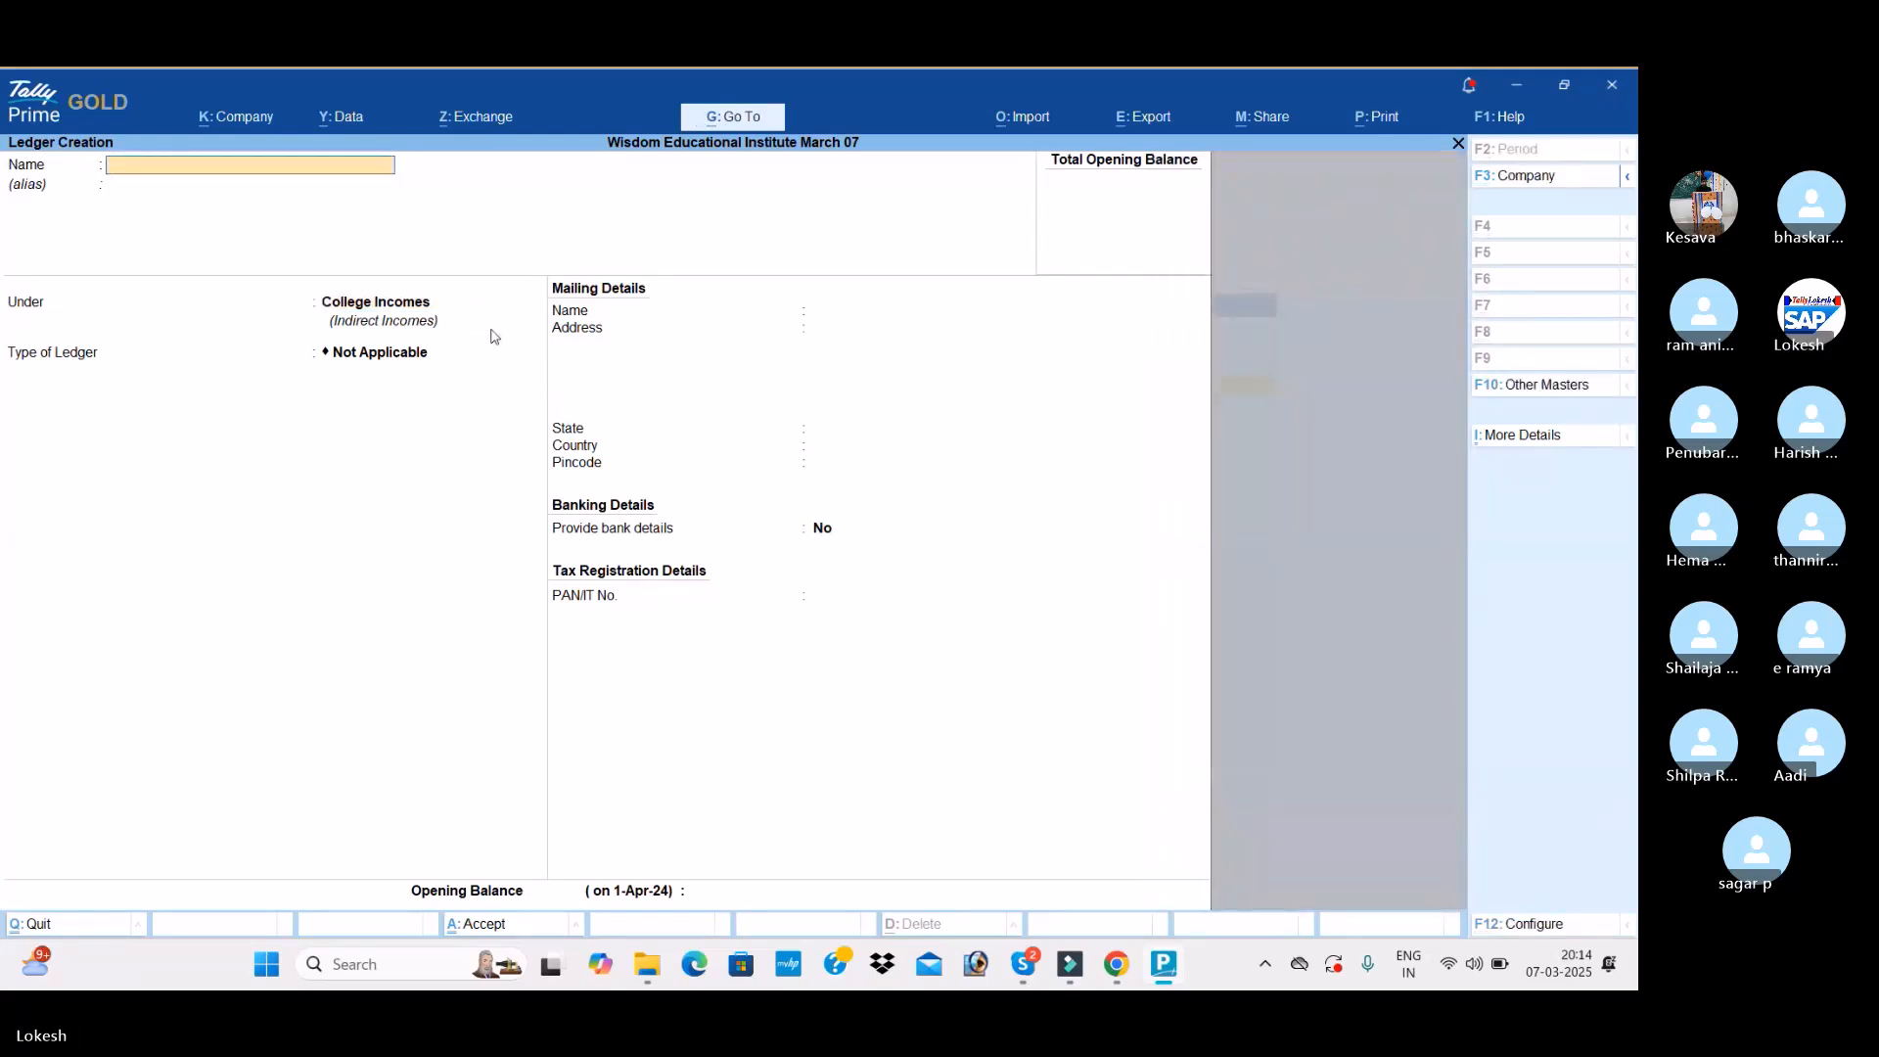
Step: Create and save a ledger named Donation Fee CI under College Incomes
type("Dona")
type("tion")
type(" fee")
type(" Cl")
key("Return")
key("Return")
key("ctrl+a")
Step: Create and save a ledger named Exam Fee CI under College Incomes
type("Exam Fee cl")
key("Return")
key("Return")
key("Return")
key("Return")
key("Return")
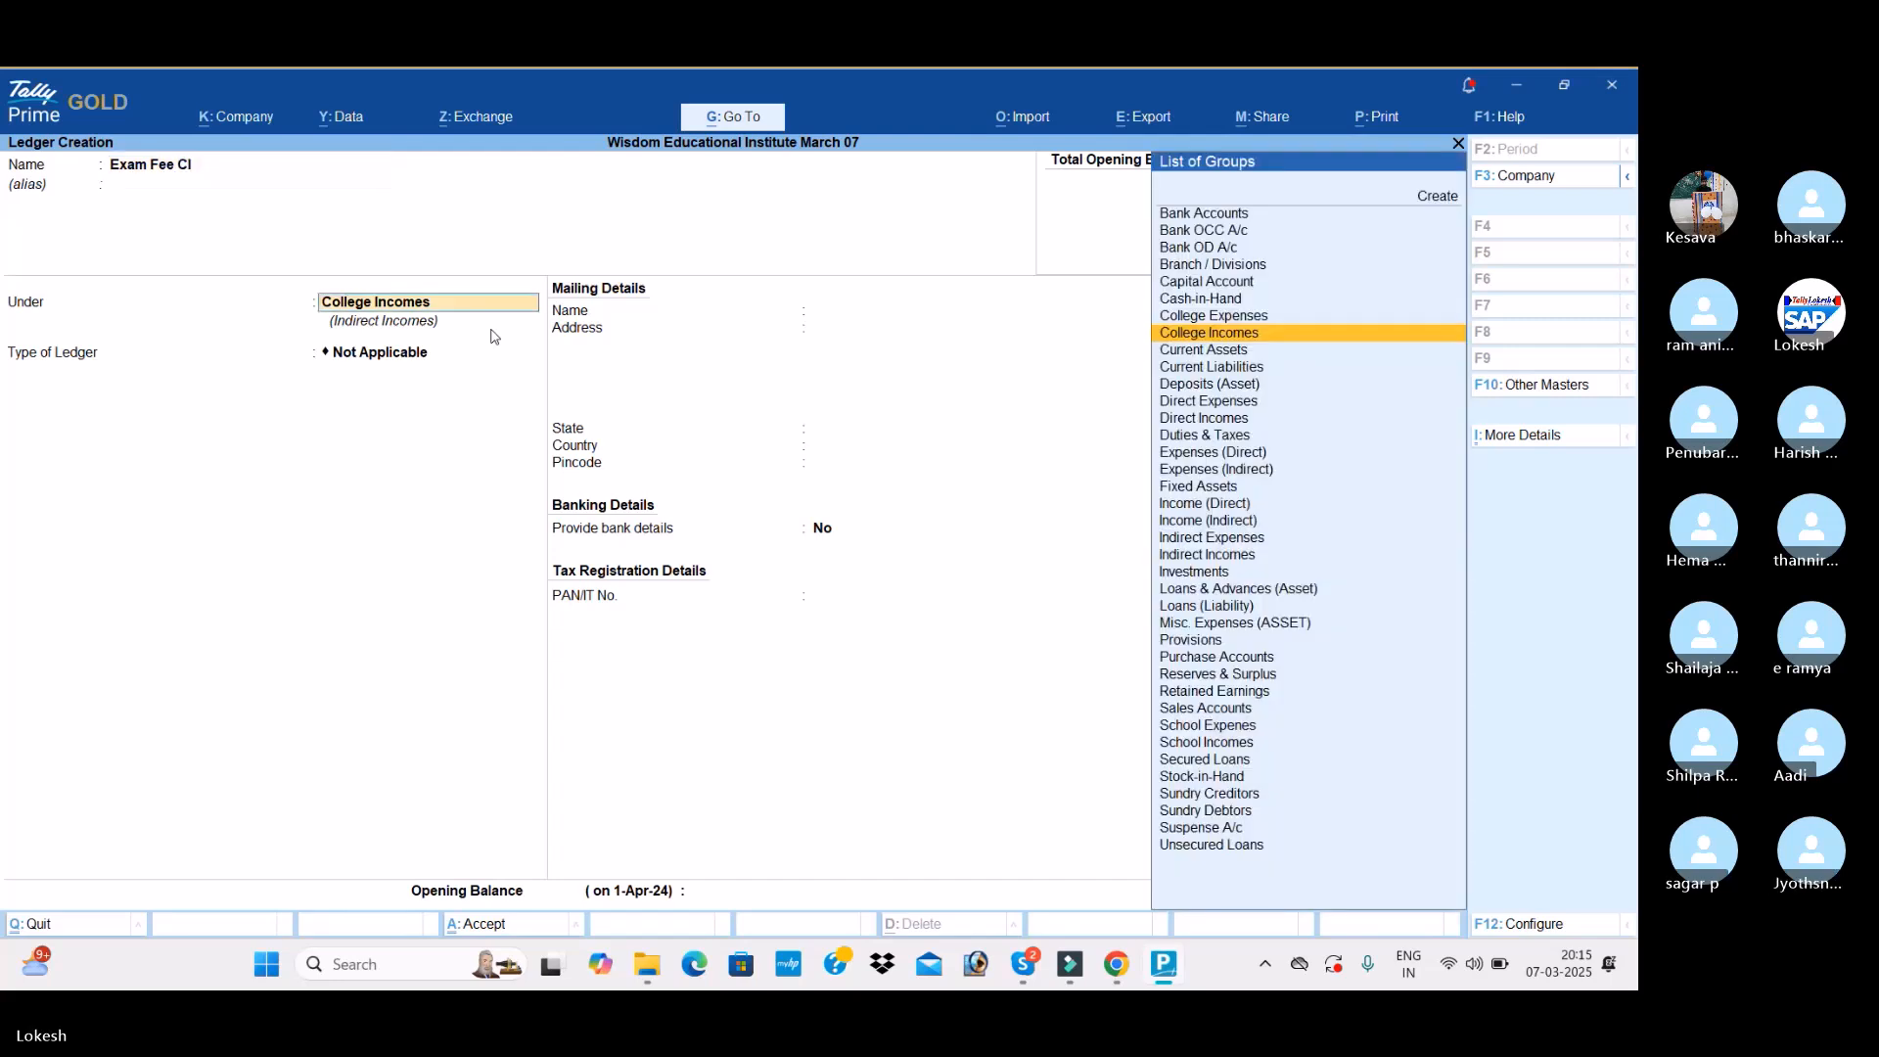
key("Return")
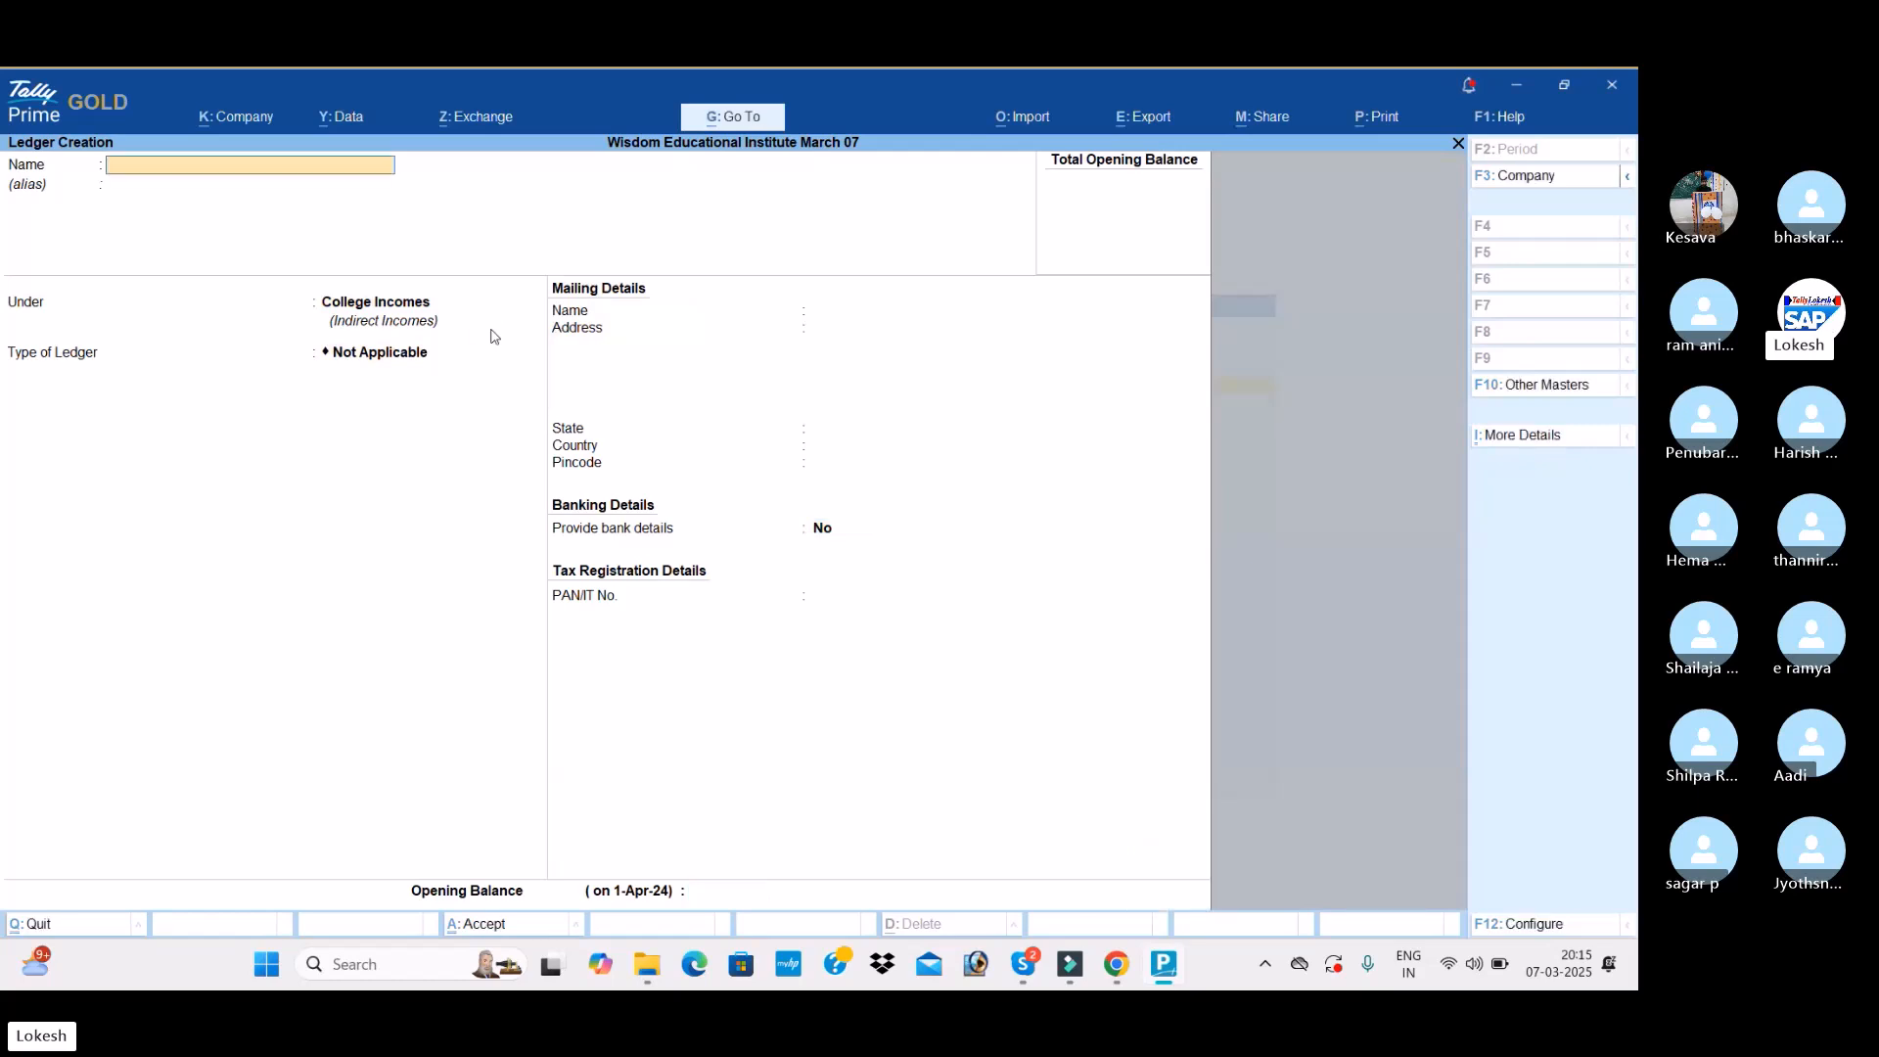
Step: Create and save a ledger named Salaries Se under School Expenes, with no opening balance
type("SAL")
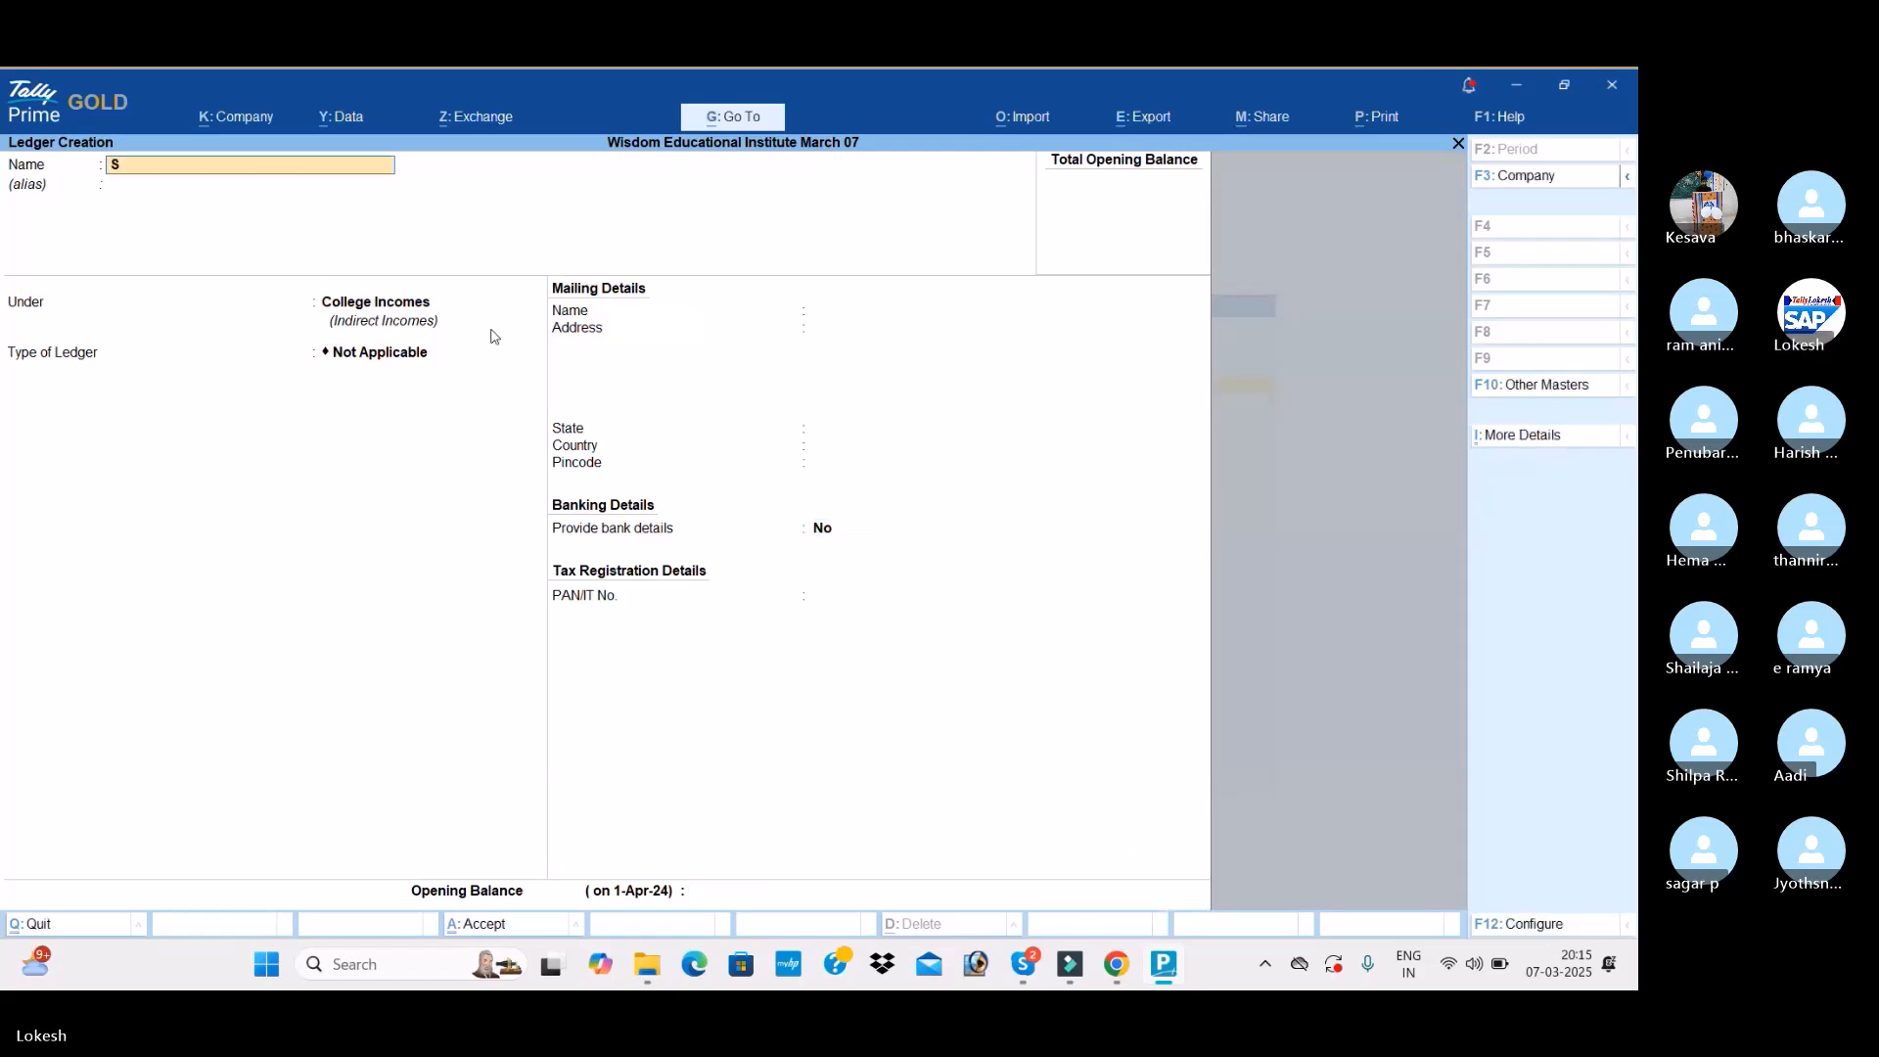
key("BackSpace")
key("BackSpace")
type("alaries Se")
key("Return")
key("Return")
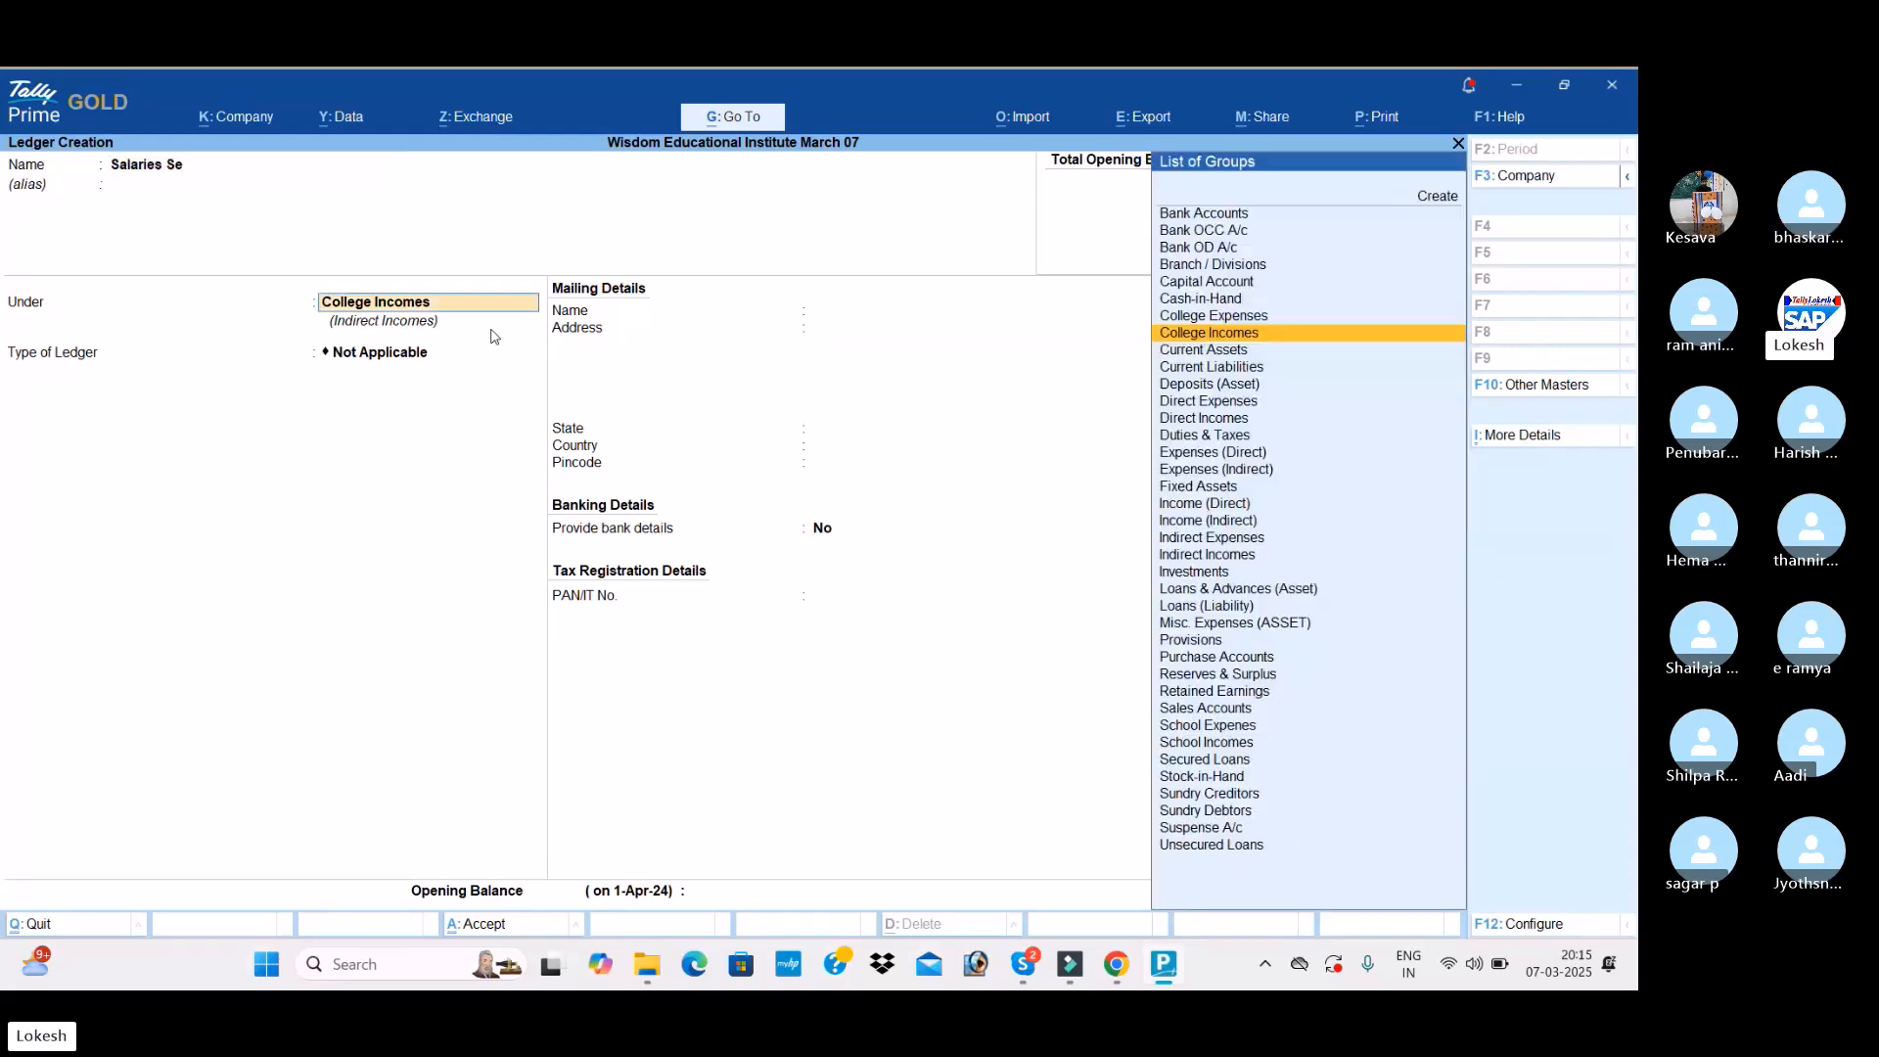
type("Sc")
key("Down")
key("Return")
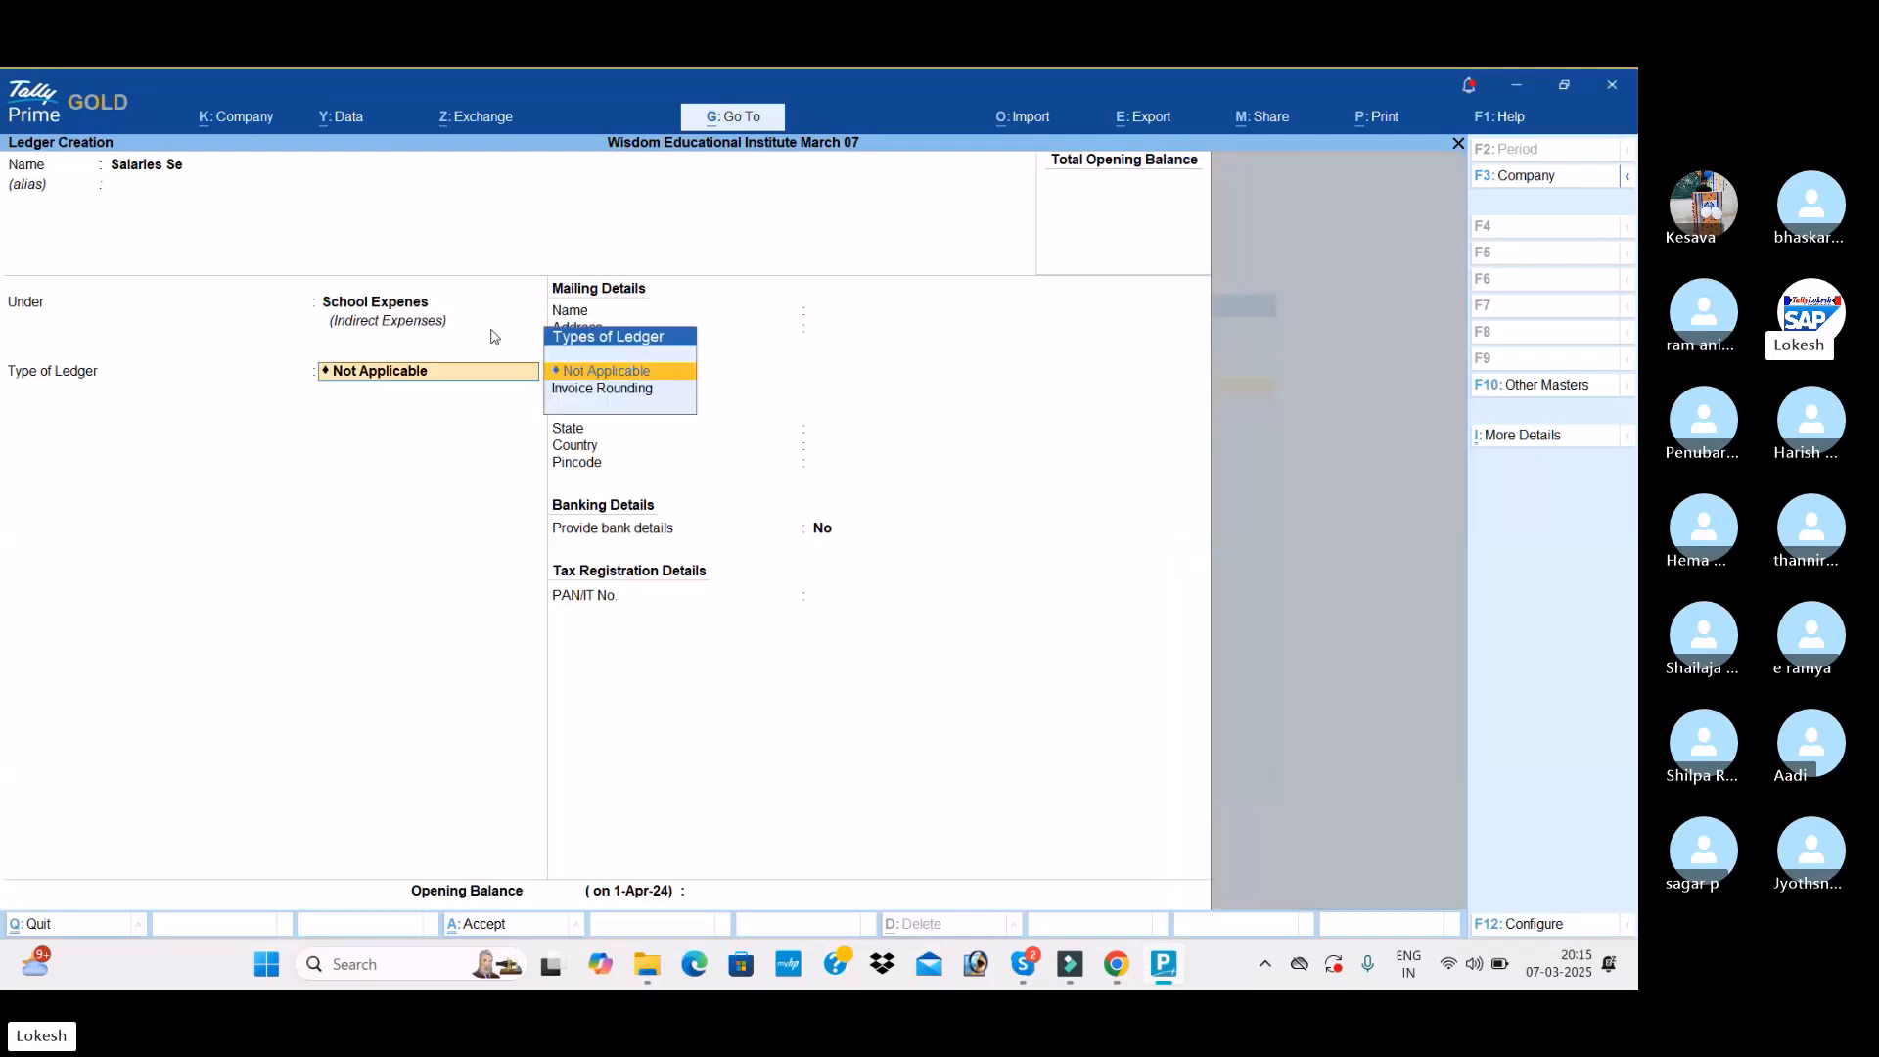
key("Return")
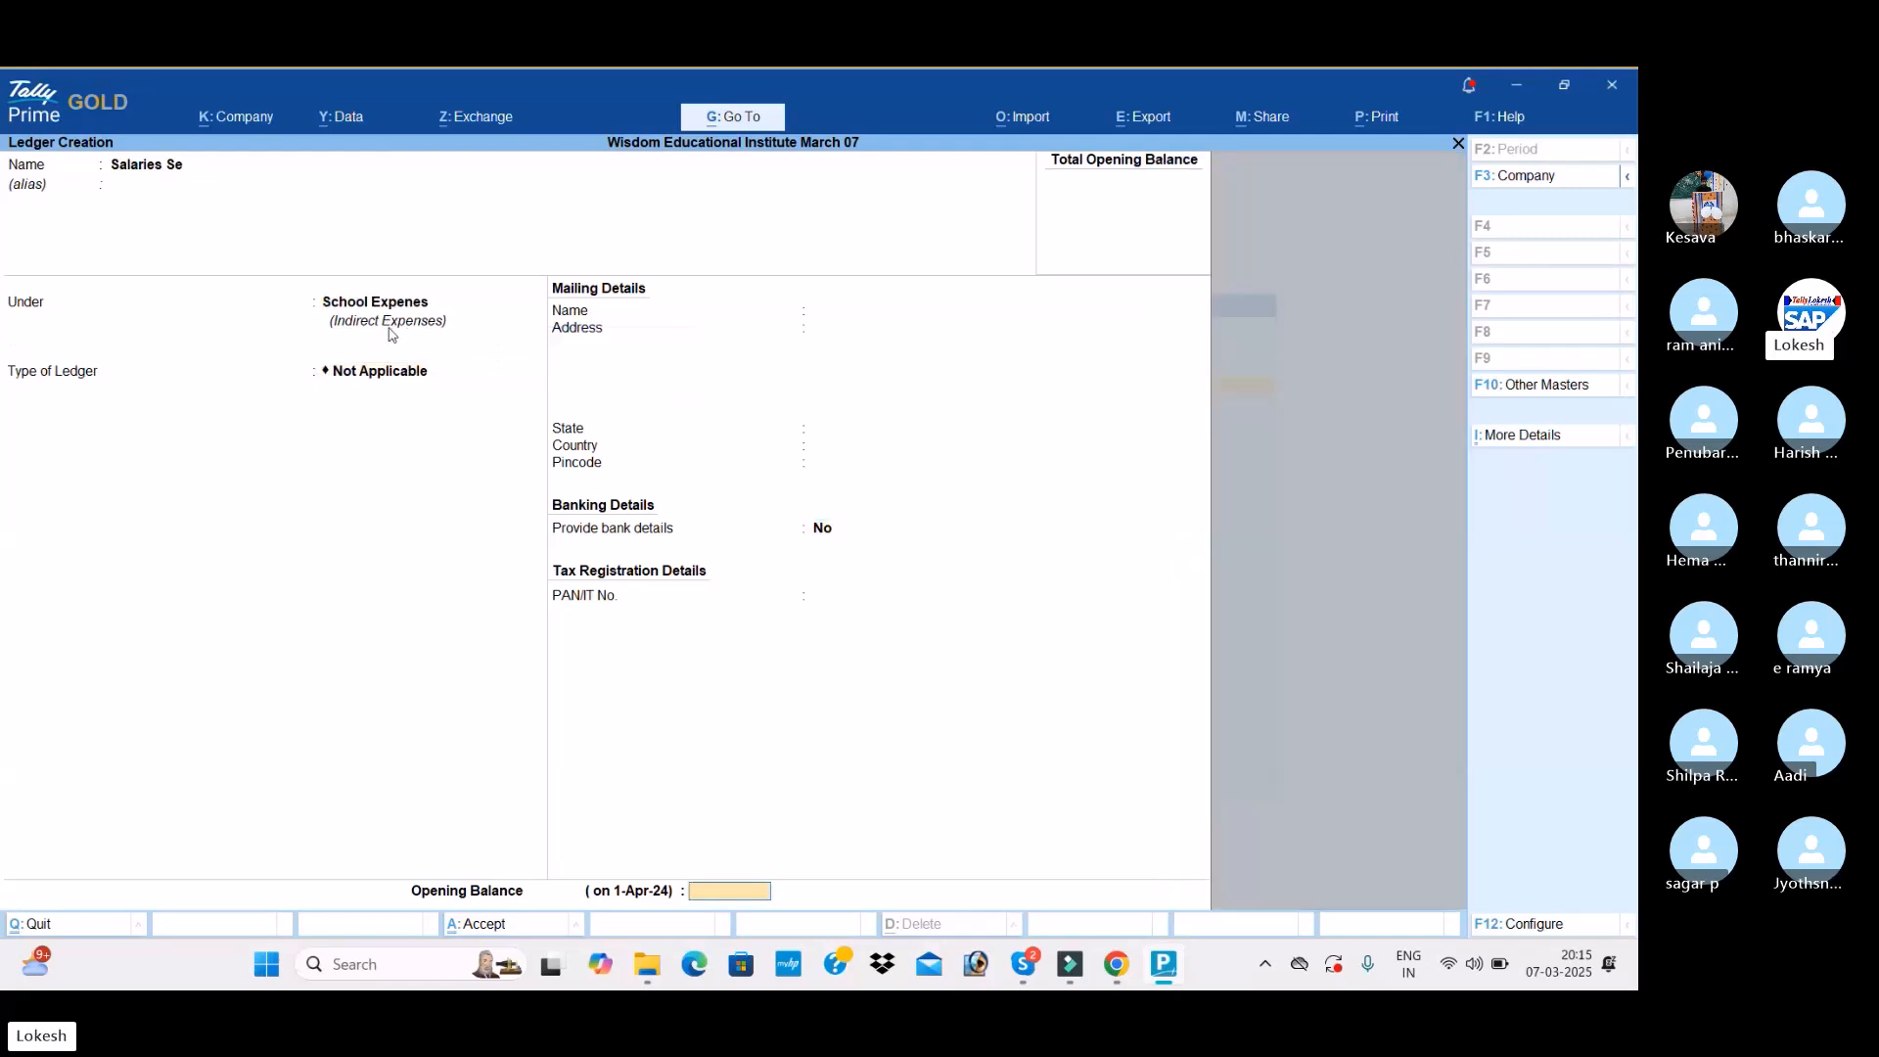
key("Return")
key("Return")
Step: Create and save a ledger named Rent Se under School Expenes, with no opening balance
type("R")
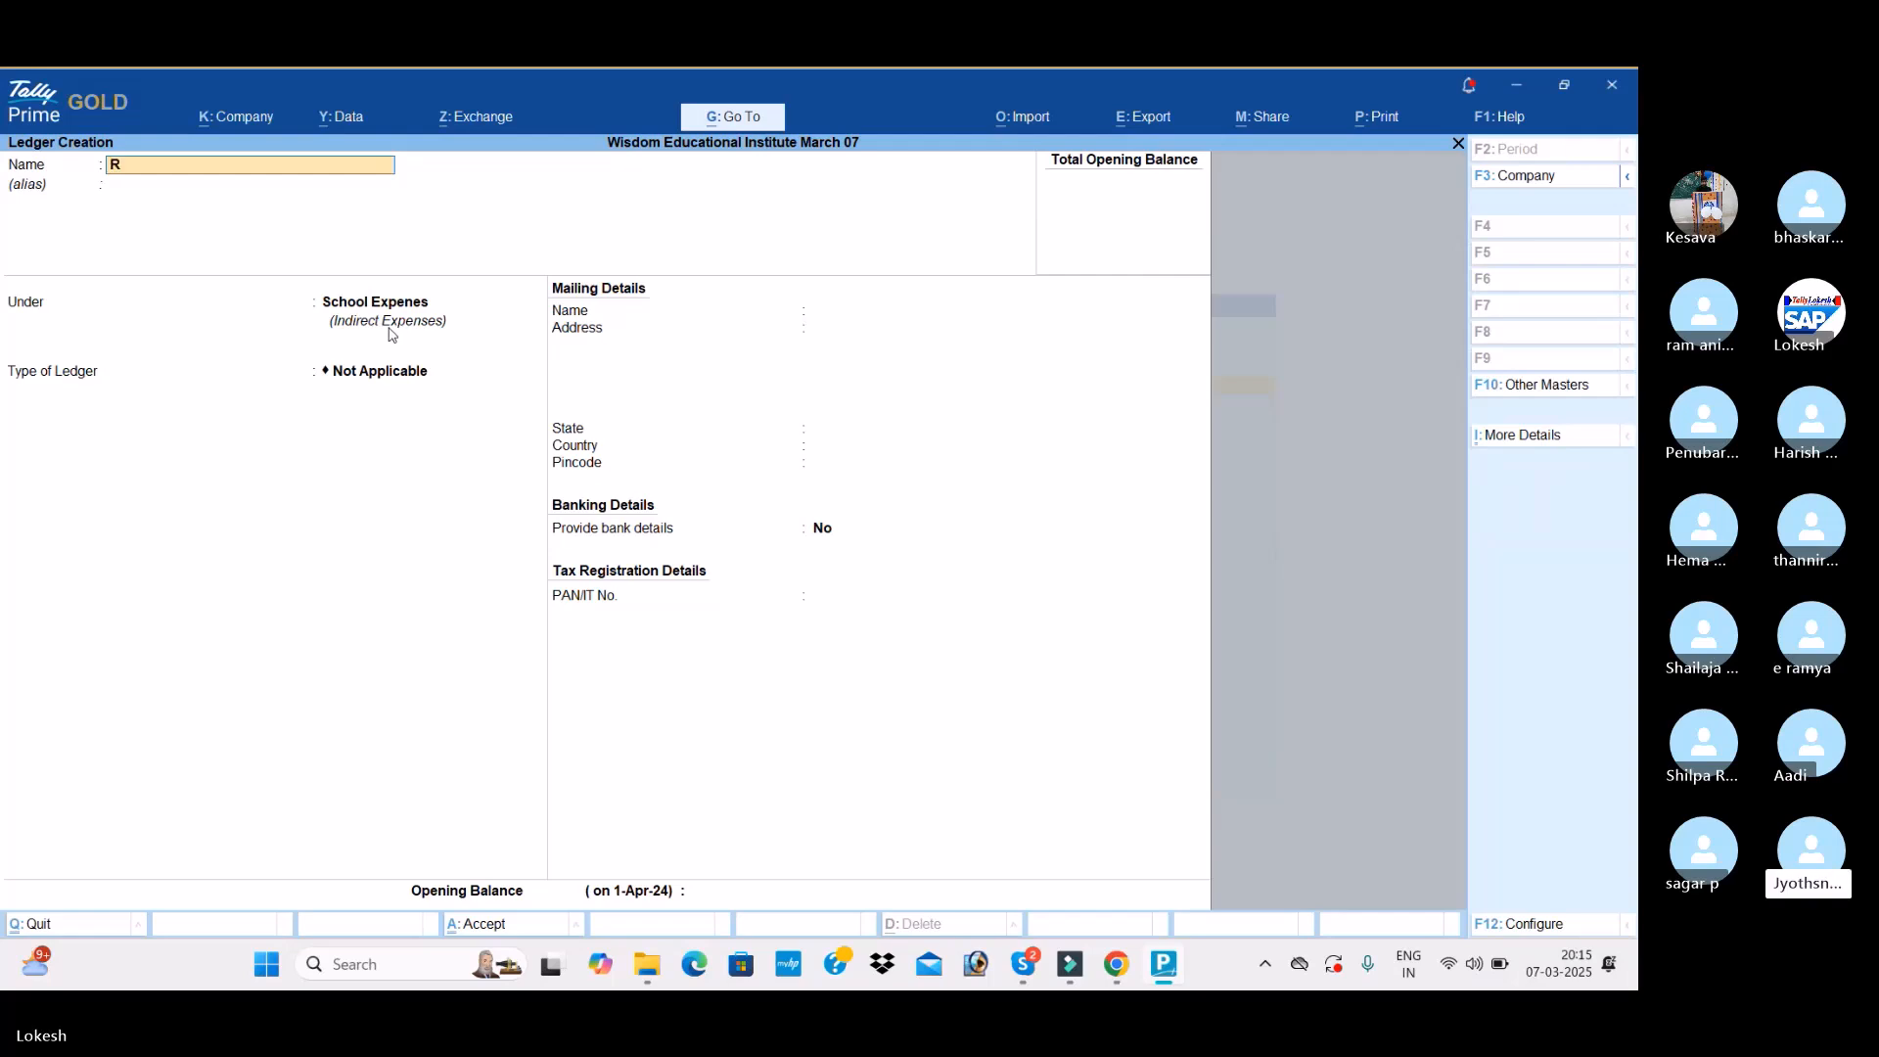
type("ent Se")
key("Return")
key("Return")
key("Return")
key("Return")
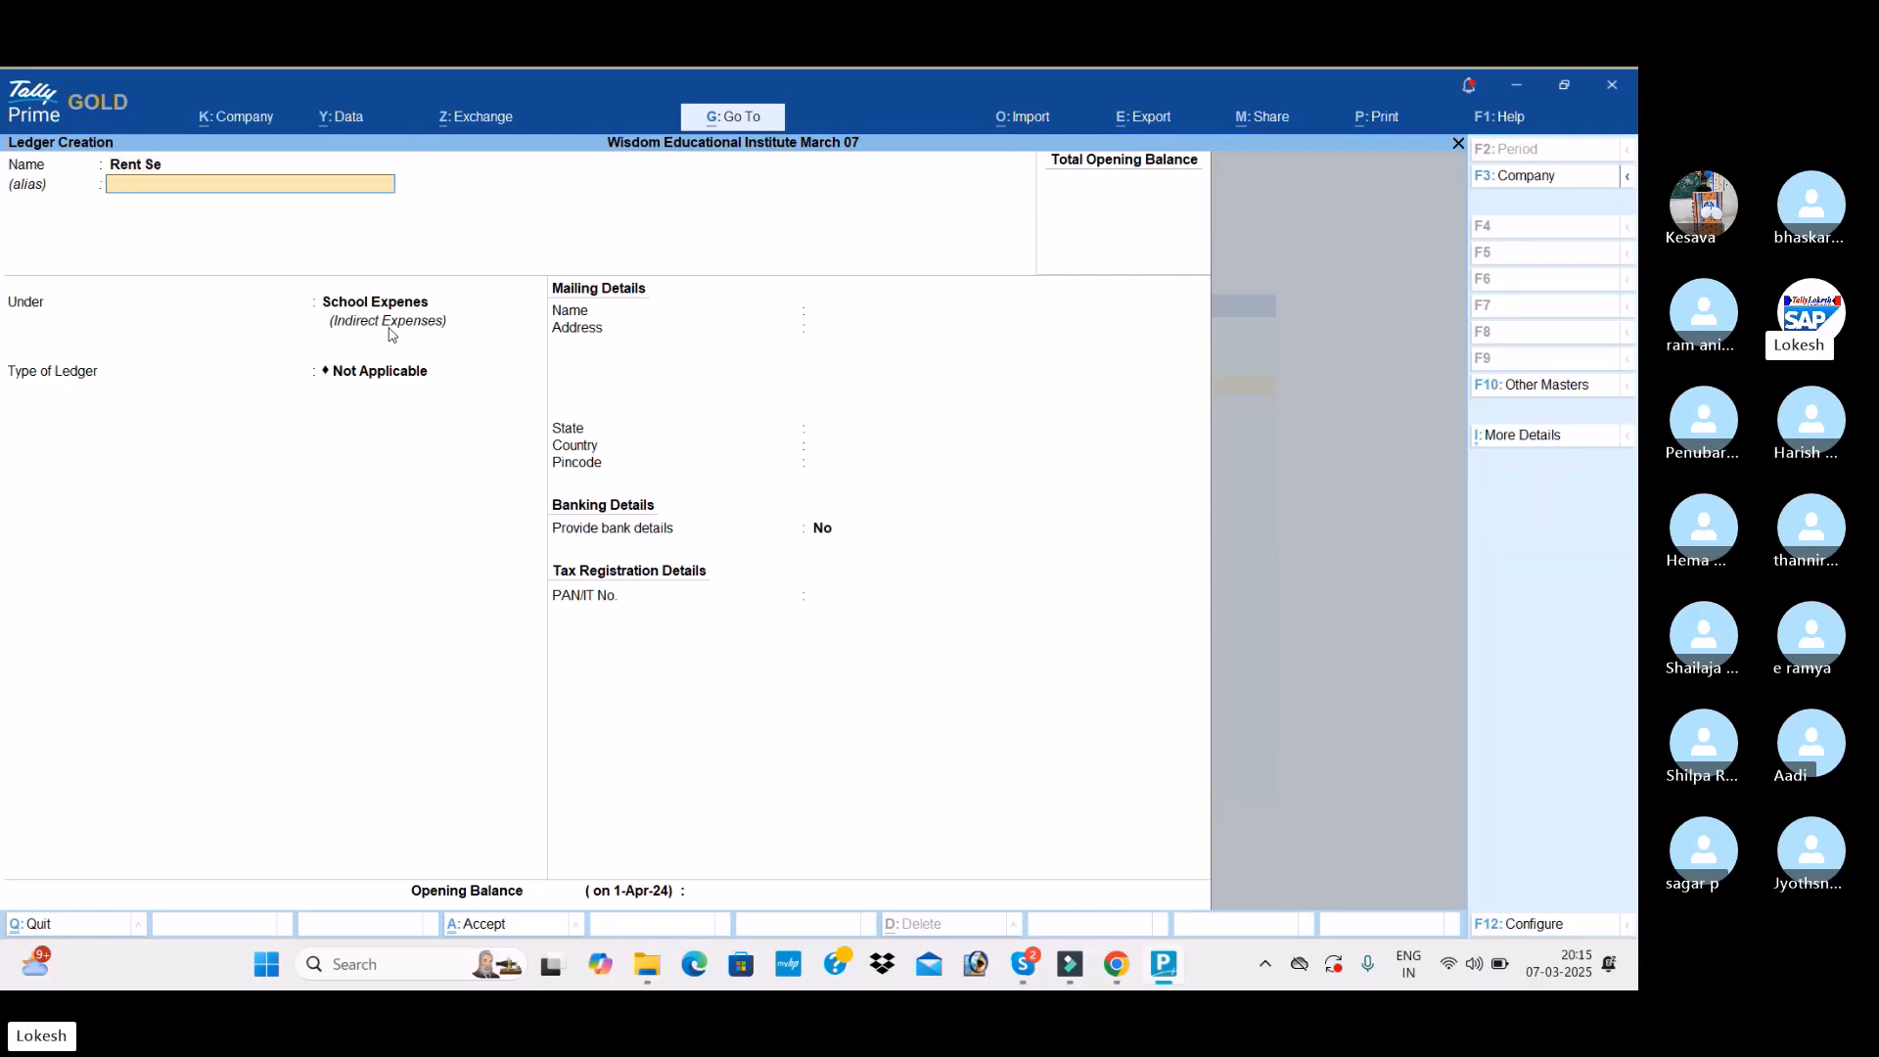
key("Return")
key("Return")
Step: Create and save a ledger named Application Forms Exp Se under School Expenes, with no opening balance
type("Applicat")
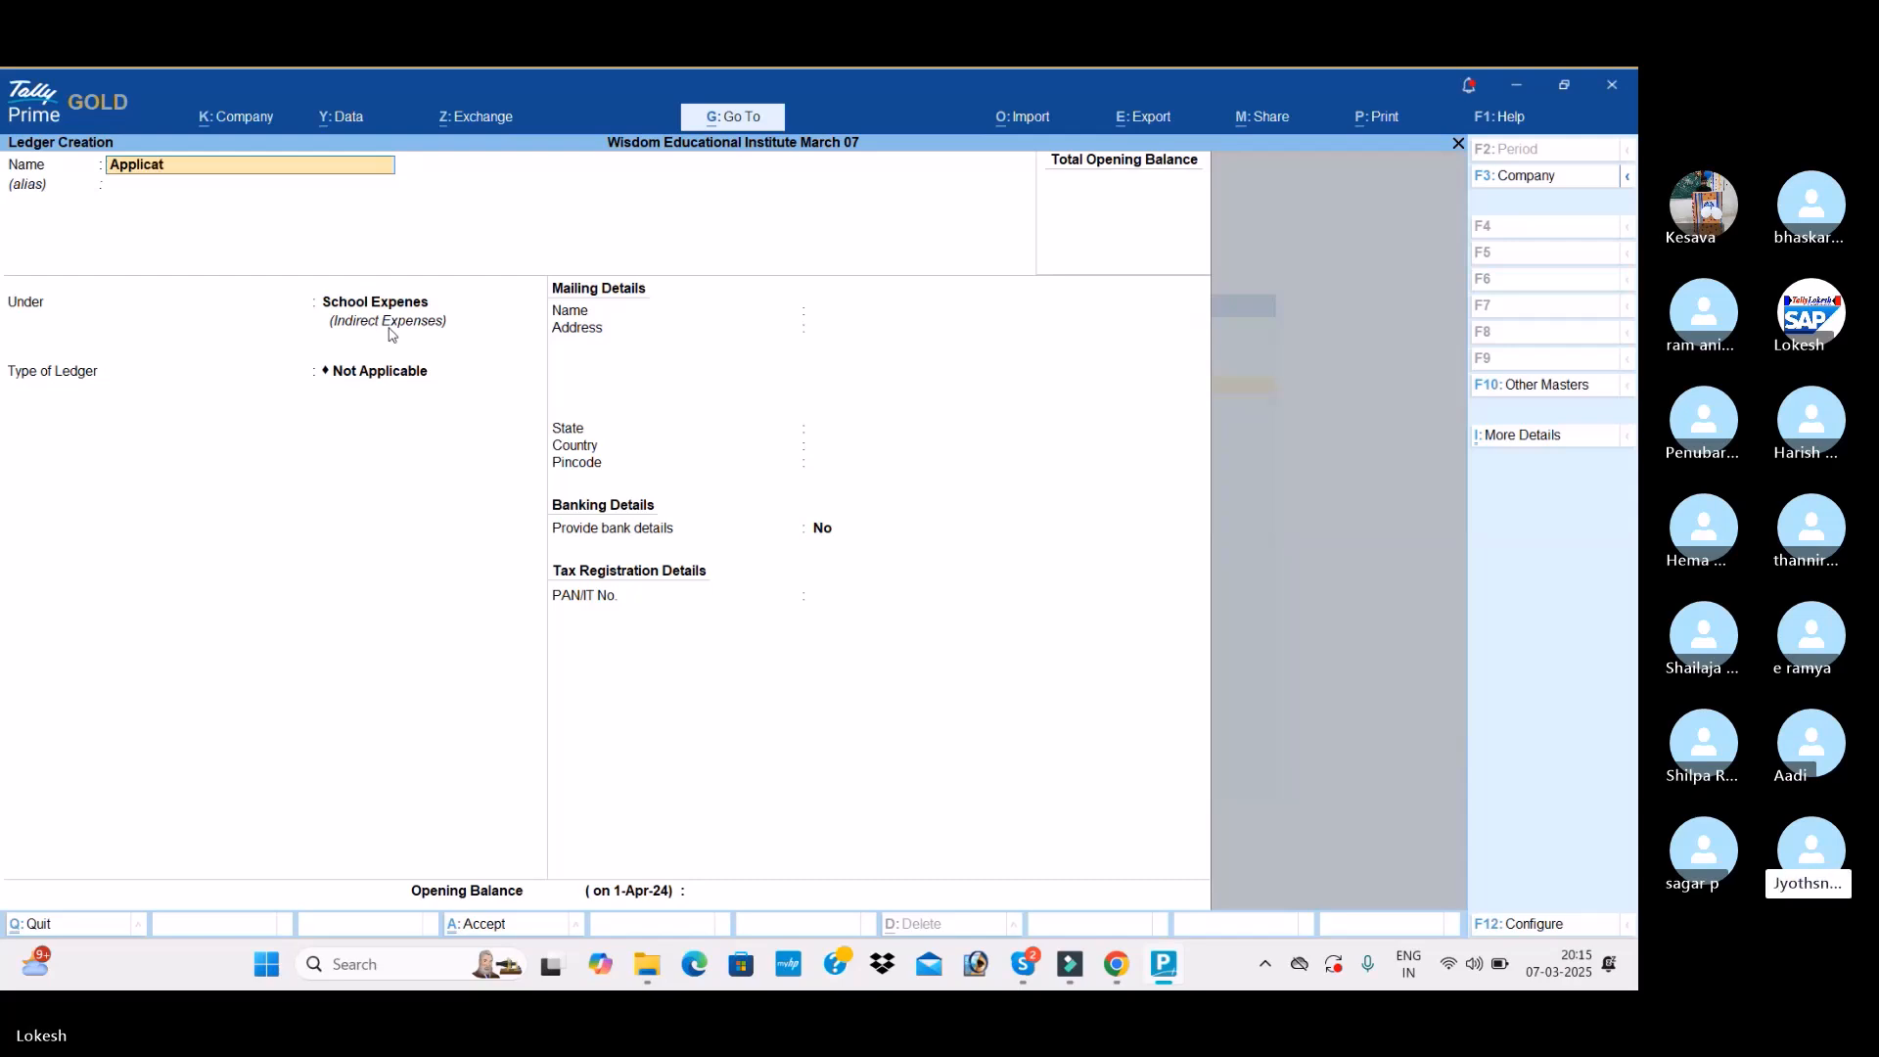
type("ion Forms exp Se")
key("Return")
key("Return")
key("Return")
key("Return")
key("Return")
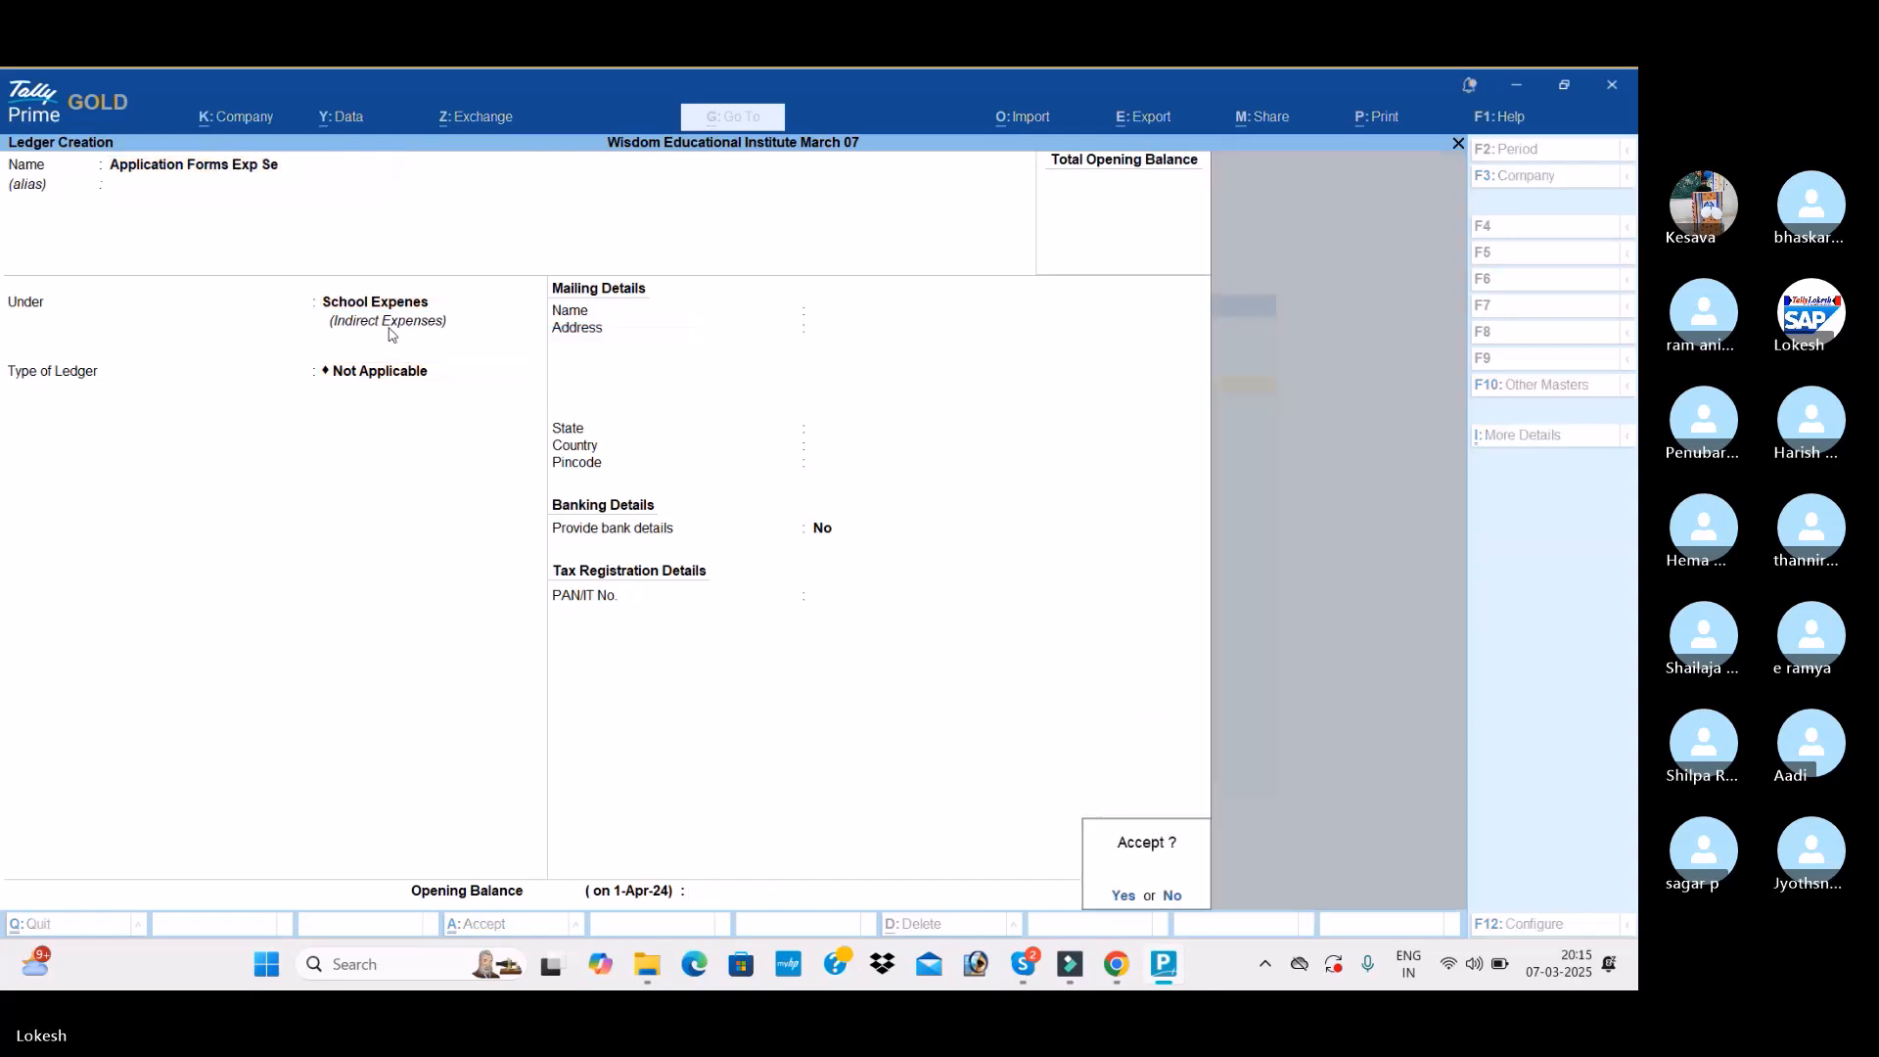
key("Return")
Step: Create and save a ledger named Electricity Exp Se under School Expenes, with no opening balance
type("Electricity Exp")
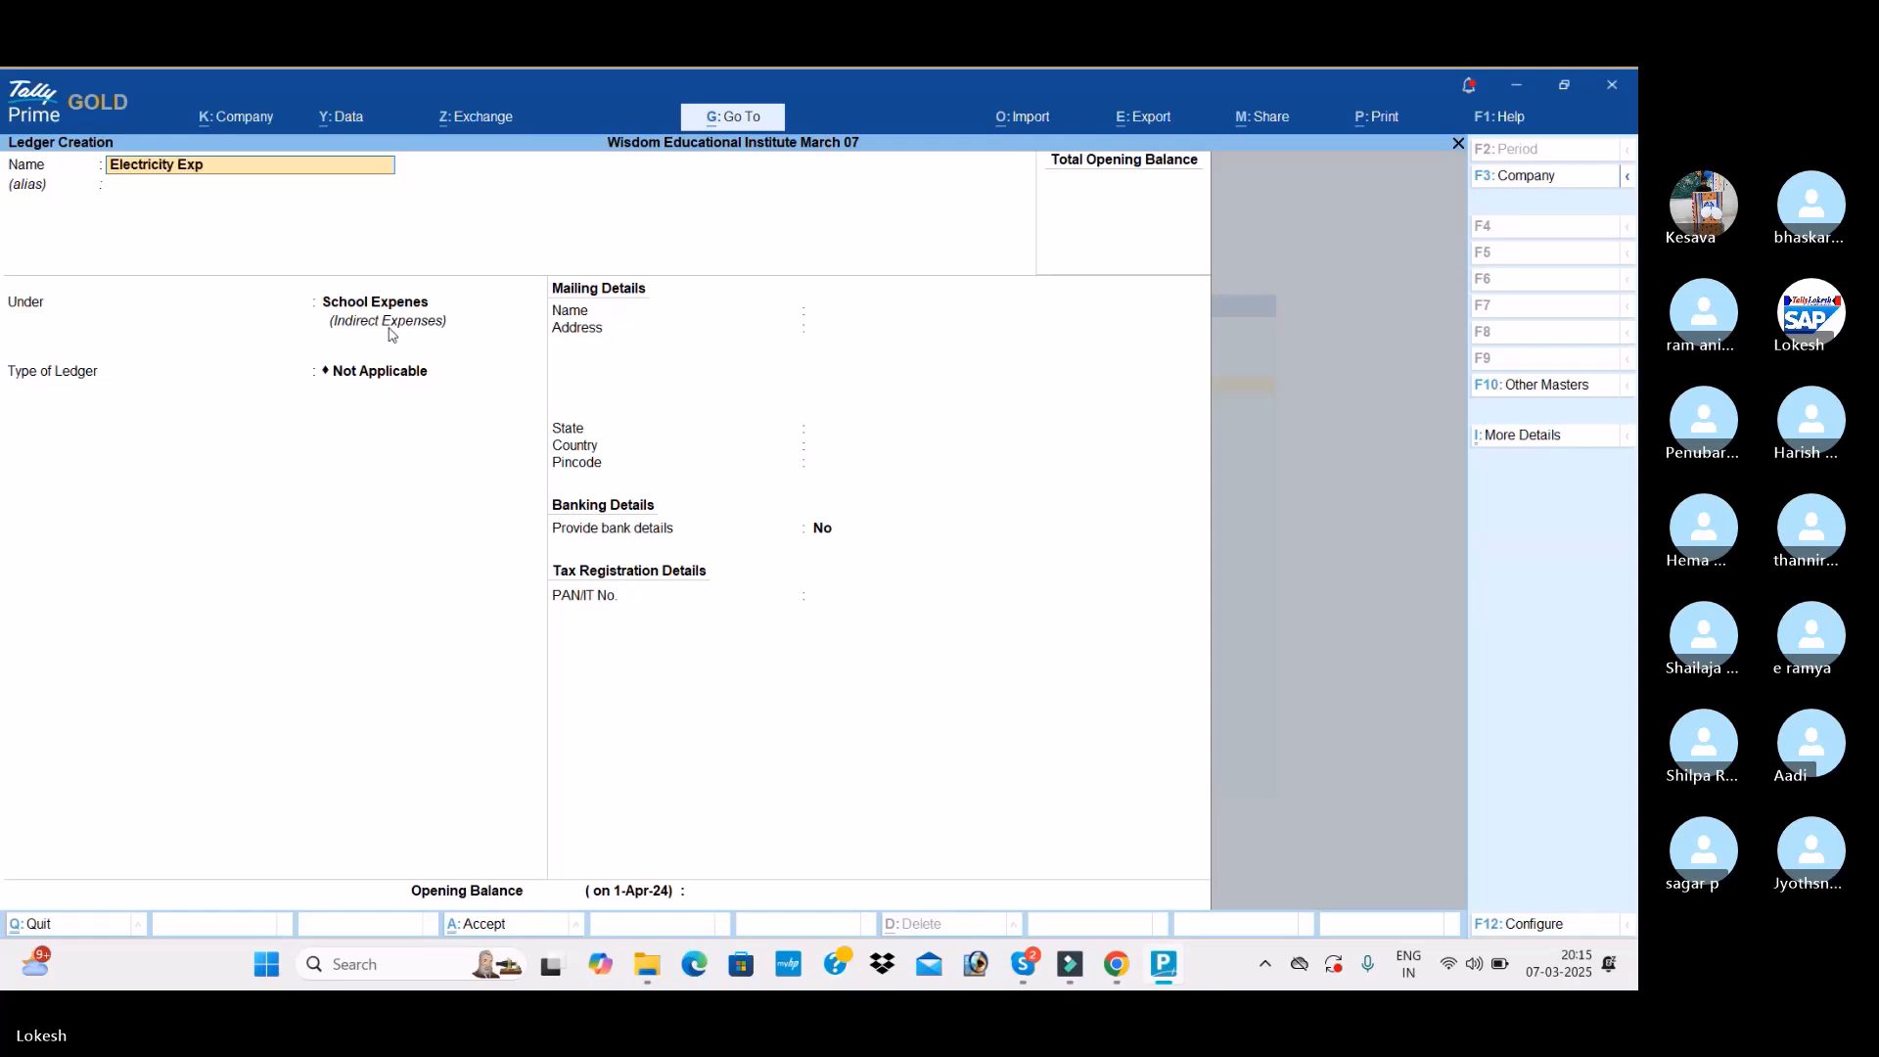
type(" Se")
key("Return")
key("Return")
key("Return")
key("Return")
key("Return")
key("Return")
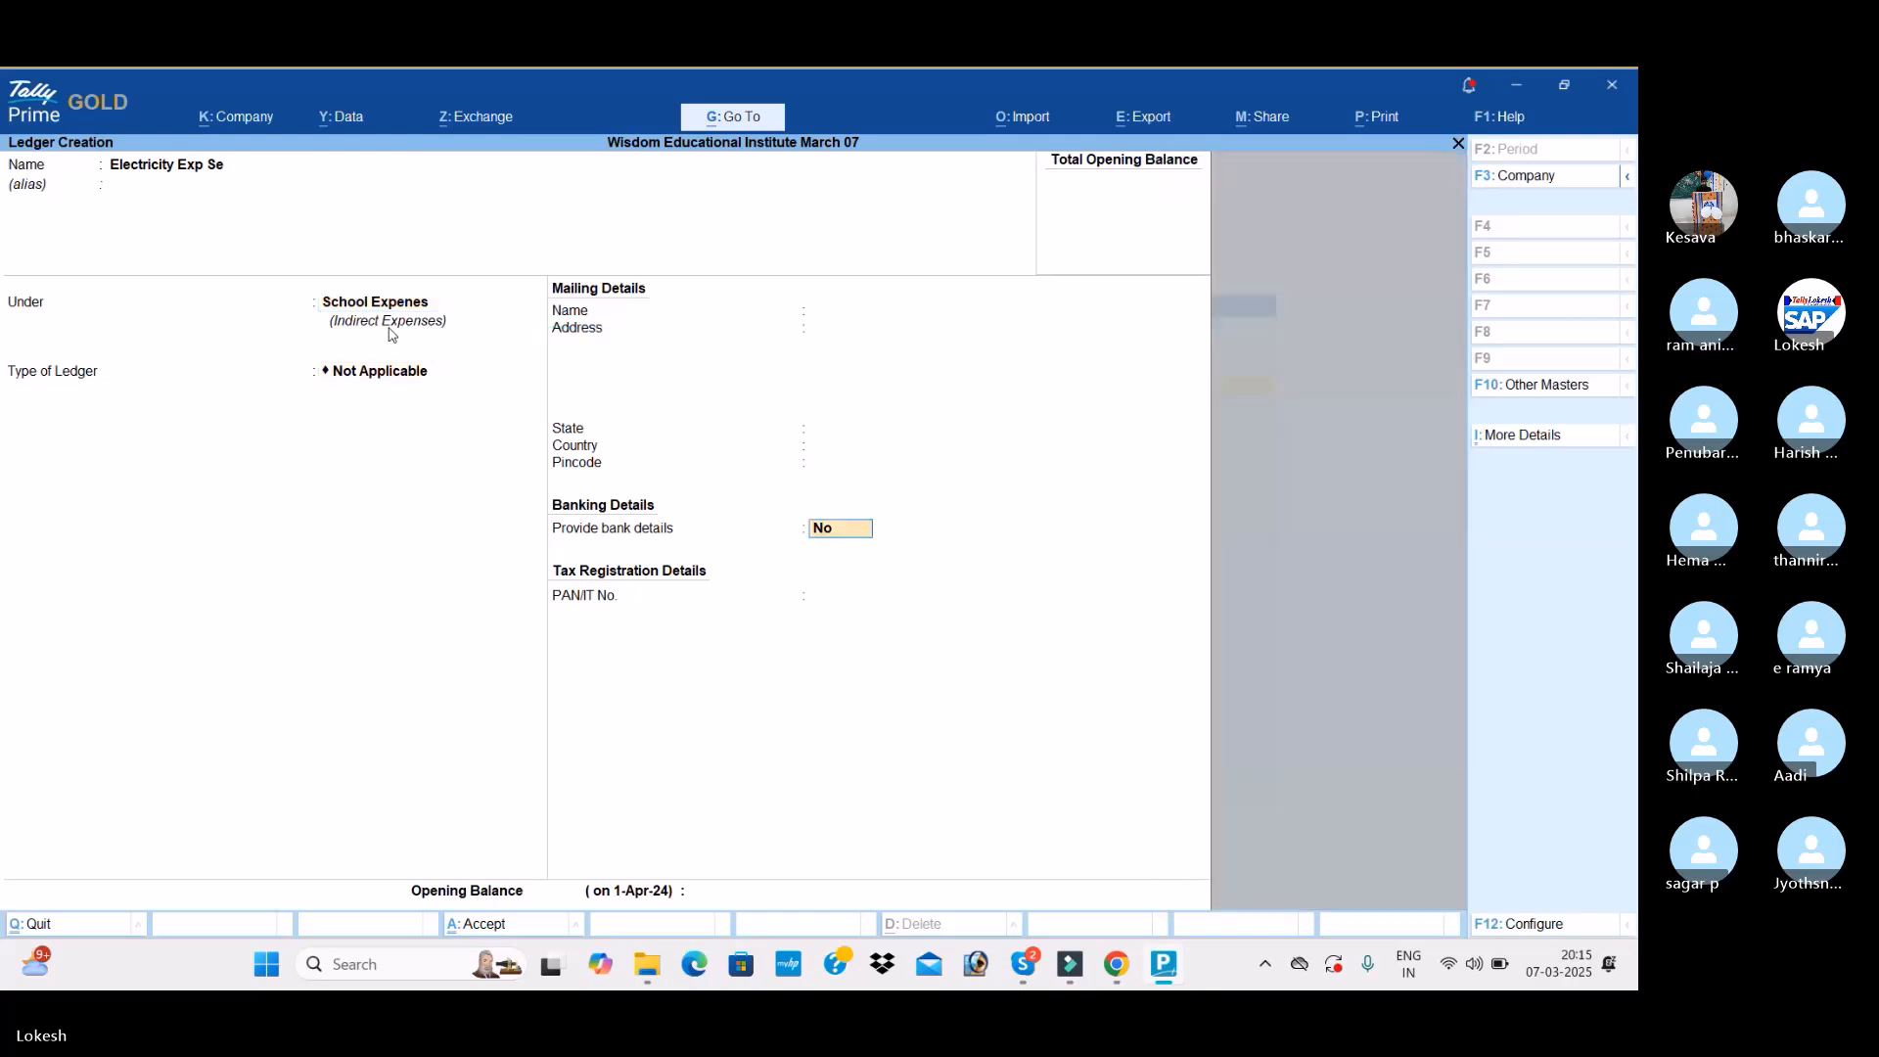
Step: Create and save a ledger named Tele Bill Se under School Expenes, with no opening balance
type("Tele Bill Se")
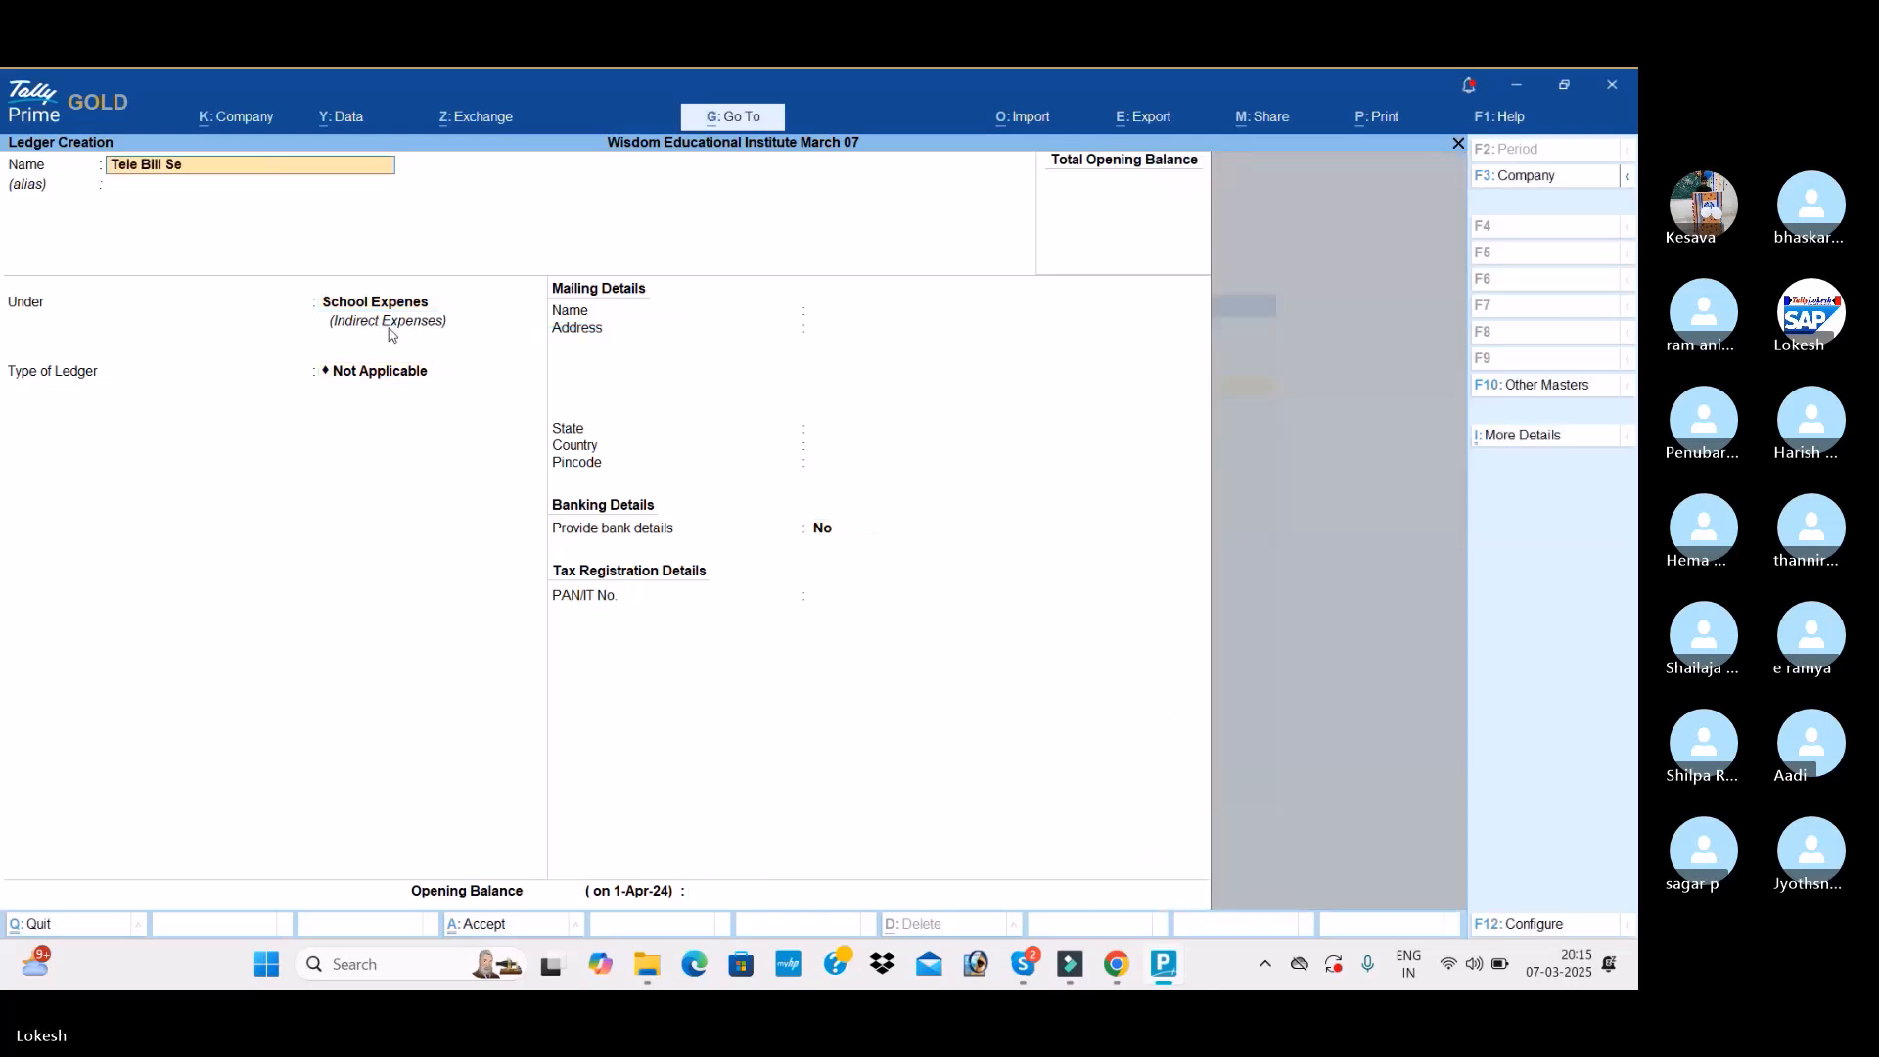
key("Return")
key("Return")
key("Return")
key("Return")
key("Return")
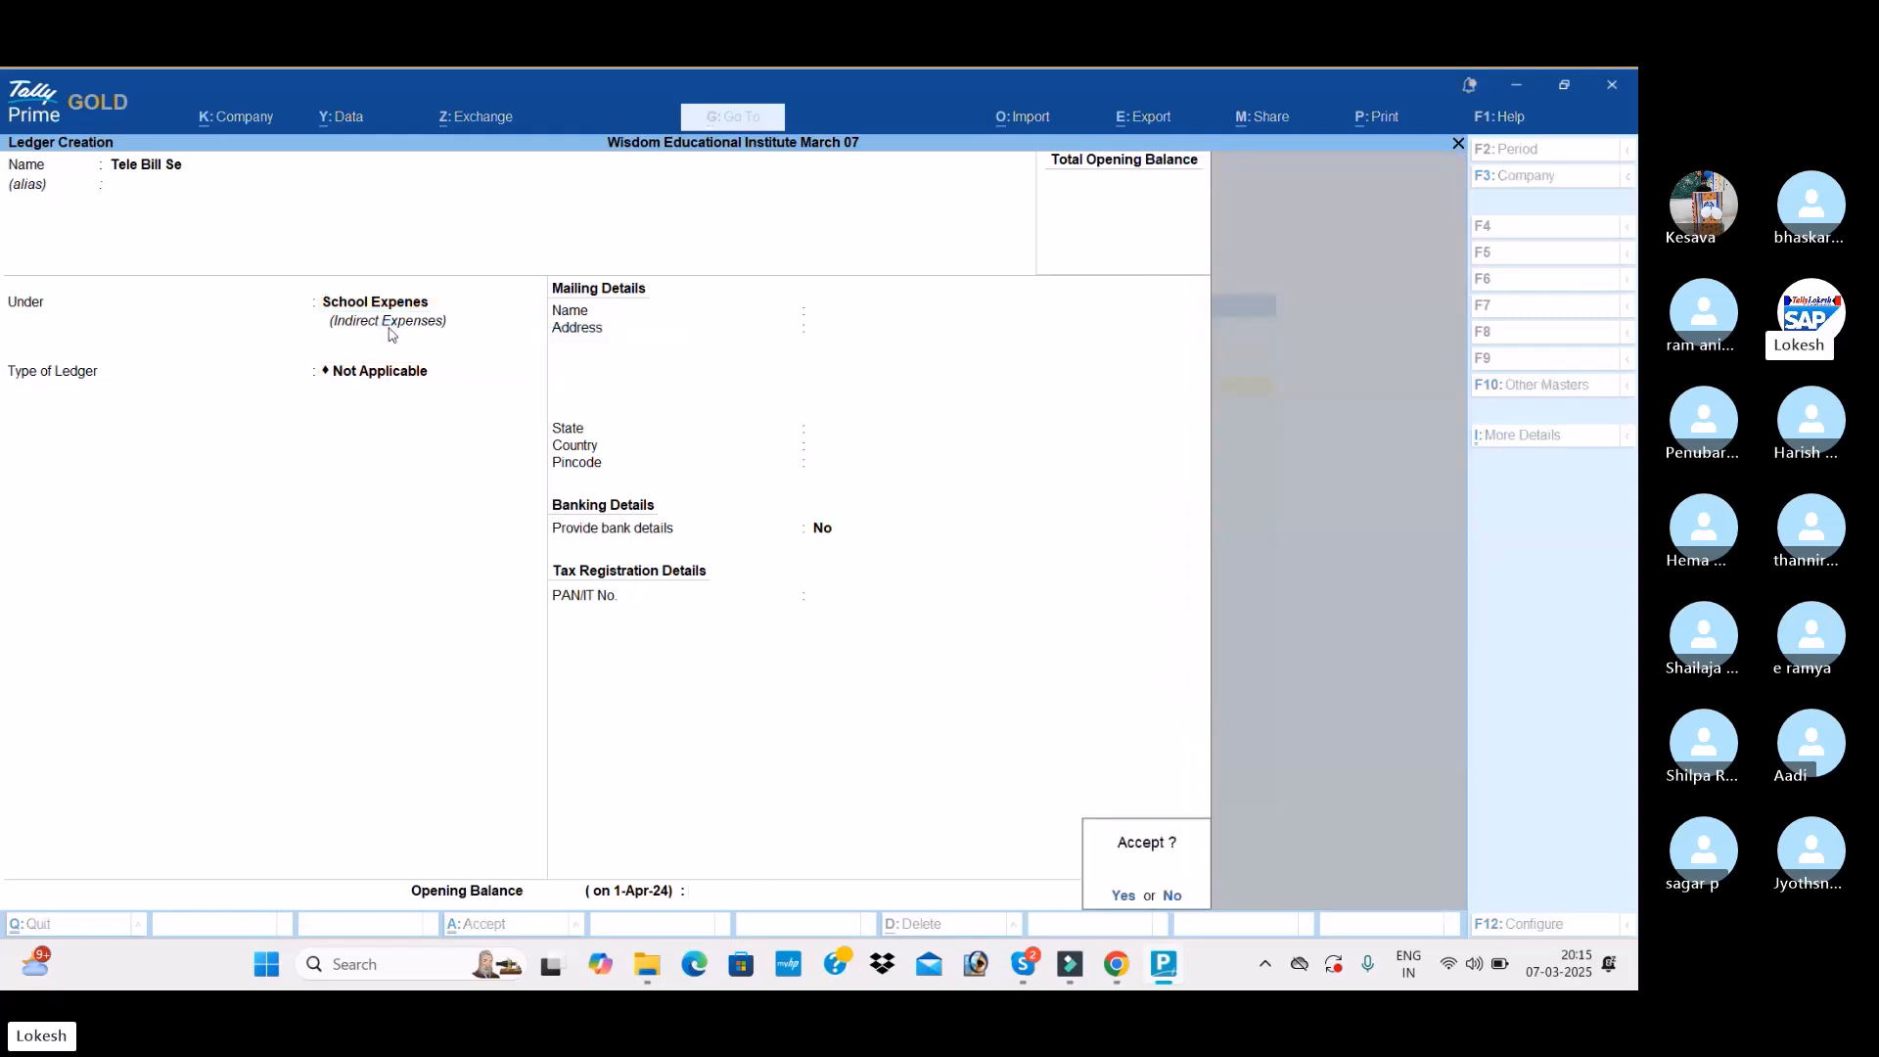
key("Return")
Step: Create and save a ledger named Donation Fee SI, placing it under School Incomes
type("Dona")
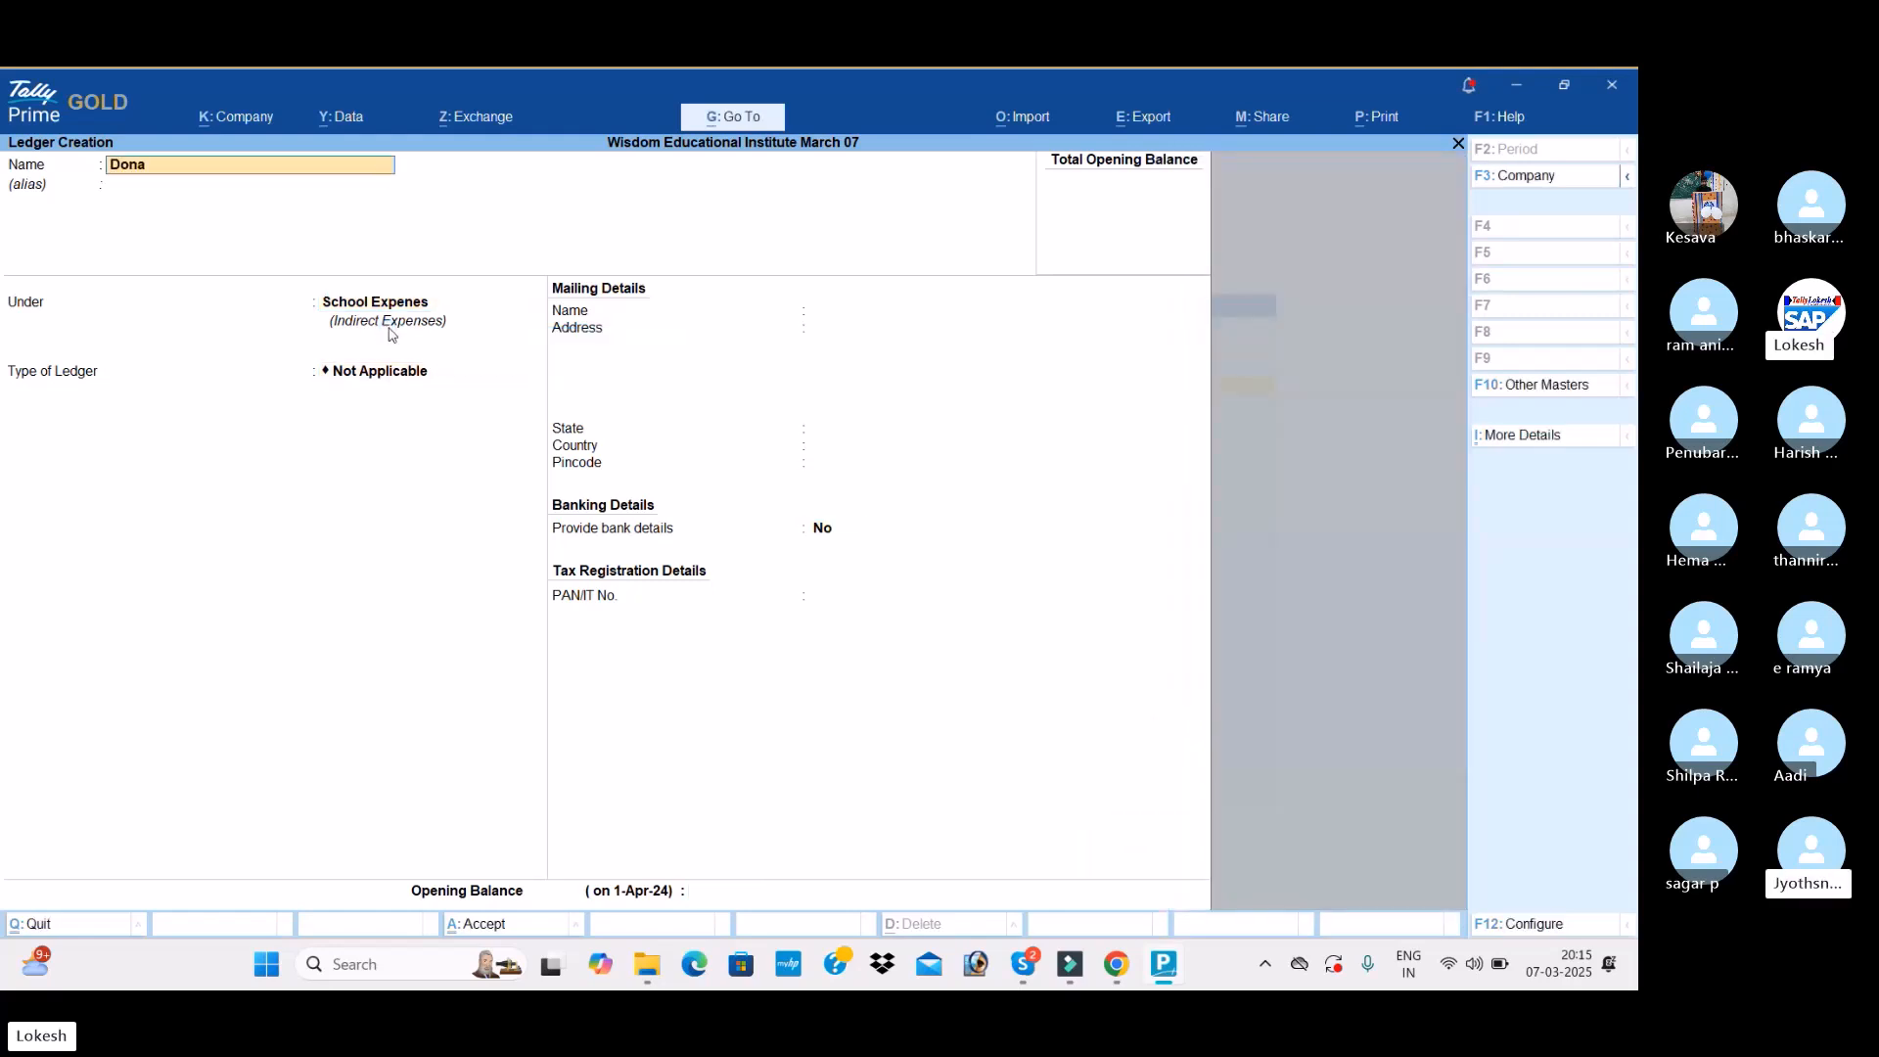
type("tion Fee S")
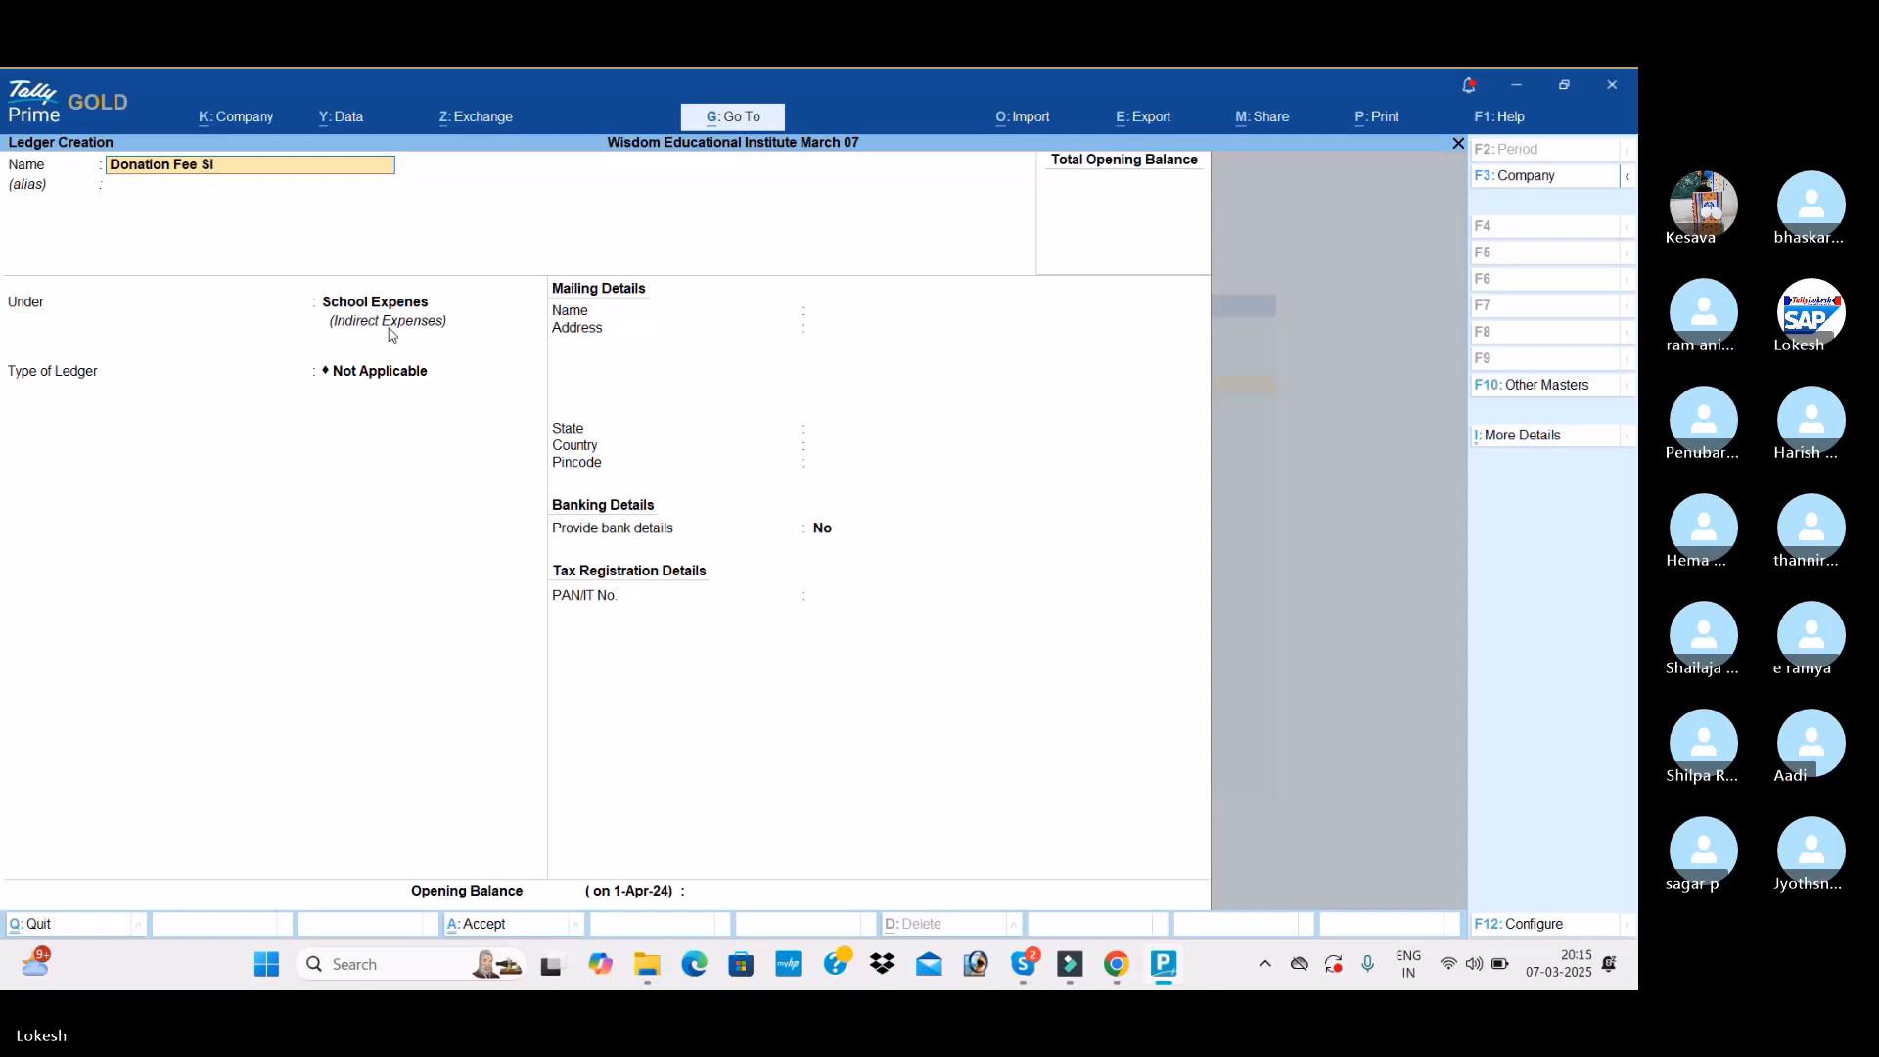
type("l")
key("Return")
key("Down")
key("Return")
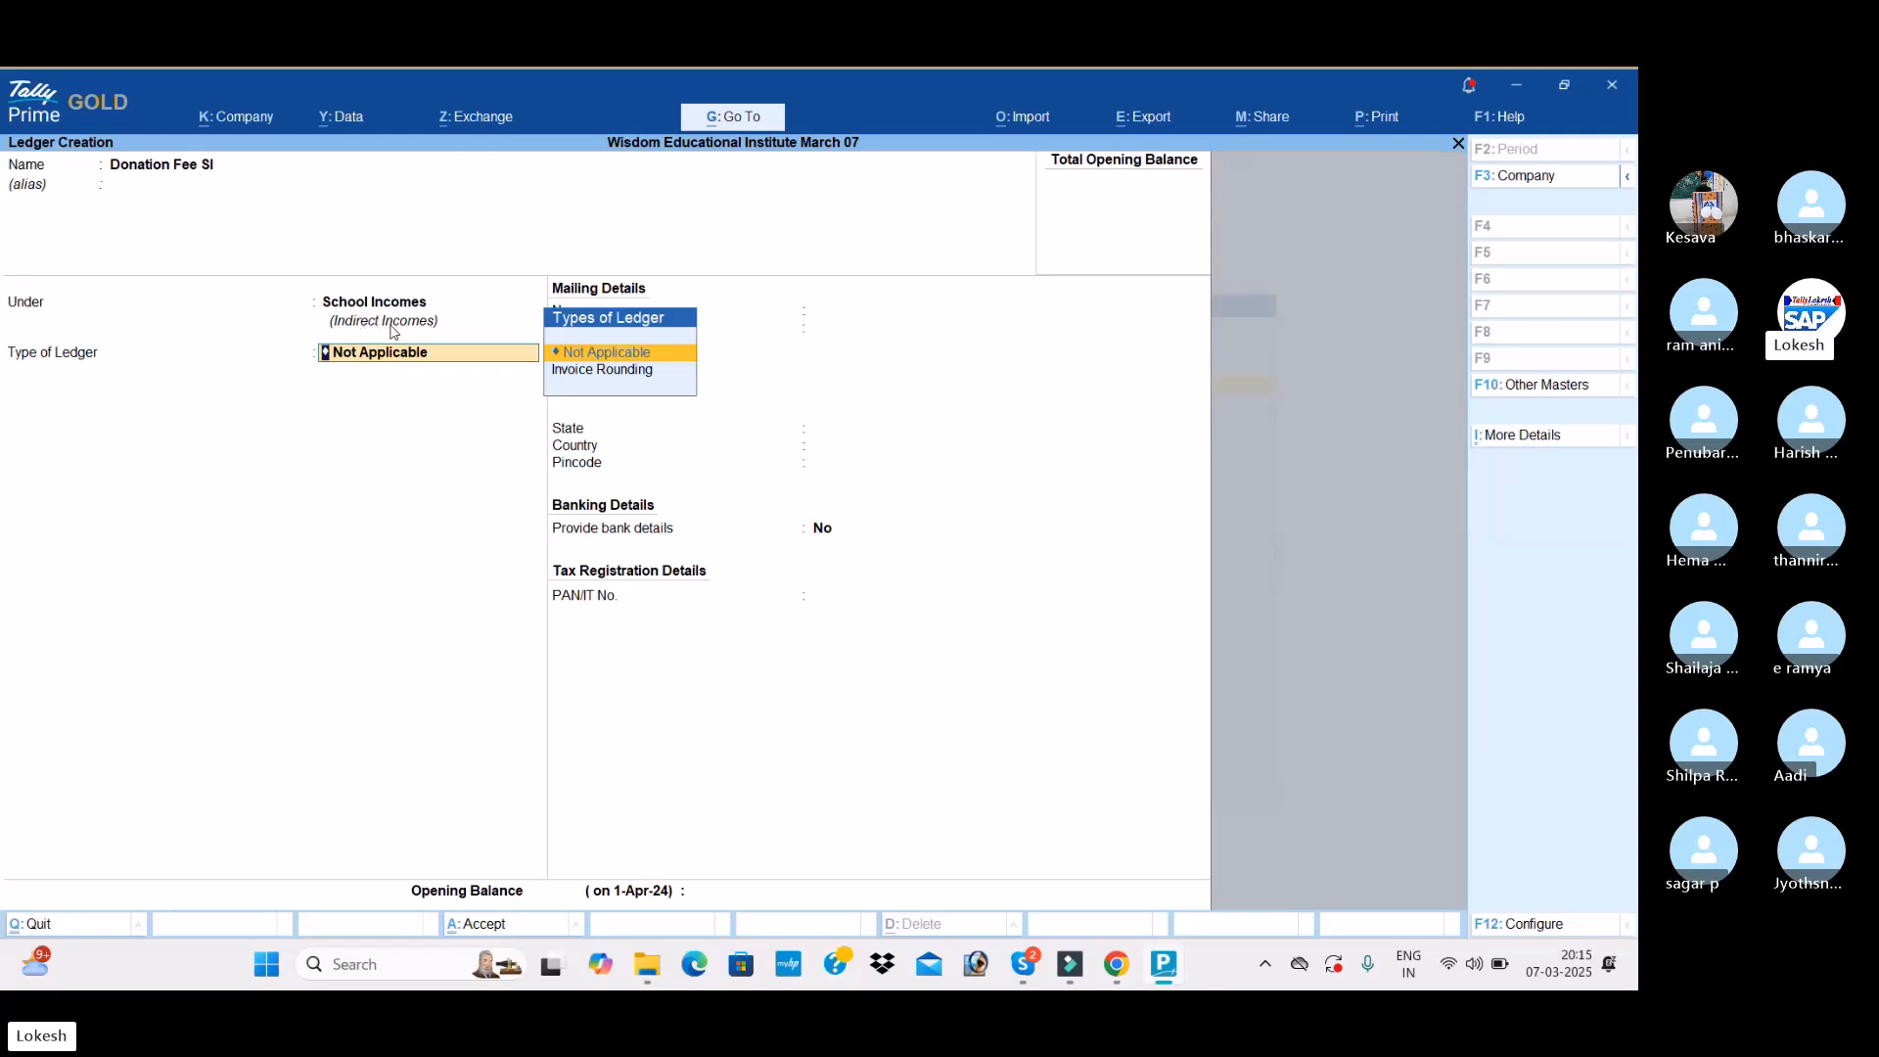
key("Return")
key("Return")
key("Return")
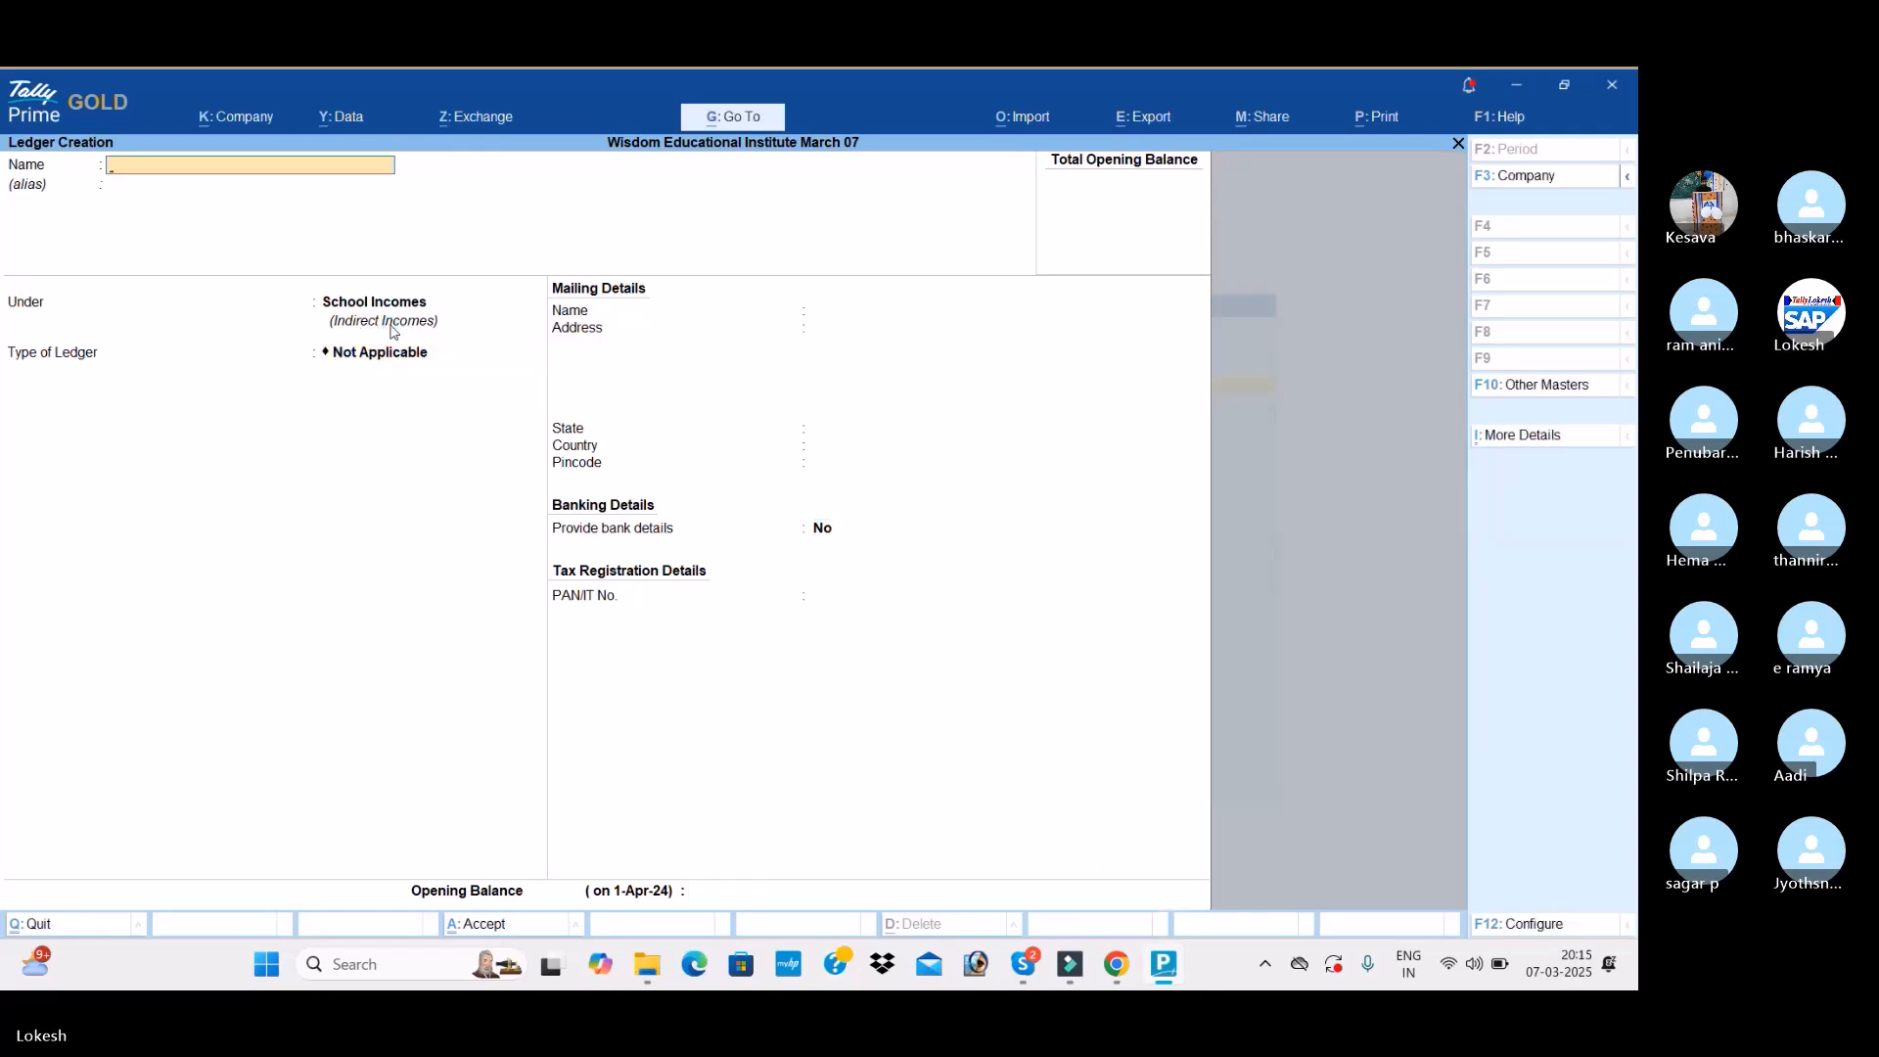
Step: Create and save a ledger named Tuitions Fee SI under School Incomes
type("Tuitions FeeSi")
key("BackSpace")
key("Return")
key("Return")
key("Return")
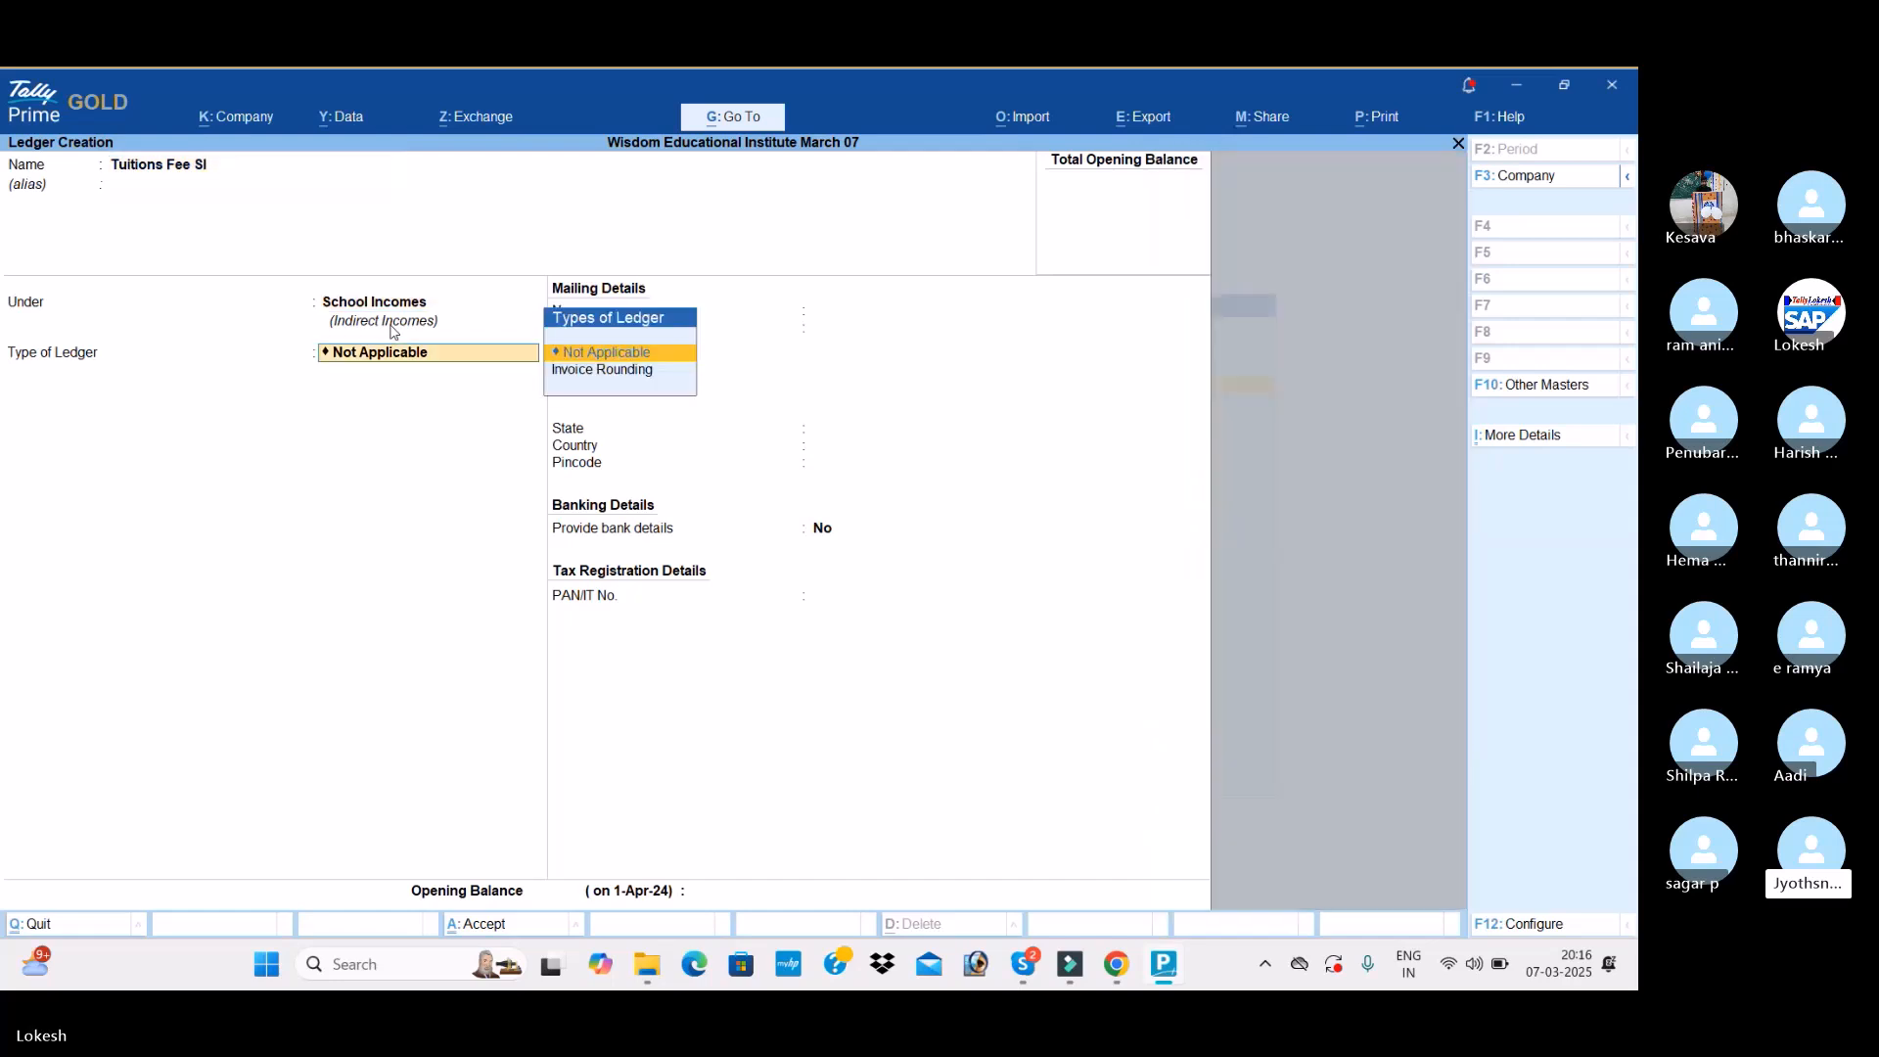
key("Return")
key("Return")
key("Return")
key("Return")
Step: Create and save a ledger named Special Fee SI under School Incomes
type("SPecial Fee")
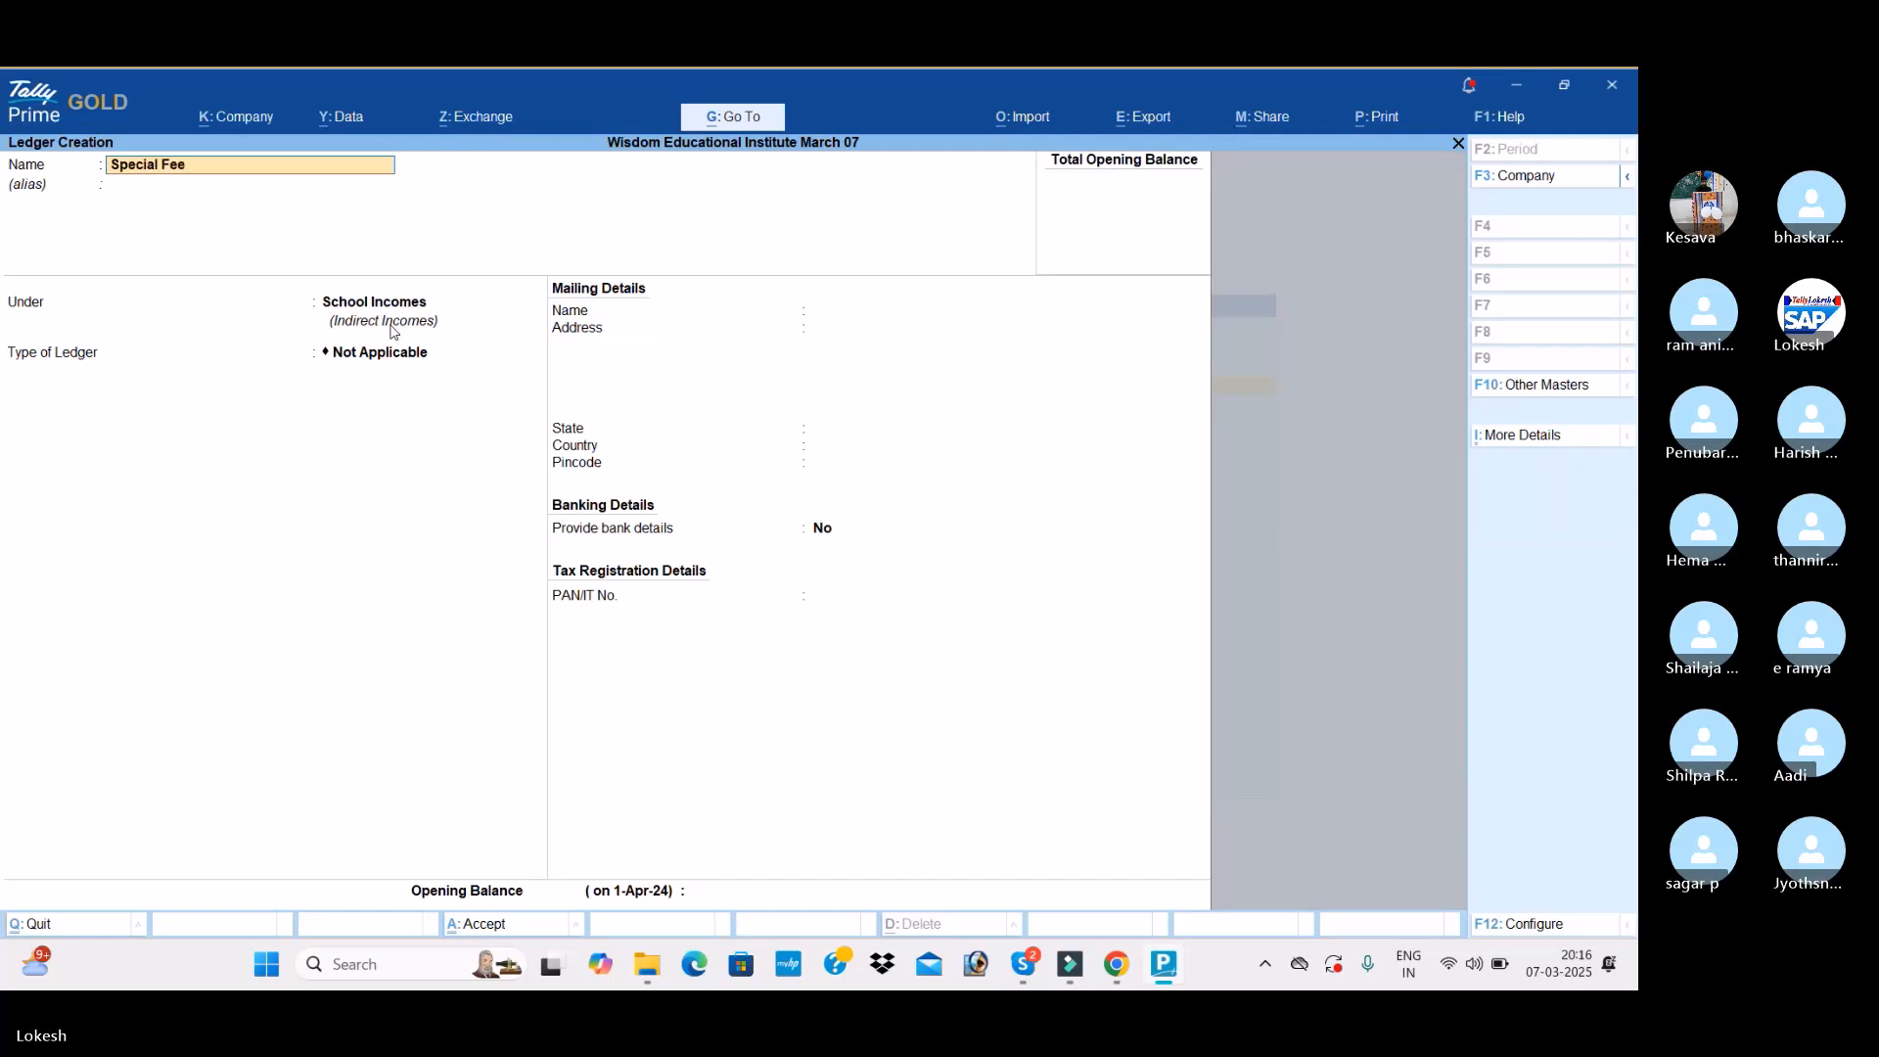
type(" Sl")
key("Return")
key("Return")
key("Return")
key("Return")
key("Return")
key("Return")
Step: Create and save a ledger named Materials Fee SI under School Incomes
type("Materials Fee Si")
key("Return")
key("Return")
key("ctrl+a")
Step: Create and save a ledger named Penalties Fee SI under School Incomes
type("Penalties")
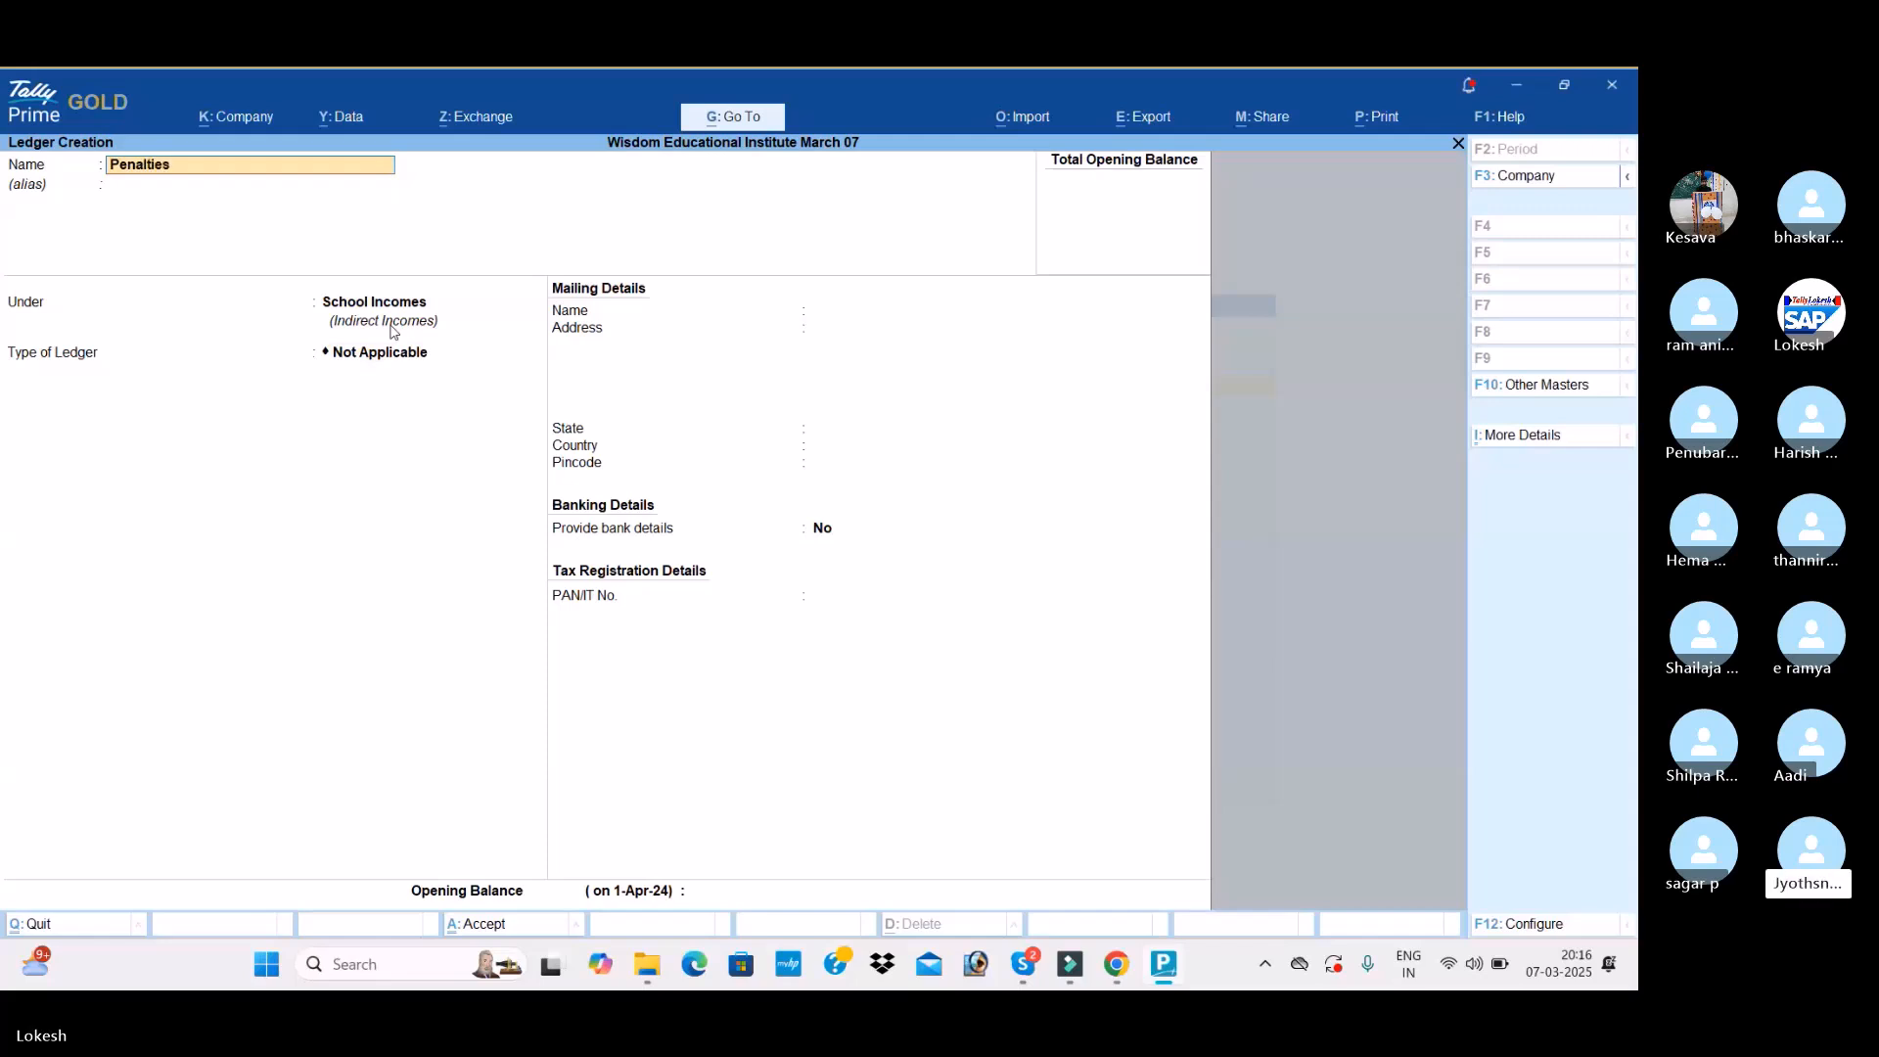
type(" fee S")
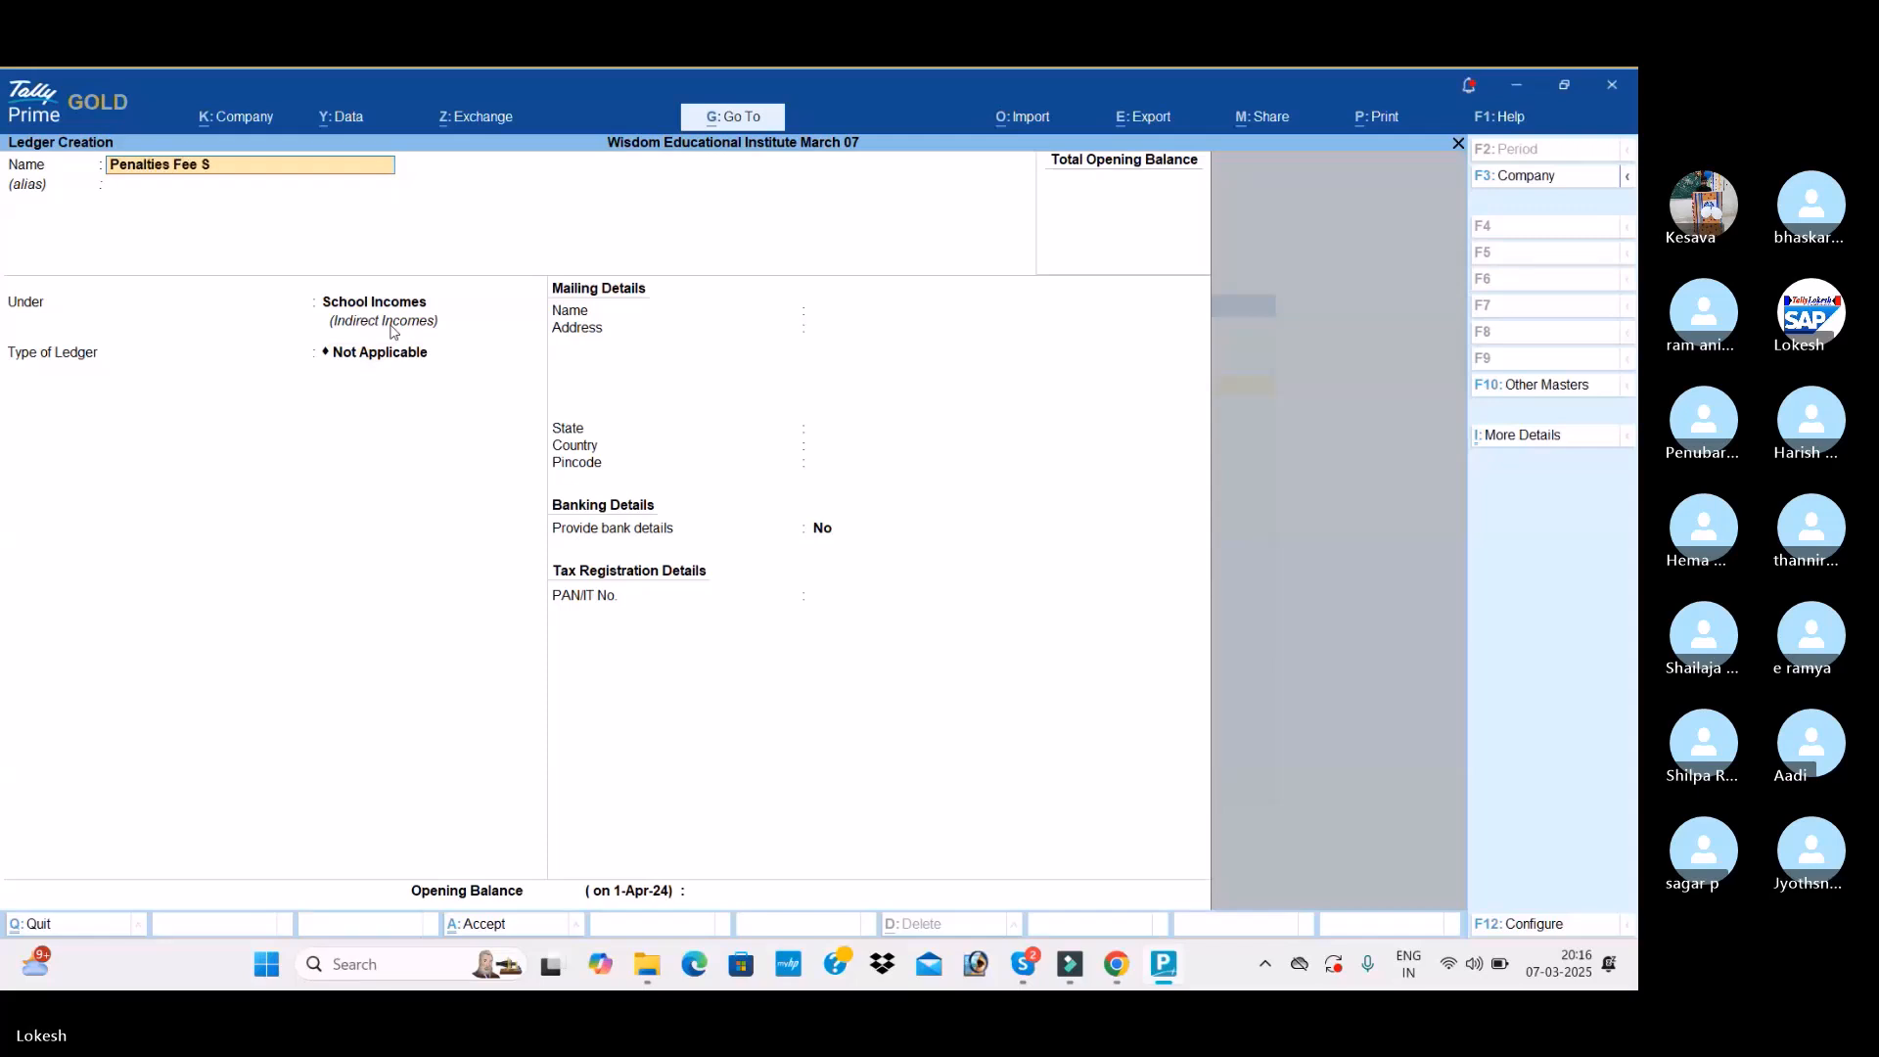
key("Return")
key("Return")
key("Return")
key("Return")
key("Return")
key("Return")
key("Return")
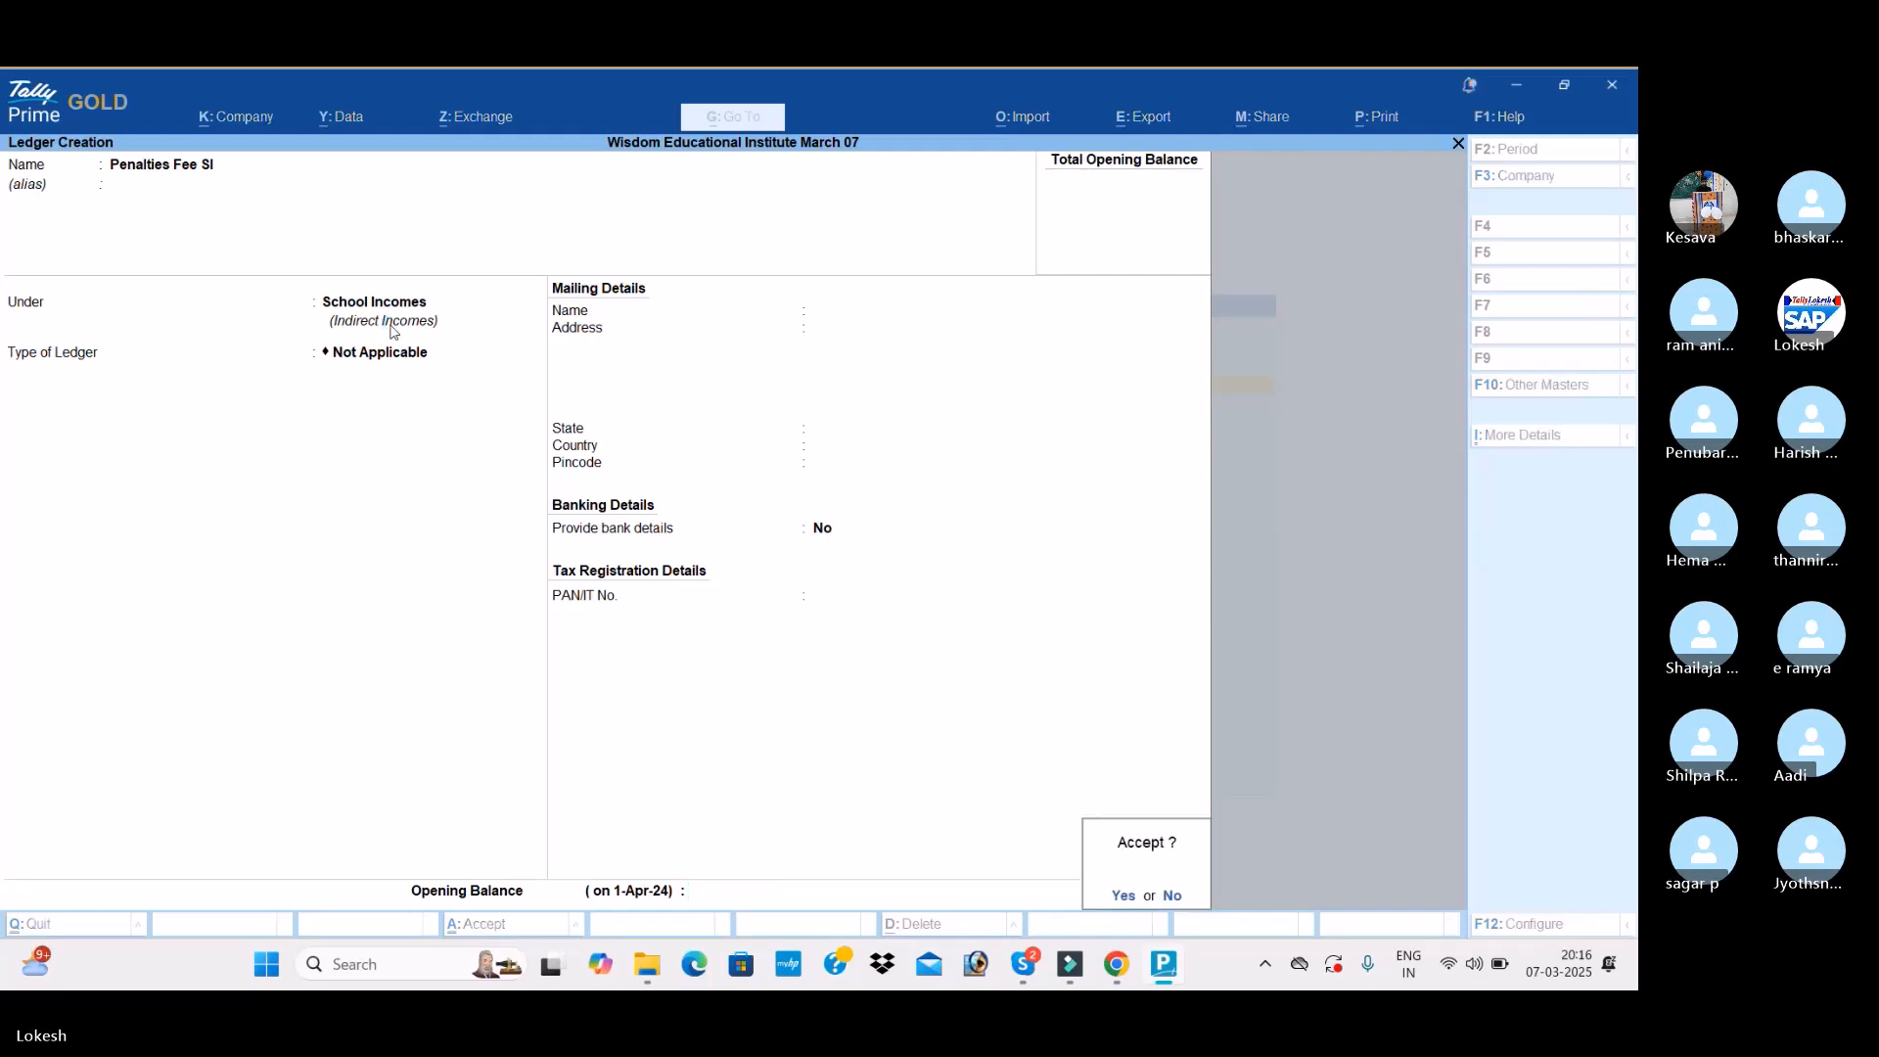
Step: Create and save a ledger named Exam Fee SI under School Incomes
type("Exam")
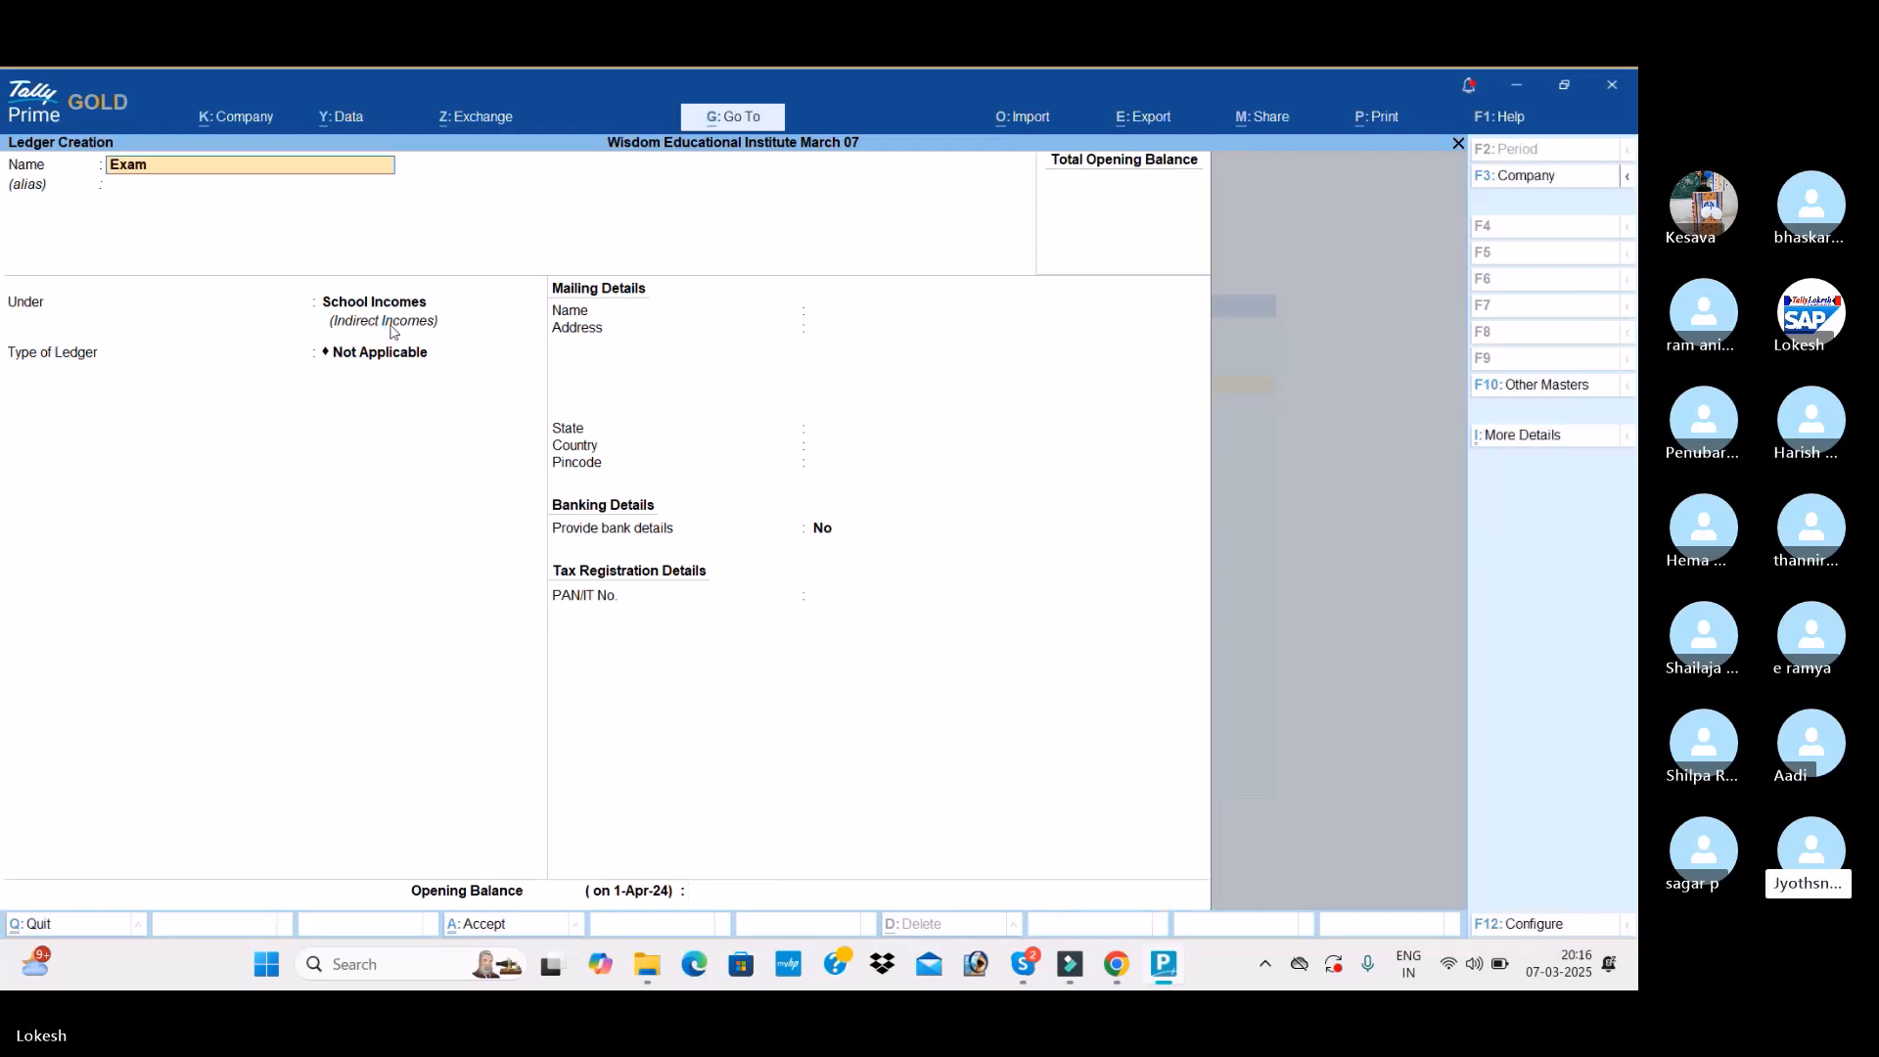
type(" Fee Si")
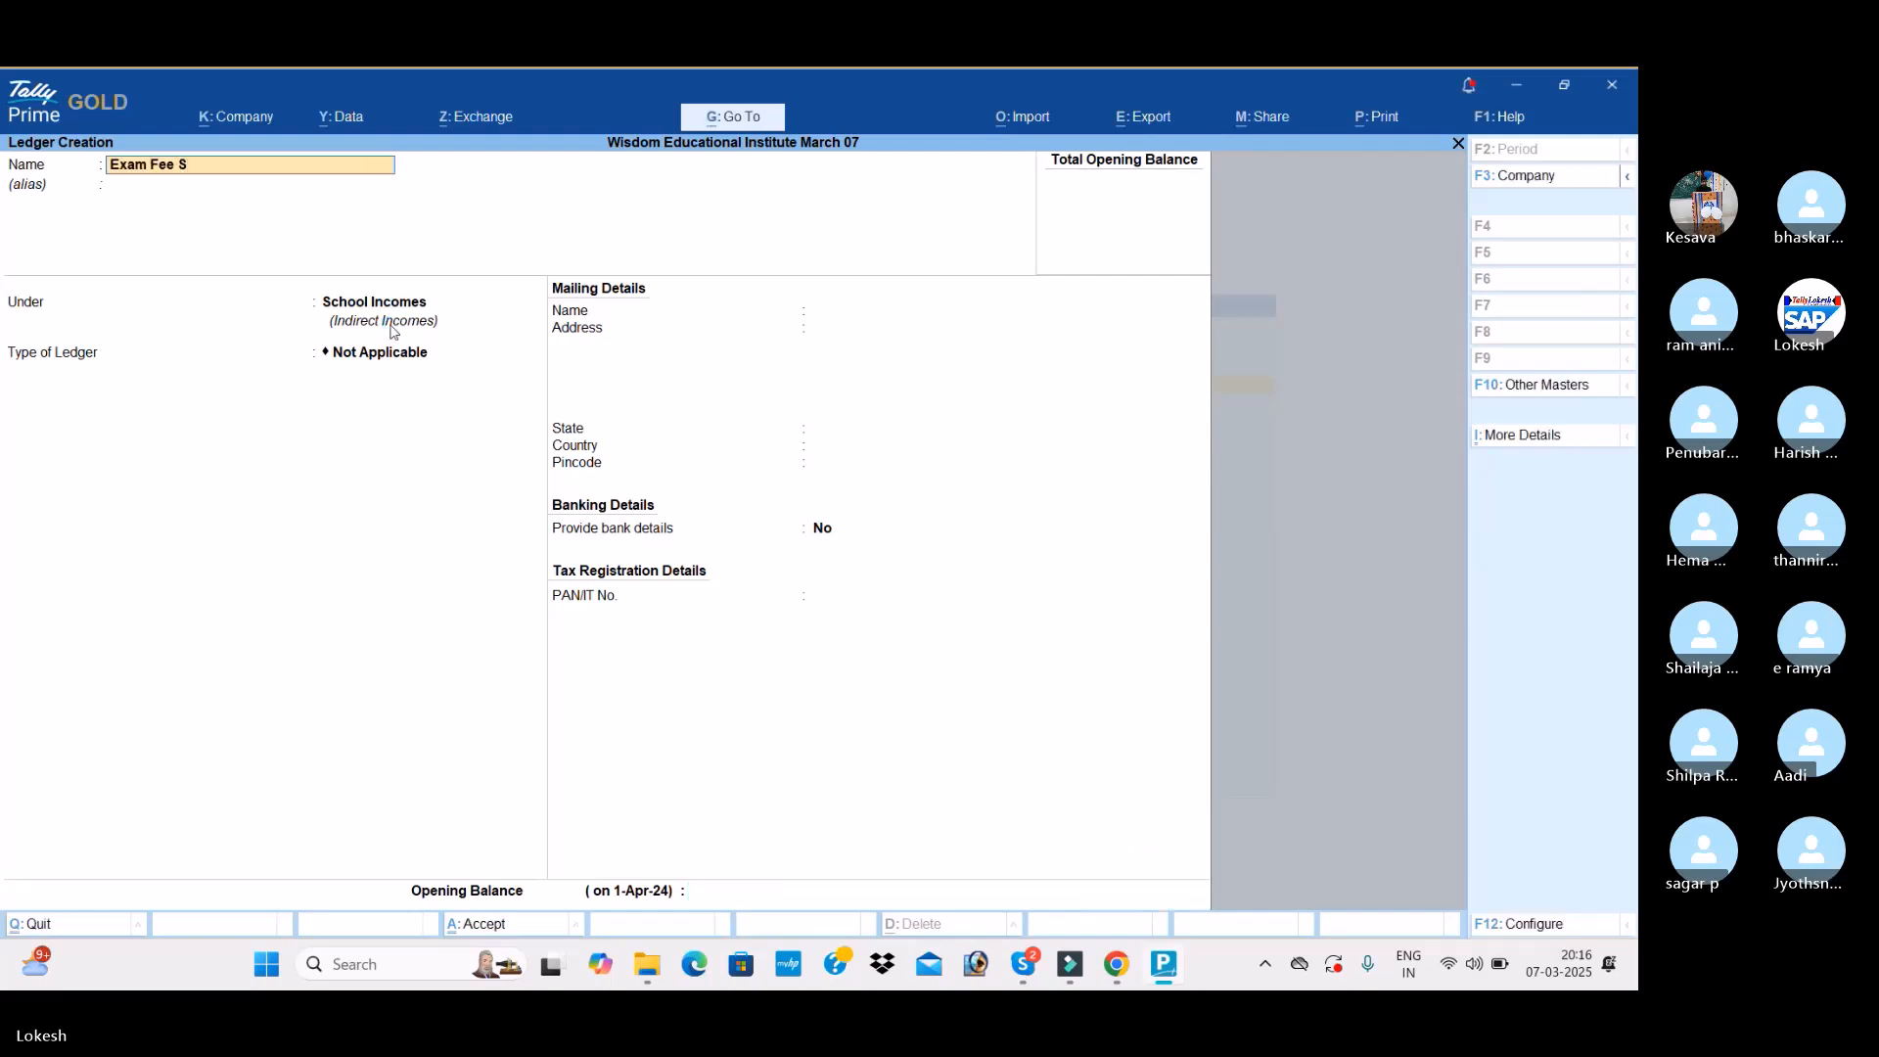
key("Return")
key("Return")
key("Return")
key("Return")
key("Return")
key("Return")
key("Return")
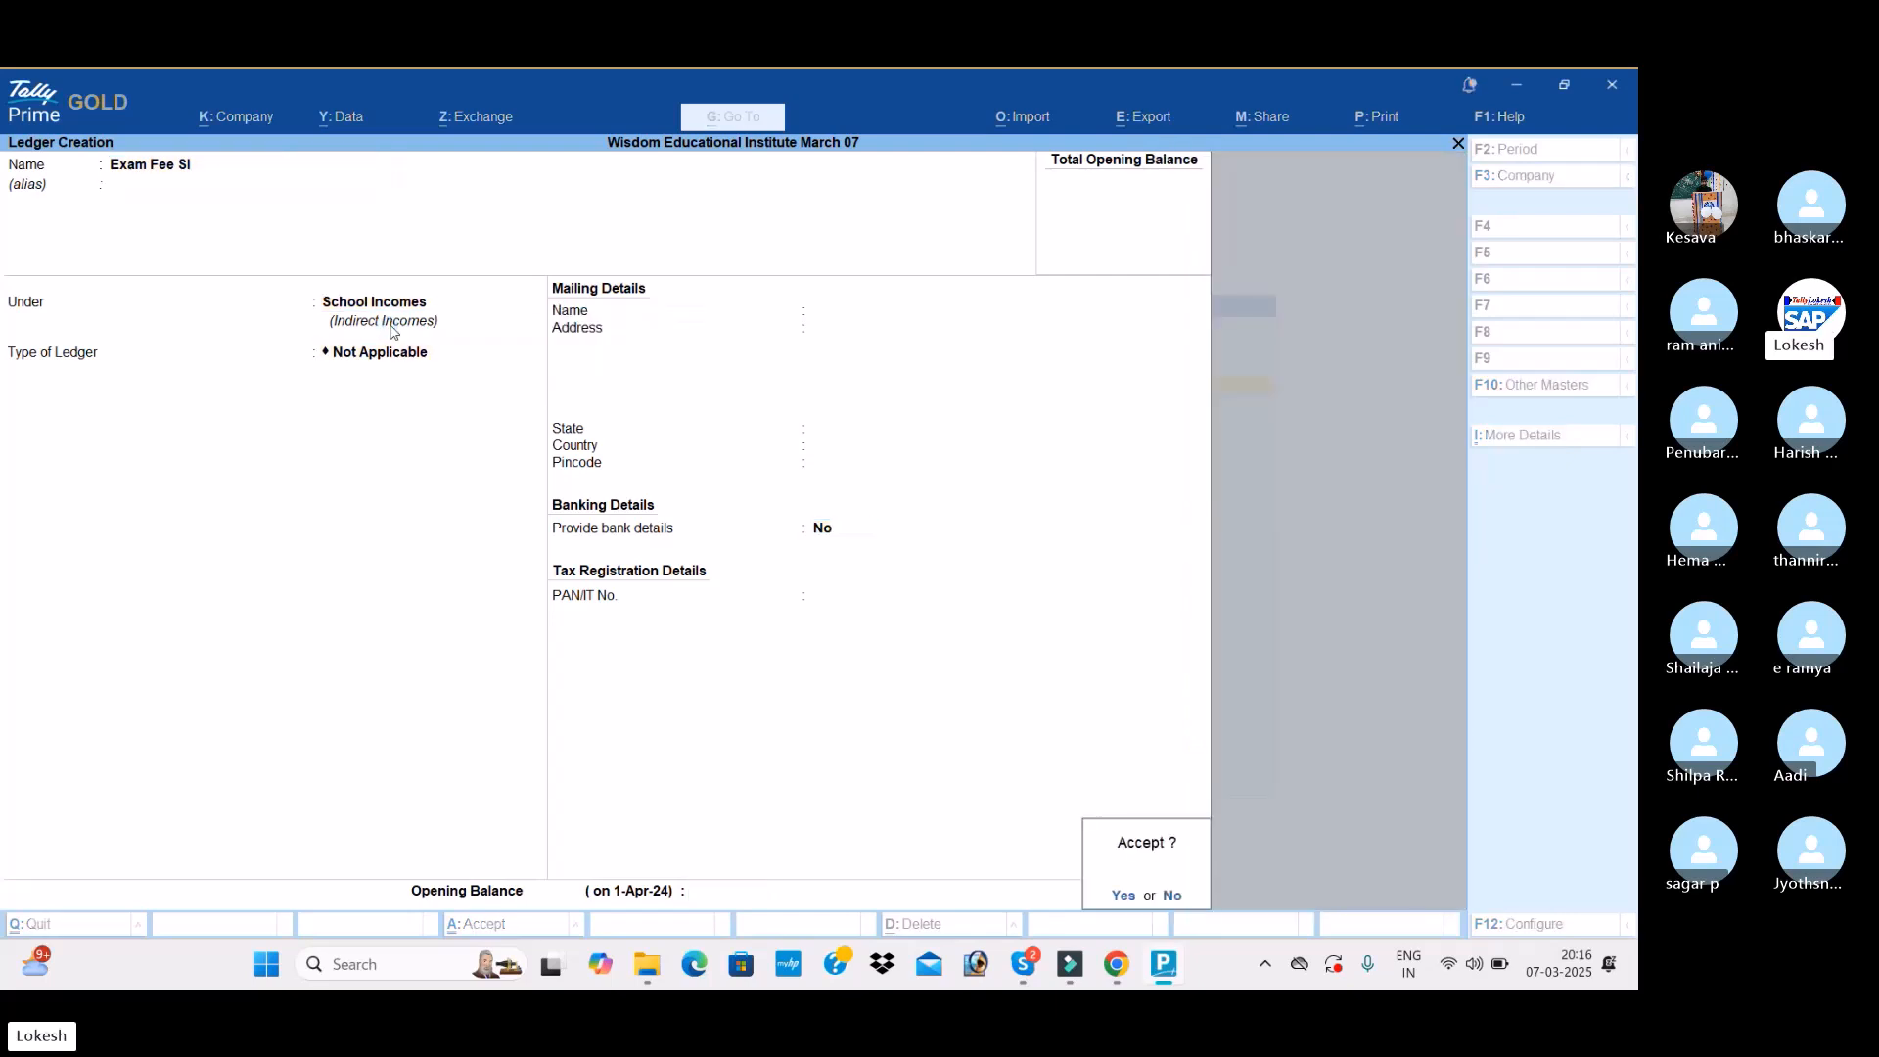
key("Return")
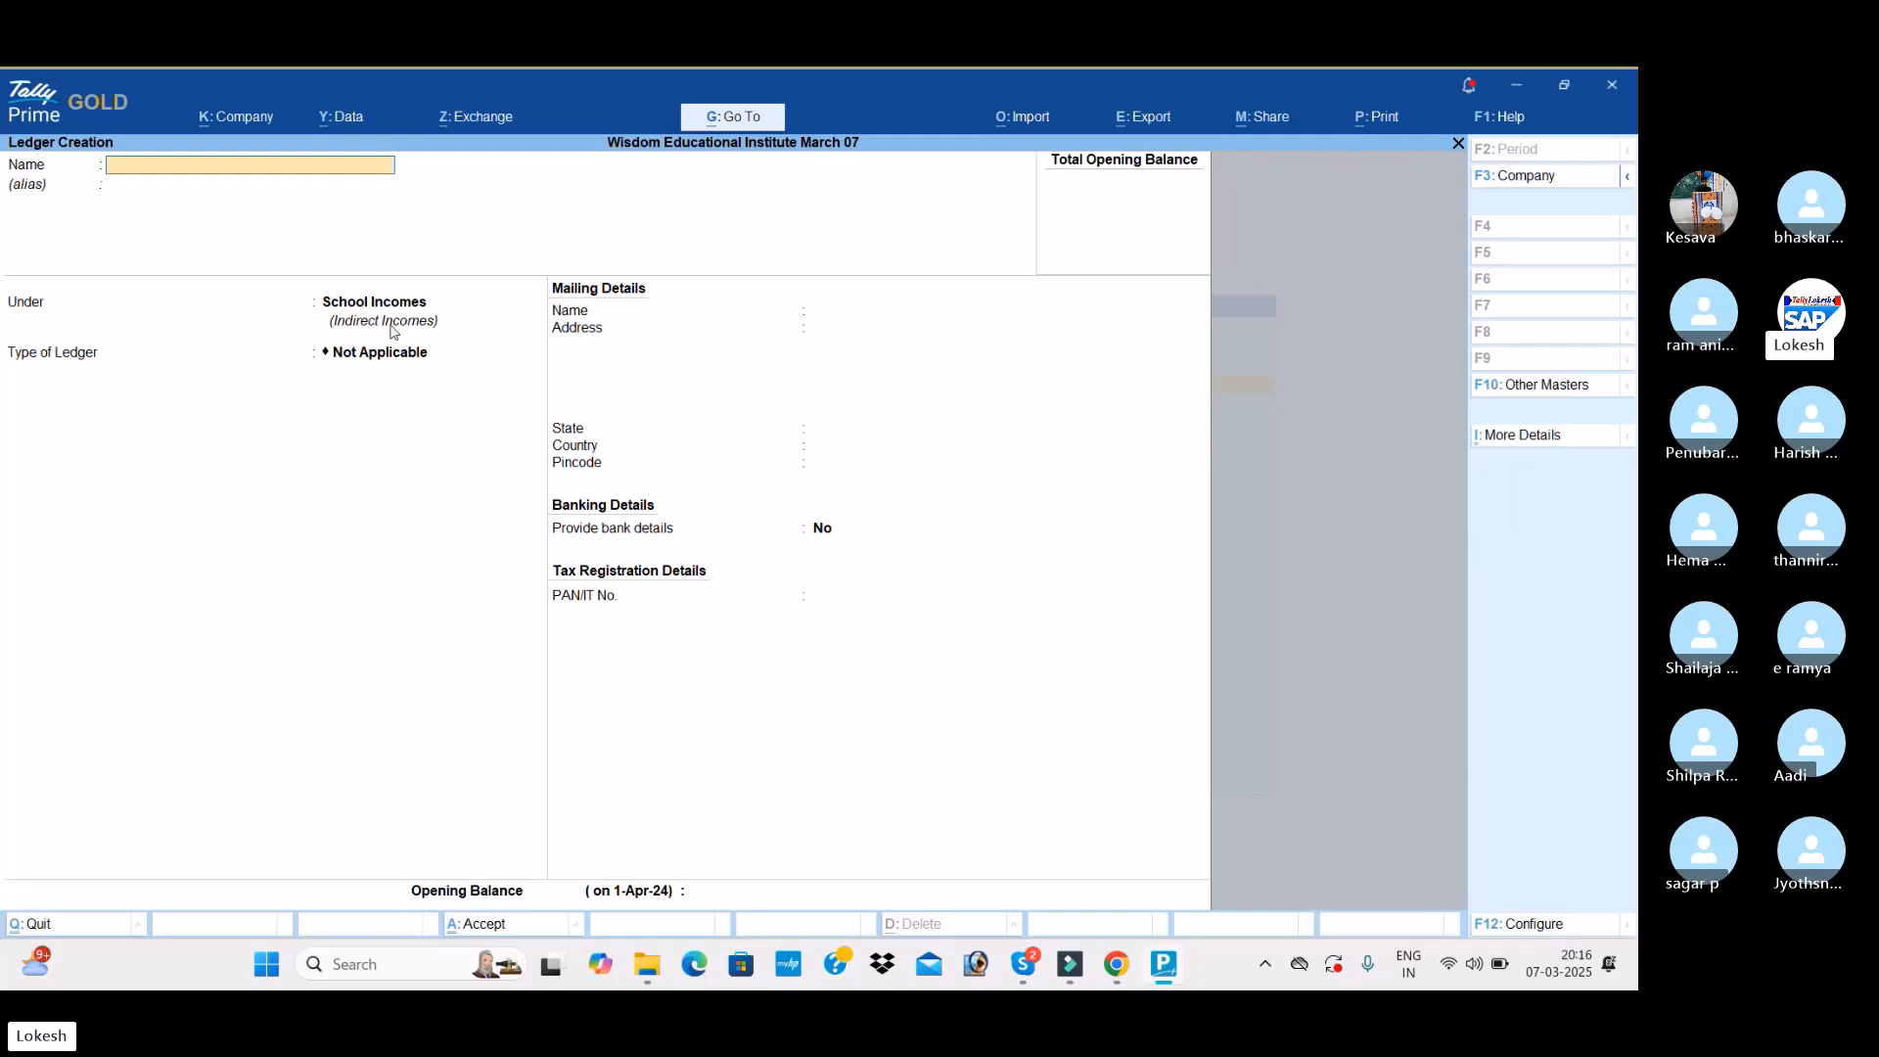
Step: Leave ledger creation and review the company's full list of ledgers in master alteration
key("Escape")
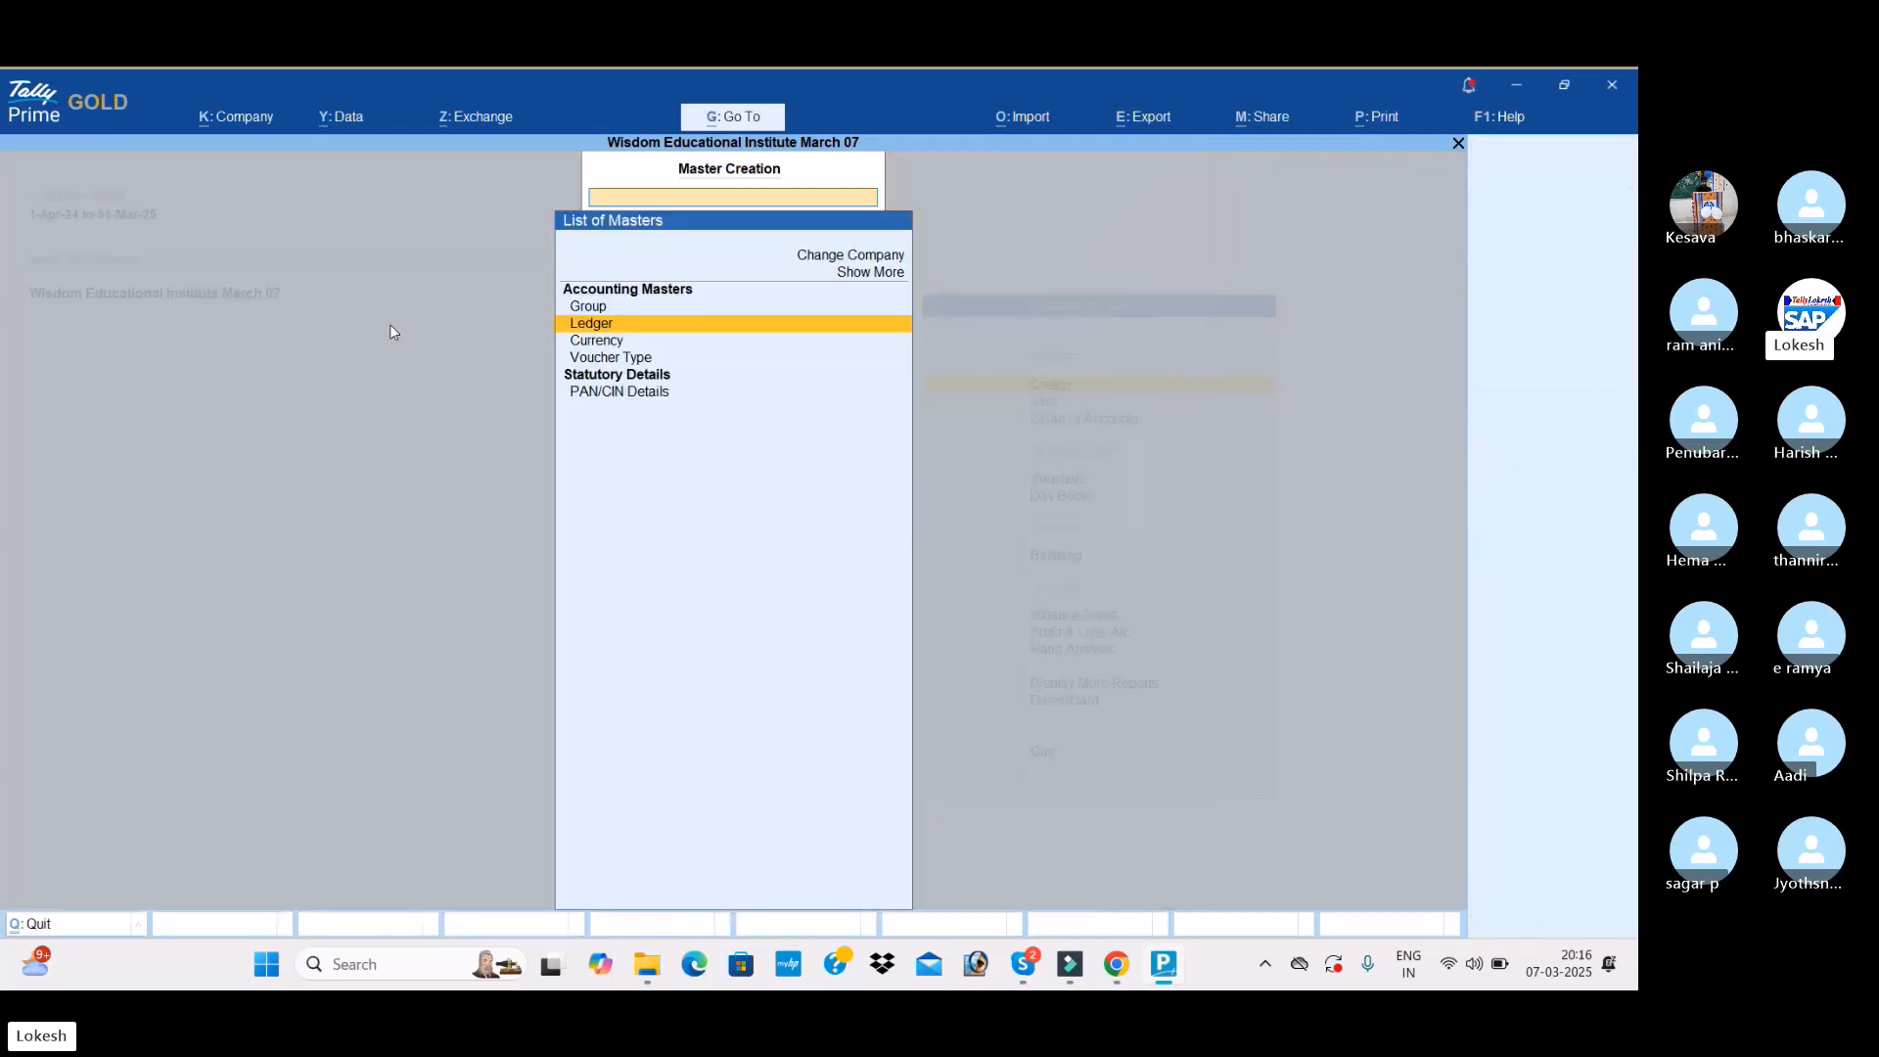
key("Escape")
key("Down")
key("Return")
key("Down")
key("Return")
key("Down")
key("Down")
key("Down")
key("Down")
key("Down")
key("Down")
key("Down")
key("Down")
key("Down")
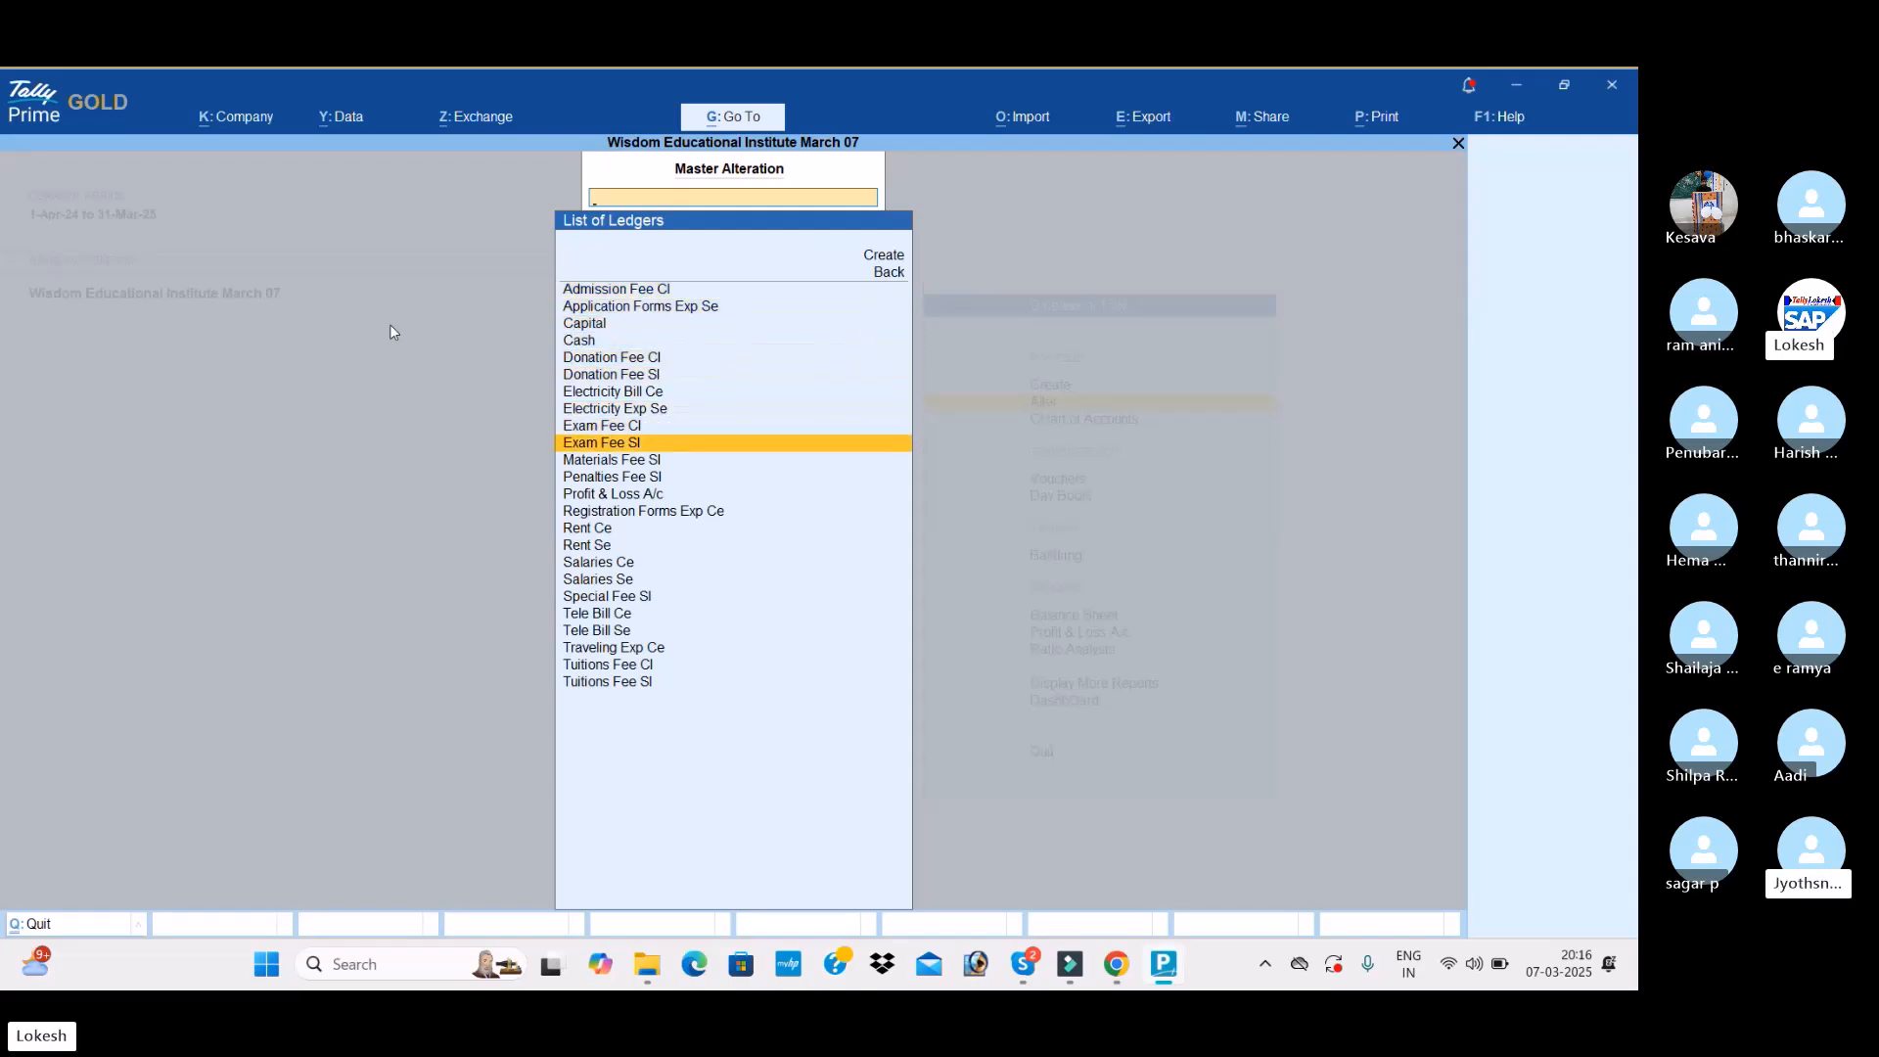
key("Escape")
key("Escape")
Step: Start a receipt voucher and credit the Capital ledger with 5,00,000
key("Down")
key("Return")
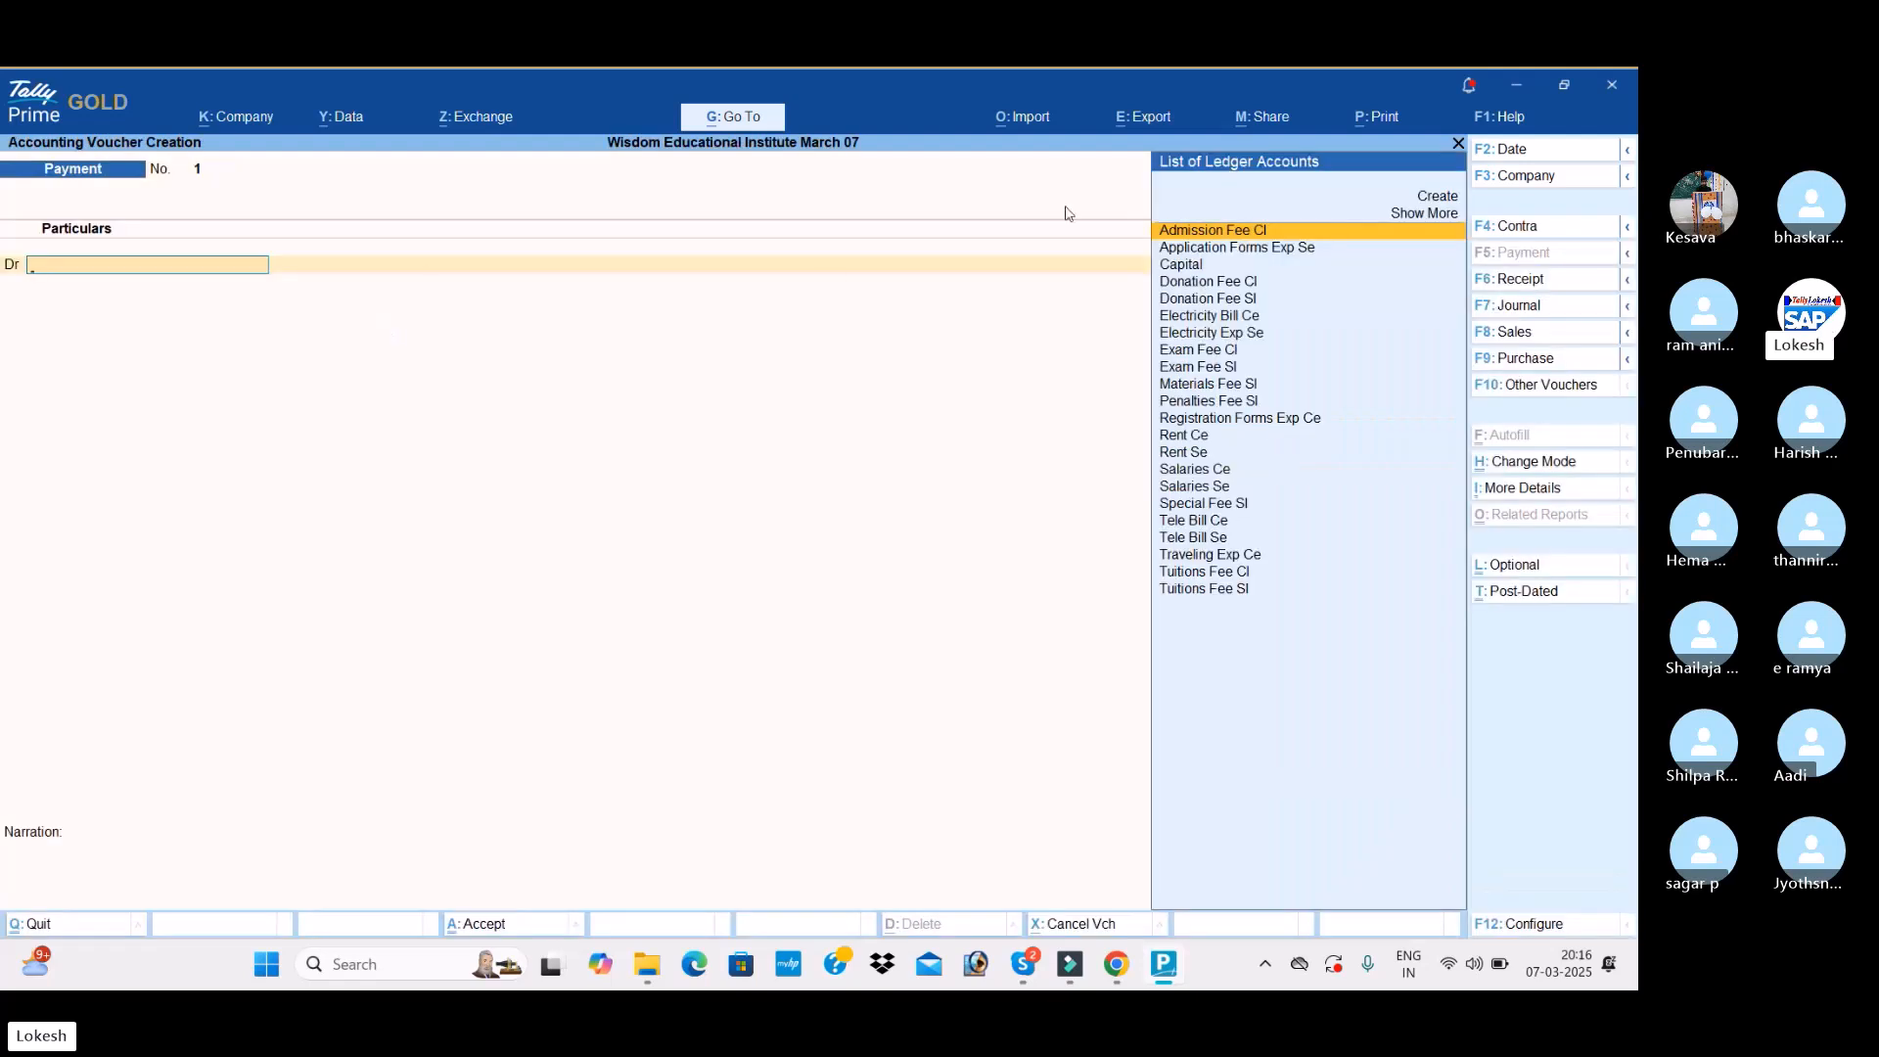
left_click(1545, 283)
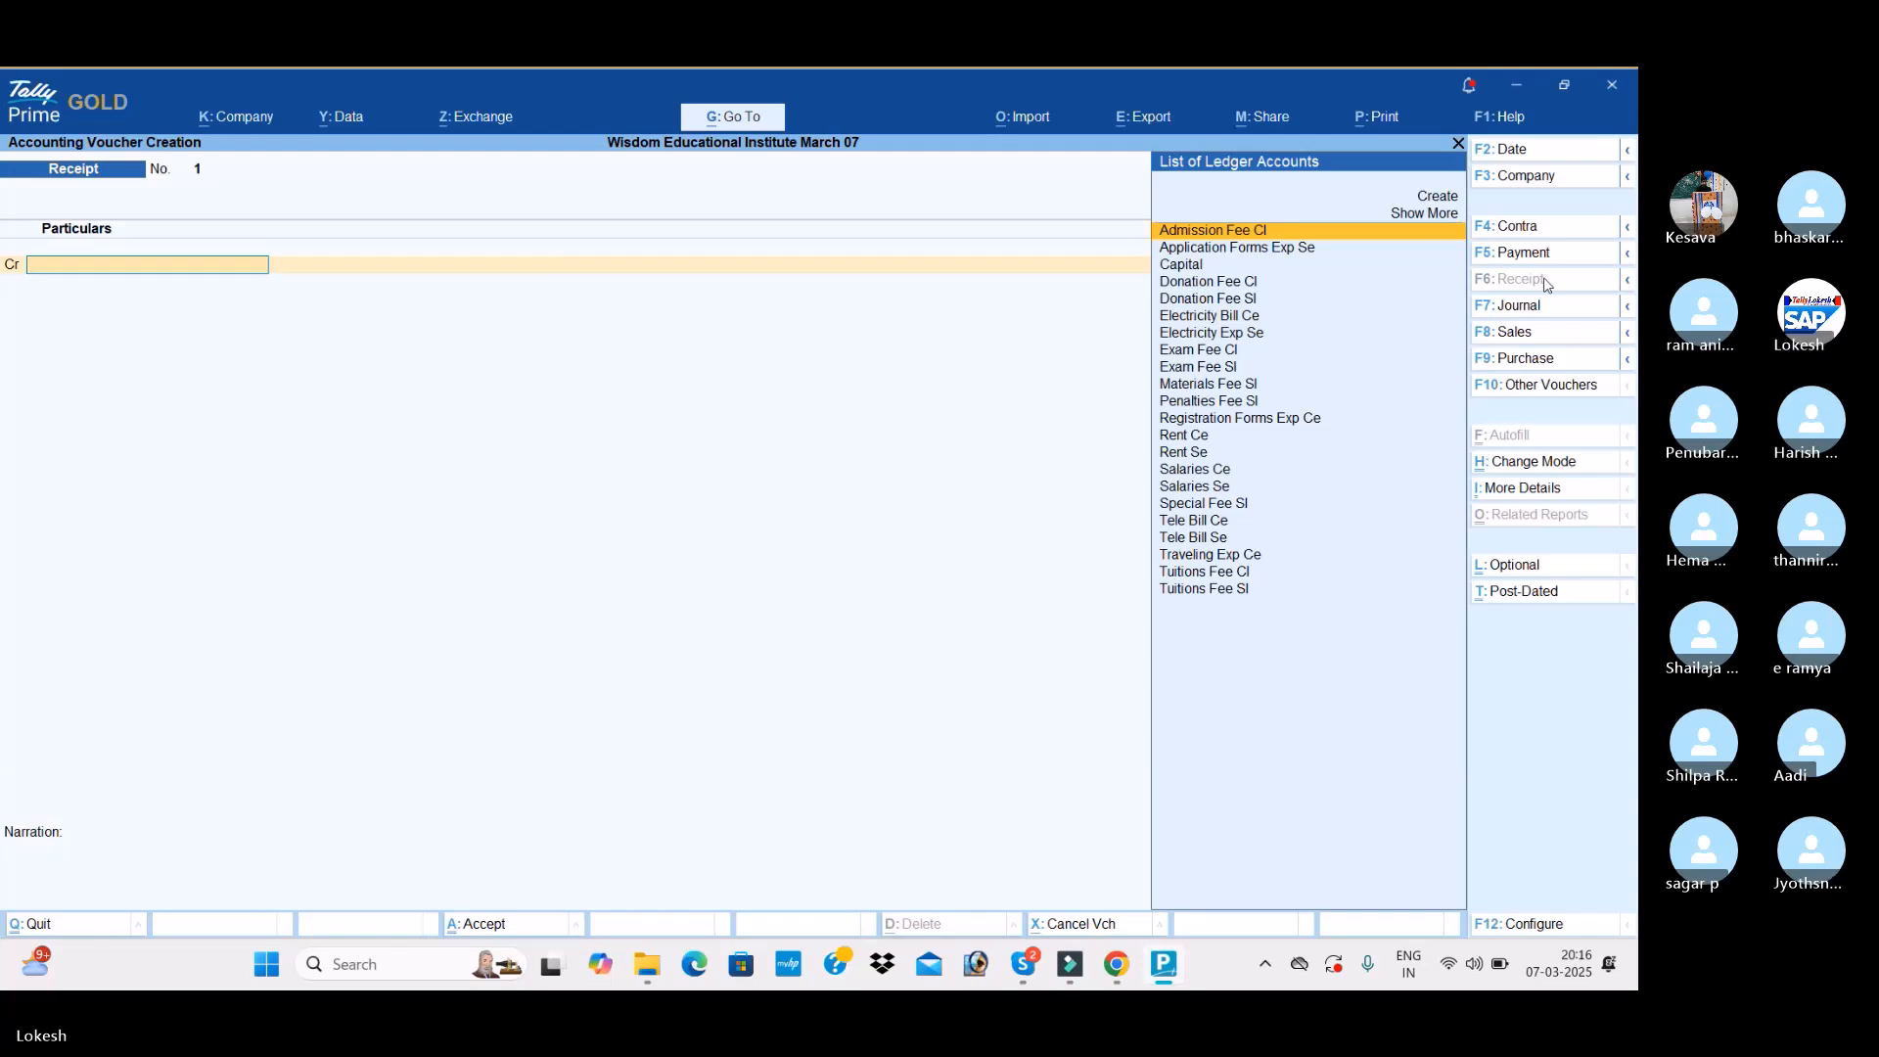
key("Down")
key("Down")
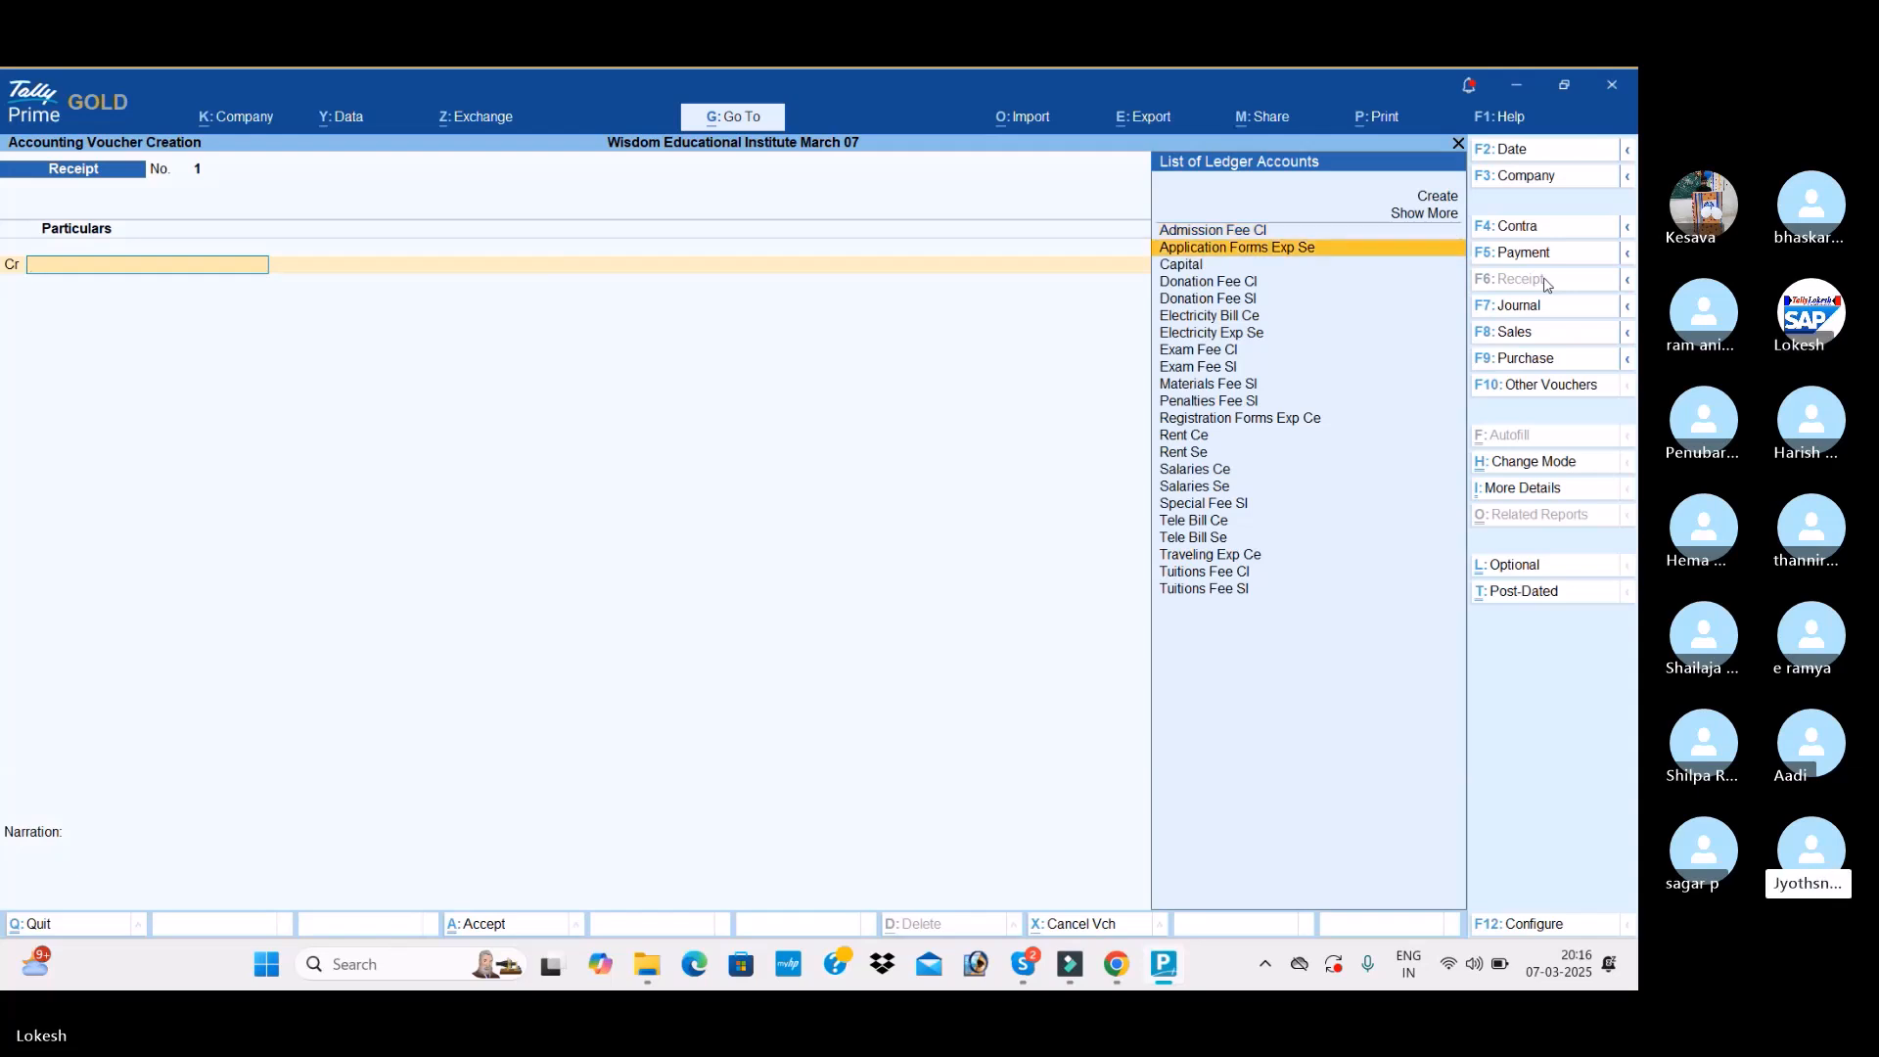
key("Return")
type("5,00,000")
key("Return")
Step: Debit Cash with 5,00,000 in the receipt voucher and save it without a narration
key("Down")
key("Down")
key("Down")
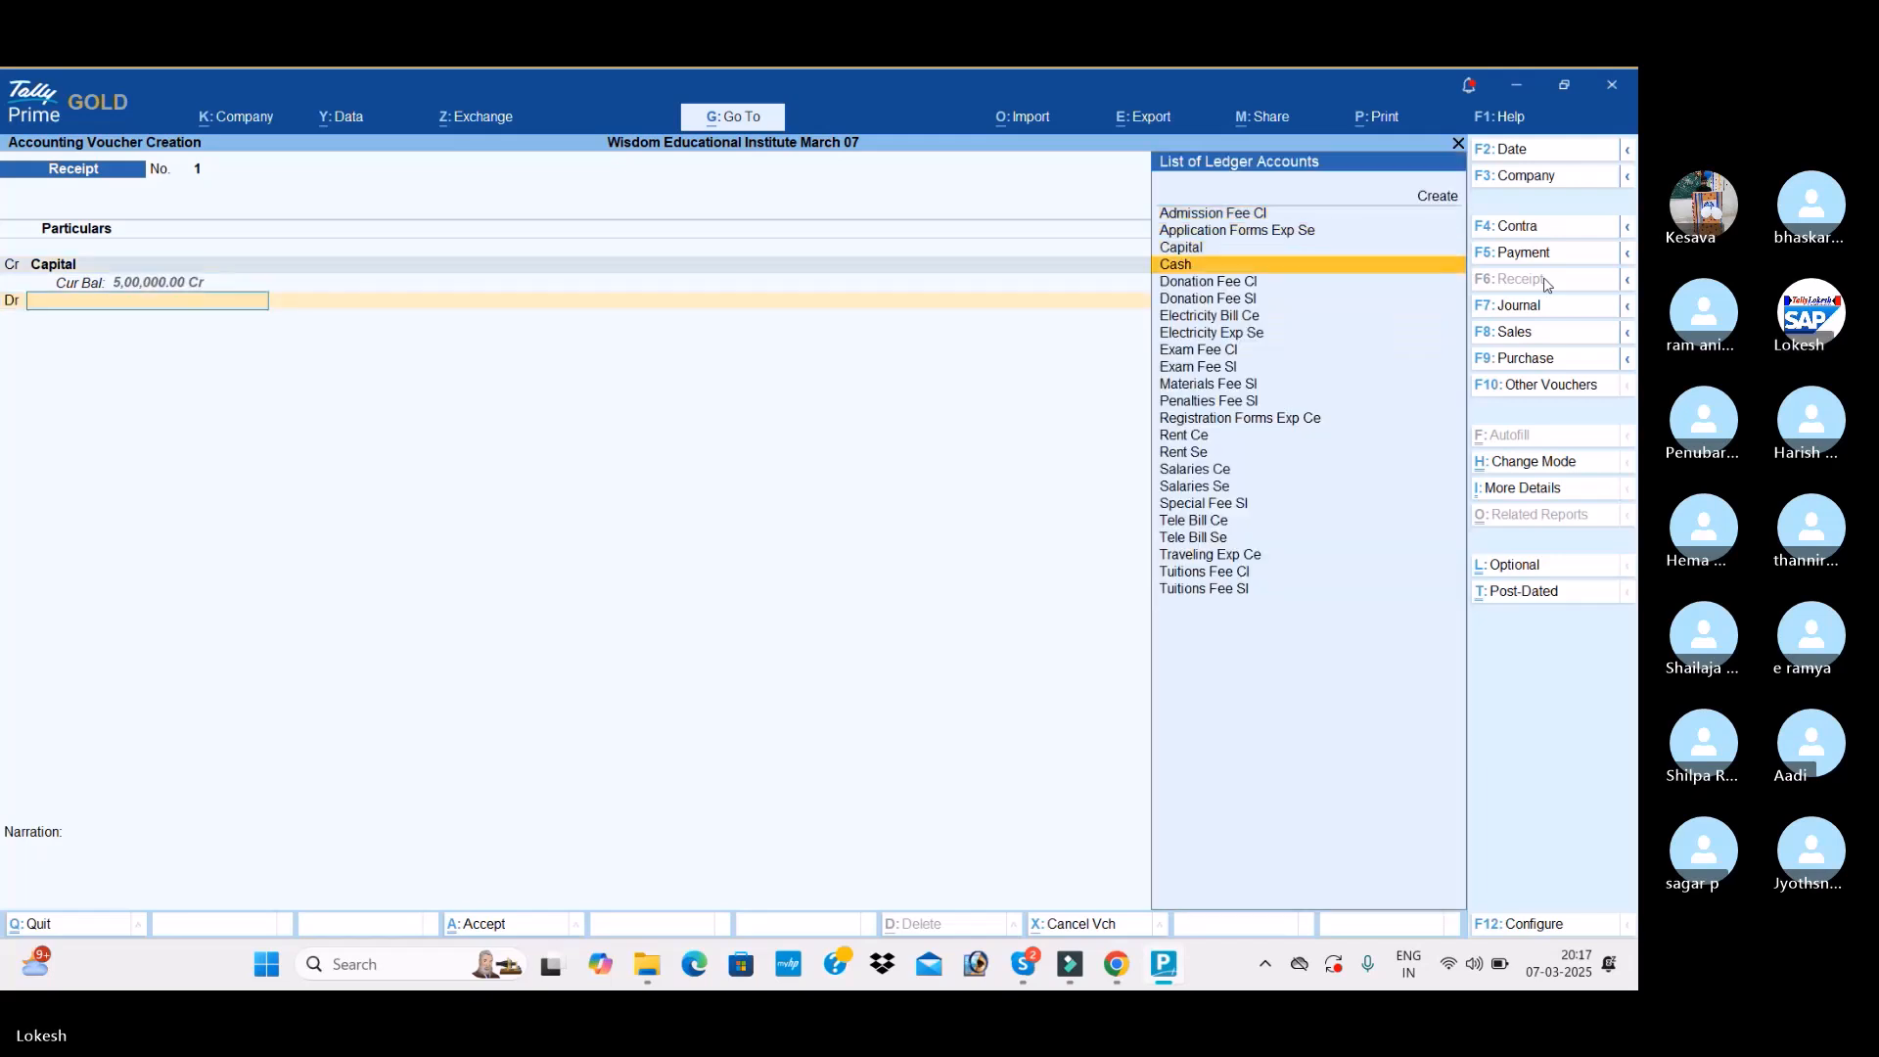
key("Return")
key("Return")
key("Return")
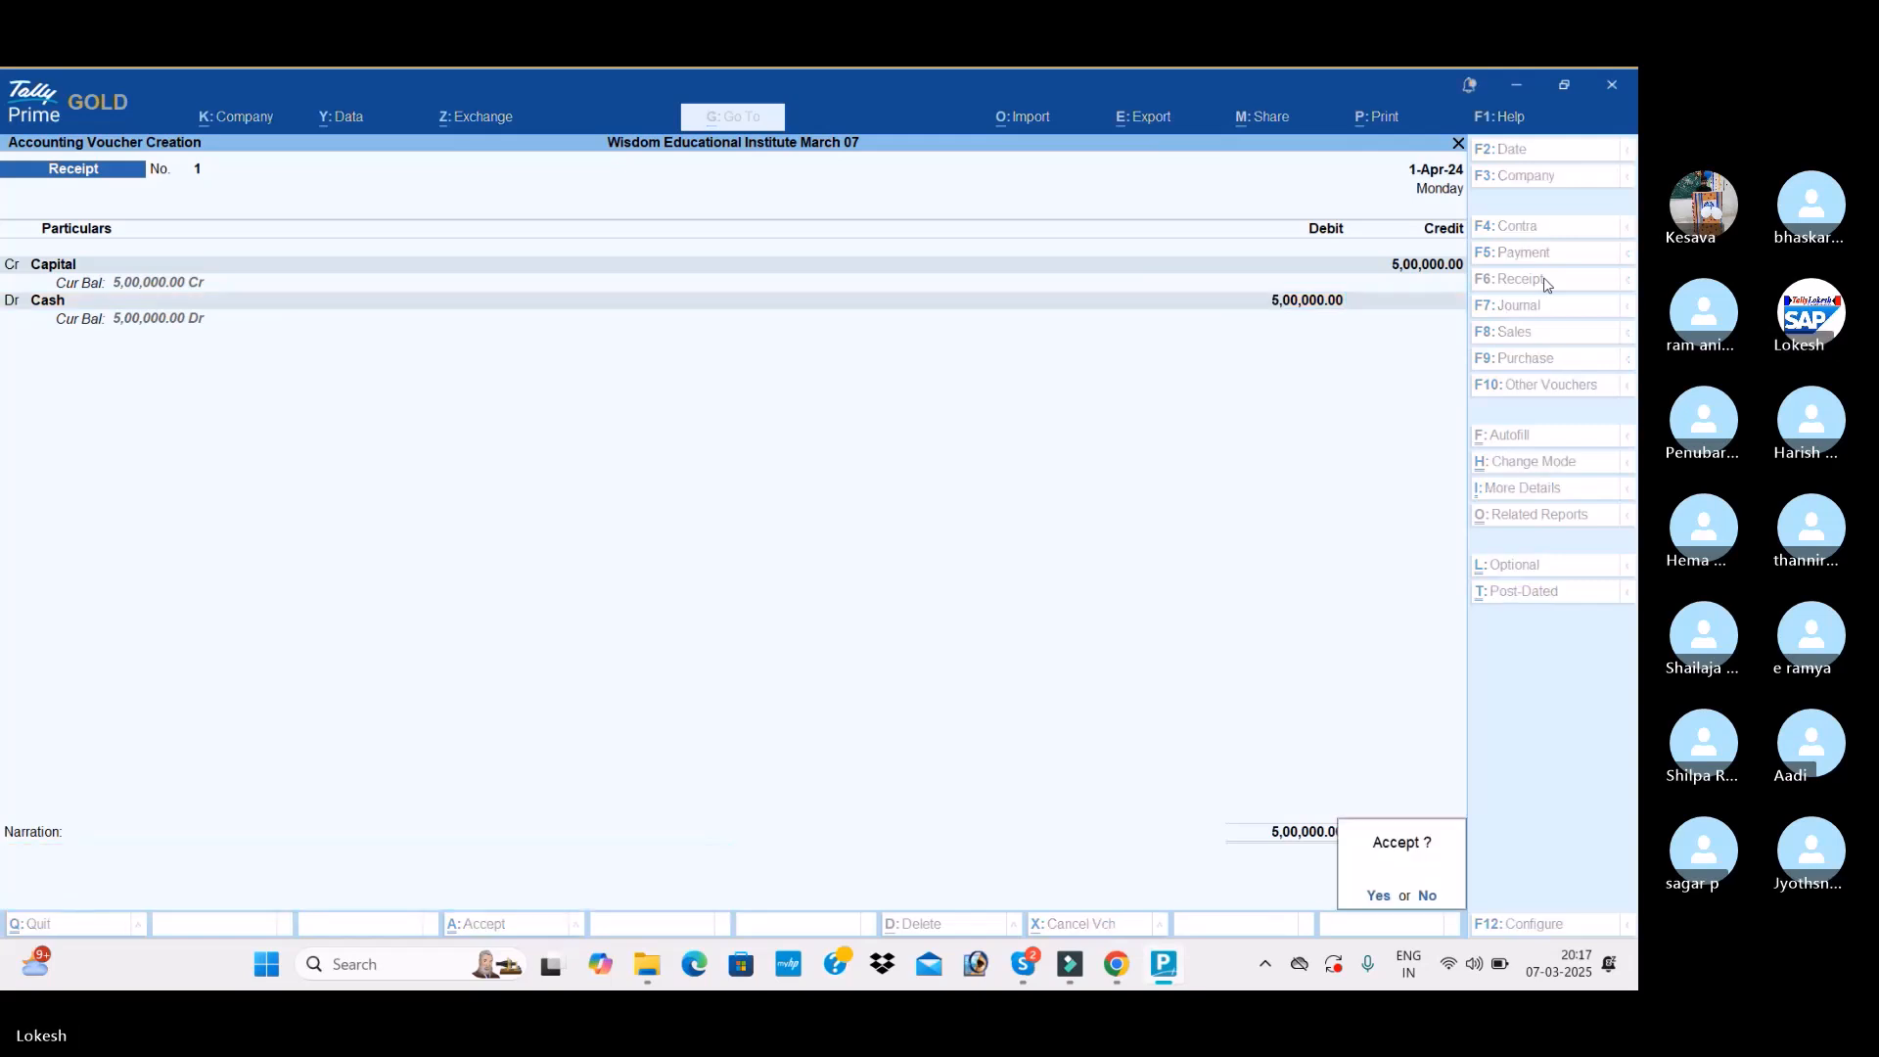
key("Return")
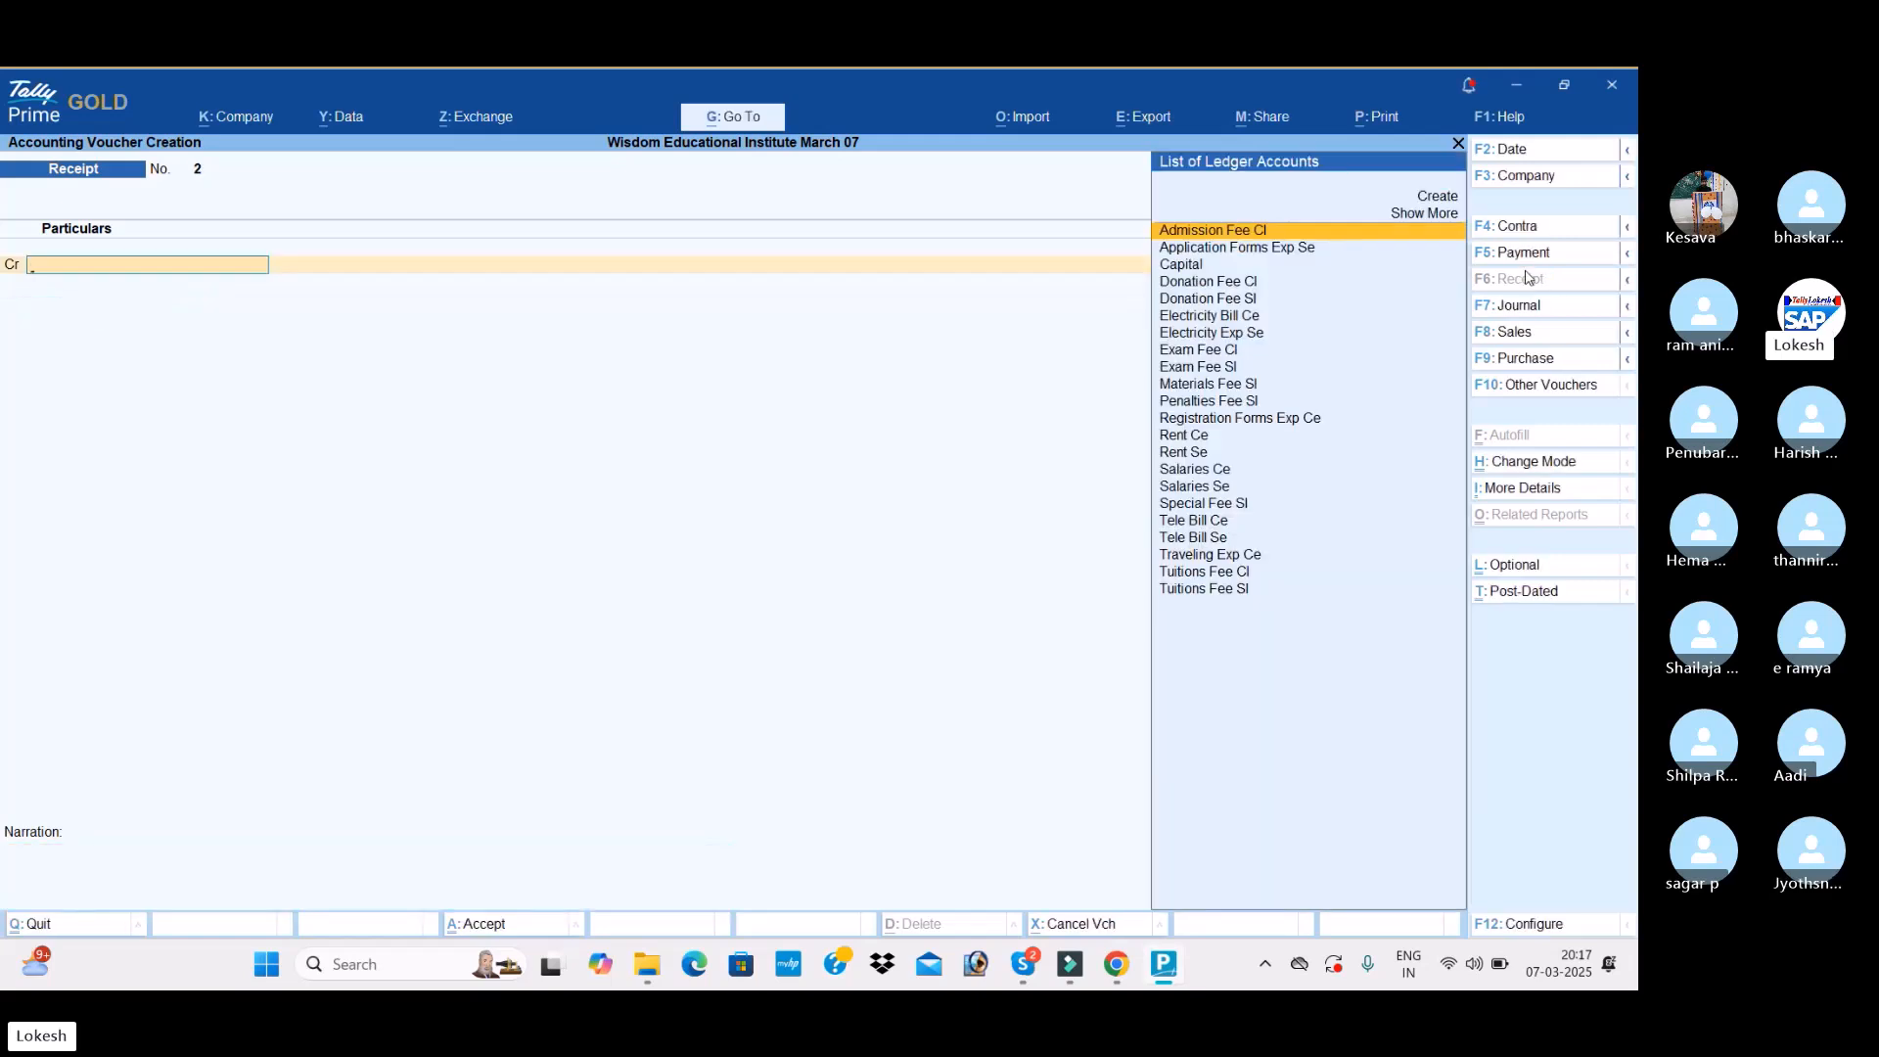
Step: Start a payment voucher that debits Salaries Ce with 15,000 and credits Cash with 15,000
left_click(1562, 258)
type("SAL")
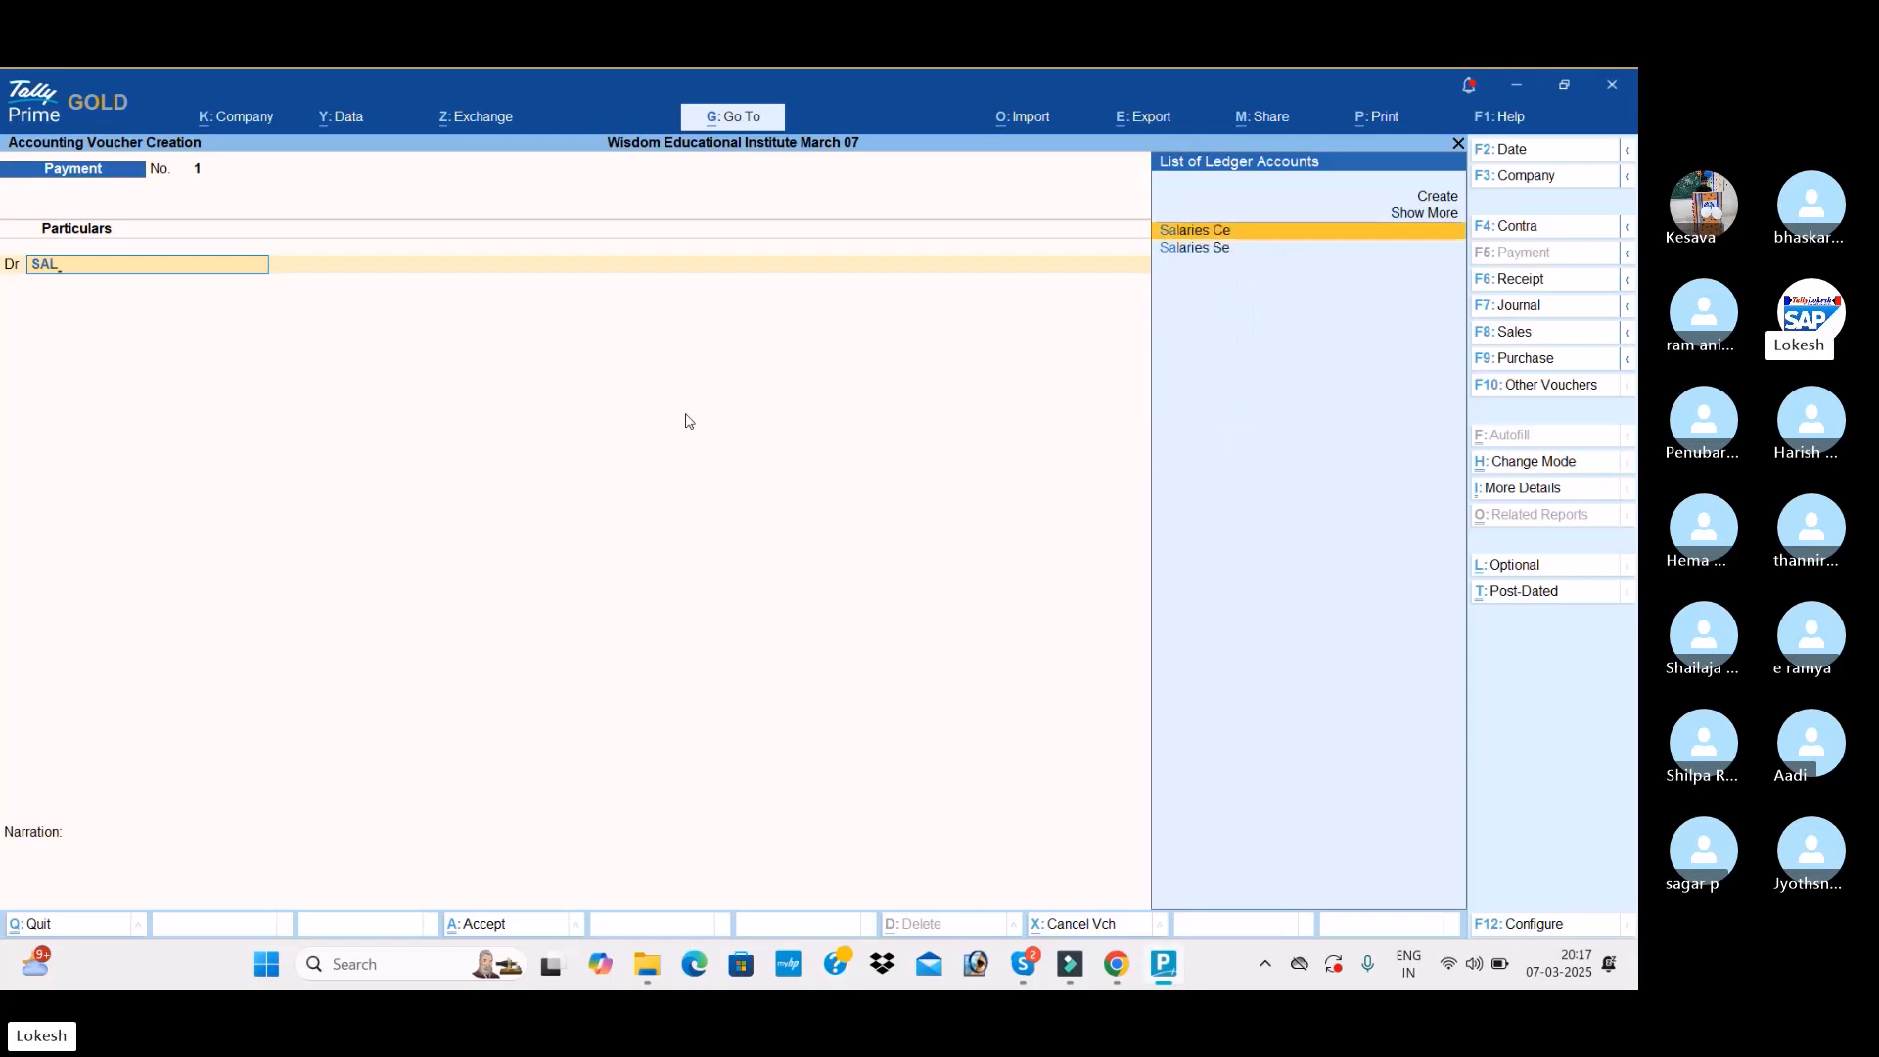
key("Return")
type("15,000")
key("Return")
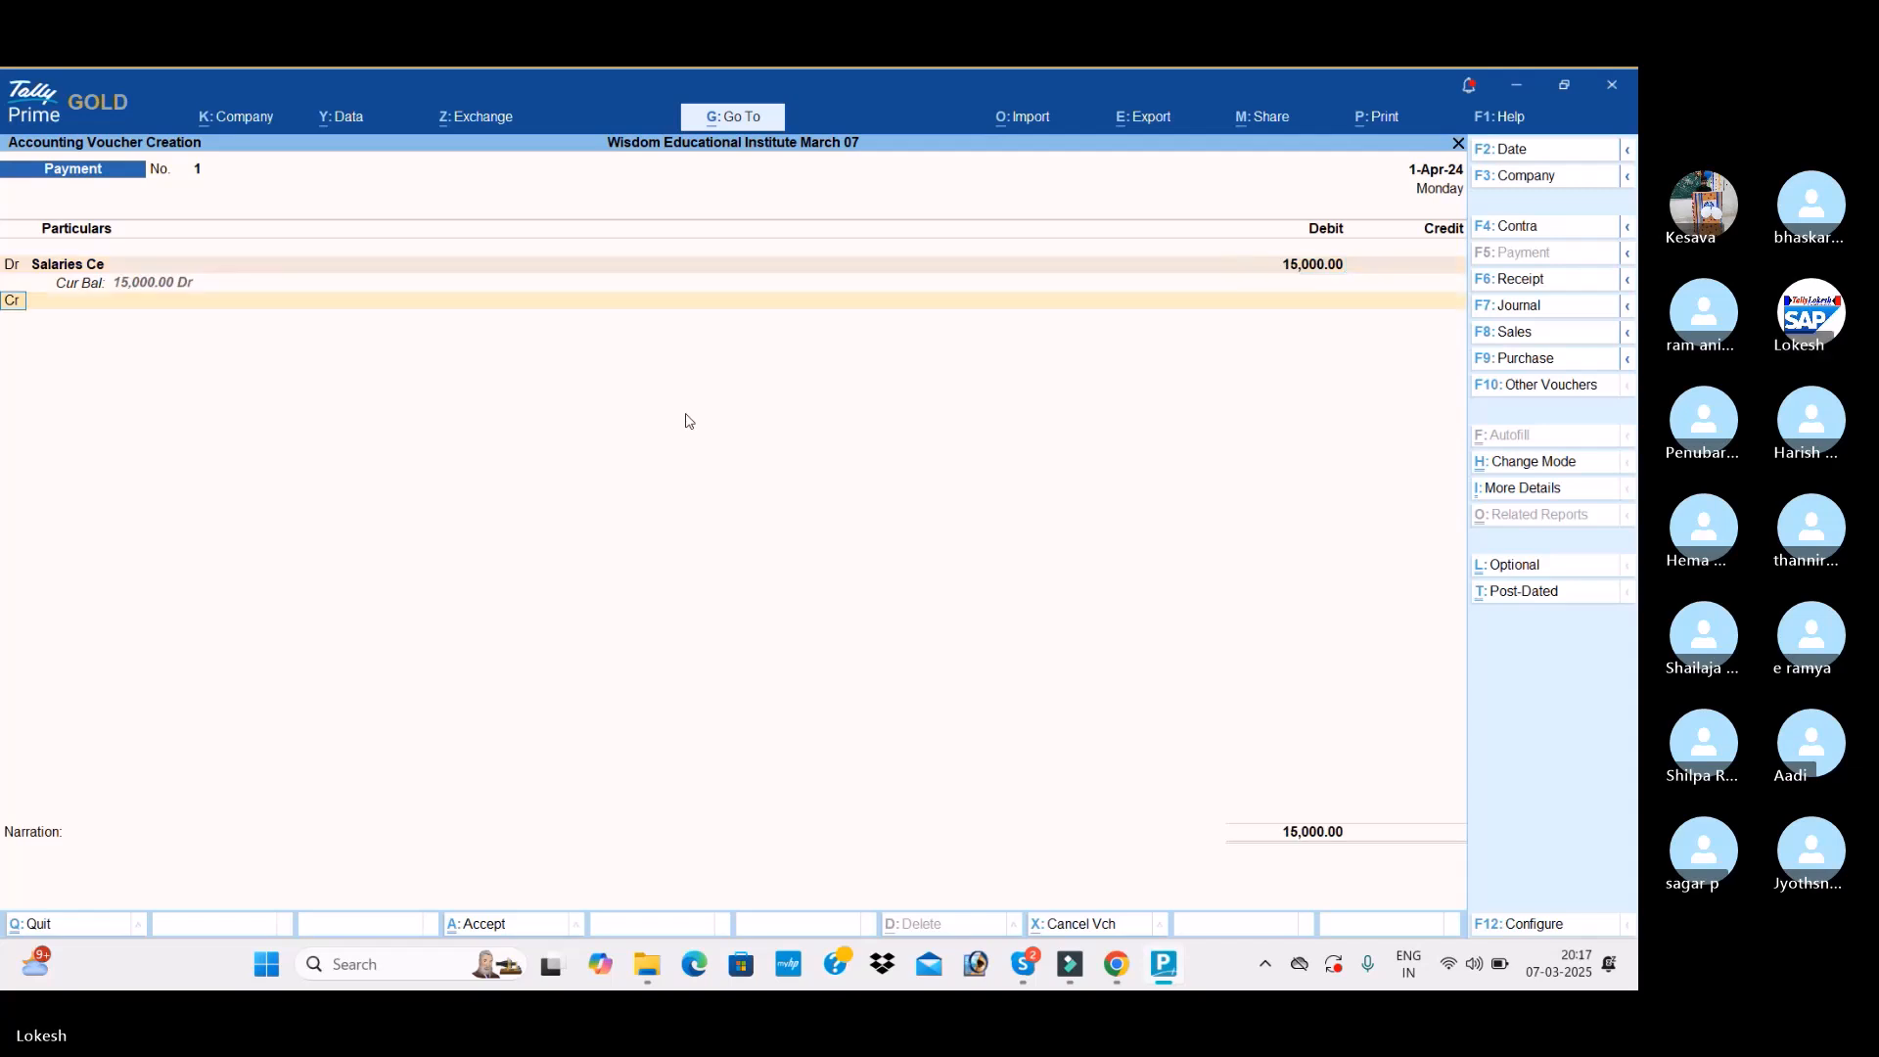
key("Down")
key("Down")
key("Return")
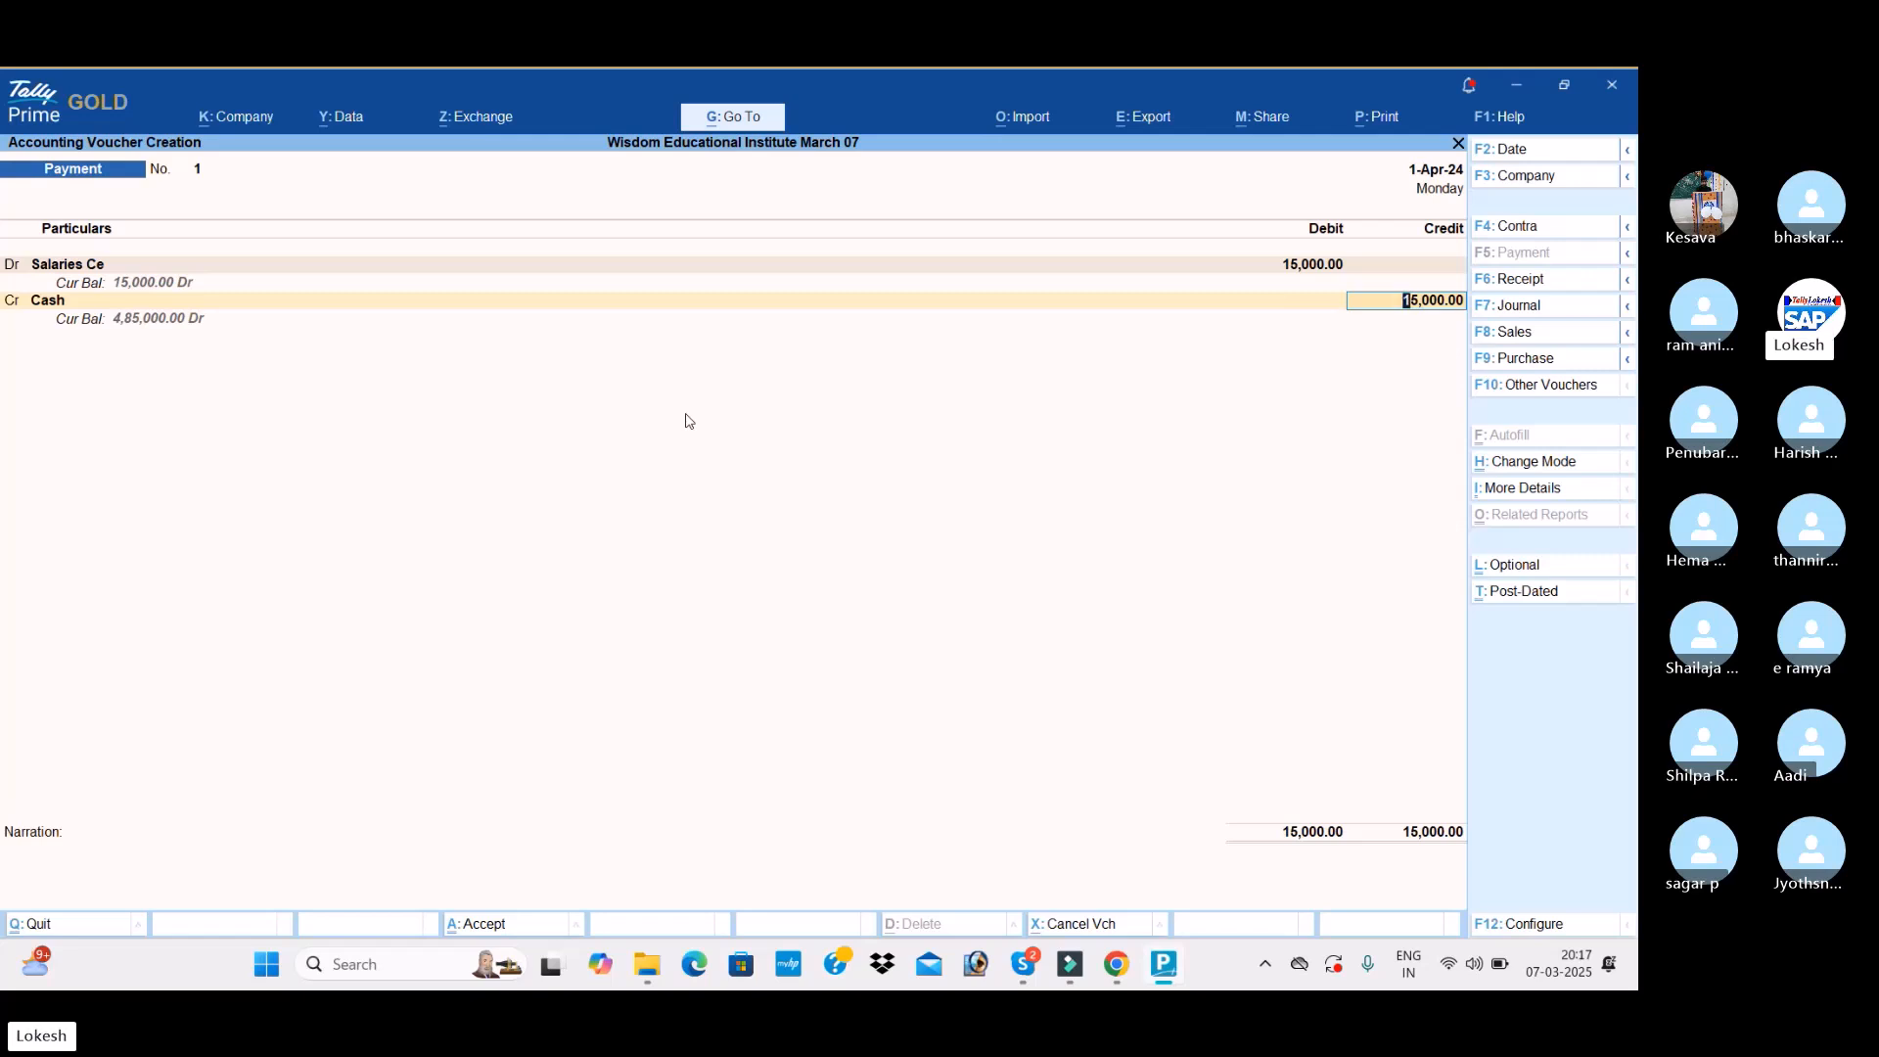
Step: Replace the payment voucher's Cash credit line with a debit of 8,000 to Rent Ce
key("BackSpace")
key("BackSpace")
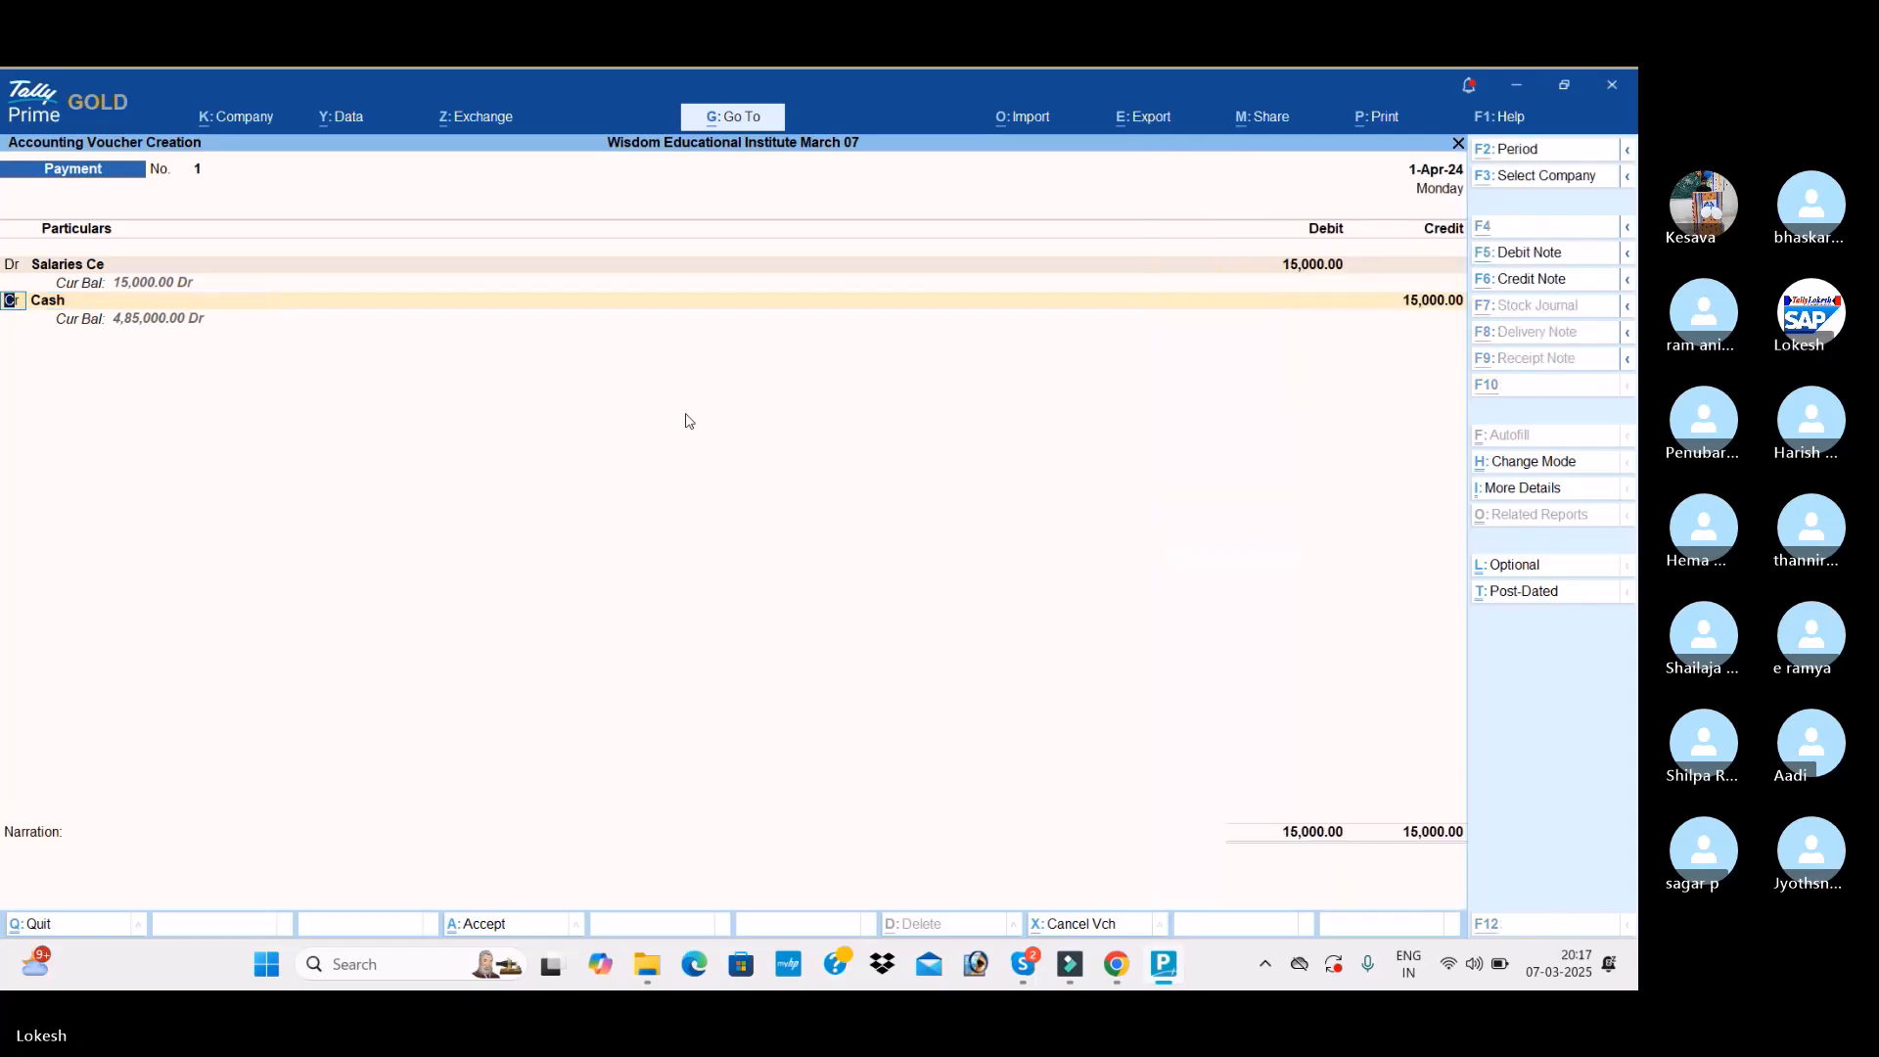
key("alt+Tab")
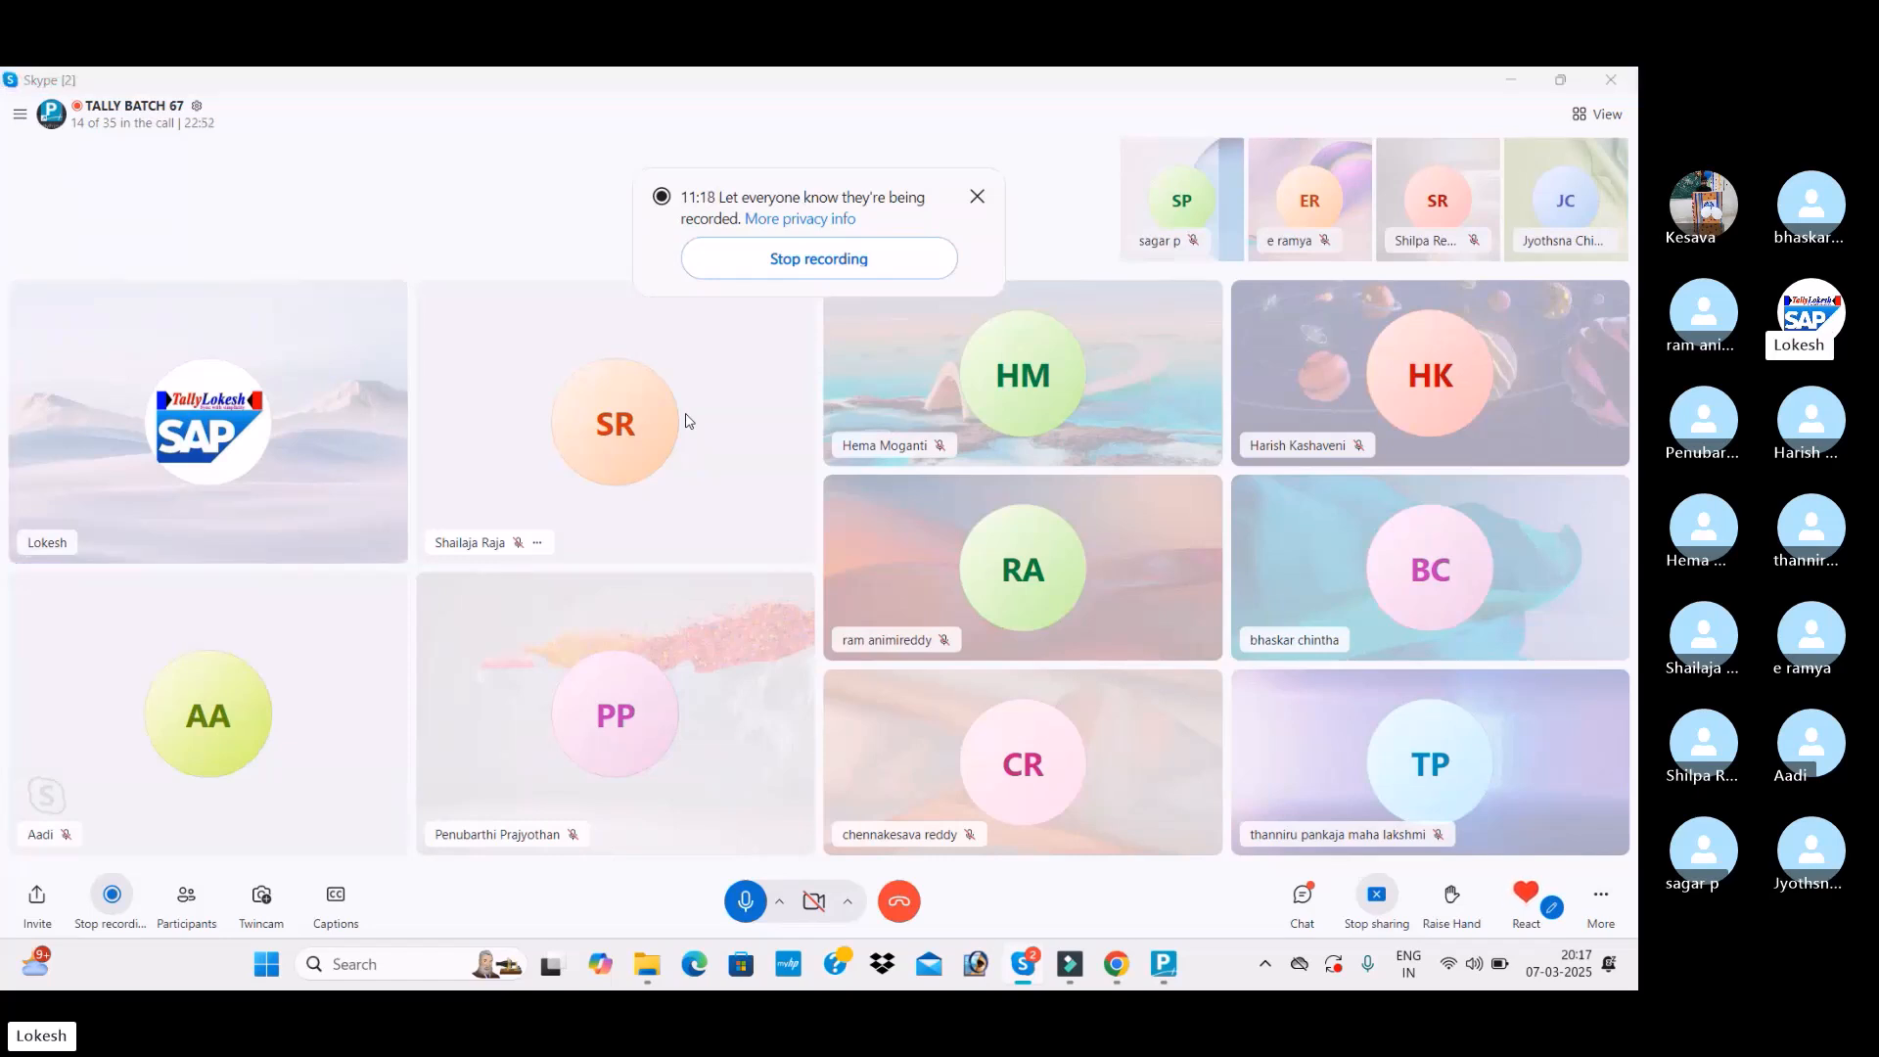
type("d")
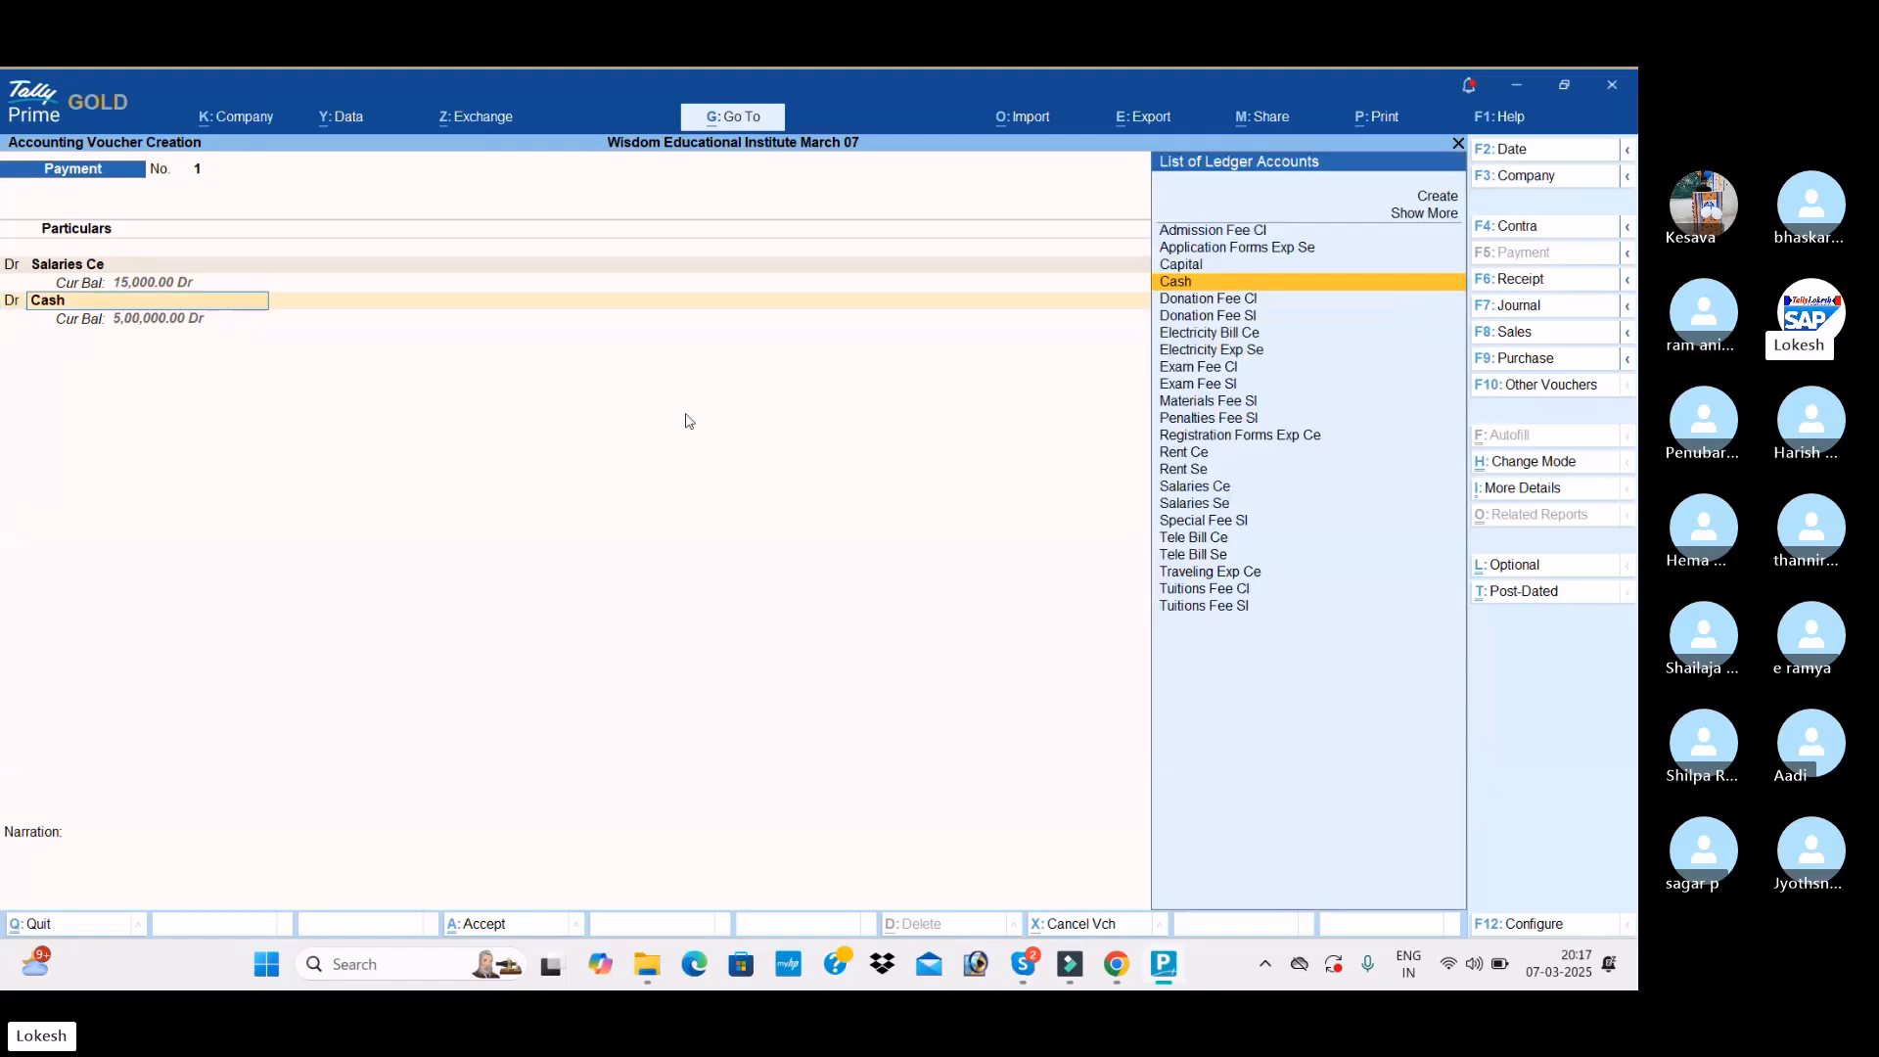
type("REN")
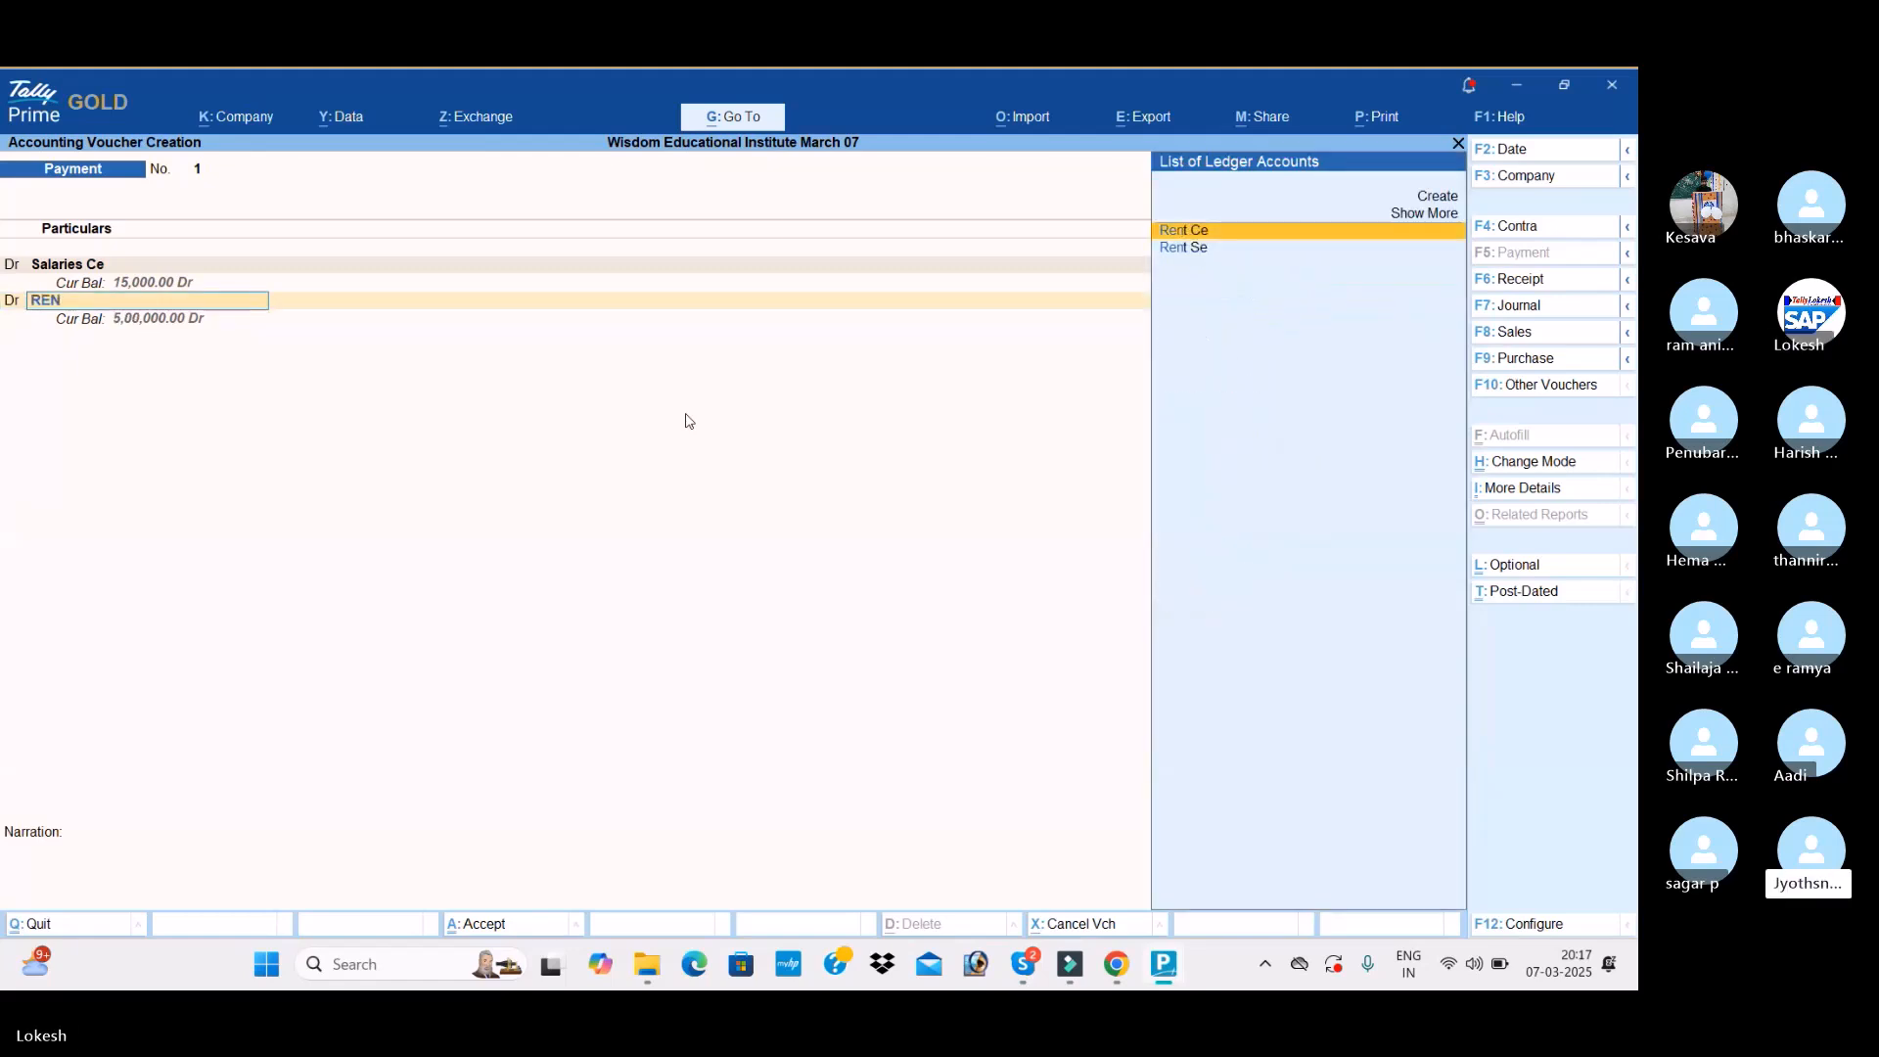
key("Return")
type("8000")
key("Return")
Step: Debit Tele Bill Ce with 5,000 in the payment voucher
key("Return")
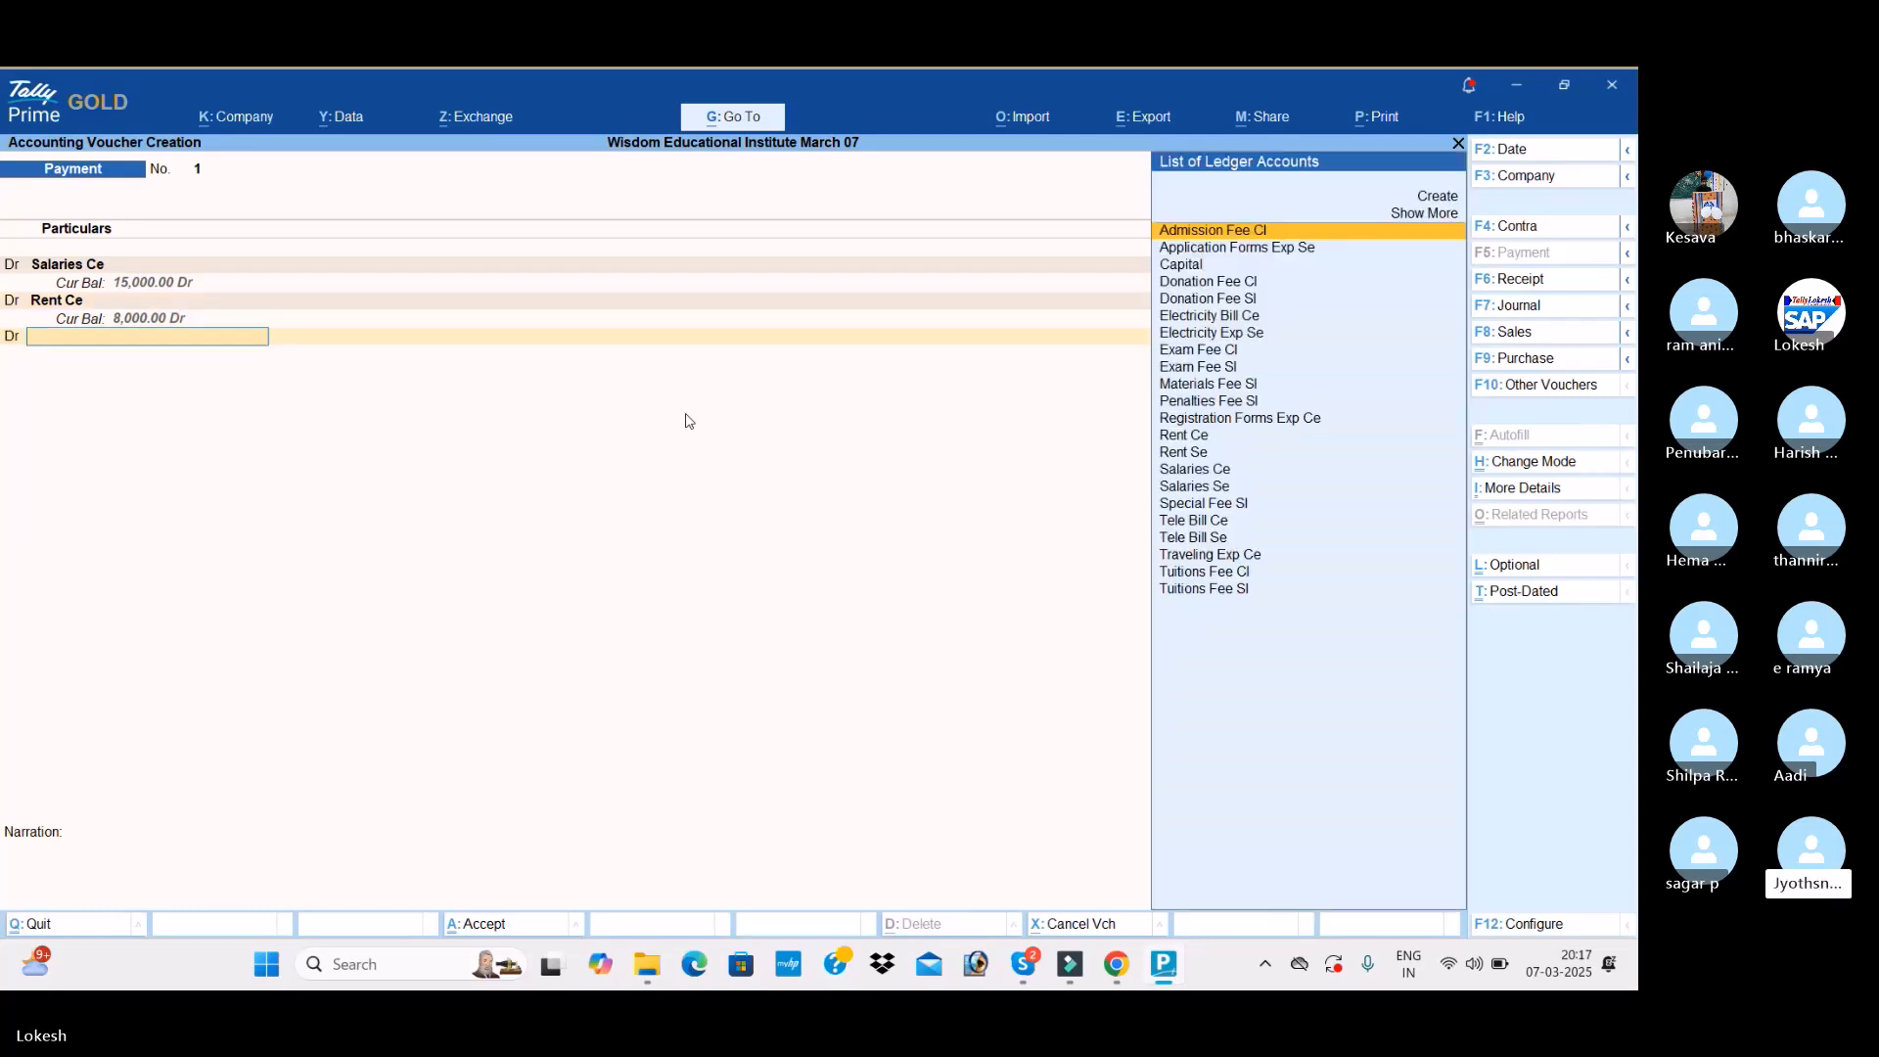
type("tel")
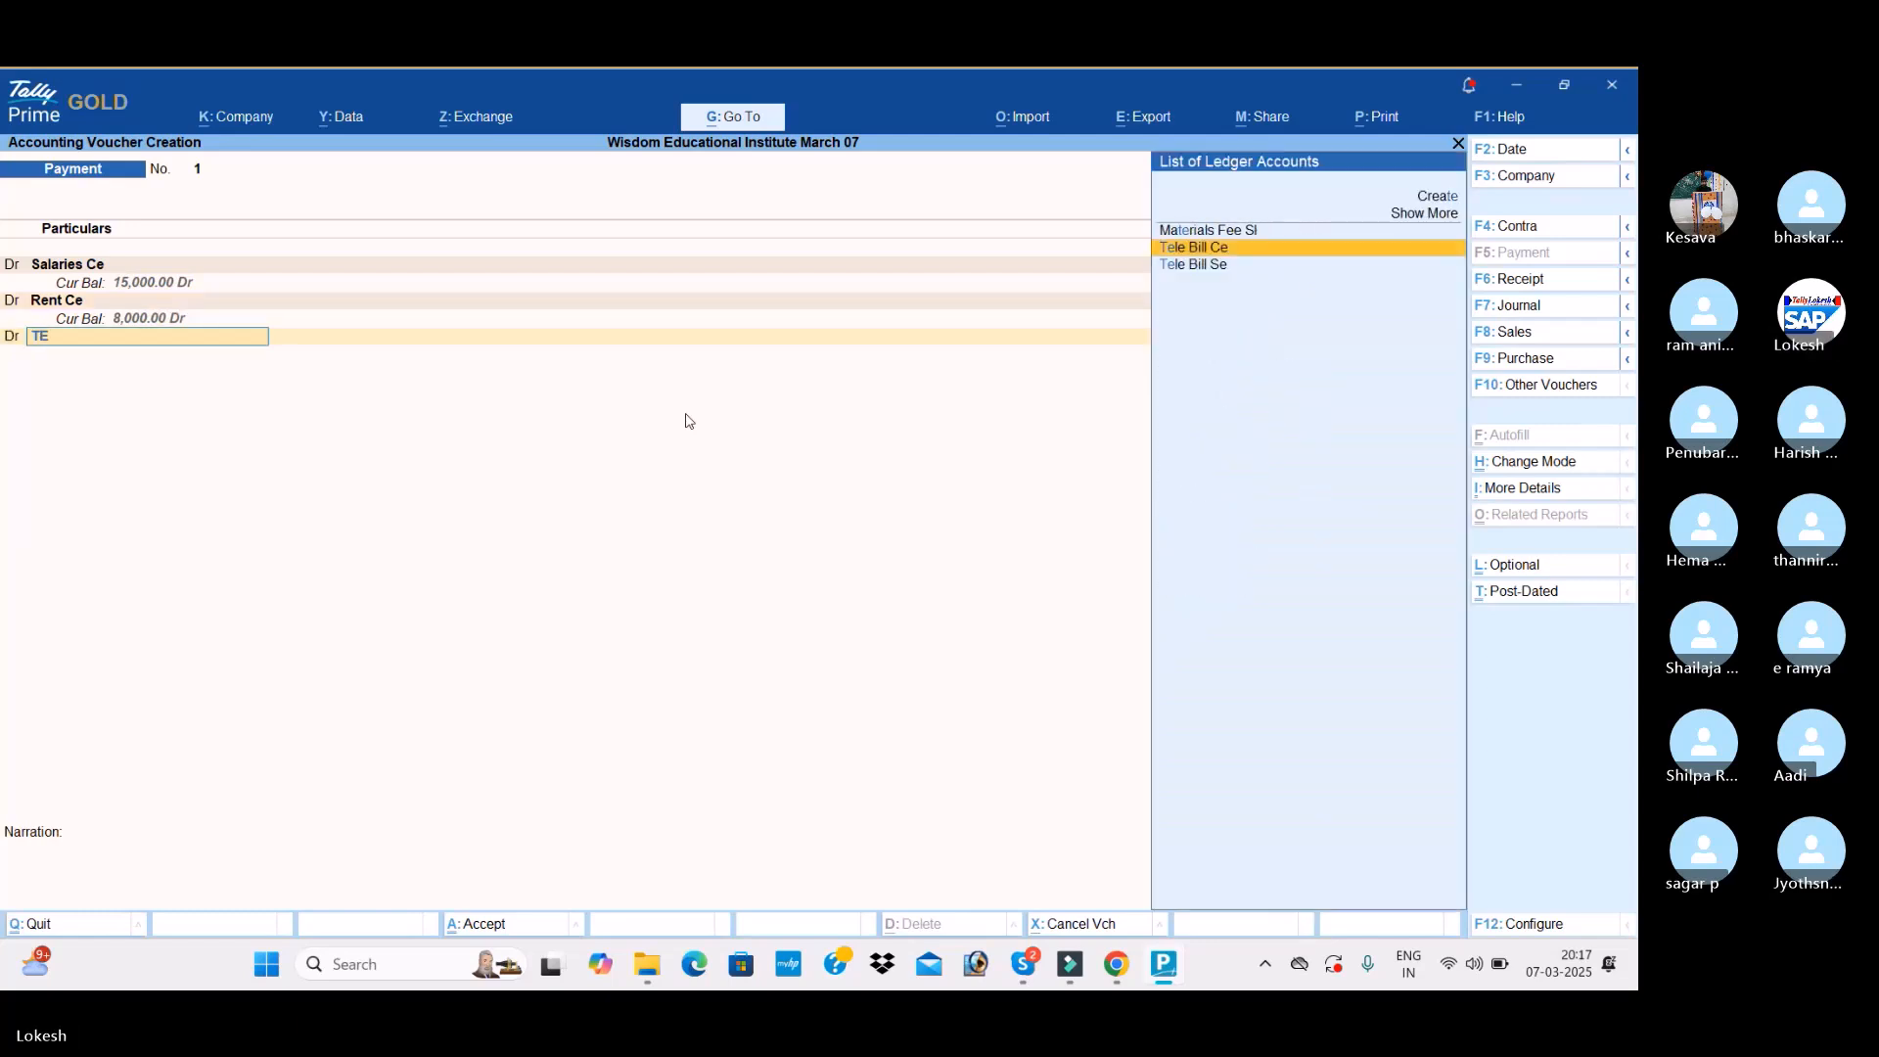
key("Return")
type("5000")
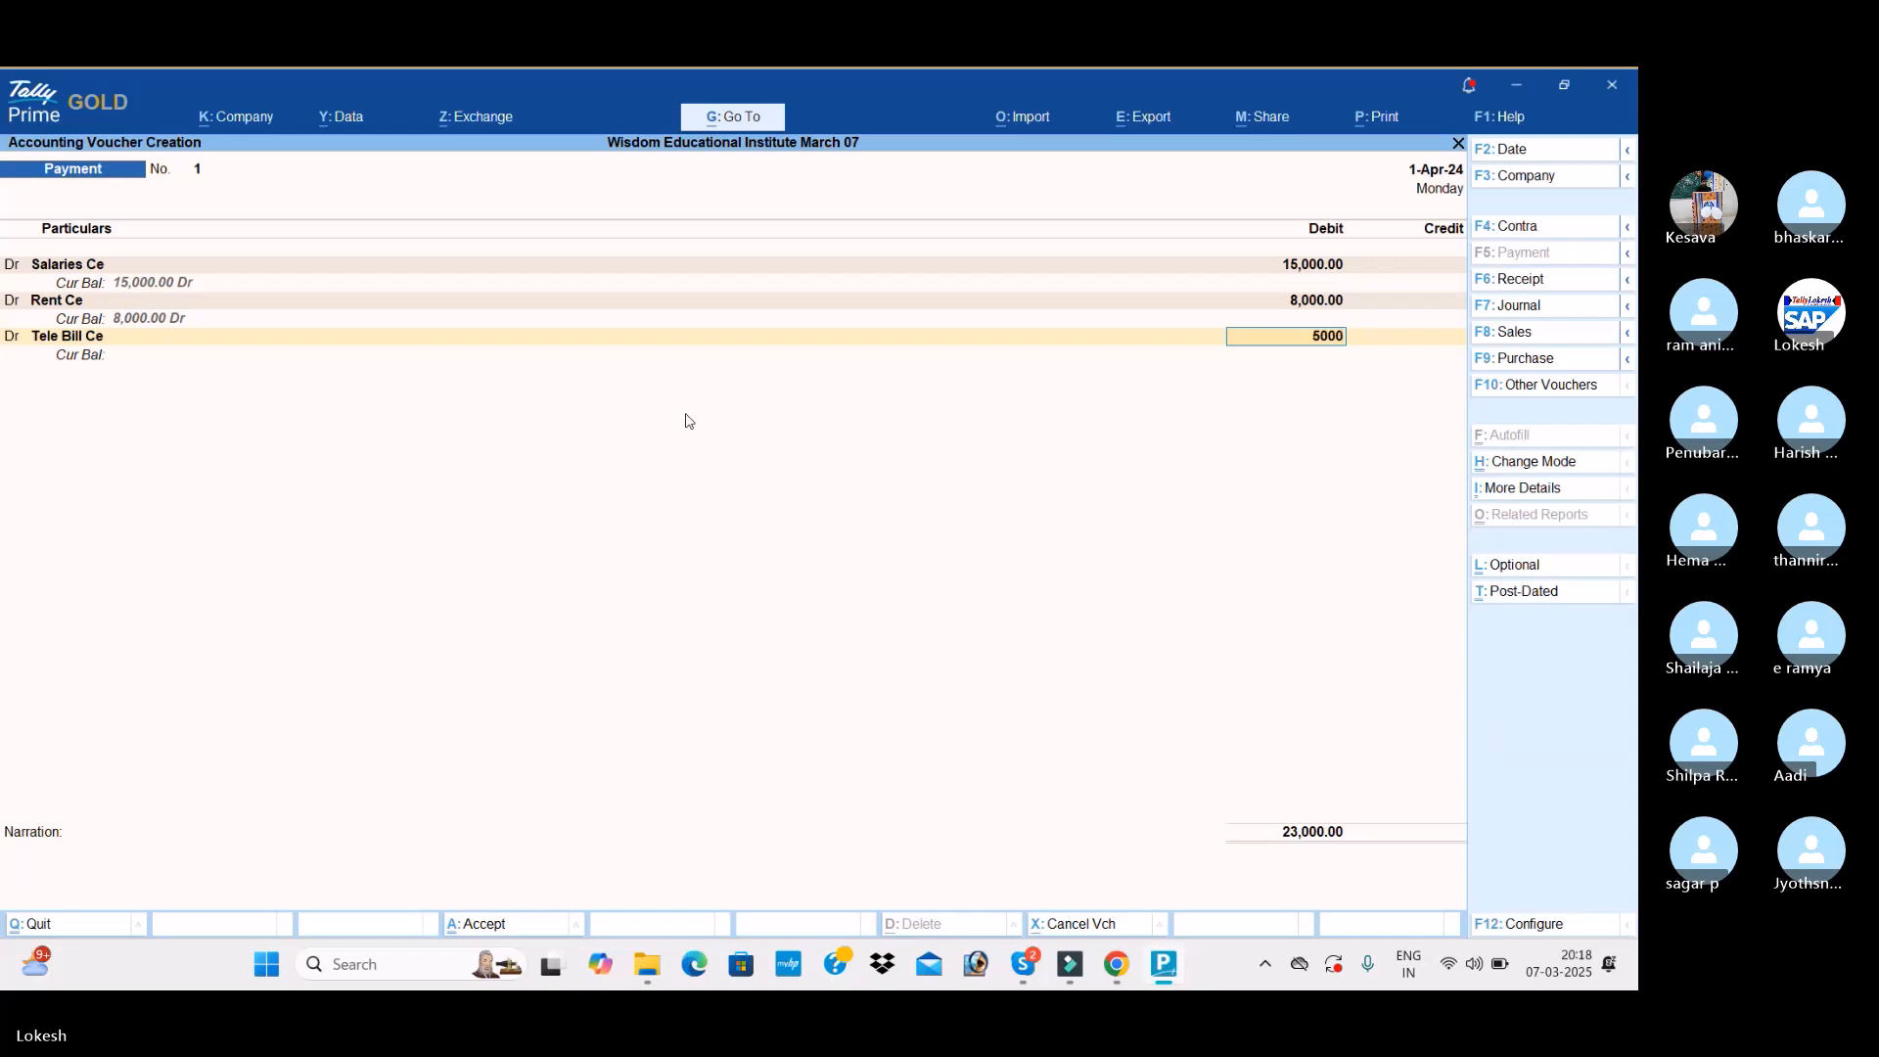
key("Return")
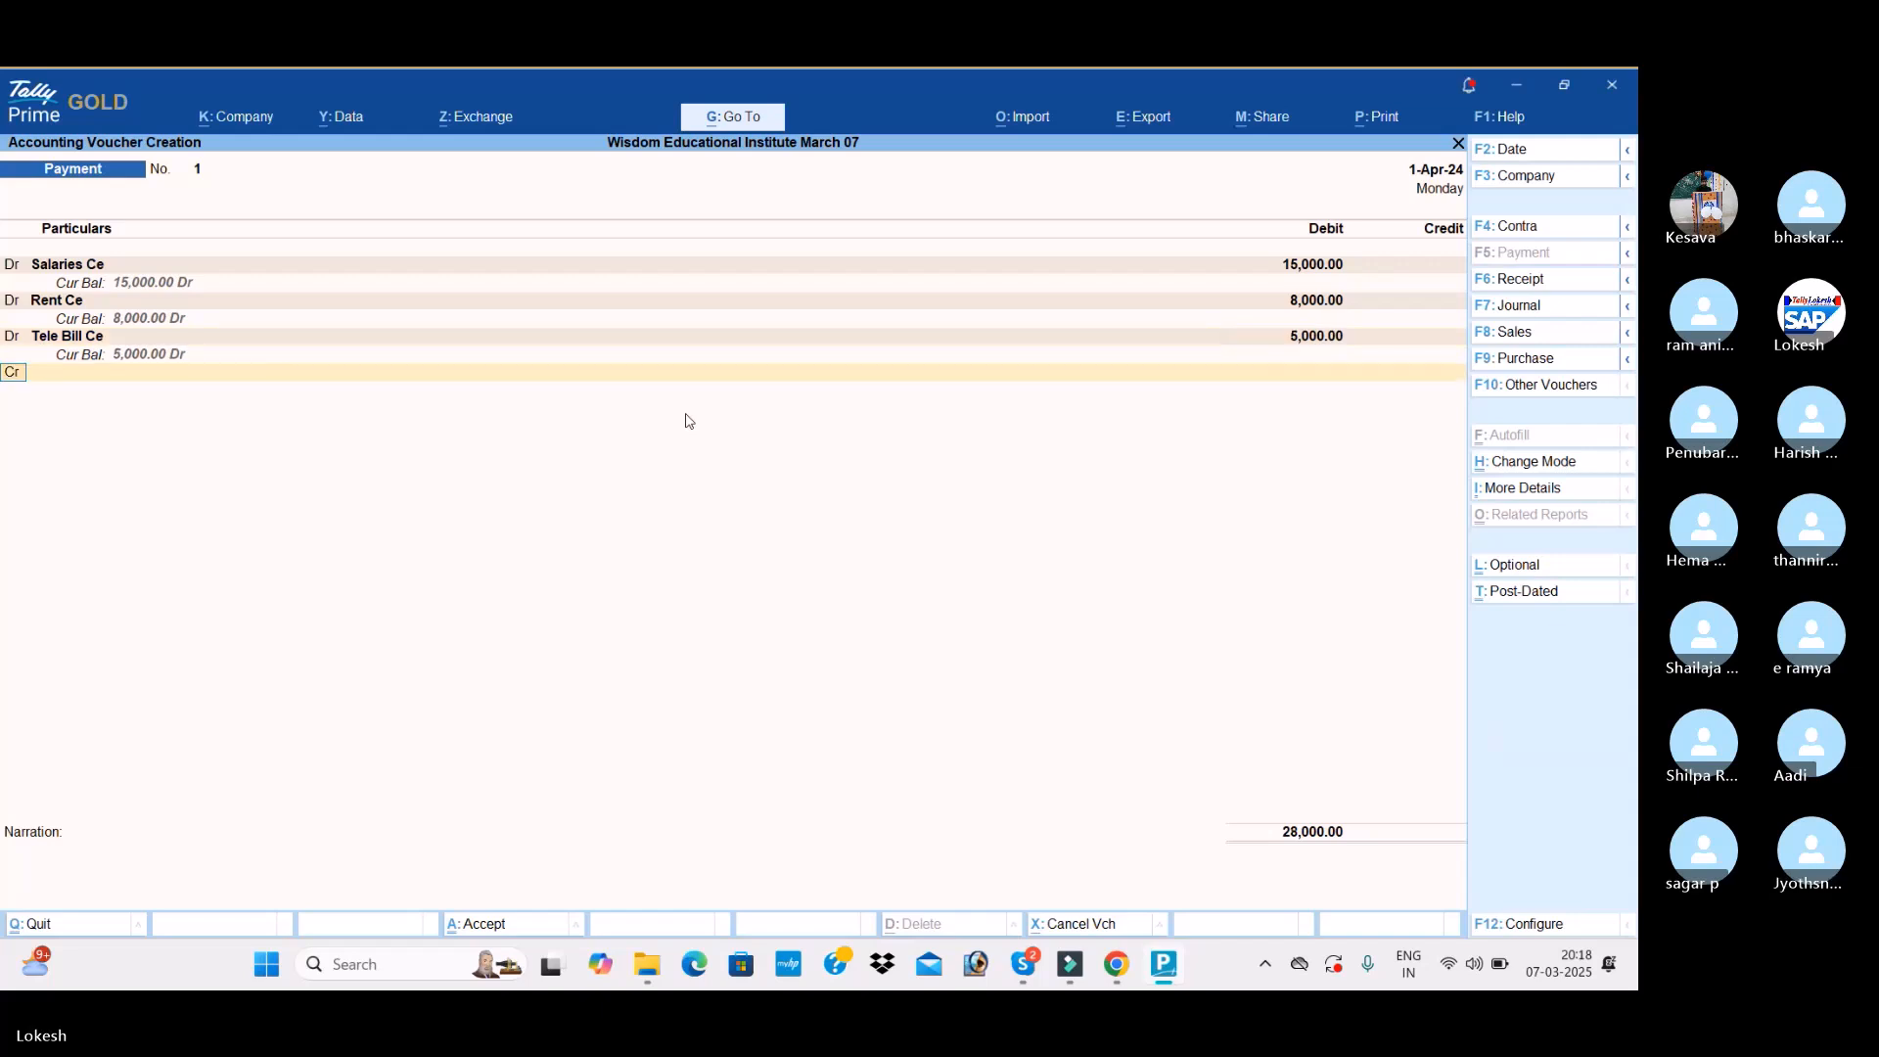
Step: Debit Electricity Bill Ce with 4,000 and Registration Forms Exp Ce with 2,000 in the payment voucher
key("d")
key("Return")
type("EL")
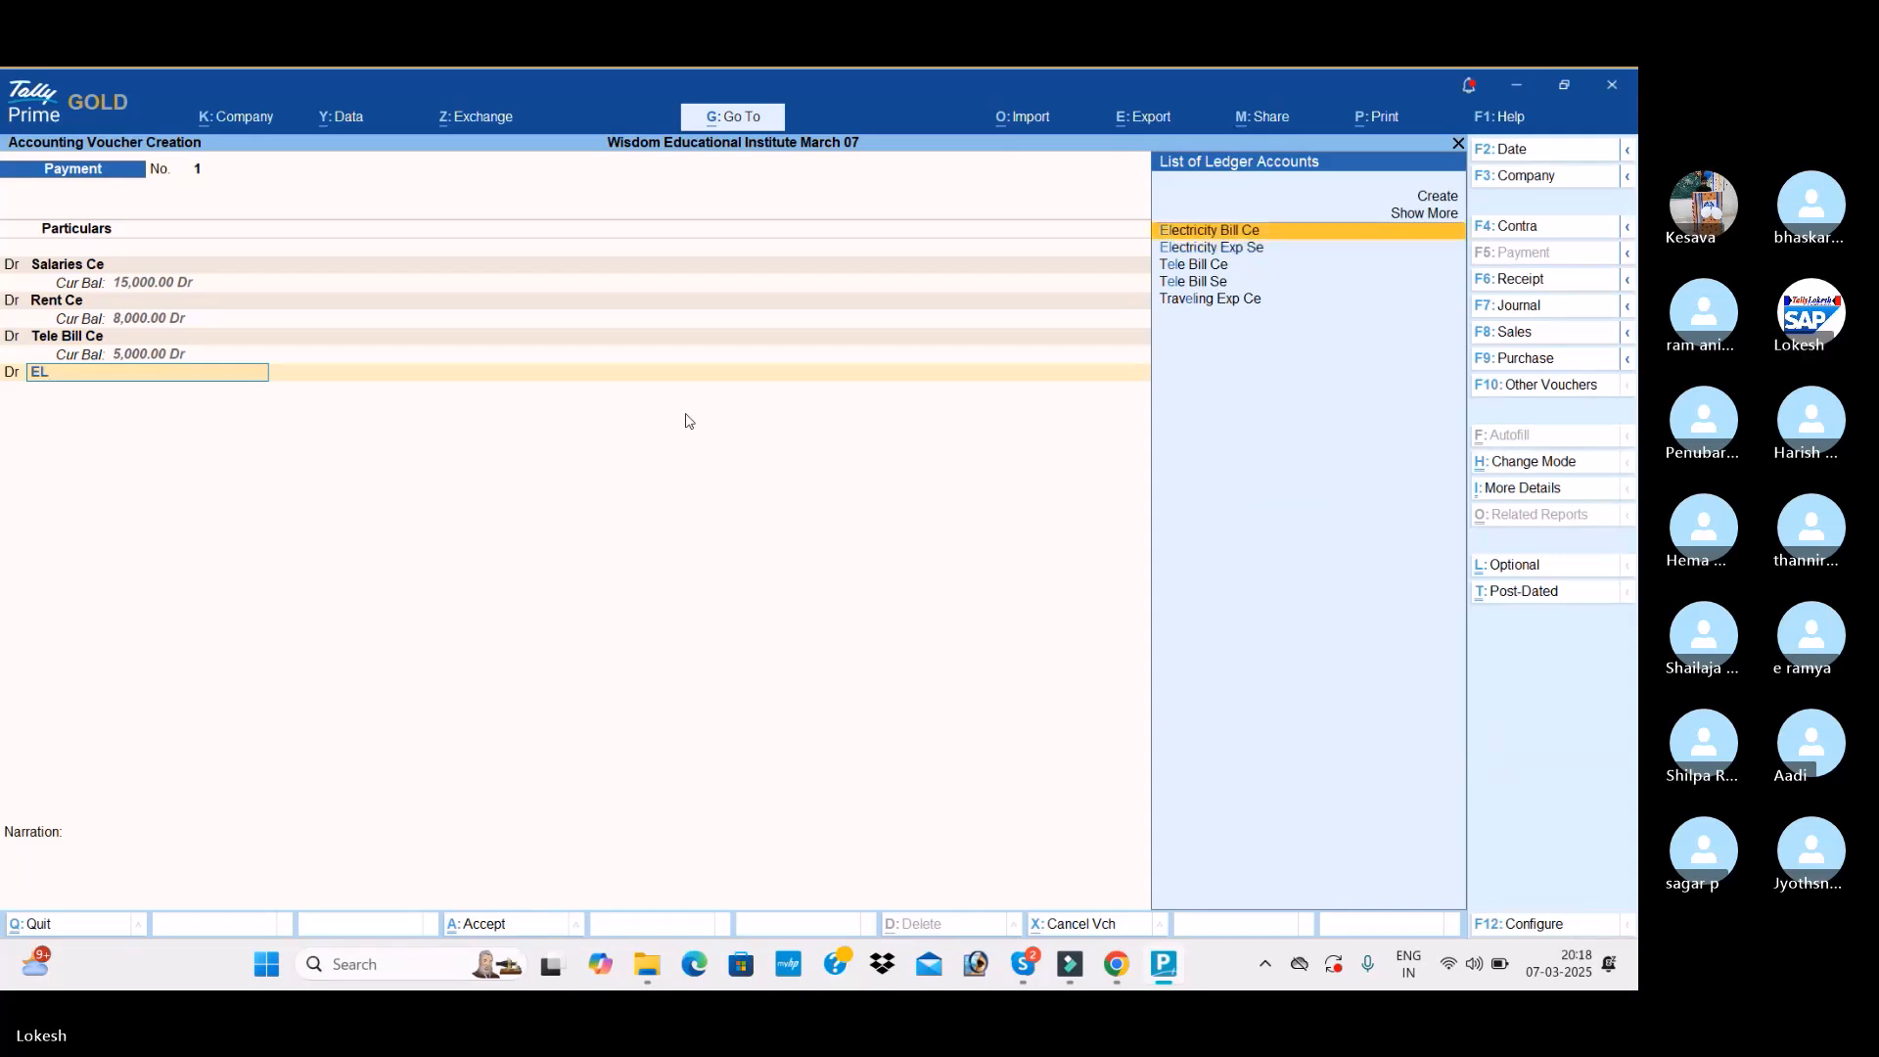
key("Return")
type("REG")
key("Return")
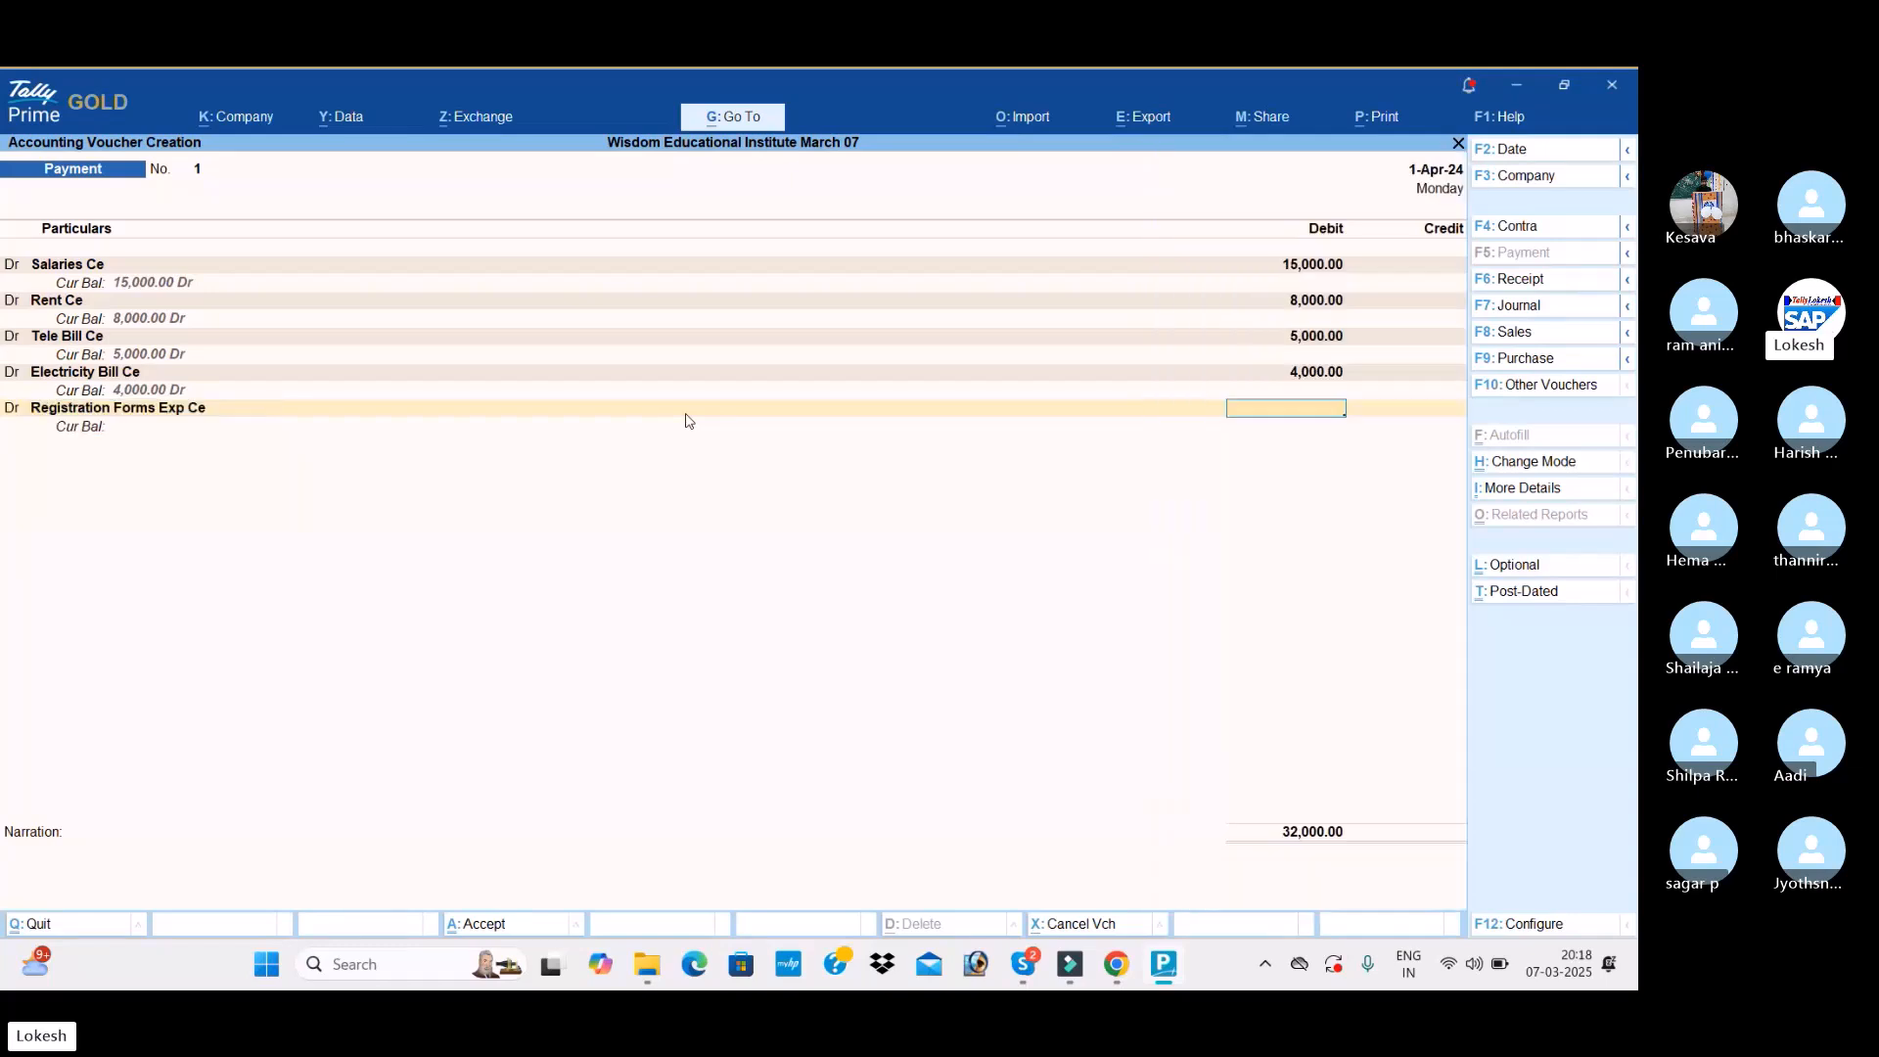
type("2000")
key("Return")
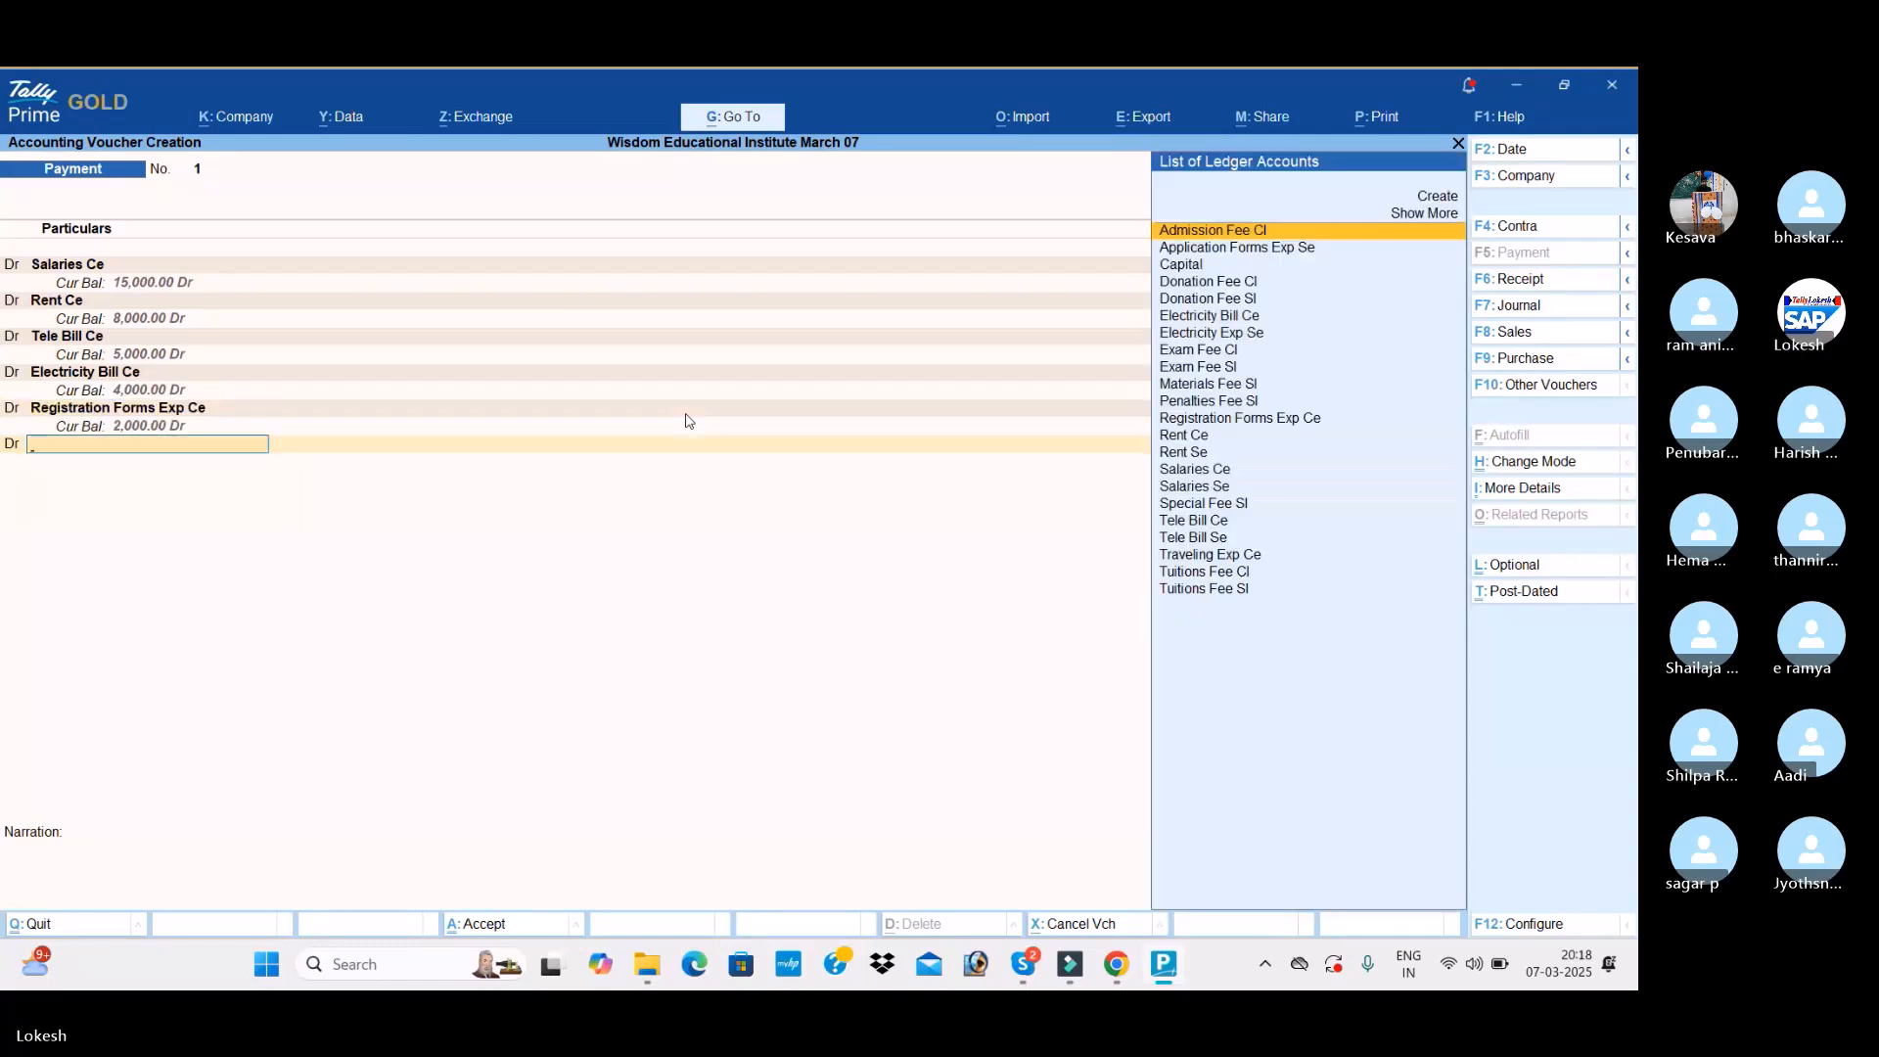
Step: Debit Traveling Exp Ce with 3,000 in the payment voucher
type("tr")
key("Return")
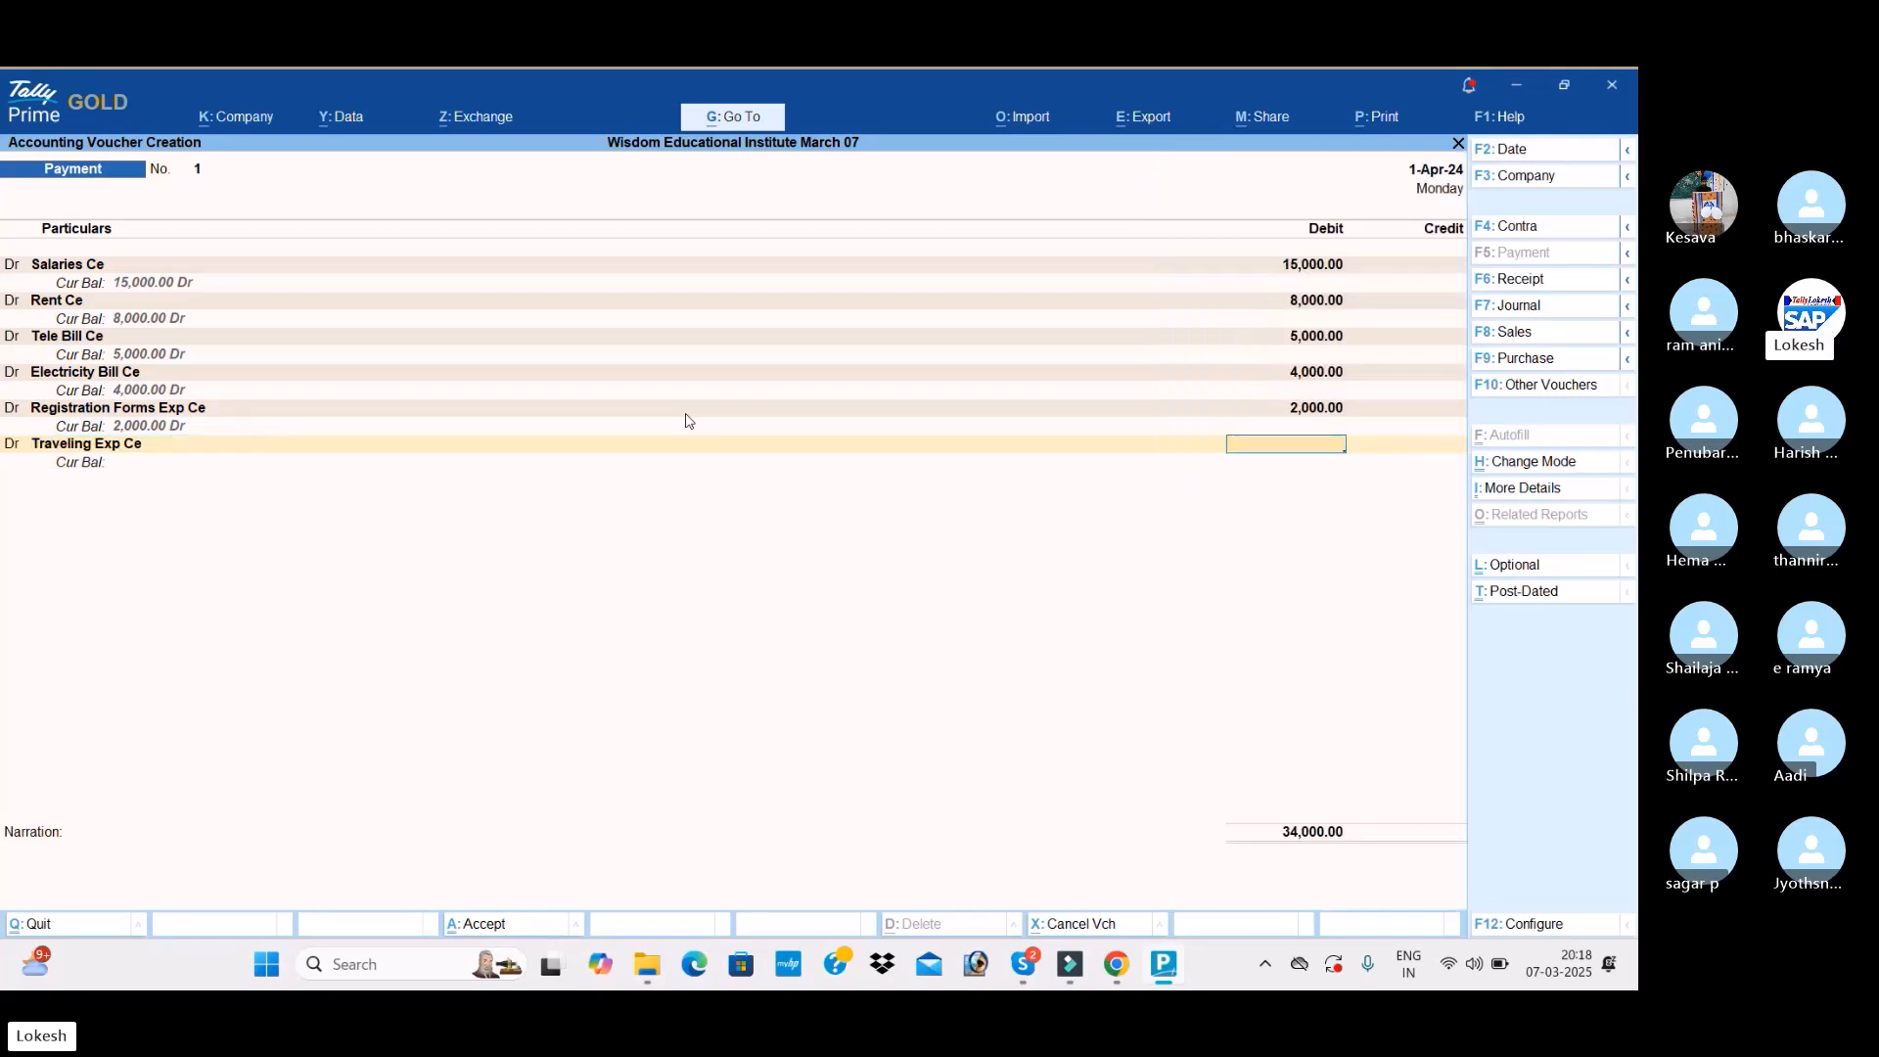
type("3000")
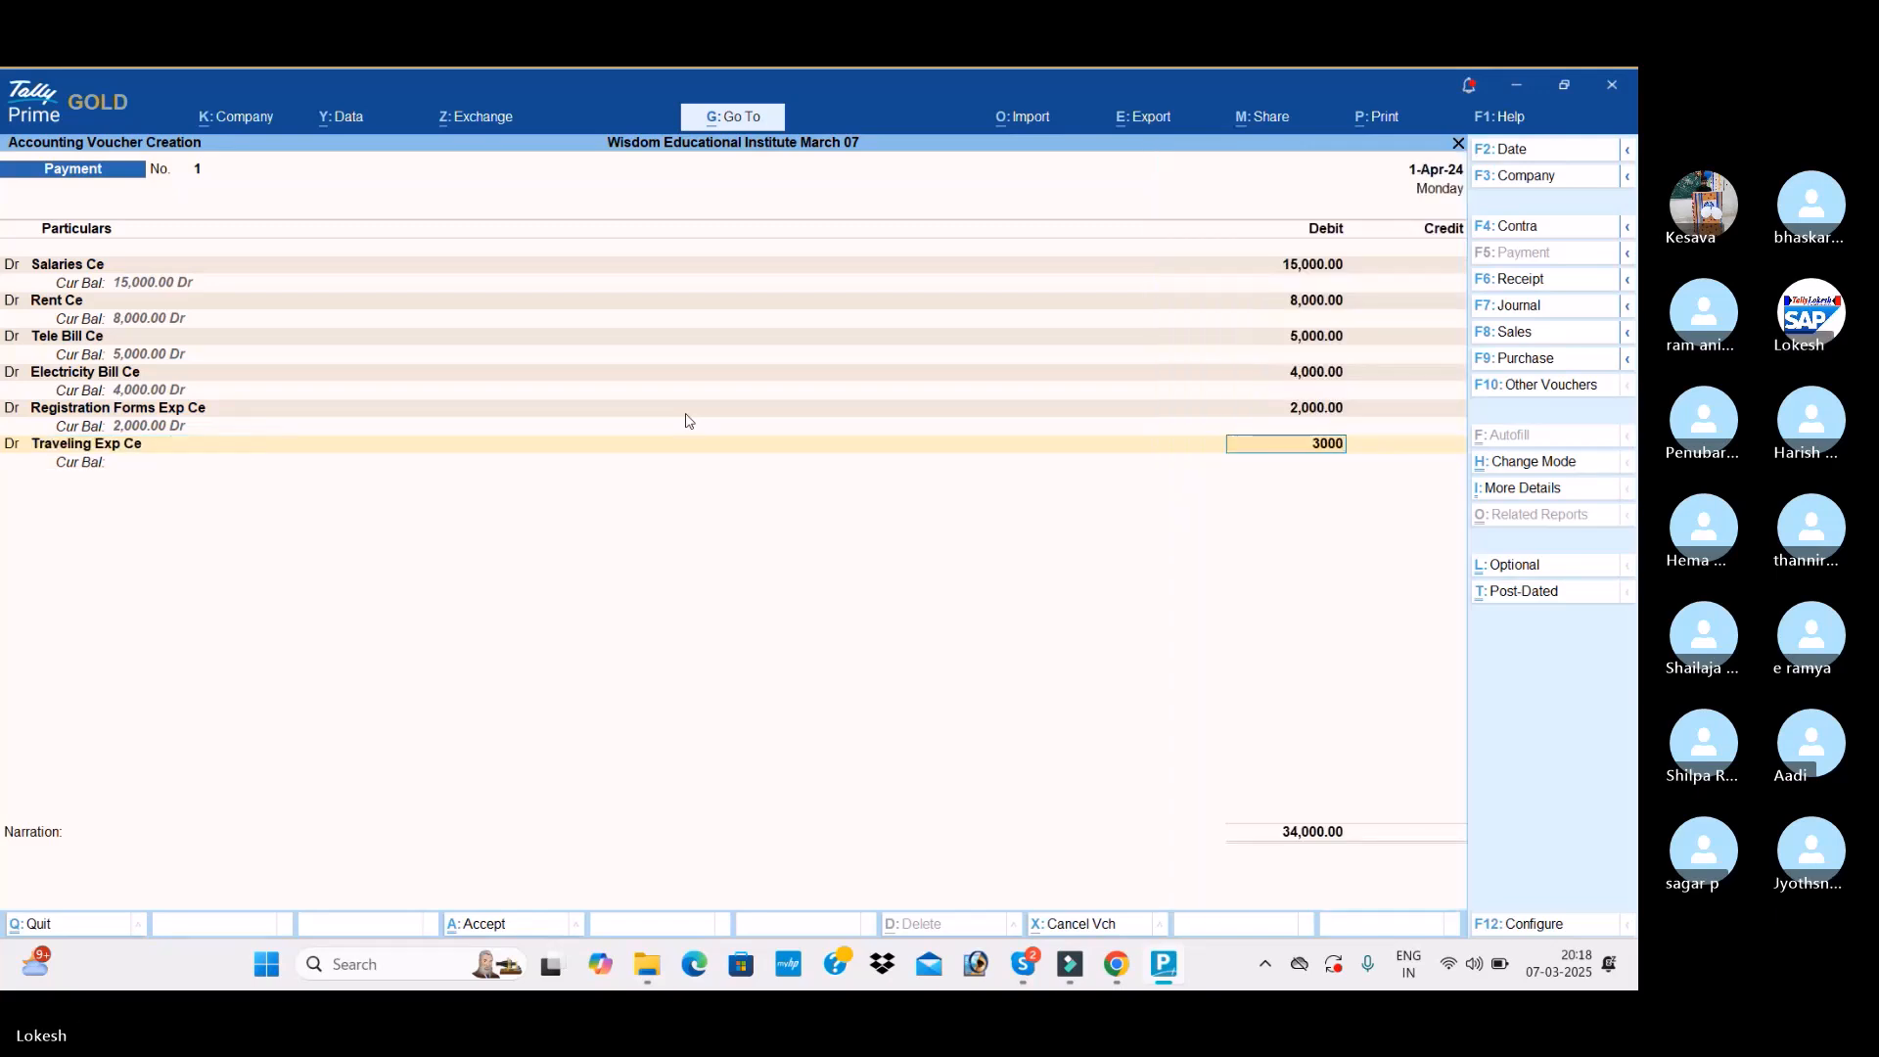
key("Return")
Step: Credit Cash with 37,000 and save the college expenses payment voucher without a narration
key("Return")
key("Down")
key("Down")
key("Down")
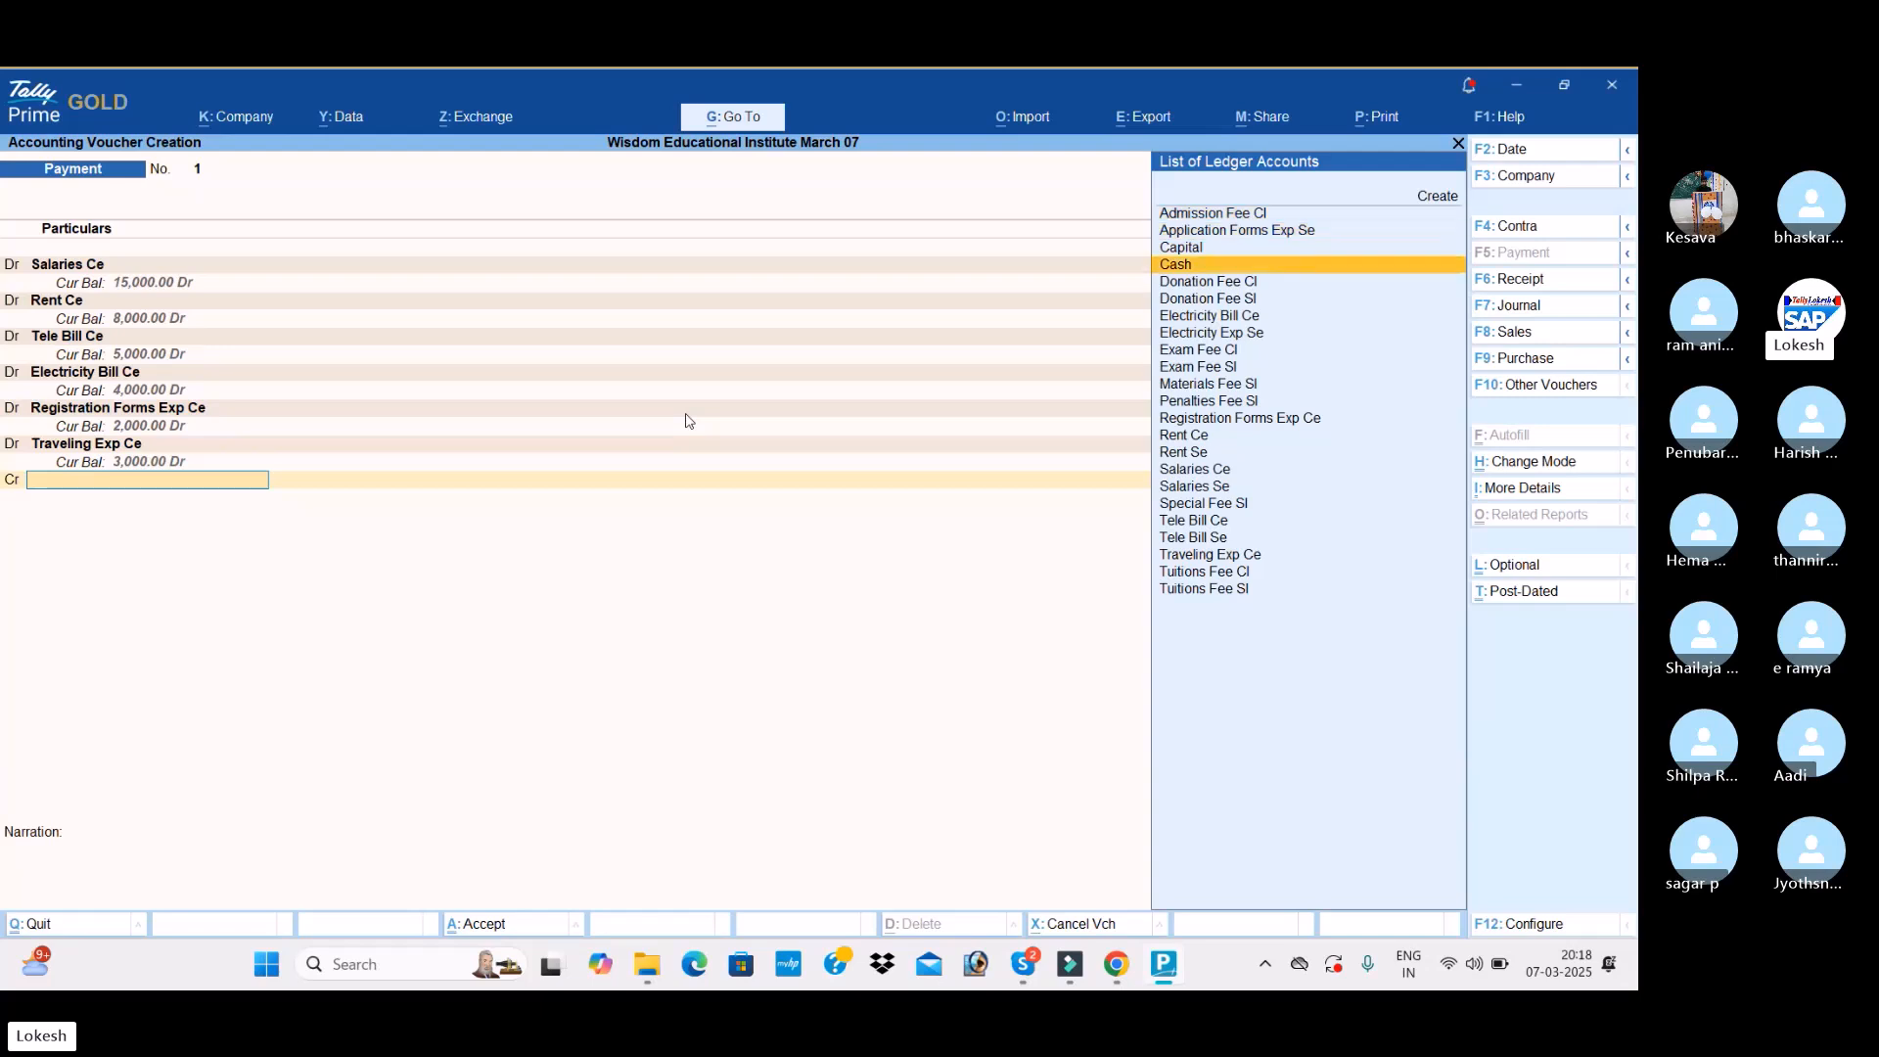
key("Return")
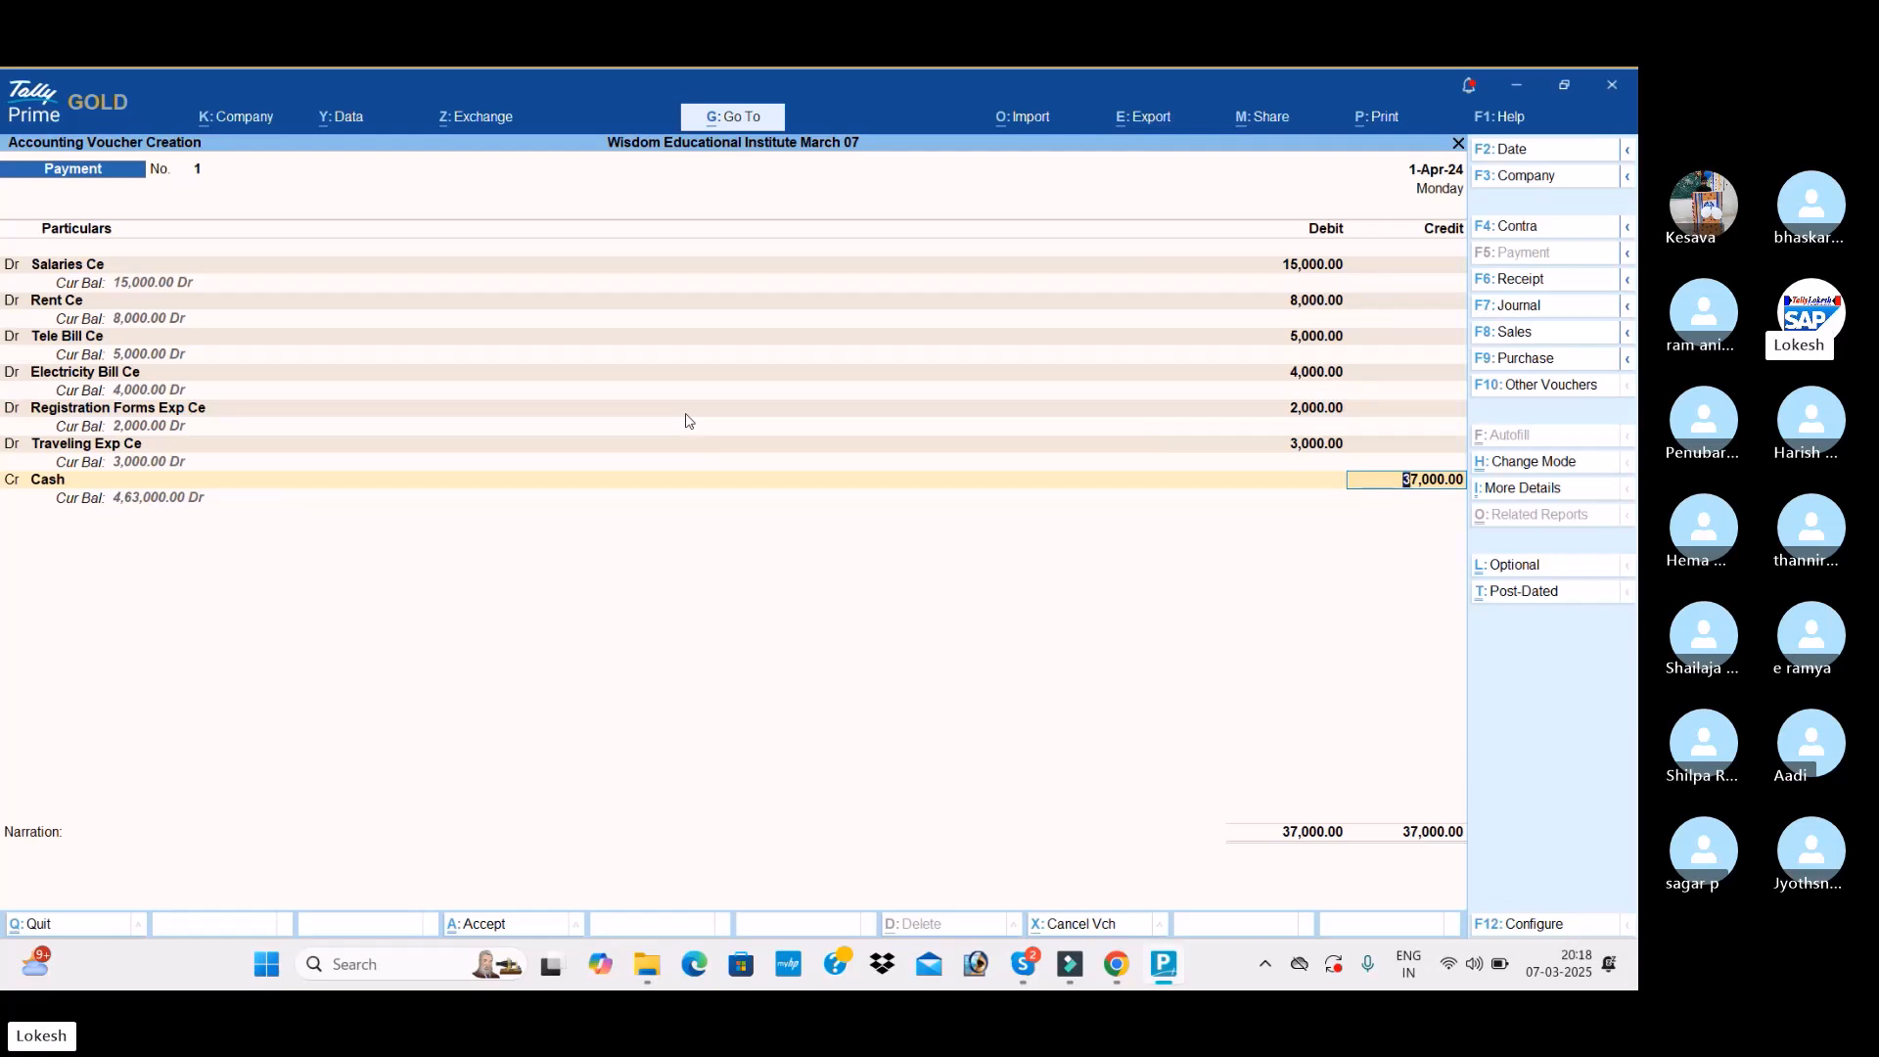
key("Return")
key("Return")
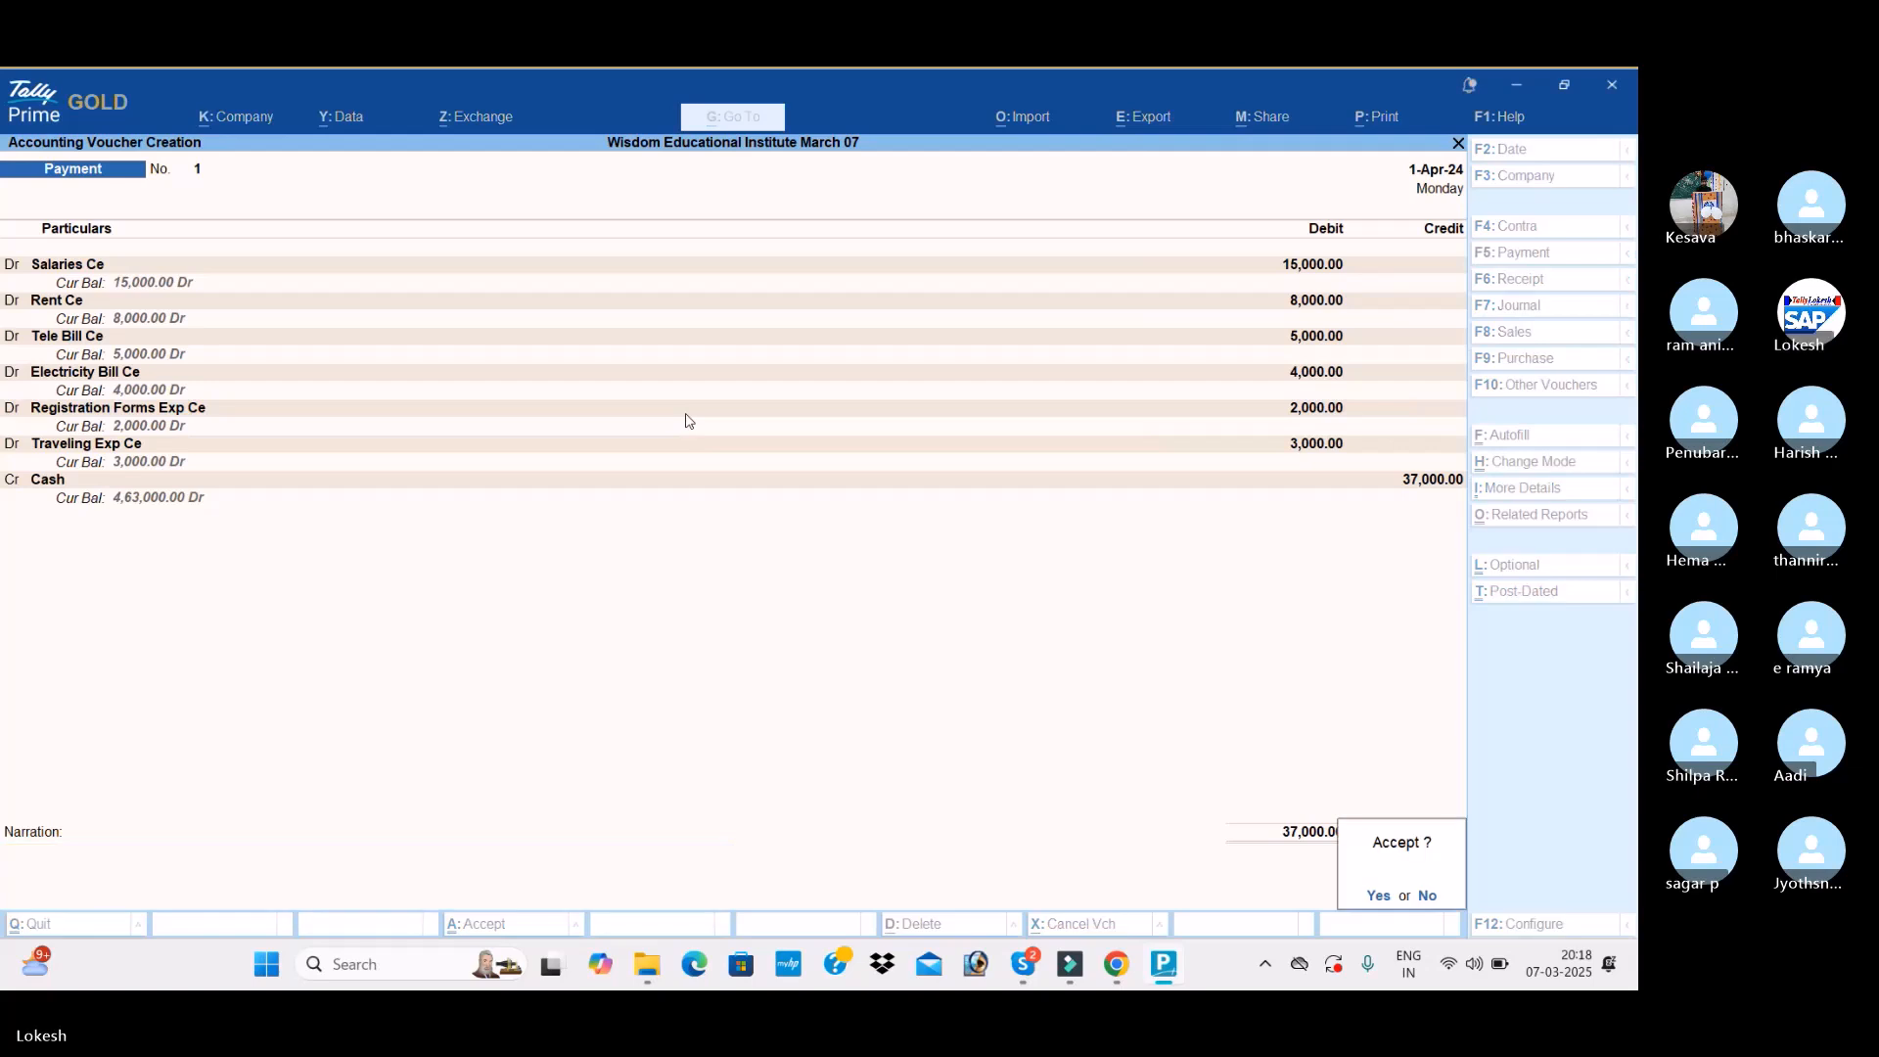
key("Return")
Step: Start a receipt voucher and credit Admission Fee CI with 20,000
left_click(1561, 285)
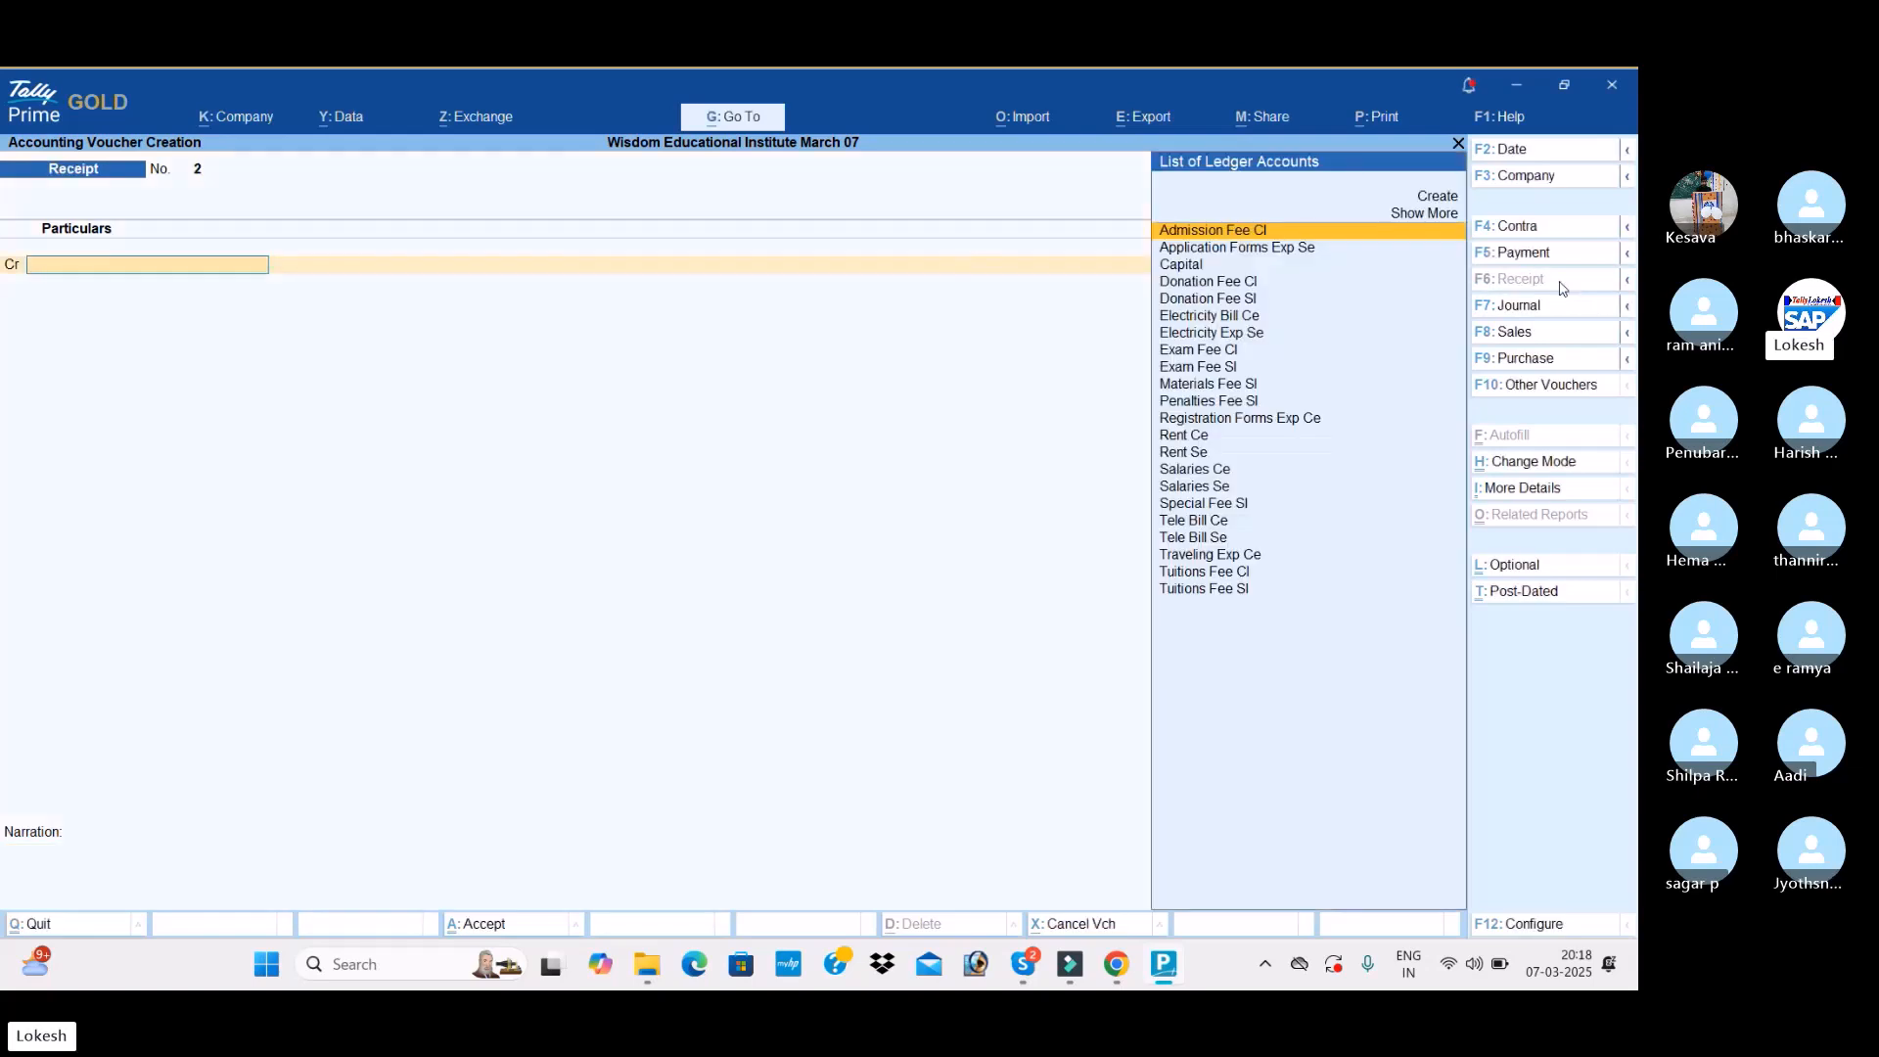
type("ad")
key("Return")
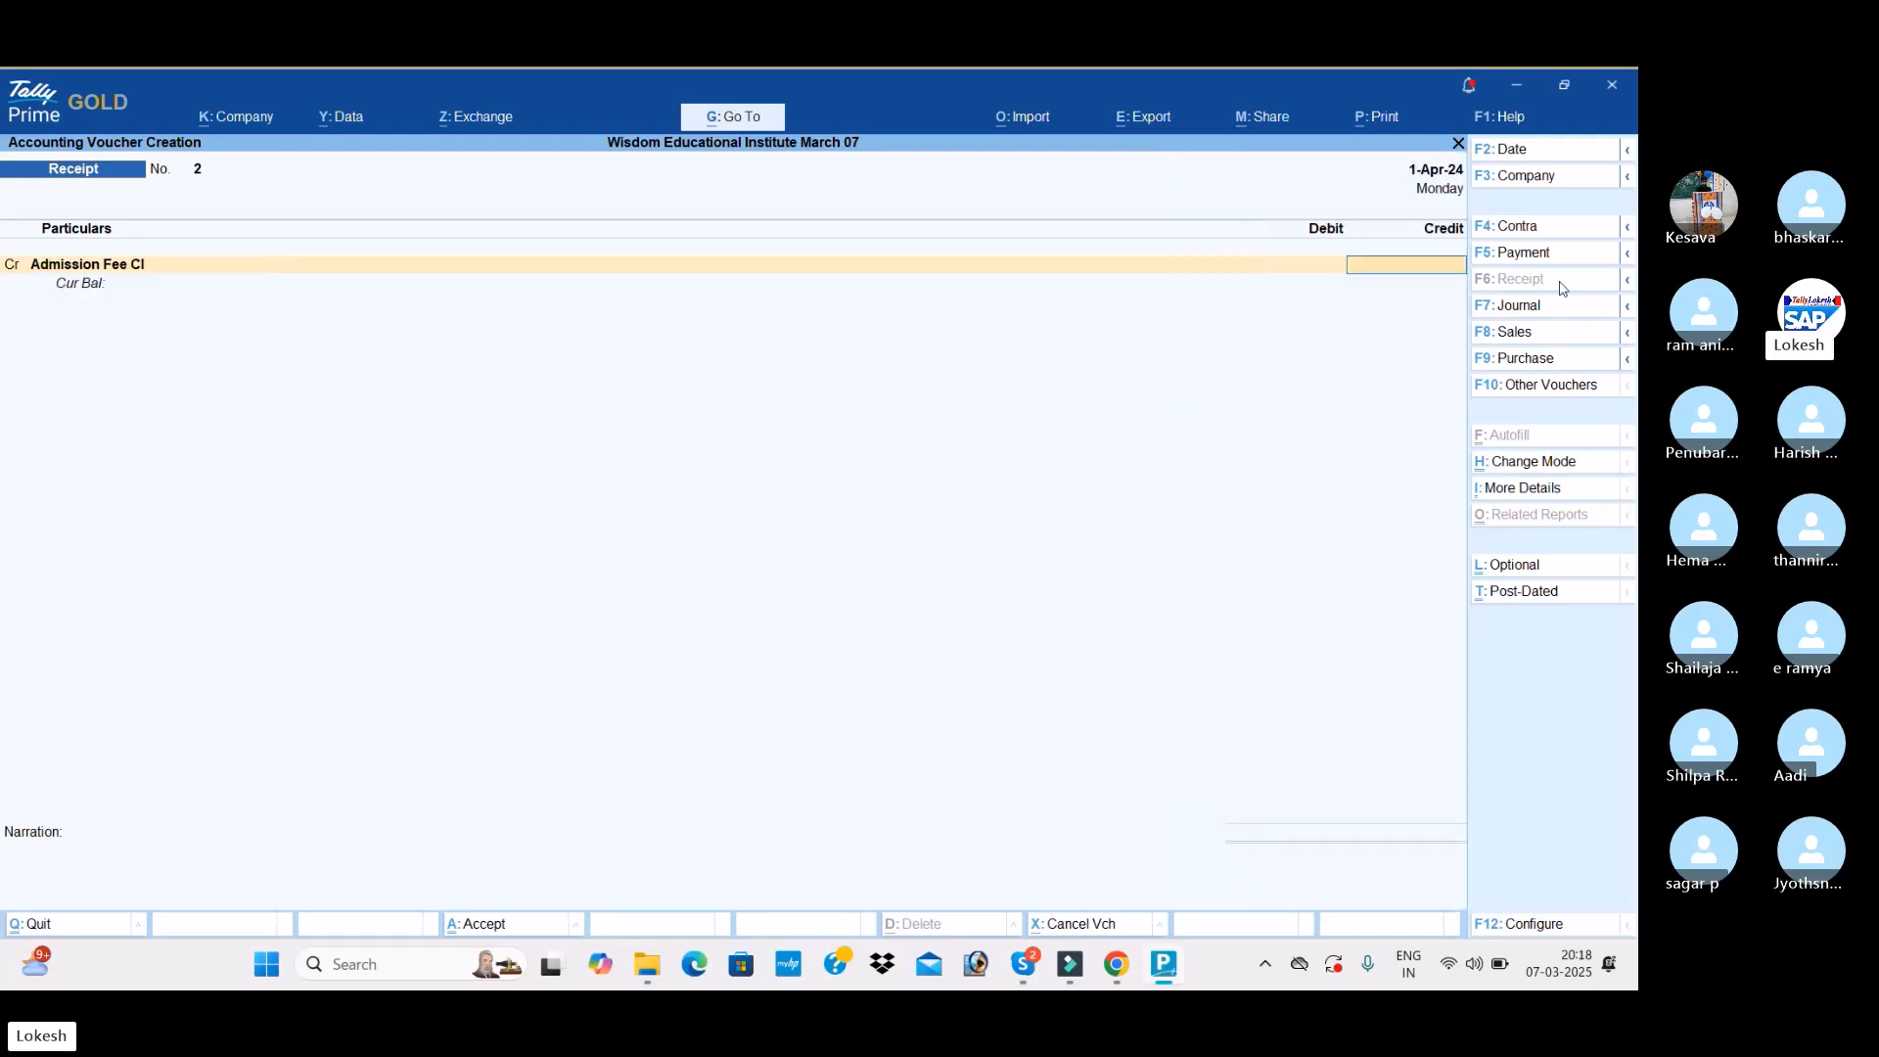
type("200000")
key("BackSpace")
key("Return")
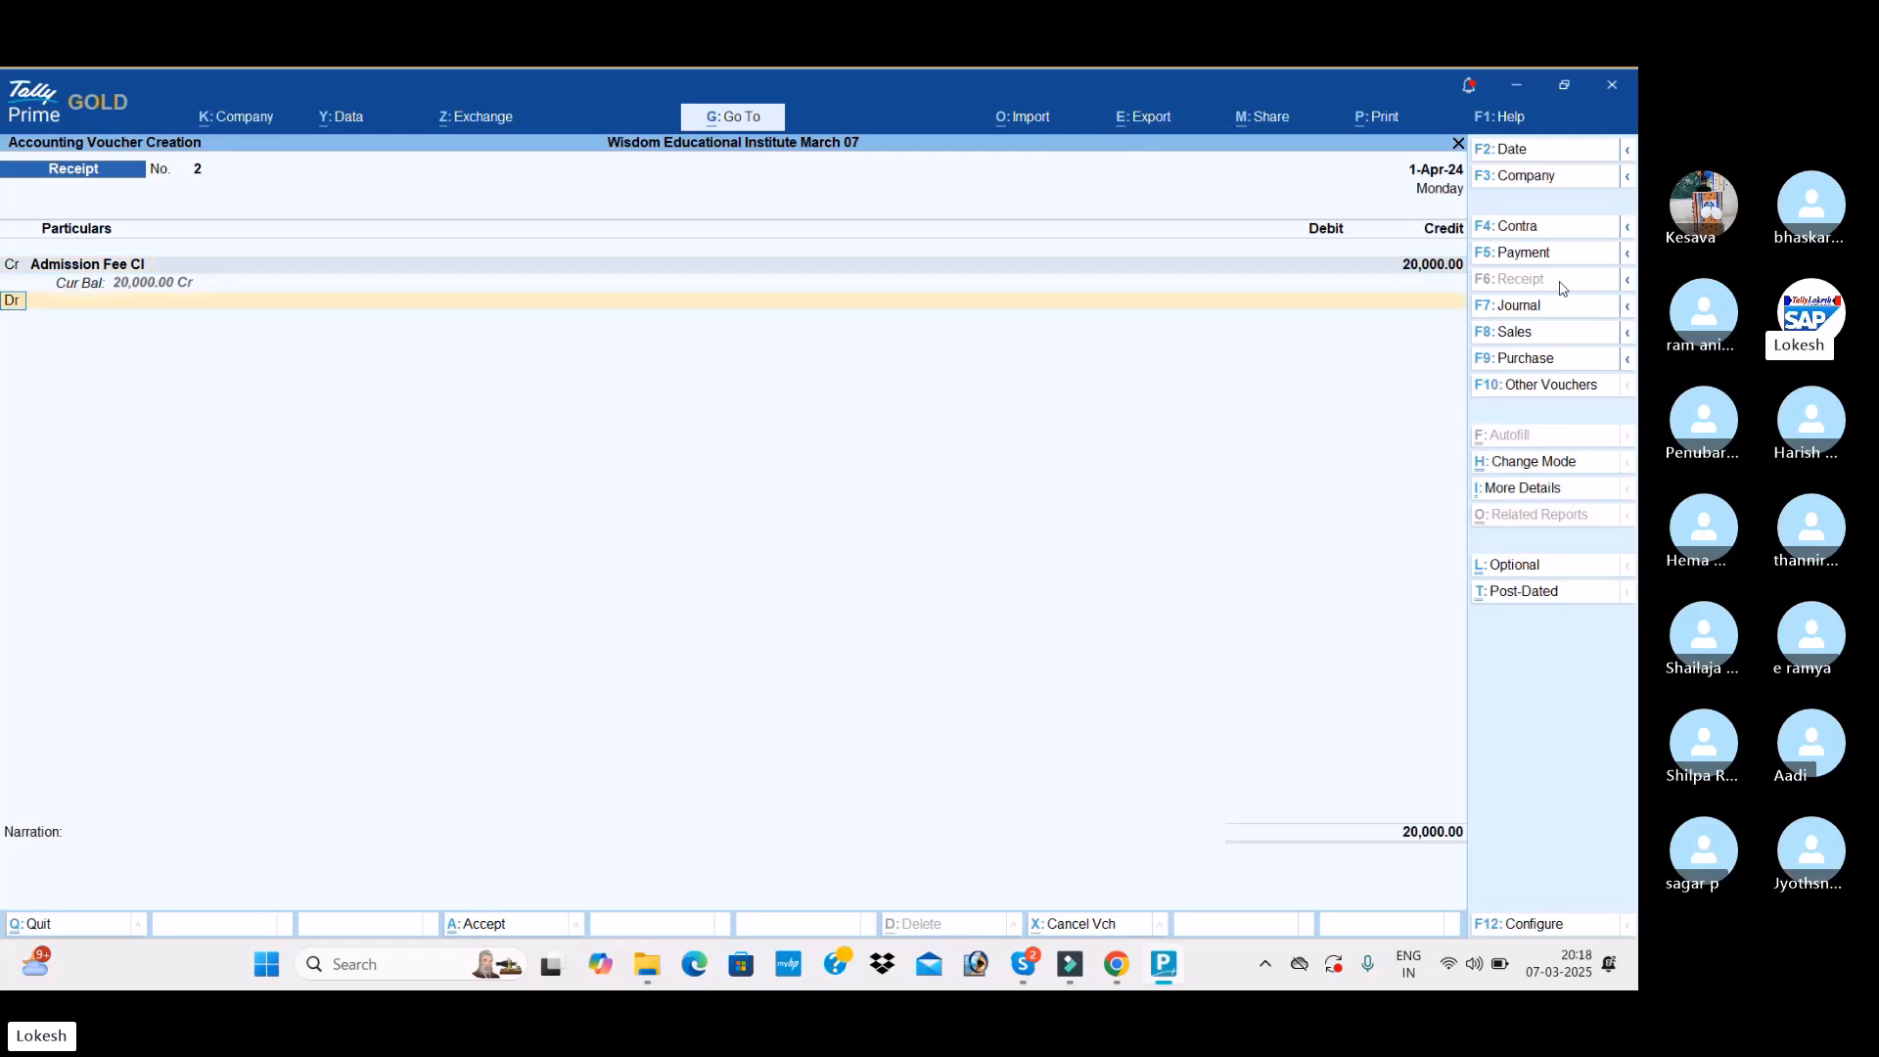
Step: Credit Tuitions Fee CI with 15,000 in the receipt voucher
type("C")
key("Return")
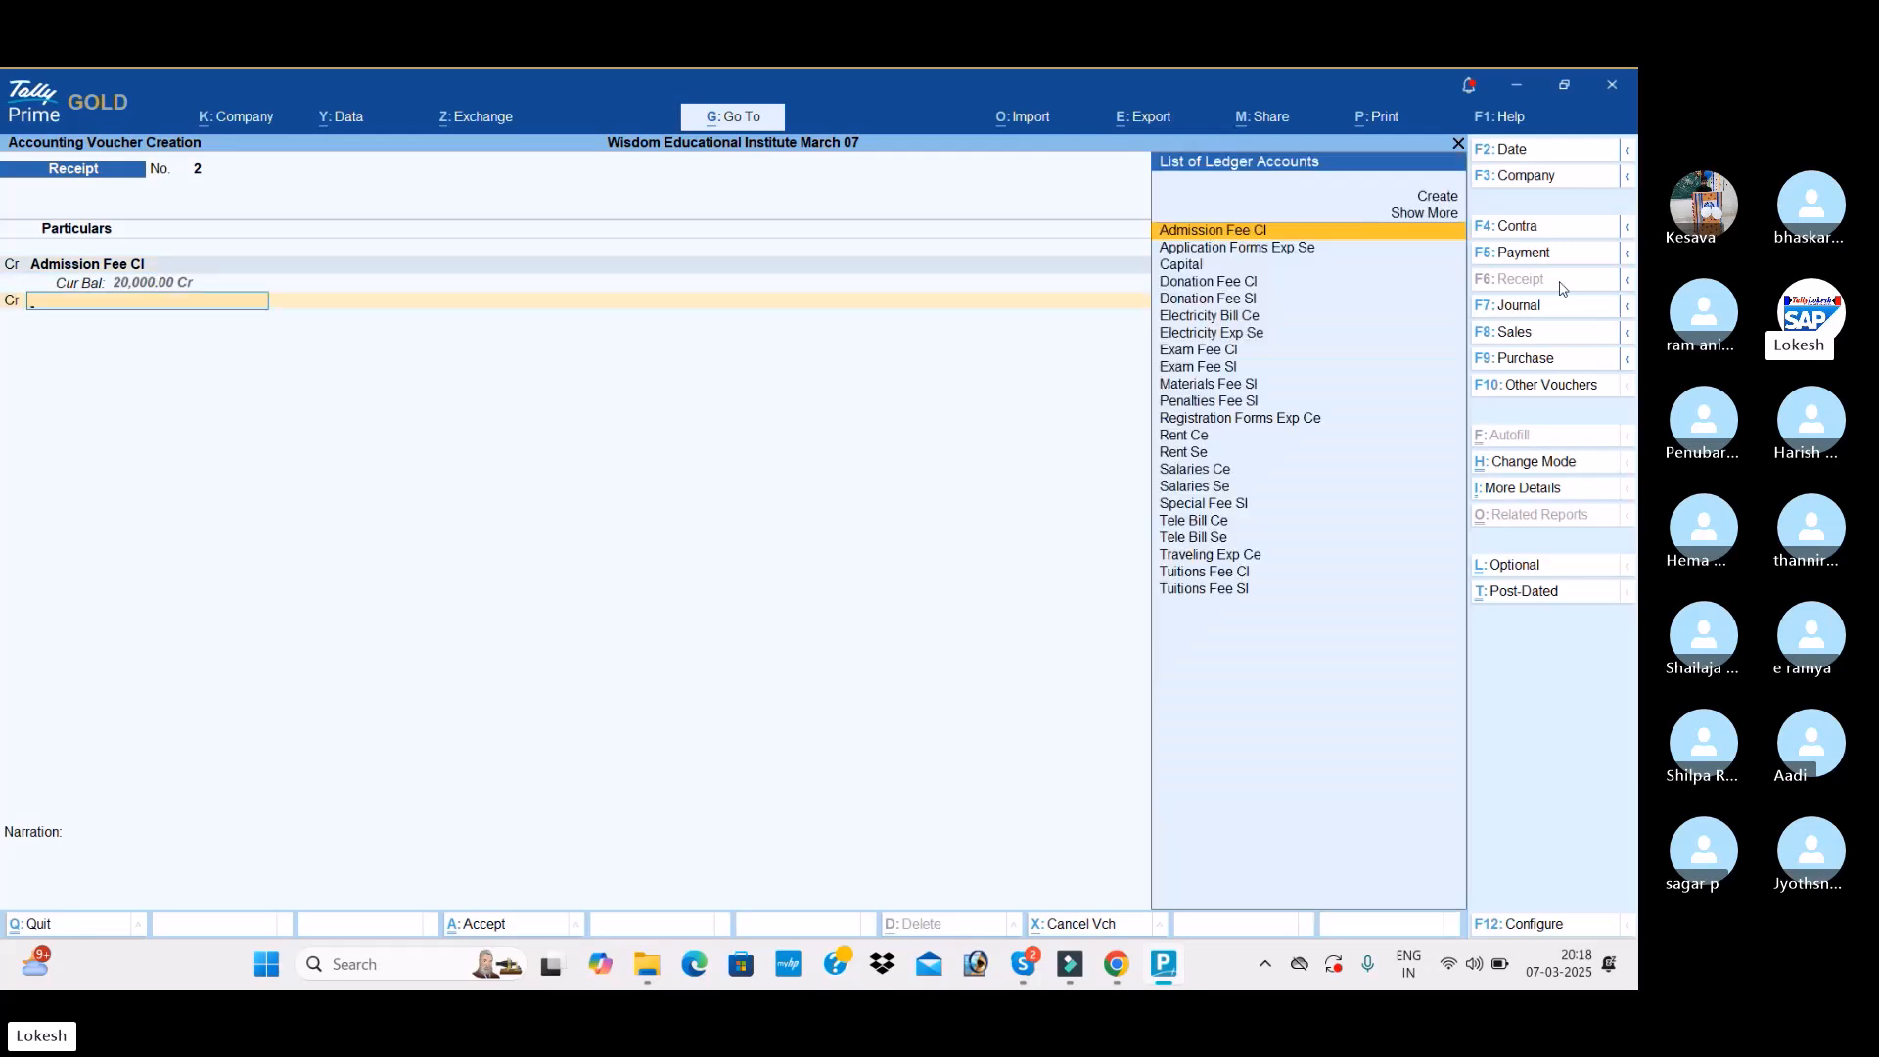
type("TU")
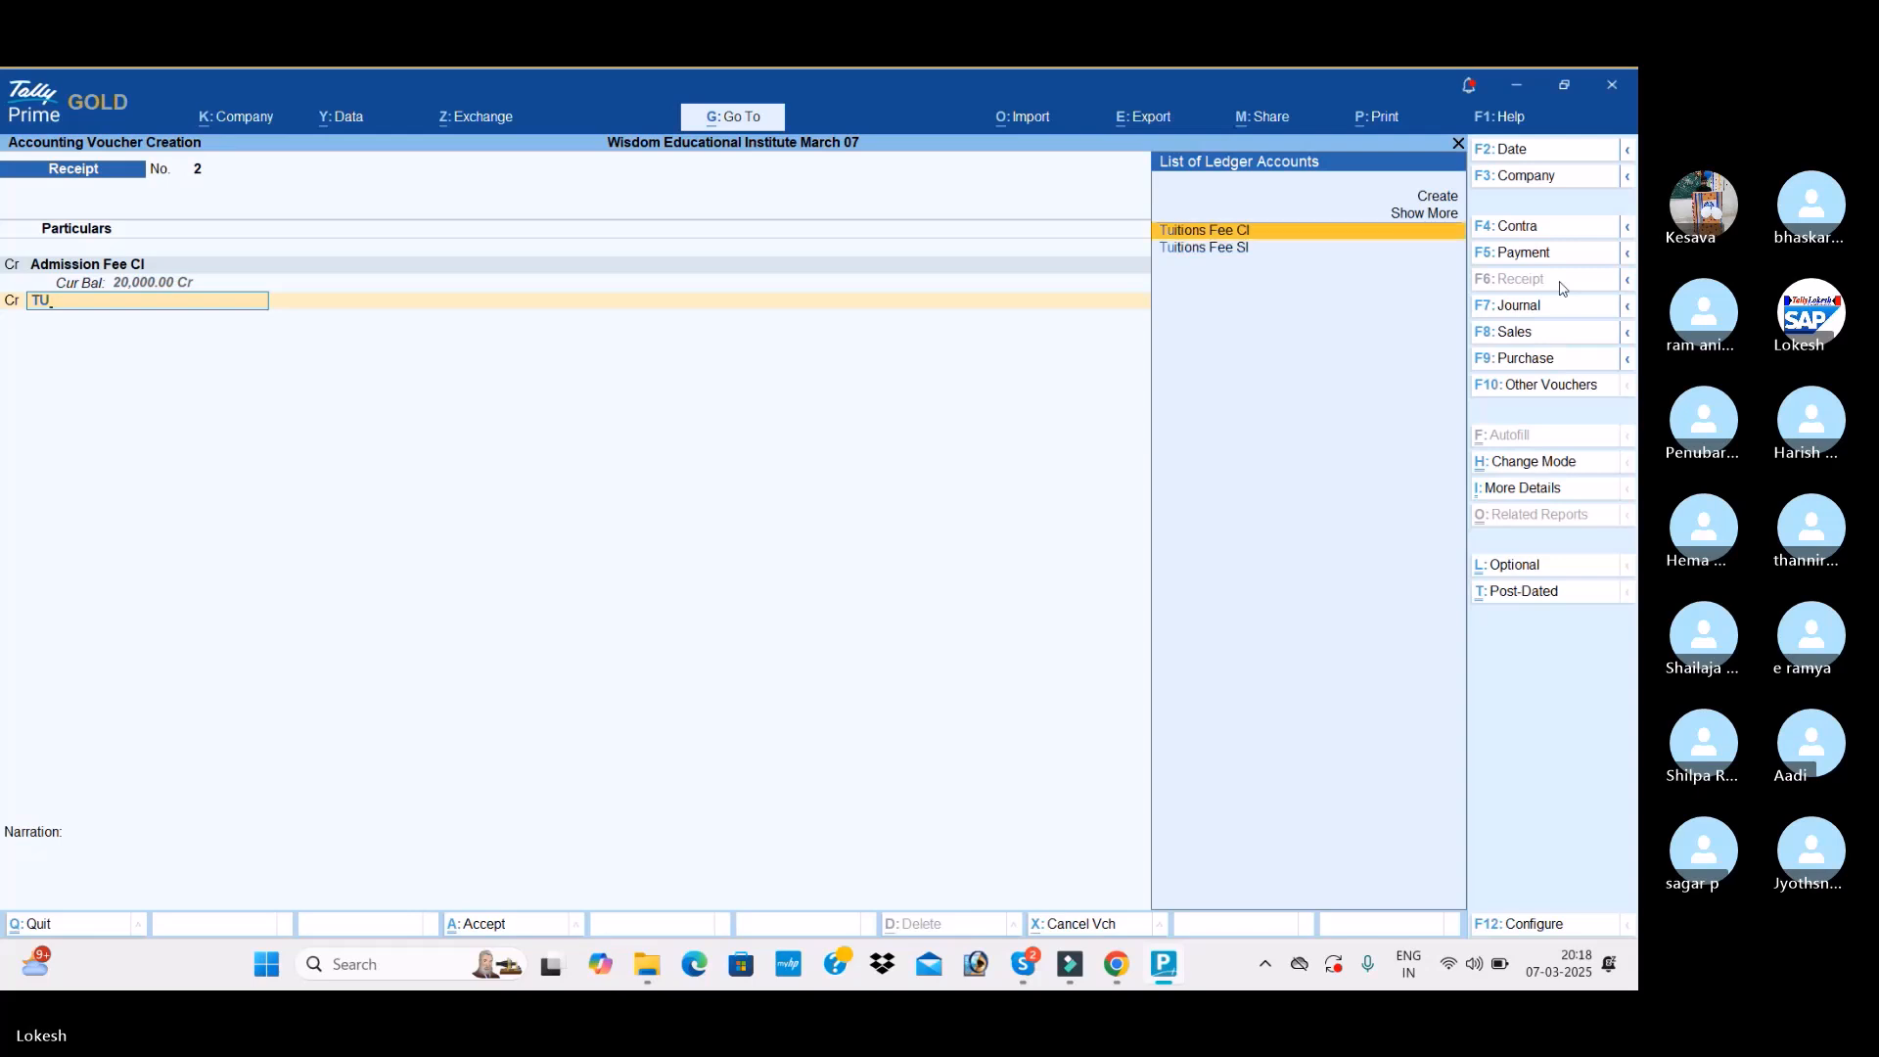
key("Return")
type("15000")
key("Return")
Step: Credit Donation Fee CI with 50,000 in the receipt voucher
type("DO")
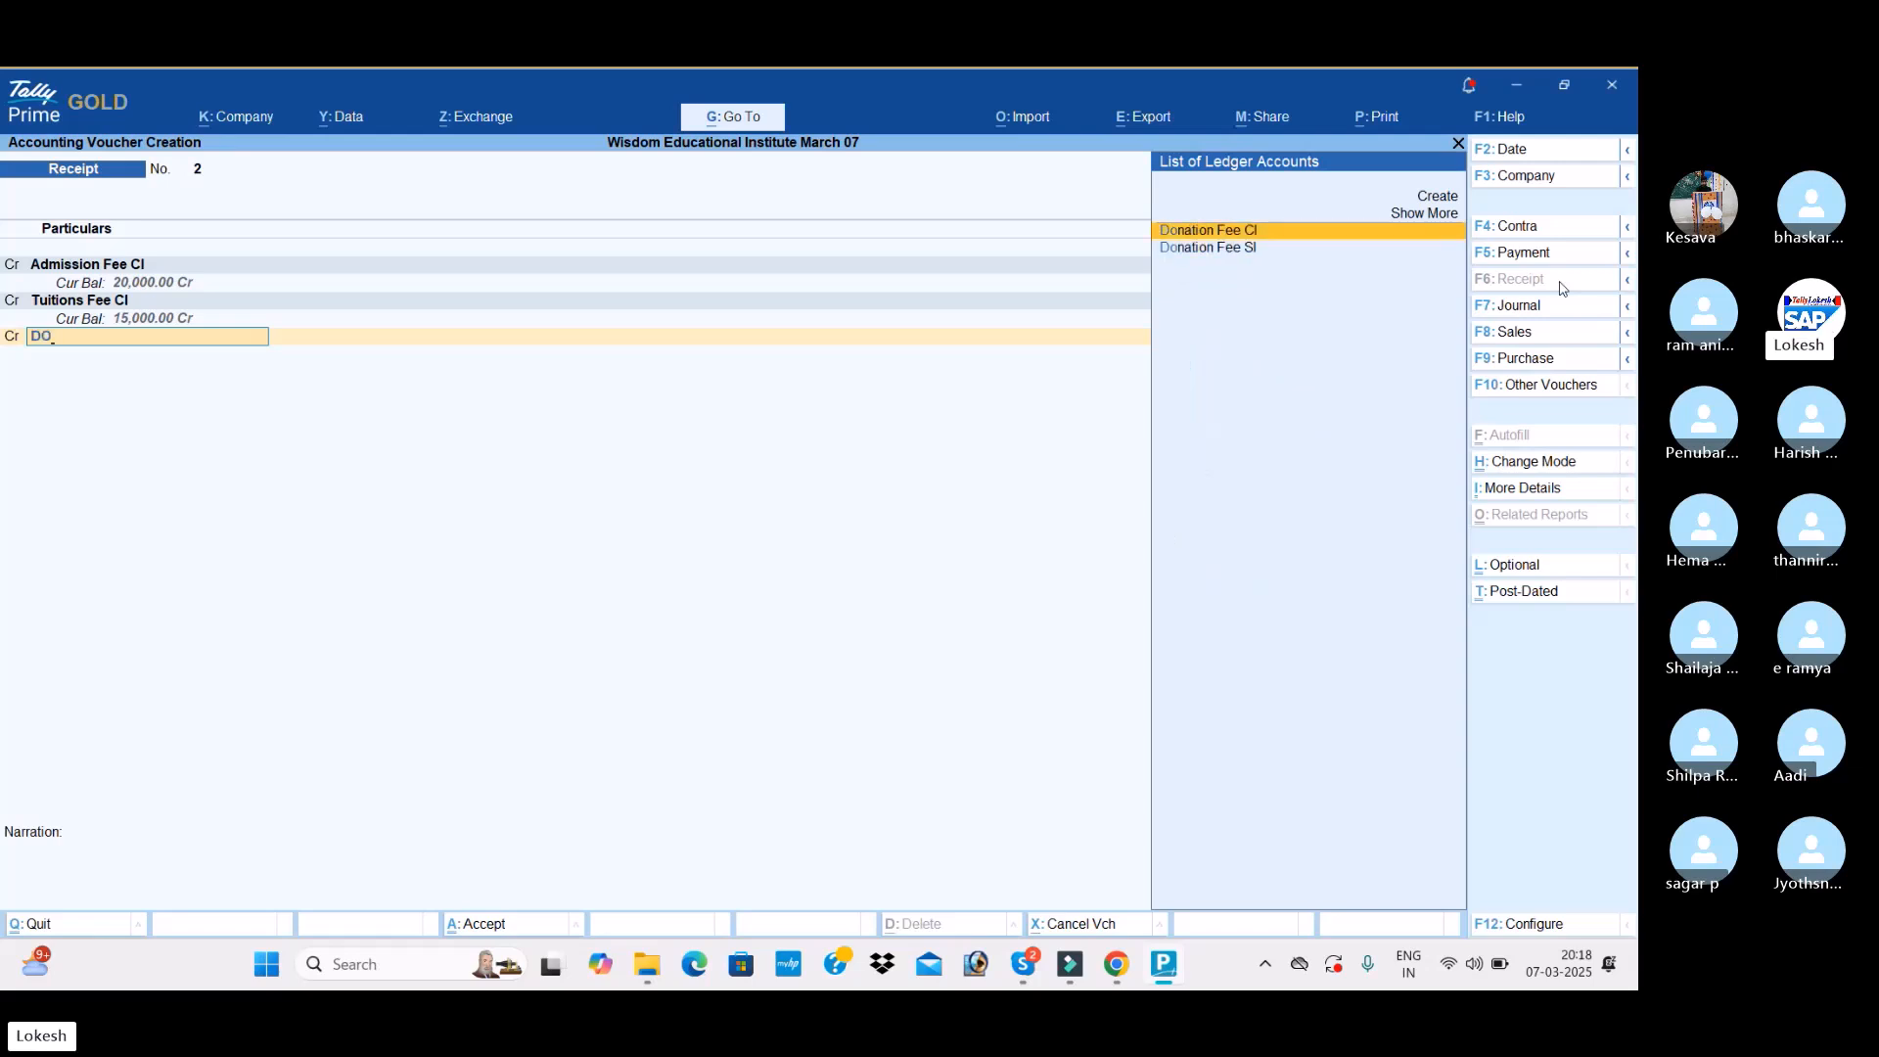
key("Return")
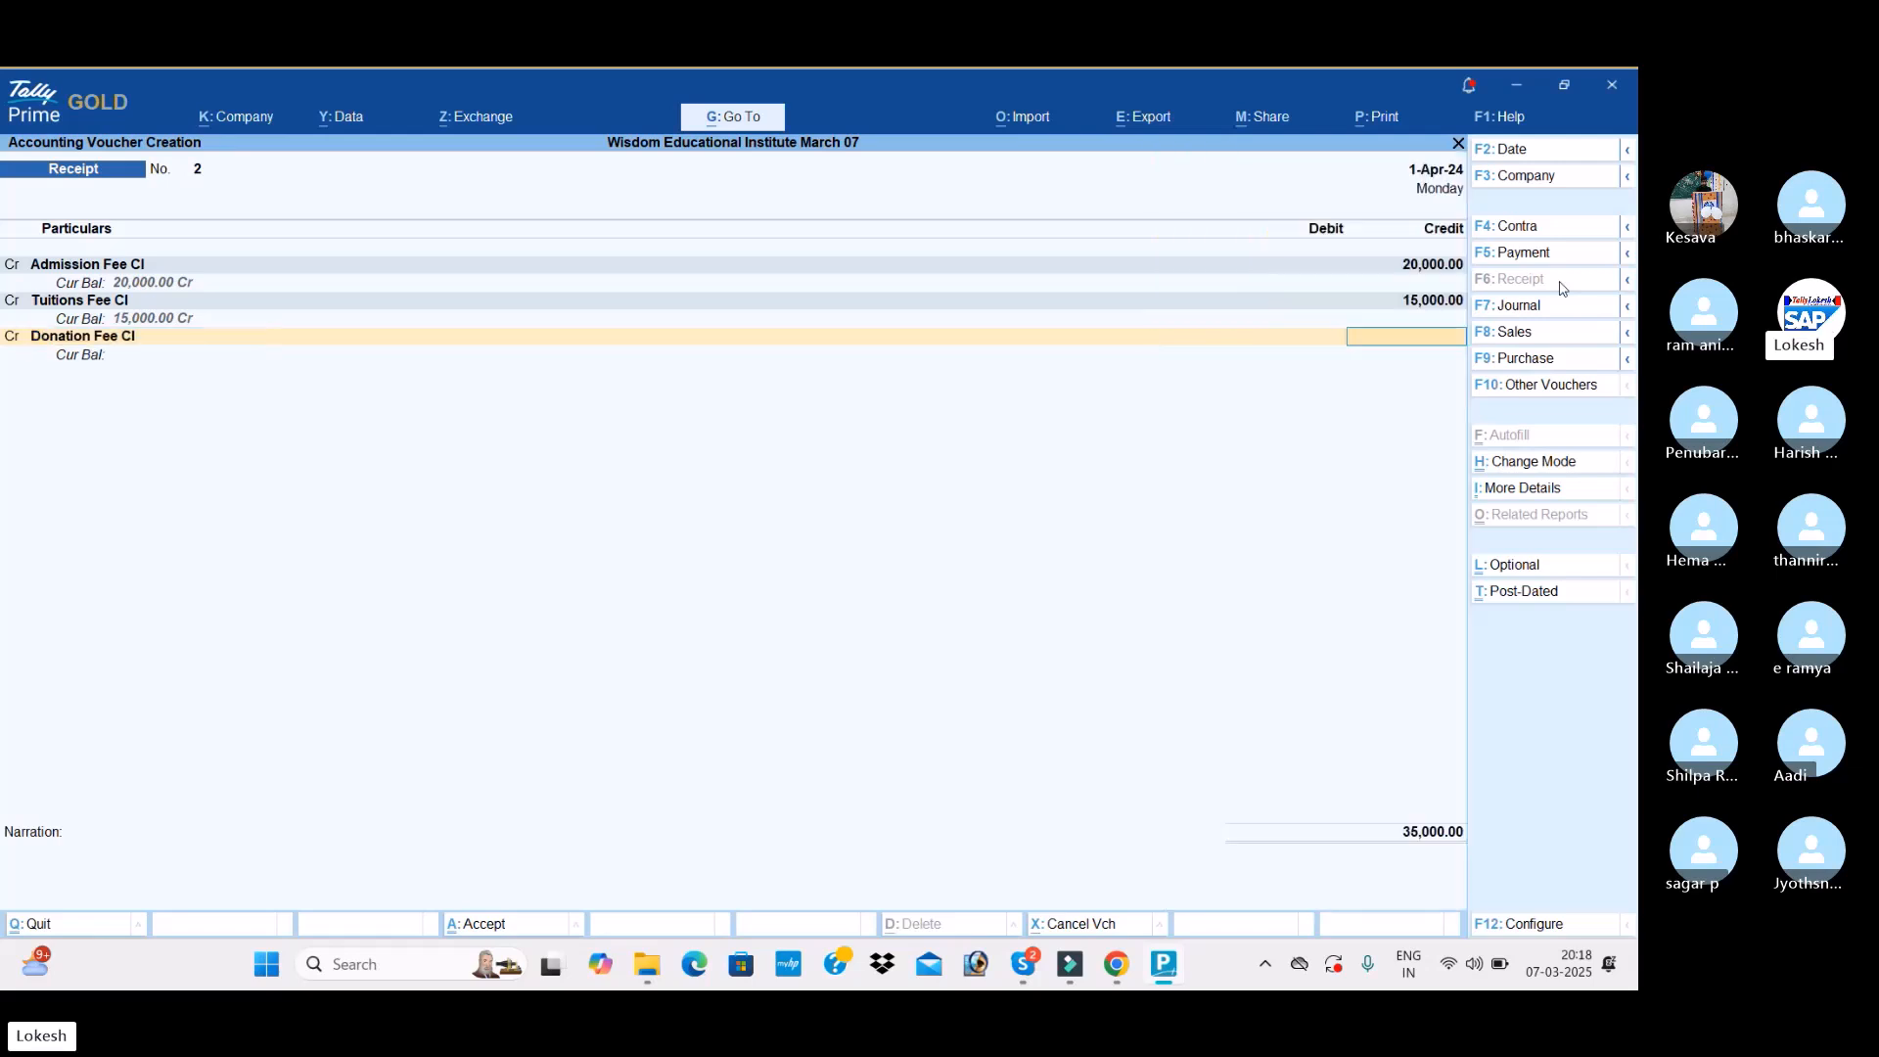
type("50,000")
key("Return")
Step: Credit Exam Fee CI with 1,500 in the receipt voucher
type("C")
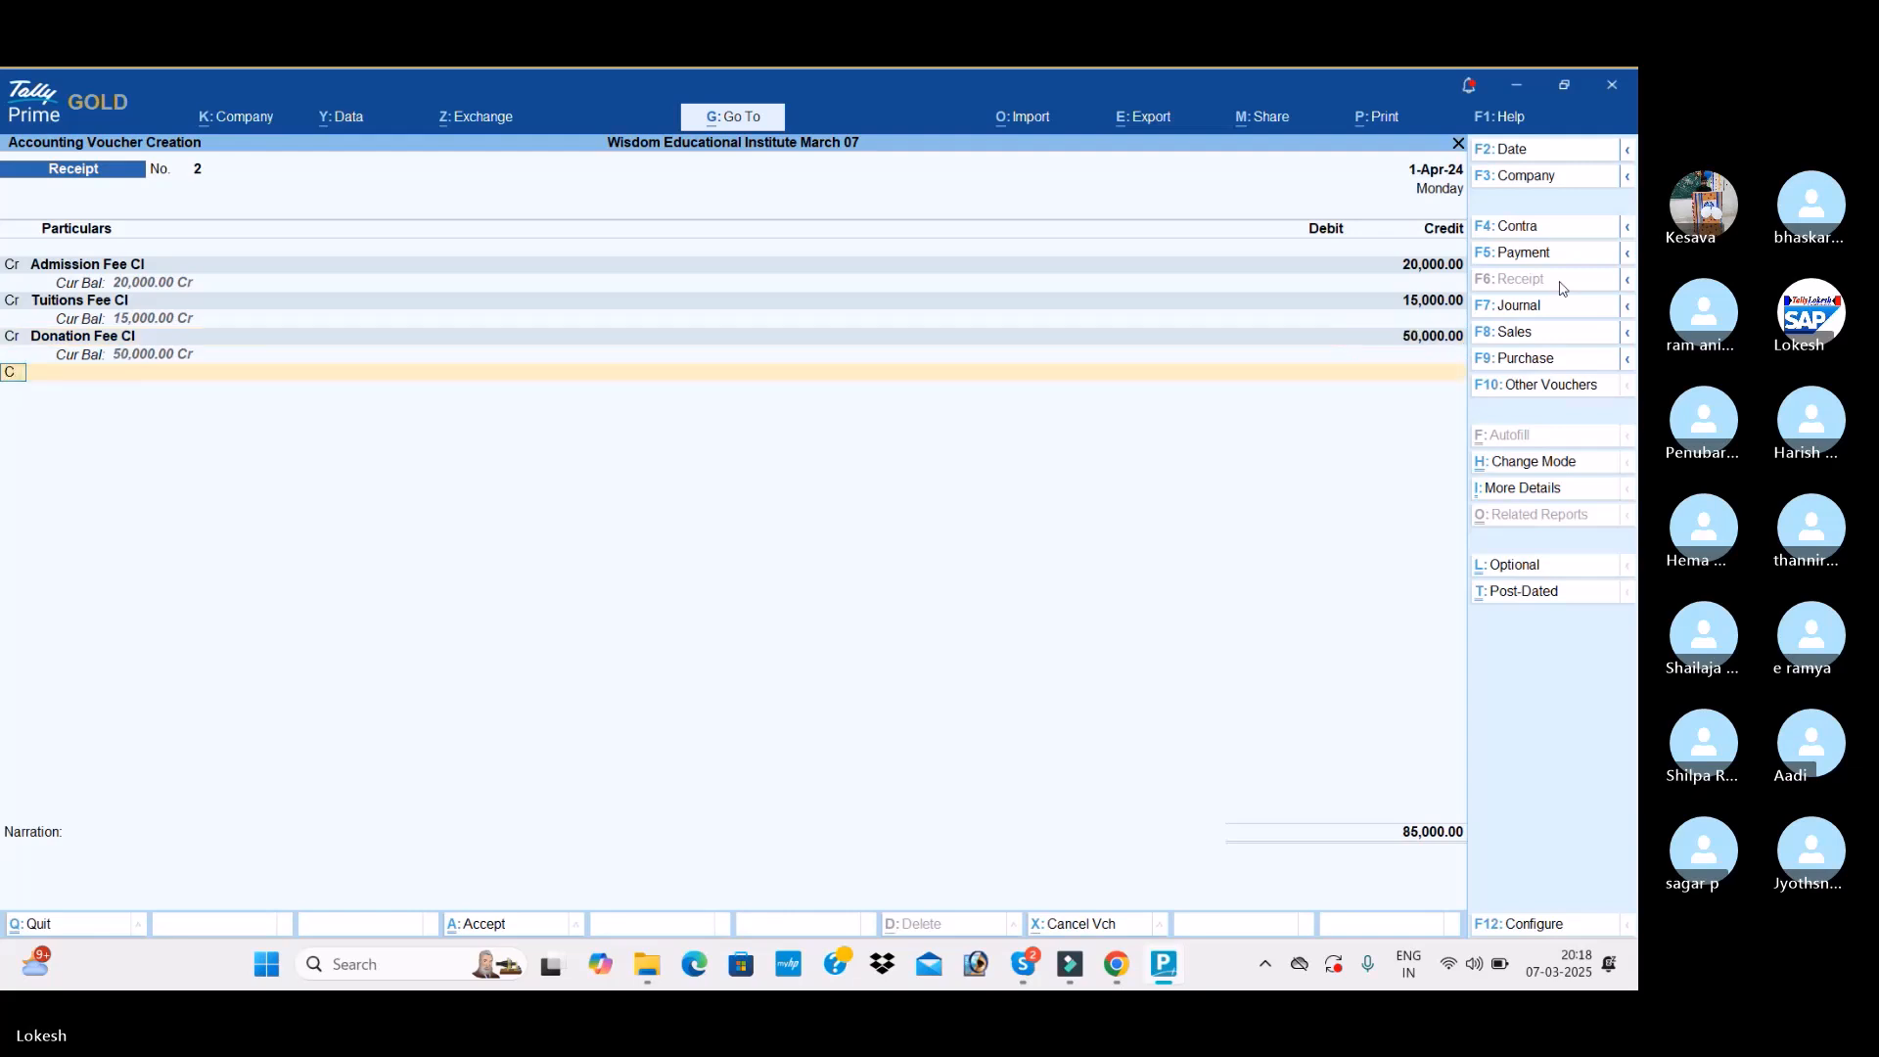
key("Return")
type("EXA")
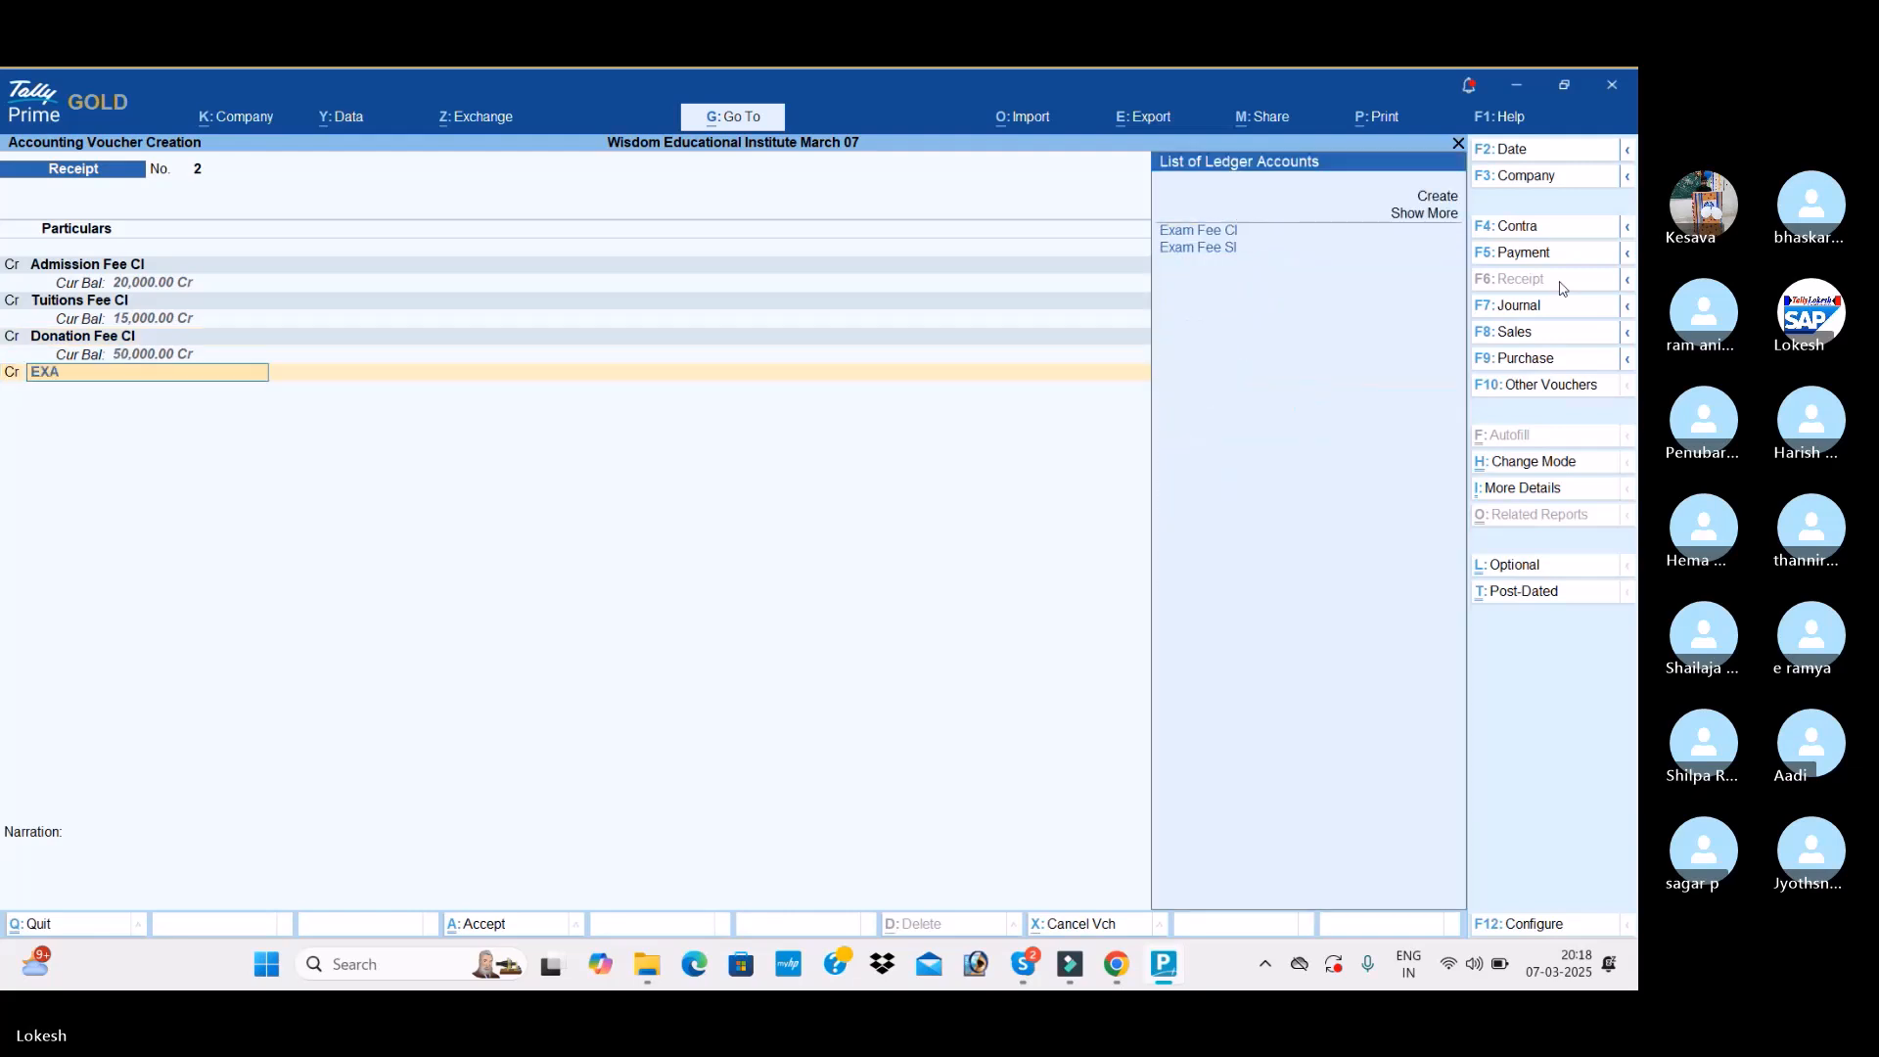
key("Return")
type("1500")
key("Return")
Step: Debit Cash with 86,500 and save the college income receipt voucher without a narration
key("Return")
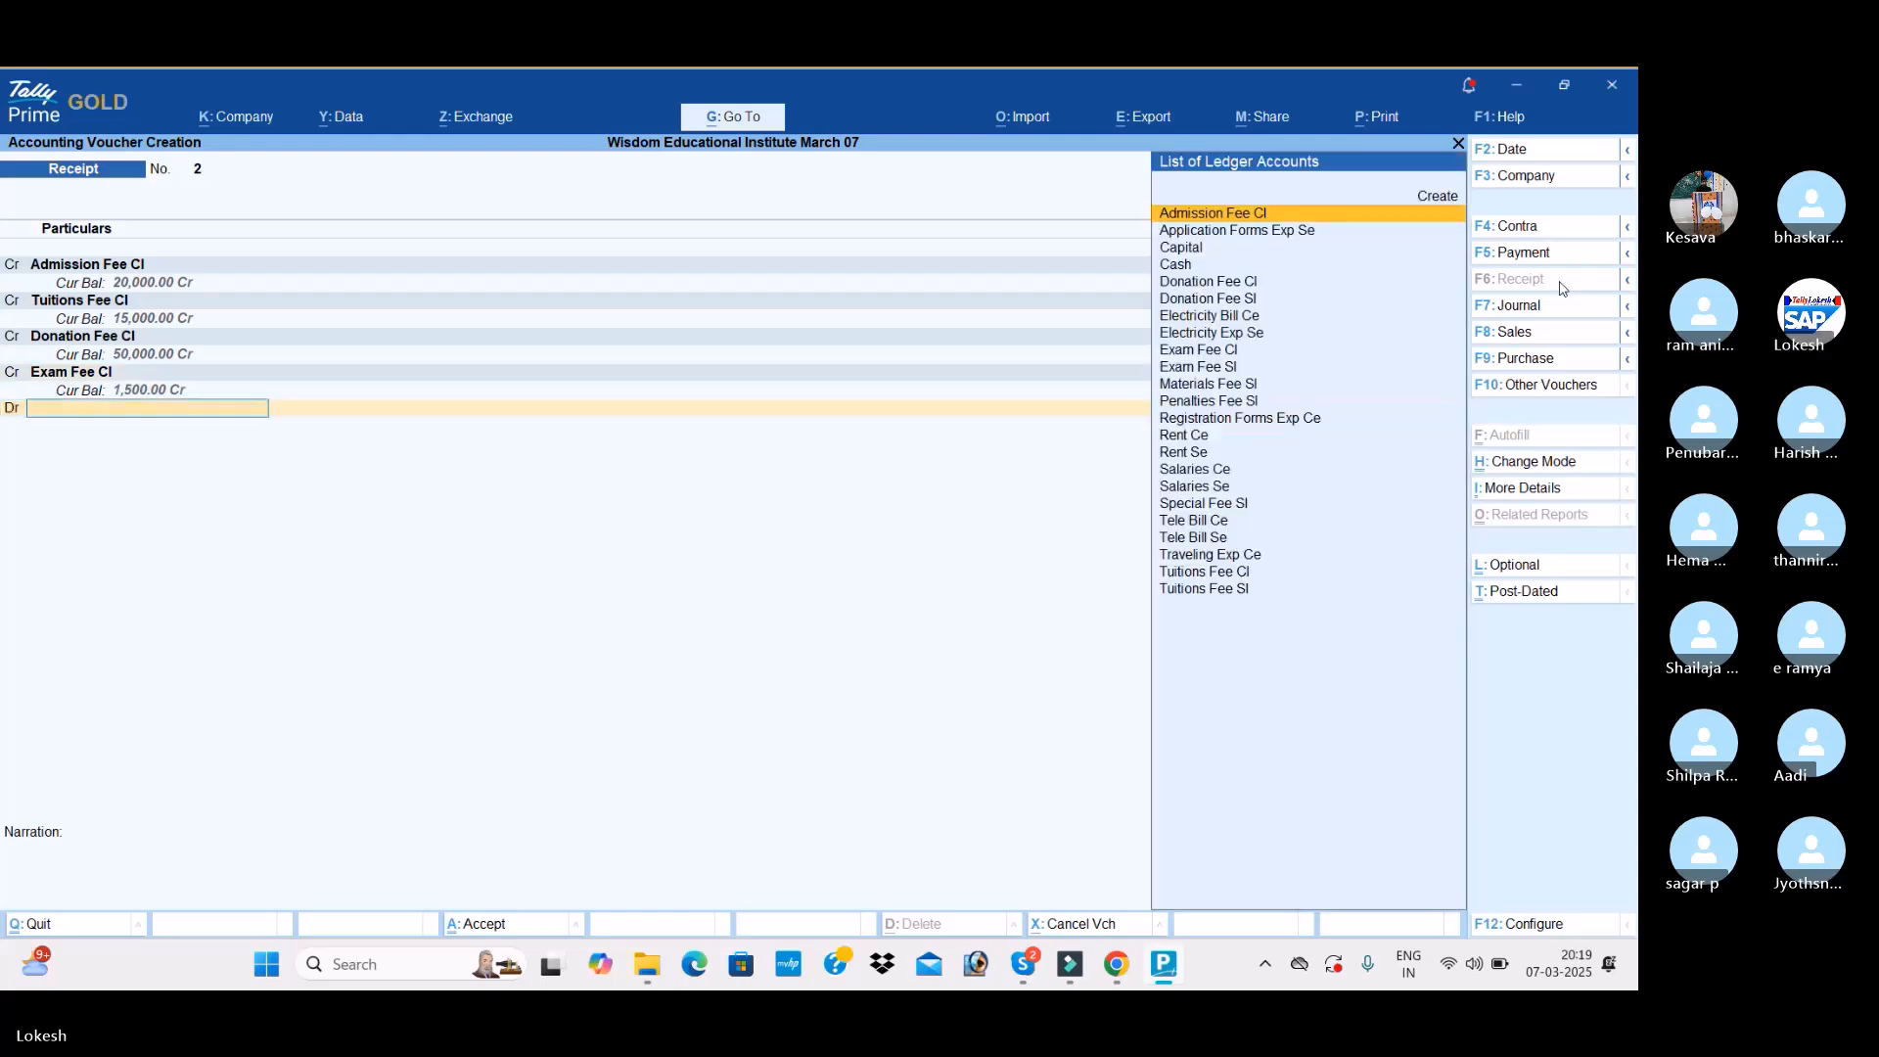
key("Down")
key("Down")
key("Down")
key("Return")
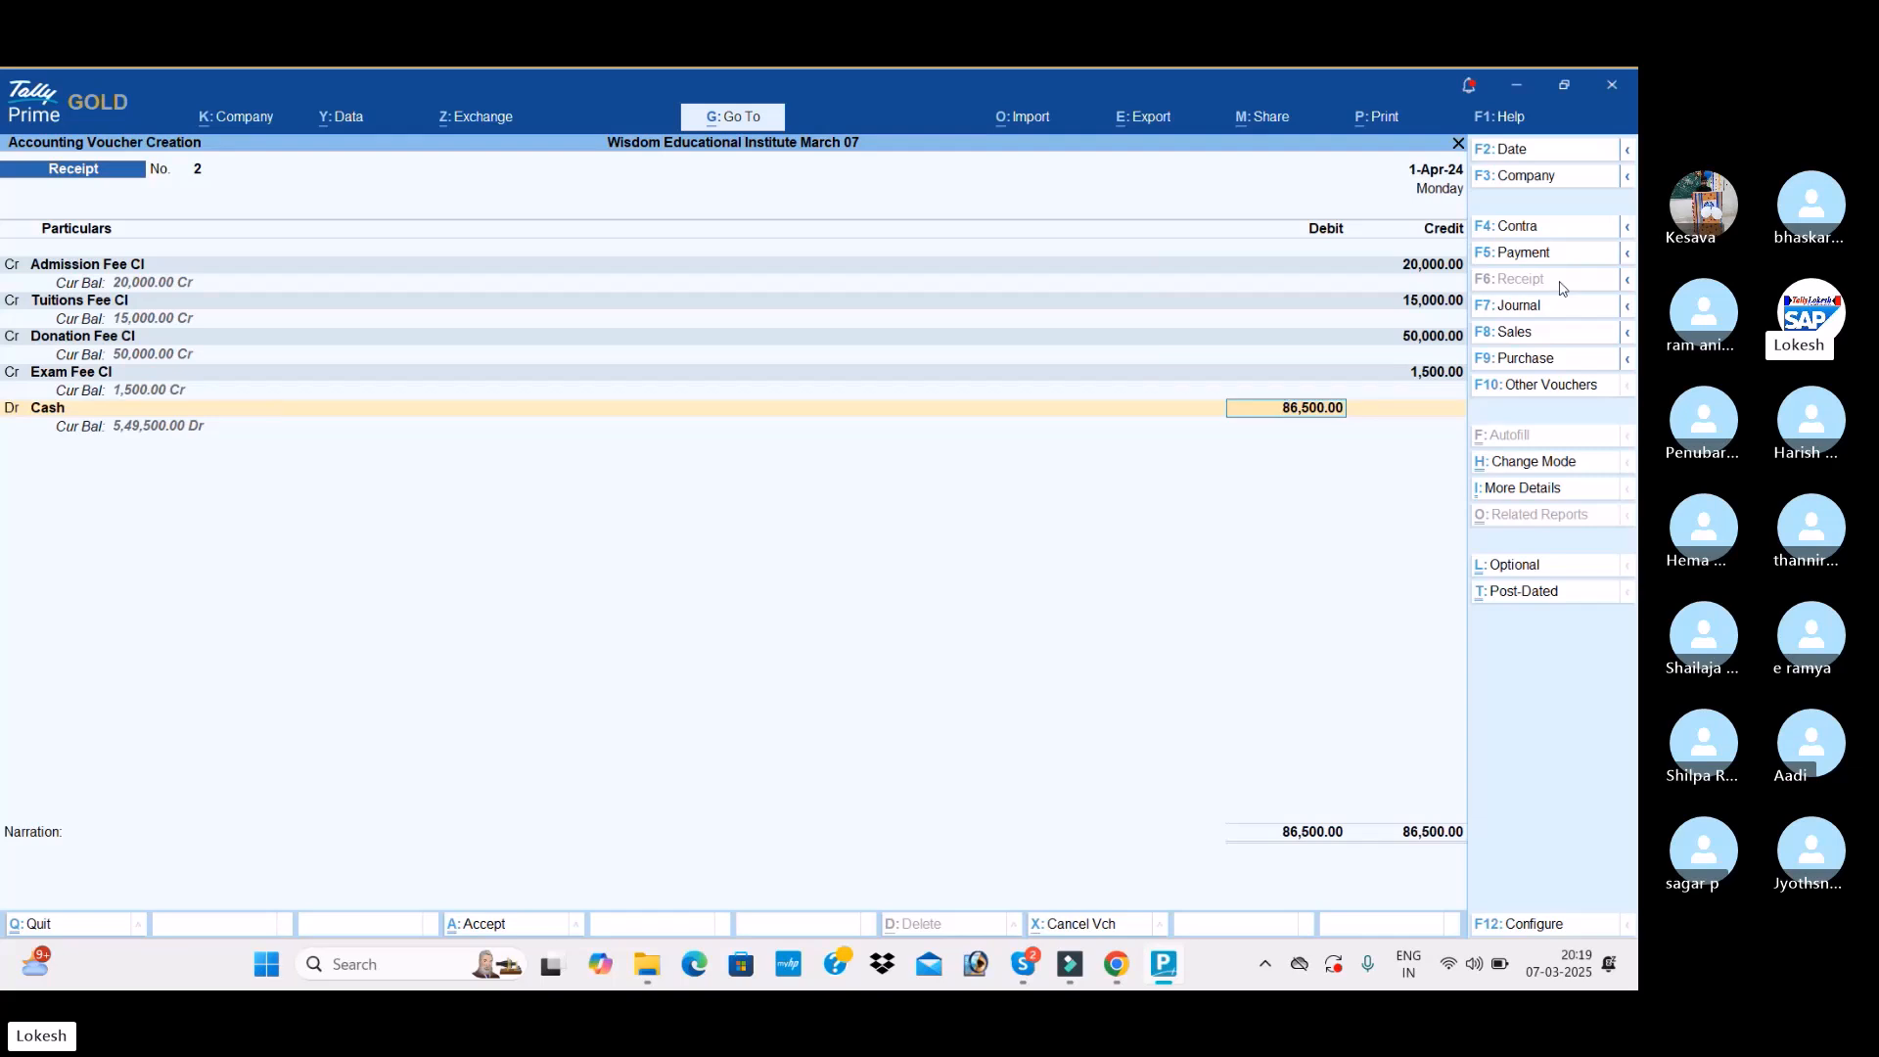
key("Return")
key("Return")
key("Return")
Step: Start a payment voucher and debit Salaries Se with 12,000
left_click(1572, 256)
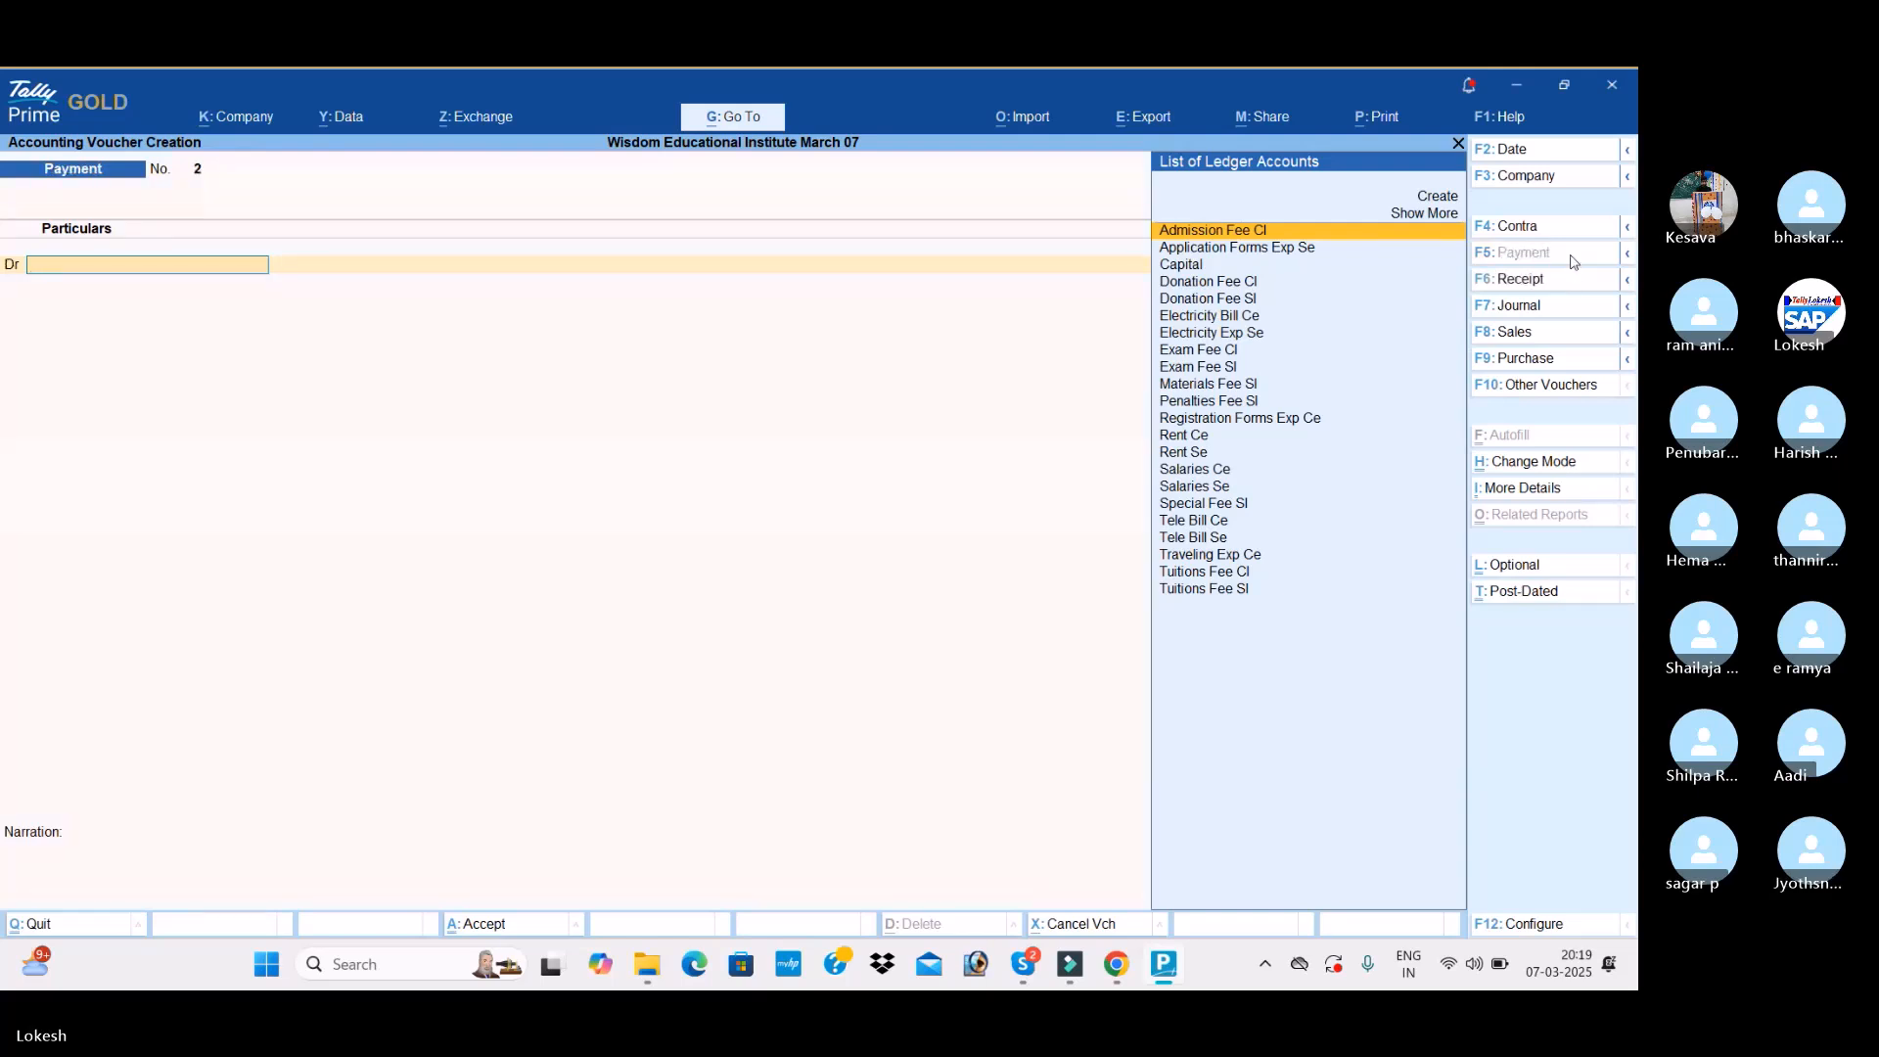
type("SA")
key("Down")
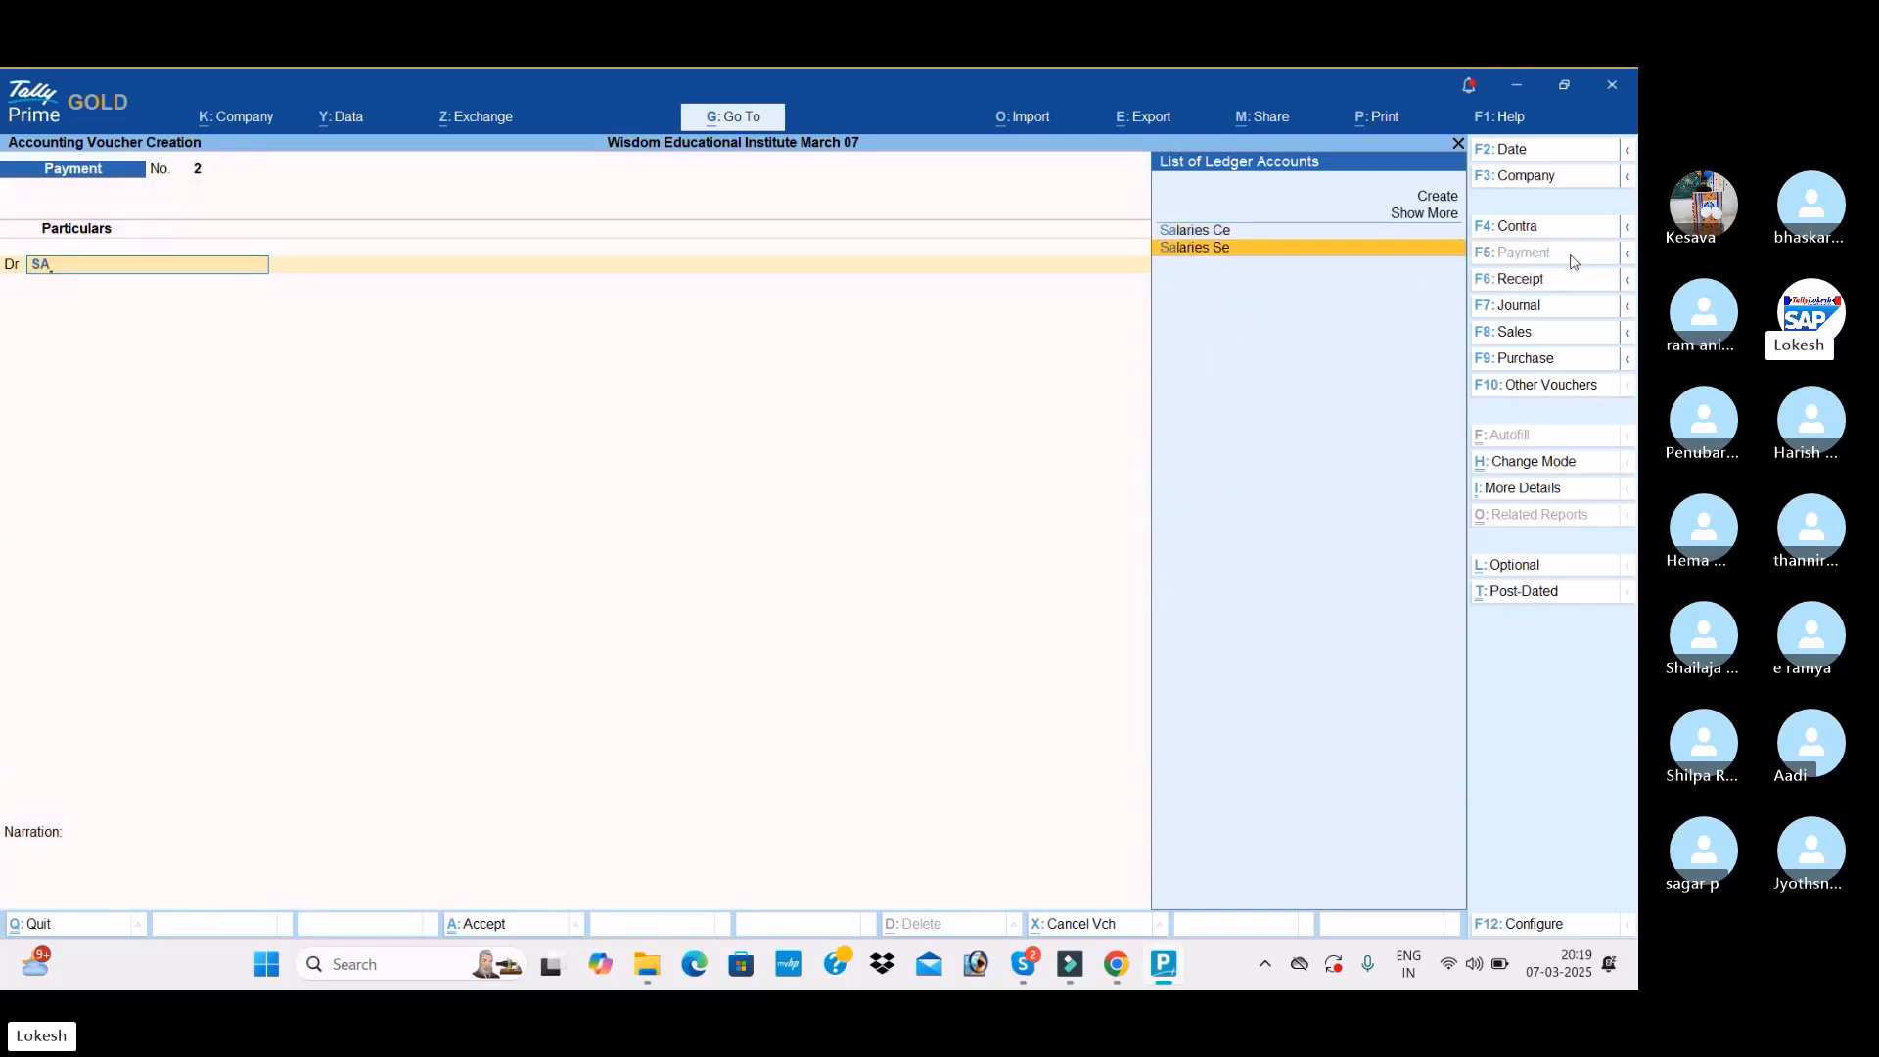
key("Return")
type("120000.00")
key("Return")
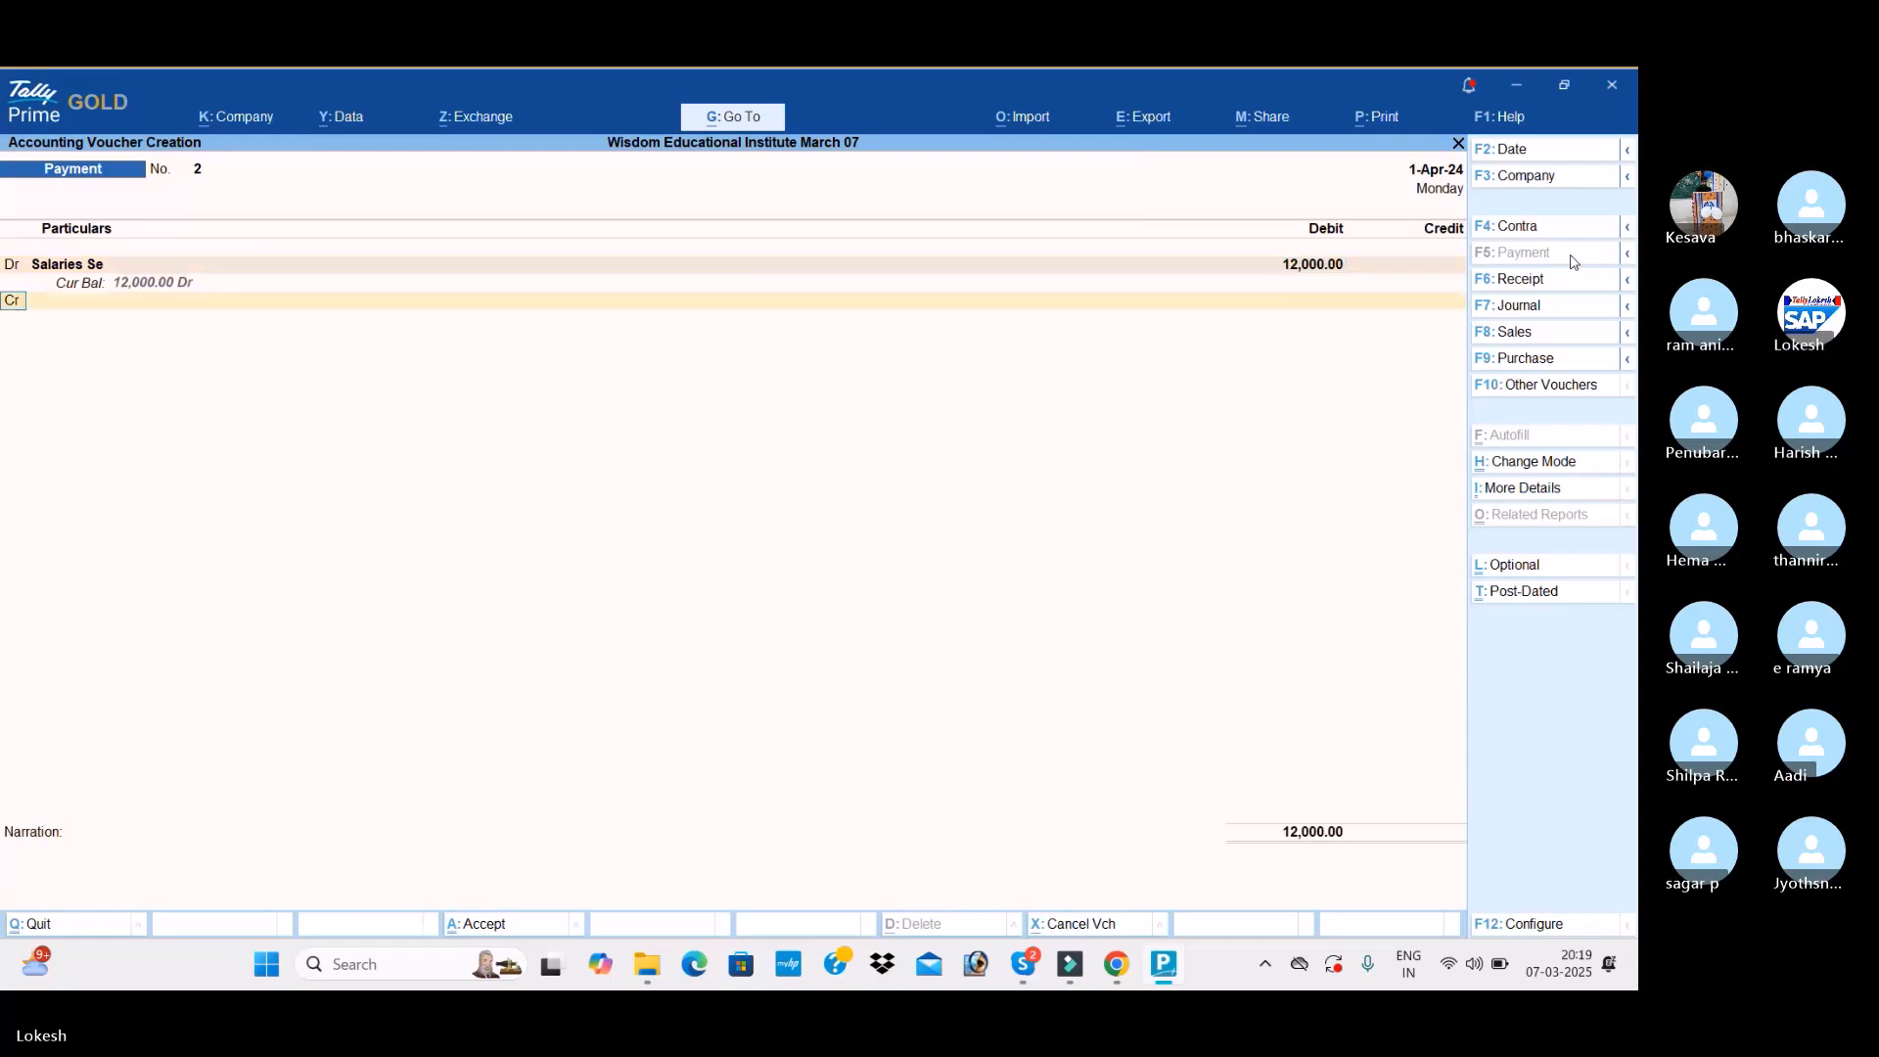
Step: Debit Rent Se with 15,000 in the payment voucher
key("d")
key("Return")
type("R")
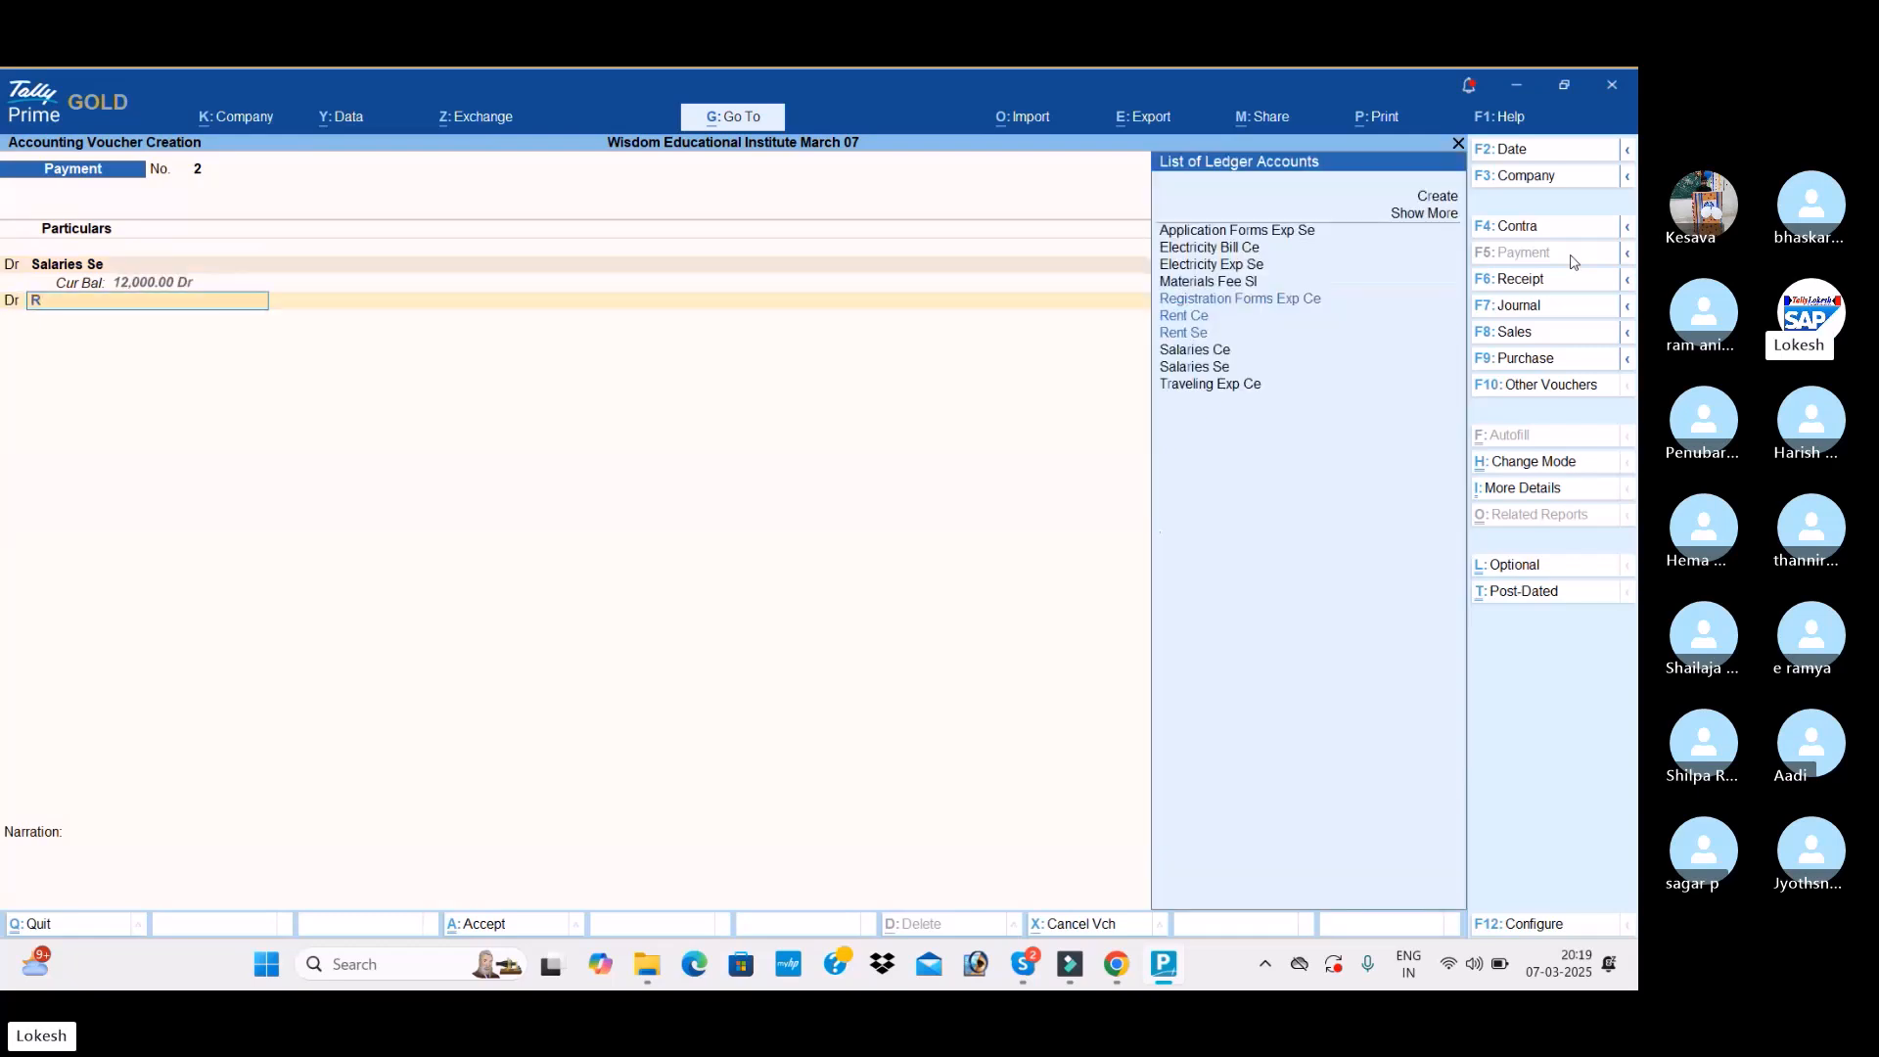
type("e")
key("Down")
key("Down")
key("Return")
type("150000.00")
key("Return")
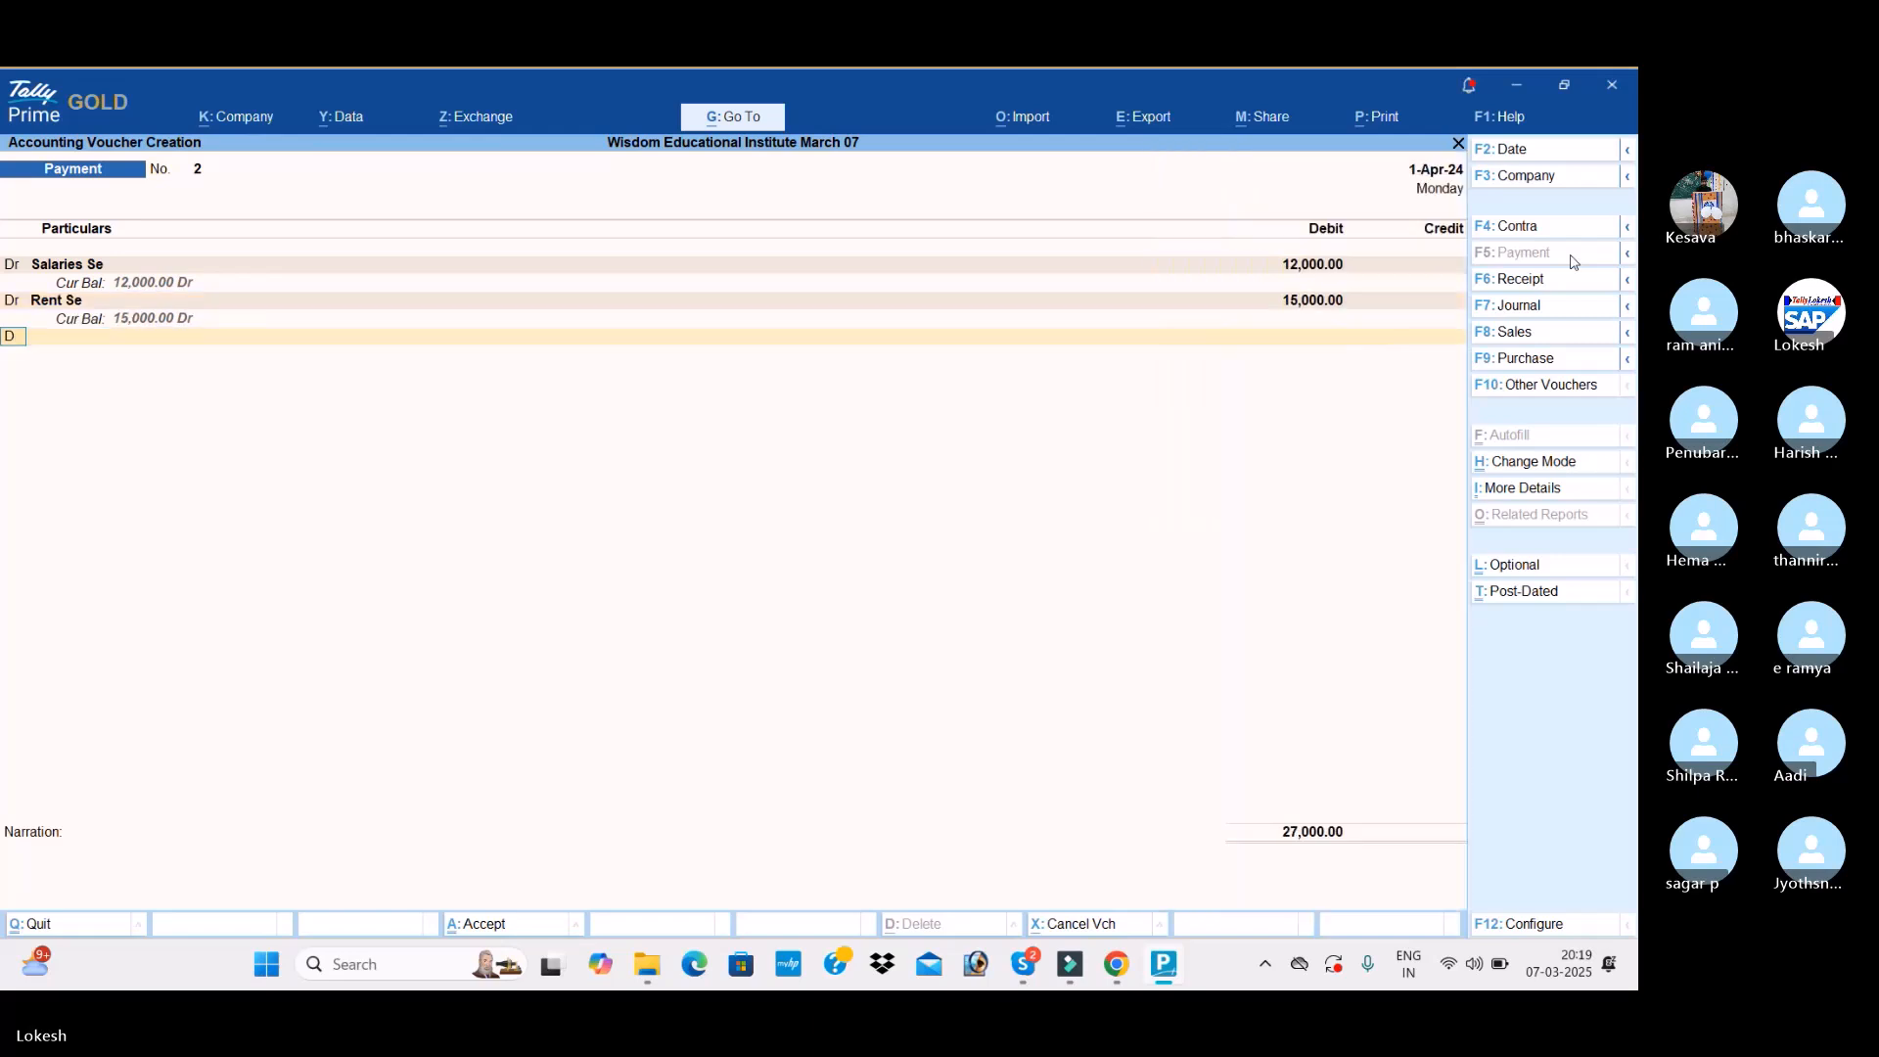
Step: Debit Application Forms Exp Se with 2,000 in the payment voucher
key("Return")
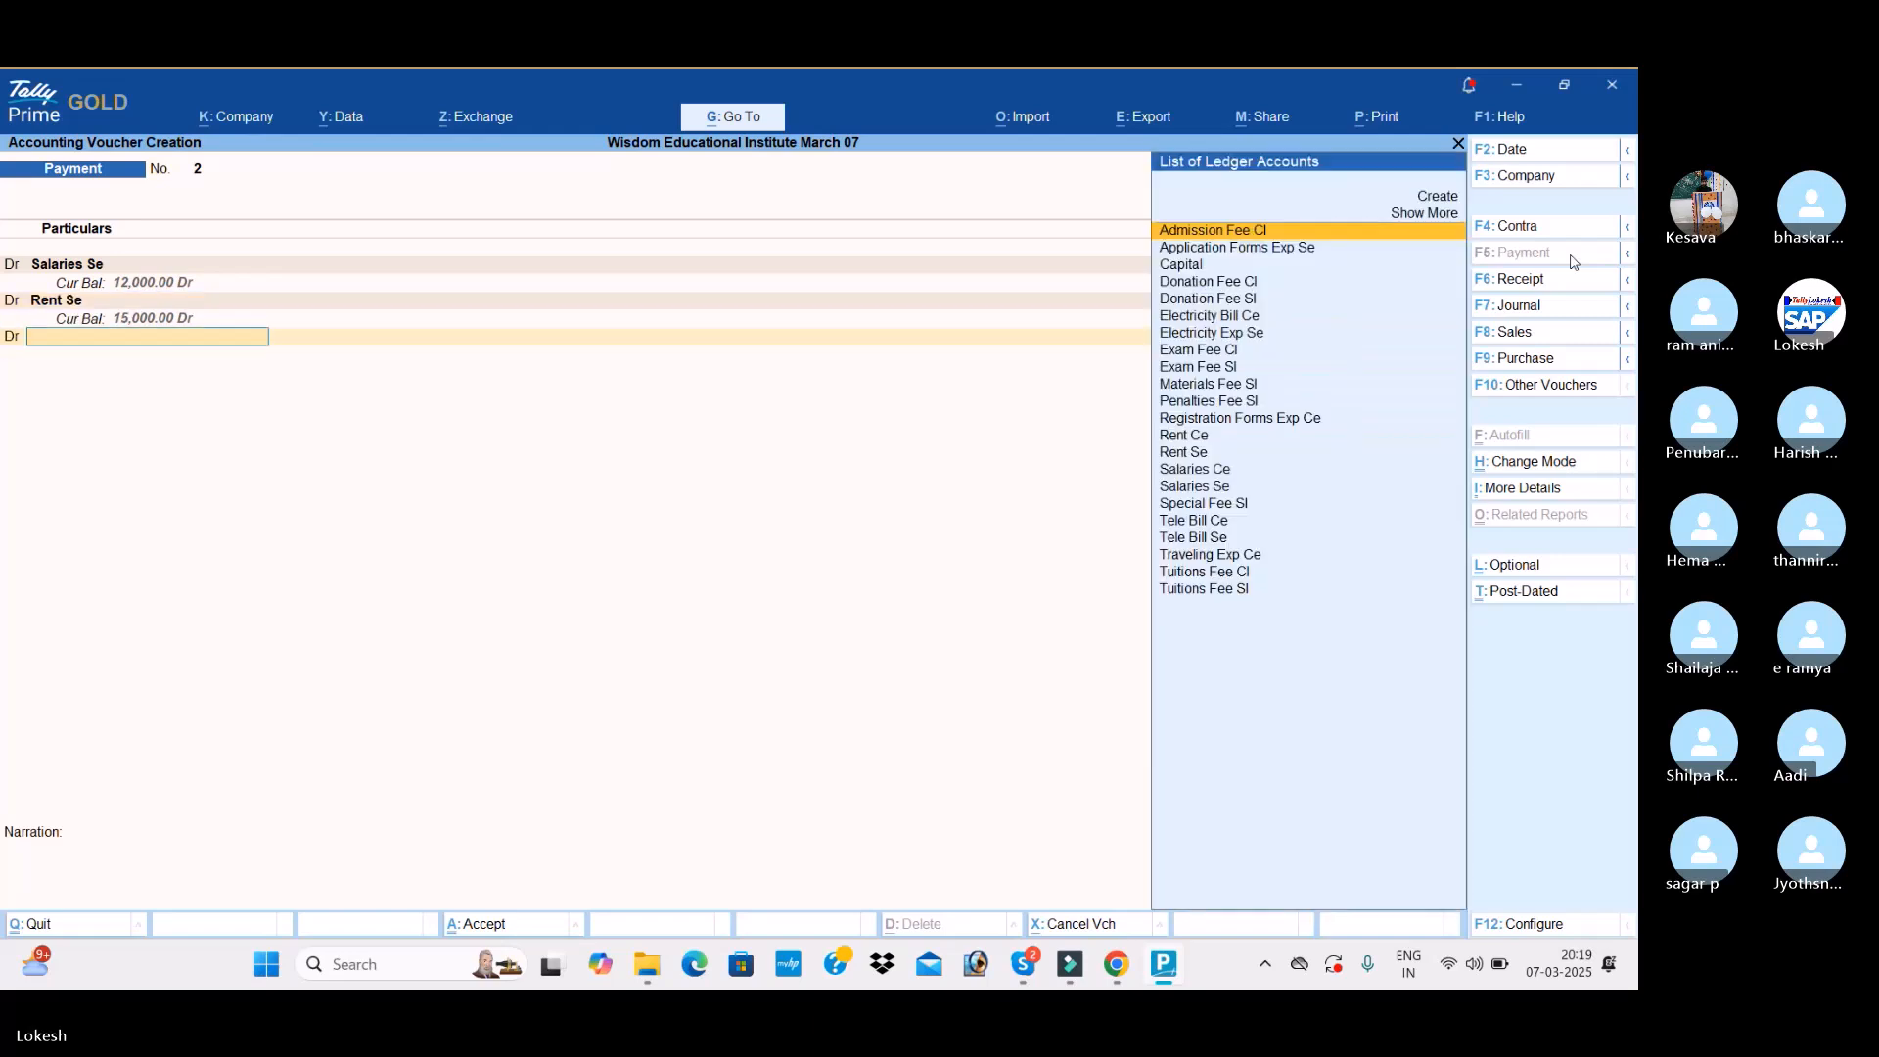
key("Down")
key("Return")
type("2000")
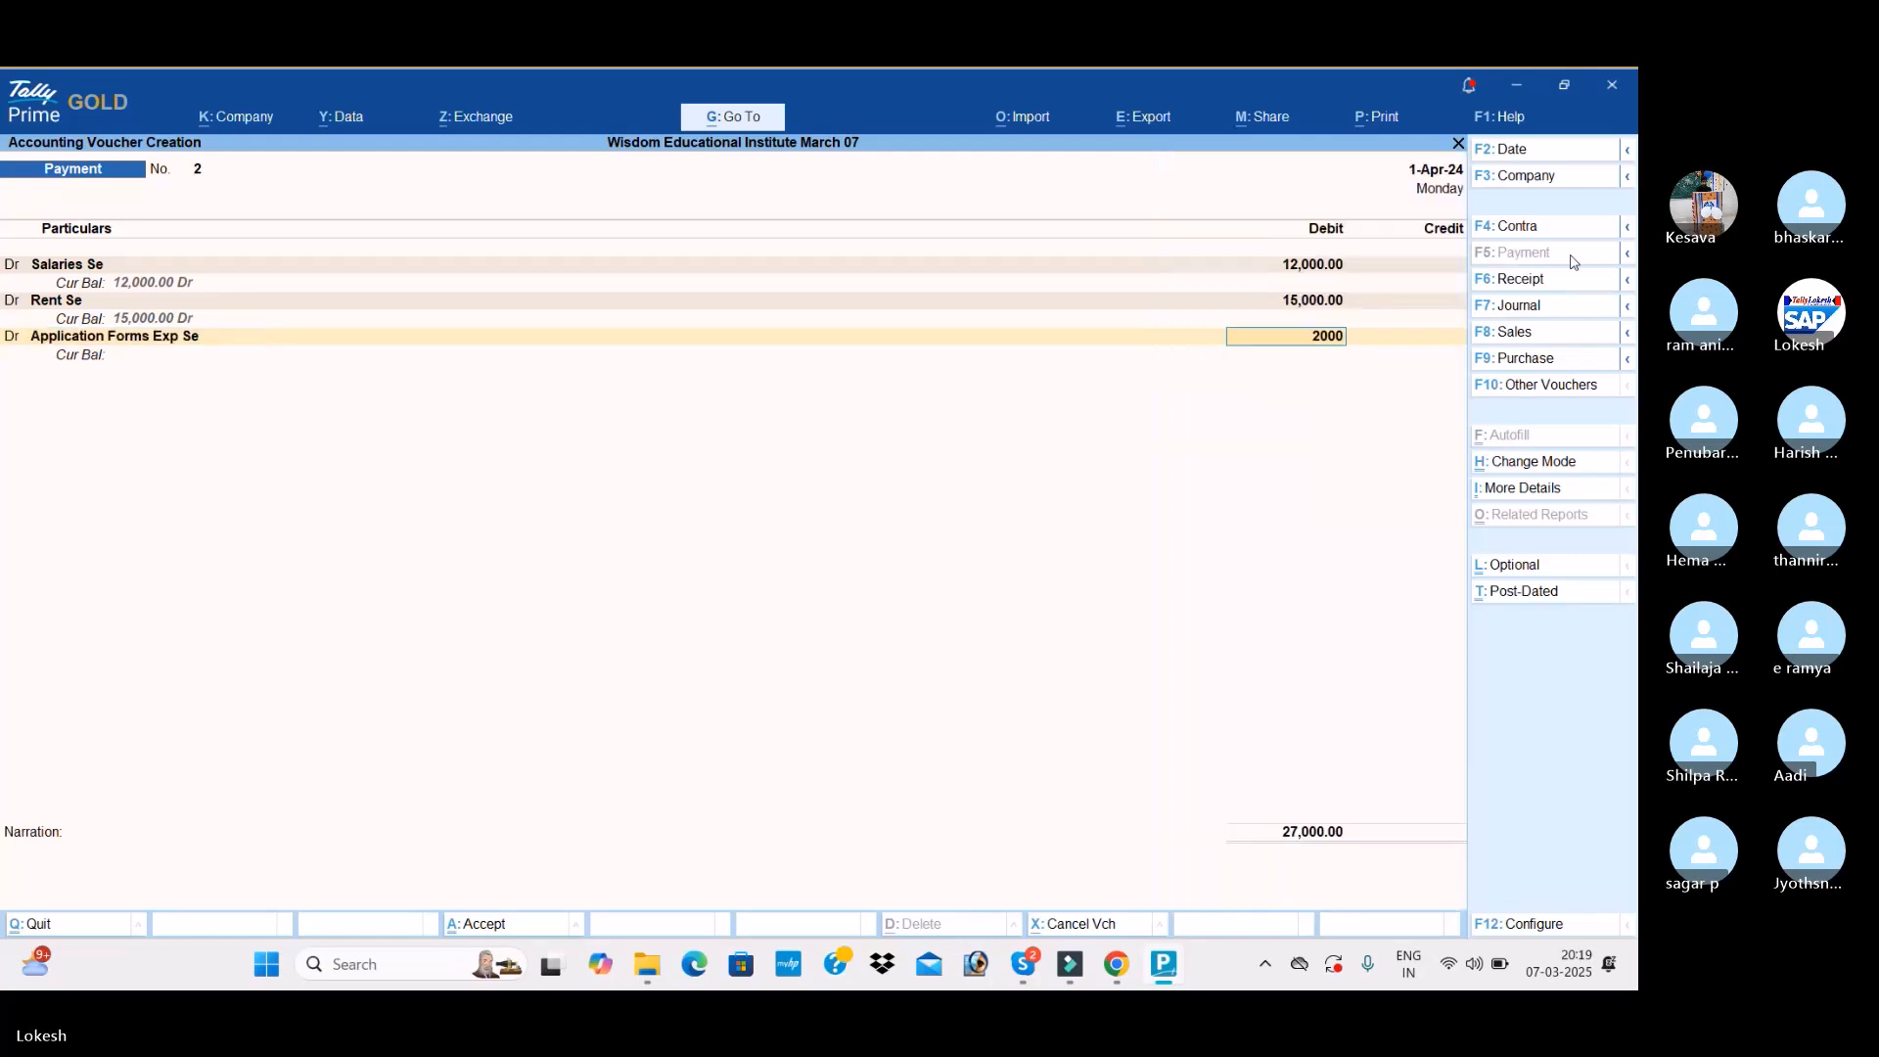
key("Return")
Step: Debit Electricity Exp Se with 4,000 in the payment voucher
type("EL")
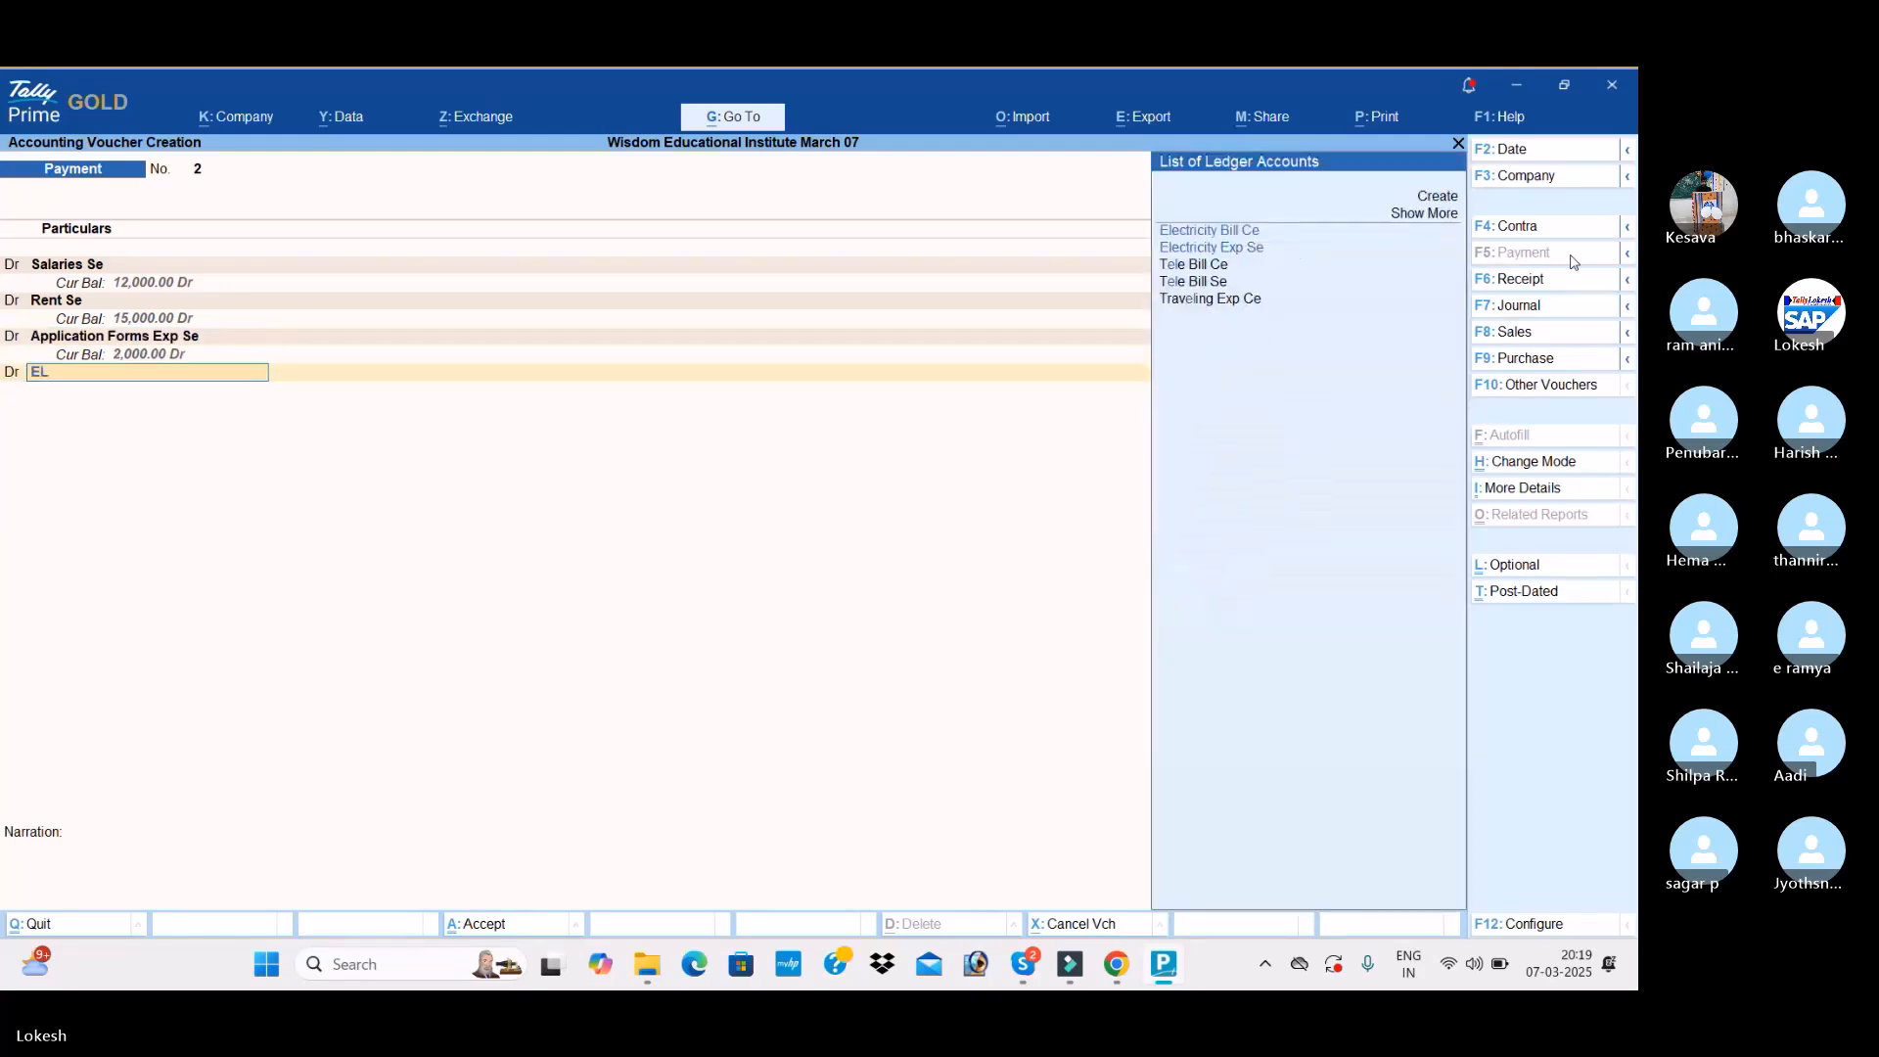
key("Down")
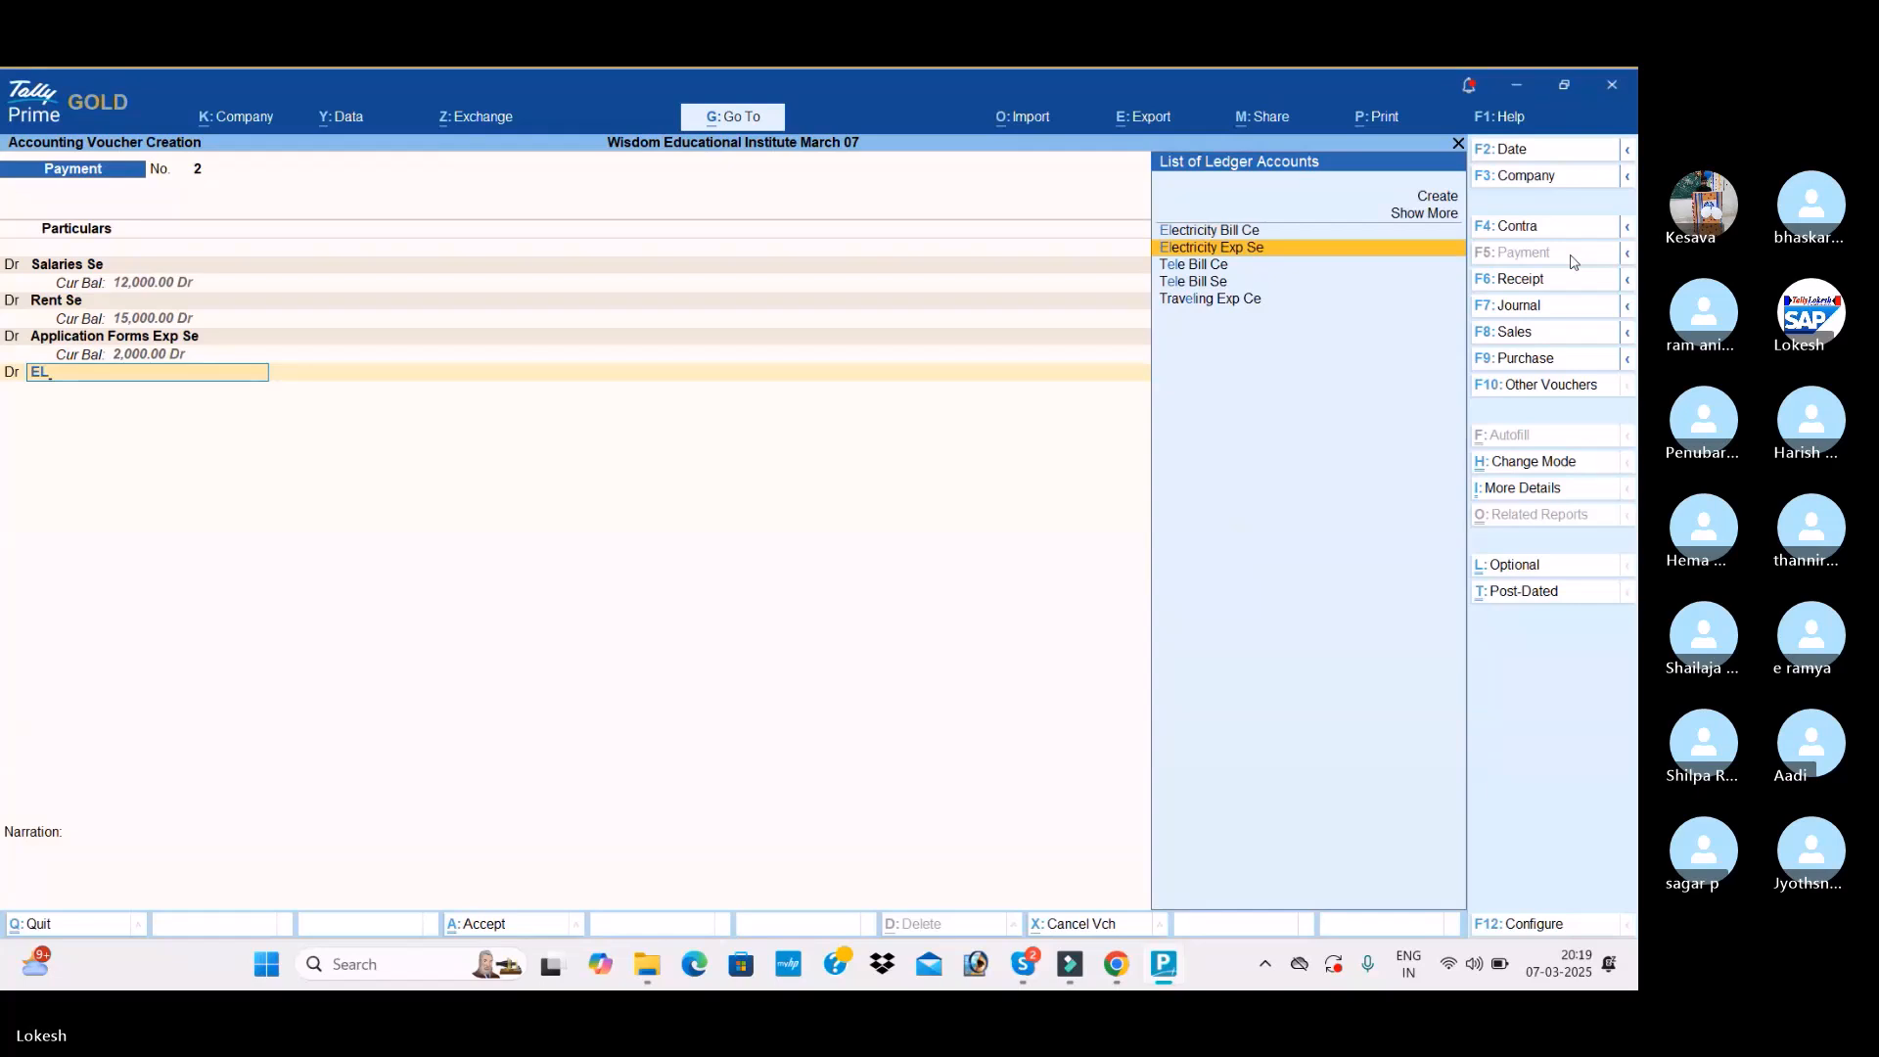
key("Return")
type("4000")
key("Return")
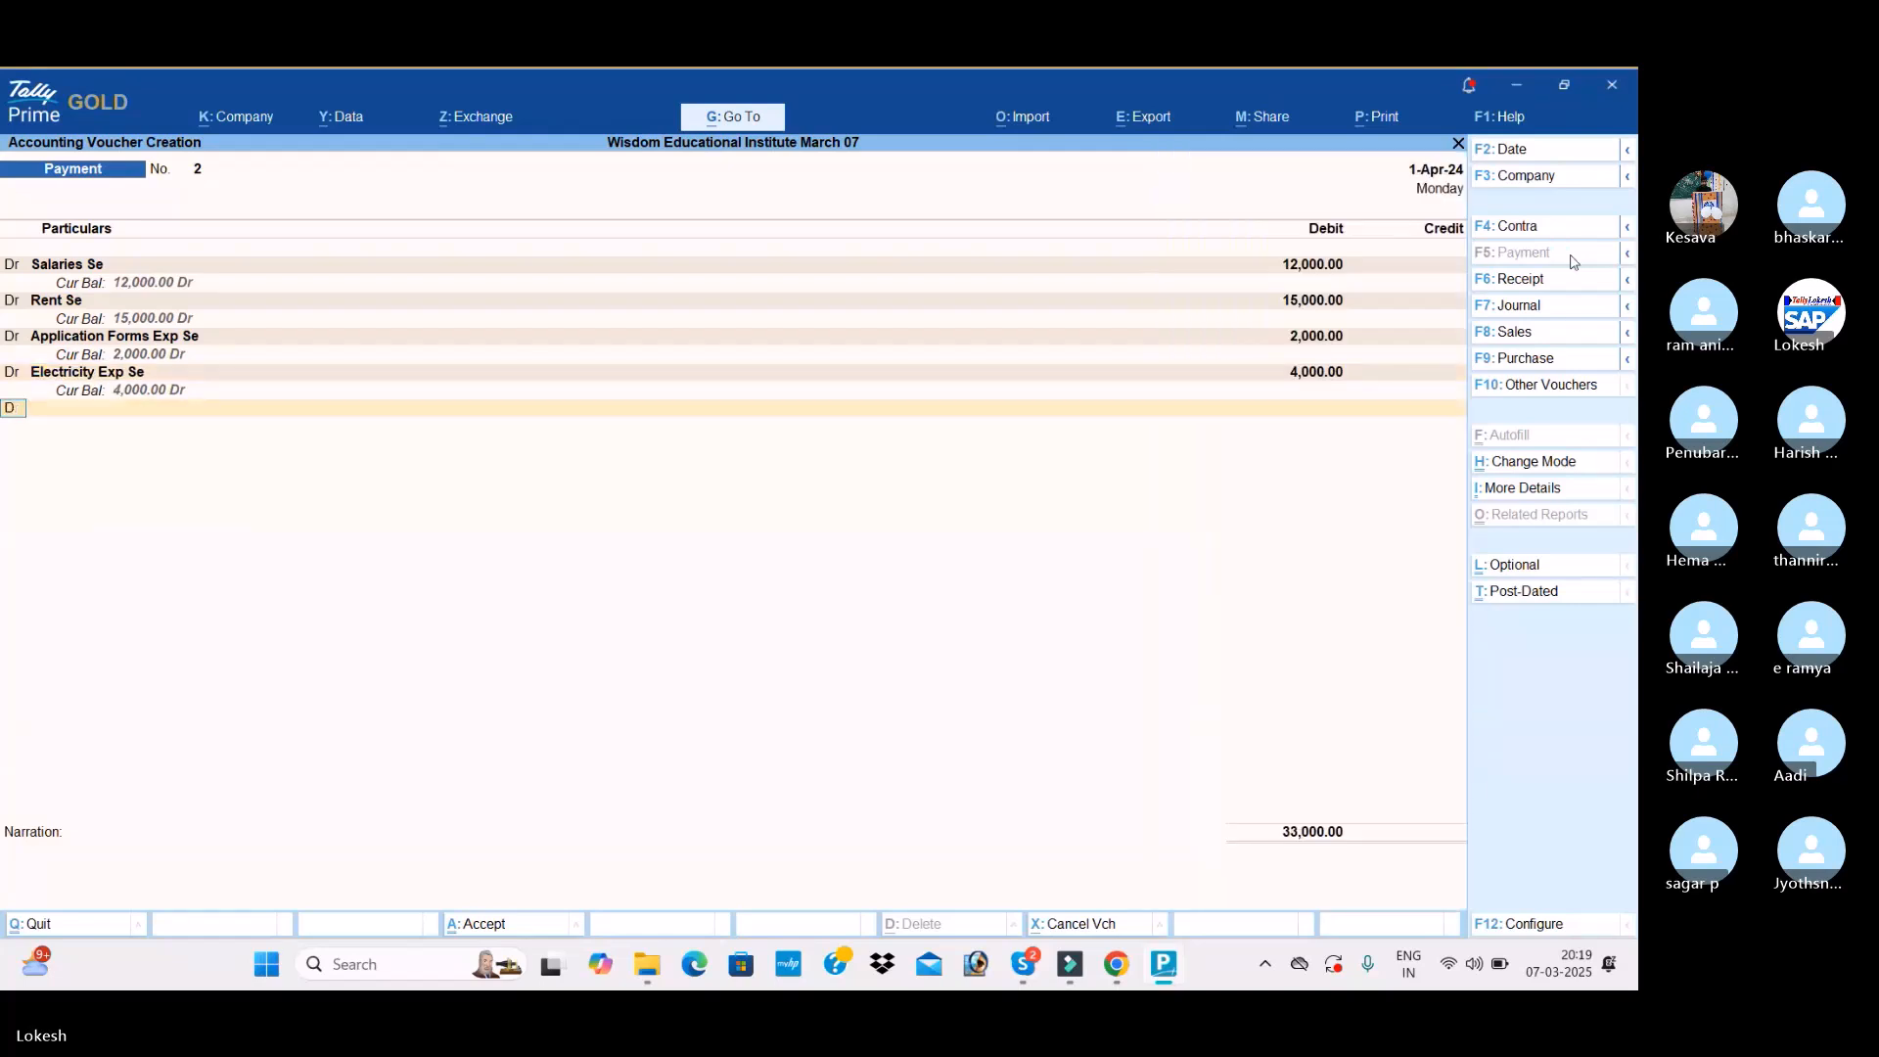
Step: Debit Tele Bill Se with 3,000 in the payment voucher
type("TE")
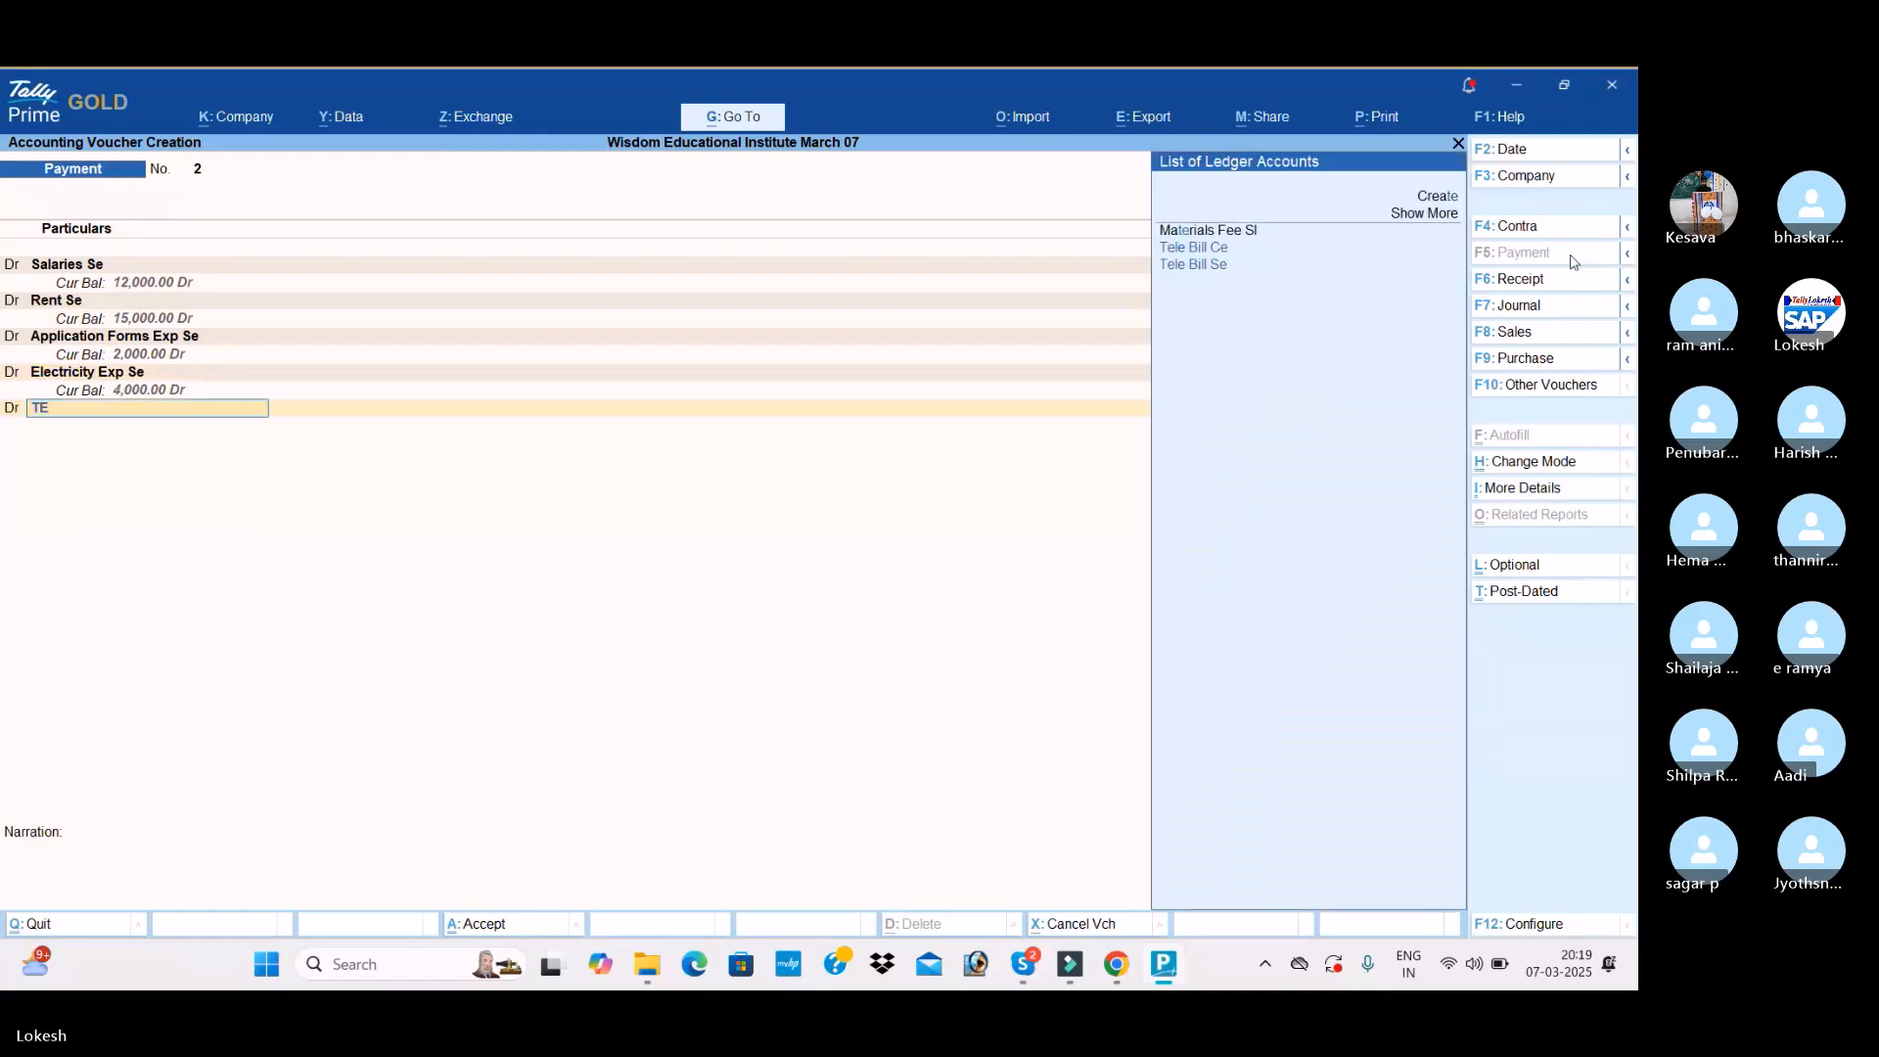
key("Down")
key("Down")
key("Return")
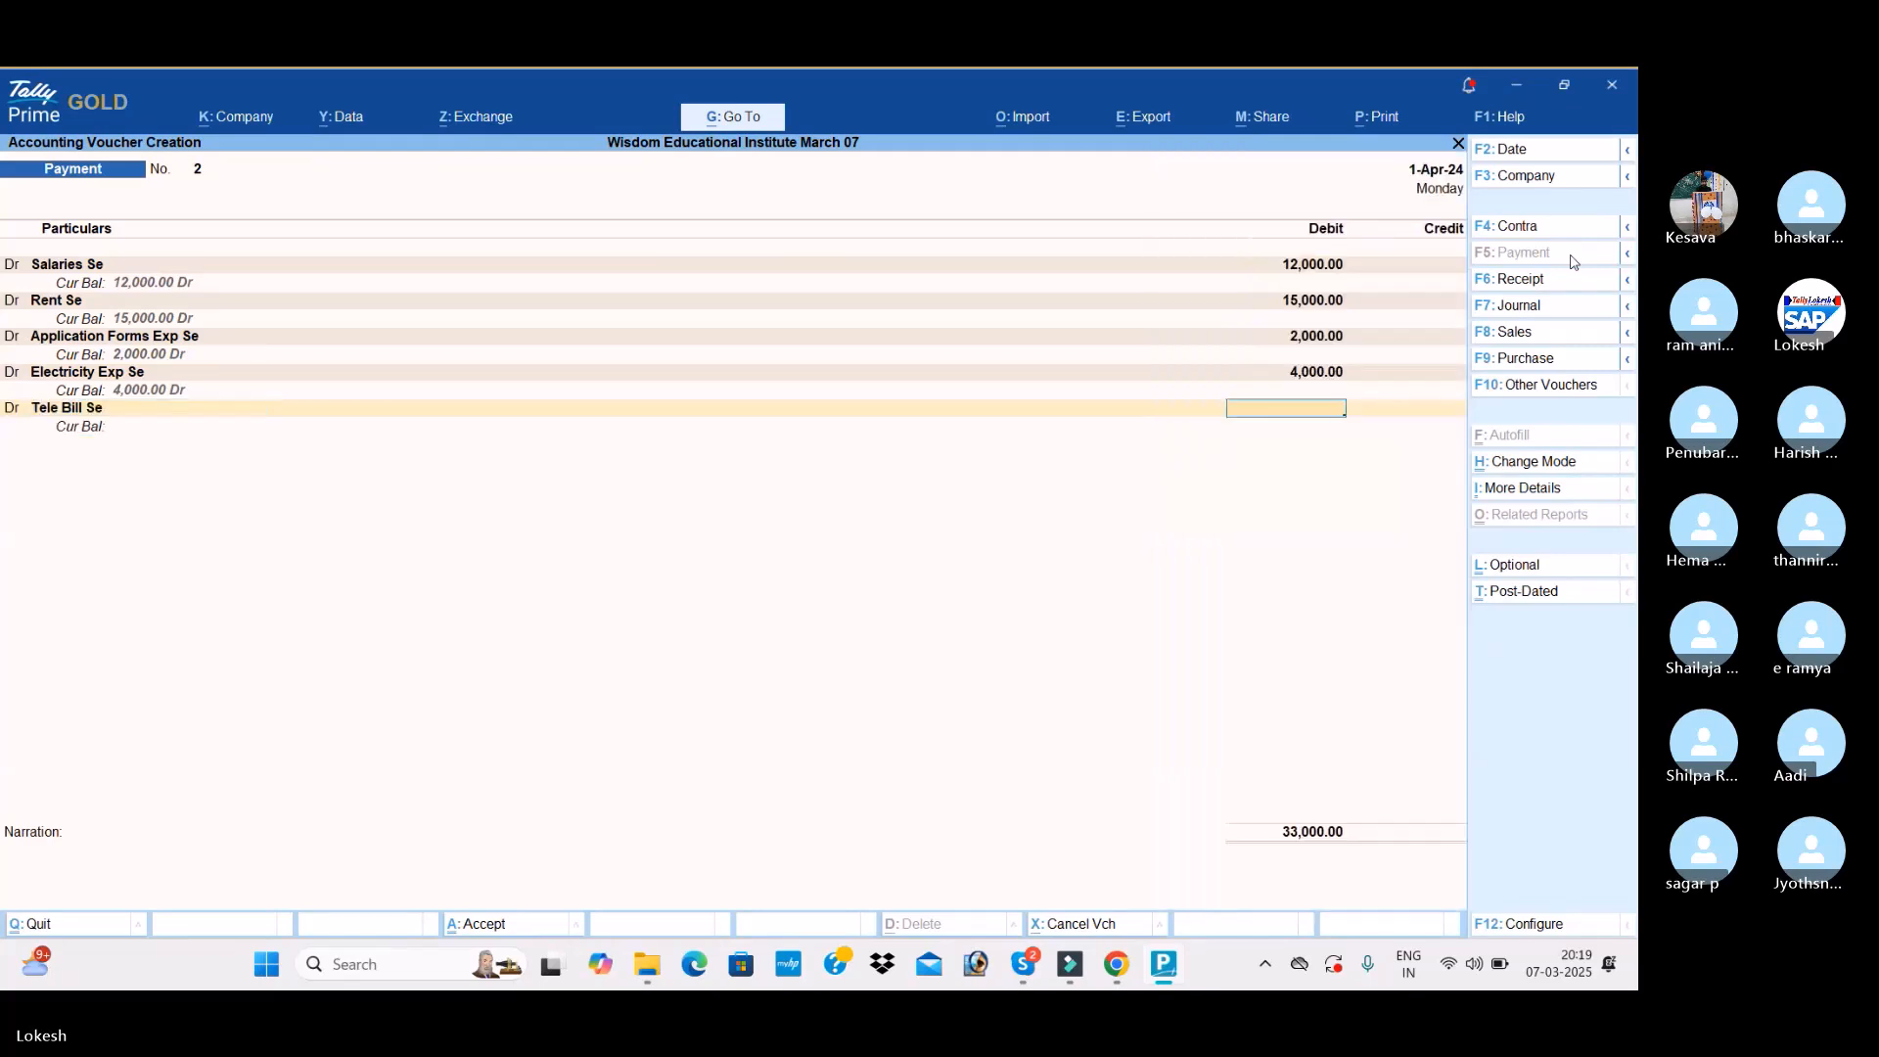
type("3000")
key("Return")
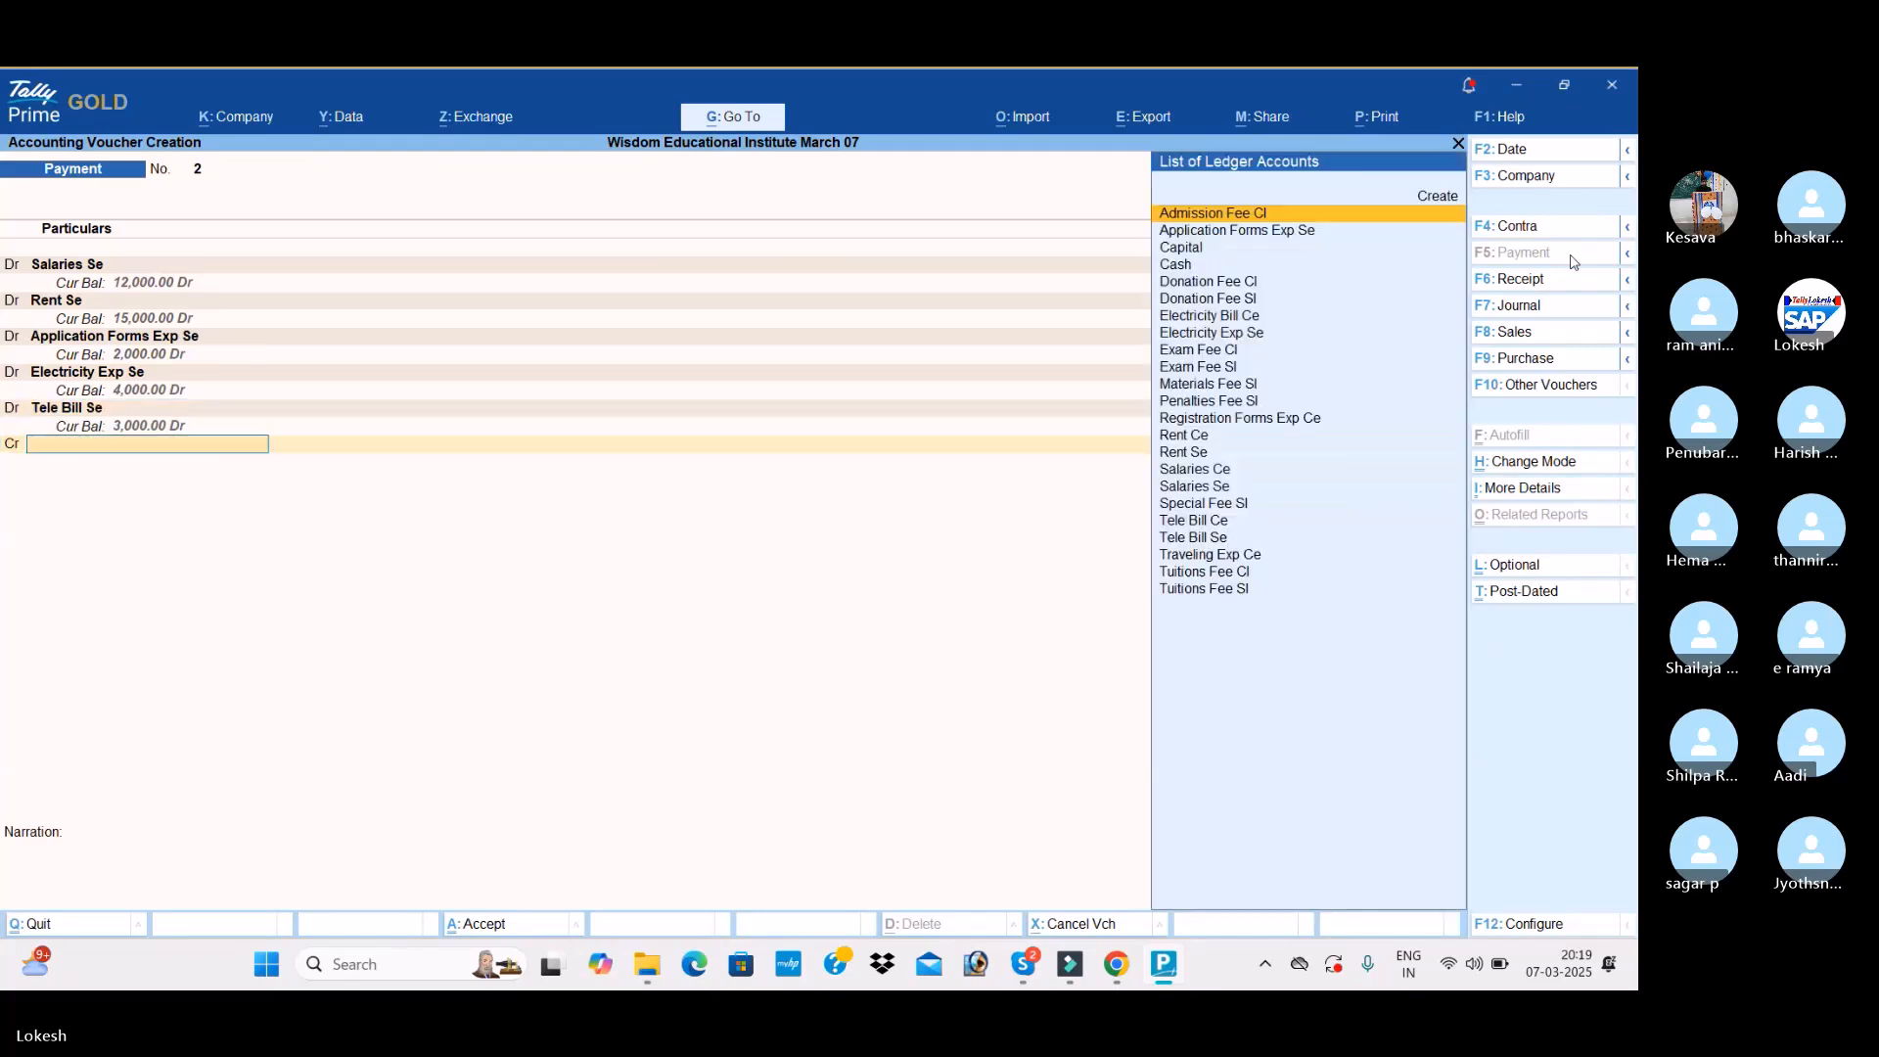
Step: Credit Cash with 36,000 and save the school expenses payment voucher without a narration
key("Down")
key("Down")
key("Down")
key("Return")
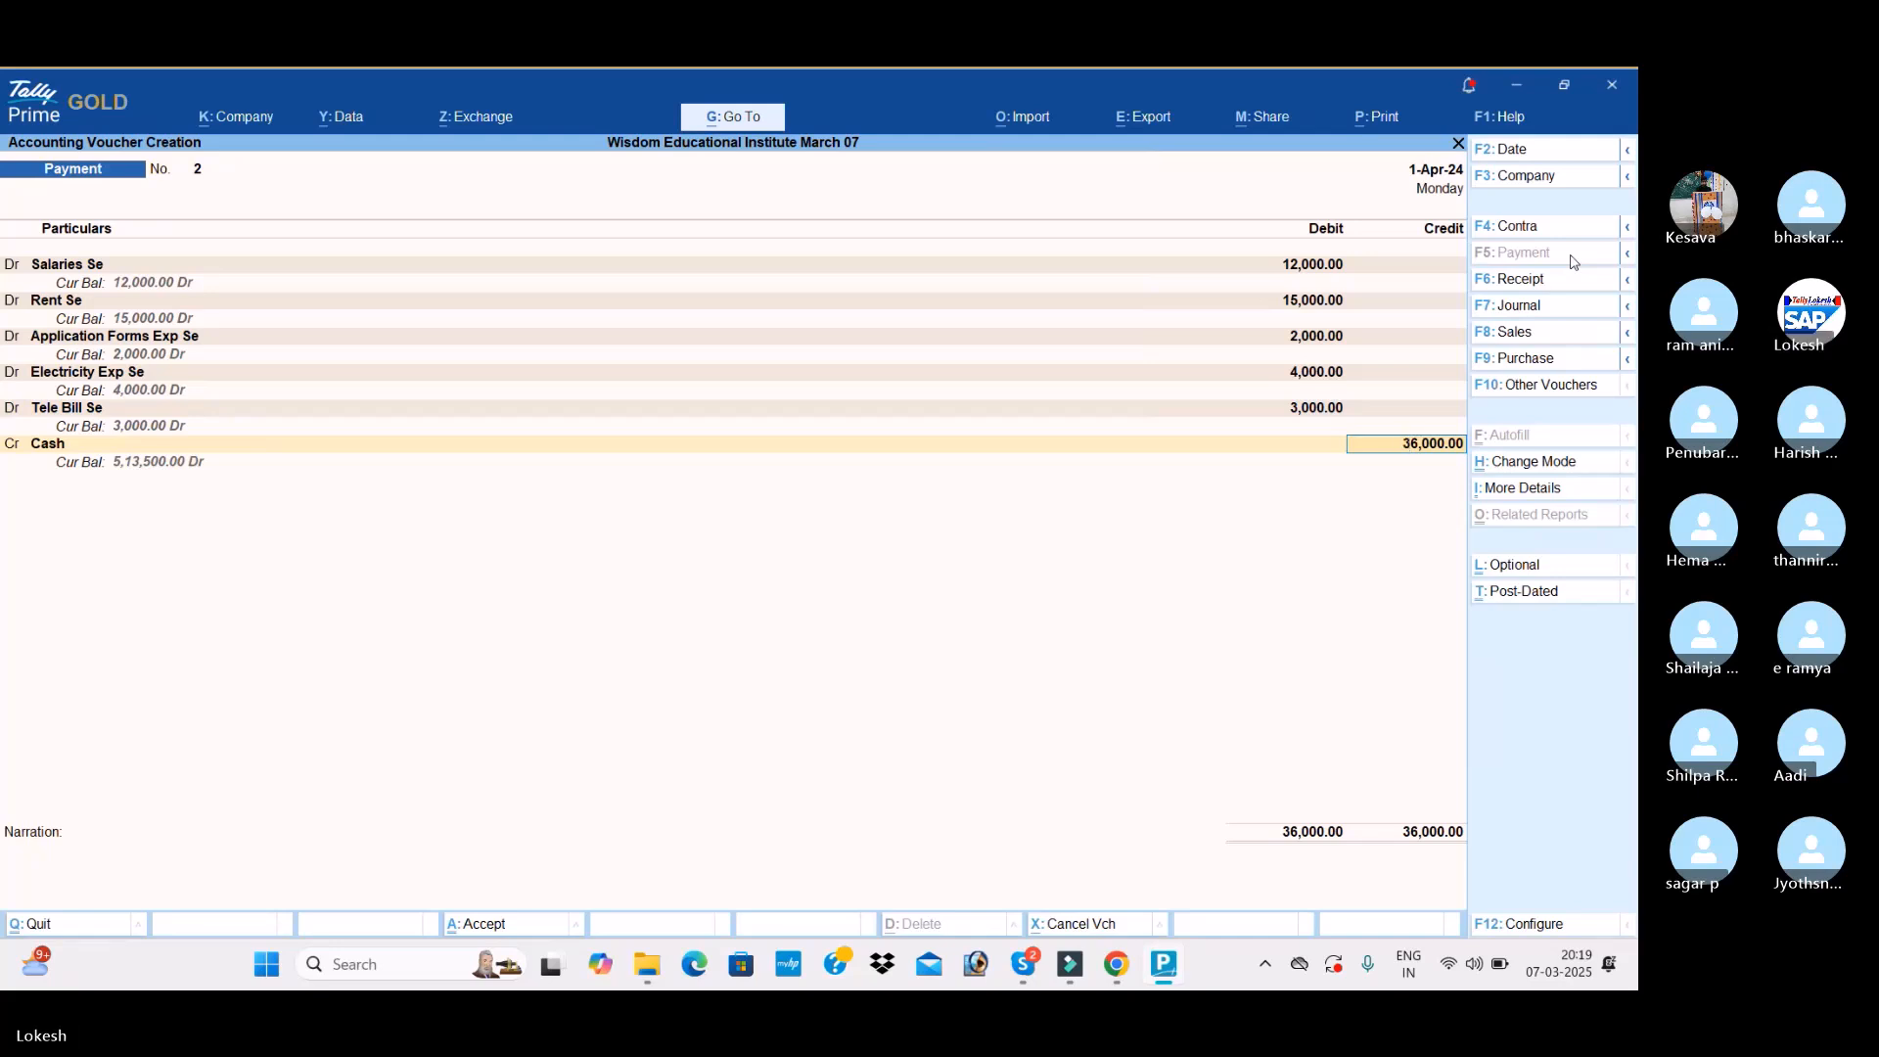
key("Return")
key("Return")
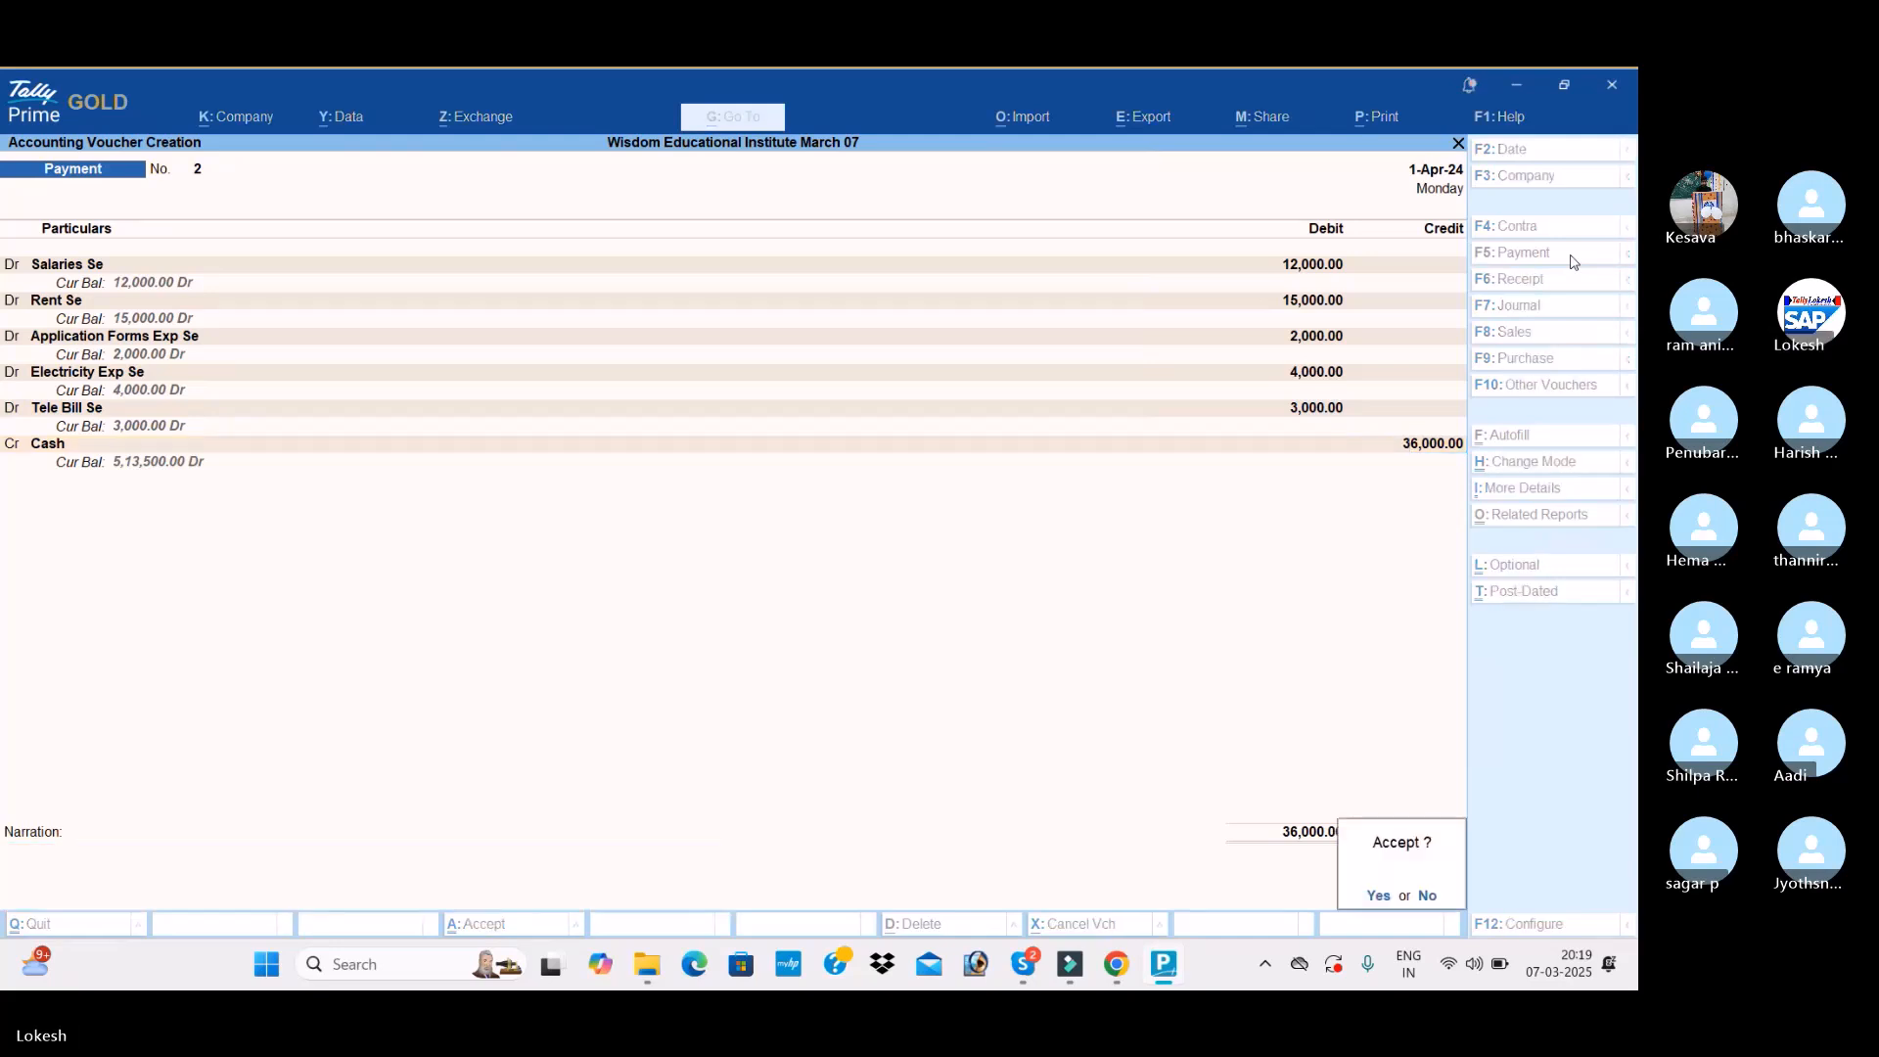
key("Return")
Step: Start a receipt voucher and credit Donation Fee SI with 22,000
left_click(1543, 285)
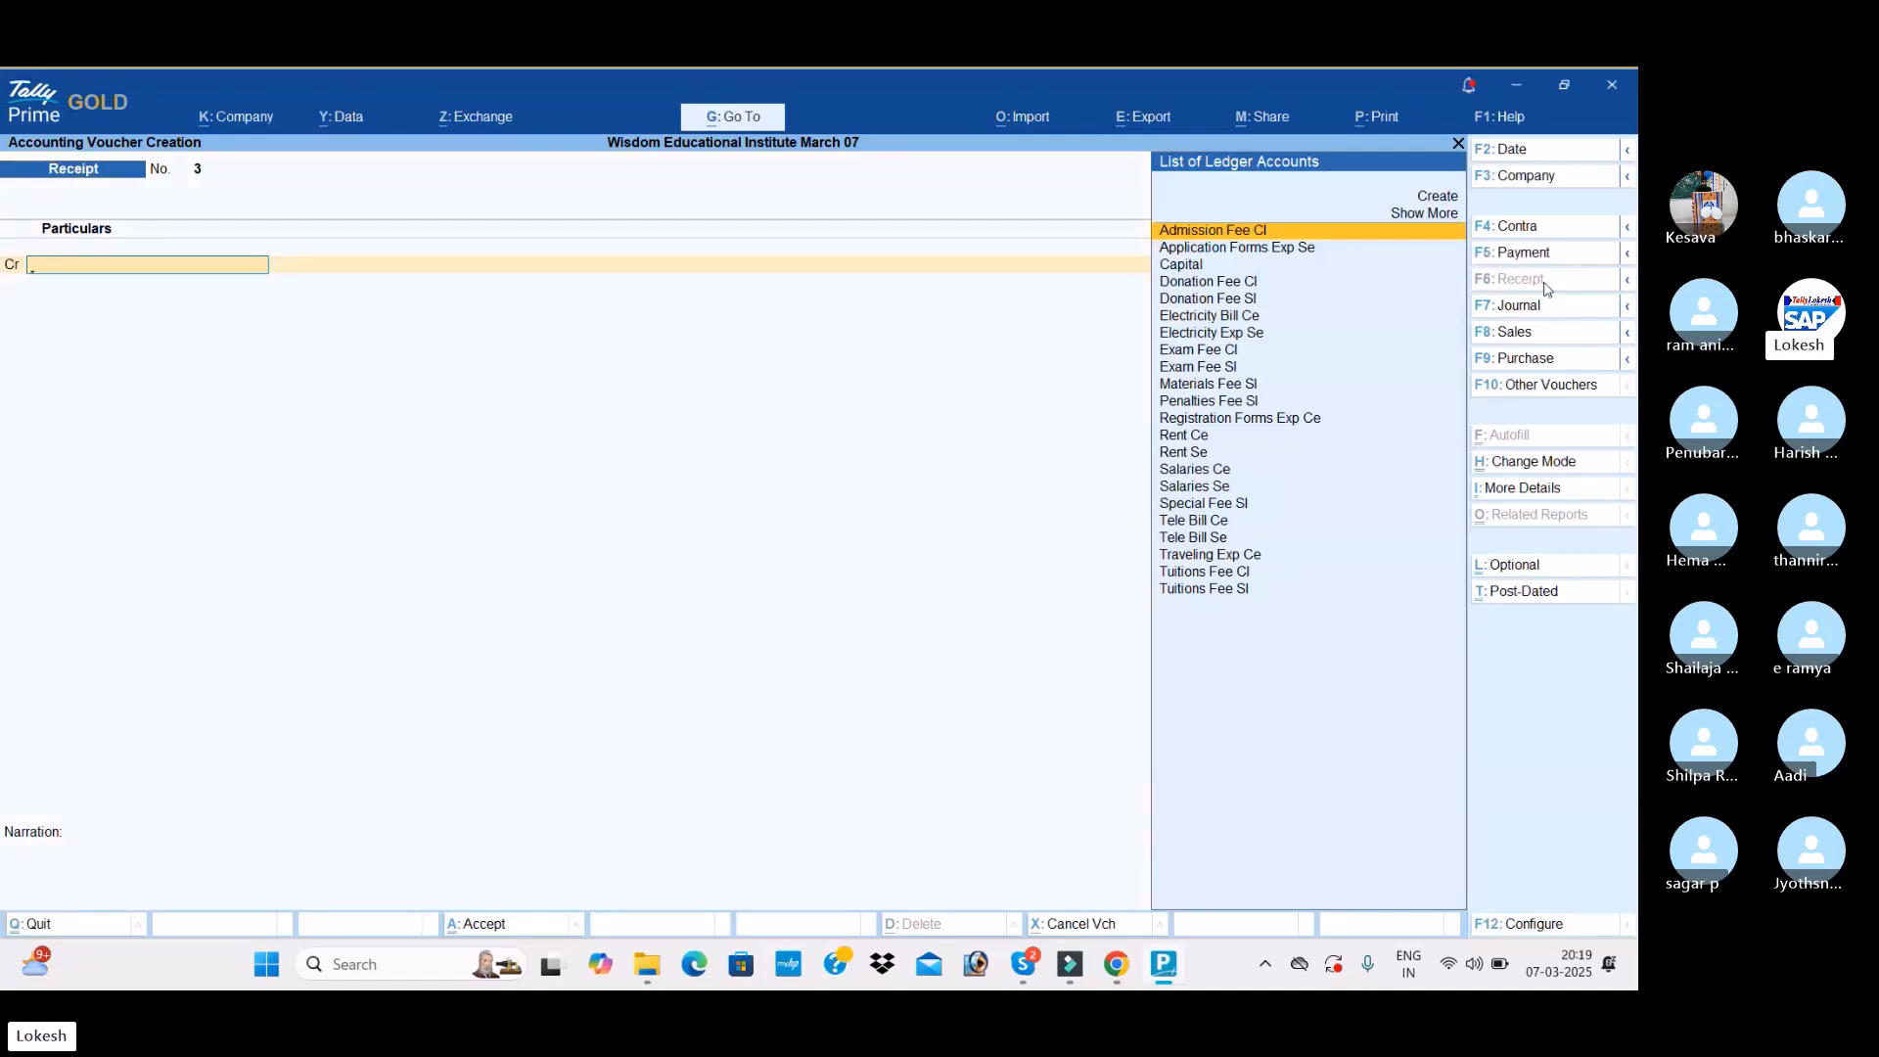
type("DO")
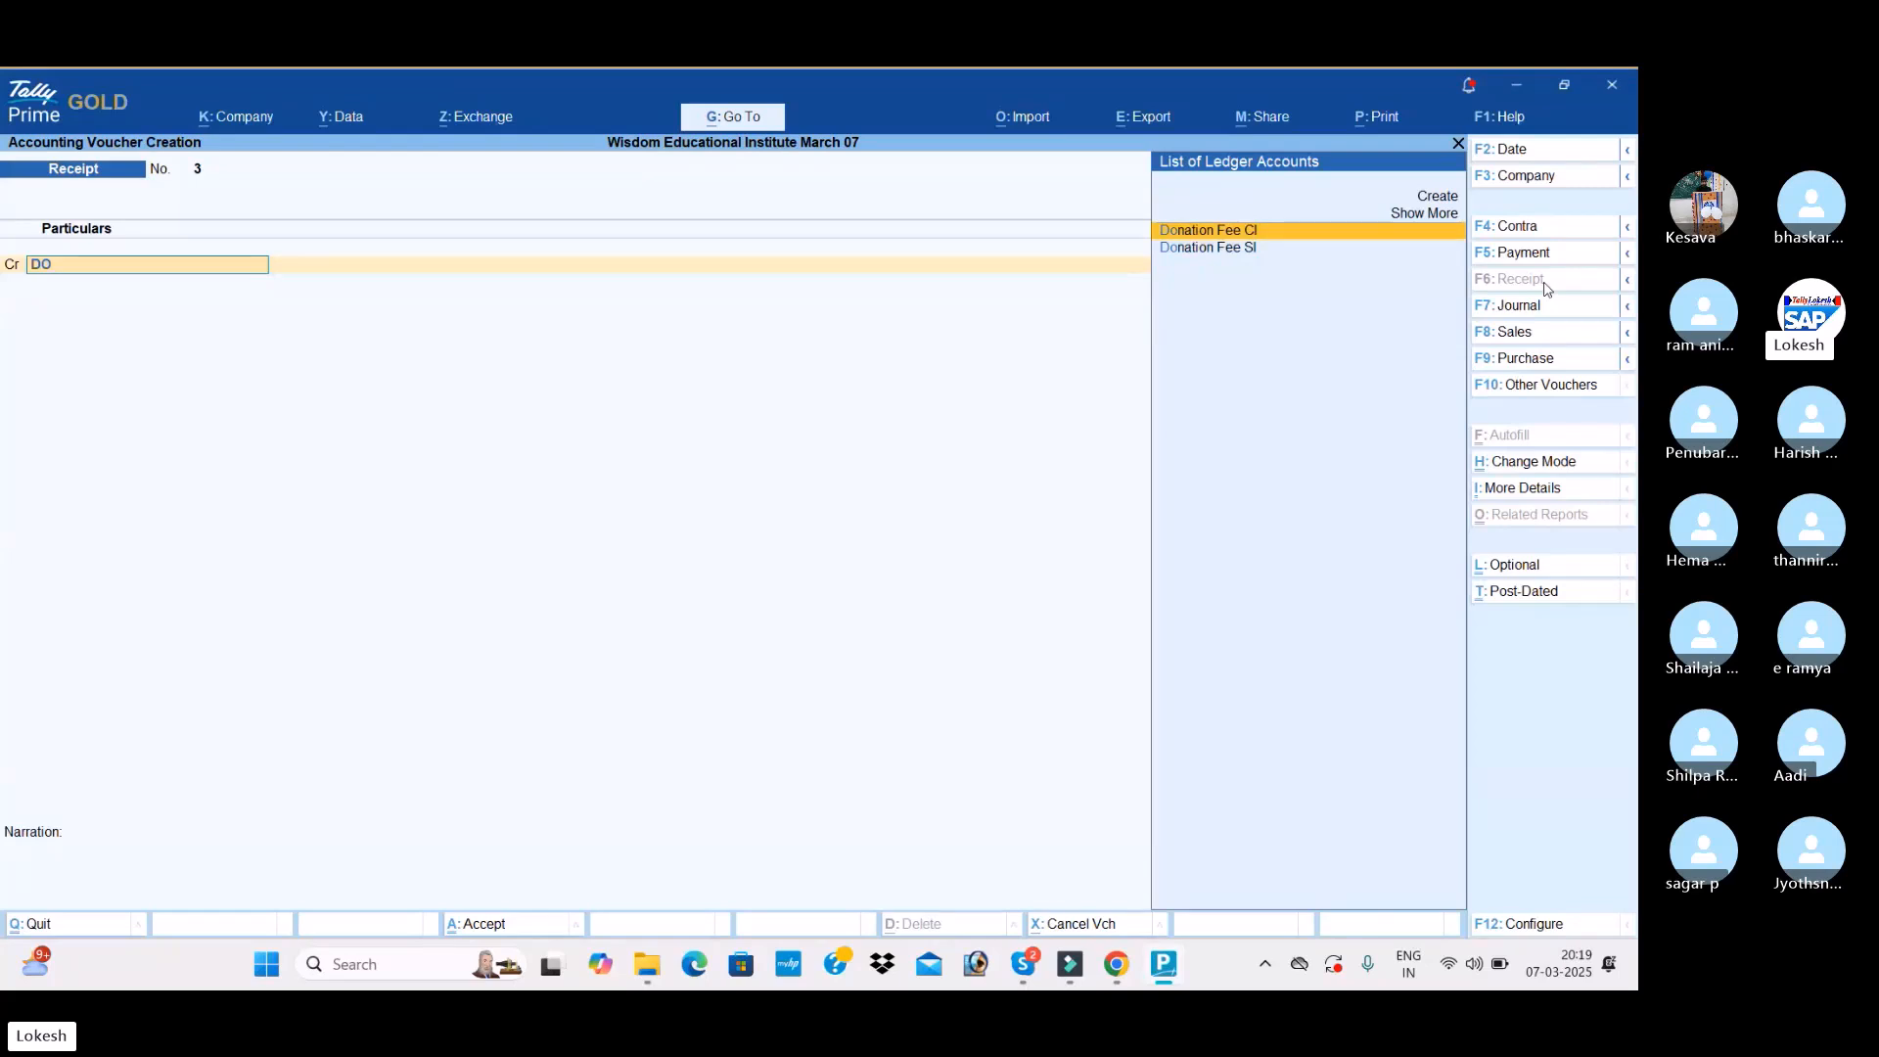
key("Down")
key("Return")
type("22000")
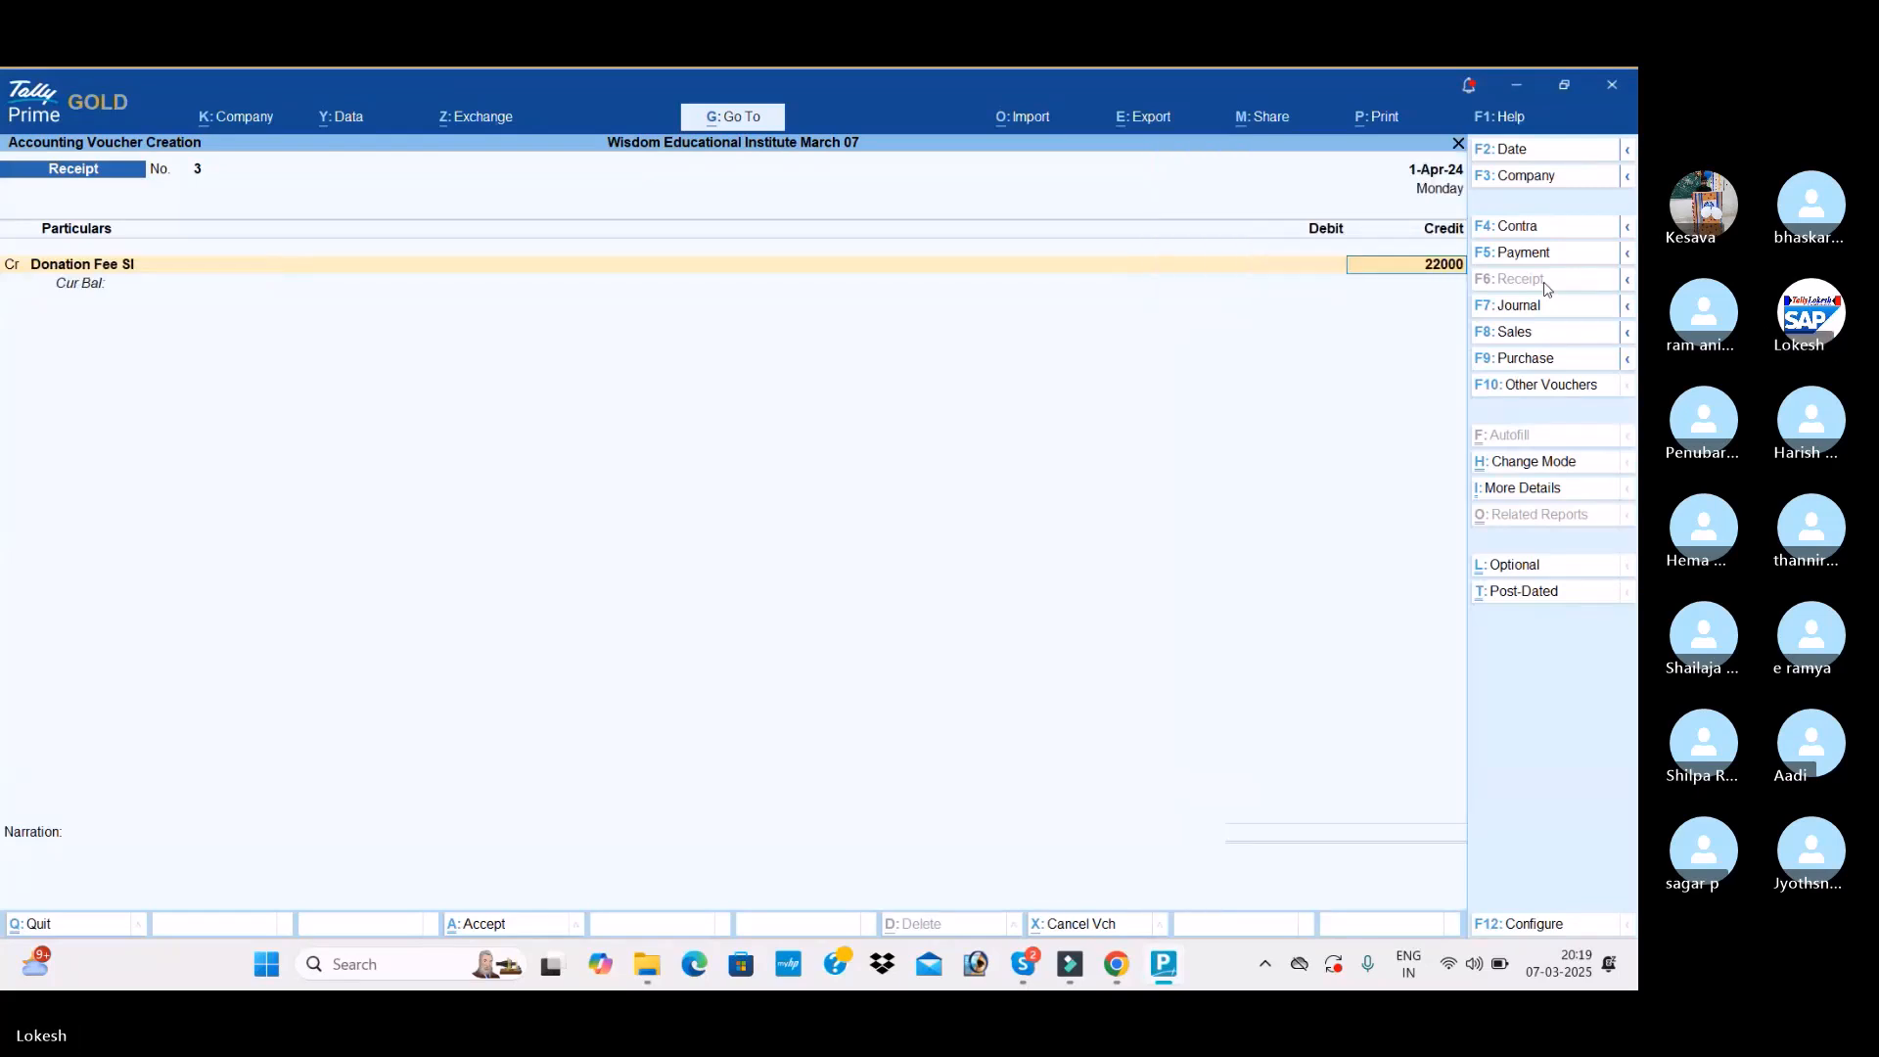
key("Return")
Step: Credit Tuitions Fee SI with 10,000 in the receipt voucher
key("Return")
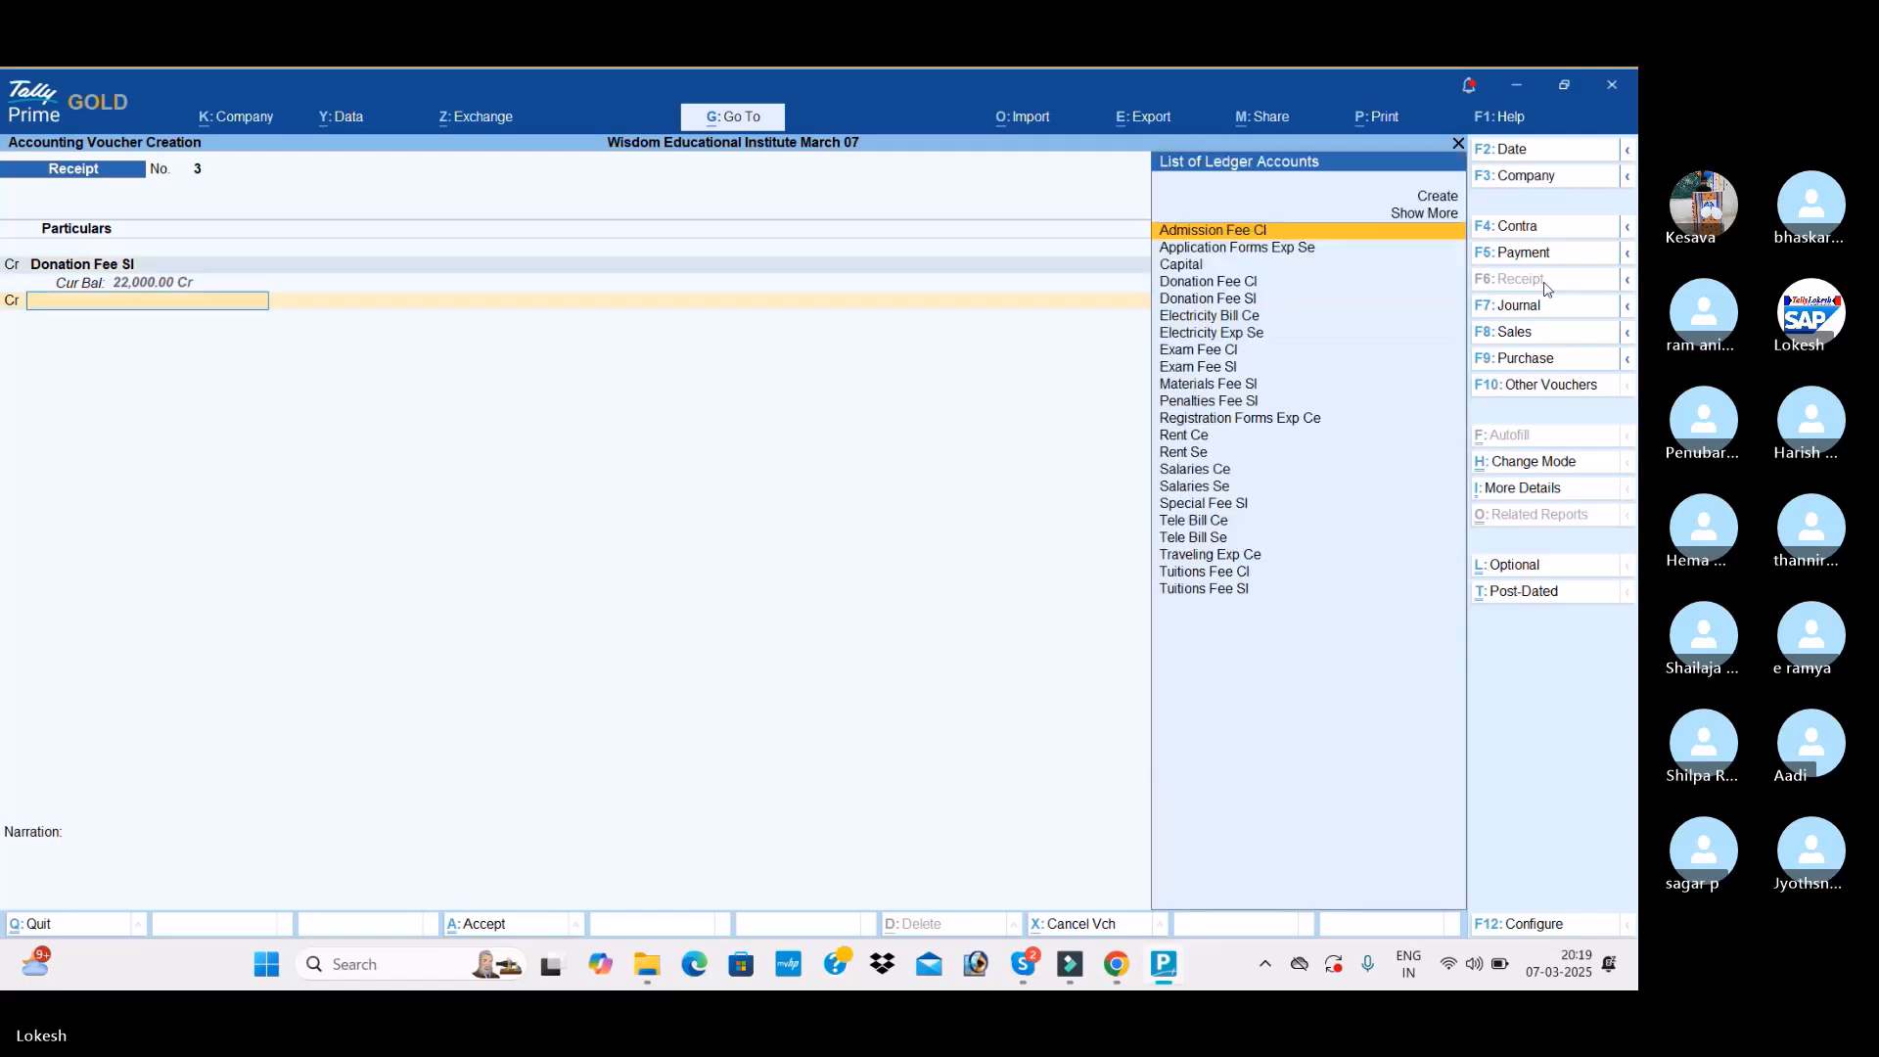
type("TU")
key("Down")
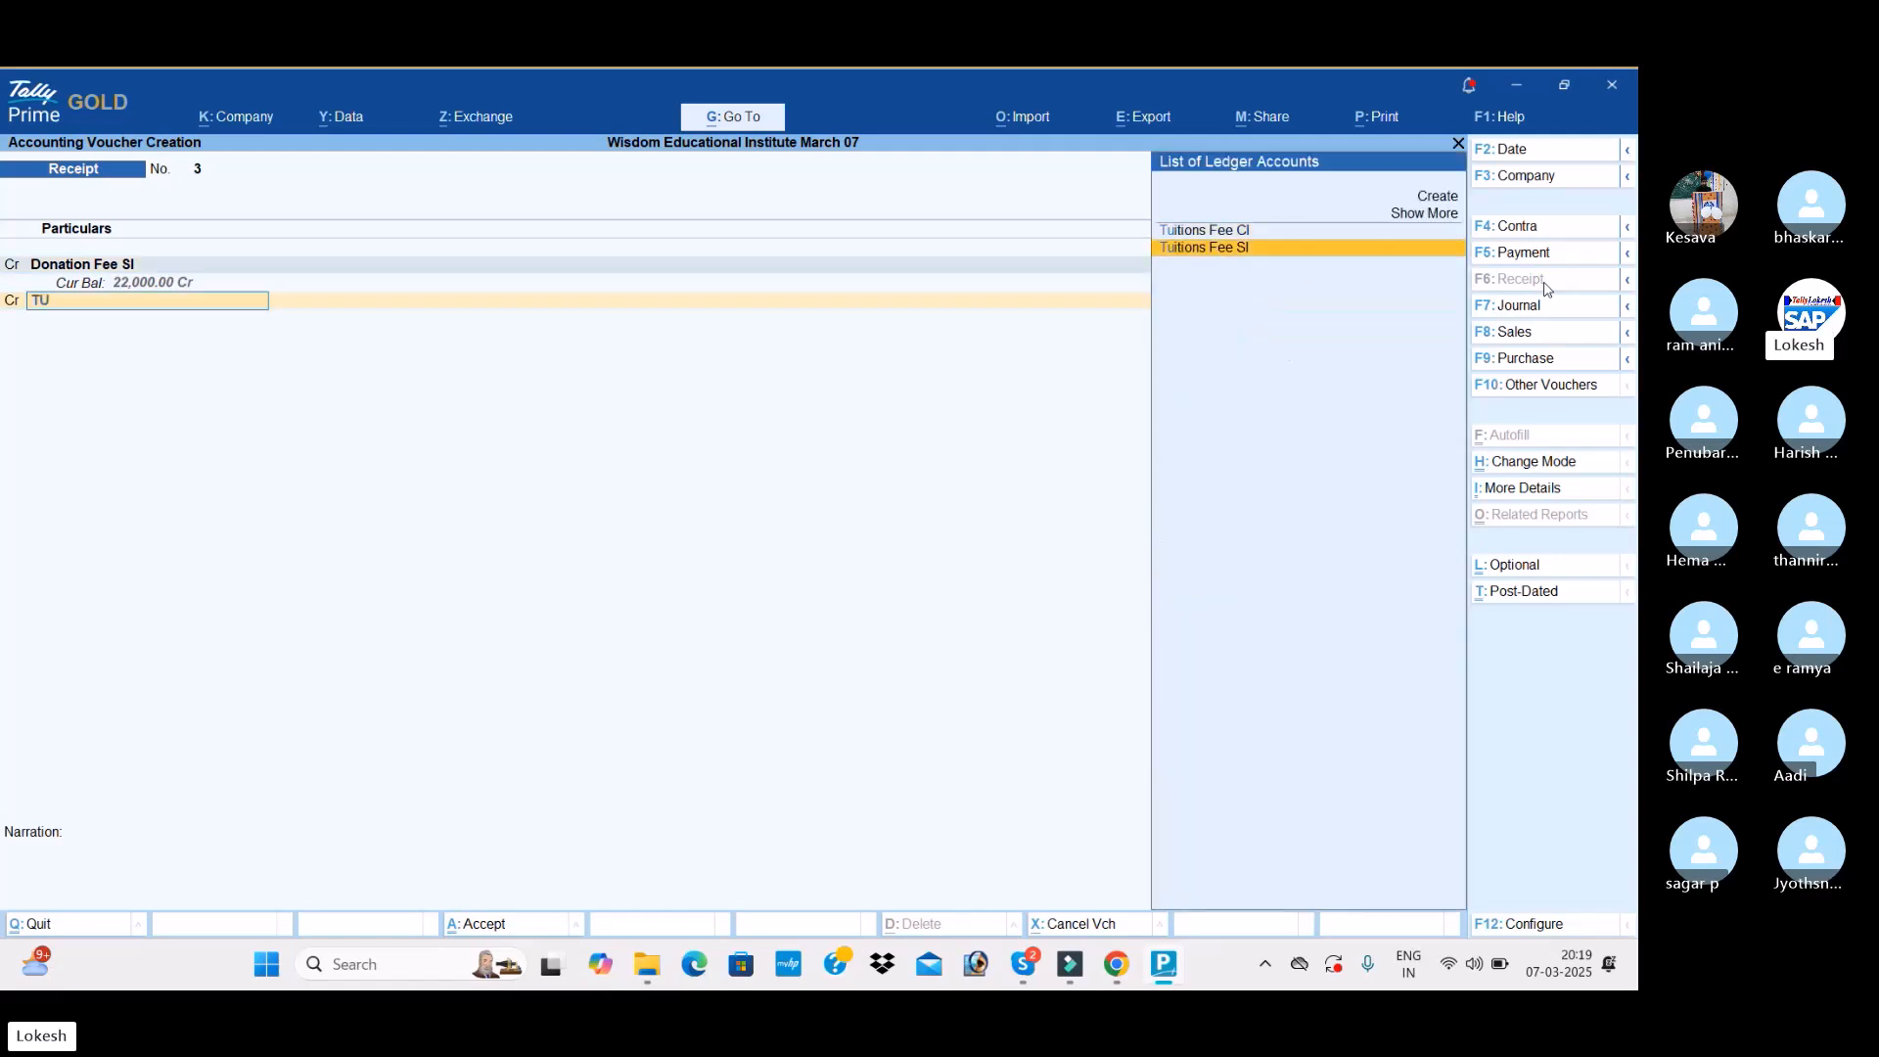
key("Return")
type("10000")
key("Return")
Step: Credit Special Fee SI with 10,000 in the receipt voucher
key("c")
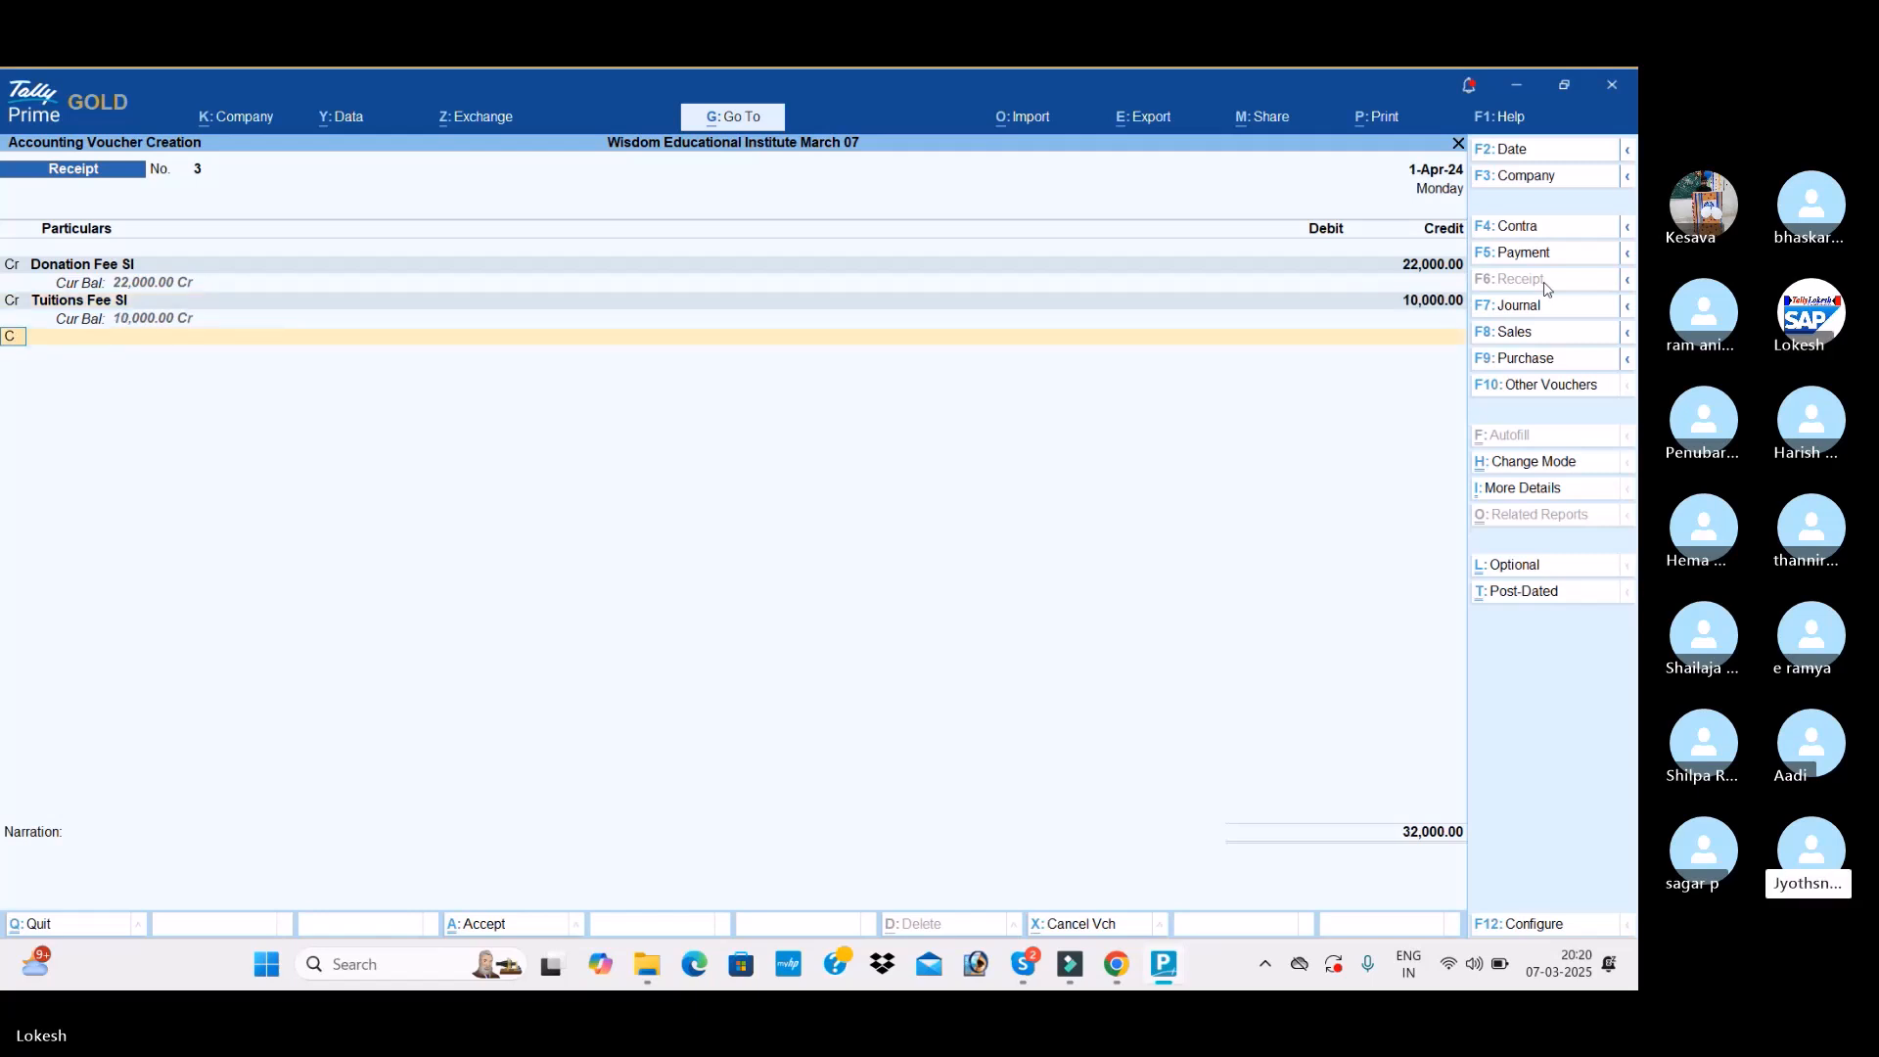
key("Return")
type("SP")
key("Return")
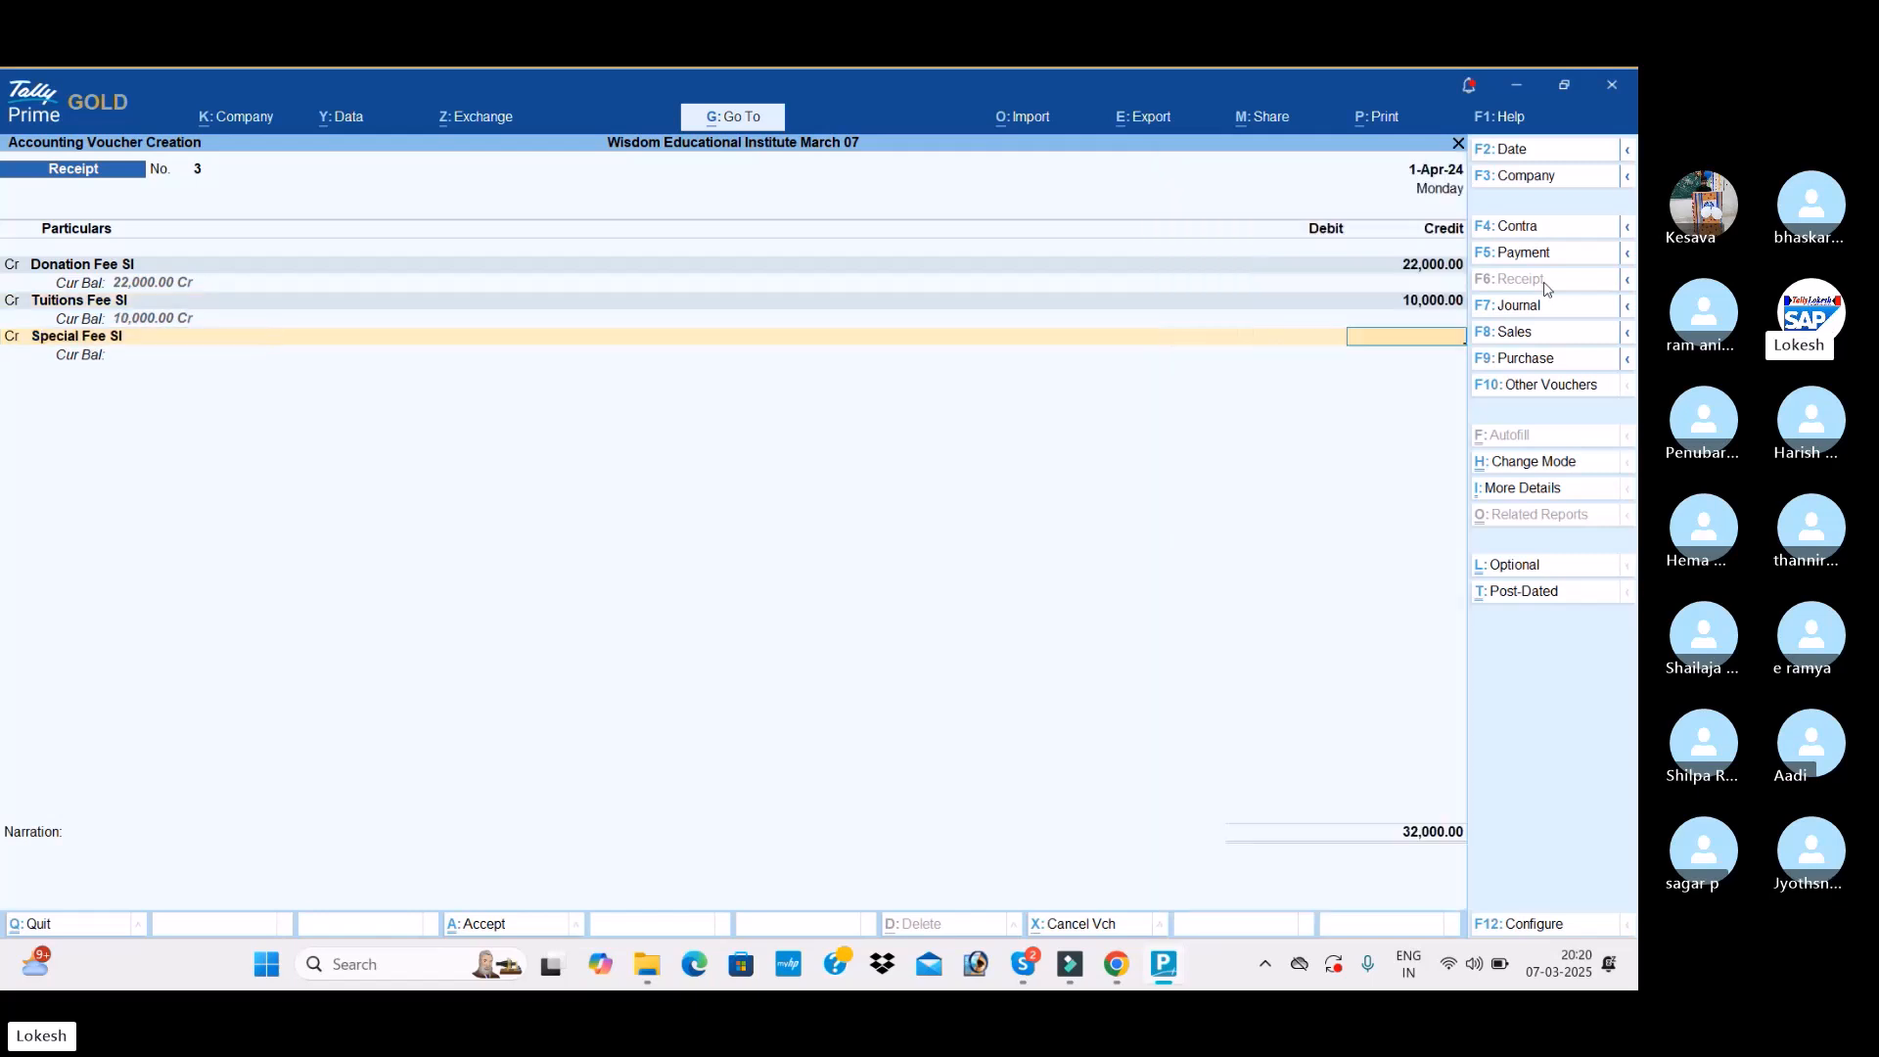
type("10000")
key("Return")
Step: Credit Materials Fee SI with 15,000 in the receipt voucher
key("c")
key("Return")
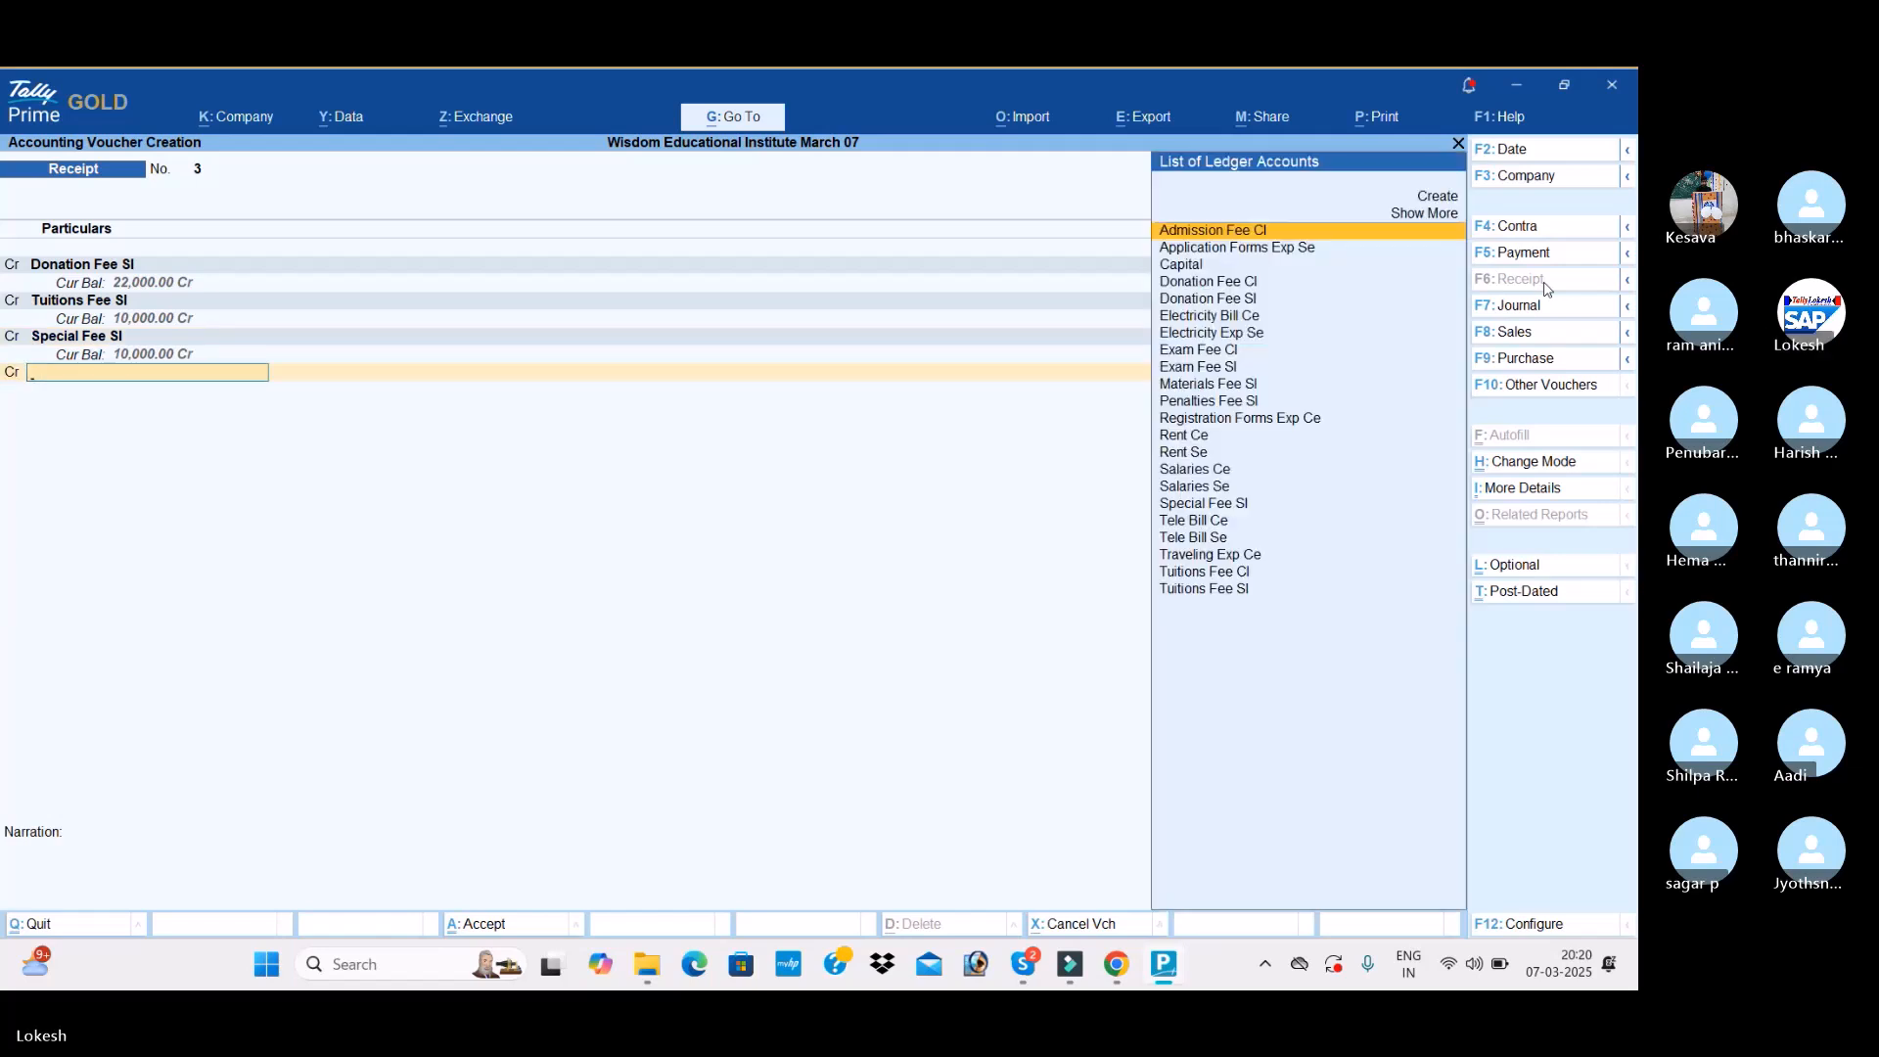
type("Materials Fee SI")
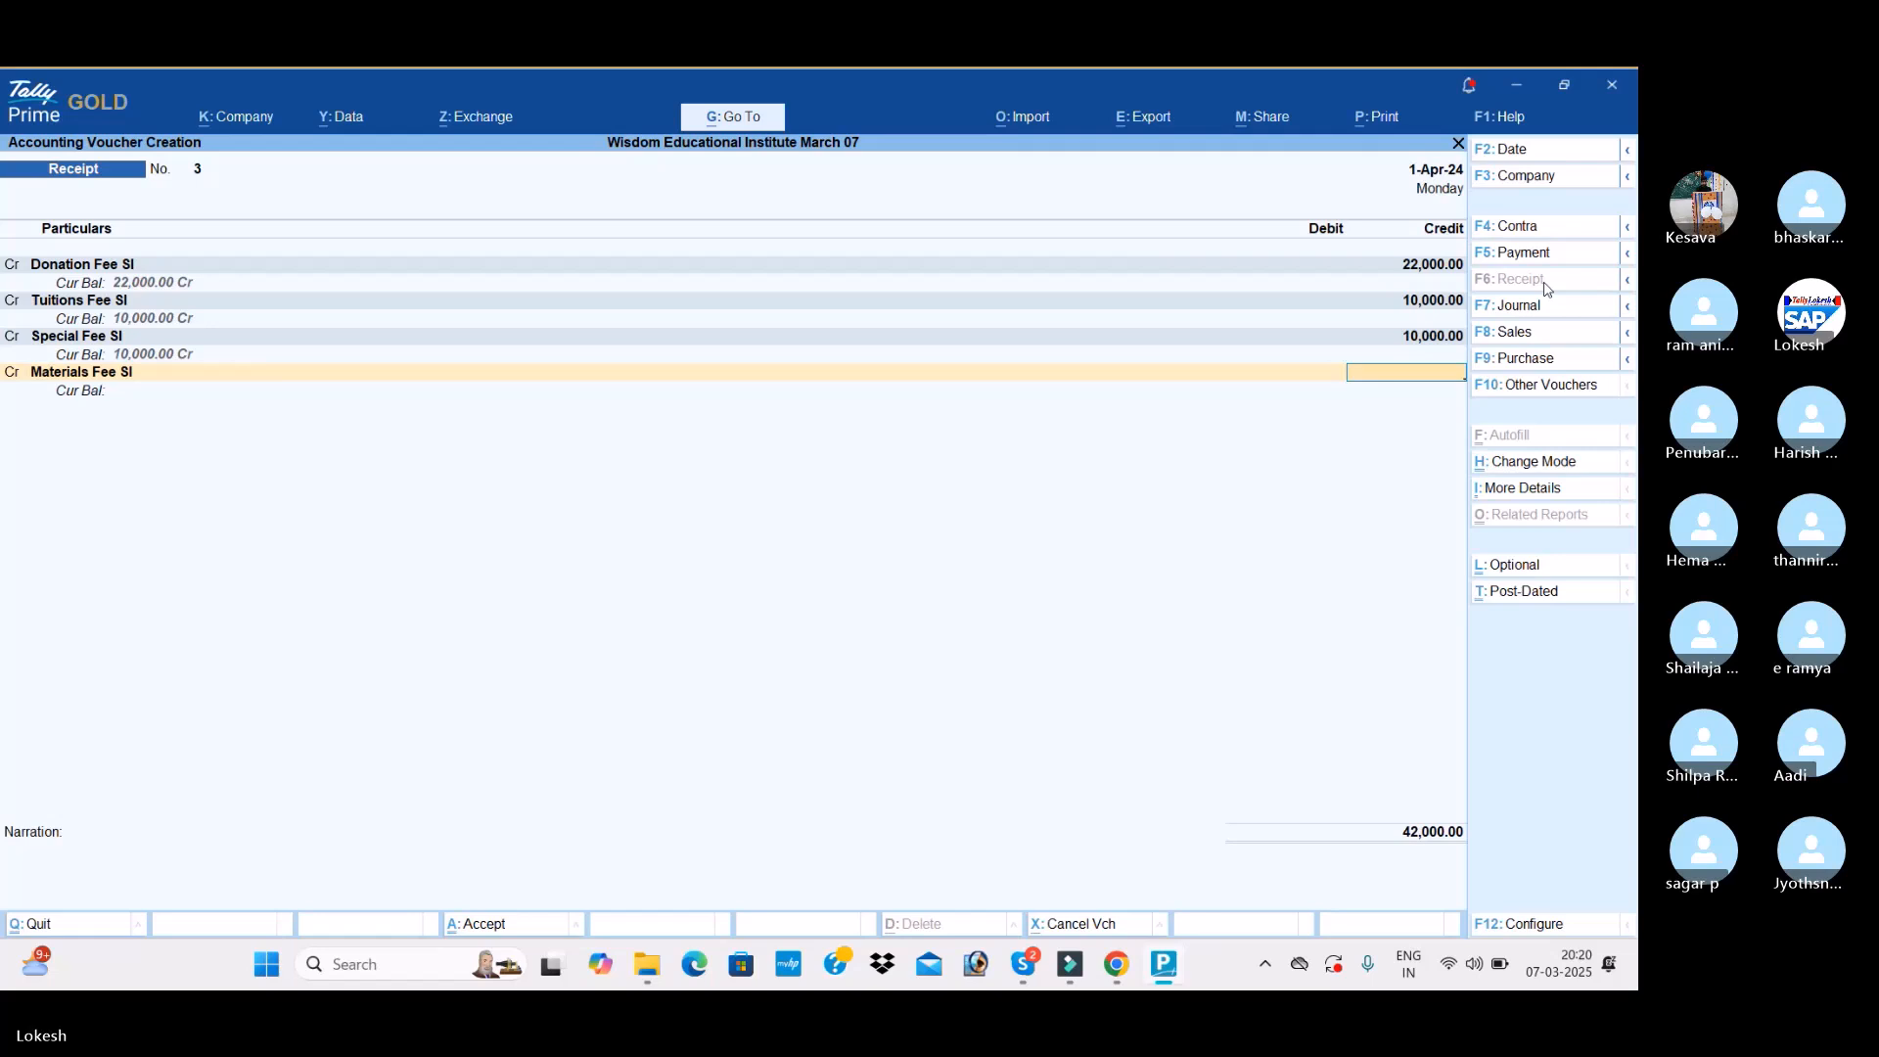
type("15000")
key("Return")
Step: Credit Penalties Fee SI with 1,000 in the receipt voucher
type("C")
key("Return")
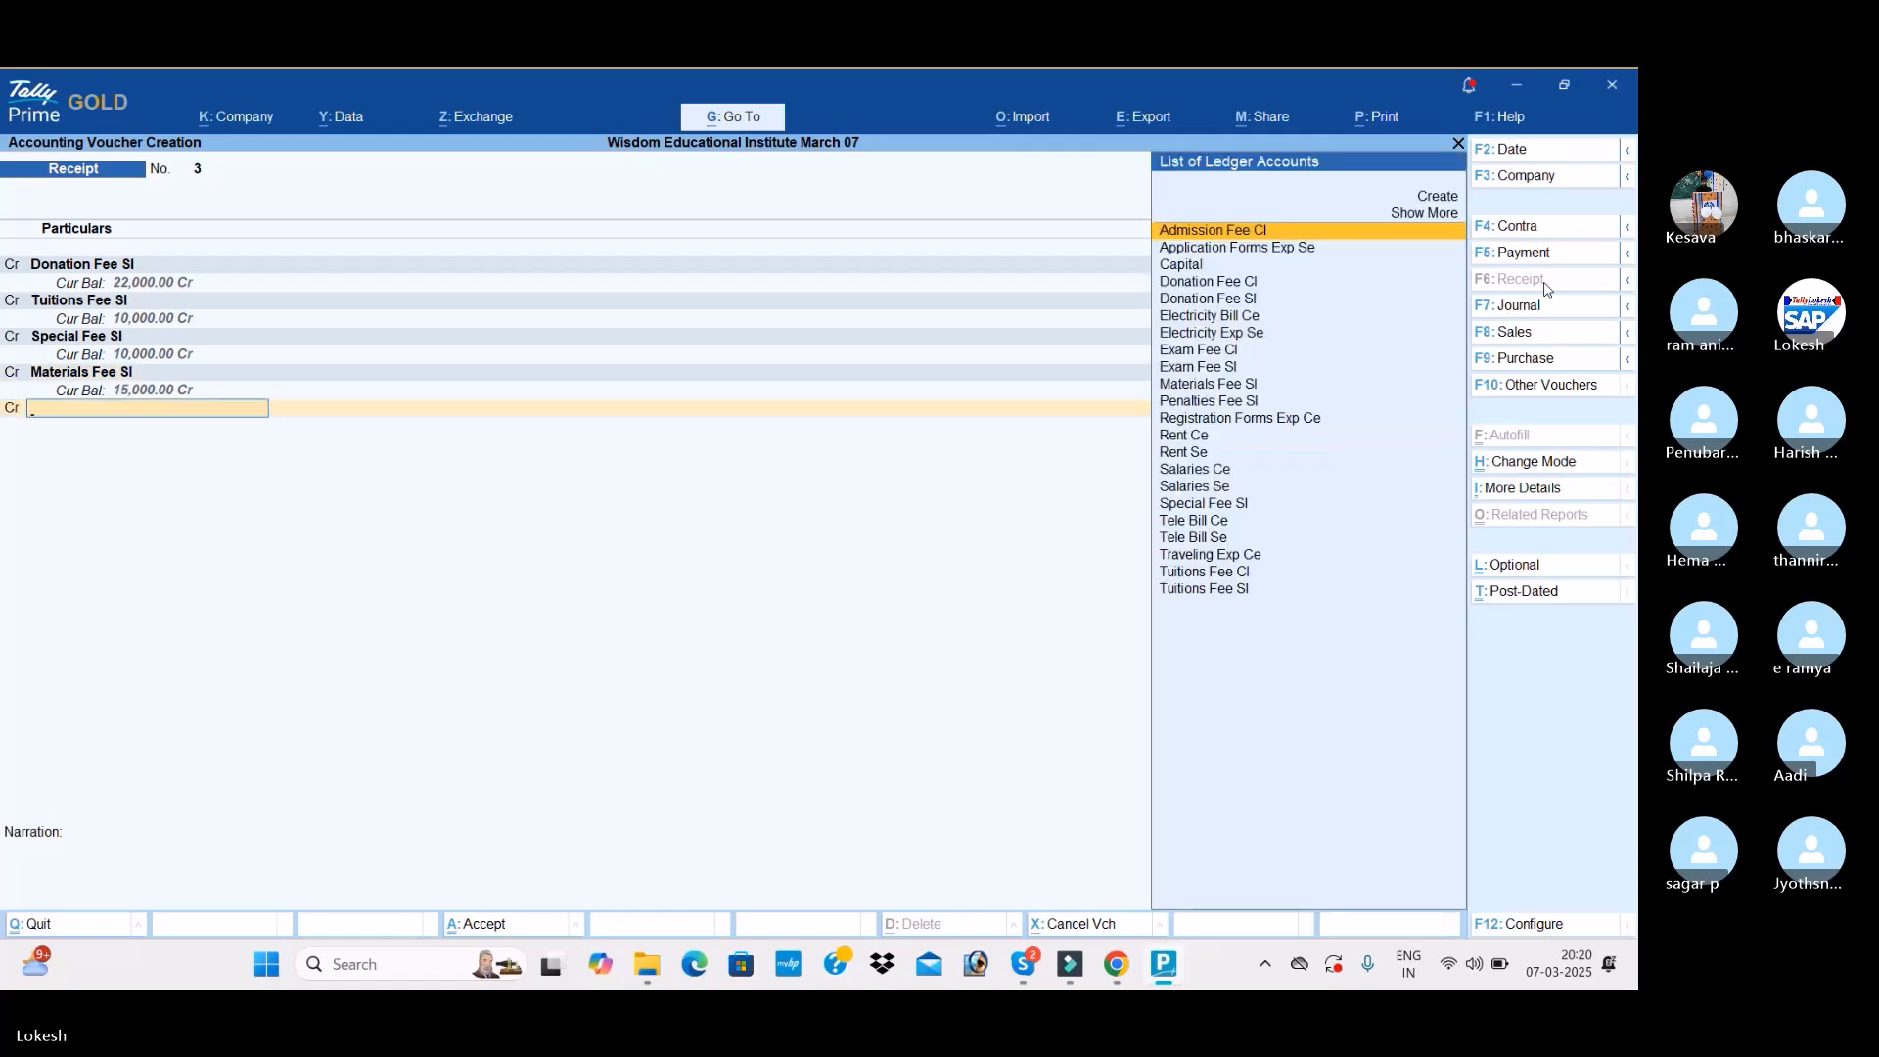
type("pe")
key("Return")
type("1000")
key("Return")
Step: Credit Exam Fee SI with 2,300 in the receipt voucher
type("c")
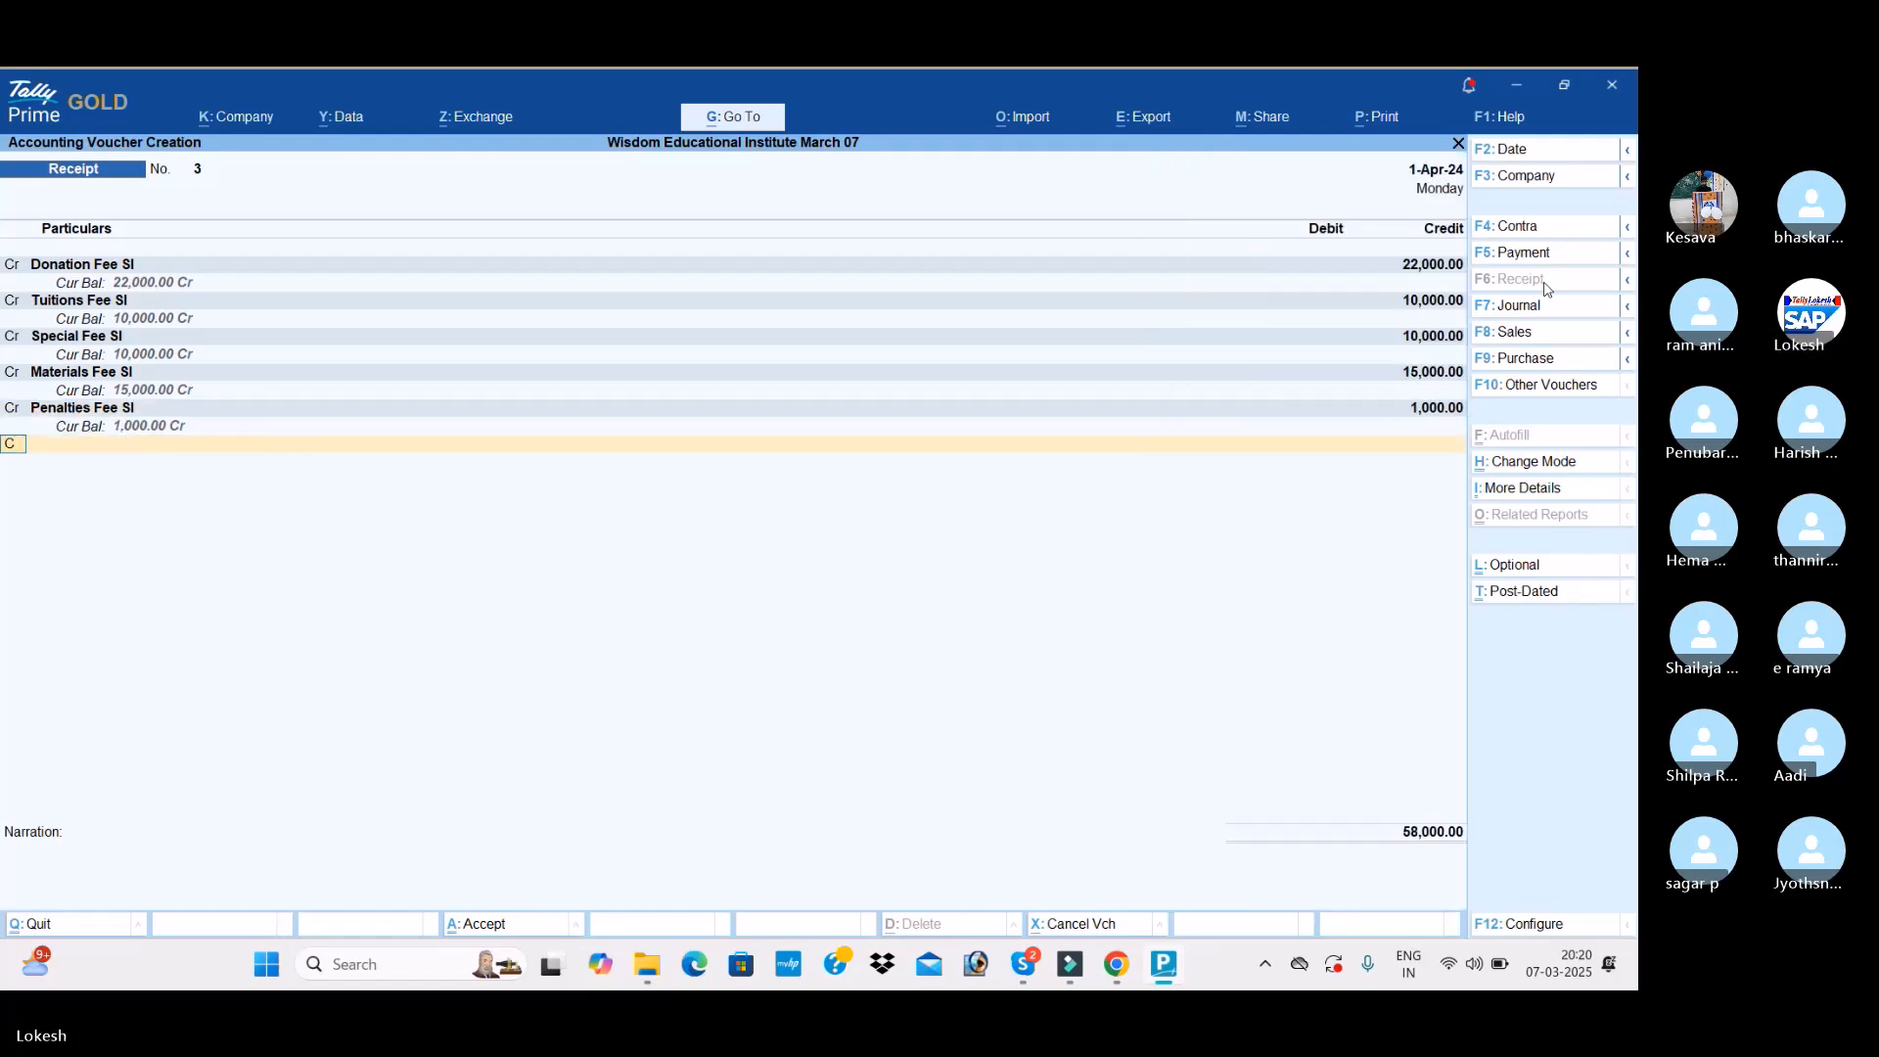
key("Return")
type("EXA")
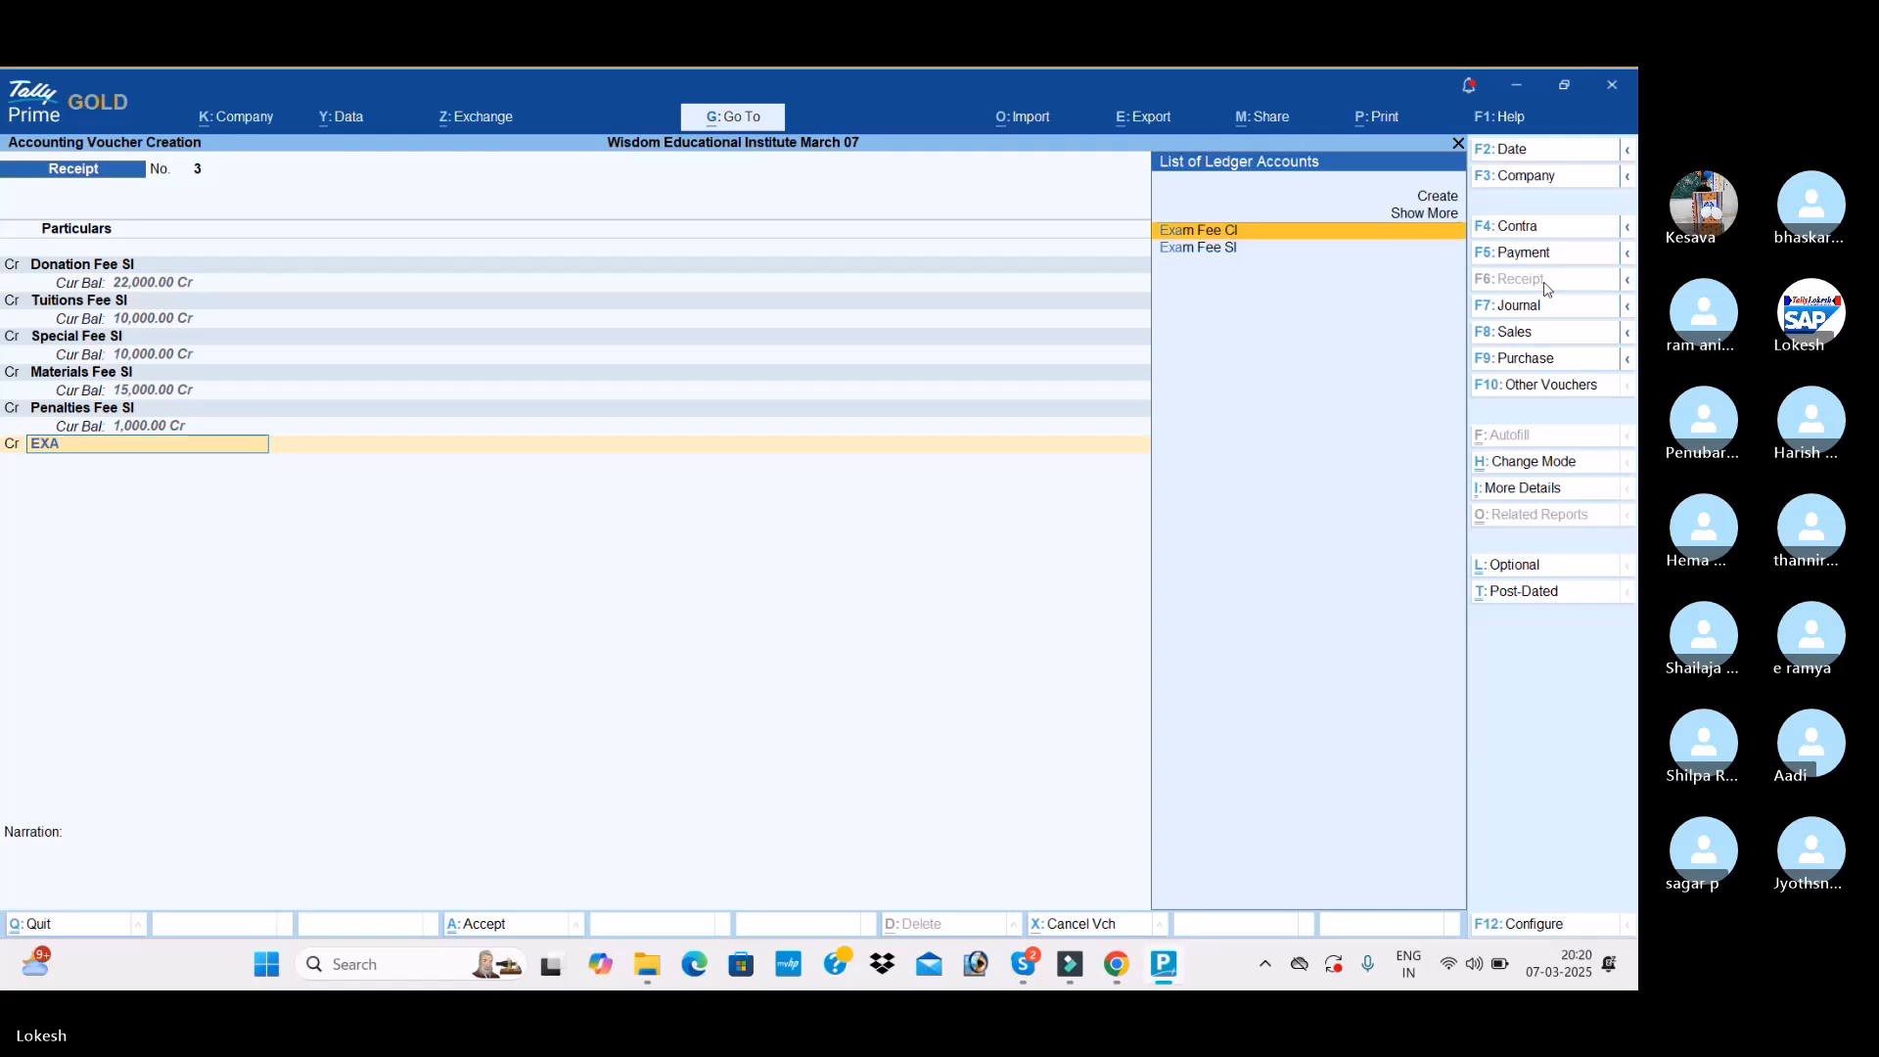
key("Down")
key("Return")
type("2300")
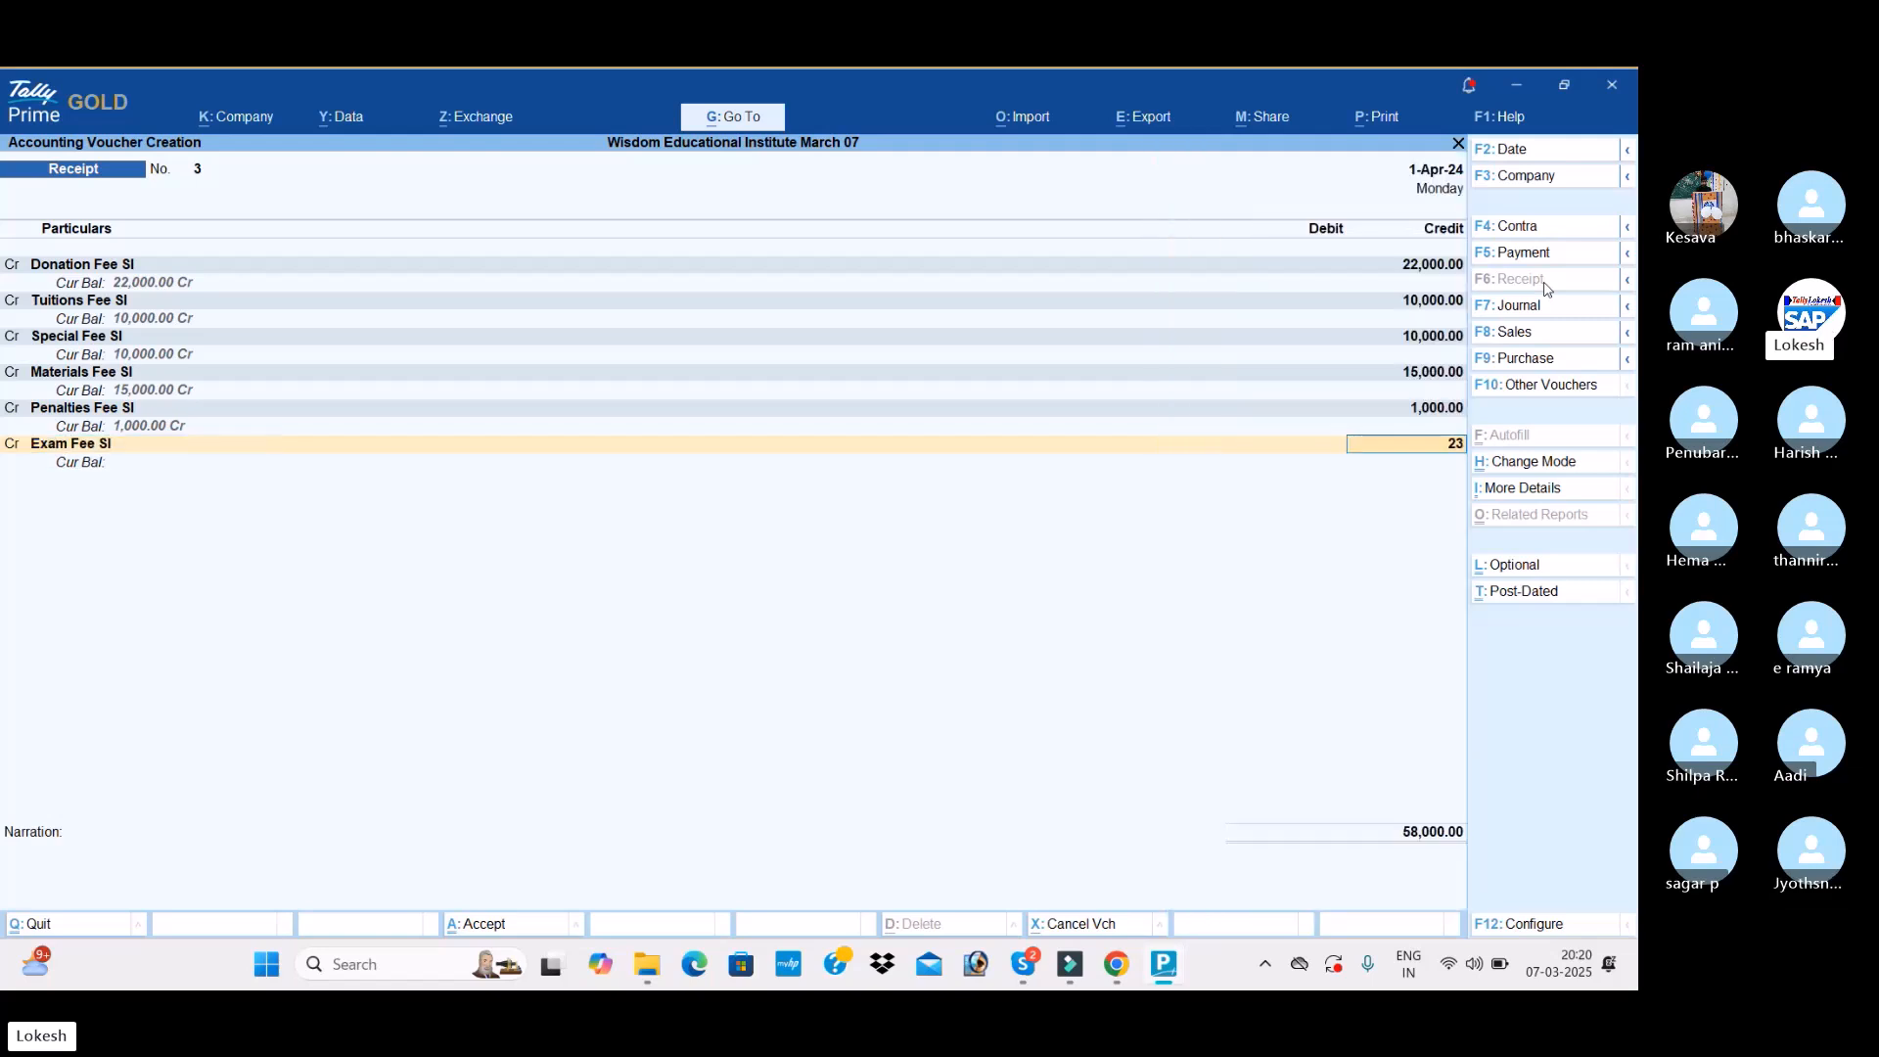
key("Return")
Step: Debit Cash with 60,300 and save the school income receipt voucher without a narration
key("Return")
key("Down")
key("Down")
key("Down")
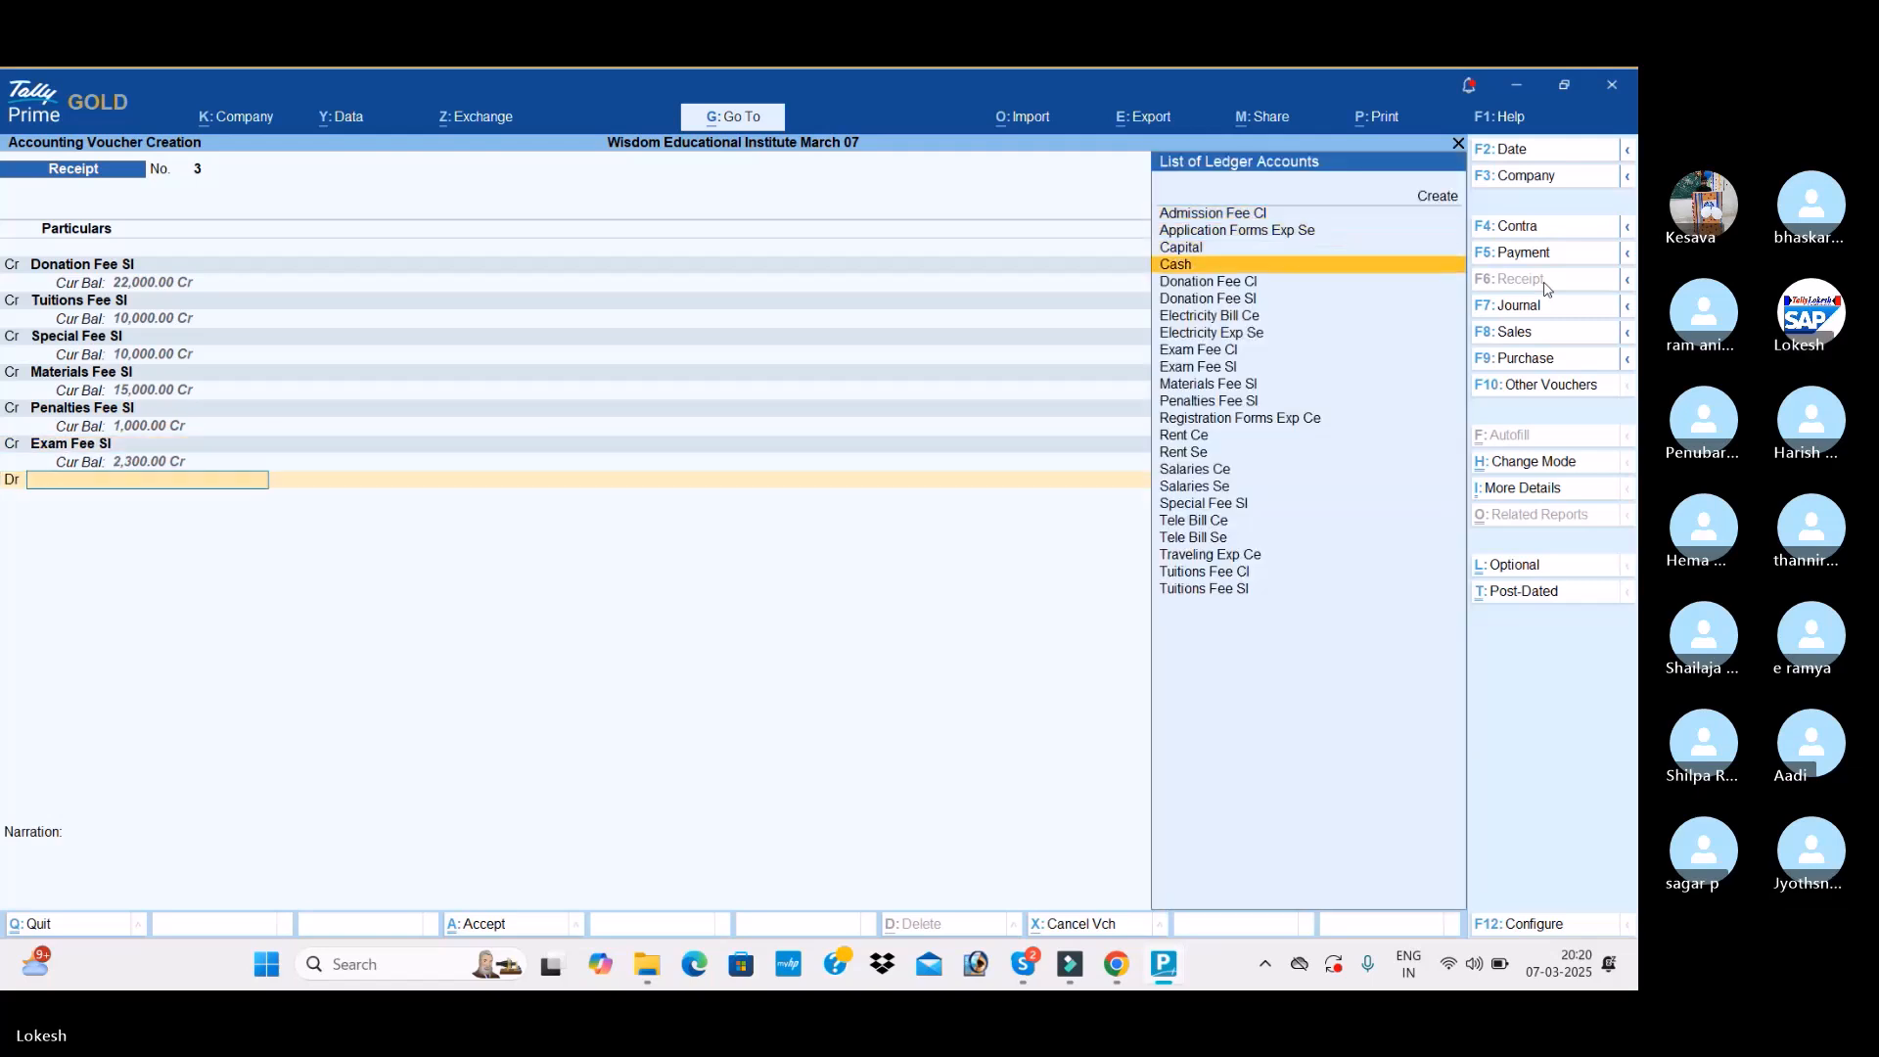
key("Return")
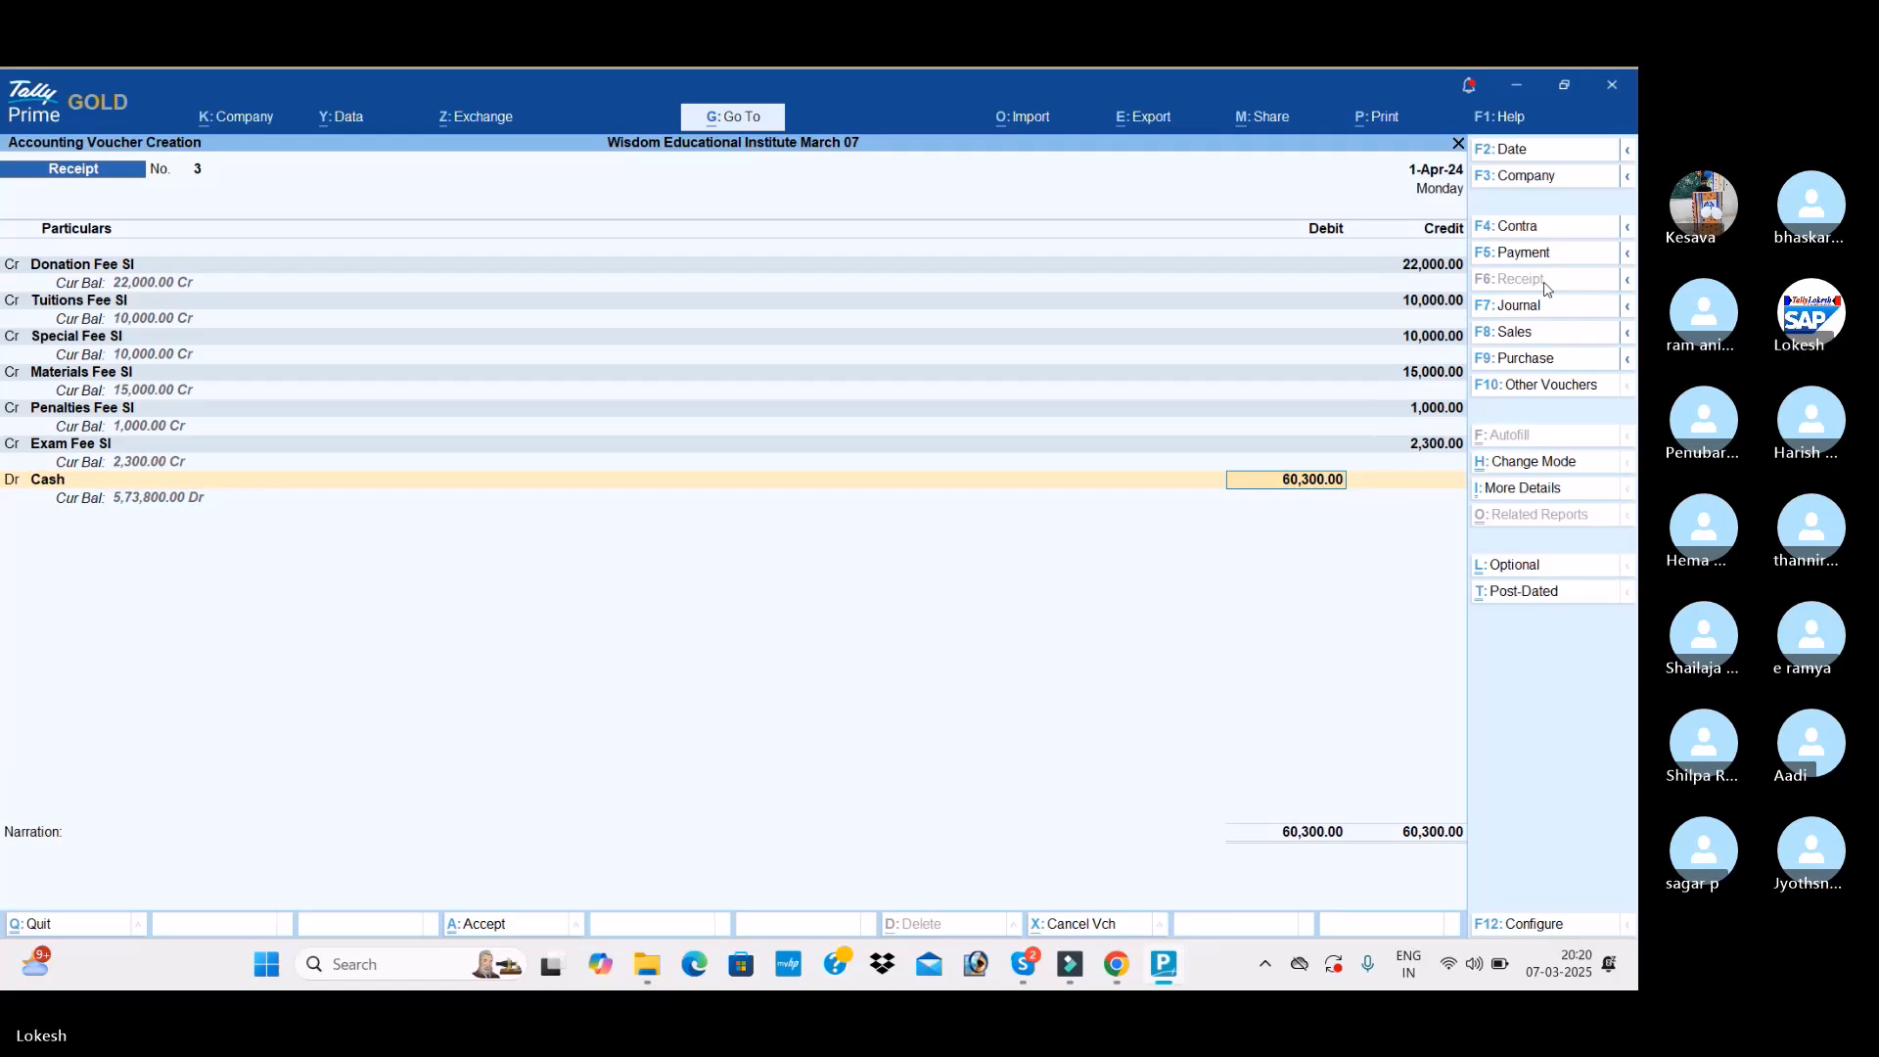
key("Return")
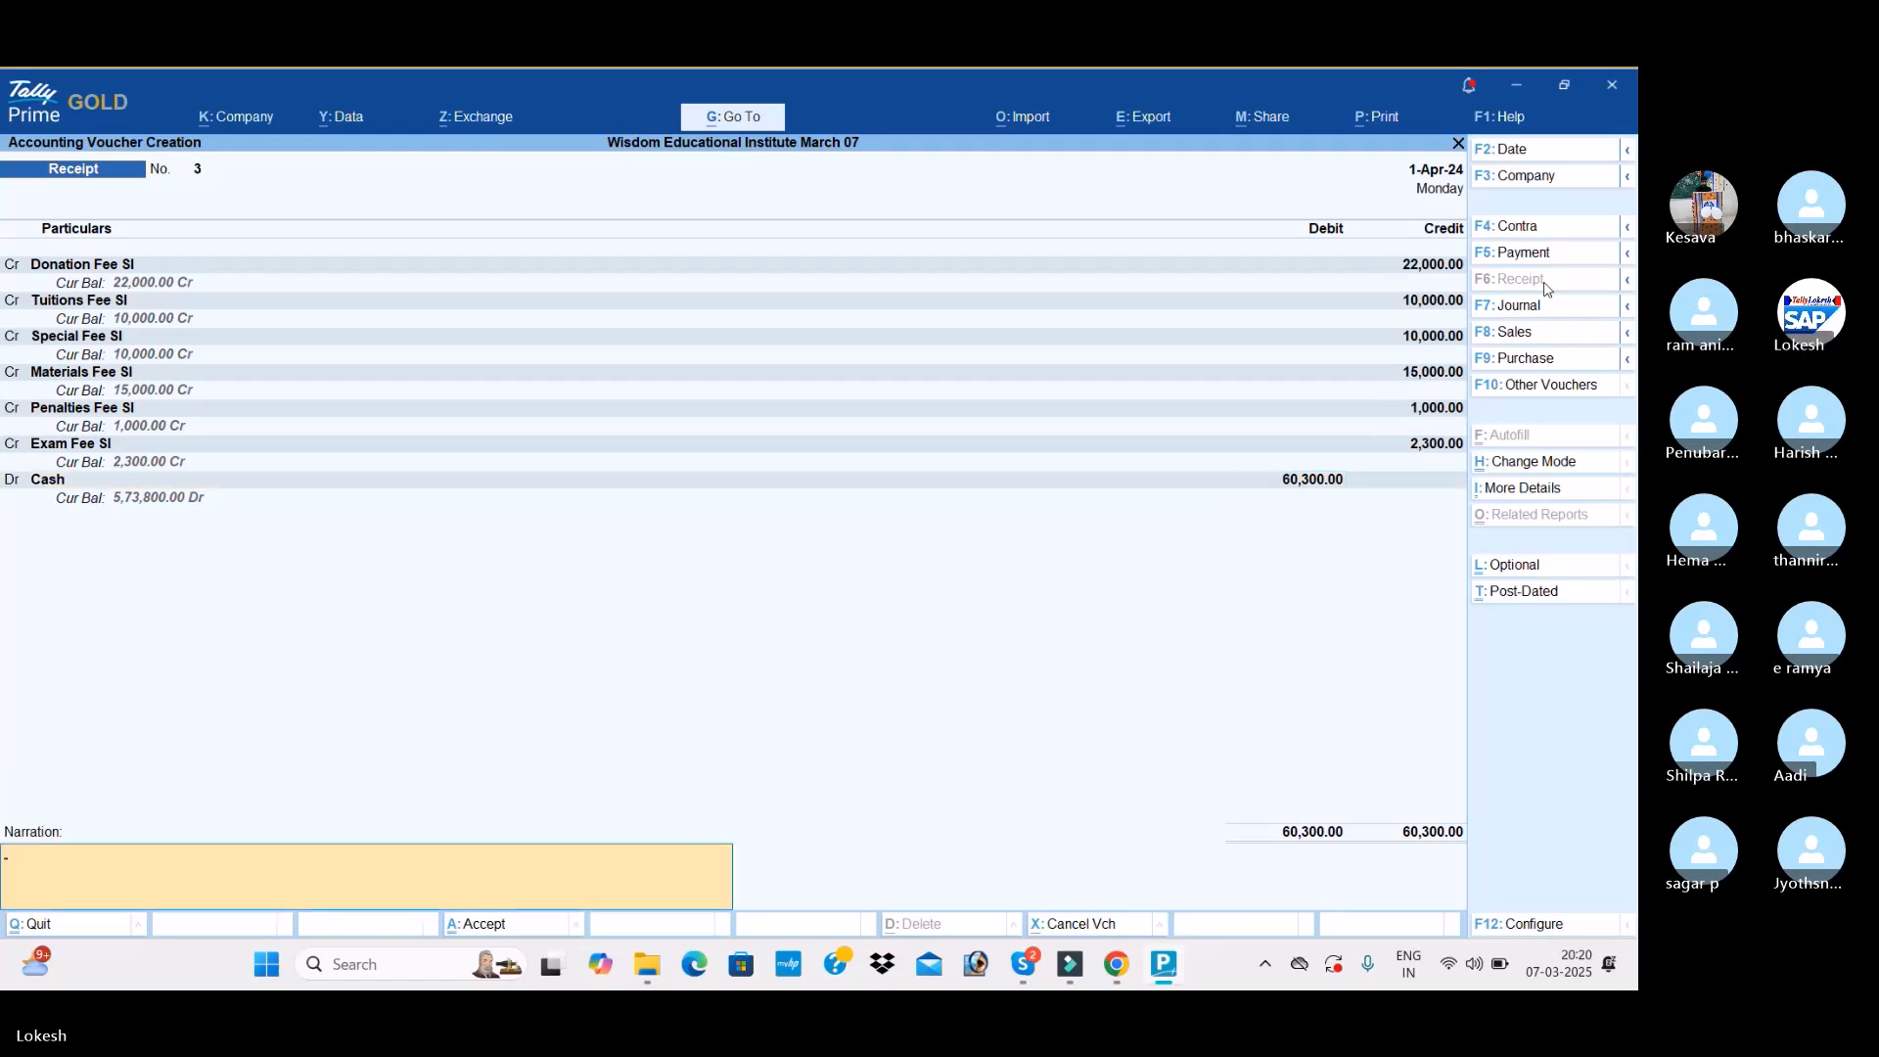
key("Return")
key("Return")
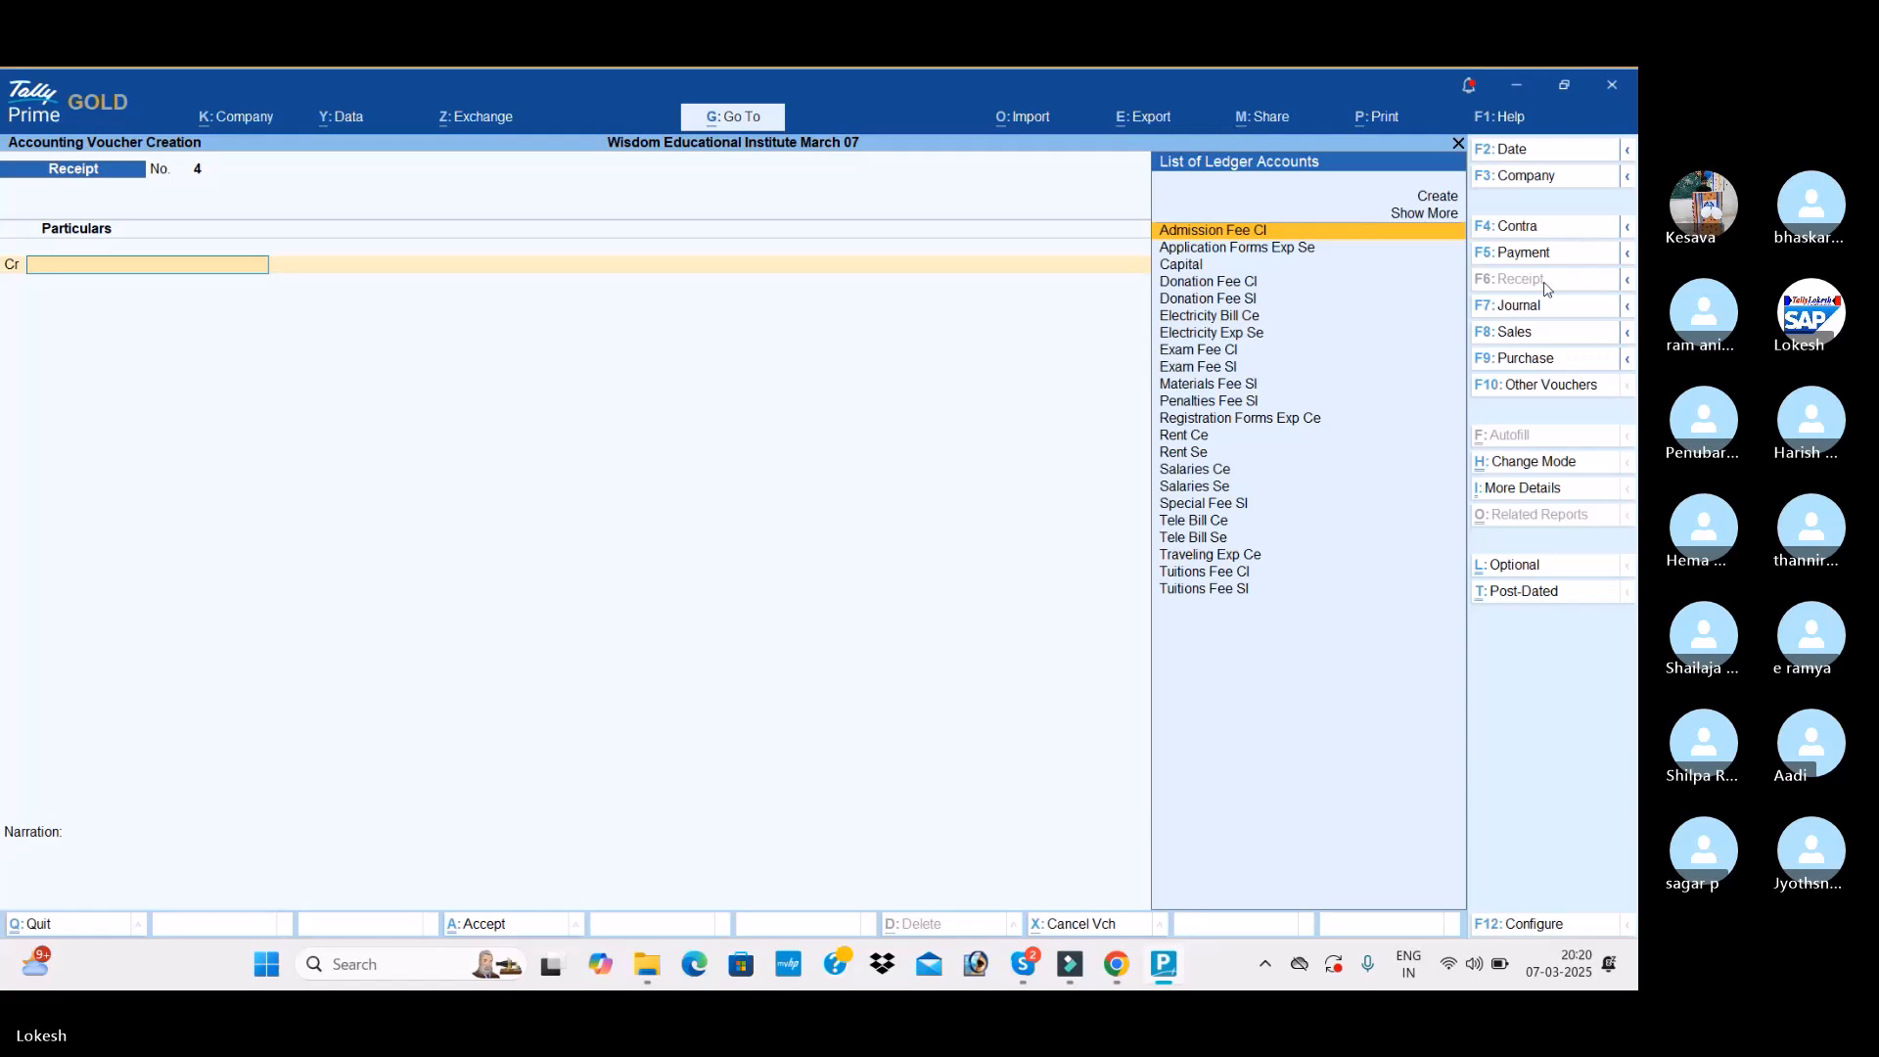
Step: Leave voucher creation and display the Profit & Loss A/c in detailed view
key("Escape")
key("Down")
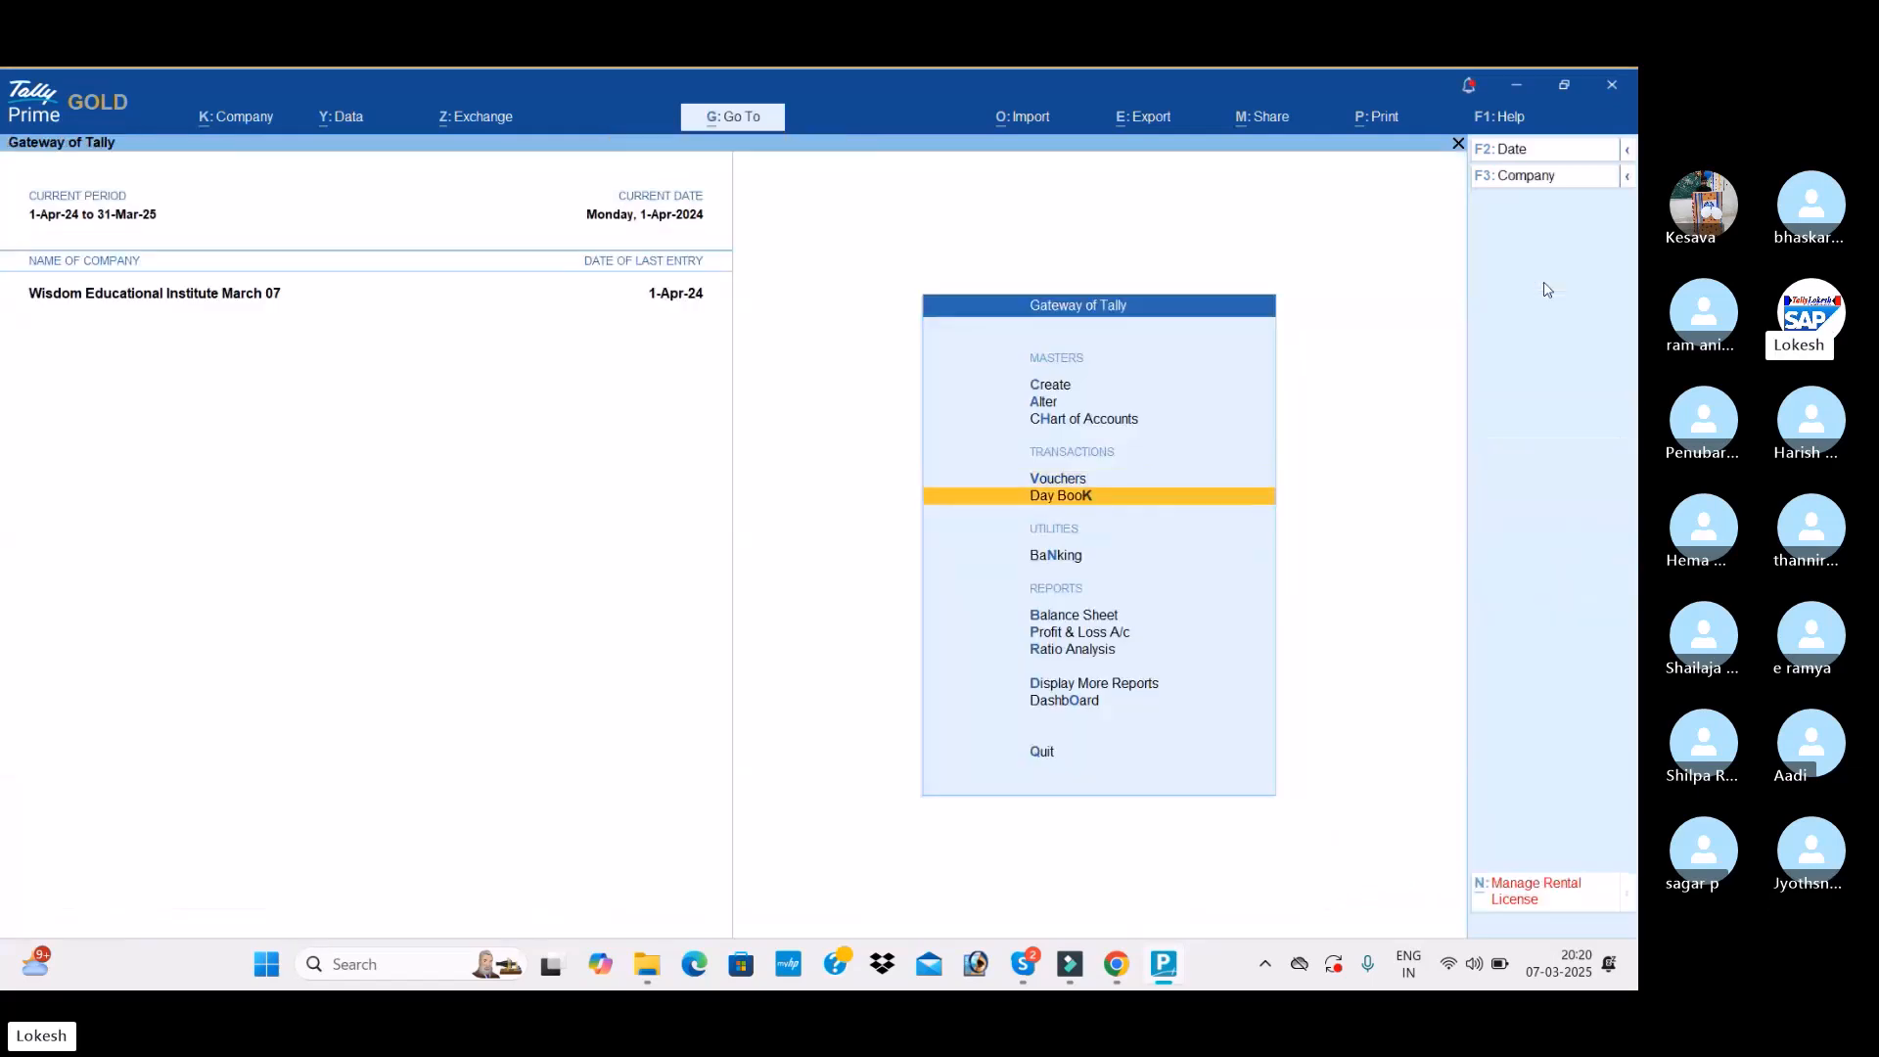
key("Return")
key("Escape")
key("Down")
key("Down")
key("Down")
key("Return")
key("alt+F5")
Step: Compare the college and school expense groups with the matching income groups in the Profit & Loss A/c
key("Down")
key("Down")
key("Down")
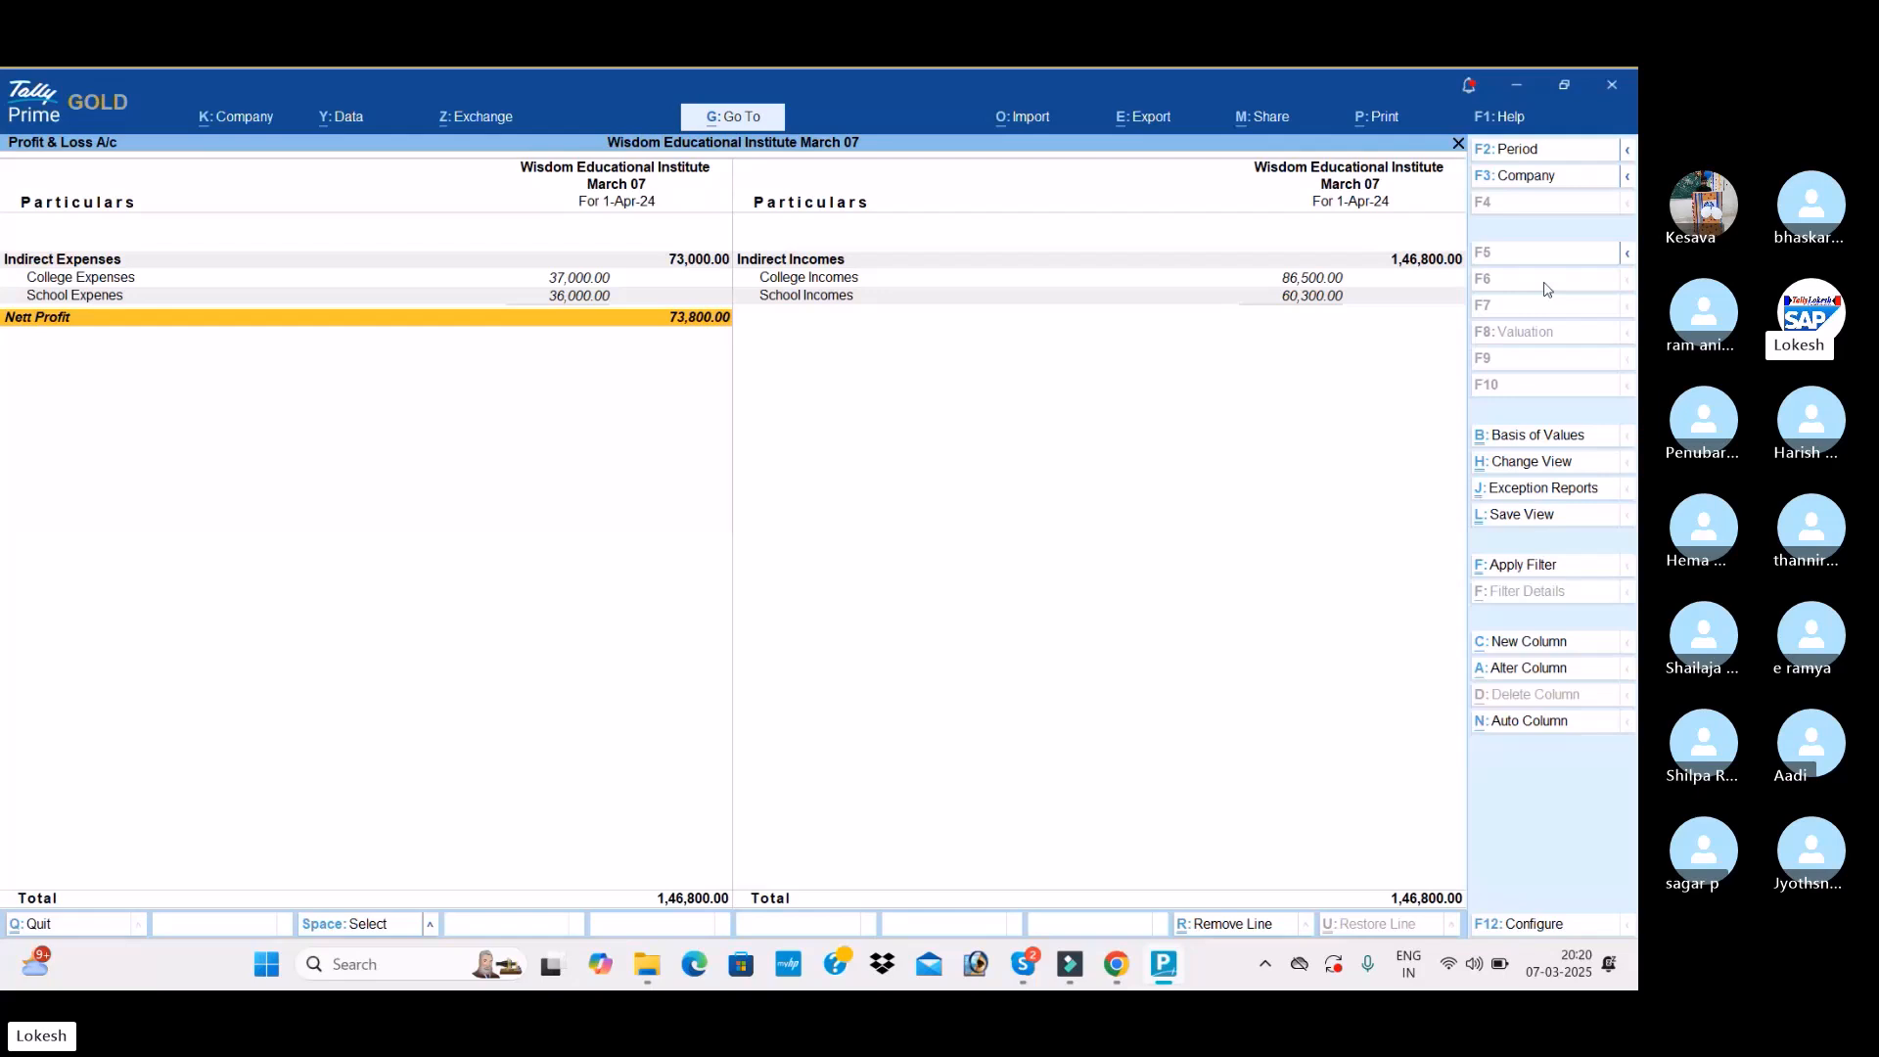
key("Up")
key("Right")
key("Up")
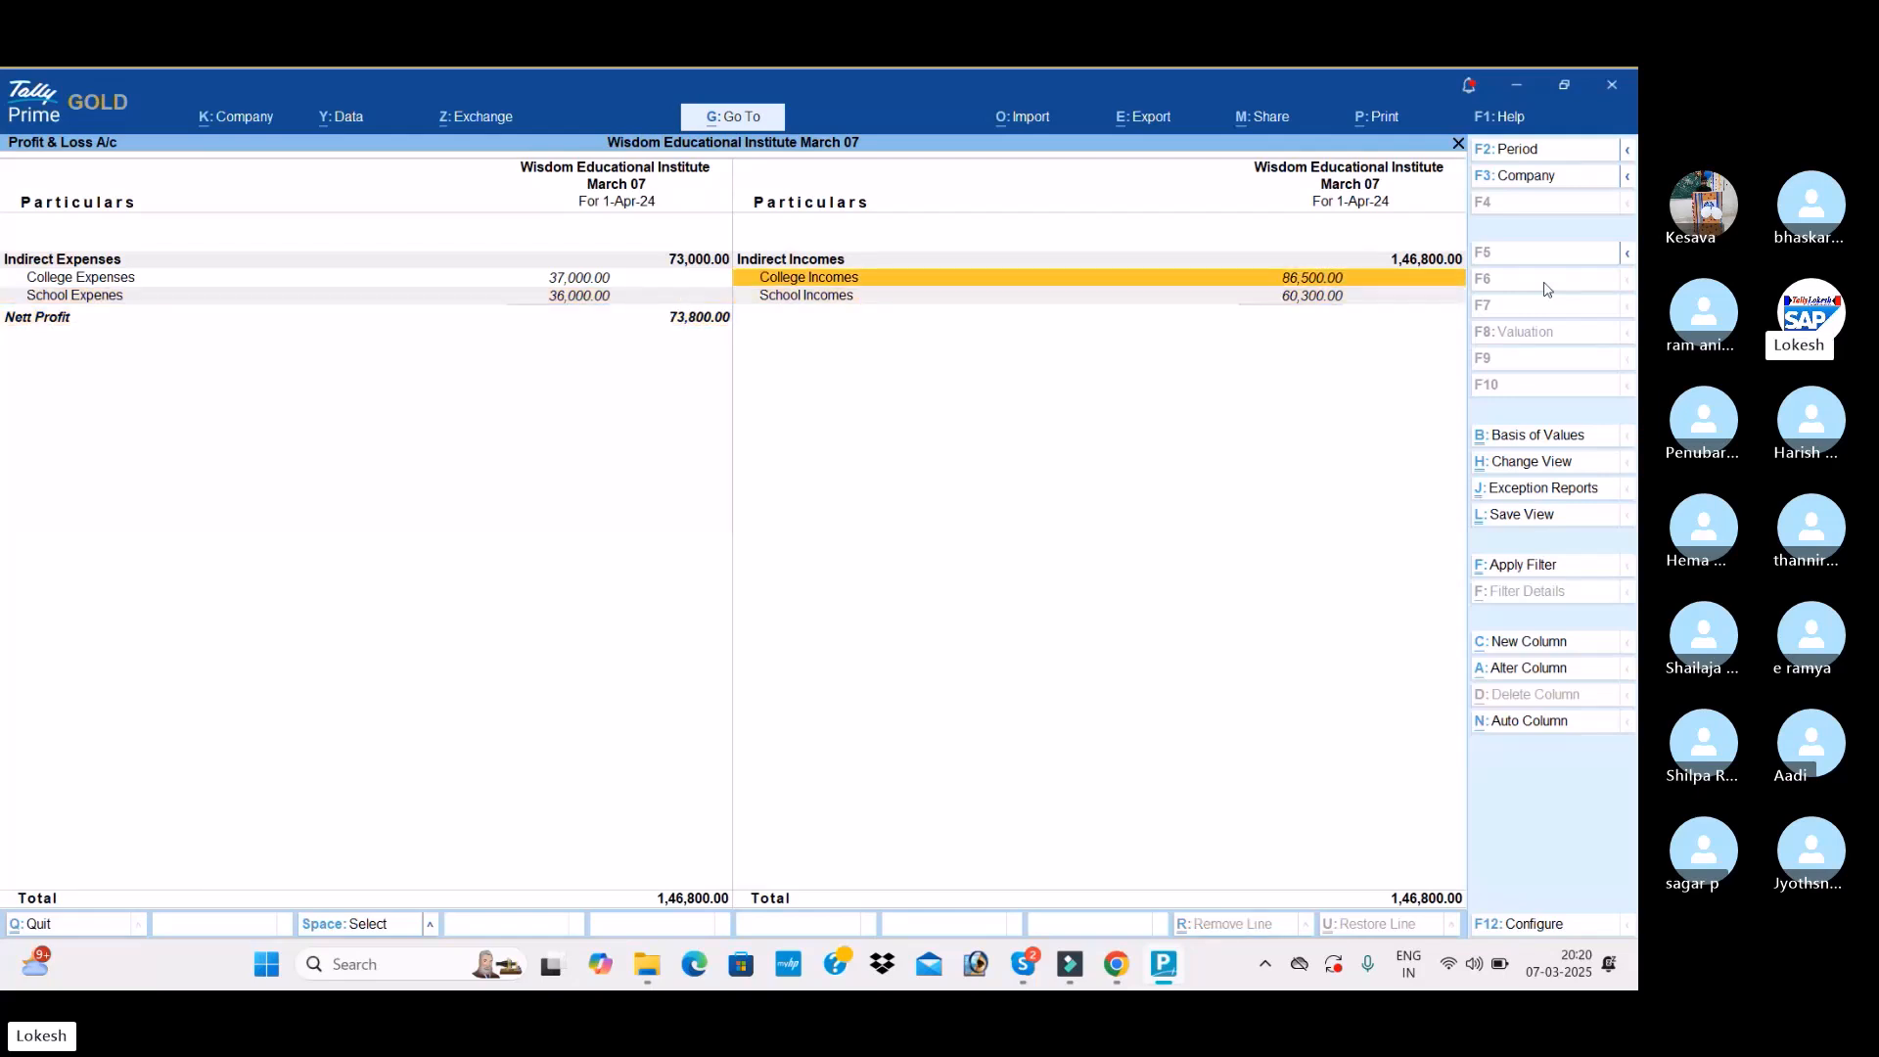
key("Left")
key("Down")
key("Right")
key("Up")
key("Down")
key("Left")
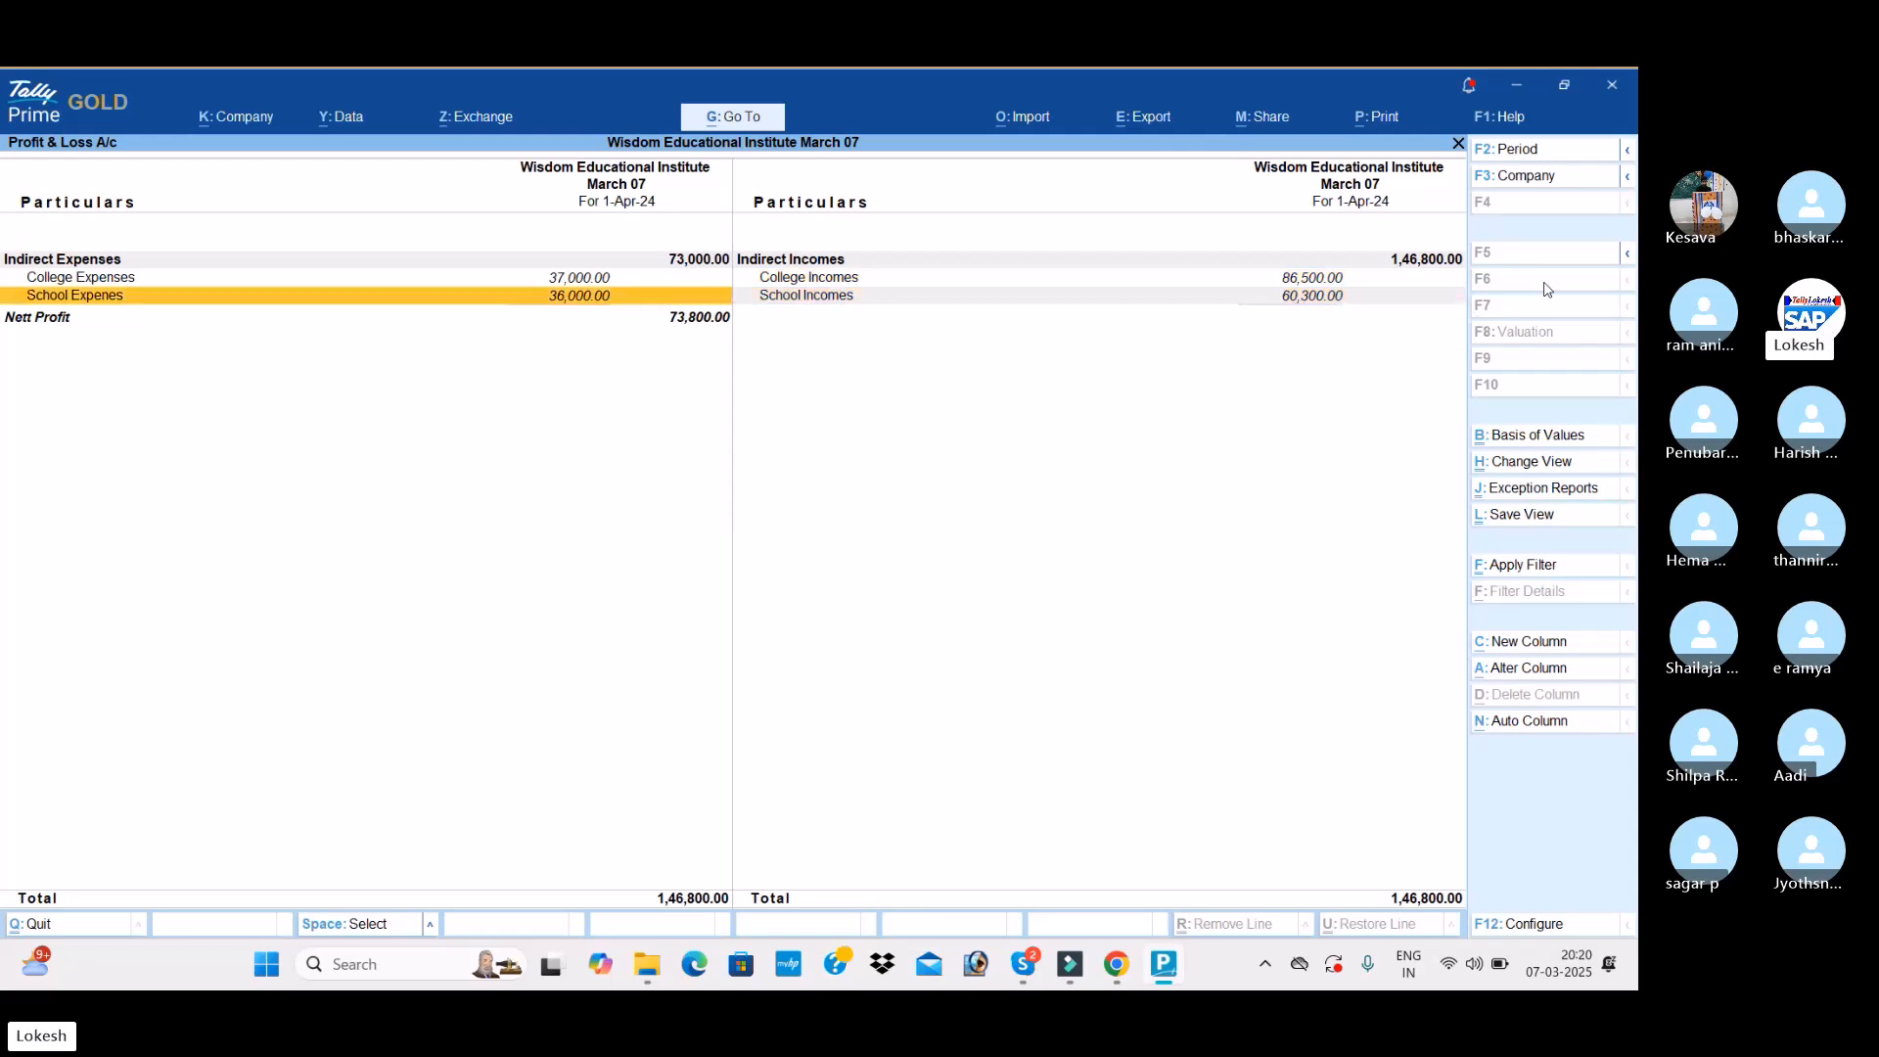
Step: Open the College Expenses group summary and go through its ledger balances
key("Up")
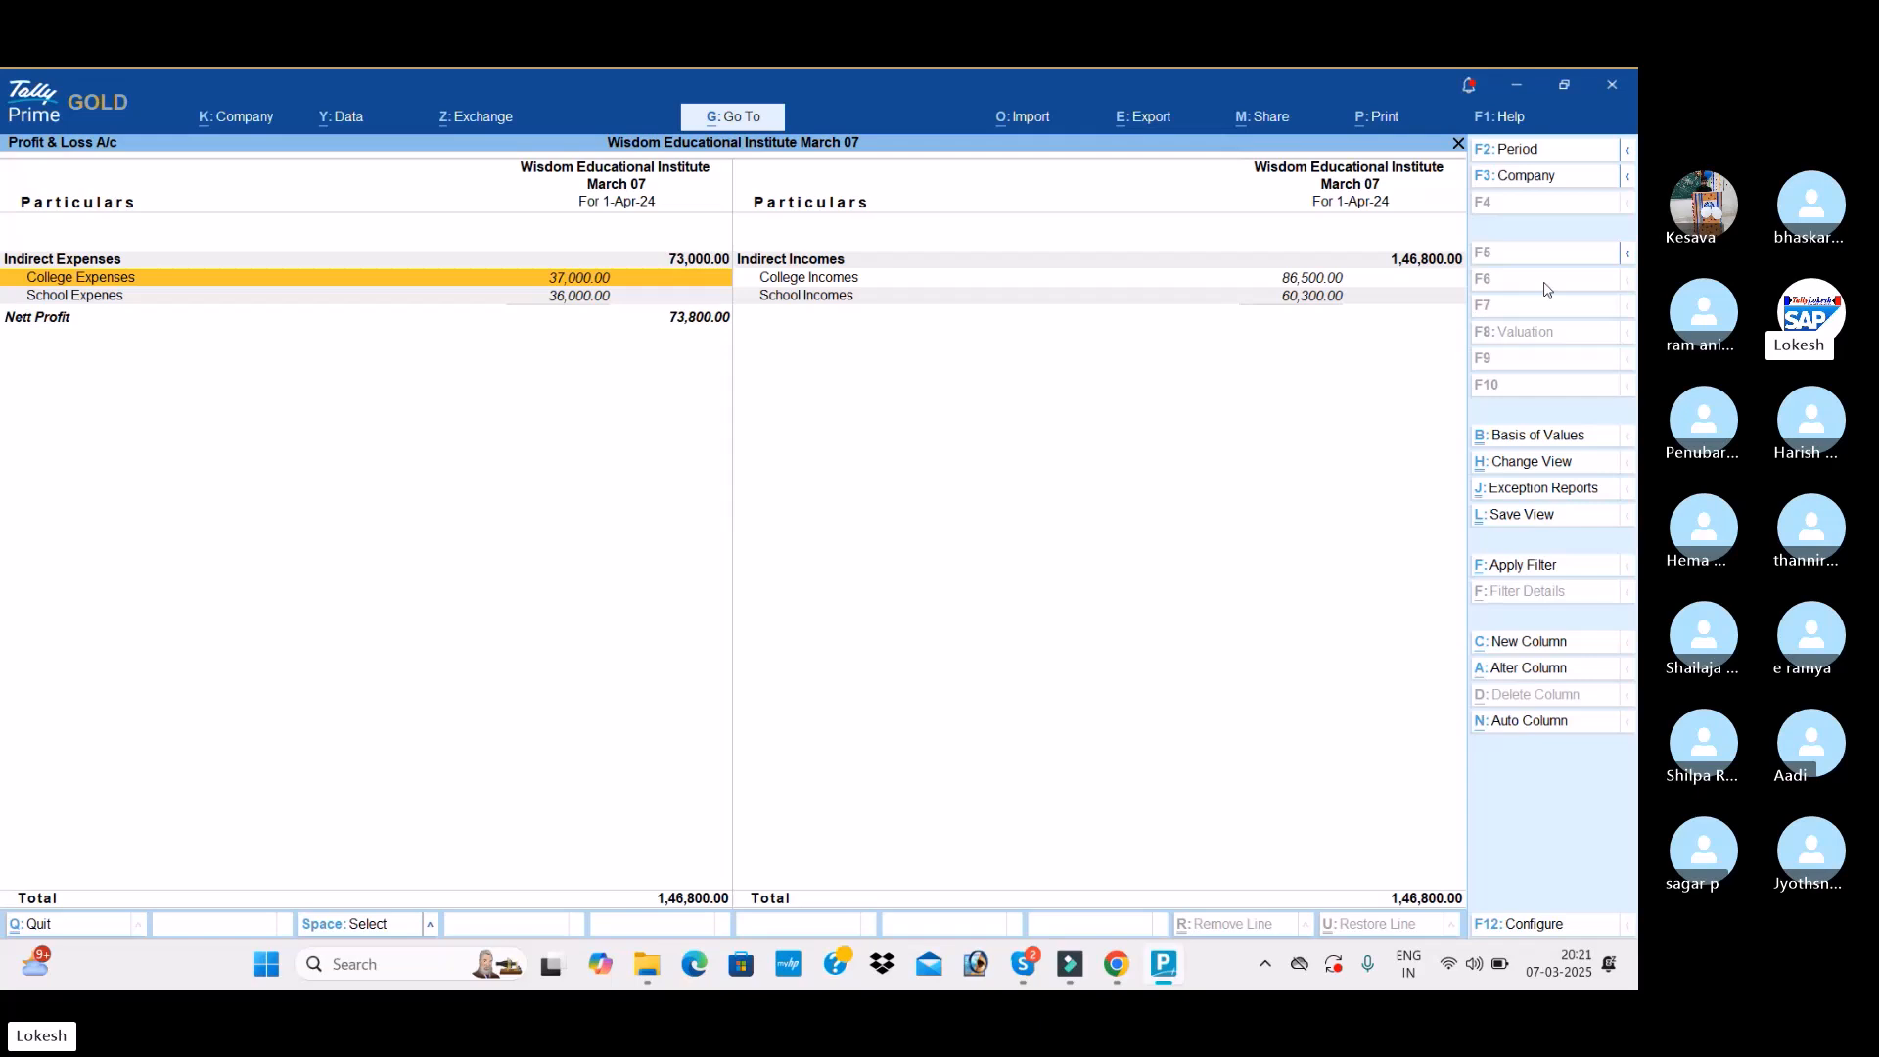
key("Return")
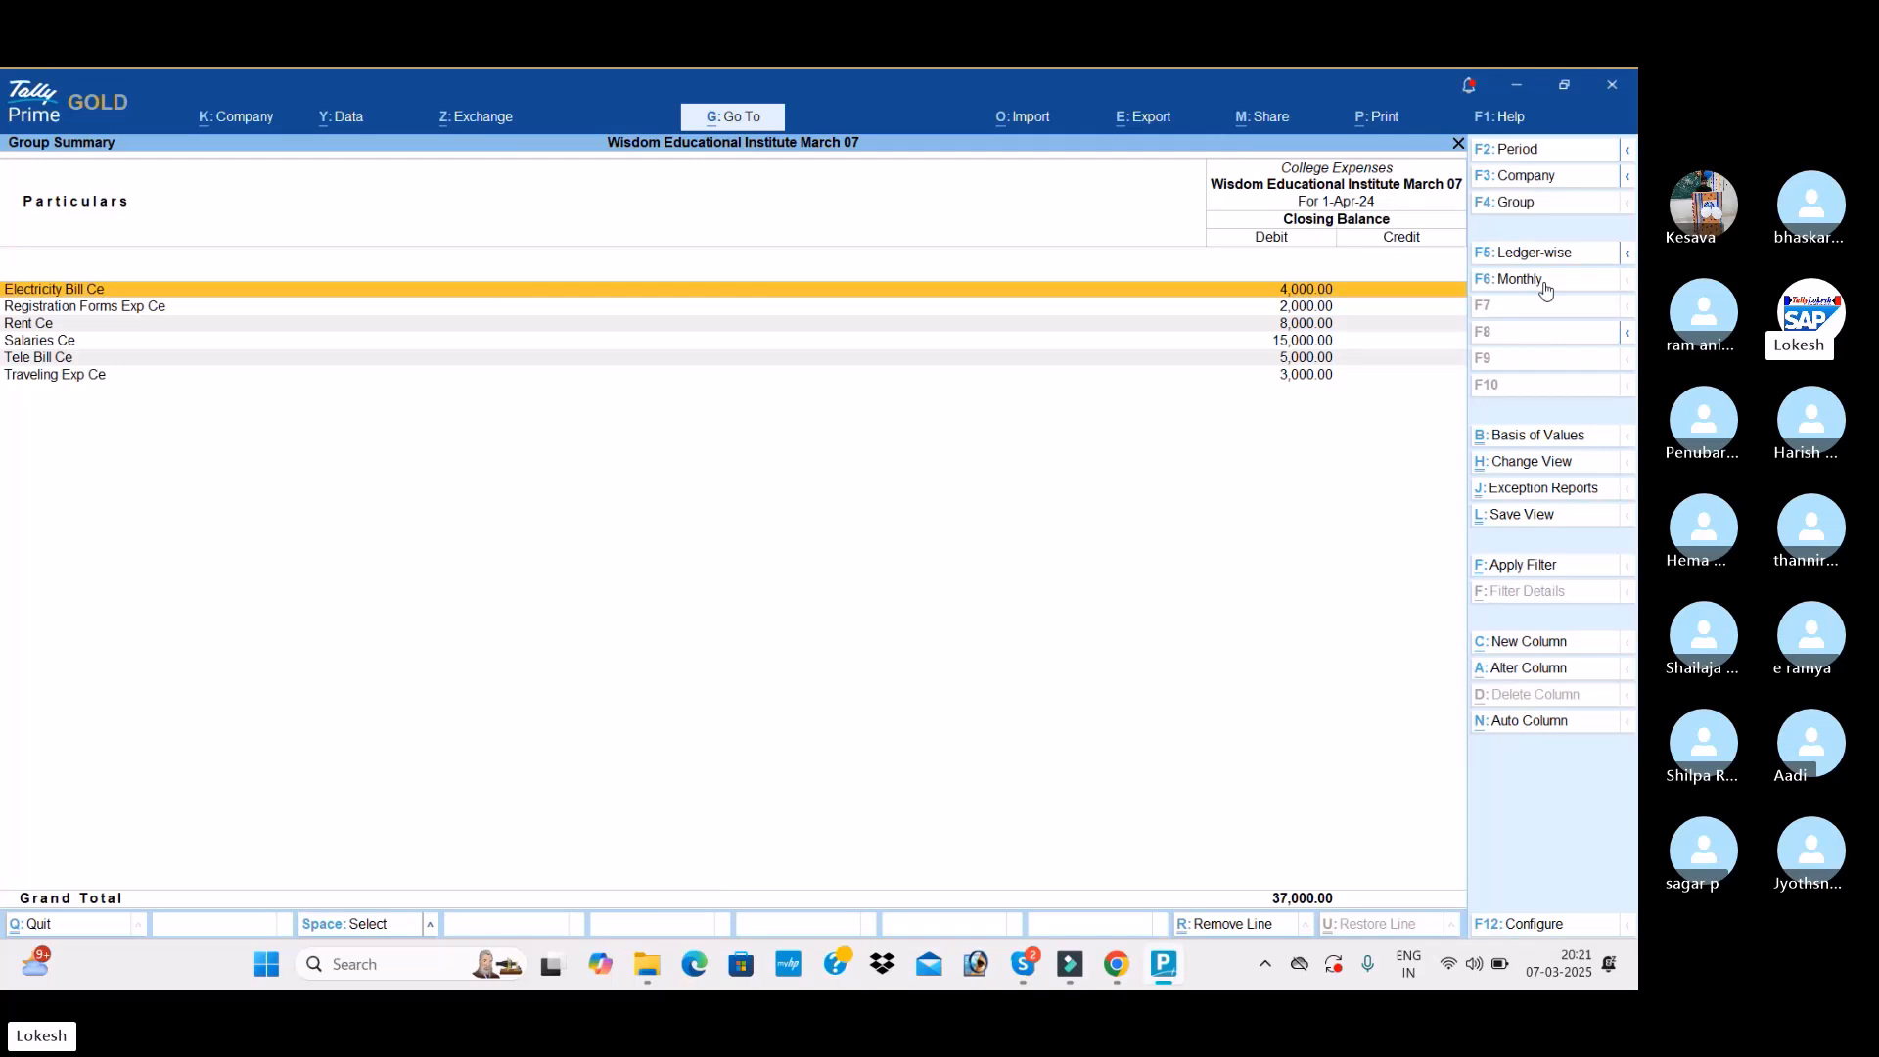
key("Down")
key("Down")
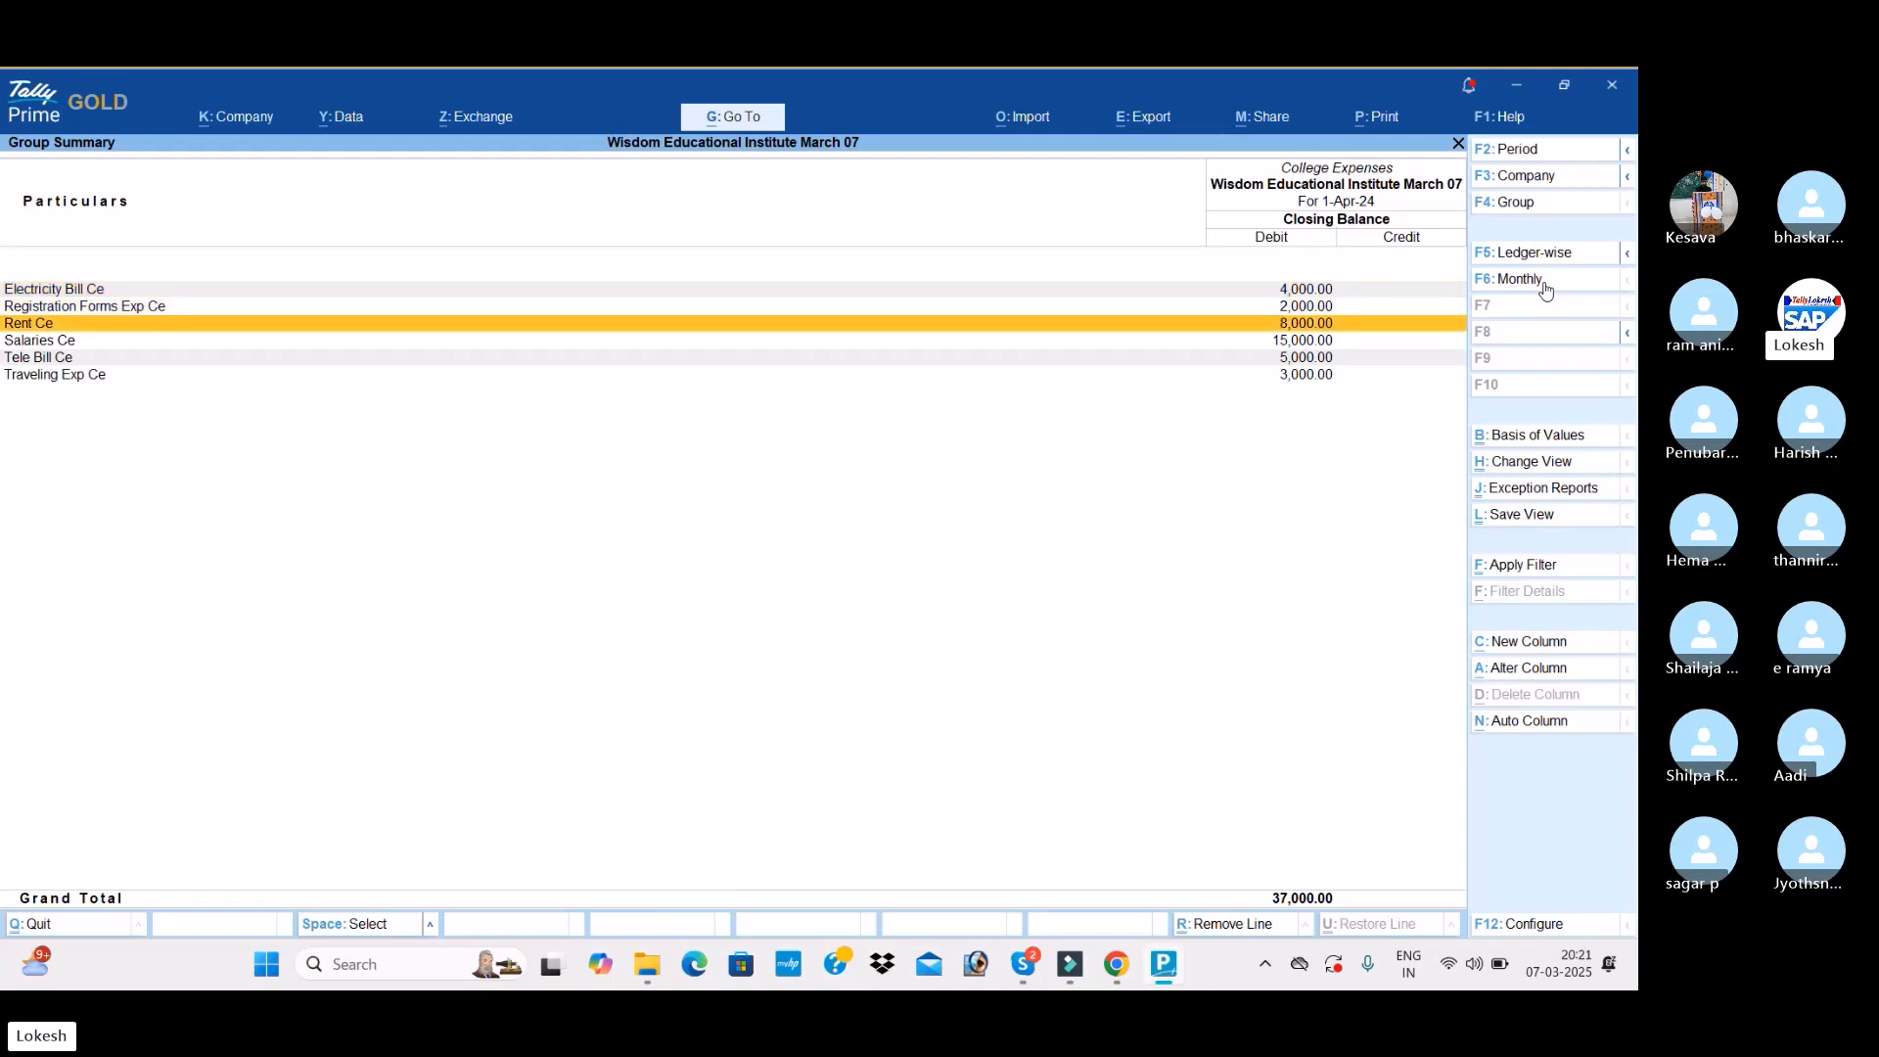
key("Down")
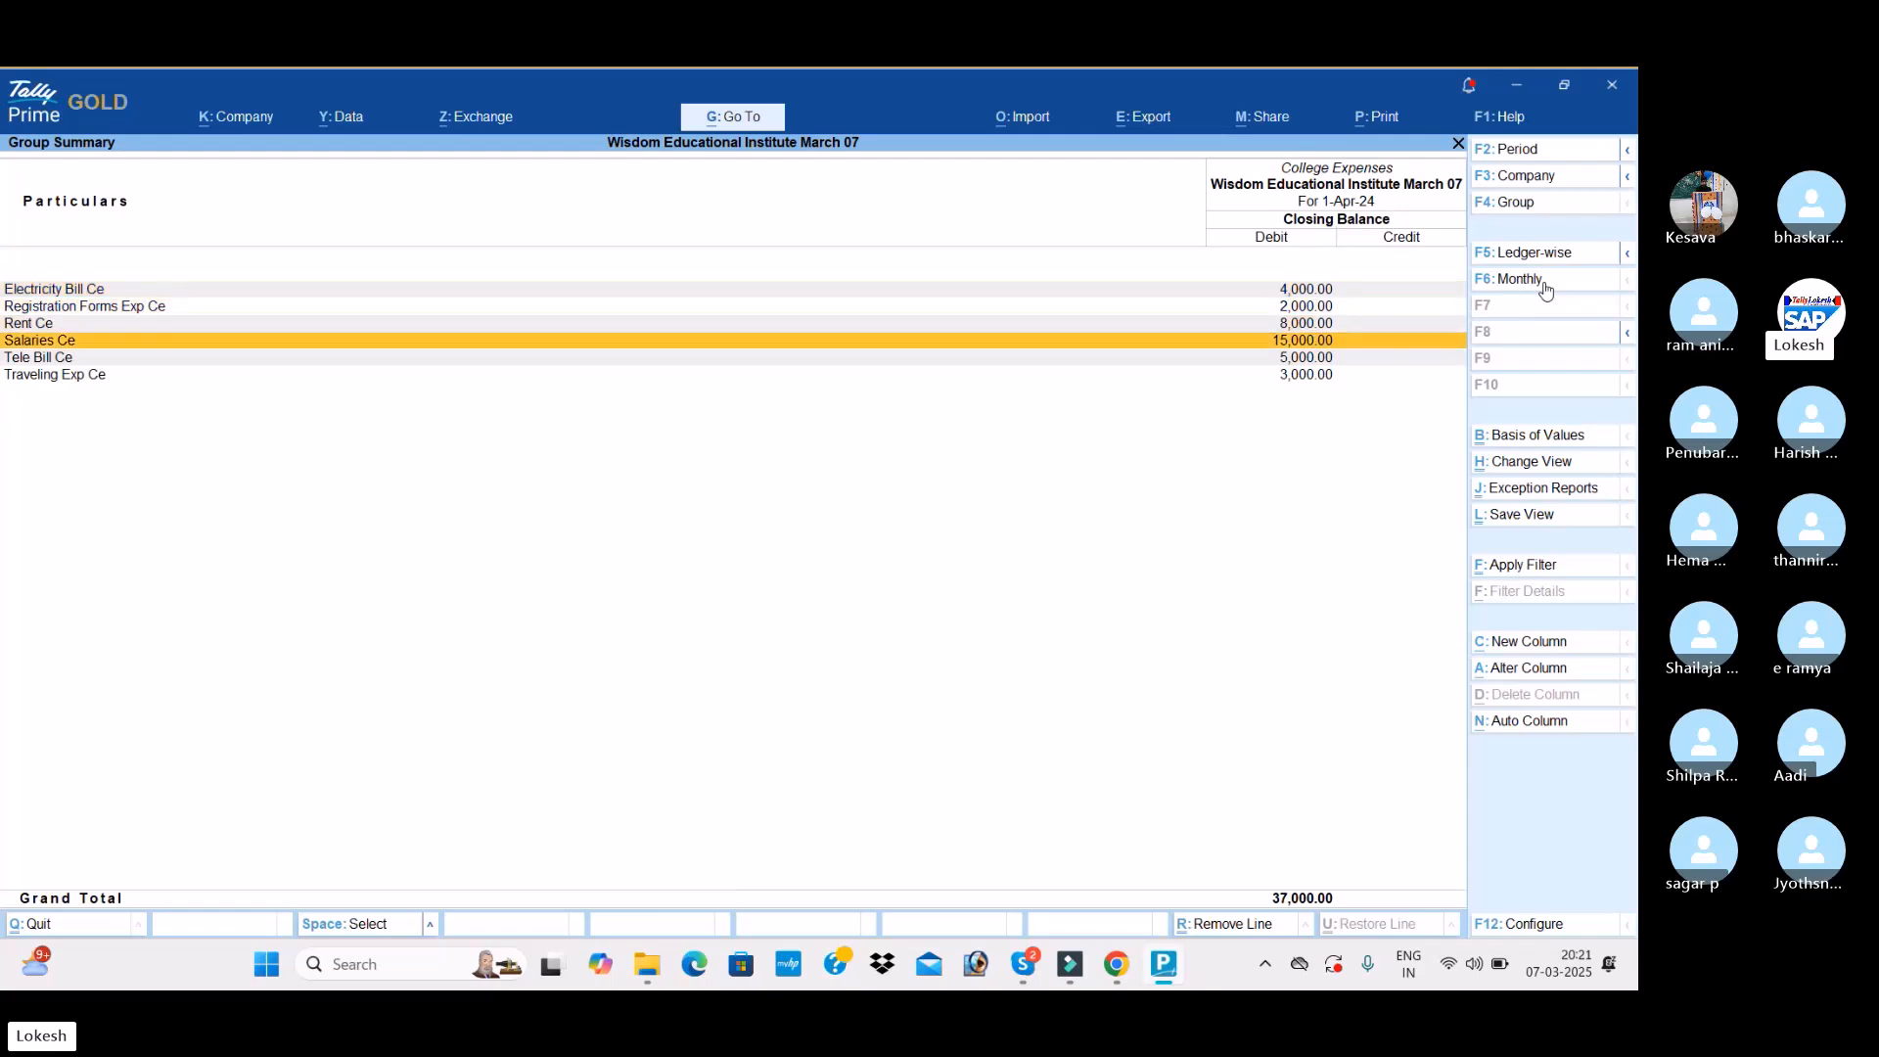
Step: Check the remaining College Expenses ledgers down to Traveling Exp Ce and return to the Profit & Loss A/c
key("Down")
key("Down")
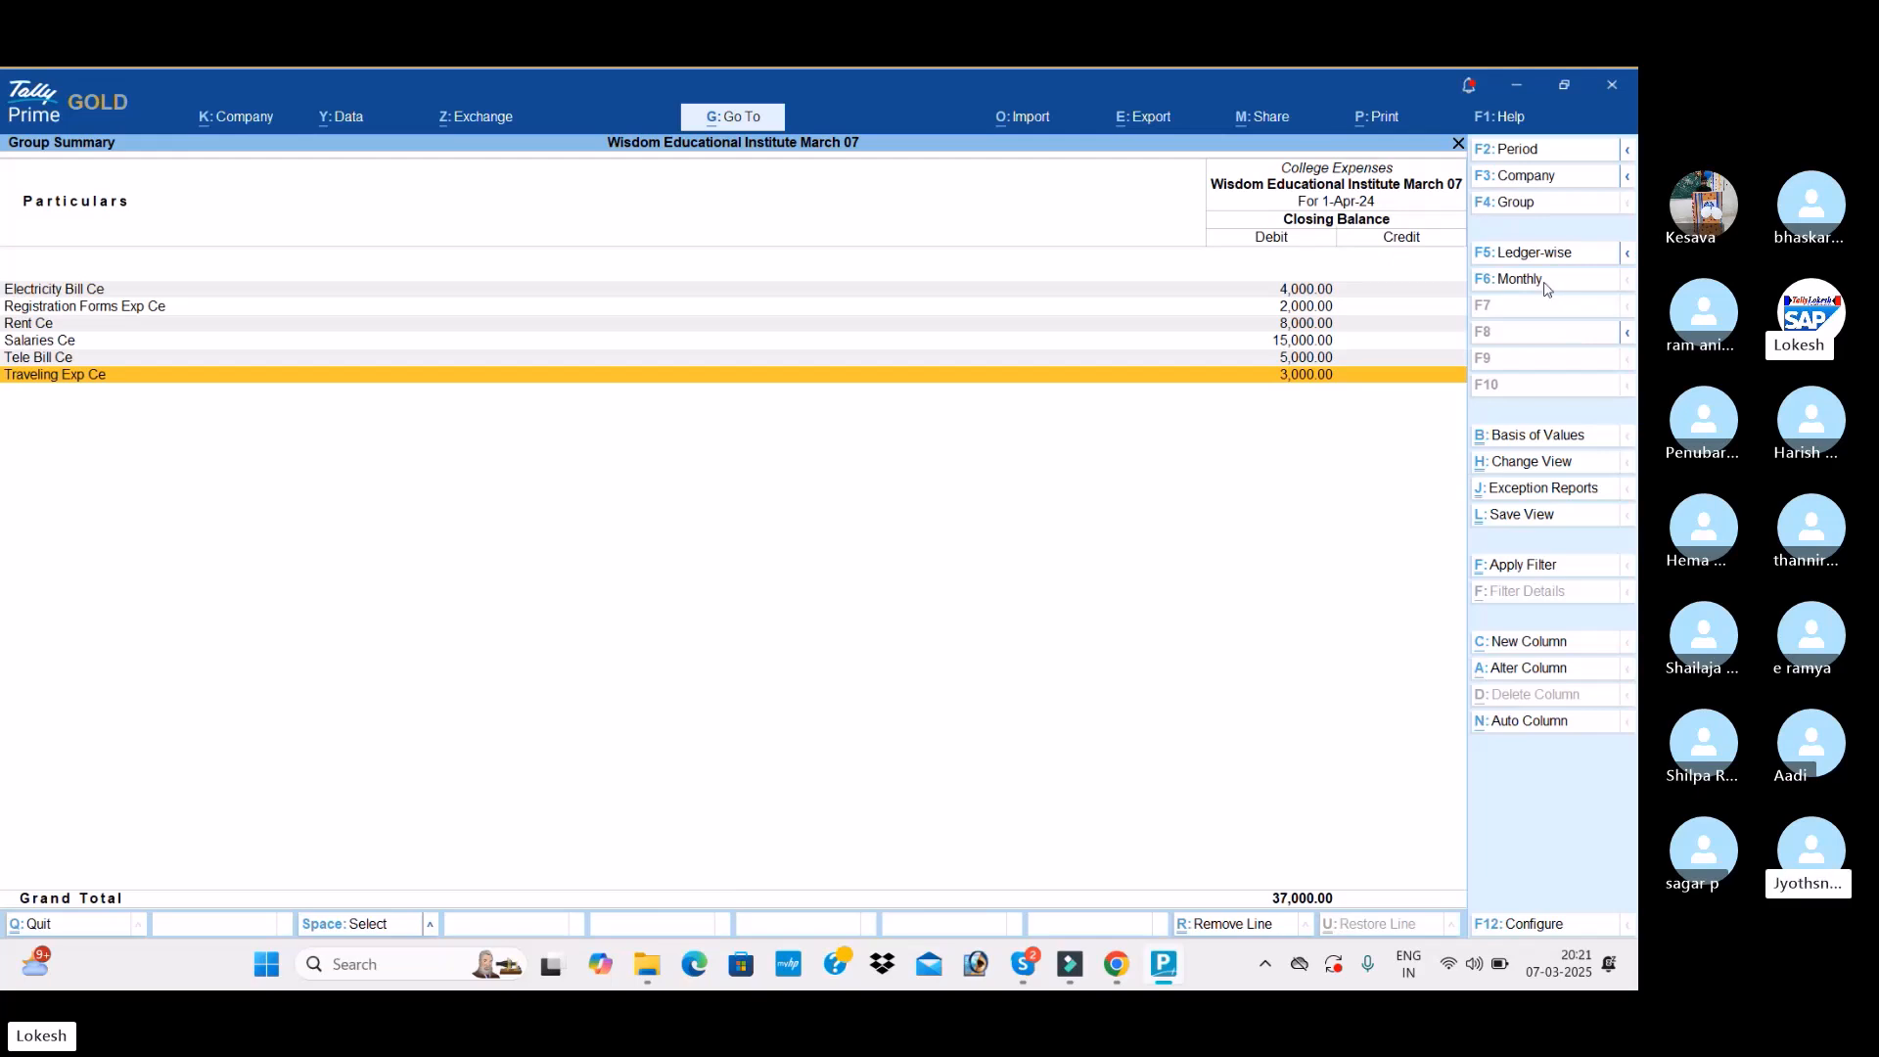
key("Escape")
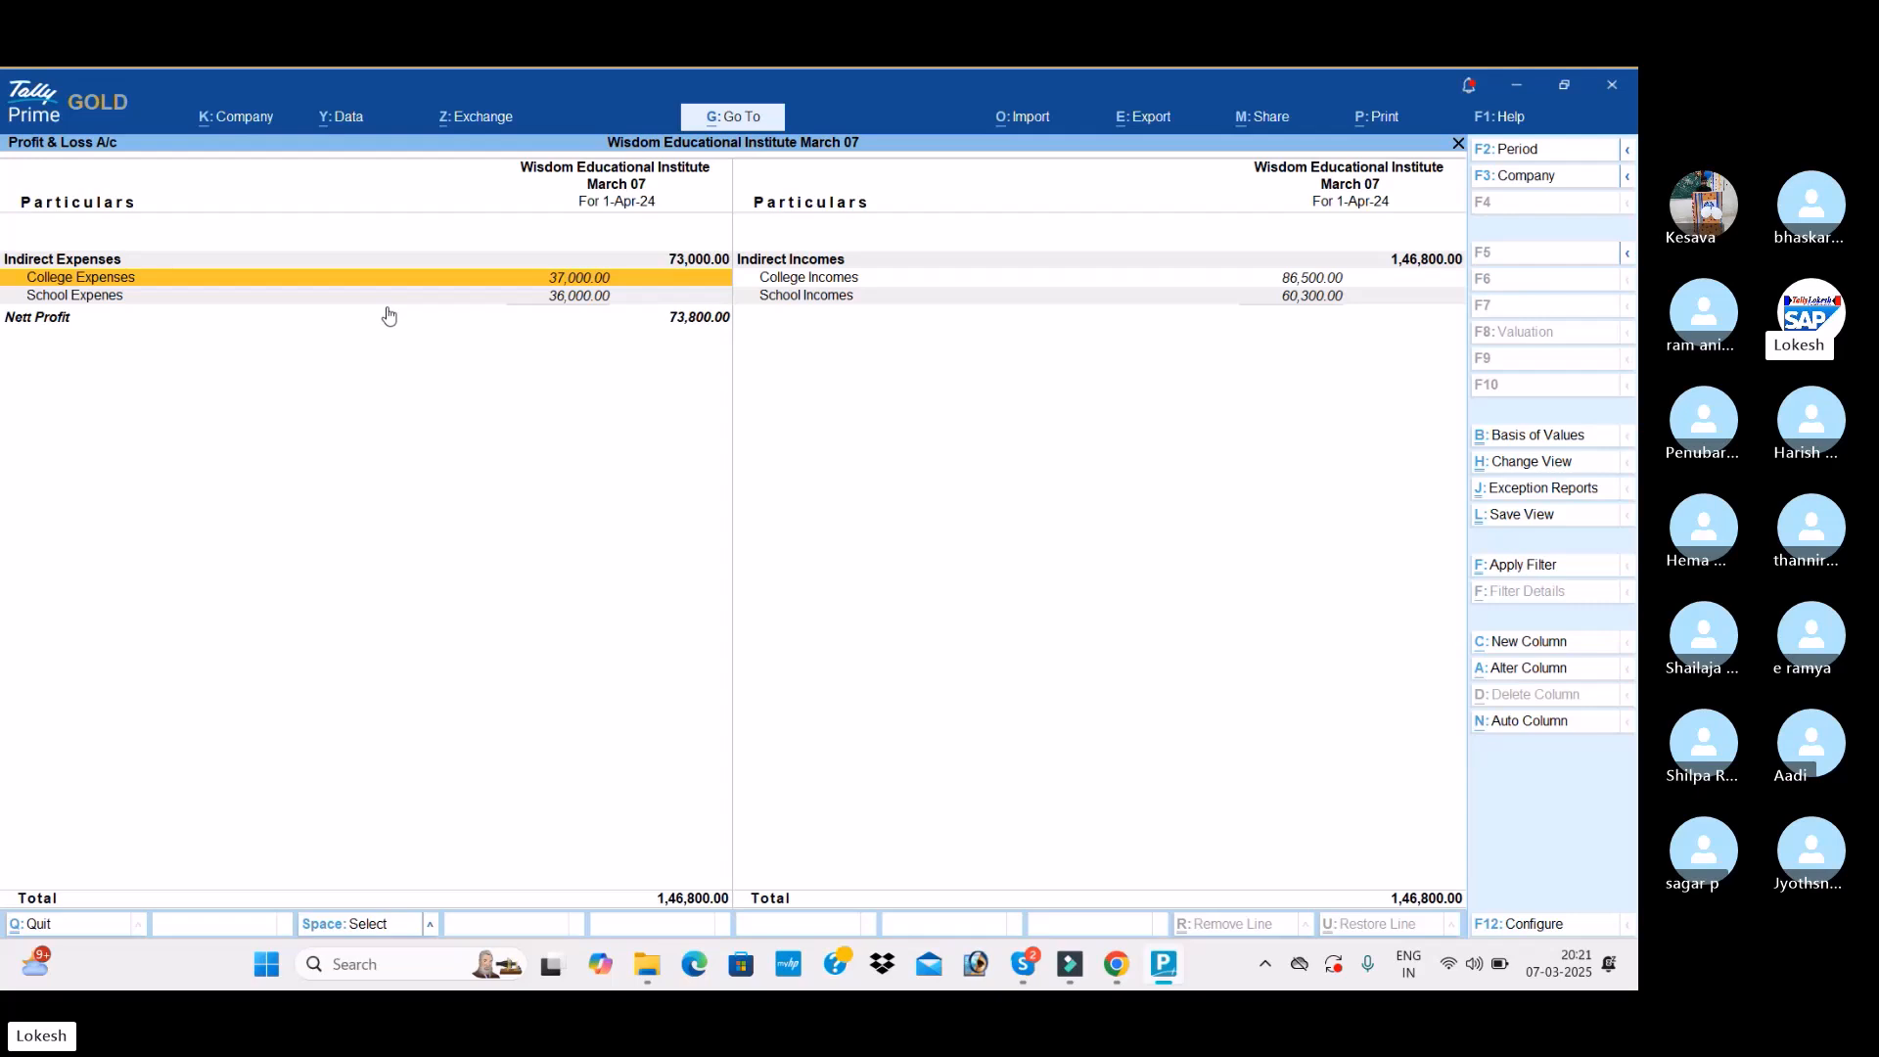
Step: Open the School Expenses group summary from the Profit & Loss A/c and go through its ledger balances
key("Down")
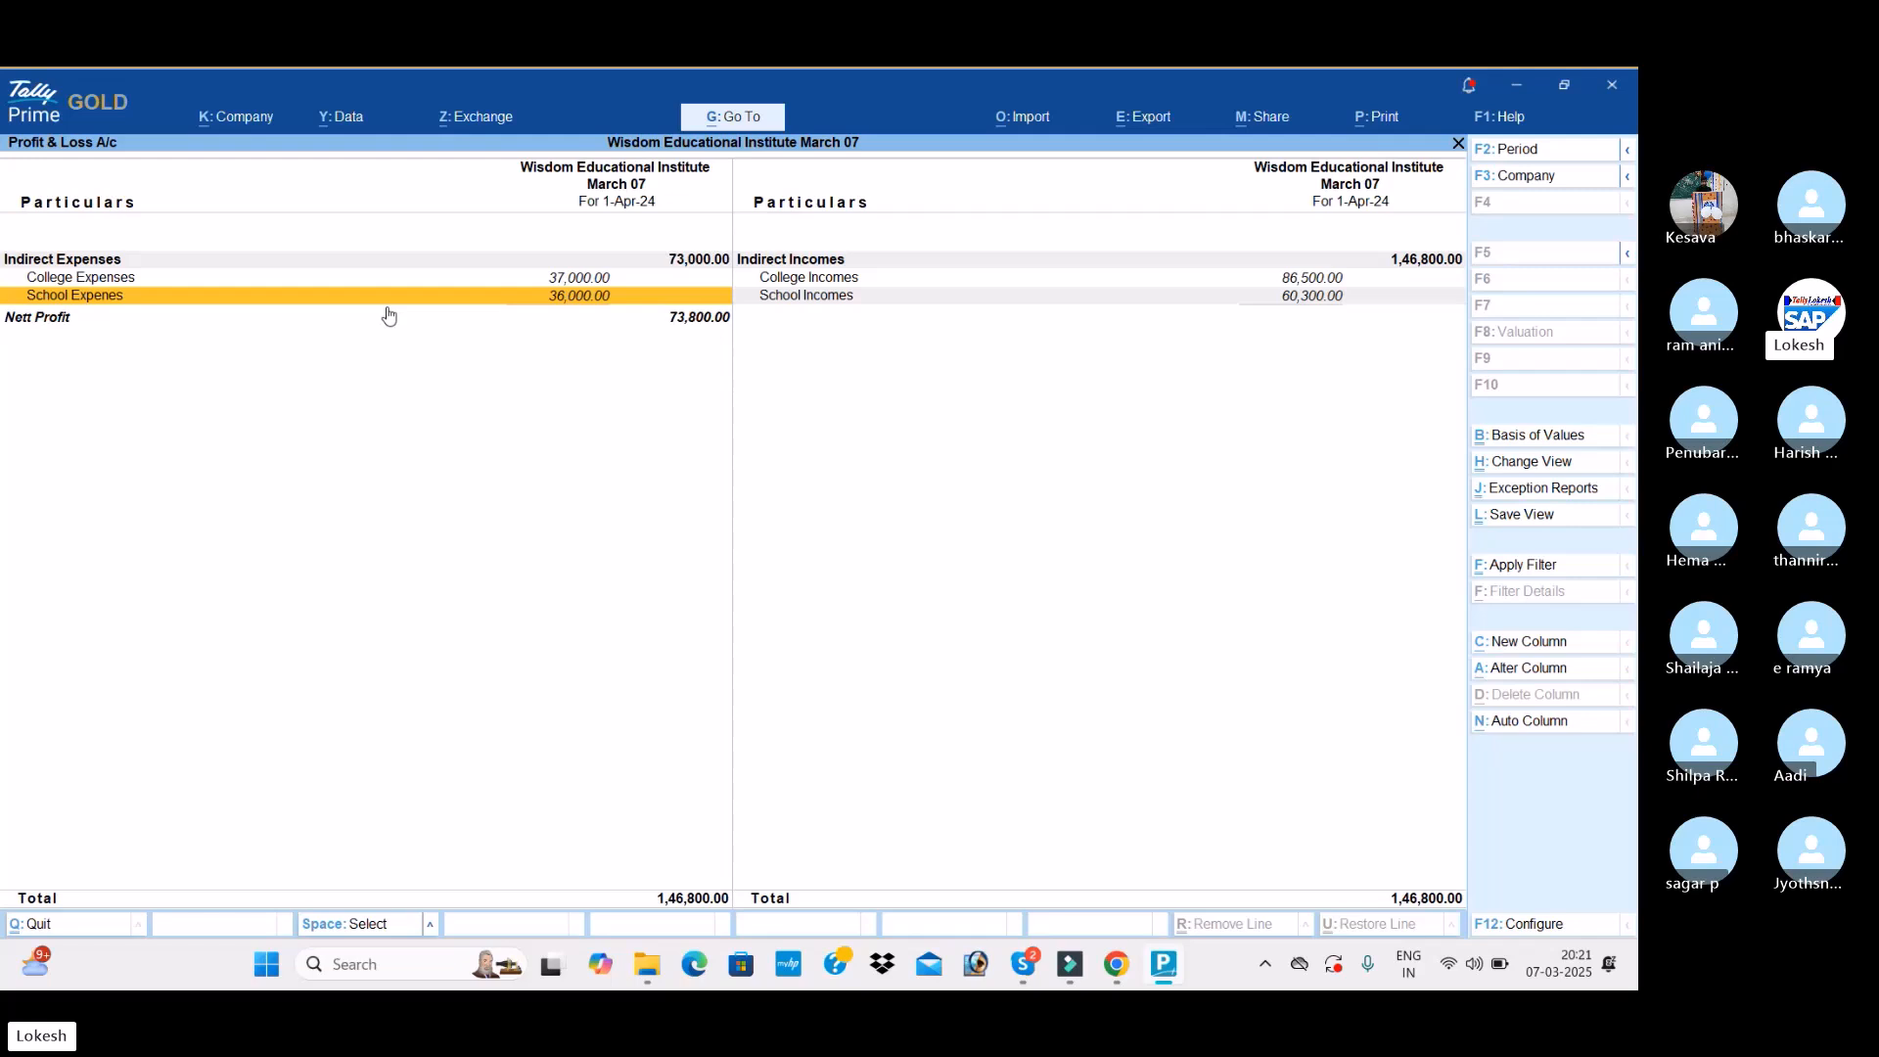
key("Return")
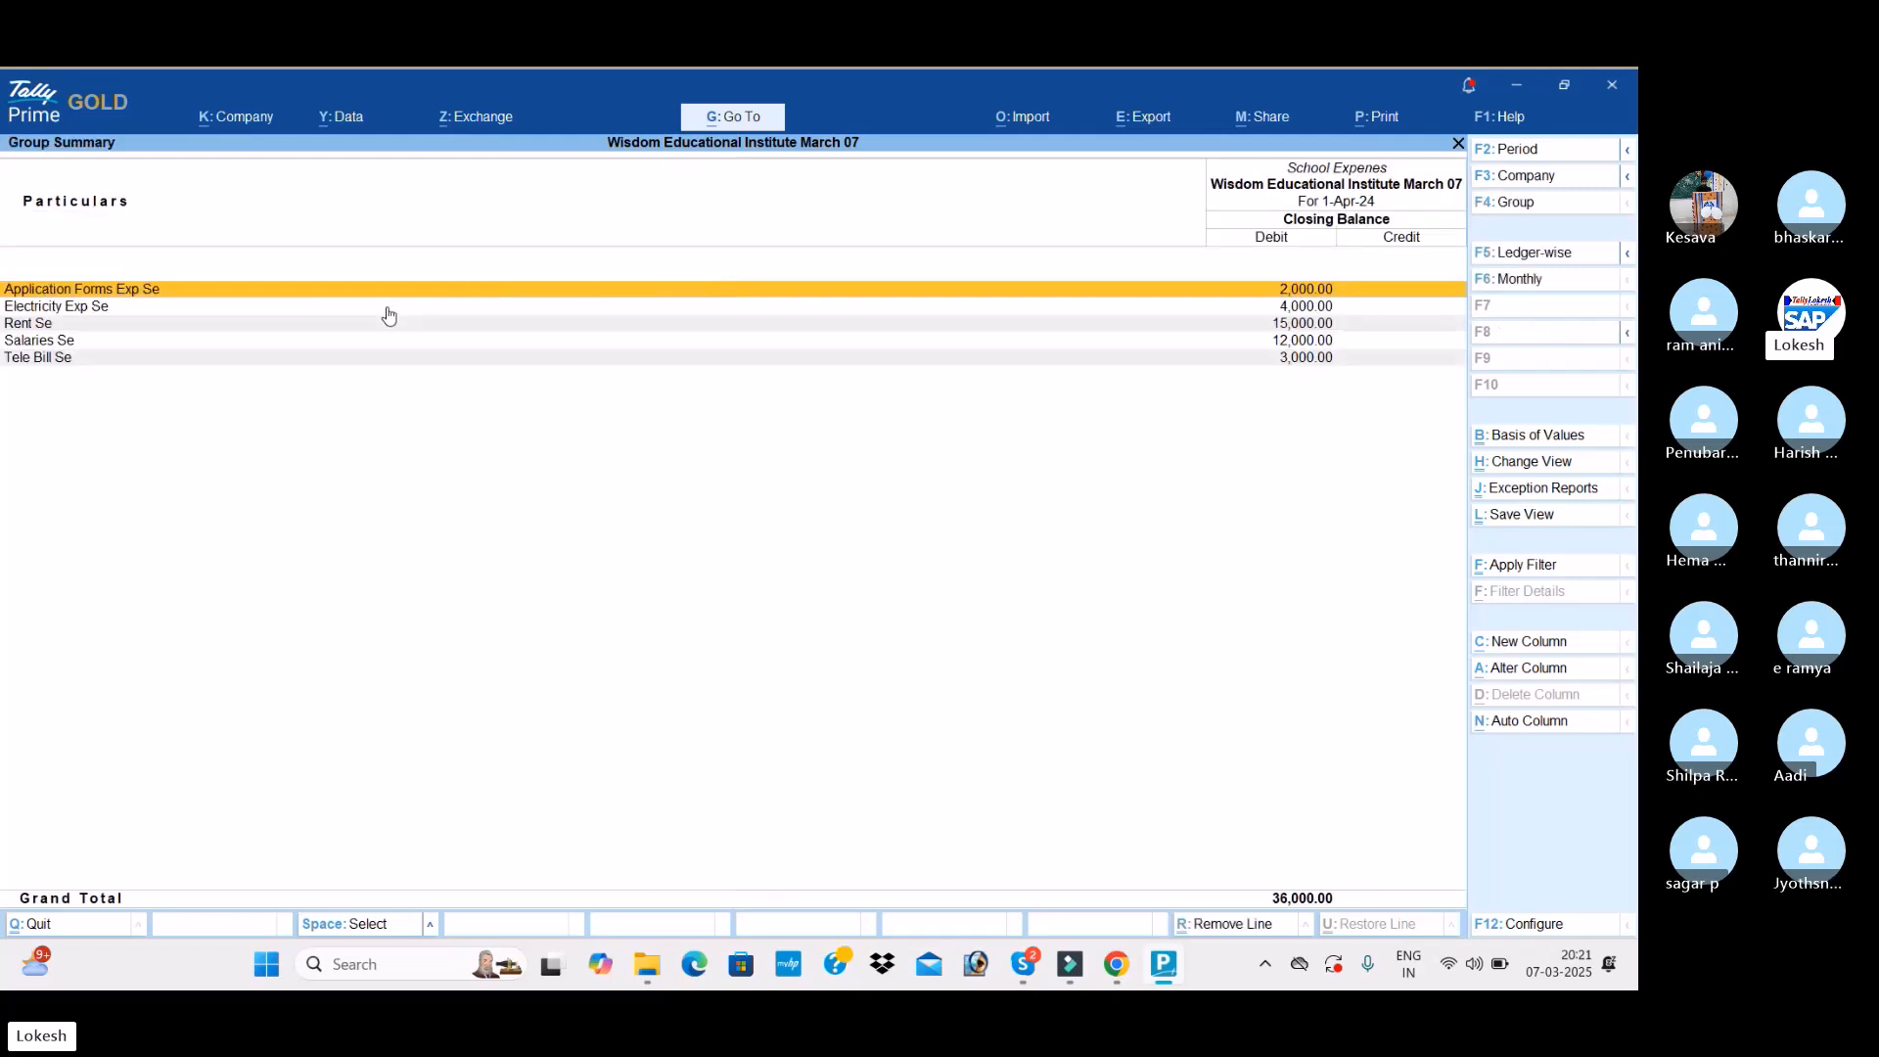
key("Down")
key("Down")
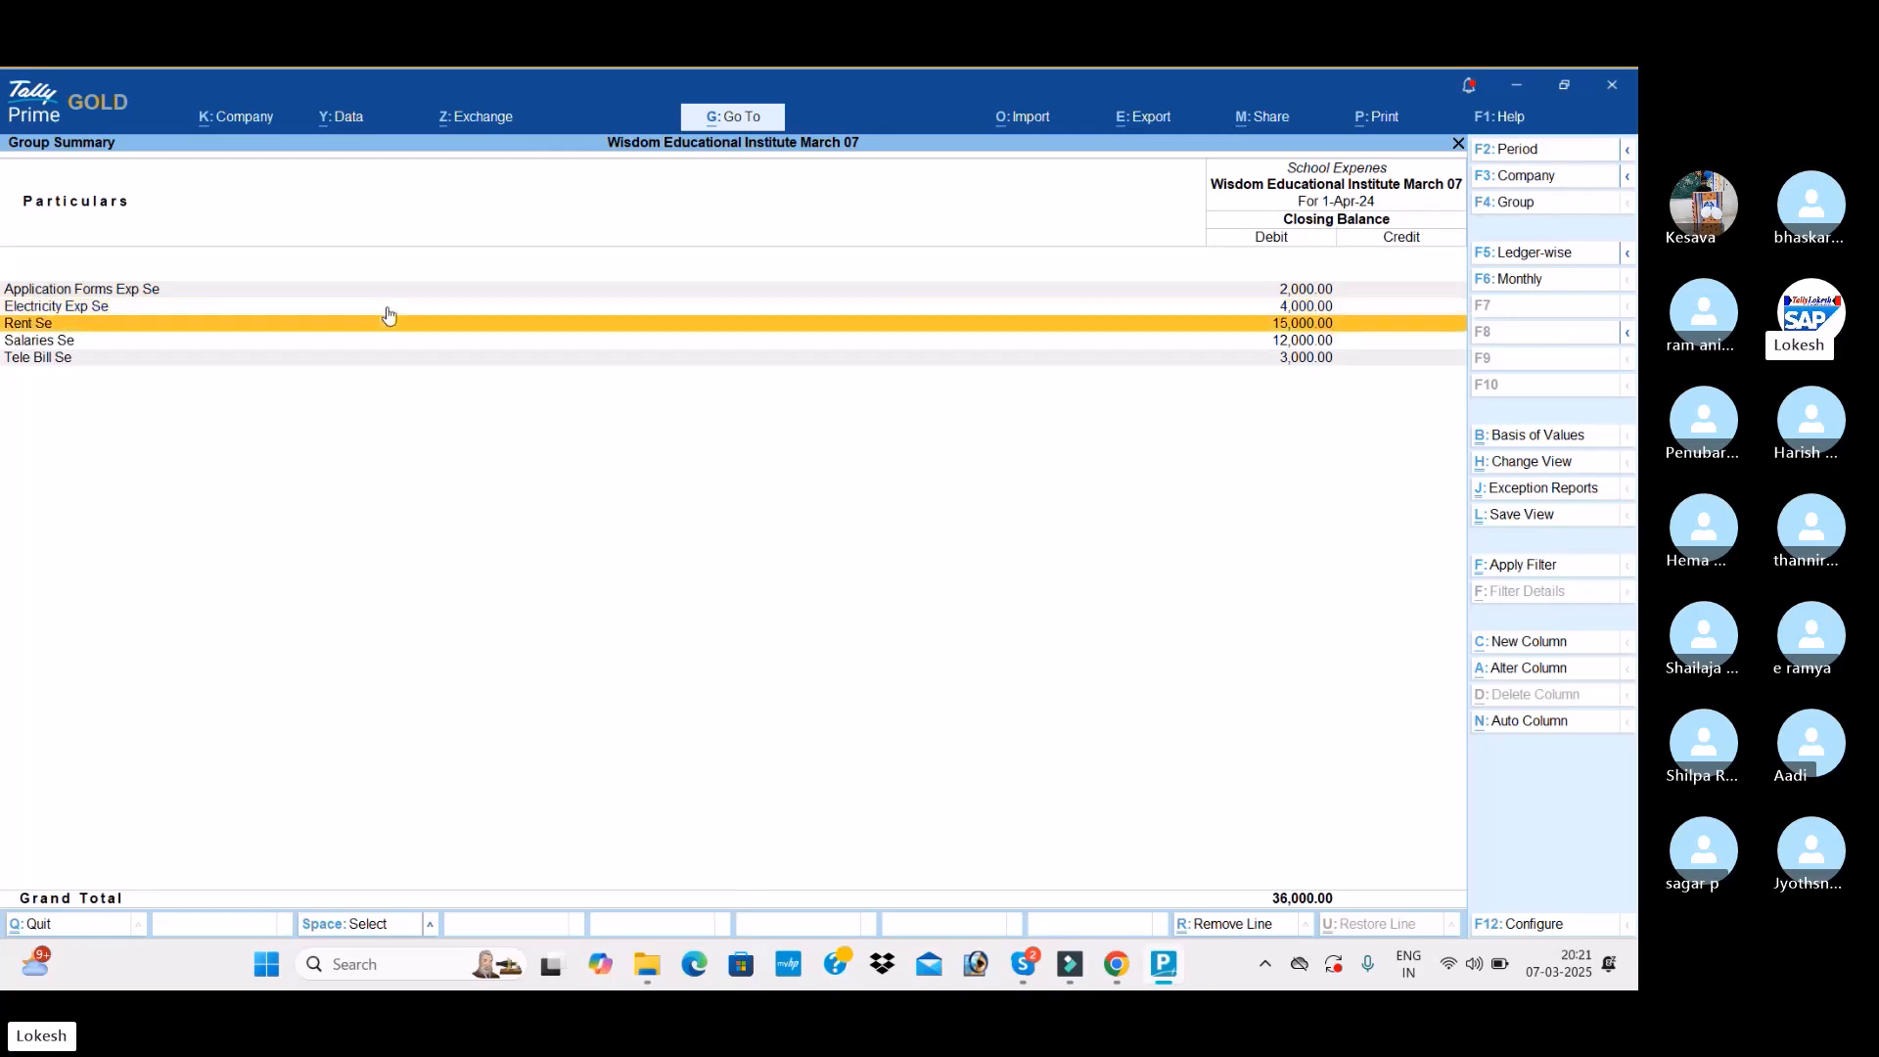
key("Down")
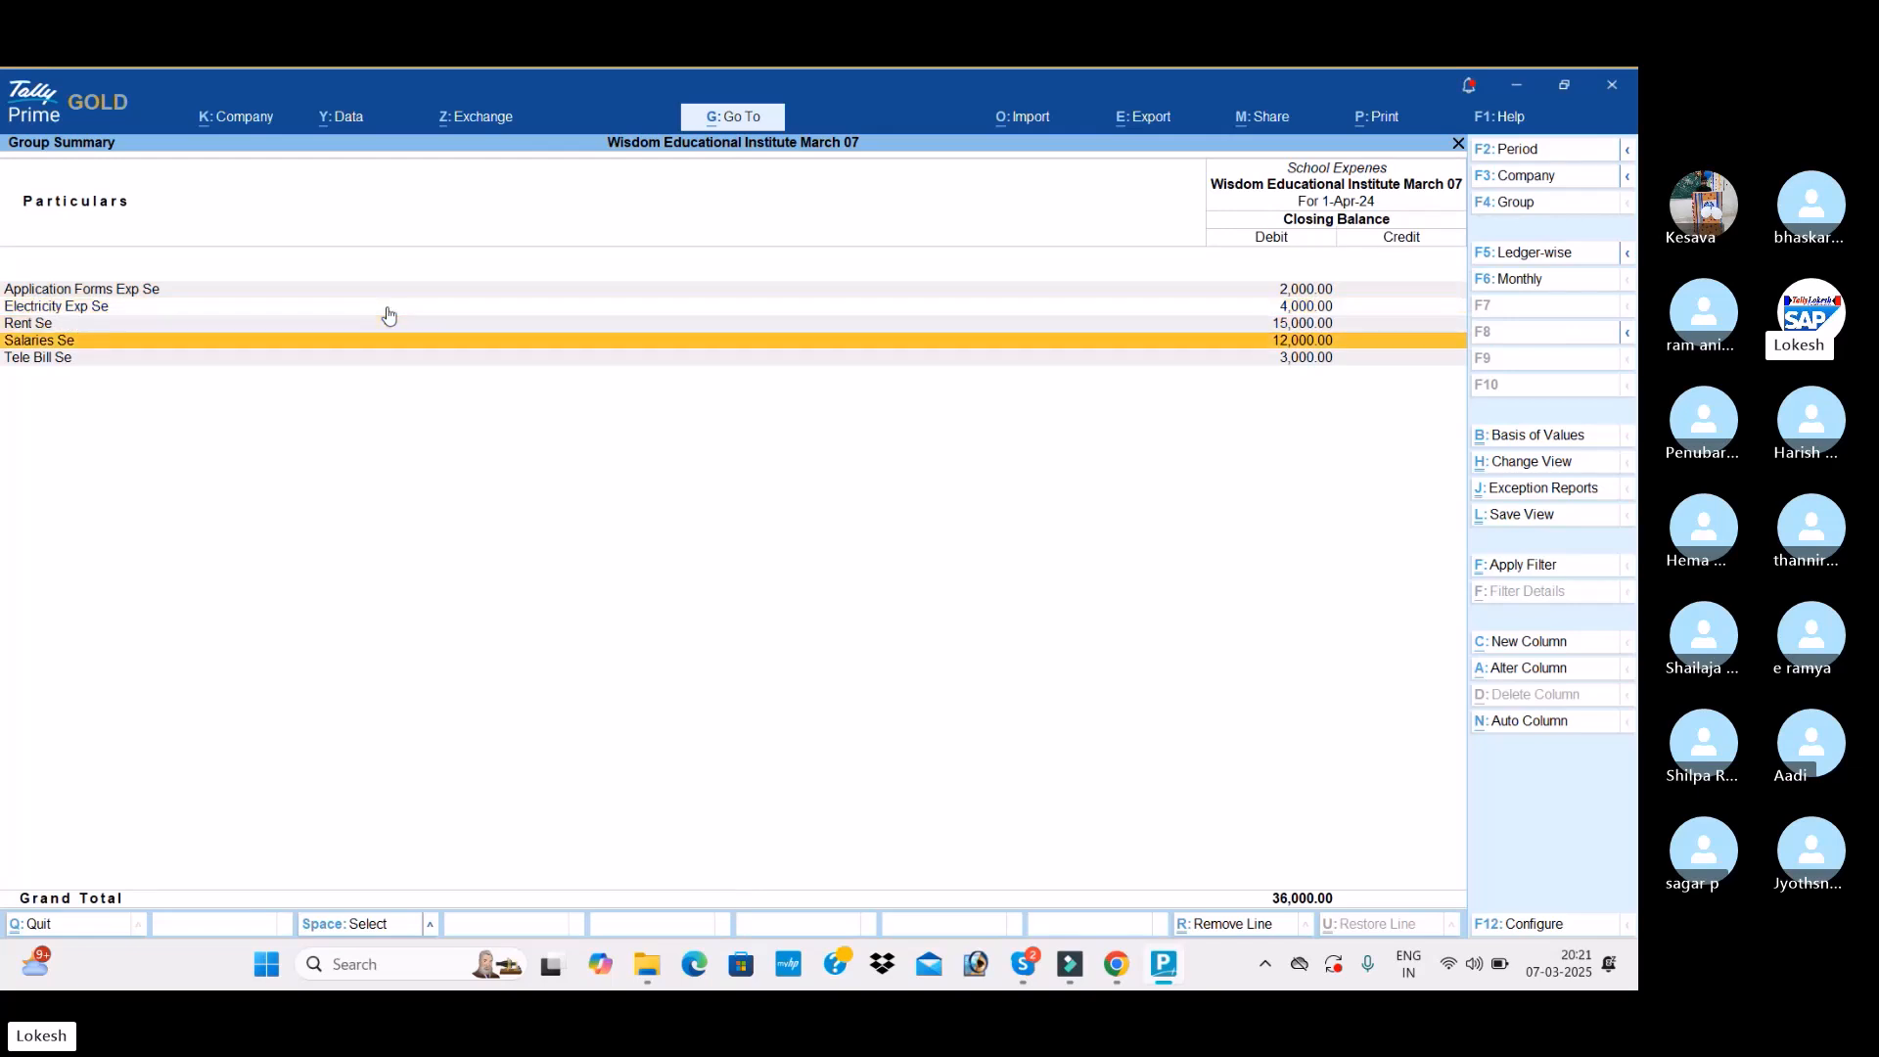
key("Down")
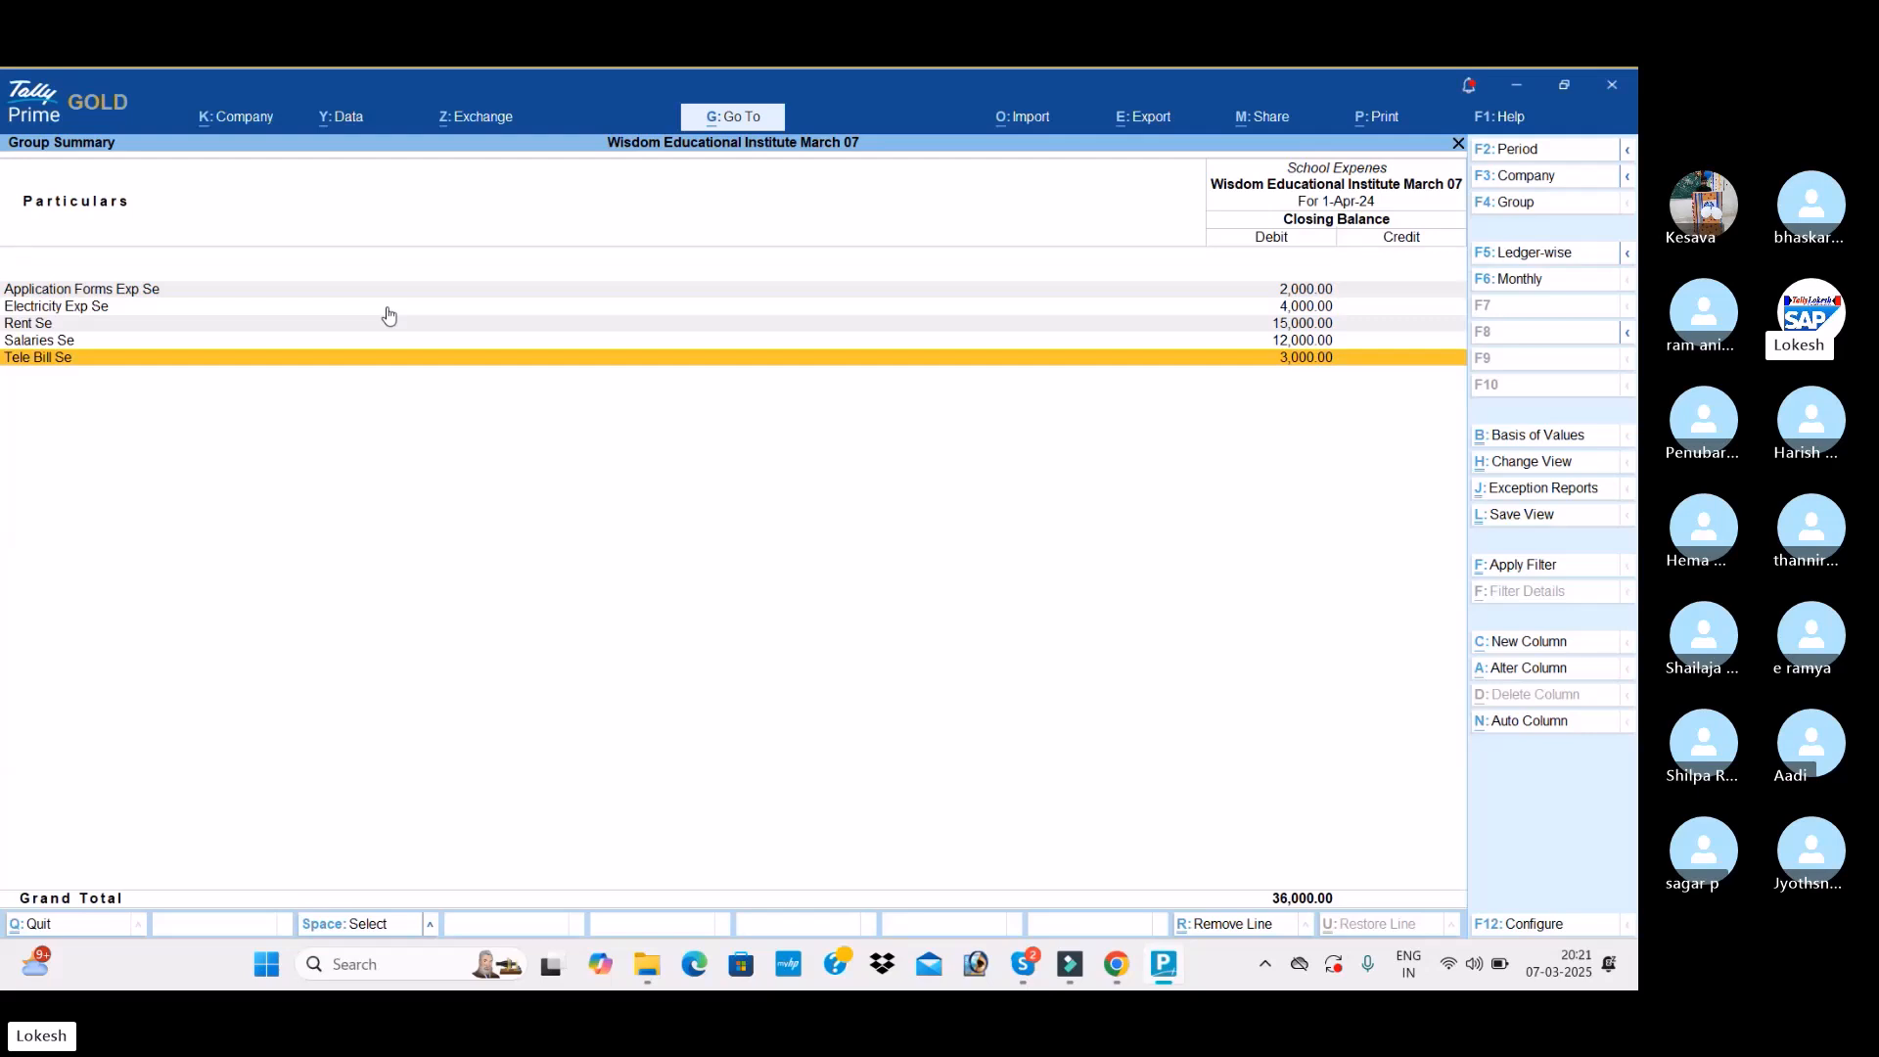
key("Escape")
Step: Open the College Incomes group summary and go through its fee ledgers from Admission Fee CI to Tuitions Fee CI
key("Right")
key("Up")
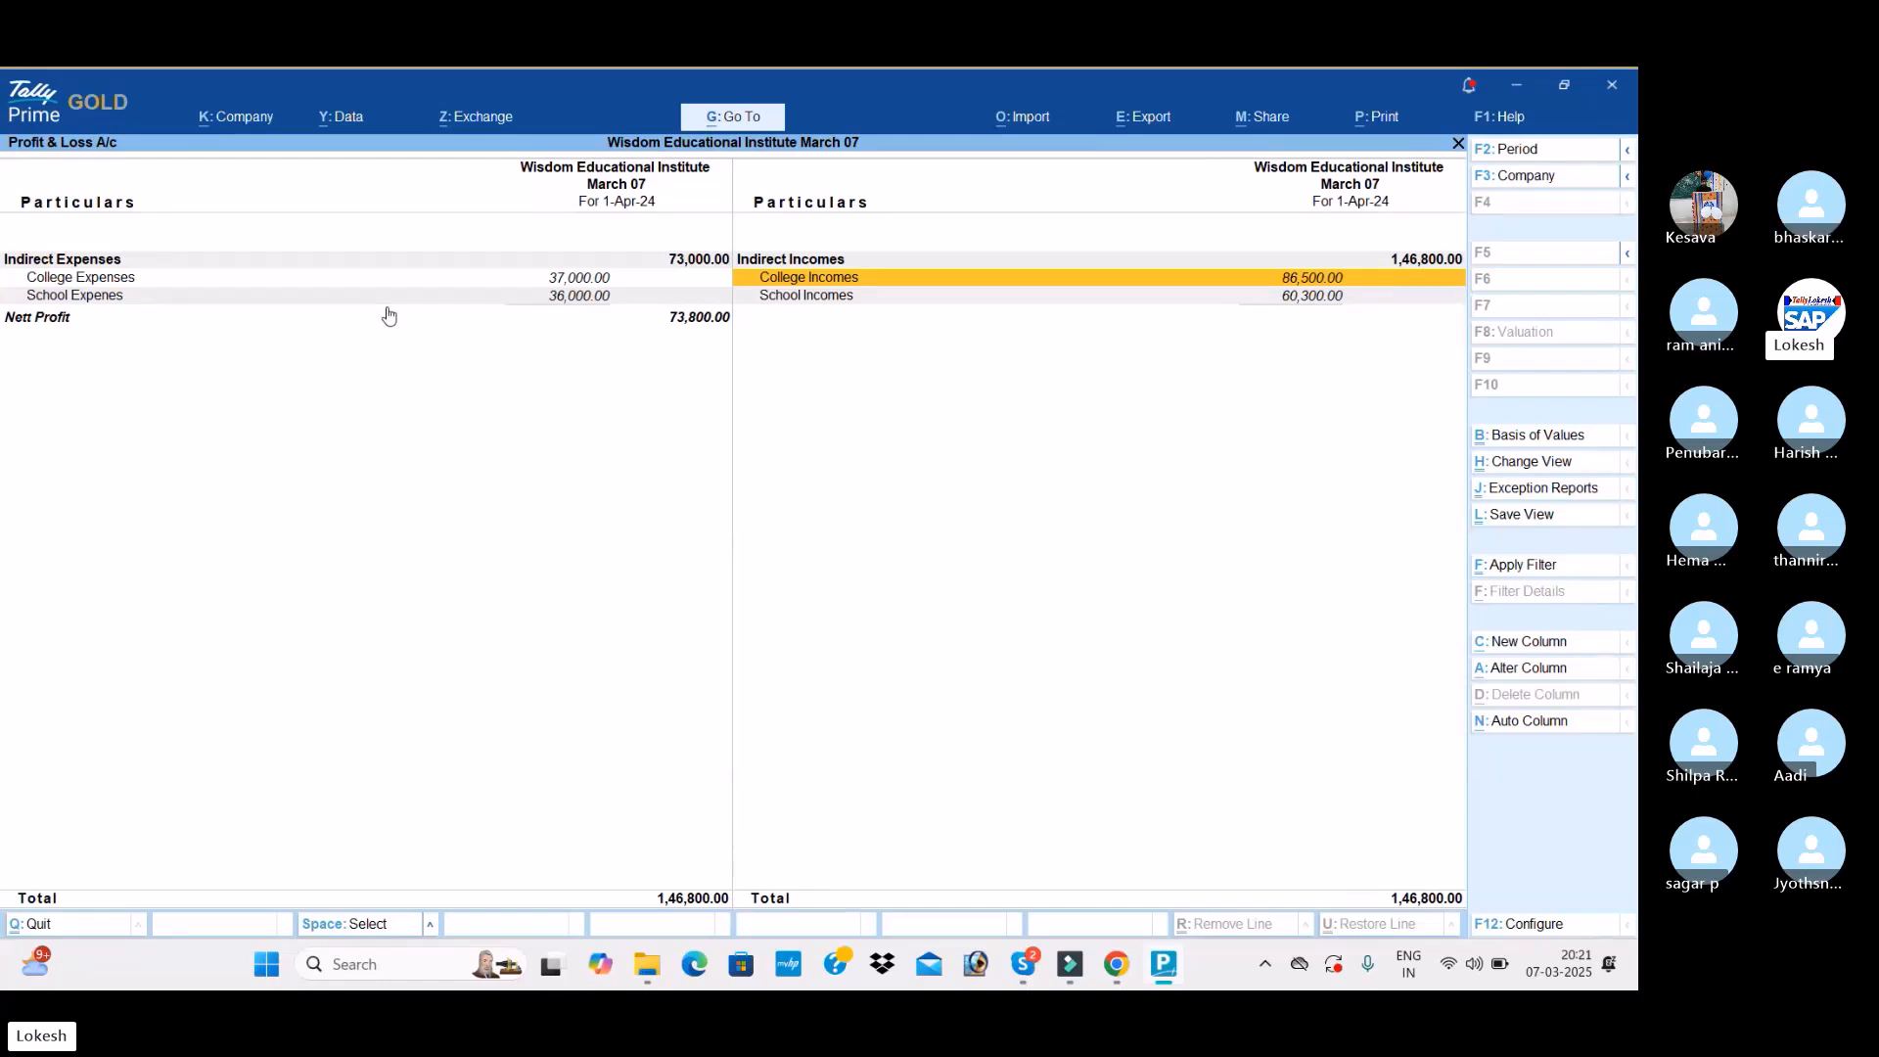
key("Return")
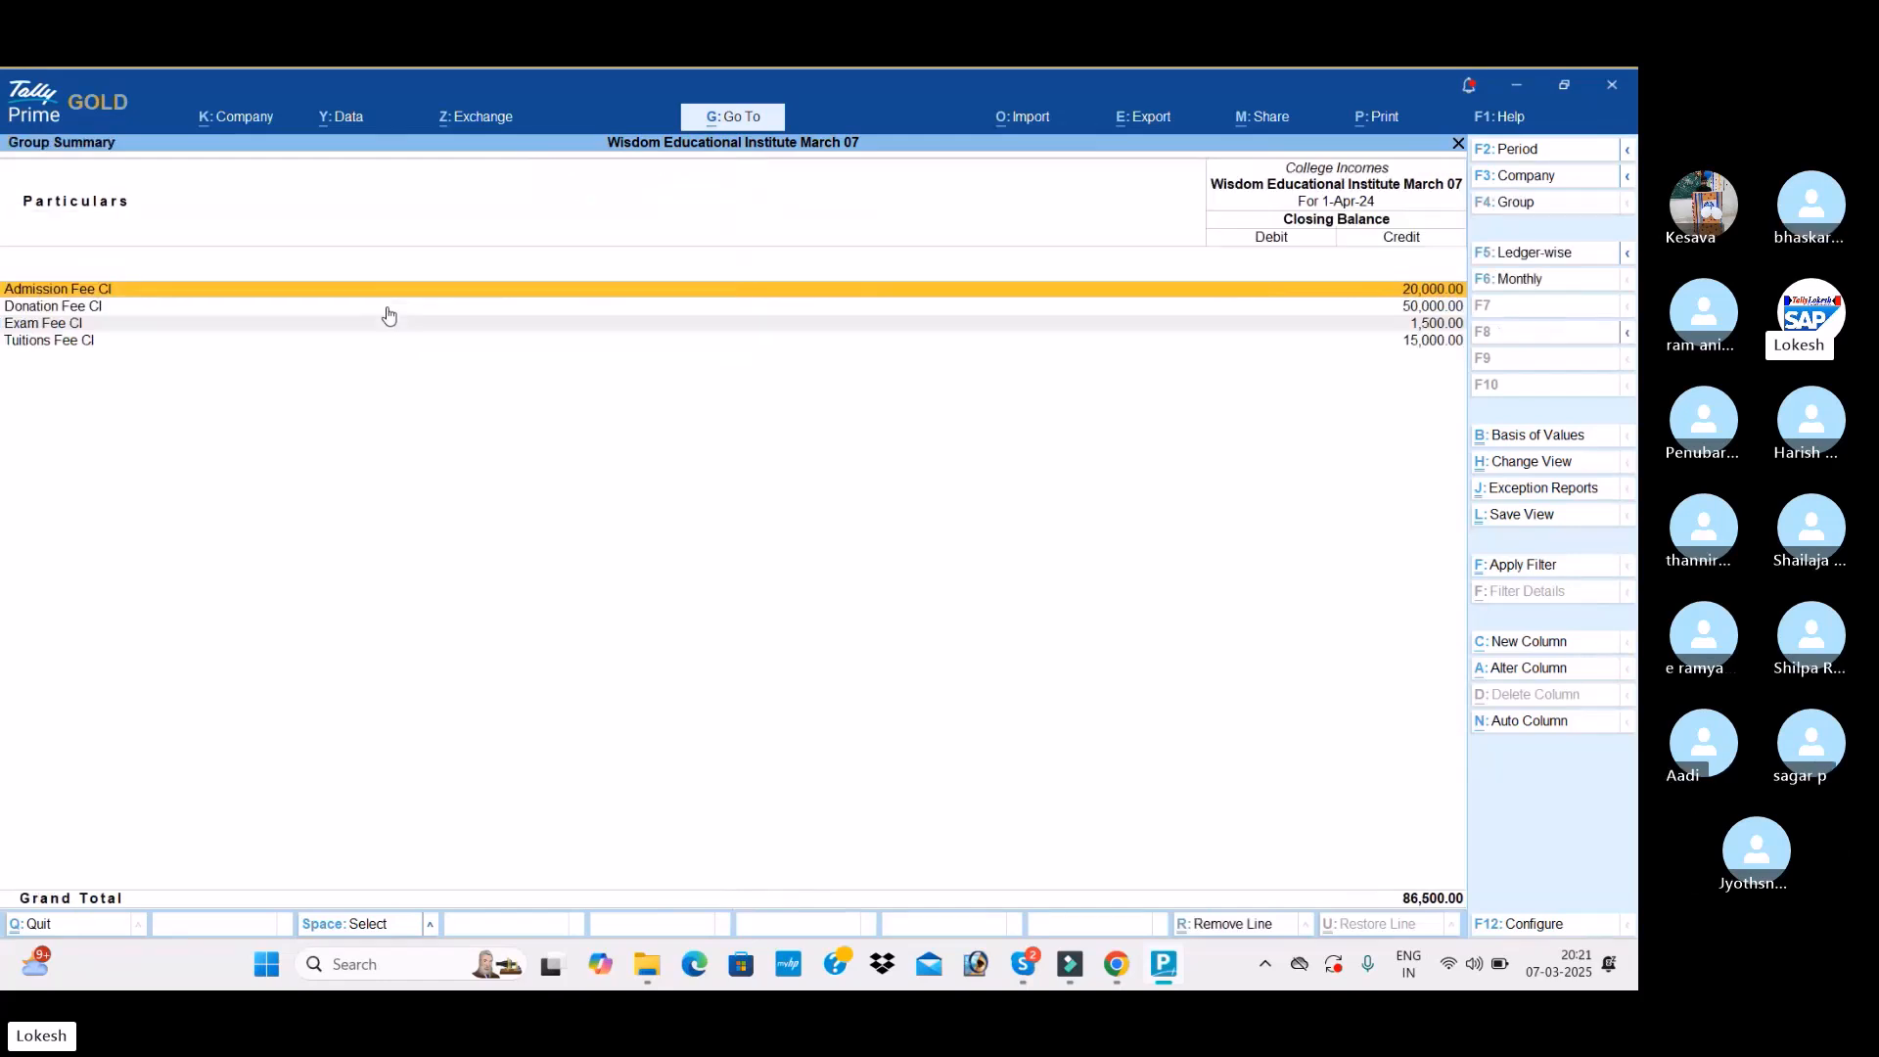
left_click(388, 309)
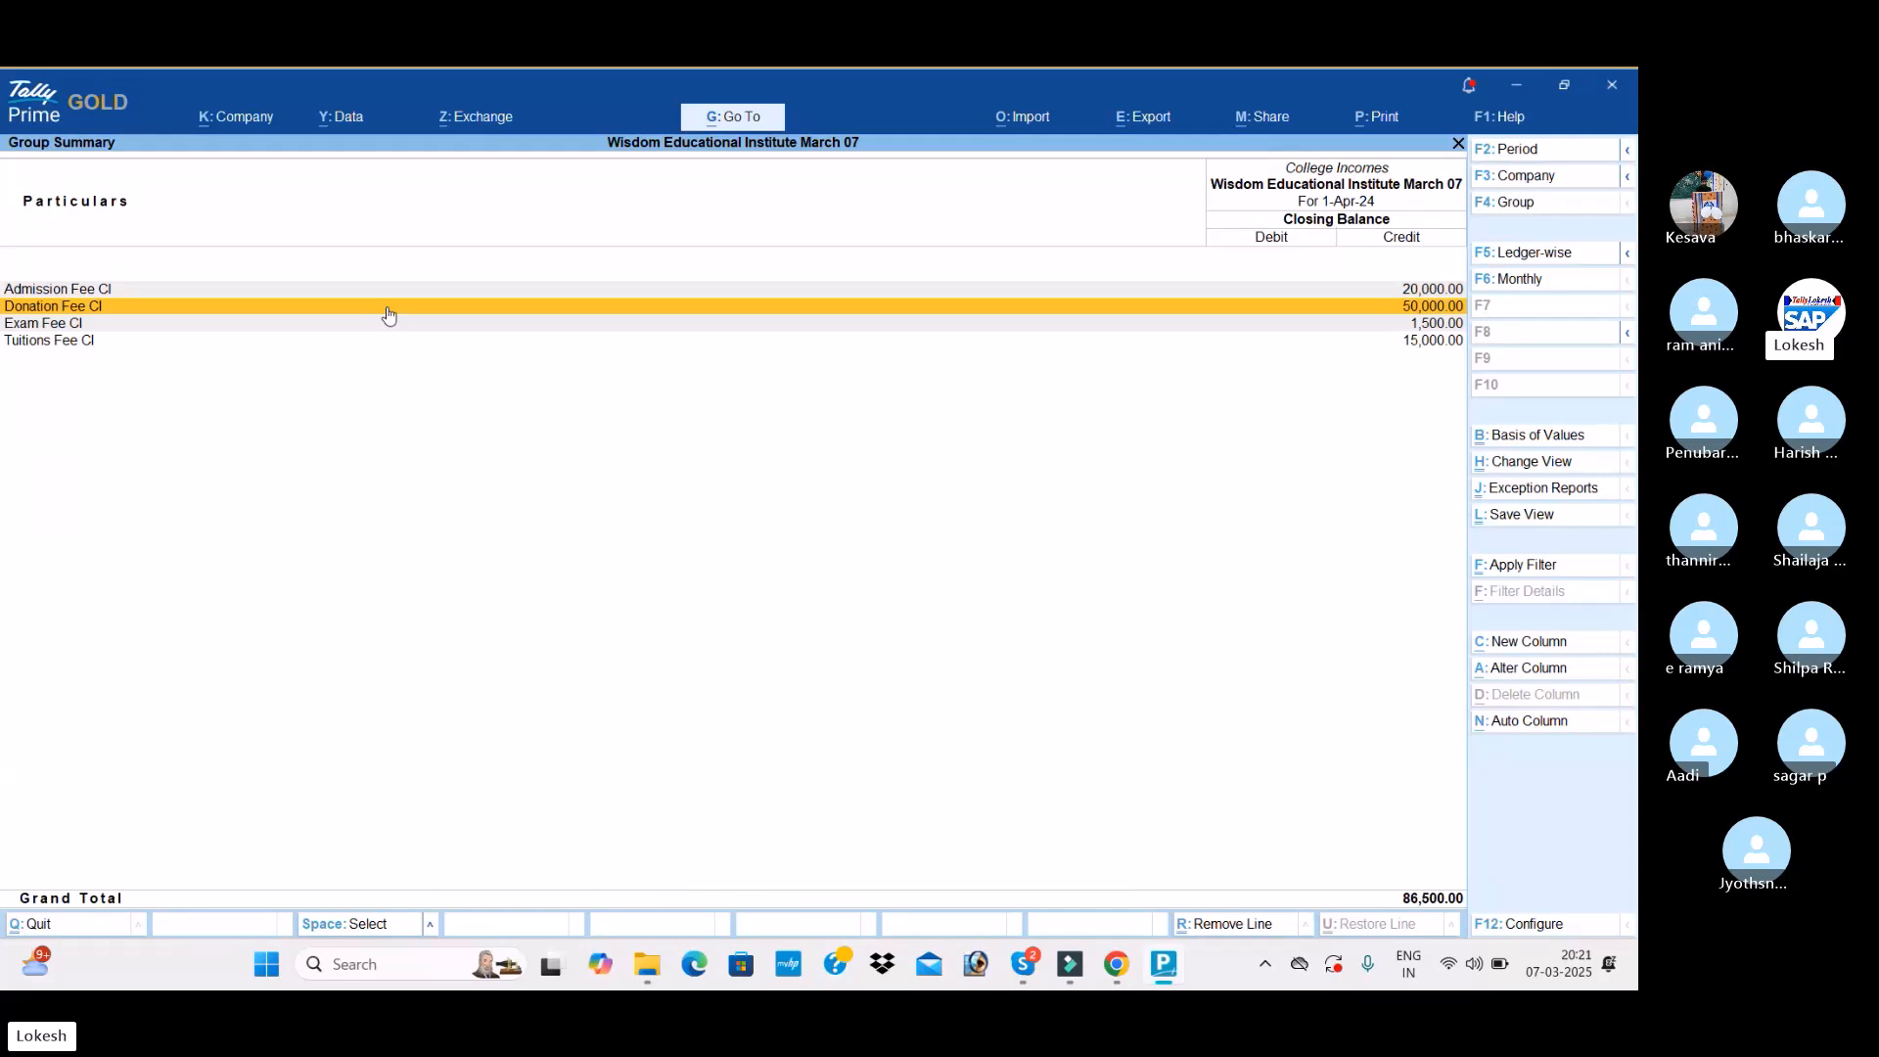
key("Down")
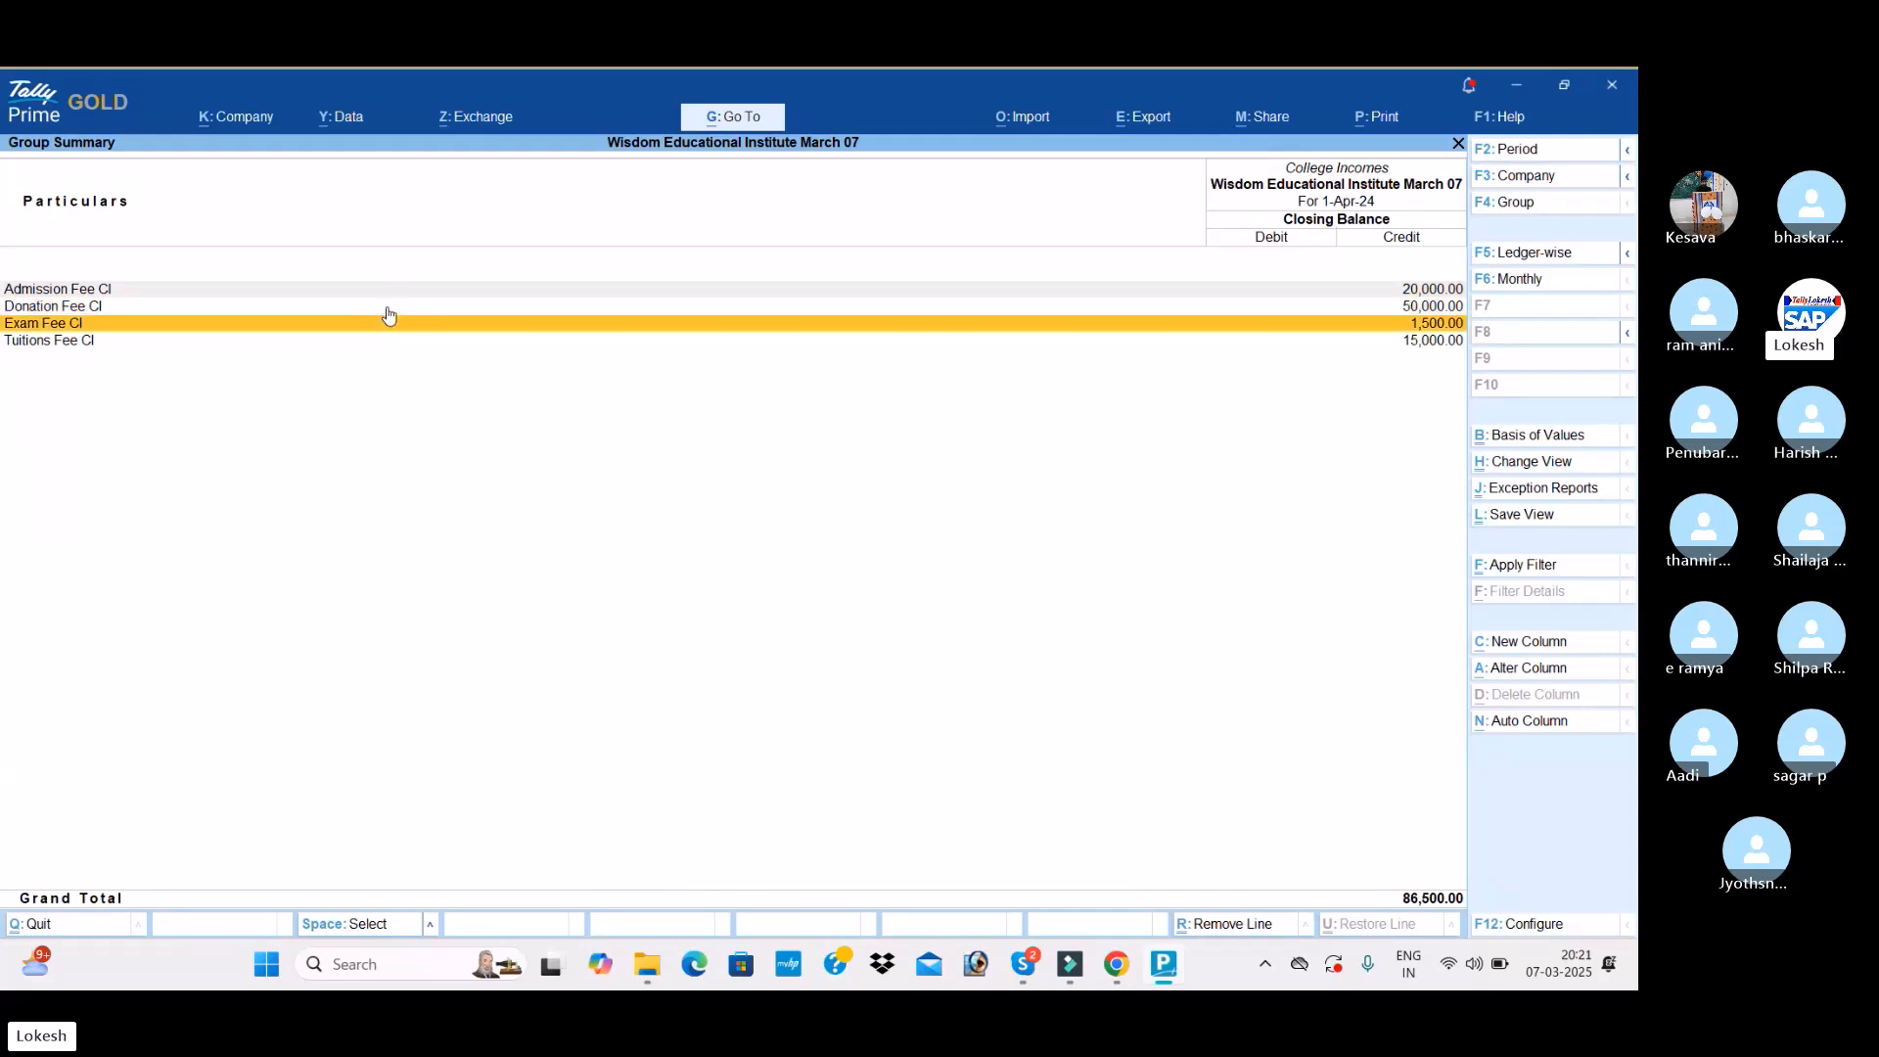
key("Down")
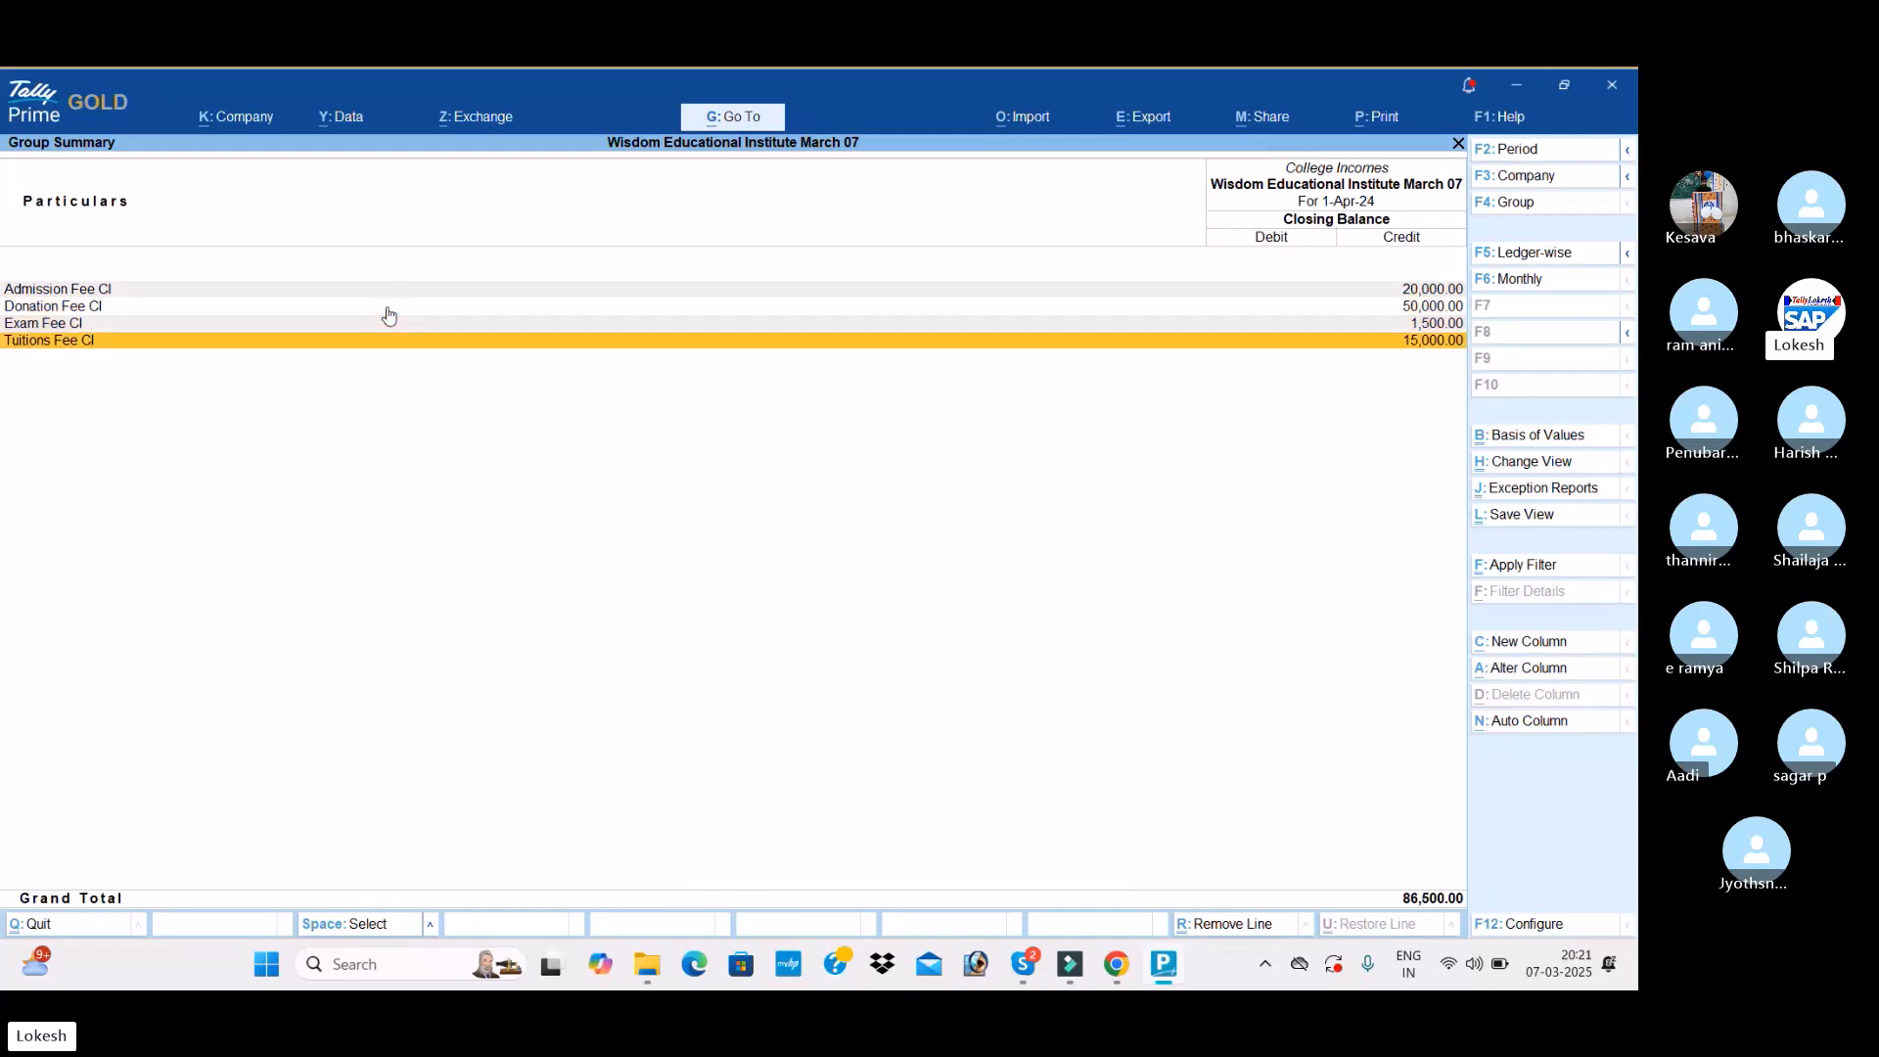
key("Escape")
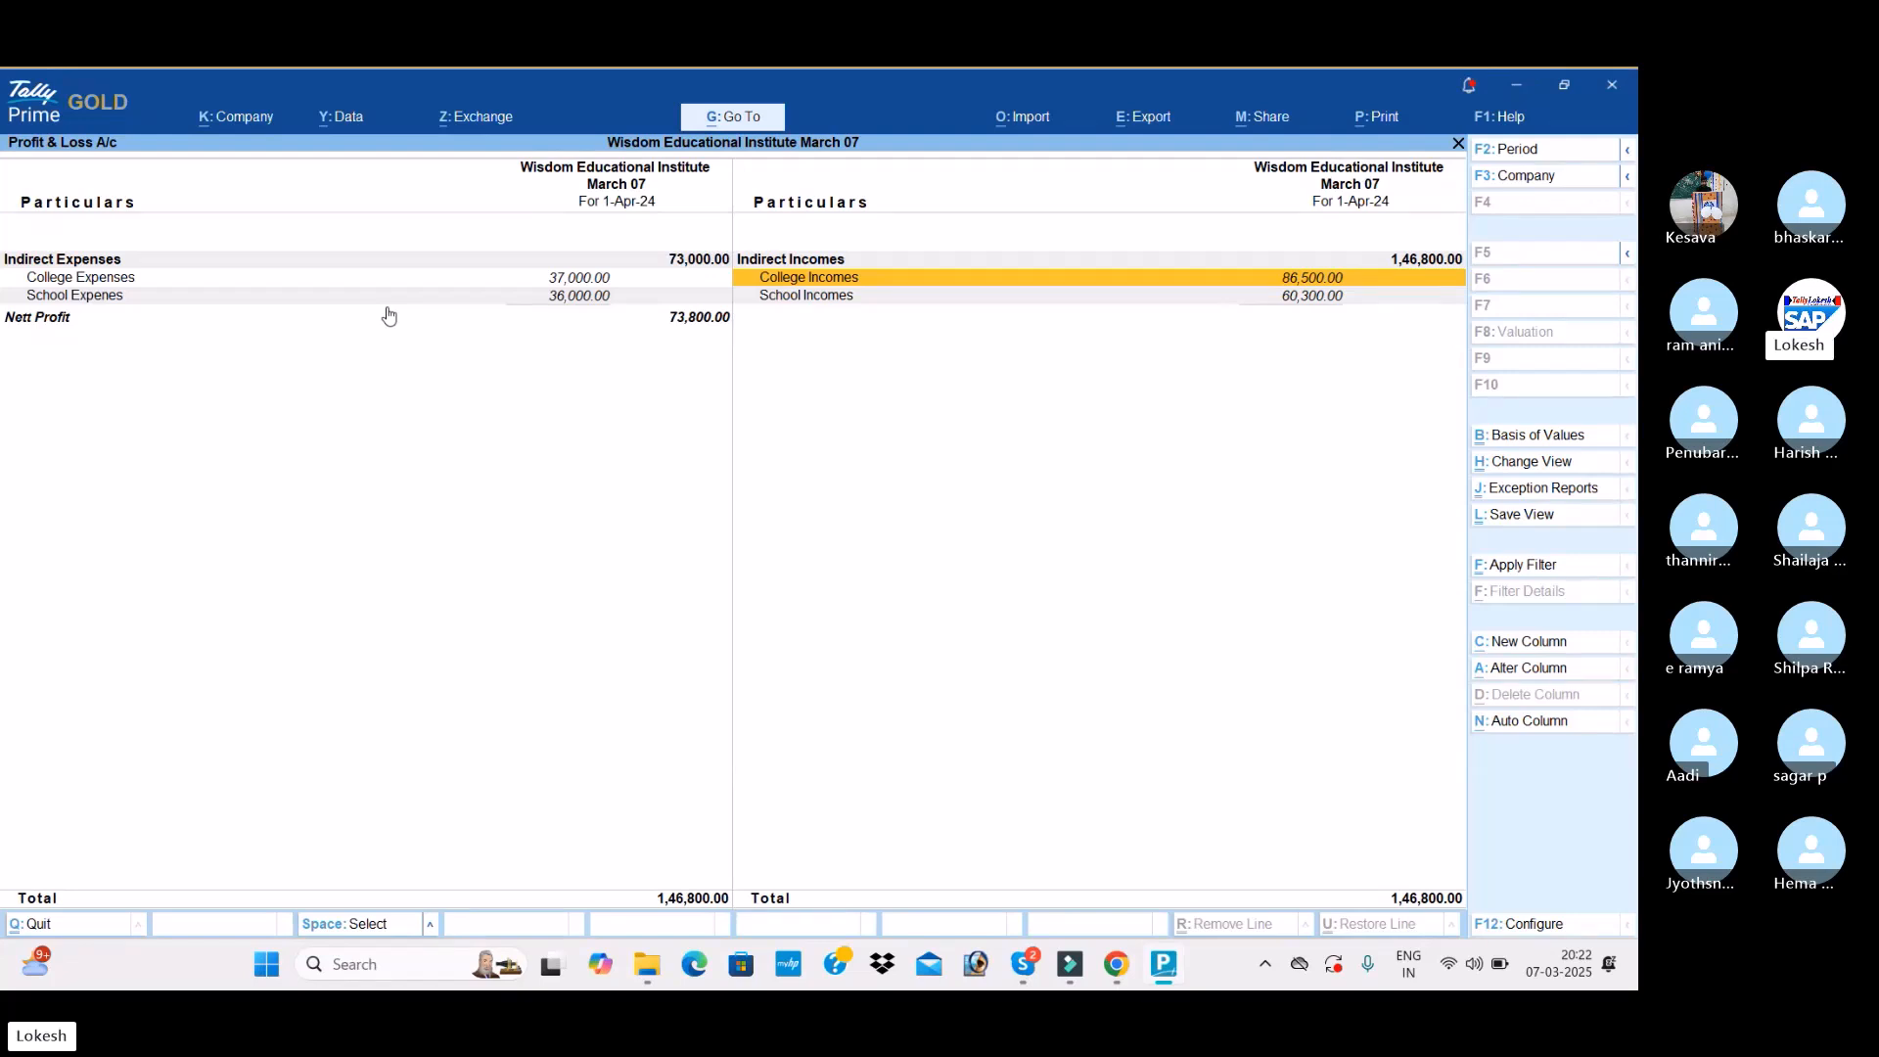
Step: Leave the Profit & Loss A/c and display the Balance Sheet in detailed view
key("Escape")
key("Down")
key("Up")
key("Up")
key("Return")
key("alt+F5")
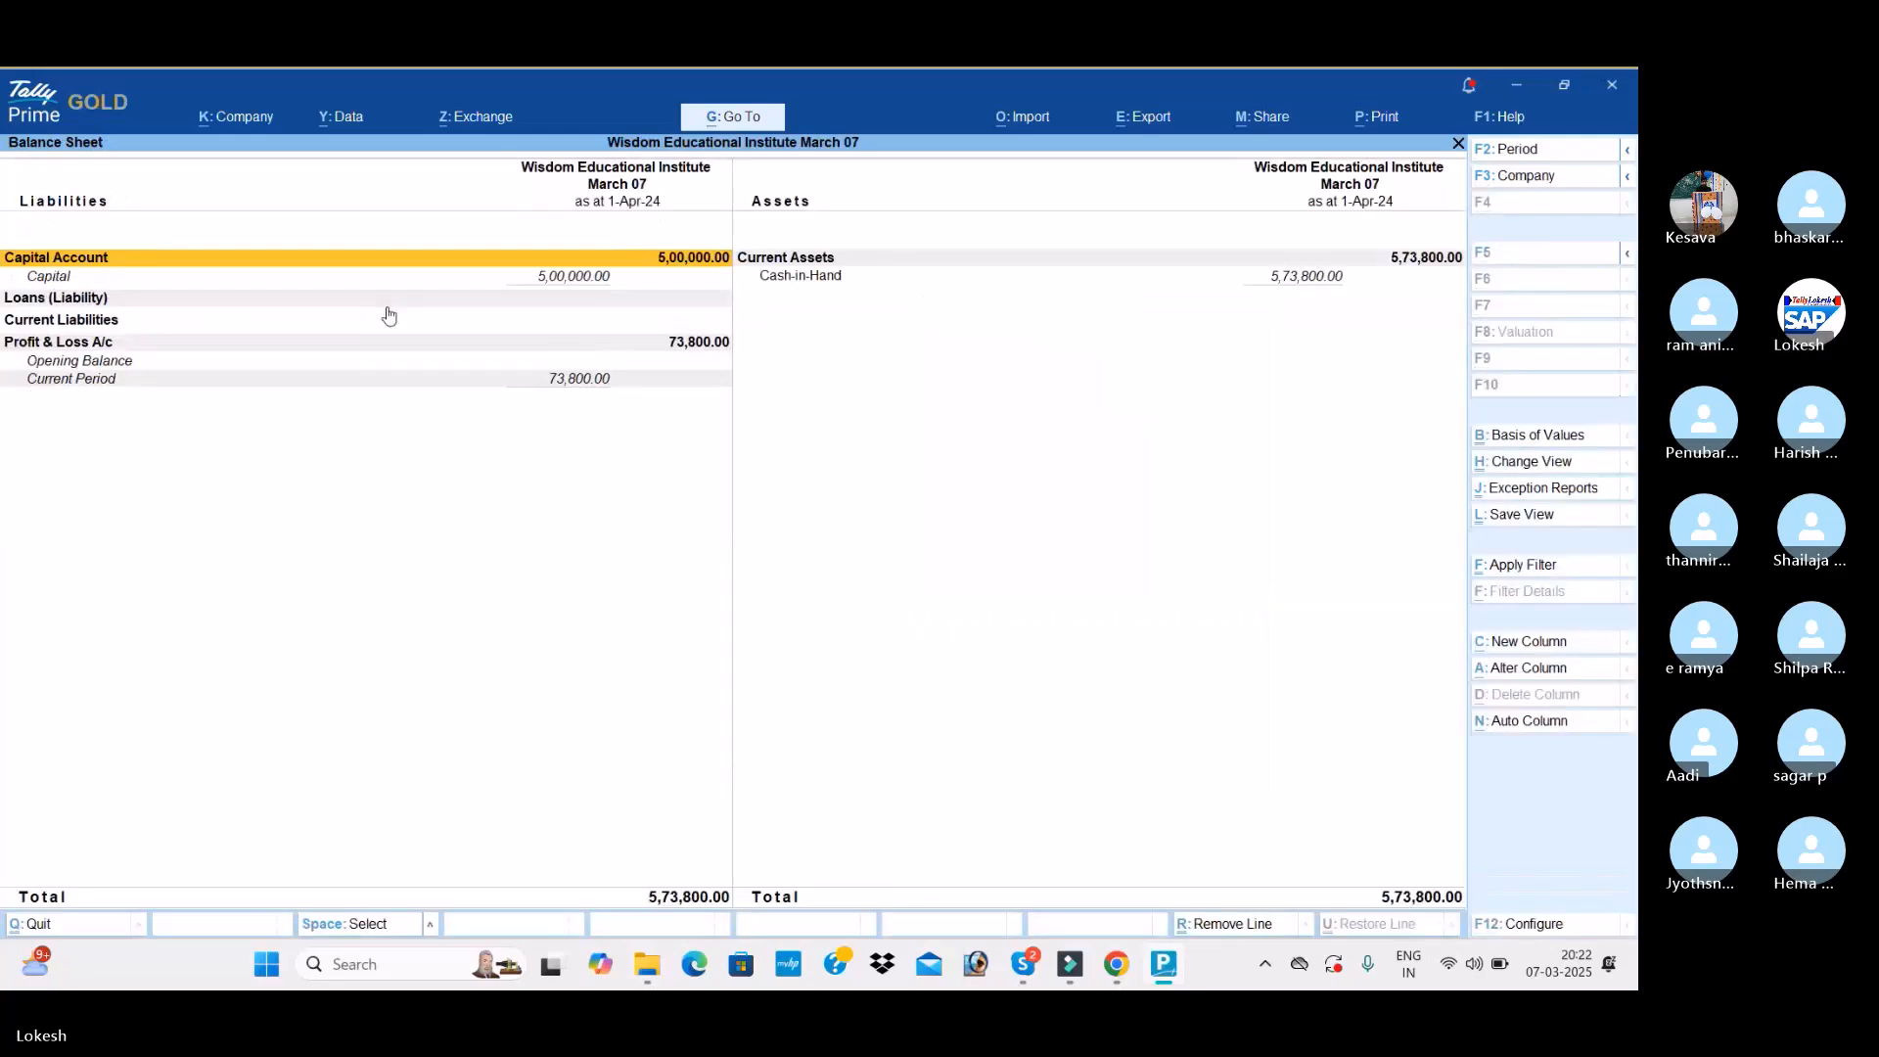
Step: Leave the Balance Sheet and view the company's Dashboard
key("Escape")
key("Down")
key("Down")
key("Down")
key("Down")
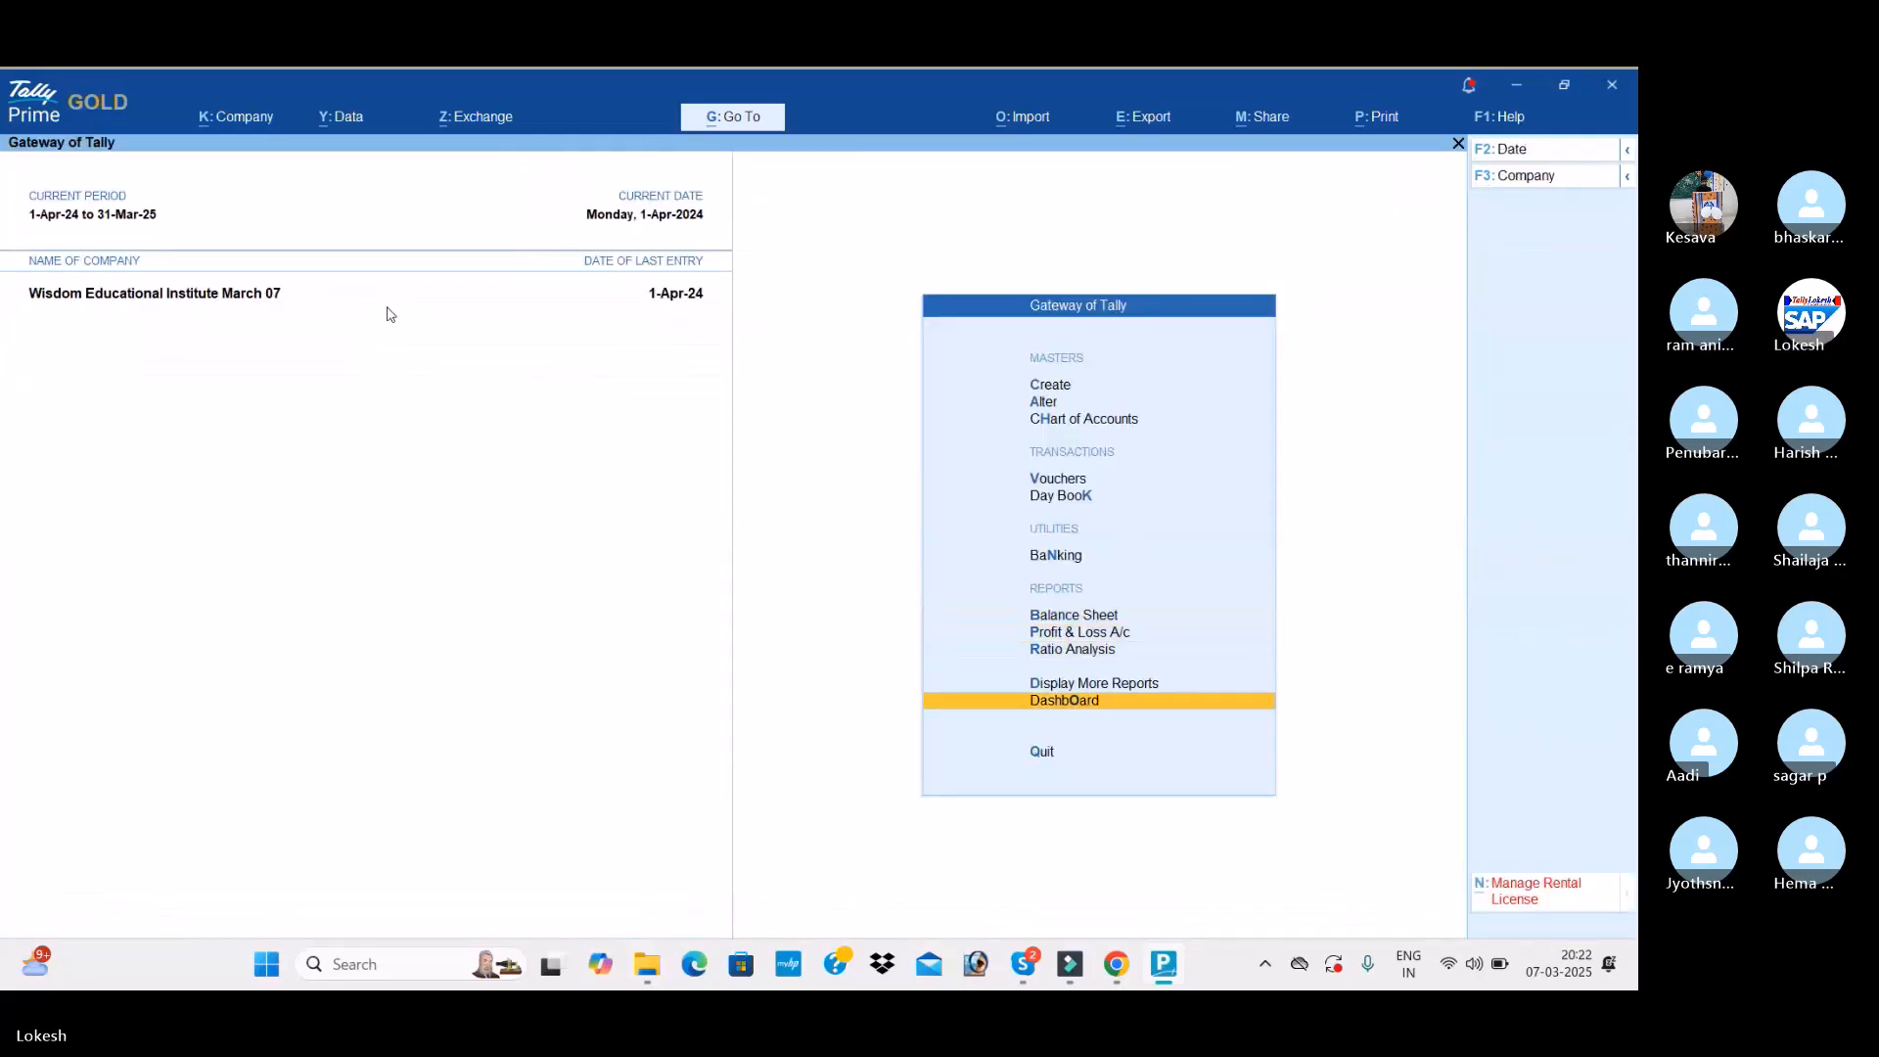
key("Return")
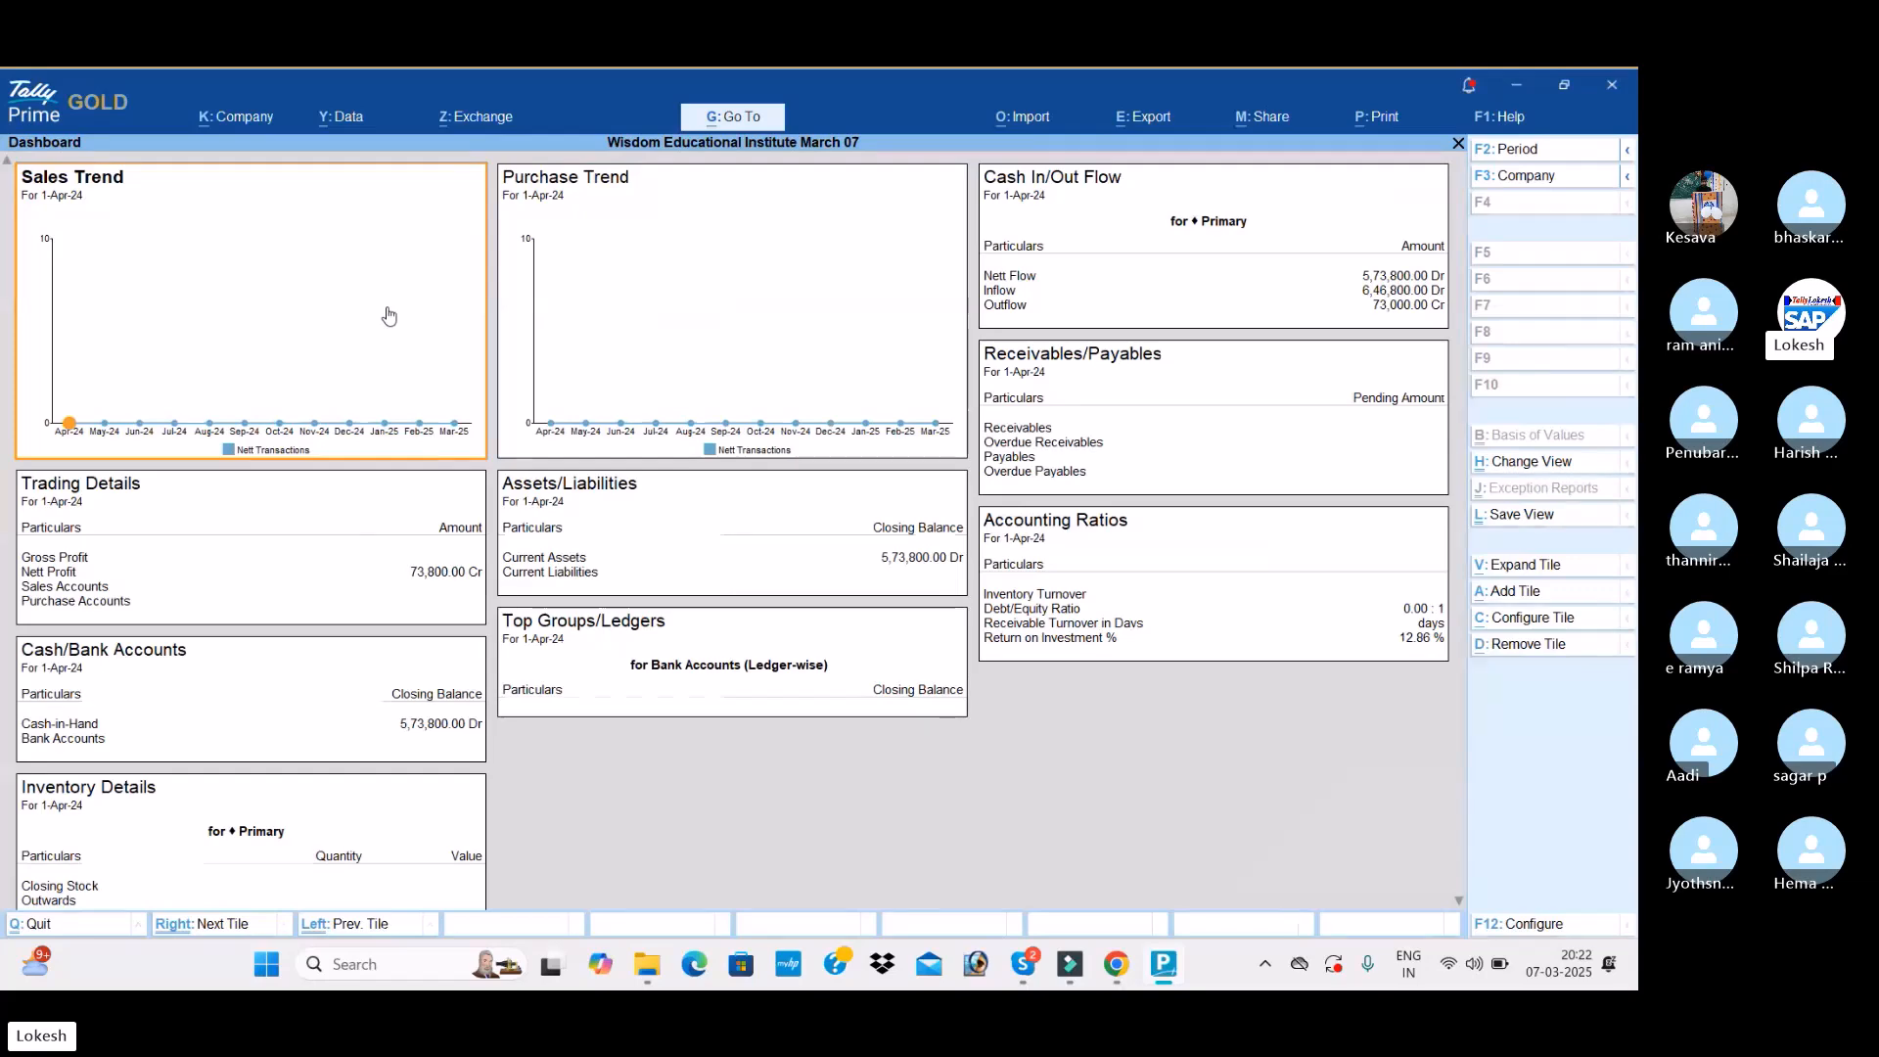
key("Escape")
Step: View the company's Trial Balance and return to the list of additional reports
key("Return")
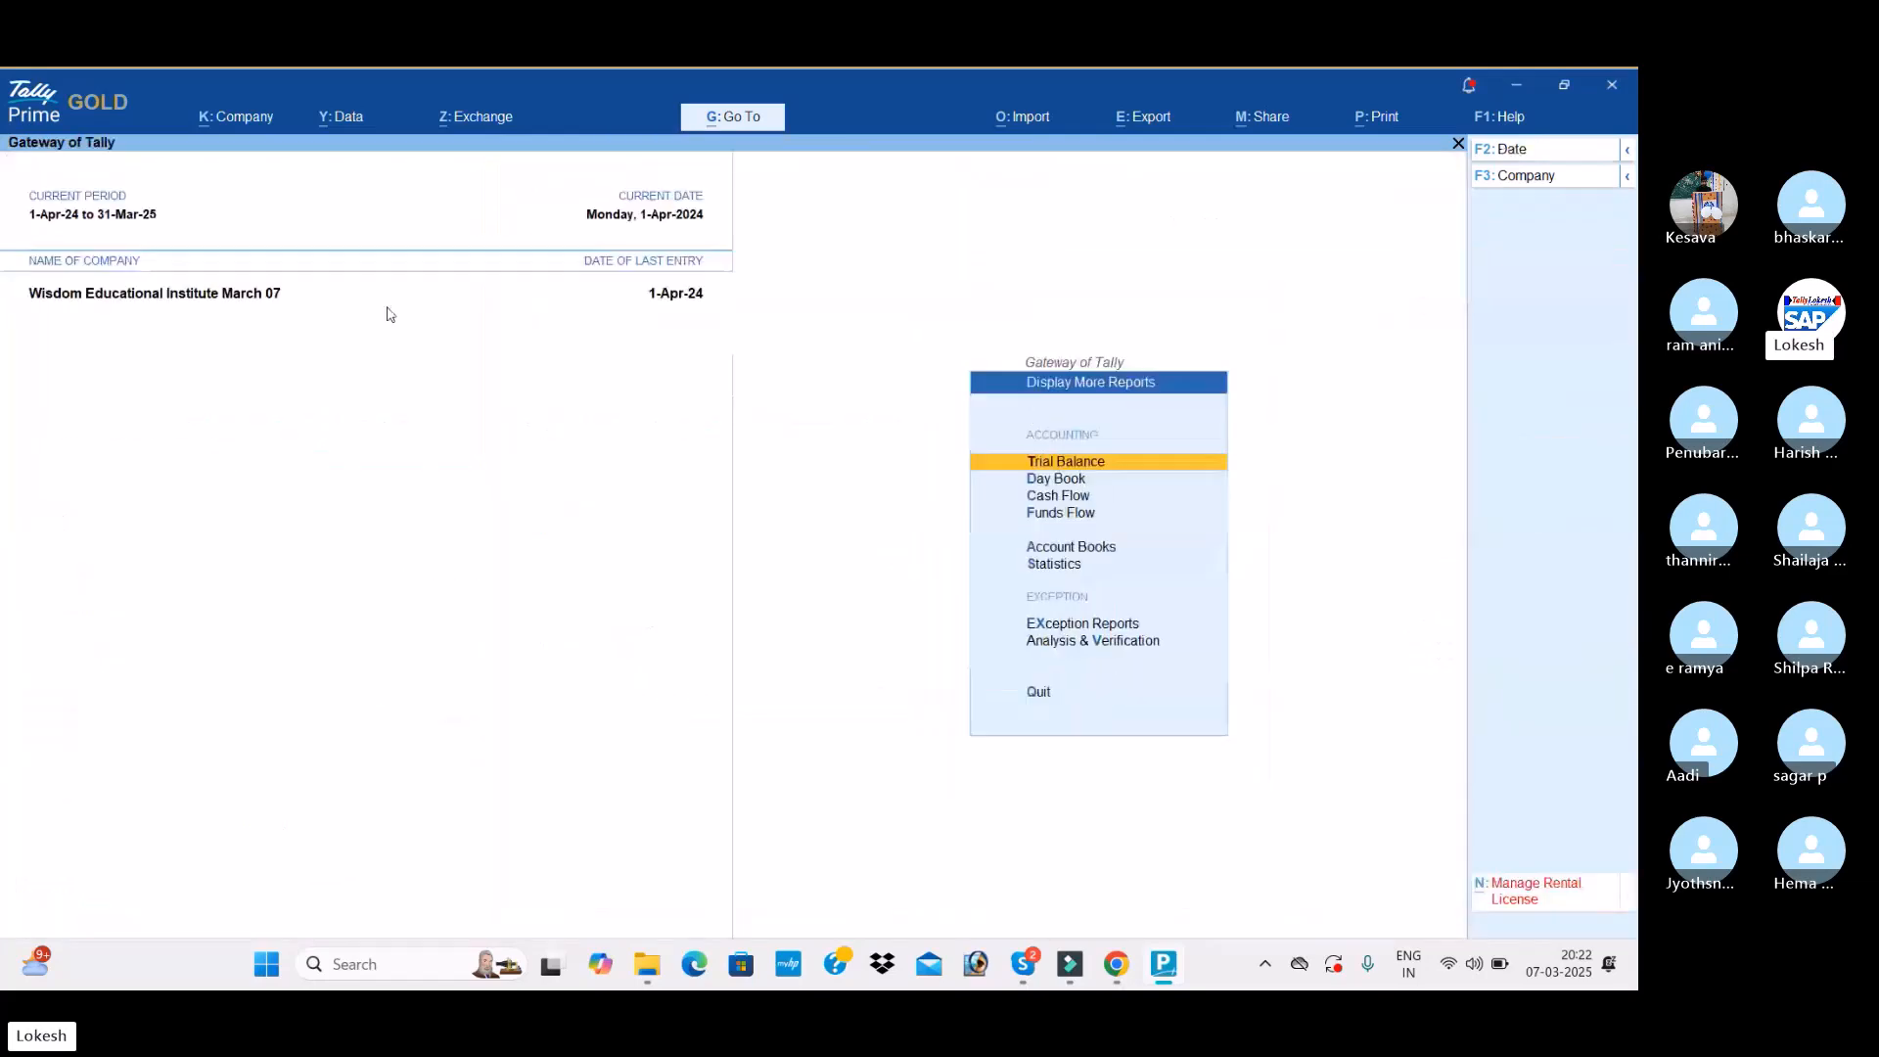
key("Return")
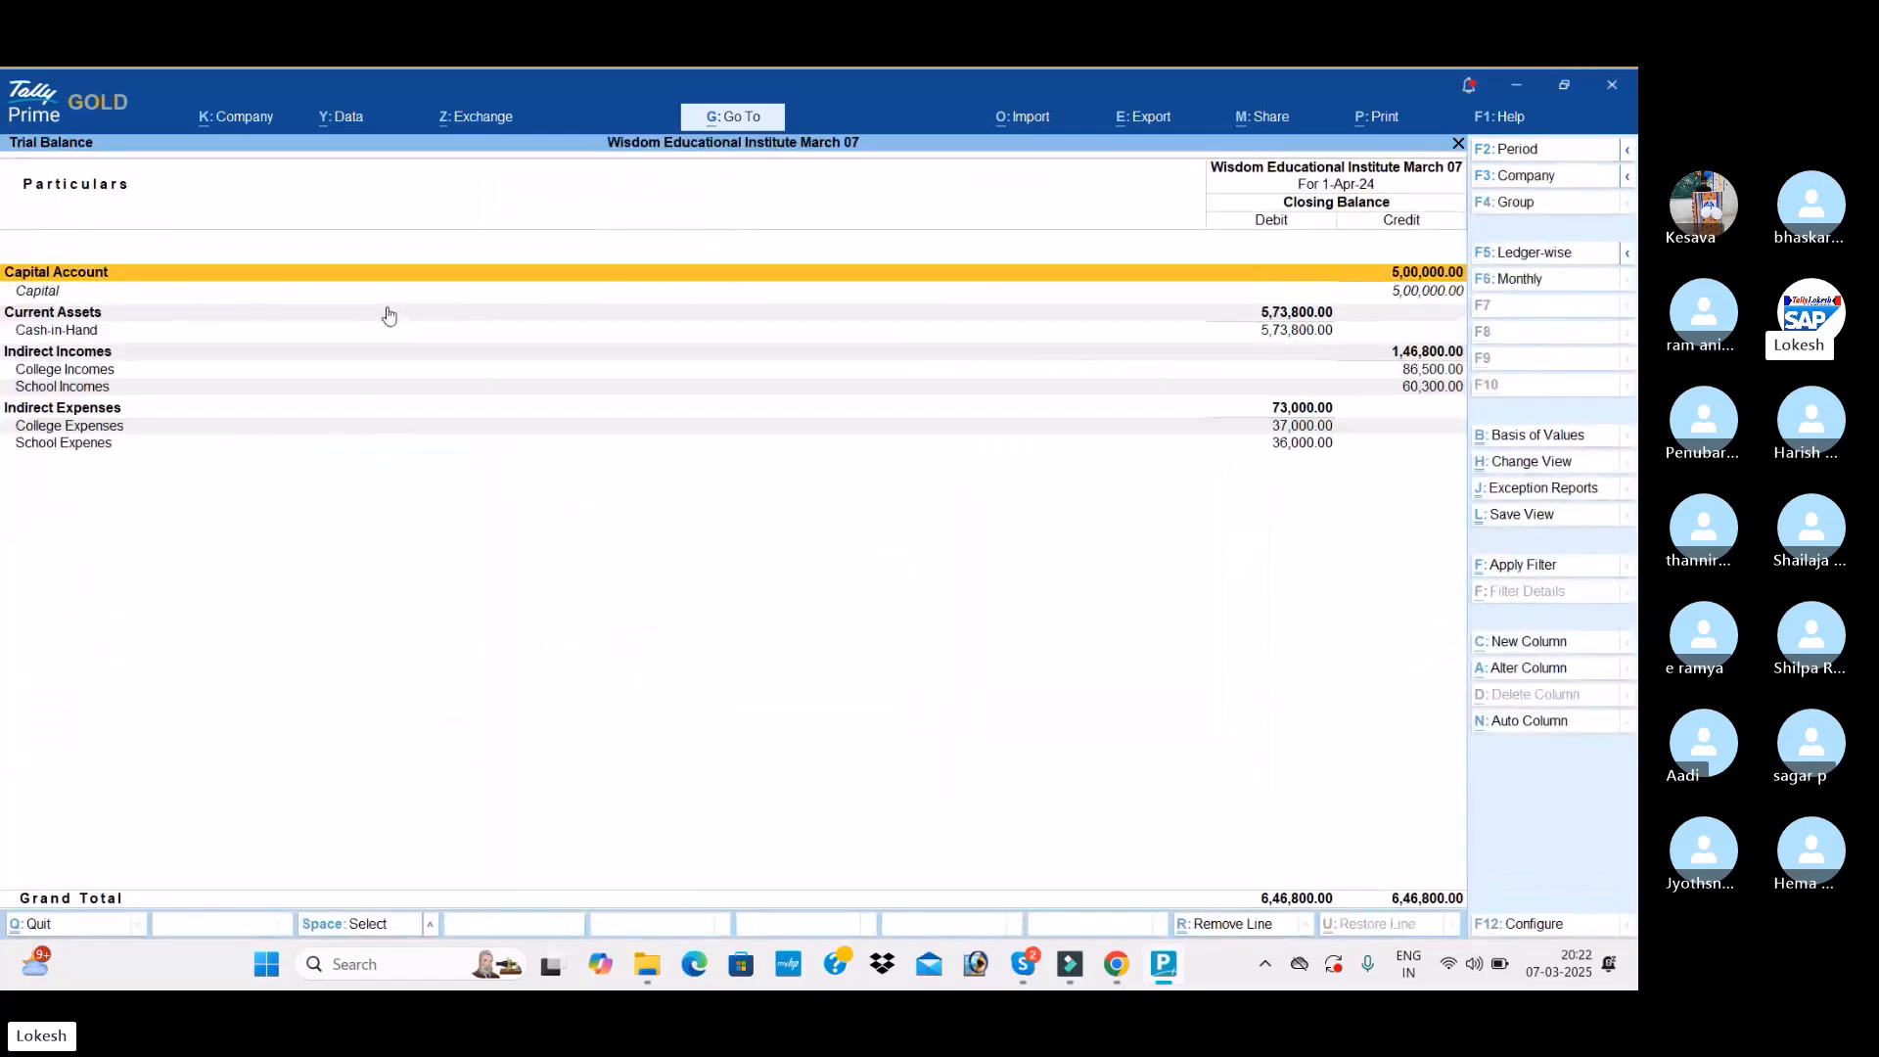
key("Escape")
Step: View the Cash/Bank Summary from the Account Books
key("Down")
key("Down")
key("Down")
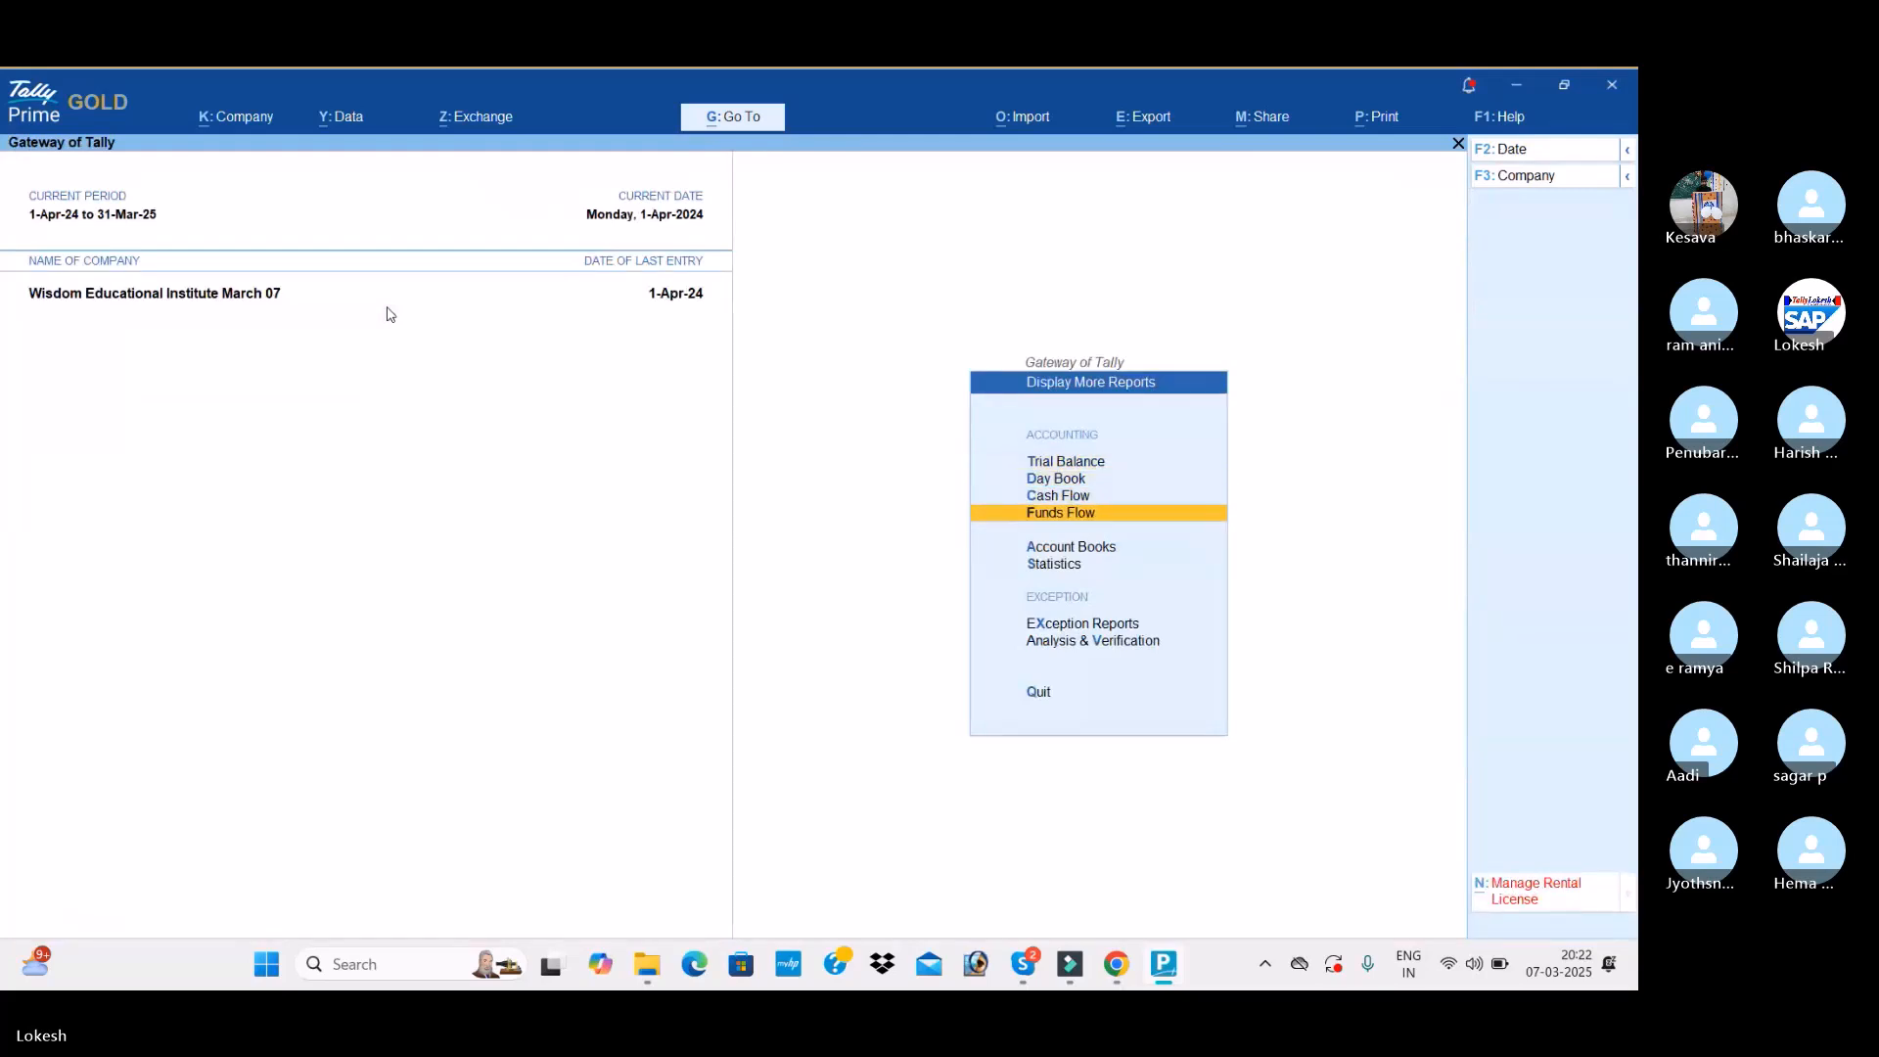
key("Down")
key("Return")
key("Return")
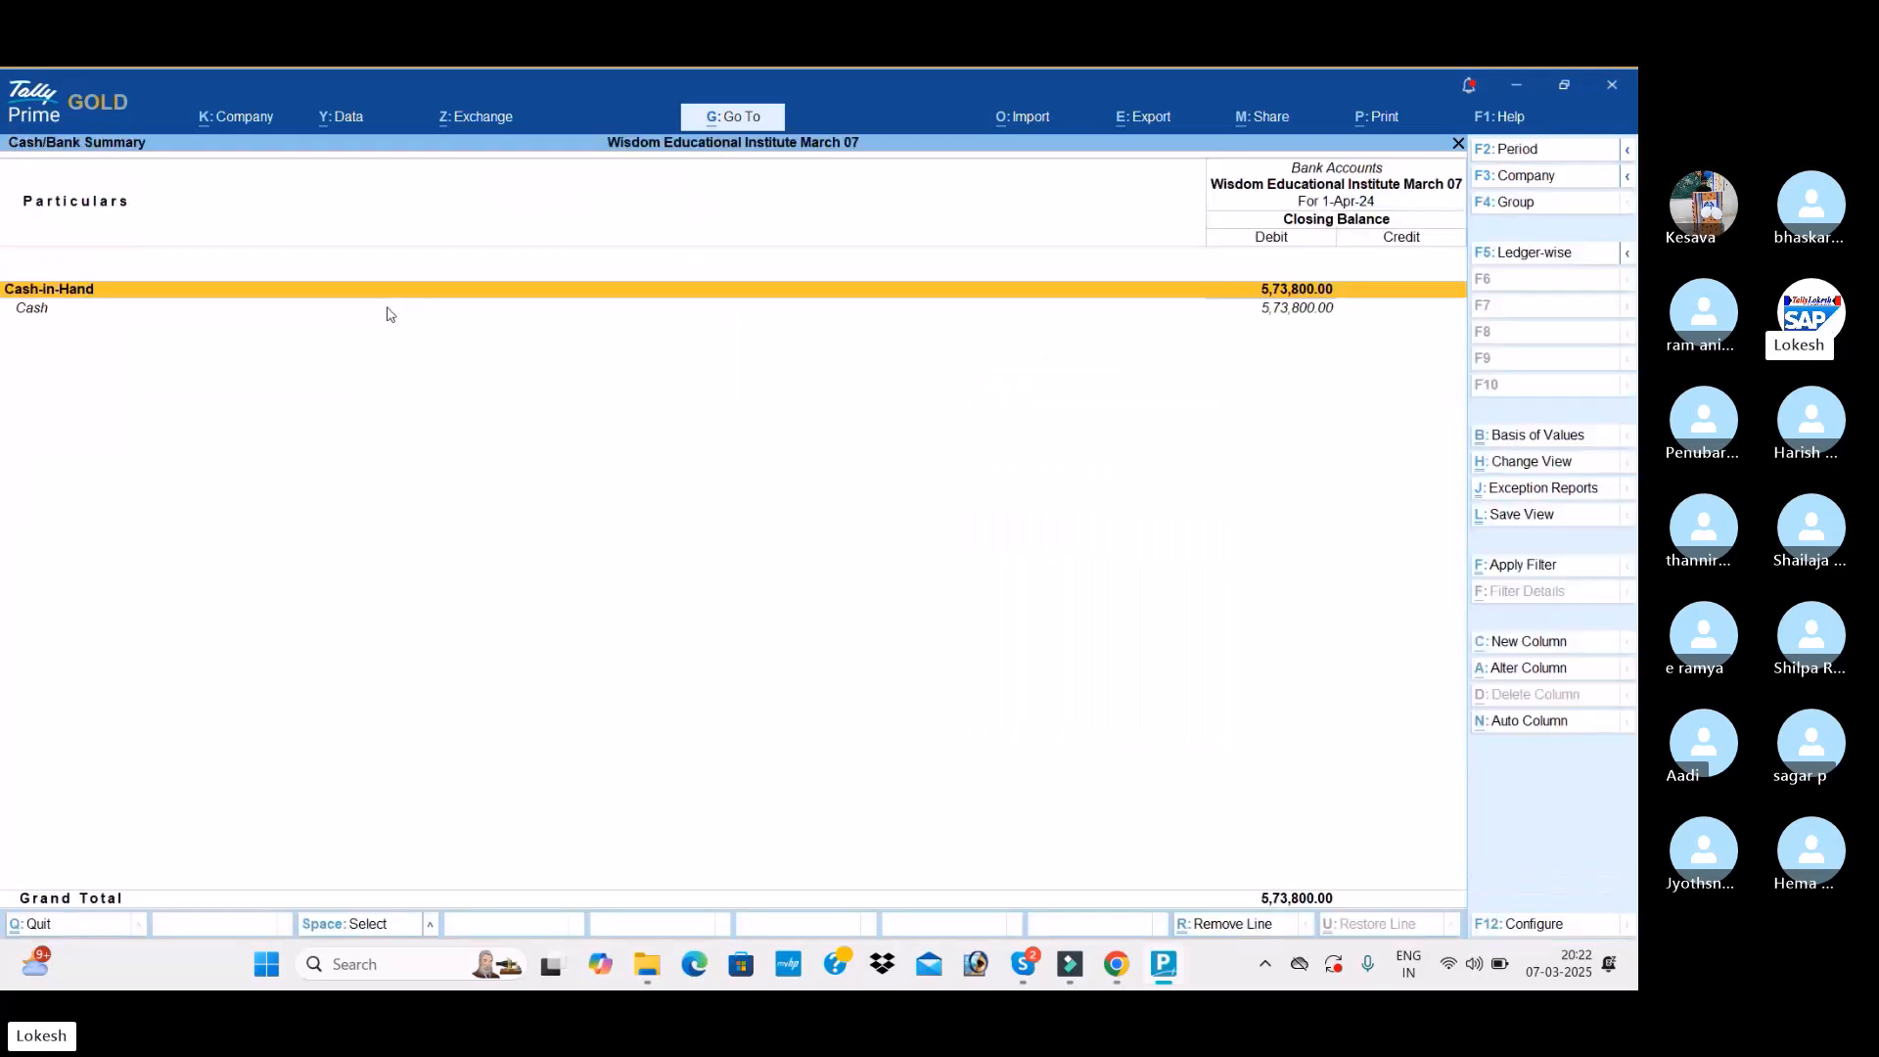
key("Escape")
Step: View the Purchase Register and the Sales Register from the Account Books
key("Down")
key("Down")
key("Down")
key("Down")
key("Down")
key("Down")
key("Down")
key("Down")
key("Return")
key("Escape")
key("Up")
key("Return")
key("Escape")
Step: Open the Receipt Register and view the list of April receipt vouchers
key("Up")
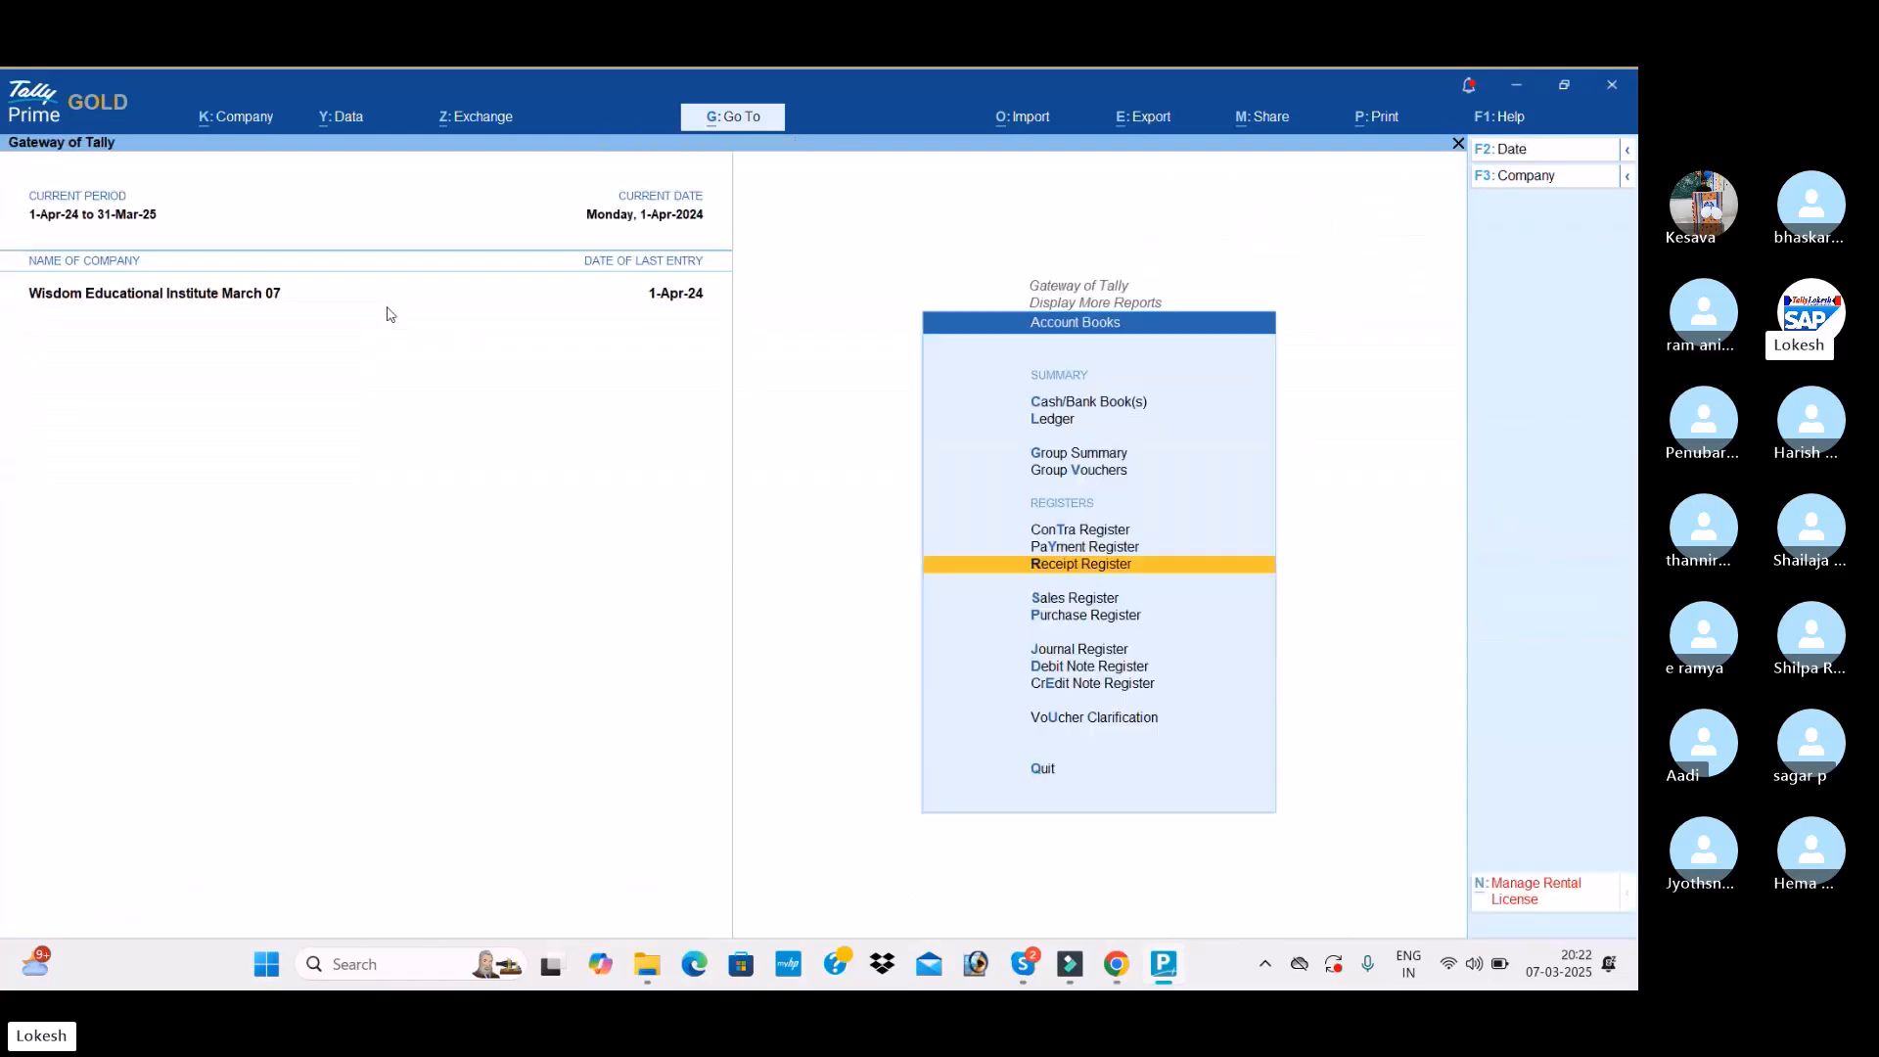
key("Return")
key("Return")
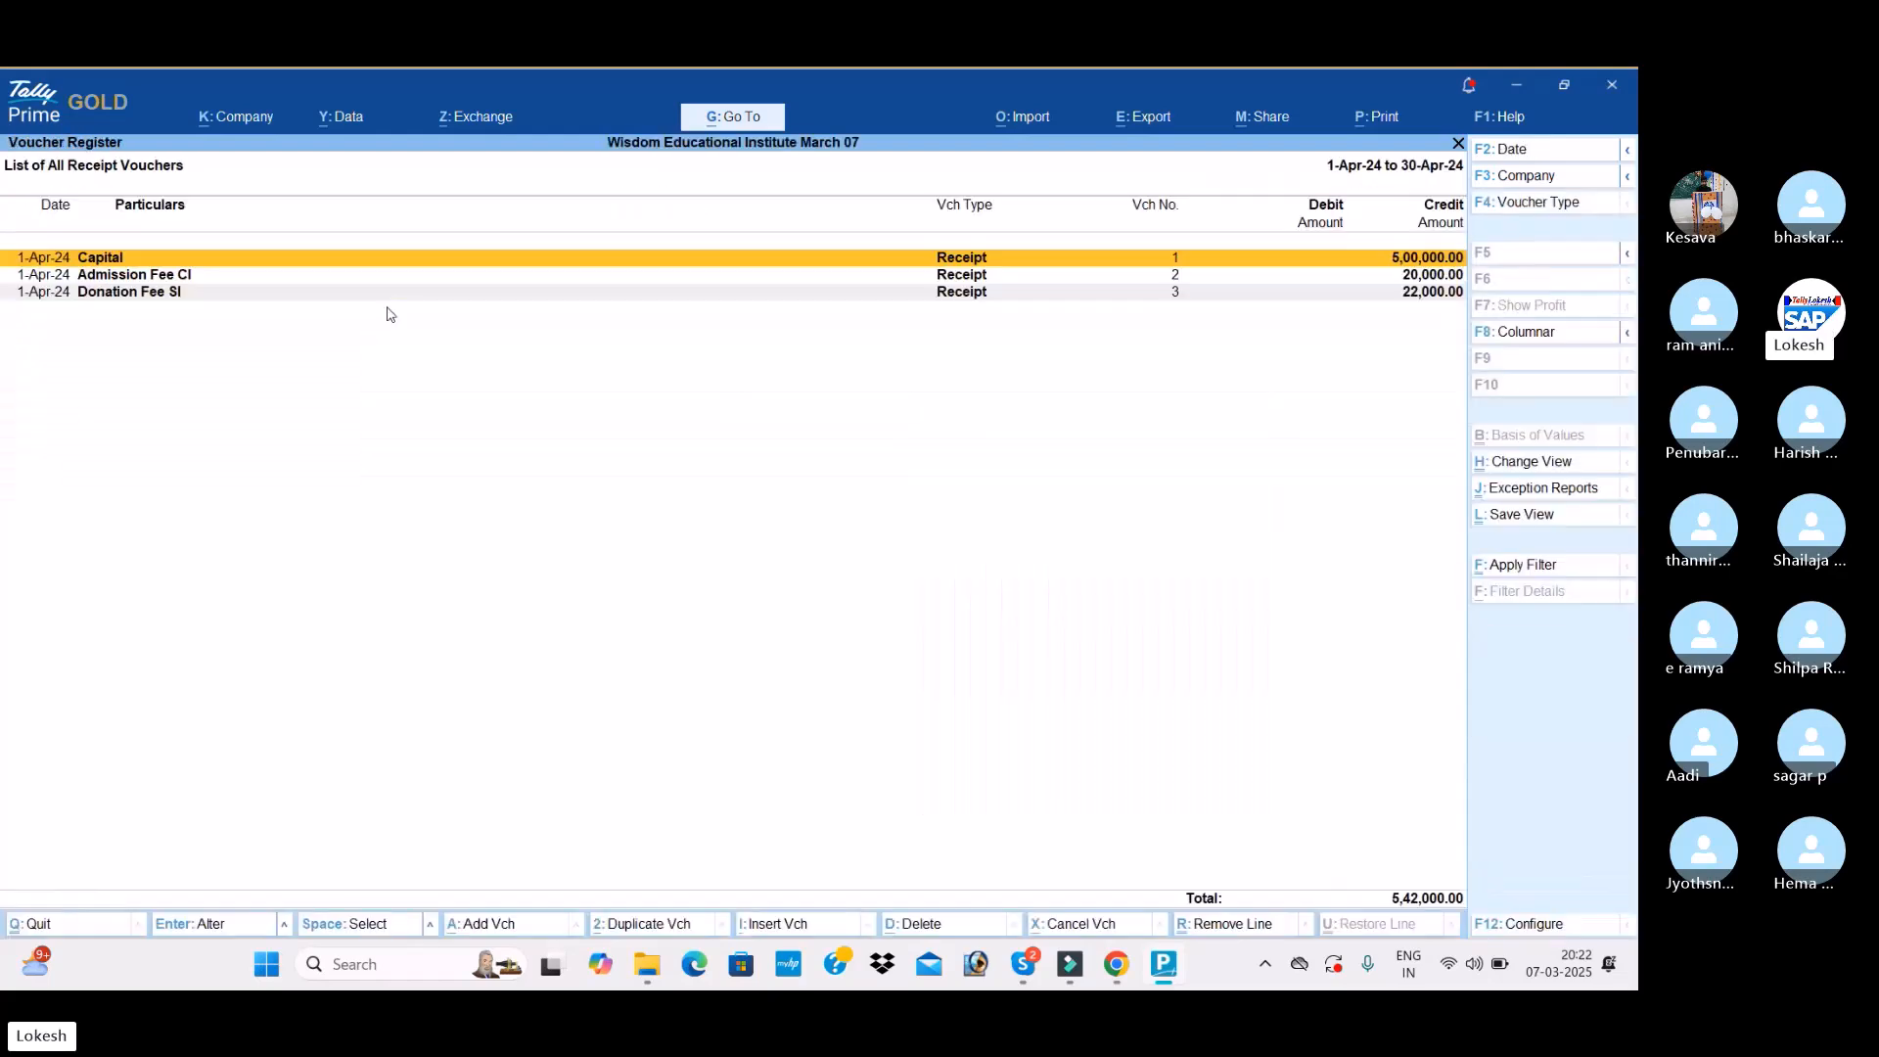
key("Escape")
key("Escape")
Step: View the Payment Register and the Contra Register, and return to the Gateway of Tally
key("Up")
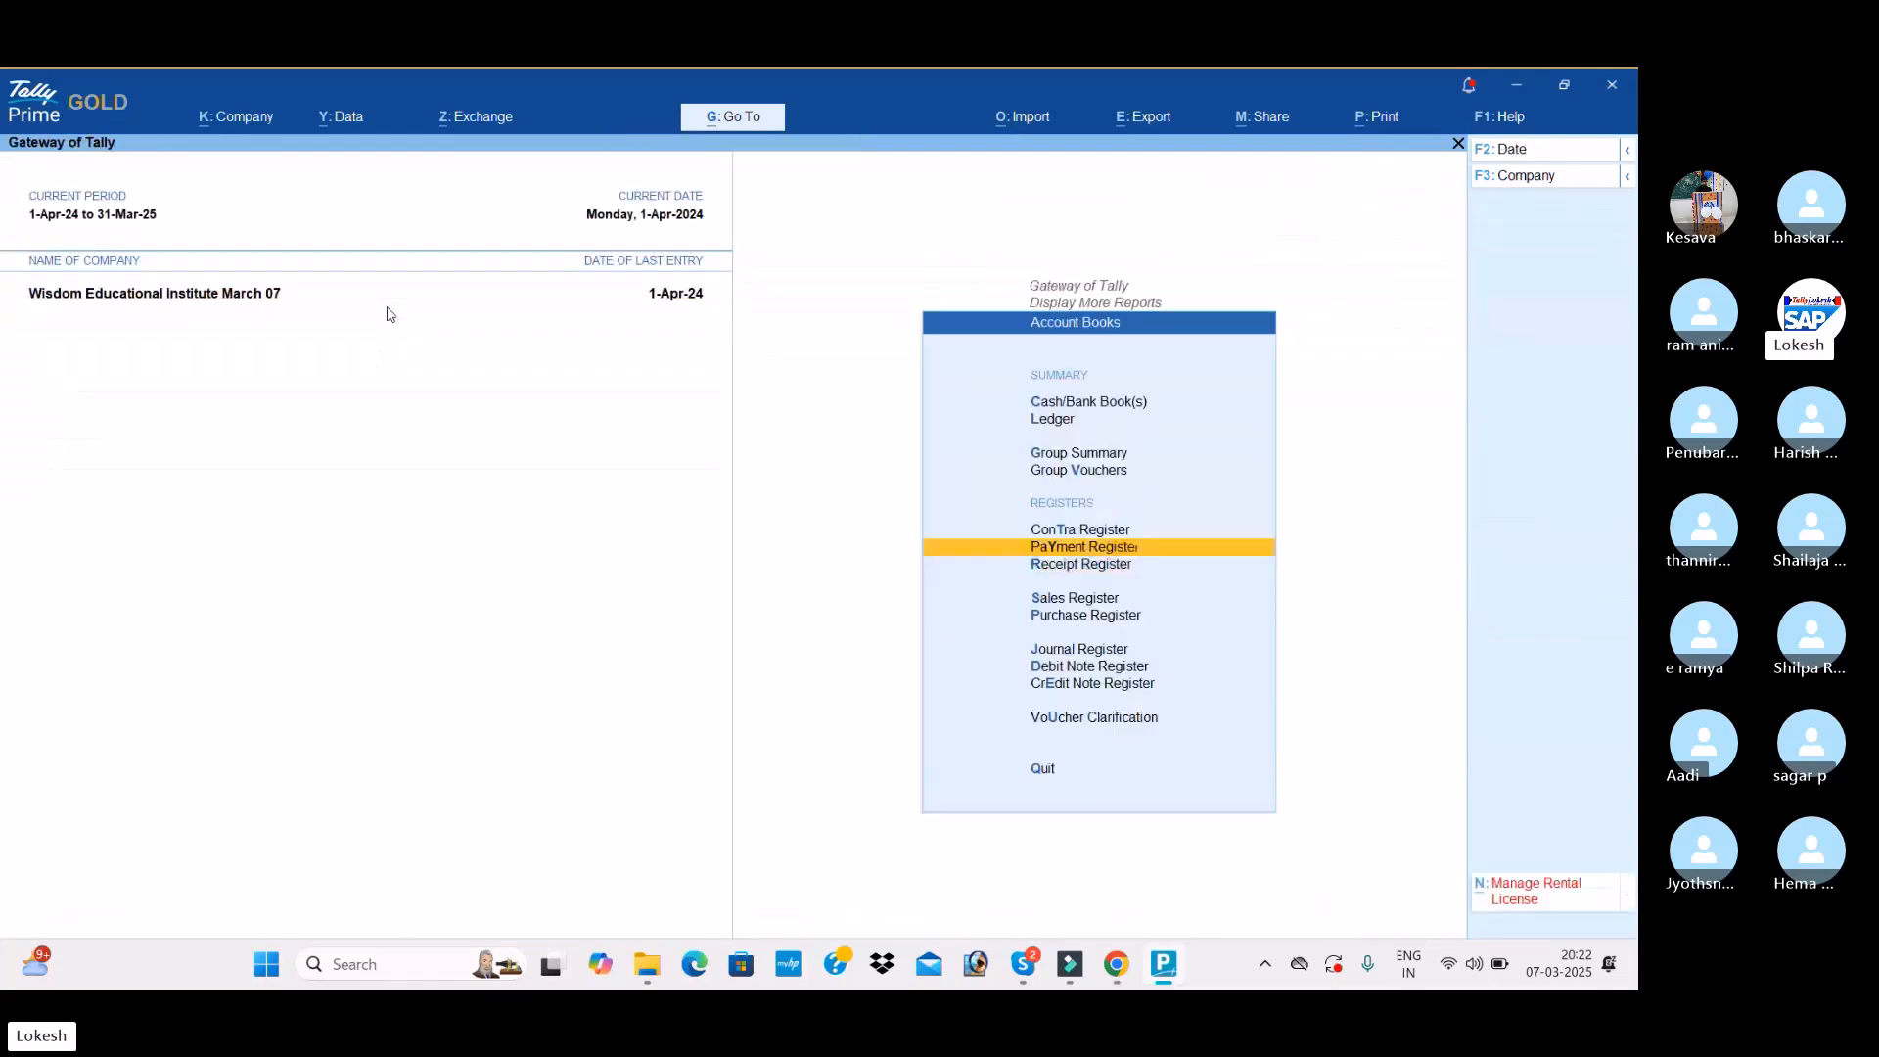
key("Return")
key("Escape")
key("Up")
key("Return")
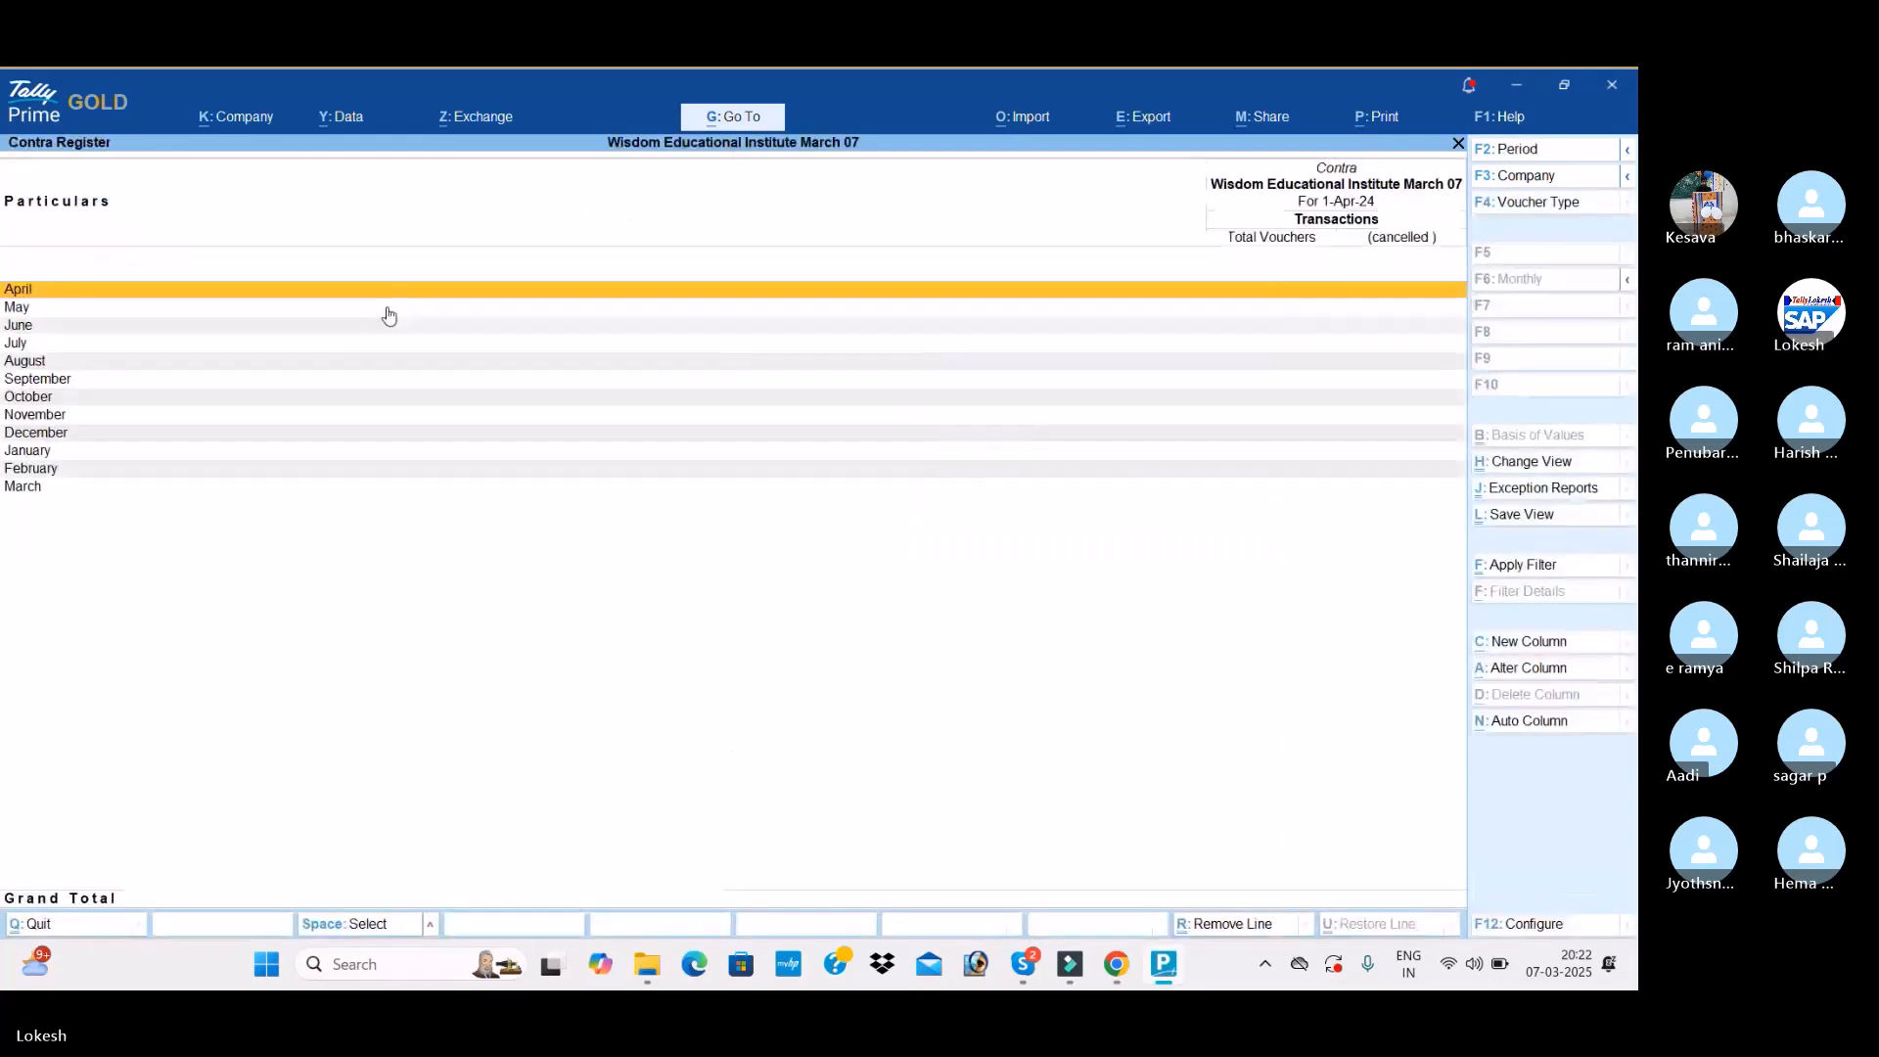
key("Escape")
key("Escape")
key("Escape")
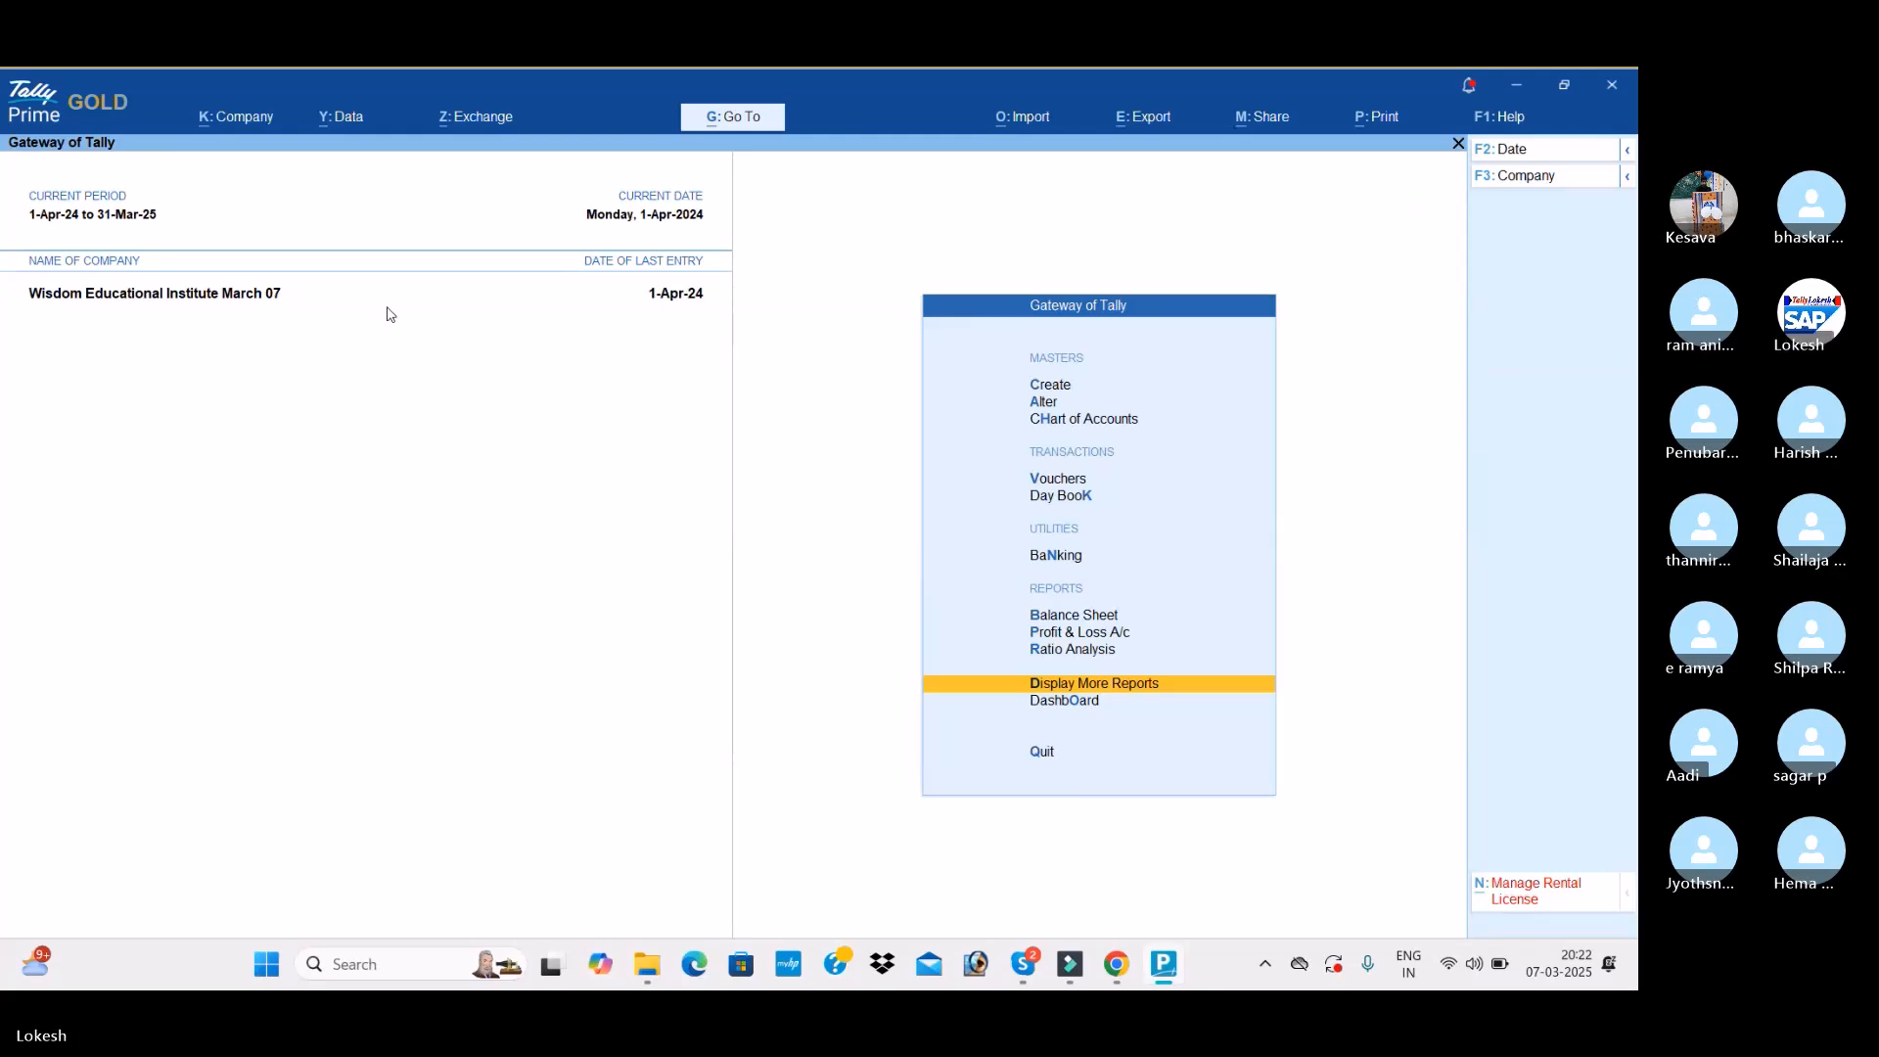
key("alt")
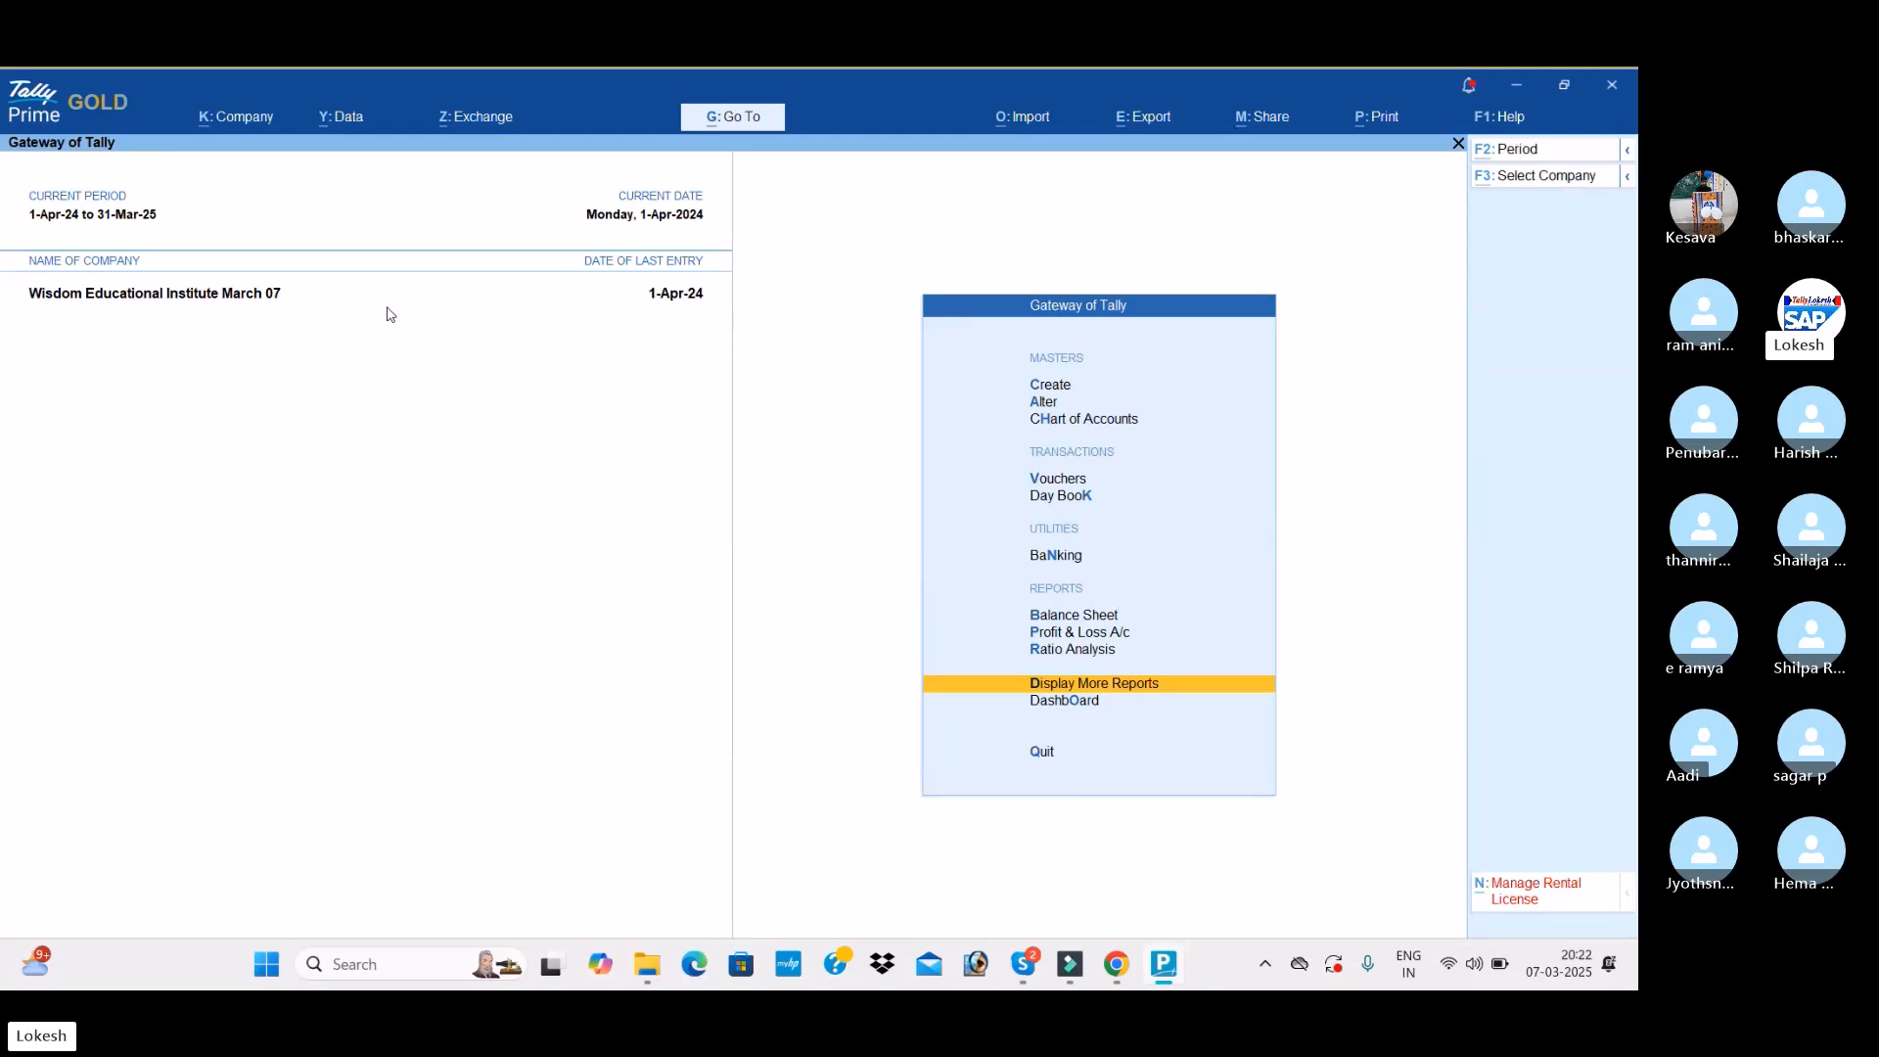
key("alt+Tab")
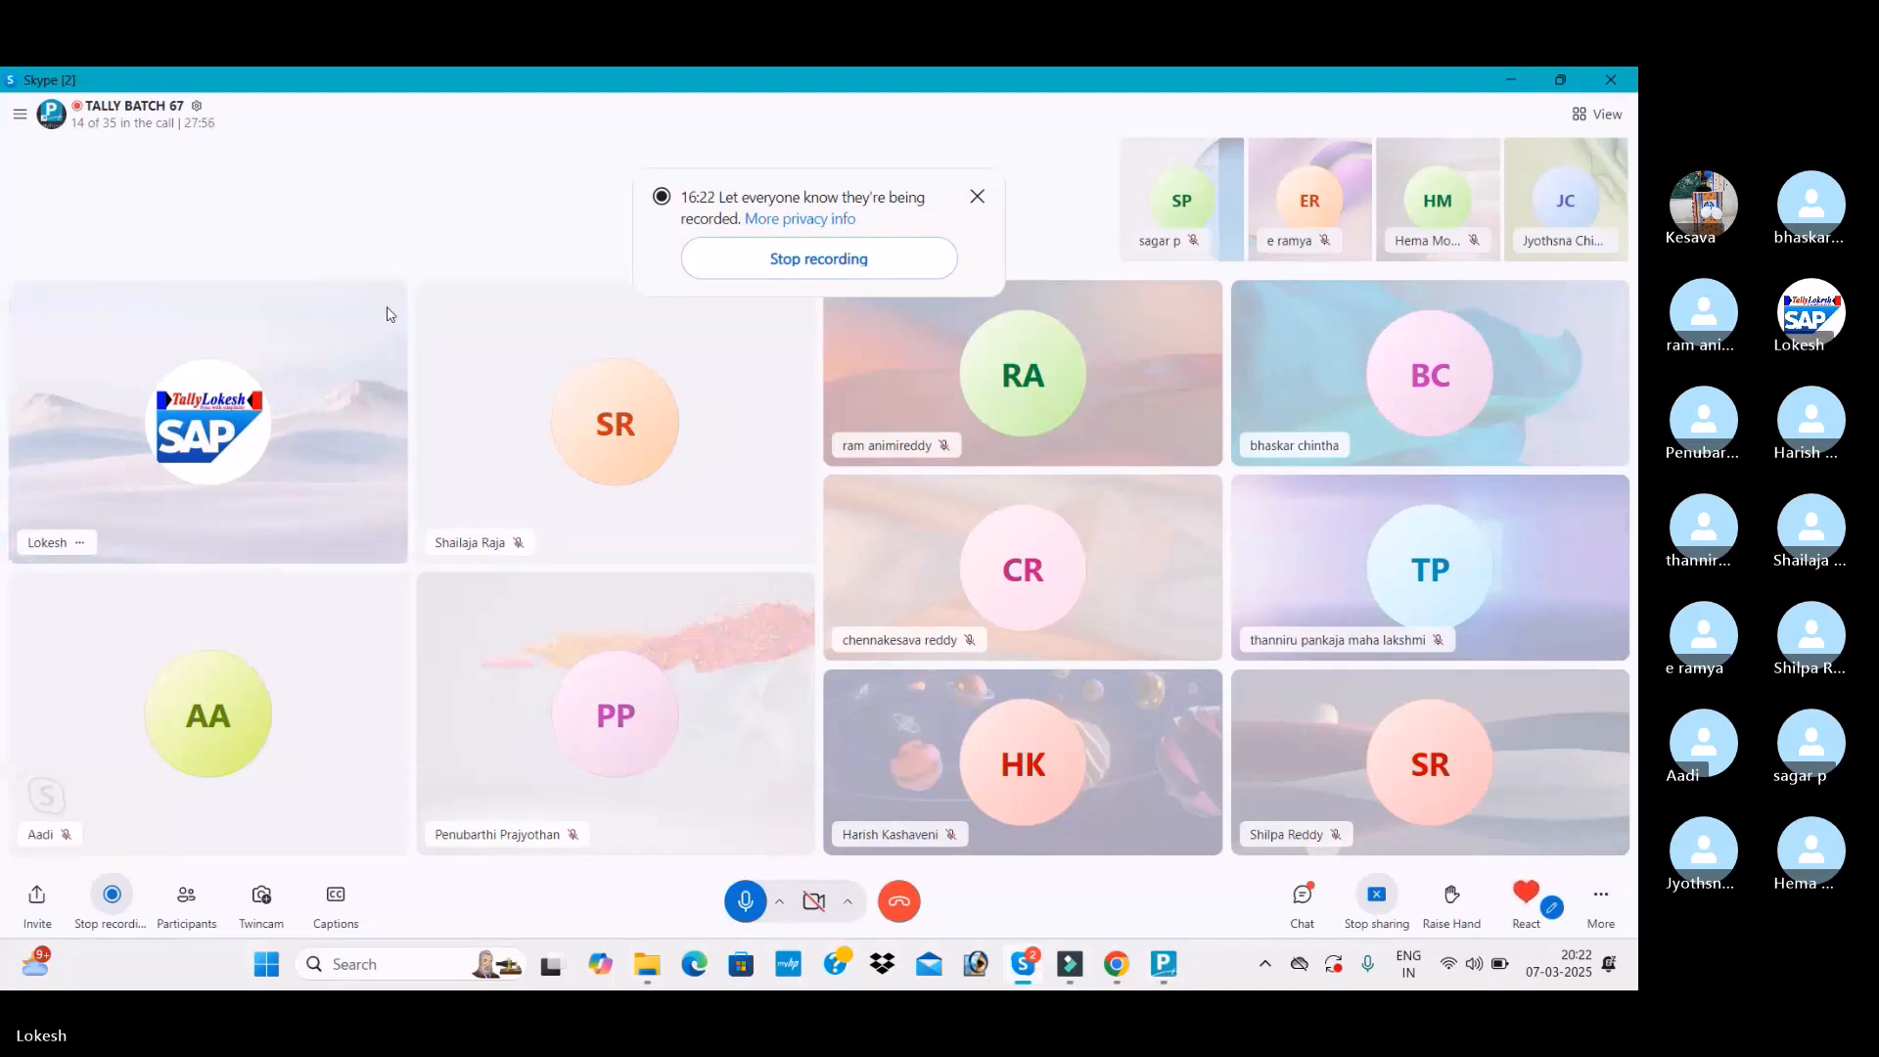
key("alt+Tab")
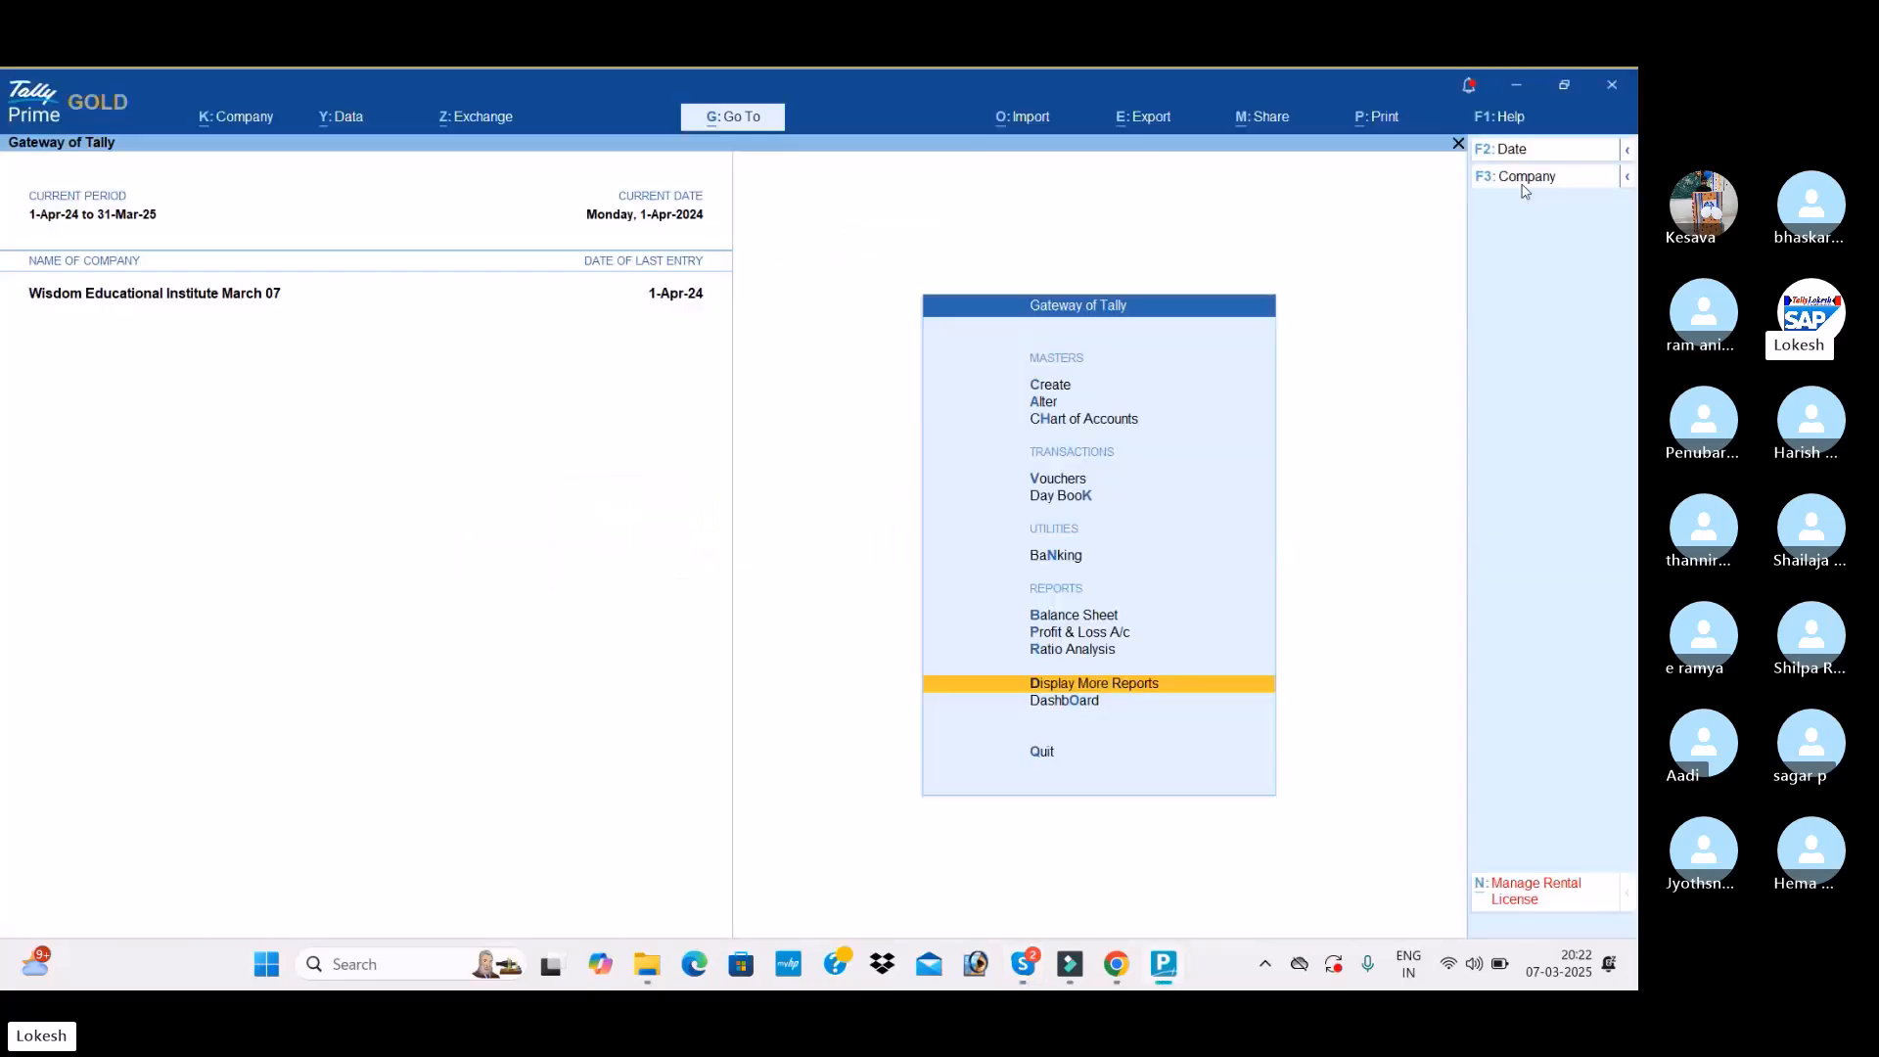
Step: Search the company list for NEH and load the company Neha Pvt Ltd March 06
key("F3")
key("Up")
key("Return")
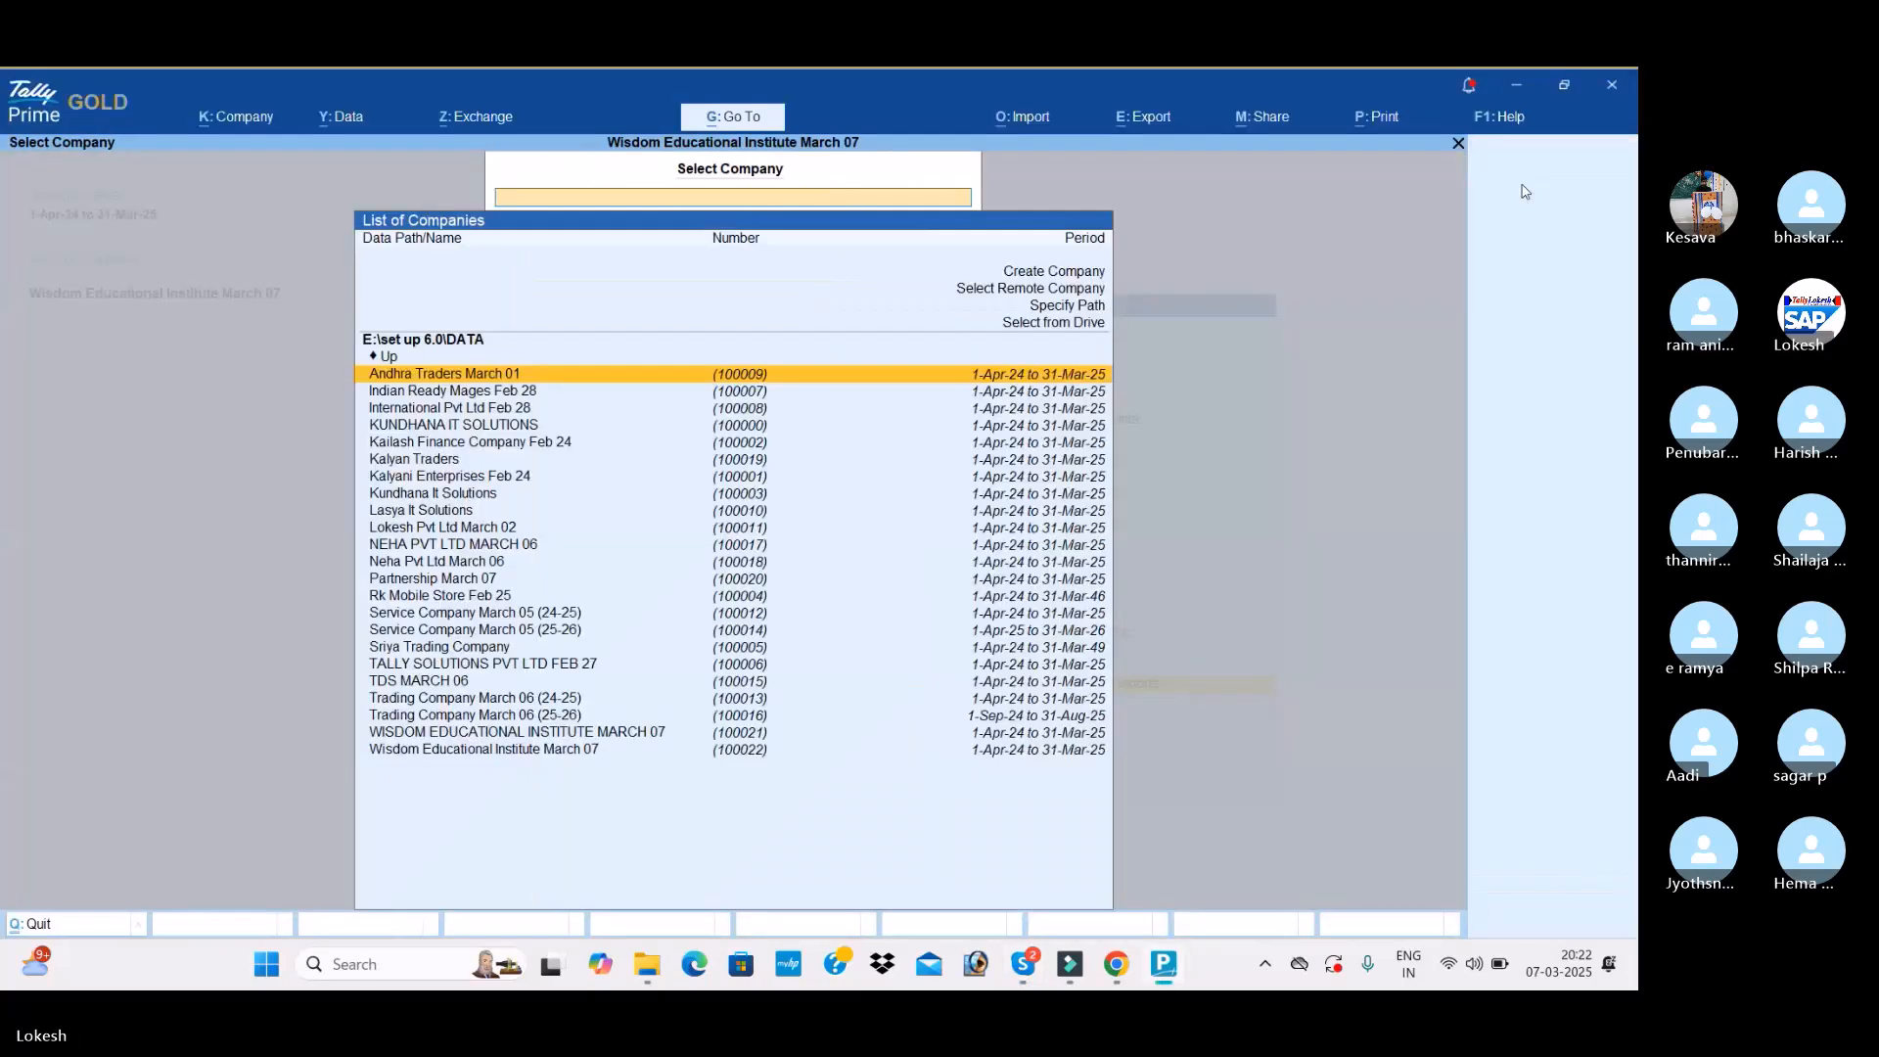
type("NEH")
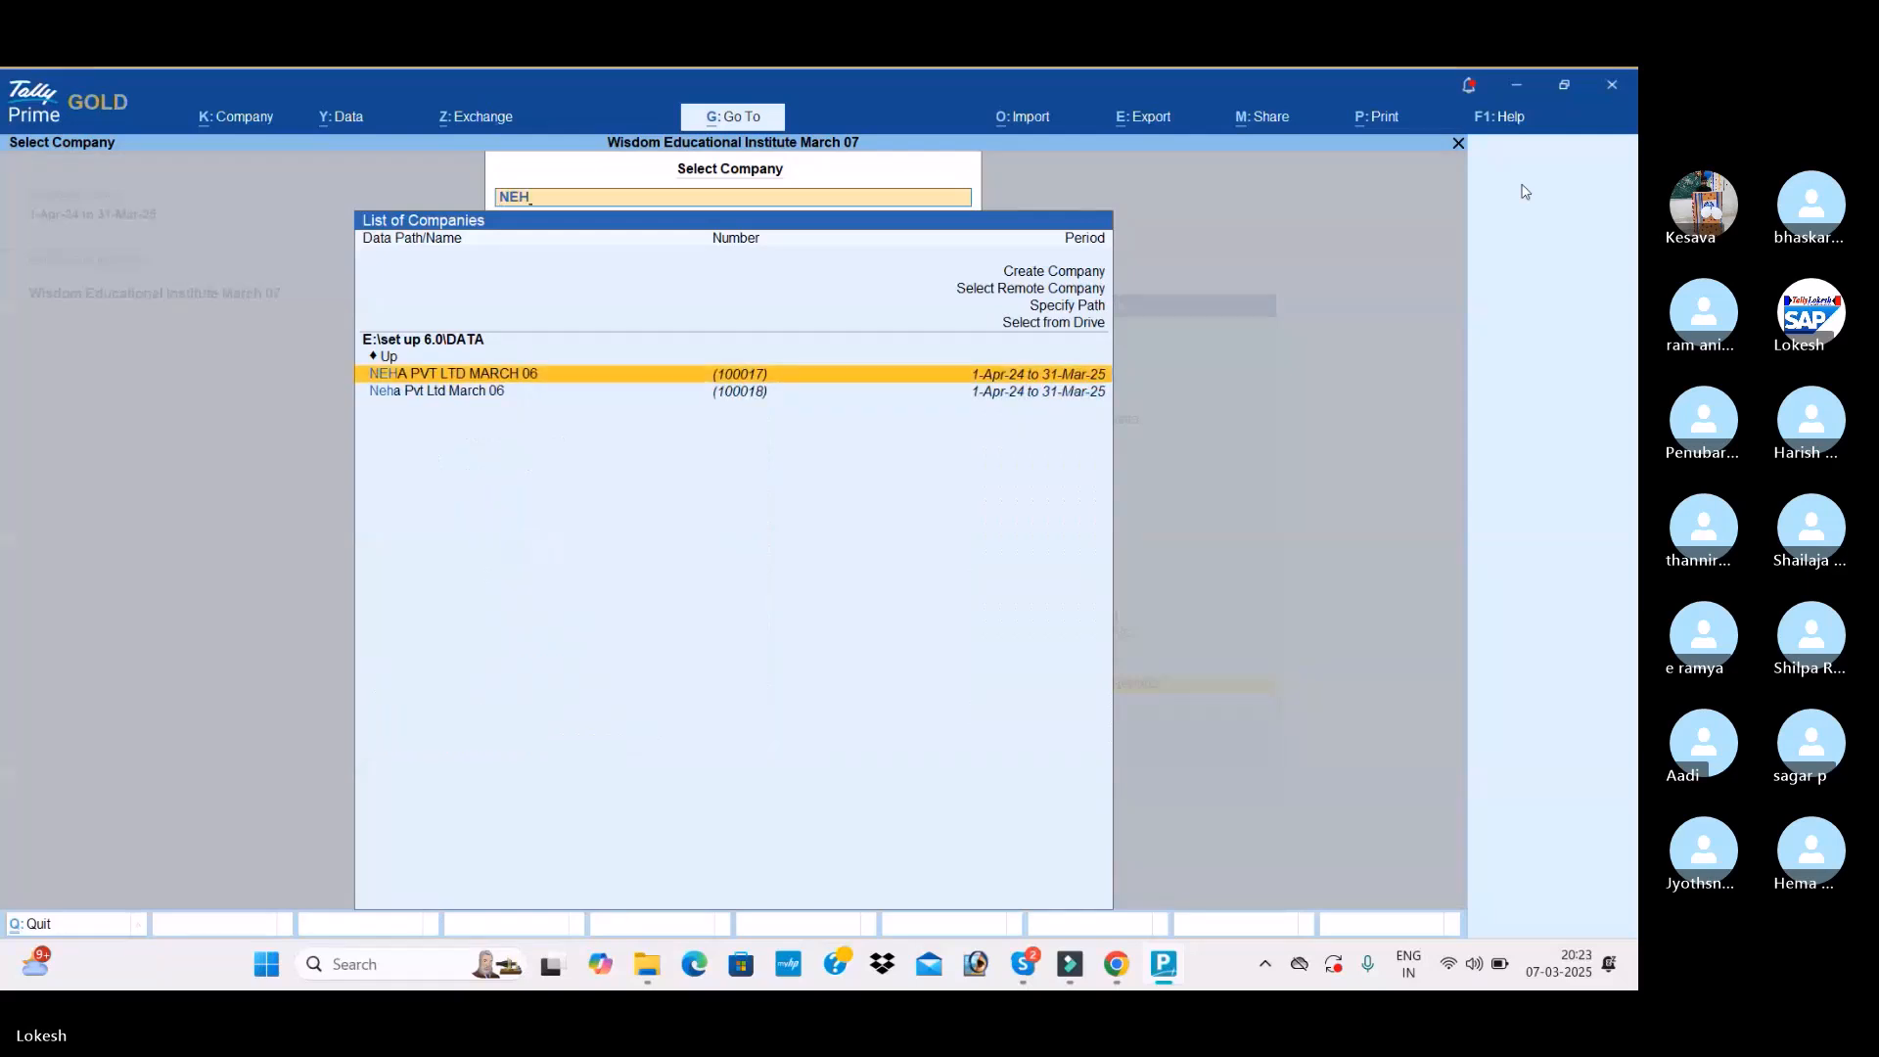
key("Down")
key("Return")
Step: Display the Profit & Loss A/c of Neha Pvt Ltd March 06 in detailed view
key("Up")
key("Up")
key("Up")
key("Return")
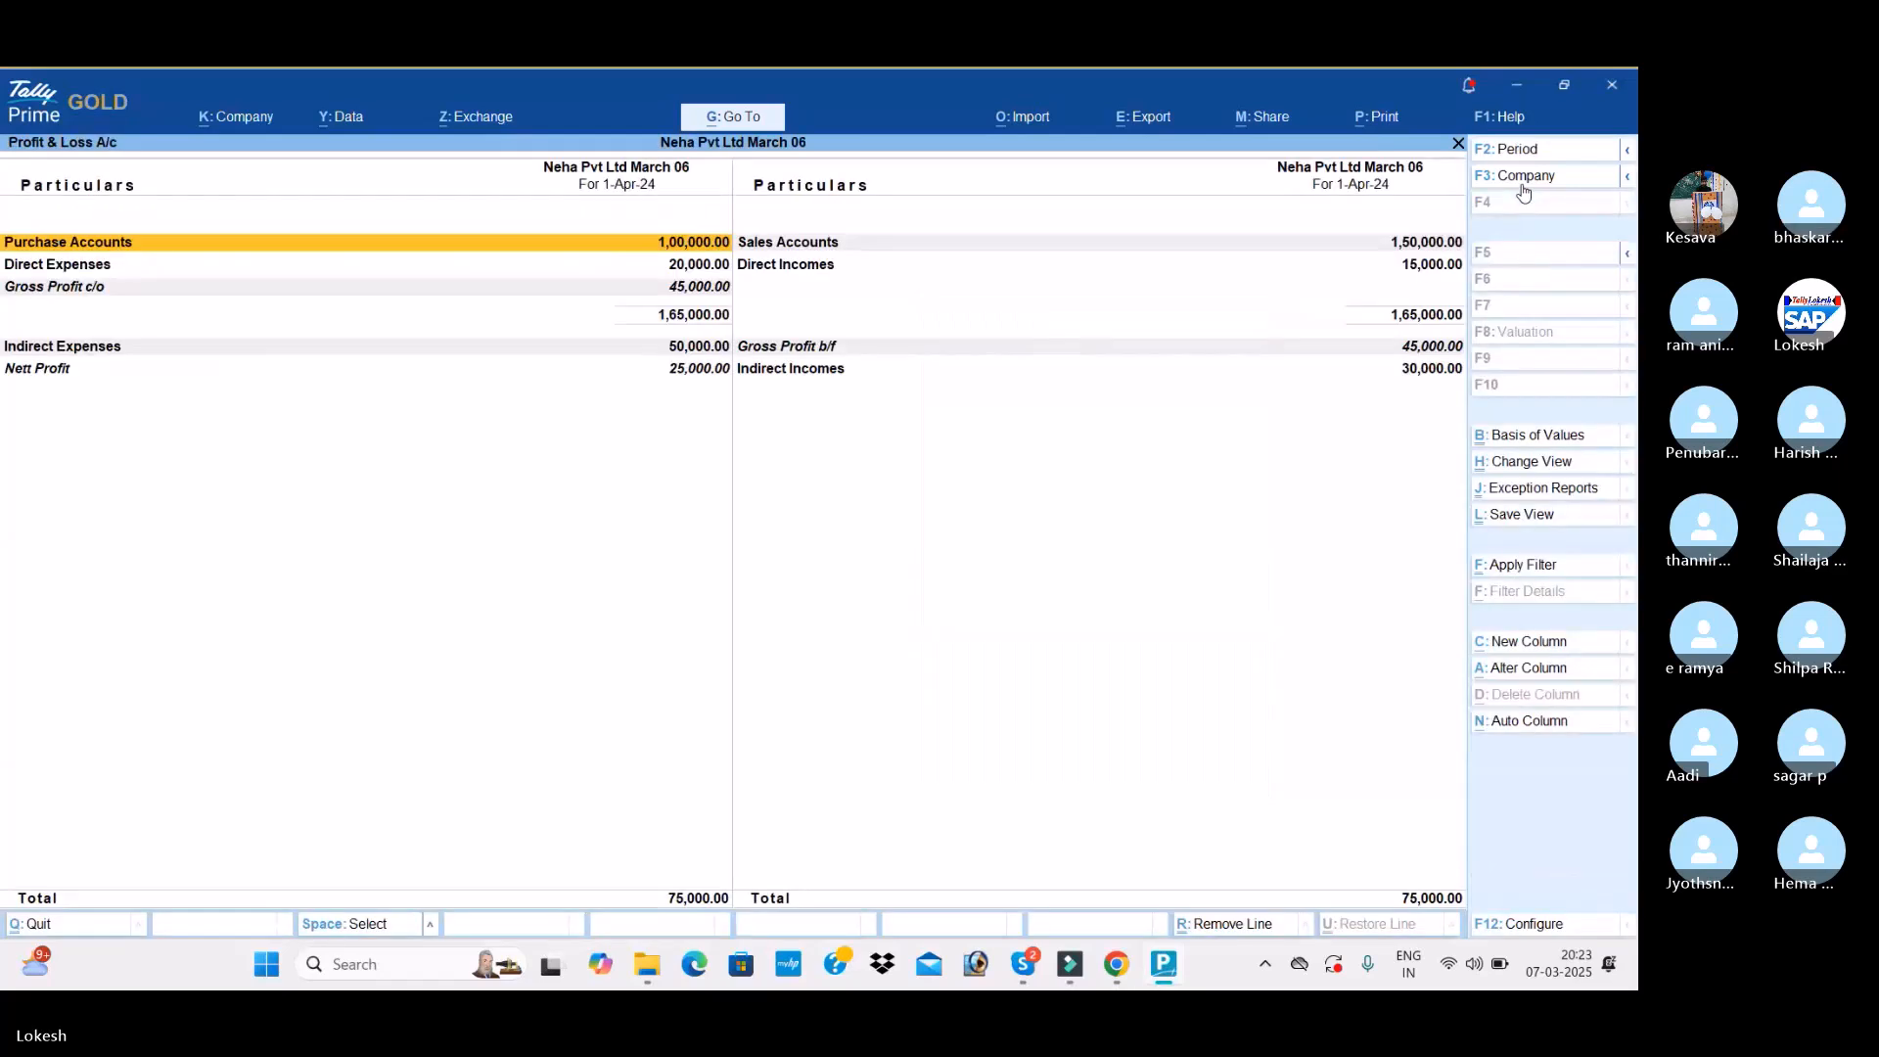
key("alt+F5")
Step: Go through the direct expense, direct income and indirect expense ledgers in the Profit & Loss A/c and switch to the Skype call
key("Down")
key("Down")
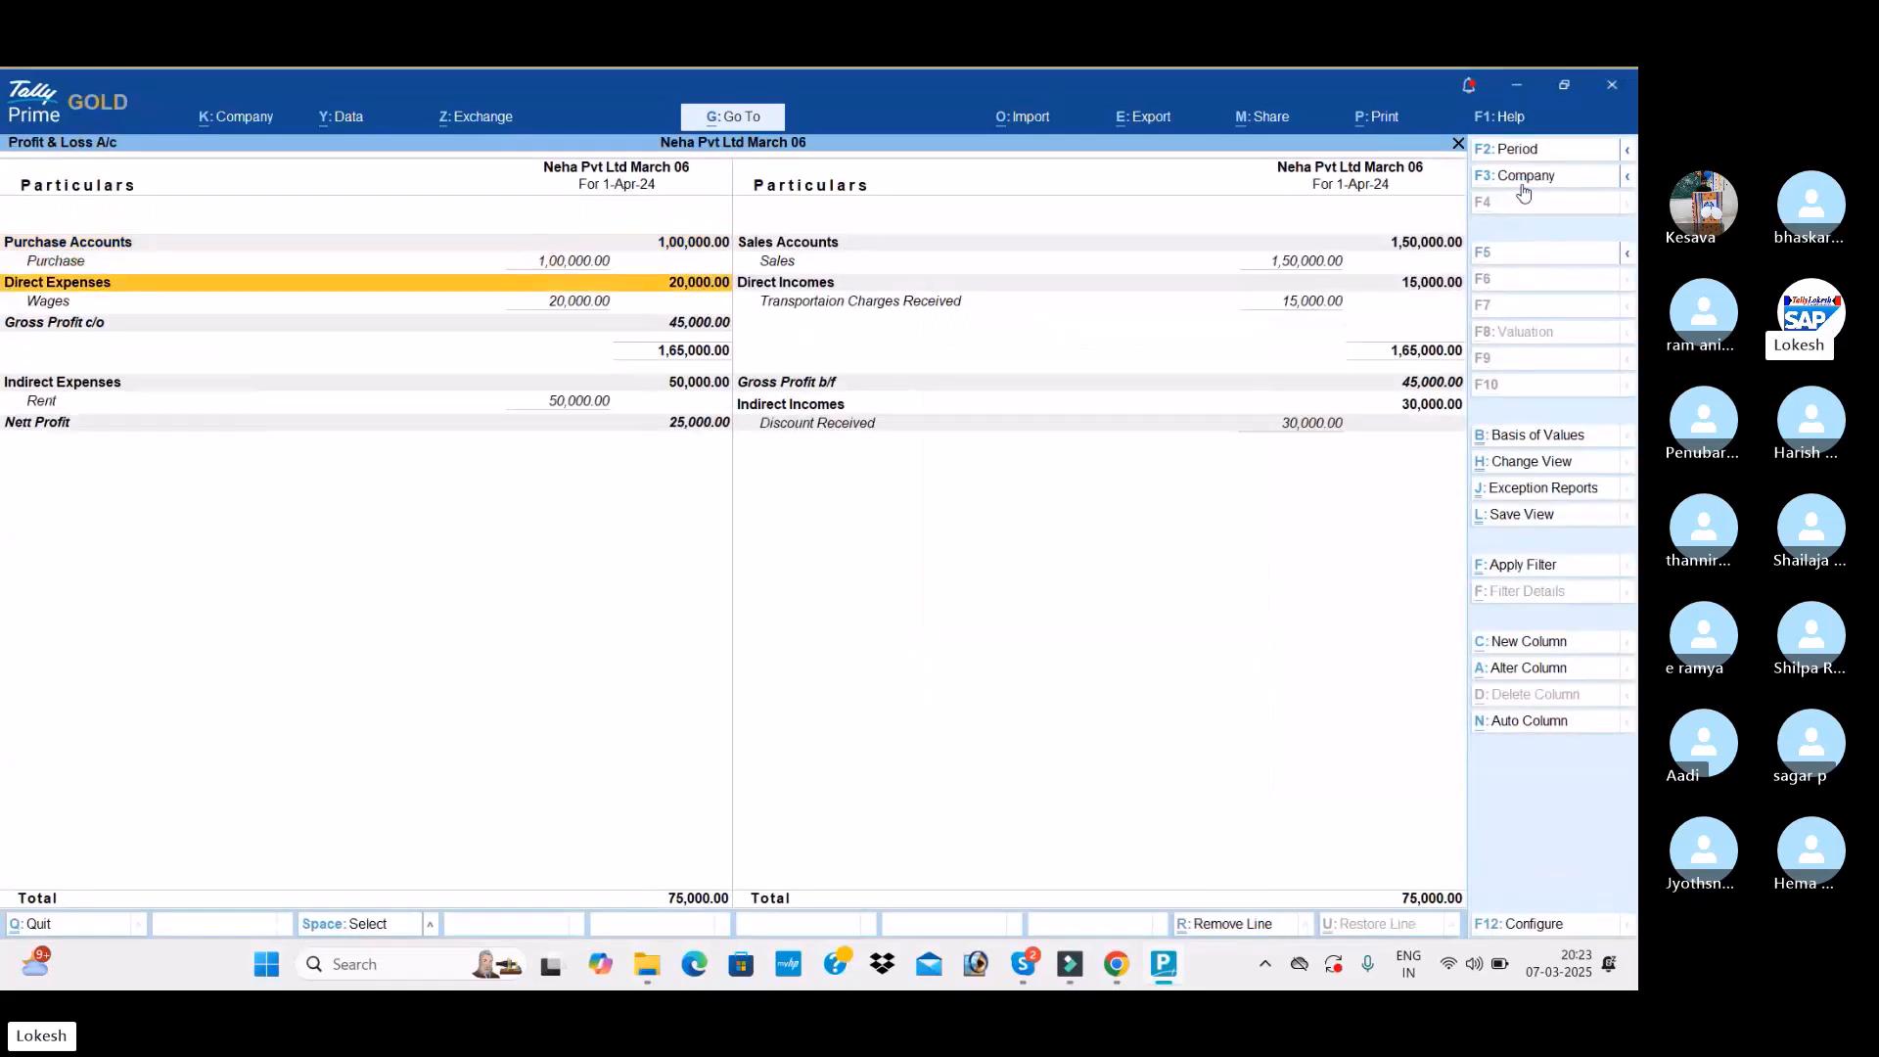
key("Down")
key("Right")
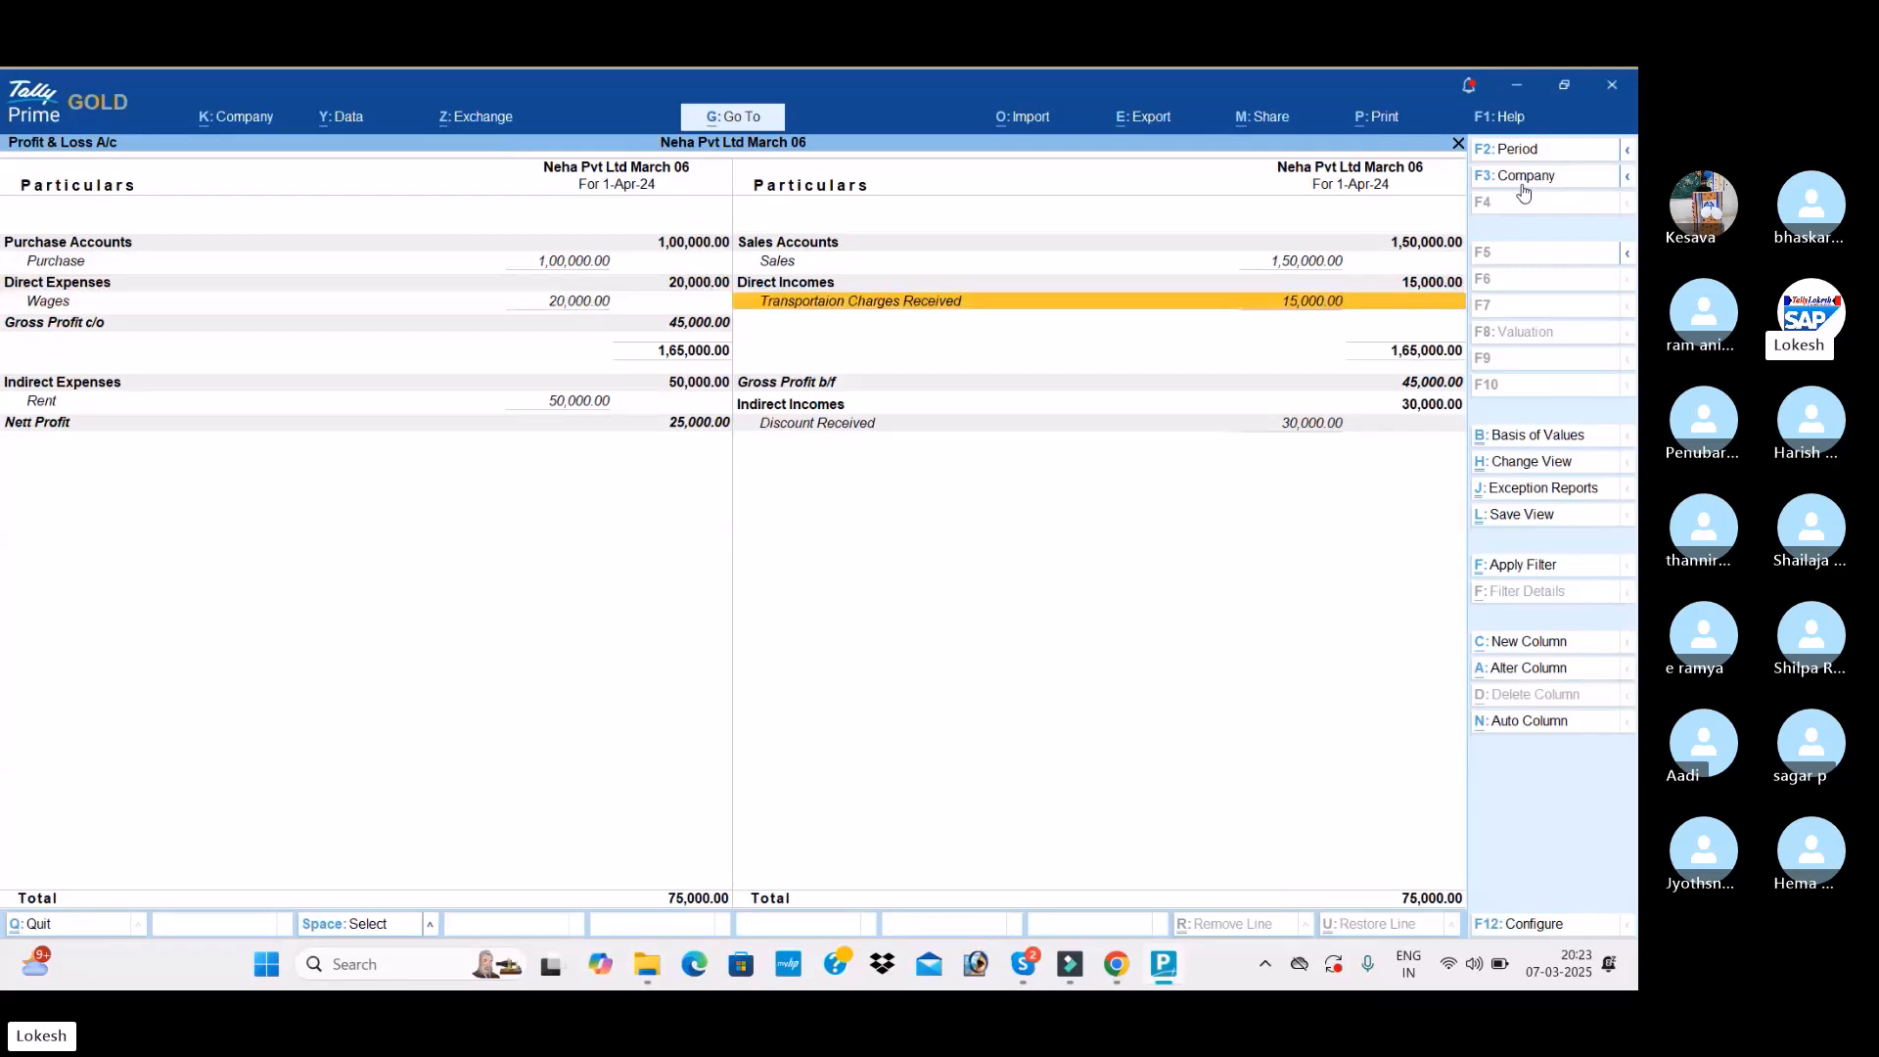
key("Left")
key("Down")
key("Down")
key("Down")
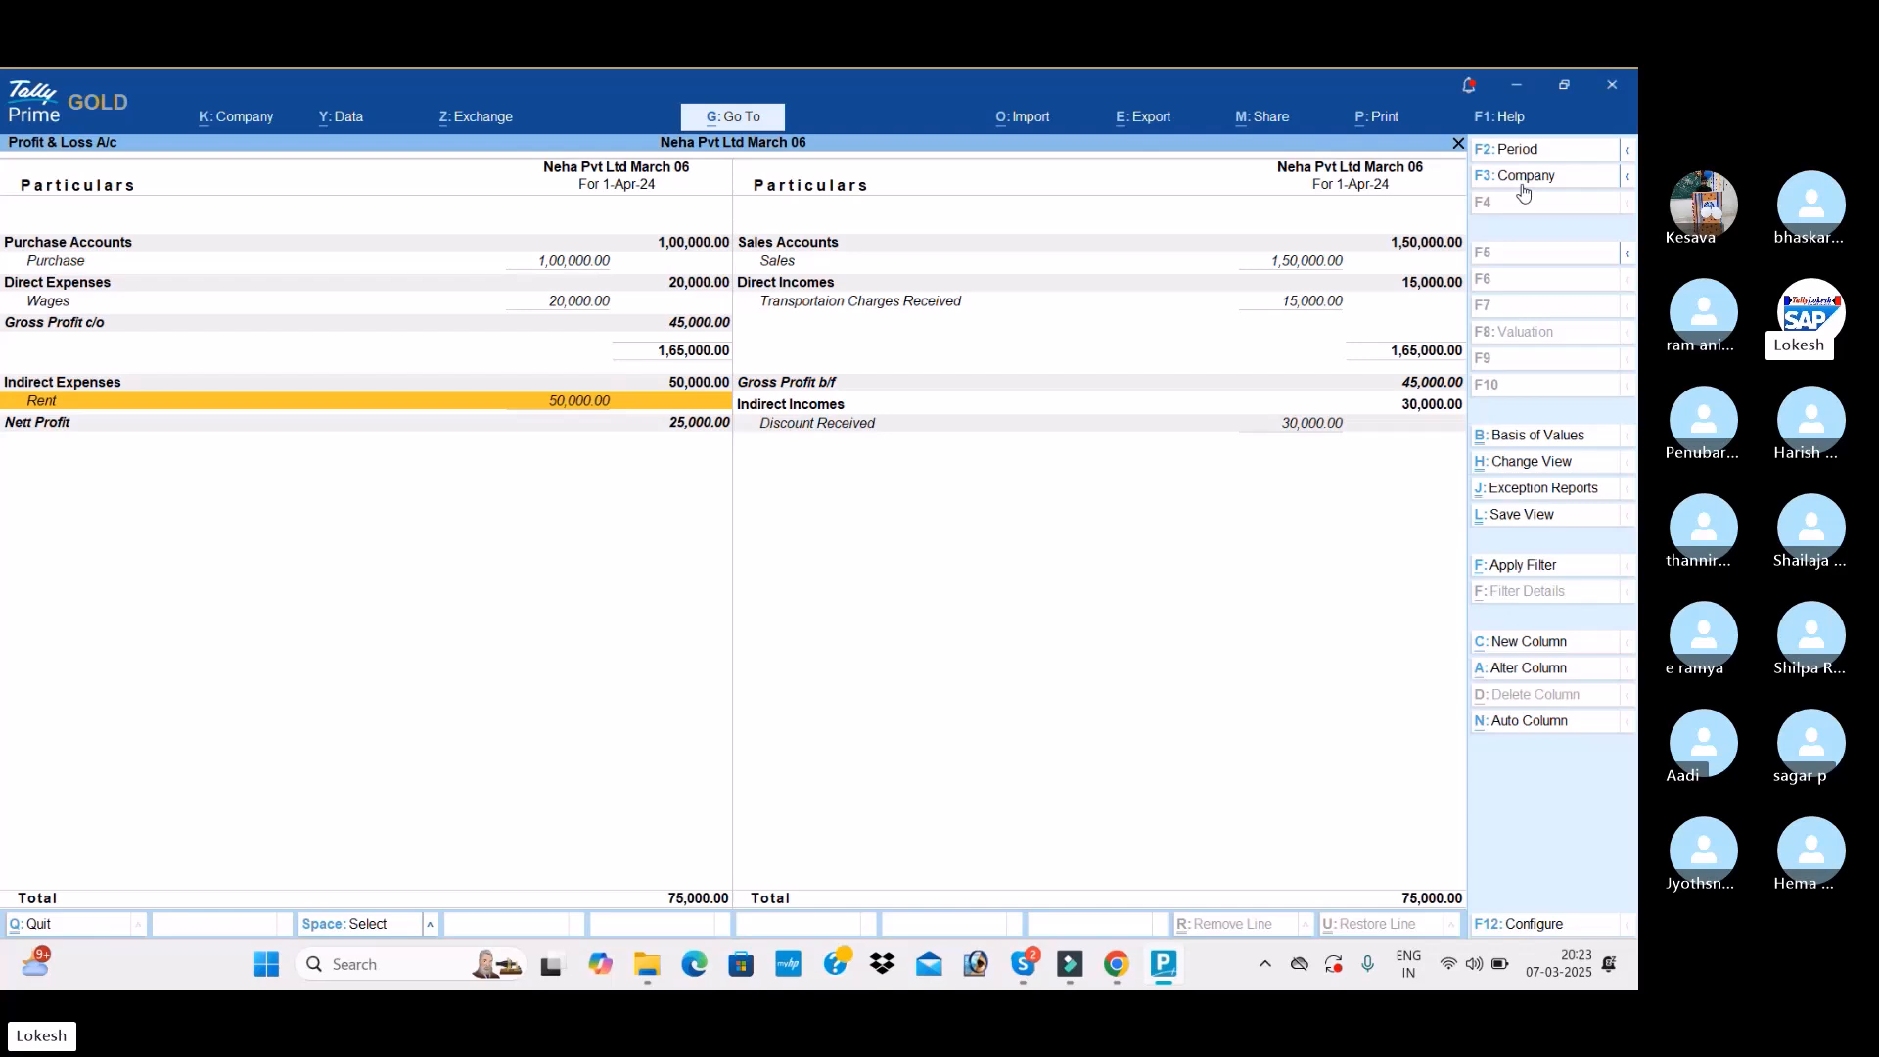
key("alt+Tab")
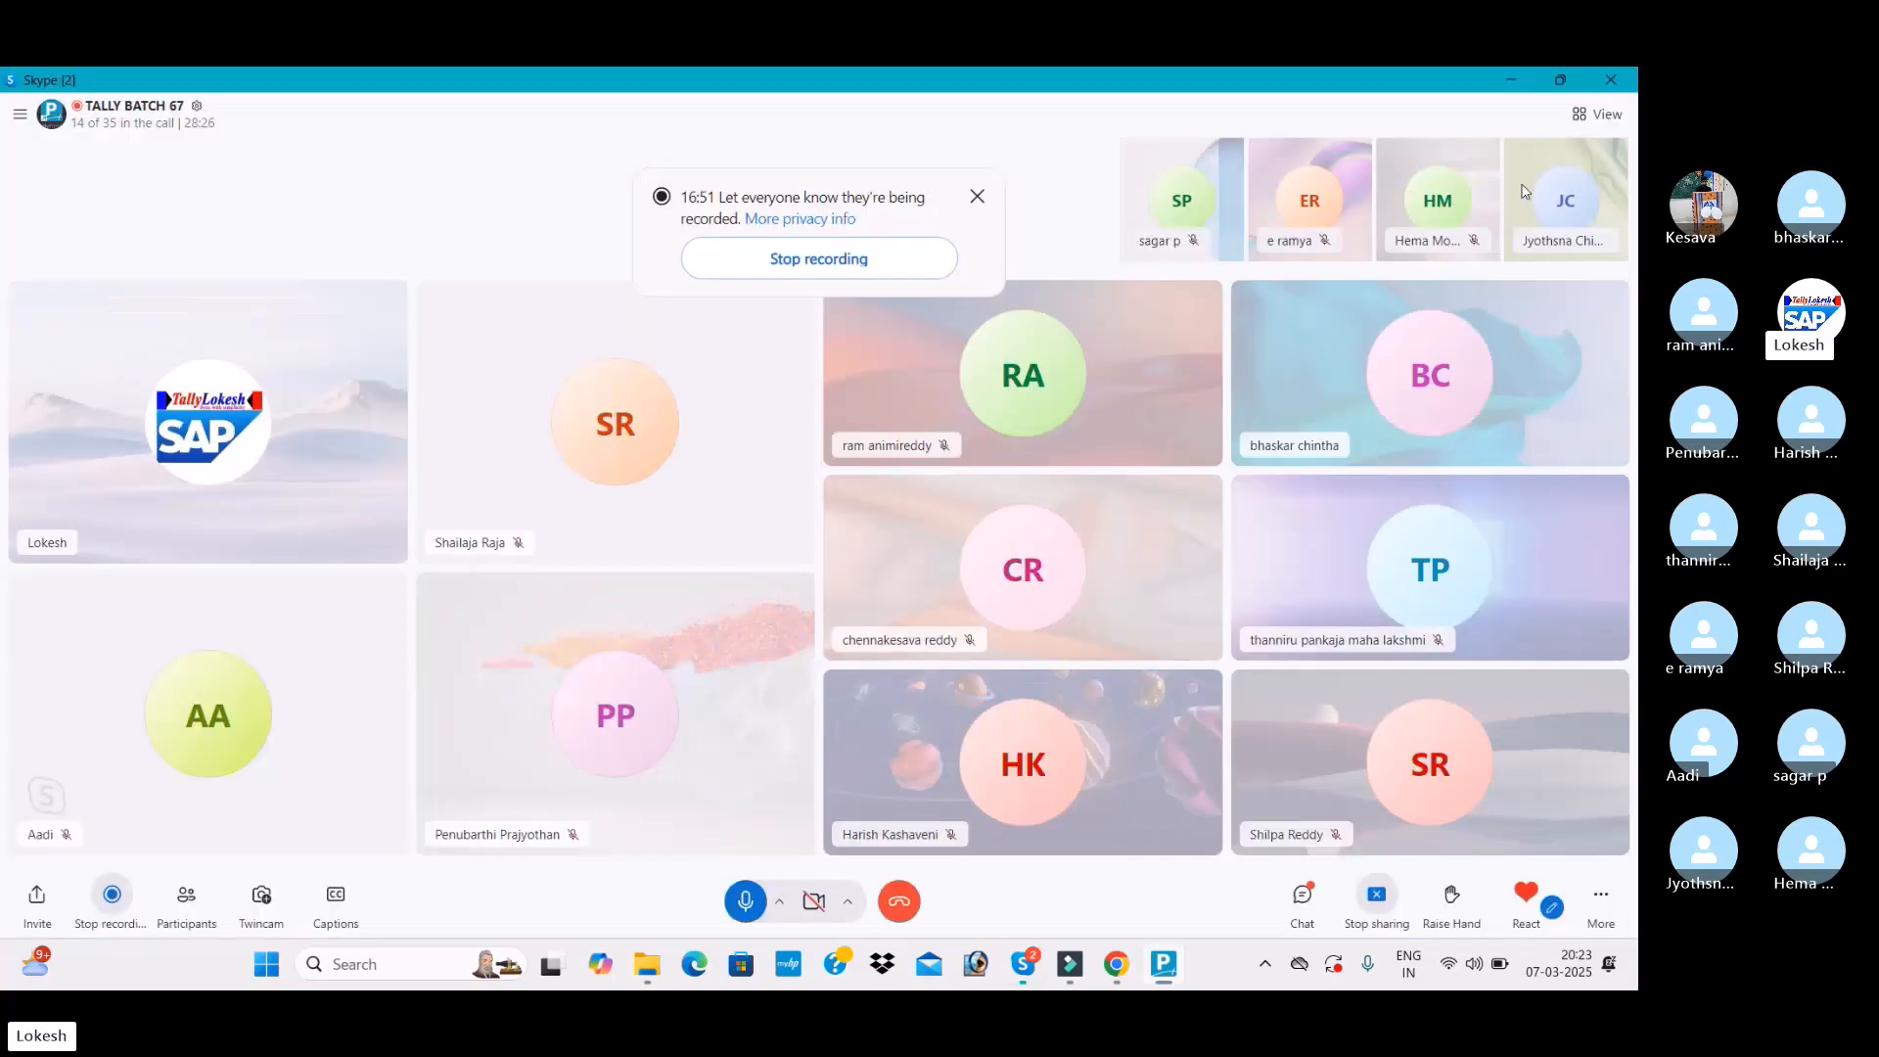